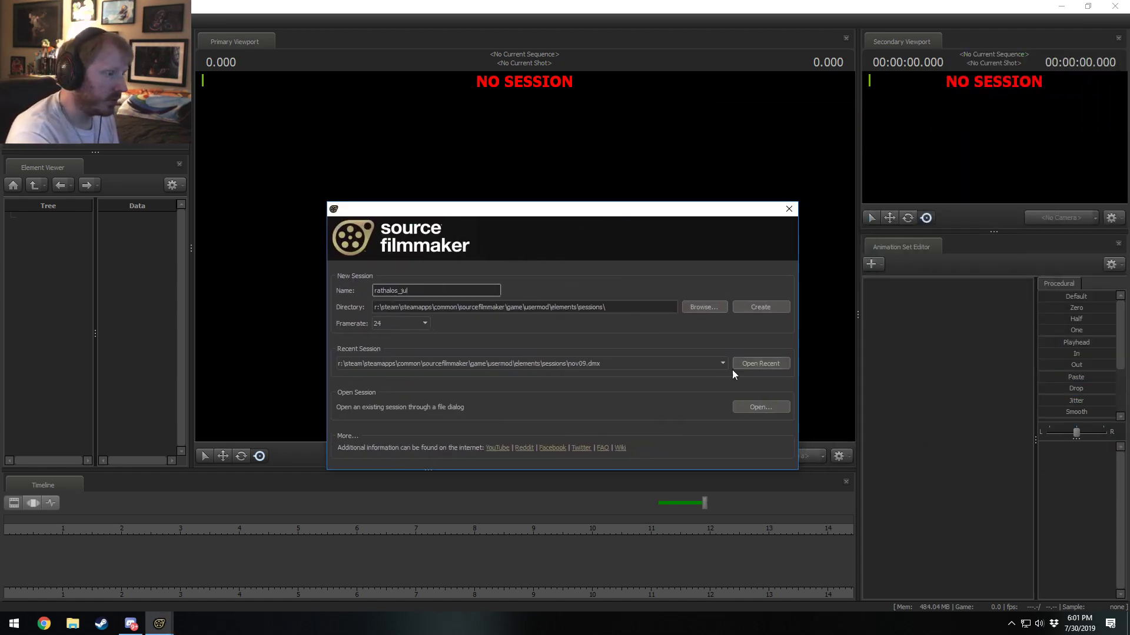
Step: Open the recent session rathalos_buttstuck.dmx
left_click(686, 364)
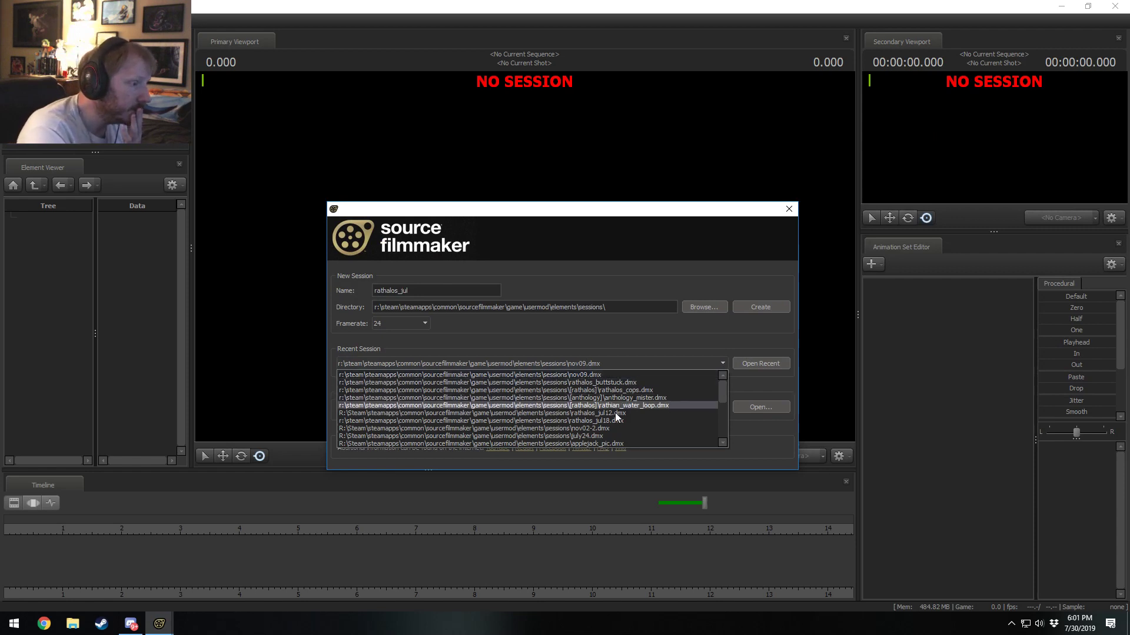
left_click(653, 382)
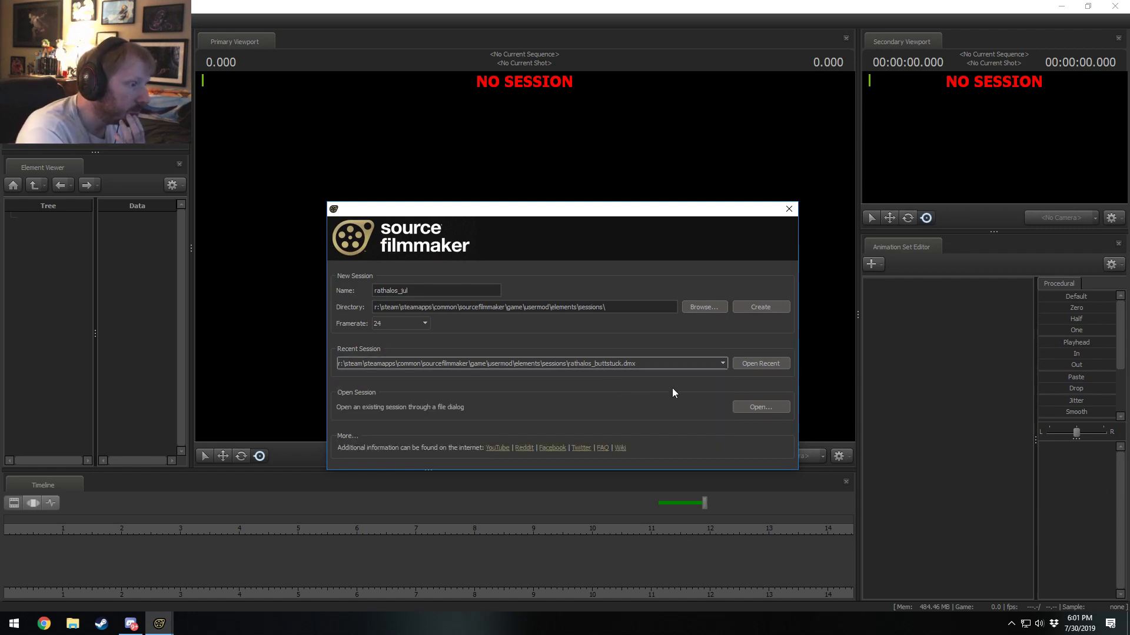
left_click(751, 363)
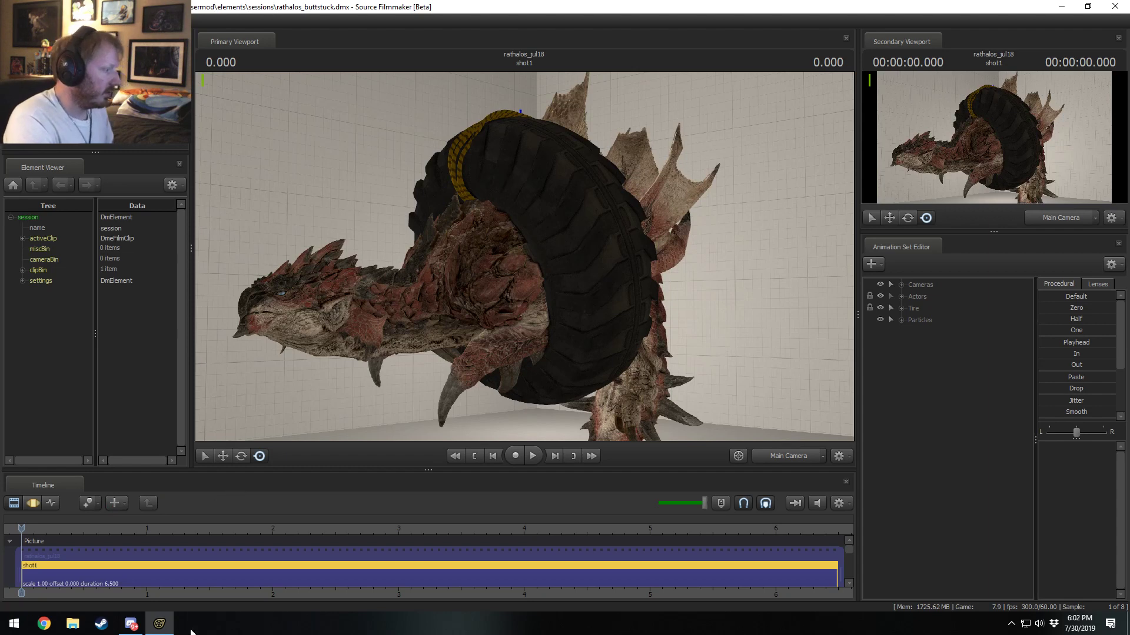
Step: Make the Timeline panel slightly taller and the Element Viewer slightly wider, with all of shot1 fitted in the timeline
left_click_drag(395, 469, 397, 456)
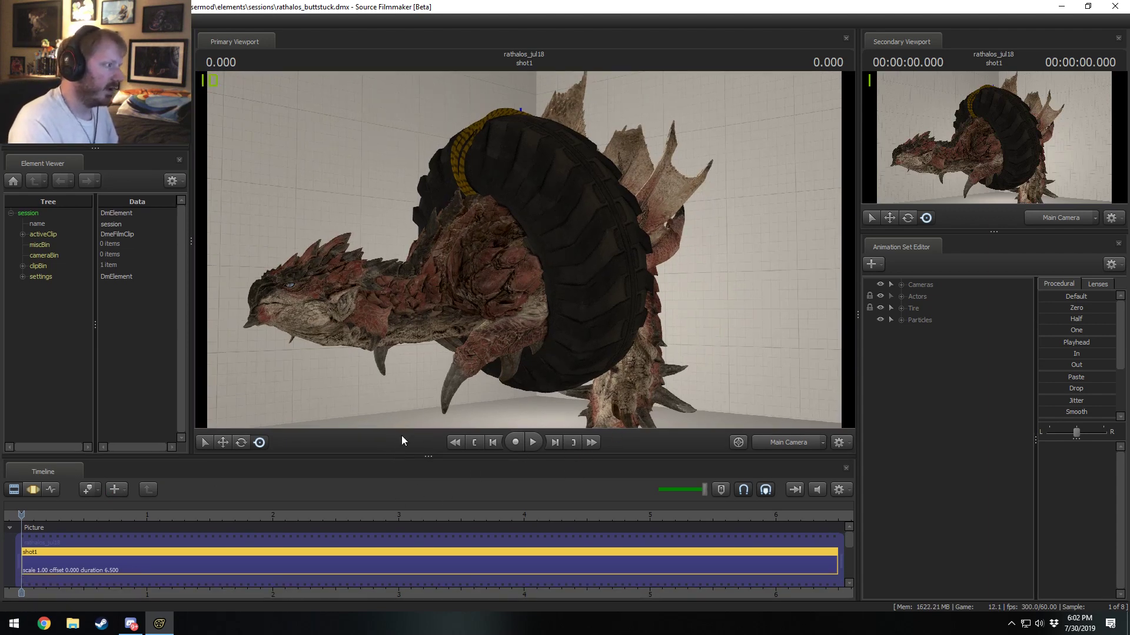
left_click_drag(189, 317, 195, 316)
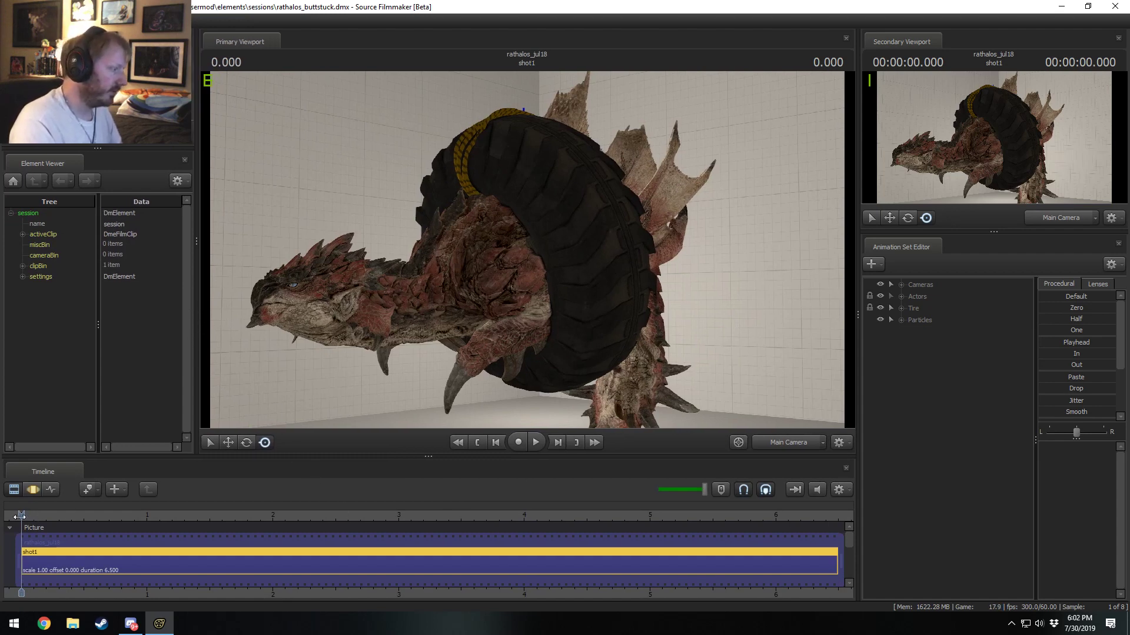
scroll(623, 538, "down", 2)
scroll(608, 542, "up", 1)
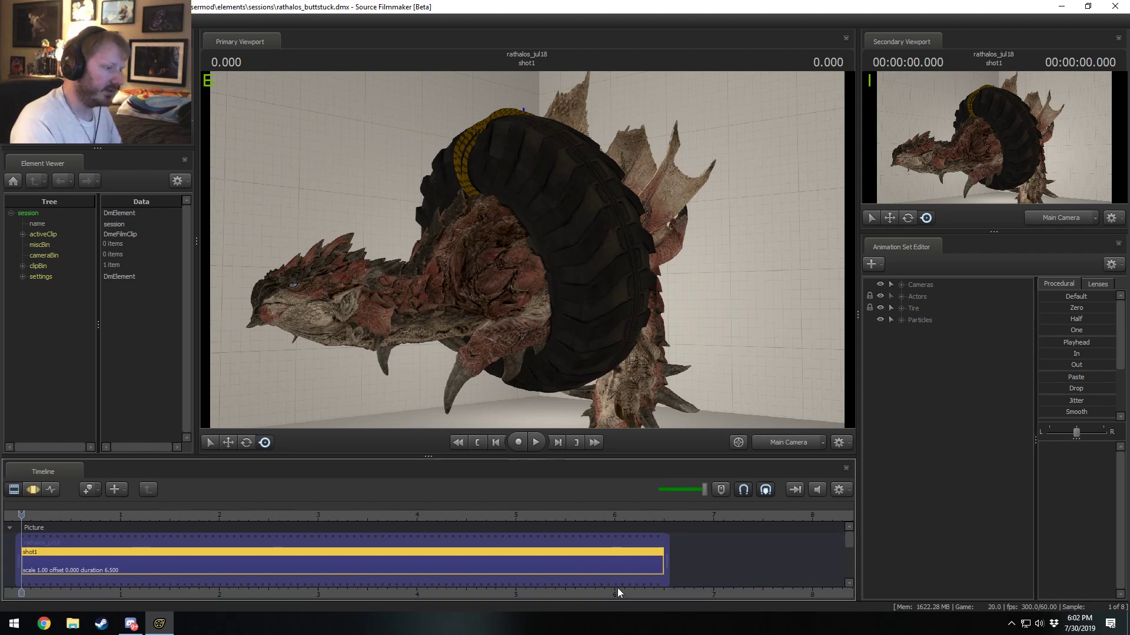
middle_click_drag(617, 591, 682, 560)
Step: Play and scrub through shot1 to review the tire swing animation, lowering the playback volume slightly
key("space")
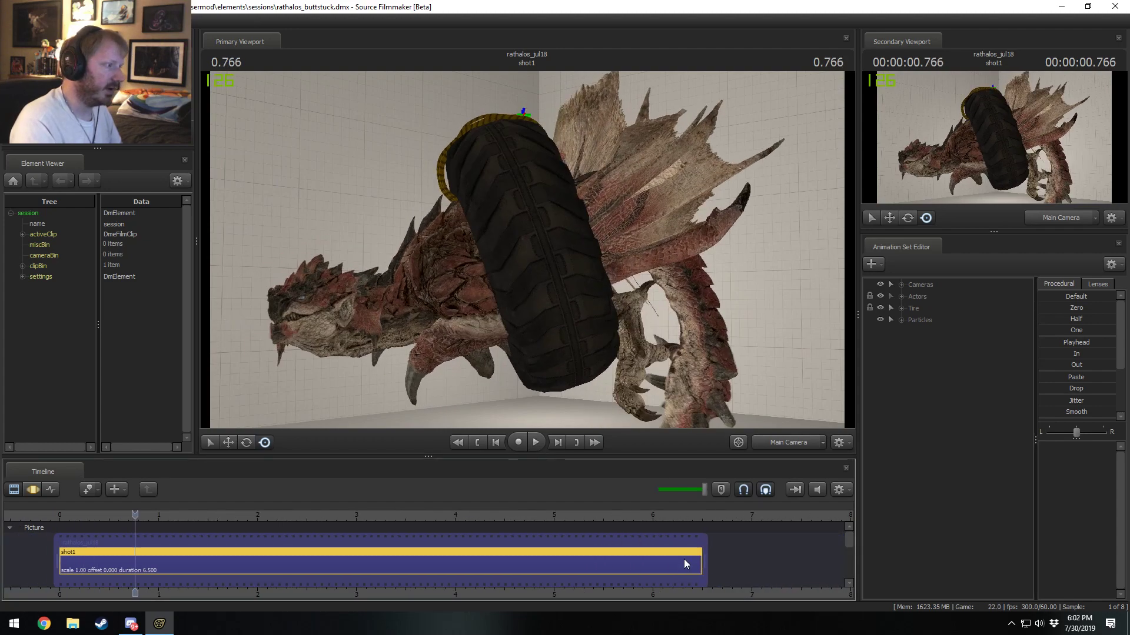
left_click_drag(704, 490, 696, 496)
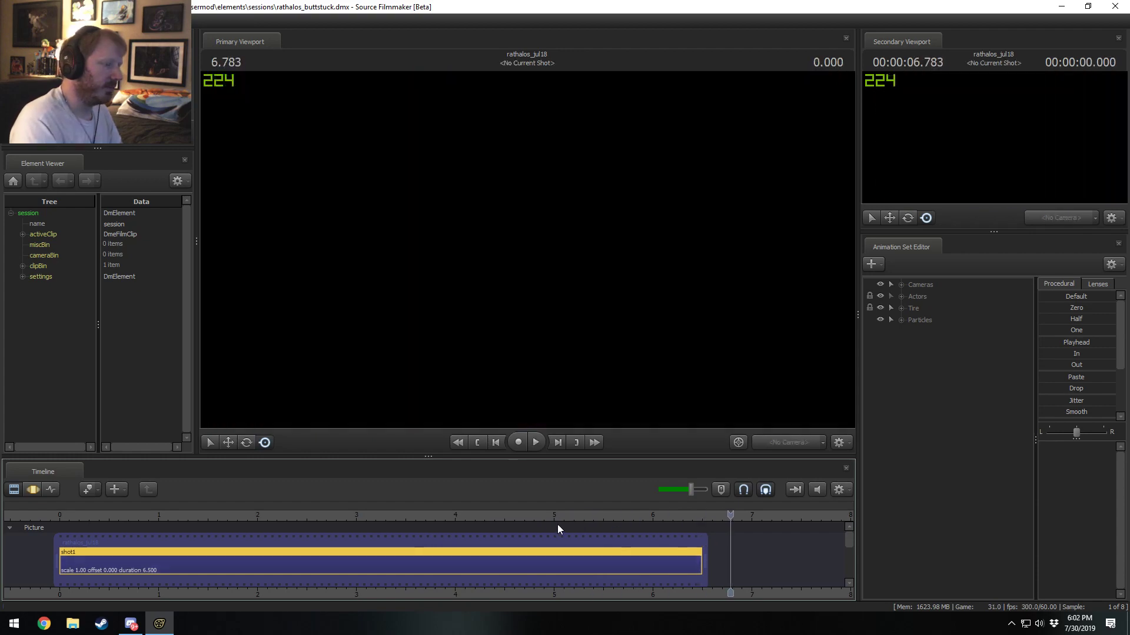
left_click(511, 517)
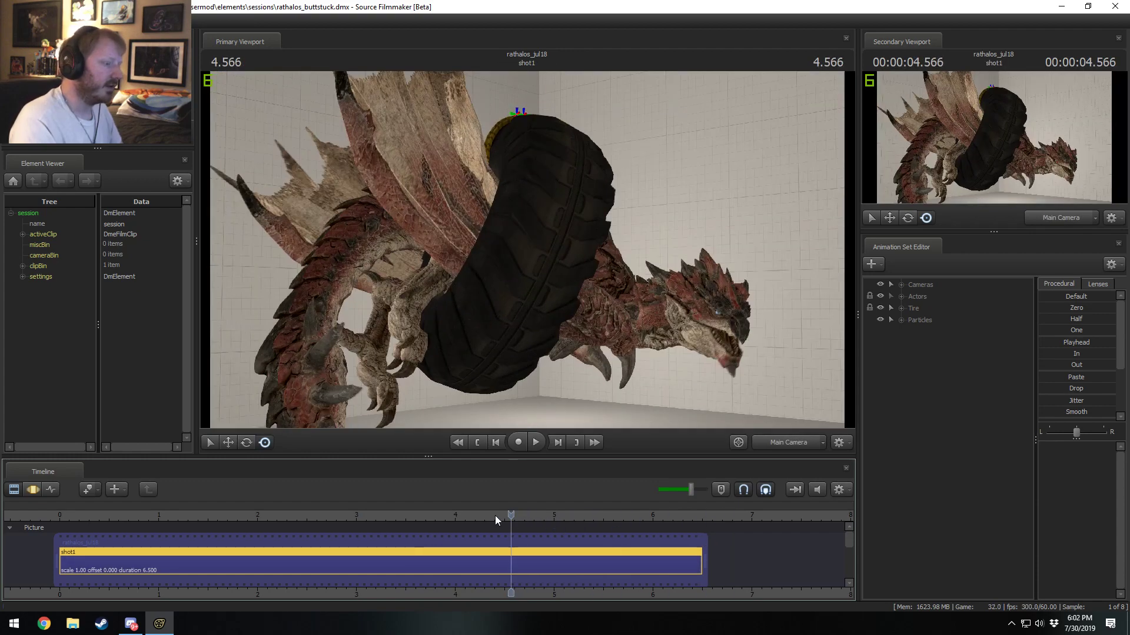
left_click_drag(495, 515, 430, 515)
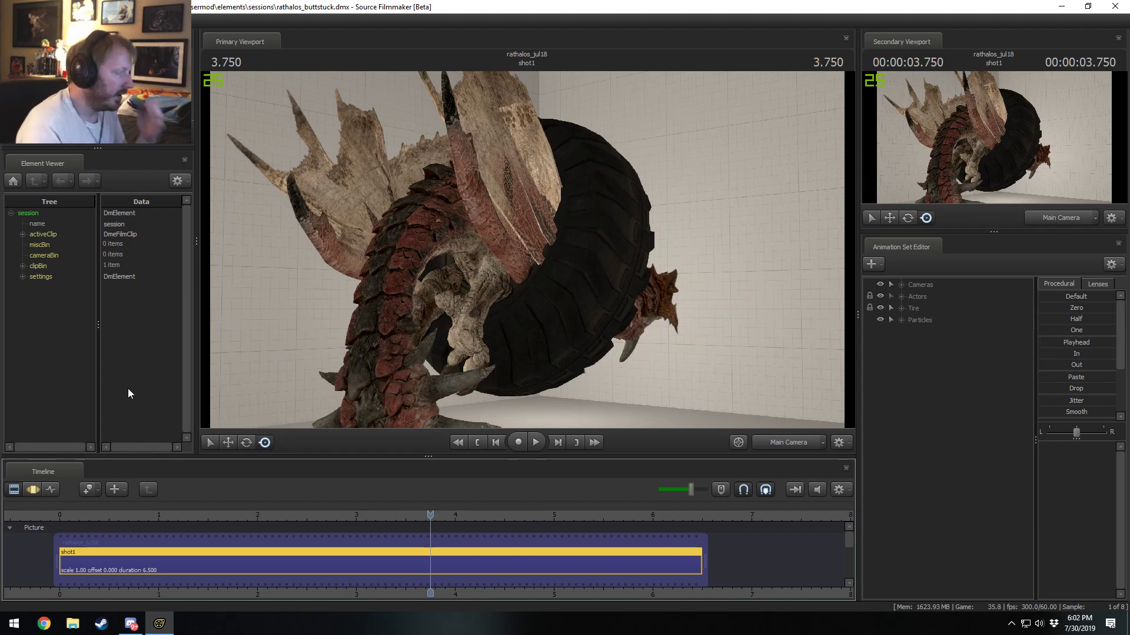
left_click_drag(199, 515, 307, 513)
key("space")
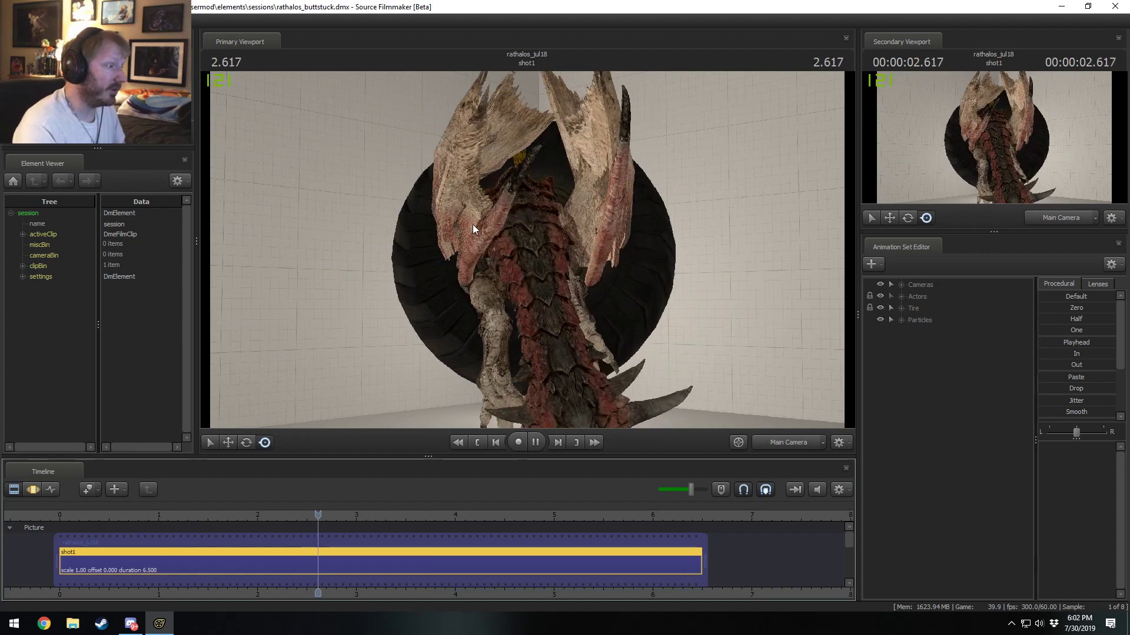
key("space")
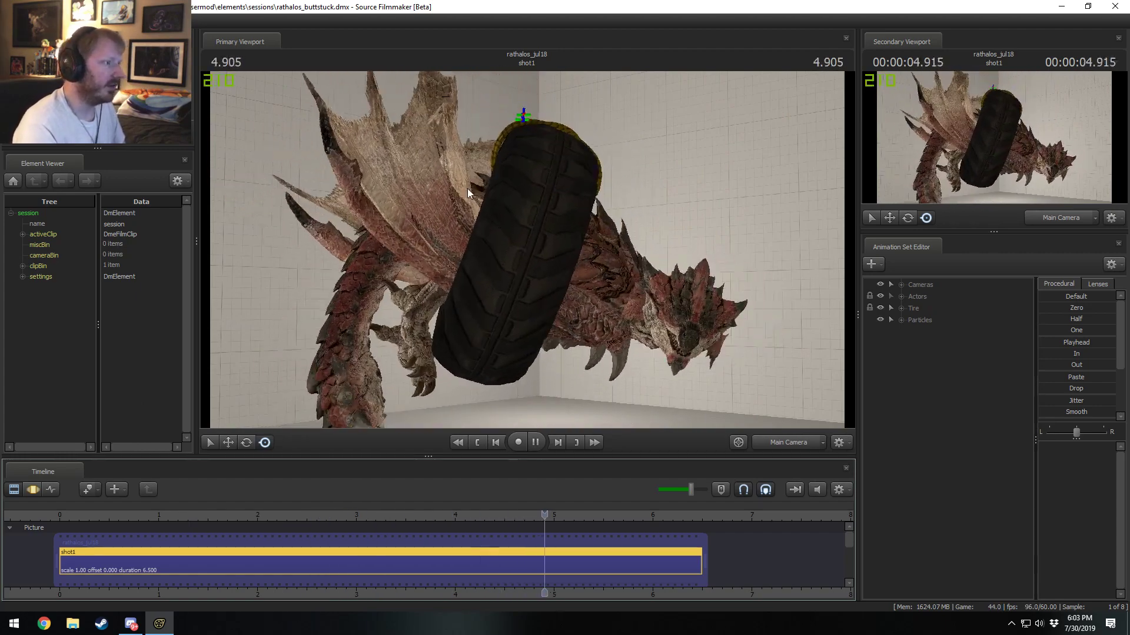
key("space")
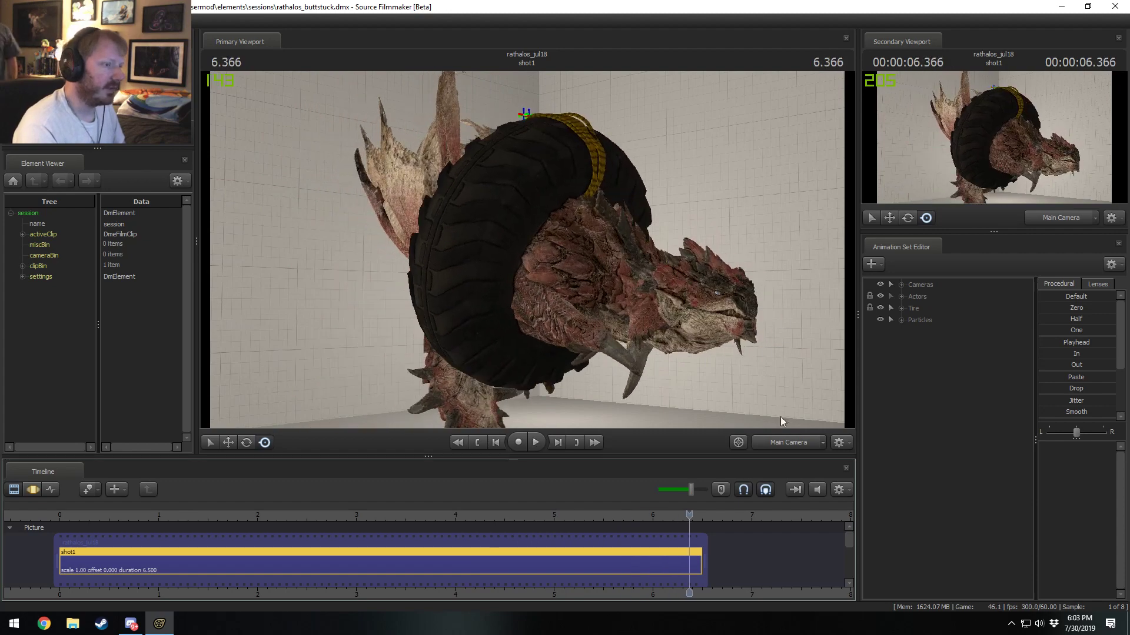
Step: Set the playhead to 1.016 and inspect the Rathalos wing and leg area close up through the work camera
left_click(140, 514)
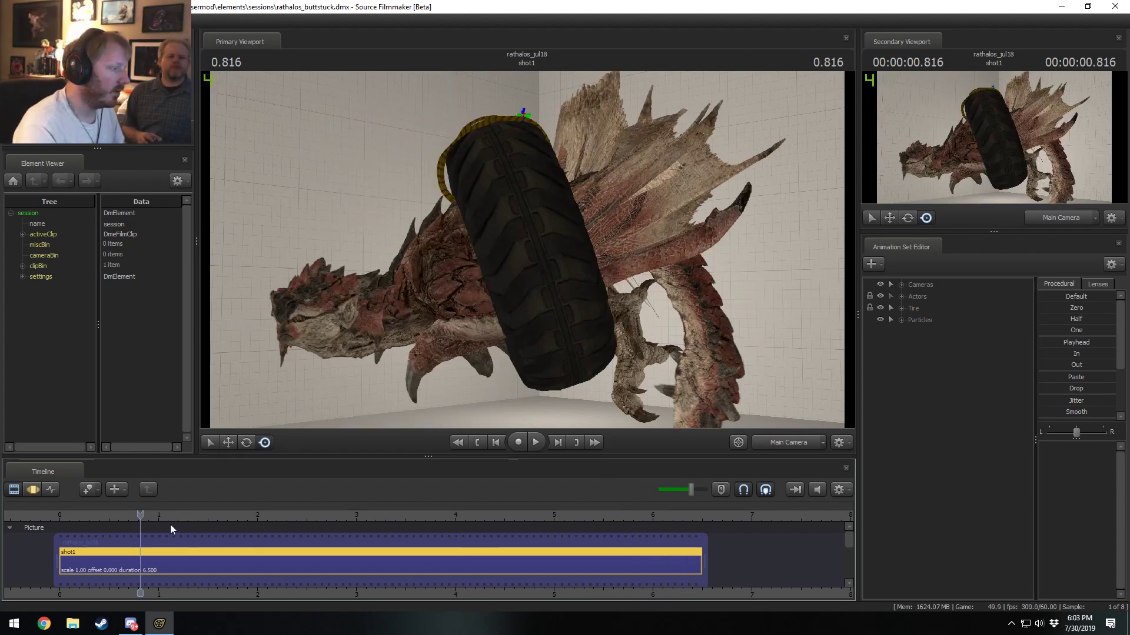
left_click(160, 515)
left_click(626, 316)
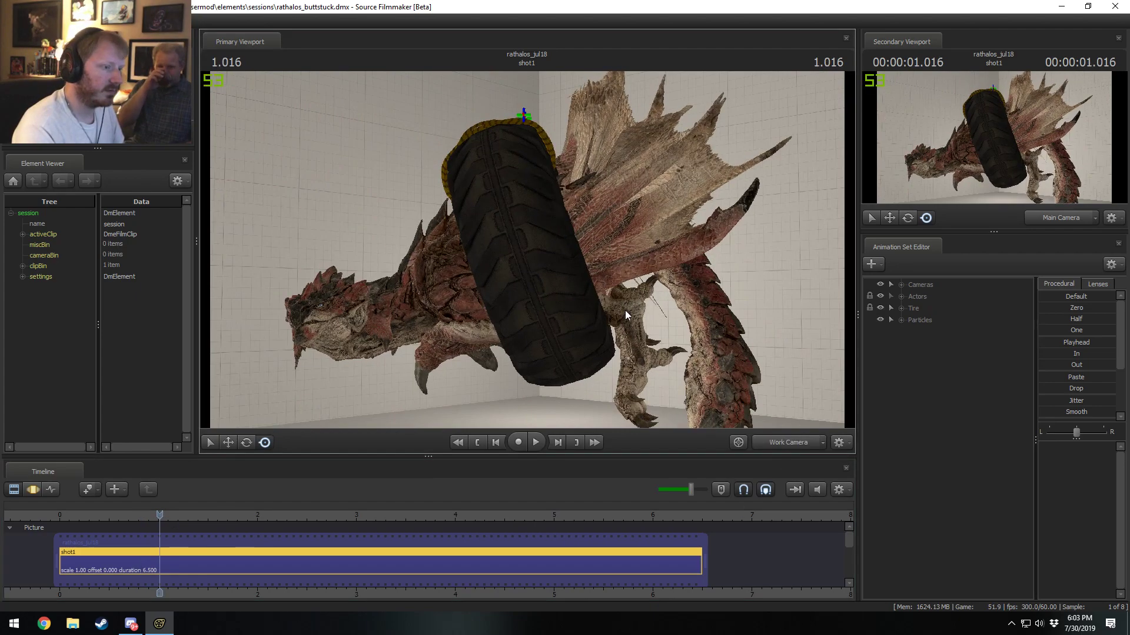
left_click_drag(626, 316, 525, 248)
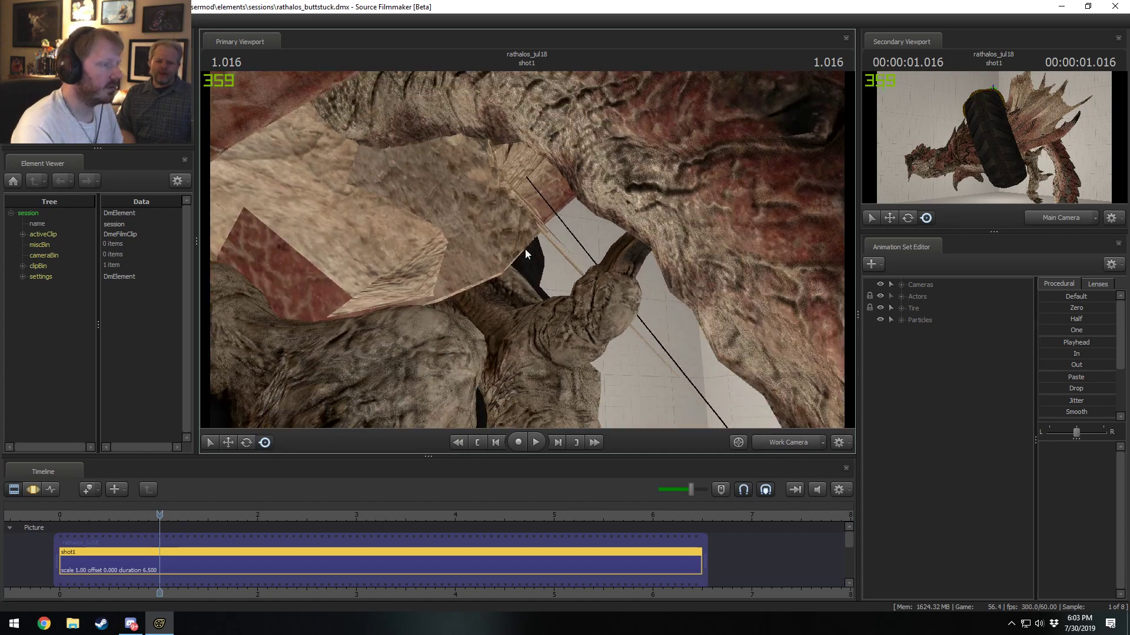
Step: Expand the Rathalos actor, check its Unknown and Pony control groups, and show the hidden controls
left_click(900, 296)
left_click(913, 308)
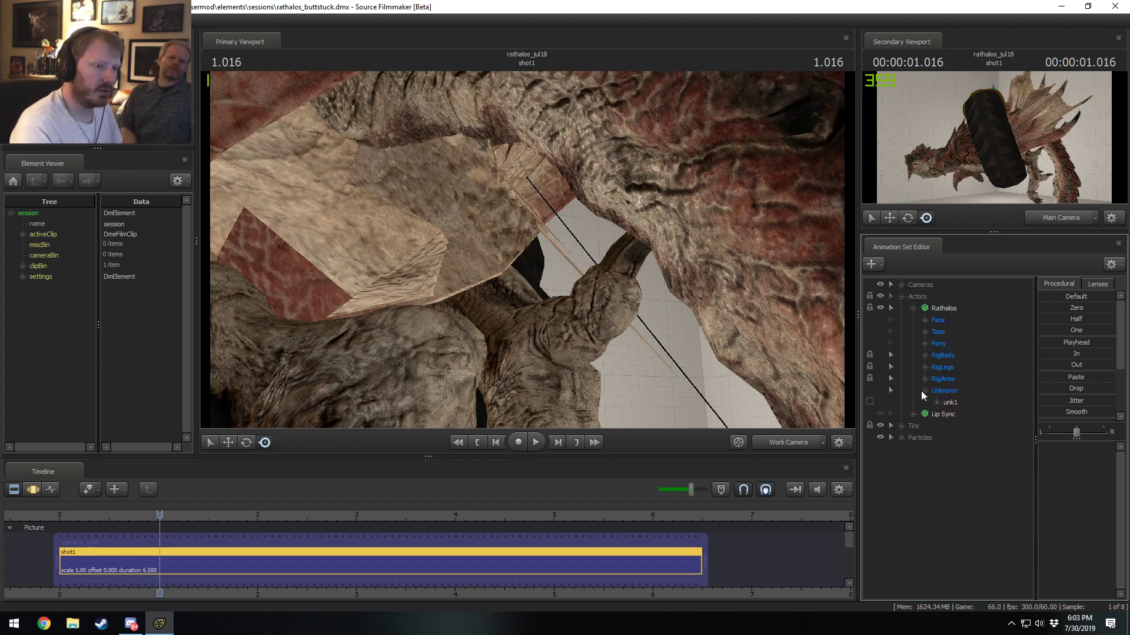
right_click(946, 474)
left_click(924, 457)
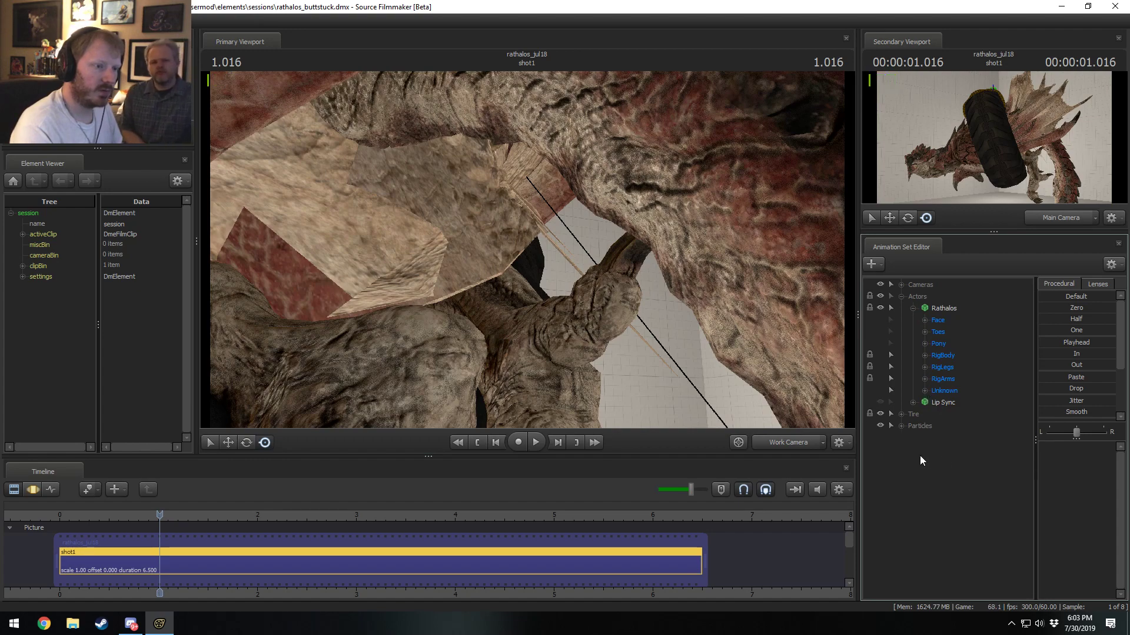
left_click(924, 344)
left_click(937, 355)
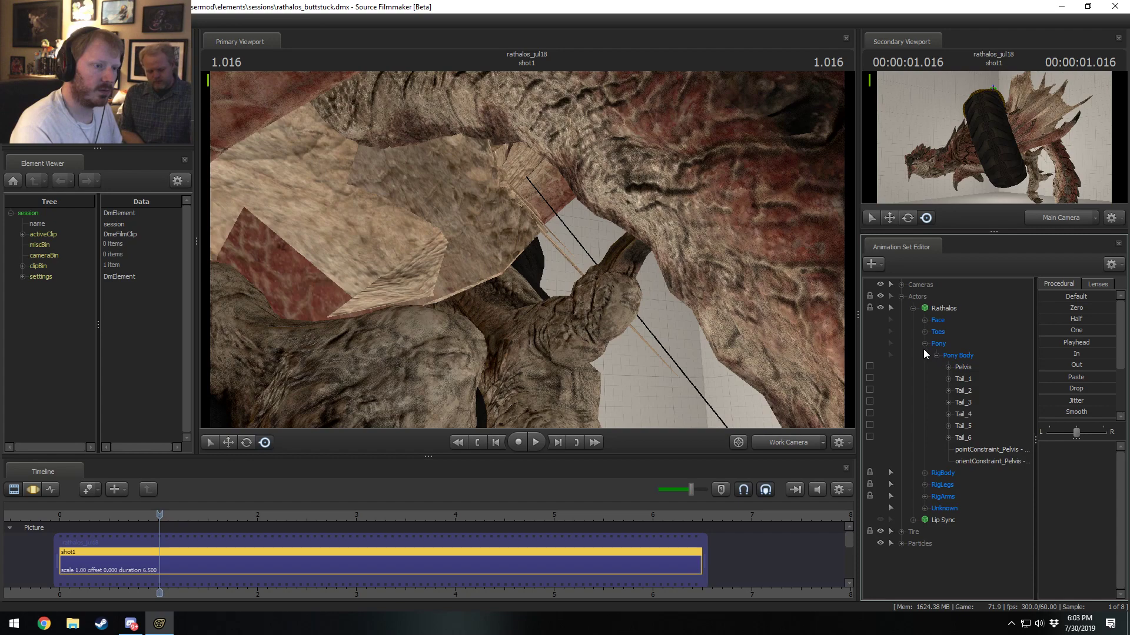
left_click(924, 344)
right_click(936, 475)
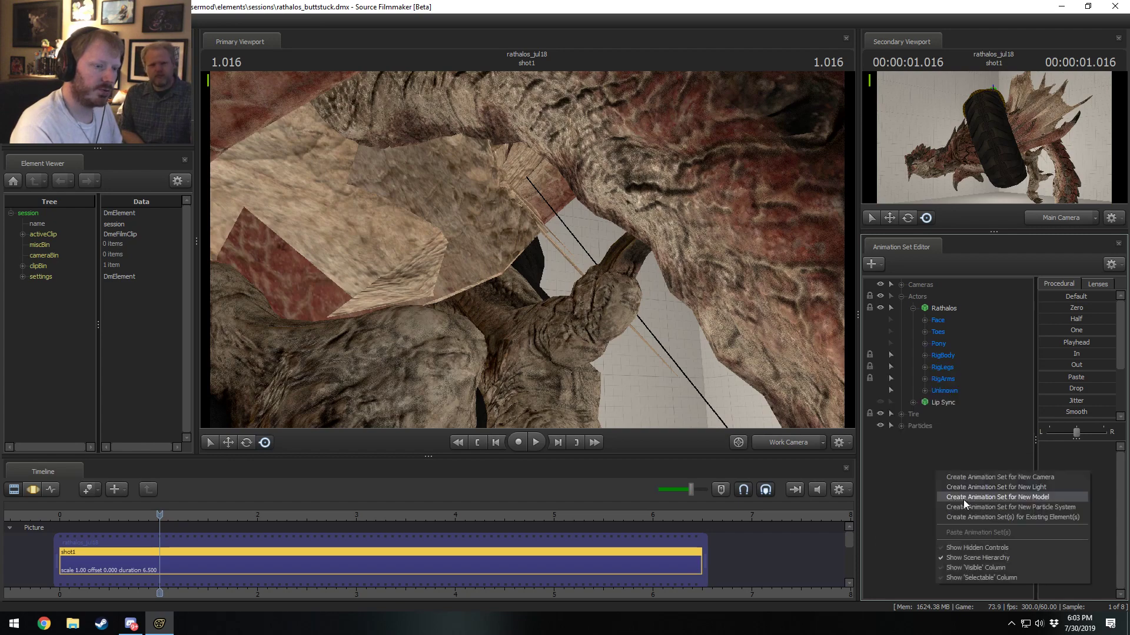
left_click(976, 540)
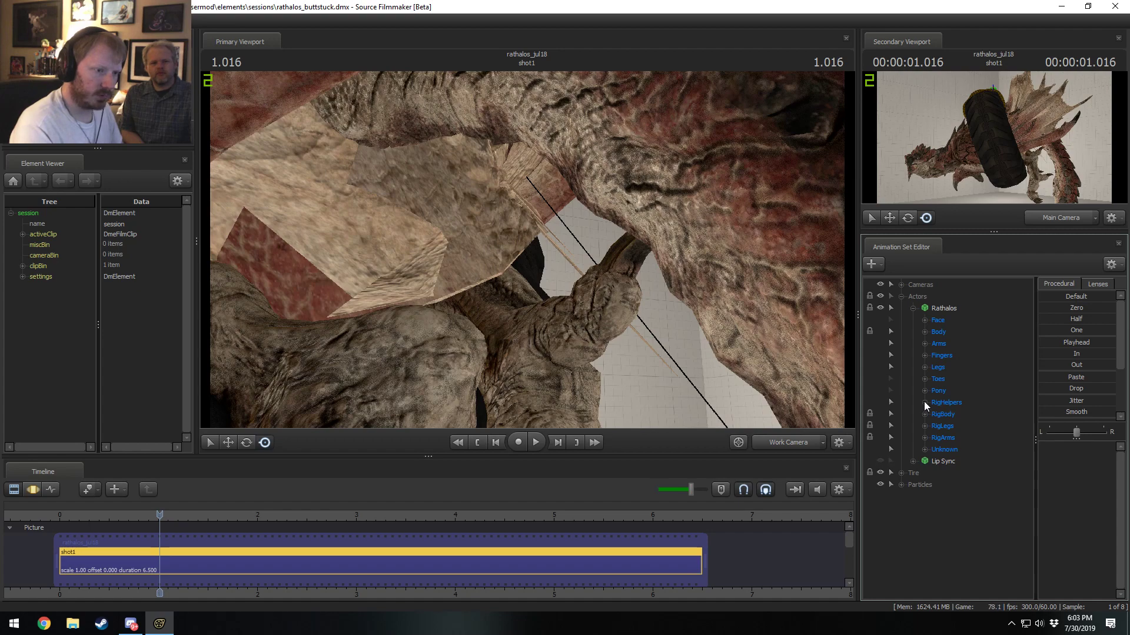
Step: Select all of the Rathalos RigArms controls and show their motion paths in the Motion Editor
left_click(925, 439)
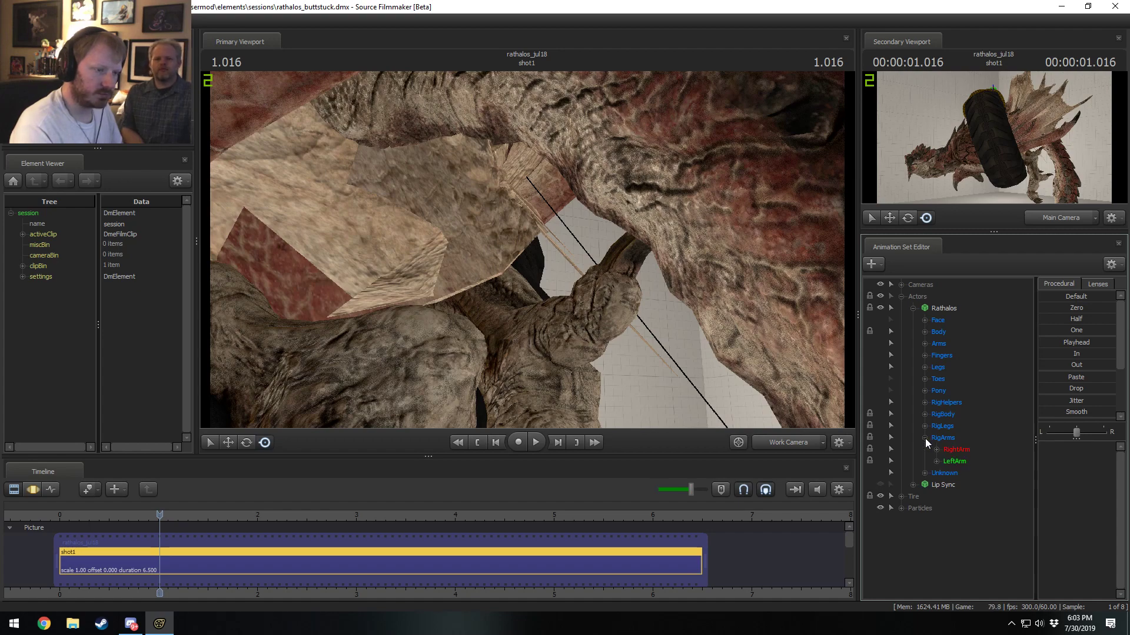
left_click(890, 438)
key("F3")
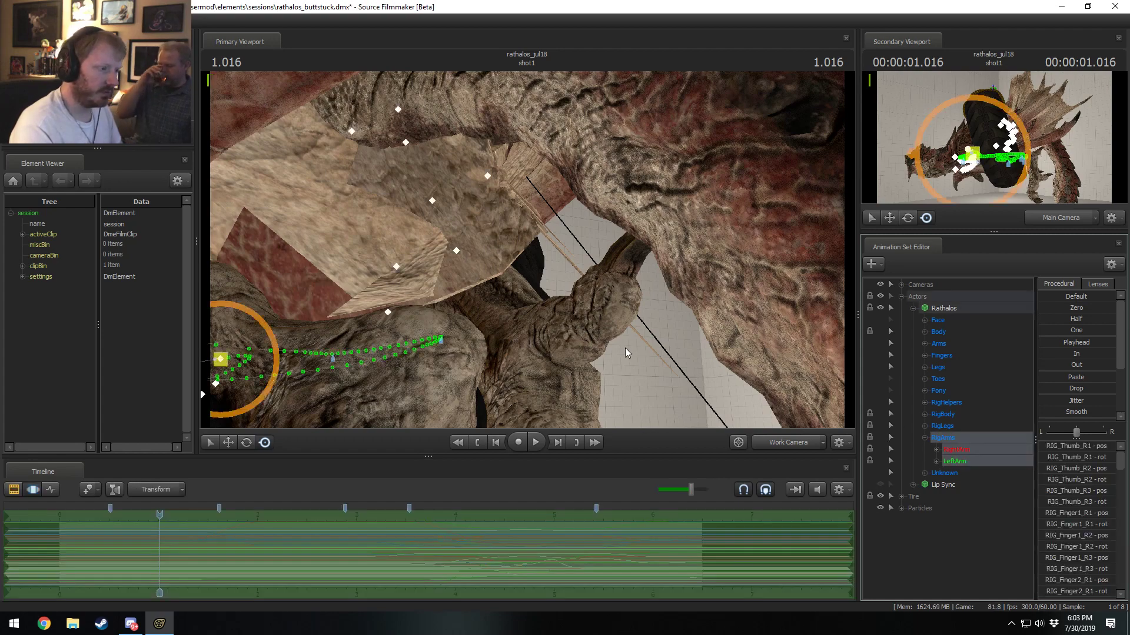
left_click_drag(515, 377, 435, 266)
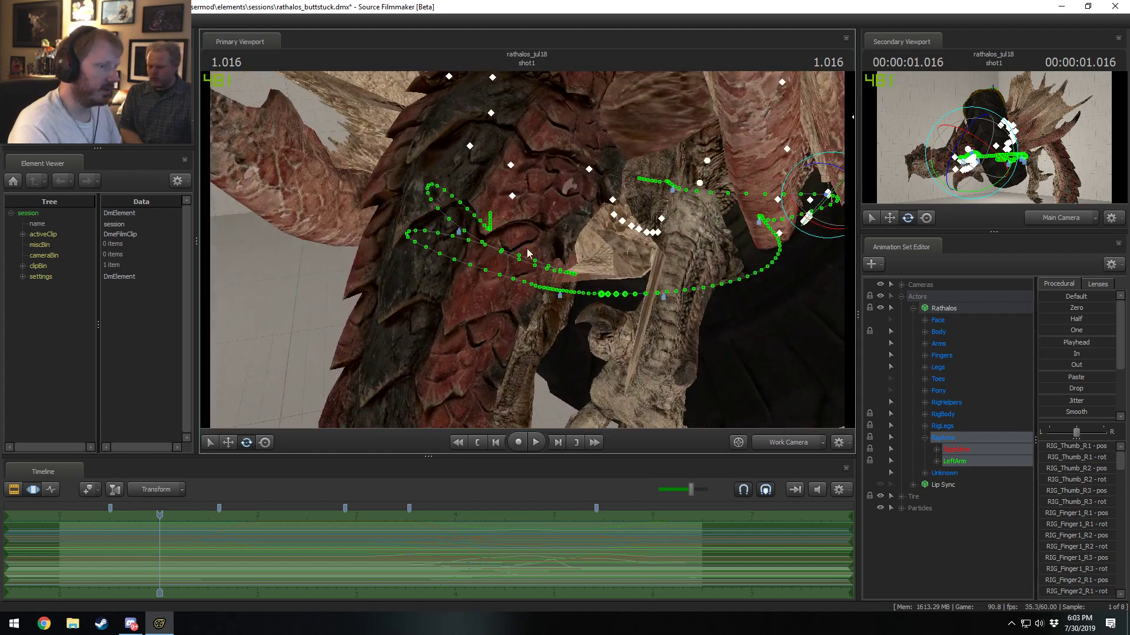
Step: Expand the LeftArm finger controls and select RIG_Finger5_L2 to locate it on the model
left_click(954, 461)
left_click(937, 461)
left_click(953, 475)
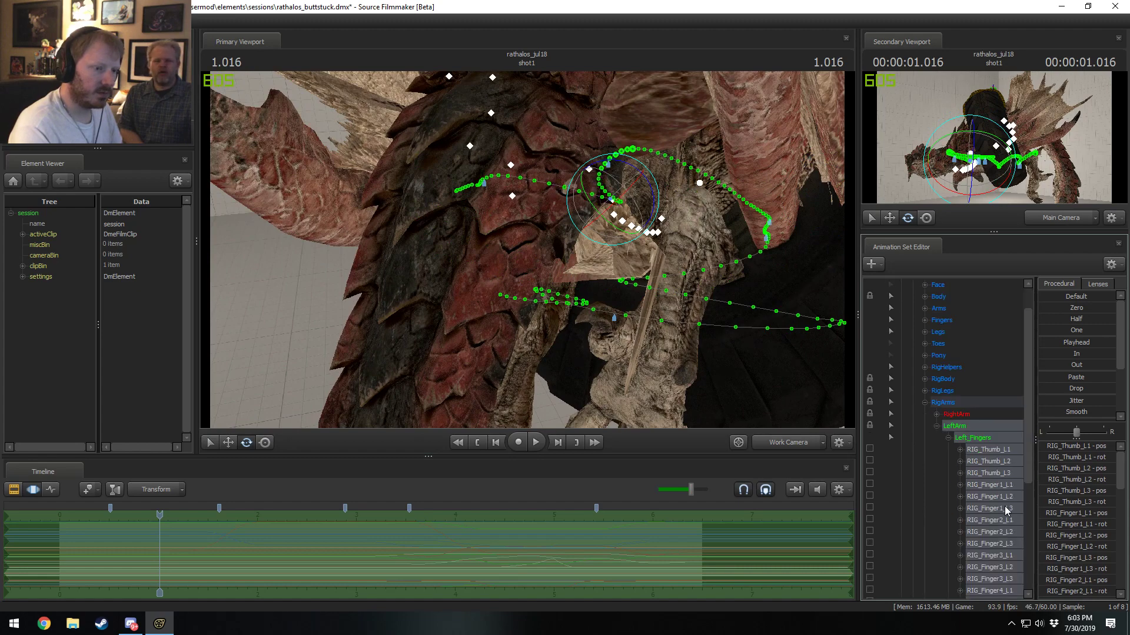
scroll(1003, 489, "down", 6)
left_click(1000, 462)
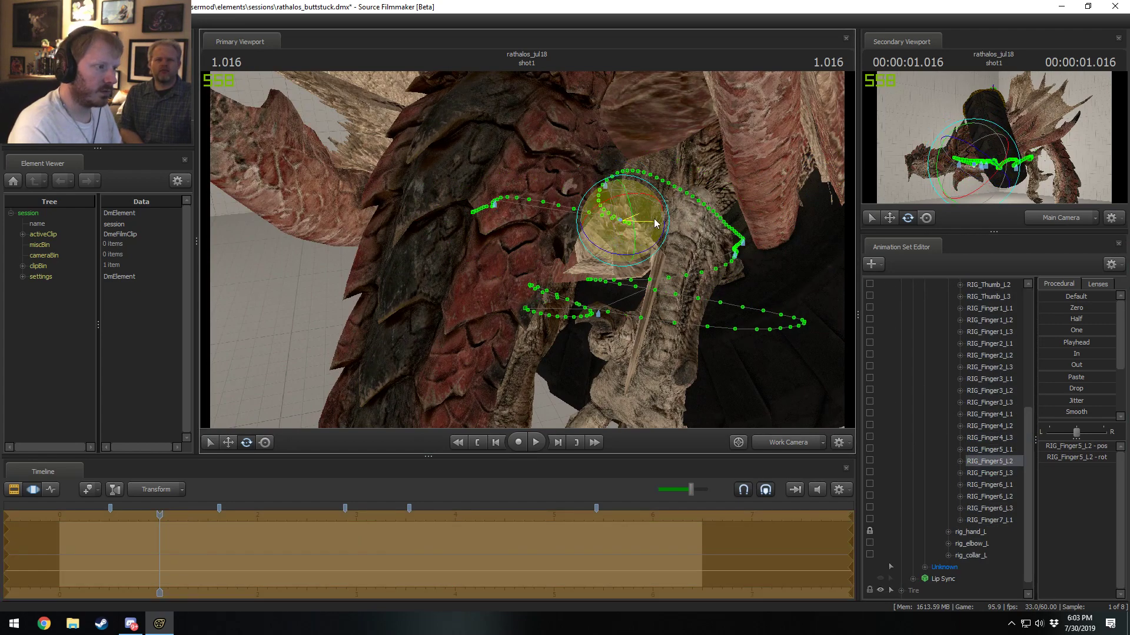
left_click_drag(627, 241, 229, 320)
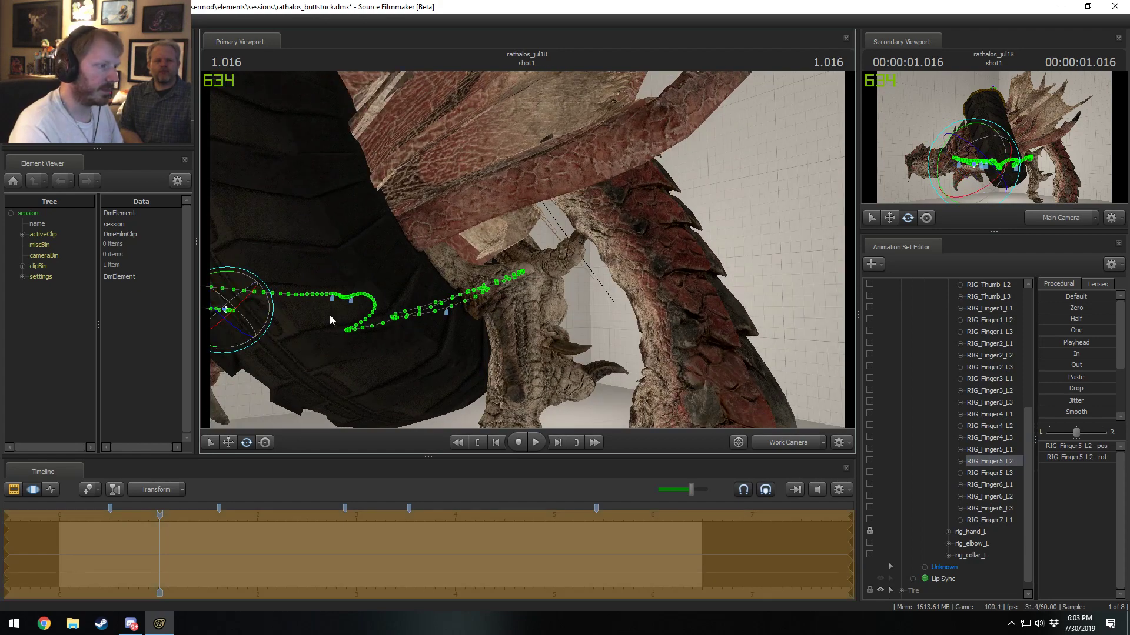
Step: Locate RIG_Finger7_L1 on the model by selecting it, and select the whole Left_Fingers group
left_click(996, 520)
scroll(1000, 500, "up", 5)
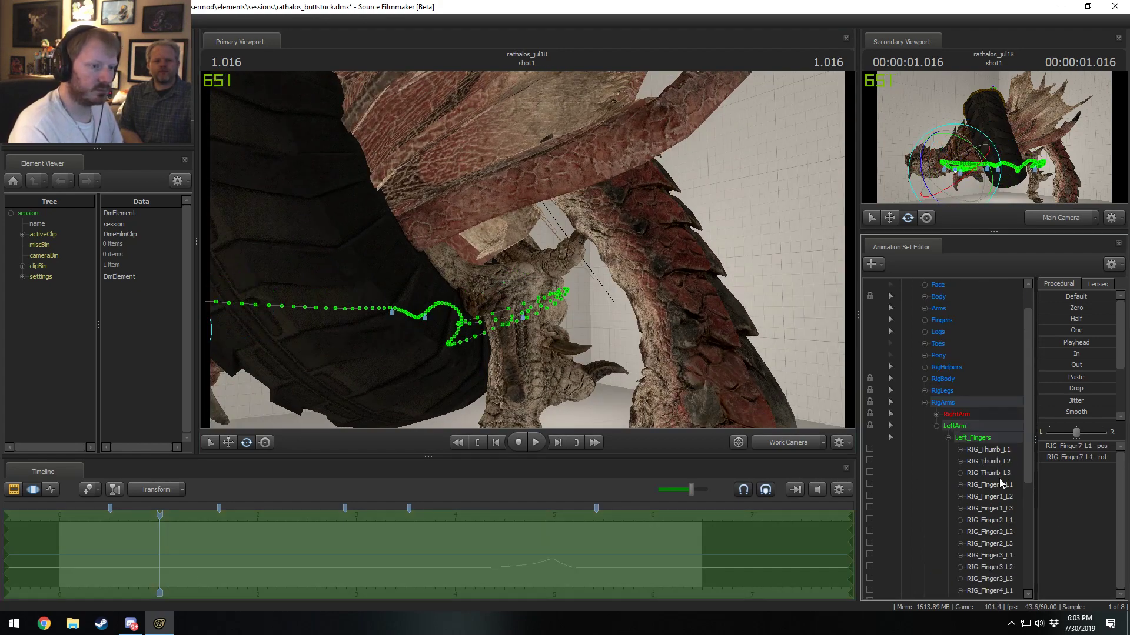
left_click(989, 439)
left_click_drag(220, 345, 383, 318)
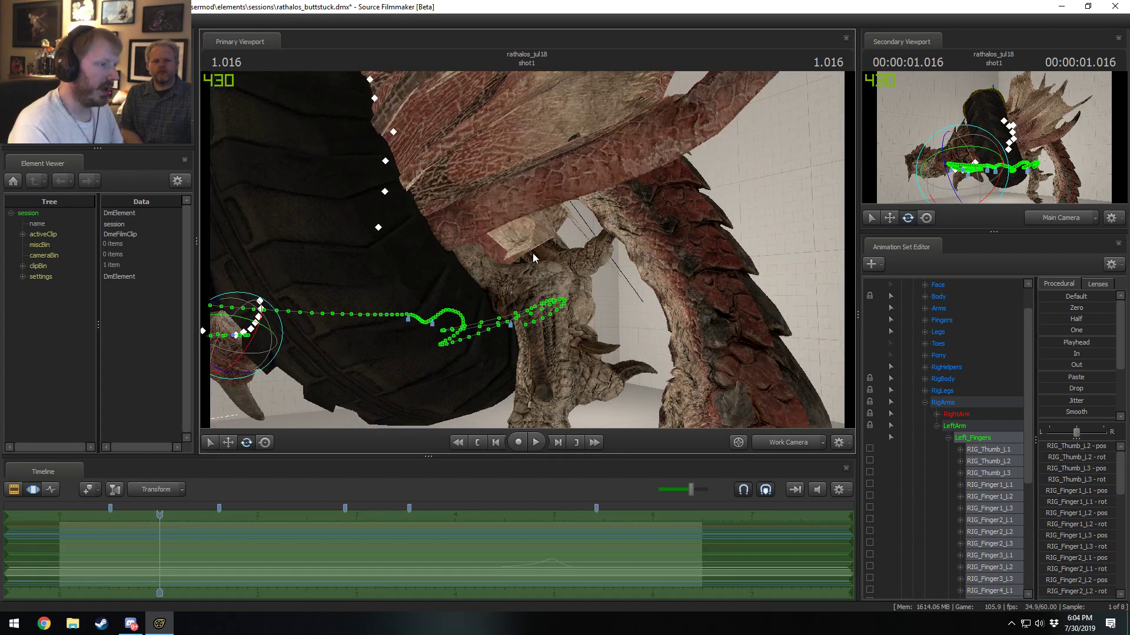
Step: Select rig_collar_L and try its rotate manipulator in the viewport
scroll(994, 530, "down", 4)
scroll(993, 532, "down", 2)
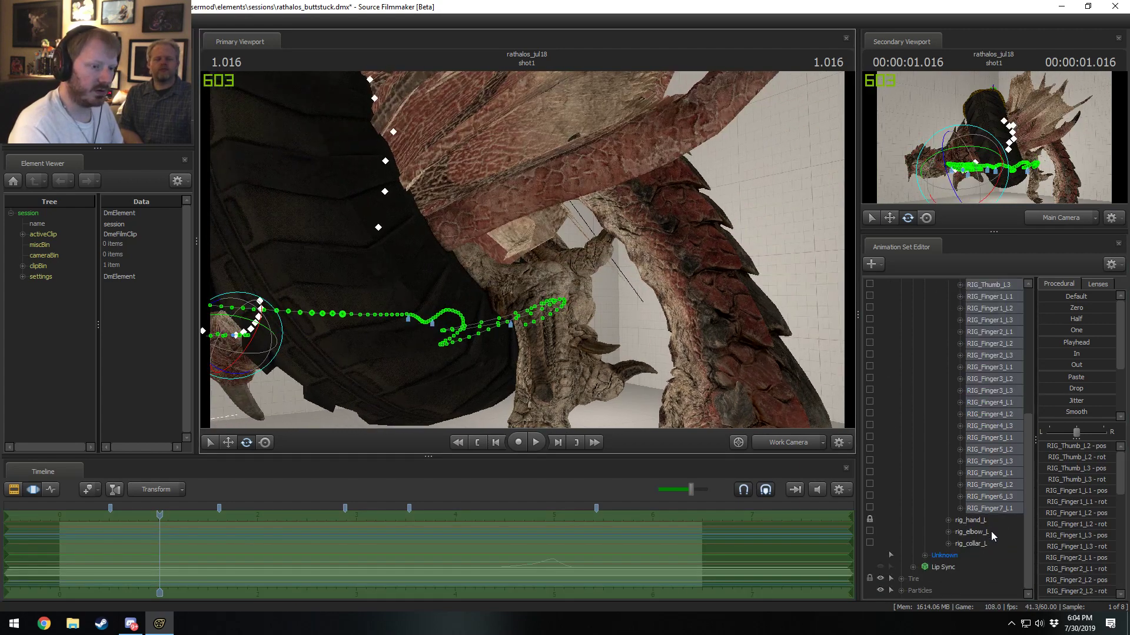
left_click(985, 544)
key("e")
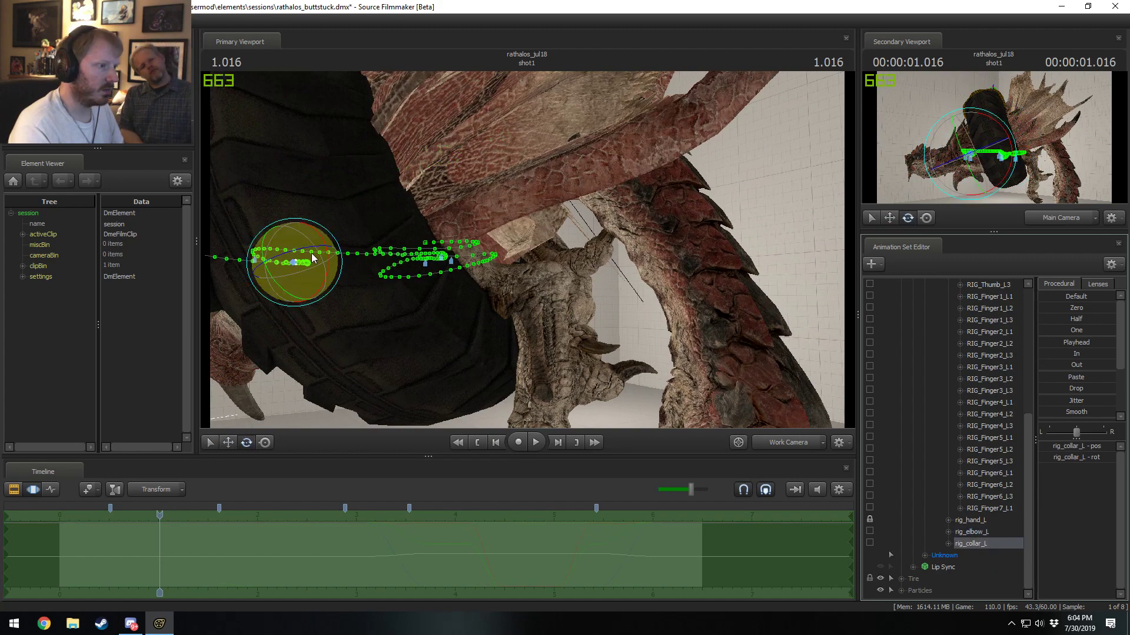
left_click_drag(297, 259, 328, 273)
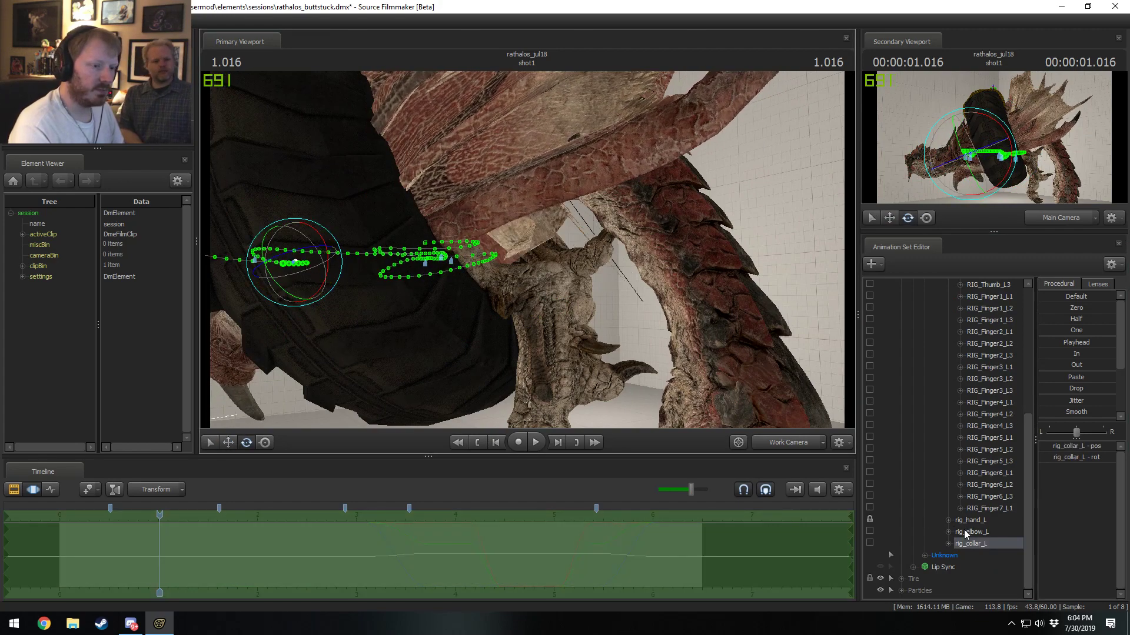
Step: Select the left thumb controls RIG_Thumb_L1 through RIG_Thumb_L3 to see where they sit on the model
scroll(994, 474, "up", 3)
left_click(988, 391)
left_click(988, 368, "shift")
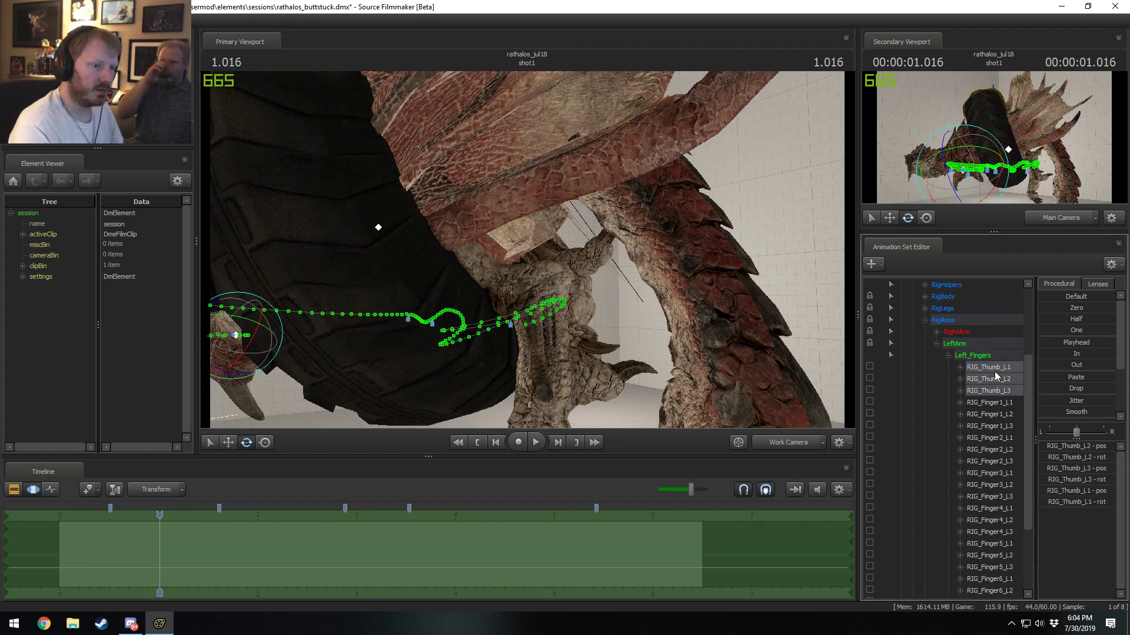
left_click_drag(238, 327, 415, 406)
Step: Check the remaining left finger controls by selecting RIG_Finger1_L1 through RIG_Finger4_L2, and separately RIG_Finger4_L3 through RIG_Finger7_L1
left_click(1012, 402)
left_click(984, 520, "shift")
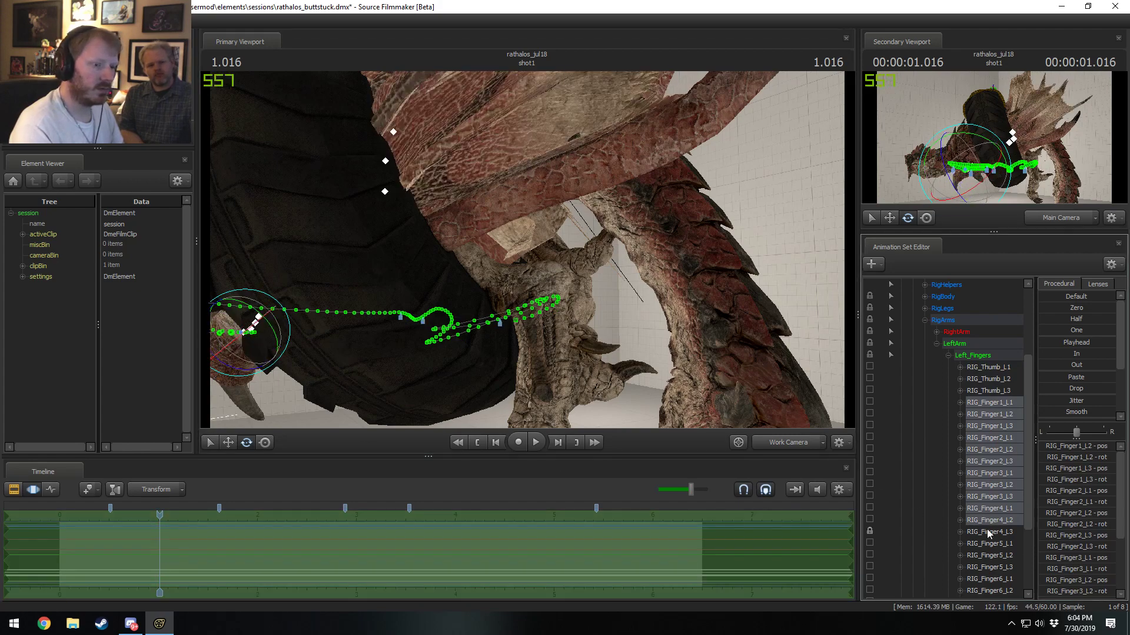
left_click(994, 531)
scroll(994, 518, "down", 3)
left_click(990, 508, "shift")
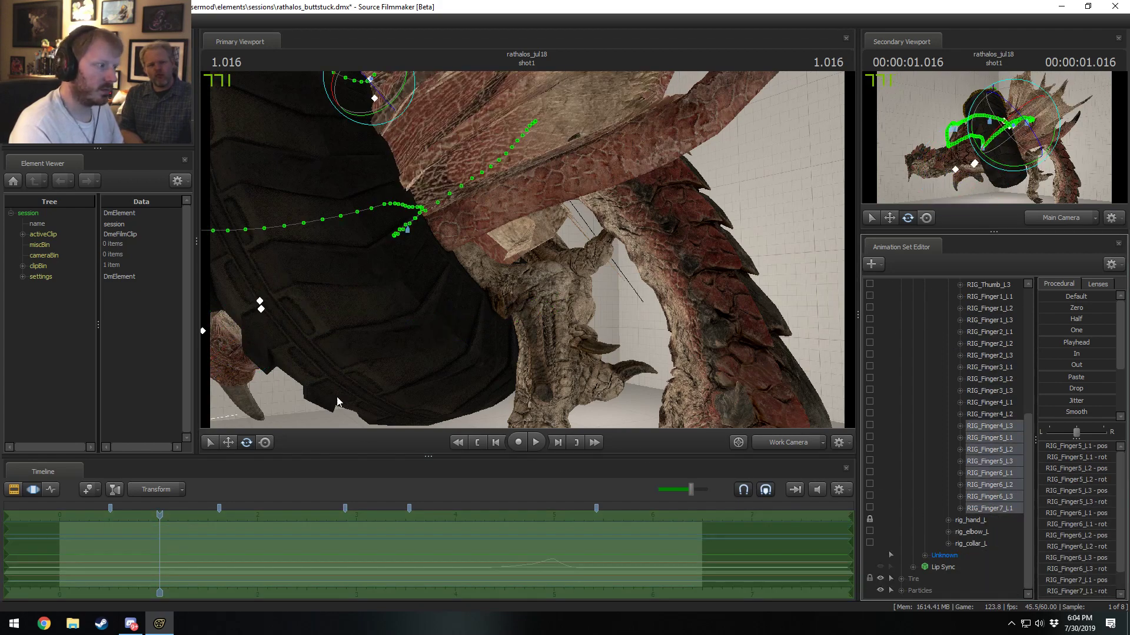
Step: Select rig_elbow_L and check its rotate and move manipulators on the model
middle_click_drag(527, 250, 384, 148)
left_click_drag(384, 148, 389, 144)
left_click_drag(383, 157, 619, 338)
scroll(958, 435, "up", 3)
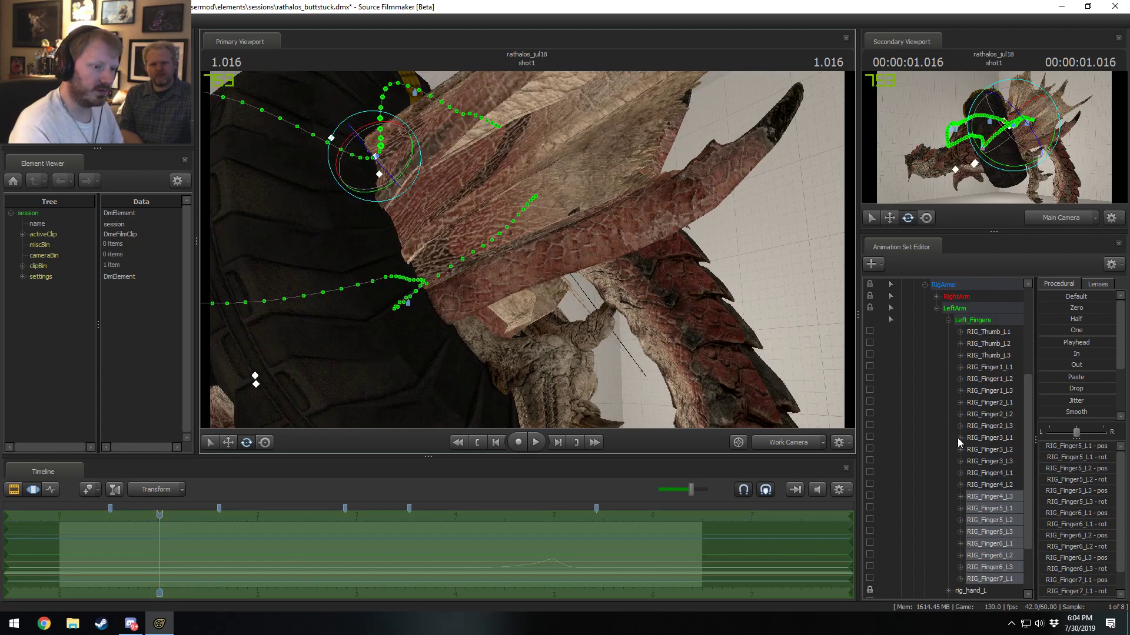
left_click(976, 567)
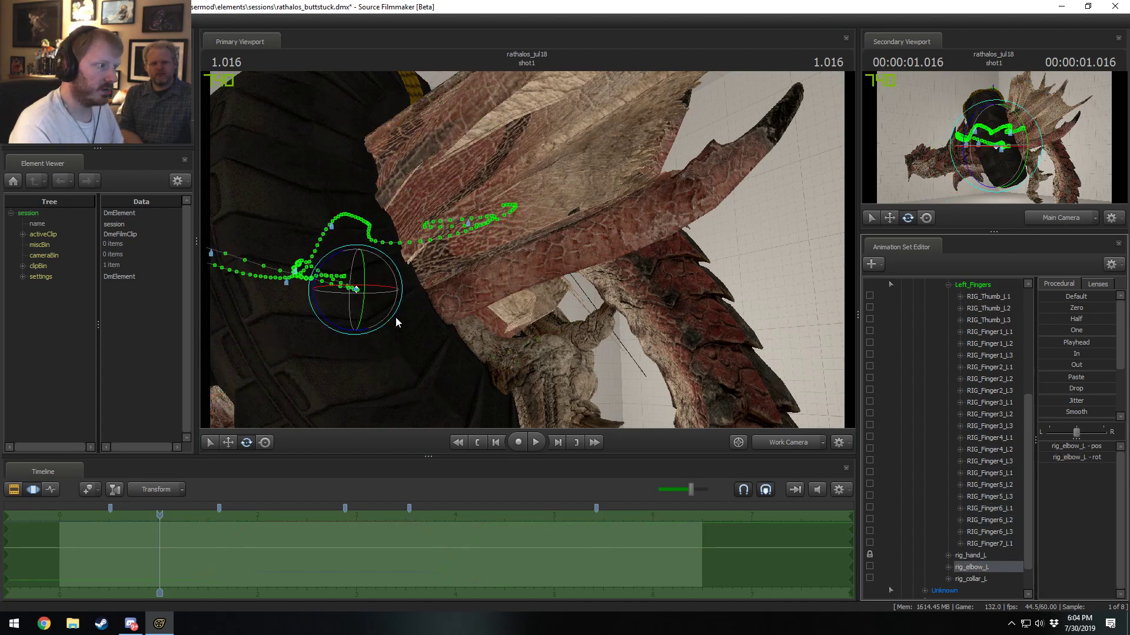
mouse_move(372, 306)
left_mouse_down()
mouse_move(363, 281)
mouse_move(357, 300)
mouse_move(357, 290)
left_mouse_up()
scroll(976, 405, "up", 3)
key("w")
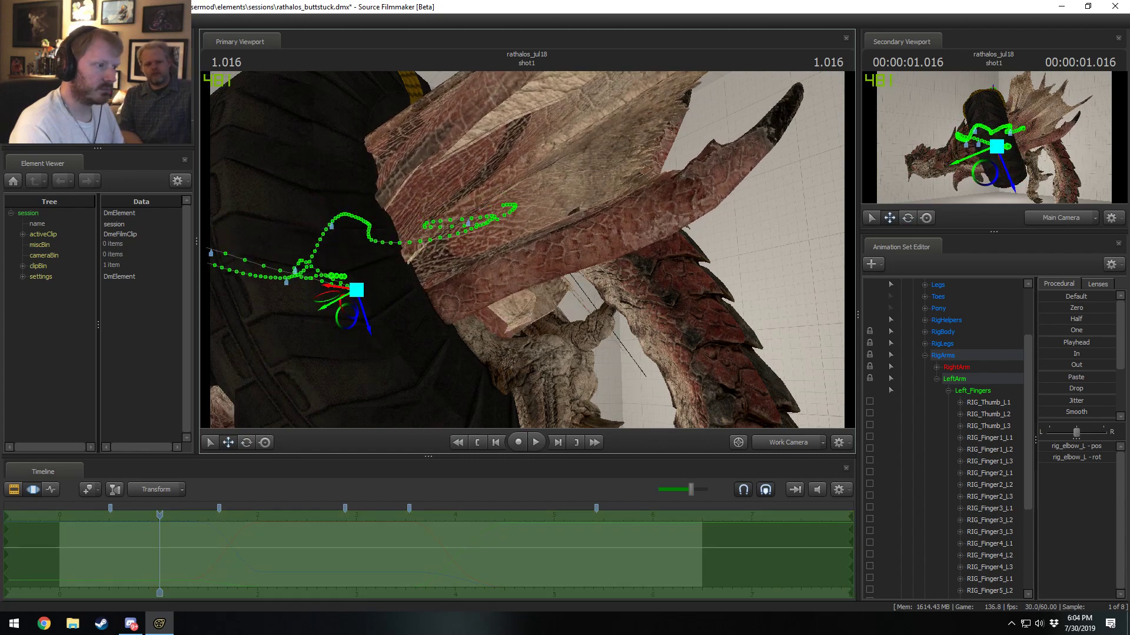
Step: Collapse the left arm rig controls and expand the LeftFingers bone group under Rathalos's Fingers
left_click(936, 380)
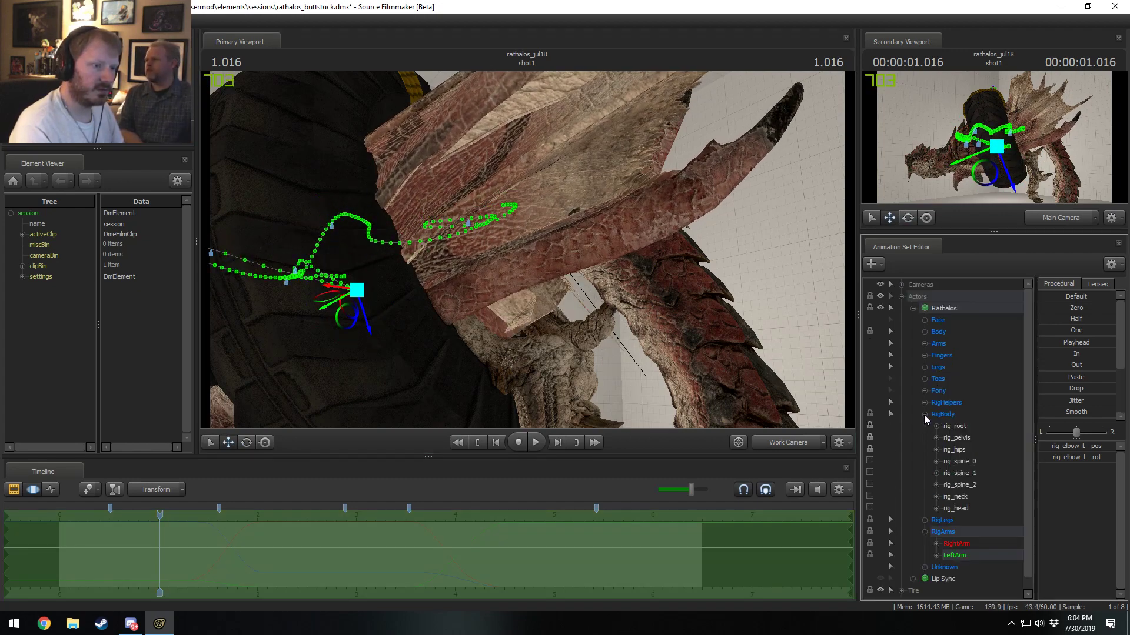
left_click(925, 391)
left_click(925, 391)
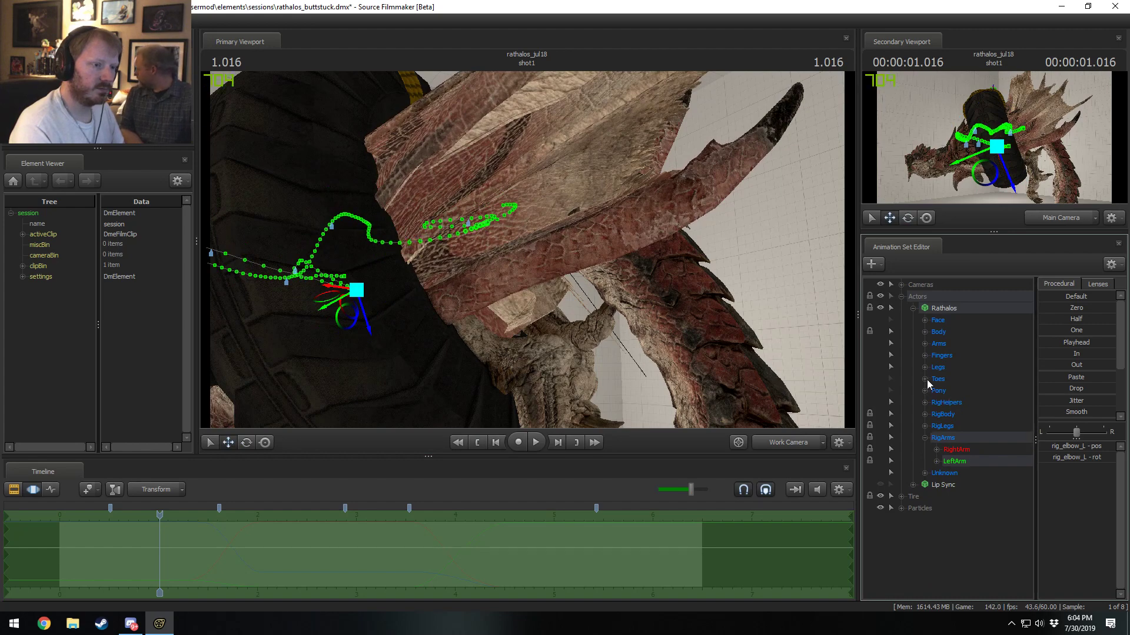
left_click(925, 355)
left_click(936, 379)
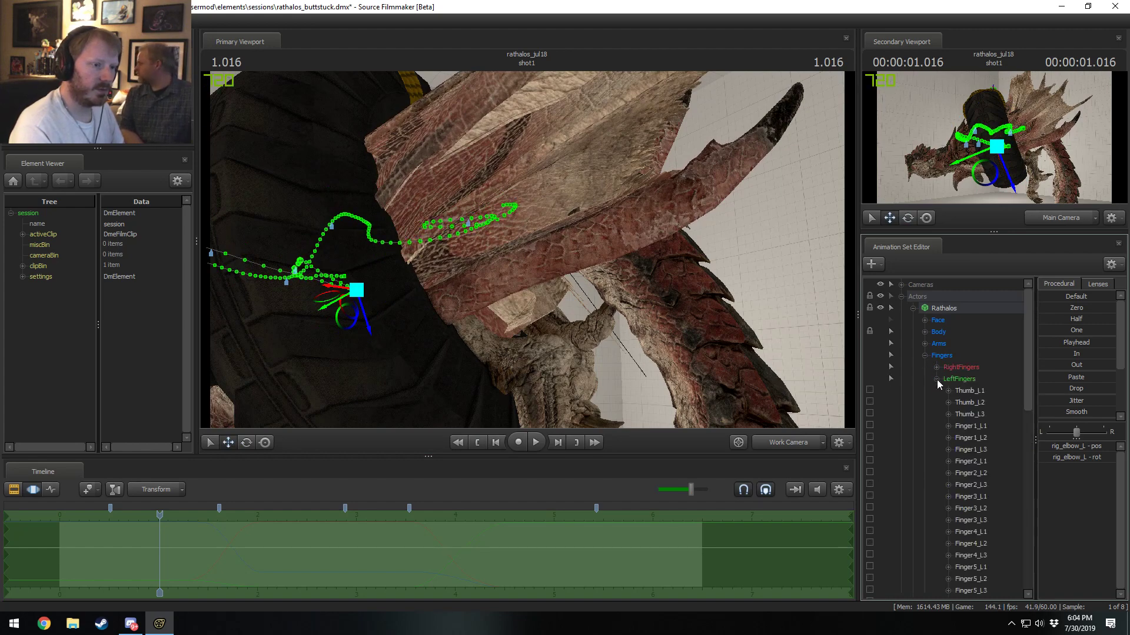
Step: Check where the left finger bones sit by selecting Finger1_L1 through Finger4_L1 with the rotate manipulator
left_click(968, 390)
right_click_drag(526, 251, 493, 267)
scroll(986, 542, "down", 4)
left_click(970, 496)
left_click(971, 402, "shift")
key("e")
left_click_drag(353, 294, 376, 287)
left_click(970, 390)
scroll(973, 389, "up", 3)
left_click(971, 390, "shift")
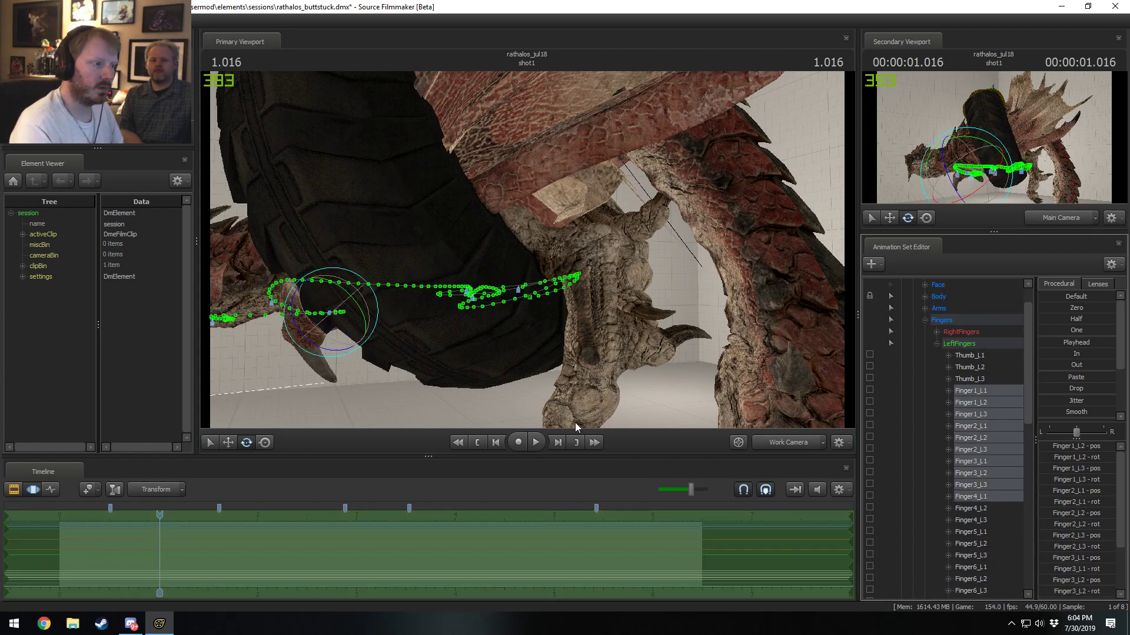
Step: Select the thumb bones Thumb_L1 through Thumb_L3 with the move manipulator and undo the last change
left_click_drag(370, 333, 312, 317)
left_click(994, 379)
left_click(992, 357, "shift")
key("w")
key("ctrl+z")
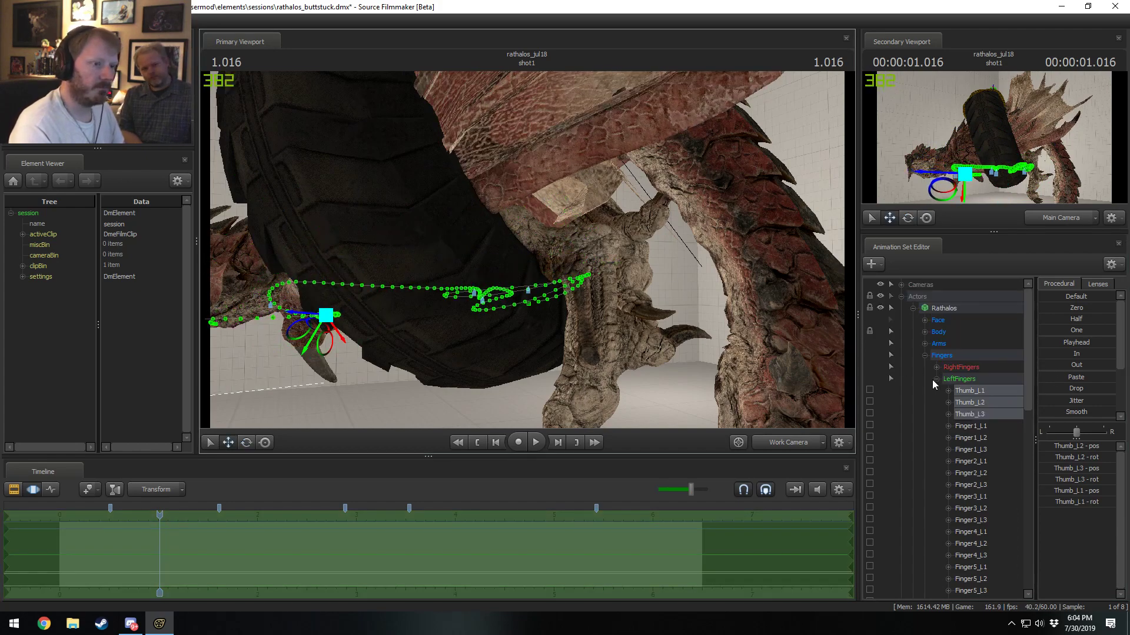
Step: Collapse Fingers, expand Left Arm Secondary under Arms, and select its bones to locate them, ending with Shoulder_L2
left_click(926, 356)
left_click(926, 346)
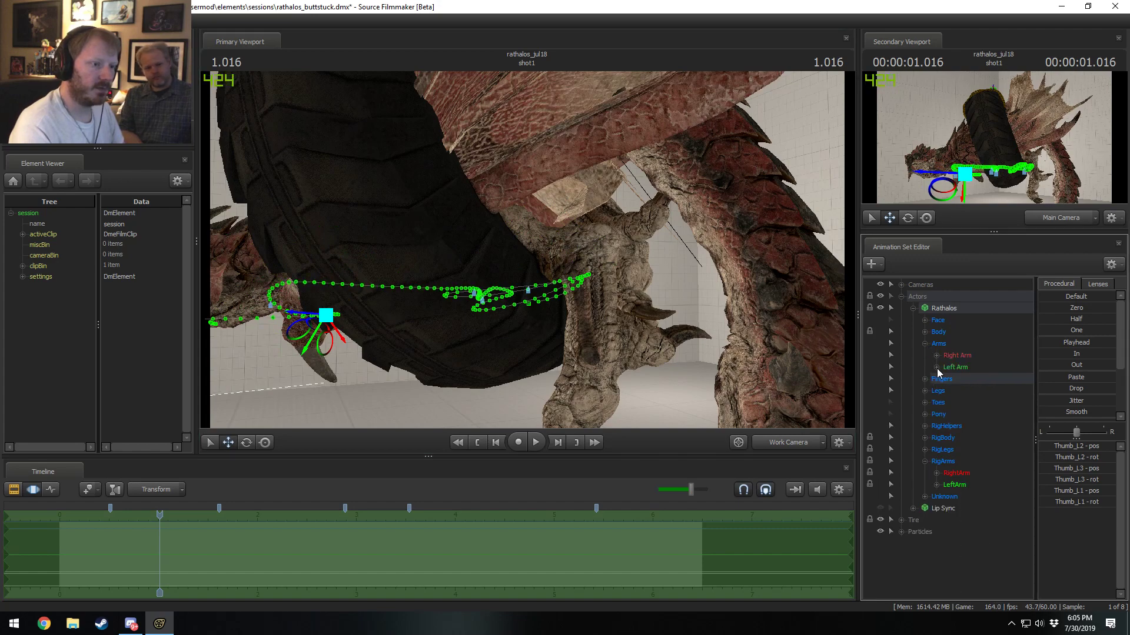
left_click(937, 367)
left_click(948, 379)
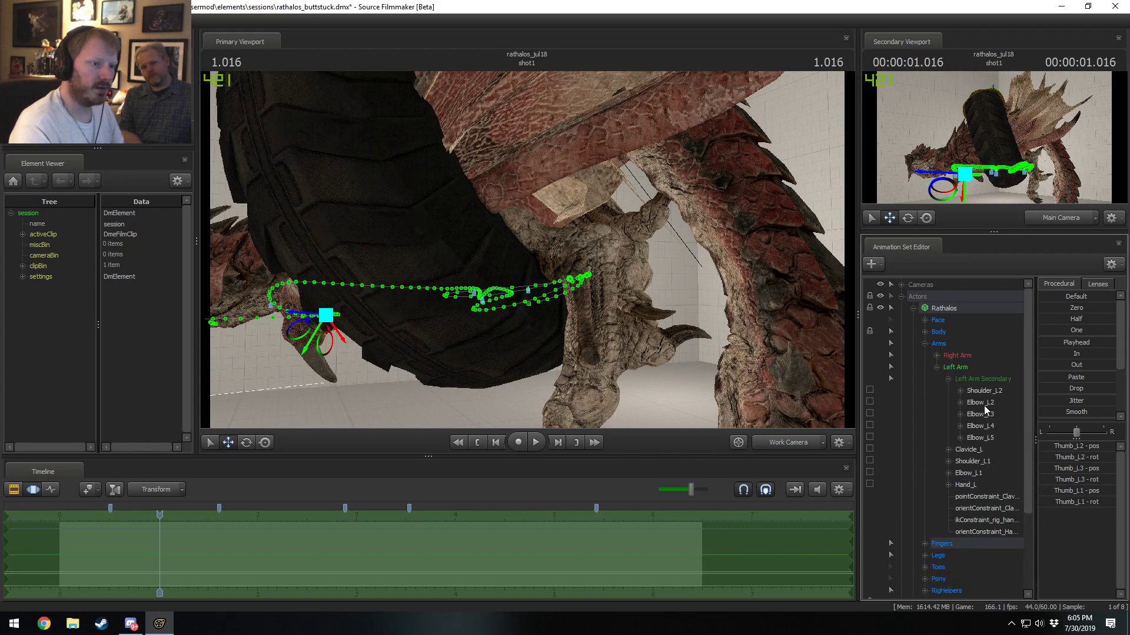
left_click(987, 412)
left_click(981, 437)
left_click(981, 391)
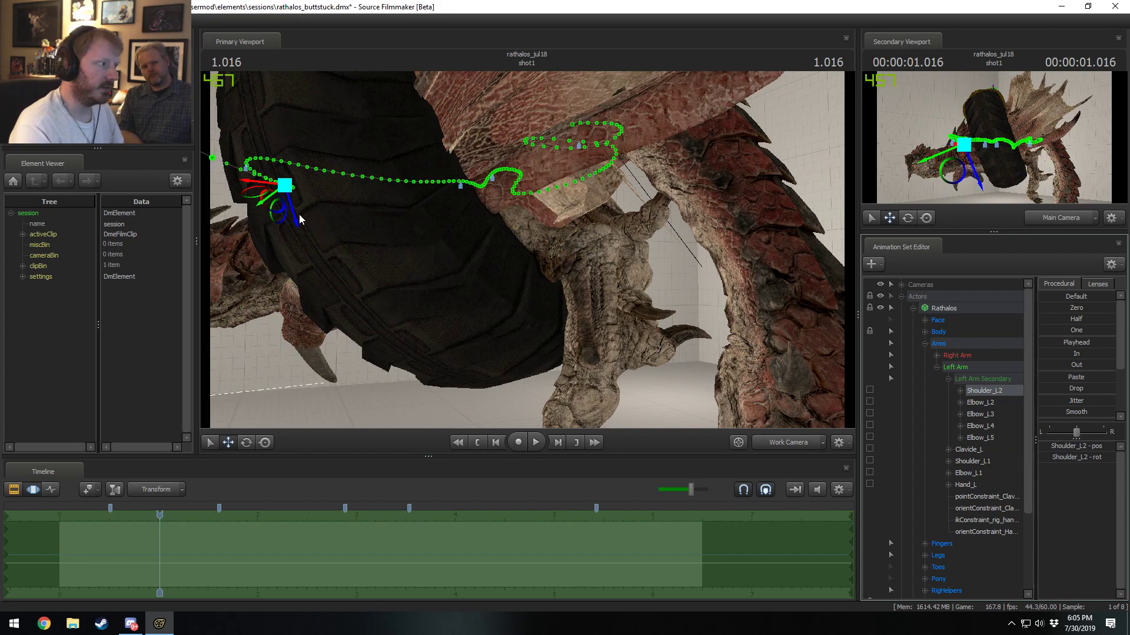
Step: Check the placement of Shoulder_L2, Elbow_L2 and Elbow_L5 using the rotate manipulator
key("e")
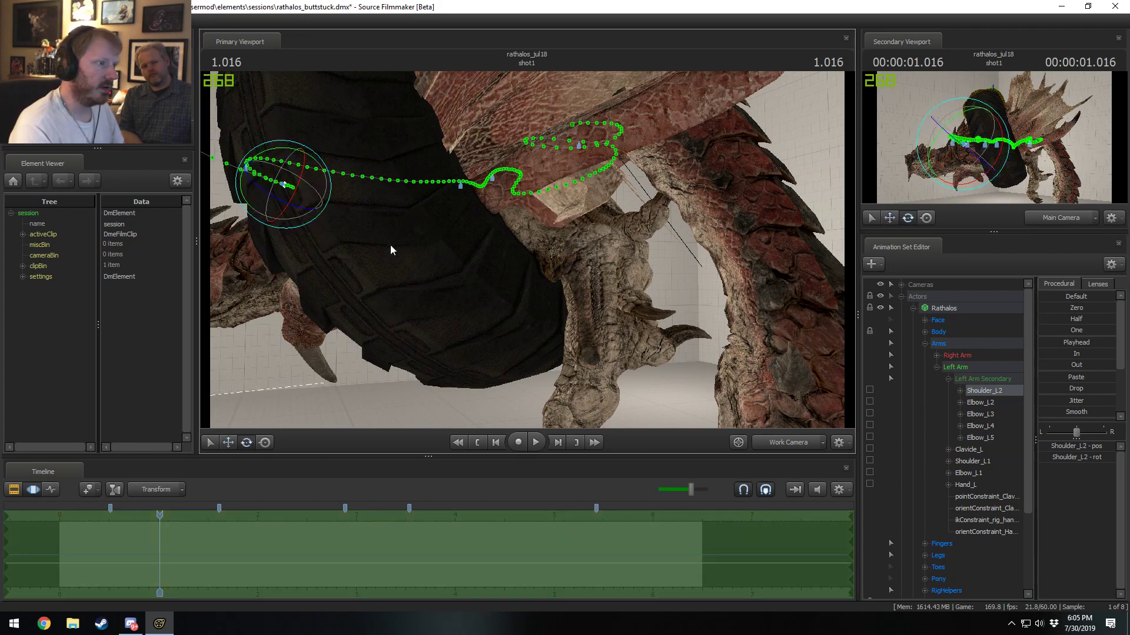
left_click(980, 403)
left_click_drag(448, 214, 743, 325)
left_click(993, 438)
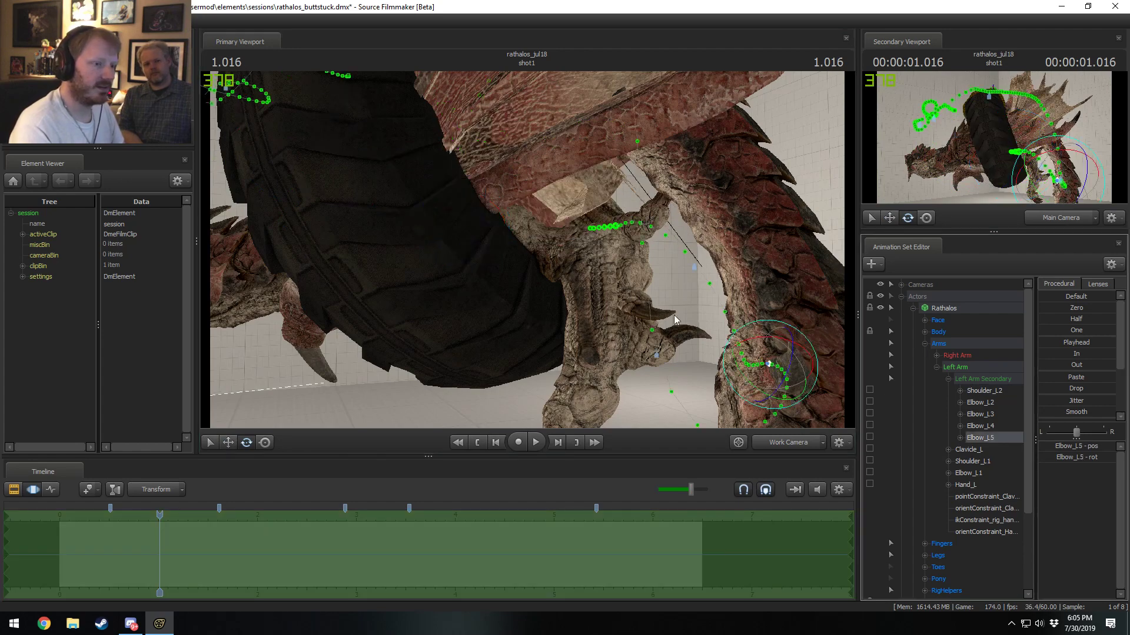
left_click_drag(806, 361, 528, 254)
Step: Move Elbow_L5 inward toward the wing so that the forearm membrane shifts with it
key("w")
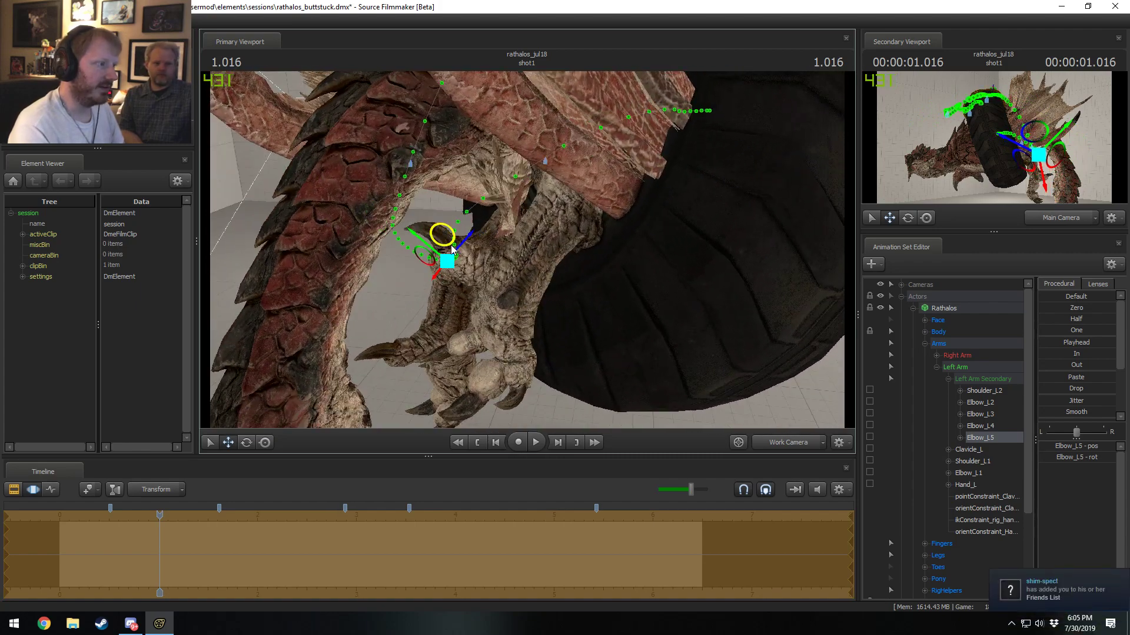
left_click_drag(451, 245, 510, 222)
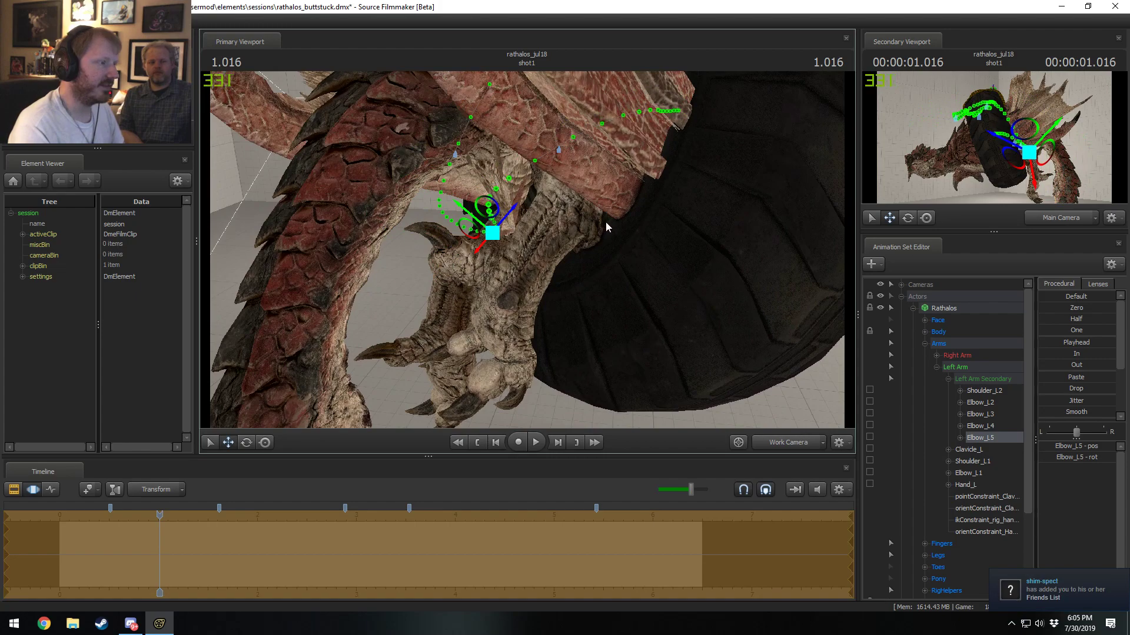
Step: Examine the Rathalos pose at 0.500 seconds in the Clip Editor from the feet to the head
key("F2")
key("space")
key("space")
left_click_drag(621, 234, 525, 252)
left_click(109, 516)
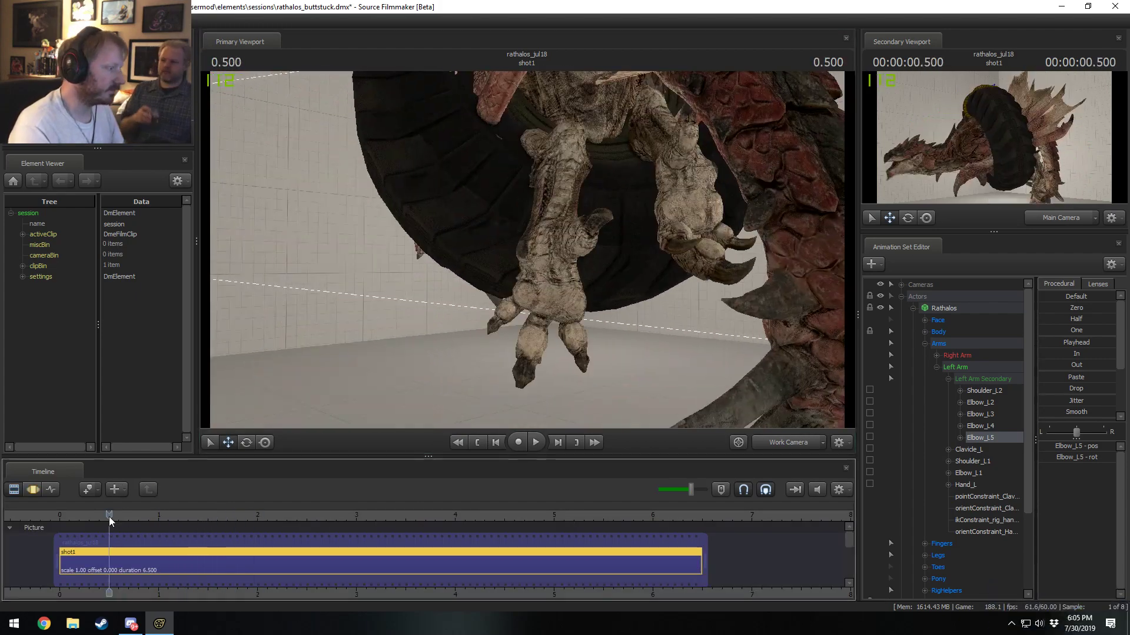
key("F3")
left_click_drag(490, 391, 552, 249)
key("F2")
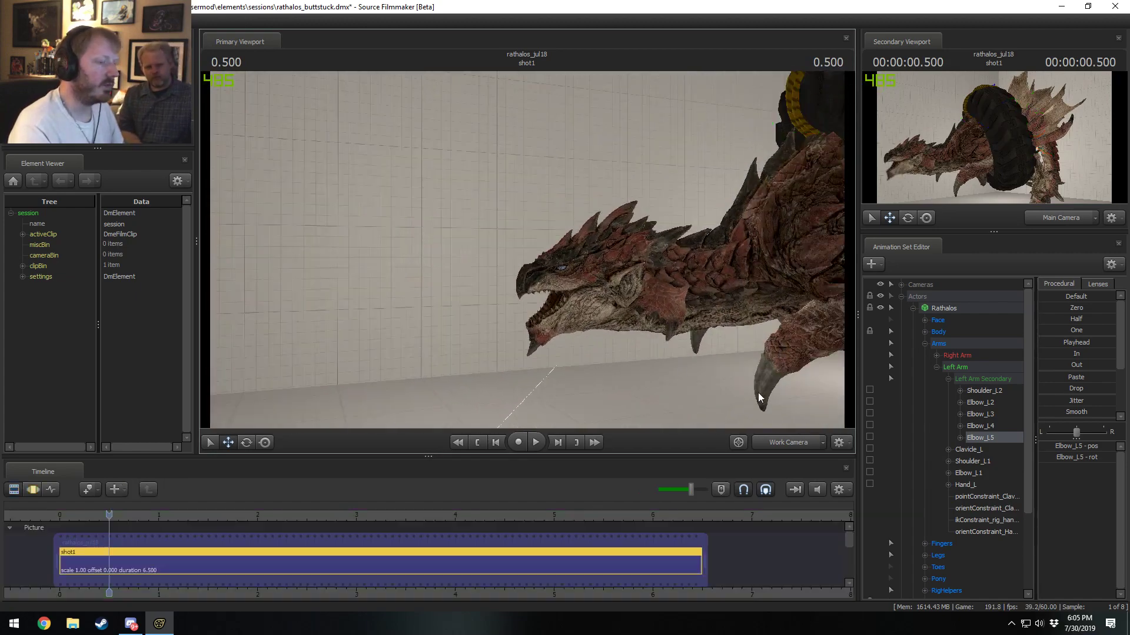
Step: Play the tire swing animation through the Main Camera, replaying the stretch from about one second
left_click(785, 442)
left_click(87, 522)
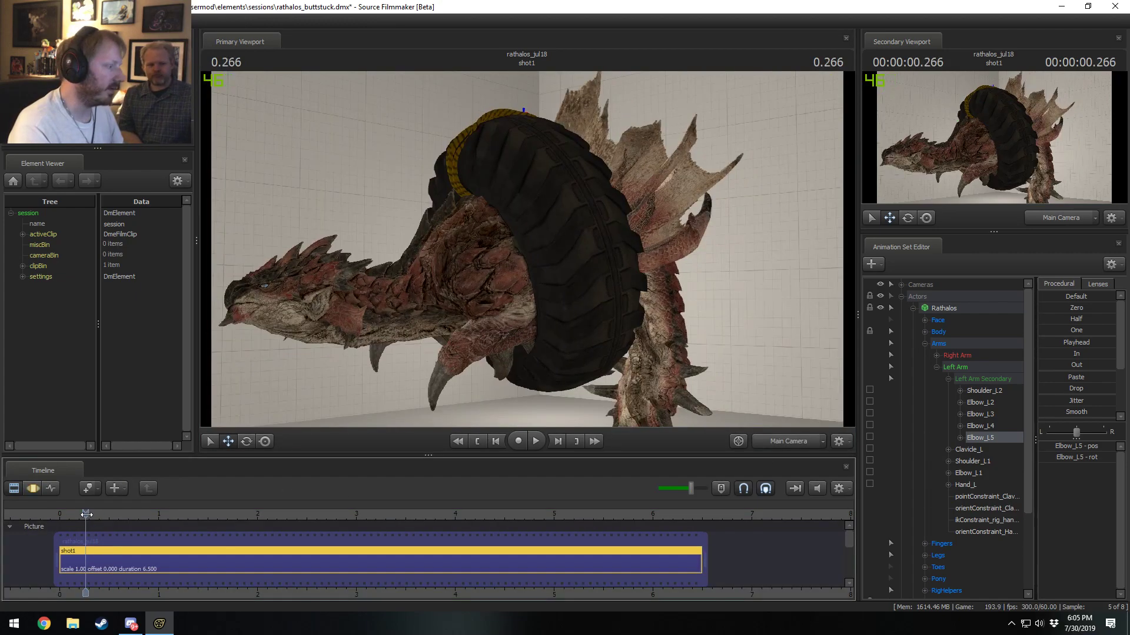
key("space")
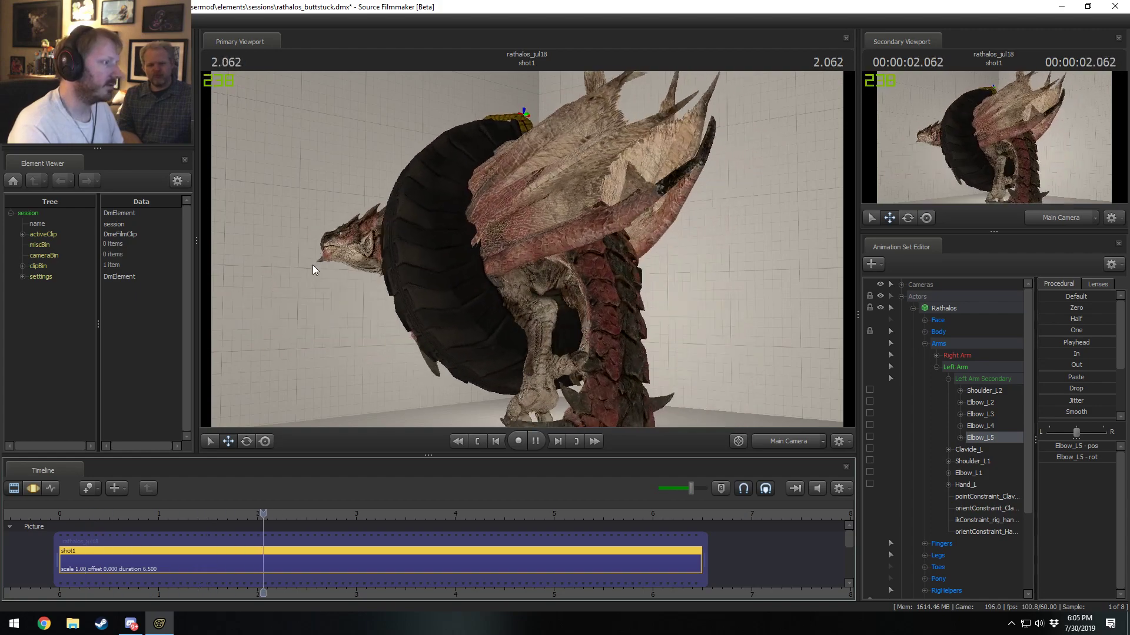
key("space")
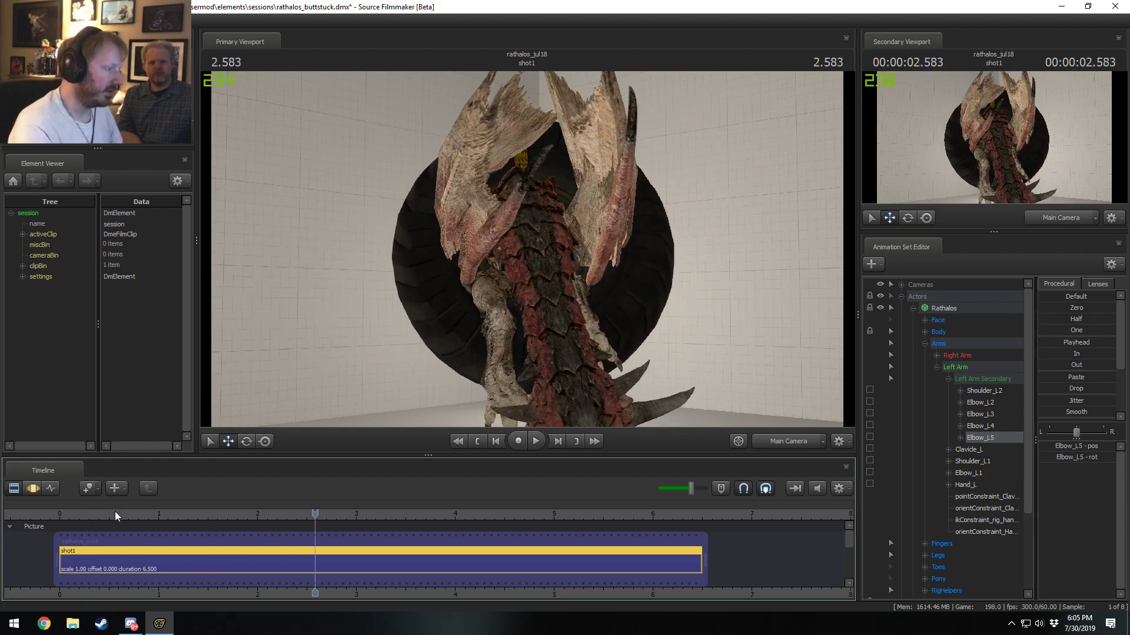
left_click(153, 522)
key("space")
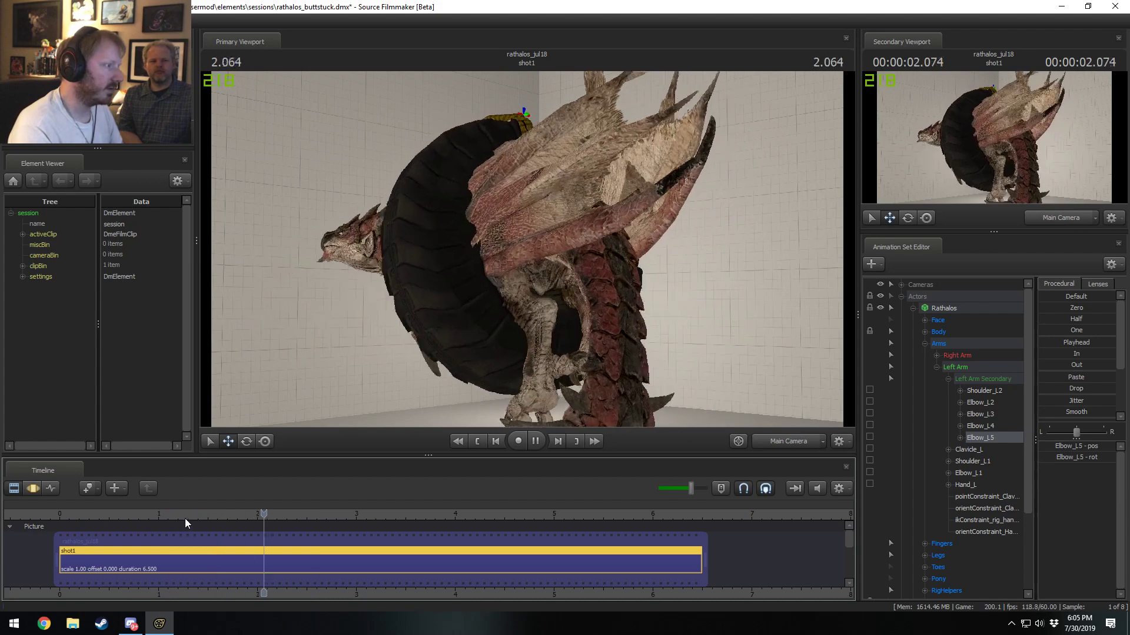
key("space")
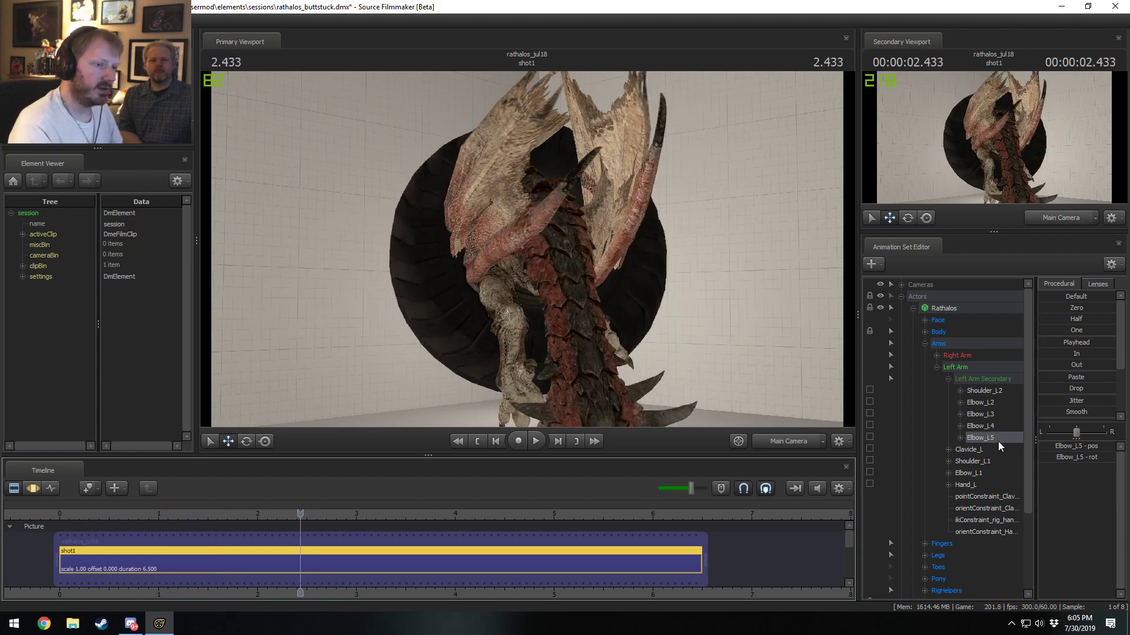
Step: Return to the Work Camera, collapse Rathalos, hide it and show the Lip Sync model in the Motion Editor
left_click(936, 367)
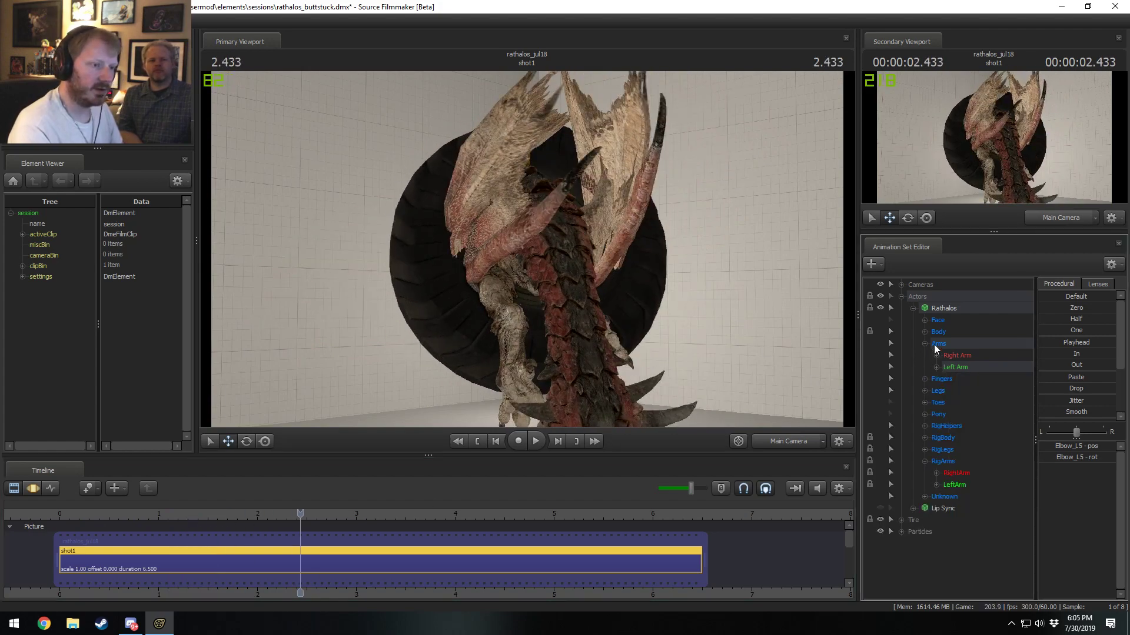
left_click(617, 225)
left_click(564, 327)
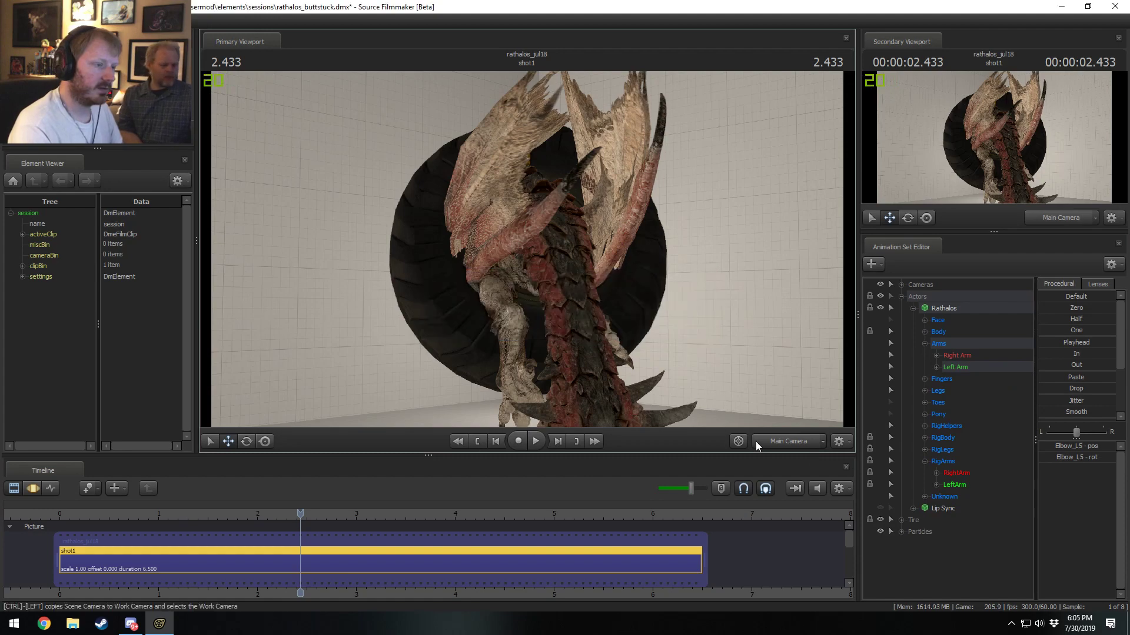
left_click(782, 441)
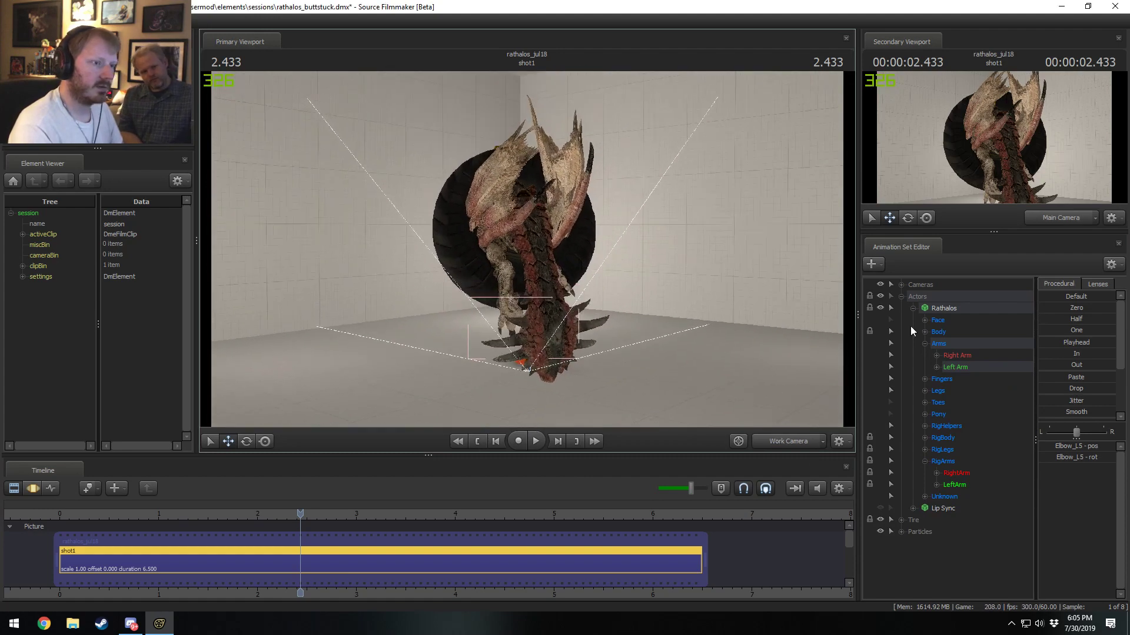
left_click(914, 309)
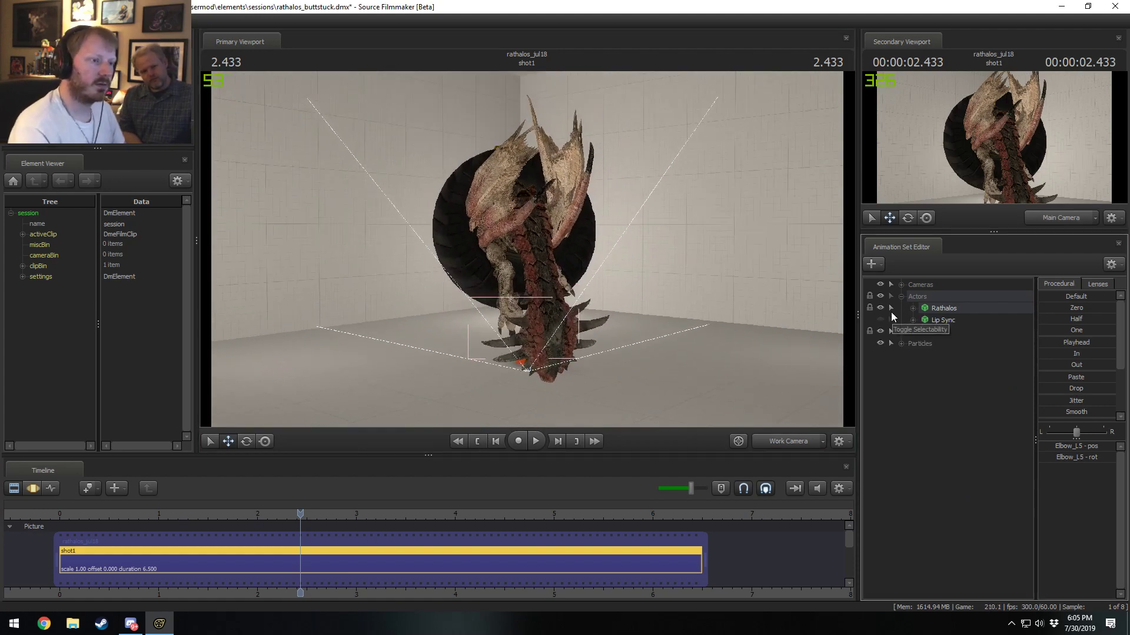
left_click(880, 307)
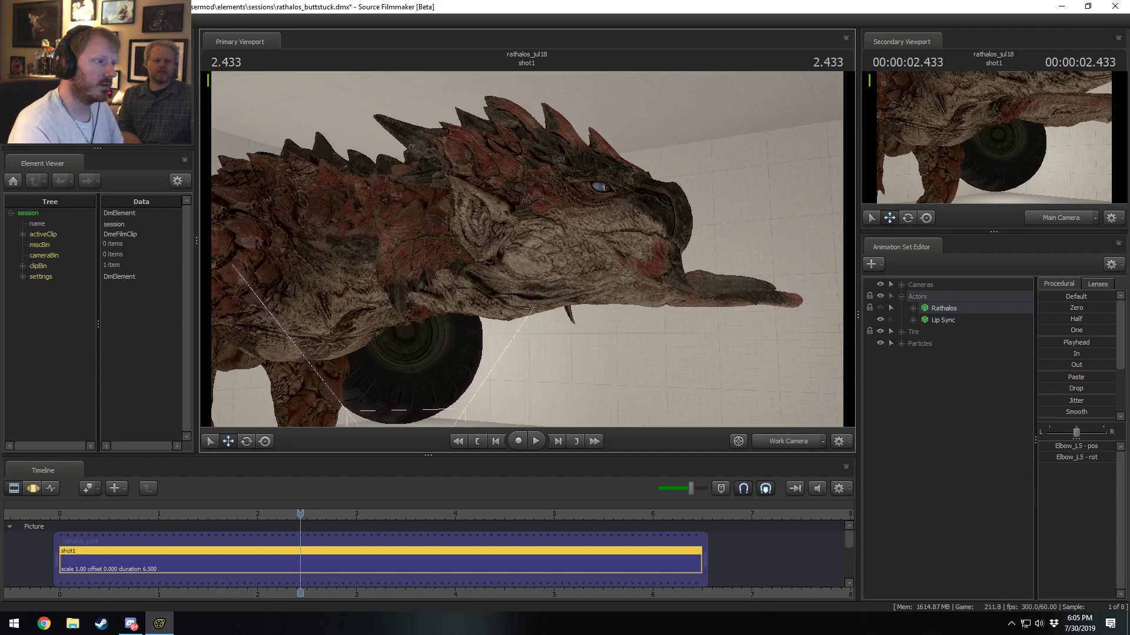
key("F3")
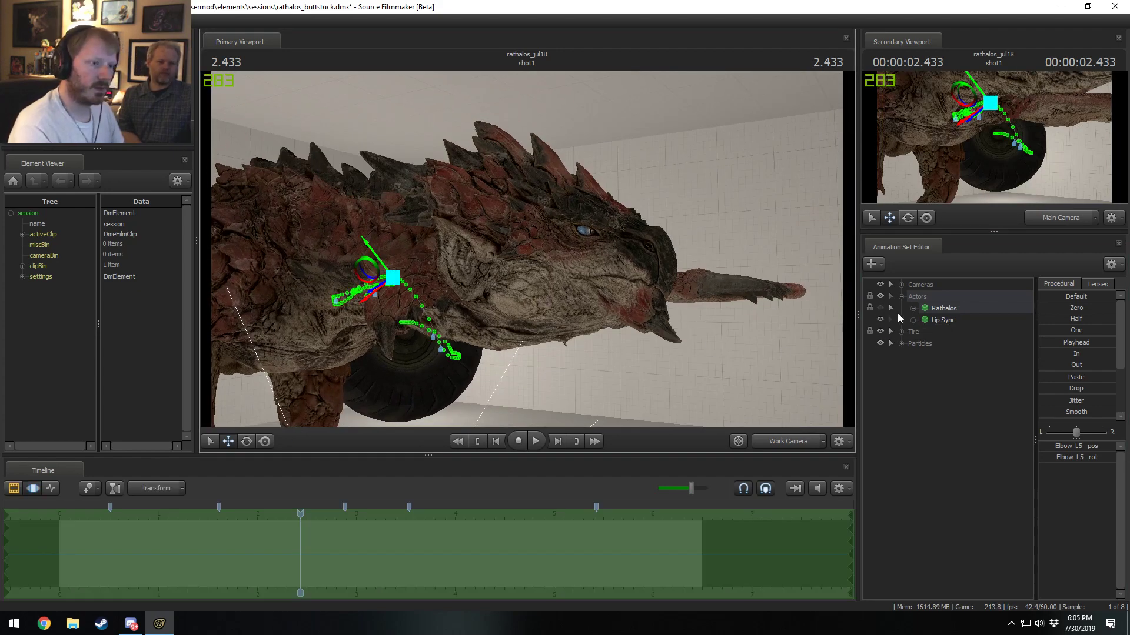
left_click(913, 309)
left_click(924, 343)
left_click(924, 332)
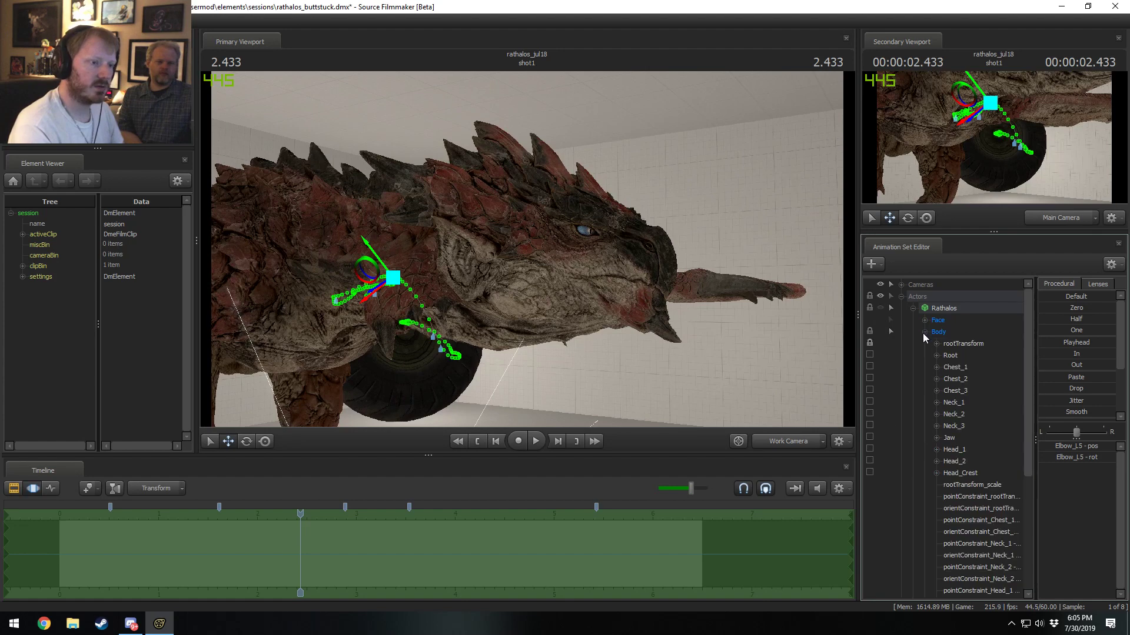
left_click(924, 332)
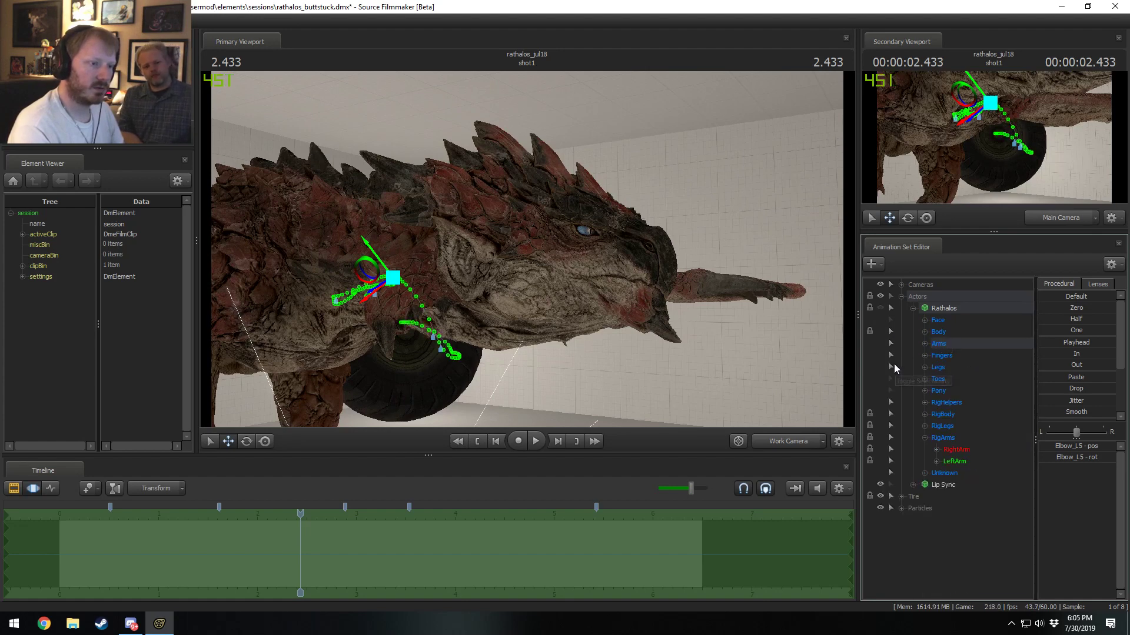
left_click(912, 309)
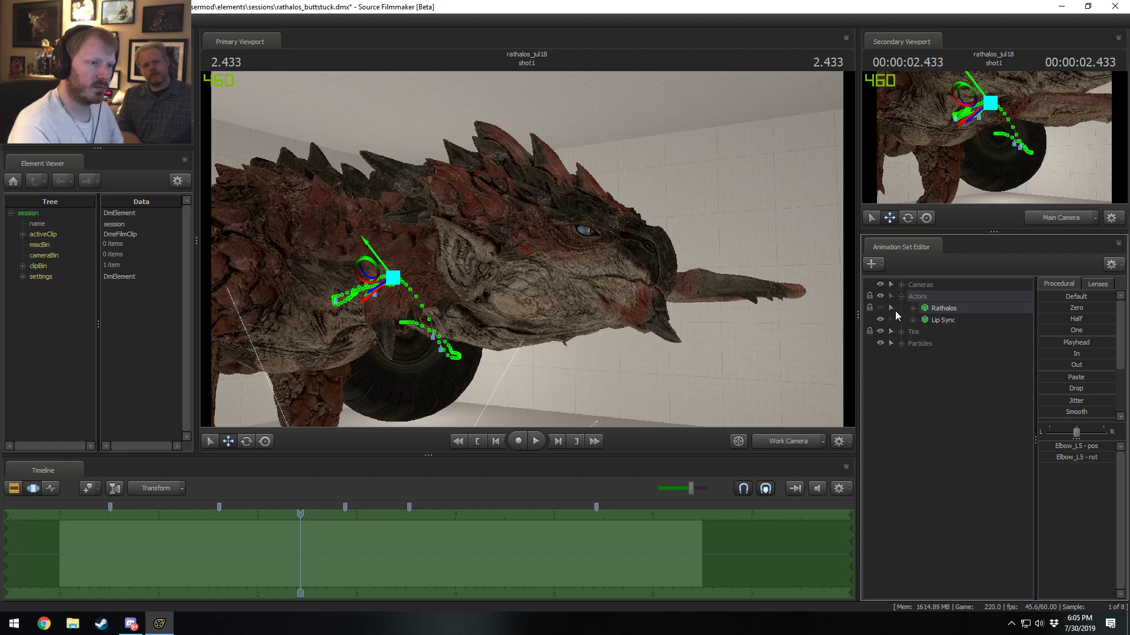
Step: Expand the Lip Sync model's Body, Face and Lower Face groups and frame its head in the viewport
left_click(923, 344)
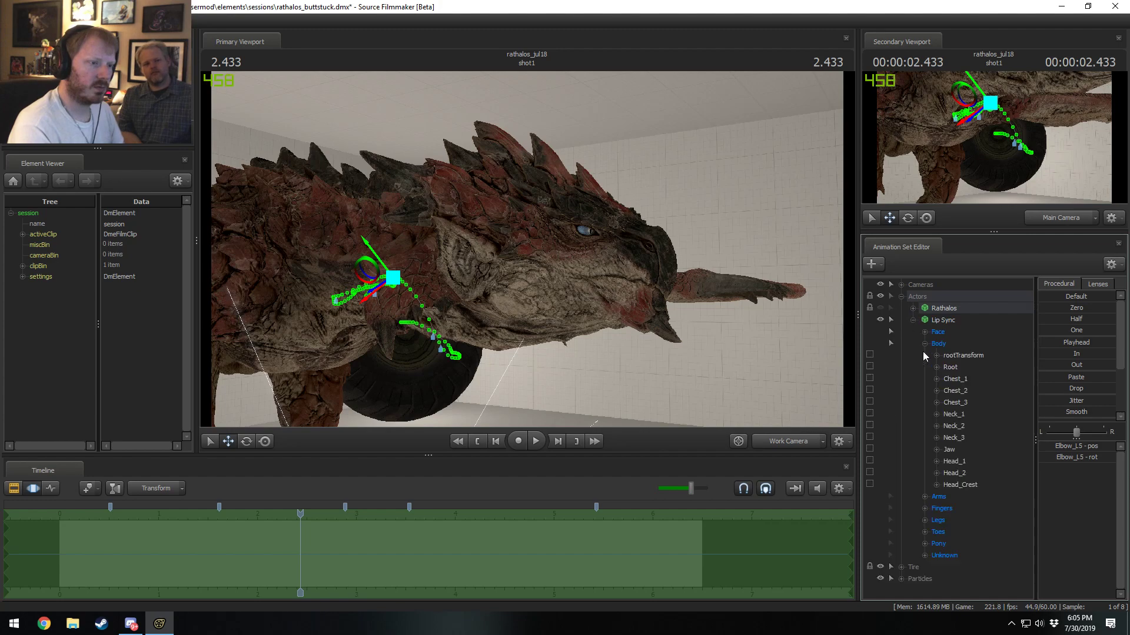
left_click(925, 332)
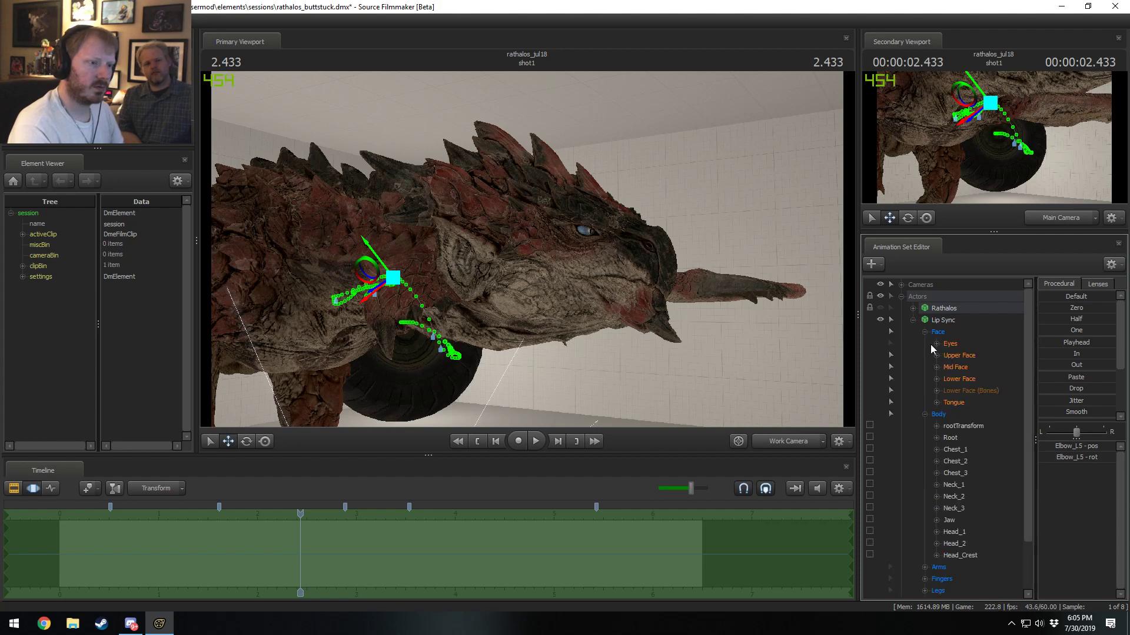
left_click(939, 379)
scroll(942, 389, "down", 2)
middle_click_drag(600, 289, 538, 323)
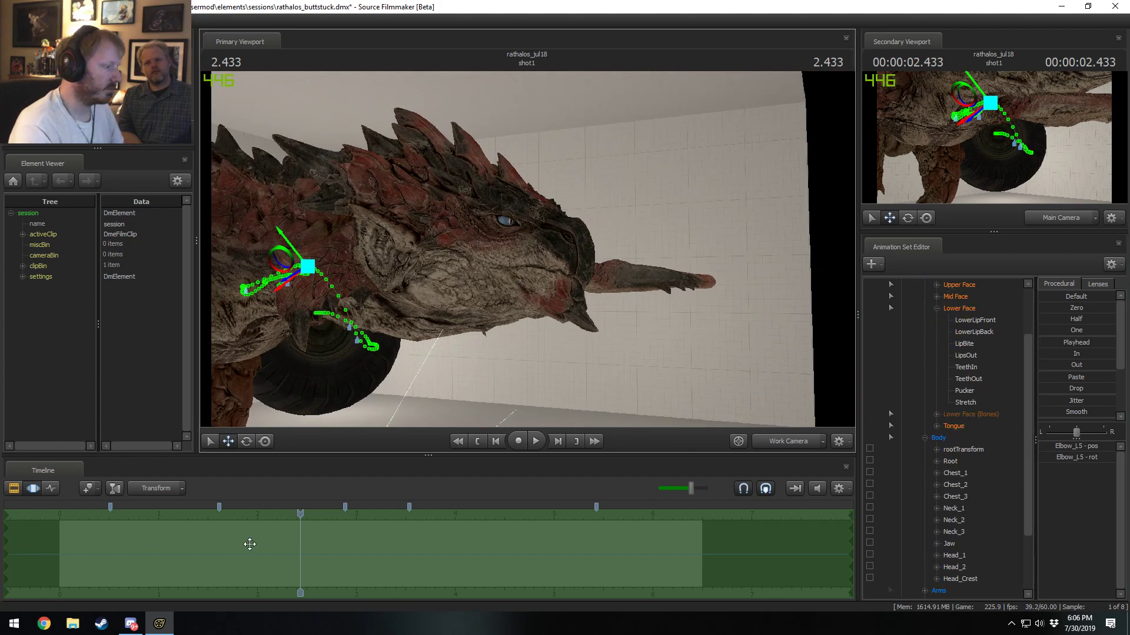
scroll(949, 346, "up", 1)
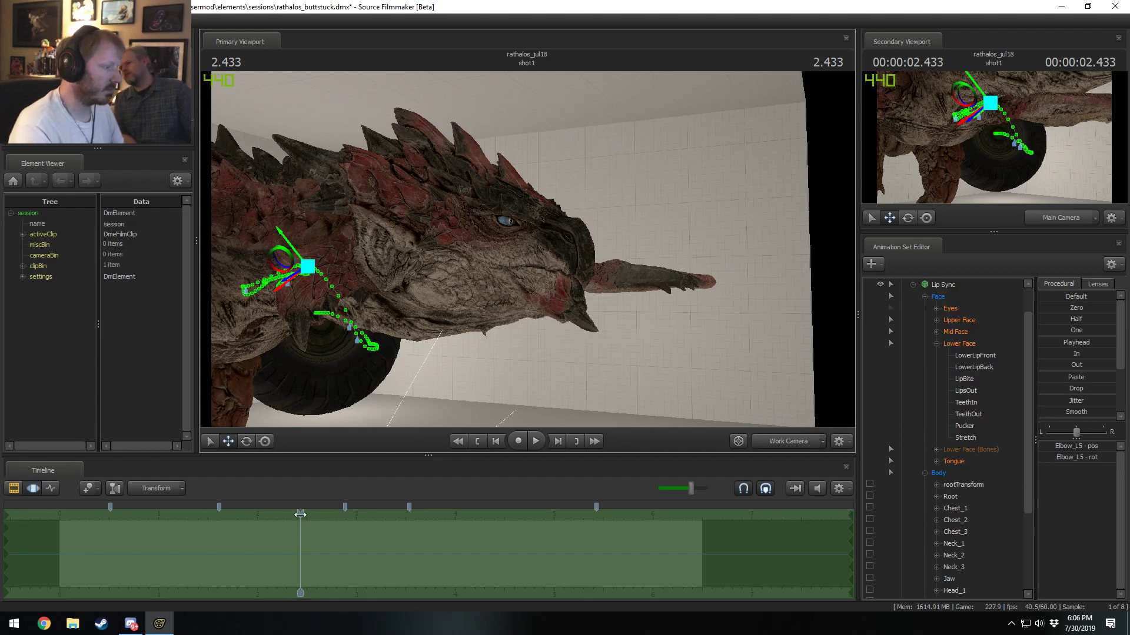
Step: Switch to the Clip Editor and play shot1 from 1.000 second to about 6 seconds, watching the Lip Sync model's mouth
left_click_drag(300, 514, 234, 514)
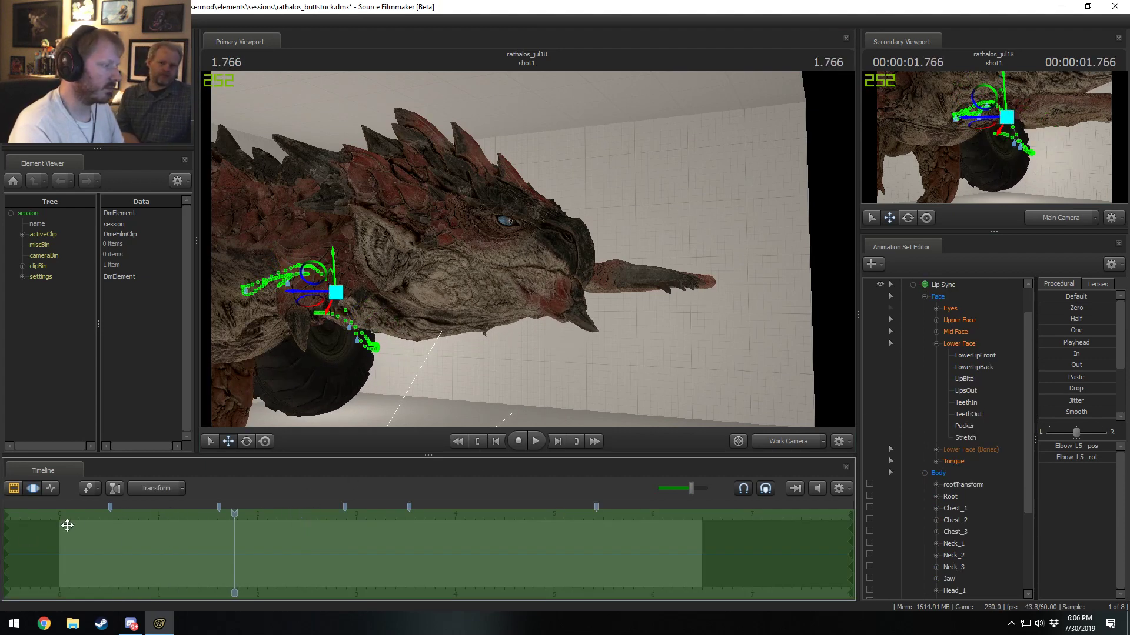
key("F3")
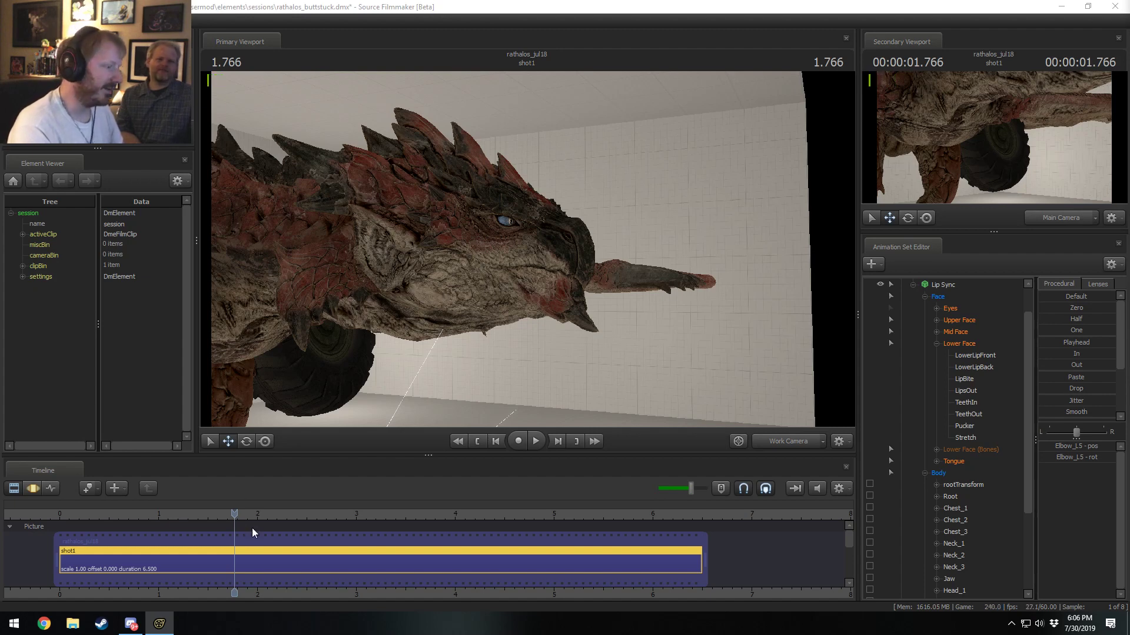
left_click(200, 515)
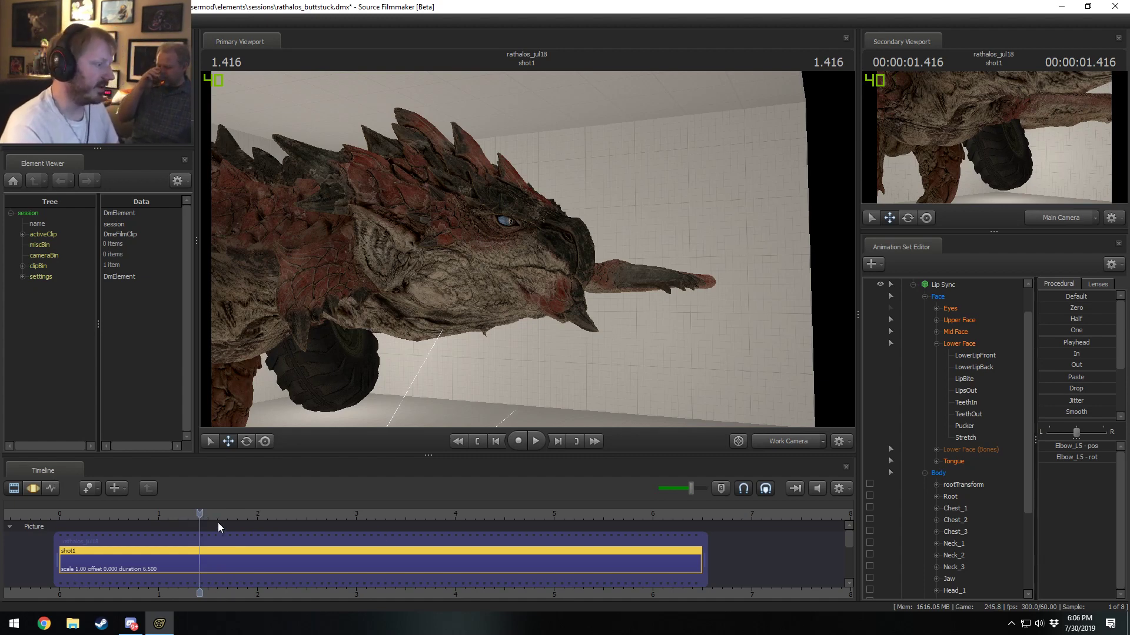
left_click_drag(201, 515, 158, 507)
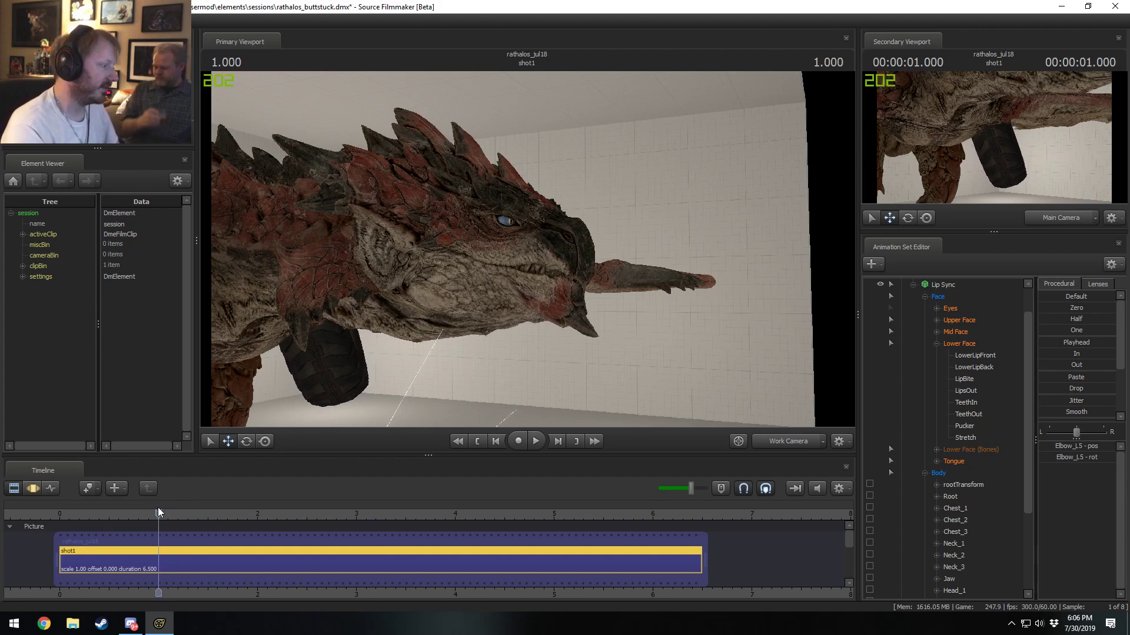
key("space")
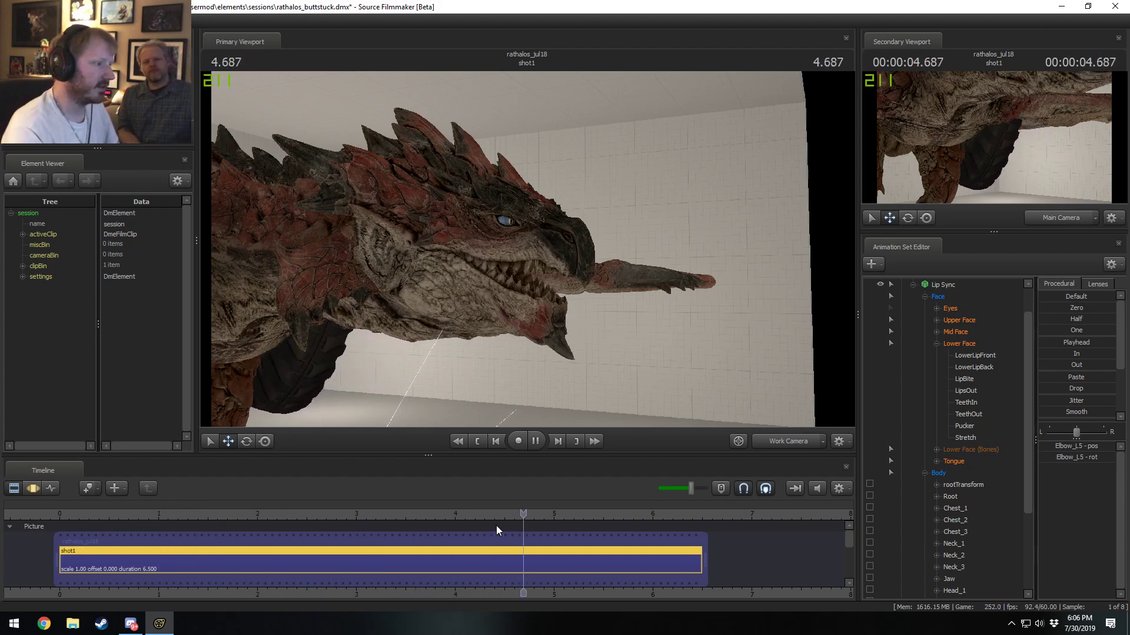
key("space")
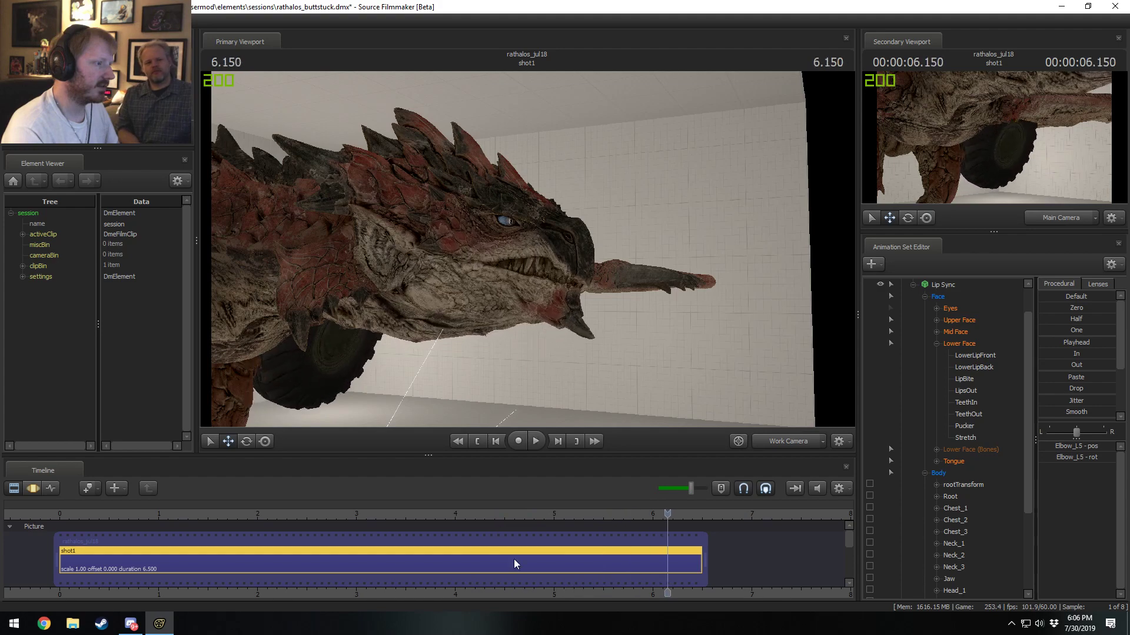
Step: Replay the mouth movement from several points between about 4 and 5 seconds, and check the pose from 1.516 to 1.616 seconds
left_click(486, 516)
key("space")
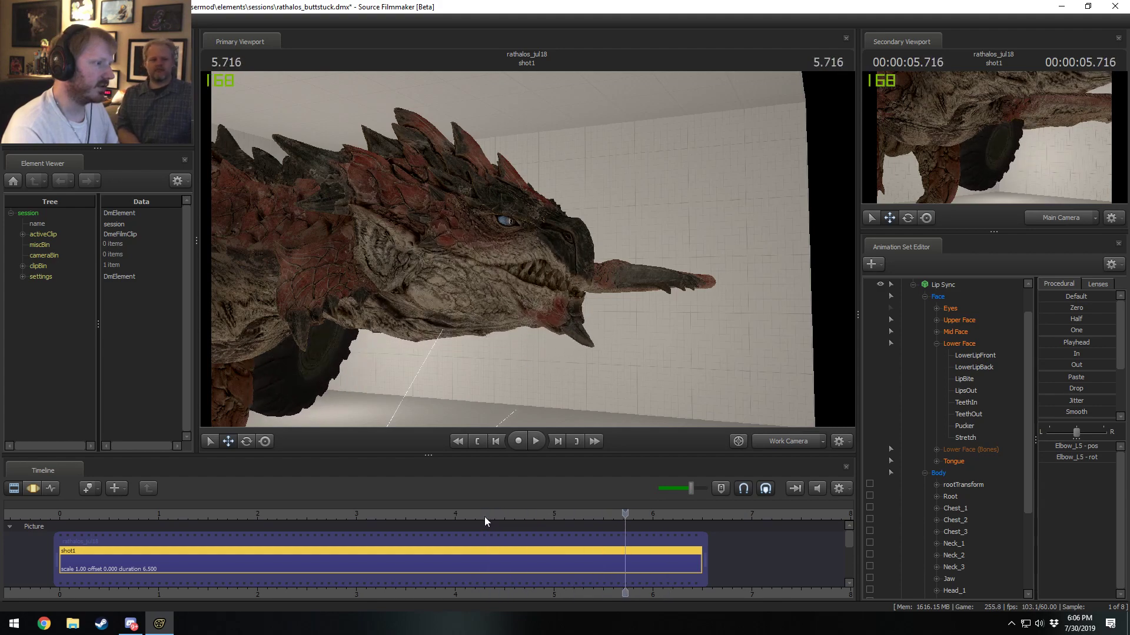
left_click_drag(485, 517, 577, 548)
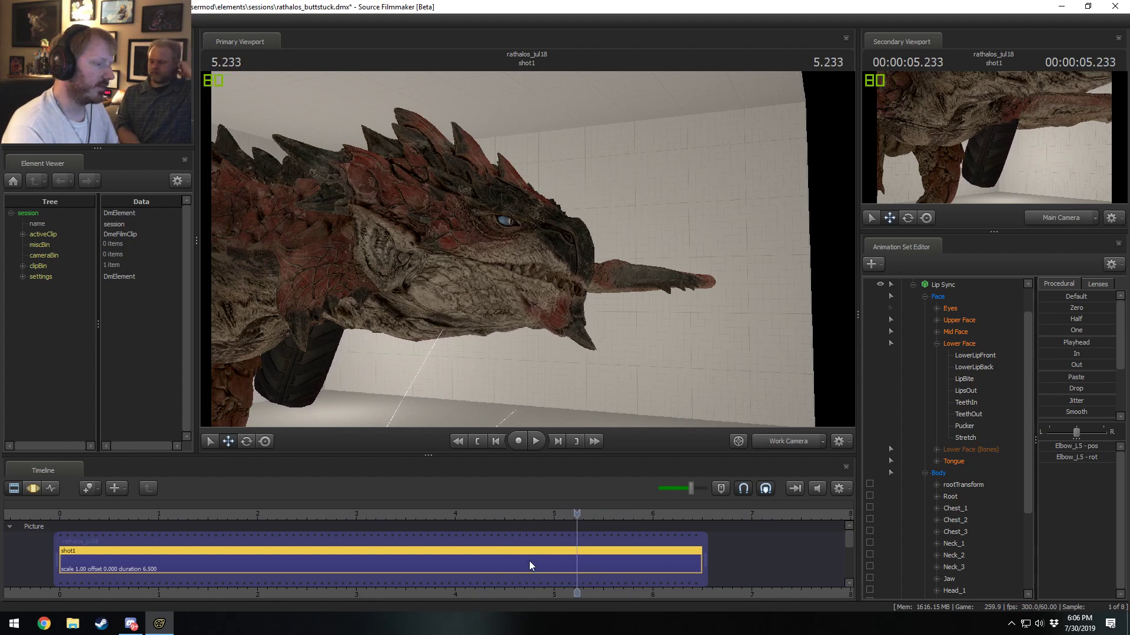
left_click(517, 513)
key("space")
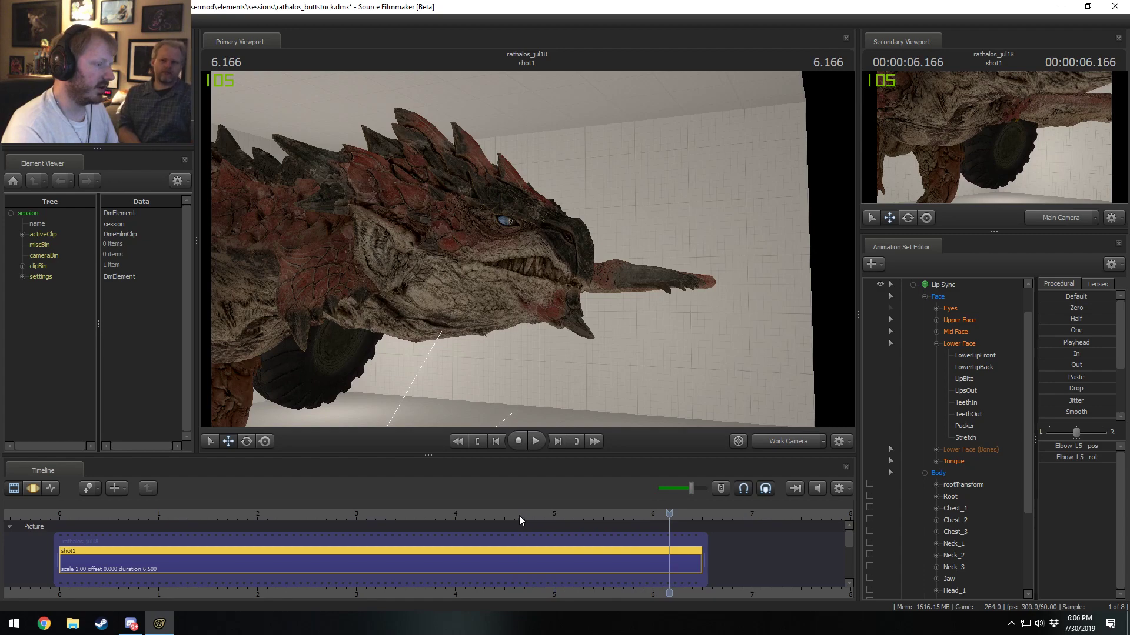
left_click(461, 514)
key("space")
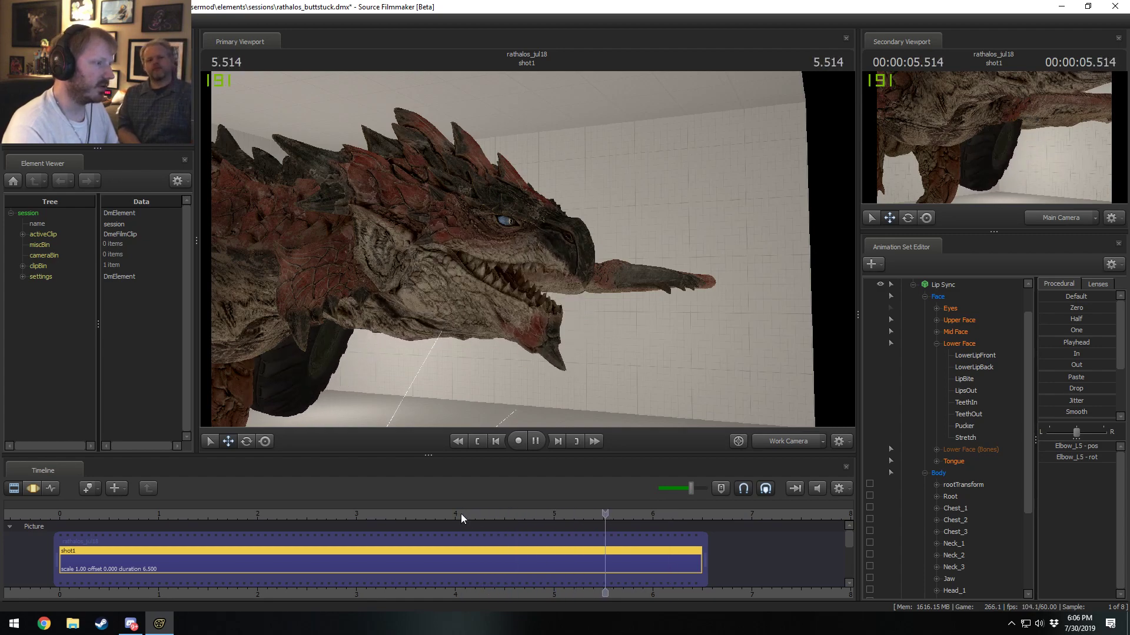
key("space")
left_click(210, 513)
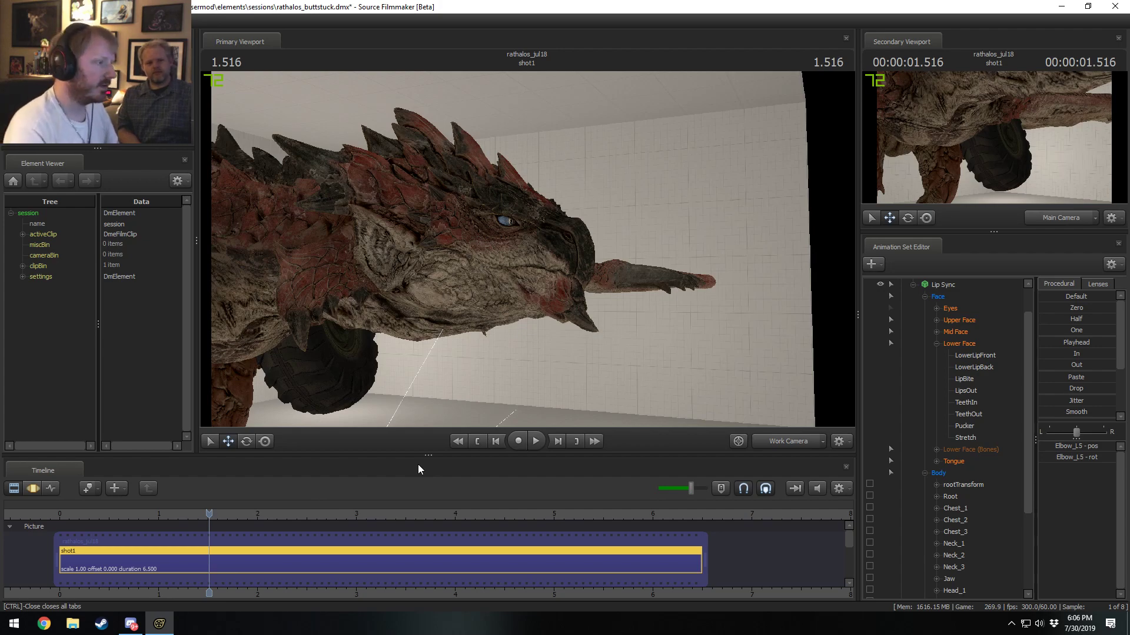
key("space")
key("space")
left_click(220, 514)
Step: Return to the Motion Editor and create a short time selection from about 1.8 to 2.0 seconds, centred on 1.900 seconds
scroll(320, 534, "up", 2)
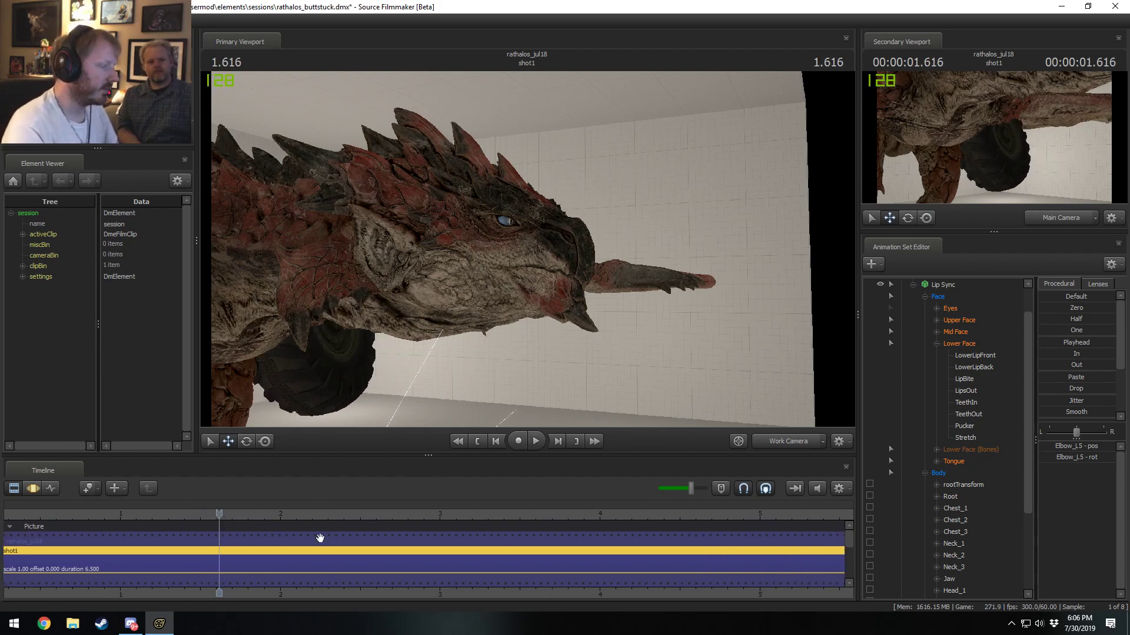
right_click_drag(512, 265, 528, 255)
key("F3")
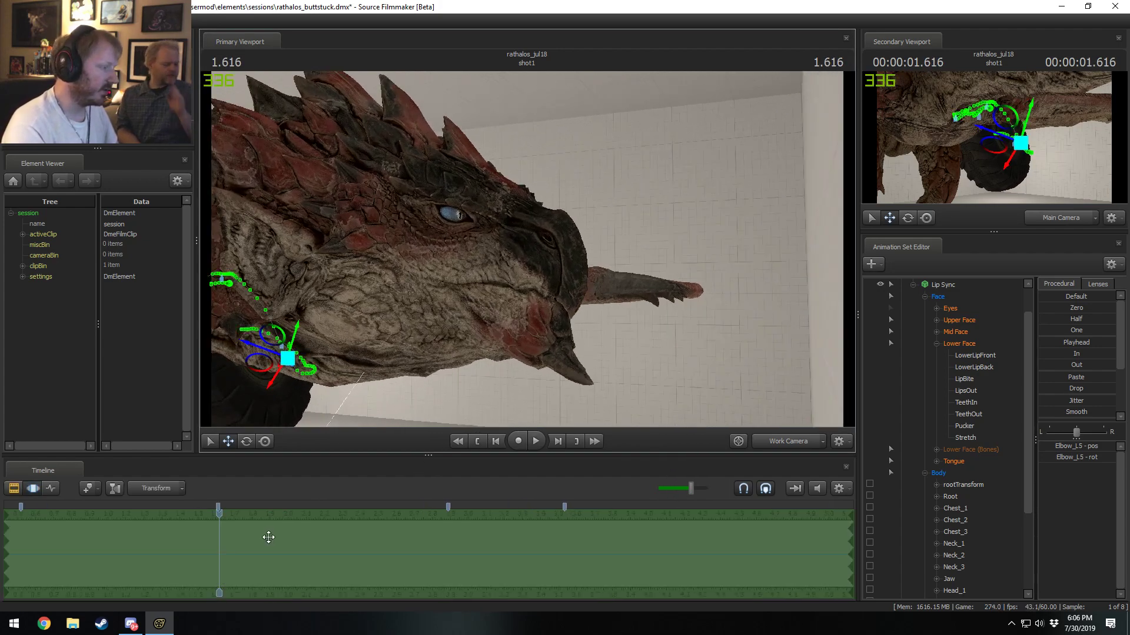
mouse_move(267, 535)
left_mouse_down()
mouse_move(119, 548)
mouse_move(307, 556)
mouse_move(252, 571)
mouse_move(297, 570)
left_mouse_up()
scroll(303, 562, "down", 4)
scroll(297, 571, "up", 3)
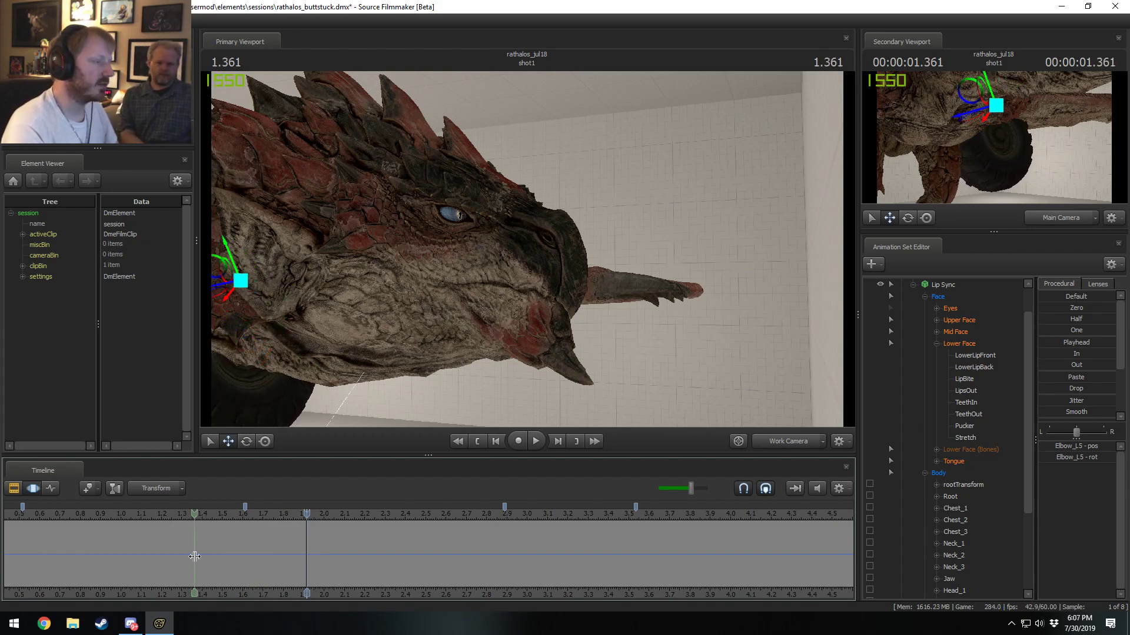
left_click_drag(194, 557, 304, 570)
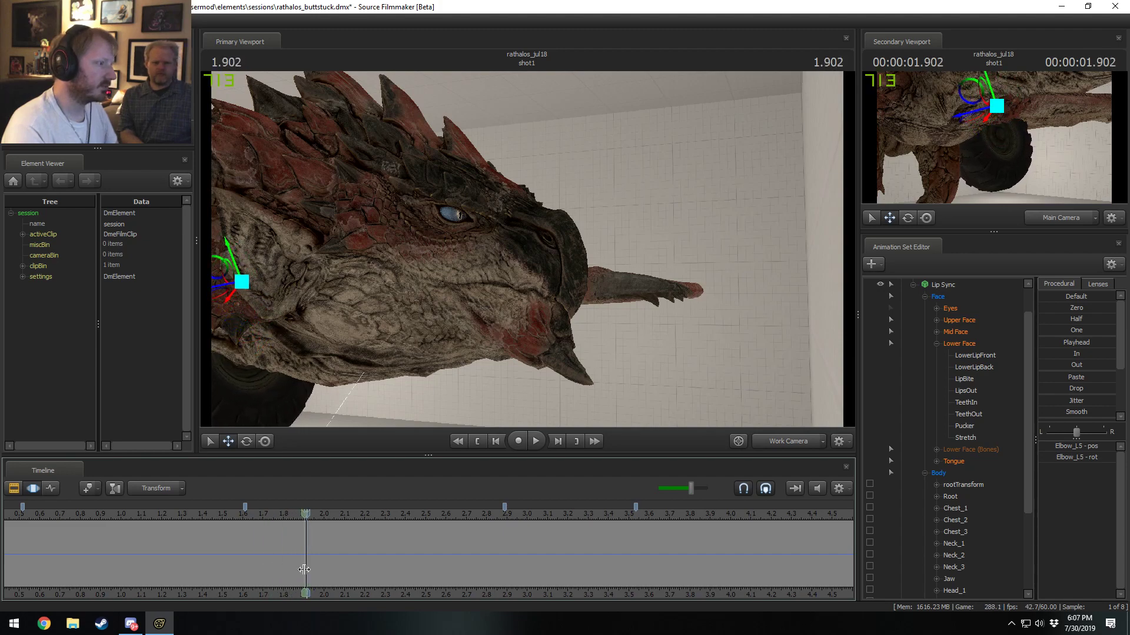
key("space")
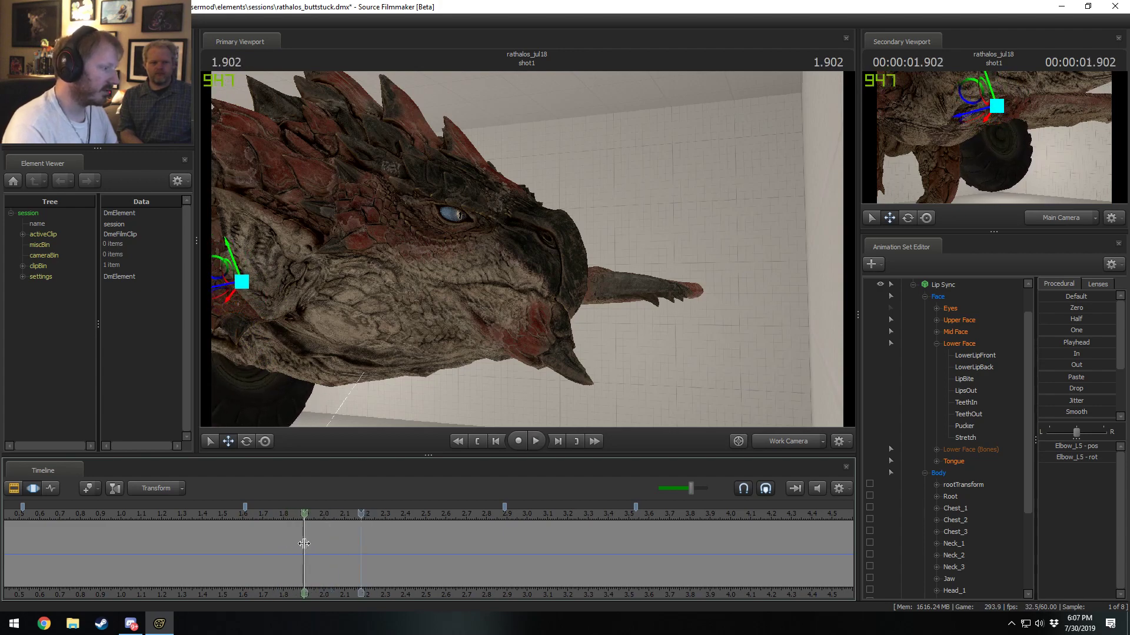
left_click(268, 547)
left_click_drag(268, 547, 301, 554)
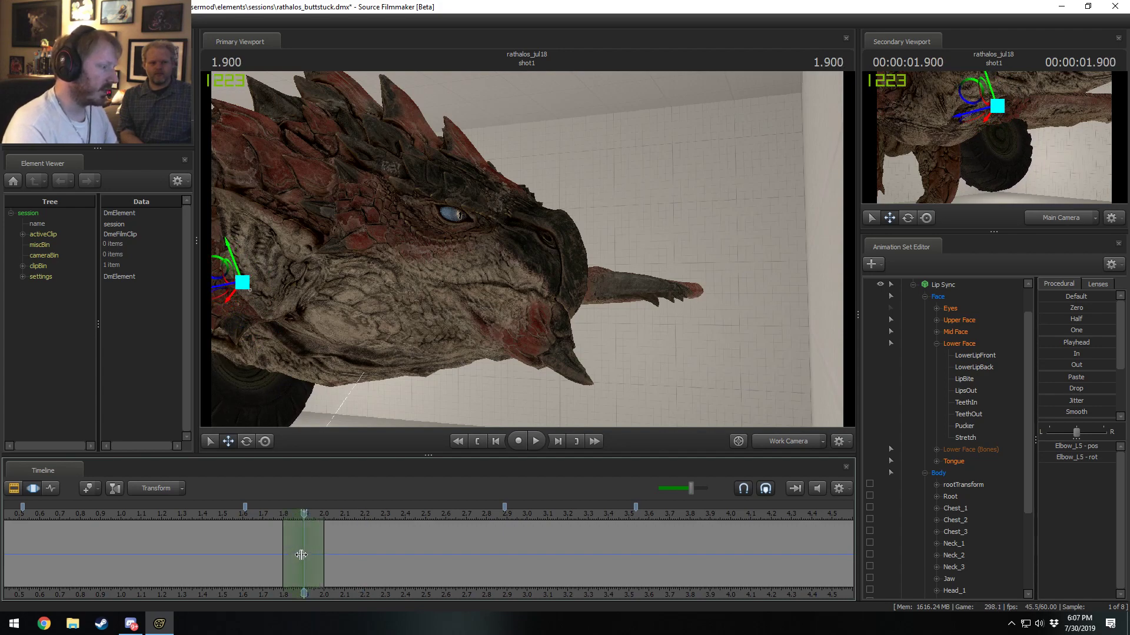
Step: Frame the head from the side and rotate the Jaw control slightly open at 1.900 seconds
left_click_drag(521, 259, 459, 275)
left_click(556, 228)
key("e")
key("w")
key("e")
key("w")
key("e")
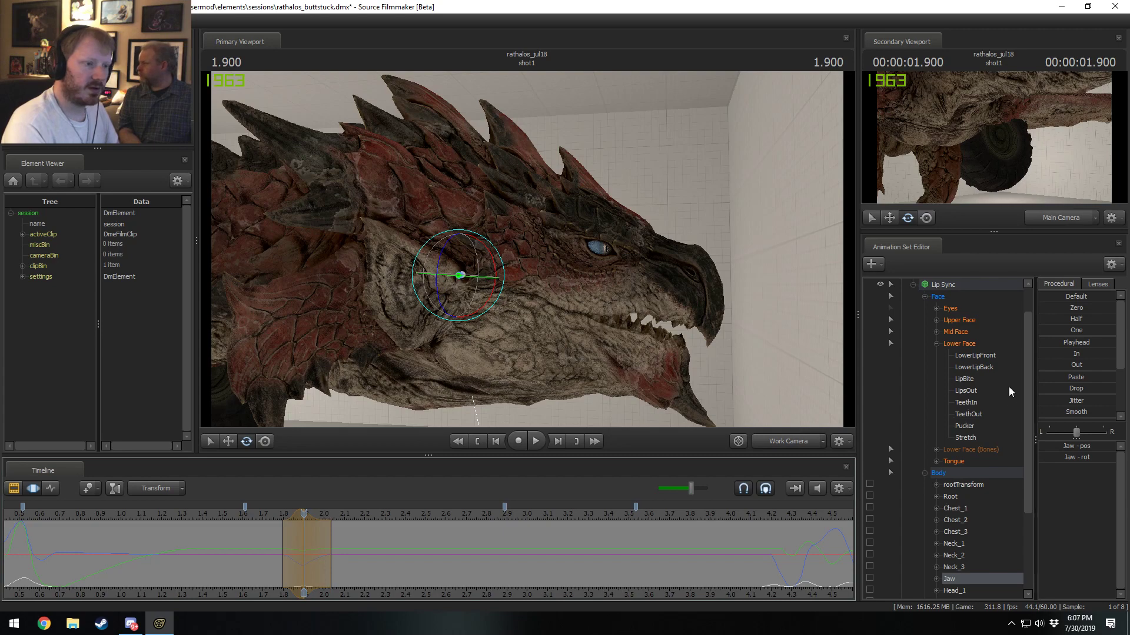
Step: Raise the Lower Face group's TeethOut fully and its Stretch and LowerLipBack partway at 1.900 seconds
left_click(965, 343)
left_click_drag(1075, 480, 1019, 499)
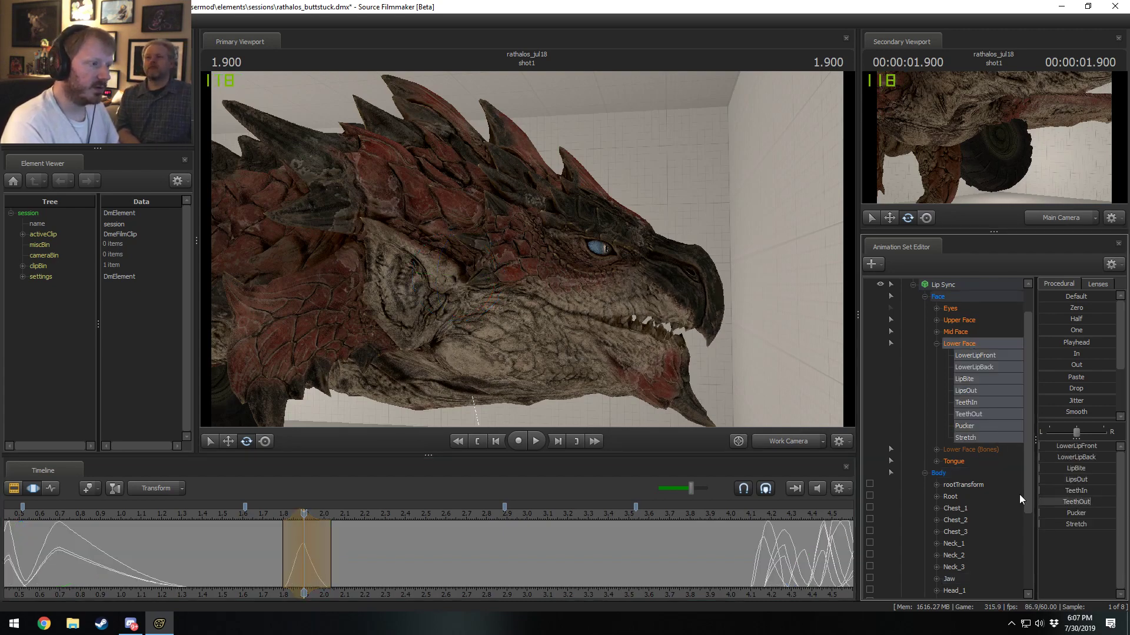
left_click_drag(1074, 521, 1053, 521)
left_click_drag(1074, 457, 1059, 447)
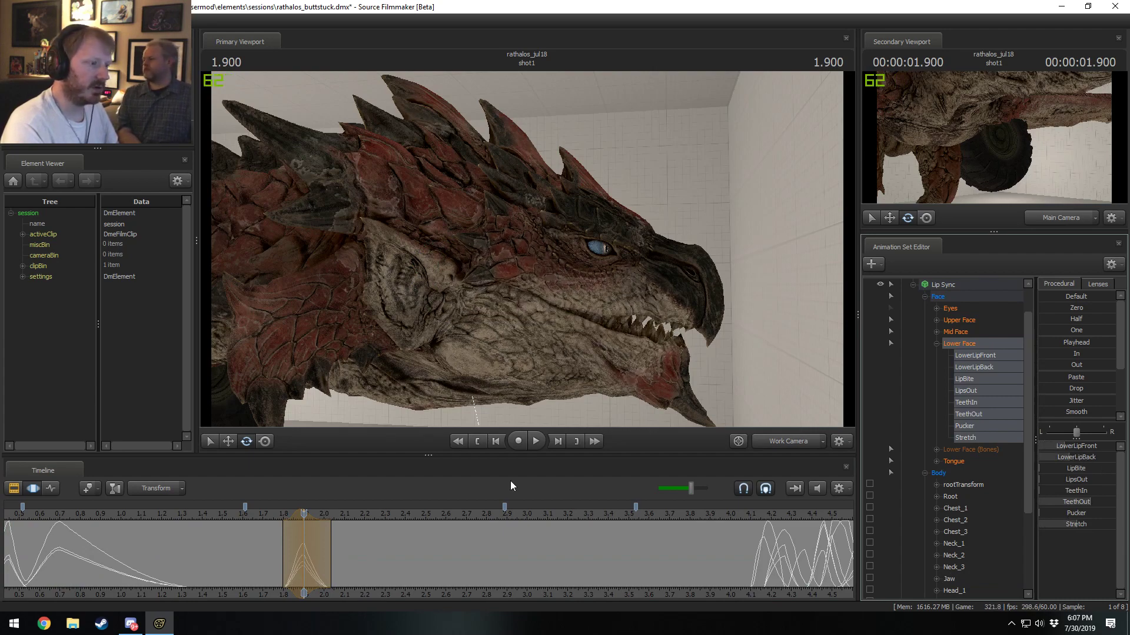
Step: Rotate the Jaw control open at 1.816 seconds within a time selection from about 1.7 to 1.9 seconds
left_click_drag(639, 358, 528, 263)
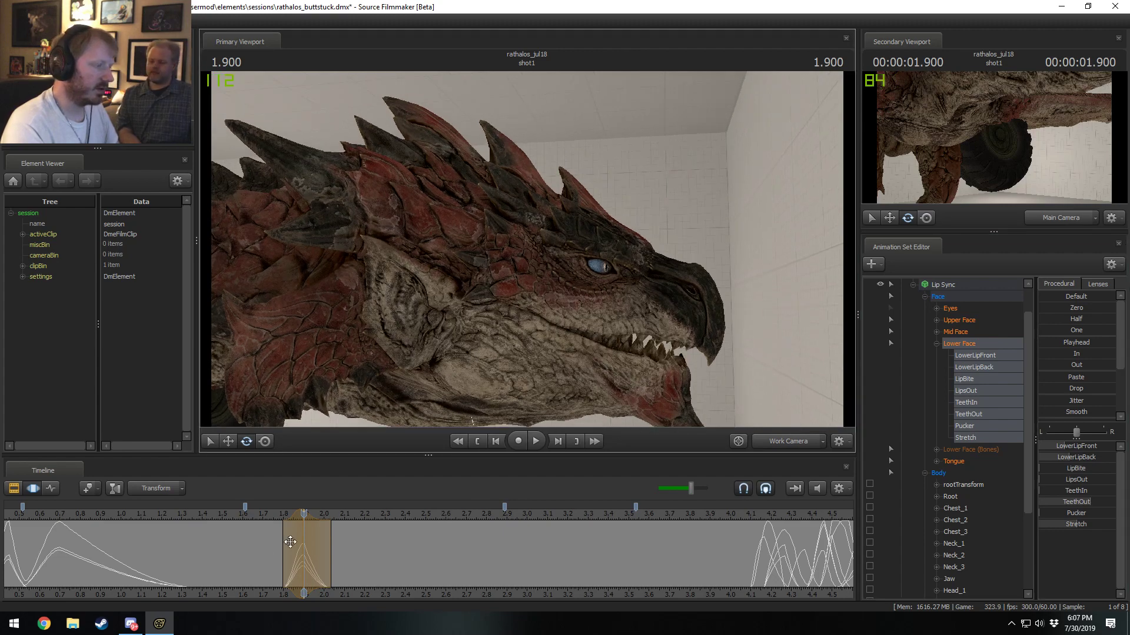
mouse_move(290, 542)
left_mouse_down()
mouse_move(255, 544)
mouse_move(288, 549)
left_mouse_up()
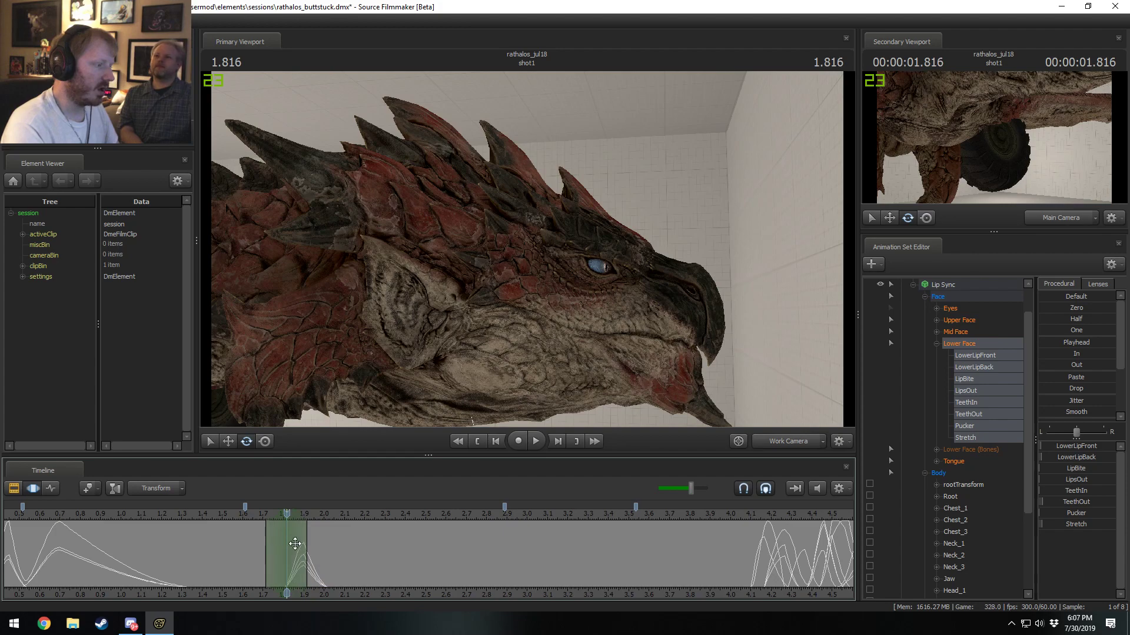
mouse_move(266, 536)
left_mouse_down()
mouse_move(254, 538)
mouse_move(313, 526)
mouse_move(265, 536)
left_mouse_up()
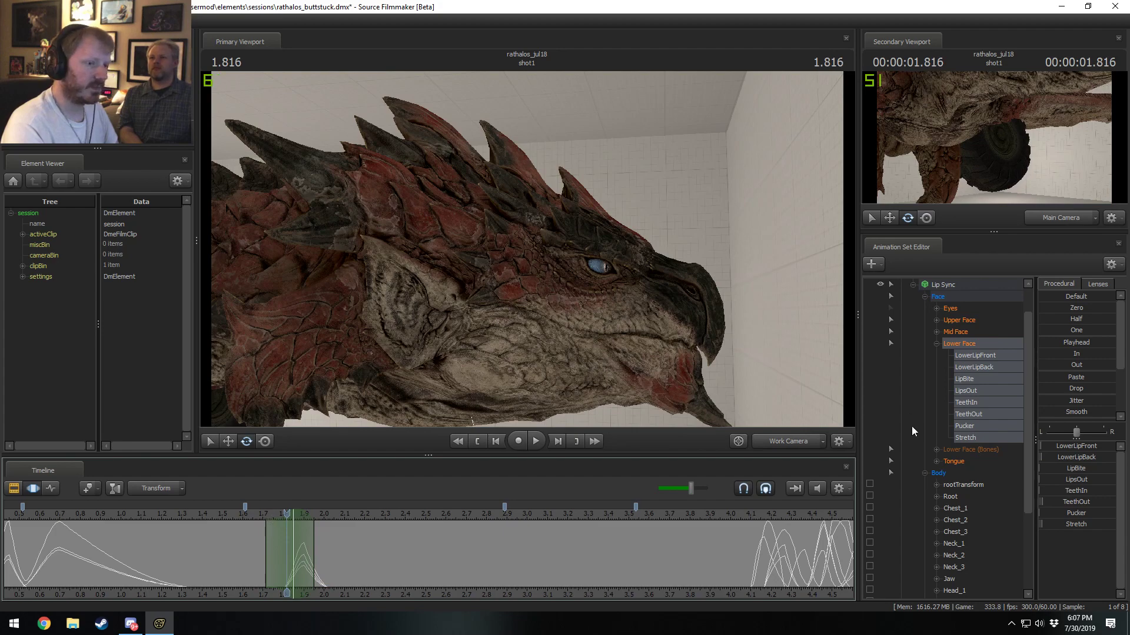
left_click(950, 579)
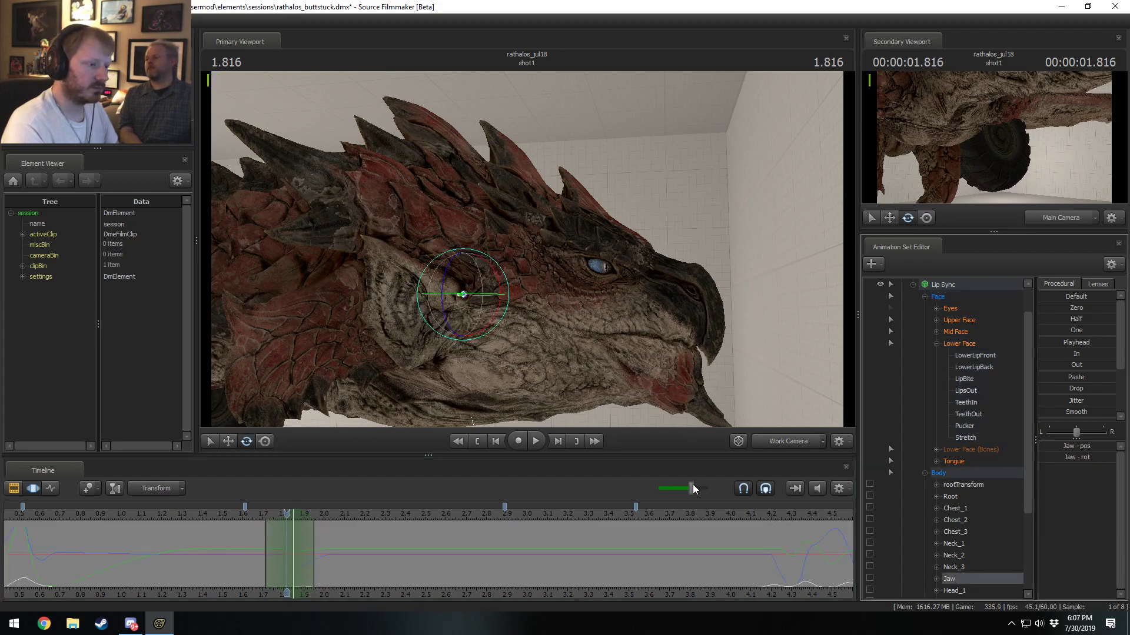
left_click_drag(693, 489, 678, 488)
left_click(293, 551)
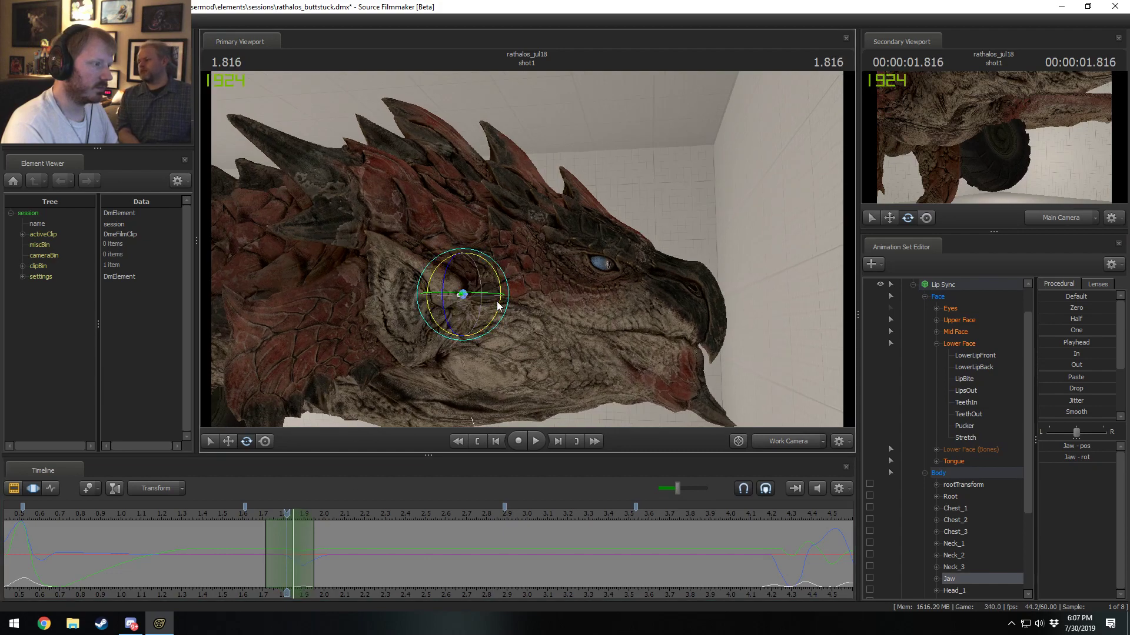
left_click_drag(497, 306, 492, 313)
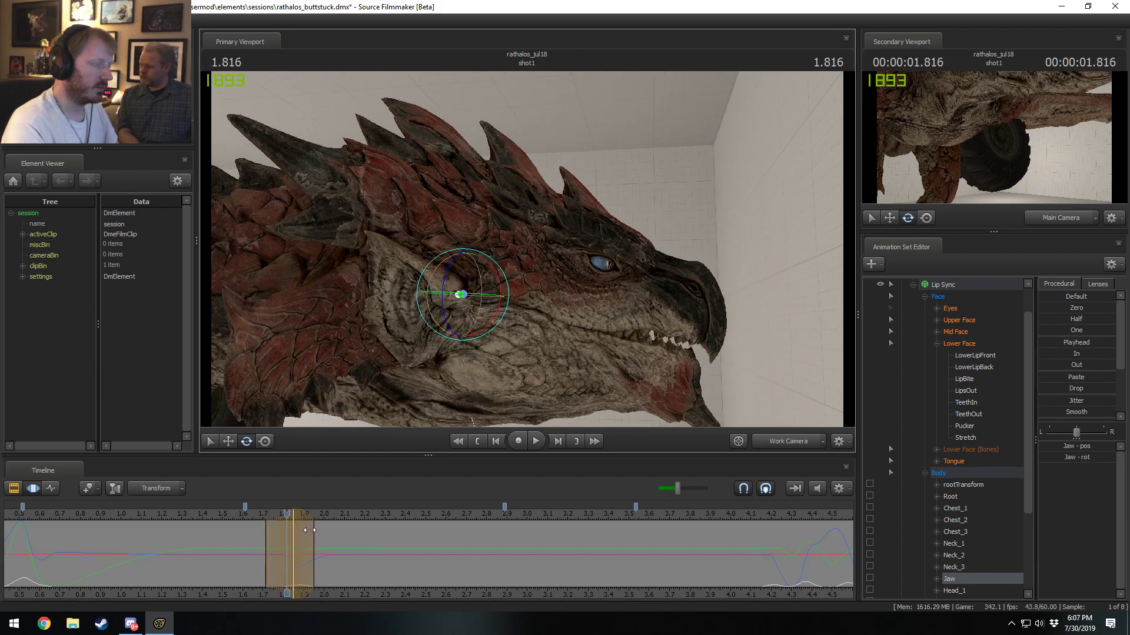
left_click_drag(256, 560, 307, 561)
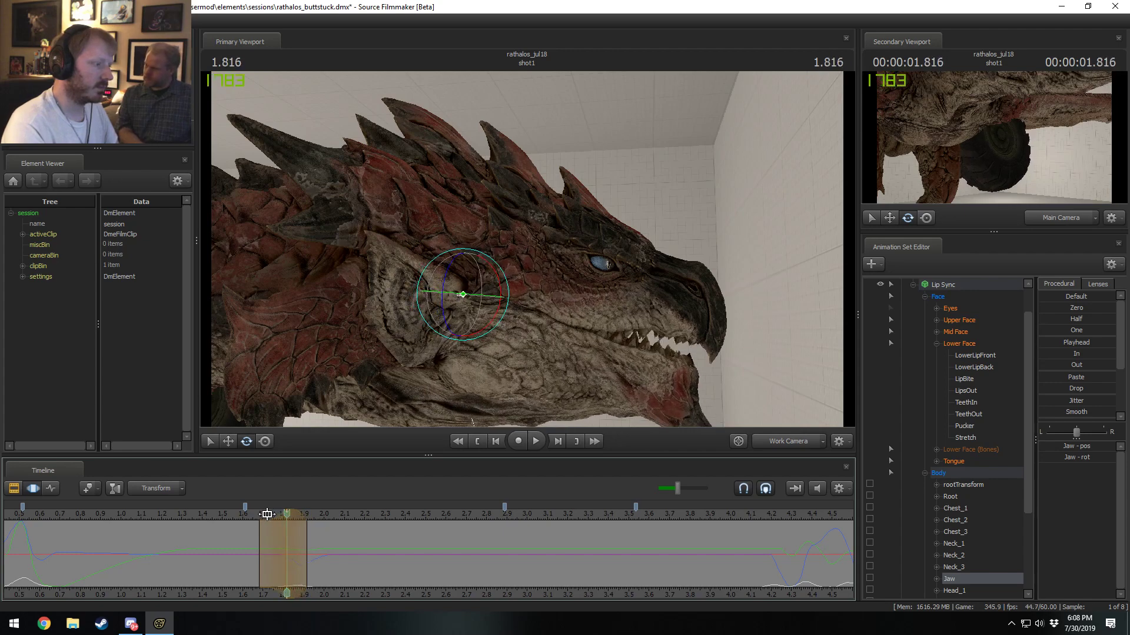
Step: Shift the time selection to about 1.9 to 2.1 seconds and rotate the Jaw wide open at 2.016 seconds
left_click(281, 553)
left_click_drag(280, 554, 351, 555)
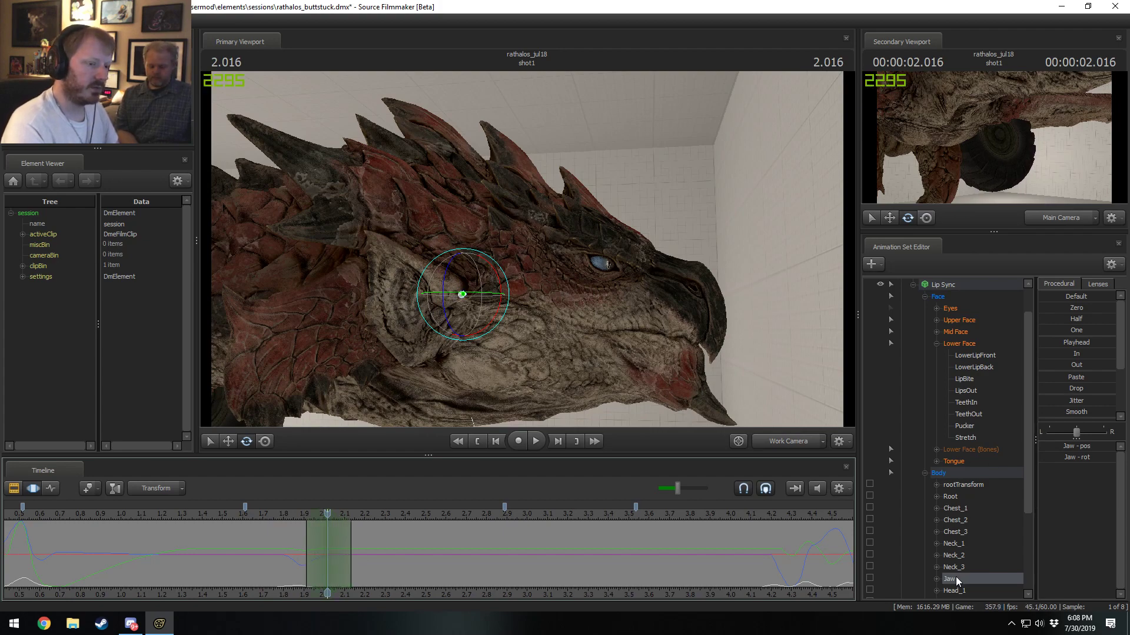
left_click_drag(502, 303, 522, 312)
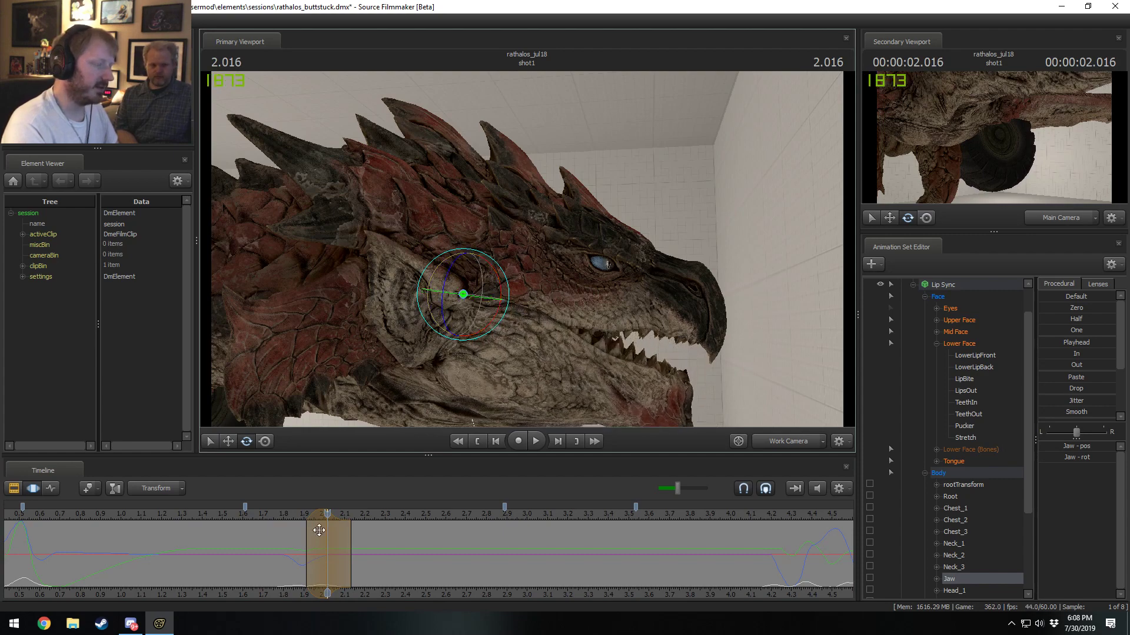
Step: Centre a time selection of about 2.0 to 2.3 seconds on 2.133 seconds and raise the Lower Face group's Pucker
right_click_drag(523, 312, 443, 318)
left_click_drag(306, 541, 349, 567)
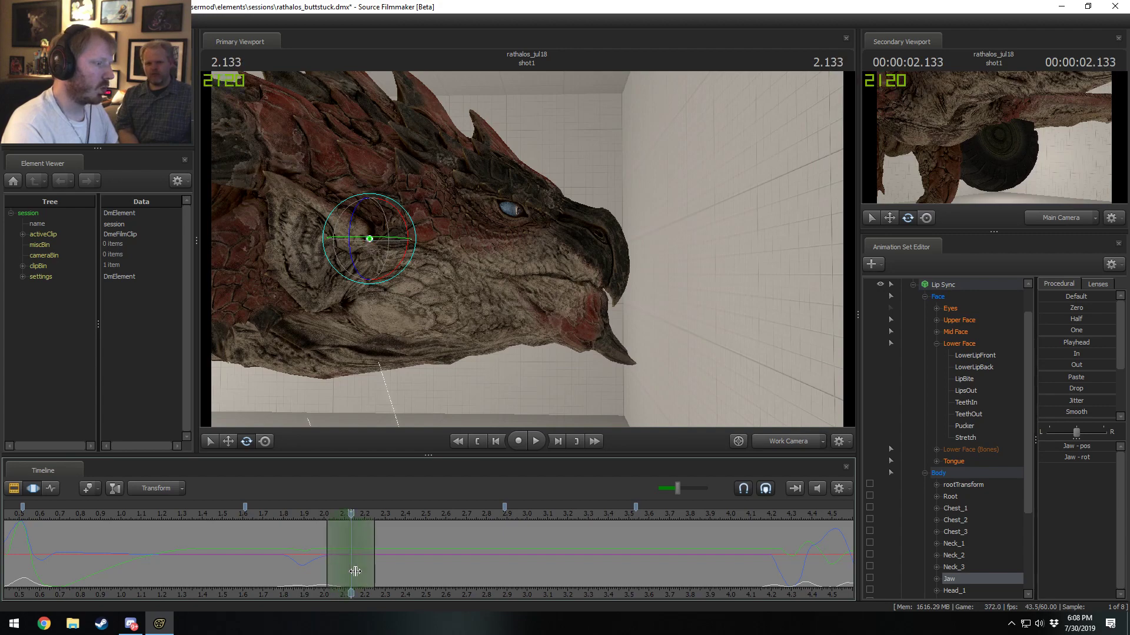
scroll(356, 572, "up", 1)
left_click(959, 343)
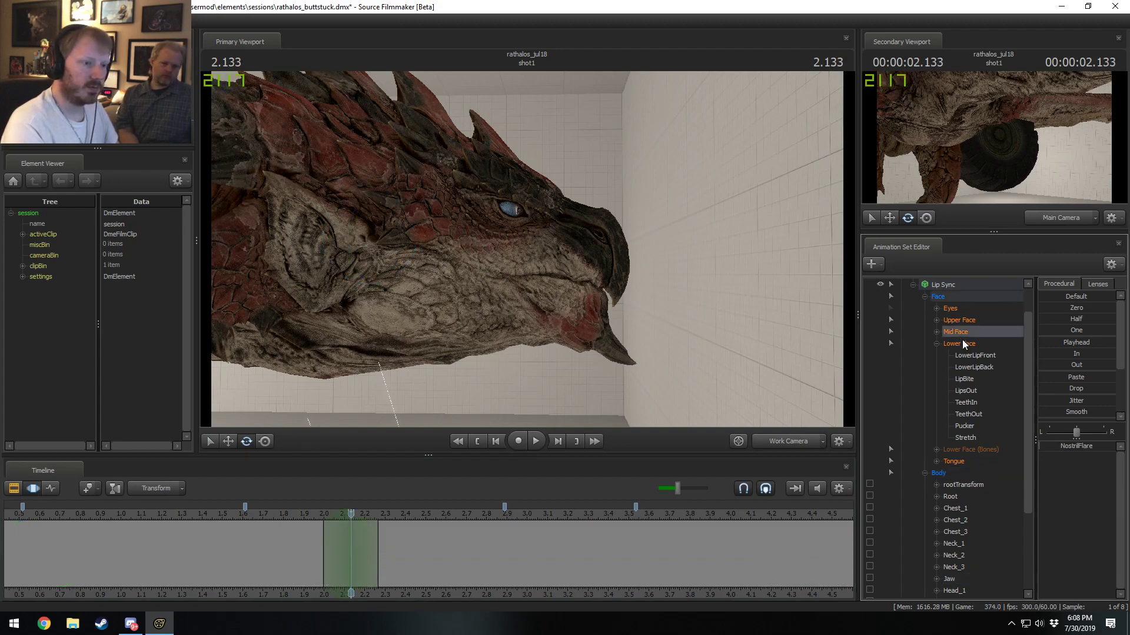
left_click_drag(1069, 517, 1080, 517)
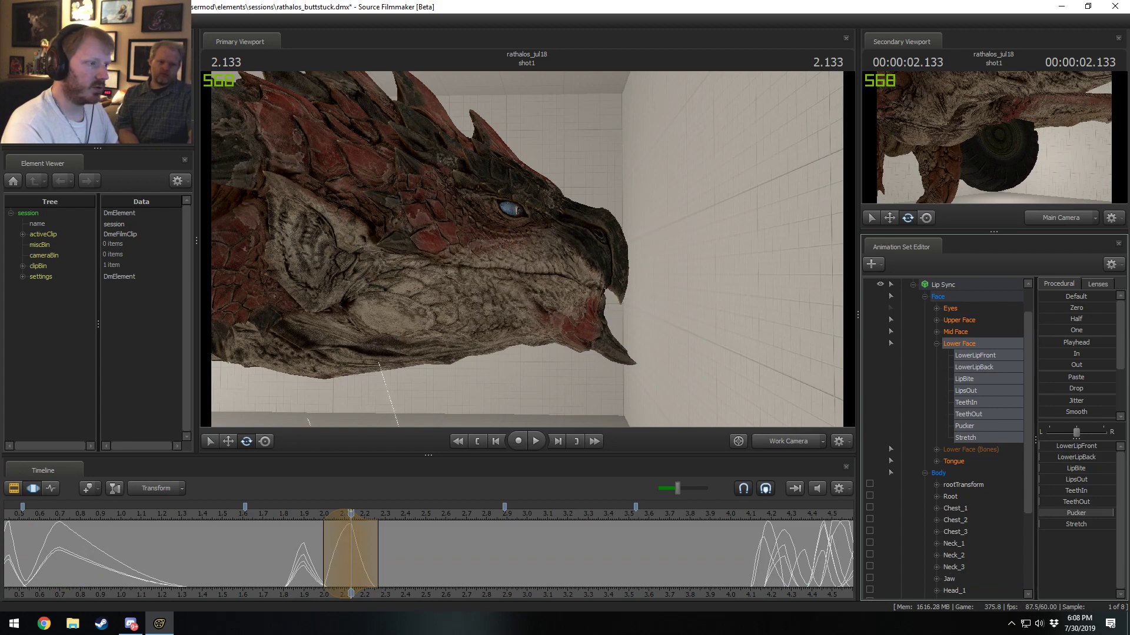
Step: Reposition the Lip_Upper_Left_2 and Lip_Upper_Right_2 controls at 2.133 seconds, and reselect the Lower Face group
left_click(610, 266)
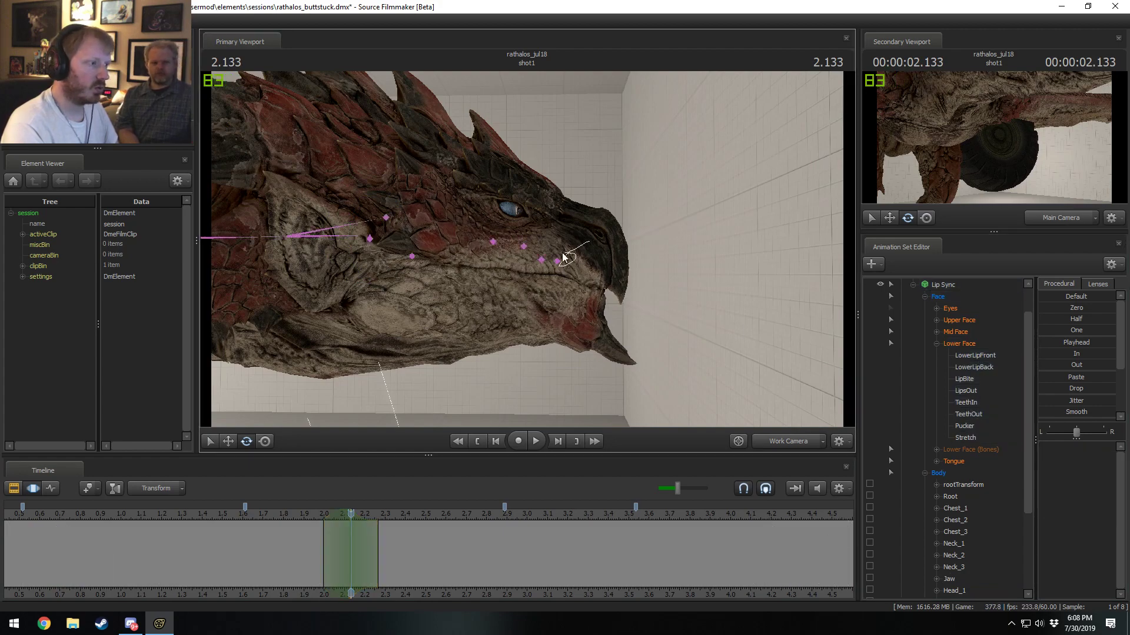
left_click_drag(581, 256, 591, 262)
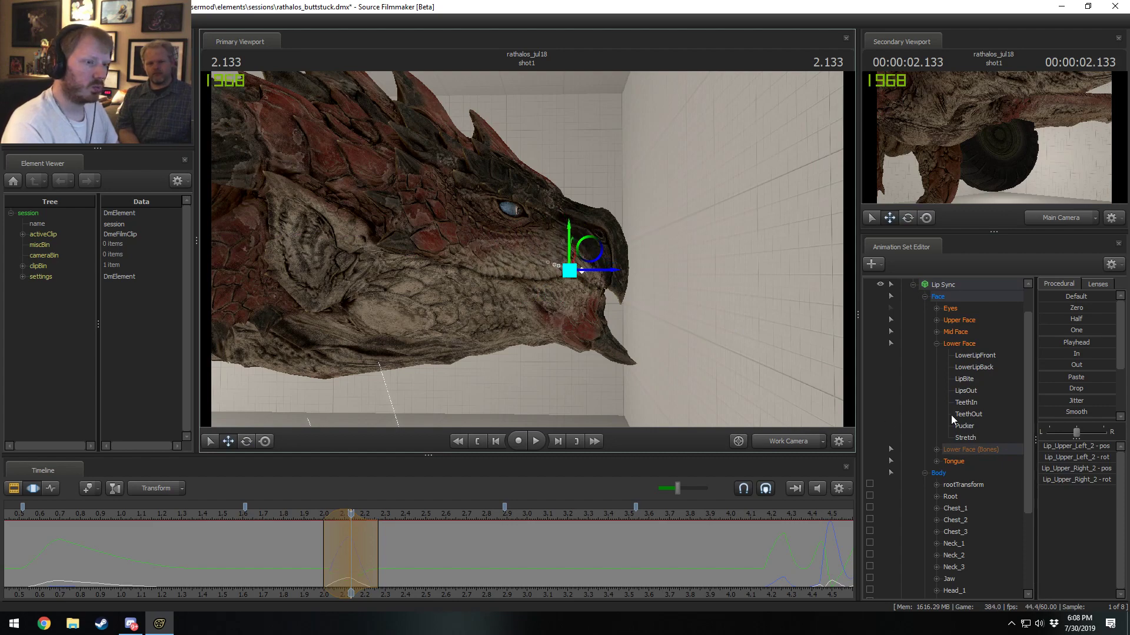
left_click(965, 344)
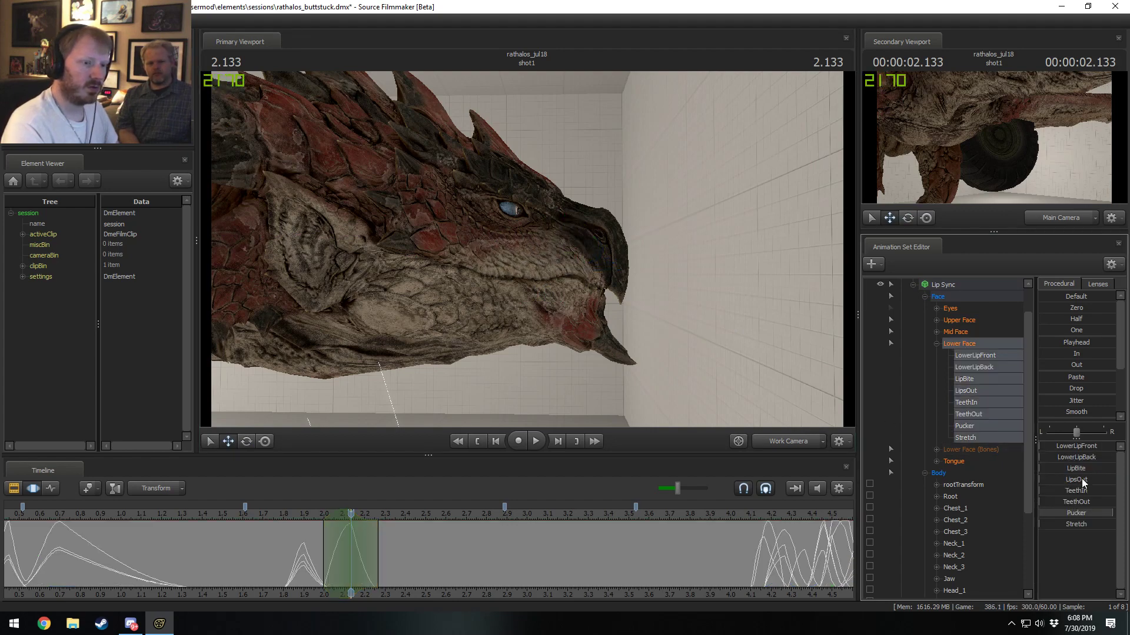
Step: Raise LipsOut at 2.133 seconds, and raise LowerLipBack at 2.016 seconds within a time selection of about 1.9 to 2.15 seconds
left_click_drag(1081, 478, 1093, 478)
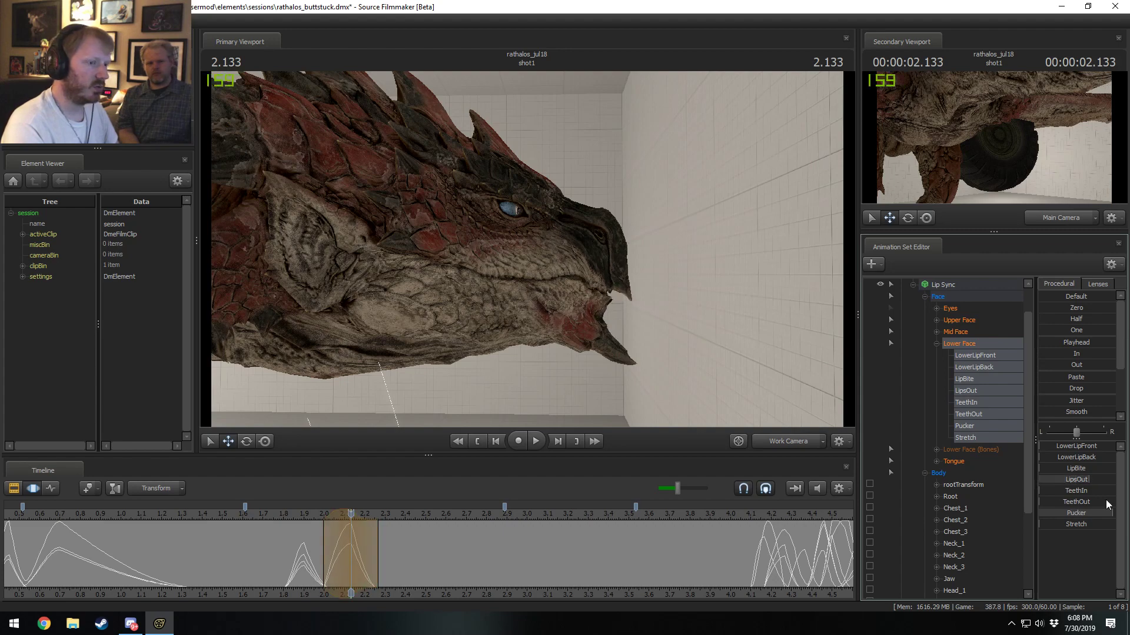
middle_click_drag(267, 553, 328, 565)
left_click_drag(327, 565, 355, 557)
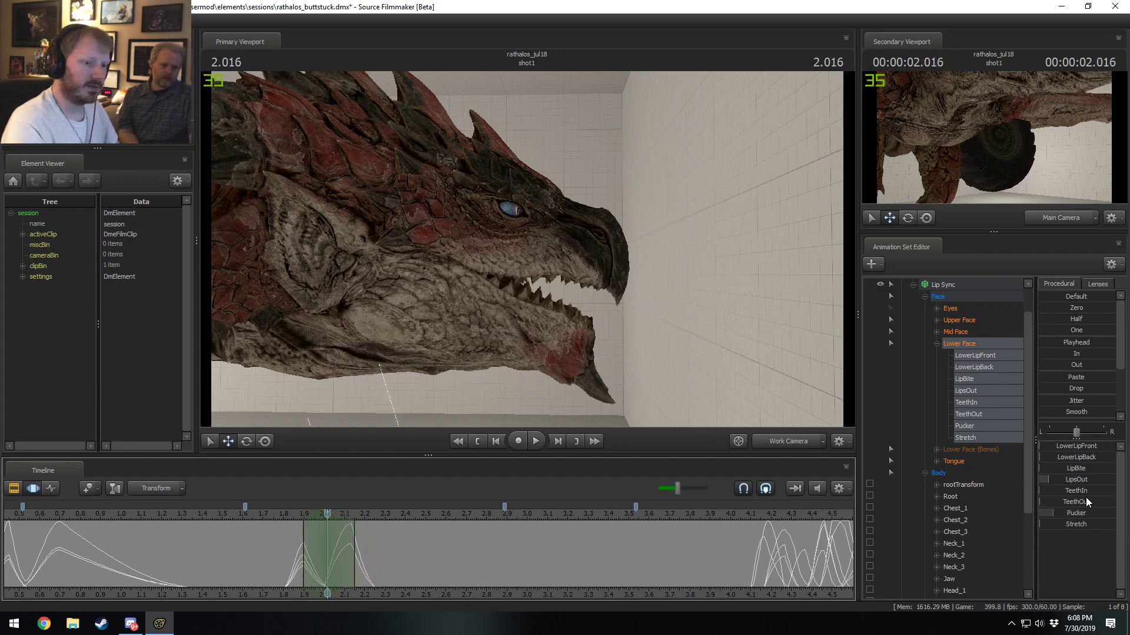
left_click_drag(1077, 468, 1068, 468)
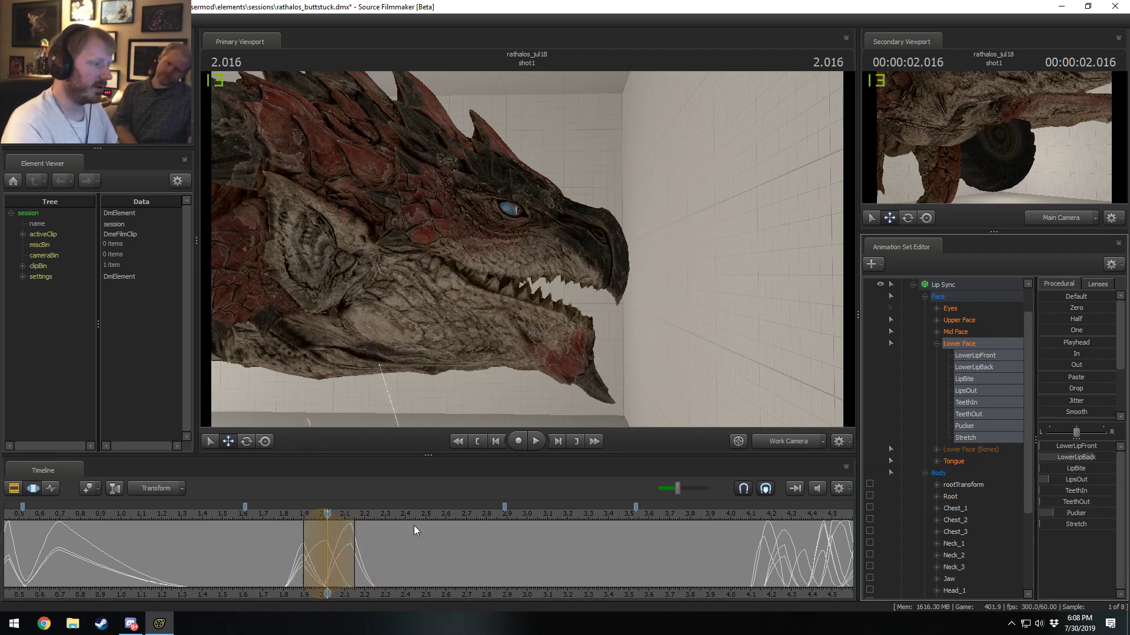
Step: Rotate the Jaw open at 2.233 seconds in a selection of about 2.1 to 2.37 seconds, and shift it forward at 2.166 seconds
middle_click_drag(416, 530, 371, 553)
left_click(371, 555)
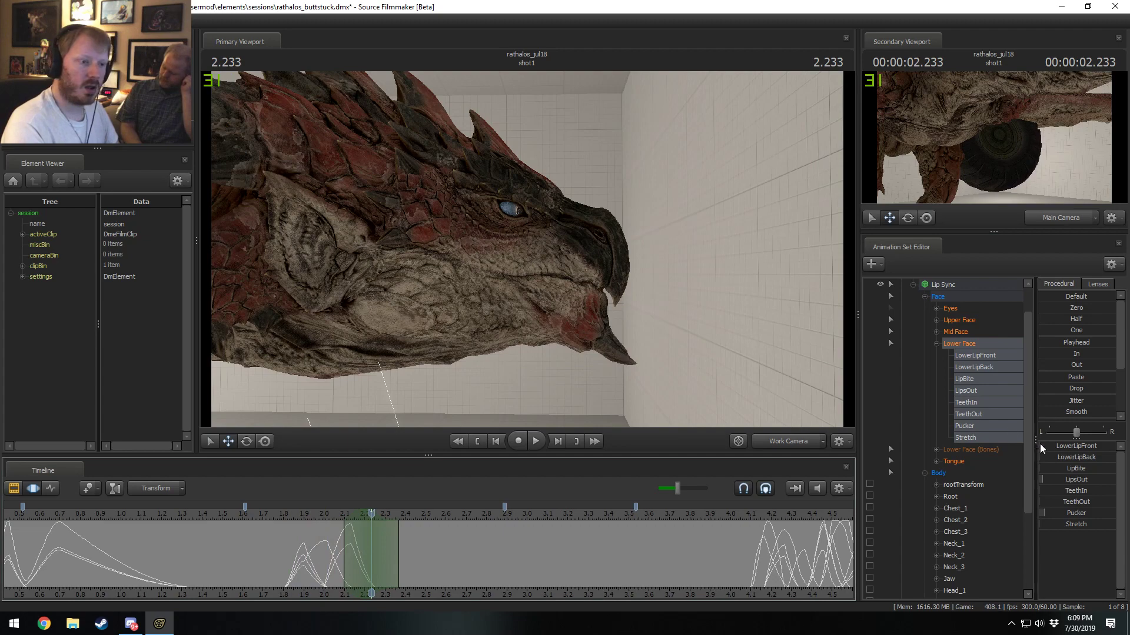
left_click(949, 580)
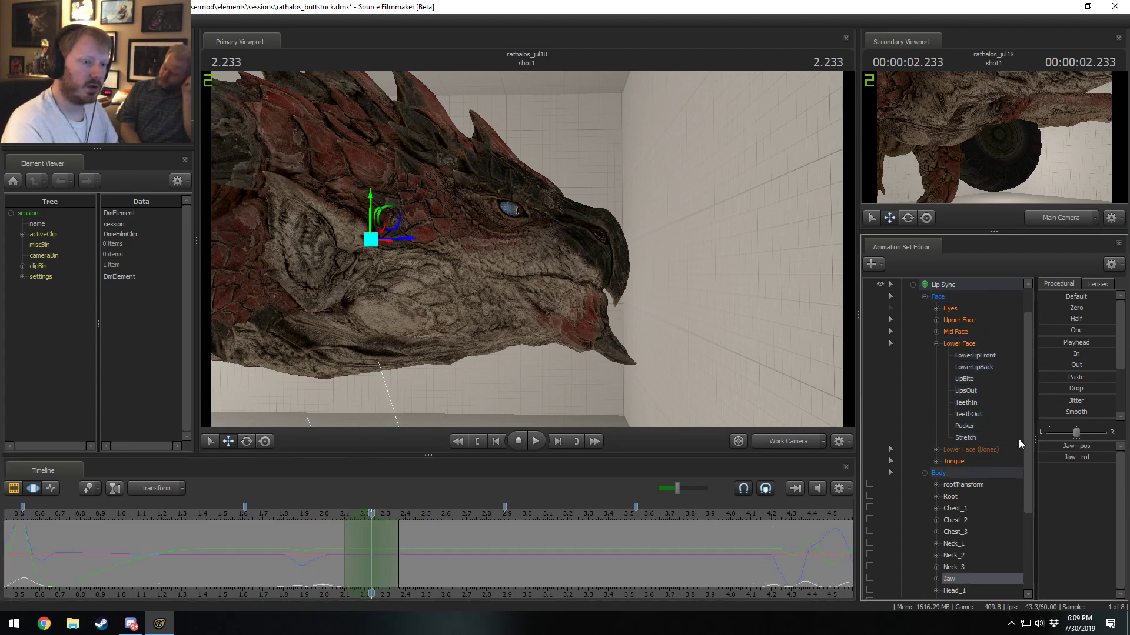
key("e")
left_click_drag(412, 235, 415, 240)
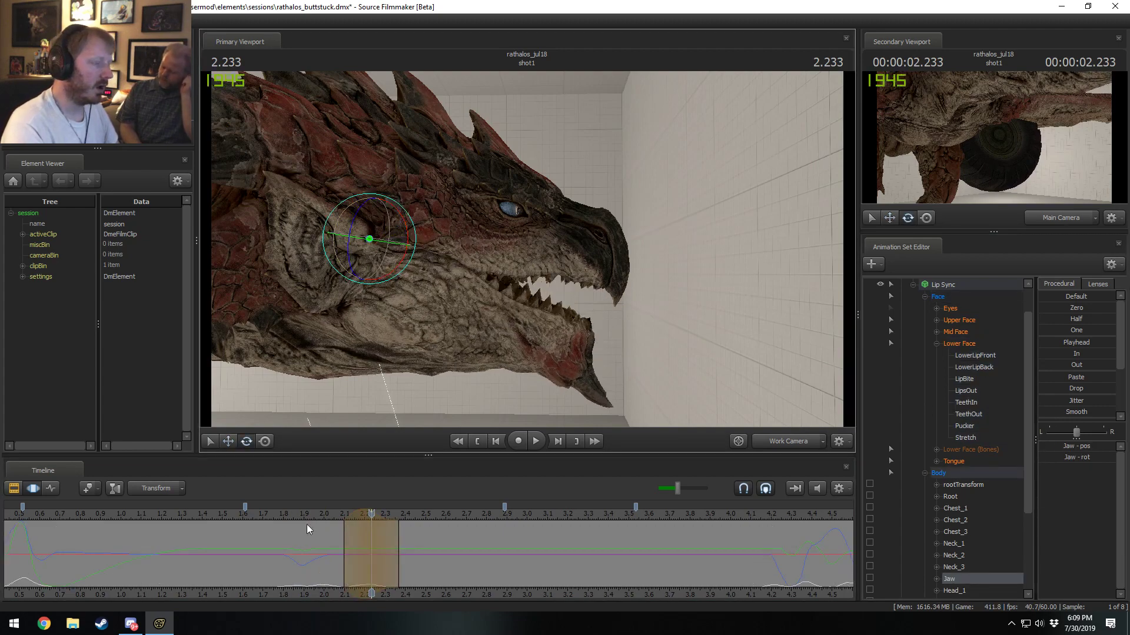
middle_click_drag(306, 529, 358, 554)
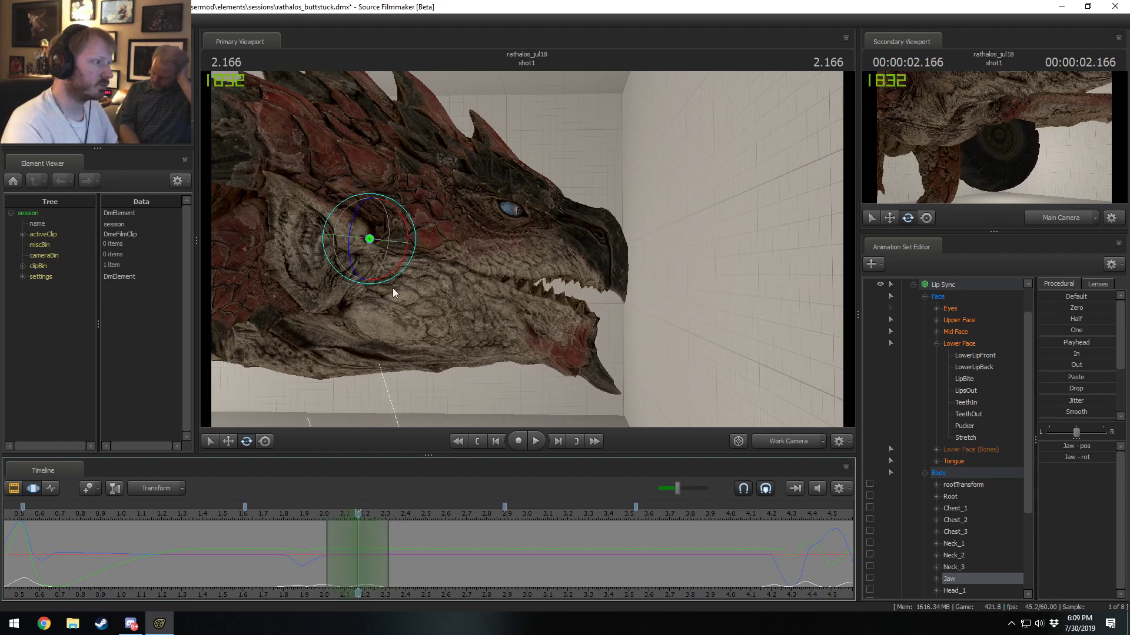
left_click_drag(398, 243, 406, 247)
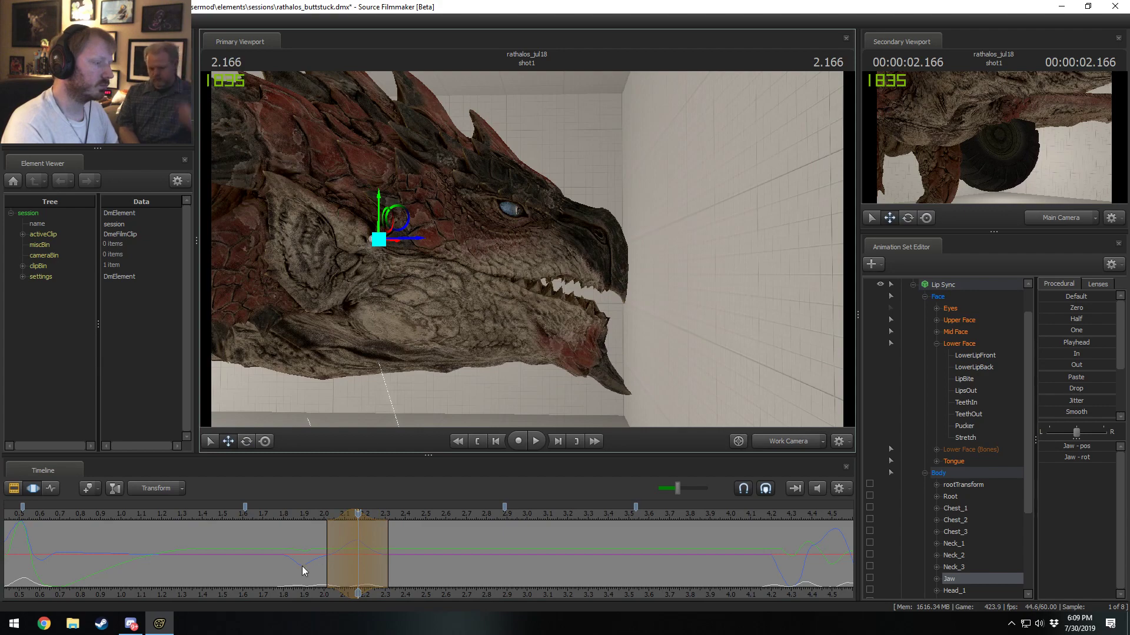
Step: In a time selection of about 2.16 to 2.48 seconds centred on 2.283, raise Stretch and TeethOut and rotate the Jaw slightly open
middle_click_drag(301, 566, 382, 564)
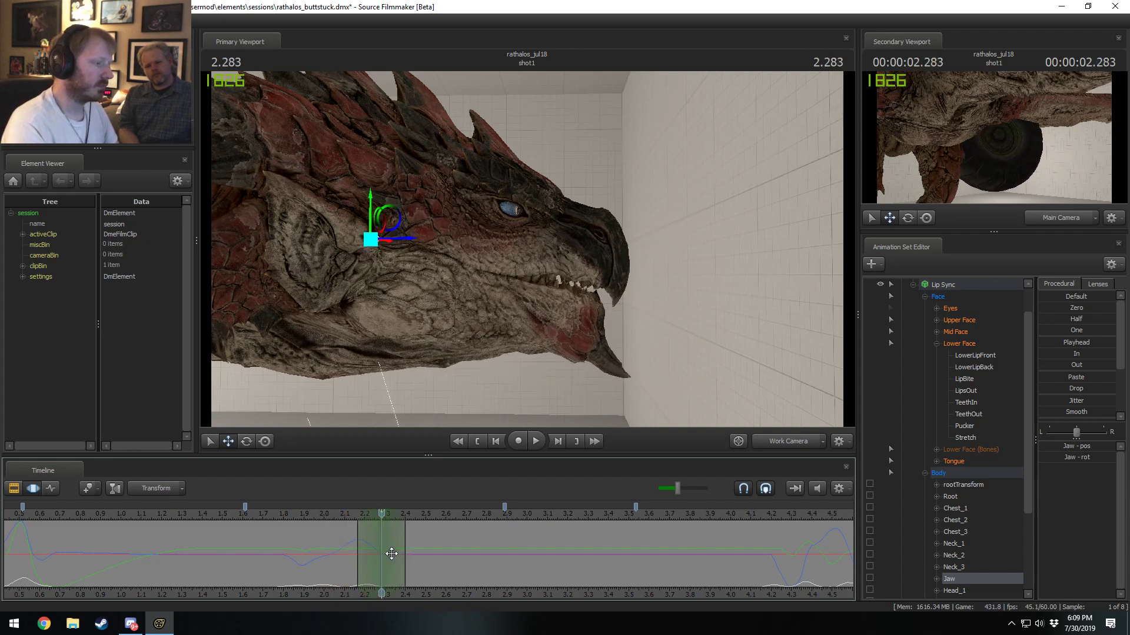
left_click_drag(399, 558, 430, 562)
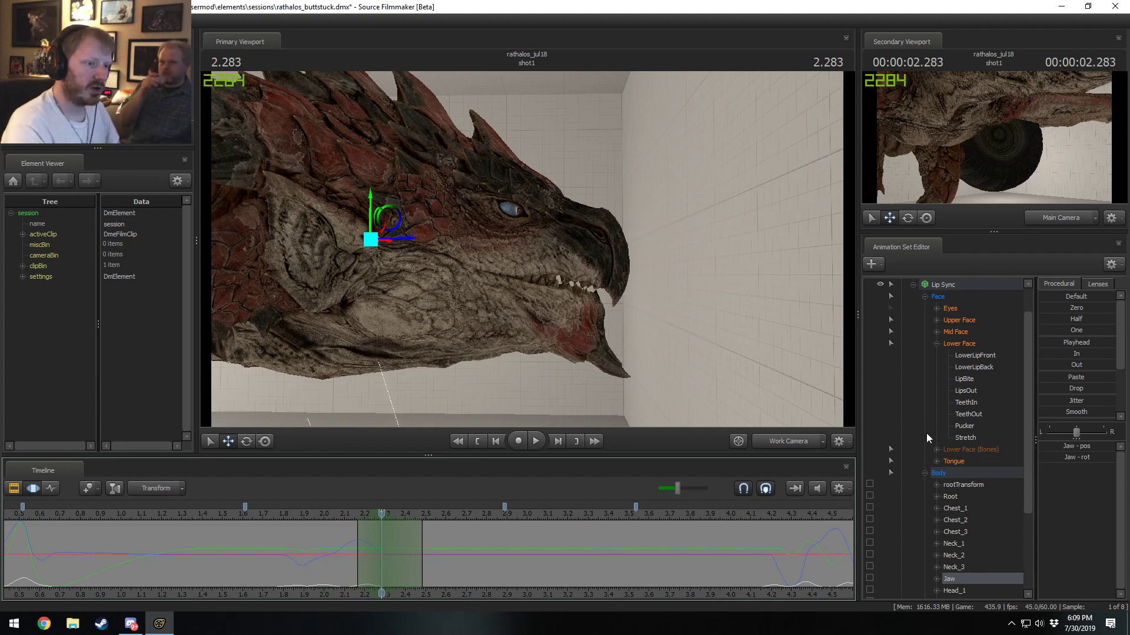
left_click(963, 345)
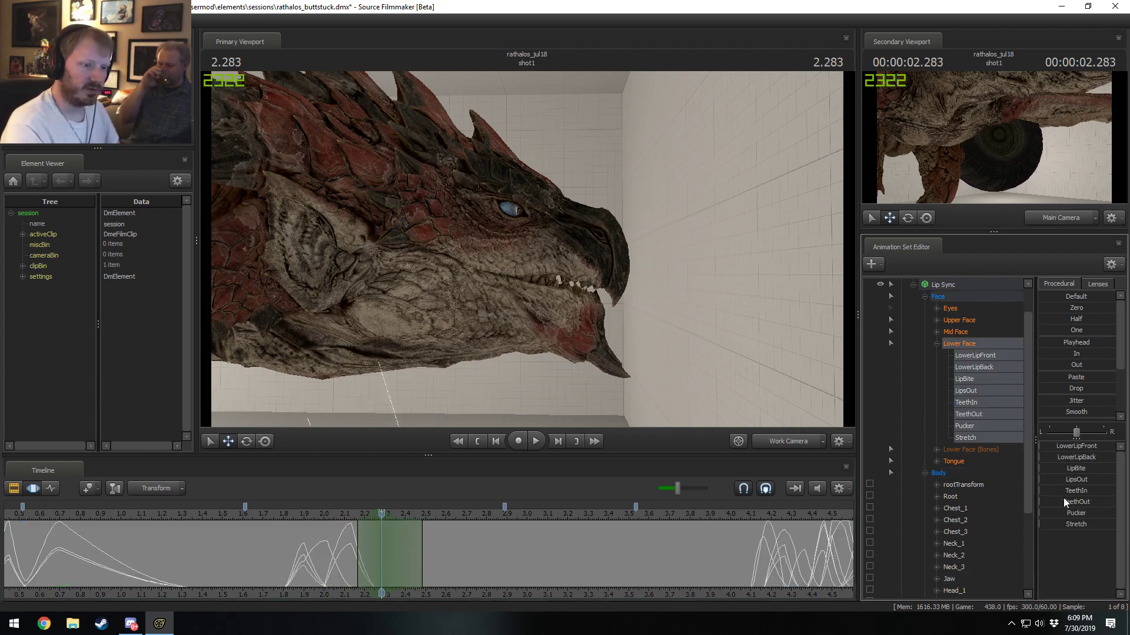
left_click_drag(1068, 518, 1086, 502)
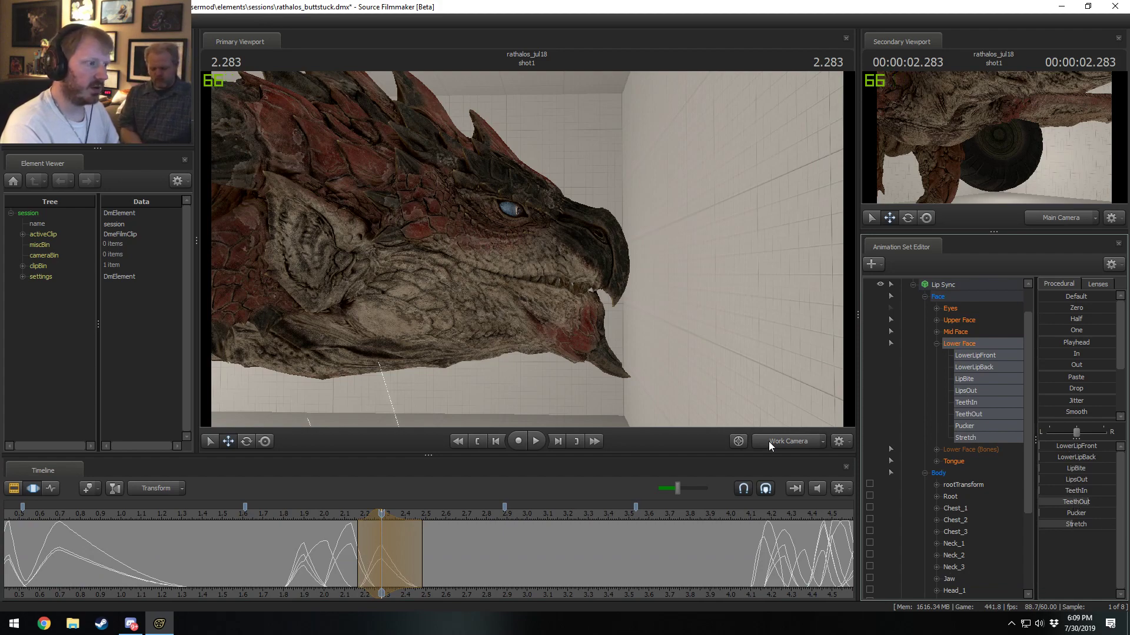
left_click(371, 239)
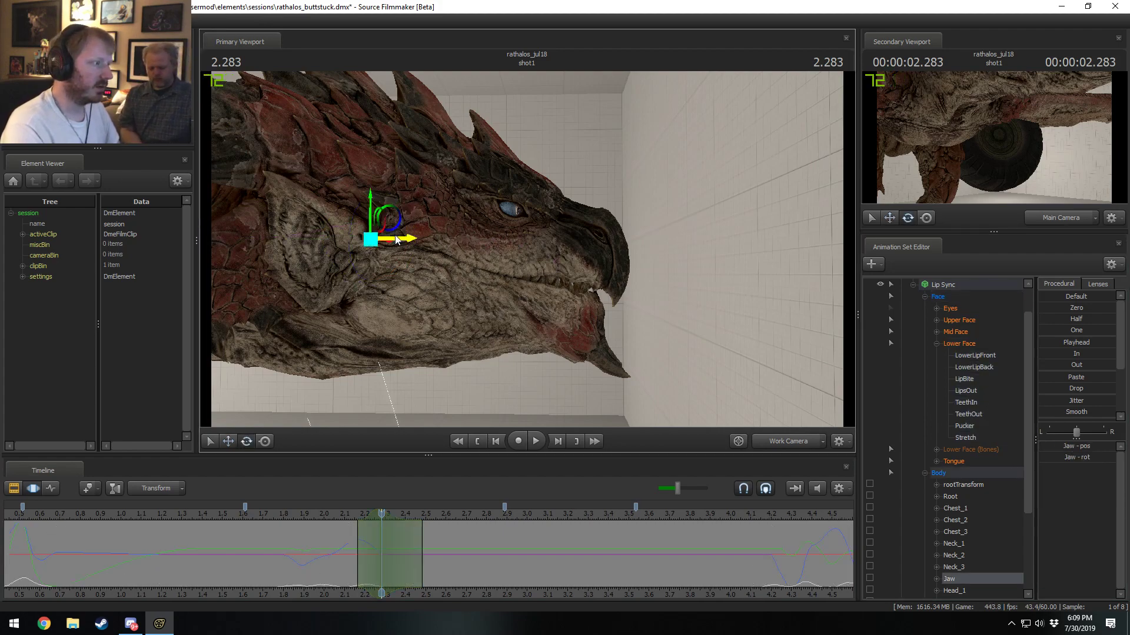
left_click_drag(387, 223, 383, 230)
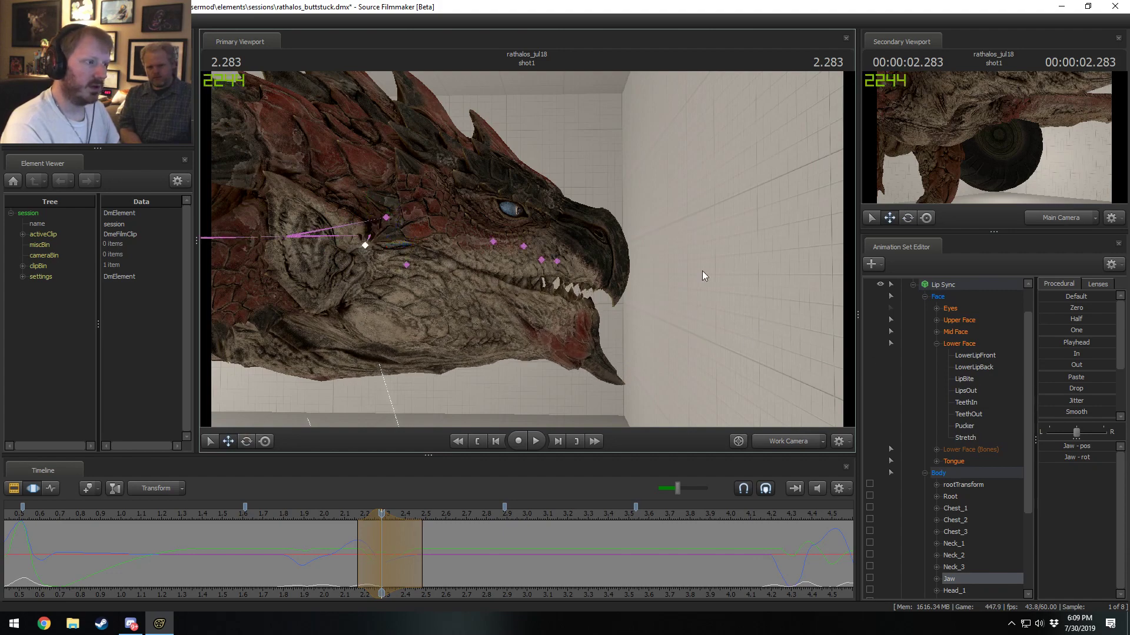
Step: Reposition the Lip_Upper_Left_2 and Lip_Upper_Right_2 controls at 2.283 seconds, and raise the Lower Face group's LowerLipBack
left_click(528, 281)
left_click_drag(586, 276, 562, 232)
key("w")
key("e")
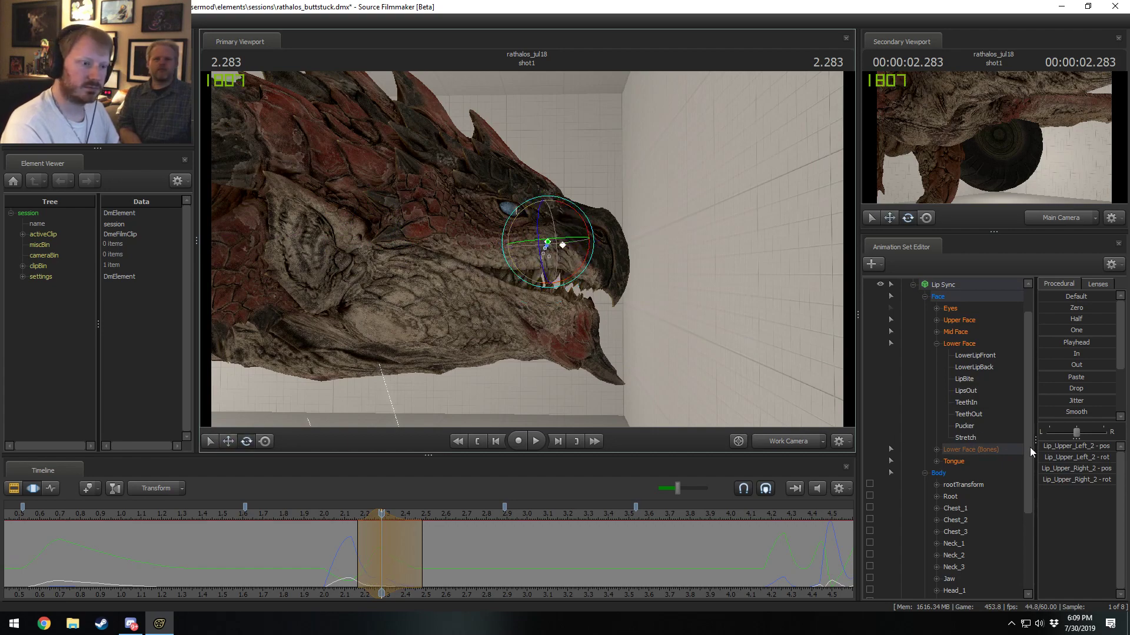
left_click_drag(970, 355, 969, 437)
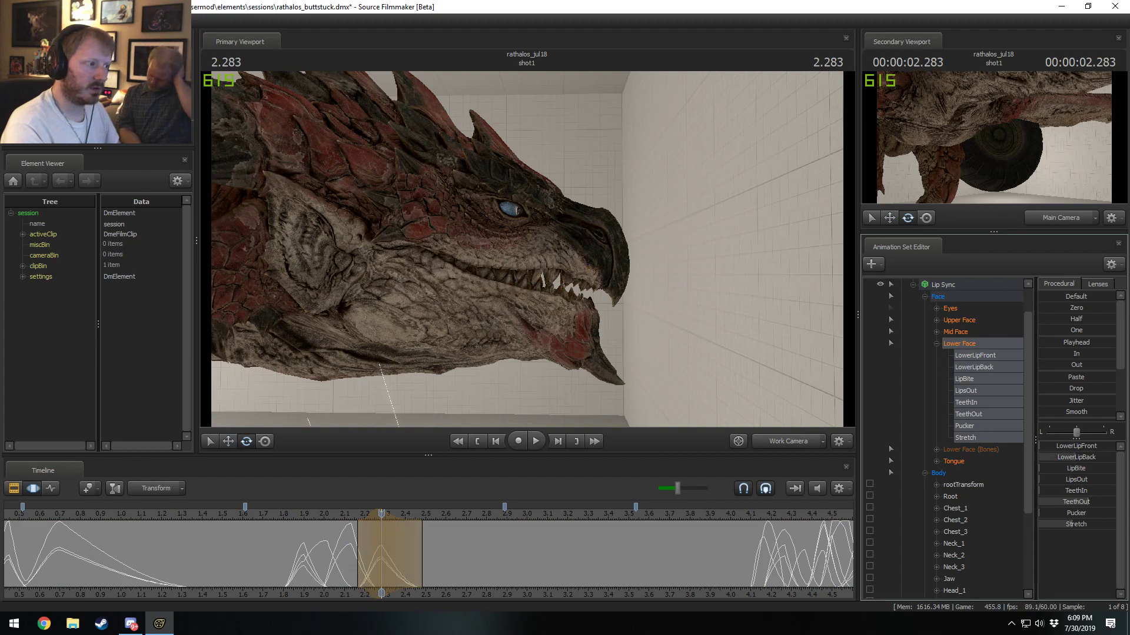
left_click_drag(1081, 450, 1059, 468)
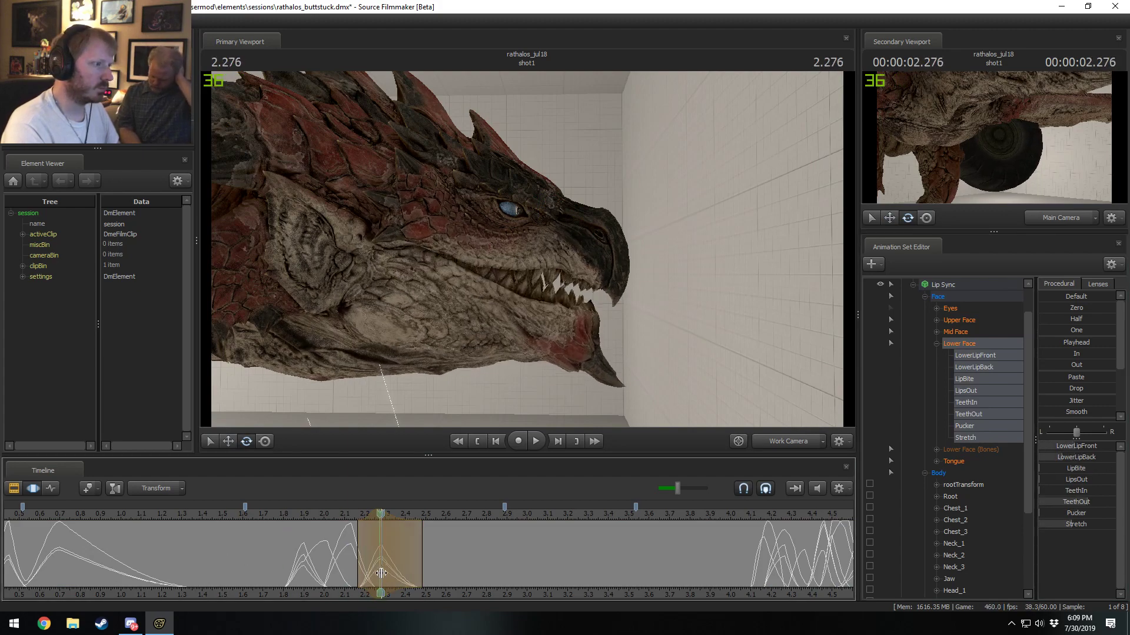
Step: Within about 2.1 to 2.3 seconds, adjust the Lower Face sliders at 2.200 seconds and pose the Jaw wide open and forward
left_click(293, 537)
mouse_move(292, 537)
left_mouse_down()
mouse_move(425, 558)
mouse_move(338, 556)
mouse_move(369, 559)
left_mouse_up()
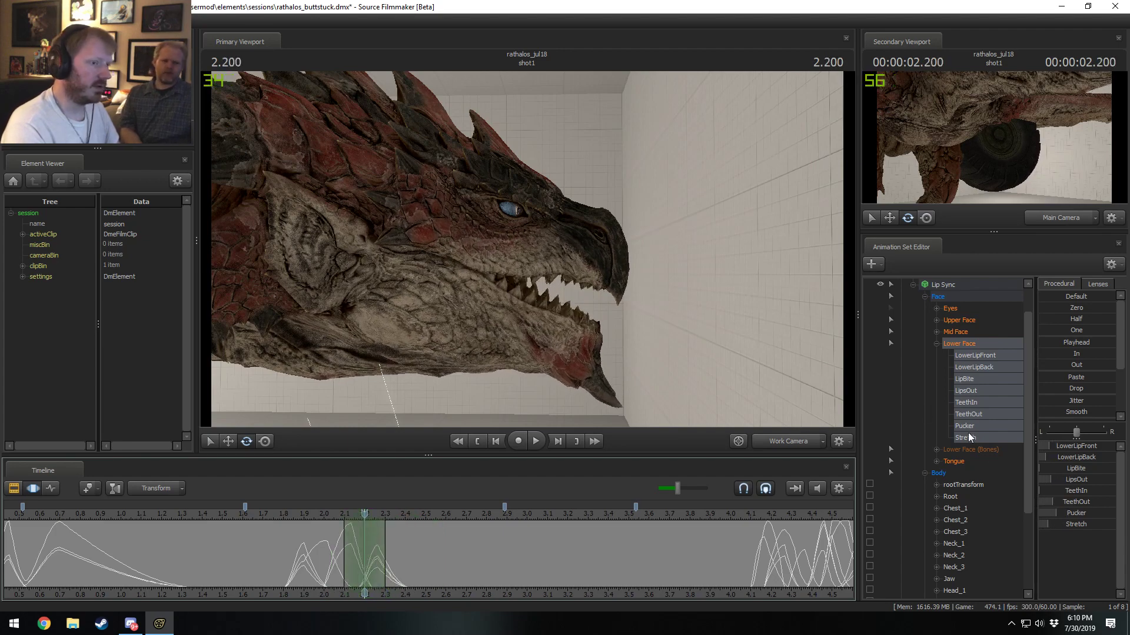
left_click_drag(1076, 492, 1098, 492)
left_click(378, 244)
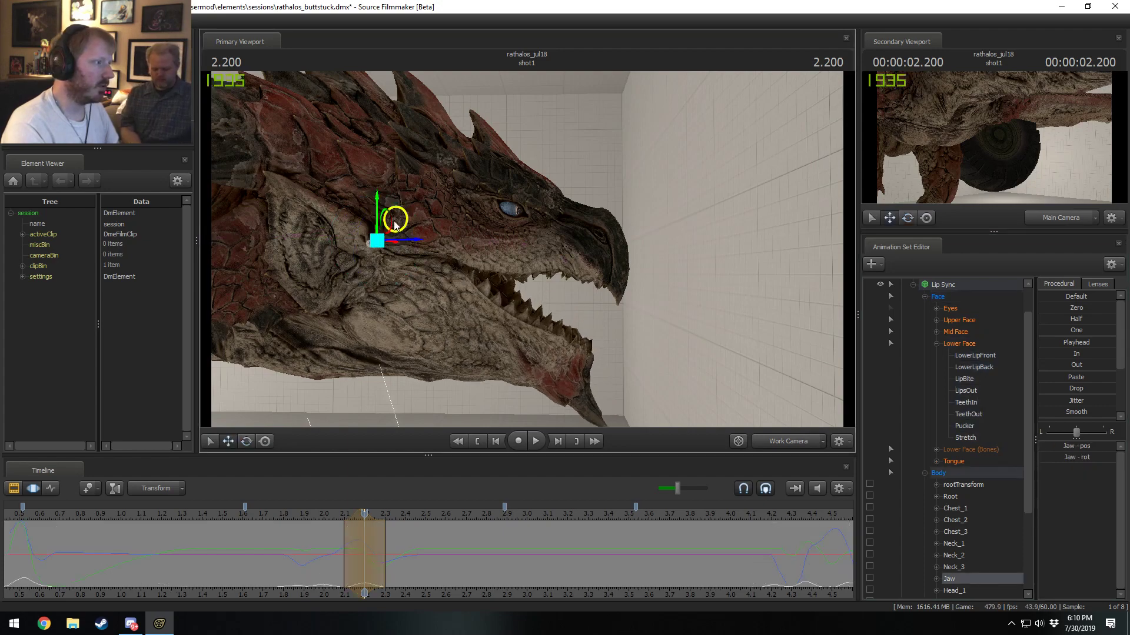
left_click_drag(394, 223, 407, 220)
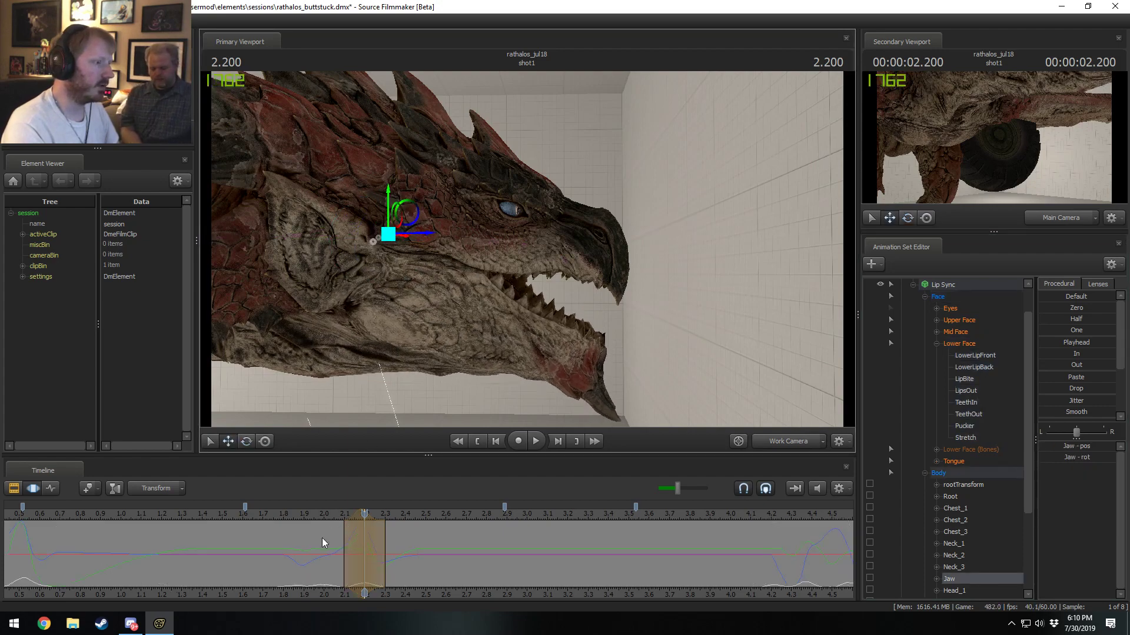
Step: Move the time selection to about 2.38 to 2.71 seconds, then rotate the Jaw partly open and shift it forward at 2.550 seconds
left_click_drag(323, 543, 437, 563)
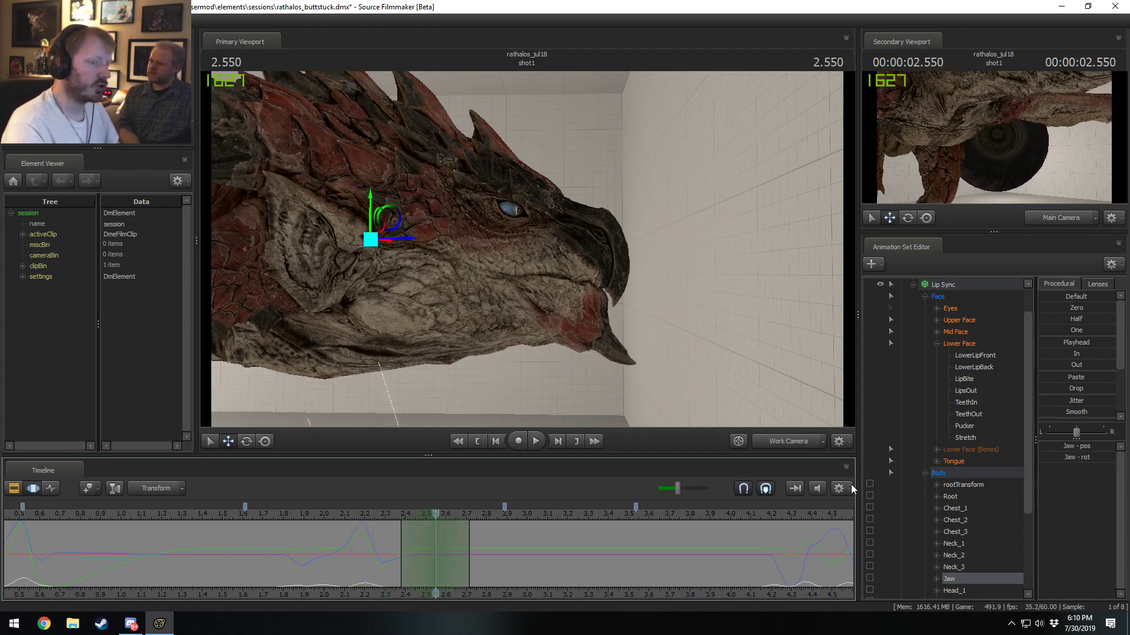
key("e")
mouse_move(408, 237)
left_mouse_down()
mouse_move(411, 251)
mouse_move(392, 224)
left_mouse_up()
key("w")
Step: Raise the Lower Face group's TeethOut, LipsOut and Pucker at 2.550 seconds
left_click(959, 343)
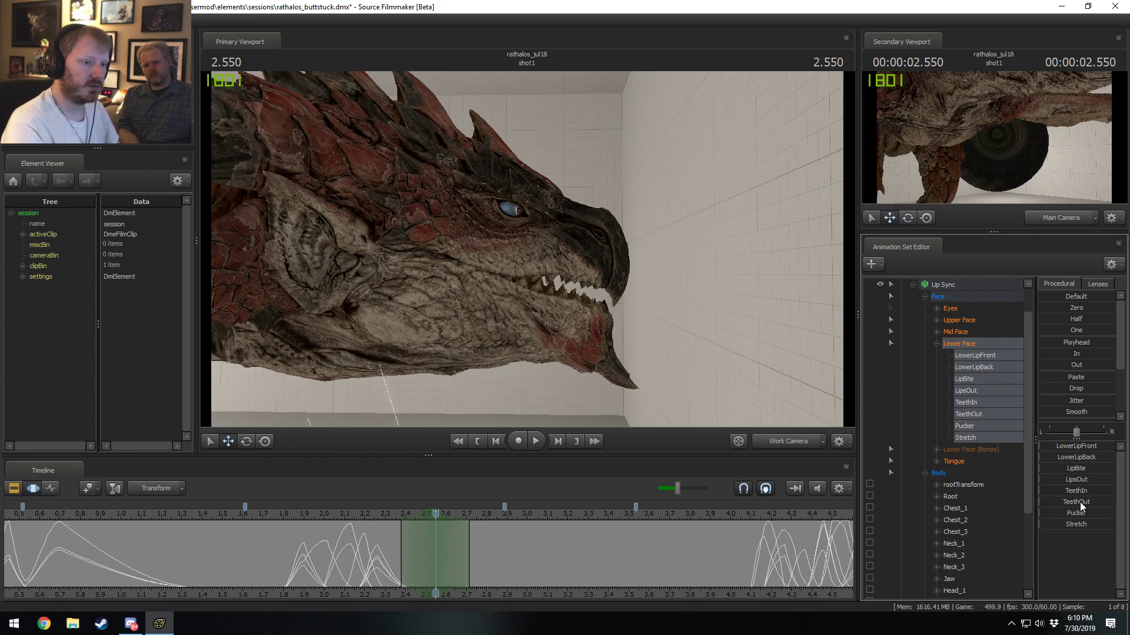
left_click_drag(1079, 503, 1107, 511)
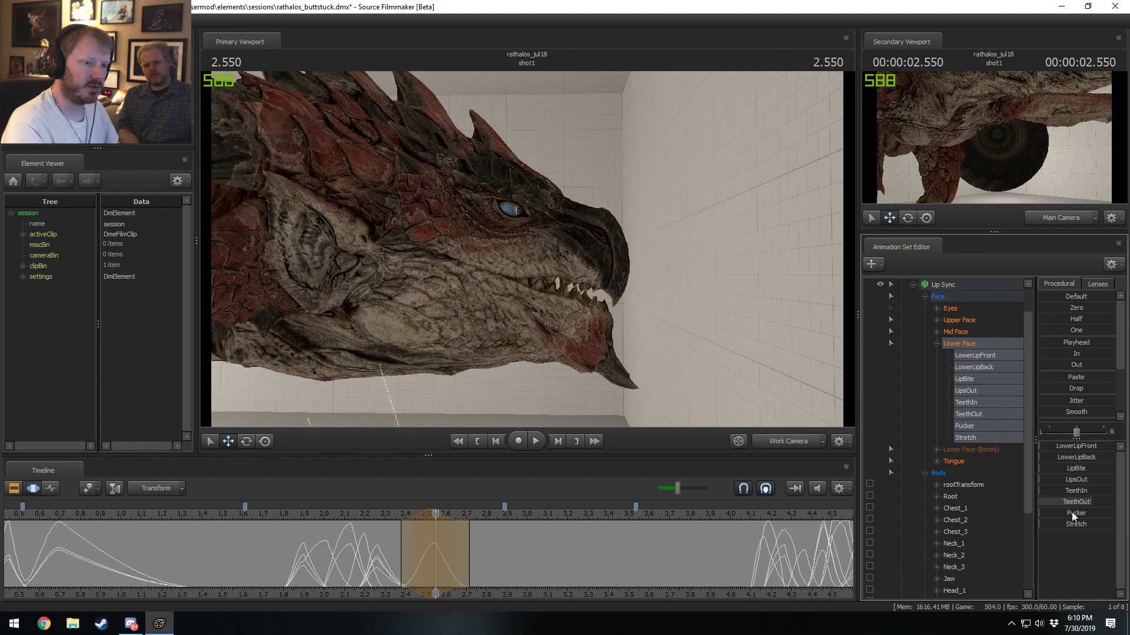
left_click_drag(1077, 479, 1086, 479)
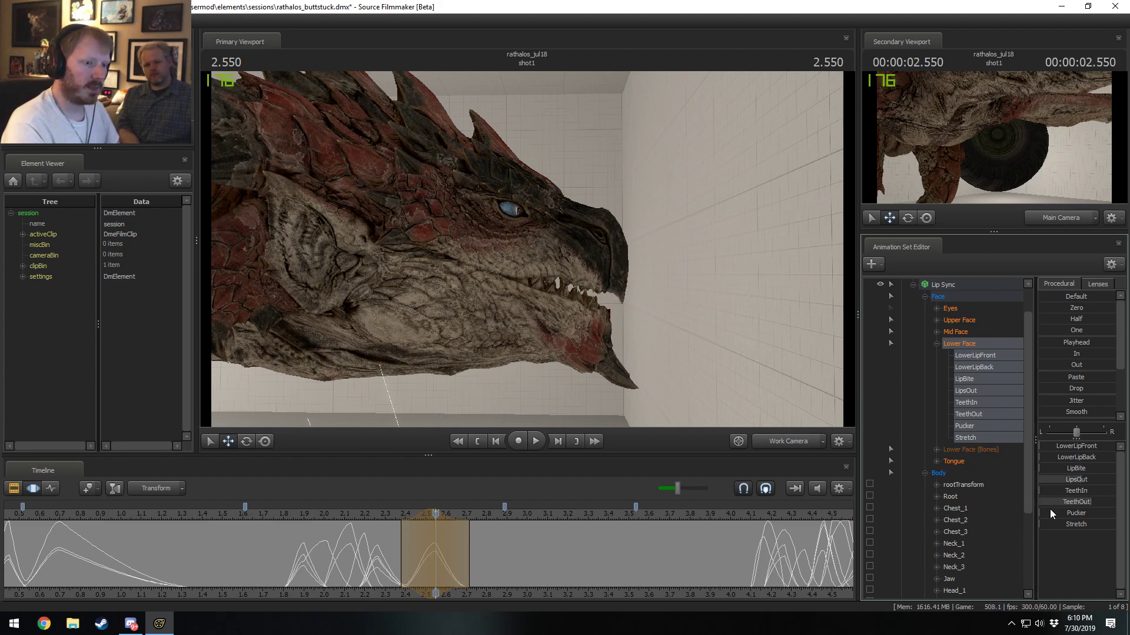
left_click_drag(1052, 514, 1097, 513)
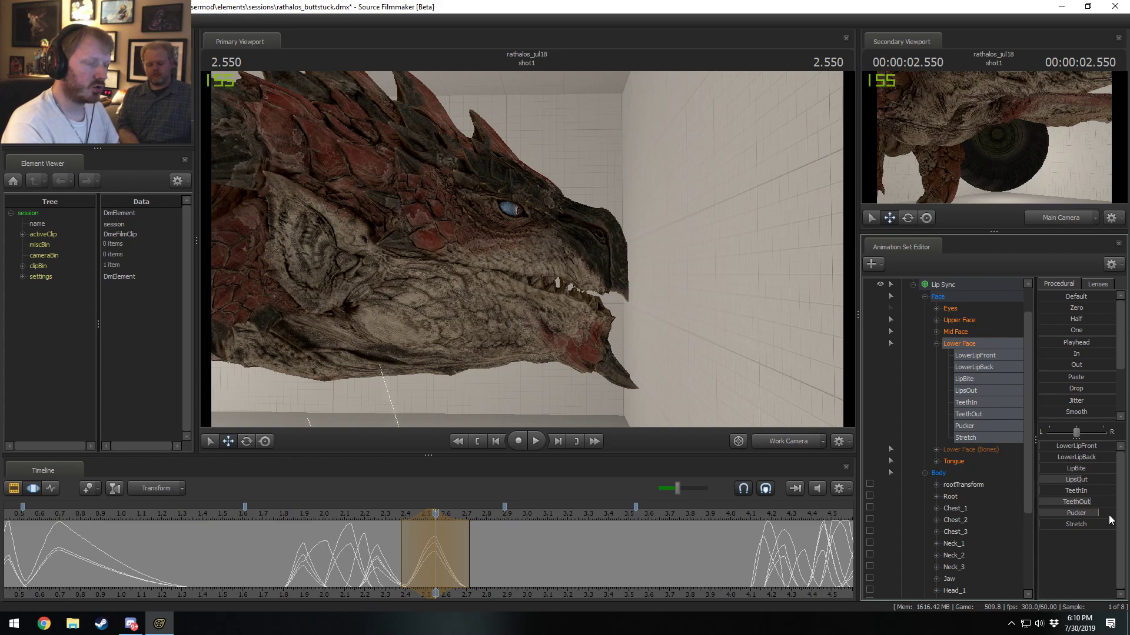
left_click_drag(1086, 460, 1056, 460)
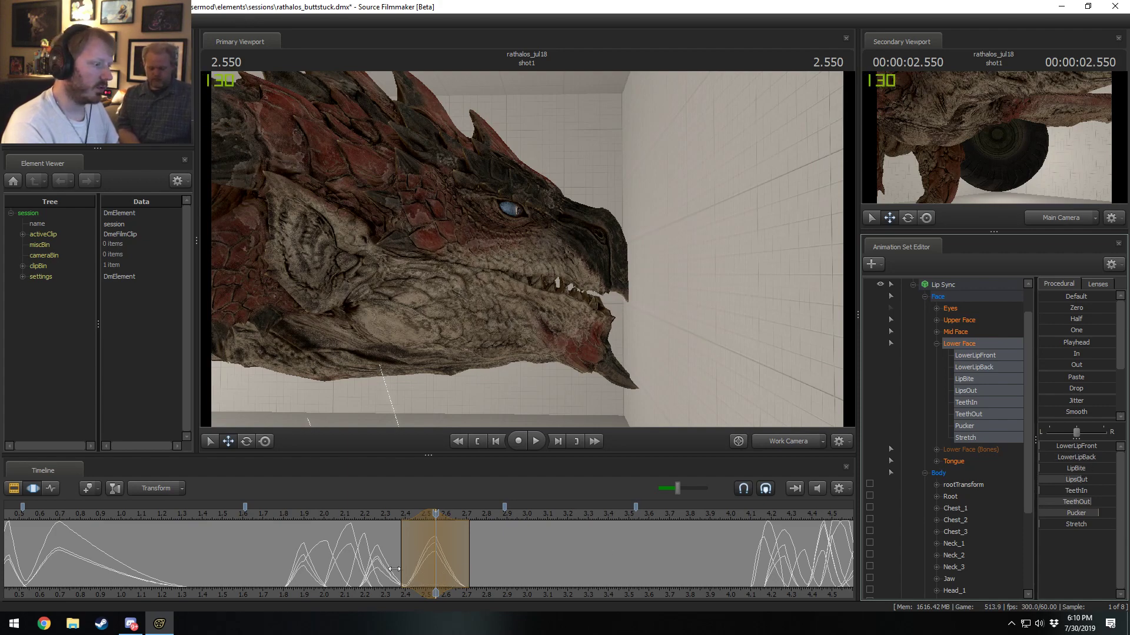
Step: Shift the time selection to about 2.24 to 2.58 seconds and rotate the Jaw open at 2.416 seconds
mouse_move(394, 569)
left_mouse_down()
mouse_move(409, 568)
mouse_move(377, 565)
mouse_move(410, 567)
left_mouse_up()
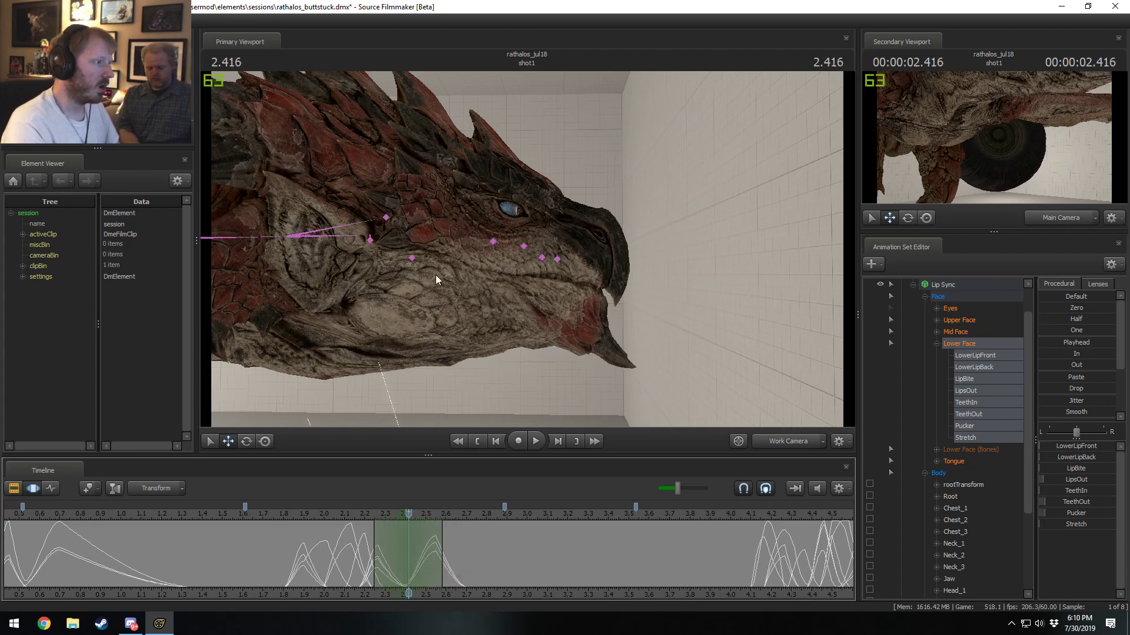
left_click(367, 241)
left_click_drag(399, 235, 412, 241)
Step: Set a time selection of about 2.53 to 2.83 seconds around 2.633, and pose the Jaw closed and slightly forward
left_click_drag(326, 562, 418, 568)
left_click(266, 511)
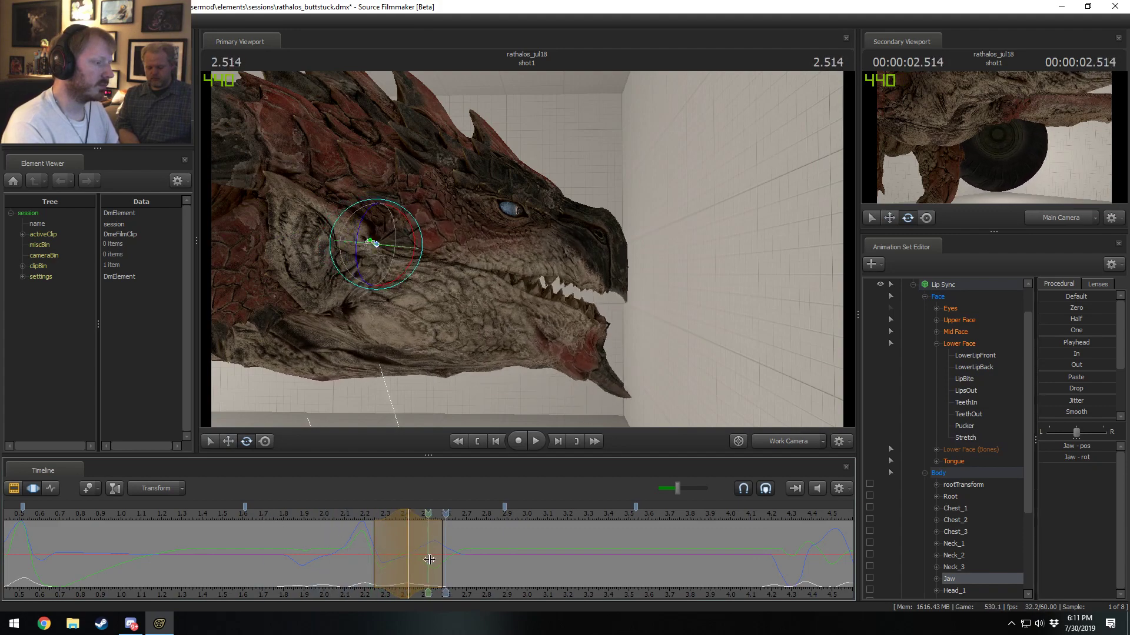
left_click(450, 564)
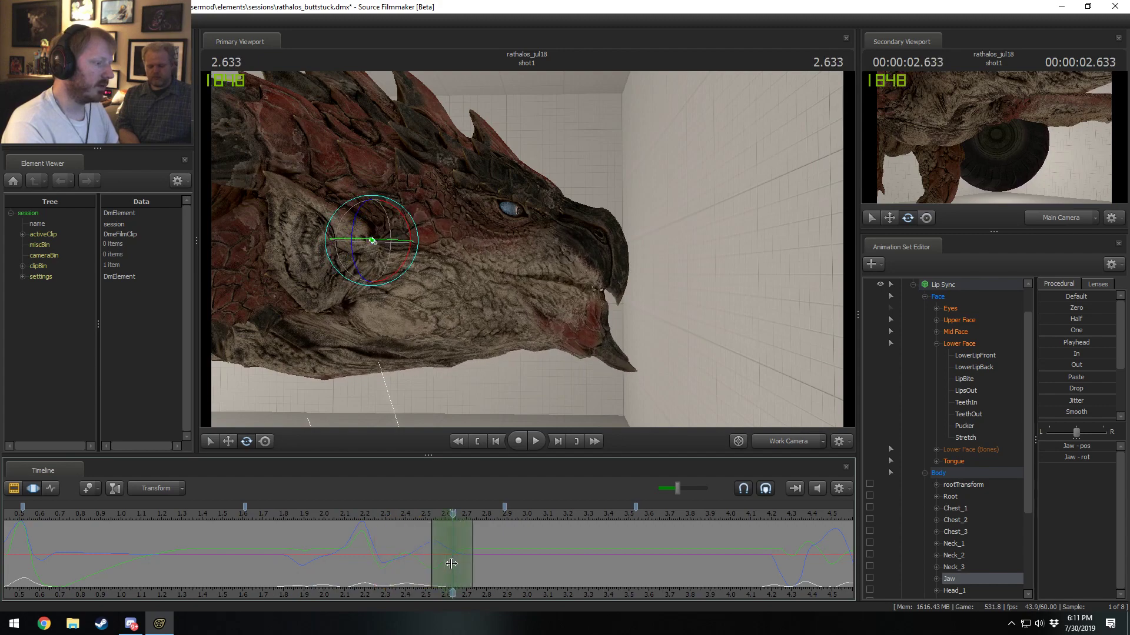
left_click_drag(472, 561, 493, 561)
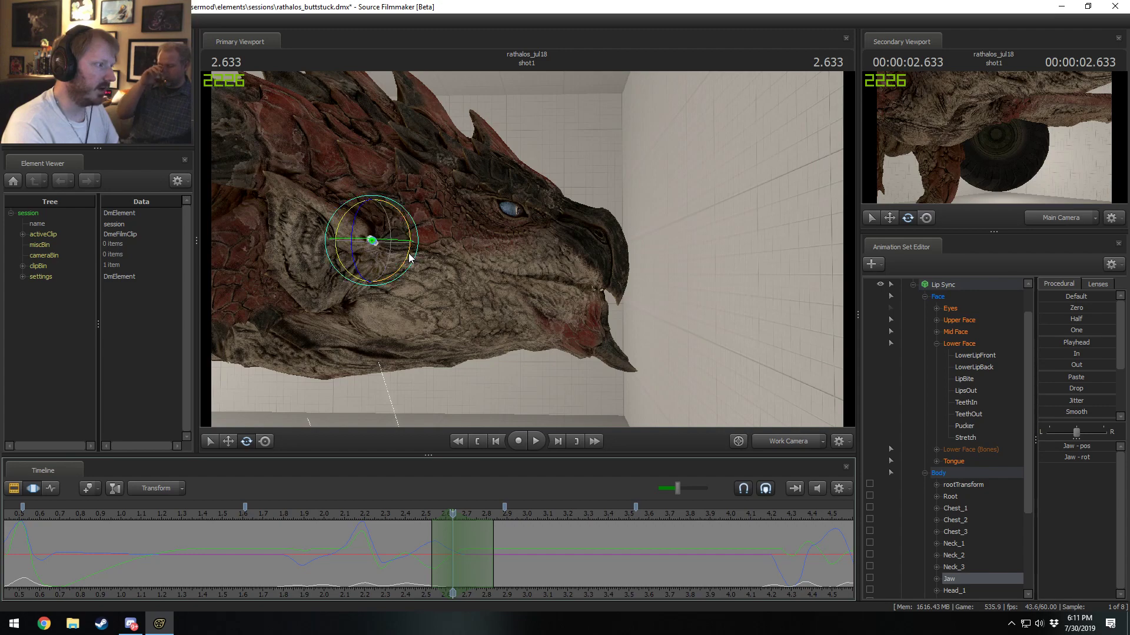
left_click_drag(413, 252, 401, 235)
key("w")
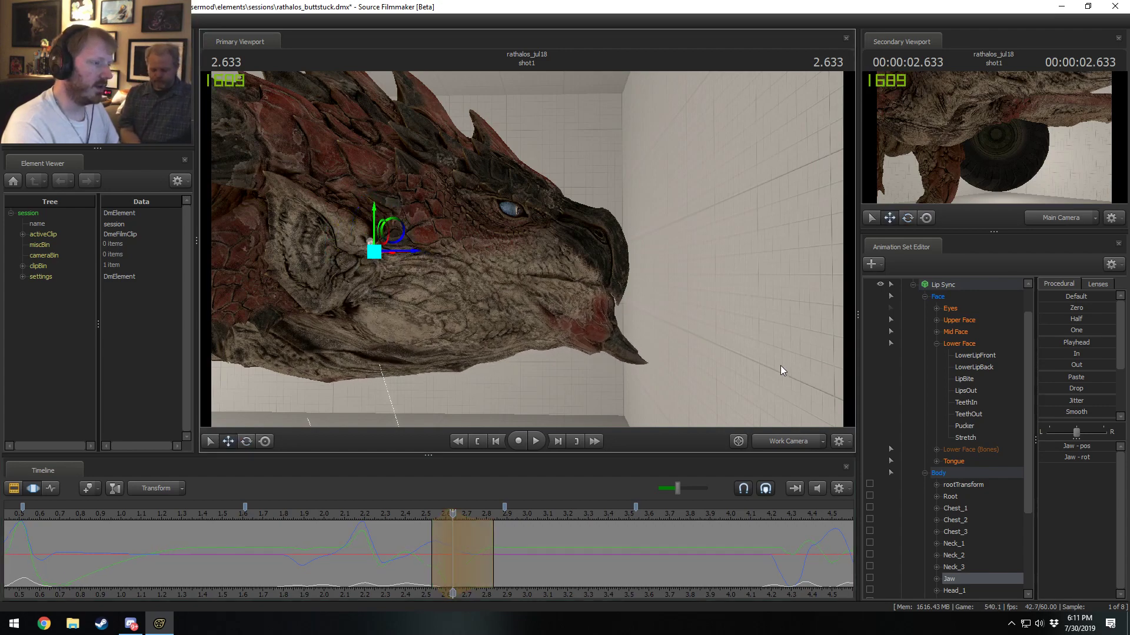
Step: Raise the Lower Face group's LipBite at 2.633 seconds and refine the Jaw's position against the upper lip
left_click(961, 346)
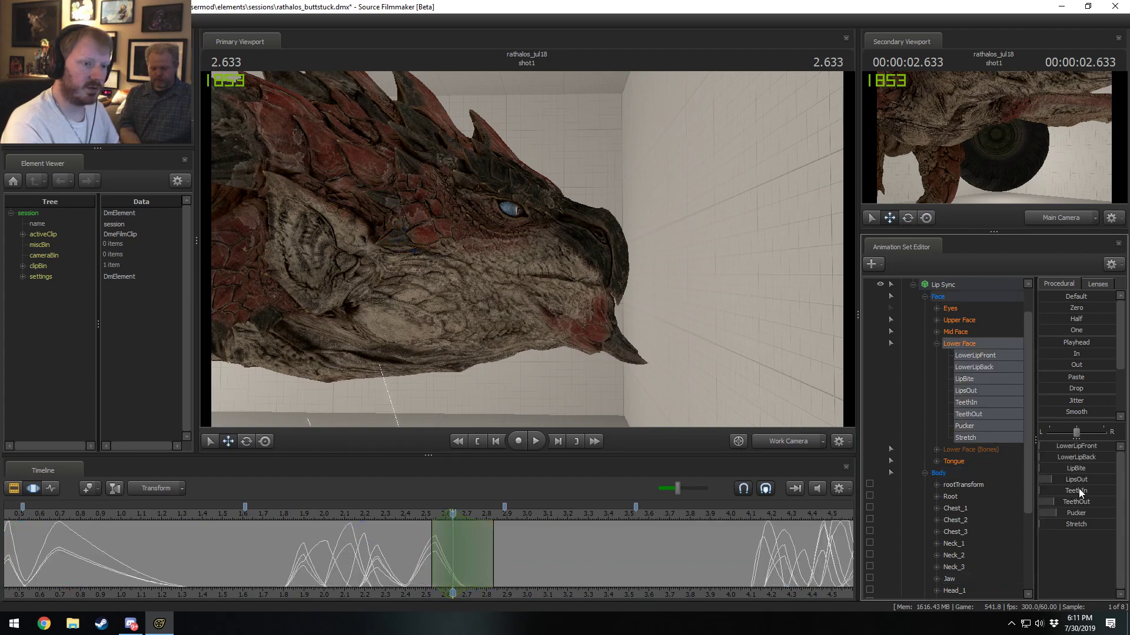
left_click_drag(1076, 468, 1108, 468)
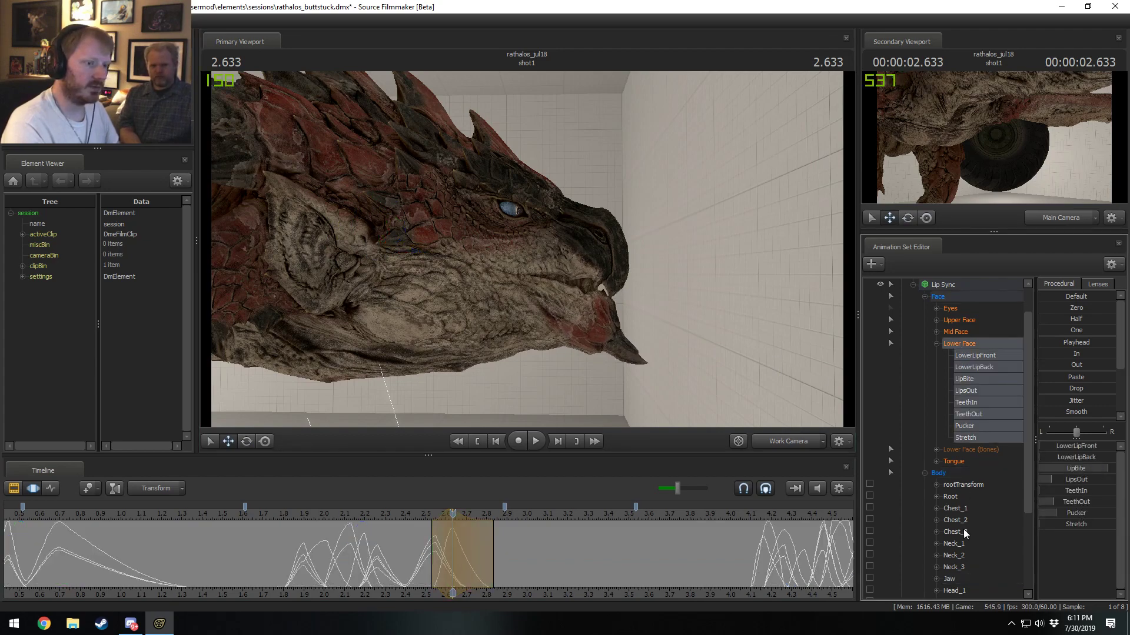
left_click(949, 579)
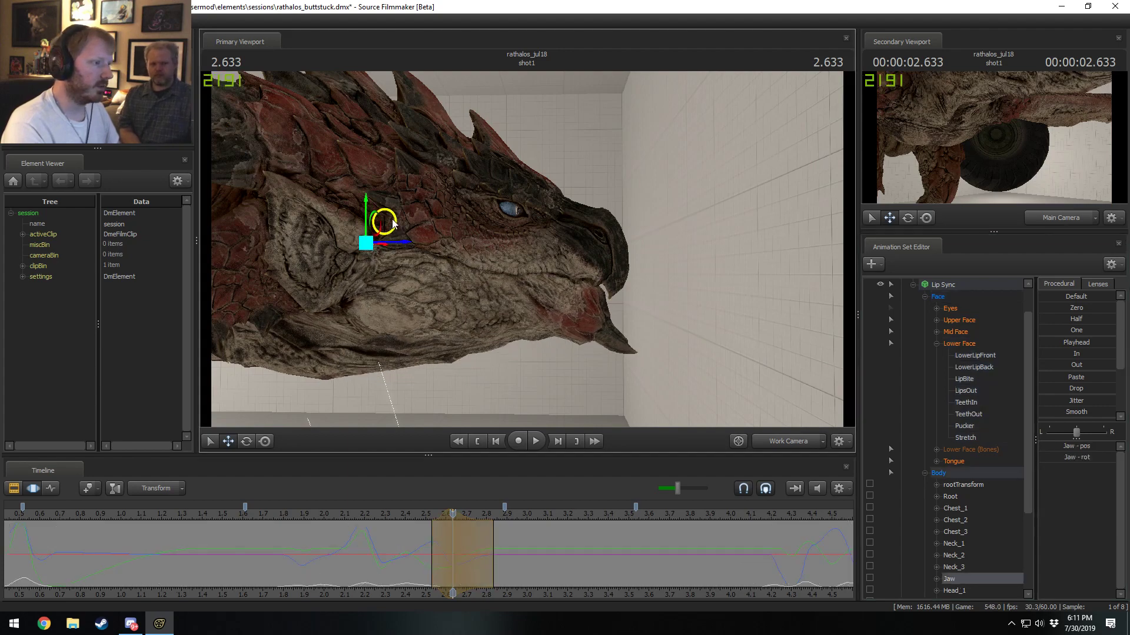
left_click_drag(400, 226, 399, 227)
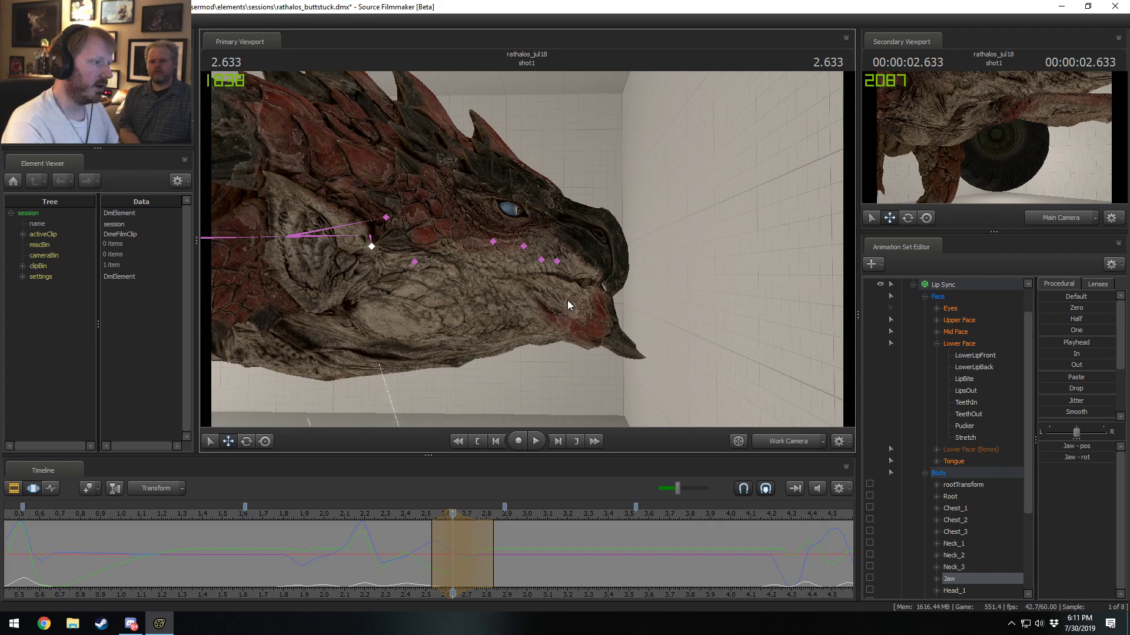
Step: Move the Lip_Upper_Left_2 and Lip_Upper_Right_2 bones slightly upward at 2.633 seconds
left_click(546, 258)
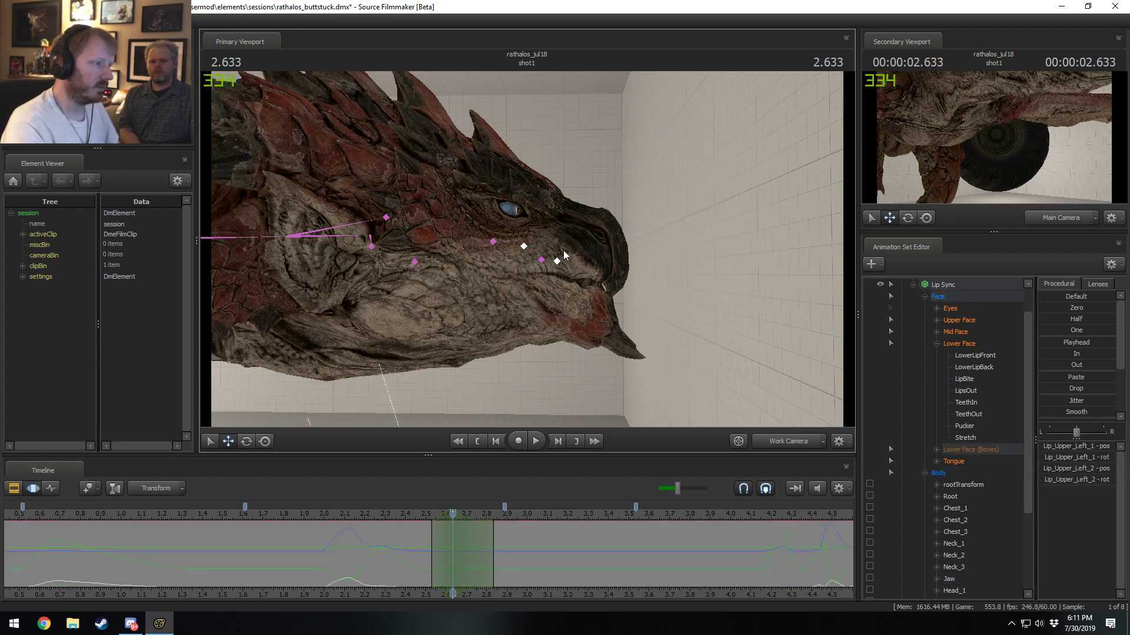
left_click(556, 260)
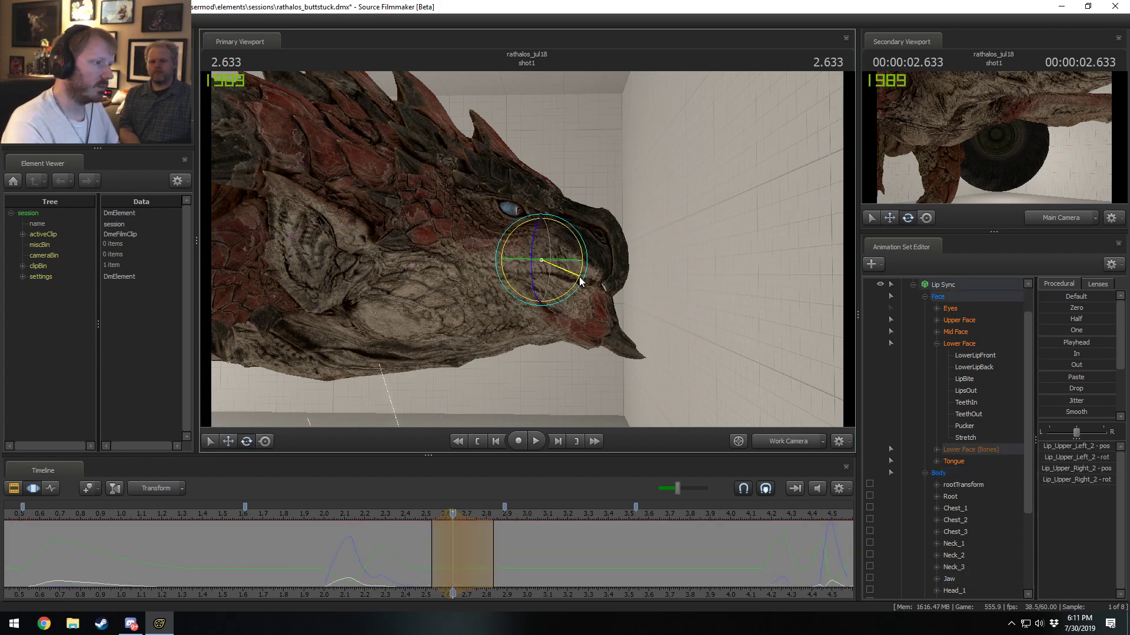
key("w")
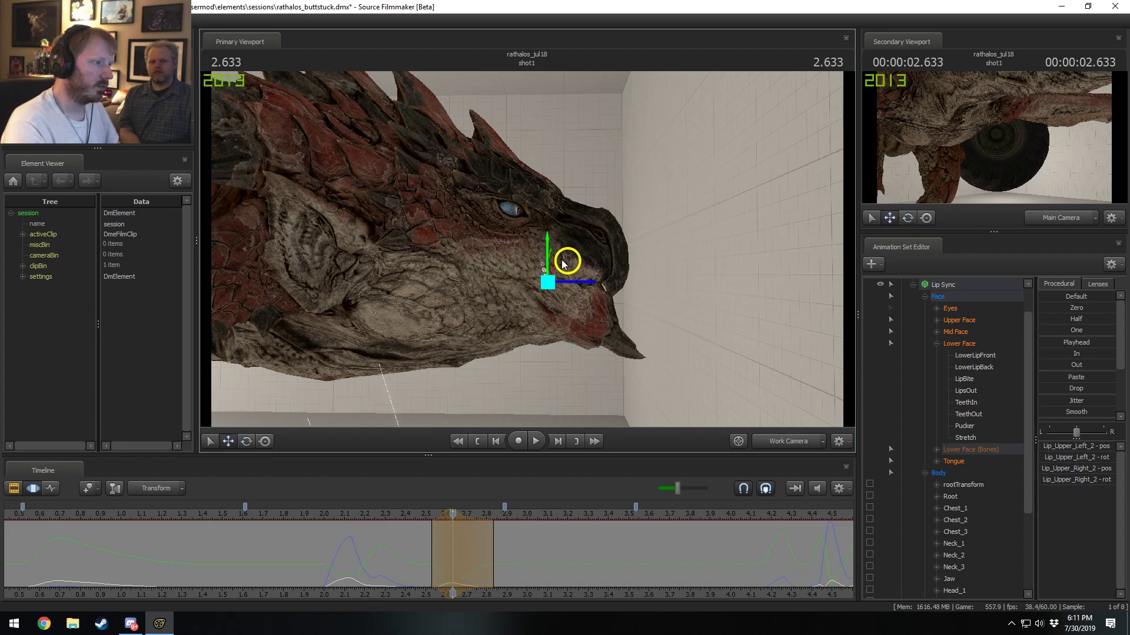
left_click_drag(562, 263, 564, 252)
Step: Select the Lower Face and Jaw controls, set a time selection of about 2.37 to 2.91 seconds, and replay the mouth motion
left_click_drag(356, 550, 435, 565)
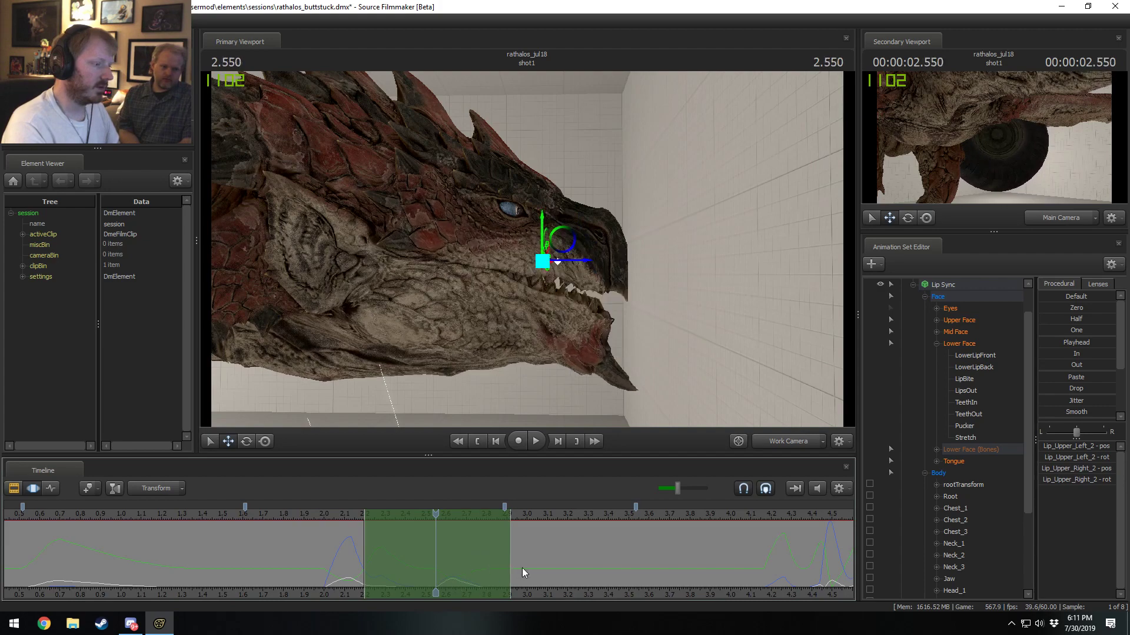
left_click_drag(521, 556, 495, 553)
left_click(947, 344)
left_click(943, 578)
mouse_move(435, 573)
left_mouse_down()
mouse_move(378, 577)
mouse_move(447, 578)
mouse_move(403, 566)
mouse_move(443, 575)
mouse_move(422, 571)
mouse_move(449, 556)
mouse_move(432, 560)
left_mouse_up()
key("space")
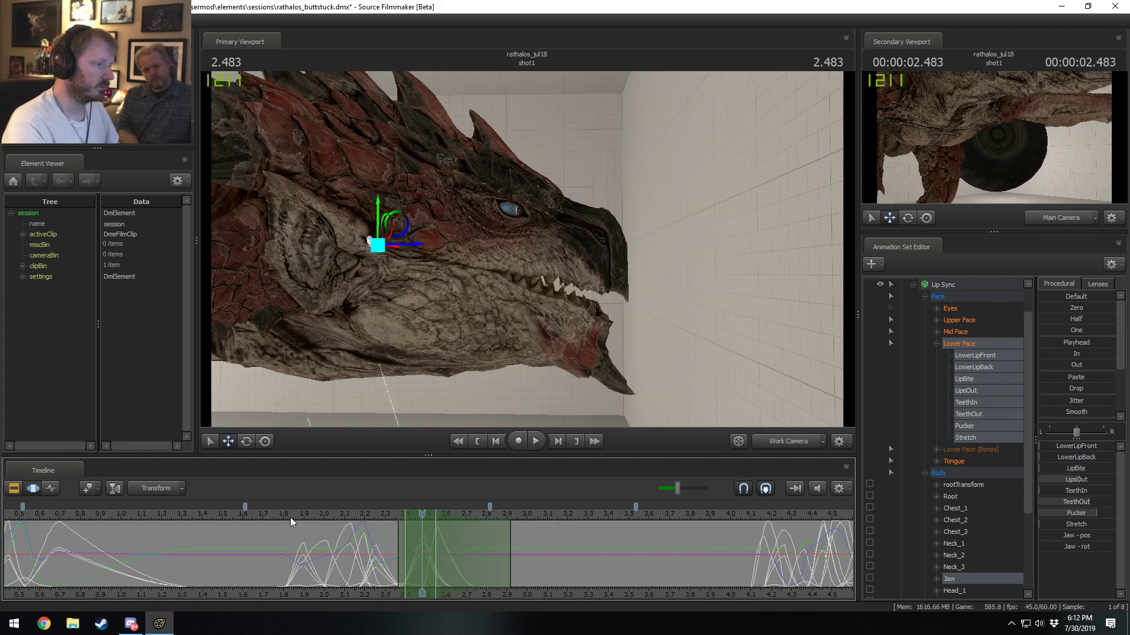
left_click(283, 515)
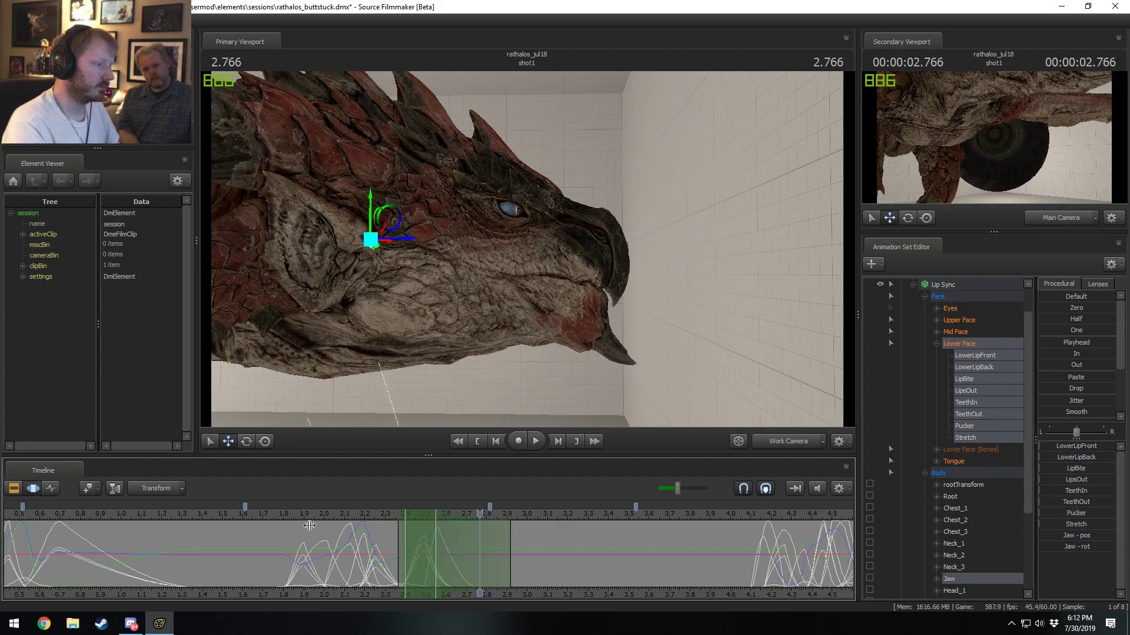
Step: Set a time selection of about 2.33 to 2.58 seconds around 2.450 and raise the Lower Face group's TeethOut
left_click_drag(385, 553, 427, 553)
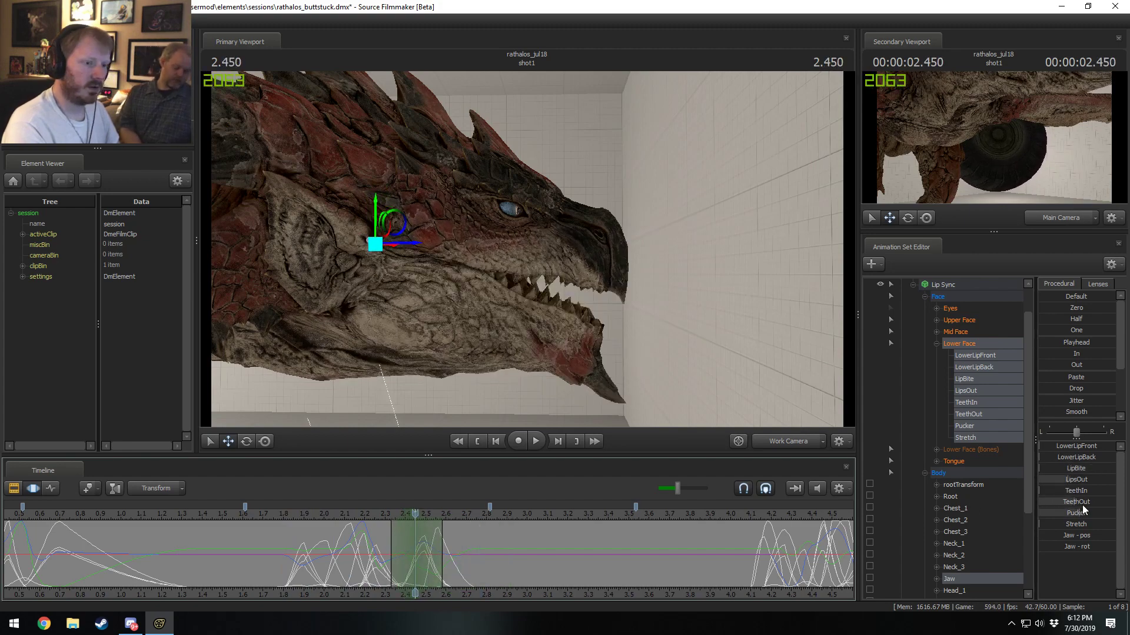
left_click_drag(1083, 504, 1092, 503)
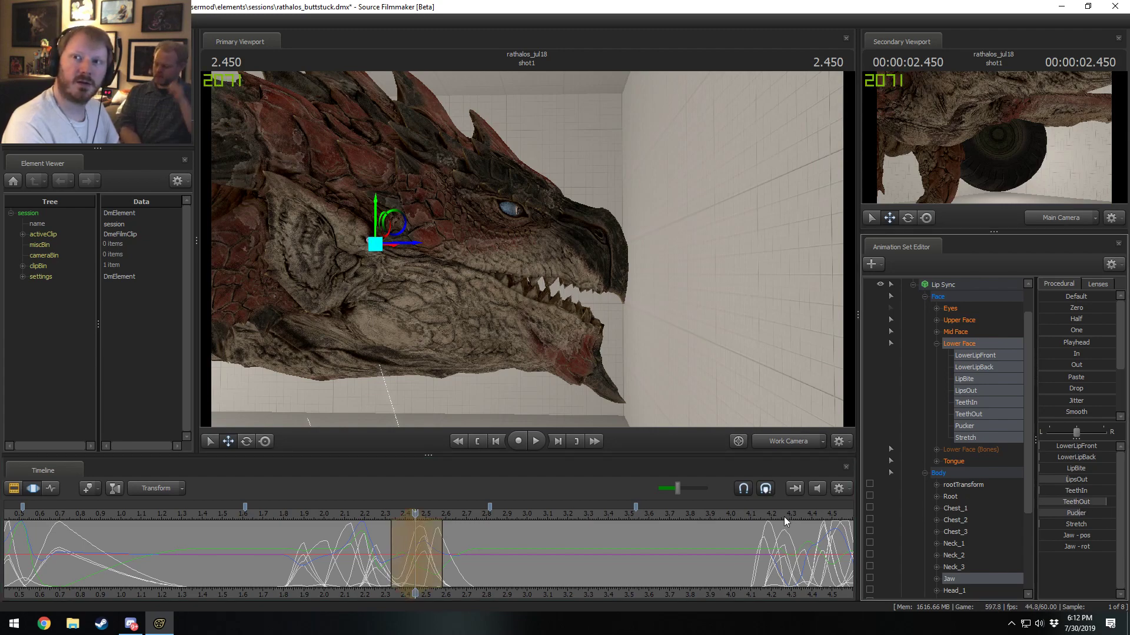
Step: Widen the time selection to about 1.45 to 3.1 seconds, hide the Lip Sync model and unhide the Rathalos model
left_click_drag(399, 552, 363, 542)
scroll(468, 559, "down", 3)
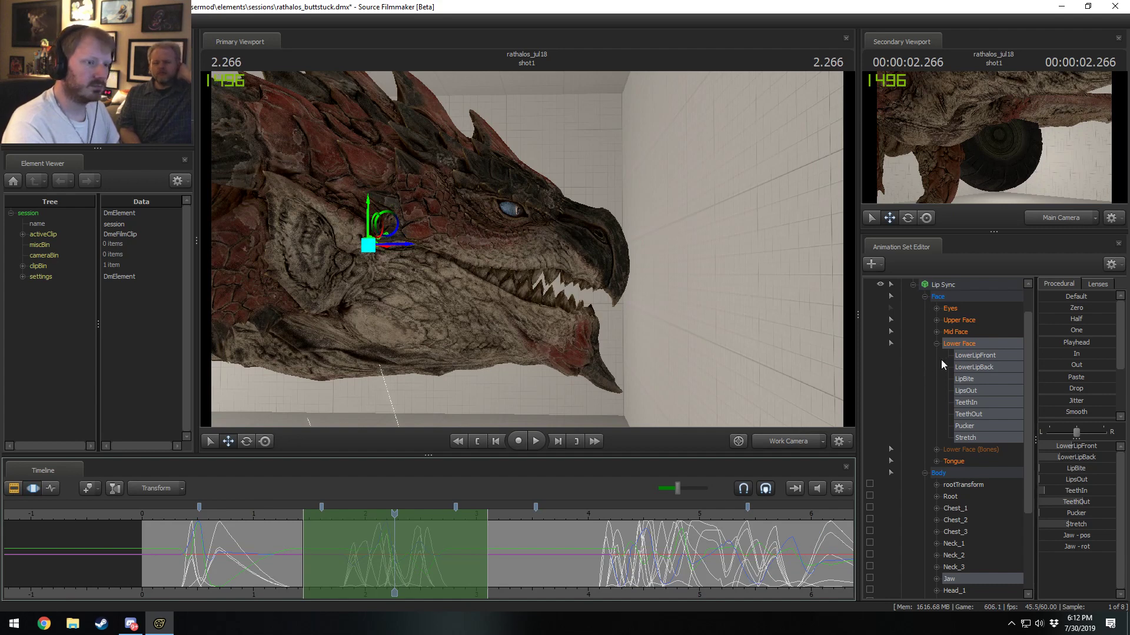
scroll(924, 393, "up", 1)
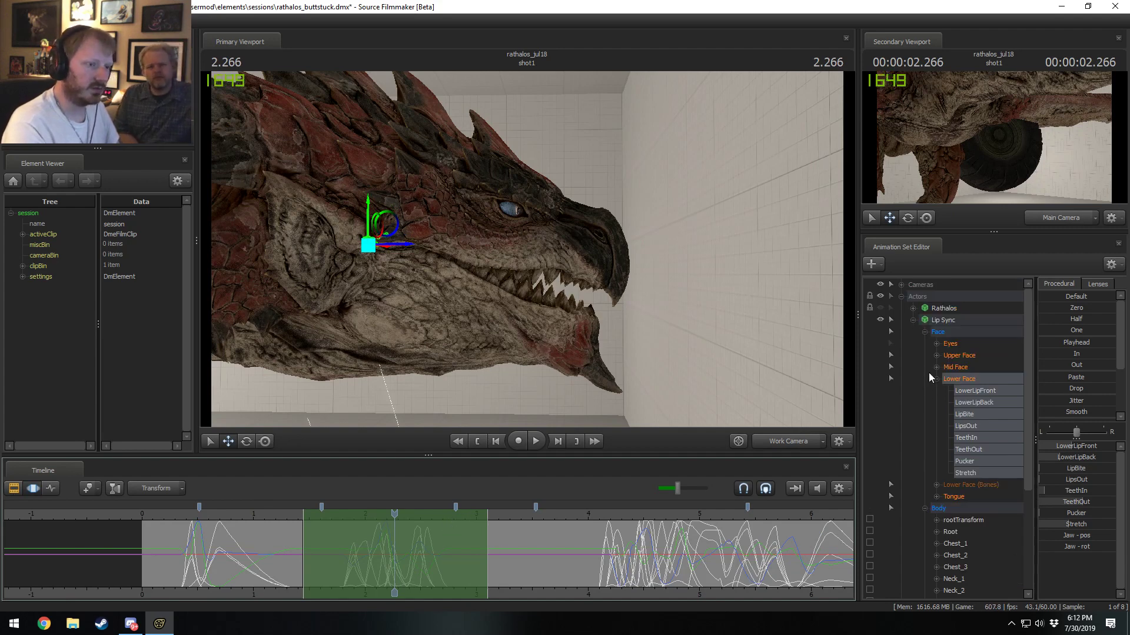
left_click(936, 379)
left_click(913, 320)
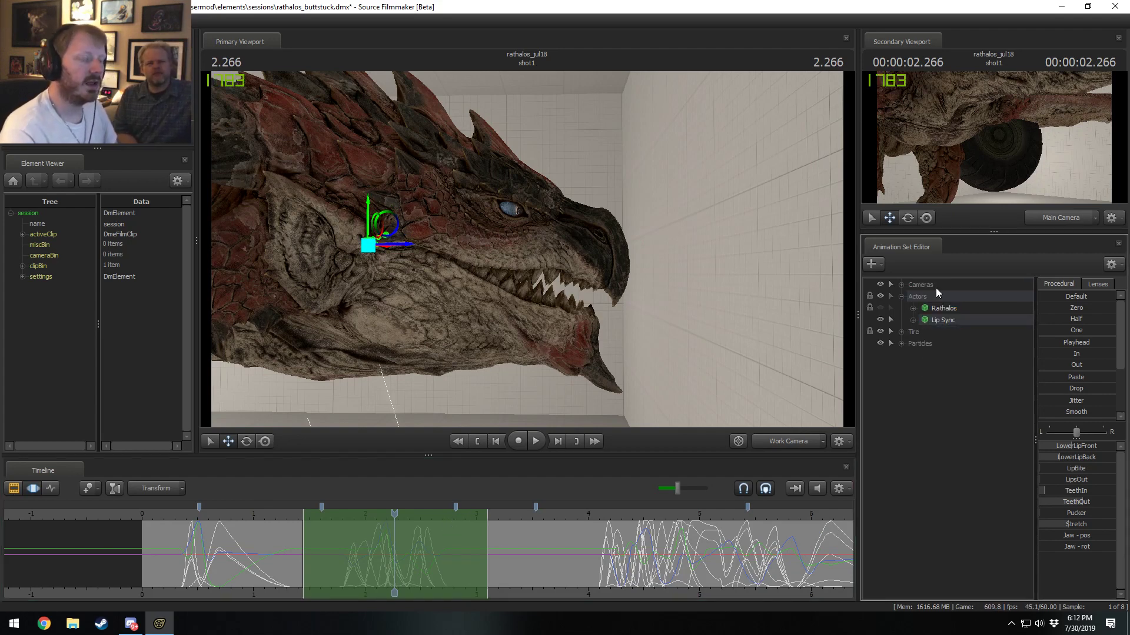
left_click(877, 320)
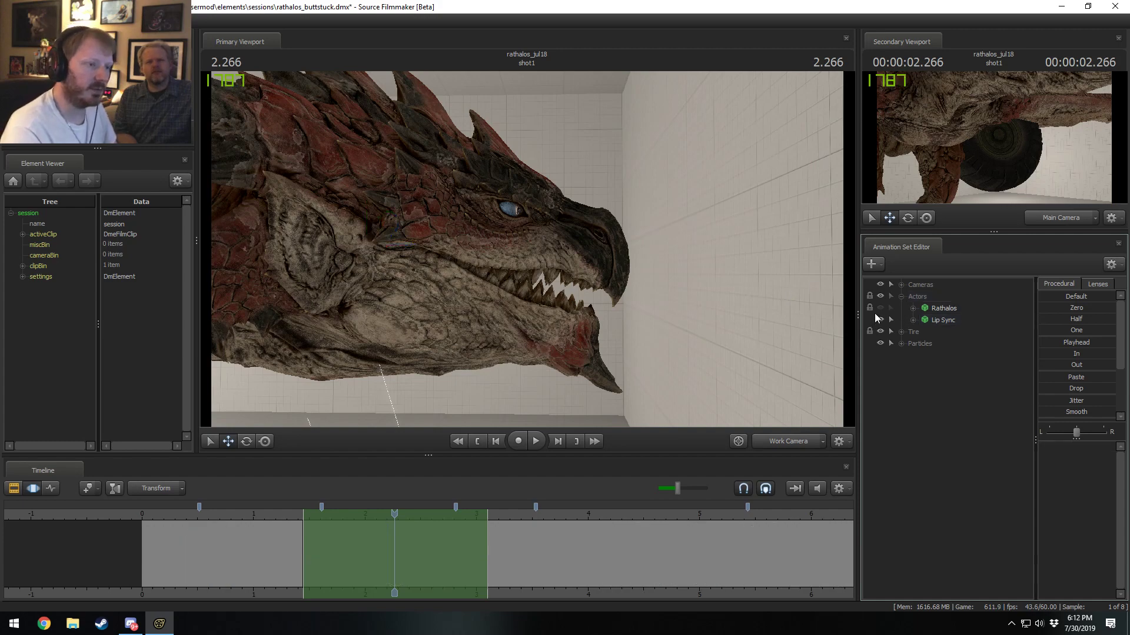
left_click(913, 308)
left_click(925, 320)
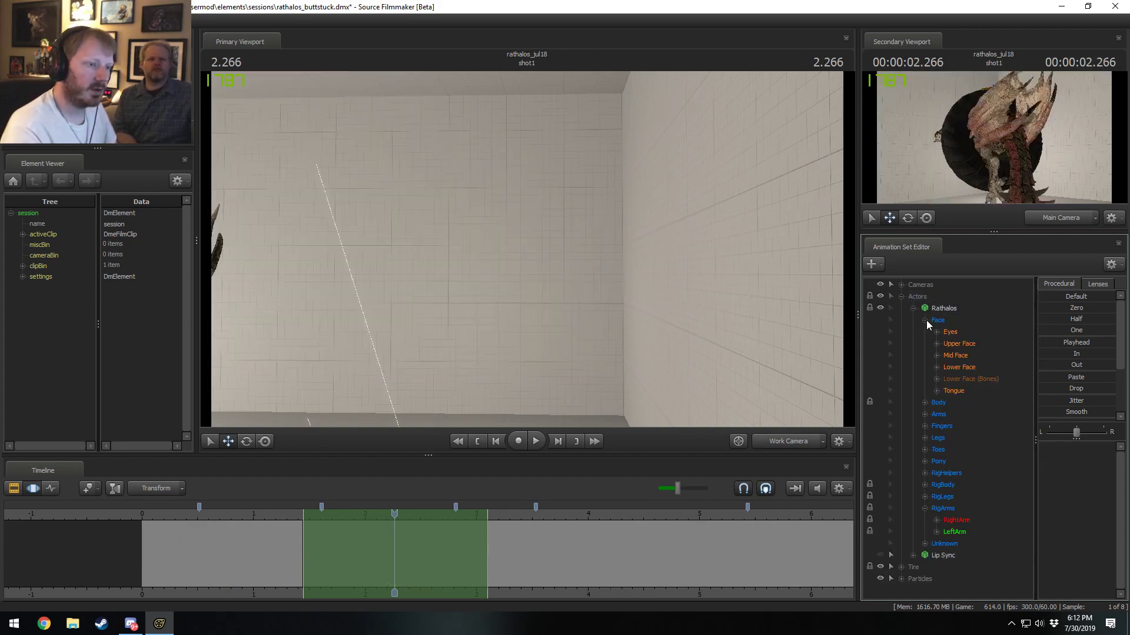
left_click(959, 367)
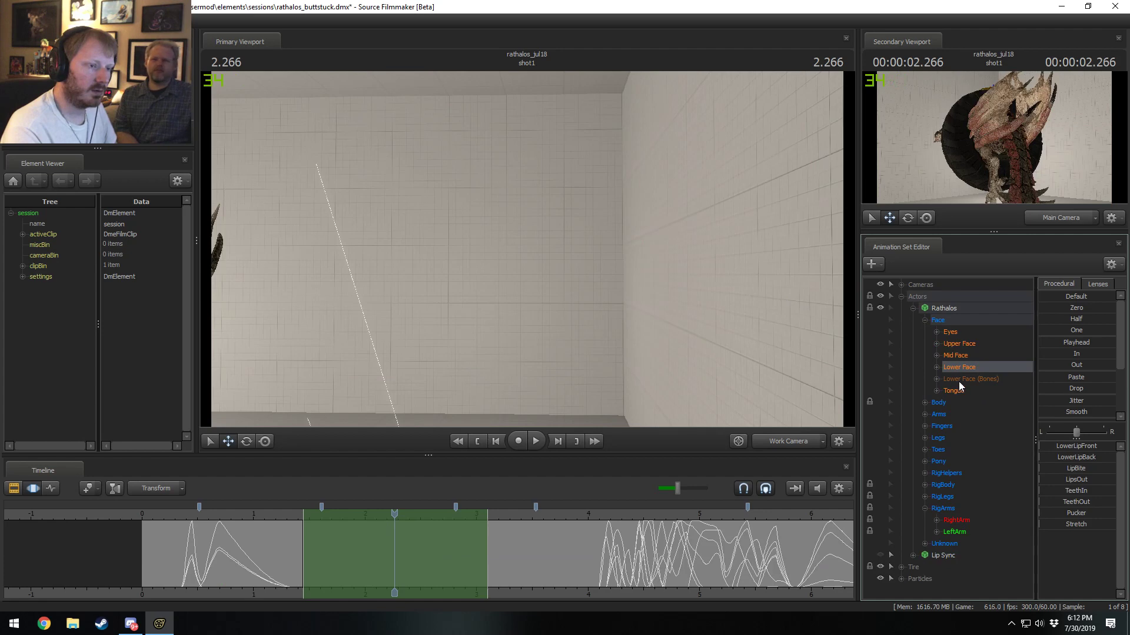
left_click(959, 380, "ctrl")
left_click(925, 403)
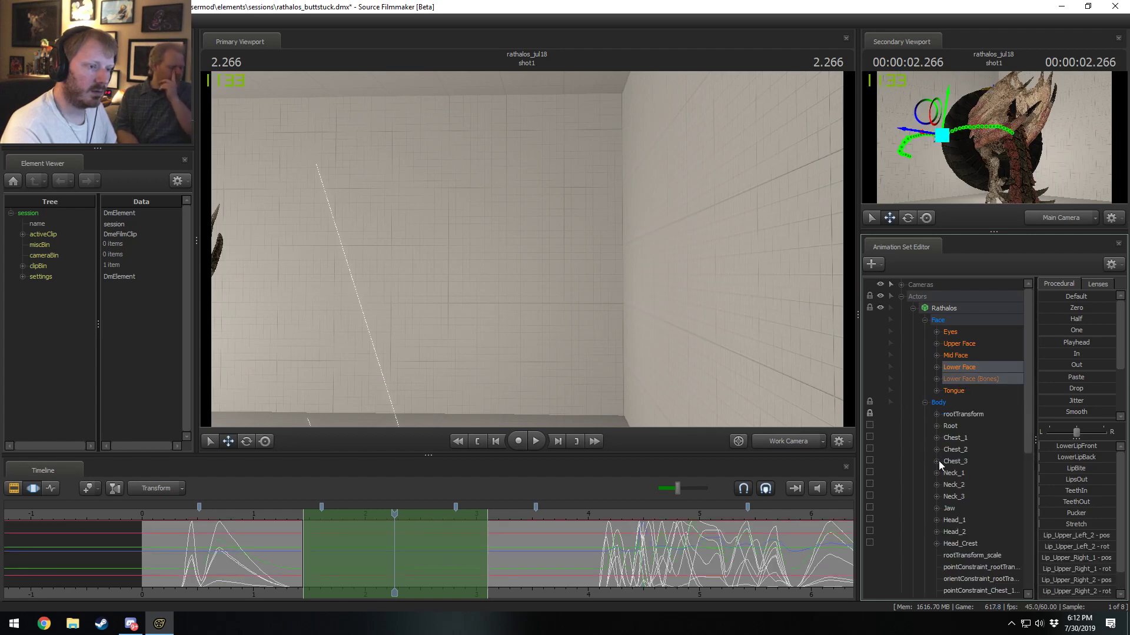
left_click(949, 508, "ctrl")
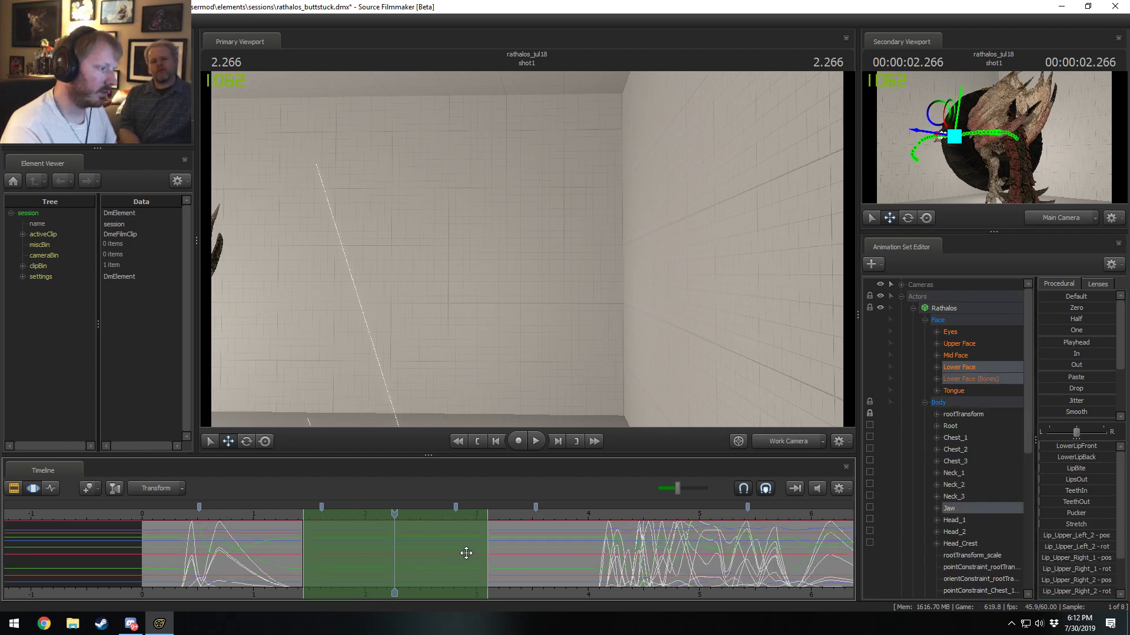
Step: Select the Lip Sync model's Lower Face, Lower Face (Bones) and Jaw controls and copy their animation within the time selection
scroll(987, 546, "down", 7)
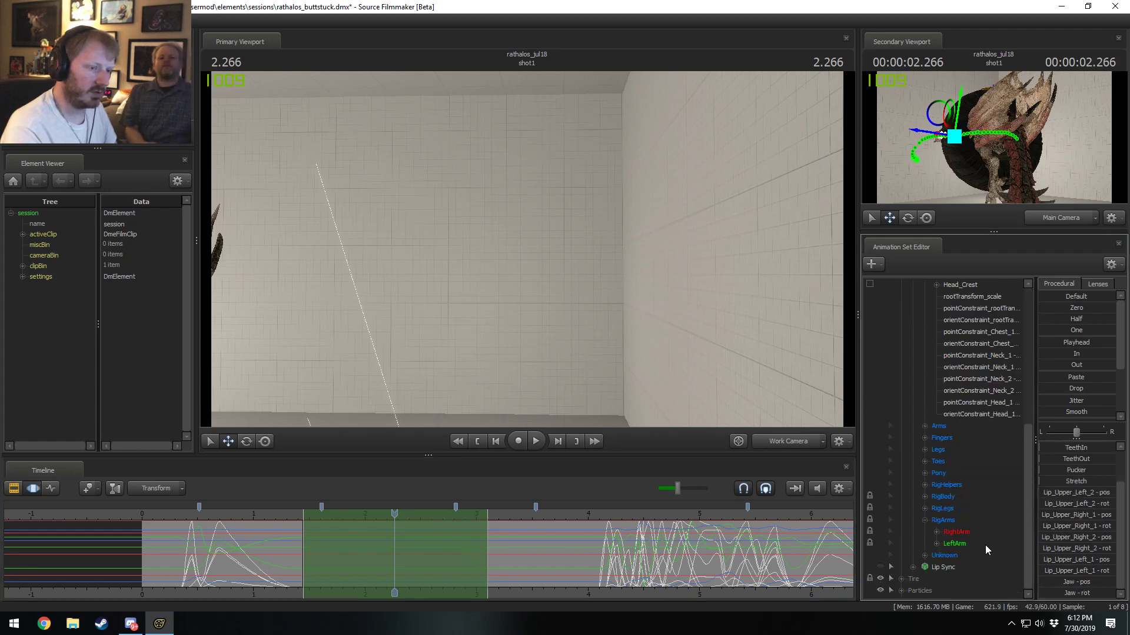
left_click(913, 567)
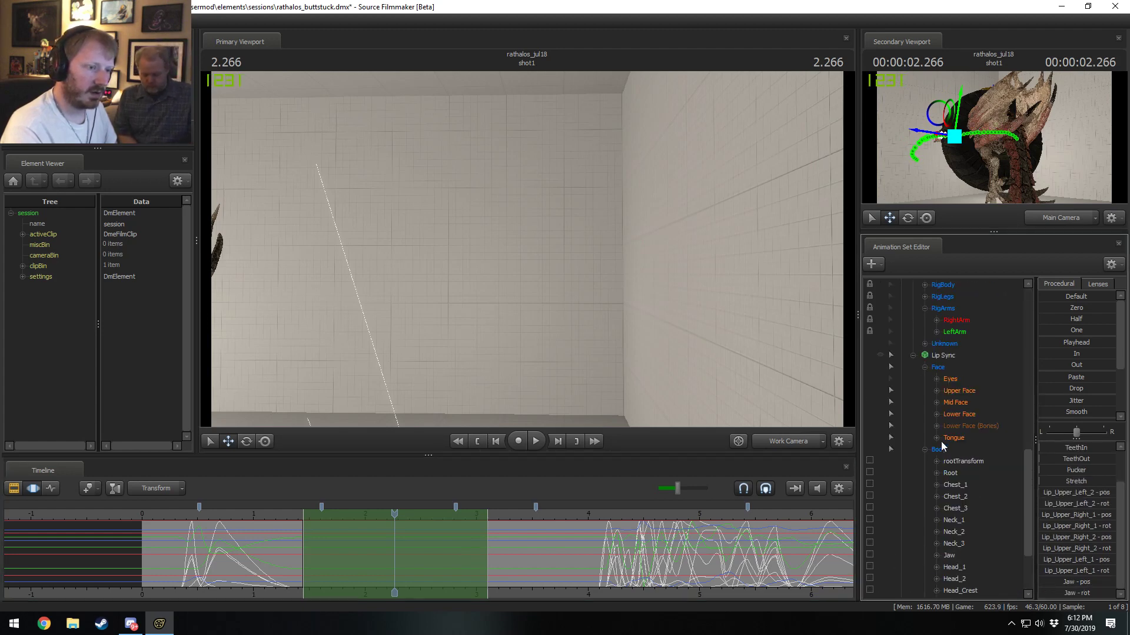
left_click_drag(949, 417, 950, 426)
left_click(953, 554)
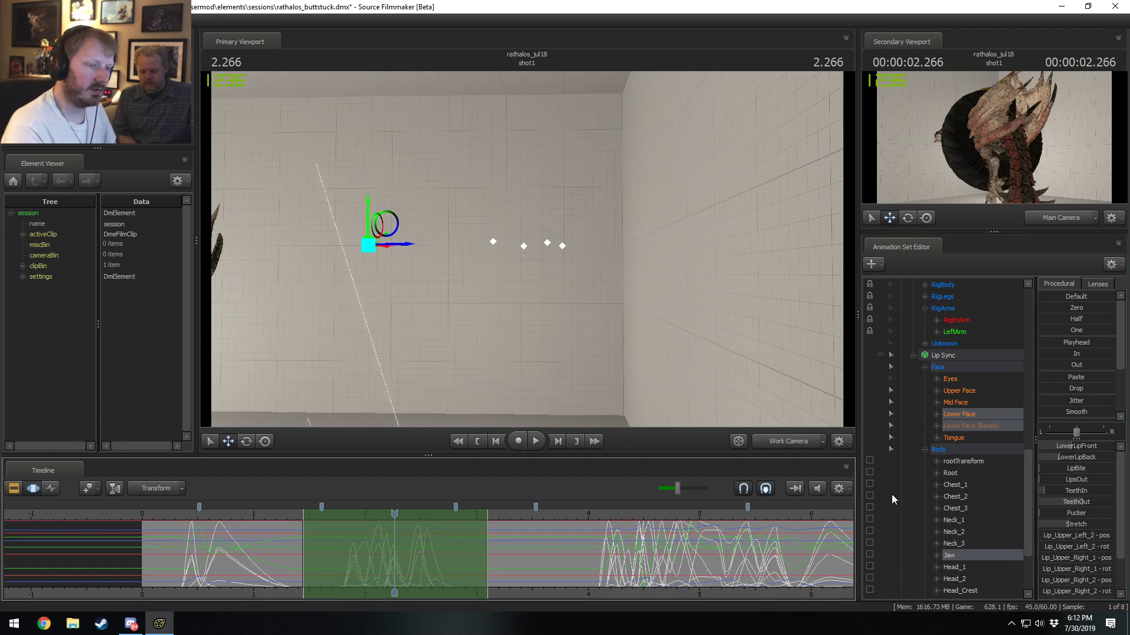
Step: Paste the copied lip sync animation onto the Rathalos model's Jaw, Lower Face and Lower Face (Bones) controls
scroll(944, 461, "up", 5)
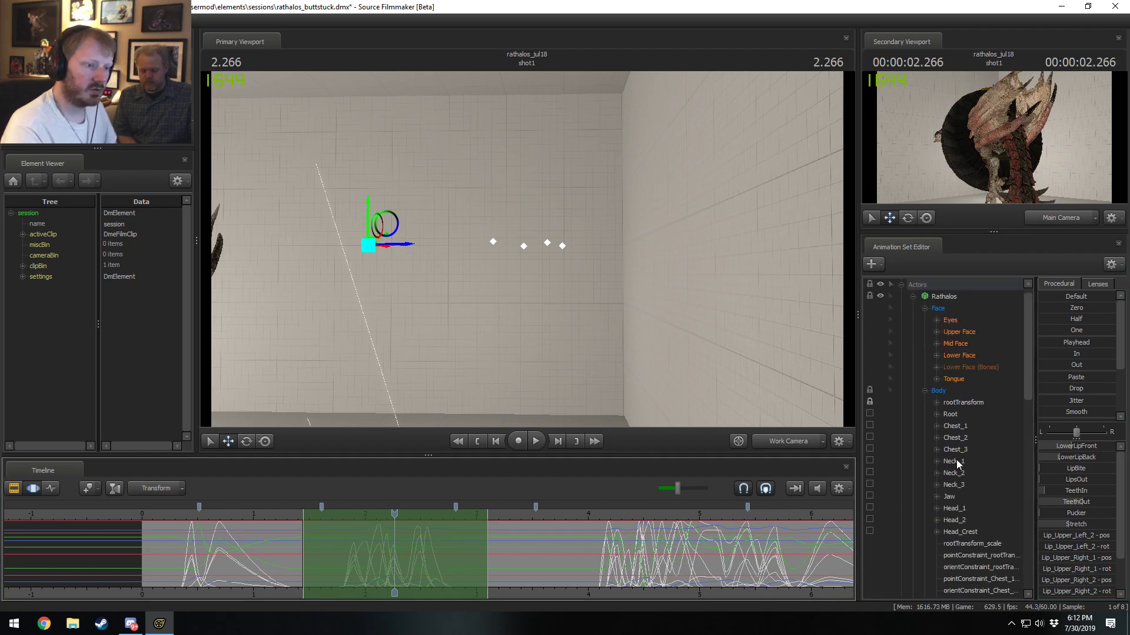
left_click(956, 493)
left_click_drag(963, 355, 963, 367, "ctrl")
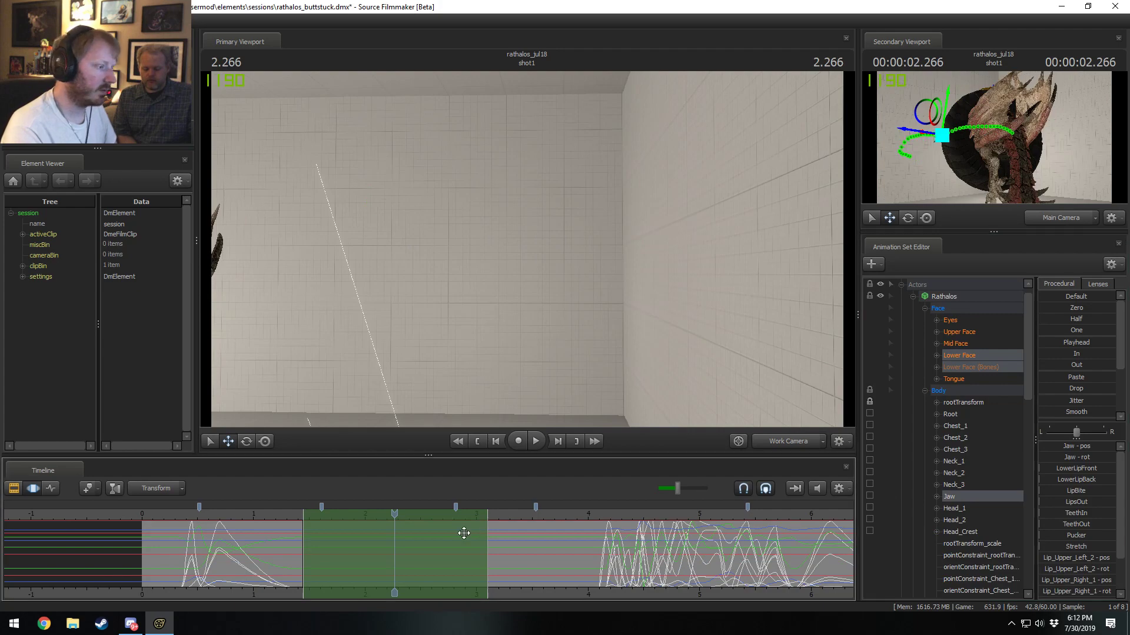
left_click(429, 554)
left_click_drag(273, 557, 300, 553)
left_click_drag(633, 338, 584, 456)
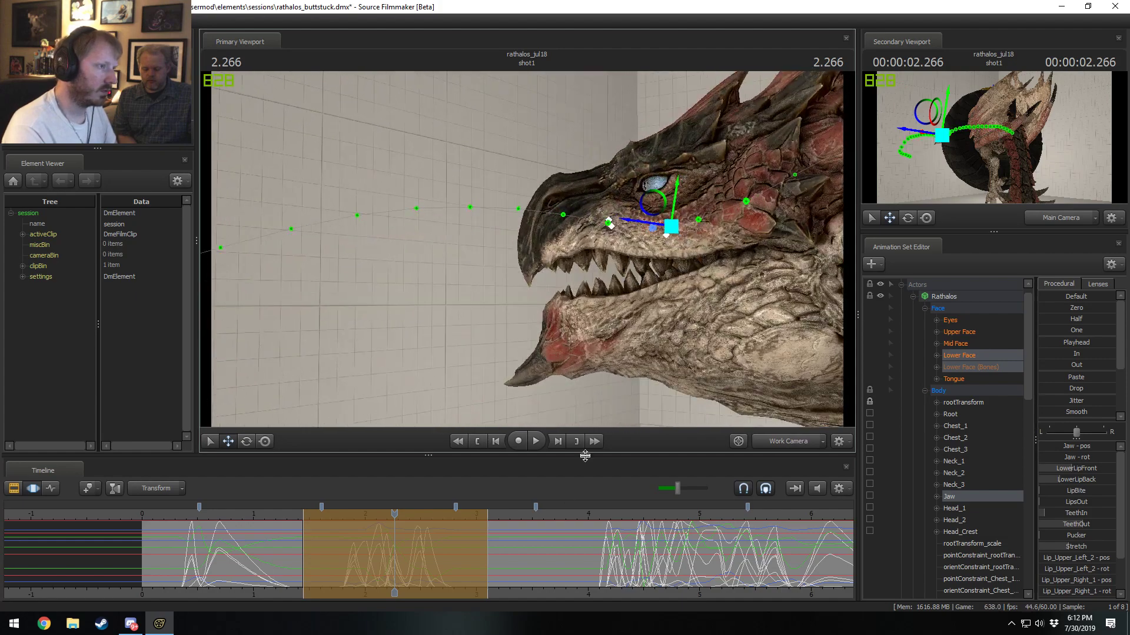
Step: Inspect the Rathalos head at 1.450 and 3.066 seconds, the ends of the time selection, and apply the pasted animation
left_click_drag(284, 559, 306, 559)
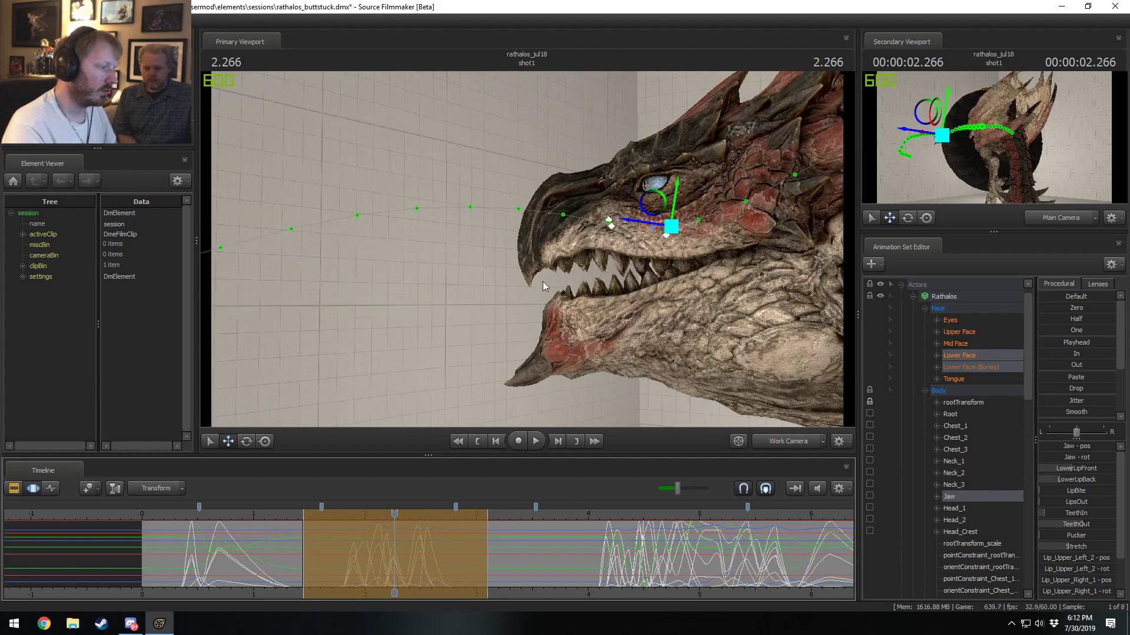
left_click_drag(379, 516, 303, 516)
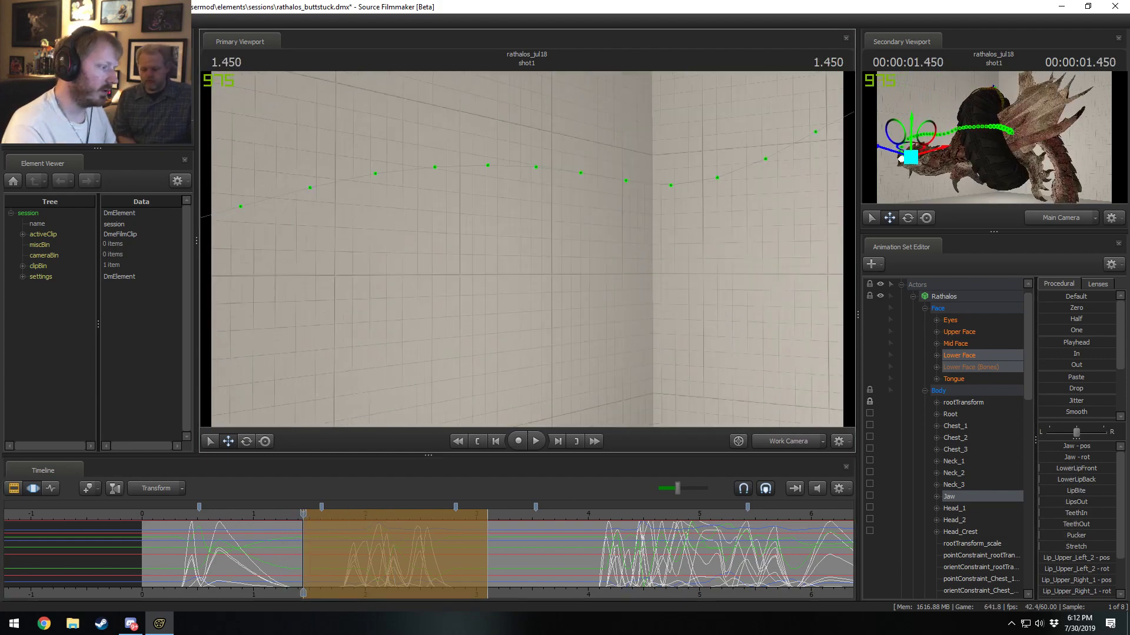
left_click_drag(530, 265, 416, 464)
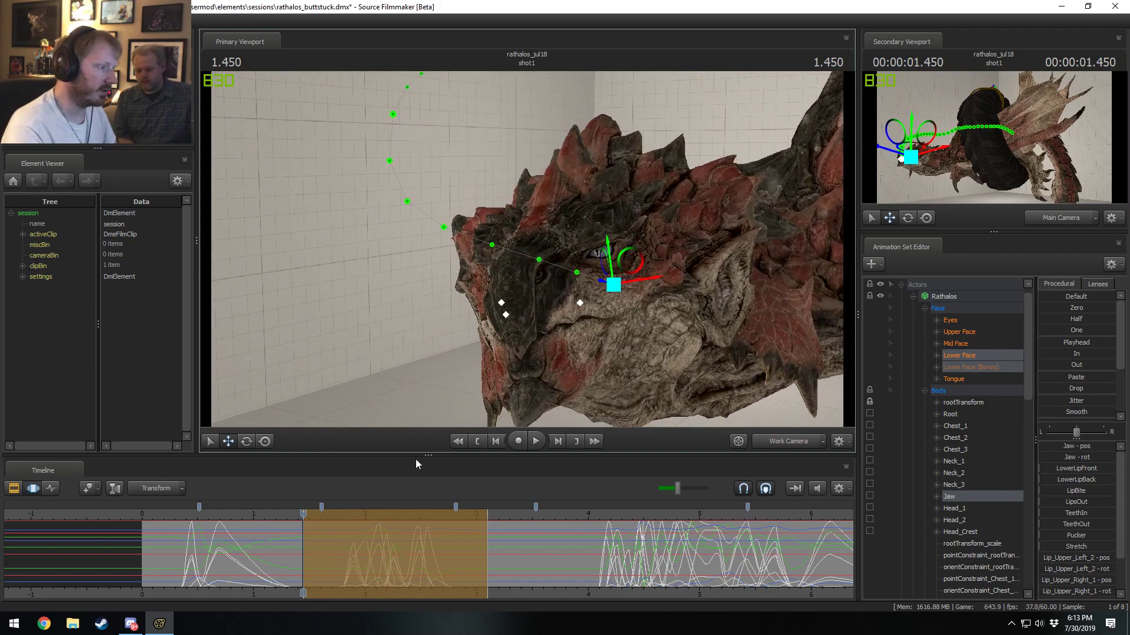
left_click_drag(305, 544, 484, 559)
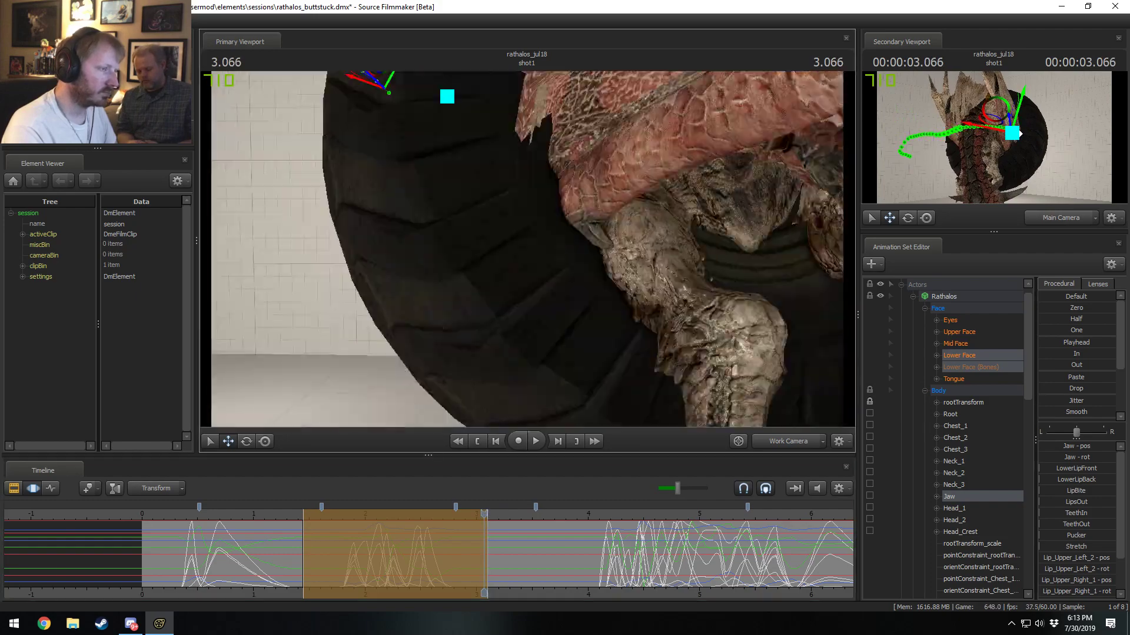
left_click_drag(526, 247, 512, 254)
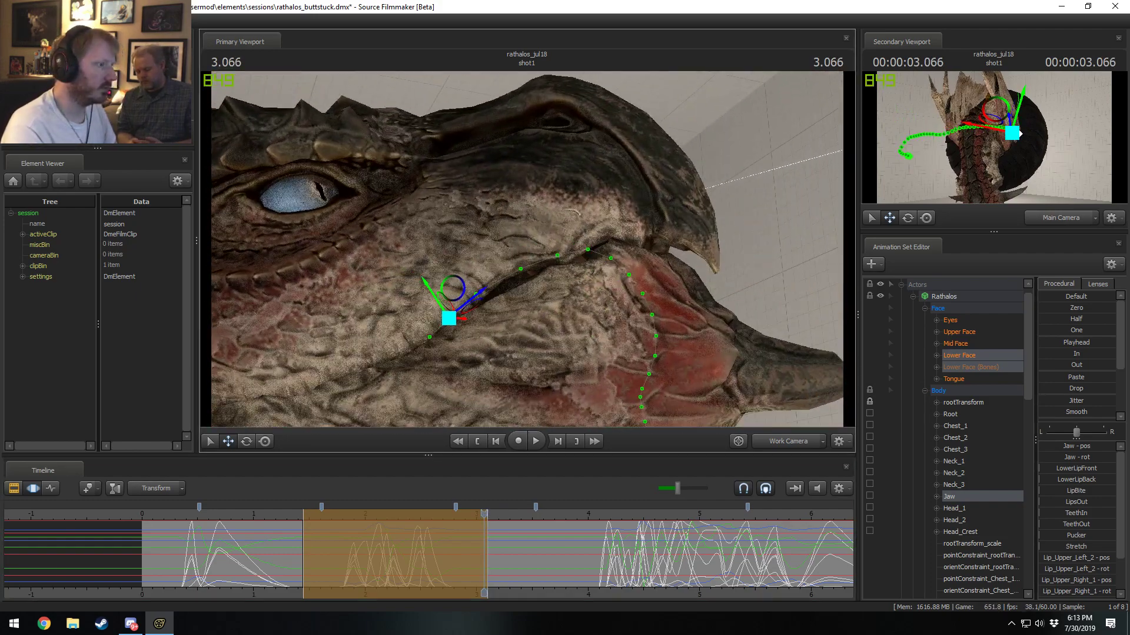
left_click_drag(479, 549, 481, 561)
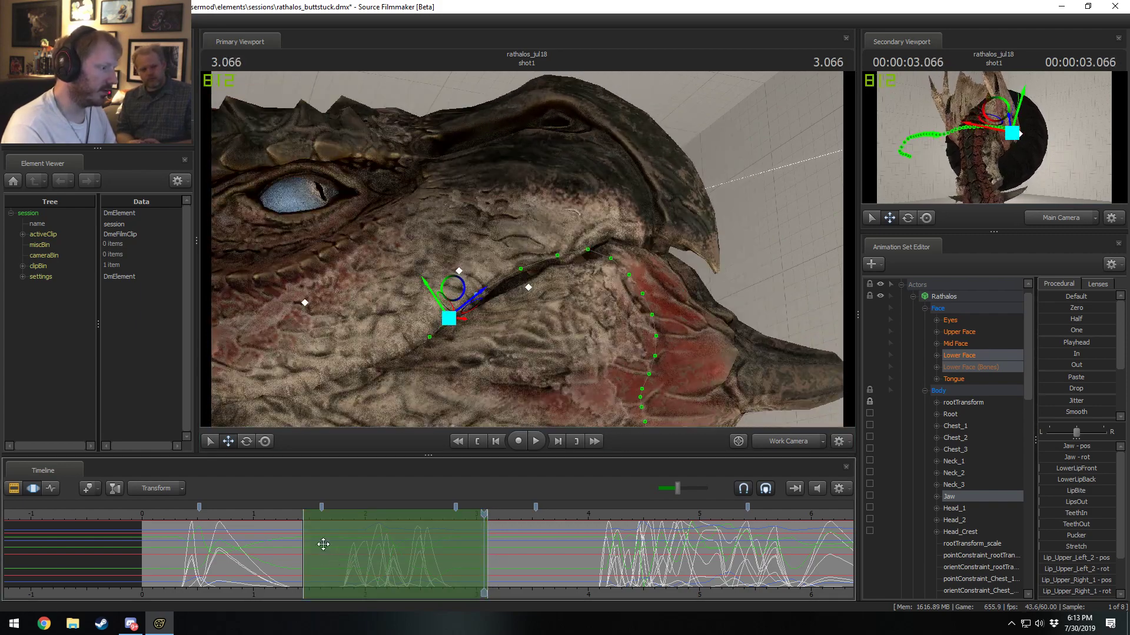
Step: Switch the primary viewport from the Work Camera to the Main Camera
left_click(243, 523)
left_click_drag(617, 273, 745, 382)
left_click(782, 443)
Step: Replay the shot repeatedly from near its start to review the combined body and lip sync animation, and scrub back to 0.716 seconds
key("space")
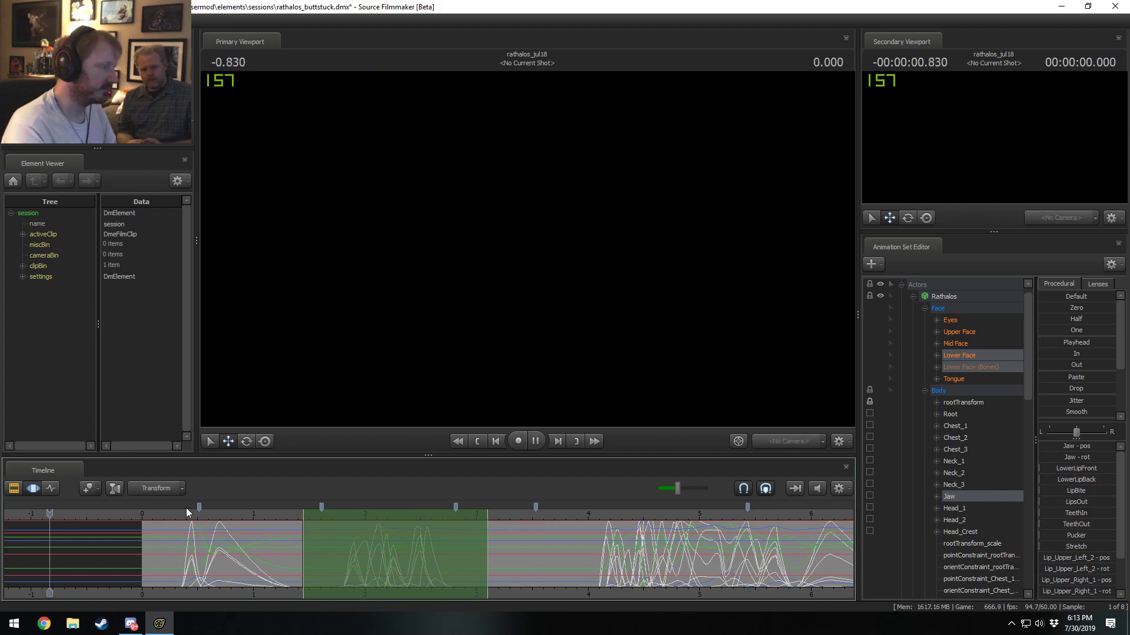
left_click(159, 515)
key("space")
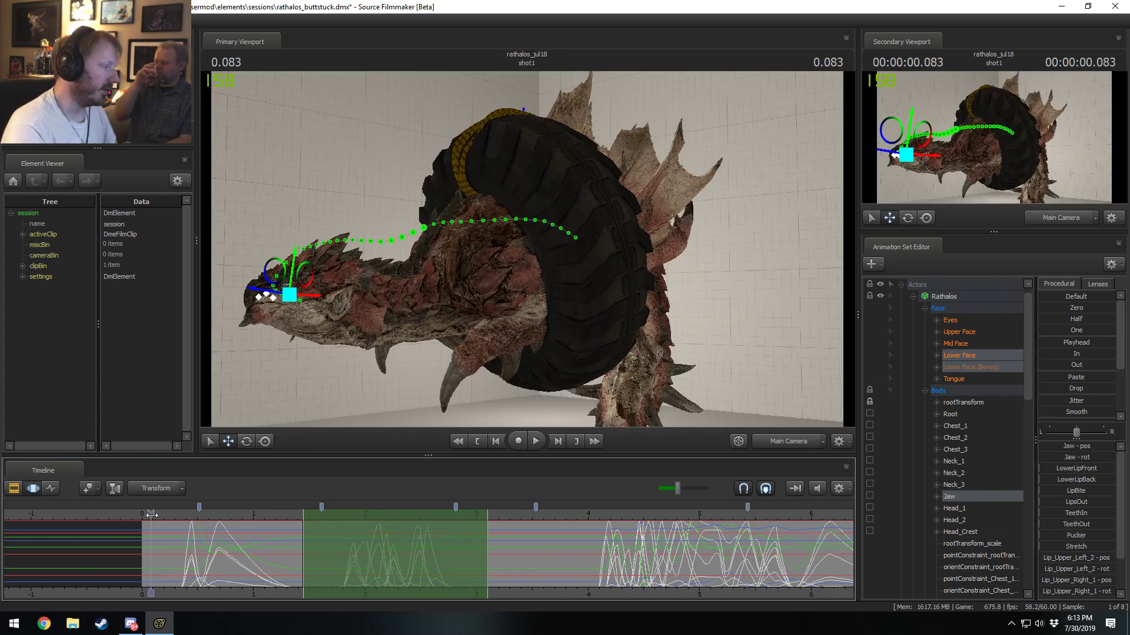
key("space")
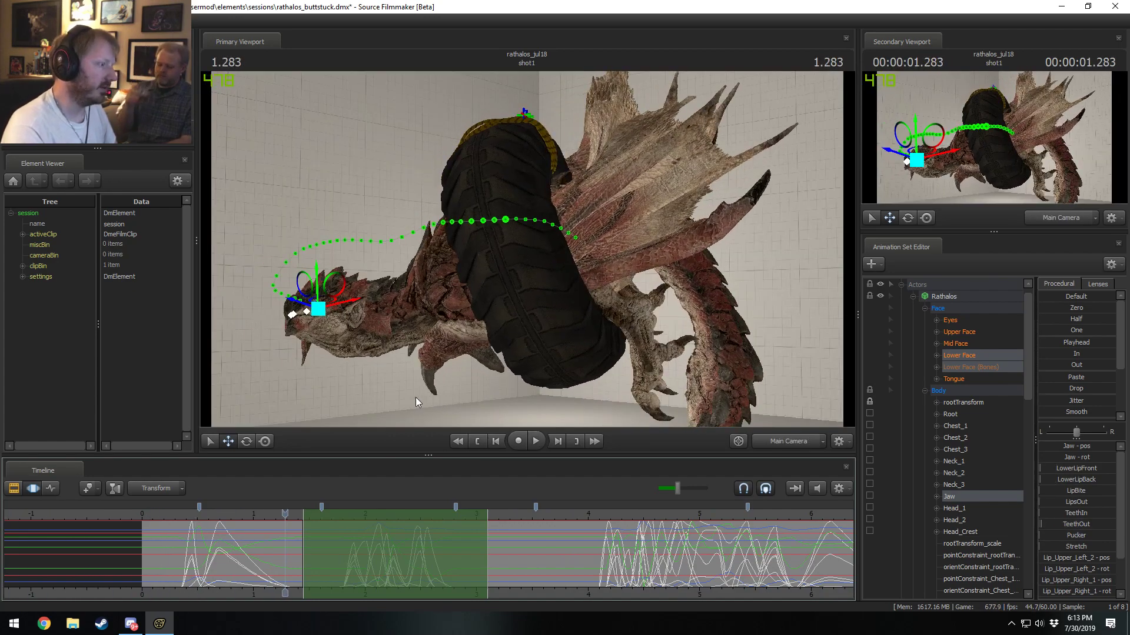
left_click(165, 510)
key("space")
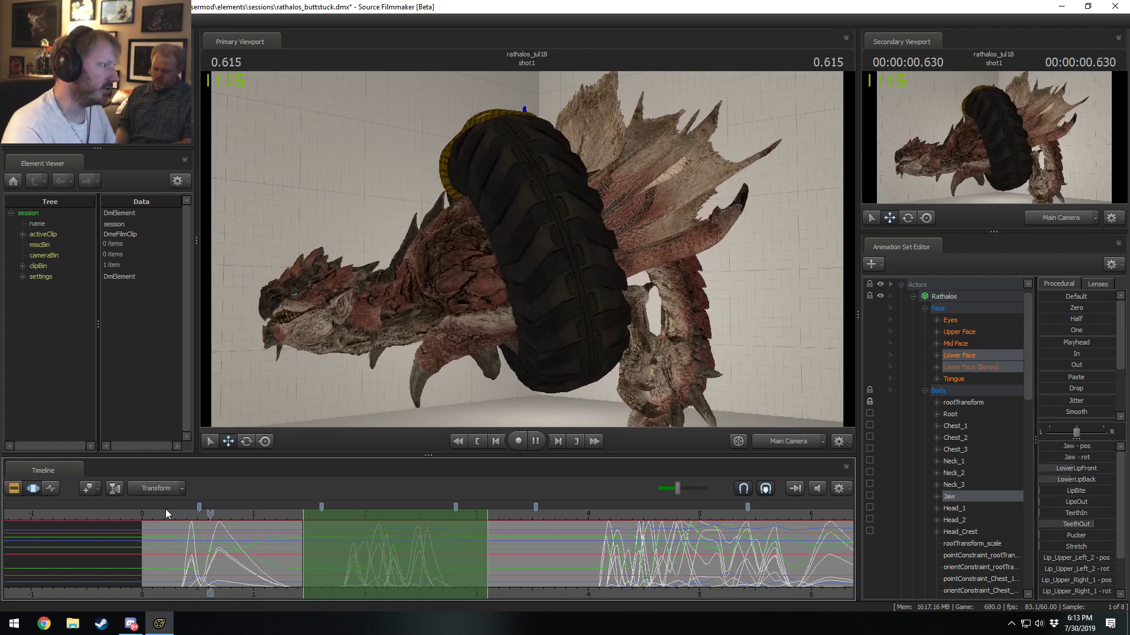
key("space")
left_click(164, 512)
key("space")
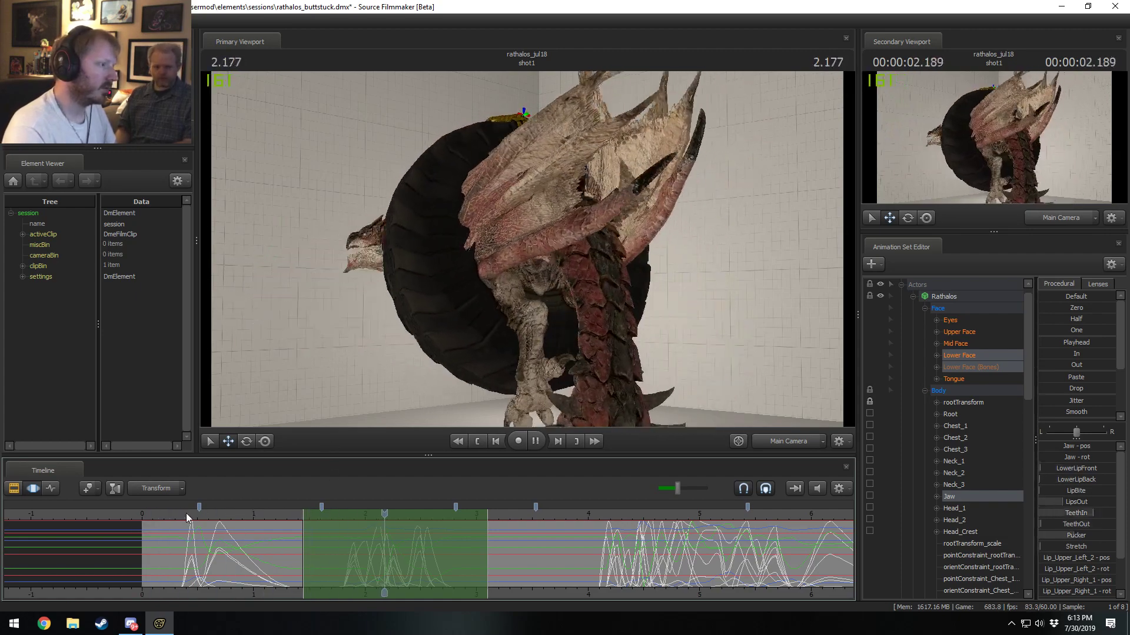
key("space")
left_click(186, 513)
key("space")
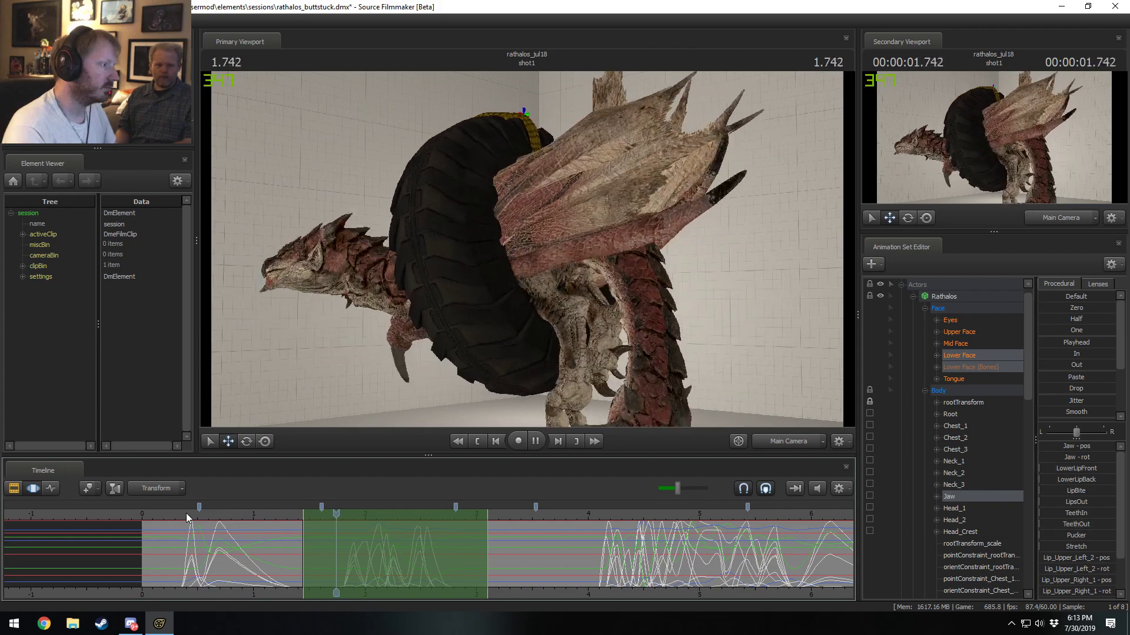
key("space")
left_click_drag(260, 519, 220, 514)
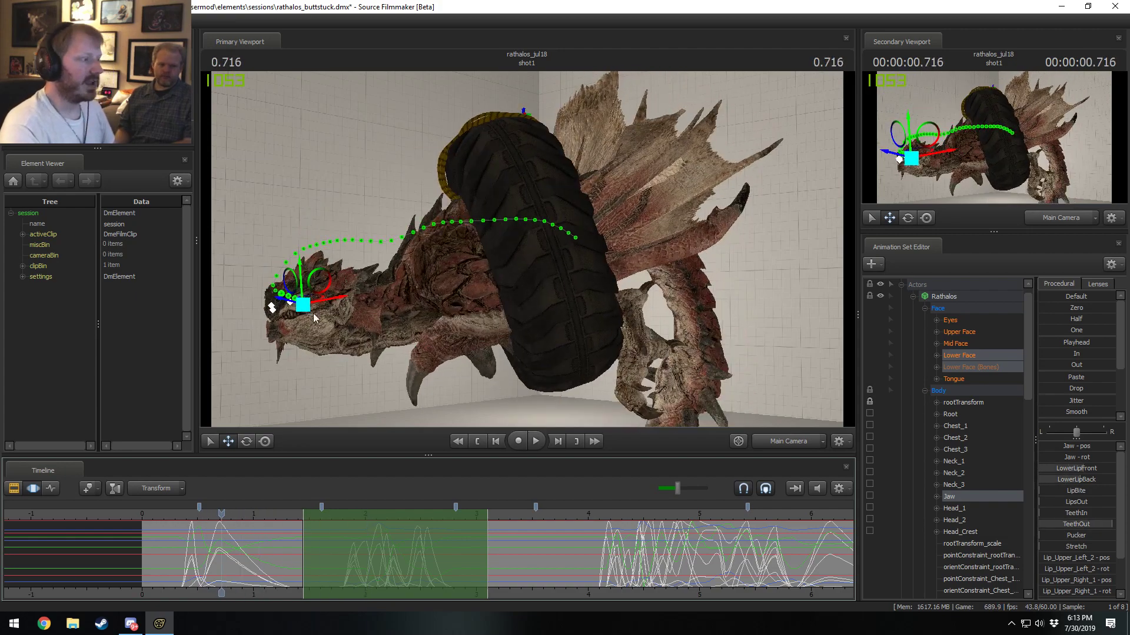
Step: Replay the shot from near its start, stop the playback and clear the time selection with the playhead at 3.416 seconds
left_click(168, 513)
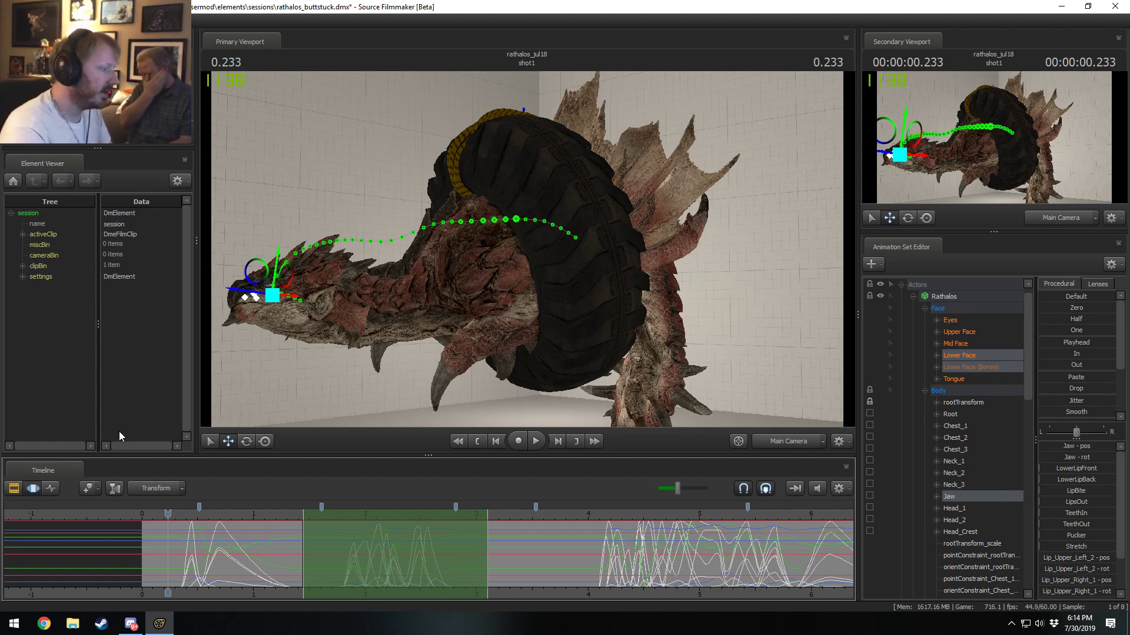
left_click(154, 508)
key("space")
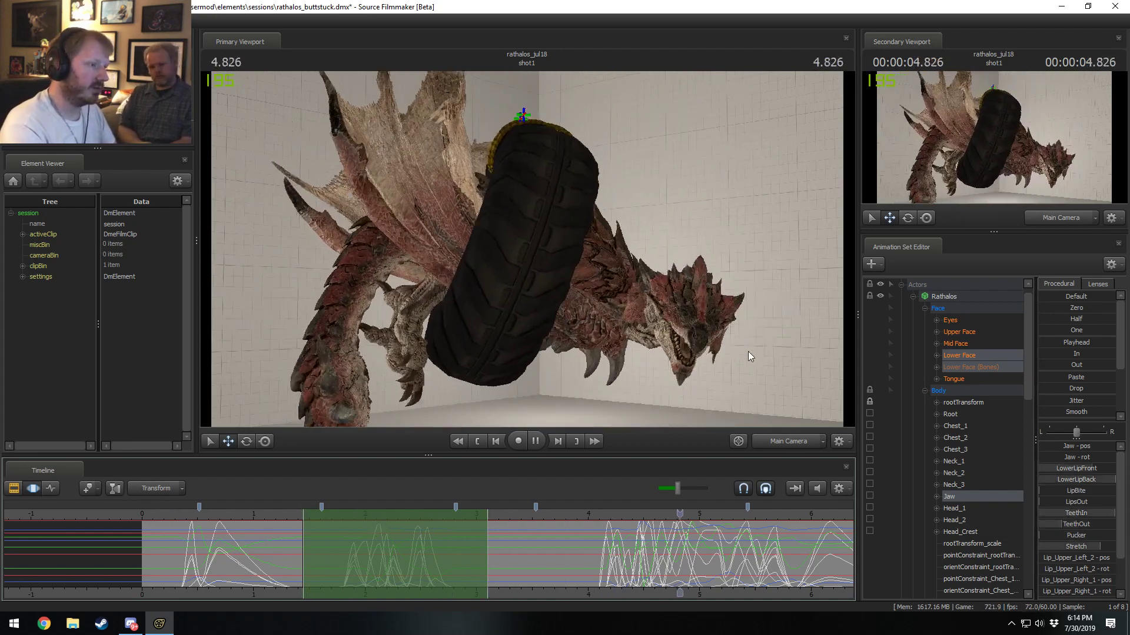
key("space")
left_click_drag(320, 578, 642, 557)
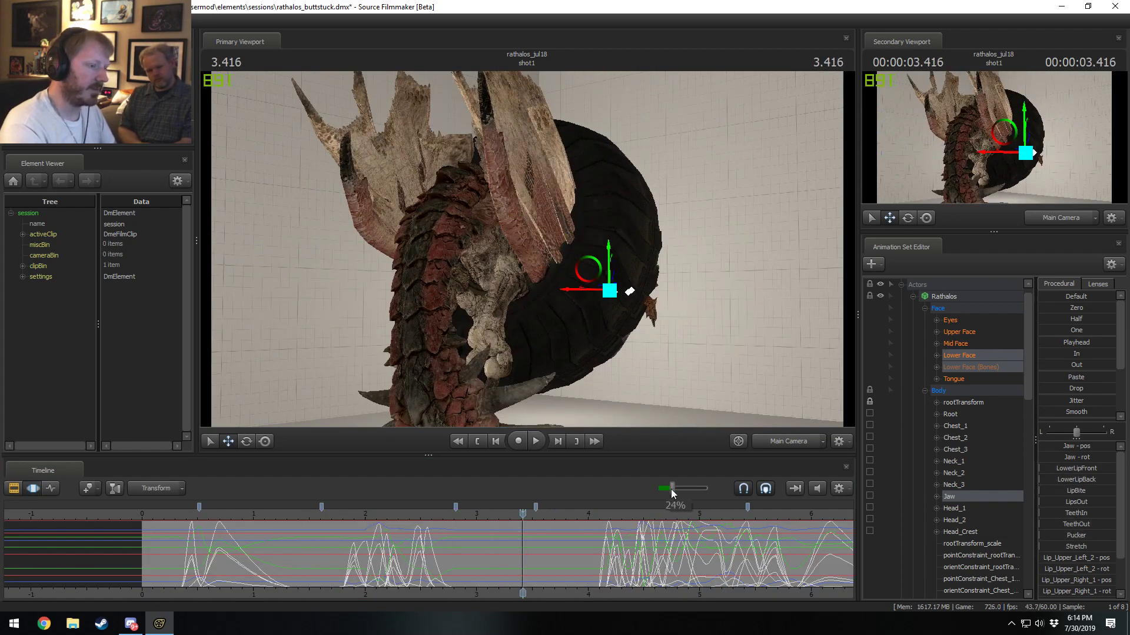
Step: Lower the playback volume and replay the later part of the shot up to 6.200 seconds
left_click_drag(671, 489, 637, 511)
key("space")
middle_click_drag(717, 592, 348, 521)
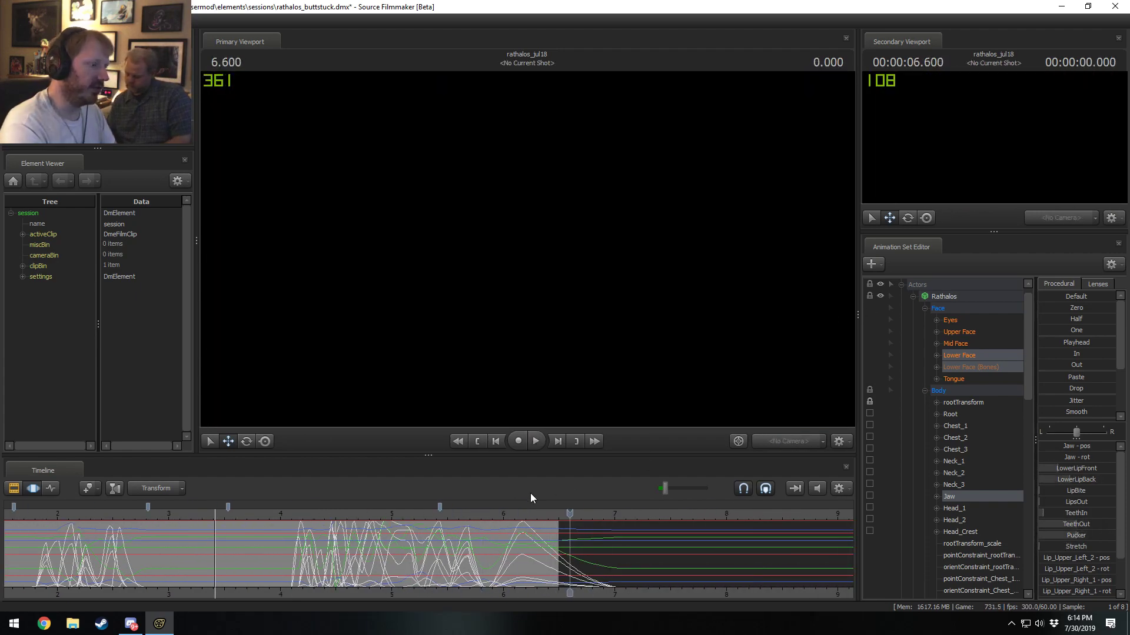
left_click_drag(531, 497, 256, 505)
key("space")
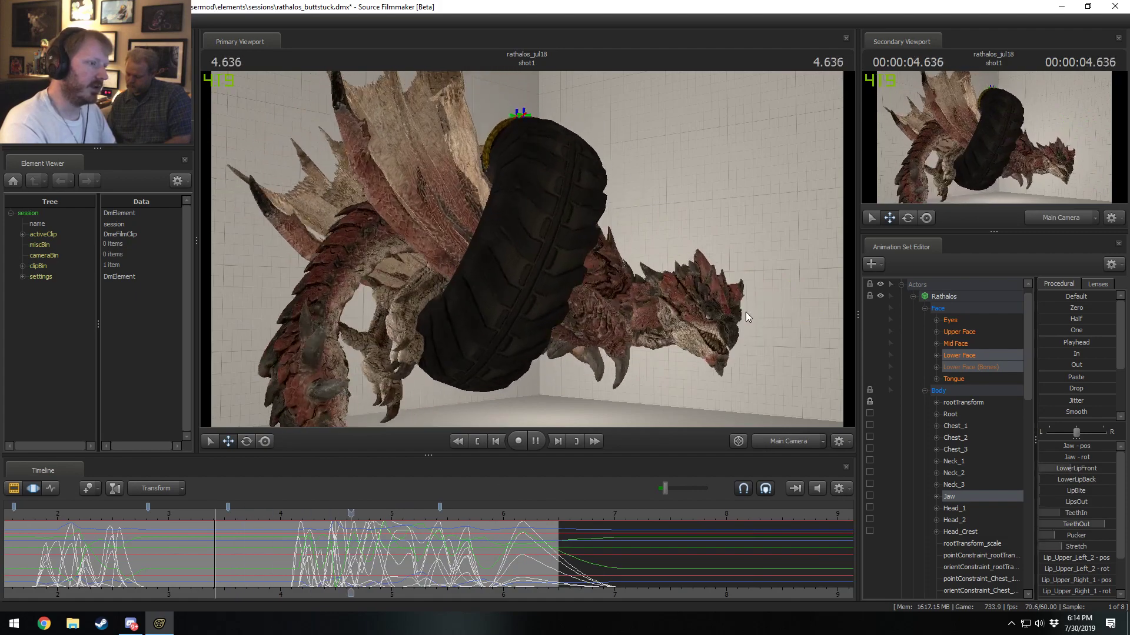
key("space")
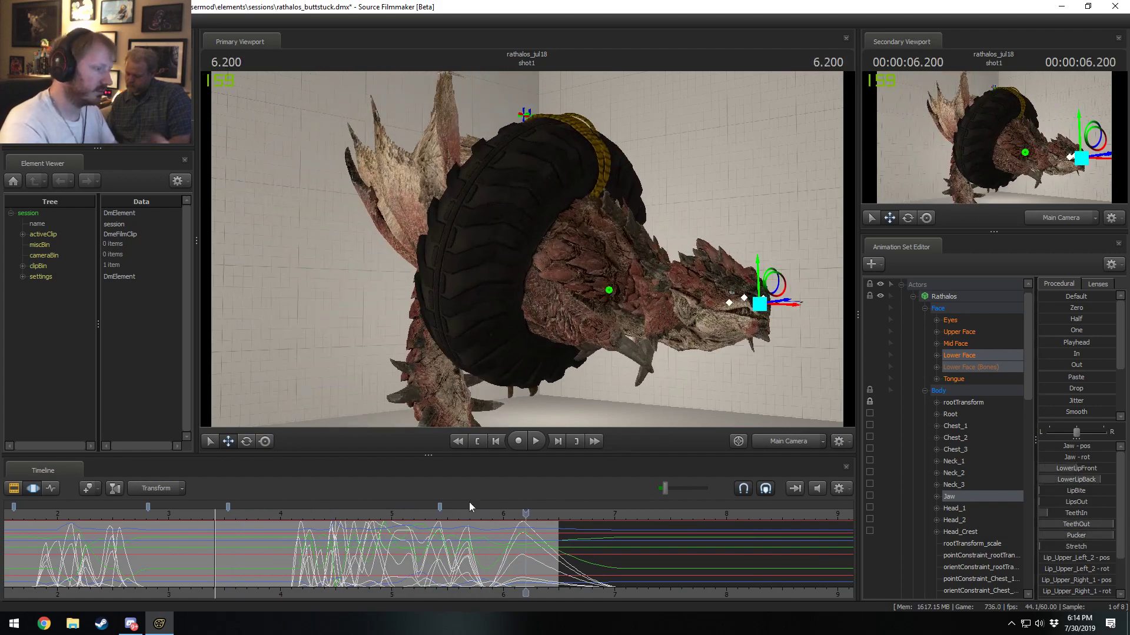
Step: Make a time selection around 5.200 seconds and collapse the Rathalos and Lip Sync control trees
left_click_drag(263, 558, 414, 563)
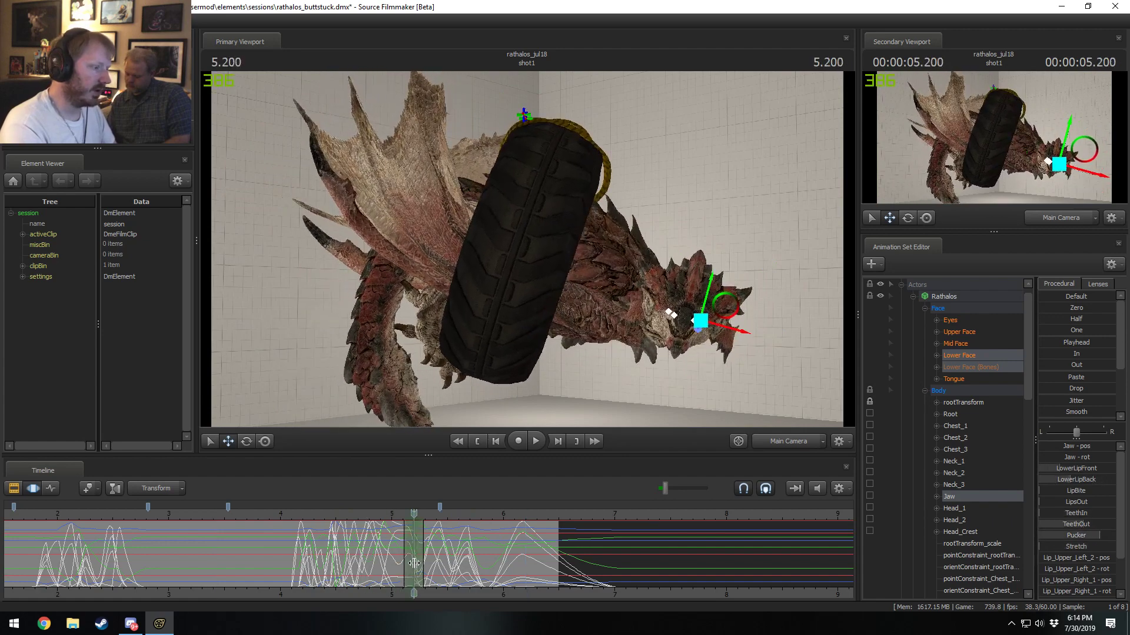
left_click(662, 288)
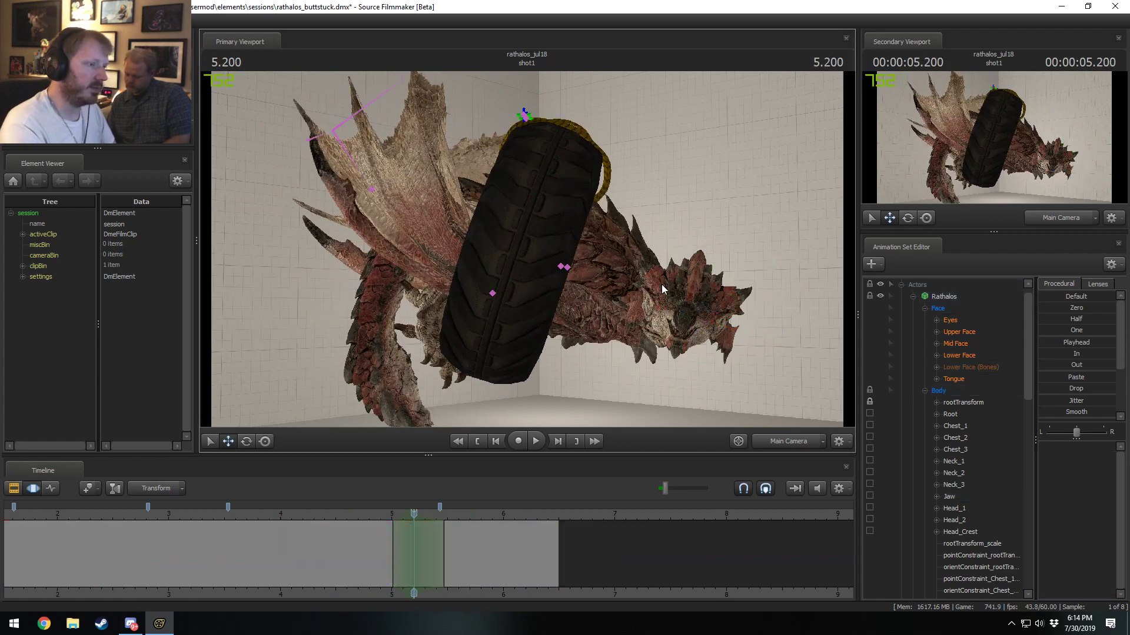
left_click(913, 297)
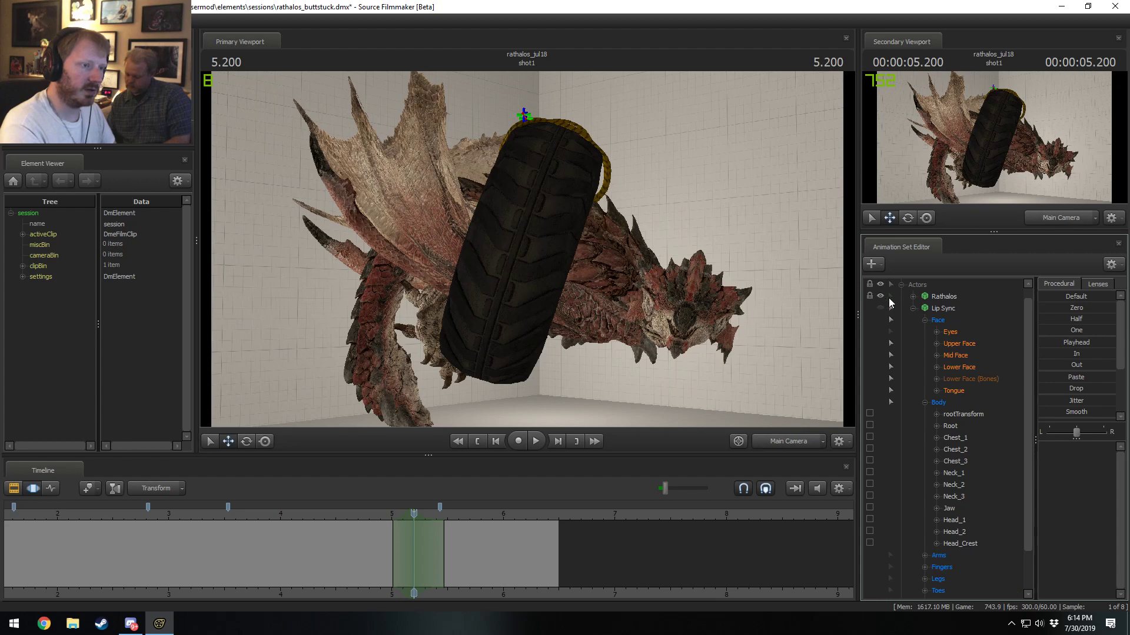
left_click(912, 308)
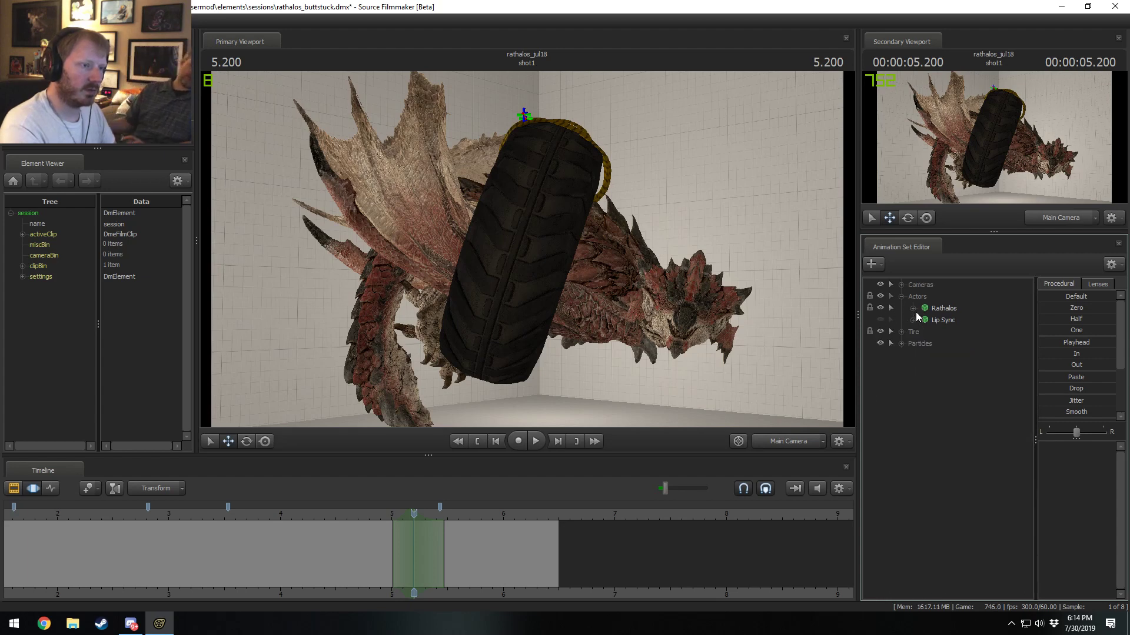
Step: Try rotating the Rathalos's rig_neck control so the head tilts downward at 5.200 seconds
left_click(635, 301)
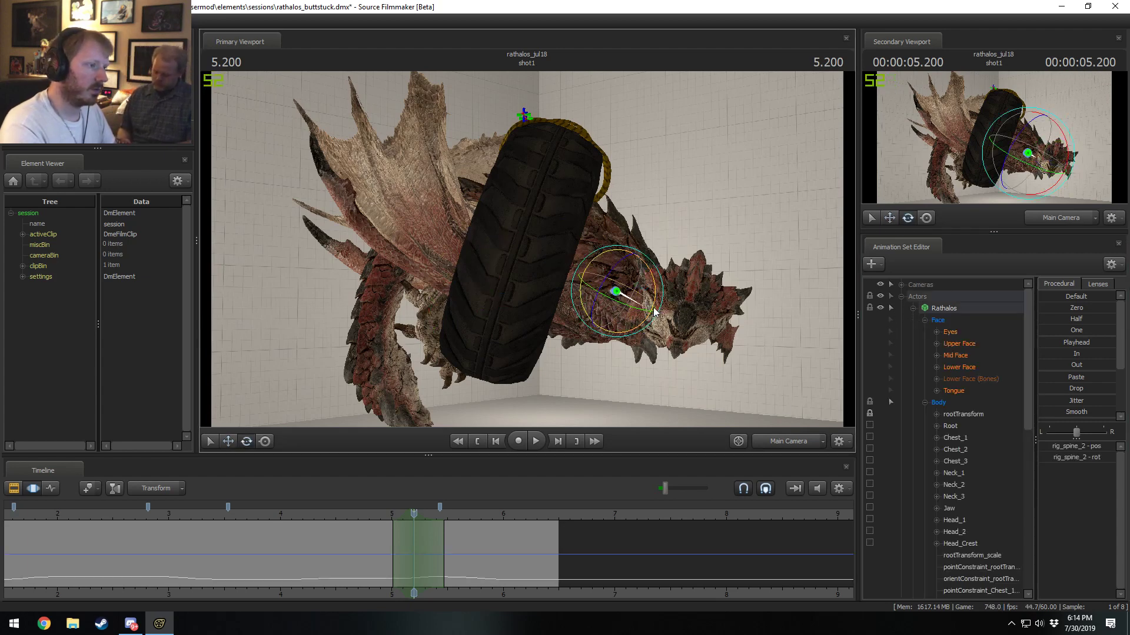
left_click(648, 307)
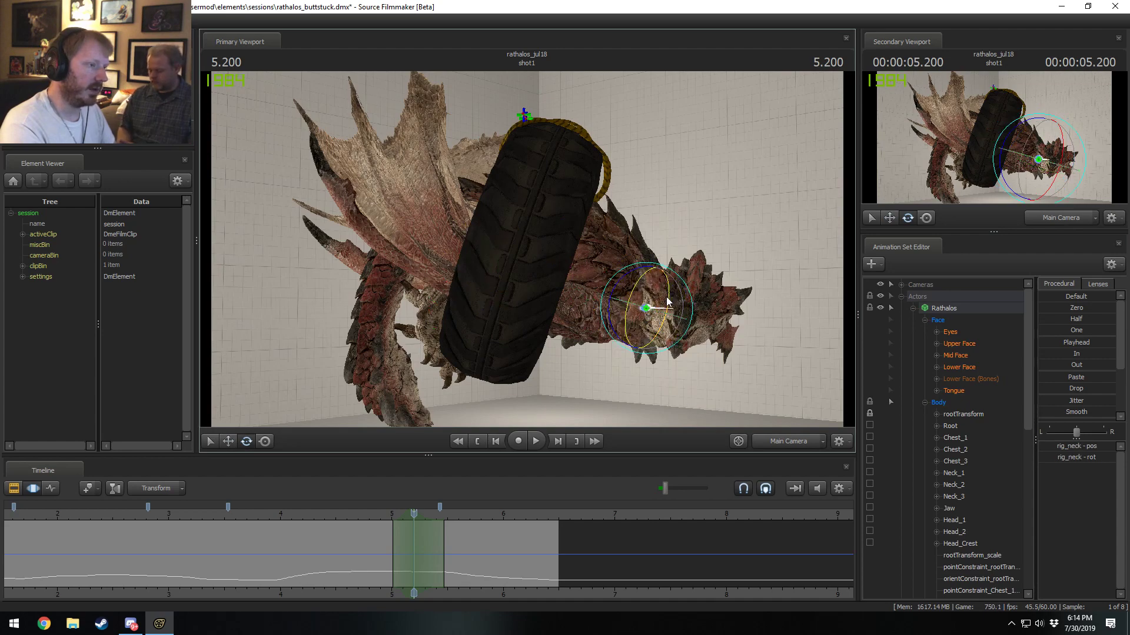
left_click_drag(668, 302, 622, 374)
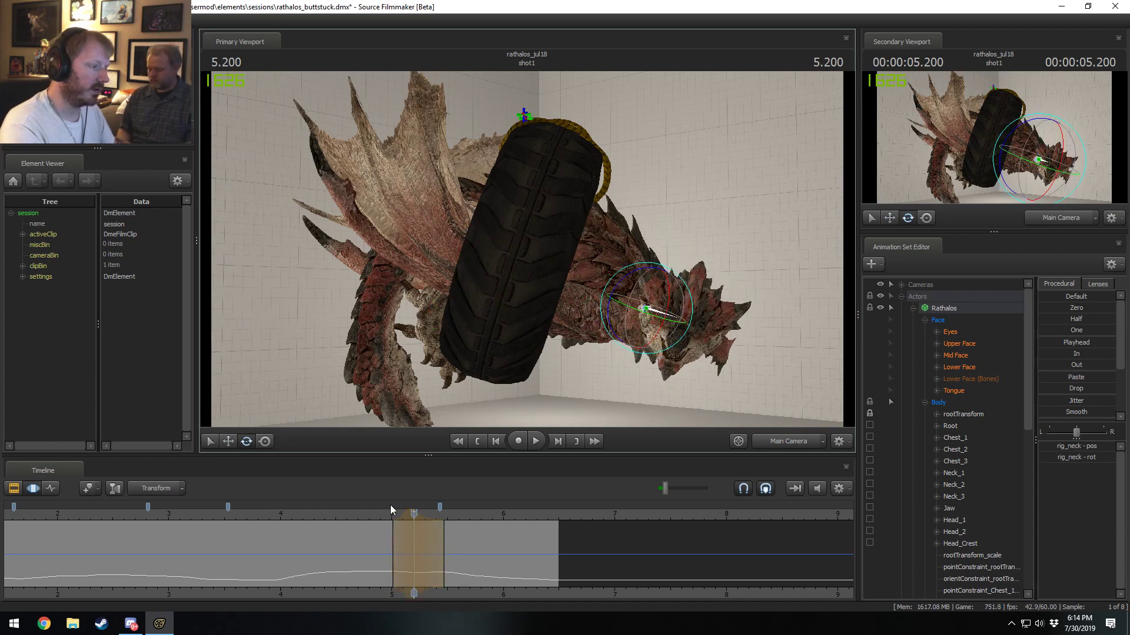
Step: Extend the start of the time selection to about 4.93 seconds, replay the section and undo the neck rotation
left_click_drag(390, 504, 397, 532)
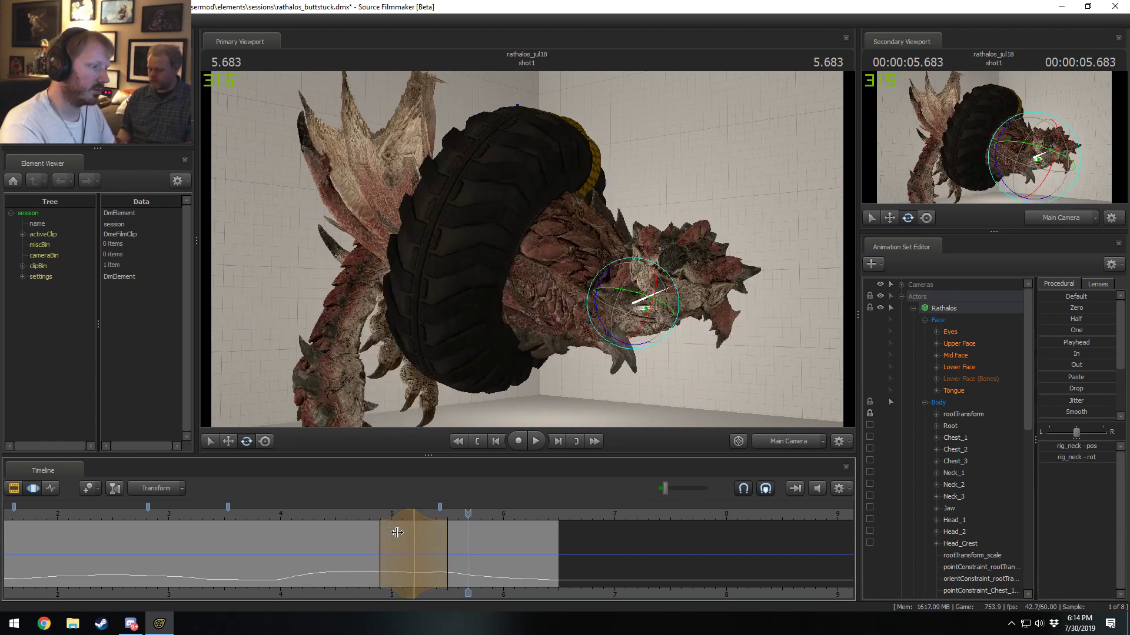
key("space")
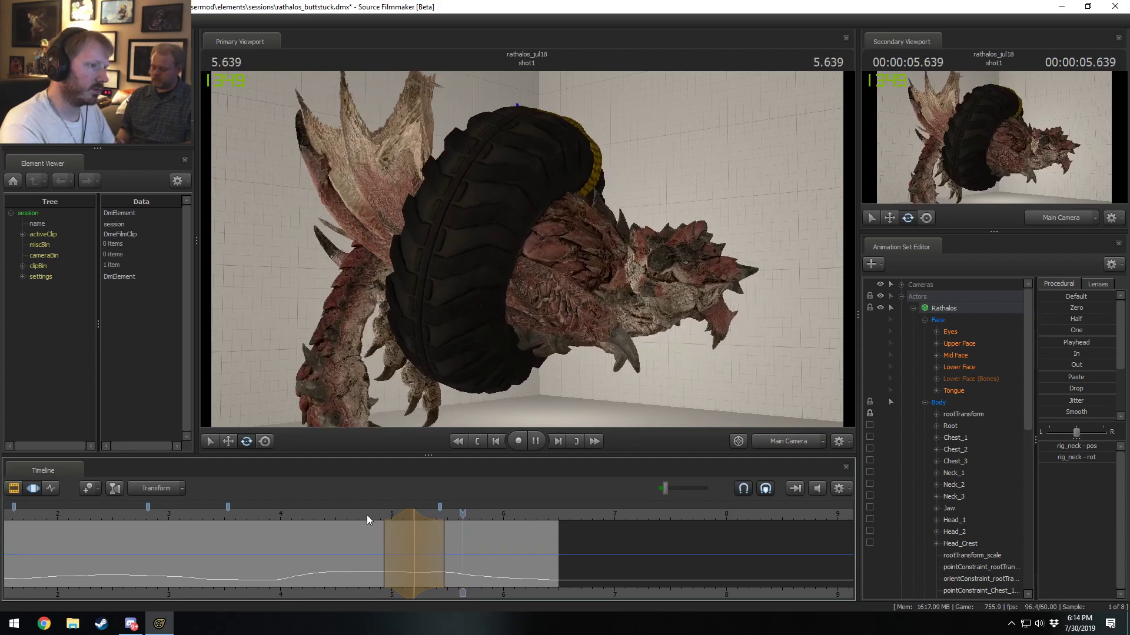
key("space")
key("space")
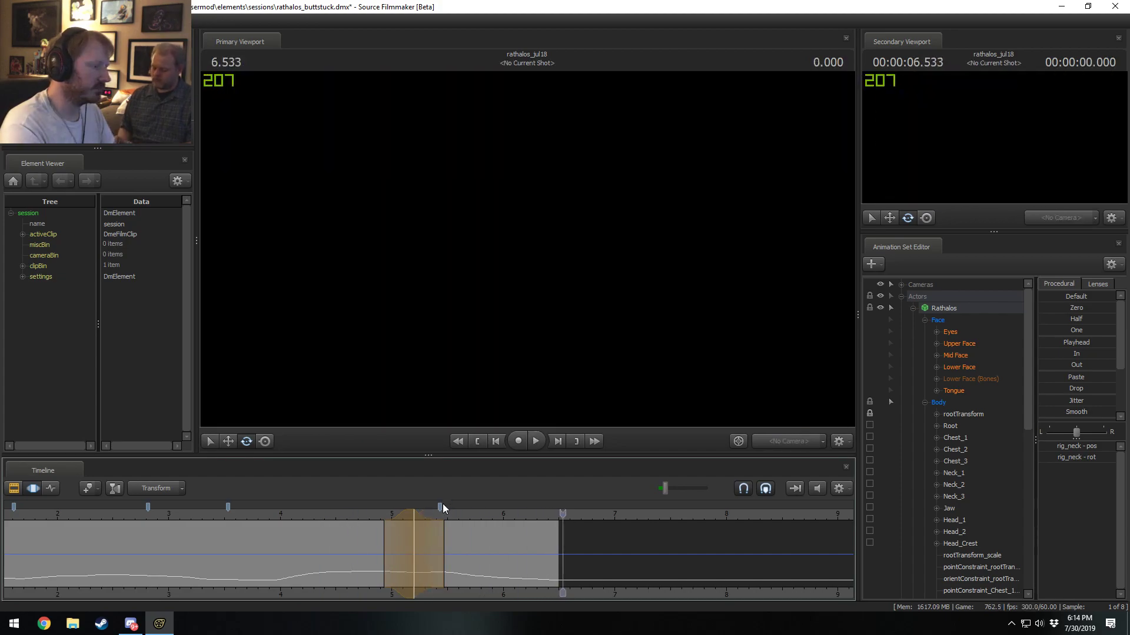
left_click(345, 513)
left_click_drag(345, 513, 414, 535)
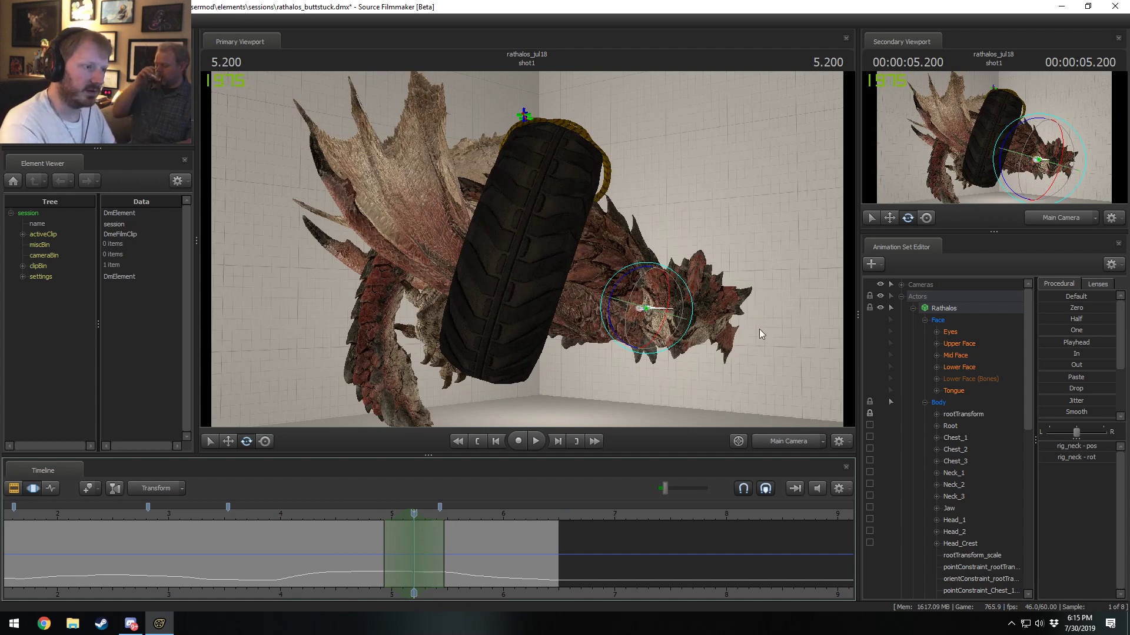
Step: Rotate the rig_spine_2 control at 5.200 seconds so the Rathalos's head dips, and replay the section
left_click(626, 301)
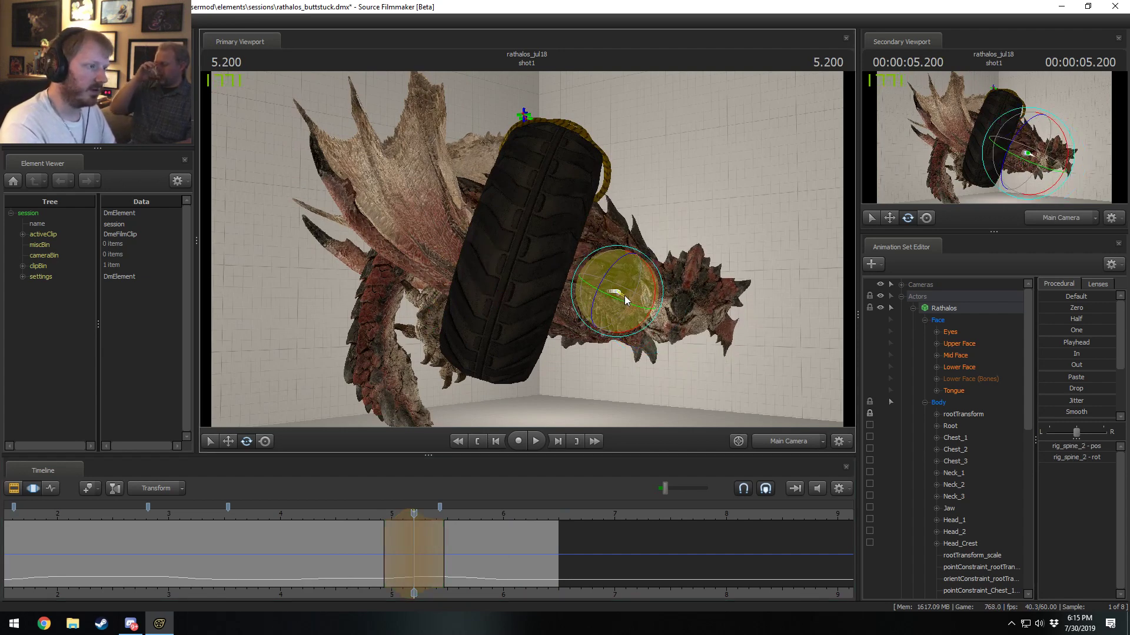
left_click_drag(623, 295, 641, 313)
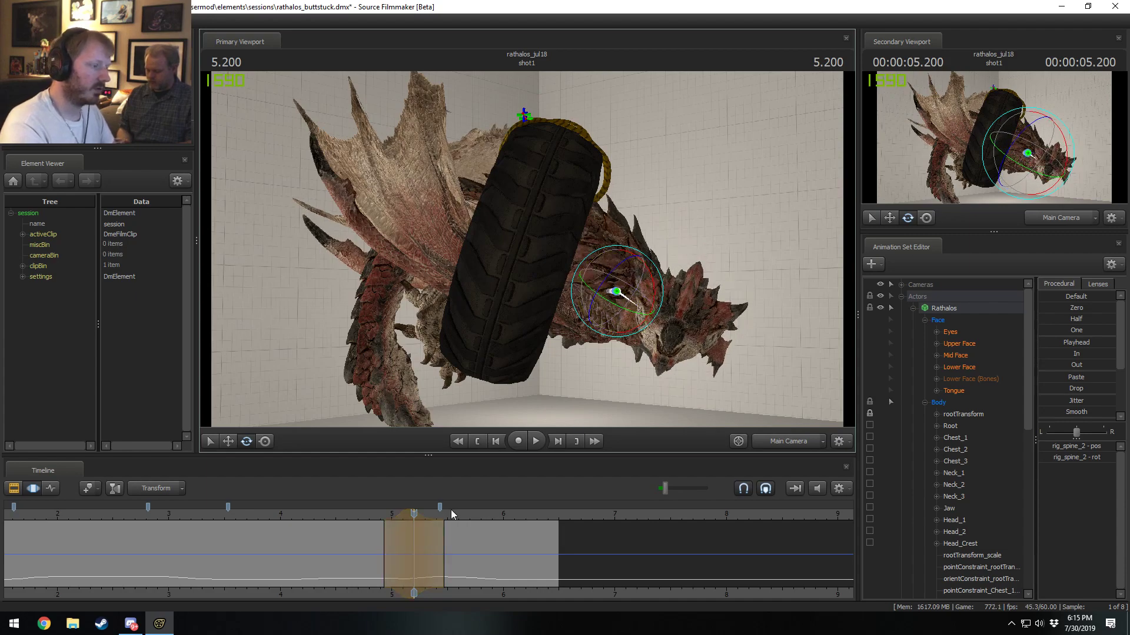
key("space")
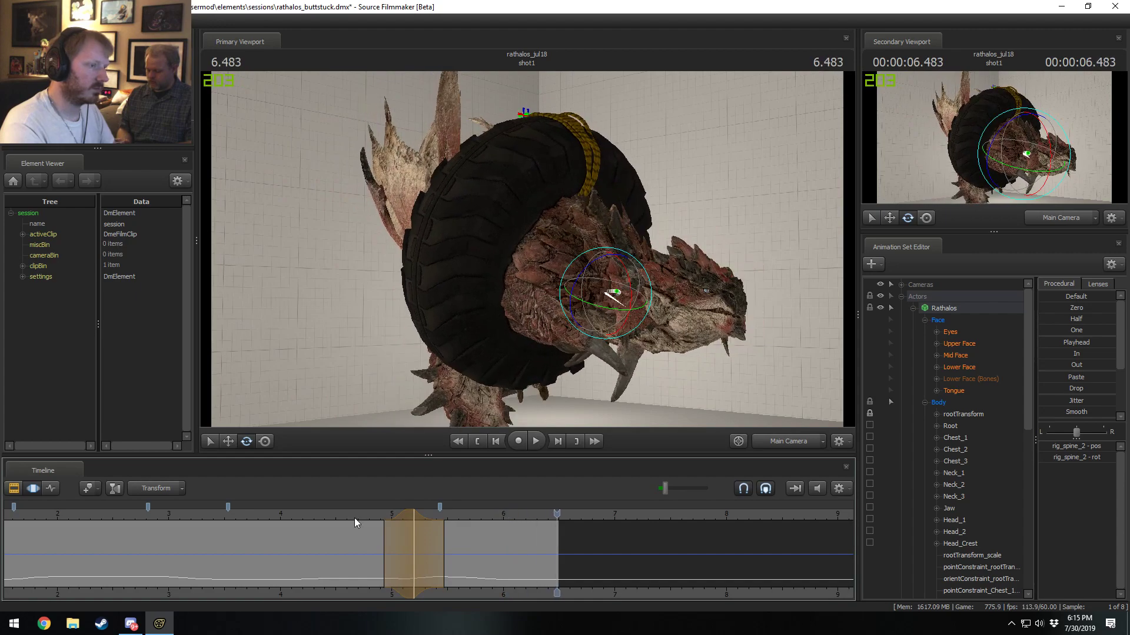
left_click(361, 515)
key("space")
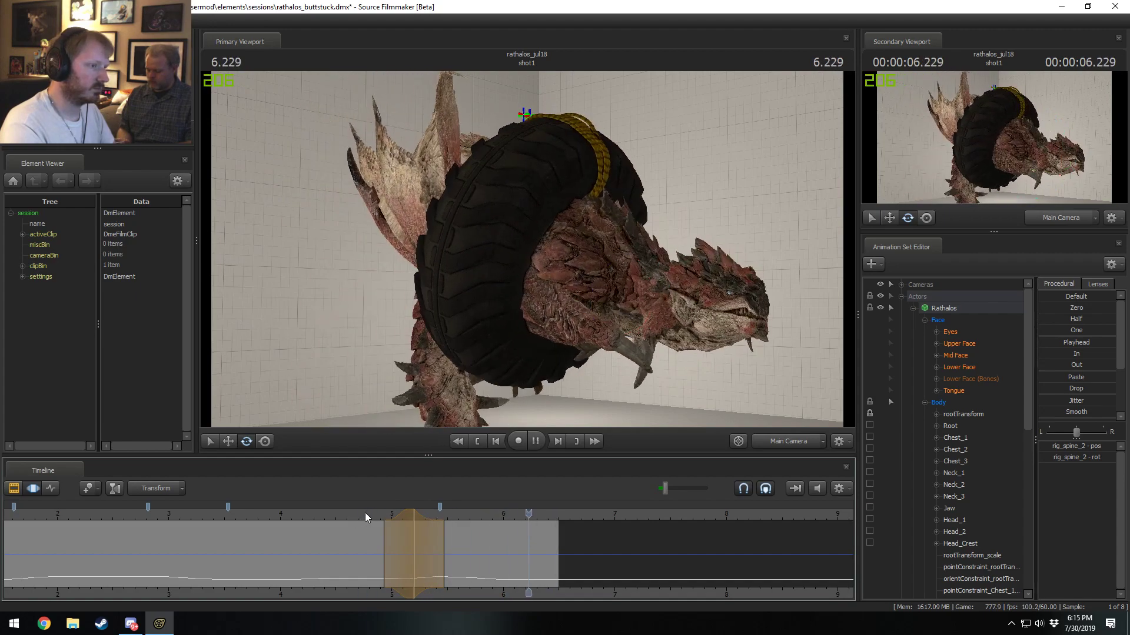
key("space")
Step: Make a time selection around 5.650 seconds, from about 5.3 to 5.9 seconds, and rotate the rig_neck control slightly
left_click_drag(465, 562, 497, 565)
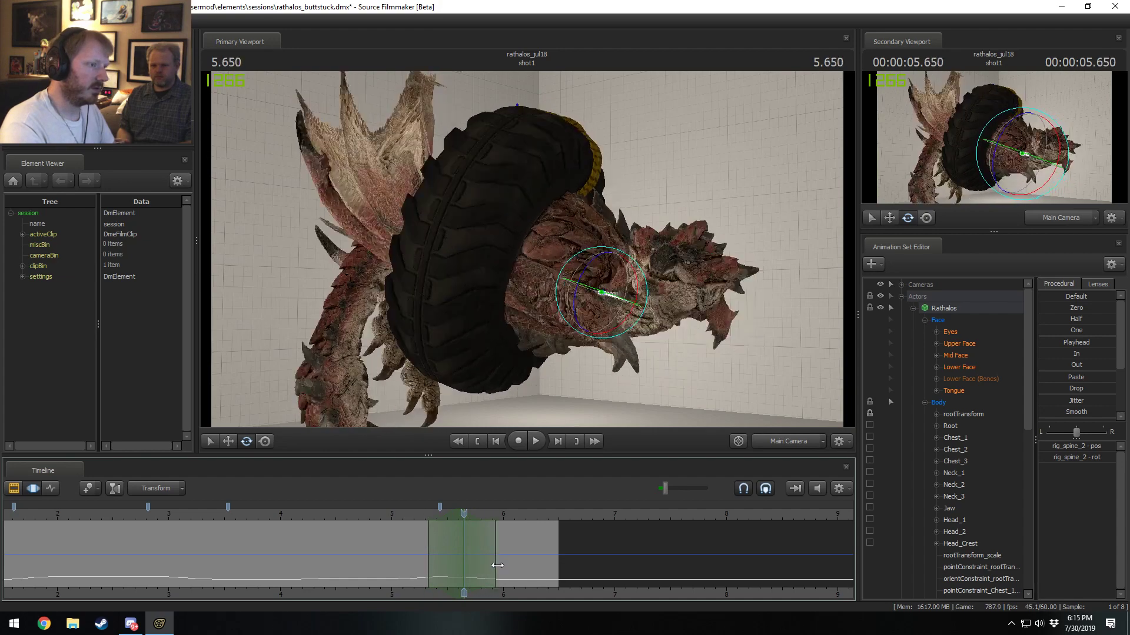
left_click(652, 297)
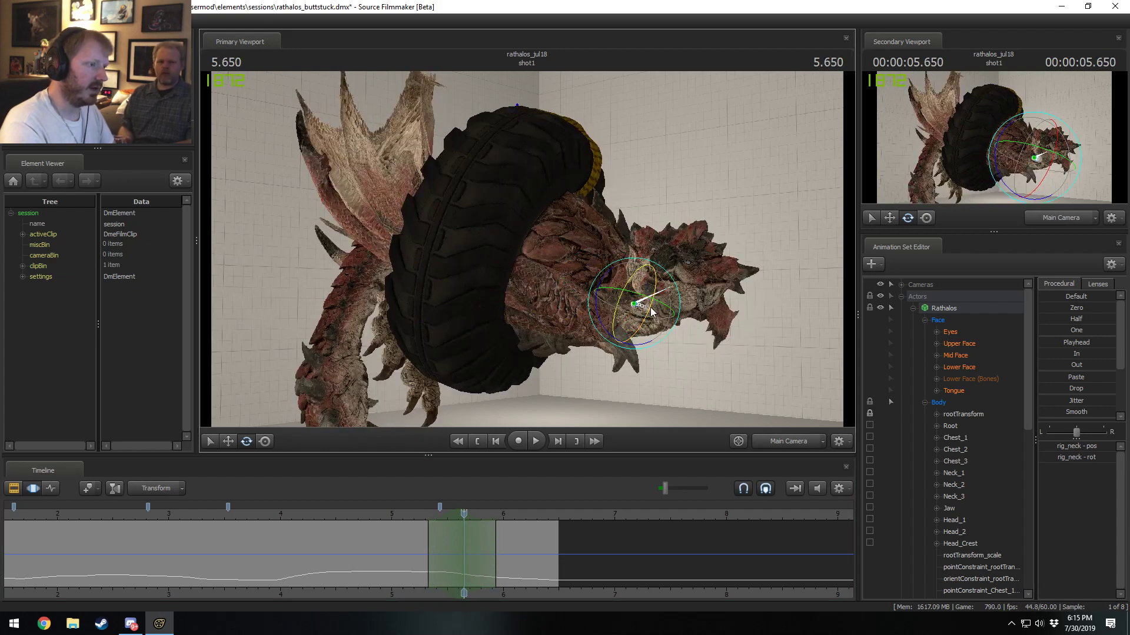
left_click_drag(652, 312, 594, 396)
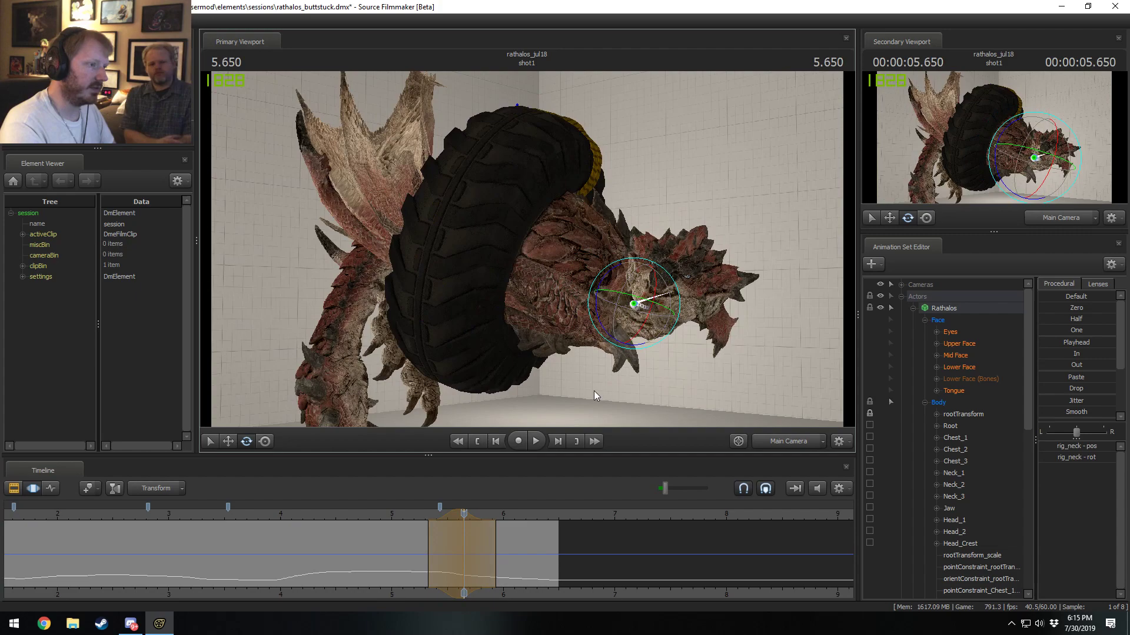
Step: Replay the second half of the shot repeatedly to review the adjusted neck and spine motion
left_click(386, 510)
key("space")
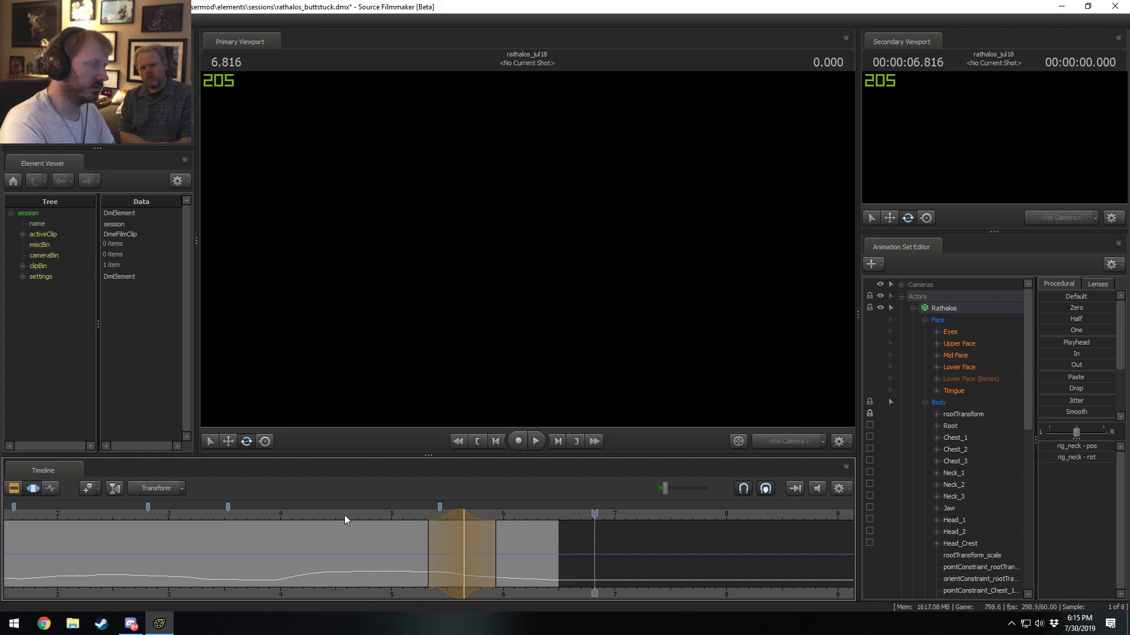
left_click(178, 515)
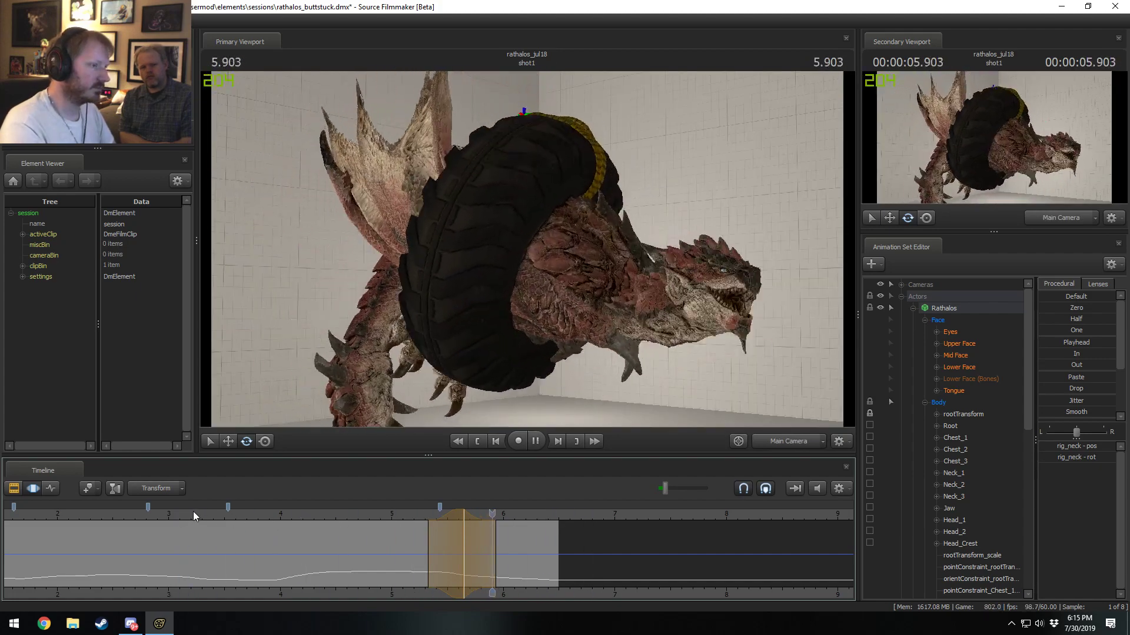
left_click(194, 510)
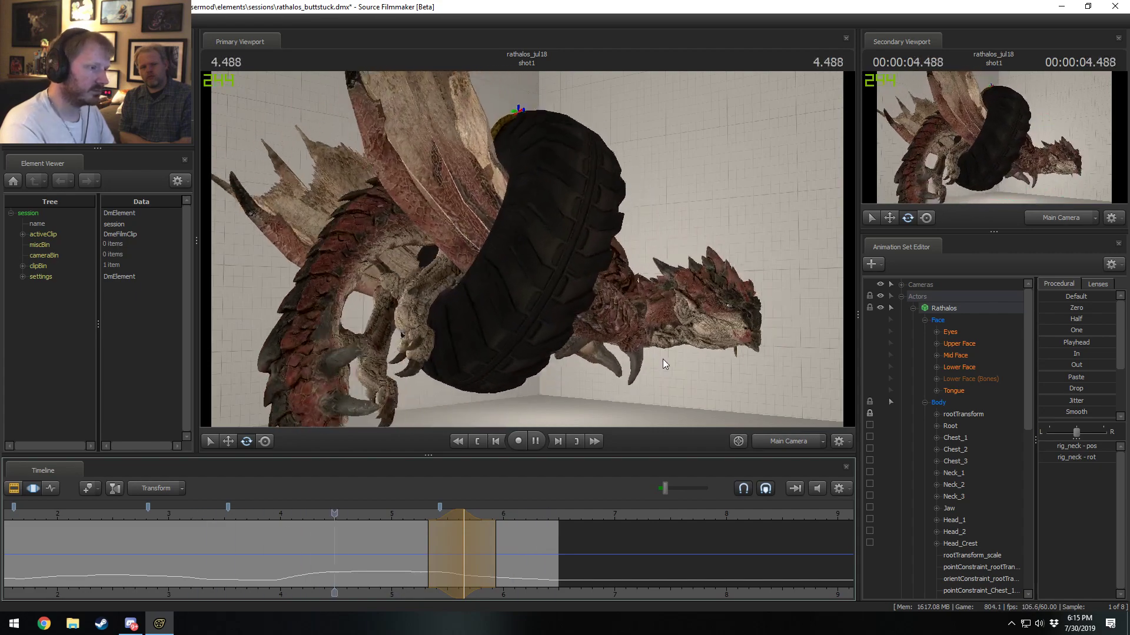
key("space")
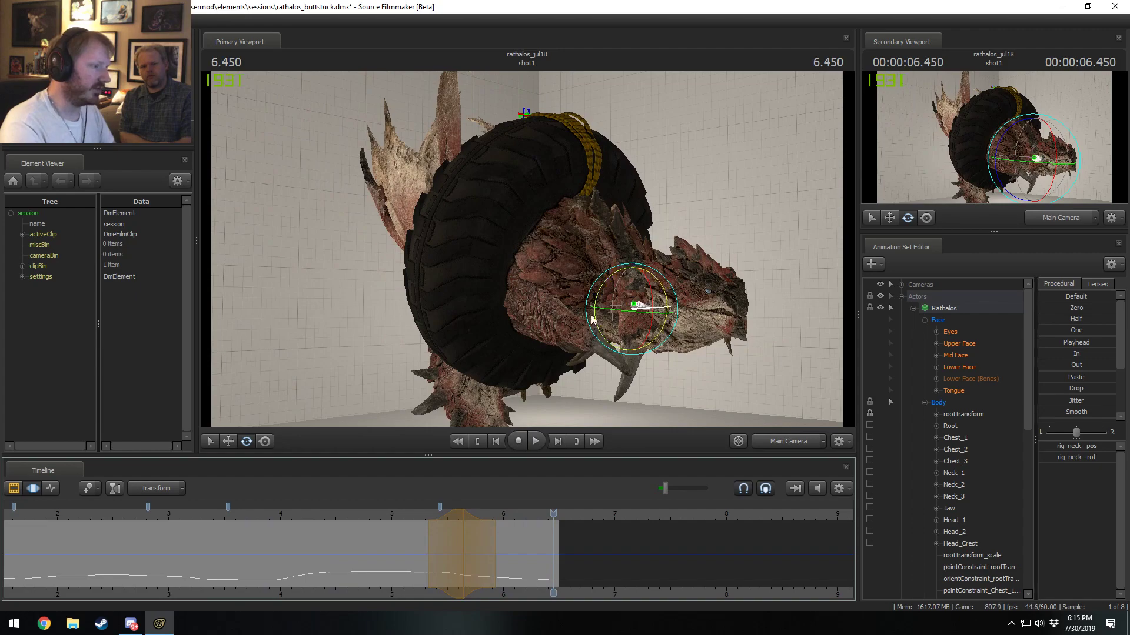
key("space")
Step: Watch the shot in the Clip Editor, return to the Motion Editor and move the playhead to 0.233 seconds
key("F2")
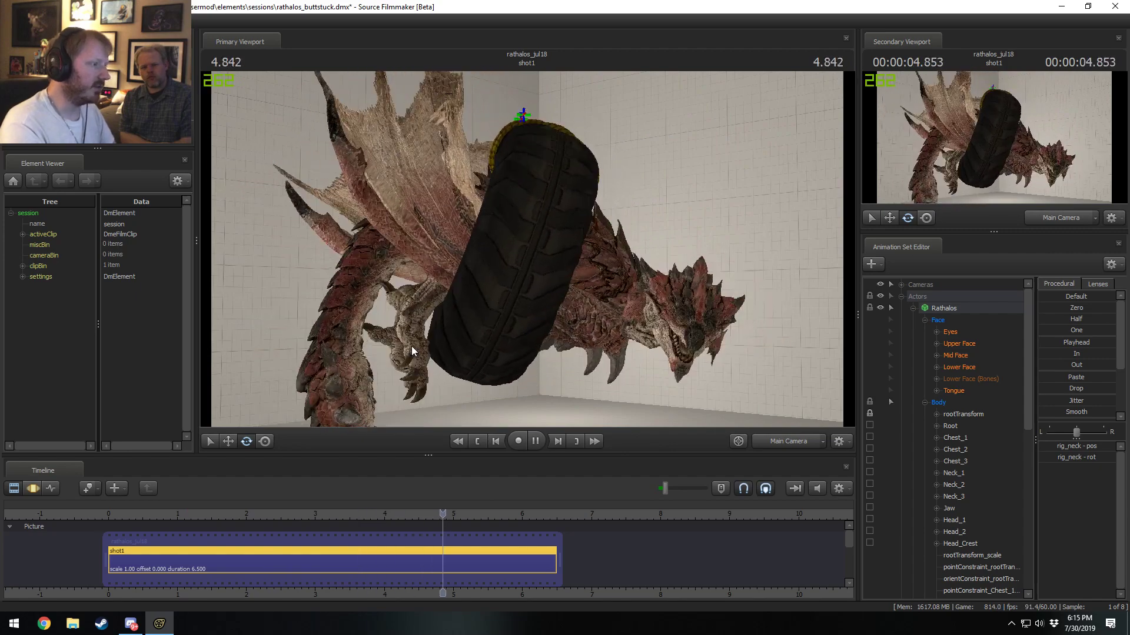
key("space")
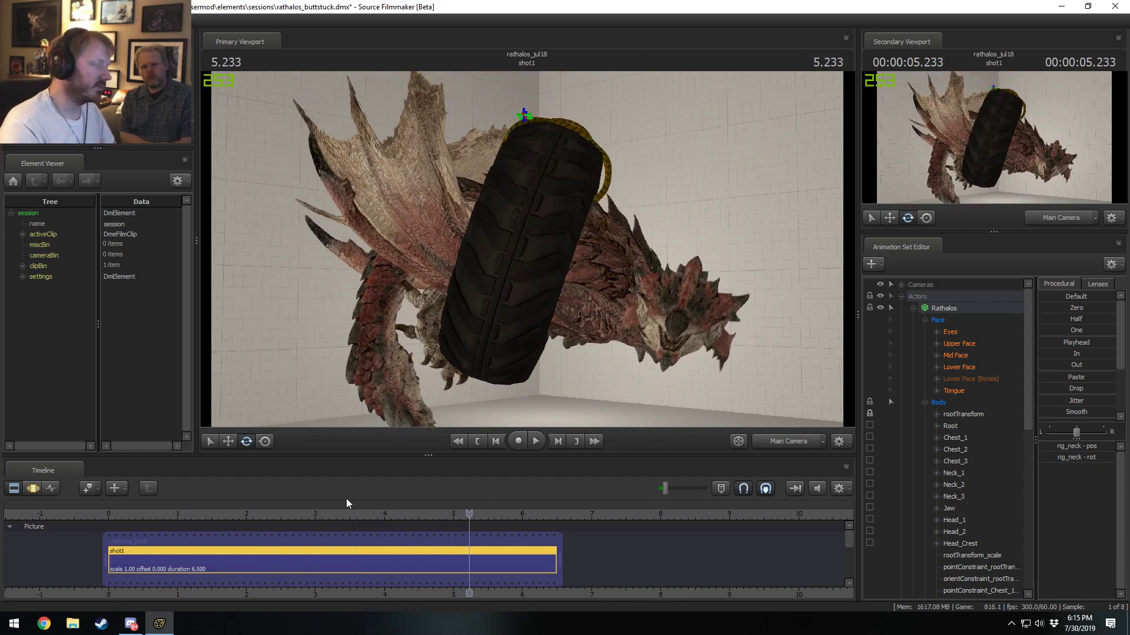
key("F3")
left_click(125, 516)
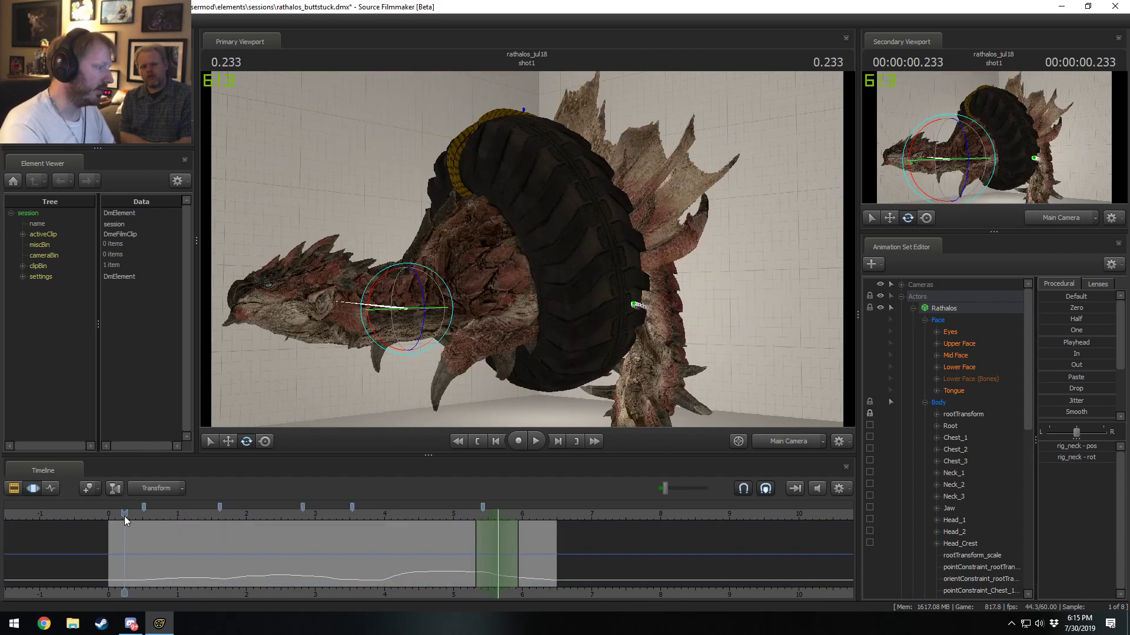
Step: Inspect the Rathalos and tire through the Work Camera, then return to the Main Camera with the playhead at 0.066 seconds
left_click_drag(765, 412, 759, 406, "ctrl")
left_click_drag(540, 255, 540, 255, "ctrl")
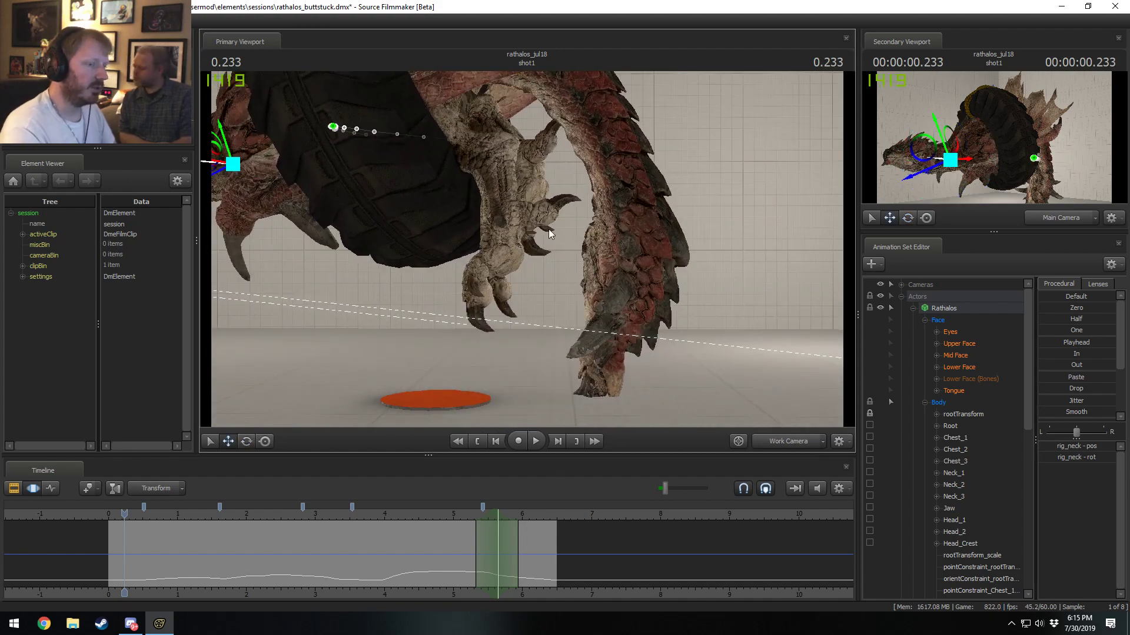
left_click_drag(177, 548, 113, 562)
left_click(813, 440)
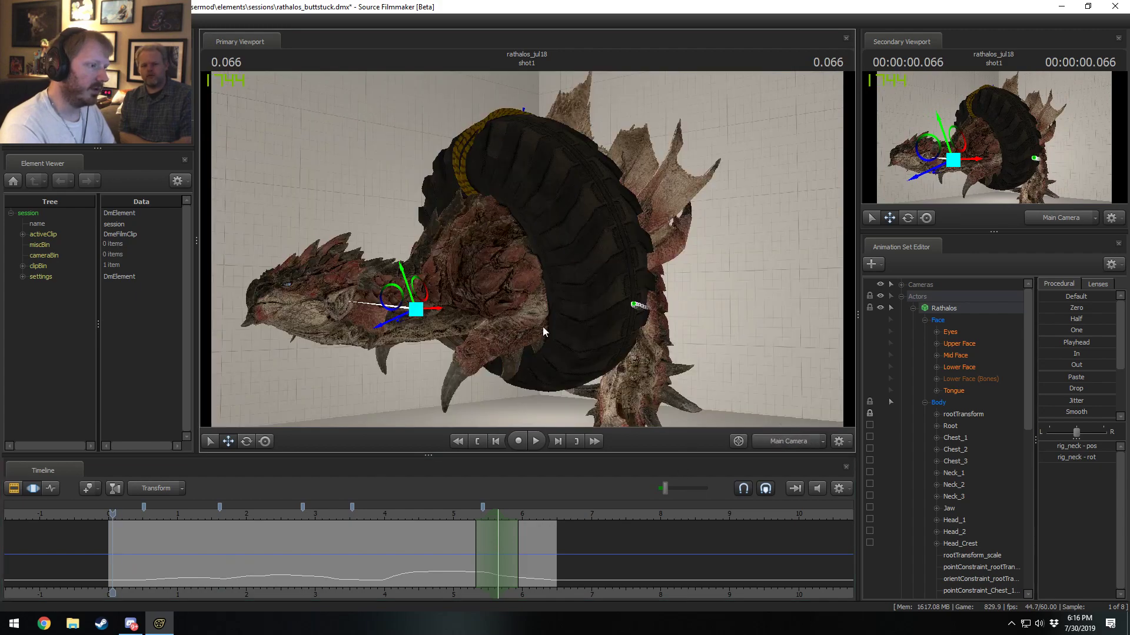
Step: Replay the shot from 0.066 seconds and make a time selection around 4.2 seconds, from about 4.0 to 5.1 seconds
key("space")
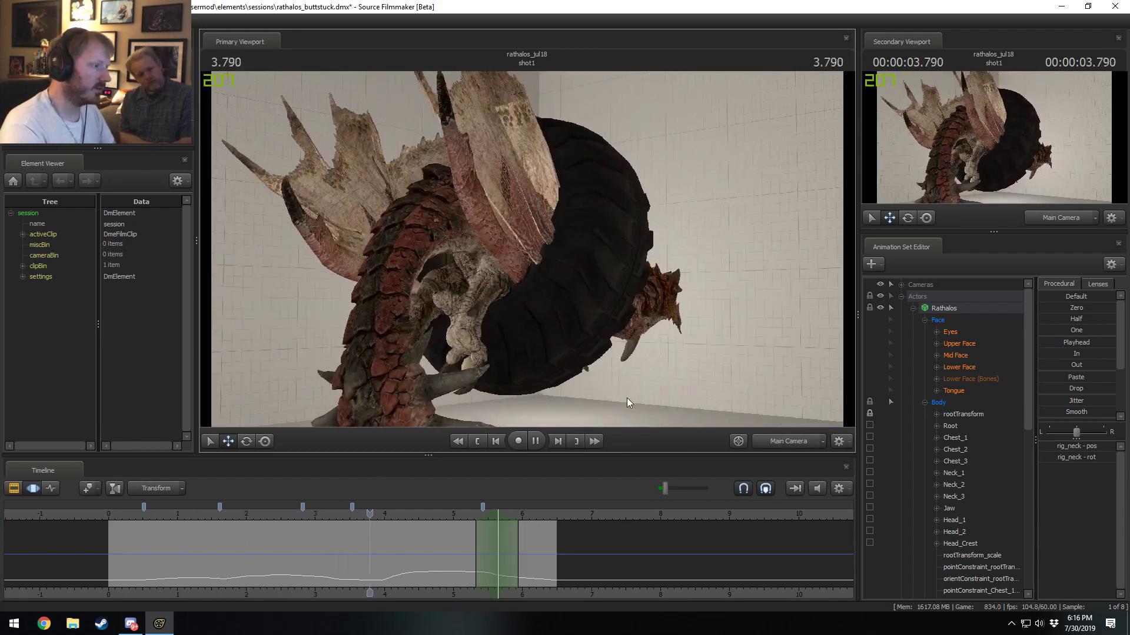
key("space")
left_click_drag(509, 530, 470, 551)
scroll(390, 533, "up", 1)
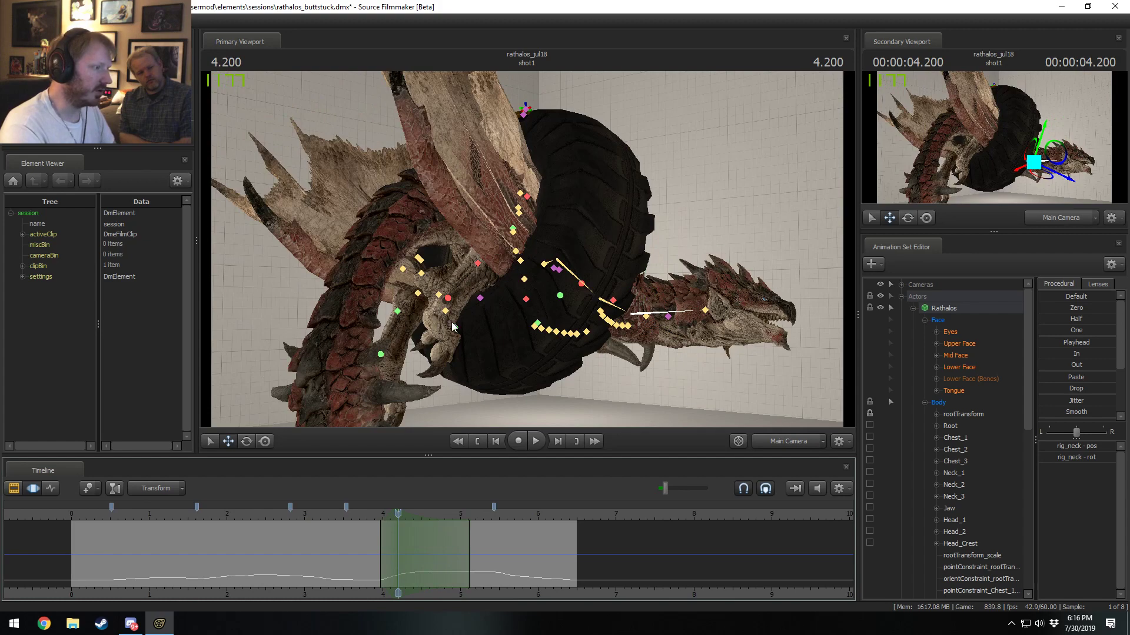
Step: View the Rathalos's feet up close through the Work Camera and select the rig_foot_L control
left_click(446, 311)
left_click_drag(730, 397, 548, 250)
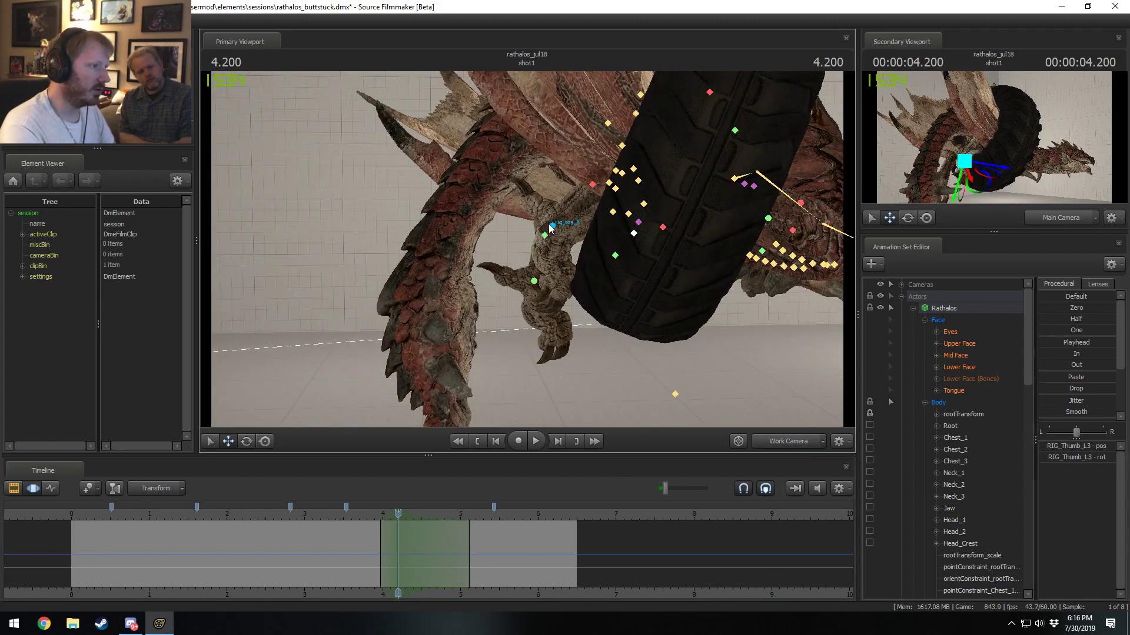
left_click(551, 227)
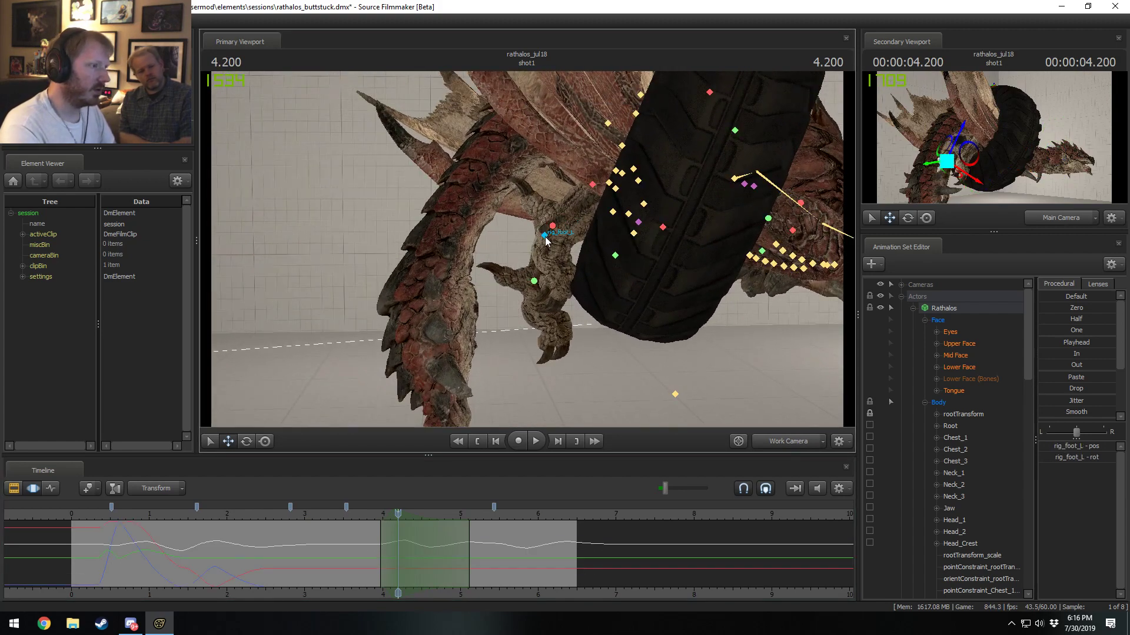
Step: Collapse the Body, RigBody, RigLegs and LeftArm groups in the Rathalos animation set and select LeftArm
left_click(924, 402)
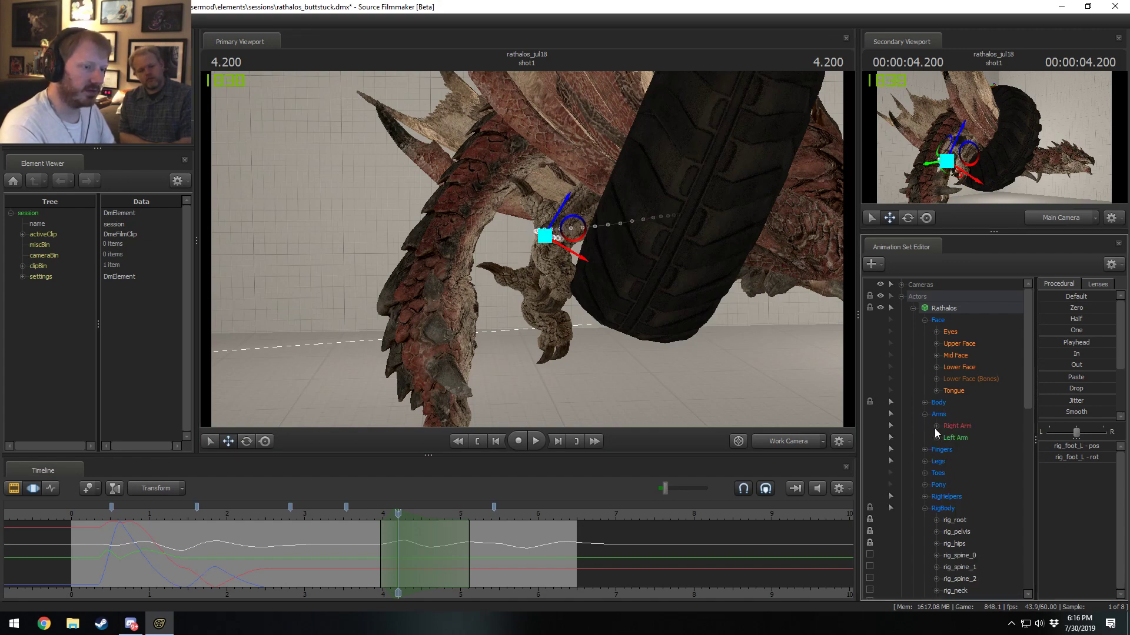
left_click(939, 425)
scroll(900, 466, "down", 1)
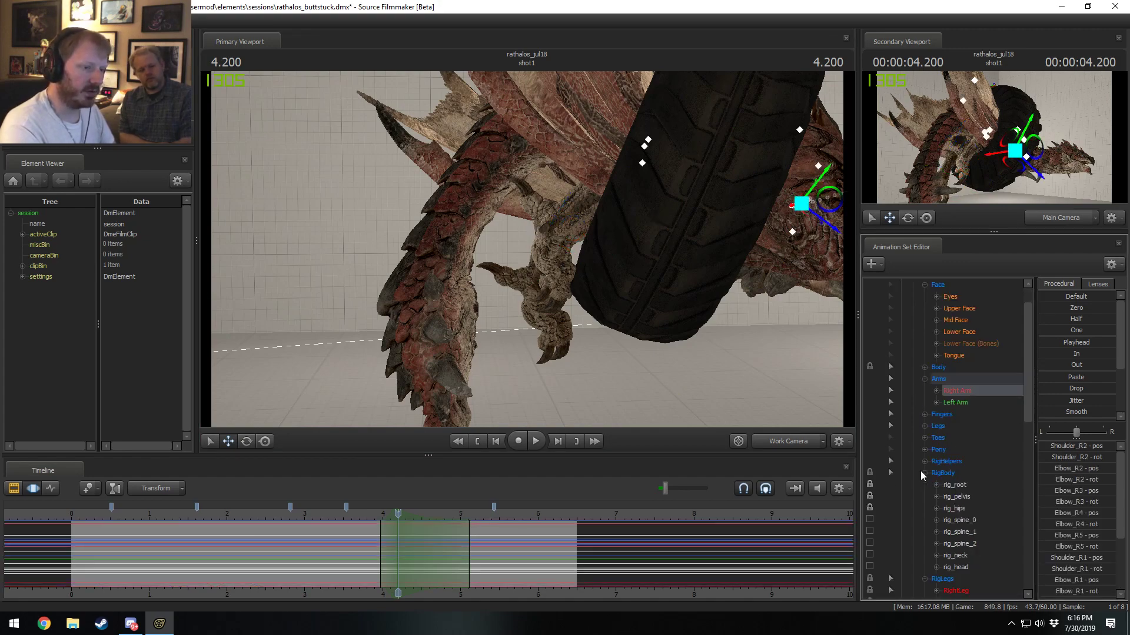
left_click(924, 473)
scroll(958, 523, "down", 4)
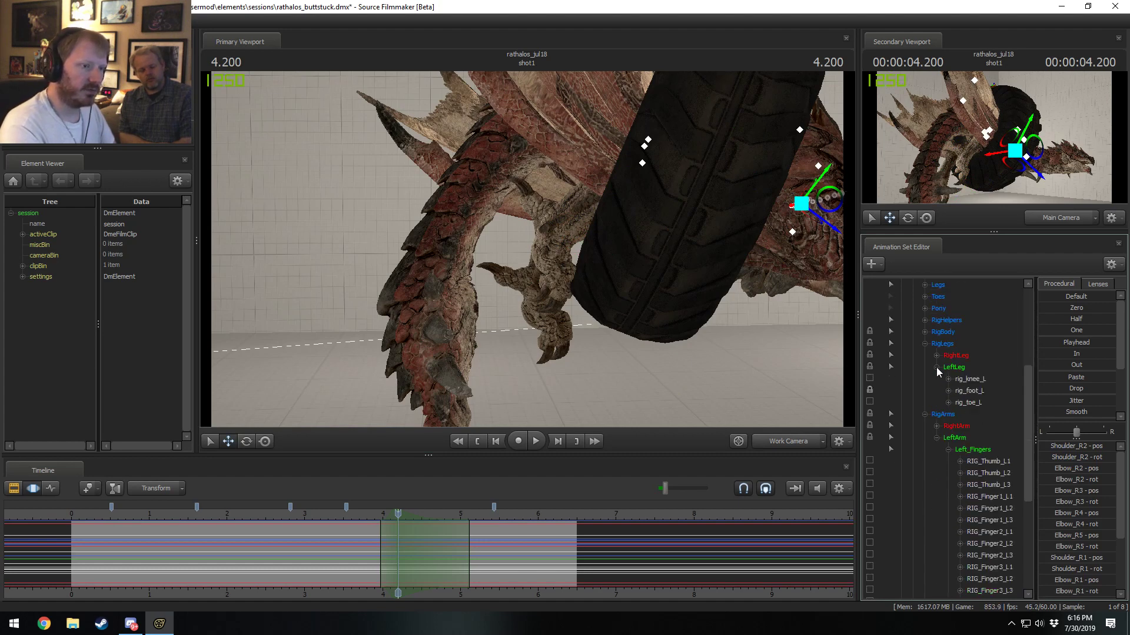
left_click(925, 345)
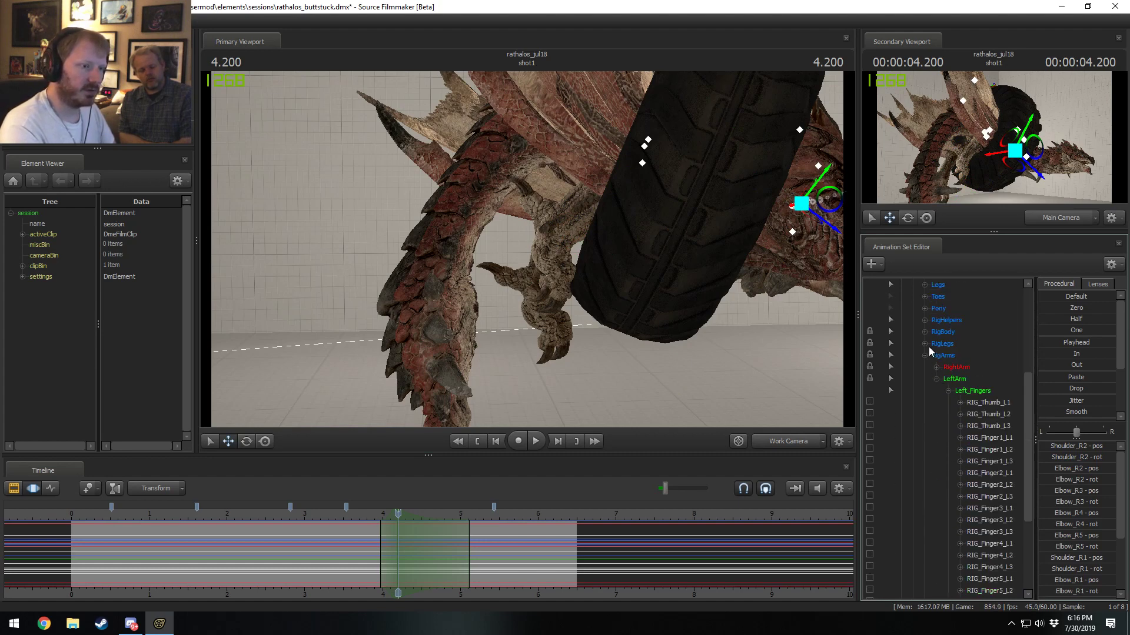
left_click(940, 377)
left_click(952, 544)
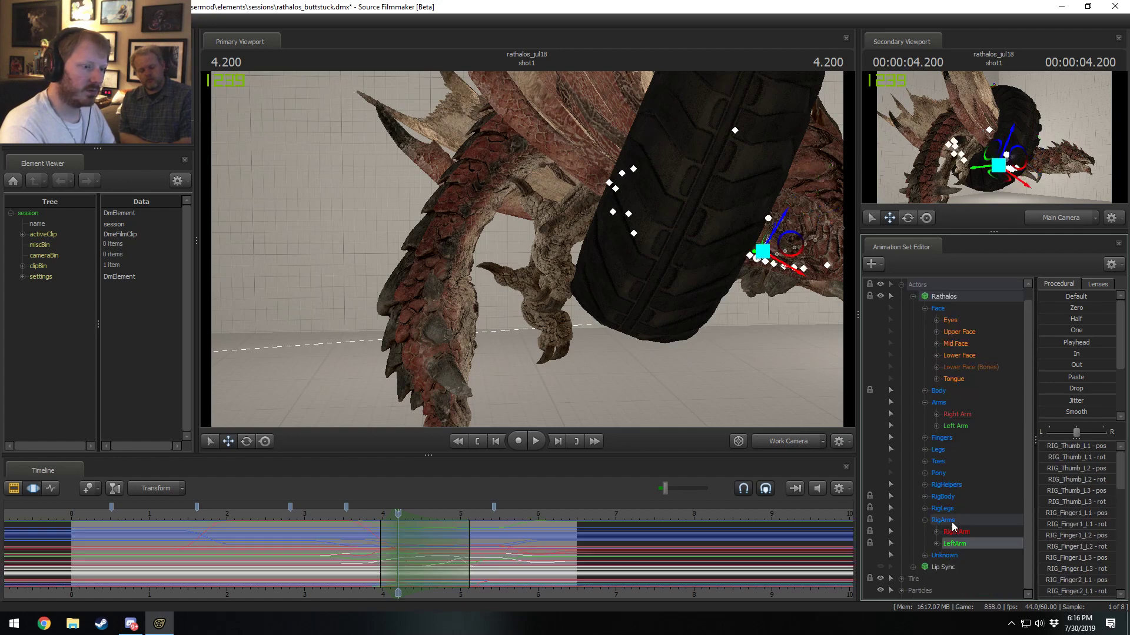
Step: Expand RigLegs and its RightLeg group, select rig_toe_R and rotate it slightly at 4.200 seconds
left_click(949, 520)
left_click(948, 508)
left_click(948, 496)
left_click(944, 507)
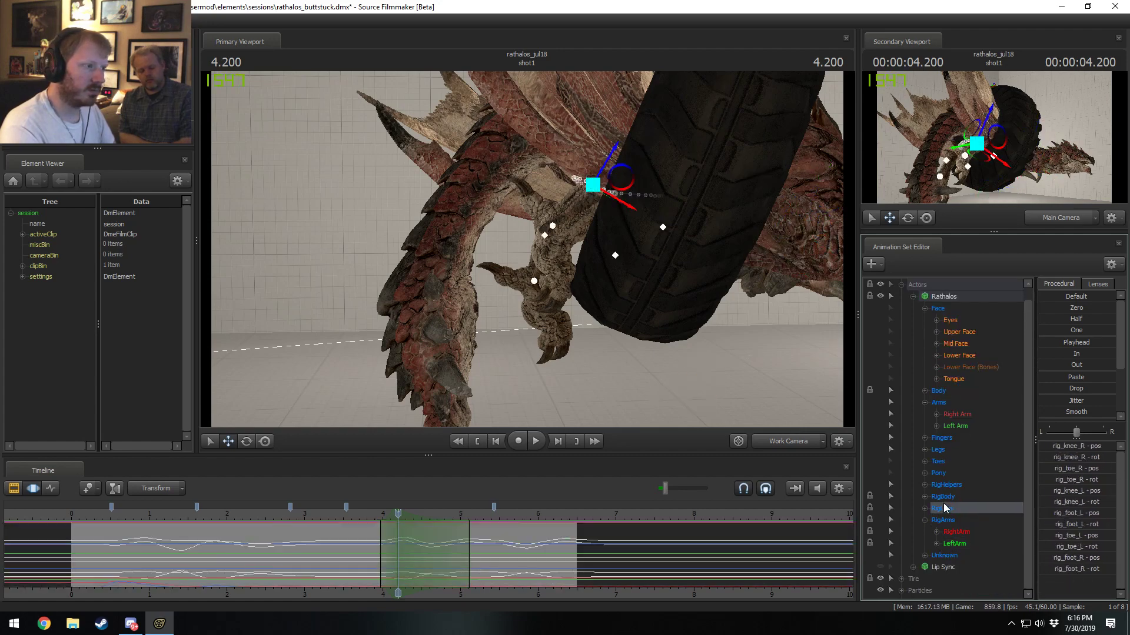
left_click(925, 508)
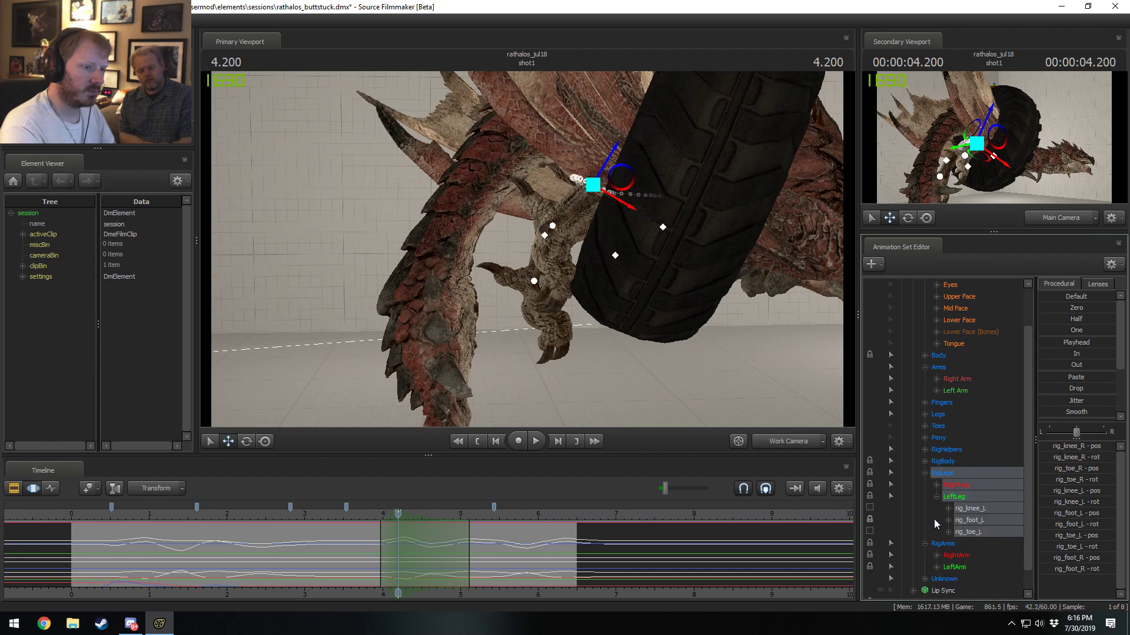
left_click(936, 485)
left_click(991, 520)
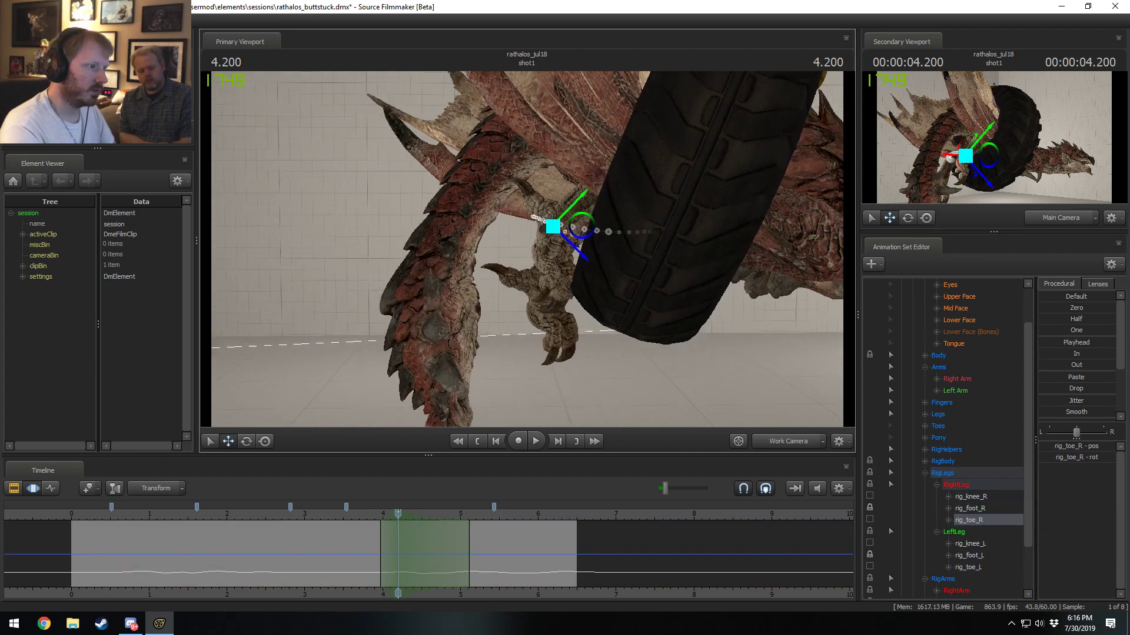
left_click_drag(596, 229, 708, 312)
key("e")
left_click_drag(580, 228, 594, 228)
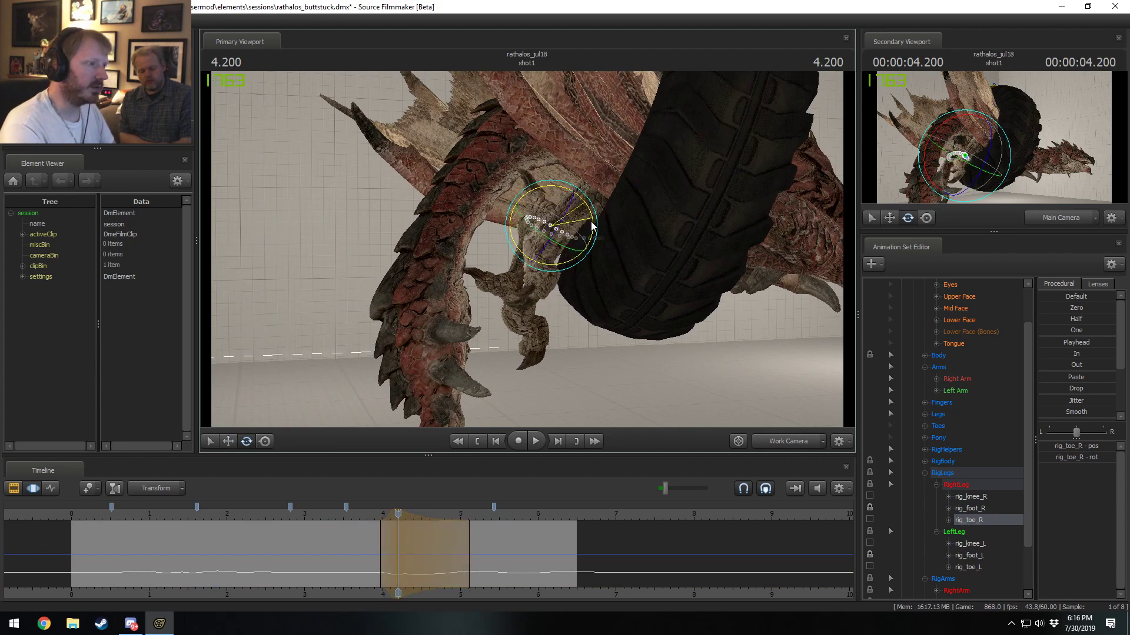
Step: Expand the Left Leg and Right Leg groups under Legs and select the Foot_L3 and Foot_R3 bones together
left_click(925, 415)
left_click(937, 439)
left_click(962, 440)
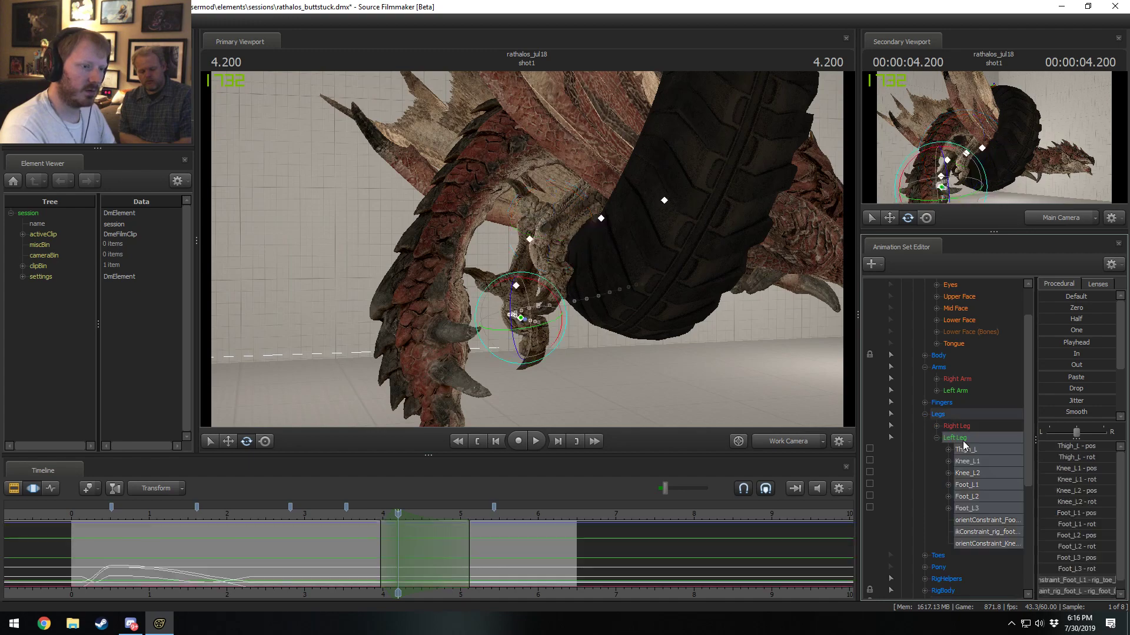
left_click(967, 485)
left_click(968, 508)
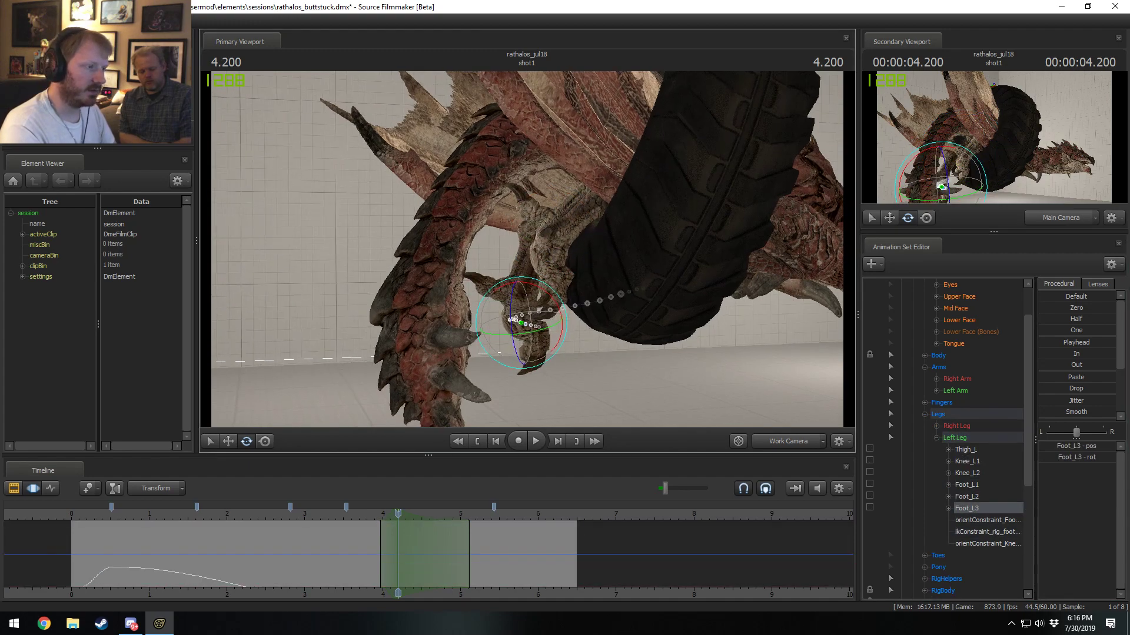
left_click(937, 426)
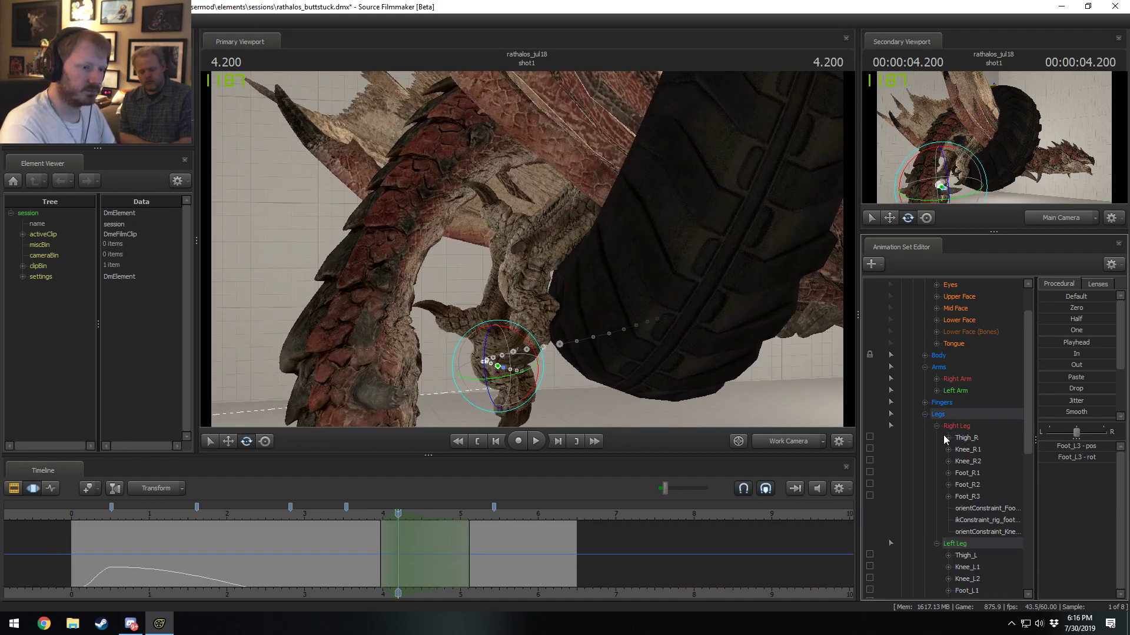
left_click(973, 436, "ctrl")
Step: Change the manipulator's transform options and try to rotate Foot_L3 and Foot_R3 together
right_click(543, 225)
right_click(542, 261)
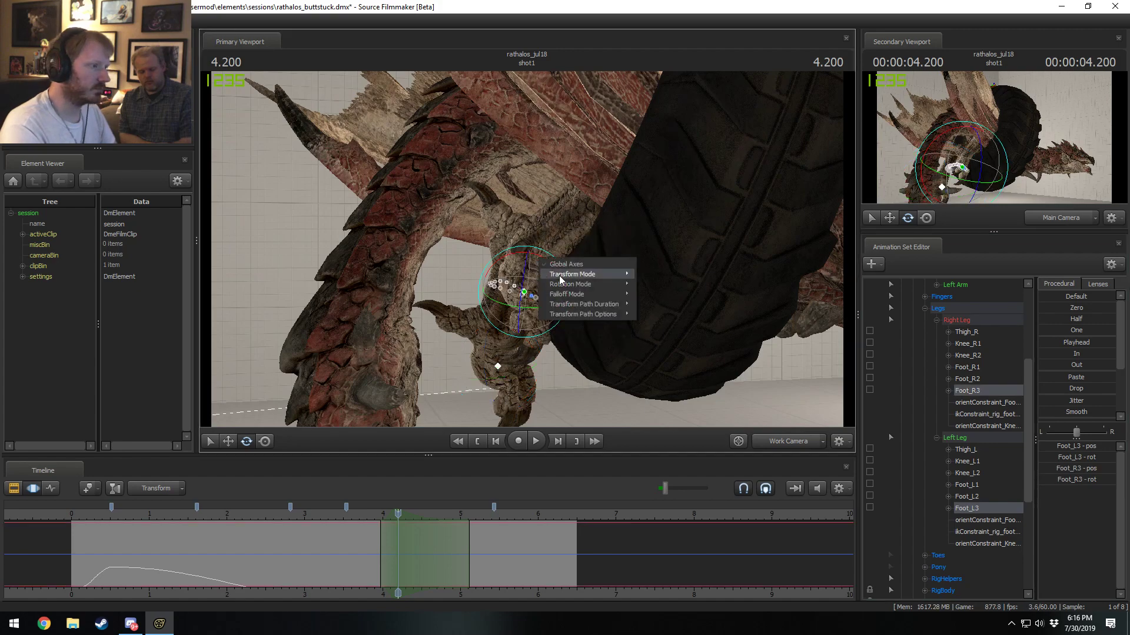
left_click(644, 288)
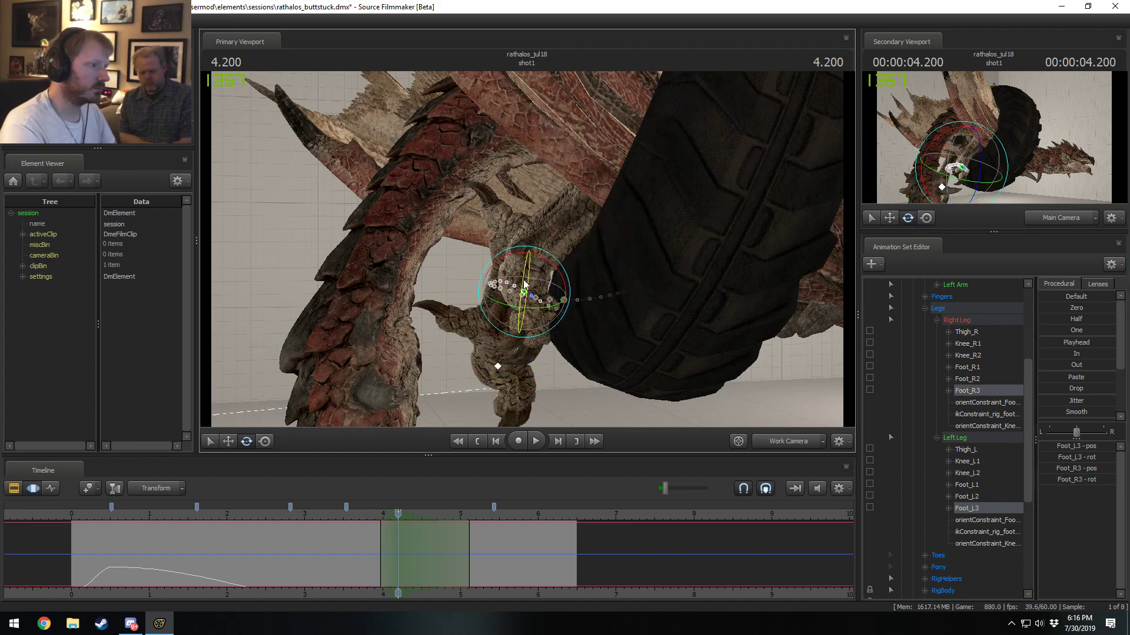
mouse_move(552, 262)
left_mouse_down()
mouse_move(538, 265)
mouse_move(545, 277)
left_mouse_up()
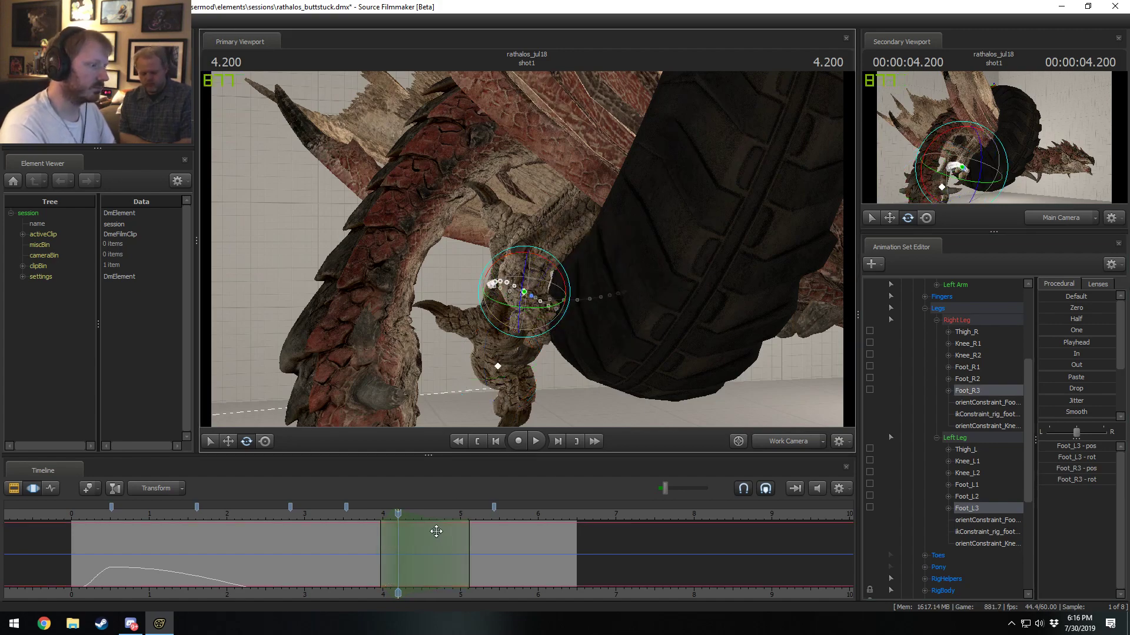
Step: Rotate the Foot_L2 bone and the Foot_R2 bone individually at 4.200 seconds within the time selection
left_click(971, 508)
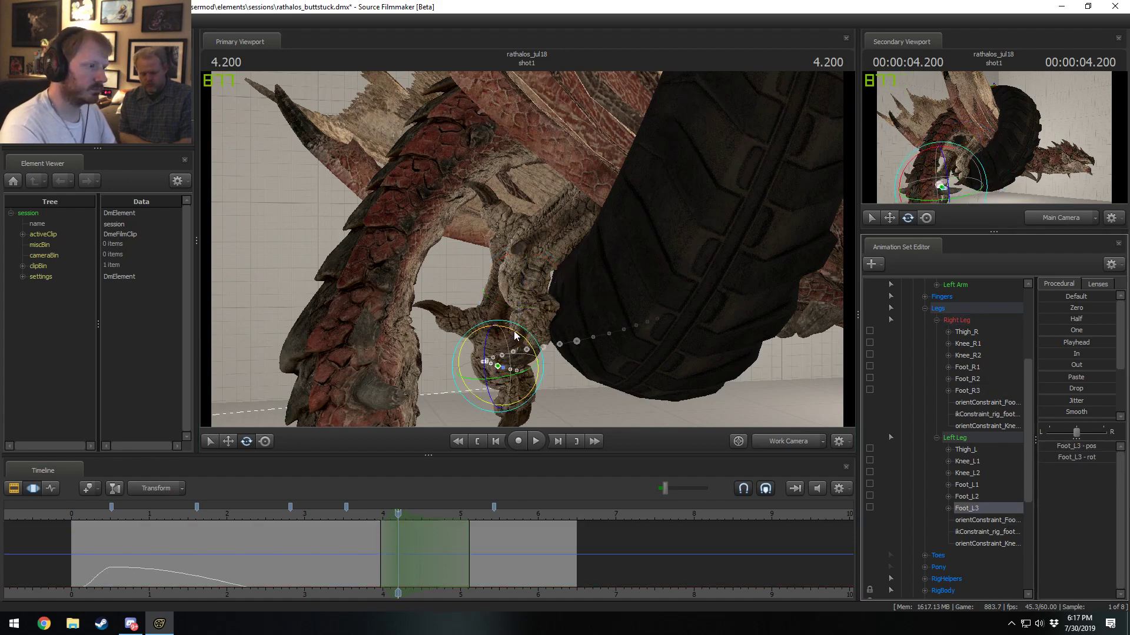
left_click(968, 498)
left_click_drag(626, 262, 589, 314)
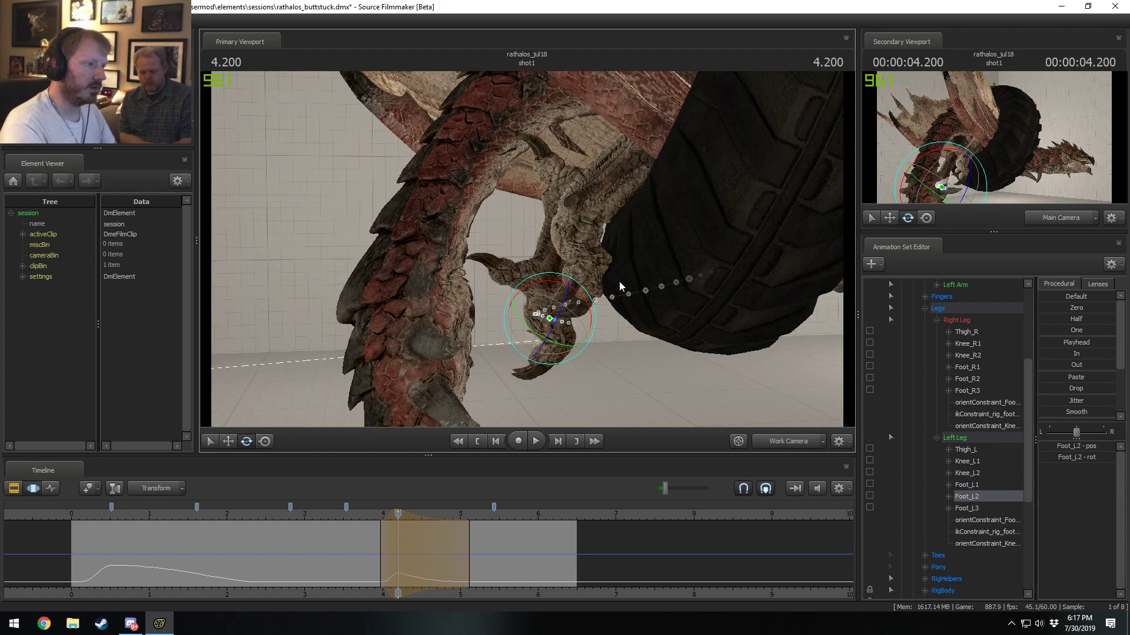
left_click(972, 380)
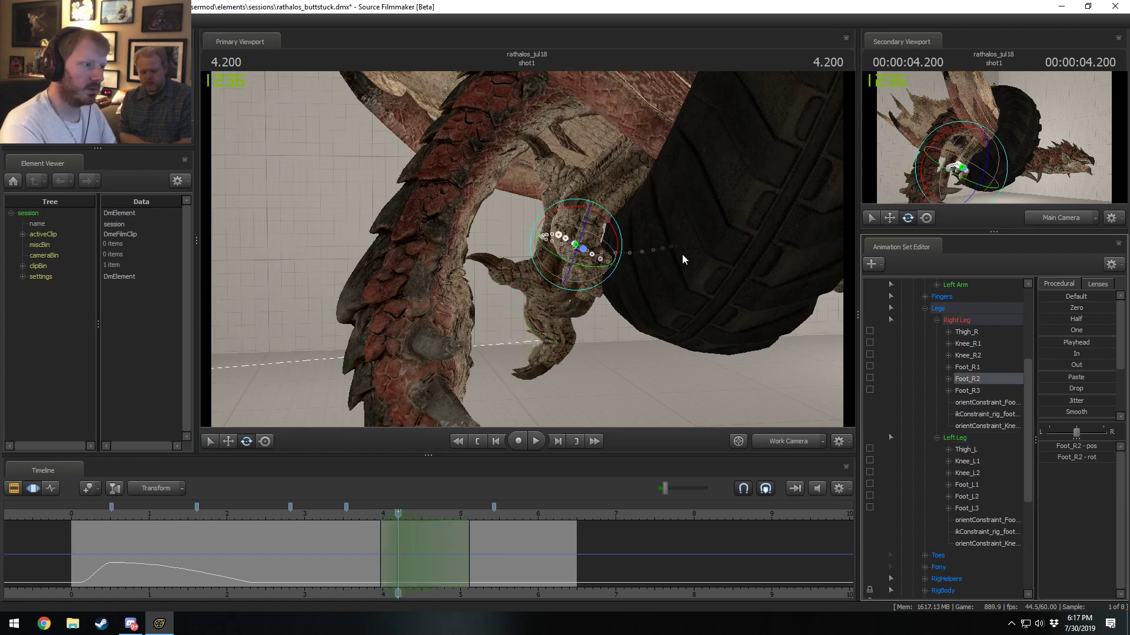
left_click_drag(613, 226, 624, 242)
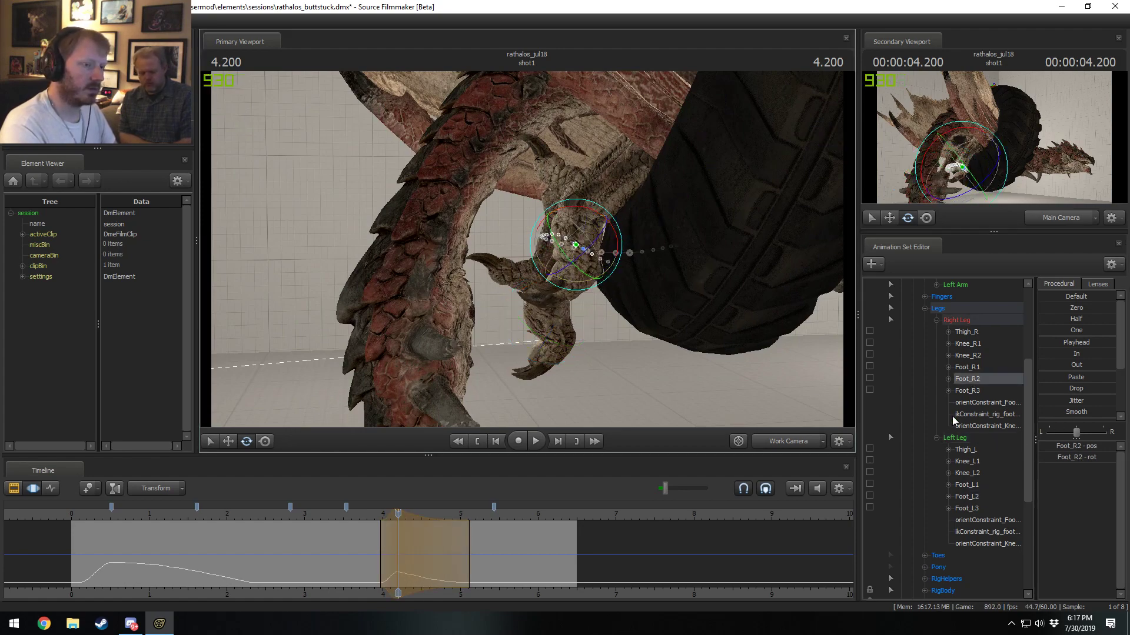
Step: Try to rotate the Foot_R1 bone at 4.200 seconds and to adjust the Knee_R2 bone
left_click(969, 367)
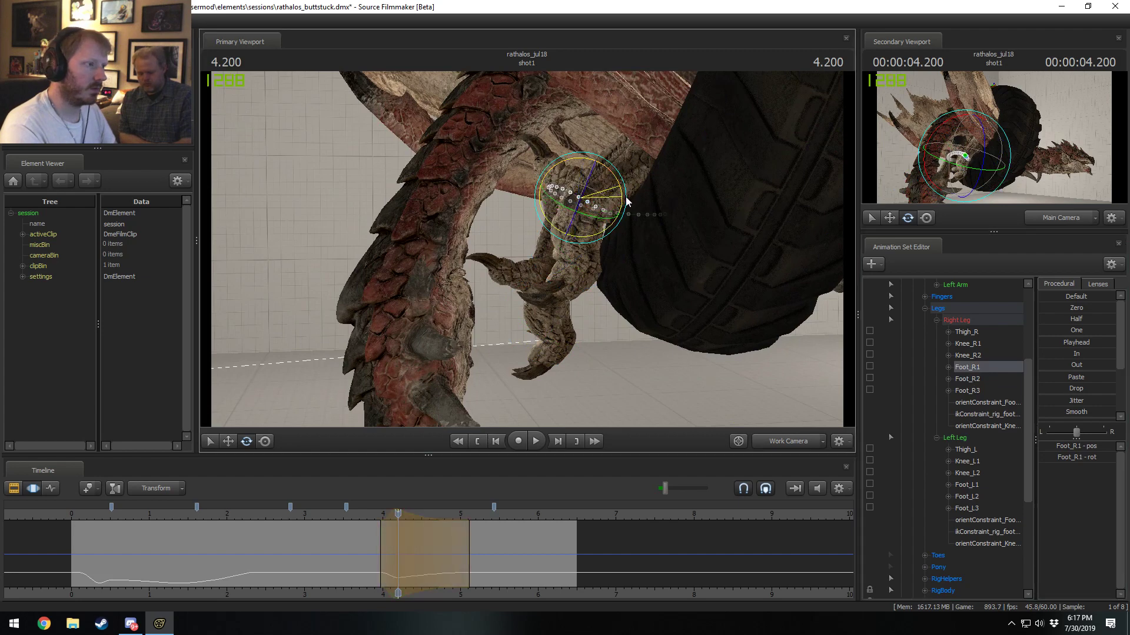
left_click_drag(624, 178, 625, 241)
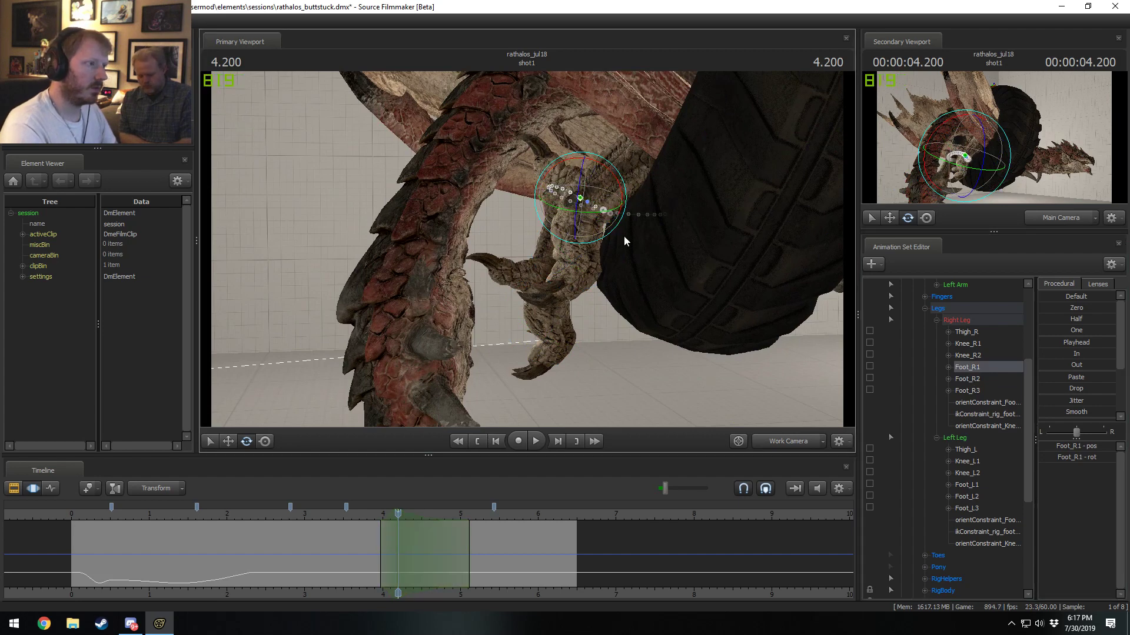
left_click(975, 356)
left_click_drag(682, 142, 546, 233)
key("w")
left_click_drag(667, 140, 668, 182)
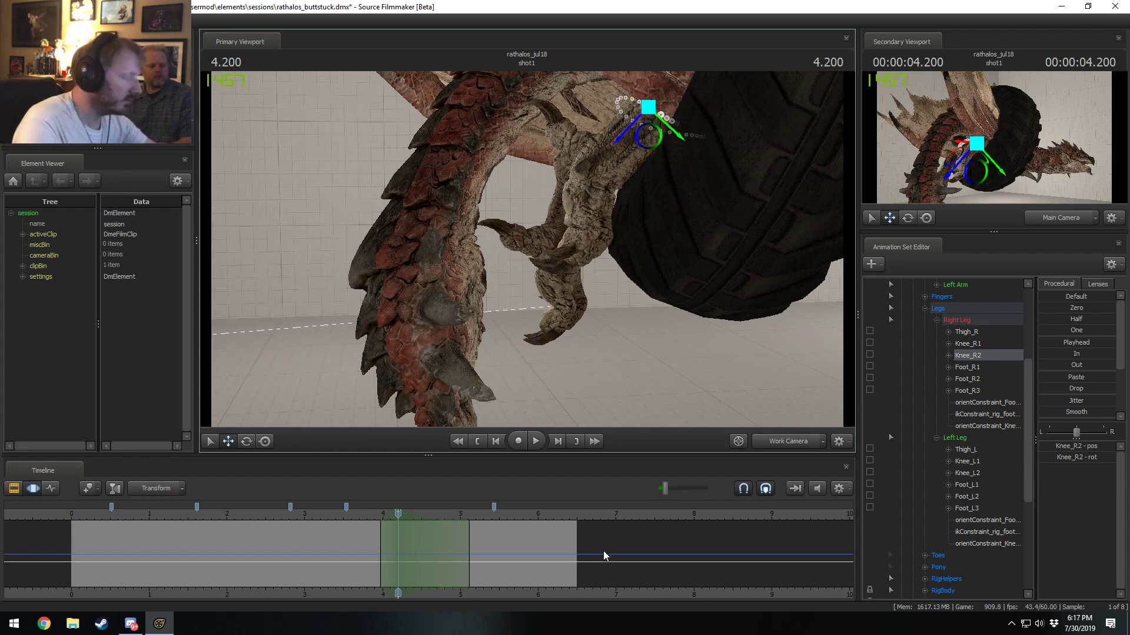
Step: Replay the foot motion up close from about 3.7 to 4.7 seconds
left_click(356, 517)
key("space")
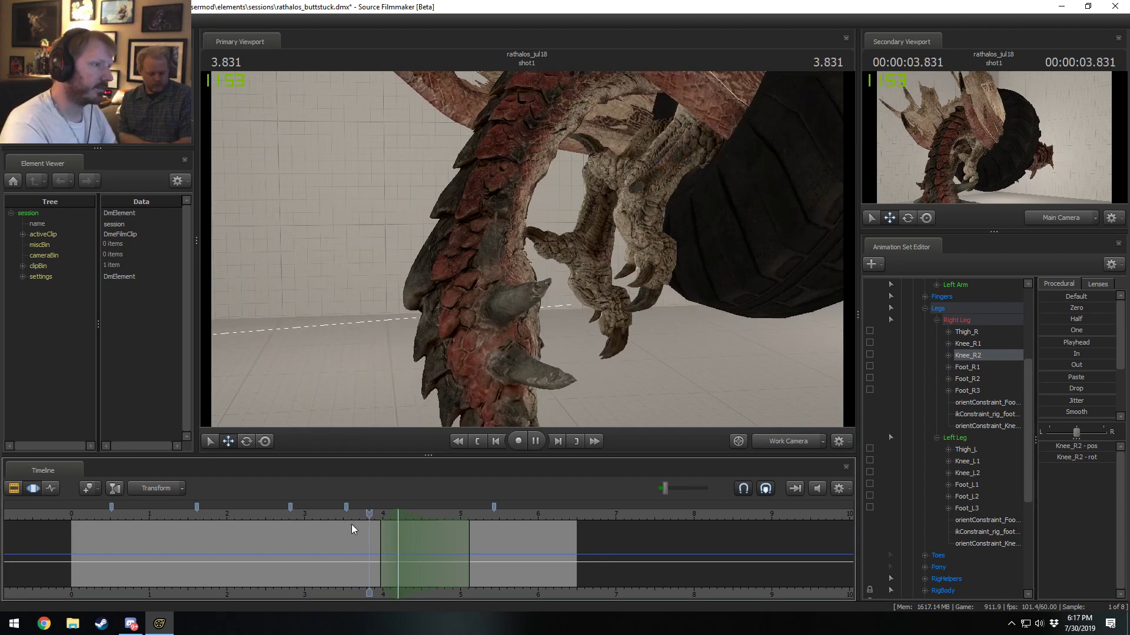
key("space")
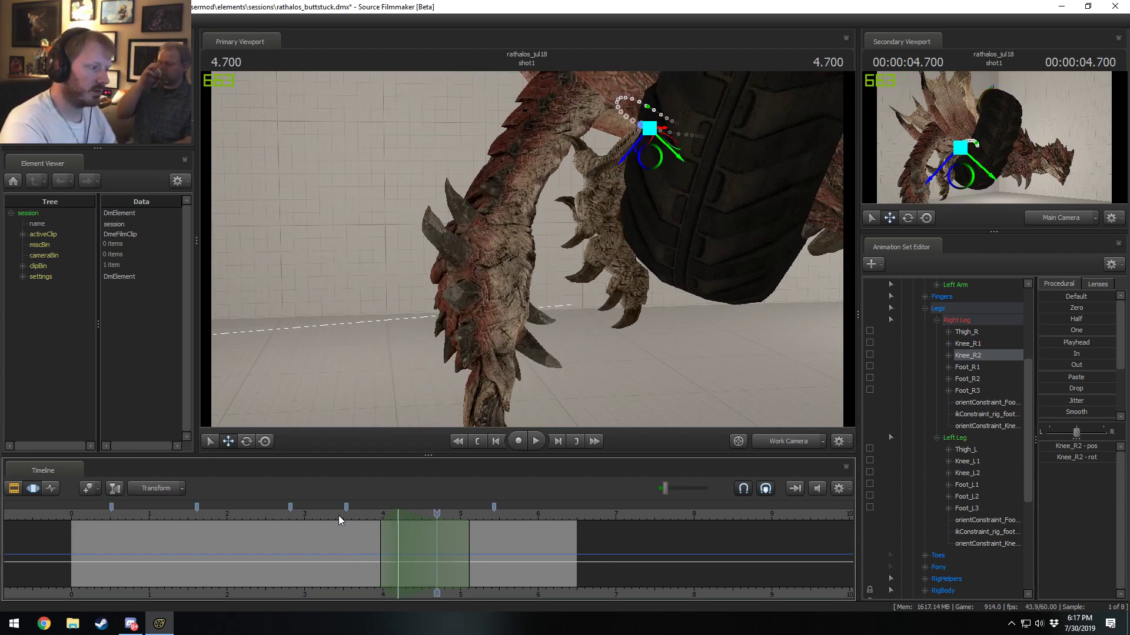
Step: Select Foot_R2 and Foot_L2, disable Bookmarks Attached To Log Data and extend the time selection's end to about 5.8 seconds
left_click(979, 379)
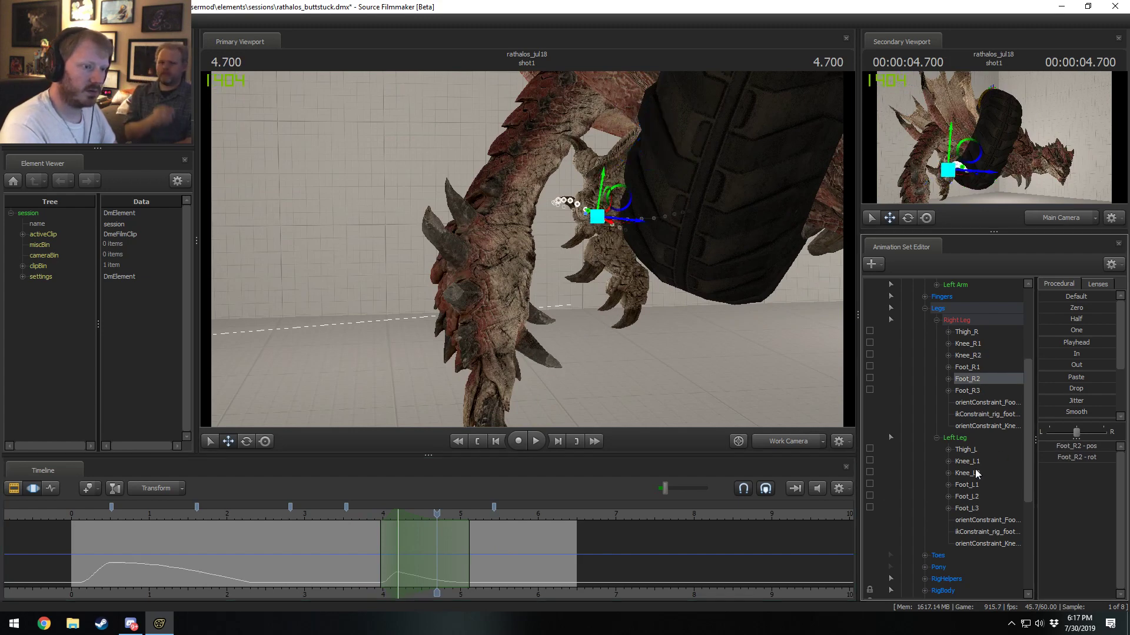
left_click(972, 495, "ctrl")
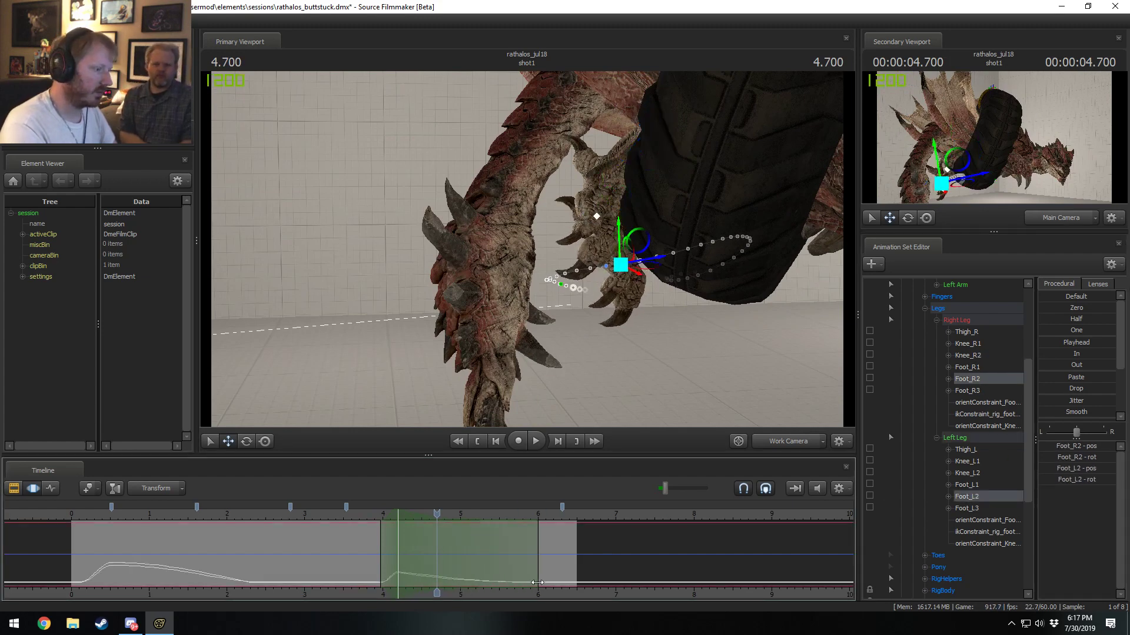
left_click(839, 489)
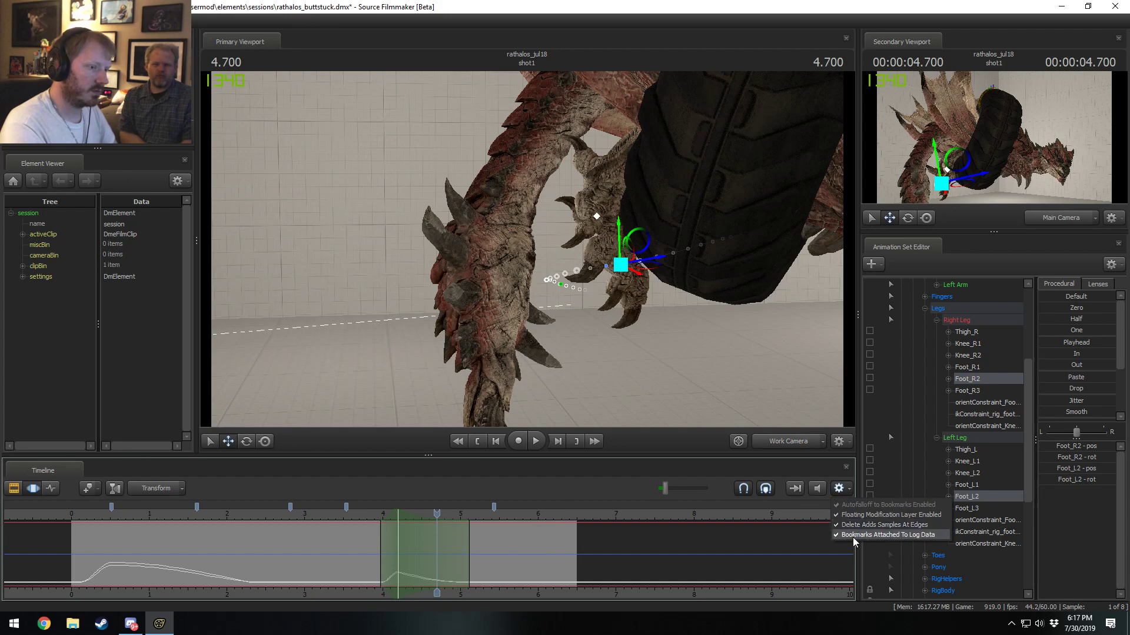
left_click(852, 537)
left_click_drag(468, 547, 525, 573)
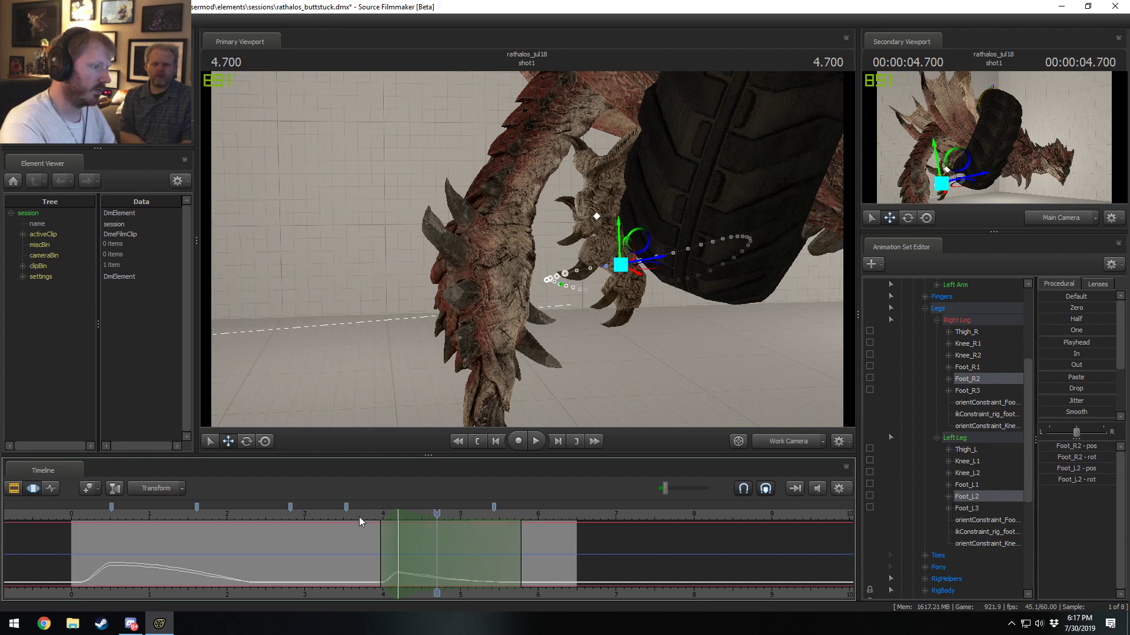
Step: Replay the foot motion and narrow the time selection to about 3.65 to 4.45 seconds, with its core from about 3.8 to 4.2 seconds
key("space")
key("space")
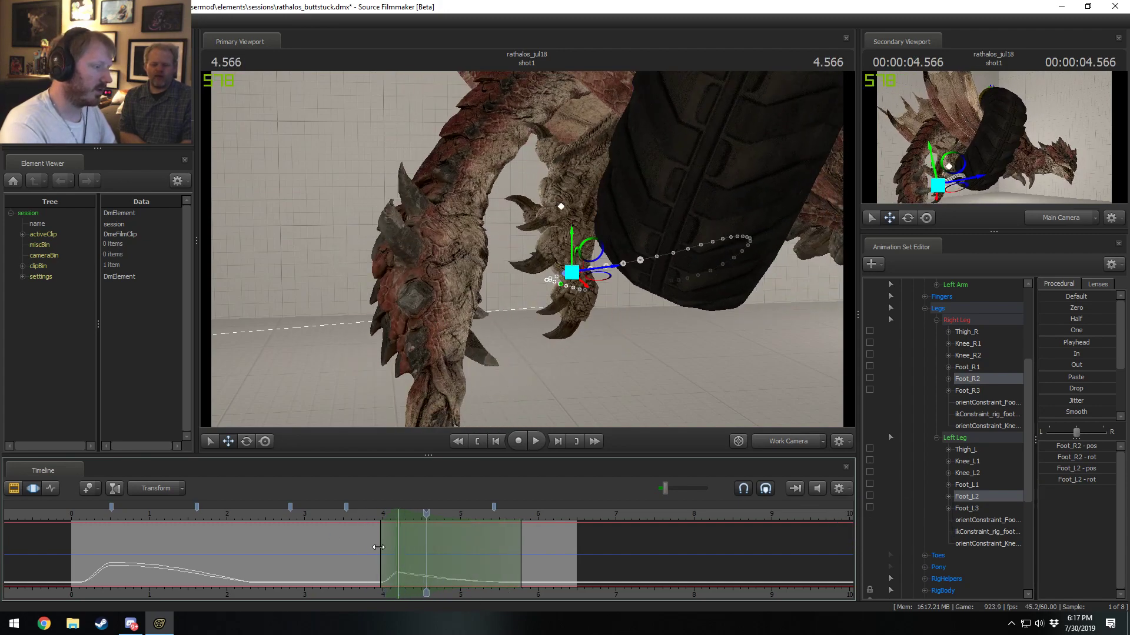
left_click_drag(378, 548, 366, 566)
left_click_drag(375, 562, 642, 529)
Step: Return to the Main Camera and replay the shot from 3.433 seconds to review the foot motion
left_click(788, 442)
left_click(339, 515)
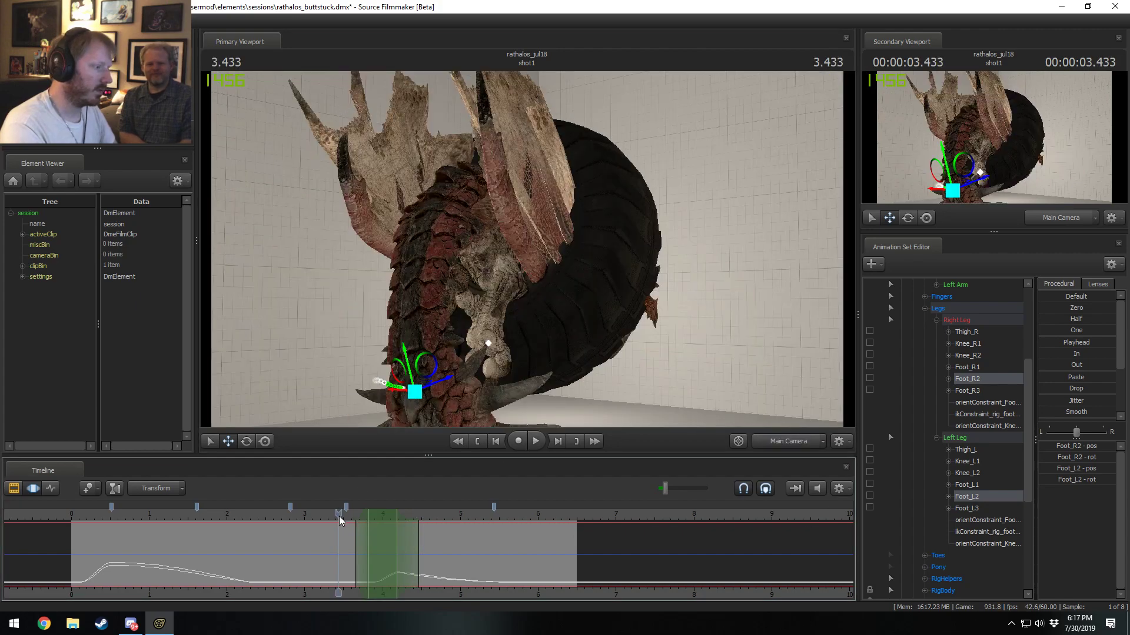
key("space")
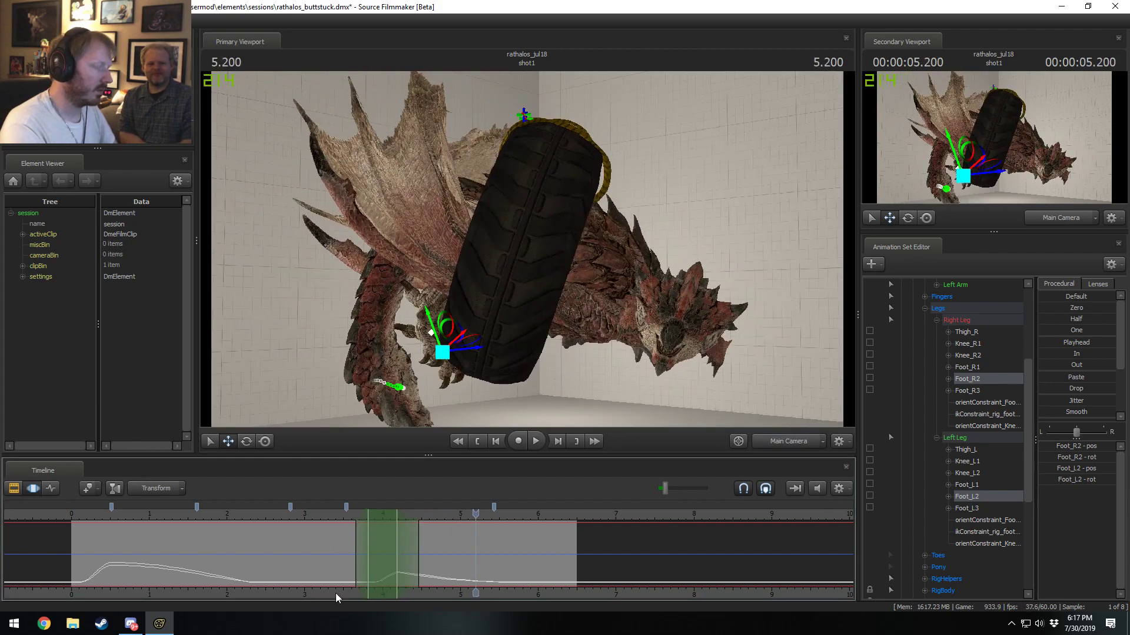
Step: Select about 4.9 to 5.9 seconds and blend the 0.516-second pose of Foot_R2 and Foot_L2 in around 5.2 seconds
left_click(417, 569)
left_click_drag(417, 569, 513, 431)
left_click(111, 519)
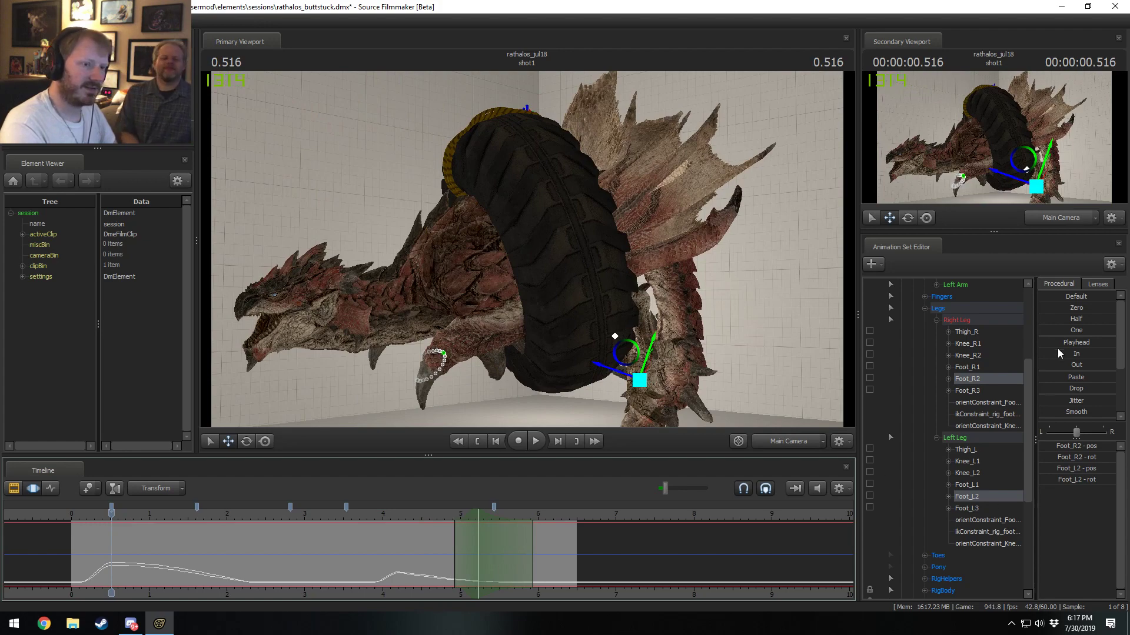
key("ctrl+z")
left_click(112, 519)
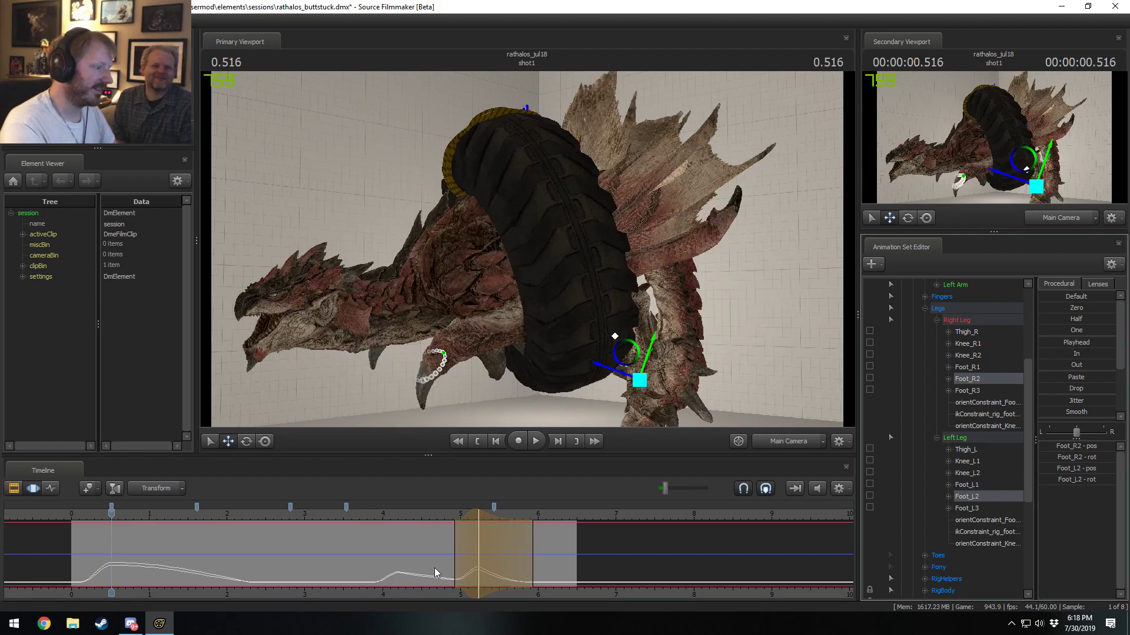
Step: Shorten the time selection to about 4.95 to 5.65 seconds and view the feet up close at 5.183 seconds through the Work Camera
left_click(430, 515)
left_click_drag(430, 516, 513, 574)
left_click(474, 570)
left_click(774, 444)
left_click(749, 397)
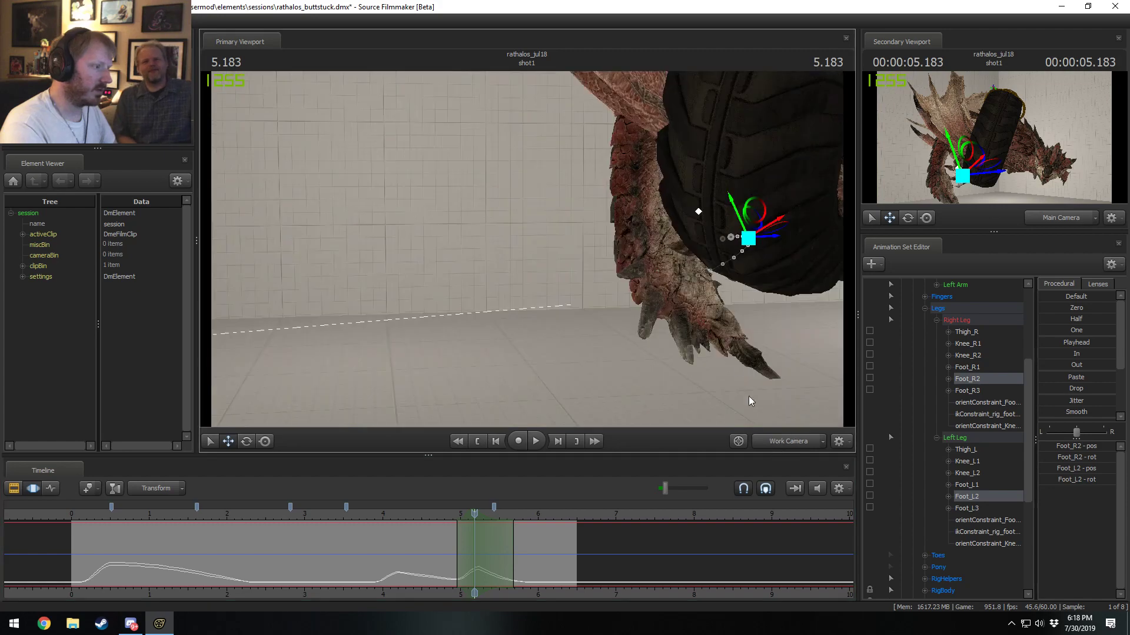
left_click_drag(527, 247, 482, 261)
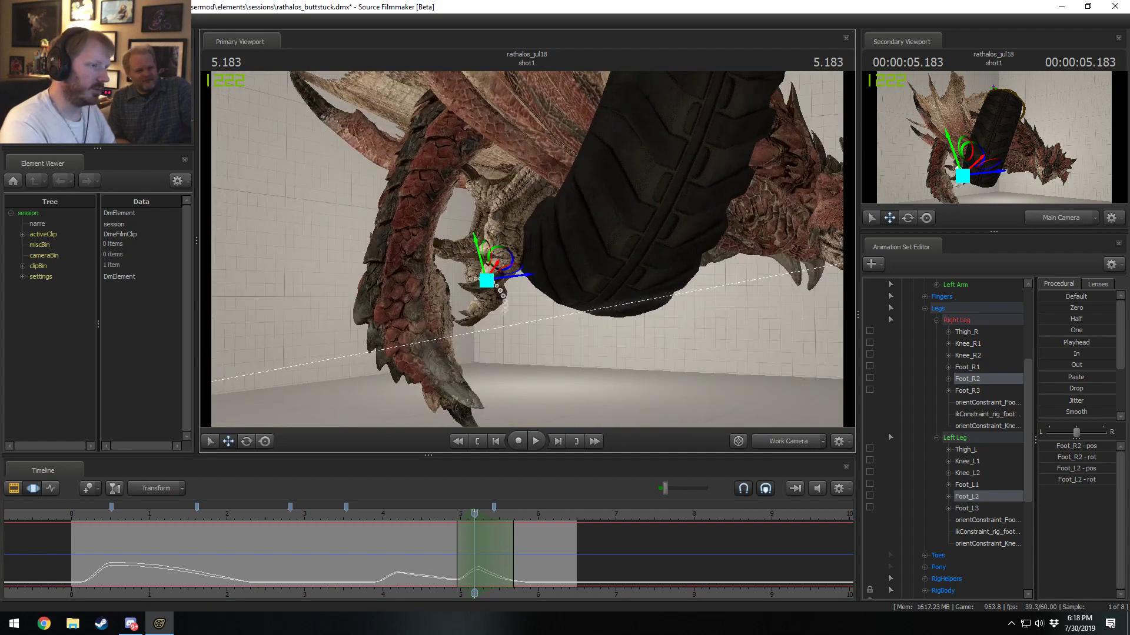
Step: Try to rotate and move Foot_R1 at 5.183 seconds
left_click(968, 368)
key("e")
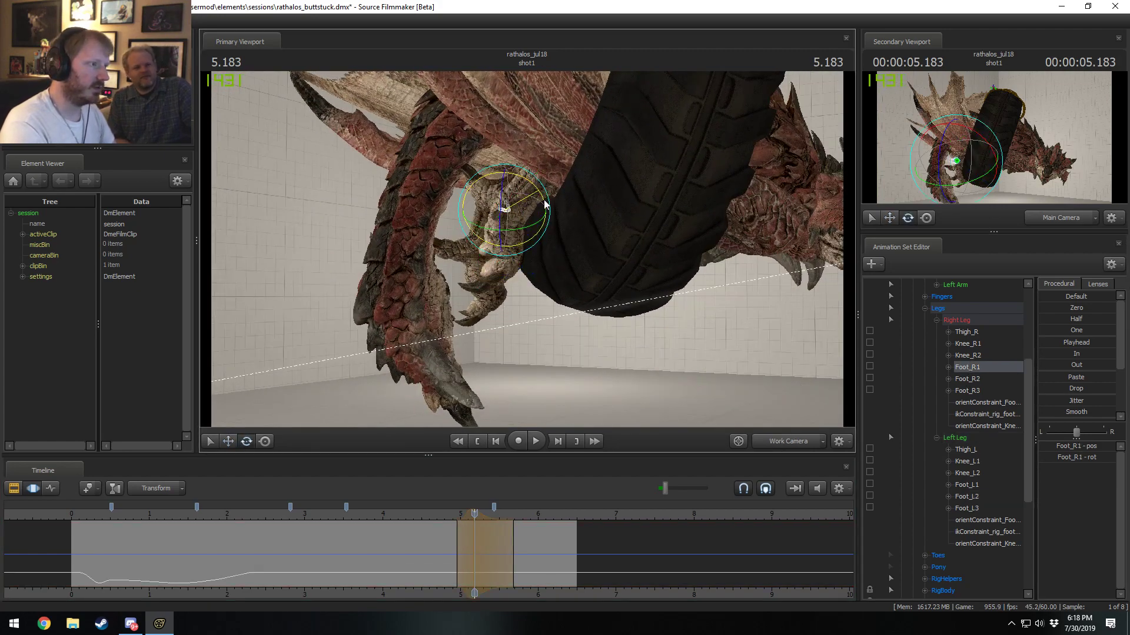
key("w")
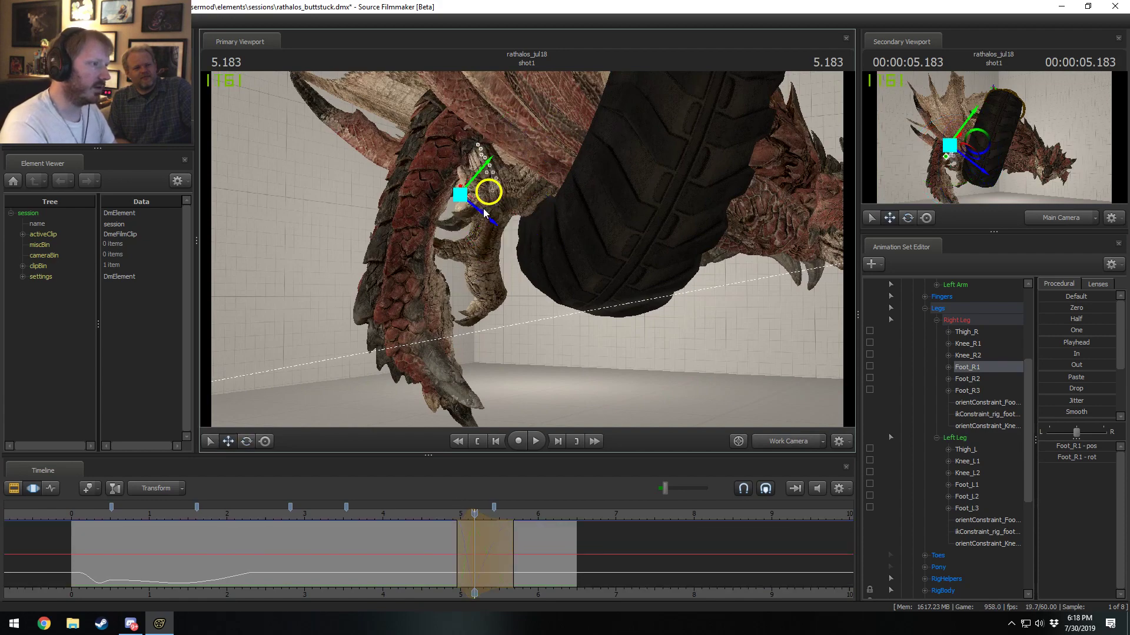
Step: Rotate rig_toe_L and rig_toe_R to repose the toes of both feet at 5.183 seconds
scroll(955, 459, "down", 5)
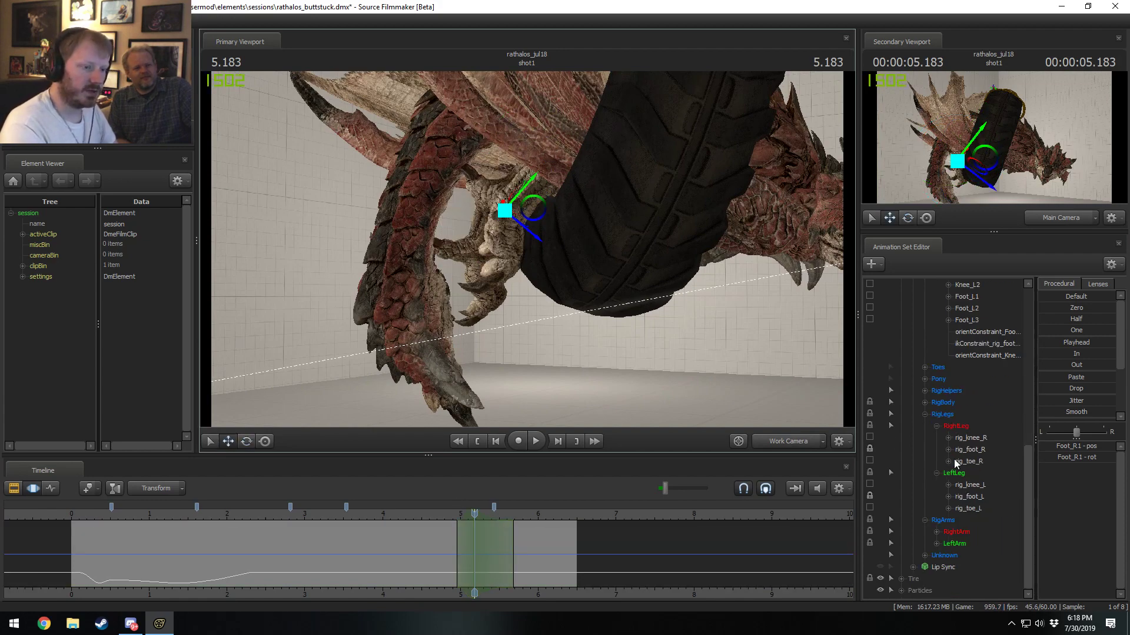
left_click(968, 508)
key("e")
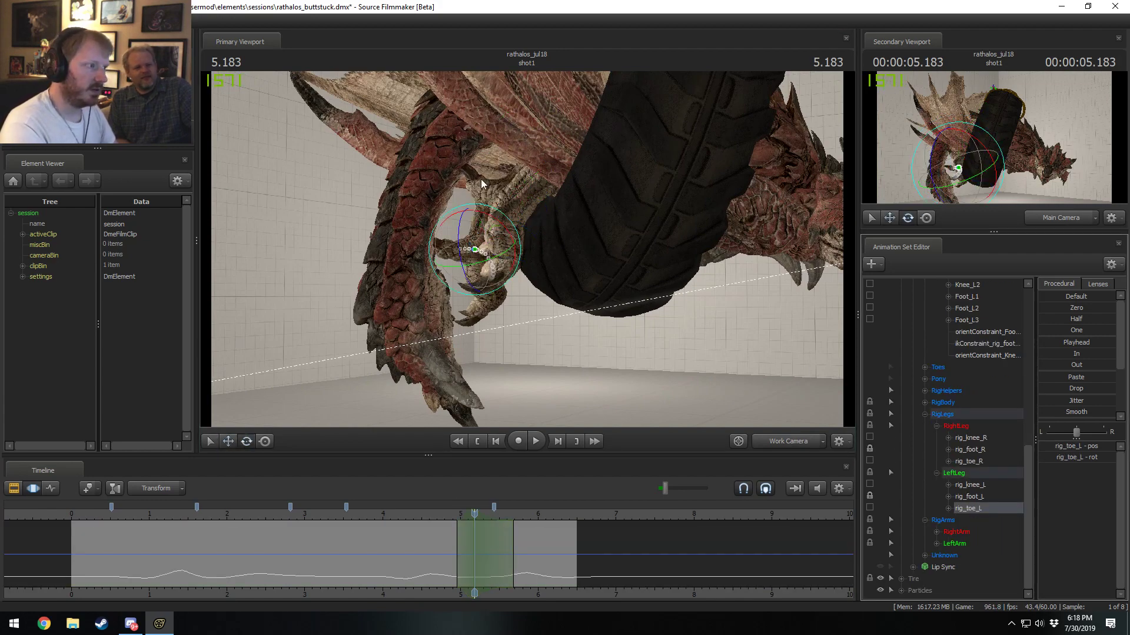
left_click_drag(501, 225, 513, 239)
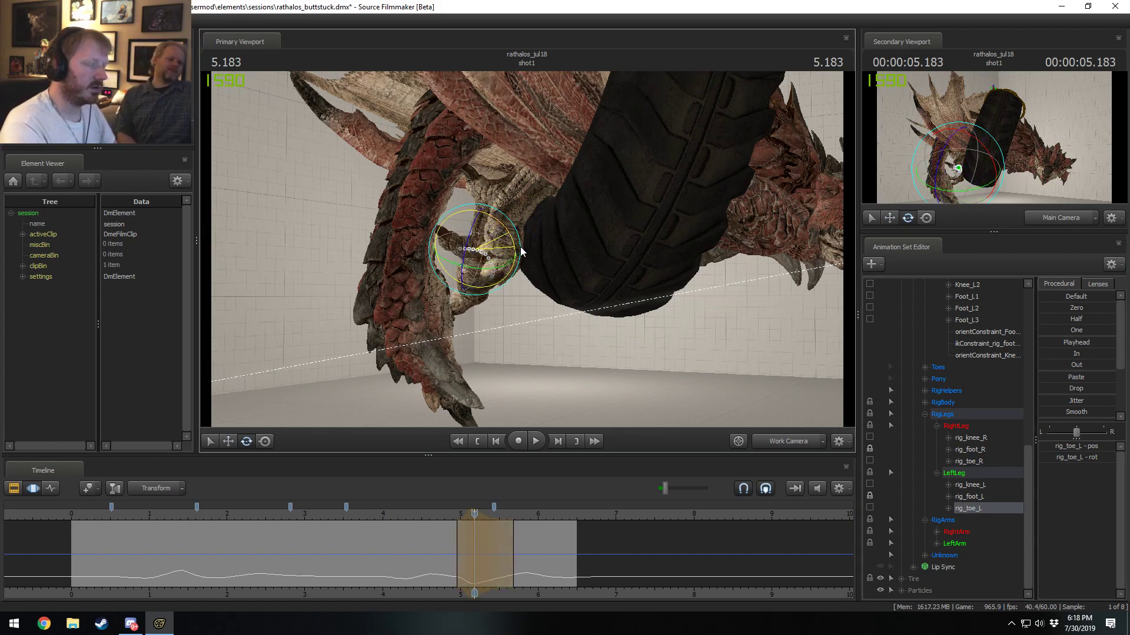
left_click(976, 461)
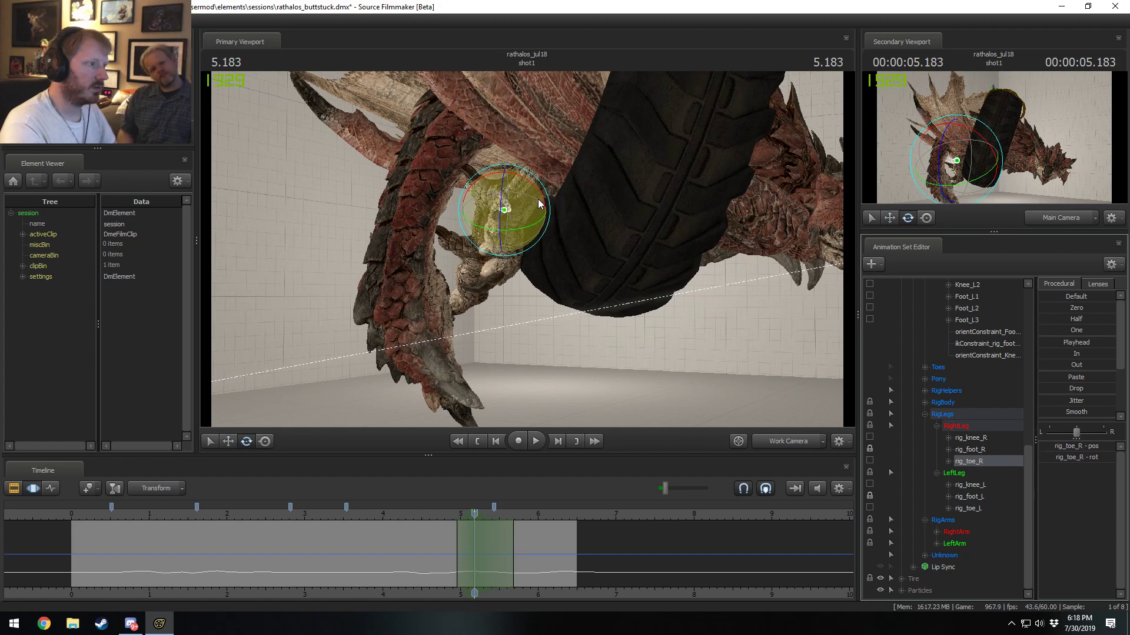
left_click_drag(540, 197, 546, 209)
Step: Select about 5.25 to 6.5 seconds, rotate rig_toe_R and rig_toe_L at 5.533 seconds, and replay the toe motion
mouse_move(412, 517)
left_mouse_down()
mouse_move(388, 517)
mouse_move(430, 517)
left_mouse_up()
key("Down")
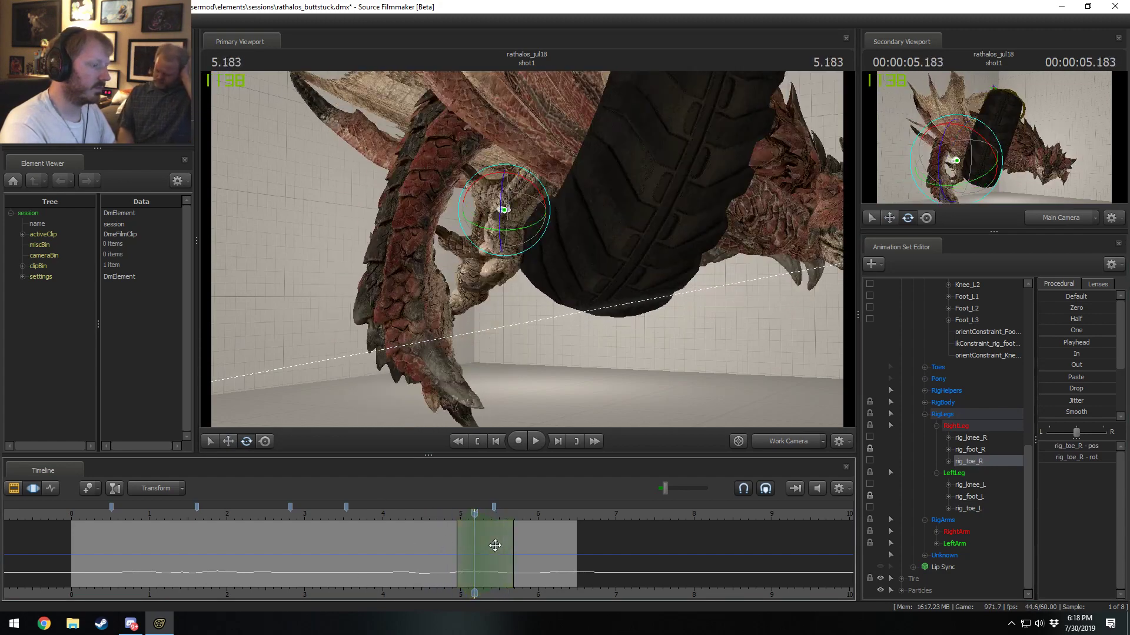
left_click_drag(437, 562, 501, 565)
scroll(533, 557, "up", 1)
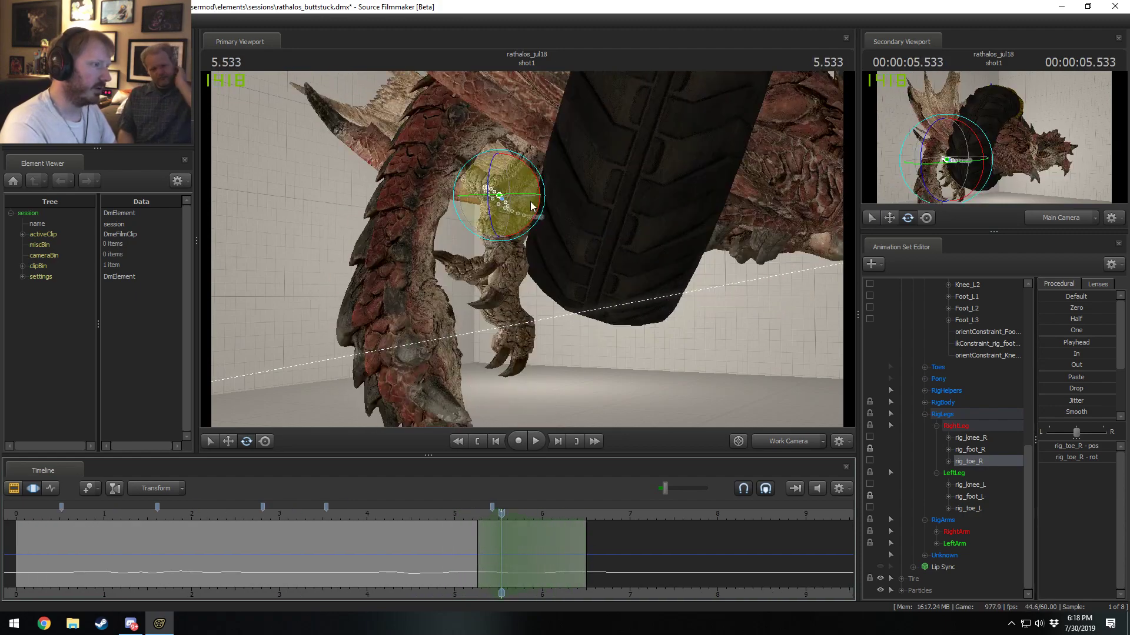
left_click_drag(530, 167, 528, 162)
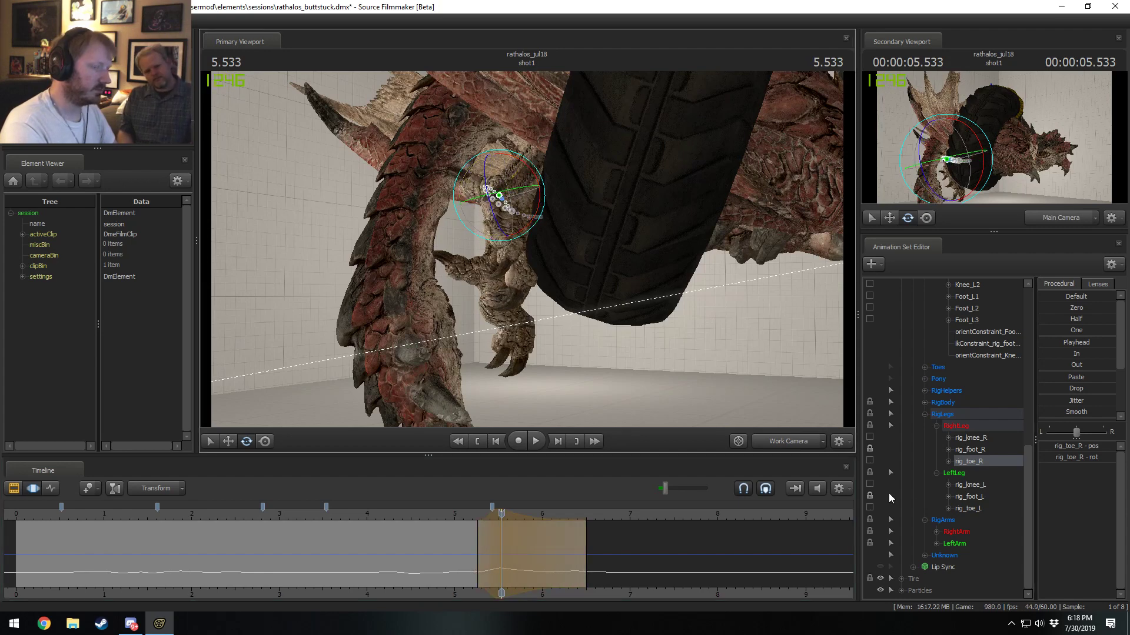
left_click(972, 510)
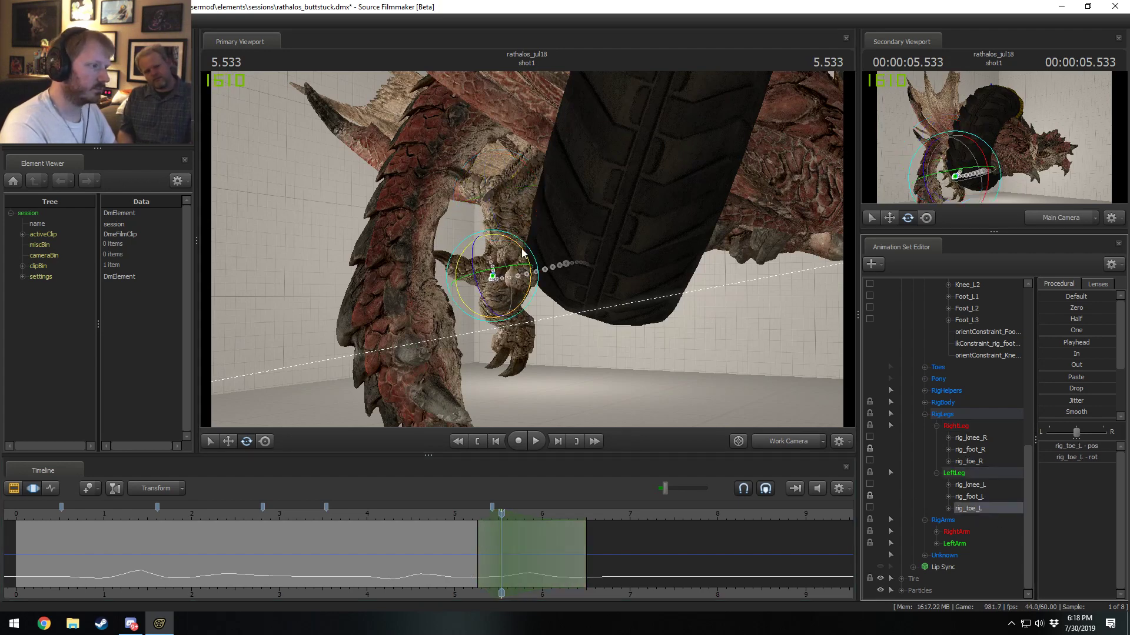
key("space")
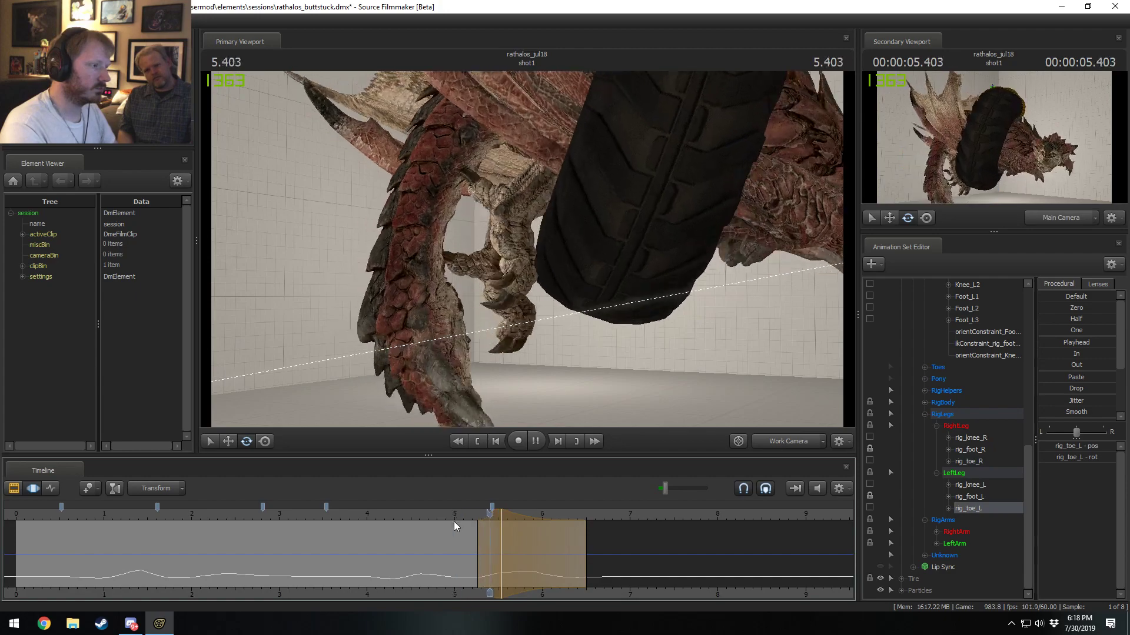
Step: Select from about 6 seconds to well past the shot's end and rotate Foot_L2 and Foot_R2 at 6.250 seconds
left_click(563, 567)
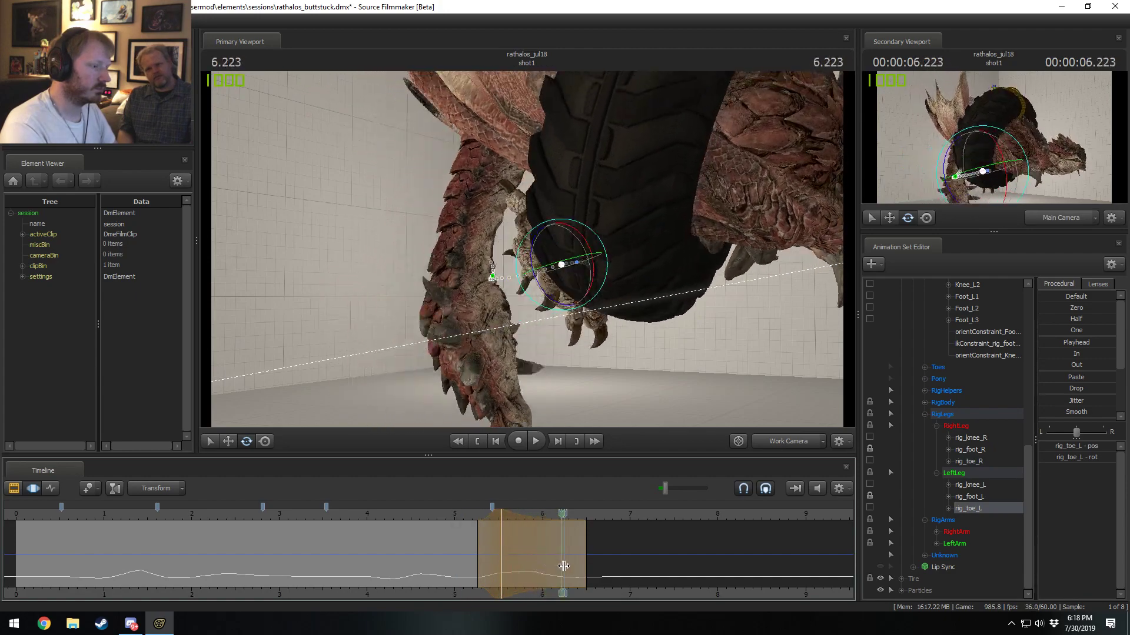
left_click_drag(477, 557, 853, 556)
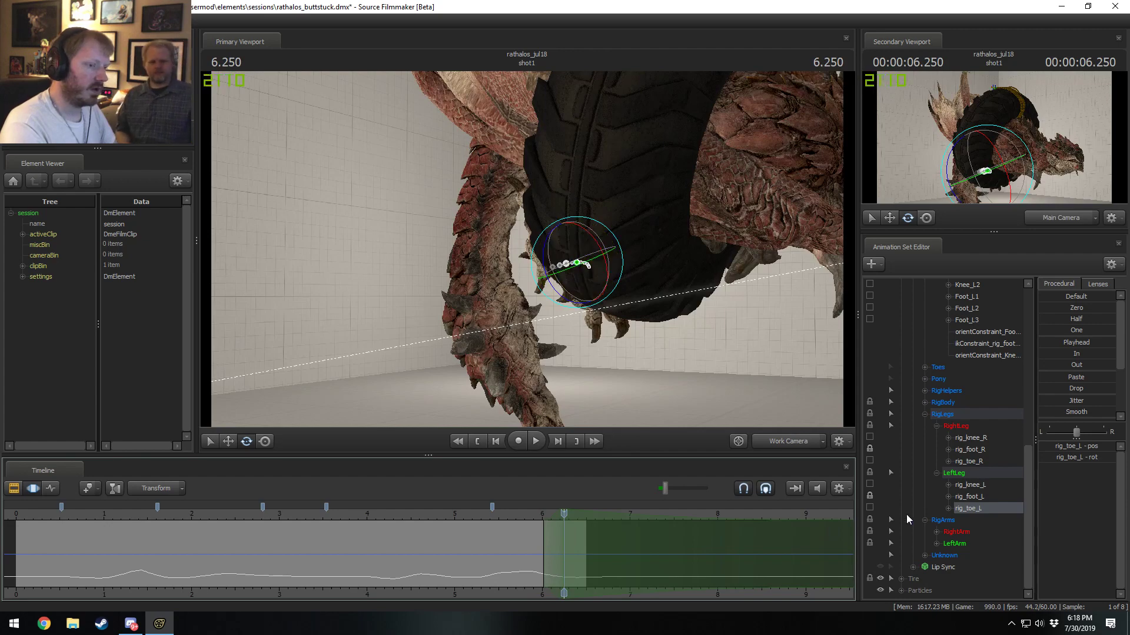
left_click(967, 309)
left_click(965, 297, "ctrl")
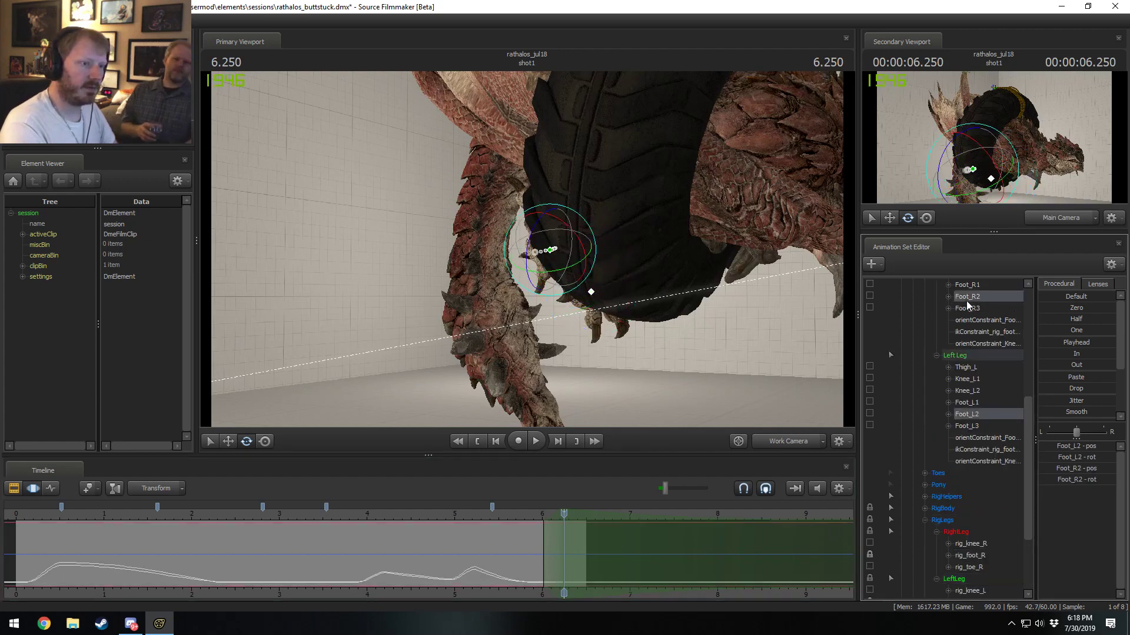
left_click_drag(524, 233, 533, 259)
Step: Replay the foot motion and shift the foot adjustment's time selection to run from about 5.85 to 8.47 seconds
left_click(460, 518)
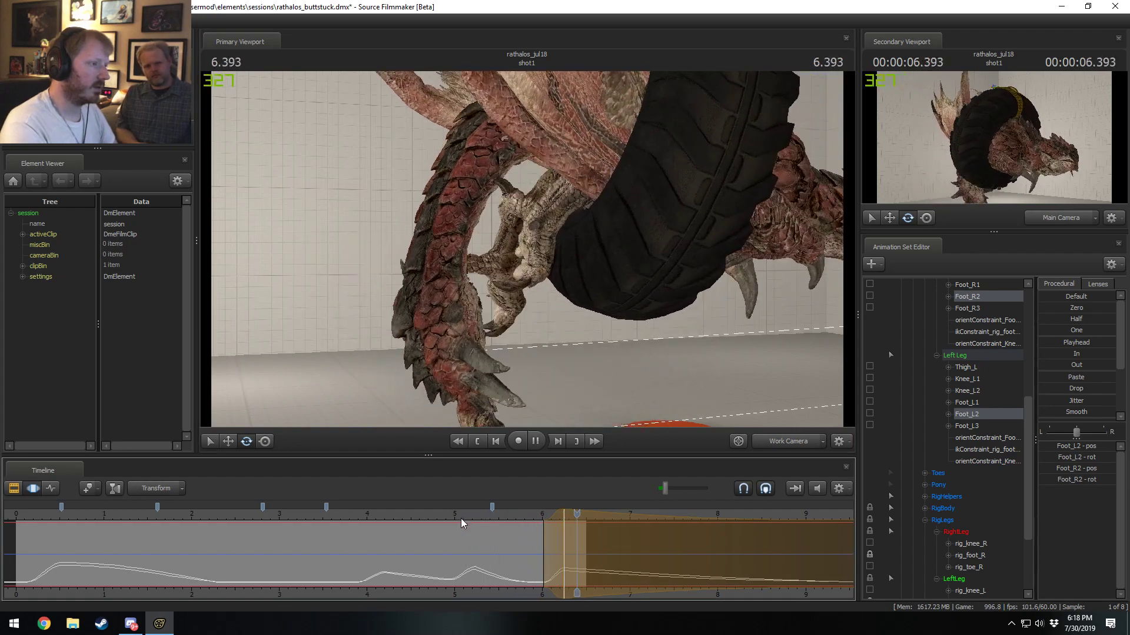
key("space")
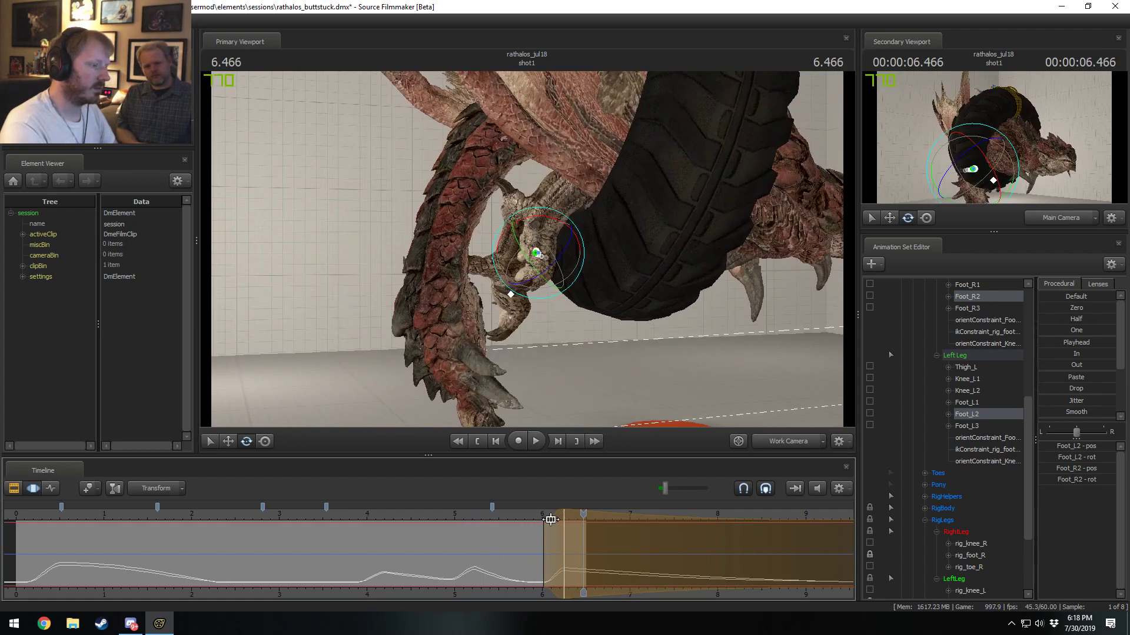
left_click_drag(550, 517, 524, 516)
key("space")
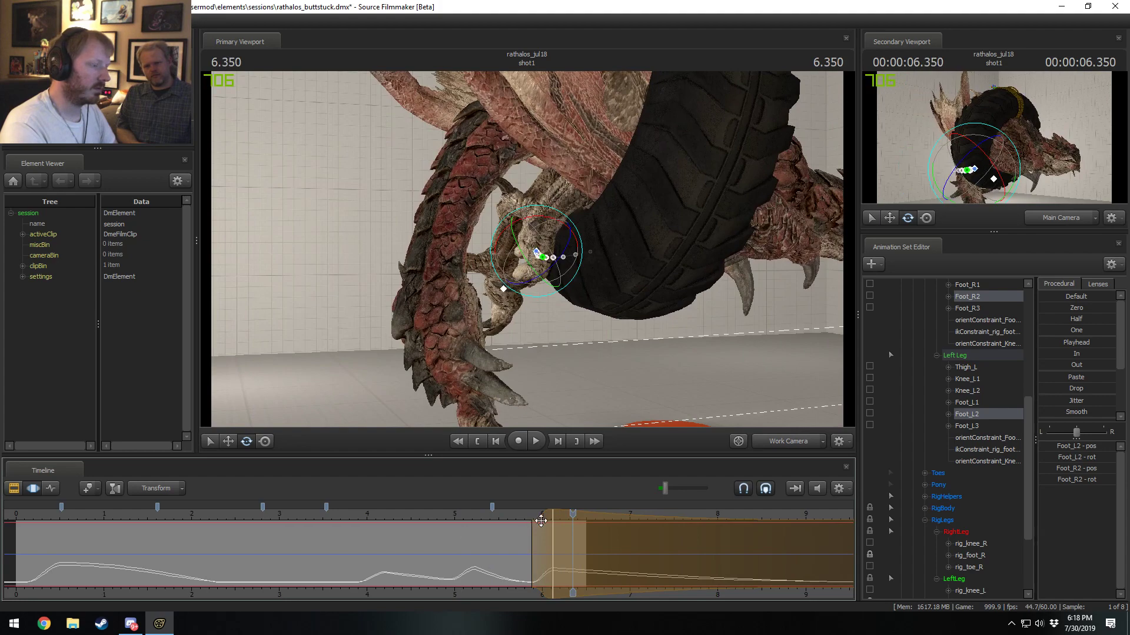
scroll(816, 555, "down", 2)
left_click_drag(779, 559, 687, 567)
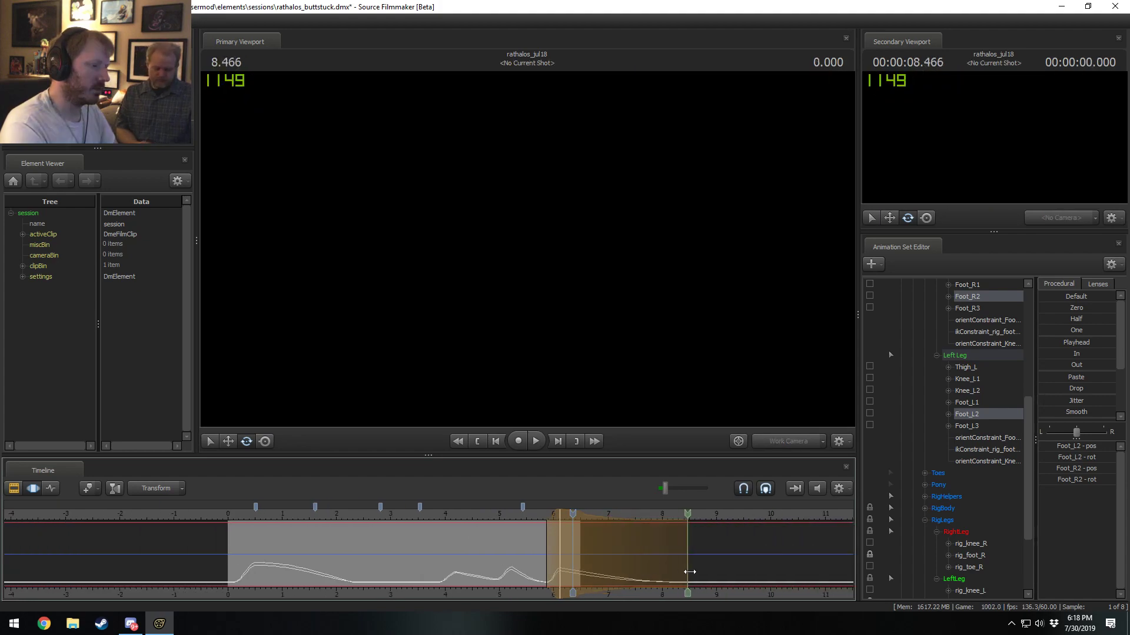
left_click(548, 516)
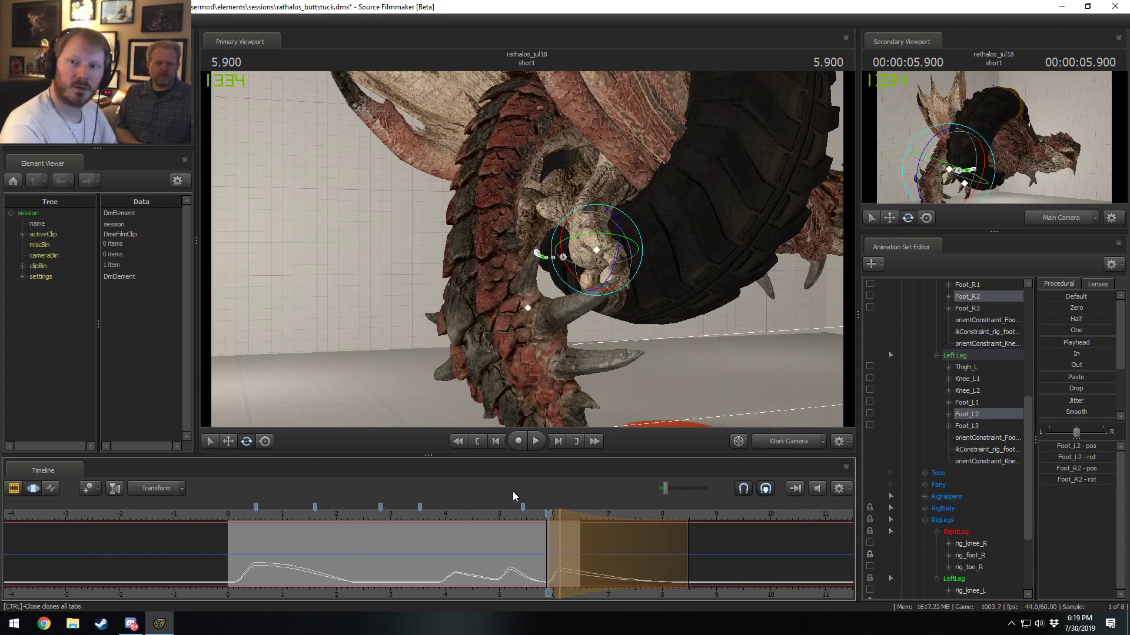
Step: Return to the Main Camera and replay the ending from about 5 seconds, followed by the shot from near its start
left_click(742, 442)
left_click(504, 514)
key("space")
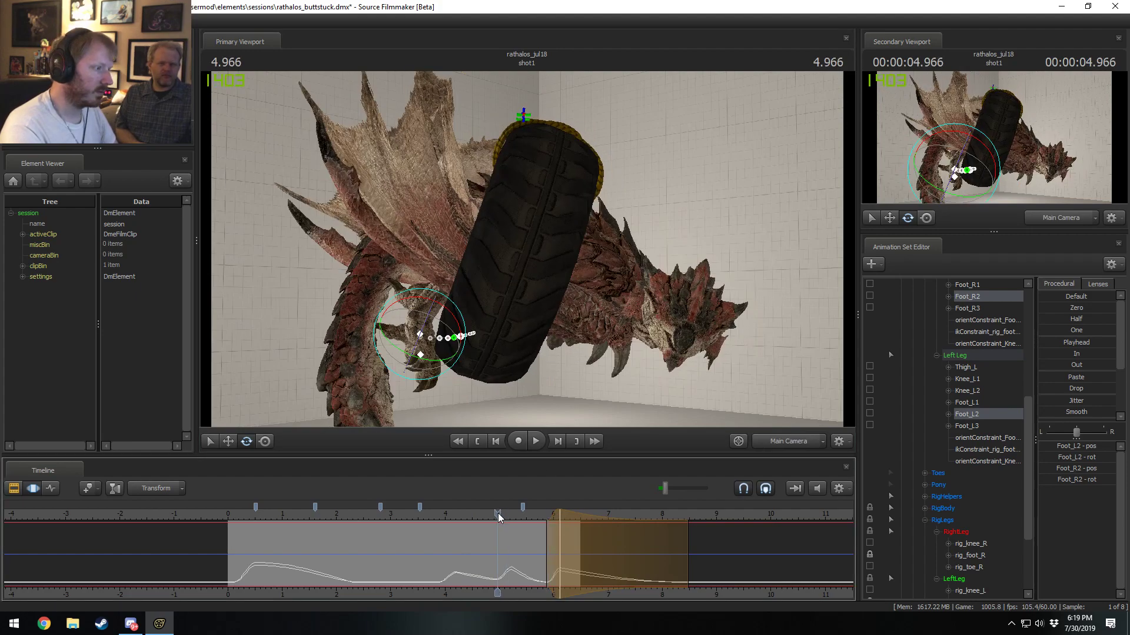
left_click(243, 516)
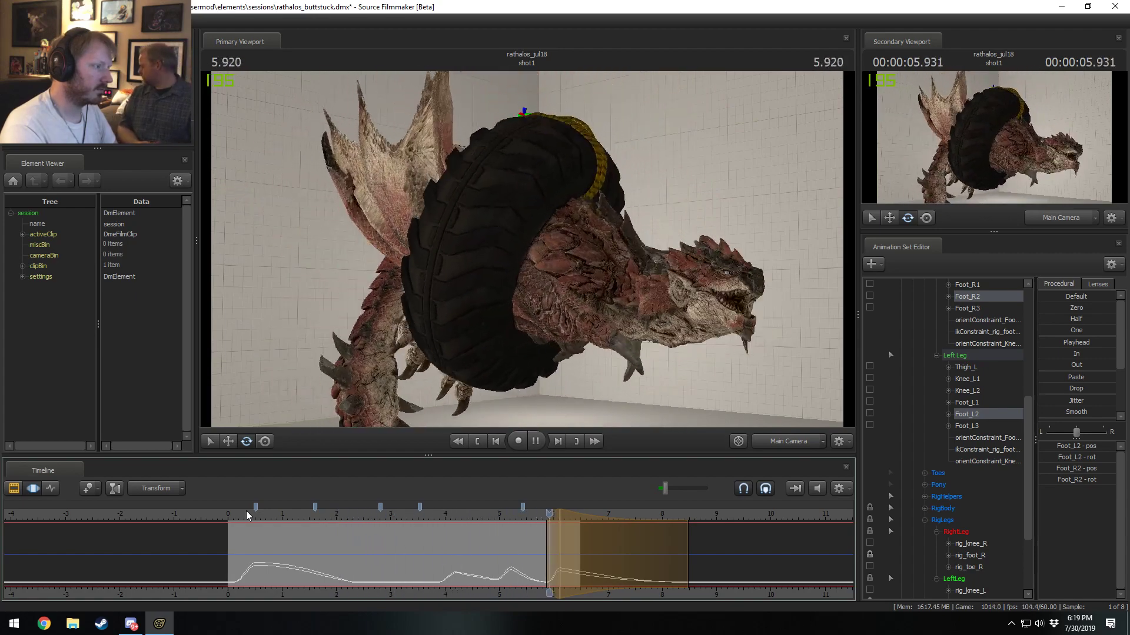
key("space")
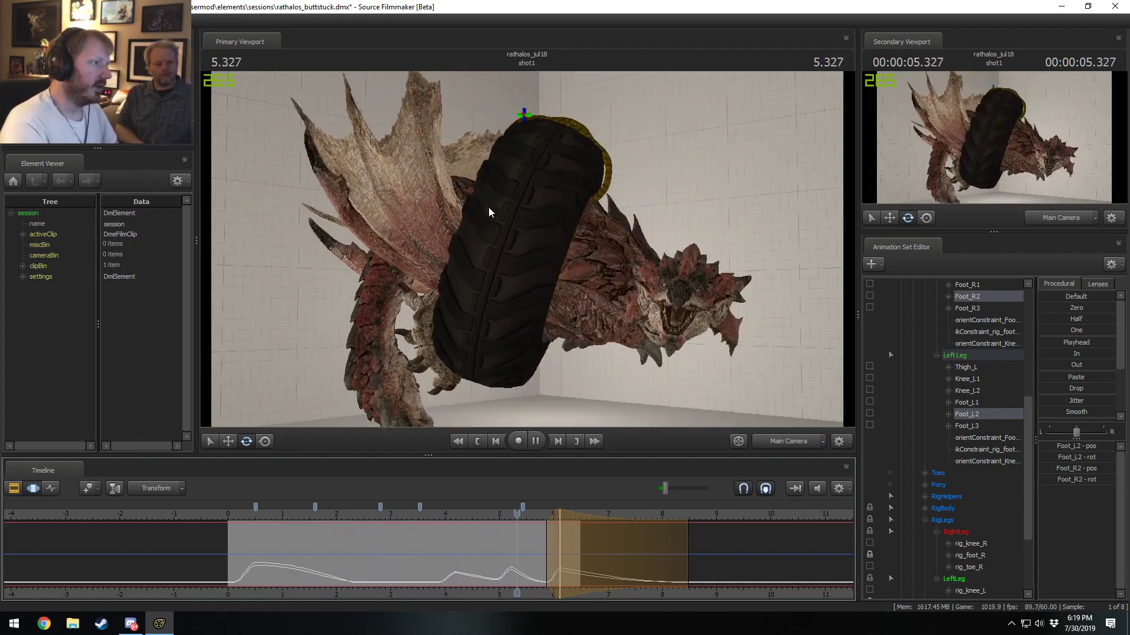
key("space")
key("space")
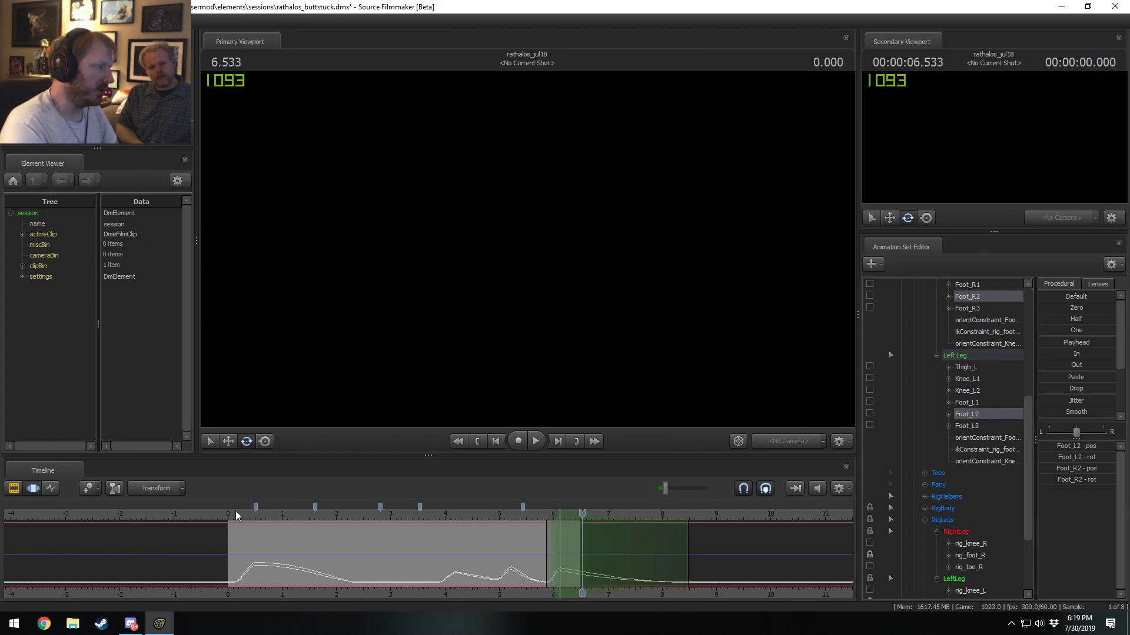
left_click(238, 515)
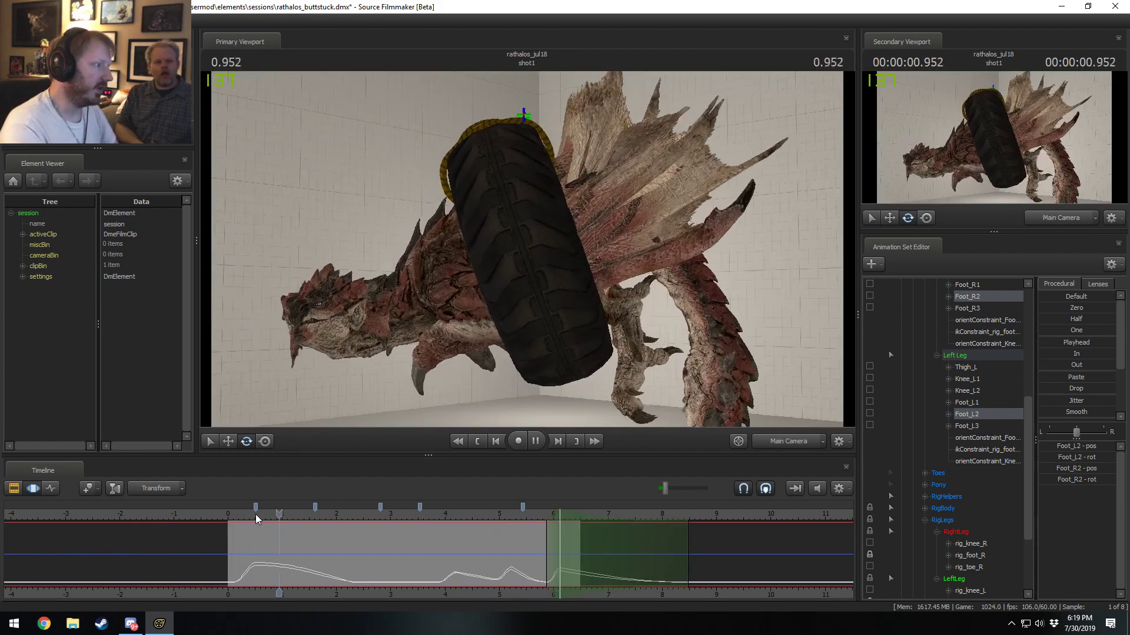
key("space")
Step: Collapse the Legs, Arms, RigLegs and RigArms groups, expand Upper Face and select the EyeClose control
scroll(245, 565, "up", 2)
scroll(244, 565, "up", 1)
scroll(921, 408, "up", 6)
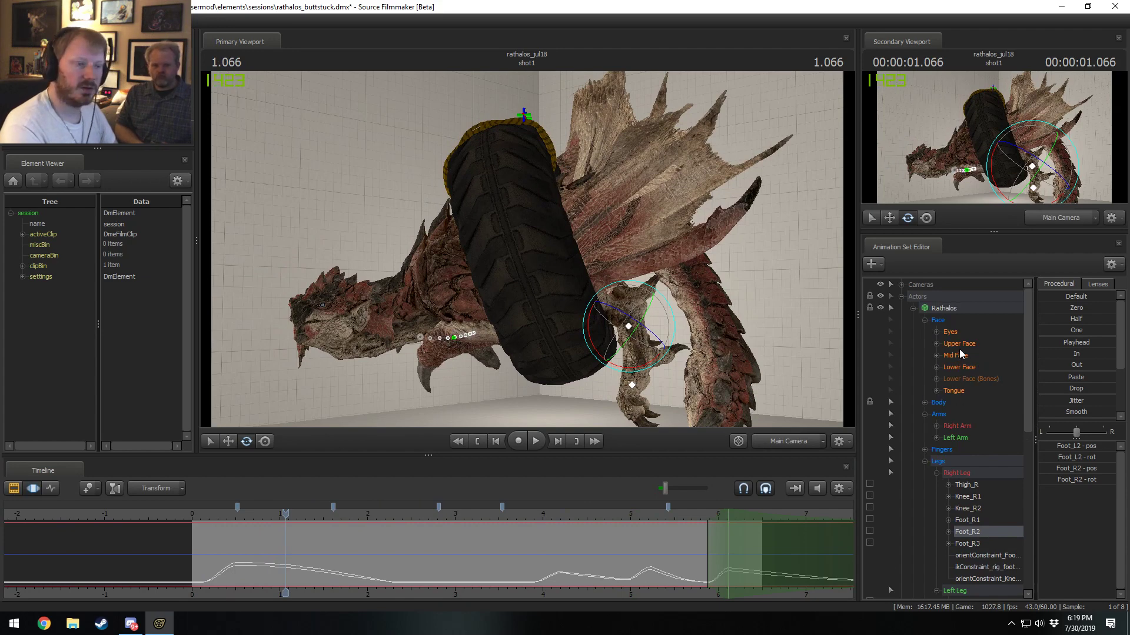
left_click(958, 346)
left_click(925, 462)
left_click(925, 414)
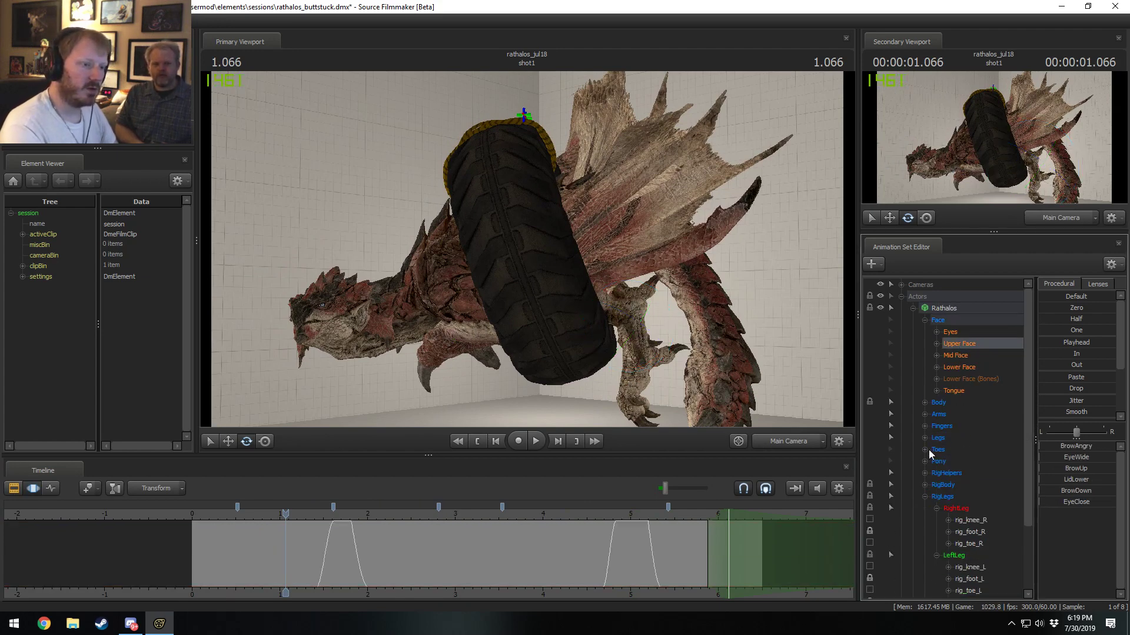
left_click(925, 508)
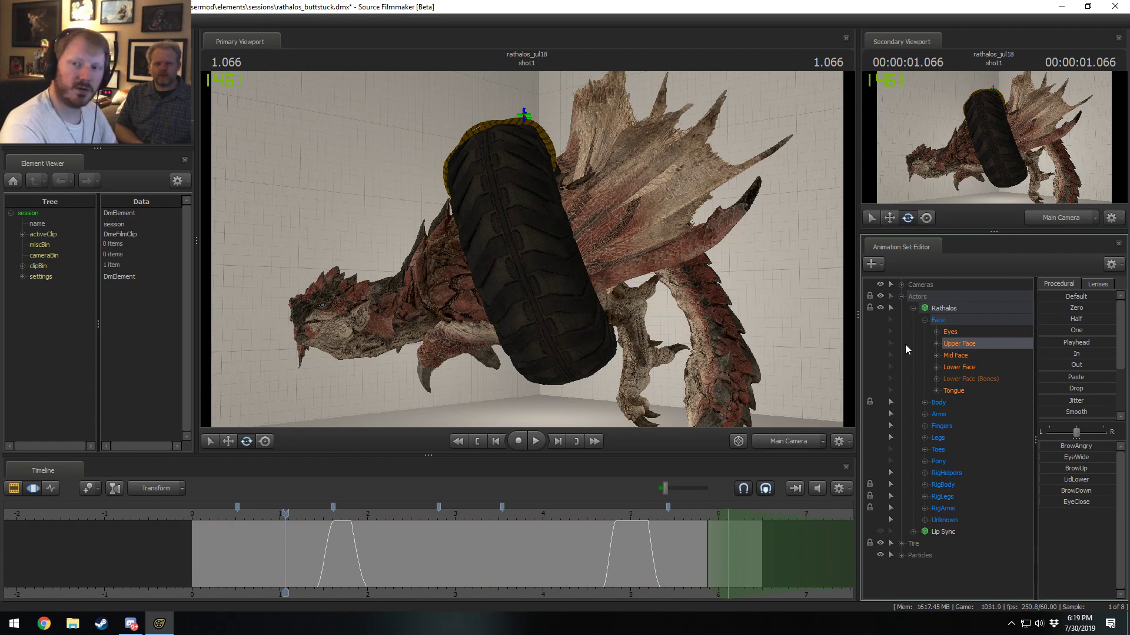
left_click(936, 344)
left_click(968, 414)
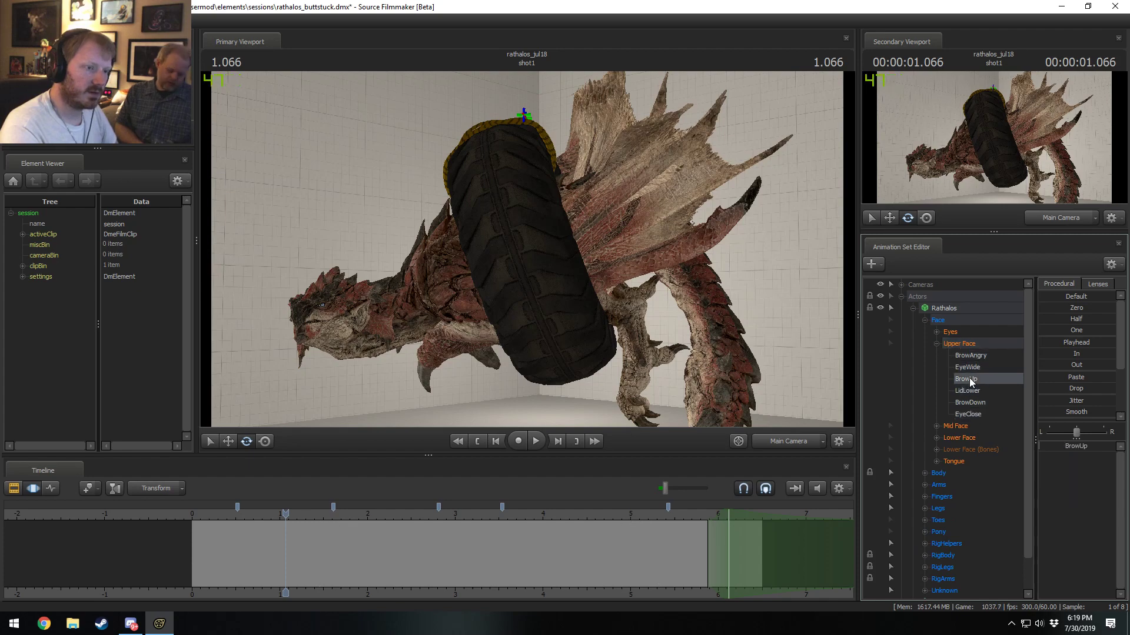
Step: Add a blink at 0.400 seconds by raising EyeClose over a time selection of about 0.23 to 0.56 seconds
scroll(306, 558, "up", 3)
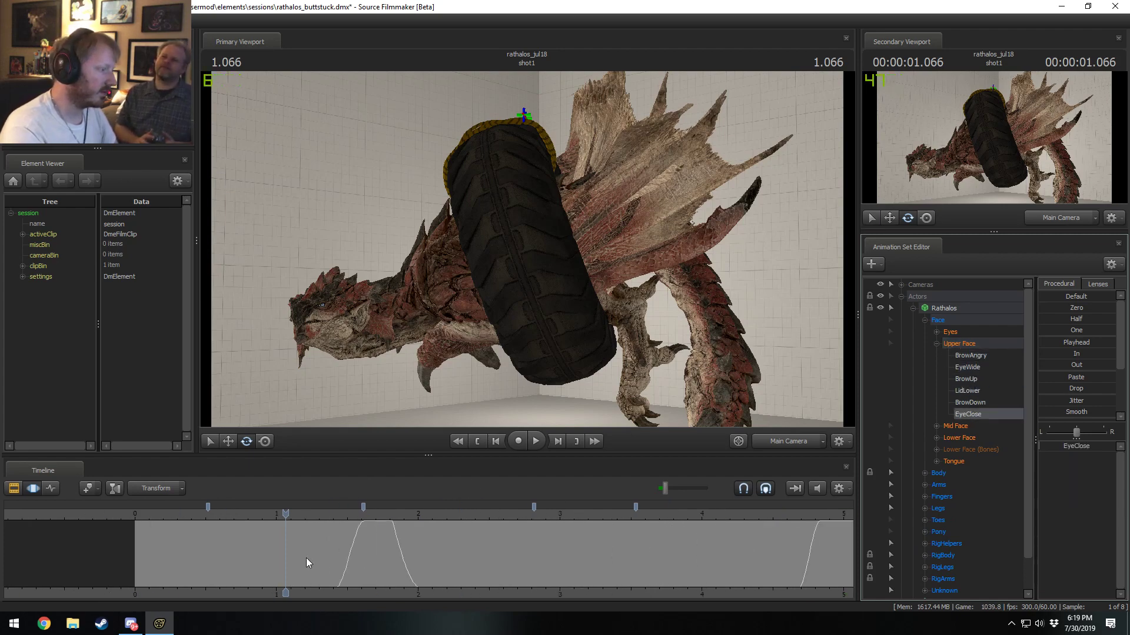
left_click_drag(294, 558, 165, 577)
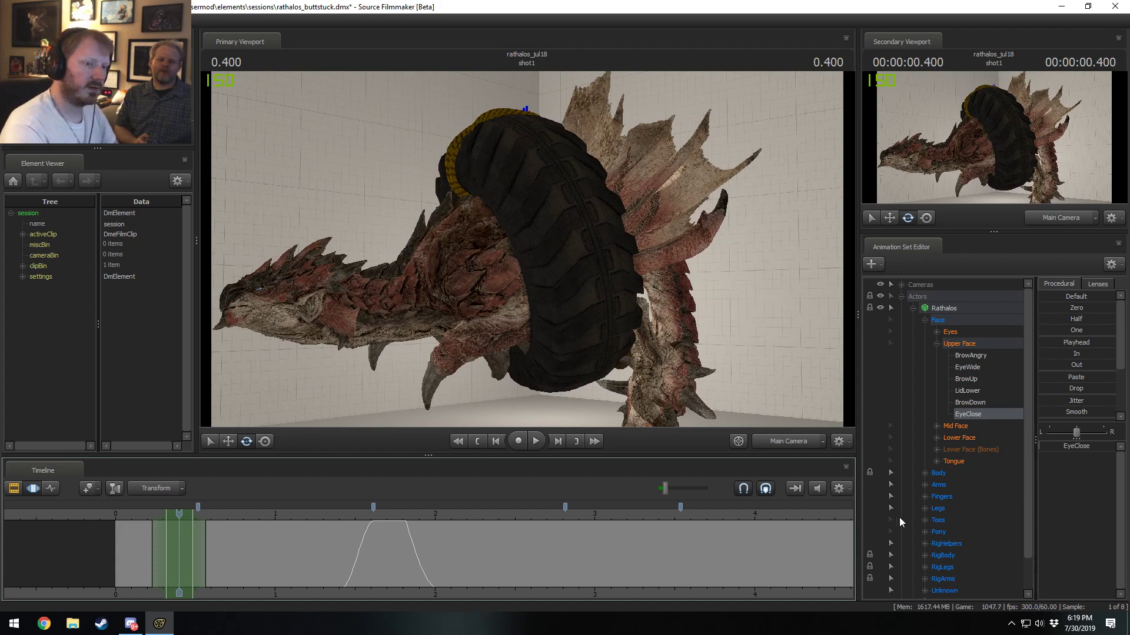
left_click(1057, 447)
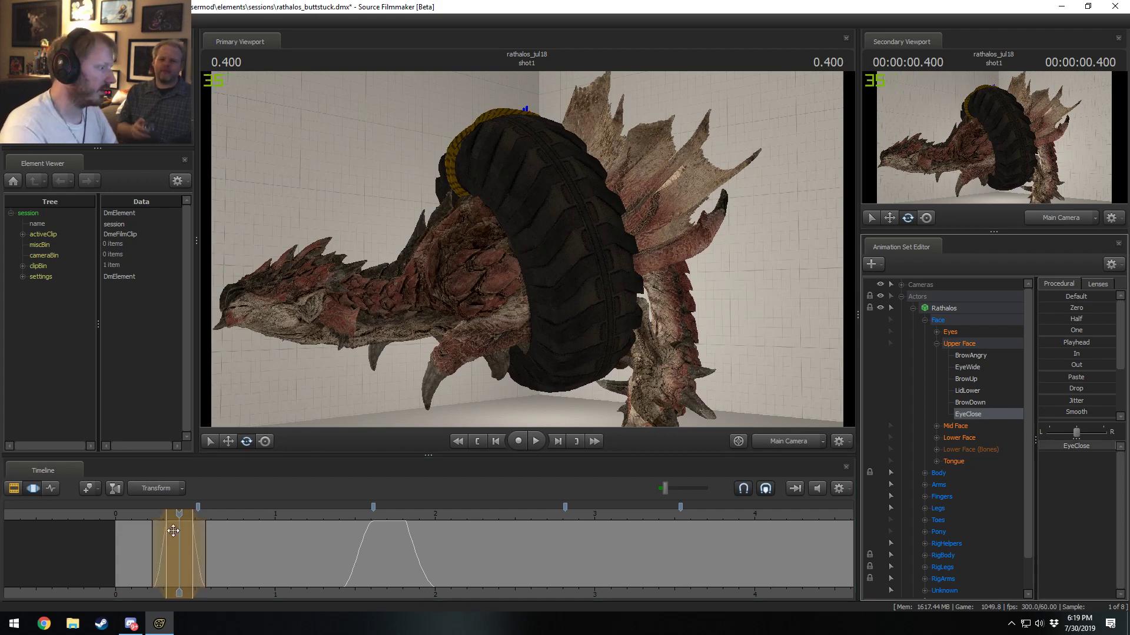
Step: Shift the EyeClose blink to about 0.25 to 0.58 seconds, replay the shot and return the playhead near the start
left_click_drag(173, 532, 140, 520)
key("space")
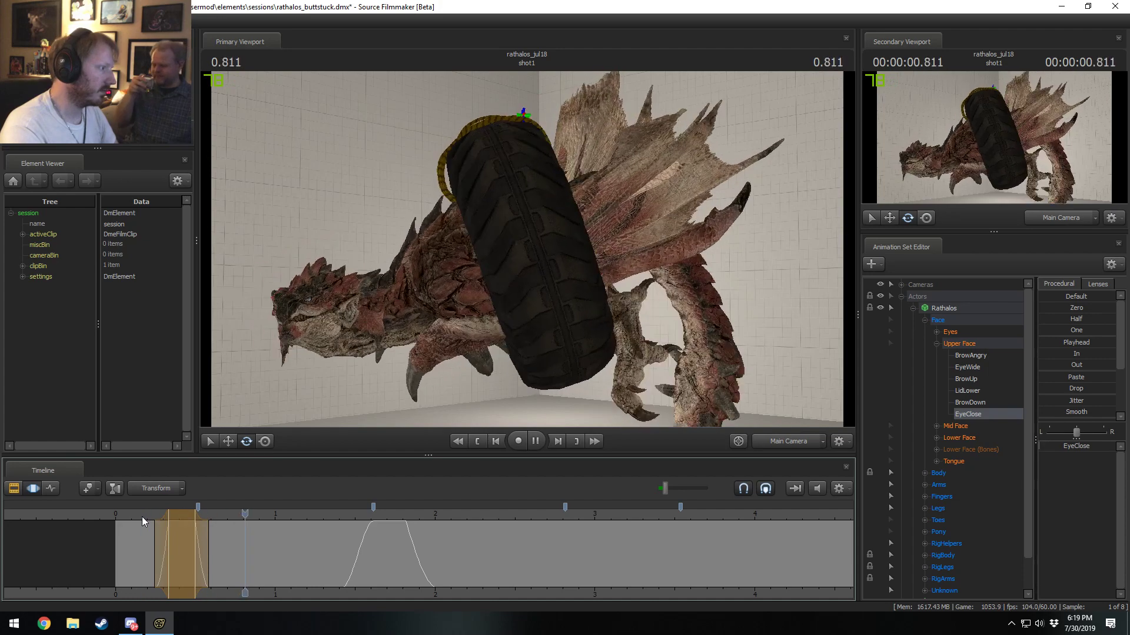
key("space")
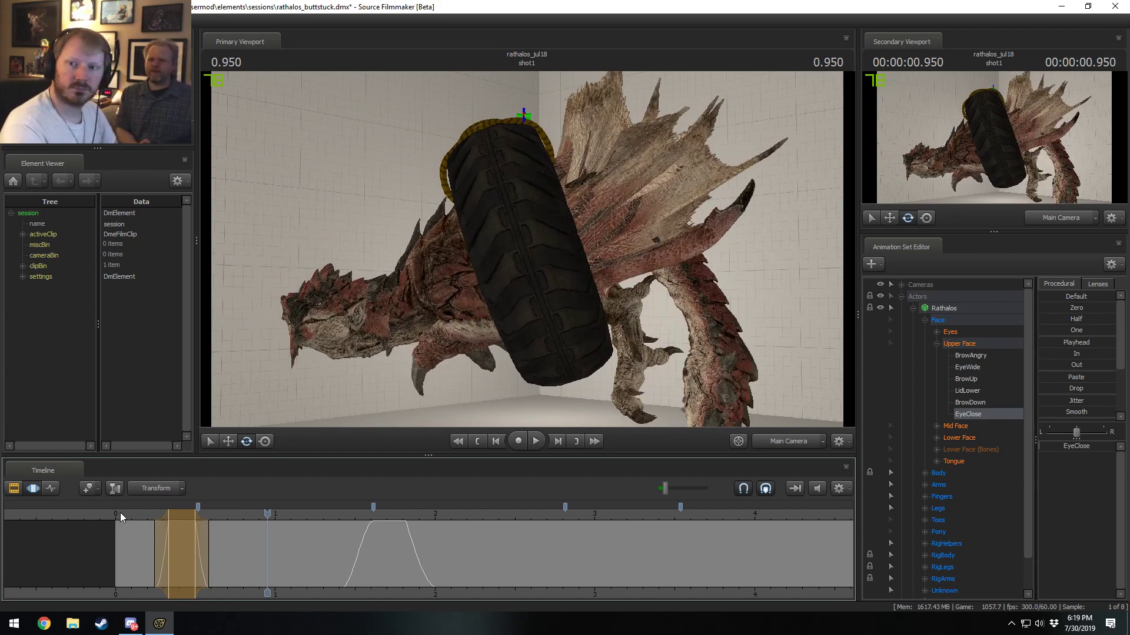
key("space")
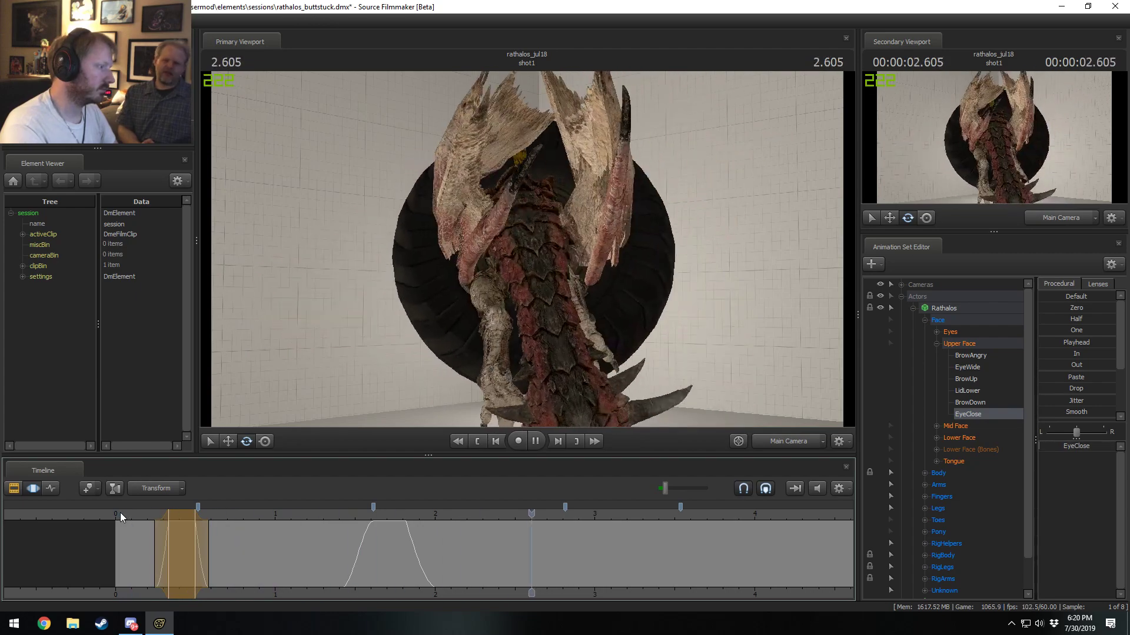
left_click(120, 513)
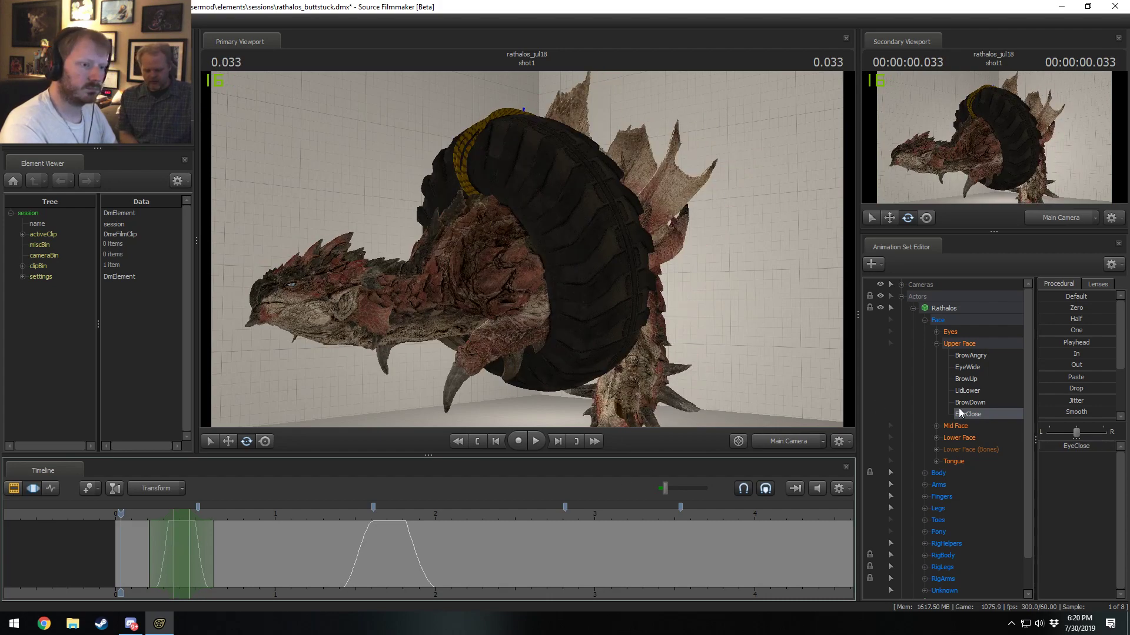
Step: Raise BrowDown over about 0.21 to 0.62 seconds, and shift the time selection to about 0.46 to 0.90 seconds with the playhead at 0.600
left_click(961, 404)
left_click_drag(1057, 444, 1116, 446)
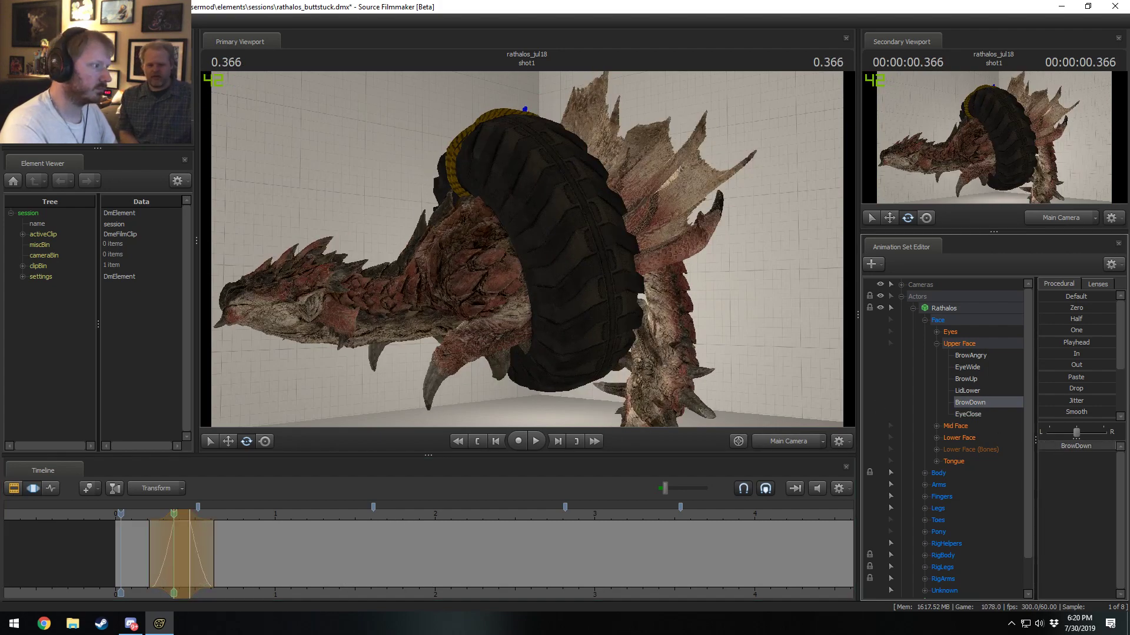
left_click(126, 547)
left_click_drag(128, 547, 259, 561)
left_click(210, 553)
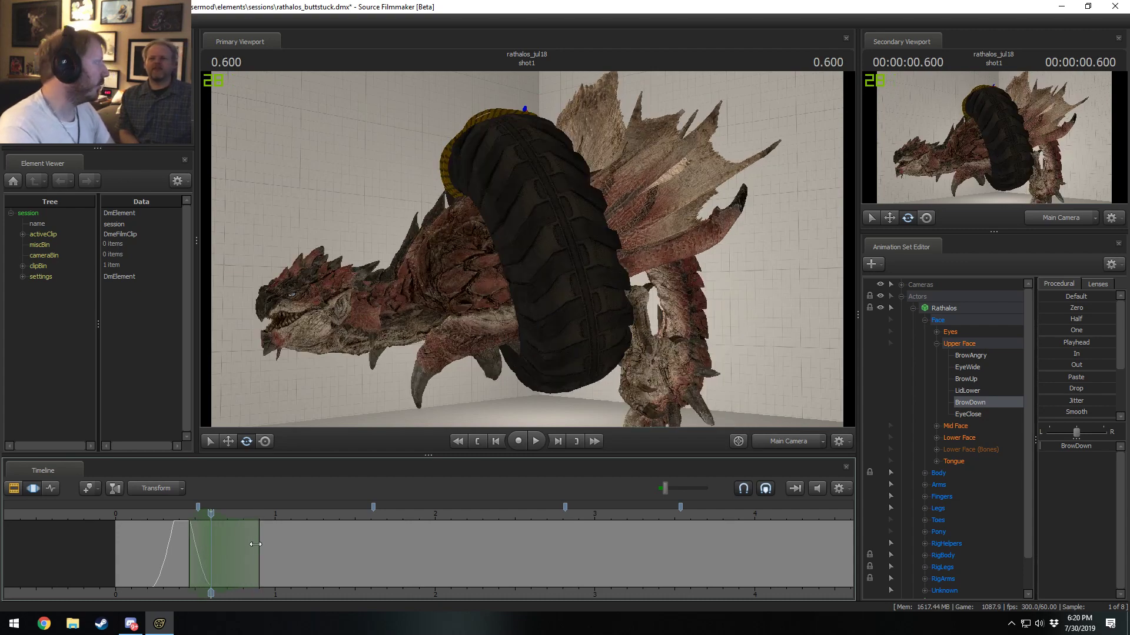
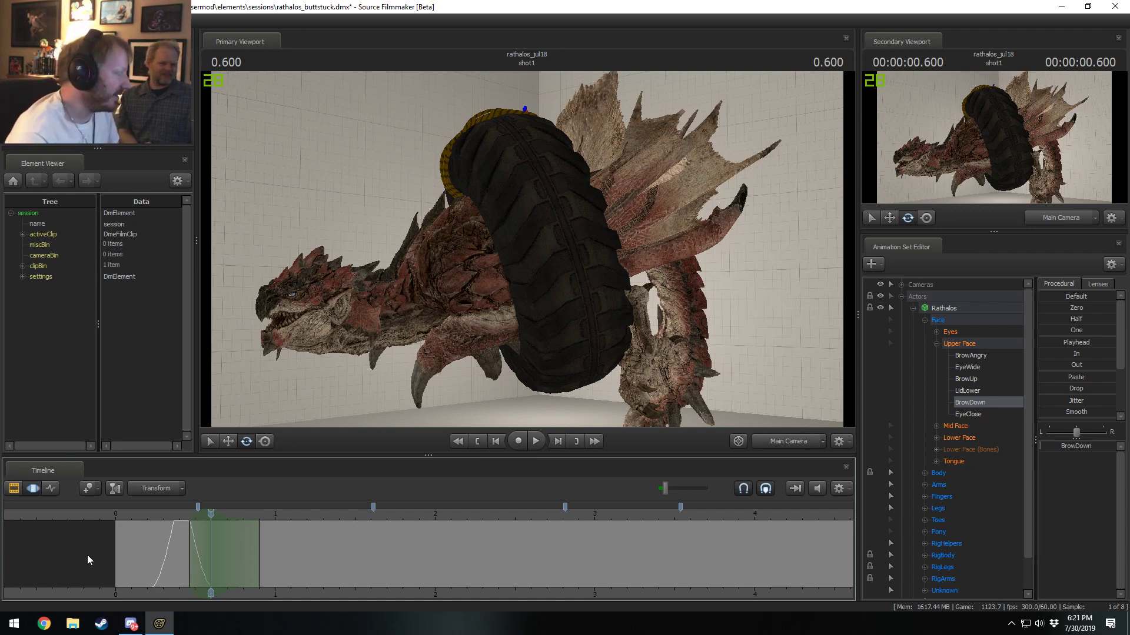
Step: Scrub through the blink between 0.216 and 0.600 seconds and compare the LidLower and EyeClose curves
left_click(150, 521)
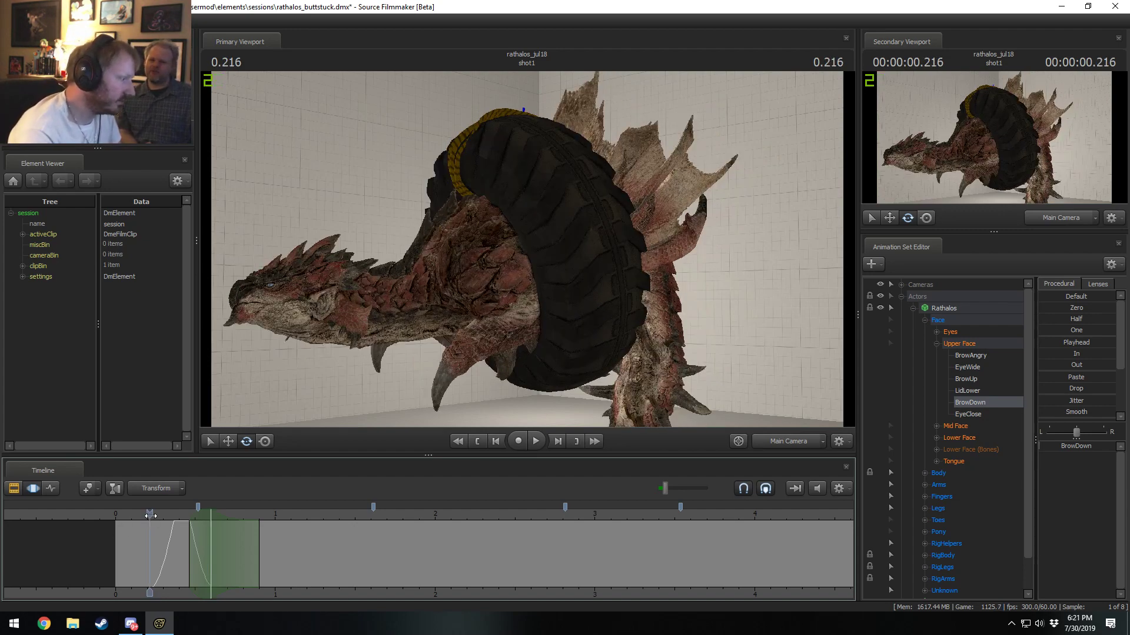
left_click_drag(150, 520, 178, 536)
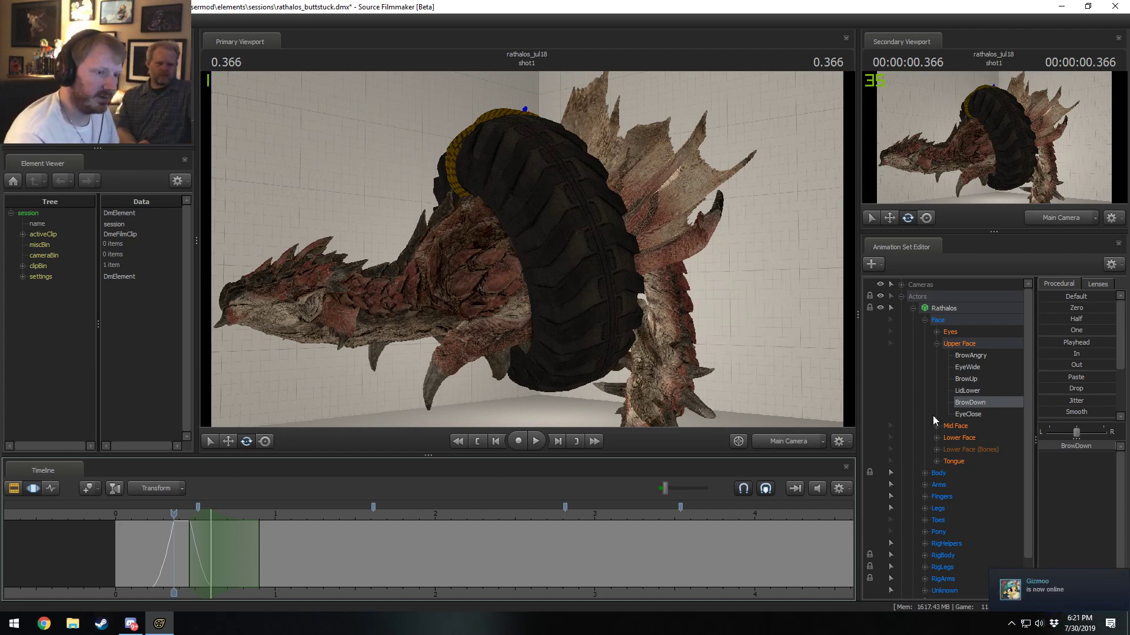
left_click(971, 391)
left_click(972, 414)
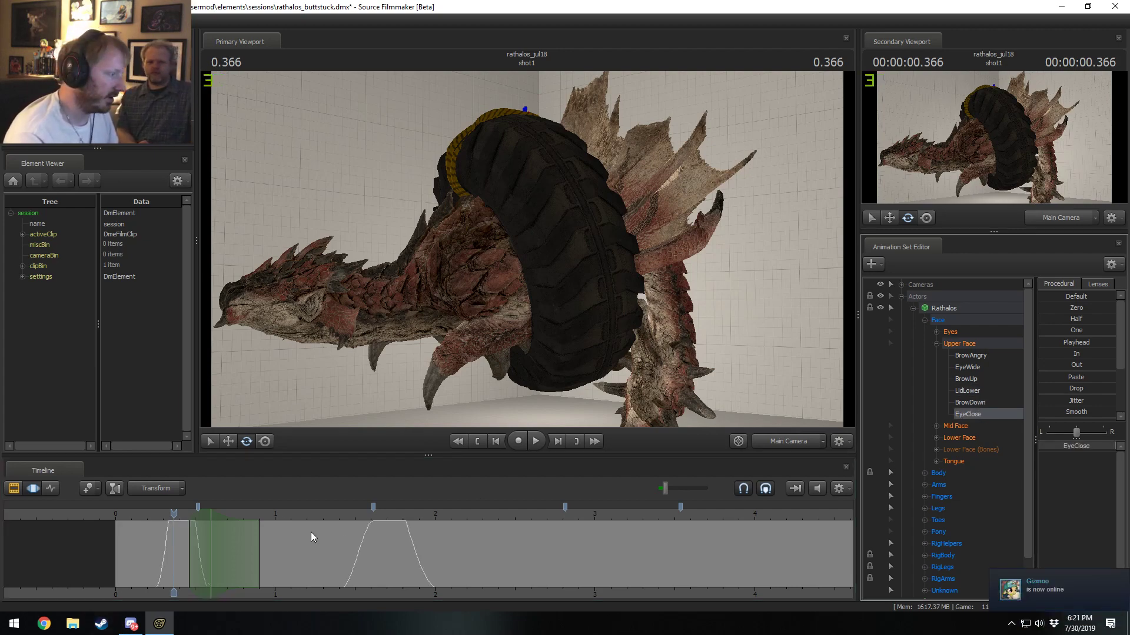
left_click_drag(177, 521, 210, 523)
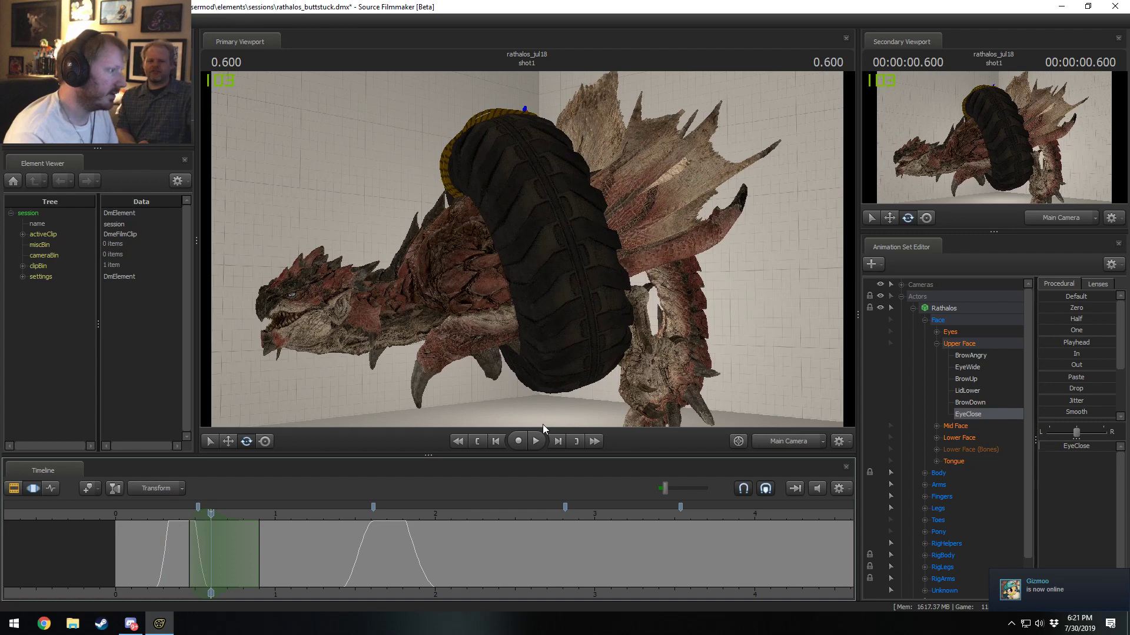
Step: Raise BrowUp at 0.600 seconds within the Upper Face controls, extend its time selection to about 1.05 seconds and replay from 0.200
left_click(948, 344)
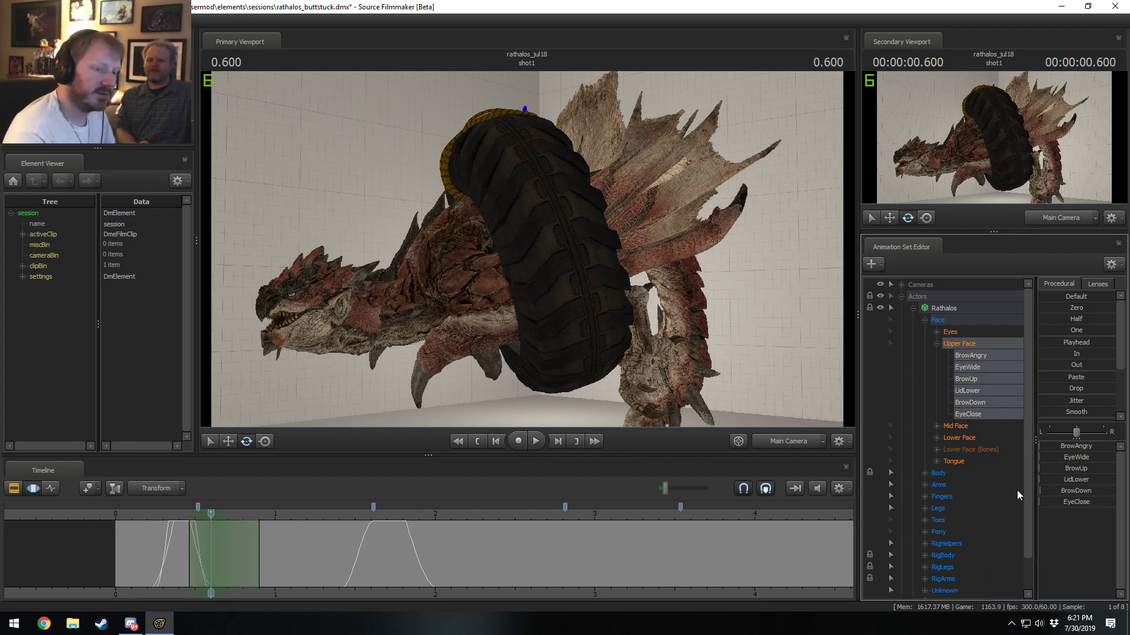
left_click_drag(1071, 469, 1092, 468)
left_click_drag(259, 538, 283, 539)
left_click(153, 517)
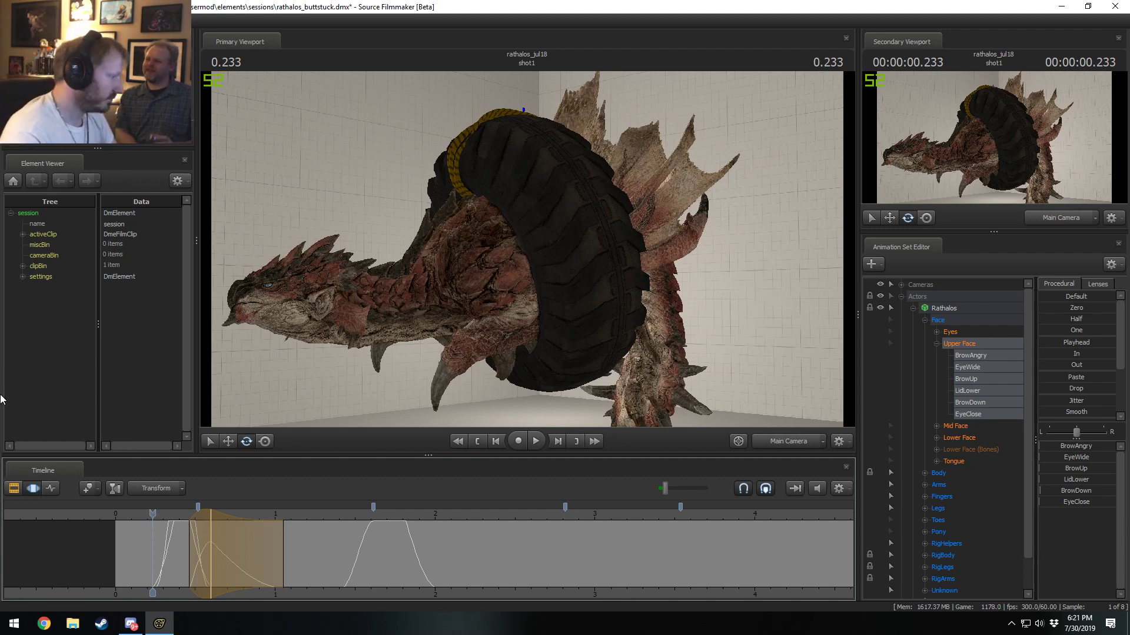
left_click_drag(153, 514, 149, 515)
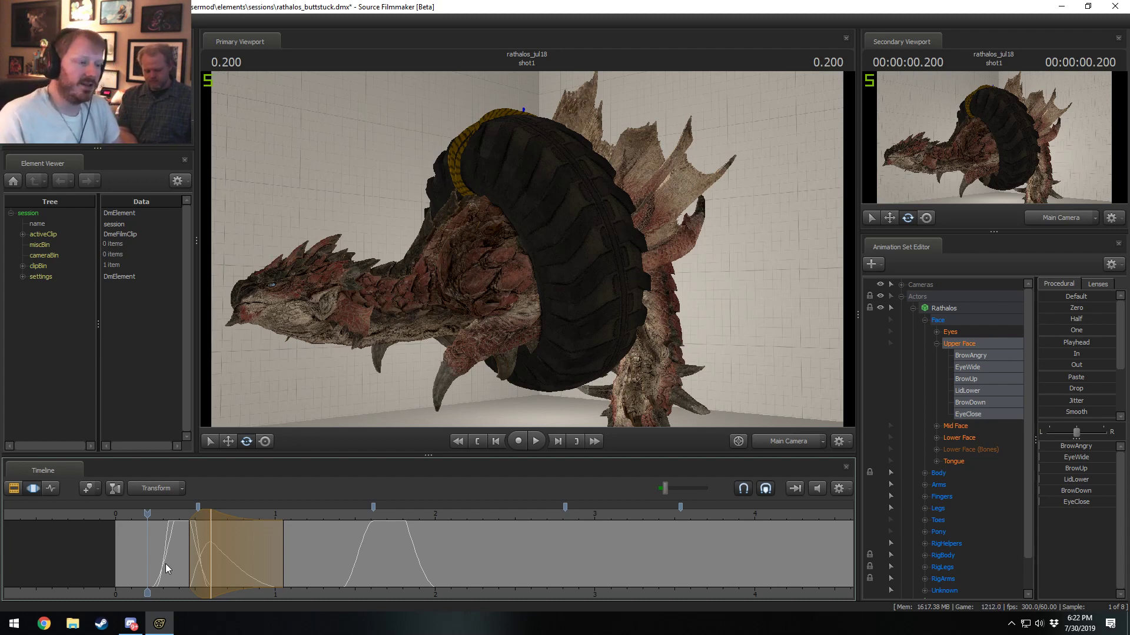
left_click(146, 515)
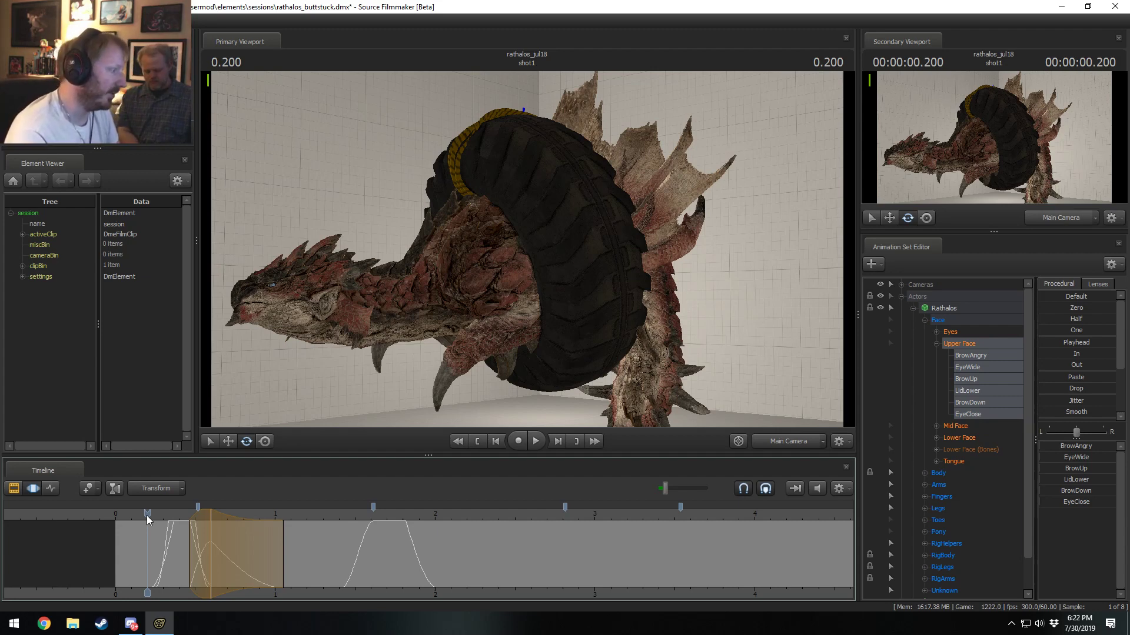
key("space")
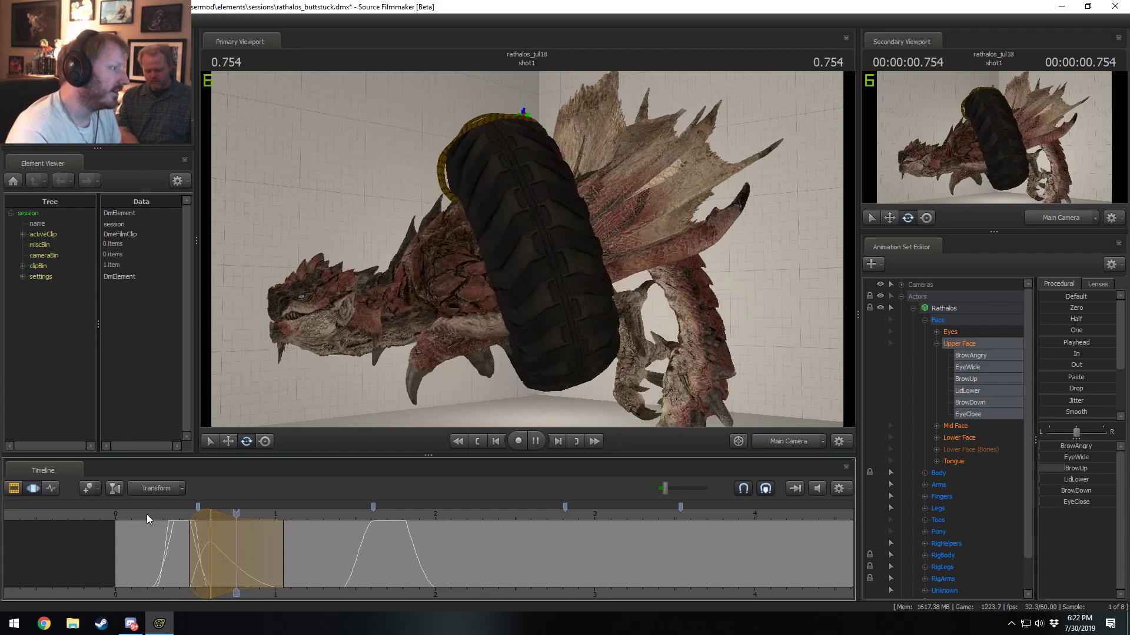
Step: Rotate the head and neck rig at 1.400 seconds over a time selection of about 1.0 to 1.73 seconds
left_click(233, 545)
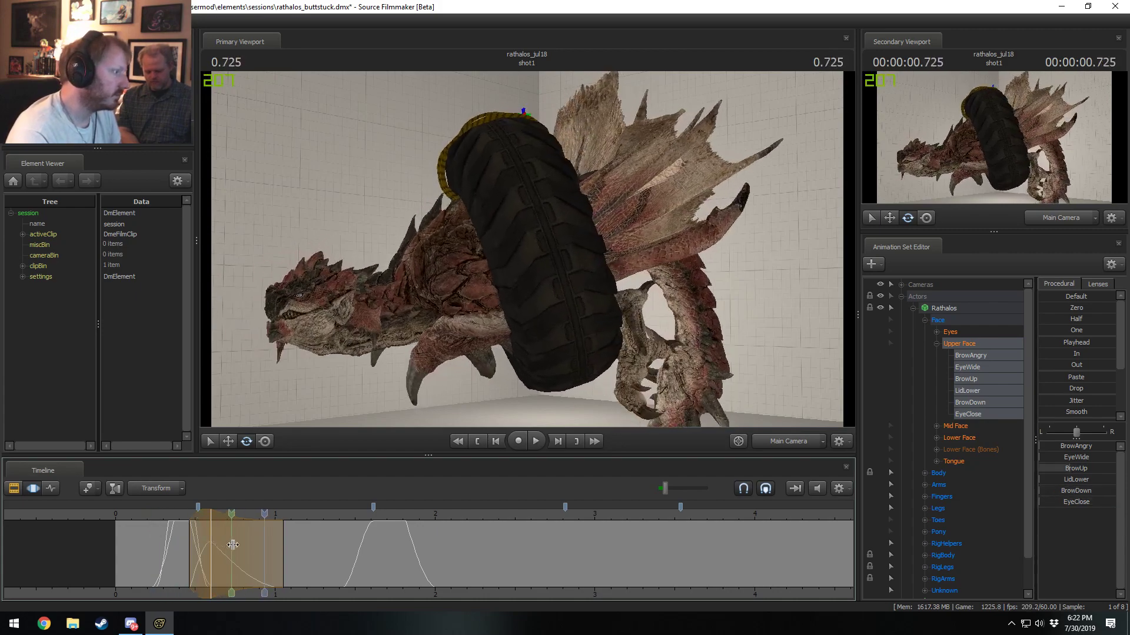
left_click_drag(233, 545, 387, 575)
left_click_drag(327, 555, 273, 555)
left_click_drag(273, 511, 339, 537)
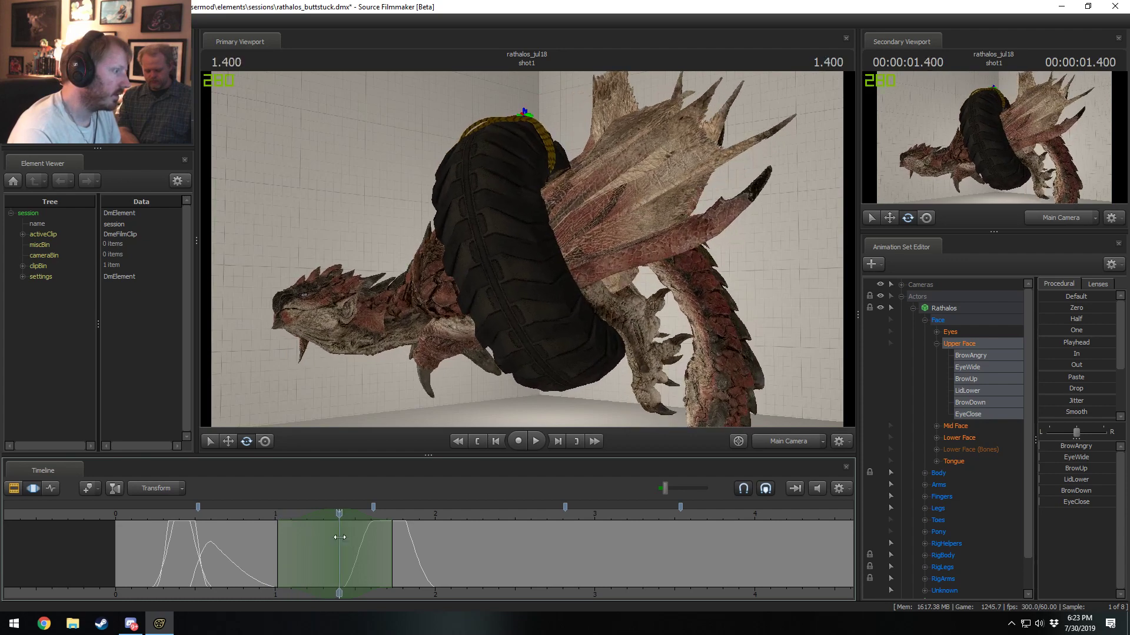
left_click(338, 316)
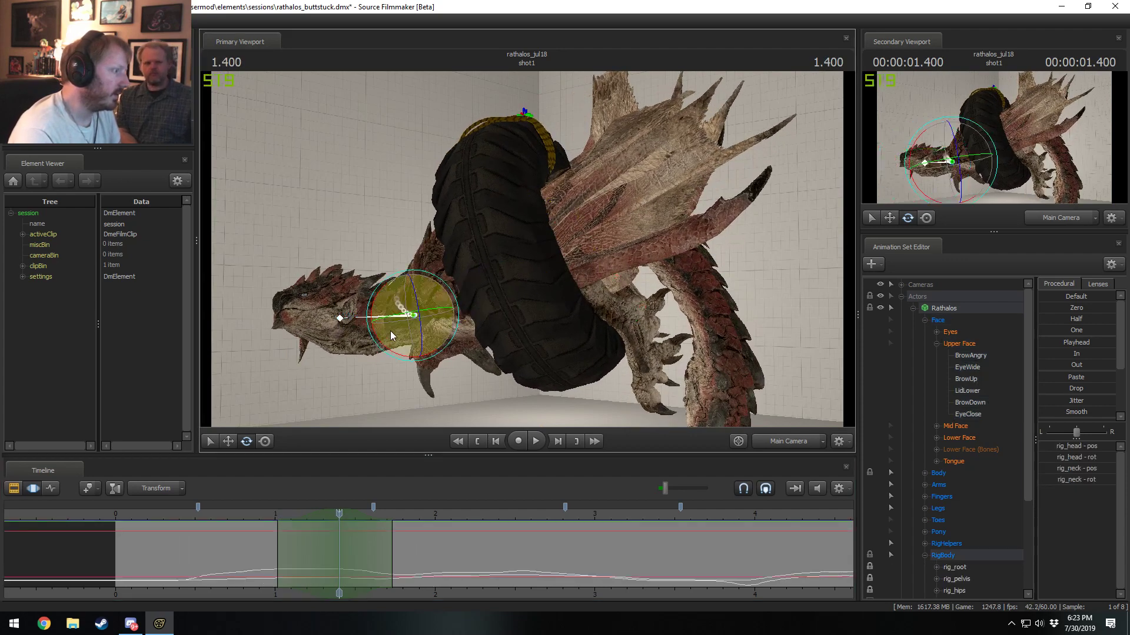
left_click_drag(391, 335, 398, 277)
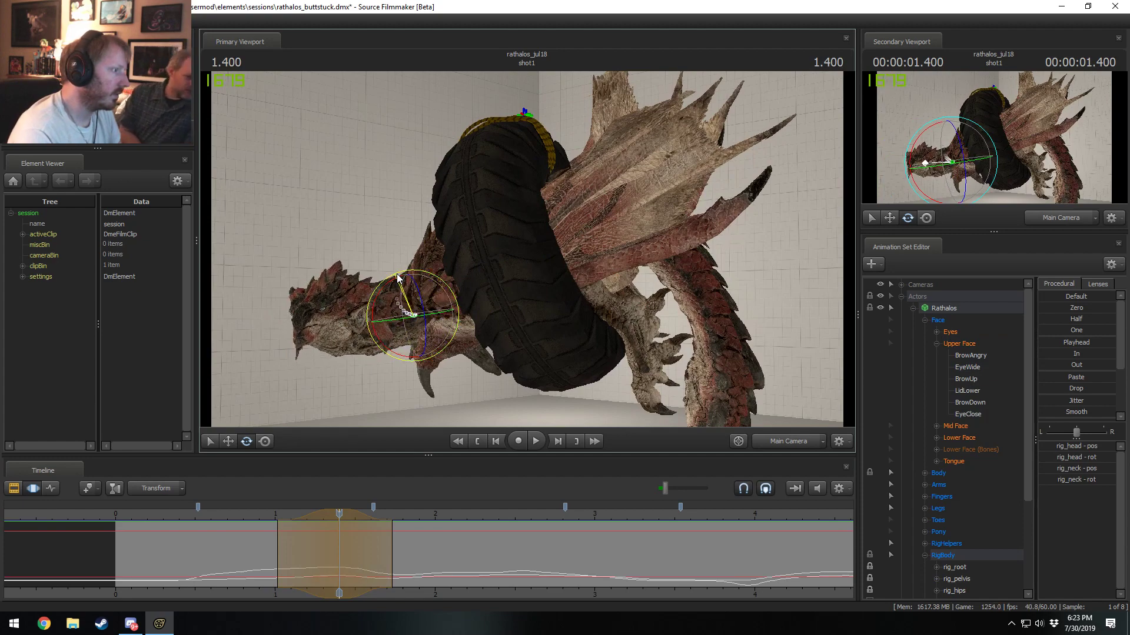
Step: Extend the start of the head and neck adjustment's time selection to about 0.8 seconds, replay it and commit the change
left_click_drag(280, 547, 327, 547)
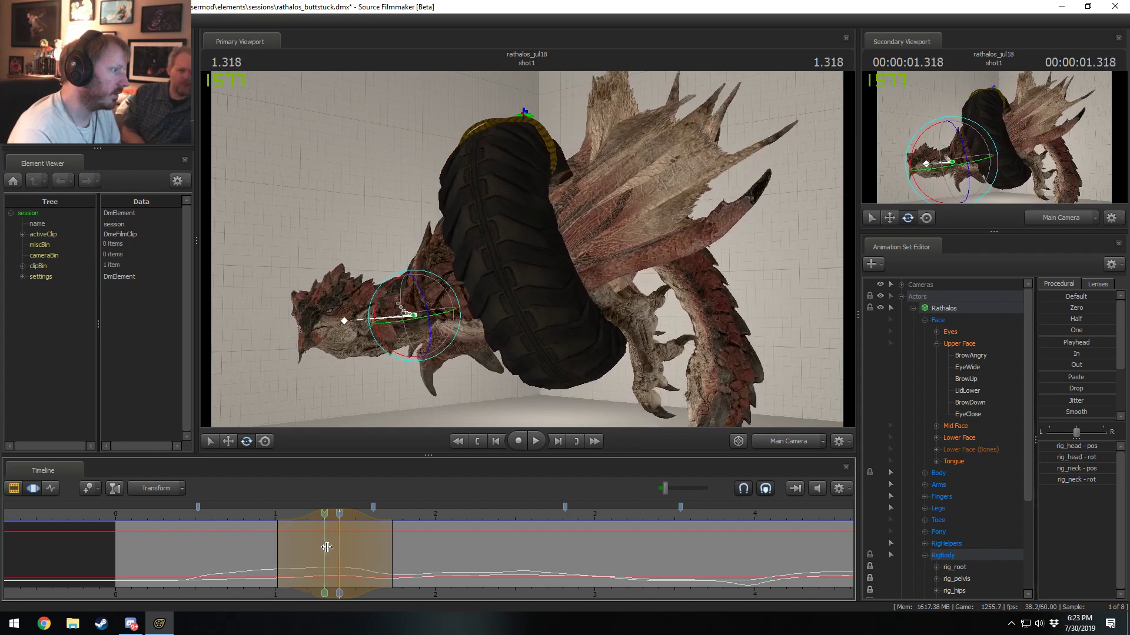
key("space")
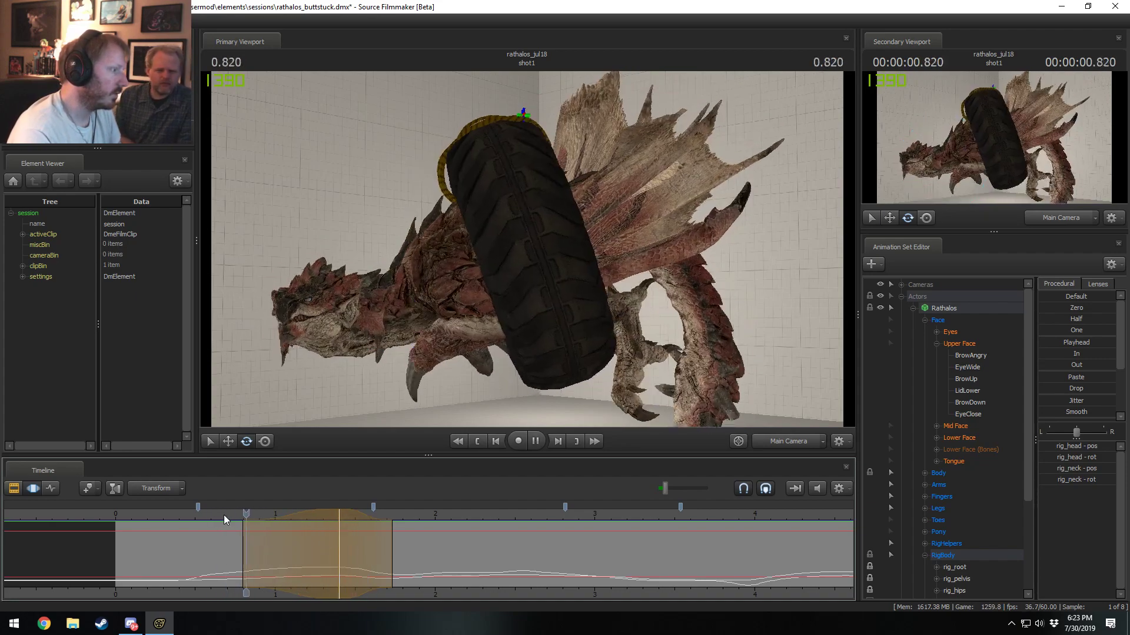
left_click(211, 517)
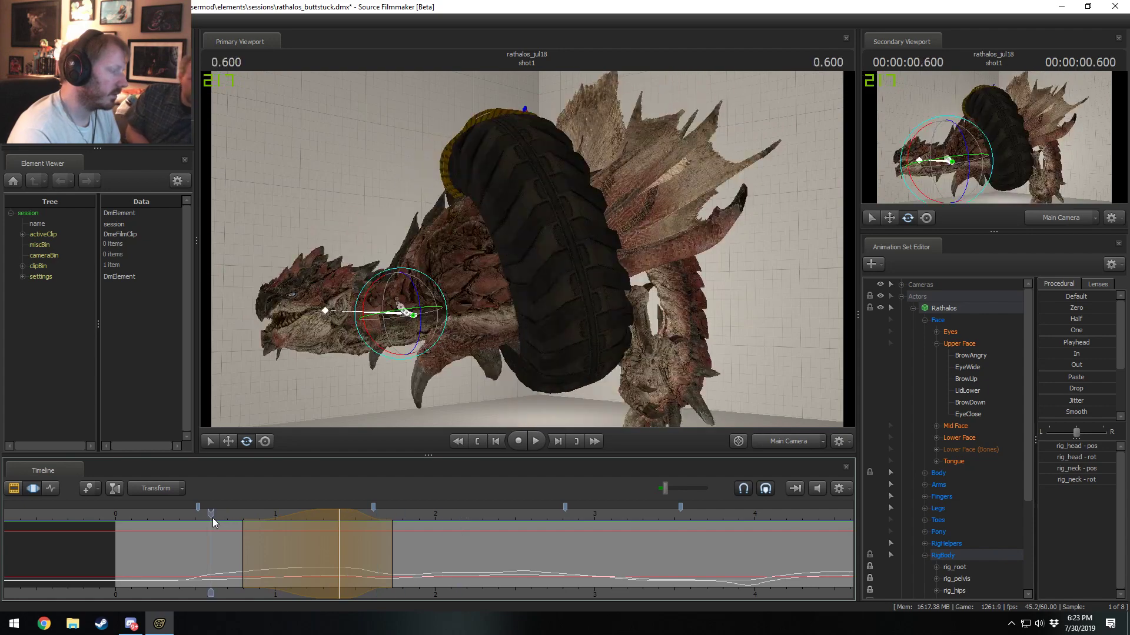
key("F2")
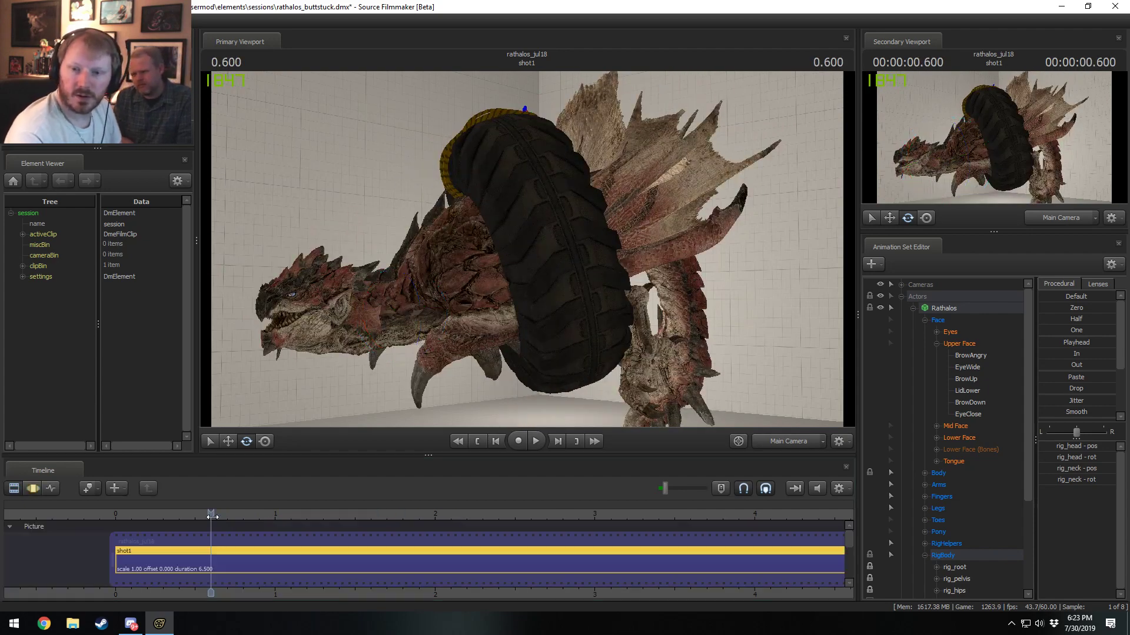
key("F3")
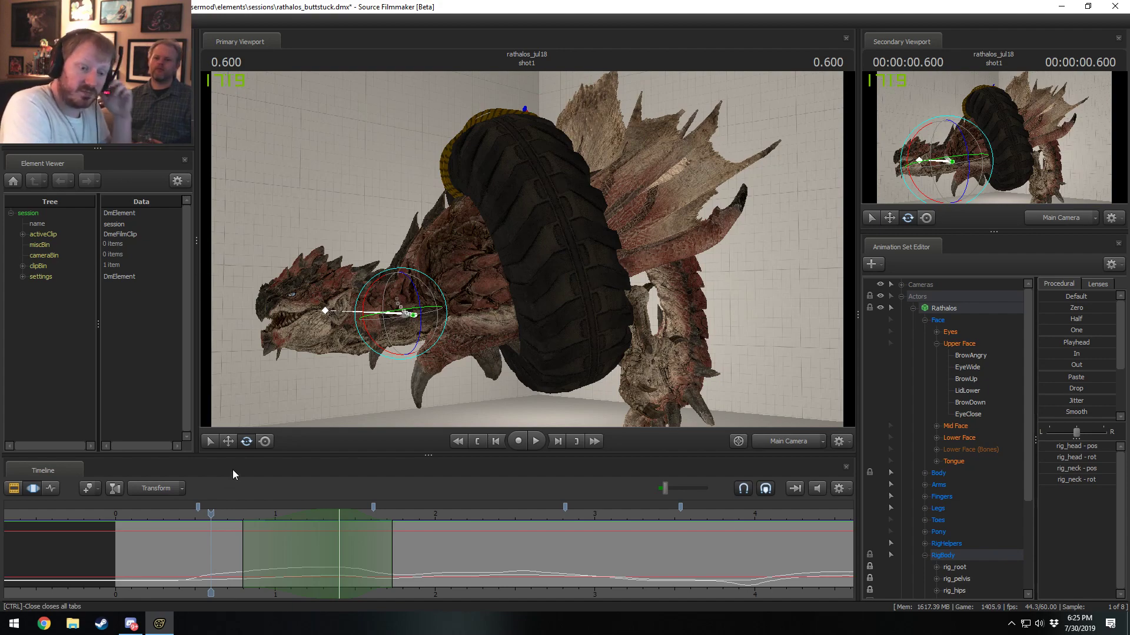
Step: Scrub the opening mouth and head motion back from 0.600 seconds and replay the shot from 0.300 seconds
left_click_drag(213, 515, 208, 512)
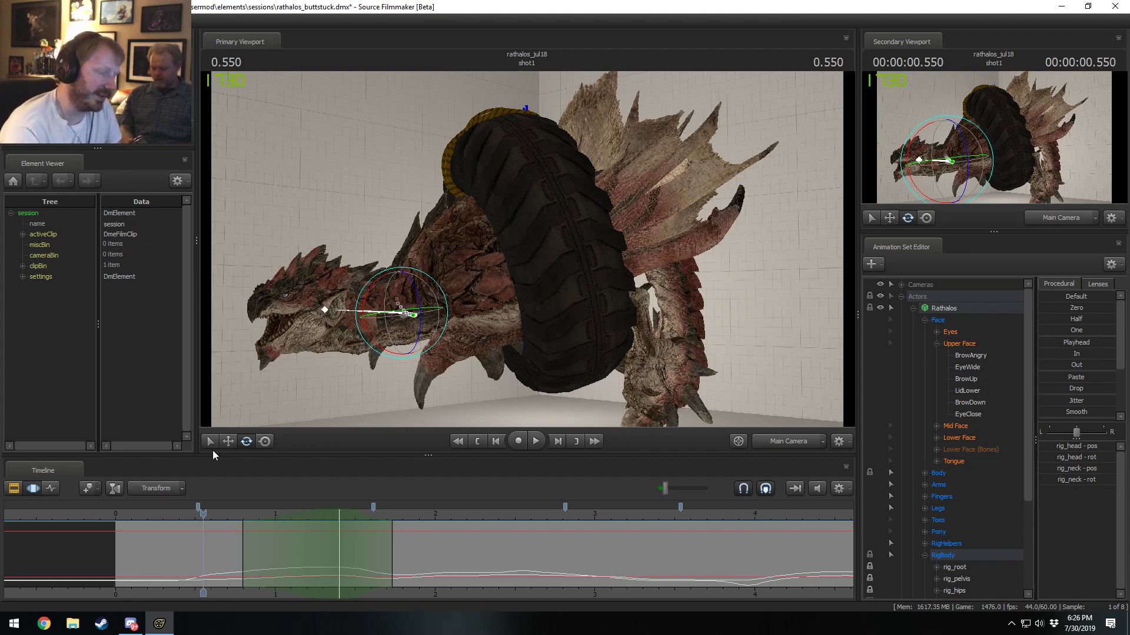
left_click_drag(201, 514, 188, 528)
key("space")
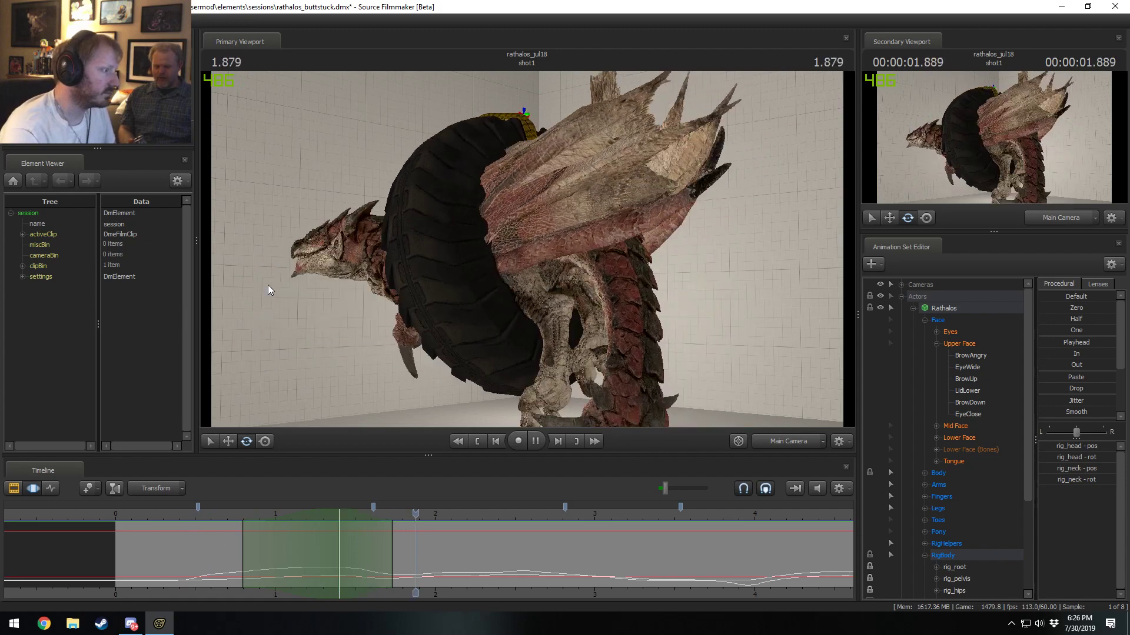
key("space")
left_click_drag(199, 518, 164, 514)
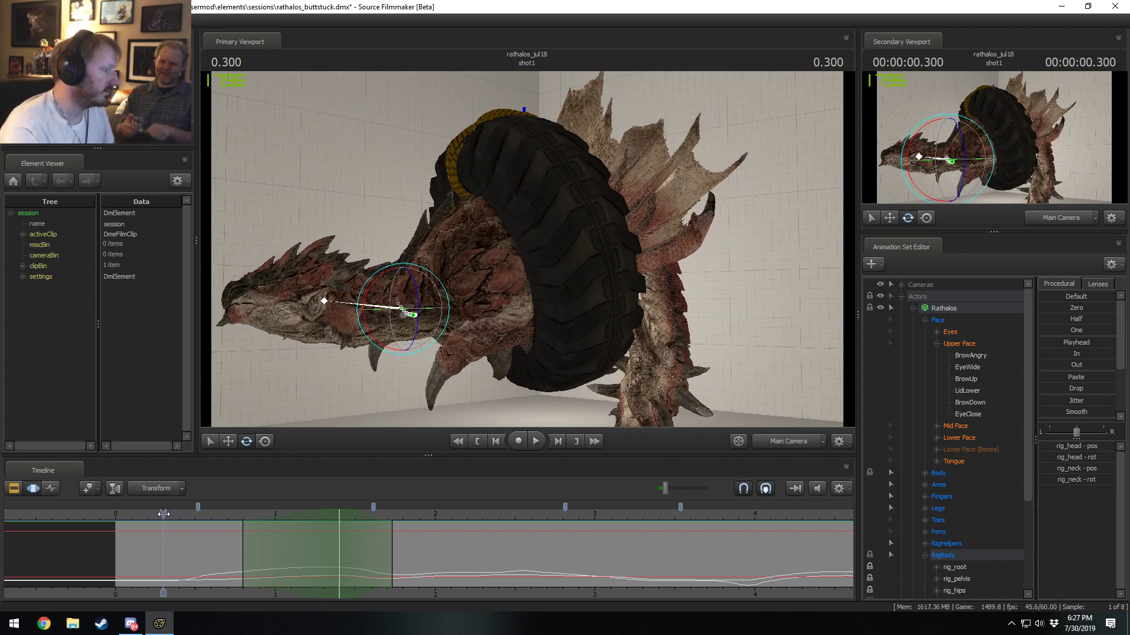
key("space")
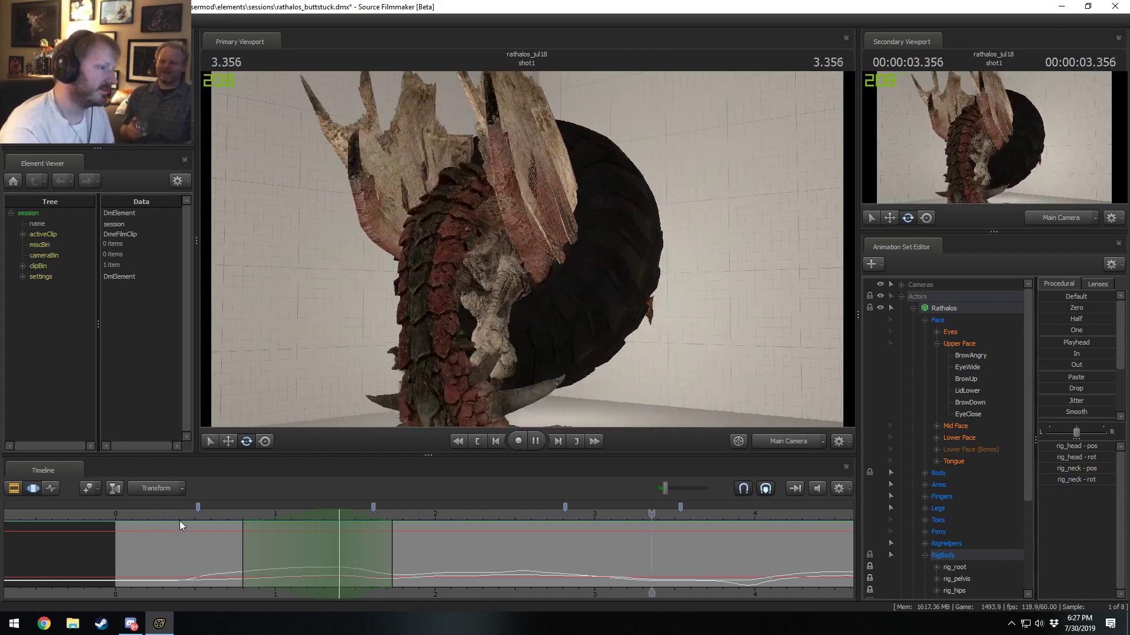
key("space")
Step: Fit the entire shot on the timeline and replay it from about 2.6 seconds to the end
scroll(704, 567, "down", 3)
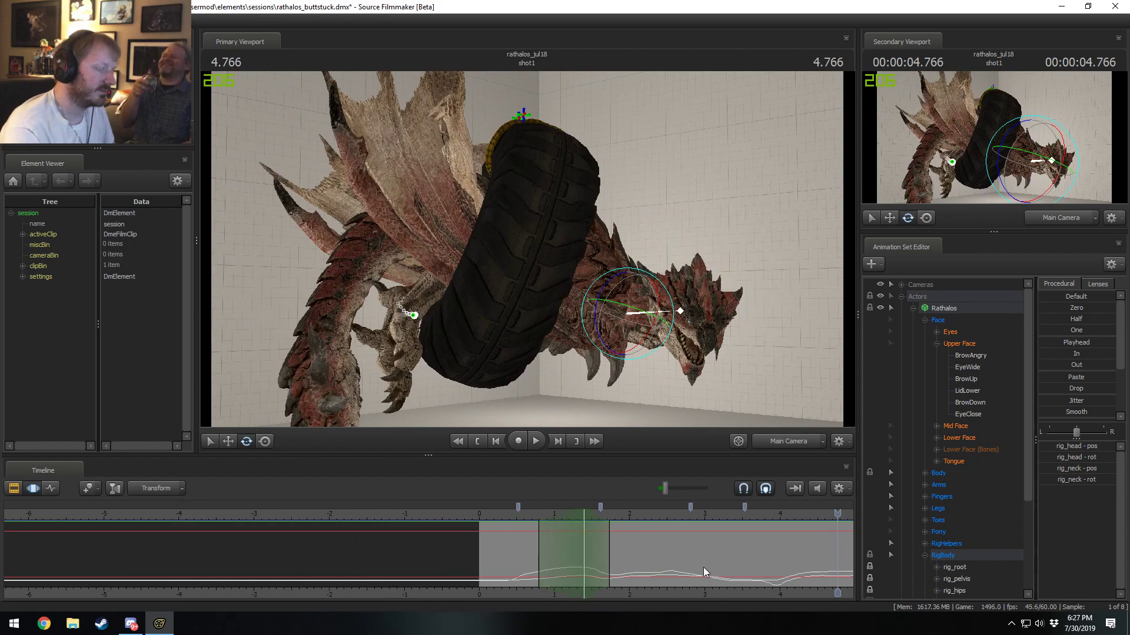
scroll(731, 595, "down", 1)
middle_click_drag(731, 594, 334, 573)
left_click(313, 518)
key("space")
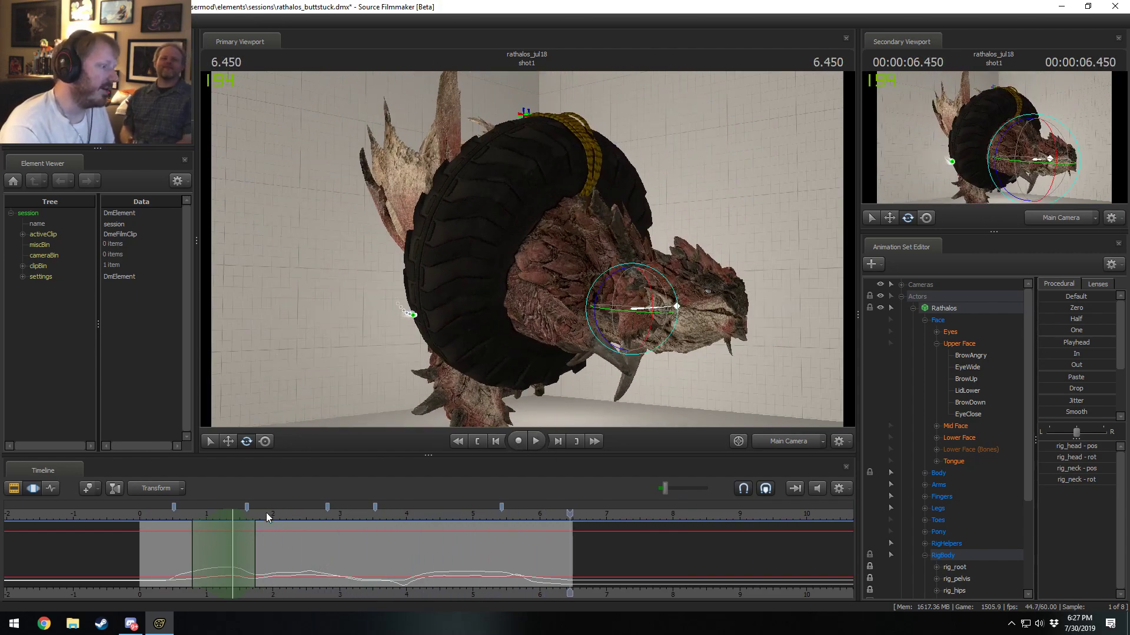
Step: Replay the shot from about 1.5 seconds, and run through it once more from near the beginning to its ending
left_click(239, 516)
key("space")
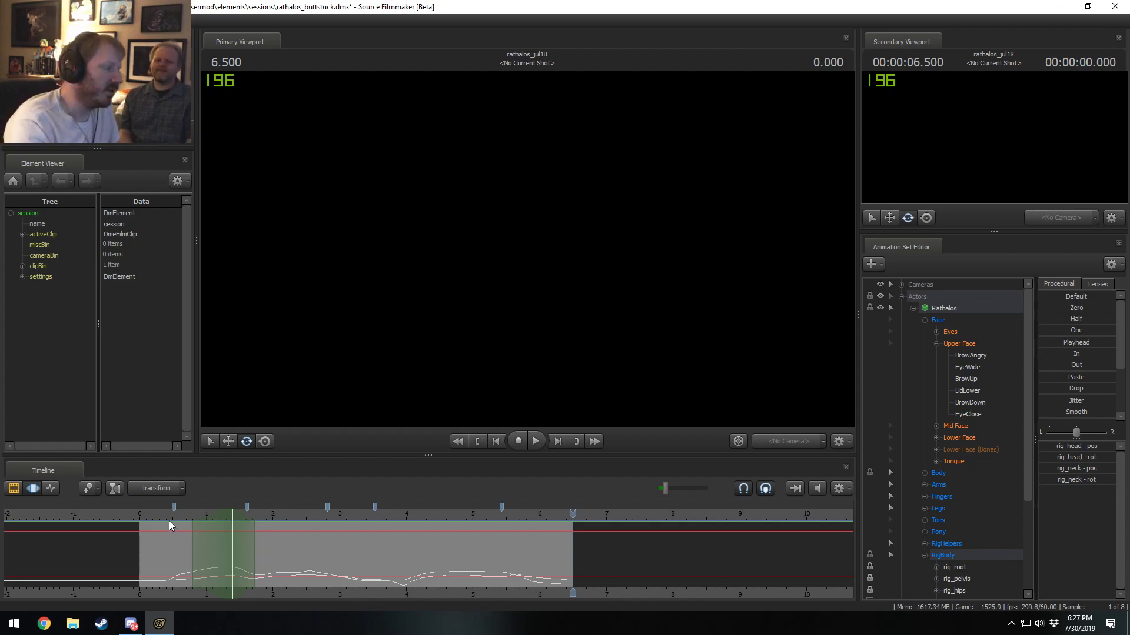
key("space")
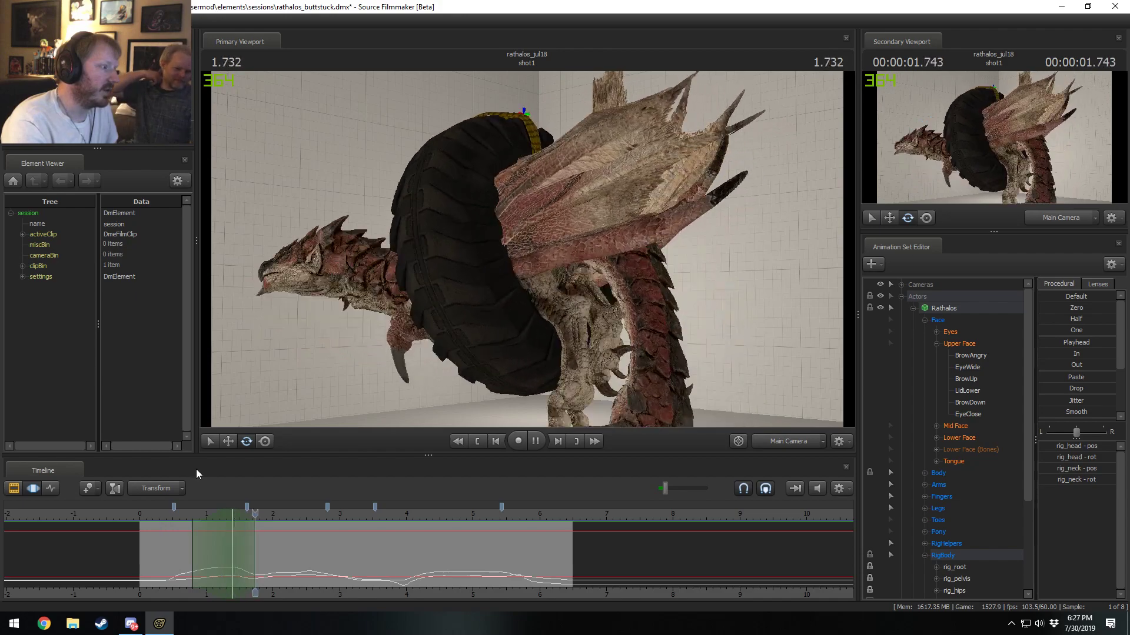
key("space")
key("space")
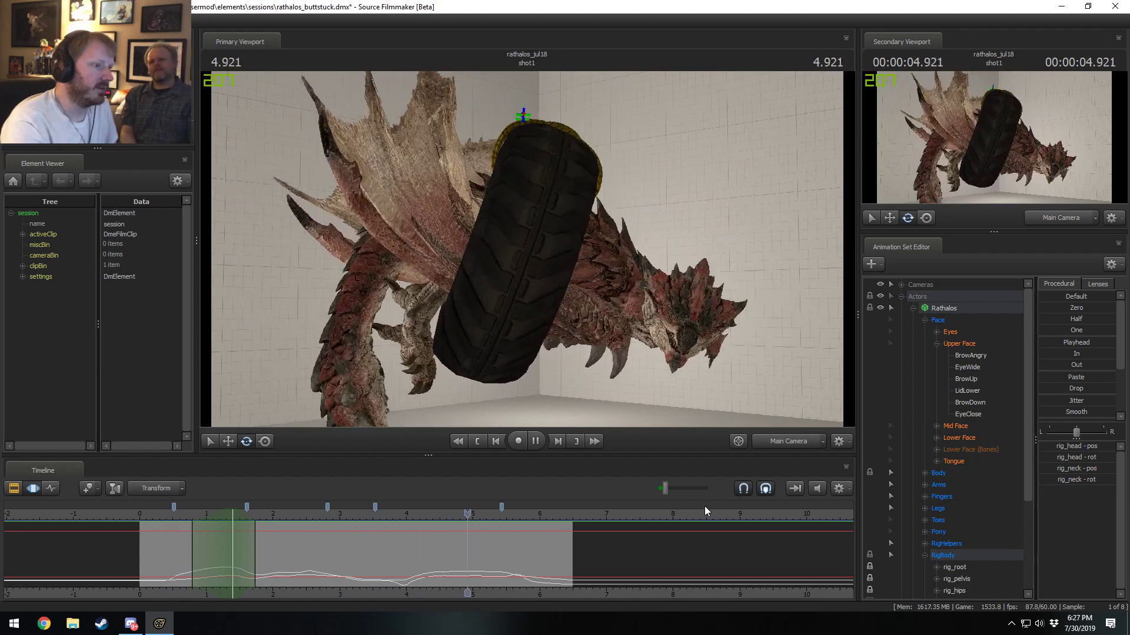
key("space")
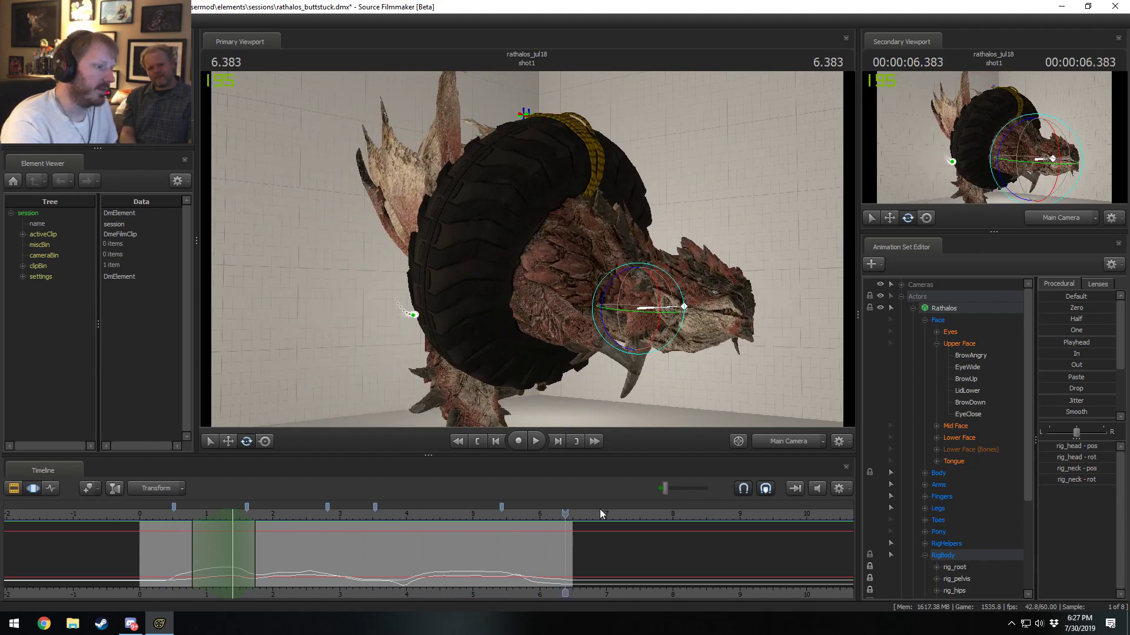
Step: Replay the end of the shot twice from about 5.5 seconds to check the head and neck motion
left_click(509, 520)
key("space")
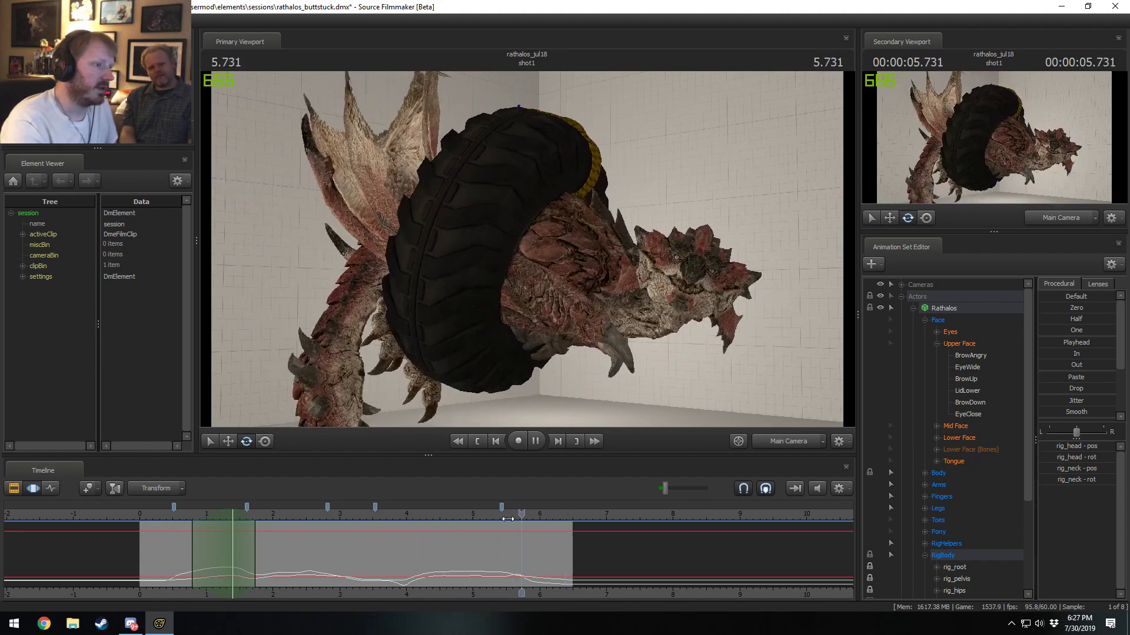
left_click(507, 519)
key("space")
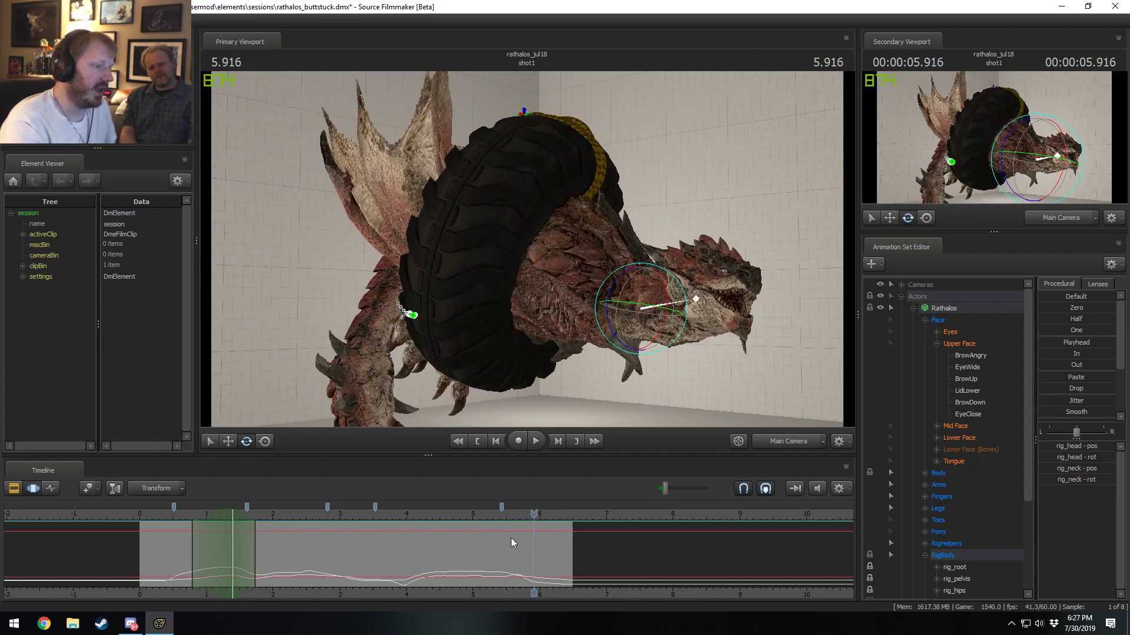
Step: Rotate the head and neck slightly at 5.900 seconds within a time selection from about 5.65 to 6.15 seconds, and replay it
left_click_drag(511, 542, 545, 549)
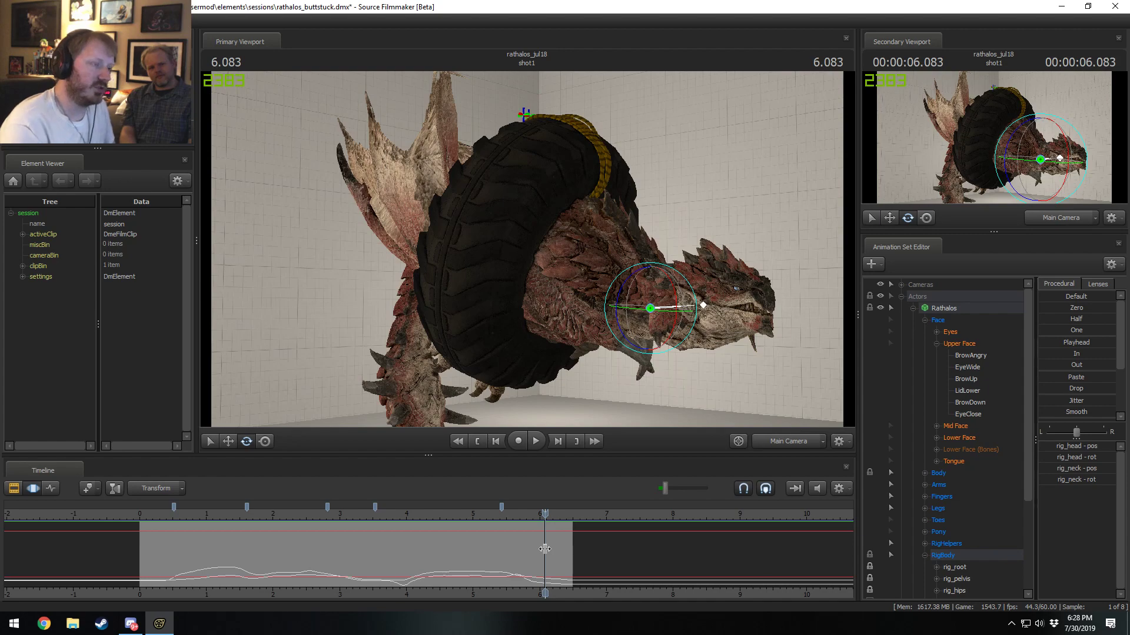
scroll(529, 554, "up", 3)
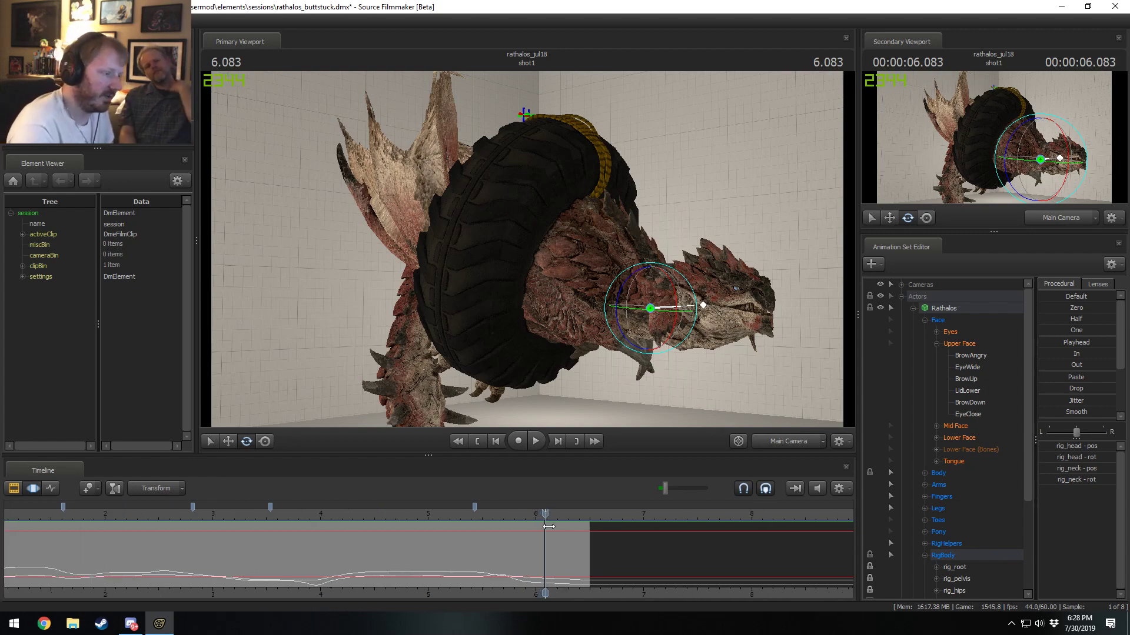
mouse_move(483, 559)
left_mouse_down()
mouse_move(550, 565)
mouse_move(481, 571)
mouse_move(517, 574)
left_mouse_up()
key("r")
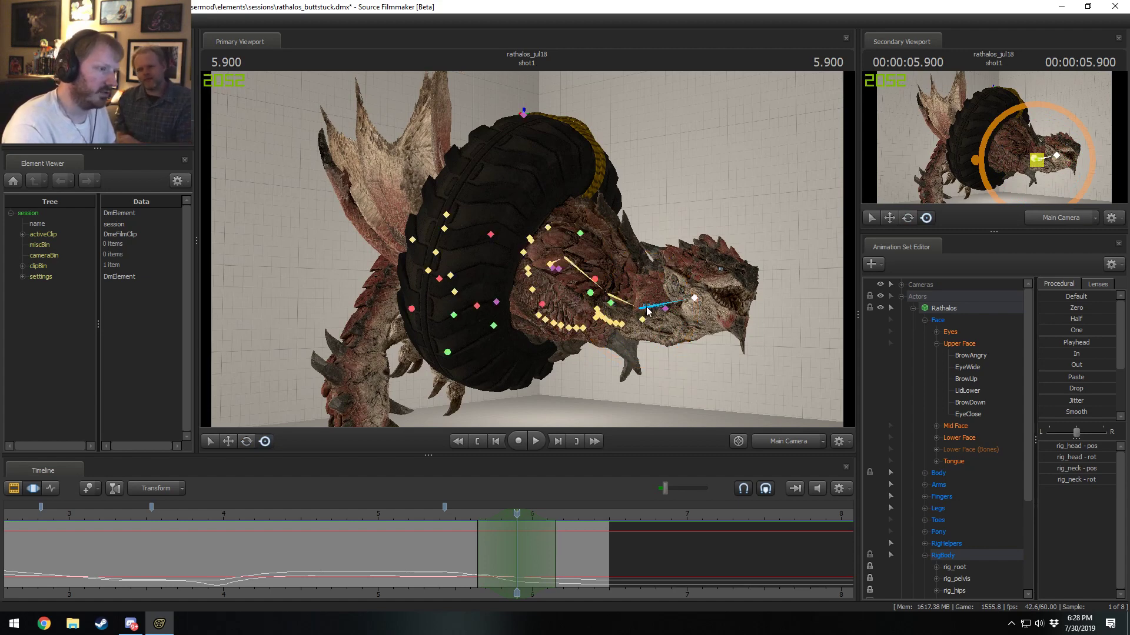
key("e")
left_click_drag(673, 296, 670, 291)
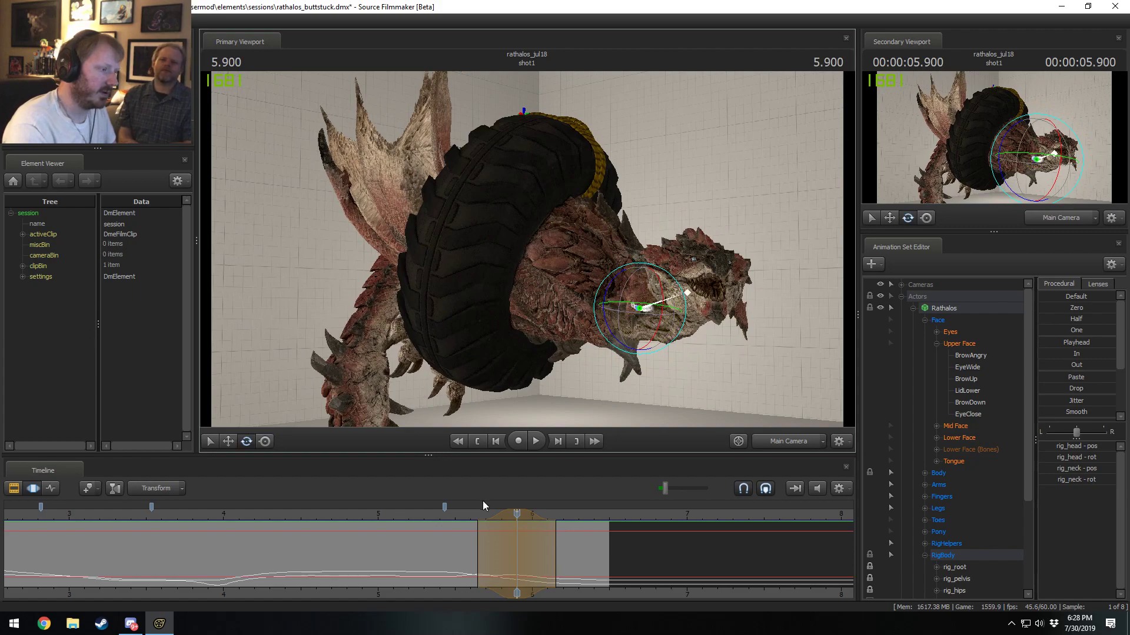
key("space")
key("space")
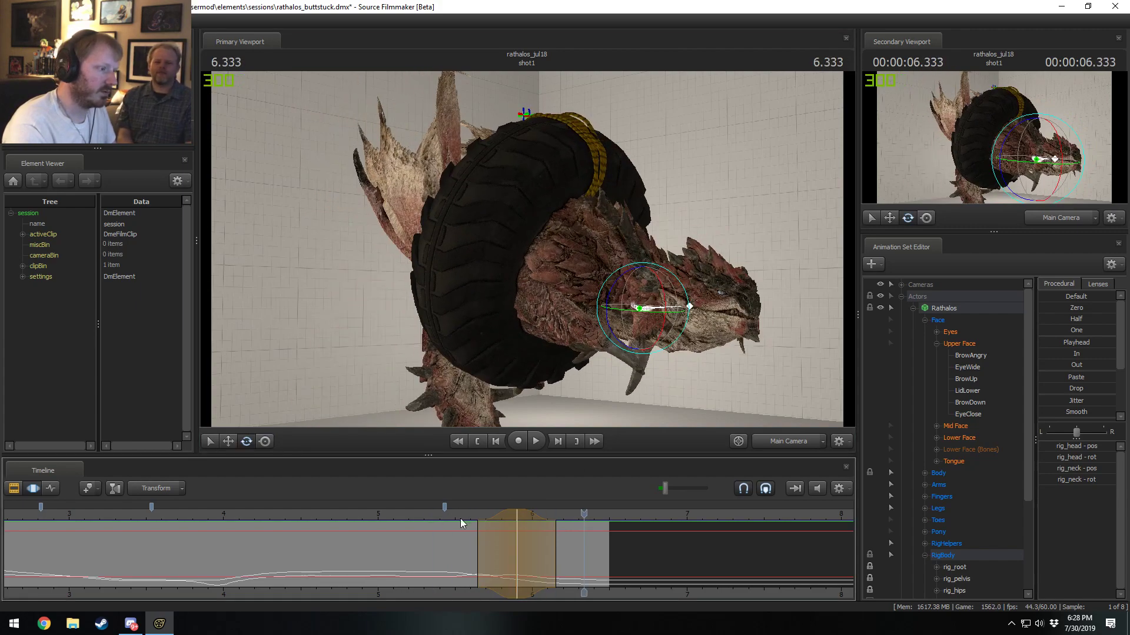
Step: Shift the adjustment's time selection earlier to about 5.55–6.05 seconds, replay the ending and commit the change
left_click_drag(461, 518, 346, 511)
key("space")
key("space")
key("space")
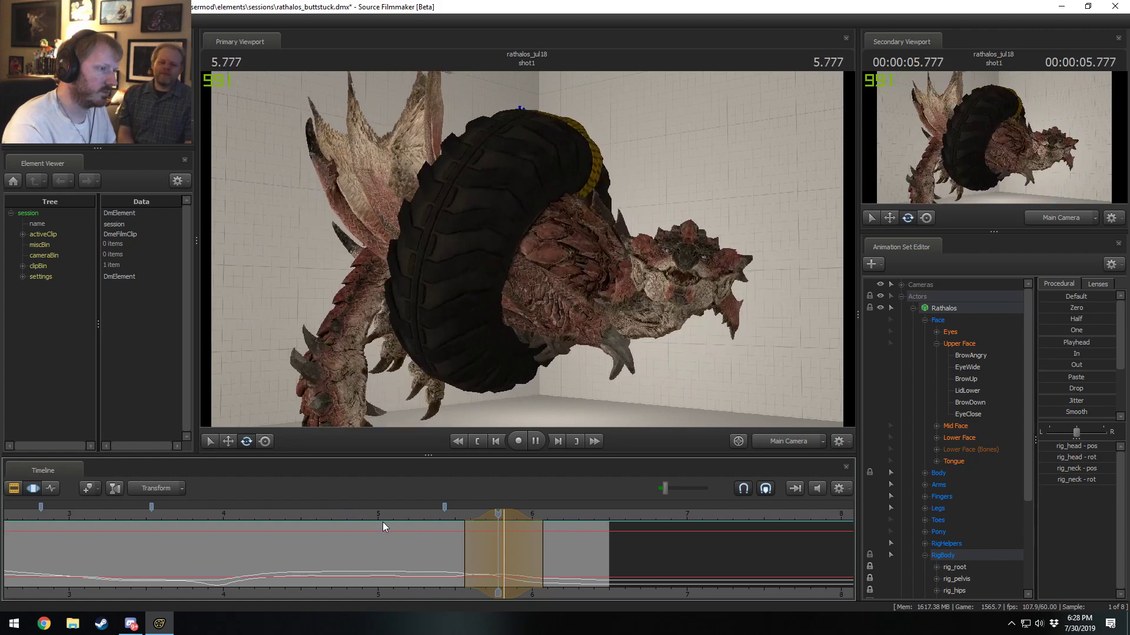
left_click(440, 510)
key("space")
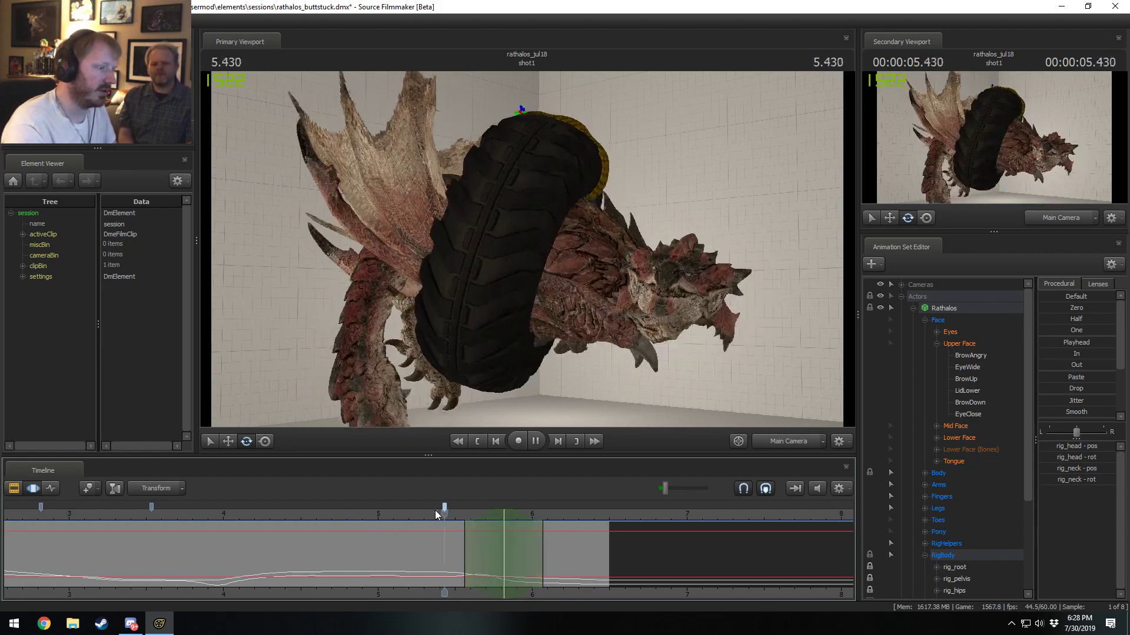
Step: Rotate the head and neck again at 5.816 seconds and replay the motion from 5.433 seconds
left_click_drag(433, 528, 504, 536)
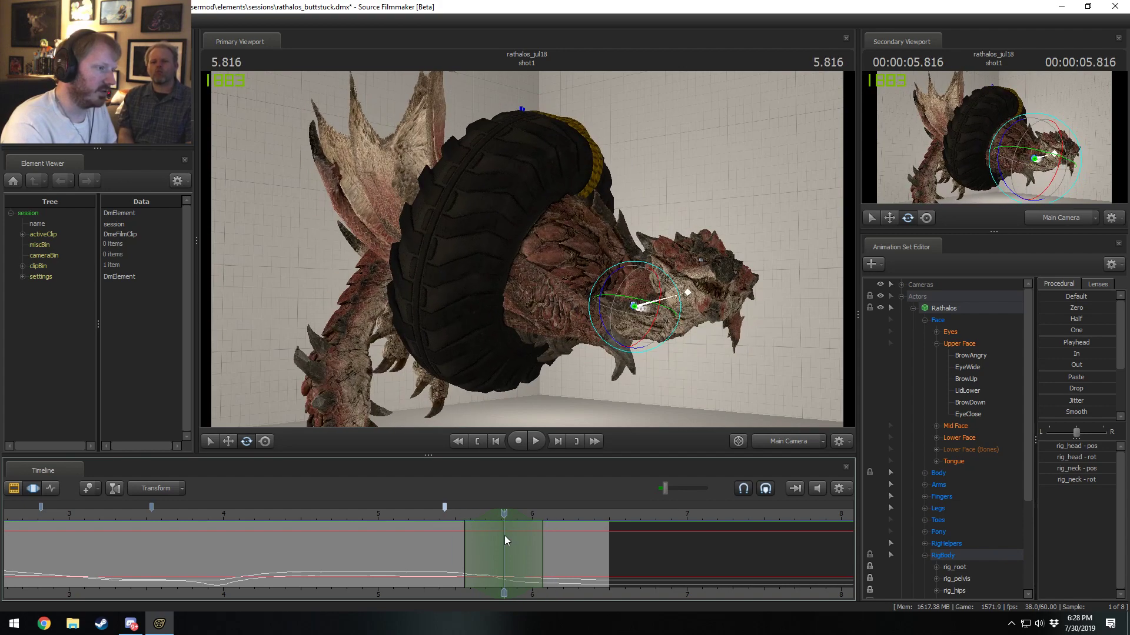
left_click_drag(605, 340, 645, 324)
left_click(445, 520)
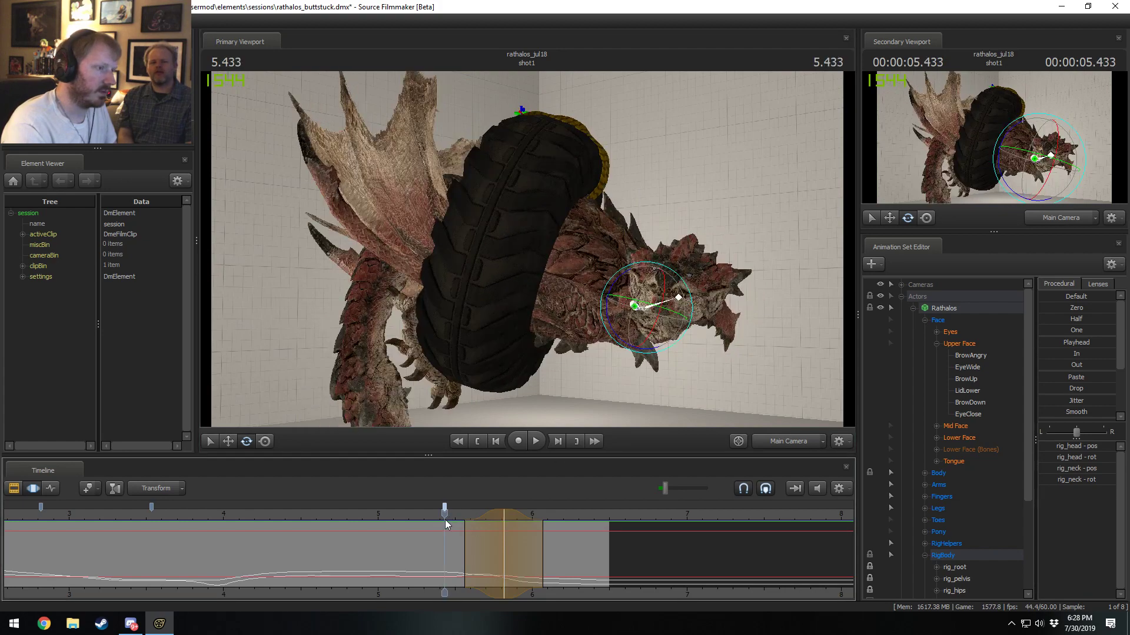
key("space")
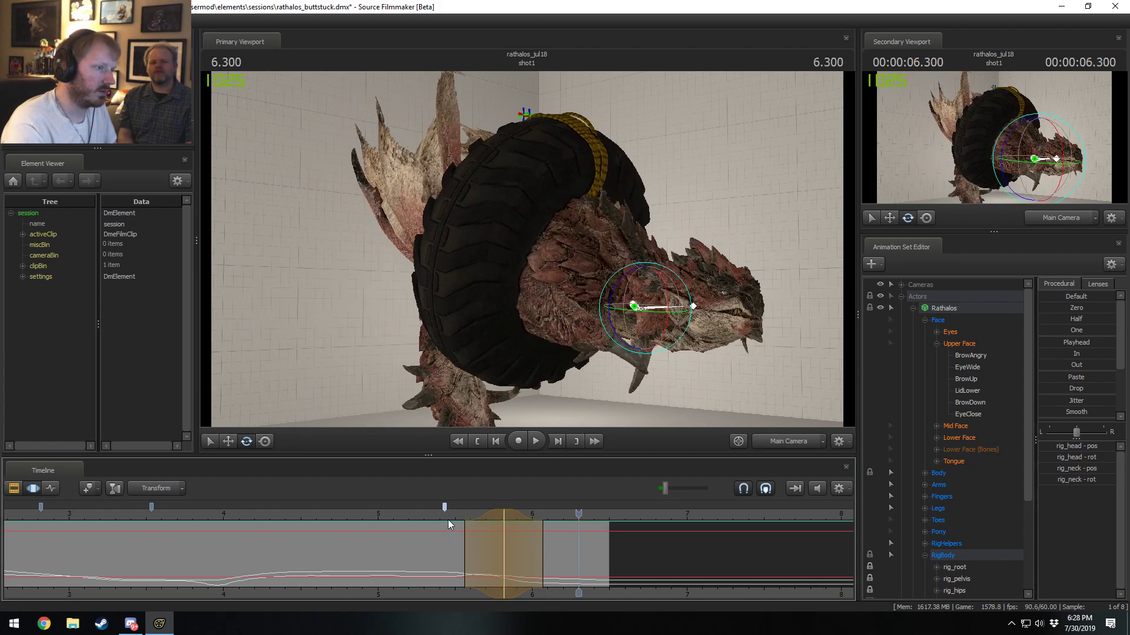
Step: Extend the start of the adjustment's time selection to about 5.25 seconds and replay the ending twice
left_click_drag(464, 520, 416, 520)
left_click(385, 520)
key("space")
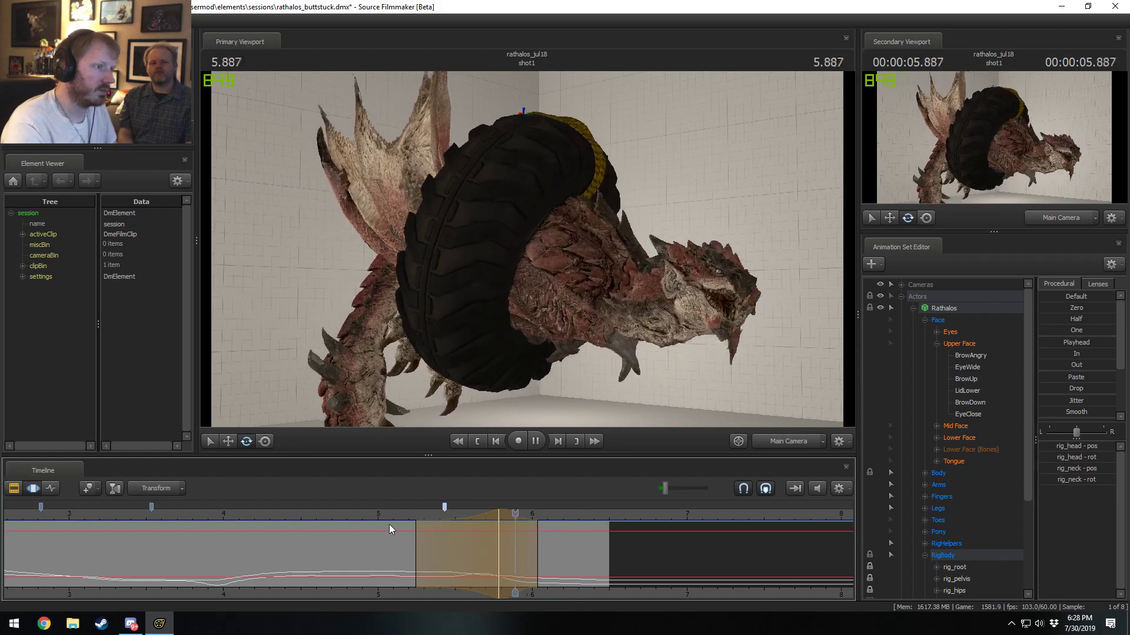
left_click(403, 518)
key("space")
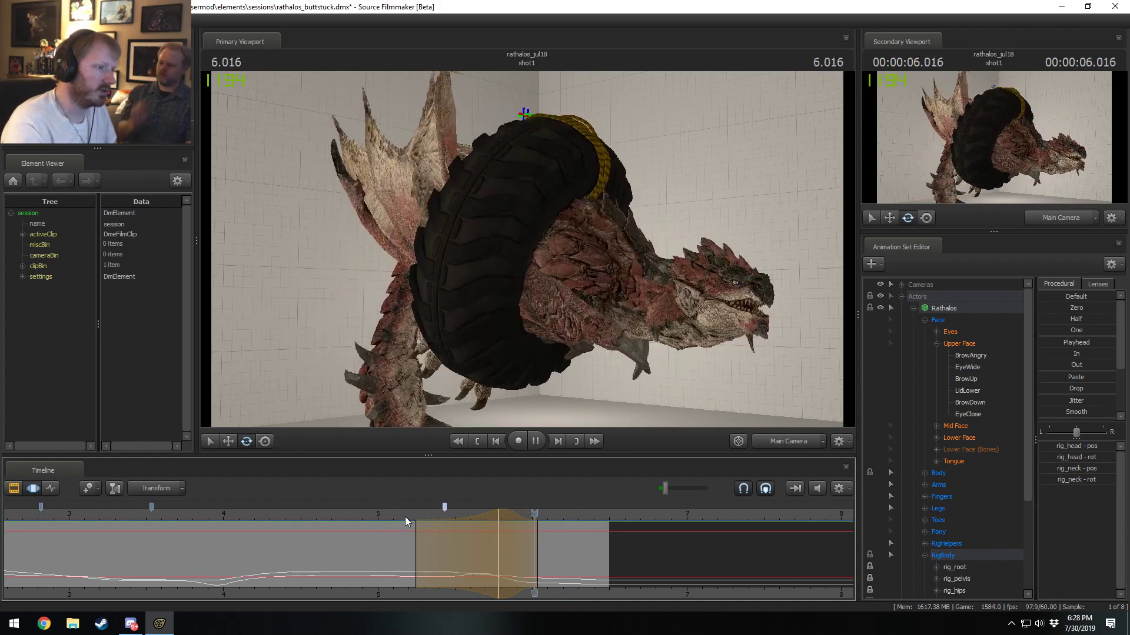
key("space")
Step: Shift the head and neck adjustment slightly later to peak near 5.85 seconds, replay it and commit the change
left_click_drag(499, 522, 510, 522)
key("space")
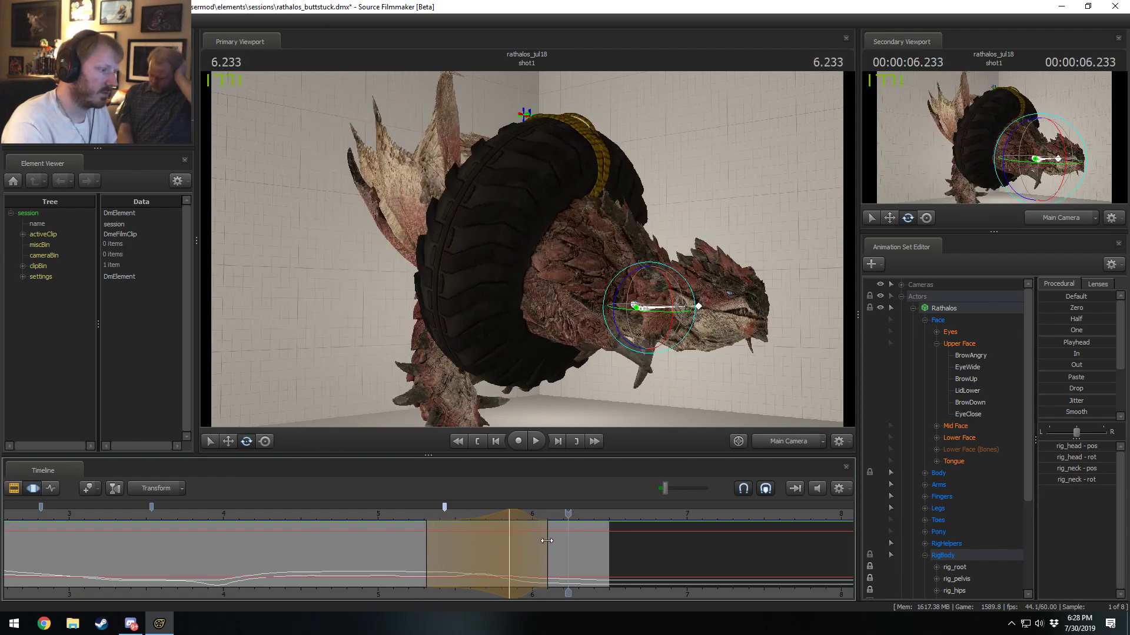
left_click(488, 527)
key("space")
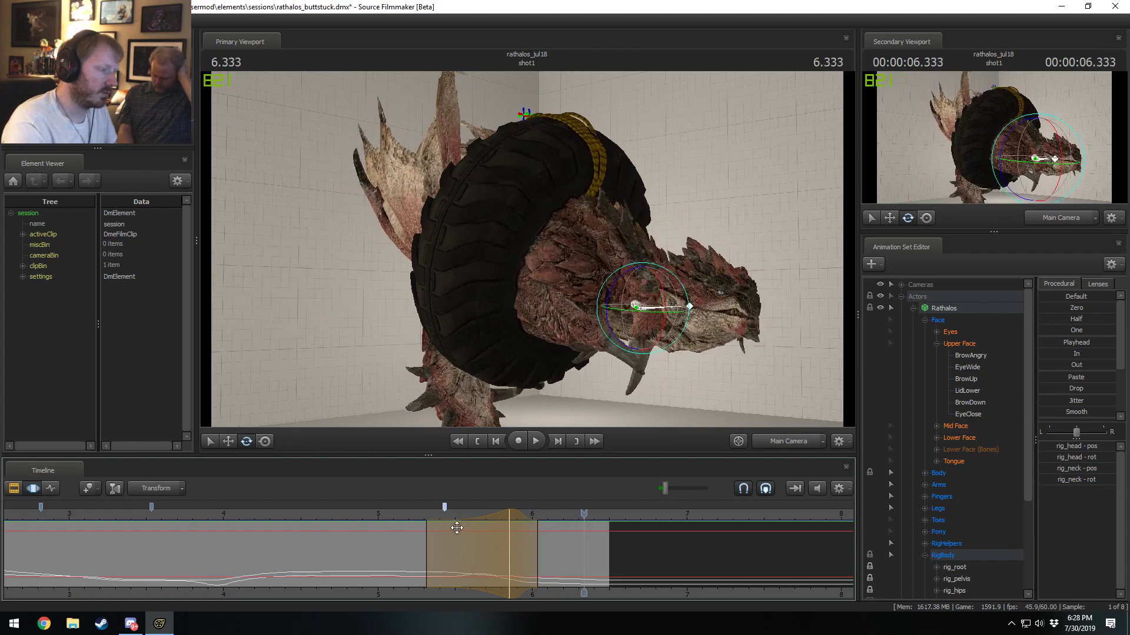
left_click(396, 513)
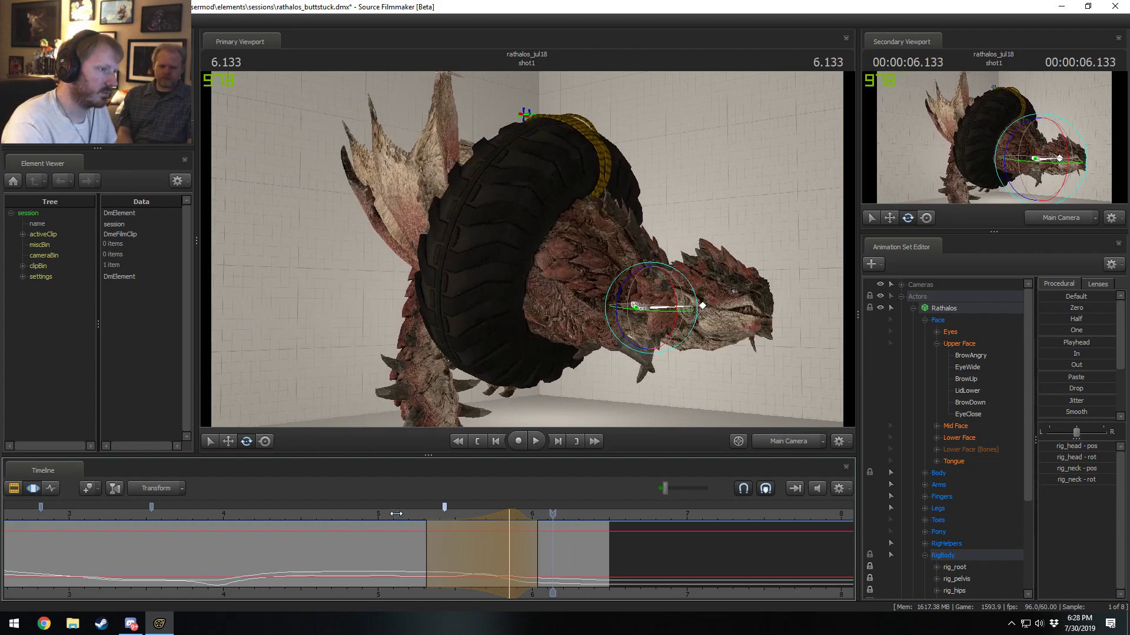
left_click_drag(396, 514, 365, 514)
key("space")
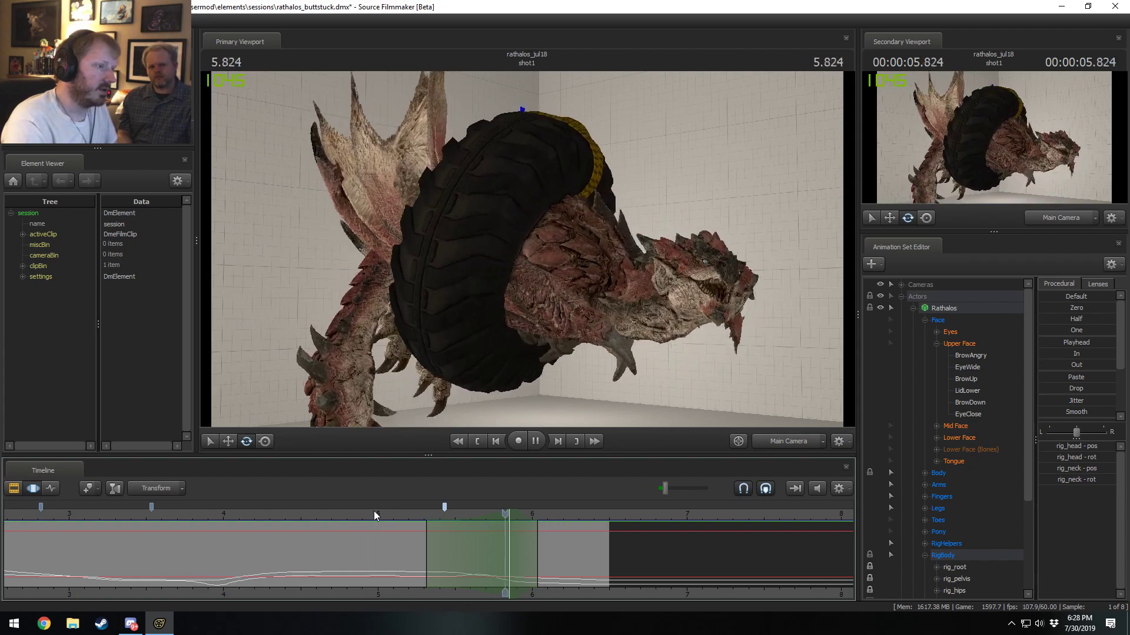
key("space")
Step: Rotate only the head at 5.733 seconds within a time selection from about 5.55 to 5.95 seconds, and replay it
left_click_drag(442, 527, 491, 541)
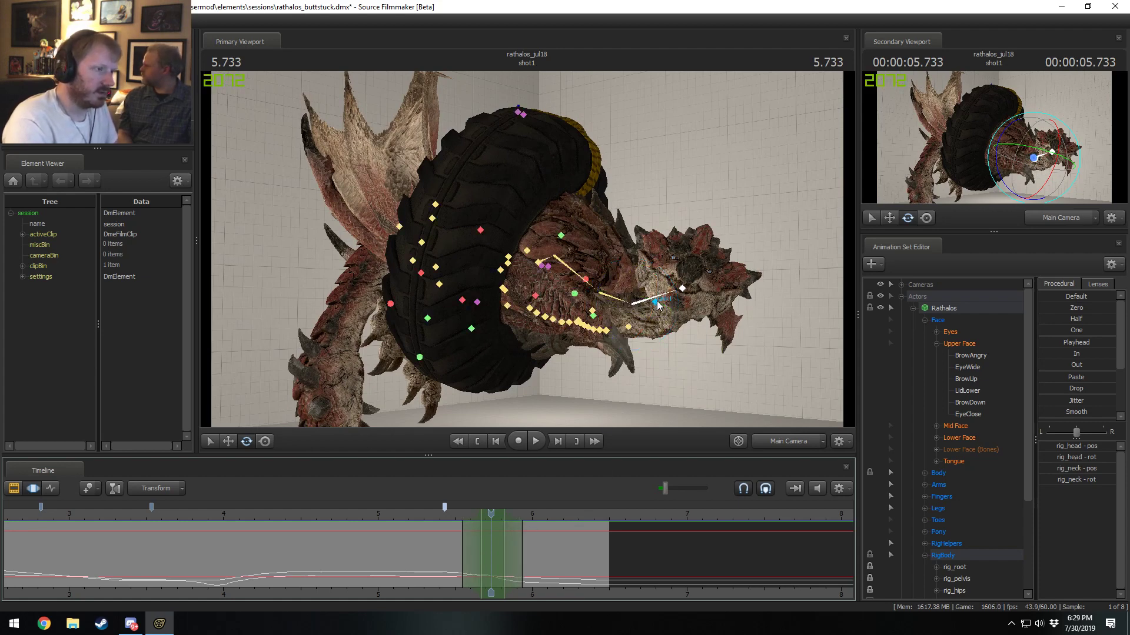
left_click(682, 288)
left_click_drag(692, 290, 689, 290)
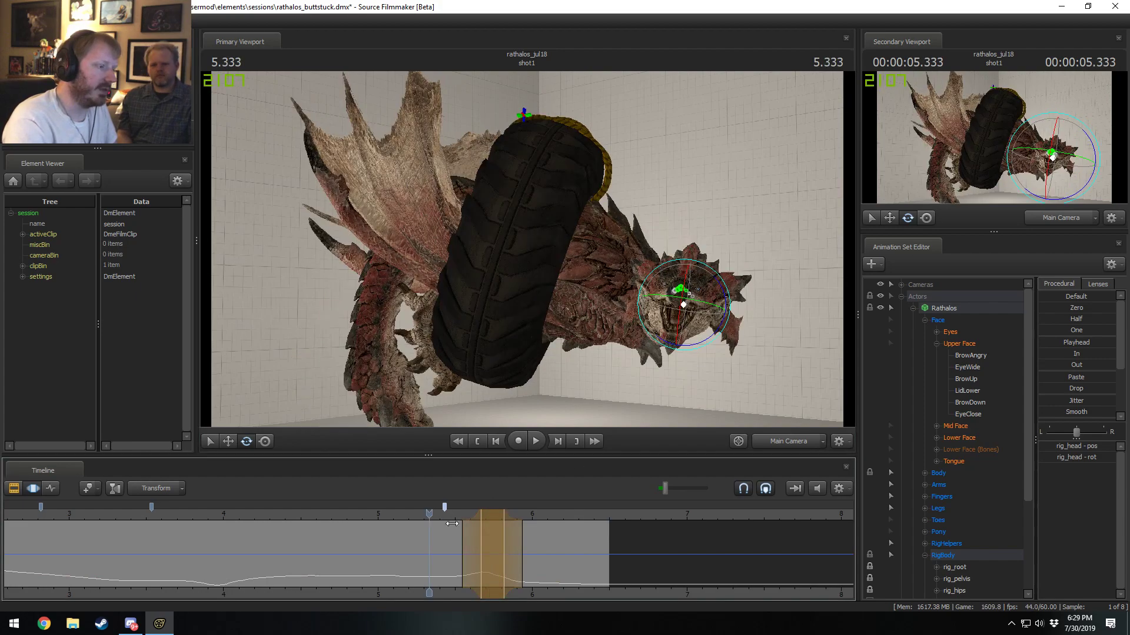
key("space")
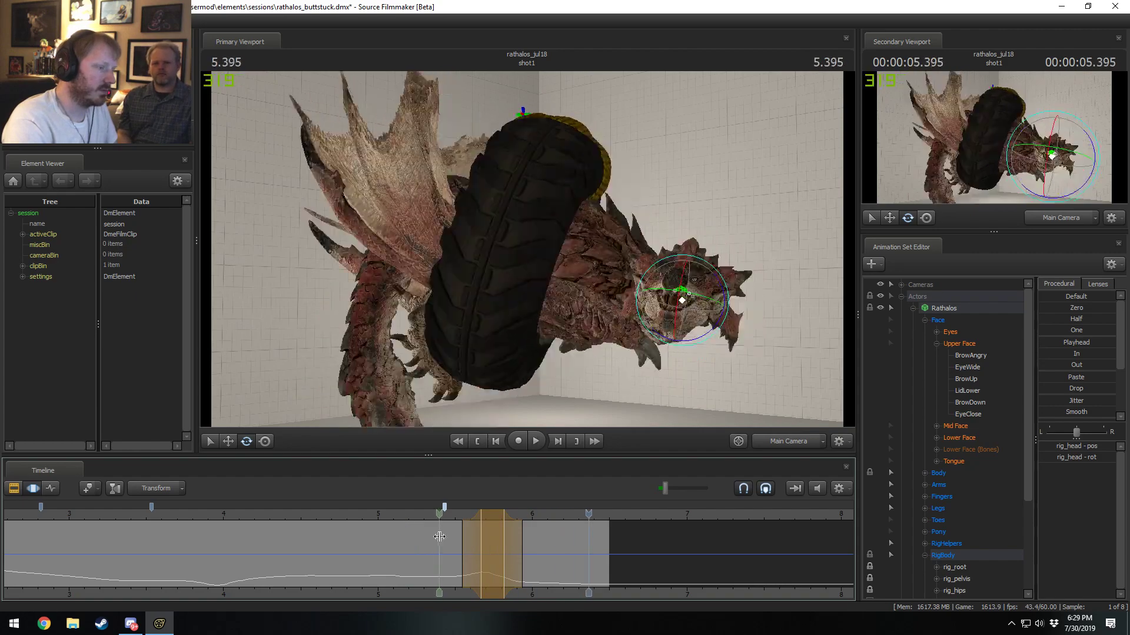
Step: Rotate only the neck slightly at 5.966 seconds within a selection from about 5.7 to 6.3 seconds, and replay from 5.183 seconds
left_click(535, 562)
left_click_drag(535, 562, 582, 568)
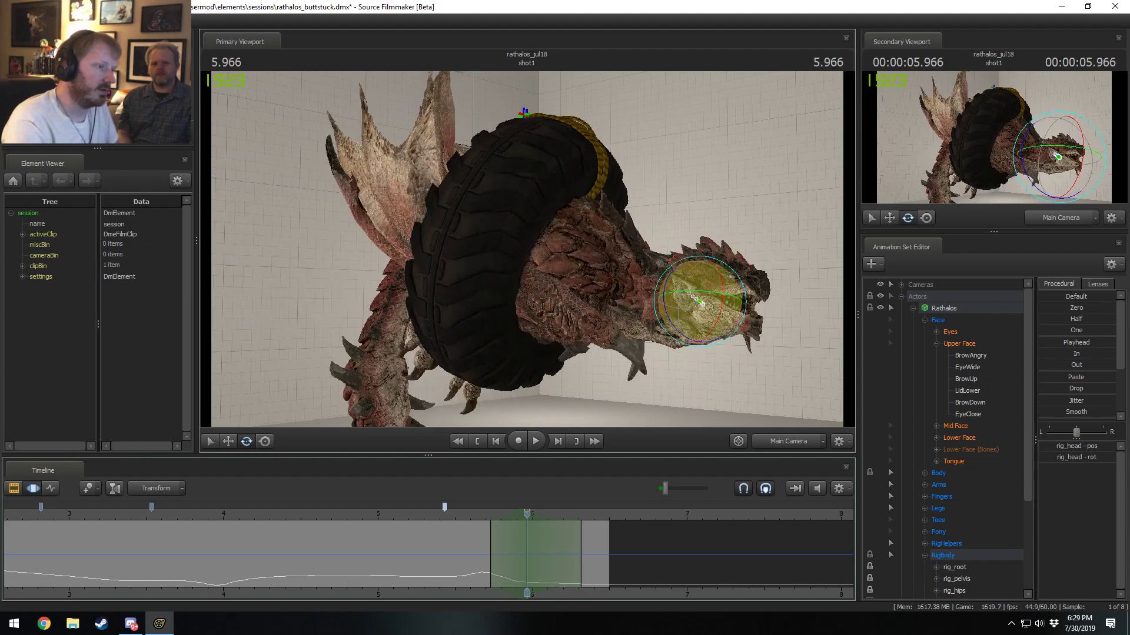
key("ctrl")
left_click(692, 306, "ctrl")
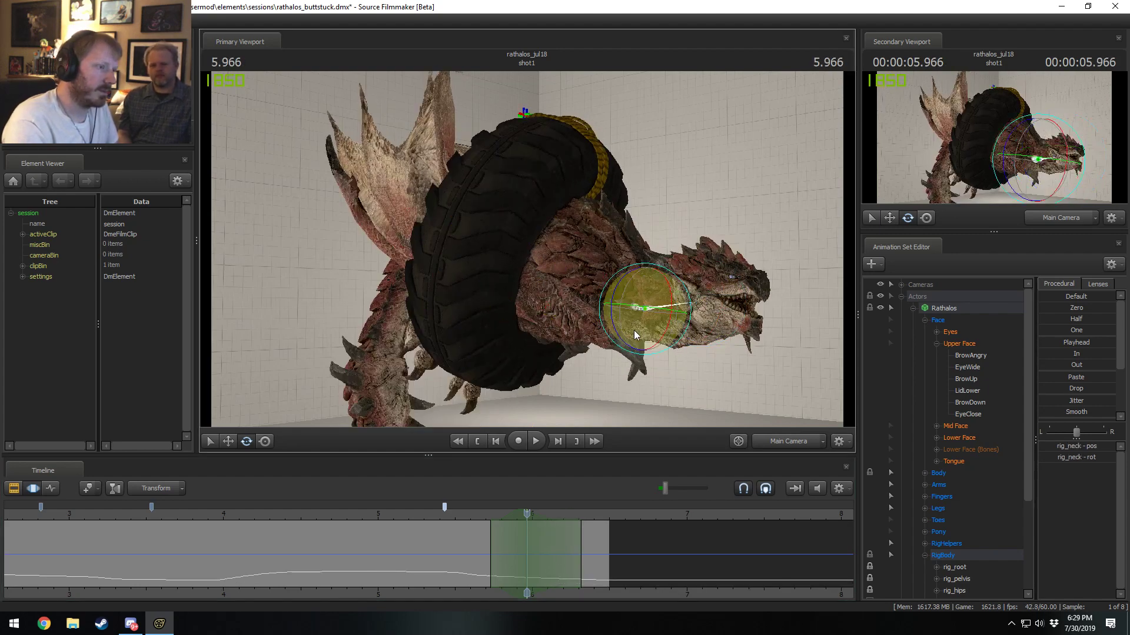
left_click_drag(634, 330, 637, 331)
left_click(474, 515)
key("space")
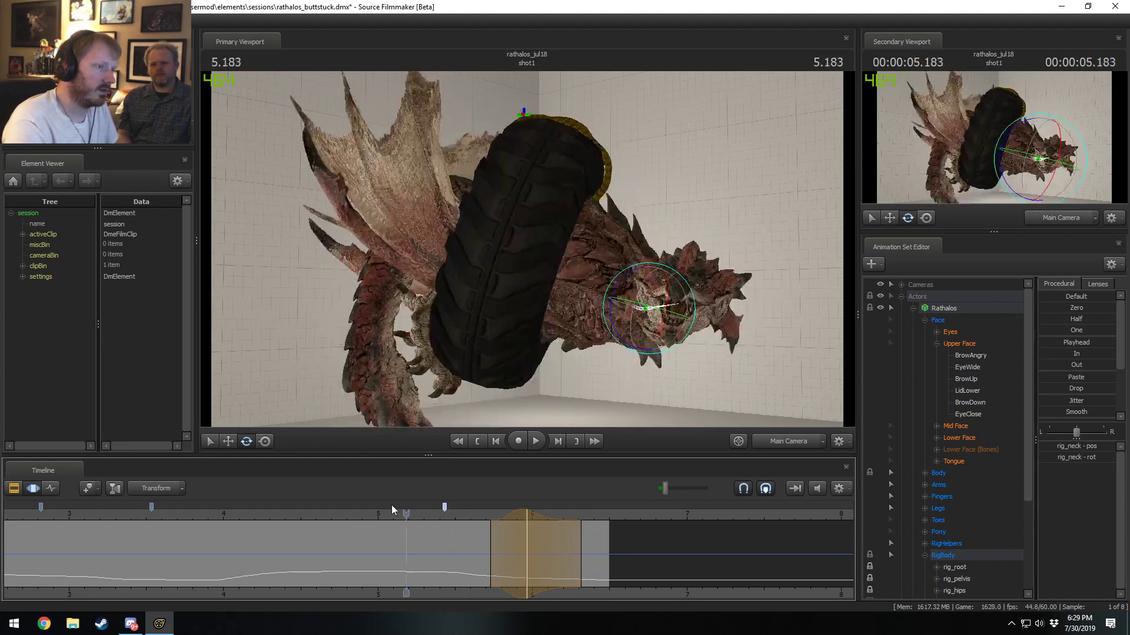
key("space")
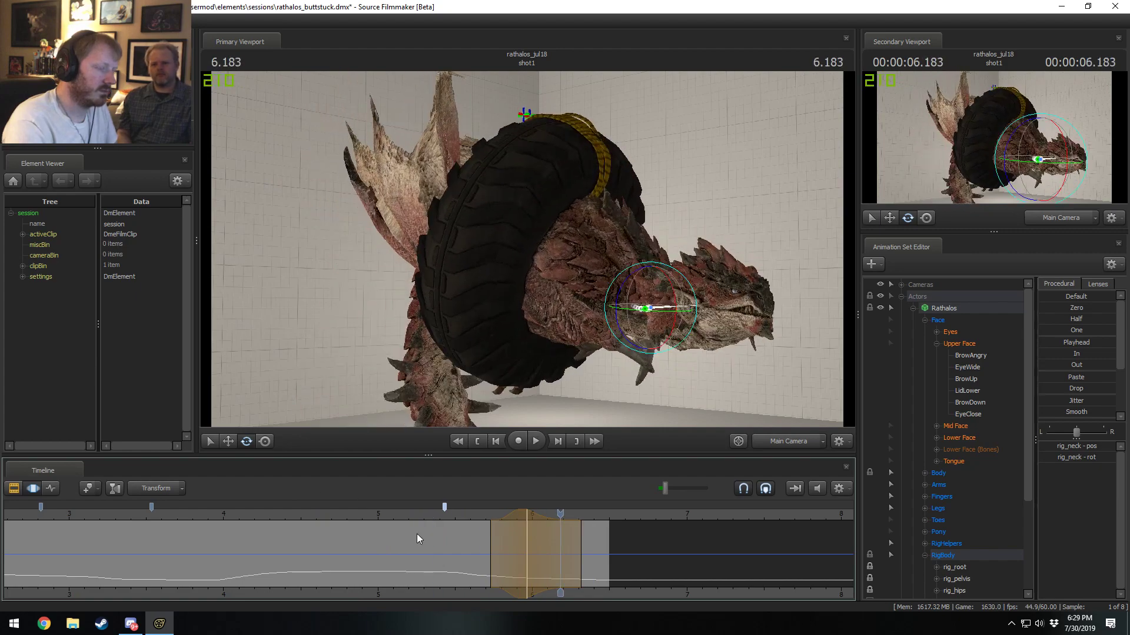
Step: Rotate the head slightly at 6.150 seconds, shorten the time selection's end to about 6.3 seconds and replay the ending
mouse_move(558, 558)
left_mouse_down()
mouse_move(578, 559)
mouse_move(555, 559)
left_mouse_up()
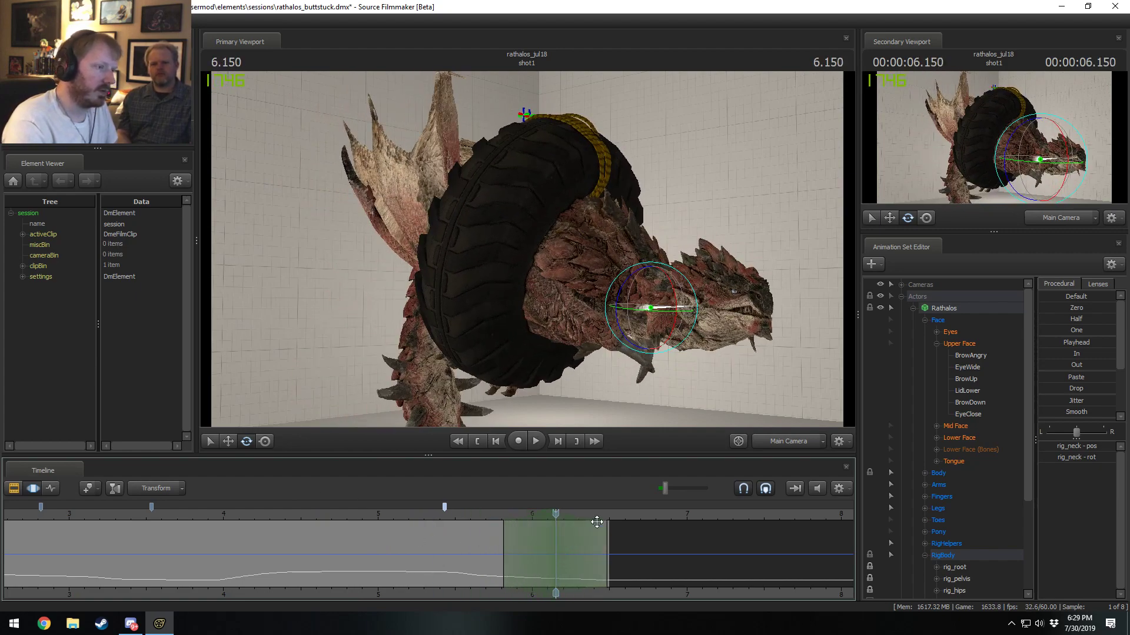
left_click(715, 297)
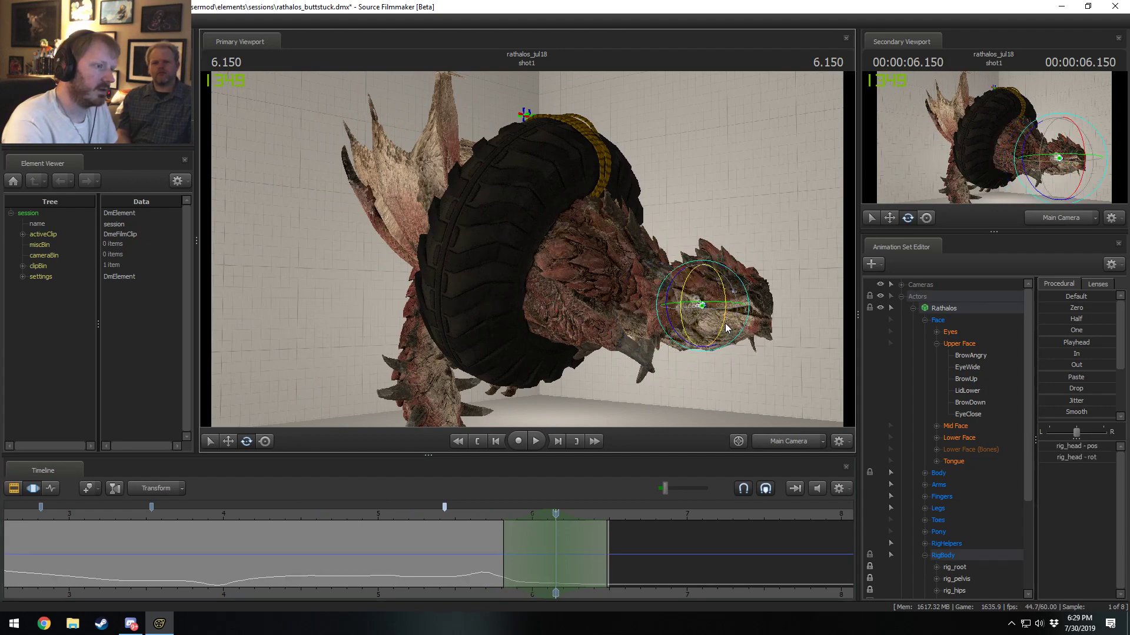
left_click_drag(727, 327, 706, 356)
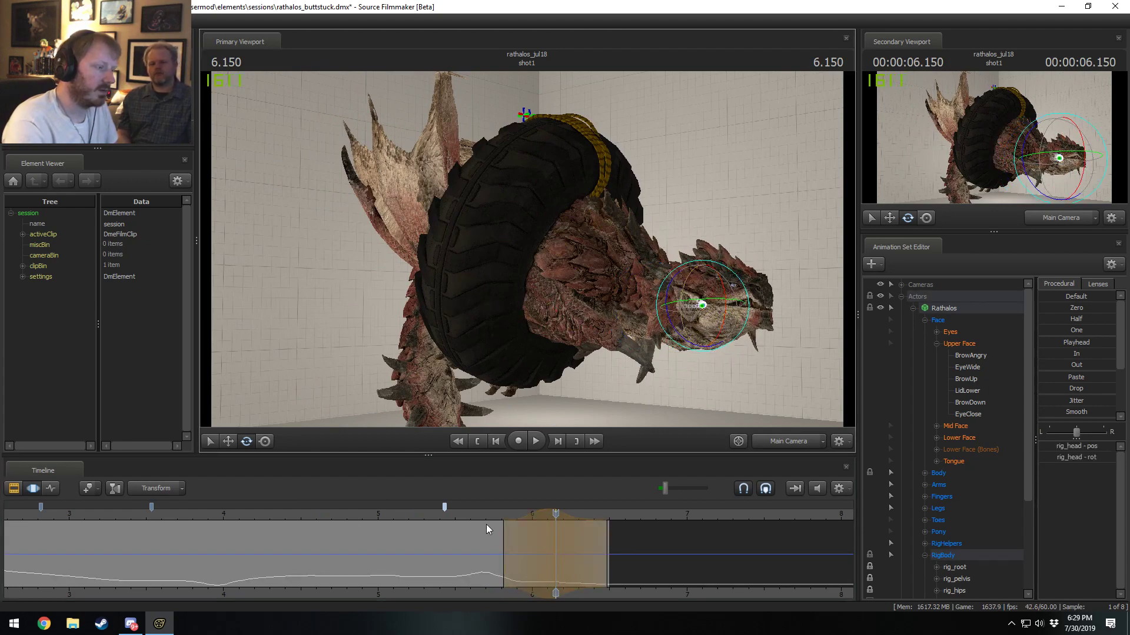
left_click_drag(486, 525, 606, 546)
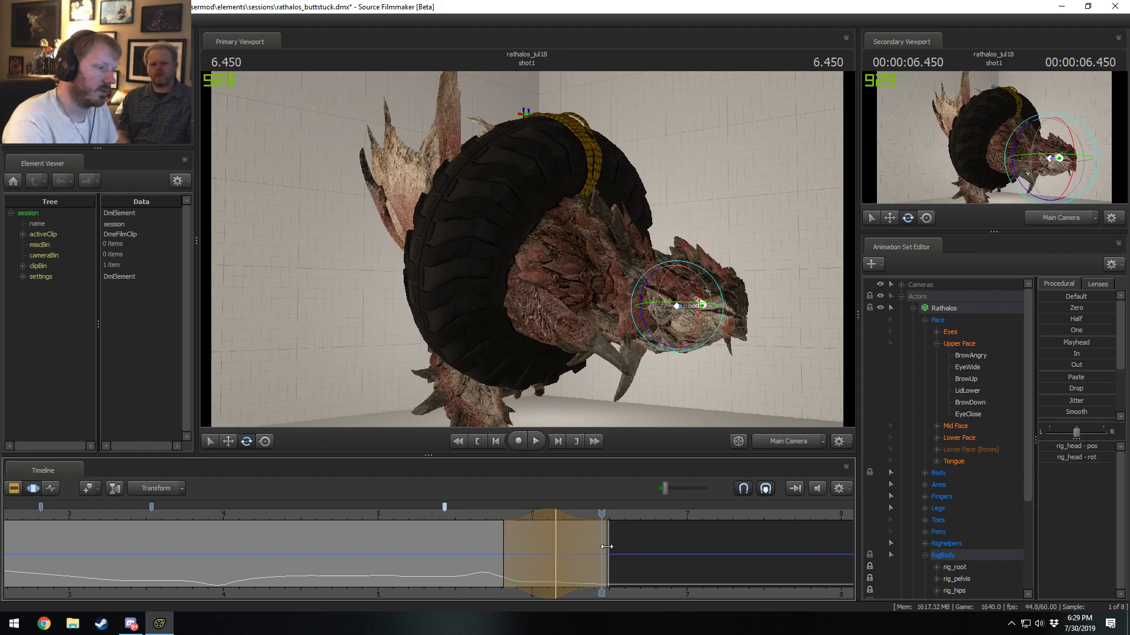
left_click(492, 515)
key("space")
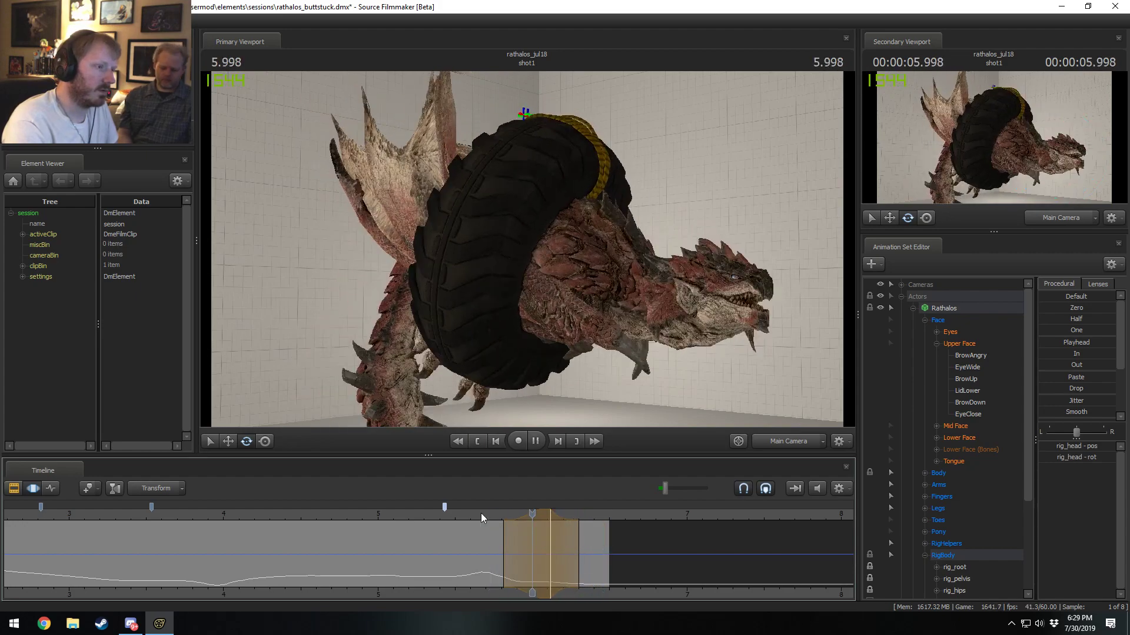
key("space")
Step: Rotate the head slightly at 6.200 seconds in a new time selection, shift it earlier to about 5.85–6.45 seconds and replay
left_click_drag(543, 516, 638, 568)
key("space")
key("space")
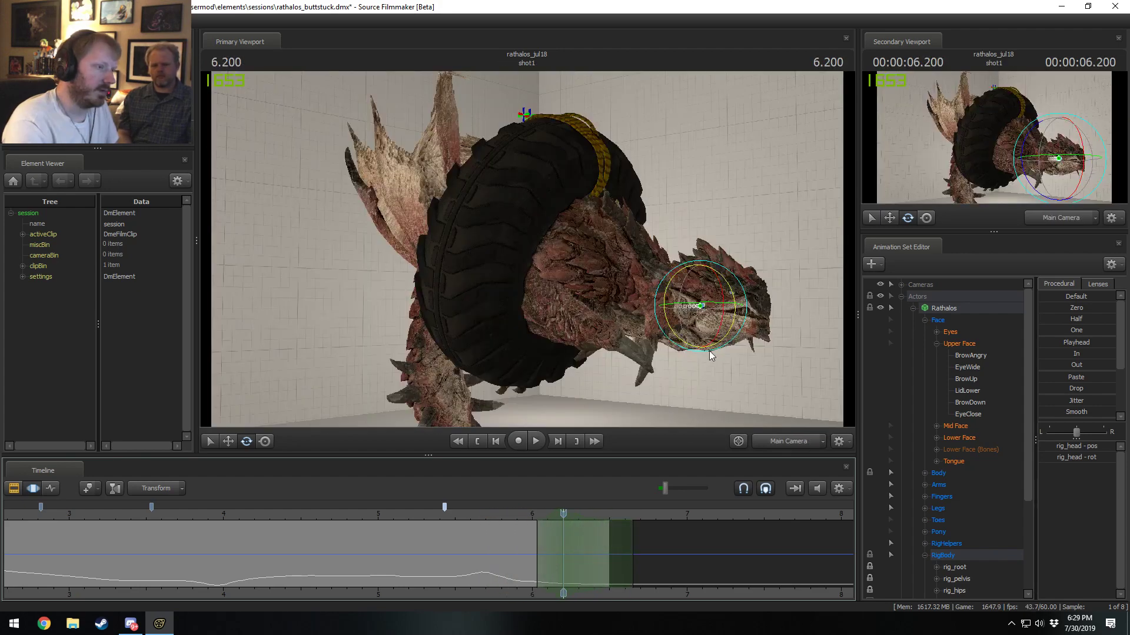
left_click_drag(715, 326, 723, 335)
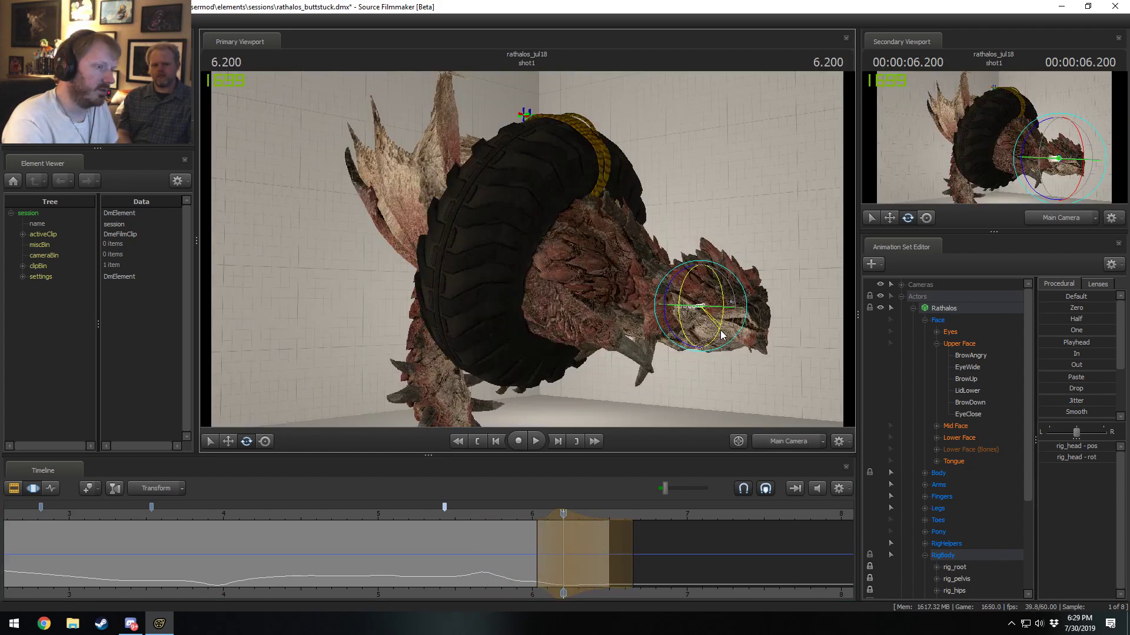
left_click_drag(495, 515, 397, 519)
key("space")
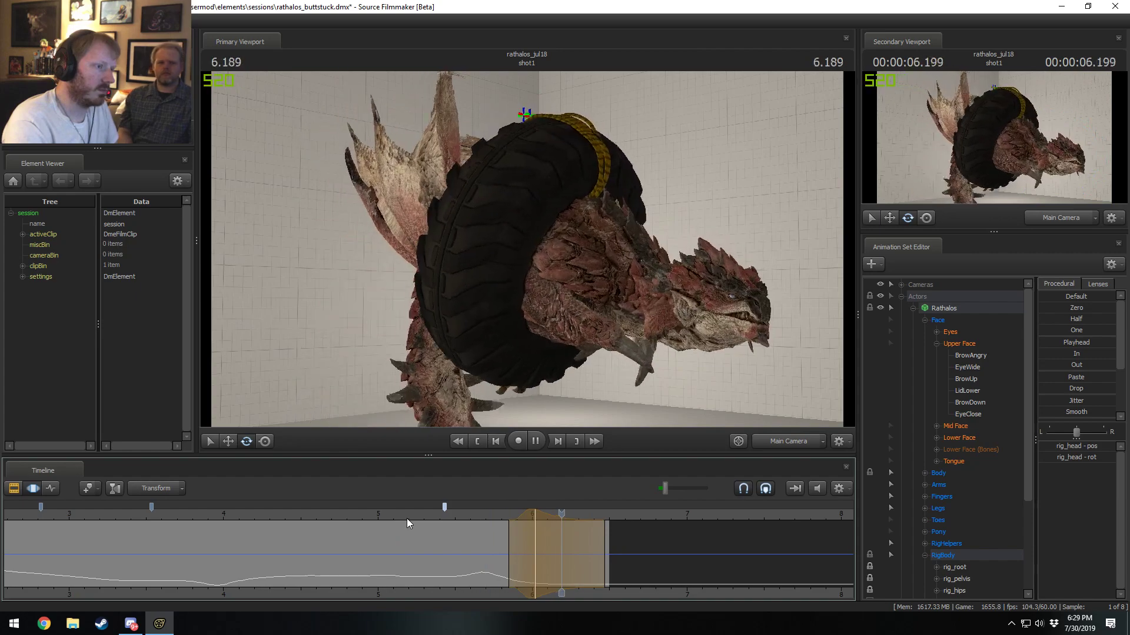
Step: Play back the Rathalos head animation between about 5.5 and 6.3 seconds
key("space")
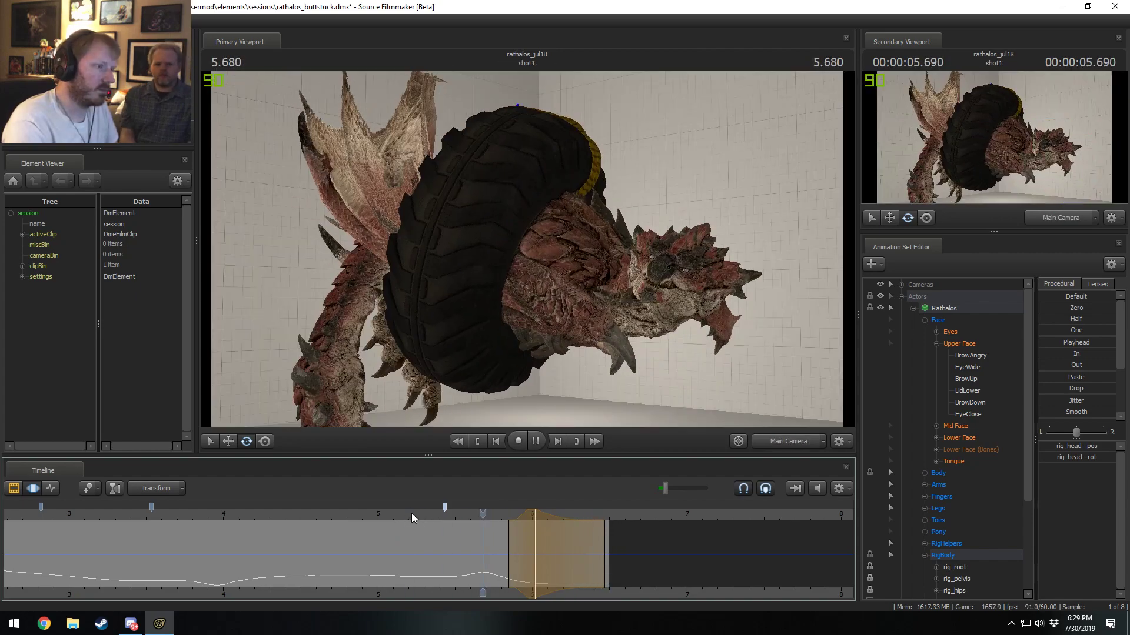
key("space")
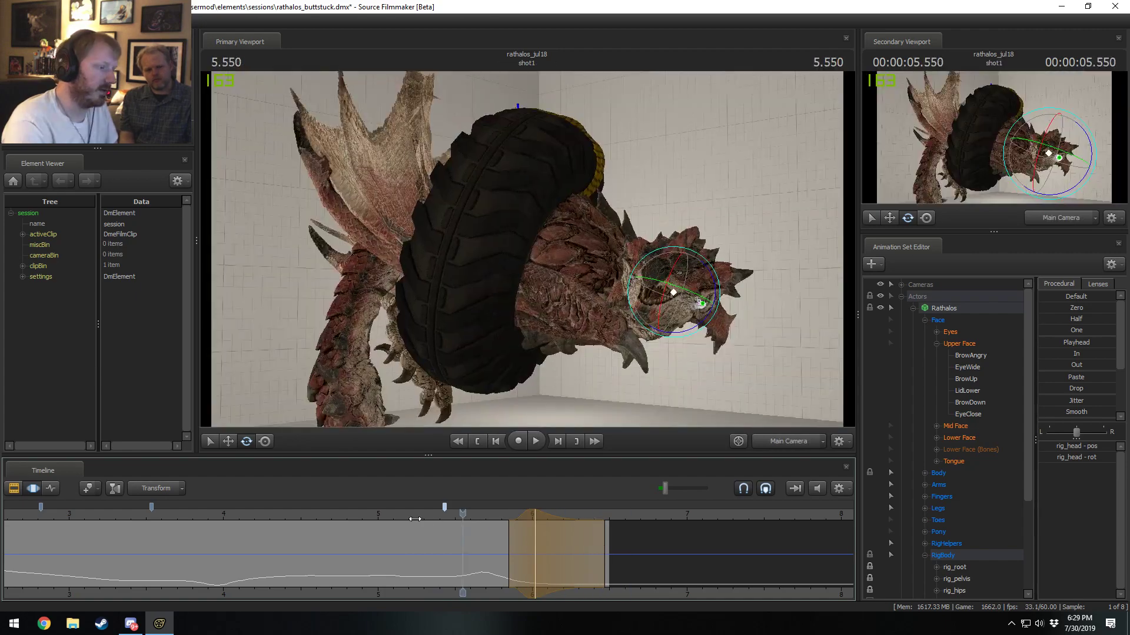
key("space")
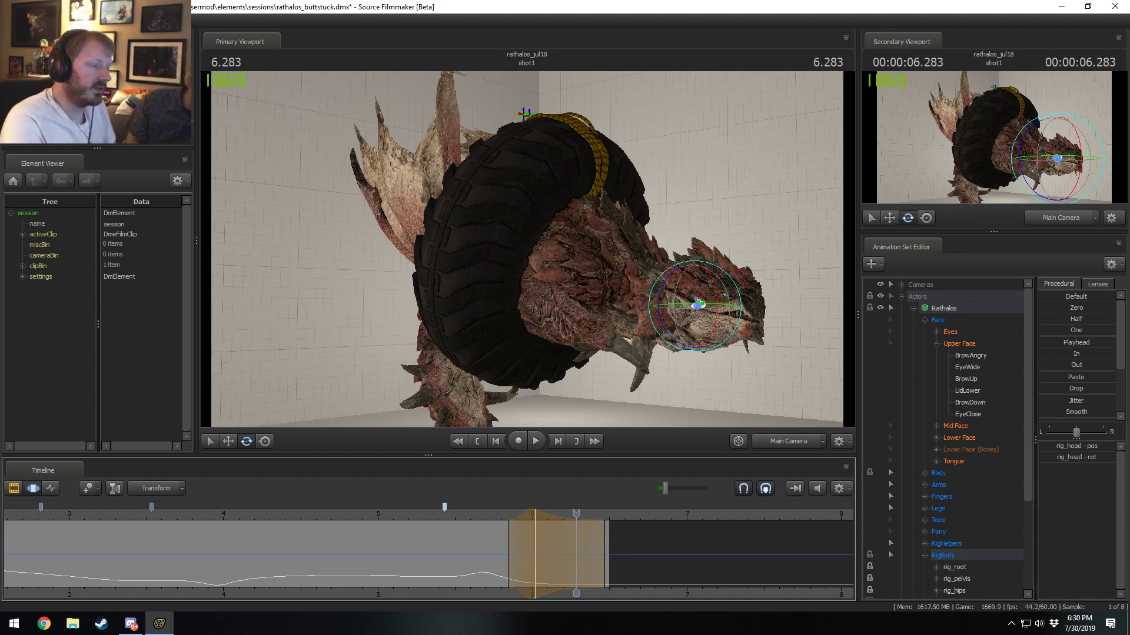
Step: Place a short time selection at 5.750 s and raise the Upper Face EyeClose control to full for a blink
left_click(565, 551)
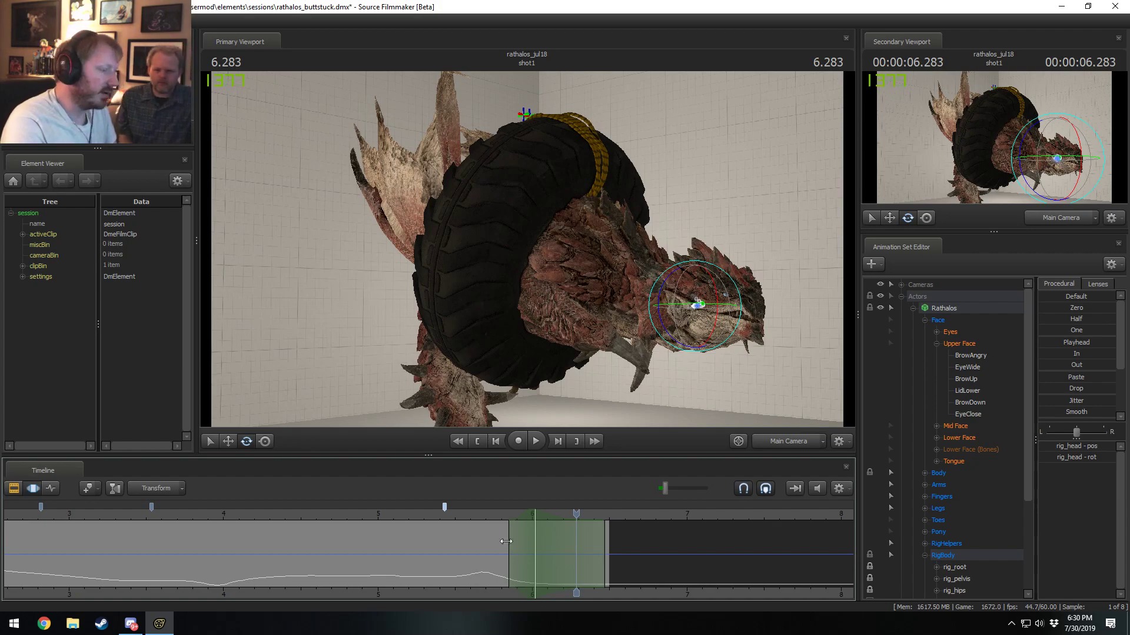
left_click_drag(506, 541, 539, 561)
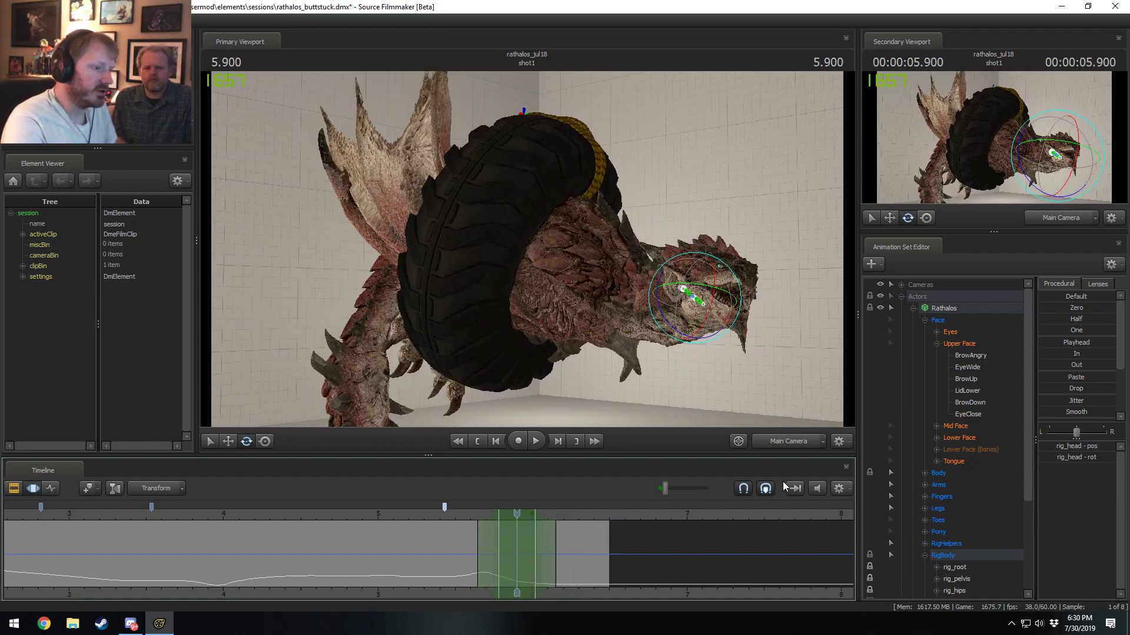
left_click(955, 344)
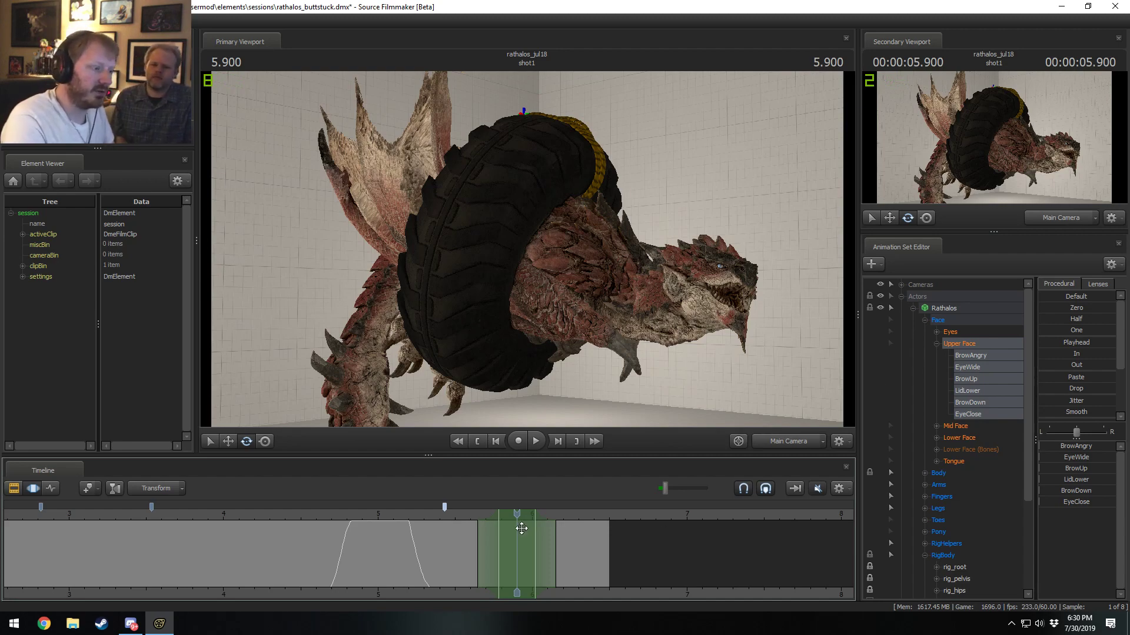
left_click_drag(524, 517, 500, 517)
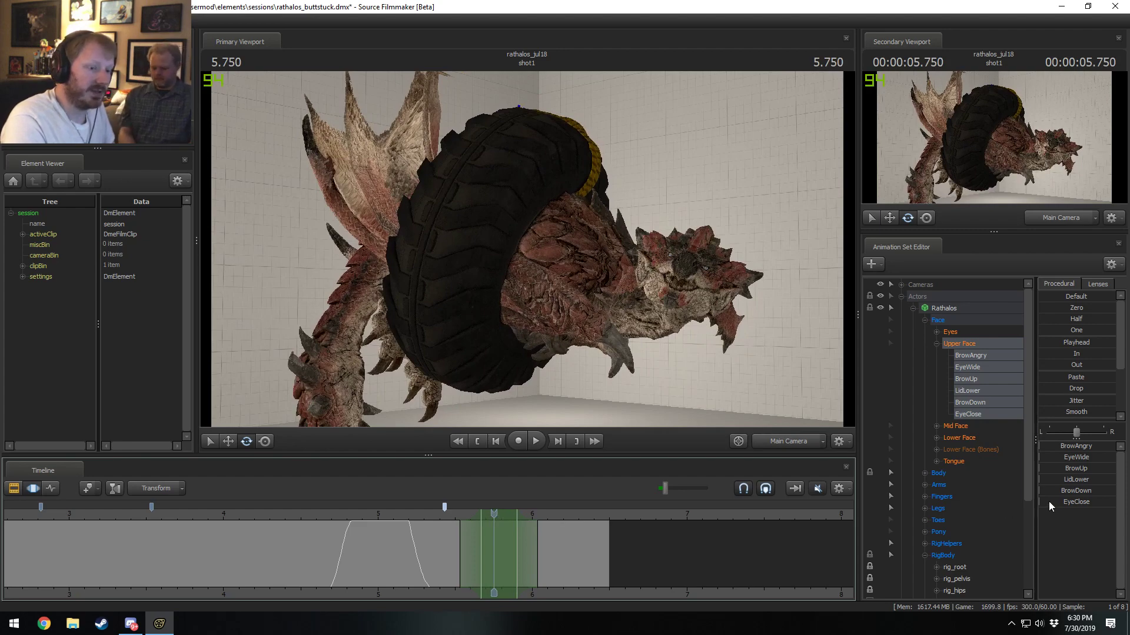
left_click_drag(1049, 501, 1107, 501)
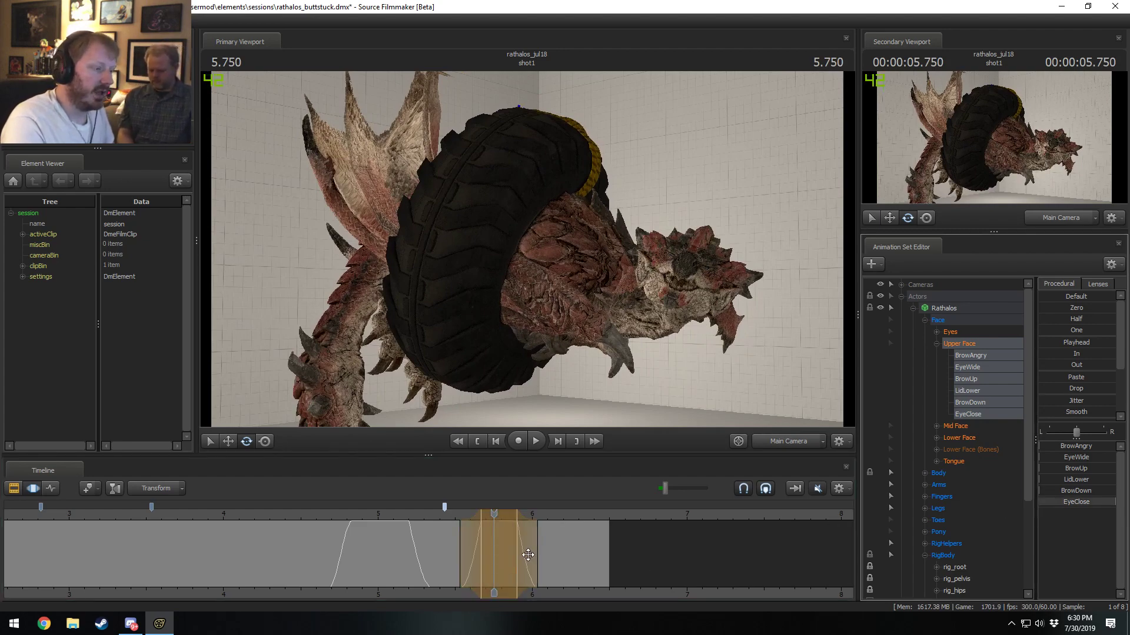
Step: Retime the new blink and shorten its hold, centring it at about 5.77 s and checking it in playback
left_click_drag(527, 554, 523, 558)
left_click_drag(503, 513, 510, 513)
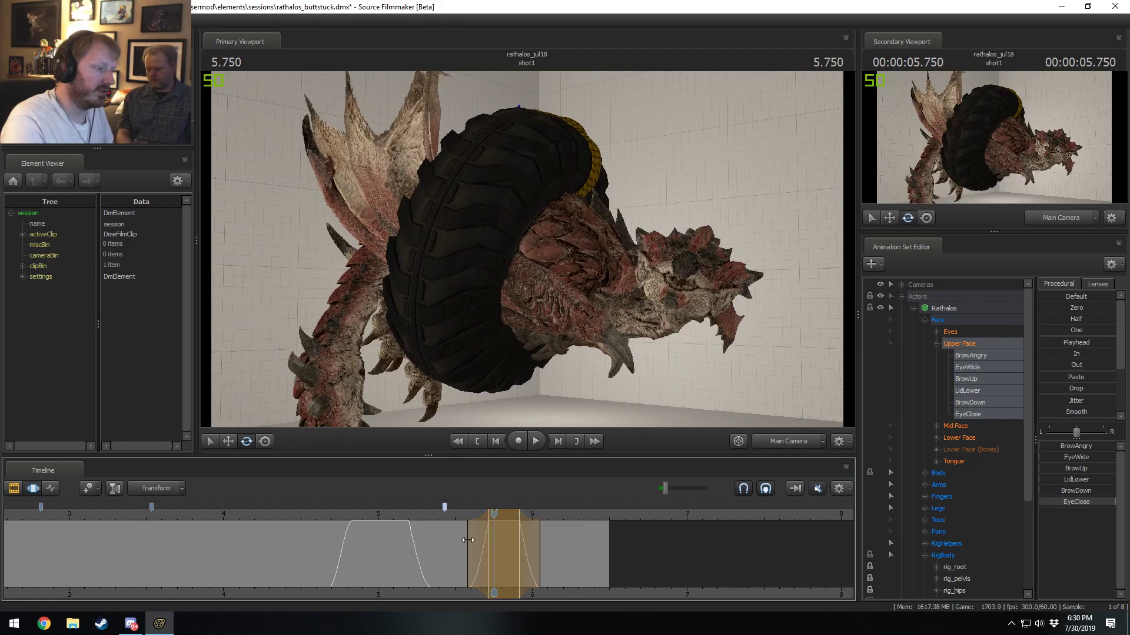
left_click(555, 513)
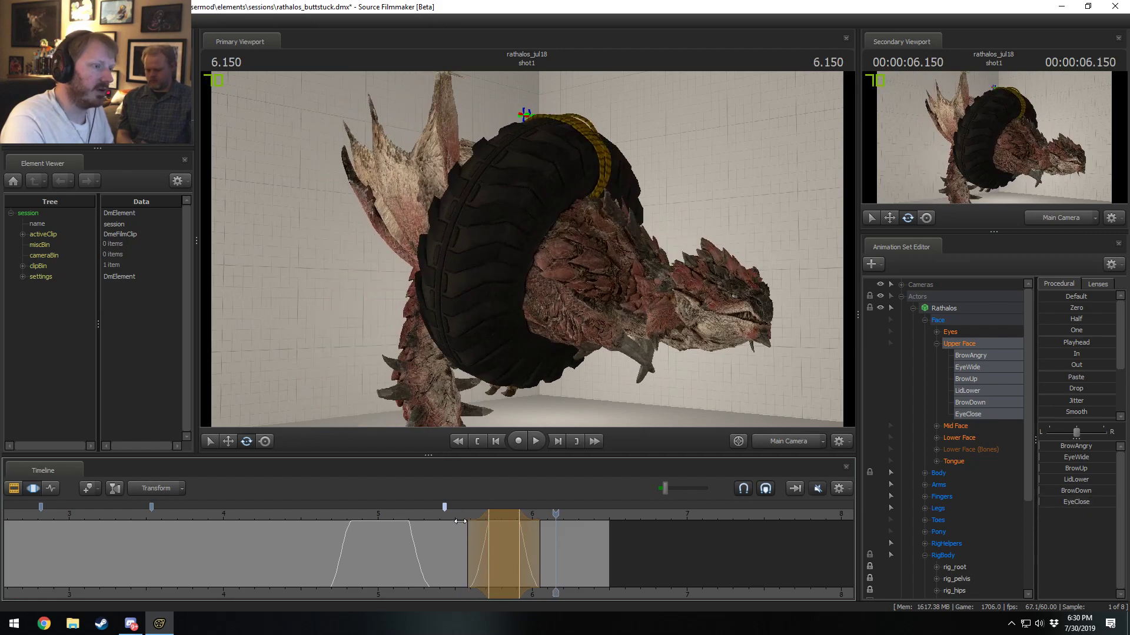
mouse_move(510, 558)
left_mouse_down()
mouse_move(552, 549)
mouse_move(528, 544)
left_mouse_up()
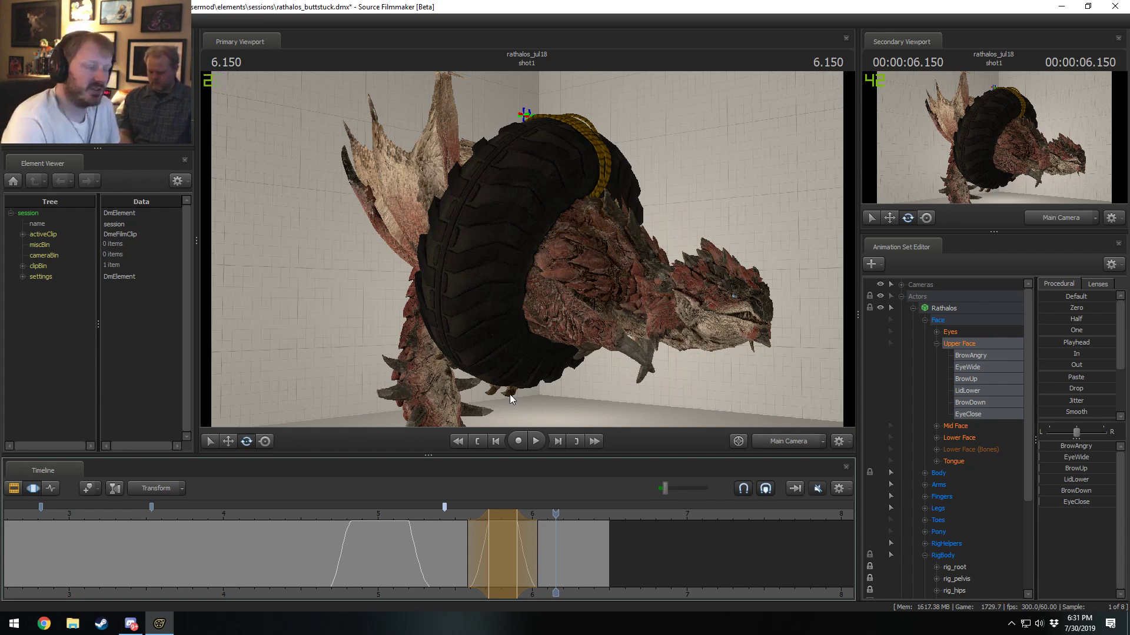
left_click(461, 519)
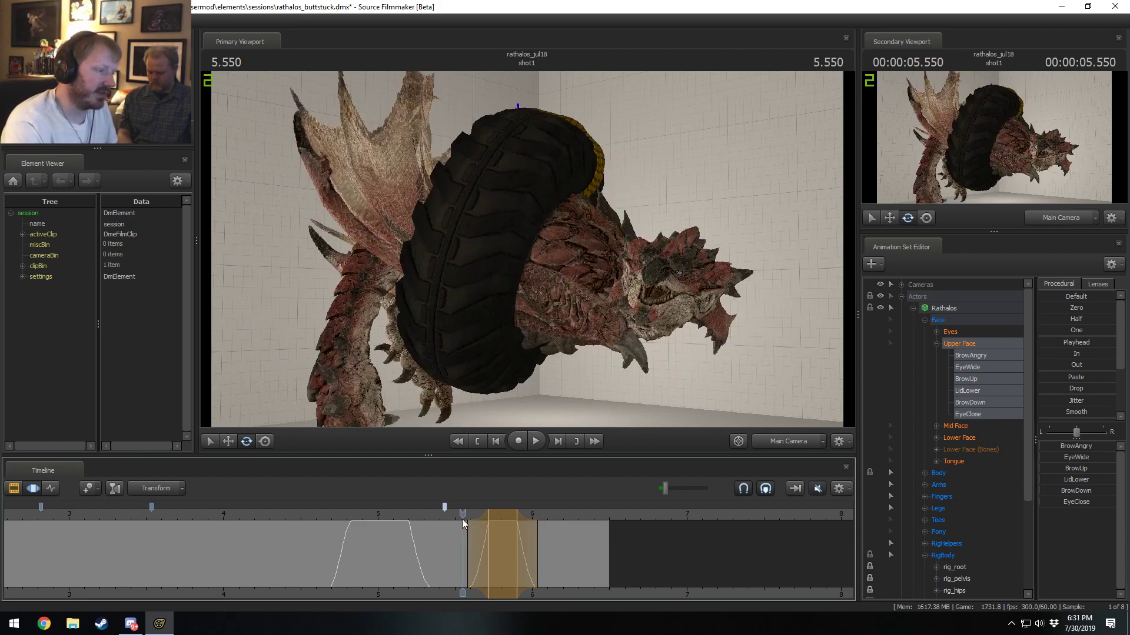
left_click(449, 514)
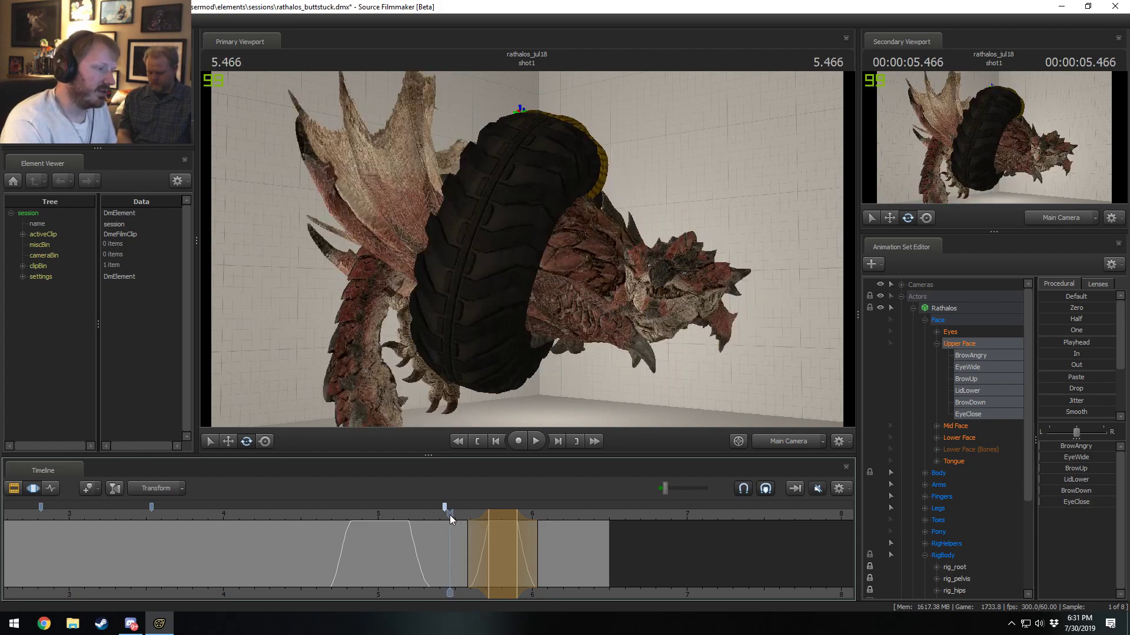
left_click_drag(501, 520, 490, 518)
left_click(440, 514)
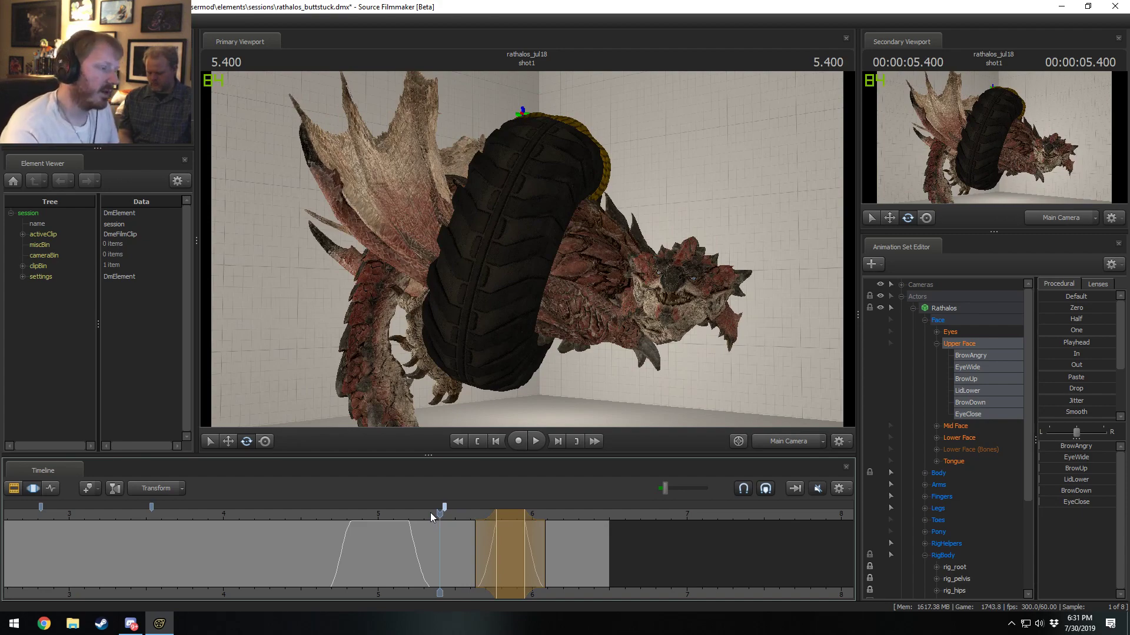
key("space")
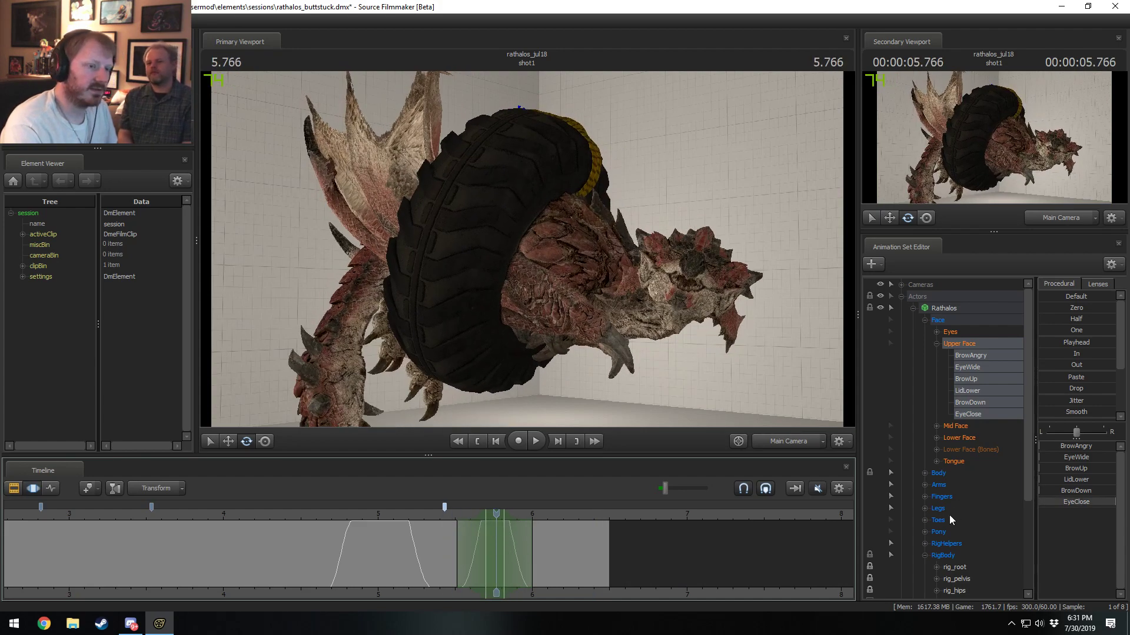
Step: Try BrowUp on the second blink, then replace it with a raised BrowDown around 5.78 s
left_click_drag(1081, 471, 1091, 469)
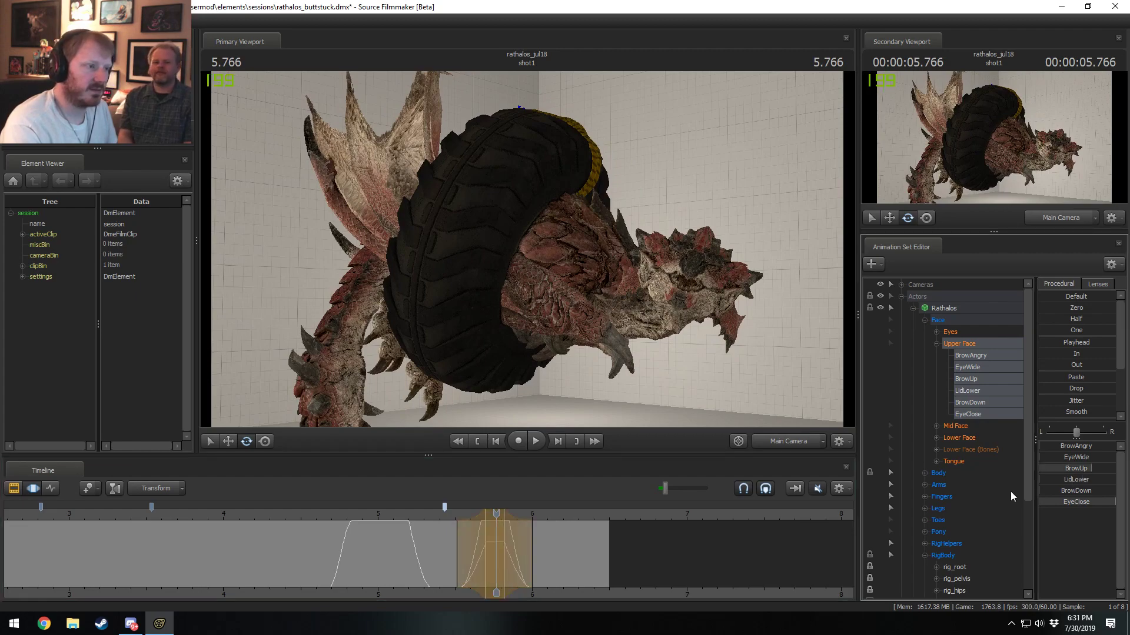
mouse_move(551, 568)
left_mouse_down()
mouse_move(445, 562)
mouse_move(531, 558)
mouse_move(453, 560)
mouse_move(499, 559)
left_mouse_up()
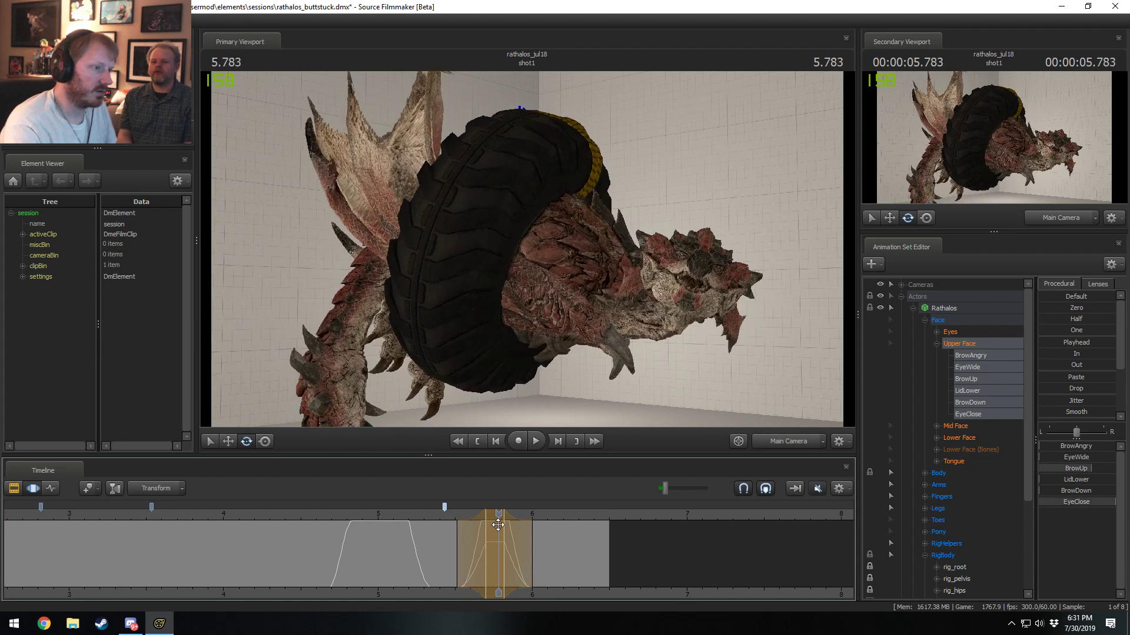
left_click_drag(1075, 490, 1083, 491)
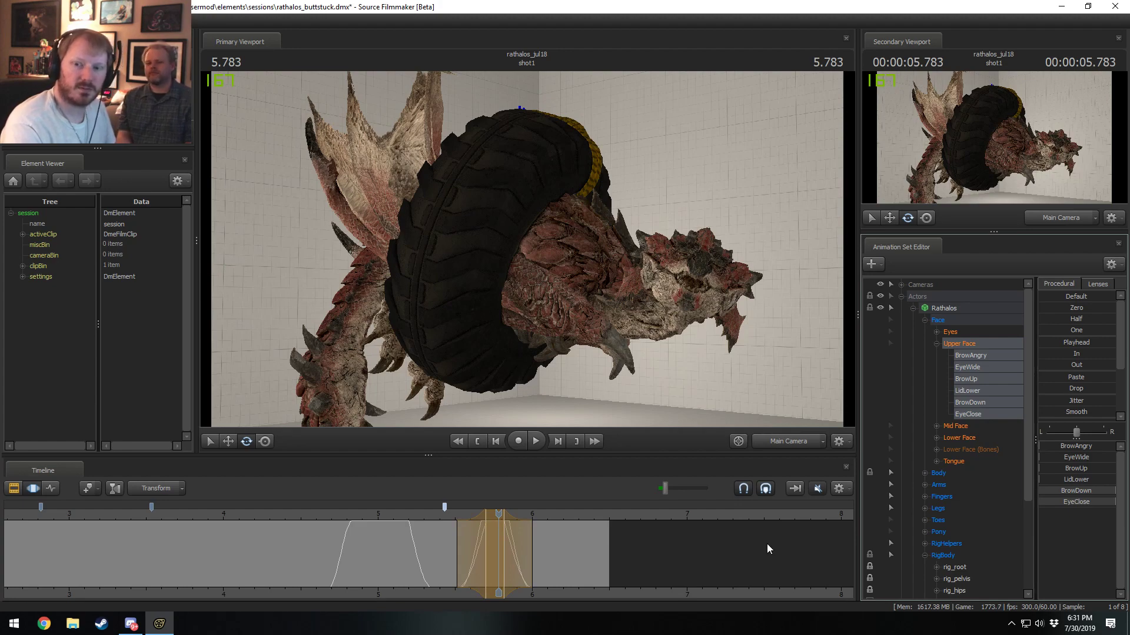
Step: Move the time selection to about 6.0 s, right after the blink, and raise BrowUp partway
left_click_drag(501, 554, 576, 548)
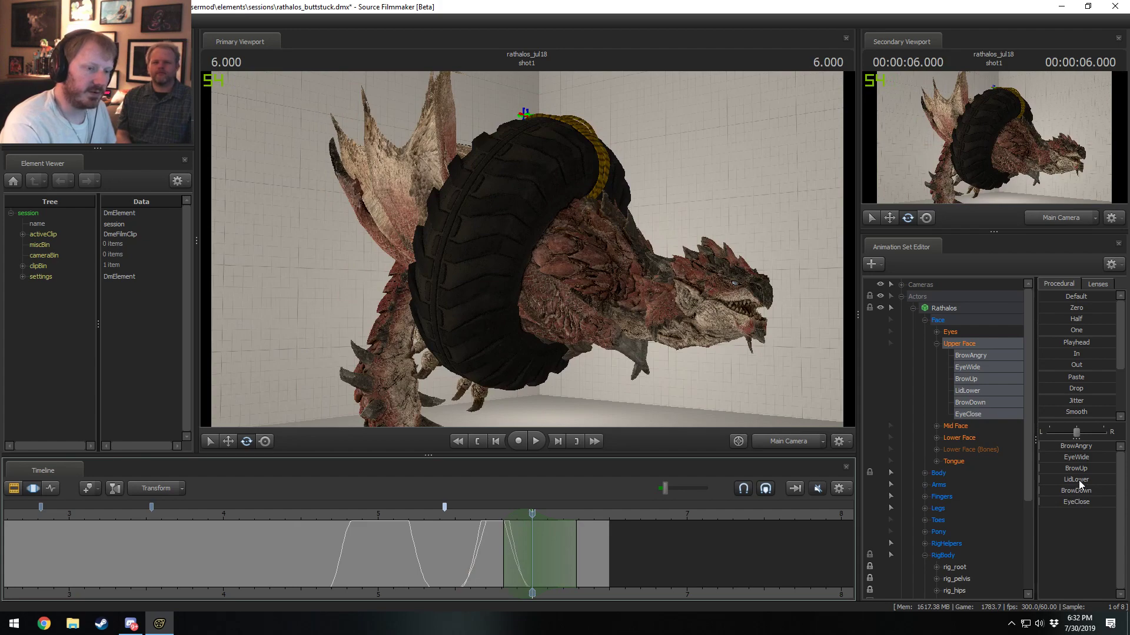
left_click_drag(1085, 473, 1095, 473)
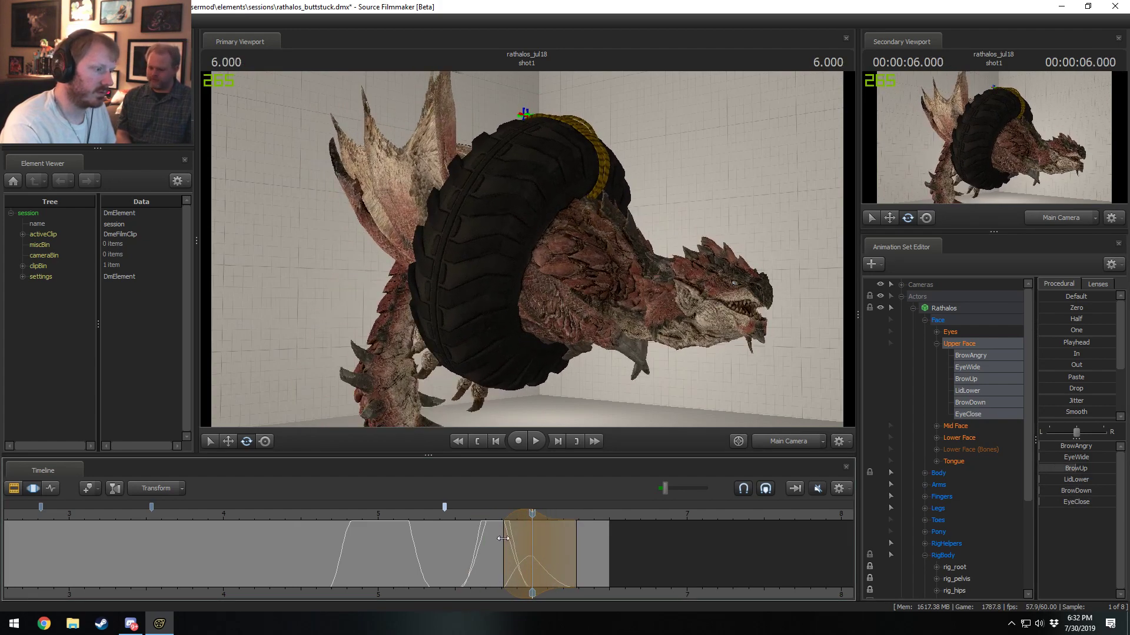
mouse_move(503, 539)
left_mouse_down()
mouse_move(511, 522)
mouse_move(531, 531)
mouse_move(508, 537)
left_mouse_up()
key("Right")
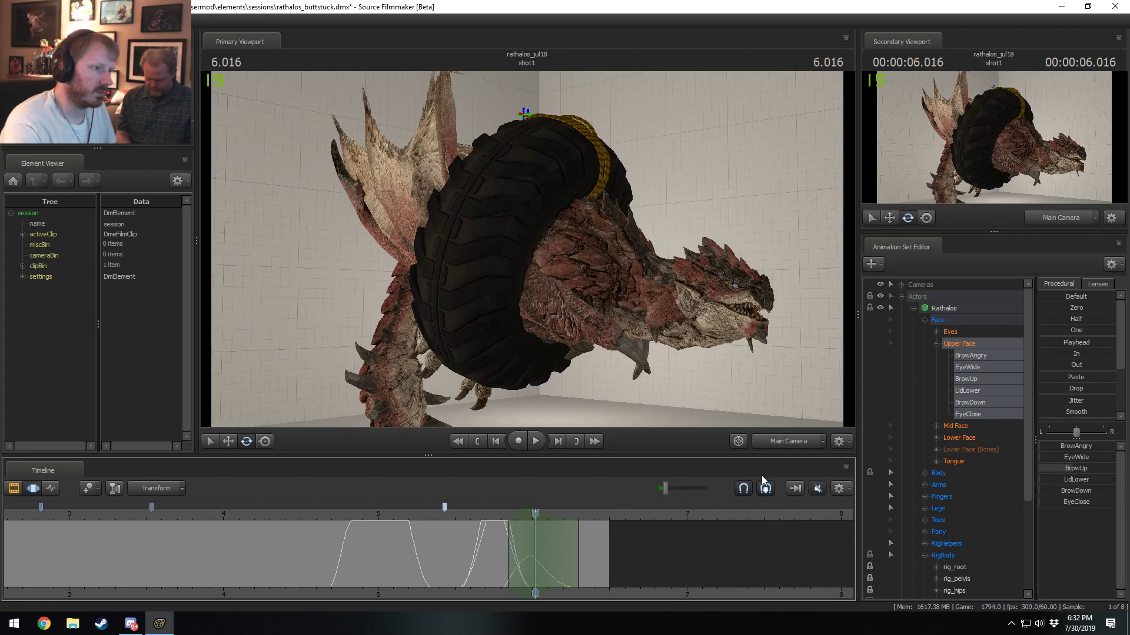
Step: Raise the EyeWide control partway at 6.016 s, keeping all Upper Face controls selected
left_click(973, 415)
left_click(973, 354, "shift")
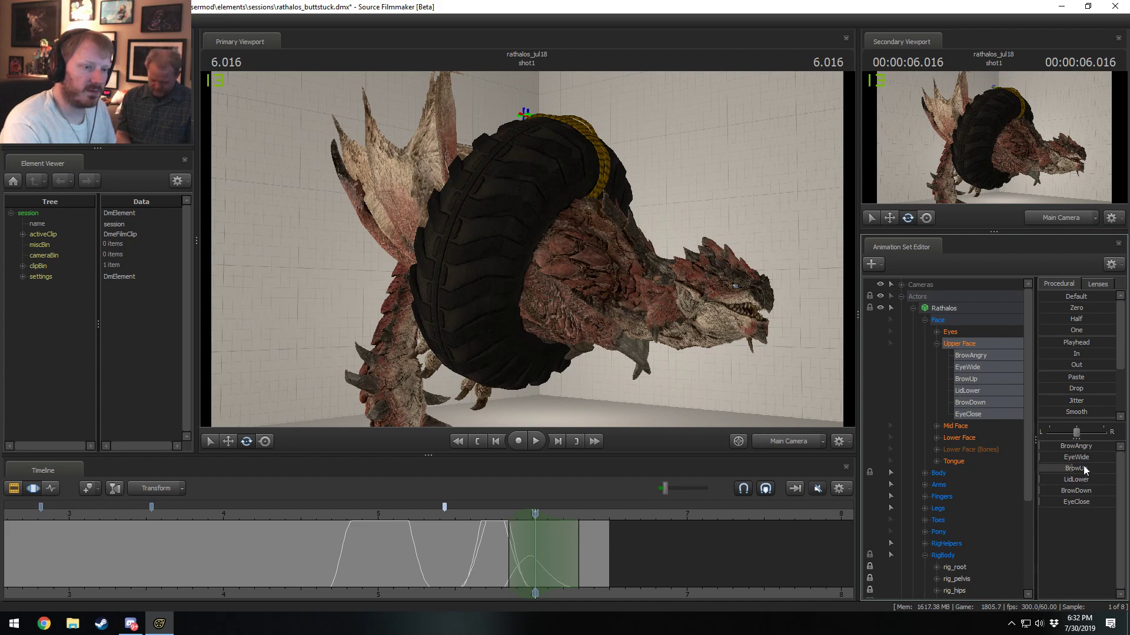
left_click_drag(1080, 458, 1105, 457)
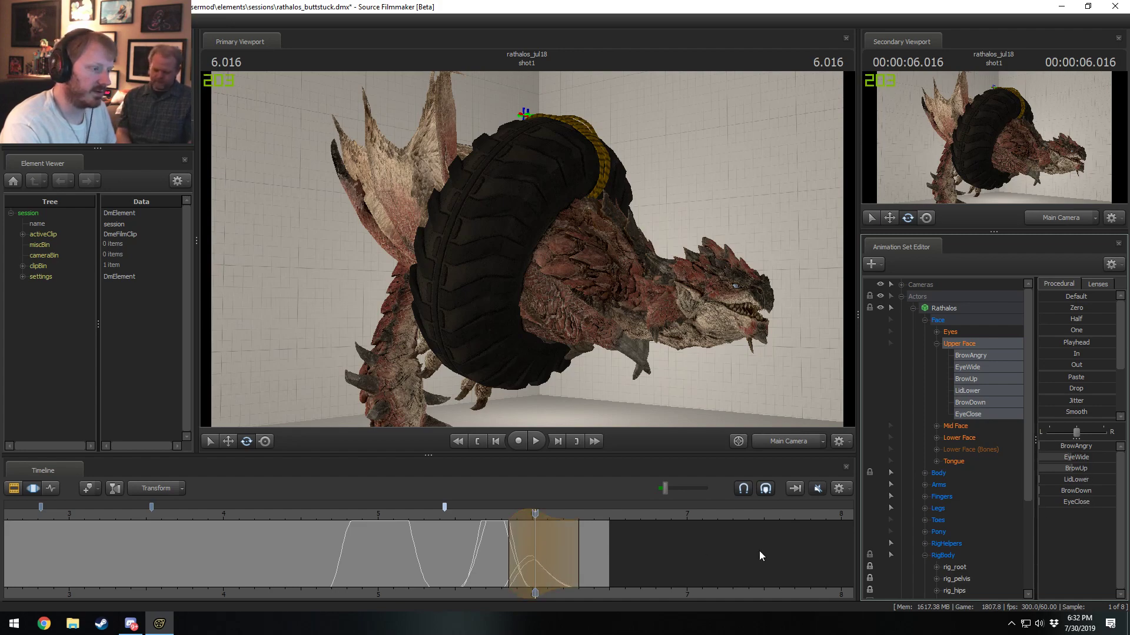
Step: Place a time selection with a long fade-out at 6.166 s and raise BrowAngry partway
key("space")
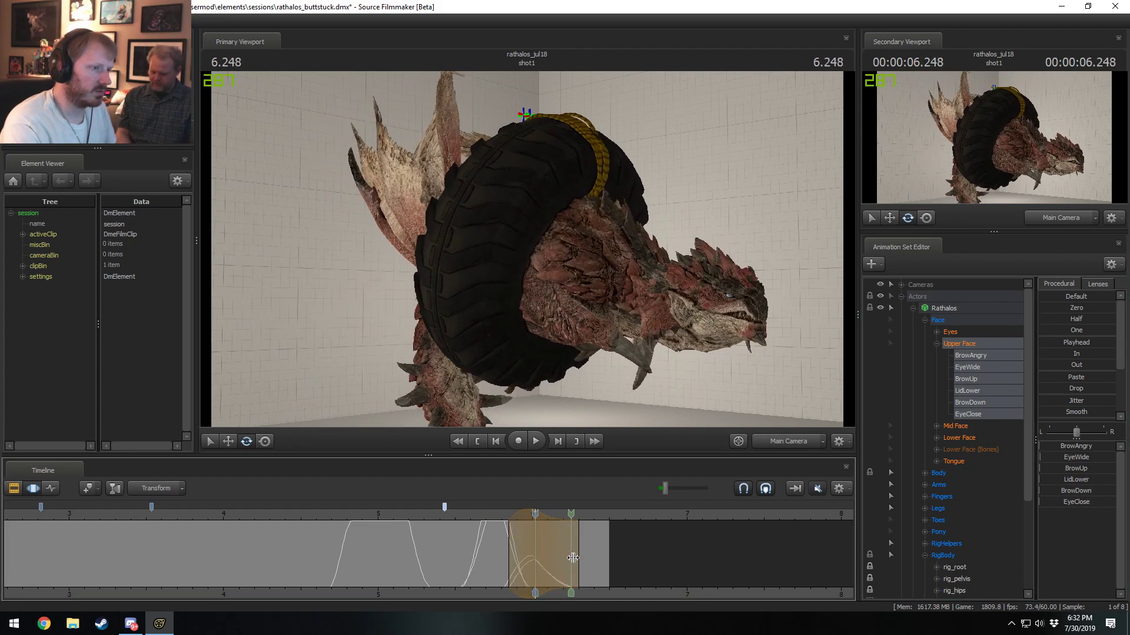
key("space")
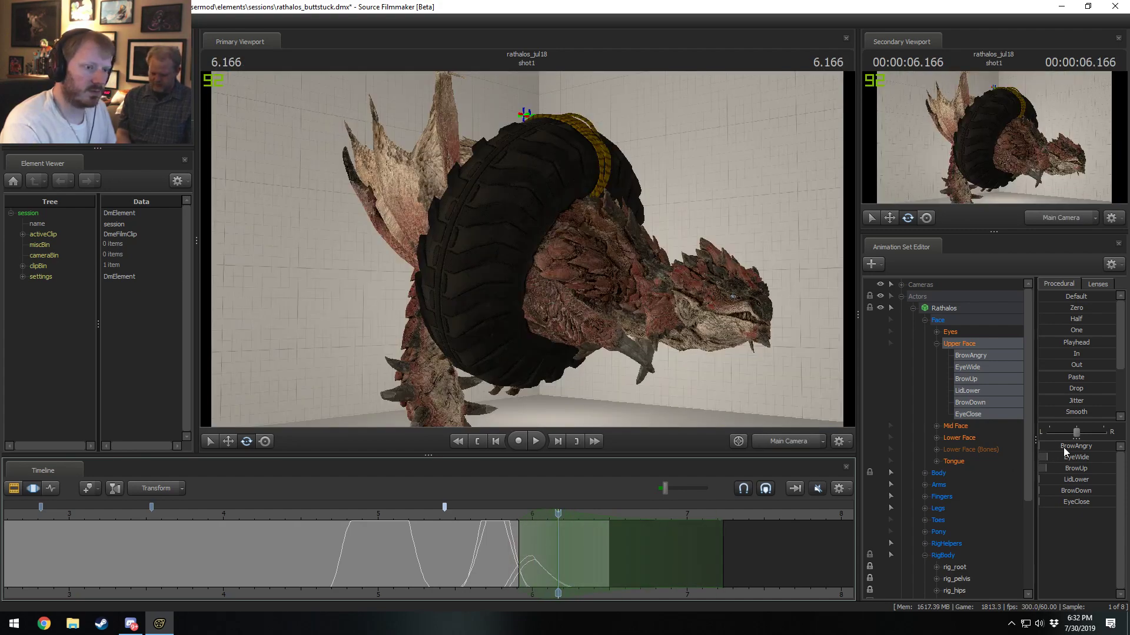
left_click_drag(1064, 448, 1070, 449)
scroll(612, 548, "down", 3)
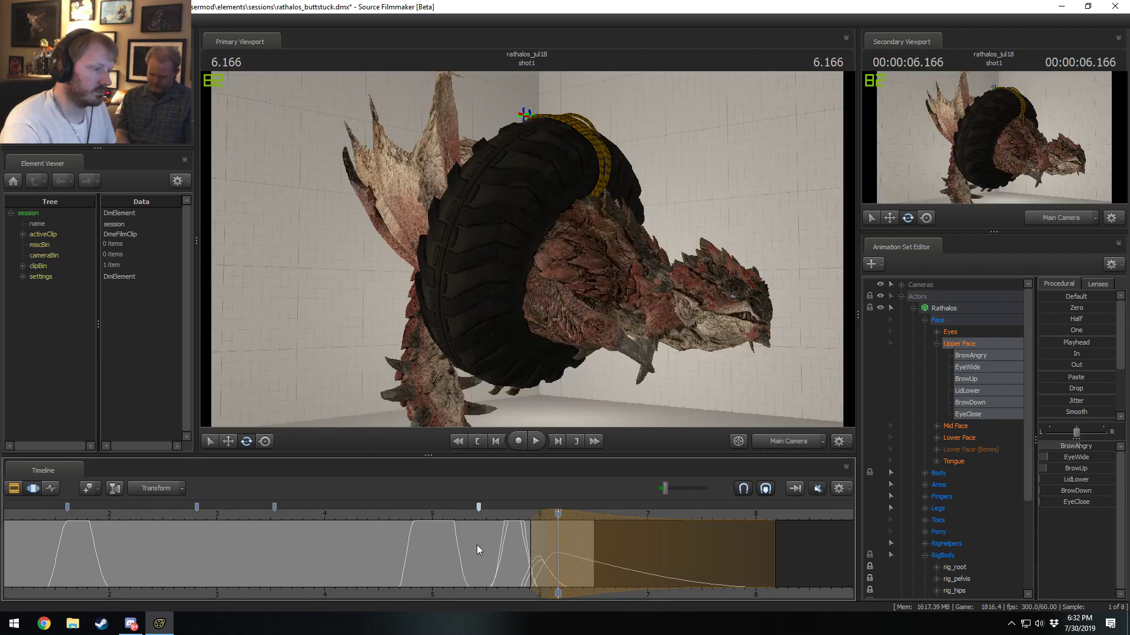
Step: Review the facial animation by scrubbing and playing back the shot from before 4 s
left_click(492, 518)
left_click_drag(490, 517, 592, 567)
left_click(321, 516)
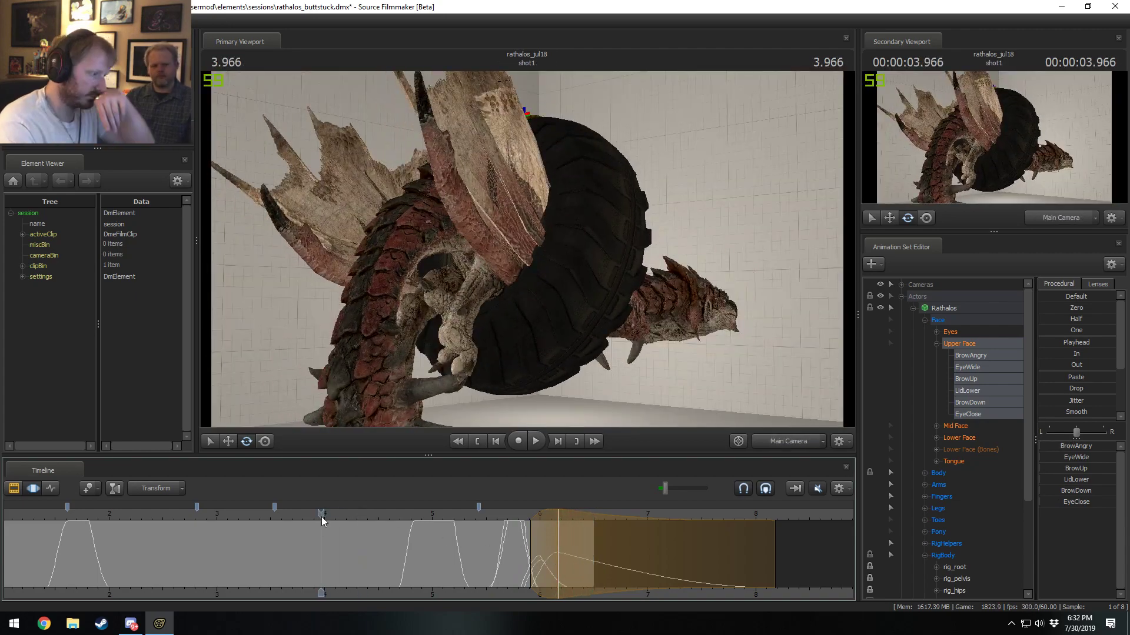
key("space")
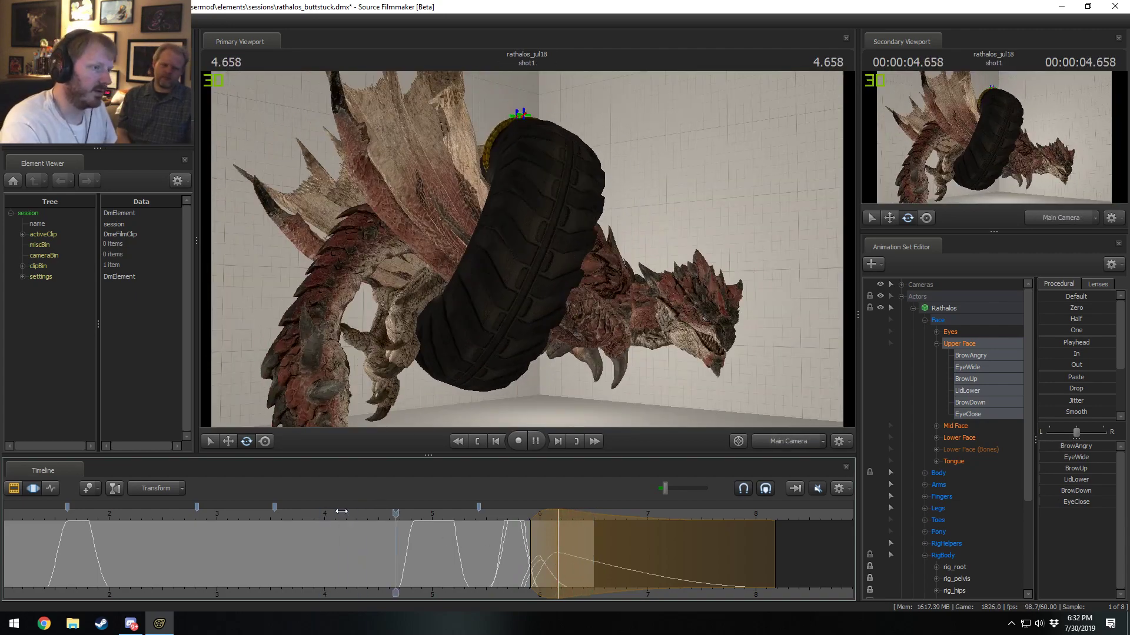
key("space")
left_click(255, 518)
key("space")
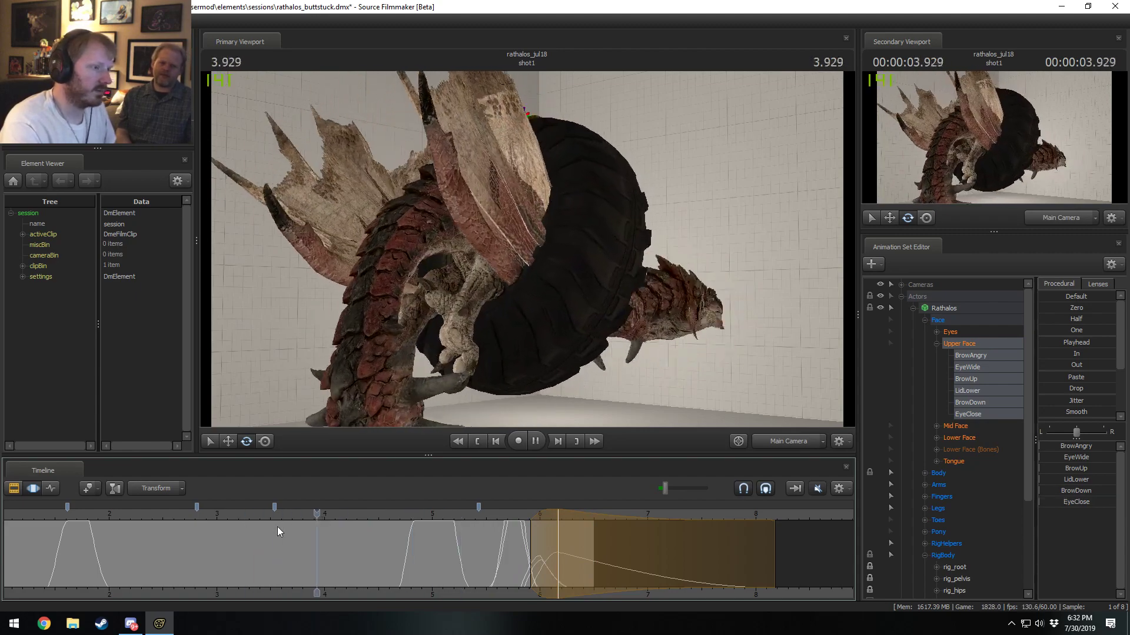
Step: Place a time selection around 4.583 s and select the rig_head control in the viewport
left_click_drag(283, 532, 334, 566)
scroll(345, 567, "up", 2)
left_click(688, 308, "ctrl")
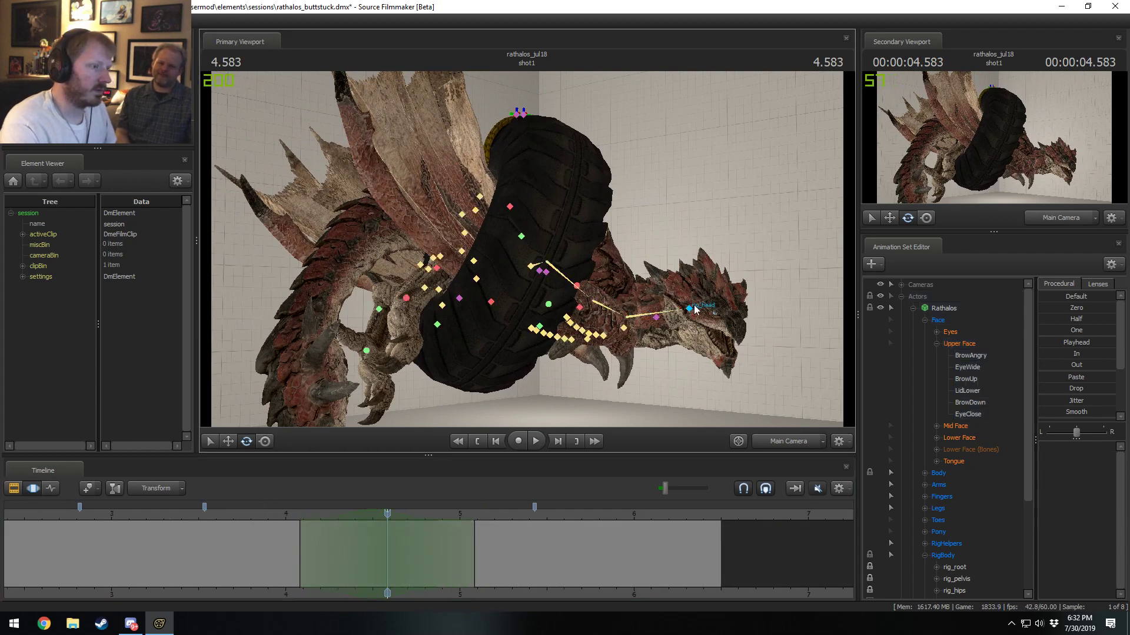
left_click_drag(687, 330, 691, 330)
right_click(691, 329)
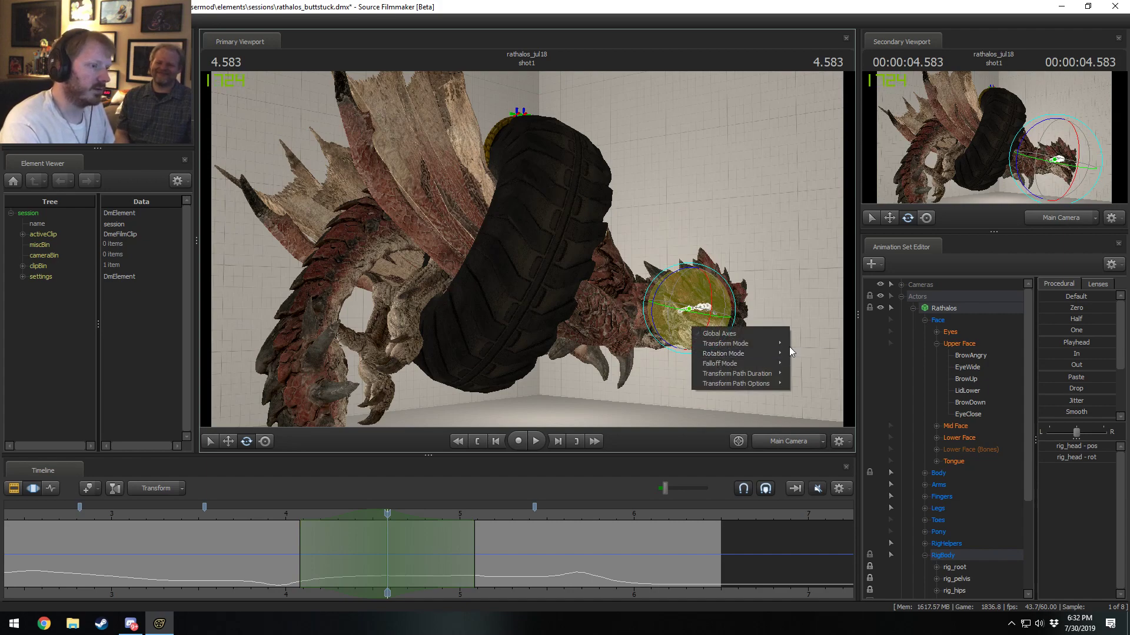
Step: Select rig_neck together with rig_head, rotate the head upward at 4.583 s, and review the motion
left_click(664, 337)
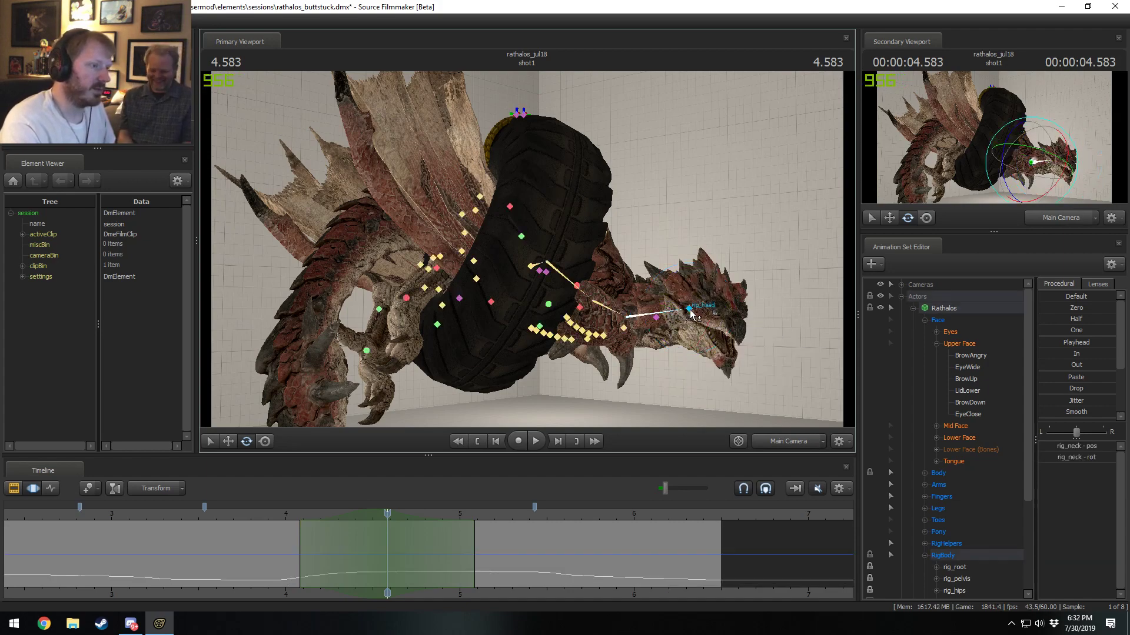
left_click(689, 311)
key("space")
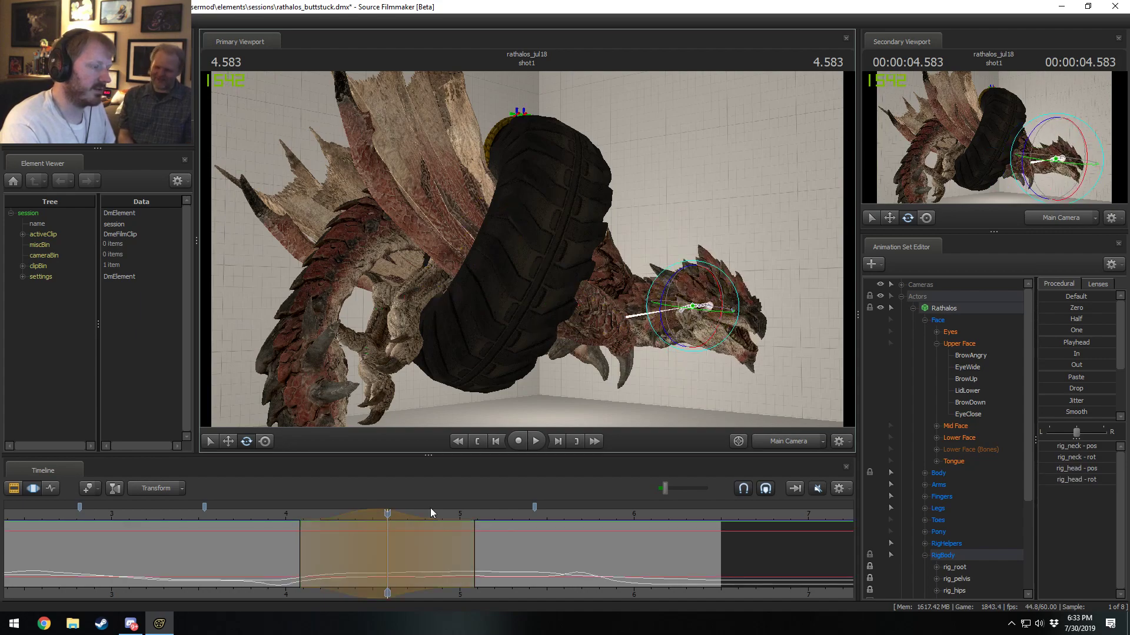
left_click(277, 513)
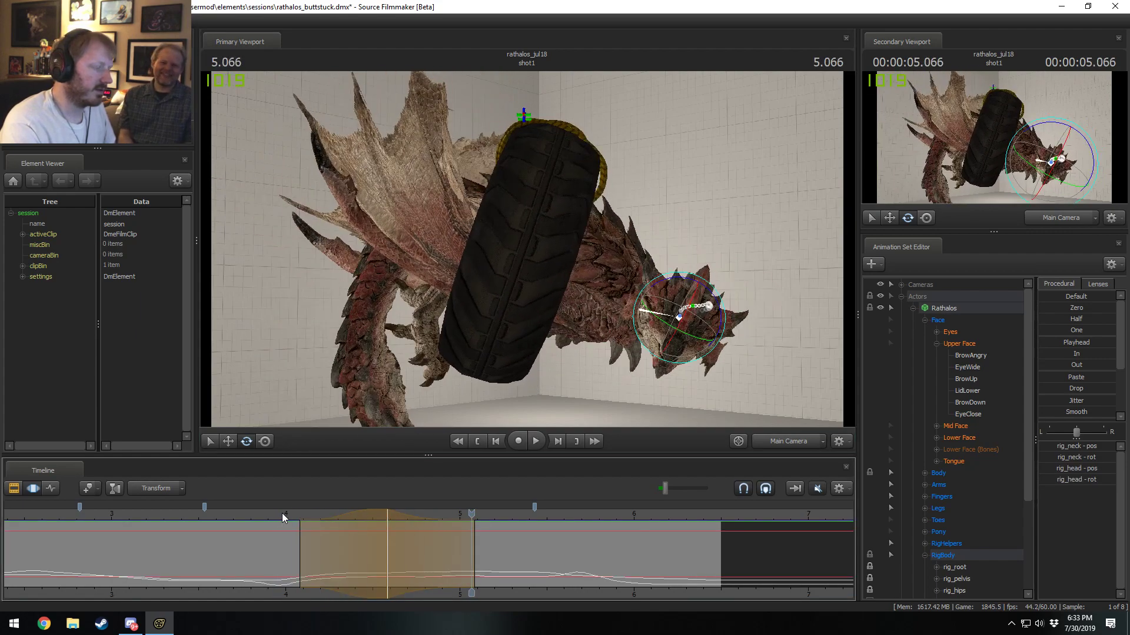
left_click_drag(282, 513, 388, 530)
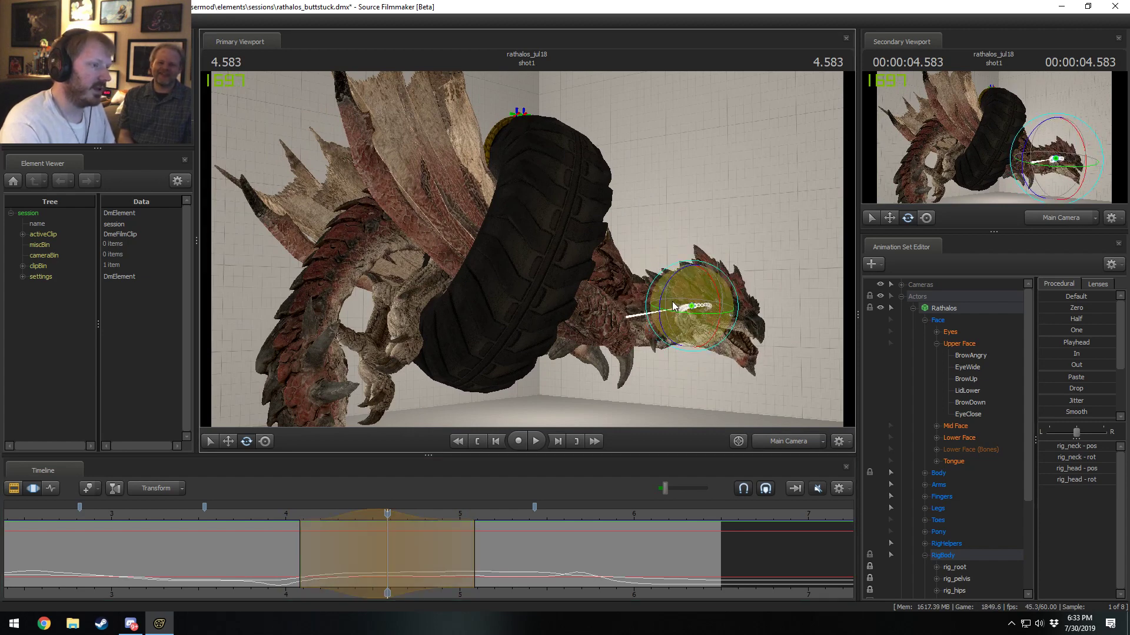
Step: Refine the rotation of the head and neck controls at 4.583 s and play back the motion
left_click_drag(669, 322, 686, 288)
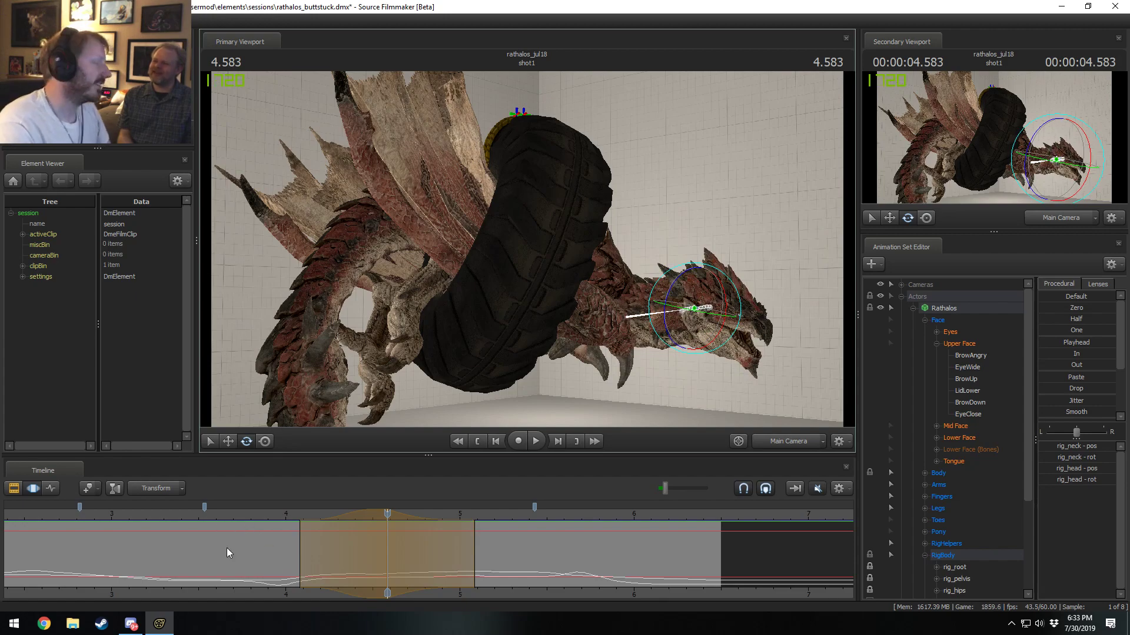
left_click(293, 506)
key("space")
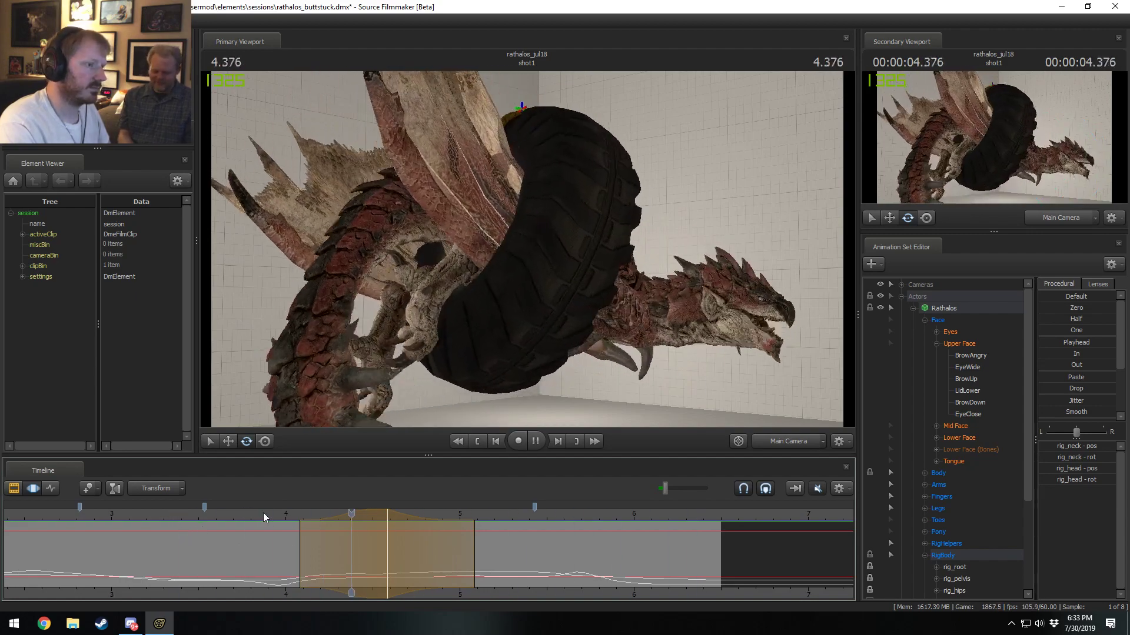
Step: Place a time selection around 3.933 s and rotate the head and neck controls there
mouse_move(253, 514)
left_mouse_down()
mouse_move(169, 521)
mouse_move(270, 567)
left_mouse_up()
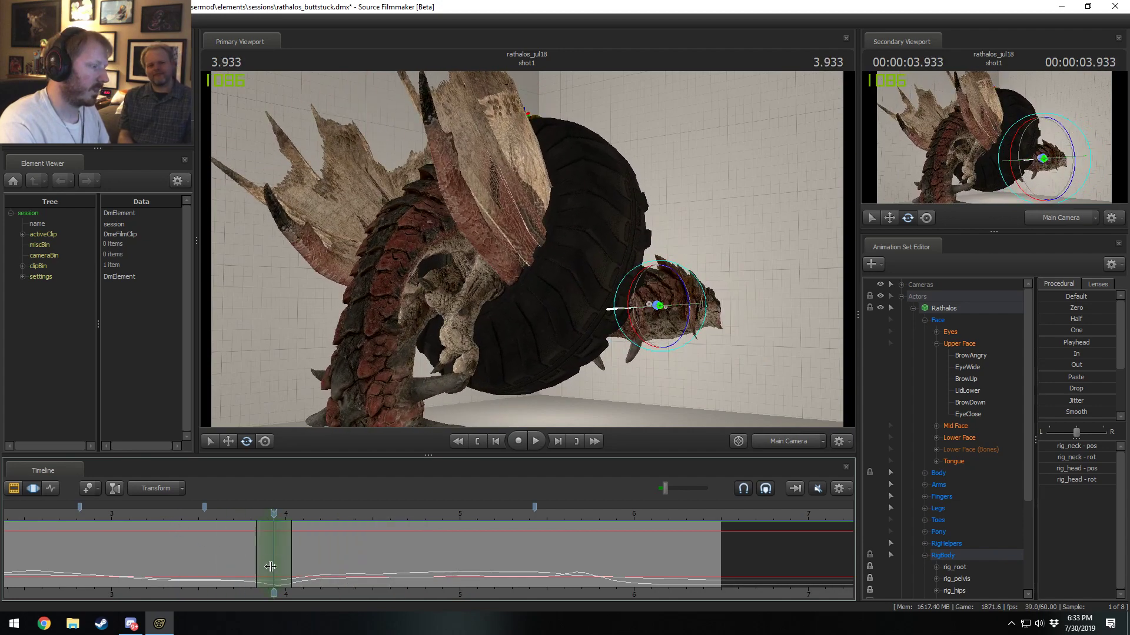
scroll(270, 567, "up", 2)
key("ctrl")
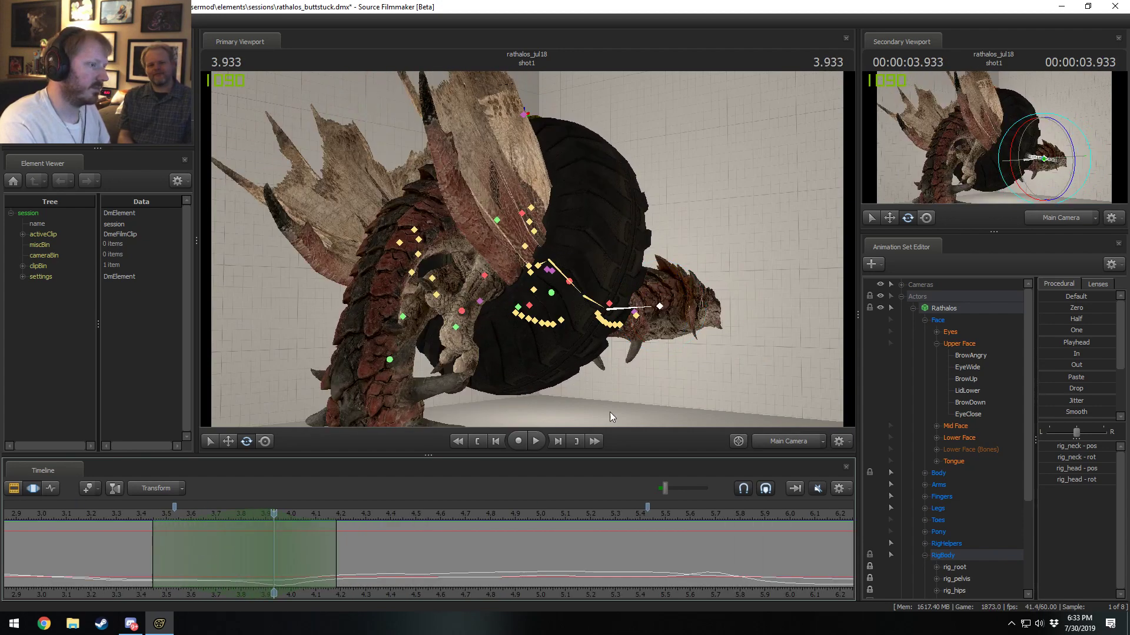
left_click(647, 308)
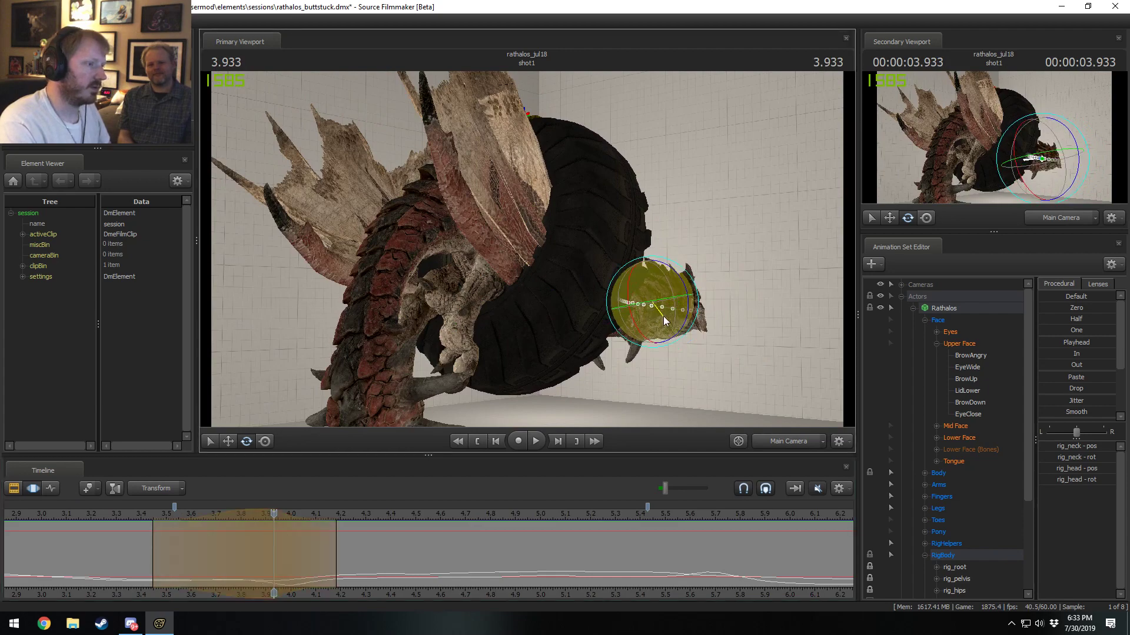
Step: Extend the start of the head adjustment's time selection to about 3.1 s and play back the turn
left_click(136, 515)
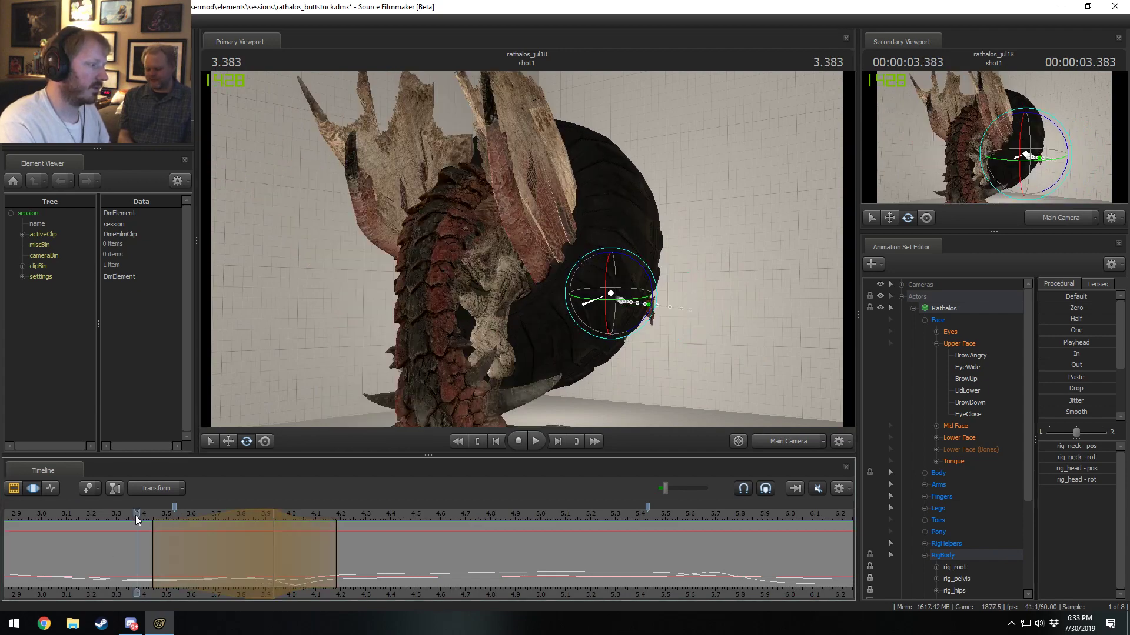
key("space")
key("space")
scroll(172, 548, "down", 2)
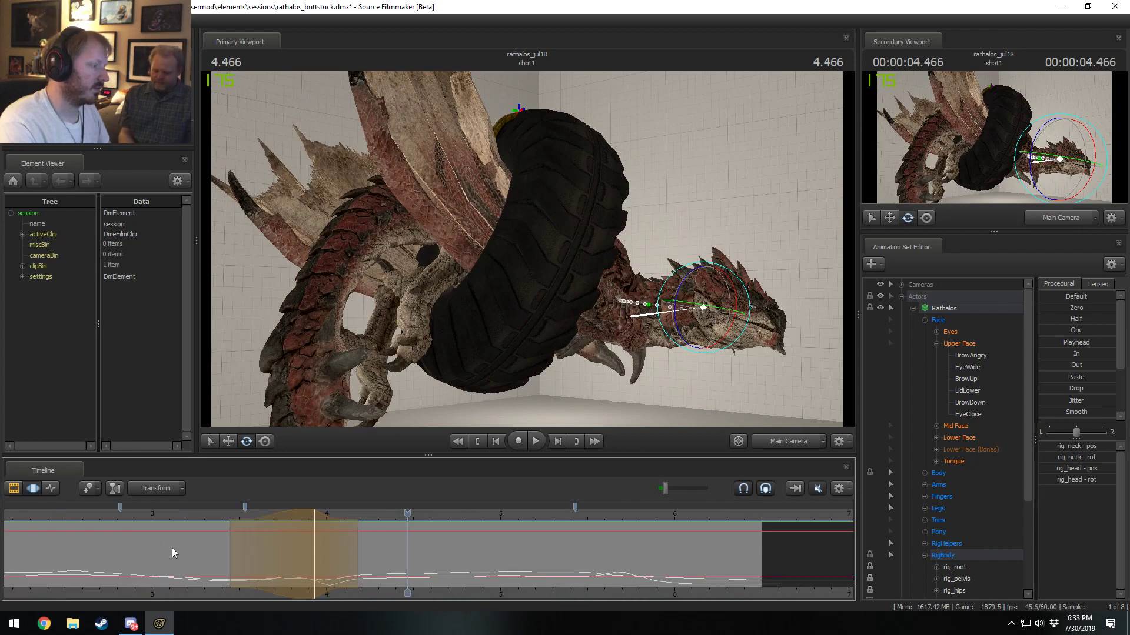
left_click(146, 516)
key("space")
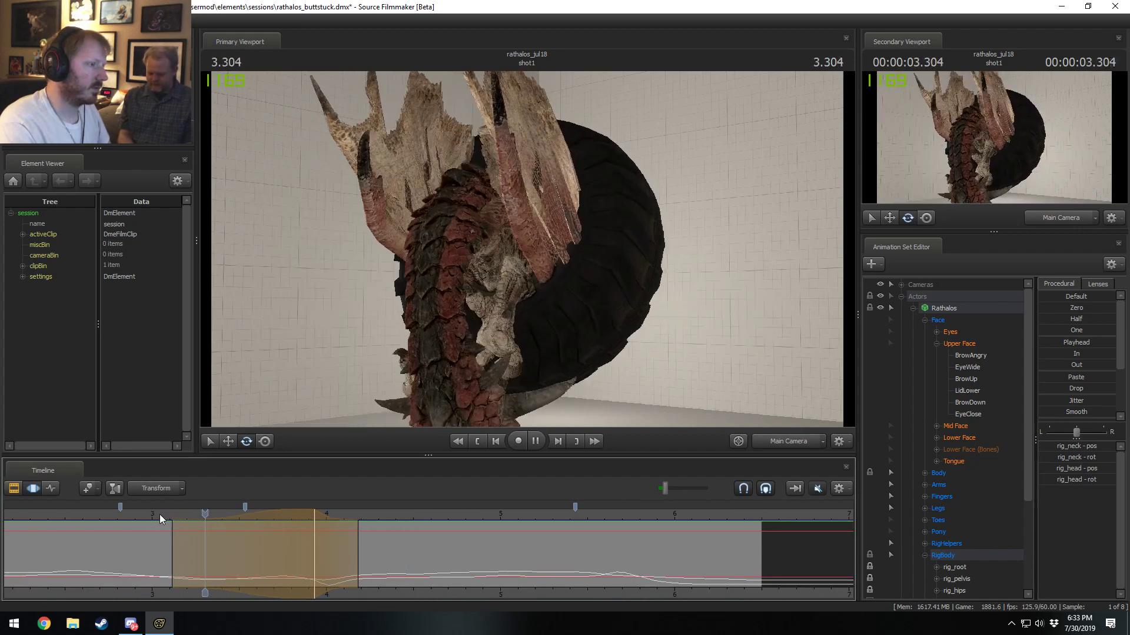
Step: Place a new time selection around 4.033 s and rotate the head and neck controls in the viewport
left_click(222, 553)
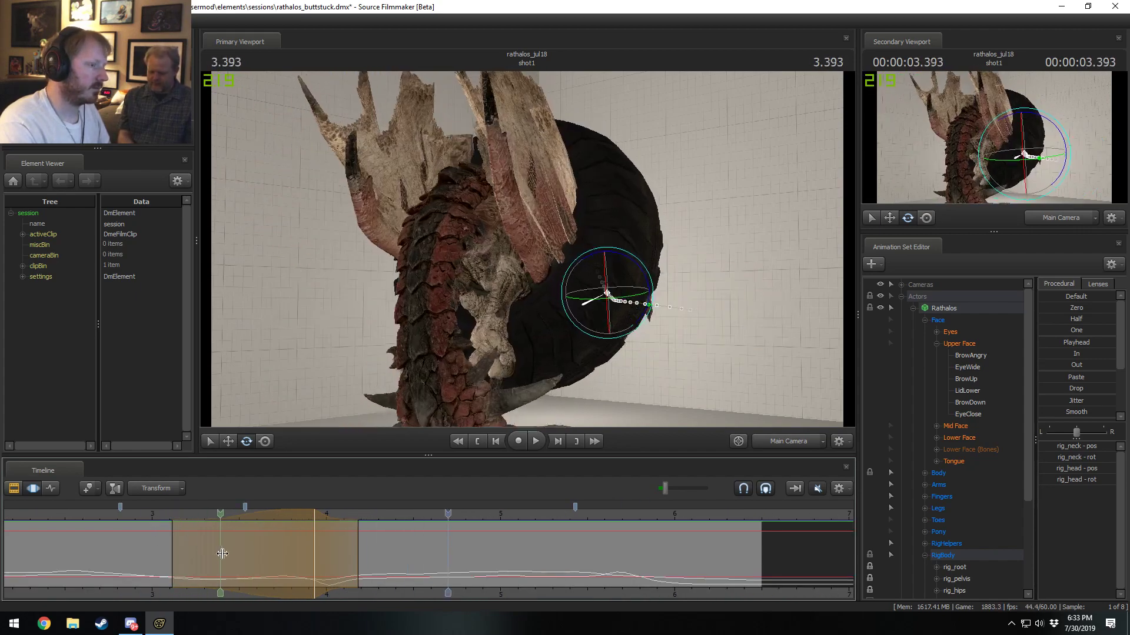
left_click_drag(222, 553, 332, 581)
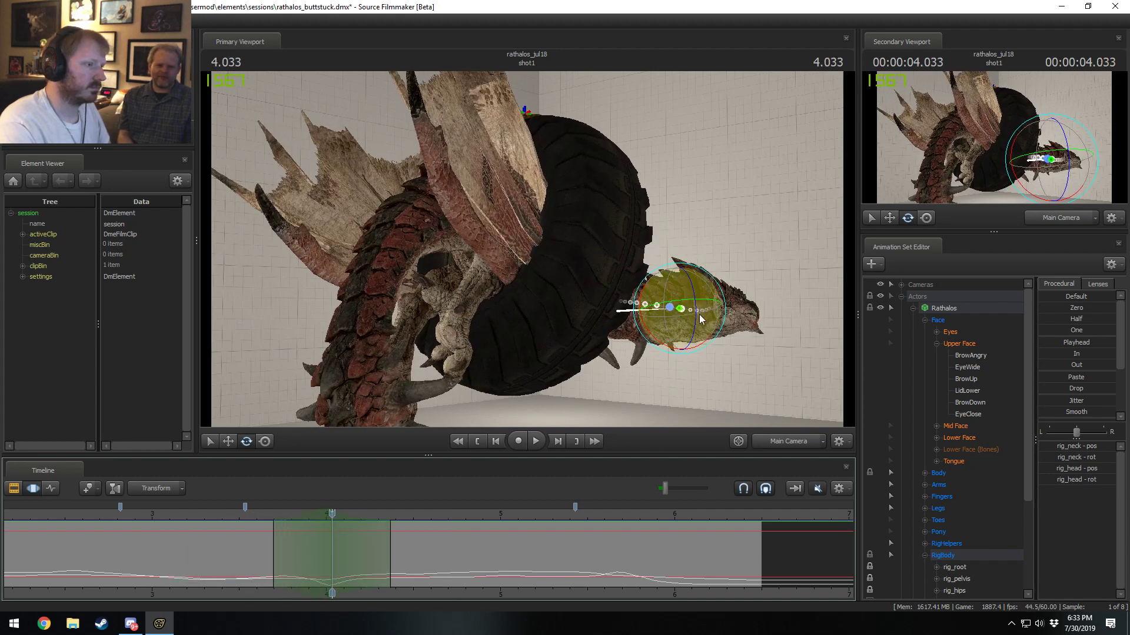
mouse_move(699, 314)
left_mouse_down()
mouse_move(695, 339)
mouse_move(676, 271)
mouse_move(665, 267)
mouse_move(653, 295)
left_mouse_up()
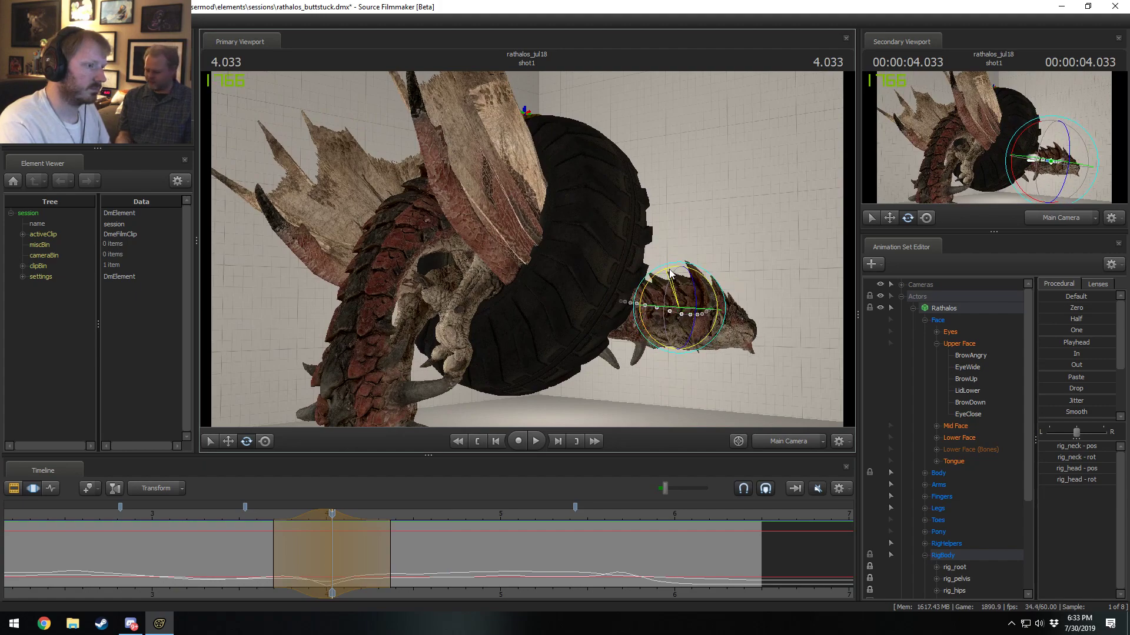
Step: Play back the revised head motion through the end of the shot, and review the shot again from its start
left_click(540, 438)
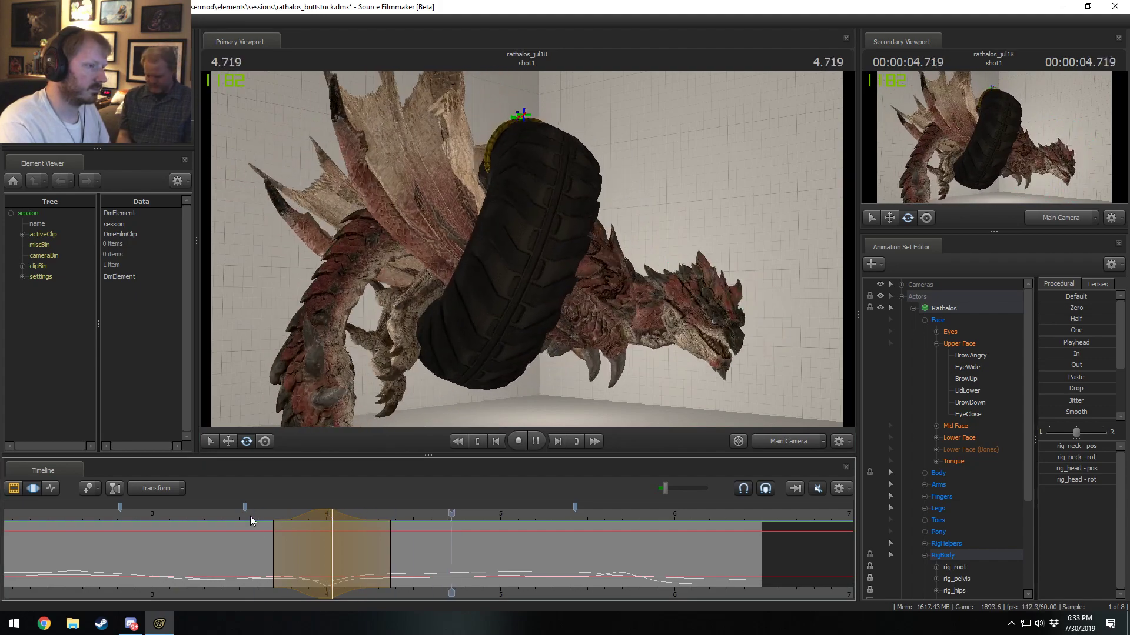
key("space")
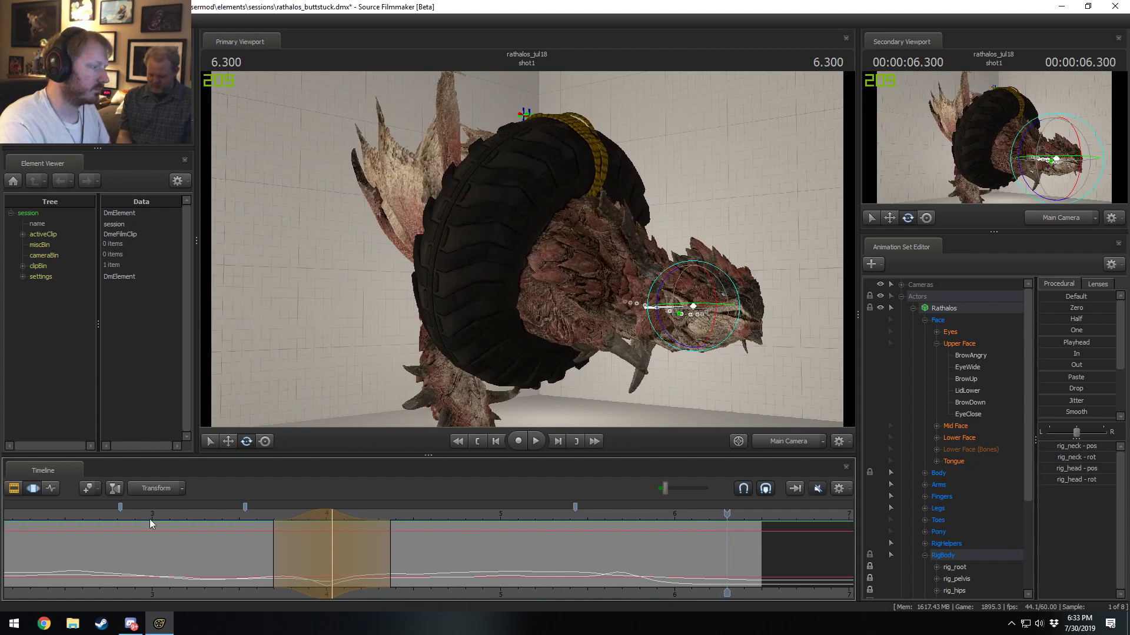
key("space")
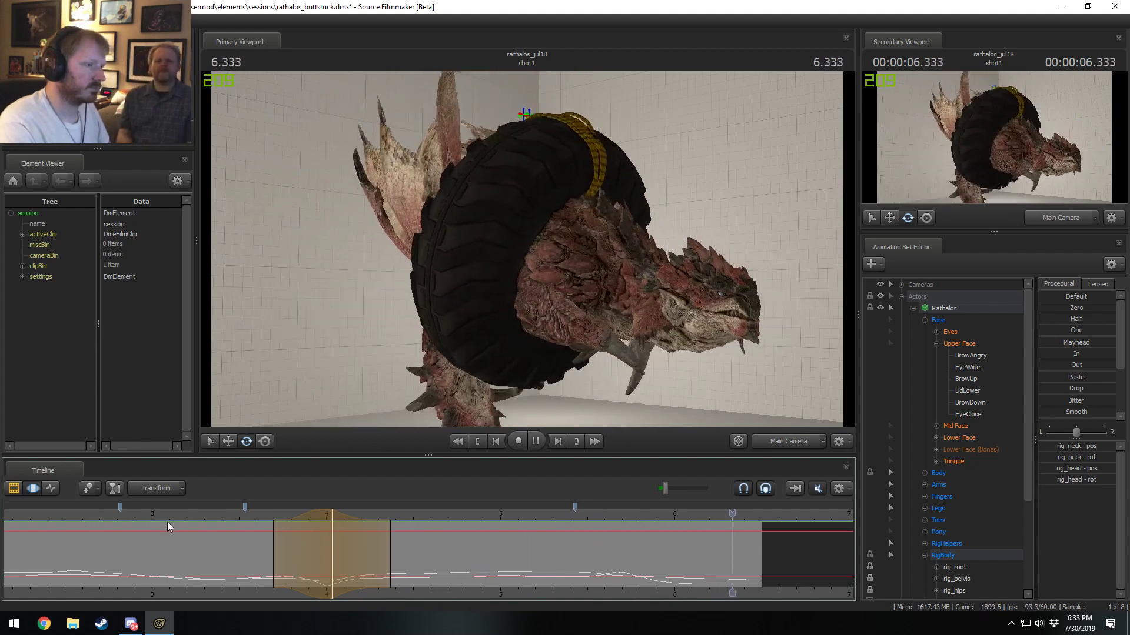
key("space")
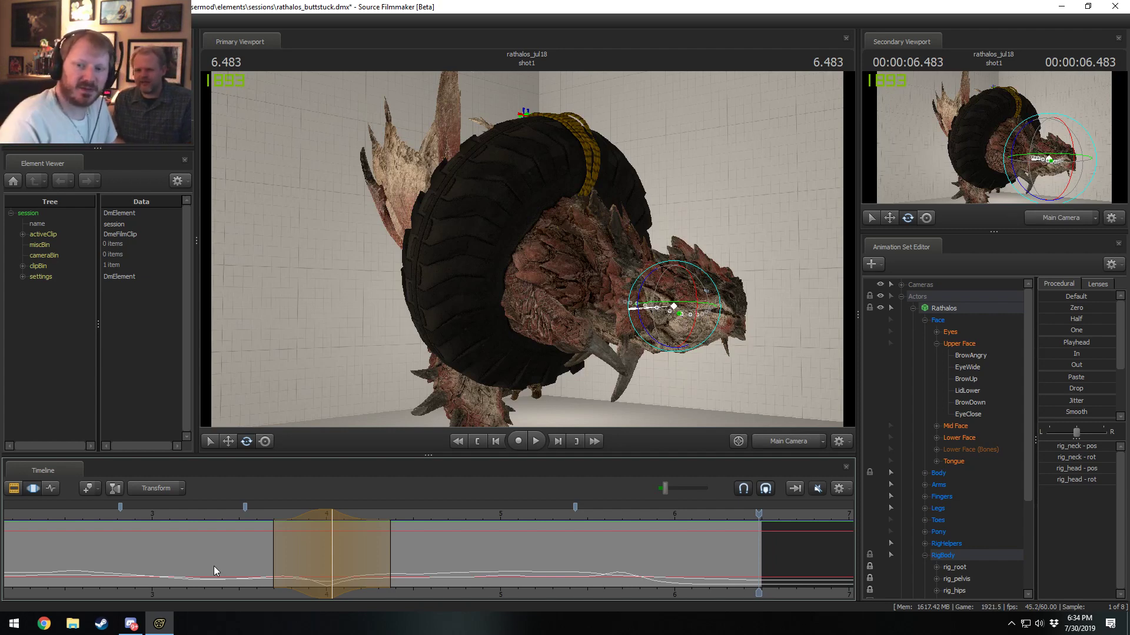
scroll(274, 520, "down", 2)
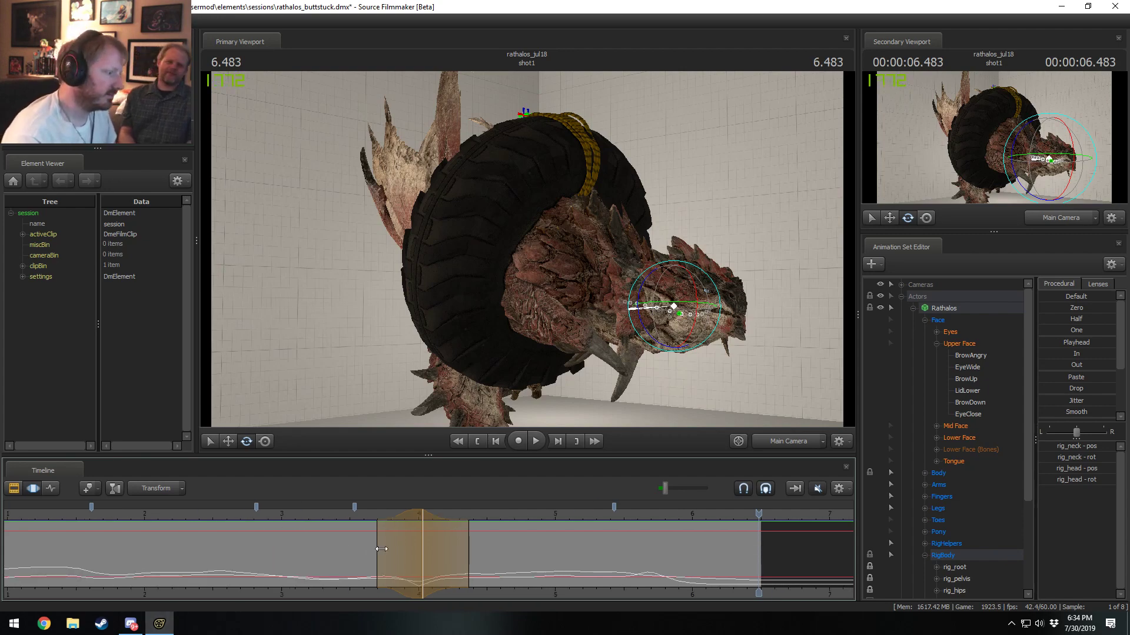
scroll(665, 553, "down", 1)
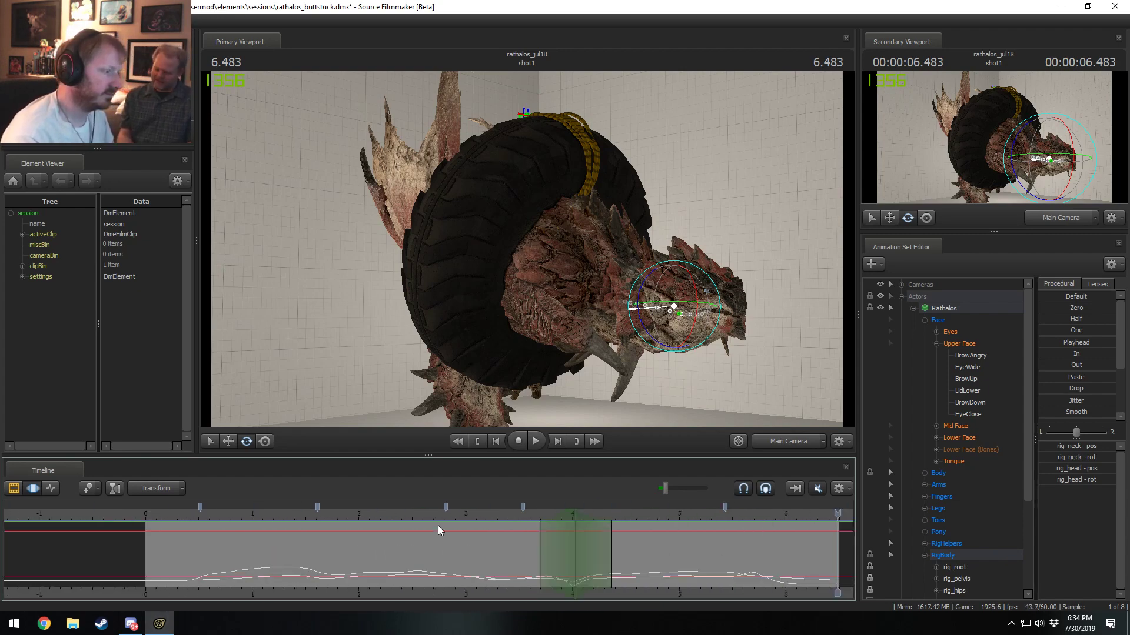
left_click(366, 518)
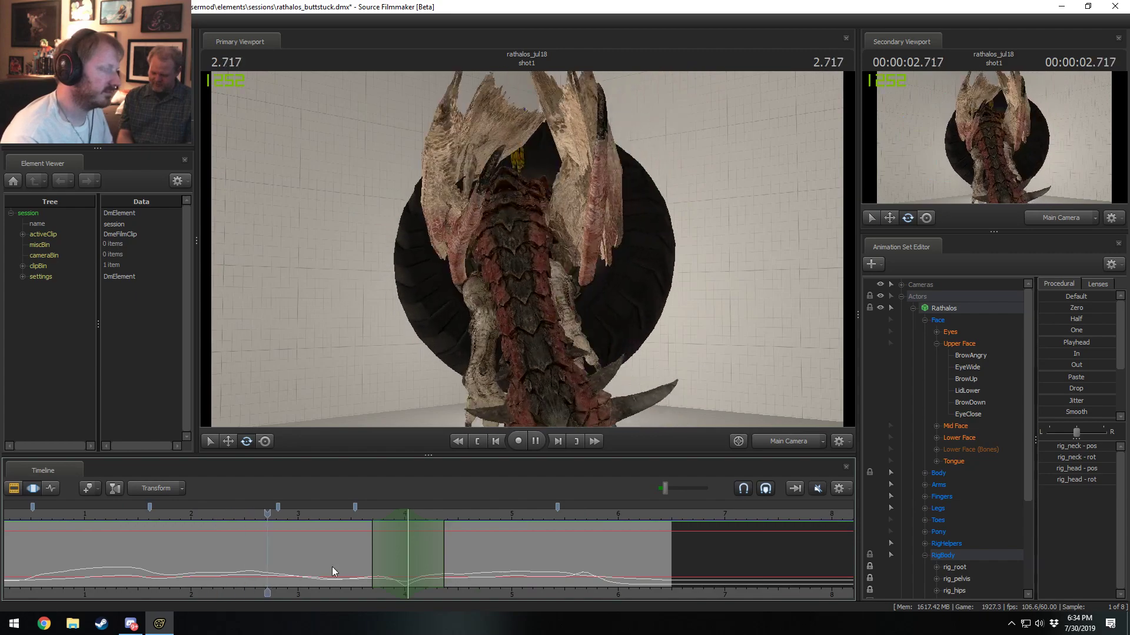
key("space")
scroll(189, 520, "down", 3)
key("space")
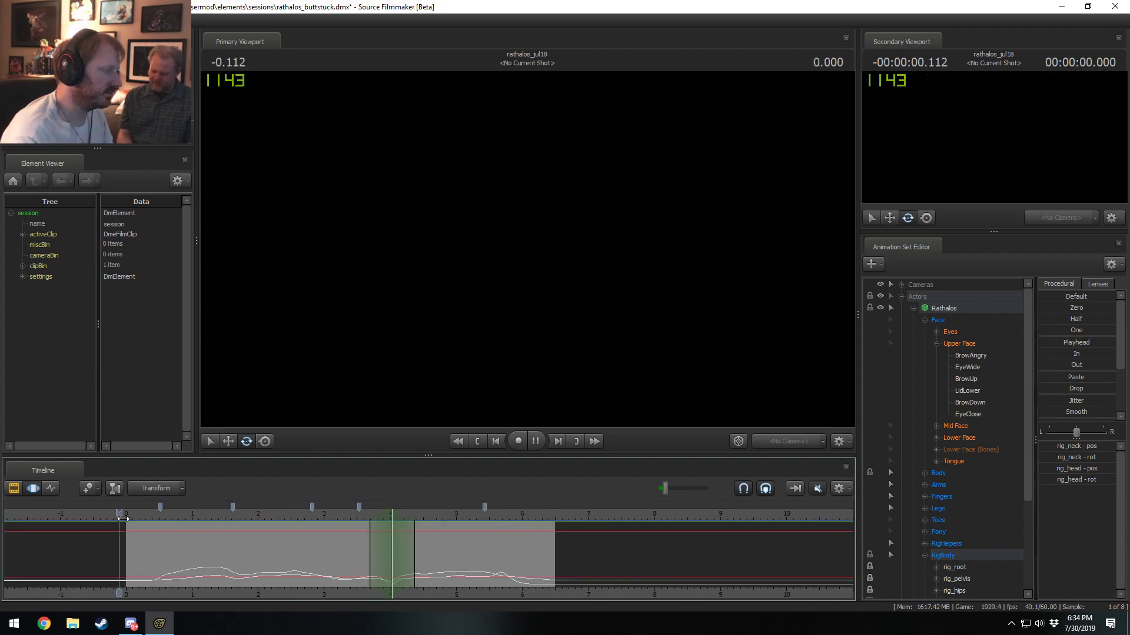
key("space")
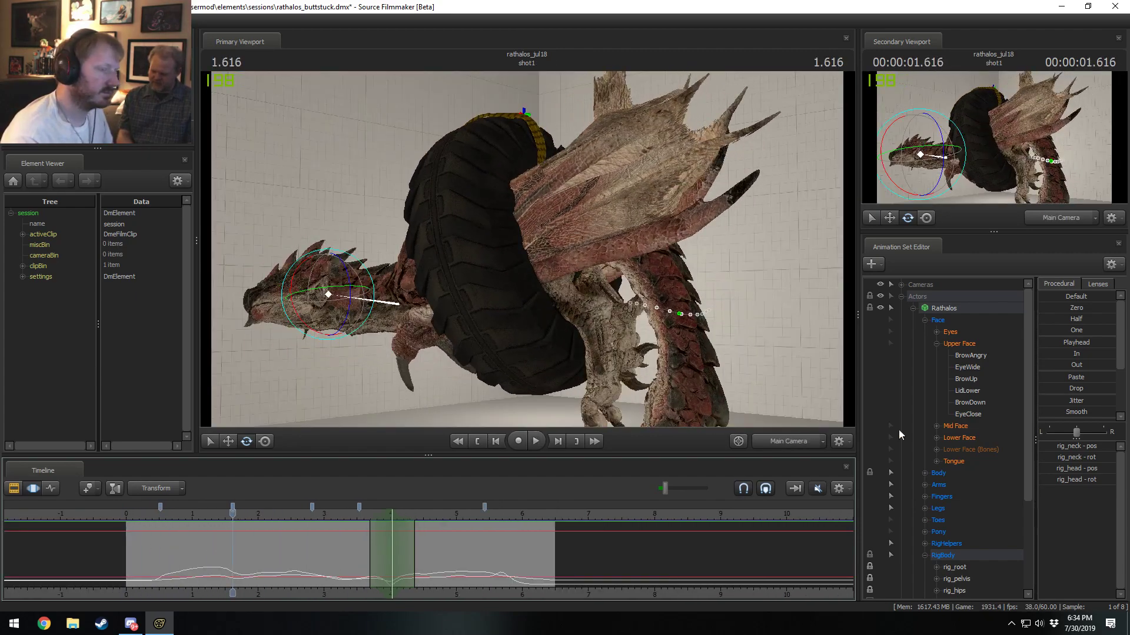
Step: Select the Eyes group with Eye_R and Eye_L and place a time selection with a short hold around 1.050 s
left_click(949, 333)
left_click(937, 332)
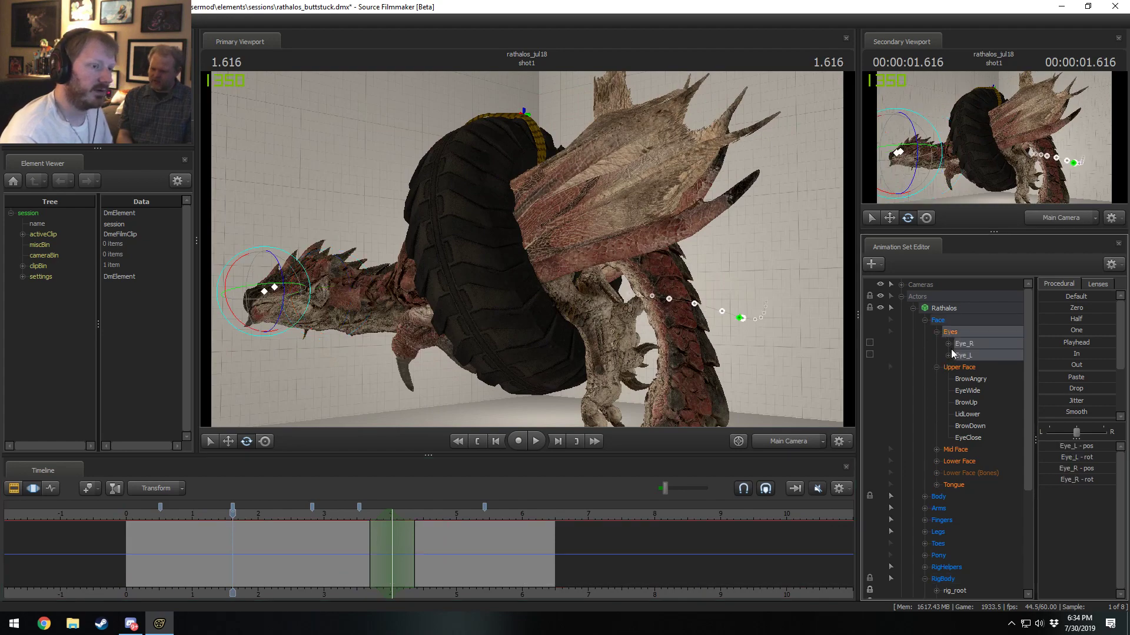
scroll(78, 563, "up", 2)
left_click(73, 563)
left_click_drag(77, 563, 199, 566)
key("F2")
key("F3")
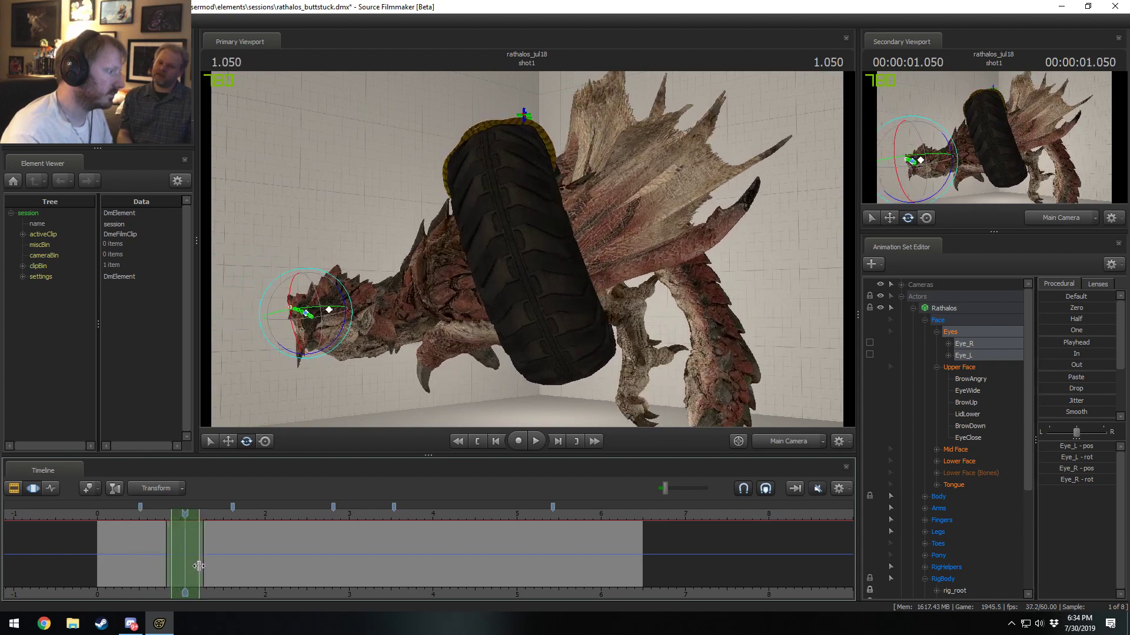
Step: Frame the face up close through the Work Camera and rotate both eye controls at 1.050 s
left_click(788, 442)
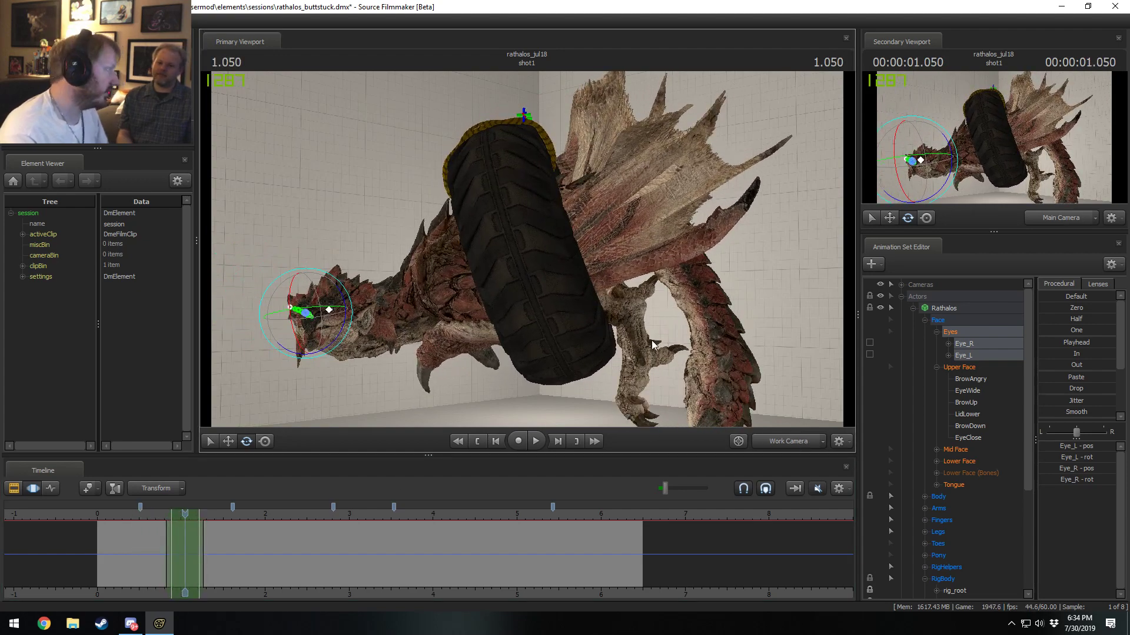
left_click_drag(345, 206, 527, 246)
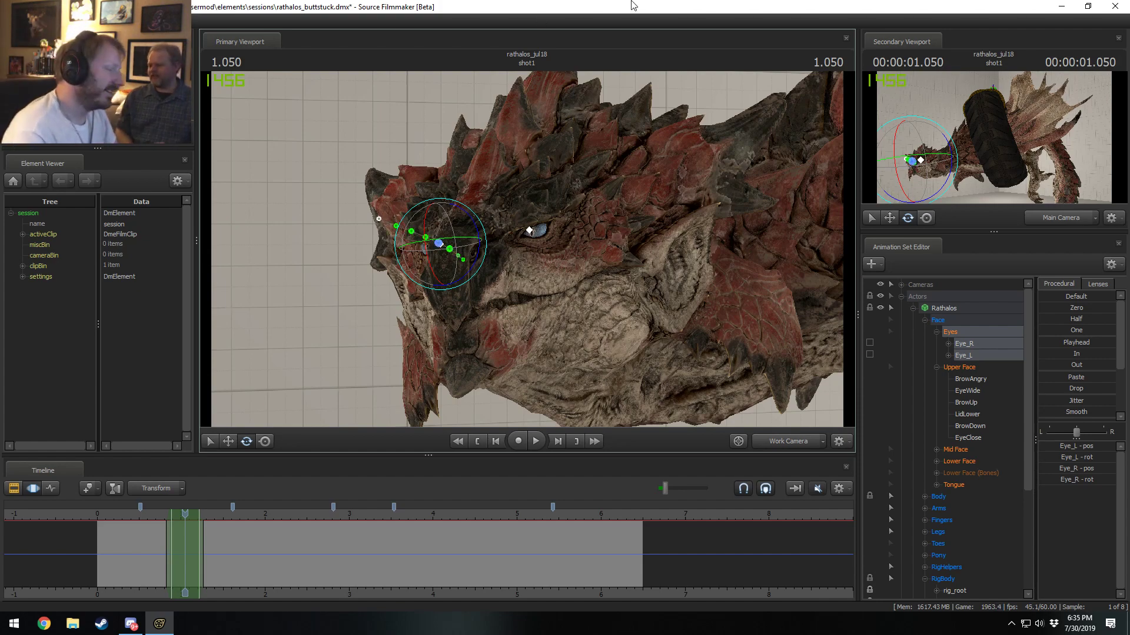
scroll(184, 546, "up", 5)
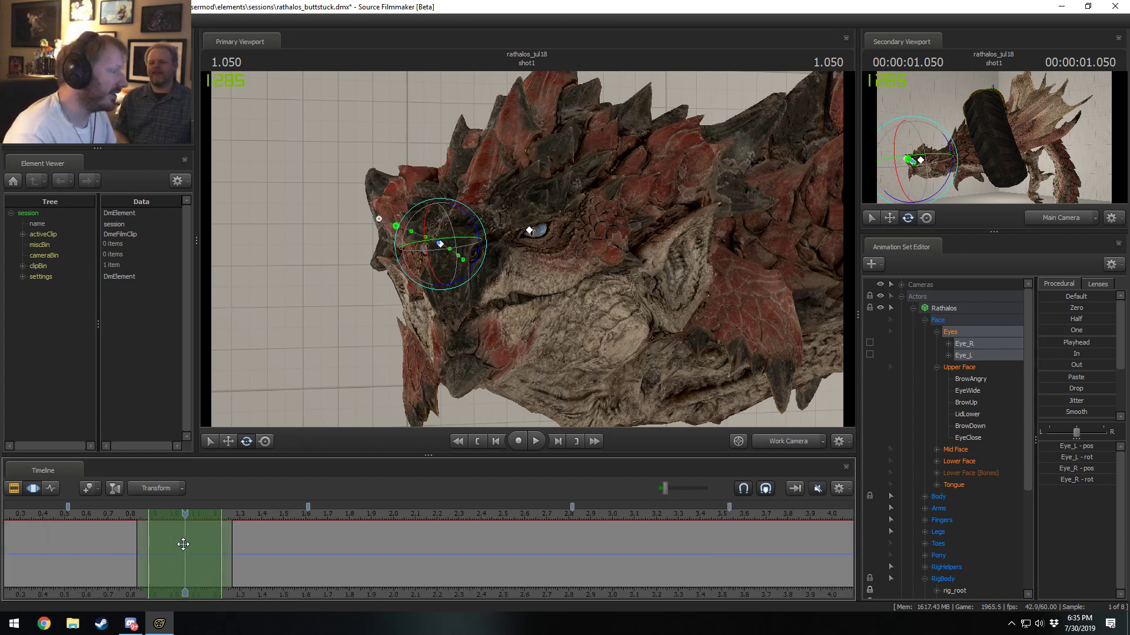
right_click(446, 255)
left_click(443, 252)
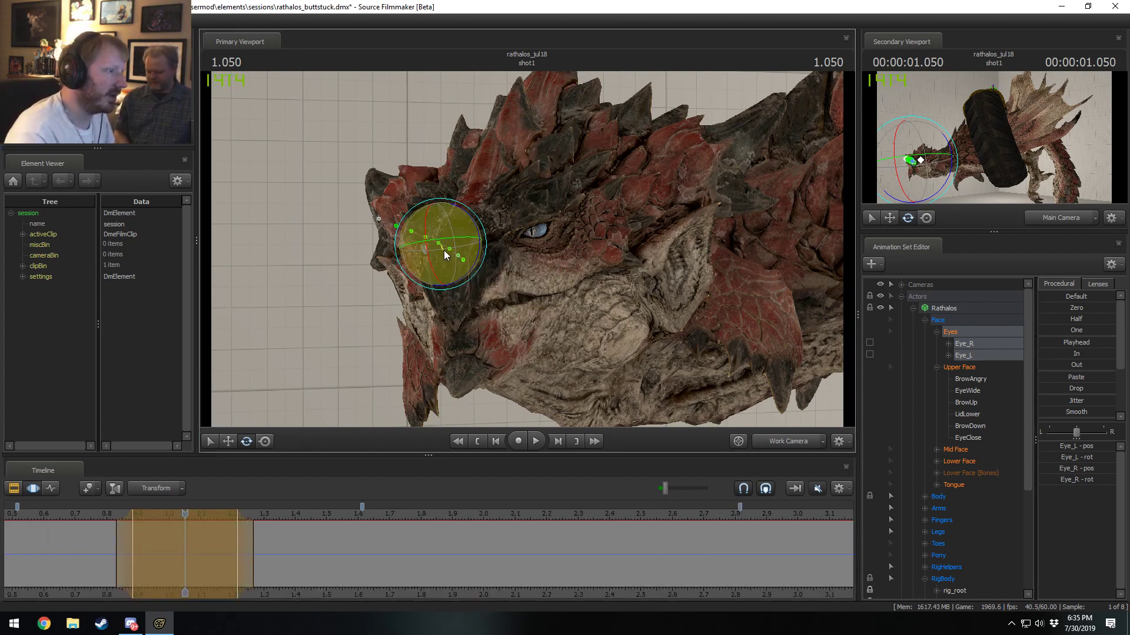
left_click_drag(444, 249, 458, 246)
Step: Review the eye movement through the Work Camera and the Main Camera by playing back the early part of the shot
left_click(75, 529)
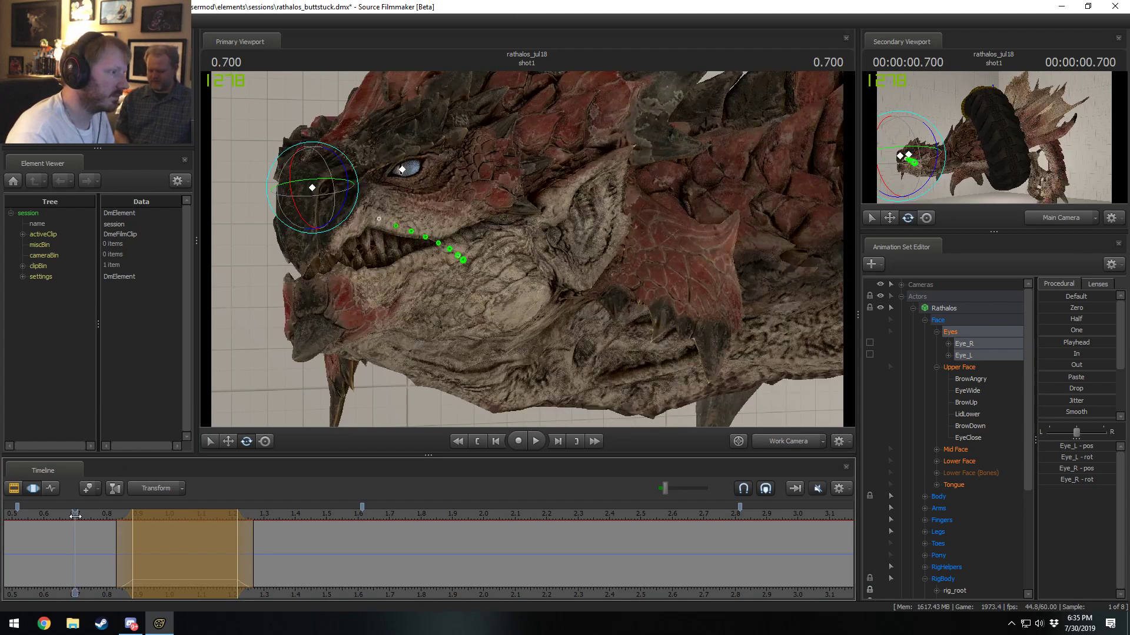
key("space")
key("space")
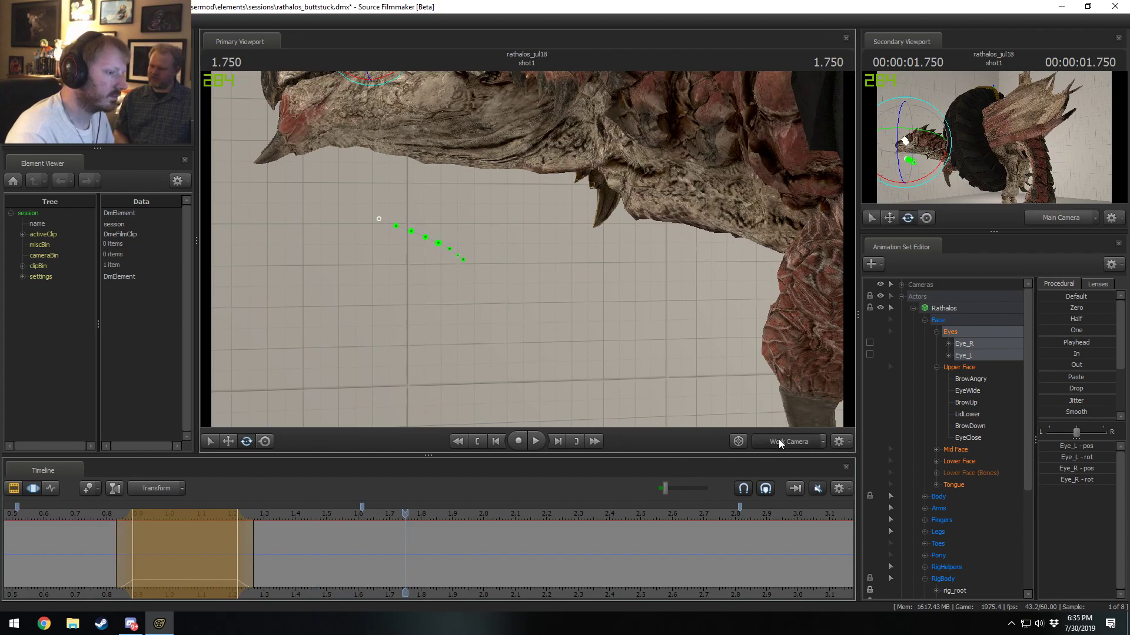
left_click(782, 440)
scroll(167, 534, "down", 3)
left_click(164, 514)
key("space")
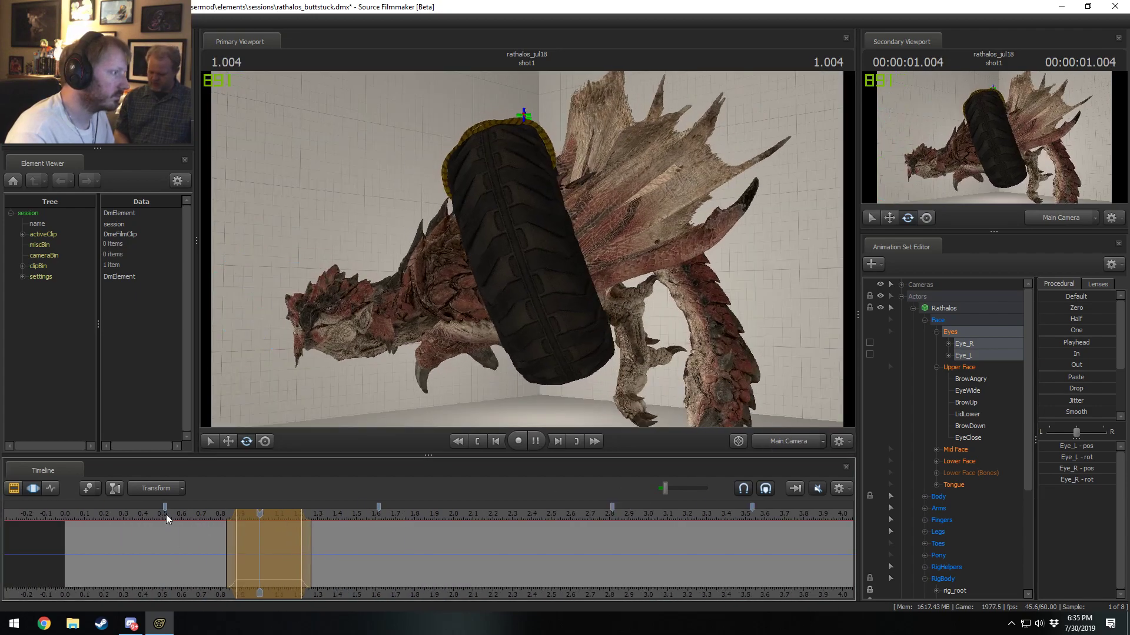
key("space")
left_click(170, 514)
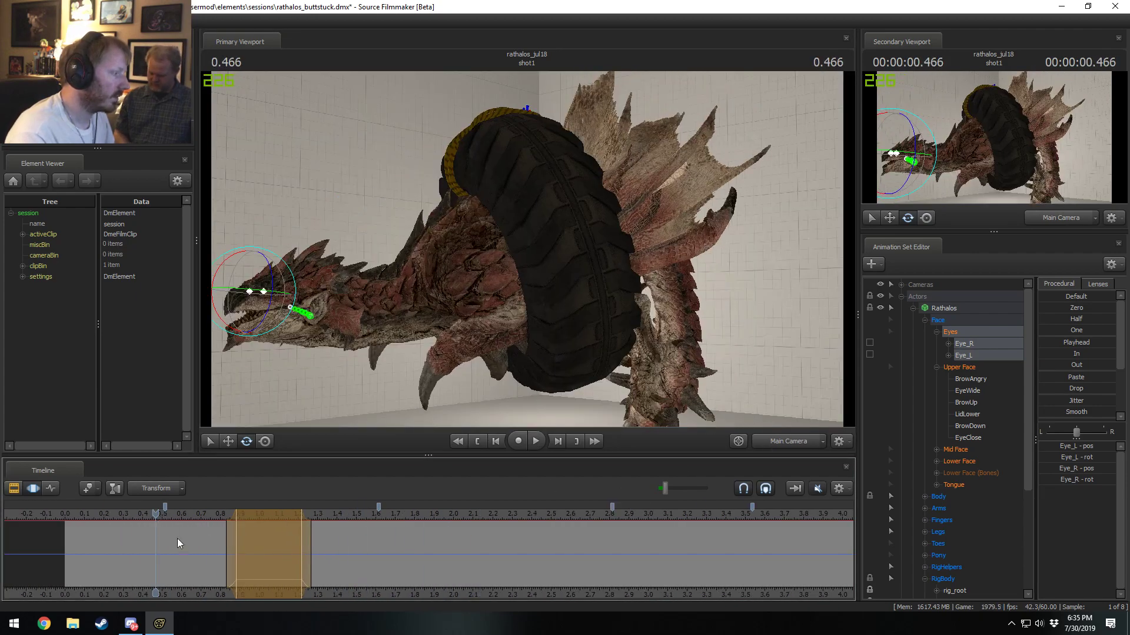
Step: Extend the eye rotation's time selection to span about 0.8 s to 1.4 s and play back the result
scroll(225, 545, "up", 4)
scroll(306, 549, "up", 1)
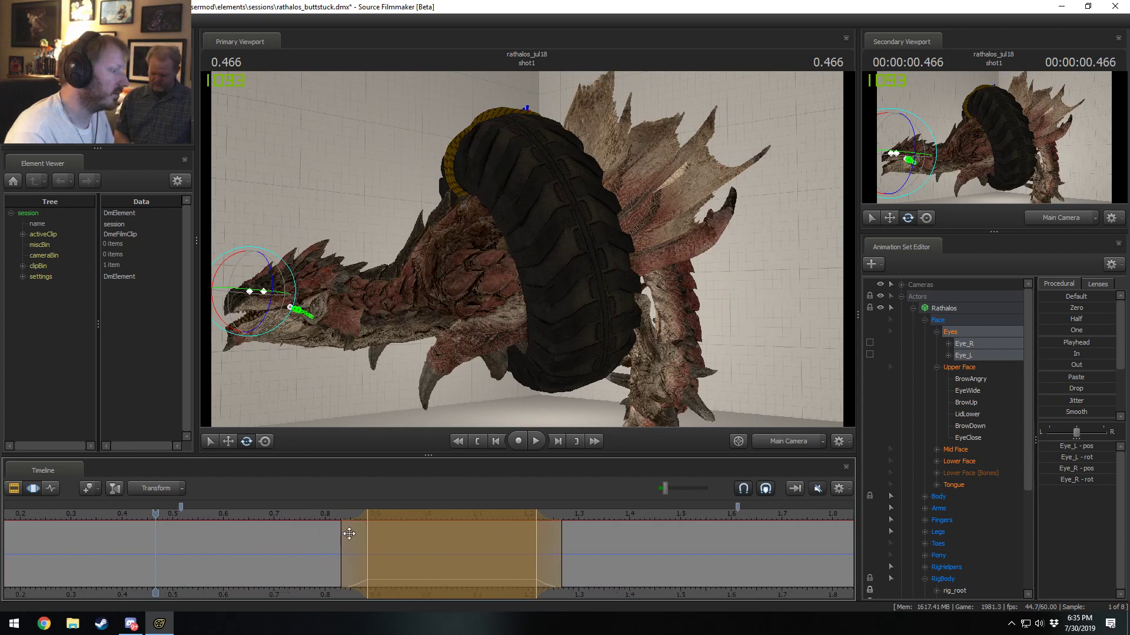
left_click_drag(353, 527, 338, 518)
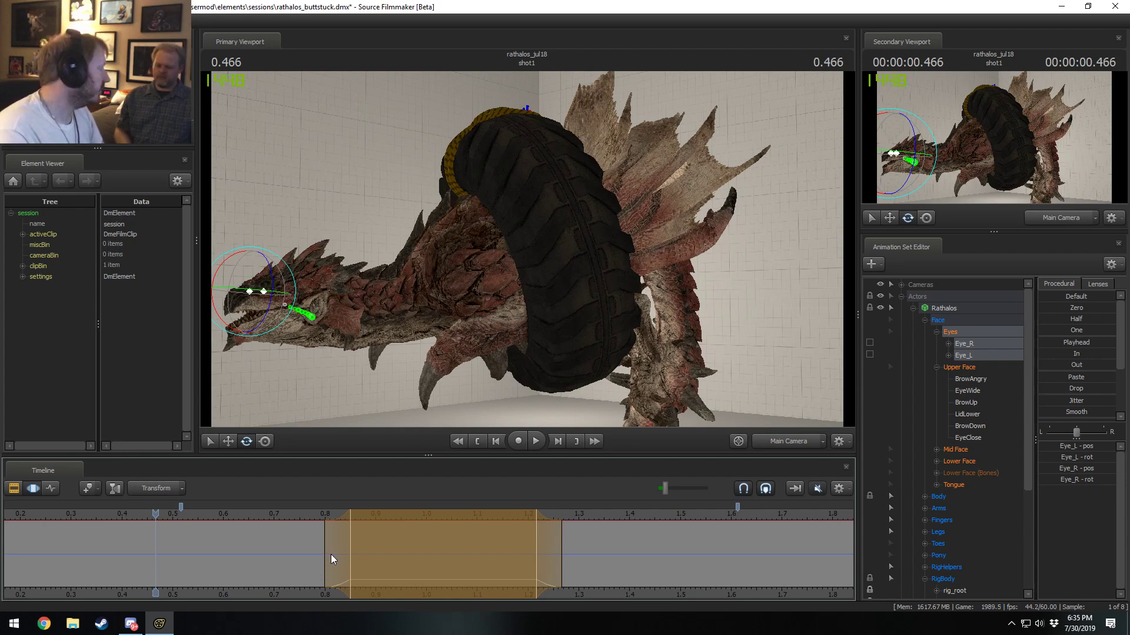
key("space")
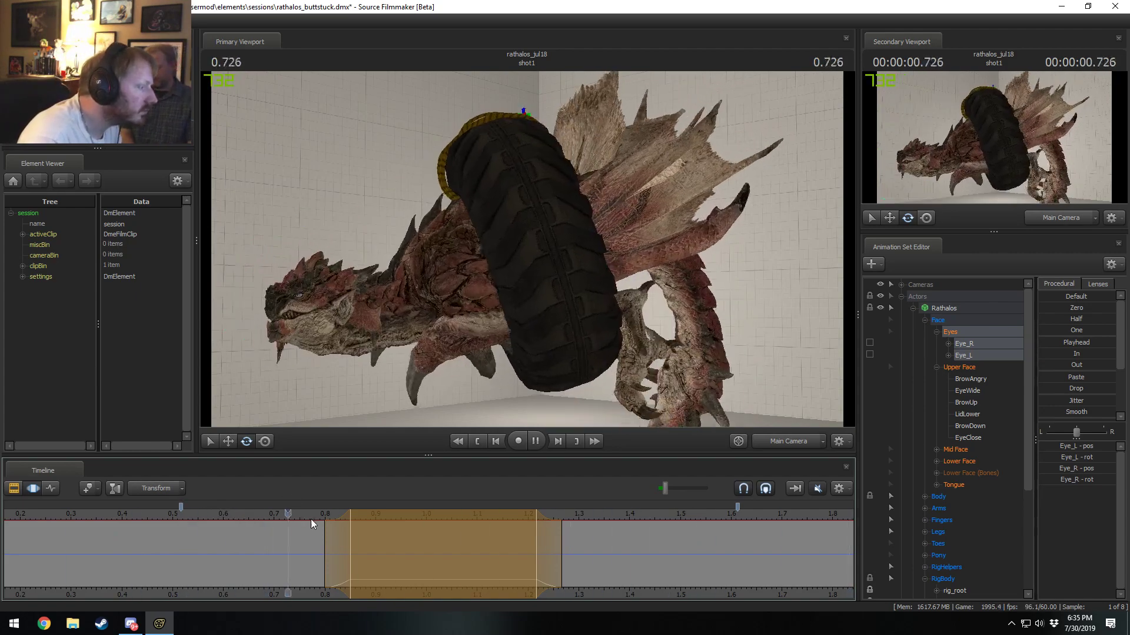
key("space")
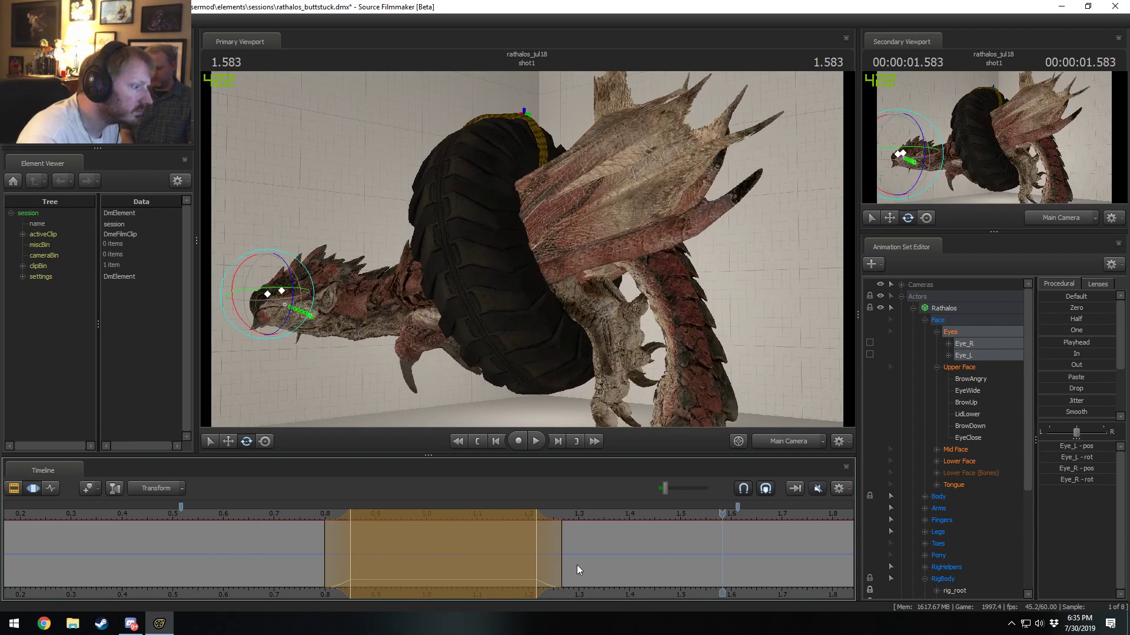
key("space")
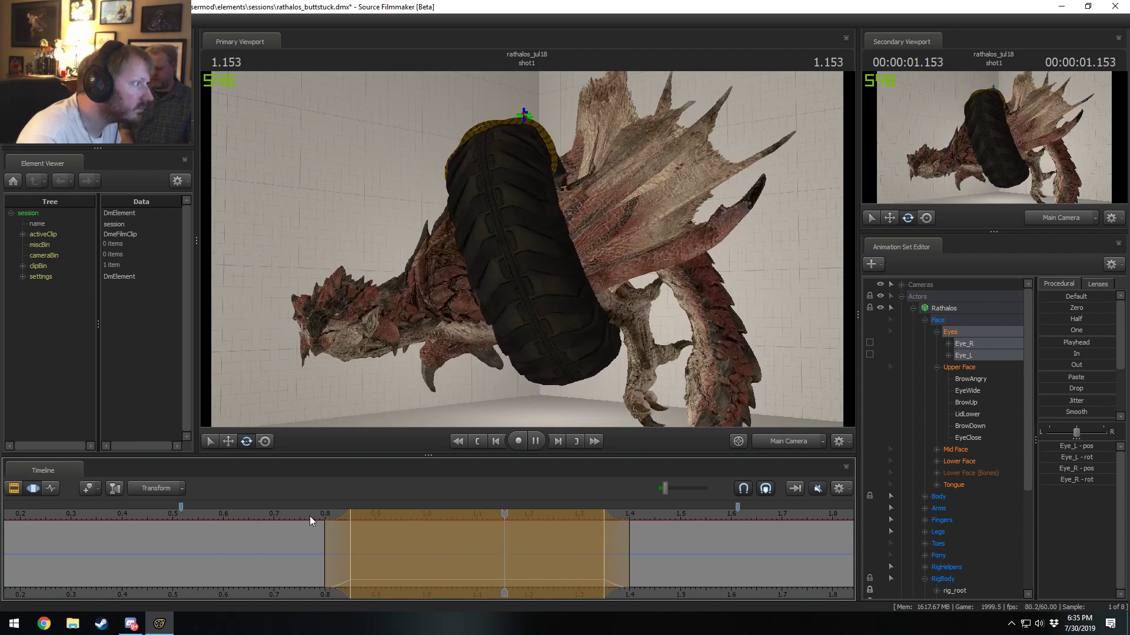
Step: Review the extended eye movement by playing the early part of the shot through the Main Camera and the Work Camera
key("space")
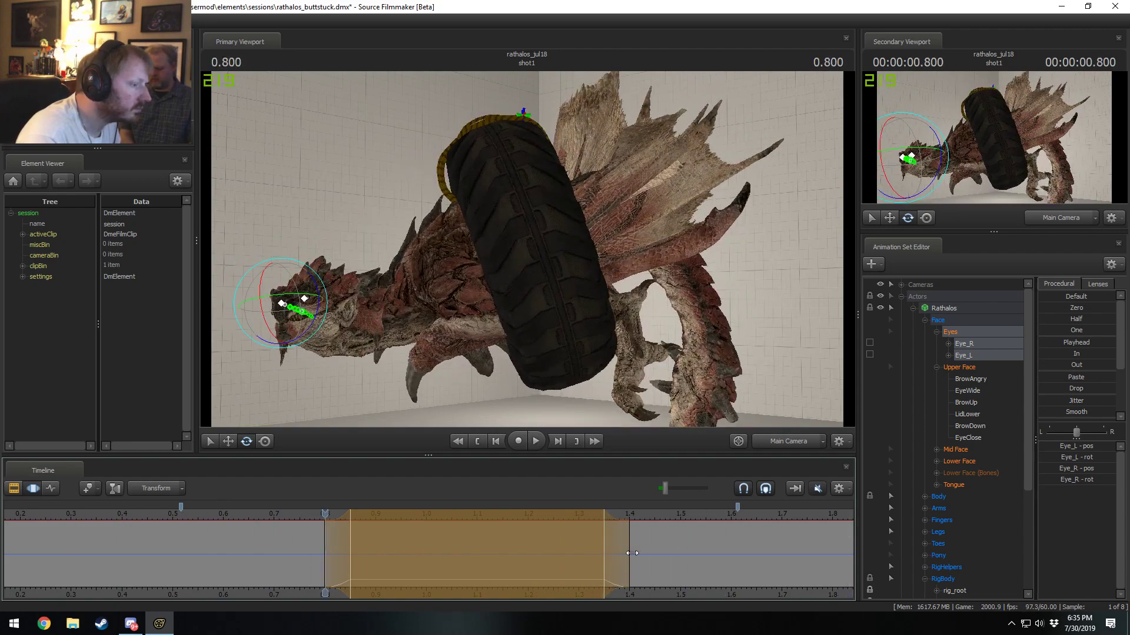
left_click(764, 443, "ctrl")
left_click_drag(527, 249, 527, 249)
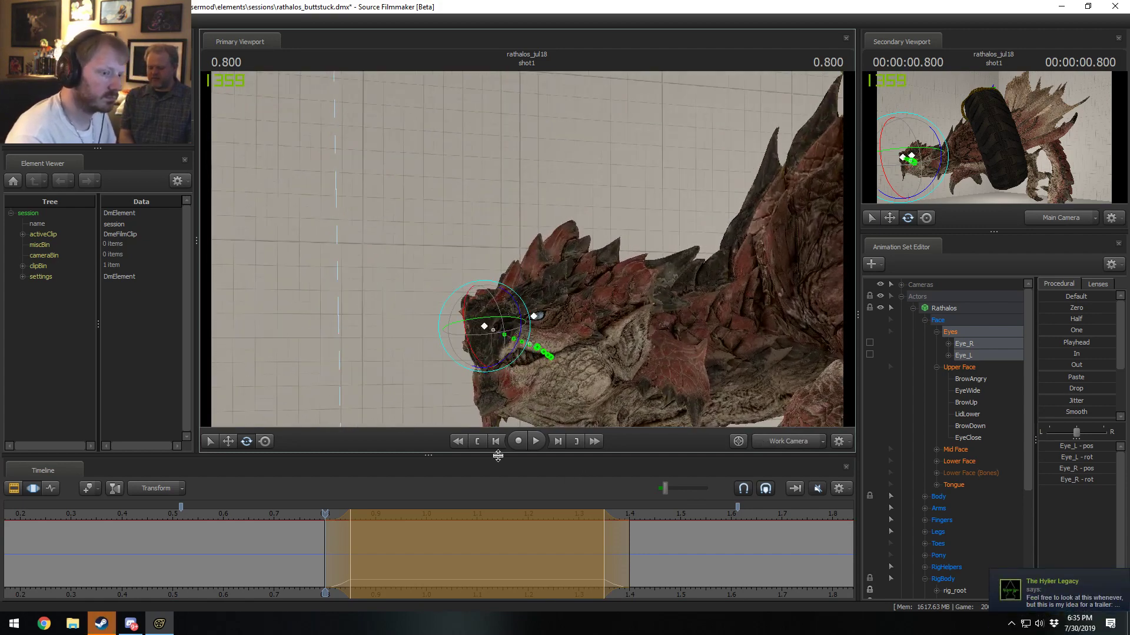
key("space")
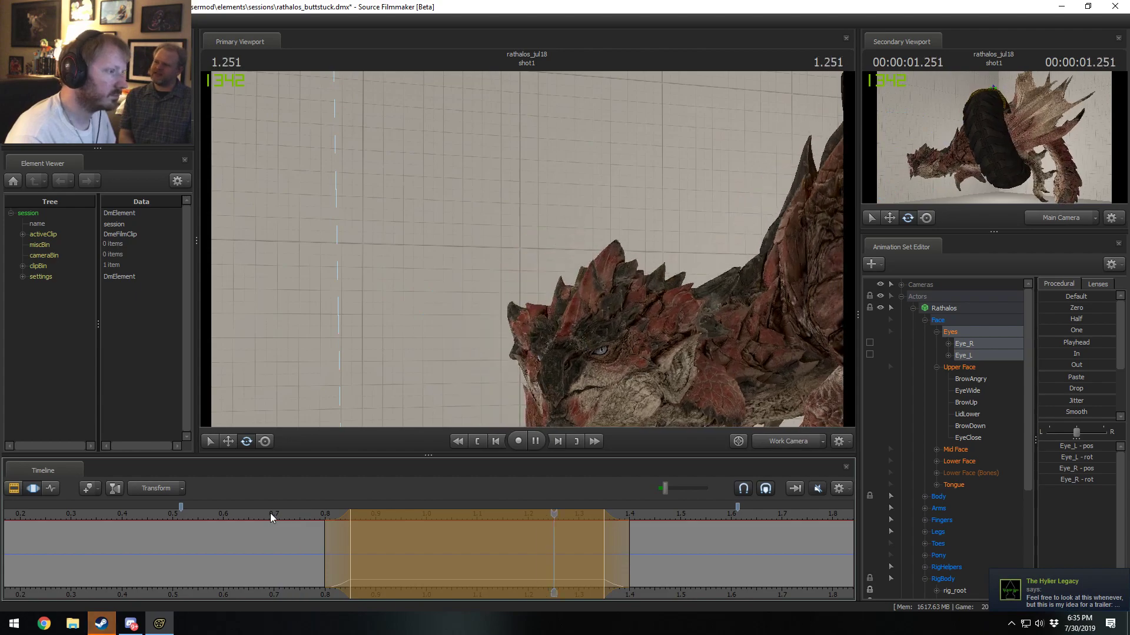
Step: Place a short time selection around 0.833 s, extend its end to 1.0 s, and rotate rig_head slightly
left_click_drag(496, 575, 335, 567)
left_click(343, 566)
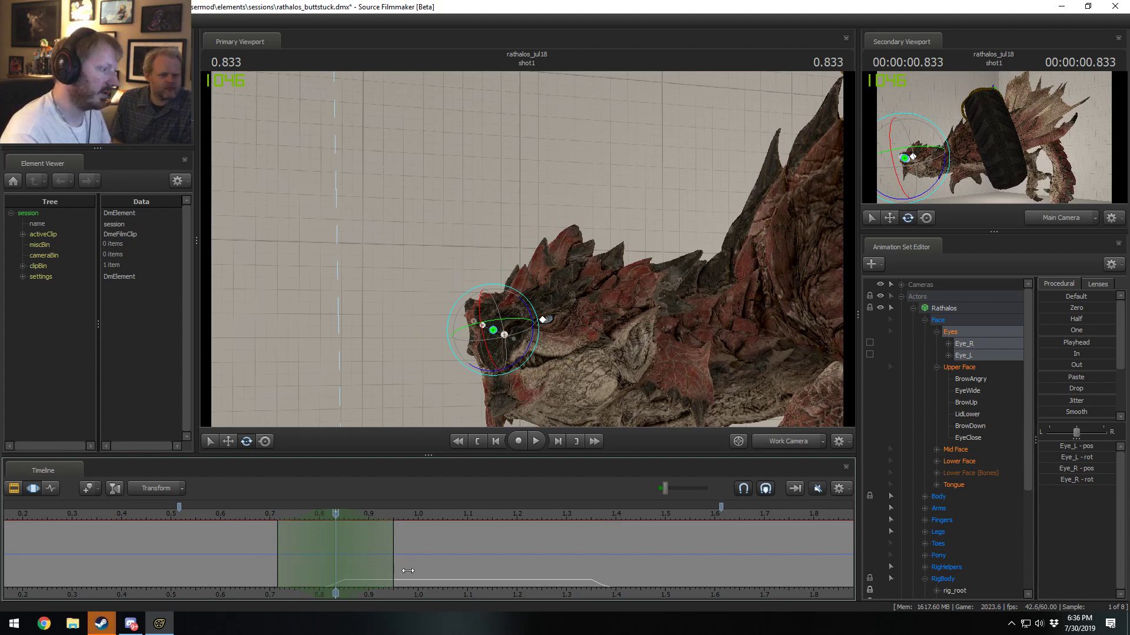
left_click_drag(405, 546, 418, 555)
left_click(589, 360)
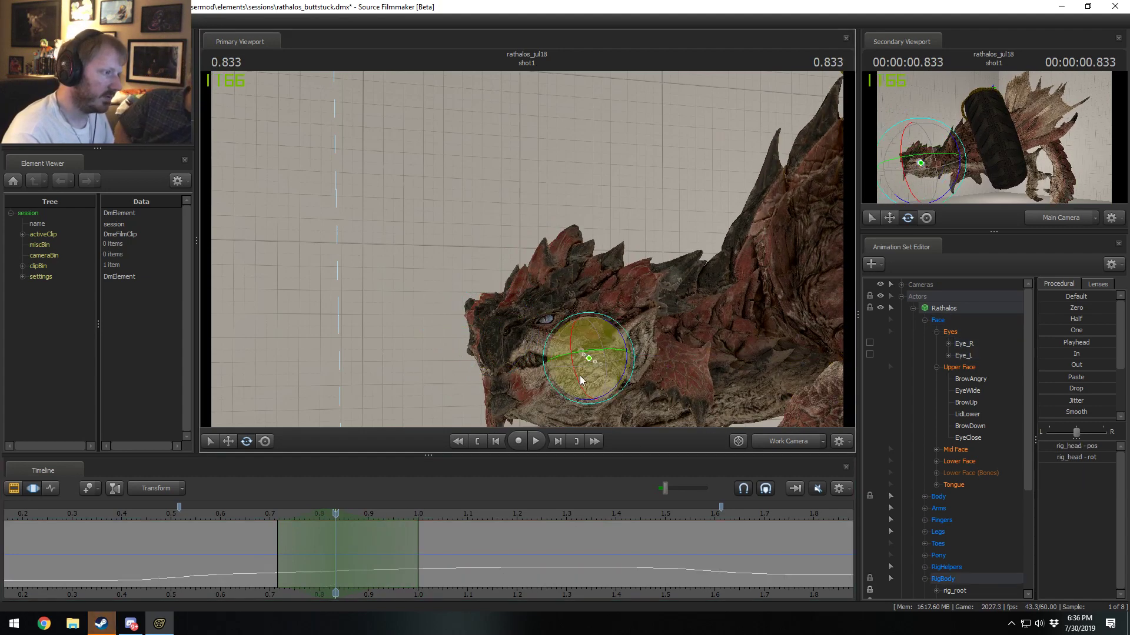
left_click_drag(581, 375, 586, 377)
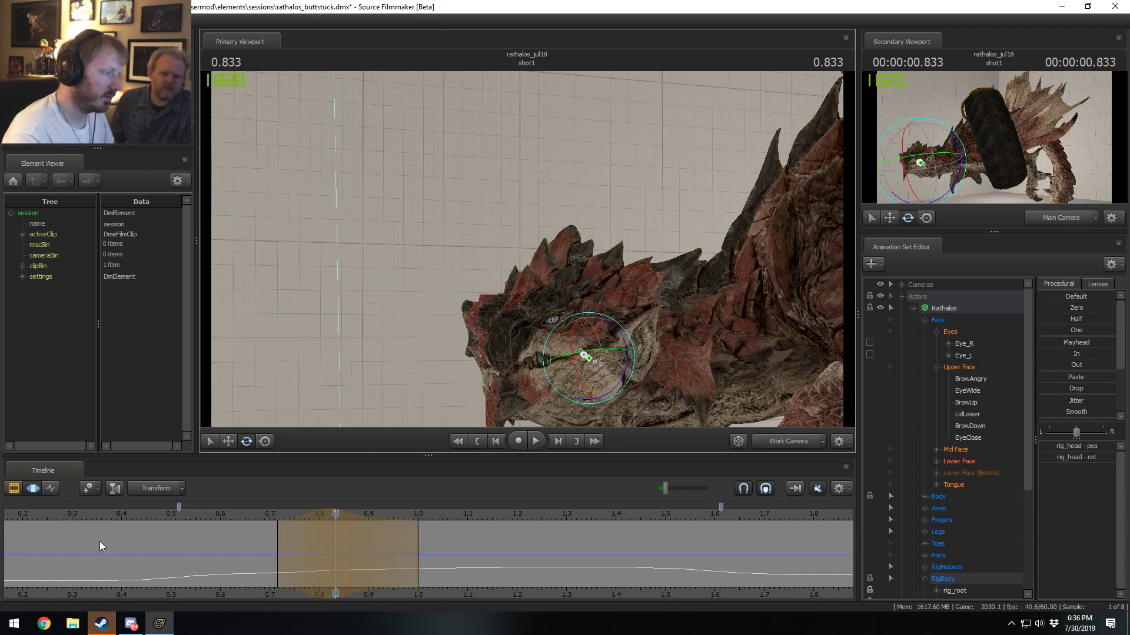
Step: Extend the time selection to hold from about 0.83 s to 1.5 s with falloff to about 1.77 s, and rotate rig_head at 0.850 s
left_click(170, 515)
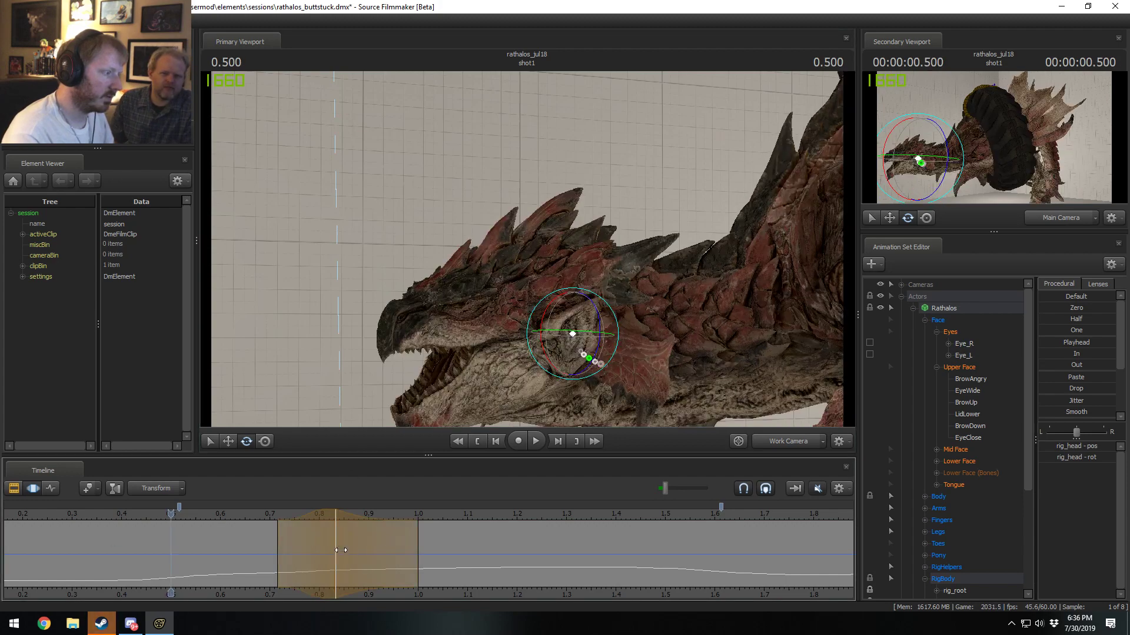
left_click_drag(341, 550, 797, 564)
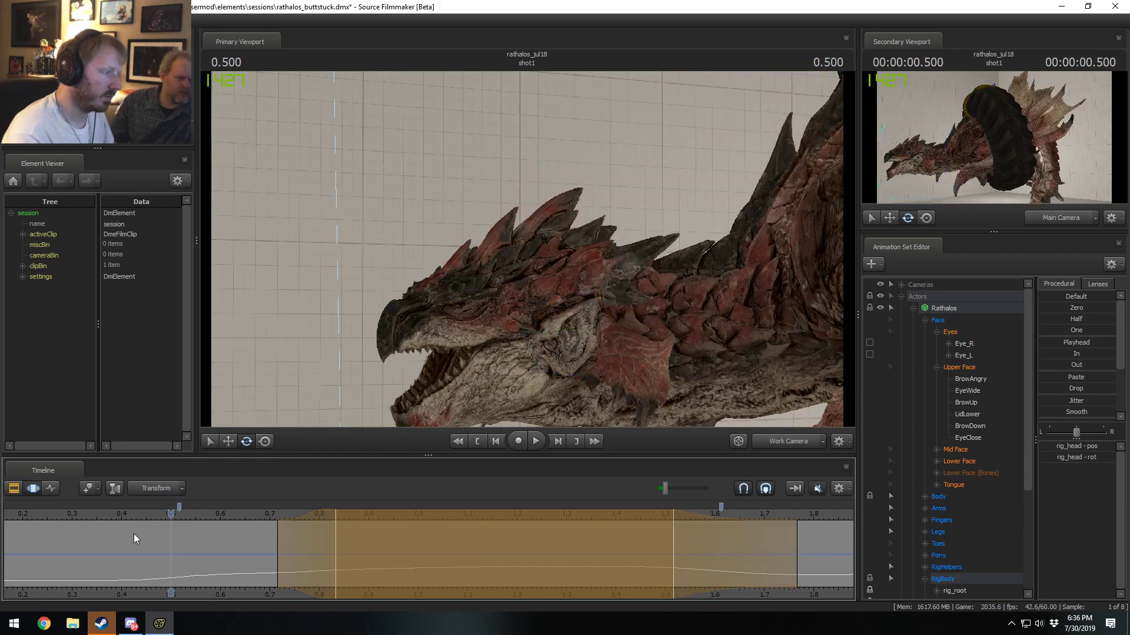
left_click(278, 521)
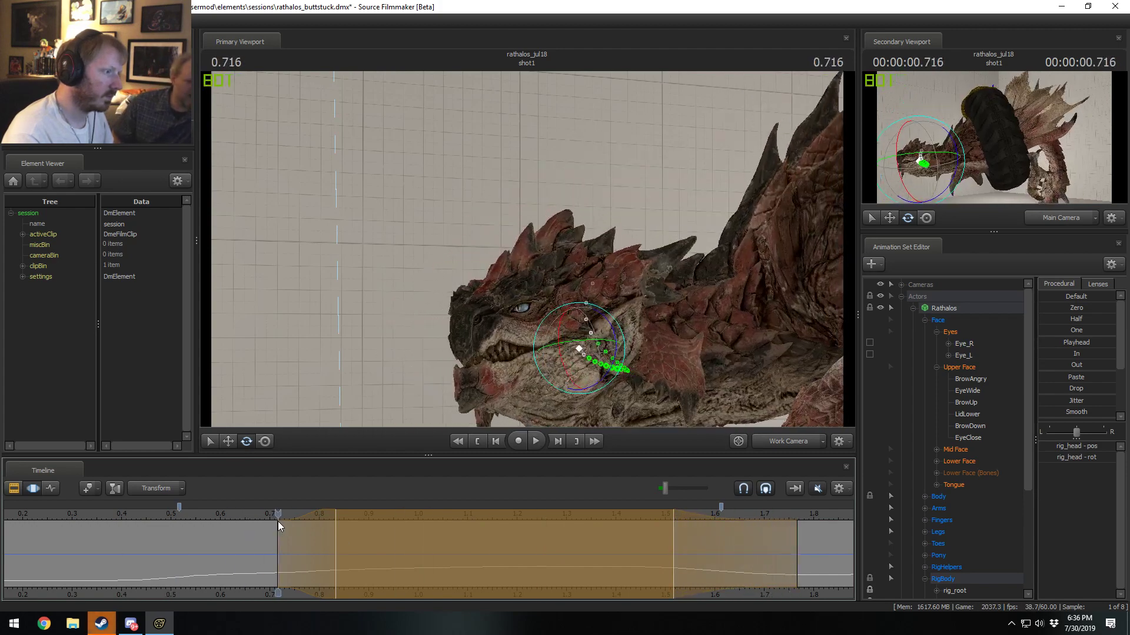
left_click_drag(278, 521, 345, 546)
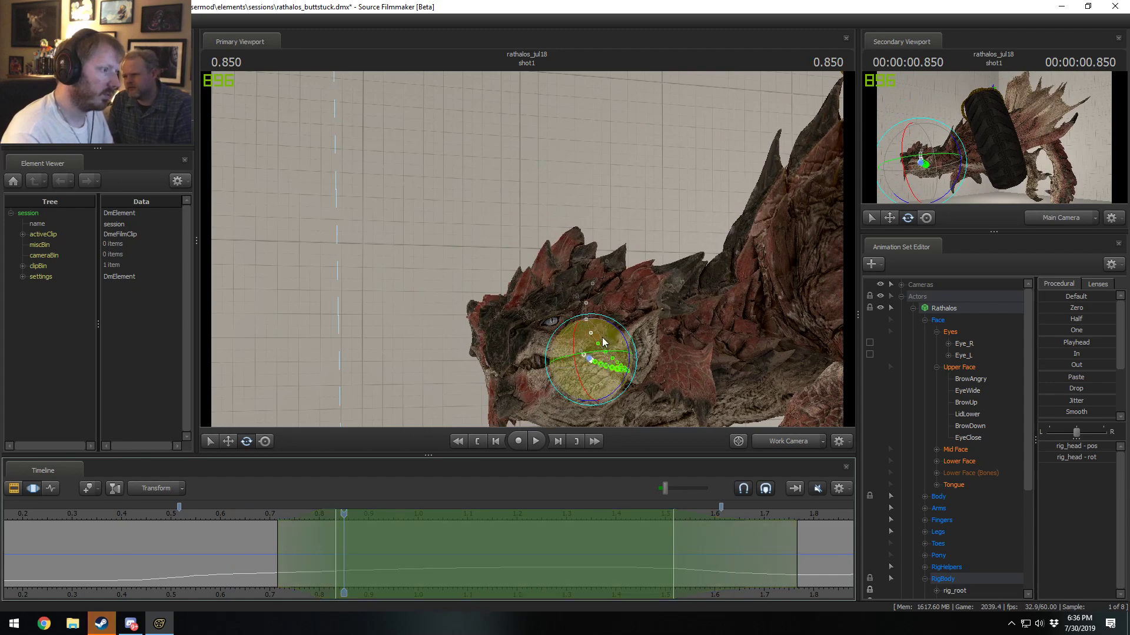
left_click_drag(600, 353, 588, 363)
Step: Play back the head rotation from 0.533 s and move the start of the selection's falloff to about 0.68 s
left_click(189, 514)
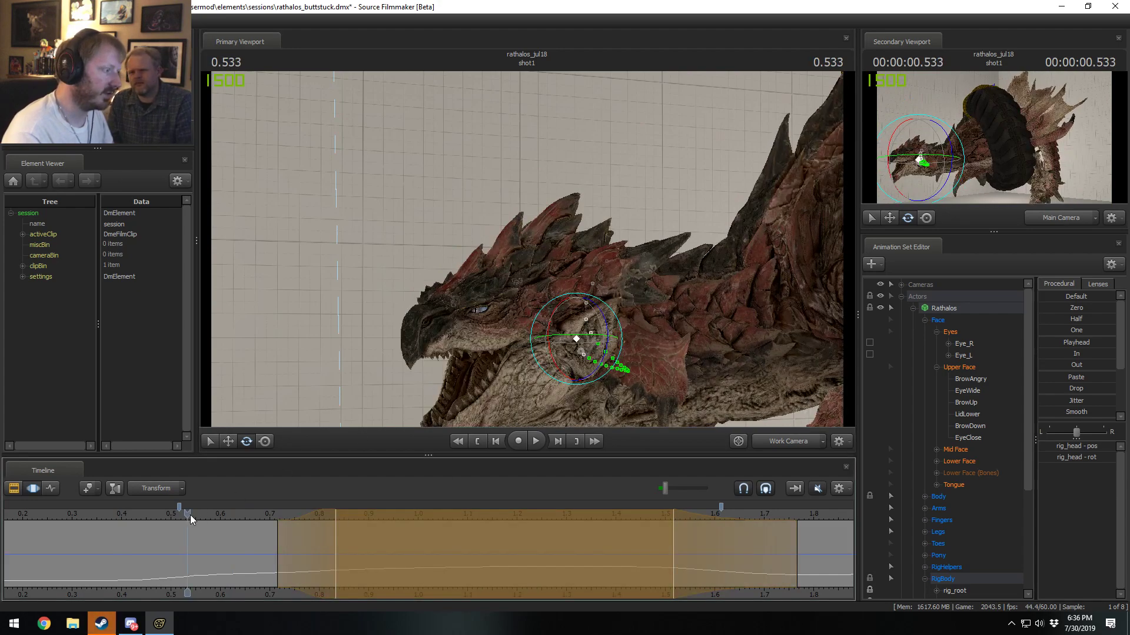
key("space")
key("space")
scroll(324, 552, "down", 3)
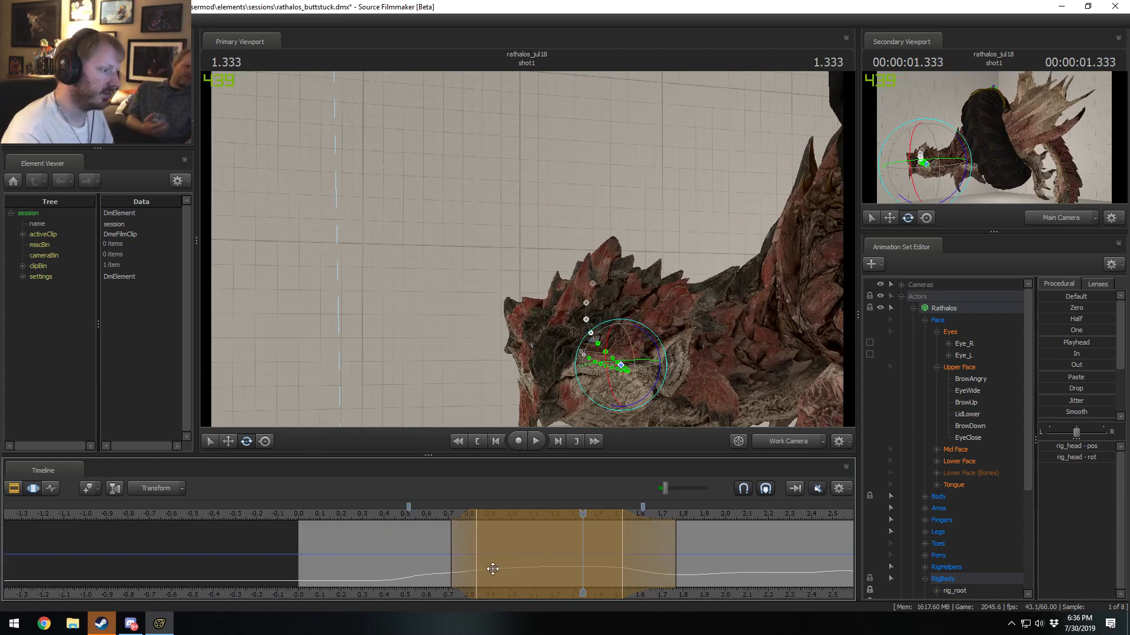
left_click_drag(470, 555, 464, 554)
Step: Review the adjusted head motion by replaying the early part through the Work Camera and the Main Camera
left_click(409, 513)
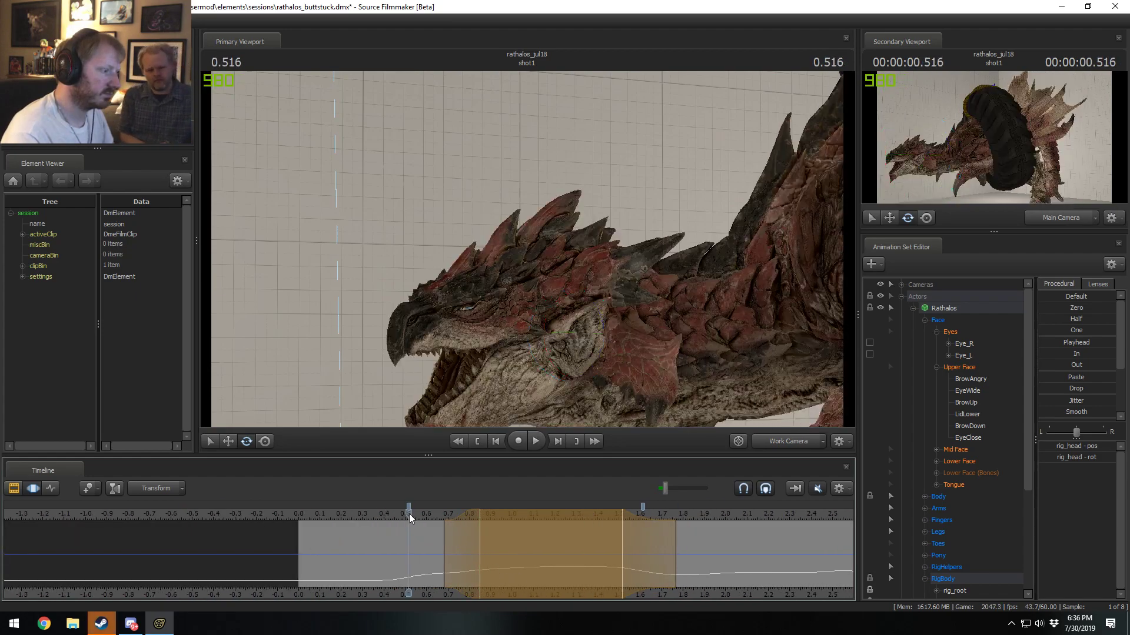
key("space")
left_click(373, 517)
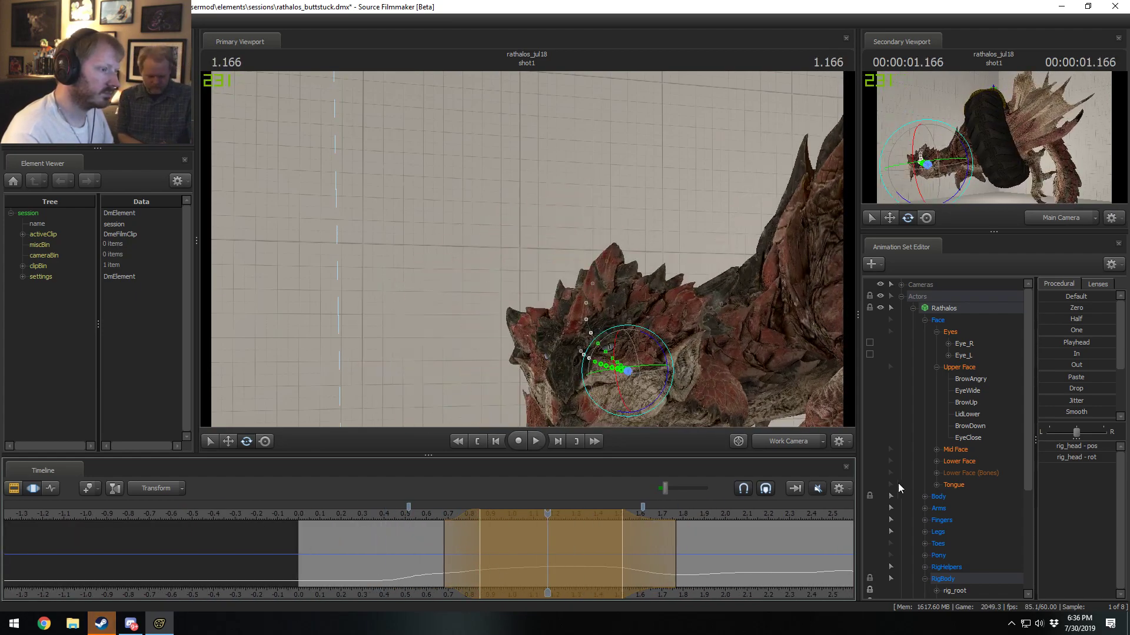
left_click(333, 511)
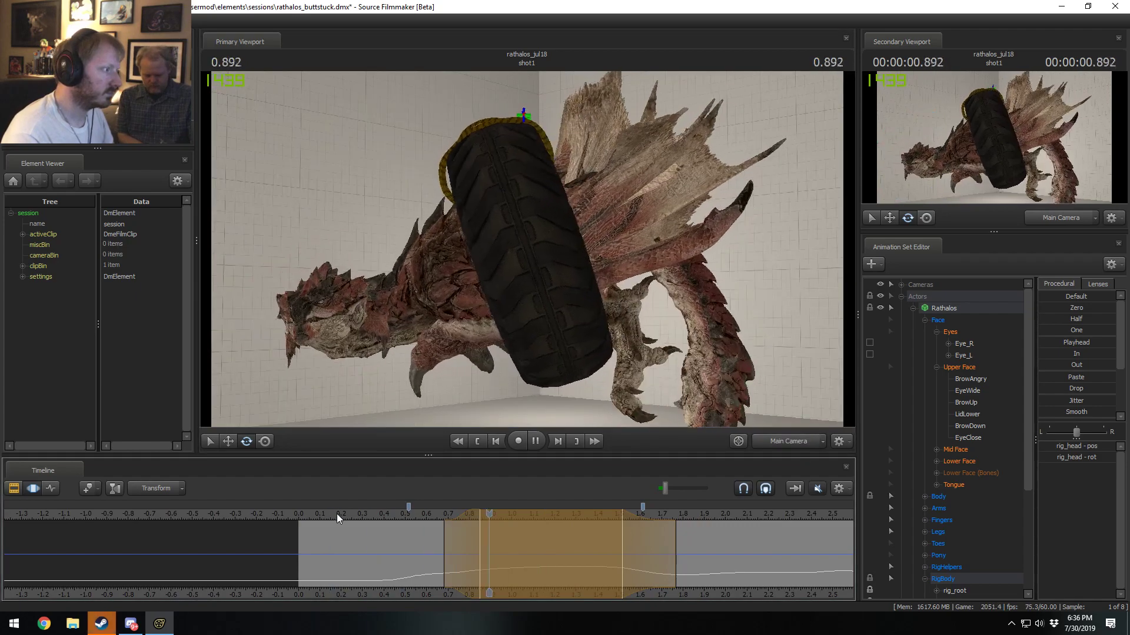
key("space")
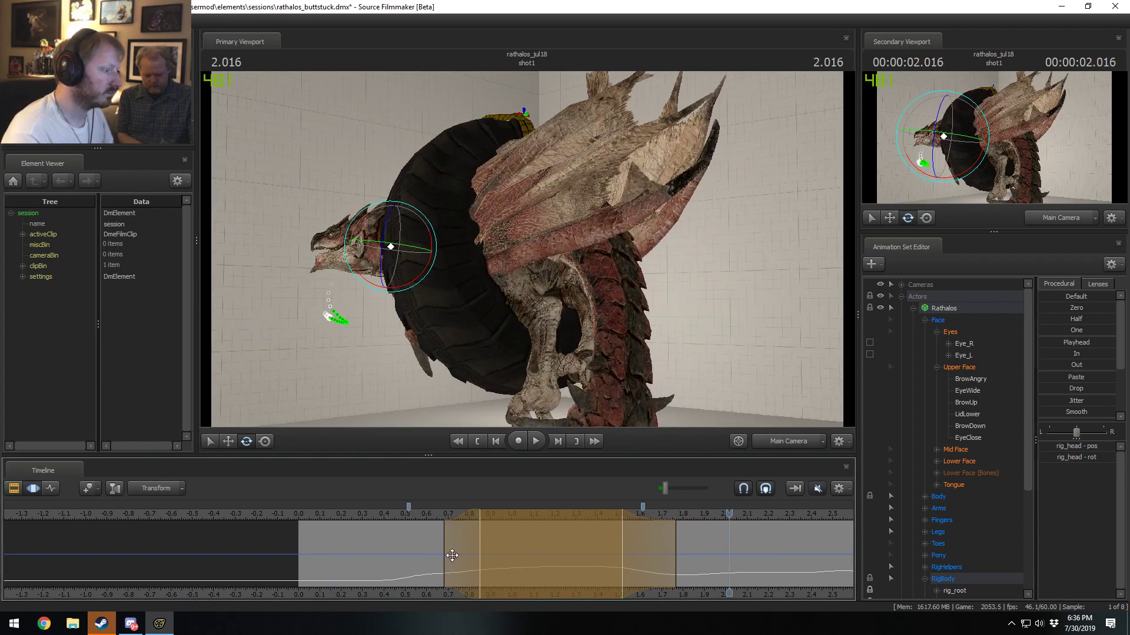
Step: Try starting the head selection's falloff at about 0.63 s, play it back, and undo the change
left_click_drag(445, 556, 433, 556)
left_click(410, 516)
key("space")
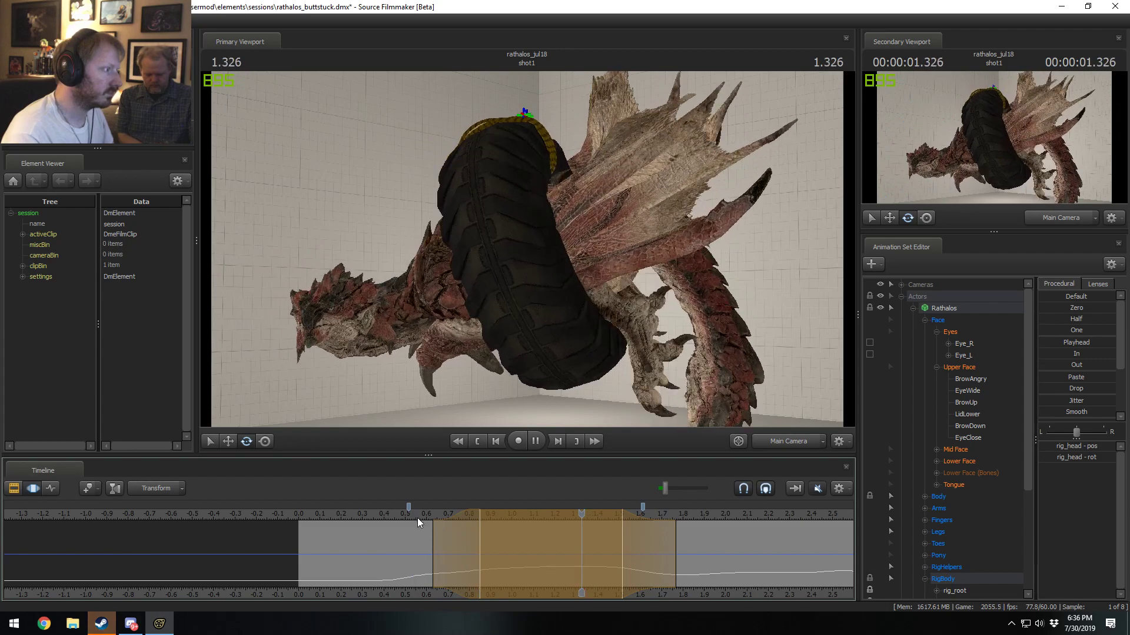
key("space")
key("ctrl+z")
Step: Play back the head motion from about 0.5 s through the Main Camera, and repeat it through the Work Camera
left_click(409, 516)
key("space")
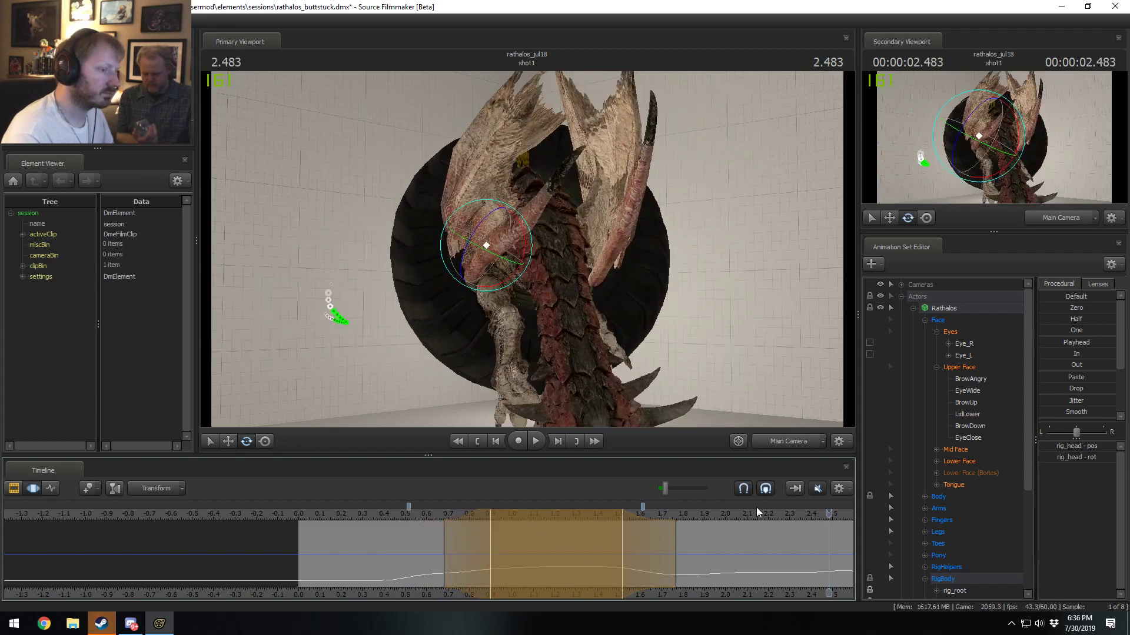
key("F4")
left_click(404, 515)
key("space")
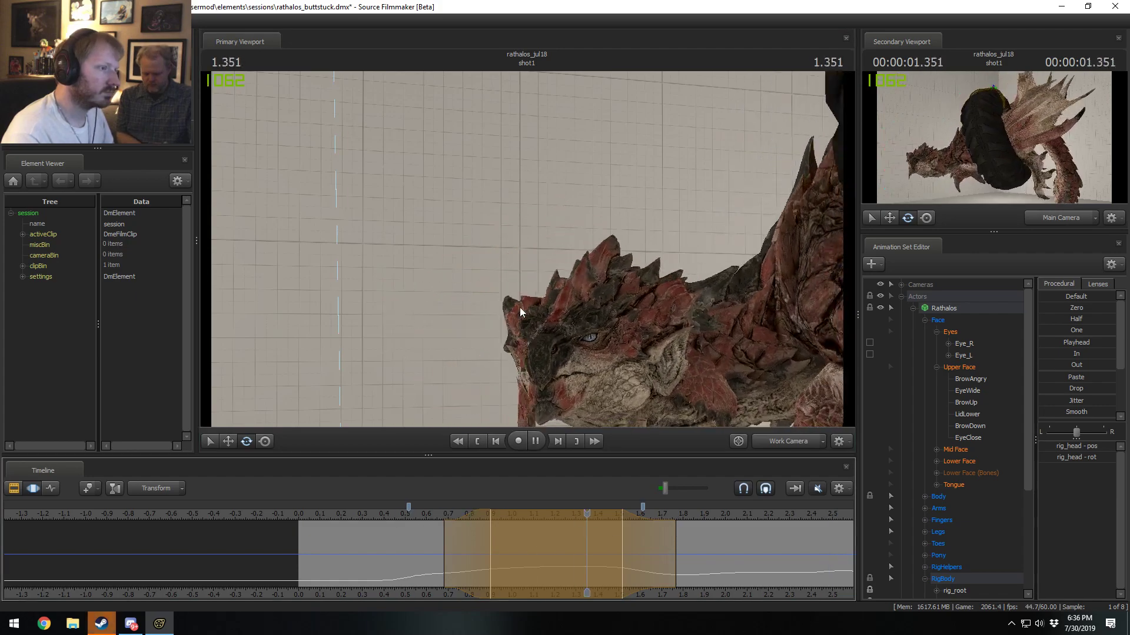
key("space")
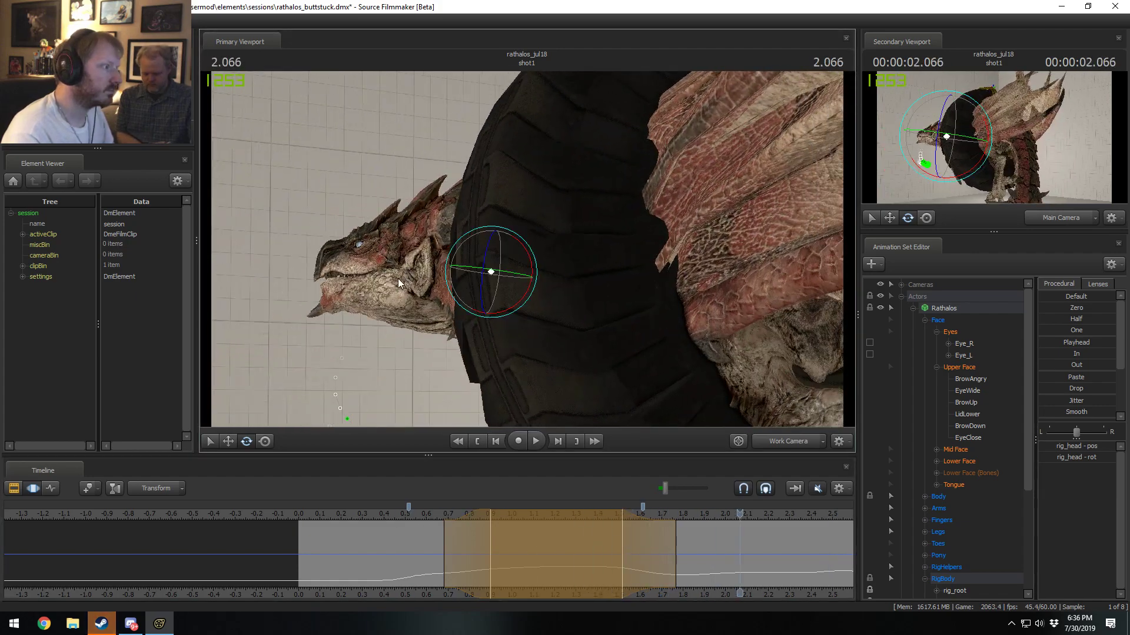
Step: Place a time selection from about 1.7 s to 2.4 s and rotate both eye controls of the Eyes group at 2.050 s
key("Right")
key("Right")
key("Right")
key("Right")
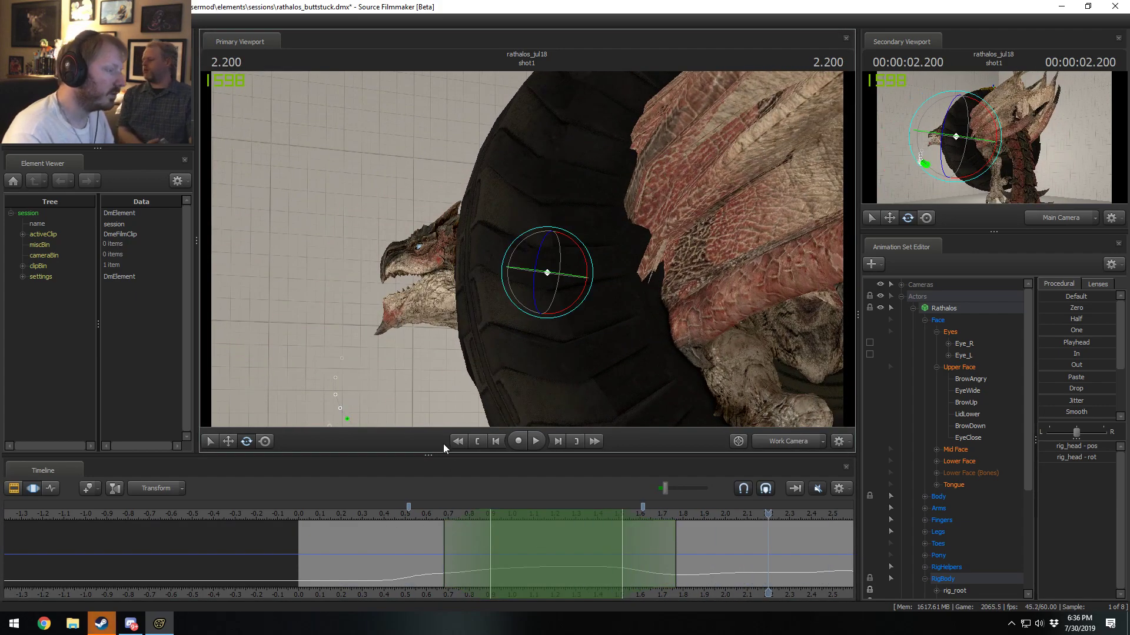
left_click_drag(465, 559, 736, 565)
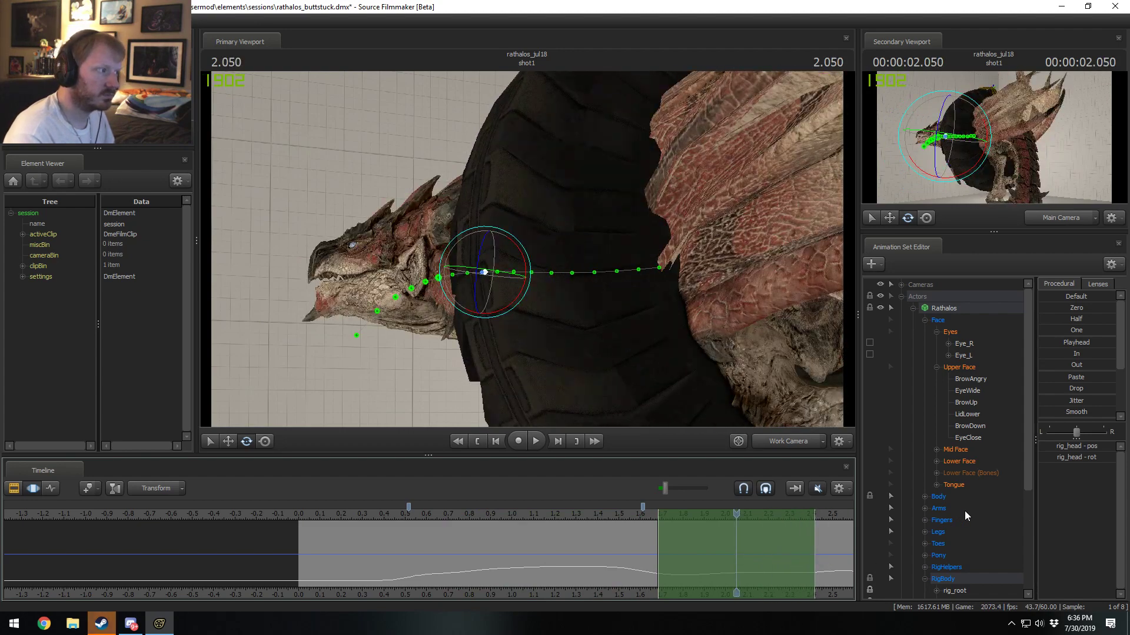
left_click(972, 333)
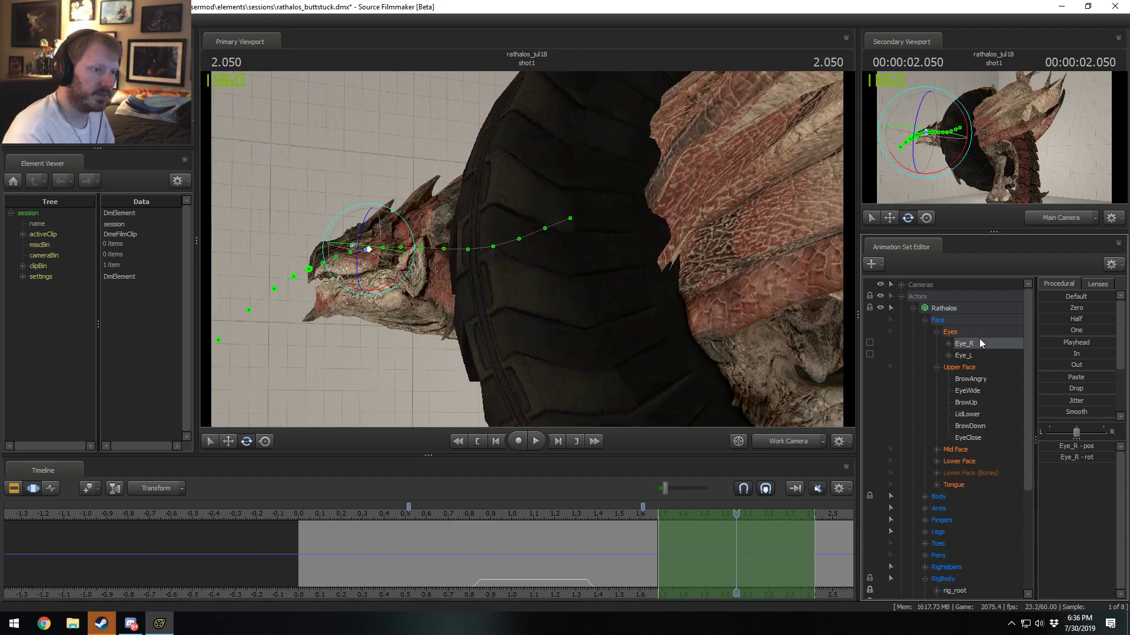
left_click_drag(374, 243, 374, 237)
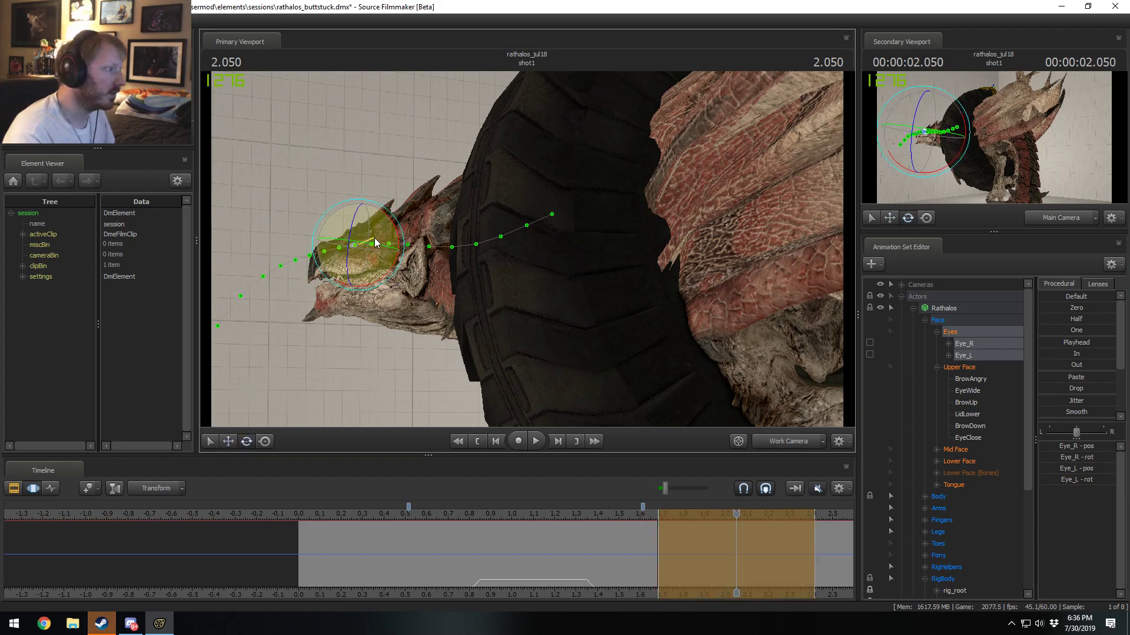
Step: Play back the new eye movement from about 1.3 s and inspect 2.650 s through the Main Camera
left_click(573, 518)
key("space")
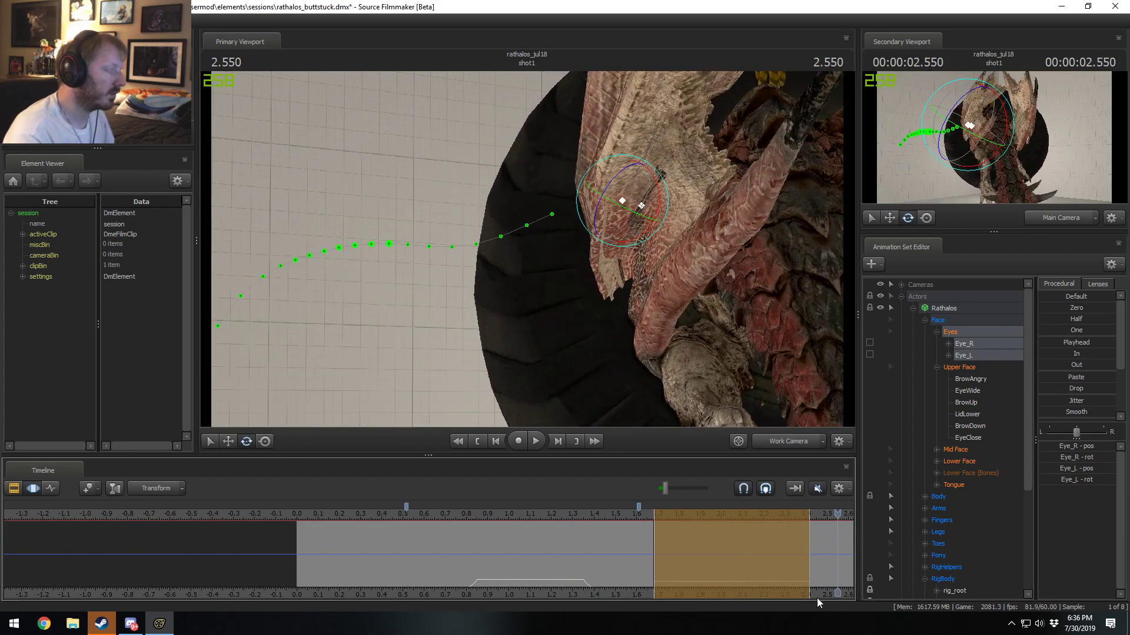
middle_click_drag(830, 599, 459, 553)
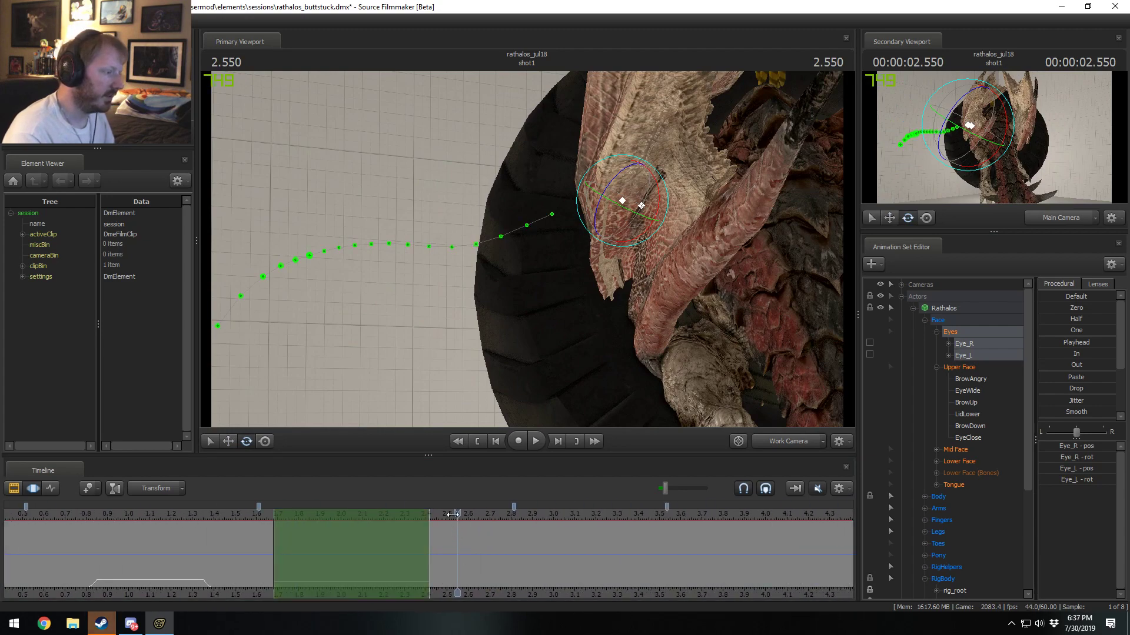
left_click(479, 515)
left_click(786, 442)
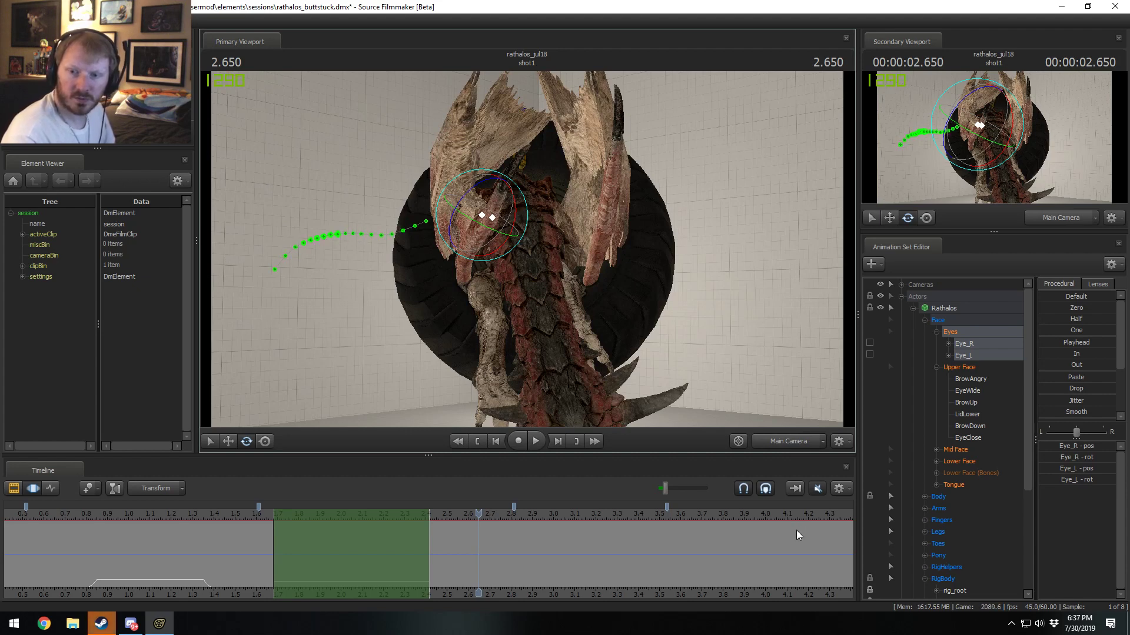
scroll(710, 565, "down", 2)
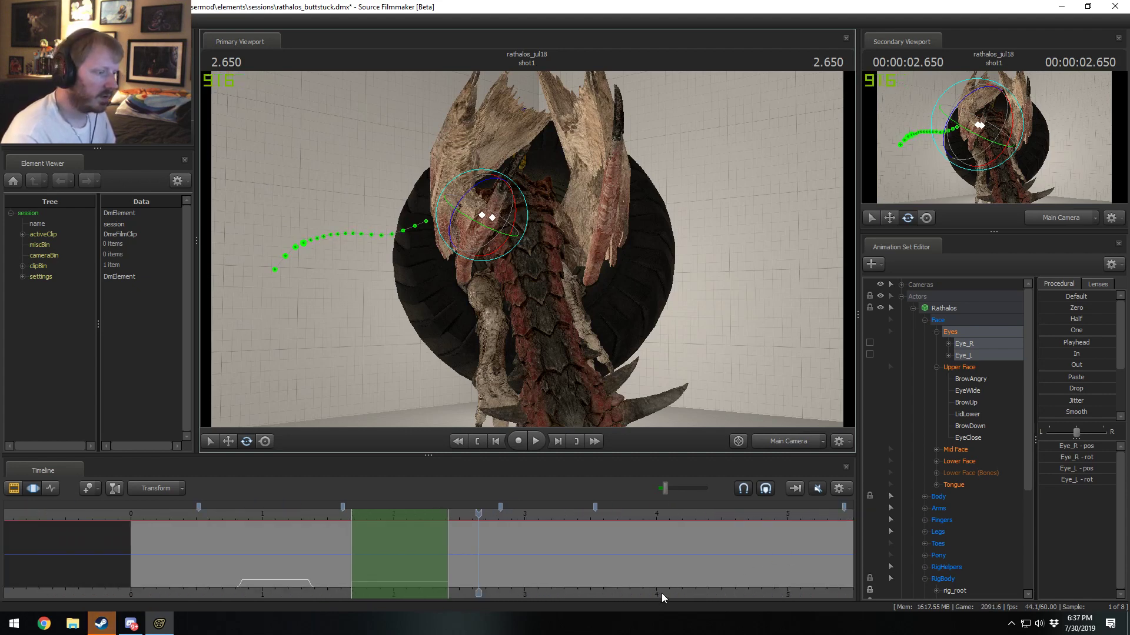
middle_click_drag(662, 594, 510, 601)
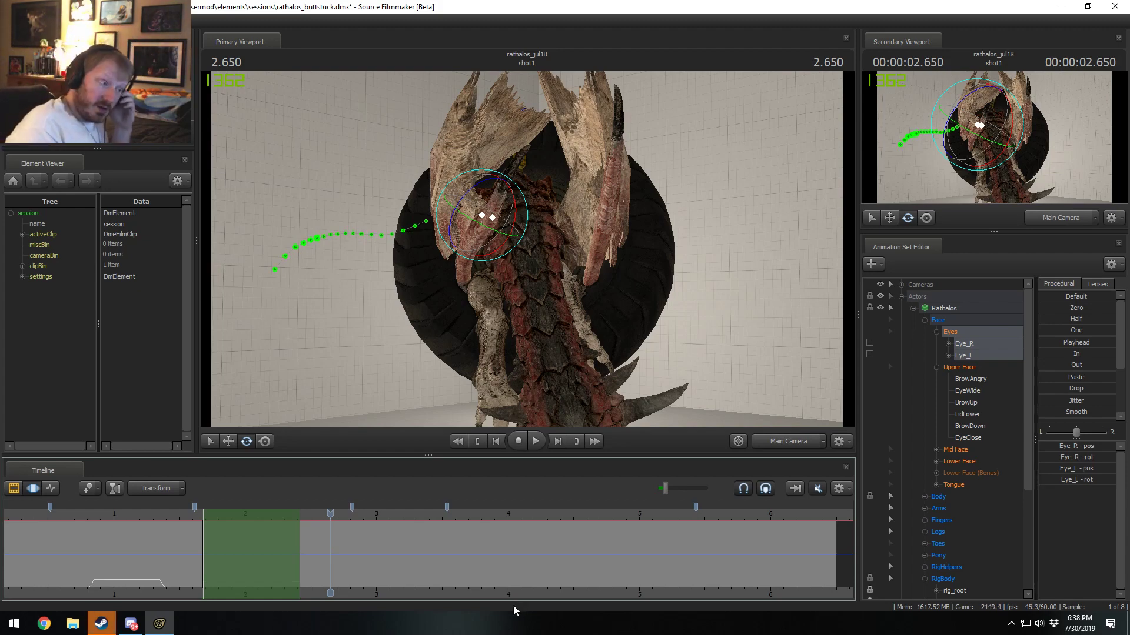
Step: Play the shot through the Main Camera from about 1.7 s up to 6.200 s
left_click_drag(336, 514, 209, 517)
key("space")
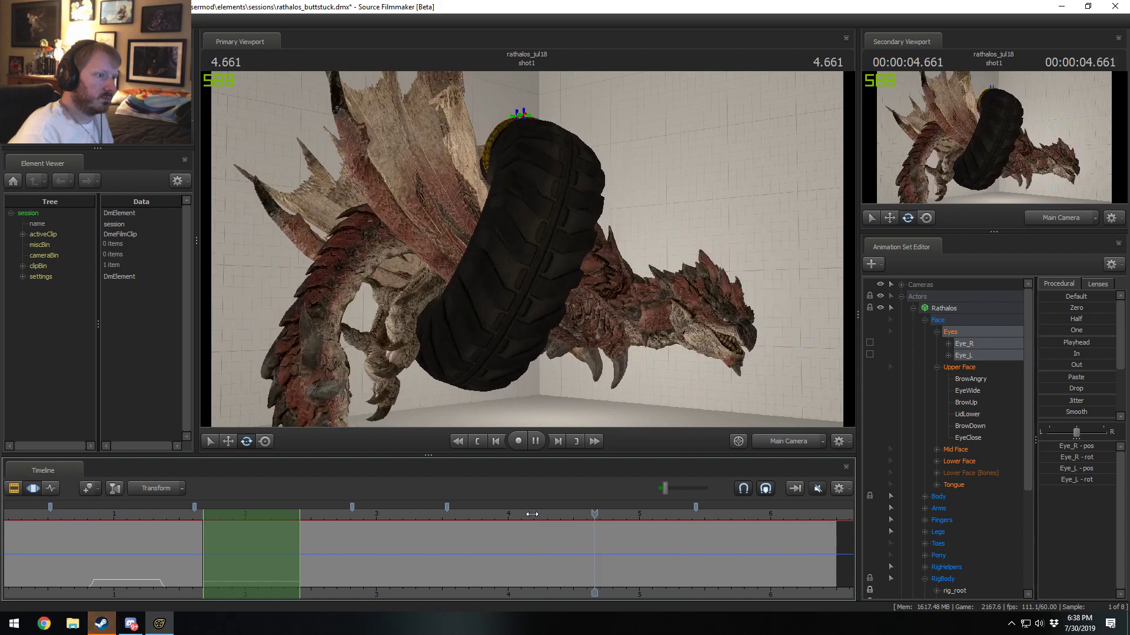
key("space")
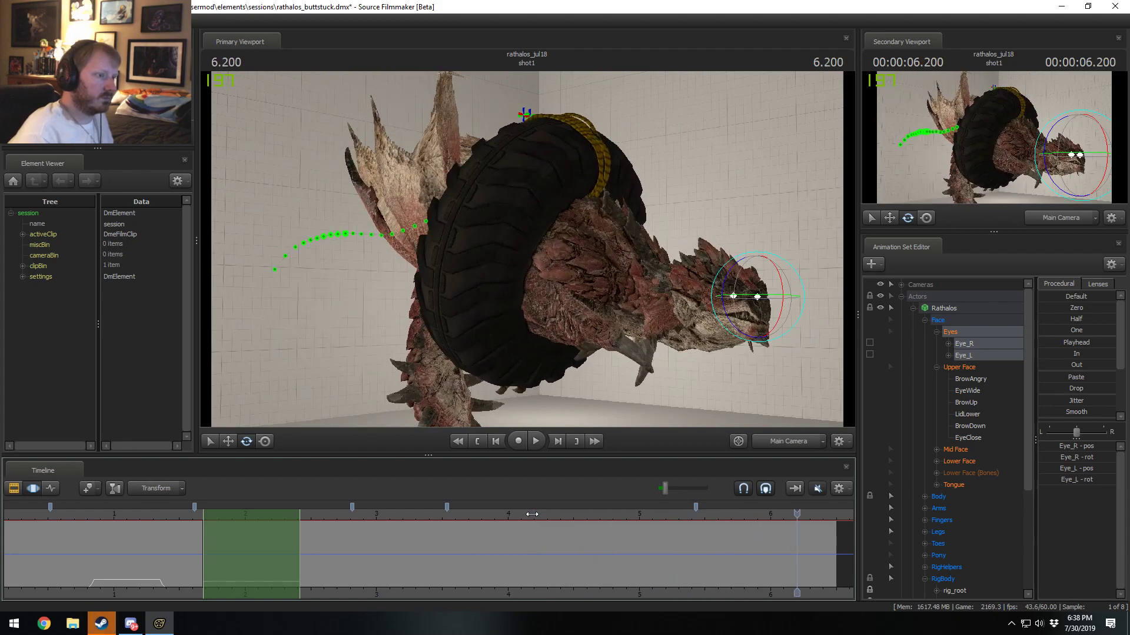
Step: Replay the opening seconds of the shot through the Main Camera several times to examine the head and eye motion
left_click(109, 518)
key("space")
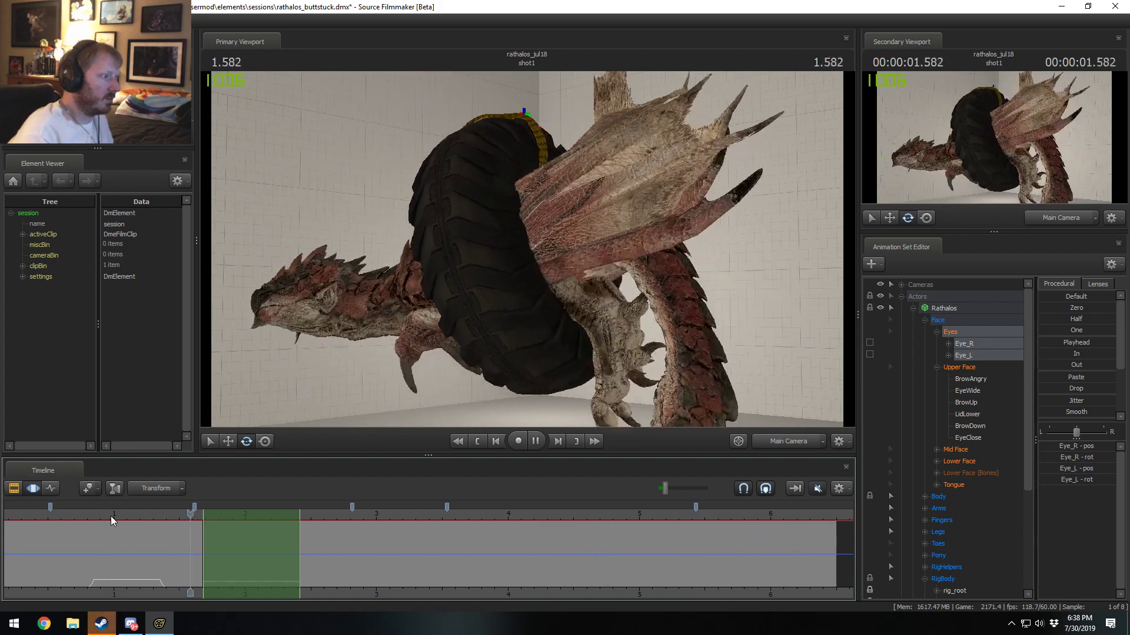
key("space")
left_click(16, 517)
key("space")
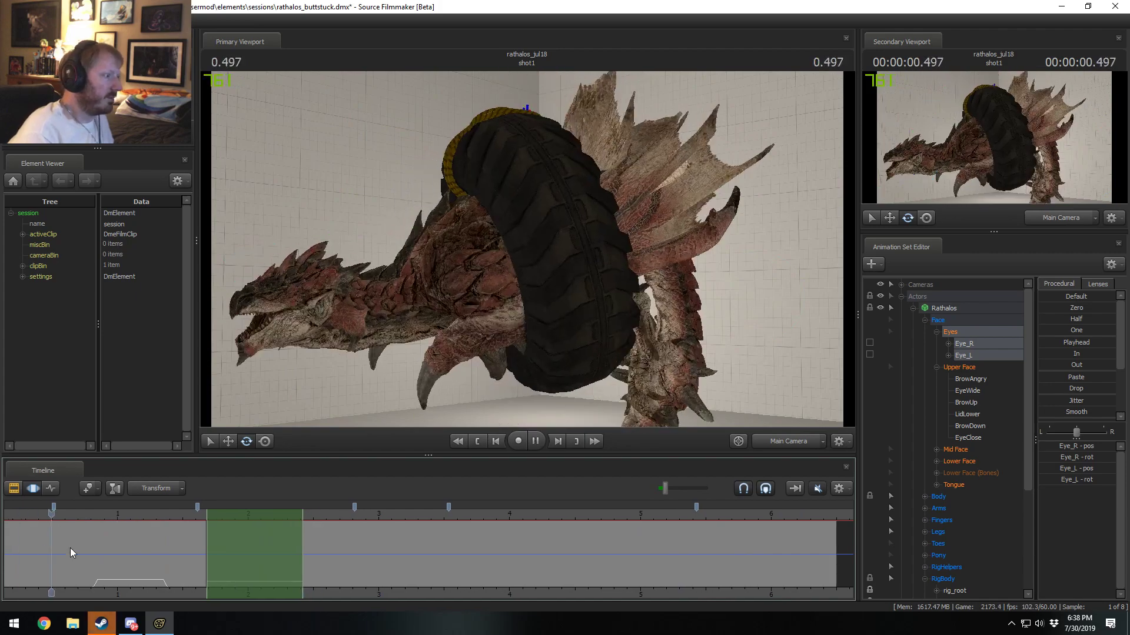
key("space")
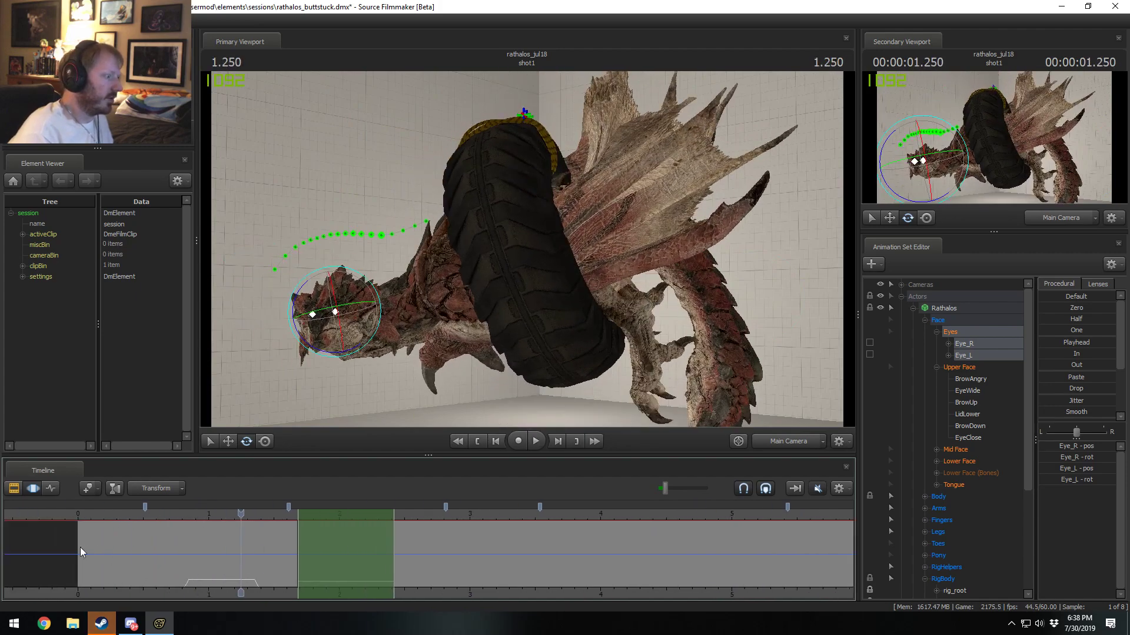
left_click(106, 516)
key("space")
key("space")
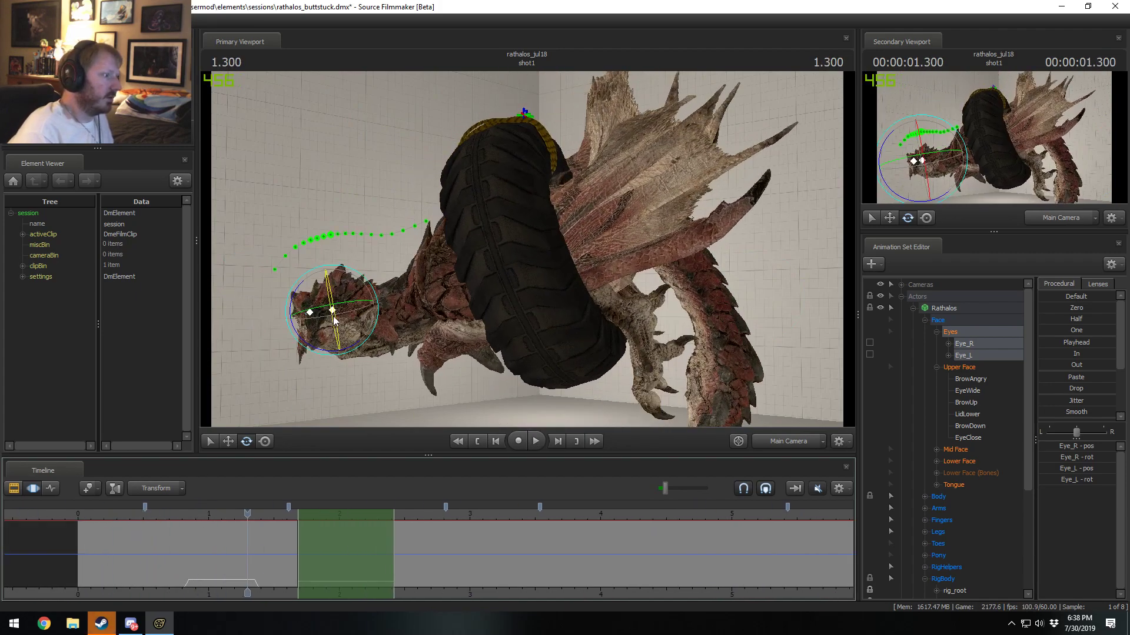
Step: Place a time selection from about 0.5 s to 1.7 s and show the curves of the Upper Face group
key("space")
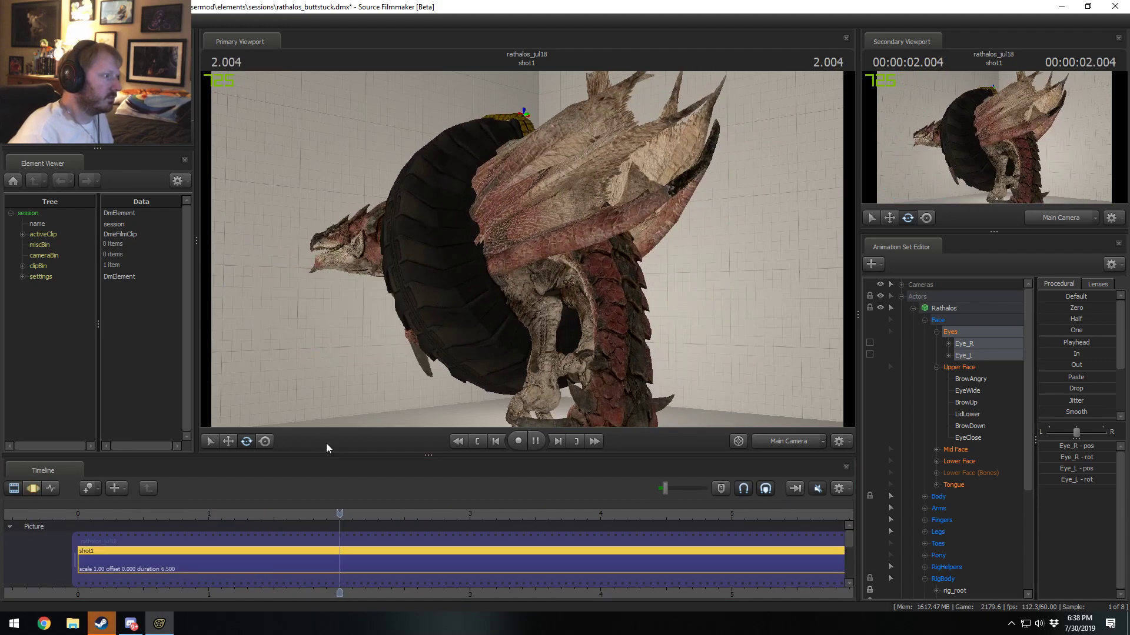
key("space")
left_click_drag(146, 553, 296, 556)
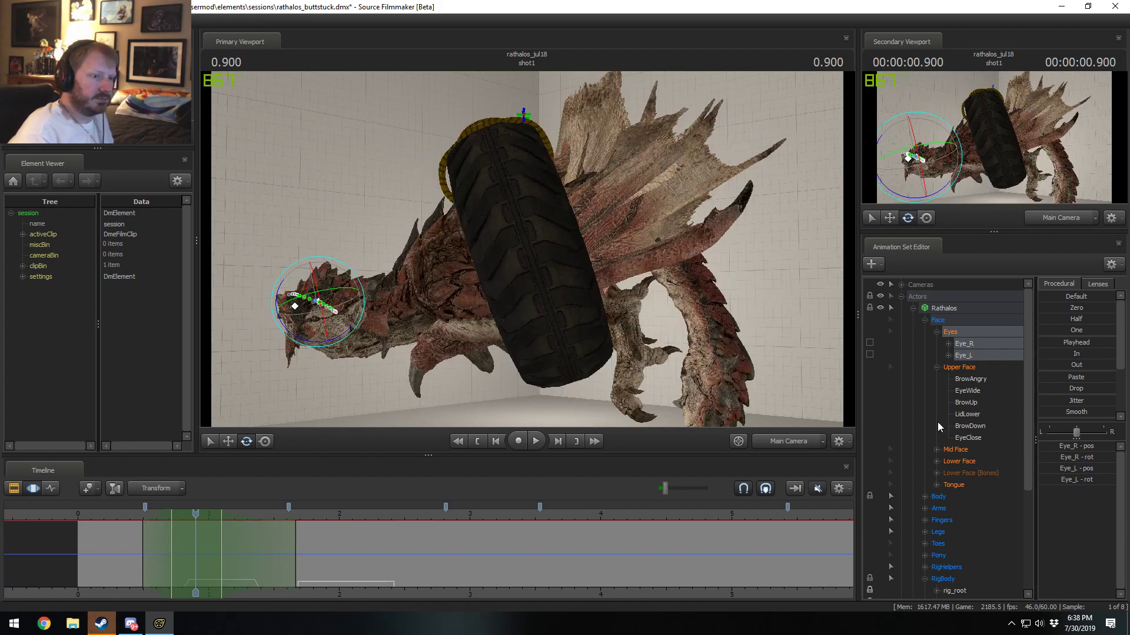
left_click(977, 369)
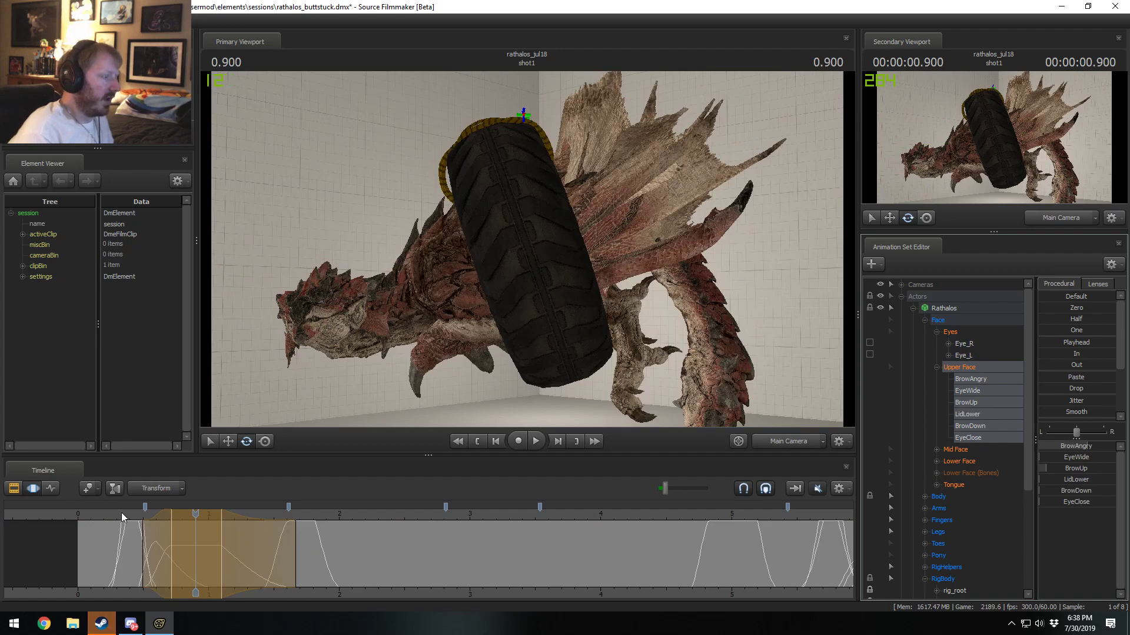
Step: Play the shot through the Main Camera from about 0.2 s to 6.400 s with the Upper Face curves in view
left_click(104, 514)
key("space")
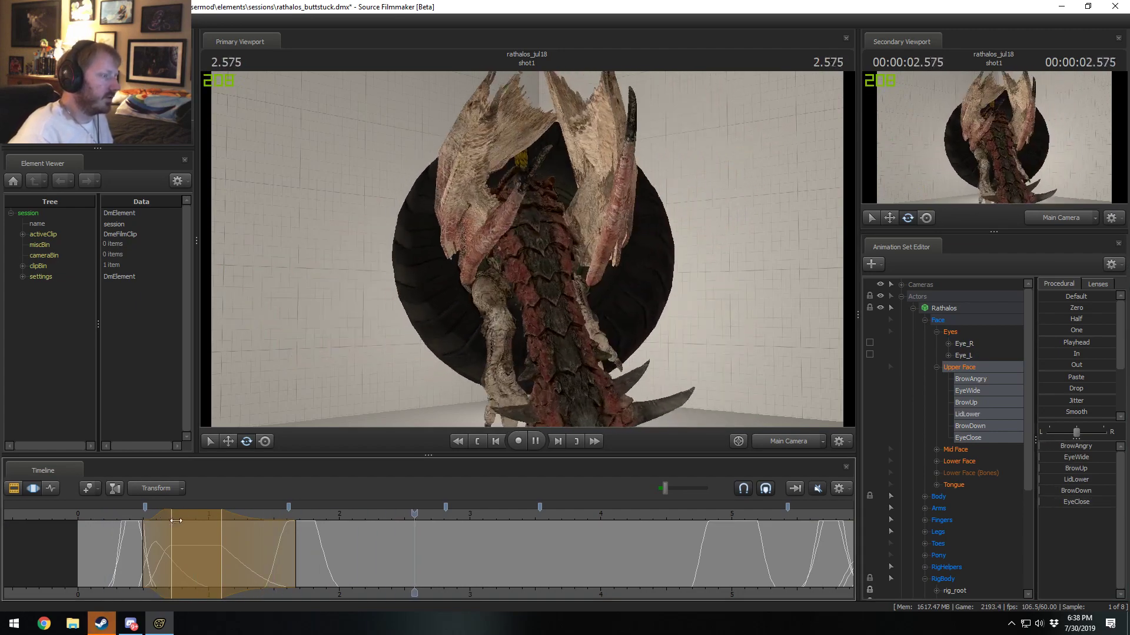
scroll(585, 531, "down", 2)
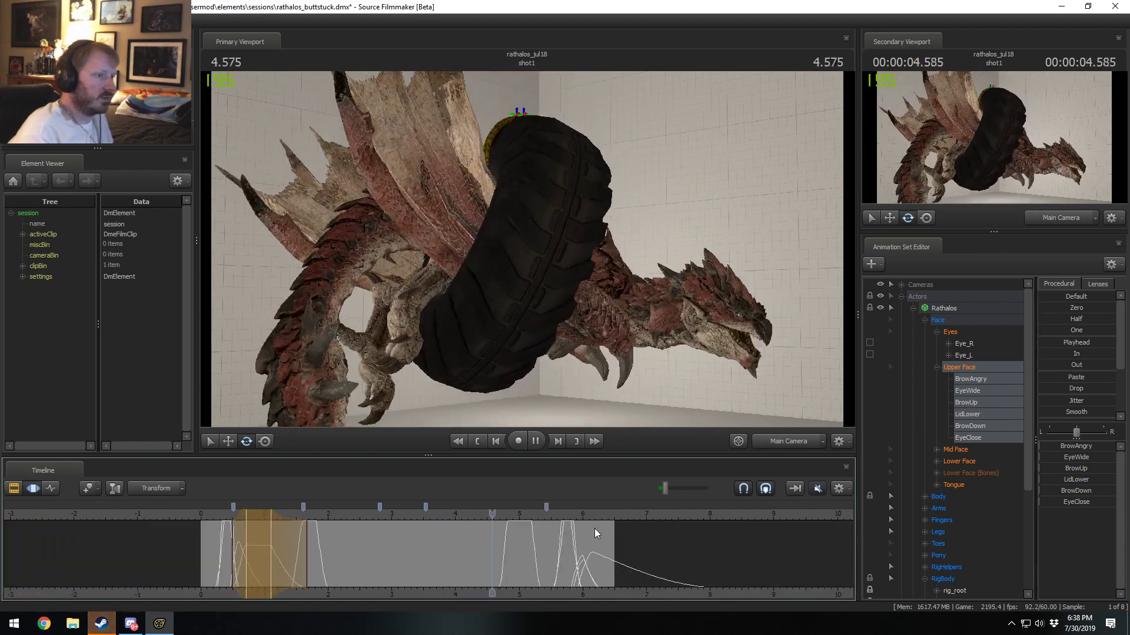
key("space")
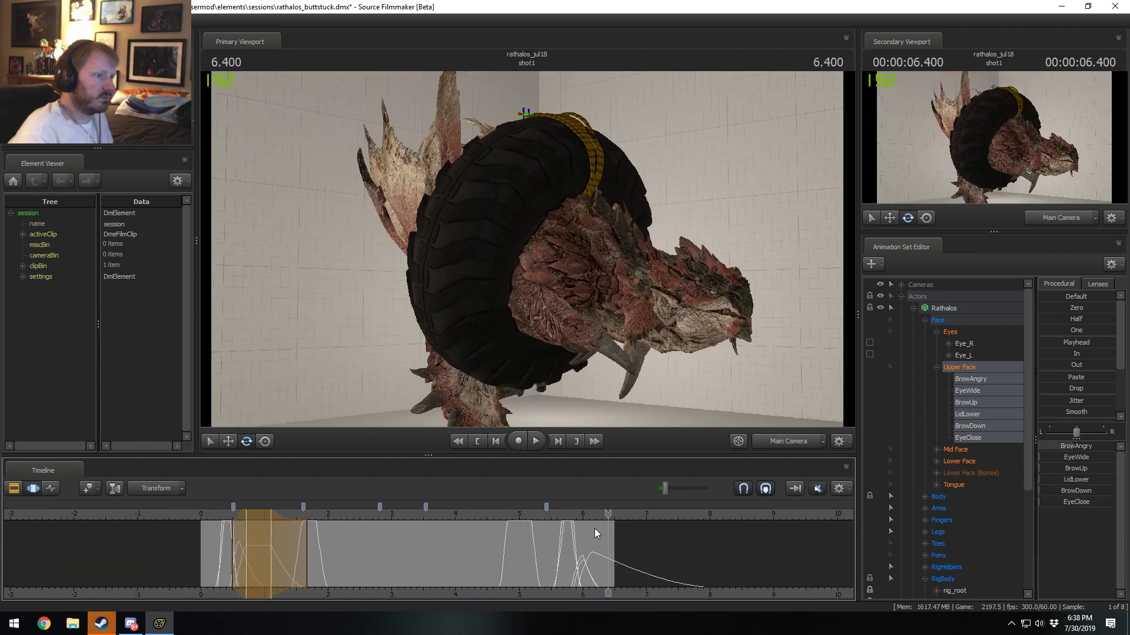
Step: Replay the shot through the Main Camera from 2.600 s, move the playhead to 4.483 s and save the session
left_click(411, 519)
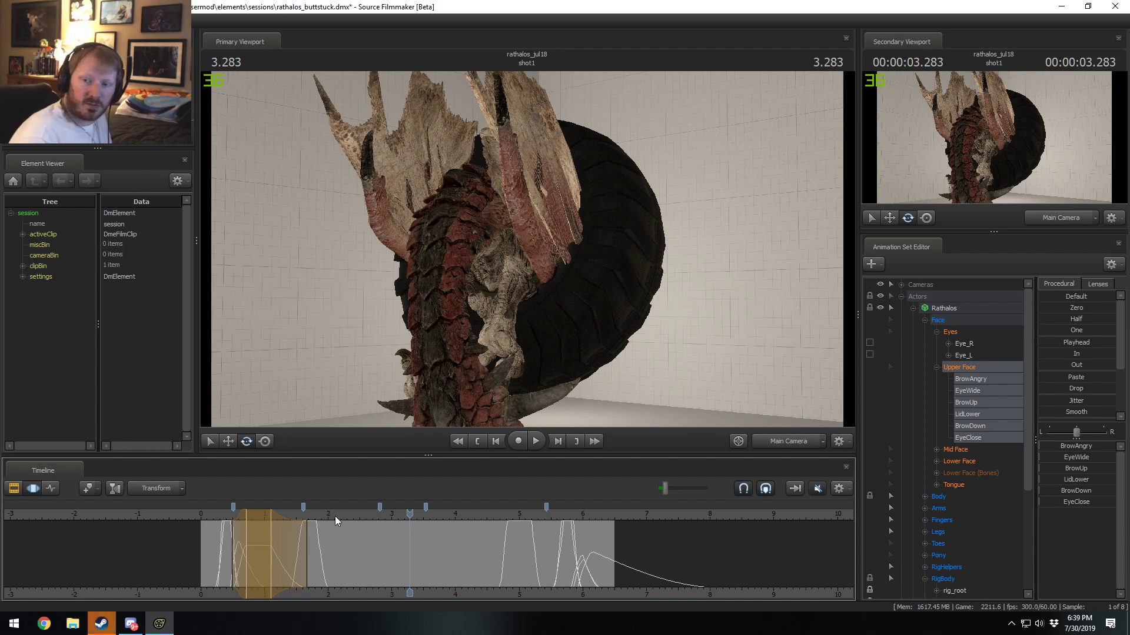
left_click(361, 548)
left_click(366, 514)
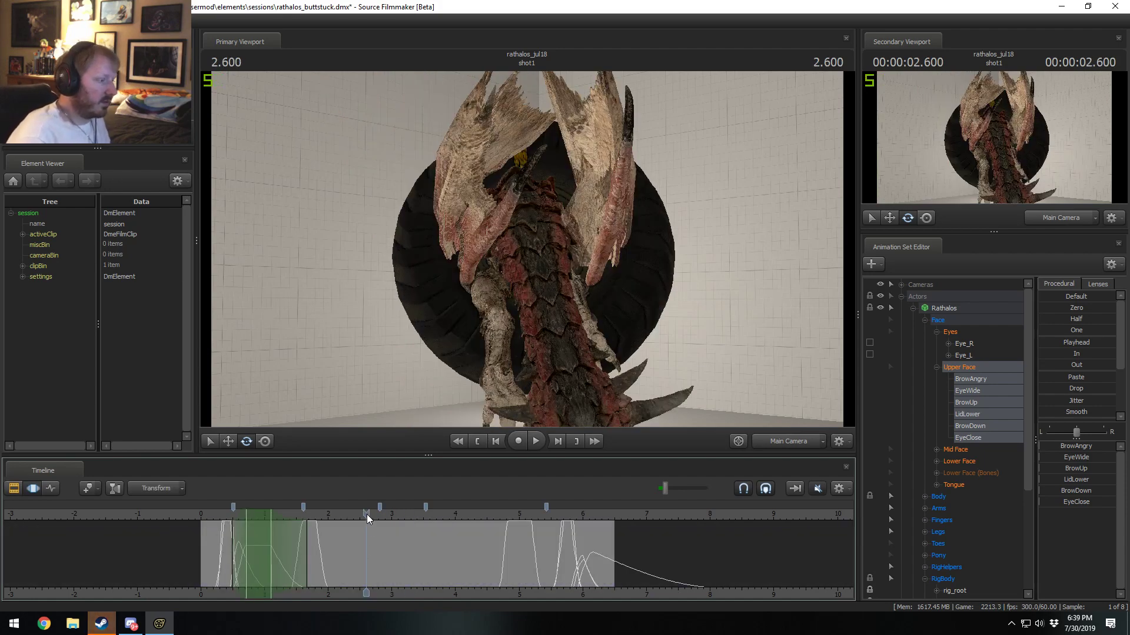
key("space")
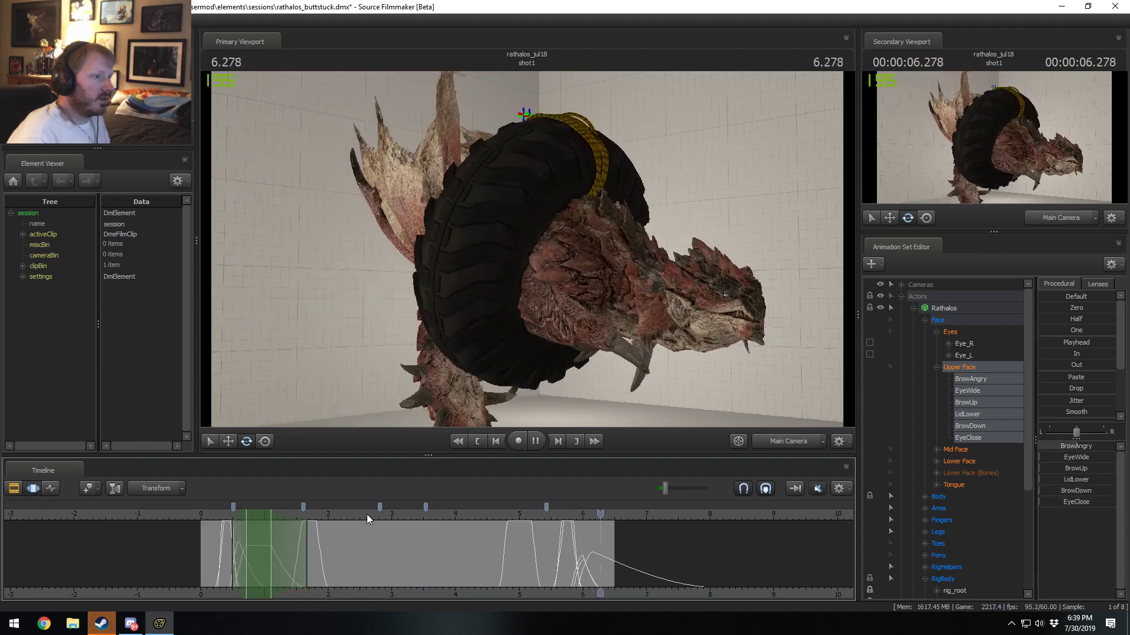
key("space")
left_click_drag(425, 515, 485, 516)
key("ctrl+s")
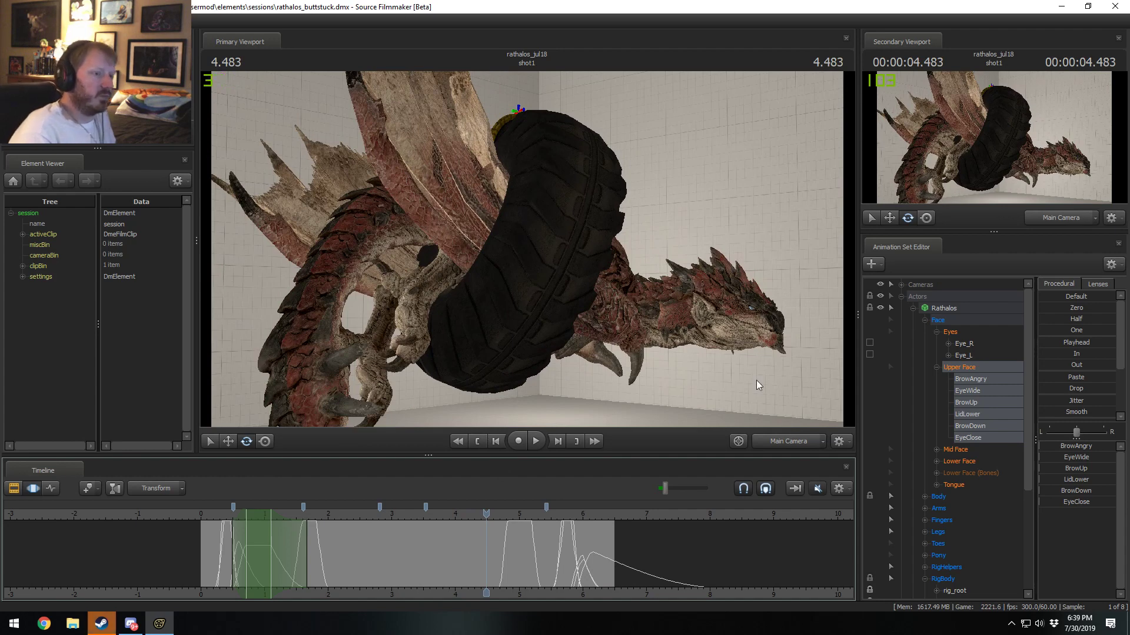
Step: Select Tire Minor Rotation in the Tire group and play the shot from above through the Work Camera
left_click(902, 297)
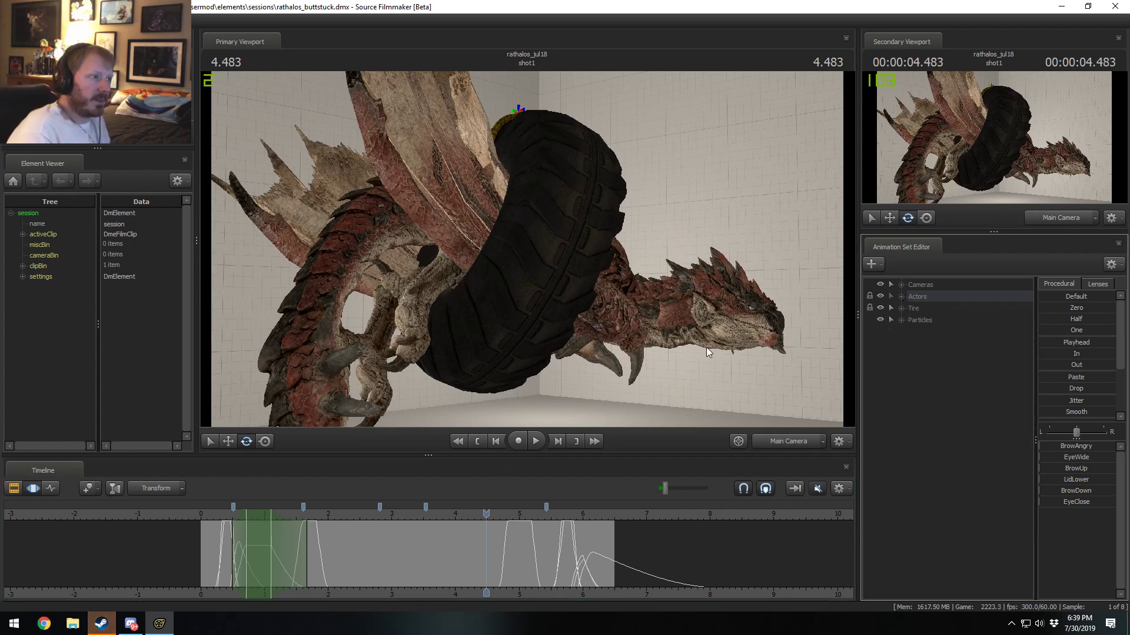
left_click(799, 443)
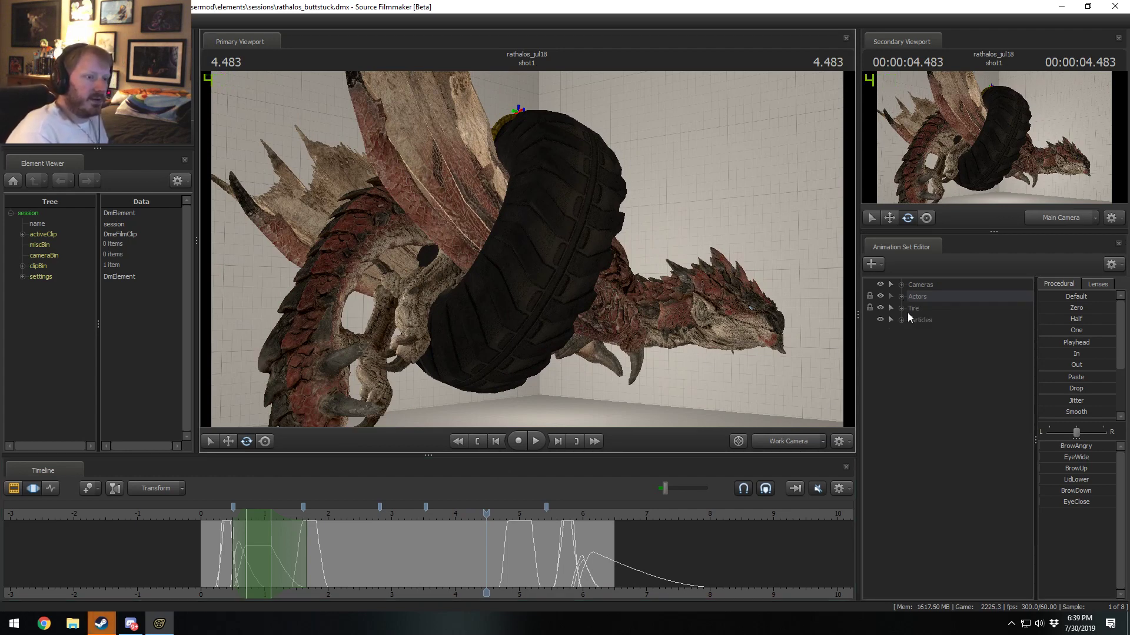
left_click(902, 308)
left_click(940, 333)
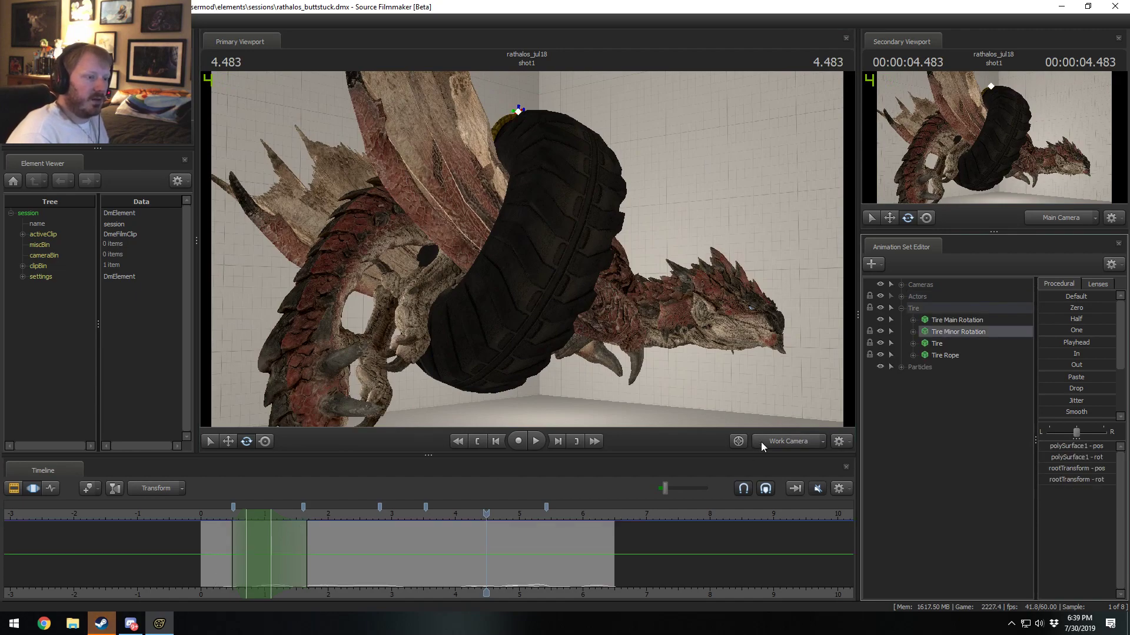
left_click_drag(694, 388, 517, 274)
key("space")
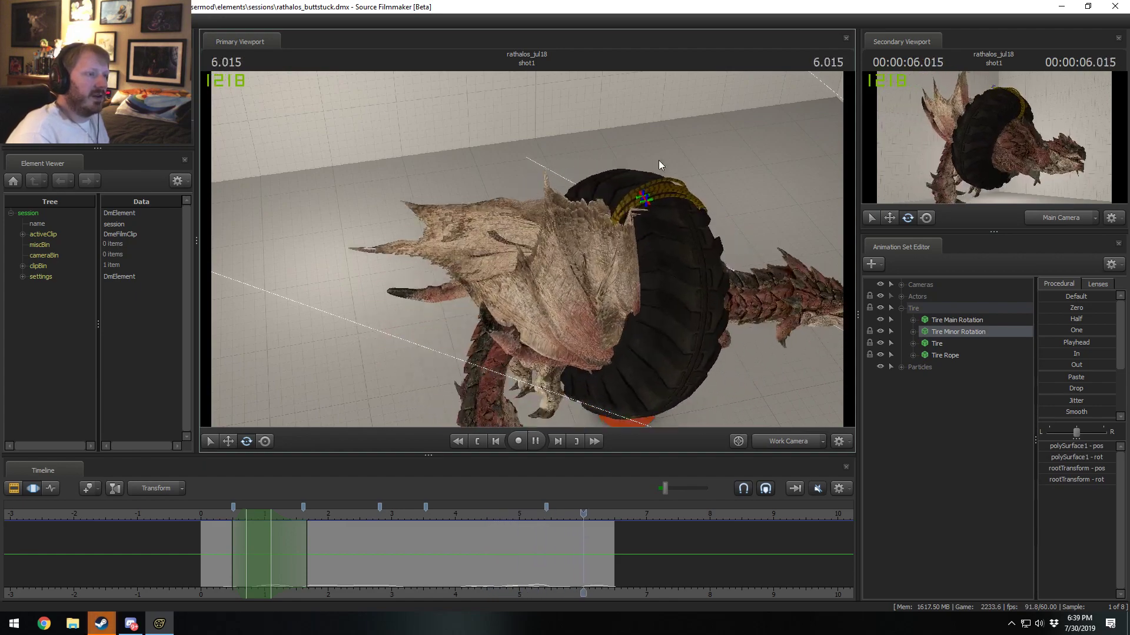
key("space")
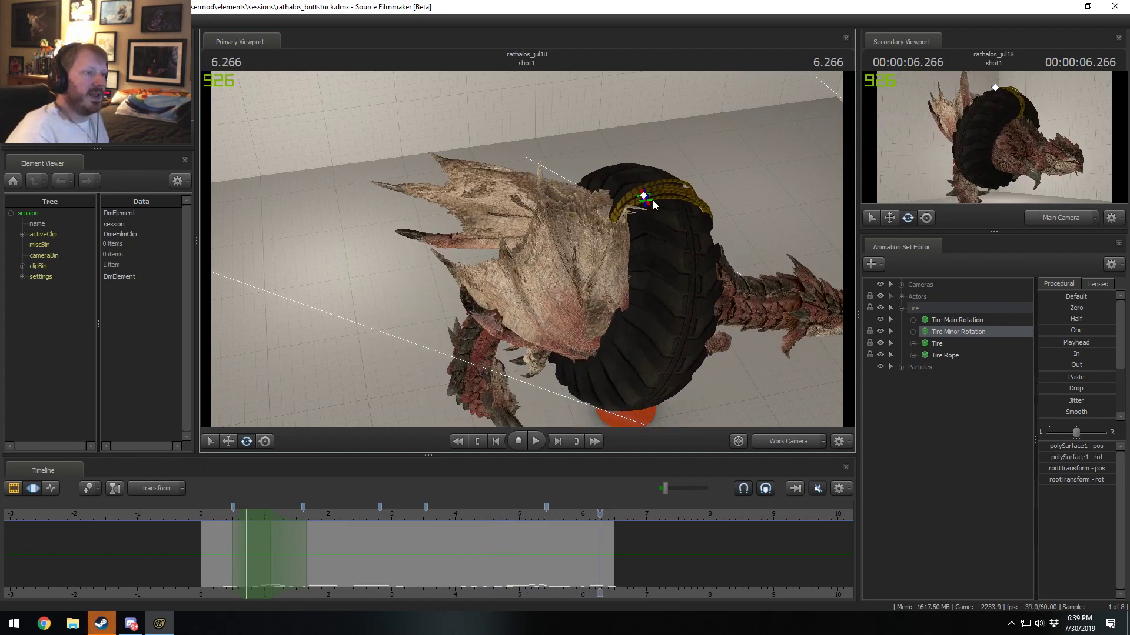
Step: Select Tire Main Rotation and play the tire's swing from 0.233 s to 2.700 s in a top-down view
left_click(956, 319)
left_click_drag(644, 294, 526, 252)
key("F2")
left_click(217, 515)
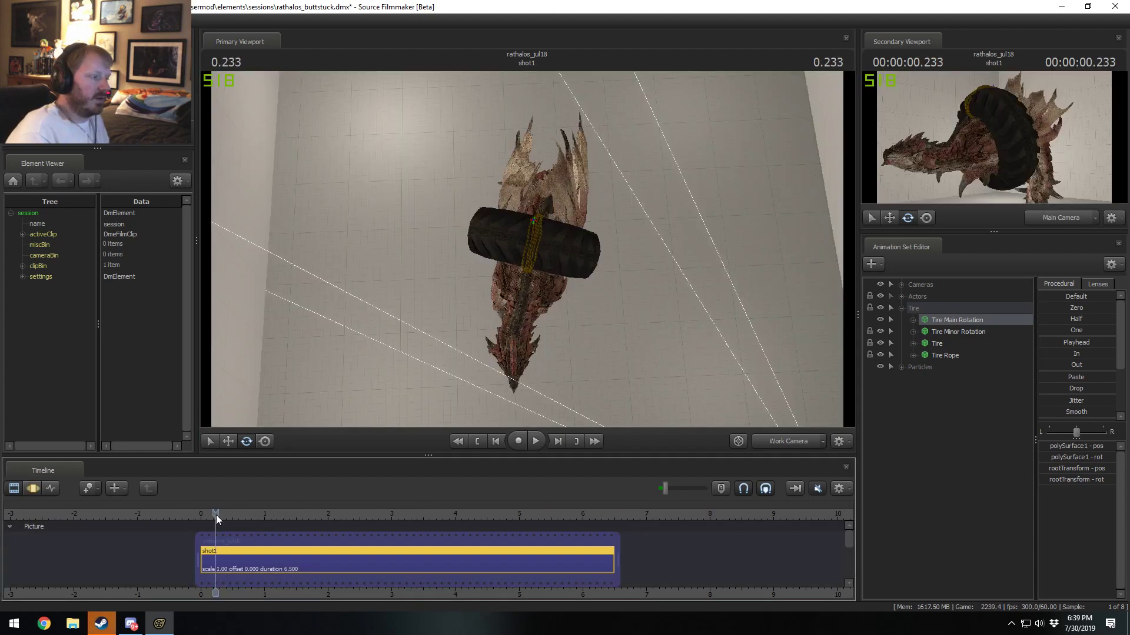
key("space")
key("space")
key("F3")
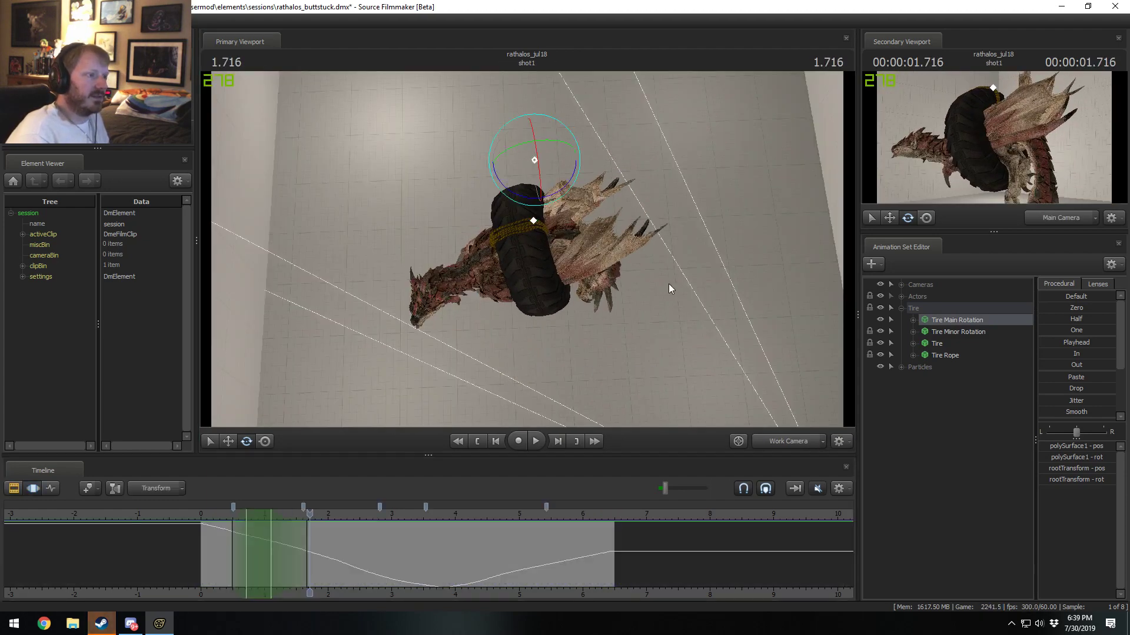
key("space")
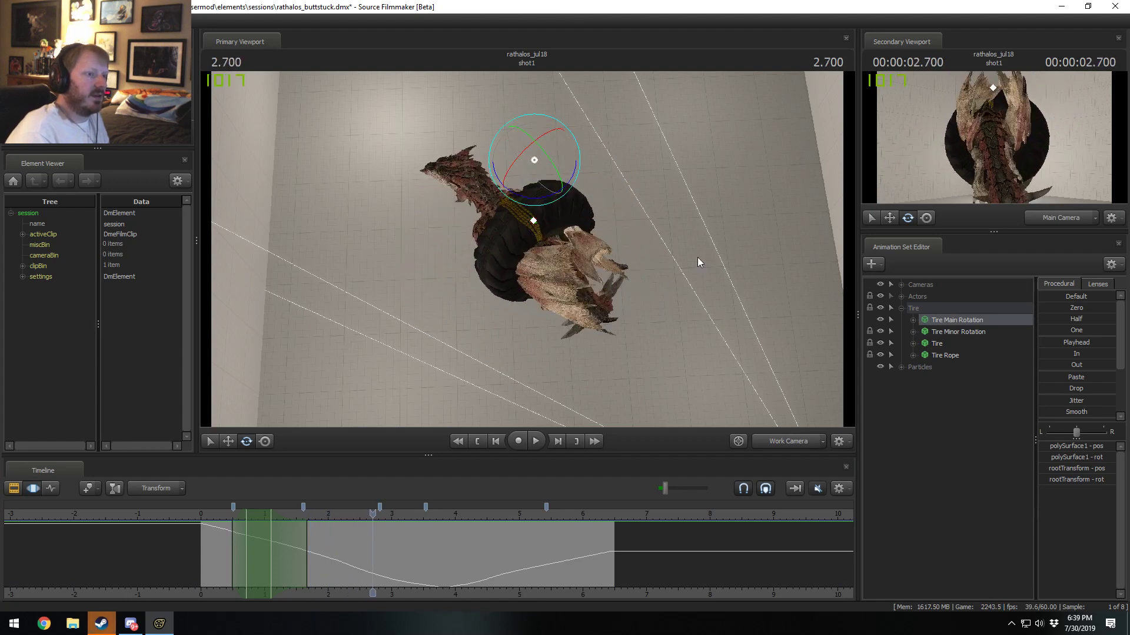
Step: Inspect the polySurface1 control in the Body group of Tire Main Rotation
left_click(913, 320)
left_click(925, 332)
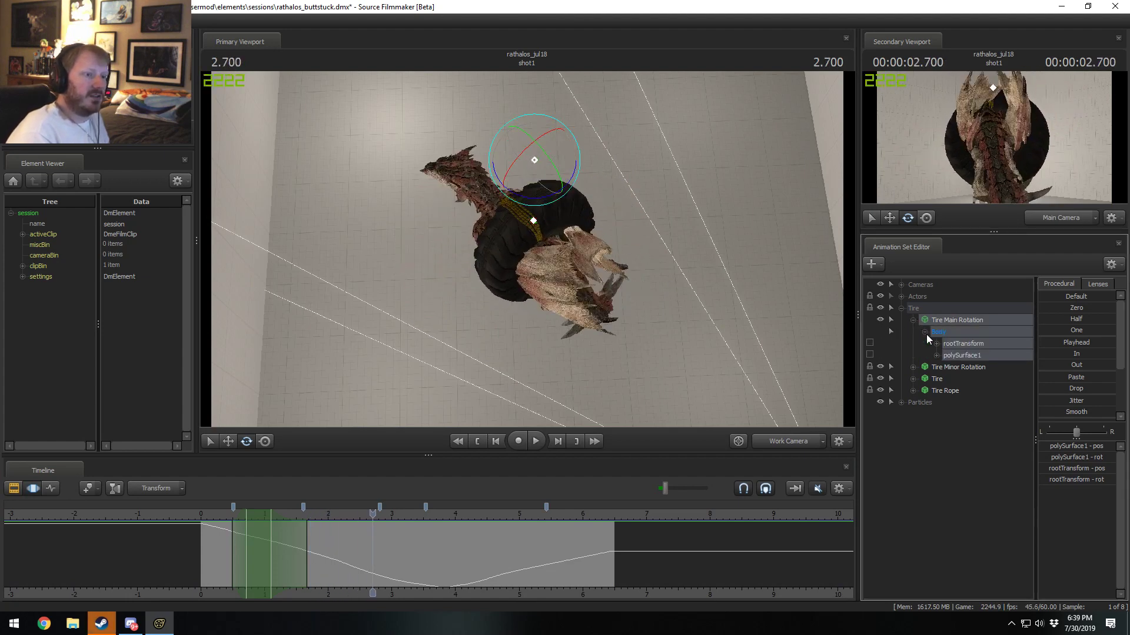
left_click(963, 355)
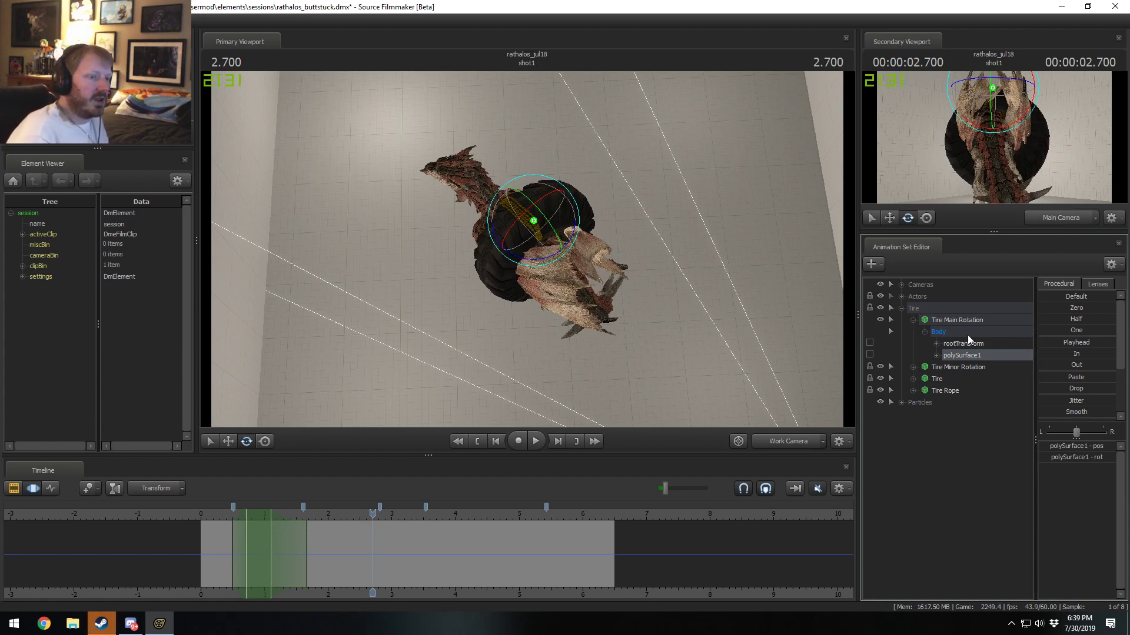
Step: Inspect the rootTransform and polySurface1 controls in the Body group of Tire Minor Rotation
left_click(914, 320)
left_click(913, 331)
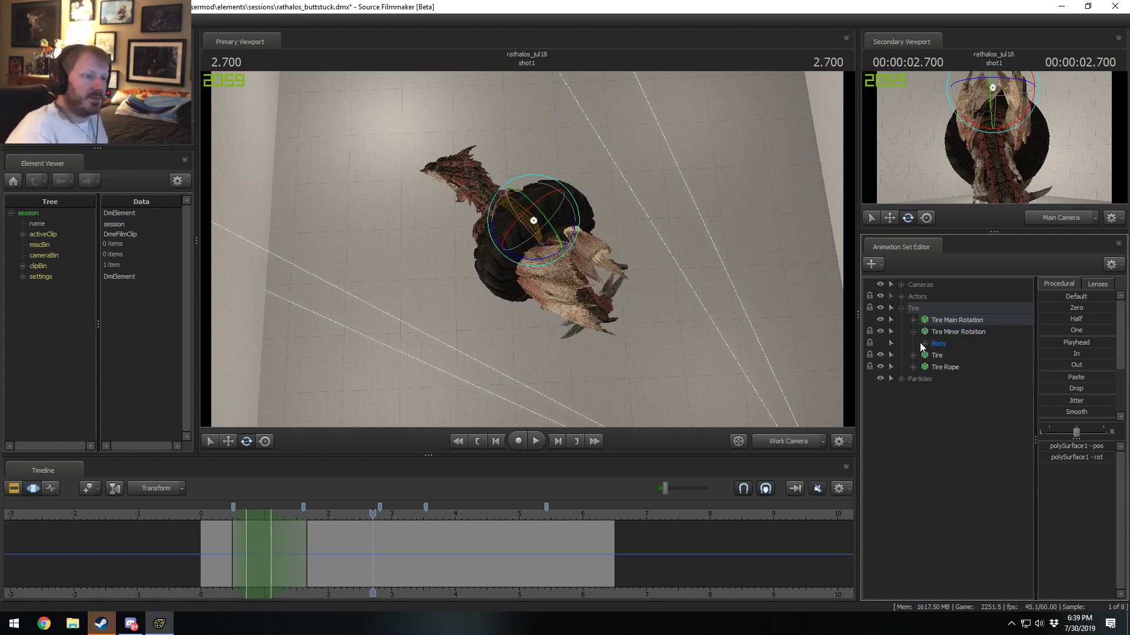
left_click(925, 343)
left_click(937, 343)
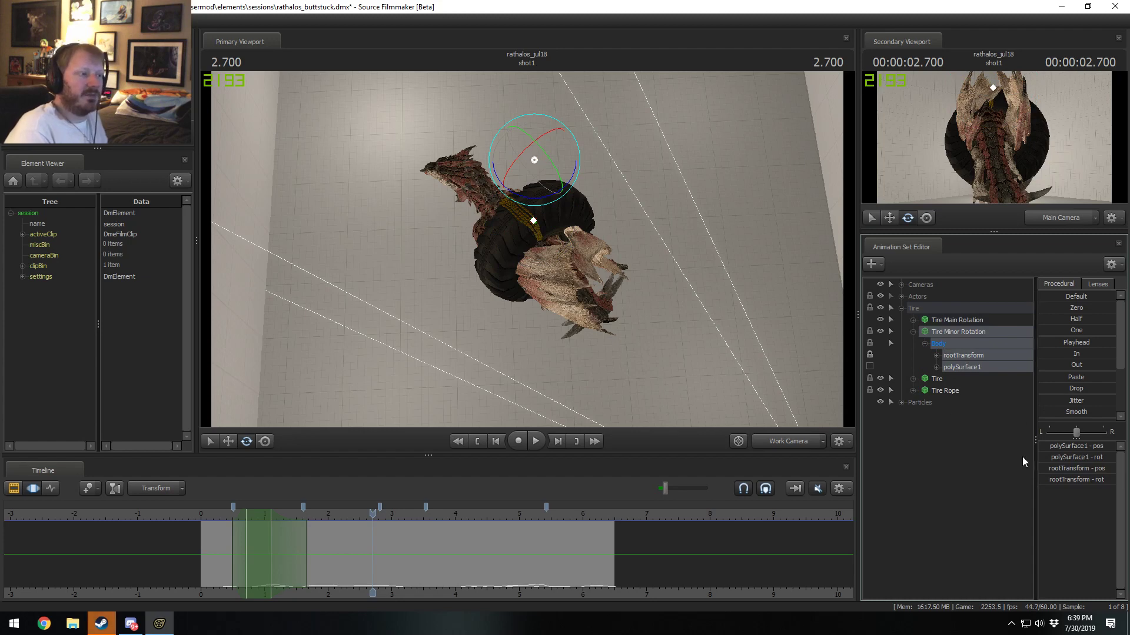
left_click(956, 334)
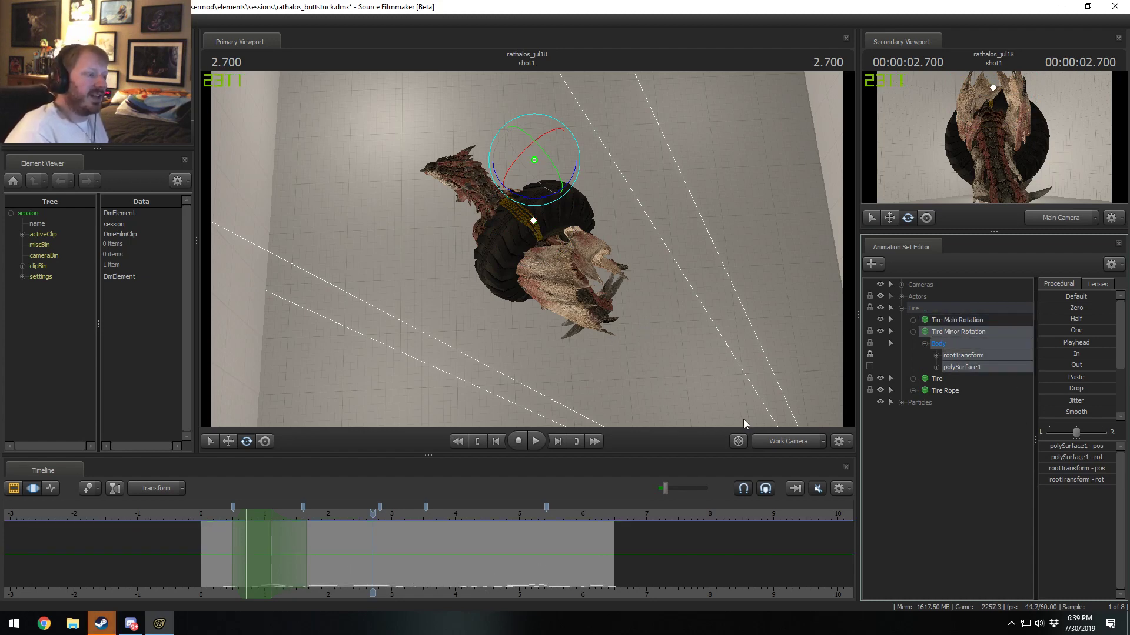
left_click_drag(453, 382, 506, 329)
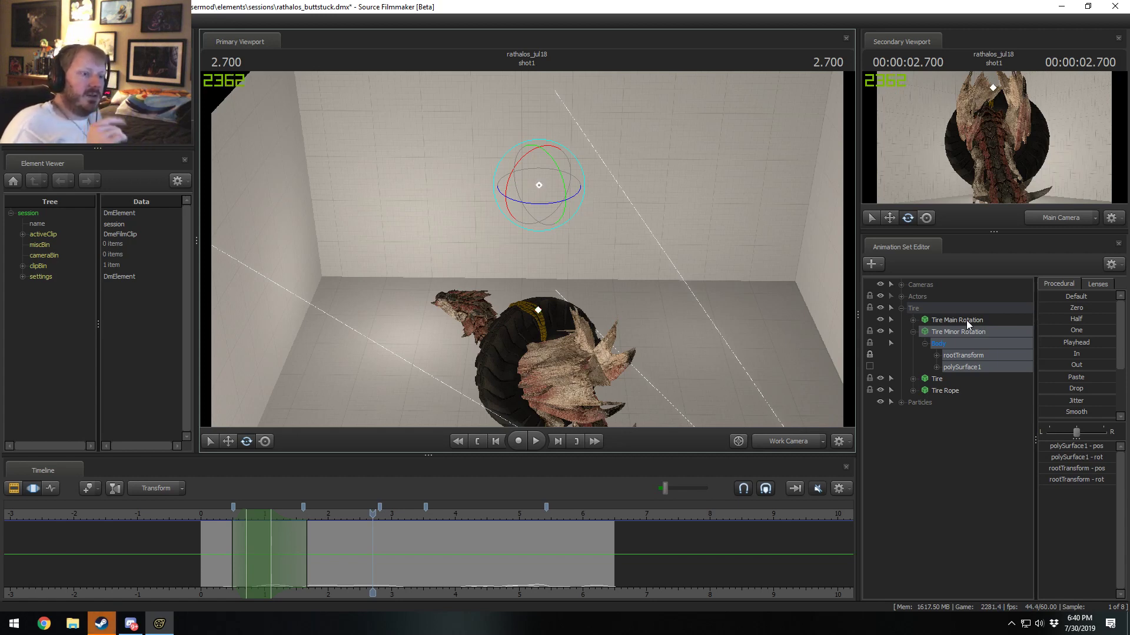
left_click(963, 356)
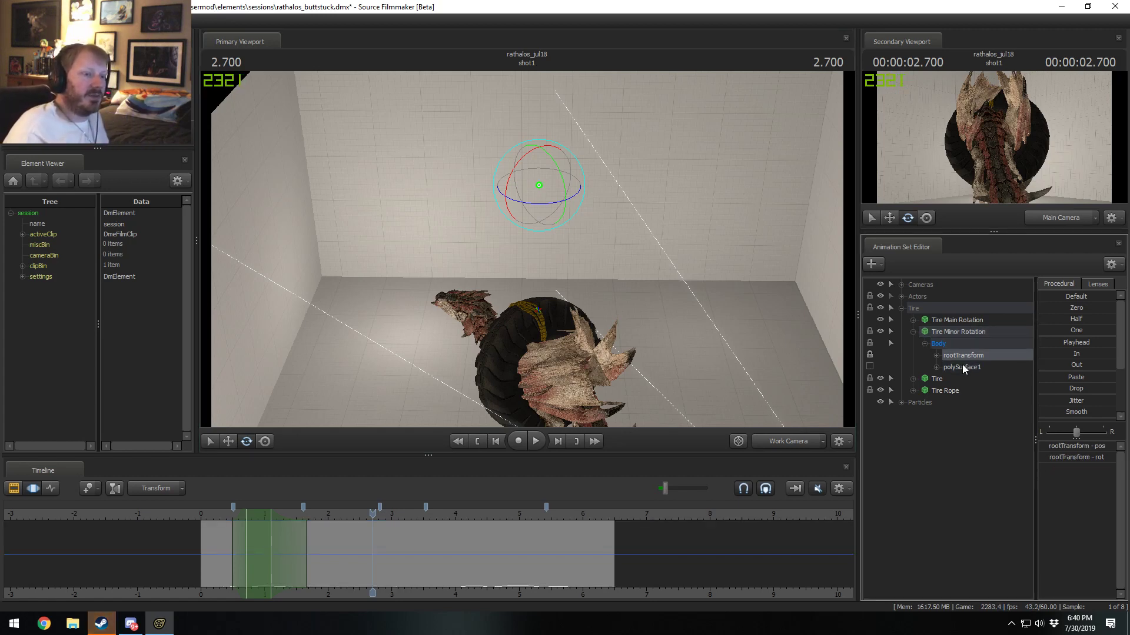
left_click(962, 368)
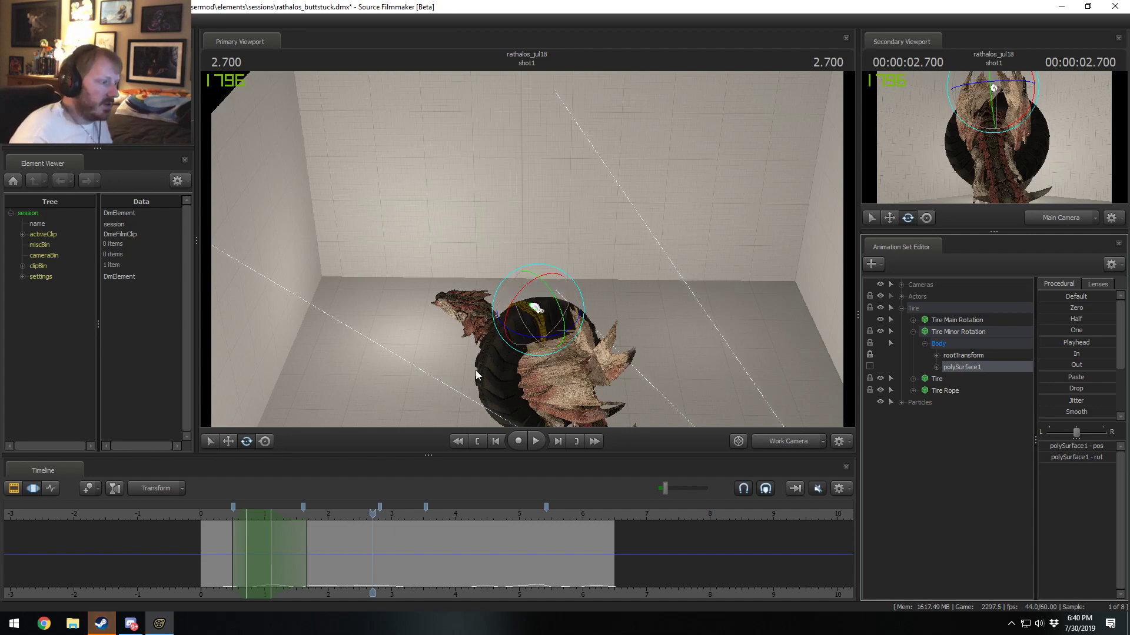
Step: Play the shot through the Work Camera from several angles to examine the tire's rotation
key("space")
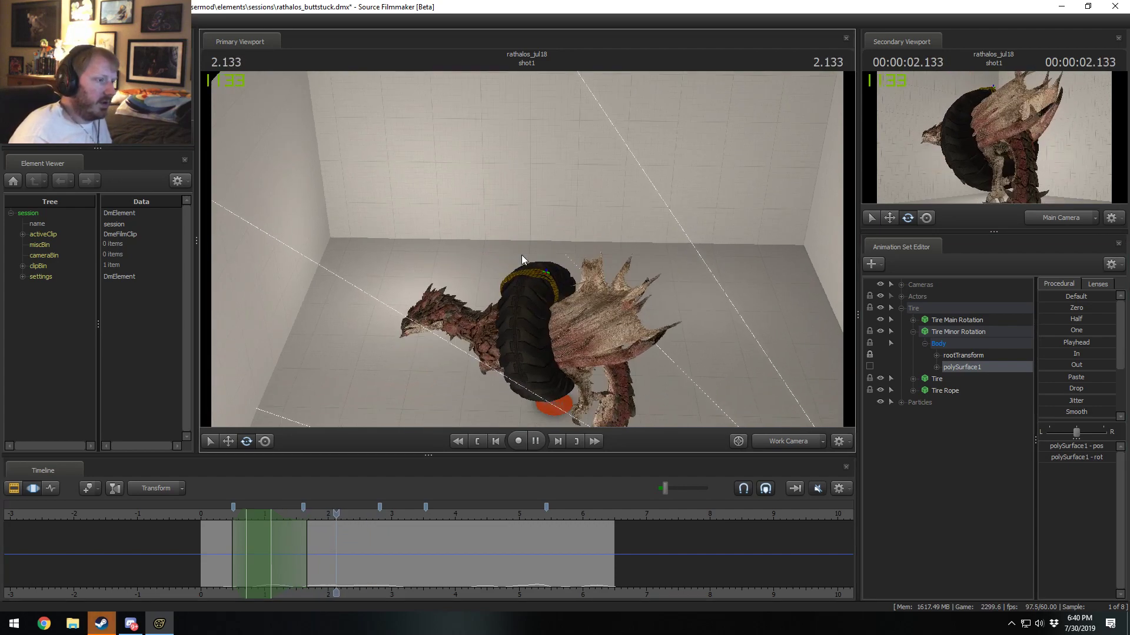
left_click_drag(526, 277, 439, 313)
key("space")
left_click(216, 522)
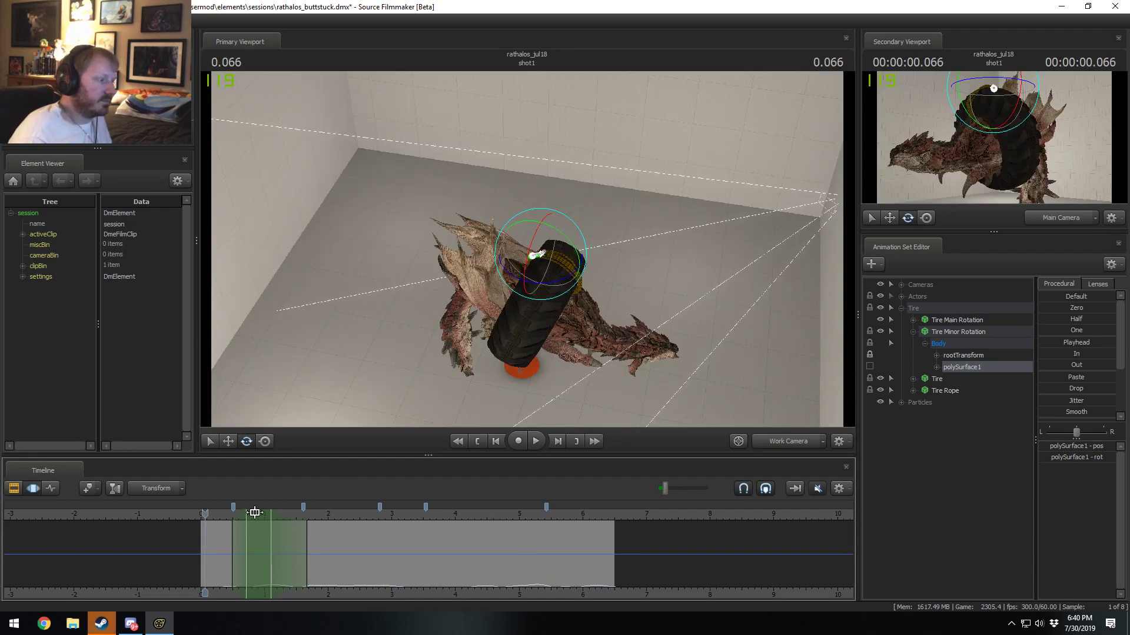
left_click_drag(729, 331, 635, 326)
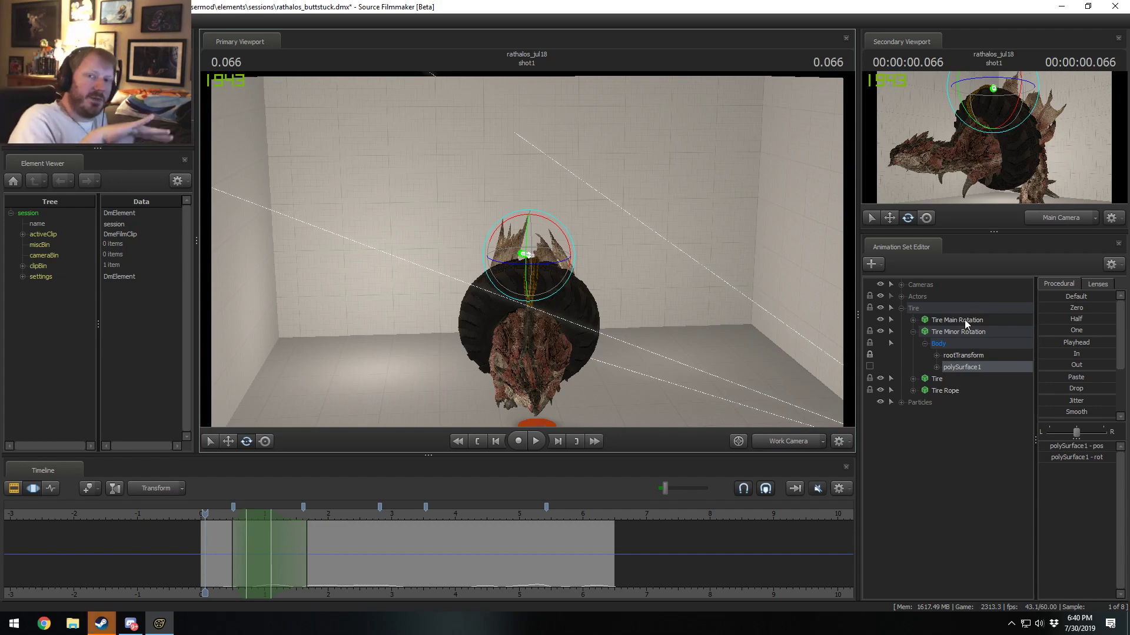
key("space")
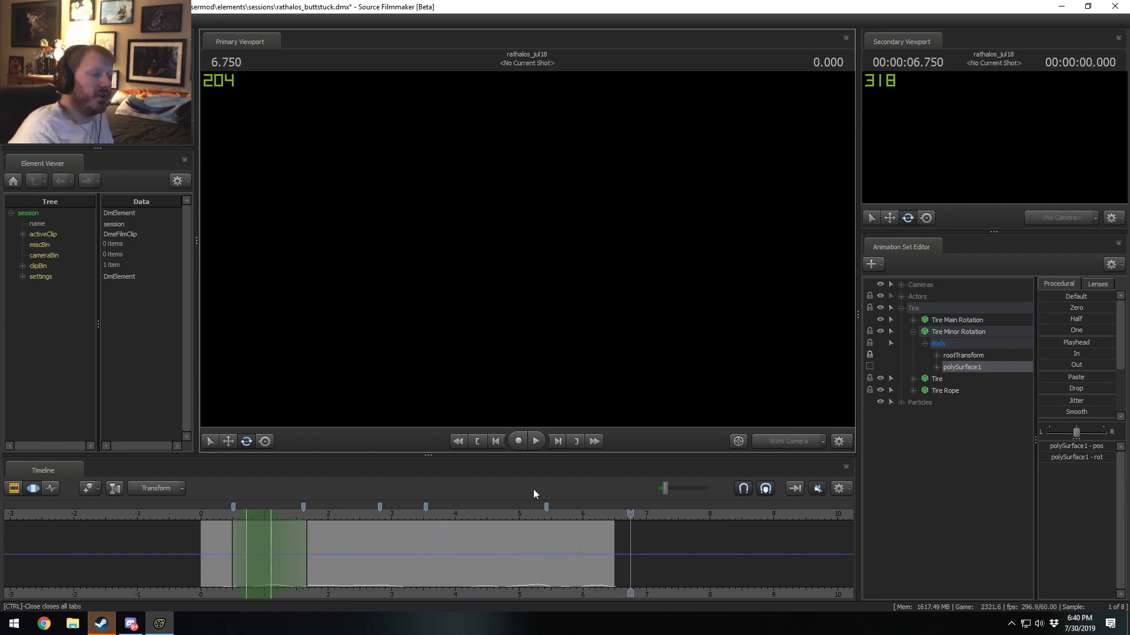
key("space")
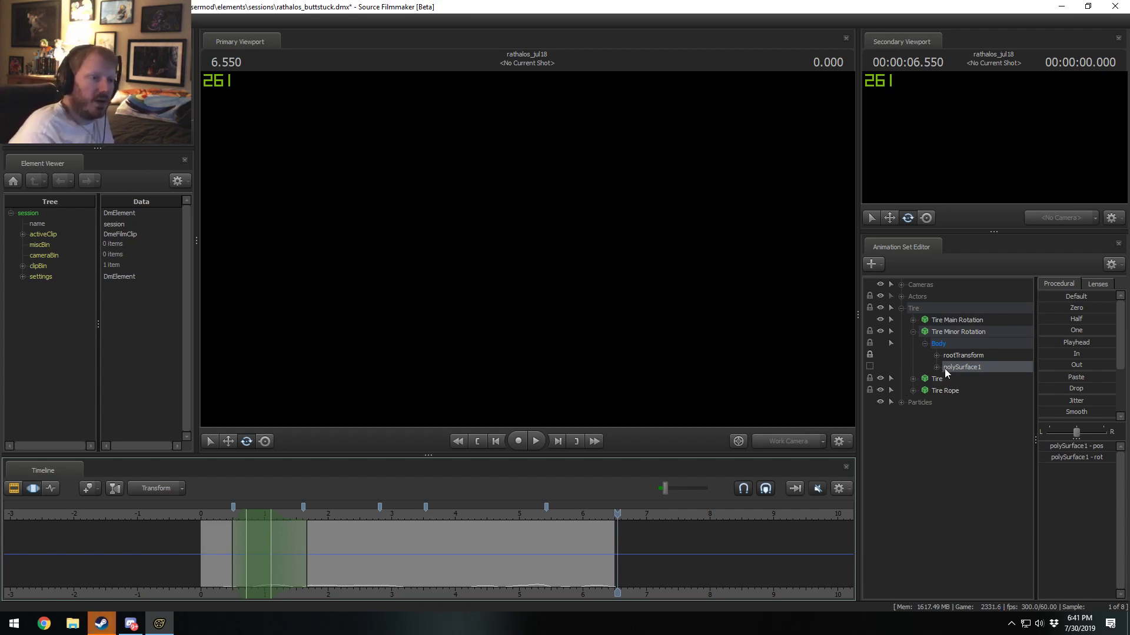
Step: Hide the Tire Main Rotation and Tire Minor Rotation models and collapse the Tire Minor Rotation controls
left_click(880, 331)
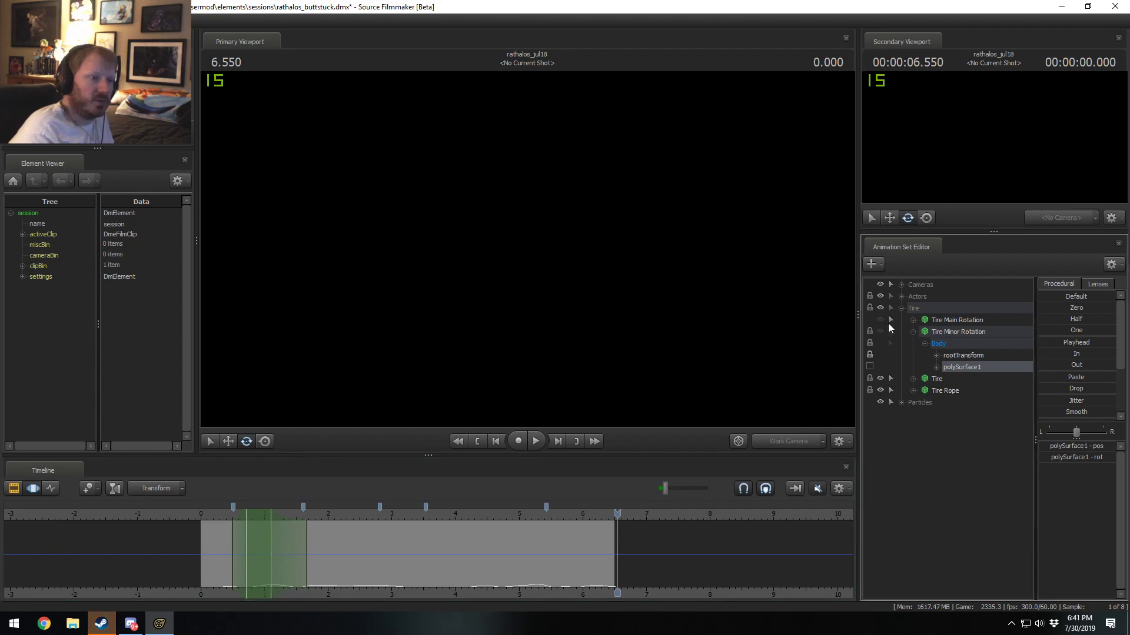
left_click(912, 332)
Step: Switch the primary viewport to the Main Camera, play the shot from 0.050 s to 1.466 s and save the session
key("F2")
left_click(204, 511)
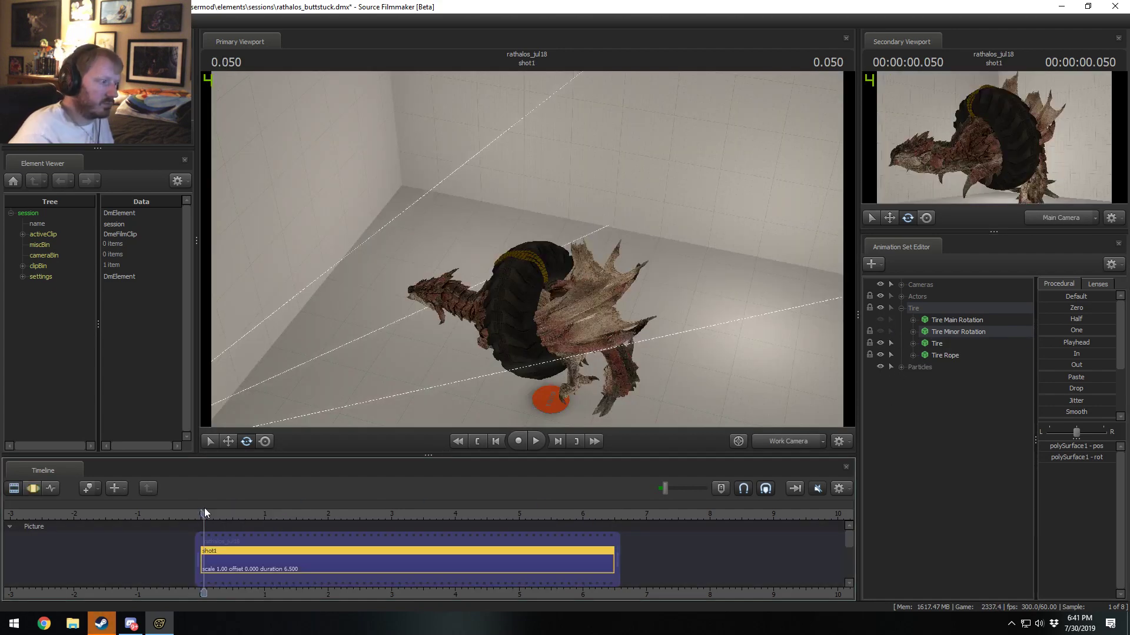
left_click(767, 440)
key("space")
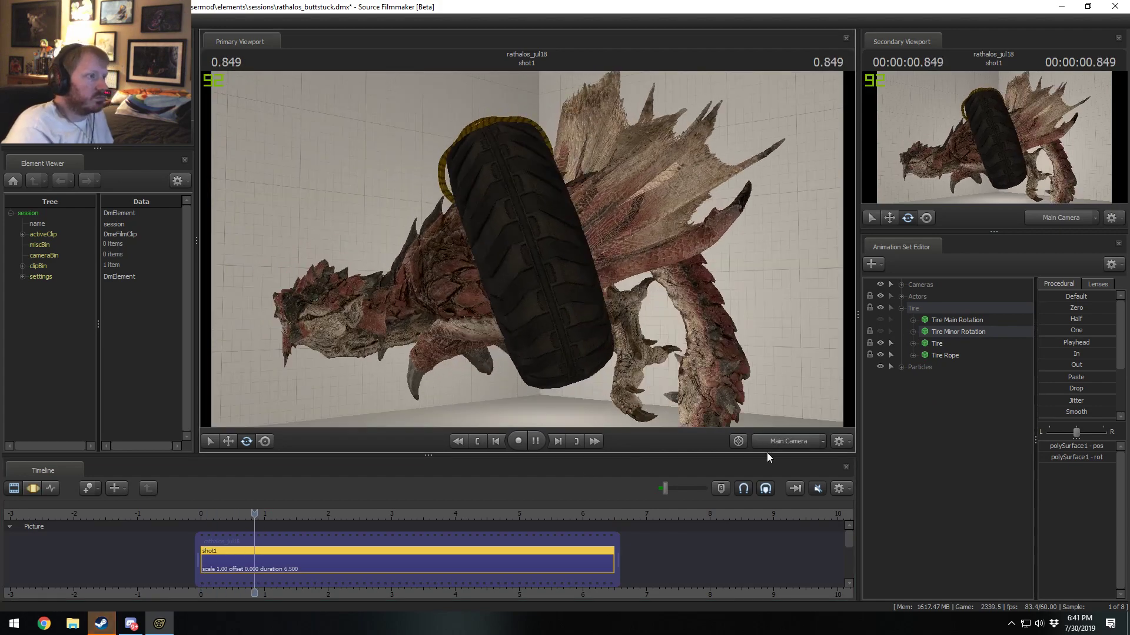
key("space")
key("ctrl+s")
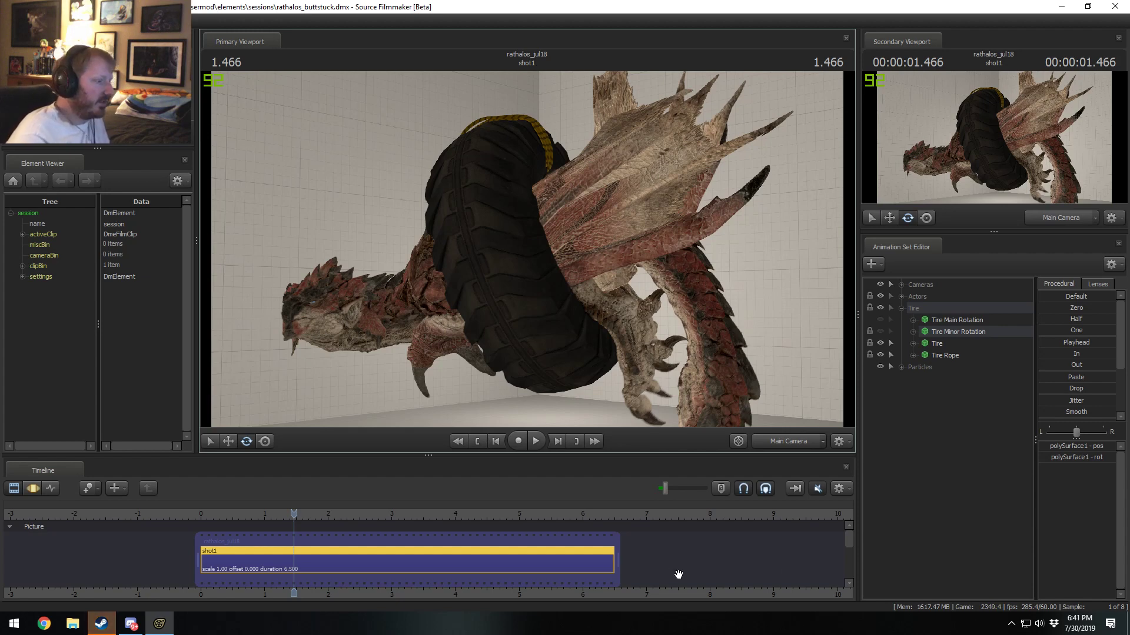
Step: Open shot1 in the Motion Editor, save the session, and clear the selection with the Tire group collapsed
double_click(570, 564)
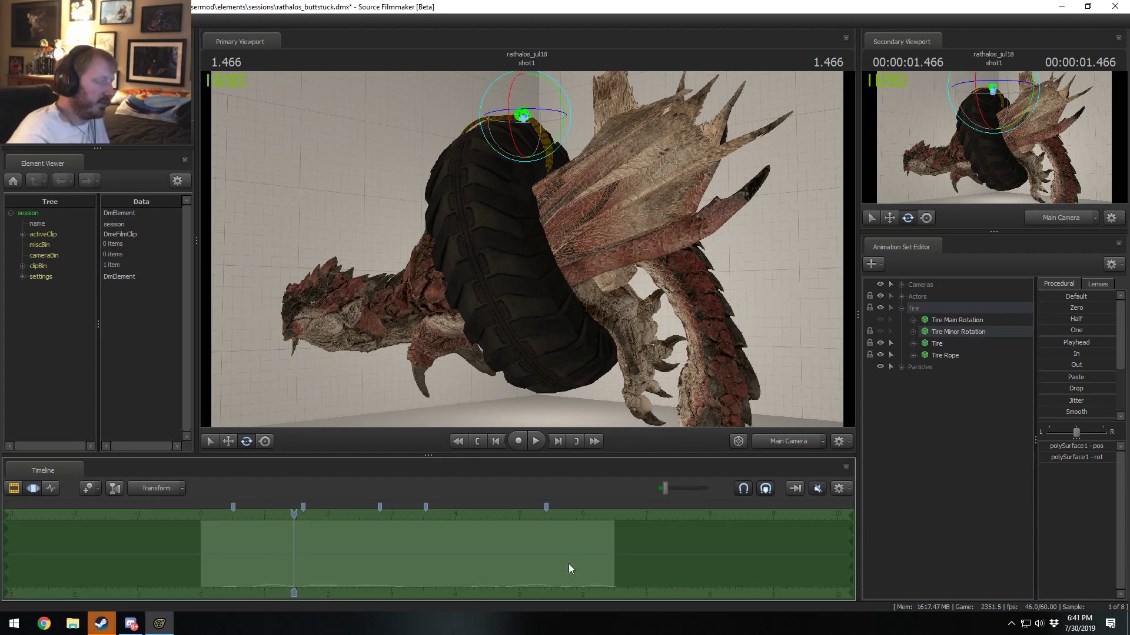
key("ctrl+s")
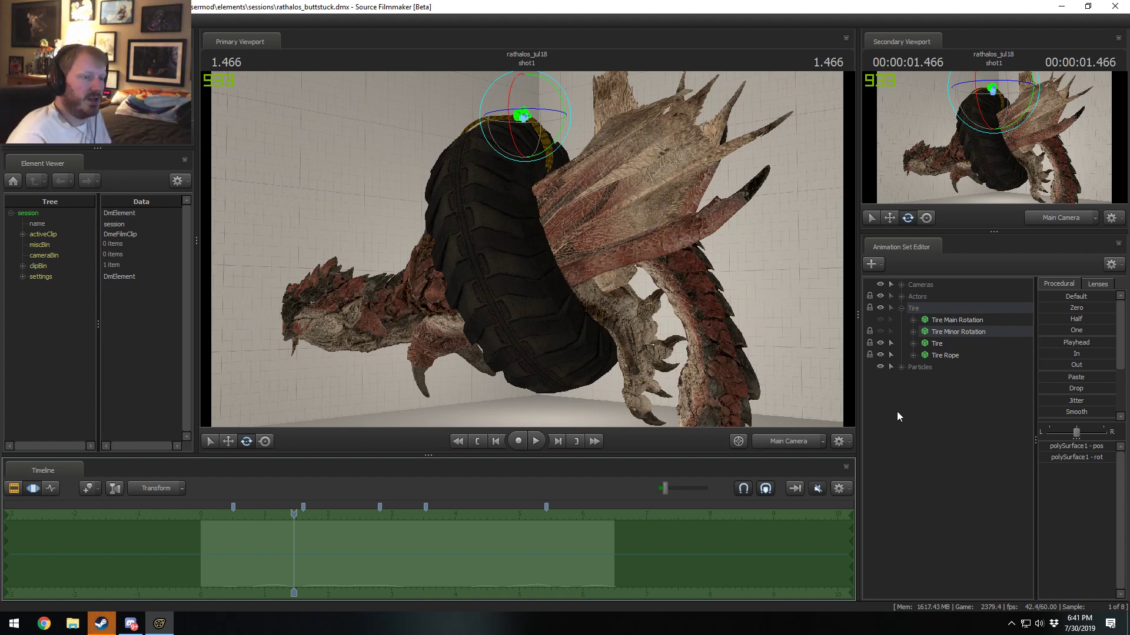
left_click(908, 428)
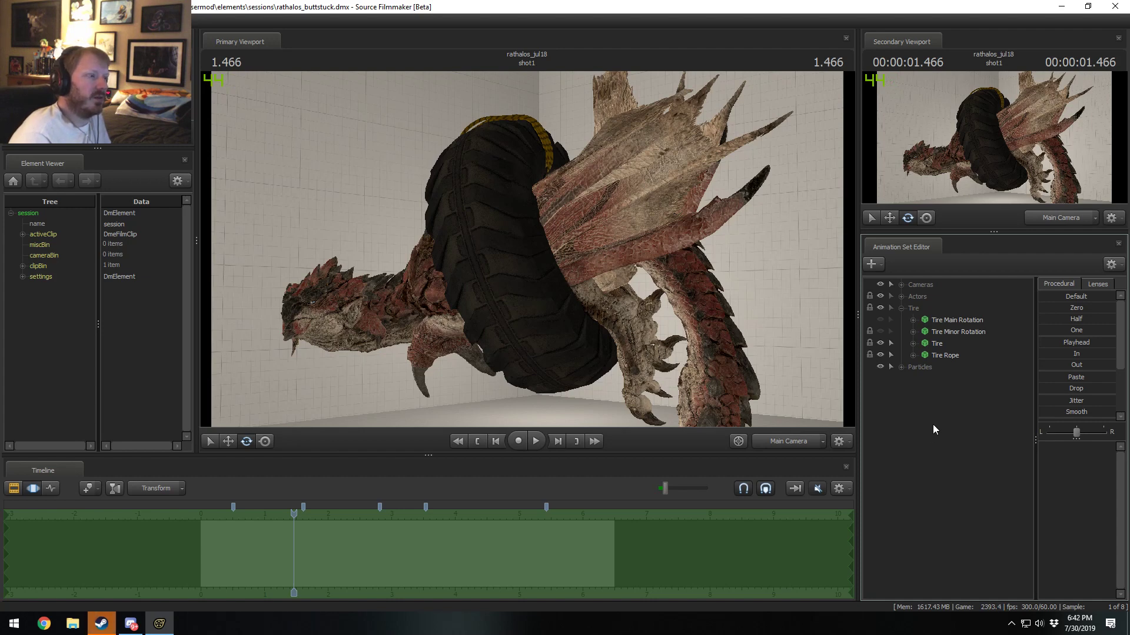
left_click(900, 308)
Step: Unload the current map and open the map file browser to load a replacement
right_click(669, 248)
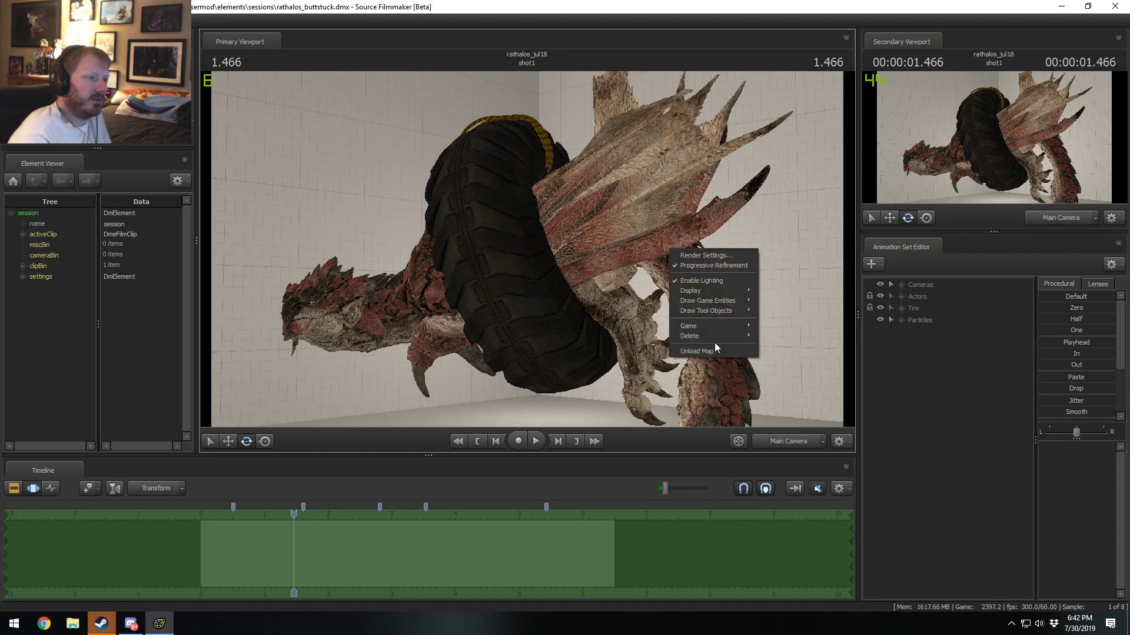
left_click(701, 351)
right_click(633, 283)
mouse_move(683, 325)
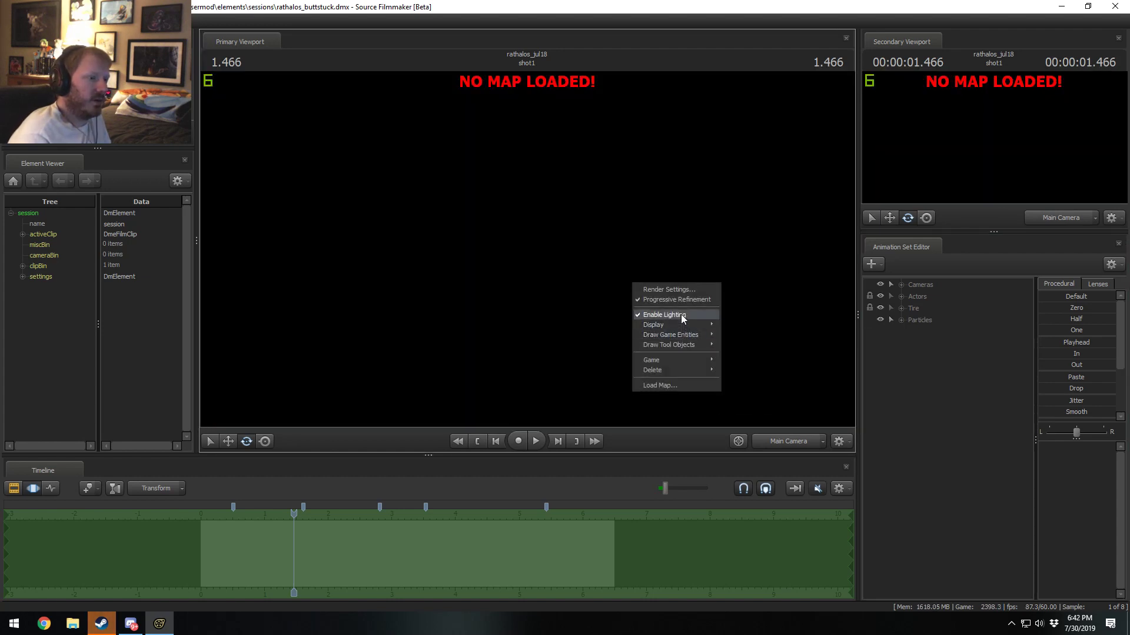
mouse_move(671, 363)
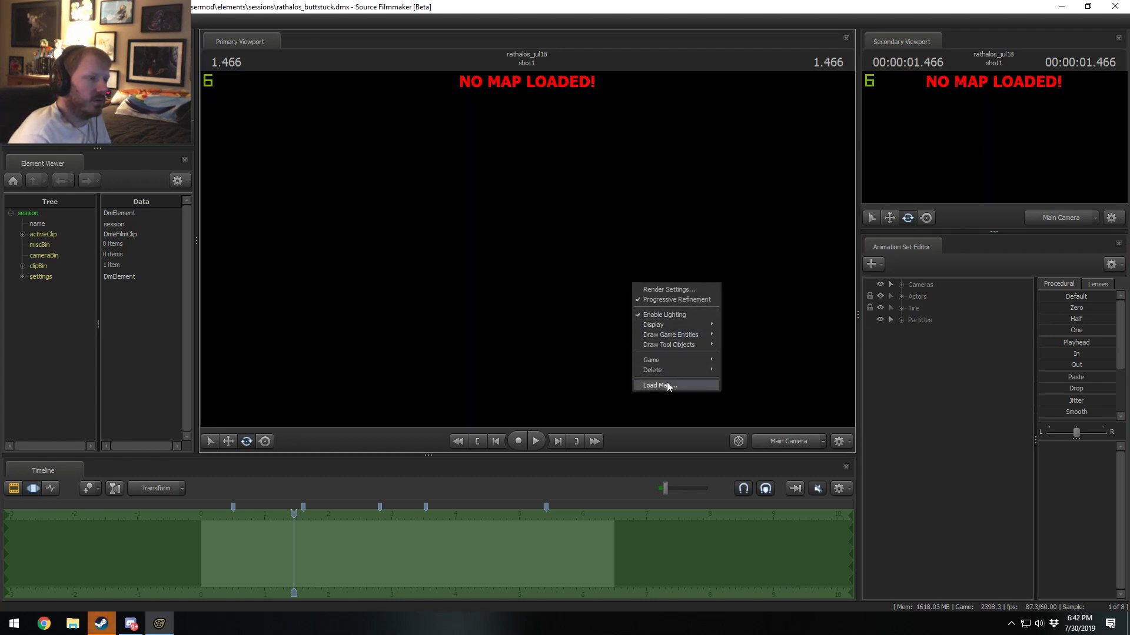
left_click(660, 385)
type("grassland")
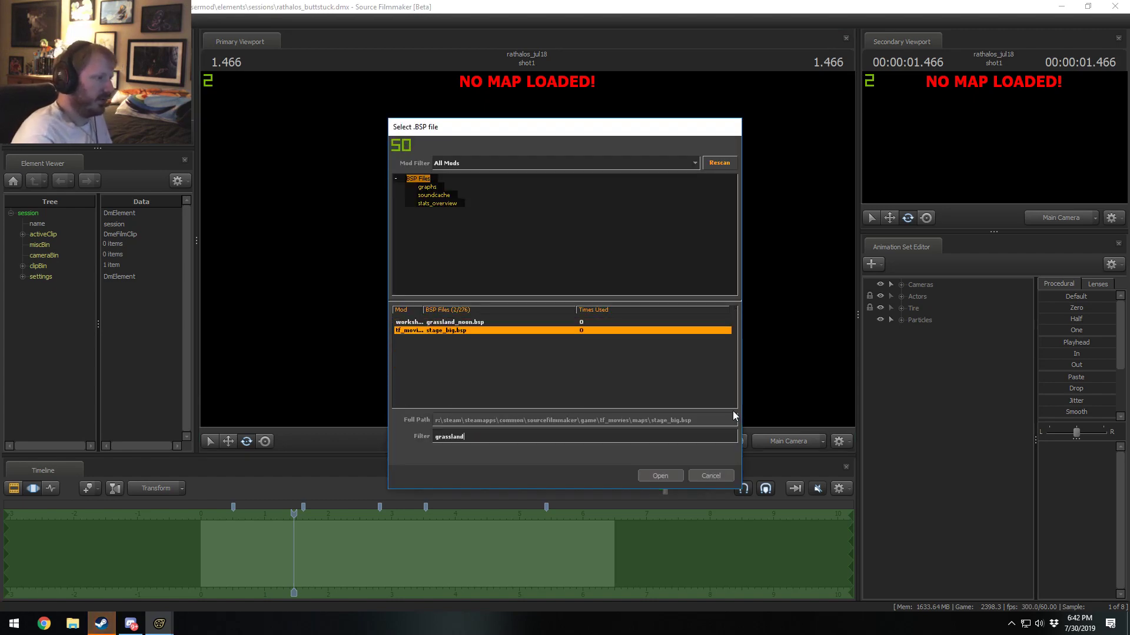
key("Up")
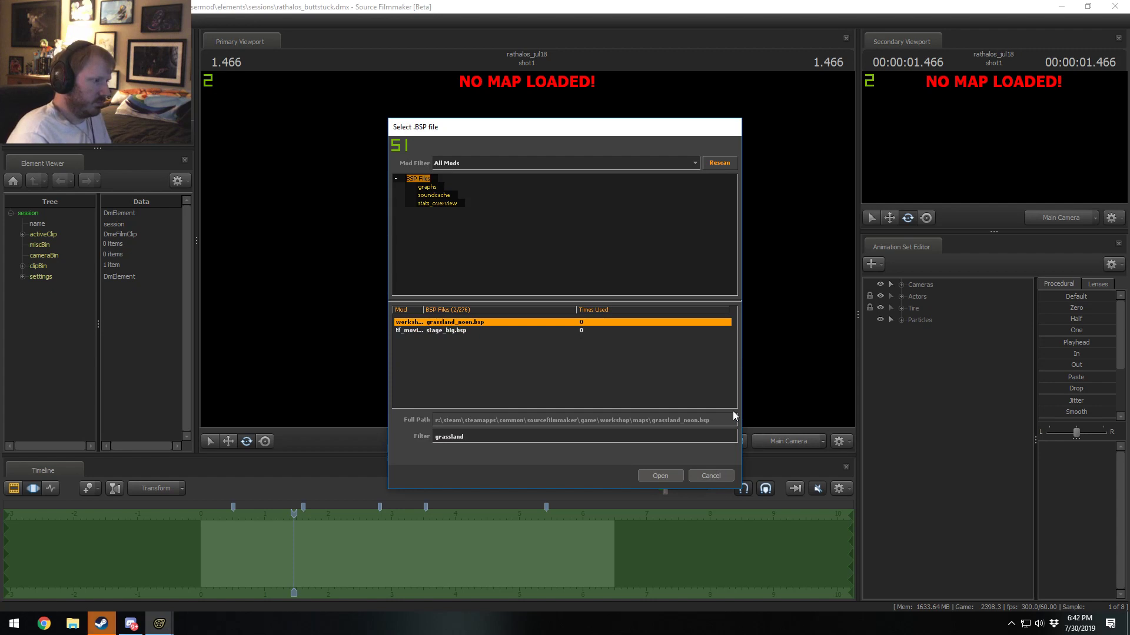
key("BackSpace")
key("BackSpace")
key("BackSpace")
key("BackSpace")
key("BackSpace")
key("BackSpace")
key("BackSpace")
key("BackSpace")
key("BackSpace")
Step: Filter the BSP files by deserttest and load a deserttest2 map
type("d")
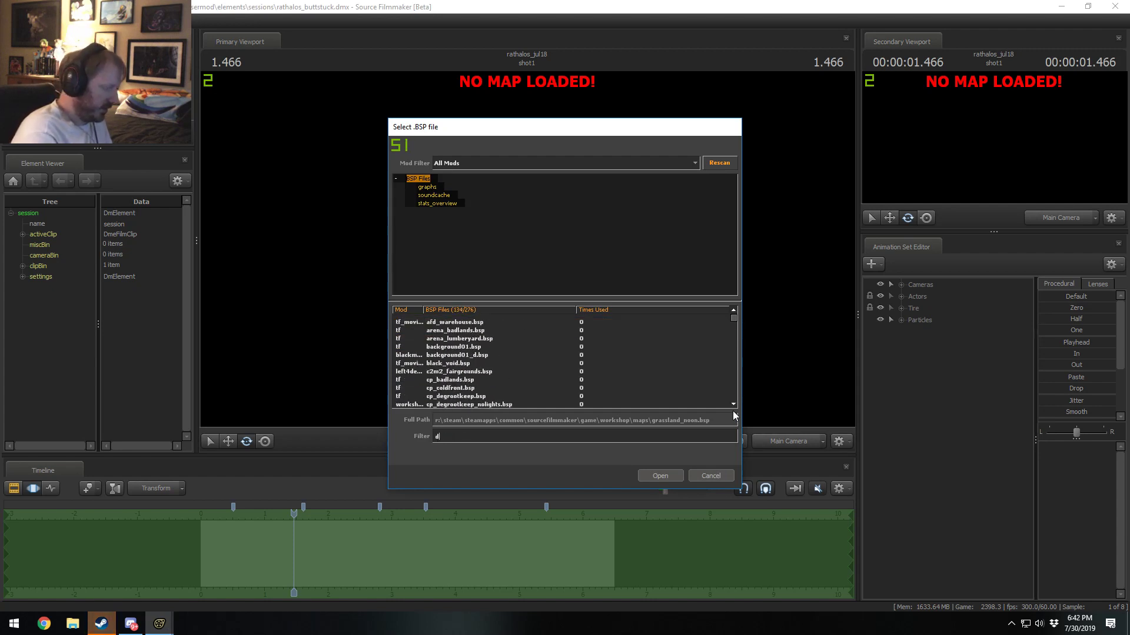
type("eserttest")
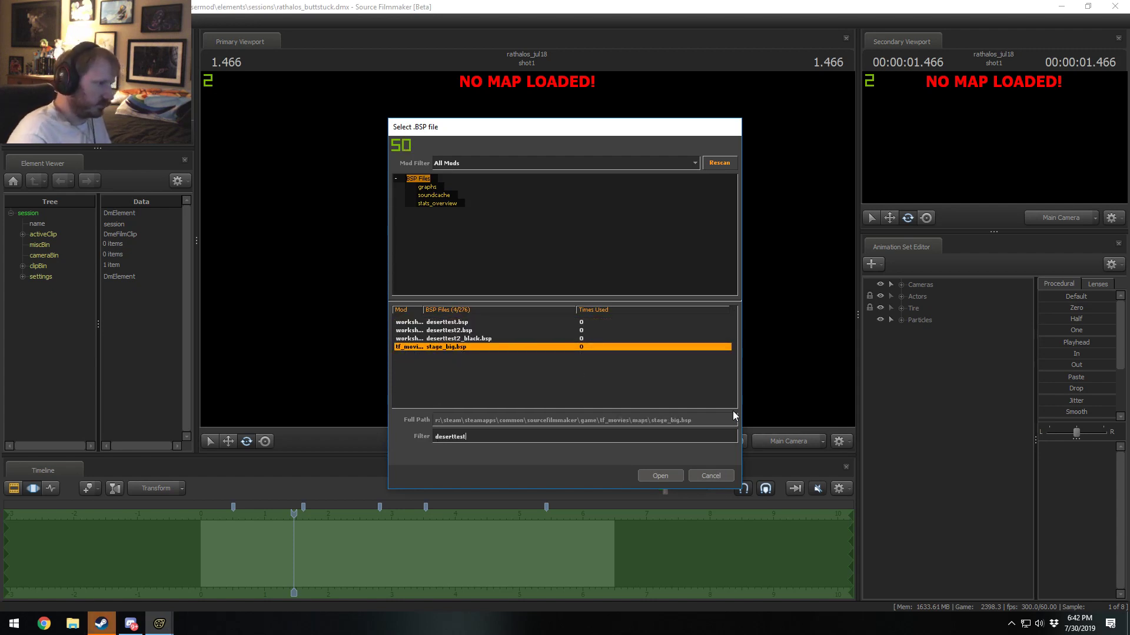
key("Up")
key("Up")
key("Return")
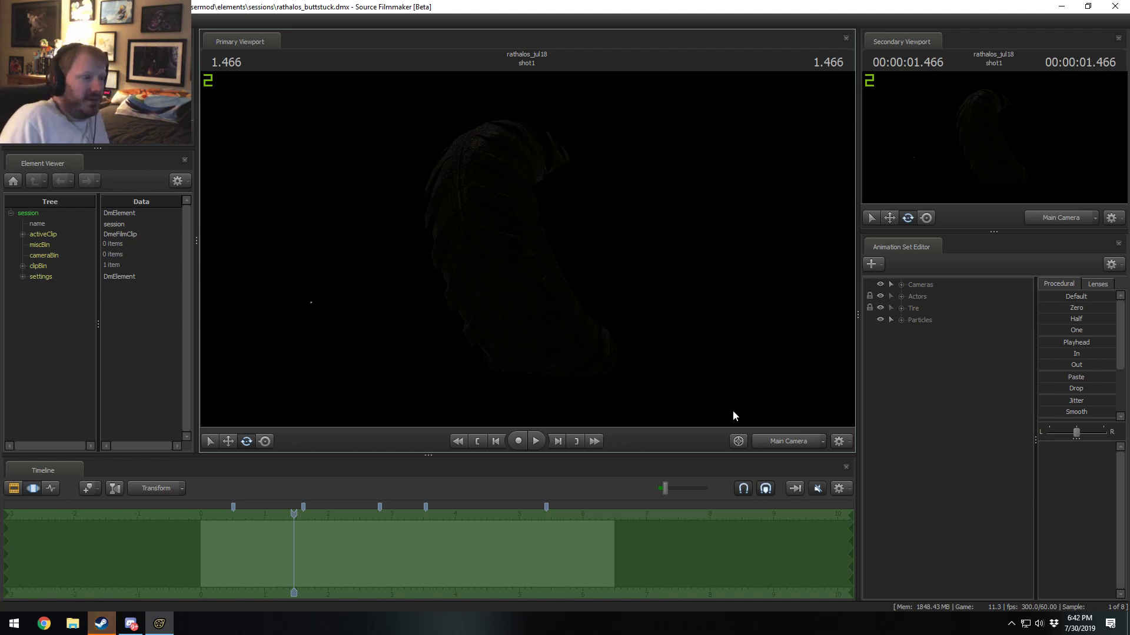
Step: Turn off lighting in the primary viewport and switch it to the Work Camera to survey the new map
right_click(723, 391)
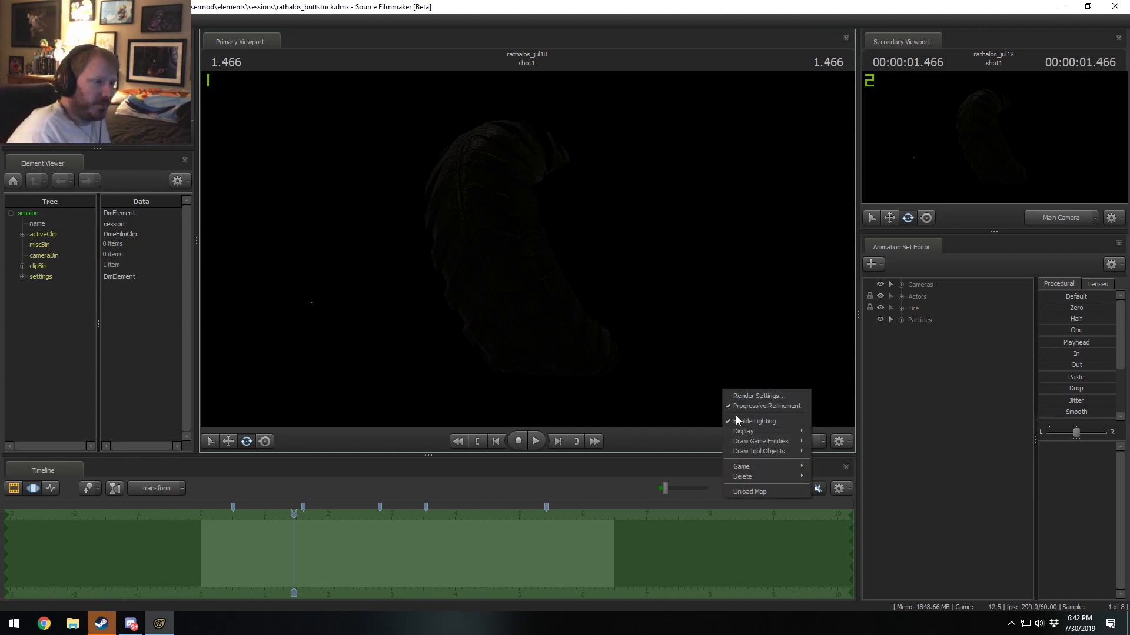
left_click(737, 420)
left_click(777, 440)
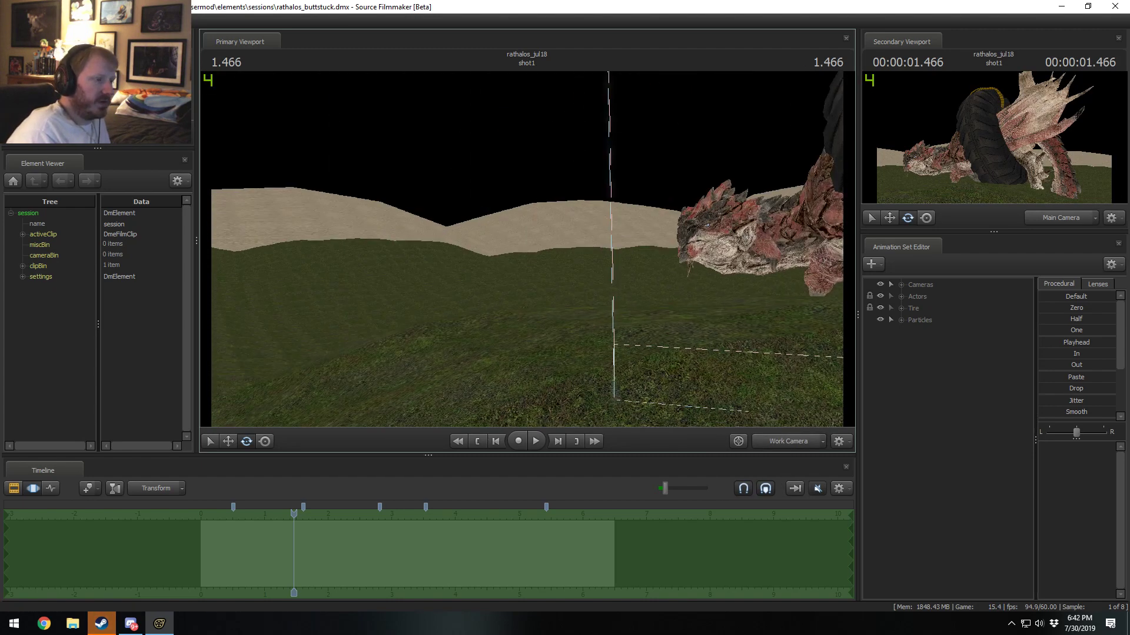
left_click_drag(765, 383, 706, 338)
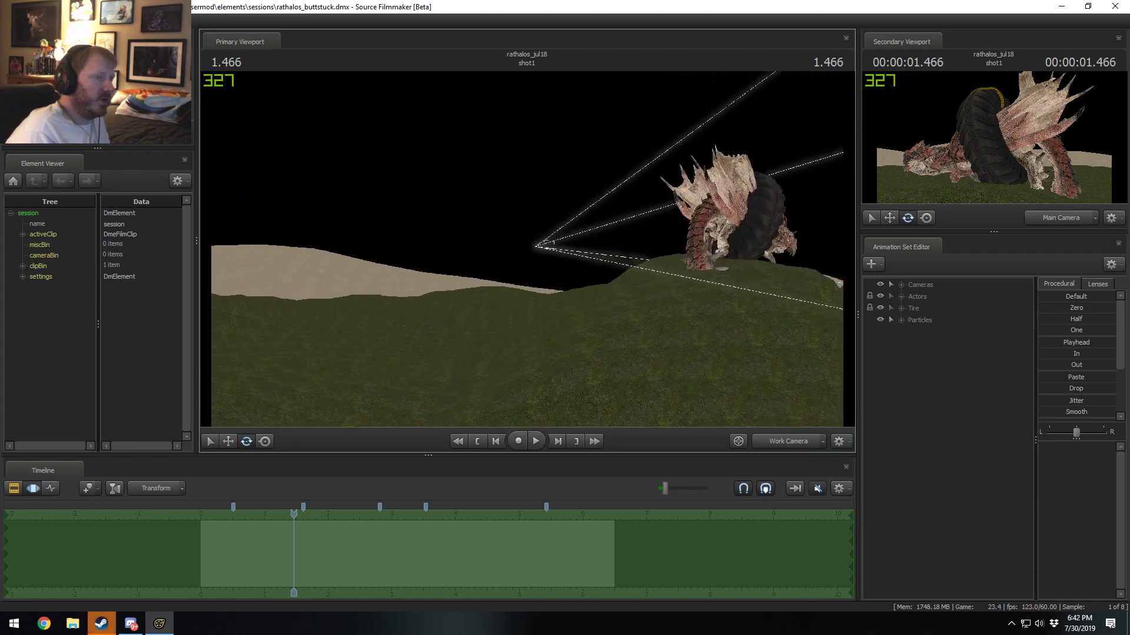
Step: Select the Cameras, Actors, Tire and Particles groups together, ending with the Main Camera as the primary control
left_click(900, 285)
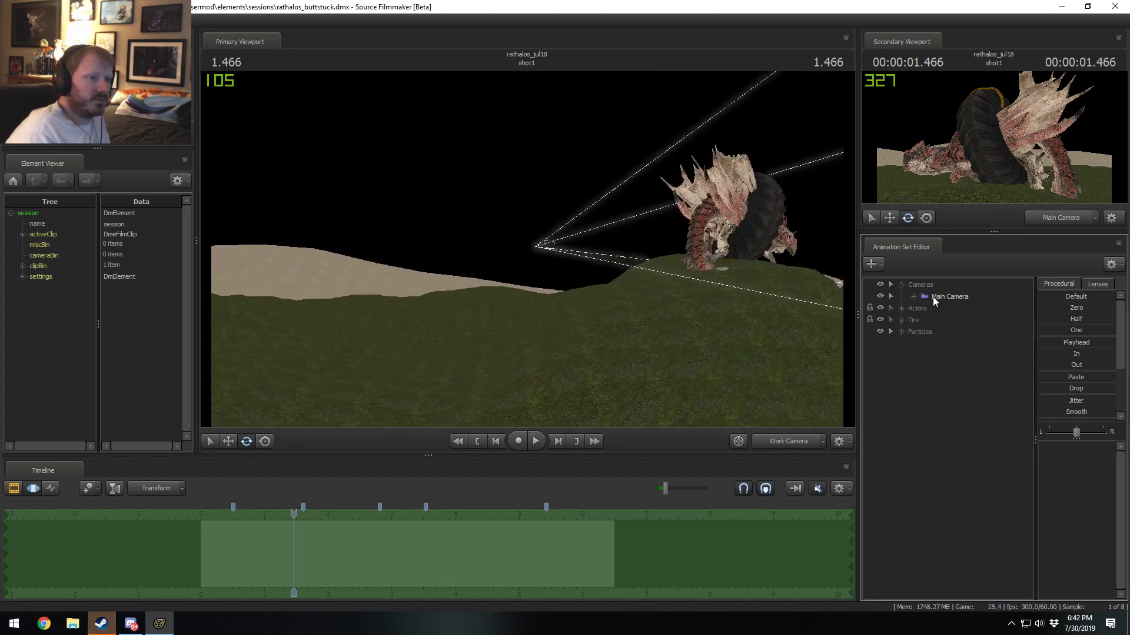
left_click(923, 292)
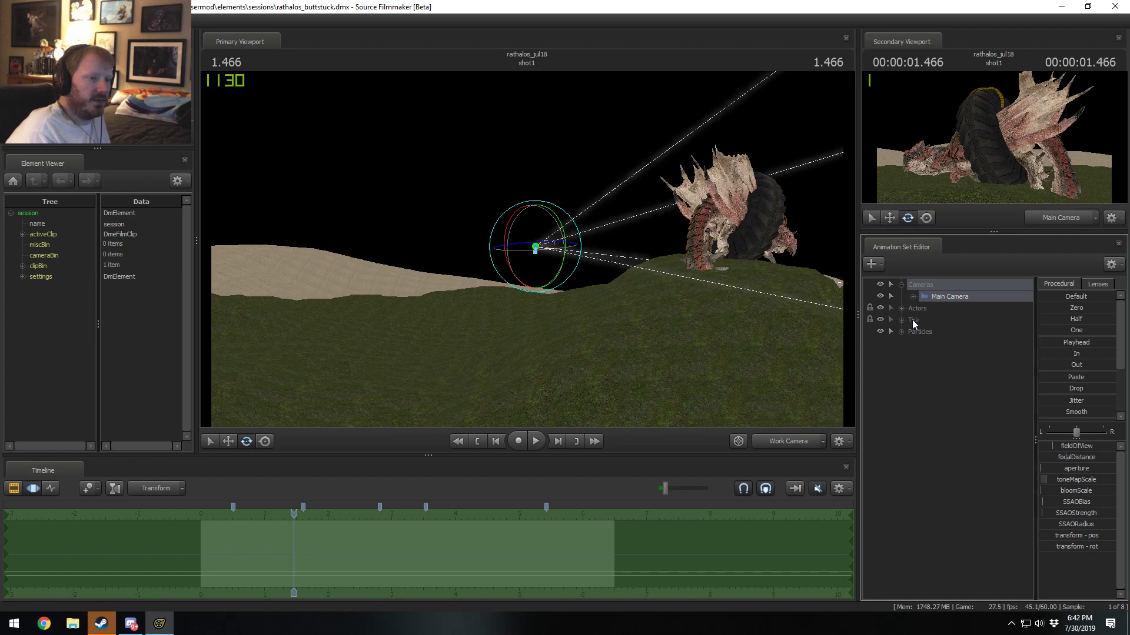
left_click(921, 310)
left_click(901, 307)
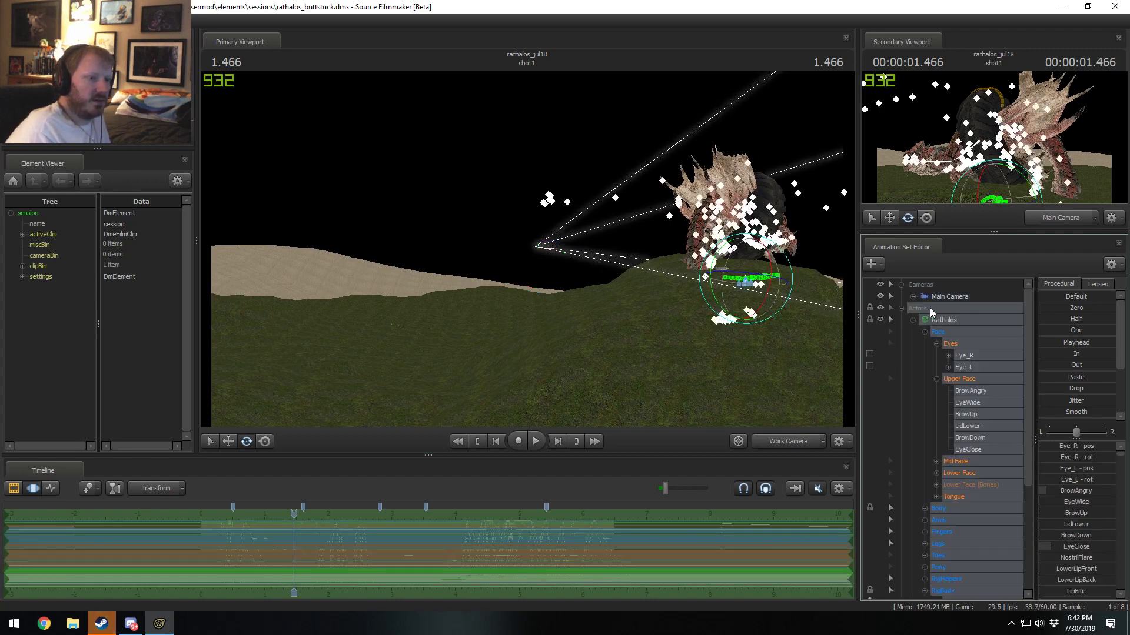
left_click(901, 307)
left_click(911, 332)
left_click(927, 288, "shift")
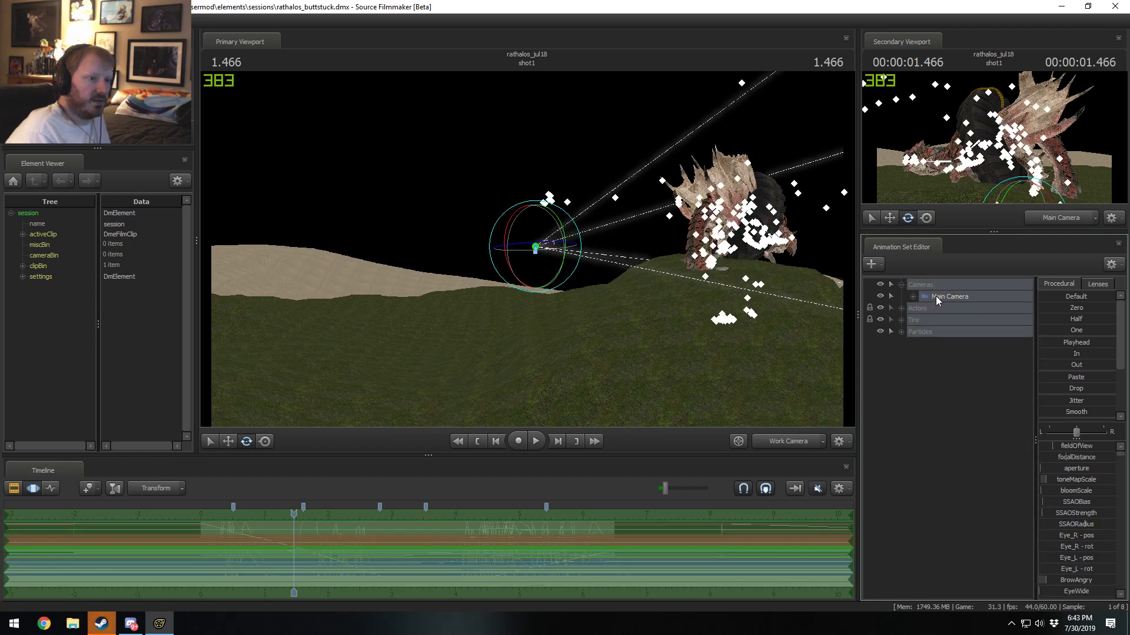
Step: Move the combined scene selection across the grassy terrain and set its Rotation Mode to Manipulation
left_click_drag(619, 293, 573, 256)
key("w")
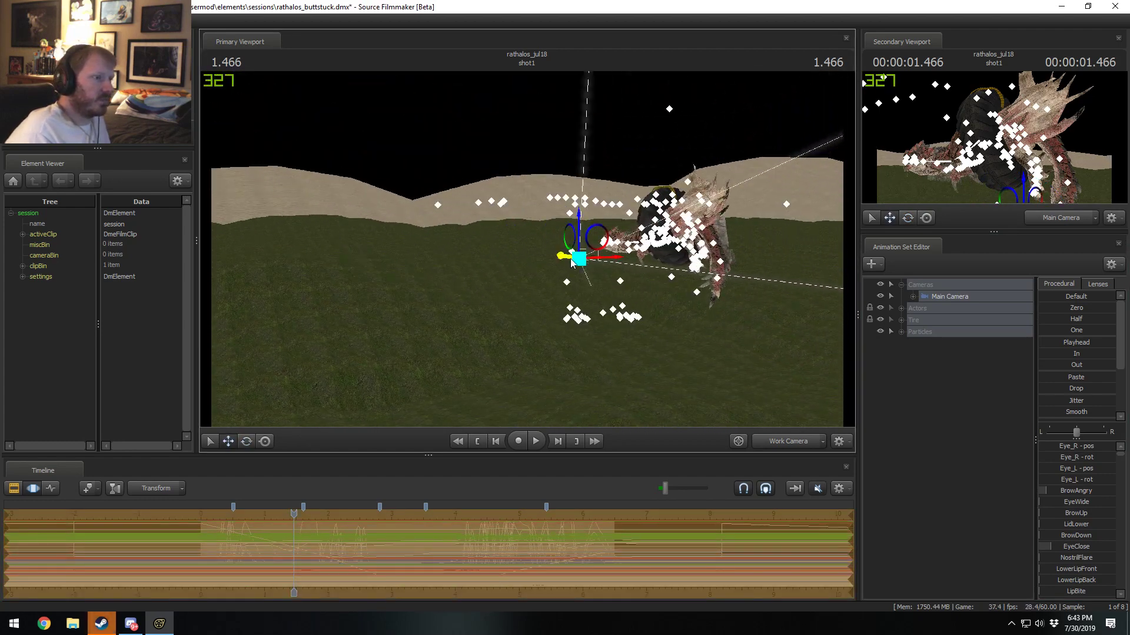
key("e")
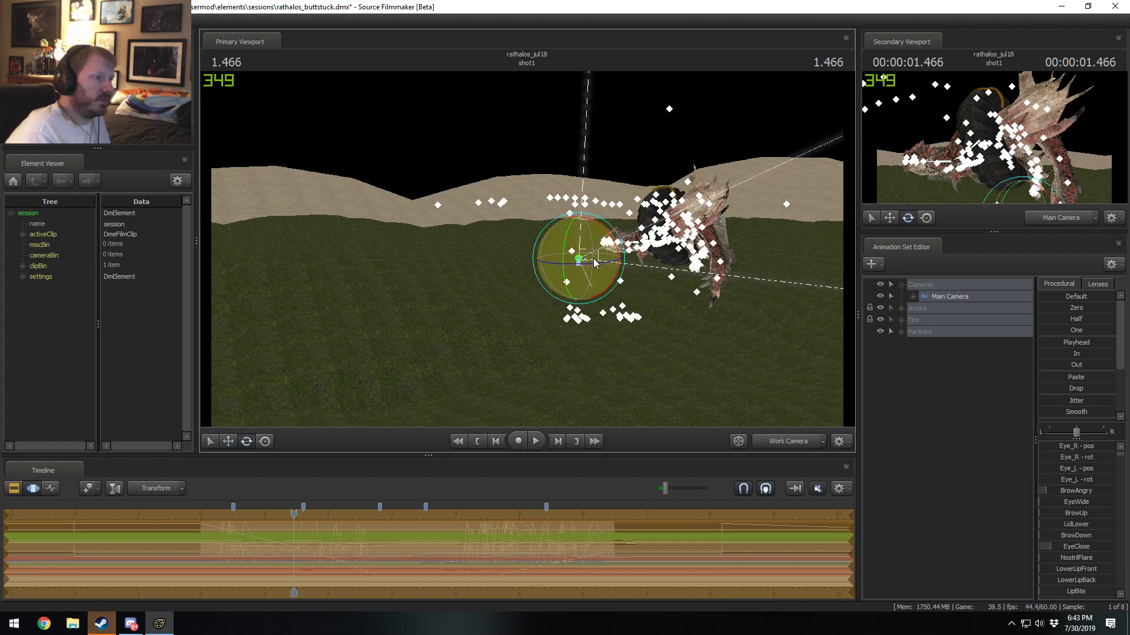
right_click(598, 260)
left_click(608, 262)
mouse_move(588, 259)
left_mouse_down()
mouse_move(542, 234)
mouse_move(540, 244)
mouse_move(579, 250)
left_mouse_up()
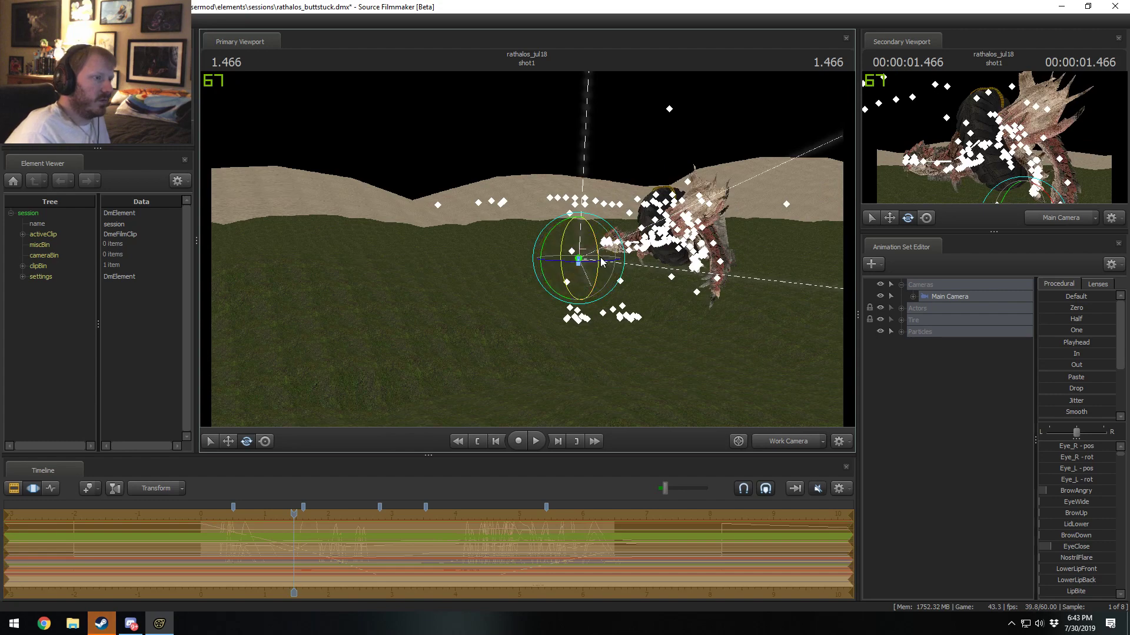
right_click(579, 250)
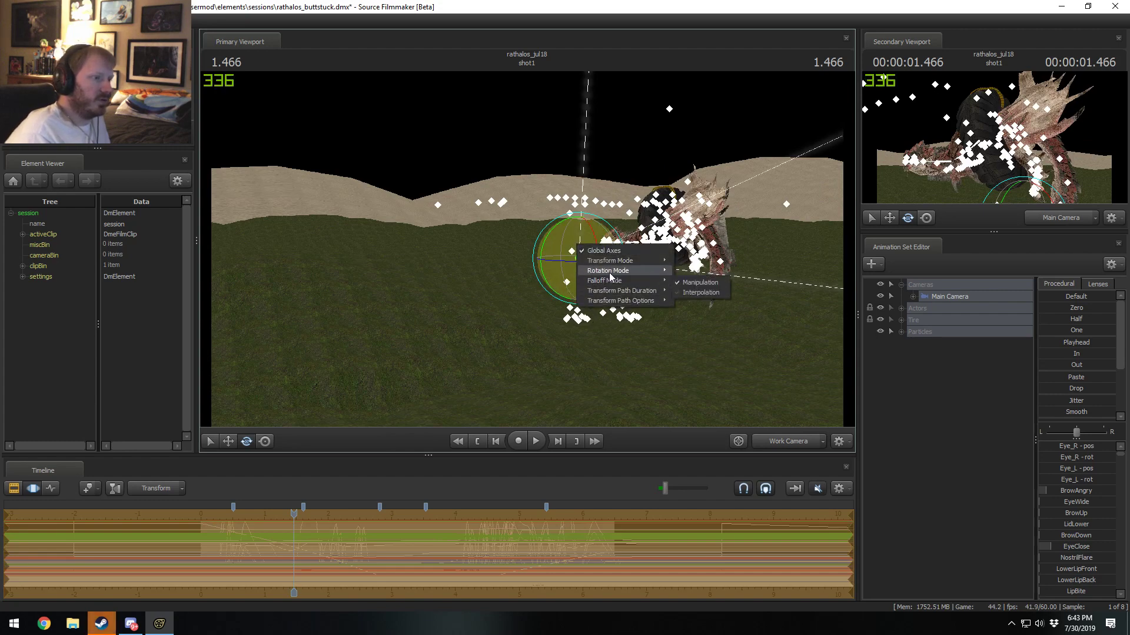
mouse_move(642, 271)
left_click(705, 281)
Step: Rotate and reposition the camera, Rathalos and tire together on an open stretch of the grassy terrain
left_click_drag(705, 282, 491, 262)
key("w")
key("e")
key("w")
key("e")
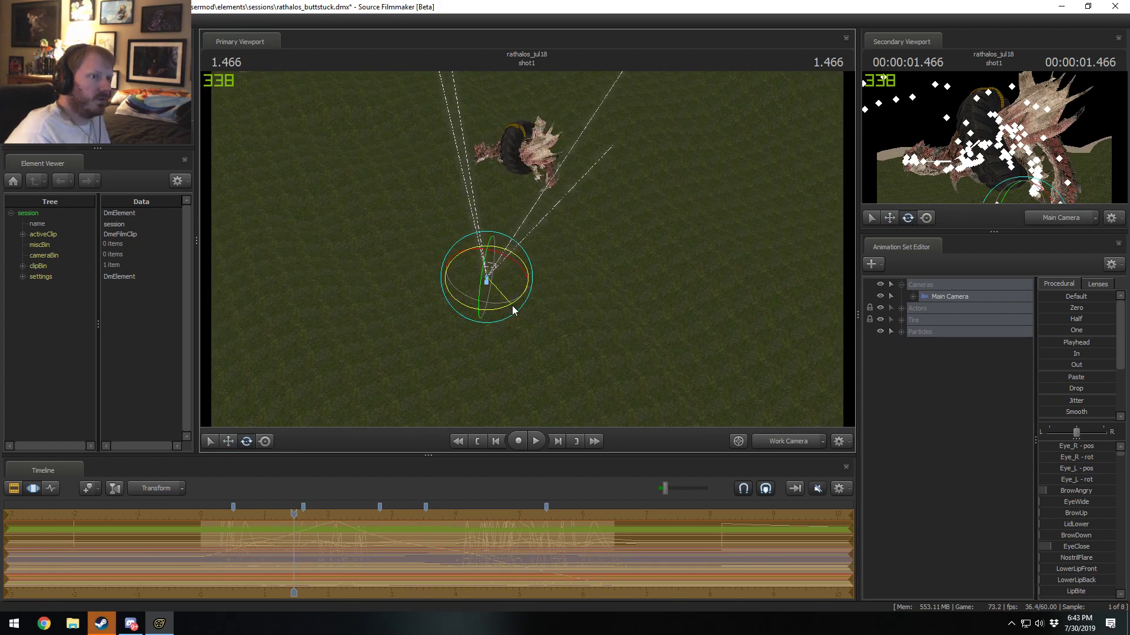
left_click_drag(515, 308, 527, 249)
key("w")
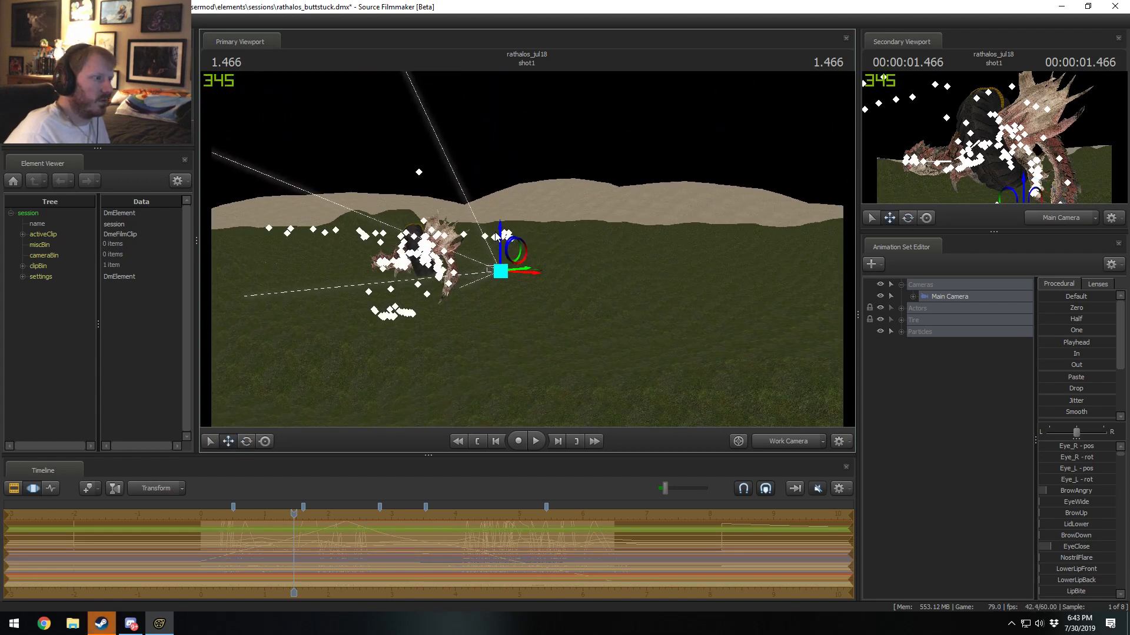
left_click_drag(499, 247, 459, 316)
Step: Play the shot, return the playhead to 1.483 s in the Clip Editor and inspect the Rathalos through the Work Camera
key("F2")
key("F3")
key("space")
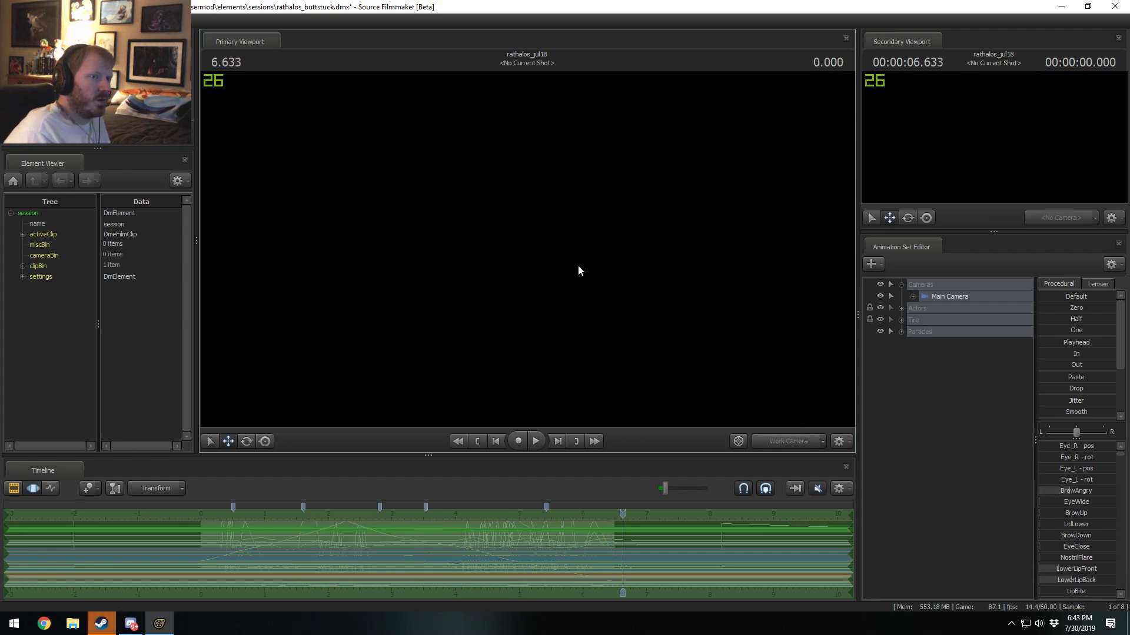
key("F2")
left_click(295, 514)
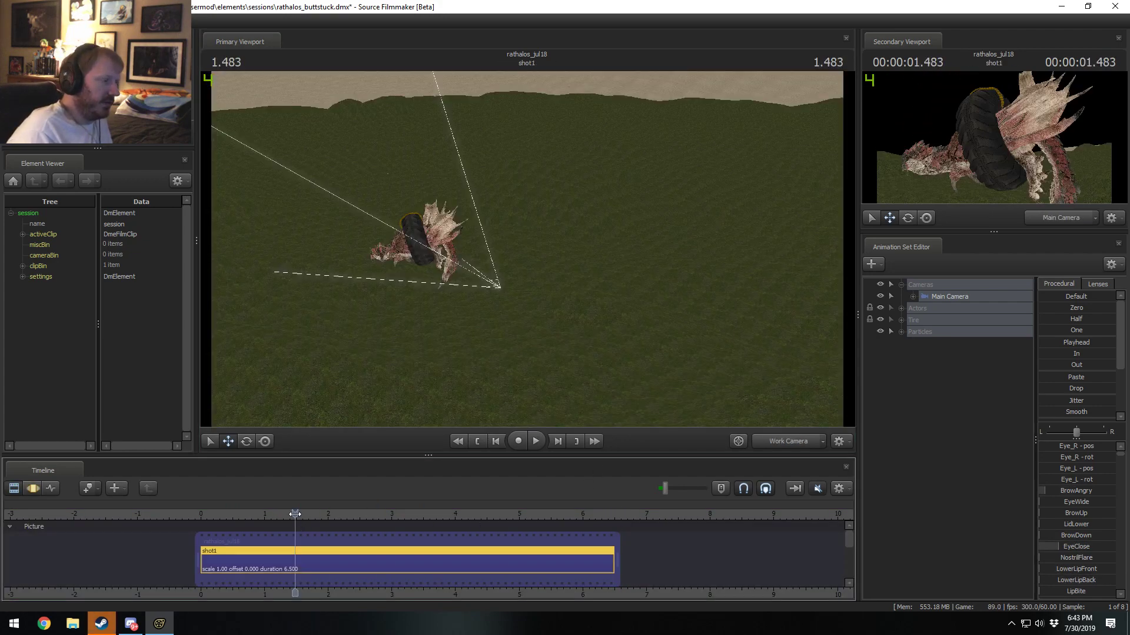
left_click(798, 444)
left_click_drag(527, 247, 689, 252)
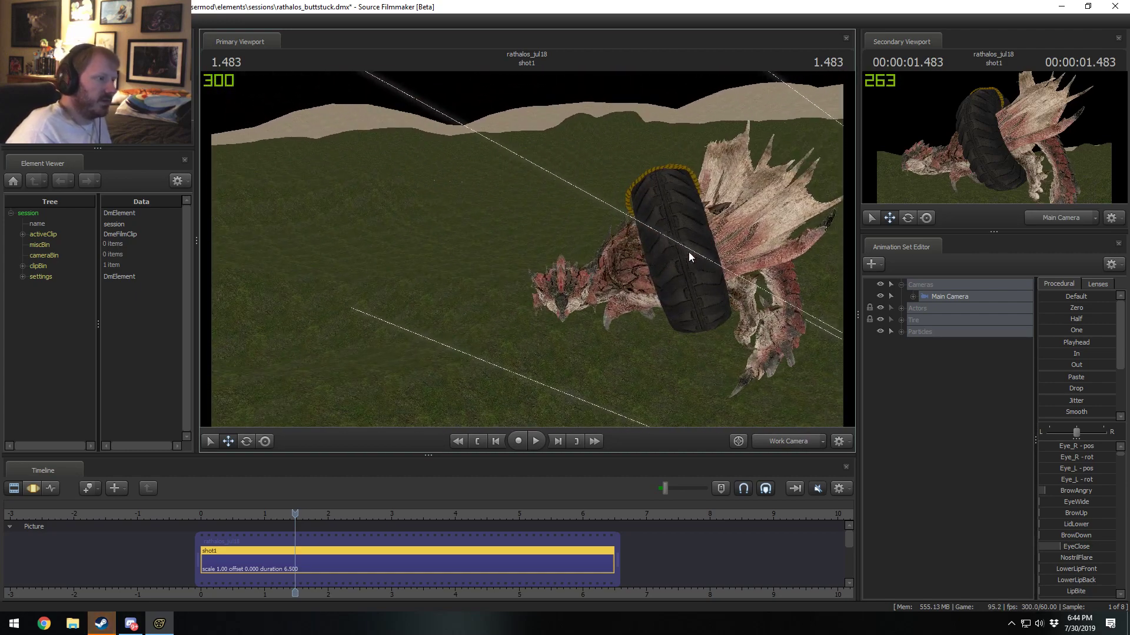
Step: Collapse the Cameras group, clear the selection and open the model browser for a new animation set
left_click(901, 285)
left_click(927, 347)
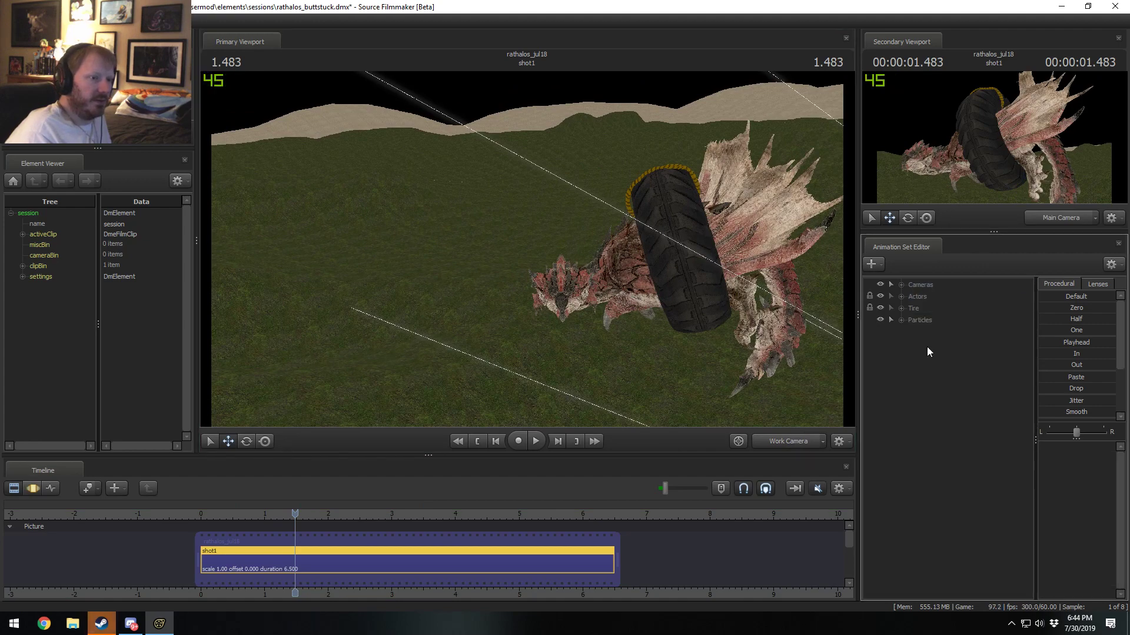
right_click(927, 347)
left_click(997, 377)
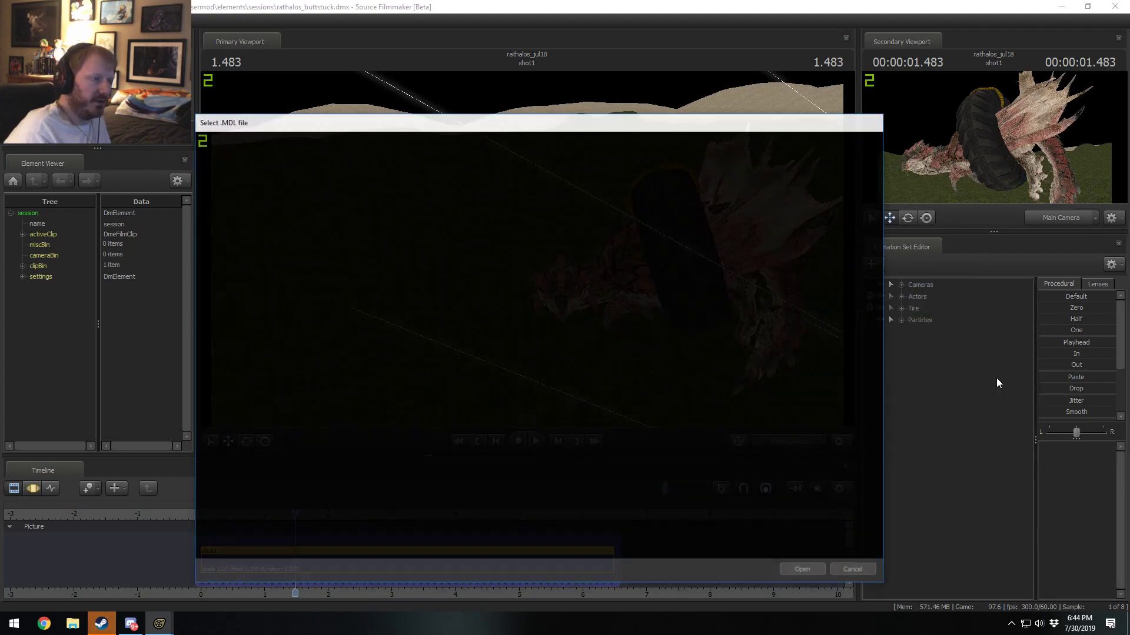
Step: Filter the model list by "tree" across All Mods and browse through the matching MDL files
type("t")
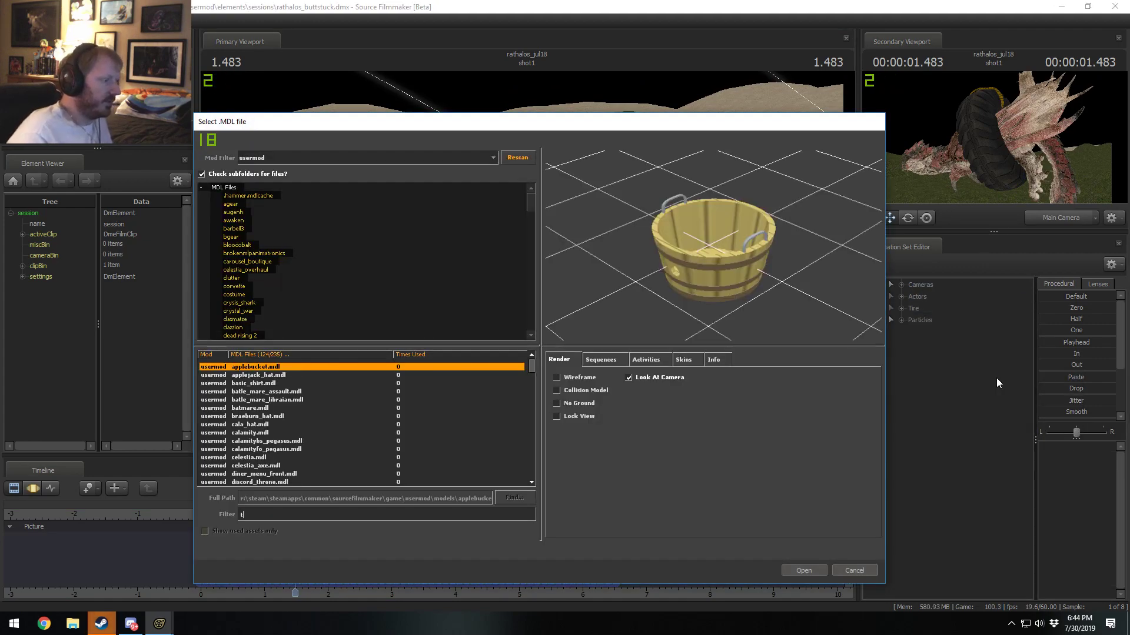
type("ree")
left_click(306, 158)
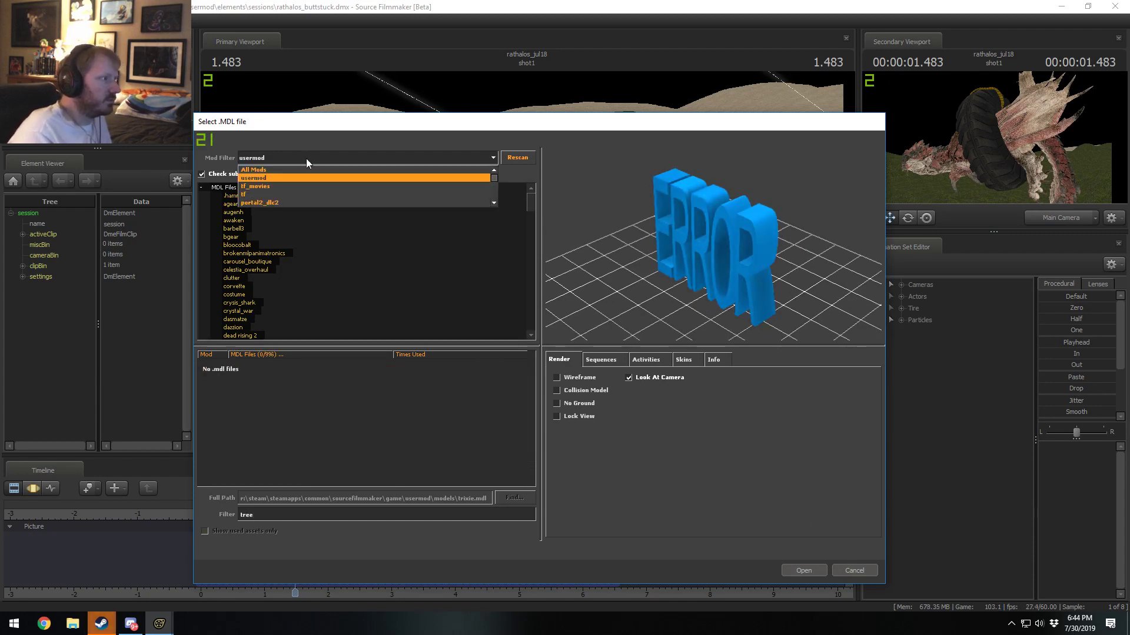
left_click(288, 165)
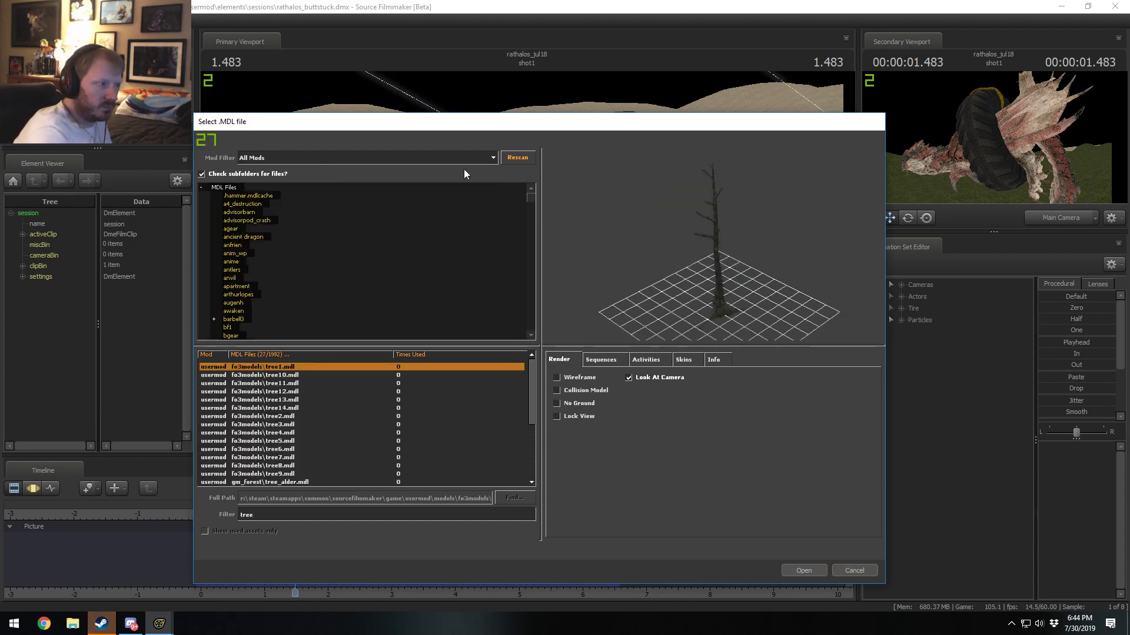
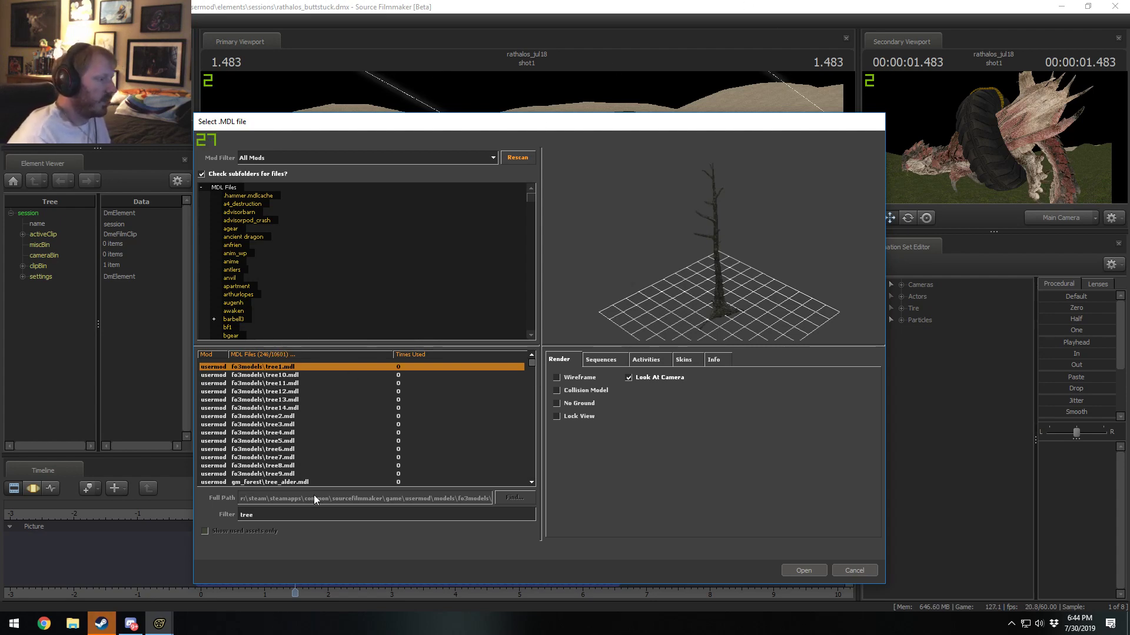
left_click_drag(535, 361, 542, 494)
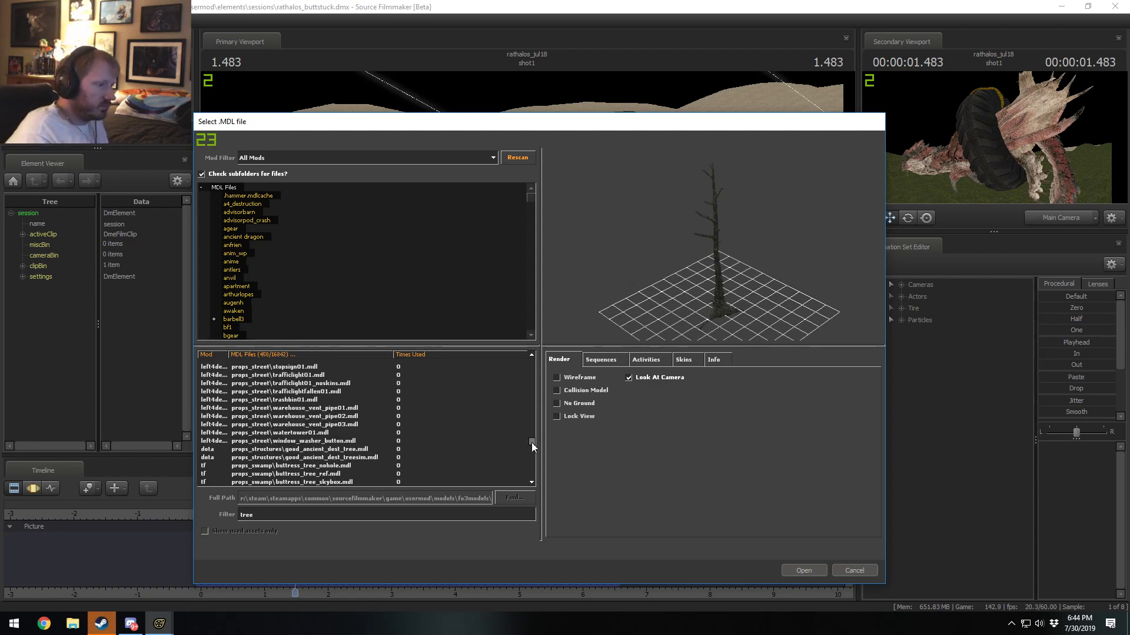
left_click_drag(531, 443, 536, 488)
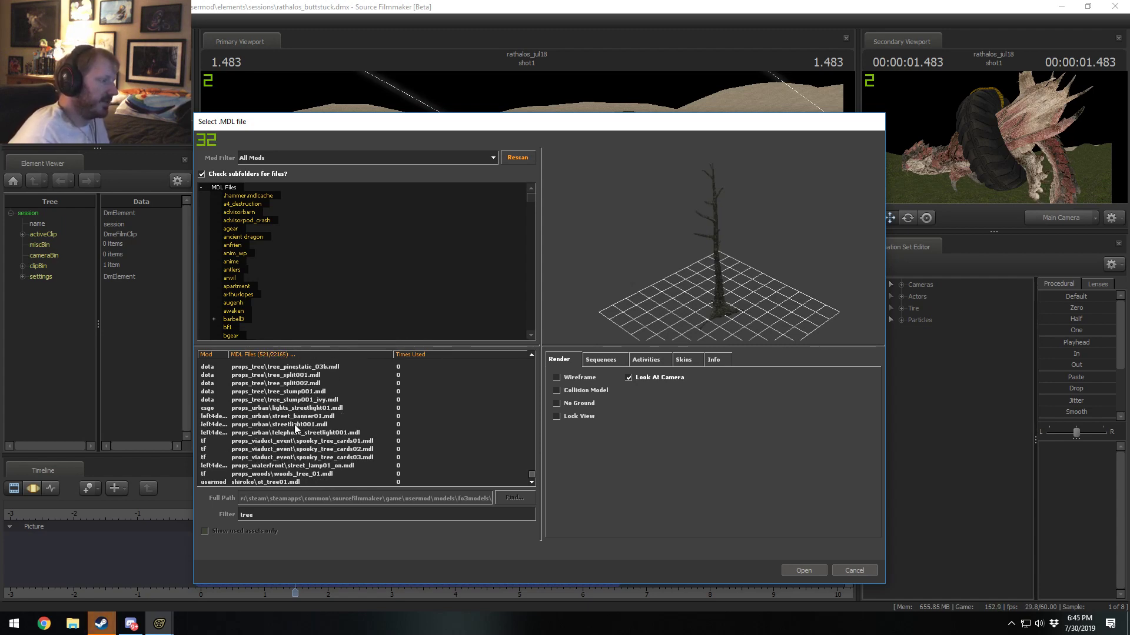
Step: Preview candidate tree models, including the props_tree stump, tree_pine_04 and tree_split001, and continue into the z-o-m-b-i-e folder
left_click(303, 427)
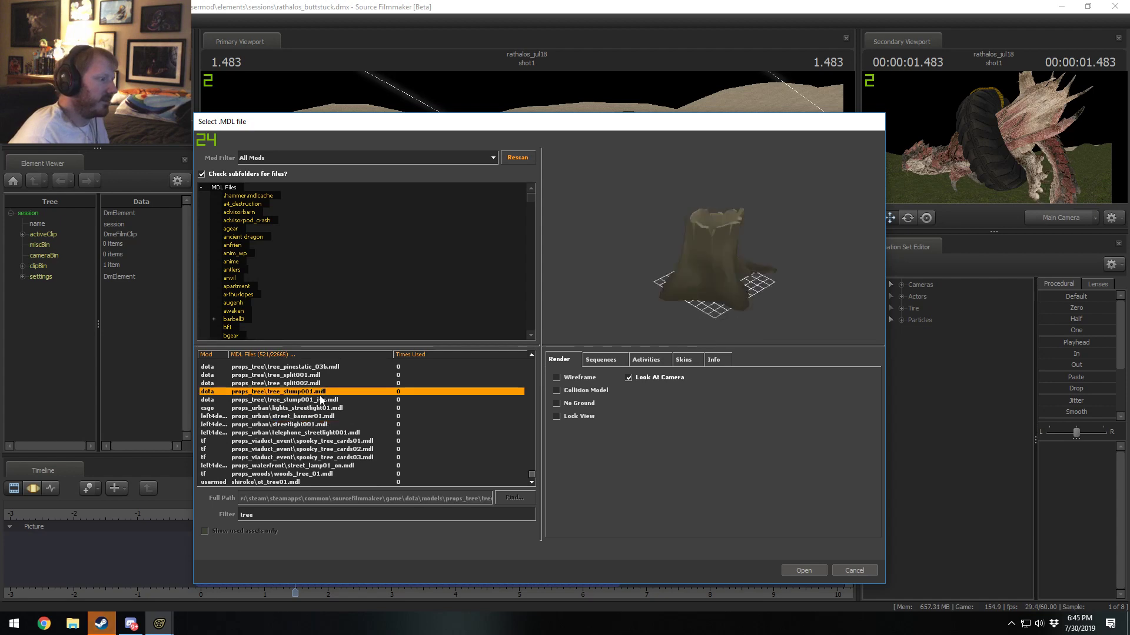
left_click(299, 466)
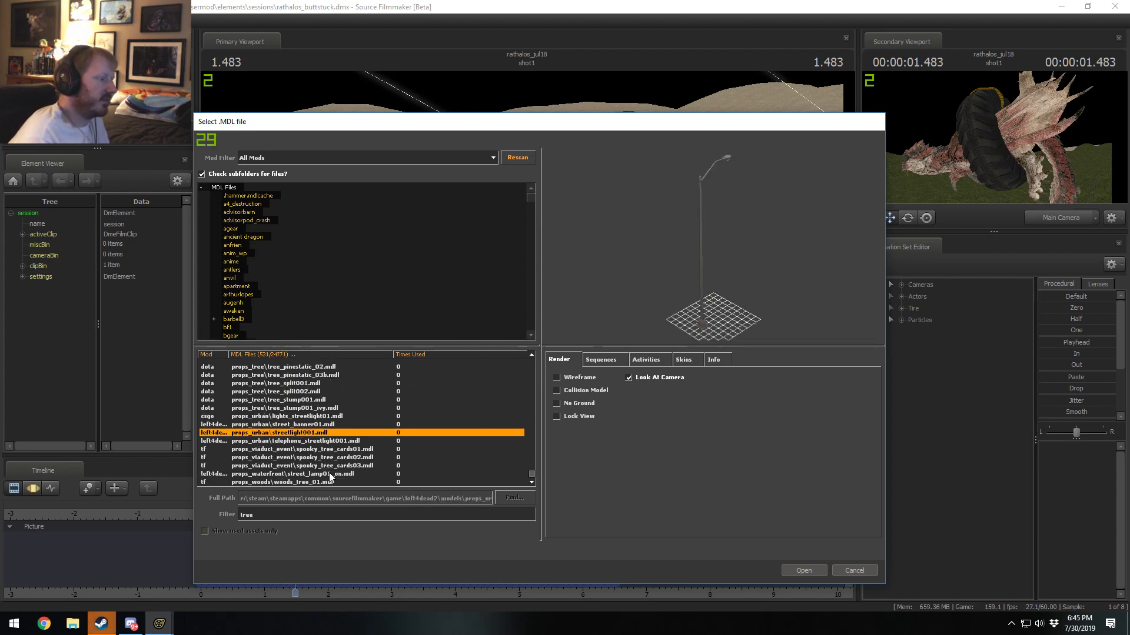
left_click(302, 482)
left_click(322, 411)
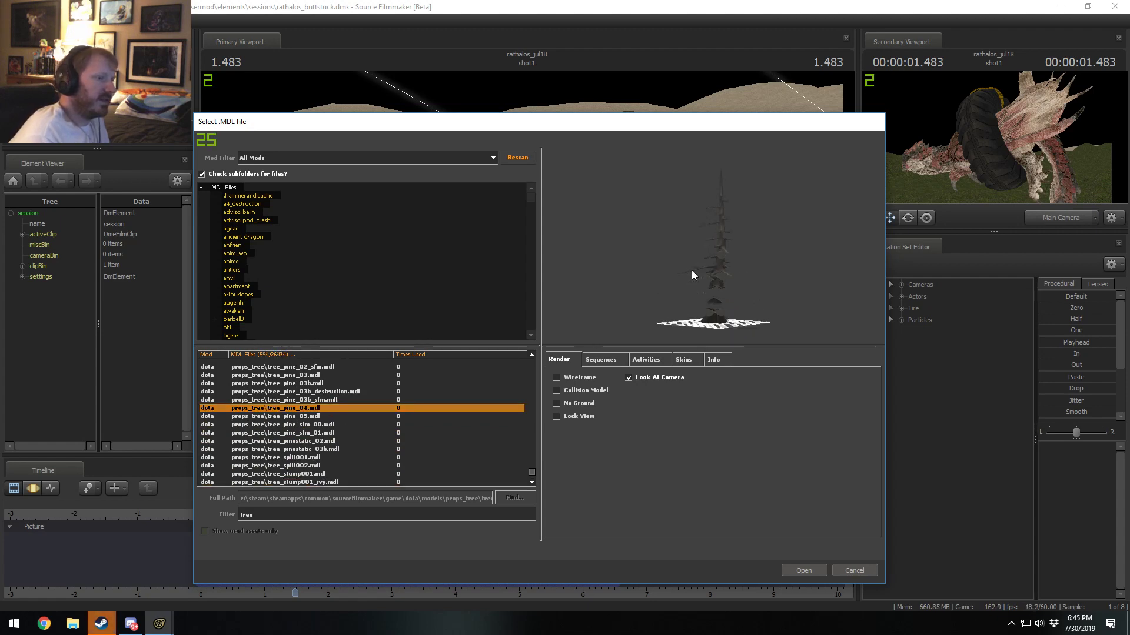
scroll(692, 268, "up", 5)
scroll(692, 282, "down", 3)
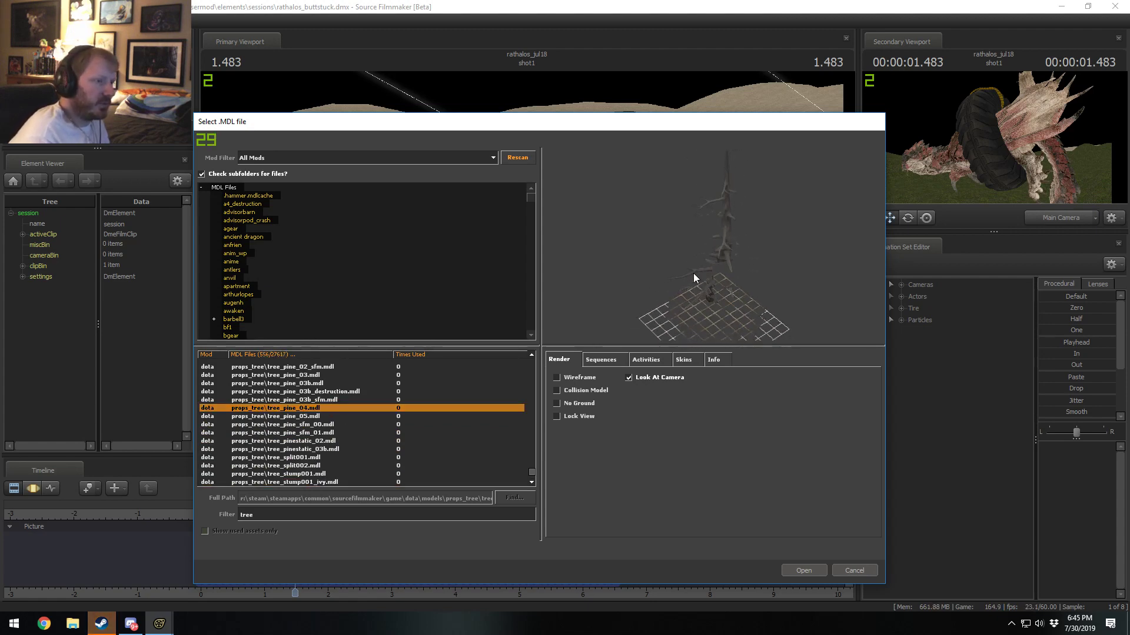
left_click(316, 458)
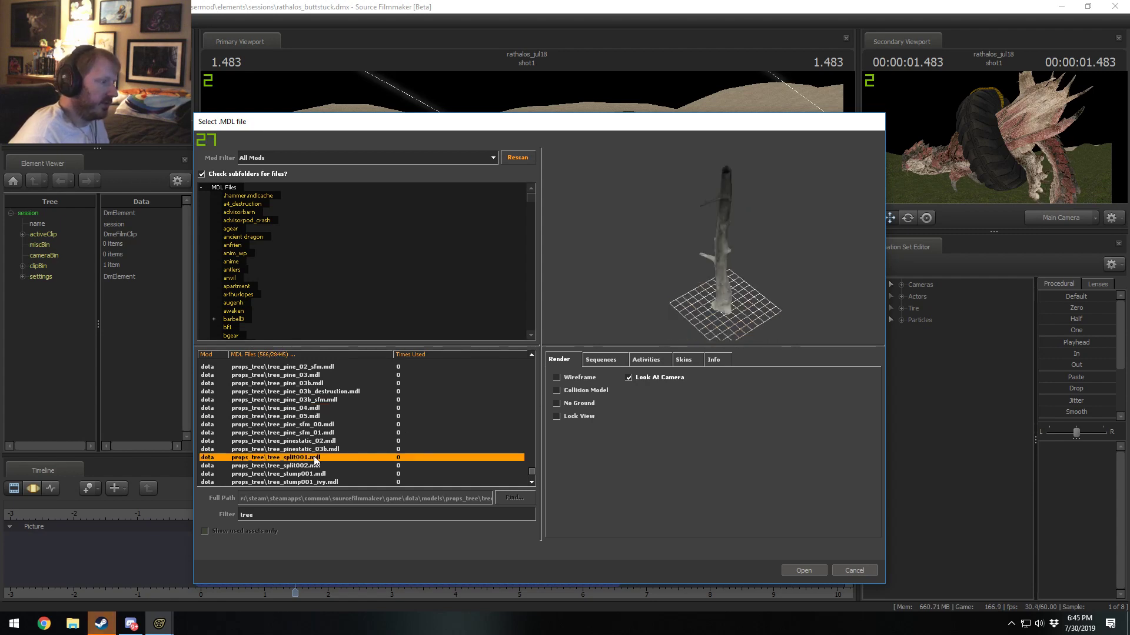
scroll(303, 439, "down", 5)
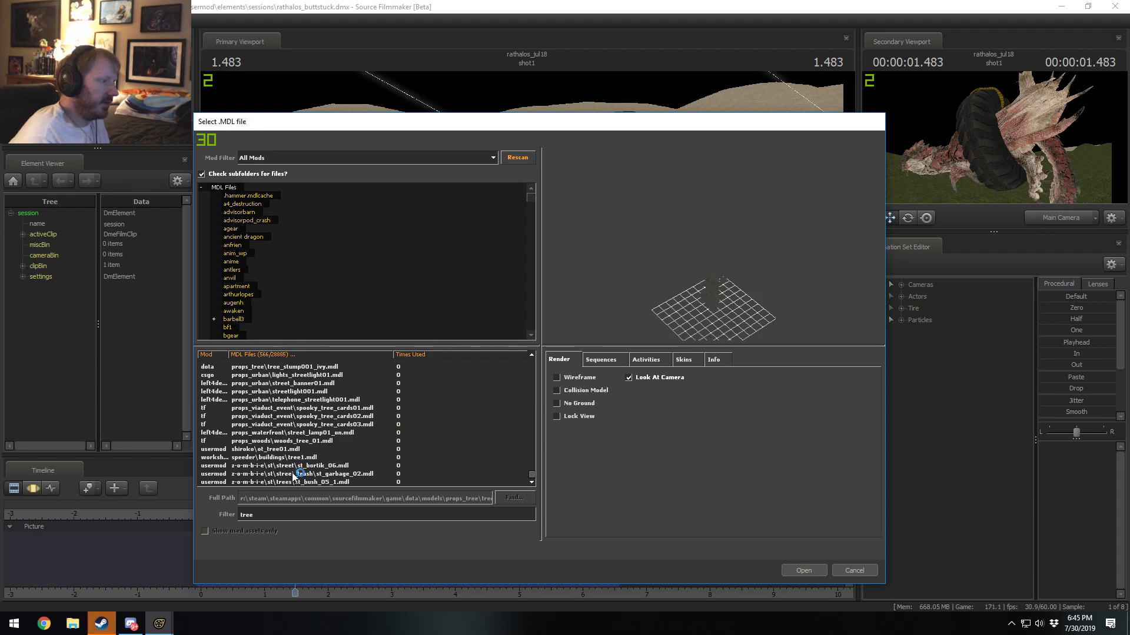
left_click(301, 473)
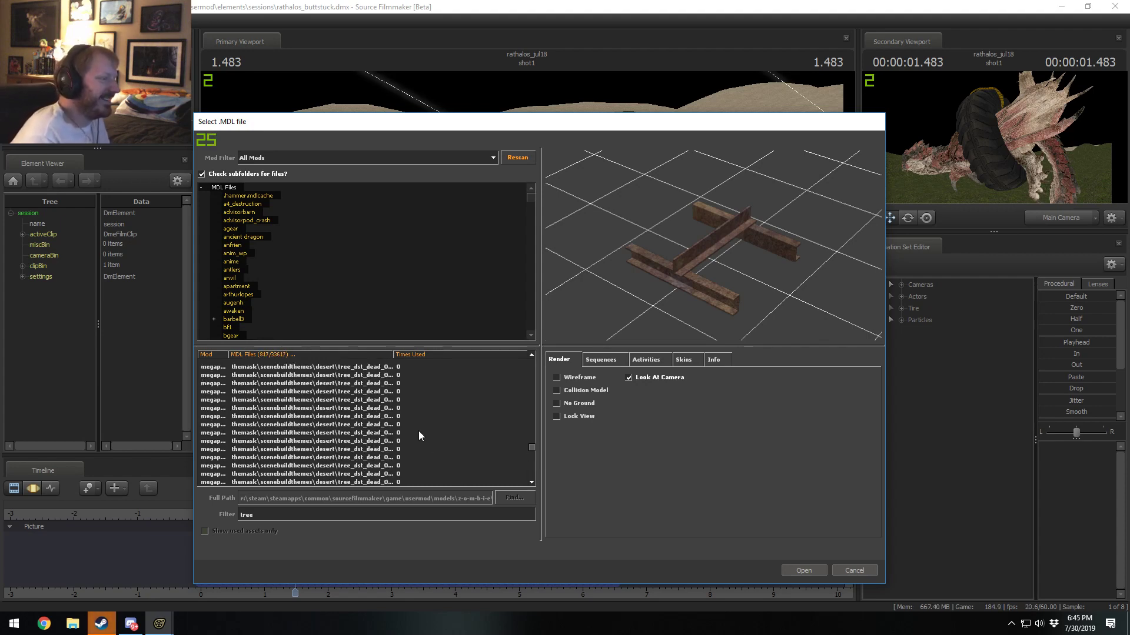
Step: Preview the desert trees in themask\scenebuildthemes and add tree_dst_l001_big1 to the scene as a new animation set
left_click(369, 425)
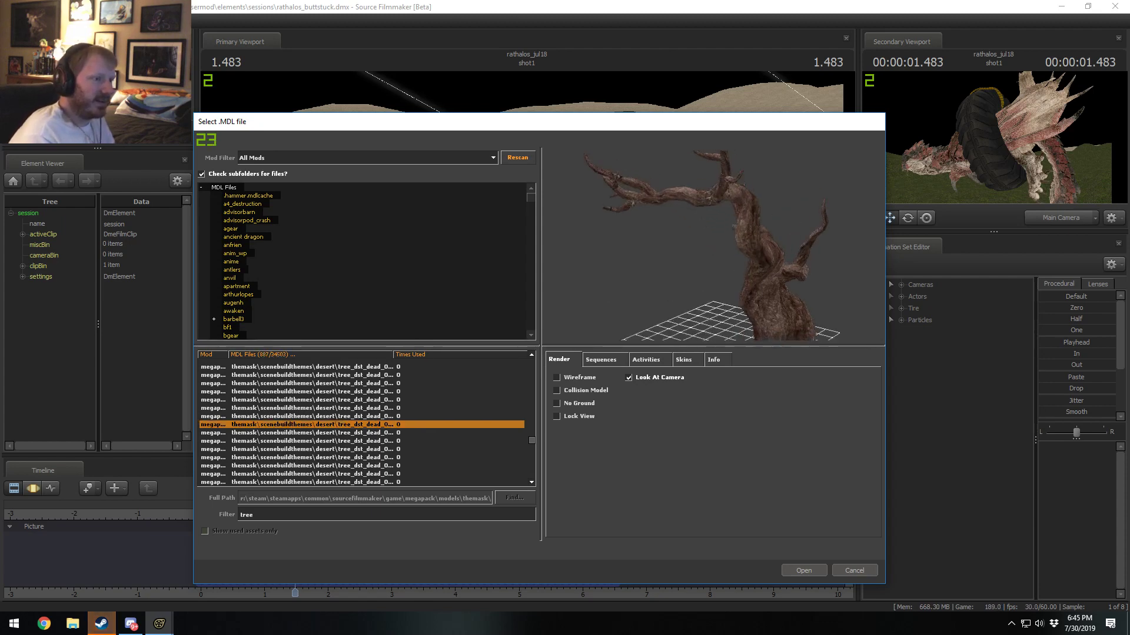
mouse_move(724, 212)
left_mouse_down()
mouse_move(724, 265)
mouse_move(724, 206)
left_mouse_up()
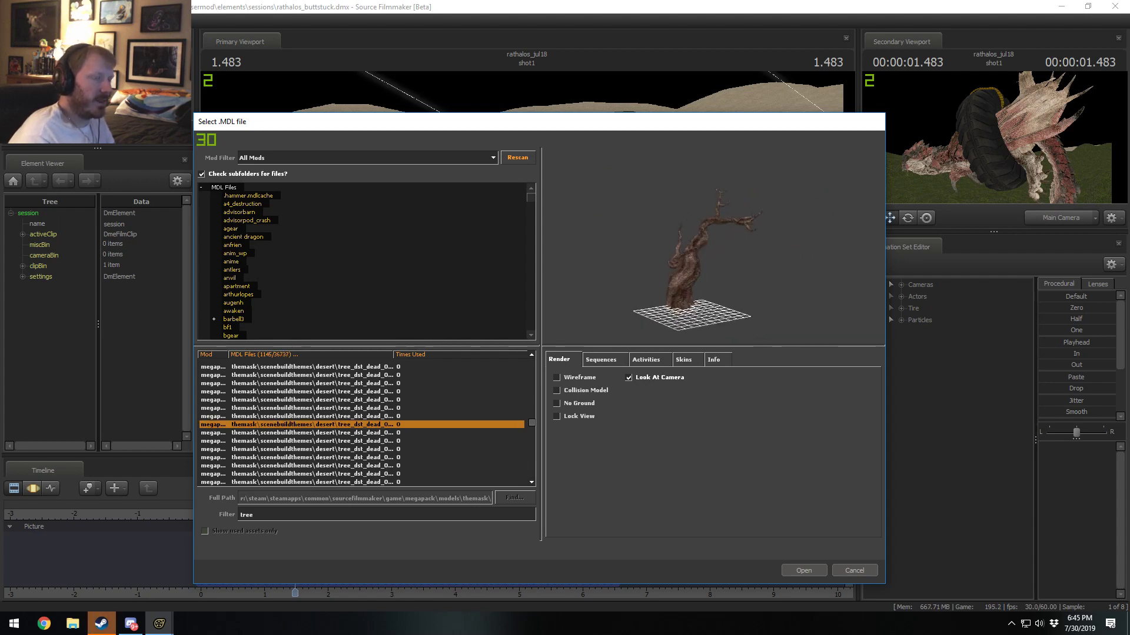
left_click(353, 457)
key("Down")
key("Down")
key("Down")
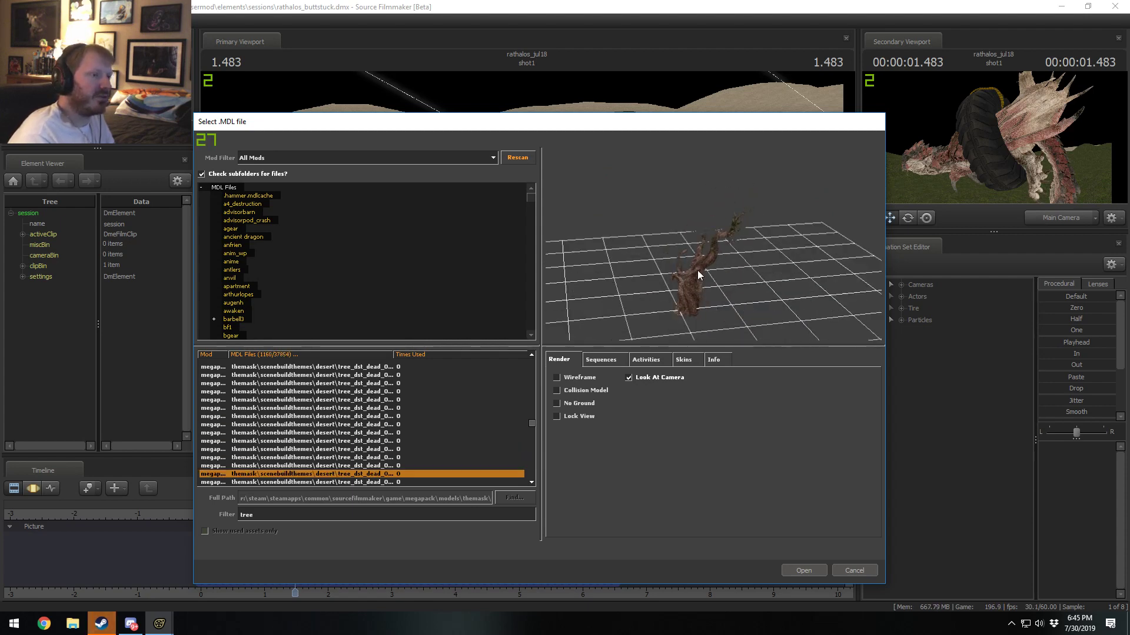
key("Up")
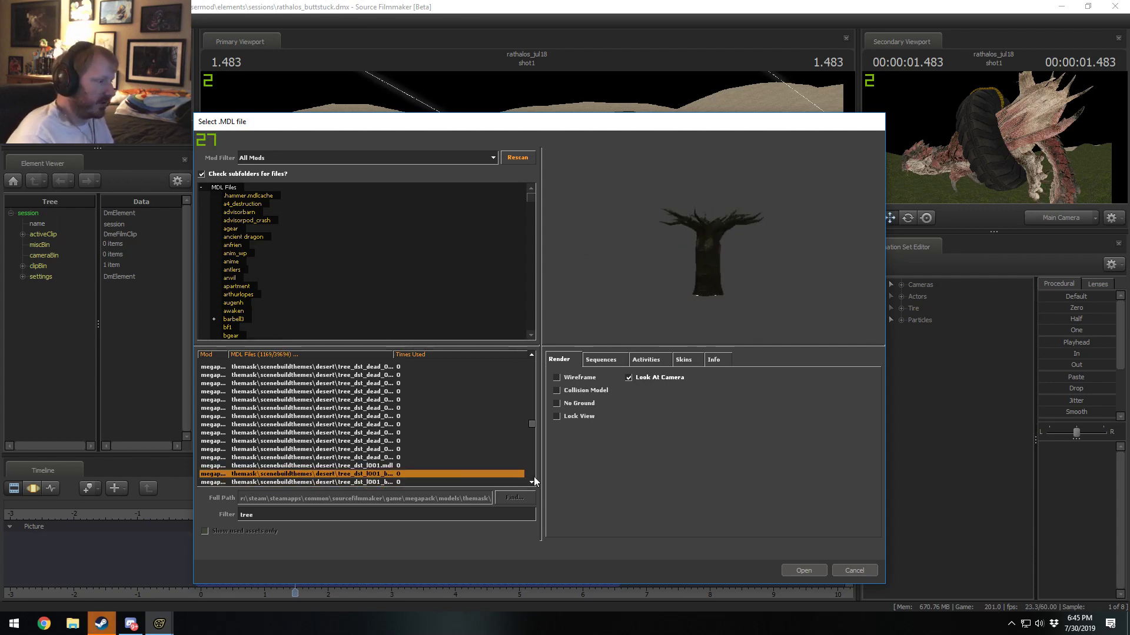
left_click(803, 571)
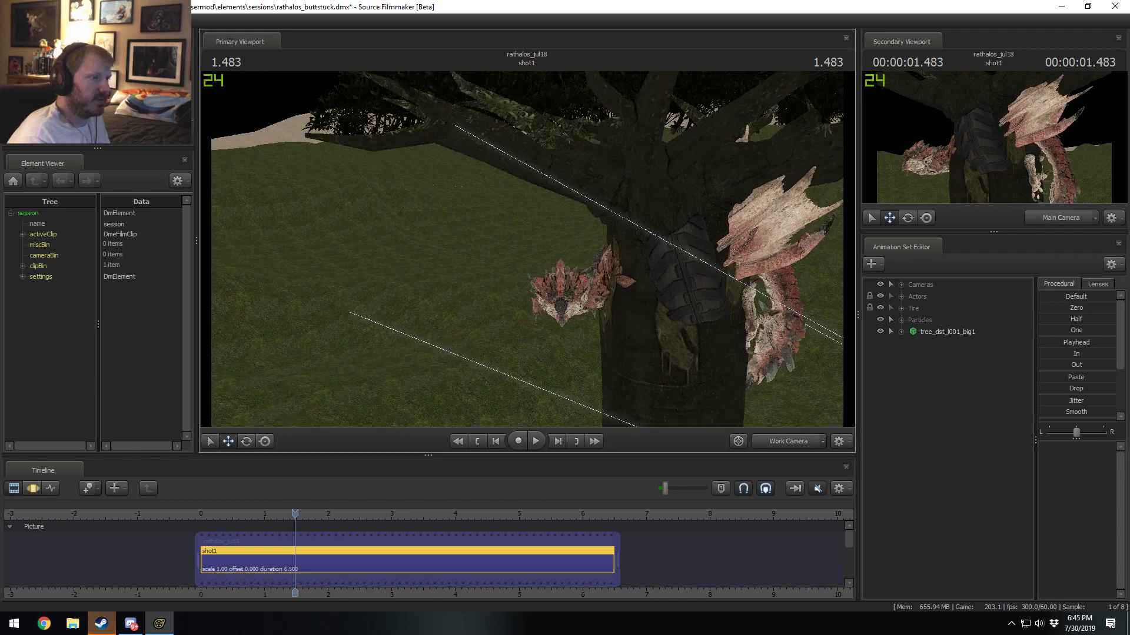
Step: Select tree_dst_l001_big1 in the Motion Editor and move it away from the Rathalos so it stands rooted on the grass beside it
left_click_drag(527, 249, 694, 402)
left_click(790, 440)
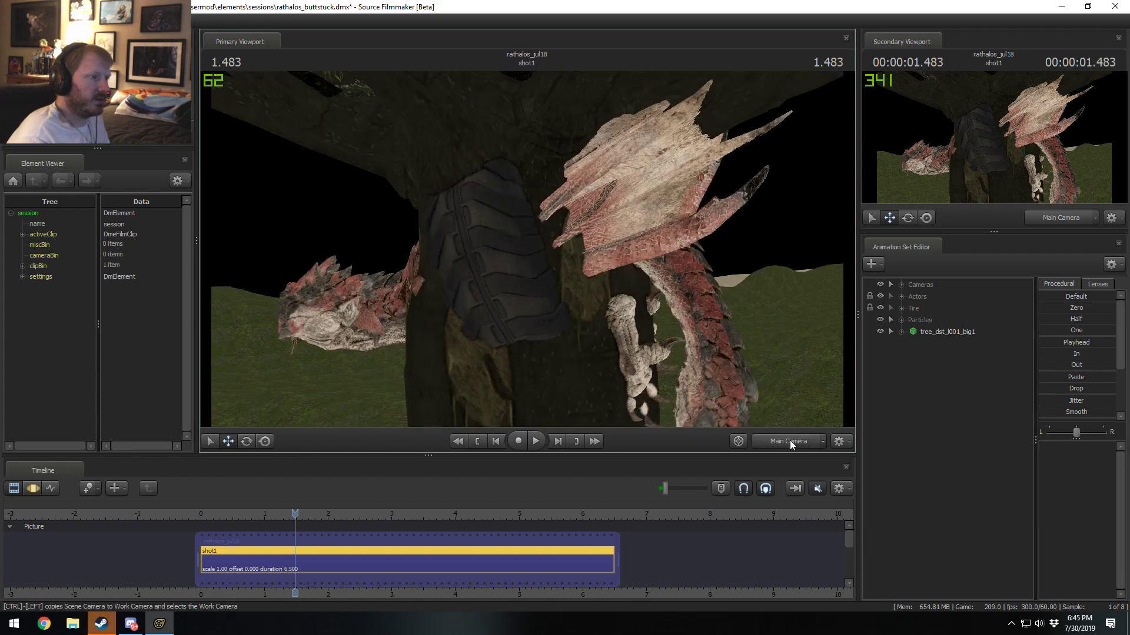
left_click(648, 383)
left_click(569, 326)
key("F3")
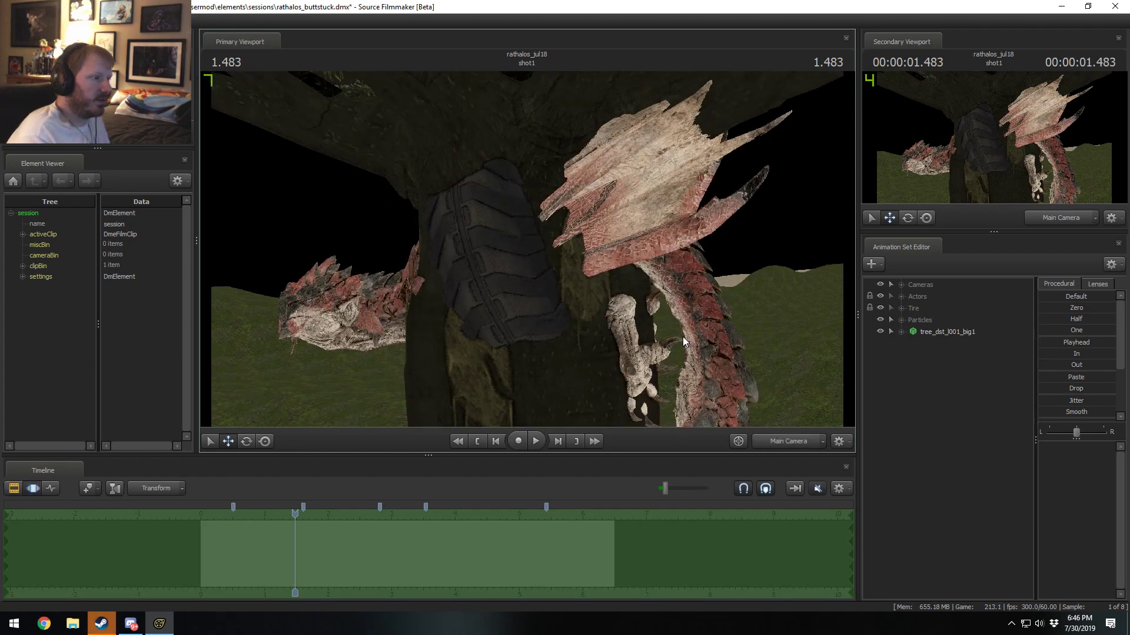
left_click(780, 439)
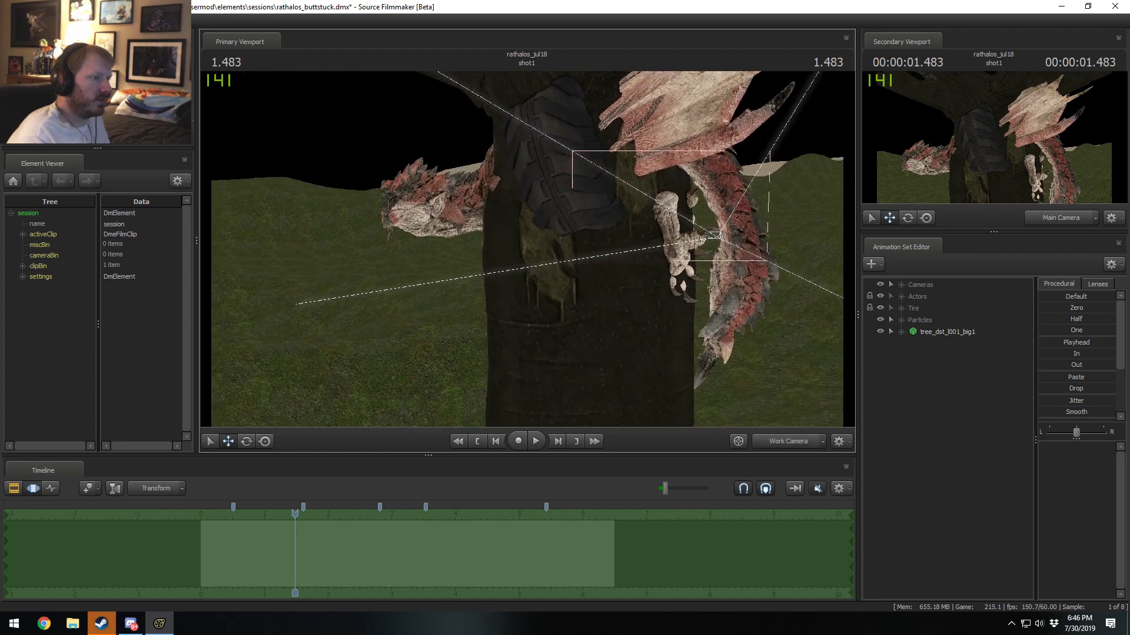
key("F2")
left_click(981, 331)
key("F3")
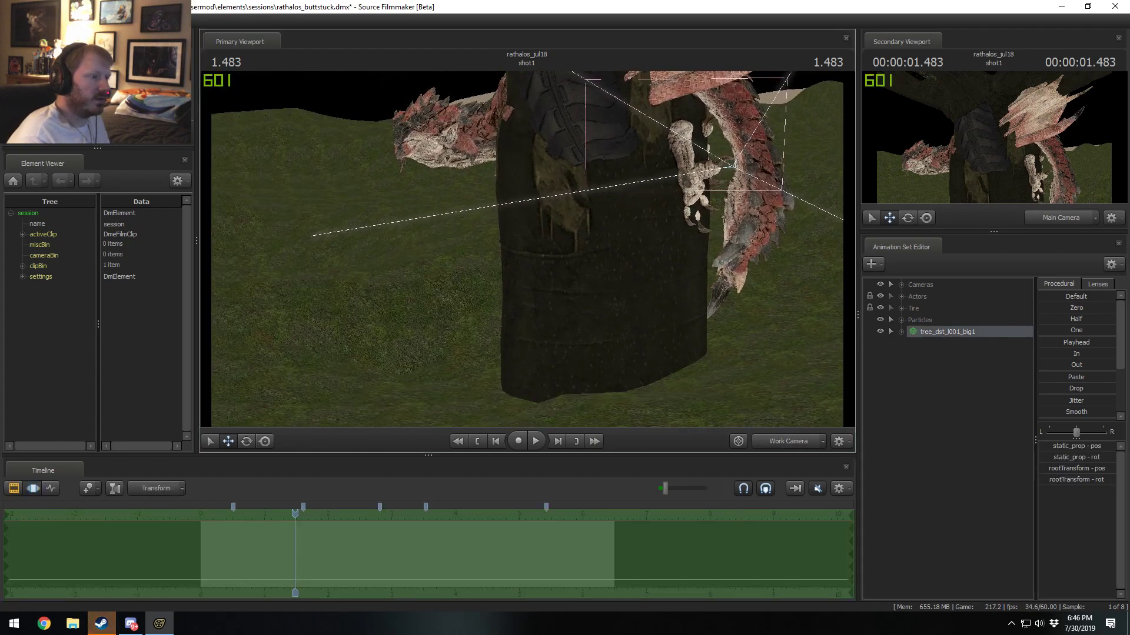
key("s")
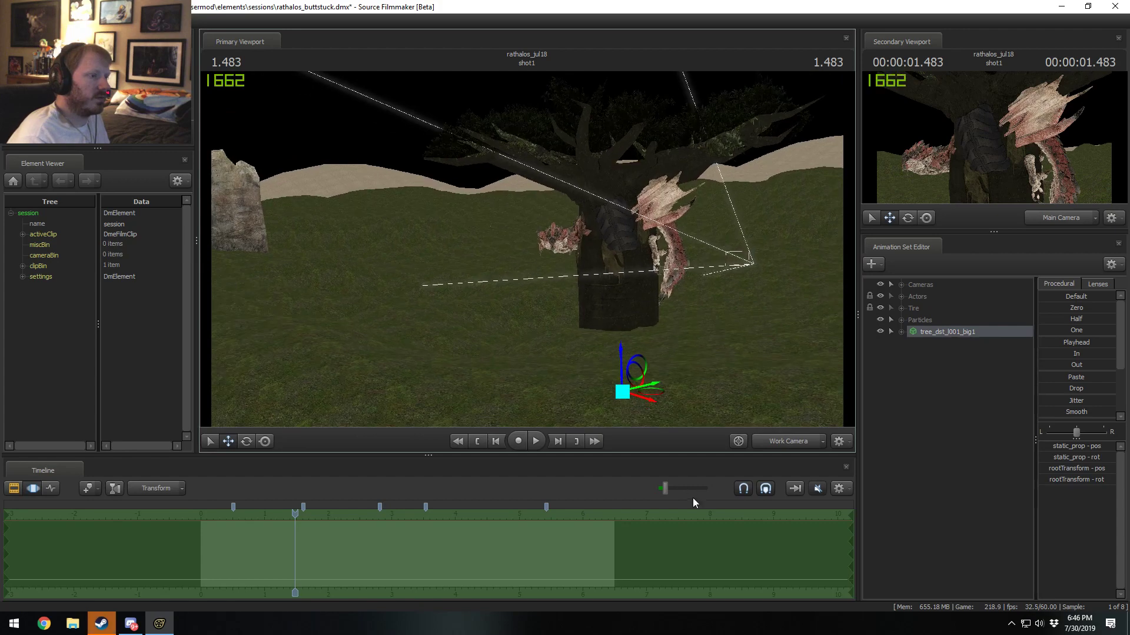
left_click_drag(621, 397, 531, 241)
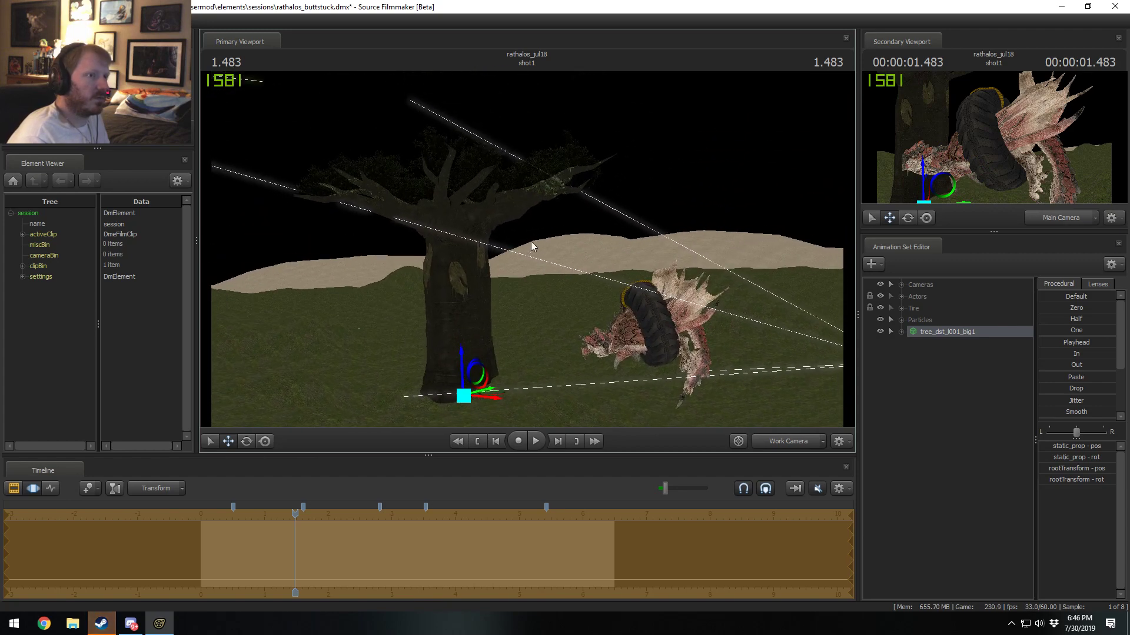
Step: Play the shot to about 2.683 s and check the tree's placement from above through the Work Camera
key("F2")
key("space")
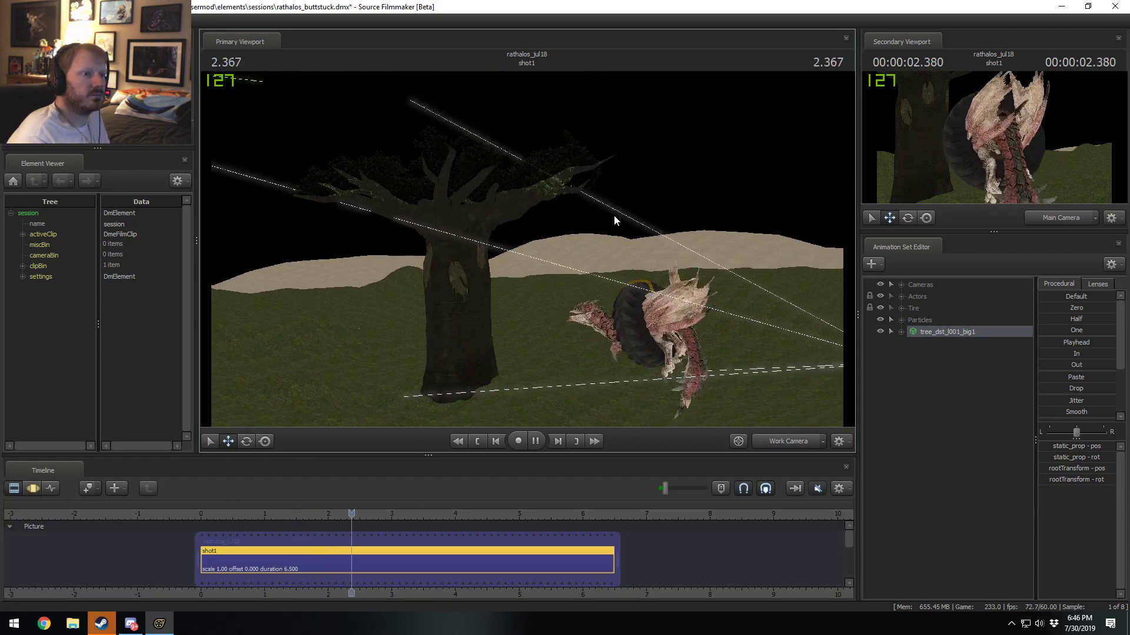
key("space")
key("F3")
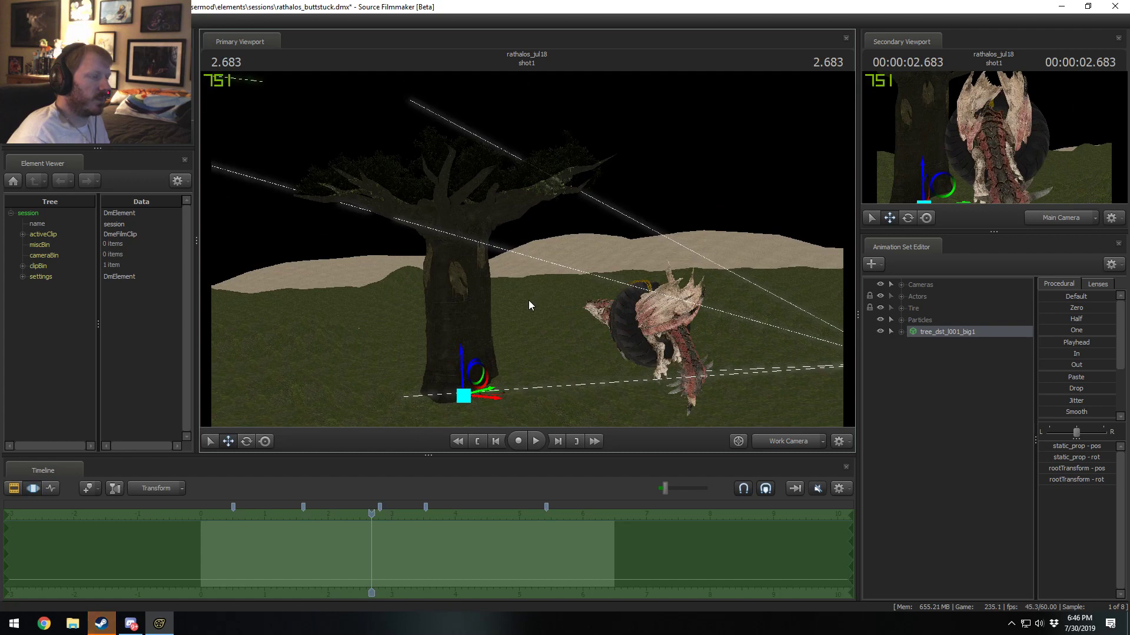
left_click_drag(529, 300, 521, 364)
Step: Select the Main Camera in the Motion Editor, look through it and reframe the shot with the playhead at 0.183 s
key("F2")
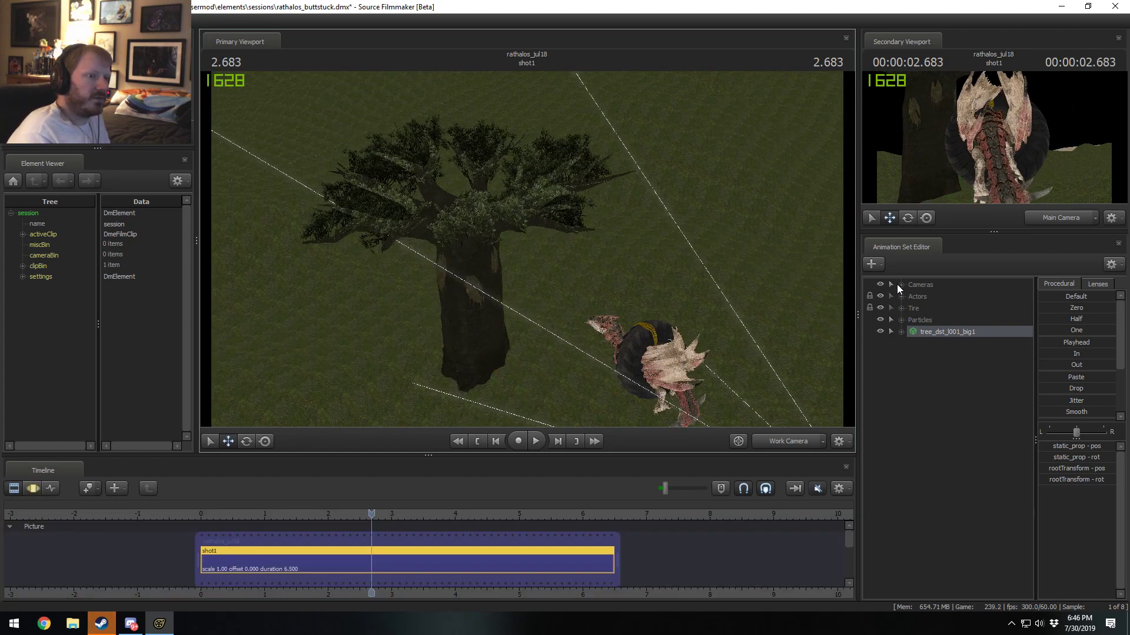
left_click(899, 284)
left_click(929, 296)
key("F3")
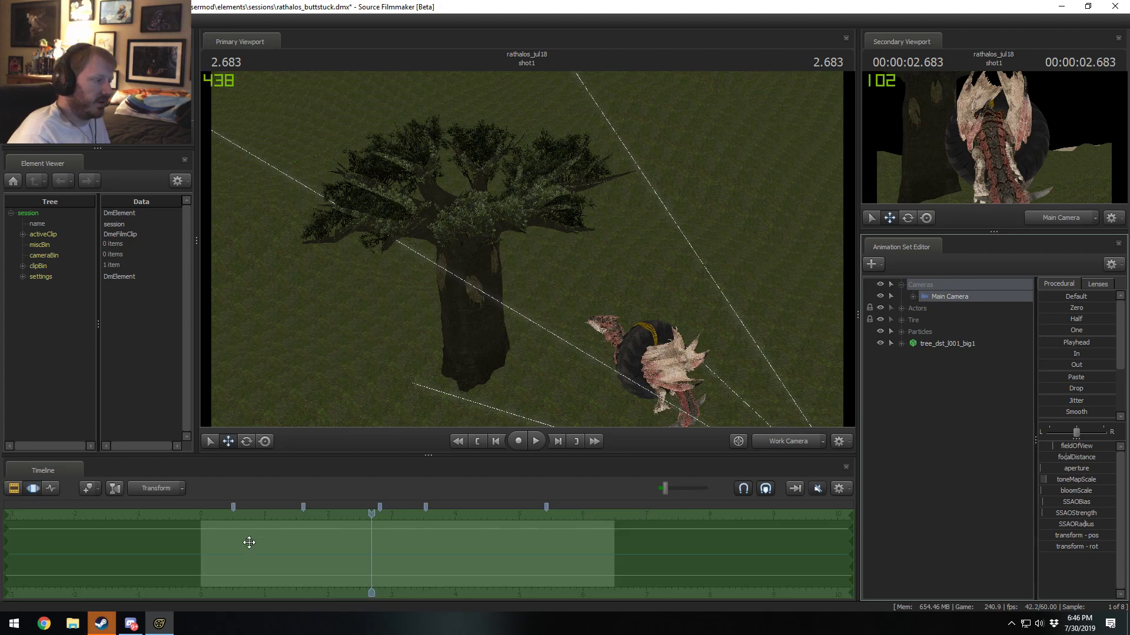
left_click(785, 441)
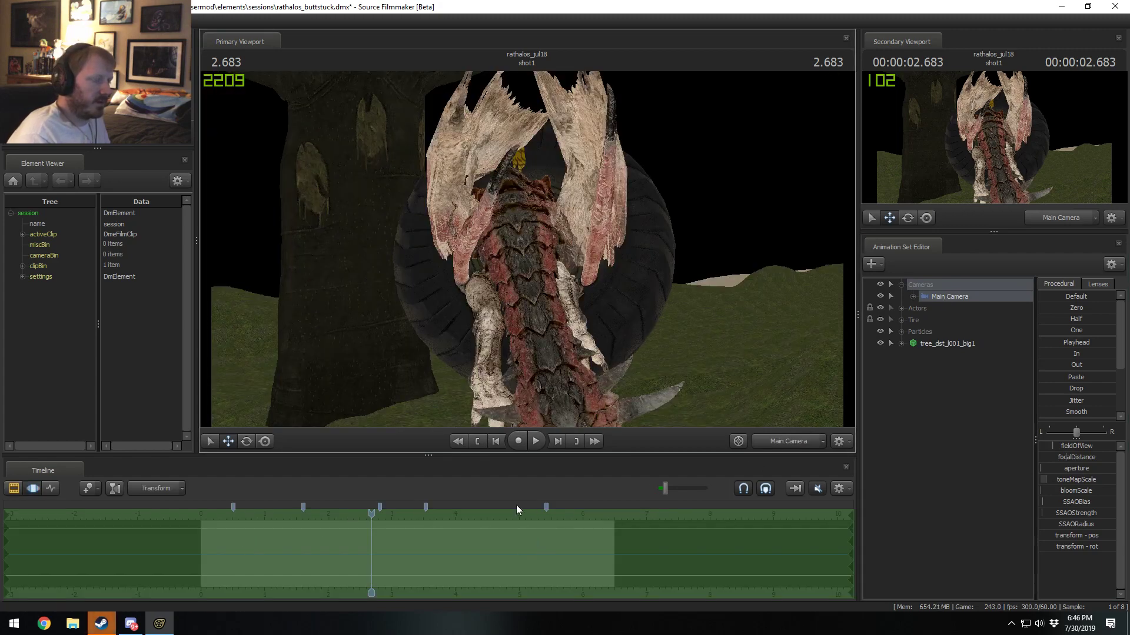
key("F2")
key("F3")
left_click_drag(369, 517, 212, 518)
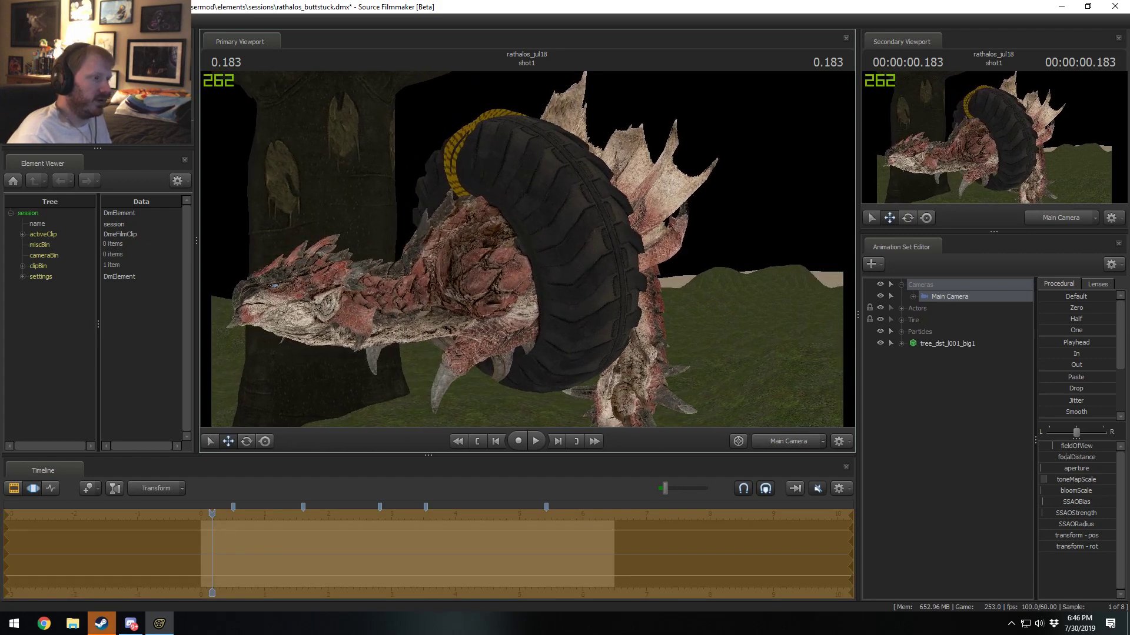
Step: Spread the time selection's falloff from the shot's start to 6.483 s and shift the Main Camera slightly for a gradual camera move
left_click(610, 548)
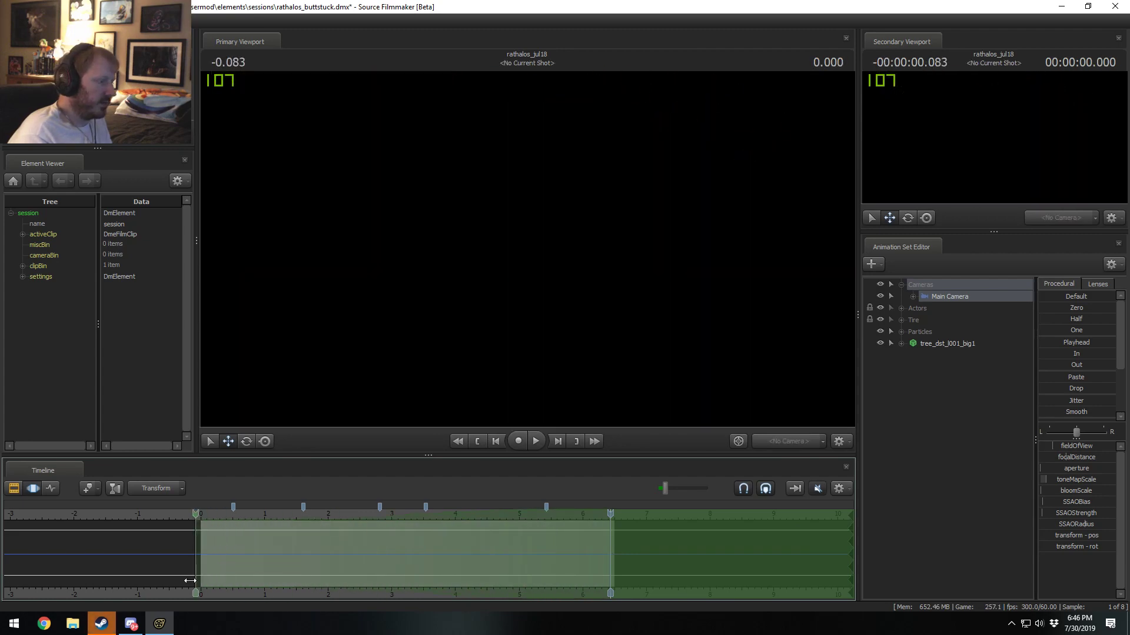
scroll(589, 545, "up", 2)
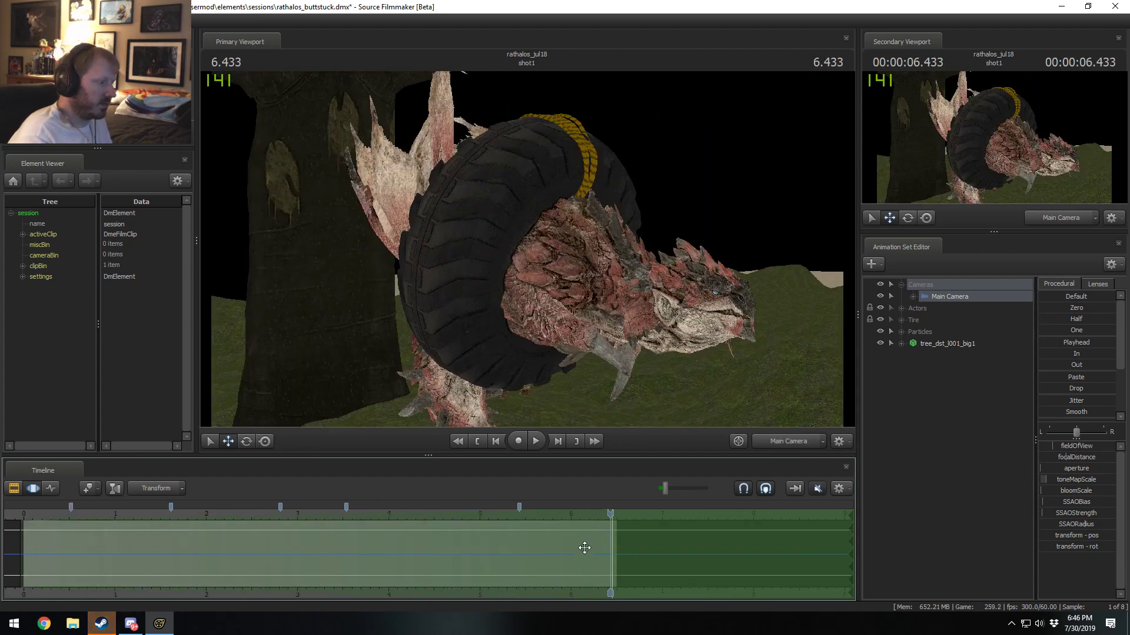
left_click_drag(611, 546, 616, 518)
left_click(23, 546)
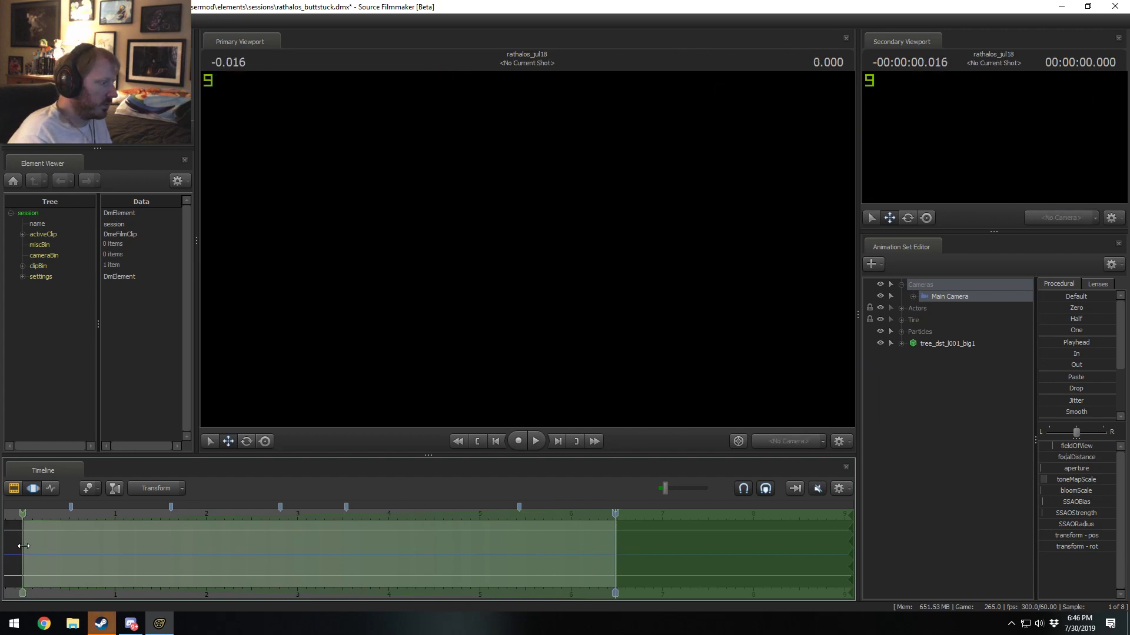
left_click(615, 518)
scroll(618, 518, "up", 2)
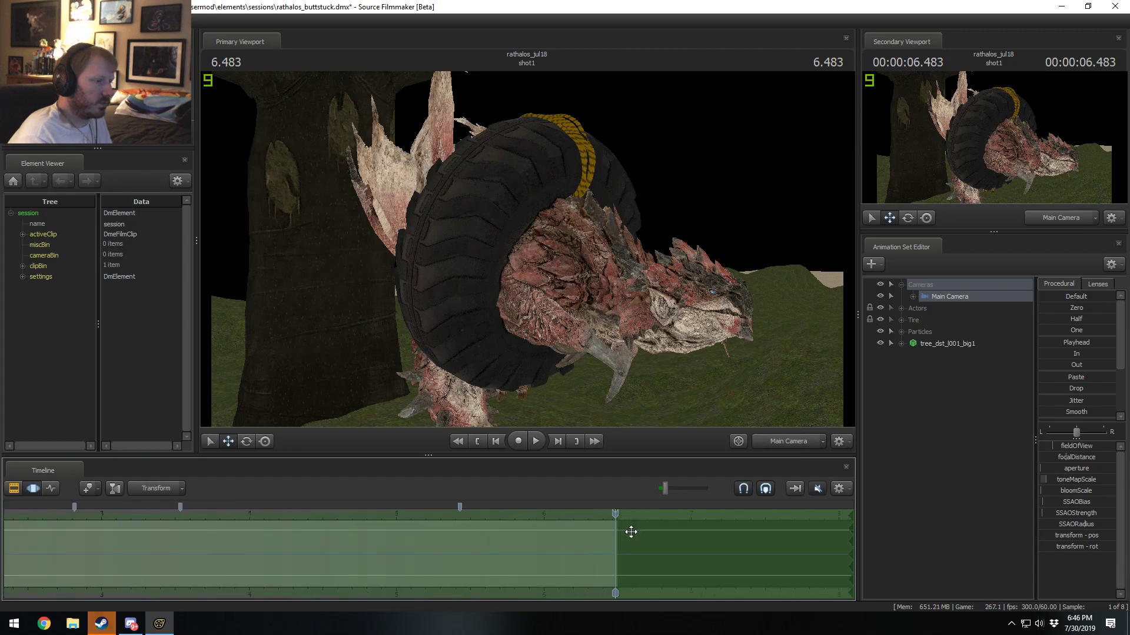
scroll(631, 531, "down", 3)
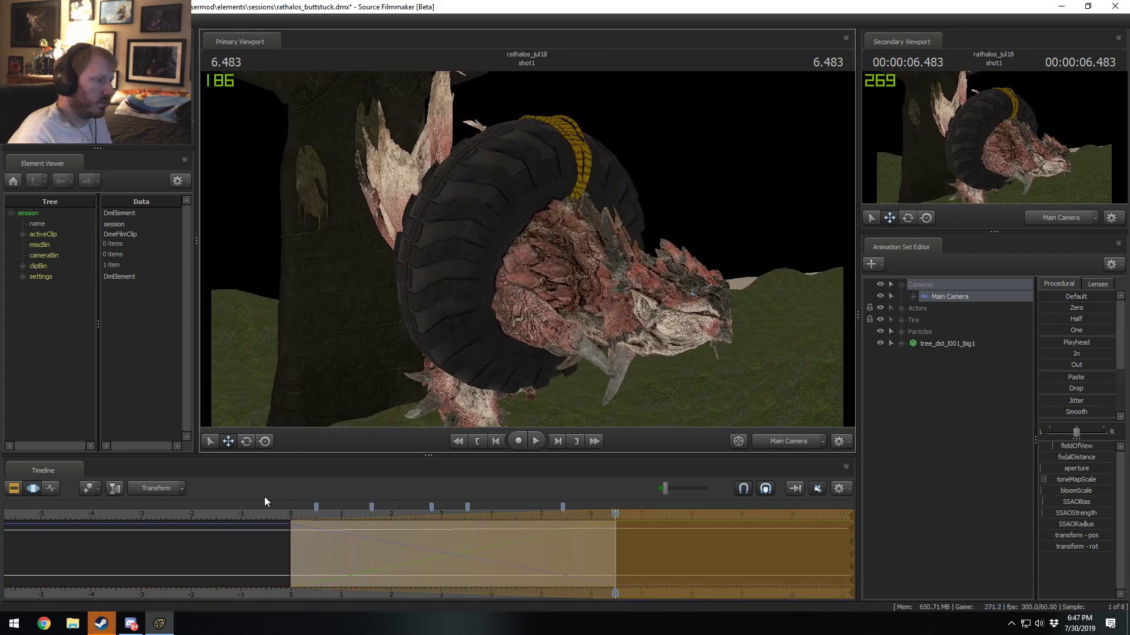
Step: Play the shot from its start to about 2.916 s to check the Main Camera's gradual move
left_click(285, 514)
key("space")
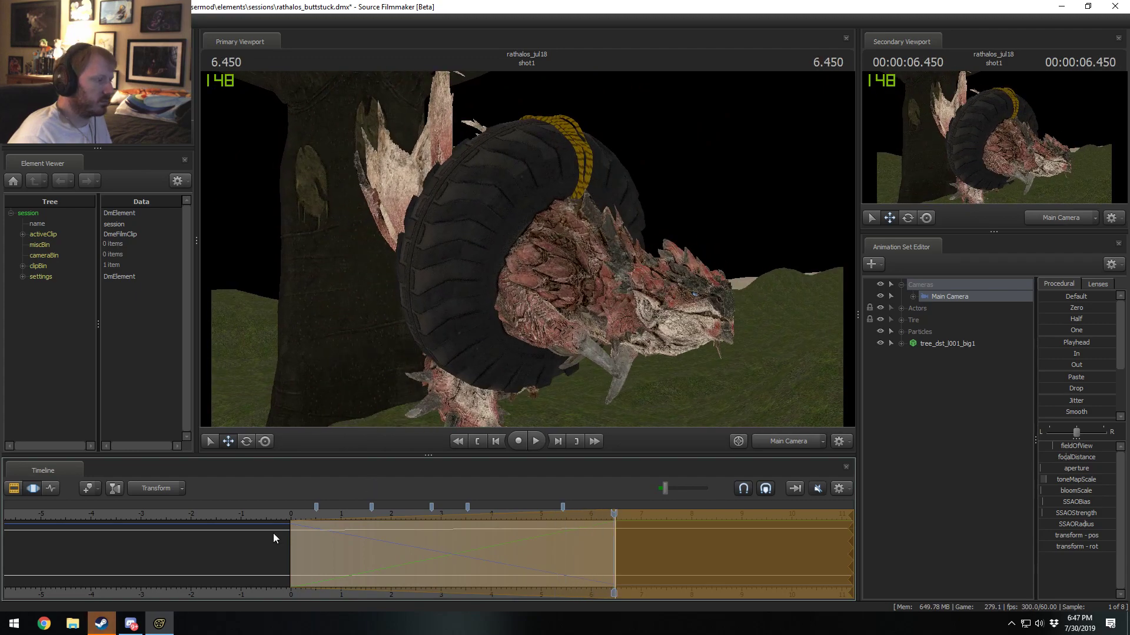
key("space")
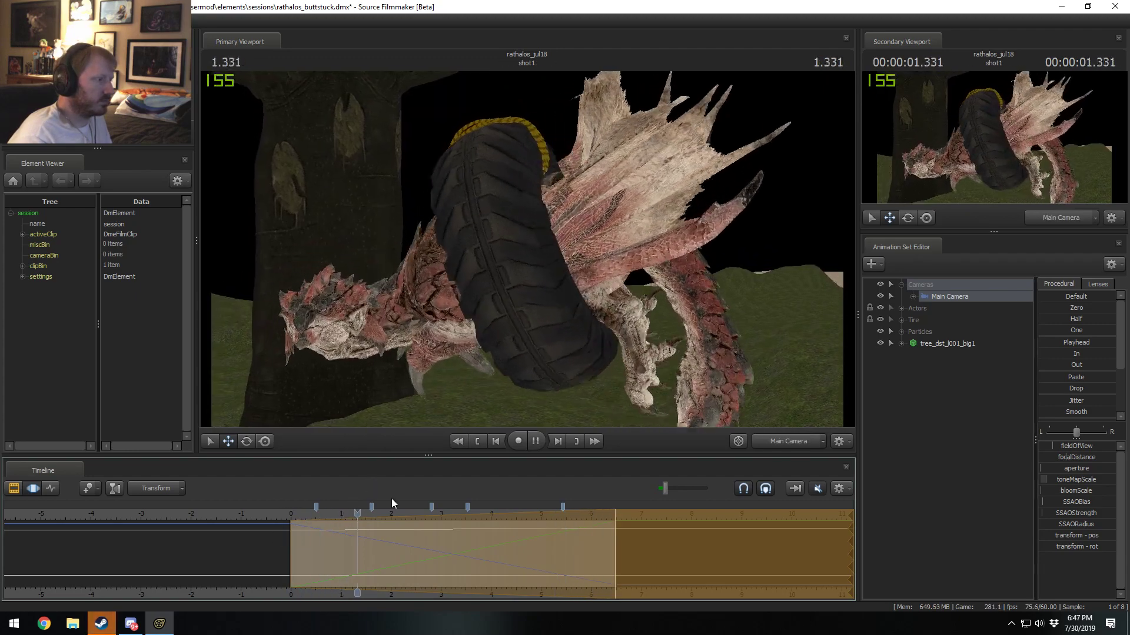
key("space")
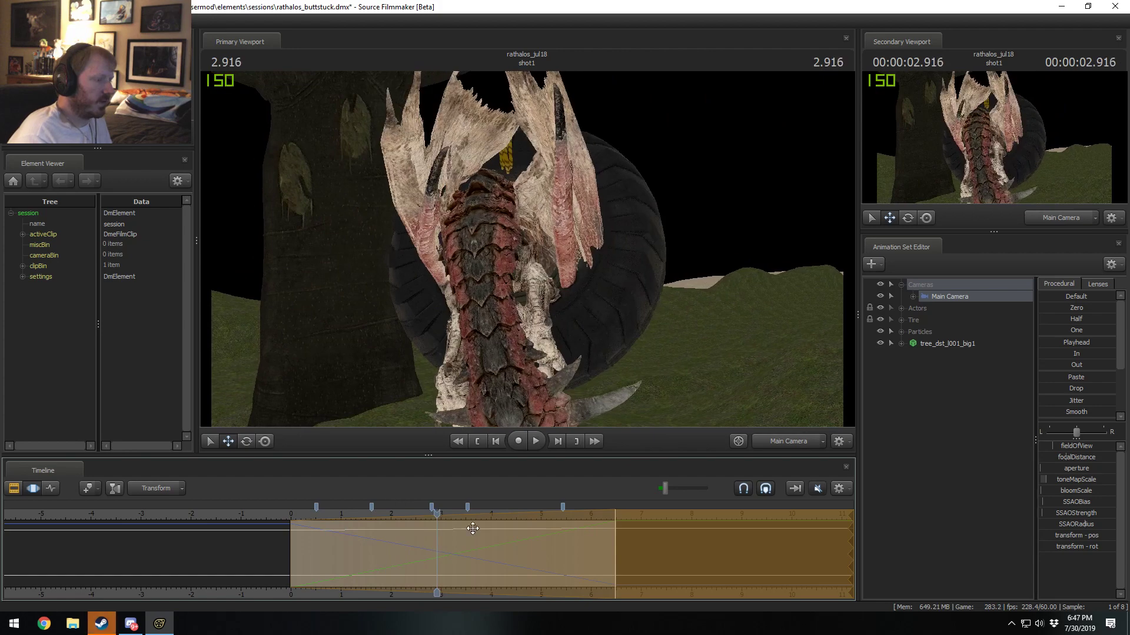
Step: Shift the Main Camera slightly further at 6.483 s and replay the whole shot
left_click_drag(473, 528, 615, 559)
scroll(615, 559, "up", 3)
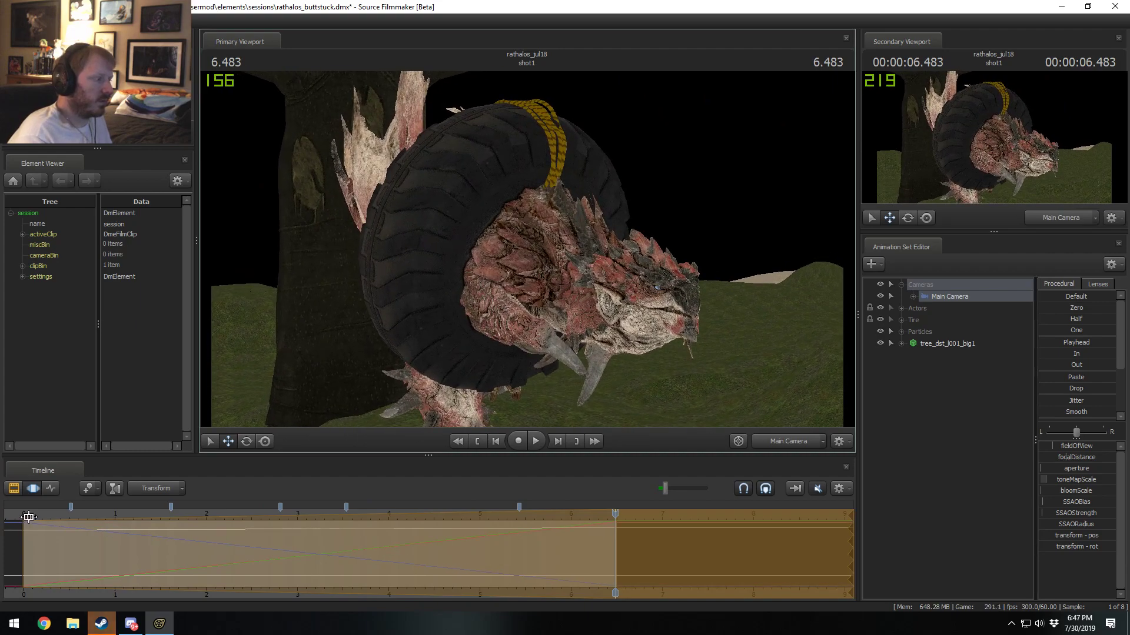
left_click(29, 517)
key("space")
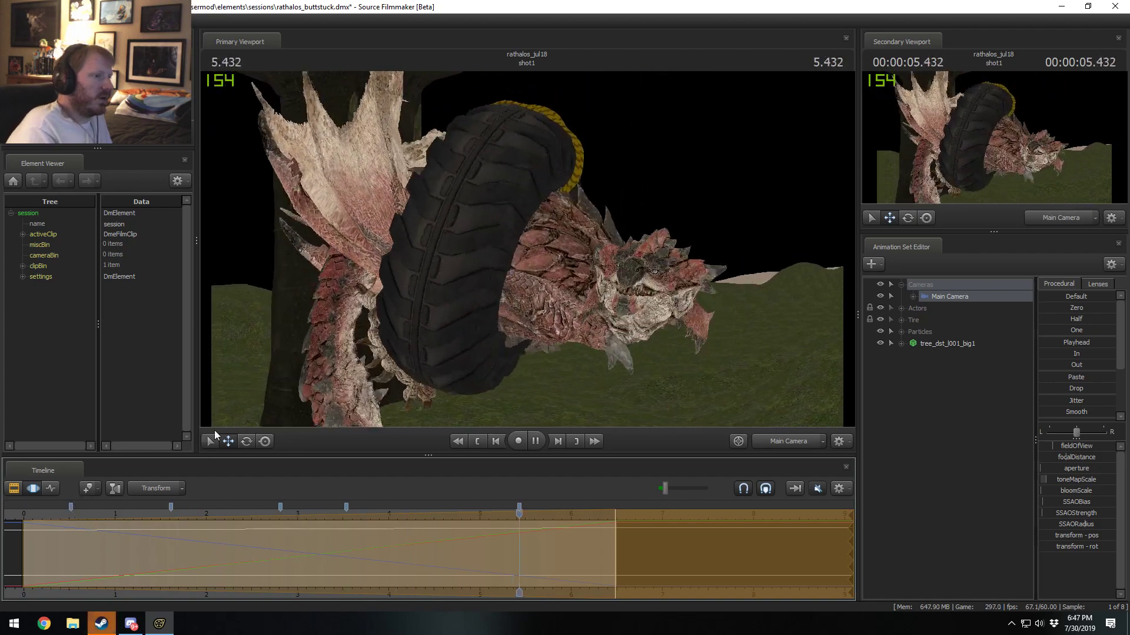
key("space")
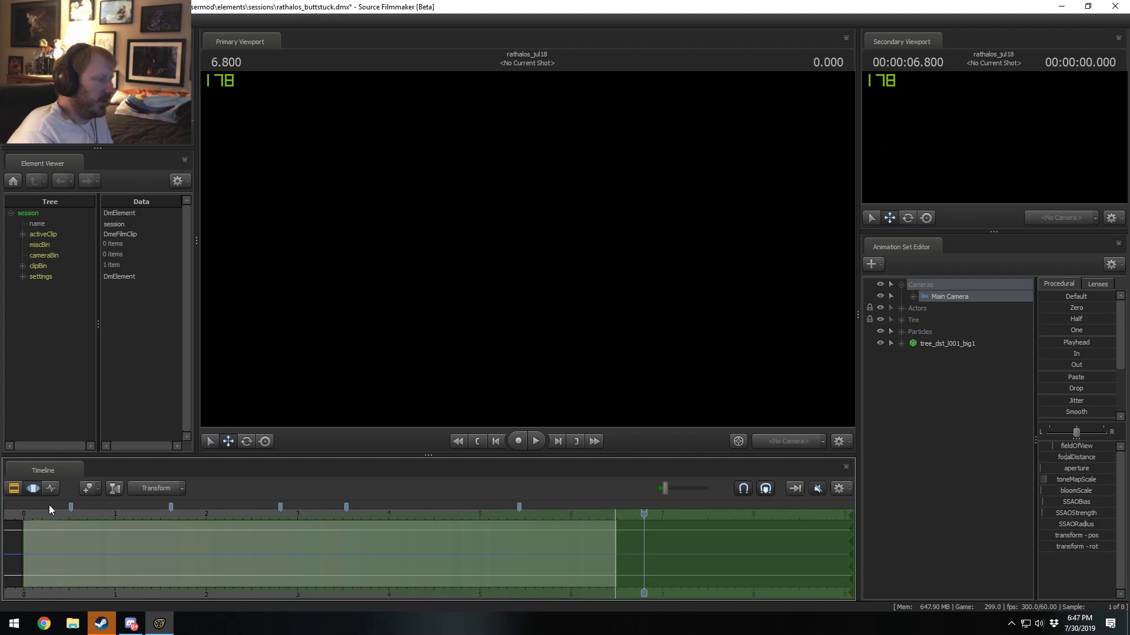
Step: Play shot1 in the Clip Editor from its start to about 2.150 s to review the framing
key("F2")
key("space")
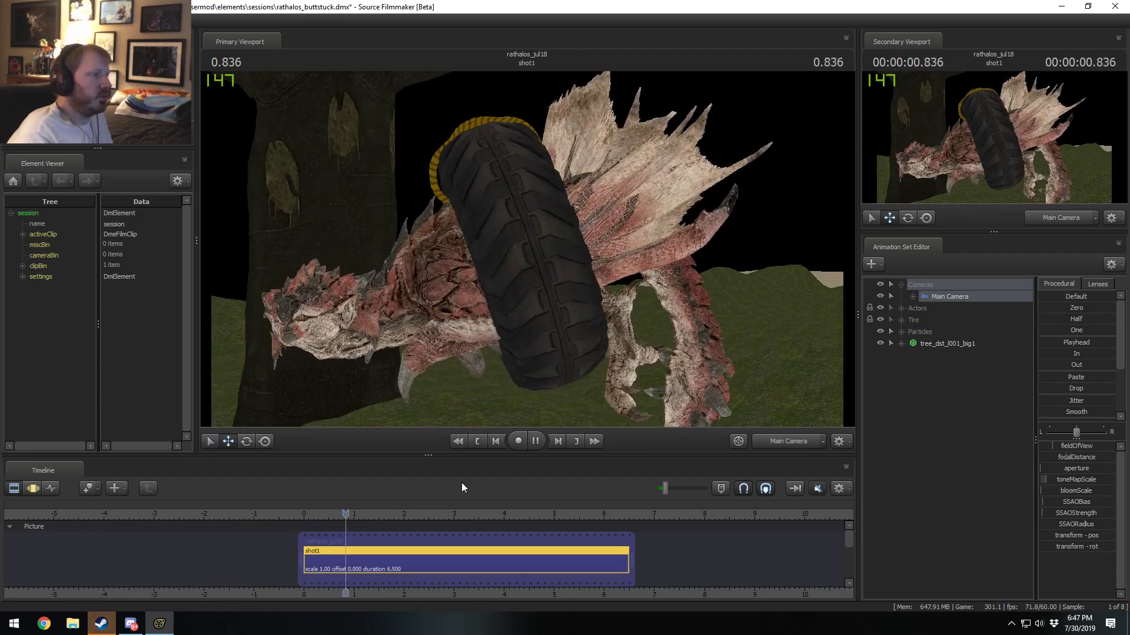
key("space")
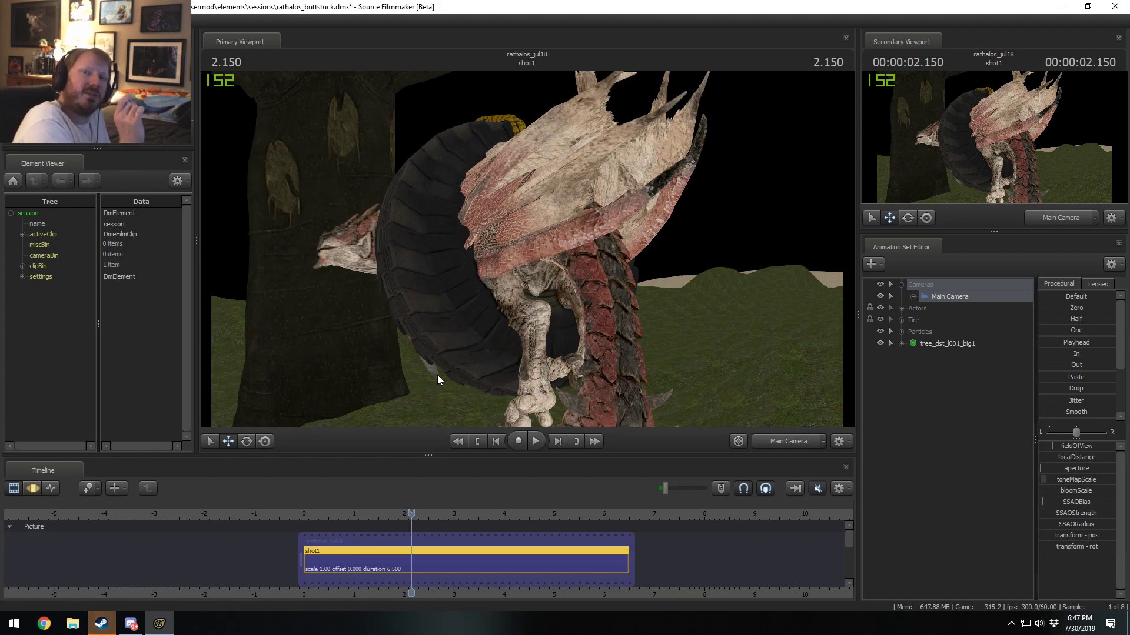
Step: With the playhead at 1.566 s, raise the upper limit of the Main Camera's focalDistance range in the Motion Editor
double_click(517, 582)
left_click_drag(297, 582, 378, 583)
left_click(912, 296)
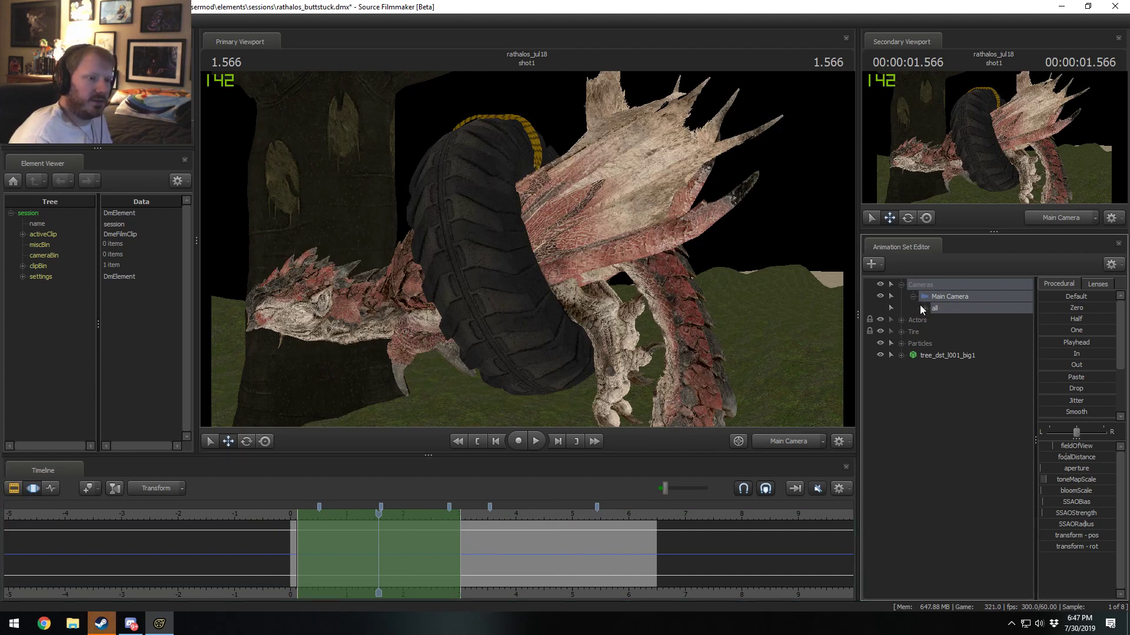
left_click(1022, 356)
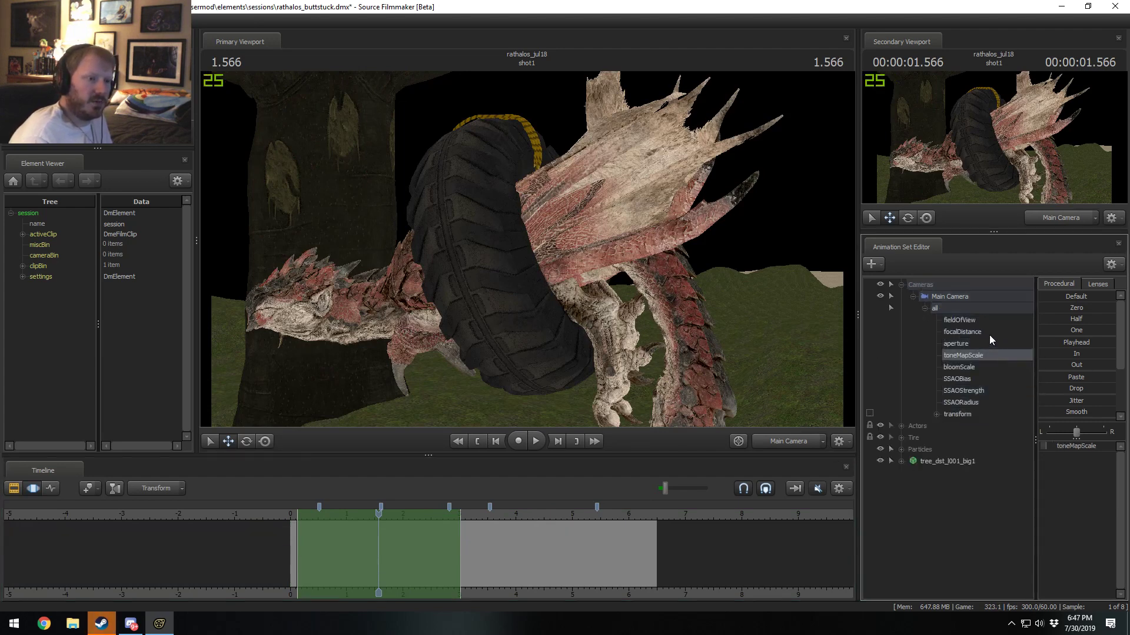
mouse_move(1059, 452)
left_mouse_down()
mouse_move(1071, 452)
mouse_move(1051, 466)
left_mouse_up()
right_click(1062, 453)
left_click(1071, 467)
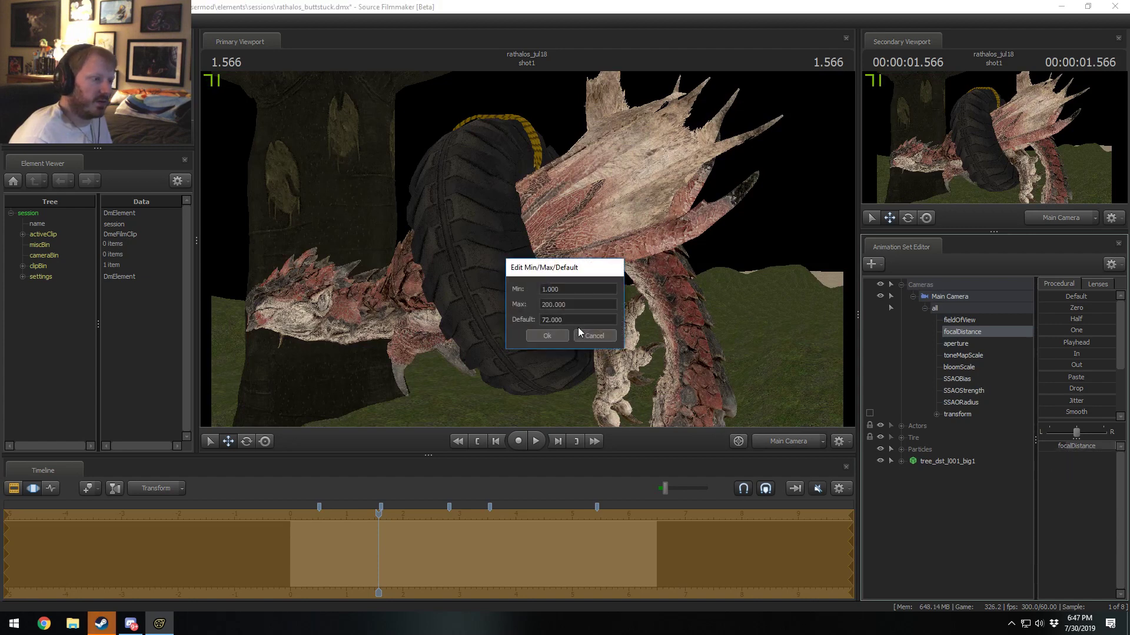
key("Return")
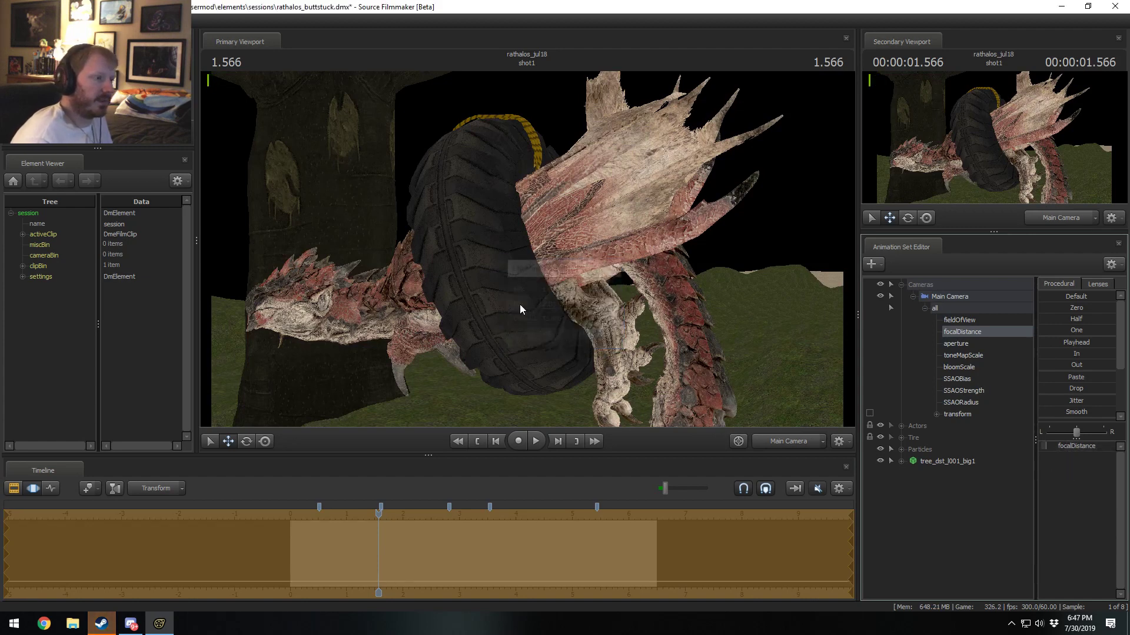
Step: Increase the Main Camera's focalDistance and raise its aperture to add depth of field
mouse_move(1061, 444)
left_mouse_down()
mouse_move(1083, 445)
mouse_move(1043, 451)
left_mouse_up()
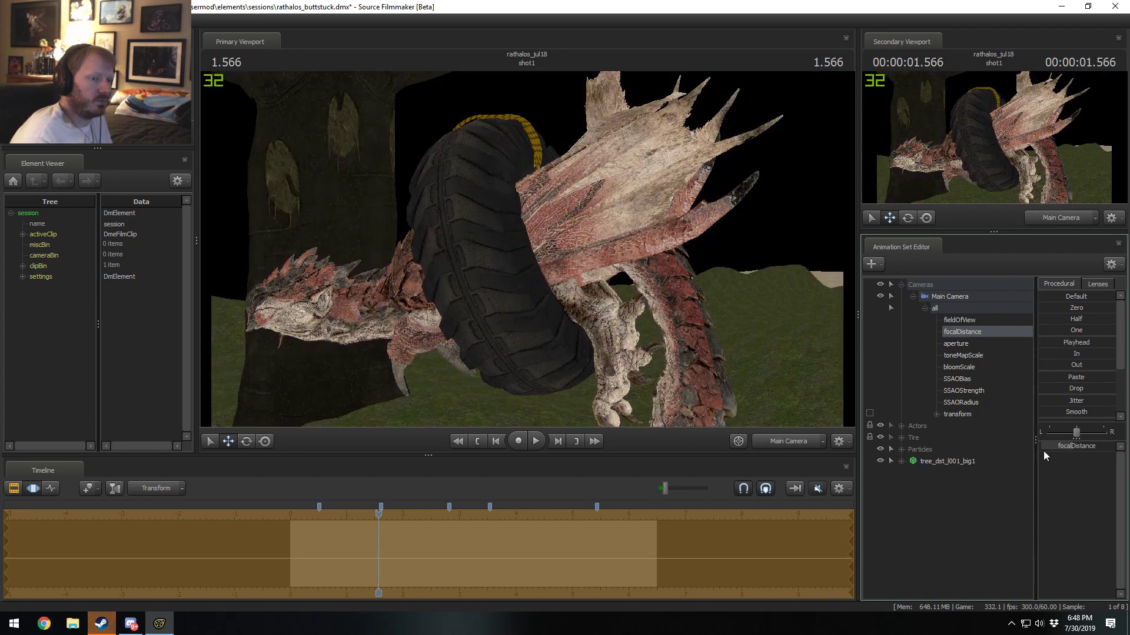
left_click(955, 307)
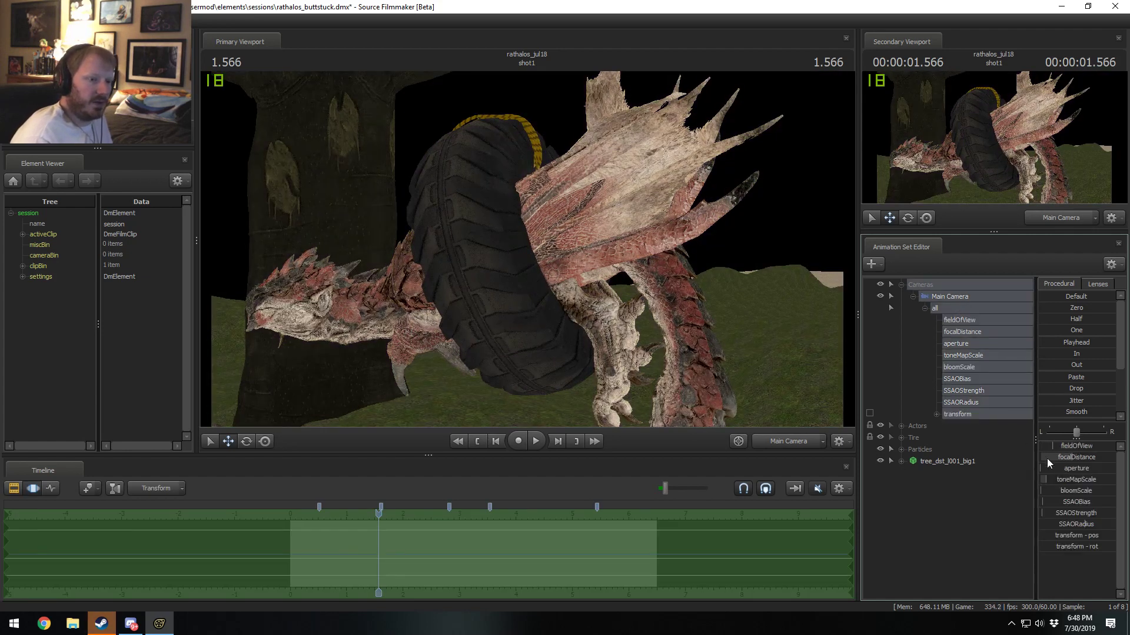
key("F2")
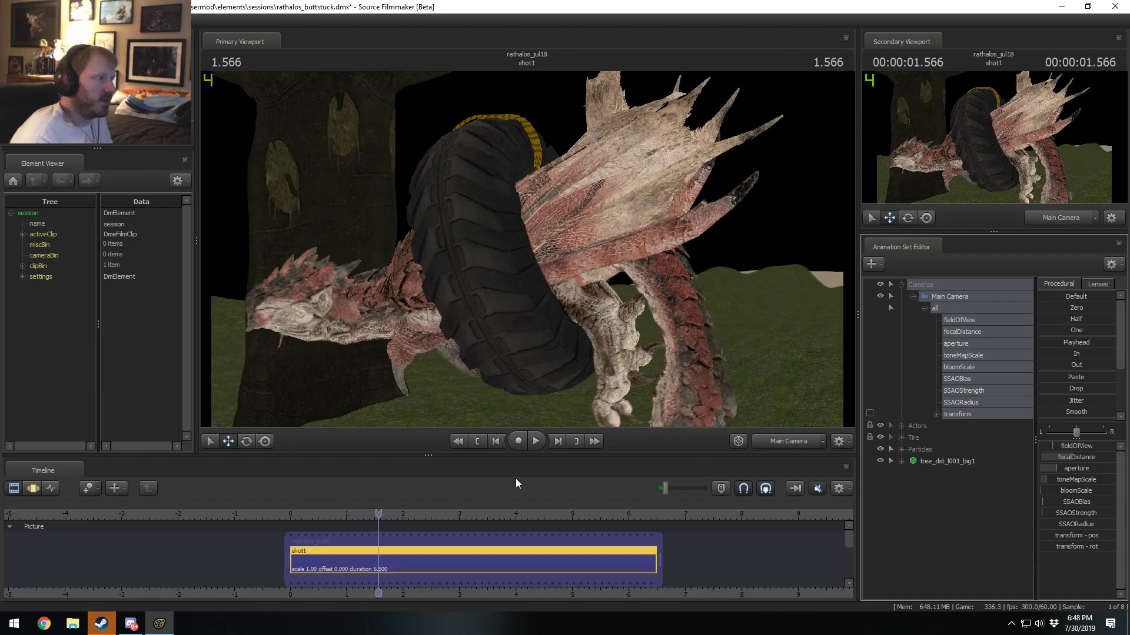
Step: Play the rest of shot1 in stages and examine the depth of field up to the final frame at 6.483 s
key("space")
key("space")
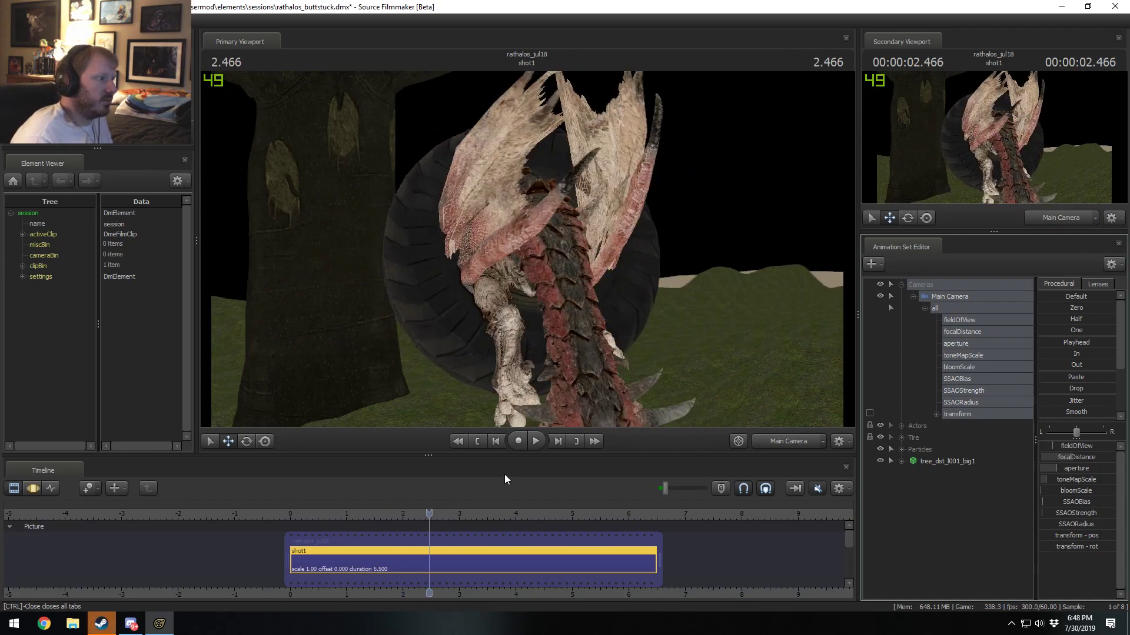
key("space")
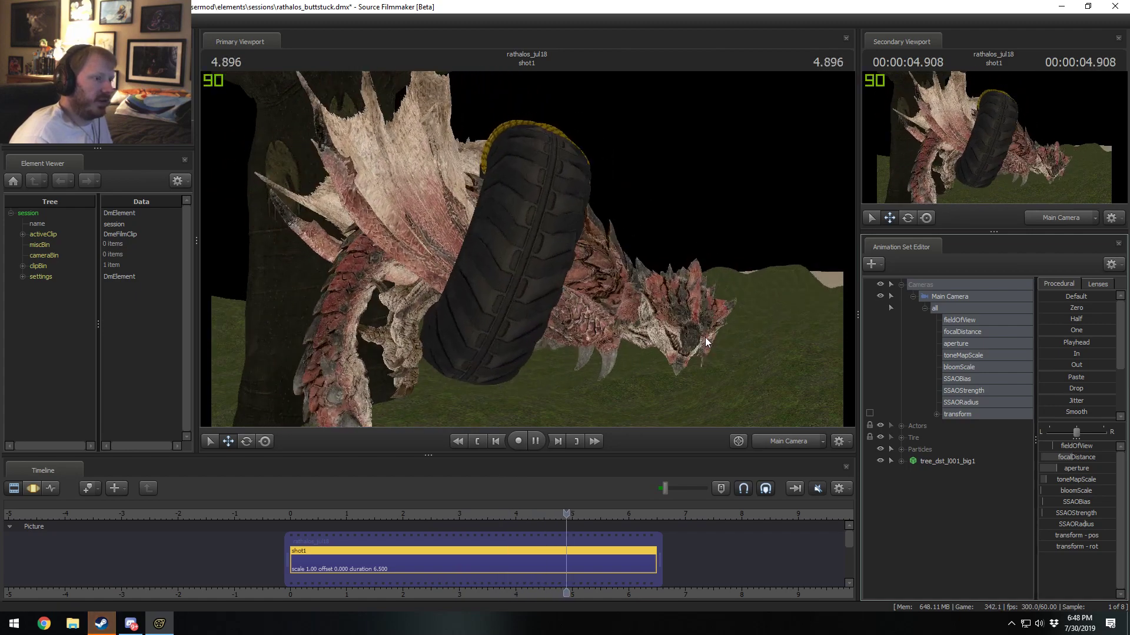
key("space")
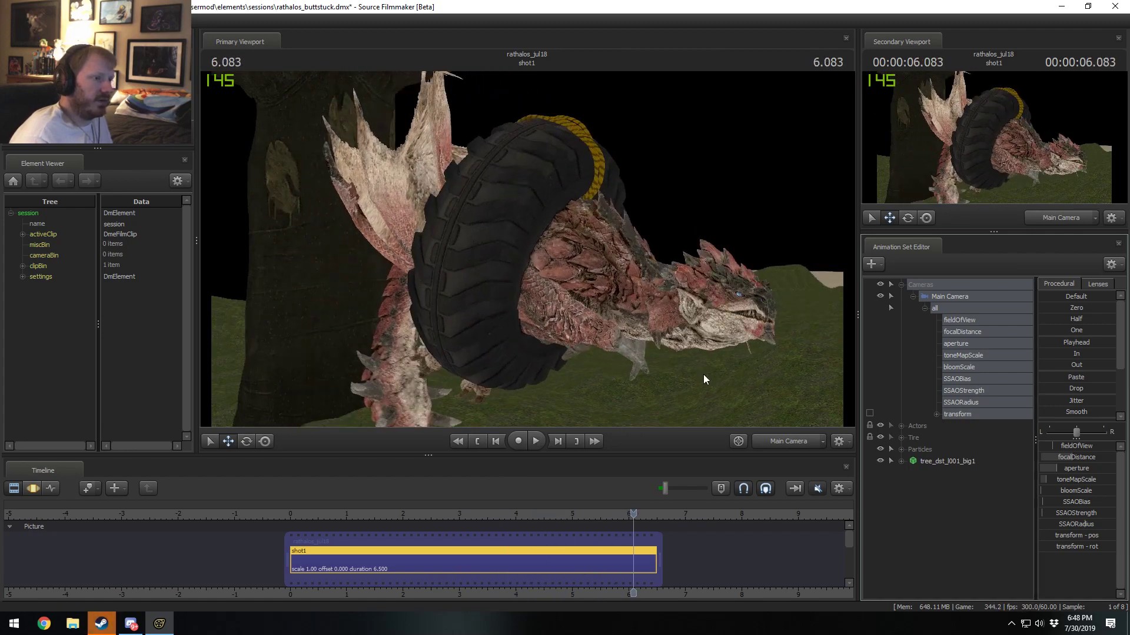
key("space")
key("space")
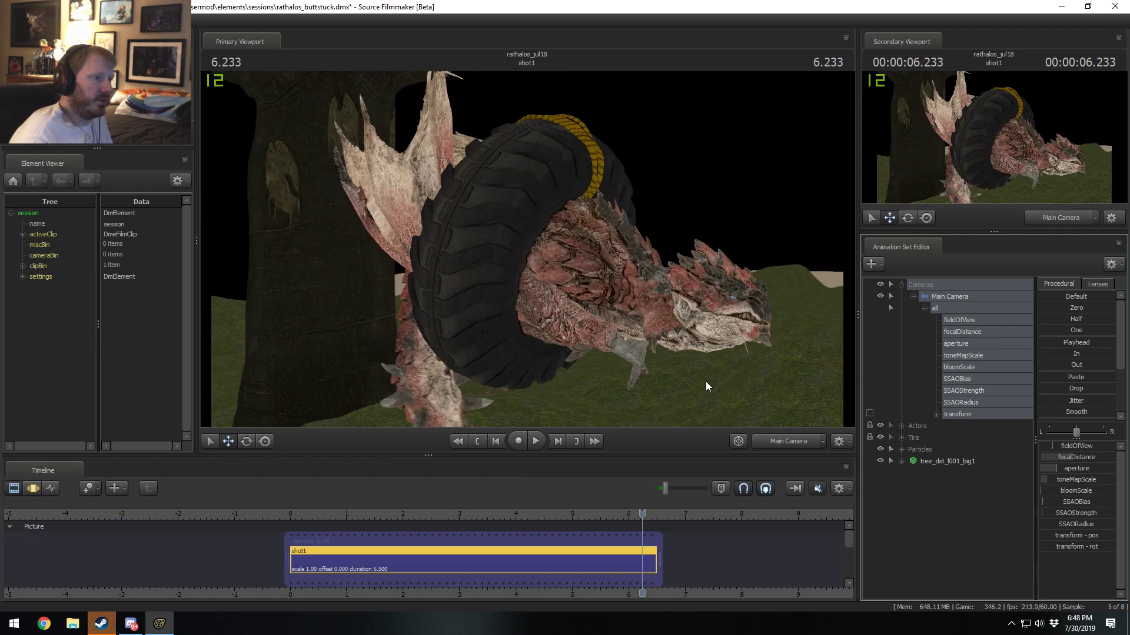
key("space")
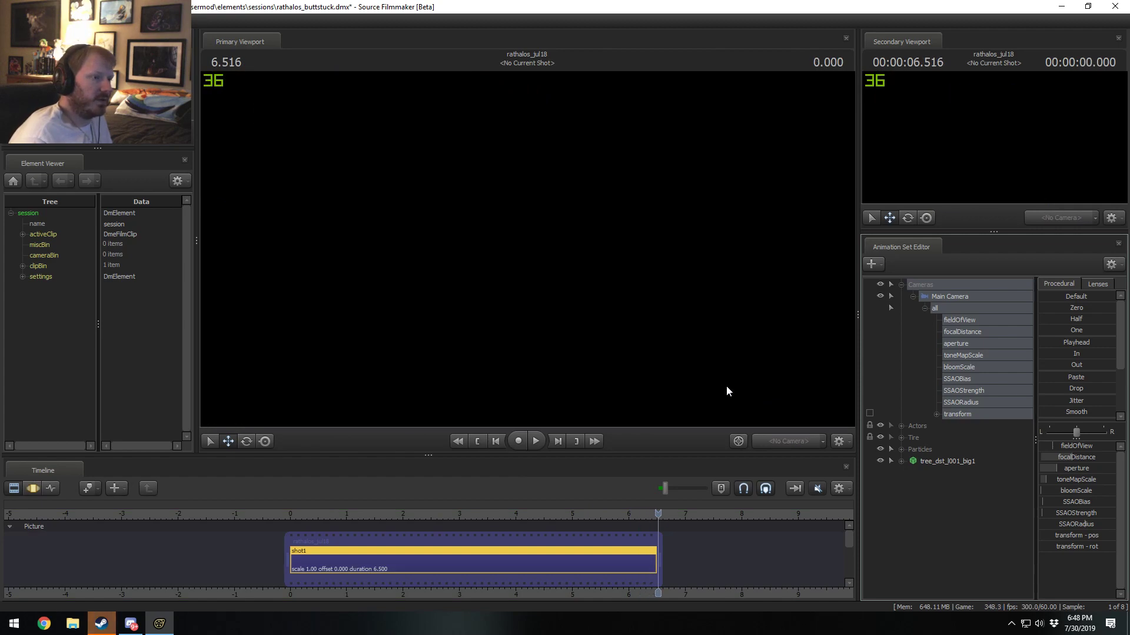
left_click_drag(659, 513, 656, 513)
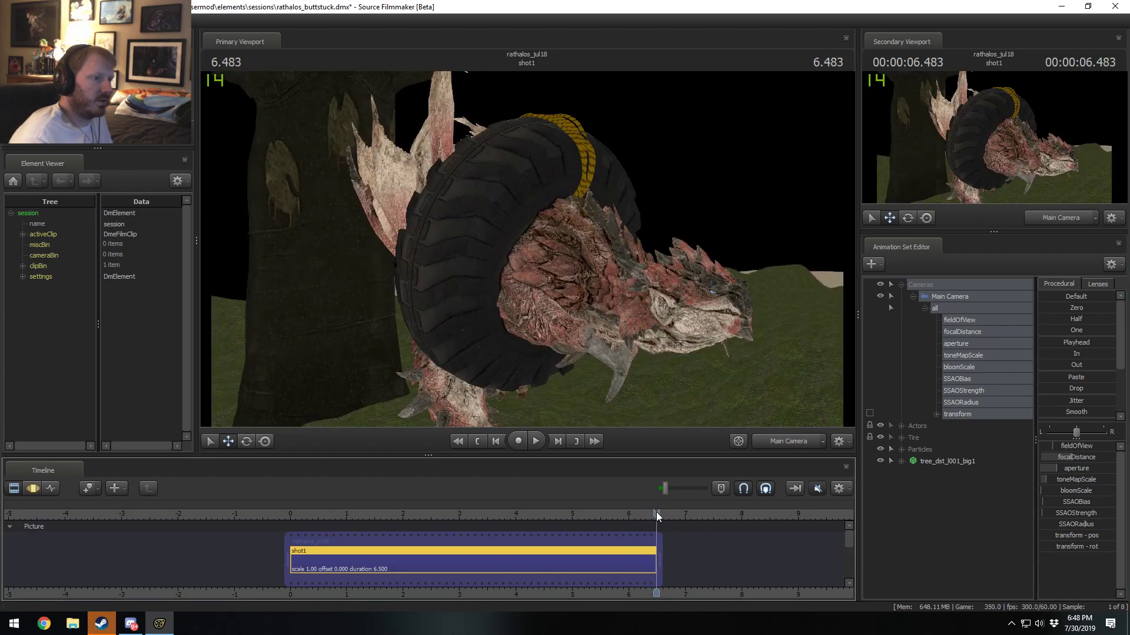
key("F3")
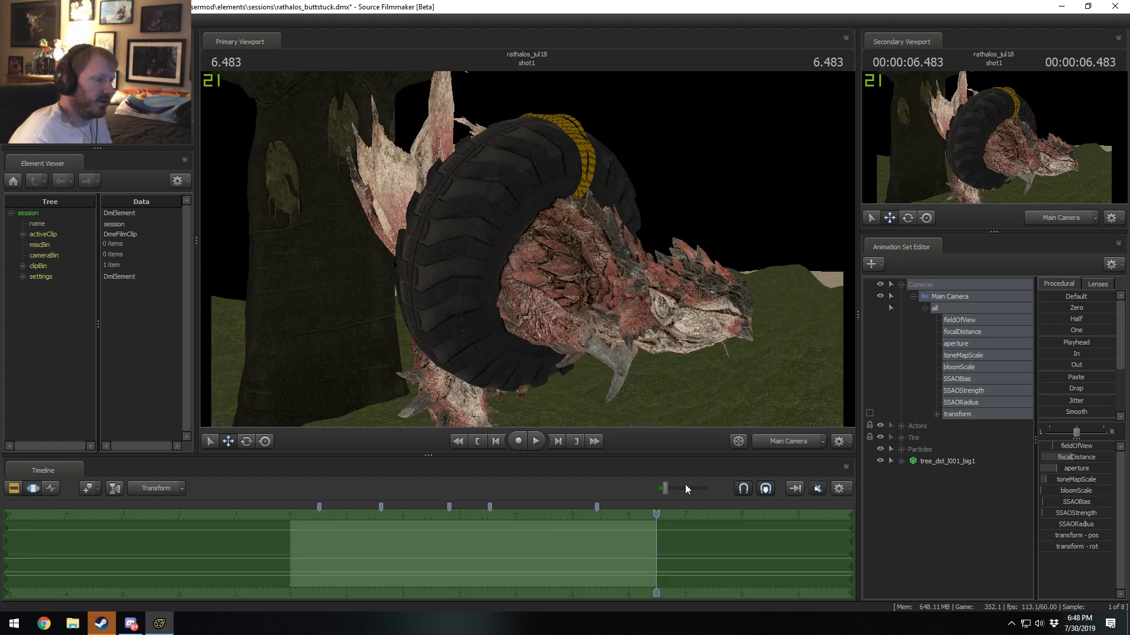
key("F2")
key("F3")
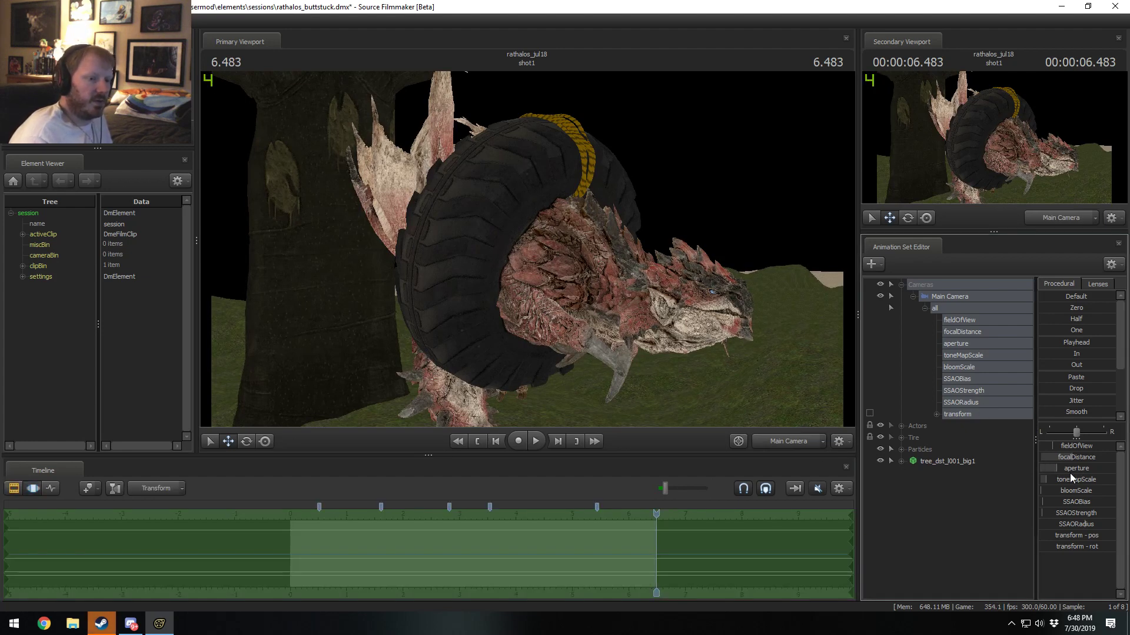
key("F2")
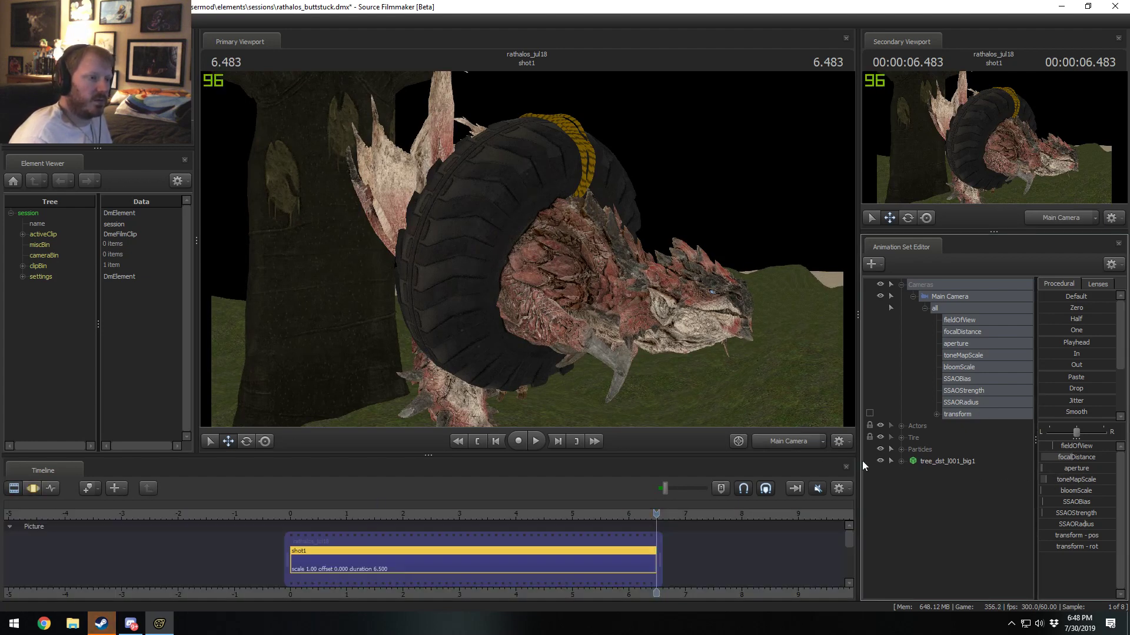
key("F3")
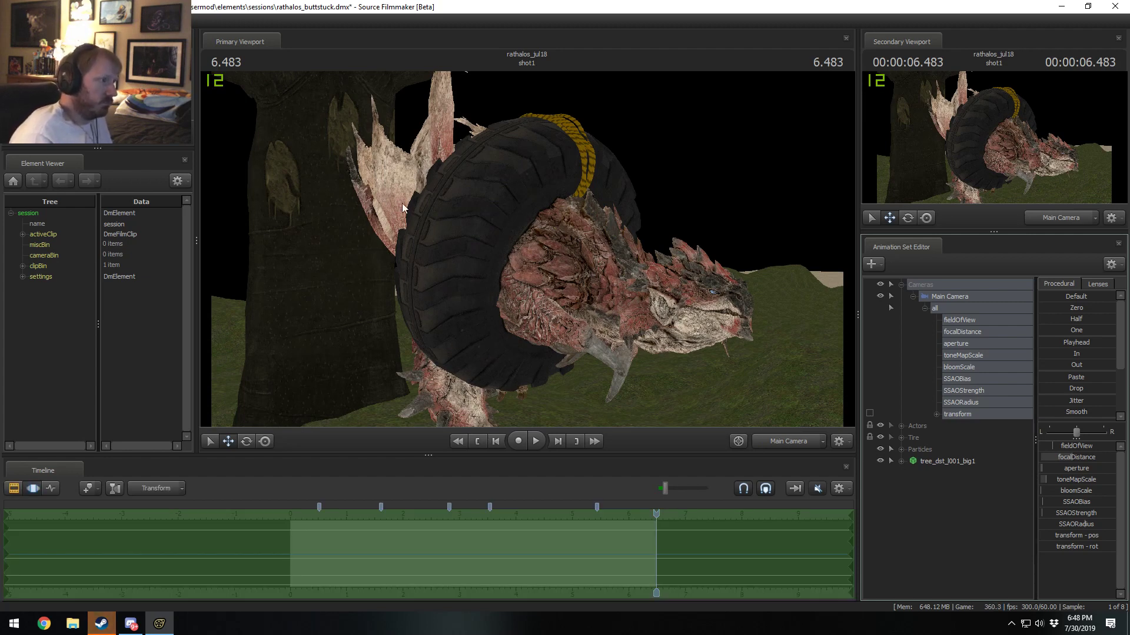
Step: View the scene through the Work Camera, collapse the Cameras group and start an animation set for a new model
left_click_drag(783, 412, 783, 412)
left_click_drag(778, 197, 778, 198)
key("F2")
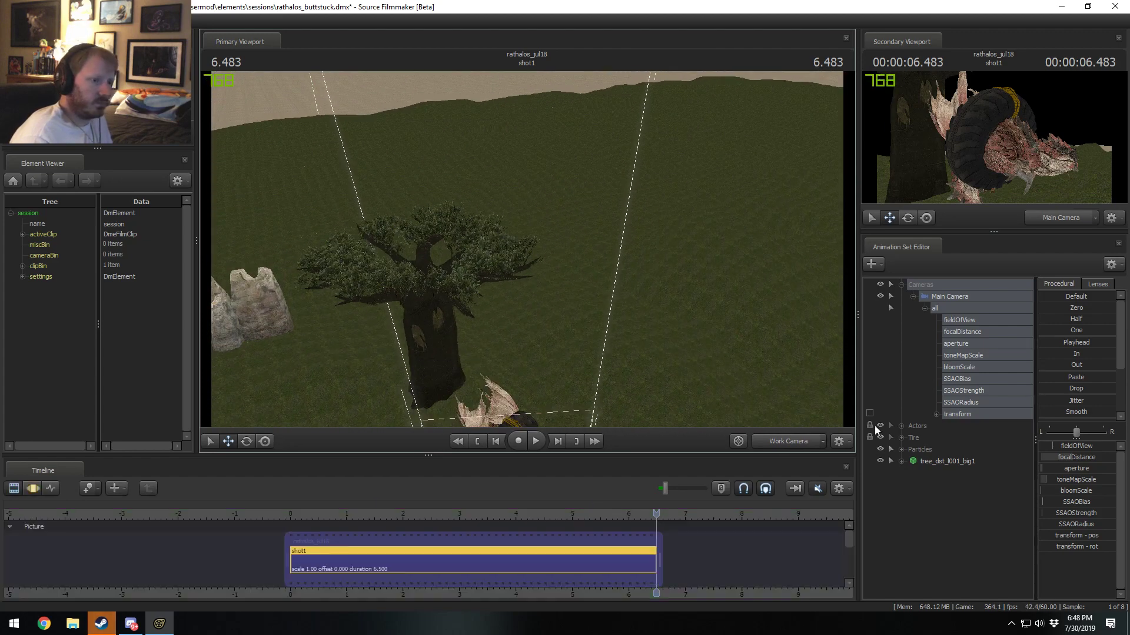
key("F3")
left_click(901, 285)
right_click(933, 389)
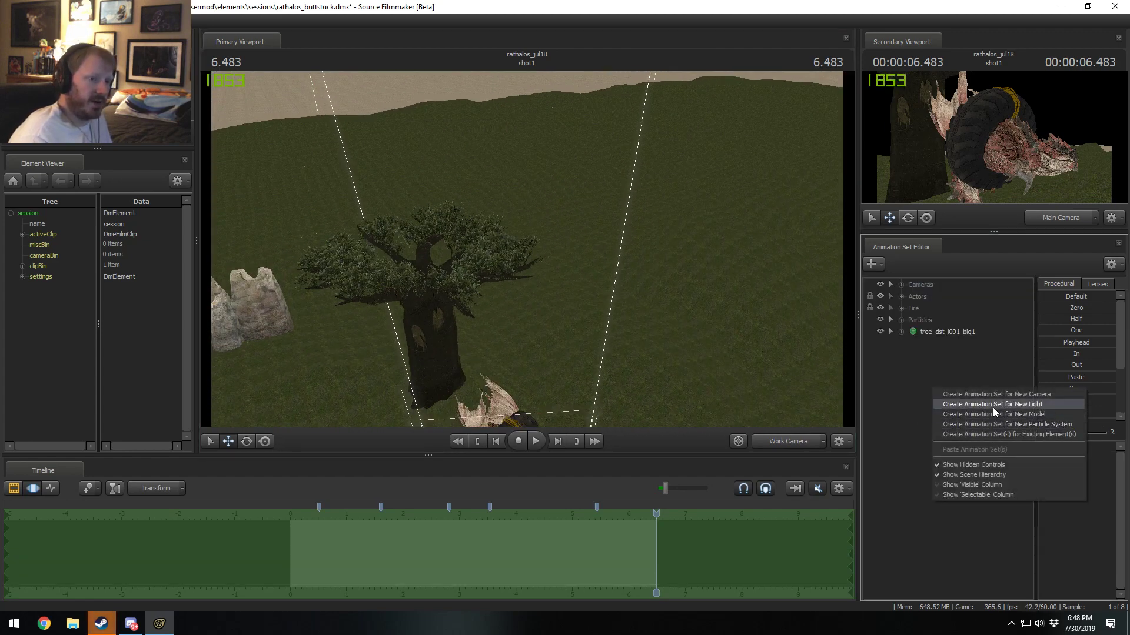
left_click(997, 412)
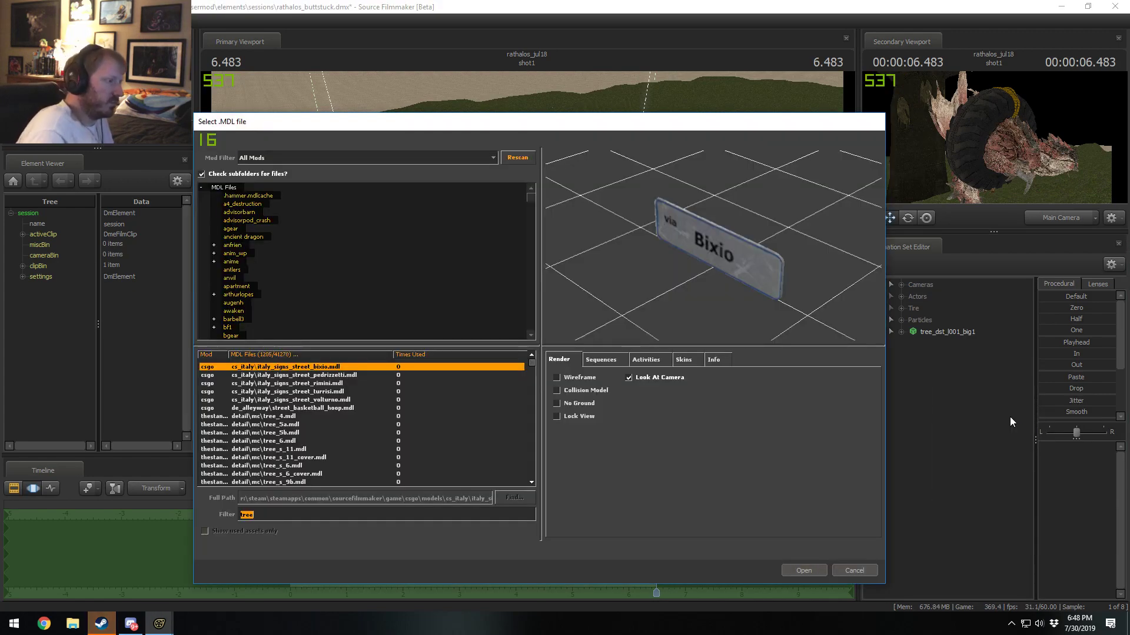
Step: Browse the tree models down to the turtlelake trees in themask\scenebuildthemes\treestuff, previewing several of them
left_click_drag(532, 365, 519, 473)
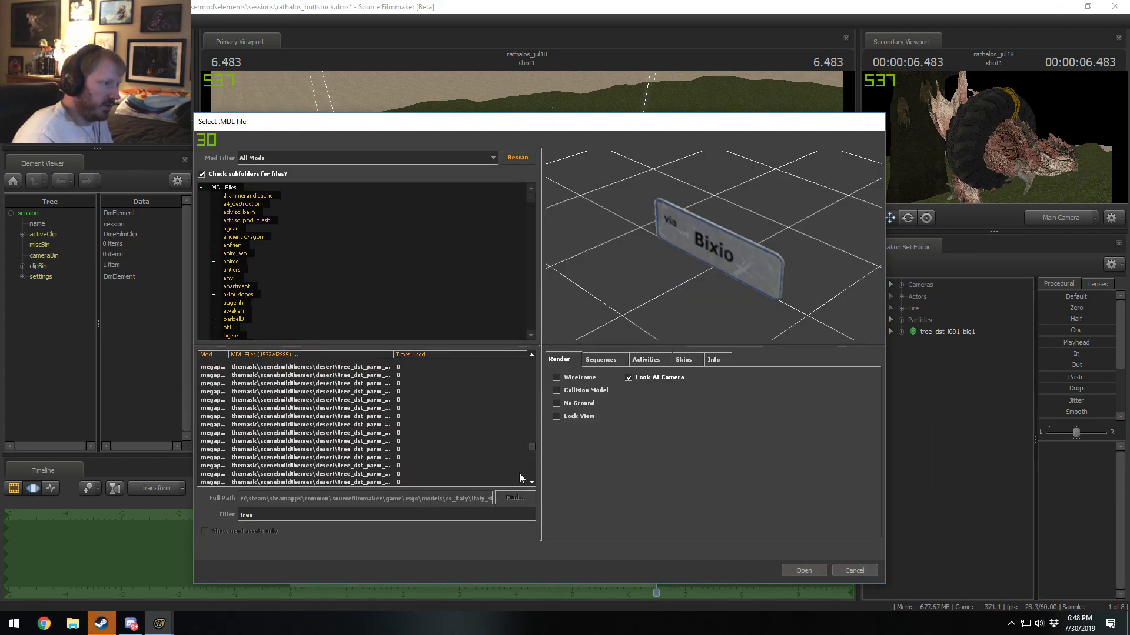
left_click(447, 402)
scroll(365, 423, "down", 3)
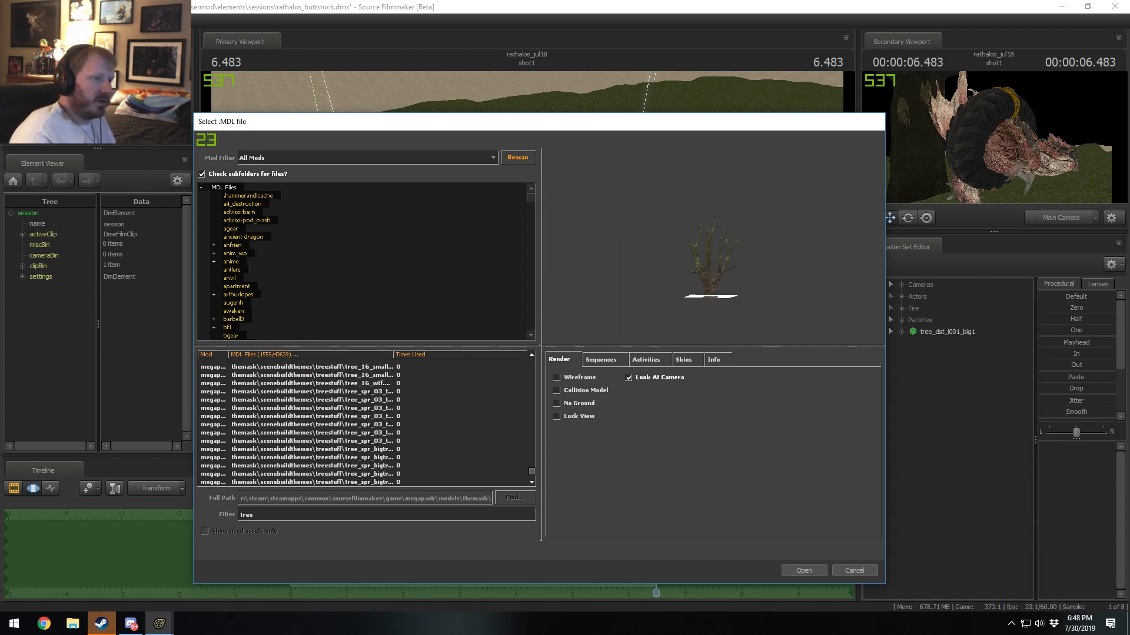
left_click(294, 482)
scroll(294, 459, "down", 1)
key("Up")
key("Up")
key("Up")
key("Up")
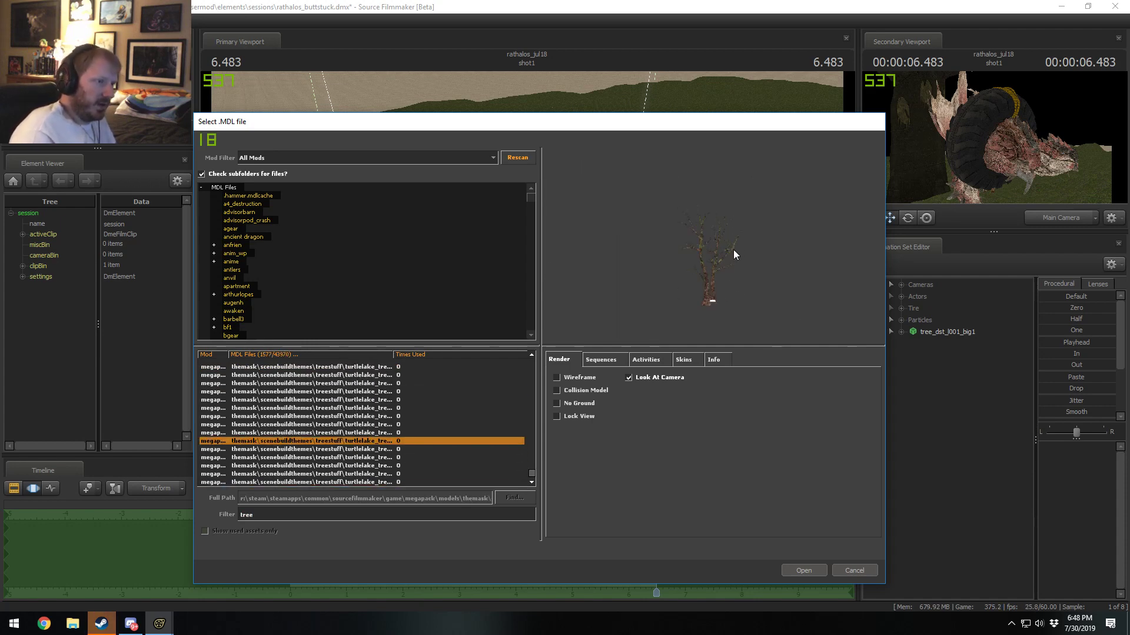
Step: Add the model turtlelake_tree_madronetree01_wtf1 to the shot and select it
key("Up")
key("Up")
key("Up")
key("Up")
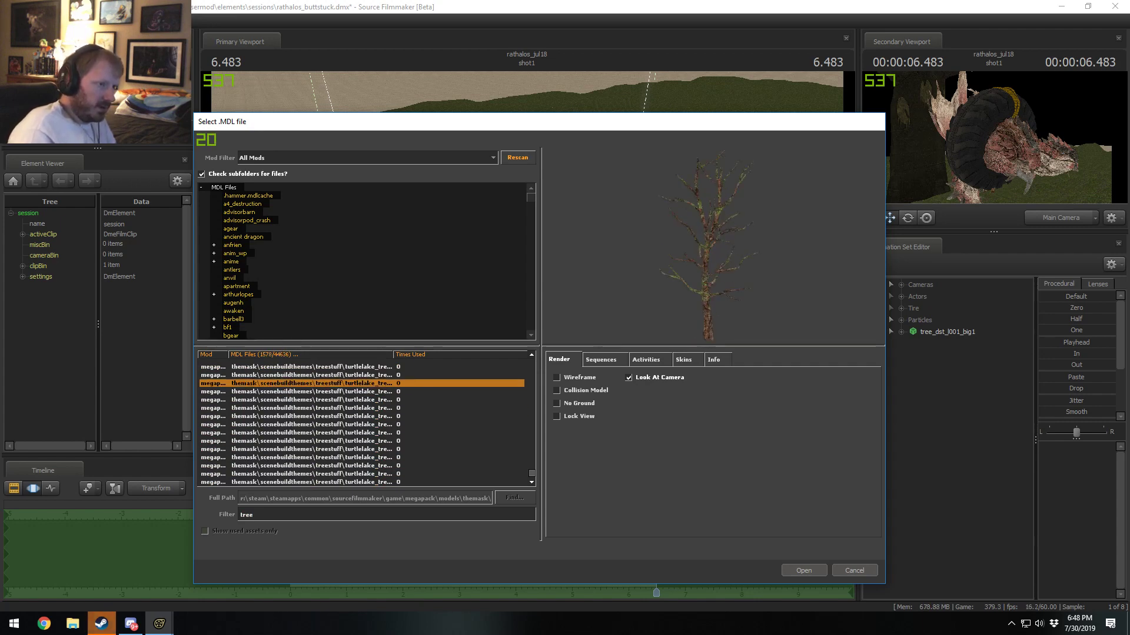
left_click(294, 416)
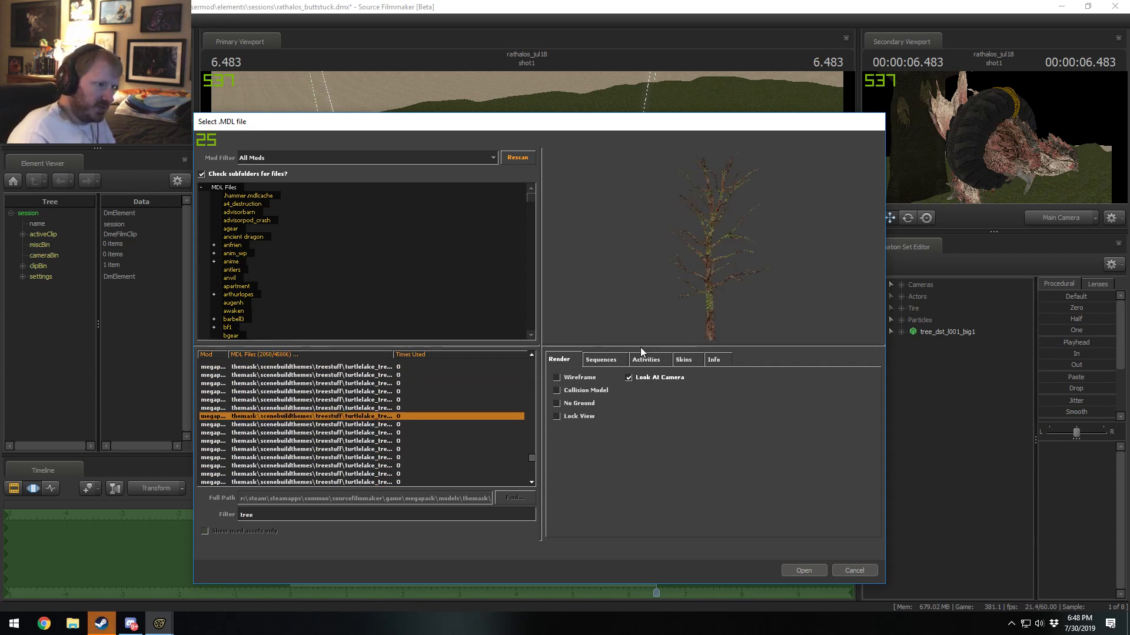
left_click(814, 571)
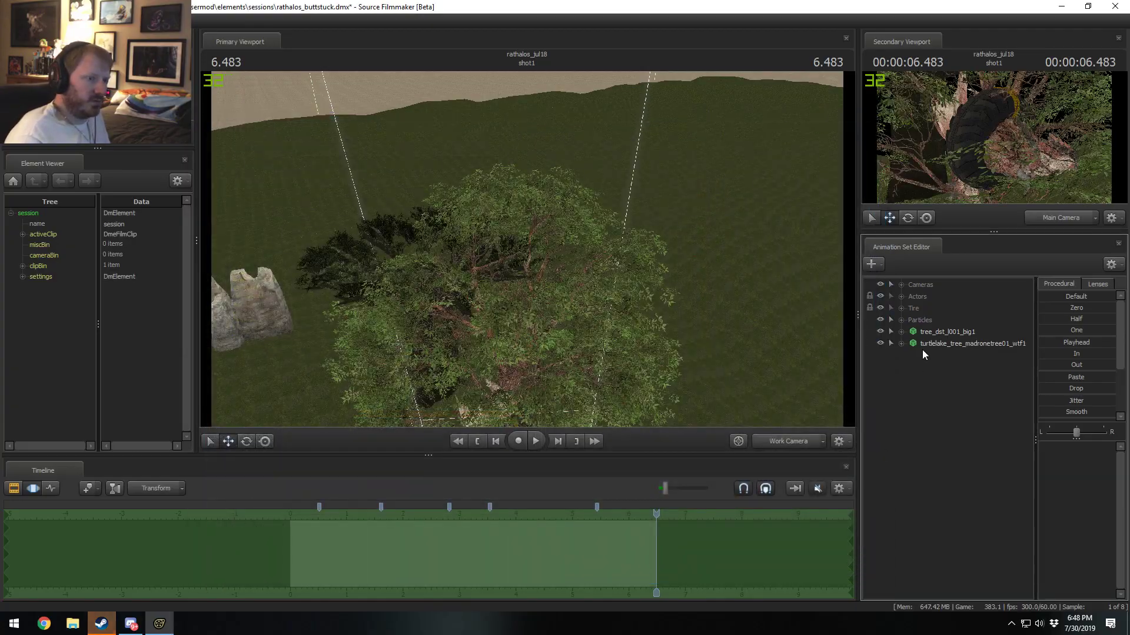
left_click_drag(559, 217, 532, 283)
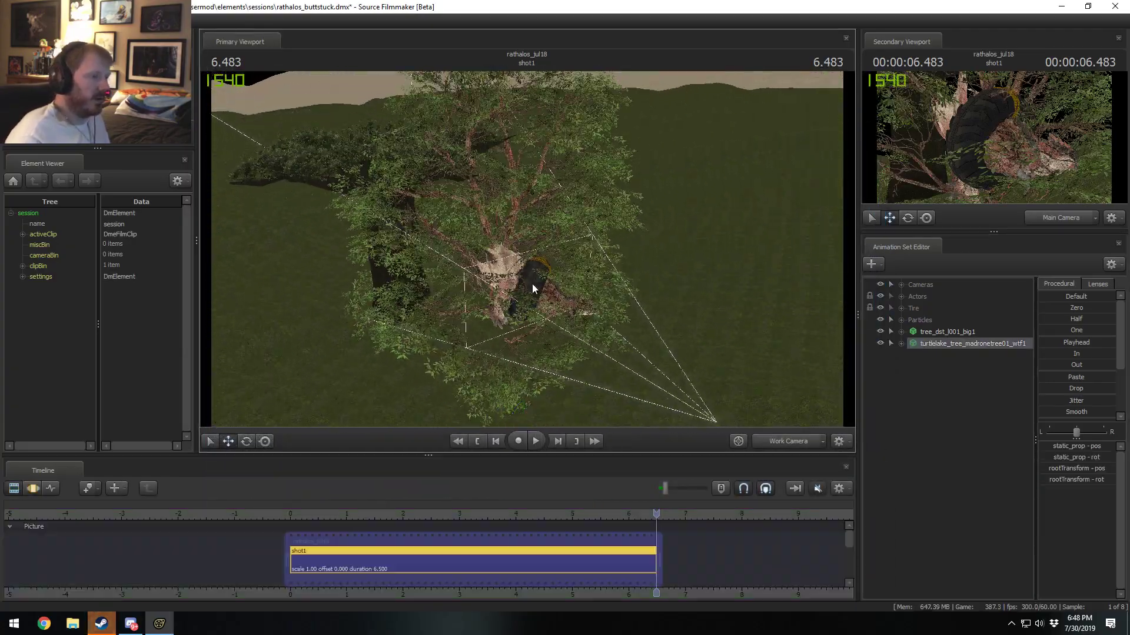
Step: Move the madrone tree away from the Rathalos to stand by itself on the grass behind it
key("w")
key("e")
left_click_drag(508, 366, 517, 265)
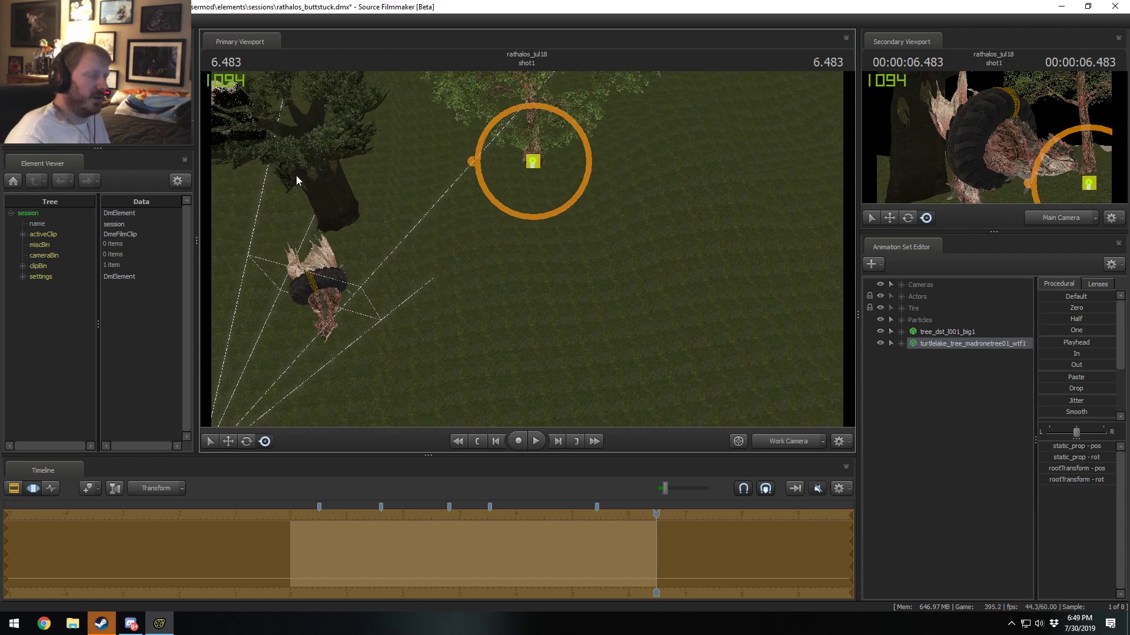
left_click_drag(297, 181, 527, 255)
key("ctrl+1")
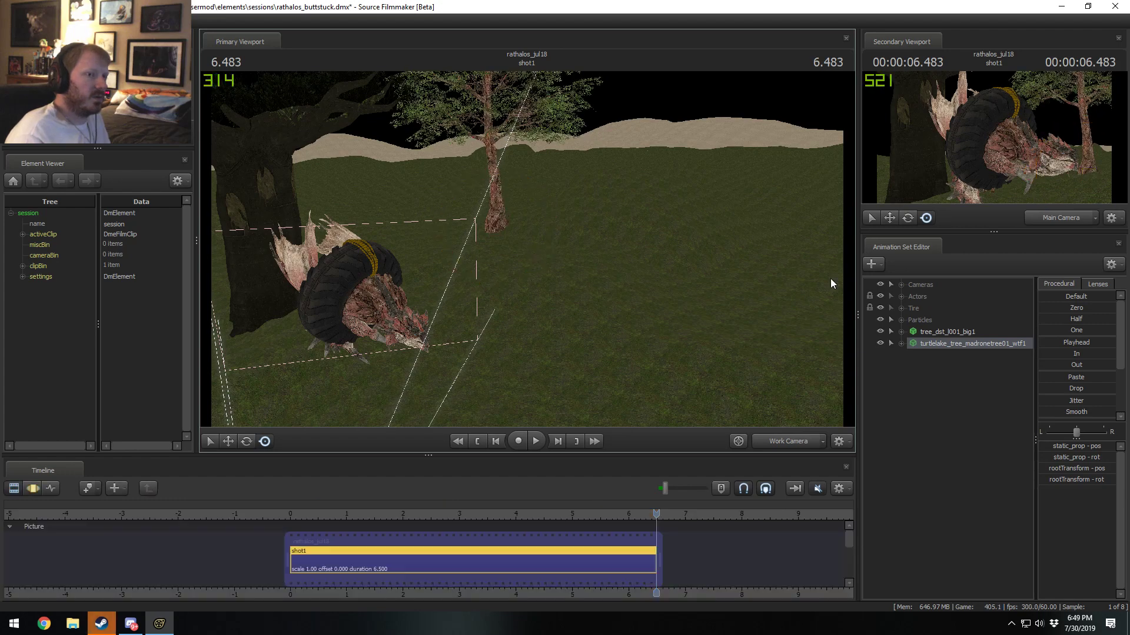
Step: Switch the viewport rendering from fullbright to the scene's own lighting
right_click(491, 308)
left_click(606, 346)
key("ctrl+2")
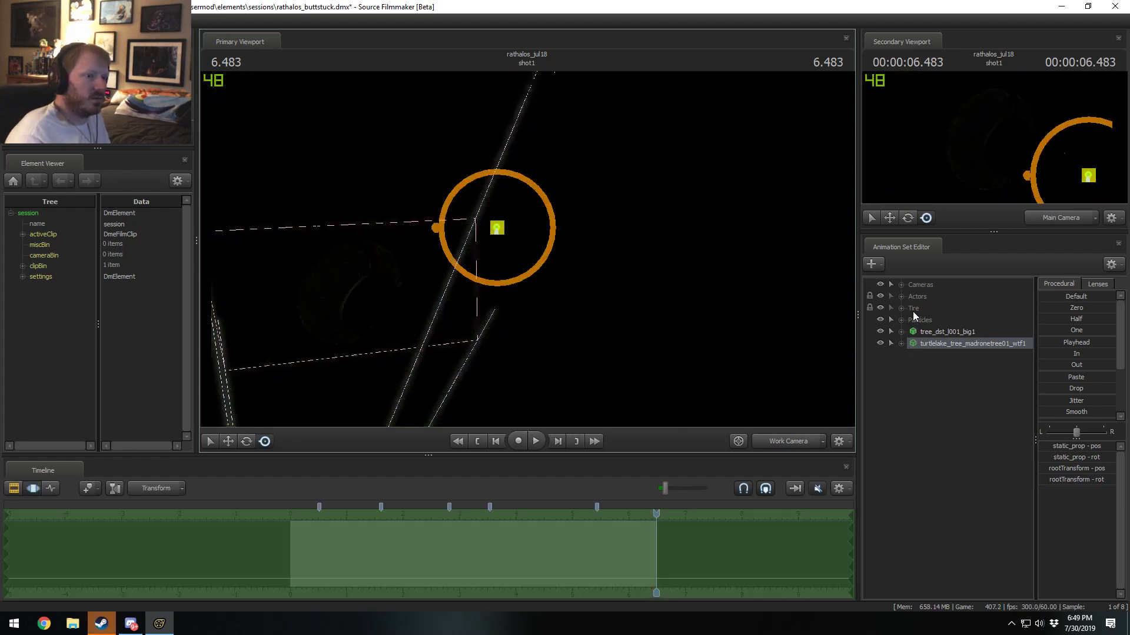
Step: Group the tree_dst_l001_big1 and turtlelake_tree_madronetree01_wtf1 animation sets together
key("ctrl+1")
left_click(945, 333, "ctrl")
right_click(944, 344)
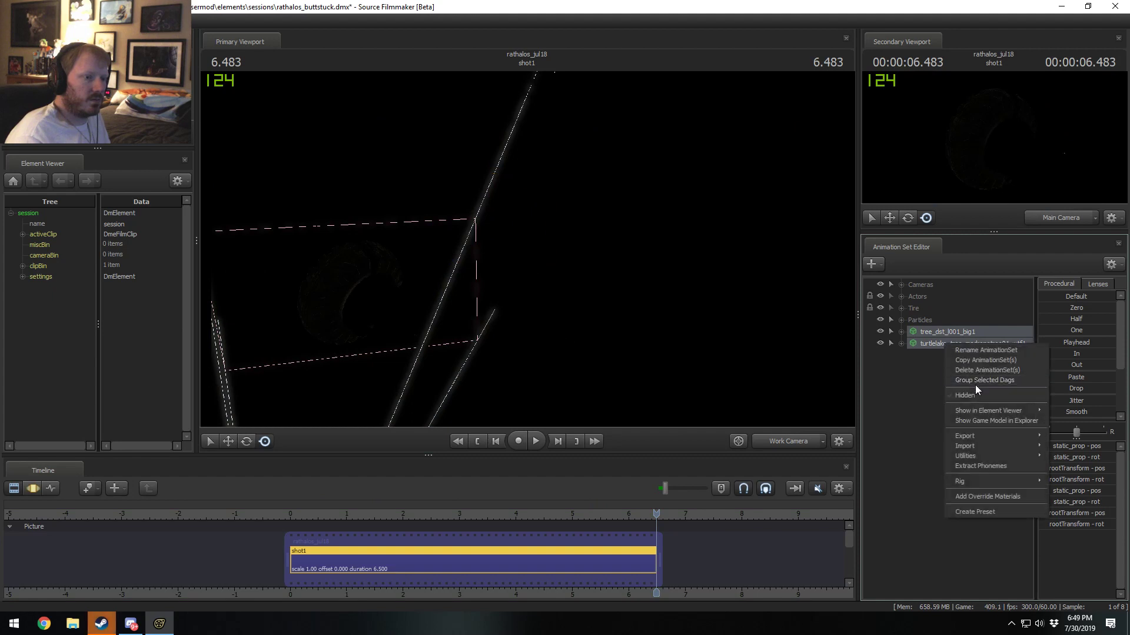
left_click(971, 376)
left_click(901, 333)
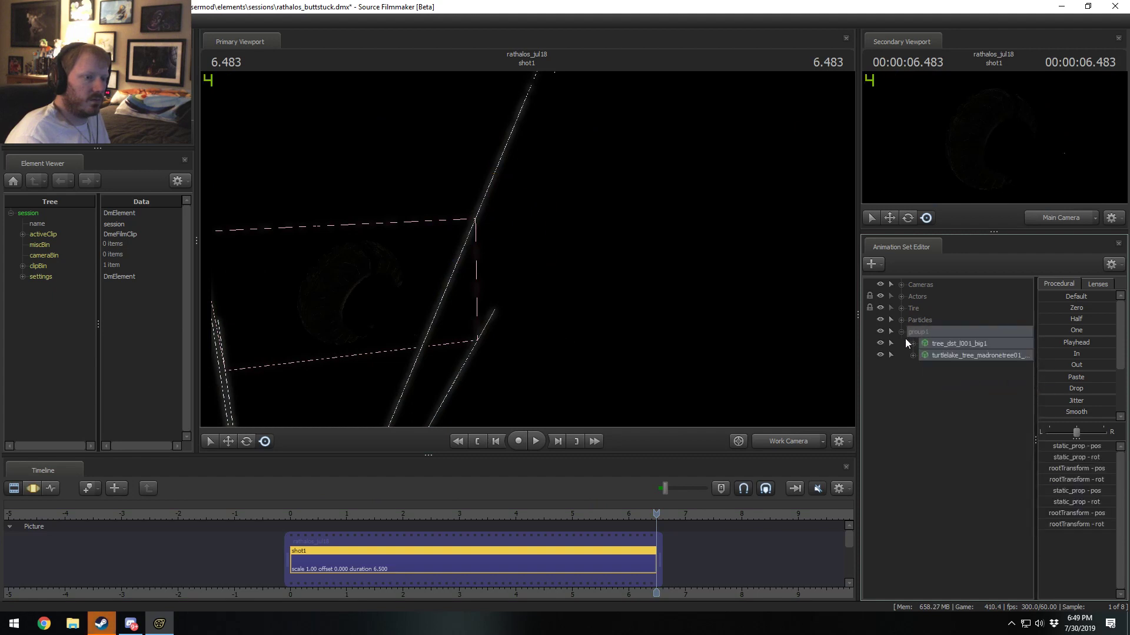
Step: Rename the tree_dst_l001_big1 animation set to "Tree (Main)"
left_click(941, 344)
right_click(938, 344)
left_click(969, 356)
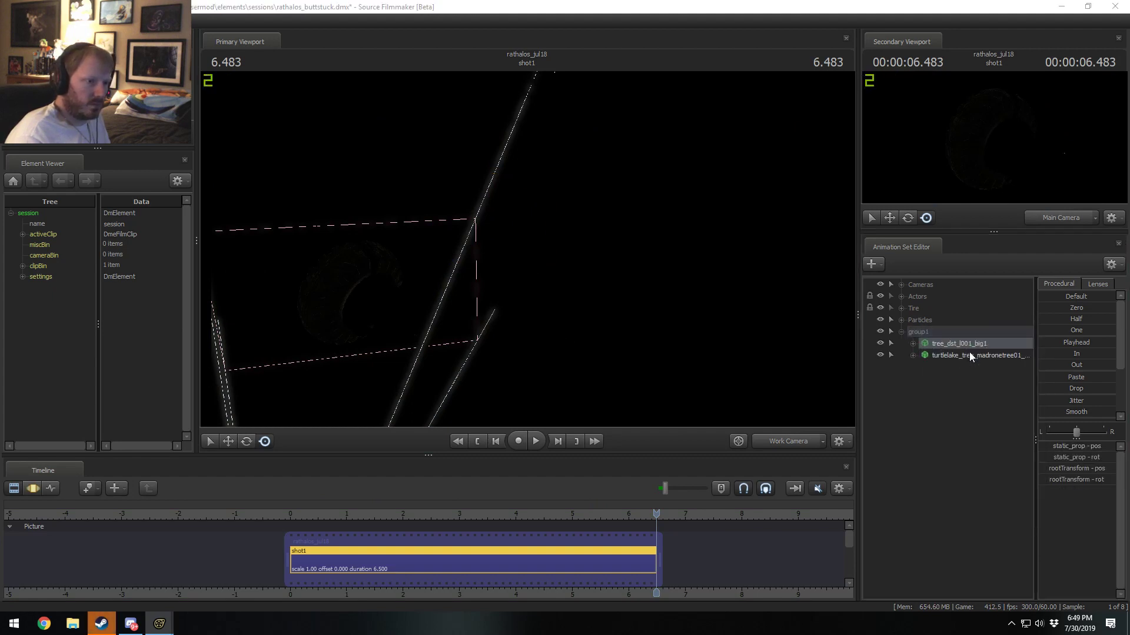
type("tRE")
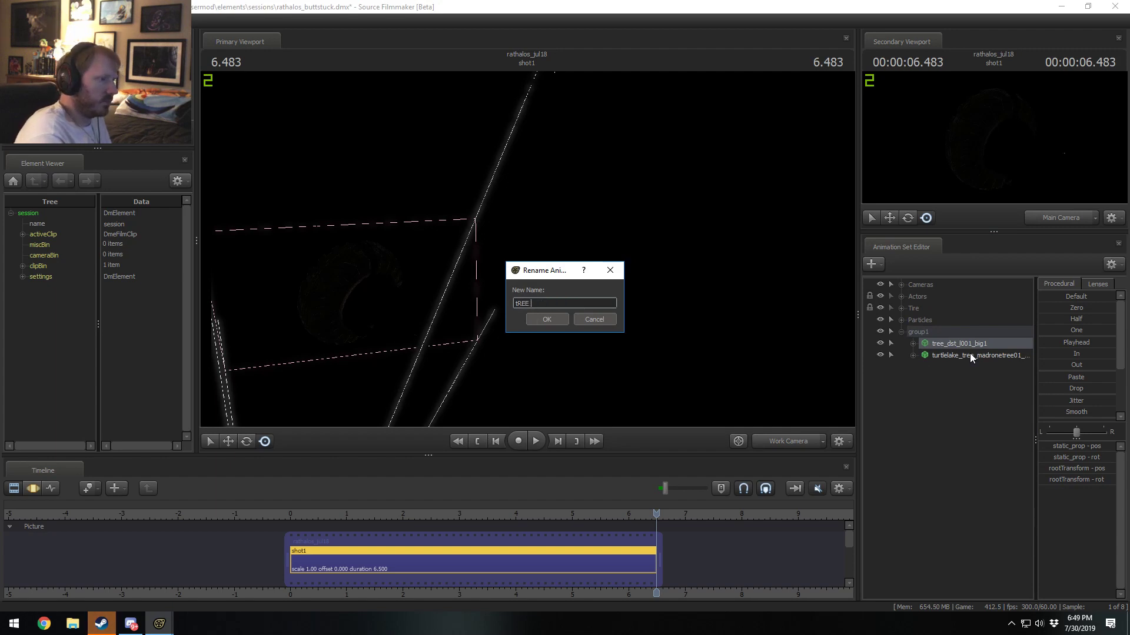
type("e (Main)")
key("Return")
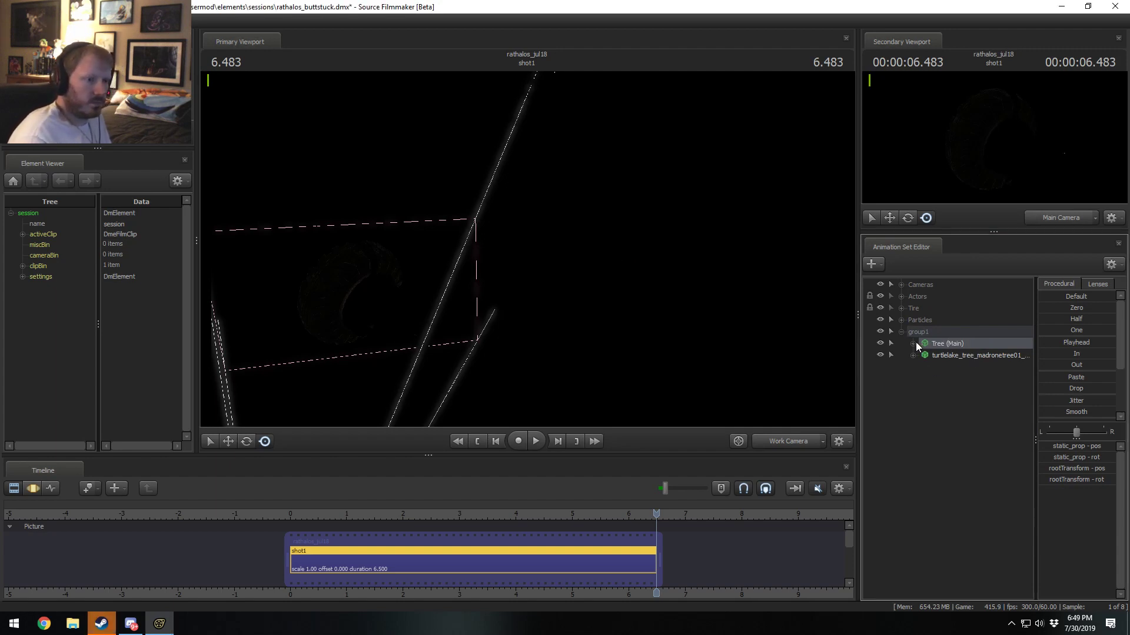
Step: Rename the new group holding both trees to "Tree"
right_click(919, 333)
key("Escape")
right_click(932, 334)
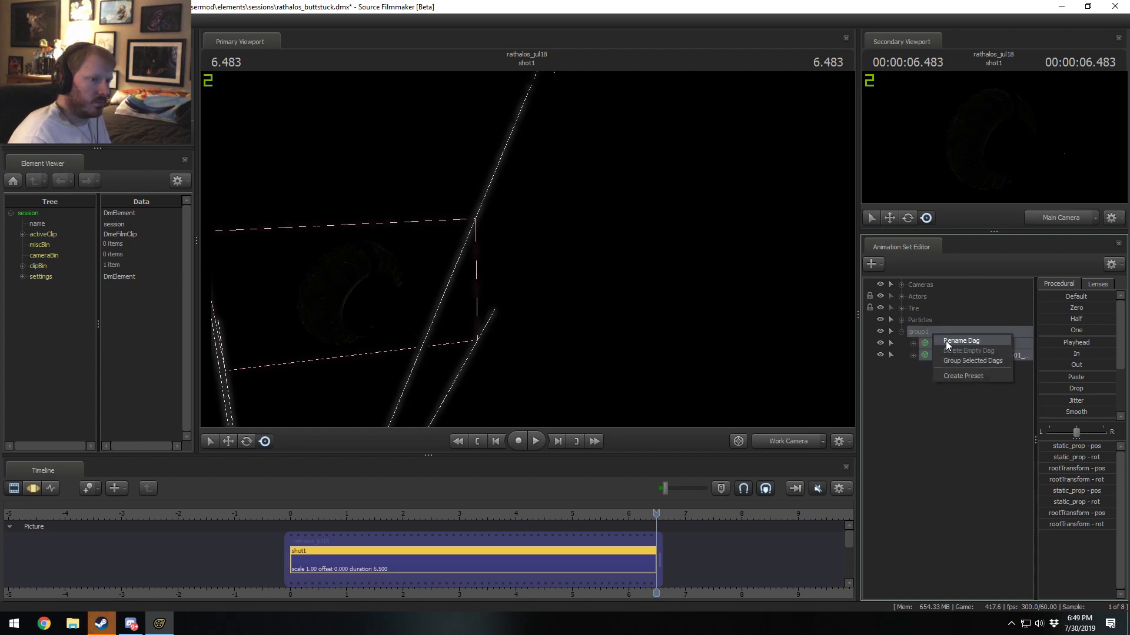
left_click(945, 341)
type("Tree")
left_click(558, 322)
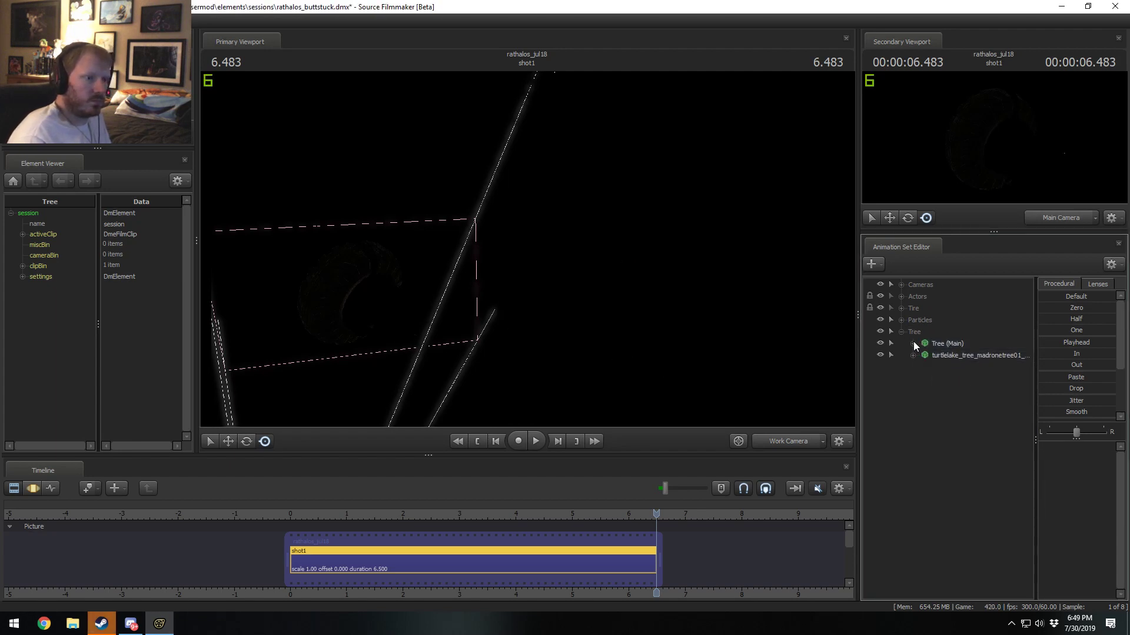
Step: Create an animation set for a new light and place its Lights group directly below Cameras
right_click(922, 358)
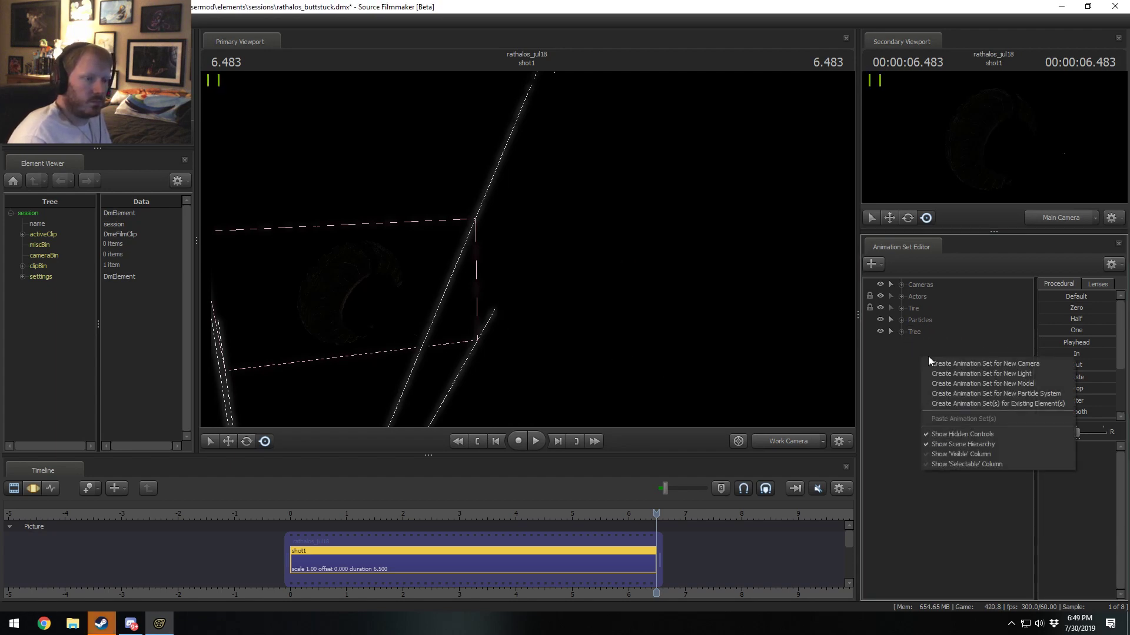
left_click(963, 374)
left_click_drag(915, 344, 916, 291)
left_click(901, 297)
left_click(912, 309)
left_click(936, 320)
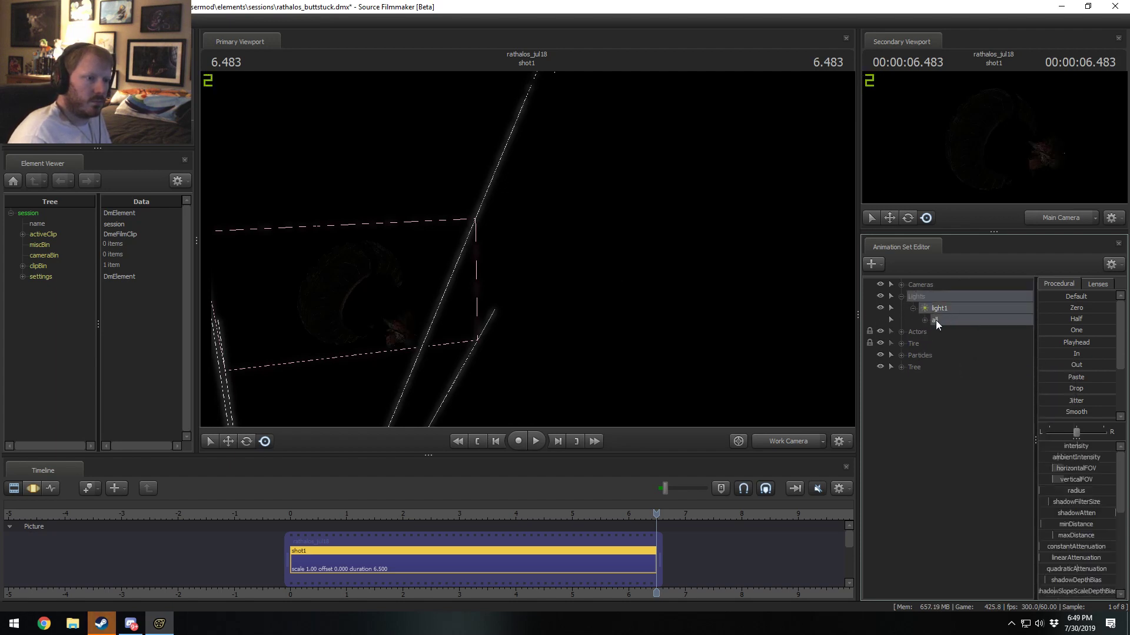
left_click(913, 308)
Step: View the scene through light1 in the primary viewport
double_click(937, 309)
left_click_drag(587, 210, 586, 327)
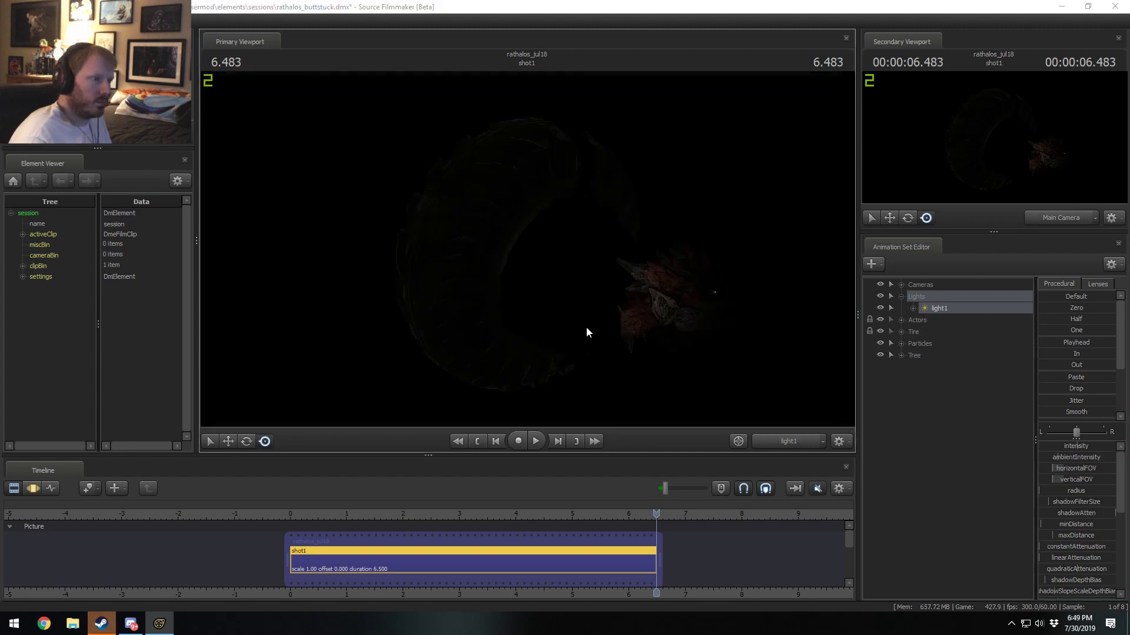
left_click(562, 325)
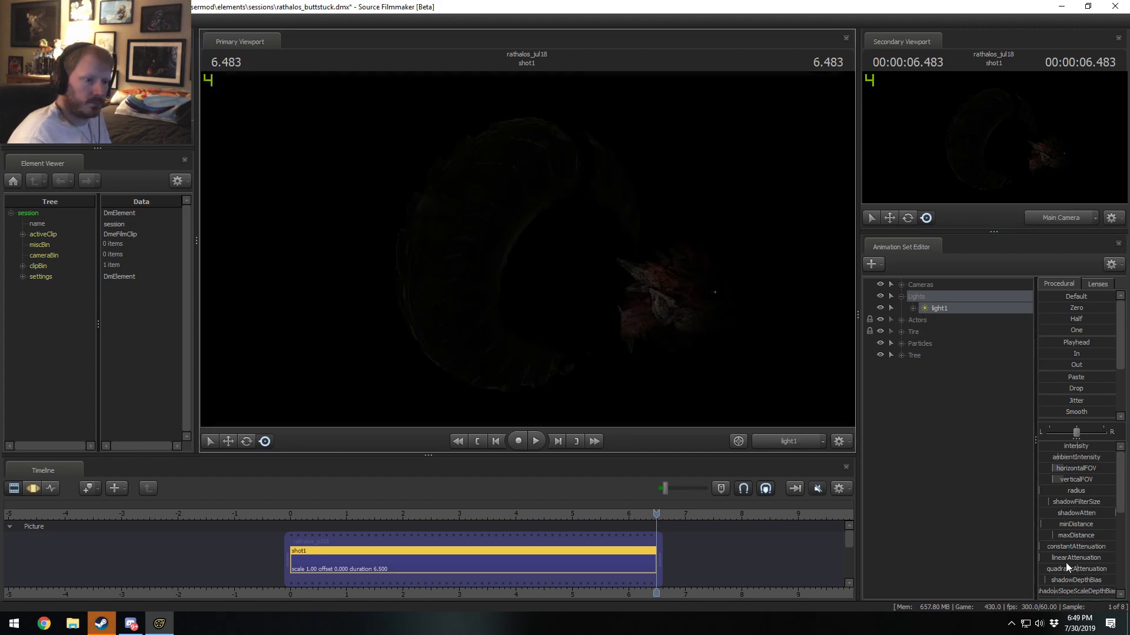
Step: Extend the upper limit of light1's maxDistance slider range and raise maxDistance to the new limit
key("F3")
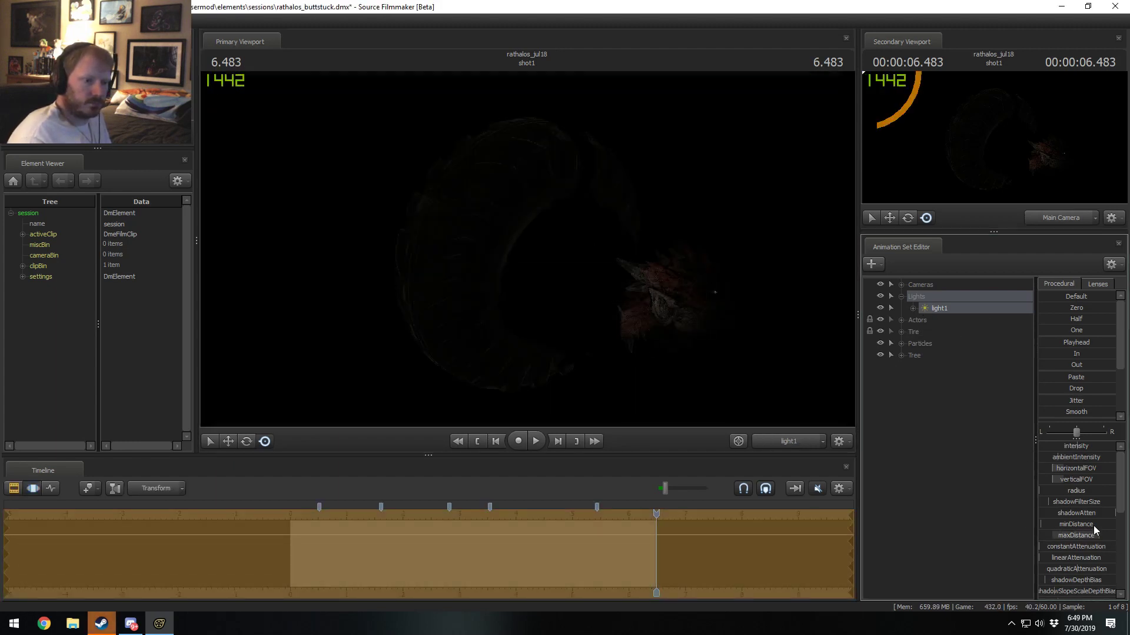
right_click(1098, 540)
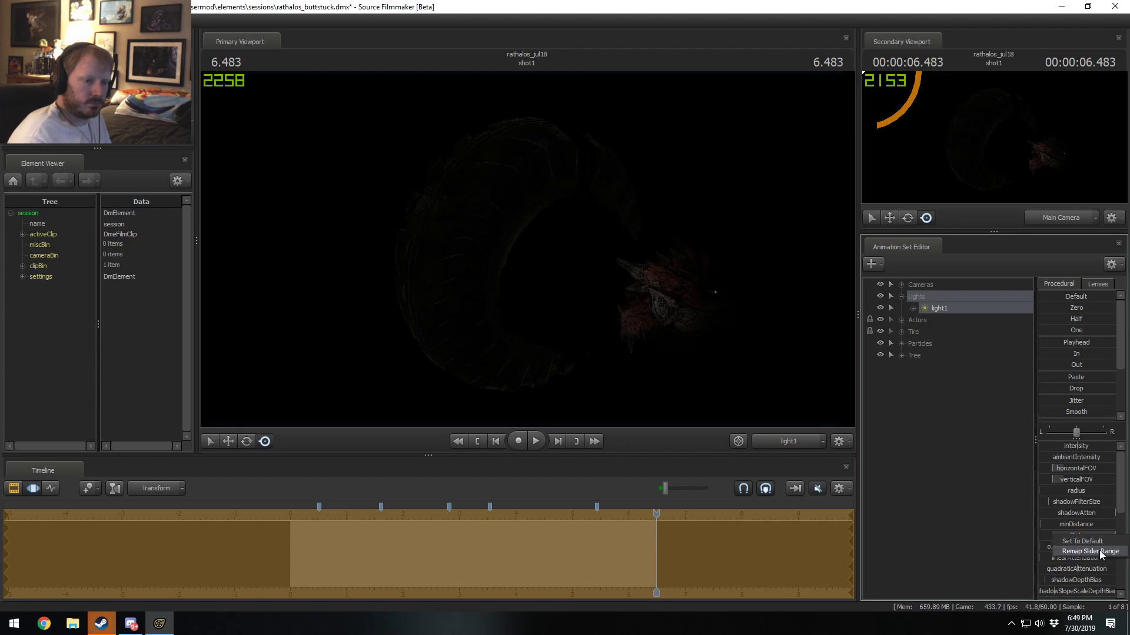
left_click(1102, 556)
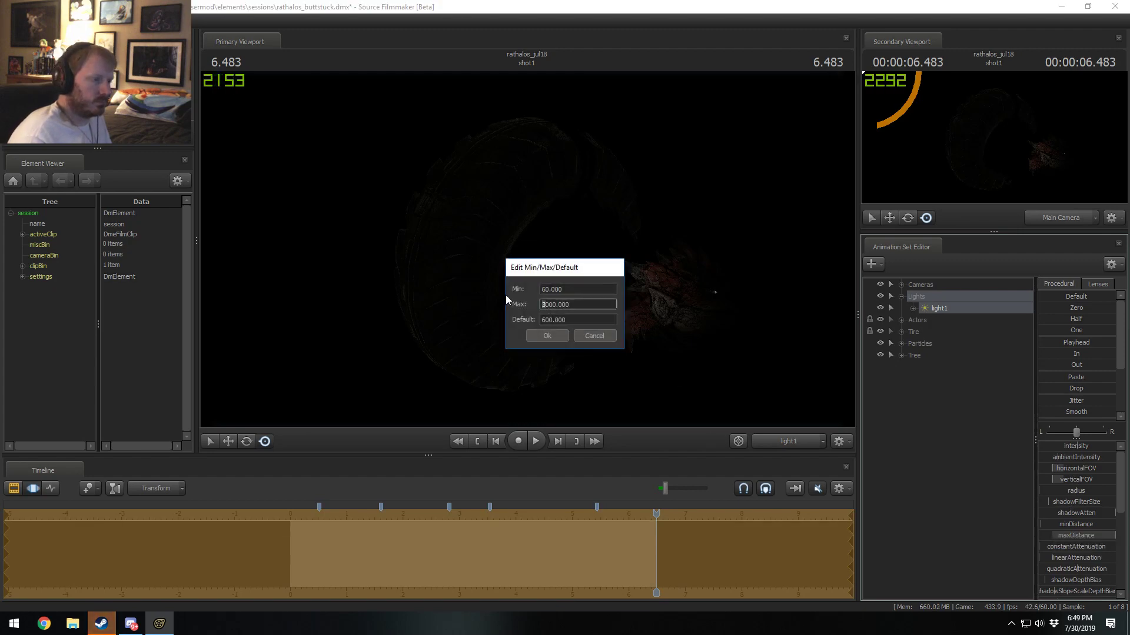
key("Return")
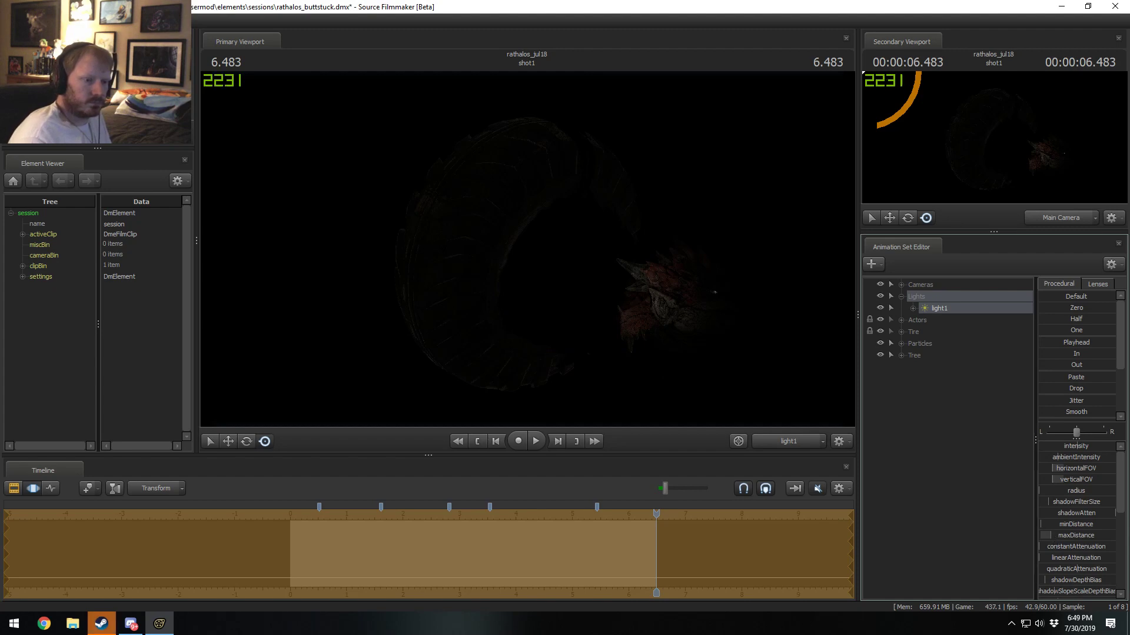
Step: Extend the upper limit of light1's farZAtten slider range and raise farZAtten so the light reaches the Rathalos
scroll(1062, 565, "down", 2)
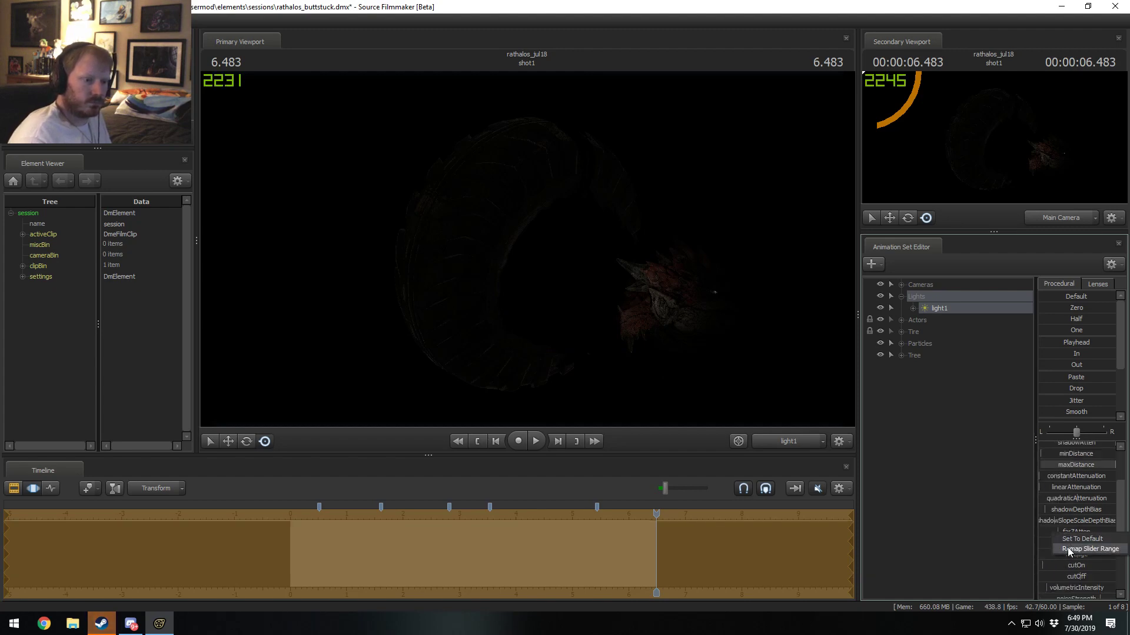
left_click(1085, 549)
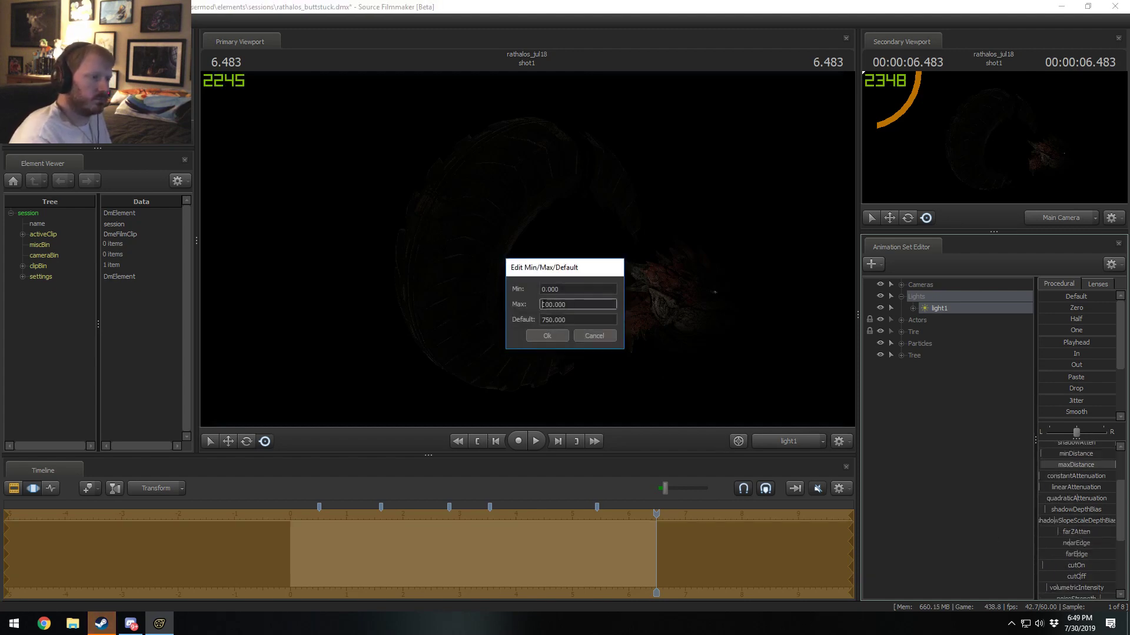
key("Return")
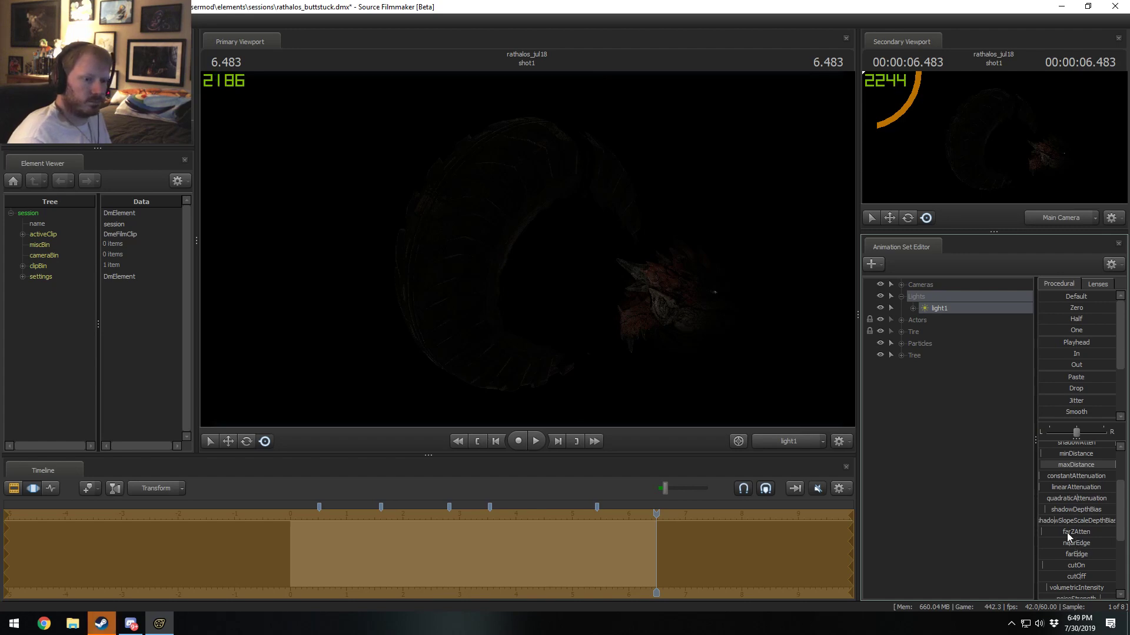
Step: Extend the upper limit of light1's intensity slider range and raise the light's intensity
scroll(1089, 465, "up", 2)
right_click(1077, 446)
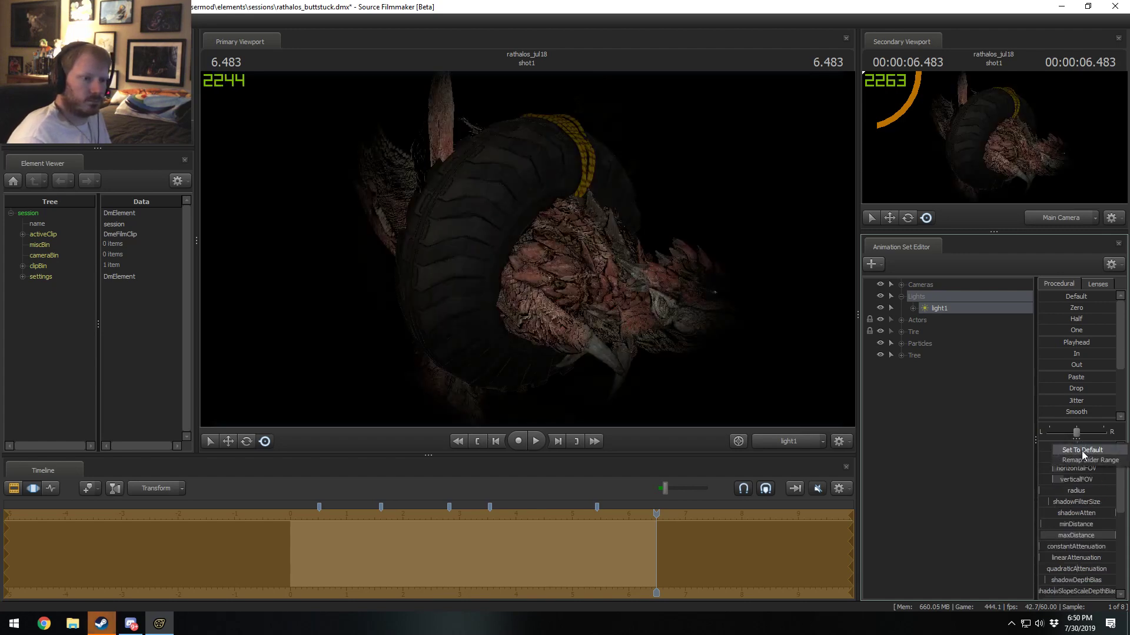
left_click(1085, 457)
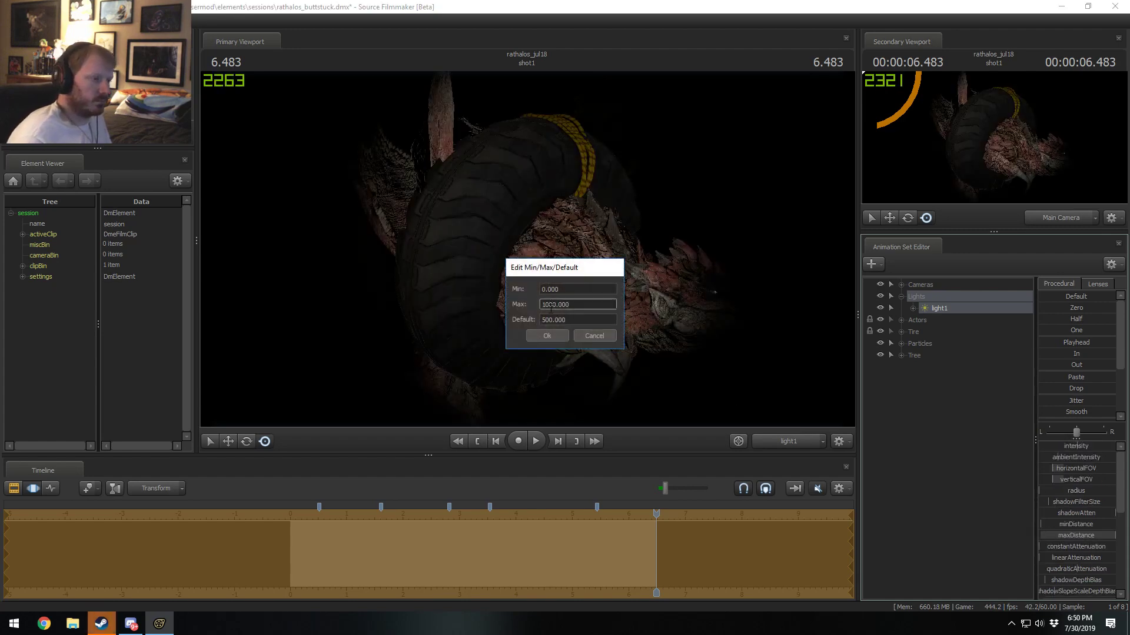
type("0")
key("Return")
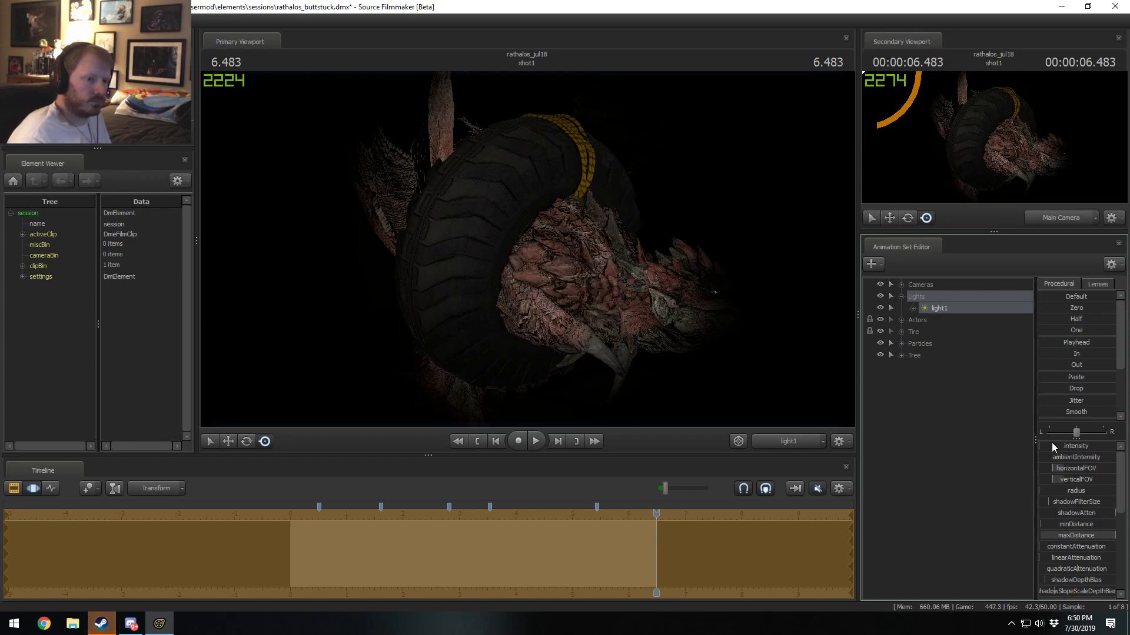
left_click_drag(1051, 446, 1077, 446)
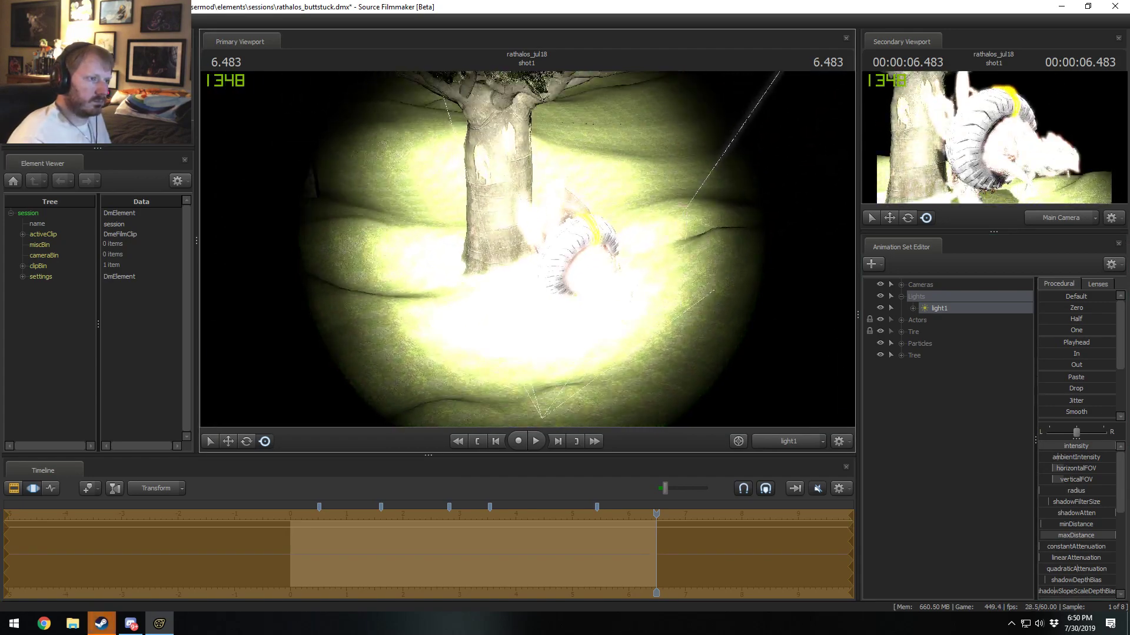
Step: Pull light1 far back and above the scene and tint it yellow by lowering color_green and color_blue
left_click_drag(573, 302, 573, 302)
scroll(1059, 526, "down", 5)
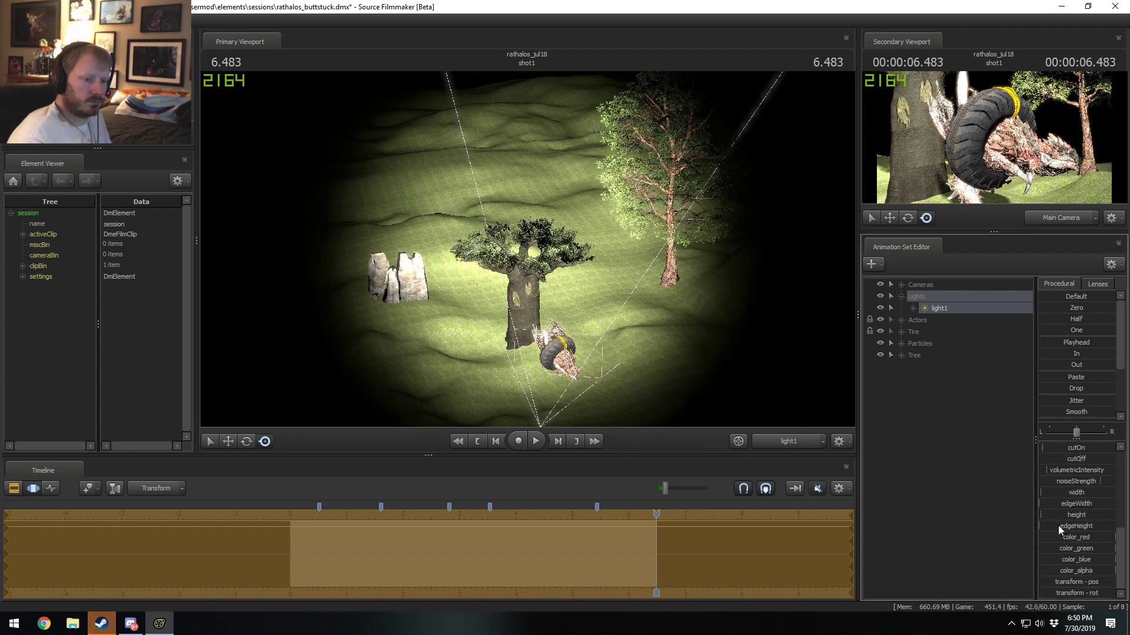
mouse_move(1089, 551)
left_mouse_down()
mouse_move(1071, 561)
mouse_move(1103, 551)
mouse_move(1090, 562)
left_mouse_up()
left_click_drag(220, 206, 219, 207)
Step: Extend the upper limit of light1's minDistance slider range twice and adjust minDistance
scroll(1059, 493, "up", 3)
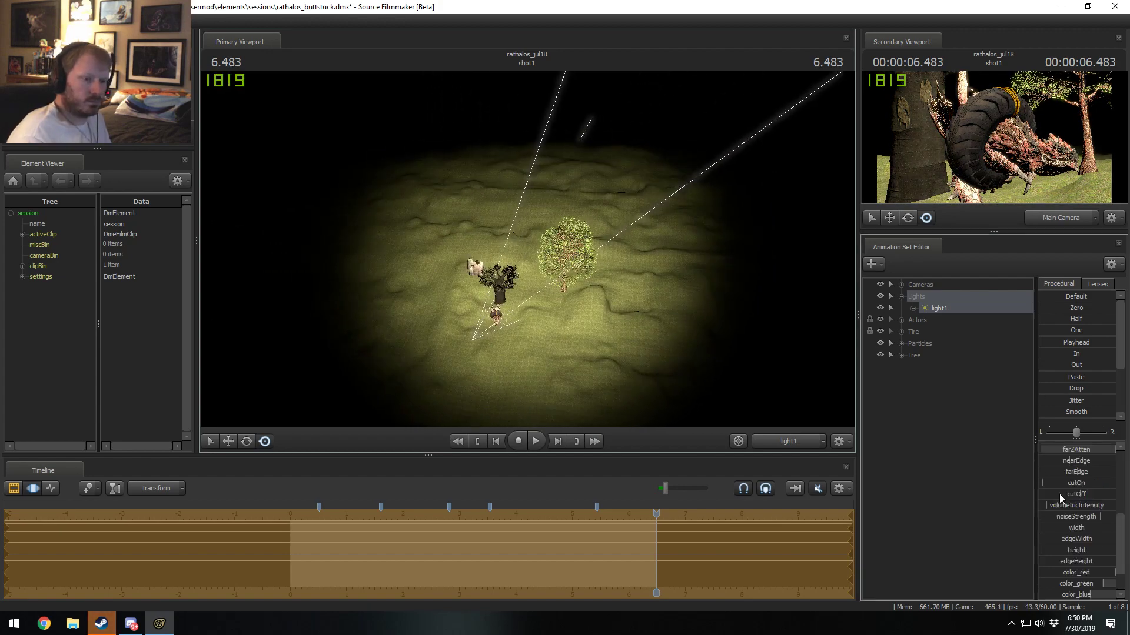
right_click(1072, 514)
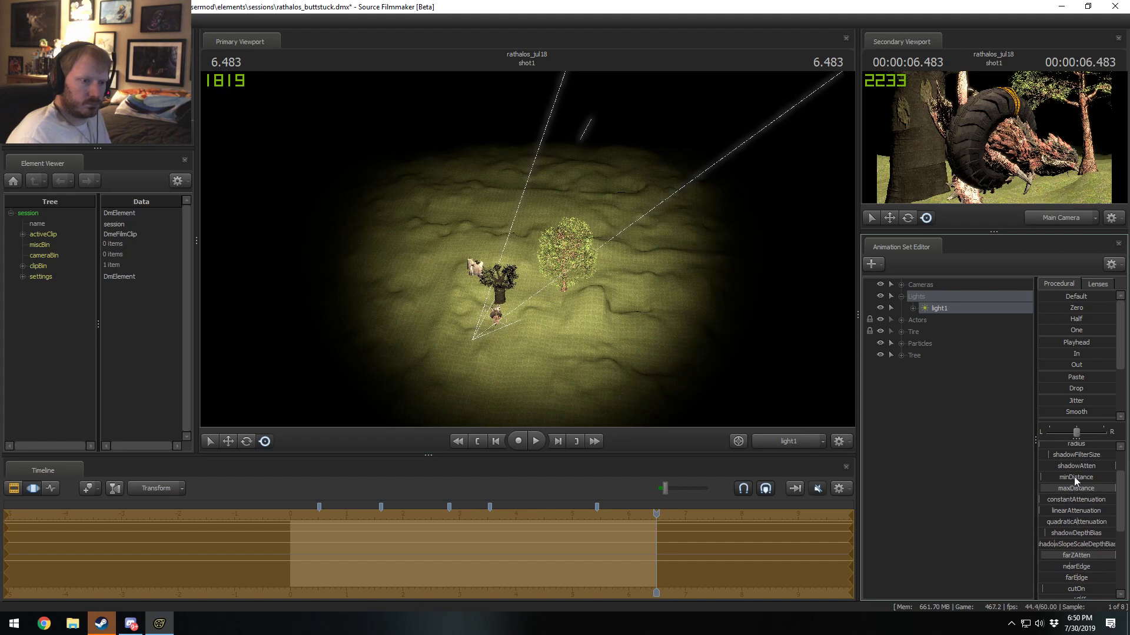
left_click(1078, 486)
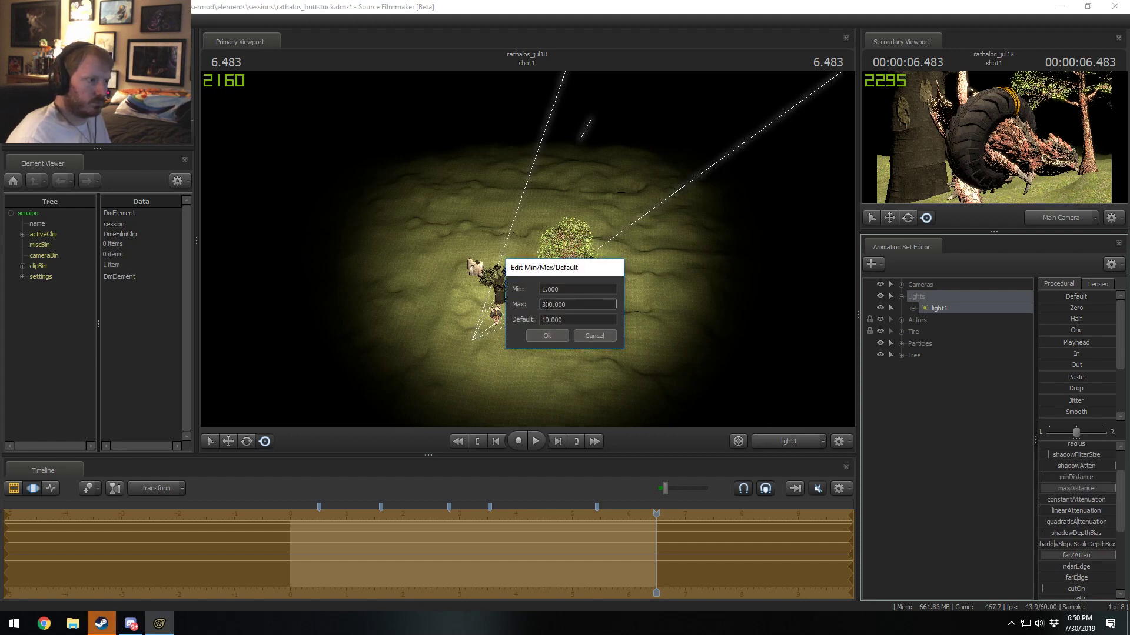
key("Return")
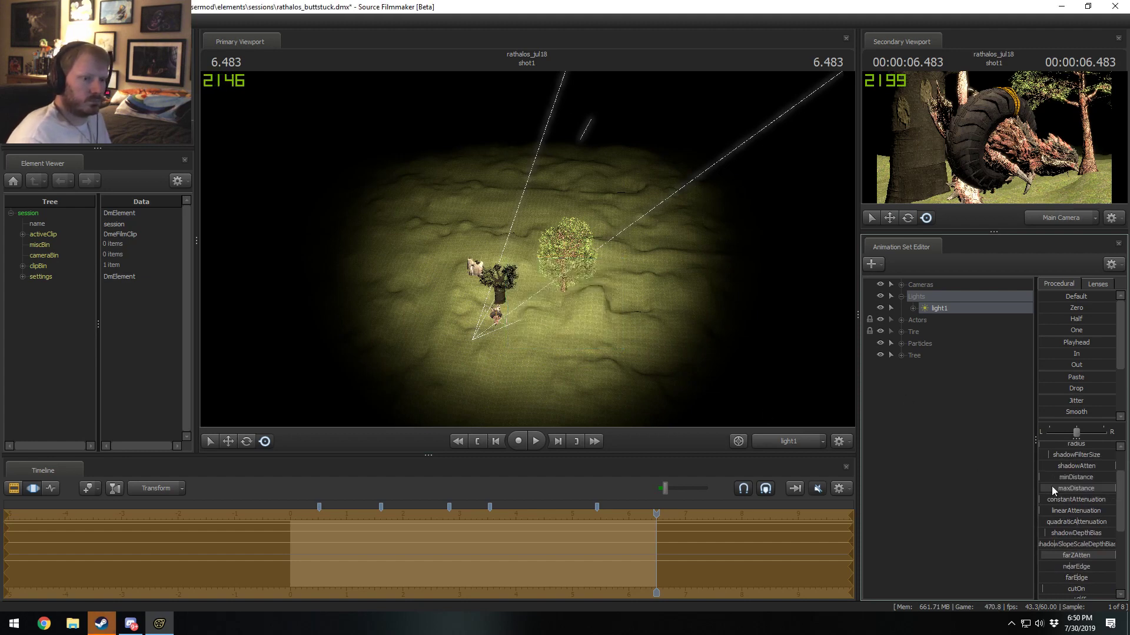
left_click_drag(1054, 480, 1063, 480)
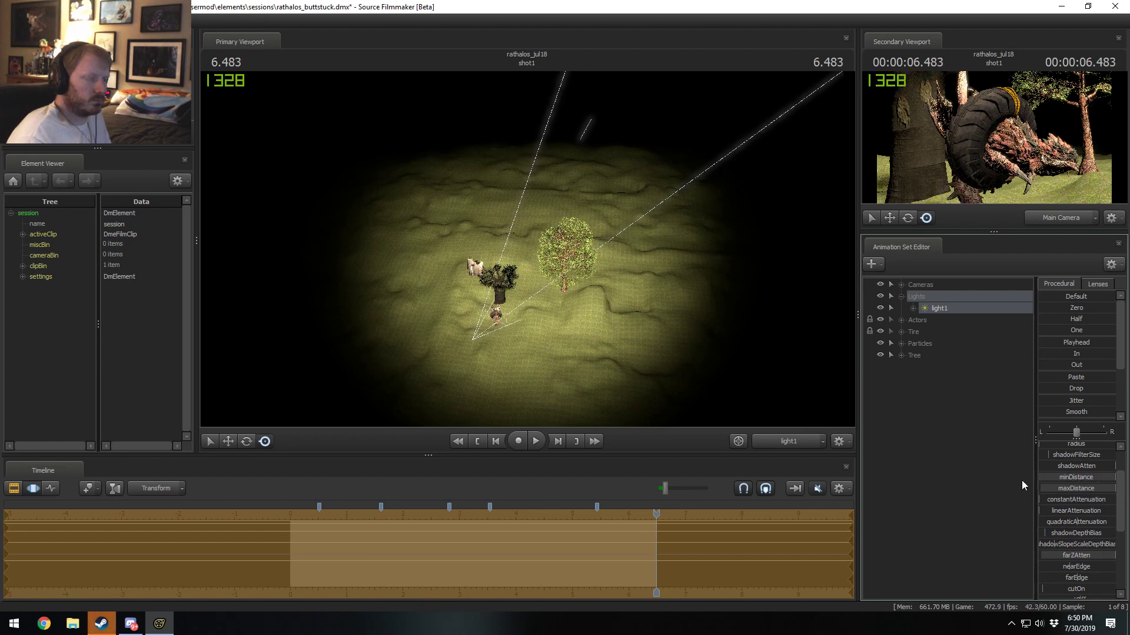
right_click(1071, 488)
left_click(1071, 489)
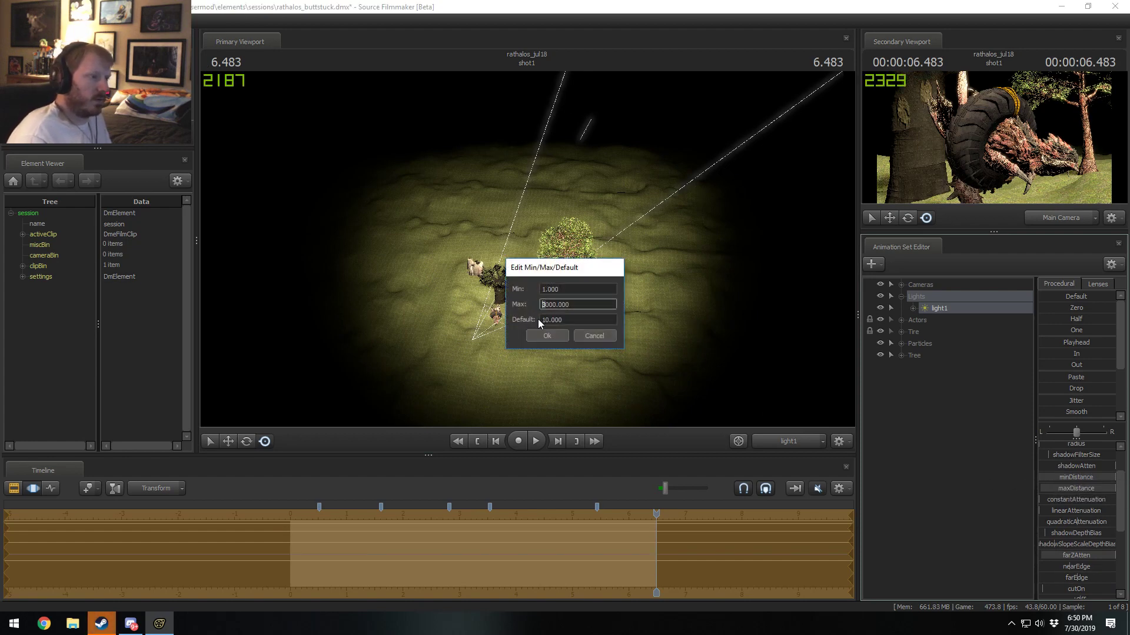
key("Return")
left_click_drag(1059, 480, 993, 466)
Step: Rename light1 as Main Shadowed
key("F2")
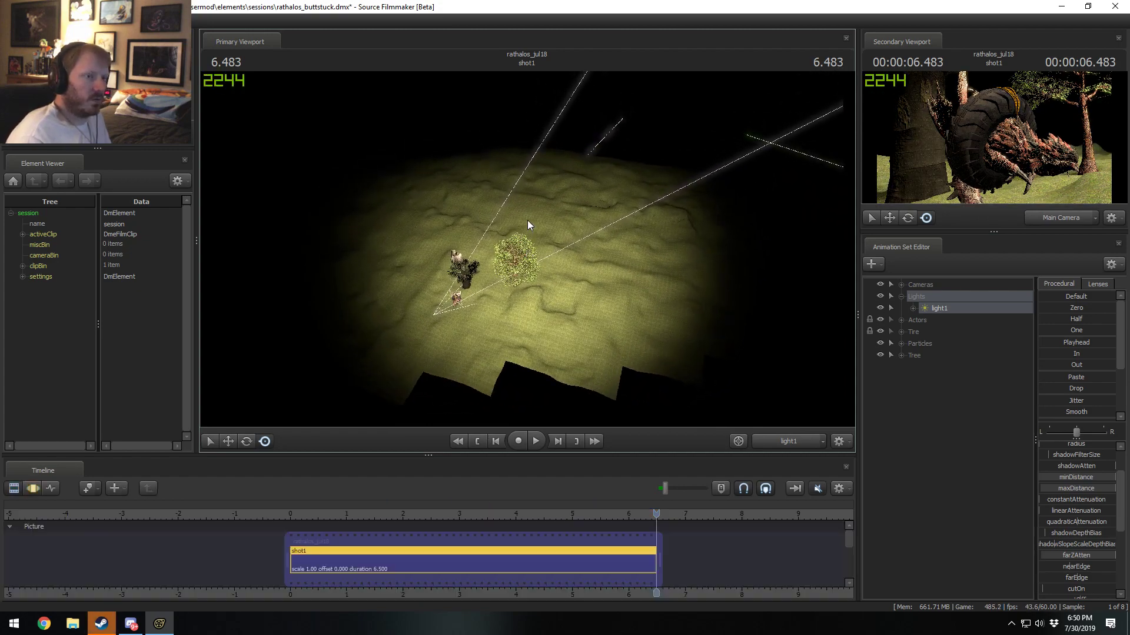
key("F3")
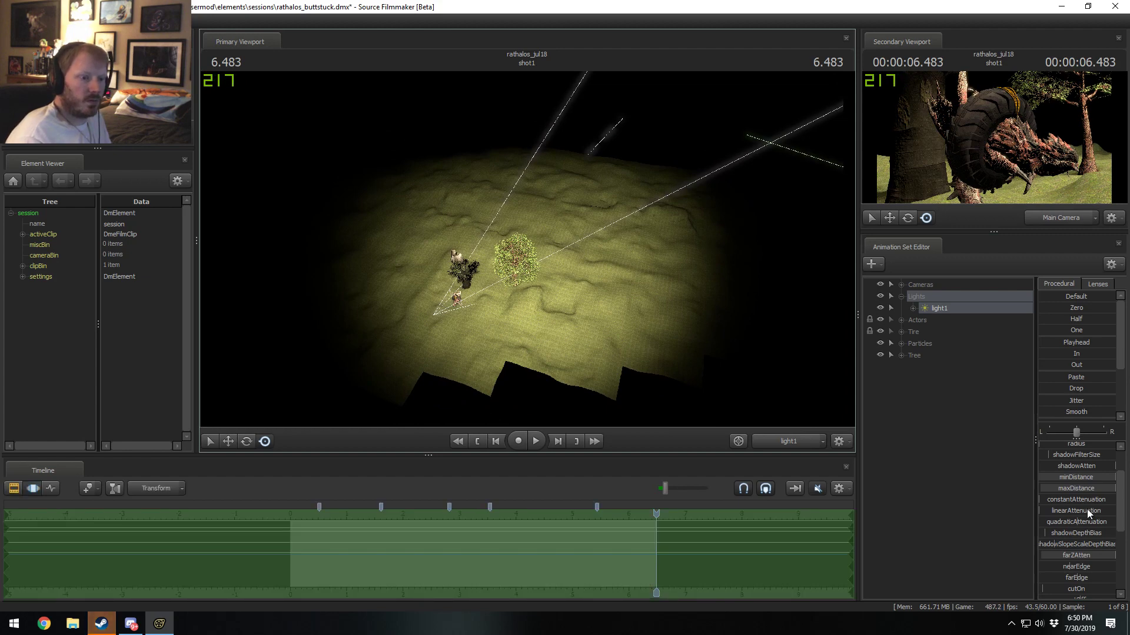
right_click(948, 309)
left_click(958, 316)
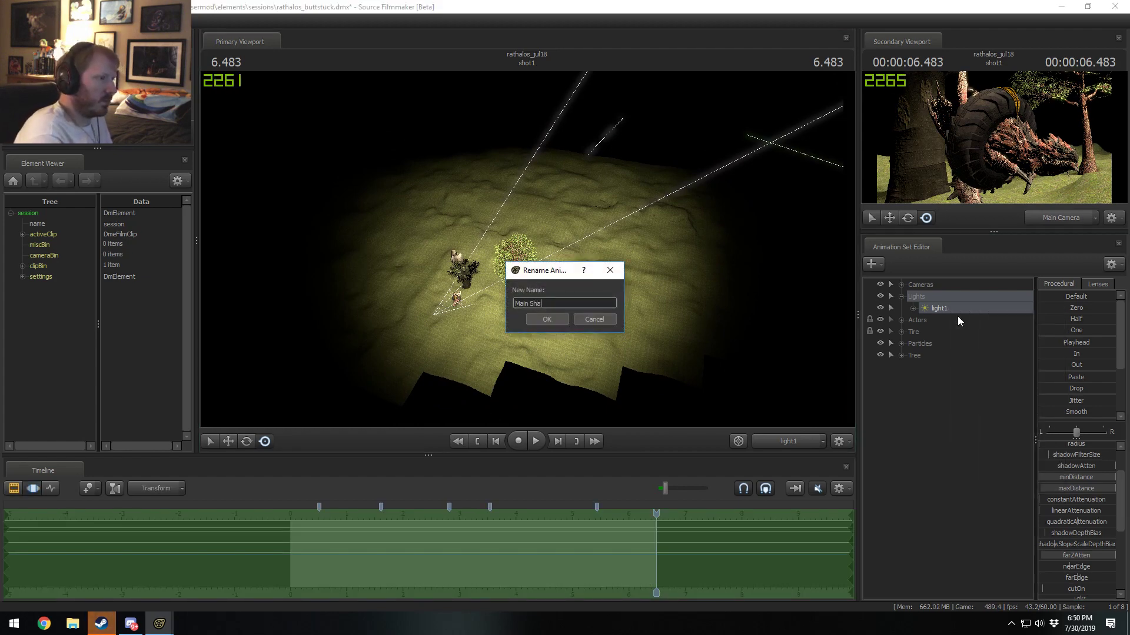
type("Main Shadowee")
key("BackSpace")
type("d")
key("Return")
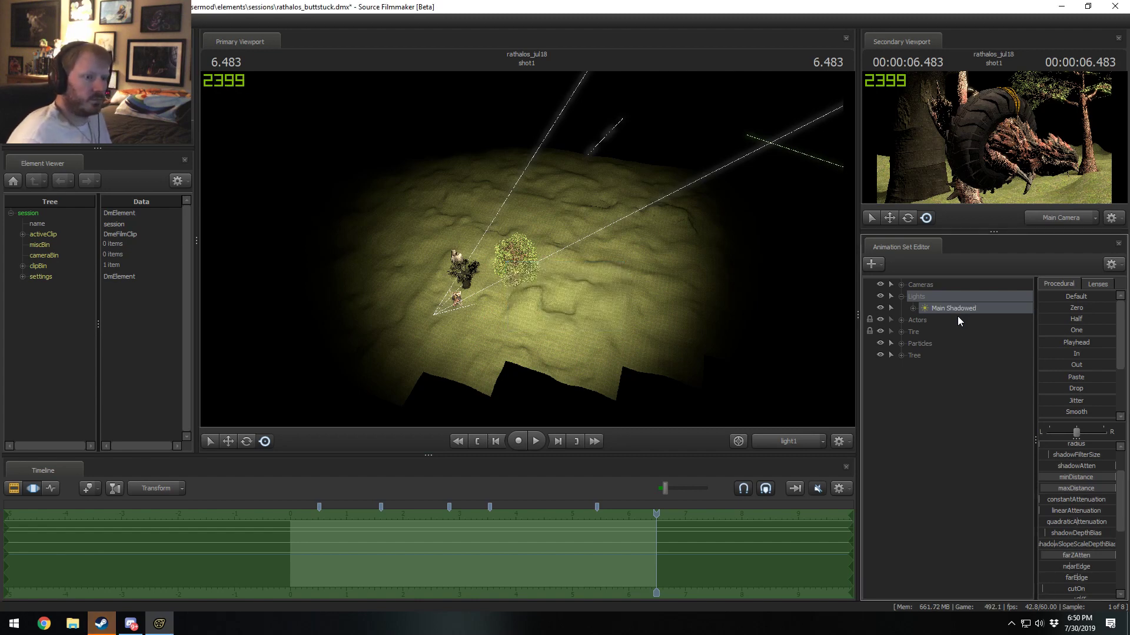
Step: Lower the intensity of the Main Shadowed light slightly
scroll(1093, 464, "up", 2)
key("F2")
key("F3")
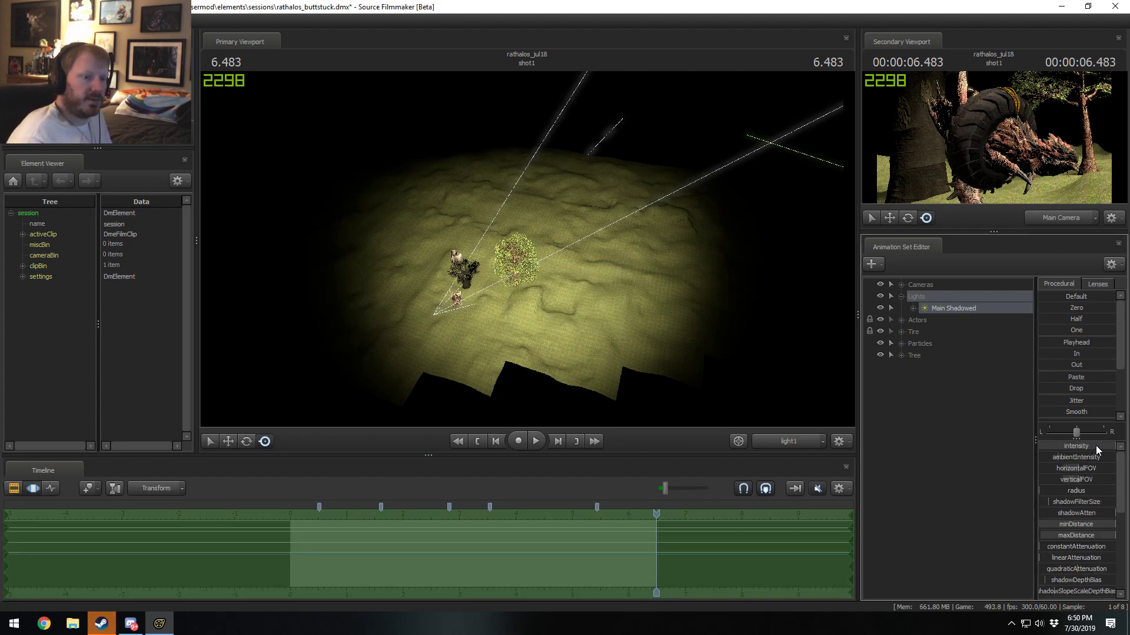
left_click_drag(1096, 446, 1076, 454)
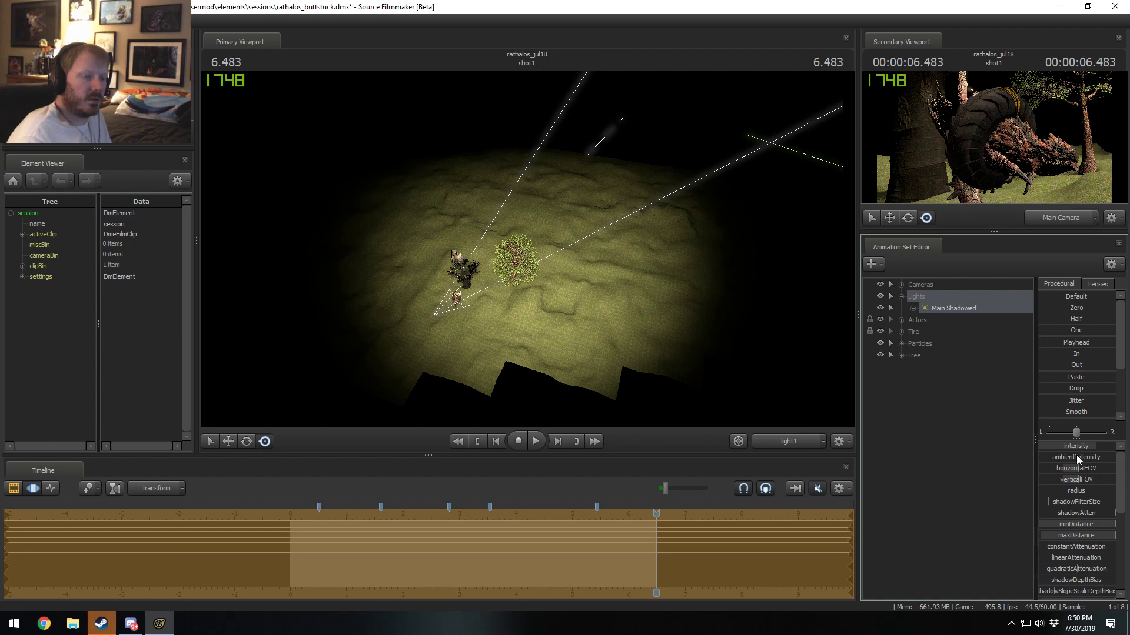
Step: Copy the Main Shadowed light and paste it as a second animation set
right_click(945, 309)
left_click(946, 354)
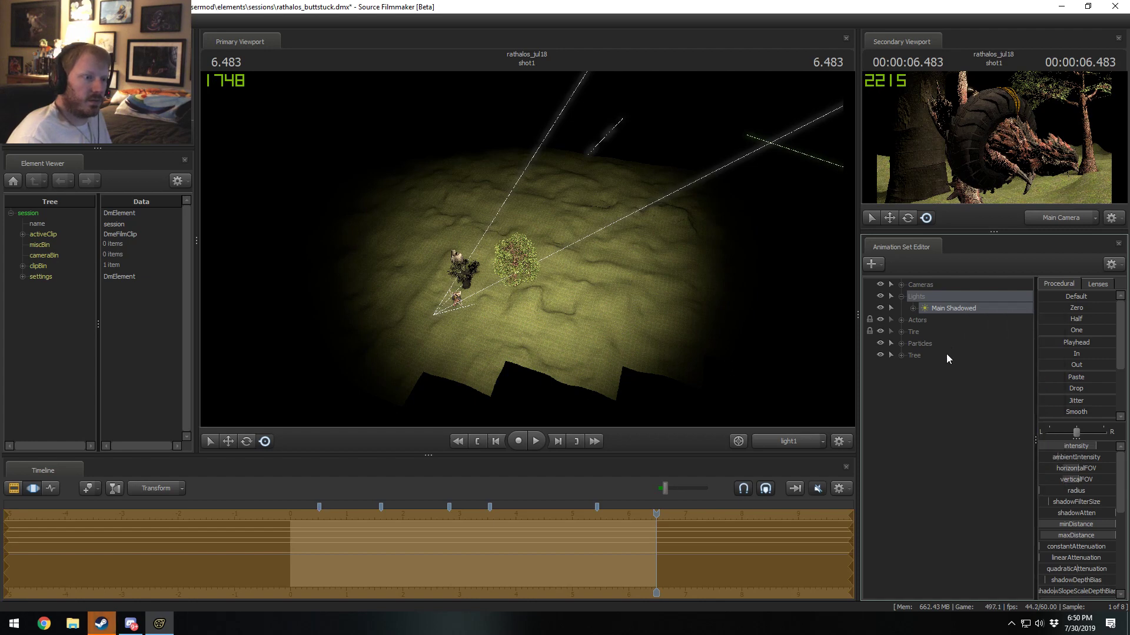
right_click(942, 425)
left_click(963, 486)
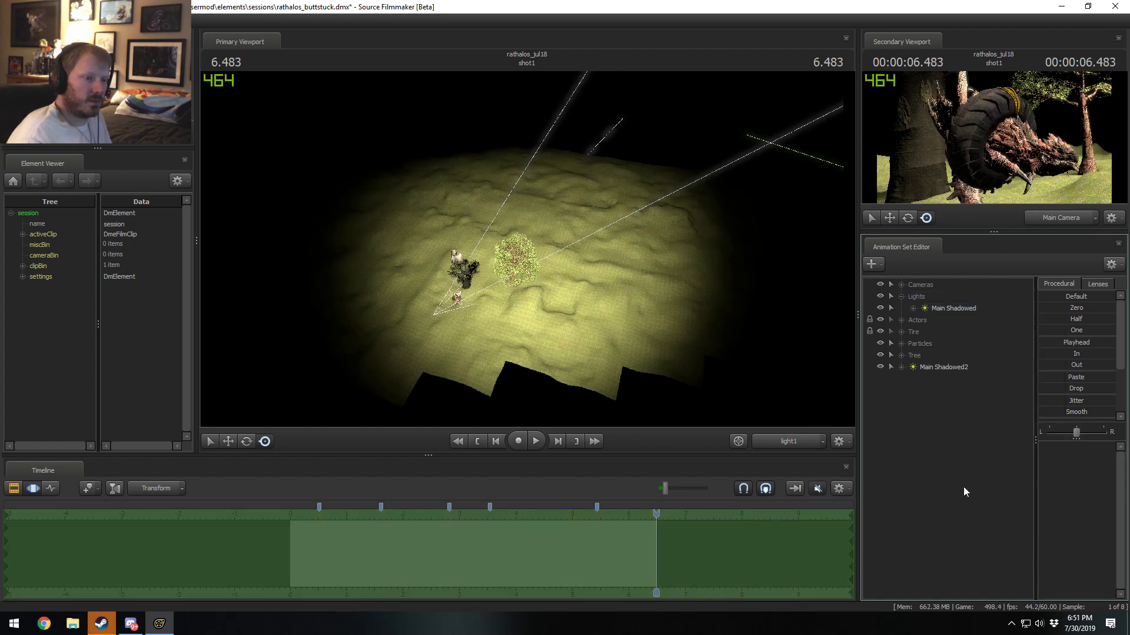
Step: Look through the pasted light, move it to shine on the scene from another side, and lower its minDistance and intensity
left_click(942, 369)
key("F3")
left_click(661, 247)
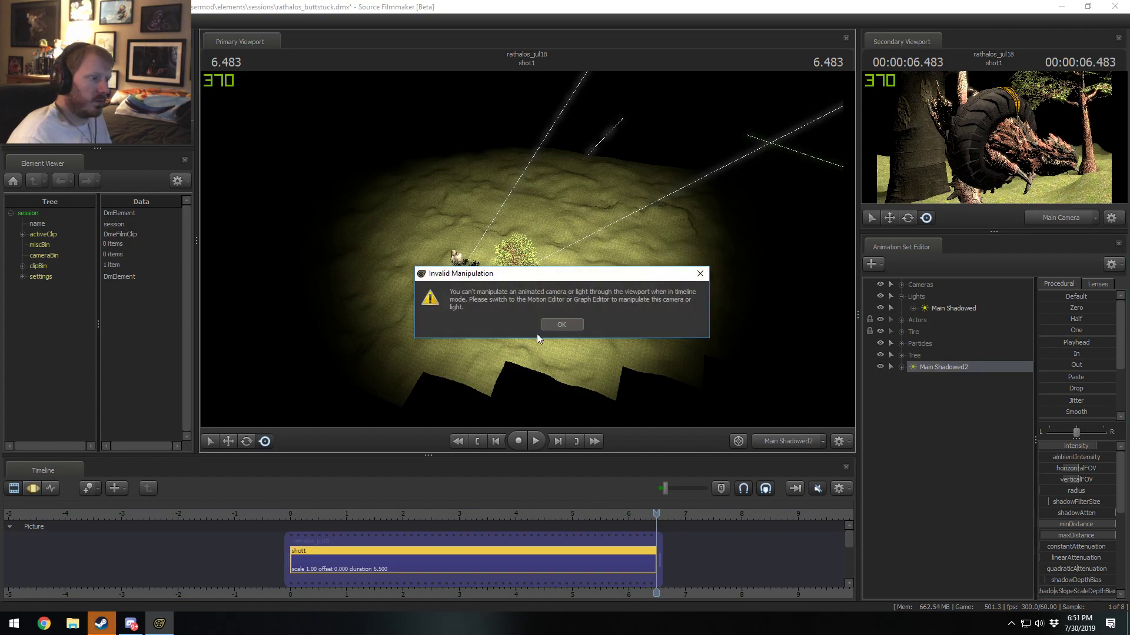
left_click(563, 323)
key("F3")
left_click_drag(527, 250, 633, 309)
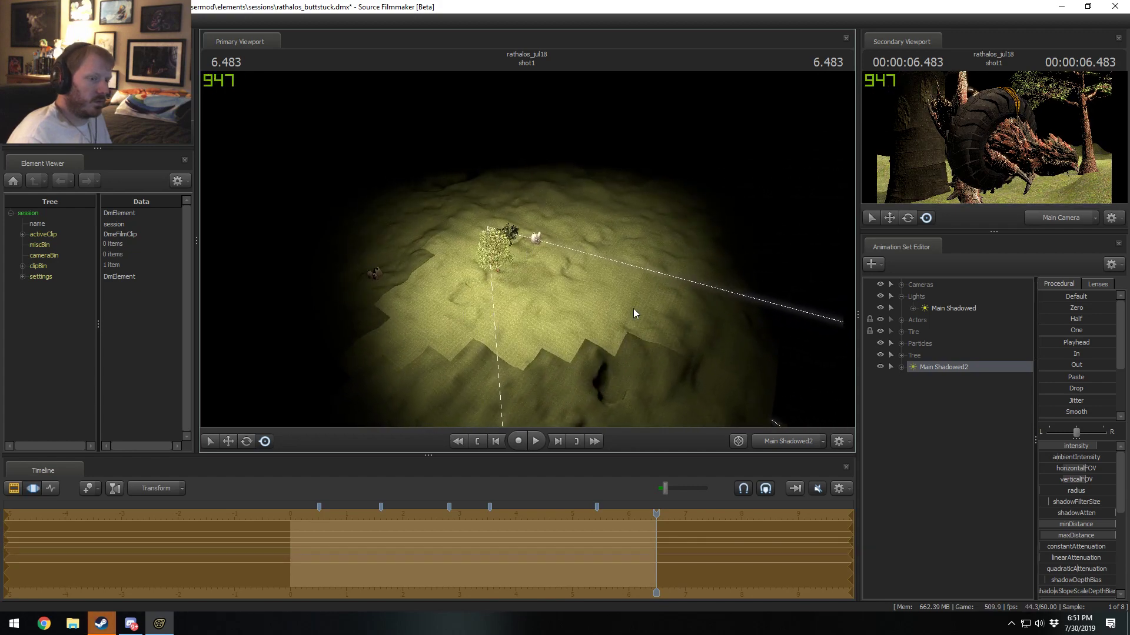
left_click_drag(1093, 527, 1076, 525)
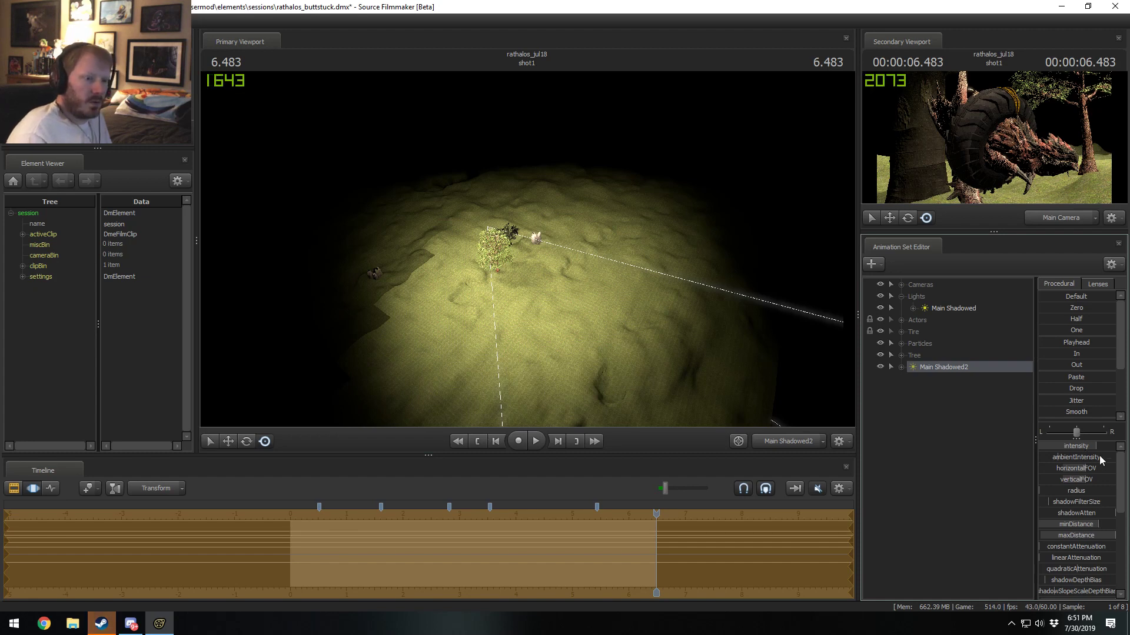
left_click_drag(1100, 461, 923, 456)
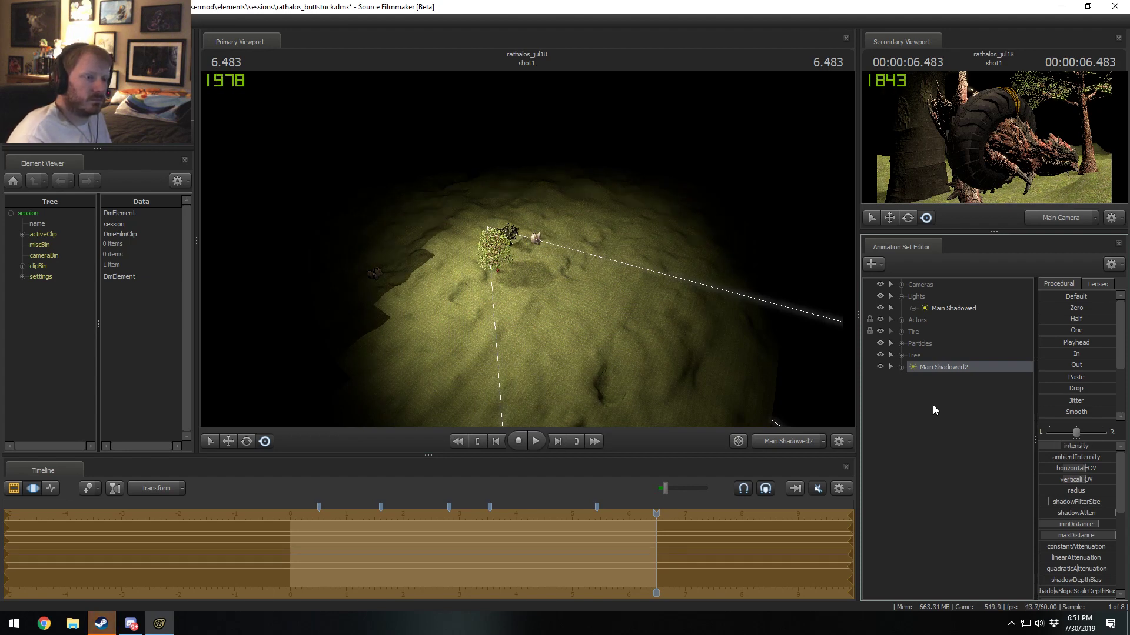
Step: Rename the second light, Main Shadowed2, as Minor Shadowed
left_click(966, 367)
right_click(965, 368)
left_click(975, 374)
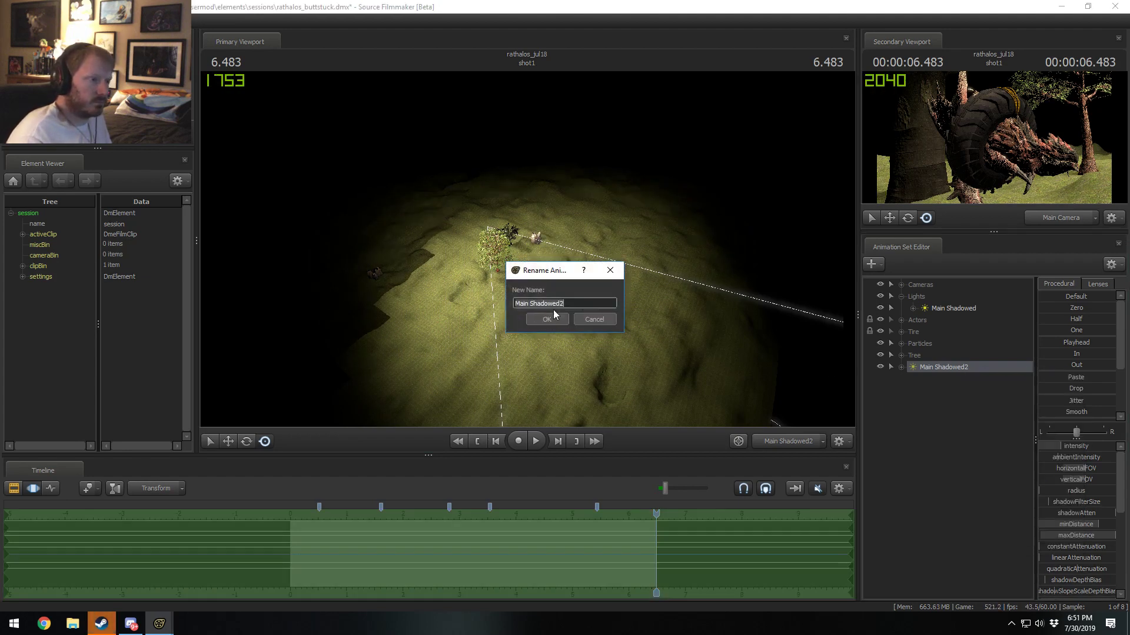
type("Minor ")
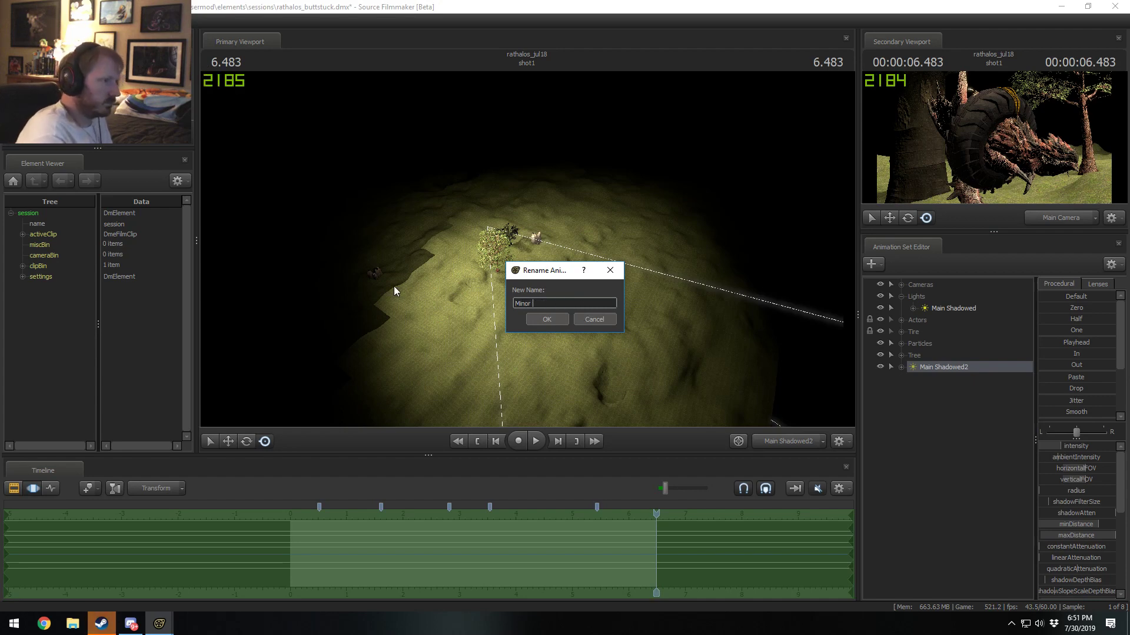
type("Shadowed")
key("Return")
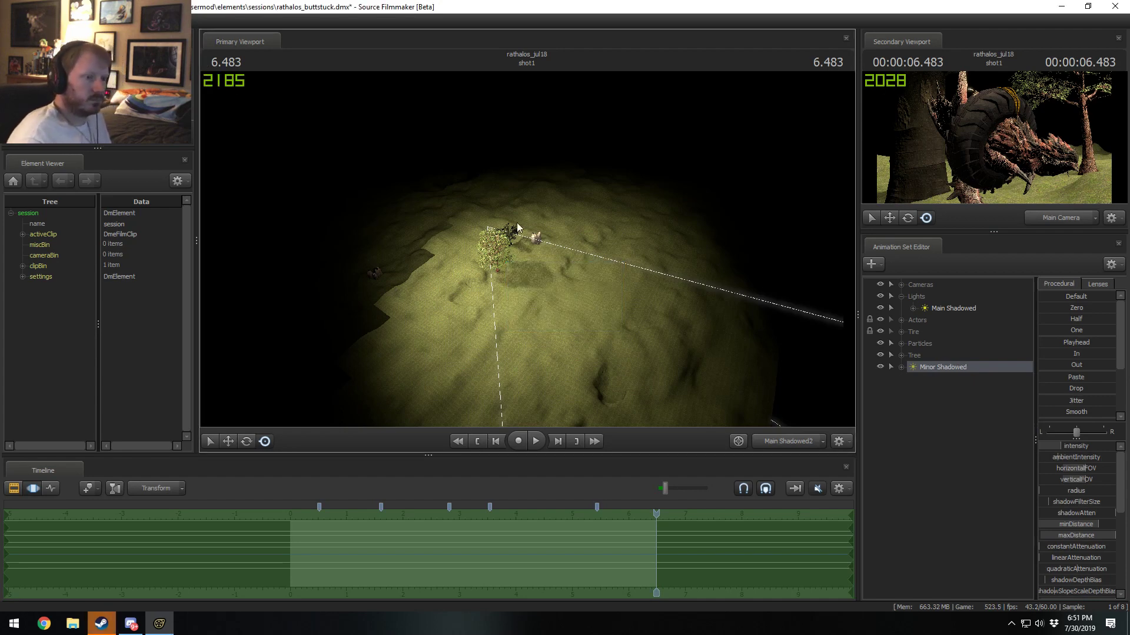
Step: Move the Minor Shadowed light into the Lights group and paste another copy of the Main Shadowed light
left_click_drag(956, 368, 941, 313)
right_click(901, 450)
left_click(989, 516)
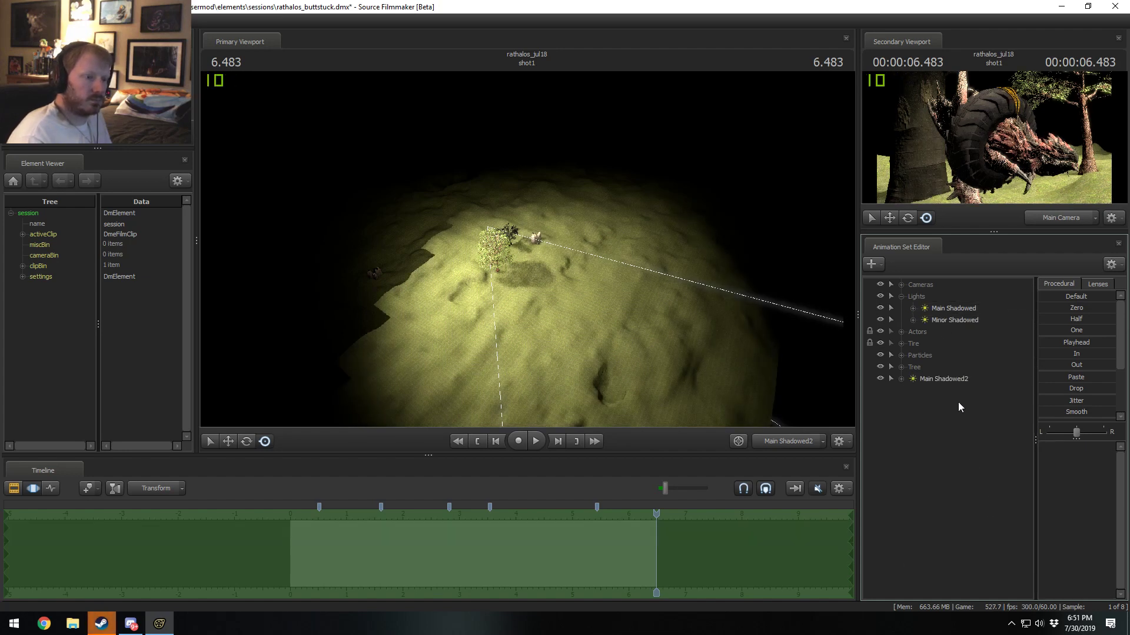
right_click(958, 384)
right_click(958, 382)
left_click(974, 446)
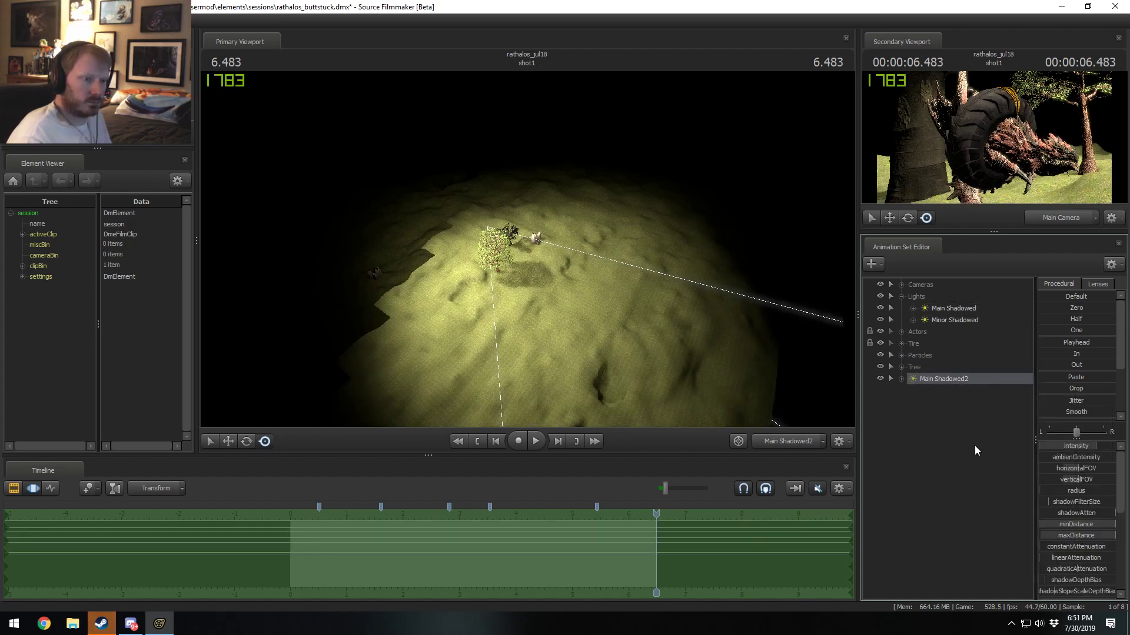
Step: Rename the newly pasted light as Main Under
right_click(954, 380)
left_click(976, 387)
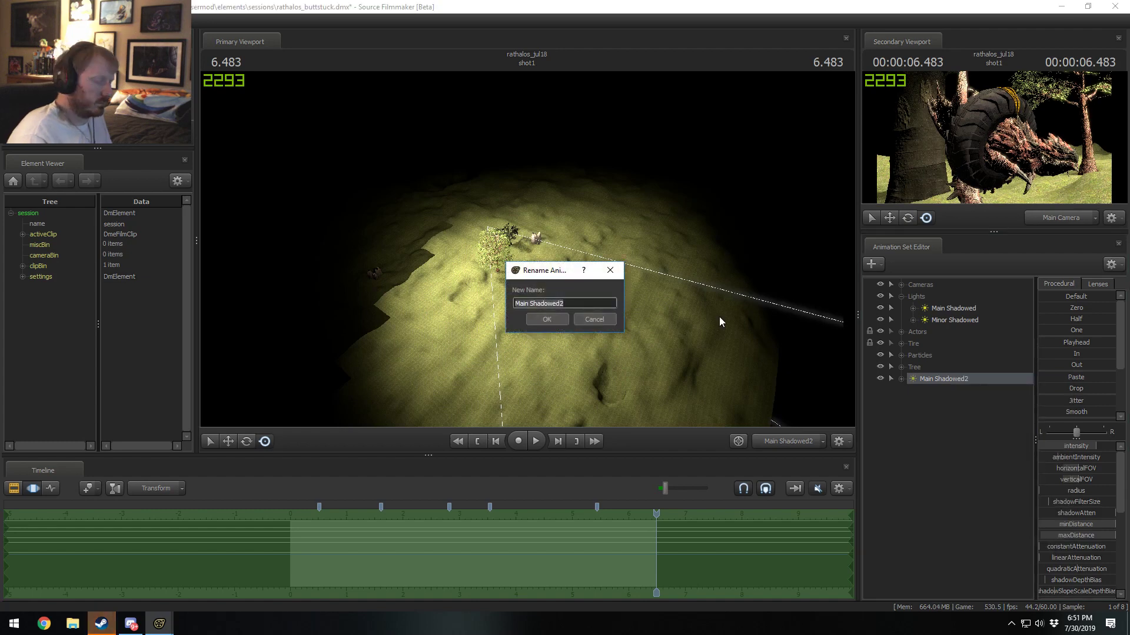
type("U")
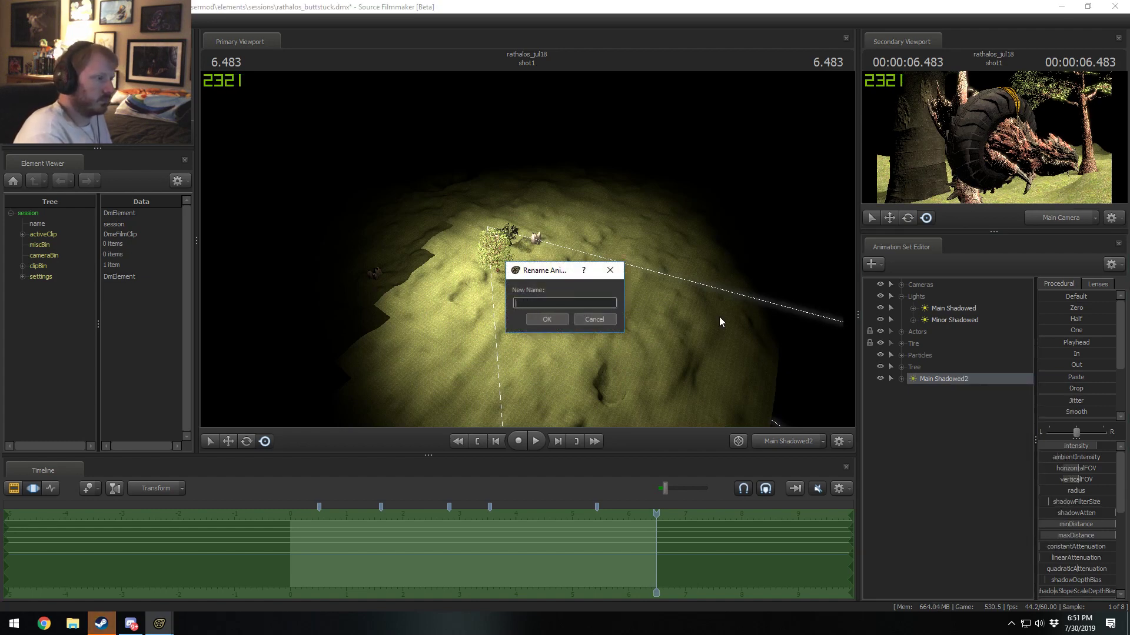
type("nder")
key("Return")
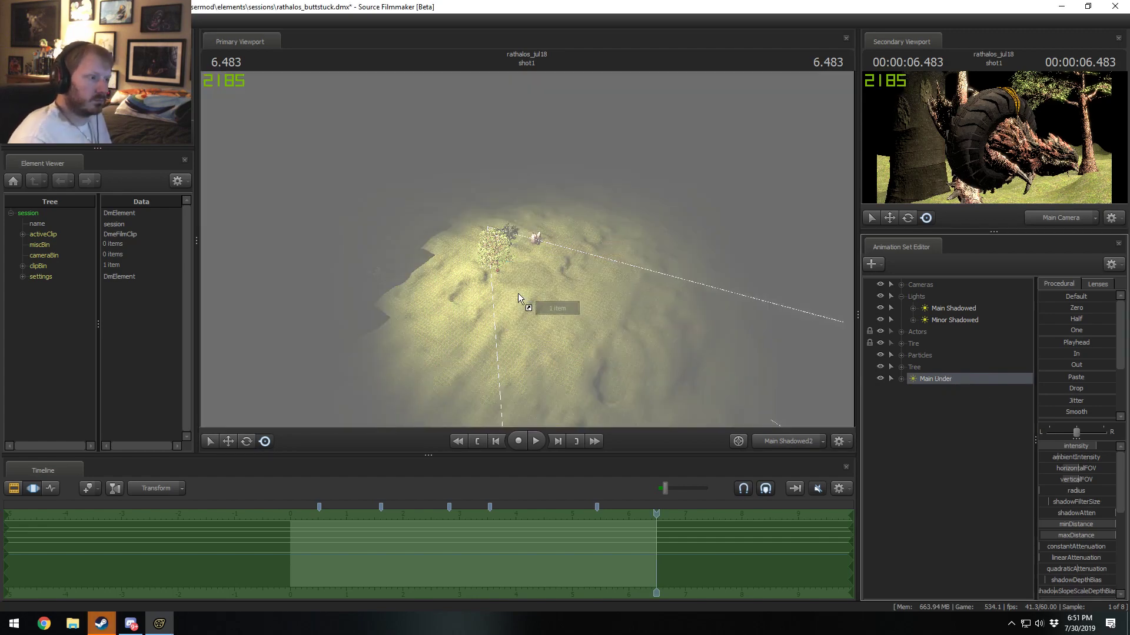
Step: Look through the Main Under light, place it so it shines on the scene from underneath, and lower its intensity
left_click_drag(518, 293, 518, 293)
left_click_drag(564, 261, 563, 261)
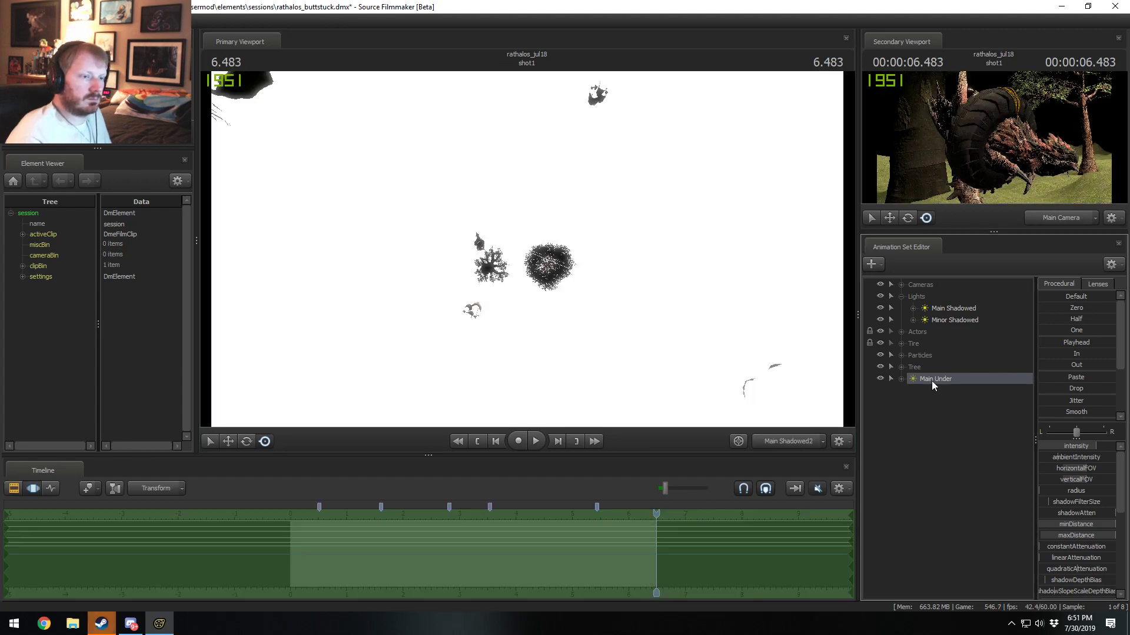
right_click(931, 380)
left_click(927, 380)
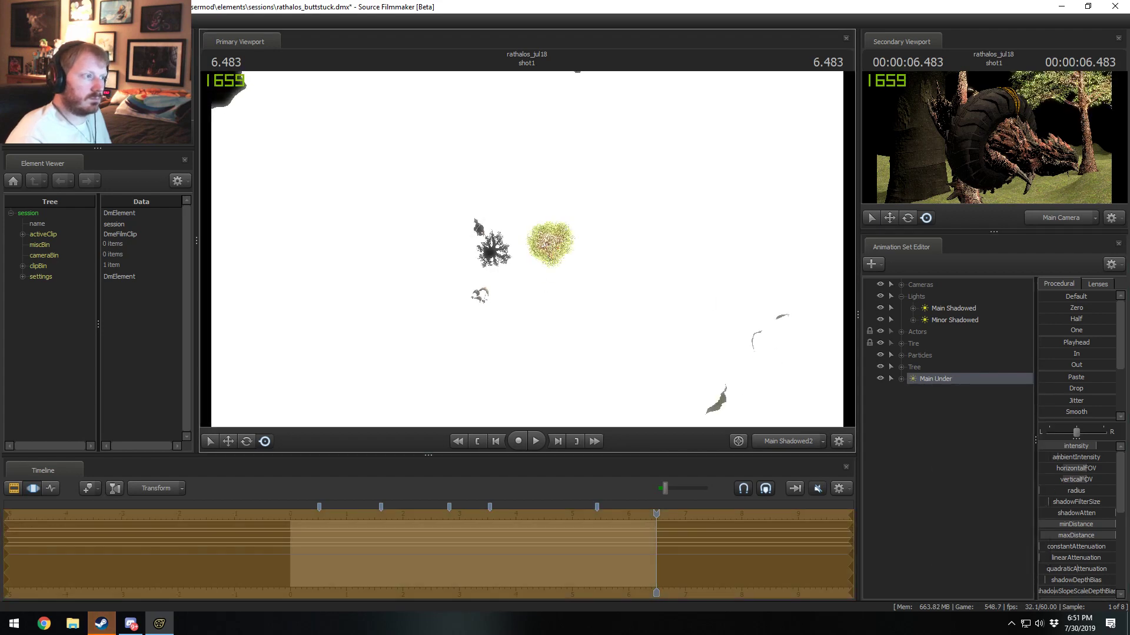
left_click_drag(563, 261, 563, 261)
left_click_drag(1090, 452, 1057, 465)
Step: Rename the Main Under light as Main Under 1
key("F2")
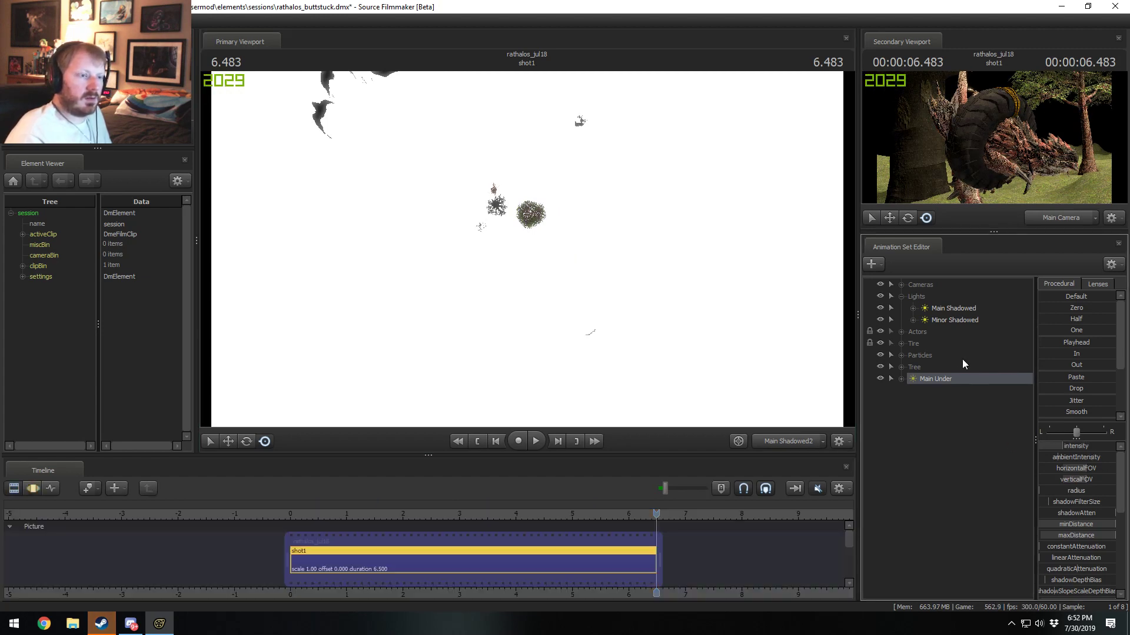
left_click(949, 377)
right_click(949, 378)
left_click(983, 385)
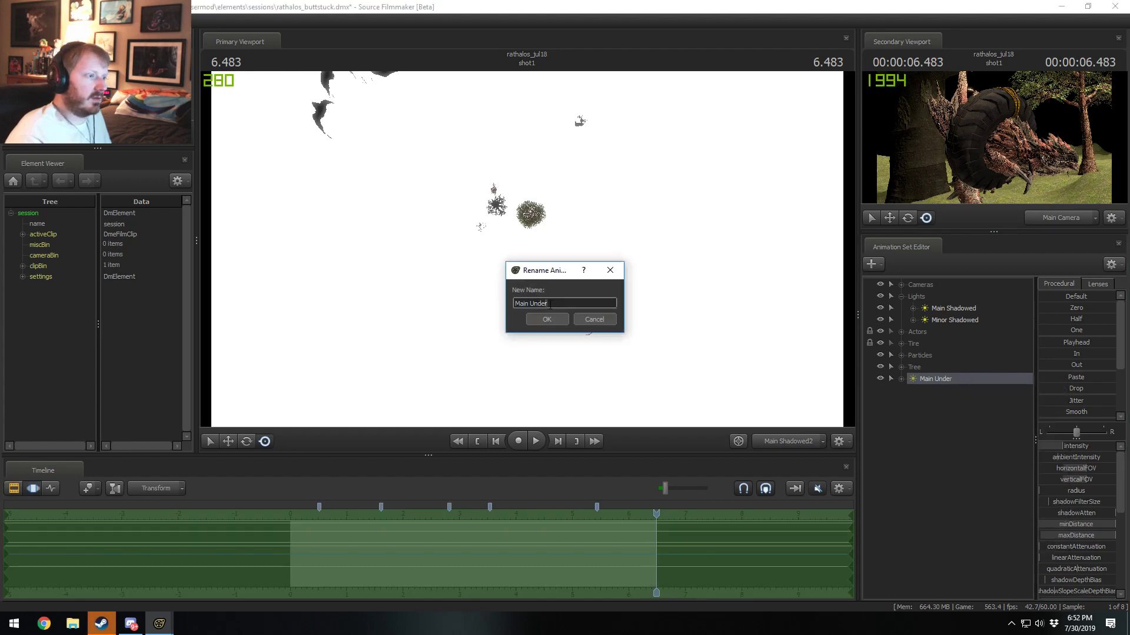
type("1")
key("Return")
right_click(950, 437)
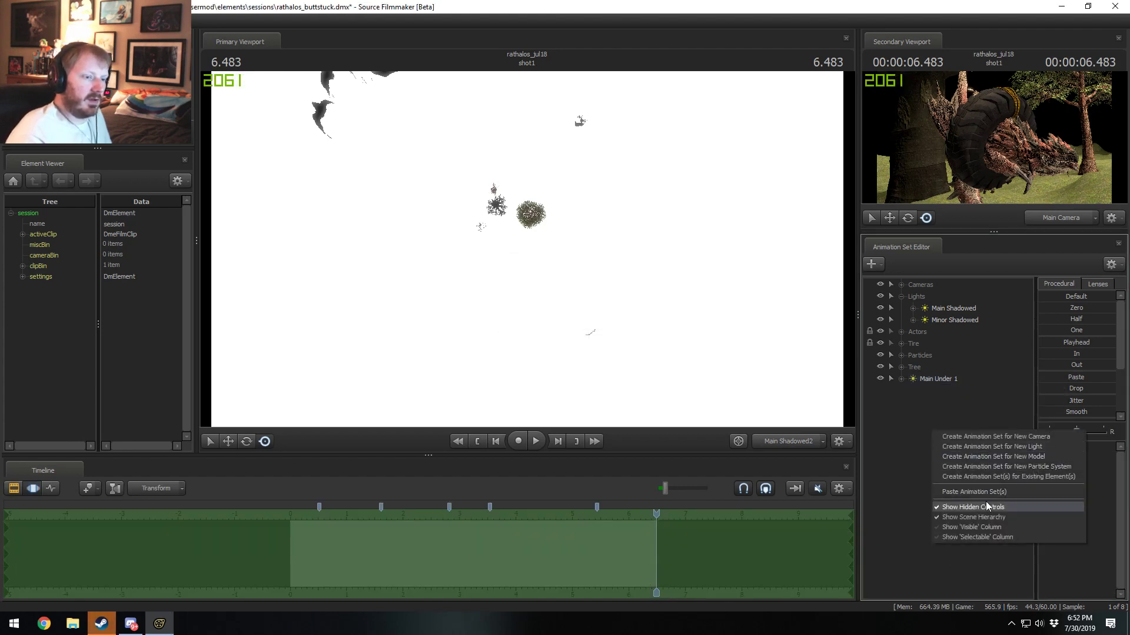
left_click(1001, 492)
left_click(941, 391)
right_click(941, 390)
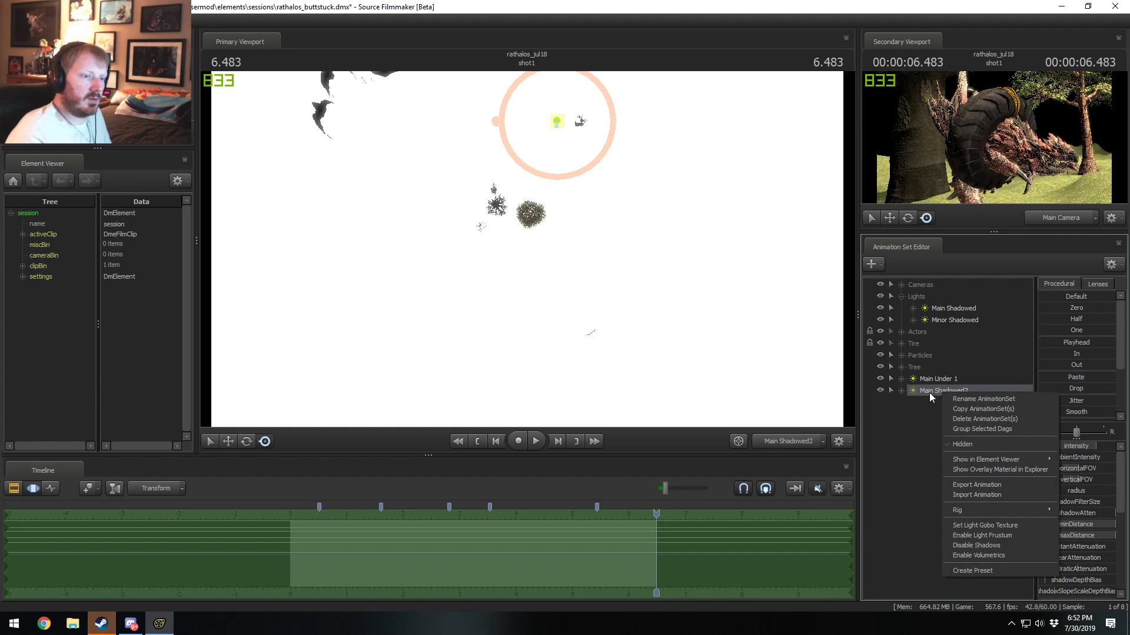
left_click(961, 417)
Step: Copy the Main Under 1 light and paste it as a second under light
right_click(938, 376)
left_click(930, 400)
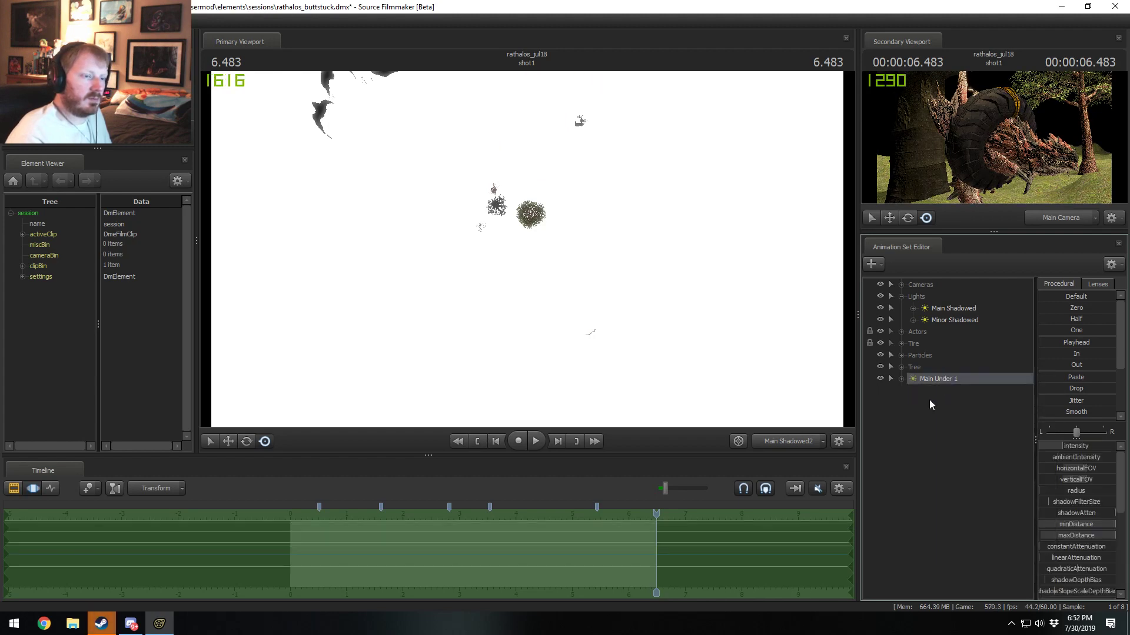
right_click(931, 401)
left_click(978, 462)
Step: Move Main Under 2 to light the scene from a different low angle and tune its intensity down, checking through the Main Camera
left_click(944, 390)
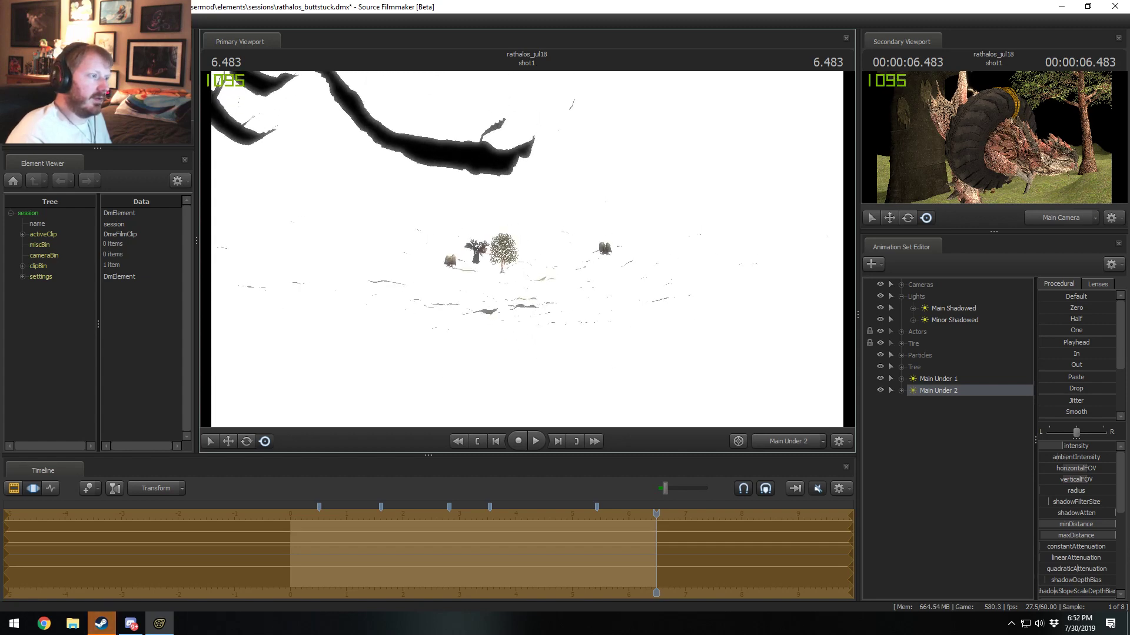
left_click_drag(552, 226, 552, 226)
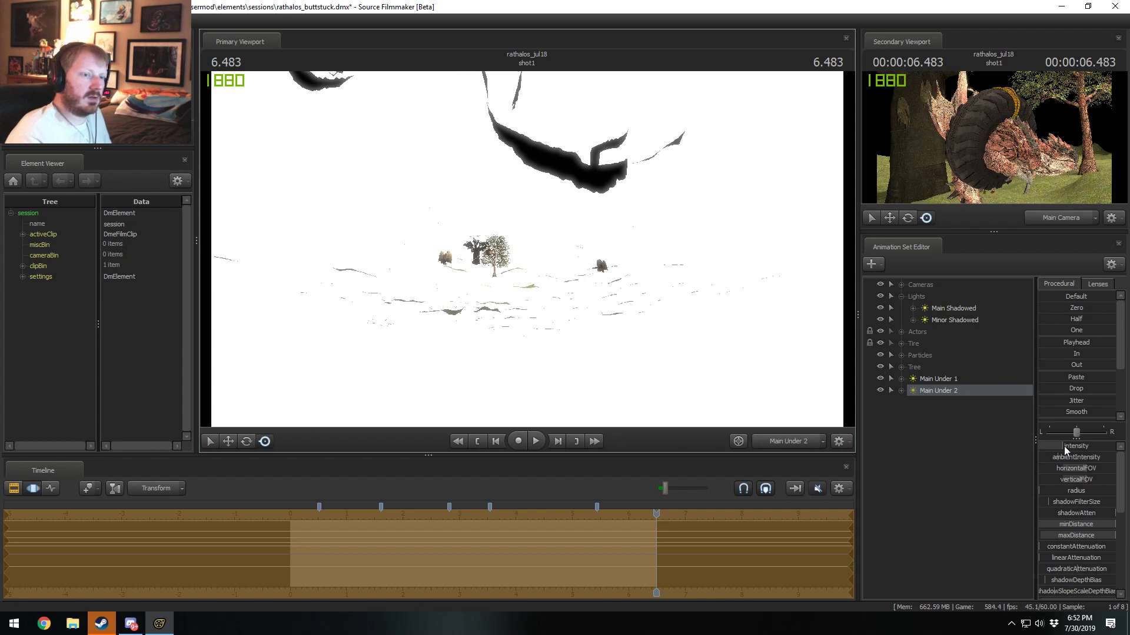
left_click_drag(1064, 446, 1053, 446)
left_click(788, 441)
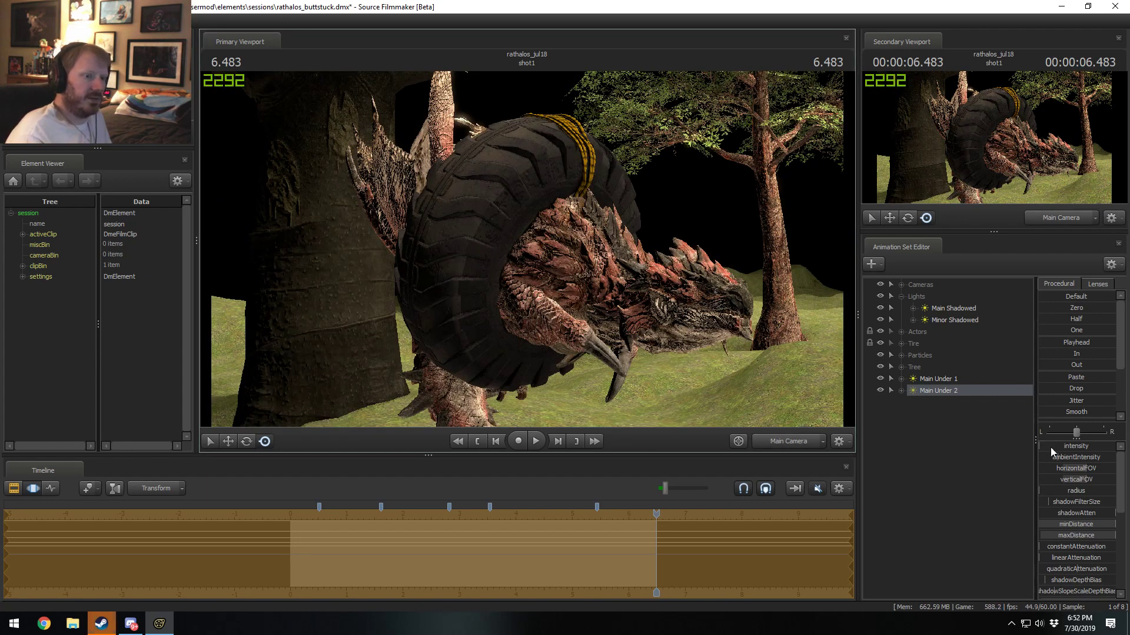
left_click_drag(1050, 447, 1059, 447)
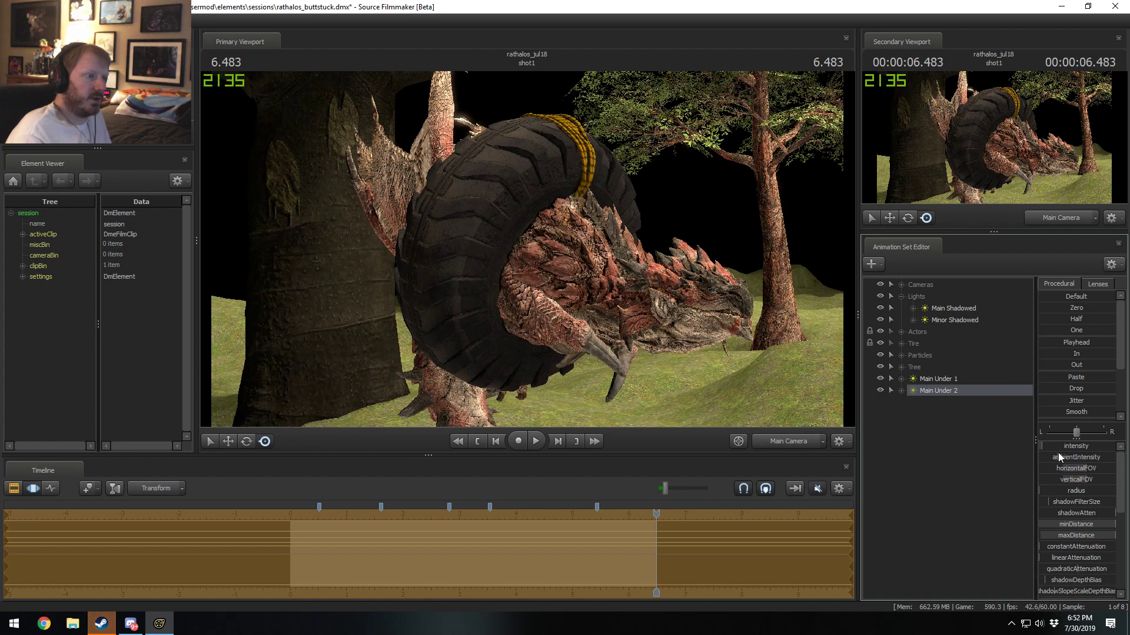
Step: Change the upper limit of Main Under 2's intensity slider range
key("F2")
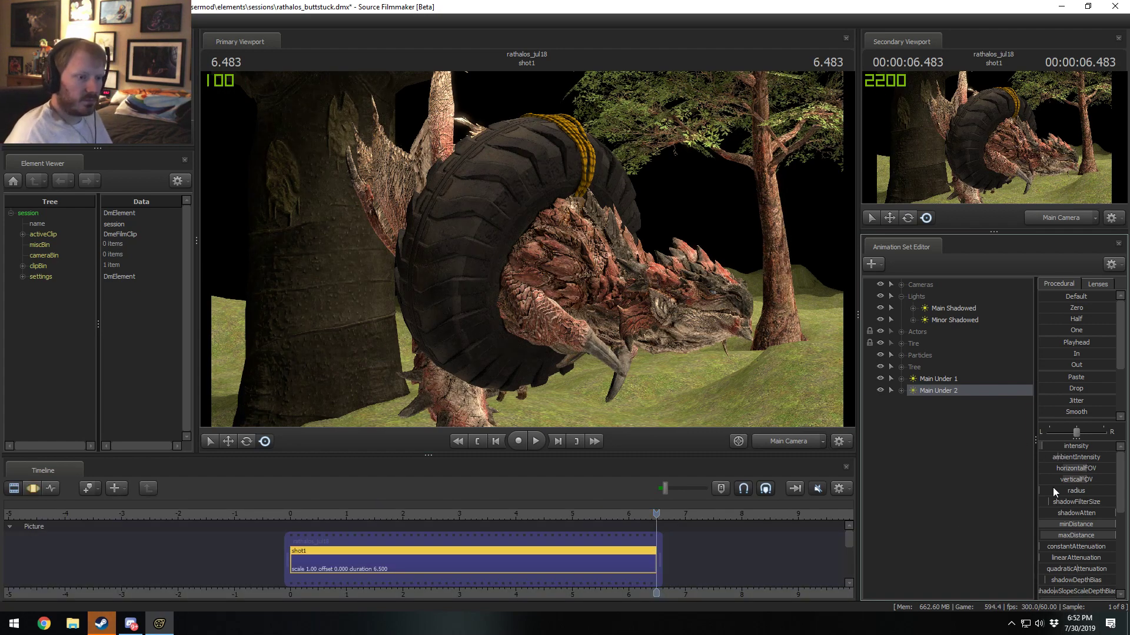
left_click(1067, 459)
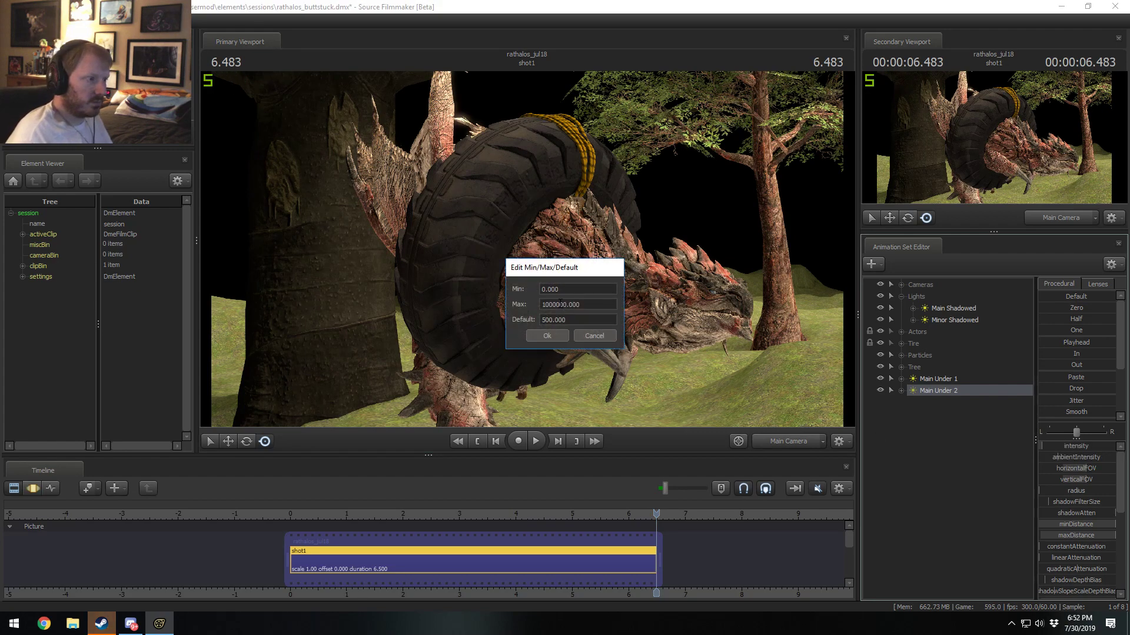
left_click(547, 336)
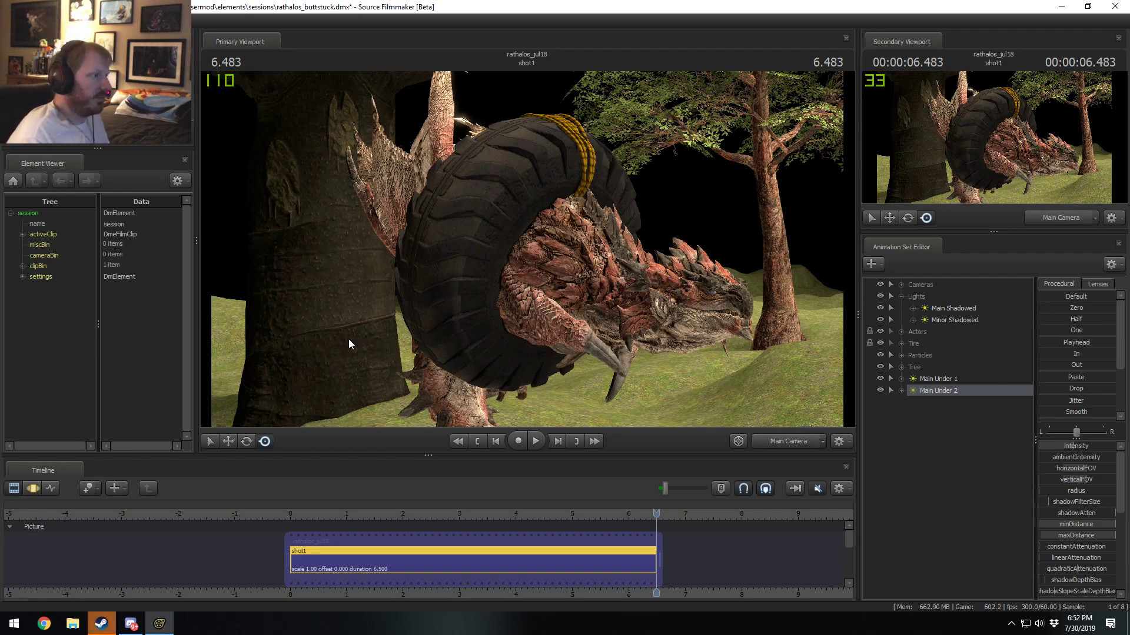
Step: Copy the Minor Shadowed light and paste it as a second minor light
right_click(945, 434)
left_click(944, 323)
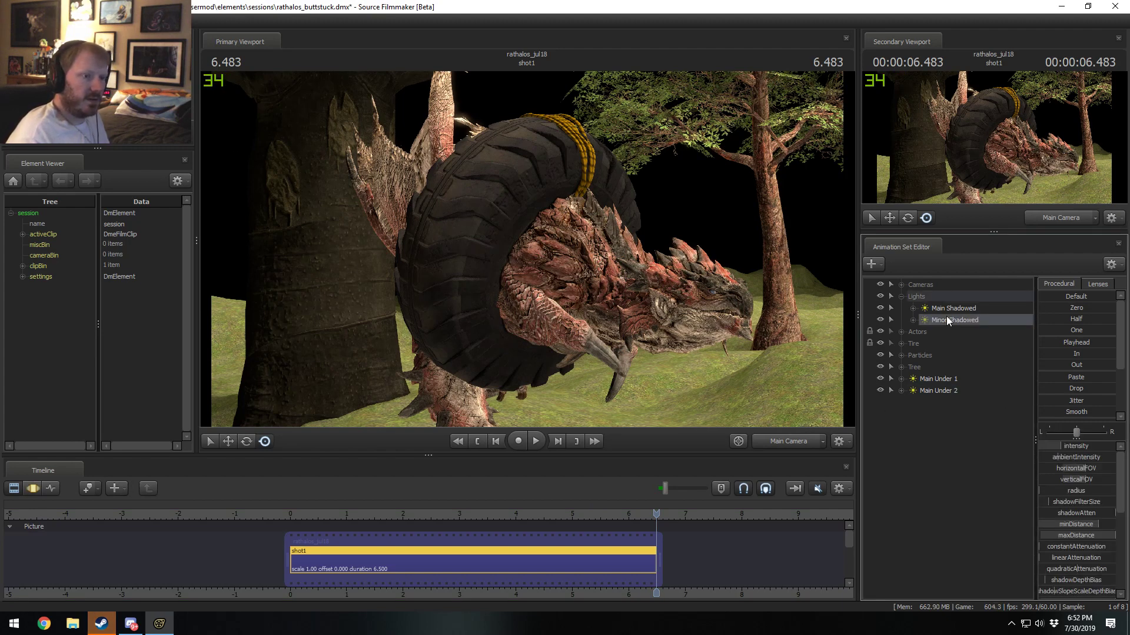
right_click(946, 317)
left_click(967, 333)
right_click(948, 464)
left_click(972, 523)
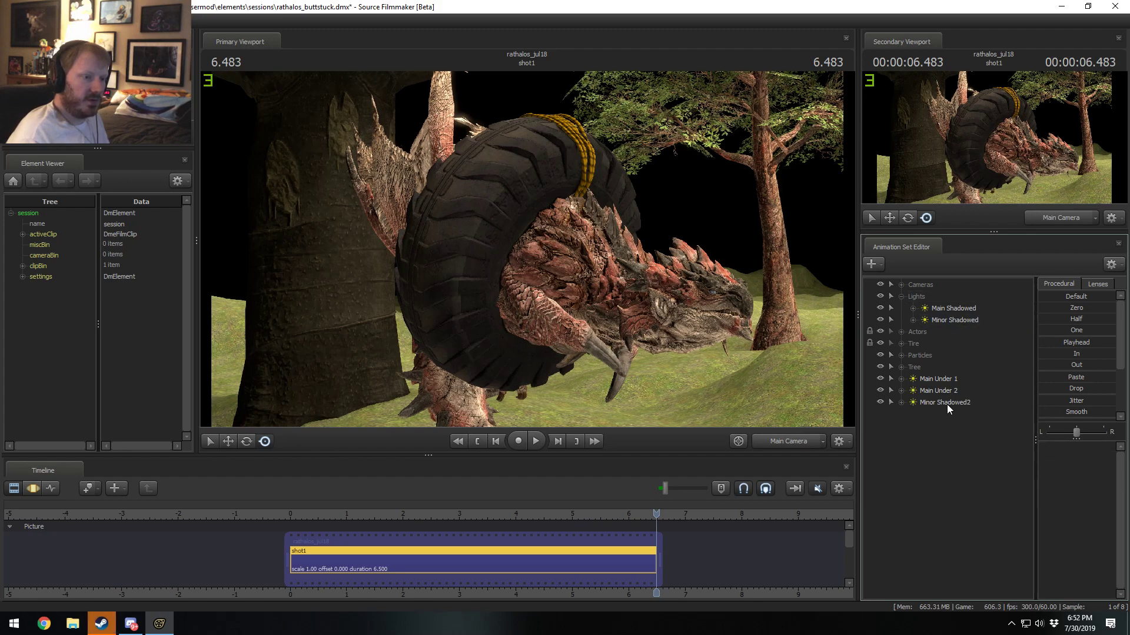
Step: Rename the pasted light as Minor Shadowed 2 and place it in the Lights group below Minor Shadowed
right_click(950, 404)
left_click(977, 412)
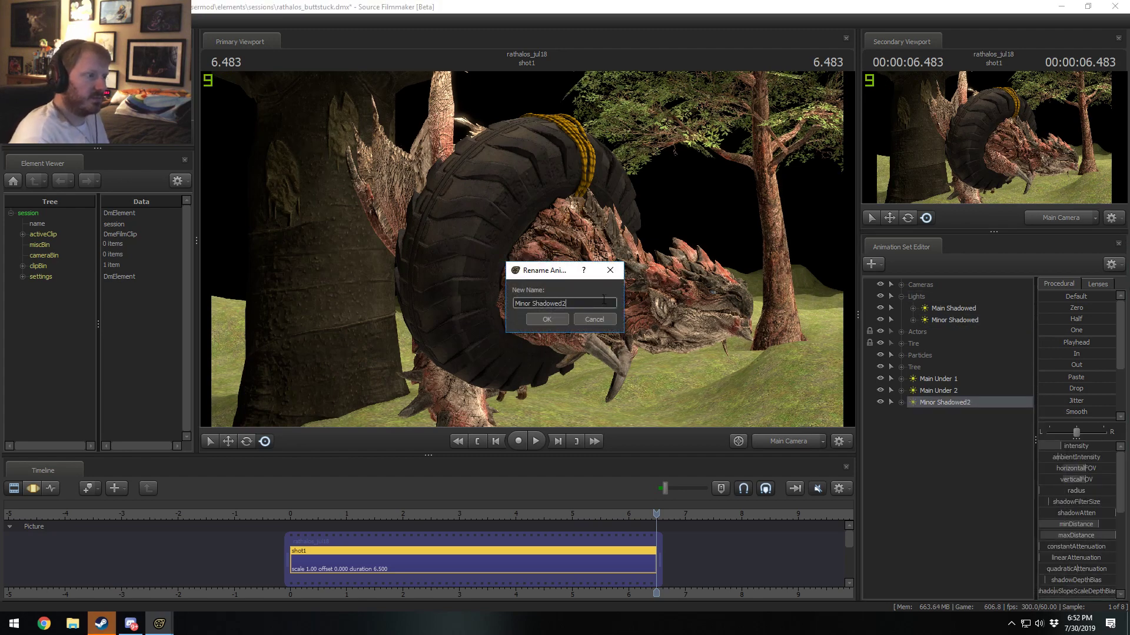
key("BackSpace")
type("2")
key("Return")
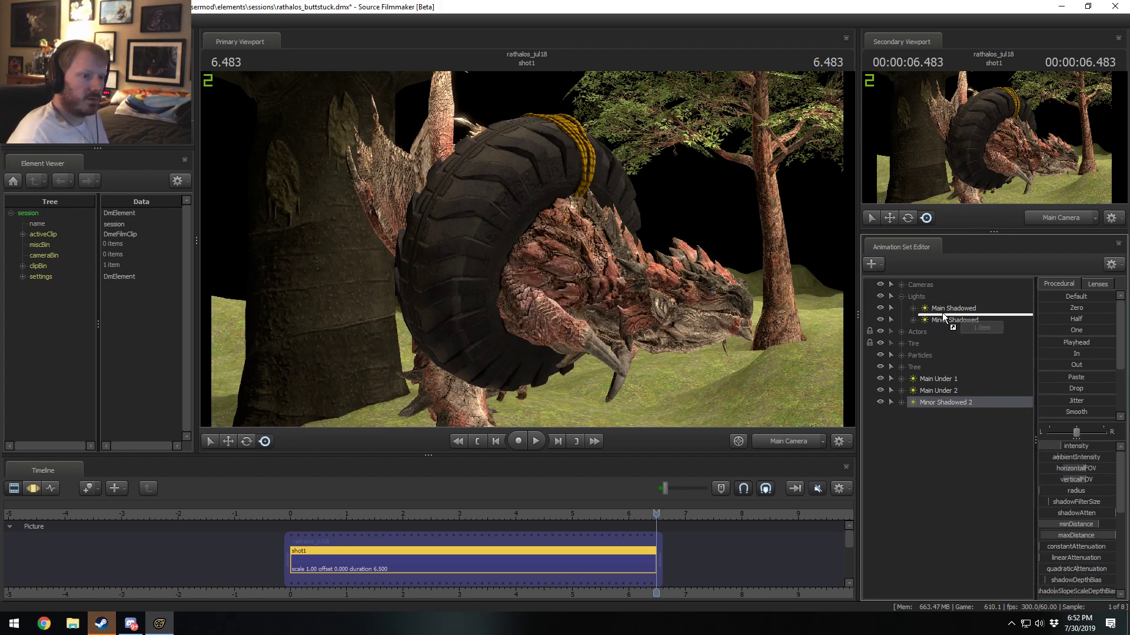
left_click_drag(937, 300, 937, 310)
Step: Look through Minor Shadowed 2 and move it to light the scene from a different side
left_click(946, 331)
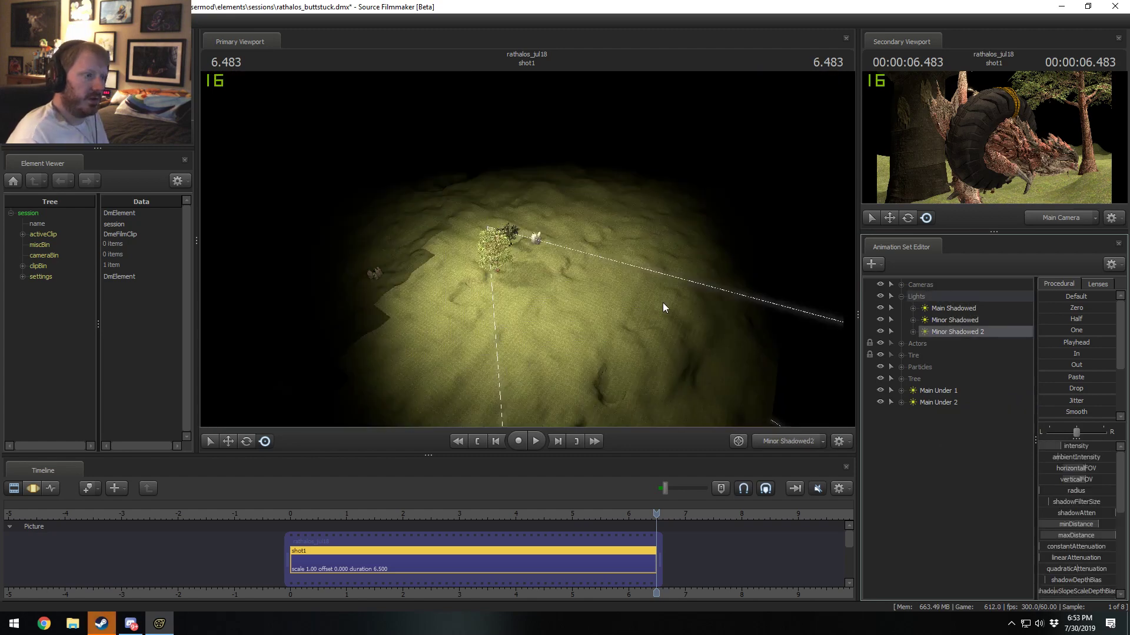
left_click(678, 316)
left_click(553, 326)
key("F3")
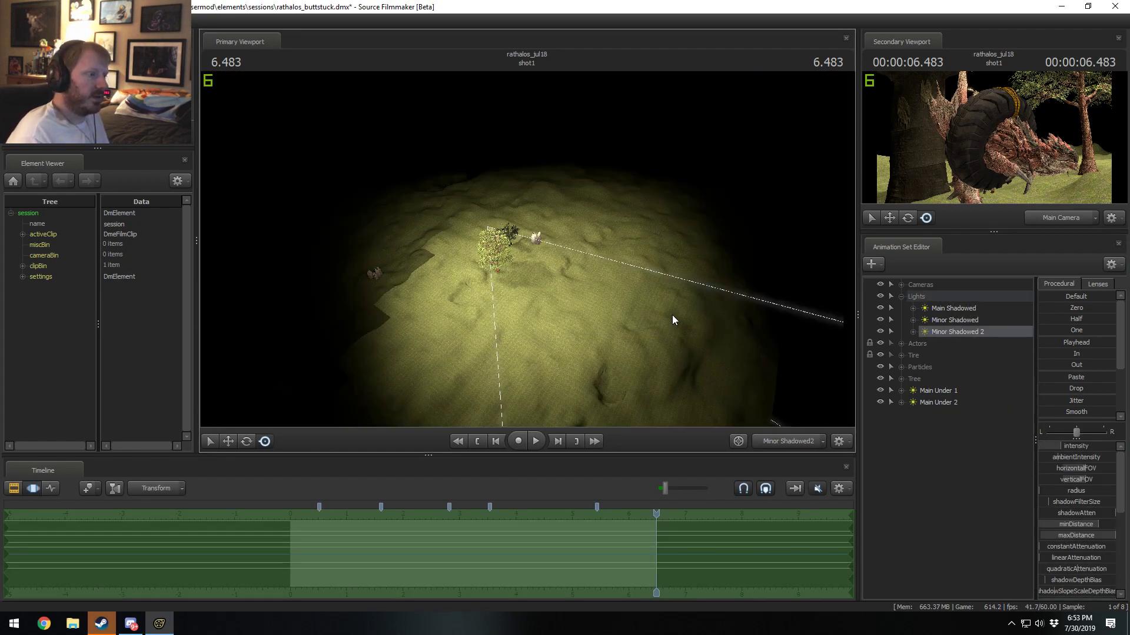
left_click_drag(672, 315, 527, 249)
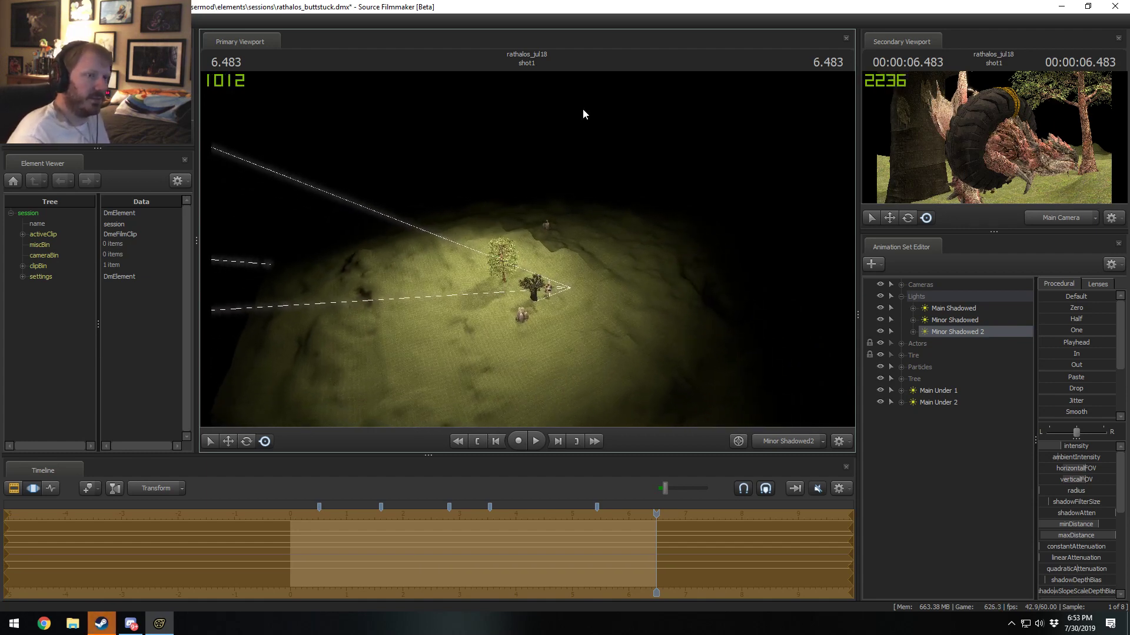
left_click_drag(582, 113, 527, 254)
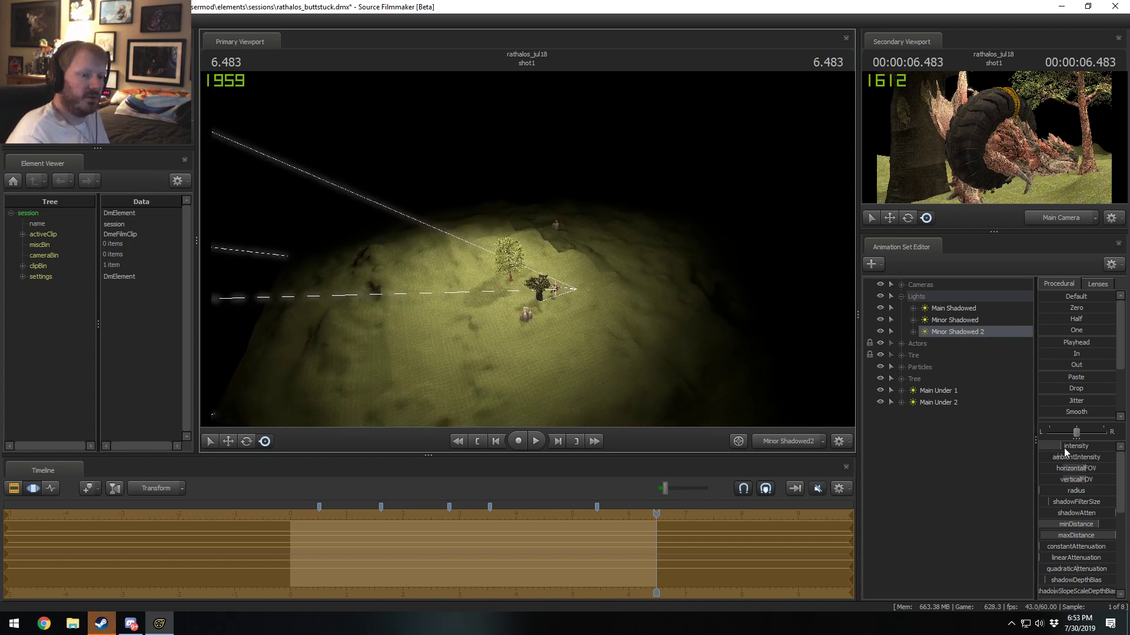
Step: Lower the intensity of the Minor Shadowed 2 light
left_click_drag(1064, 448, 1054, 447)
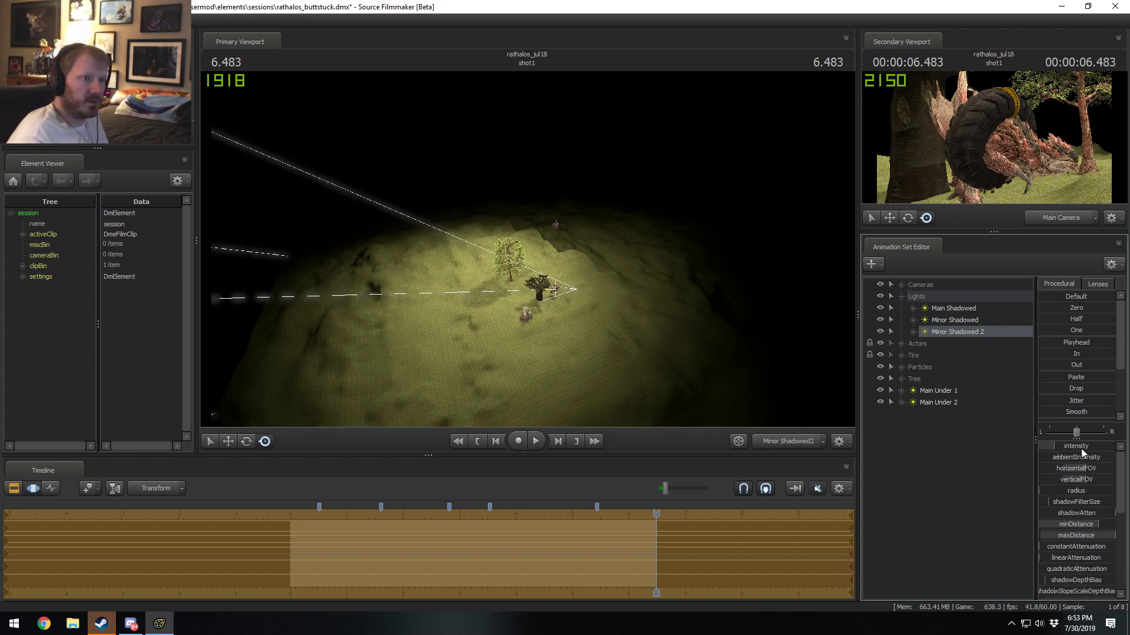
left_click_drag(1081, 448, 1078, 448)
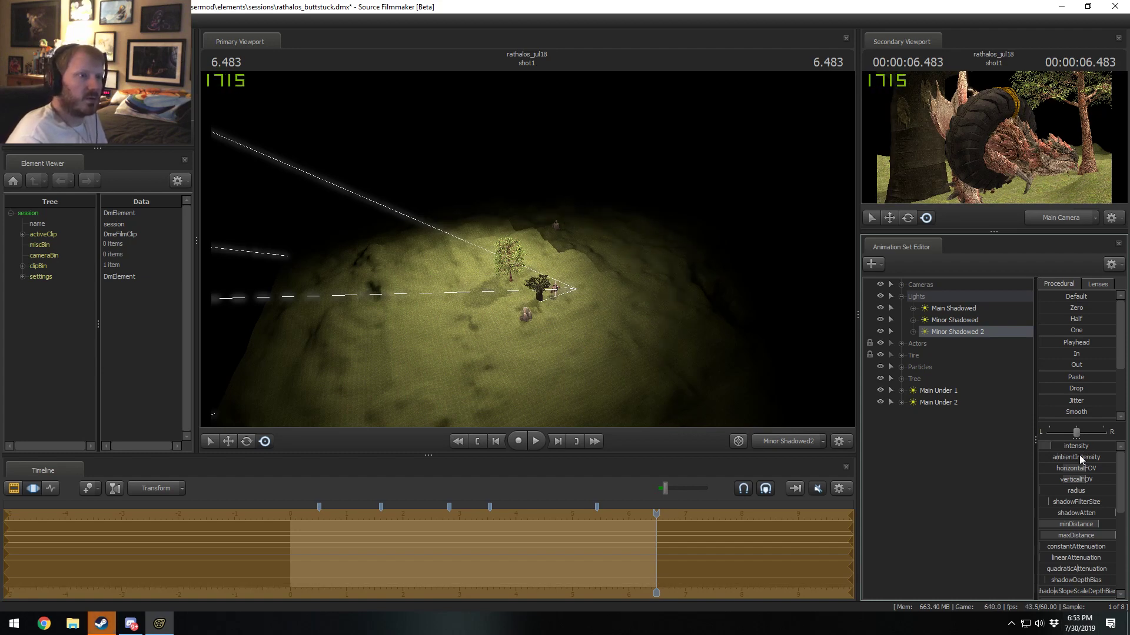
key("F3")
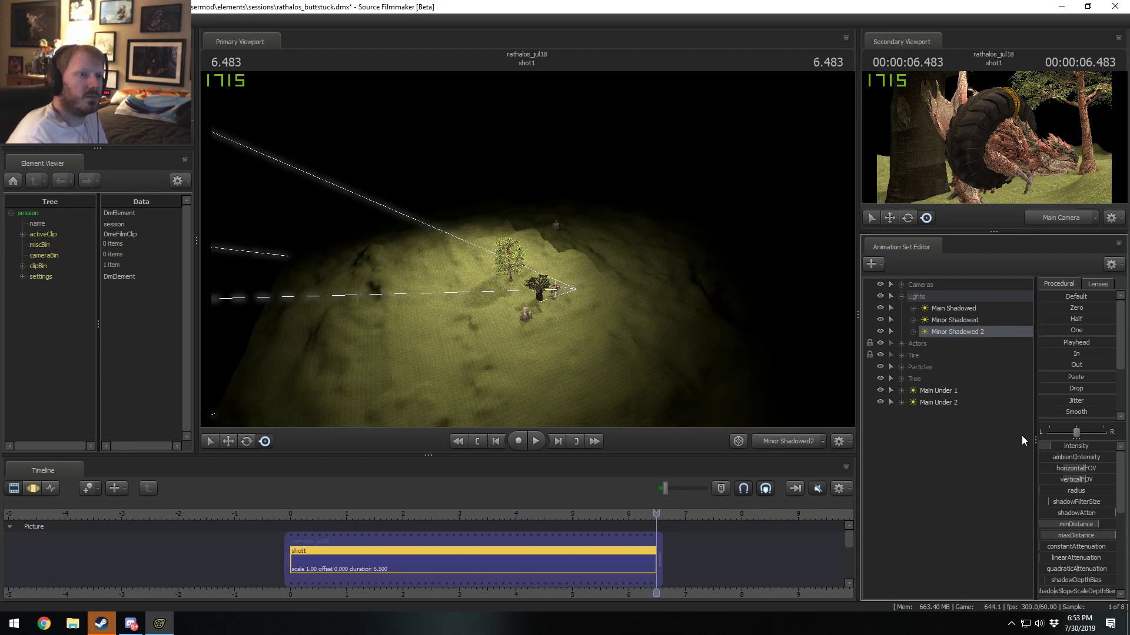
Step: Save the session
right_click(950, 451)
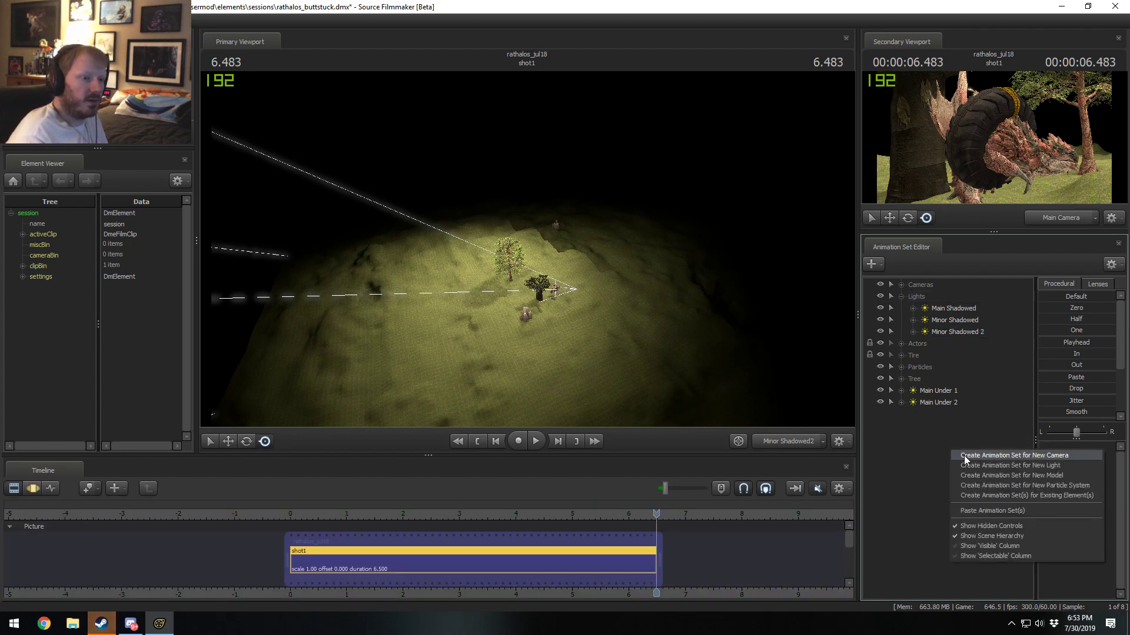
left_click(918, 462)
key("ctrl+s")
Step: Filter the models for skycard and add skycard_tf2_v3.mdl as a new animation set
right_click(925, 466)
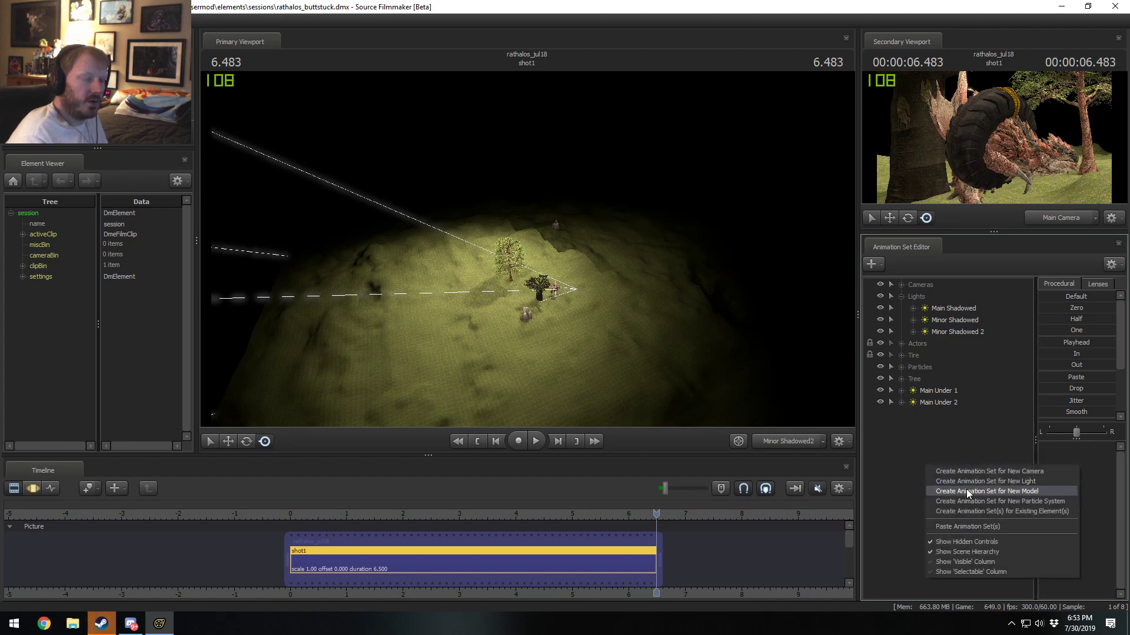
left_click(967, 491)
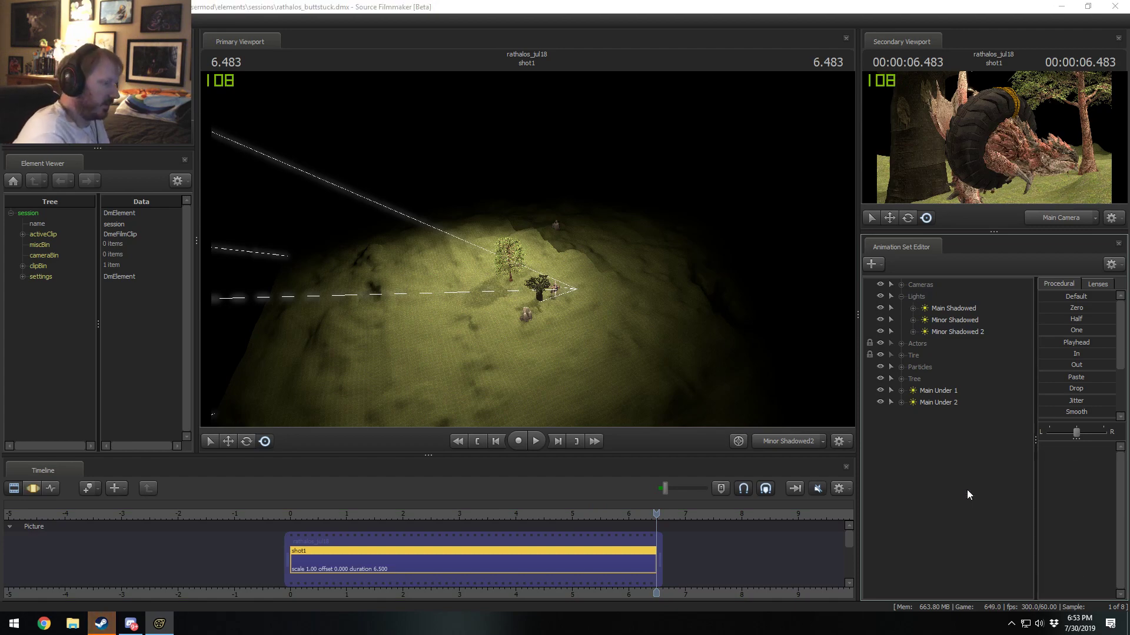
type("sky")
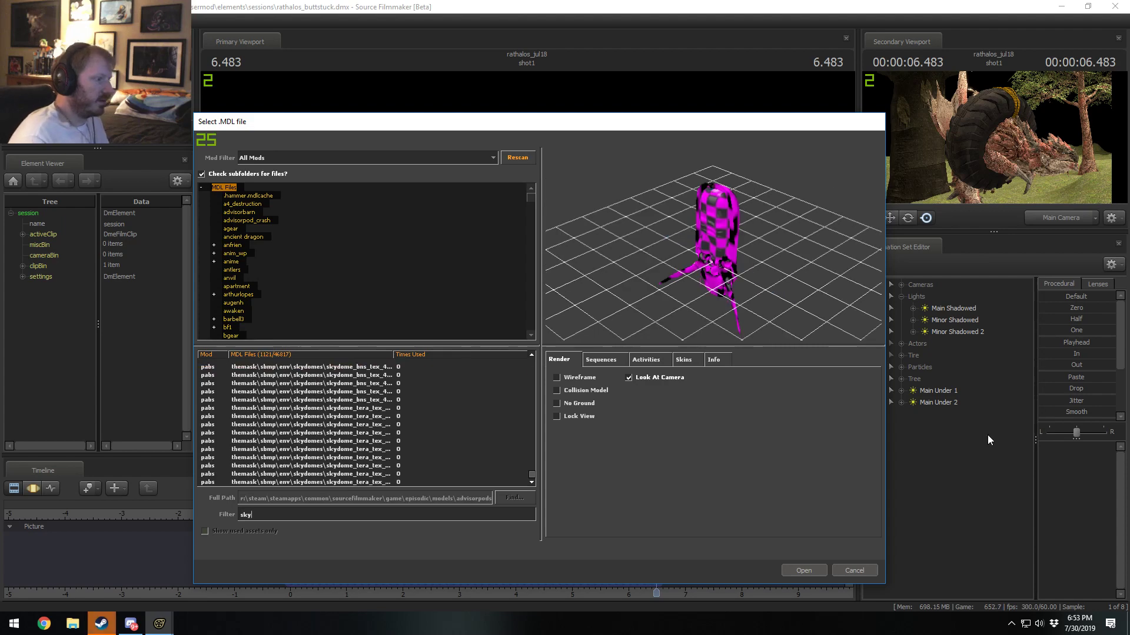
type("card")
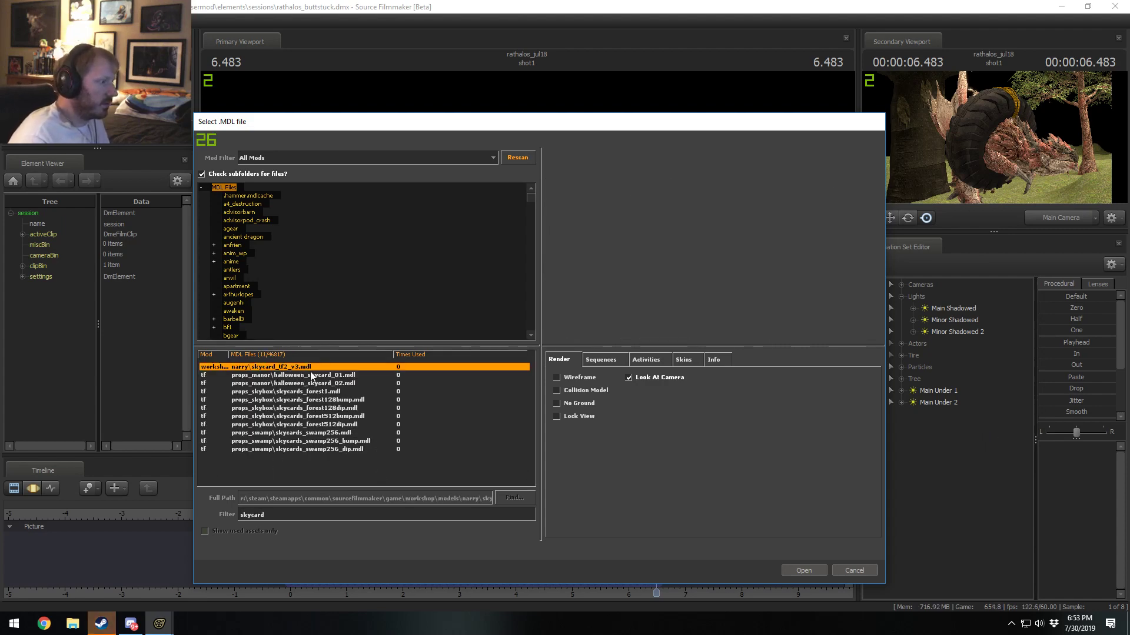
left_click(783, 574)
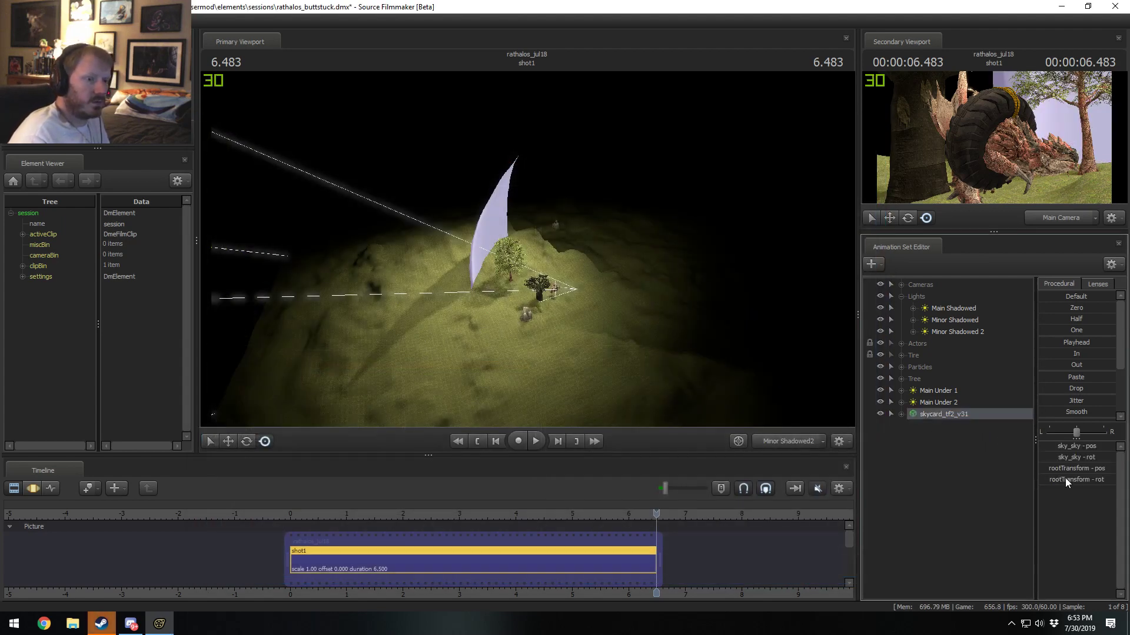
Step: Rotate the skycard model's root transform so it faces the scene as a backdrop, and view it through the Work Camera
left_click(1065, 481)
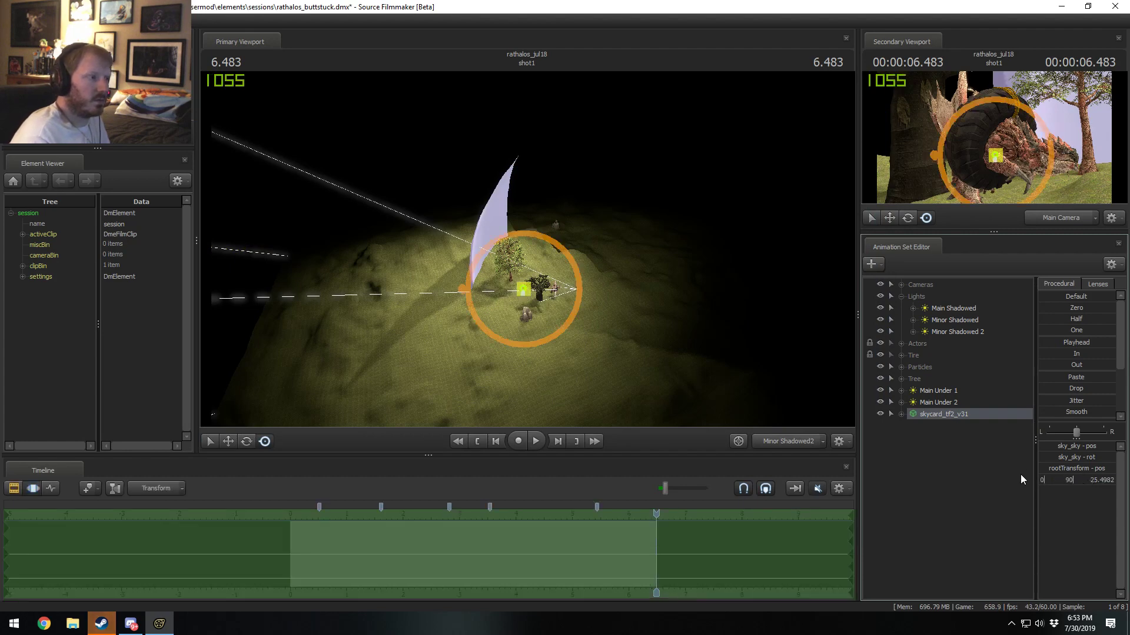
key("Return")
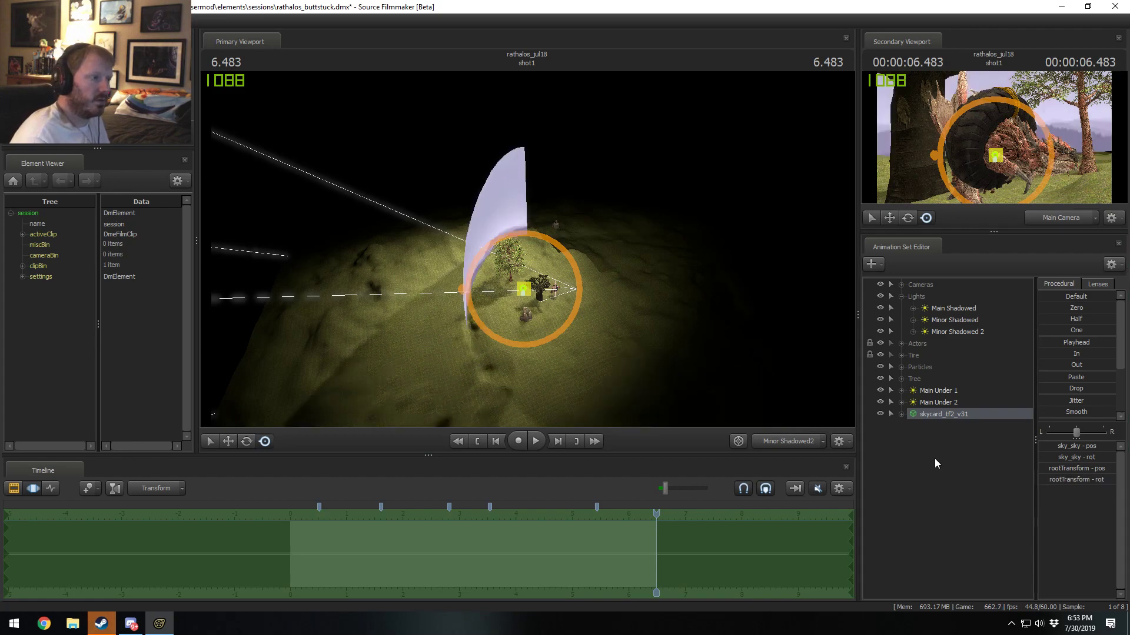
left_click(784, 445)
left_click_drag(788, 390, 788, 390)
Step: Rename the skycard animation set as Skycard
right_click(941, 418)
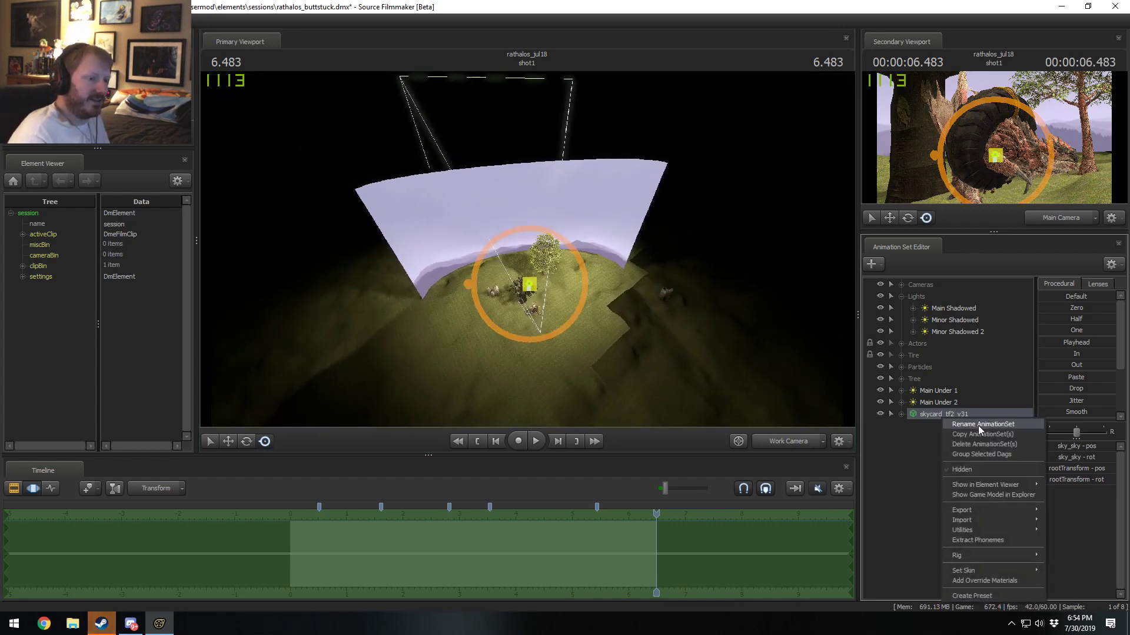
left_click(978, 425)
type("Skycard")
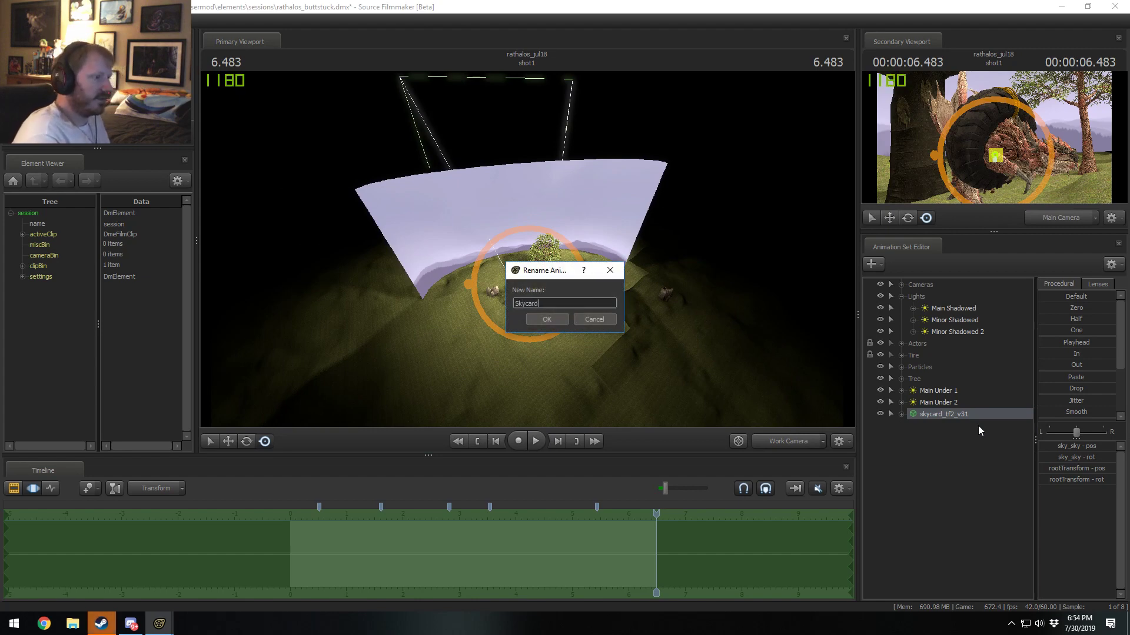
key("Return")
Step: Load the rig script that adds a skin control to Skycard
right_click(953, 418)
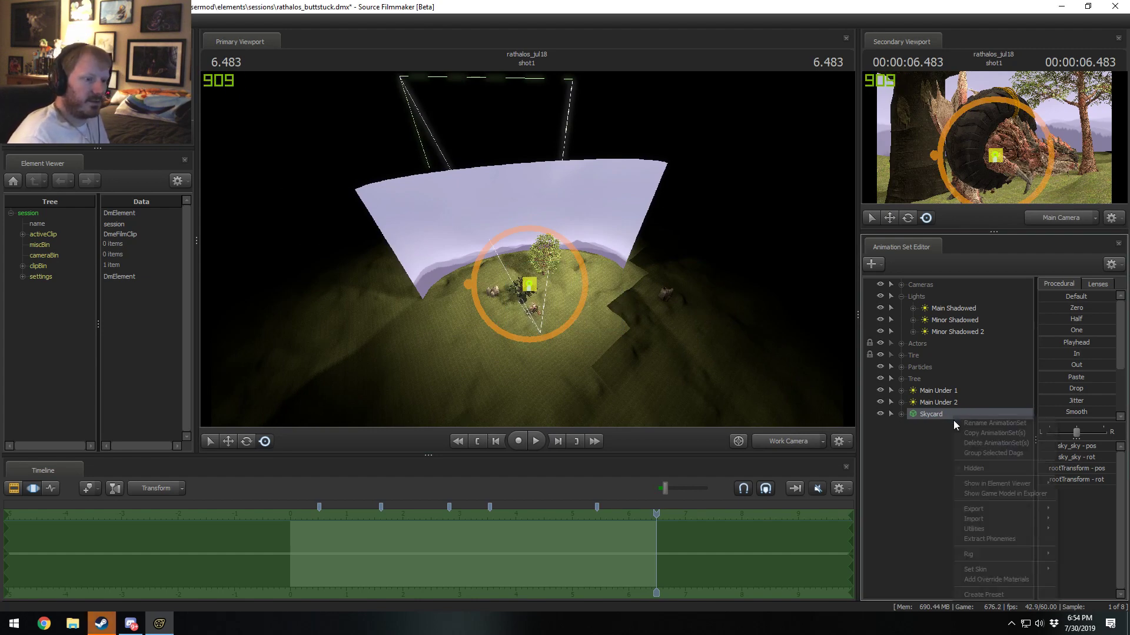
mouse_move(972, 553)
left_click(885, 401)
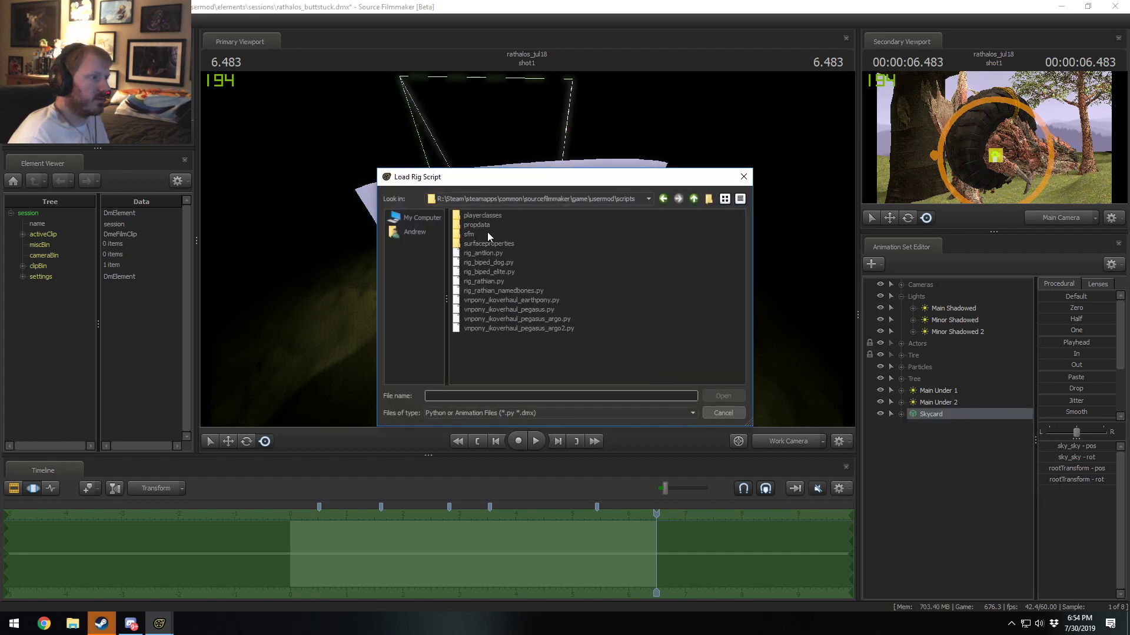
double_click(471, 231)
double_click(486, 225)
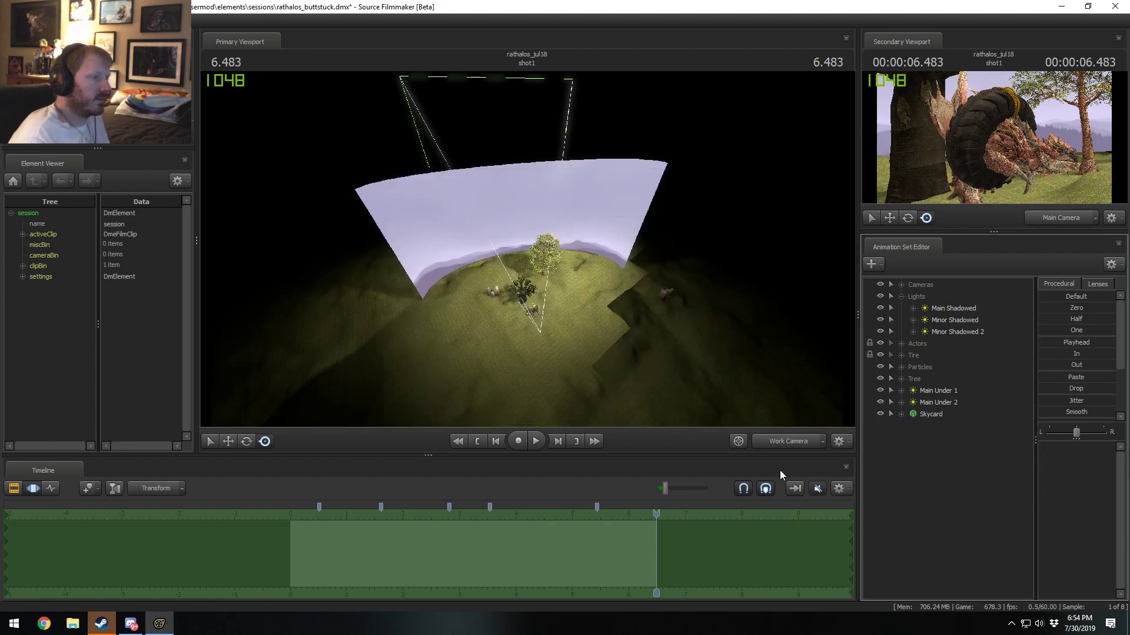
Step: Change Skycard's skin to the blue cloudy sky over green hills and move the card far behind the trees
left_click(937, 413)
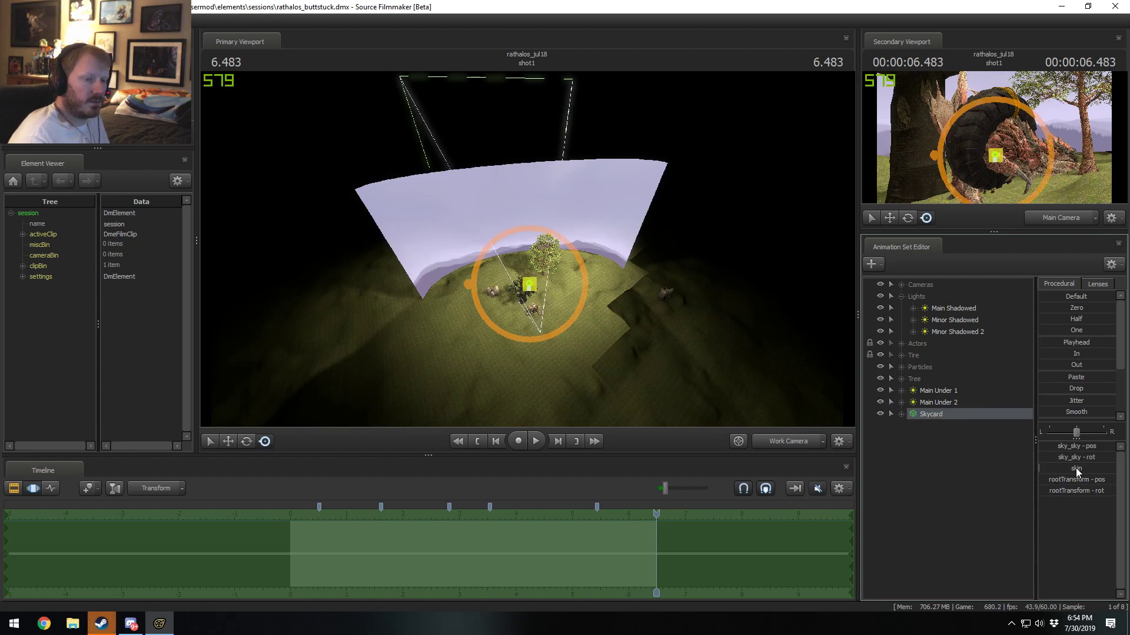
left_click_drag(1076, 468, 1110, 468)
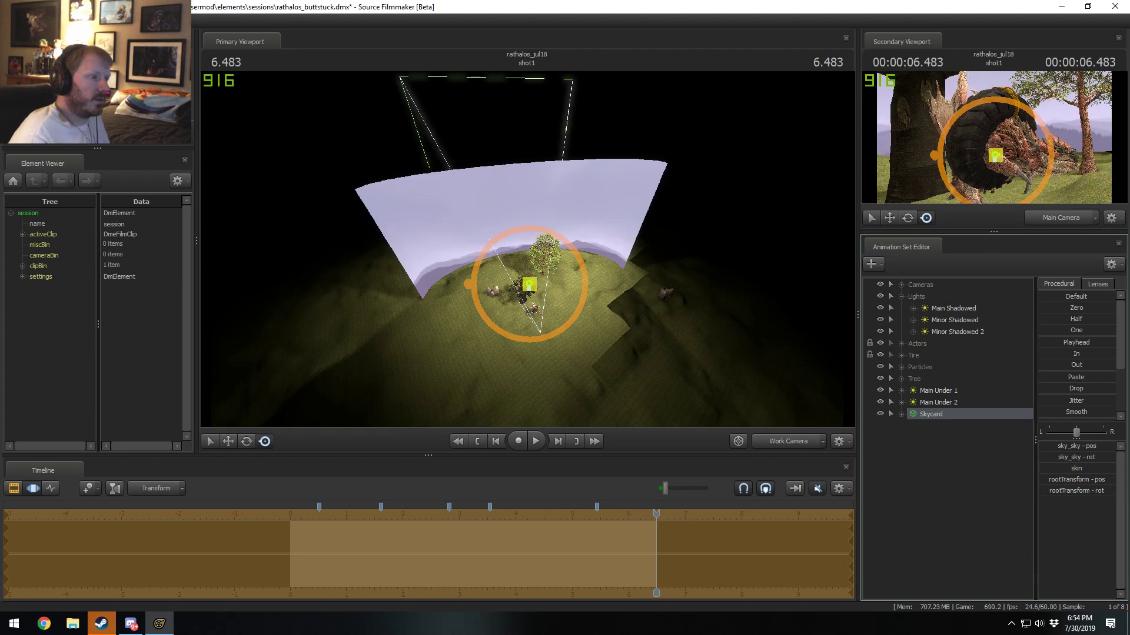
left_click_drag(1055, 469, 1094, 469)
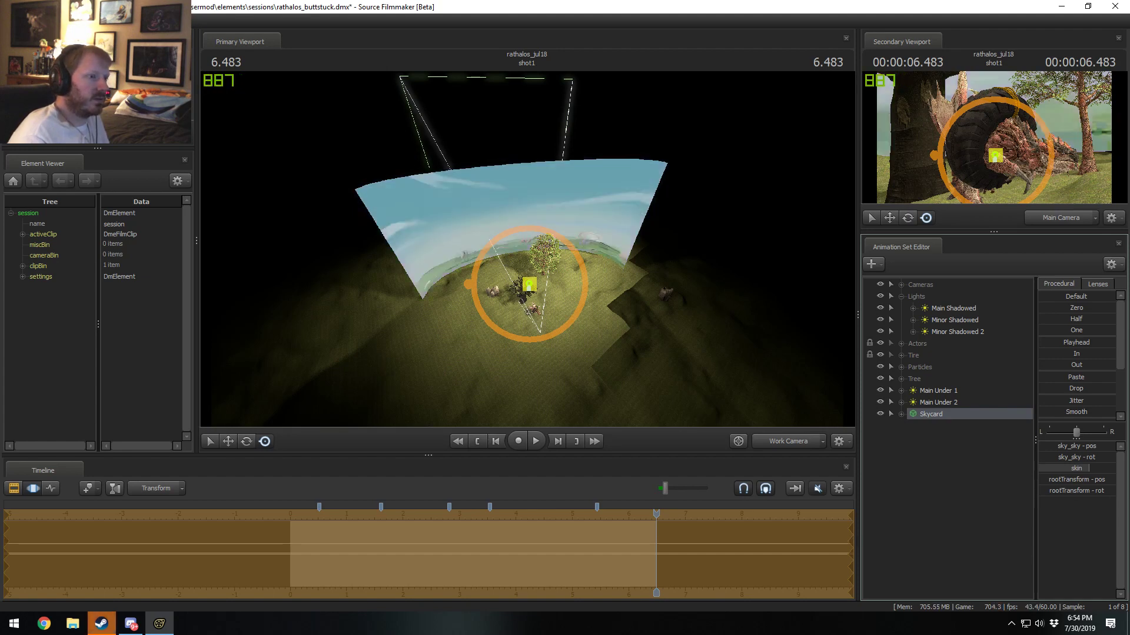
key("w")
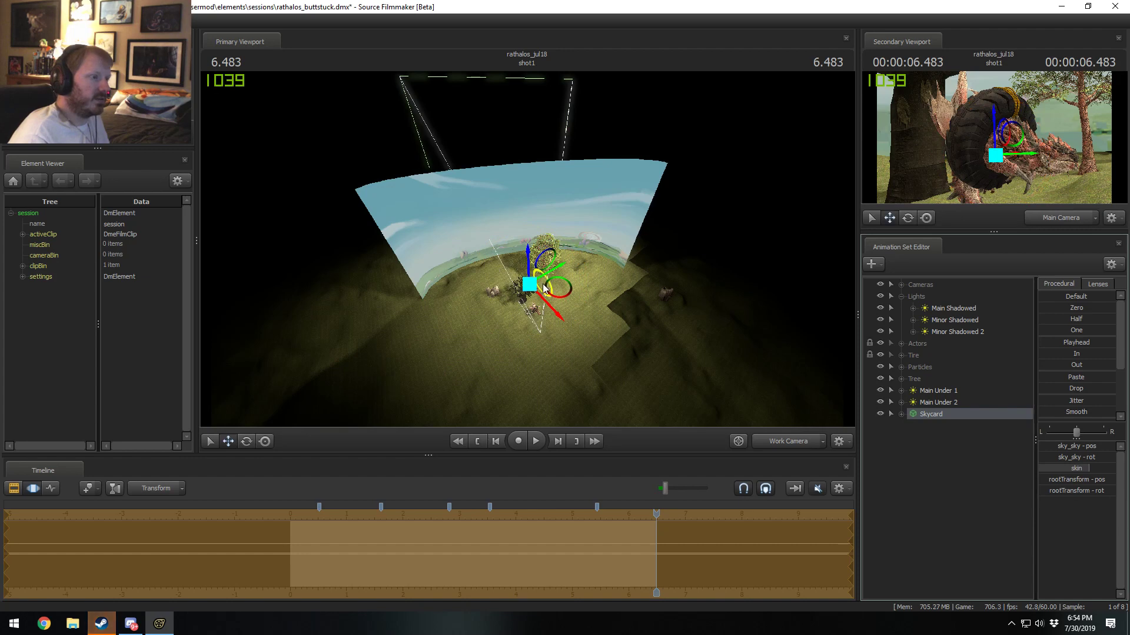
left_click_drag(544, 289, 539, 197)
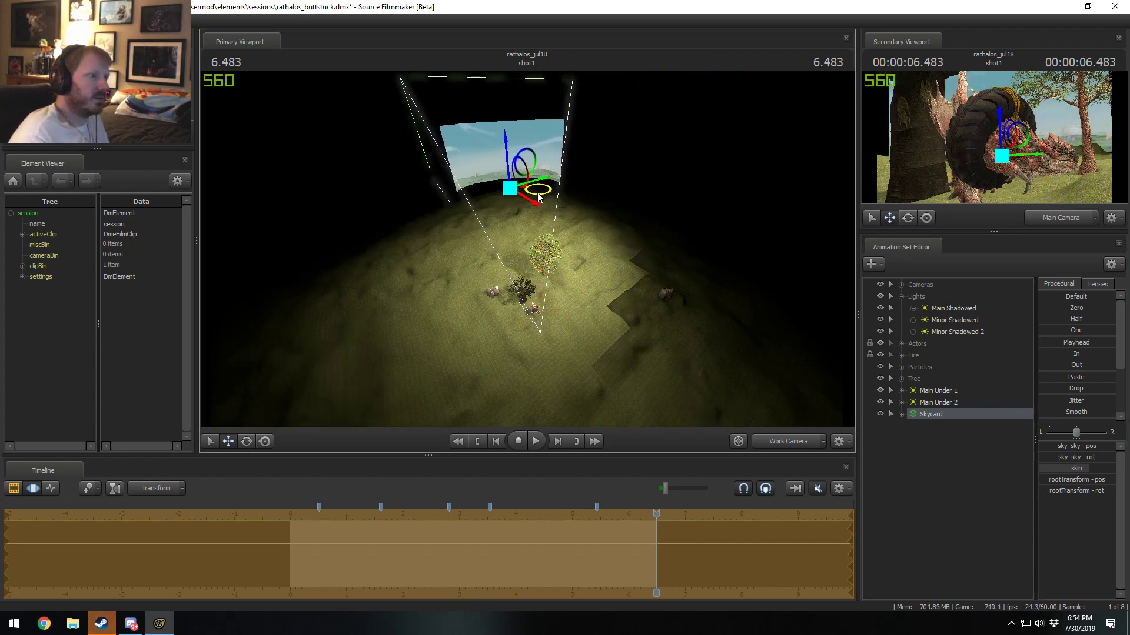
Step: Add a scale control to Skycard's sky_sky transform
left_click(901, 414)
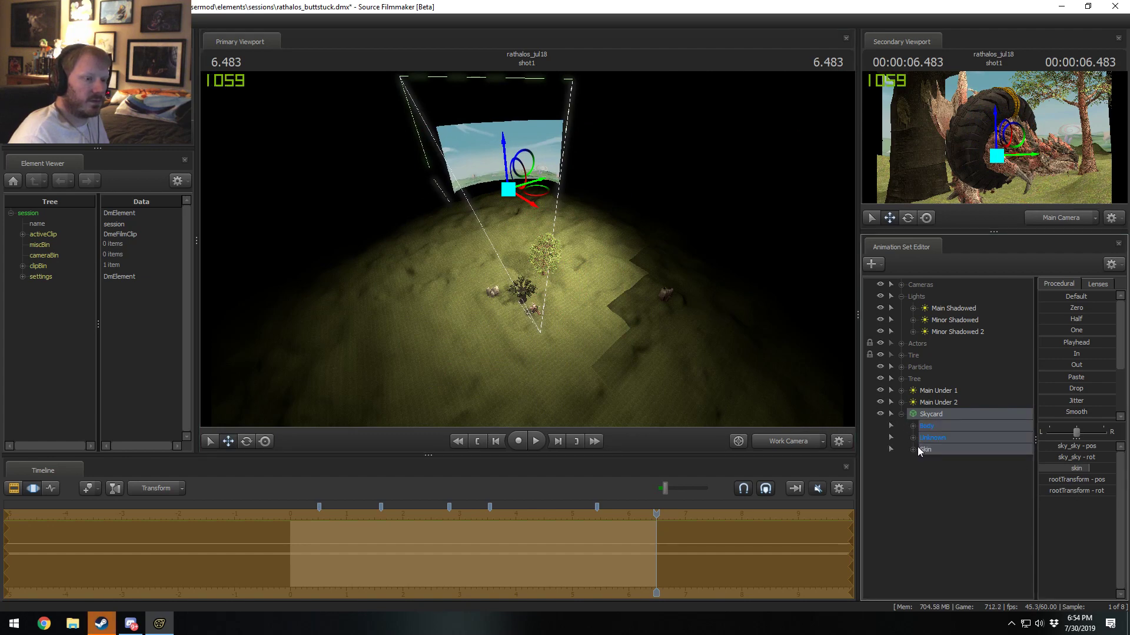
left_click(913, 438)
right_click(955, 450)
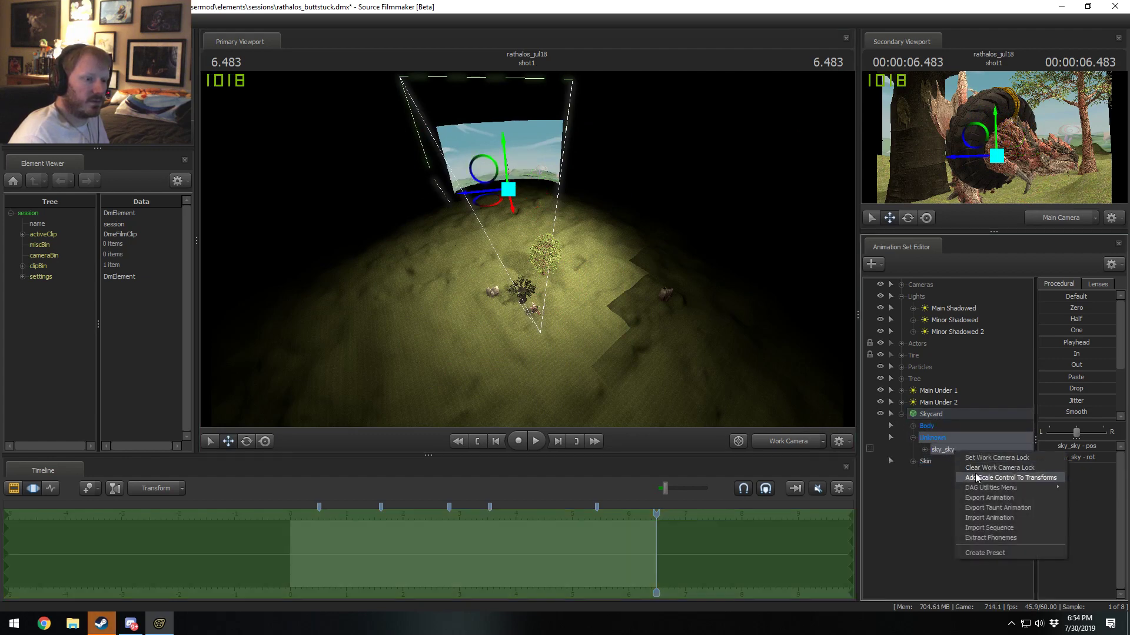
left_click(977, 478)
left_click(991, 471)
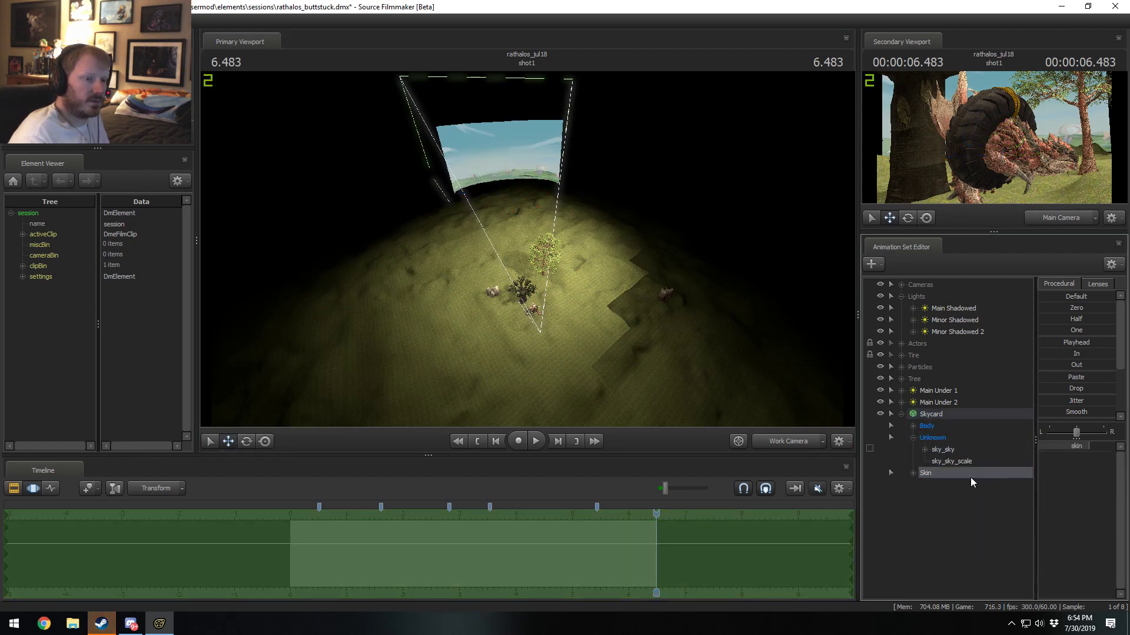
Step: Enlarge Skycard with its sky_sky_scale control and lower the card behind the scene
left_click(1000, 461)
double_click(1063, 445)
type("0.1")
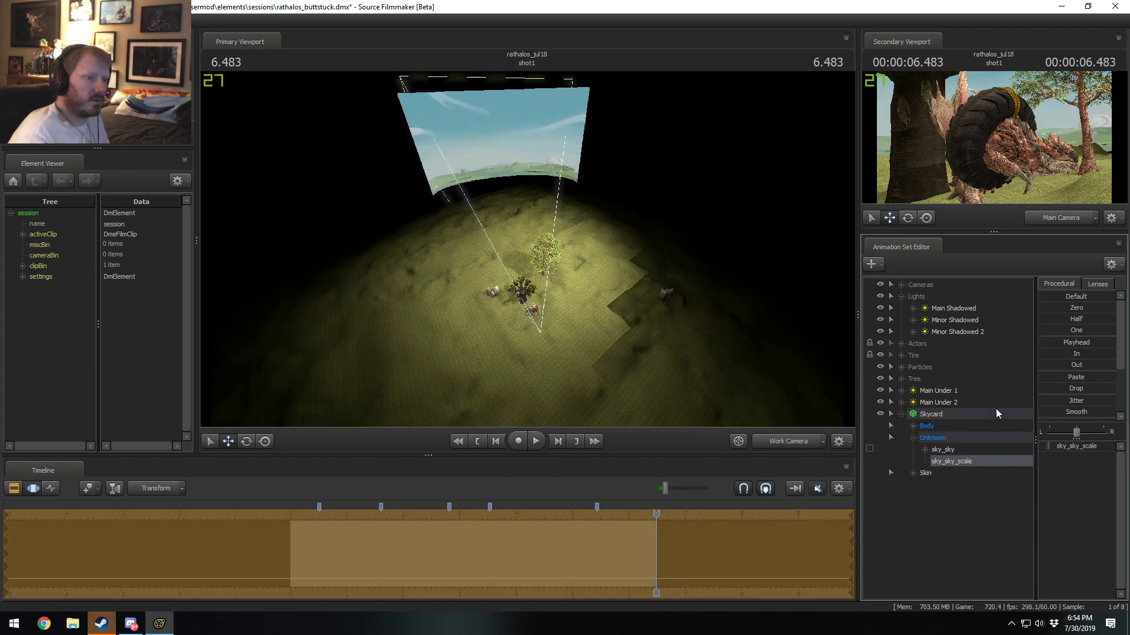
left_click(931, 414)
left_click_drag(556, 144, 557, 168)
Step: Look through the Main Shadowed light and slightly shift its aim over the tree and tire set
key("ctrl+1")
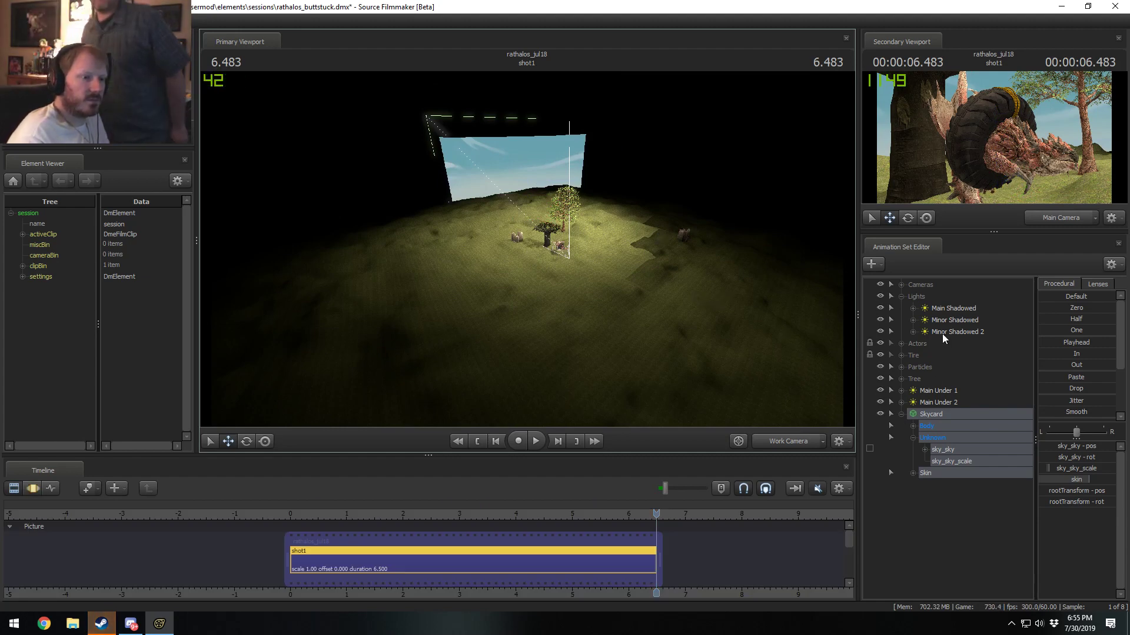
double_click(949, 310)
key("ctrl+2")
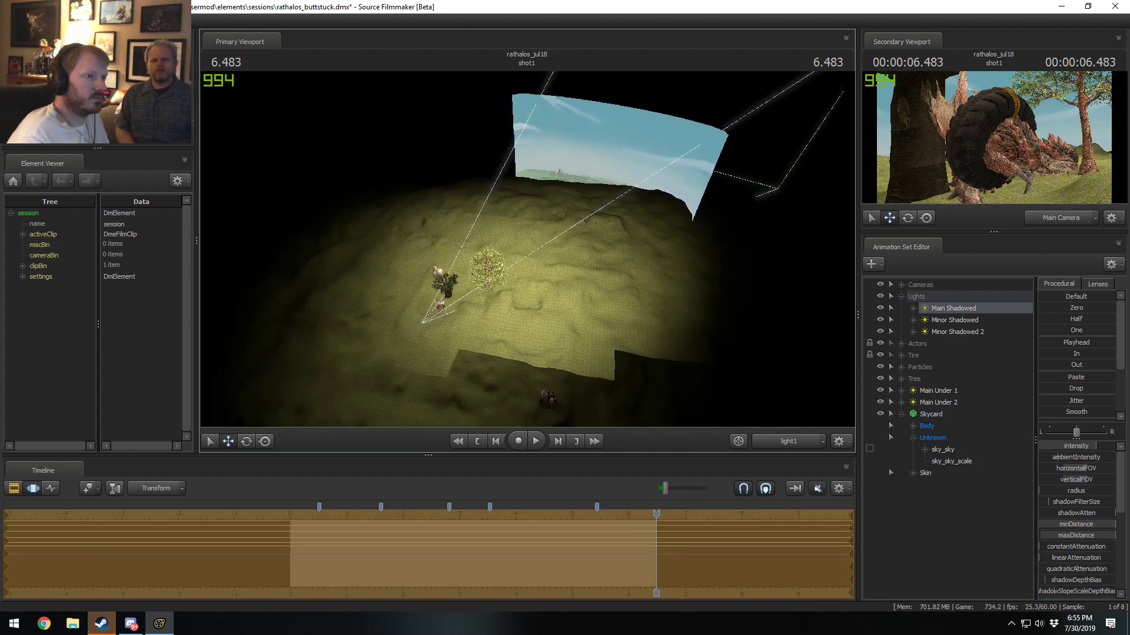
left_click_drag(527, 249, 527, 249)
key("ctrl+1")
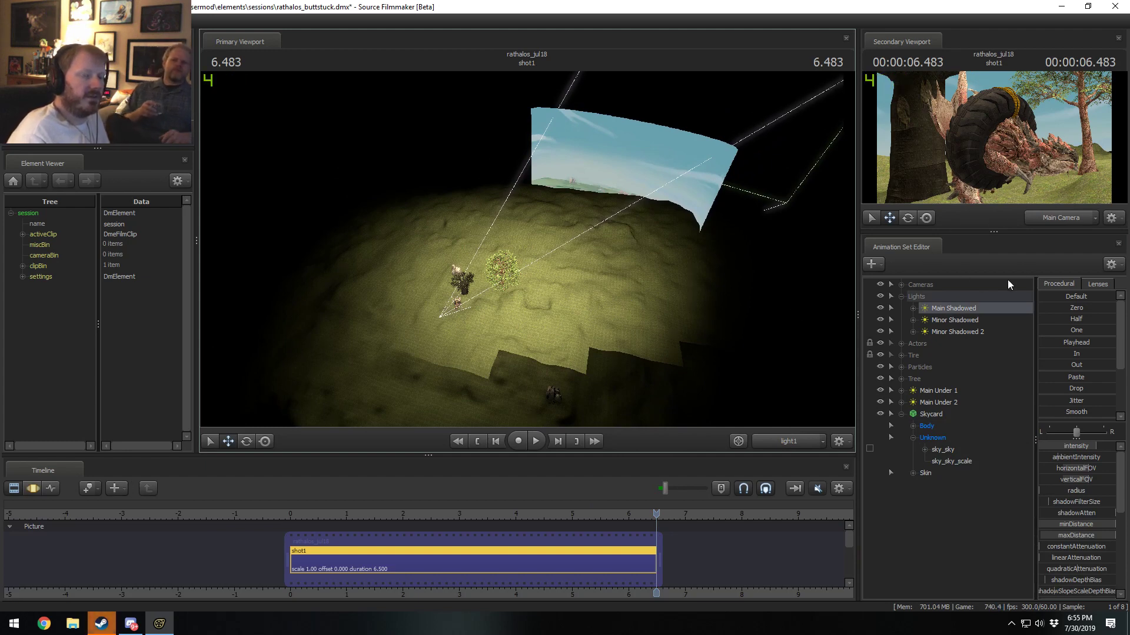
Step: Examine the Main Shadowed light's attenuation, distance, edge, volumetric and color controls
key("ctrl+2")
key("ctrl+1")
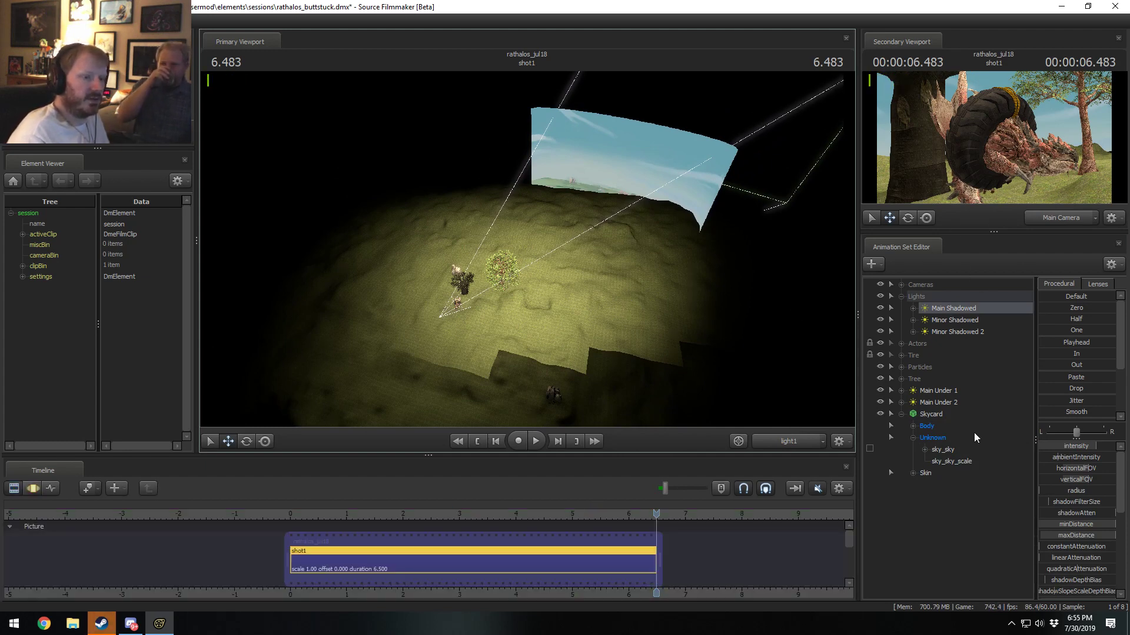
key("ctrl+2")
scroll(1079, 522, "down", 3)
scroll(1078, 525, "down", 3)
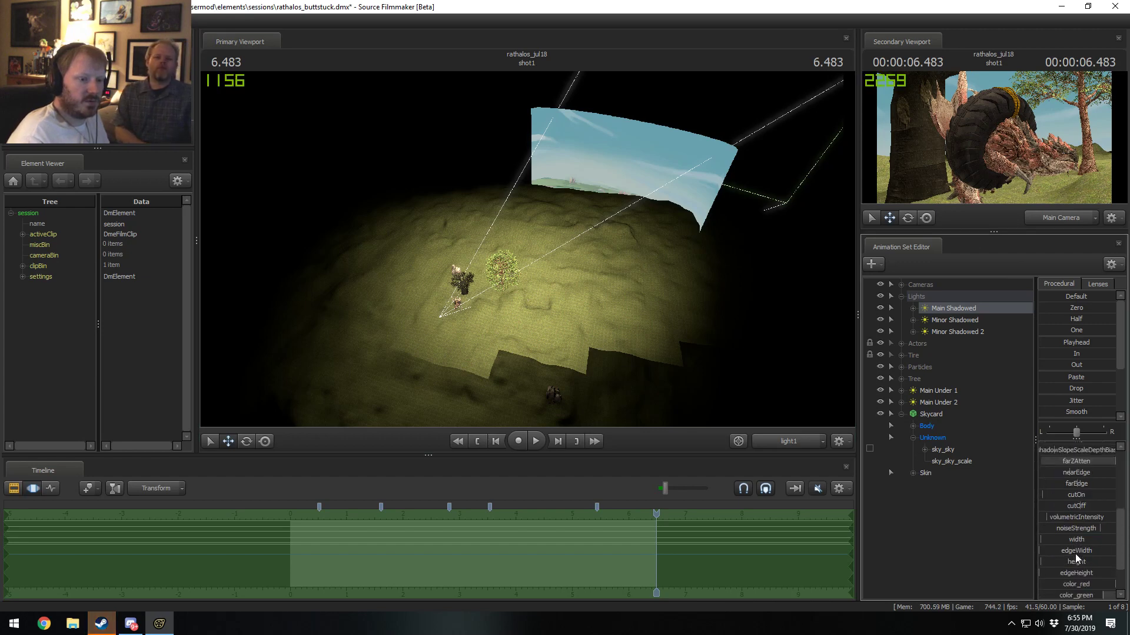
scroll(1075, 580, "down", 4)
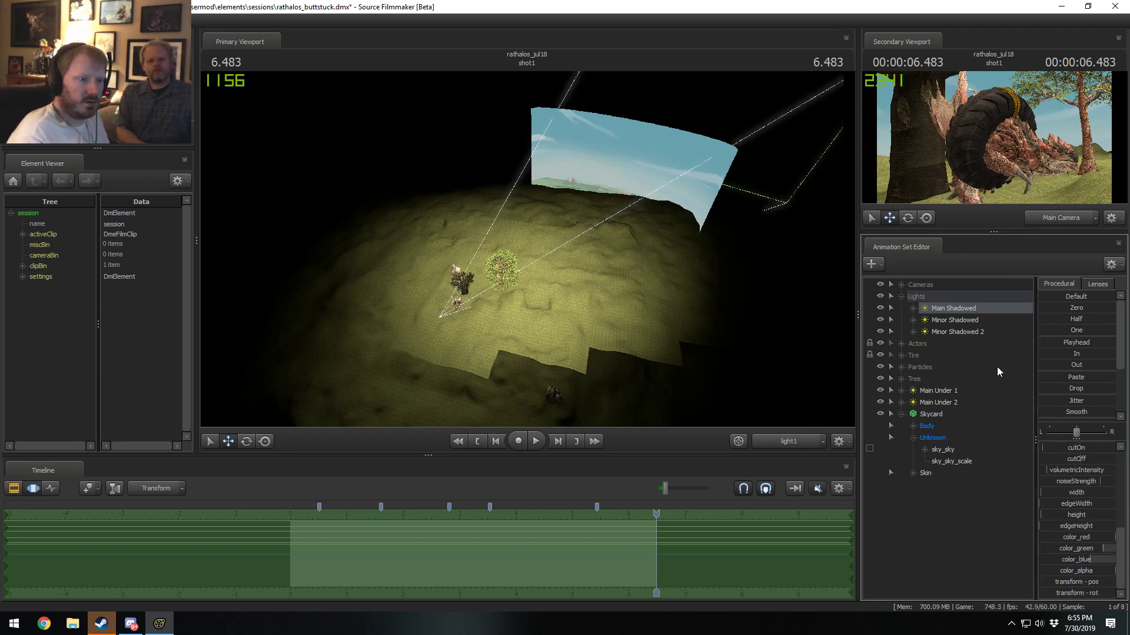
left_click(972, 309)
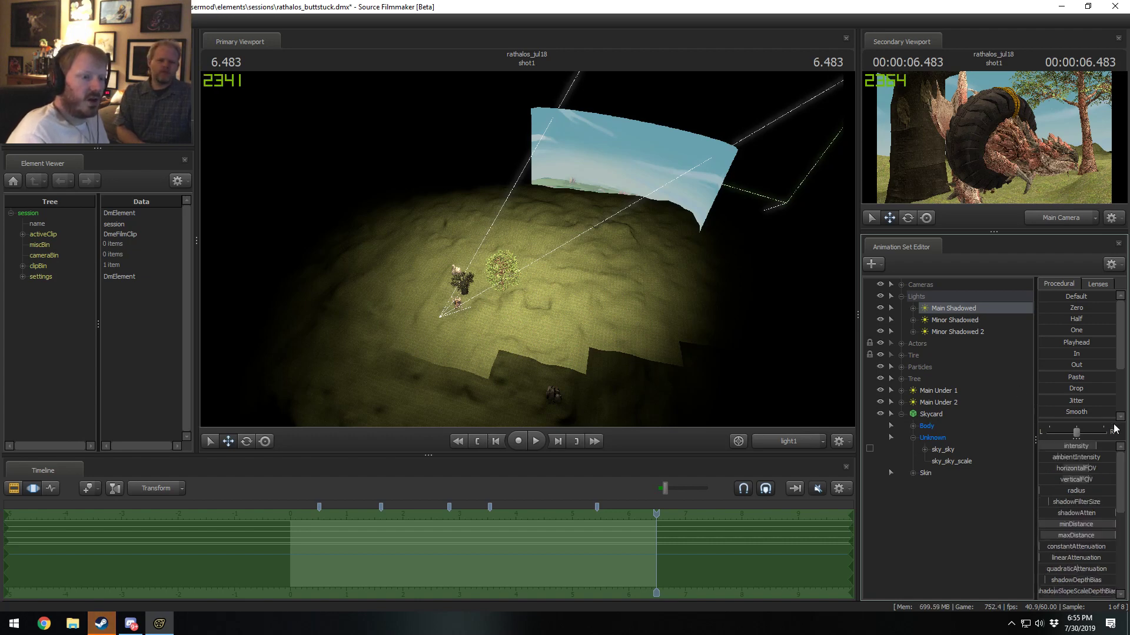
scroll(1078, 510, "down", 2)
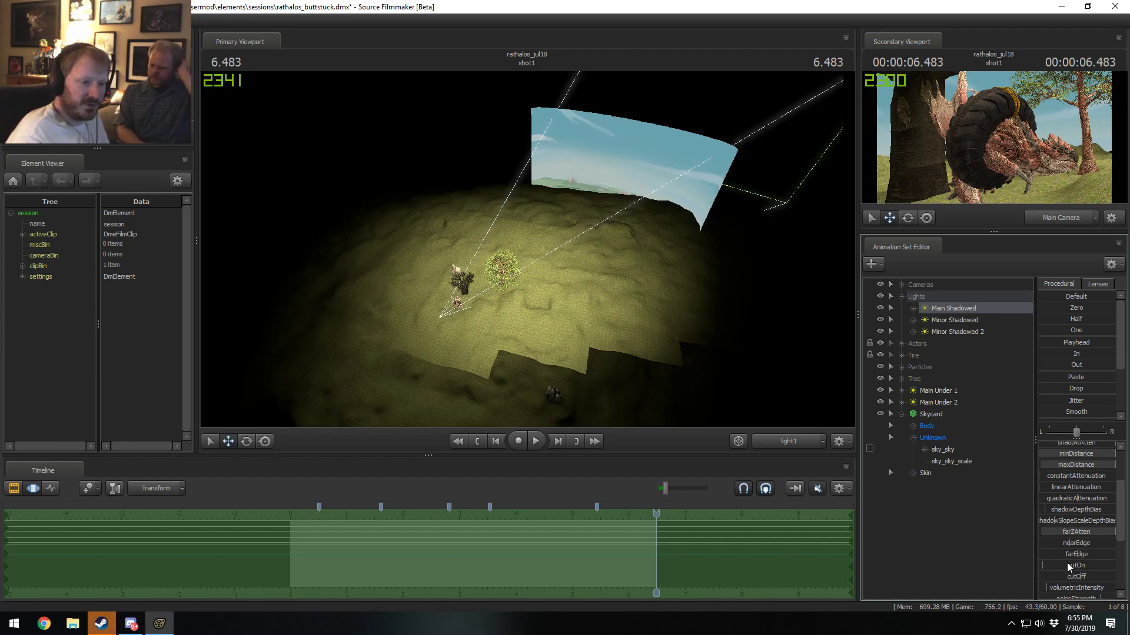
Step: Remap the Main Shadowed light's farZAtten range with a new maximum and adjust farZAtten so the light reaches farther across the terrain
scroll(1068, 567, "up", 2)
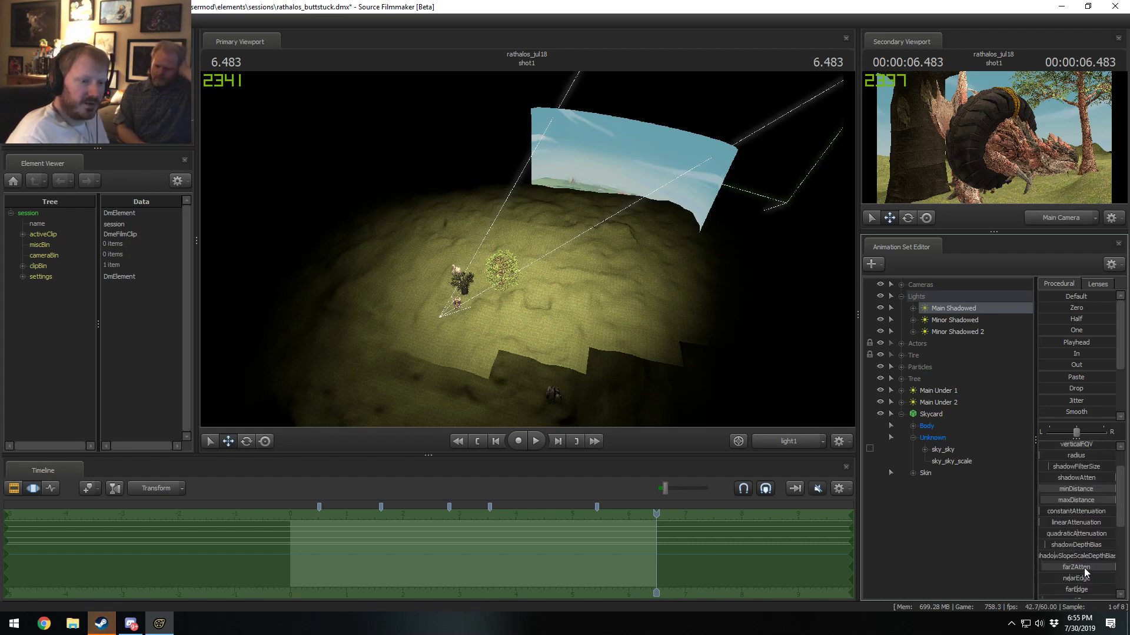
double_click(1086, 579)
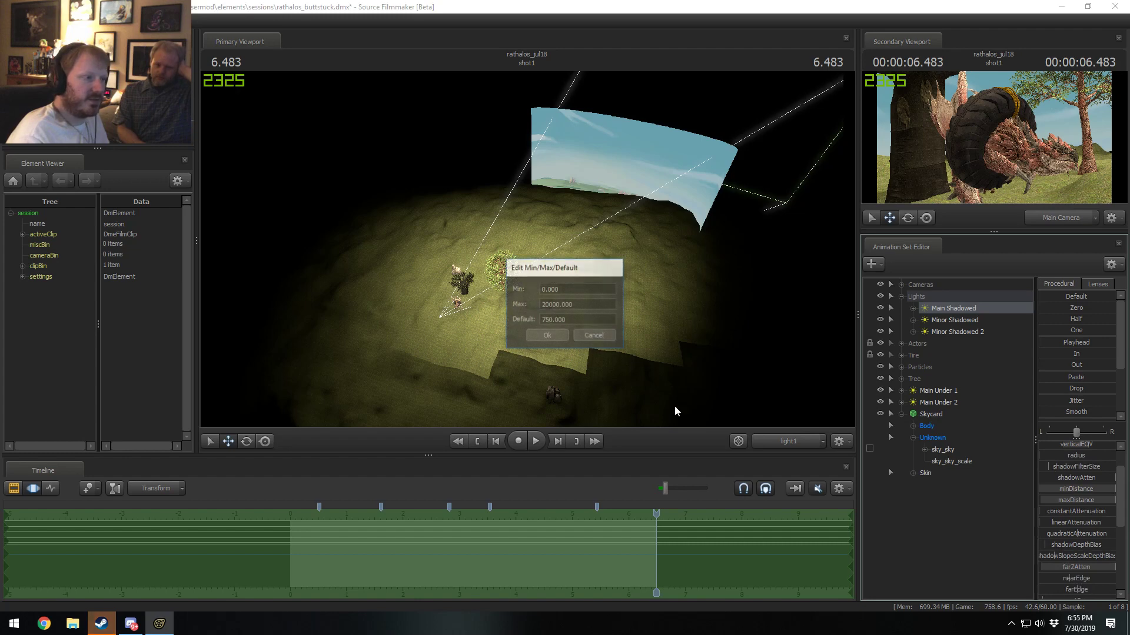
left_click(545, 305)
key("Return")
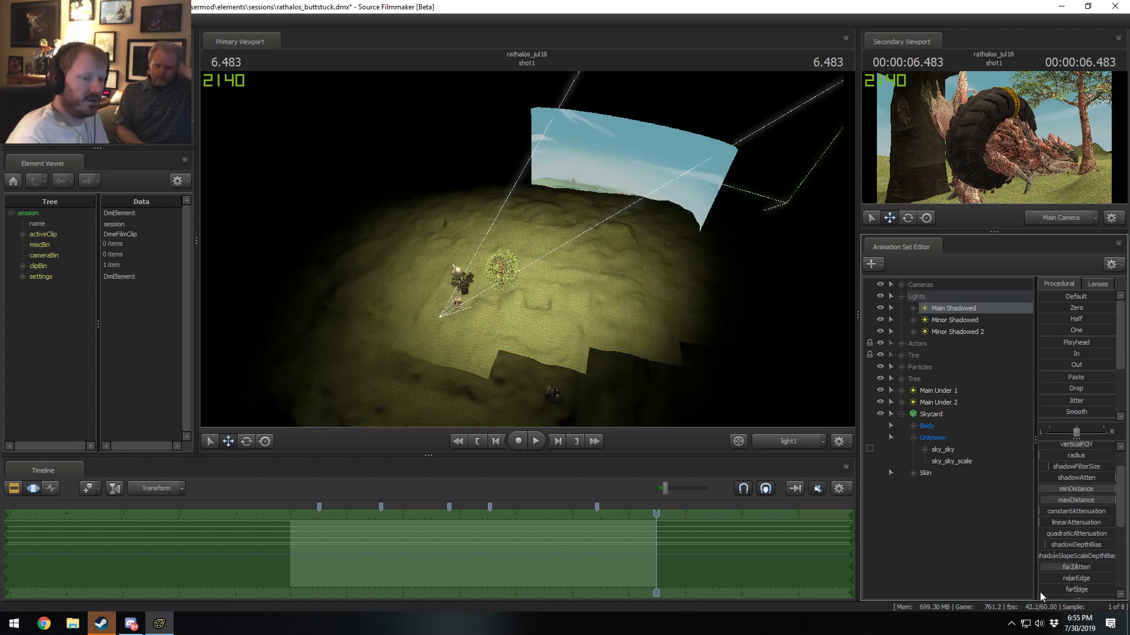
left_click(1058, 566)
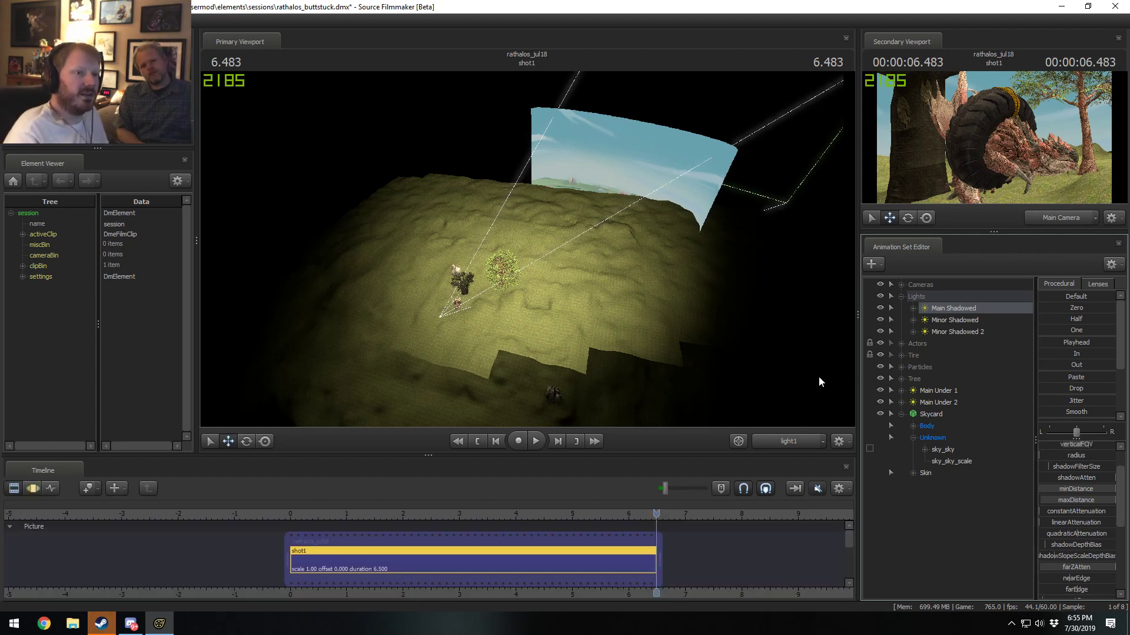
key("F2")
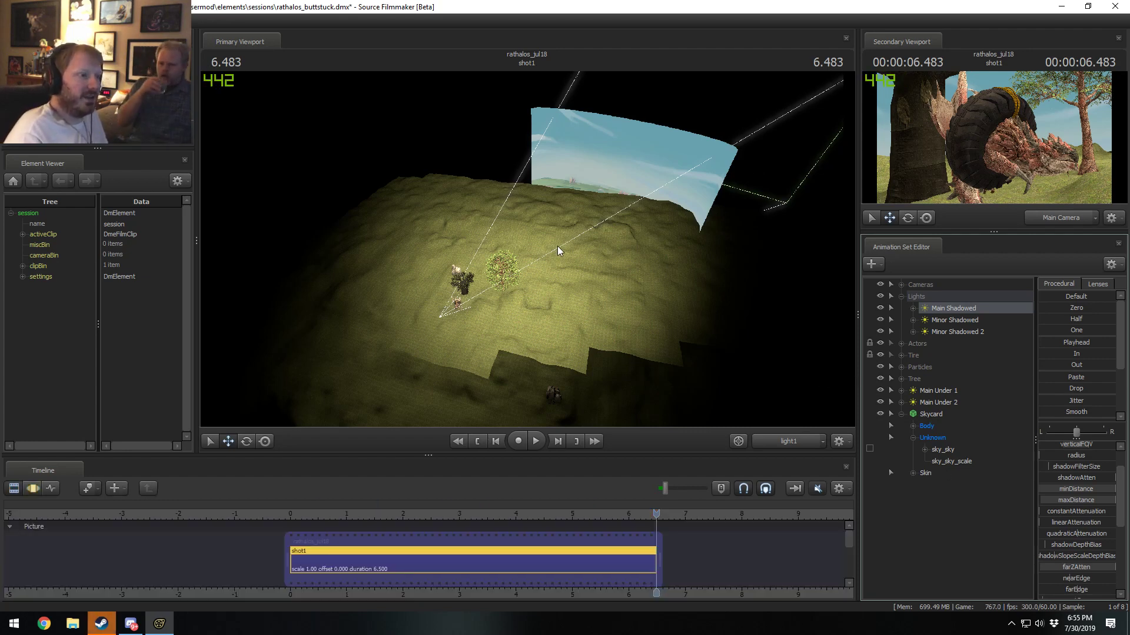
Step: Raise the Main Shadowed light's constantAttenuation so its brightness falls off less with distance
scroll(1082, 559, "up", 1)
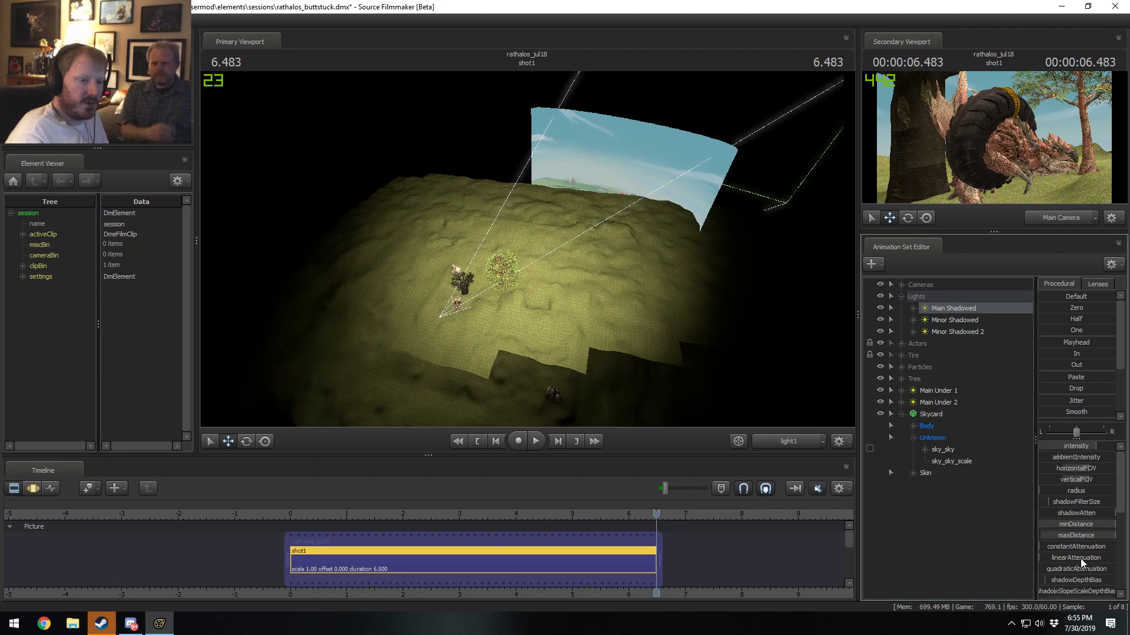
key("F3")
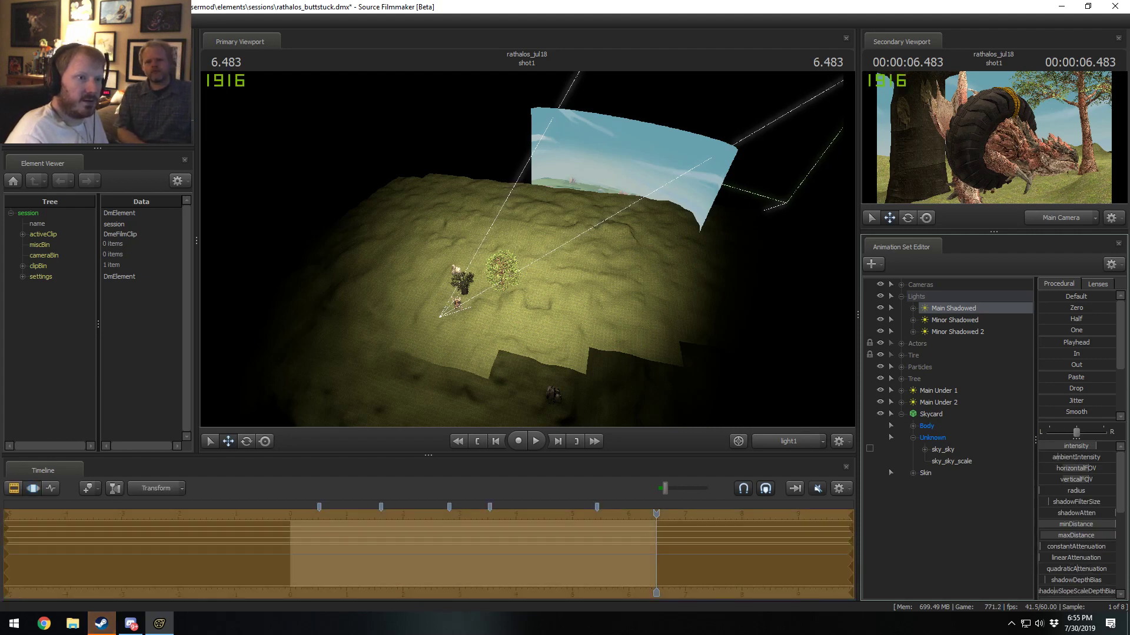
left_click_drag(1077, 547, 1065, 547)
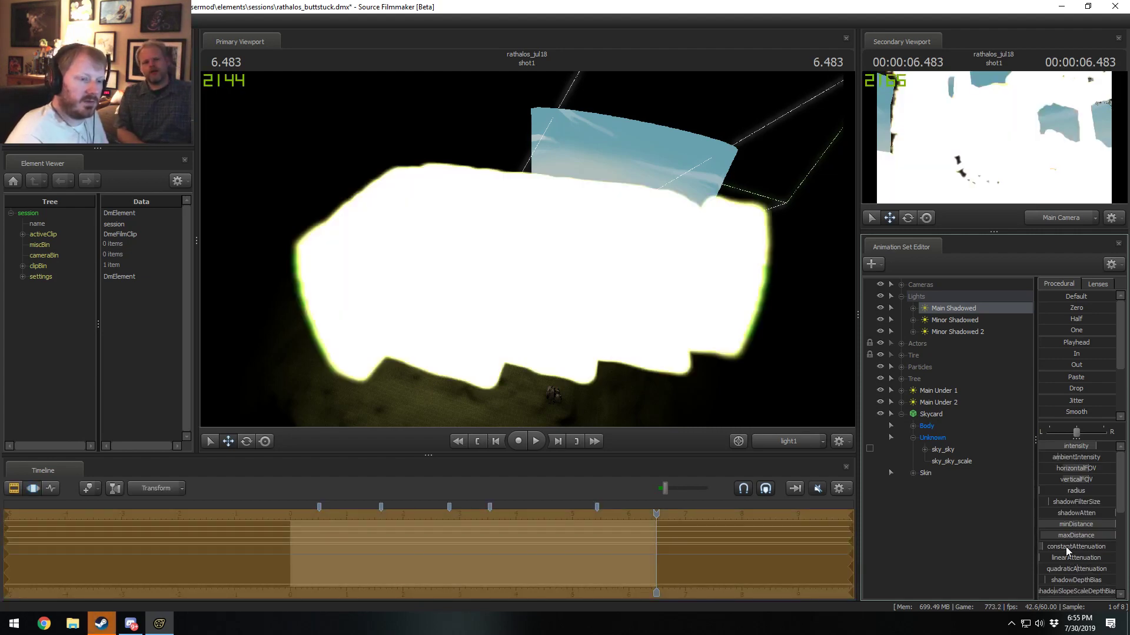
Step: Remap the Main Shadowed light's intensity range to a smaller maximum and reduce the overexposed intensity
right_click(1101, 447)
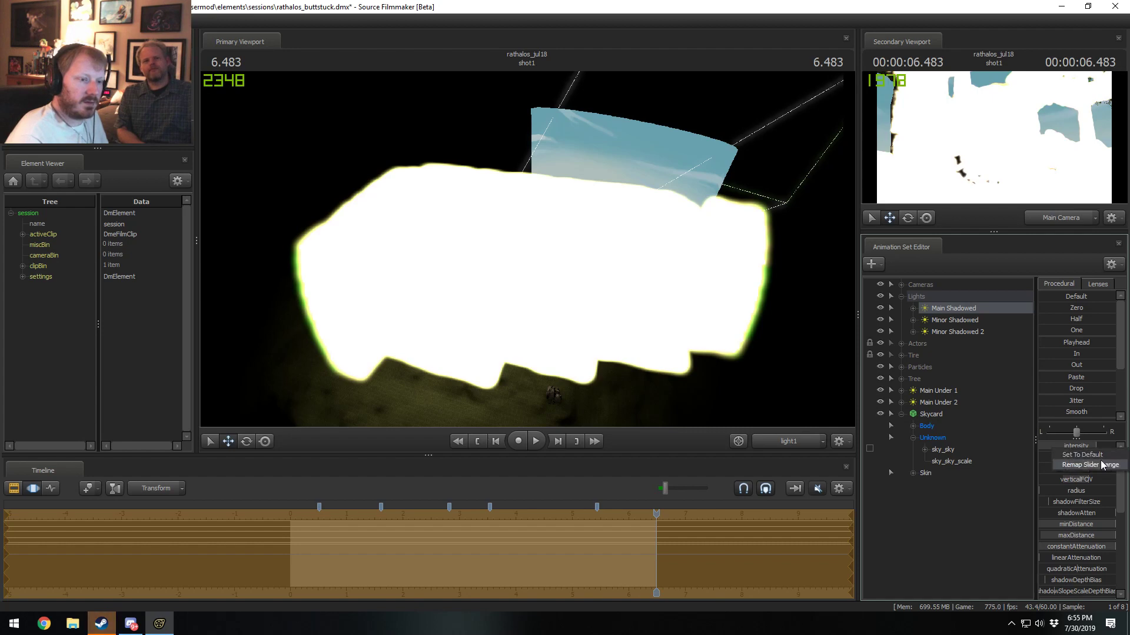
left_click(1089, 465)
left_click(538, 304)
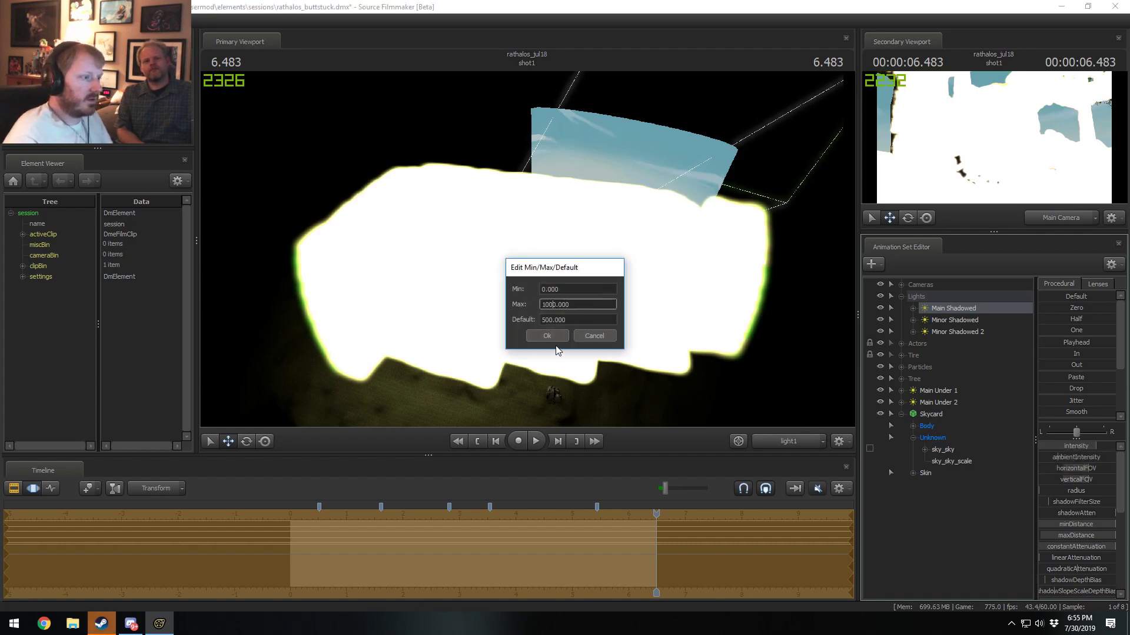
left_click(546, 335)
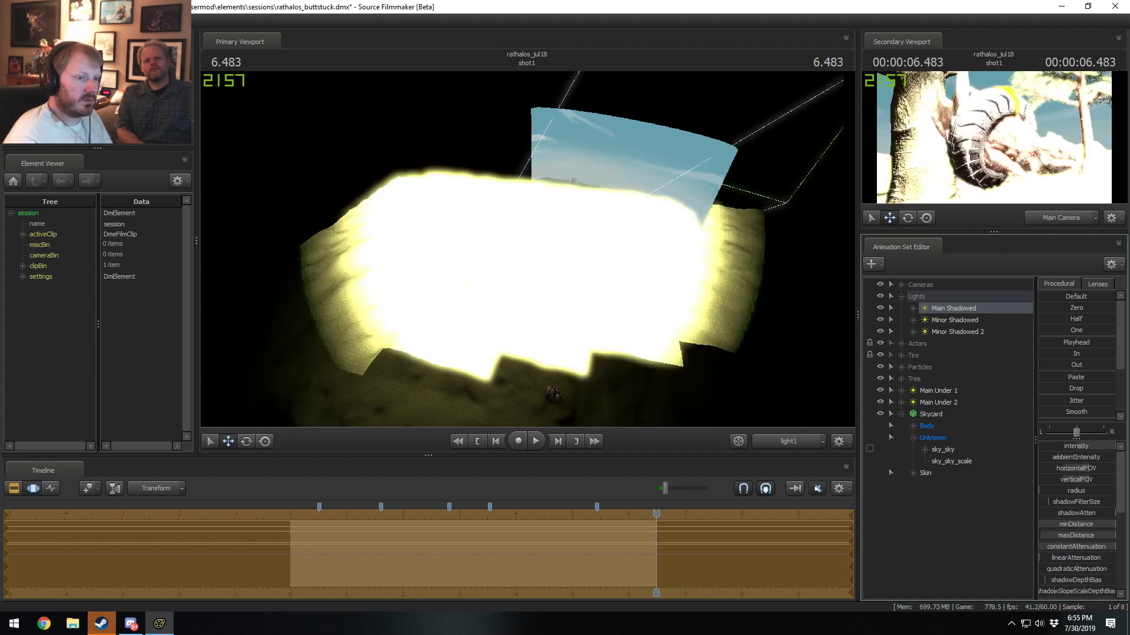
mouse_move(1076, 446)
left_mouse_down()
mouse_move(1066, 440)
mouse_move(1087, 450)
left_mouse_up()
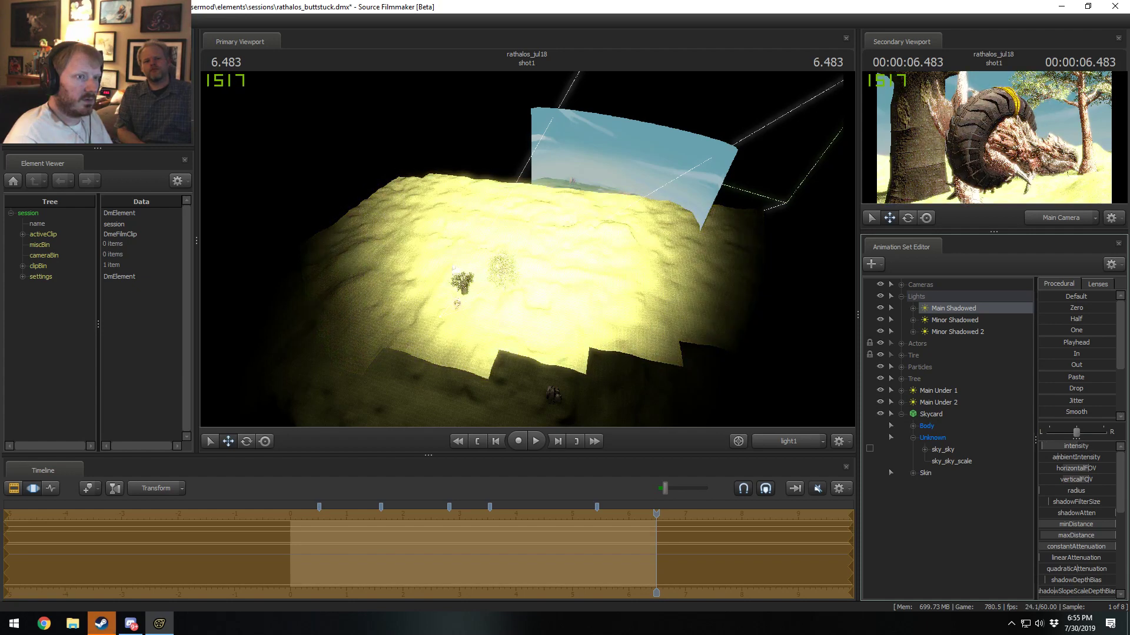
Step: Remap the light's intensity range to a maximum of 100 and lower the intensity until the scene is naturally lit
right_click(1096, 450)
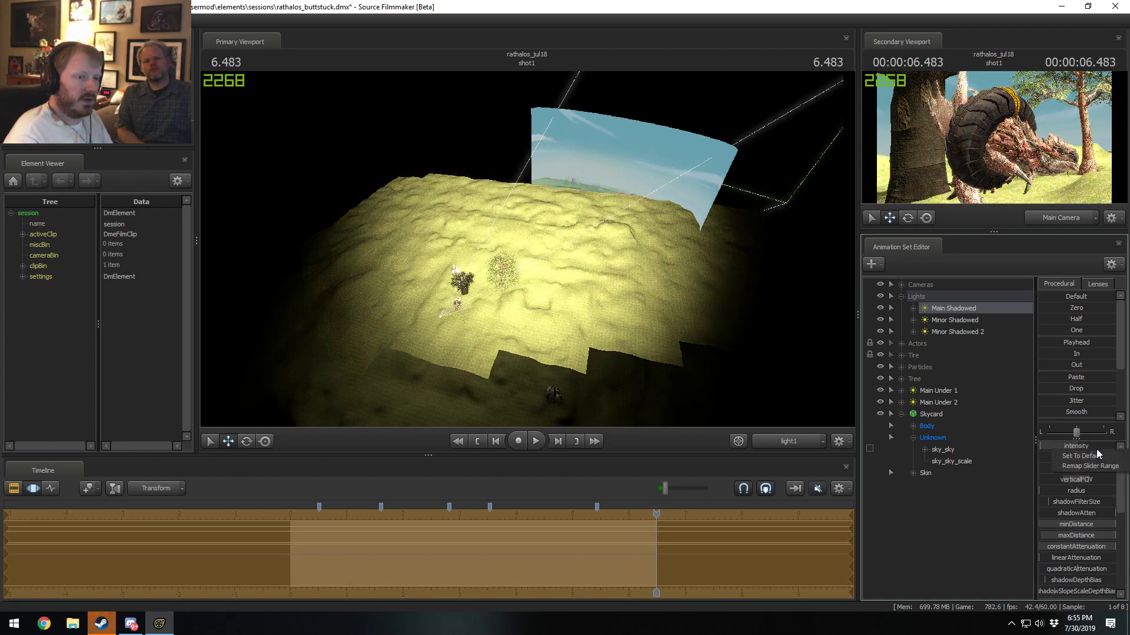
left_click(1095, 467)
left_click(555, 306)
key("BackSpace")
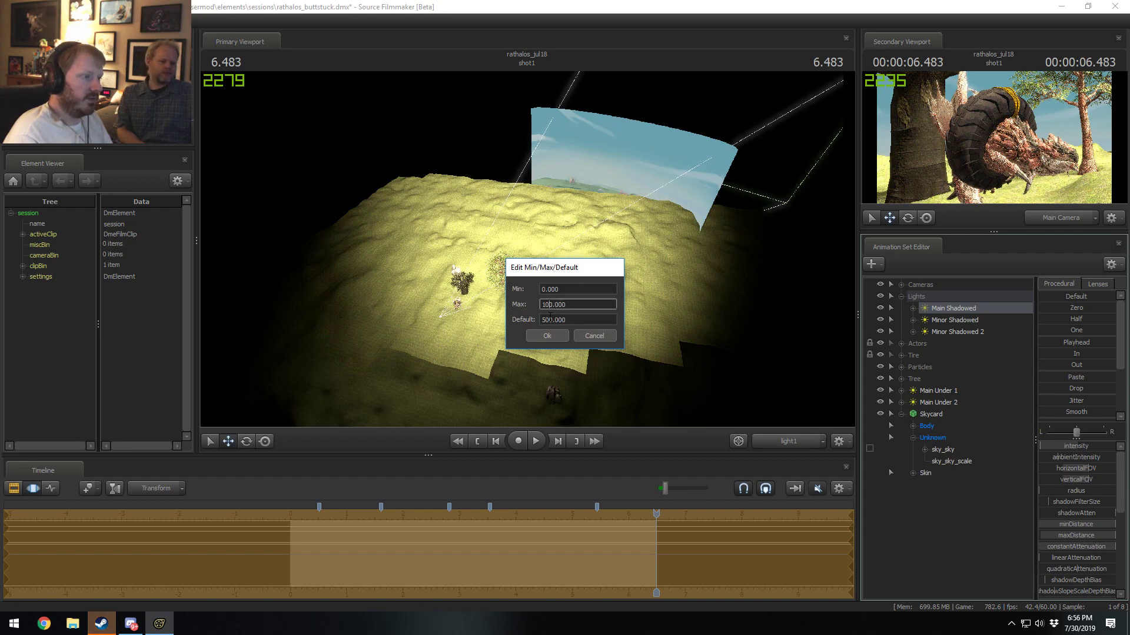
left_click(564, 335)
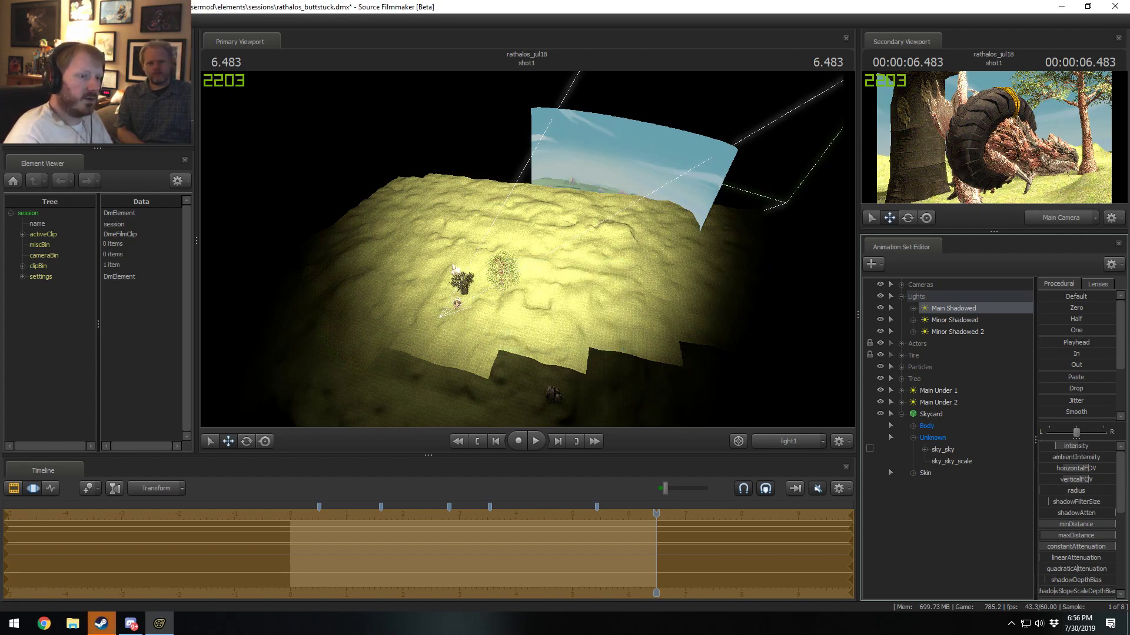
left_click_drag(1056, 446, 1055, 446)
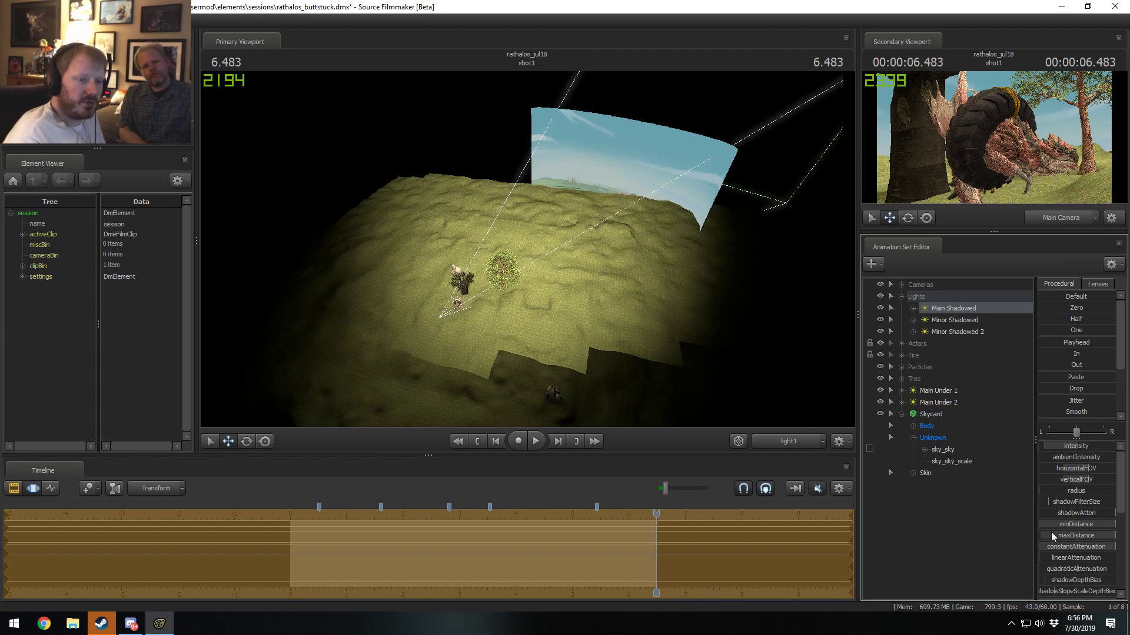
Step: Fine-tune the Main Shadowed light's quadraticAttenuation and linearAttenuation
scroll(1046, 556, "down", 1)
key("F2")
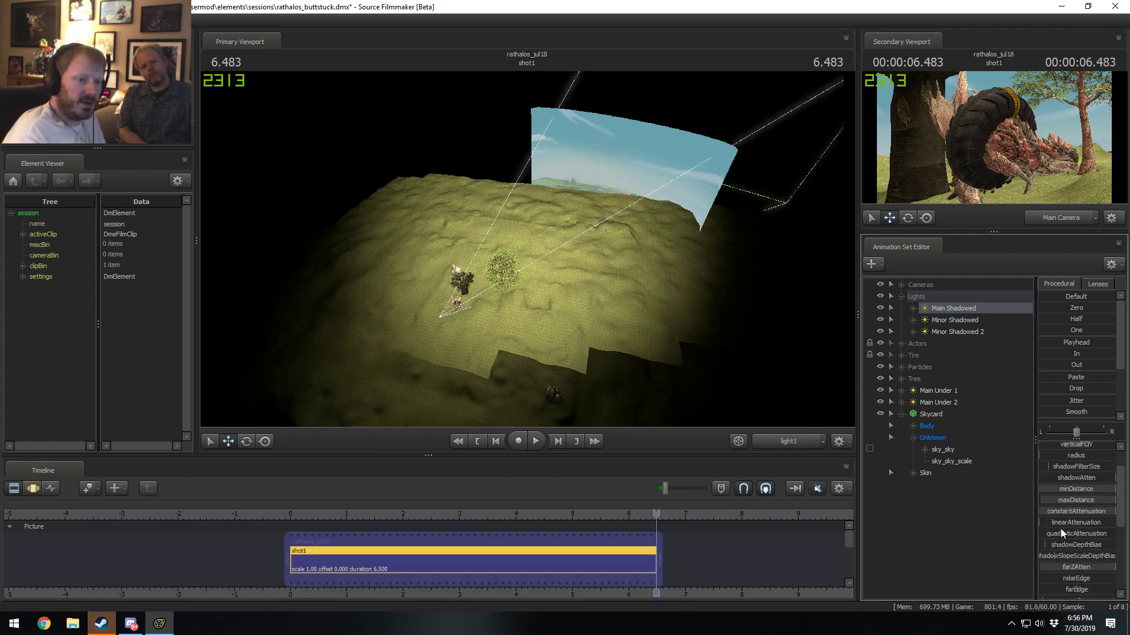
key("F3")
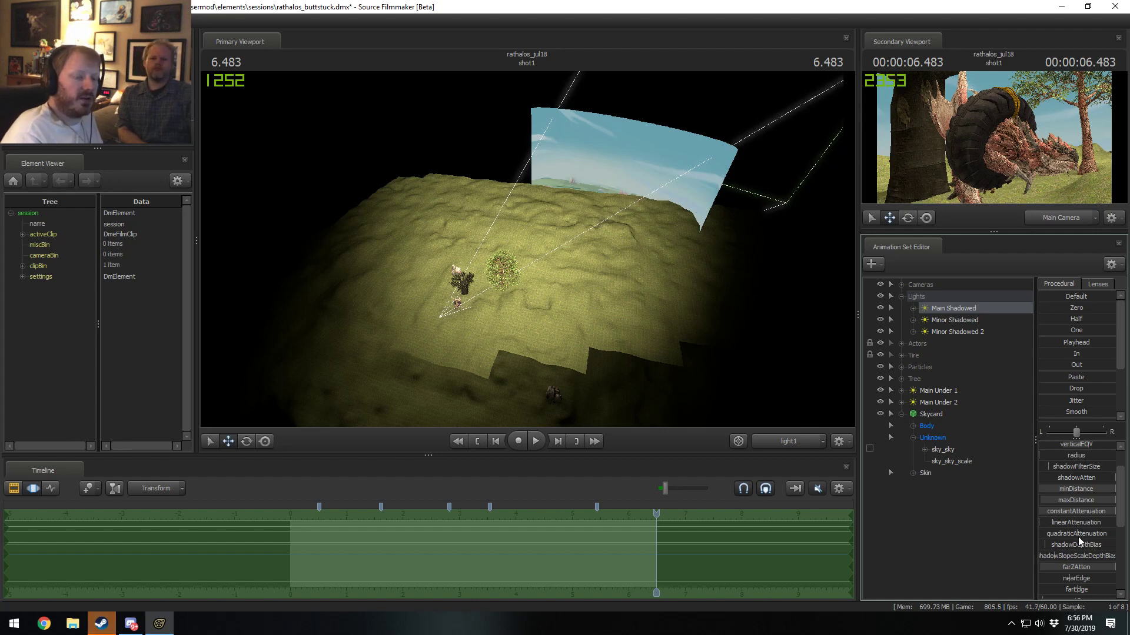
left_click(1078, 535)
mouse_move(1078, 536)
left_mouse_down()
mouse_move(1088, 536)
mouse_move(1078, 535)
left_mouse_up()
left_click(439, 407)
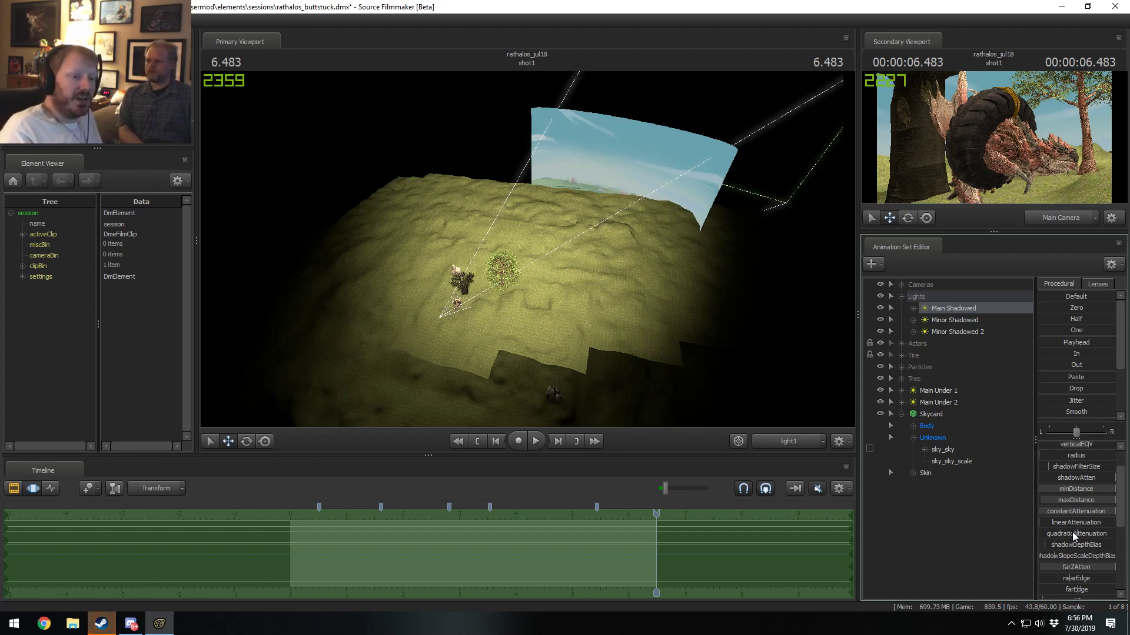
mouse_move(1064, 524)
left_mouse_down()
mouse_move(1103, 522)
mouse_move(1086, 532)
left_mouse_up()
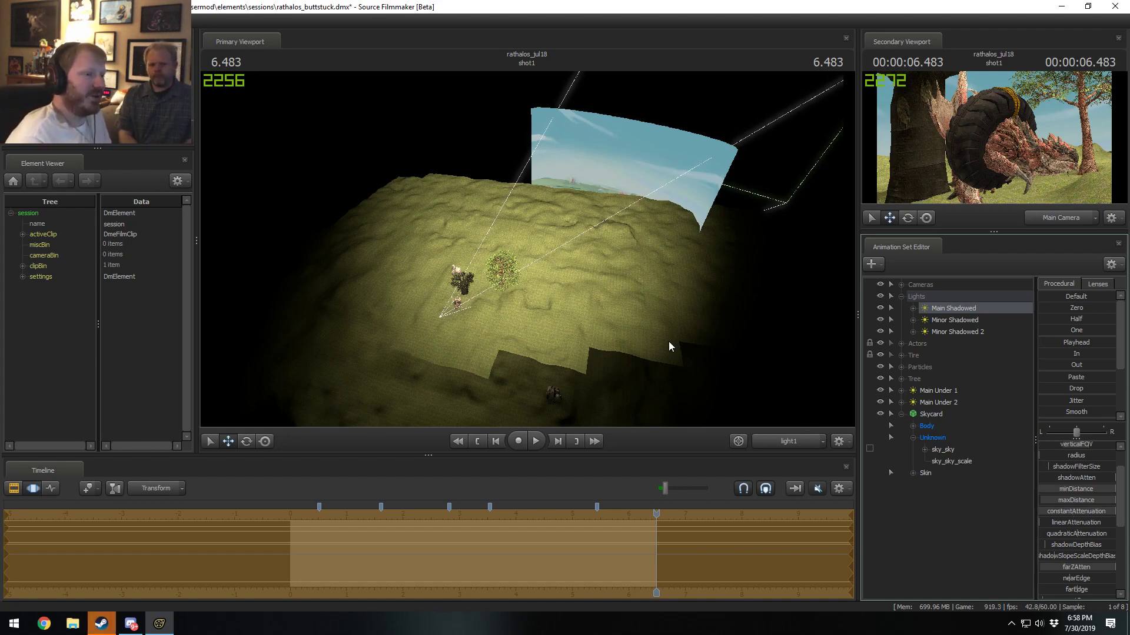
Step: Play back the shot to review the lighting, then return the playhead to about 0.57 s
key("F2")
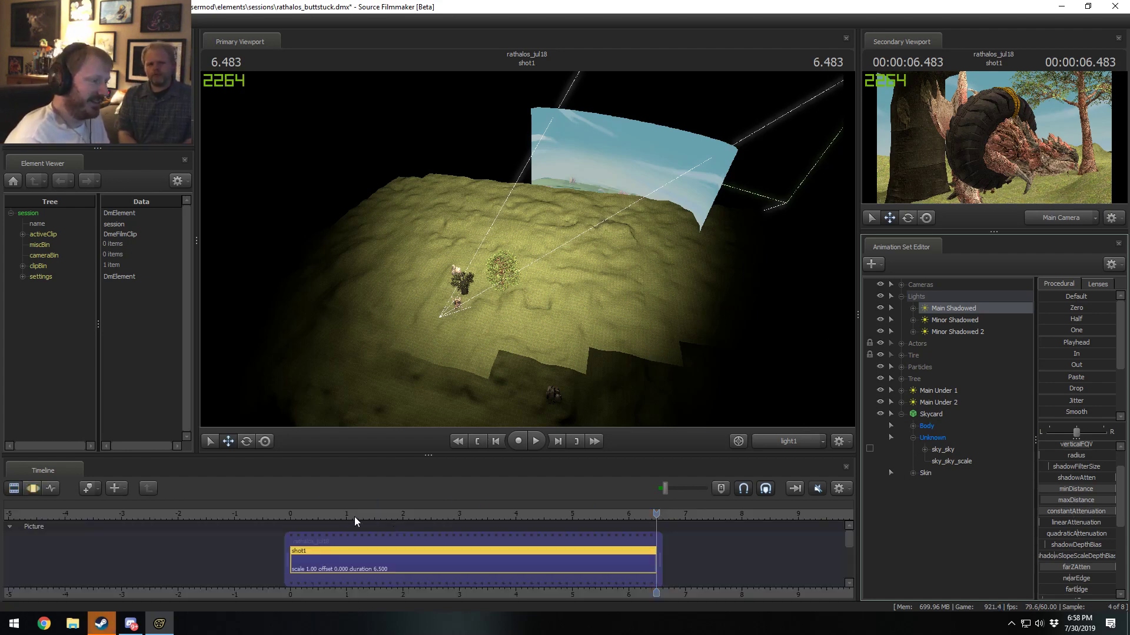
left_click(329, 511)
key("space")
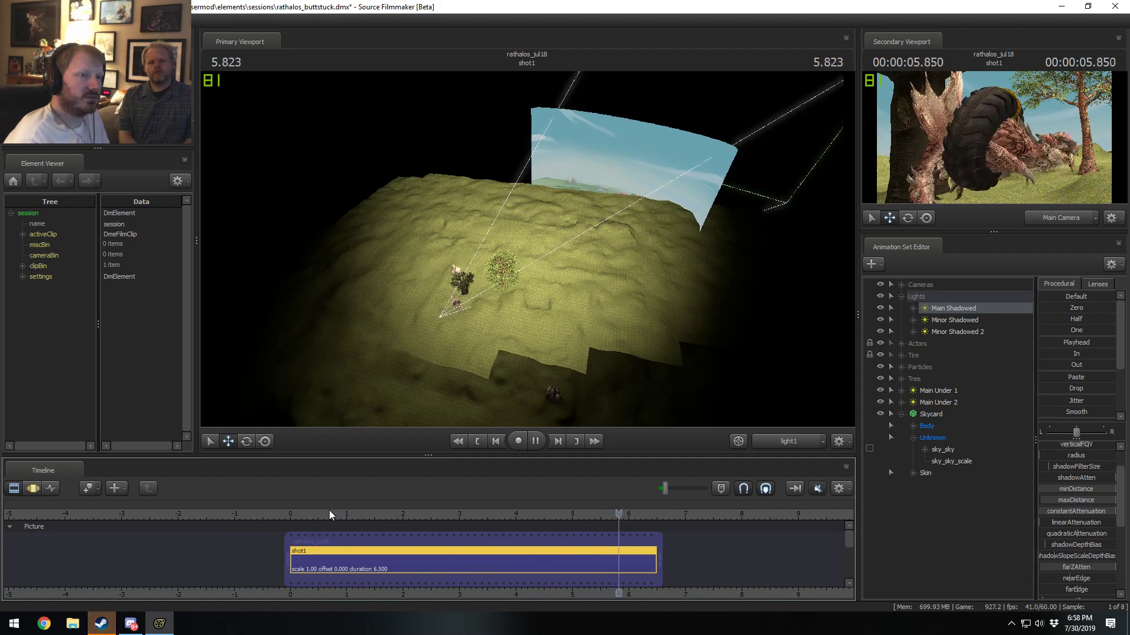
left_click(321, 528)
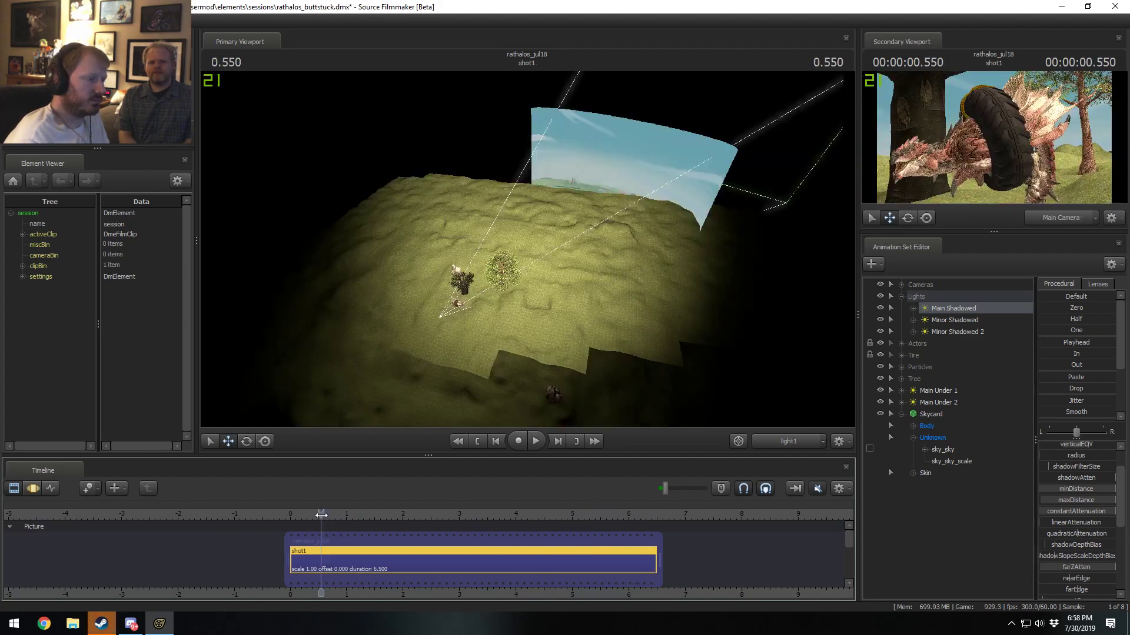
Step: Collapse the Lights group and the Skycard, and move Main Under 1 and Main Under 2 into the Lights group
left_click(901, 296)
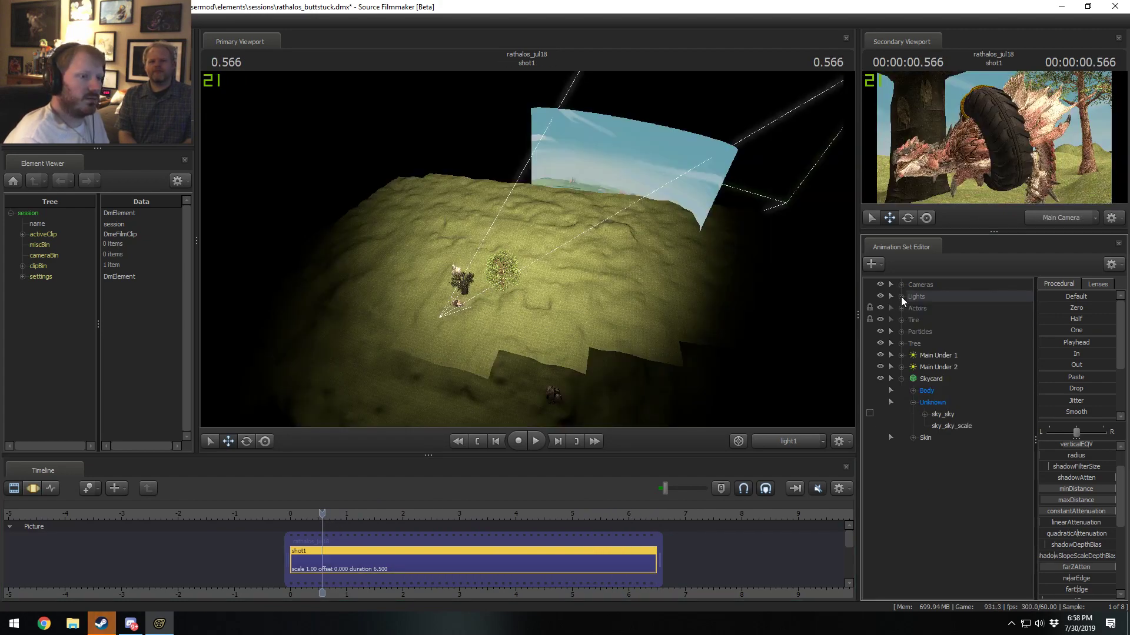
left_click(901, 379)
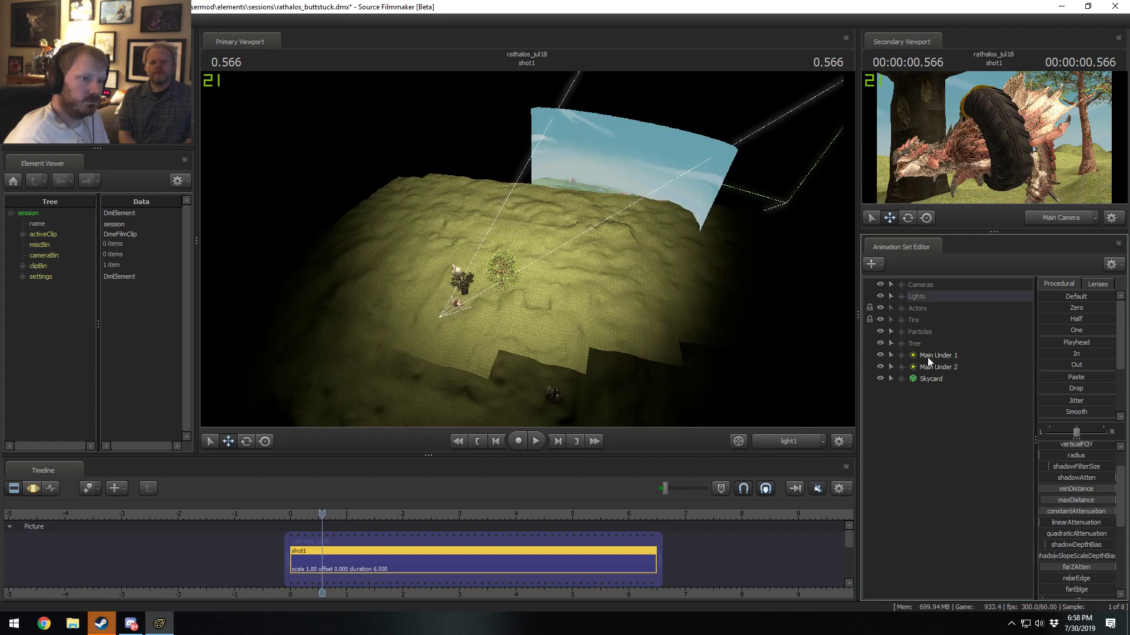
left_click_drag(928, 360, 927, 297)
Step: Expand the Main Camera's controls and select its transform control for motion editing
left_click(901, 285)
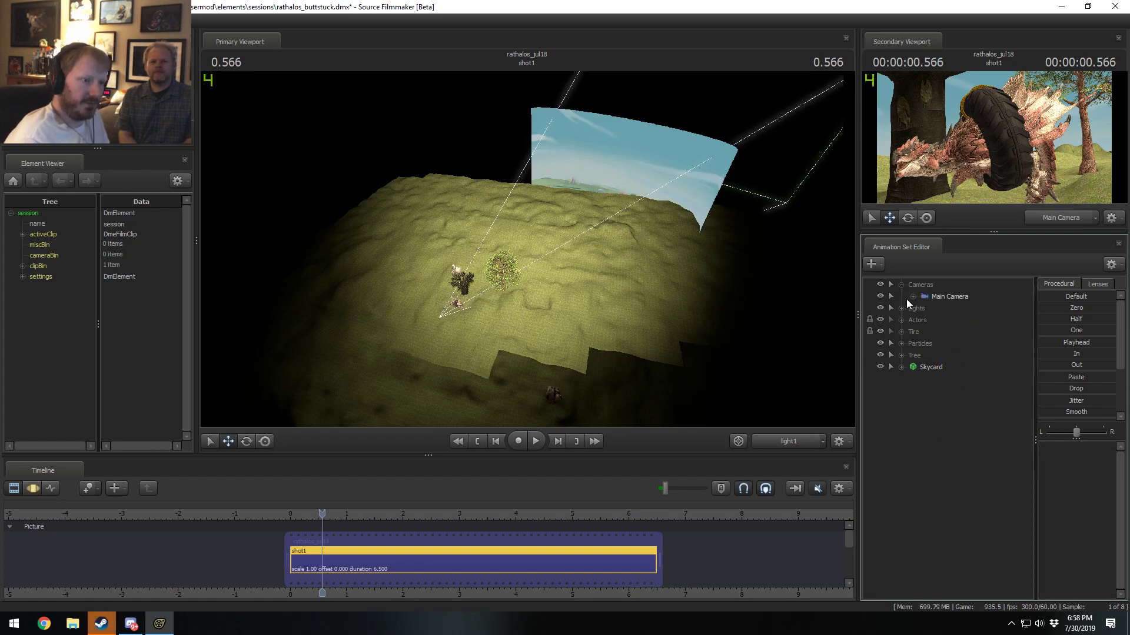
left_click(927, 296)
left_click(912, 296)
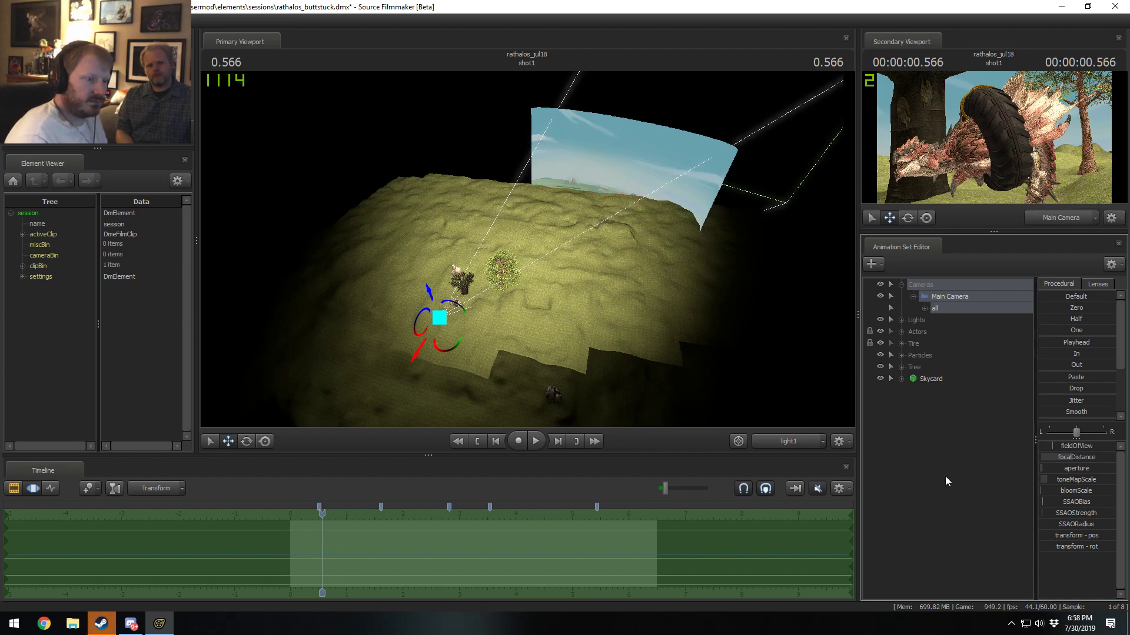
left_click(924, 307)
left_click(965, 411)
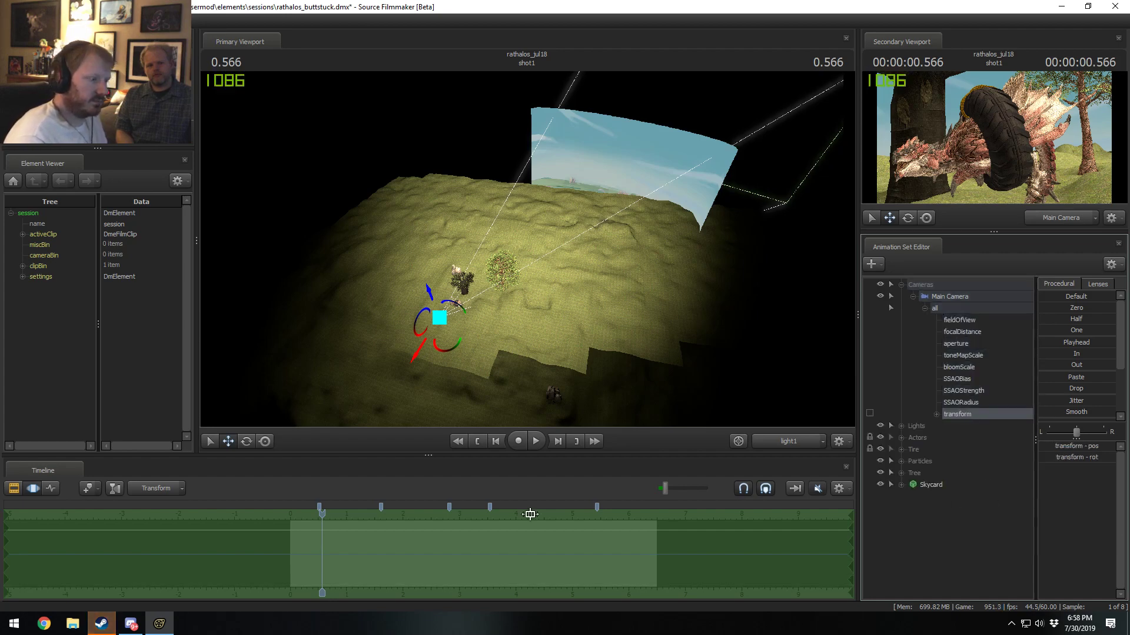
Step: Jitter the camera transform between about 0.7 and 2.2 s, preview the shake, and smooth it
left_click_drag(335, 555, 455, 556)
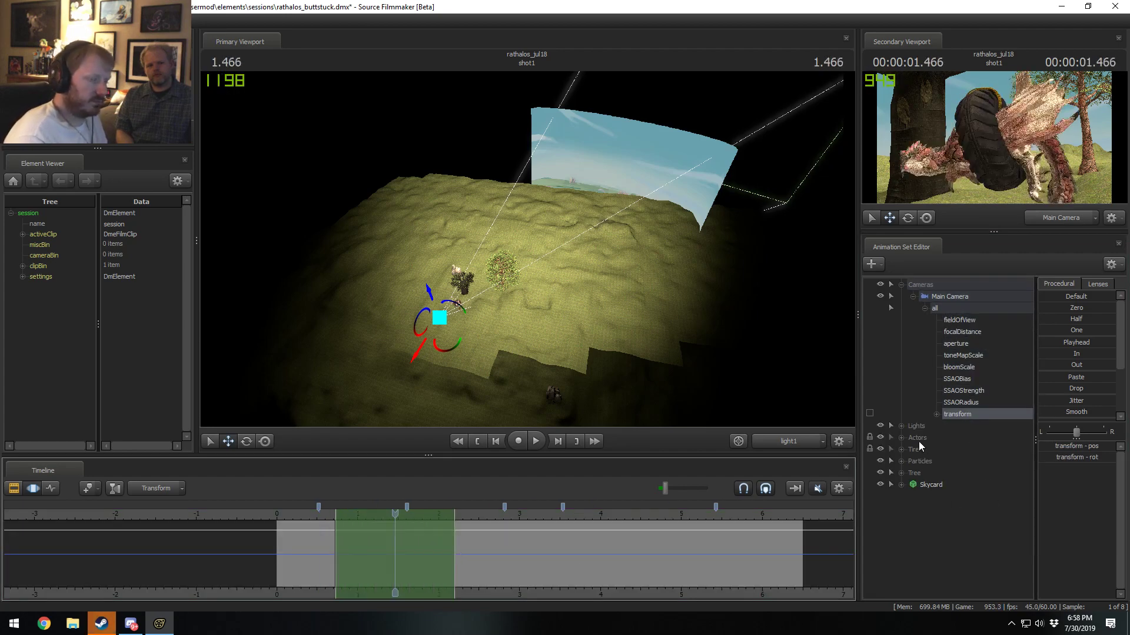
left_click(1053, 398)
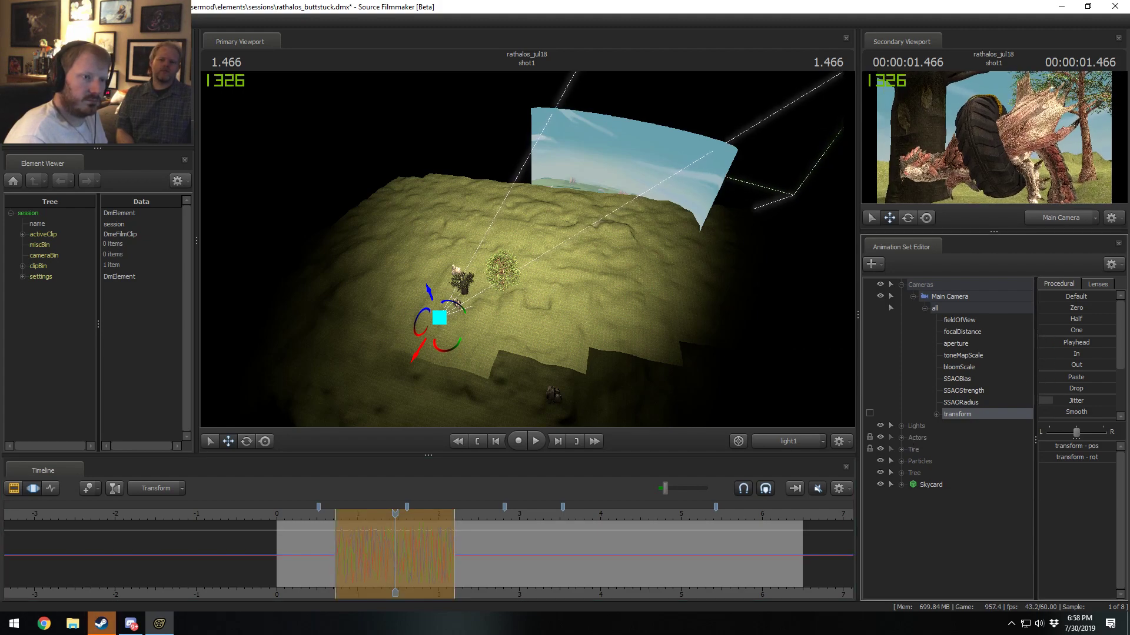
left_click_drag(378, 513, 359, 513)
key("space")
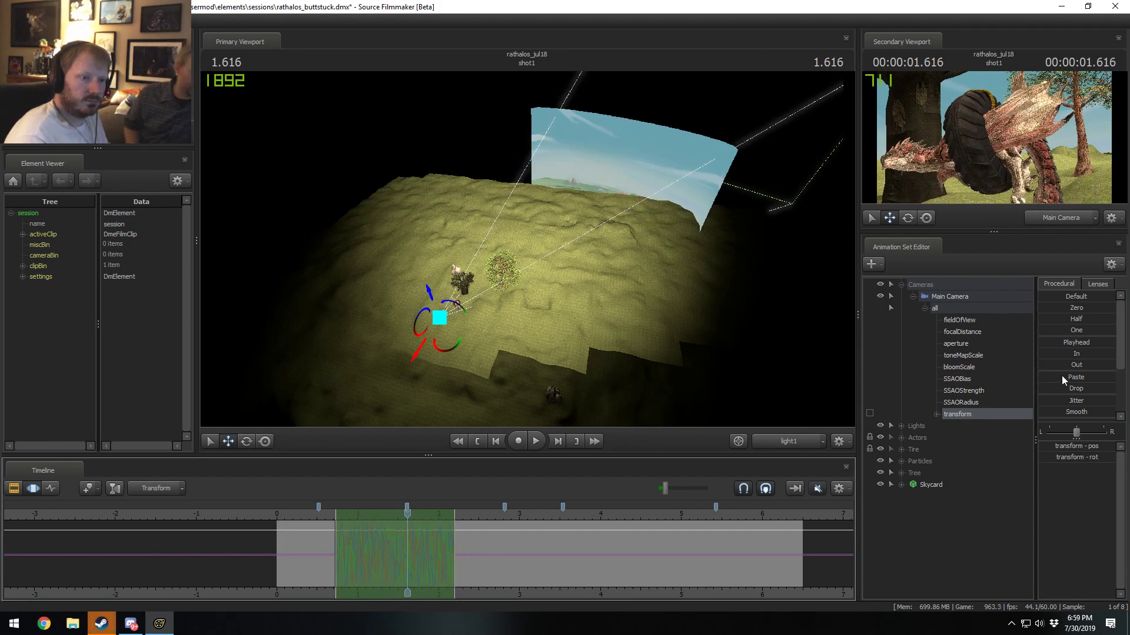
left_click_drag(1055, 408, 1085, 412)
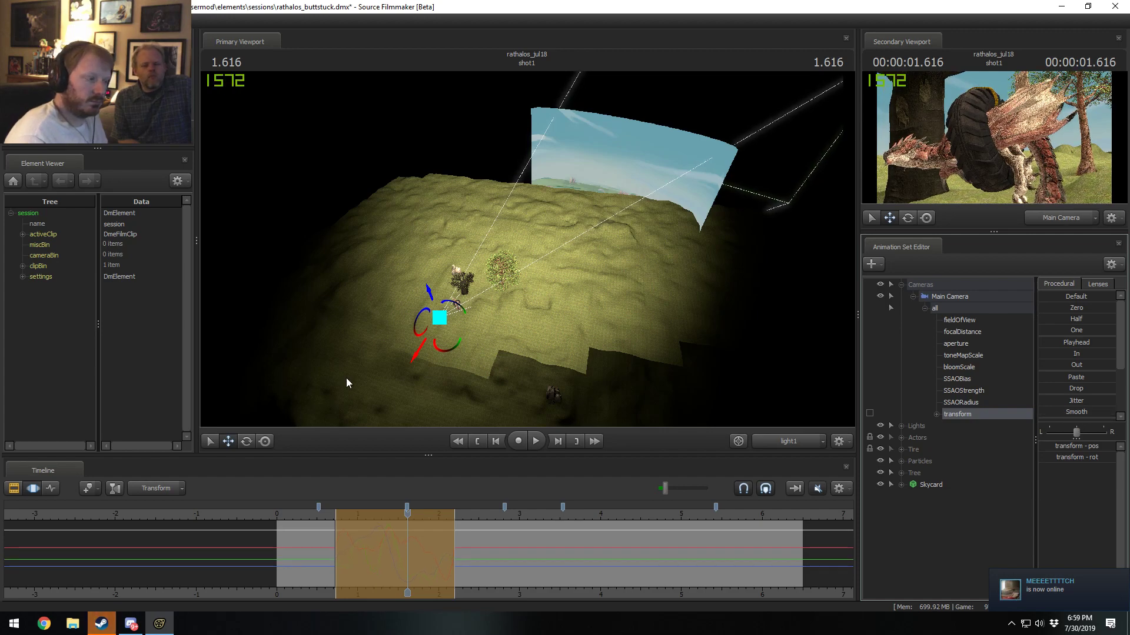
Step: Extend the time selection on the camera transform to span the whole shot, from 0 to about 6.5 s
scroll(430, 548, "down", 3)
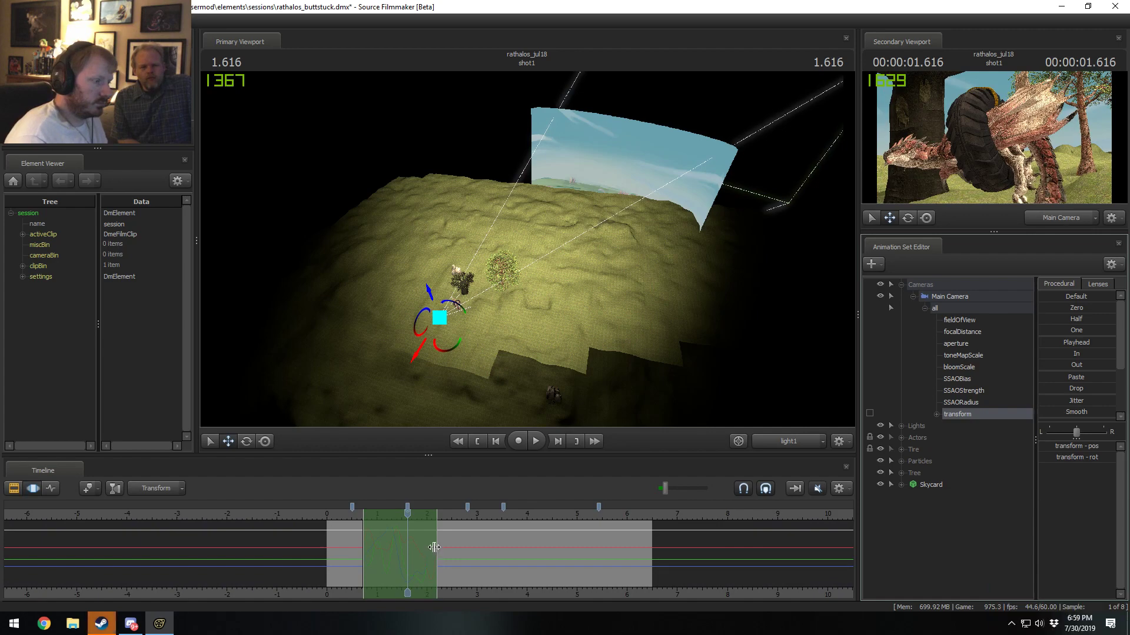
left_click_drag(433, 564, 651, 569)
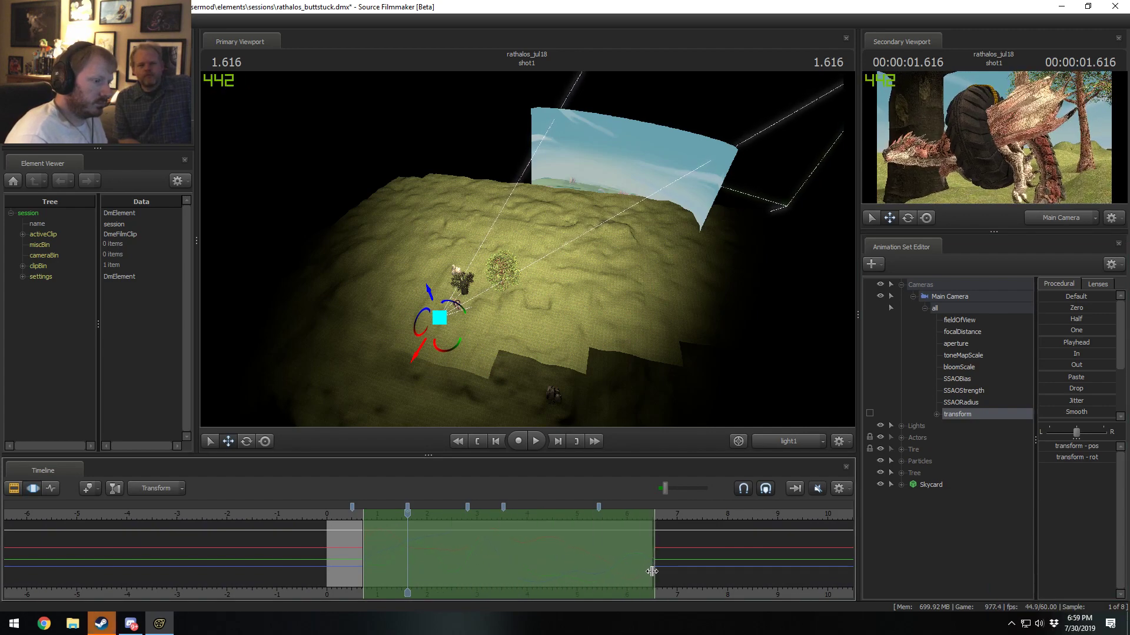
left_click_drag(363, 550, 325, 542)
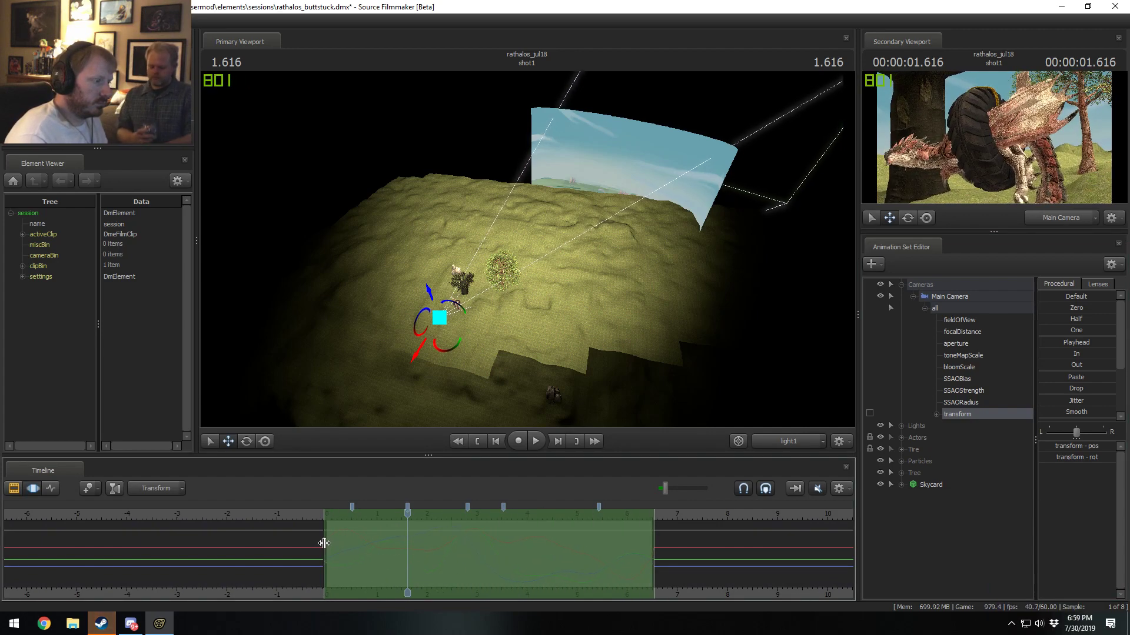
Step: Play the shot to review the camera shake, showing the Main Camera in the primary viewport
key("space")
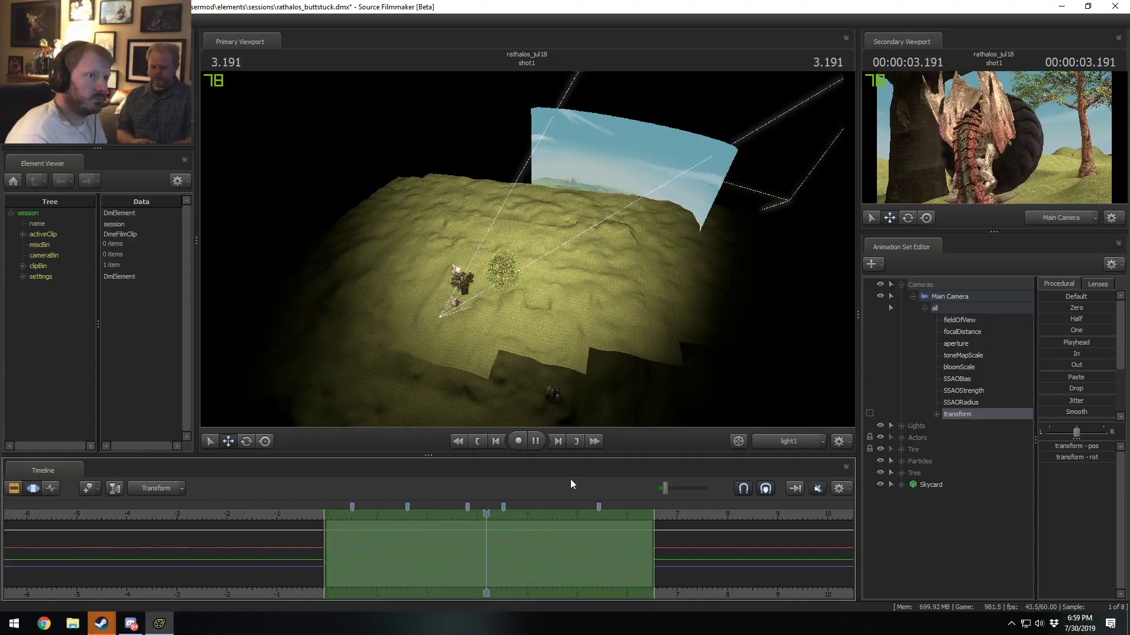
key("space")
left_click(774, 440)
key("space")
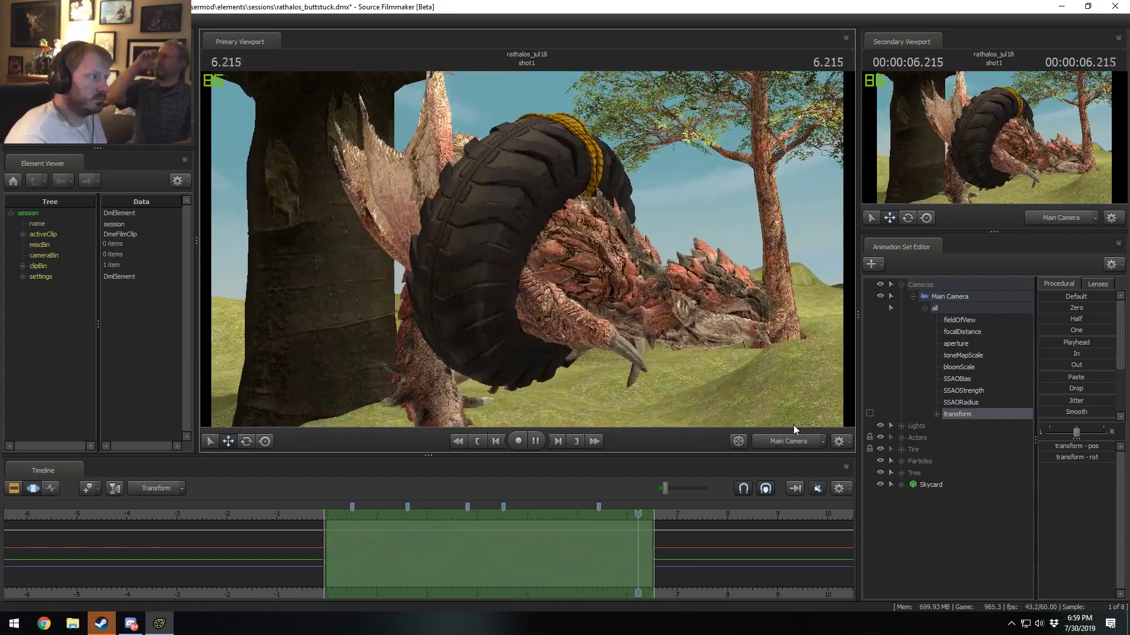
key("space")
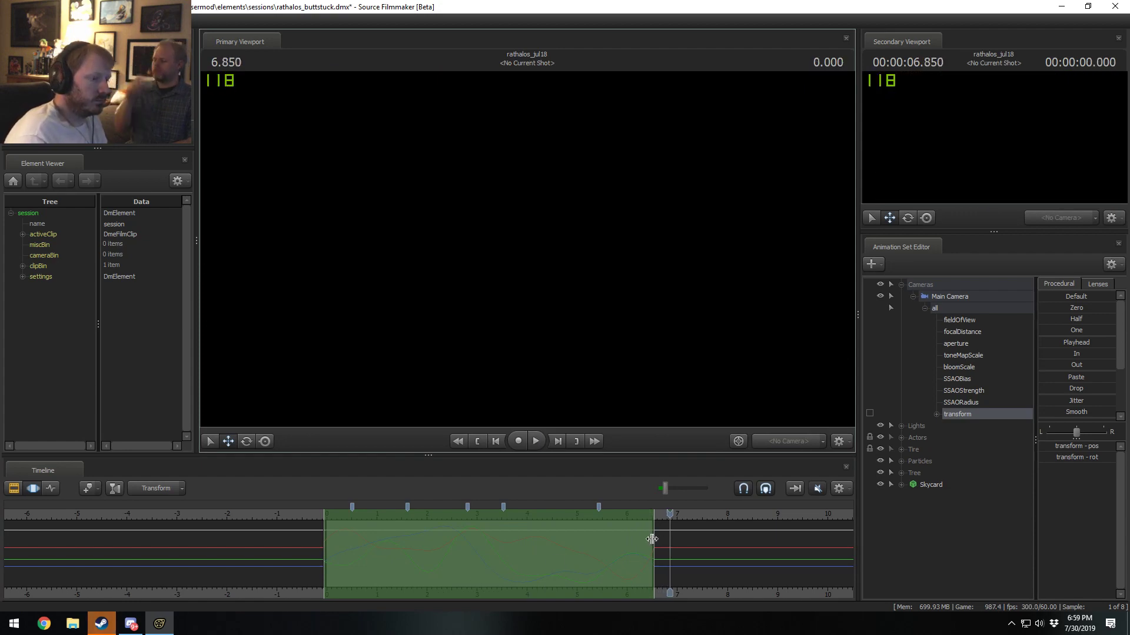
Step: Extend the time selection to about -1 s and 7.2 s, and smooth the Main Camera's transform over it
left_click_drag(654, 537, 686, 538)
left_click_drag(324, 553, 277, 554)
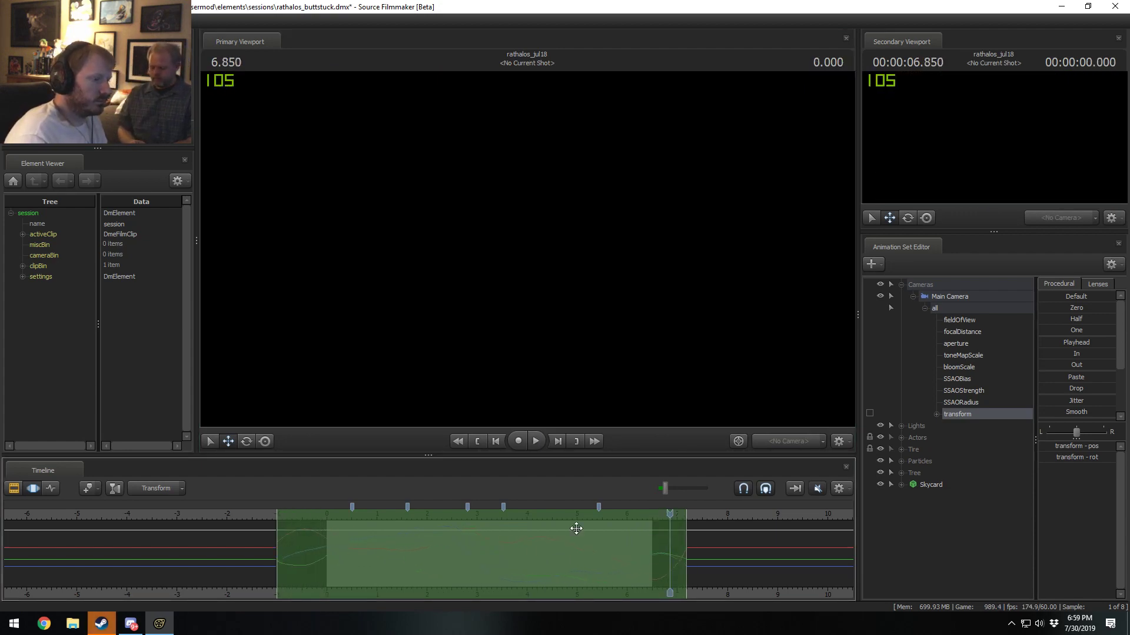
left_click(1053, 415)
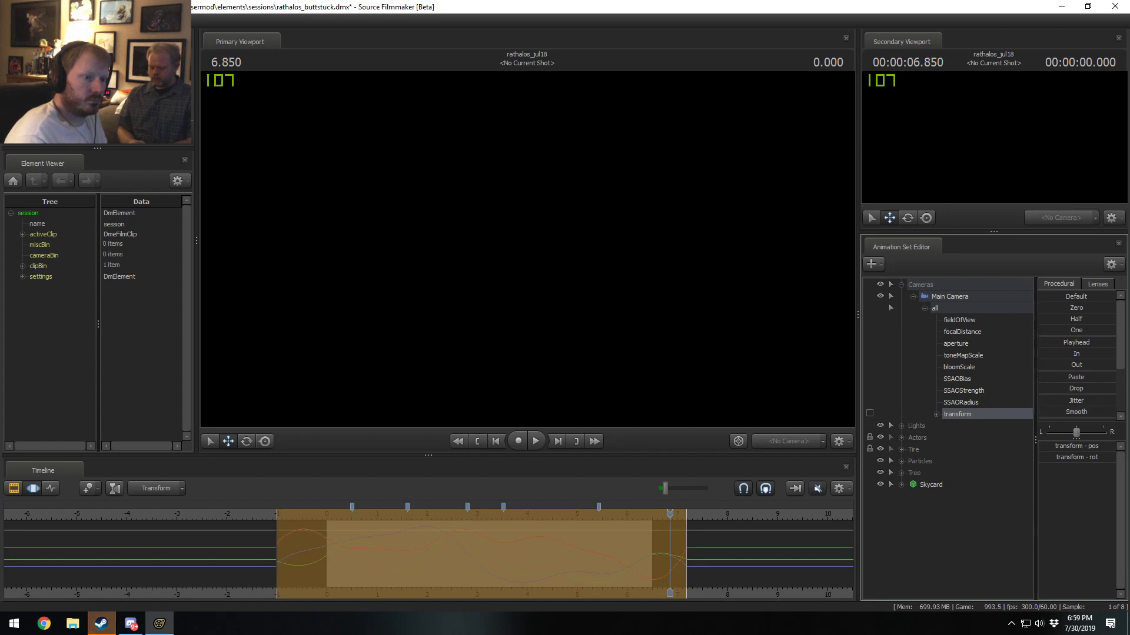
Step: Show the sample points on the camera transform curves for inspection, and hide them again
right_click(574, 583)
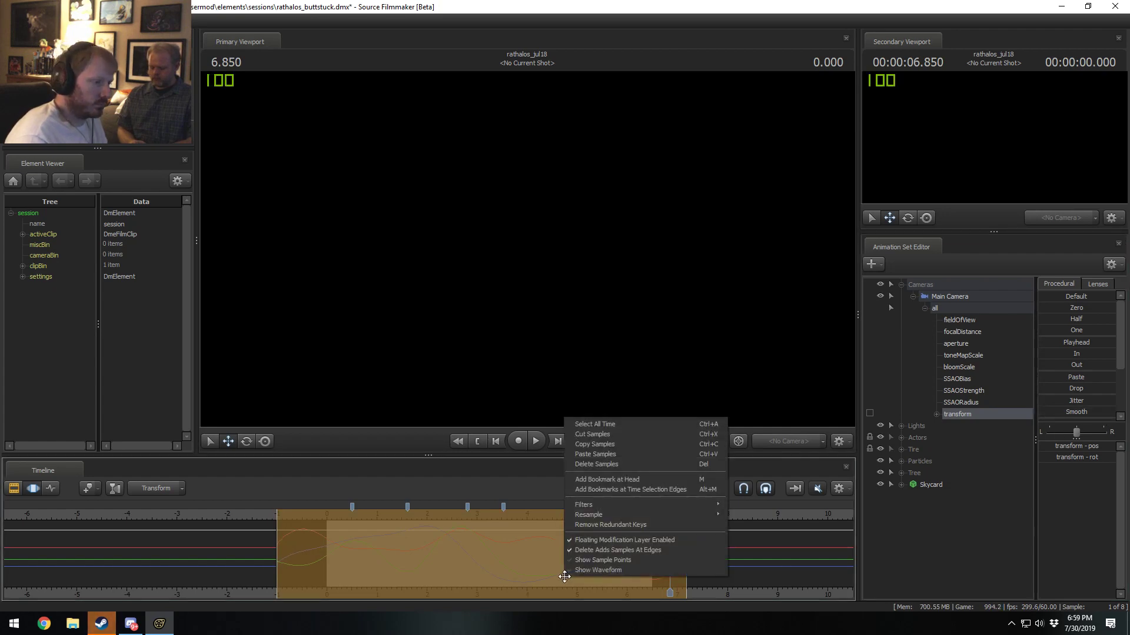
left_click(595, 560)
right_click(536, 560)
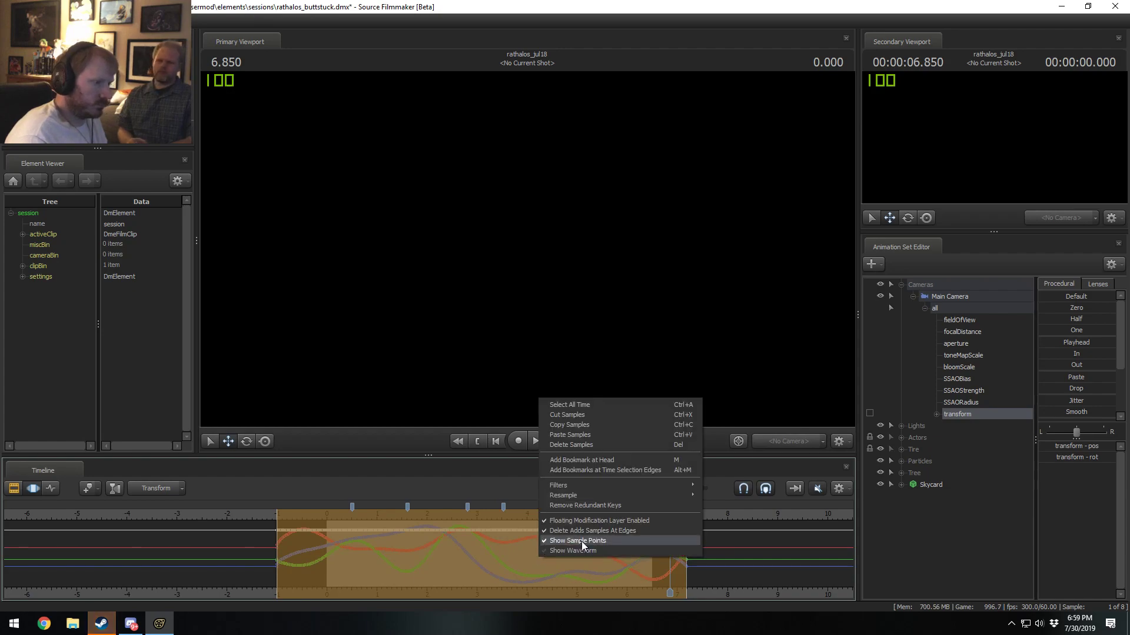
left_click(581, 541)
Step: Preview the shot in the Clip Editor, park the playhead at 0.383 s, and look over the terrain and skycard with the Work Camera
key("F2")
left_click(343, 514)
key("space")
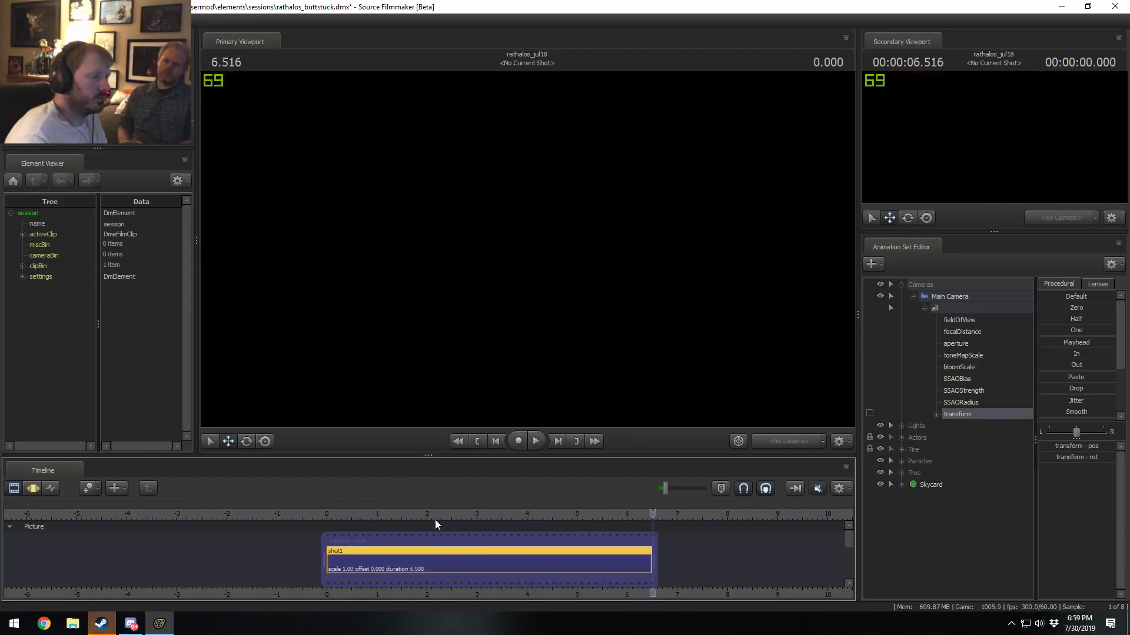
left_click(427, 574)
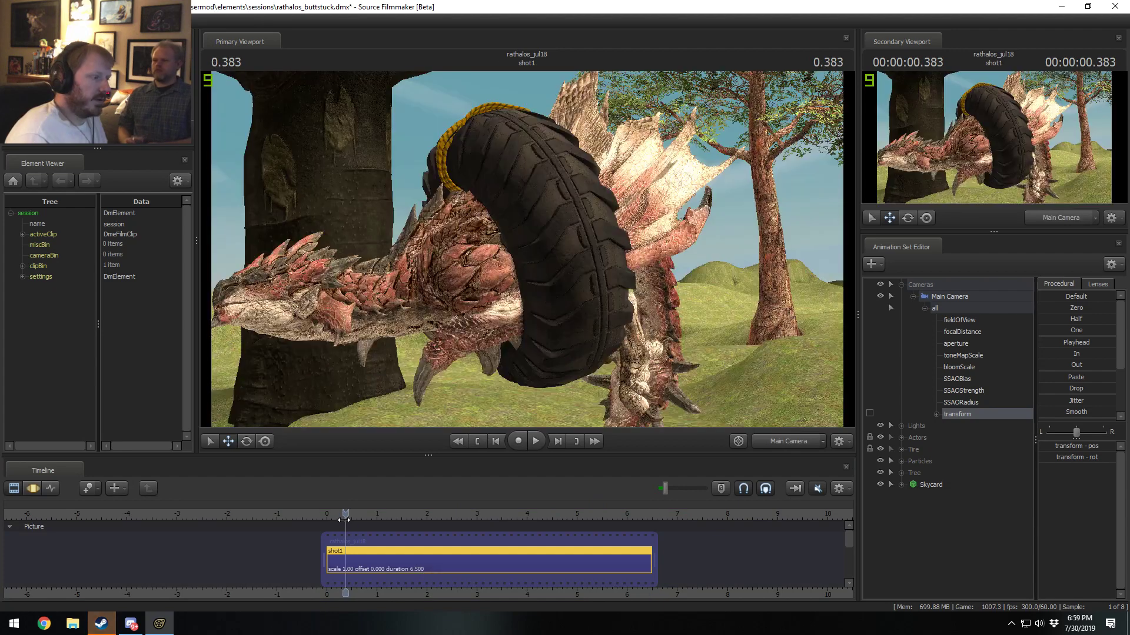
left_click(740, 441)
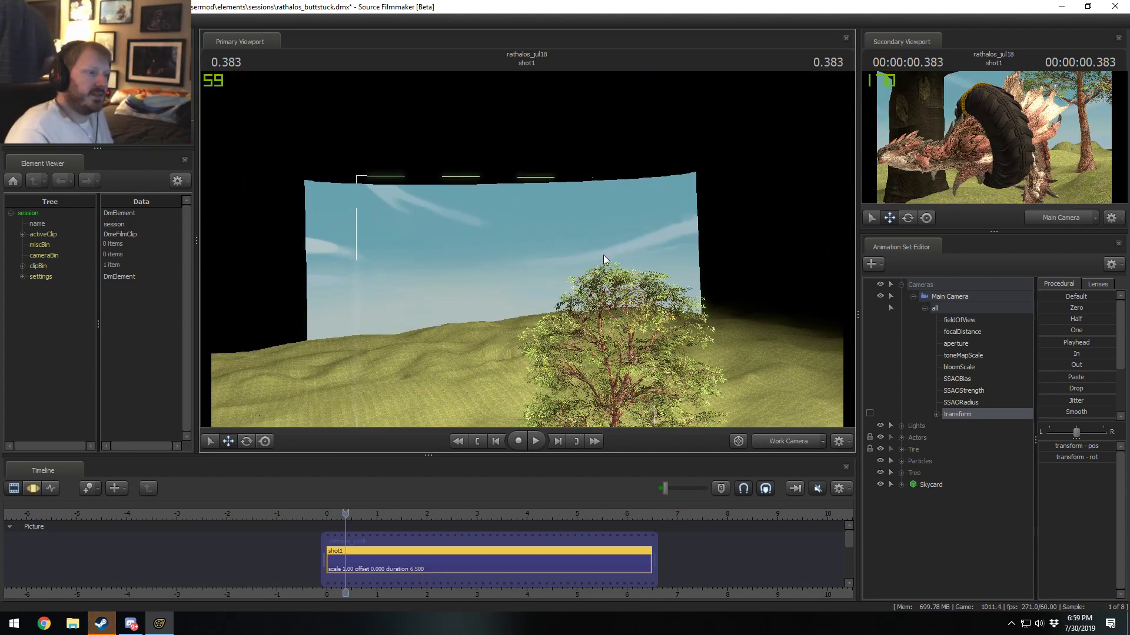
left_click_drag(594, 271, 528, 254)
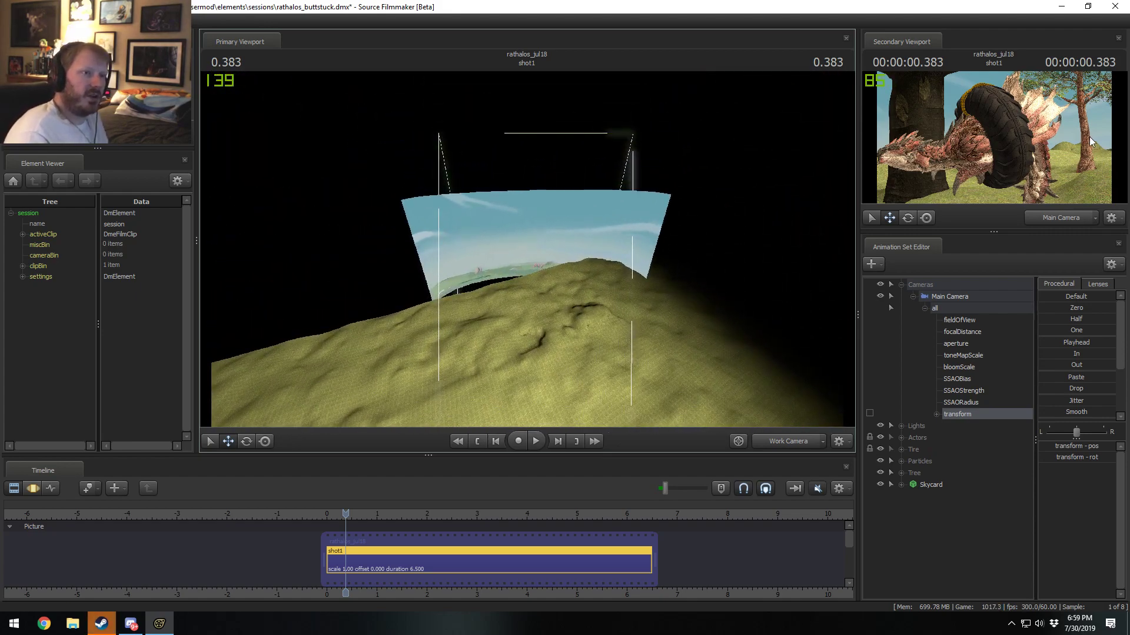
Step: Collapse the Main Camera's controls and the Cameras group, and save the session
left_click(925, 308)
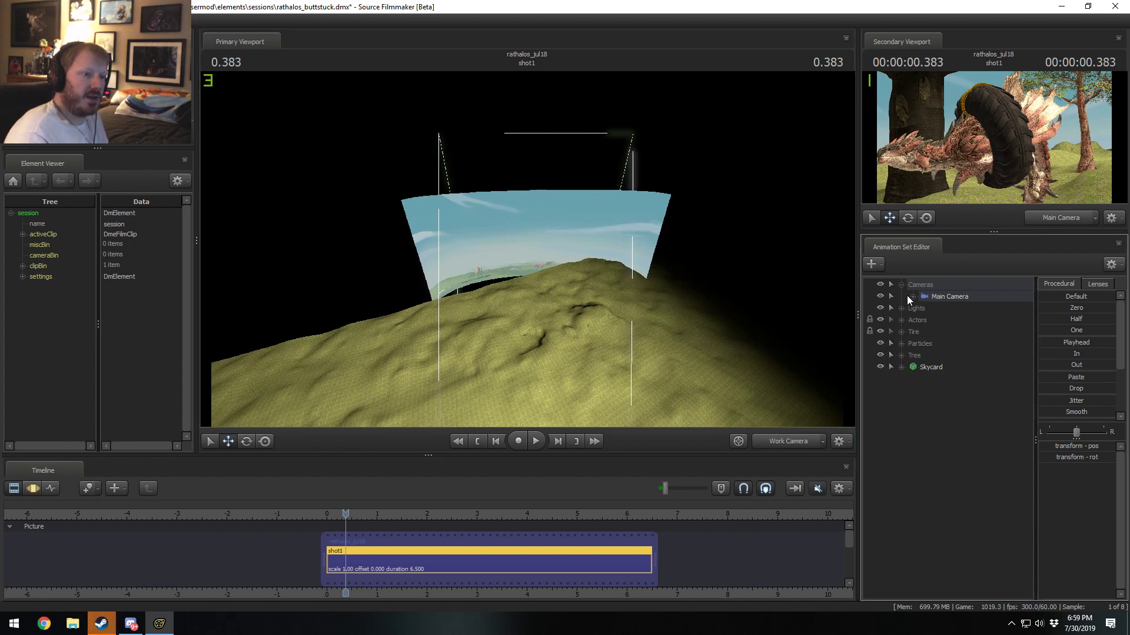
left_click(901, 285)
key("ctrl+s")
right_click(927, 418)
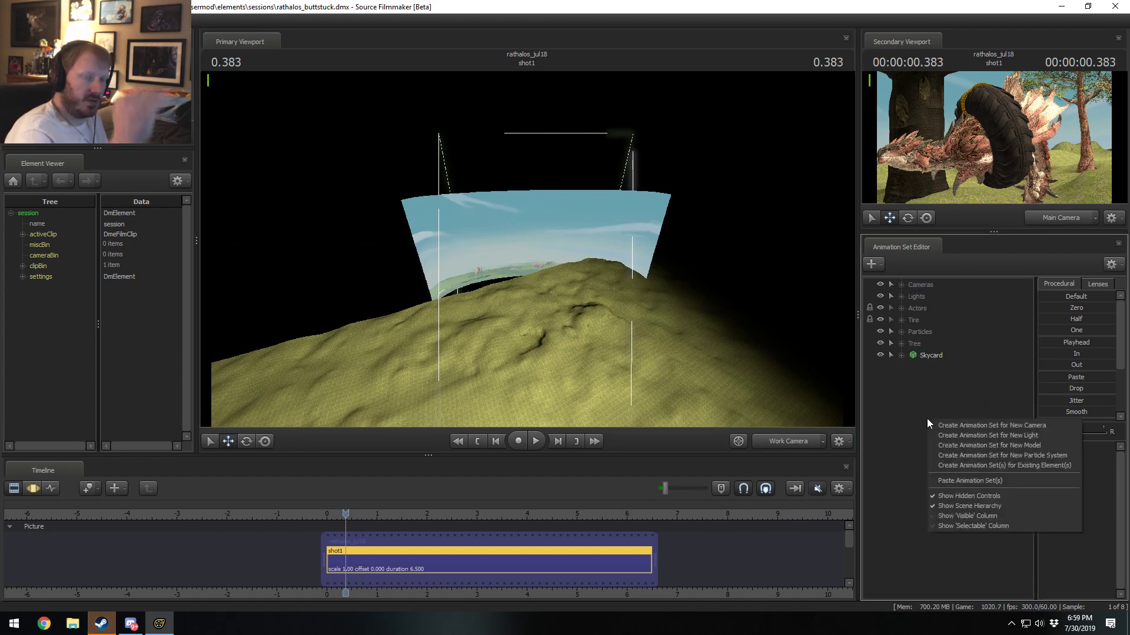
right_click(881, 400)
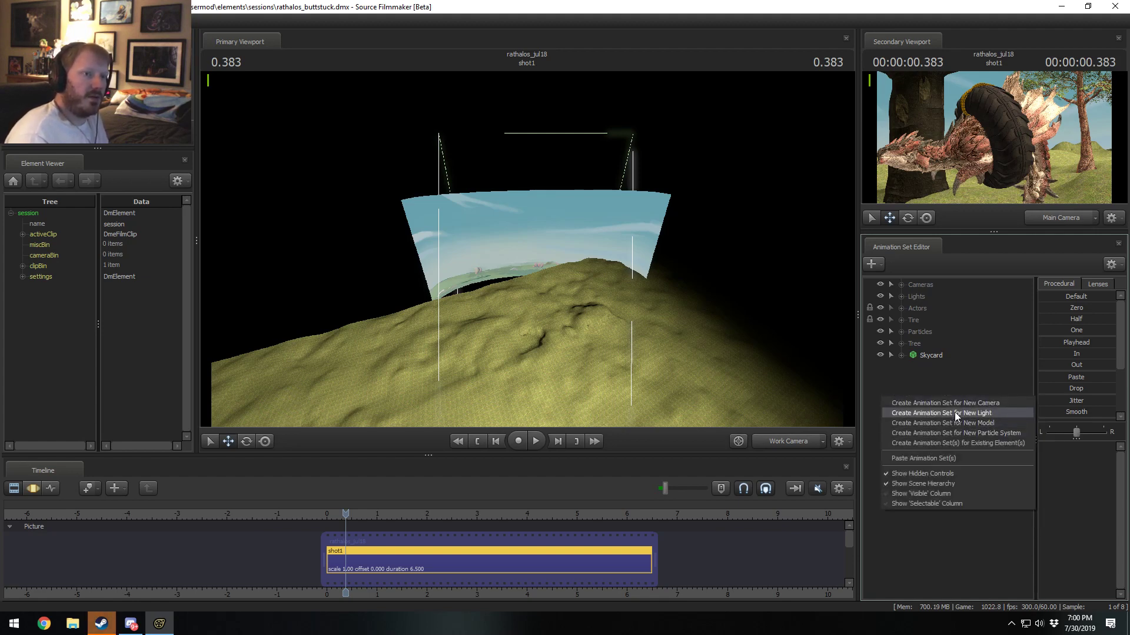
Step: Expand the Lights group, select Main Shadowed, and view the scene through that light with all time selected in the Motion Editor
left_click_drag(581, 387, 534, 260)
left_click(902, 297)
left_click(948, 310)
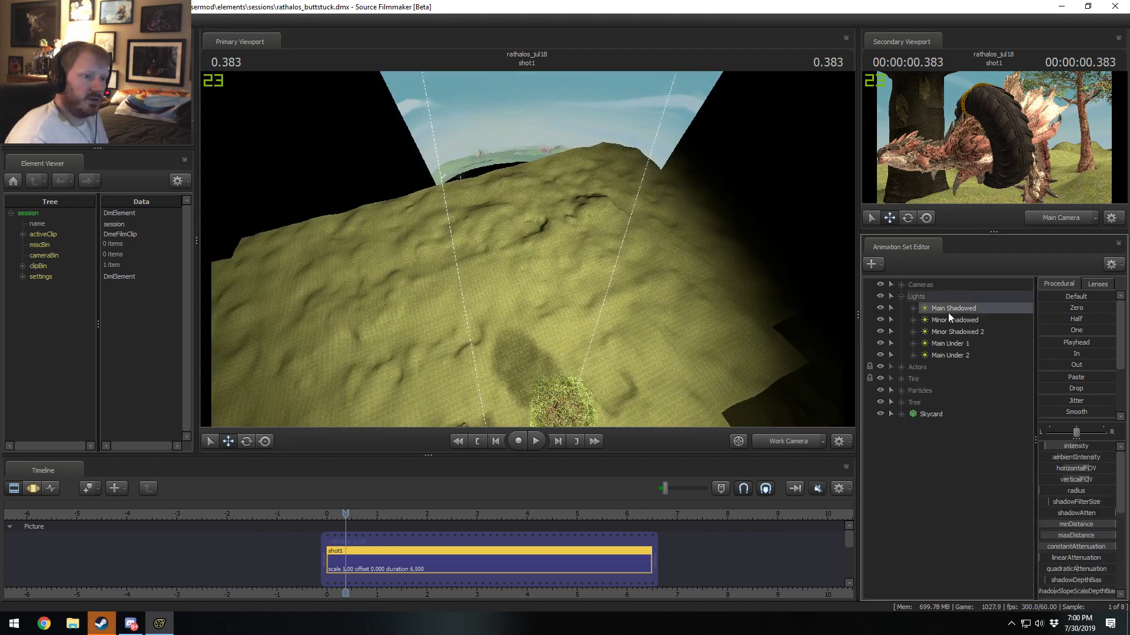
double_click(948, 312)
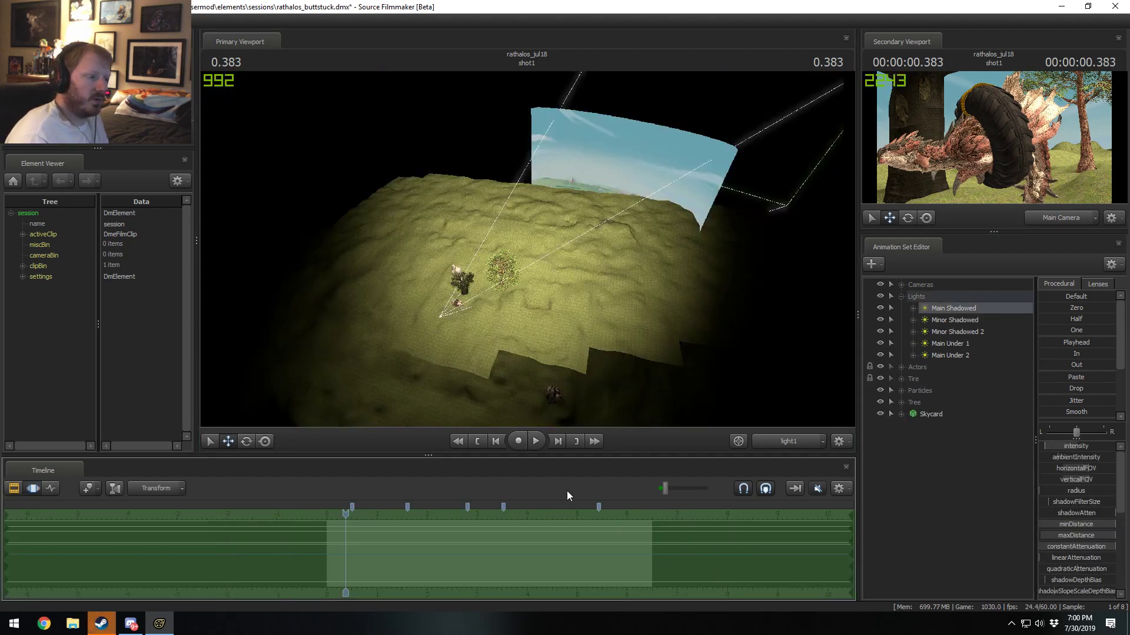
Step: Try to pull the Main Shadowed light farther back from the terrain through its own view
left_click_drag(612, 256, 612, 255)
left_click_drag(523, 247, 524, 247)
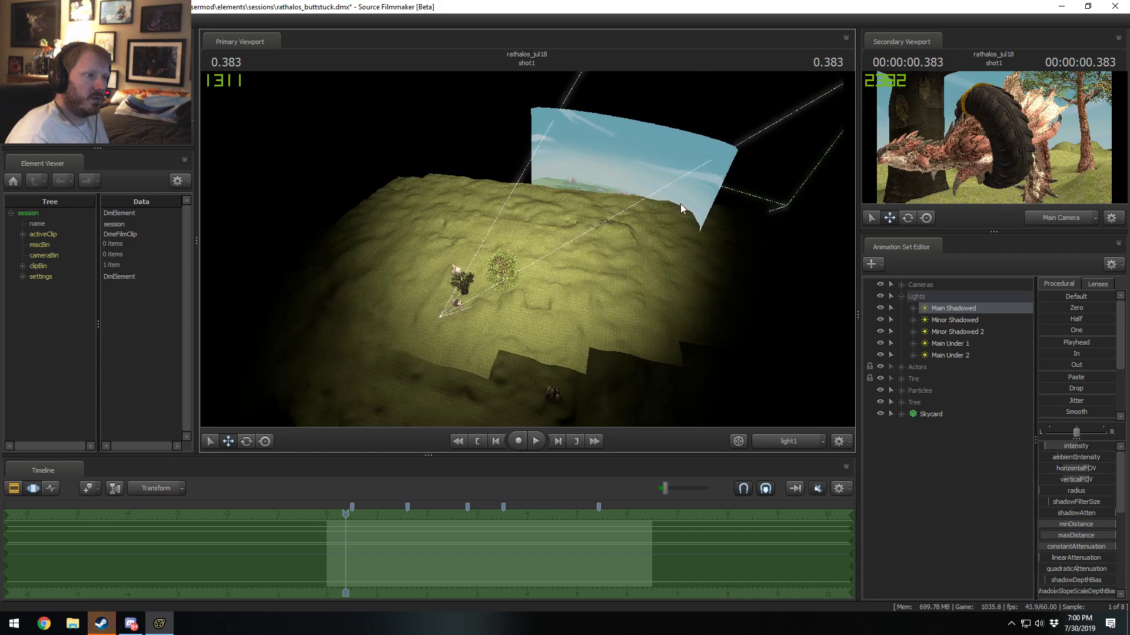
left_click_drag(617, 236, 707, 253)
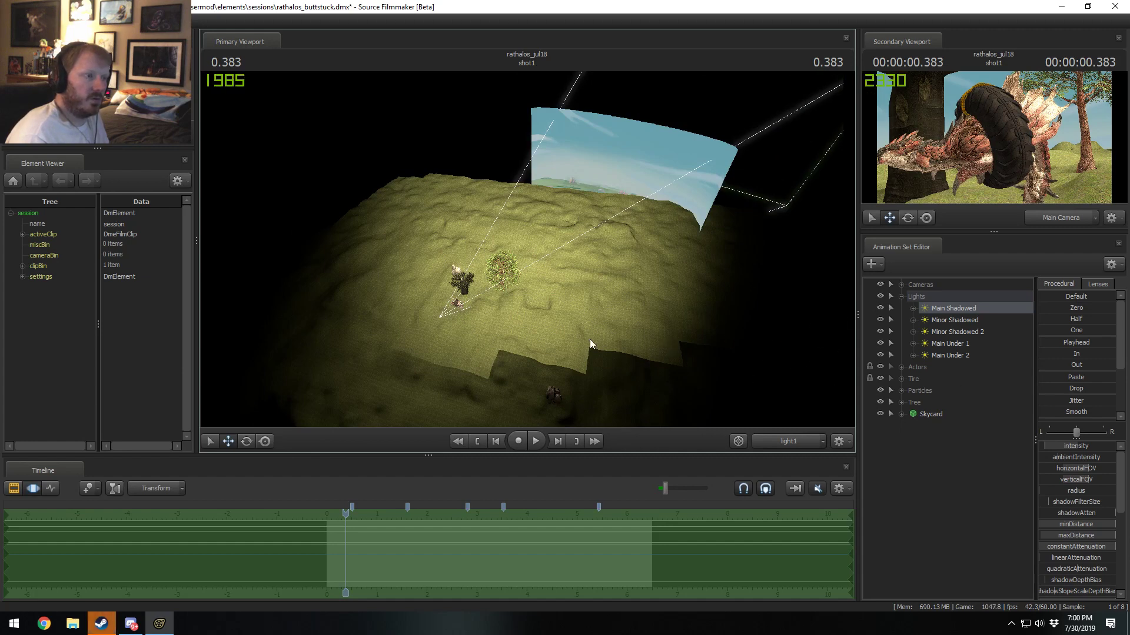
left_click_drag(590, 340, 701, 318)
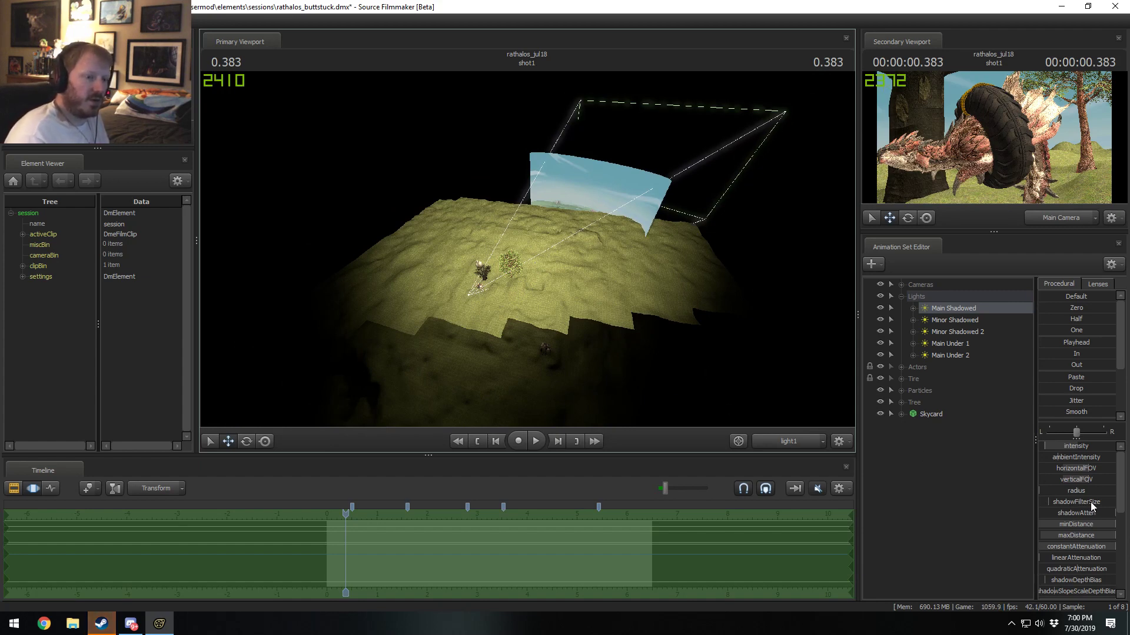
Step: Adjust the Main Shadowed light's shadowFilterSize, and examine the tree shadows up close with the Work Camera
left_click_drag(1090, 502, 1084, 515)
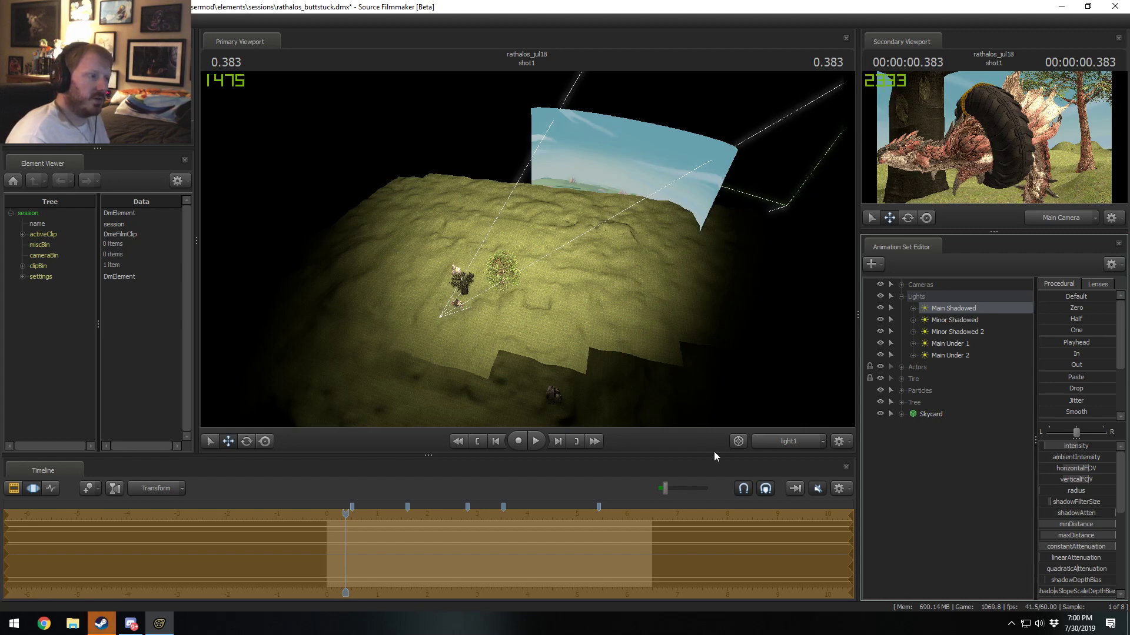
left_click(803, 443)
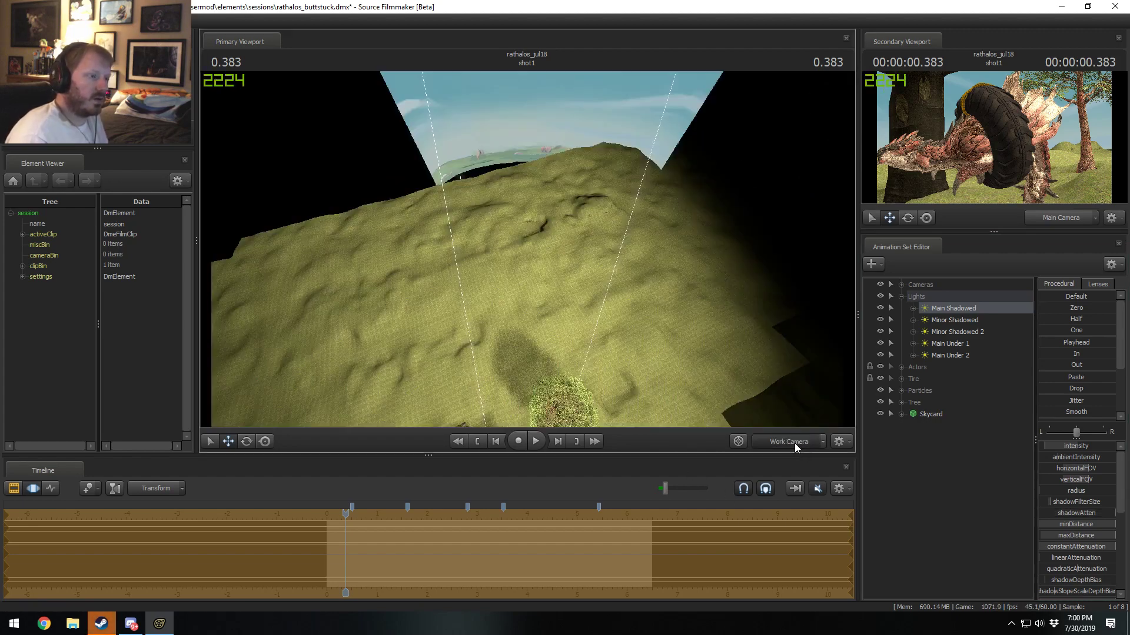
left_click(794, 443)
left_click_drag(527, 249, 516, 252)
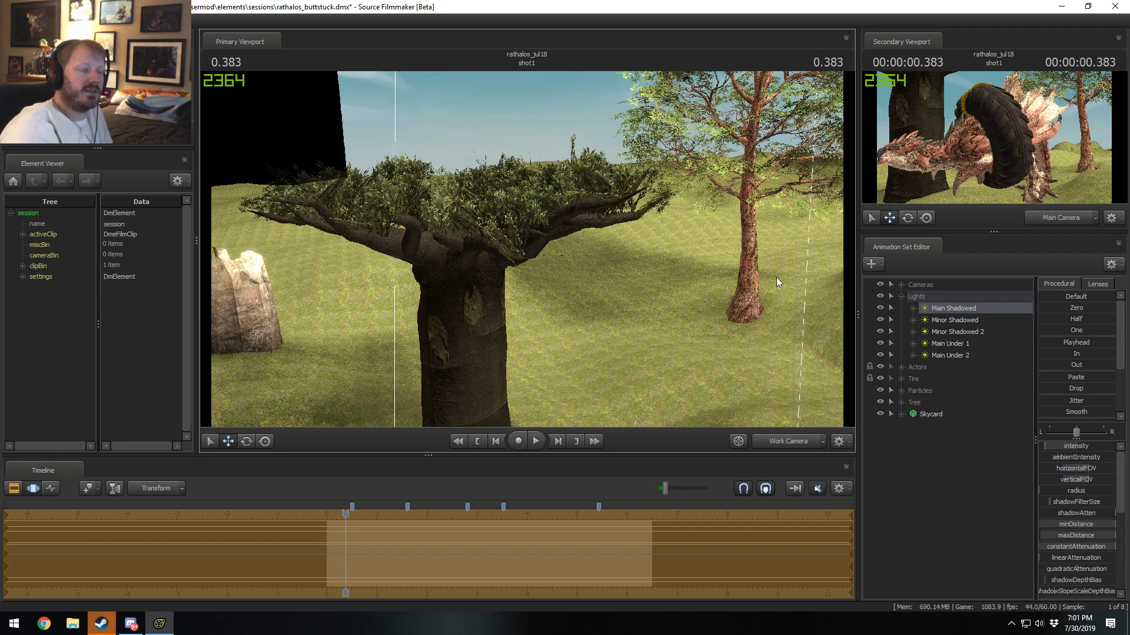
left_click_drag(776, 277, 527, 249)
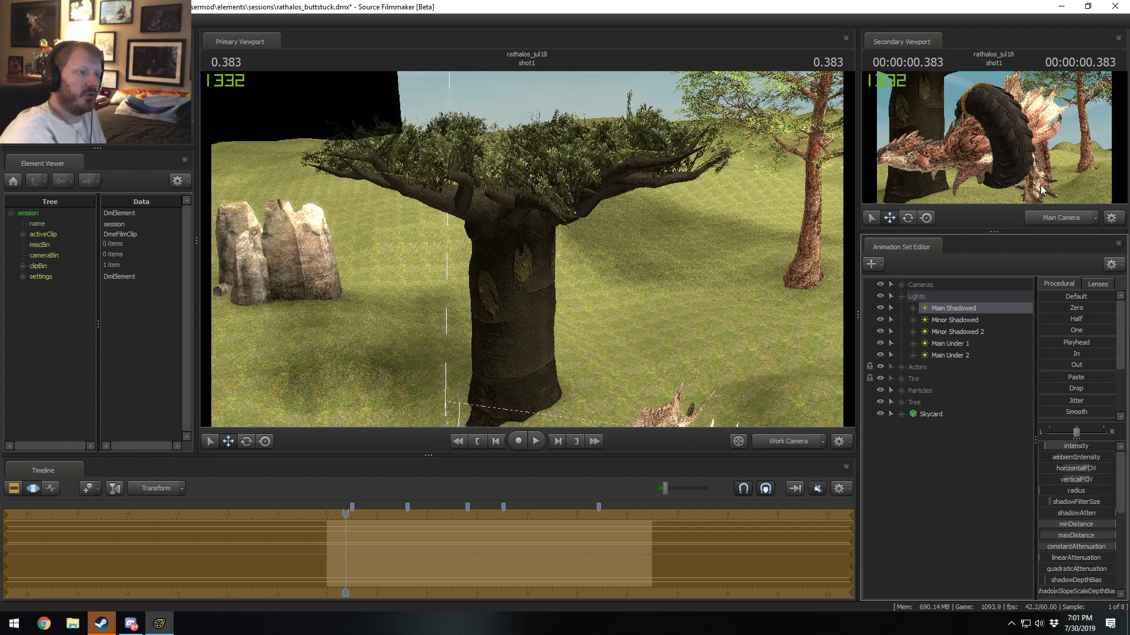
Step: Hide the Minor Shadowed, Minor Shadowed 2, Main Under 1 and Main Under 2 lights to isolate Main Shadowed
key("F2")
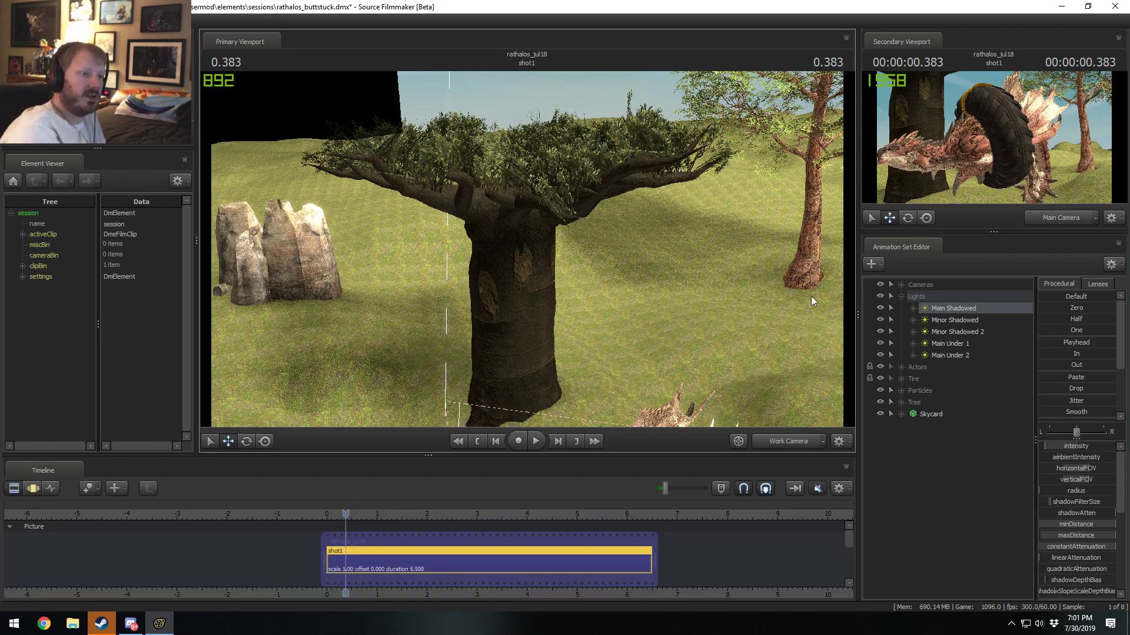
left_click(881, 320)
left_click(880, 331)
left_click(881, 341)
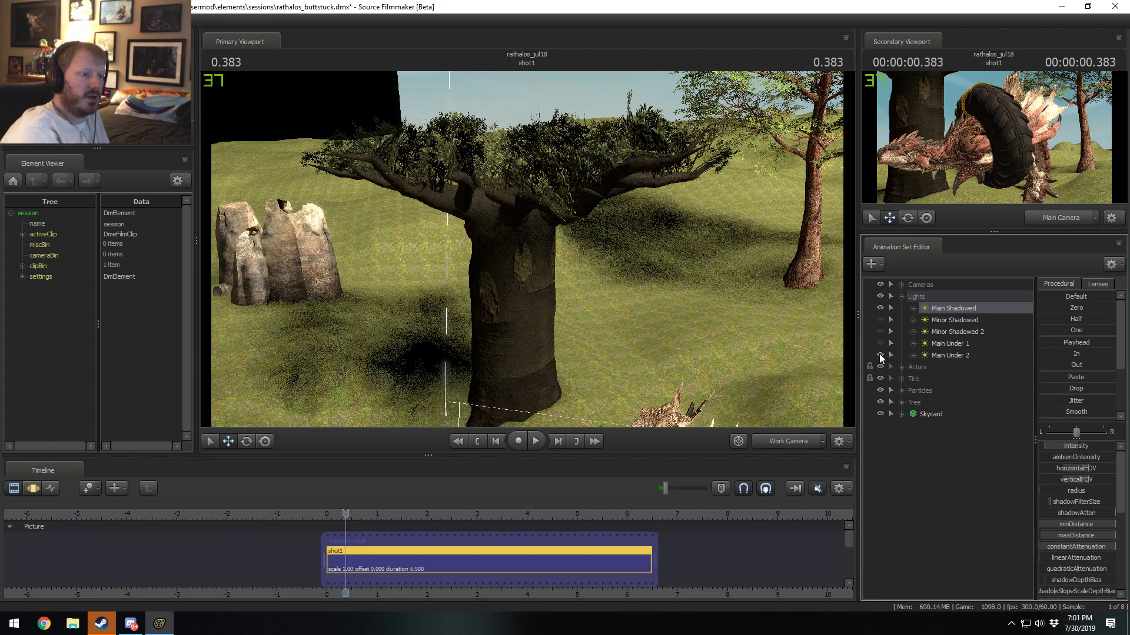
left_click(880, 355)
Step: Adjust the Main Shadowed light's shadowAtten in the Motion Editor
key("F3")
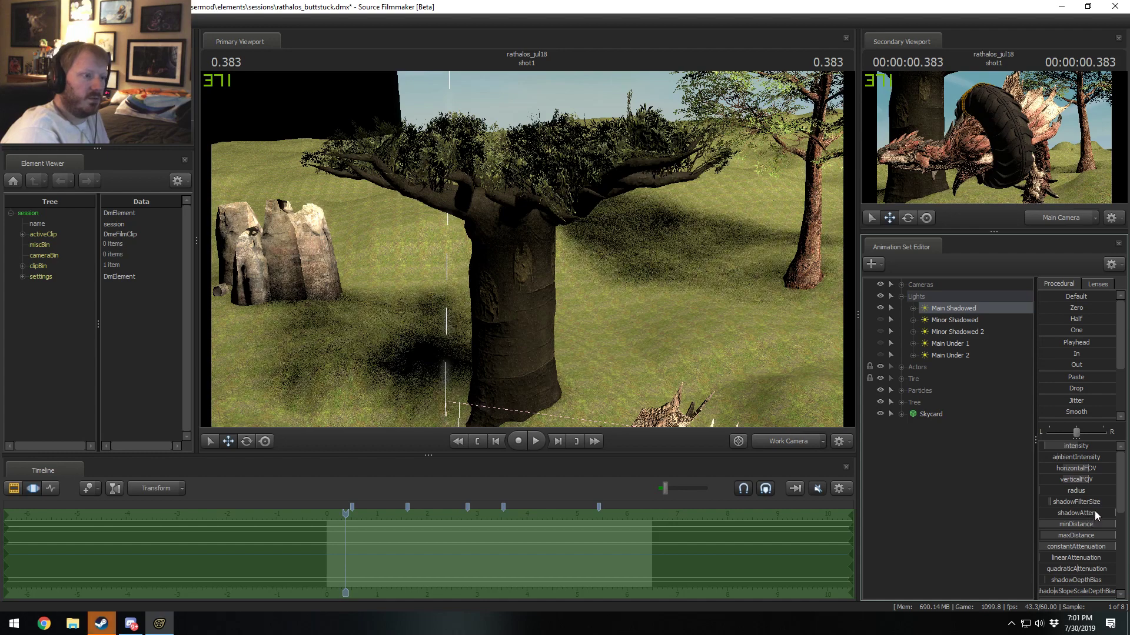
mouse_move(1094, 511)
left_mouse_down()
mouse_move(1111, 513)
mouse_move(1077, 504)
left_mouse_up()
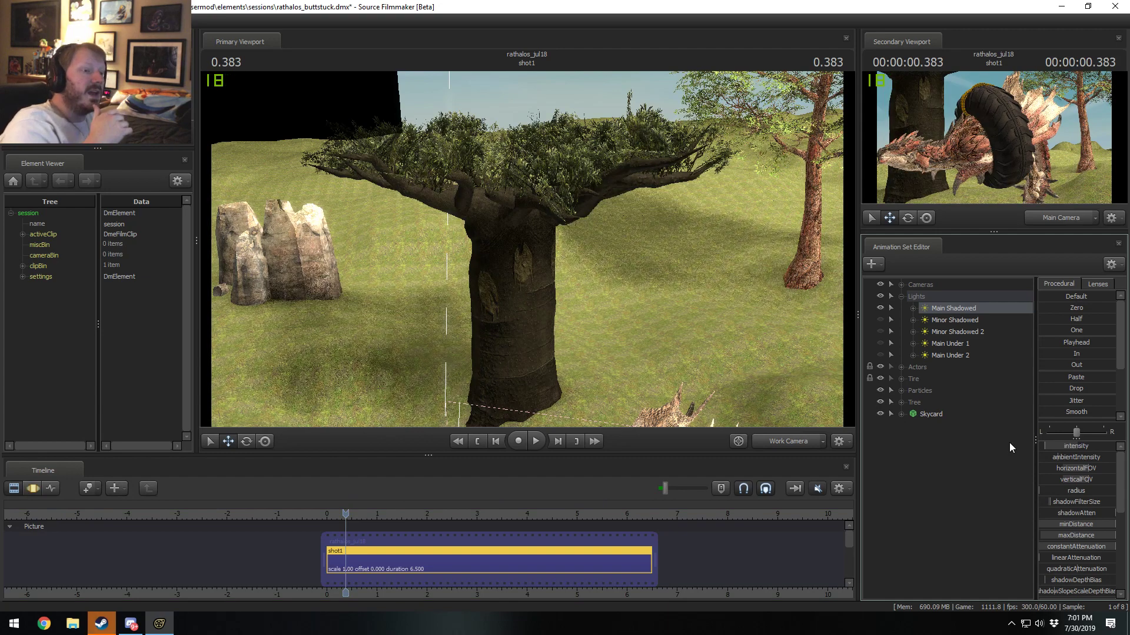
key("F3")
Step: Examine the shadows around the trees and across the terrain with the Work Camera
key("F2")
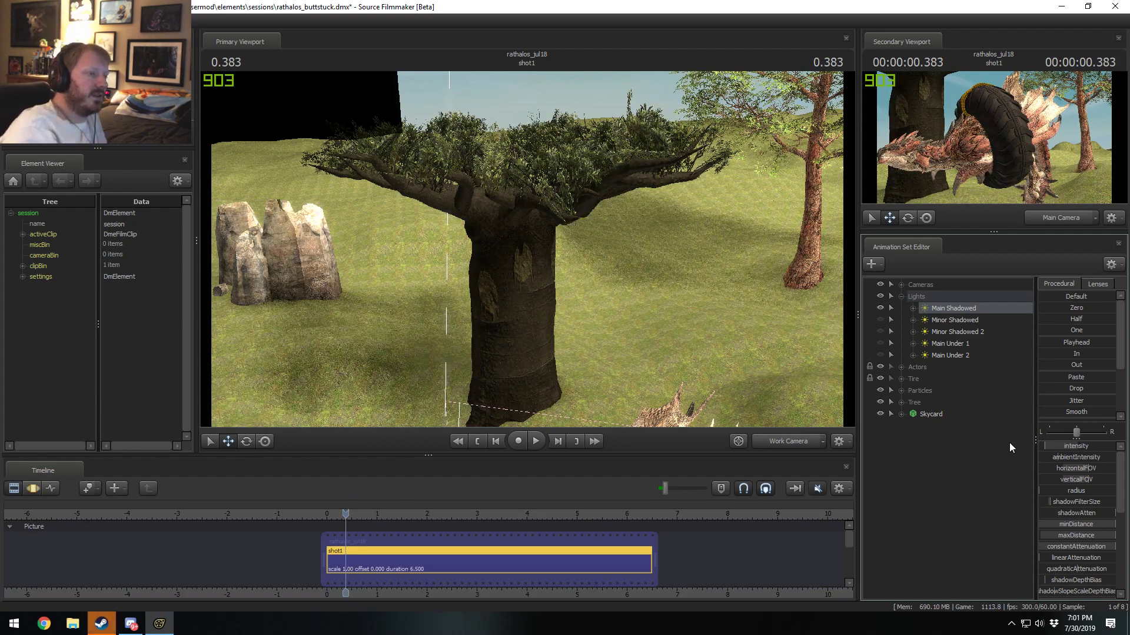
key("F4")
key("F2")
key("F4")
key("F2")
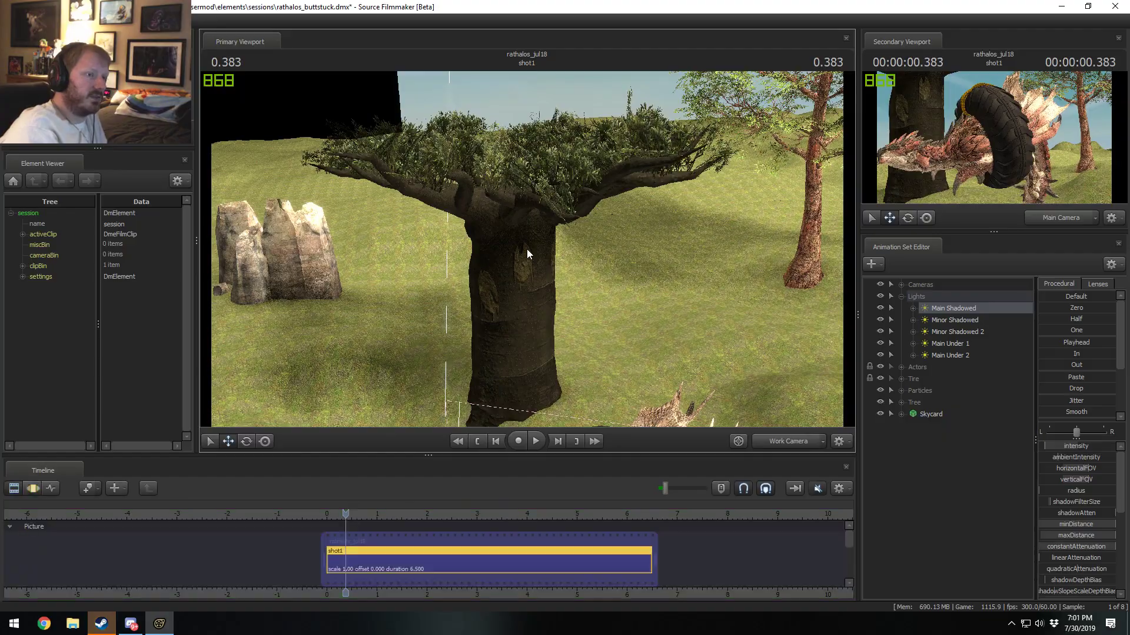
key("F4")
key("F2")
left_click_drag(578, 272, 530, 235)
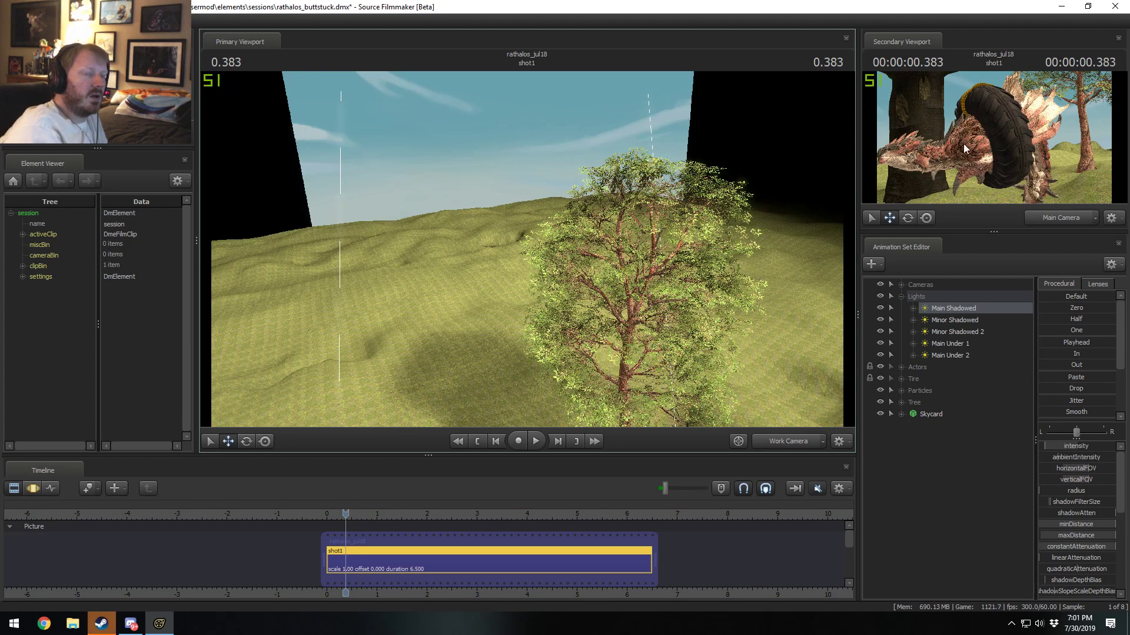
Step: Copy the Minor Shadowed light and paste it as a new animation set outside the Lights group
right_click(948, 469)
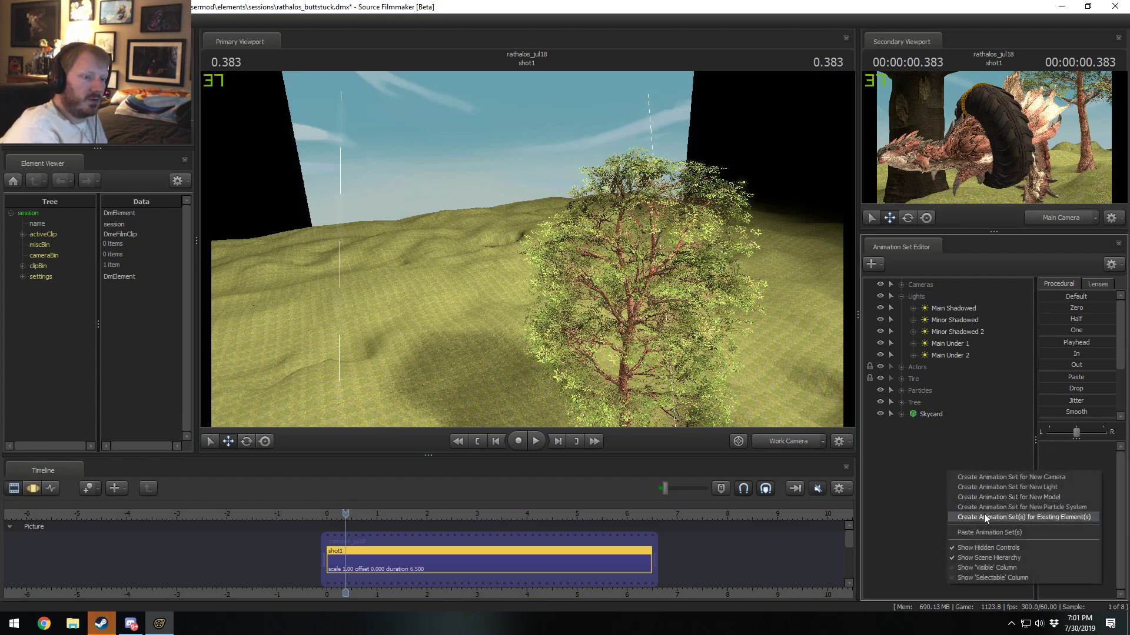
left_click(943, 311)
right_click(943, 318)
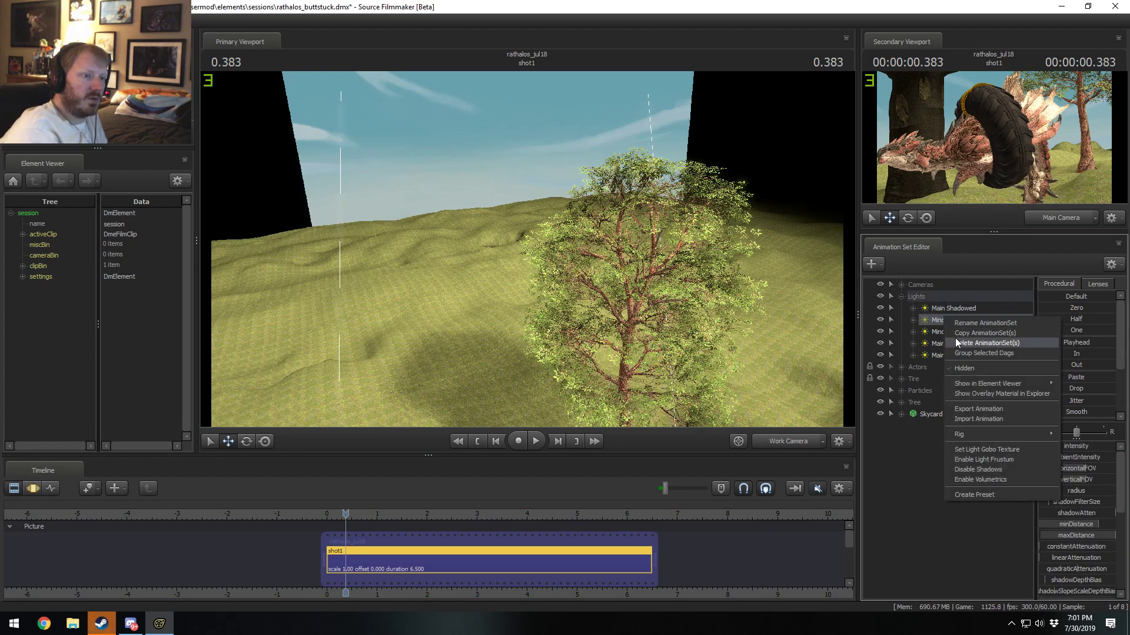
right_click(957, 481)
left_click(984, 542)
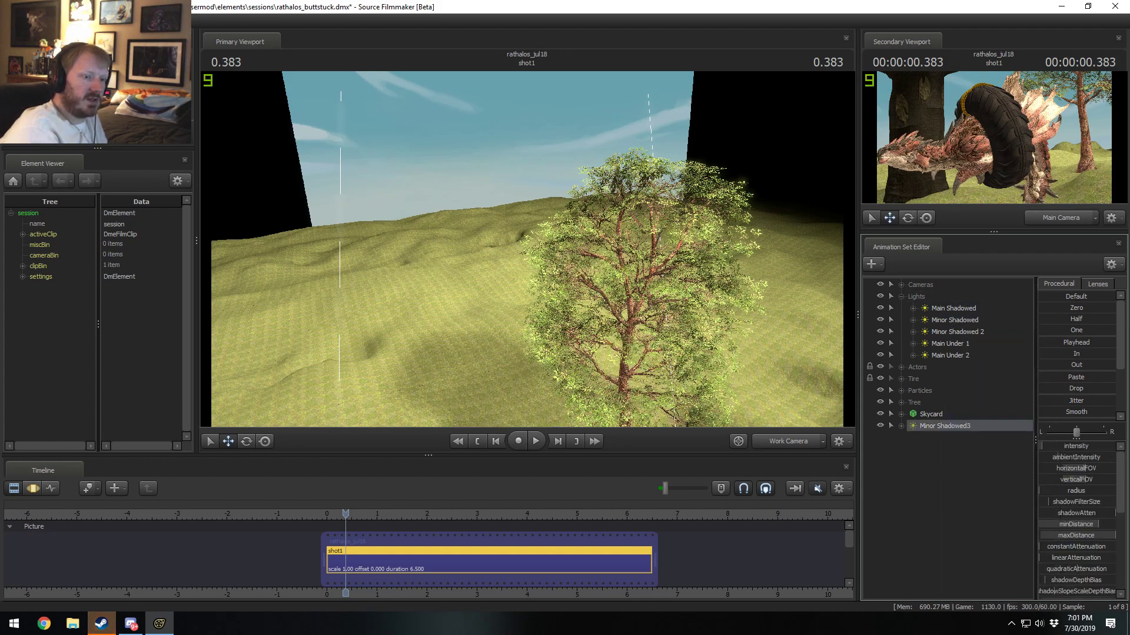
Step: Raise the intensity of the pasted Minor Shadowed3 light across the shot
scroll(1081, 536, "down", 1)
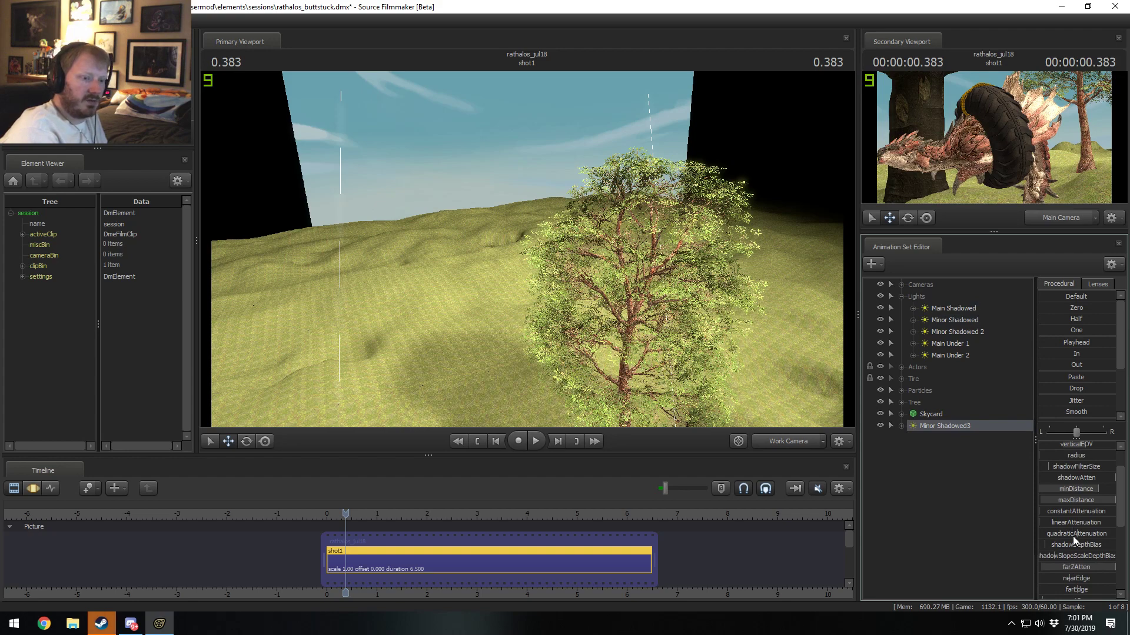
scroll(1074, 541, "down", 3)
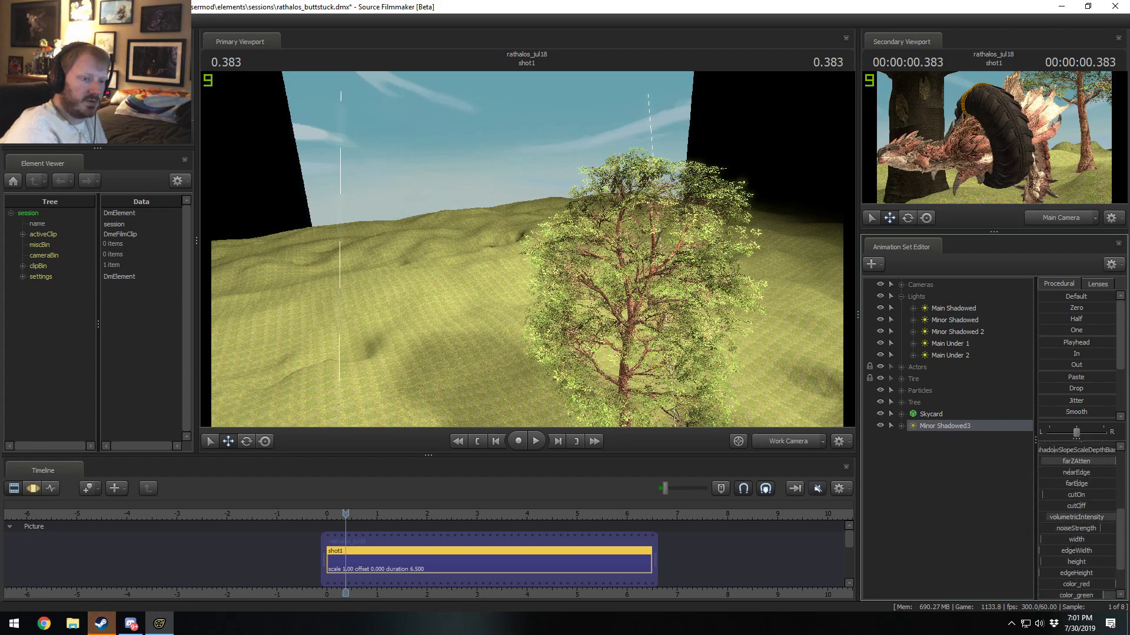
left_click(1077, 517)
scroll(1059, 465, "up", 4)
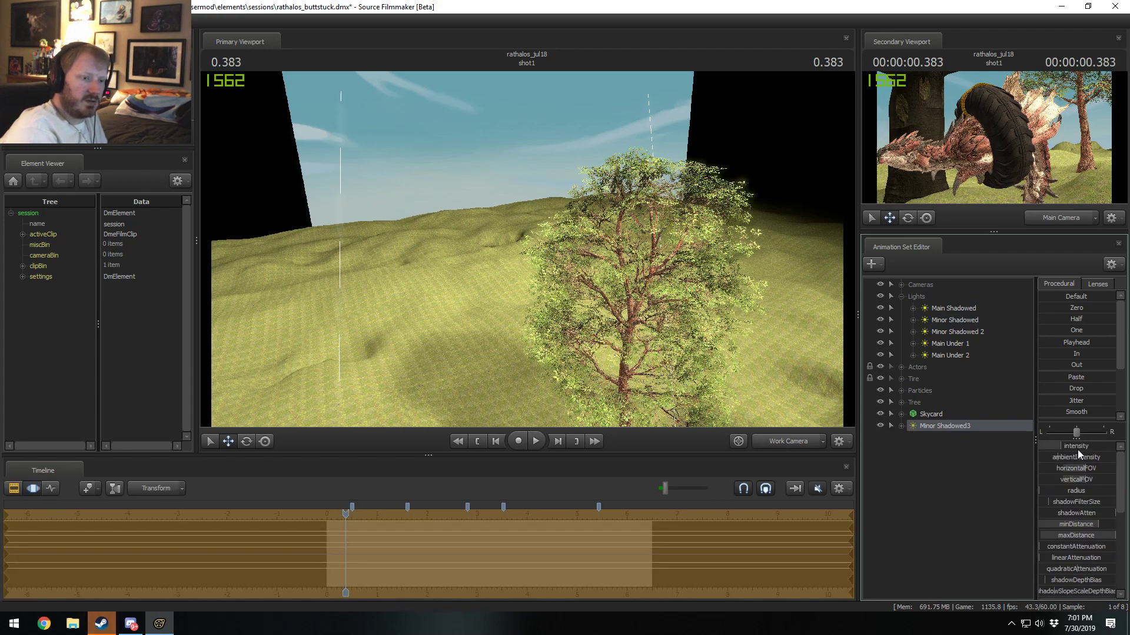
scroll(1051, 508, "down", 4)
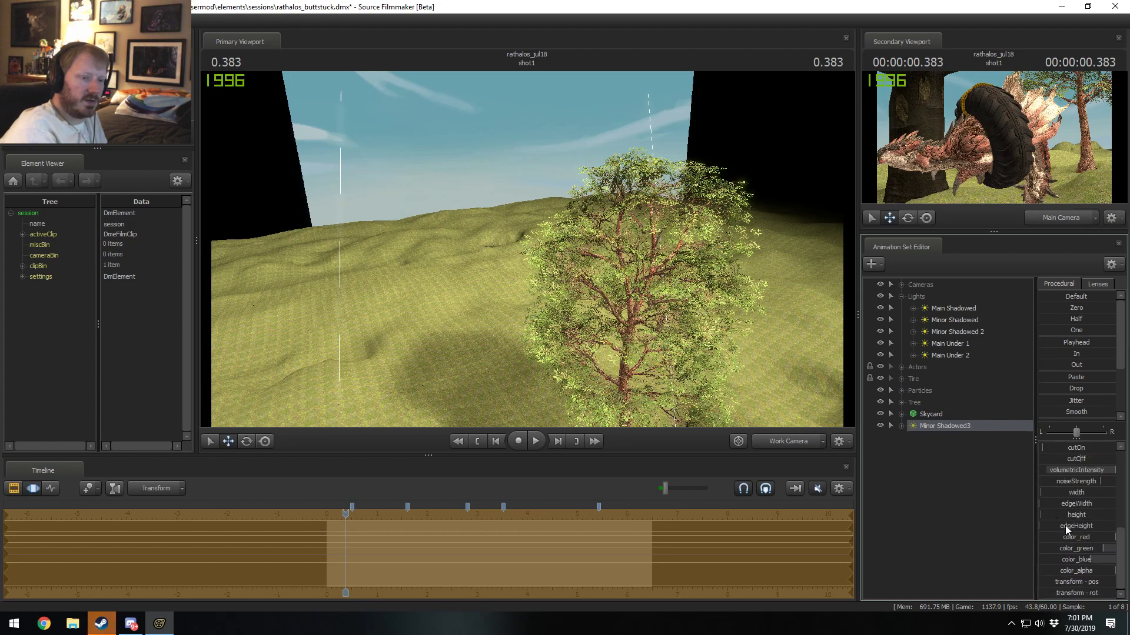
Step: Extend the maximum of the Minor Shadowed3 light's volumetricIntensity range
right_click(1078, 471)
left_click(1085, 485)
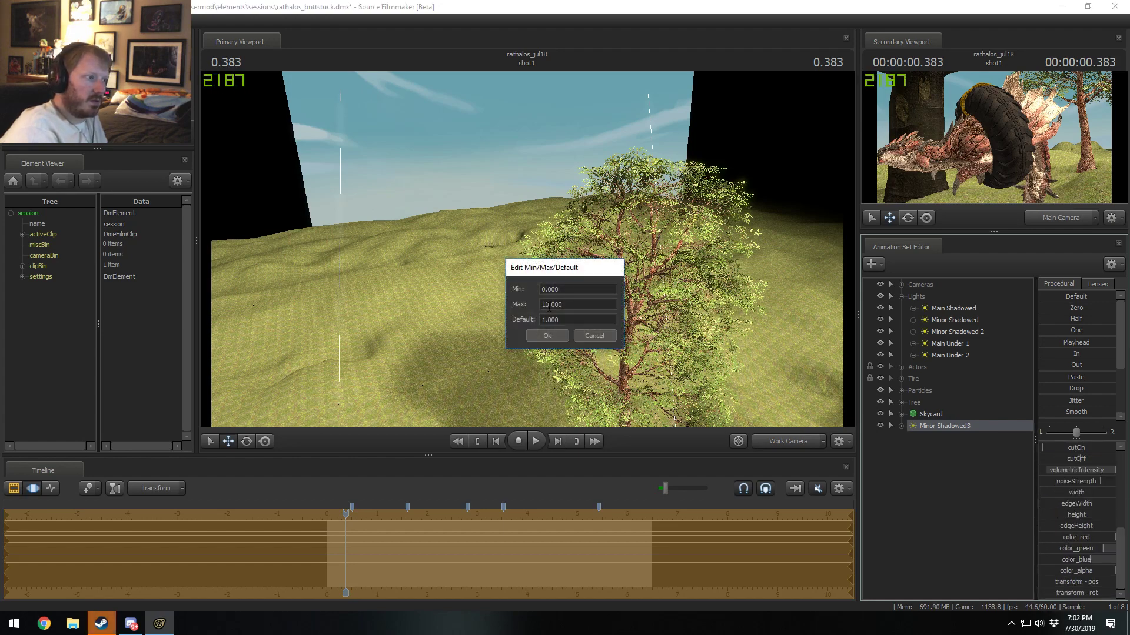
left_click(548, 304)
left_click(592, 336)
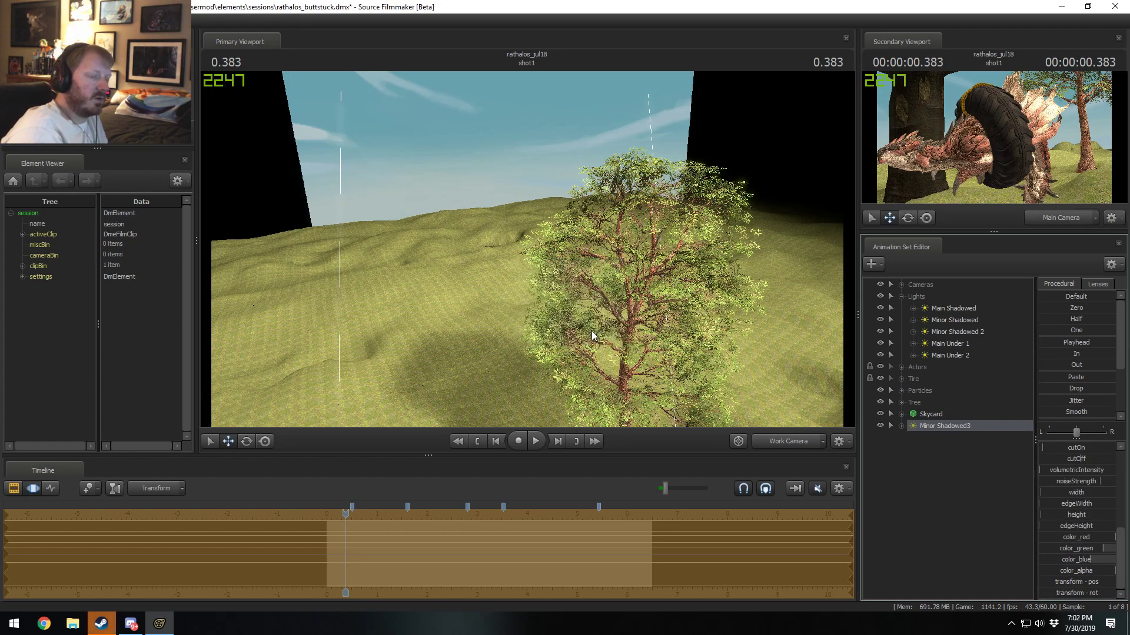
Step: Show the Minor Shadowed3 light element in the Element Viewer and enable its uberlight attribute
right_click(934, 427)
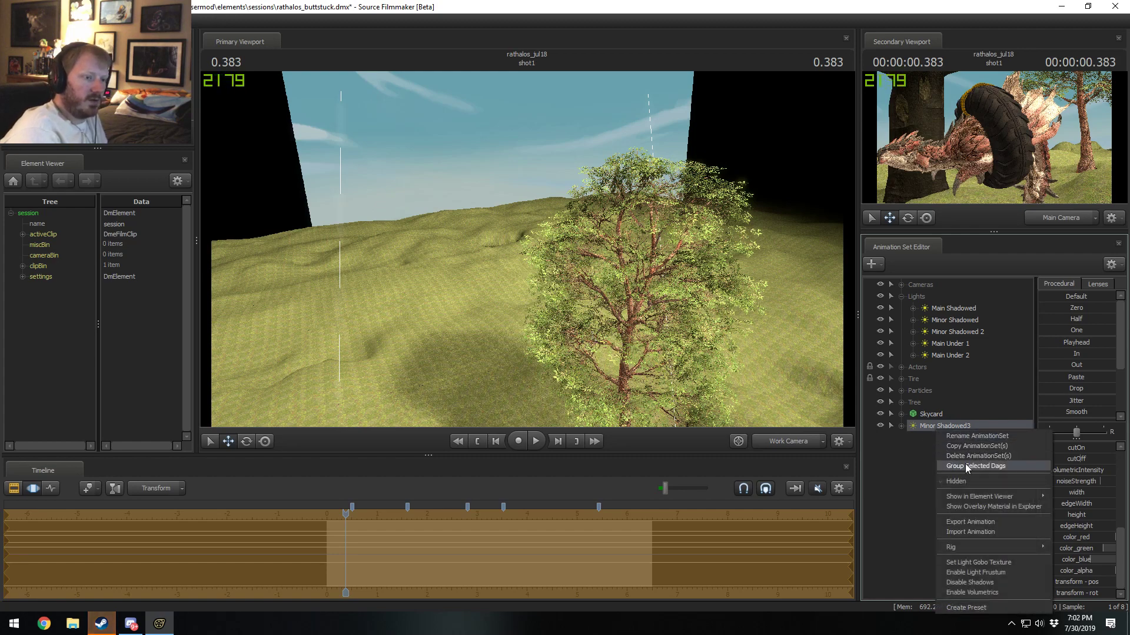
mouse_move(1002, 497)
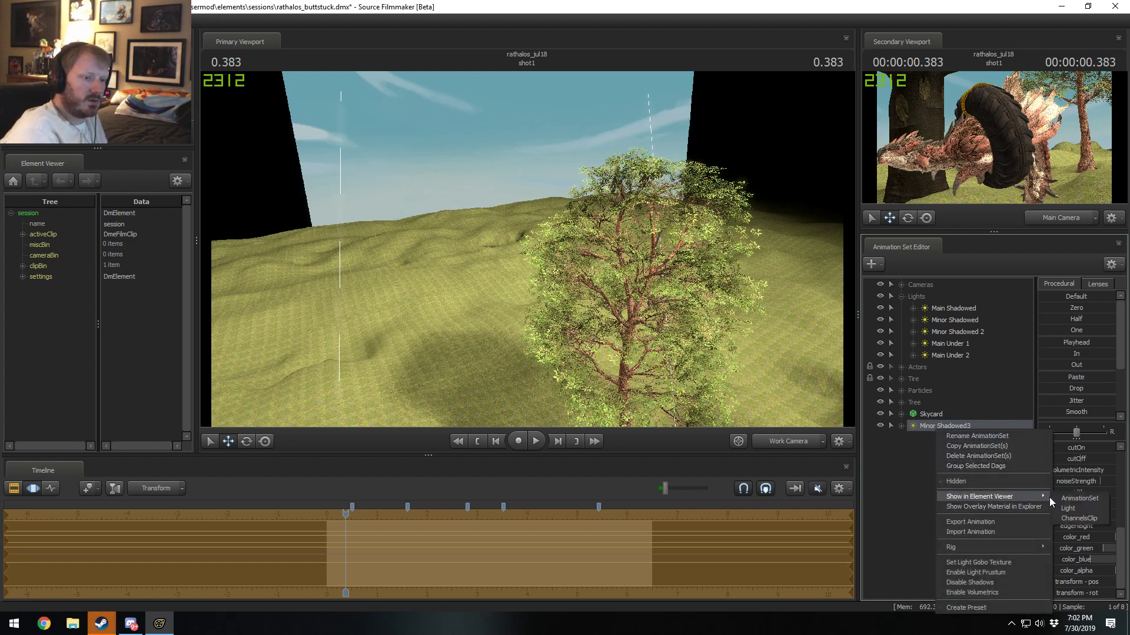
left_click(1066, 508)
scroll(105, 419, "down", 3)
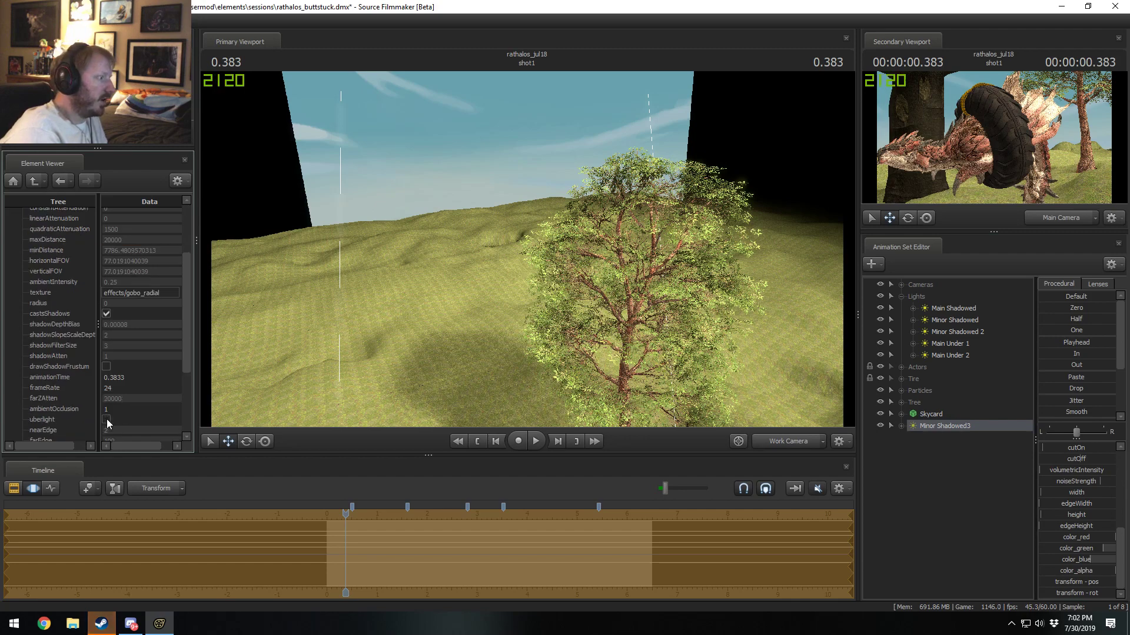
left_click(106, 419)
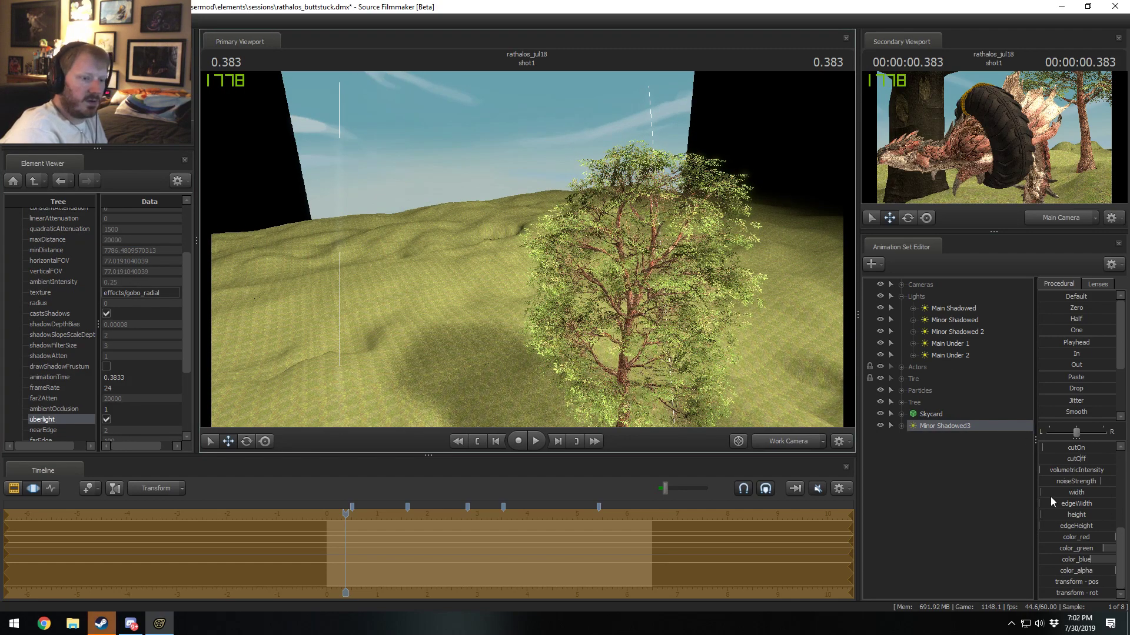
Step: Extend the maximum of the light's cutOff range and raise its cutOff value
right_click(1075, 459)
left_click(1085, 465)
left_click(554, 305)
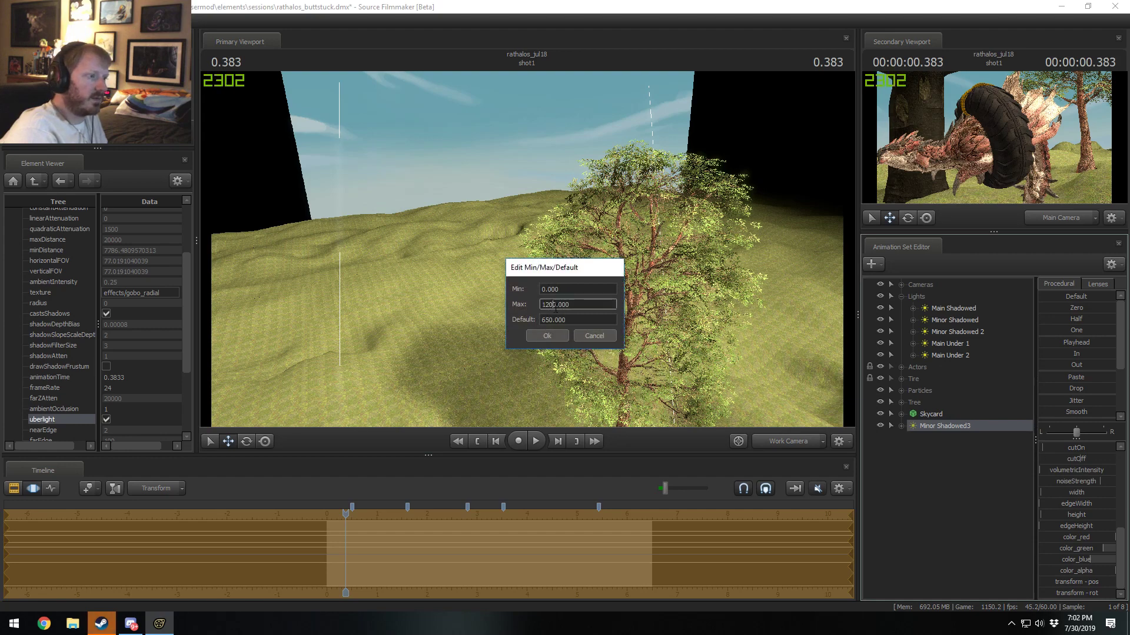
left_click(547, 335)
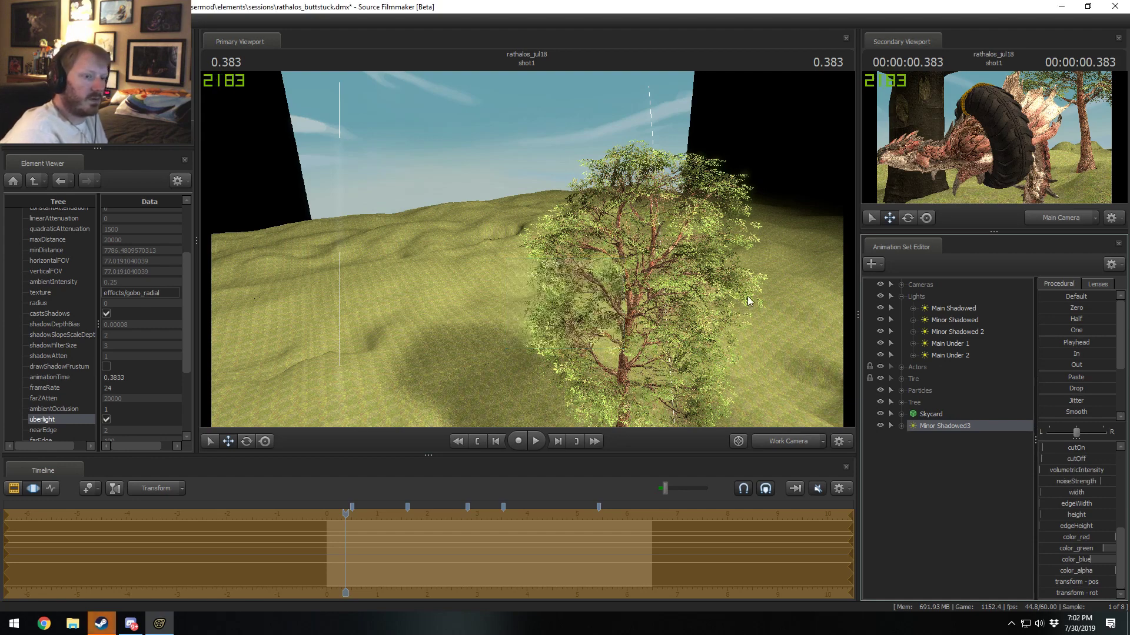
left_click(1065, 458)
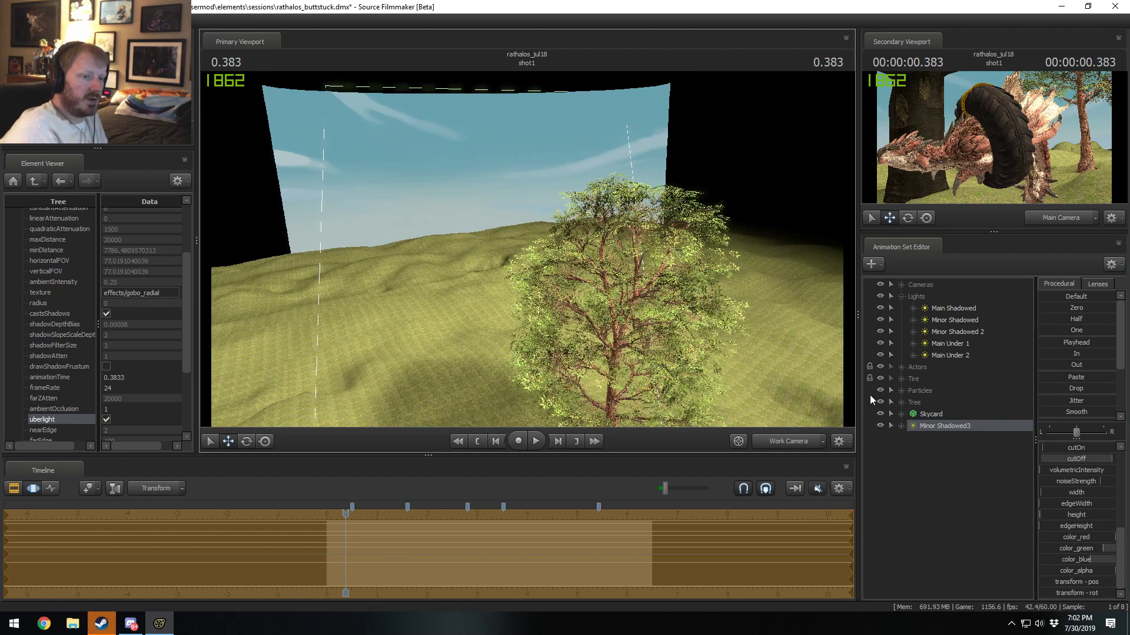
Step: Disable shadows and enable volumetrics on the Minor Shadowed3 light
right_click(969, 438)
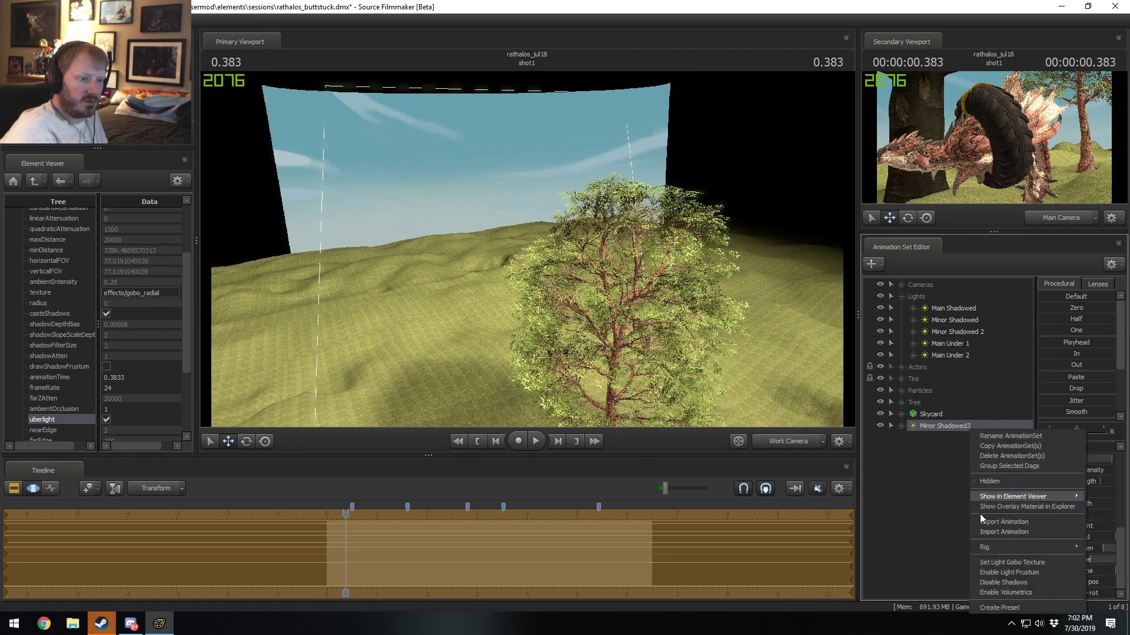
left_click(989, 580)
right_click(965, 430)
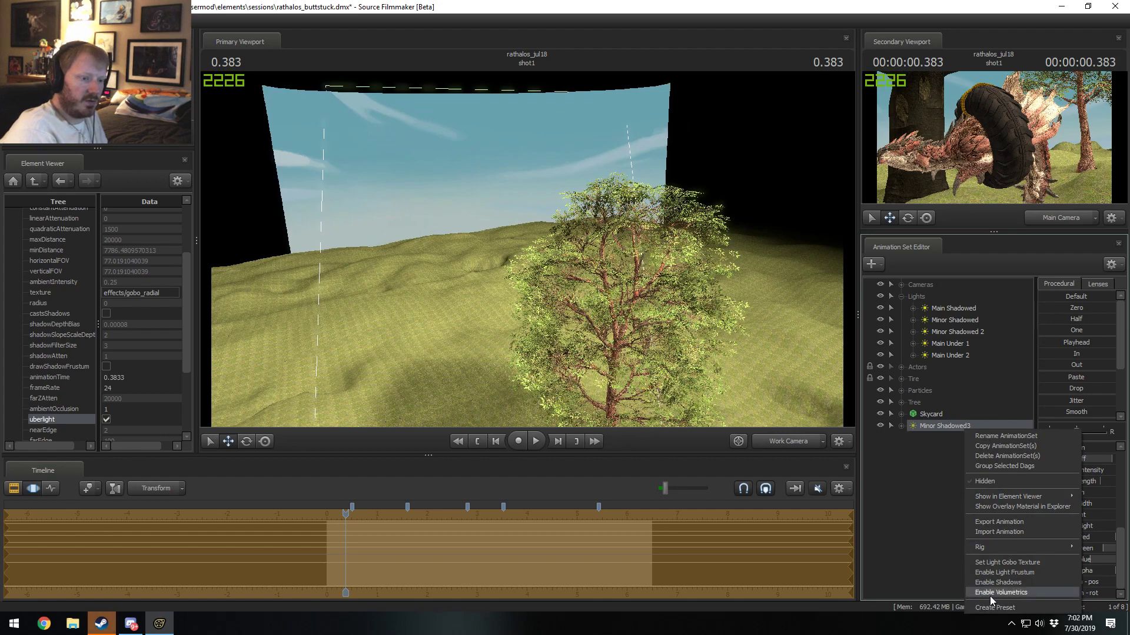
left_click(991, 595)
Step: Narrow the light's horizontalFOV to about 42 and its verticalFOV to about 46
left_click_drag(680, 315, 527, 250)
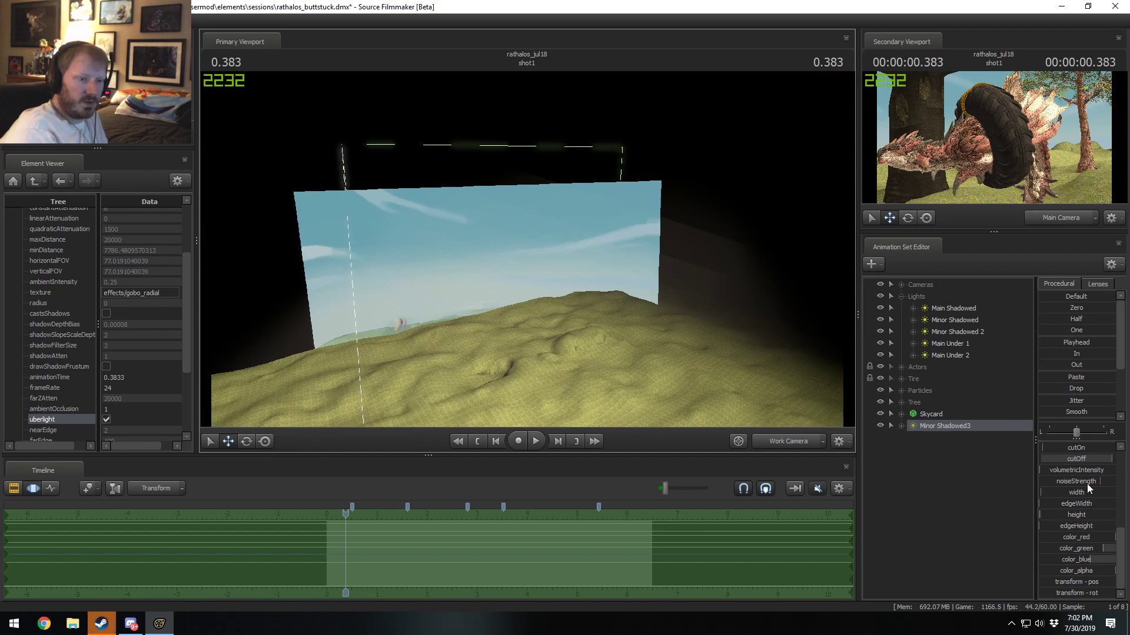
scroll(1090, 510, "up", 2)
scroll(1091, 471, "up", 3)
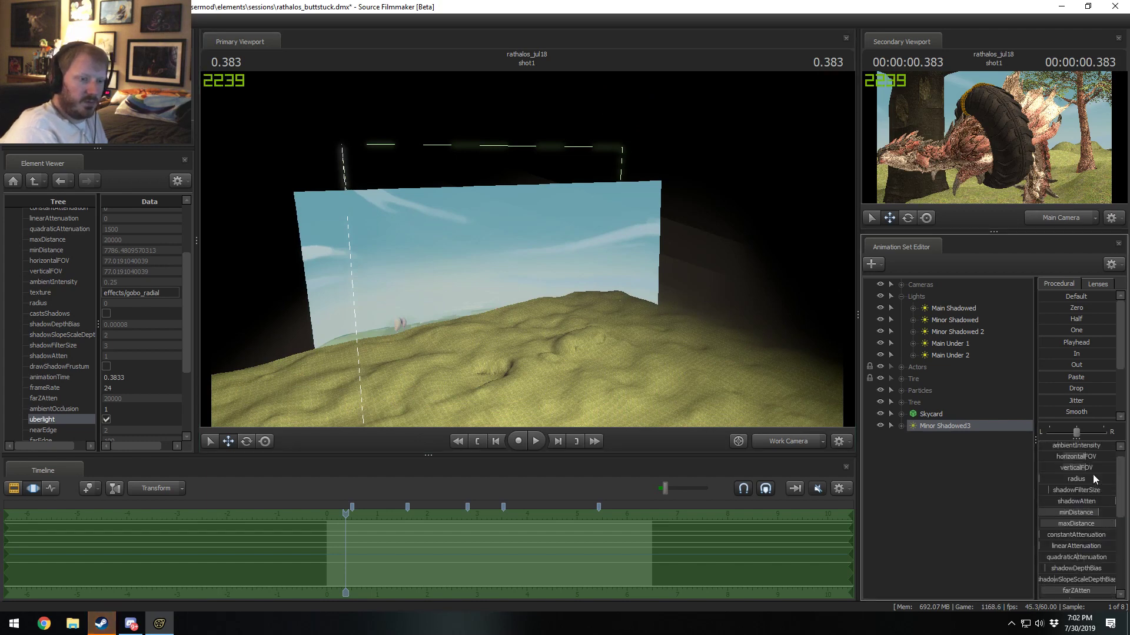
left_click_drag(1092, 469, 1072, 453)
right_click(1084, 451)
Step: Adjust the light's falloff distances: farZAtten about 16,489, maxDistance about 10,563 and minDistance about 9,237
scroll(1082, 567, "down", 3)
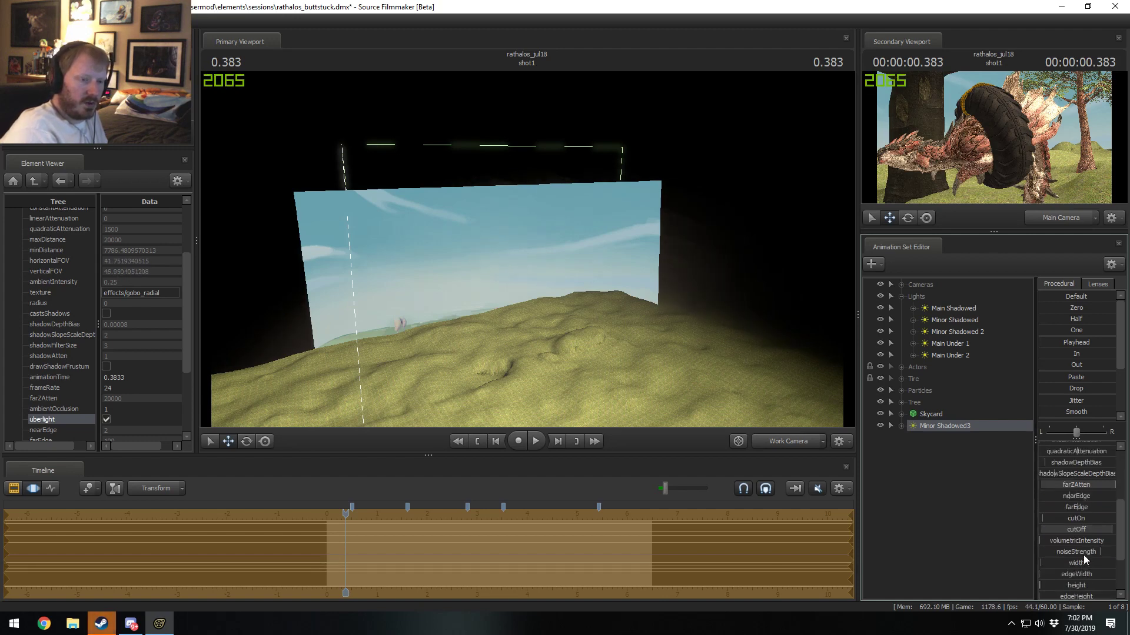
left_click_drag(1076, 485, 1089, 532)
scroll(1048, 482, "up", 2)
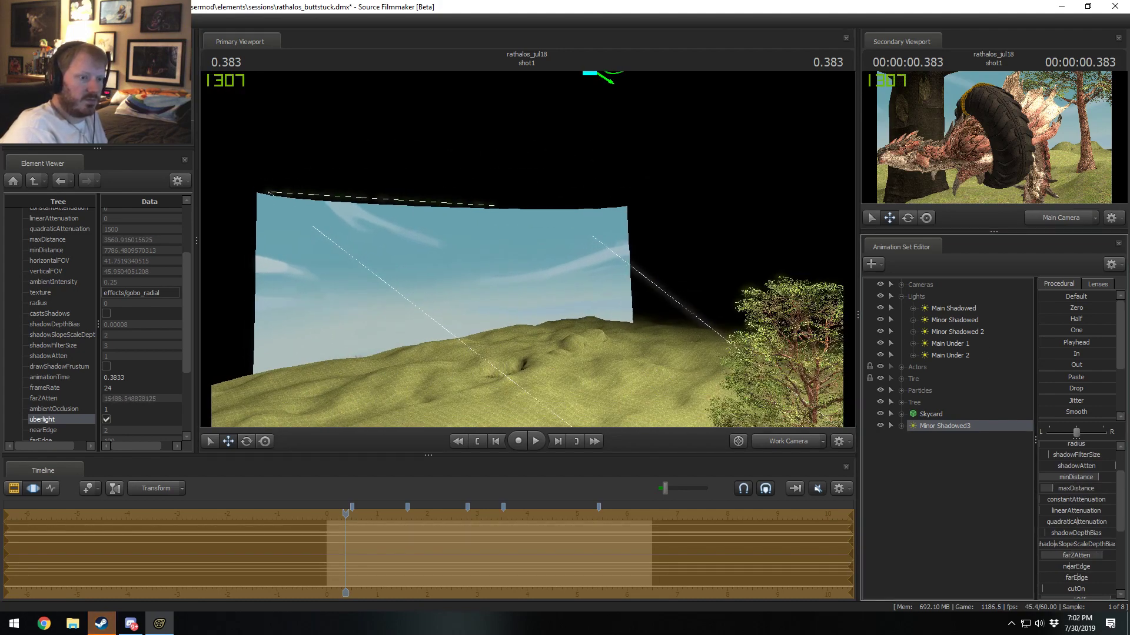
left_click_drag(1070, 488, 1080, 488)
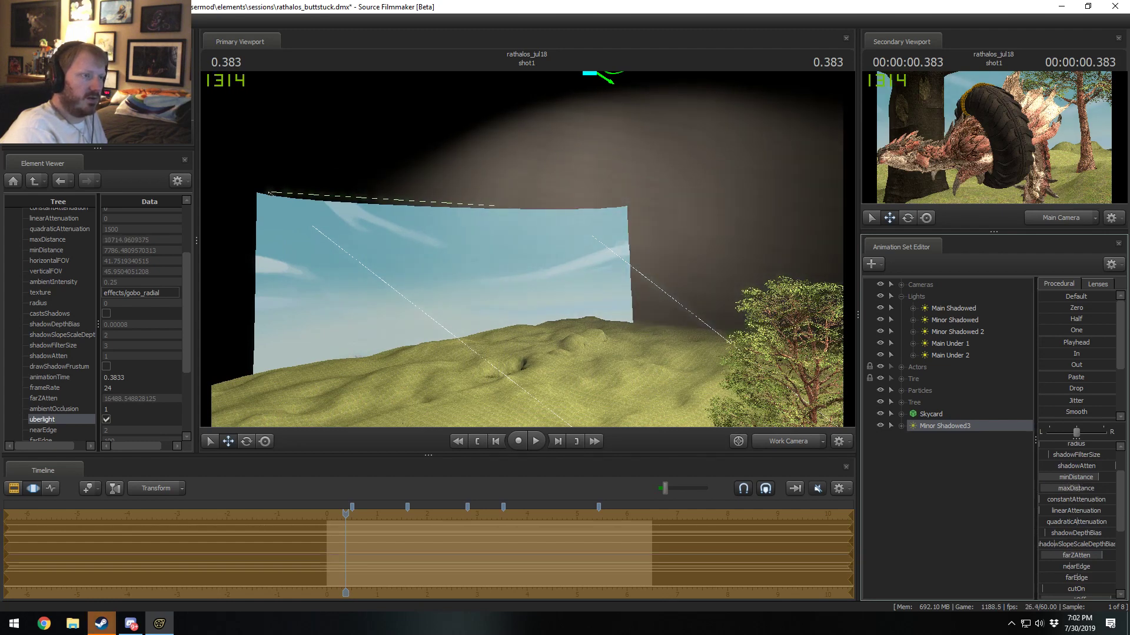
left_click_drag(530, 253, 529, 224)
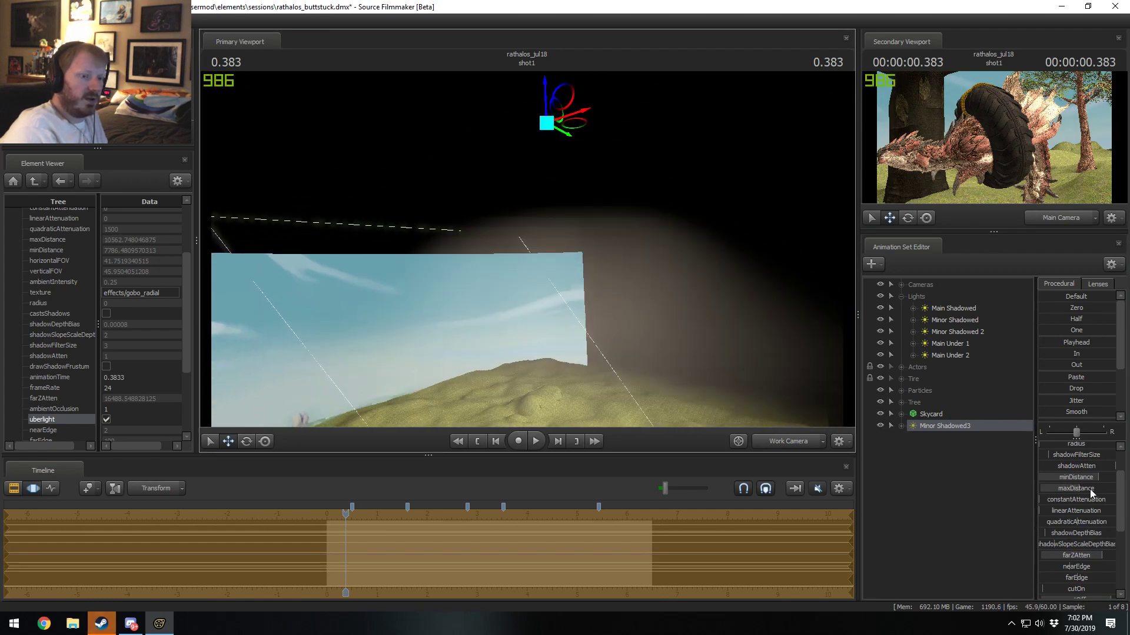
left_click_drag(1088, 478, 1099, 485)
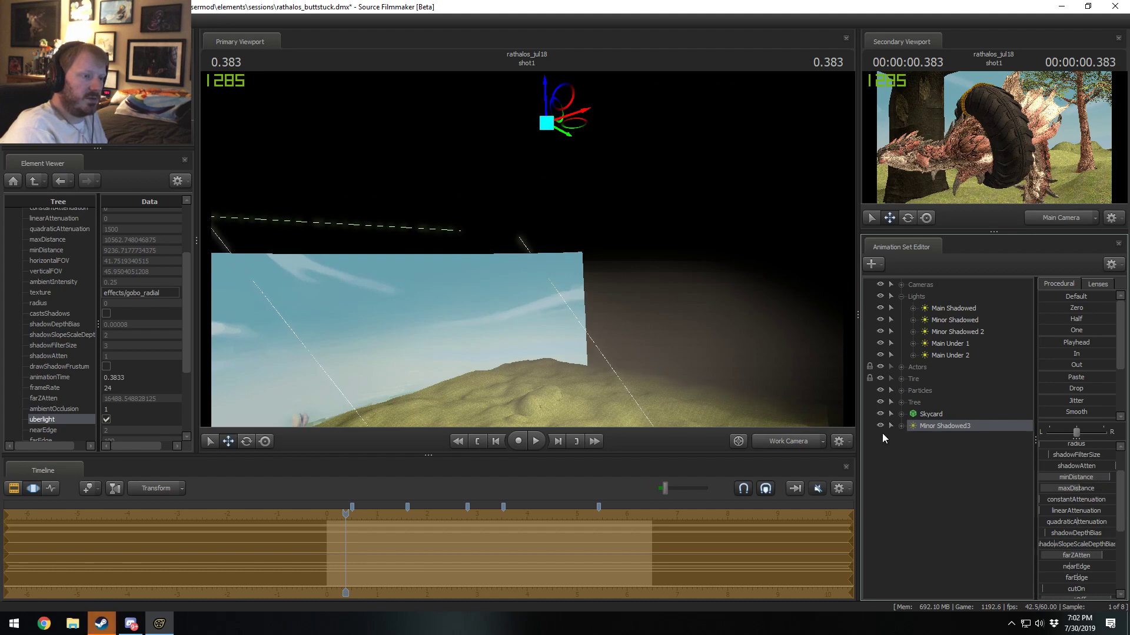
Step: Rotate and reposition the Minor Shadowed3 light above the terrain in the Work Camera view
key("e")
left_click_drag(541, 94, 530, 250)
key("w")
left_click_drag(596, 365, 555, 357)
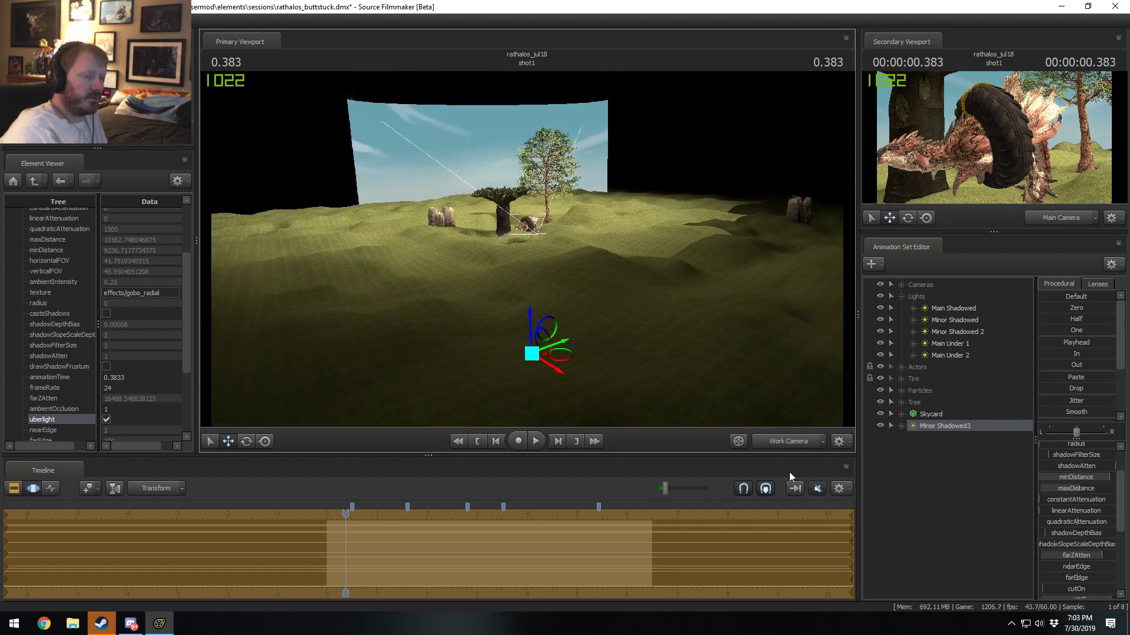
Step: Raise the Minor Shadowed3 light's volumetricIntensity to produce a bright glow against the skycard
scroll(1083, 559, "down", 4)
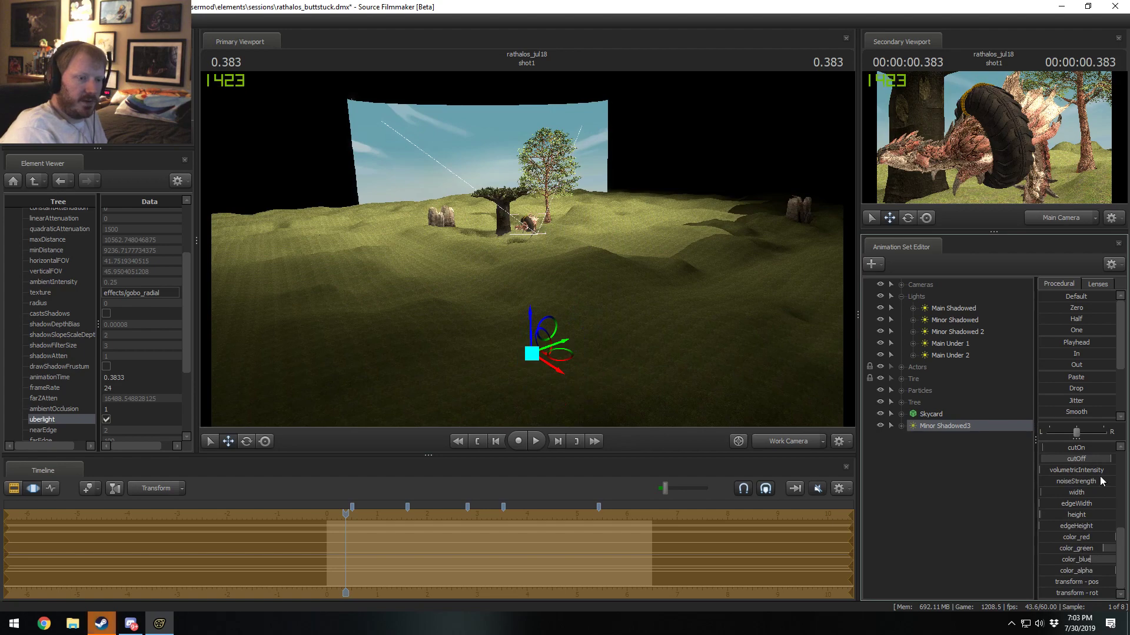
left_click_drag(1051, 477, 1101, 476)
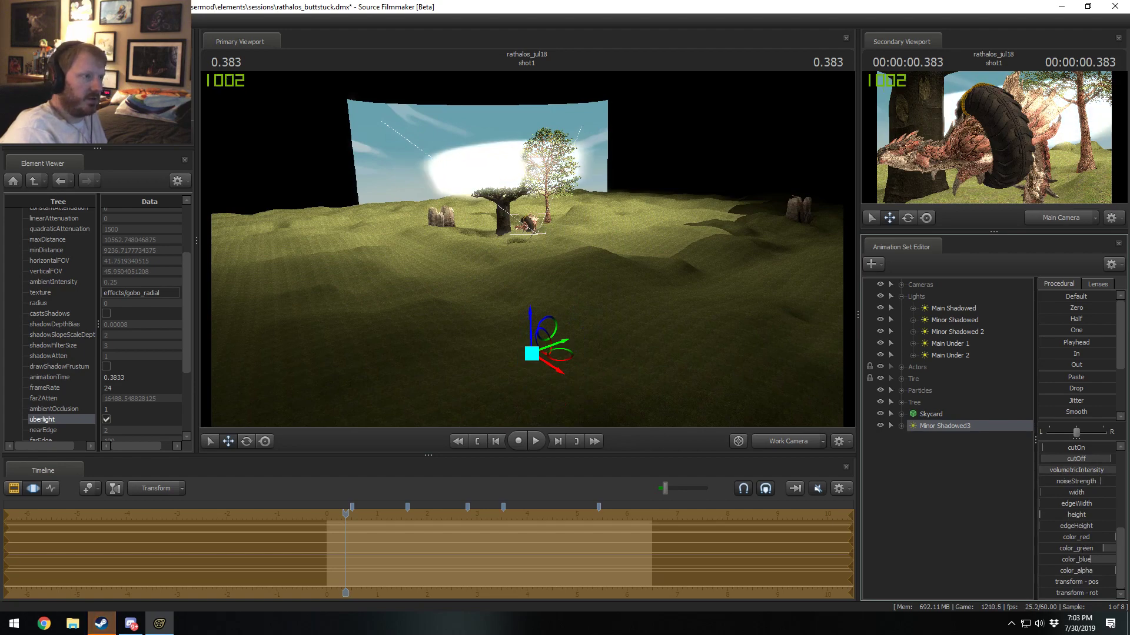
left_click_drag(822, 332, 812, 353)
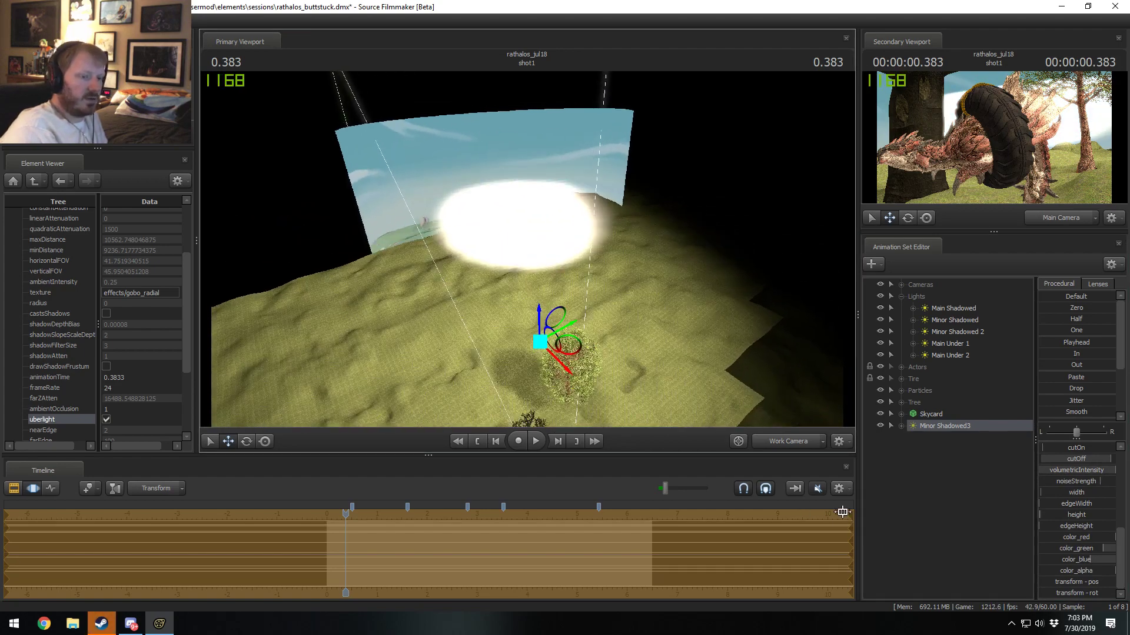
Step: Widen the light's horizontalFOV to about 67 and increase its verticalFOV
scroll(1083, 496, "up", 3)
scroll(1081, 471, "up", 3)
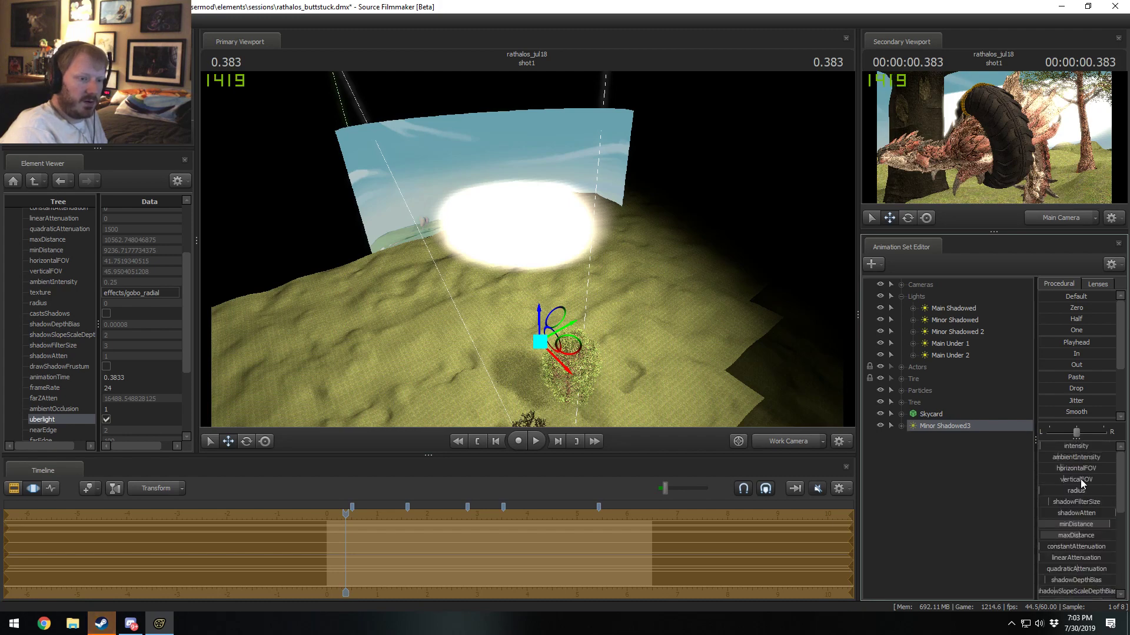
mouse_move(1079, 480)
left_mouse_down()
mouse_move(1100, 480)
mouse_move(1097, 472)
left_mouse_up()
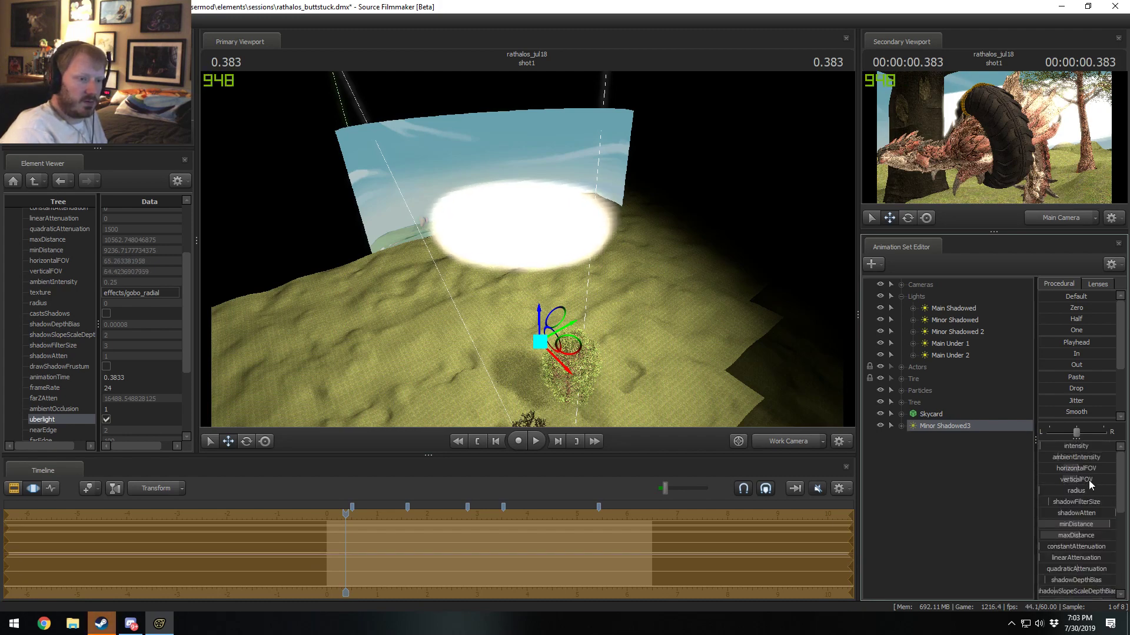
Step: Increase the uberlight's width and edgeWidth to spread the volumetric glow
scroll(1080, 513, "down", 3)
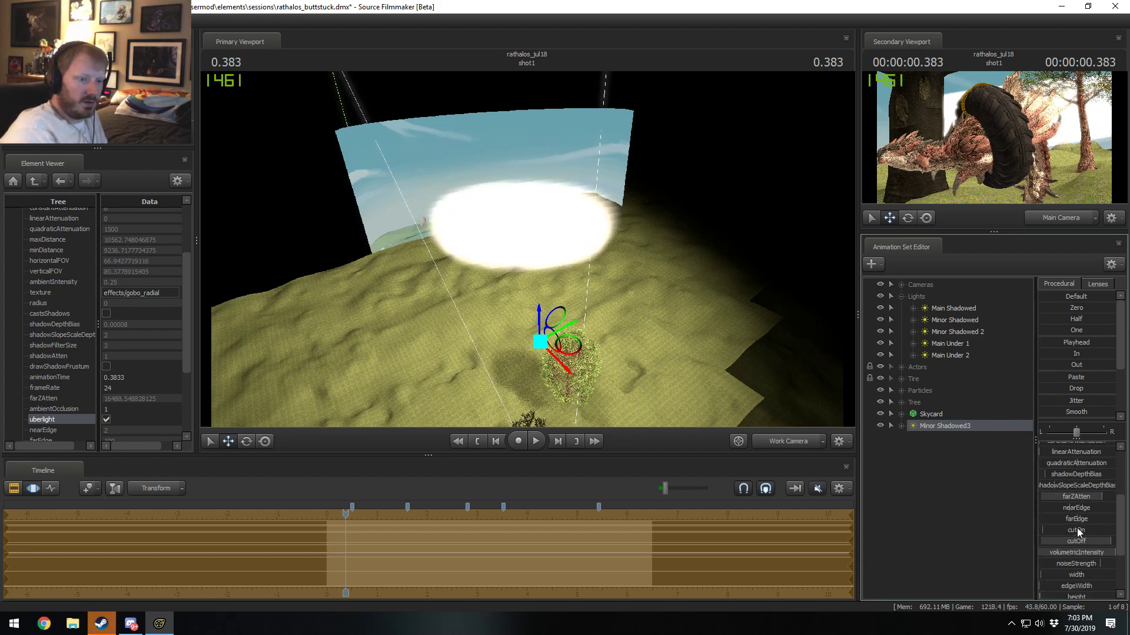
scroll(1077, 527, "down", 3)
left_click_drag(1082, 543, 1121, 550)
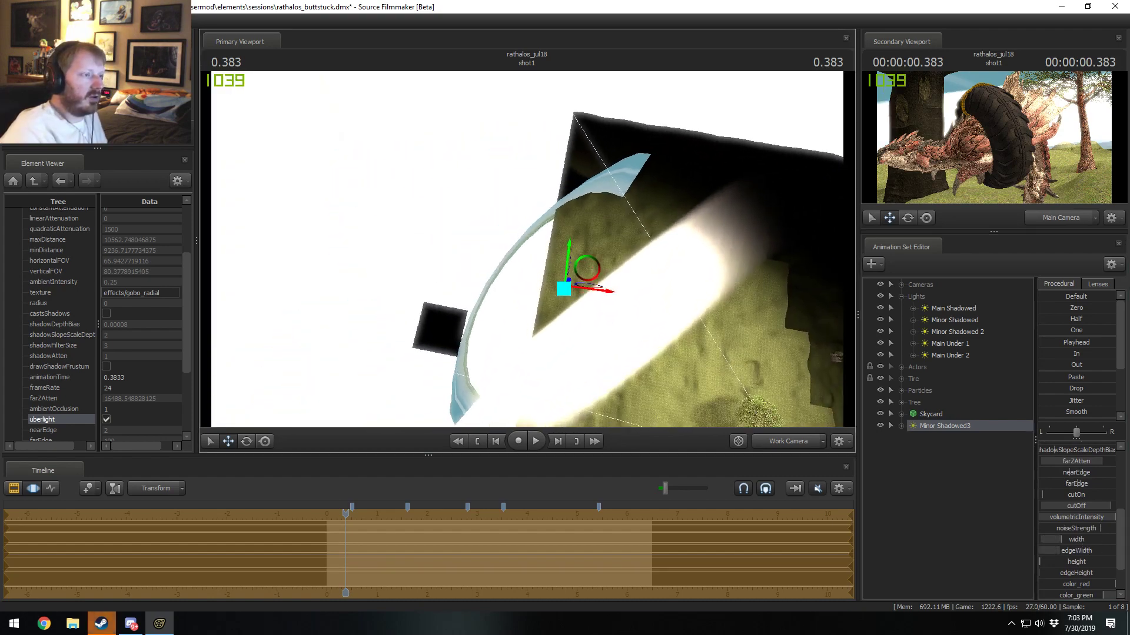
left_click_drag(570, 258, 570, 258)
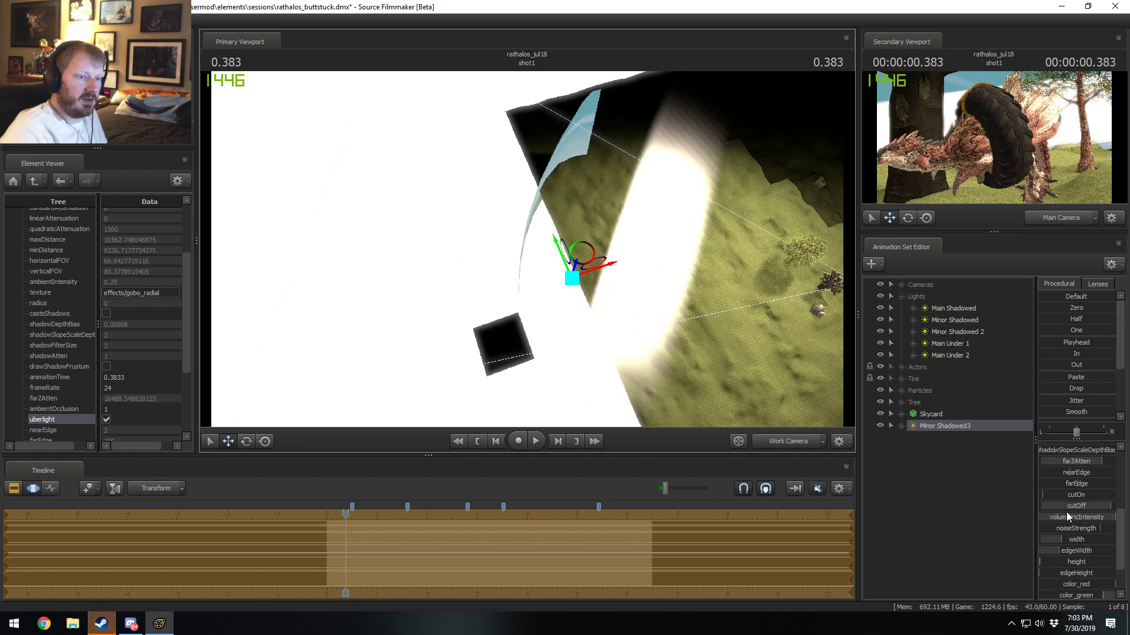
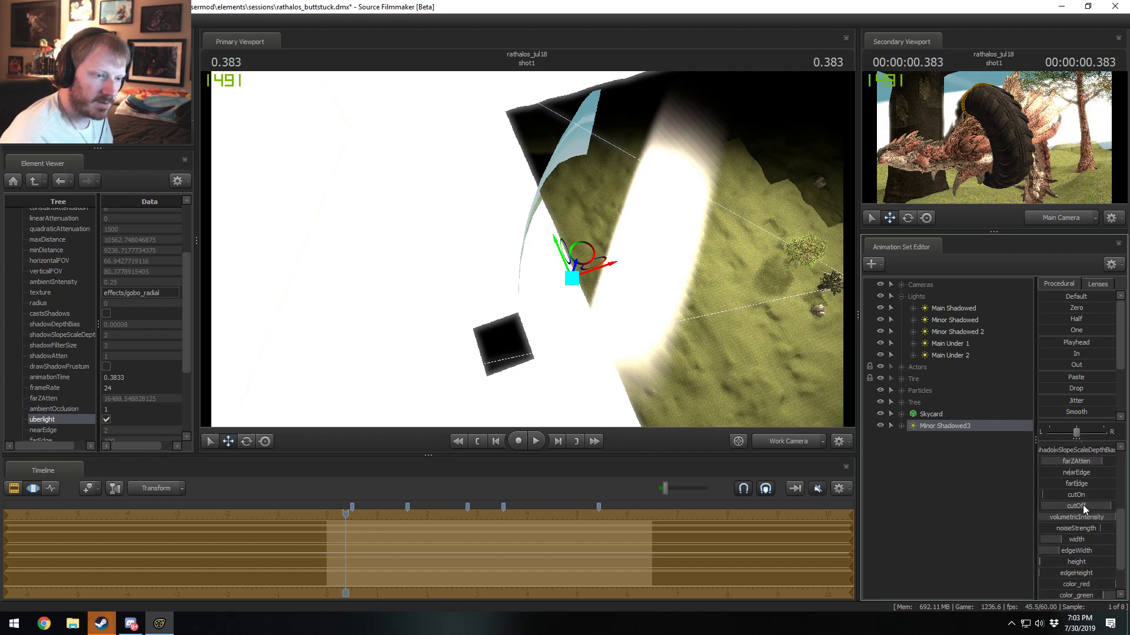
Step: Extend the maximum of the Minor Shadowed3 light's height range and increase its height to reshape the volumetric glow
left_click_drag(662, 322, 531, 257)
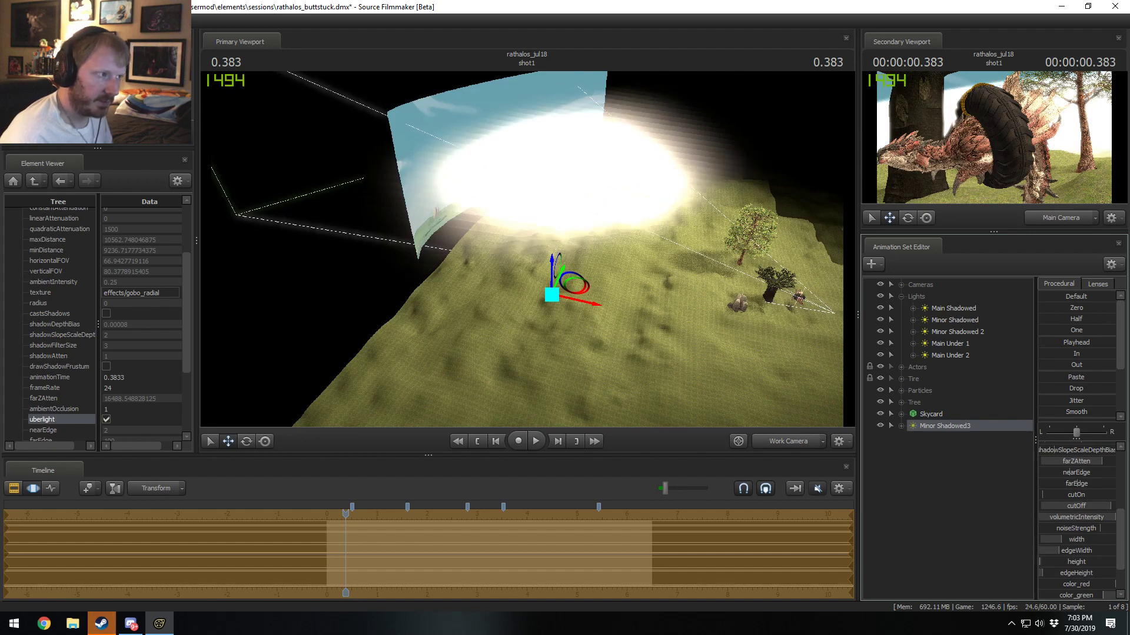
left_click_drag(630, 361, 649, 342)
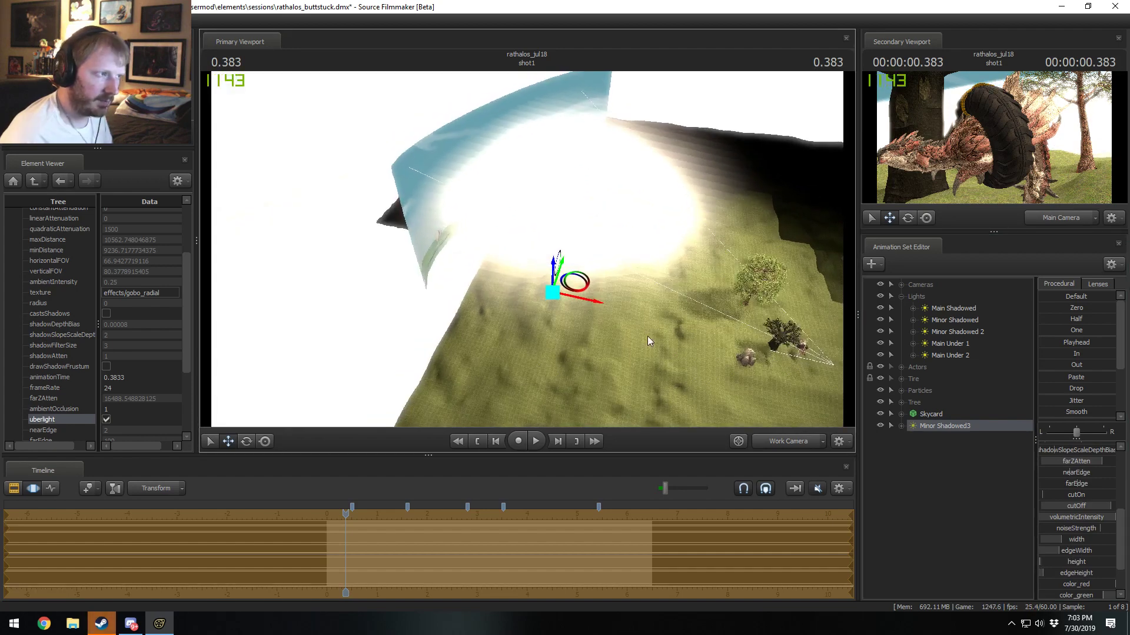
right_click(1058, 567)
left_click(1083, 580)
left_click(546, 304)
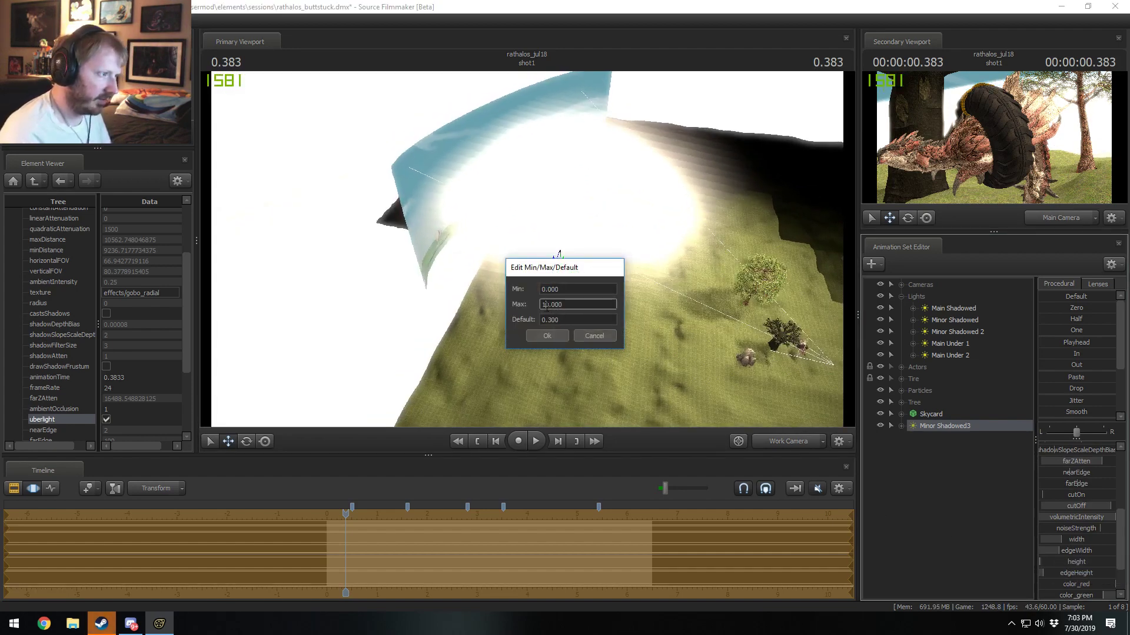
left_click(550, 338)
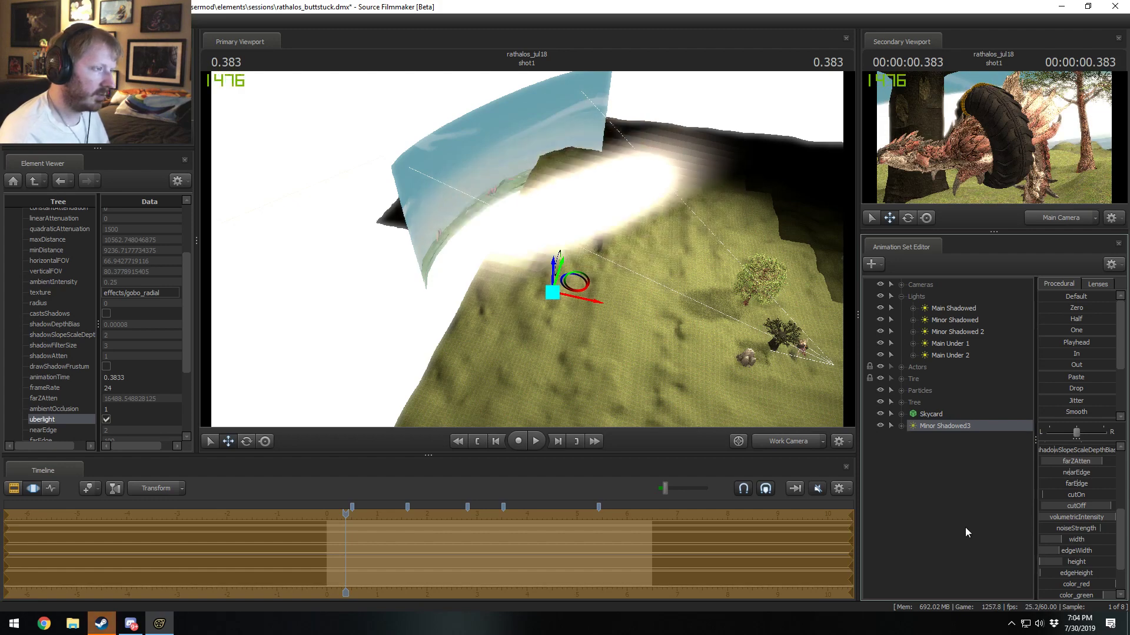
Step: Move the Minor Shadowed3 light so its volumetric glow sits behind the terrain ridge against the skycard
left_click_drag(589, 353, 564, 387)
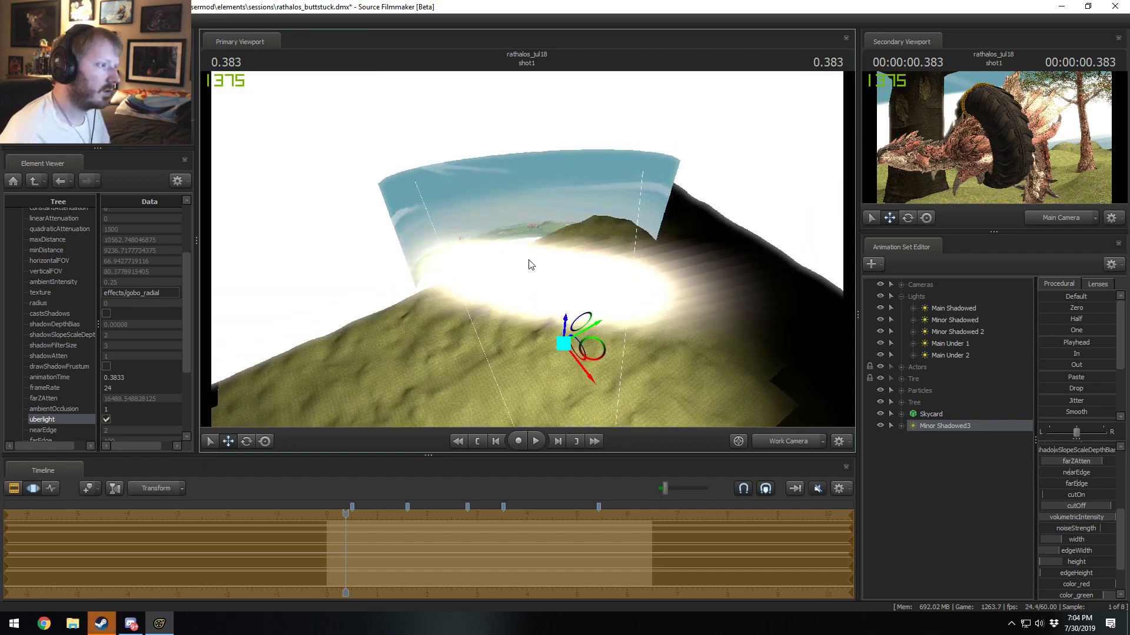
key("w")
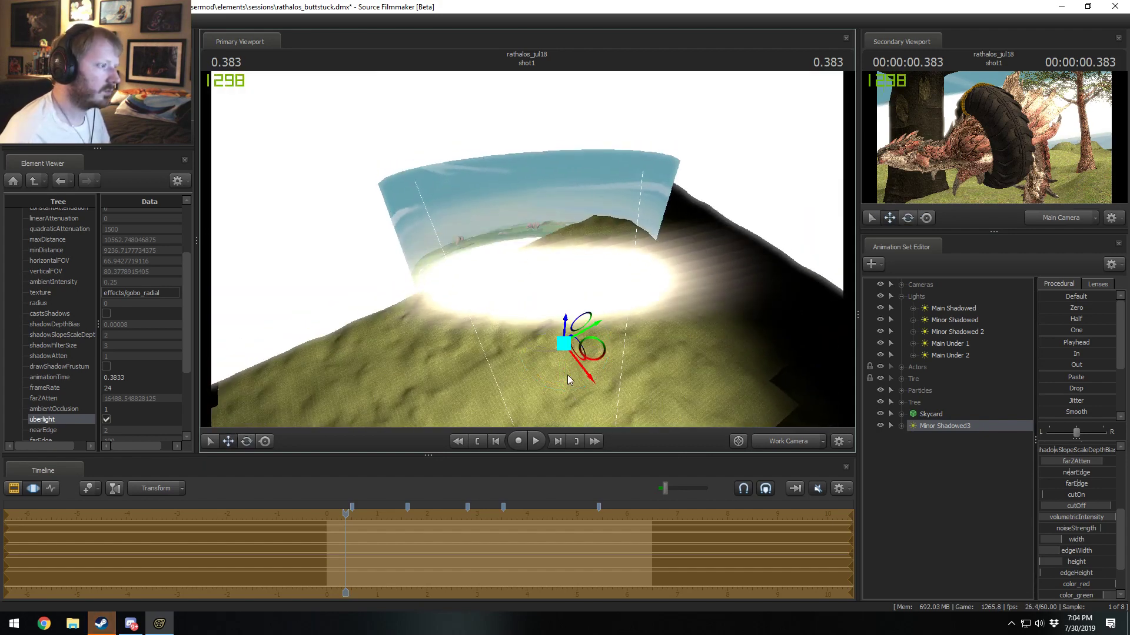
left_click_drag(599, 340, 587, 312)
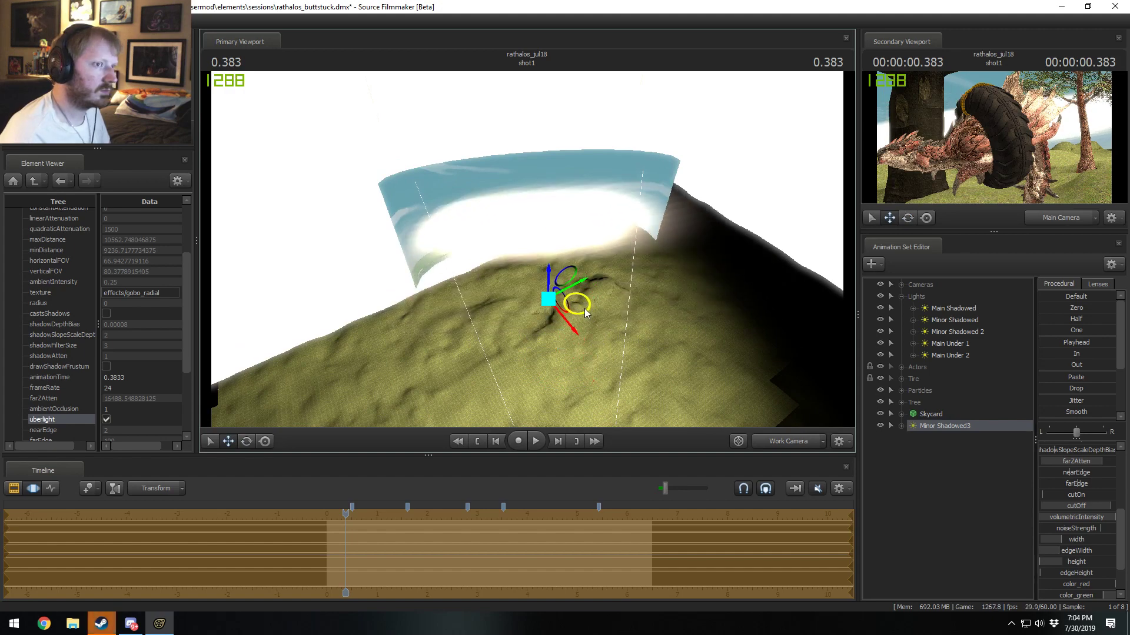
key("e")
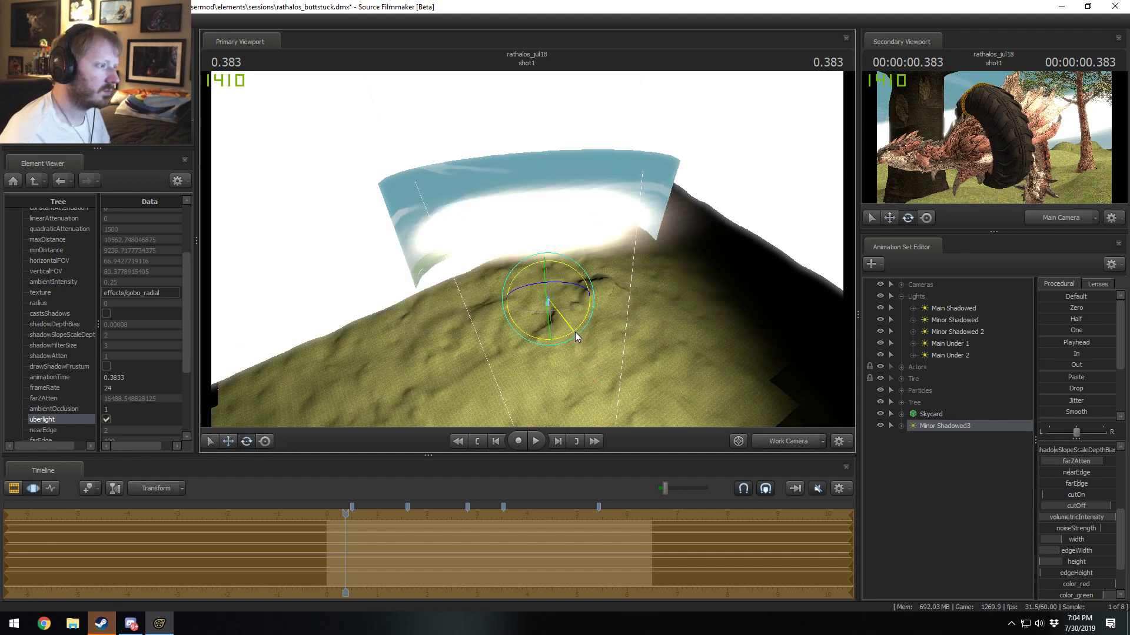
key("w")
scroll(577, 274, "down", 5)
Step: Try rotating the Minor Shadowed3 light to spread its glow differently across the skycard
key("e")
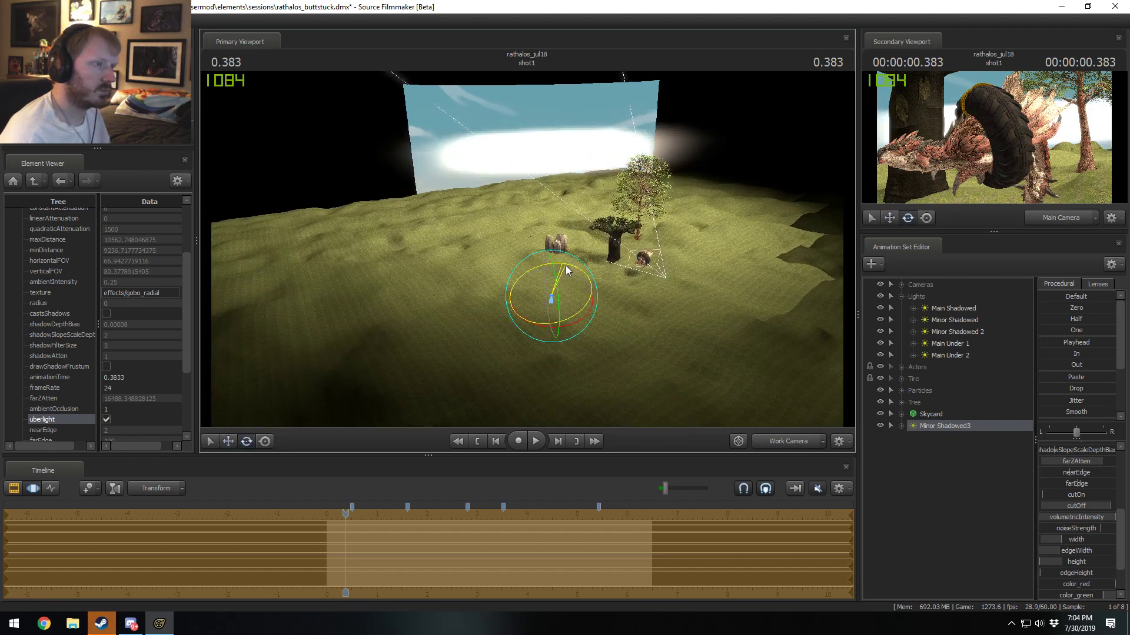
key("w")
key("e")
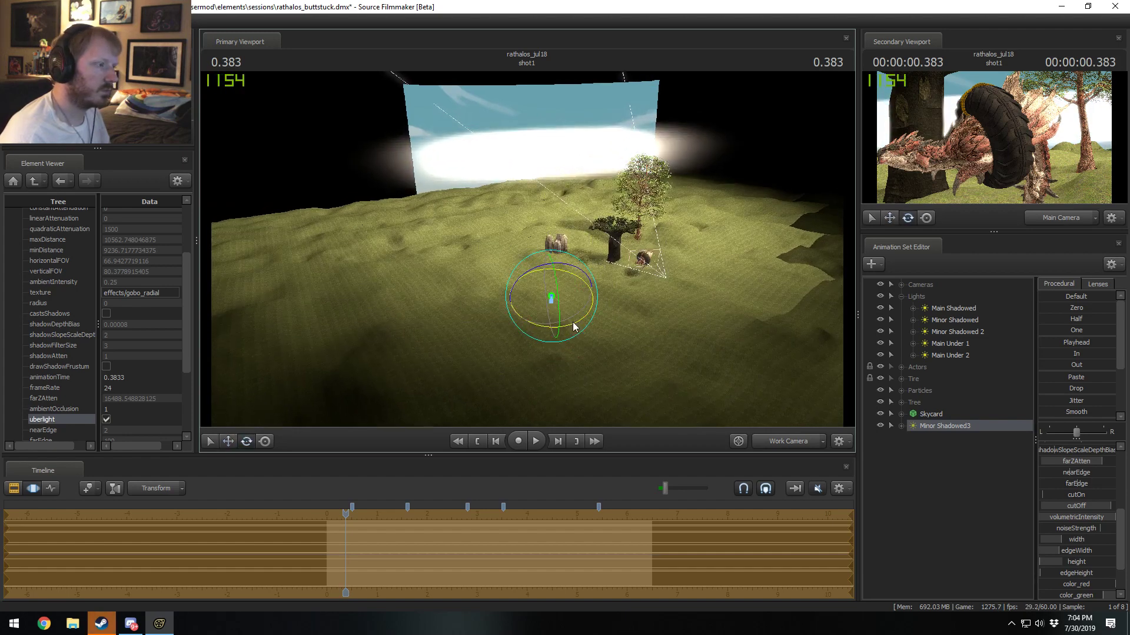
left_click_drag(573, 329, 574, 330)
Step: Lower the Minor Shadowed3 light and shift it across the terrain so the glow hugs the horizon
key("w")
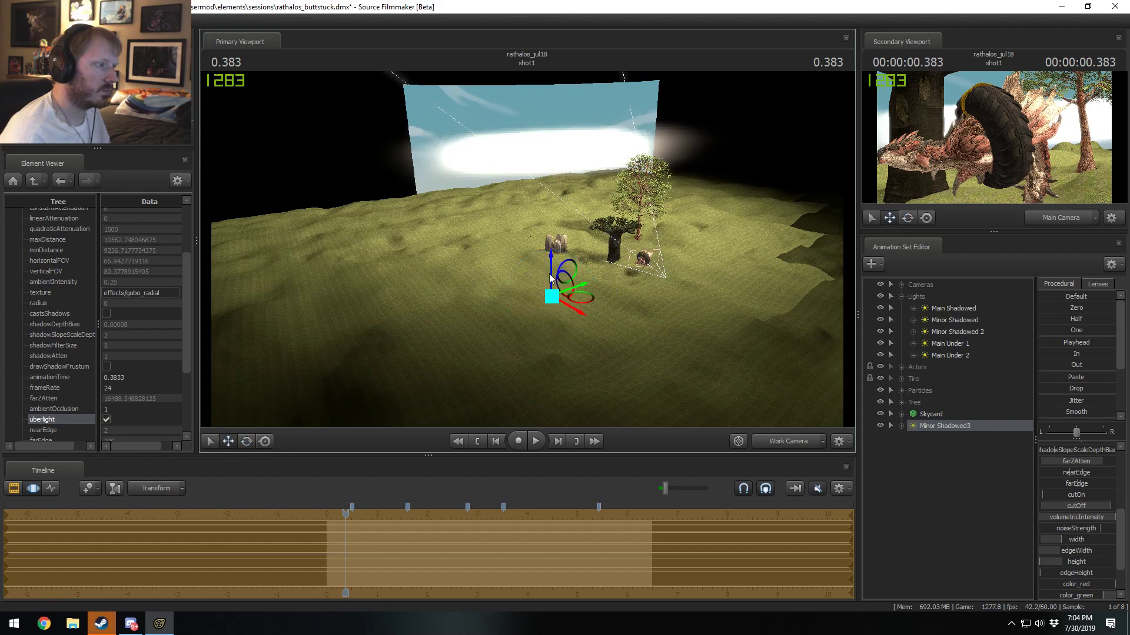
left_click_drag(551, 260, 552, 267)
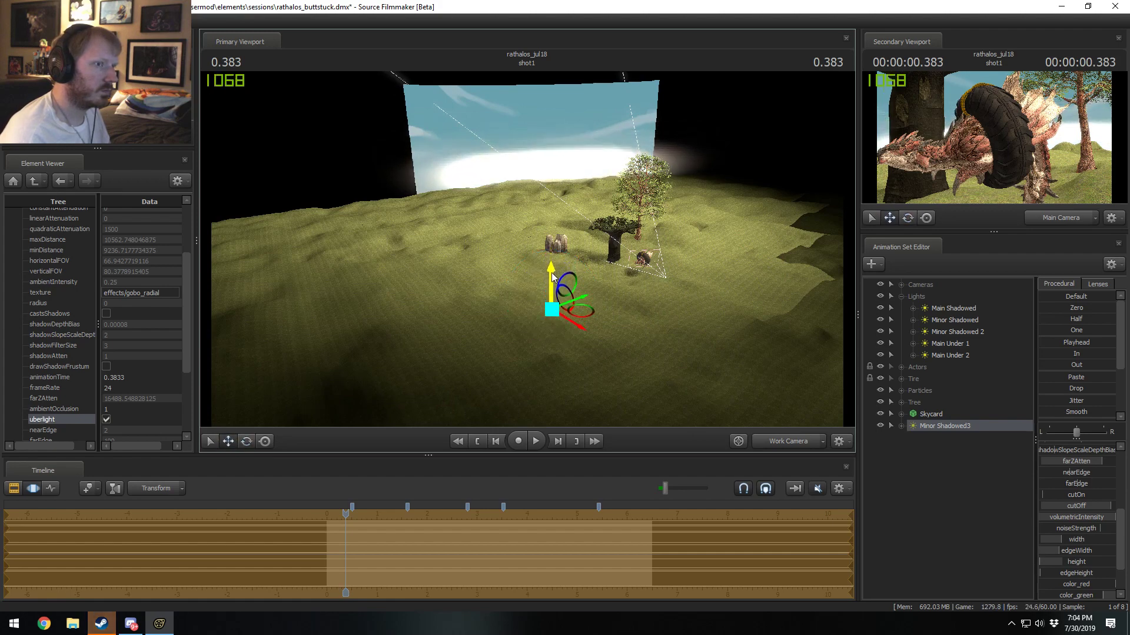
left_click_drag(577, 306, 566, 329)
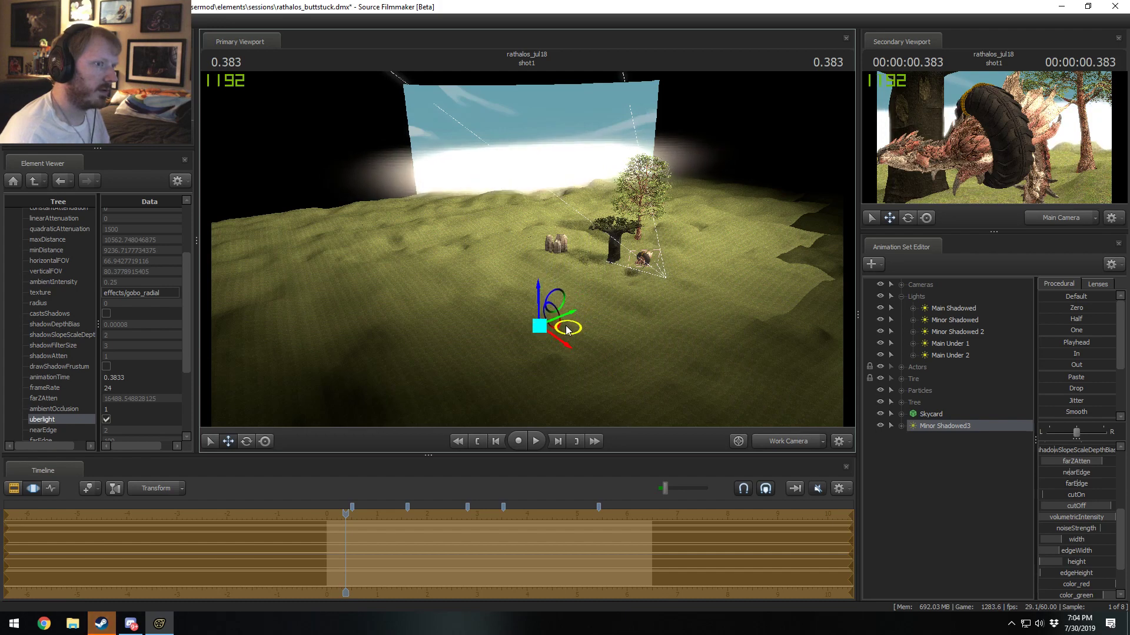
key("e")
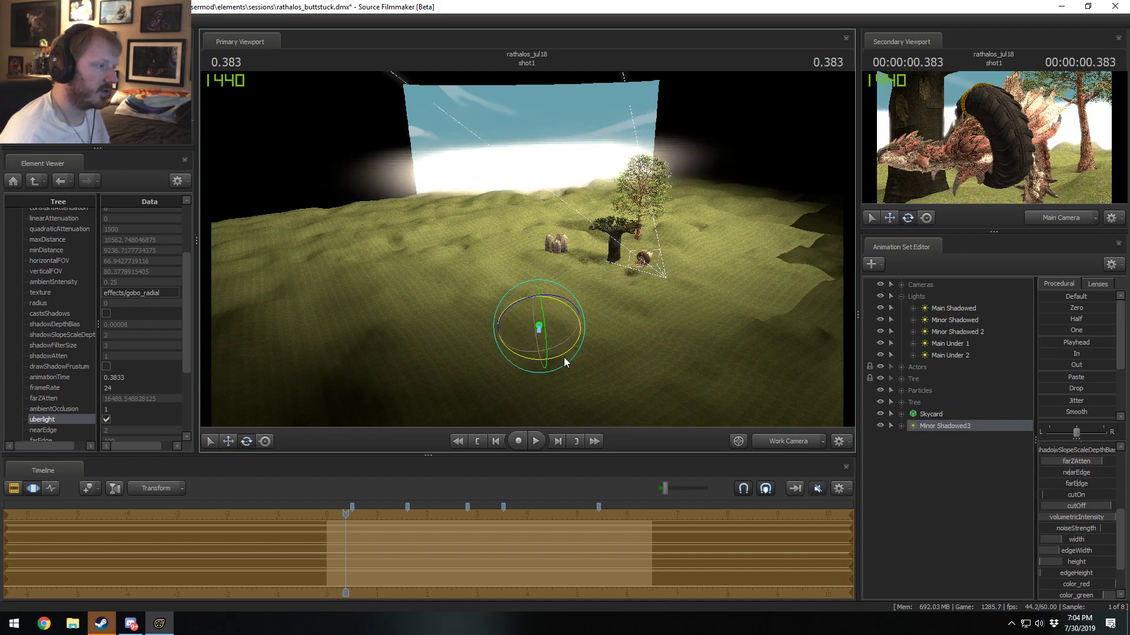
key("w")
Step: Shift the Minor Shadowed3 light back toward the skycard and greatly reduce its volumetricIntensity
left_click_drag(646, 277, 600, 199)
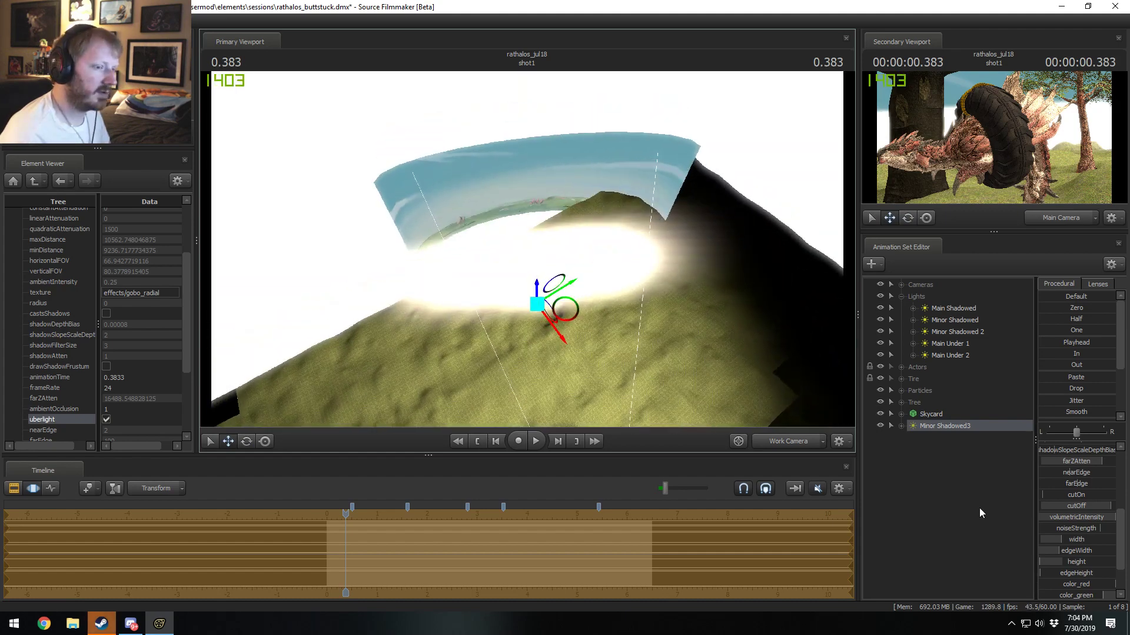
left_click_drag(1075, 572, 864, 425)
mouse_move(559, 314)
left_mouse_down()
mouse_move(562, 271)
mouse_move(564, 295)
left_mouse_up()
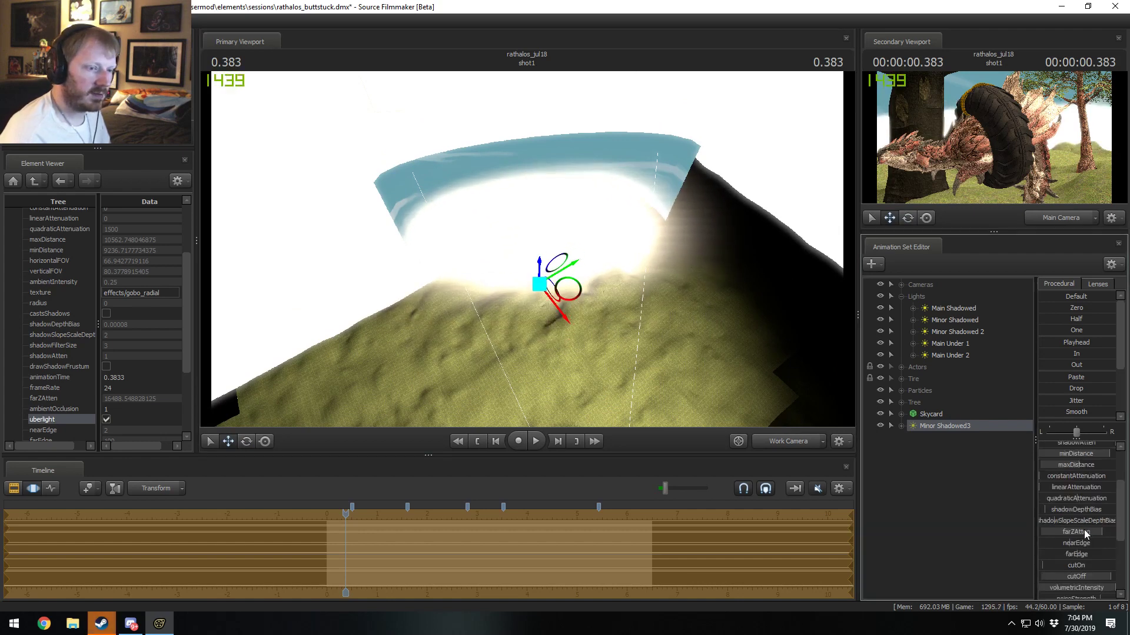
scroll(1088, 548, "up", 1)
left_click_drag(1102, 556, 1045, 556)
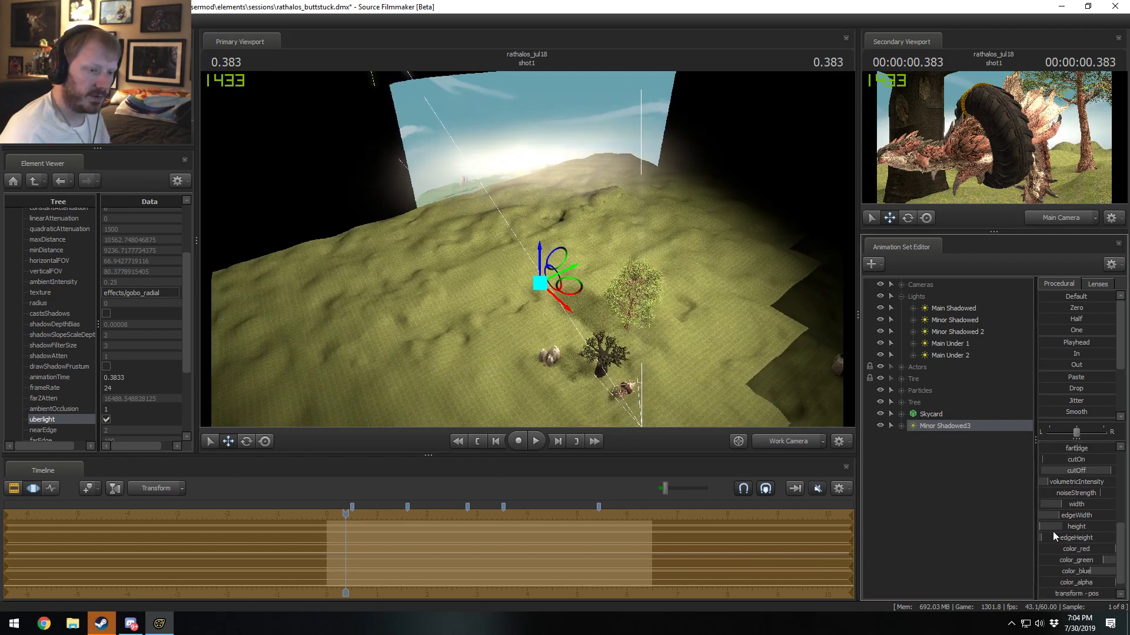
Step: Widen the light's horizontalFOV to about 95 and verticalFOV to about 106, and reposition it over the terrain
scroll(1075, 542, "down", 3)
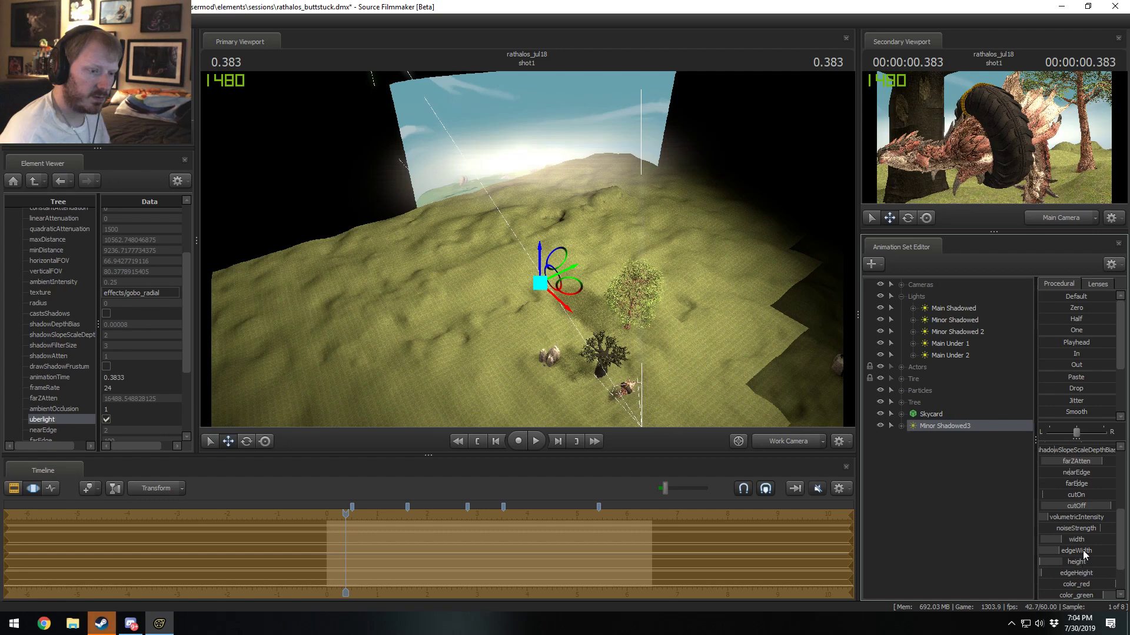
scroll(1084, 547, "up", 5)
scroll(1075, 475, "up", 1)
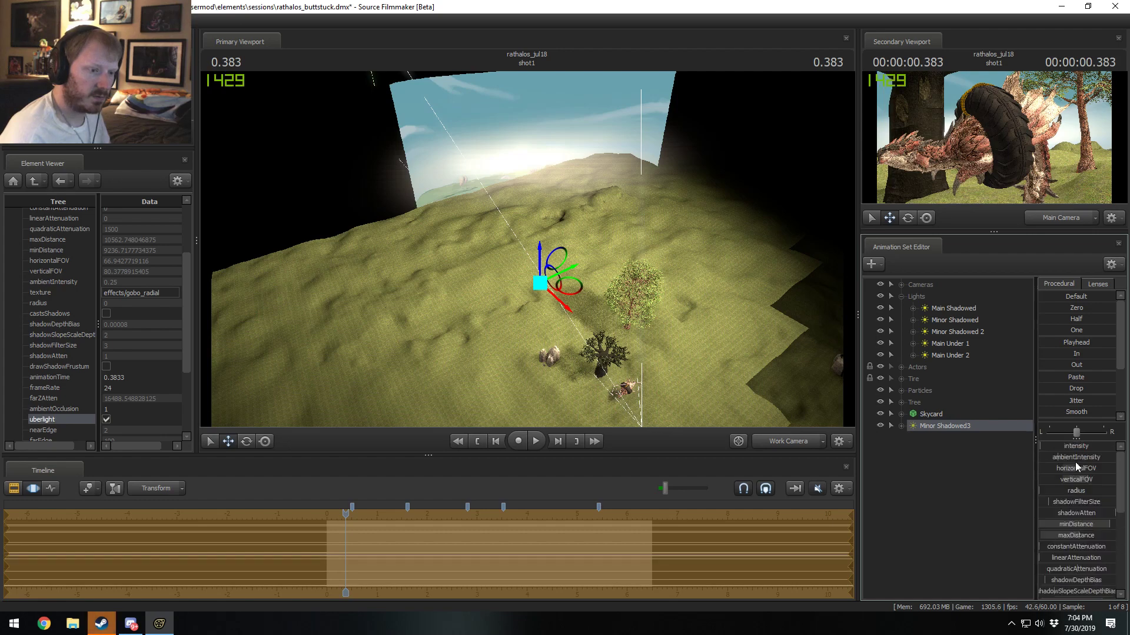
left_click_drag(1076, 468, 1097, 468)
left_click_drag(569, 224, 574, 335)
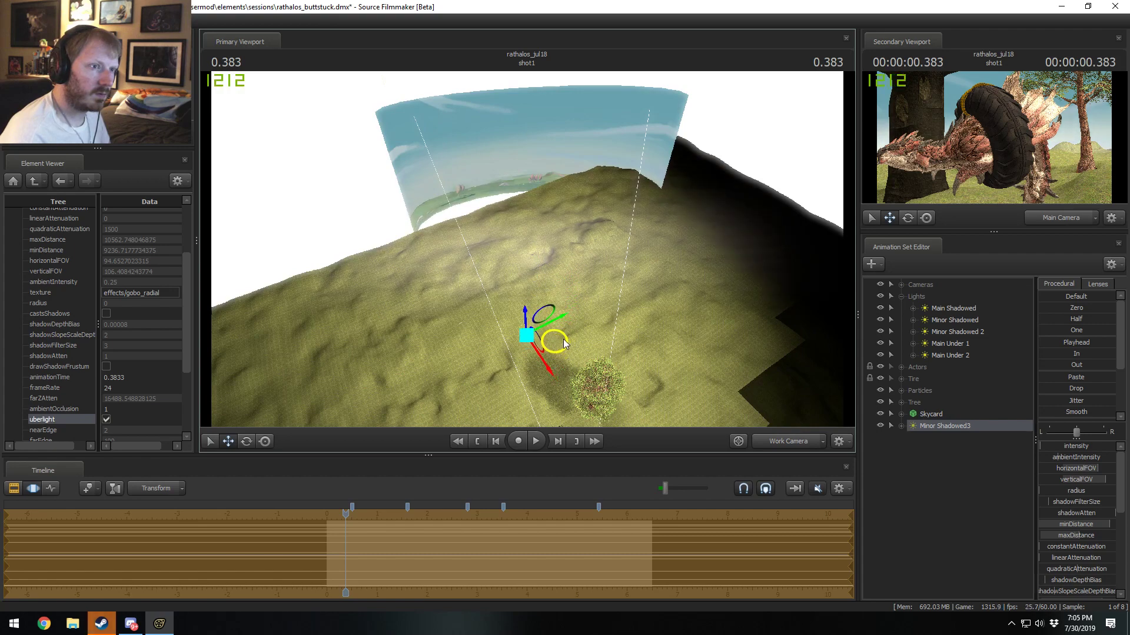
Step: Return the primary viewport to the Main Camera and collapse the Lights group
key("F2")
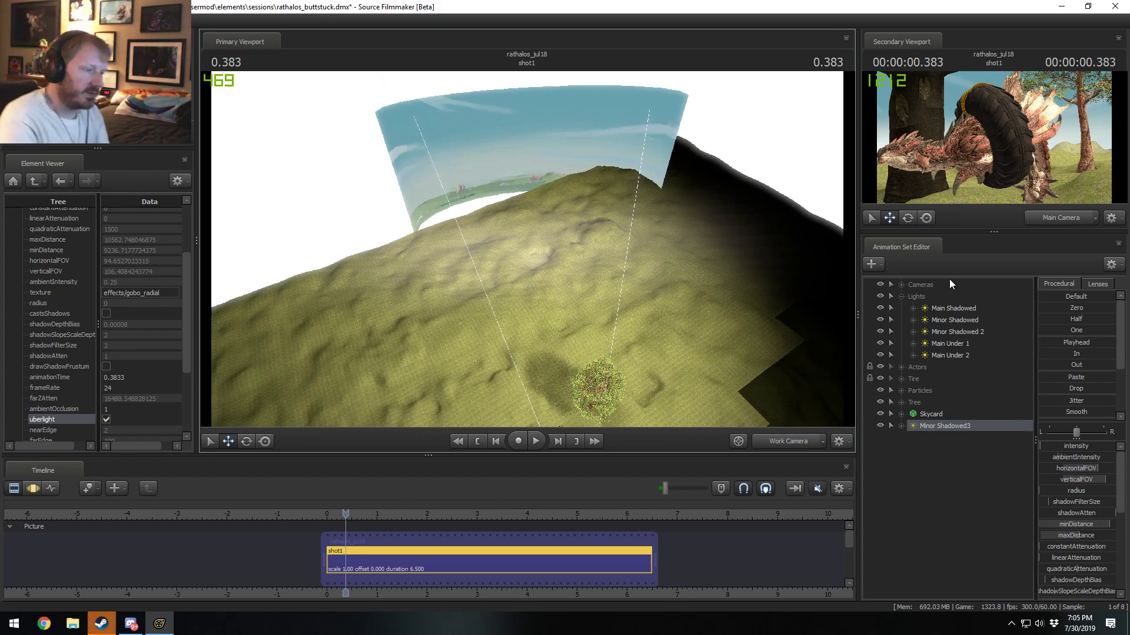
left_click(769, 438)
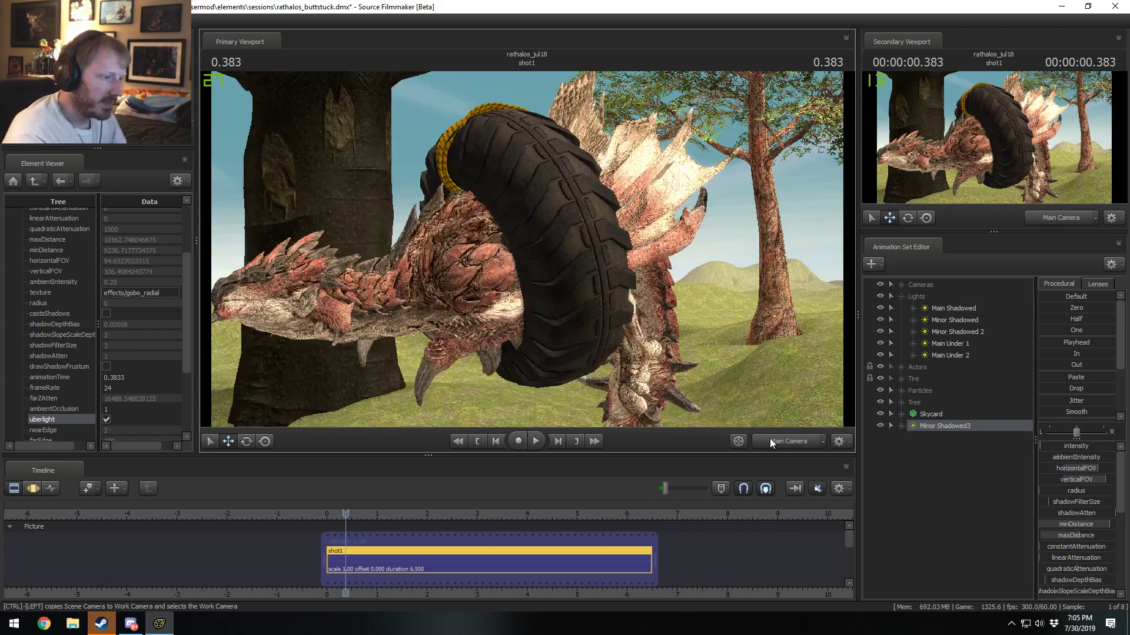
left_click(770, 439)
left_click(780, 444)
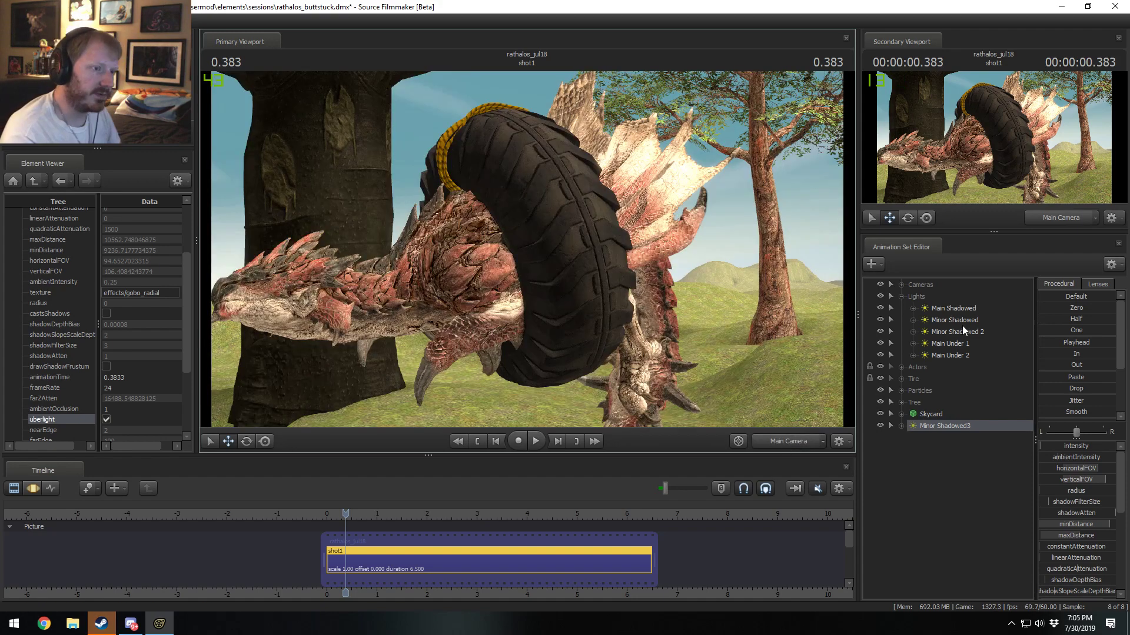
double_click(927, 294)
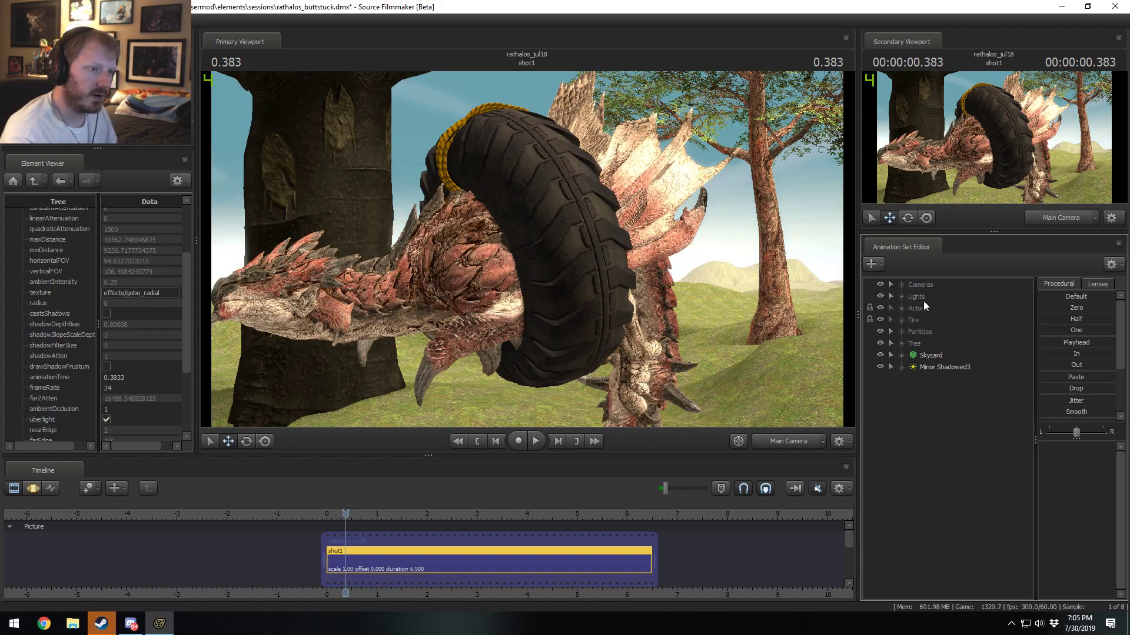
Step: Select the Cameras group and increase its aperture moderately to add depth-of-field blur to the shot
left_click(909, 286)
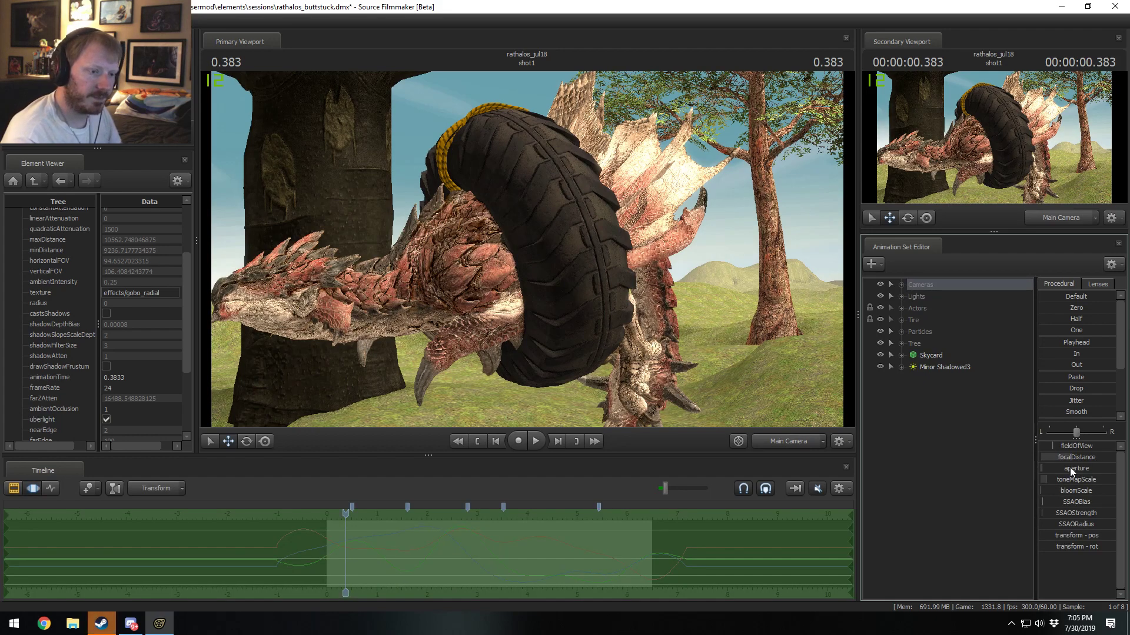
key("F3")
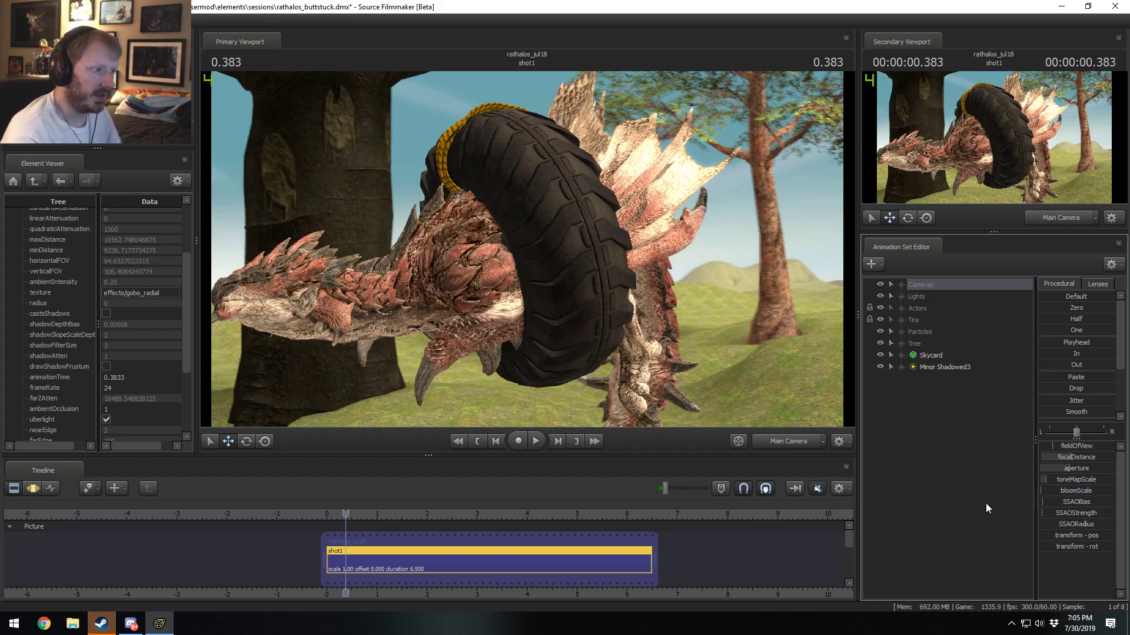
key("F4")
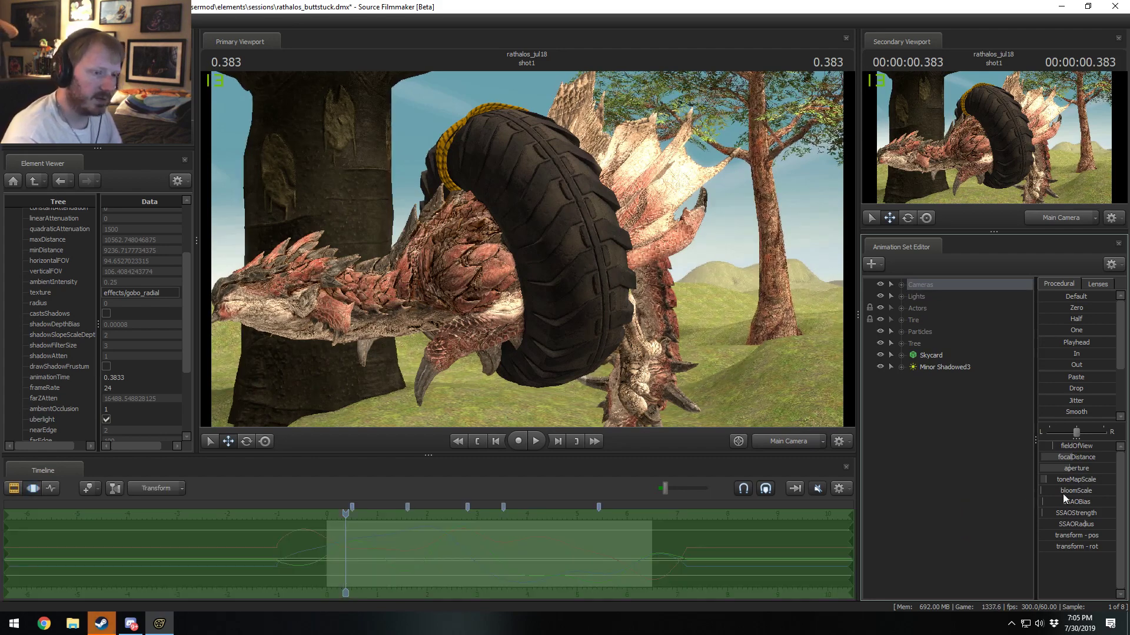
left_click_drag(1078, 467, 1067, 471)
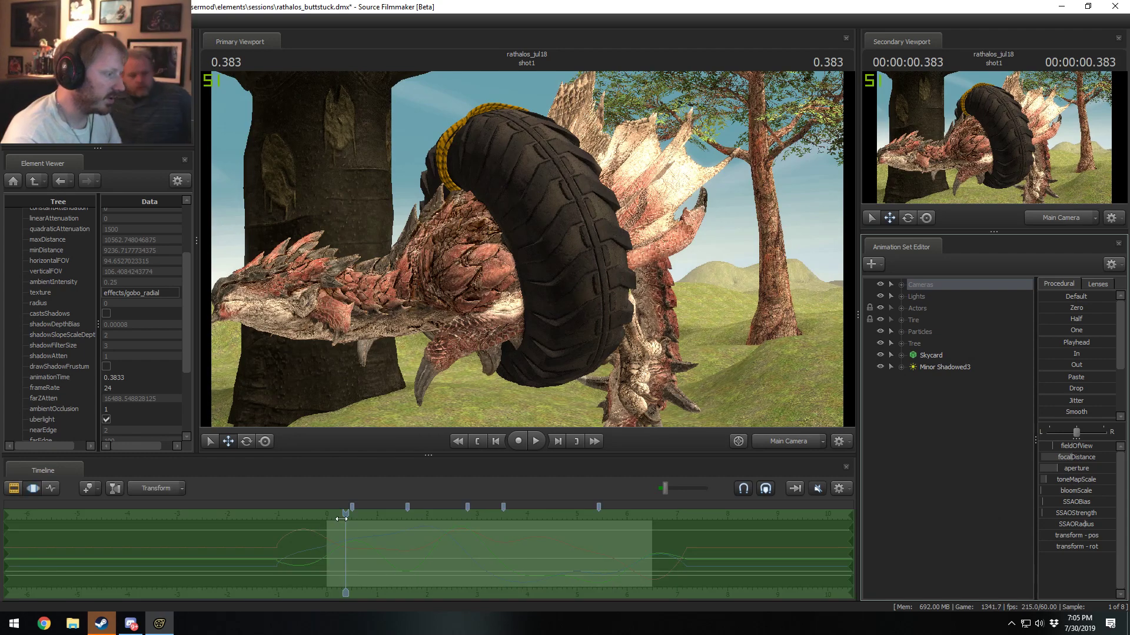
Step: Show the focal plane and reduce the camera's focalDistance to about 704 near the start of the shot
right_click(410, 369)
mouse_move(456, 408)
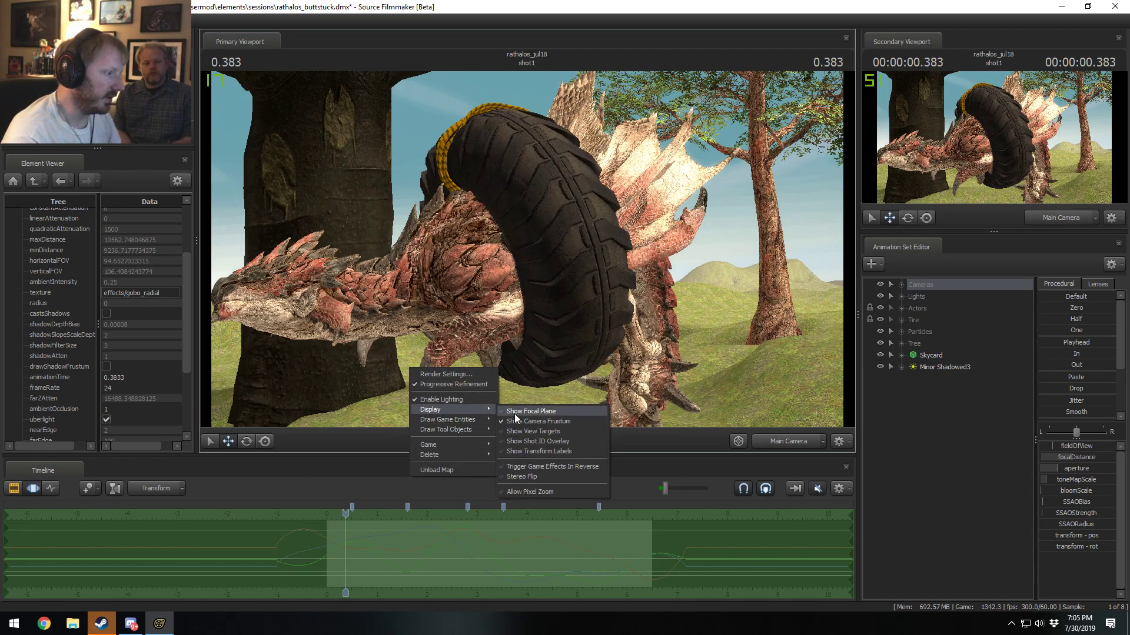
left_click(514, 414)
left_click_drag(347, 514, 333, 515)
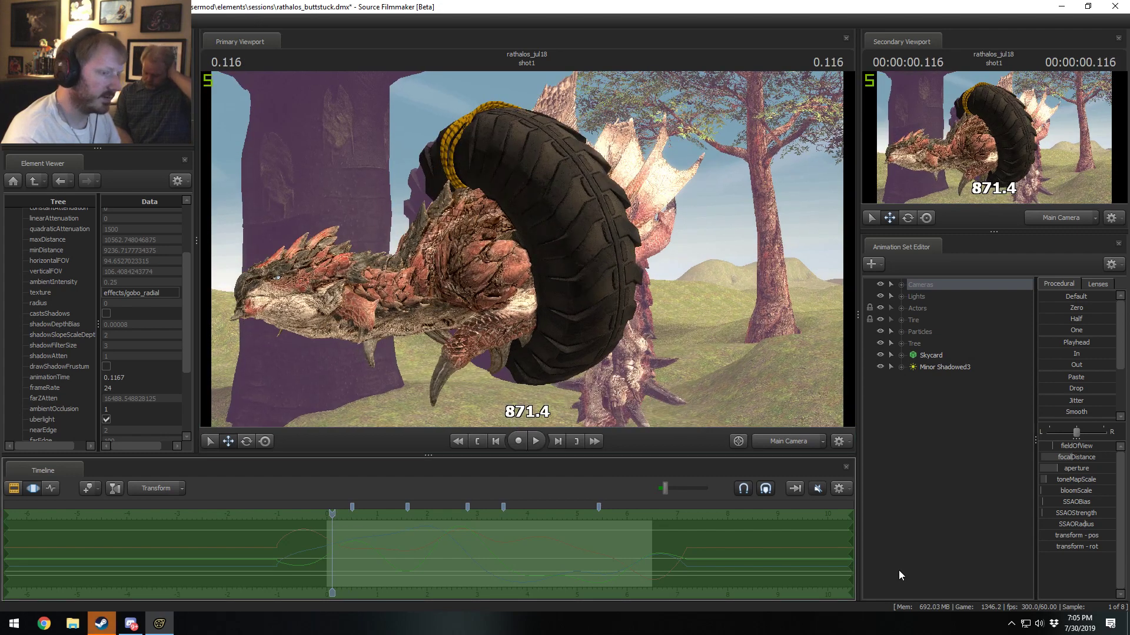
left_click_drag(1071, 455, 1059, 455)
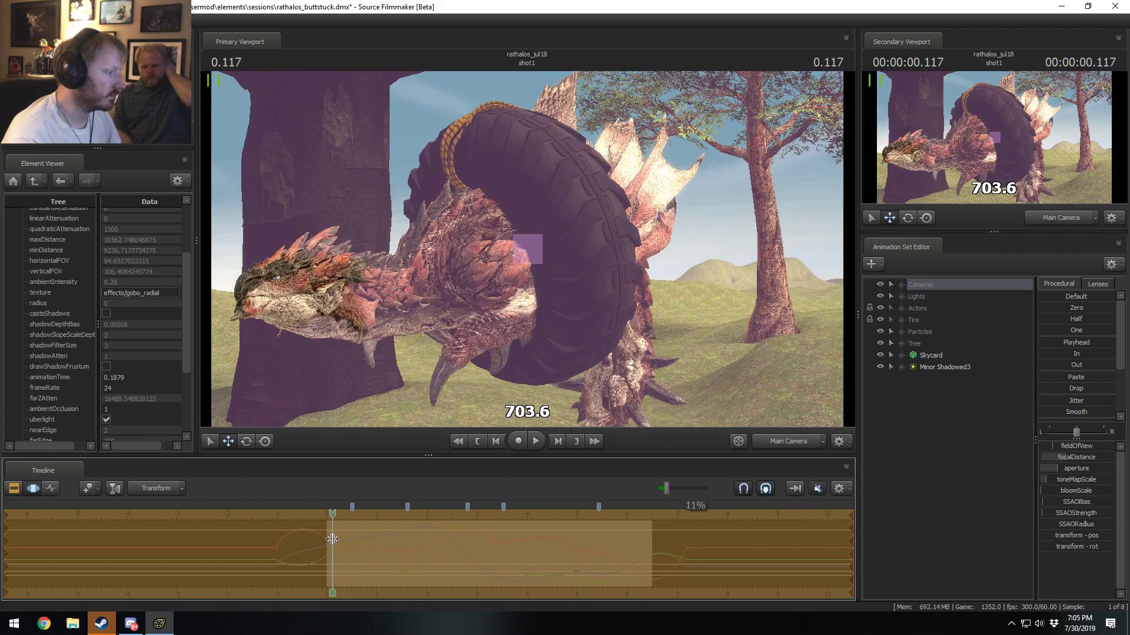
Step: Move the playhead to 0.000 and lower the camera's focalDistance to about 658 to focus on the Rathalos's head
mouse_move(333, 515)
left_mouse_down()
mouse_move(325, 539)
mouse_move(327, 523)
left_mouse_up()
scroll(324, 514, "up", 2)
scroll(735, 571, "up", 2)
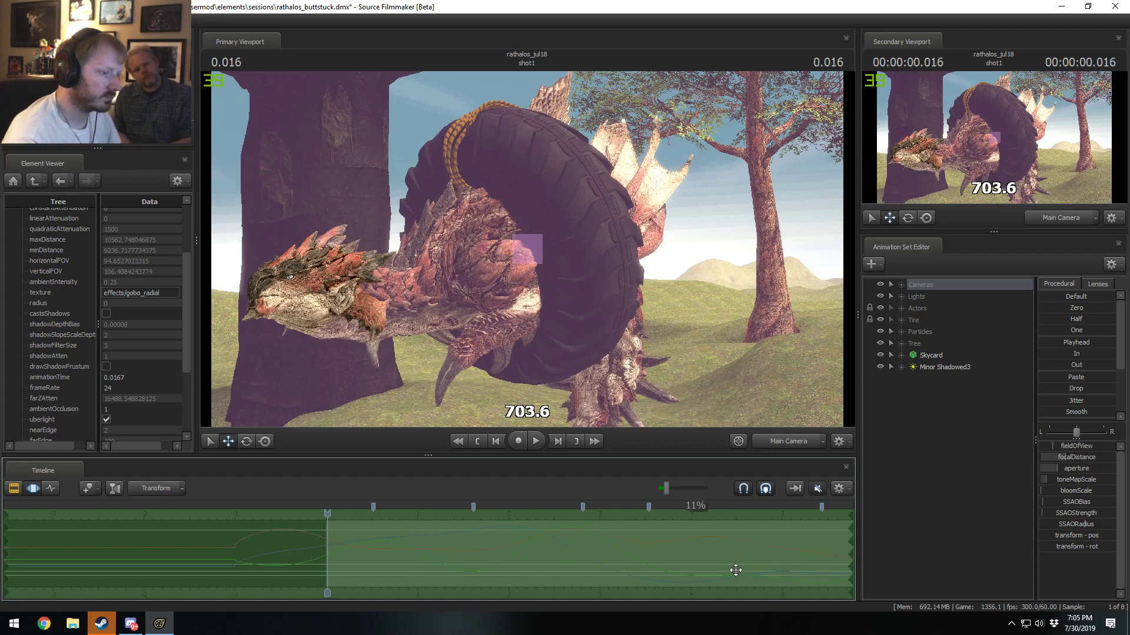
left_click(749, 585)
middle_click_drag(765, 595, 514, 576)
left_click(69, 514)
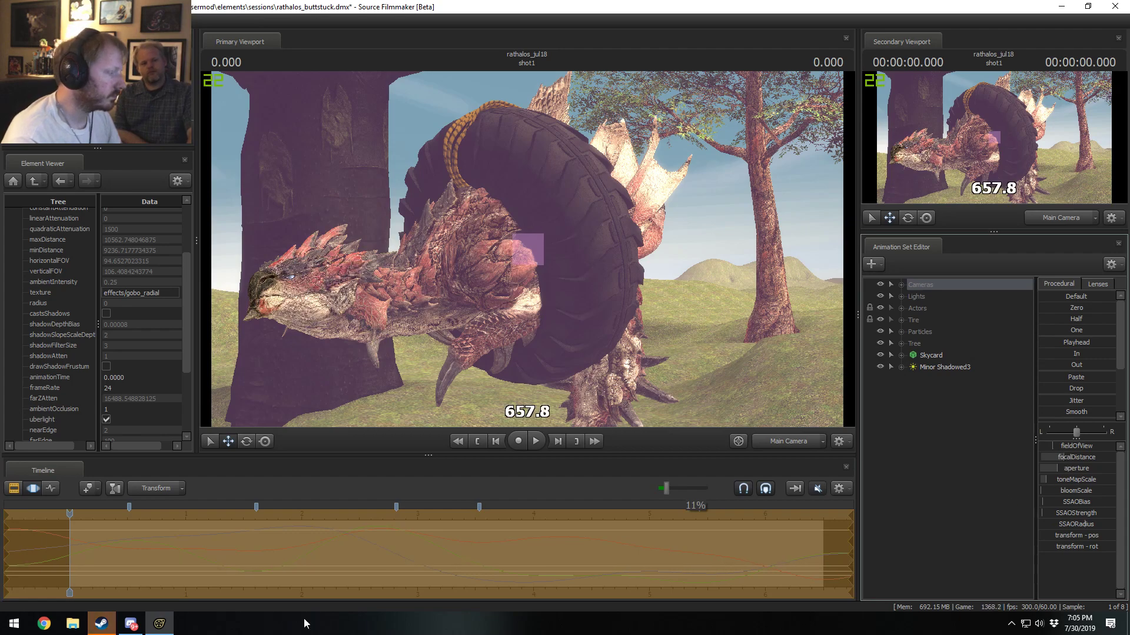
Step: At 0.766, raise the camera's focalDistance to about 734, with the time selection ramping from the shot's start
middle_click_drag(70, 564, 66, 528)
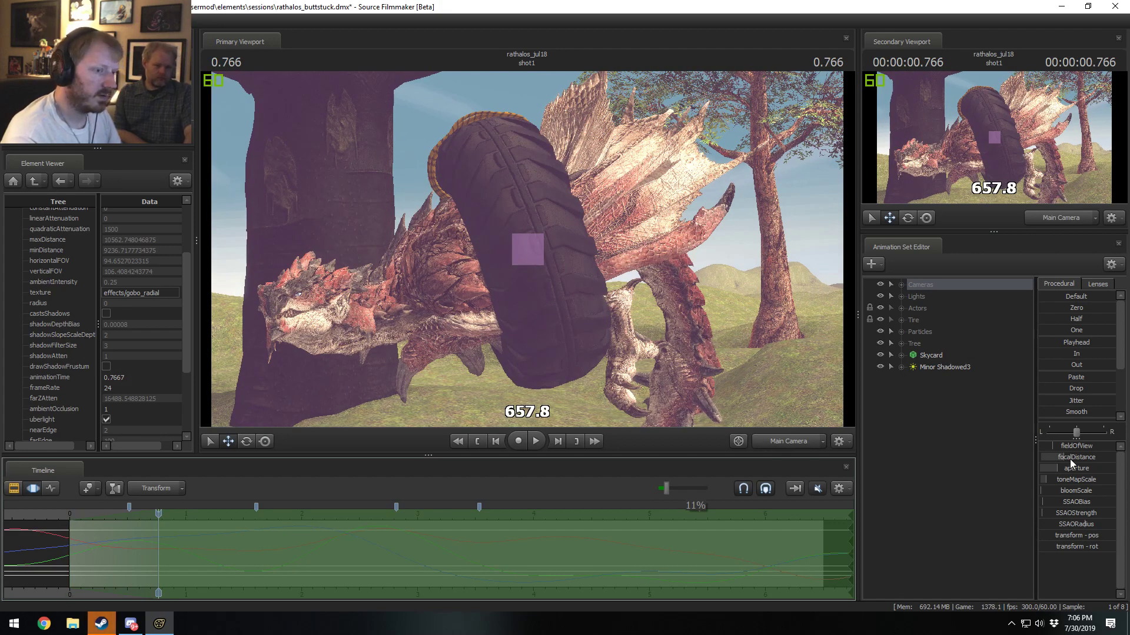
left_click_drag(1071, 458, 1081, 457)
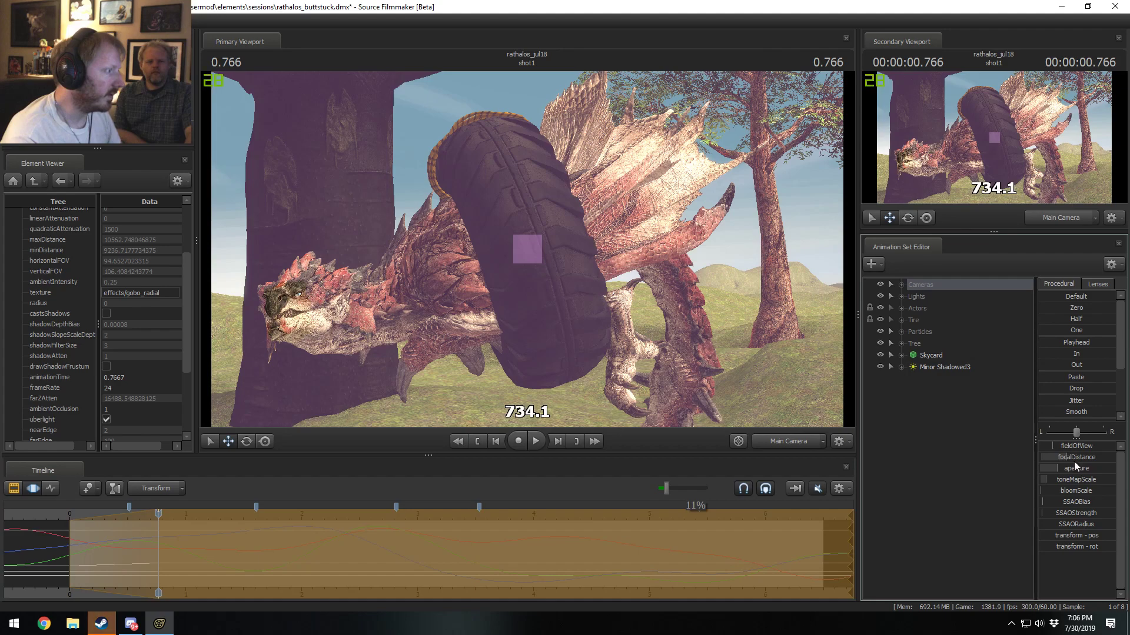
Step: Try raising the camera's focalDistance to about 978 at 1.850, with the time selection ramping from about 0.74
middle_click_drag(336, 543, 106, 540)
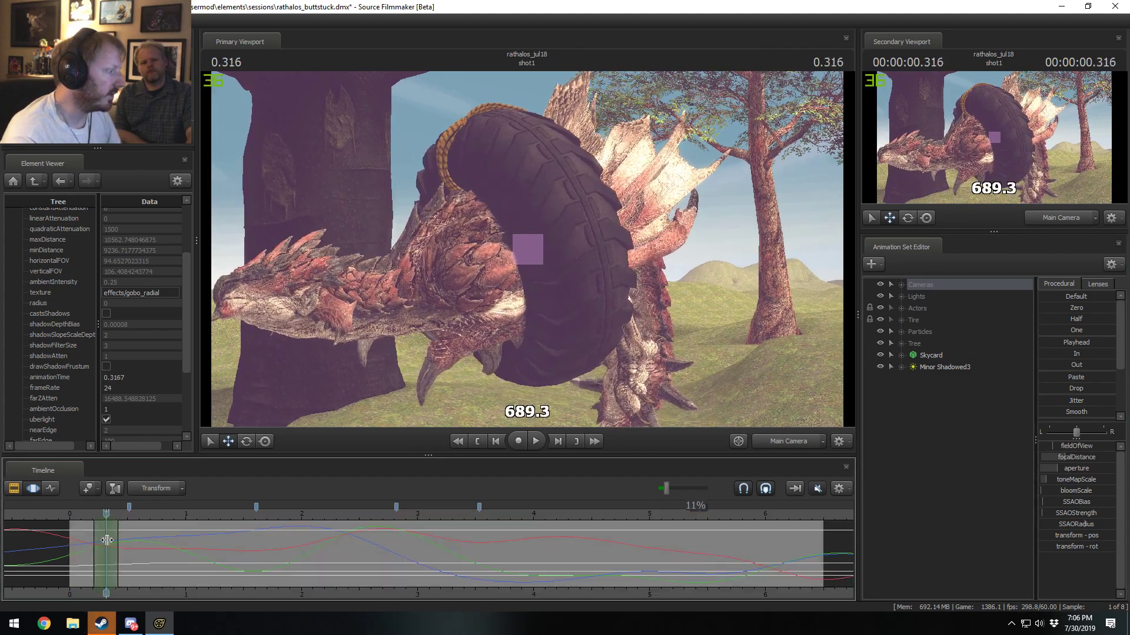
left_click_drag(148, 547, 160, 556)
key("ctrl+z")
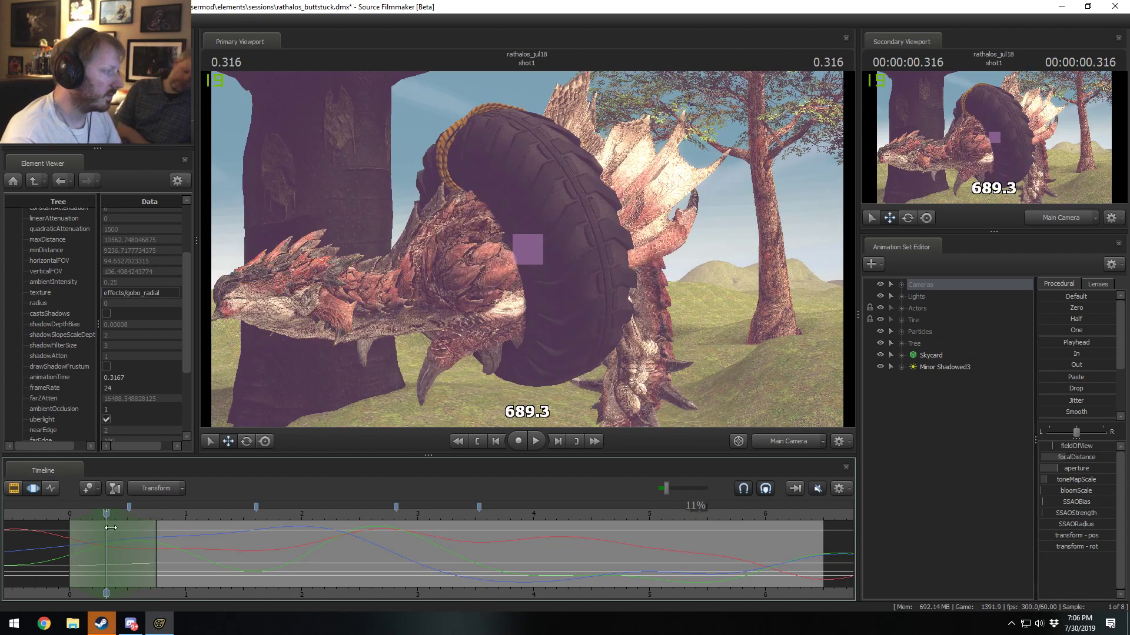
mouse_move(1076, 459)
left_mouse_down()
mouse_move(1095, 459)
mouse_move(1076, 459)
left_mouse_up()
mouse_move(83, 557)
left_mouse_down()
mouse_move(284, 574)
mouse_move(214, 555)
mouse_move(156, 557)
left_mouse_up()
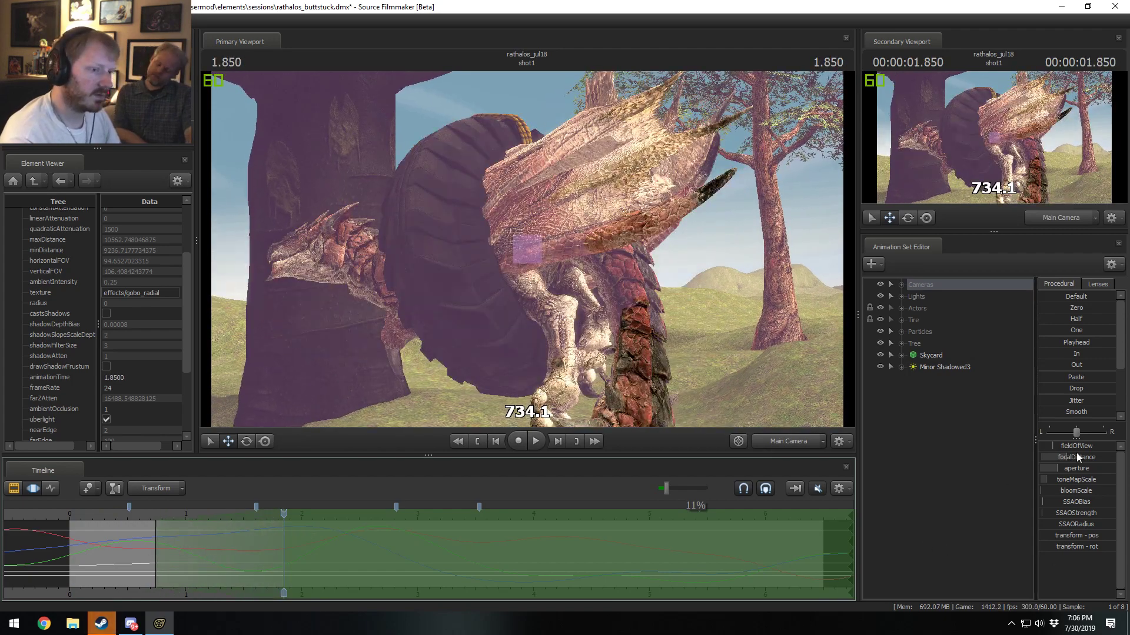
left_click_drag(1076, 457, 1083, 457)
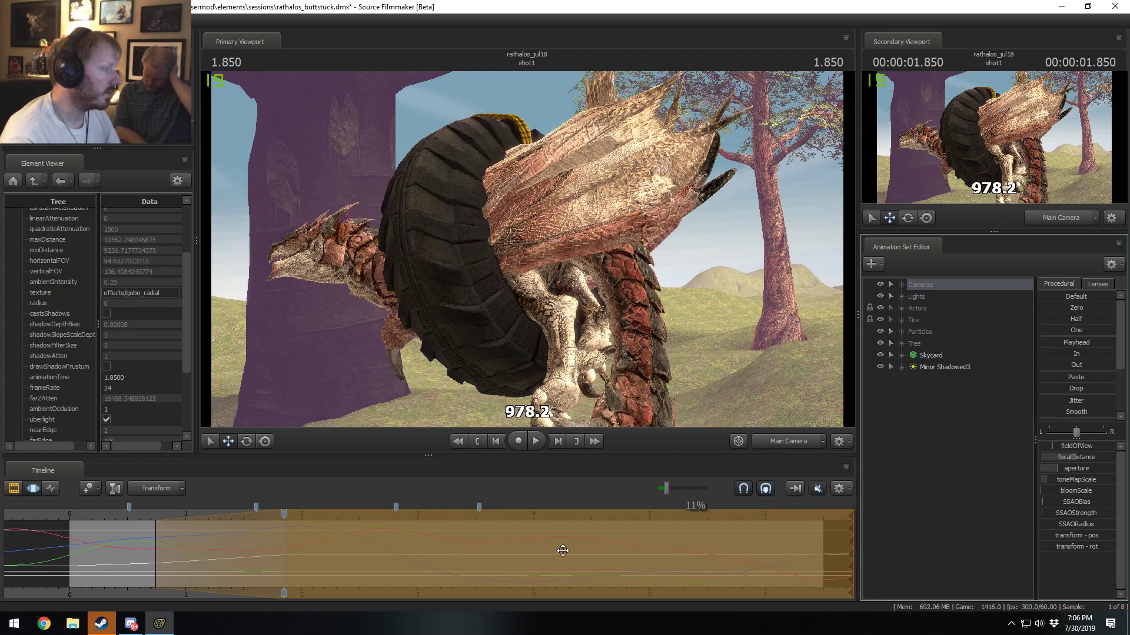
left_click_drag(171, 531, 199, 550)
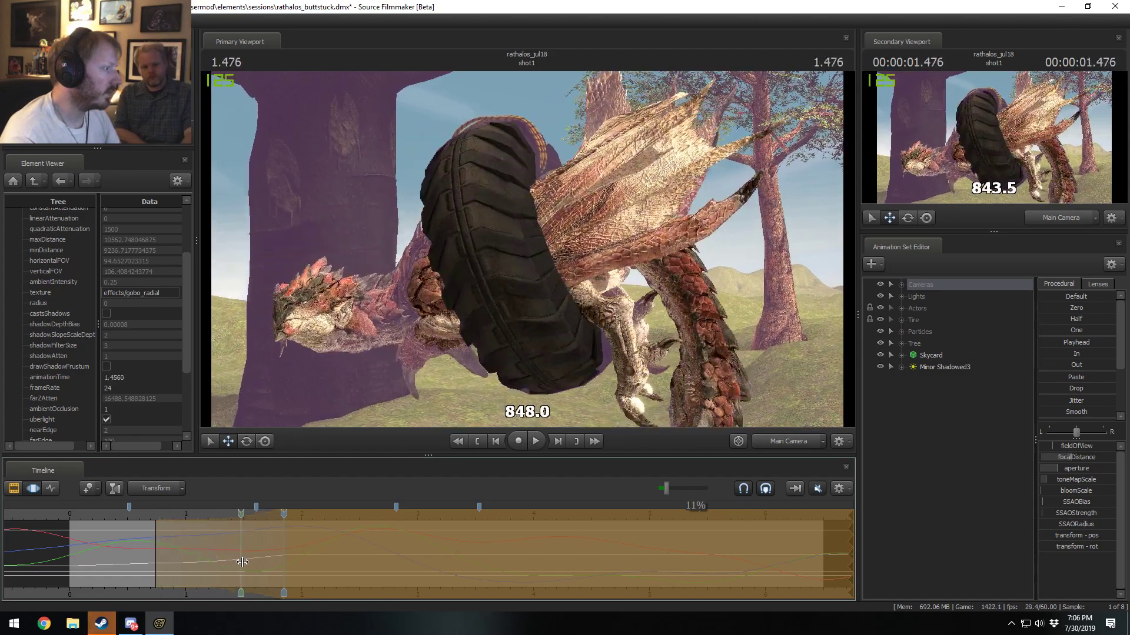
Step: Set the camera's focalDistance to about 810 at 1.550 and about 963 at 1.883, ramping each from the preceding focus point
mouse_move(176, 532)
left_mouse_down()
mouse_move(156, 532)
mouse_move(237, 553)
mouse_move(316, 547)
mouse_move(154, 533)
mouse_move(174, 524)
left_mouse_up()
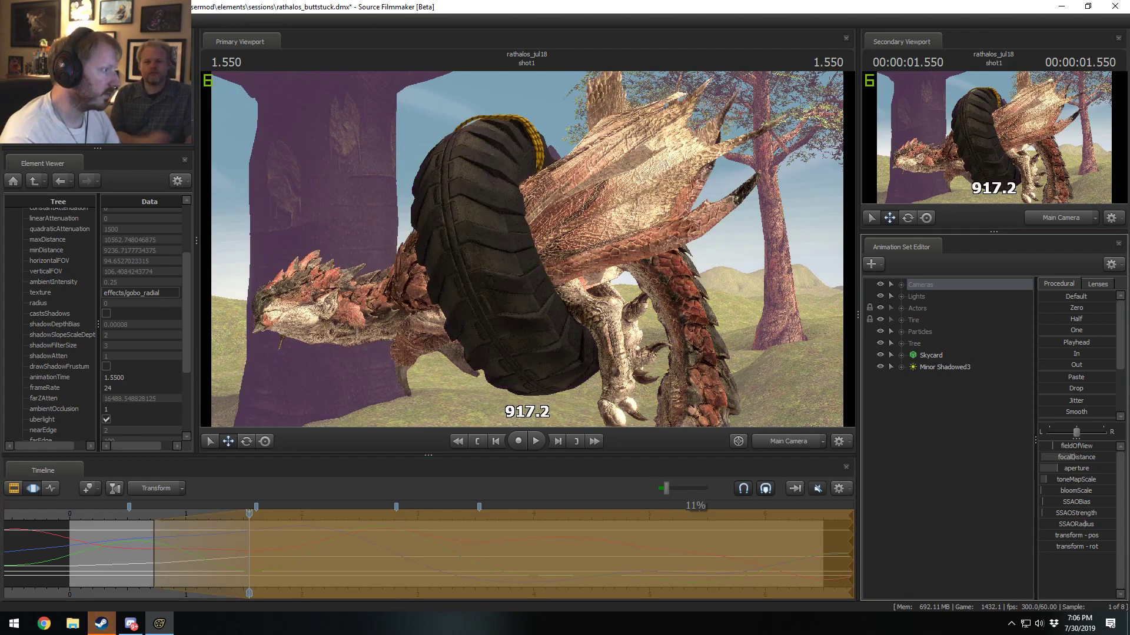
left_click(139, 535)
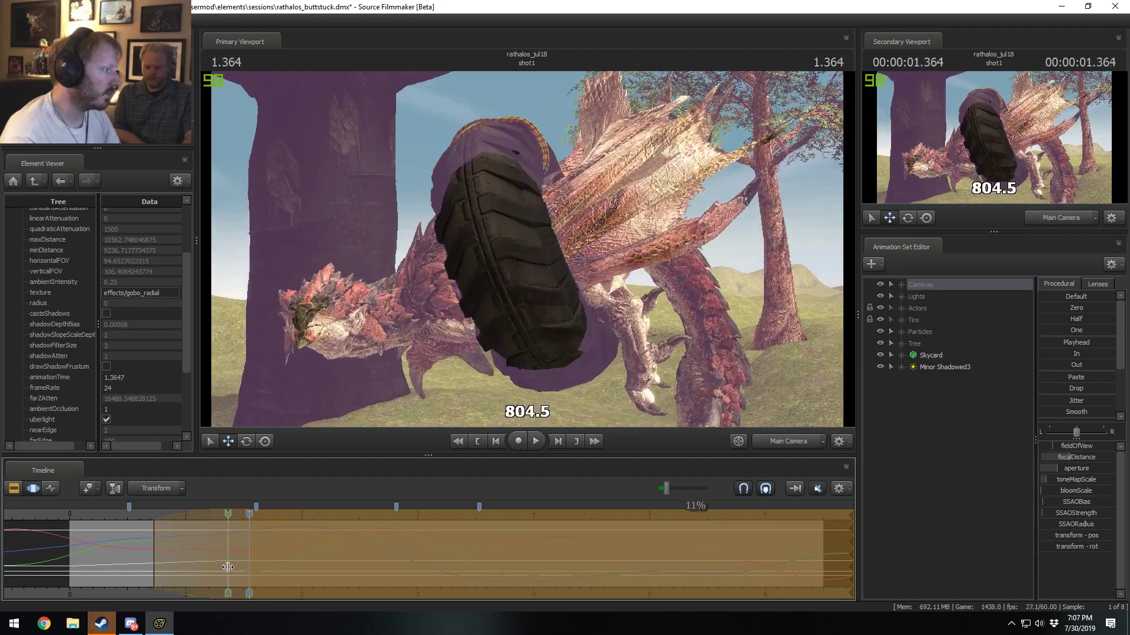
left_click_drag(228, 566, 287, 585)
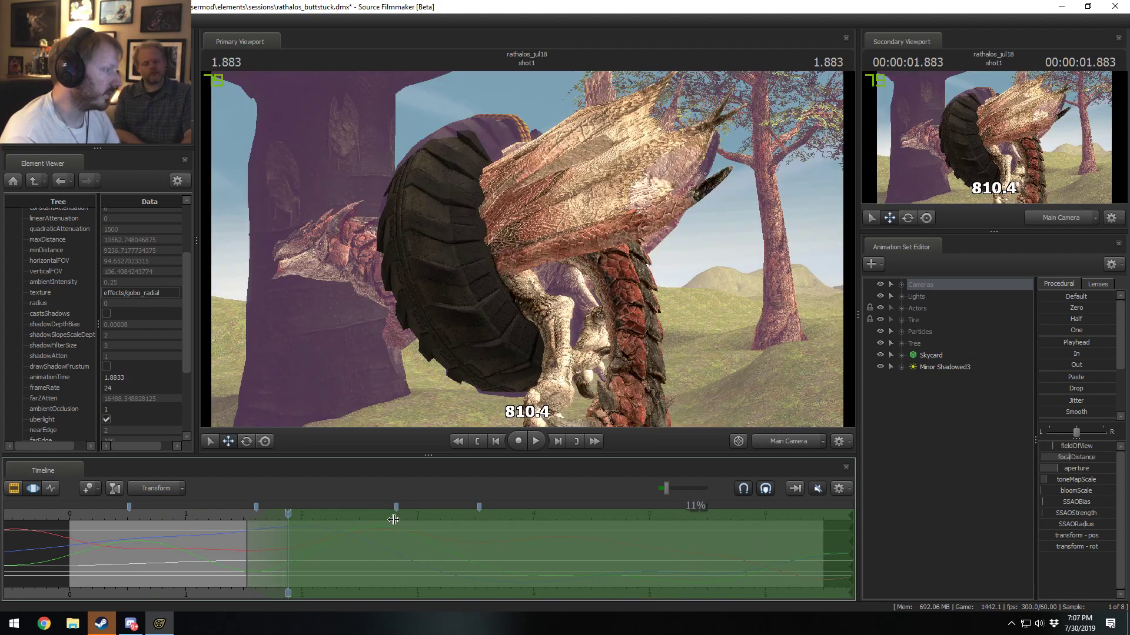
left_click_drag(1066, 453, 1088, 454)
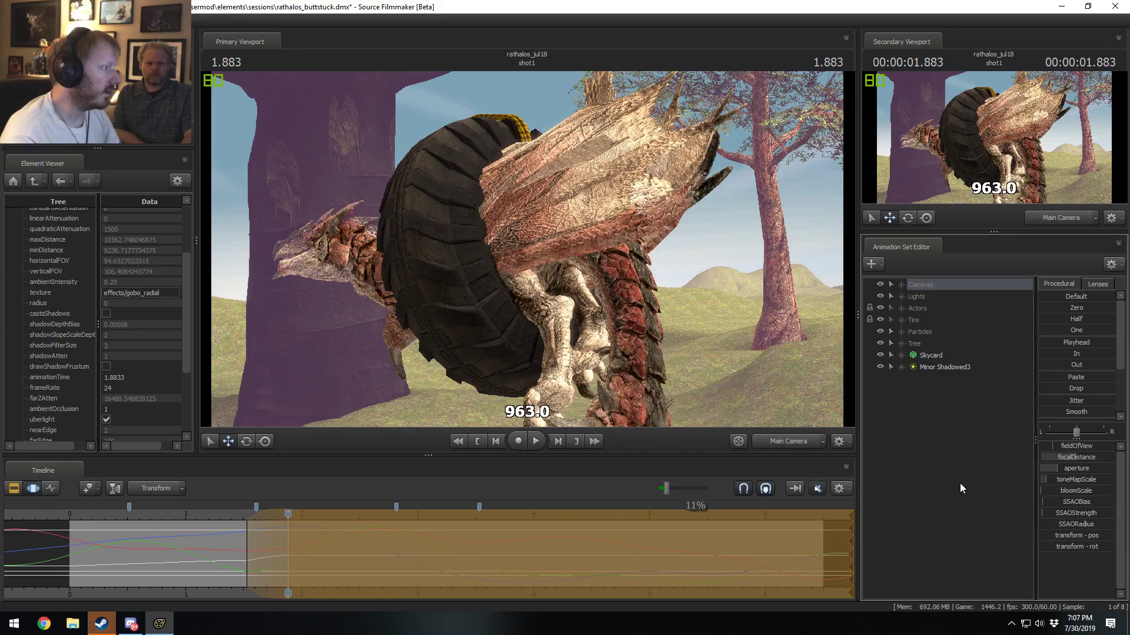
Step: Raise the camera's focalDistance to about 1116 at 2.366, and ease it to about 1070 at 3.809
left_click_drag(239, 551, 426, 535)
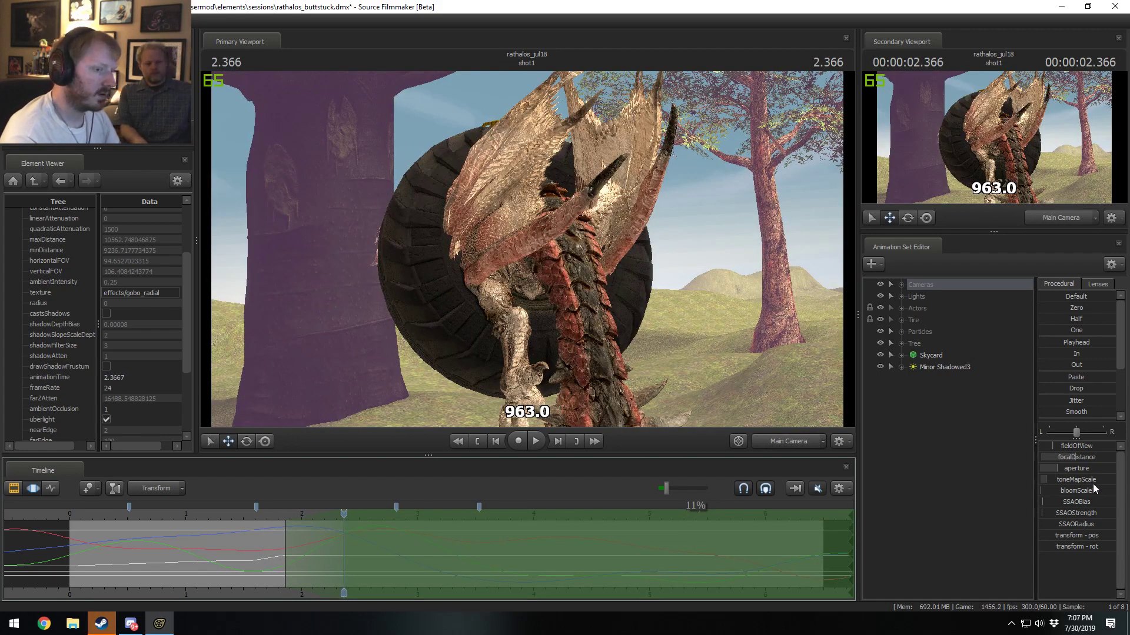
left_click(444, 533)
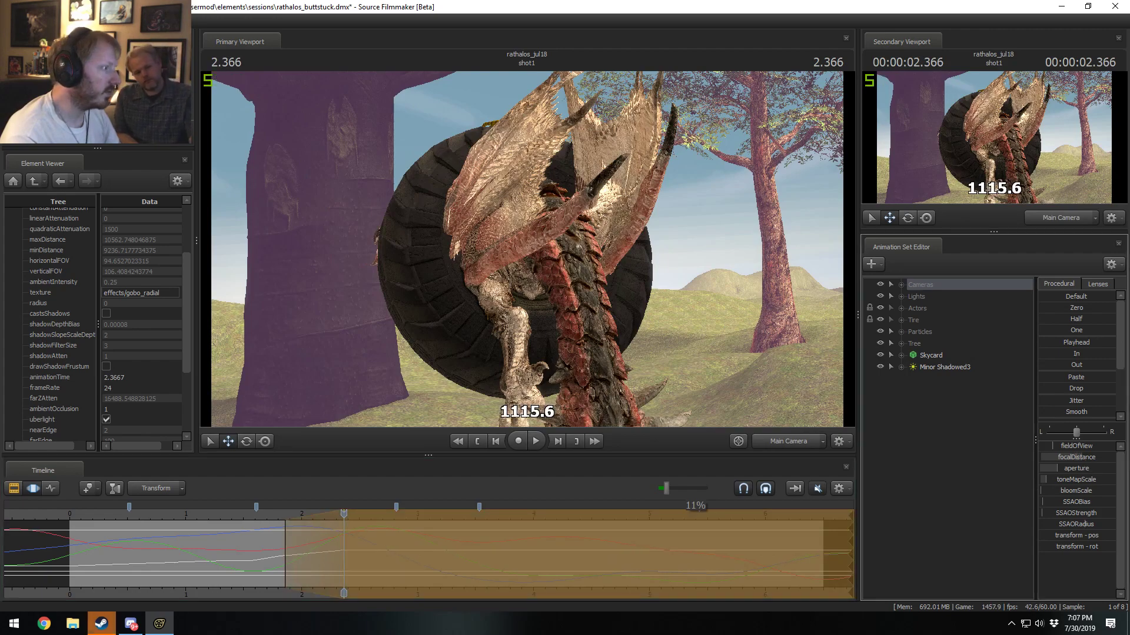
left_click_drag(344, 559, 513, 560)
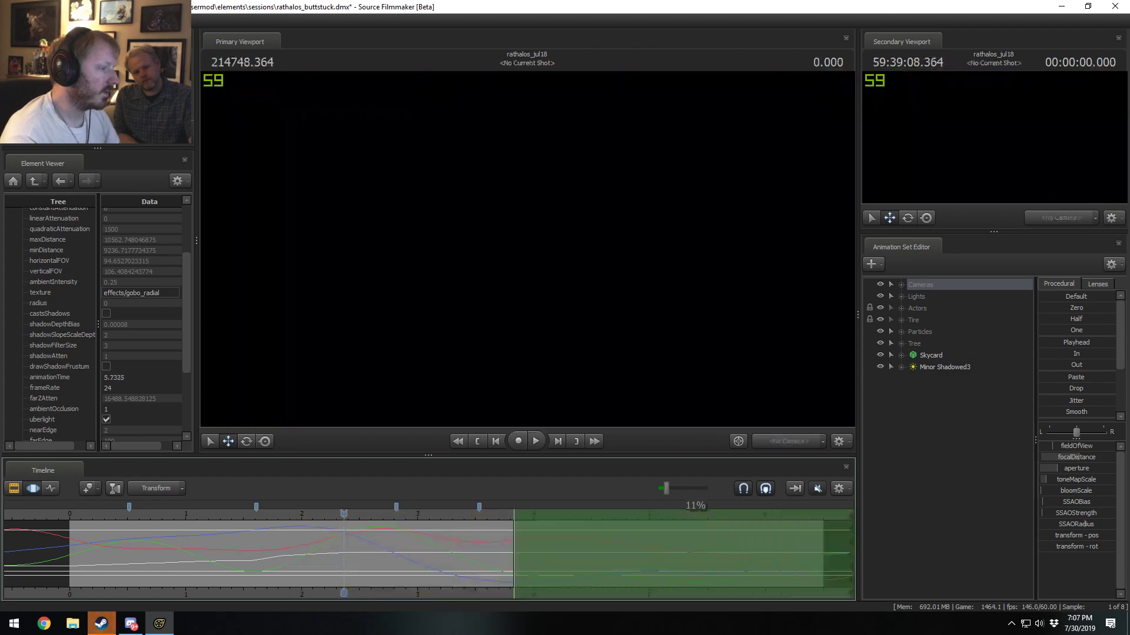
left_click(349, 559)
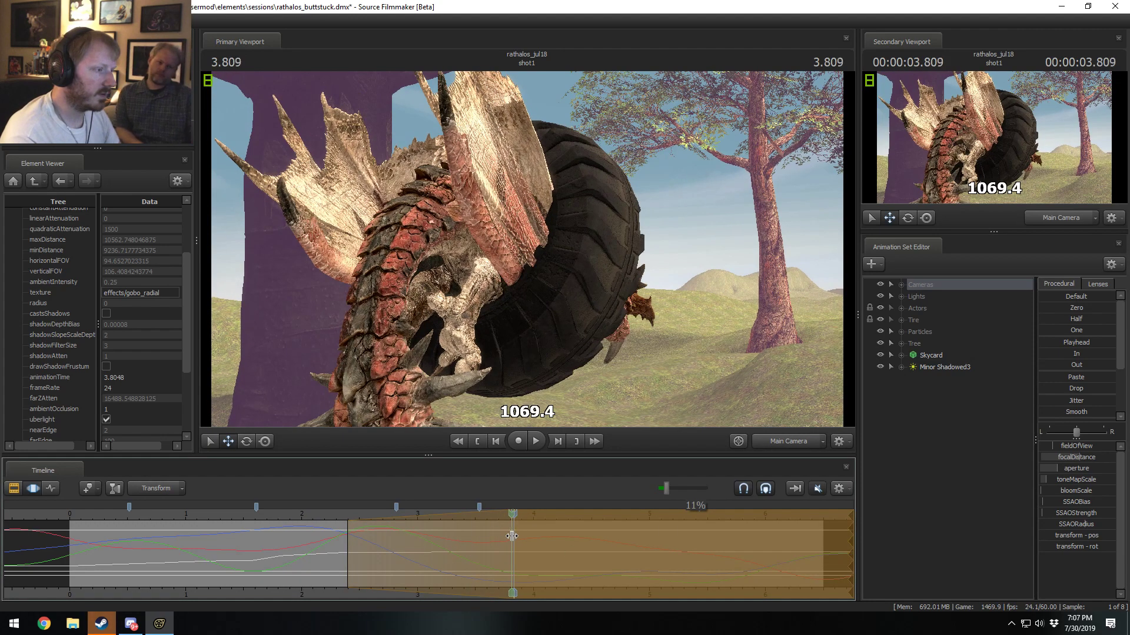
Step: At 4.300, lower the camera's focalDistance to about 795, with the time selection ramping from about 3.9
key("space")
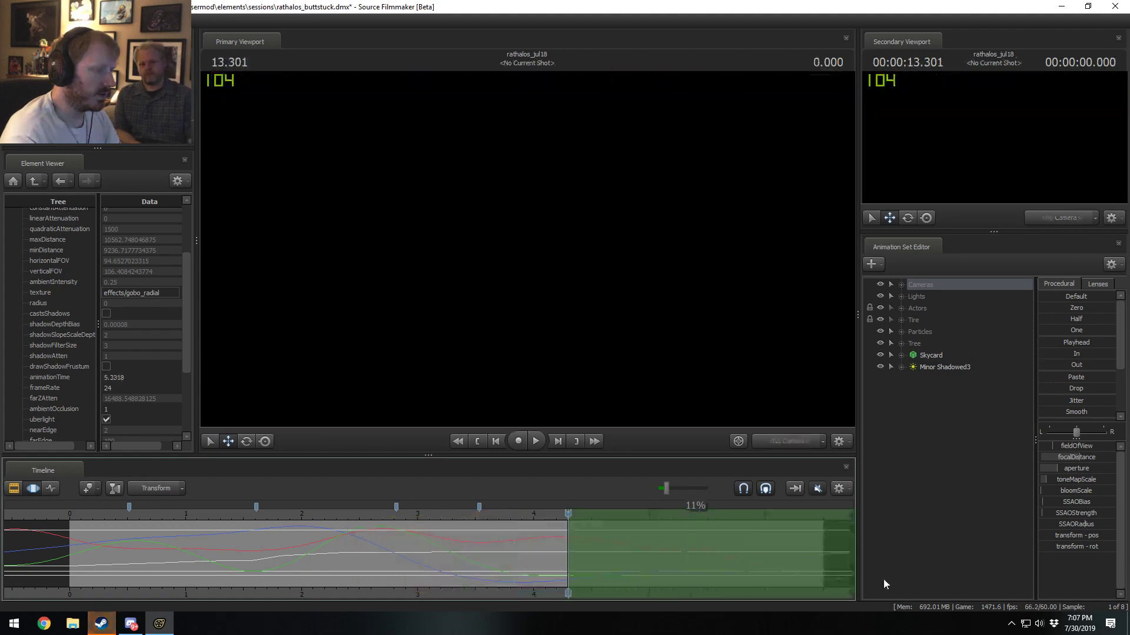
mouse_move(568, 547)
left_mouse_down()
mouse_move(526, 546)
mouse_move(573, 547)
left_mouse_up()
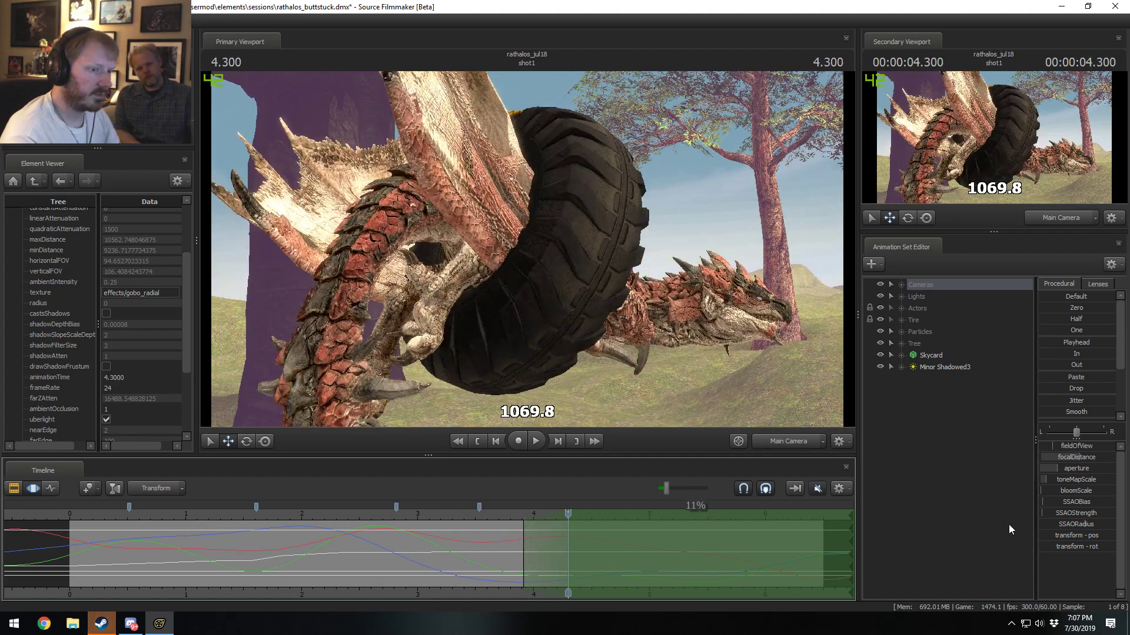
left_click(1054, 459)
mouse_move(1055, 459)
left_mouse_down()
mouse_move(1042, 459)
mouse_move(1053, 458)
left_mouse_up()
left_click_drag(1065, 457, 1048, 462)
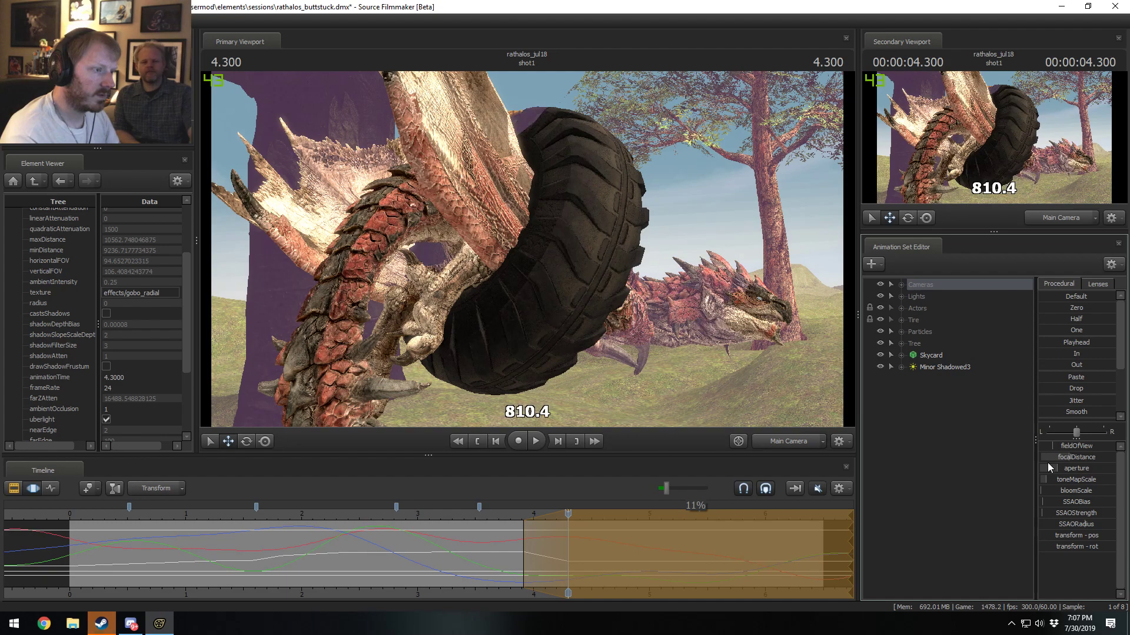
Step: At 5.566, lower the camera's focalDistance to about 688, with the time selection ramping from about 5.1
middle_click_drag(478, 599, 66, 571)
left_click_drag(94, 537, 177, 556)
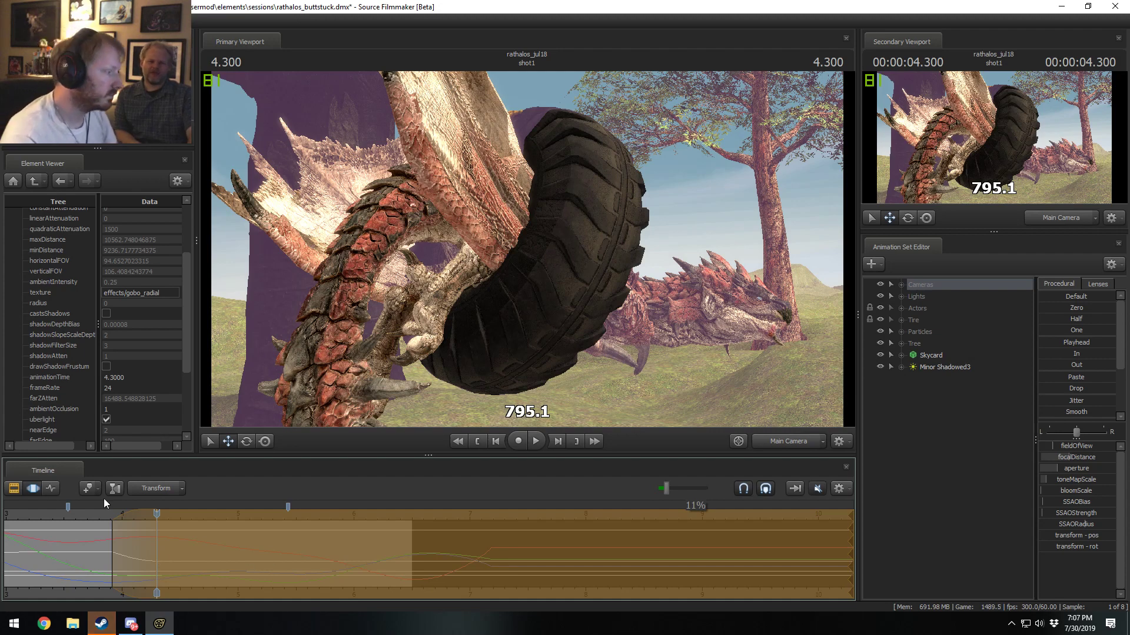
left_click(154, 559)
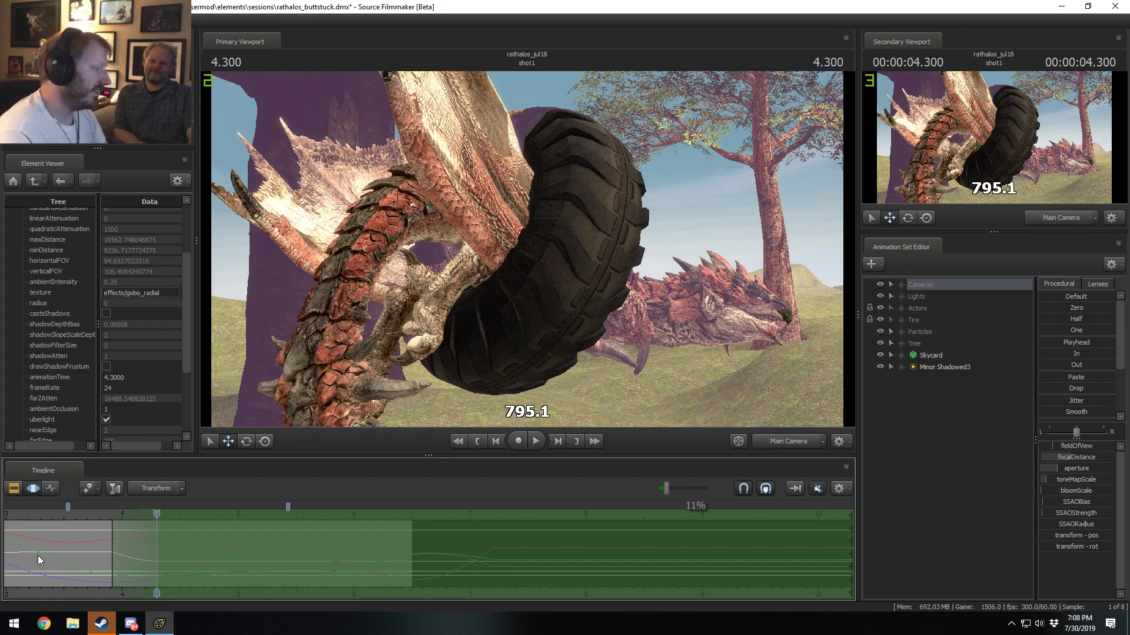
left_click_drag(169, 552, 304, 559)
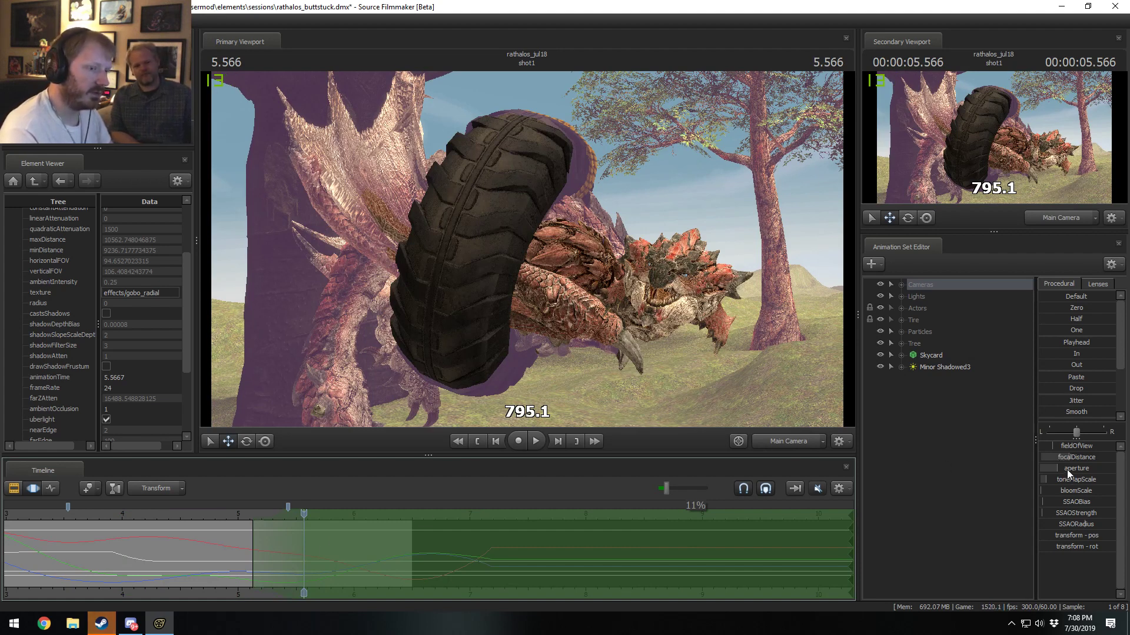
left_click_drag(1067, 469, 1062, 458)
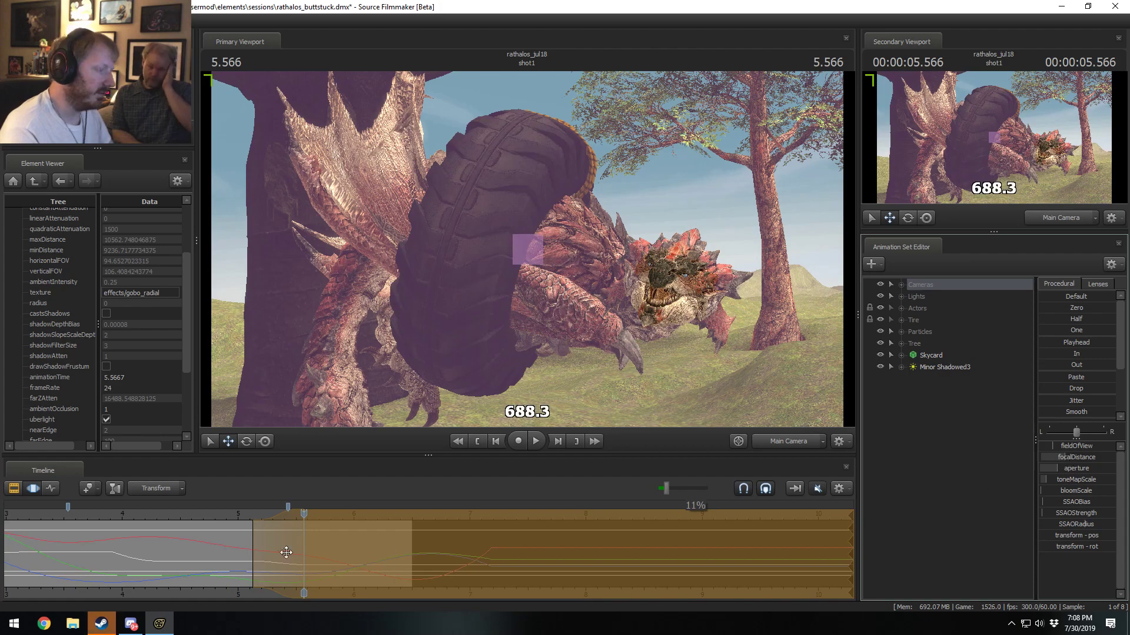
Step: At 6.483, lower the camera's focalDistance to about 658, ramping from about 6.25, and return the playhead to 0.216
left_click(276, 535)
left_click_drag(277, 535, 408, 565)
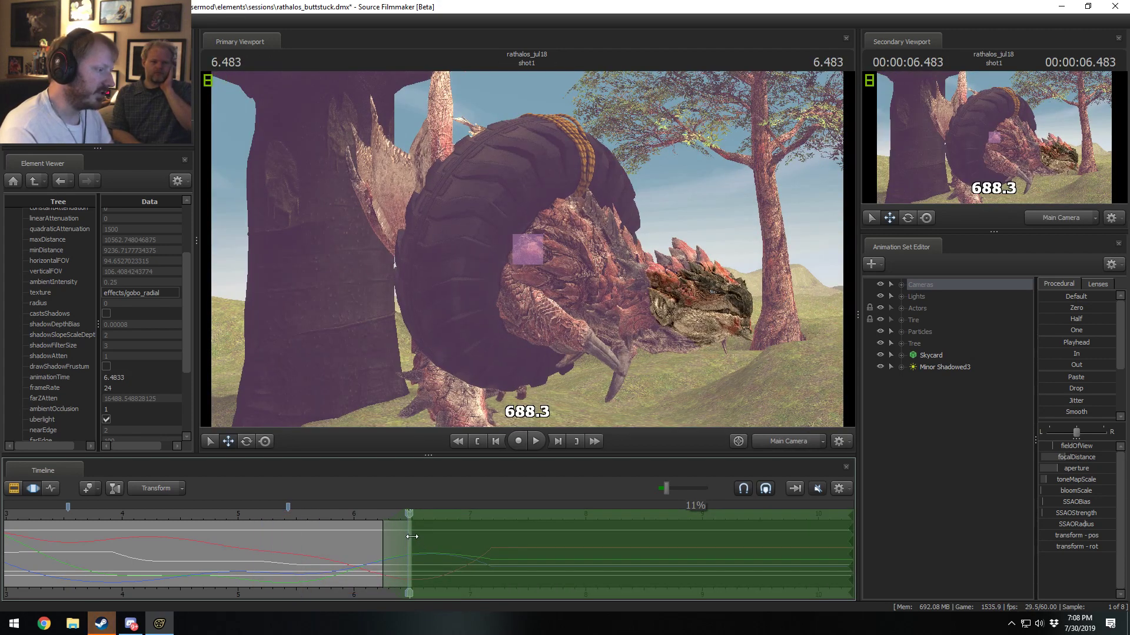
scroll(412, 533, "up", 2)
scroll(412, 531, "up", 3)
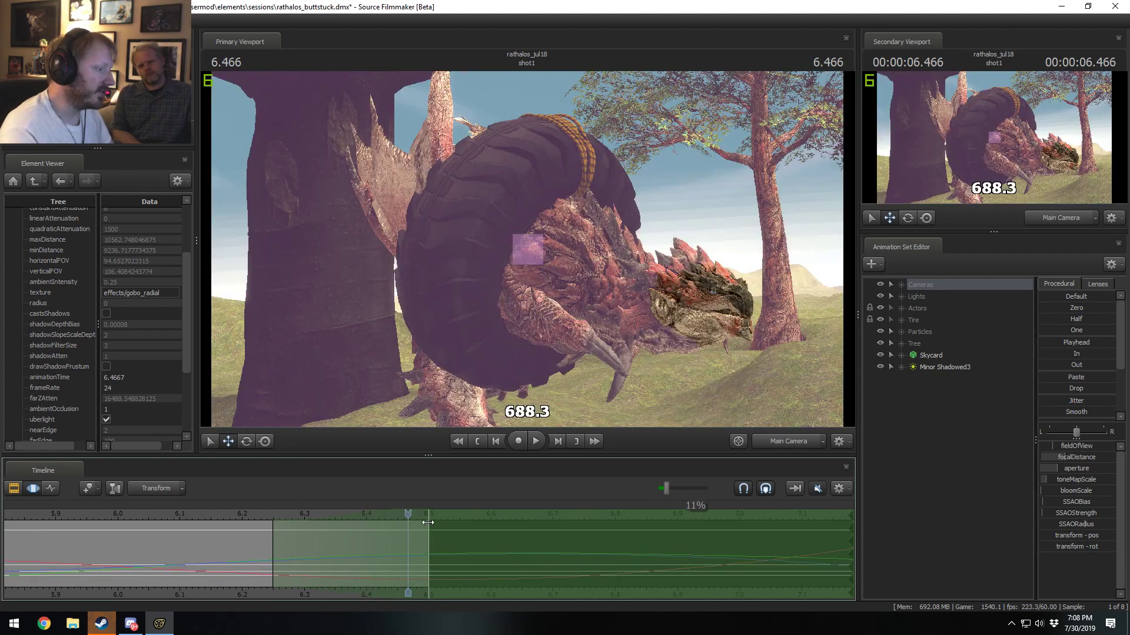
left_click(418, 522)
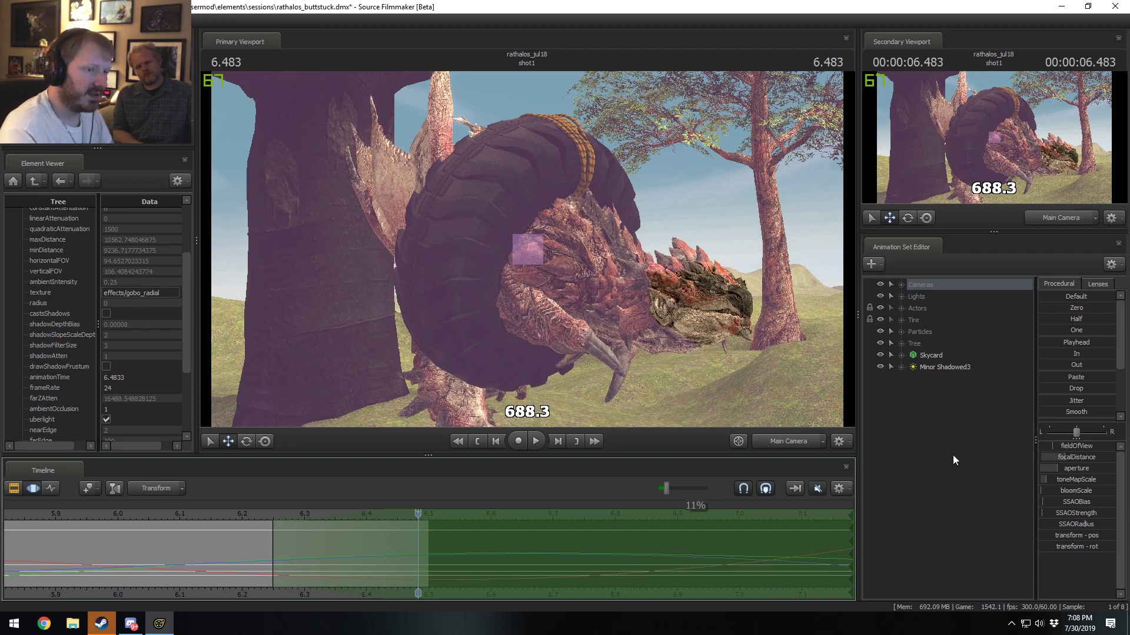
left_click_drag(1071, 457, 1083, 523)
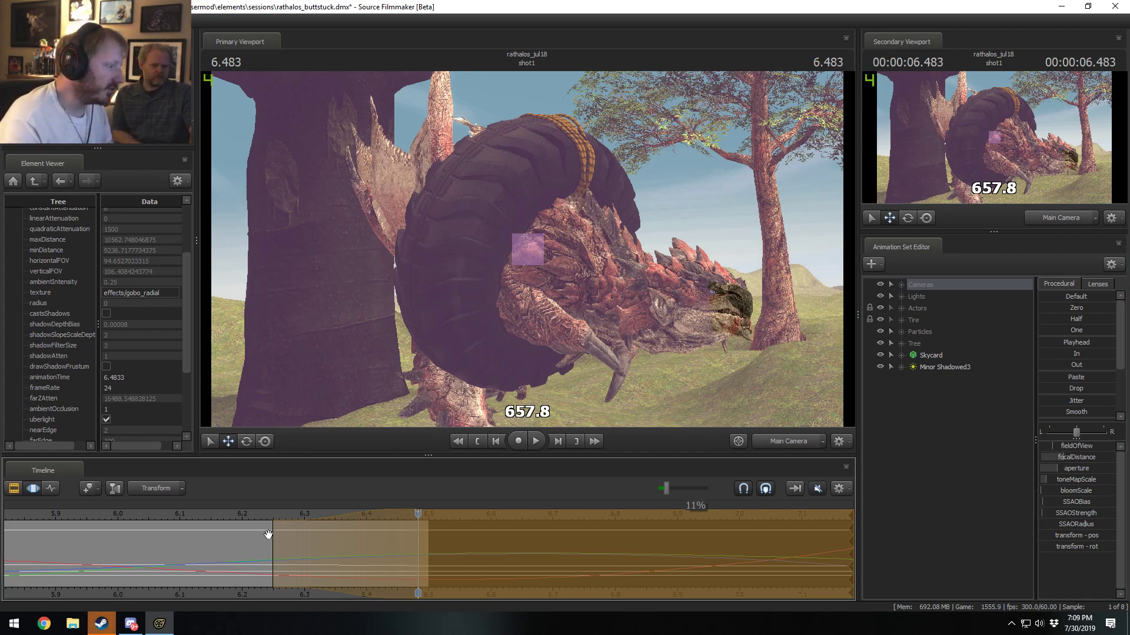
scroll(270, 537, "down", 5)
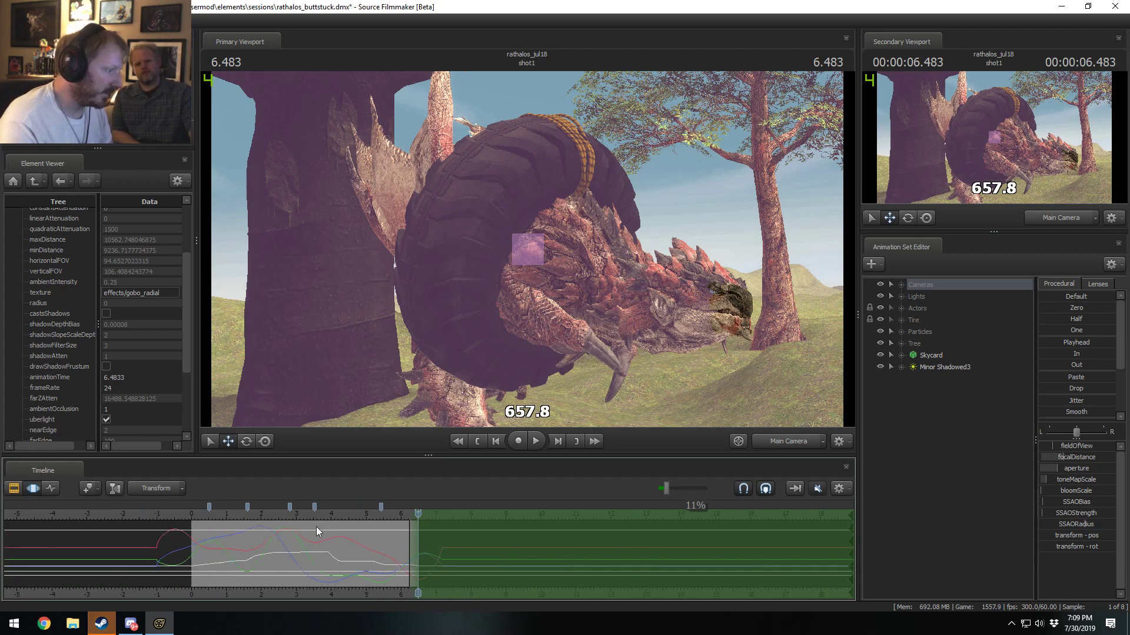
left_click(200, 526)
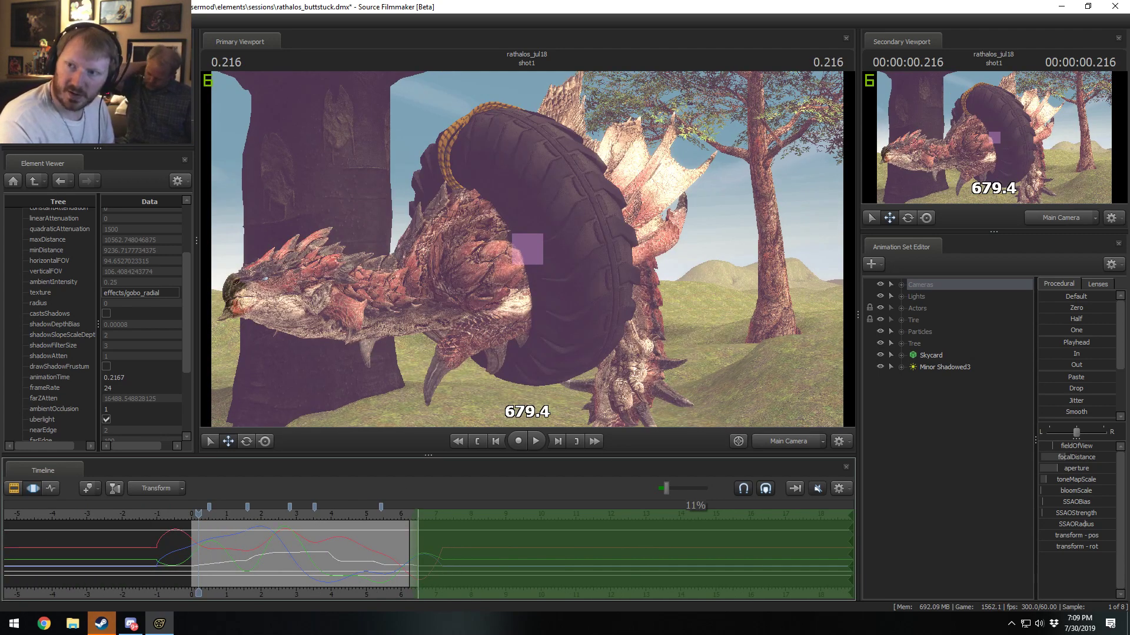
Step: Switch to Chrome, go to youtube.com and search for "godfather camera scene blur"
key("super+1")
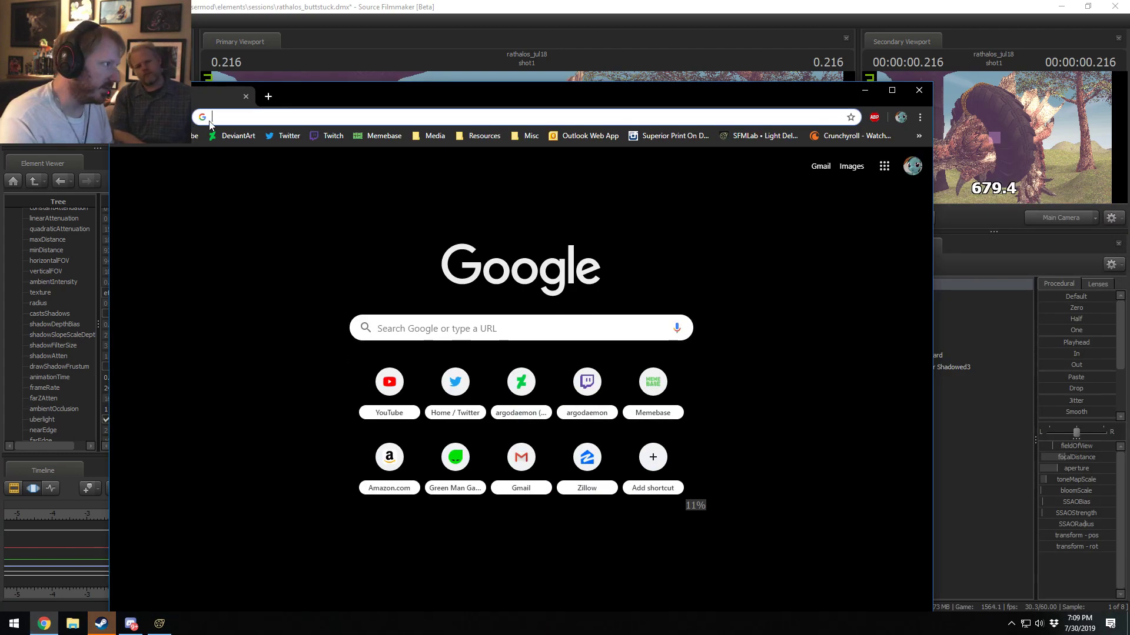
type("youtube.com")
key("Return")
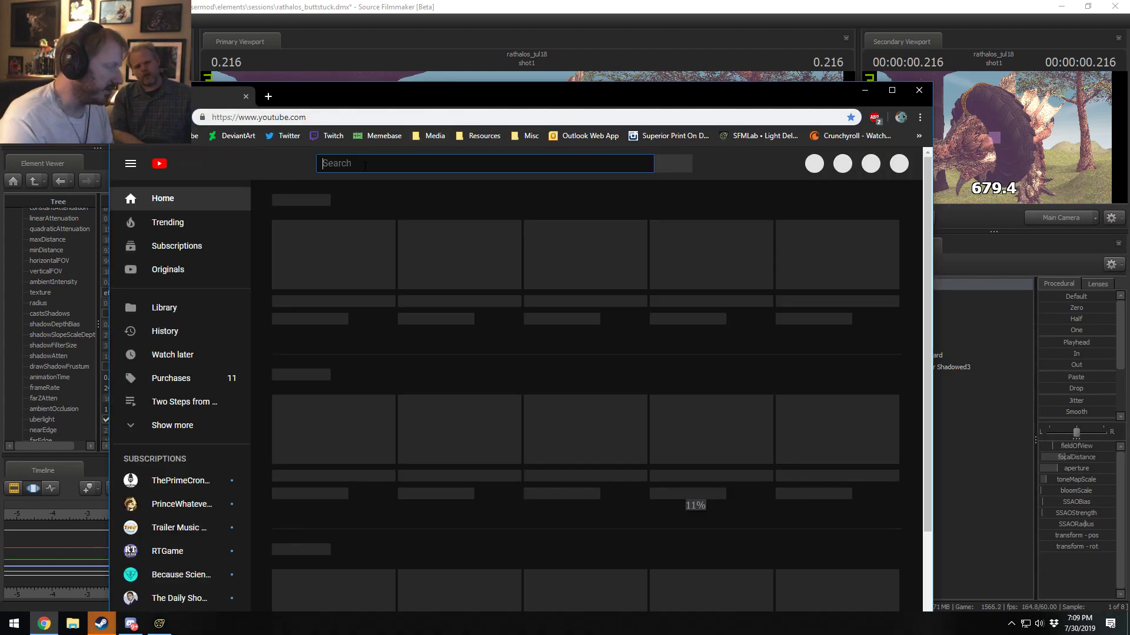
type("go")
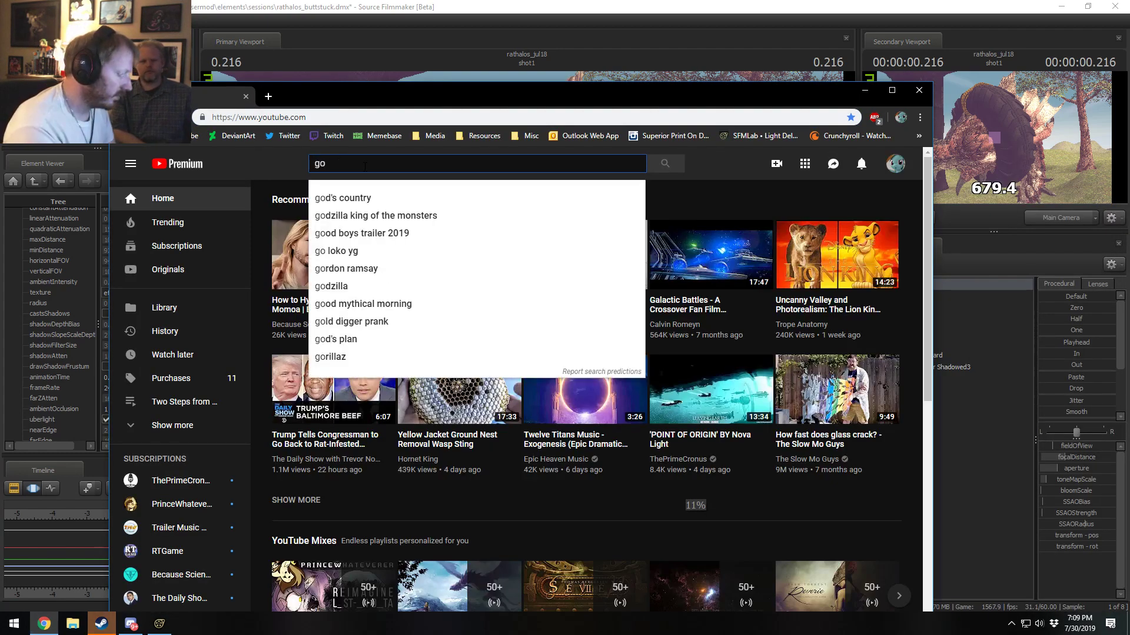
type("dfather camera scene")
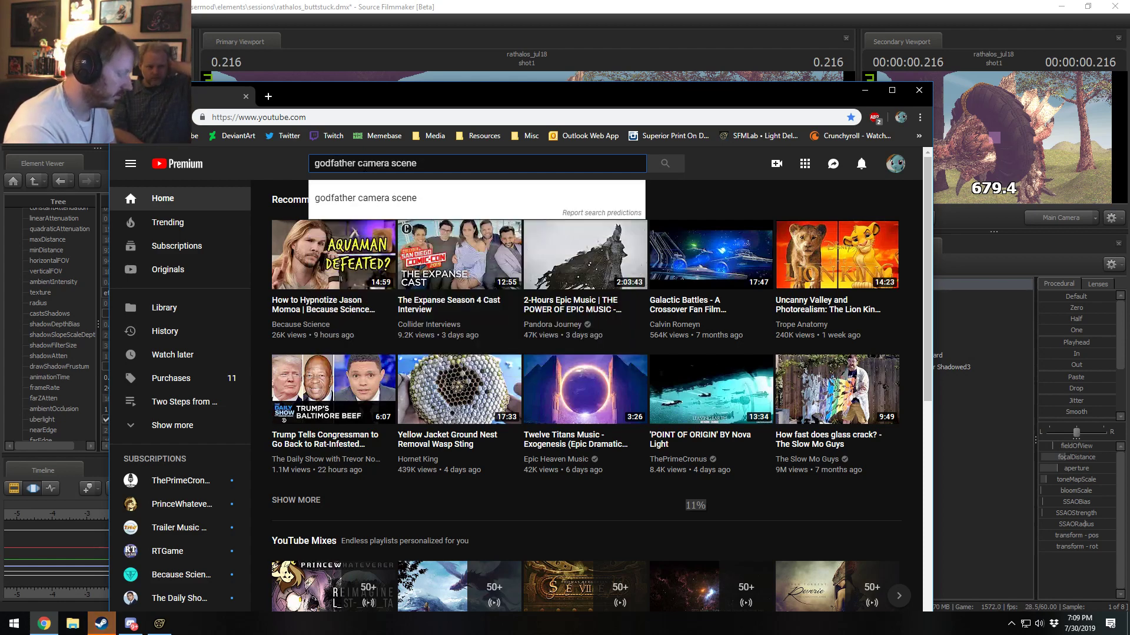
type(" blur")
key("Return")
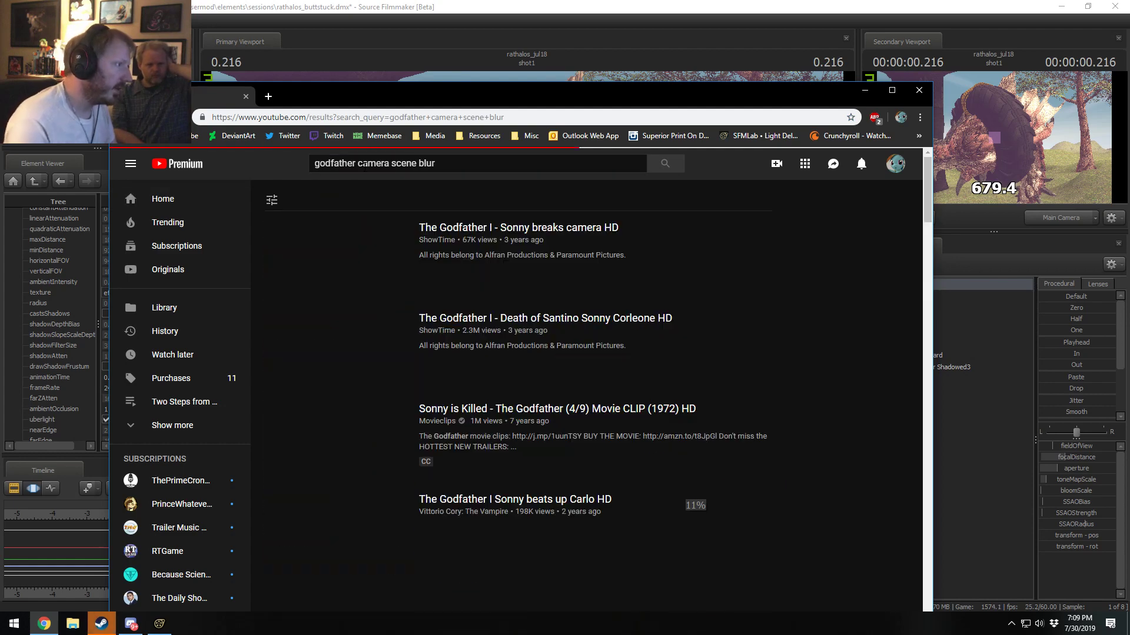
Step: Look through the Godfather search results for a scene that uses camera blur
scroll(406, 393, "down", 6)
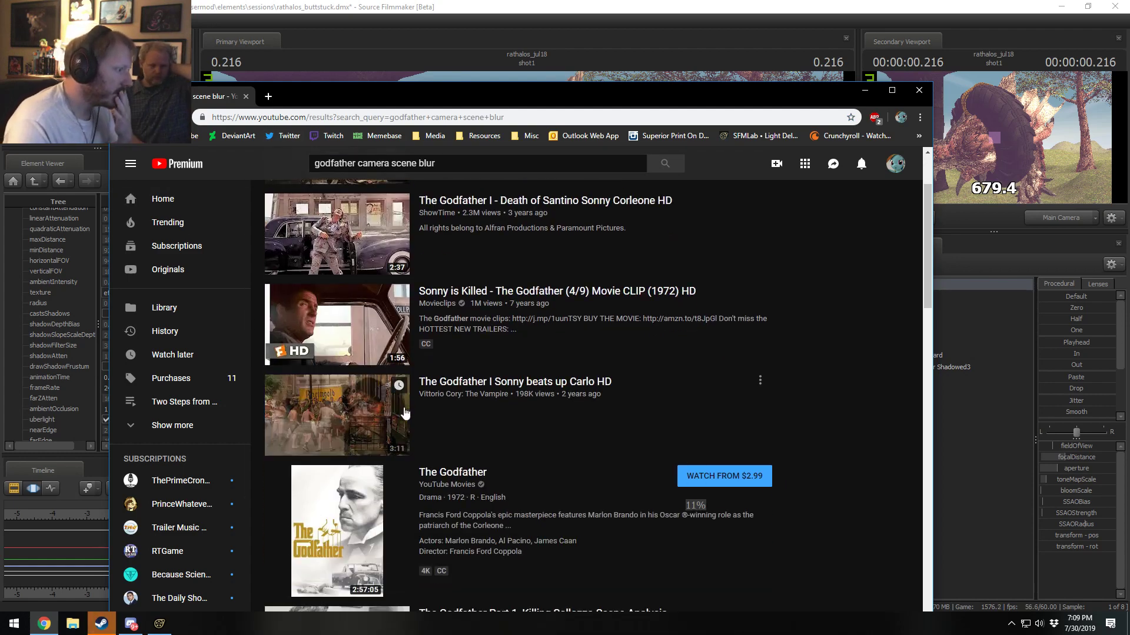
scroll(400, 424, "up", 6)
scroll(400, 424, "down", 12)
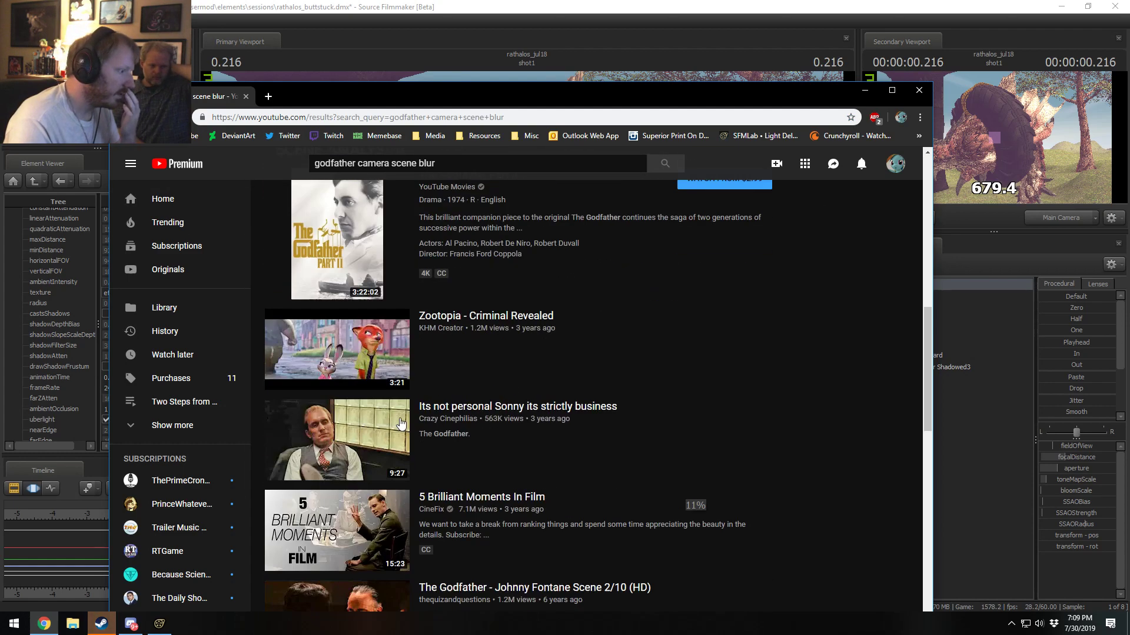
scroll(400, 424, "down", 3)
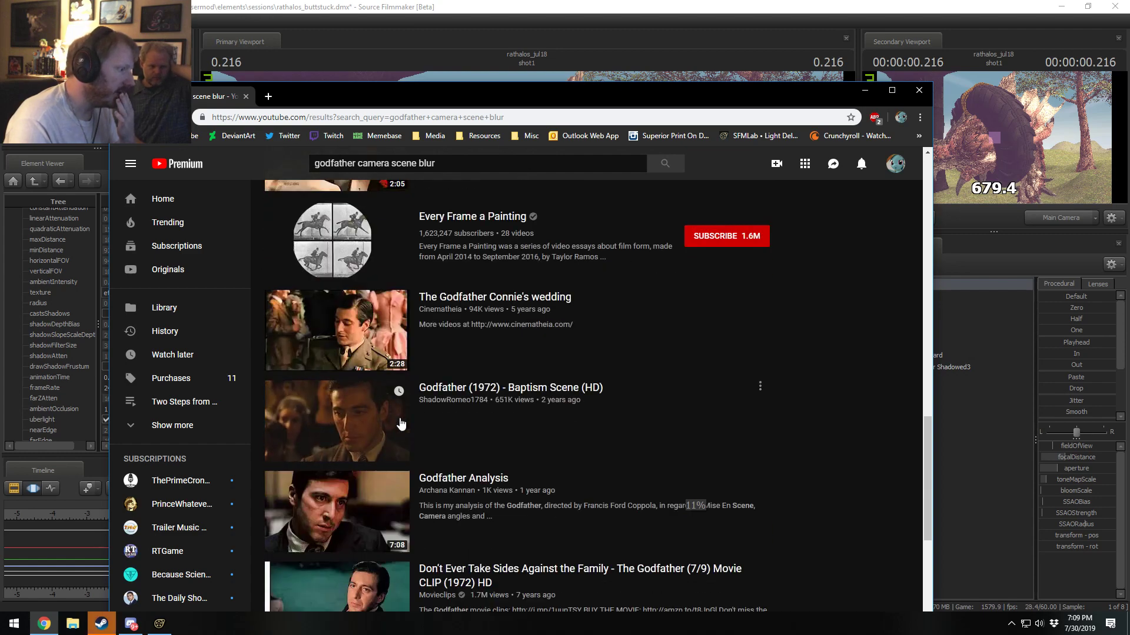
scroll(400, 423, "down", 4)
scroll(401, 424, "down", 7)
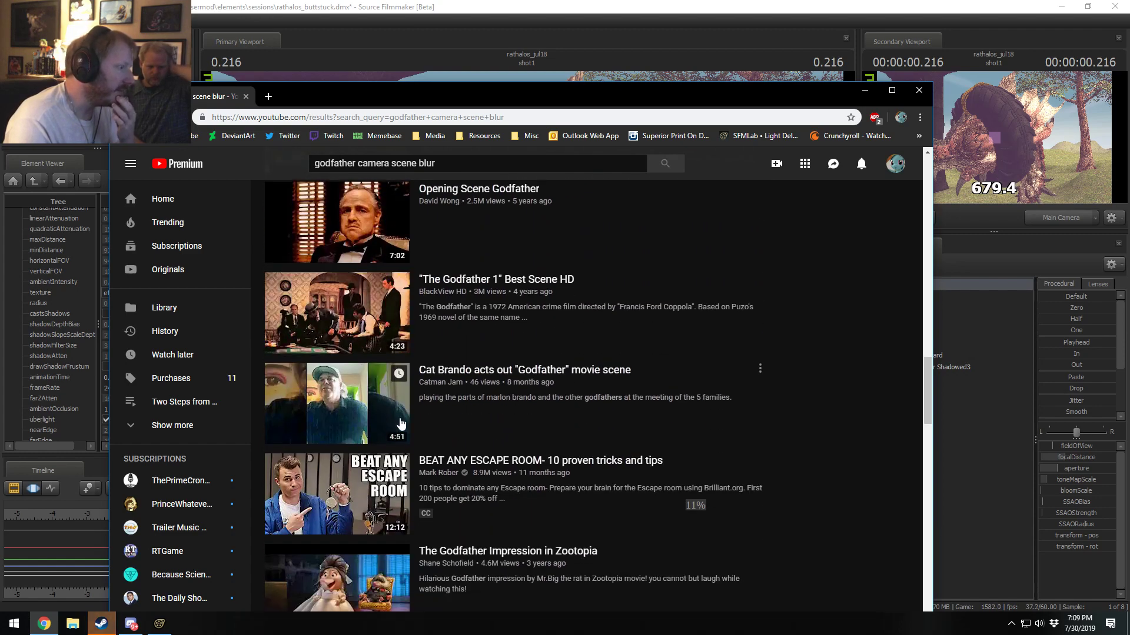
scroll(401, 424, "down", 6)
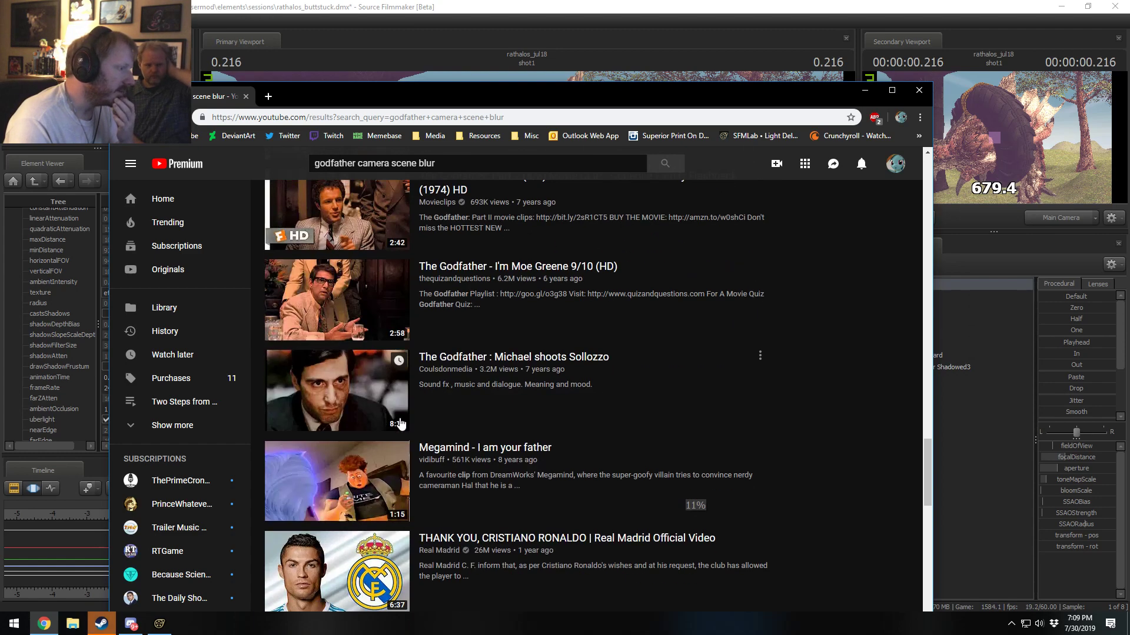
scroll(414, 417, "up", 15)
scroll(416, 418, "up", 10)
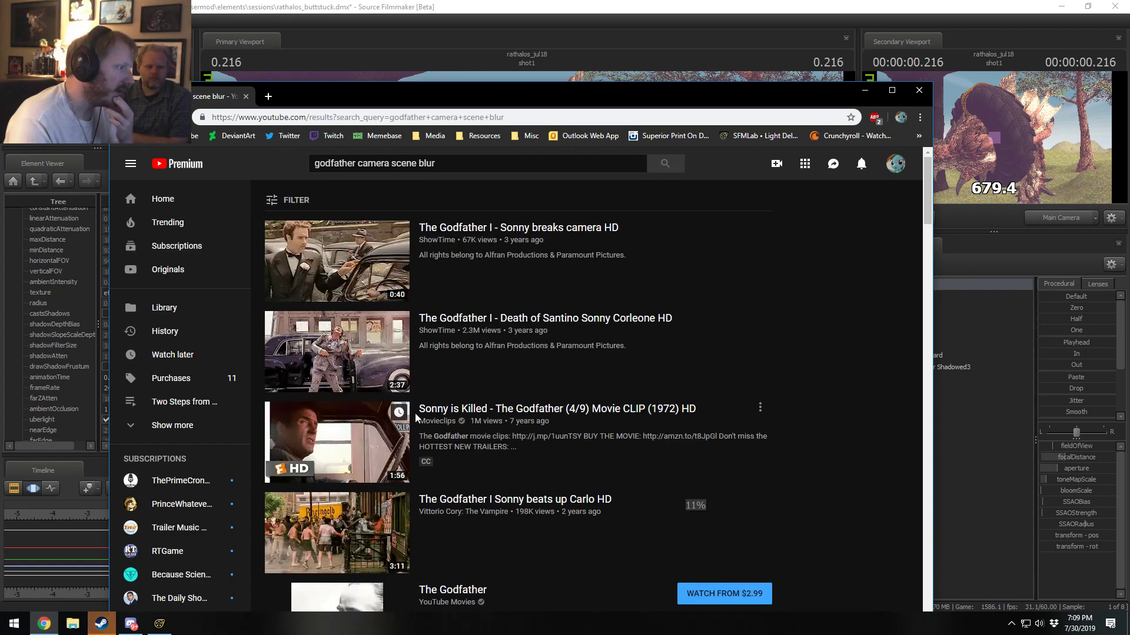
Step: Search YouTube for "daniel craig camera center blur"
left_click_drag(446, 165, 269, 163)
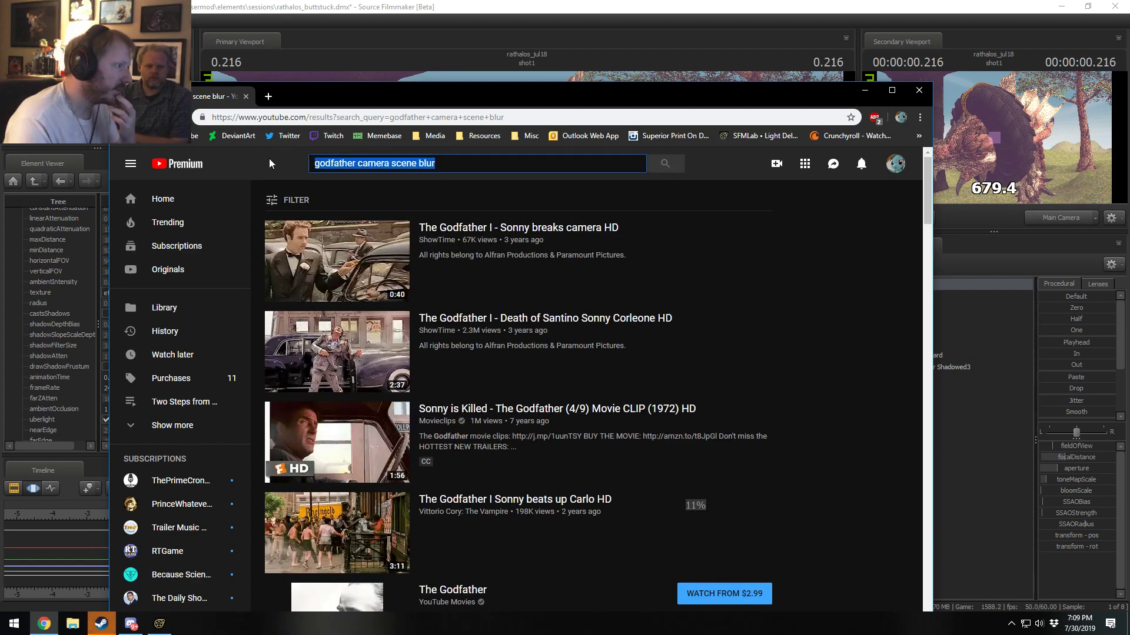
type("daniel ")
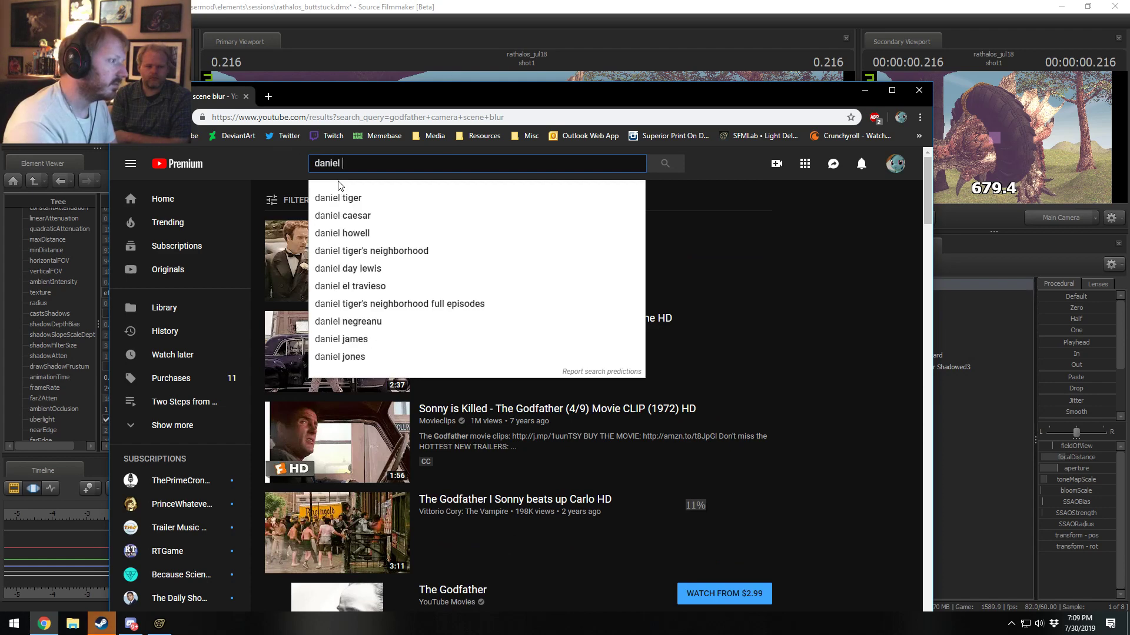
type("craig")
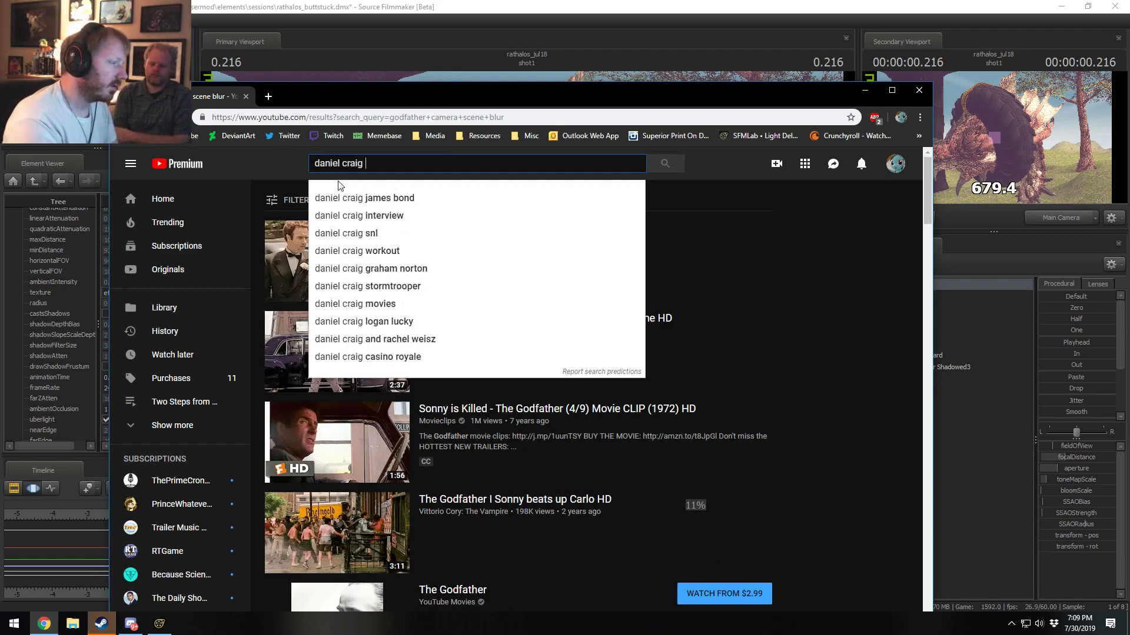
type(" camera")
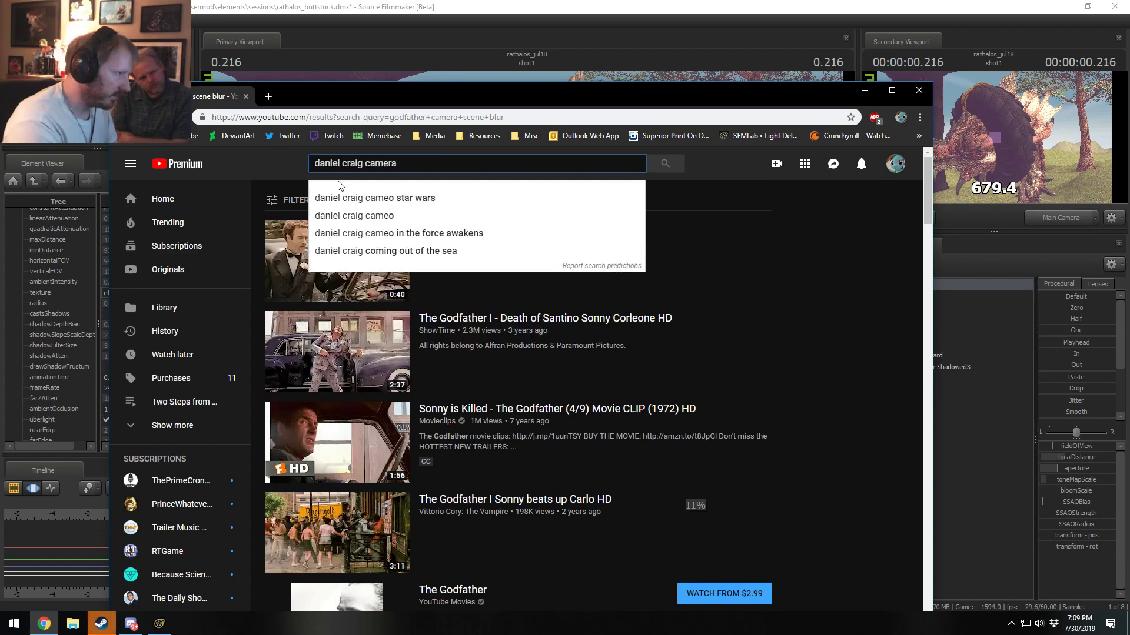
type(" center blur")
key("Return")
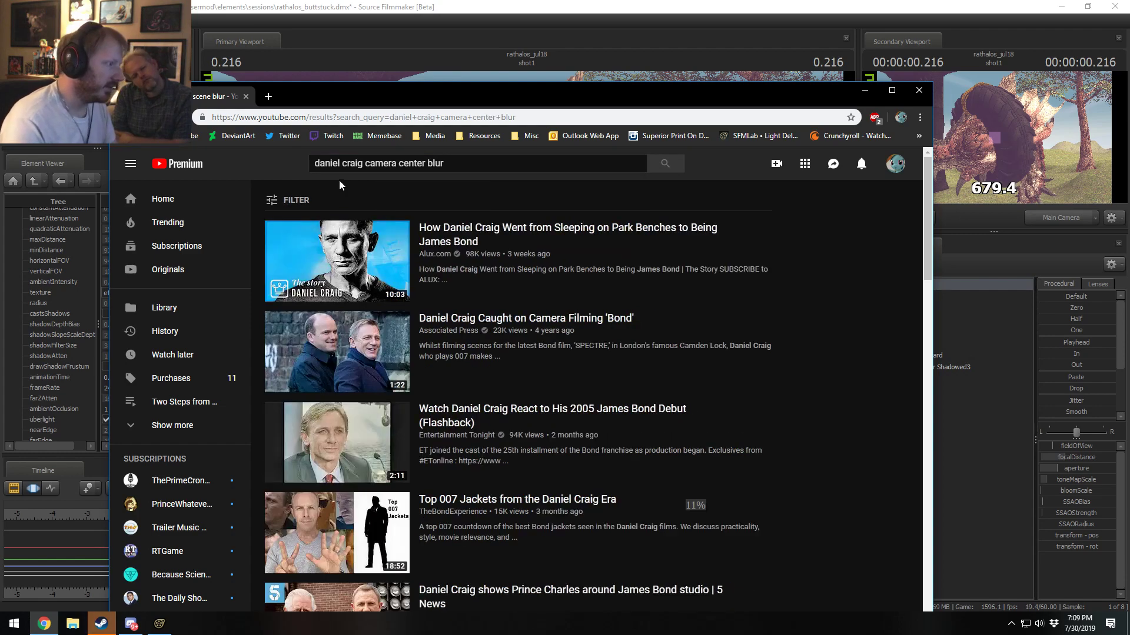
Step: Look through the Daniel Craig search results for a blur reference and close the browser
scroll(353, 276, "down", 10)
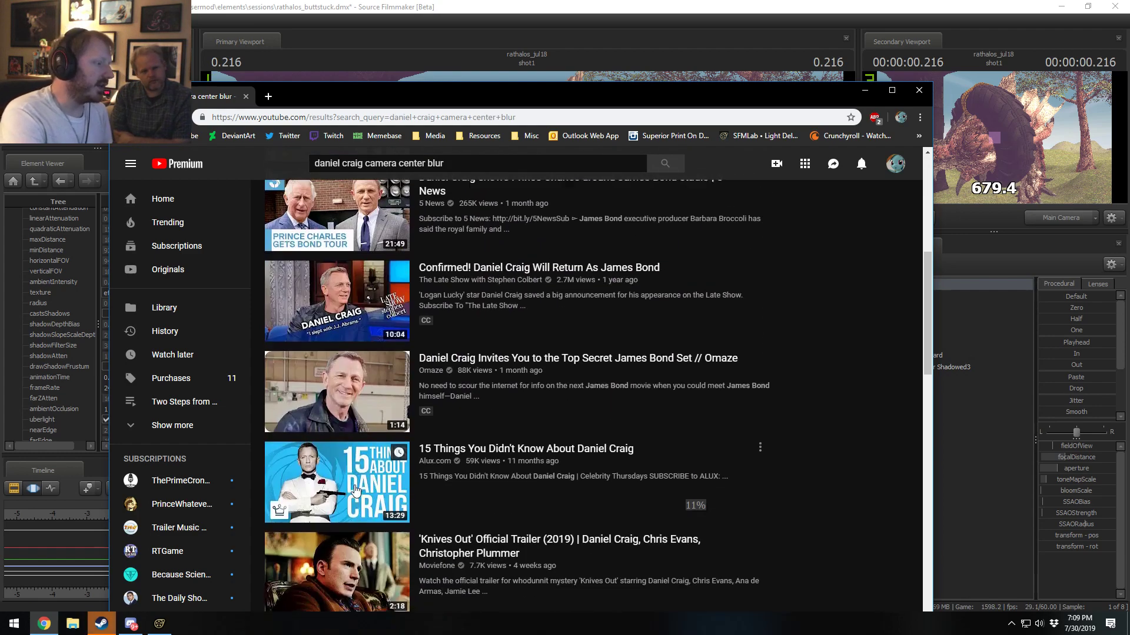
scroll(360, 483, "down", 8)
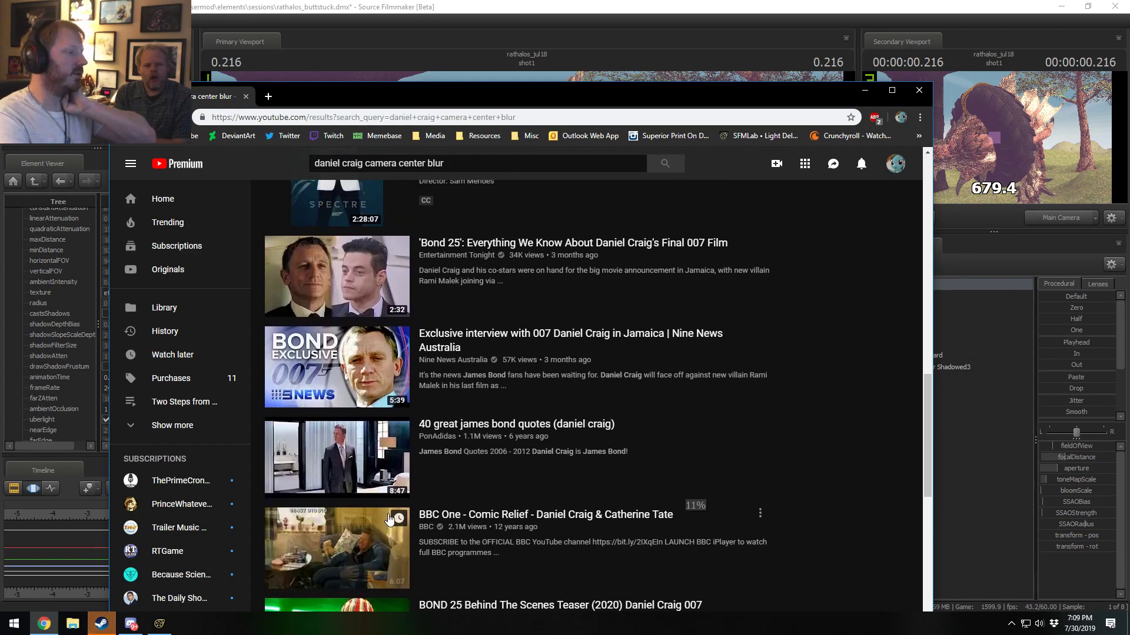
scroll(388, 519, "down", 10)
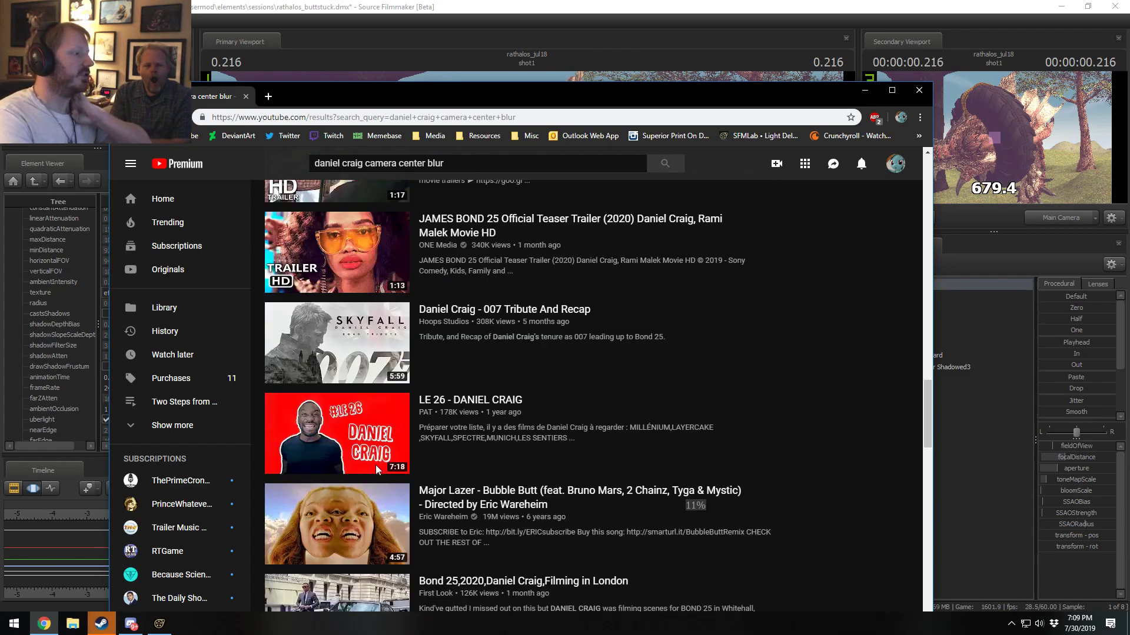
scroll(371, 466, "down", 6)
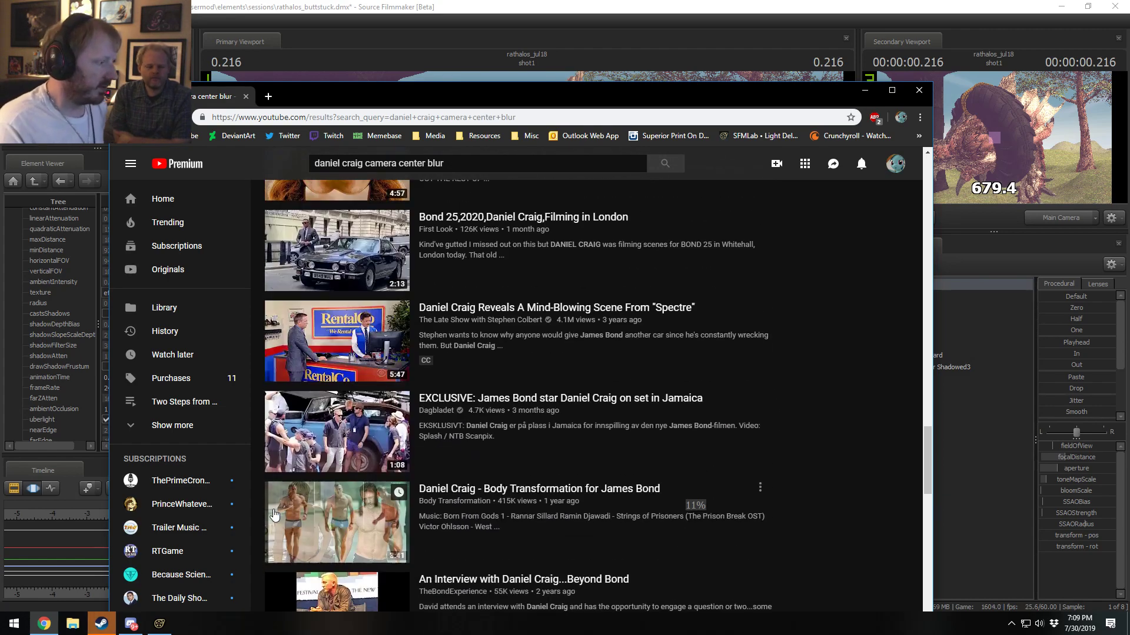
scroll(419, 242, "up", 8)
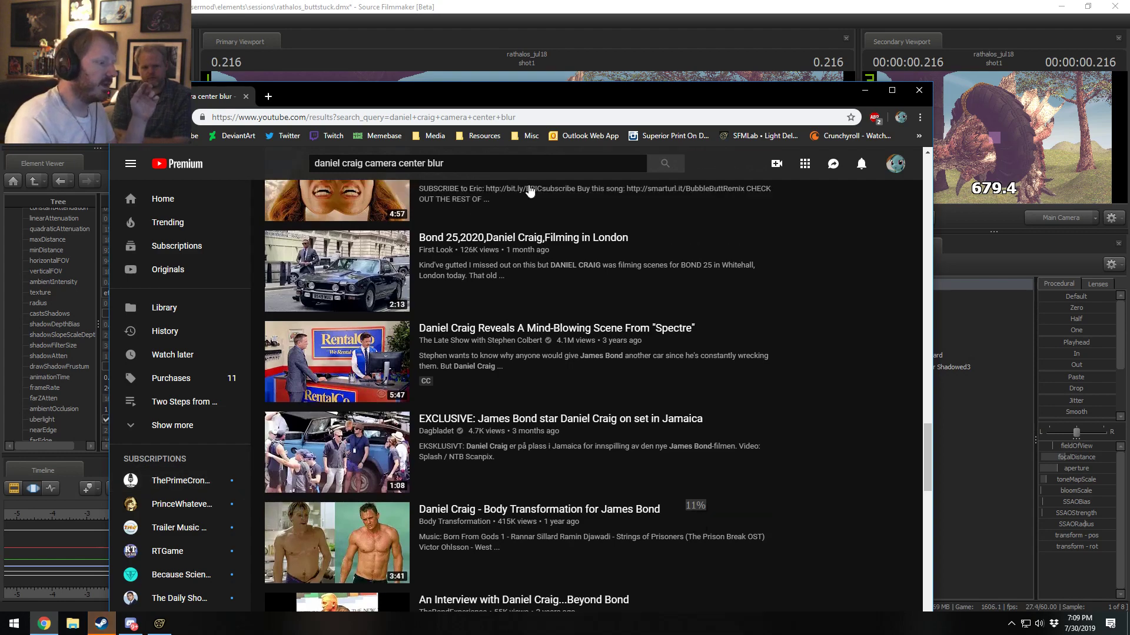
left_click(246, 97)
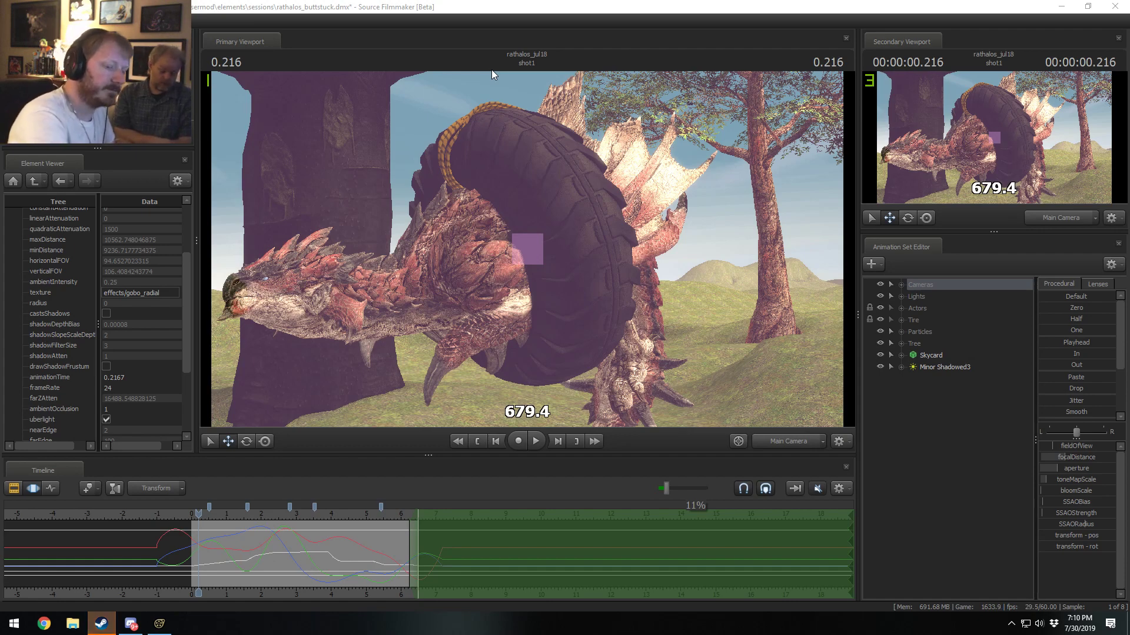
Step: Hide the focal plane in the primary viewport and bring the timeline back to the Motion Editor
right_click(376, 339)
mouse_move(451, 379)
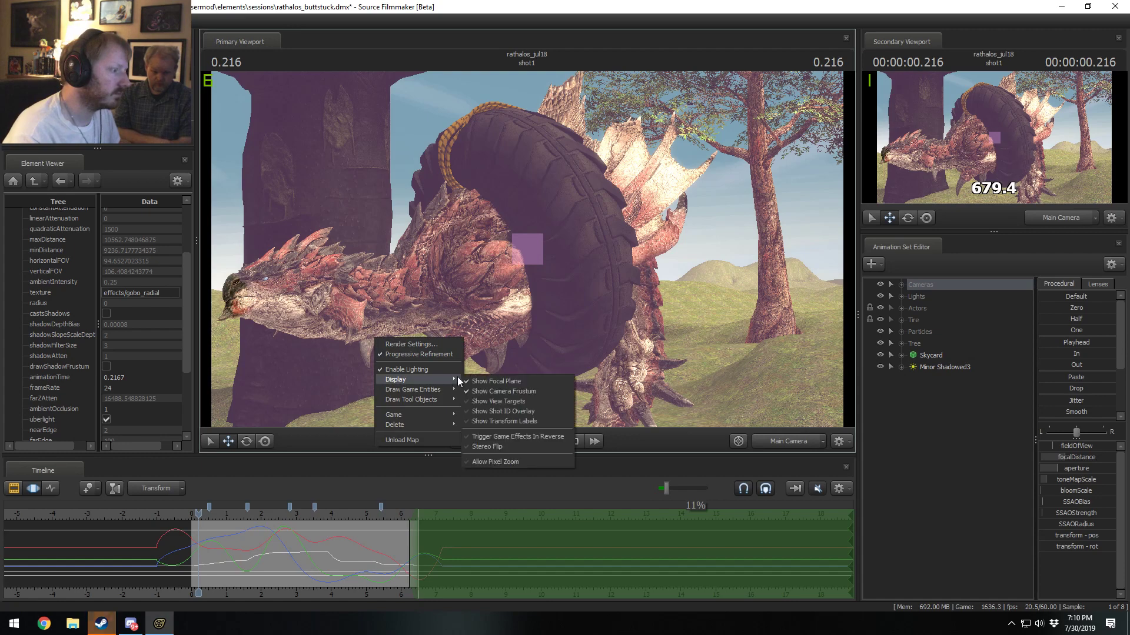
left_click(496, 381)
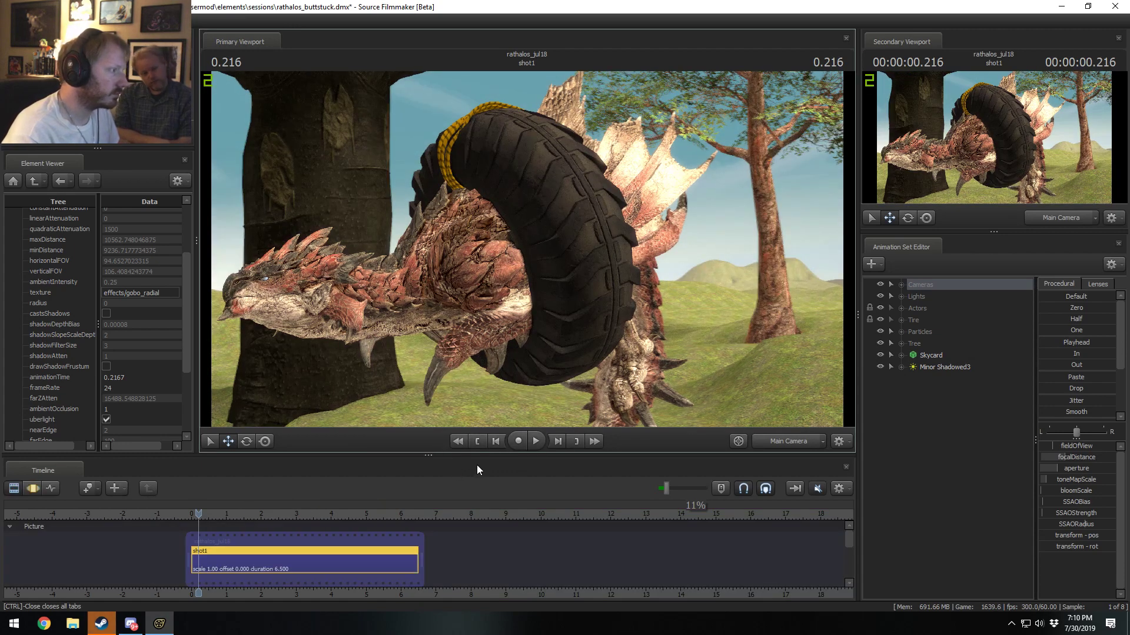
key("F3")
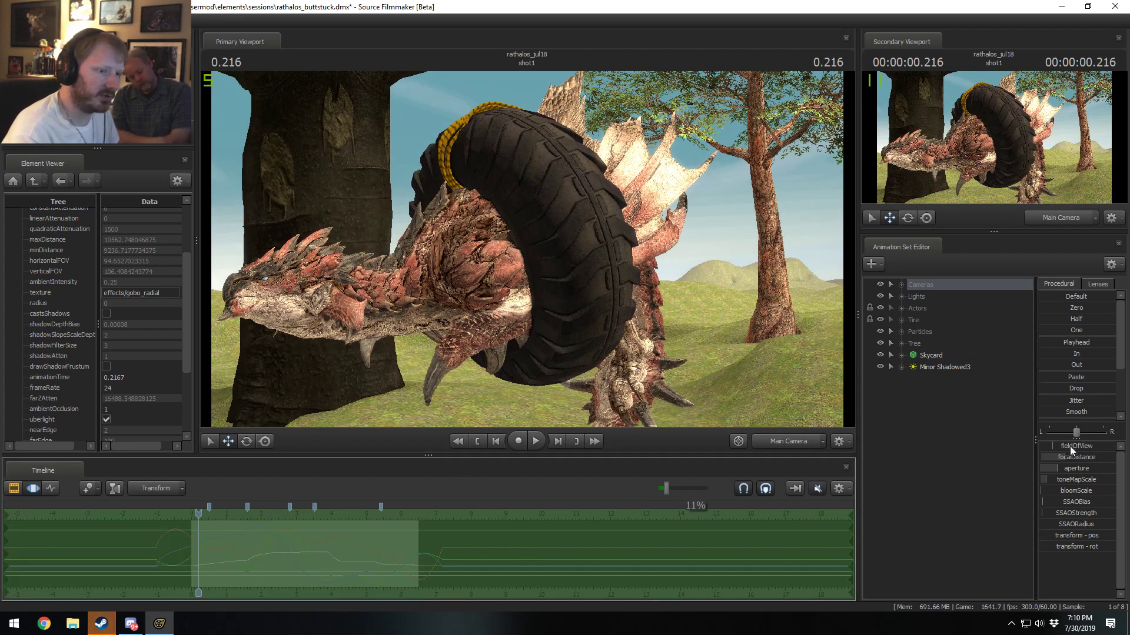
key("F2")
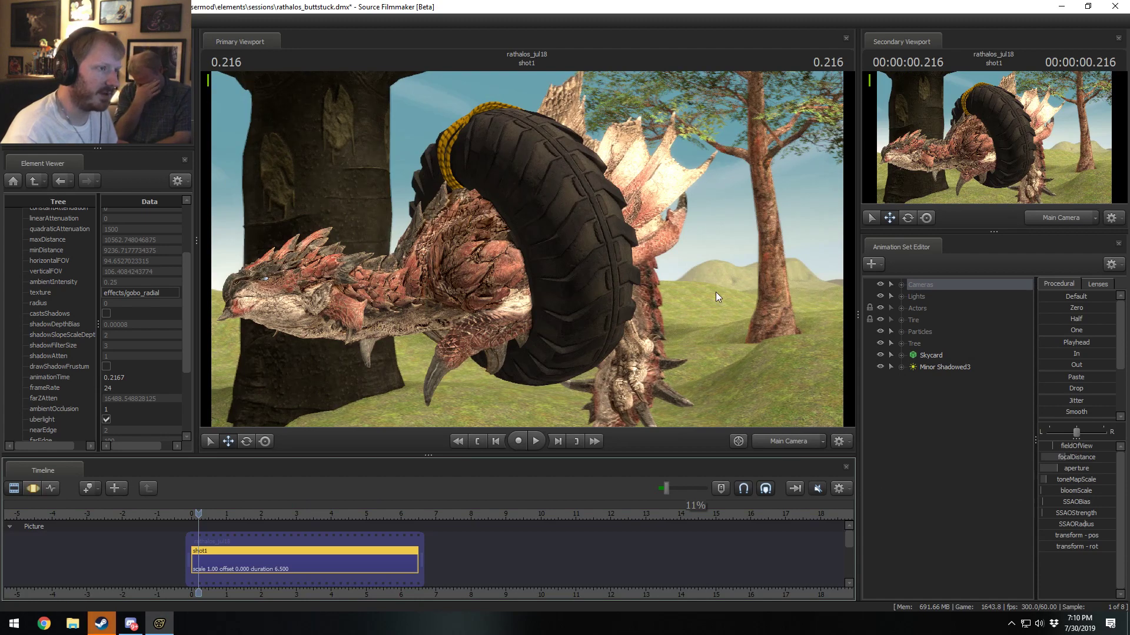
key("F3")
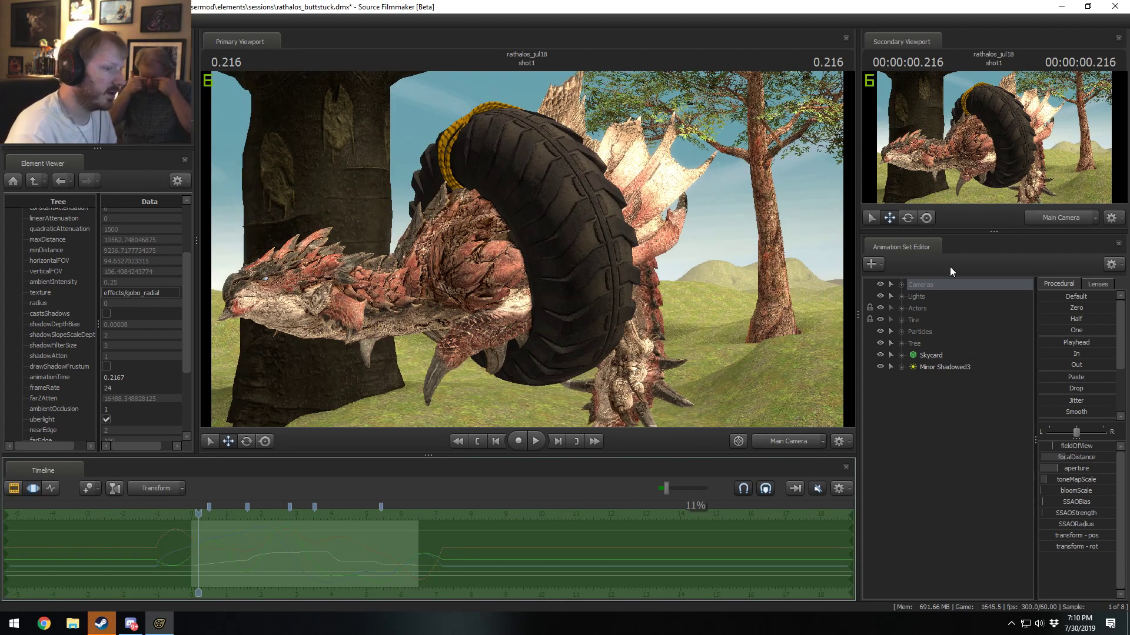
Step: Copy the turtlelake_tree_madronetree01 animation set from the Tree group and collapse the group
left_click(902, 344)
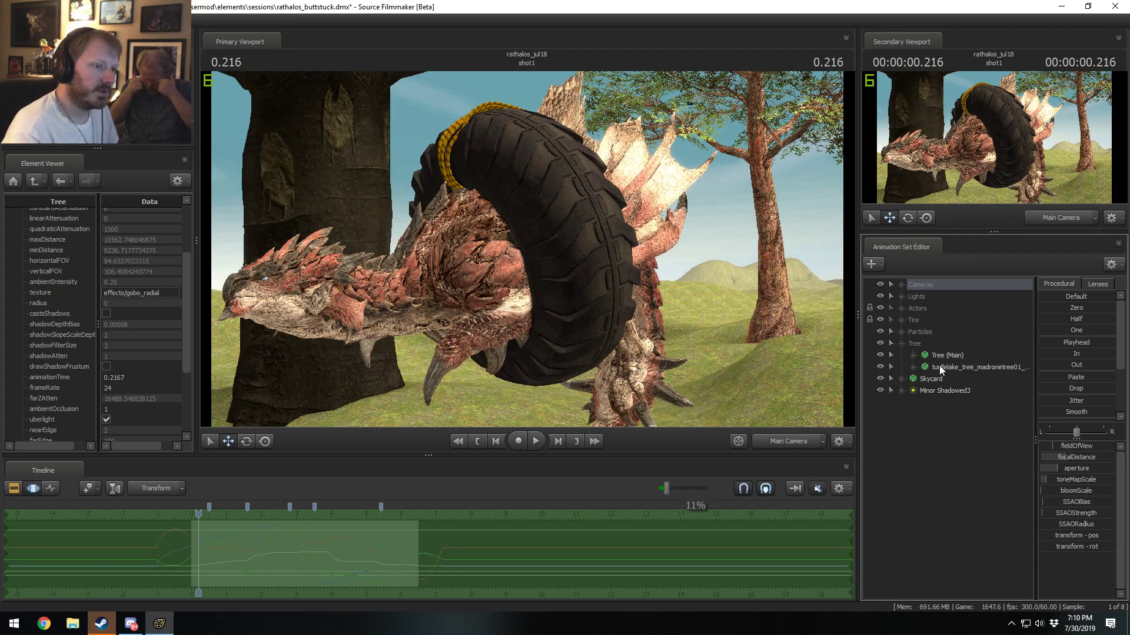
left_click(952, 367)
right_click(952, 368)
left_click(978, 380)
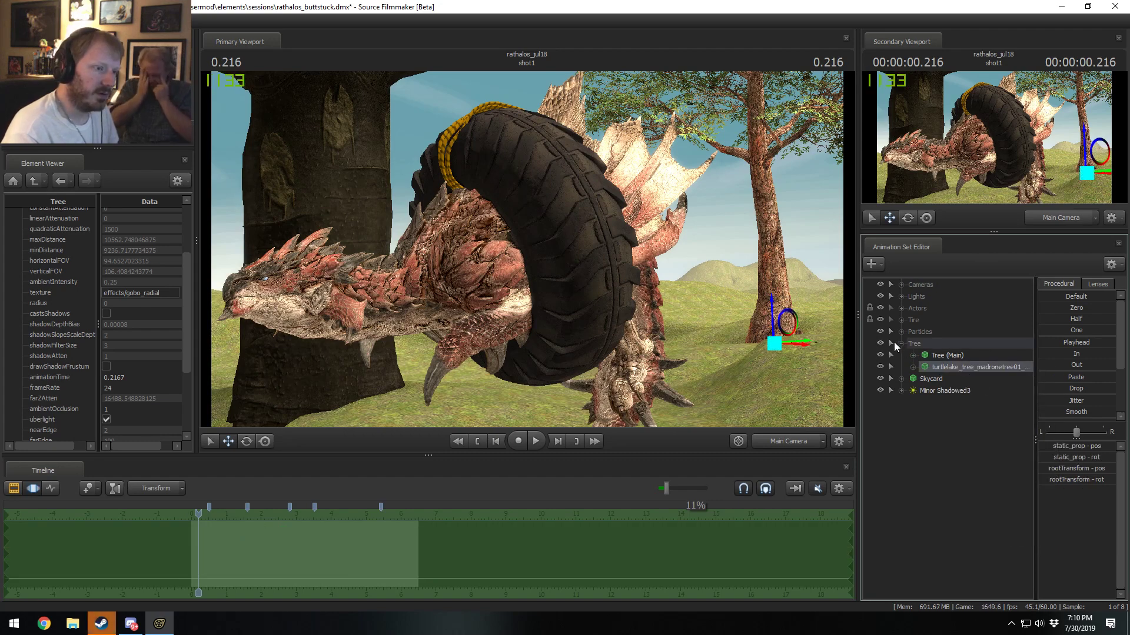
left_click(902, 343)
Step: Rename the Minor Shadowed3 light as Skycard Volumetric and move it into the Lights group
right_click(917, 366)
left_click(940, 375)
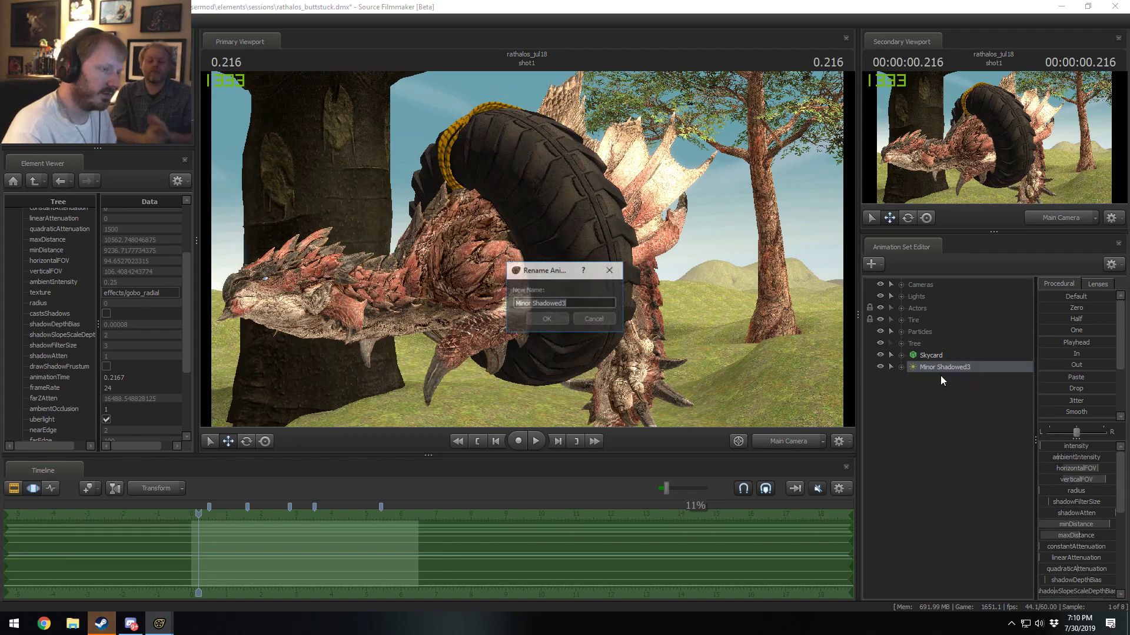
type("B")
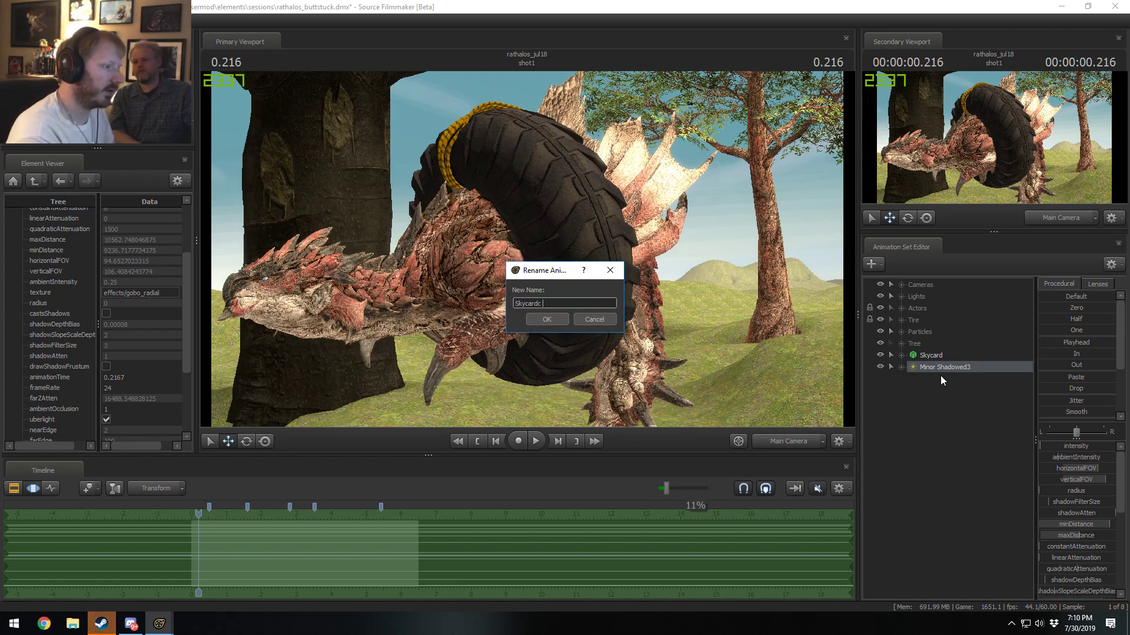
type("kycard Volumetric")
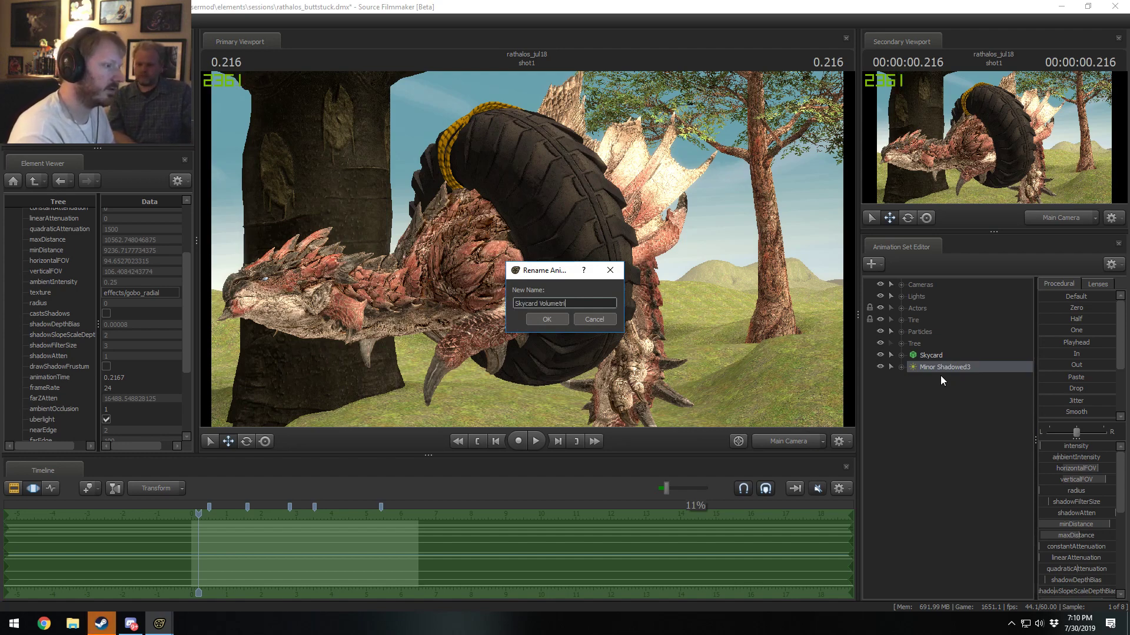
key("Return")
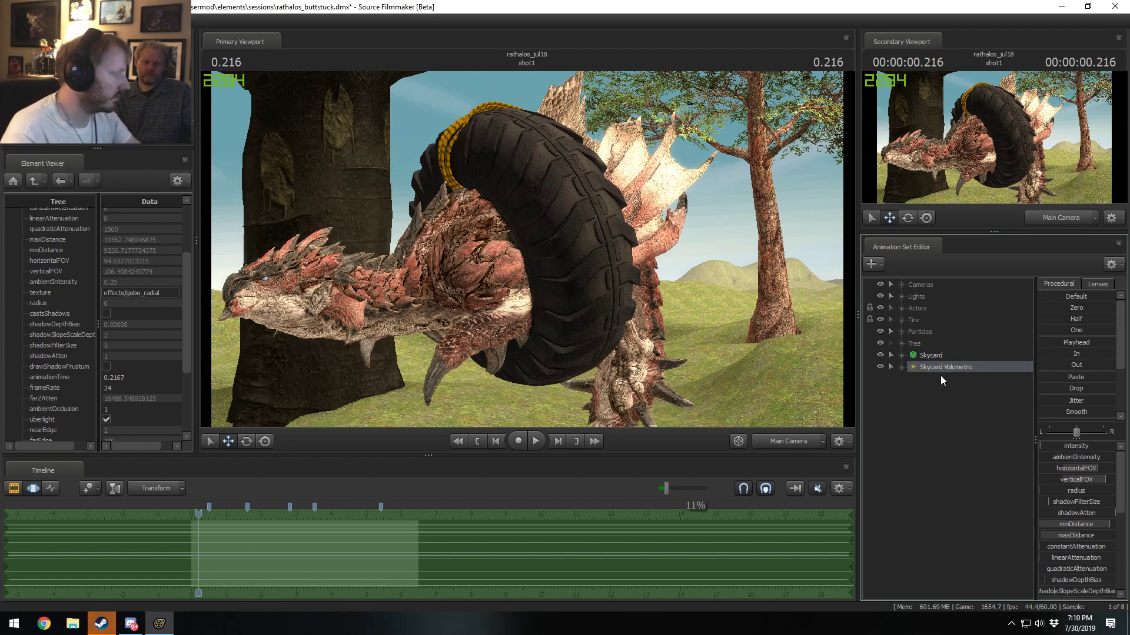
left_click_drag(936, 369, 917, 301)
Step: Paste the copied madrone tree animation set into the scene and select the new tree
left_click(917, 356)
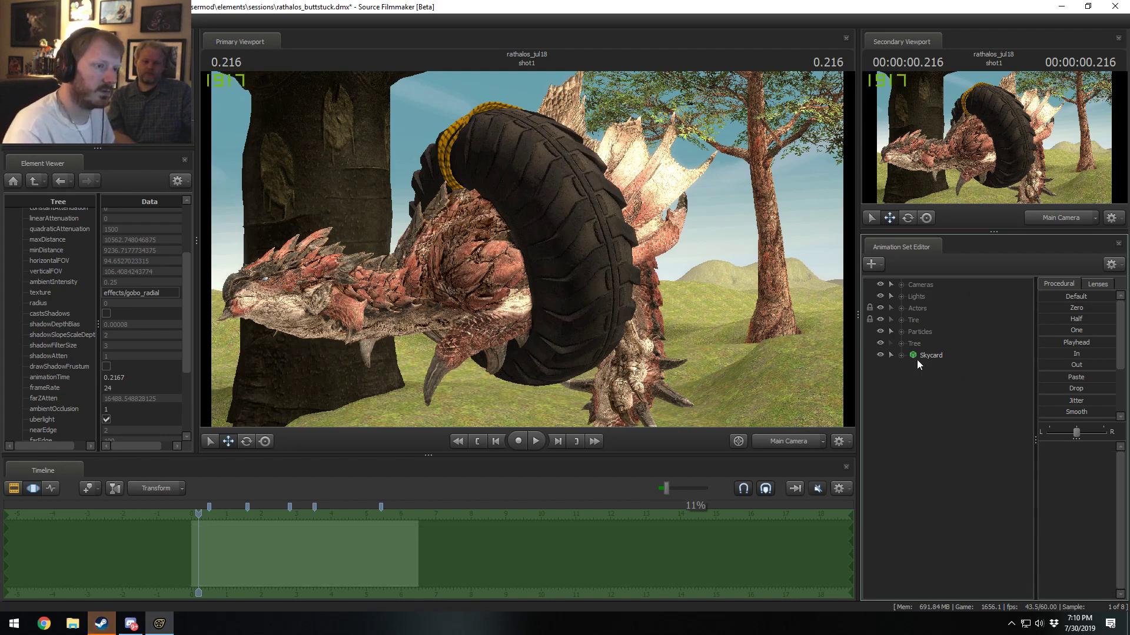
right_click(917, 358)
right_click(923, 451)
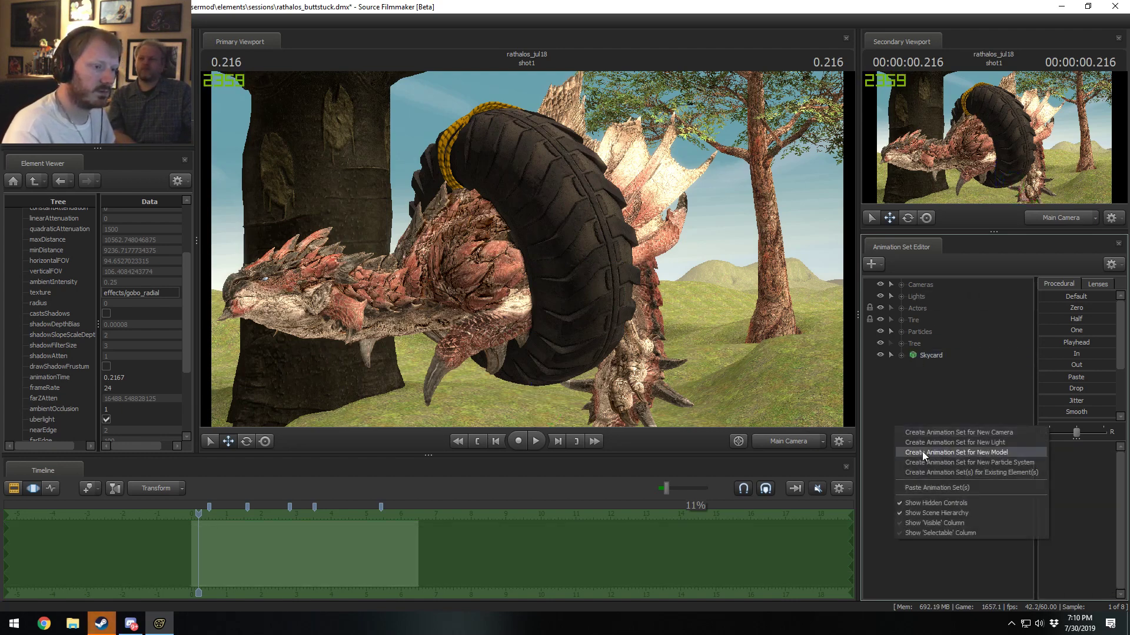
left_click(942, 489)
left_click(929, 368)
Step: Through the Work Camera, move the new tree across the grass to the far side of the Rathalos's head and rotate it
left_click(788, 441)
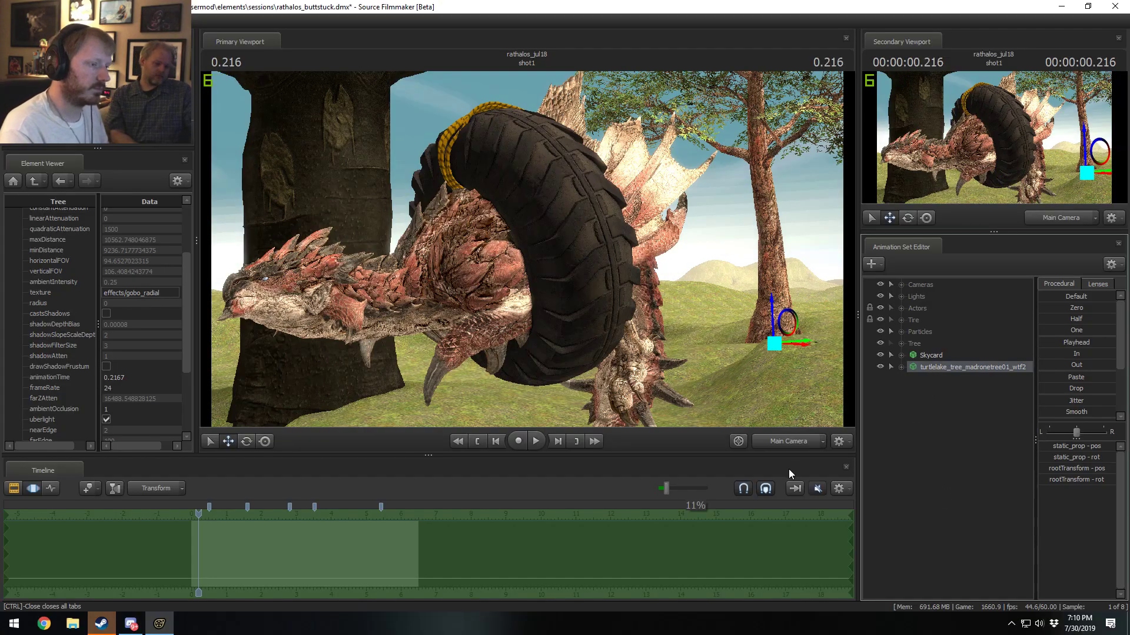
left_click(789, 468)
left_click_drag(785, 424, 753, 330)
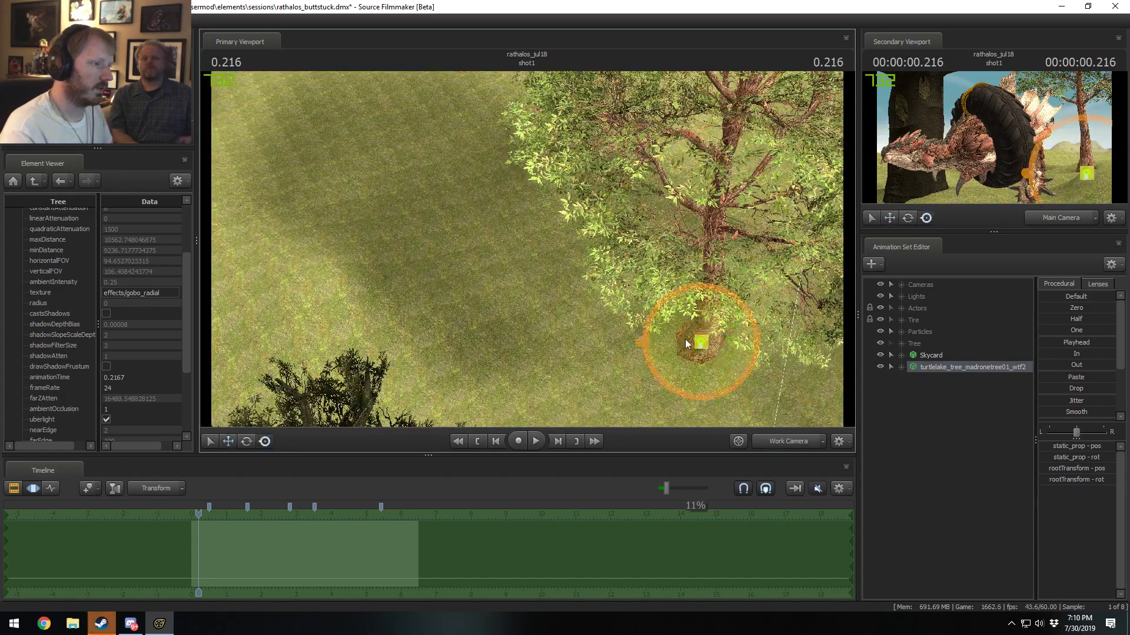
left_click_drag(600, 281, 236, 82)
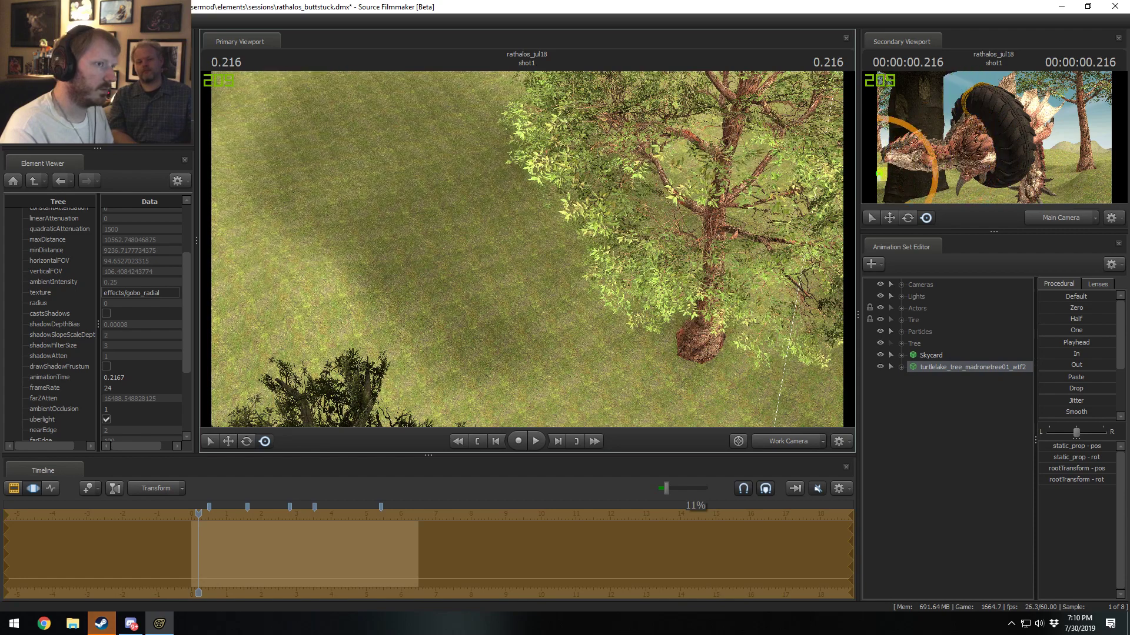
left_click_drag(521, 259, 465, 235)
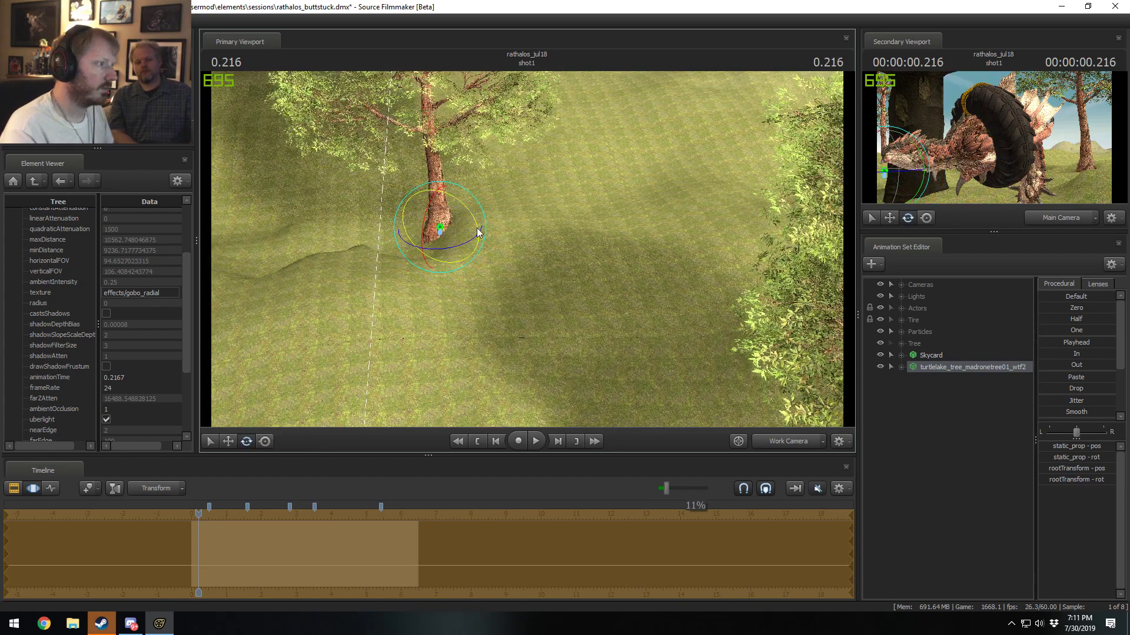
Step: Paste another madrone tree copy and move it across the grass to stand behind the Rathalos's head and neck
right_click(980, 386)
left_click(1008, 446)
left_click_drag(588, 309, 585, 305)
key("r")
mouse_move(471, 212)
left_mouse_down()
mouse_move(418, 177)
mouse_move(391, 95)
mouse_move(363, 82)
left_mouse_up()
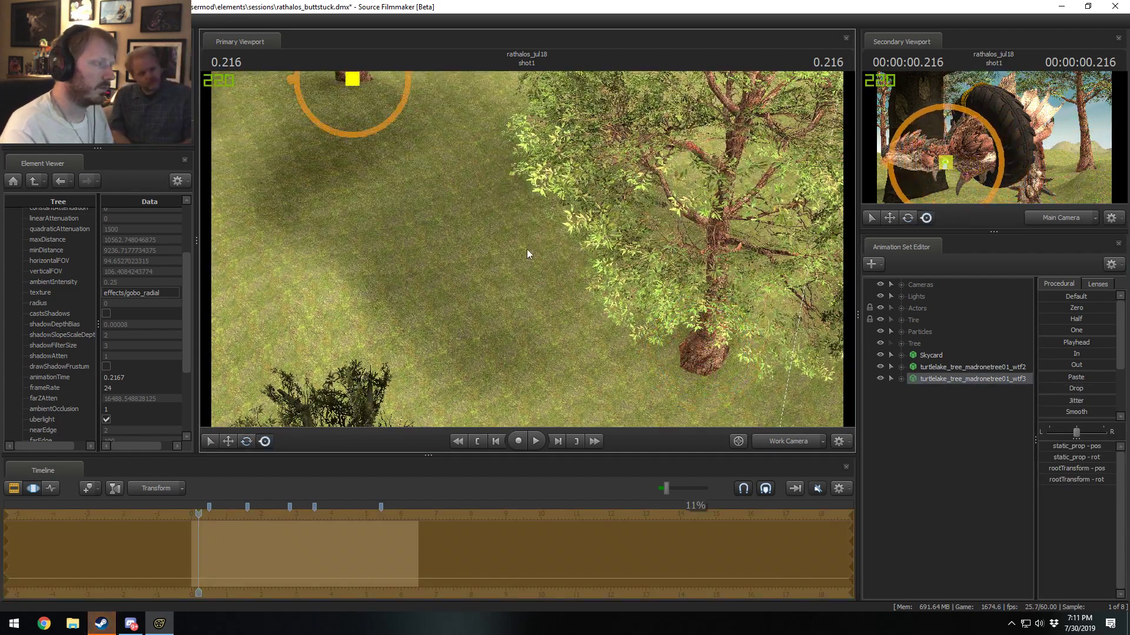
Step: Rotate the newest madrone tree, turtlelake_tree_madronetree01_wtf3
key("f")
key("e")
left_click_drag(481, 340, 450, 330)
Step: Add a scale control to the static_prop bone of turtlelake_tree_madronetree01_wtf3, shrink the tree with it and shift the tree on the grass
left_click(900, 379)
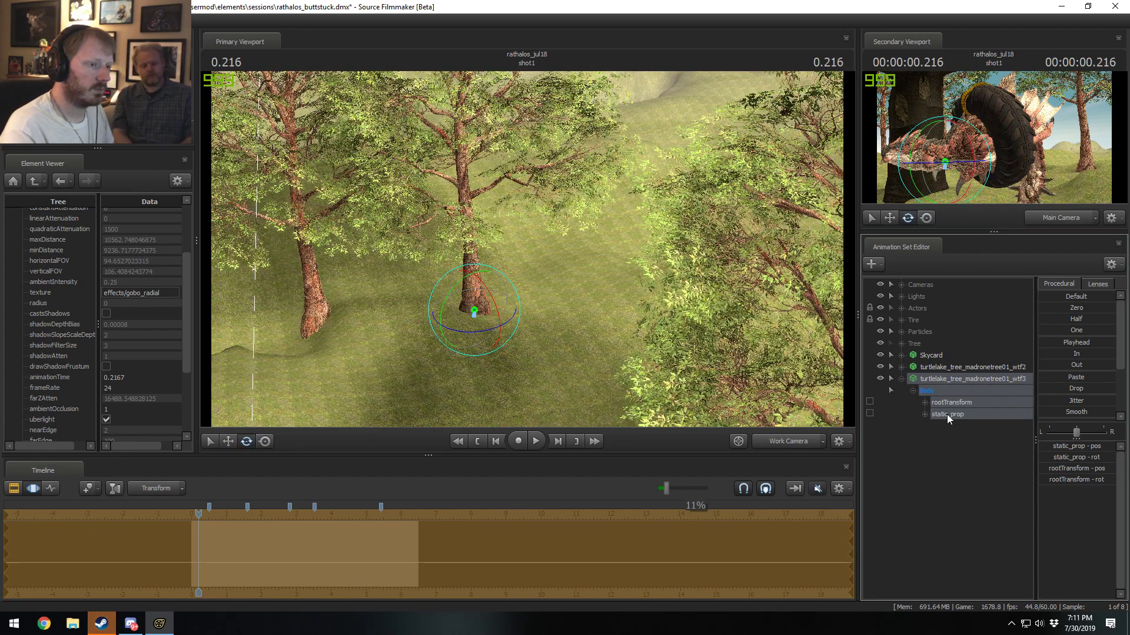
right_click(948, 415)
left_click(989, 441)
left_click(963, 427)
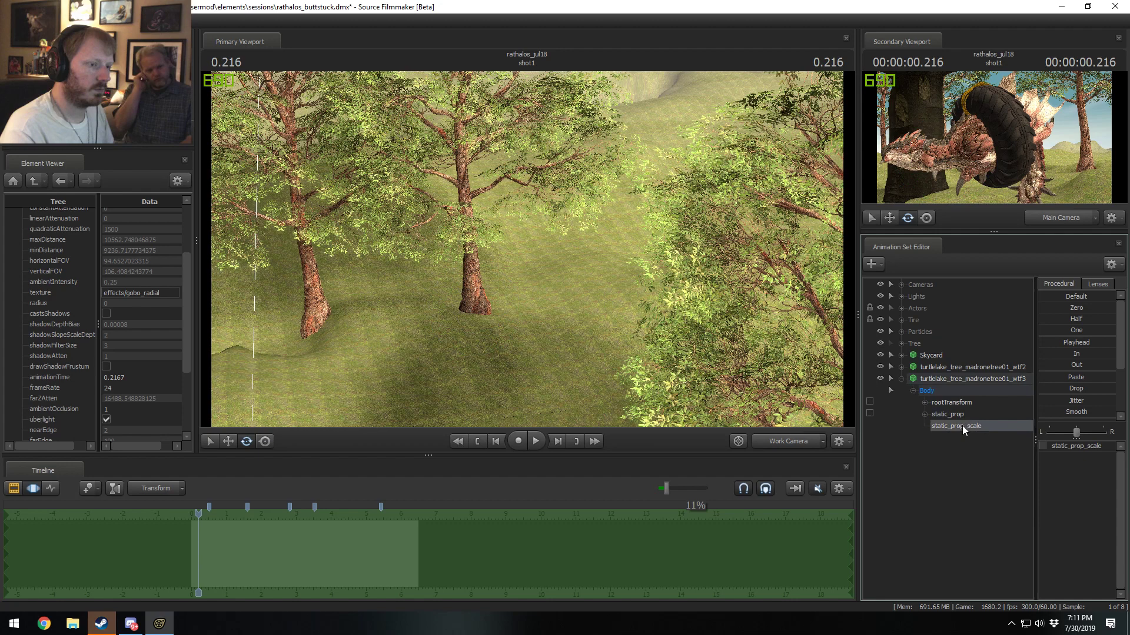
left_click(1072, 448)
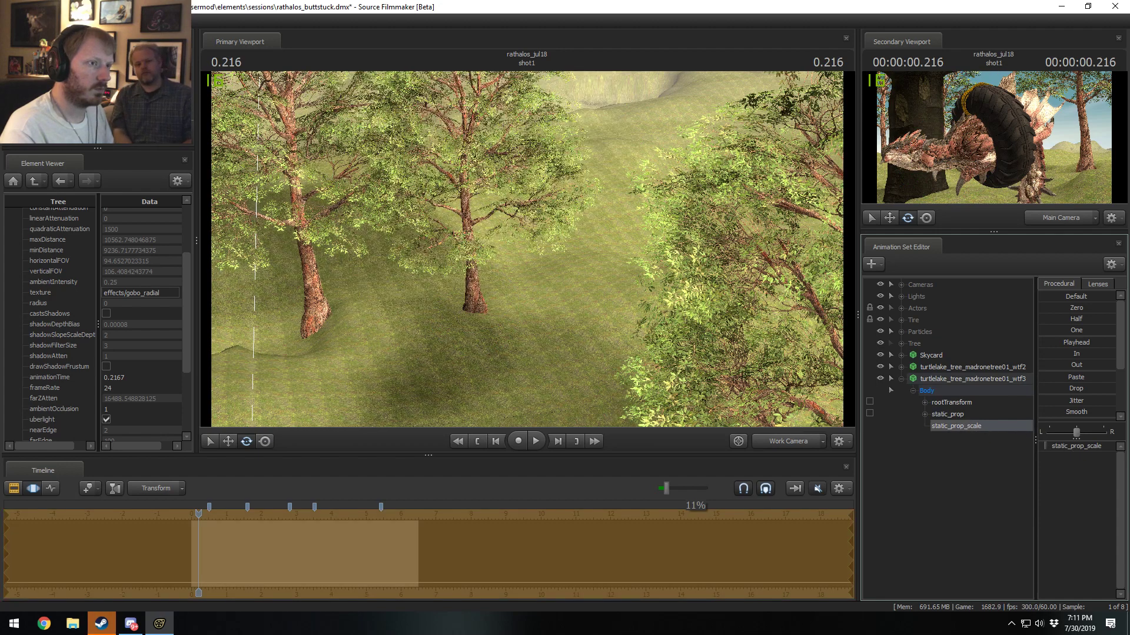
left_click(931, 380)
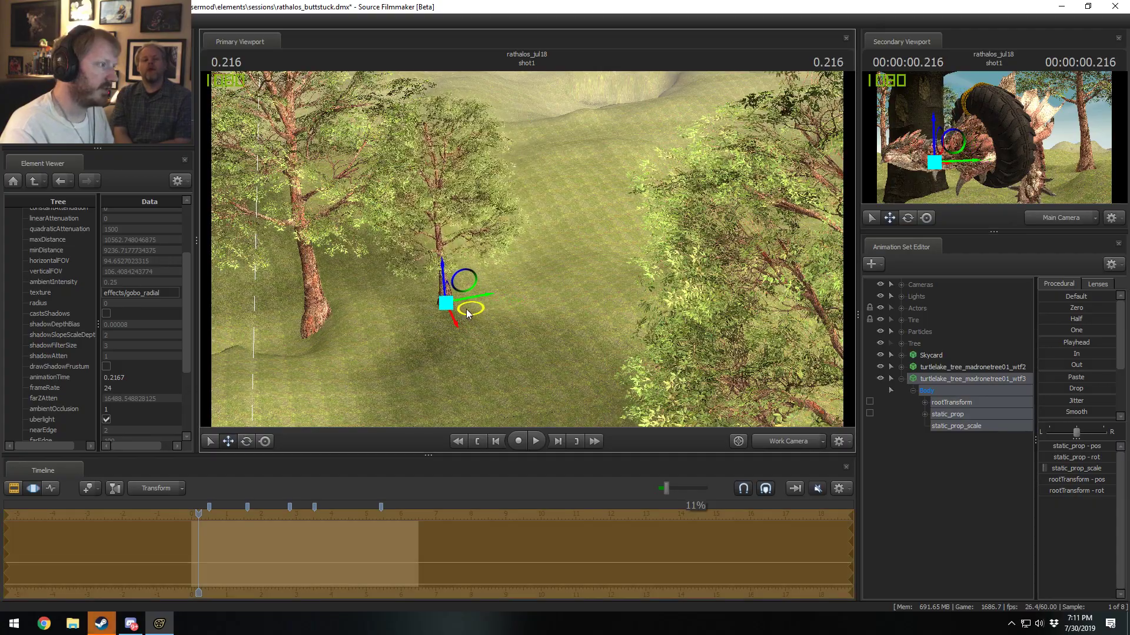
right_click(979, 491)
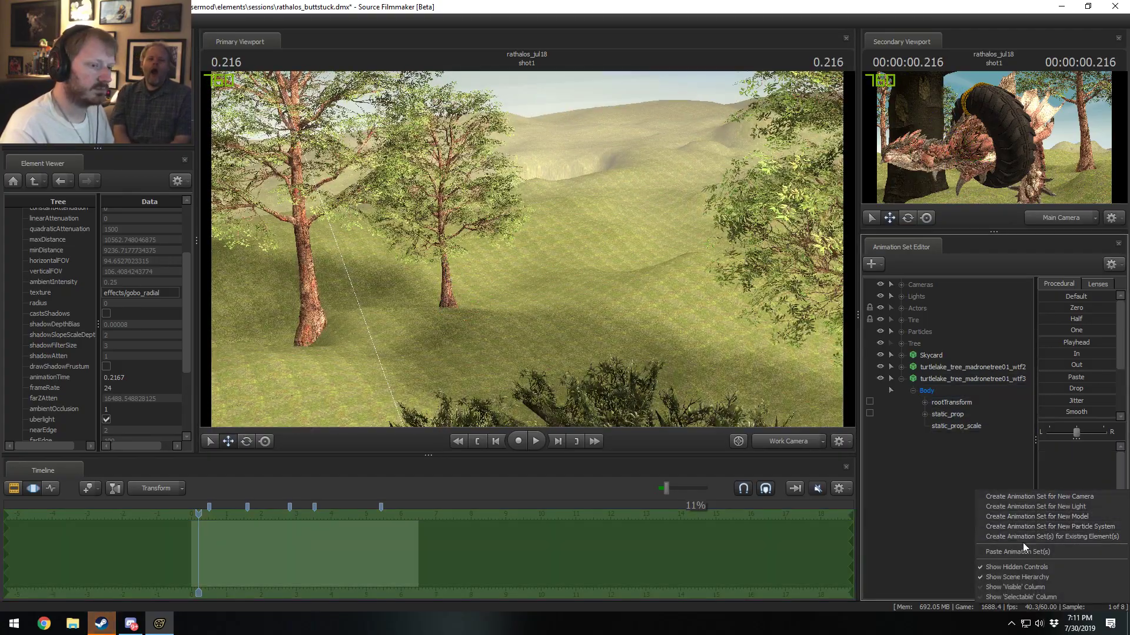
left_click(1024, 551)
left_click(968, 438)
left_click_drag(521, 251, 546, 239)
left_click_drag(708, 240, 763, 355)
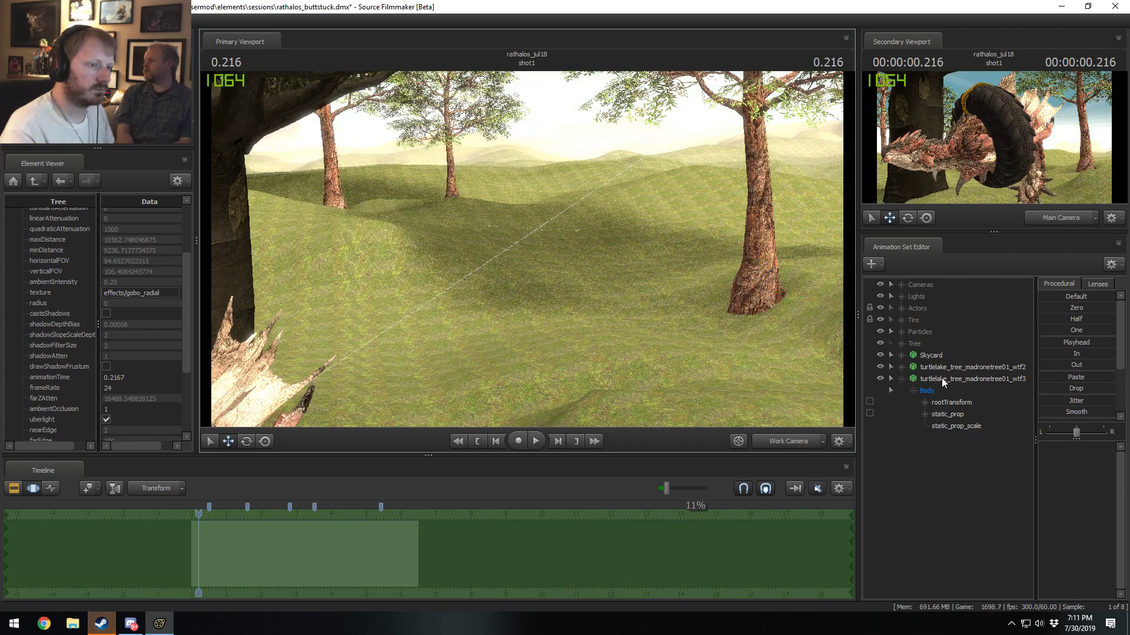
Step: Copy the scaled turtlelake_tree_madronetree01_wtf3 animation set and paste it into the scene
right_click(942, 379)
left_click(961, 394)
left_click(902, 380)
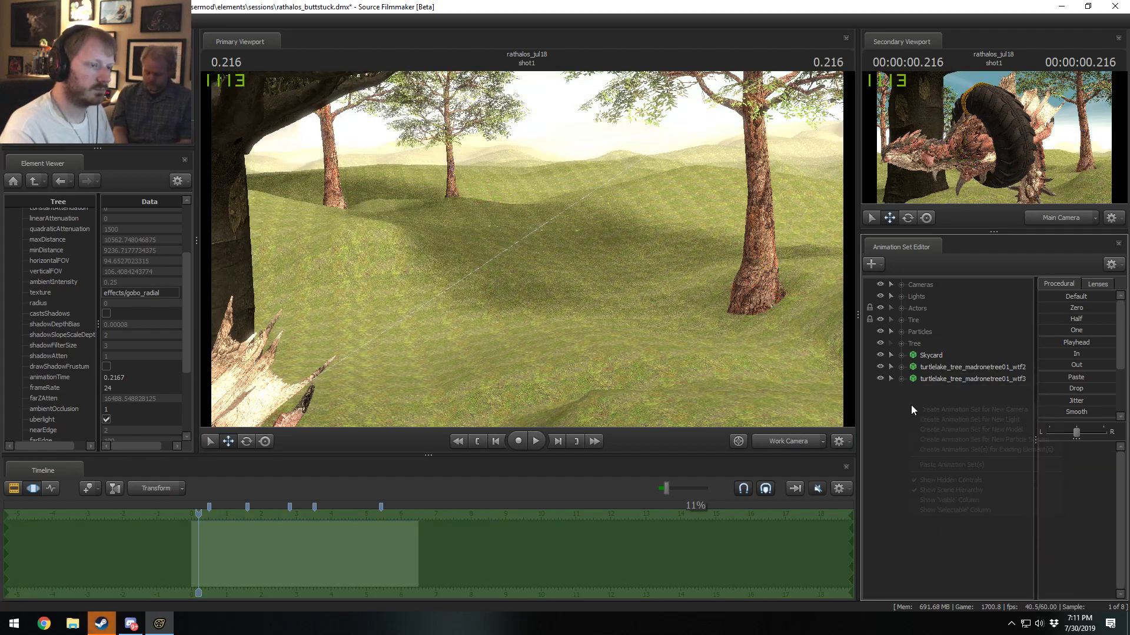
right_click(911, 405)
left_click(938, 465)
Step: Enlarge the pasted tree wtf4, move it forward across the grass and lower its trunk onto the ground
left_click(920, 391)
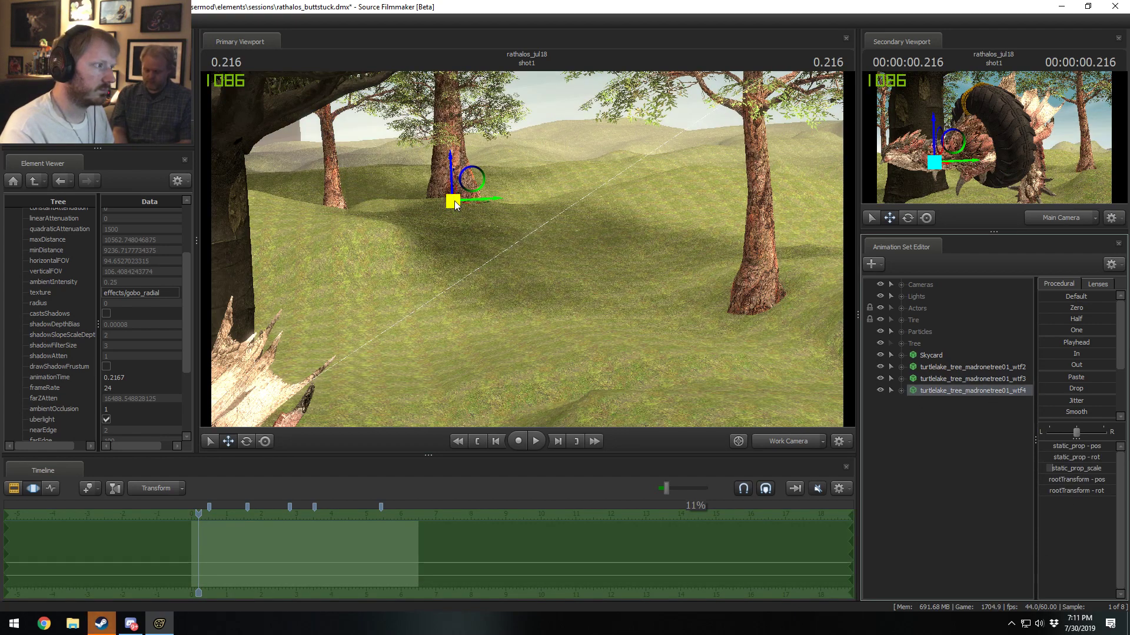
left_click_drag(455, 205, 447, 288)
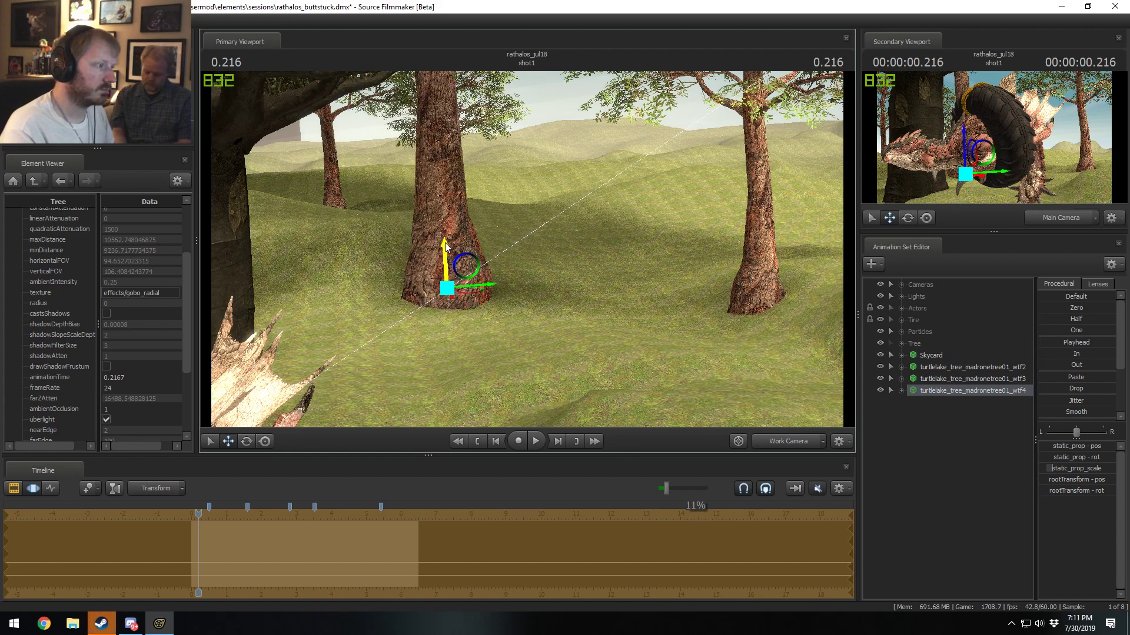
left_click_drag(445, 242, 449, 247)
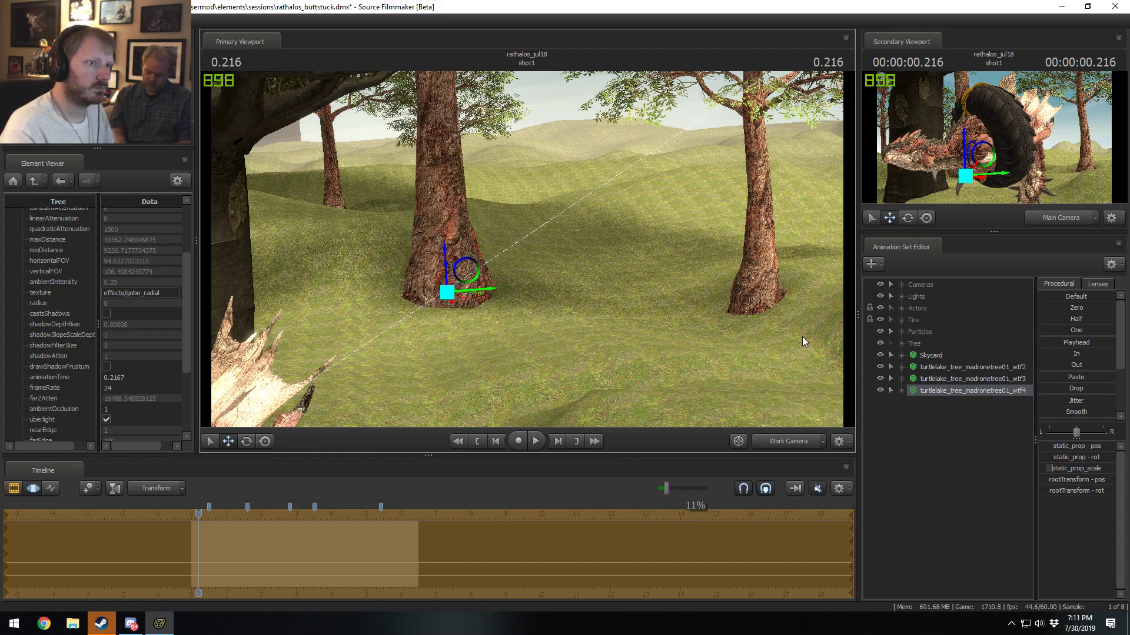
Step: Paste another scaled madrone tree copy, wtf5, and move it across the grass well away from the other trees
key("F2")
right_click(931, 467)
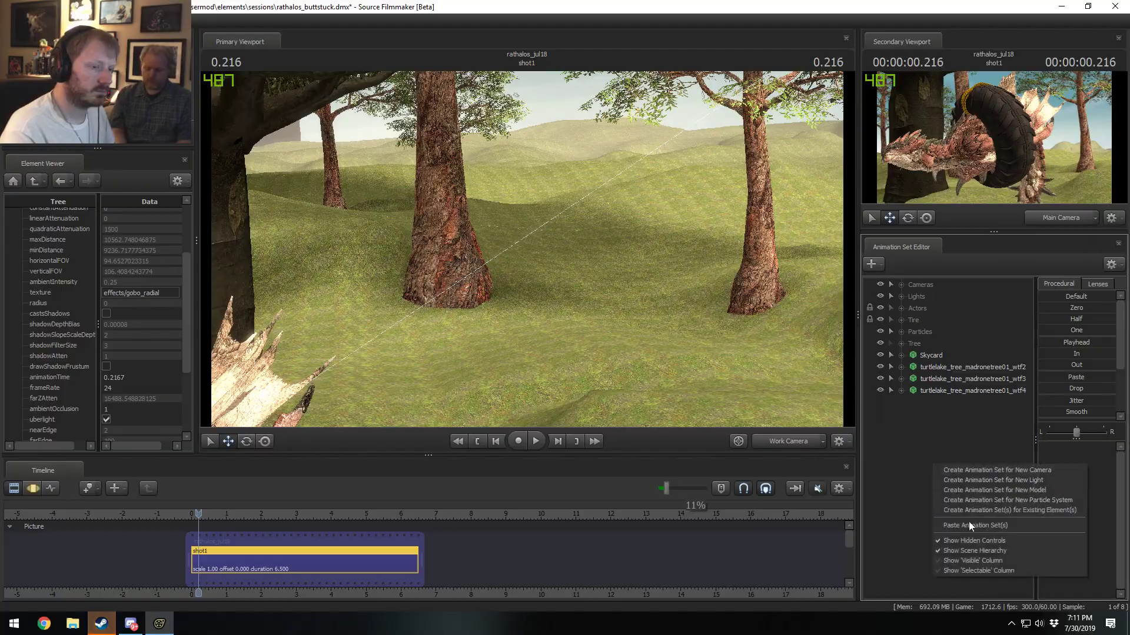
left_click(970, 512)
left_click(937, 402)
key("f")
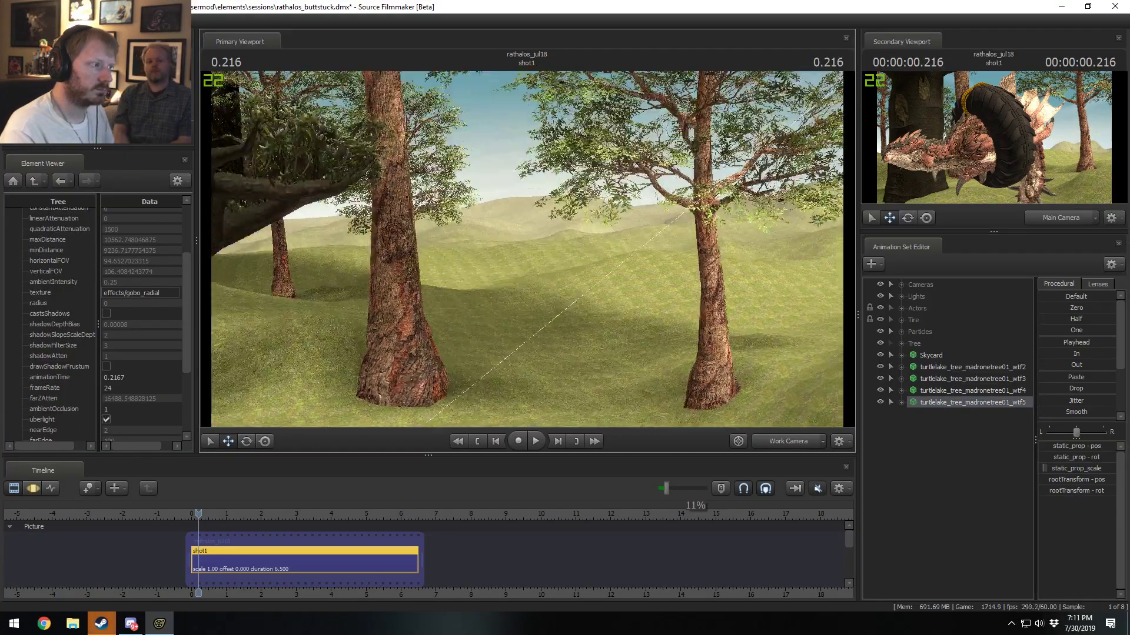
key("F4")
mouse_move(535, 270)
left_mouse_down()
mouse_move(518, 259)
mouse_move(535, 270)
left_mouse_up()
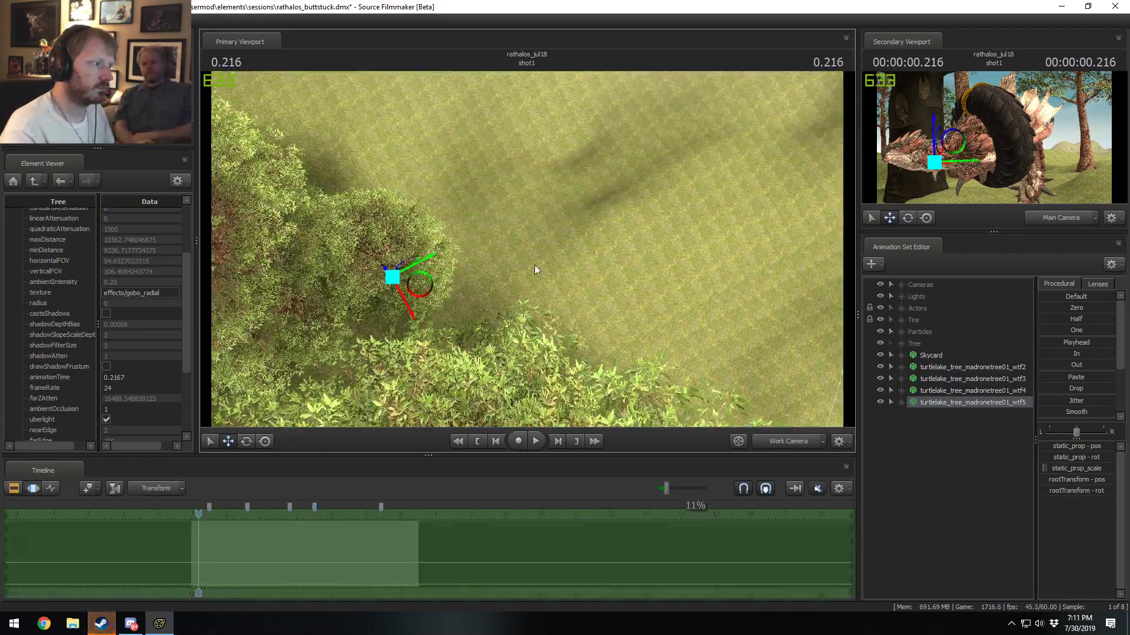
left_click_drag(415, 298, 665, 245)
mouse_move(581, 247)
left_mouse_down()
mouse_move(634, 247)
mouse_move(651, 230)
left_mouse_up()
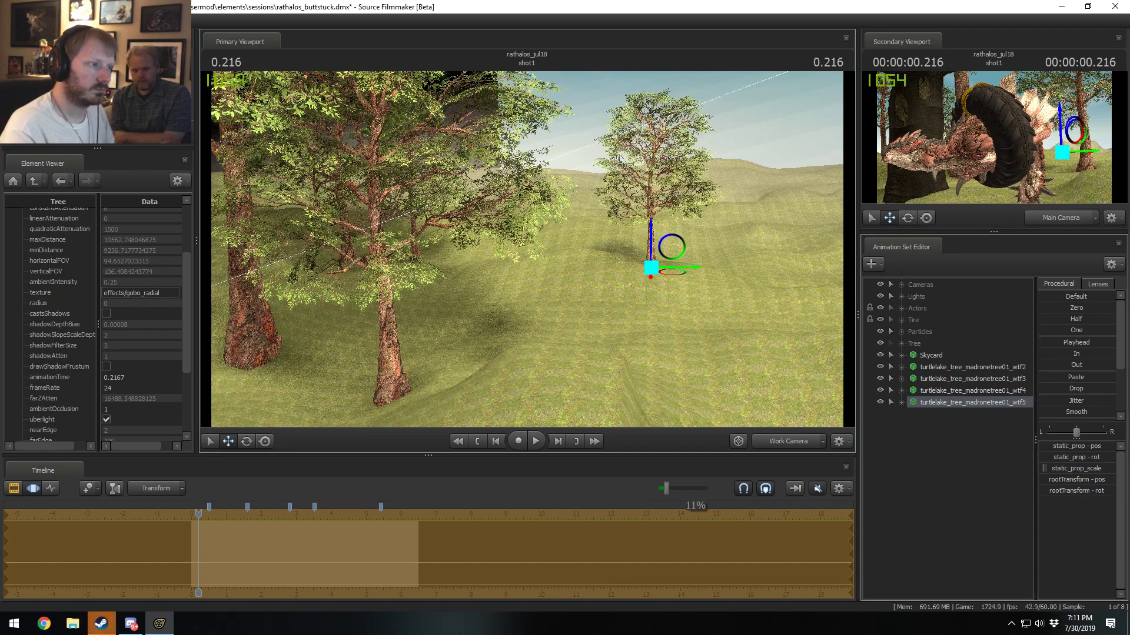
Step: Paste a further tree copy, wtf6, and rotate the distant tree wtf5
right_click(1009, 487)
left_click(1019, 544)
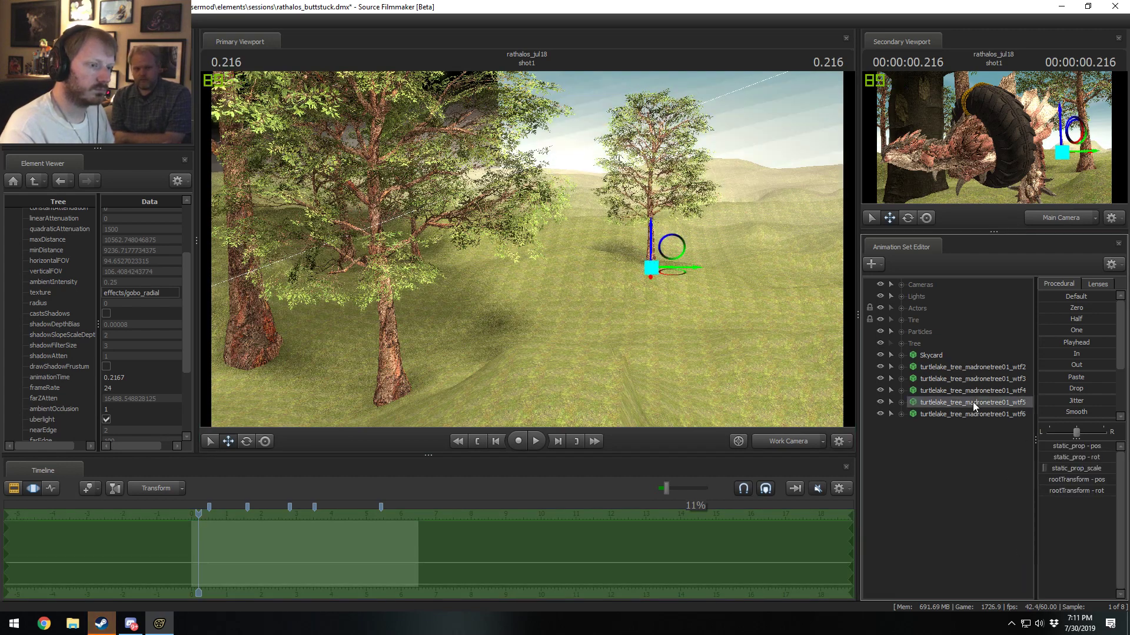
key("e")
left_click_drag(656, 282, 653, 391)
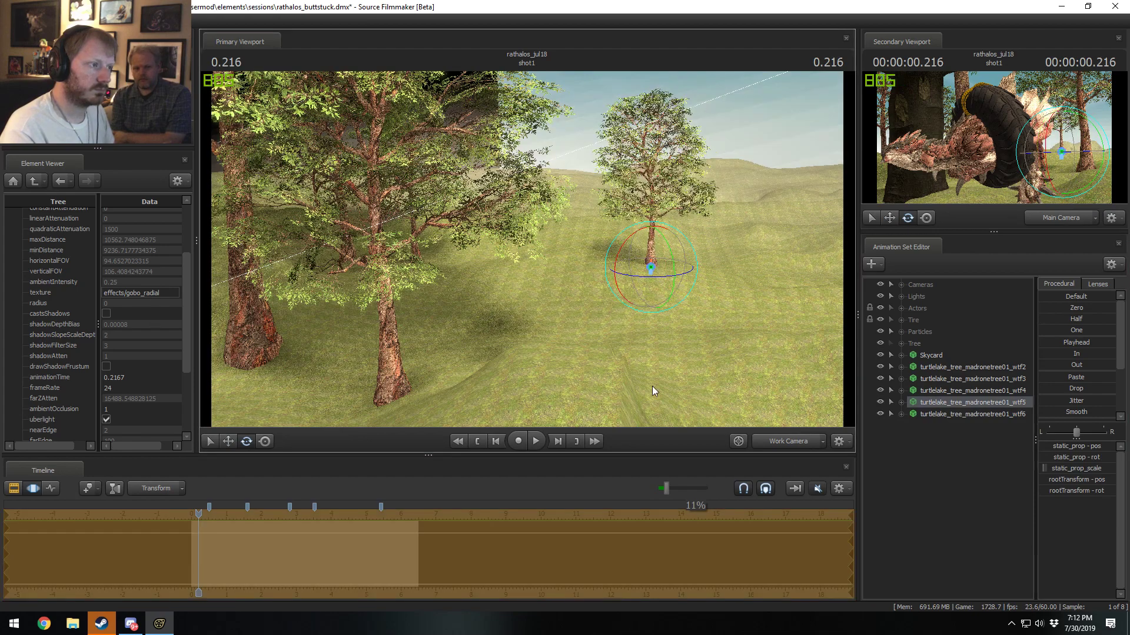
Step: Move tree wtf6 far out onto the background hills, checking the Main Camera framing with the playhead at 3.983
left_click(970, 415)
left_click_drag(355, 300, 682, 154)
key("r")
left_click_drag(185, 521, 331, 542)
left_click_drag(549, 186, 618, 224)
left_click_drag(394, 265, 623, 301)
Step: Paste madrone tree copy wtf7, move it beside the farthest background tree and rotate it
key("F2")
right_click(945, 480)
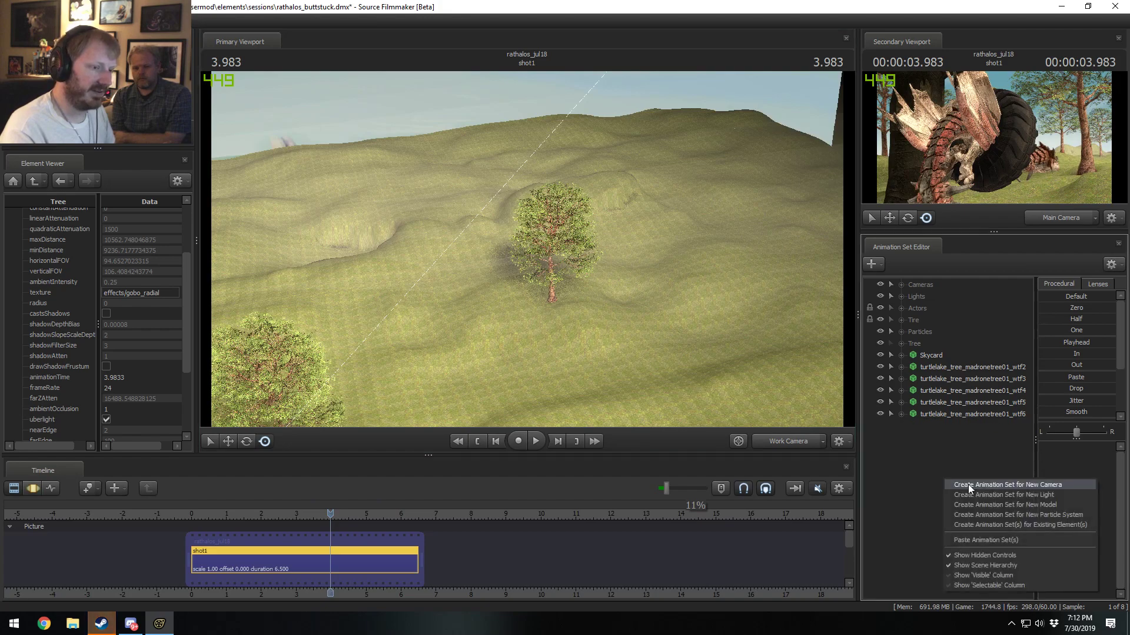
left_click(974, 541)
left_click_drag(530, 247, 415, 274)
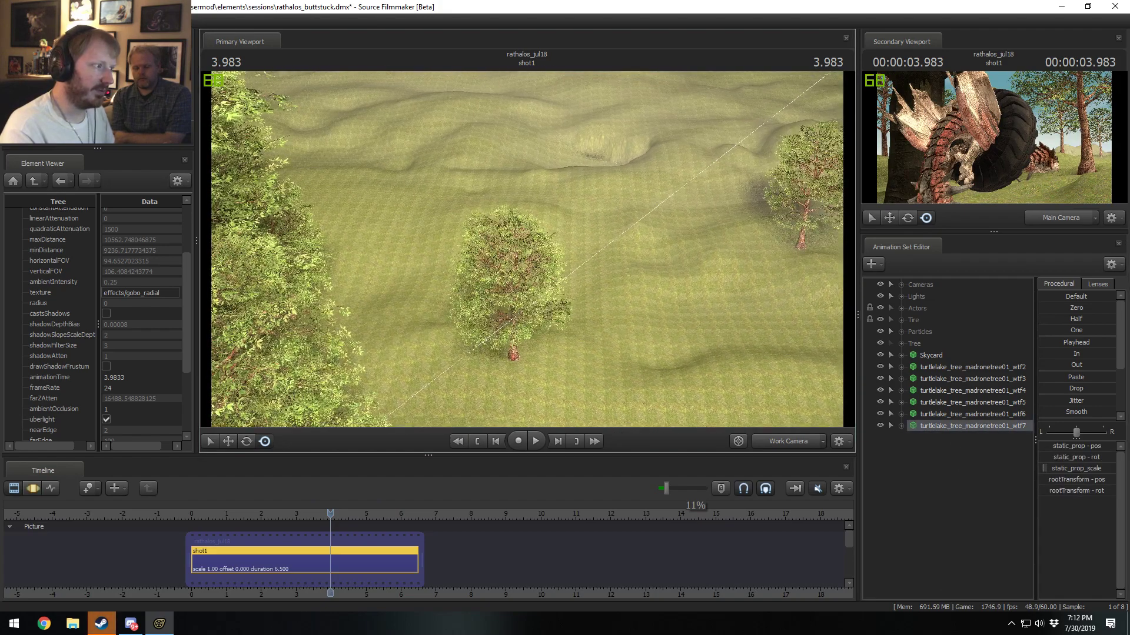
key("F3")
left_click_drag(289, 320, 949, 263)
key("e")
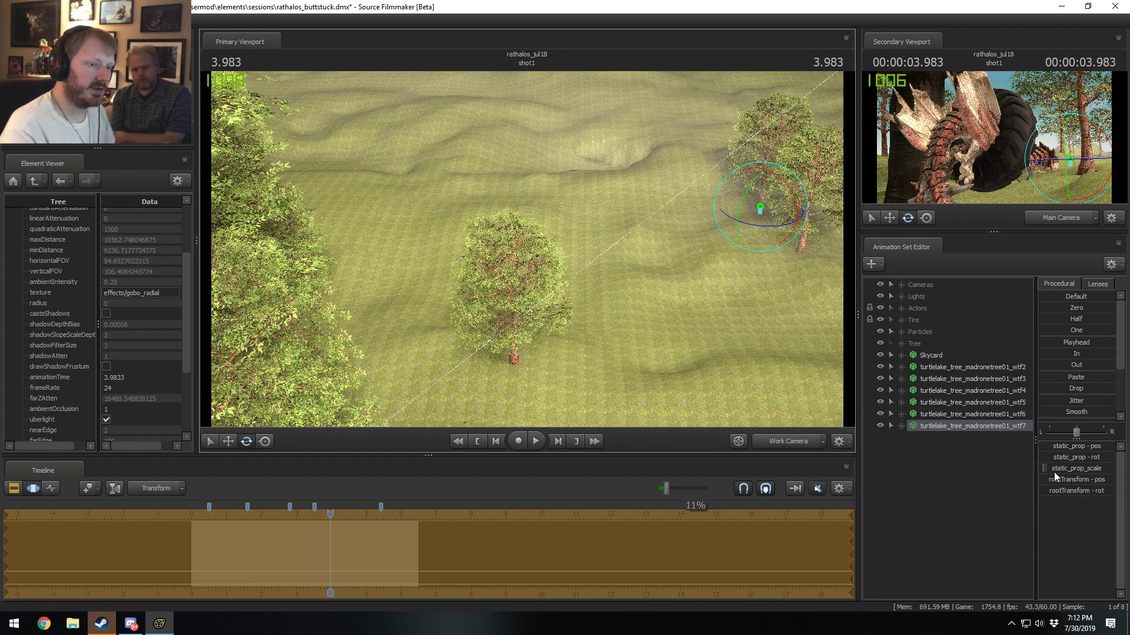
Step: Paste madrone tree copy wtf8 and place it on the grass next to the lone mid-distance tree
key("F3")
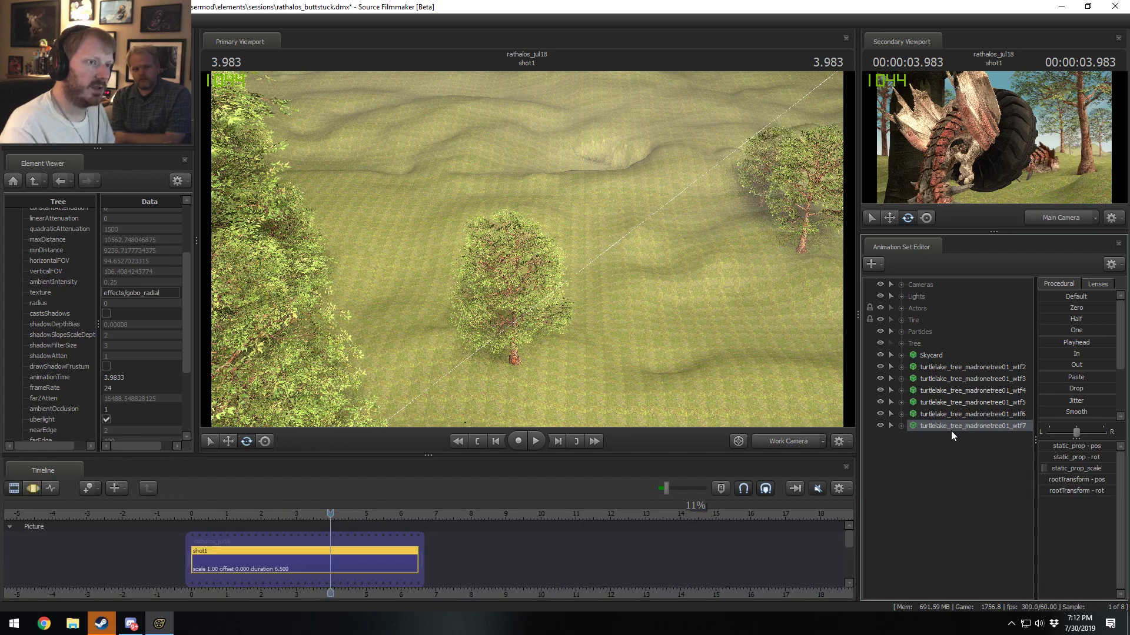
right_click(982, 476)
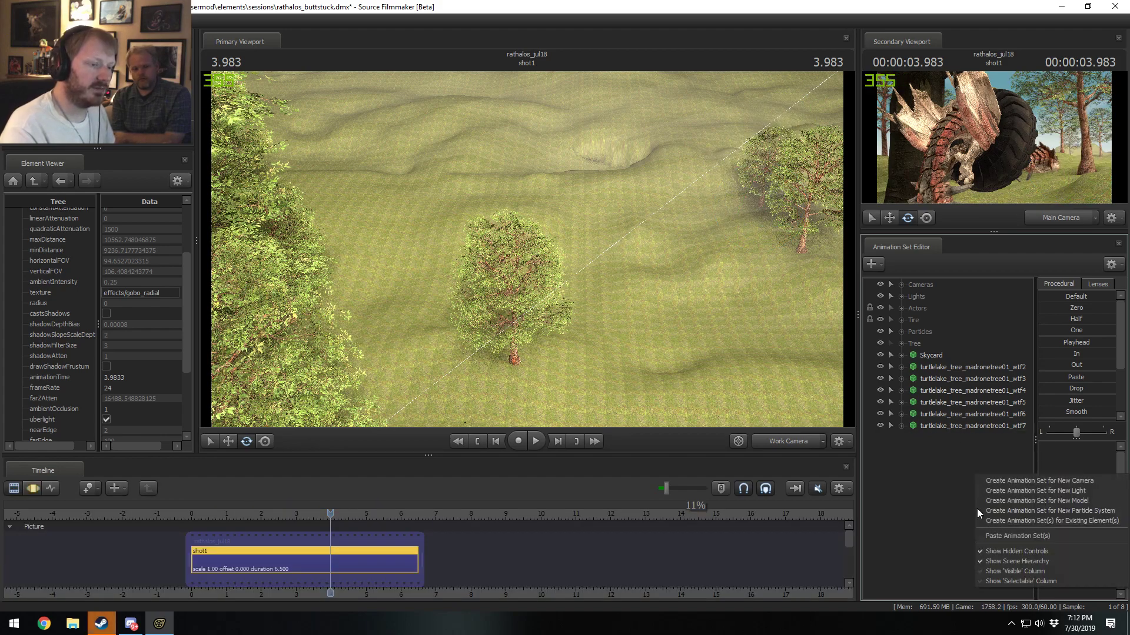
left_click(995, 536)
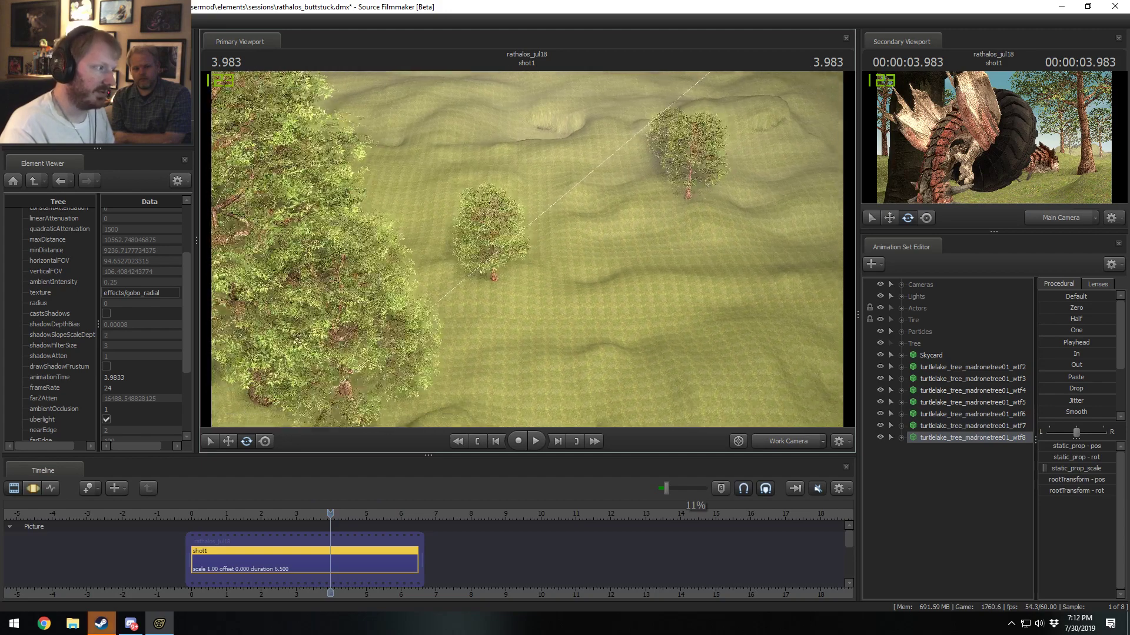
key("F2")
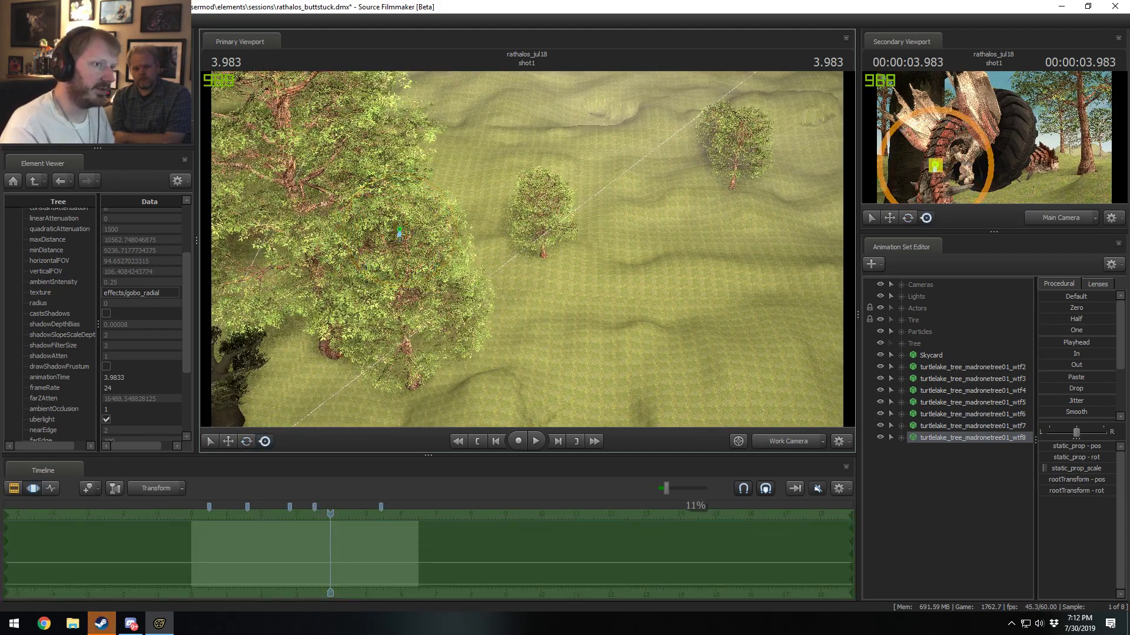
left_click_drag(400, 232, 526, 249)
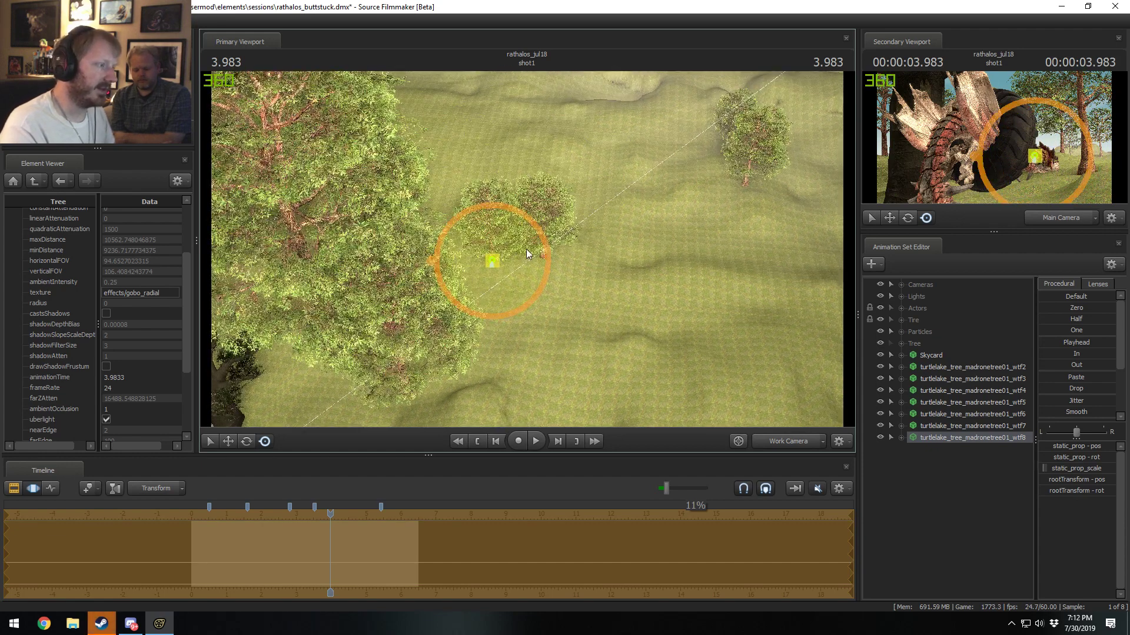
left_click(490, 261)
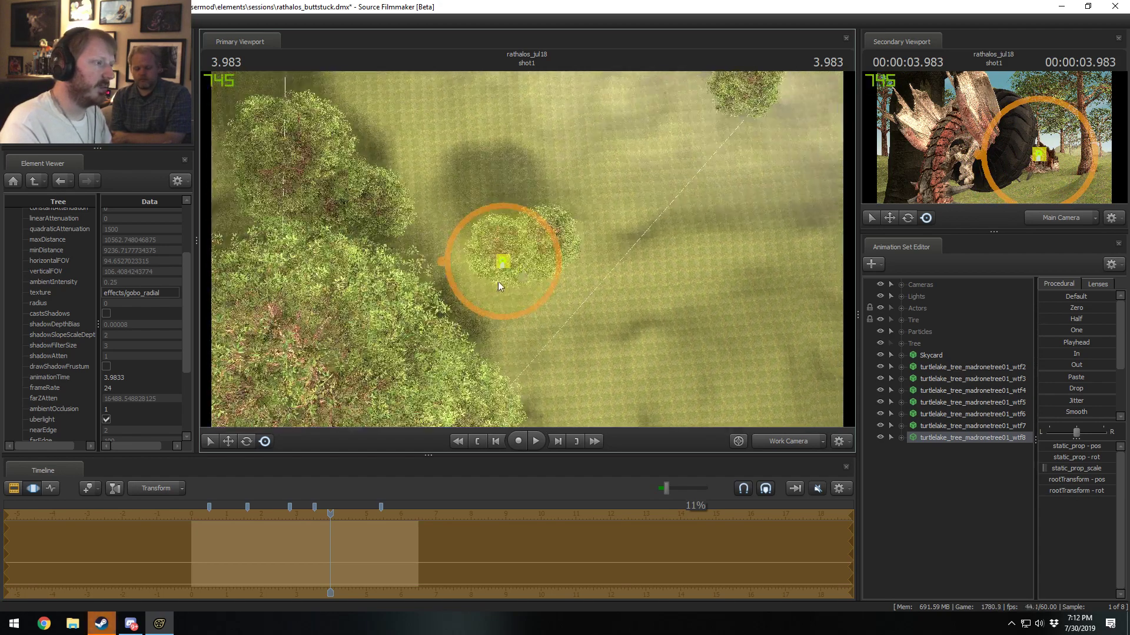
left_click(498, 281)
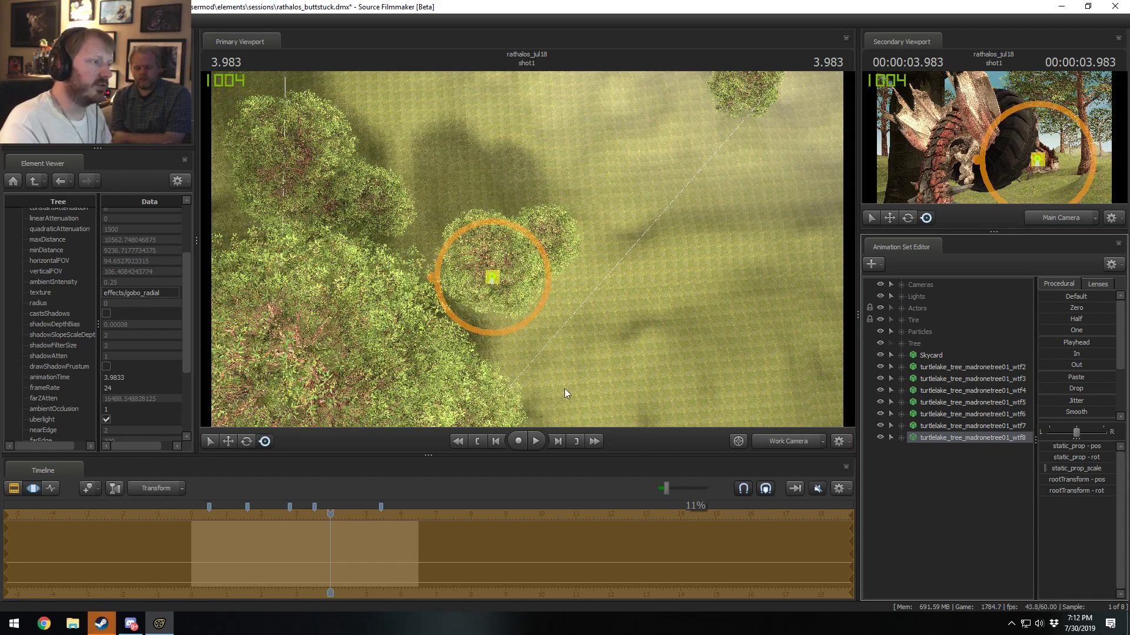
mouse_move(565, 393)
left_mouse_down()
mouse_move(524, 246)
mouse_move(502, 258)
mouse_move(527, 249)
left_mouse_up()
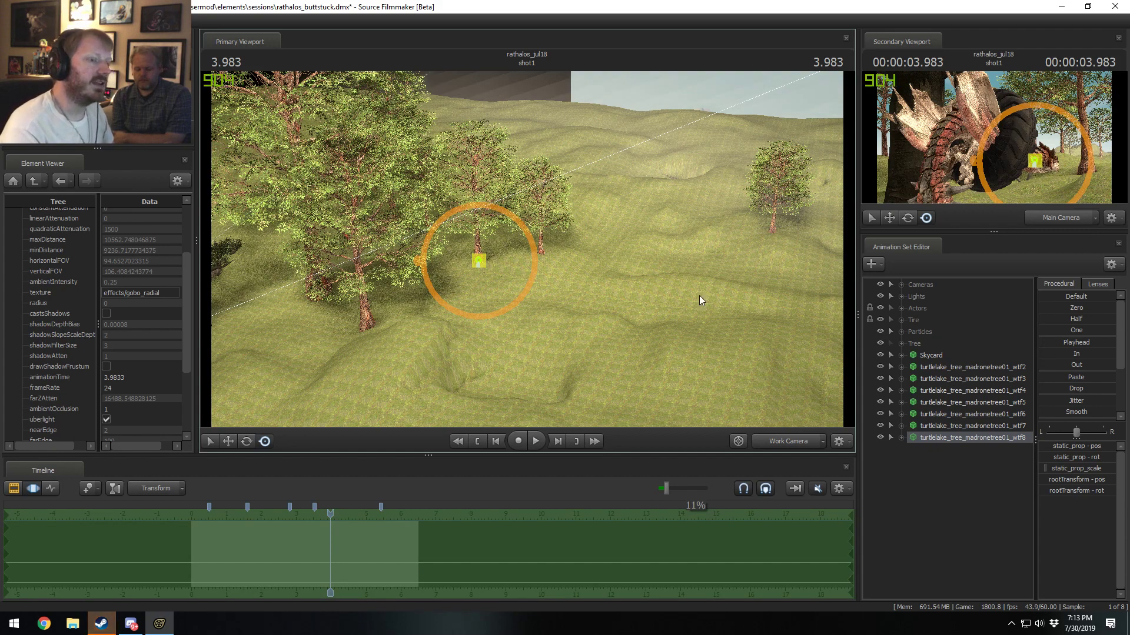
right_click(993, 514)
left_click(1018, 576)
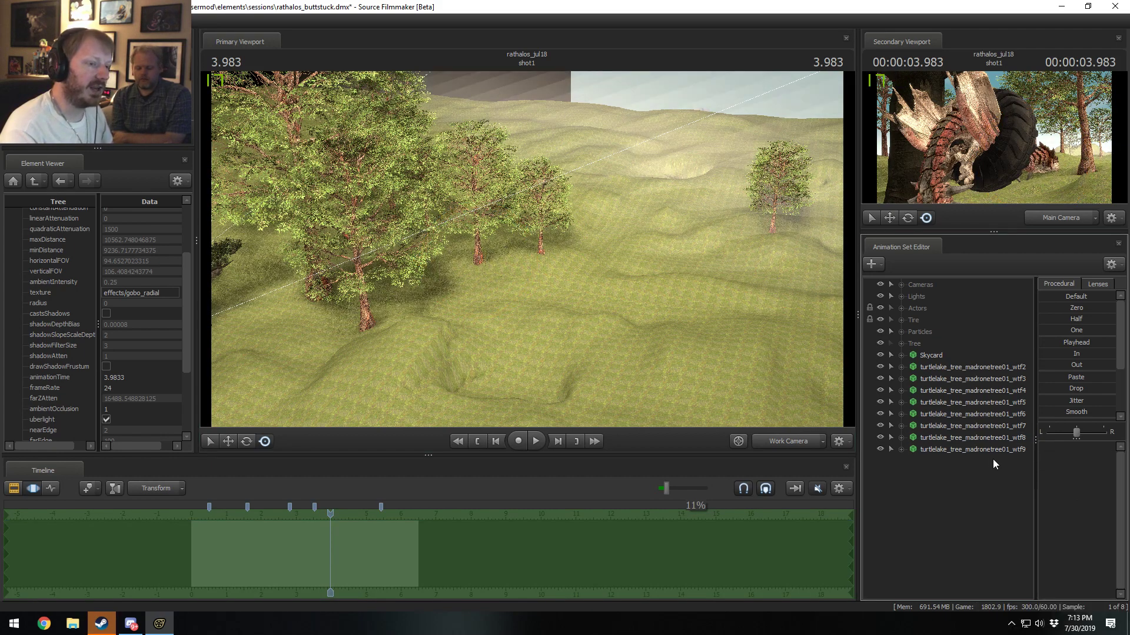
left_click_drag(437, 268, 510, 508)
left_click_drag(342, 523, 290, 522)
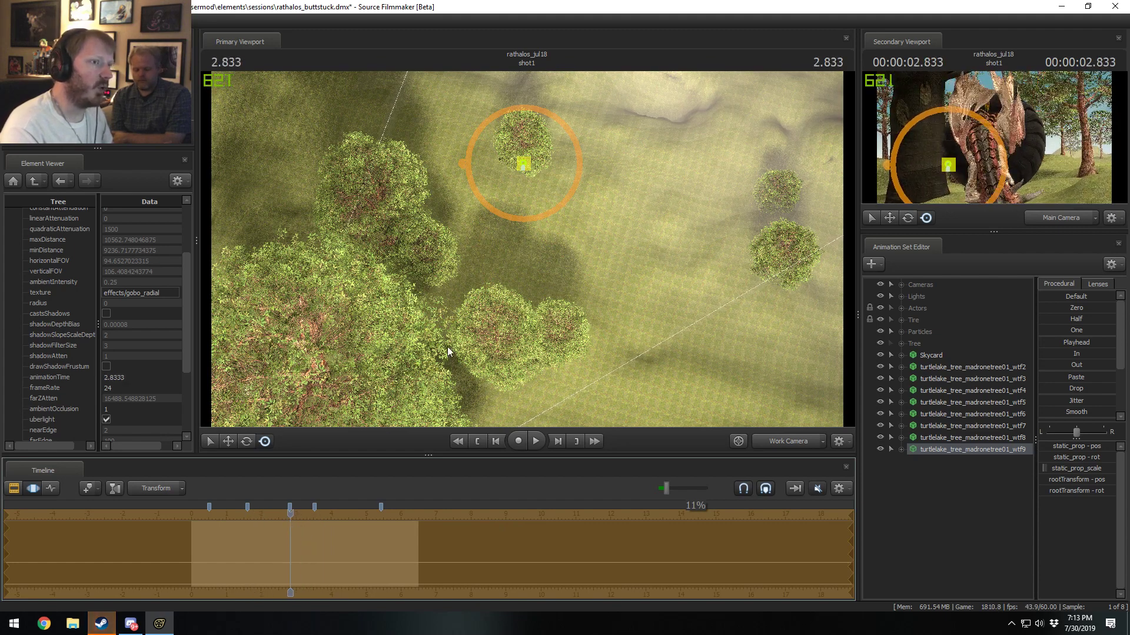
right_click(977, 456)
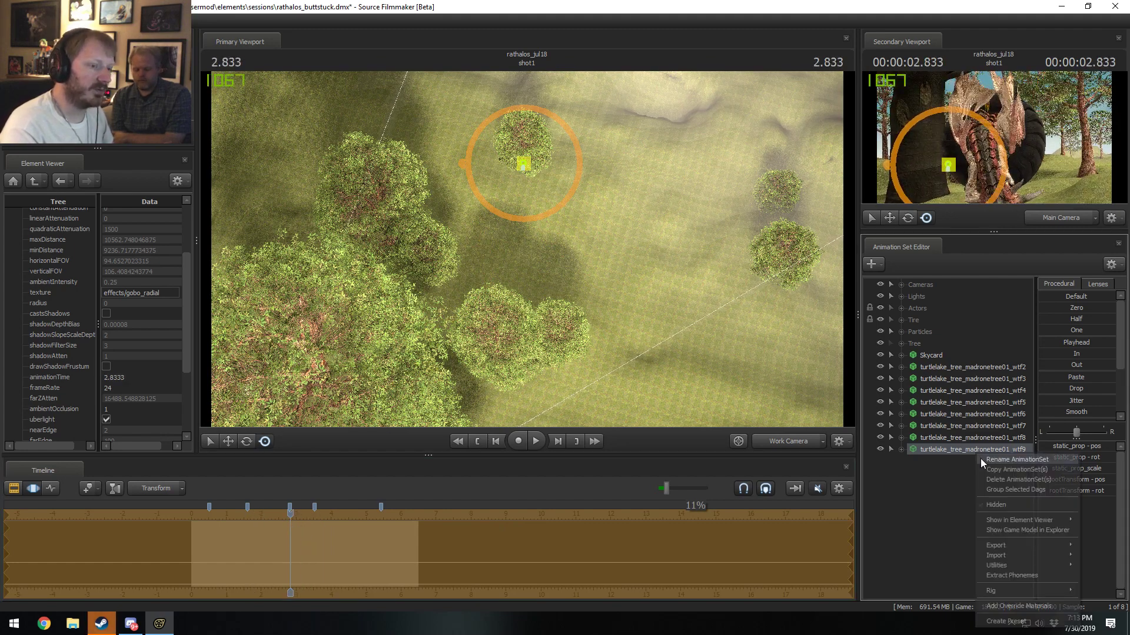
left_click(1002, 479)
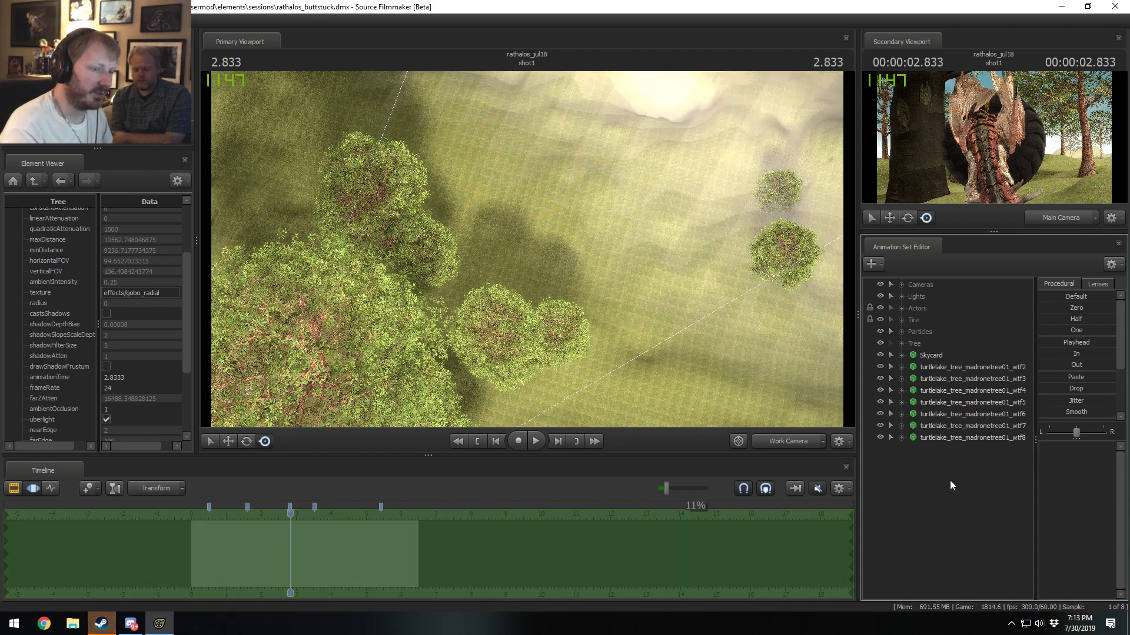
Step: Start creating an animation set for a new model and preview skycards_forest512dip.mdl
right_click(951, 483)
left_click(1011, 510)
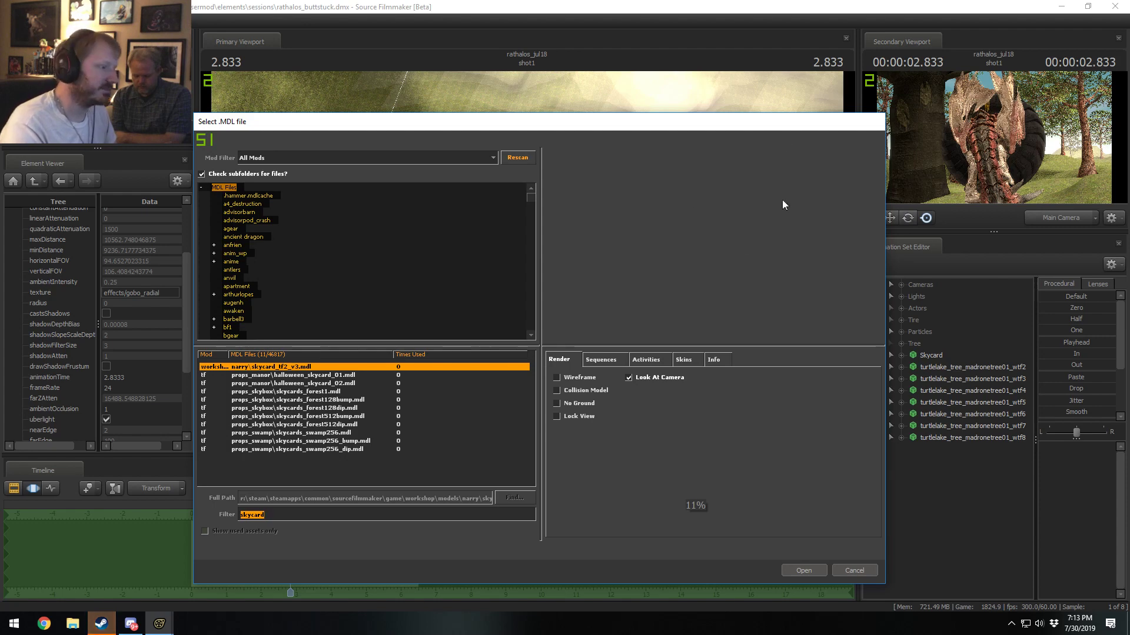
left_click(312, 424)
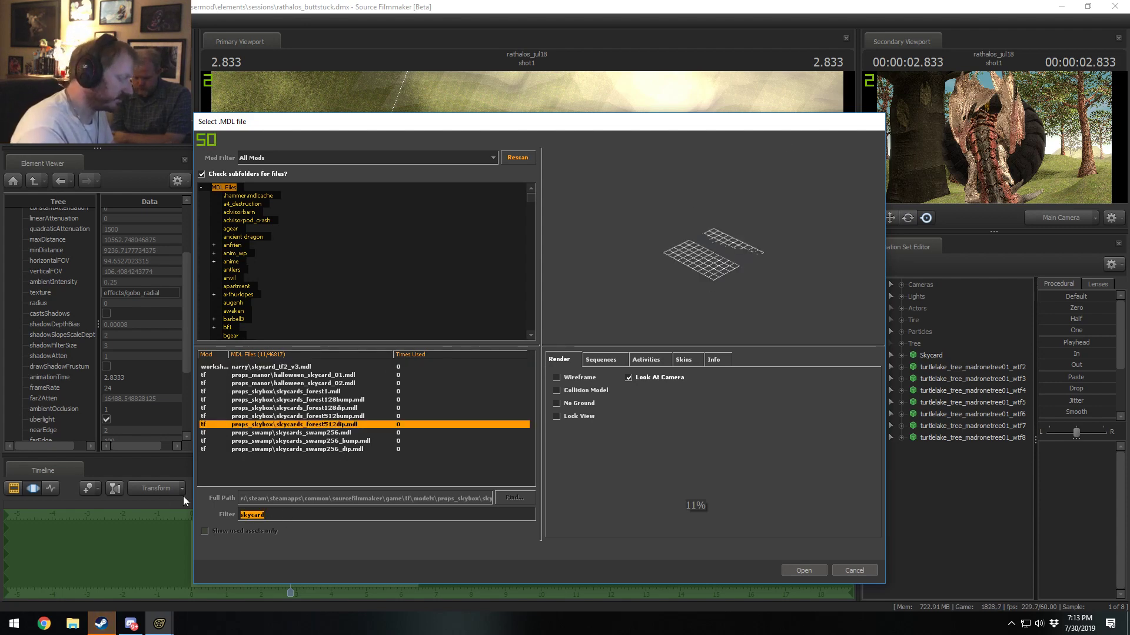
Step: Filter the model list for "tree" and preview several of the winter tree models
type("tree")
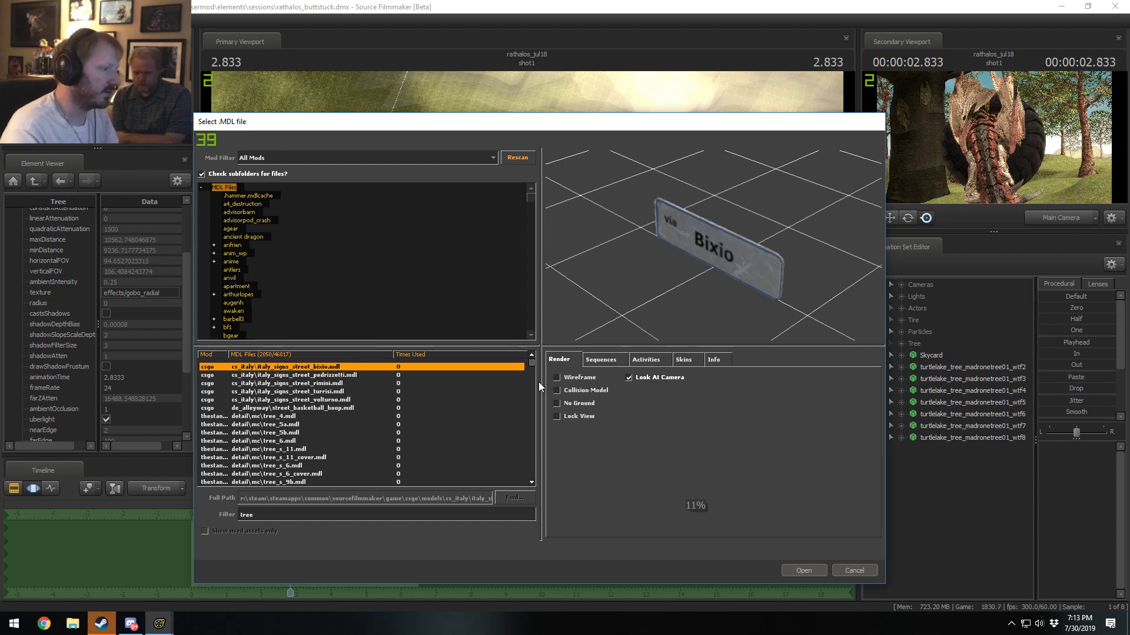
left_click_drag(531, 364, 531, 478)
left_click(379, 441)
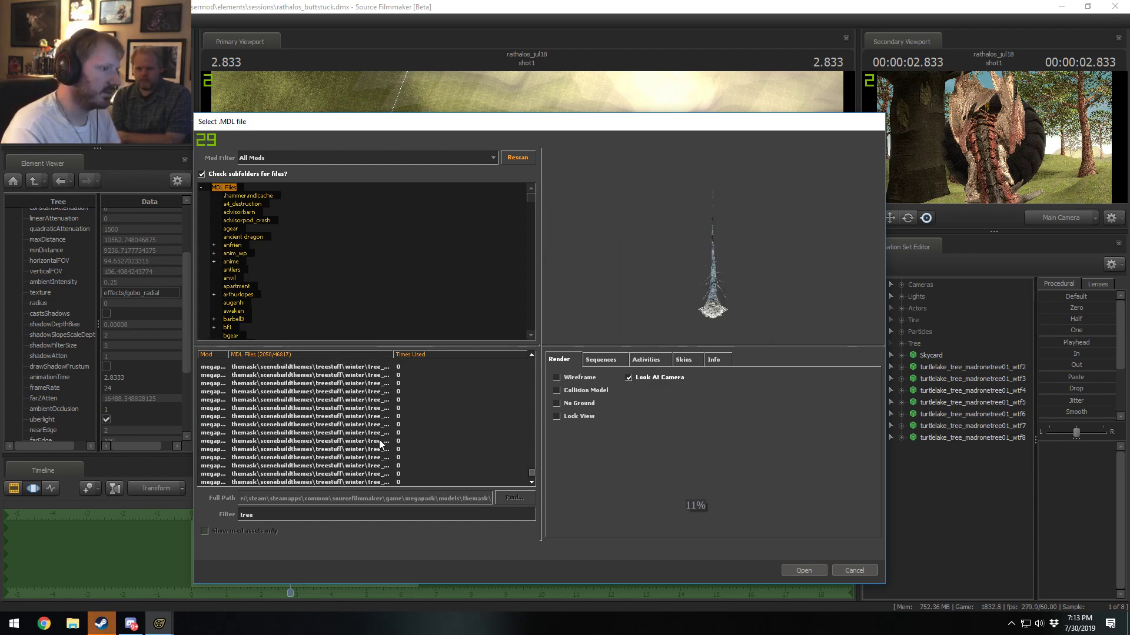
scroll(335, 409, "down", 3)
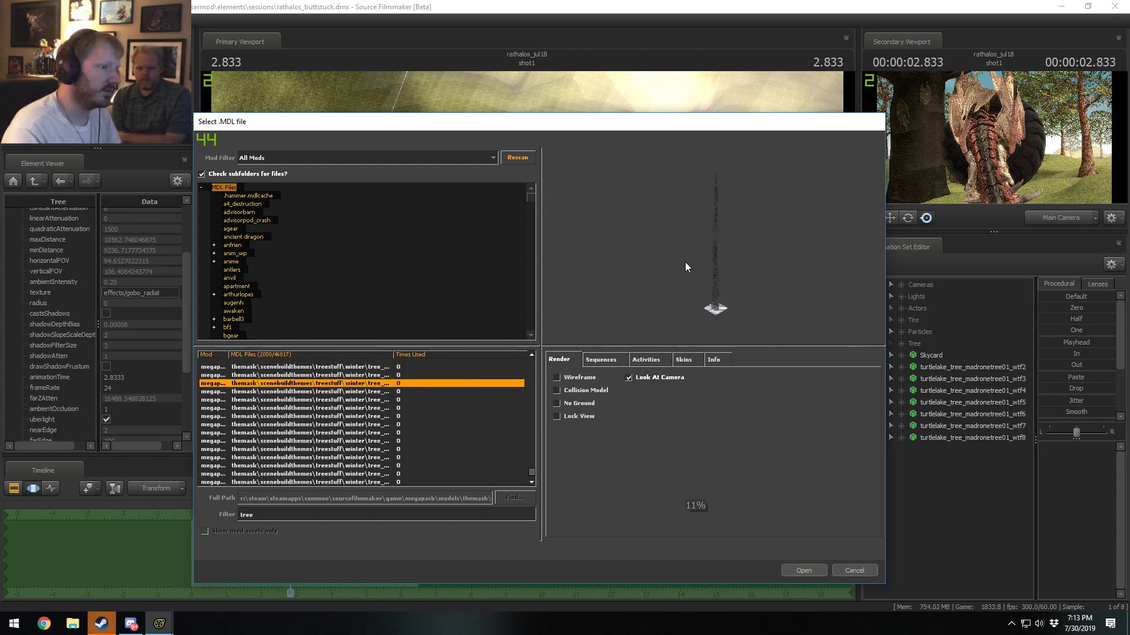
left_click(334, 408)
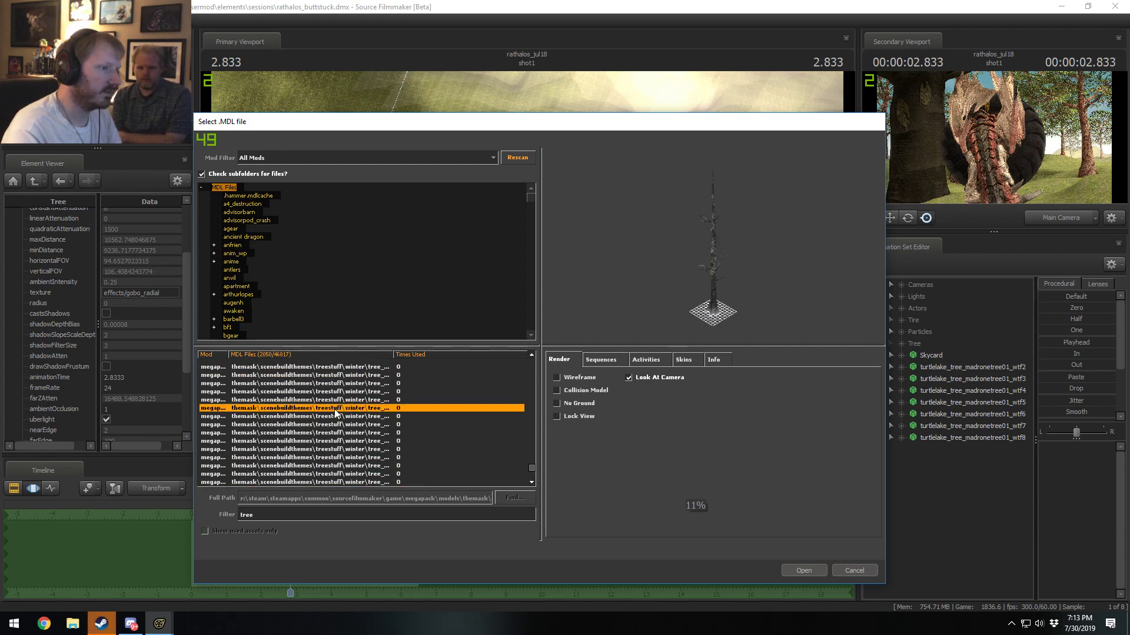
left_click(334, 409)
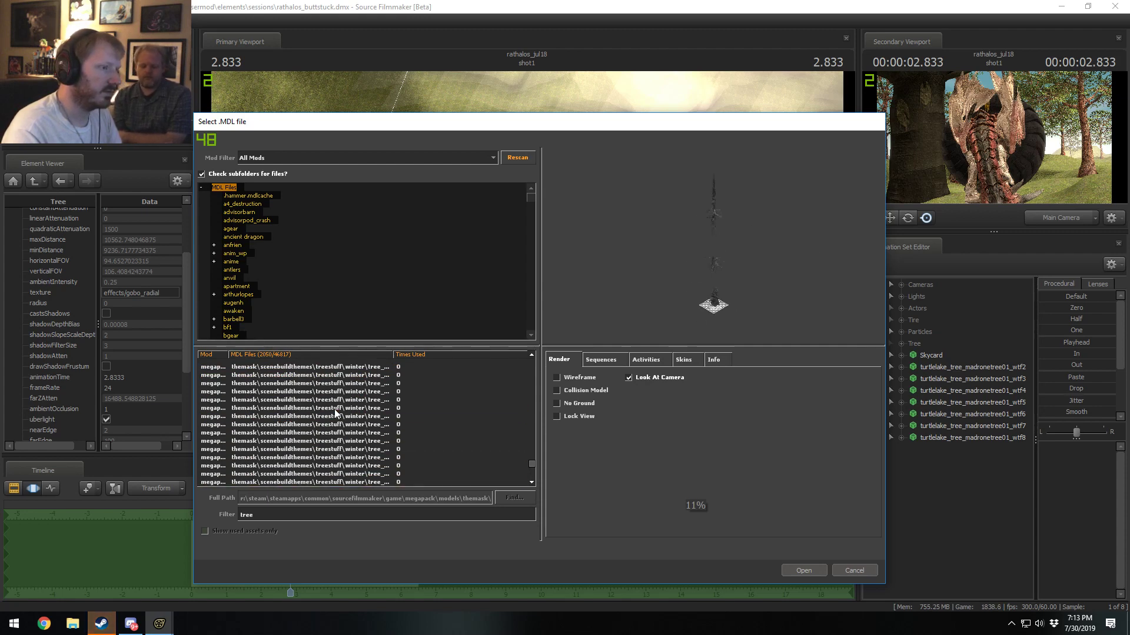
scroll(334, 408, "up", 3)
left_click(335, 408)
left_click(332, 416)
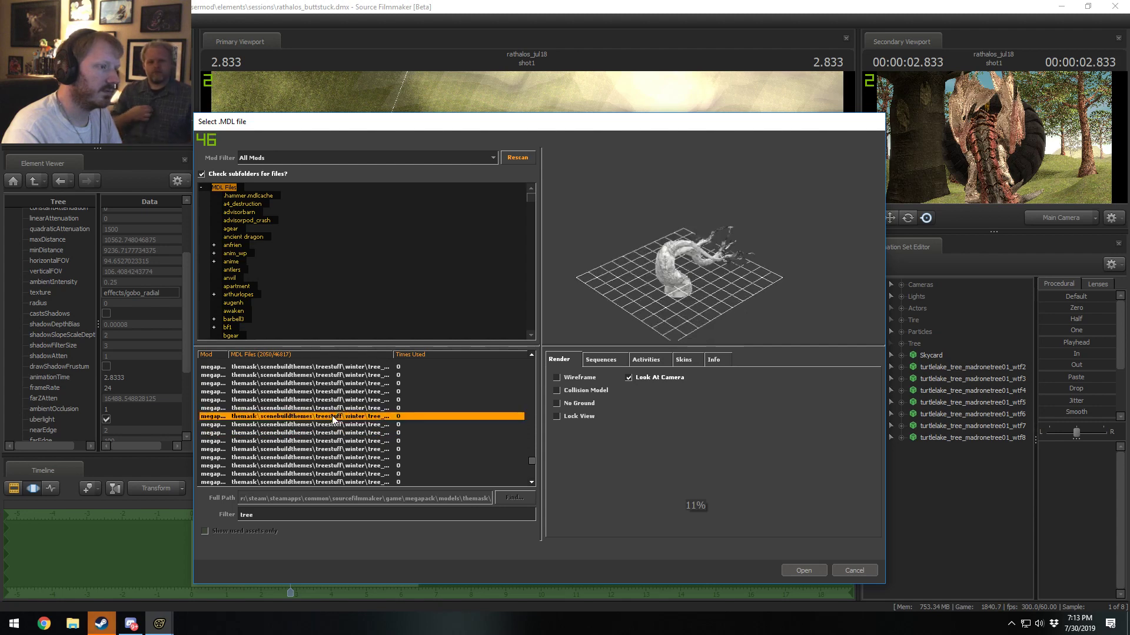
left_click(365, 416)
scroll(389, 412, "up", 3)
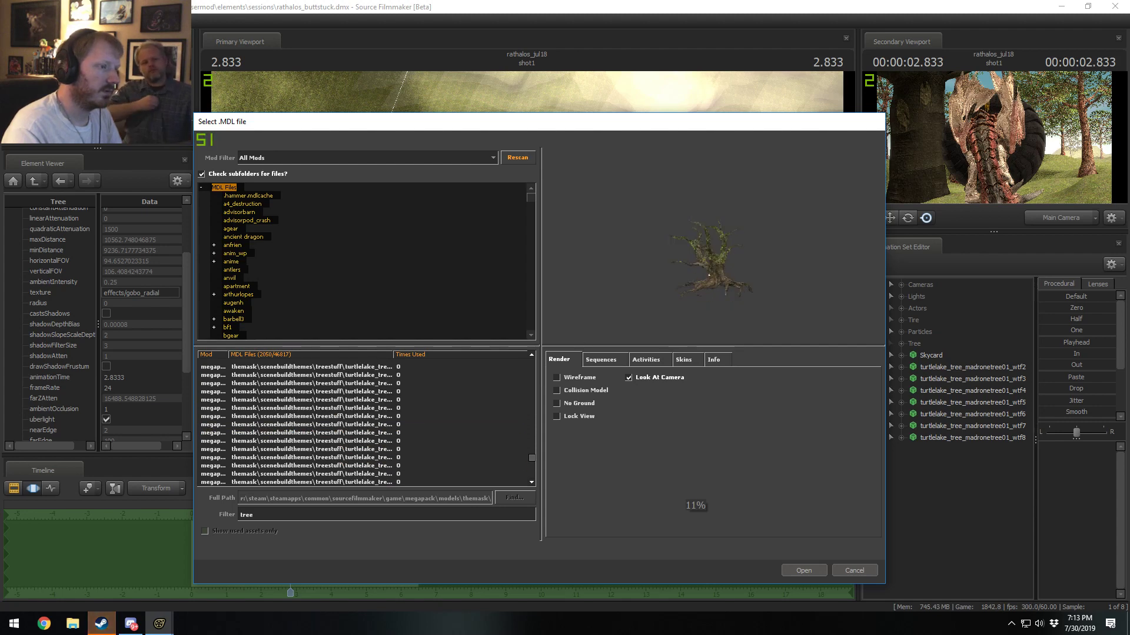
Step: Preview the turtlelake tree models and load turtlelake_tree_manzanita02_smaller1 into the shot
left_click(329, 482)
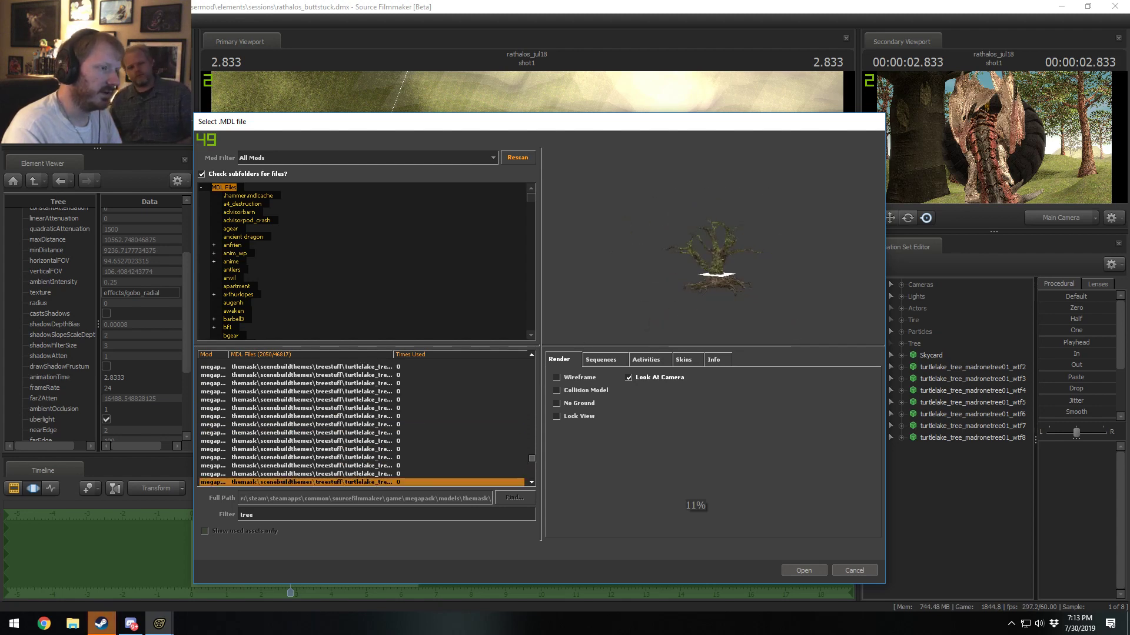
left_click(330, 474)
key("Down")
key("Down")
key("Down")
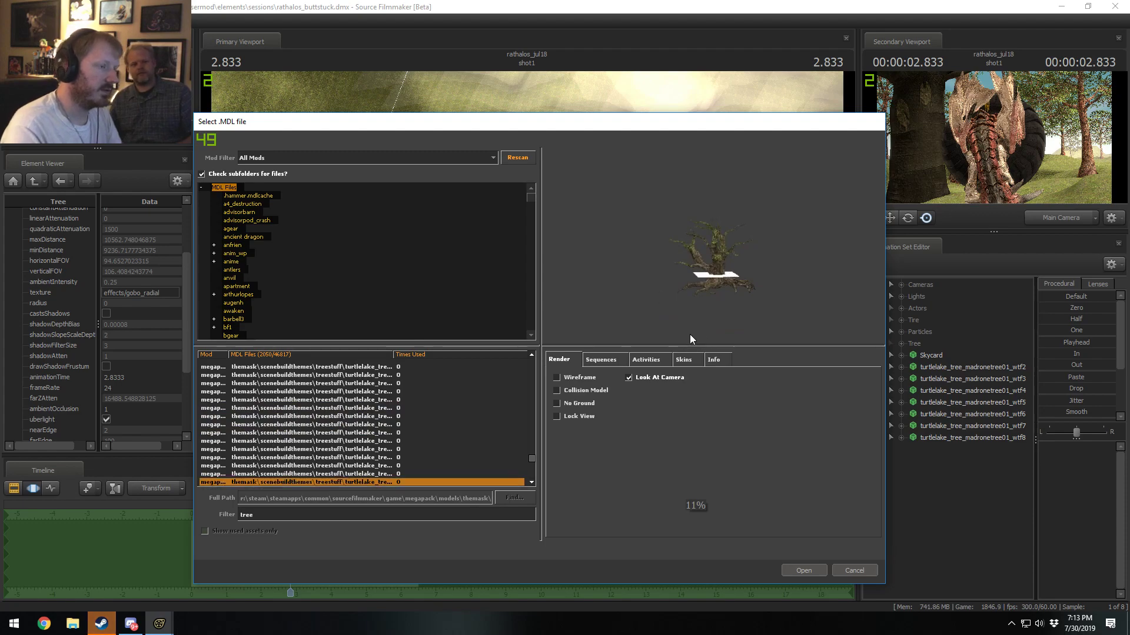
left_click(794, 569)
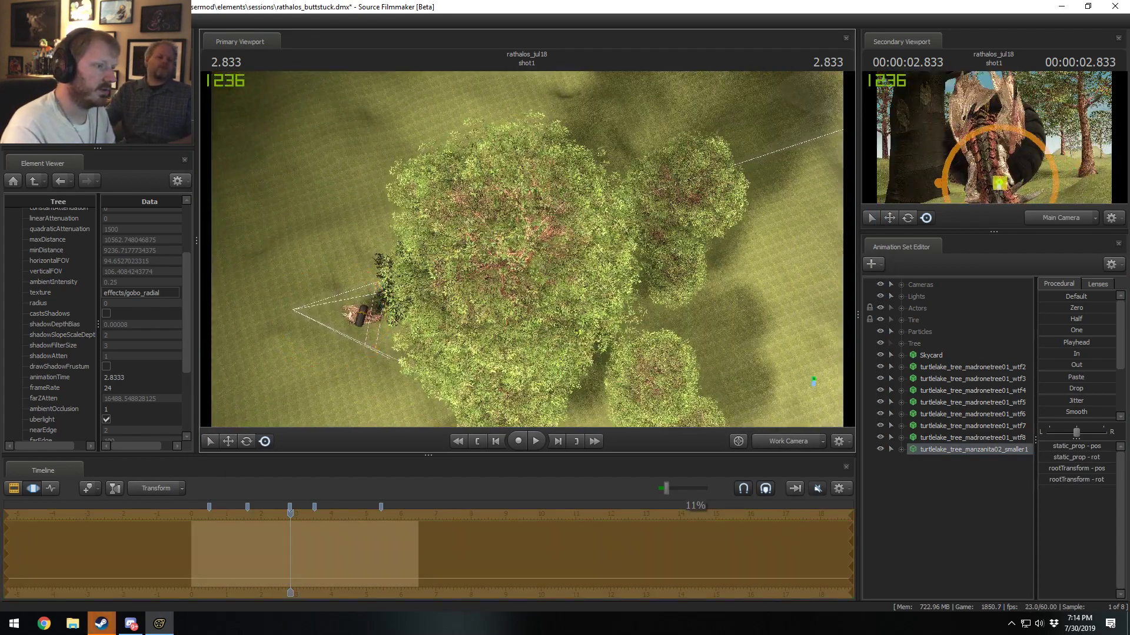
Step: Add a scale control to the manzanita tree's static_prop transform and enlarge the tree with it
left_click_drag(437, 192, 437, 192)
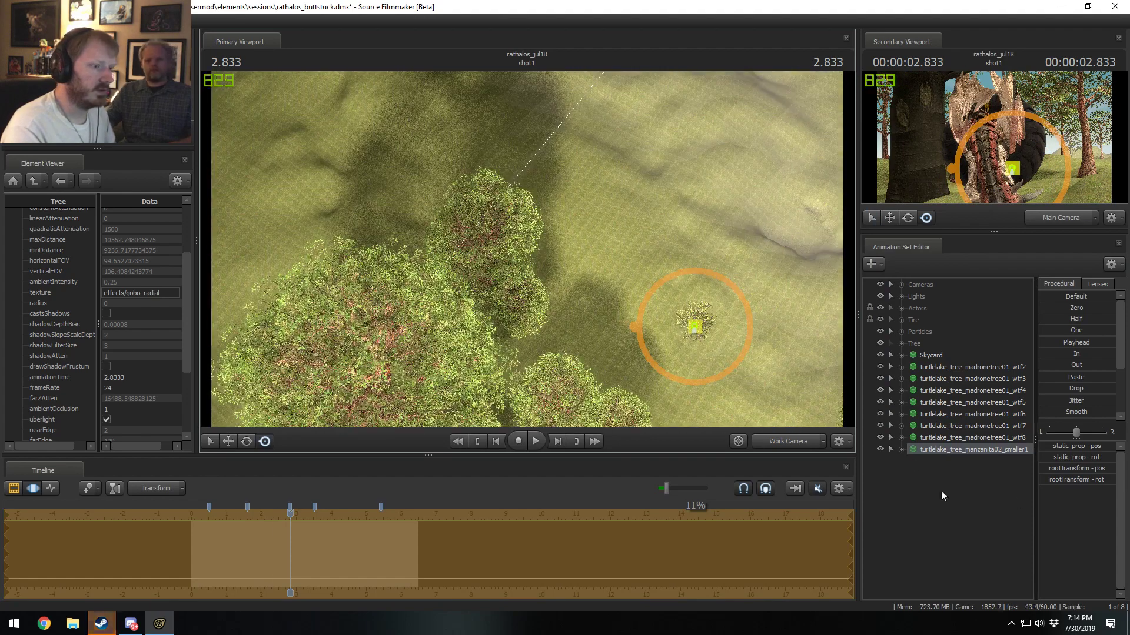
left_click(901, 449)
right_click(955, 484)
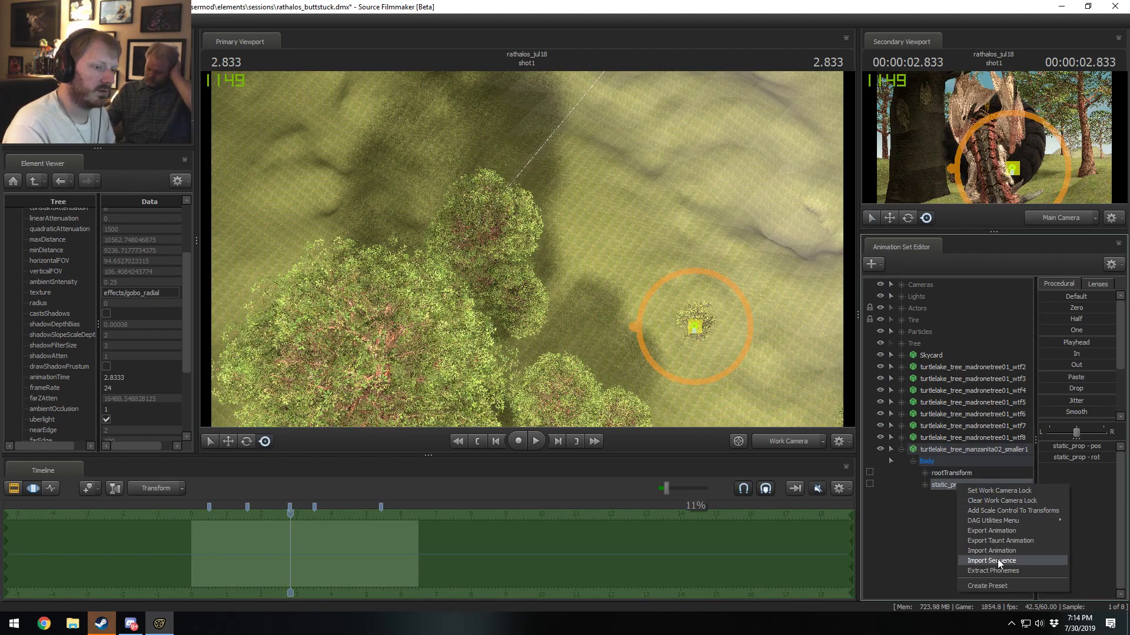
left_click(995, 510)
mouse_move(1064, 442)
left_mouse_down()
mouse_move(1106, 443)
mouse_move(1065, 443)
left_mouse_up()
mouse_move(527, 247)
left_mouse_down()
mouse_move(535, 312)
mouse_move(530, 238)
left_mouse_up()
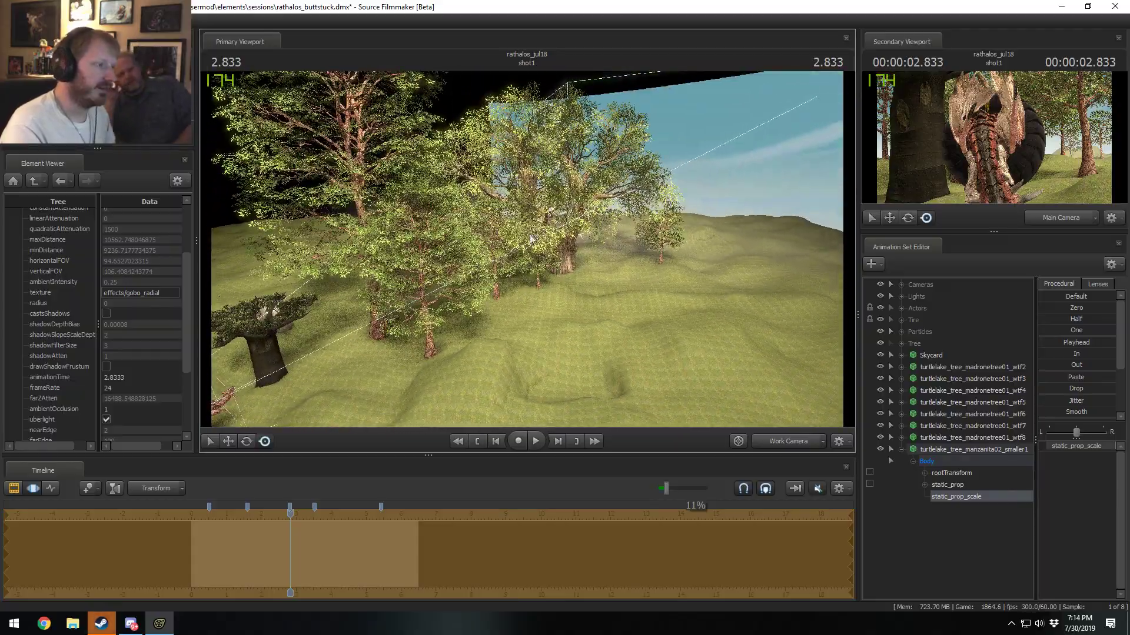
Step: Select the whole manzanita tree set and reduce its static_prop_scale
key("F3")
left_click(930, 450)
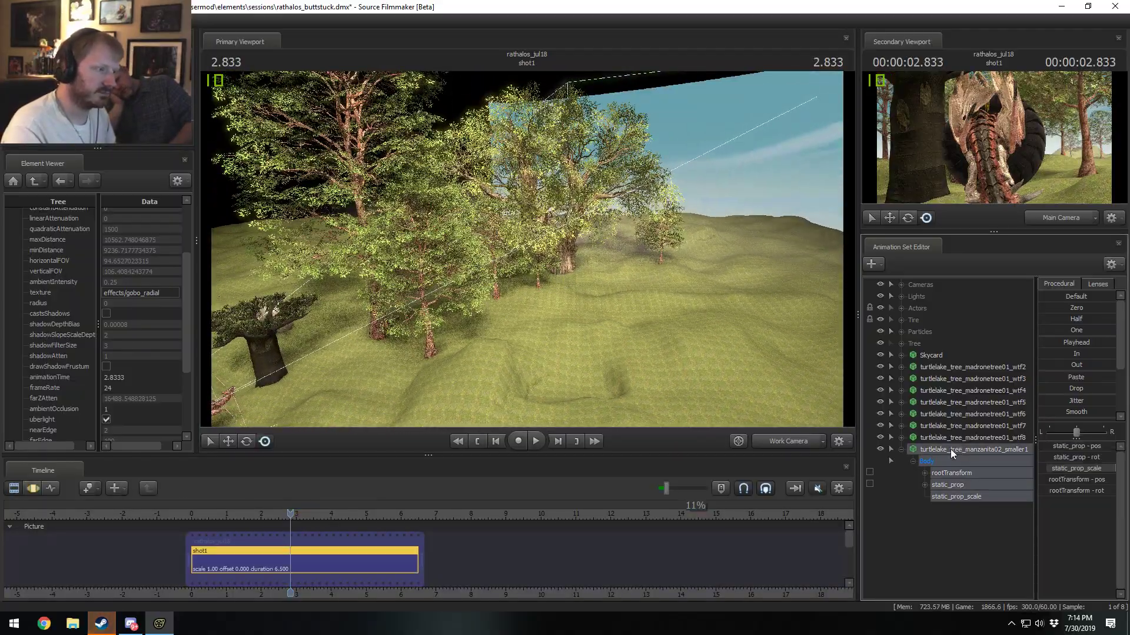
key("F2")
key("f")
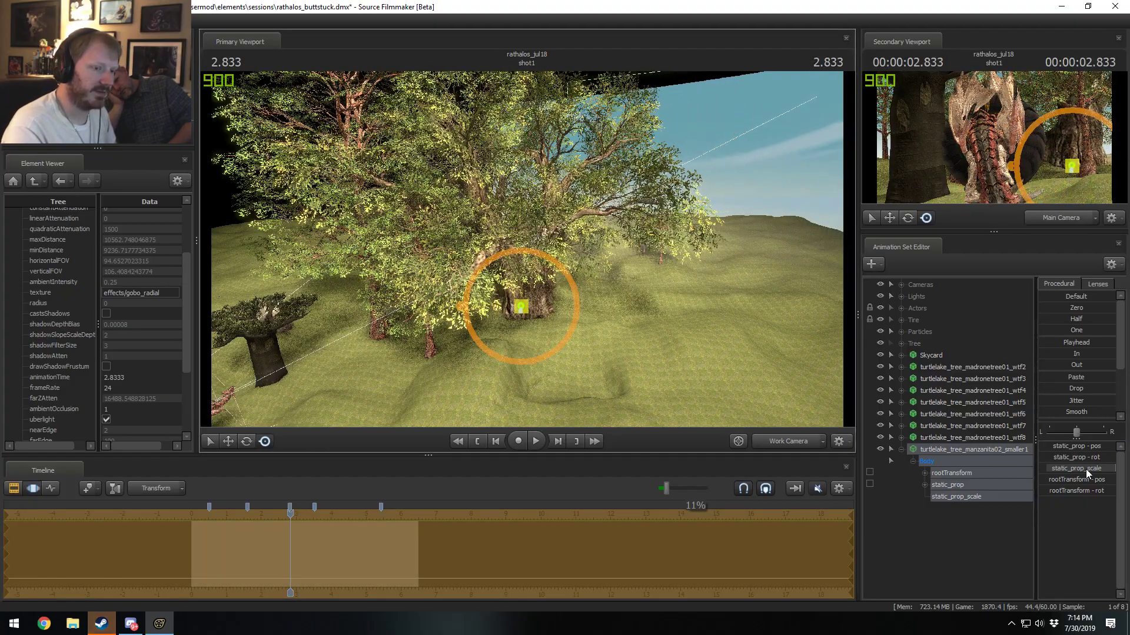
left_click_drag(1087, 474, 1062, 474)
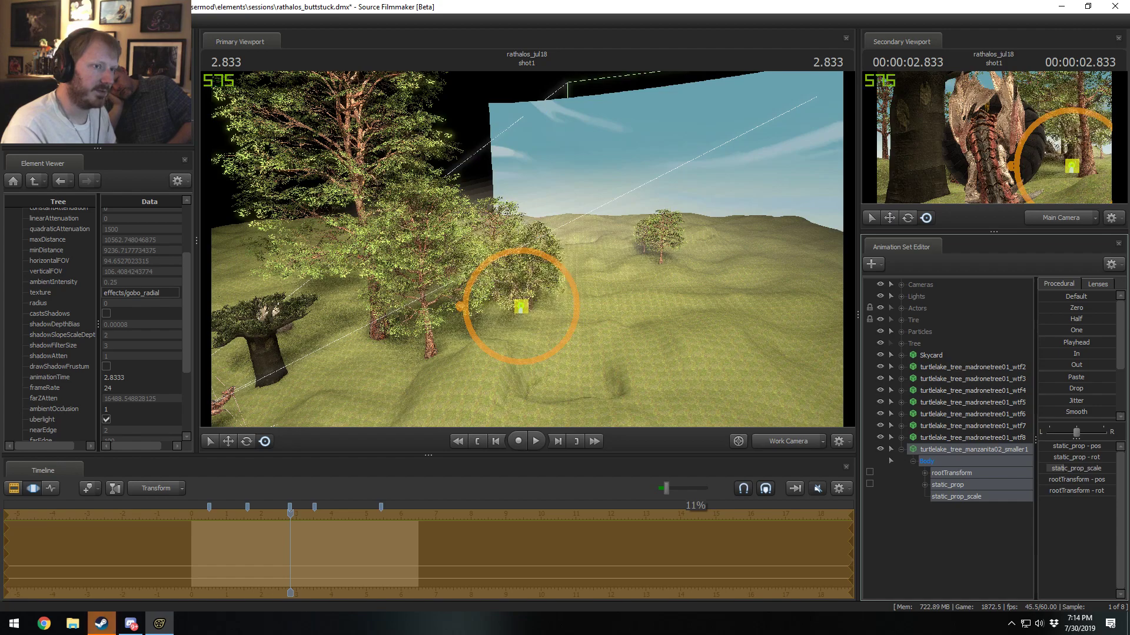
Step: Move the manzanita tree across the open grass and shift it sideways, clear of the madrone group
left_click_drag(481, 263, 528, 254)
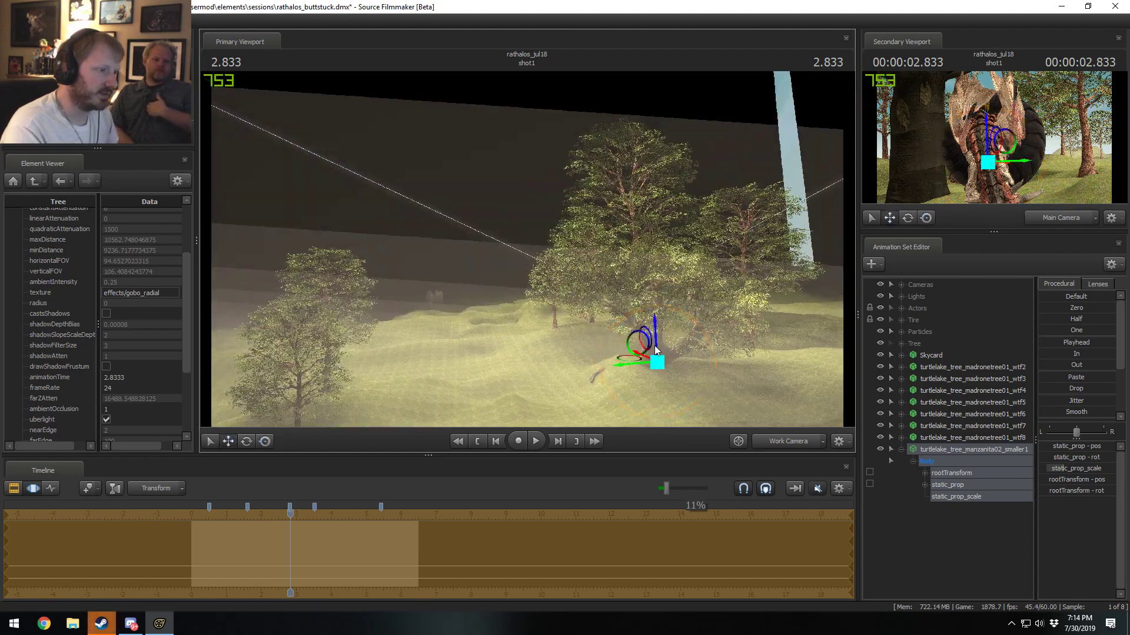
left_click_drag(638, 341, 528, 229)
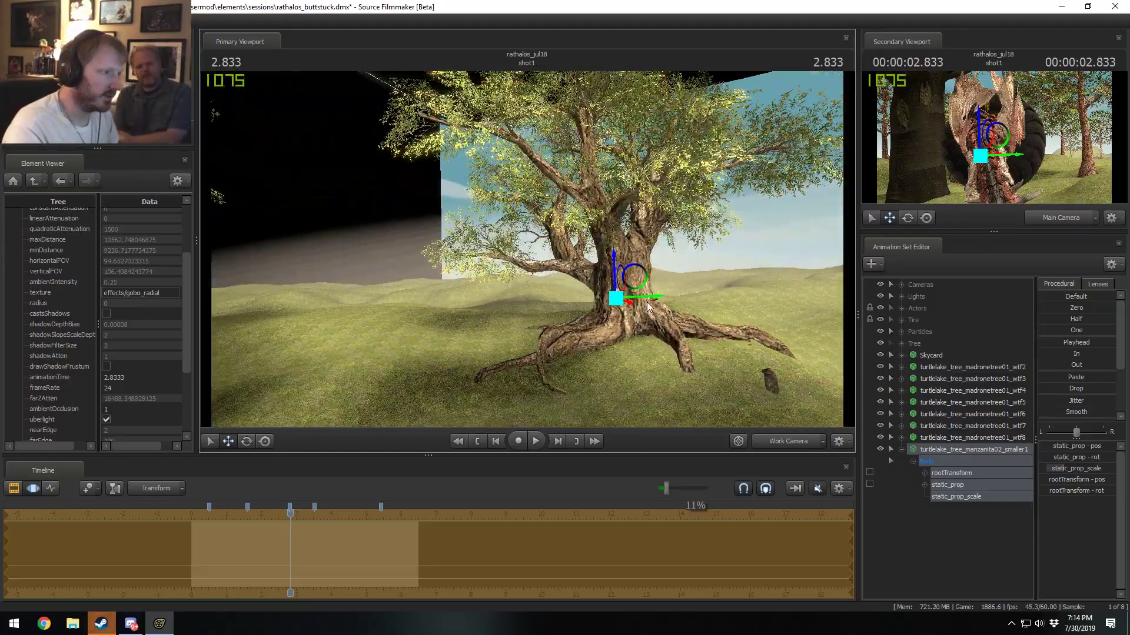
left_click_drag(648, 304, 596, 306)
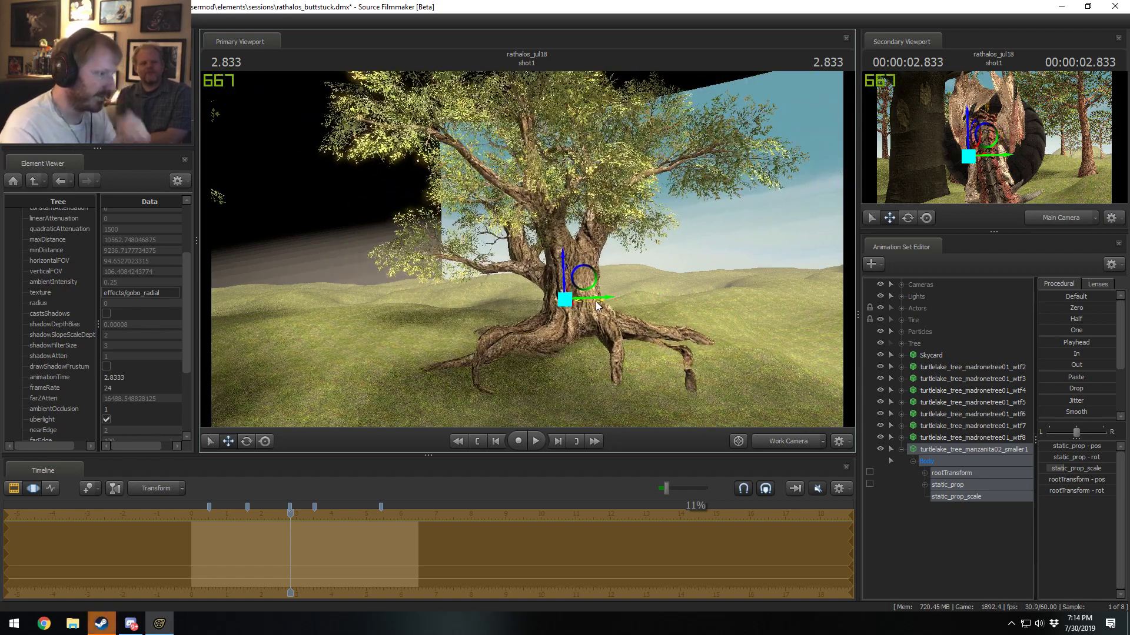
left_click_drag(679, 278, 551, 203)
Step: Set the playhead to 2.633 and move the manzanita tree to the open gap beside the Rathalos in the Main Camera framing
key("F2")
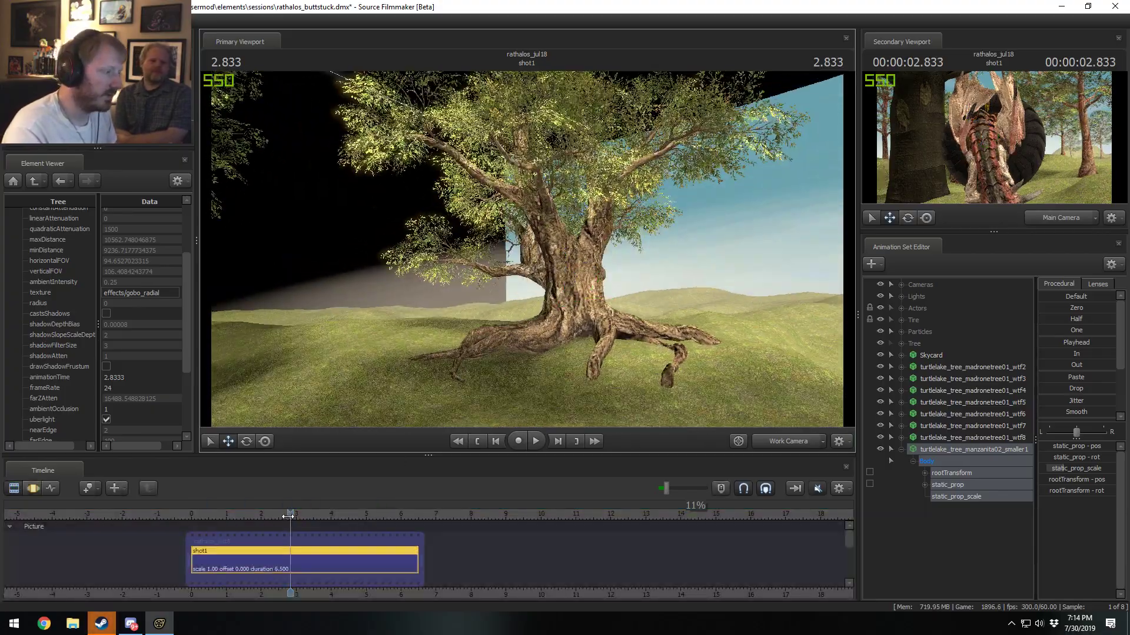
mouse_move(288, 516)
left_mouse_down()
mouse_move(360, 517)
mouse_move(266, 519)
mouse_move(283, 517)
left_mouse_up()
left_click_drag(542, 242, 542, 242)
key("F3")
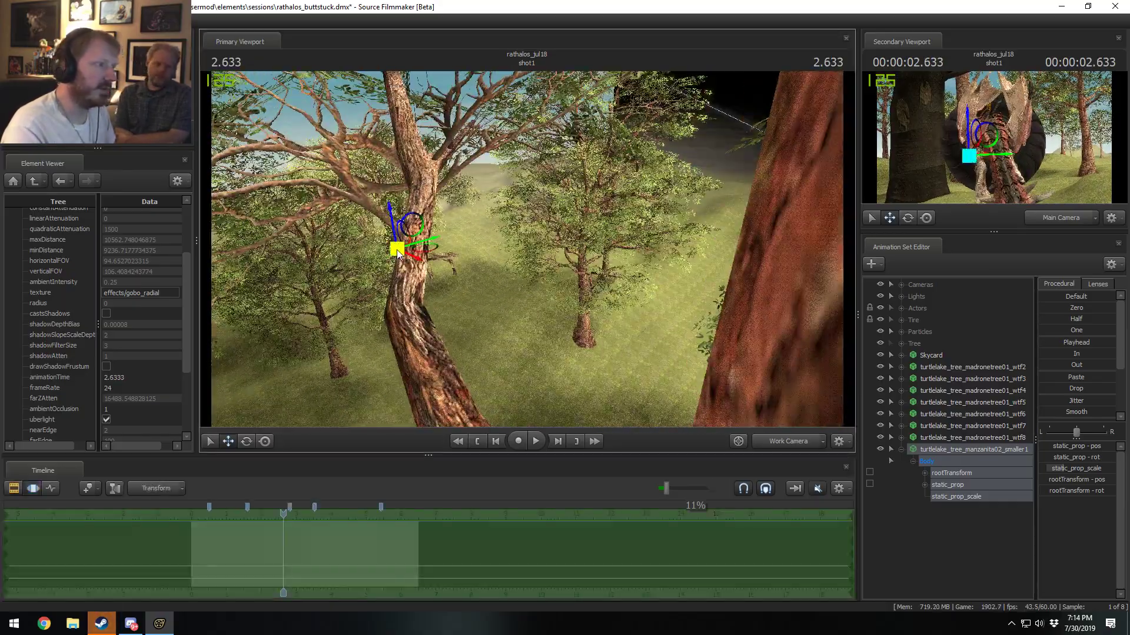
left_click_drag(397, 252, 530, 247)
key("F2")
left_click_drag(641, 245, 525, 250)
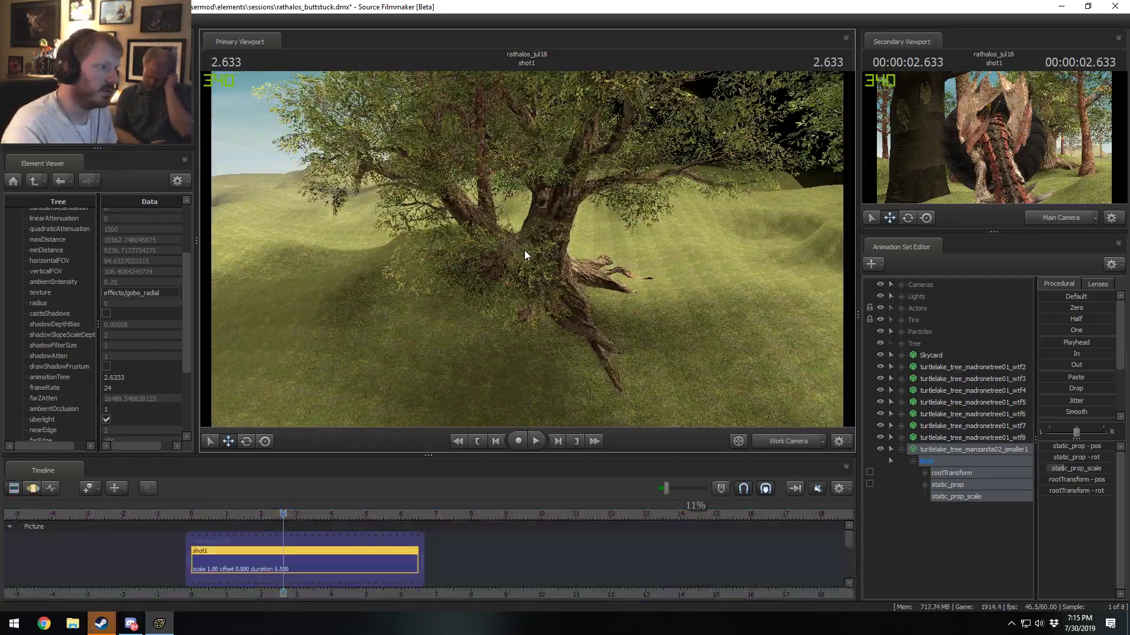
Step: Select madrone tree copy wtf8 and move it behind the manzanita tree
key("F3")
left_click(972, 380)
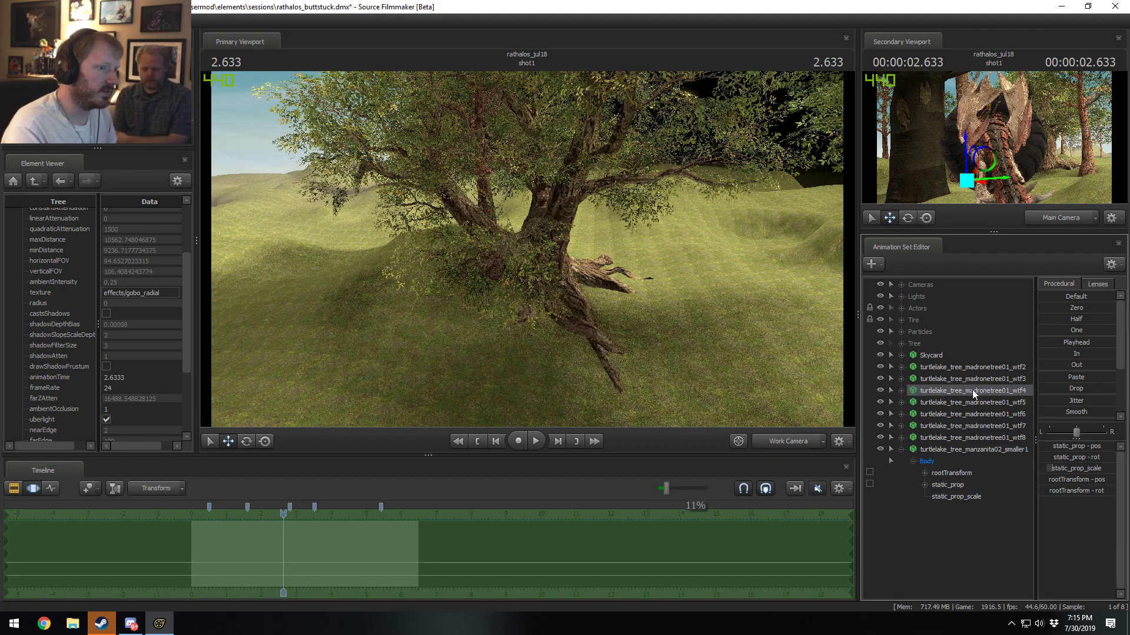
left_click(973, 402)
left_click_drag(738, 374, 738, 374)
left_click(955, 439)
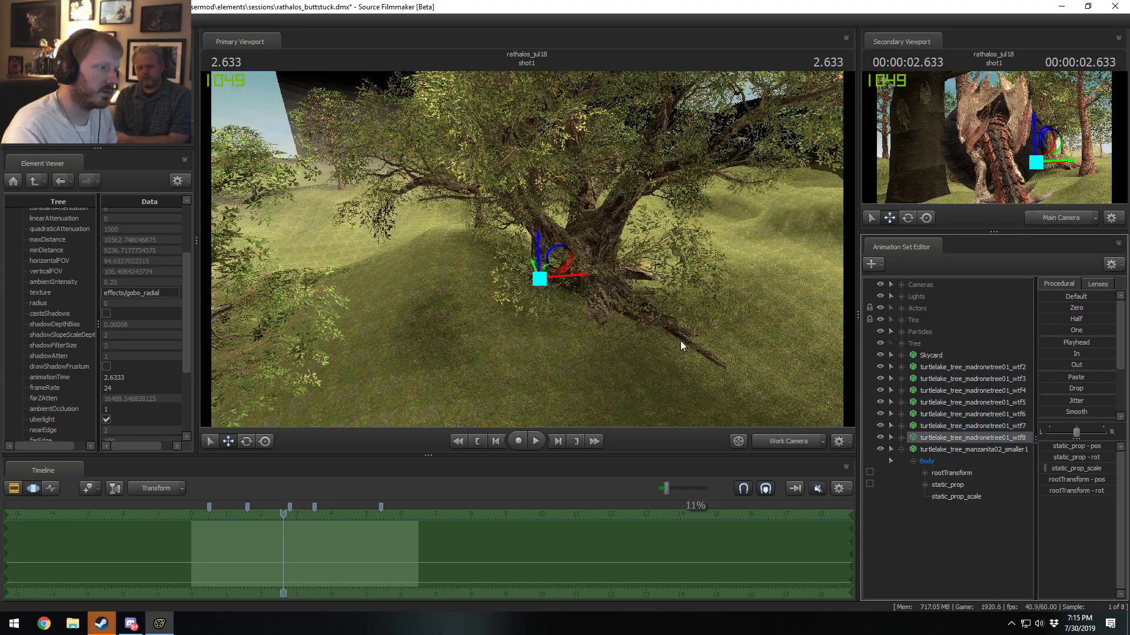
left_click_drag(534, 286, 526, 254)
key("F2")
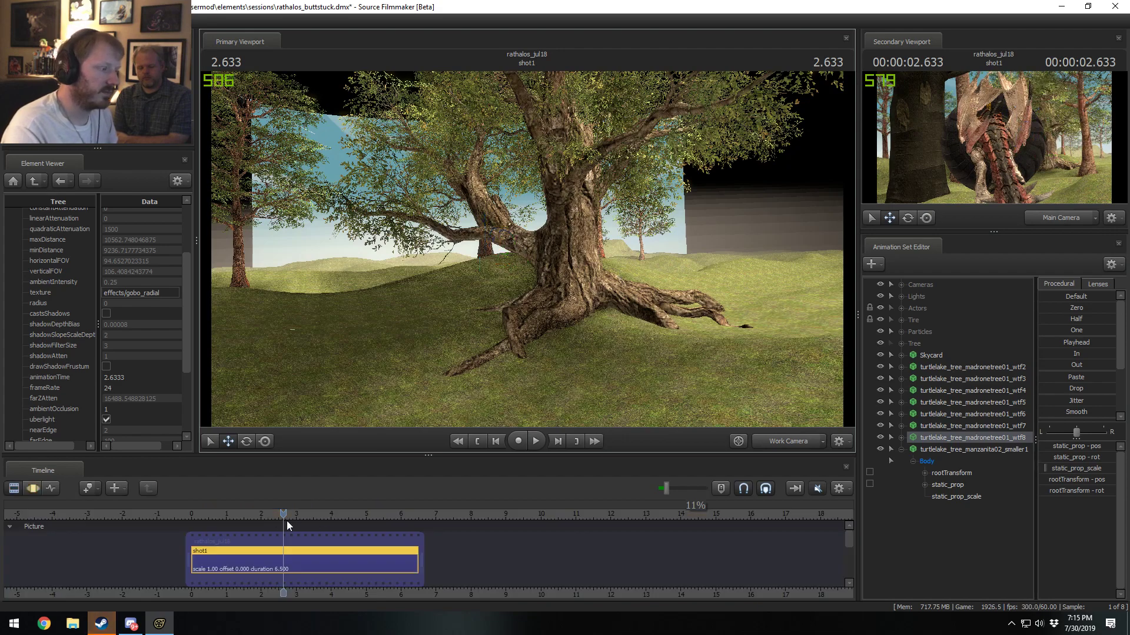
Step: Play the shot through the Main Camera in the primary viewport to check the background tree placement
key("space")
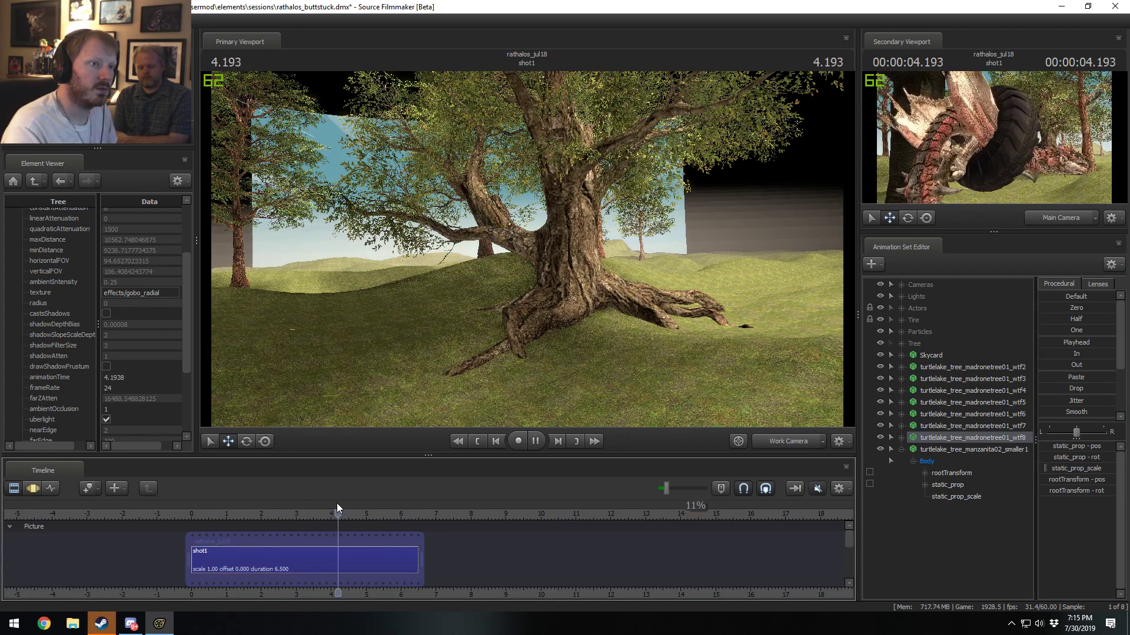
key("space")
key("F3")
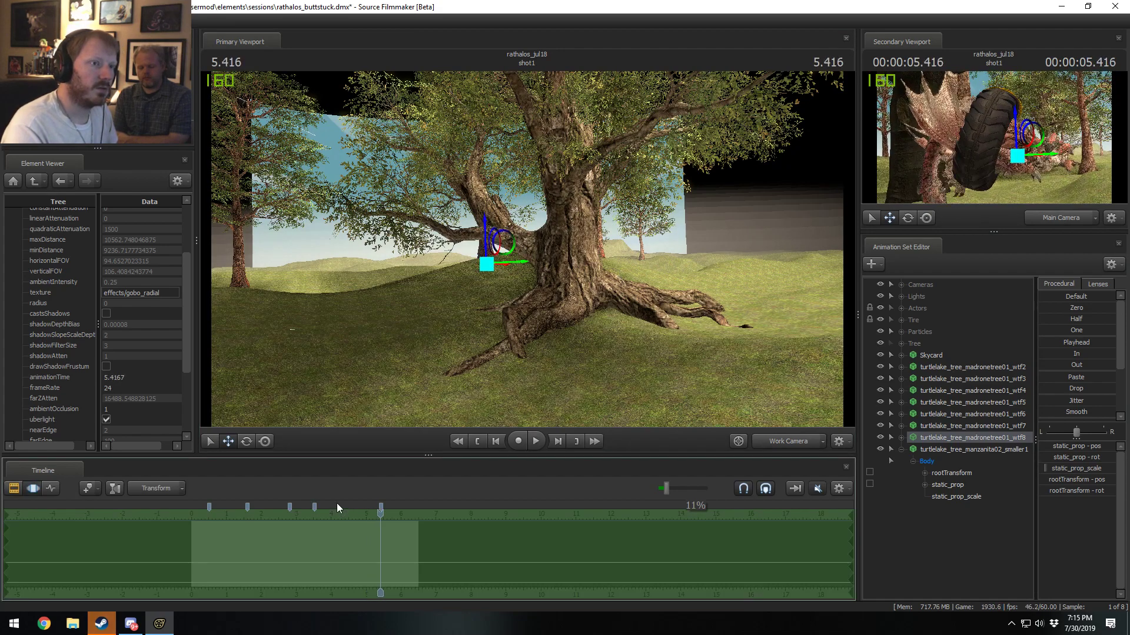
key("F2")
left_click(773, 442)
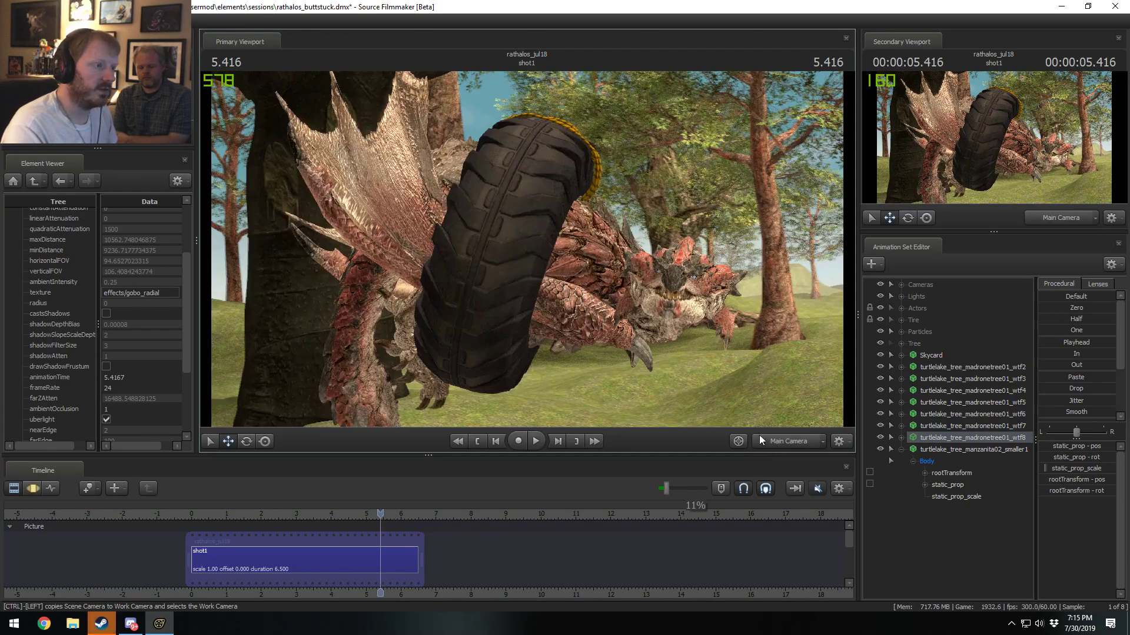
key("space")
key("space")
key("space")
key("space")
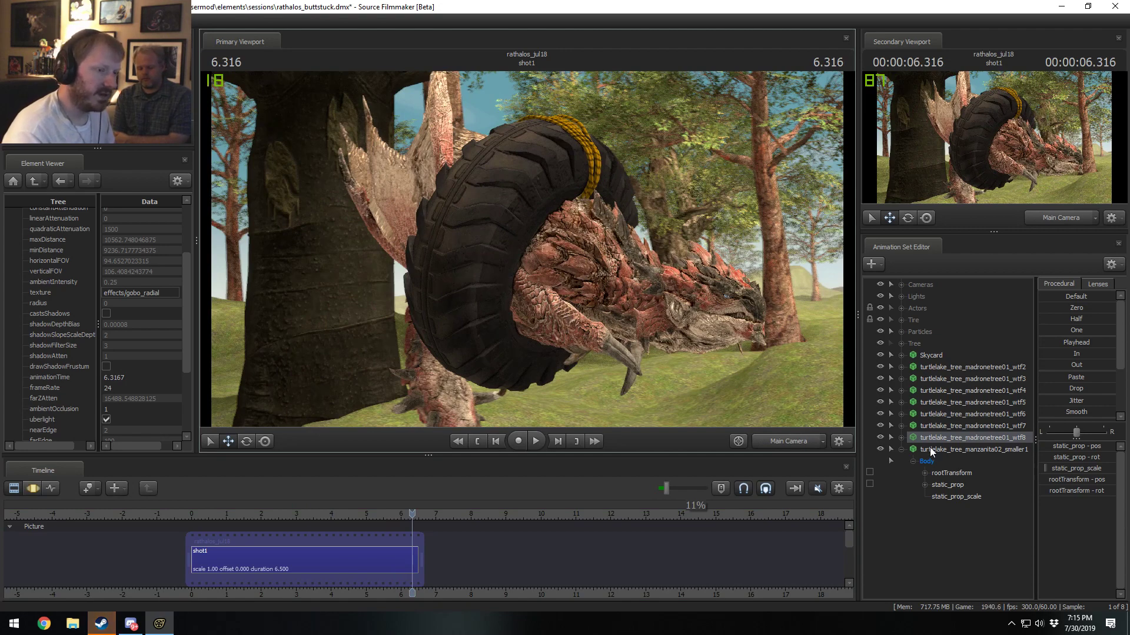
Step: Nudge the manzanita tree sideways toward the tire, replay the shot from the start and return to the Work Camera
left_click(974, 449)
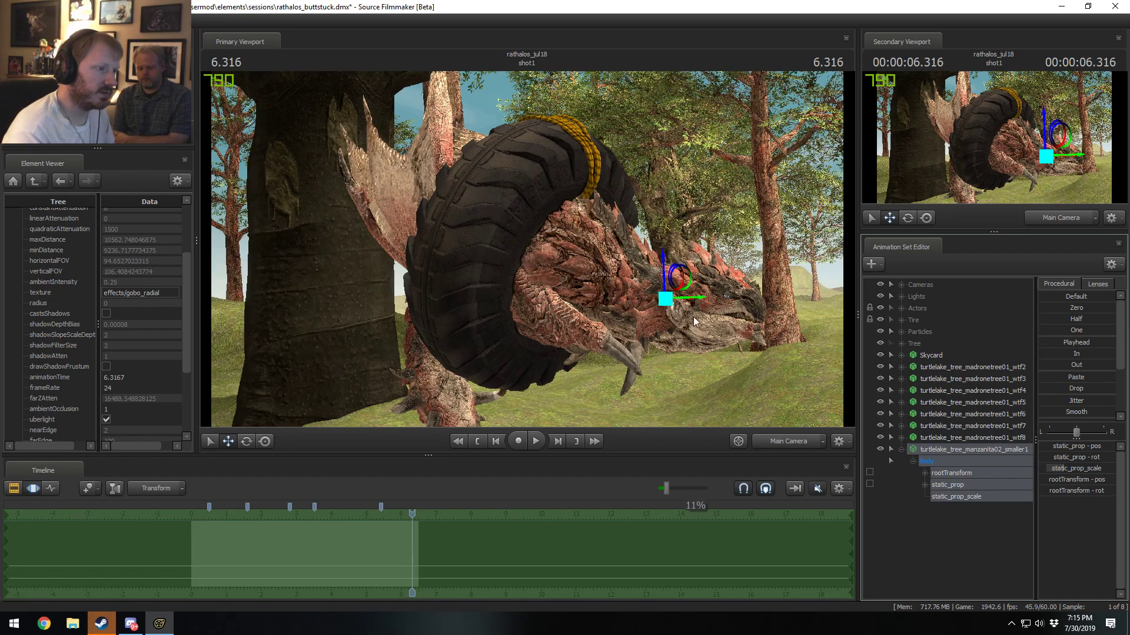
left_click_drag(668, 302, 644, 300)
key("space")
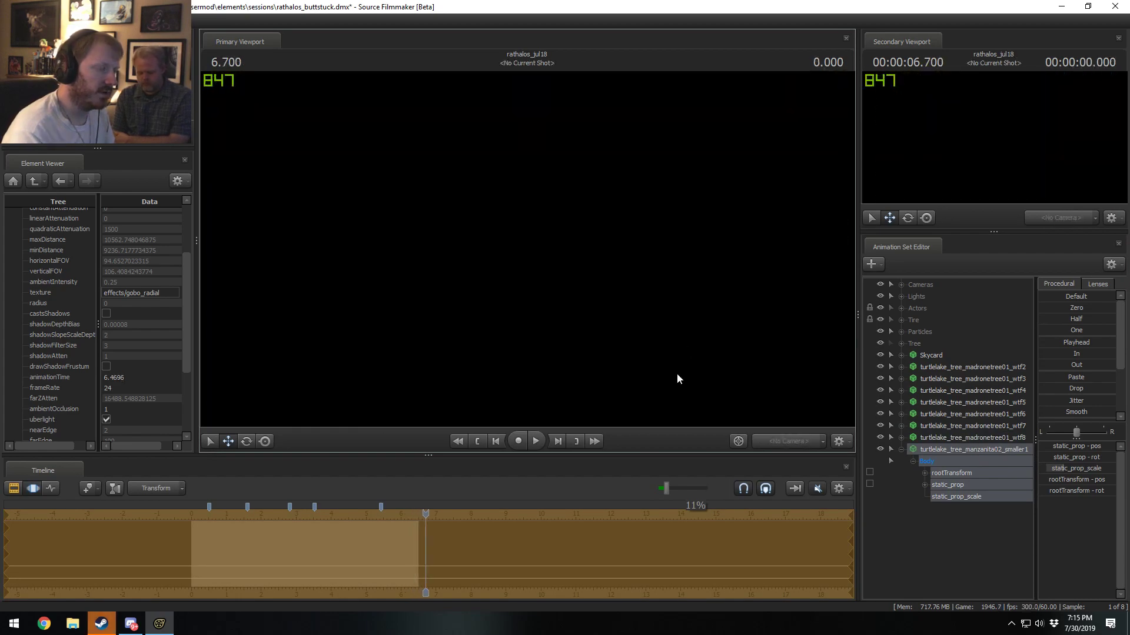
left_click_drag(423, 513, 188, 513)
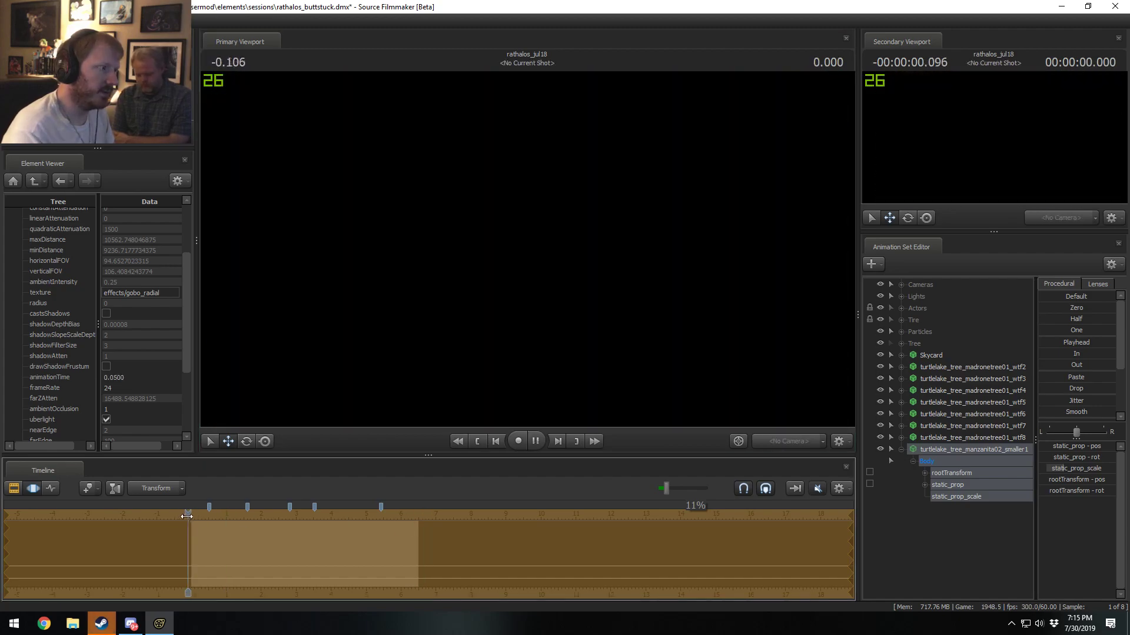
key("space")
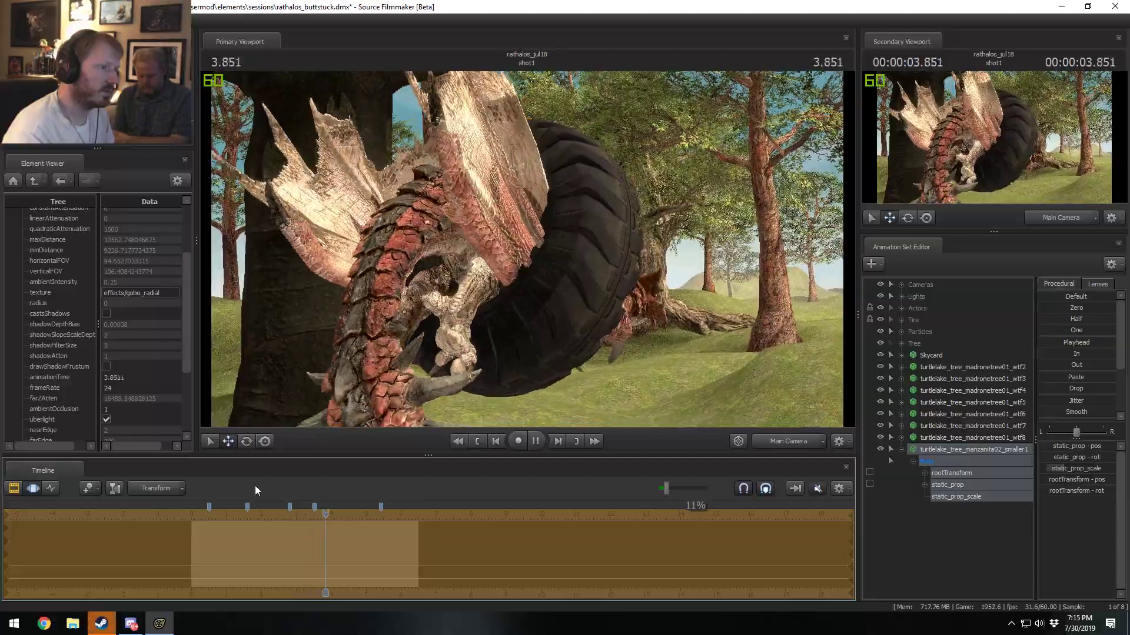
key("space")
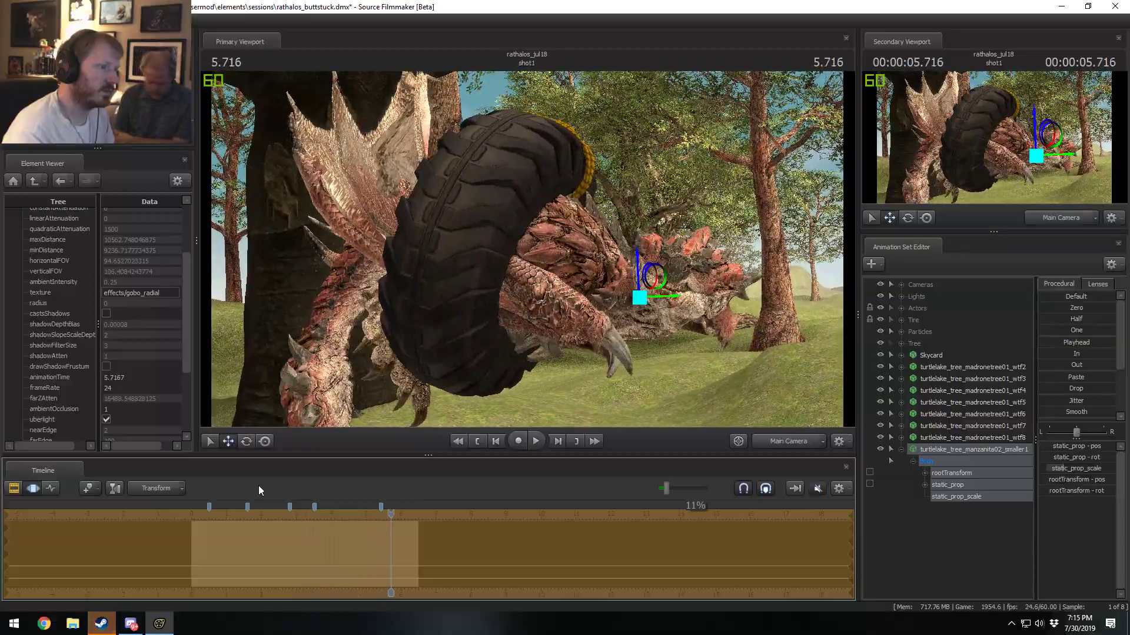
left_click(789, 441)
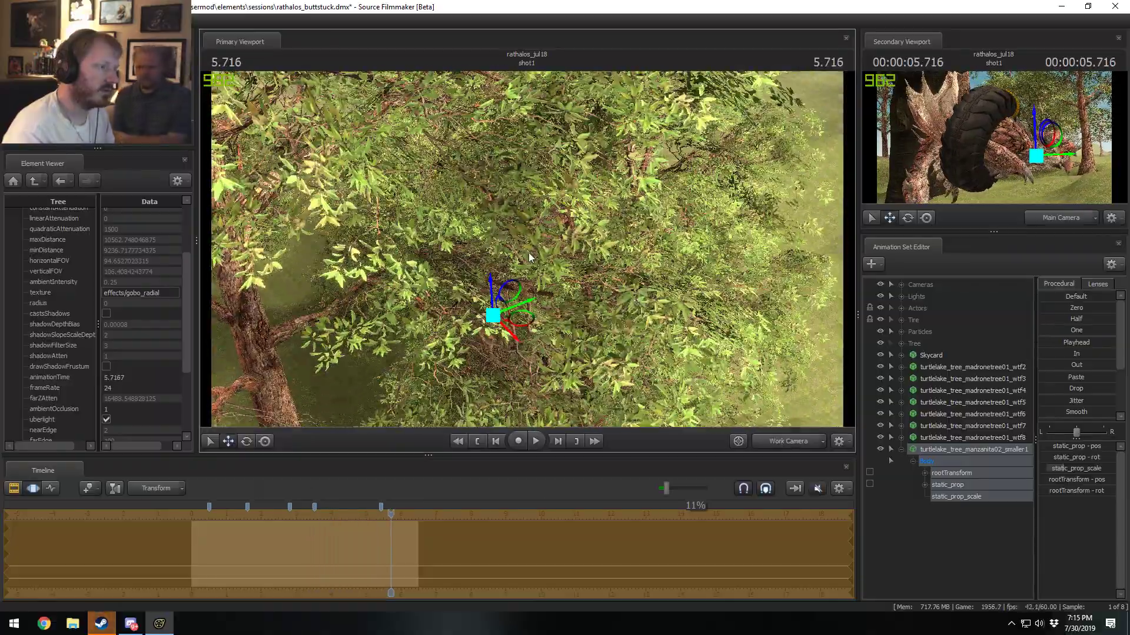
Step: Adjust the manzanita tree's height on the ground and play the end of the shot through the Main Camera
left_click_drag(562, 235, 562, 235)
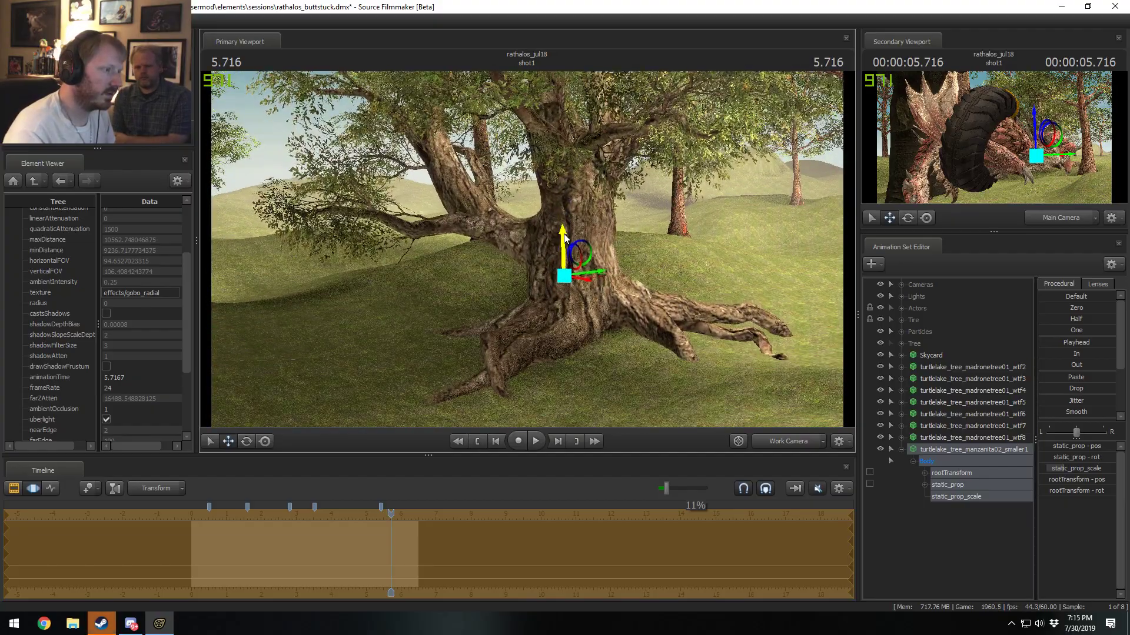
key("F2")
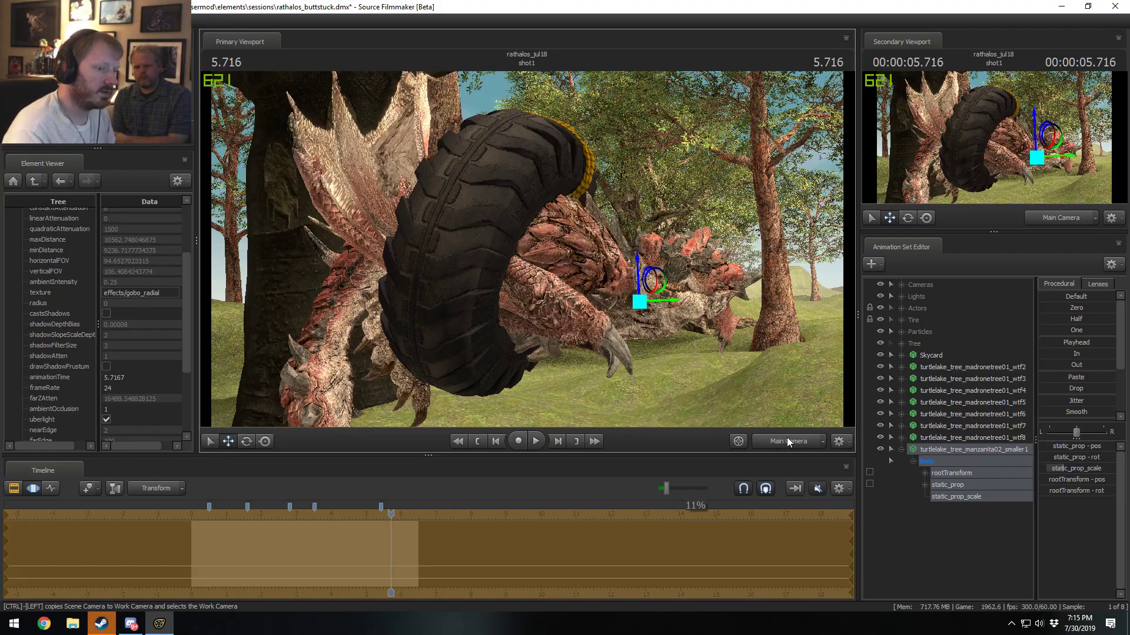
key("space")
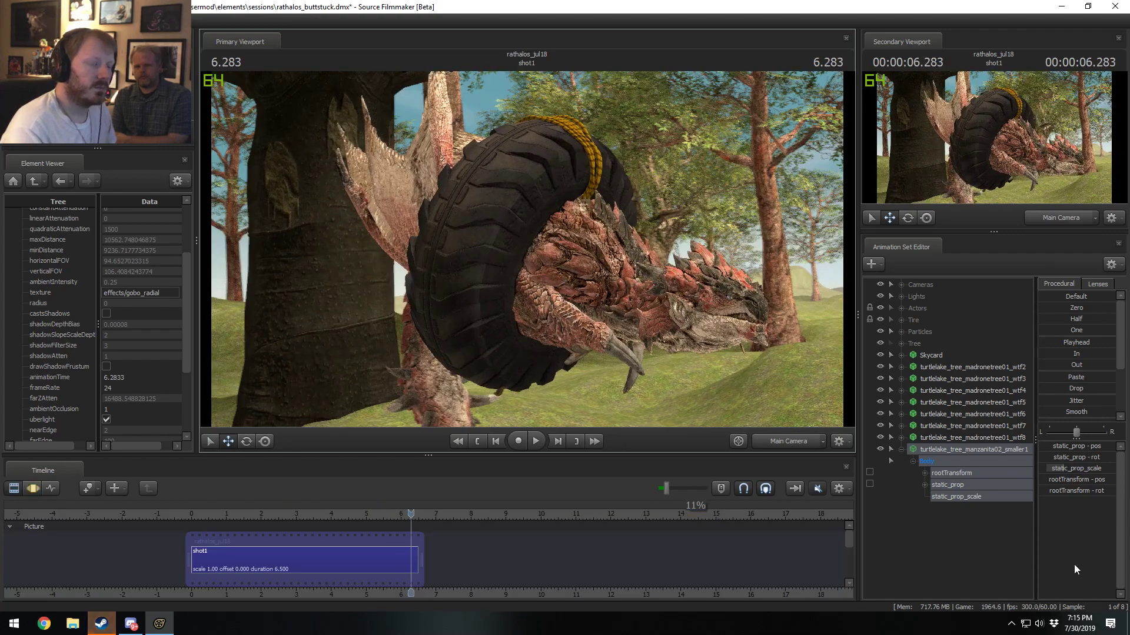
Step: Copy the turtlelake_tree_manzanita02_smaller1 animation set and paste a duplicate of it
right_click(963, 454)
left_click(903, 464)
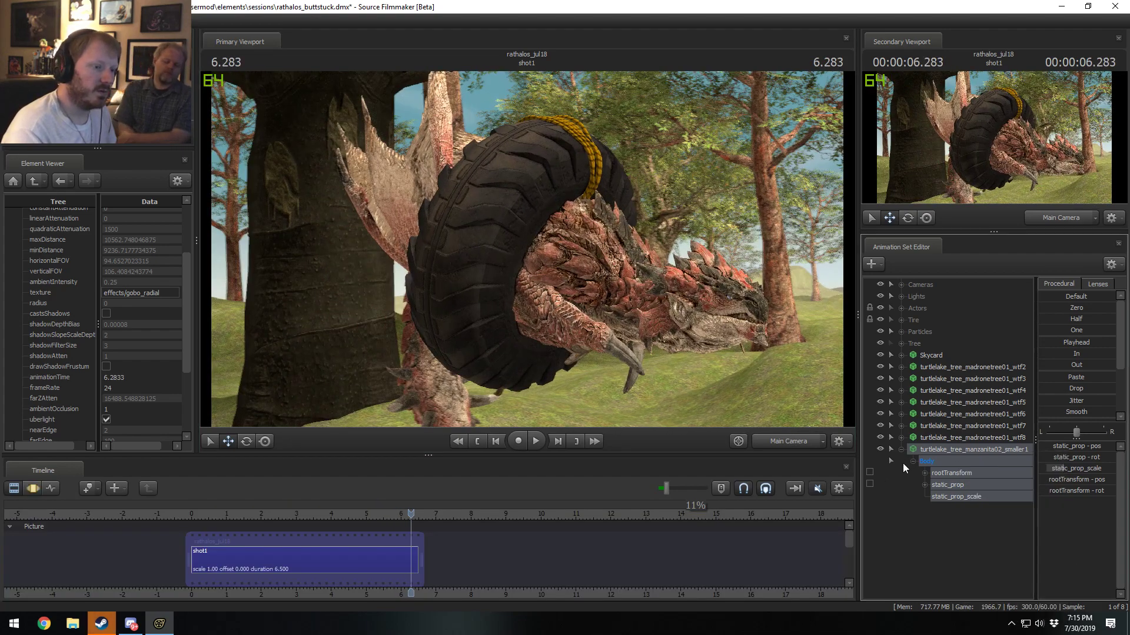
left_click(906, 460)
right_click(918, 478)
left_click(958, 536)
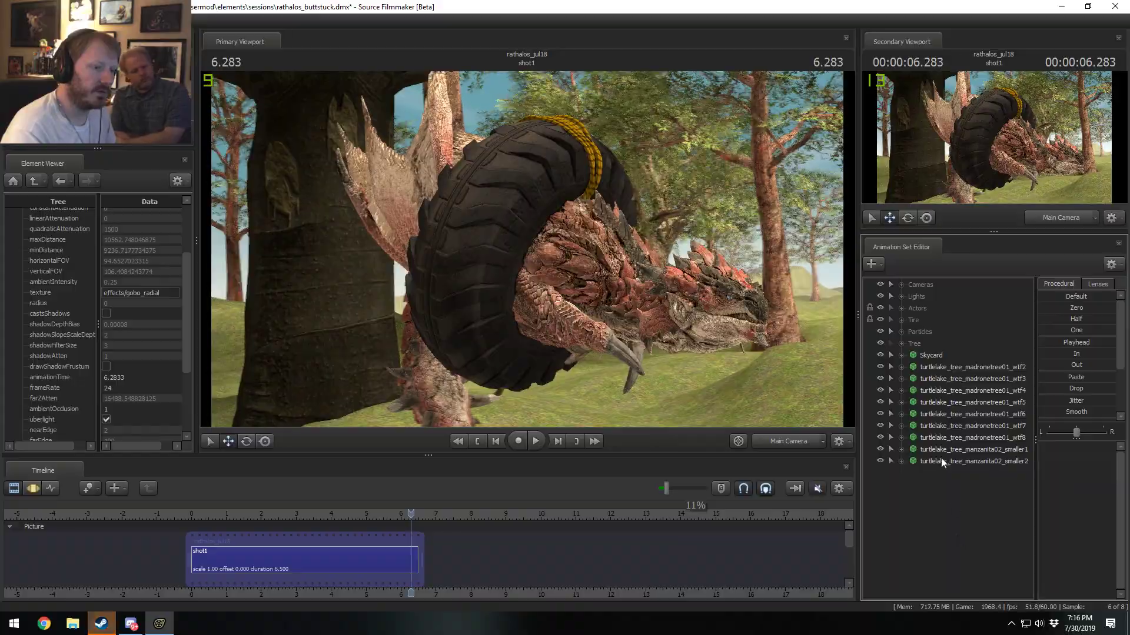
Step: Move the second manzanita tree beside the distant small trees toward the left of the Main Camera framing and play the shot
left_click(783, 440)
key("w")
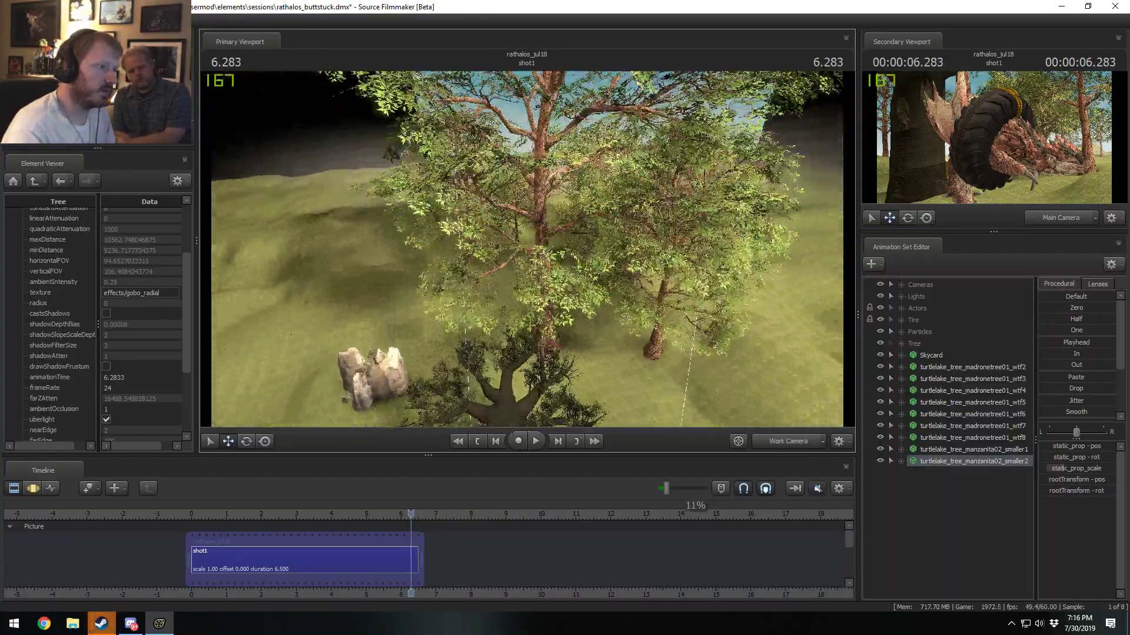
key("s")
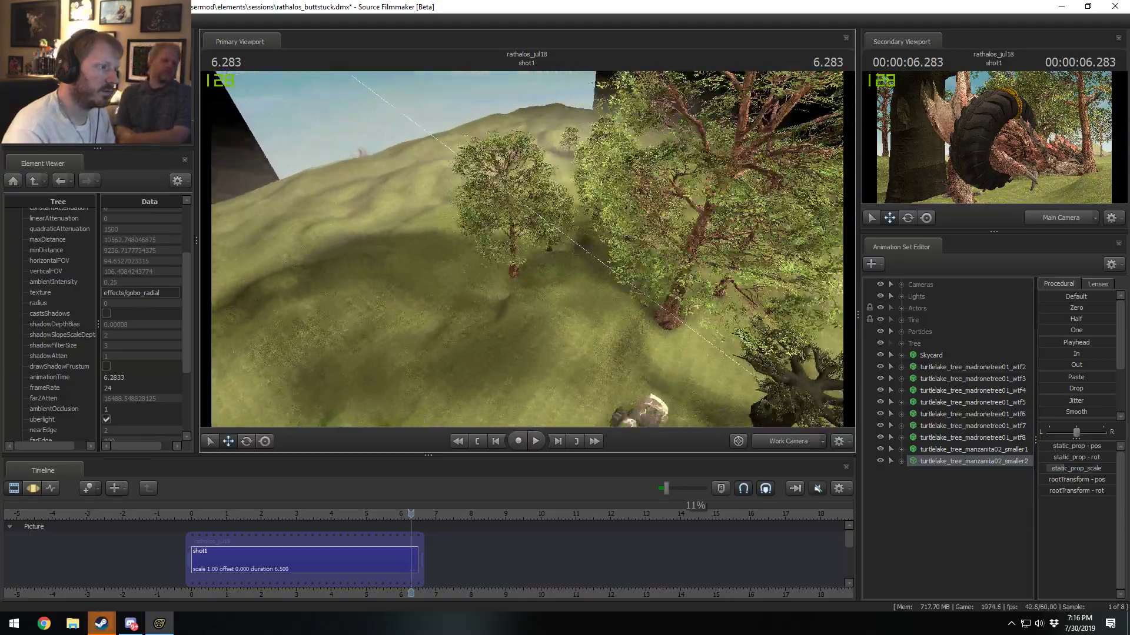
key("F3")
left_click_drag(645, 222, 494, 195)
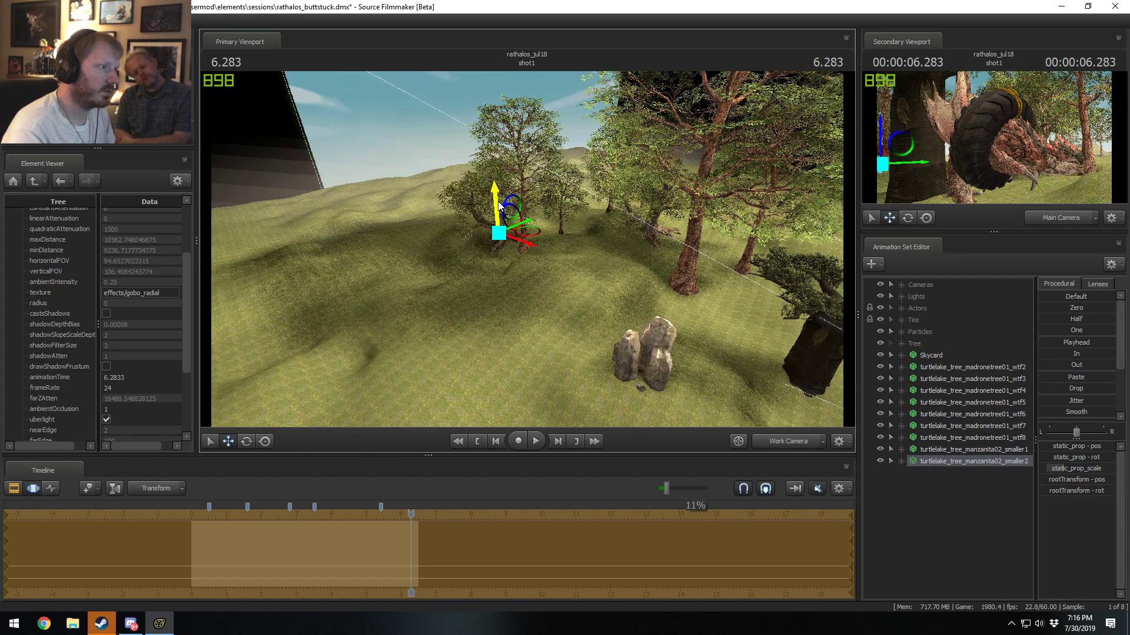
key("F2")
key("space")
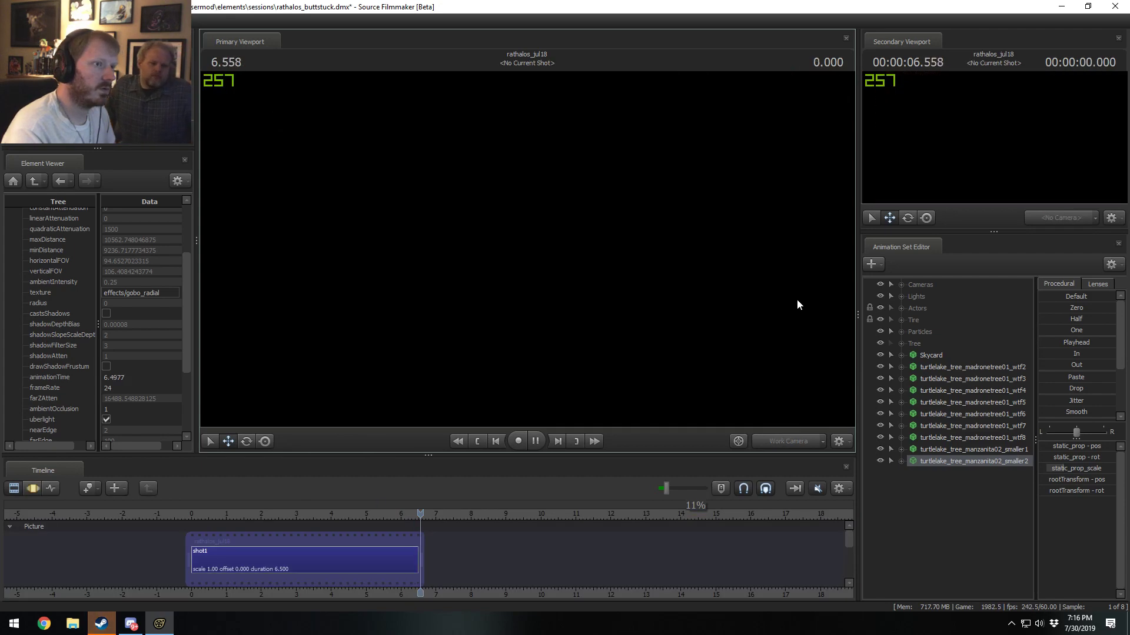
Step: Set the playhead to 5.266 and paste a third manzanita tree
key("F3")
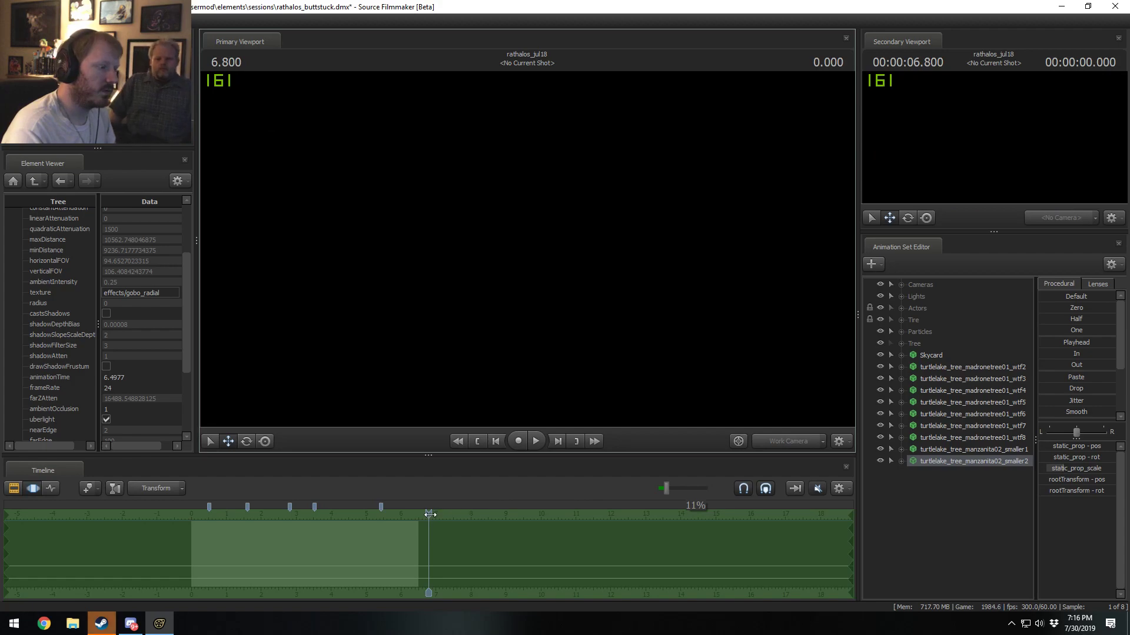
left_click_drag(430, 514, 351, 515)
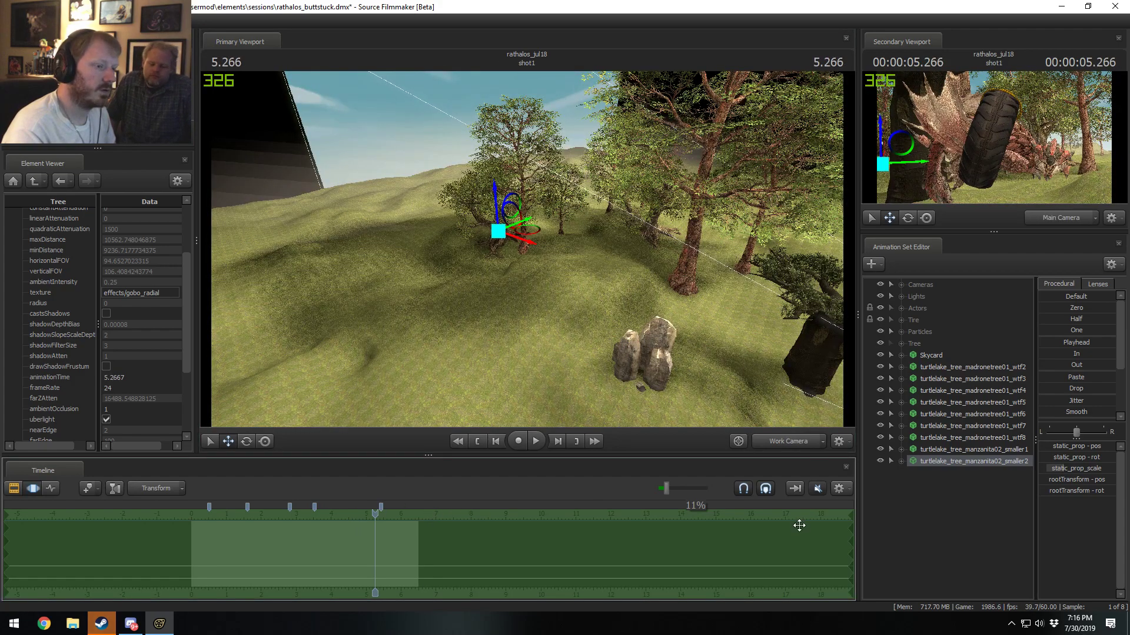
right_click(1004, 536)
left_click(1019, 580)
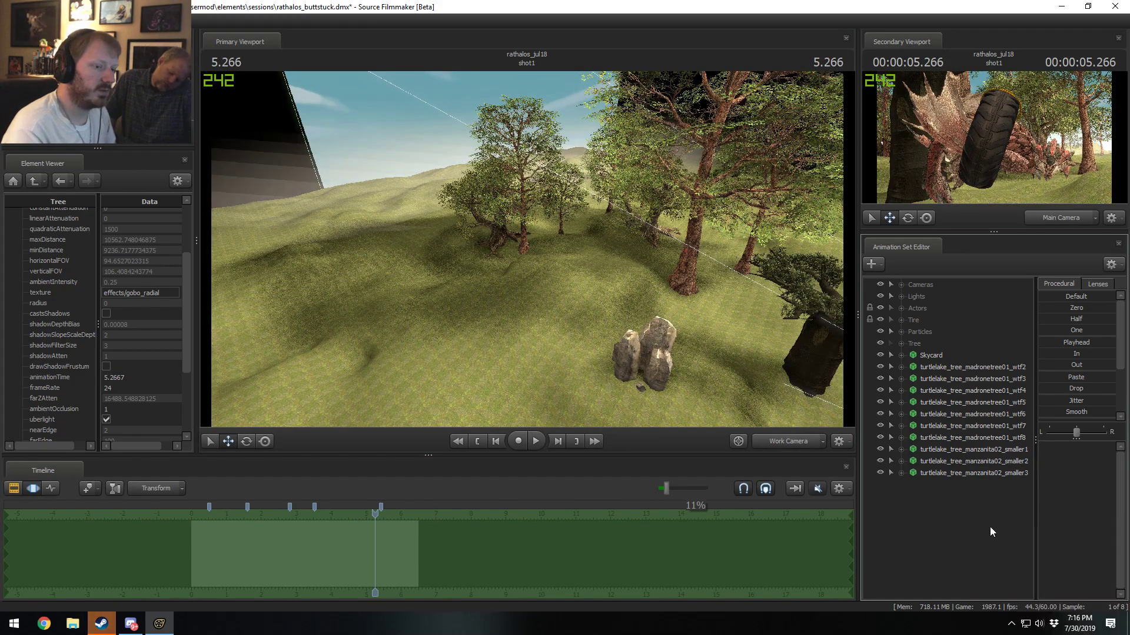
Step: Move the third manzanita tree deep into the background, next to the two small distant trees
left_click(959, 474)
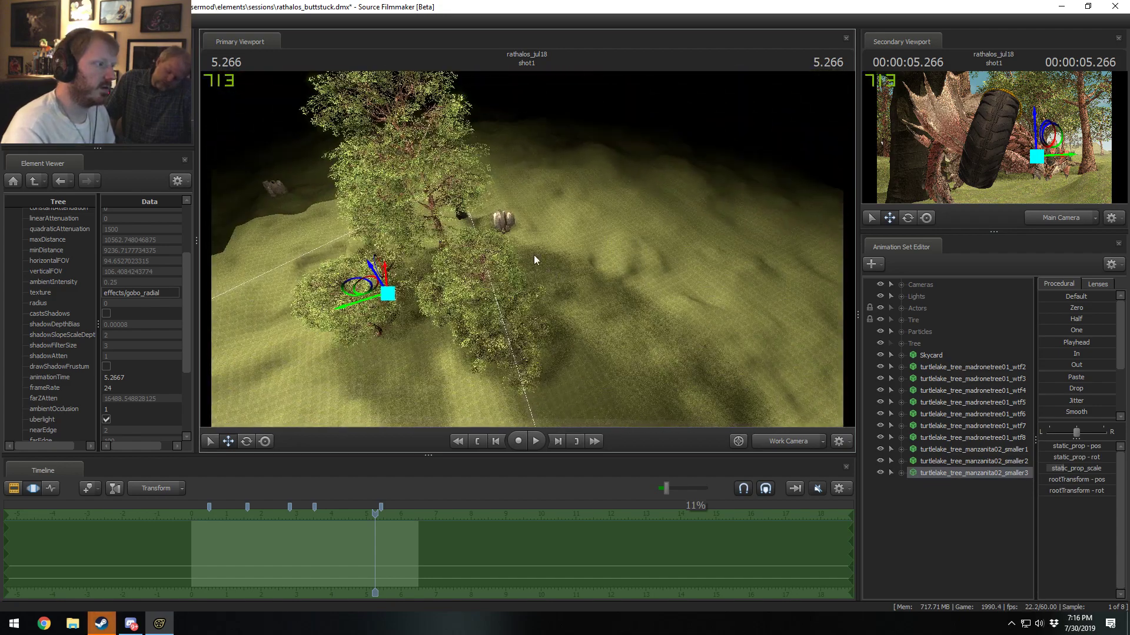
left_click_drag(534, 256, 505, 227)
key("r")
left_click_drag(546, 196, 546, 196)
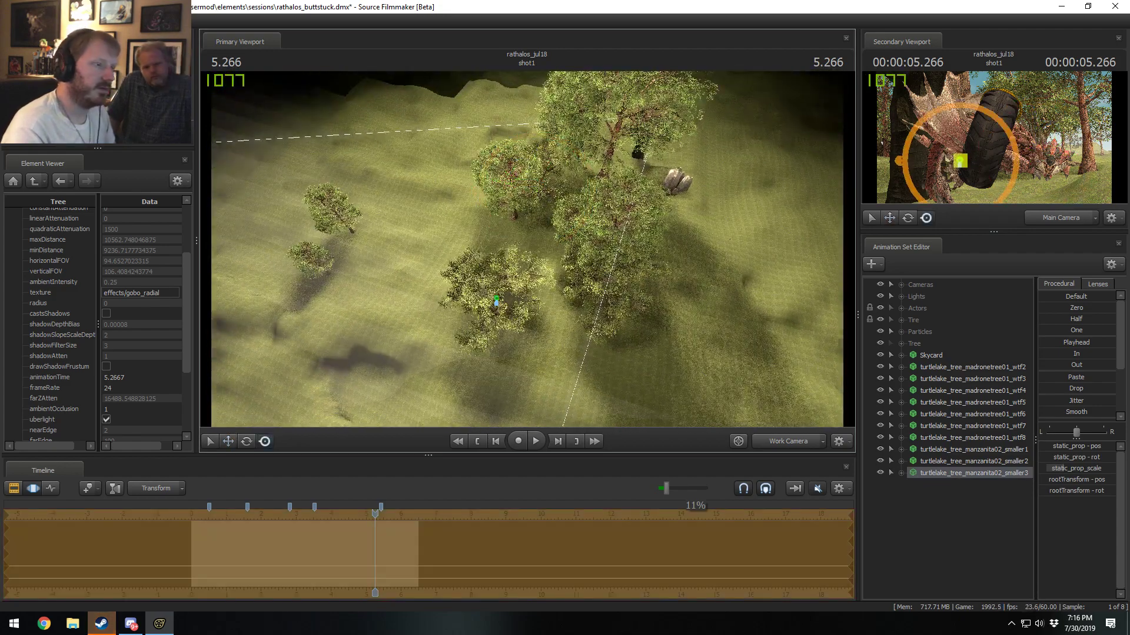
left_click_drag(496, 301, 398, 272)
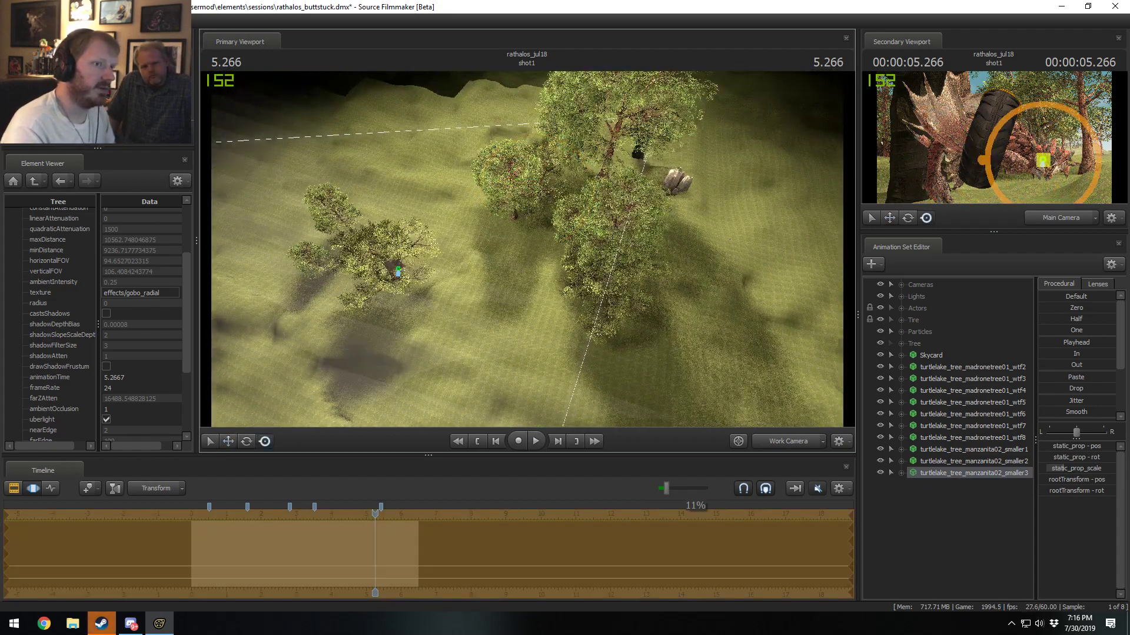
Step: Paste a fourth manzanita tree into the scene
right_click(955, 504)
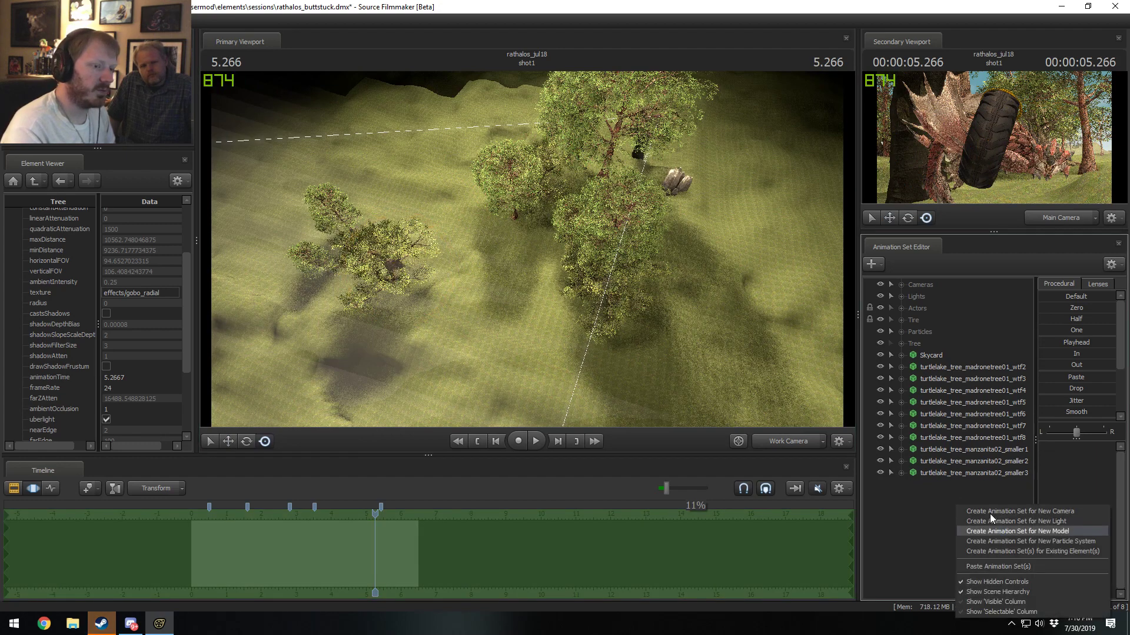
right_click(971, 475)
key("Escape")
right_click(970, 498)
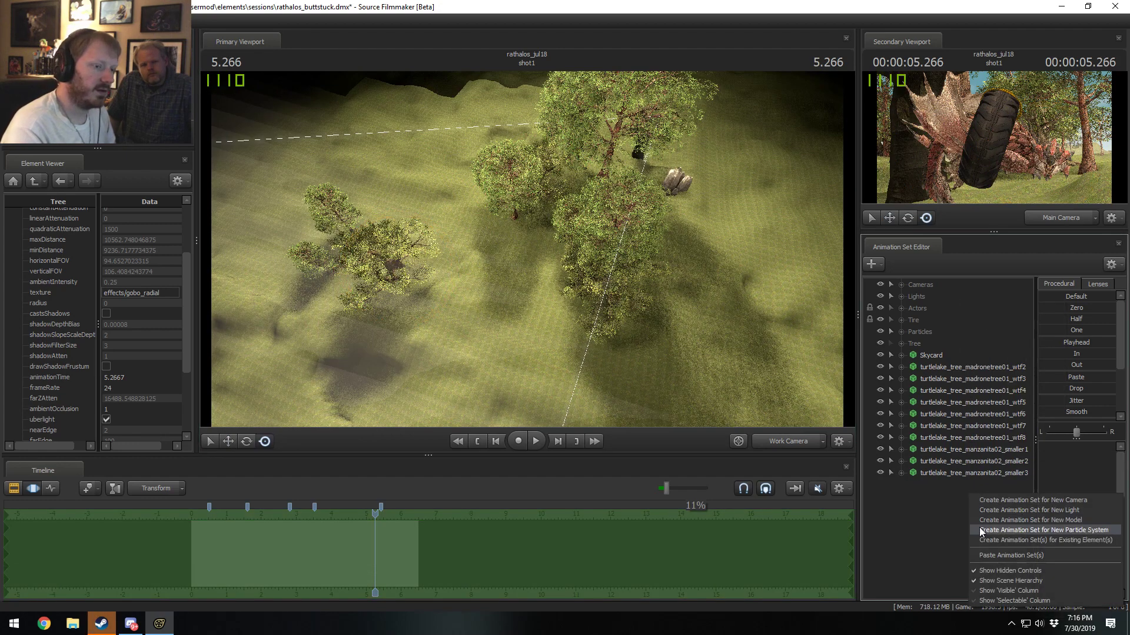
left_click(998, 556)
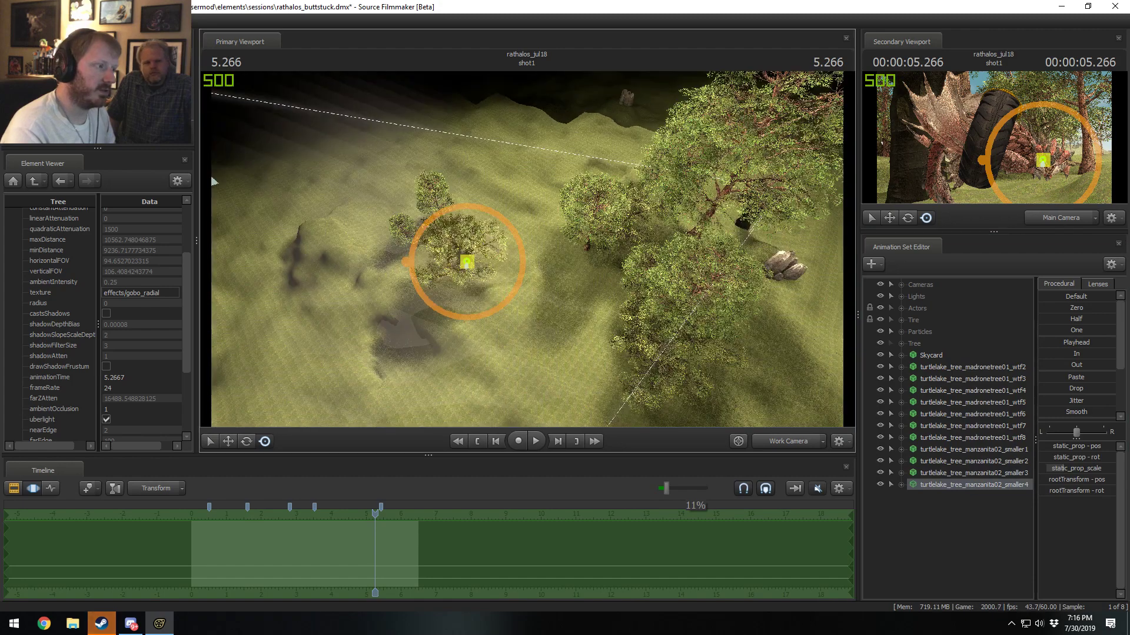
Step: Move the fourth manzanita tree beside the farthest trees toward the right edge of the Main Camera framing and rotate it
left_click_drag(562, 277, 492, 317)
key("e")
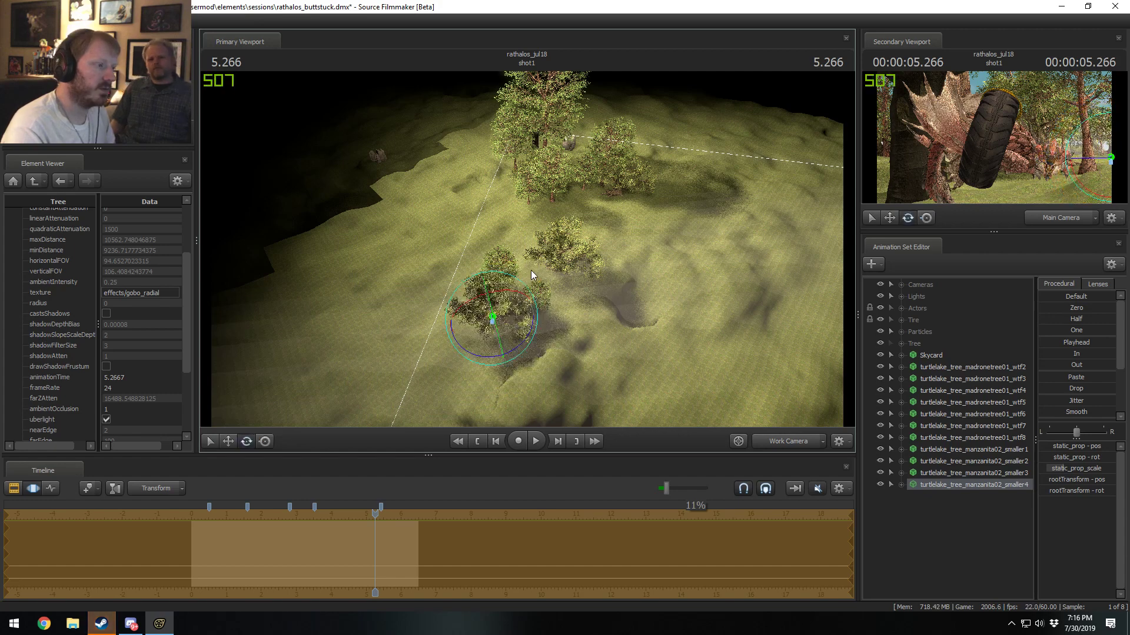
left_click_drag(522, 354, 484, 304)
key("w")
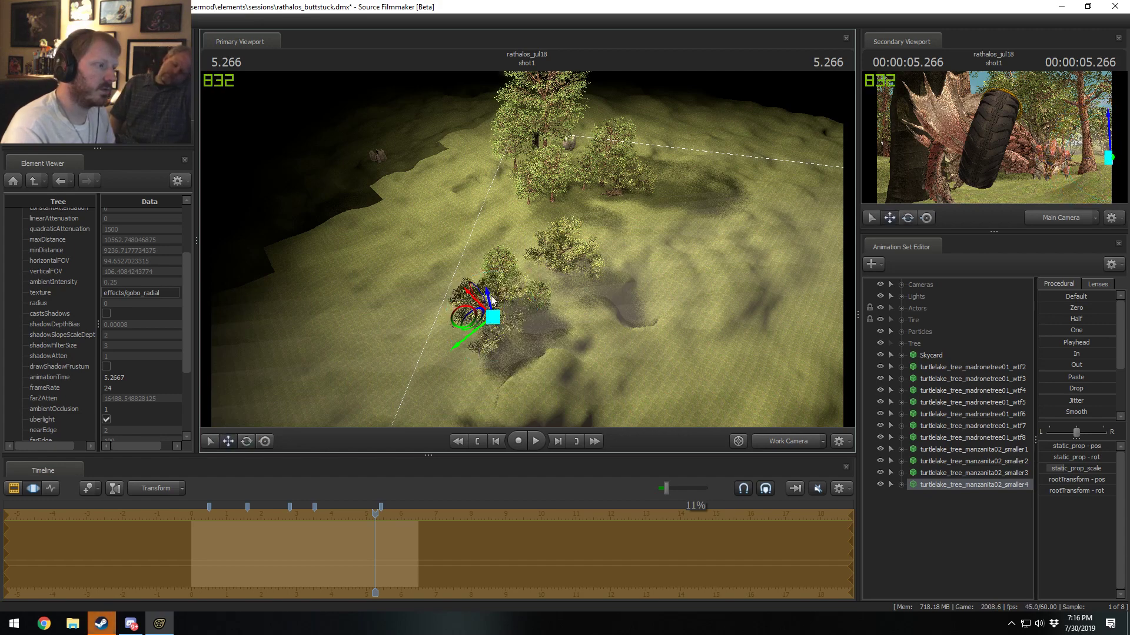
Step: Set the playhead to 6.416, paste a fifth manzanita tree and move it behind the tire in the Main Camera framing
key("F2")
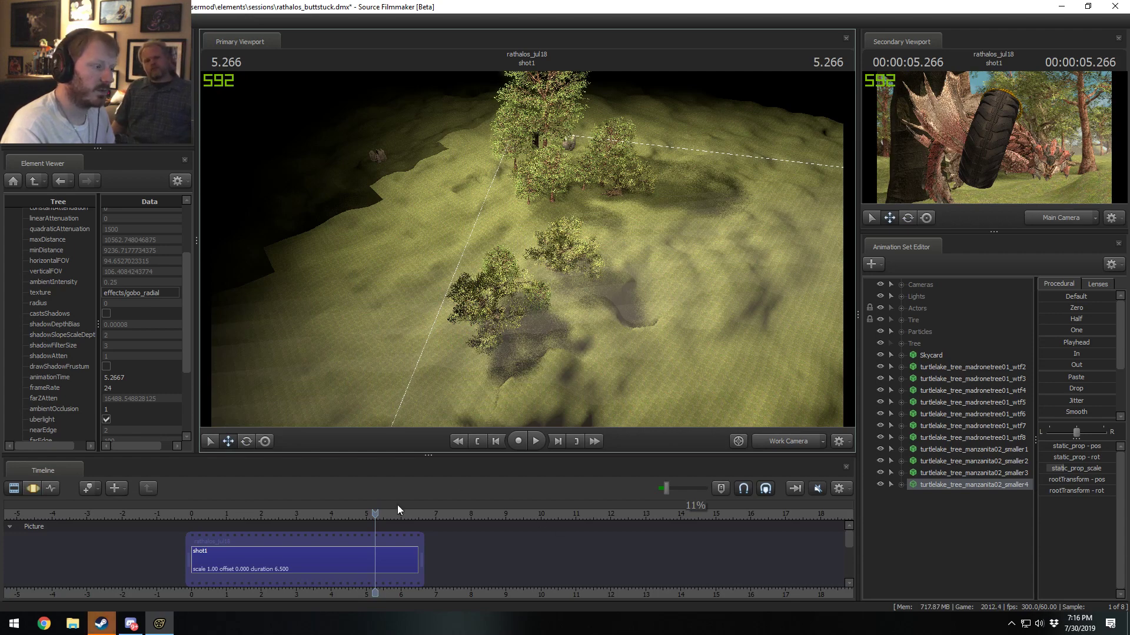
left_click_drag(375, 514, 416, 542)
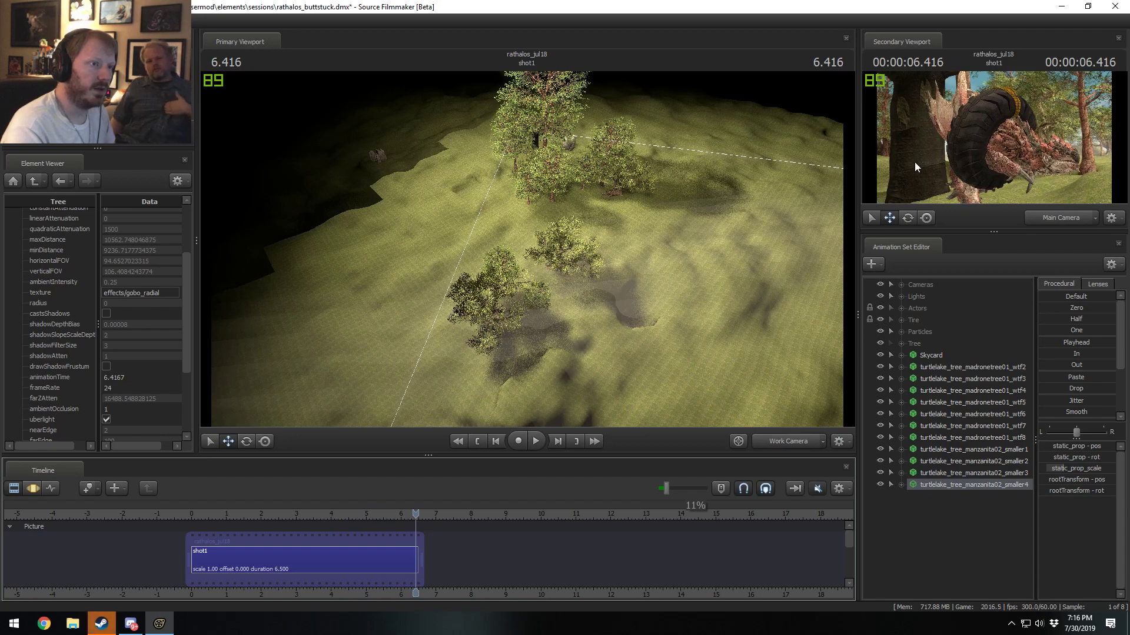
right_click(945, 551)
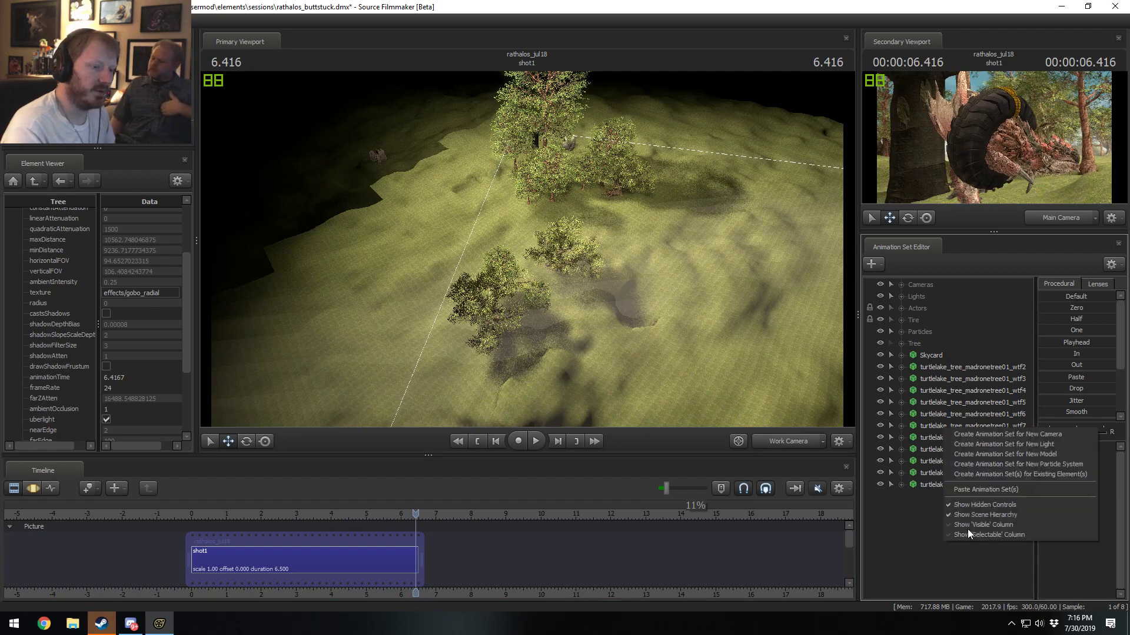
left_click(970, 487)
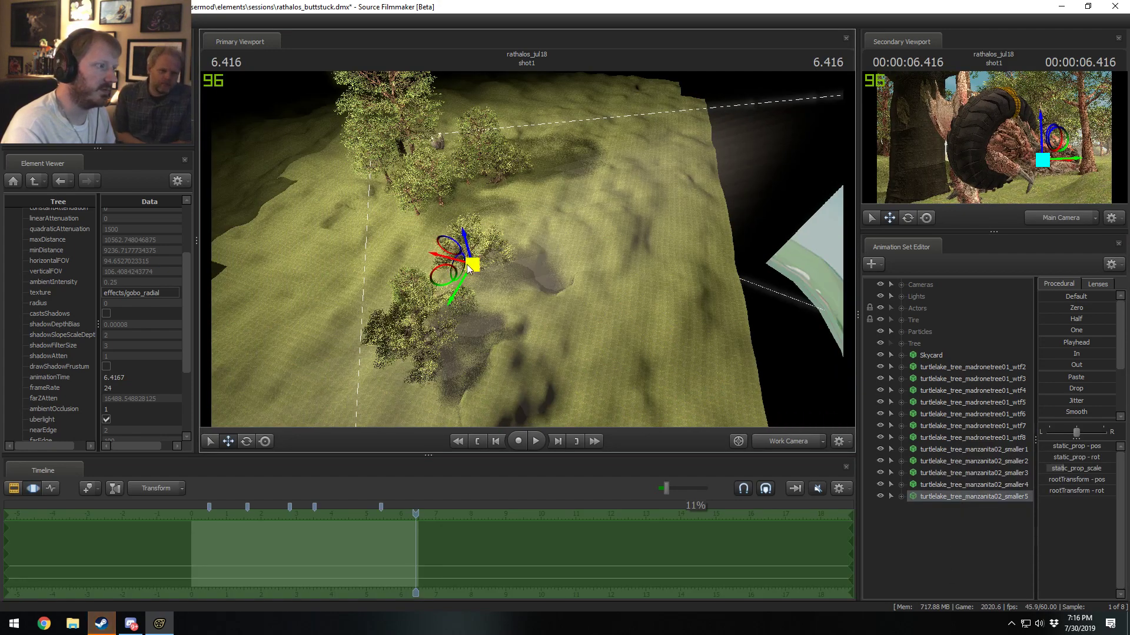
left_click_drag(469, 267, 571, 225)
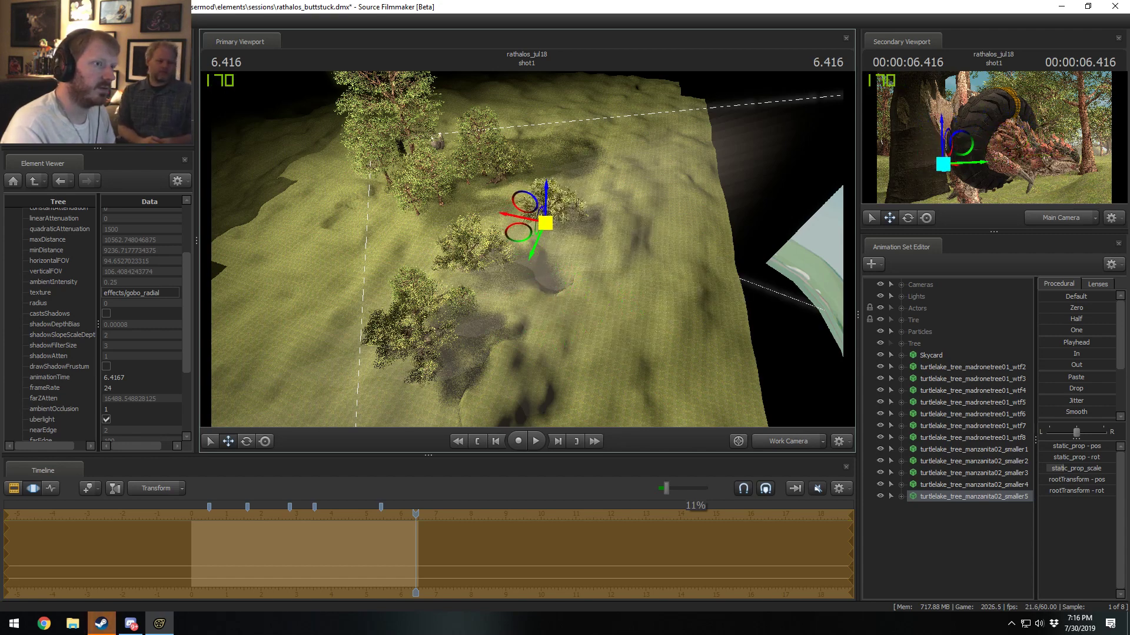
Step: Replay the shot and switch the primary viewport to the Main Camera to check the background trees
key("ctrl+1")
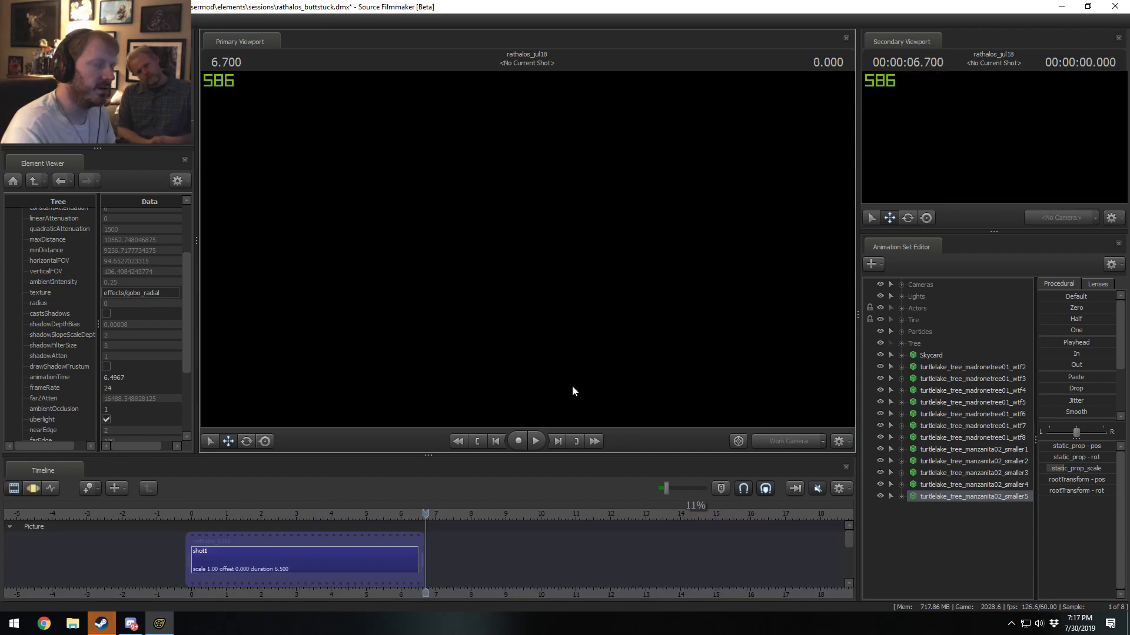
left_click(285, 514)
key("space")
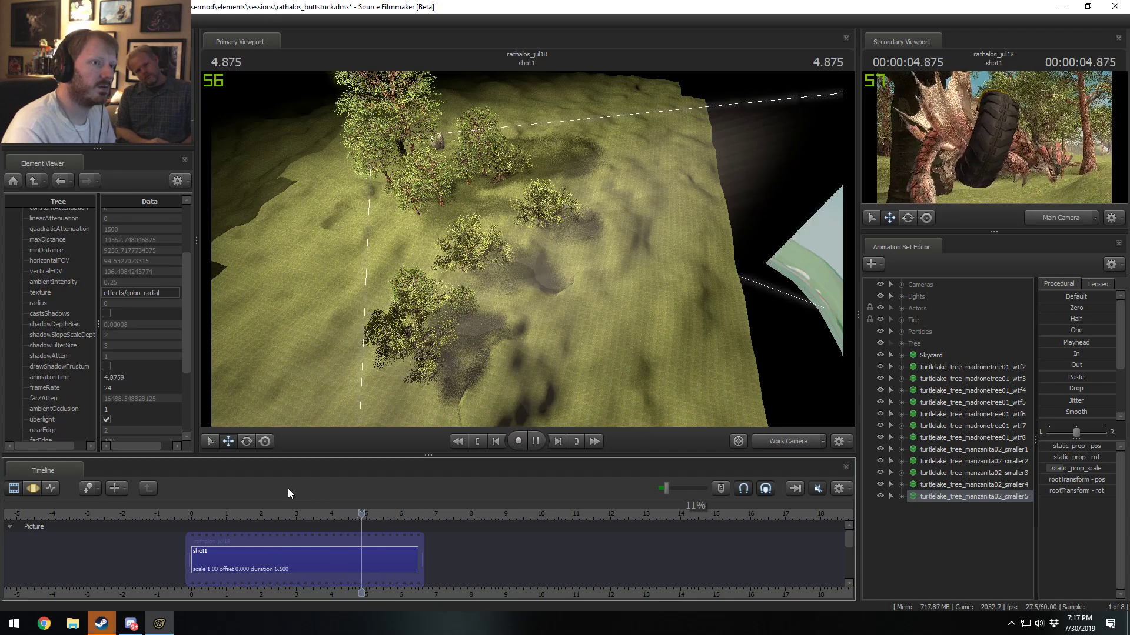
key("space")
left_click(780, 441)
left_click(774, 450)
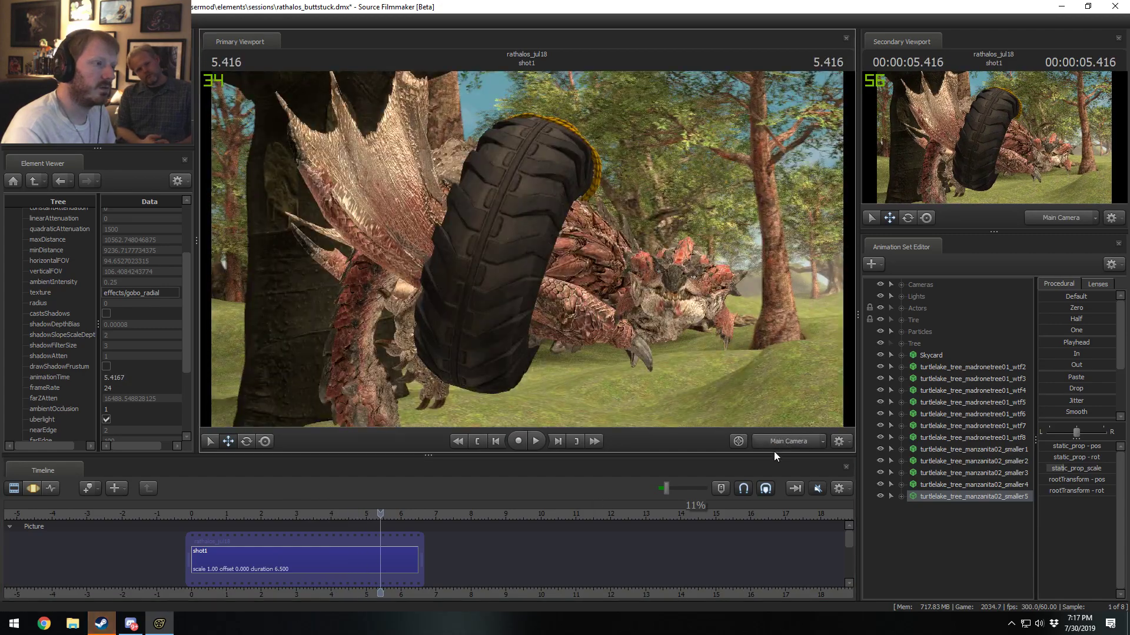
key("space")
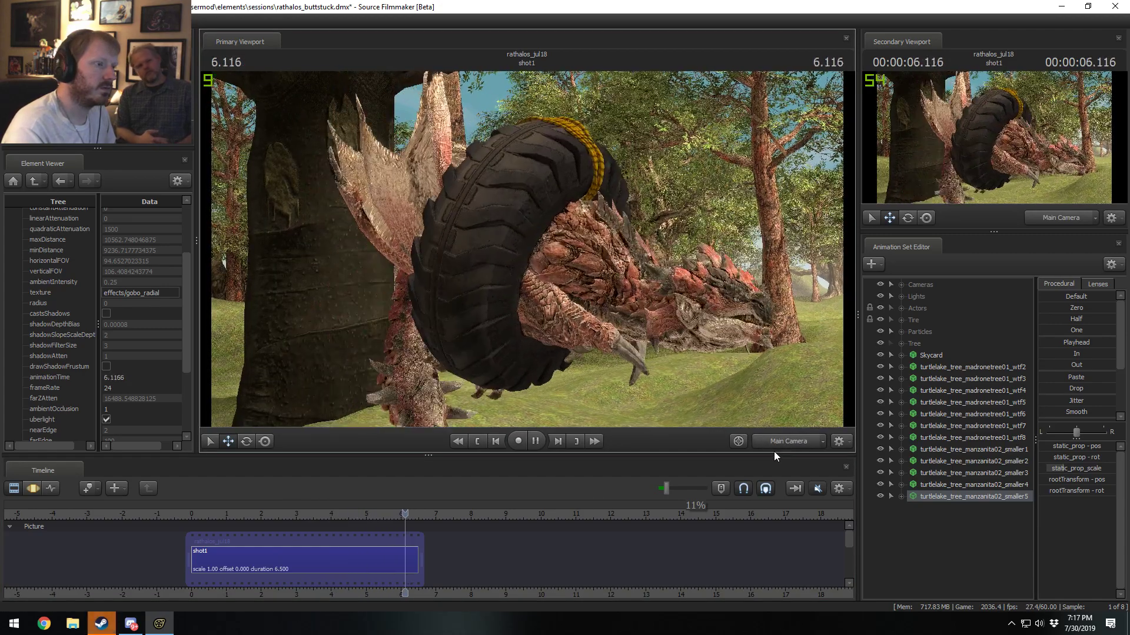
key("space")
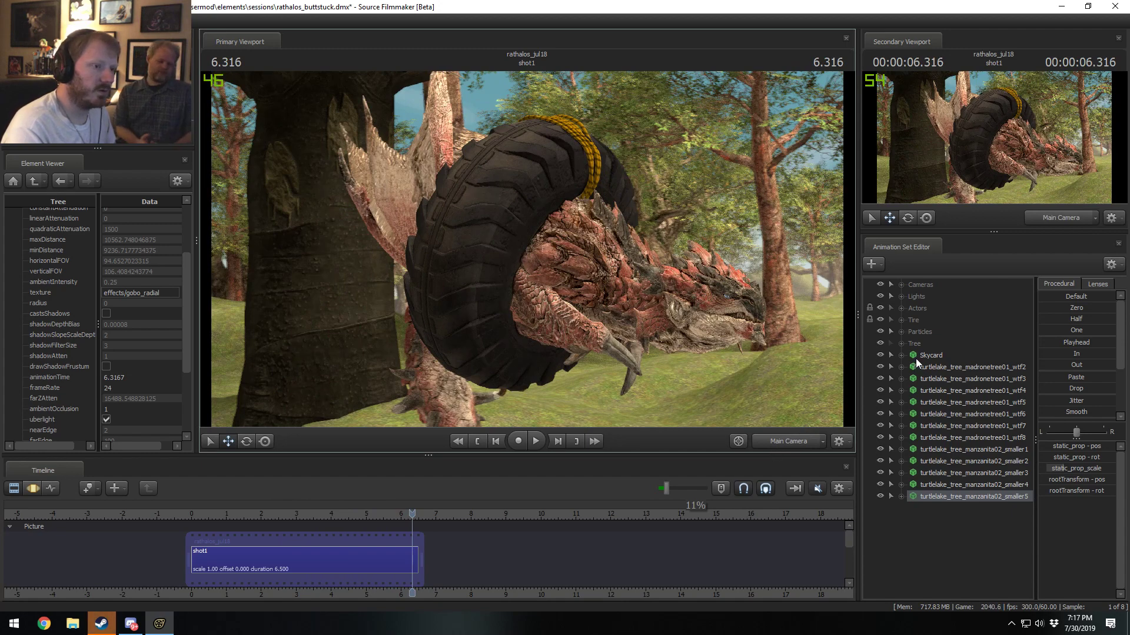
Step: Move all madrone and manzanita tree copies into the Tree group and place that group above Particles
left_click_drag(916, 365, 940, 487)
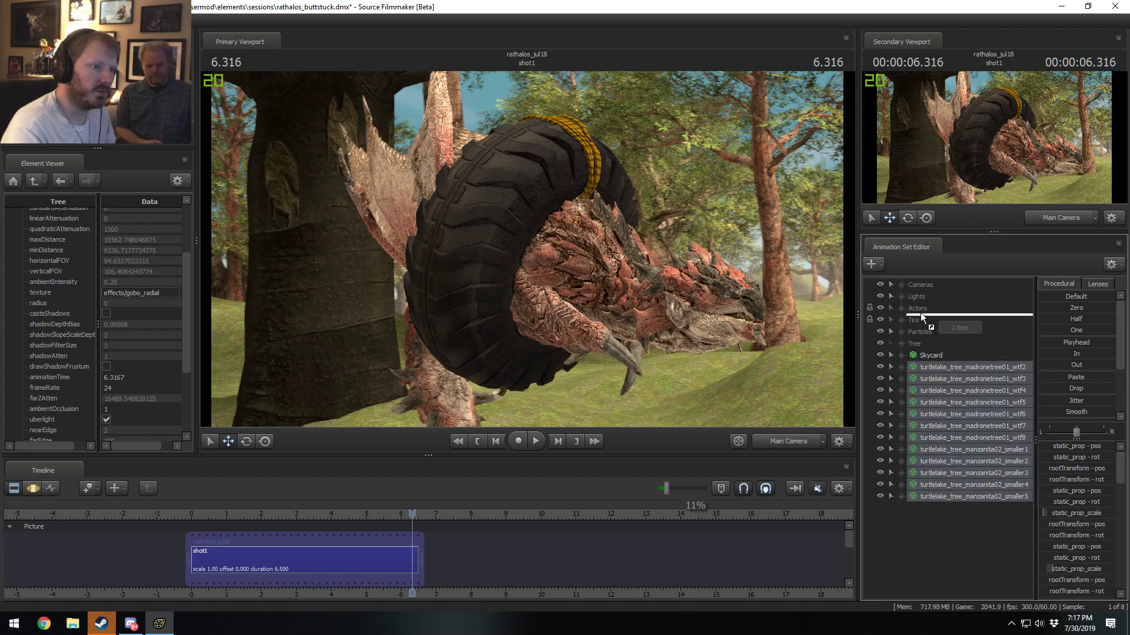
left_click_drag(921, 299, 923, 326)
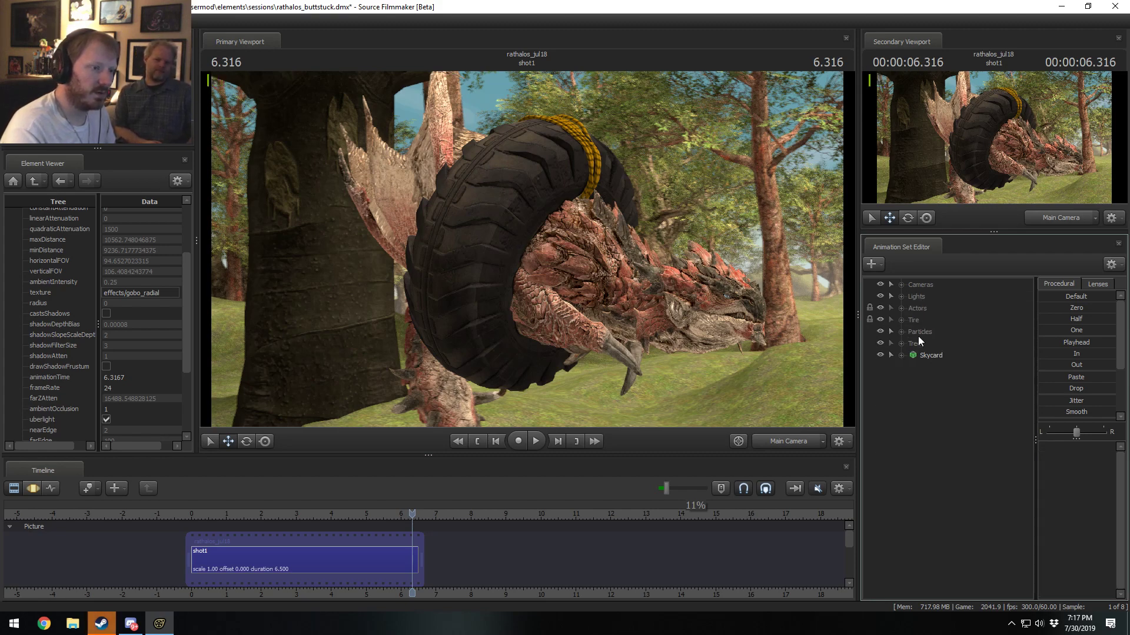
left_click(903, 295)
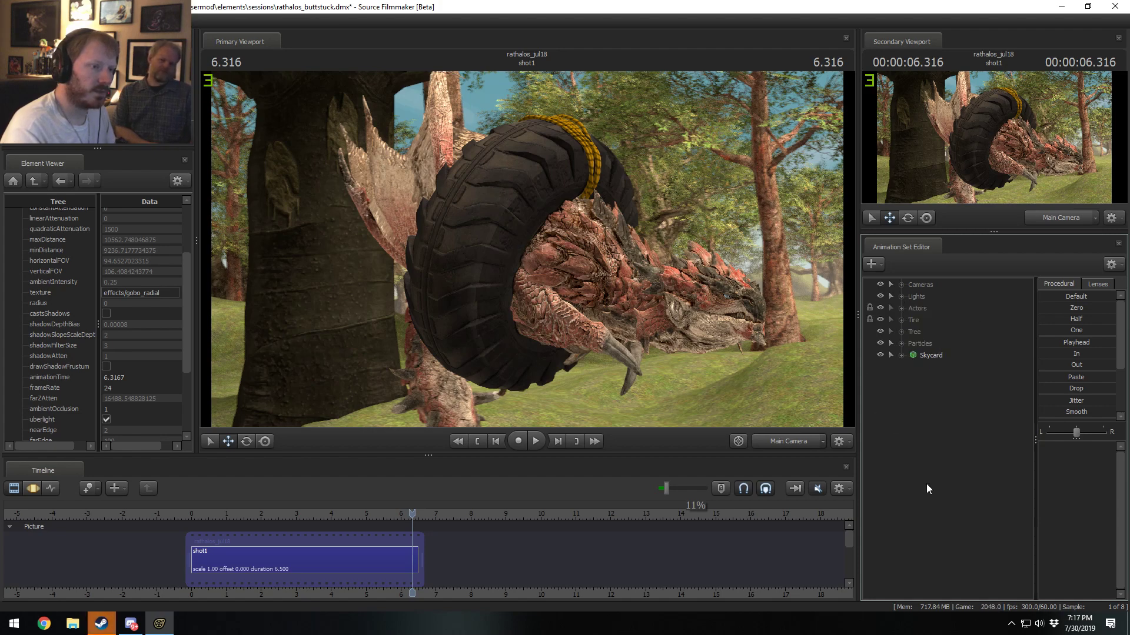
Step: Create an animation set for a new light and set the primary viewport to look through it
right_click(928, 487)
left_click(994, 500)
left_click(903, 296)
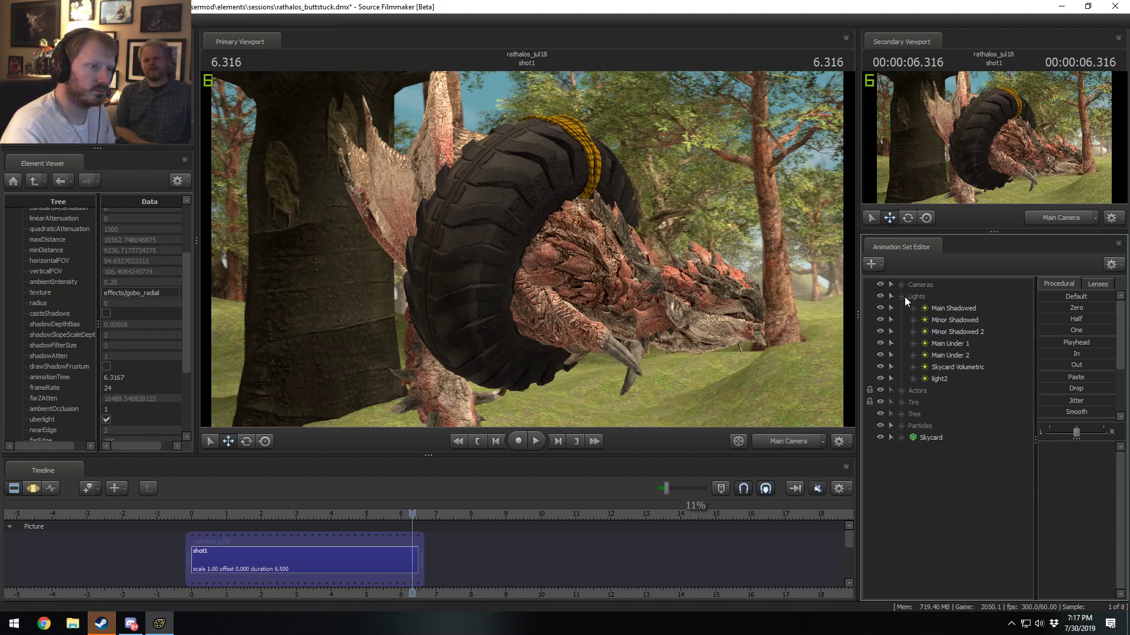
left_click(935, 378)
key("F3")
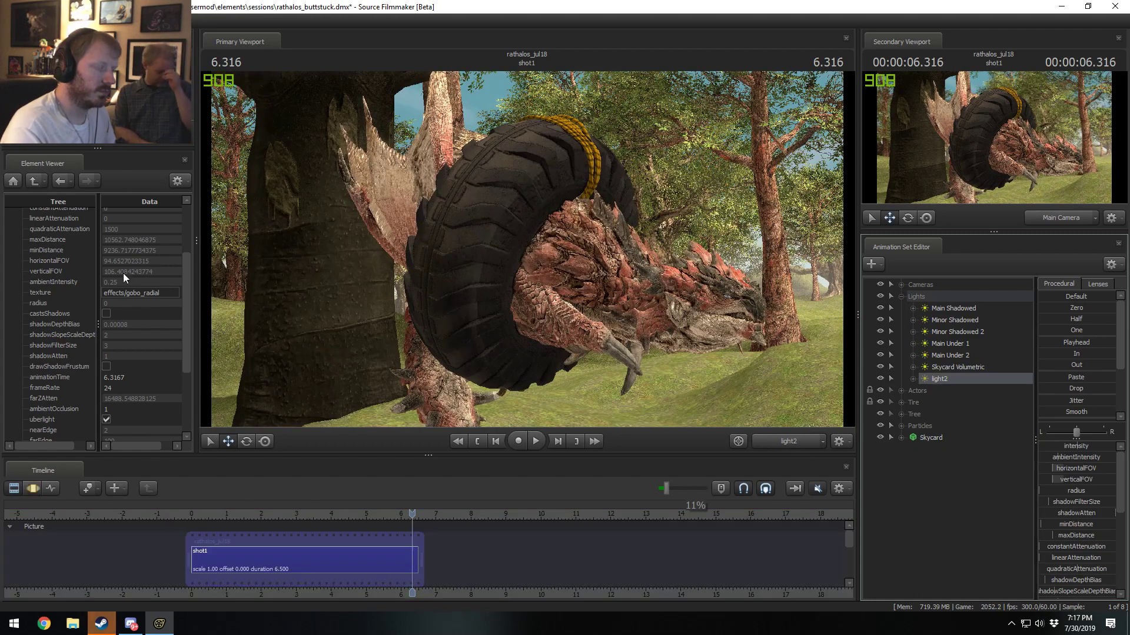
Step: Position and aim light2 at the Rathalos from above its head and adjust the light's max distance and field of view
key("F3")
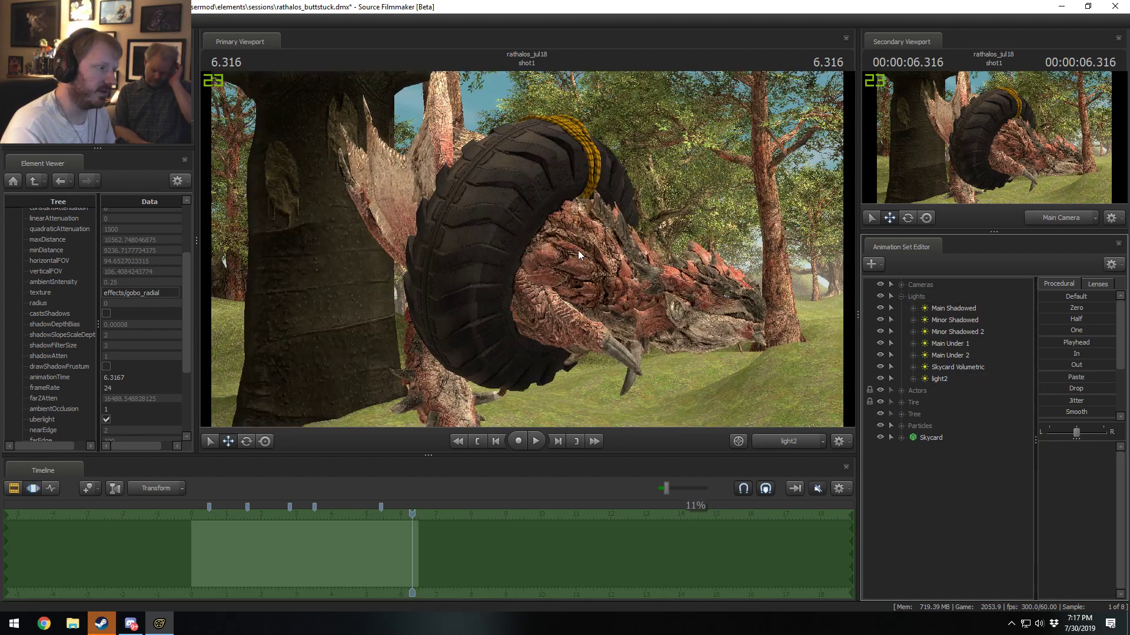
left_click(542, 280)
left_click(939, 379)
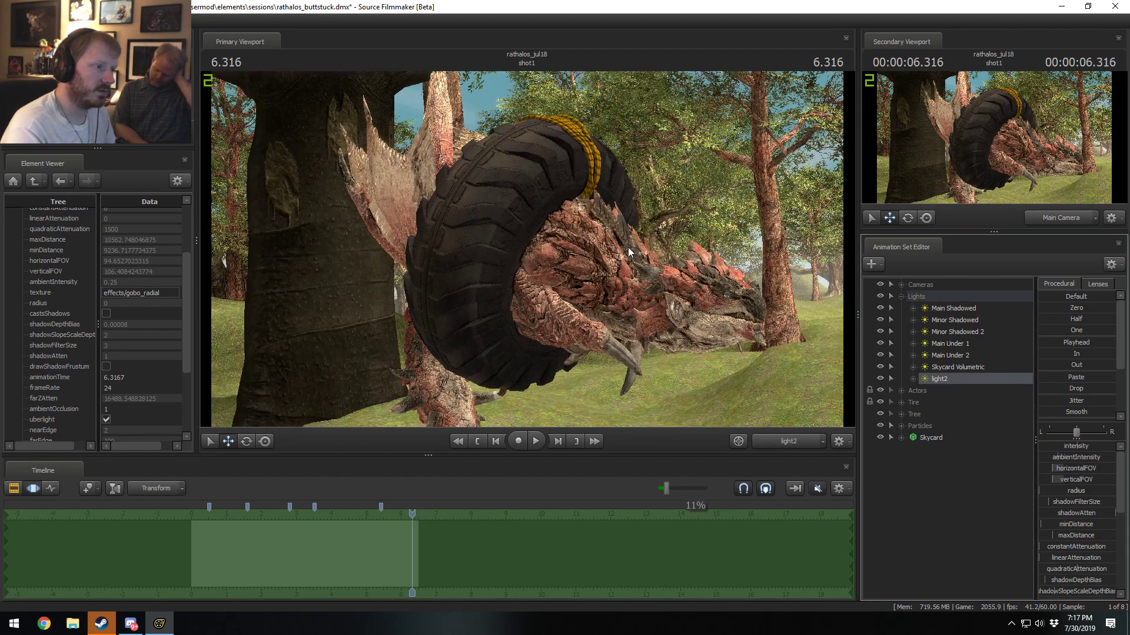
left_click_drag(530, 247, 581, 300)
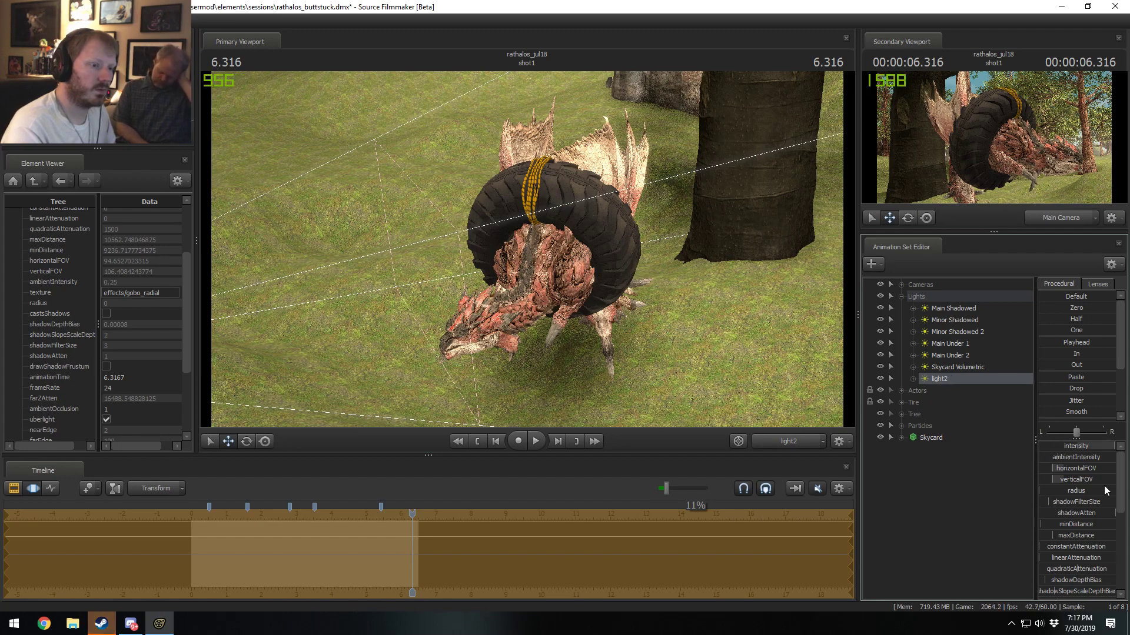
left_click_drag(581, 300, 574, 297)
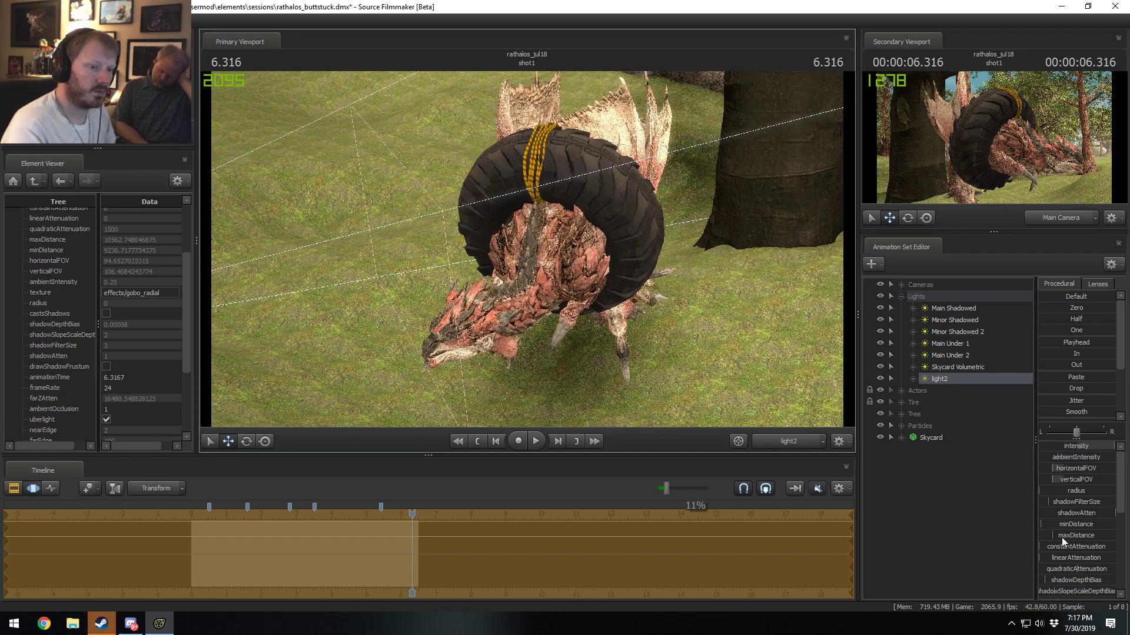
left_click_drag(1062, 537, 1082, 538)
scroll(1065, 581, "down", 3)
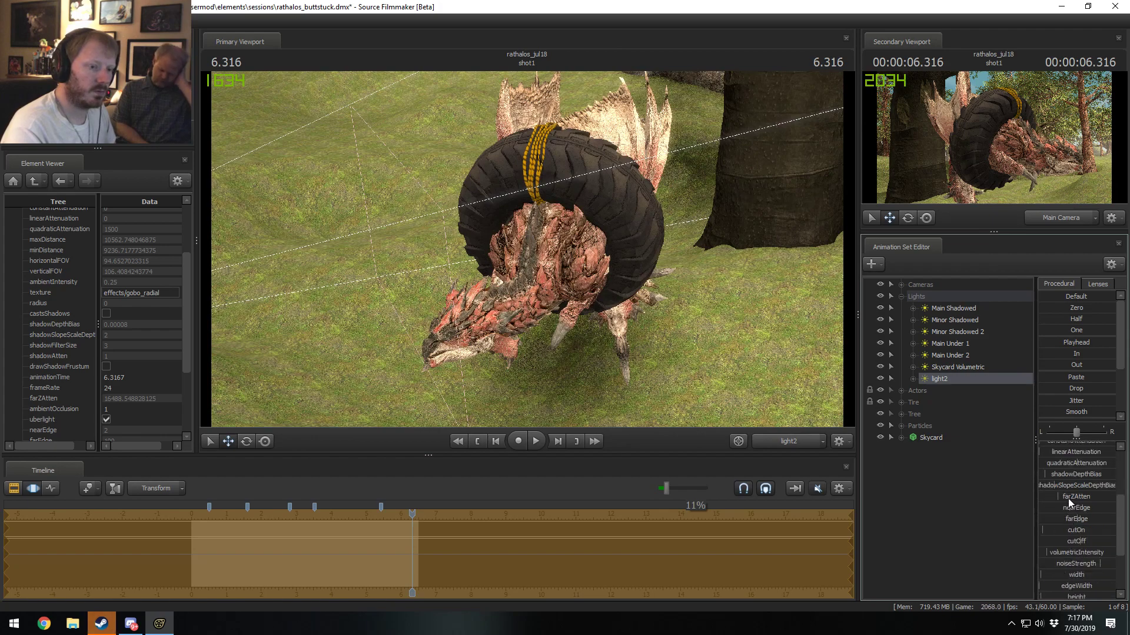
left_click_drag(706, 317, 527, 253)
key("F2")
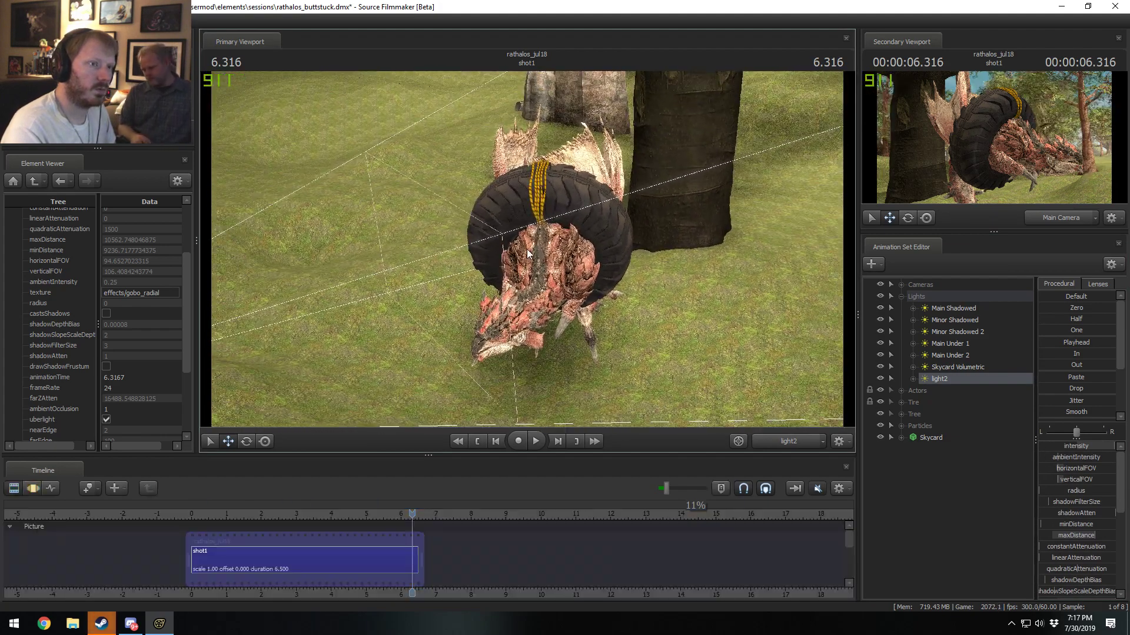
Step: Play the early part of the shot through the Main Camera and hide light2 to compare the lighting
left_click(790, 442)
key("space")
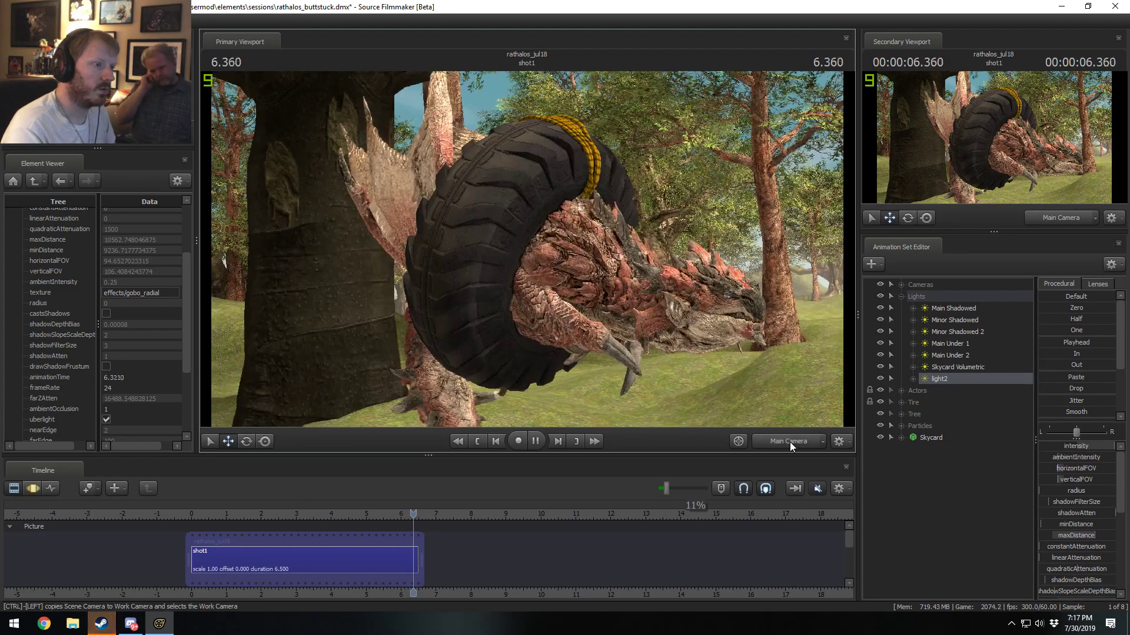
left_click_drag(329, 512, 202, 503)
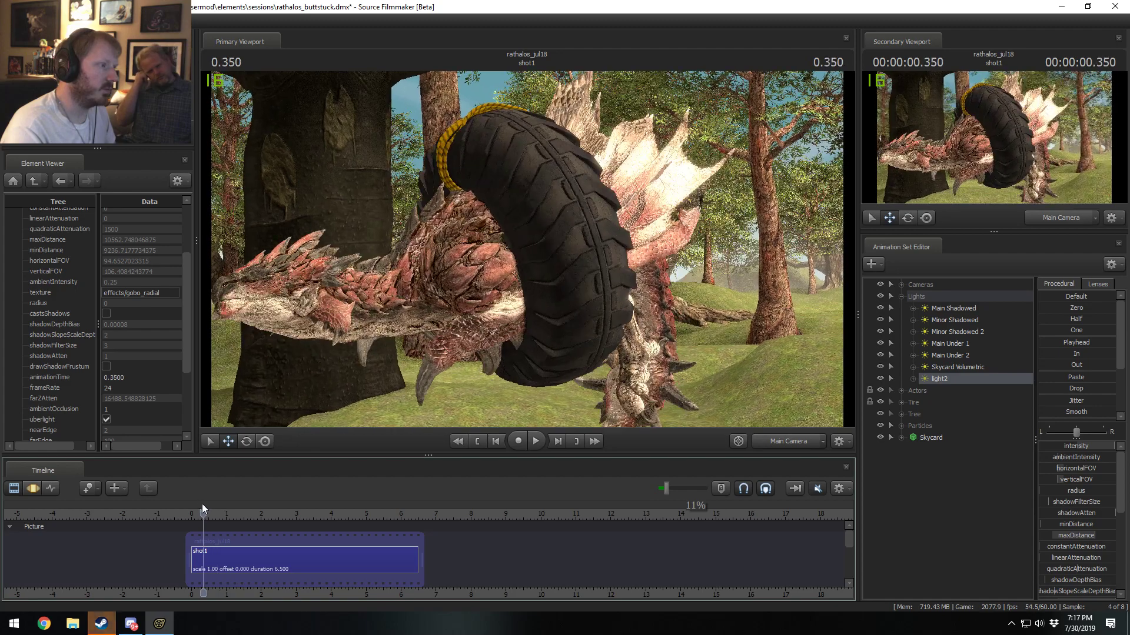
key("space")
key("space")
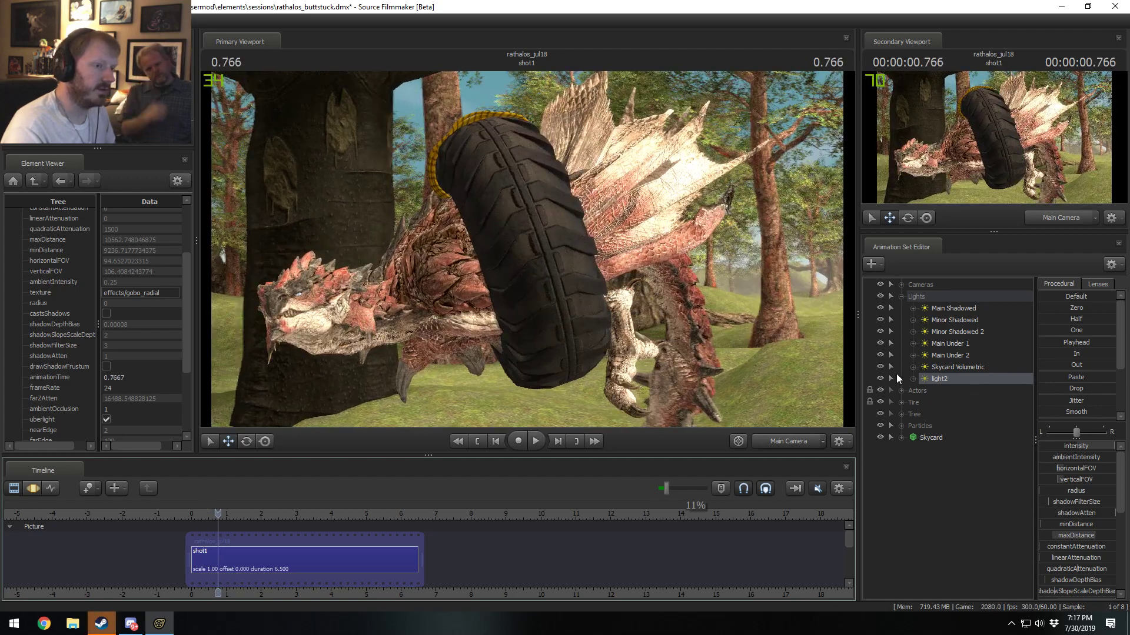
left_click(879, 379)
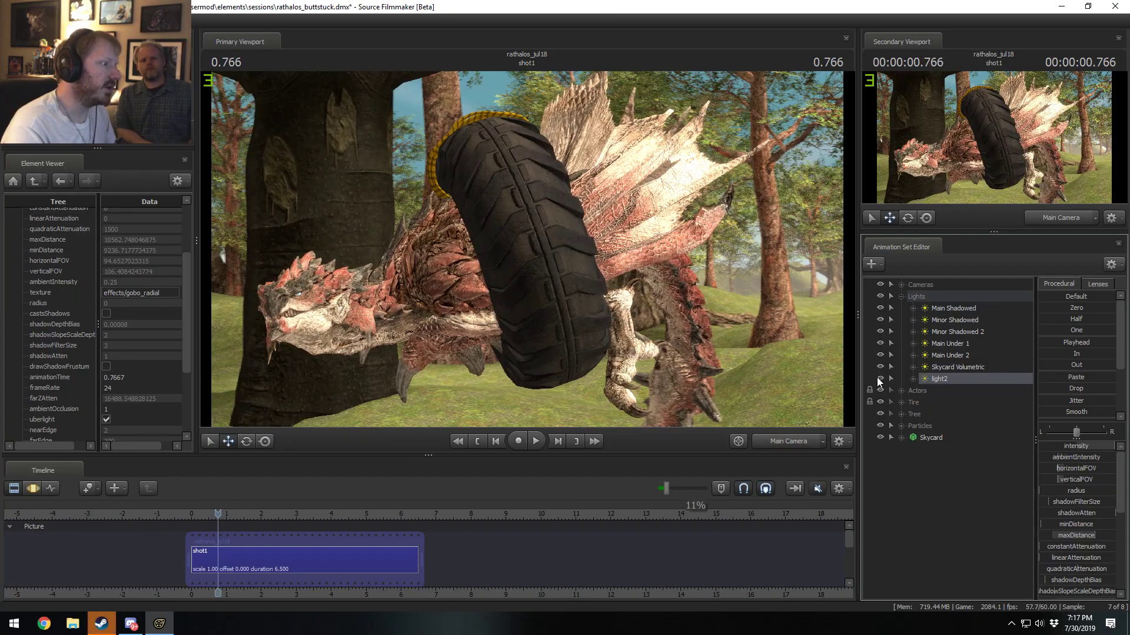
key("space")
left_click_drag(294, 515, 238, 512)
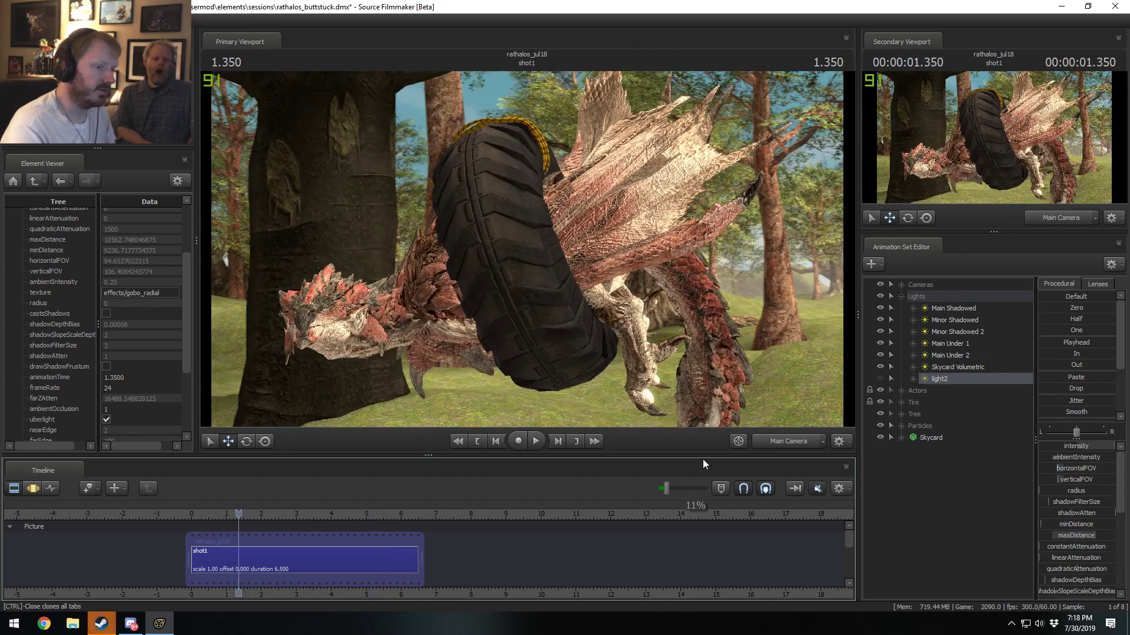
Step: Rename light2 as Rathalos Rim
right_click(940, 381)
left_click(968, 385)
type("R")
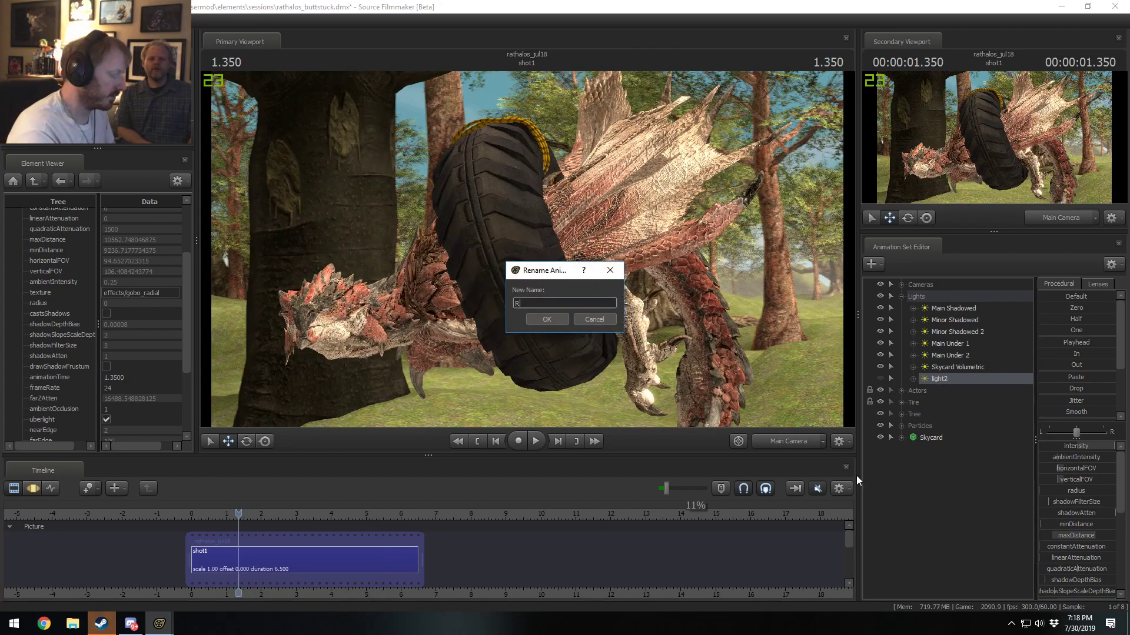
type("athalos Rim")
key("Return")
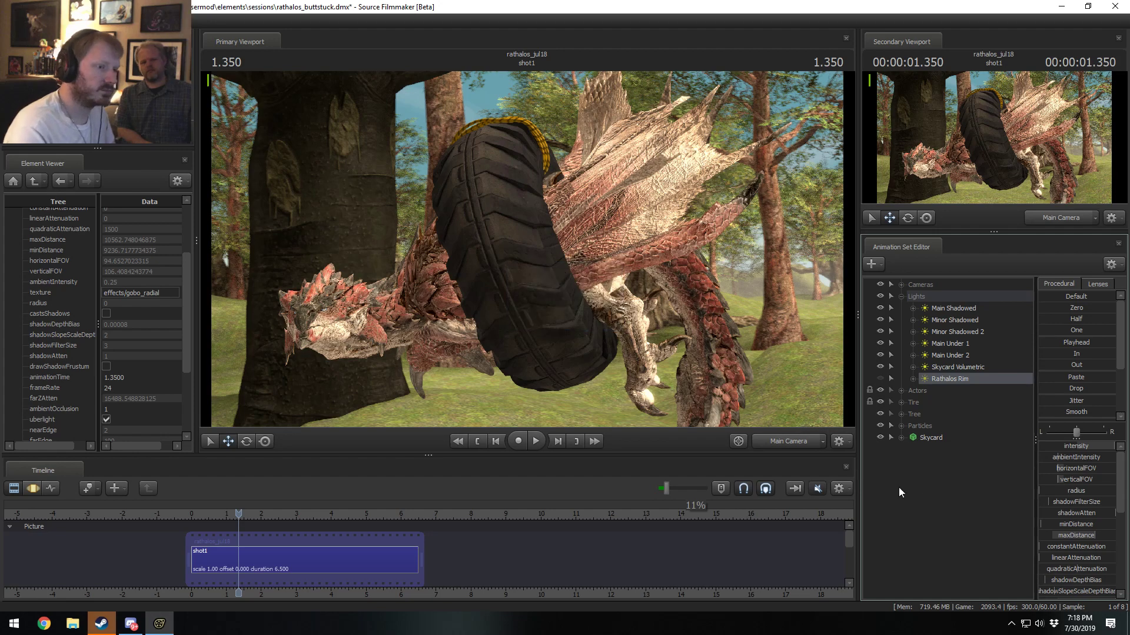
Step: Unhide Rathalos Rim, paste a copy of it and rename the copy as Tree (Main) Rim
left_click(880, 378)
right_click(969, 379)
right_click(967, 510)
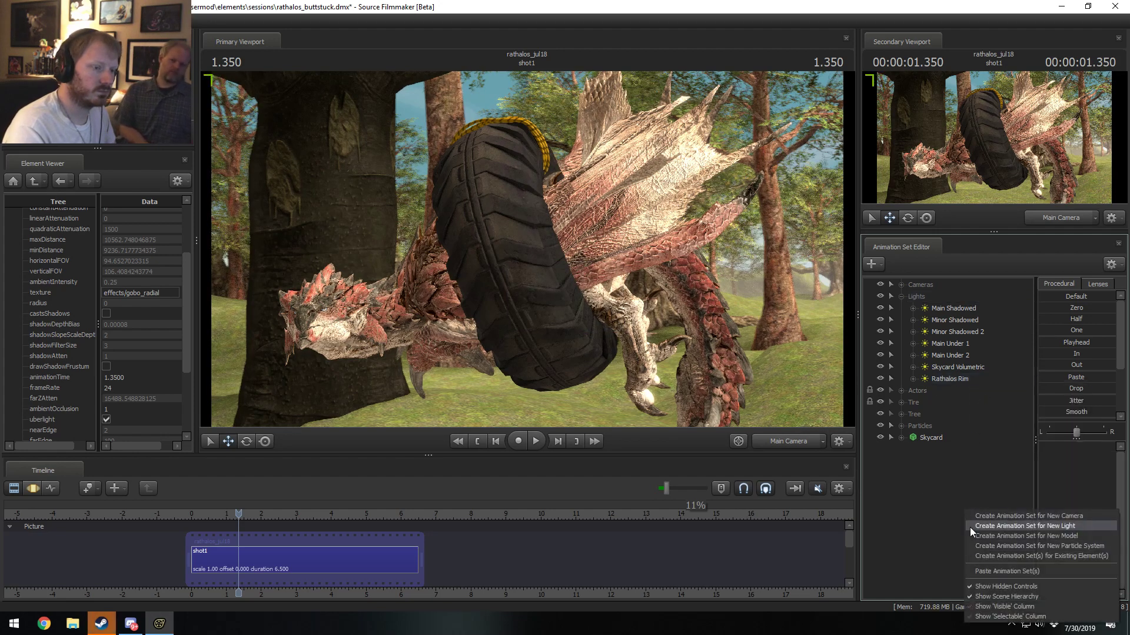
left_click(993, 572)
right_click(950, 453)
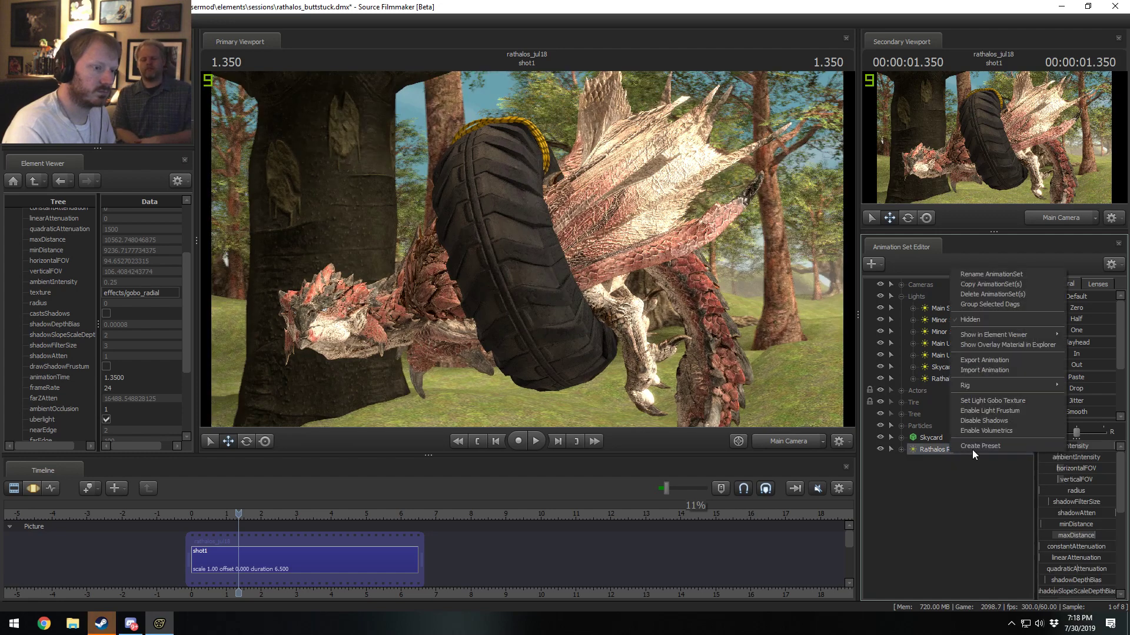
left_click(984, 273)
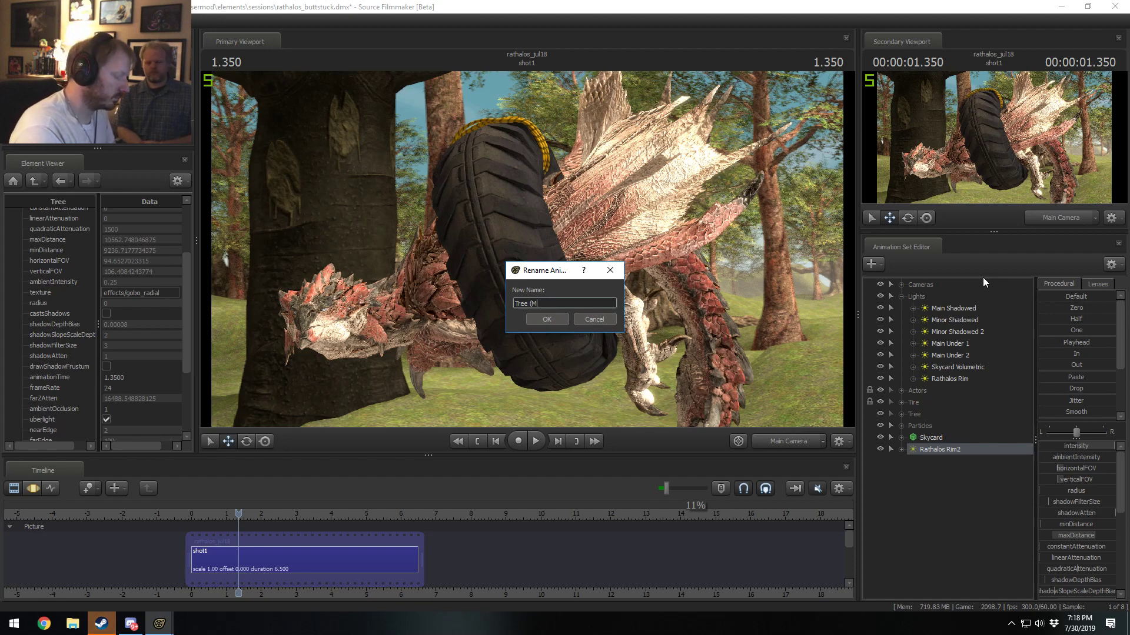
type("Tree (Main) Rim")
key("Return")
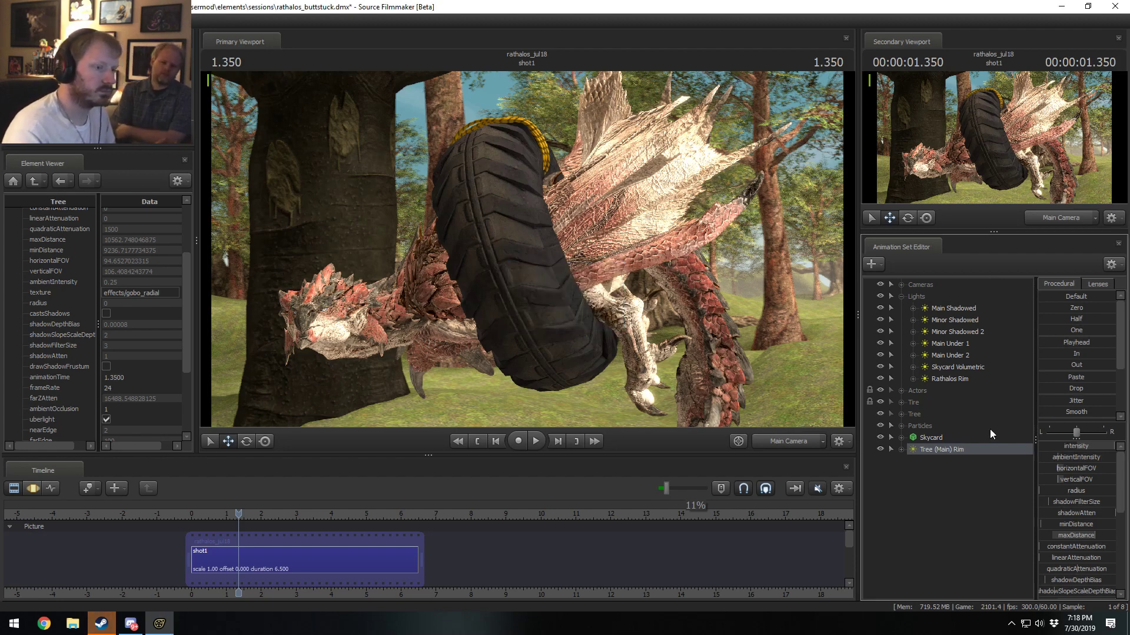
Step: Look through Tree (Main) Rim, aim it at the main tree's trunk, and adjust its intensity and field of view
double_click(936, 449)
left_click_drag(604, 200, 527, 254)
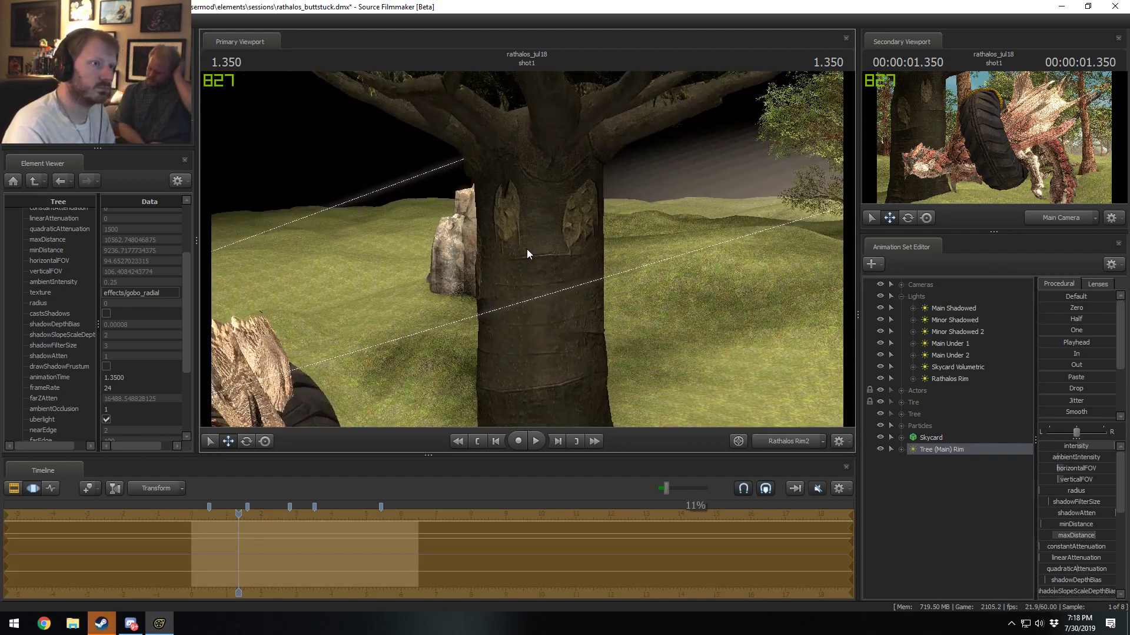
right_click(1087, 457)
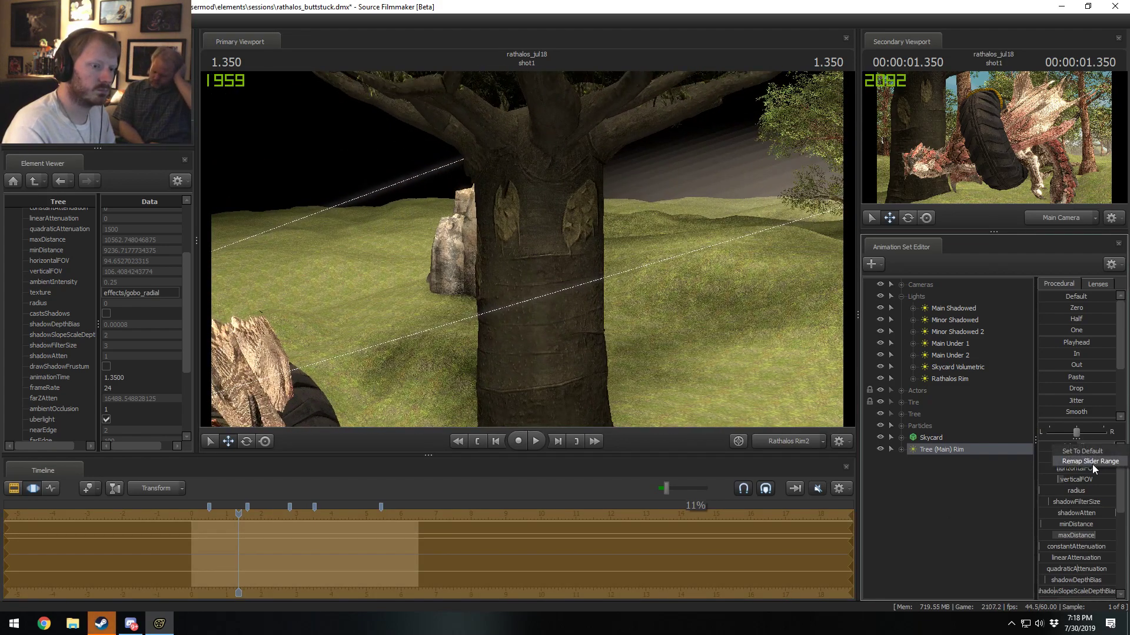
left_click(1095, 469)
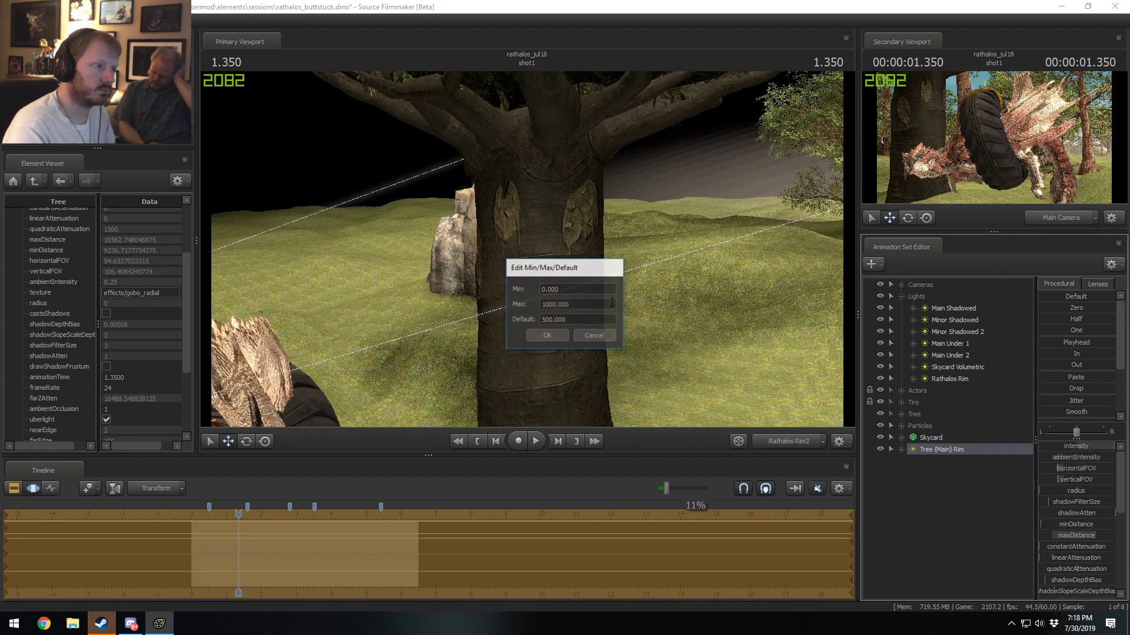
left_click(544, 337)
left_click_drag(1053, 448, 965, 448)
left_click_drag(514, 301, 527, 249)
key("F2")
key("F3")
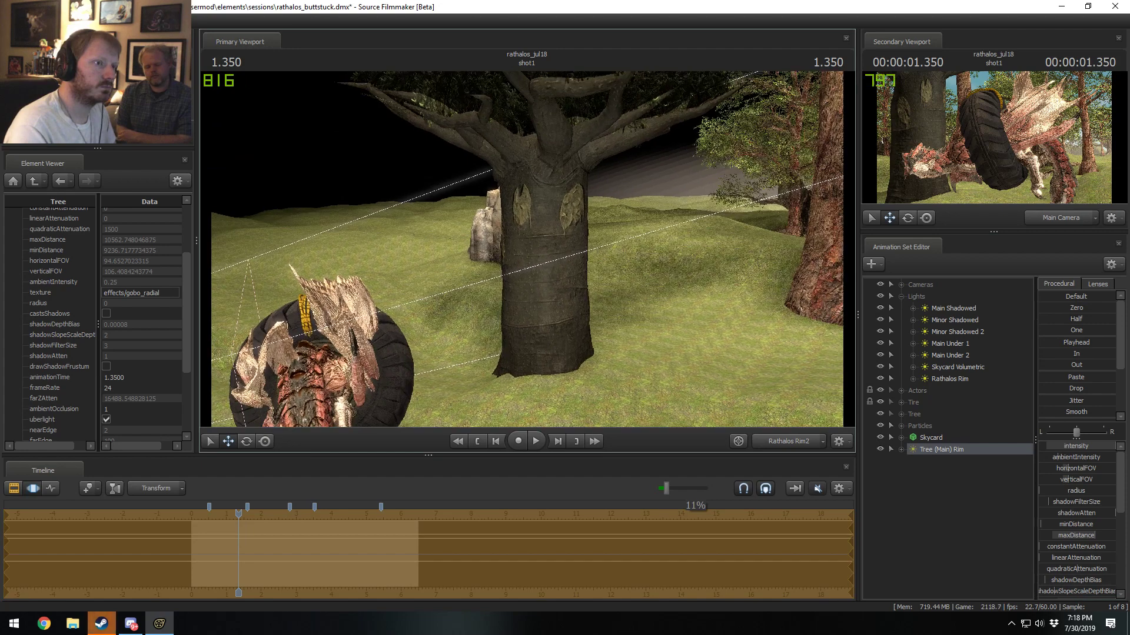
key("F2")
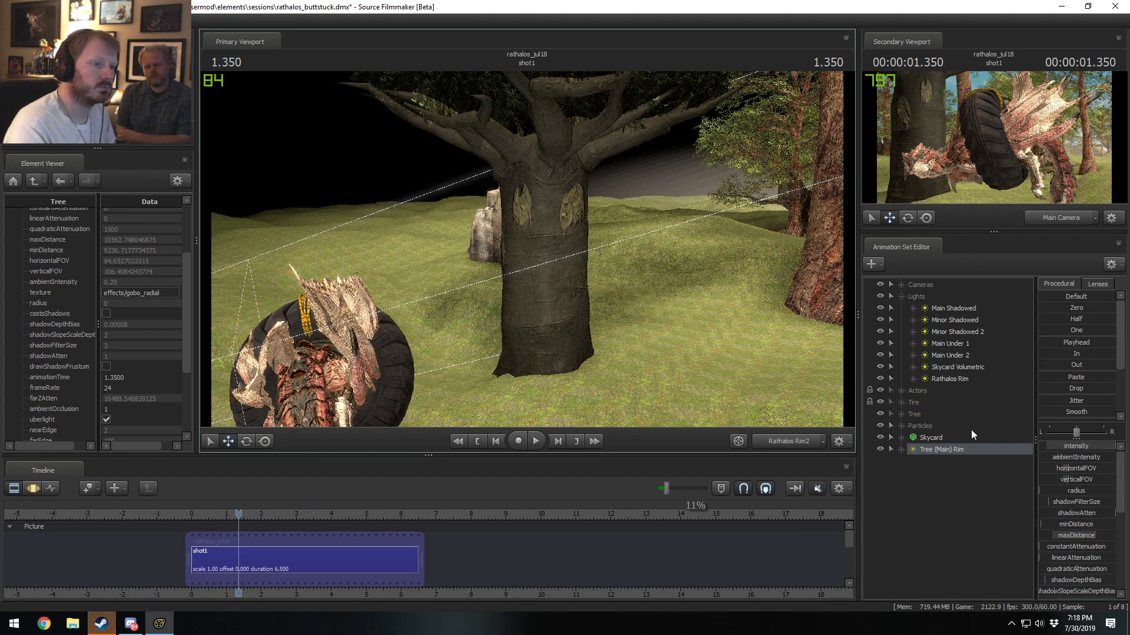
Step: Return the primary viewport to the Main Camera and show the Tree (Main) Rim light in the Element Viewer
left_click(799, 444)
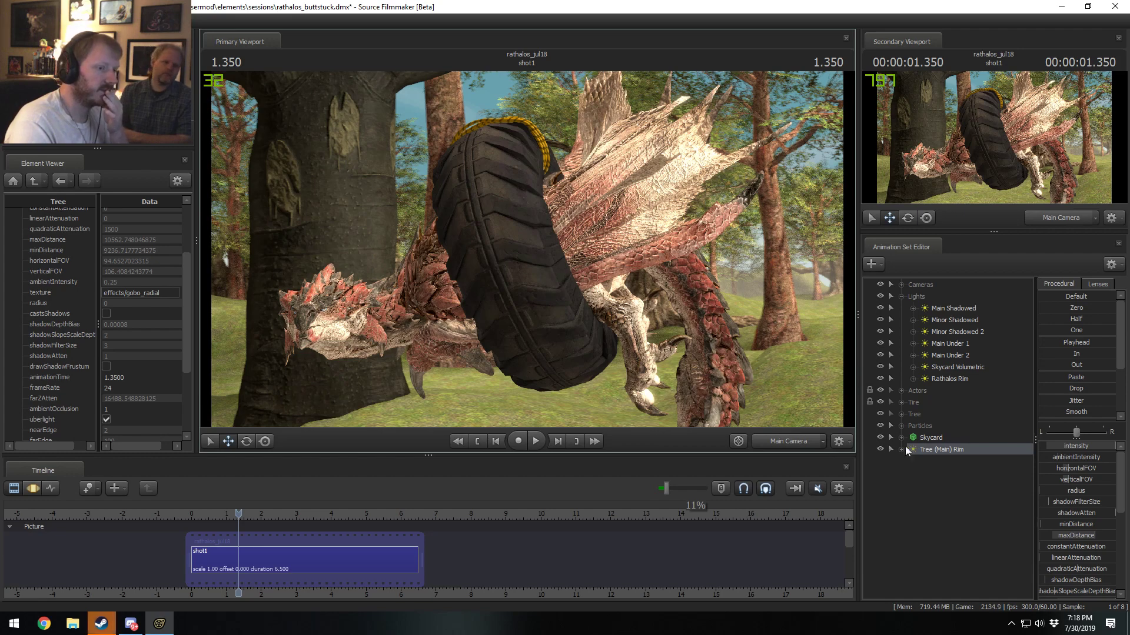
right_click(922, 450)
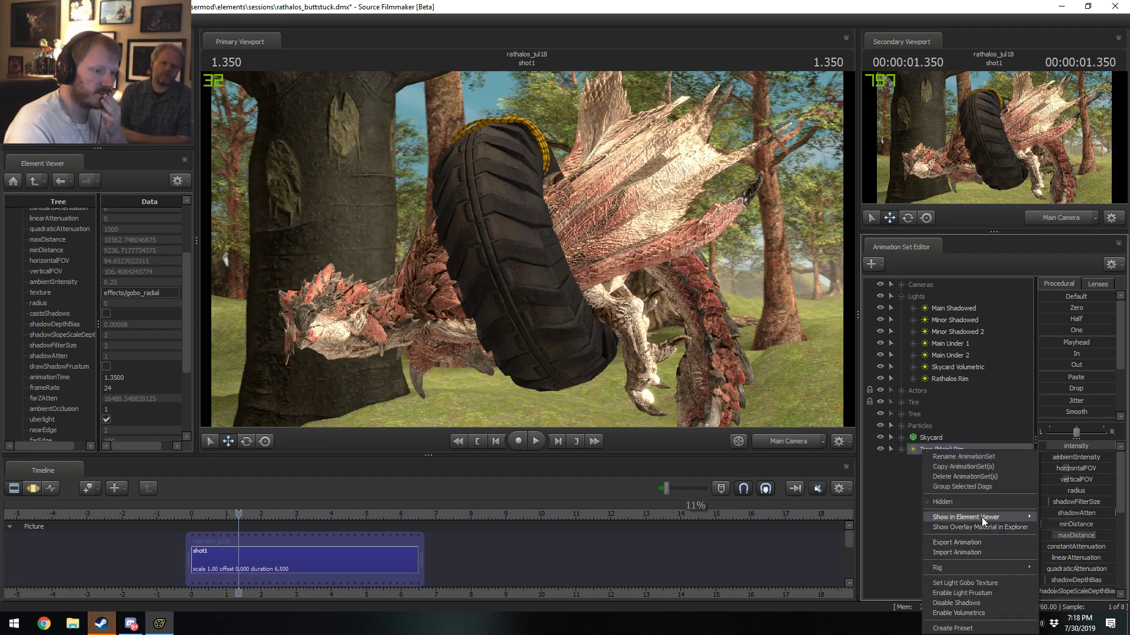
left_click(1065, 523)
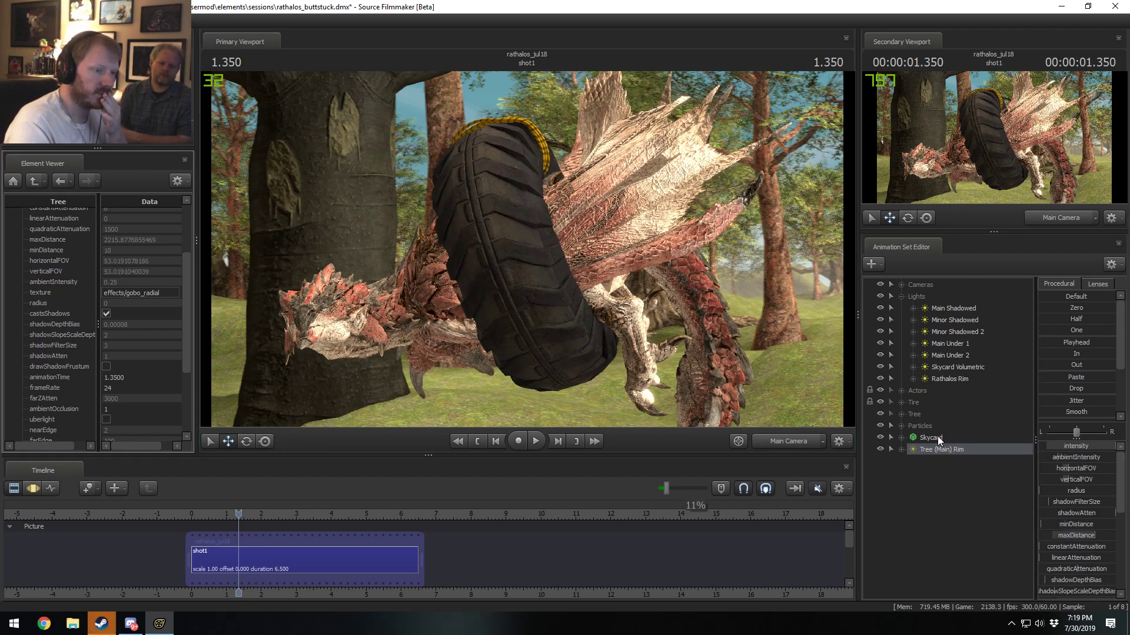
Step: Expand the Tree group, add override materials to Tree (Main) and show its model in the Element Viewer
left_click(901, 414)
right_click(956, 428)
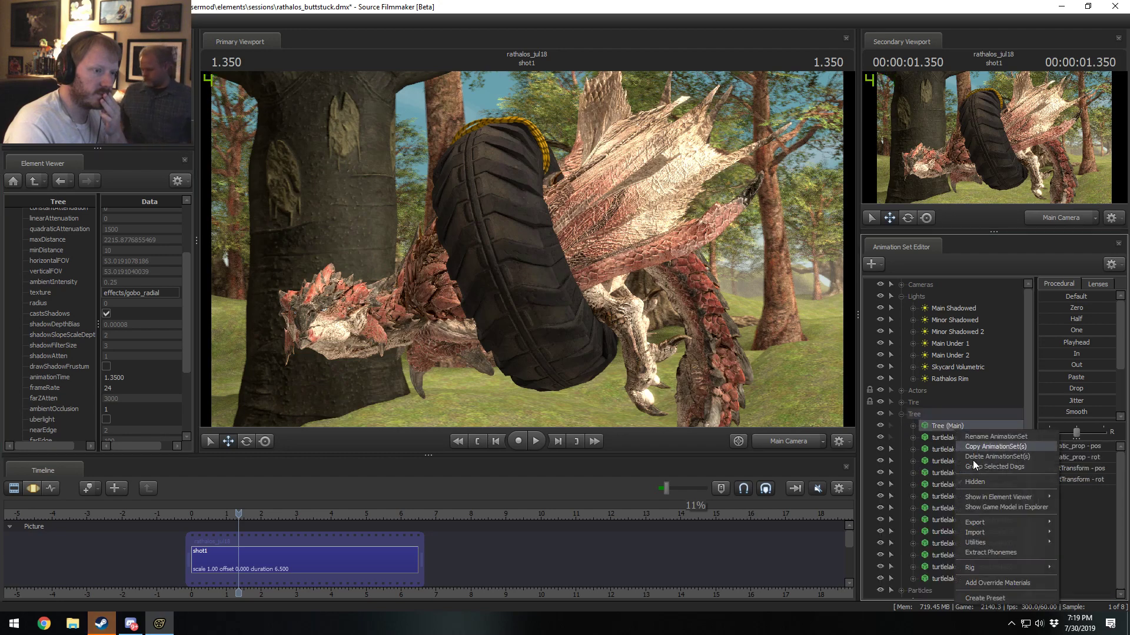
left_click(977, 584)
right_click(929, 426)
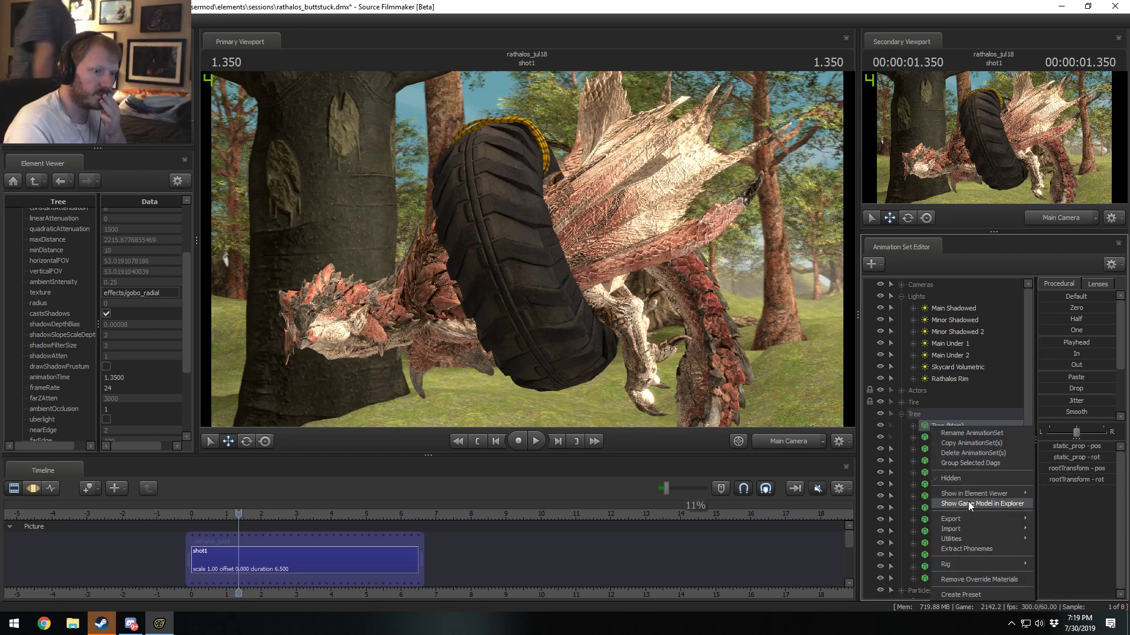
mouse_move(977, 494)
left_click(1054, 496)
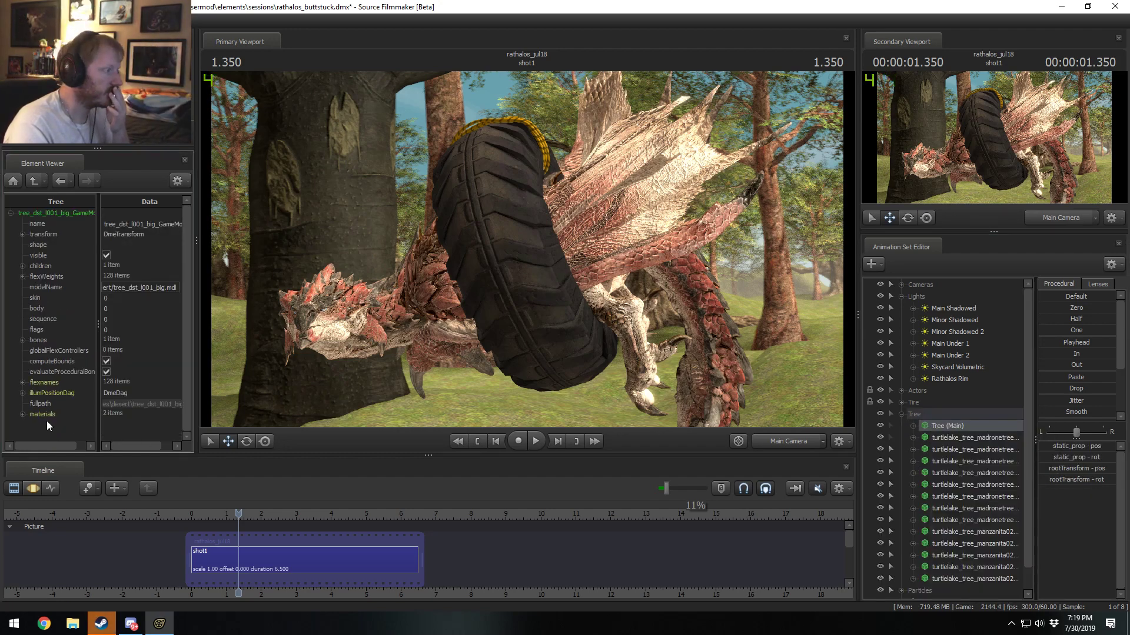
Step: Add a vector3 attribute named $color to the tree_dst_l001 material of Tree (Main)
left_click(21, 413)
left_click(33, 426)
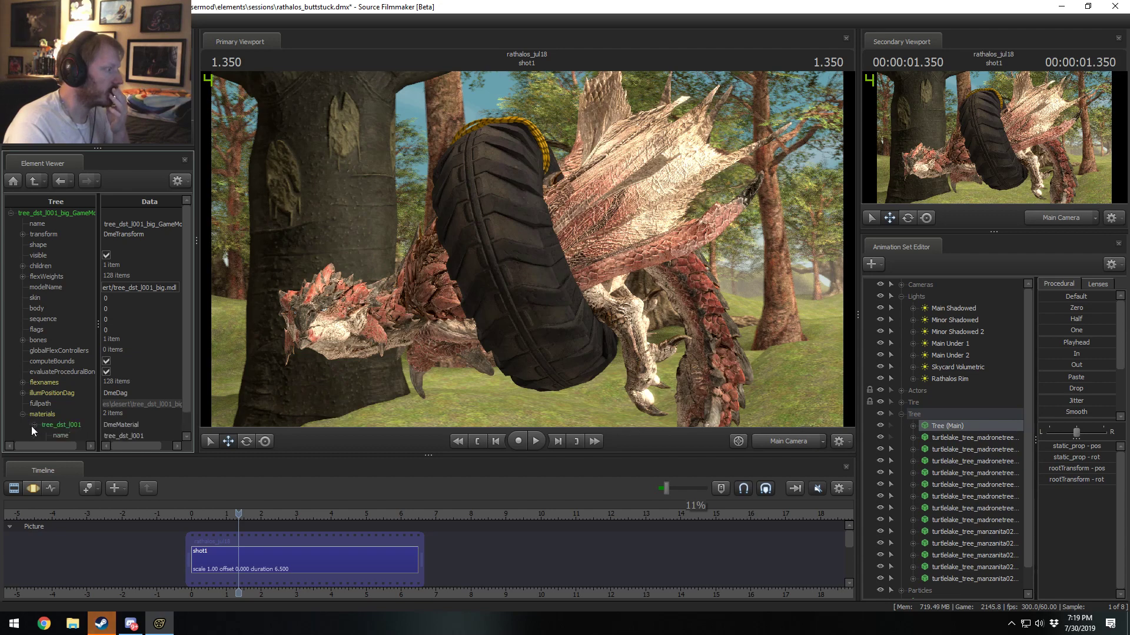
right_click(74, 426)
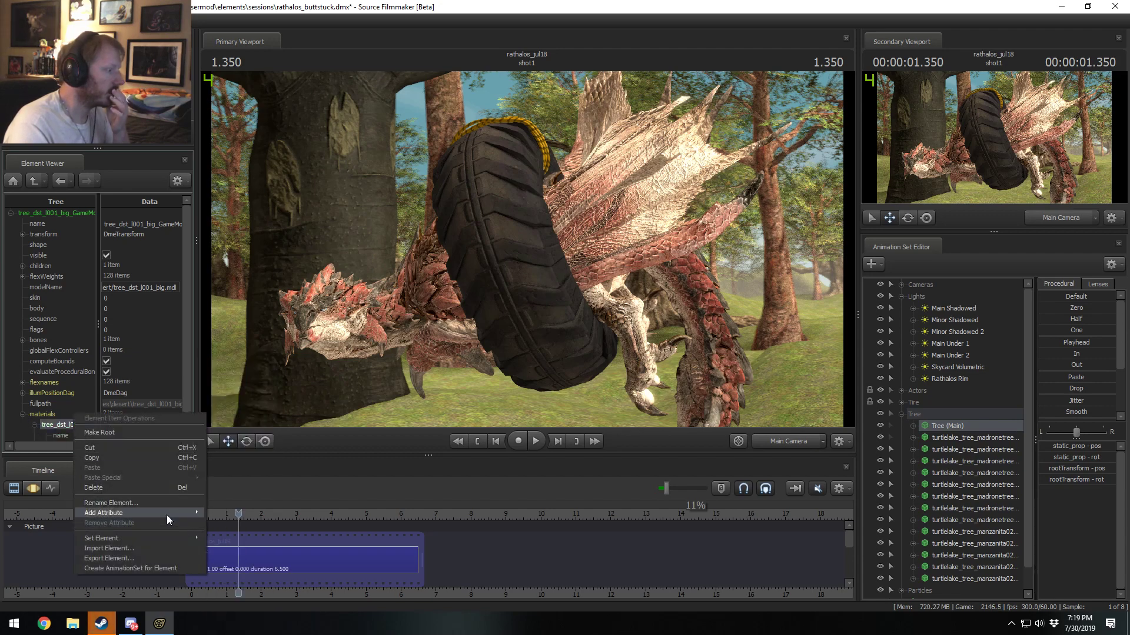
mouse_move(167, 514)
left_click(232, 447)
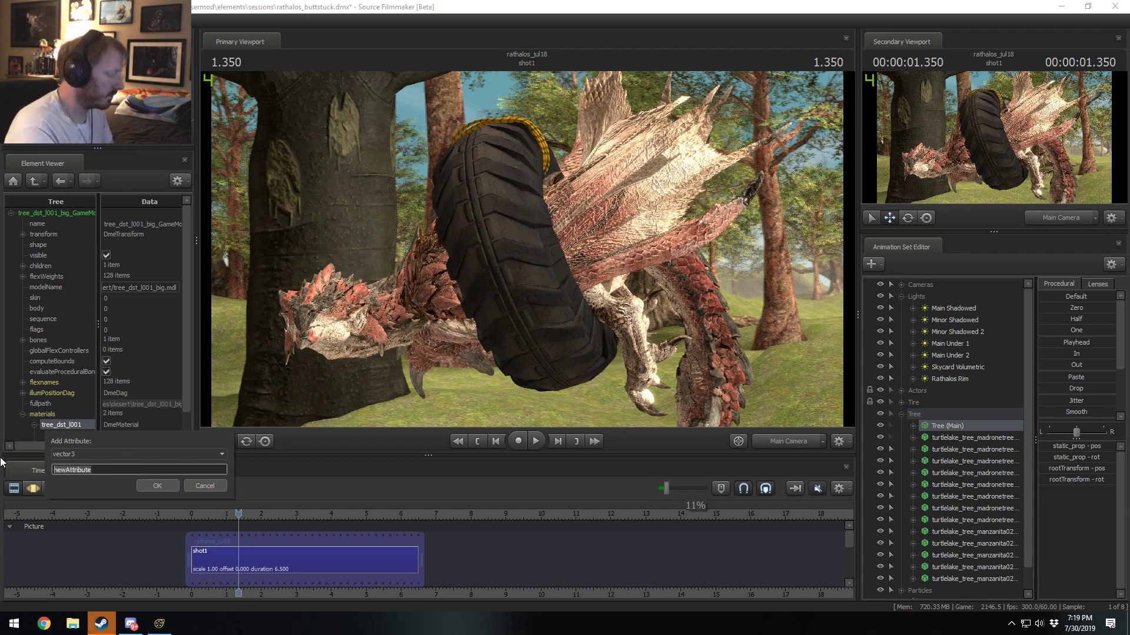
type("$co")
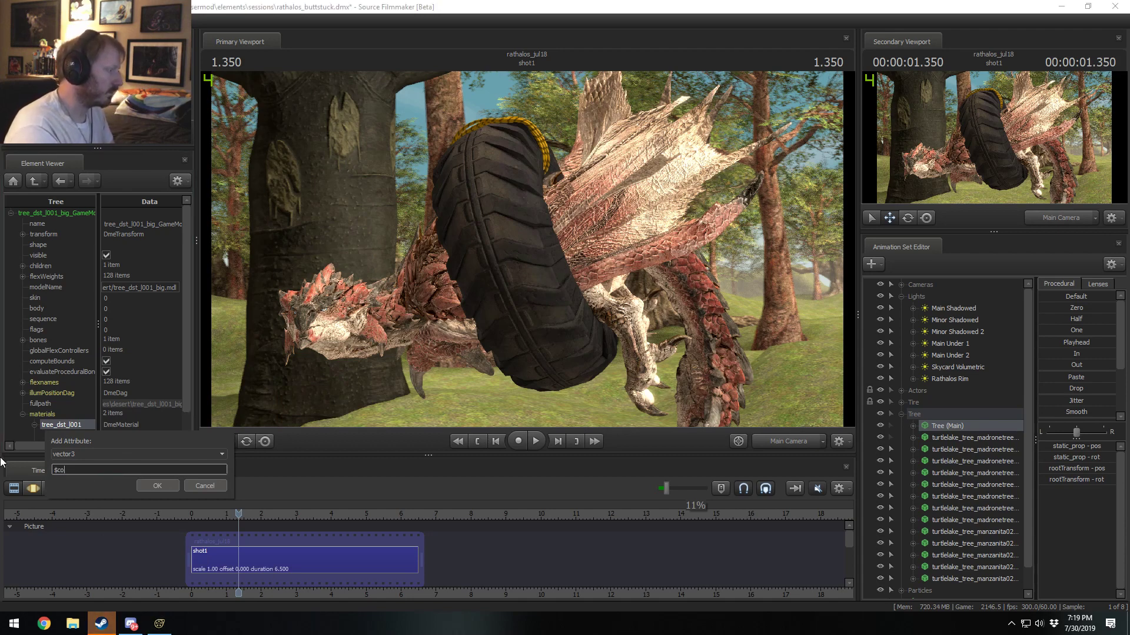
type("lor")
key("Return")
Step: Set the $color attribute of the tree_dst_l001 material to 1.5 1.5 1.5
scroll(50, 424, "down", 1)
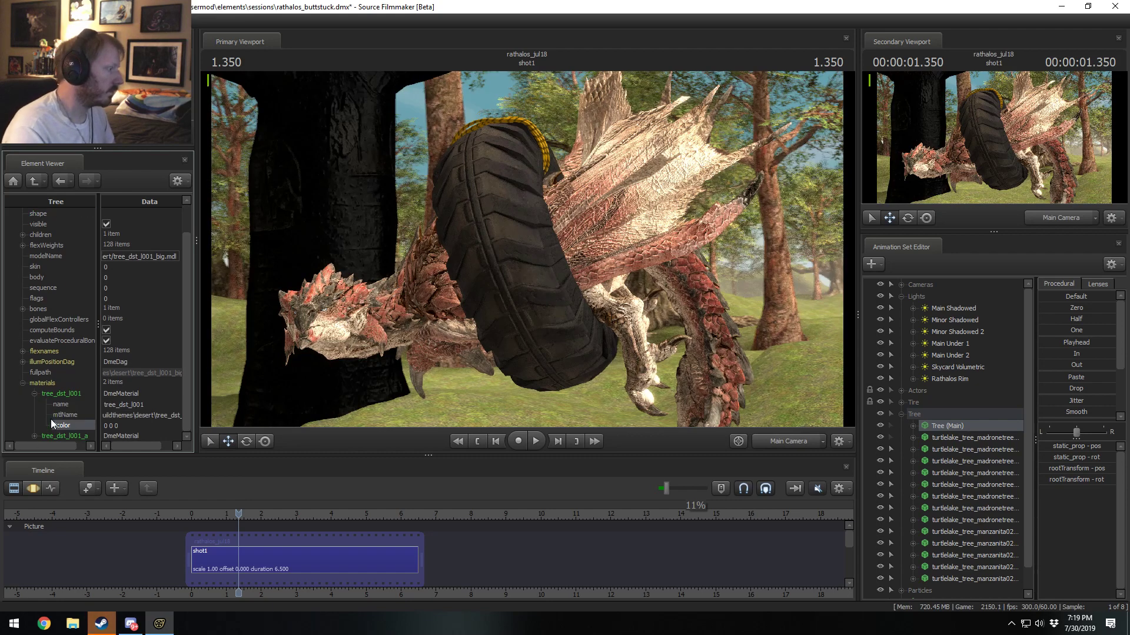
type("1.5 1.5 1.5")
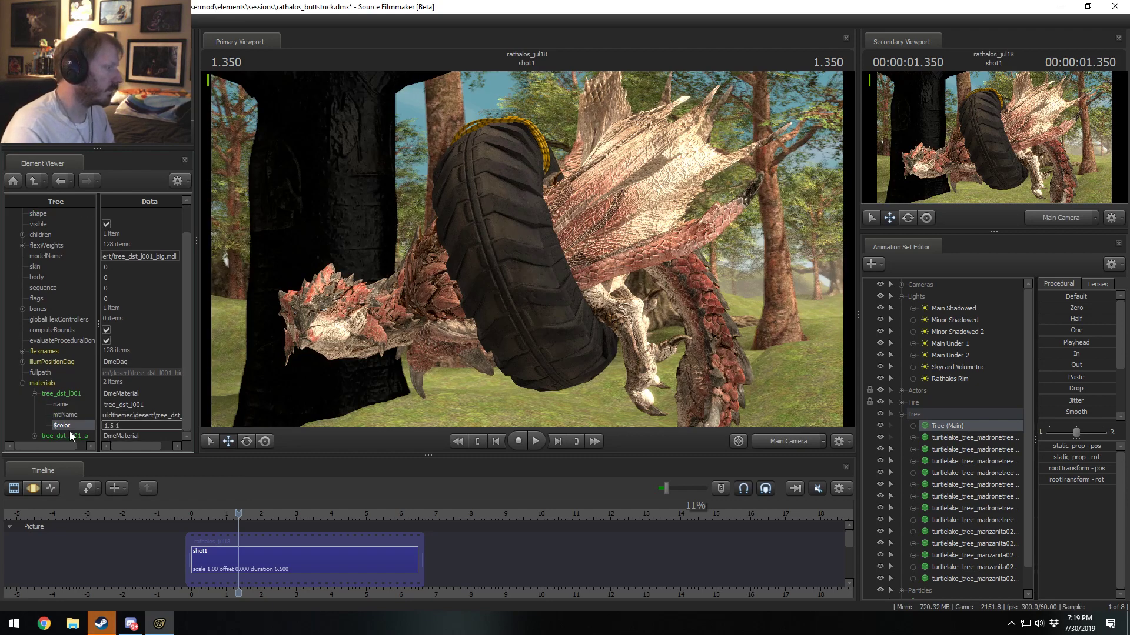
key("Return")
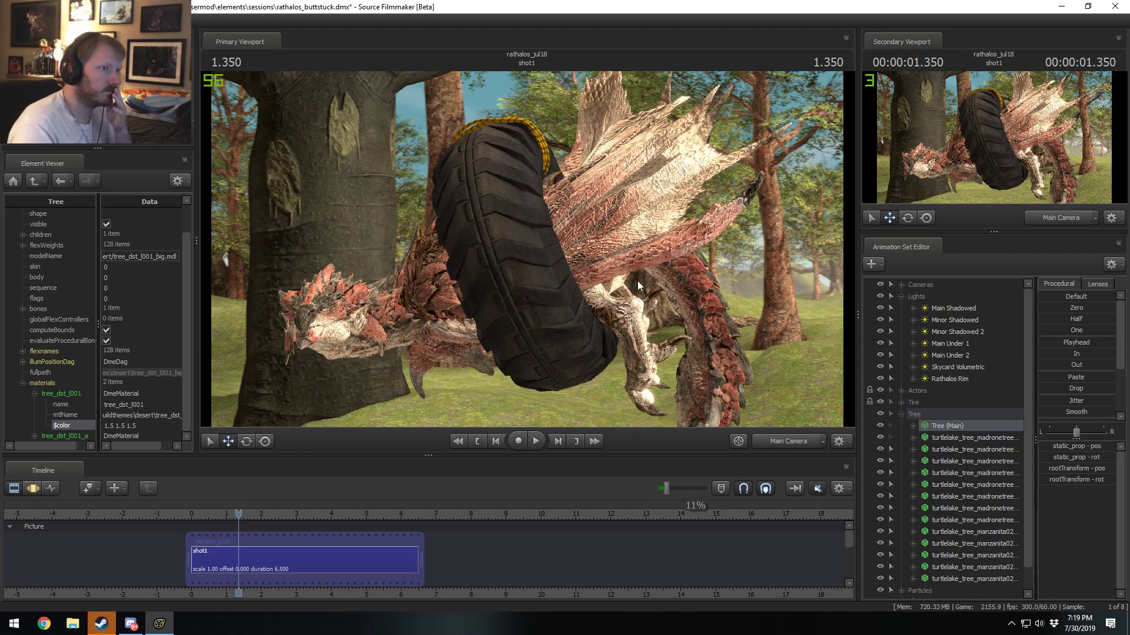
Step: Collapse the Tree group and open the model file browser to create an animation set for a new model
left_click(901, 414)
right_click(957, 496)
left_click(1001, 526)
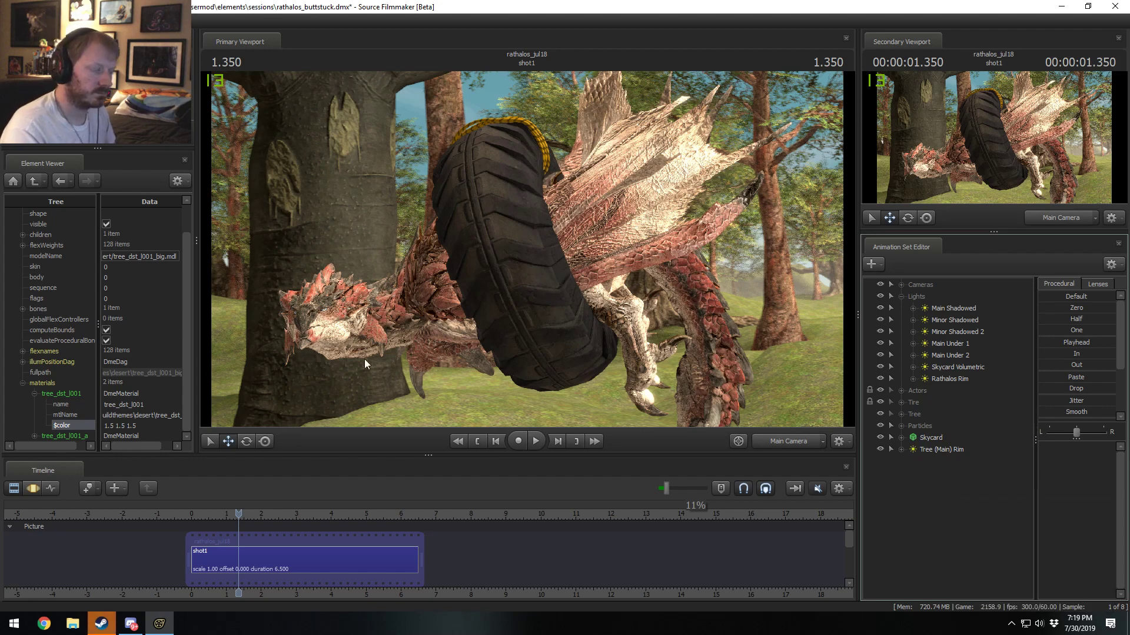
double_click(140, 256)
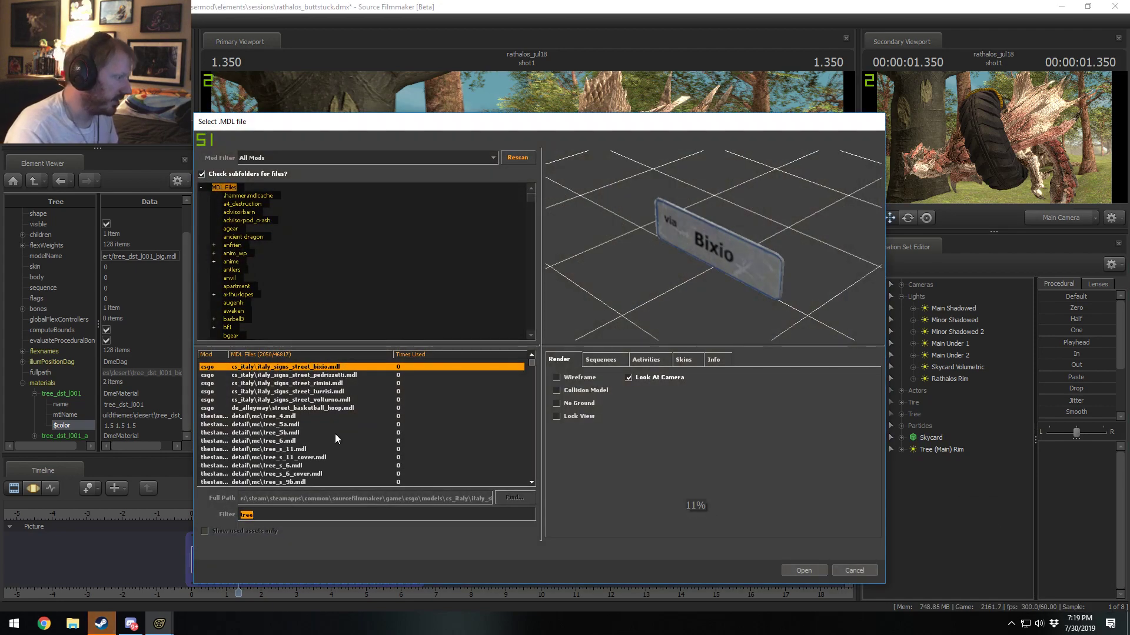
Step: Examine previews of the tree models under themask\scenebuildthemes\treestuff, including the swamp, palms and turtlelake models
left_click_drag(532, 362, 533, 451)
left_click(471, 432)
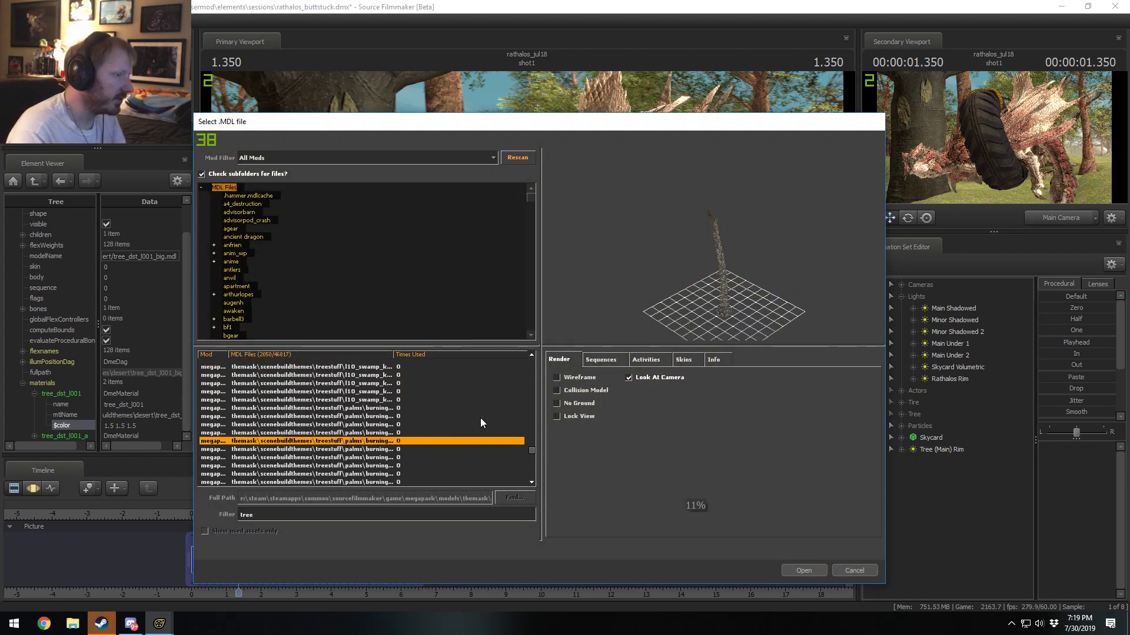
key("Up")
key("Up")
key("Up")
key("Up")
key("Up")
key("Up")
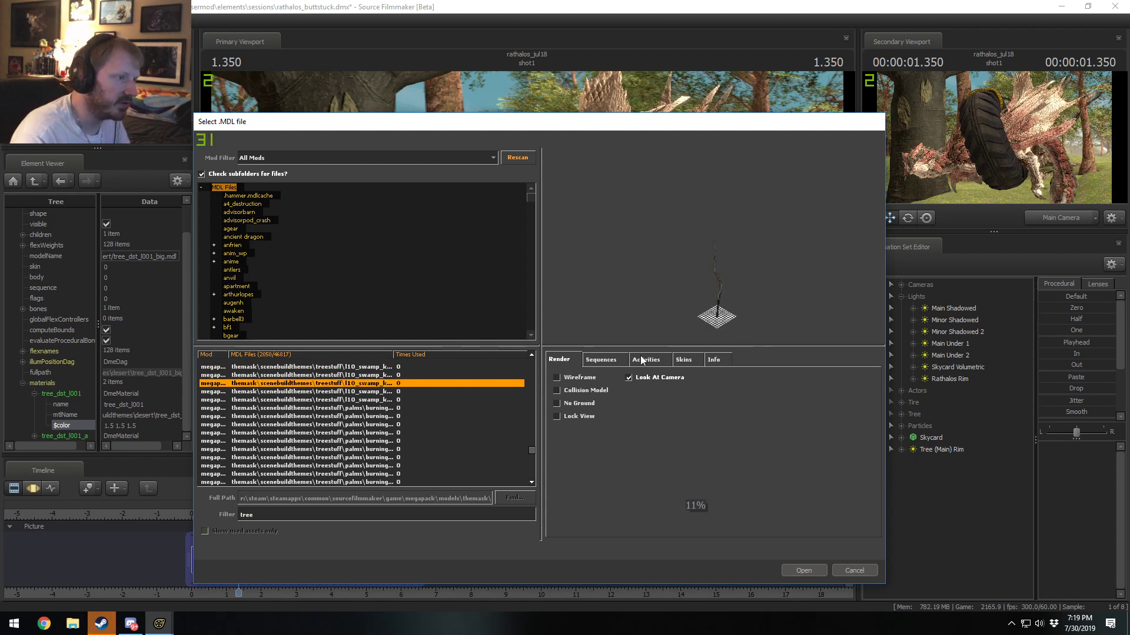
scroll(433, 461, "down", 10)
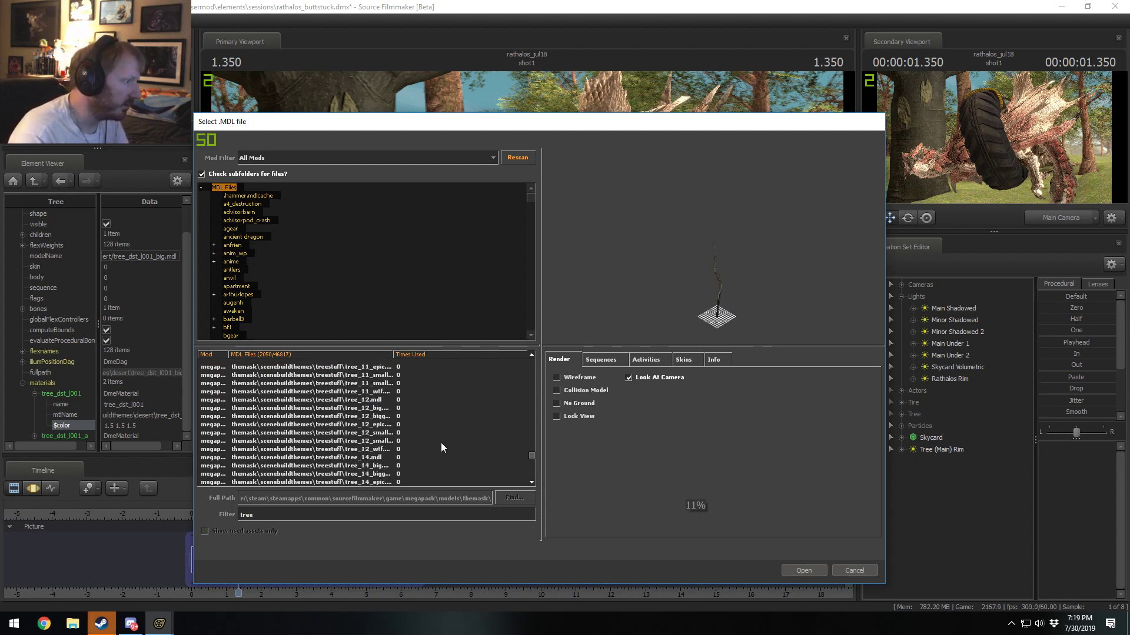
left_click(382, 424)
key("Up")
key("Up")
key("Up")
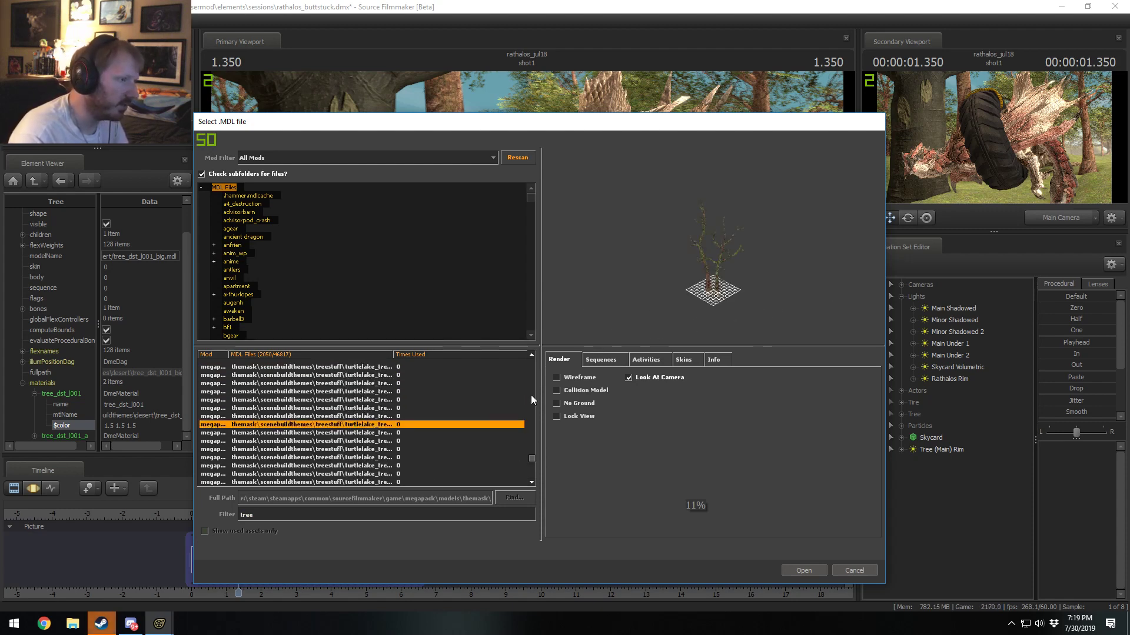
Step: Preview the turtlelake tree models in the filtered list and load turtlelake_tree_manzanita01_wtf1 into the shot
key("Up")
key("Up")
key("Up")
key("Up")
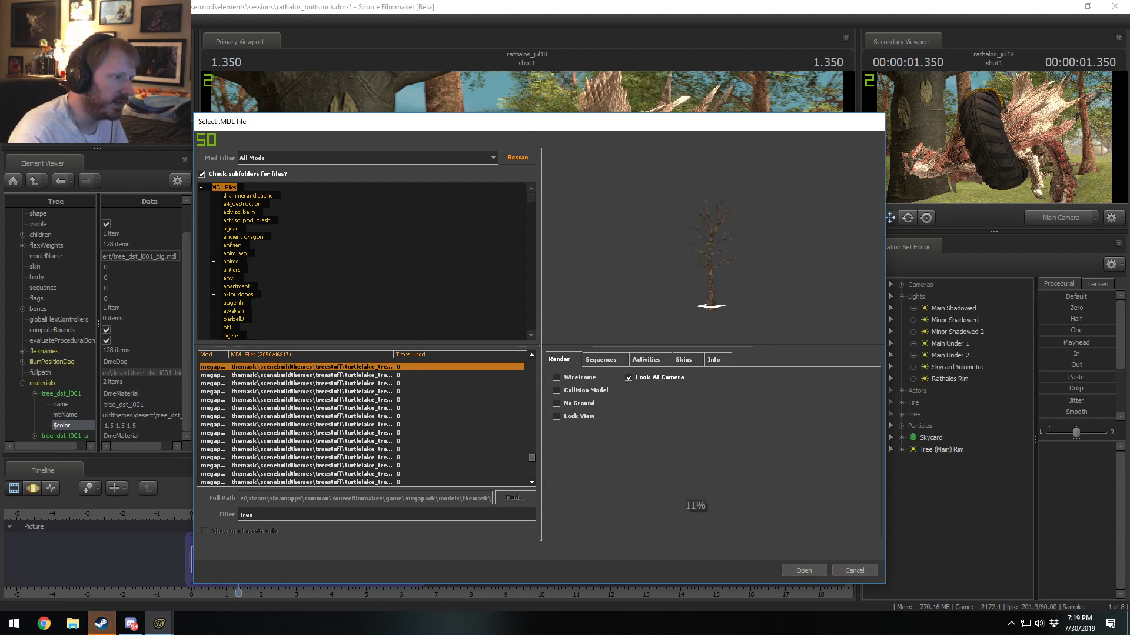
key("Down")
key("Down")
key("Down")
key("Down")
key("Down")
key("Down")
key("Down")
key("Down")
key("Down")
key("Down")
key("Down")
key("Down")
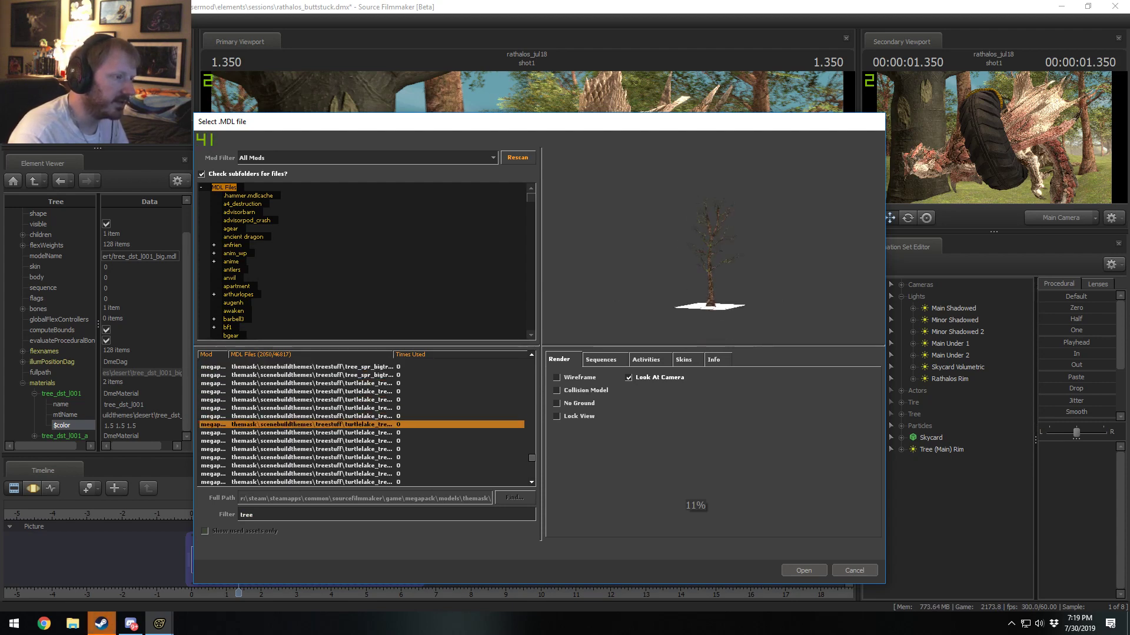
key("Down")
key("Down")
key("Down")
key("Down")
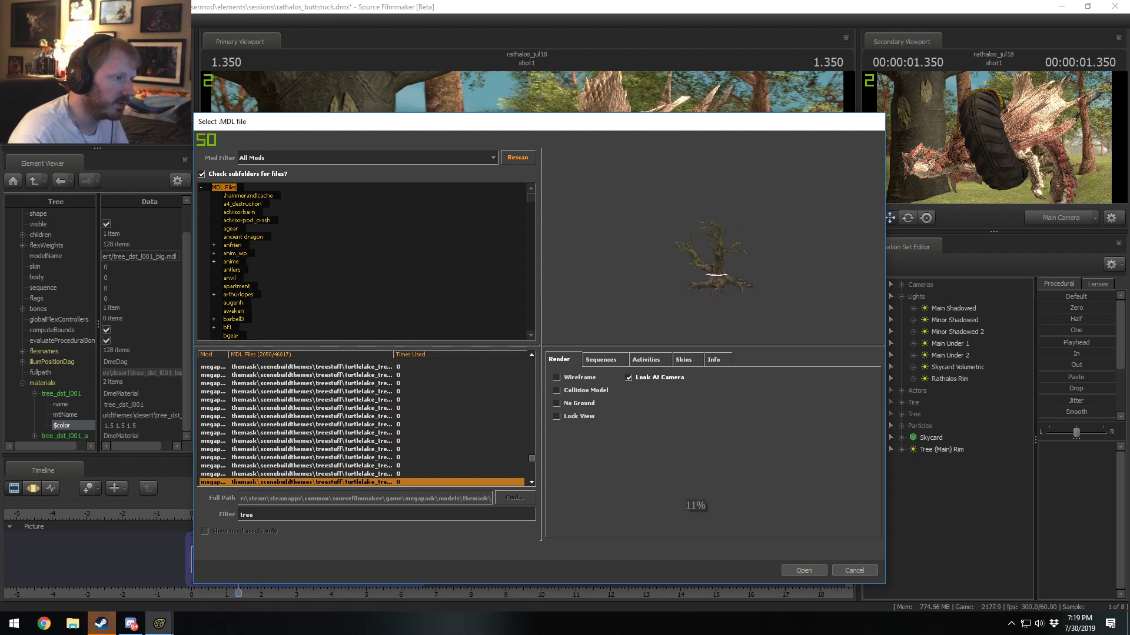
key("Up")
key("Up")
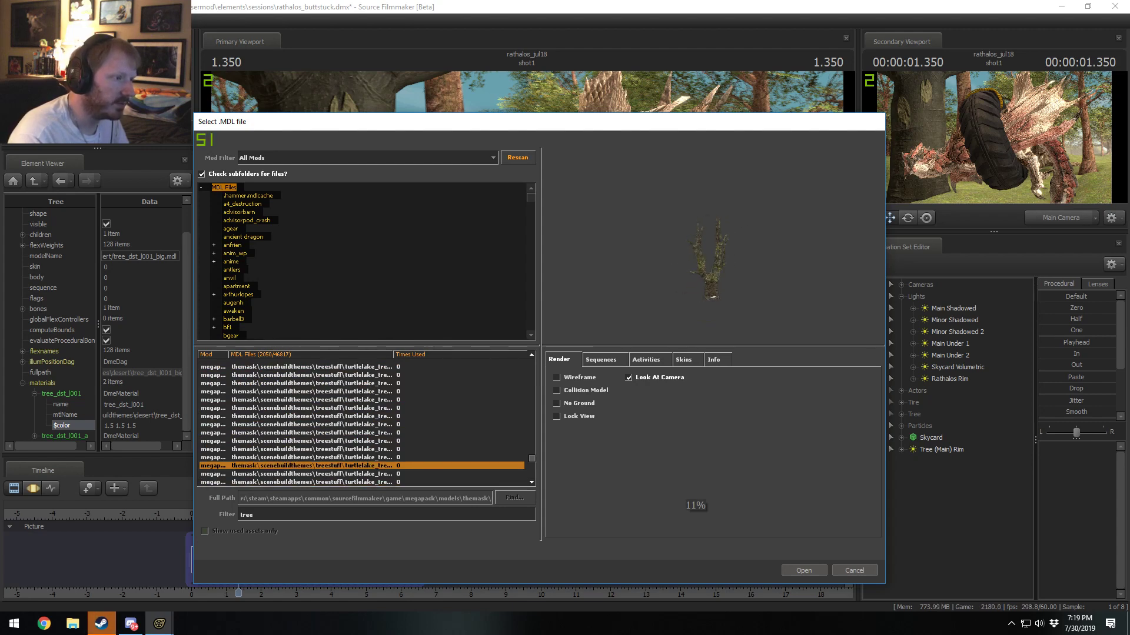
left_click(814, 574)
Step: Move and rotate the new manzanita tree in the Motion Editor from the Work Camera so its foliage clears the creature
left_click(941, 461)
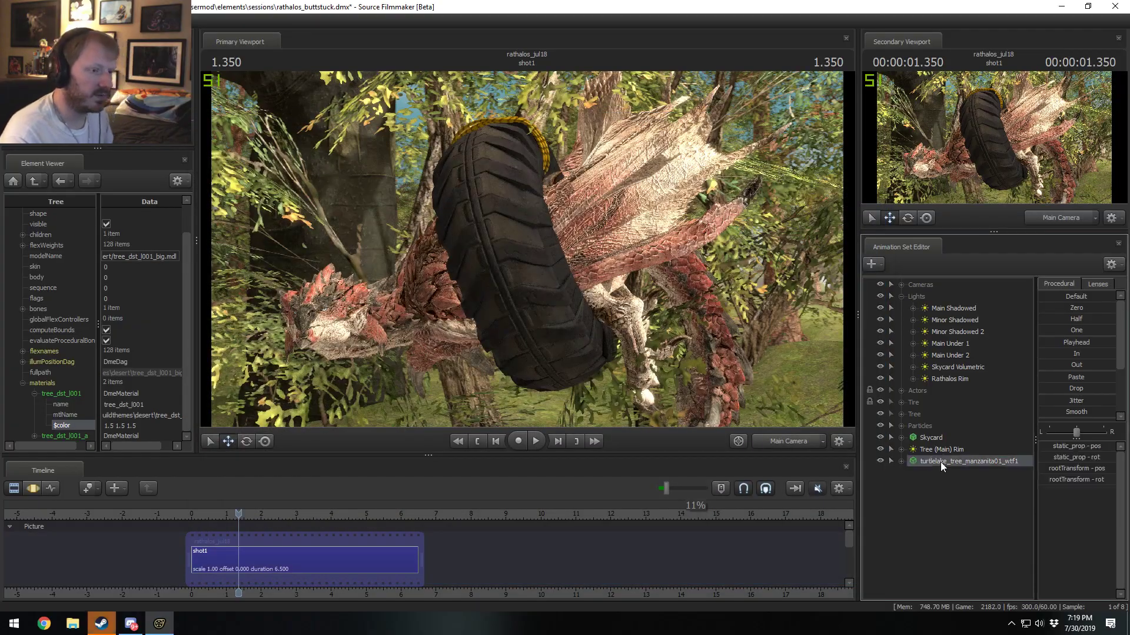
left_click(789, 441)
left_click_drag(527, 254, 527, 254)
key("F2")
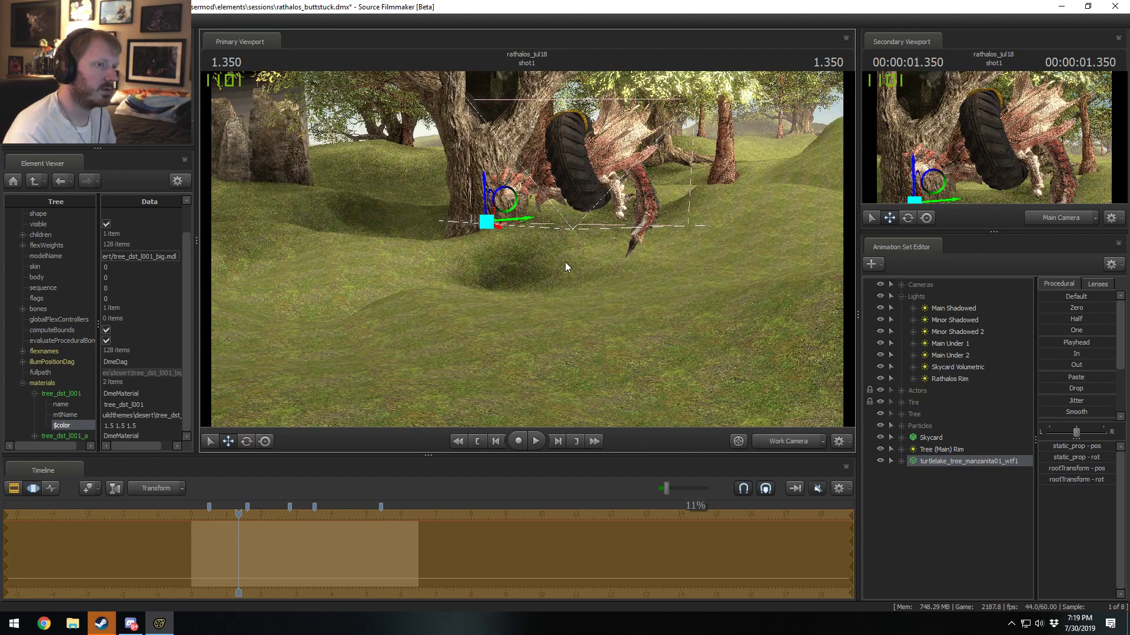
left_click(901, 414)
left_click_drag(528, 253, 543, 234)
key("e")
key("w")
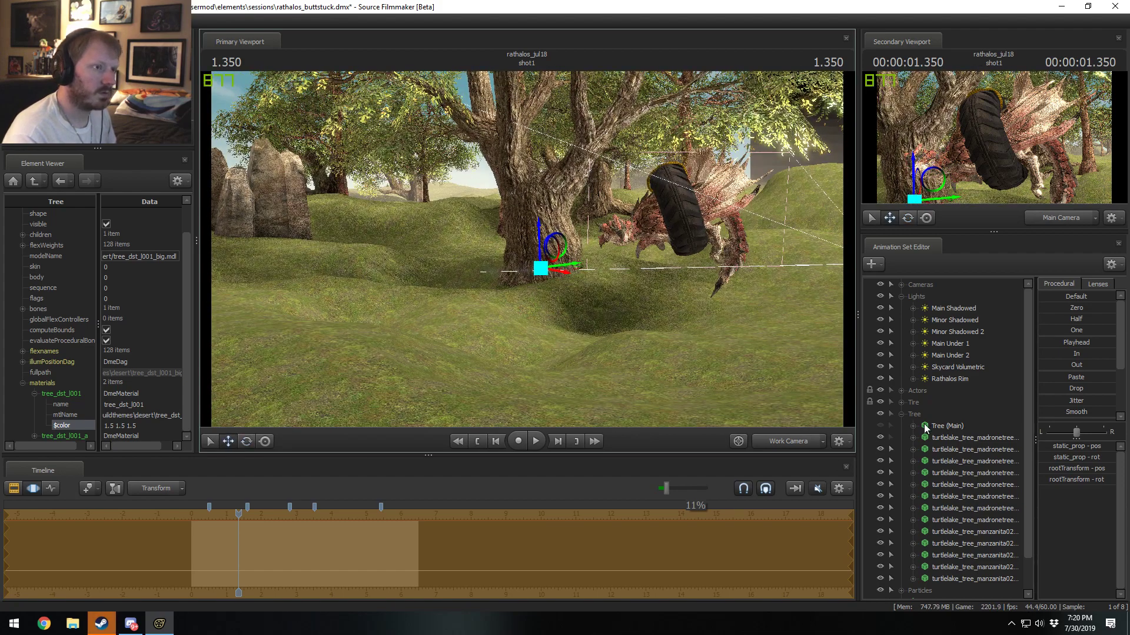
left_click_drag(818, 335, 521, 237)
key("e")
left_click_drag(545, 278, 436, 184)
Step: Play the shot through the Work Camera and the Main Camera, and stop at 2.966 to check the tree placement
key("space")
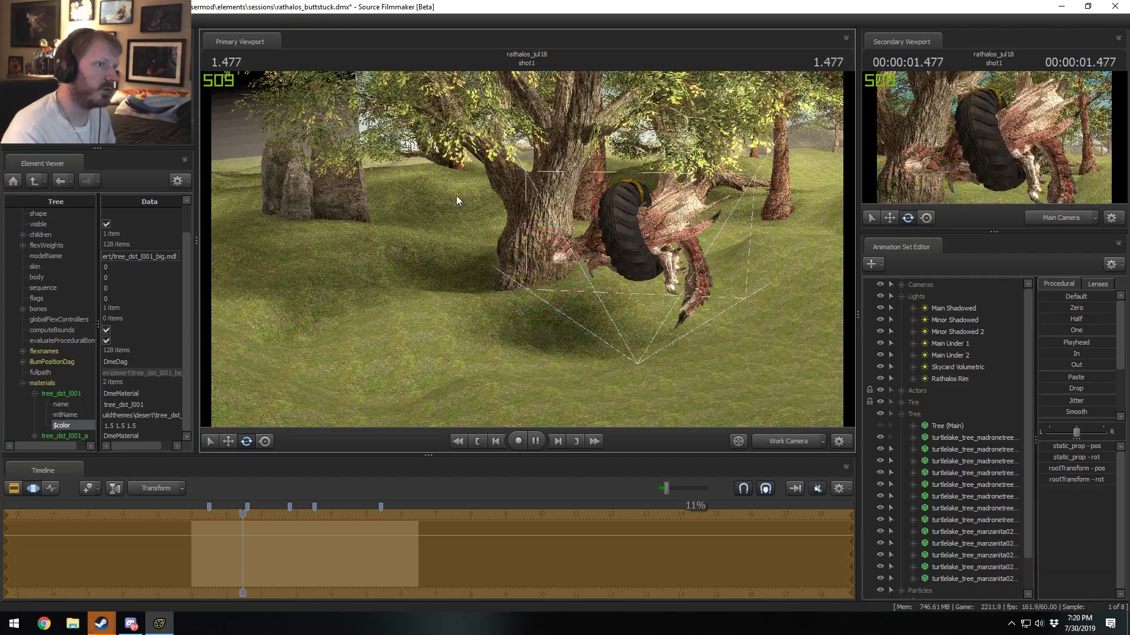
key("ctrl+1")
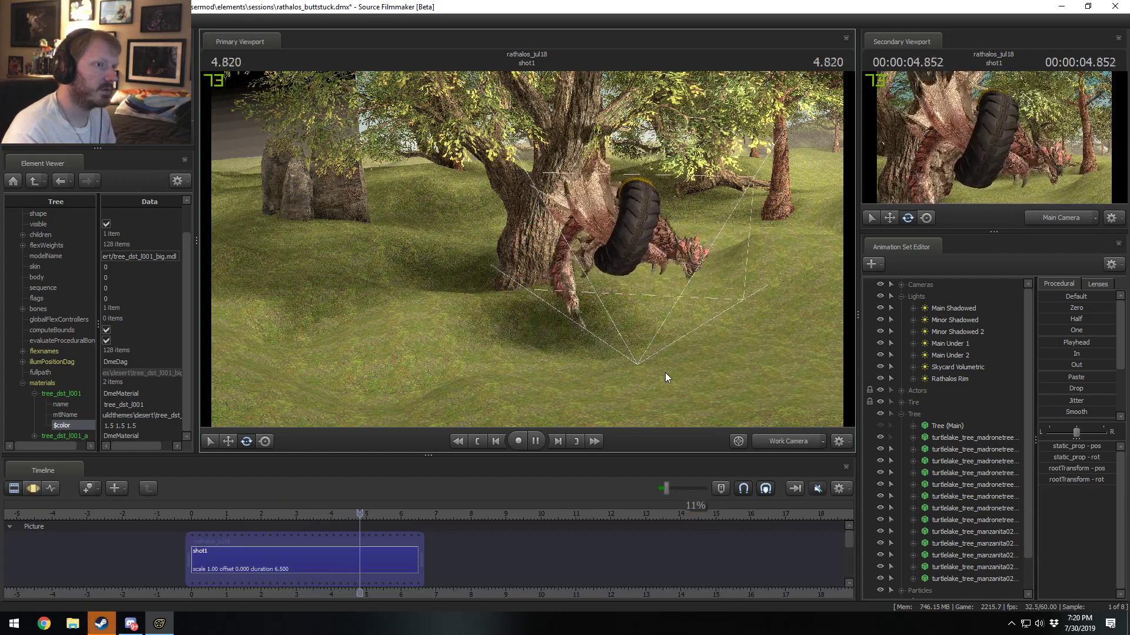
key("space")
left_click(201, 517)
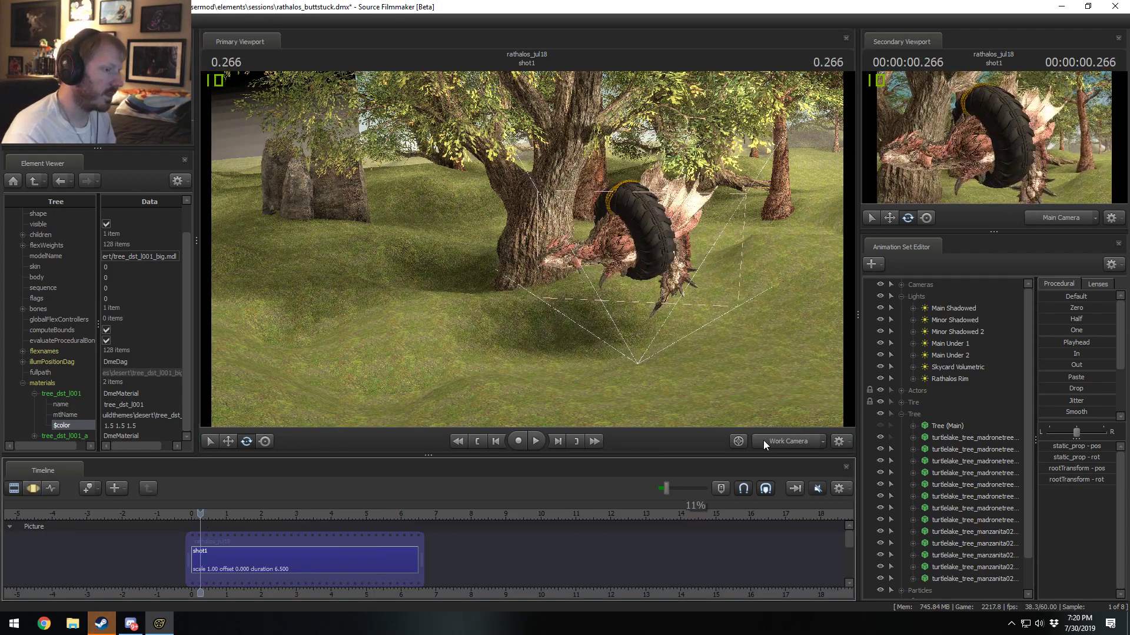
left_click(775, 440)
key("space")
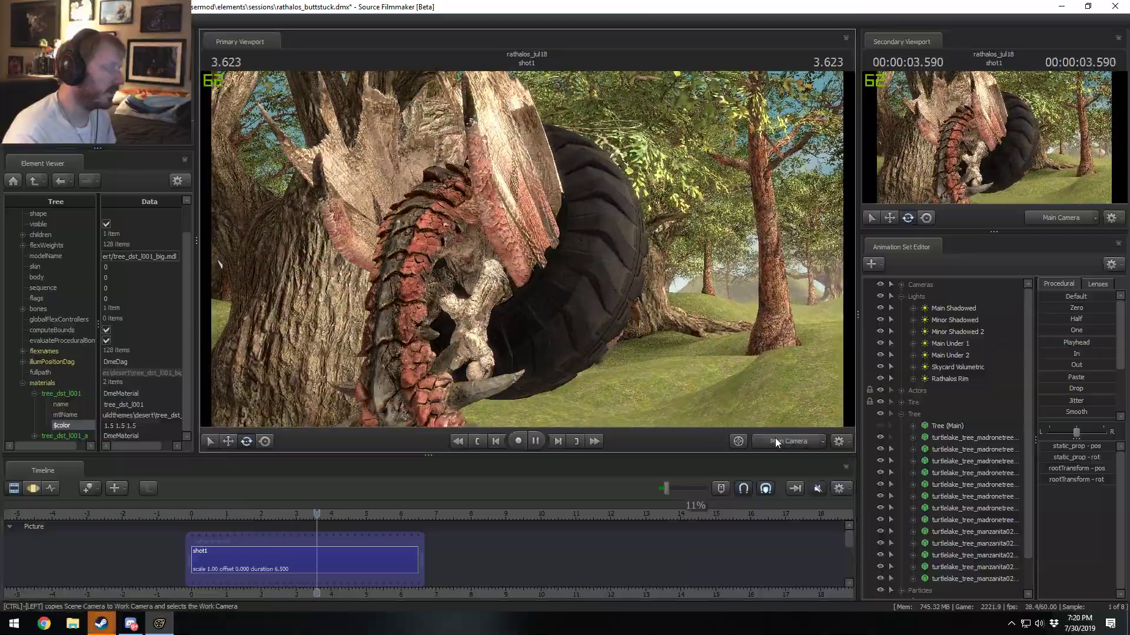
key("space")
mouse_move(316, 510)
left_mouse_down()
mouse_move(286, 511)
mouse_move(296, 518)
left_mouse_up()
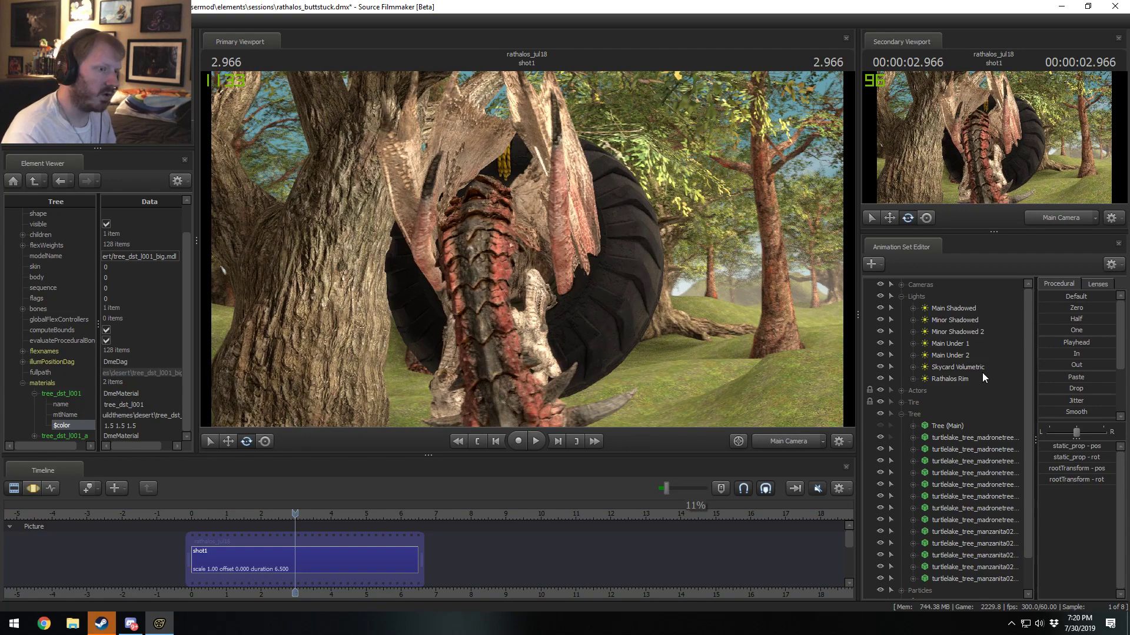
Step: Move turtlelake_tree_manzanita01_wtf1 into the Tree group and collapse the group
left_click(899, 413)
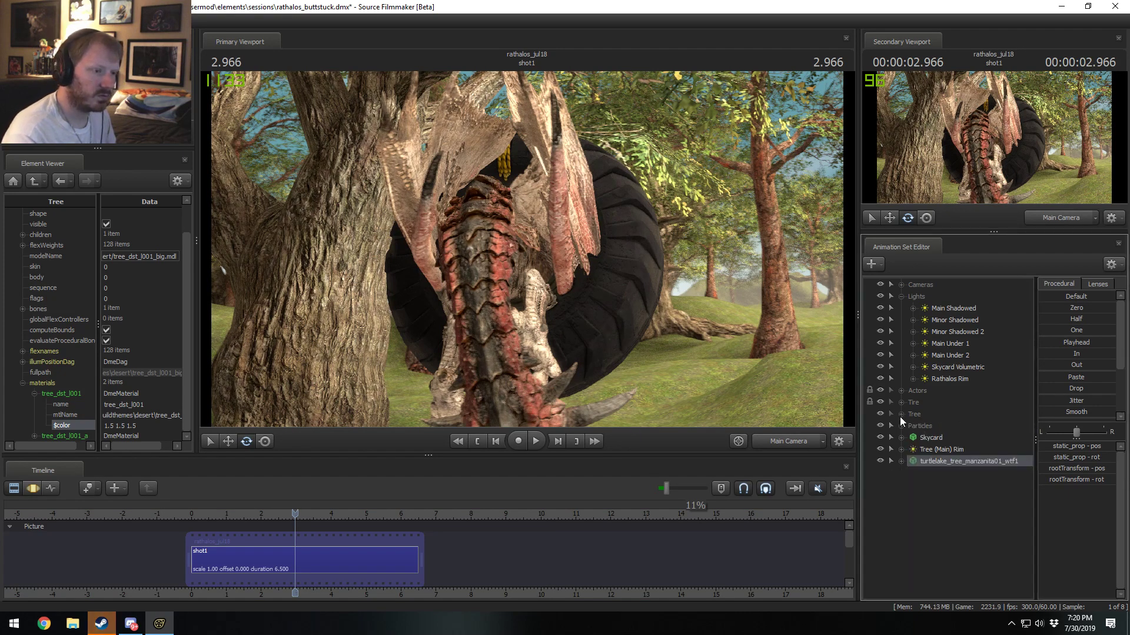
left_click(935, 461)
left_click_drag(935, 460, 904, 415)
left_click(899, 413)
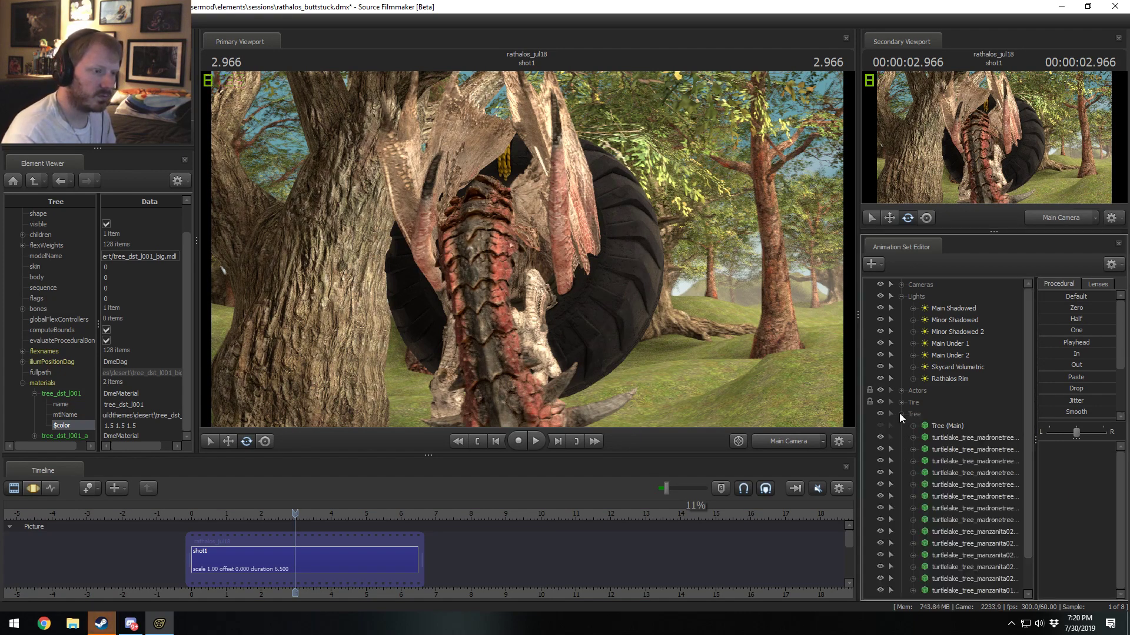
left_click(900, 413)
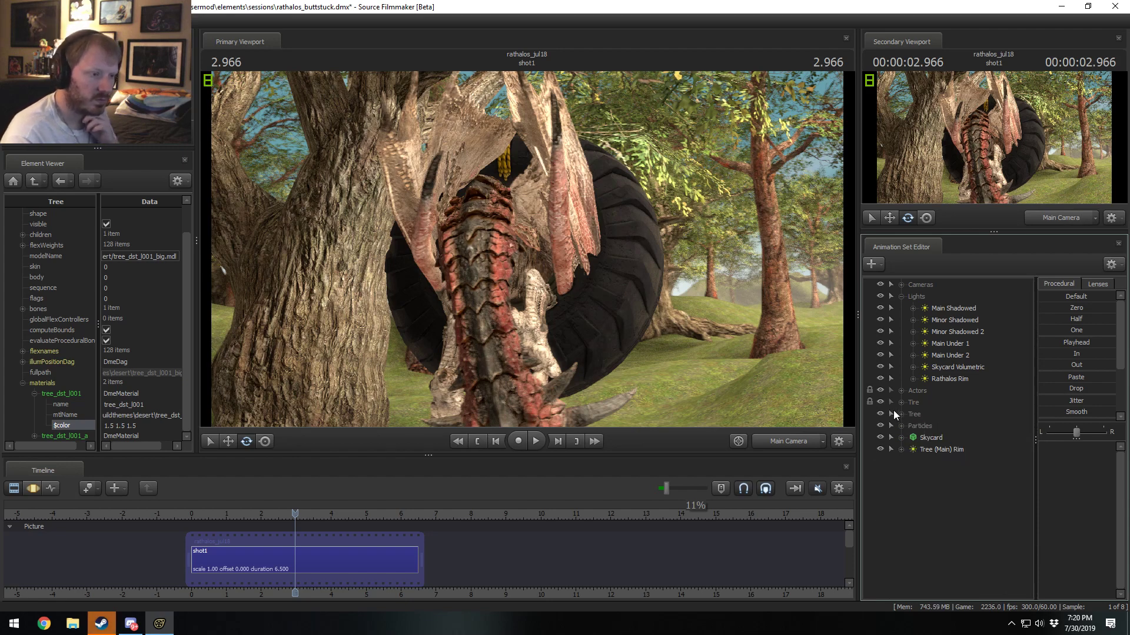
Step: Adjust the shadow filter size of the Main Shadowed light across the shot
left_click(941, 310)
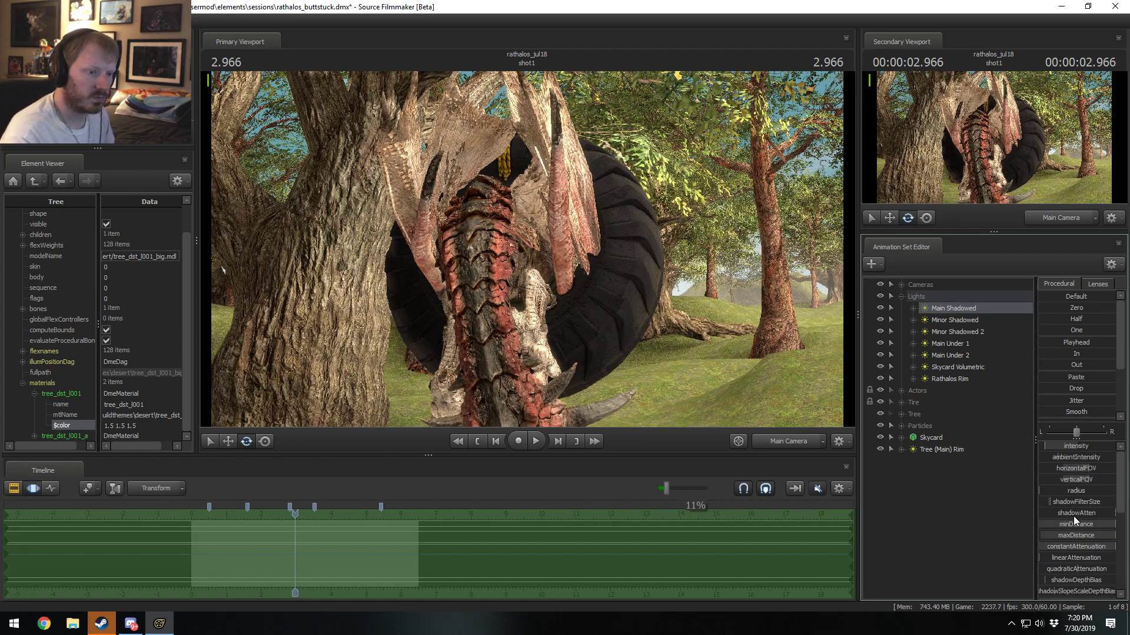
left_click_drag(1086, 501, 359, 551)
mouse_move(300, 513)
left_mouse_down()
mouse_move(286, 515)
mouse_move(295, 523)
left_mouse_up()
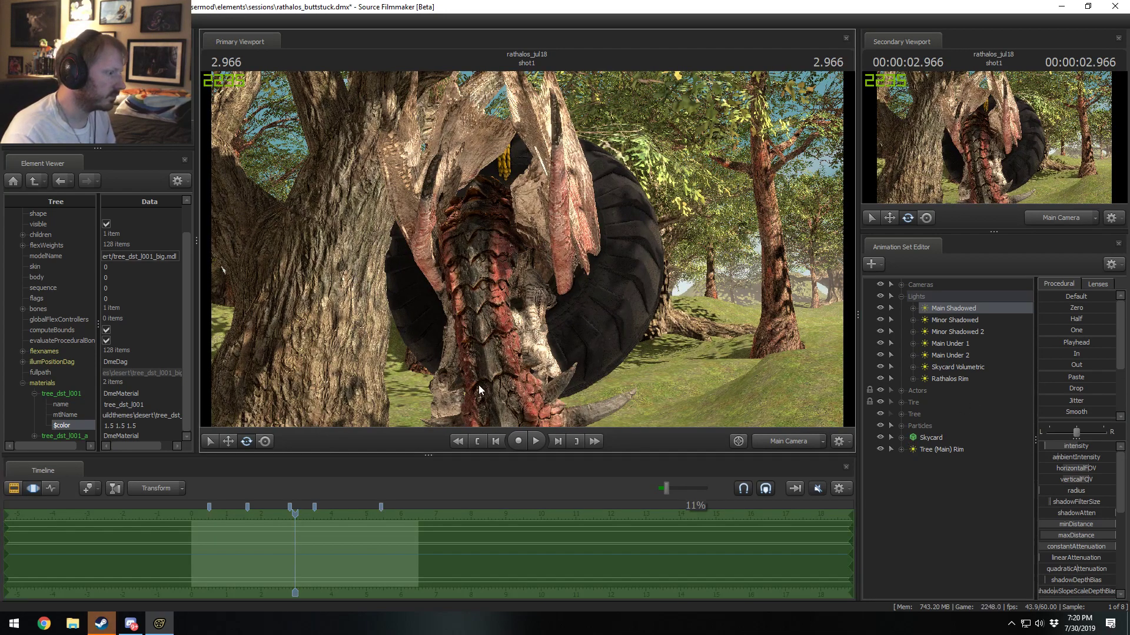
left_click_drag(295, 513, 295, 513)
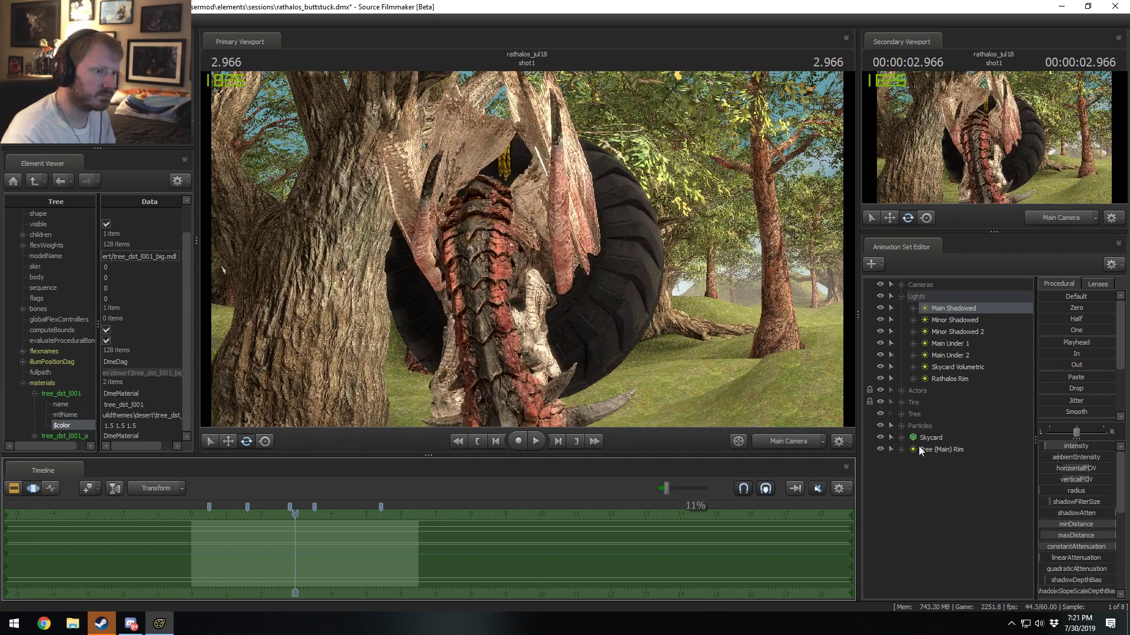
Step: Move Tree (Main) Rim into the Lights group, hide every light except Main Shadowed, and set the playhead to 2.700
left_click_drag(922, 450, 934, 384)
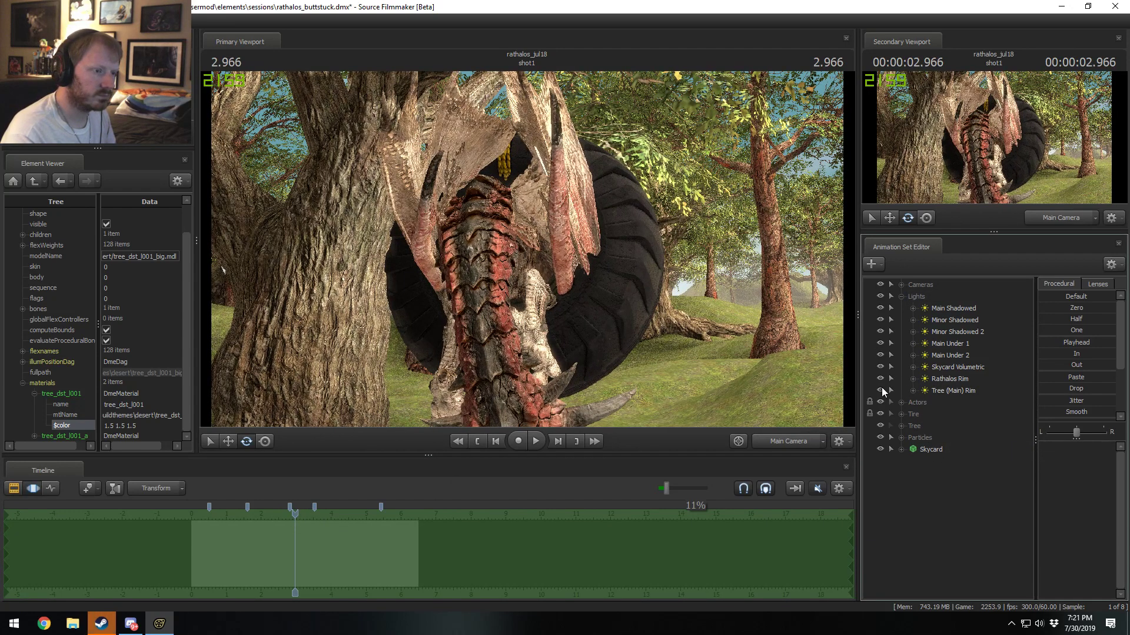
left_click(881, 391)
left_click(881, 378)
left_click(881, 366)
left_click(881, 343)
left_click(880, 332)
left_click(880, 343)
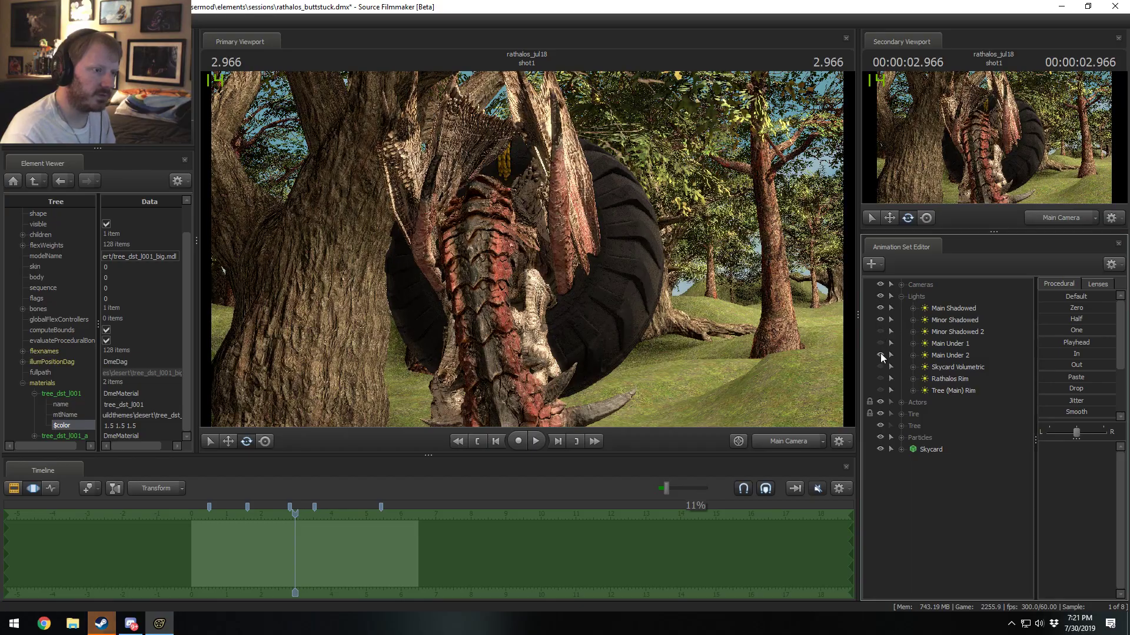
left_click(880, 355)
left_click(880, 320)
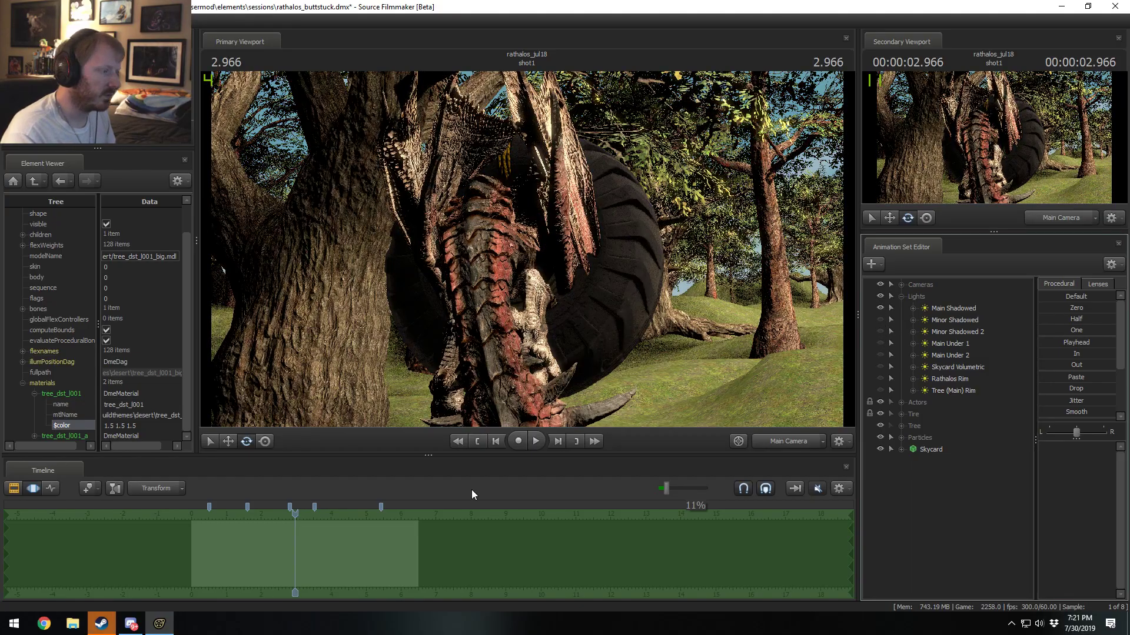
left_click_drag(294, 518, 286, 520)
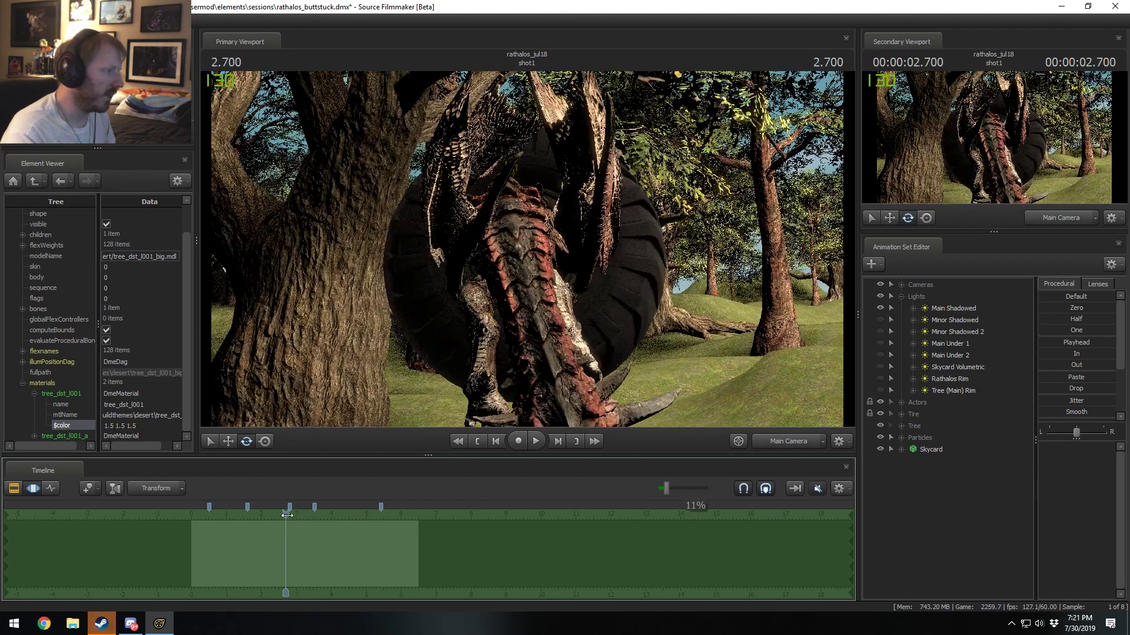
Step: Isolate the Rathalos Rim light by hiding all other lights, and disable its shadows
left_click(881, 308)
left_click(881, 320)
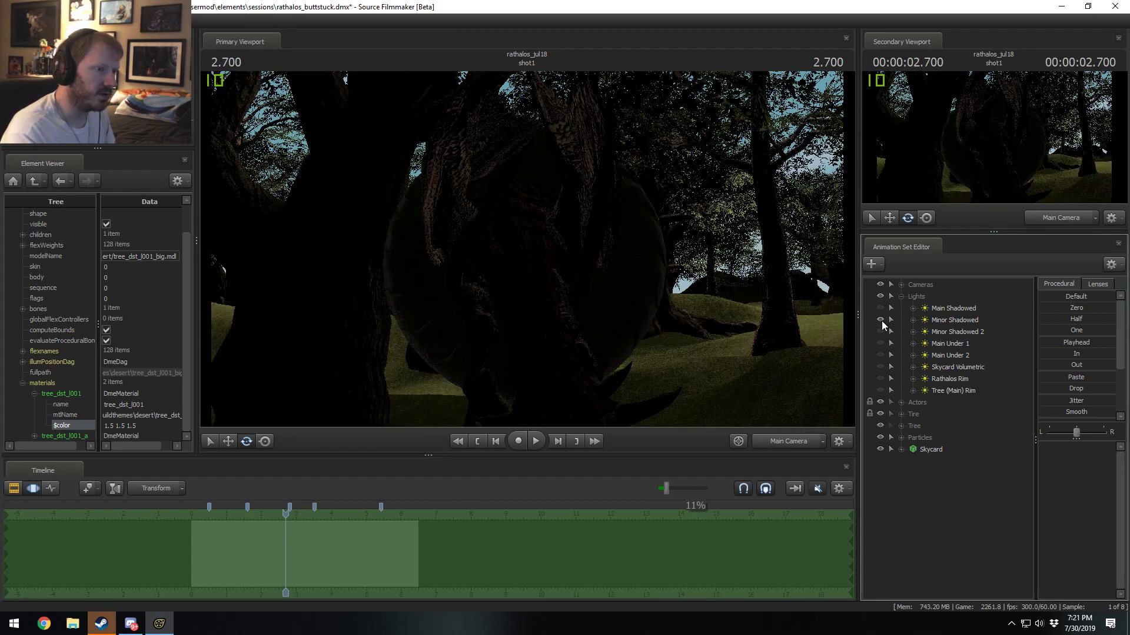
left_click(881, 320)
left_click(880, 391)
left_click(880, 391)
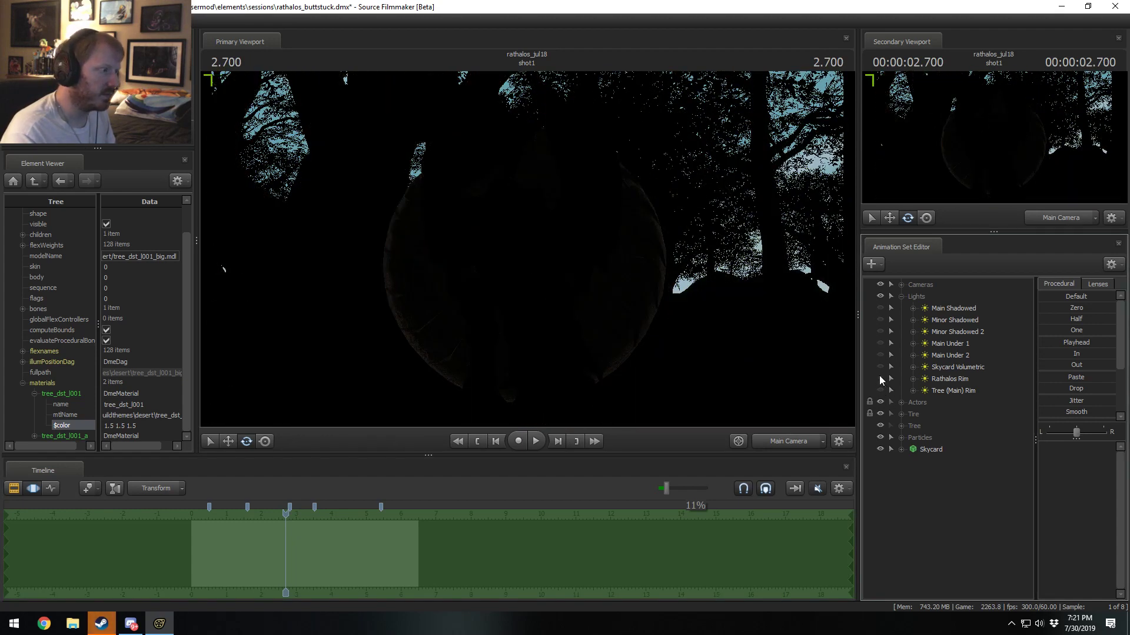
left_click(880, 379)
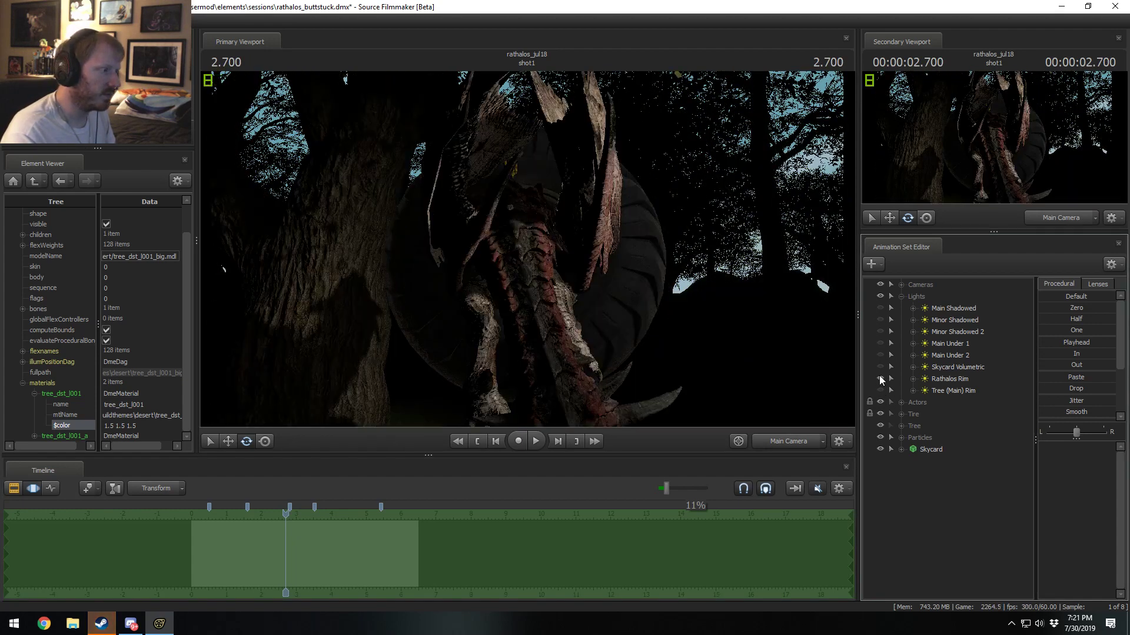
right_click(945, 379)
left_click(969, 528)
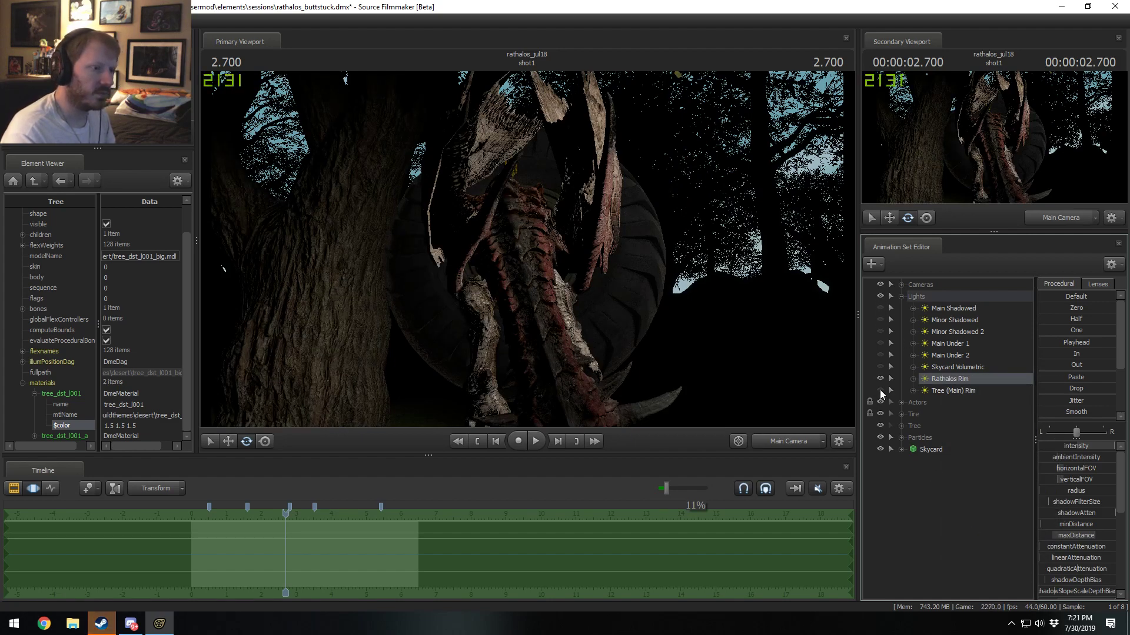
Step: Show all the lights again, play the shot to review the lighting, and return to the Clip Editor at 3.050
left_click_drag(880, 391, 881, 308)
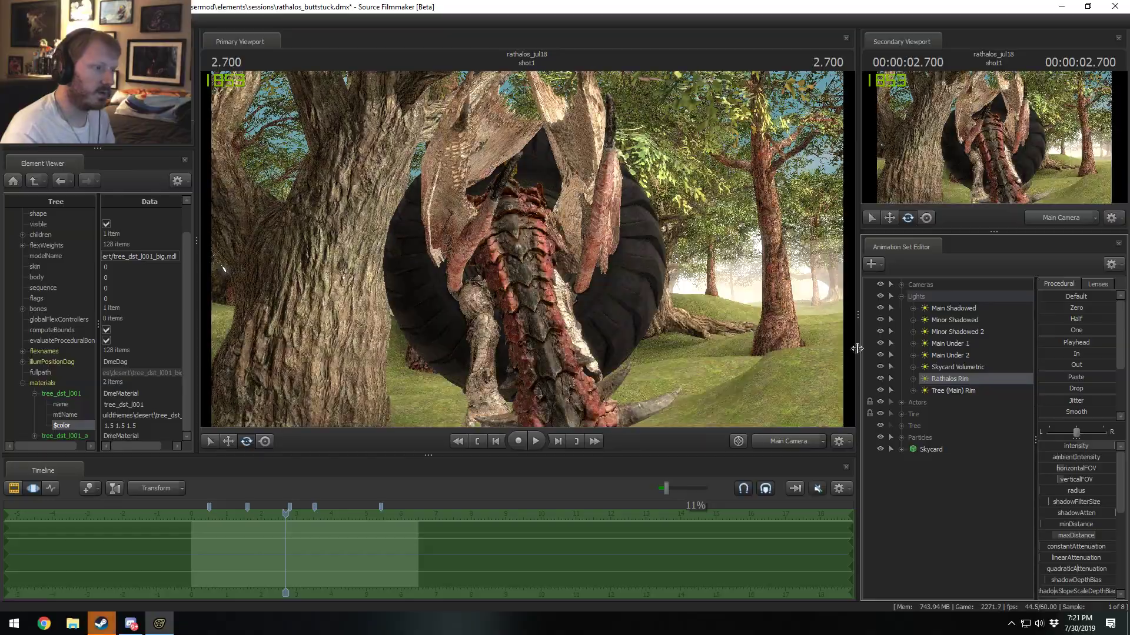
left_click(227, 508)
key("space")
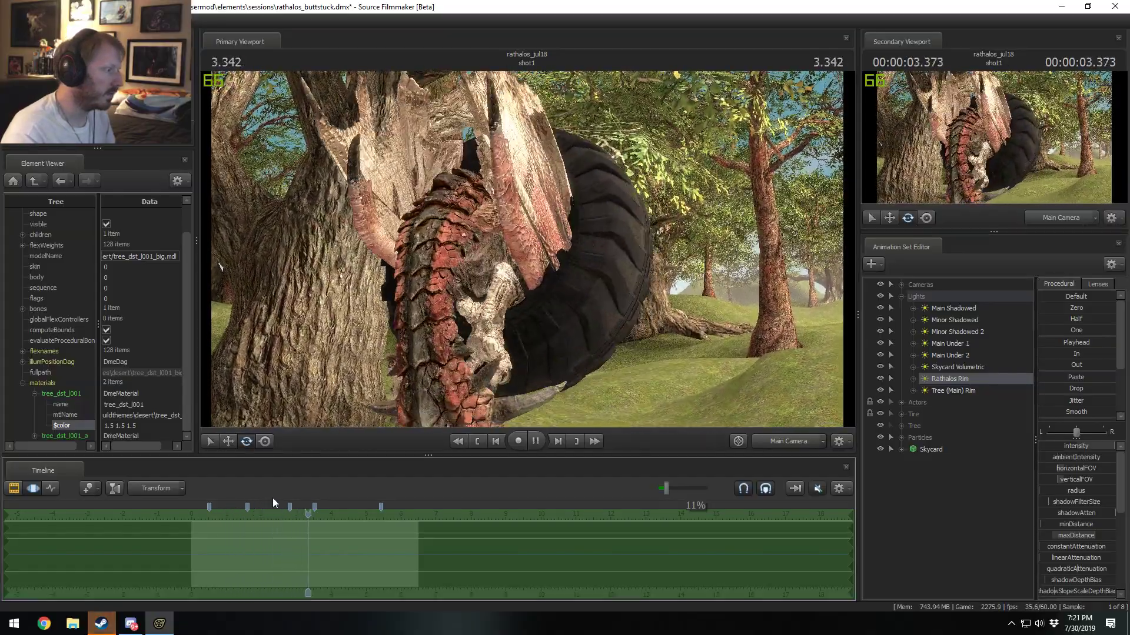
key("space")
left_click_drag(314, 510, 298, 513)
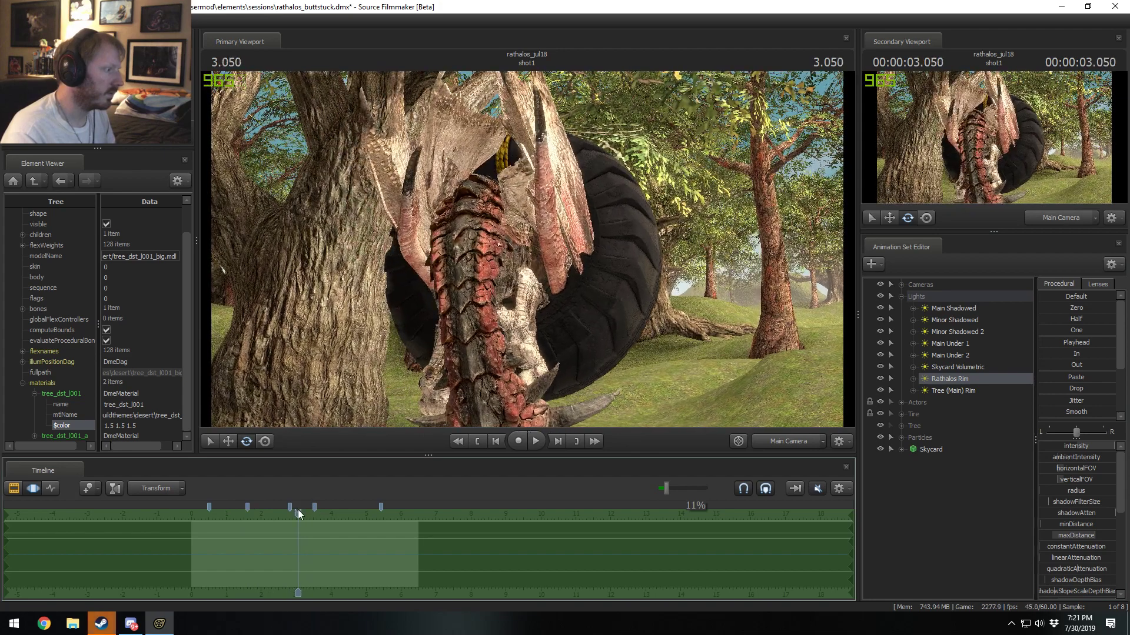
key("F1")
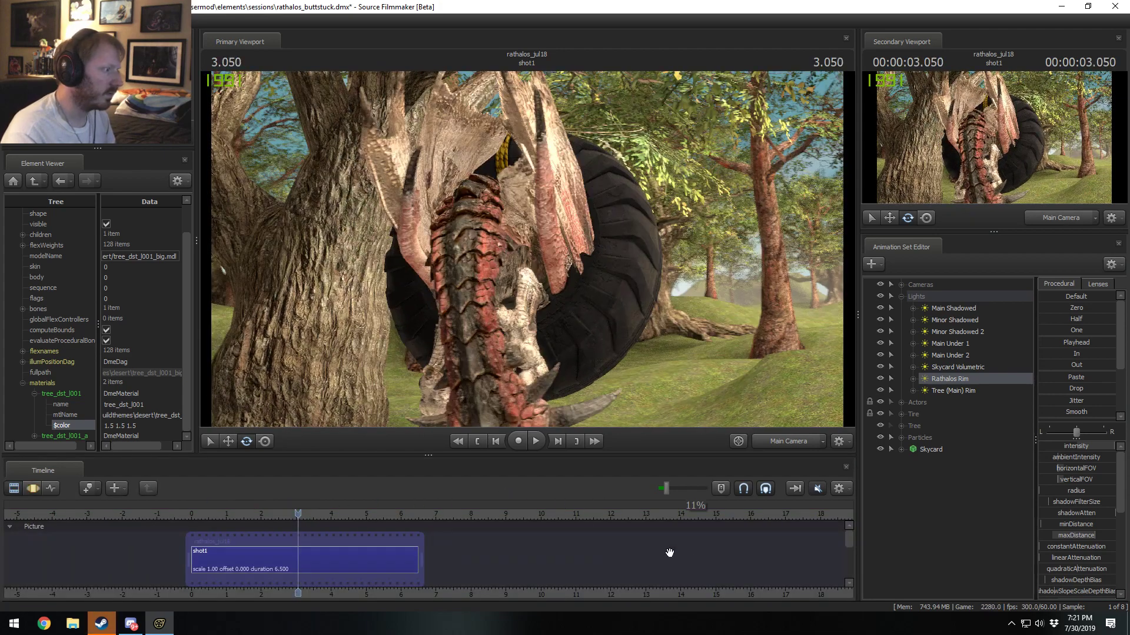
Step: Compare the scene with Rathalos Rim and Minor Shadowed toggled off and on, and hide the Main Shadowed light
left_click(881, 378)
left_click(880, 376)
left_click(881, 309)
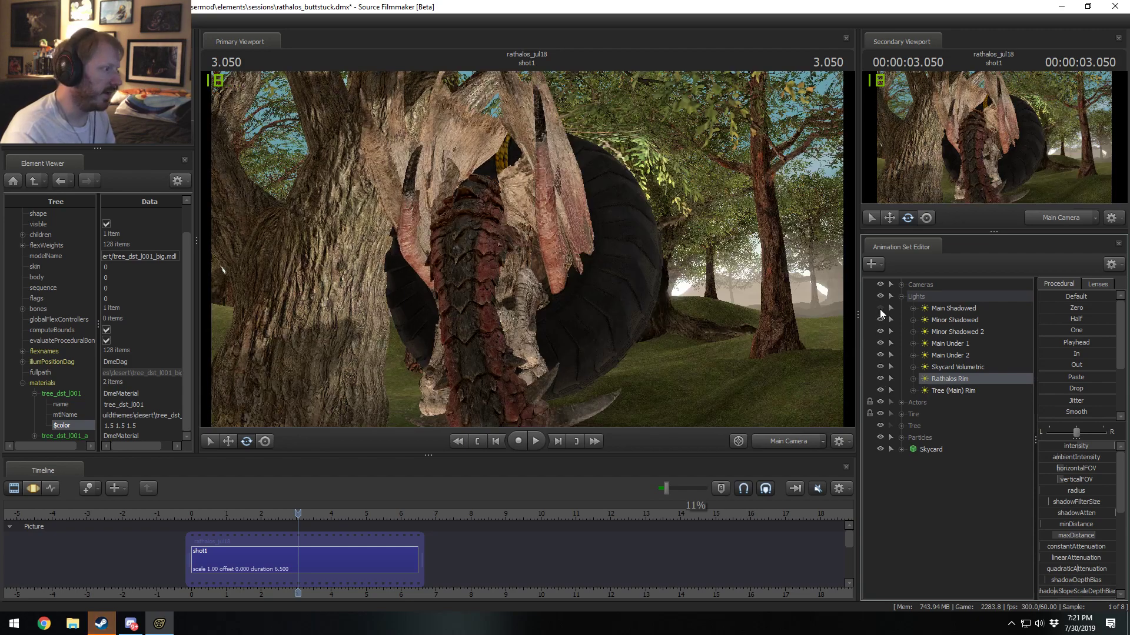
left_click(881, 308)
left_click(880, 309)
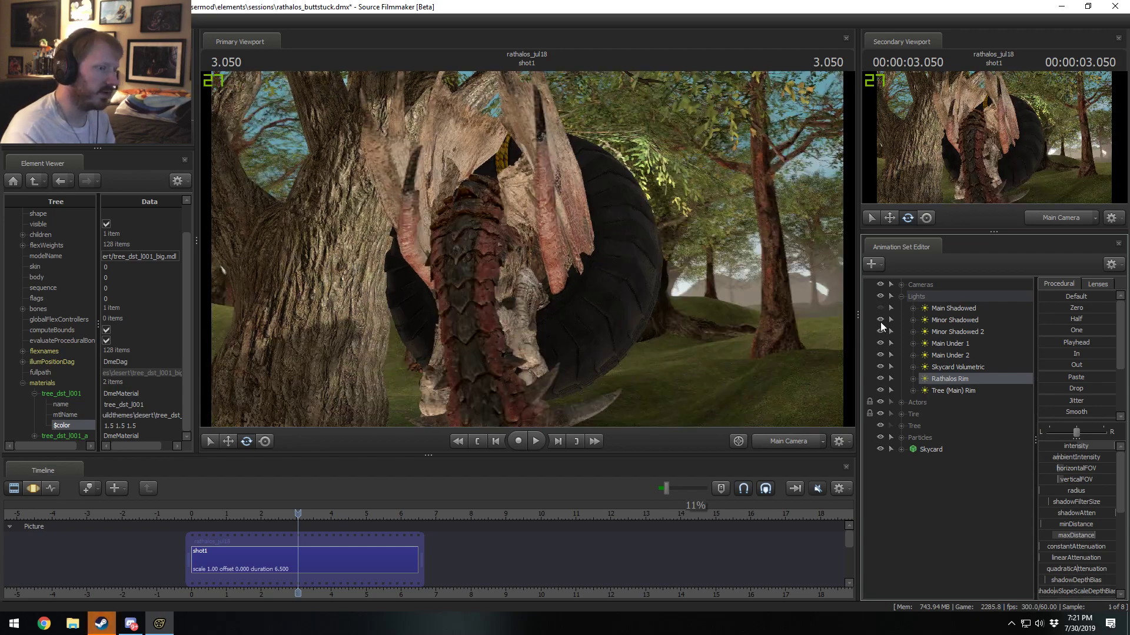
left_click(881, 319)
left_click(881, 319)
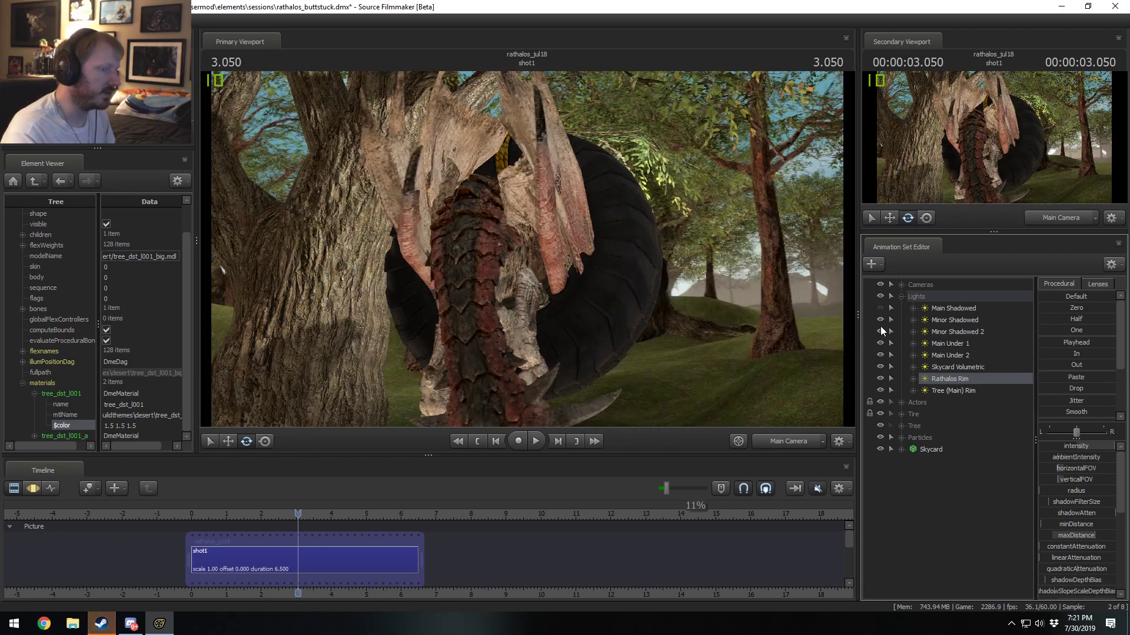
Step: Check the effect of the Tree (Main) Rim light by toggling its visibility, and disable its shadows
left_click(880, 389)
left_click(881, 388)
right_click(965, 393)
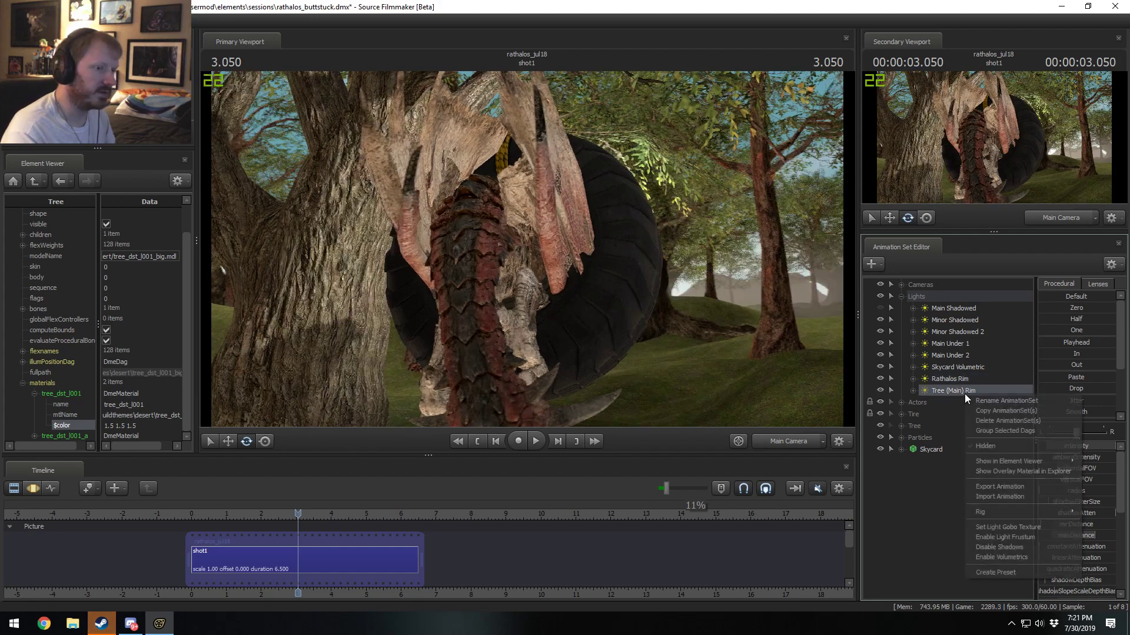
left_click(995, 548)
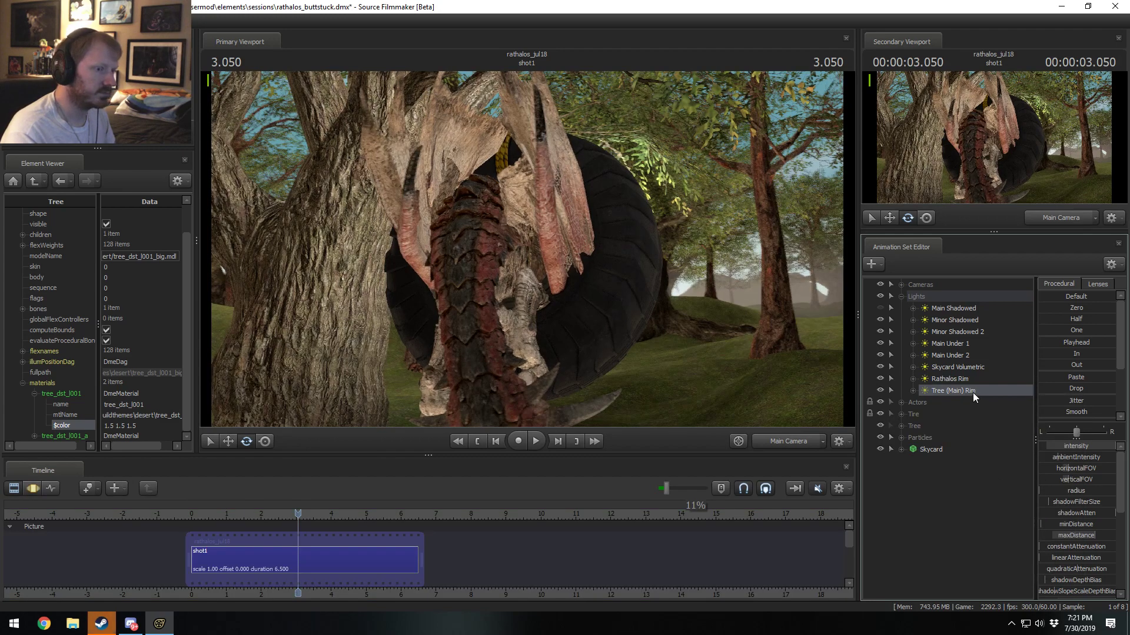
Step: Adjust the aim of the Tree (Main) Rim light while looking through it, and return the viewport to Main Camera
double_click(973, 393)
key("F3")
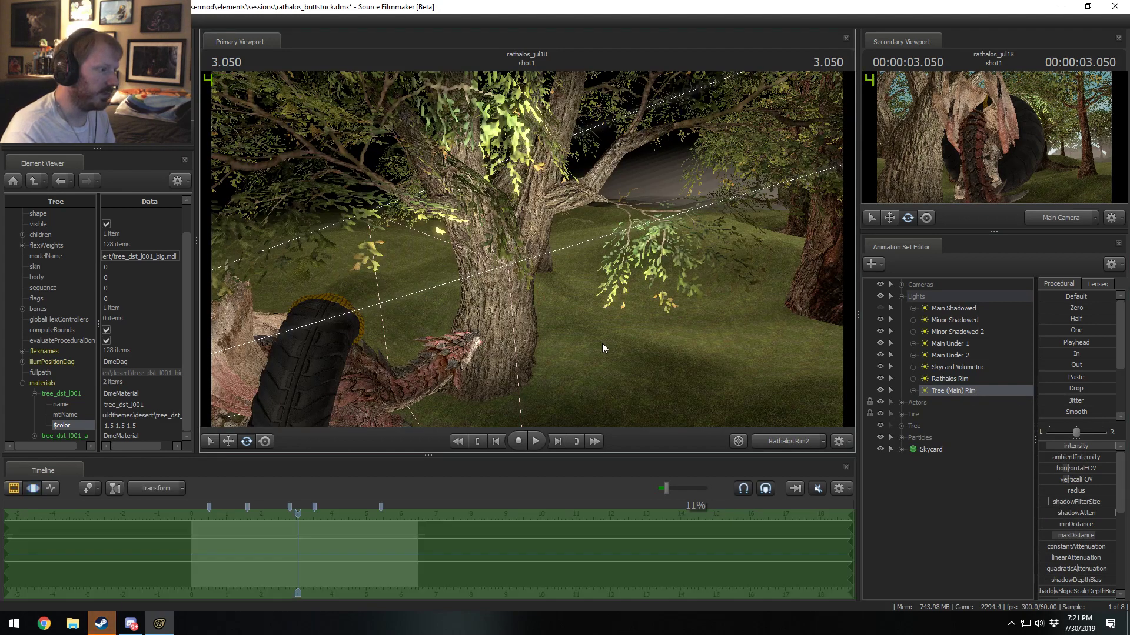
left_click_drag(603, 348, 595, 347)
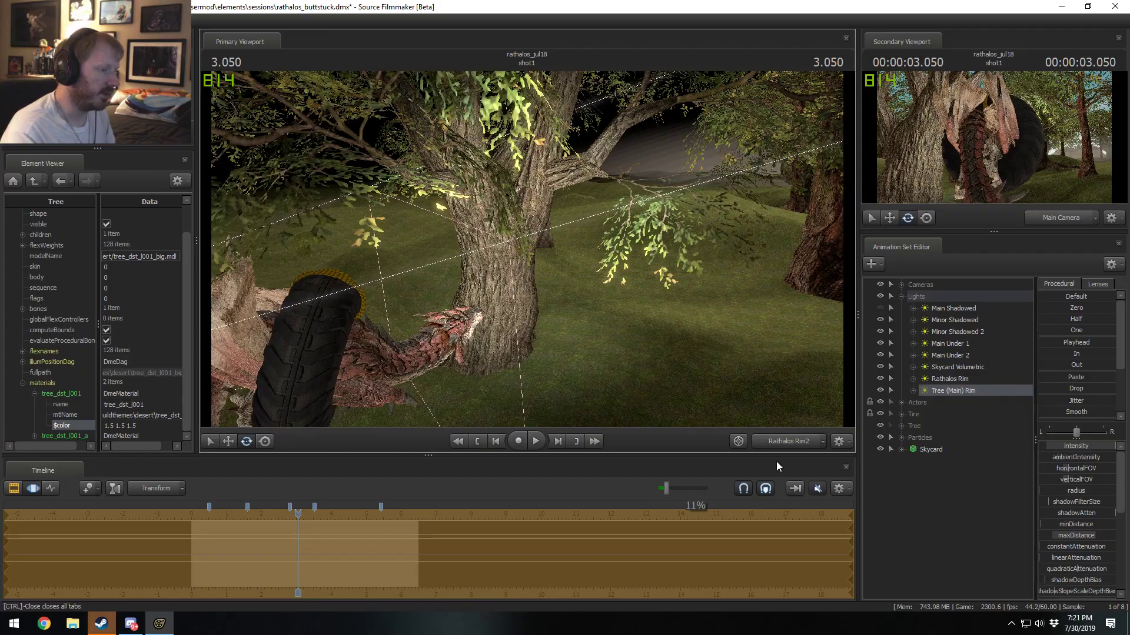
left_click(800, 436)
Step: Play the shot through Main Camera and replay its middle section to review the adjusted rim light
key("space")
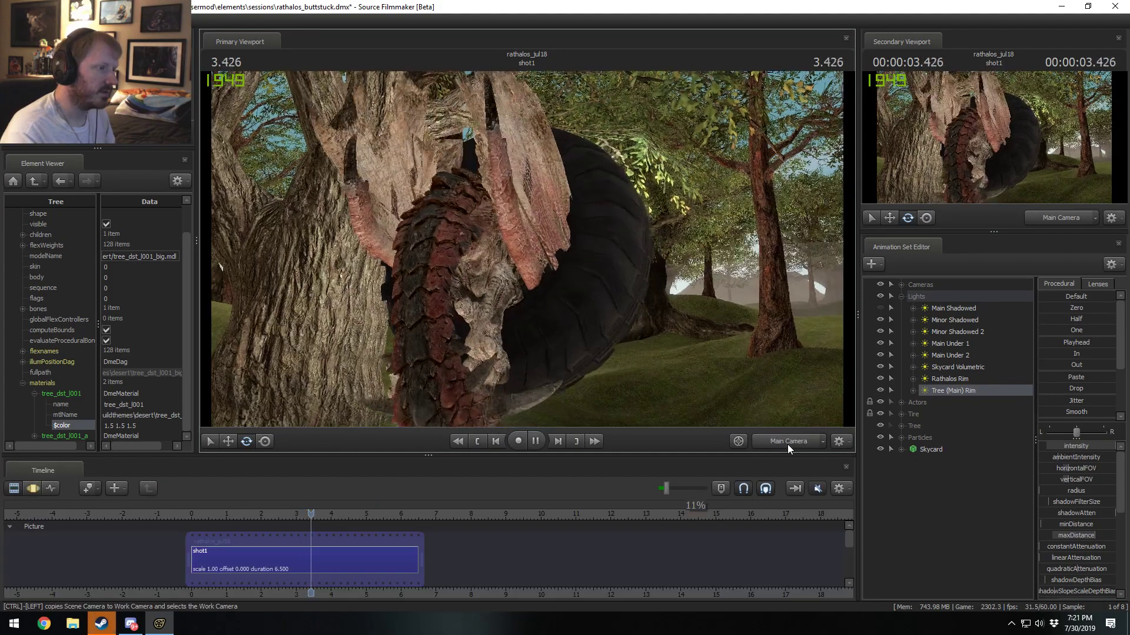
key("space")
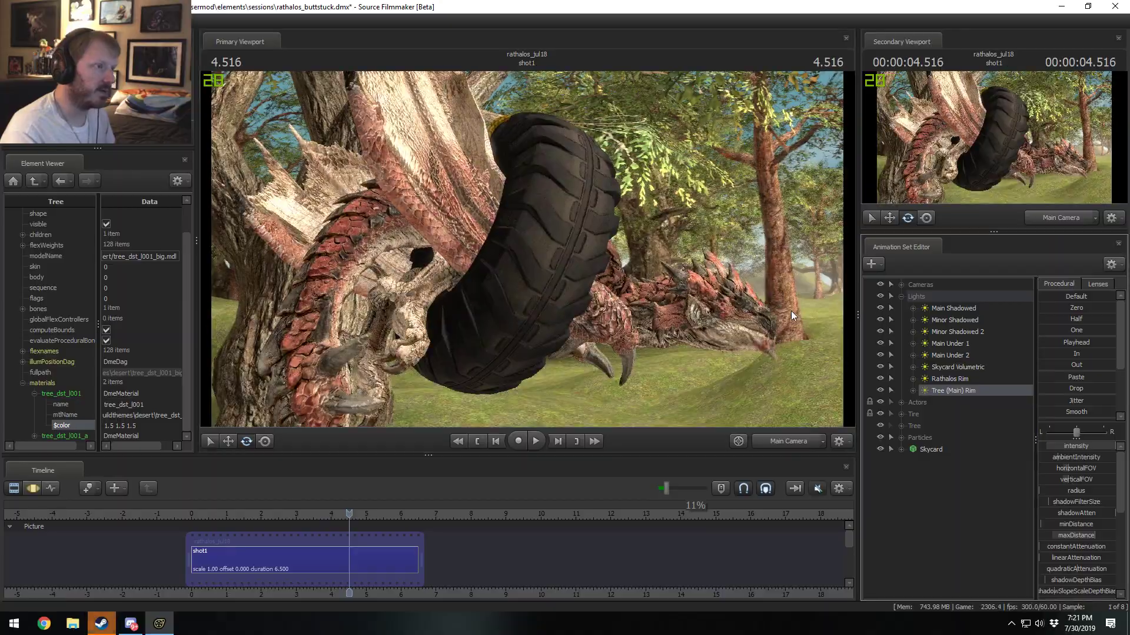
key("ctrl+2")
key("space")
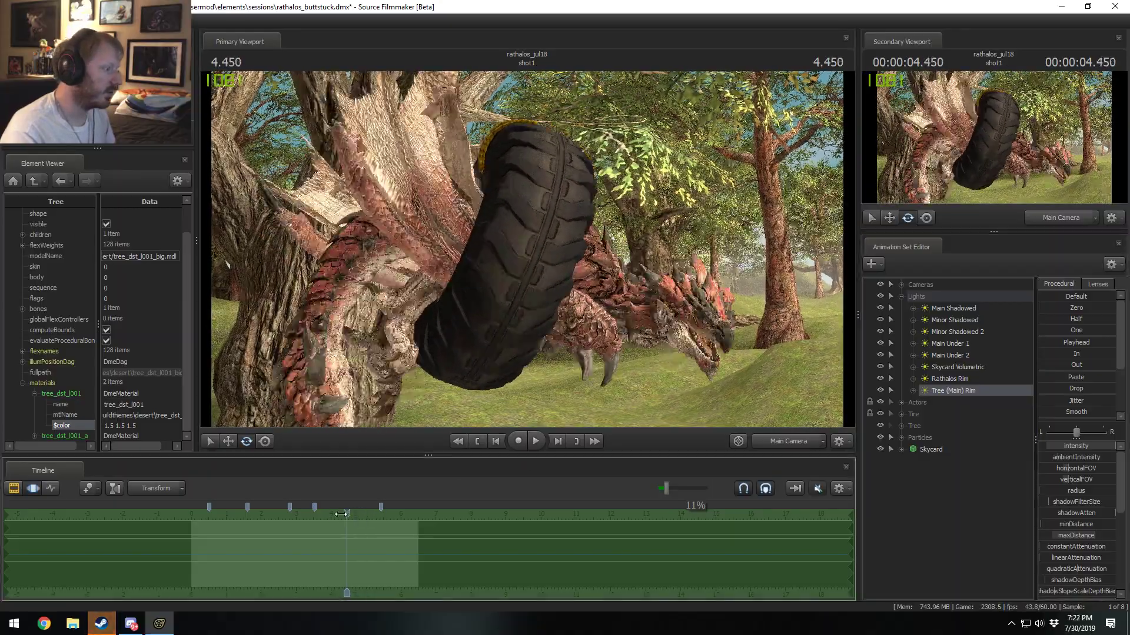
left_click_drag(253, 511, 243, 510)
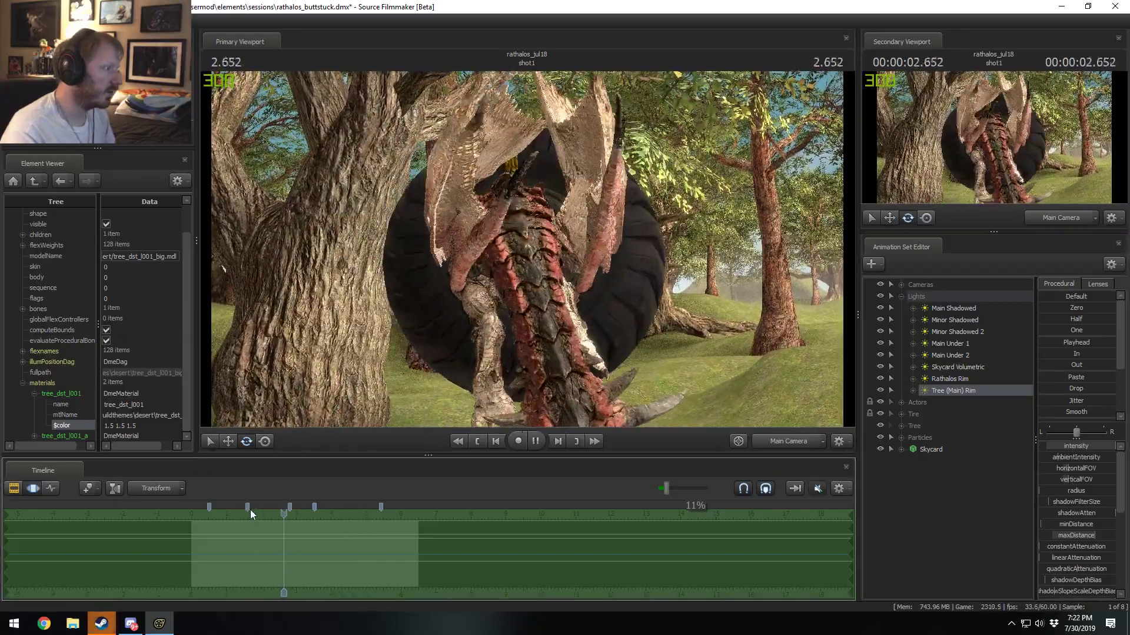
key("space")
Step: Enable shadows for the Tree (Main) Rim light and increase its shadowFilterSize
right_click(977, 388)
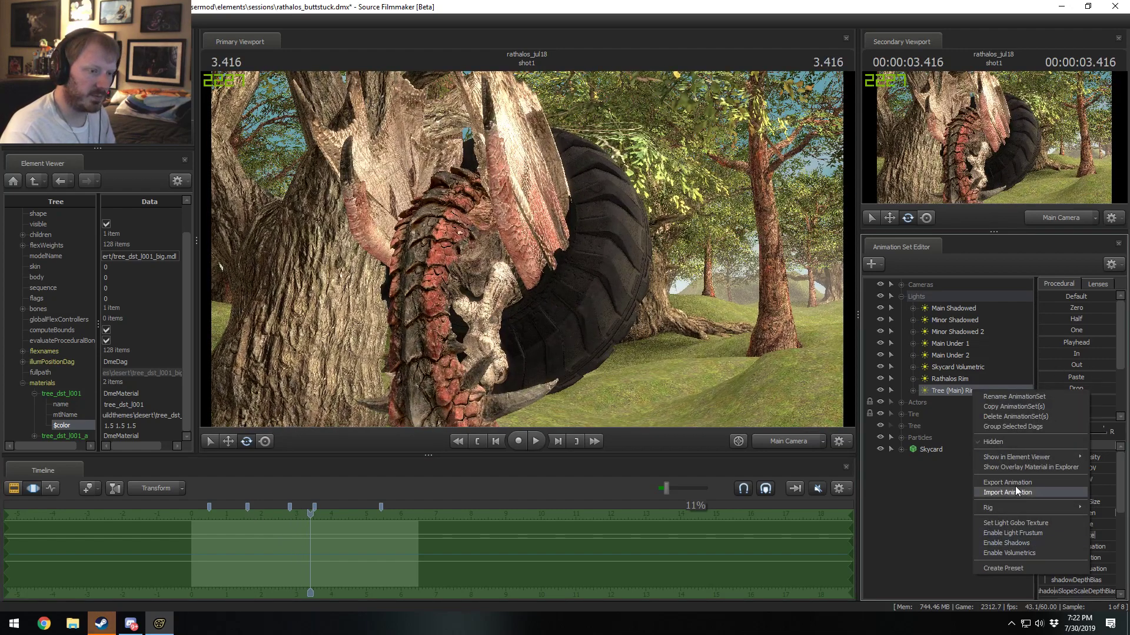
left_click(1010, 543)
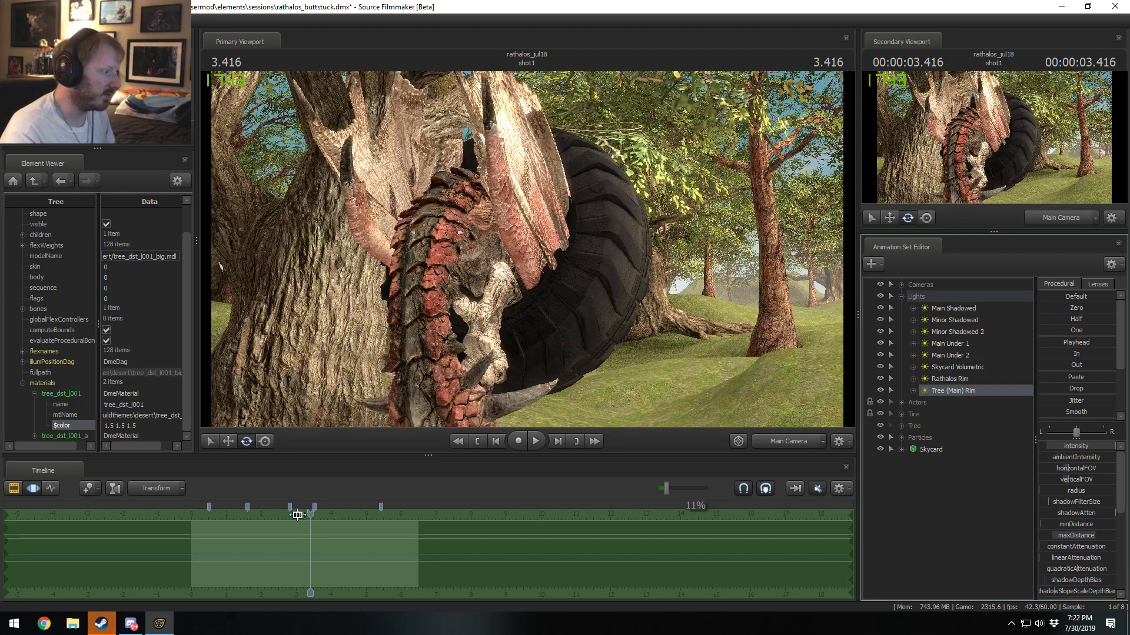
left_click_drag(310, 515, 294, 514)
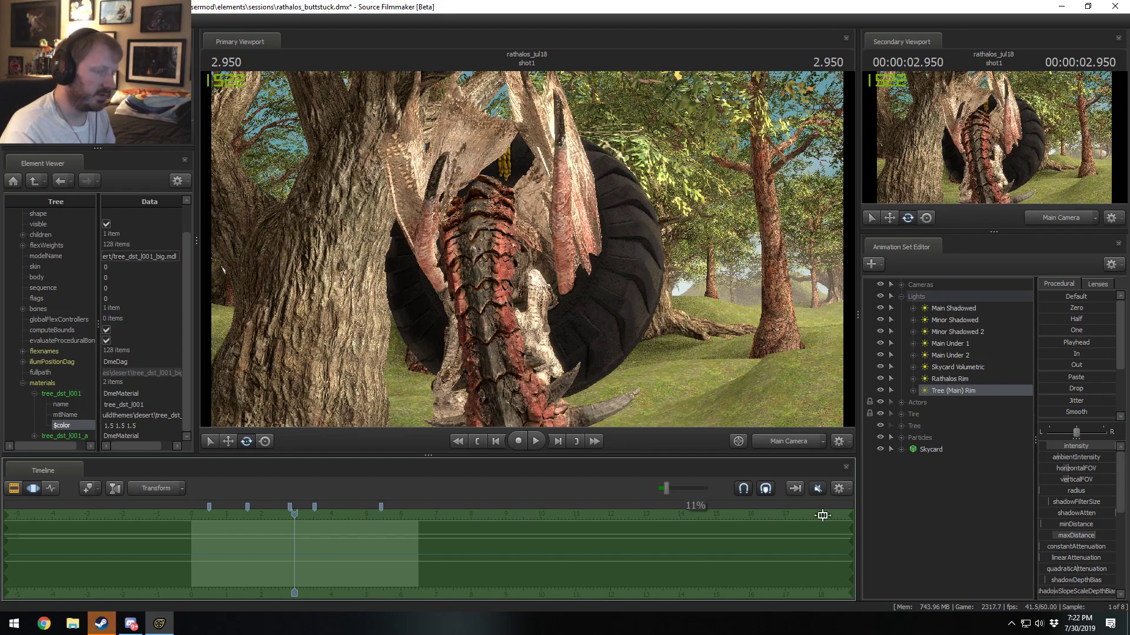
key("space")
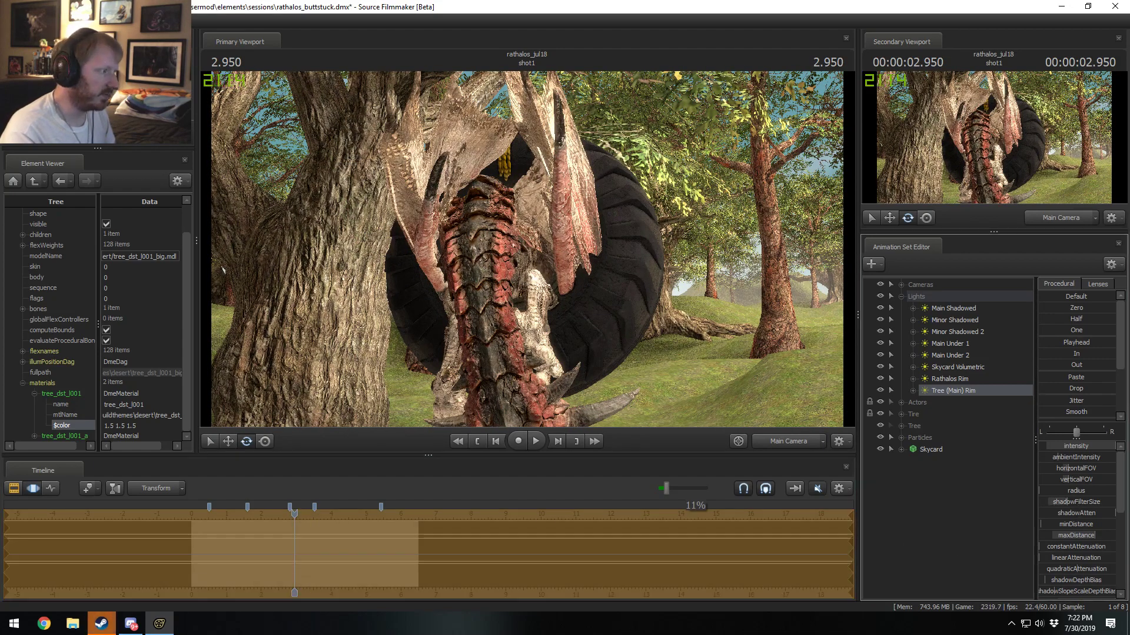
Step: Play the shot from several points on the timeline to examine the softened shadows and overall lighting
left_click_drag(277, 513, 244, 513)
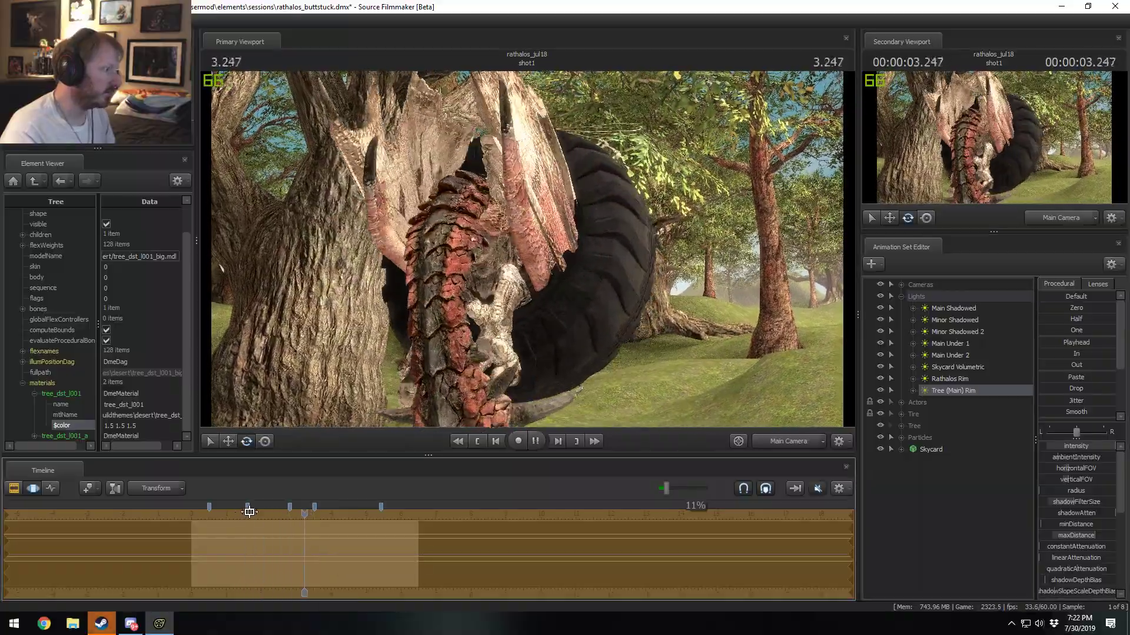
key("space")
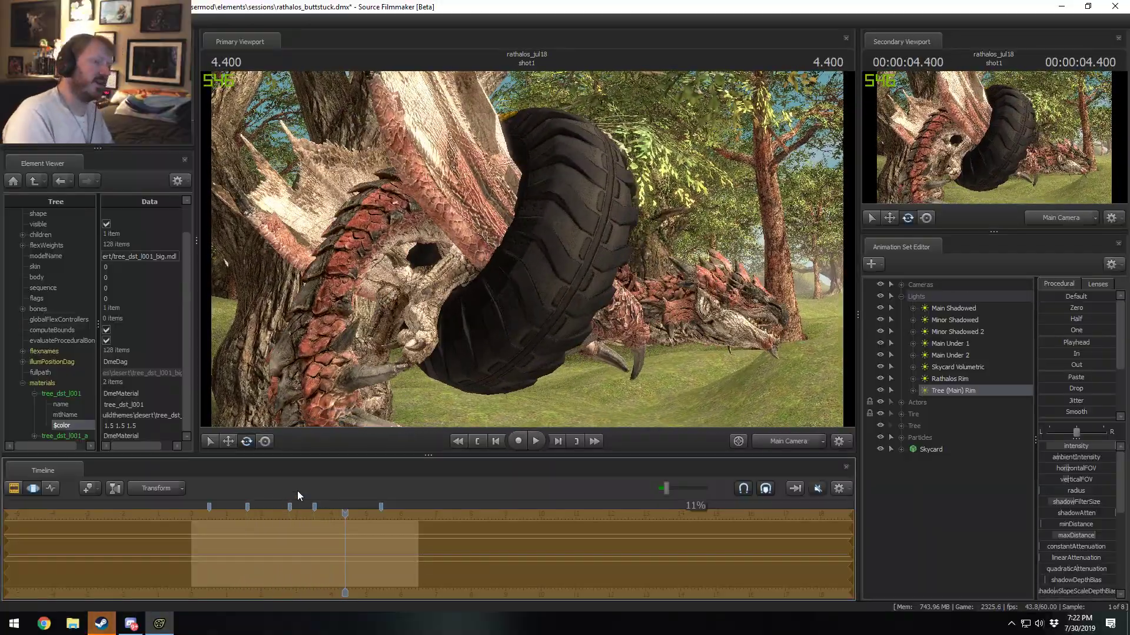
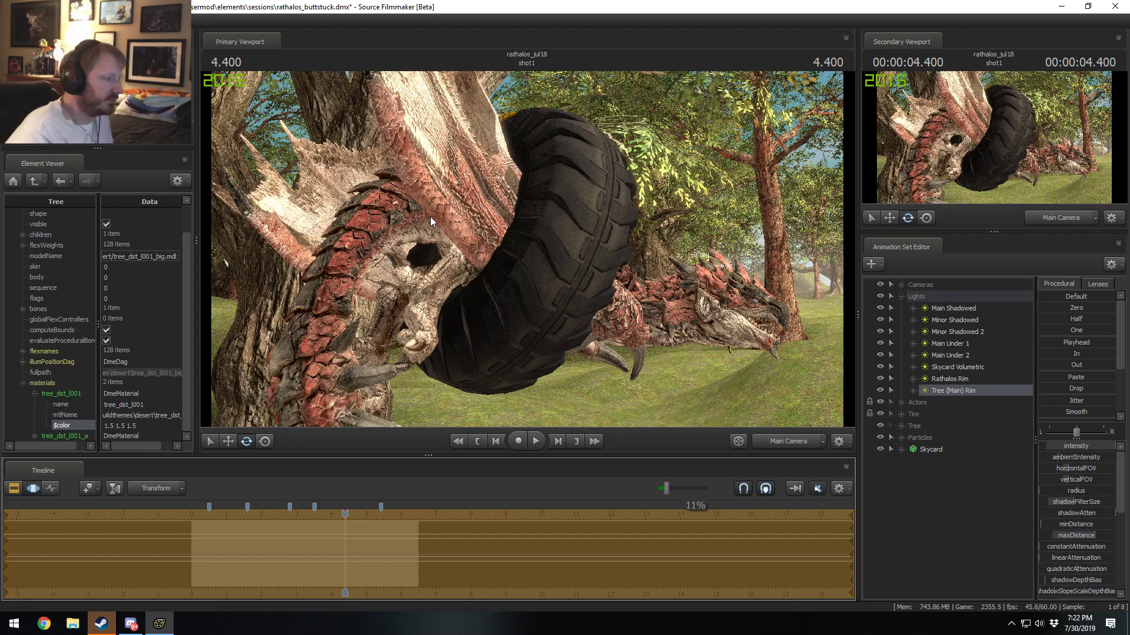
key("F2")
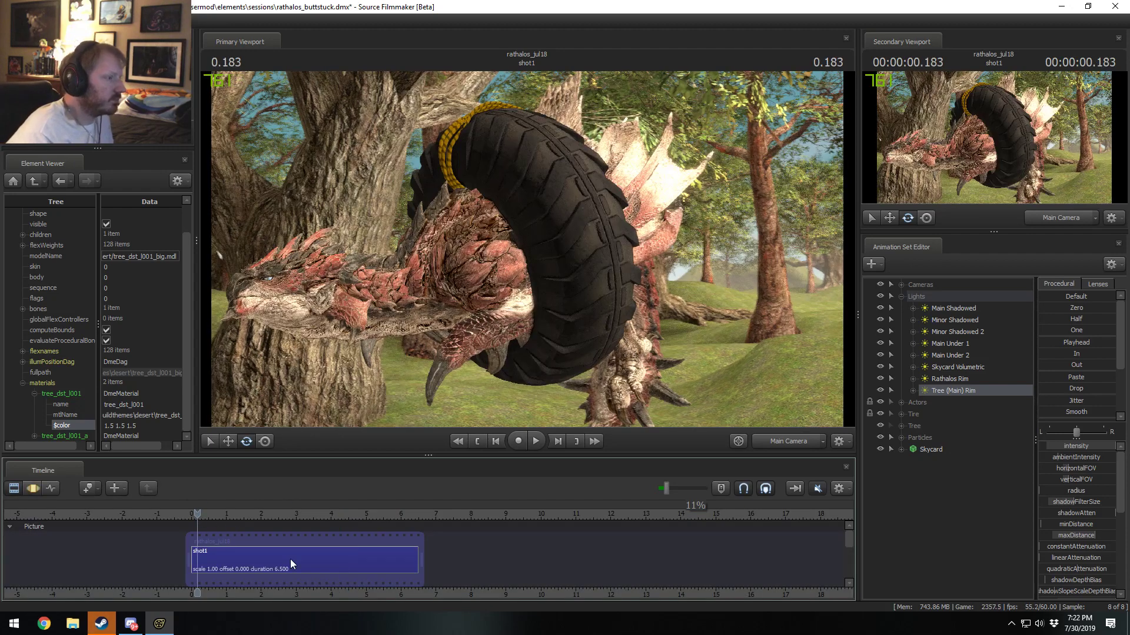
key("space")
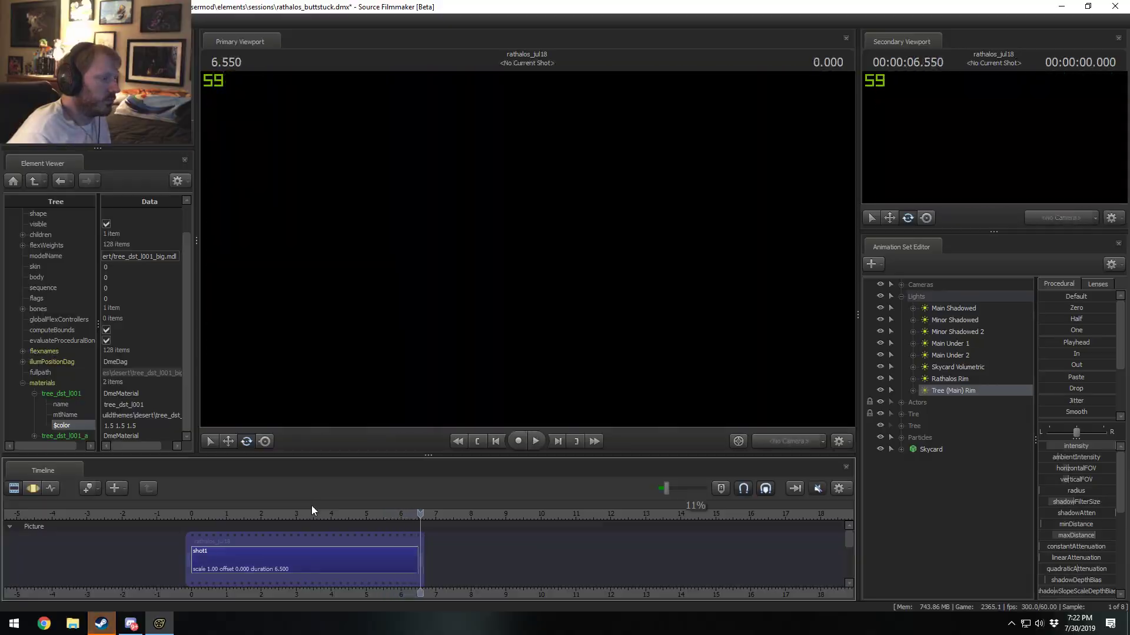
left_click_drag(348, 513, 373, 512)
key("space")
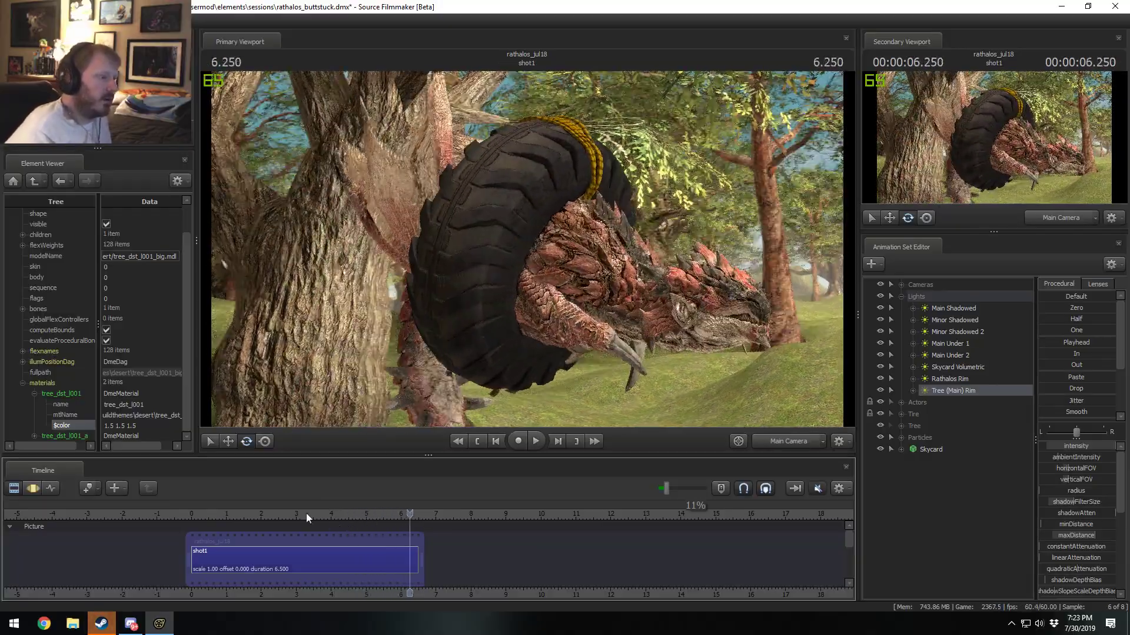
left_click(271, 512)
key("space")
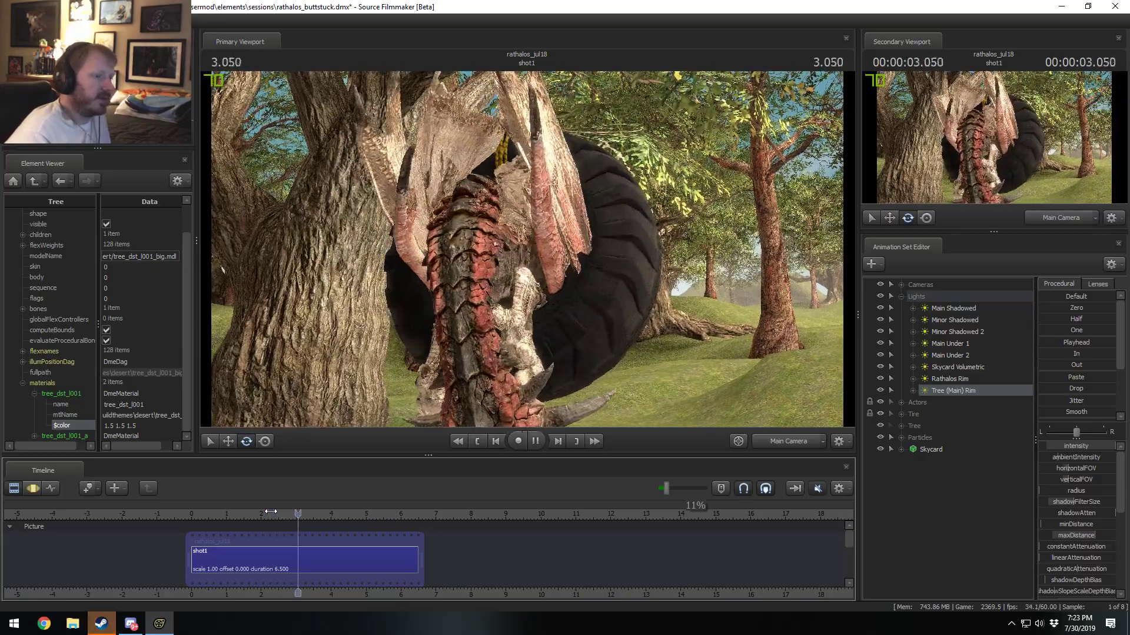
key("space")
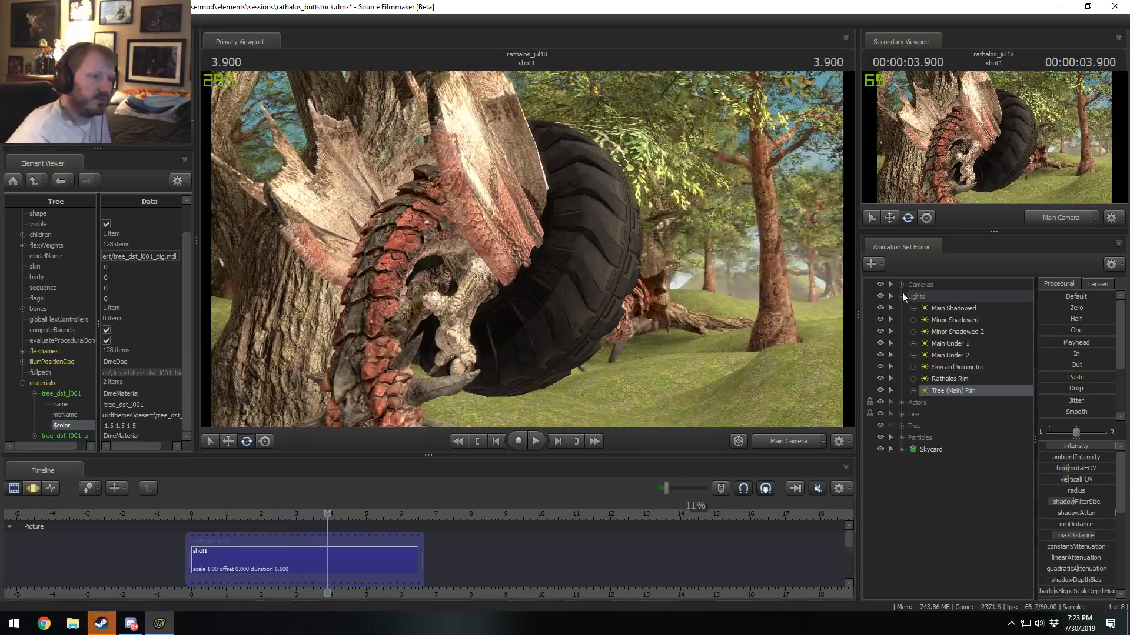
Step: Collapse the Lights group in the animation set list and save the session
left_click(902, 289)
left_click(902, 287)
left_click(901, 297)
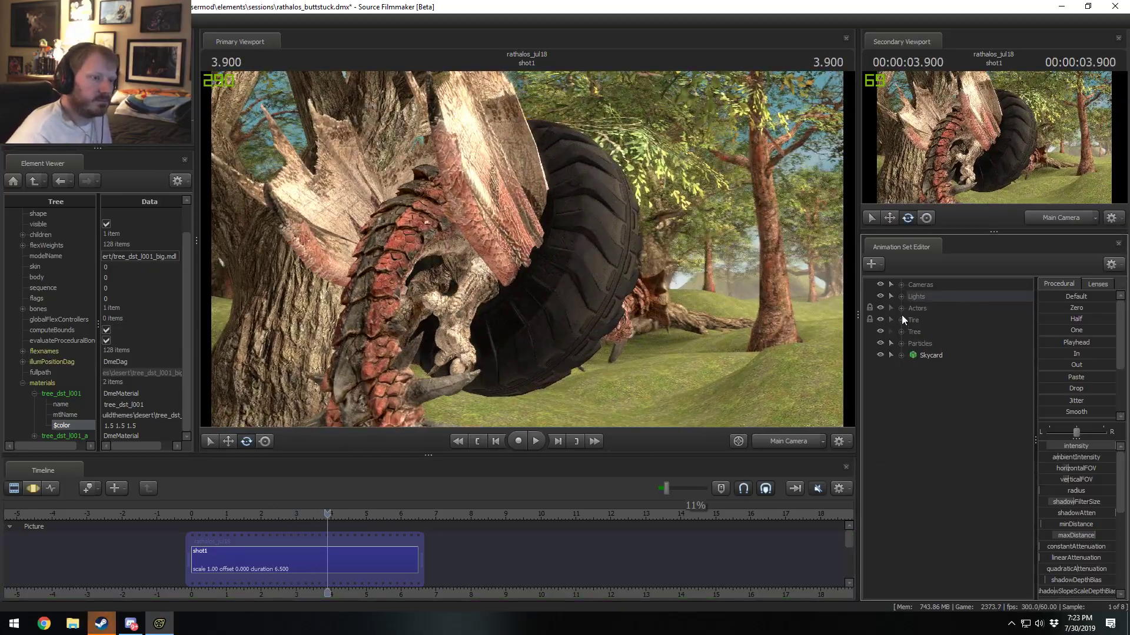
key("ctrl+s")
Step: Search the models for "rock", add rock_solid_03_sg_small1 to the scene, and place it on the grass within Main Camera's view
right_click(914, 395)
left_click(965, 421)
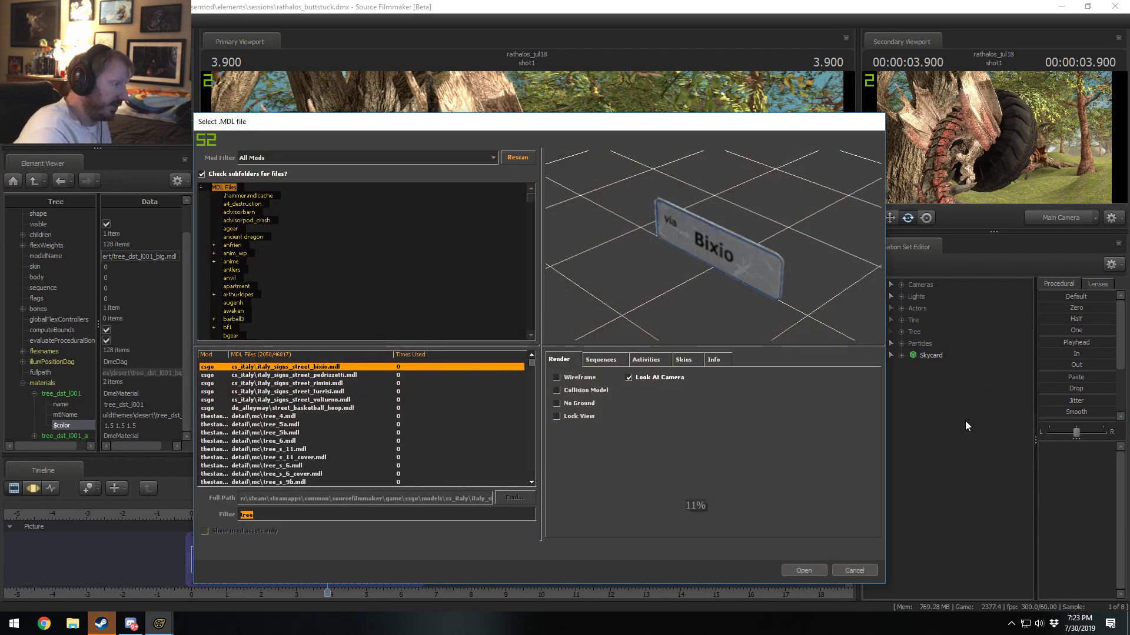
type("rock")
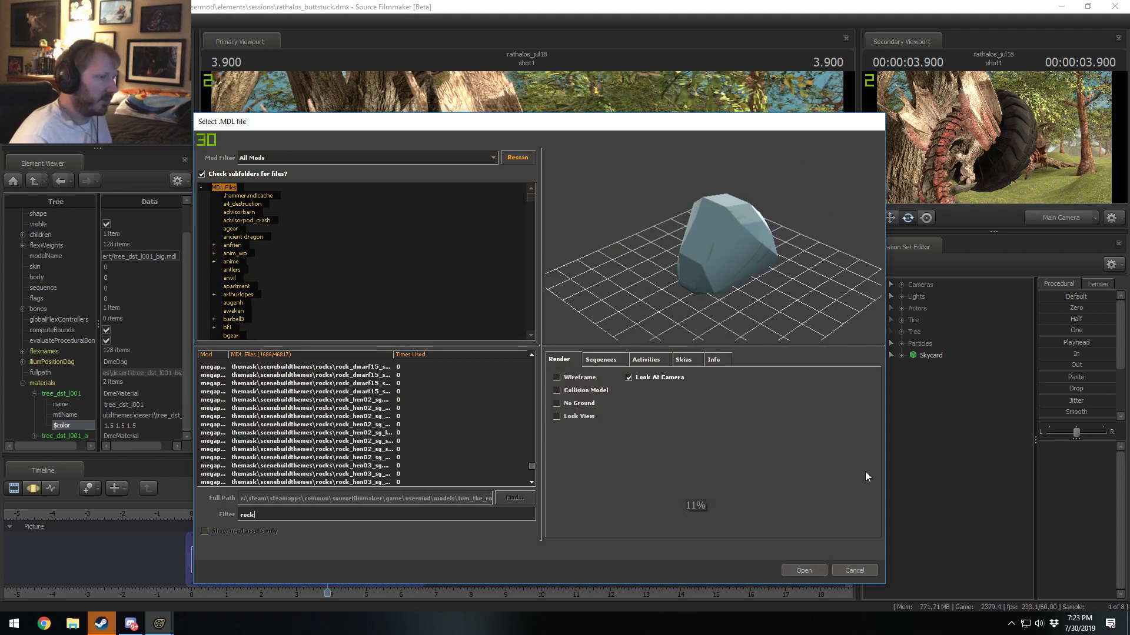
scroll(433, 448, "down", 5)
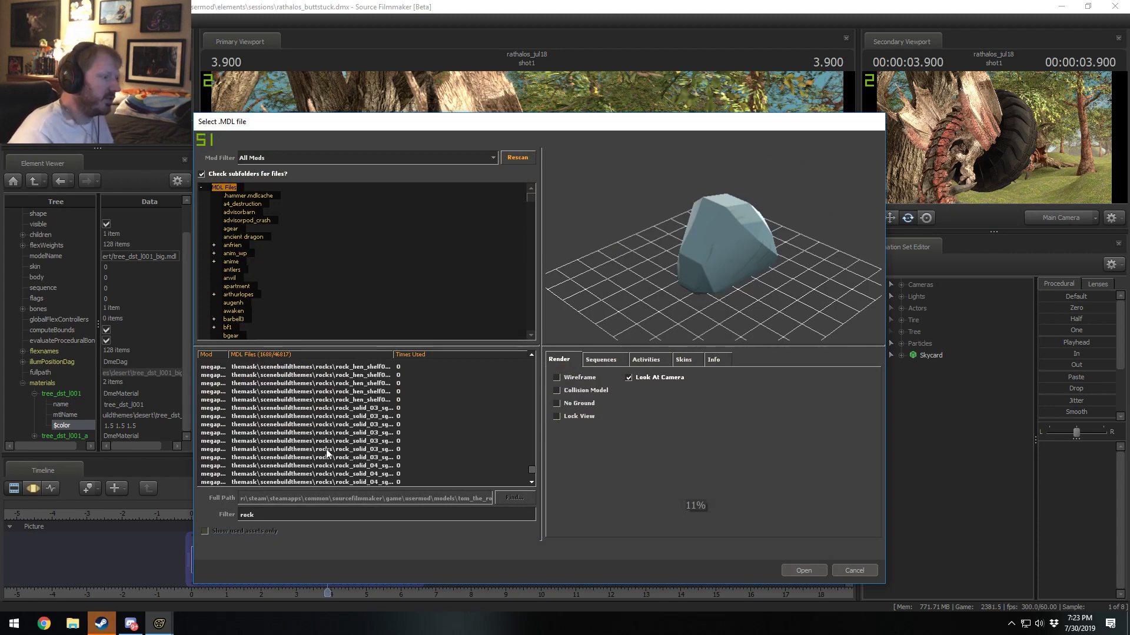
left_click(341, 466)
left_click(335, 433)
left_click(336, 440)
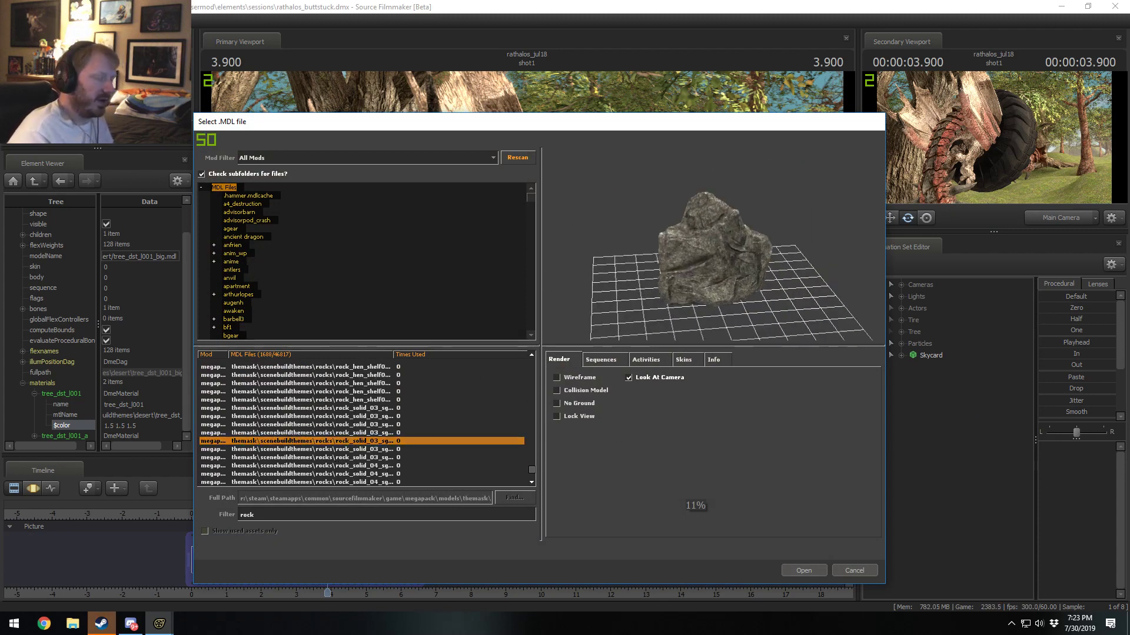
left_click(808, 570)
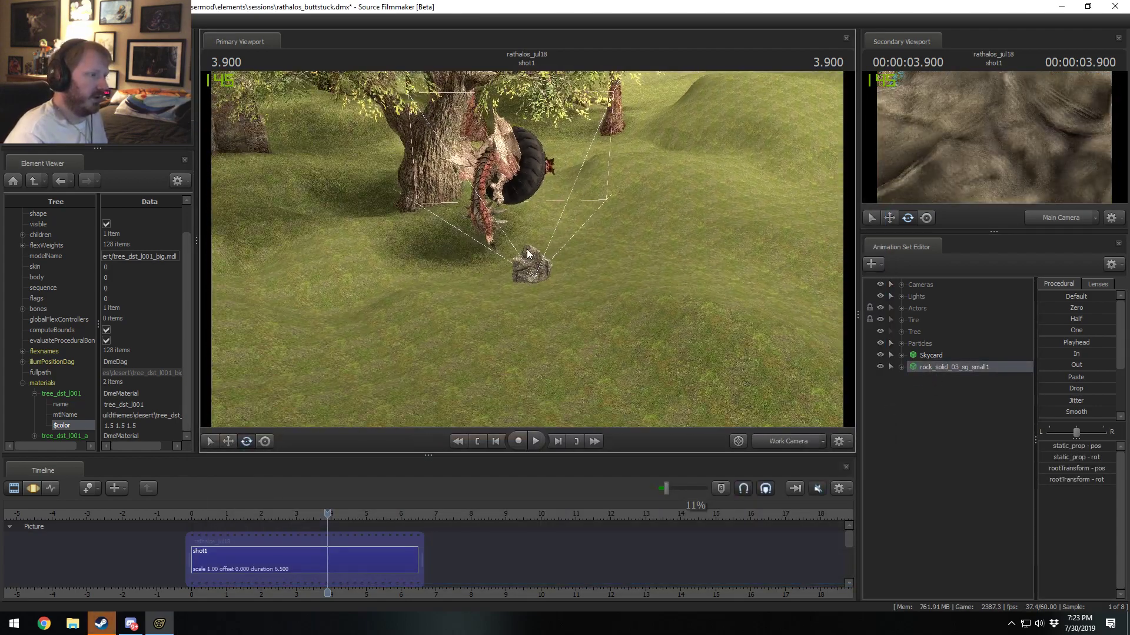
key("F3")
left_click_drag(526, 247, 551, 232)
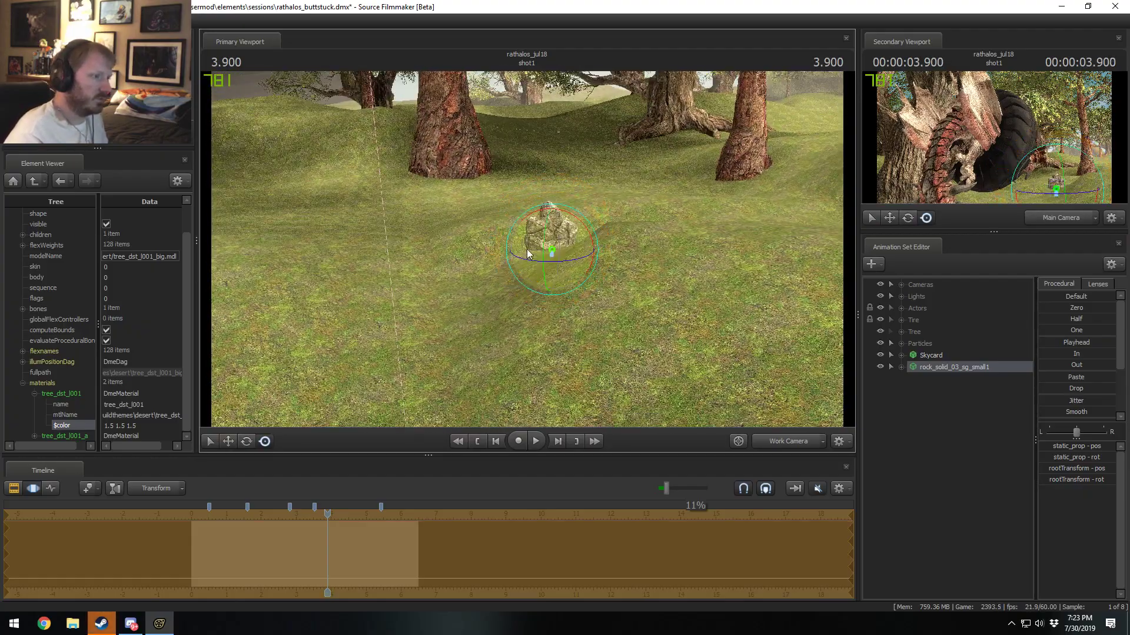
Step: Add a scale control to the rock's static_prop transform and use static_prop_scale to enlarge the rock
left_click(901, 367)
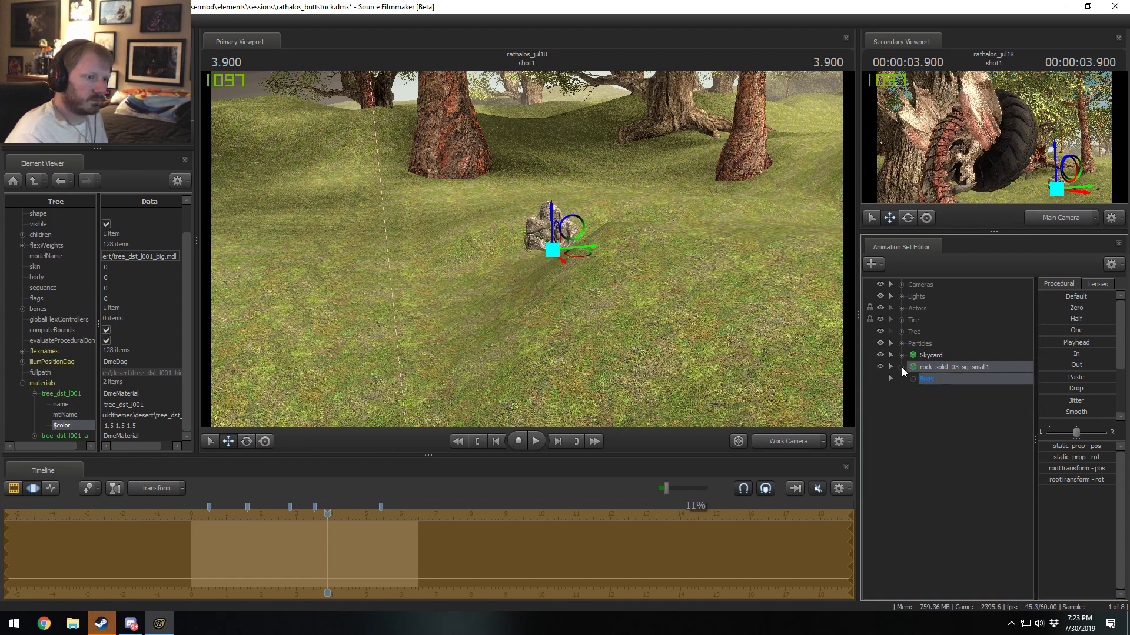
left_click(913, 379)
left_click(935, 403)
right_click(940, 402)
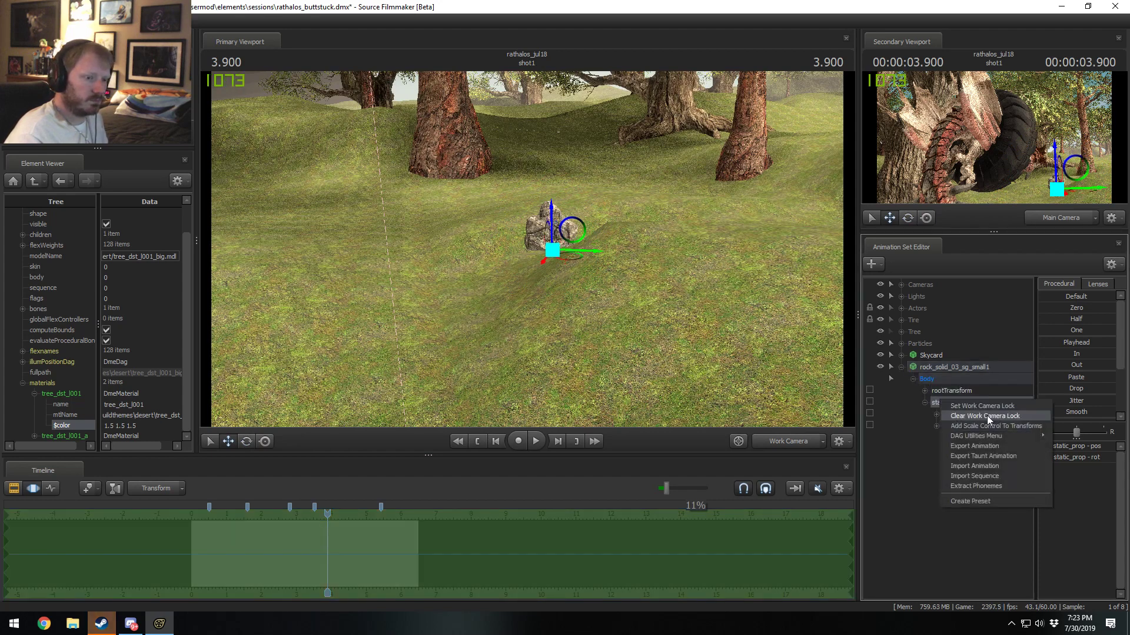
left_click(994, 426)
left_click(965, 438)
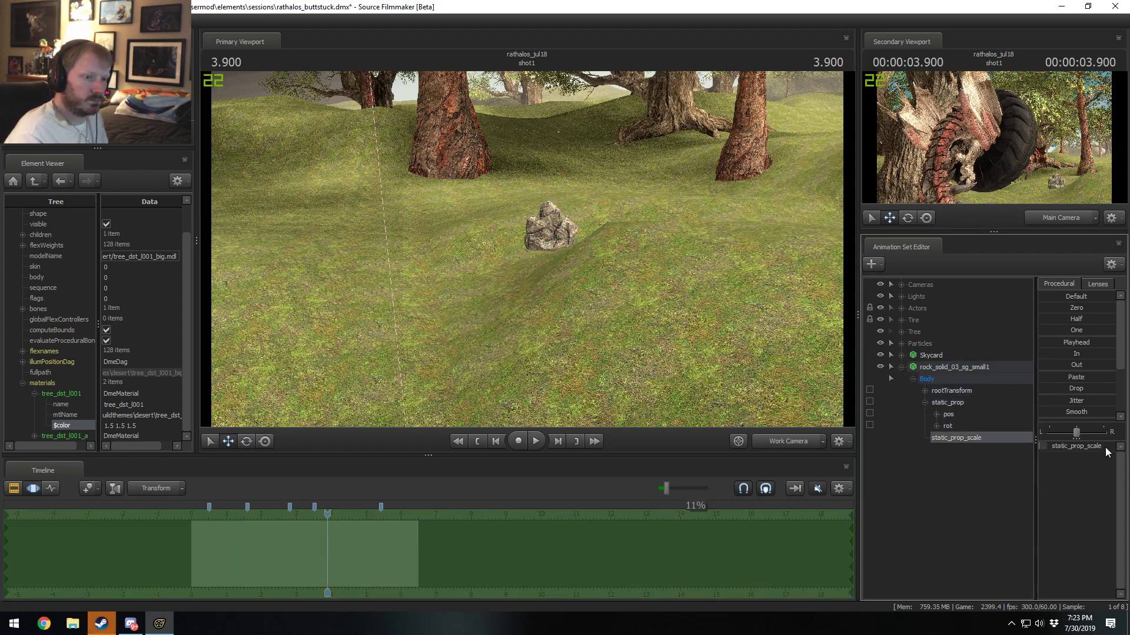
left_click(1085, 446)
type("0.1")
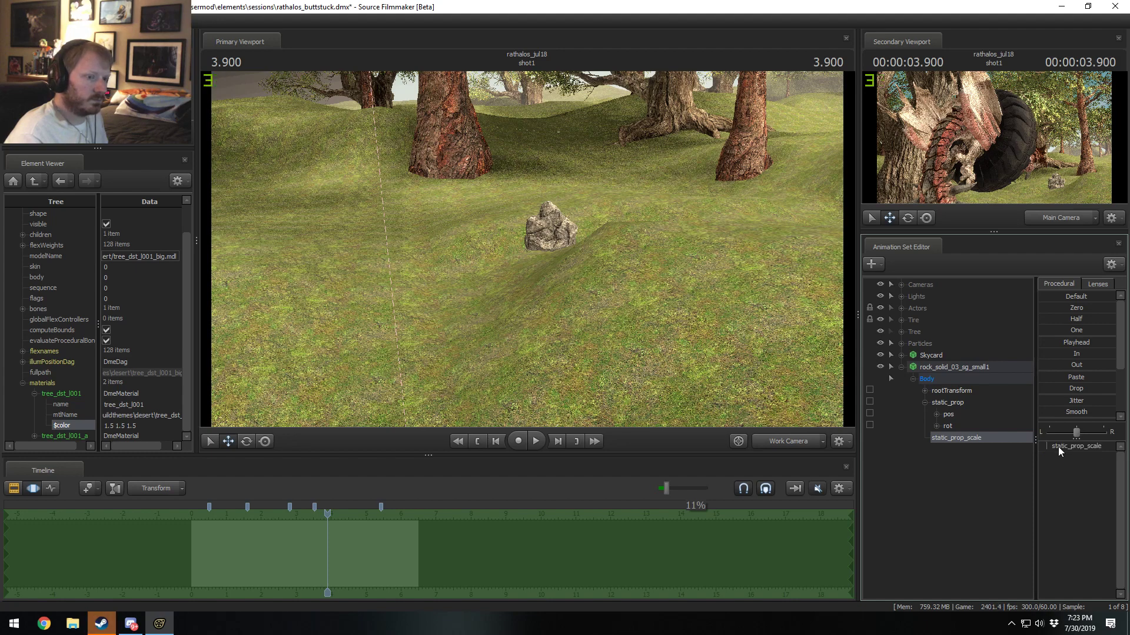
left_click_drag(1058, 446, 1068, 447)
Step: Rotate the whole rock onto its side and reposition it so it sits partly sunk into the grassy slope
left_click(960, 367)
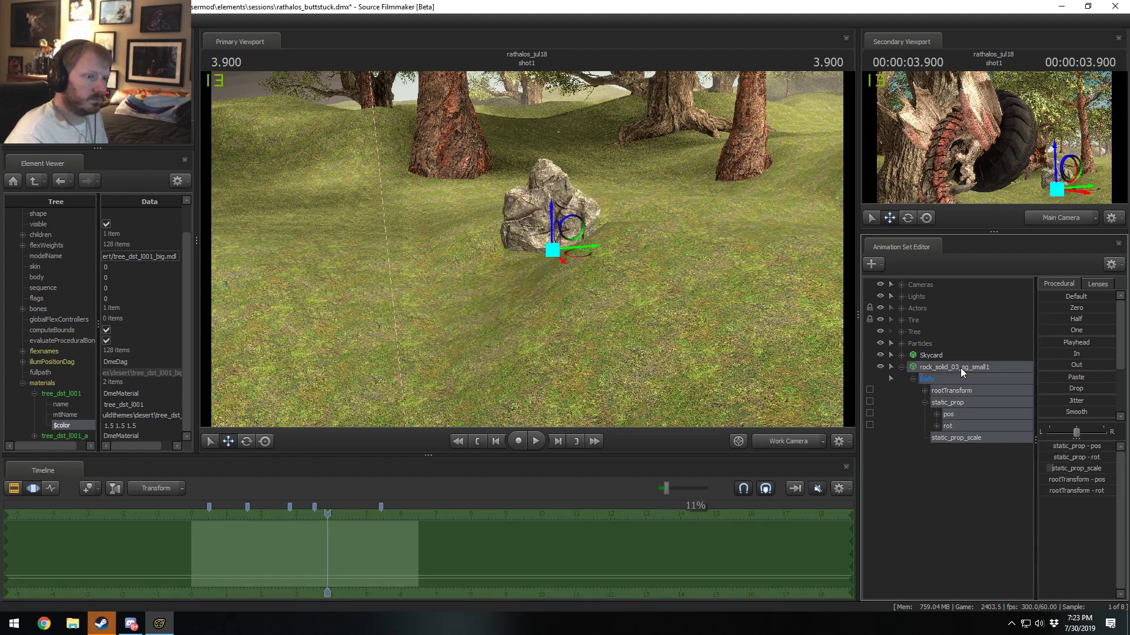
left_click_drag(572, 228, 546, 275)
key("F2")
key("F3")
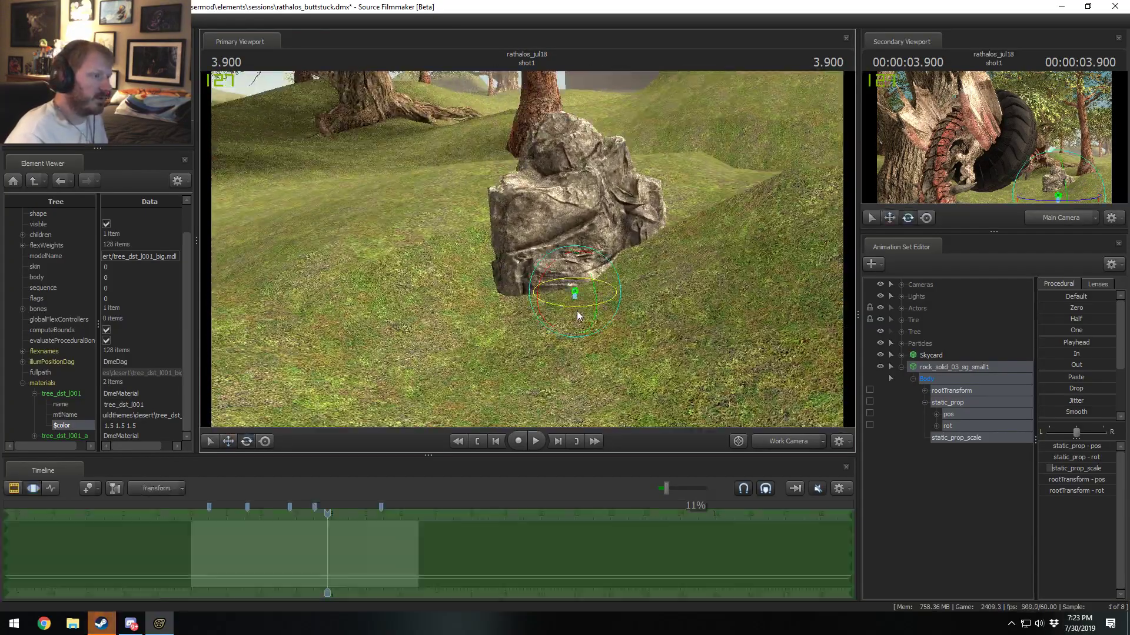
key("e")
left_click_drag(580, 315, 677, 321)
key("w")
key("F1")
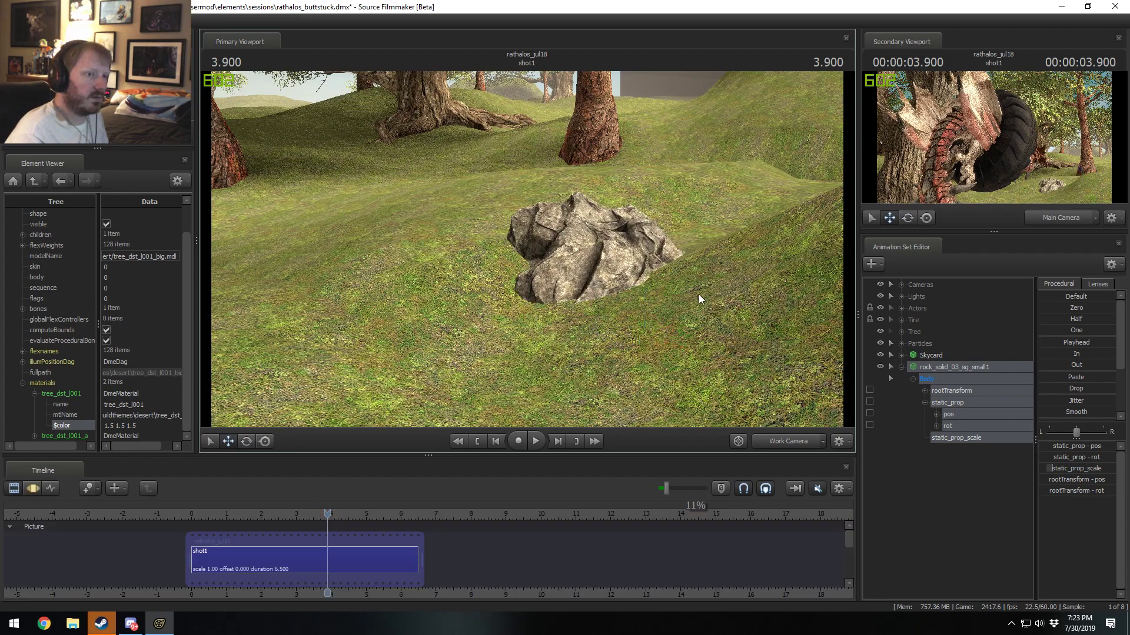
Step: Fine-tune the rock's position and rotation on the ground so it shows beside the background tree in Main Camera
key("F2")
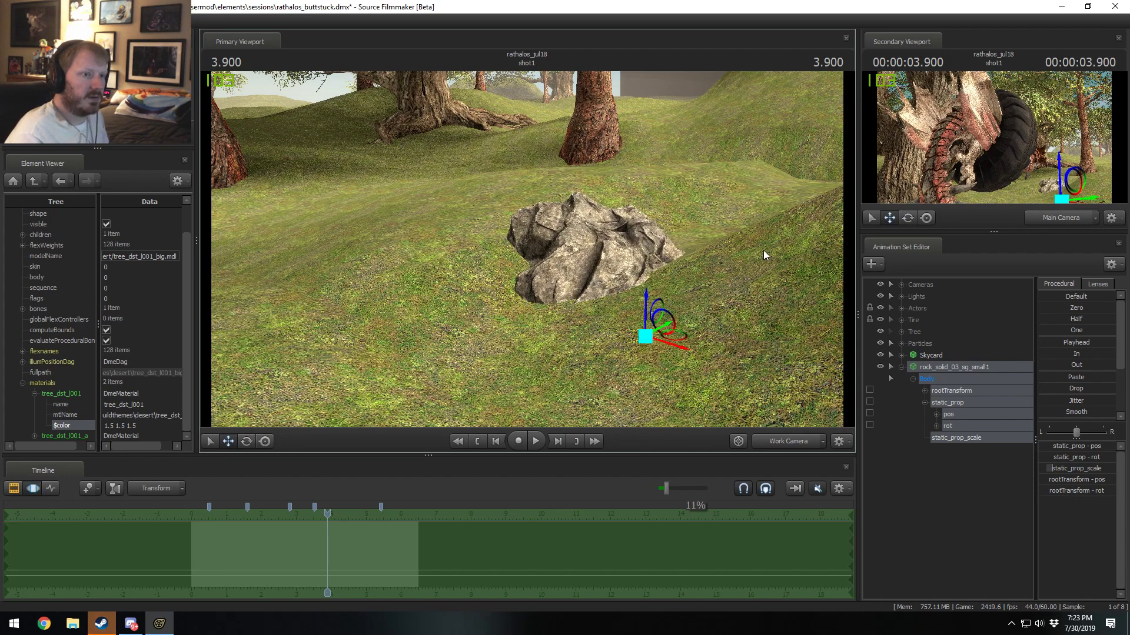
key("F1")
key("F2")
left_click_drag(815, 217, 815, 273)
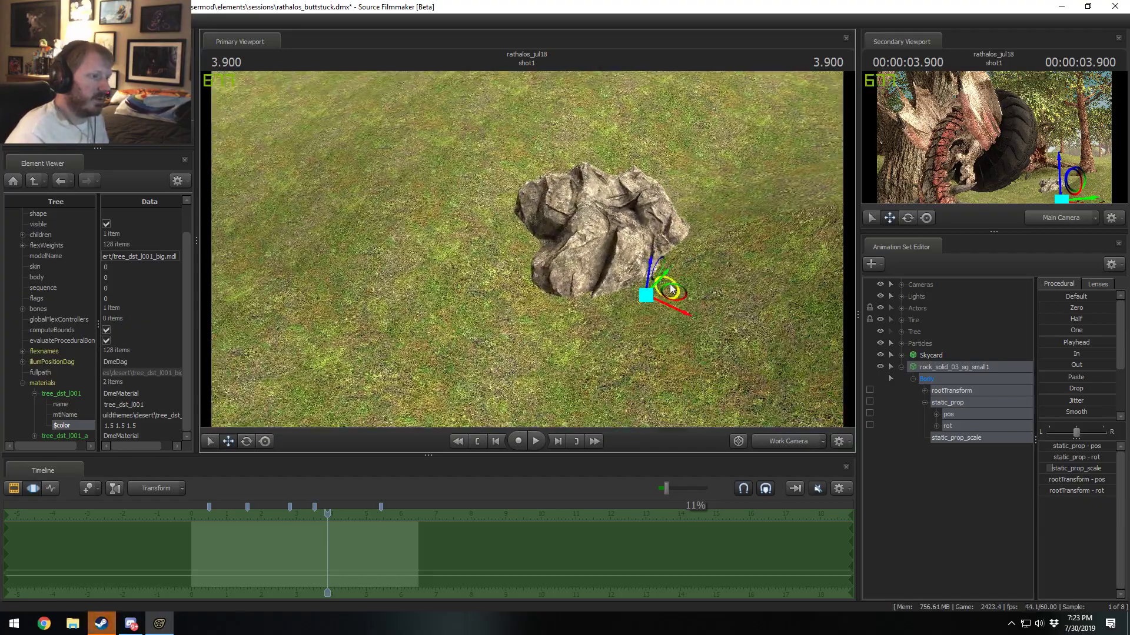
left_click_drag(686, 297, 792, 435)
key("F1")
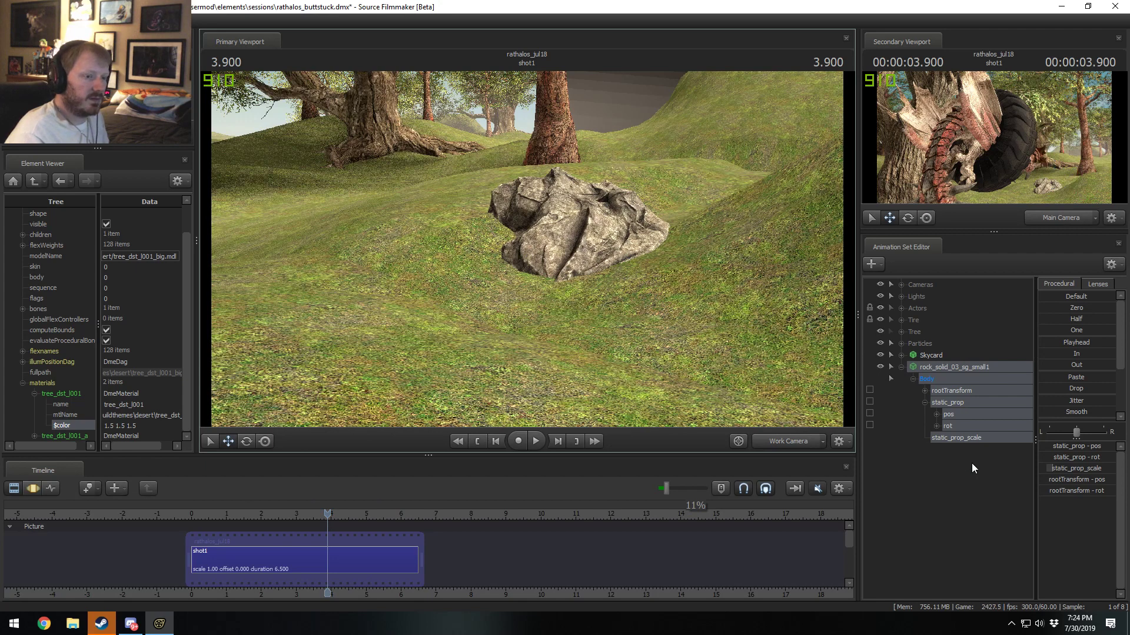
Step: Group the rock_solid_03_sg_small1 animation set and rename the new group Rocks
left_click(902, 368)
right_click(924, 369)
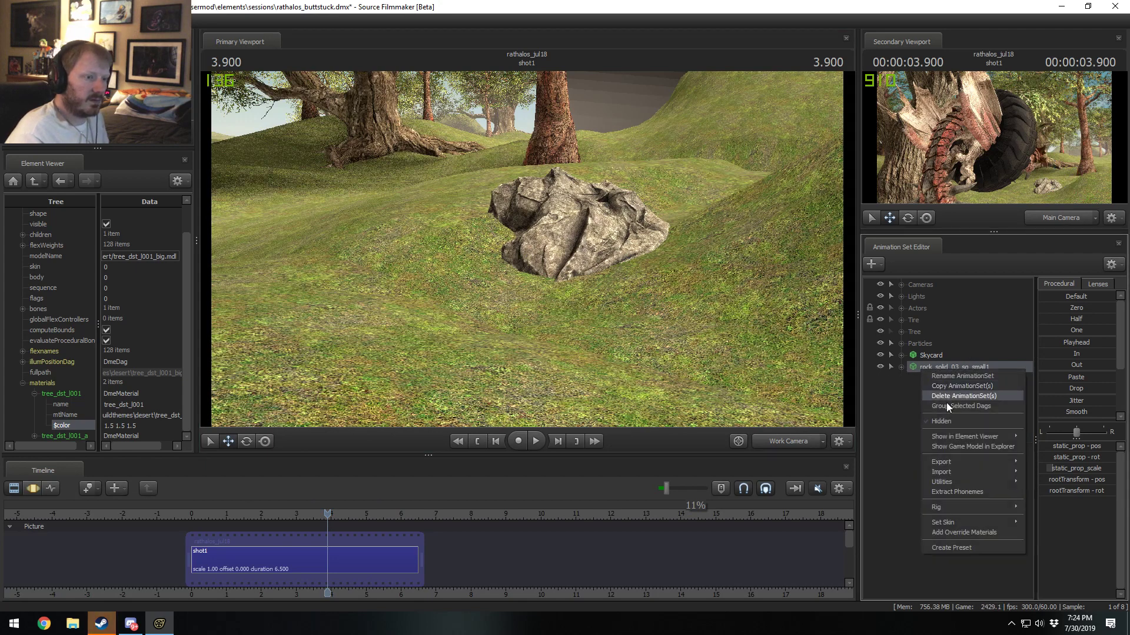
left_click(945, 403)
right_click(938, 370)
left_click(955, 373)
type("Rocks")
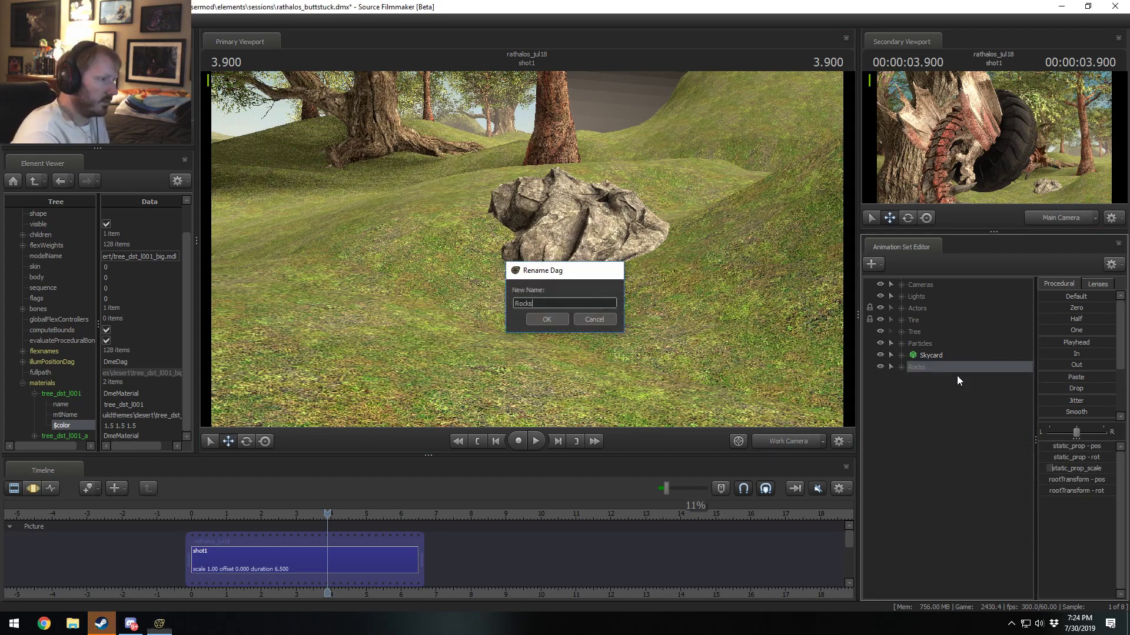
key("Return")
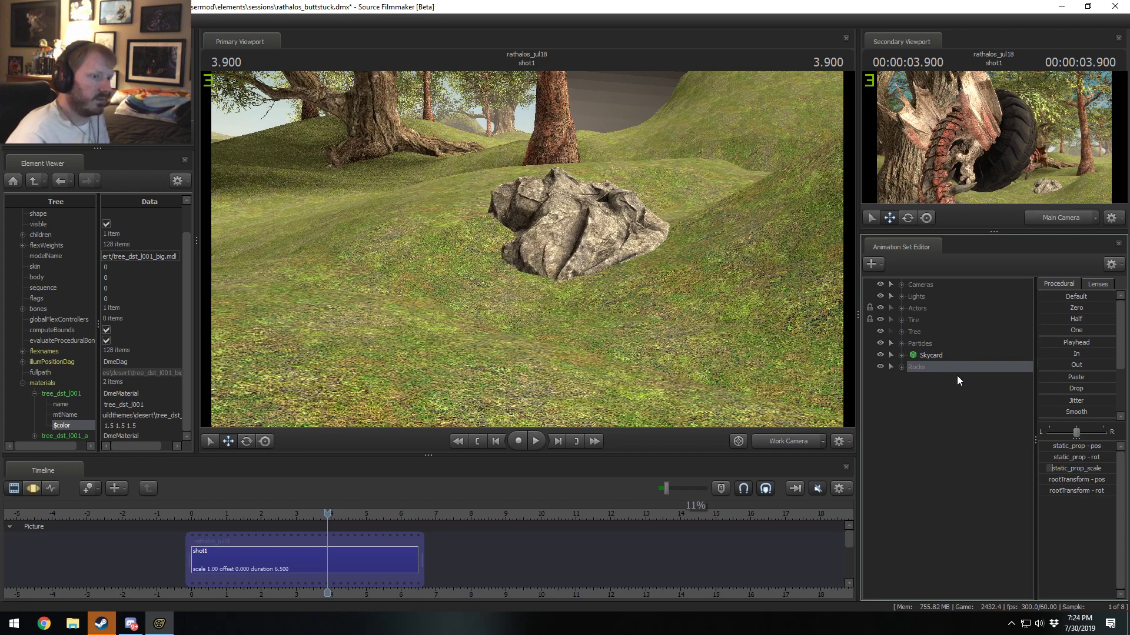
Step: Expand the Rocks group and rename the Tree group as Trees
left_click(900, 367)
right_click(915, 333)
left_click(959, 340)
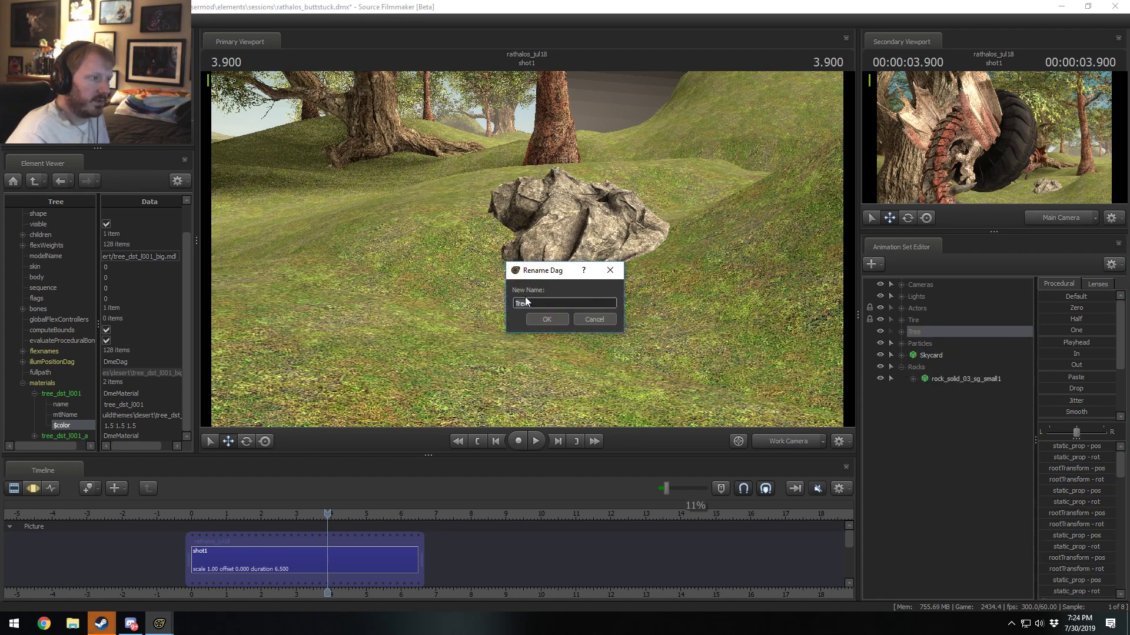
type("s")
left_click(538, 318)
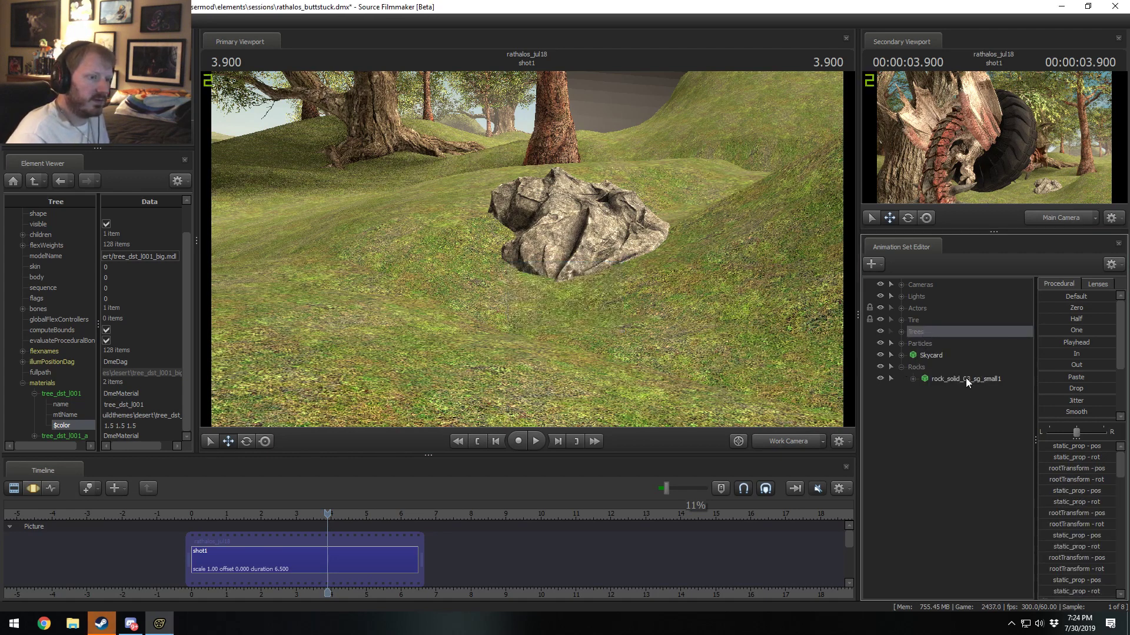
Step: Duplicate the rock and place the copy, smaller and turned differently, on the grass beside the large rock
right_click(966, 379)
left_click(944, 412)
right_click(944, 412)
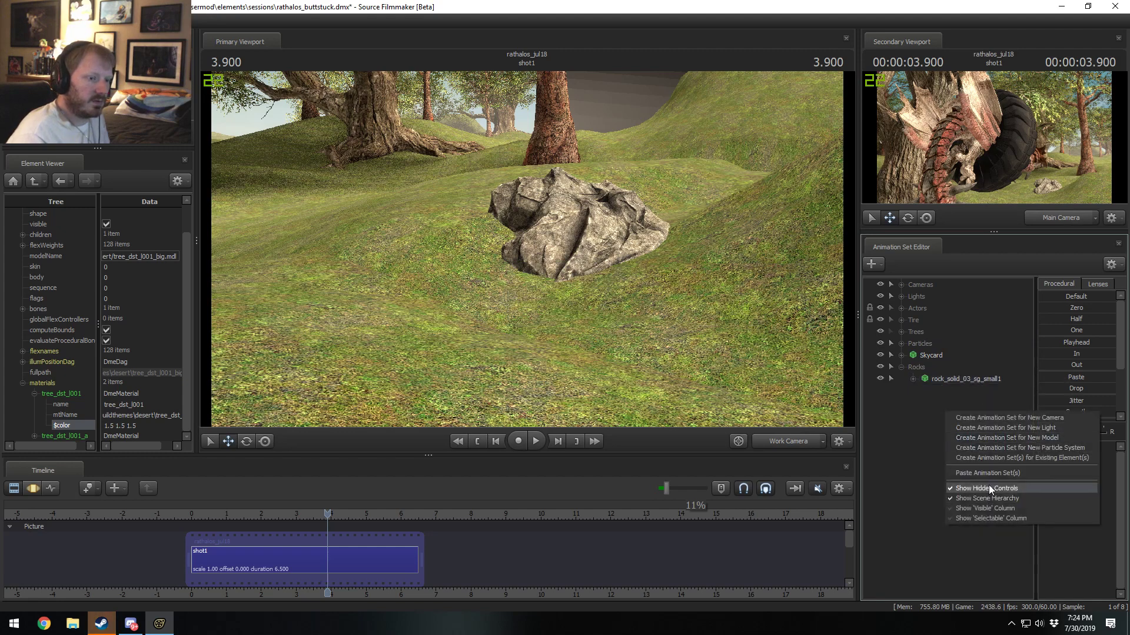
left_click(981, 473)
key("ctrl+F2")
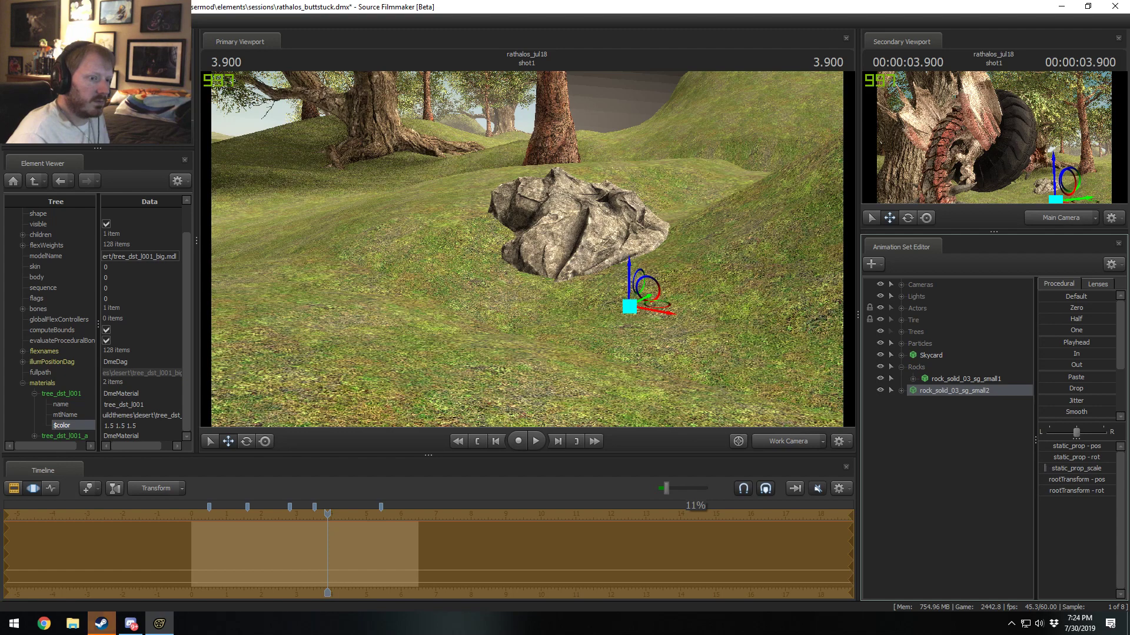
left_click_drag(629, 306, 398, 289)
key("e")
key("ctrl+z")
key("ctrl+z")
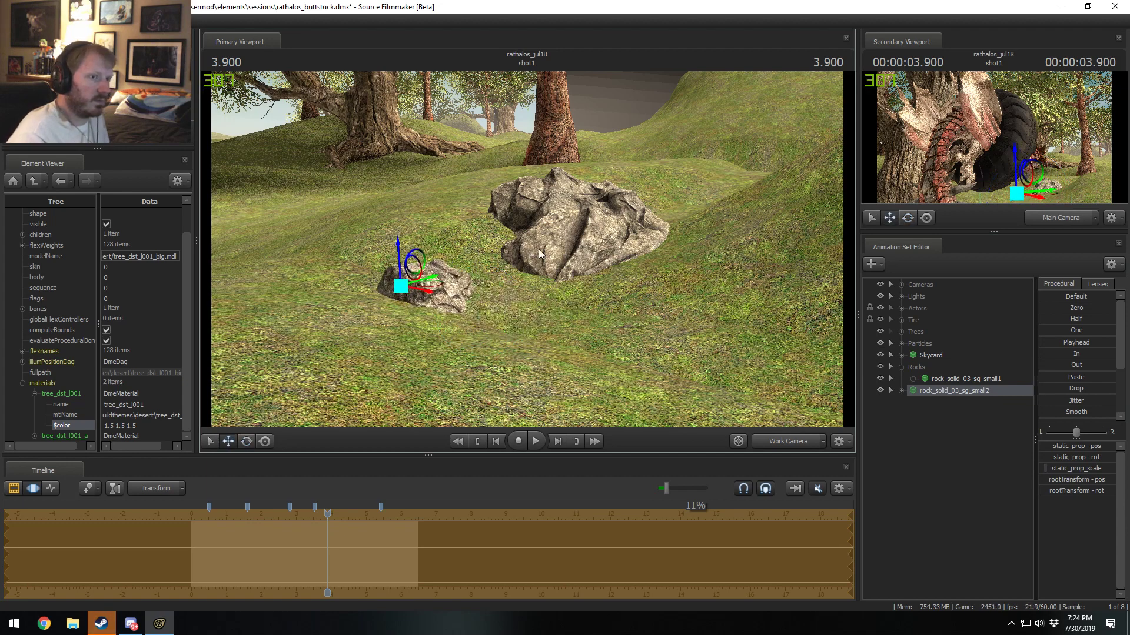
Step: Paste another copy of the rock and set it as a tiny, mostly buried stone in front of the large rock
key("F2")
right_click(974, 471)
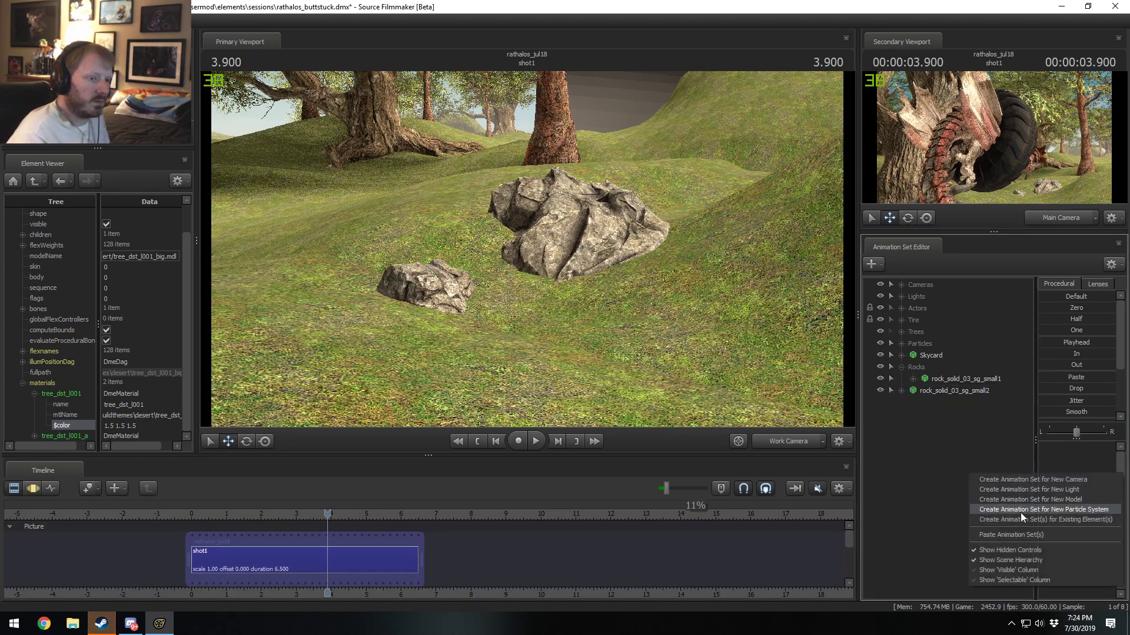
left_click(1019, 526)
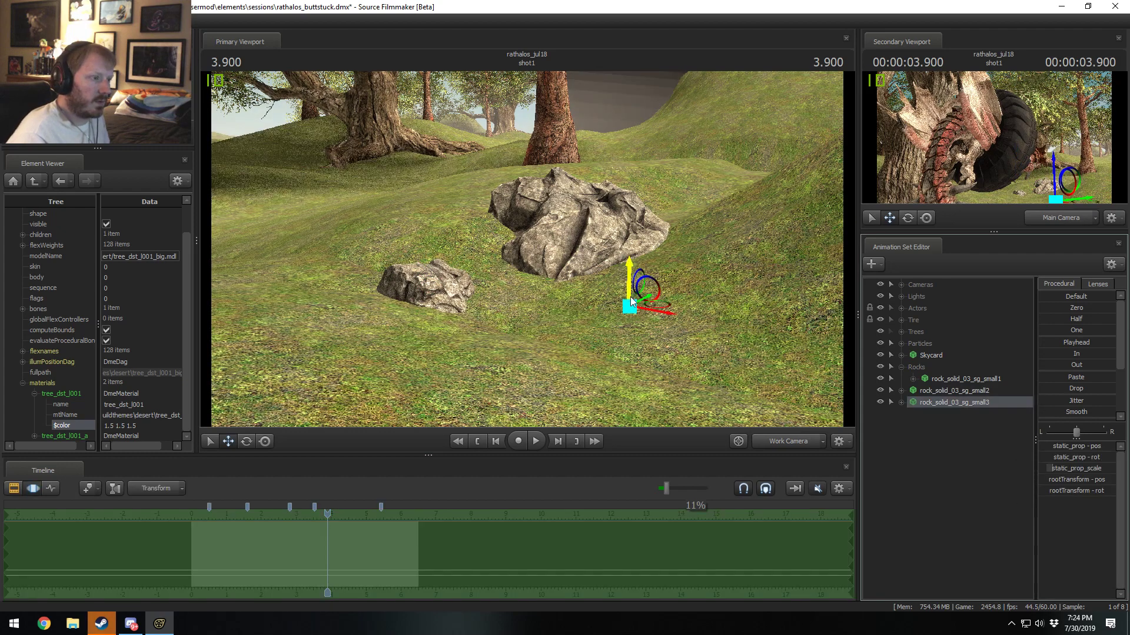
key("e")
left_click_drag(622, 291, 677, 396)
key("w")
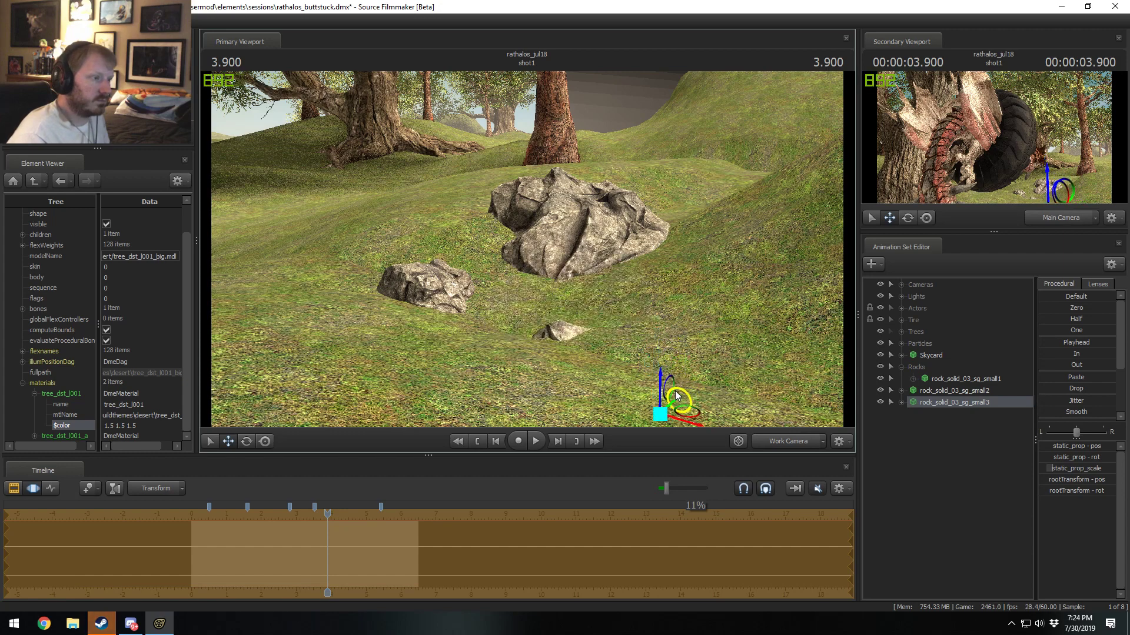
key("F2")
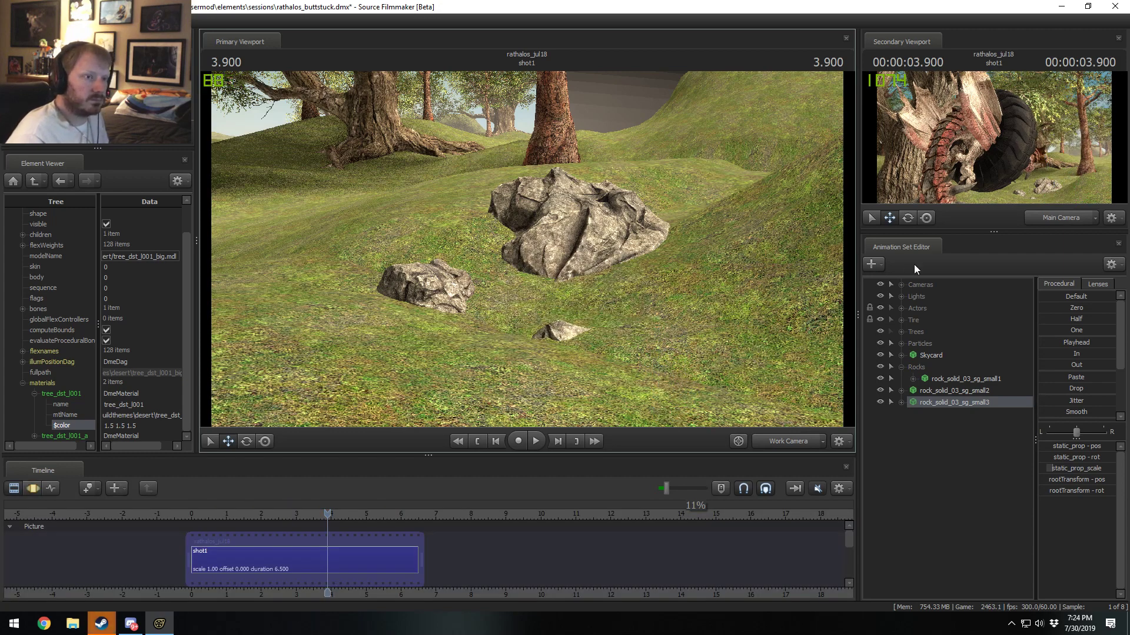
Step: At about 2.85 s, paste a fourth rock and move and rotate it onto the open grass beyond the main tree
left_click_drag(306, 512, 291, 558)
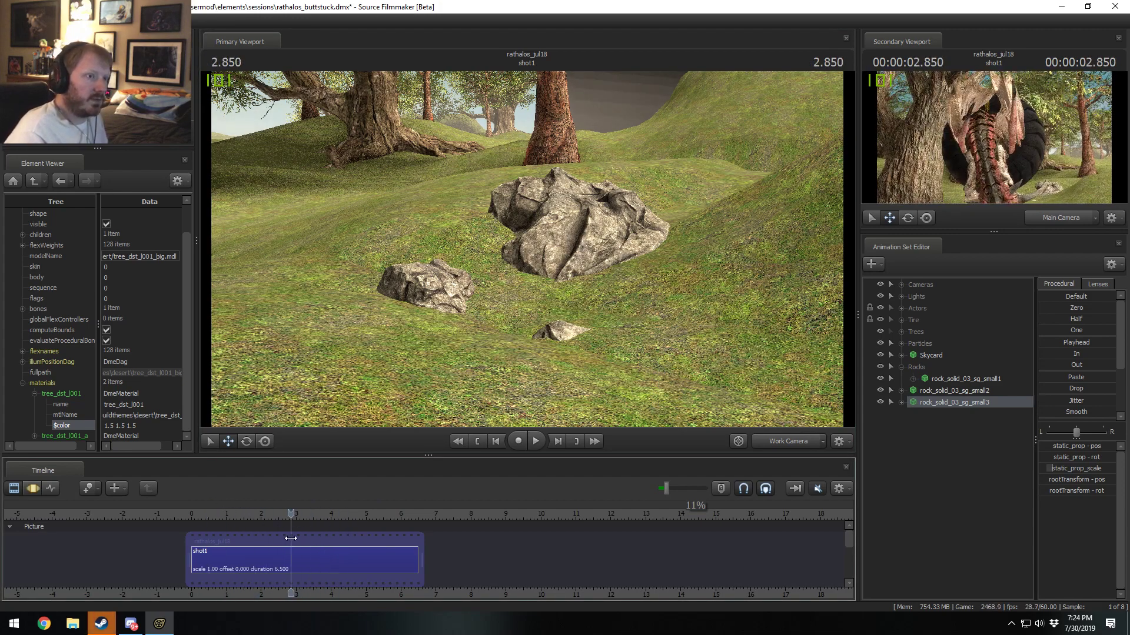
right_click(1023, 494)
left_click(1025, 554)
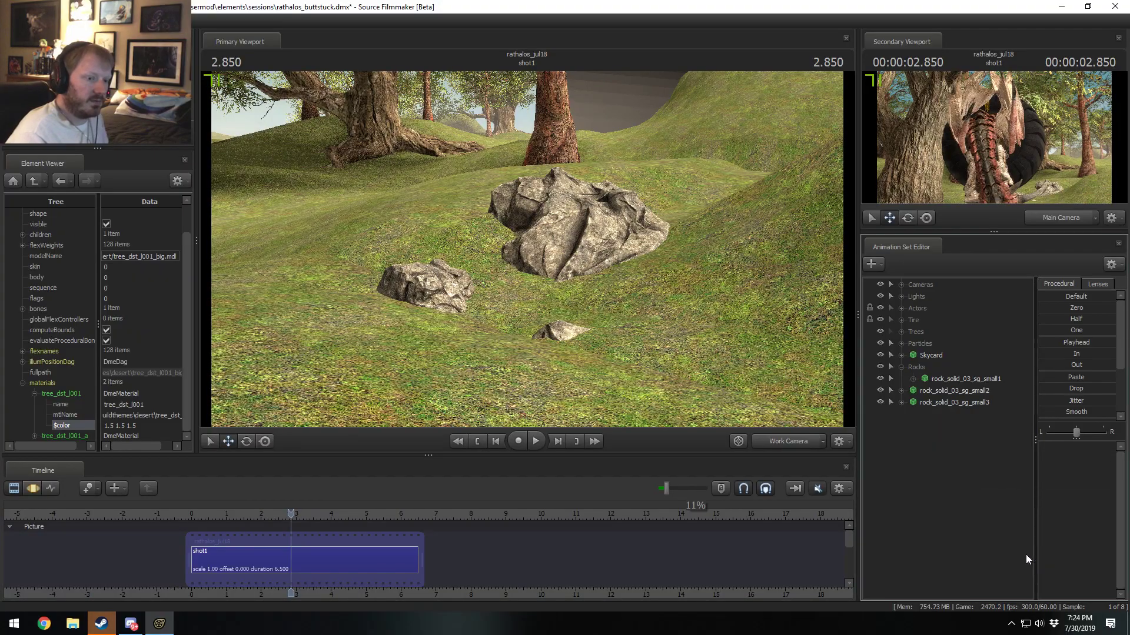
mouse_move(530, 255)
left_mouse_down()
mouse_move(518, 259)
mouse_move(530, 255)
left_mouse_up()
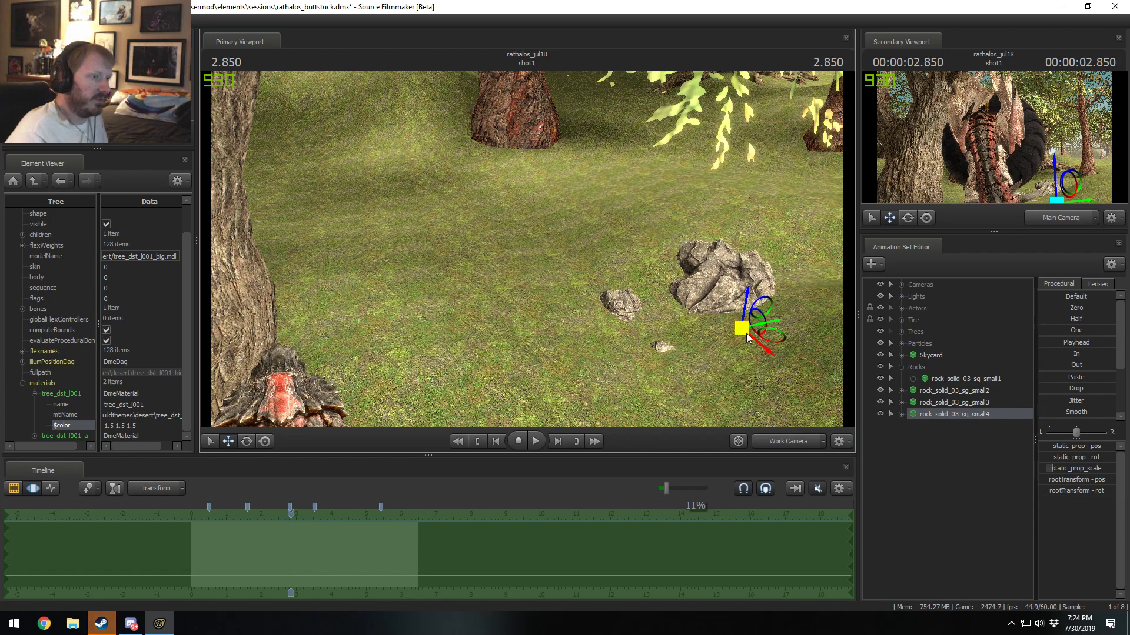
left_click_drag(747, 337, 534, 239)
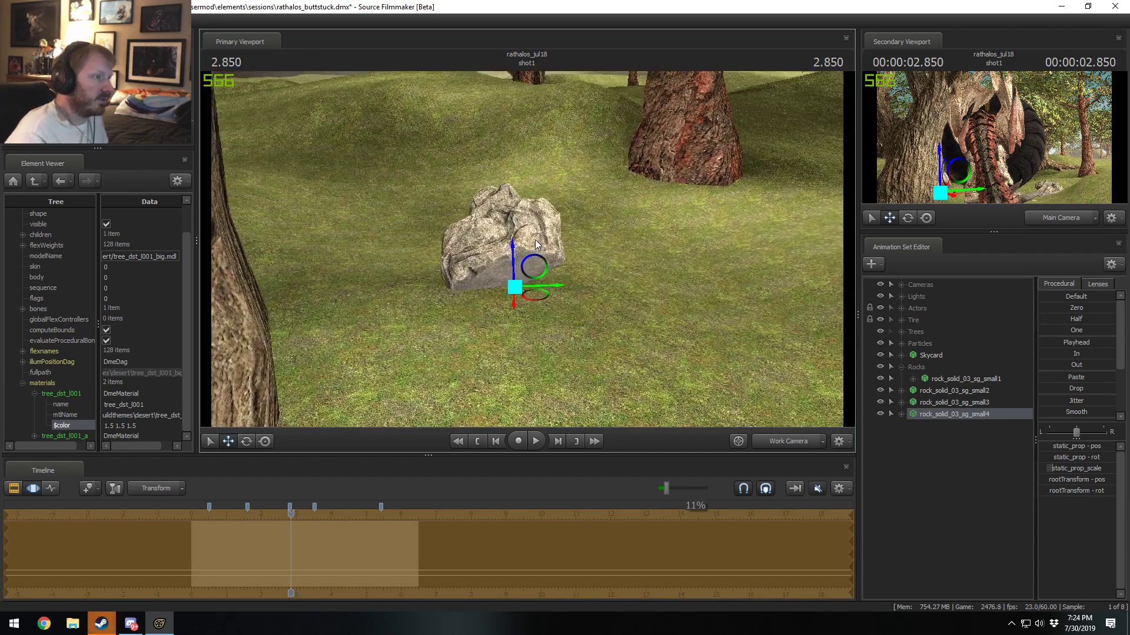
key("e")
left_click_drag(527, 287, 534, 313)
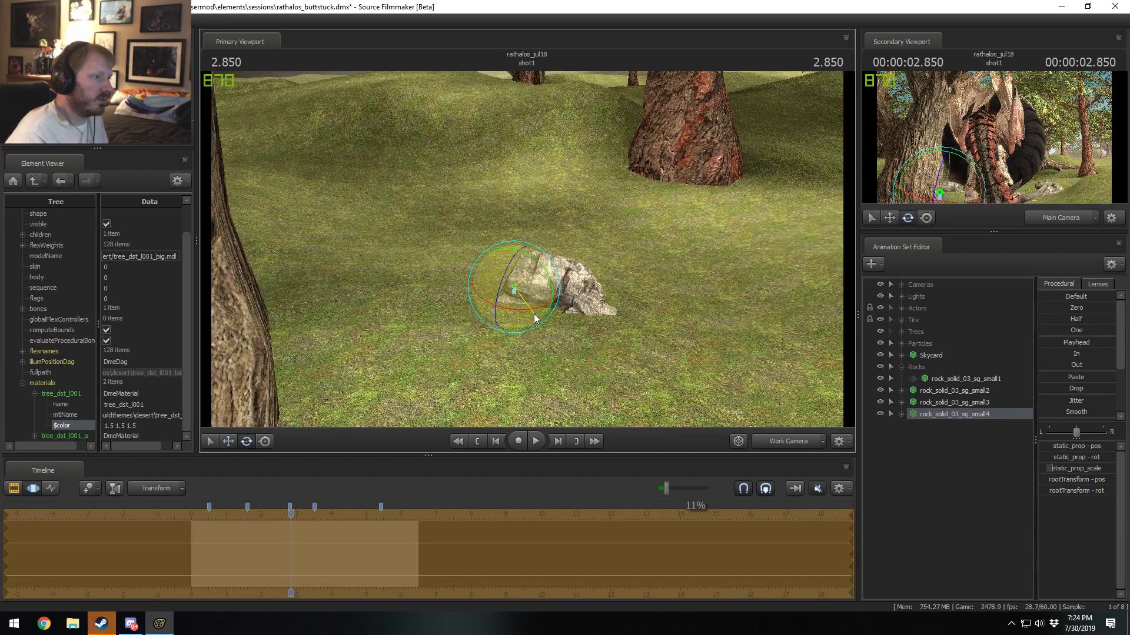
key("ctrl+z")
key("w")
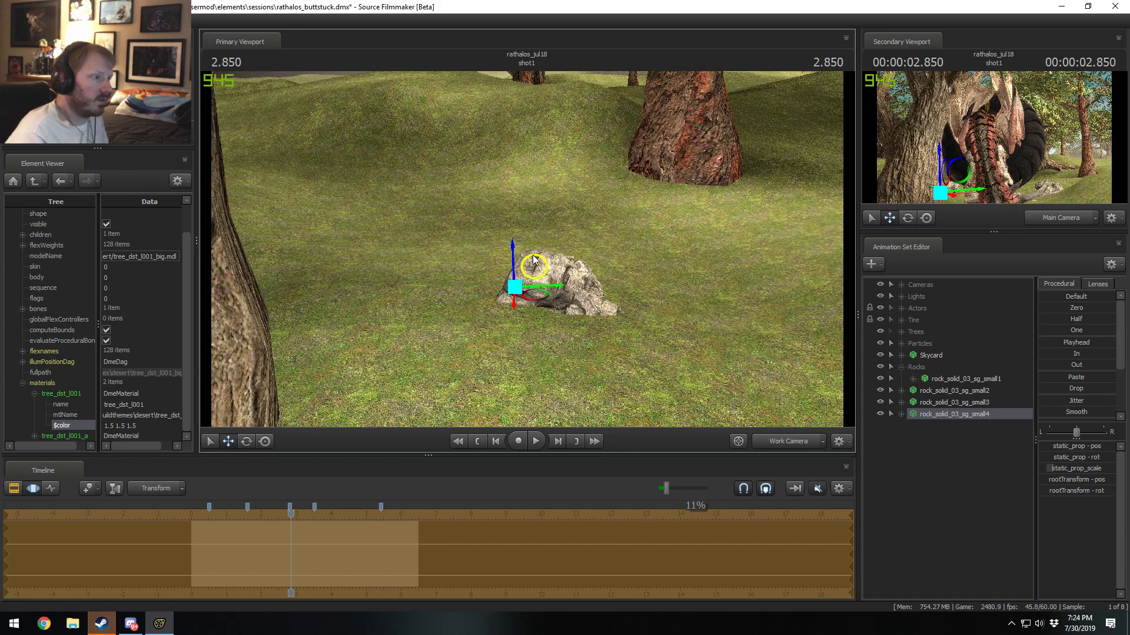
Step: Move the fourth rock back near the reddish tree trunk and sink it so only small pieces stick out of the grass
left_click_drag(538, 292, 611, 216)
key("F2")
key("F3")
key("F2")
key("F3")
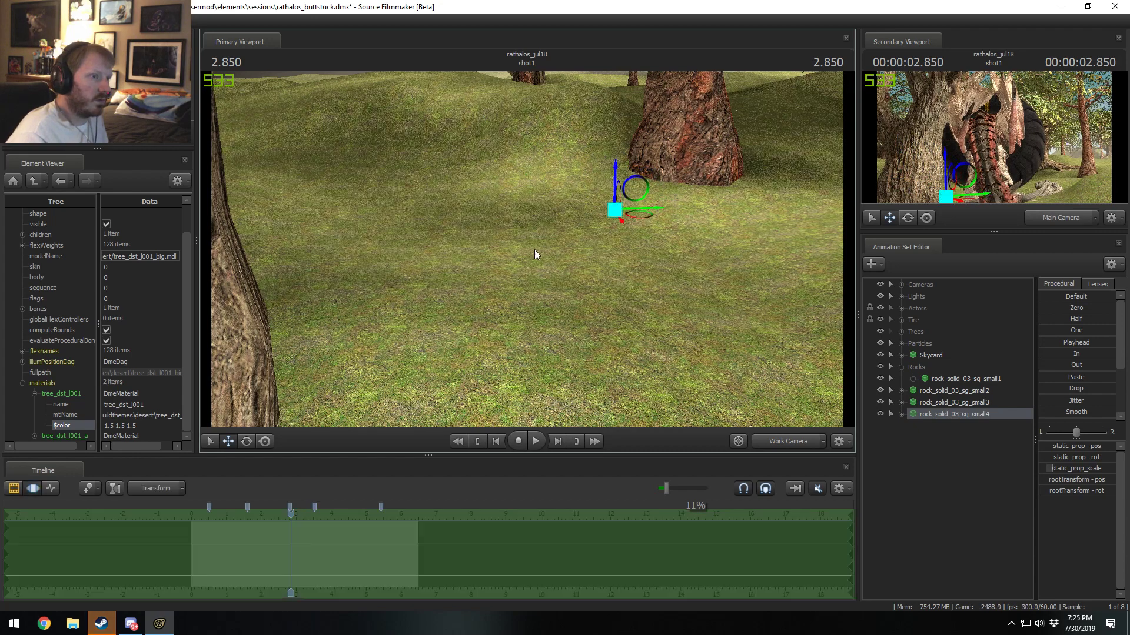
left_click_drag(615, 210, 593, 196)
key("e")
key("w")
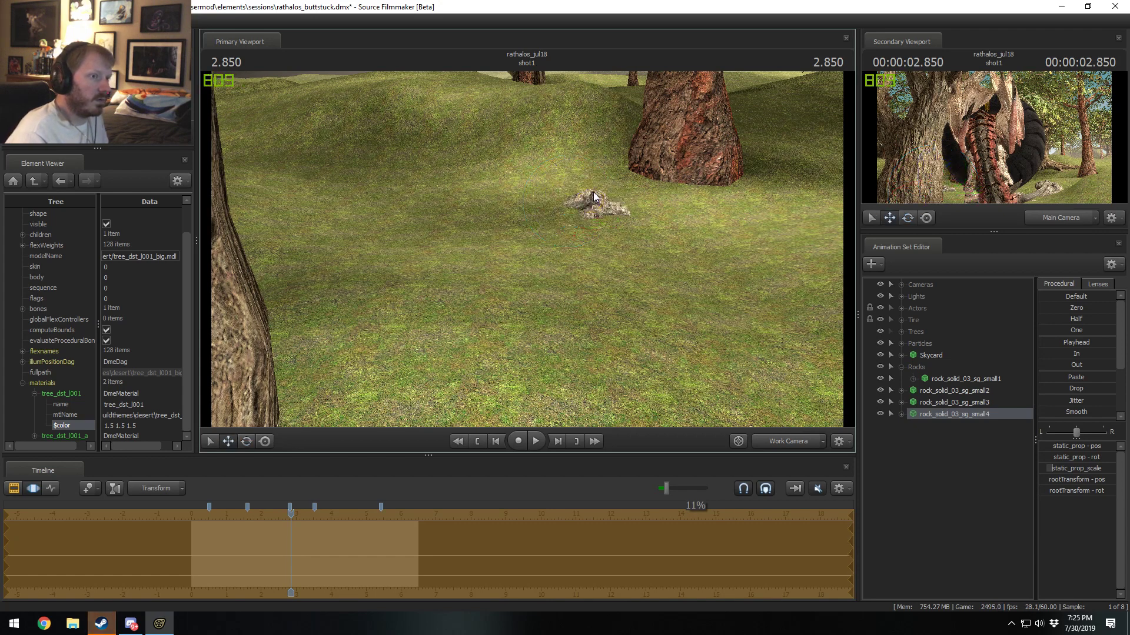
Step: Play and scrub through the shot in Main Camera to check how the rocks look in the background
key("F2")
key("space")
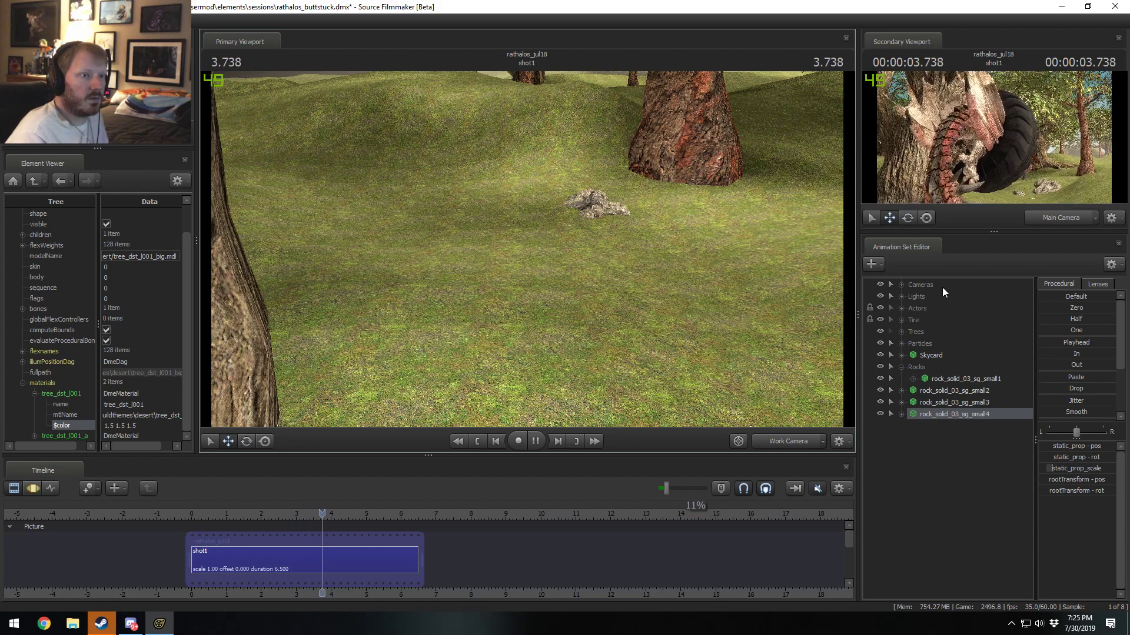
key("space")
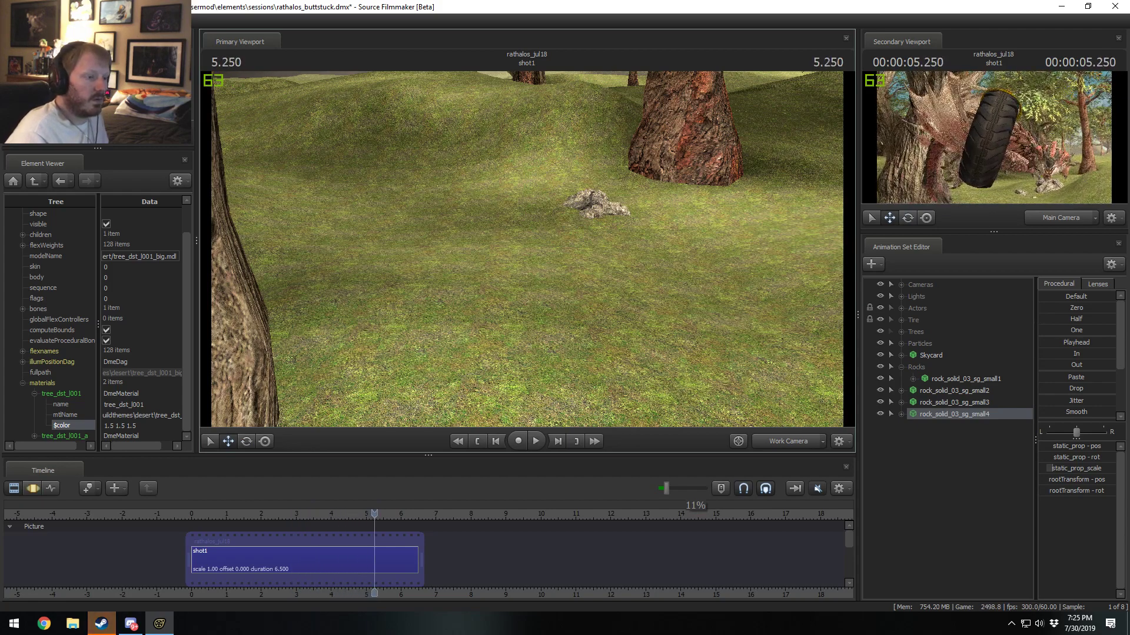
left_click(789, 441)
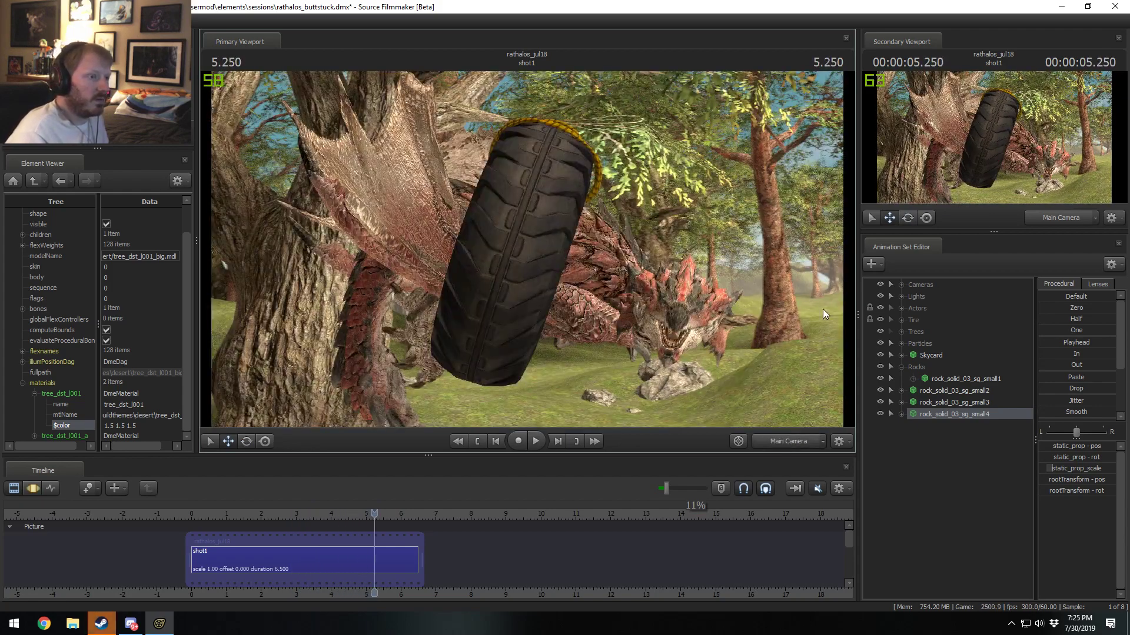
key("F3")
key("F2")
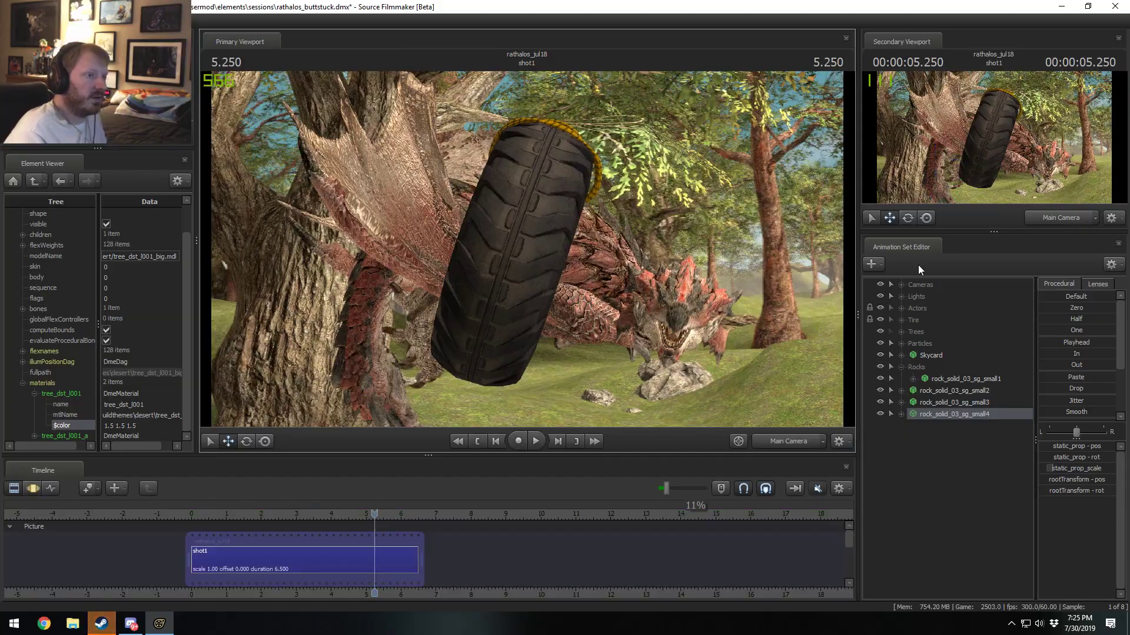
left_click_drag(376, 524, 328, 537)
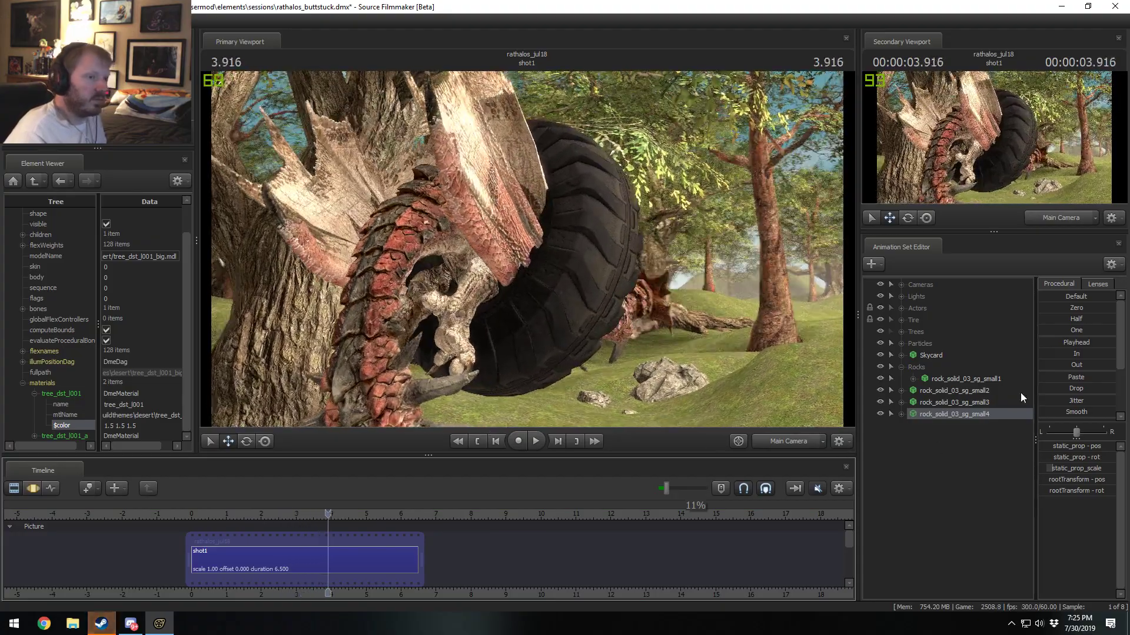
Step: Move the three copied rock animation sets into the Rocks group
left_click(902, 365)
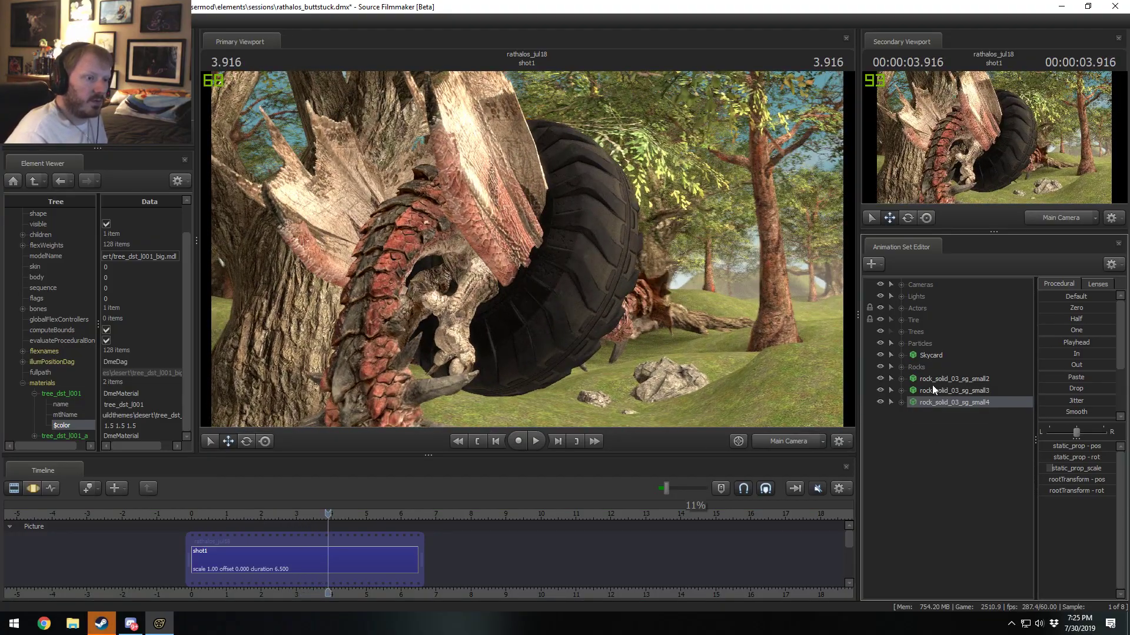
left_click(932, 387)
left_click(931, 380)
left_click(919, 365)
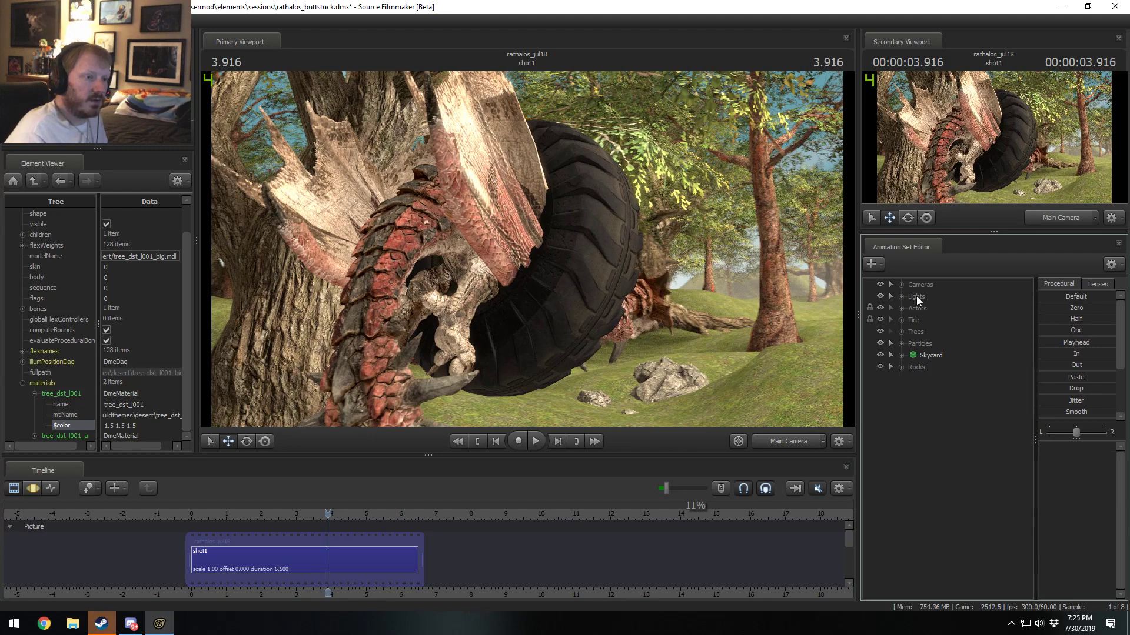
Step: Rename the Skycard Volumetric light in the Lights group as Skycard Volumetric 1
left_click(901, 296)
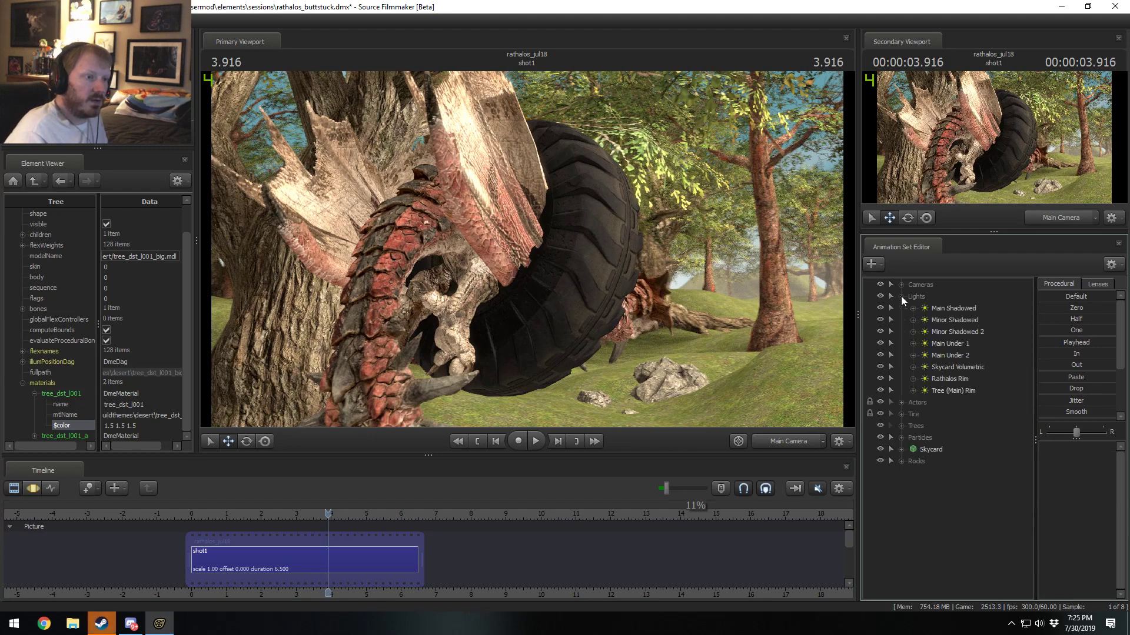
left_click(949, 368)
right_click(950, 371)
right_click(964, 368)
left_click(977, 377)
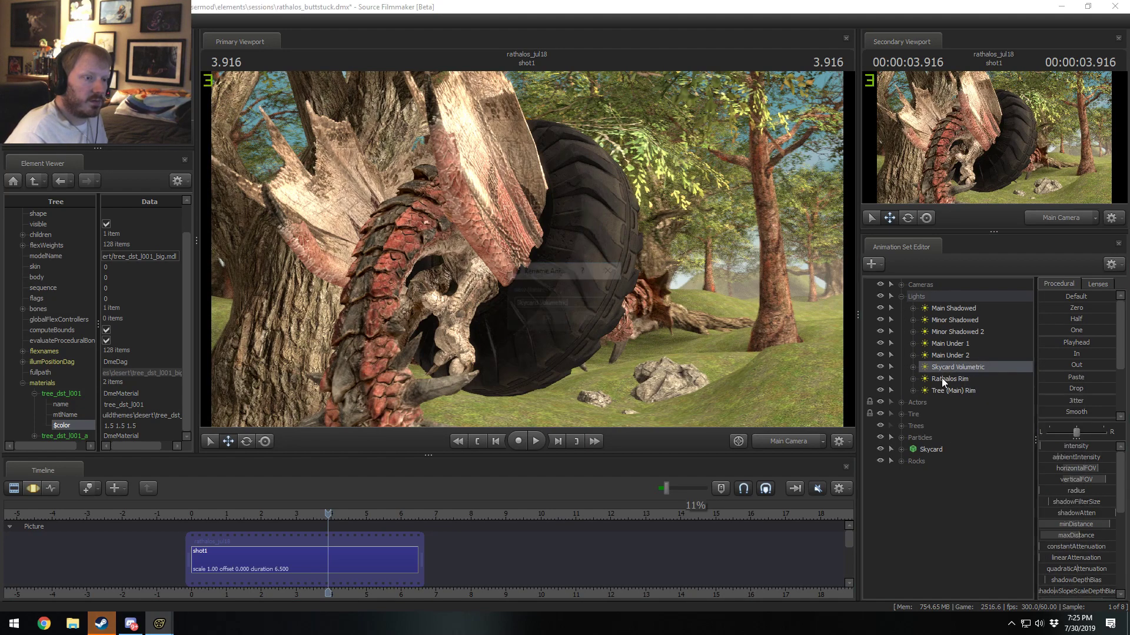
left_click(567, 319)
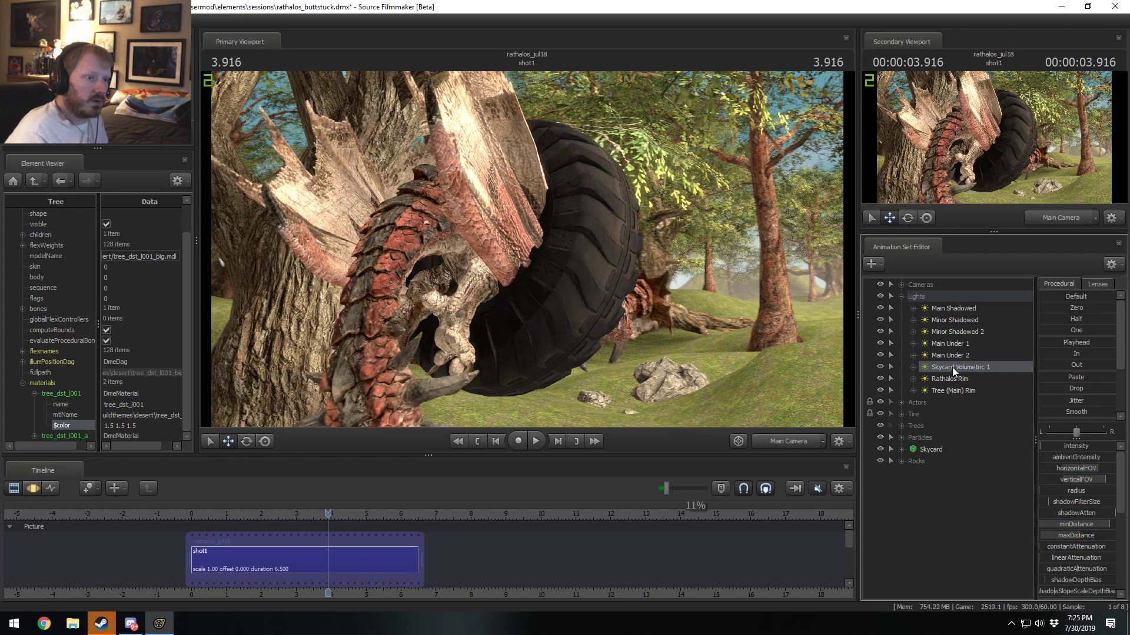
Step: Copy the Skycard Volumetric 1 light and paste a duplicate into the scene
right_click(952, 367)
left_click(967, 390)
left_click(902, 296)
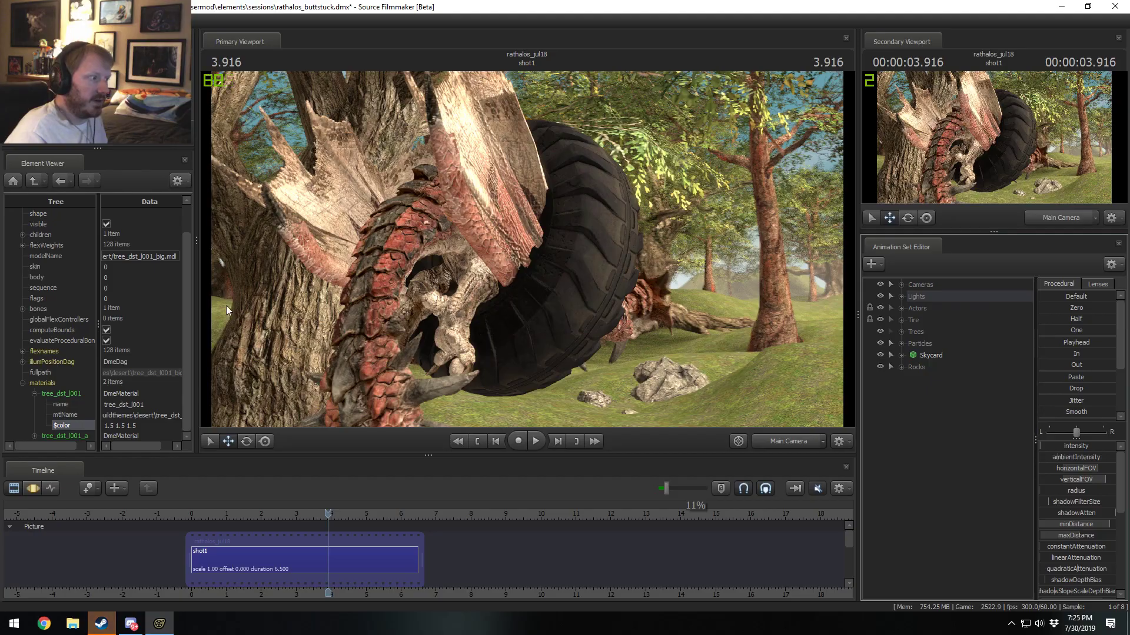
right_click(907, 428)
left_click(960, 492)
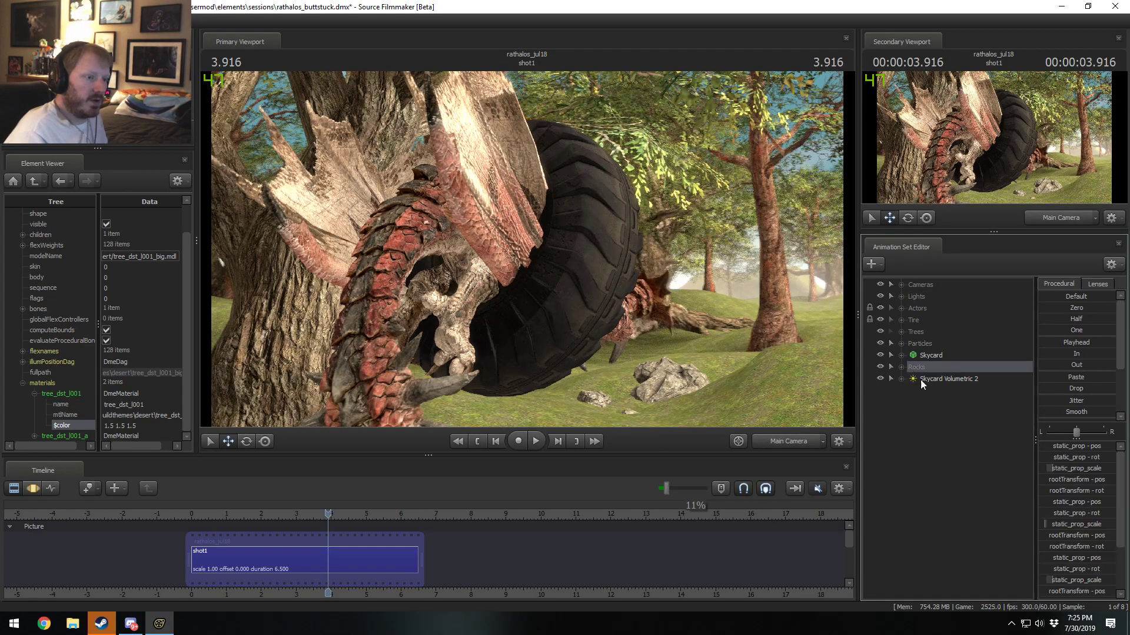
Step: Reposition the Skycard Volumetric 2 light in Work Camera, moving it out to the side of the large tree
key("ctrl+F2")
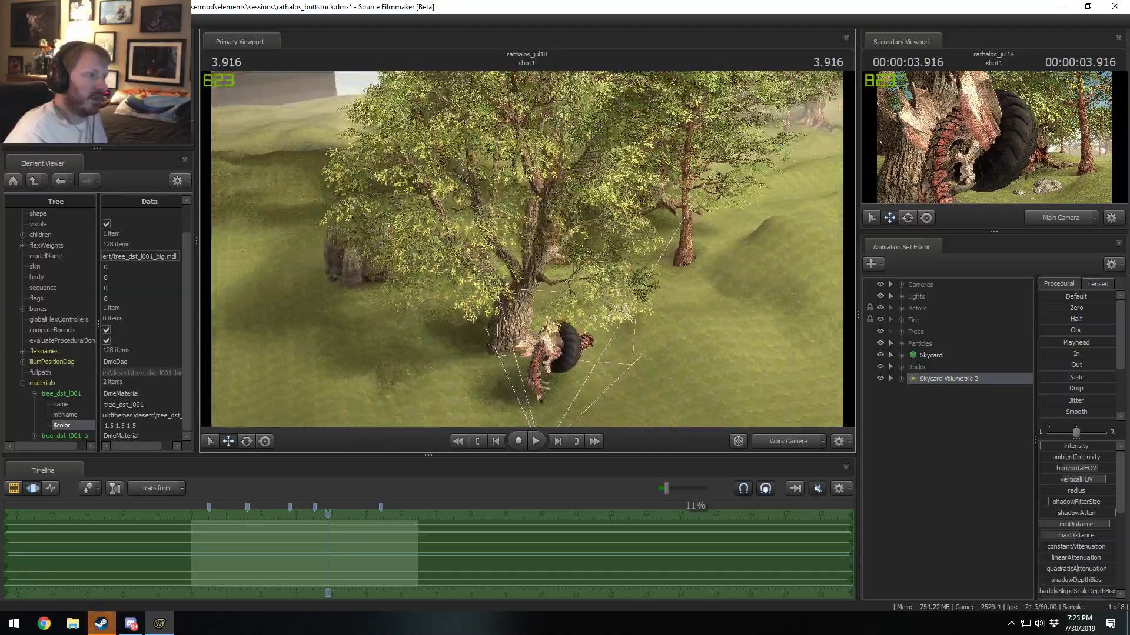
key("ctrl+F1")
key("ctrl+F2")
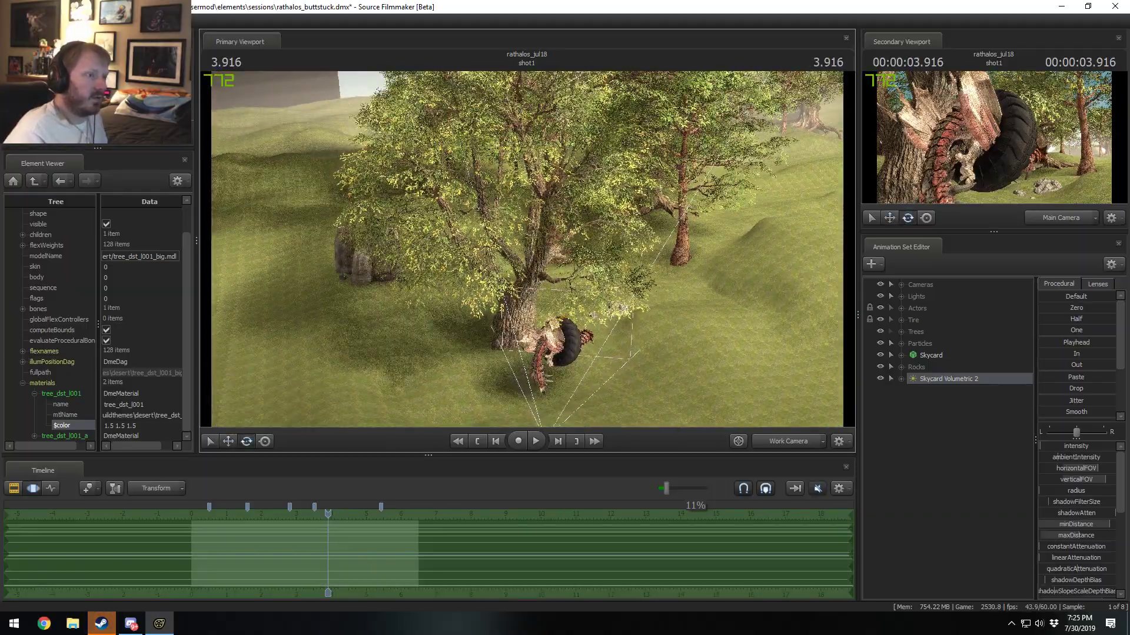
right_click_drag(669, 334, 669, 335)
right_click_drag(547, 344, 547, 344)
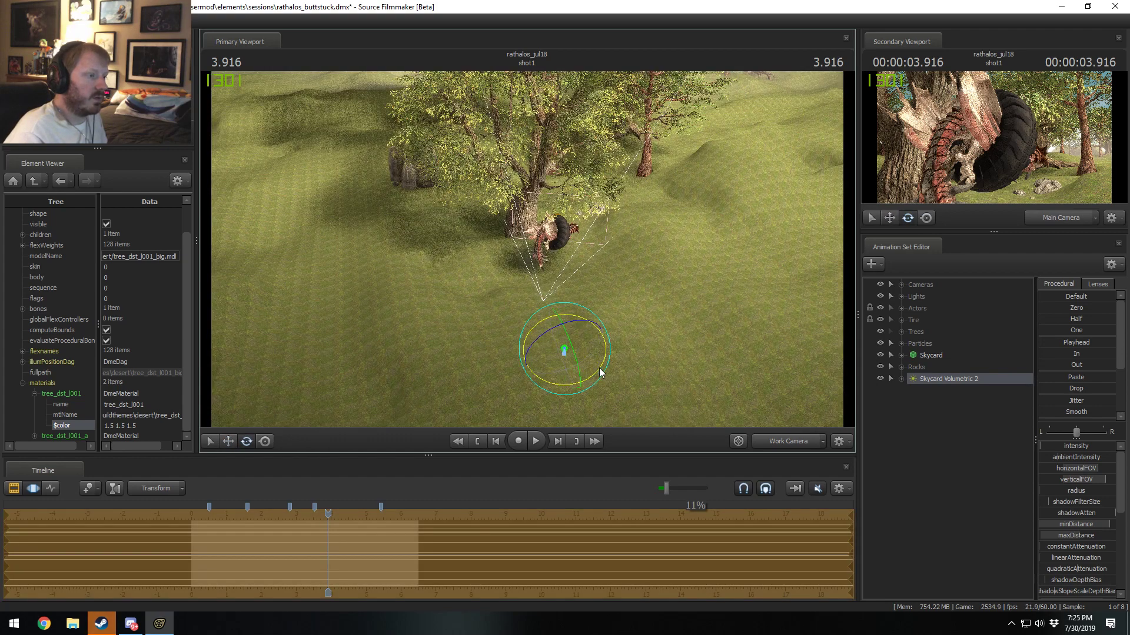
key("w")
left_click_drag(601, 361, 339, 446)
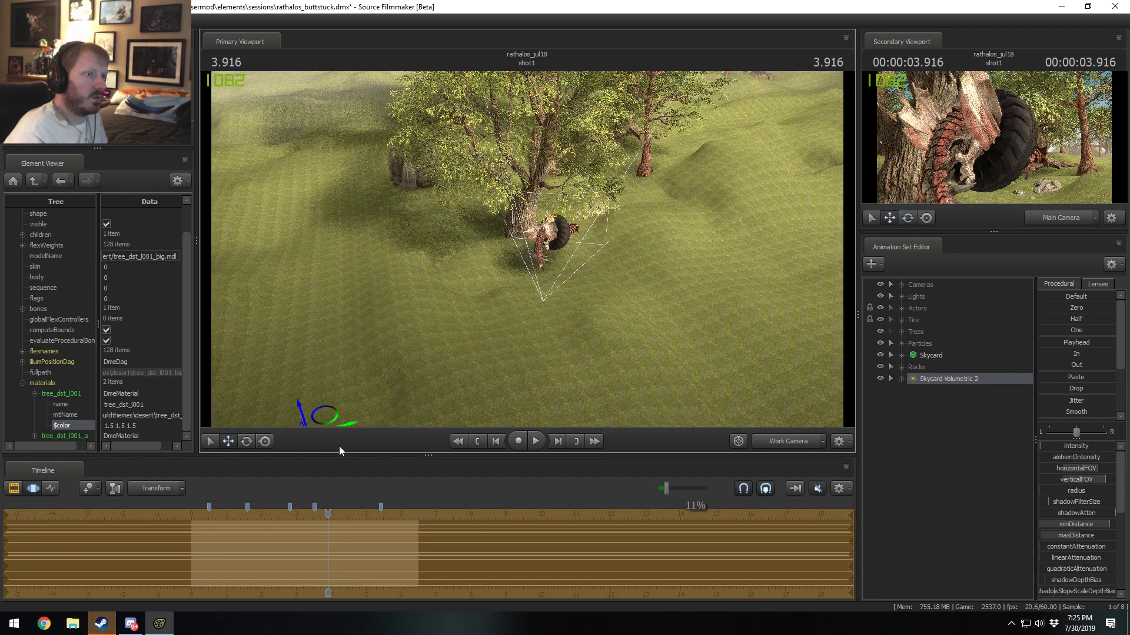
Step: Rotate the Skycard Volumetric 2 light toward the scene and shift it further to fine-tune its placement beside the tree
key("F3")
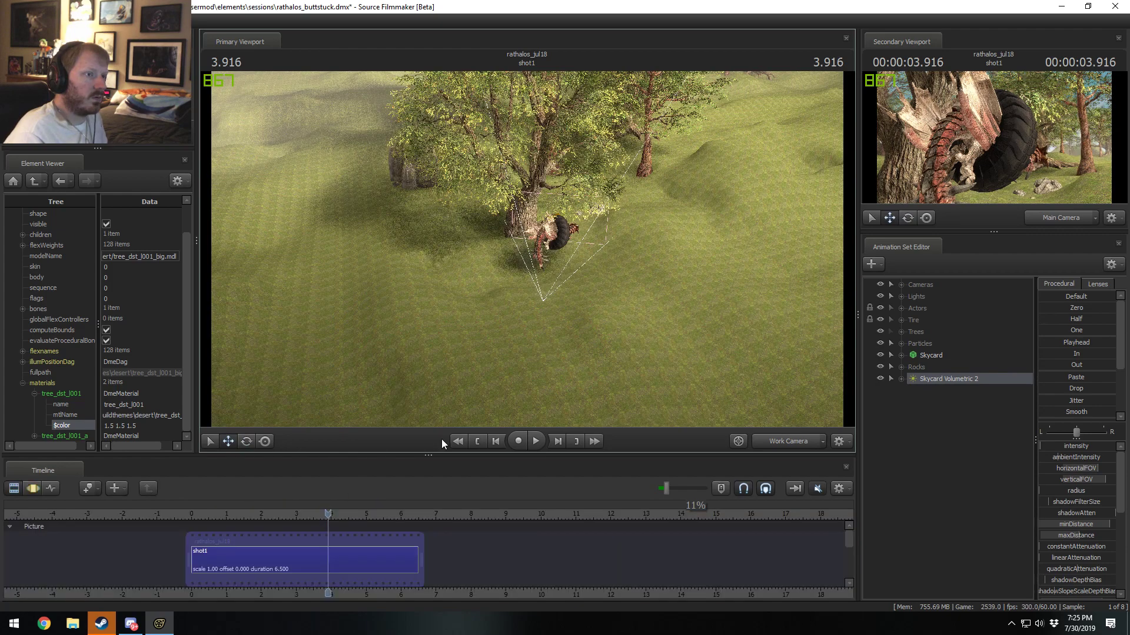
left_click_drag(530, 386, 527, 249)
key("F3")
key("F2")
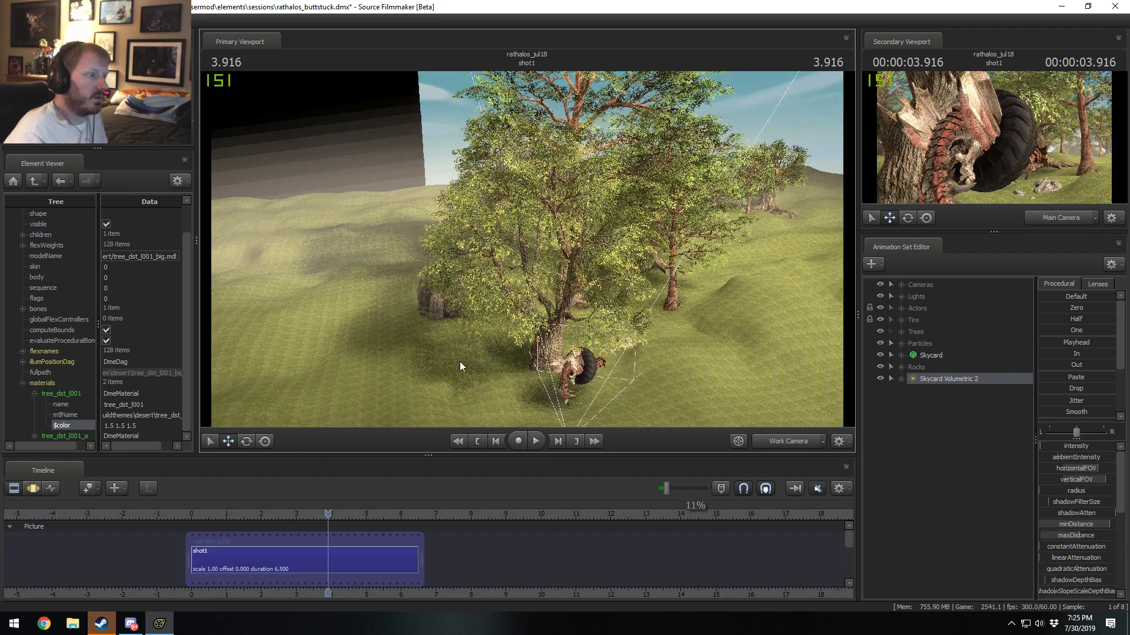
key("F3")
key("F3")
mouse_move(507, 383)
left_mouse_down()
mouse_move(506, 423)
mouse_move(507, 384)
left_mouse_up()
key("F2")
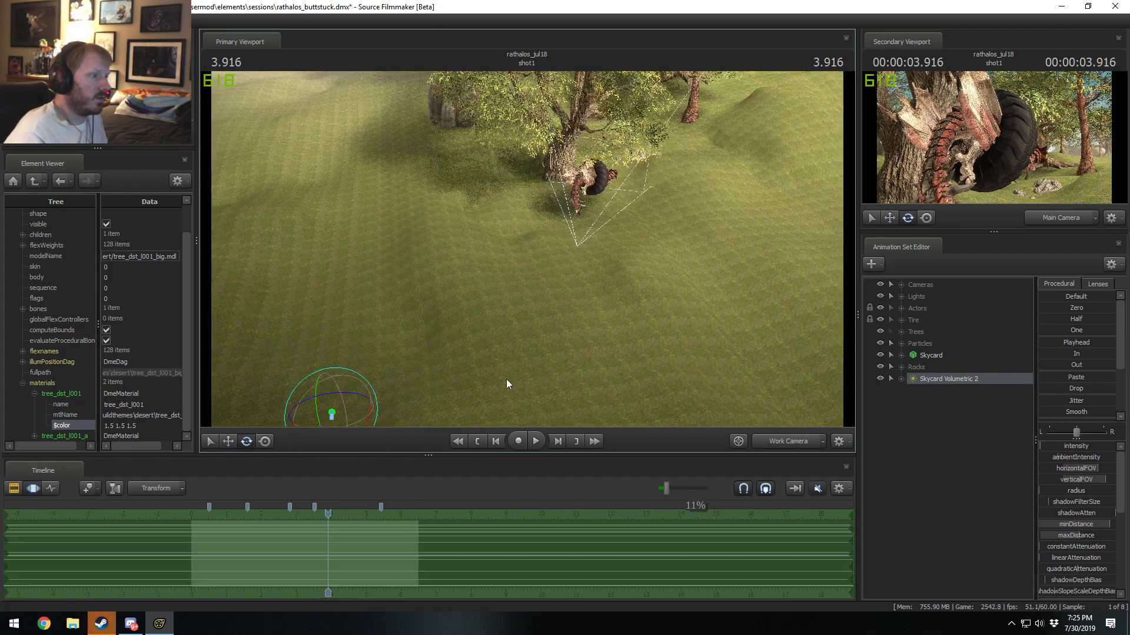
key("F3")
key("w")
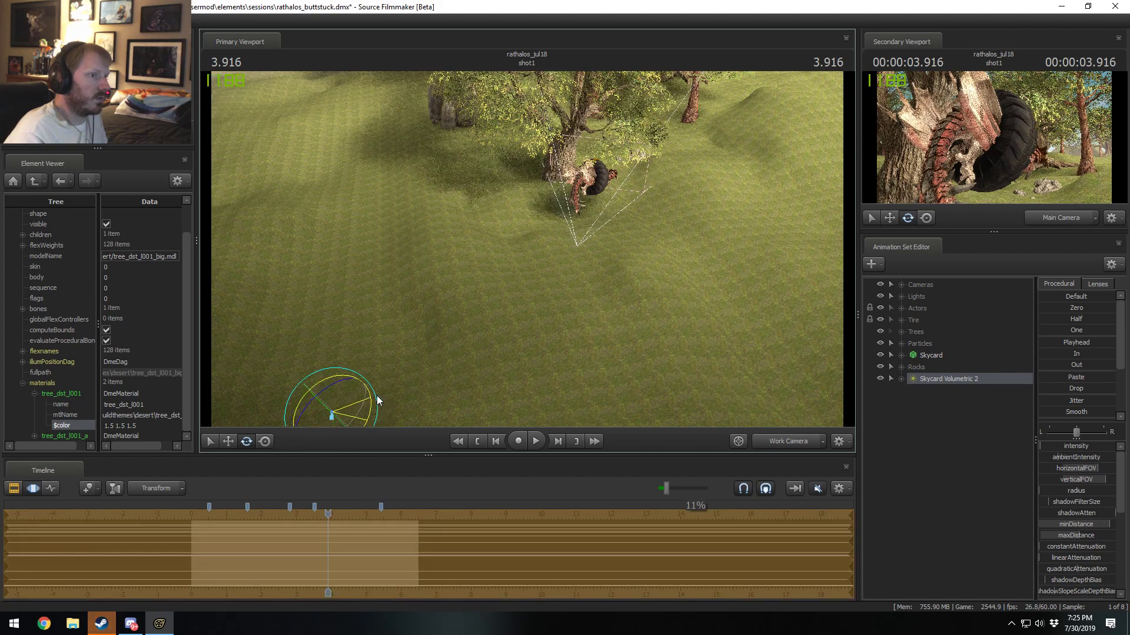
left_click_drag(377, 396, 507, 268)
left_click_drag(367, 380, 447, 412)
key("F2")
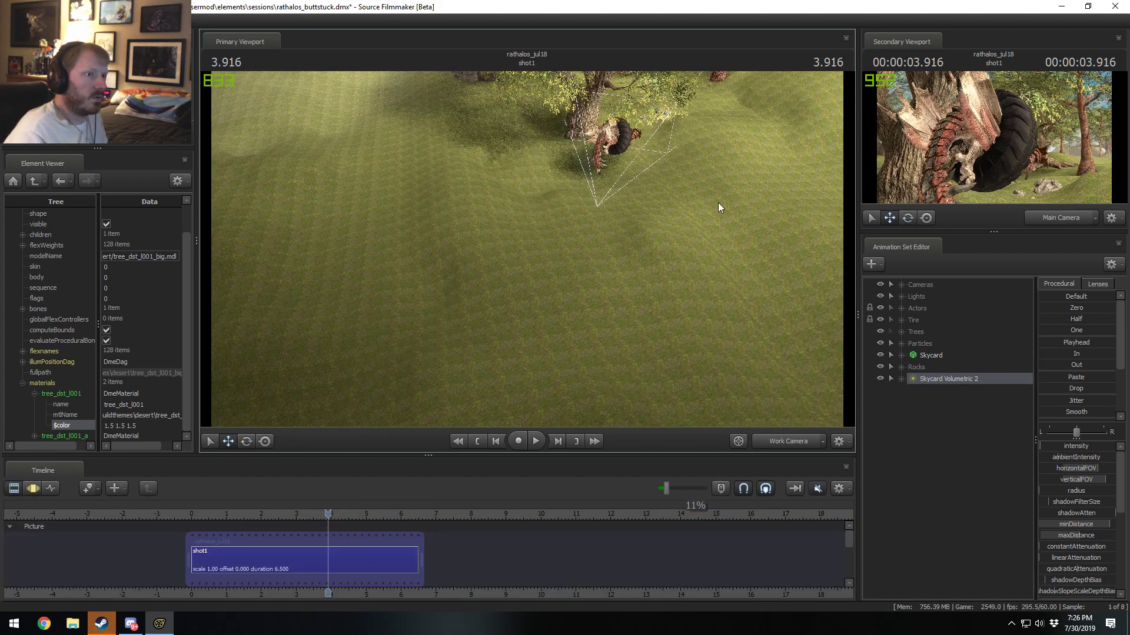
Step: Play the shot in Main Camera to check the new volumetric light, and save the session
left_click(756, 441)
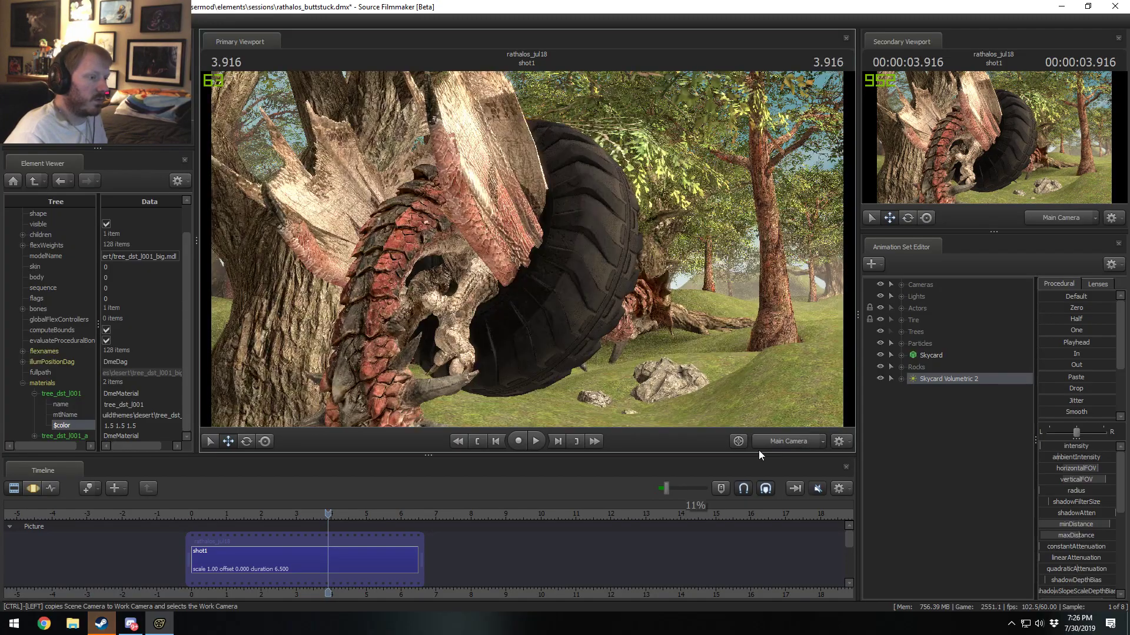
left_click(230, 516)
key("space")
key("space")
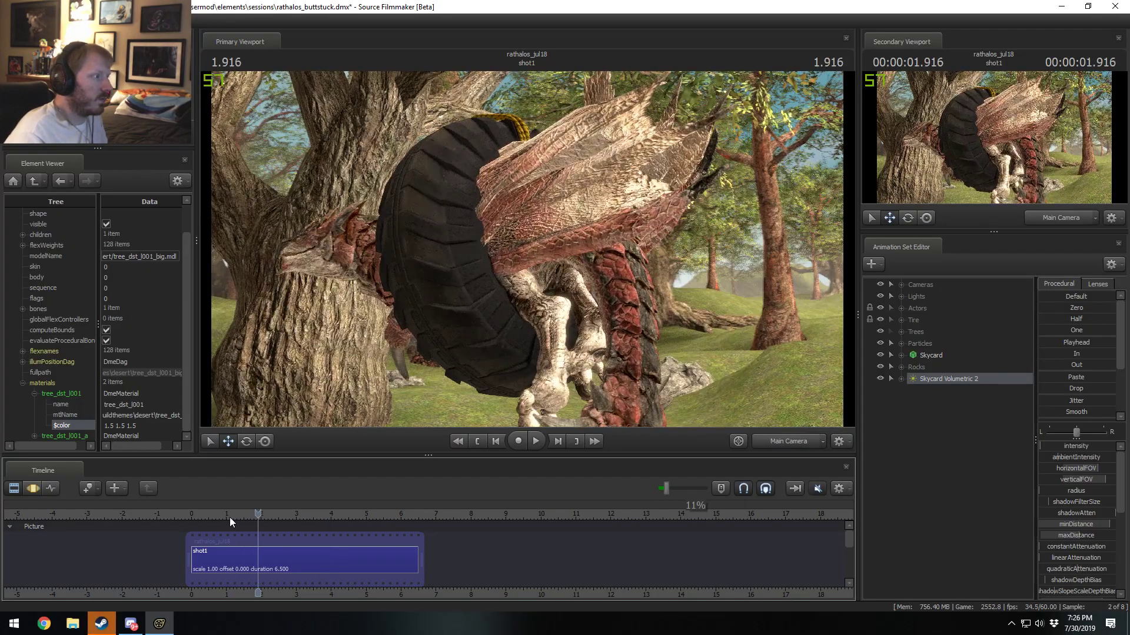
key("space")
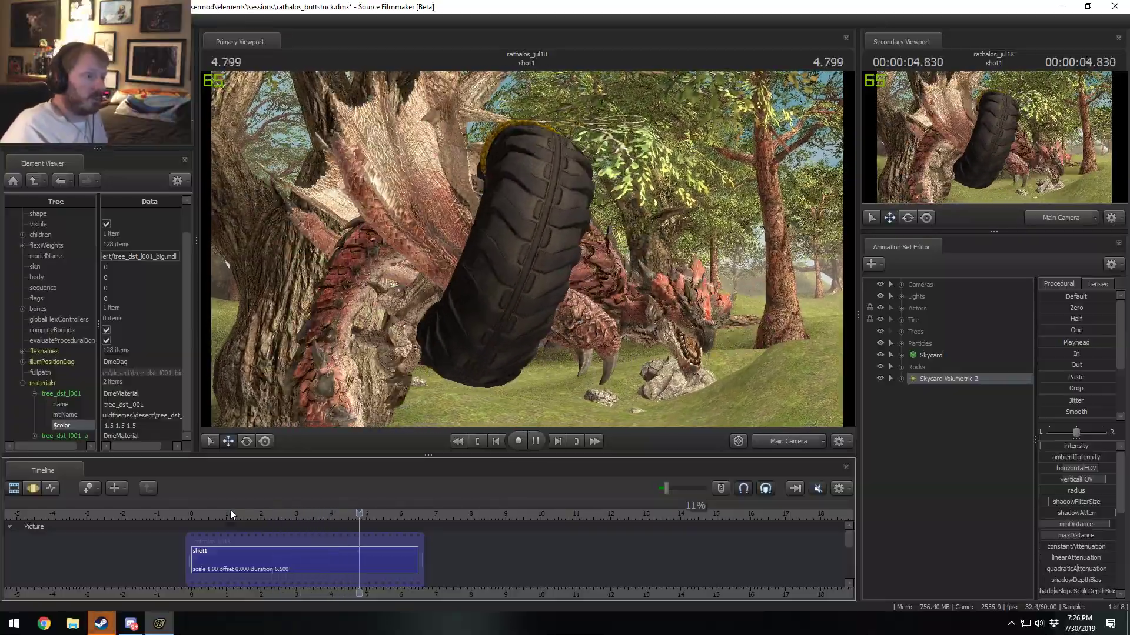
key("space")
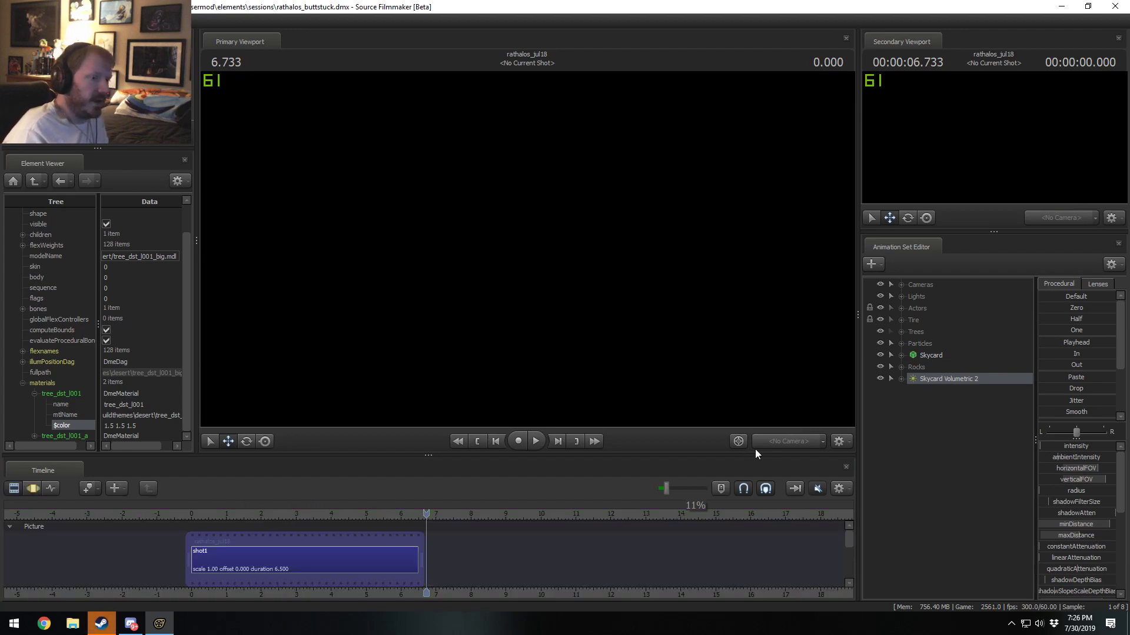
left_click(416, 514)
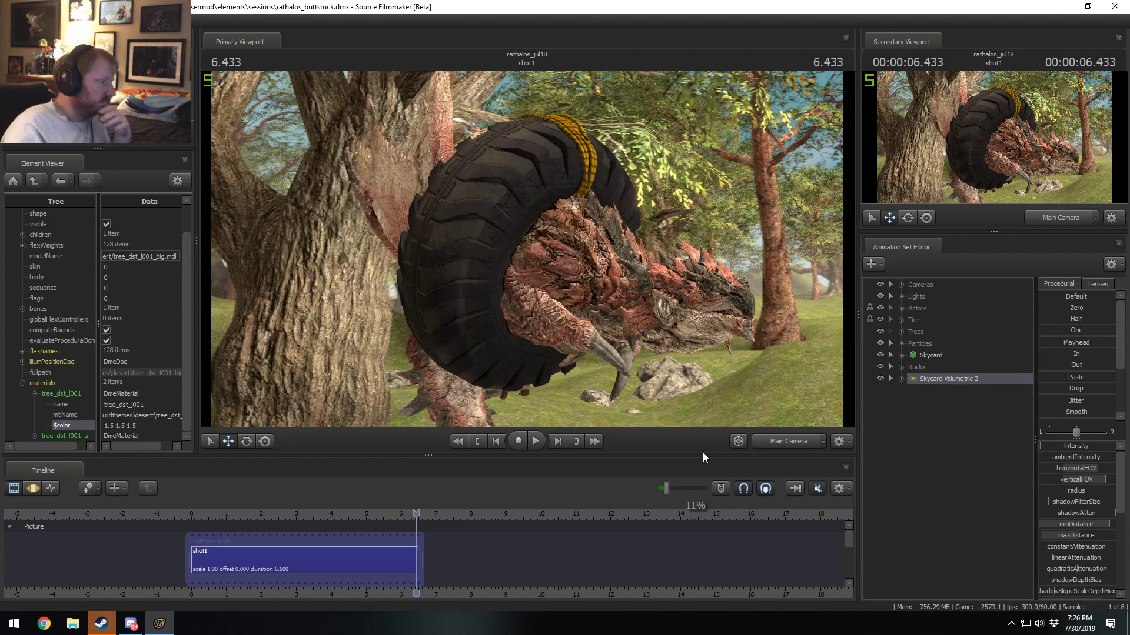
Step: Switch to Steam and open the Workshop of Source Filmmaker from its entry among the library tools
right_click(103, 629)
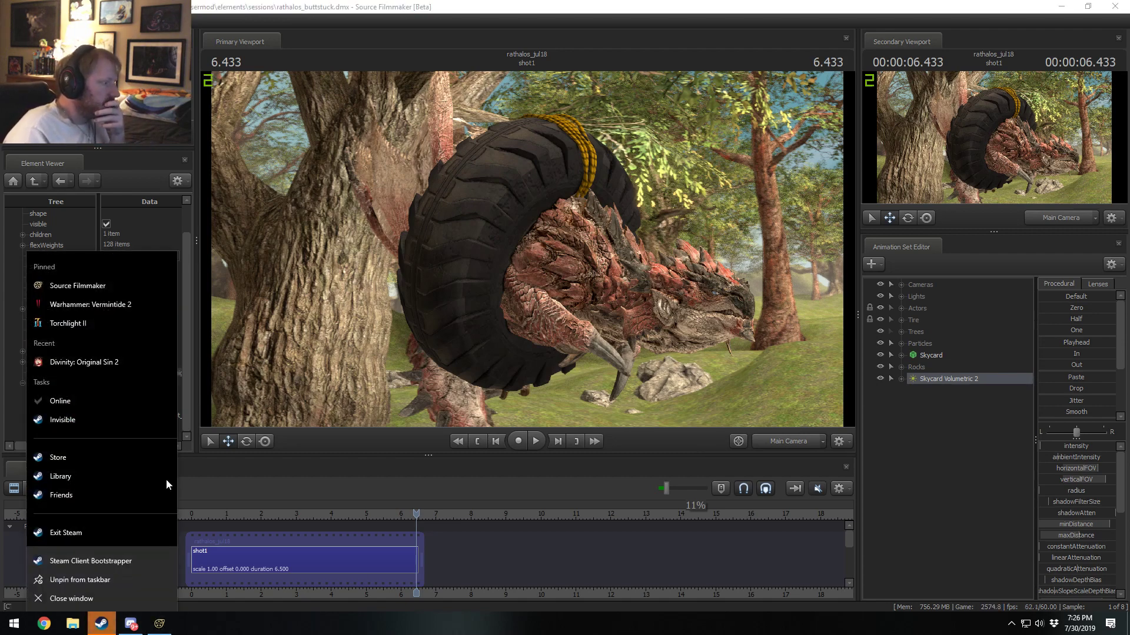
left_click(79, 474)
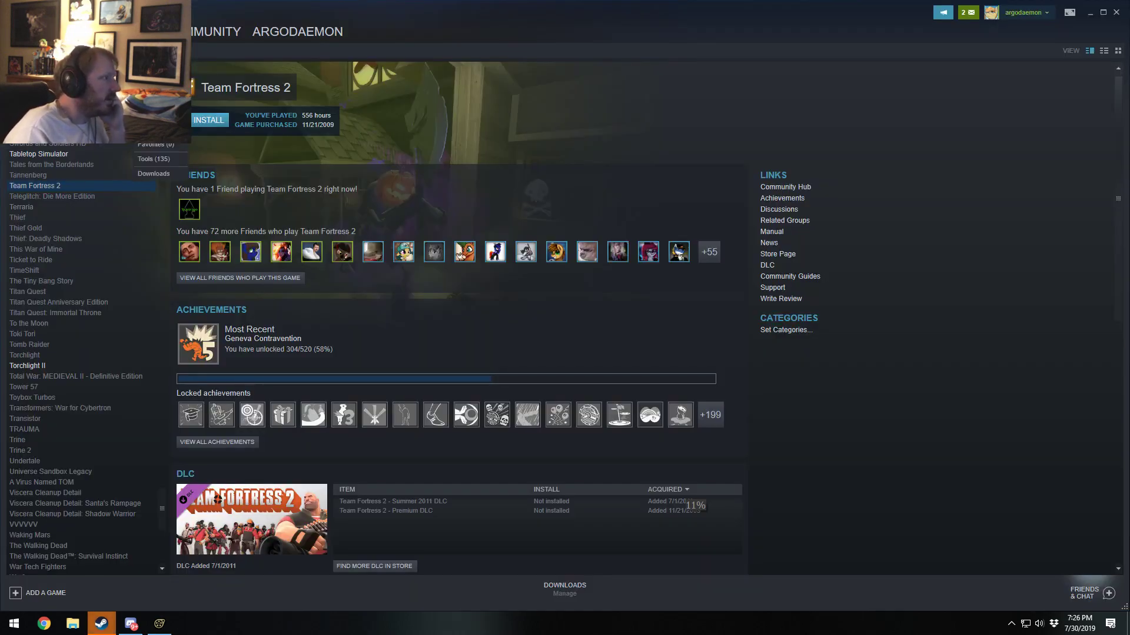
left_click(153, 159)
right_click(75, 144)
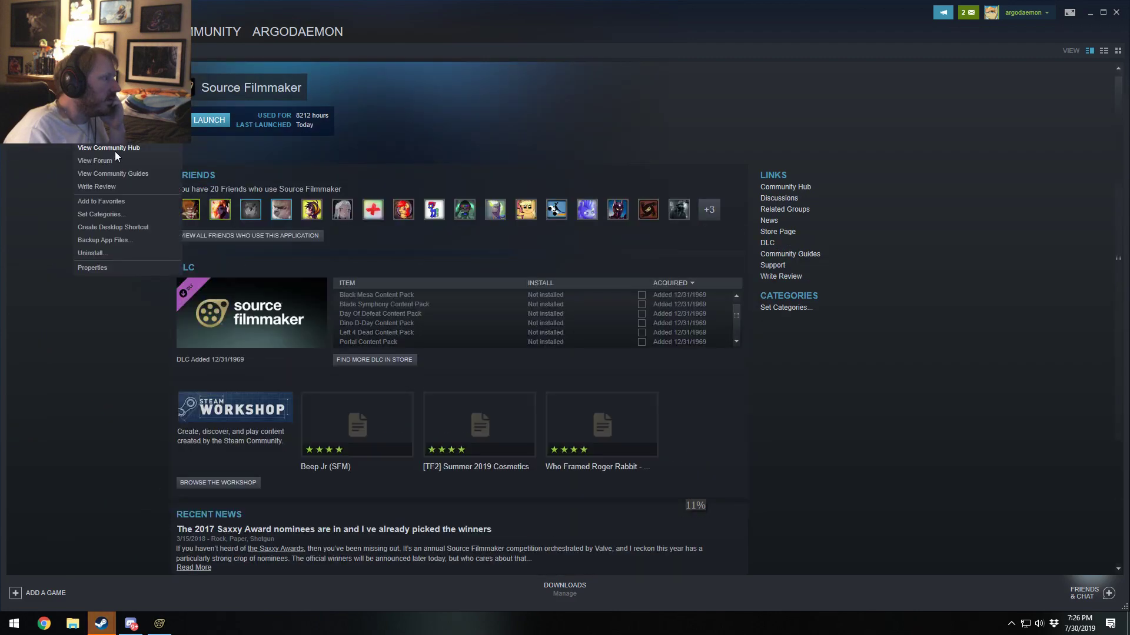
left_click(109, 148)
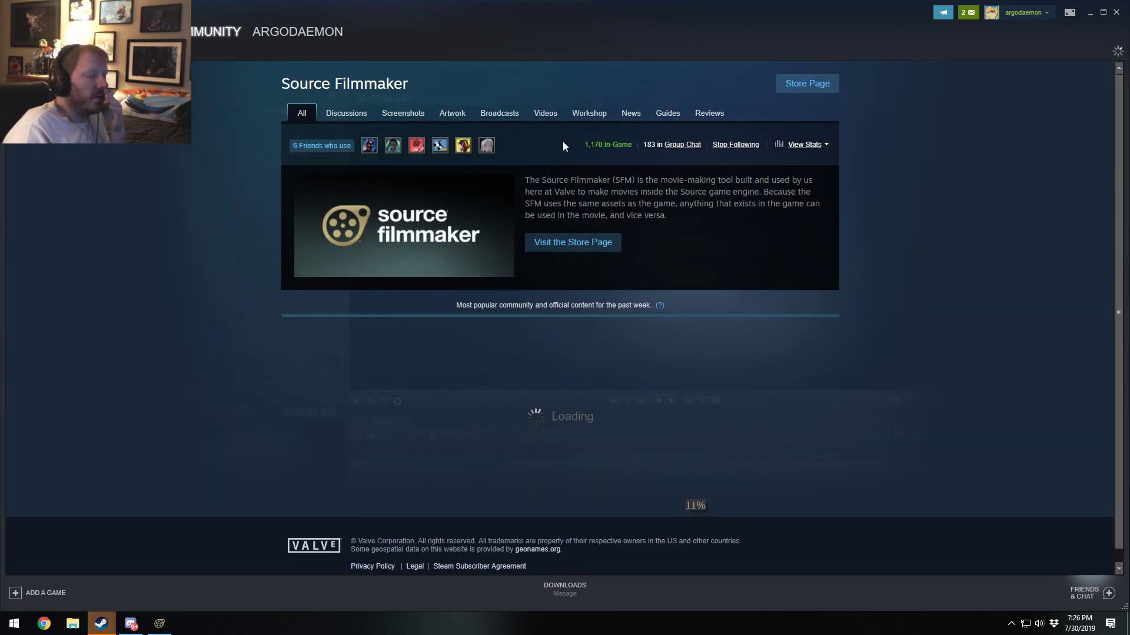
left_click(582, 115)
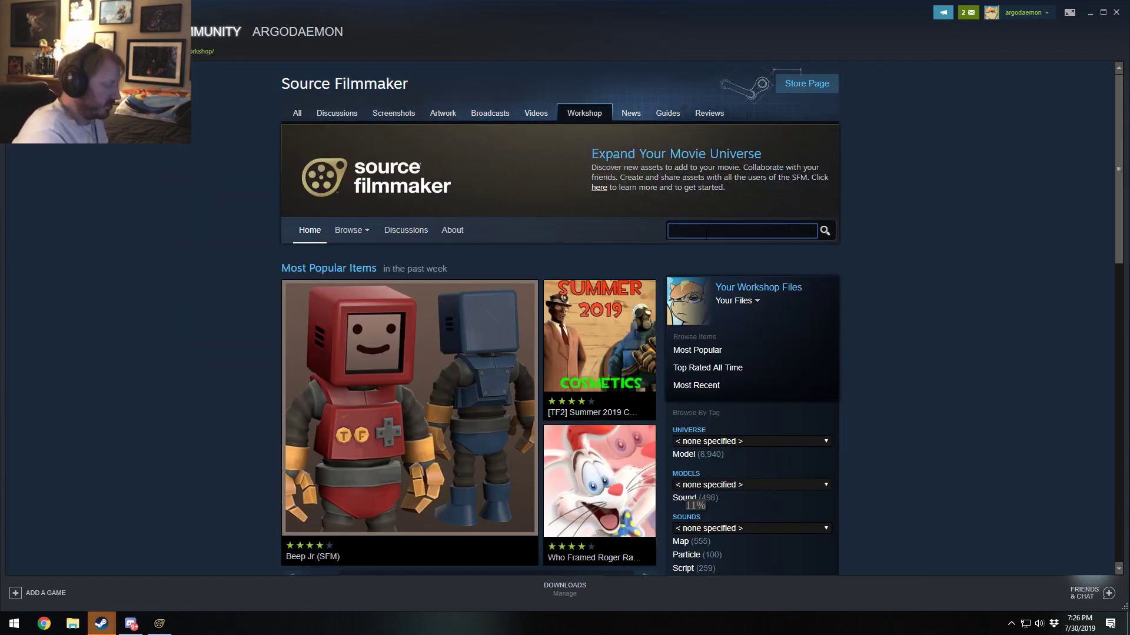
Step: Search the Source Filmmaker Workshop for "rope" and look through the results
type("rope")
key("Return")
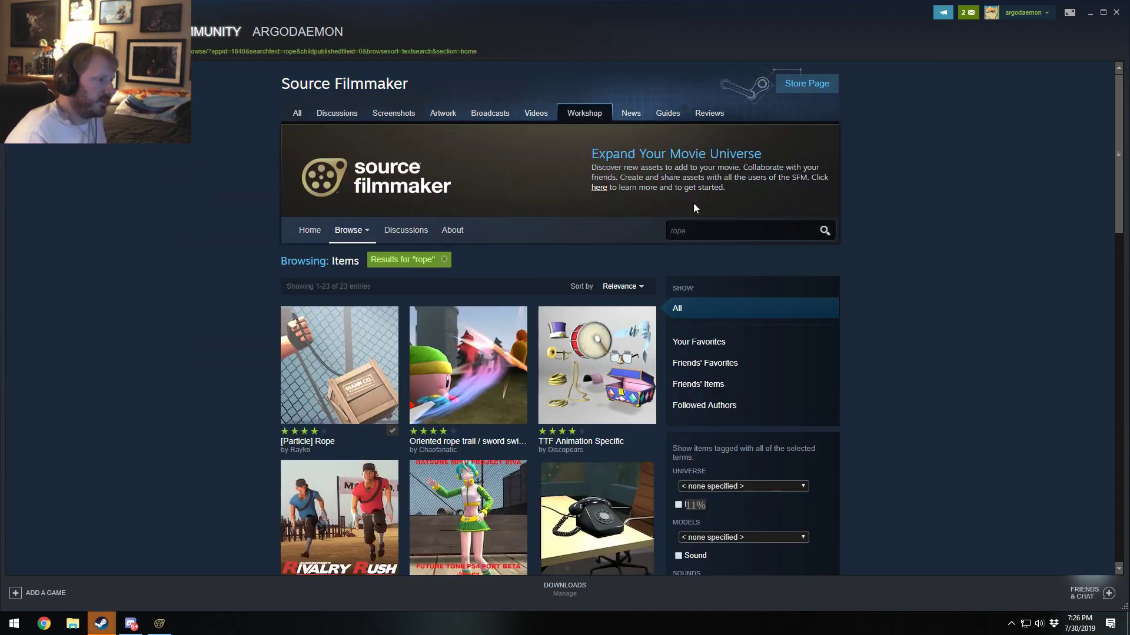
scroll(779, 378, "down", 9)
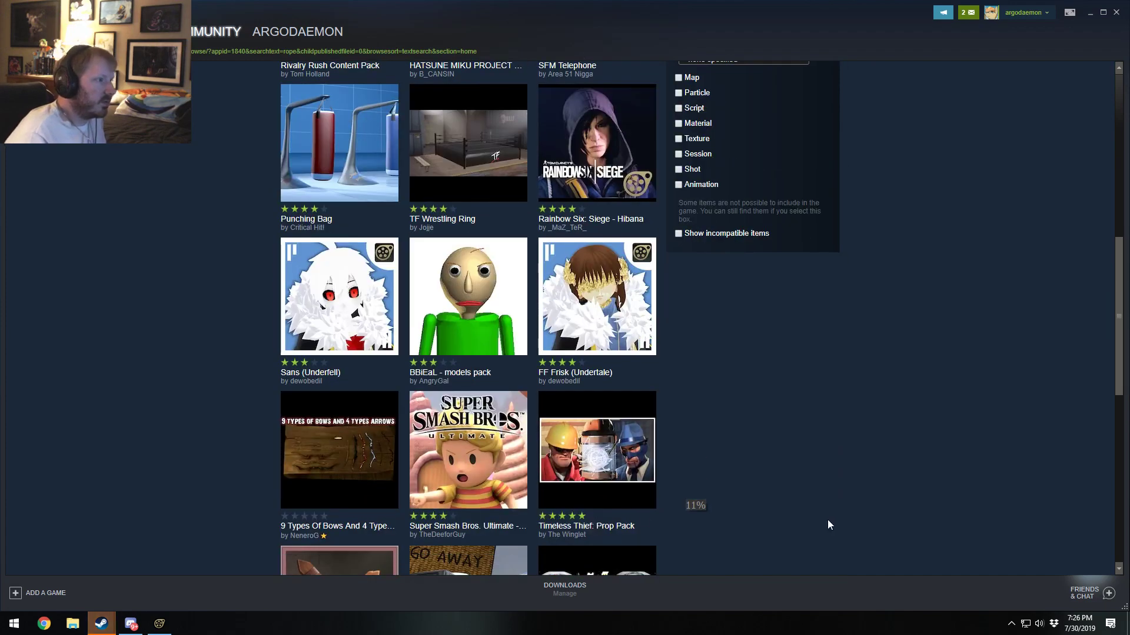
scroll(863, 523, "down", 9)
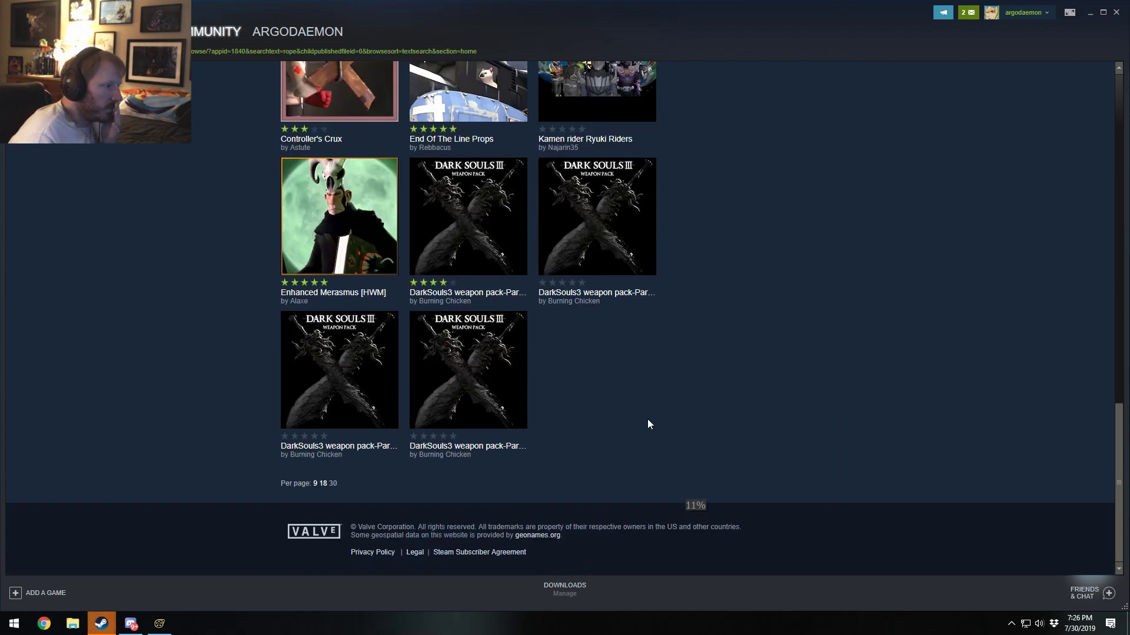
scroll(647, 424, "up", 18)
mouse_move(543, 381)
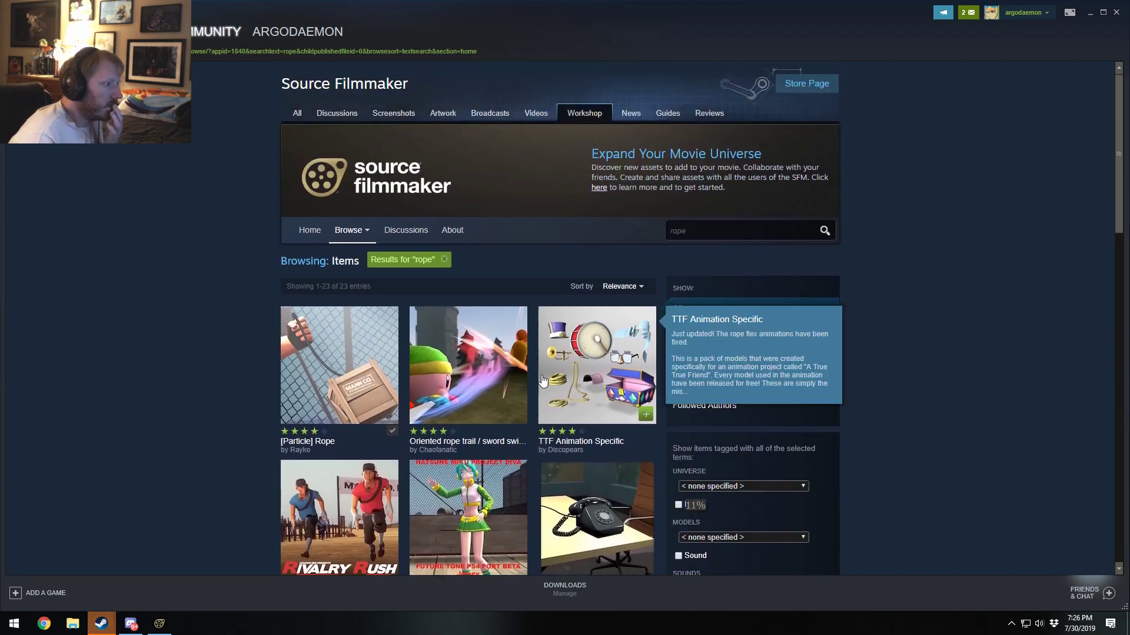
mouse_move(342, 366)
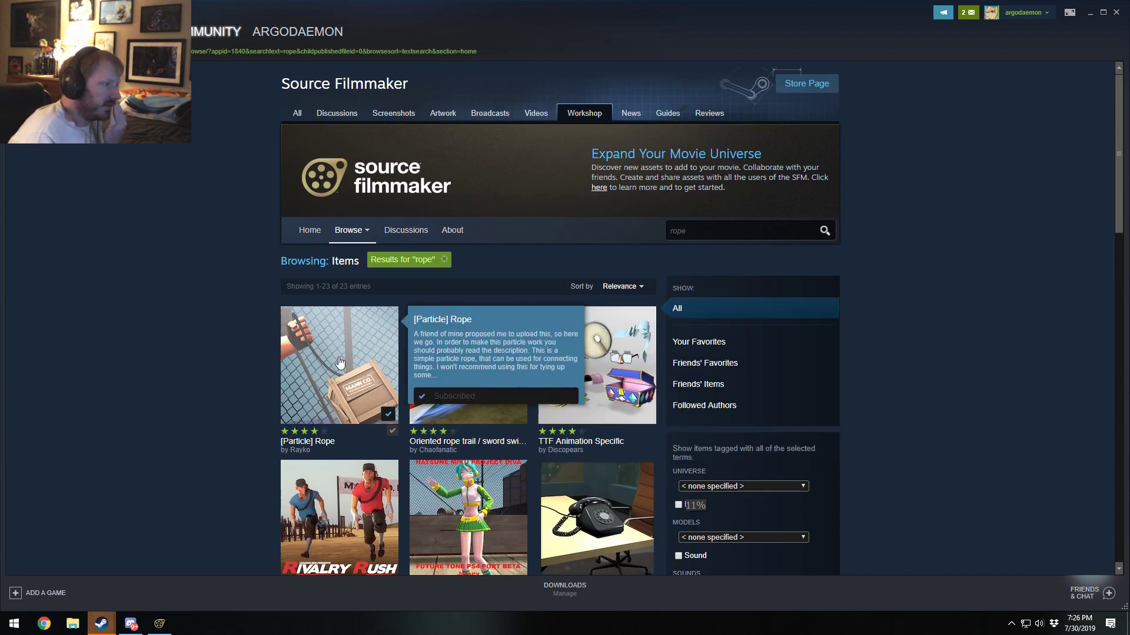
Step: Examine the [Particle] Rope item's preview image, description and comments, and return to browse the other rope results
left_click(340, 362)
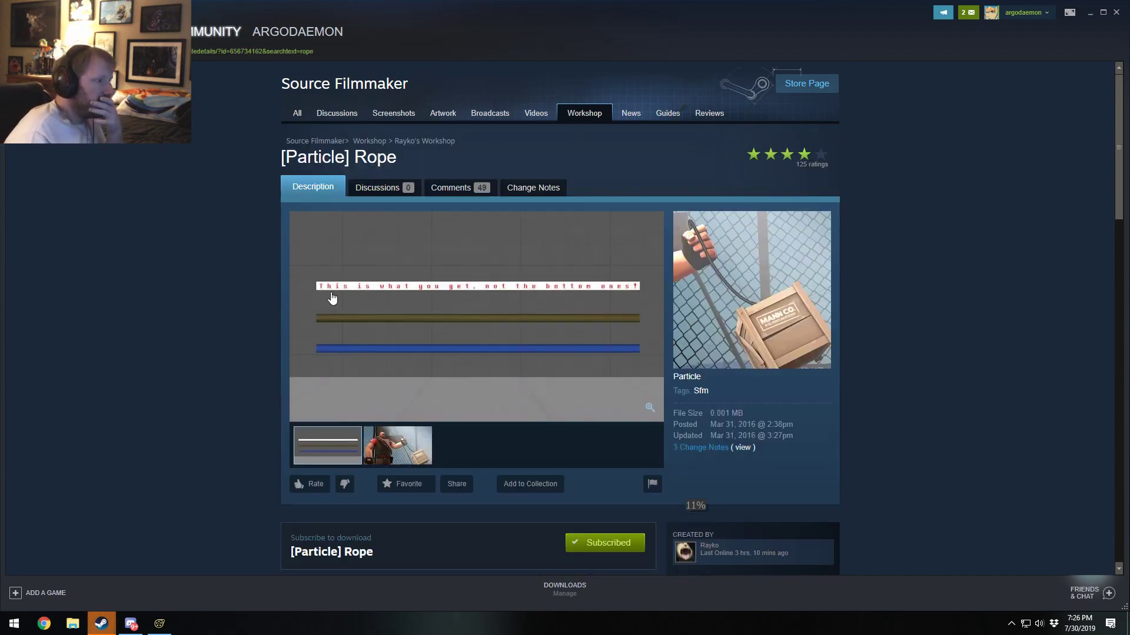
left_click(409, 449)
left_click(369, 416)
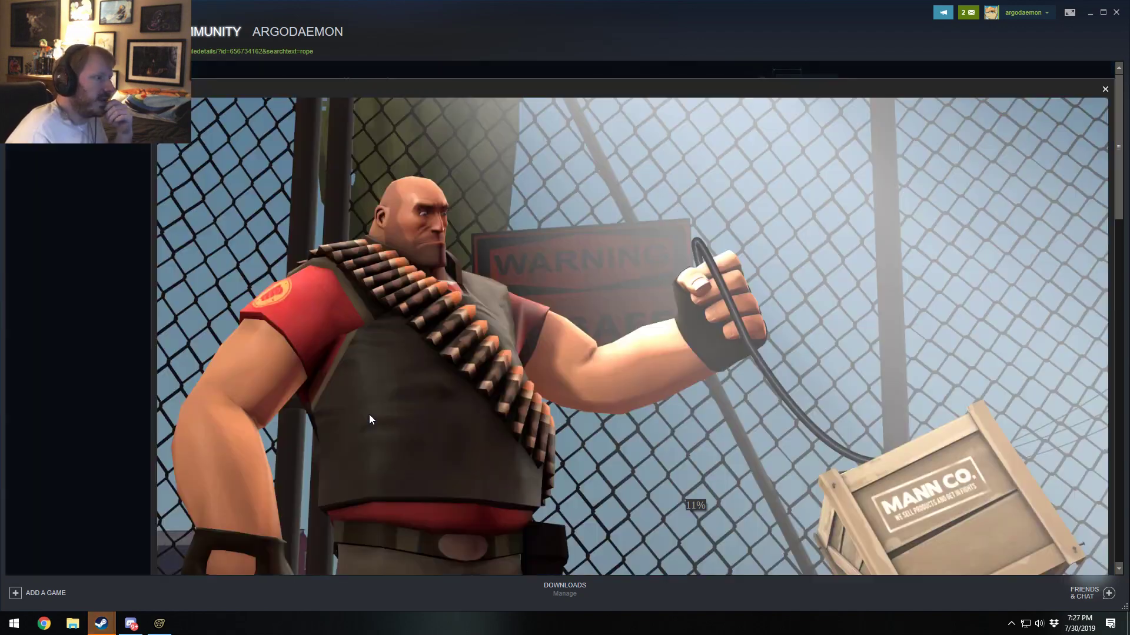
left_click(86, 333)
scroll(102, 340, "down", 2)
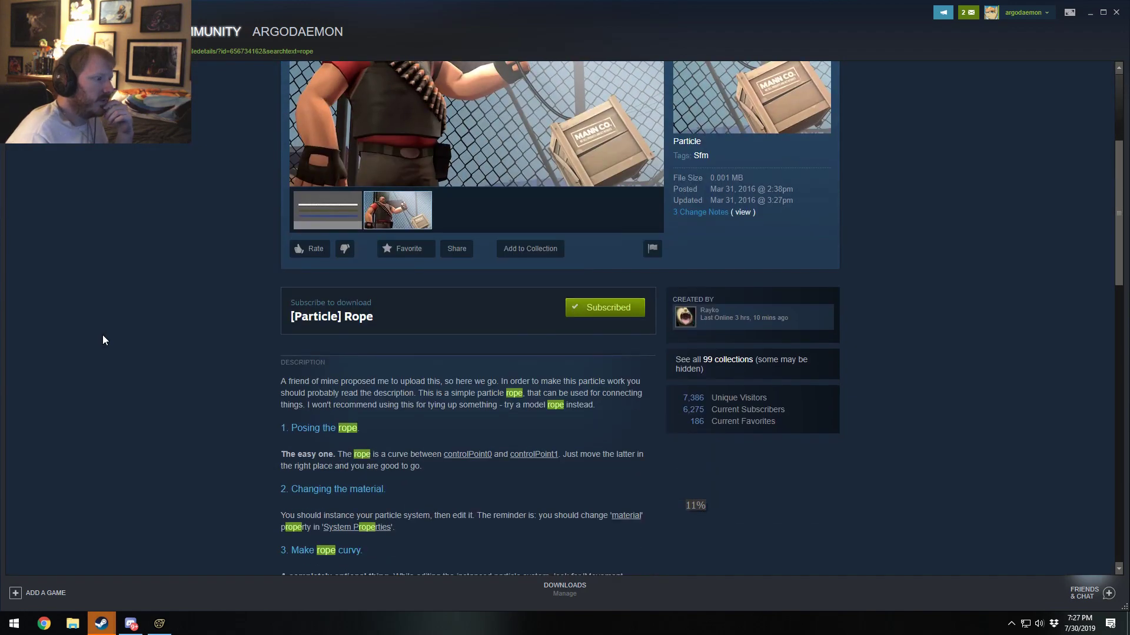
scroll(103, 340, "down", 10)
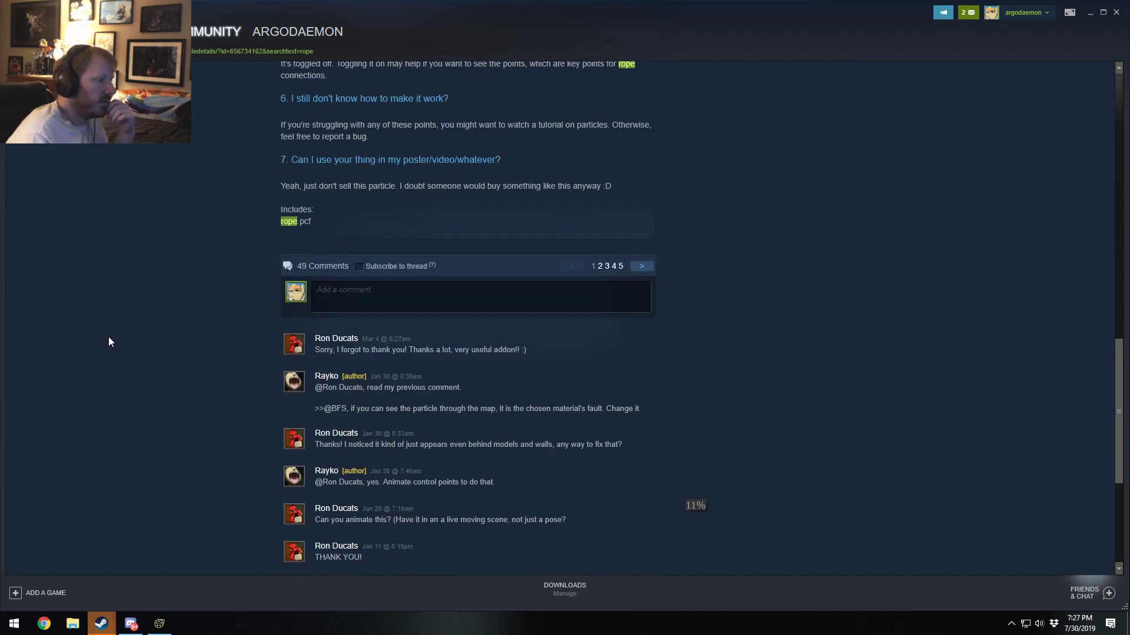
scroll(109, 336, "up", 7)
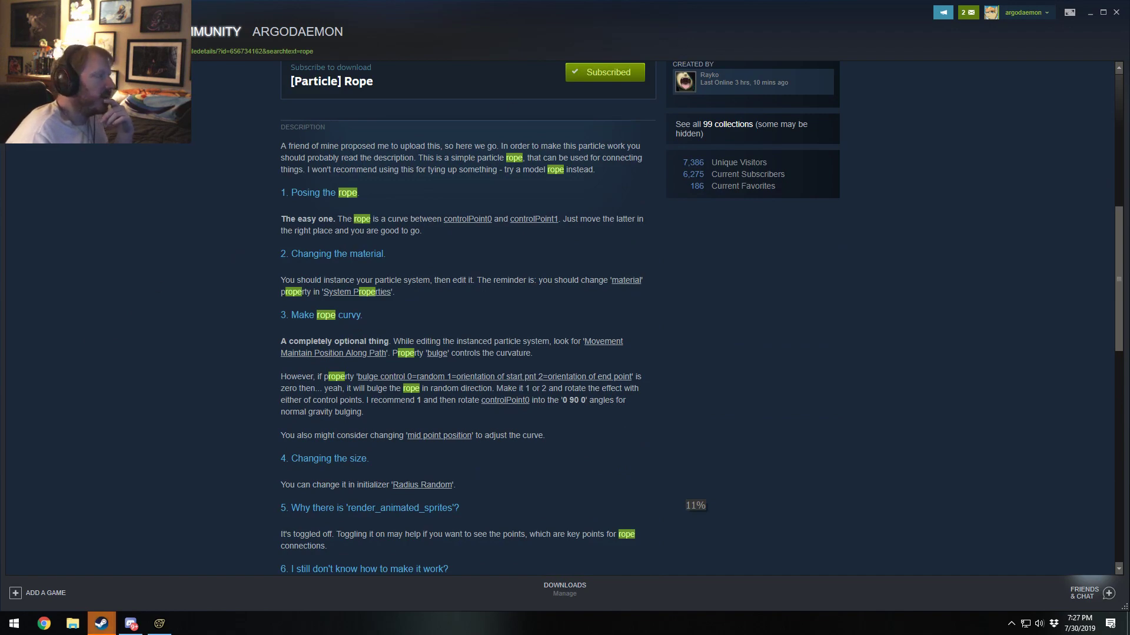
key("alt+Left")
scroll(270, 217, "down", 5)
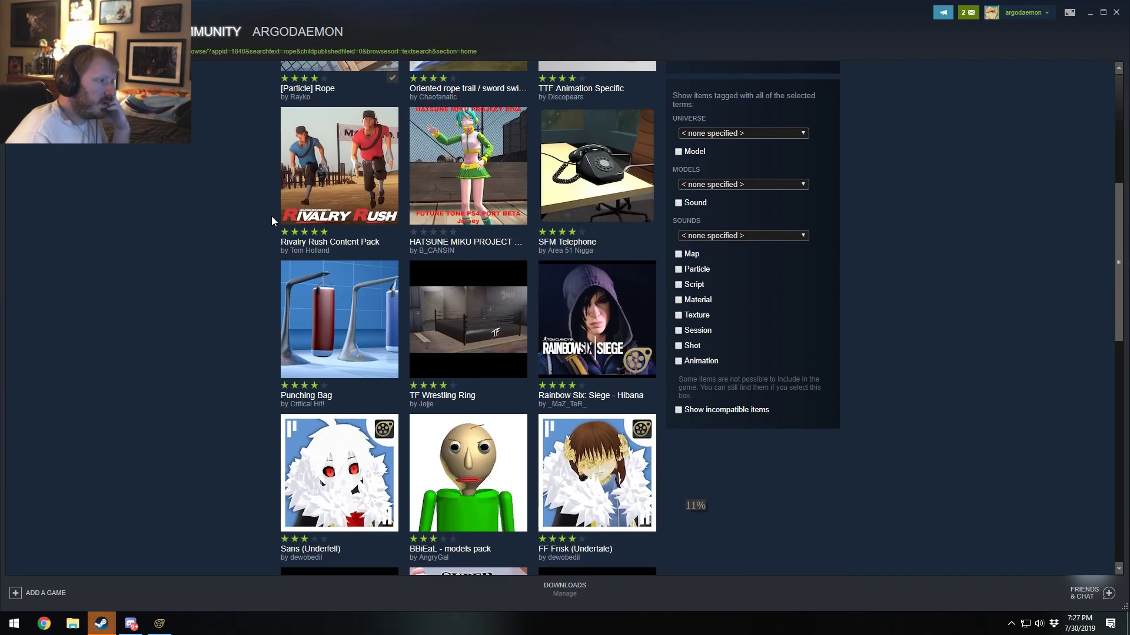
scroll(272, 221, "down", 4)
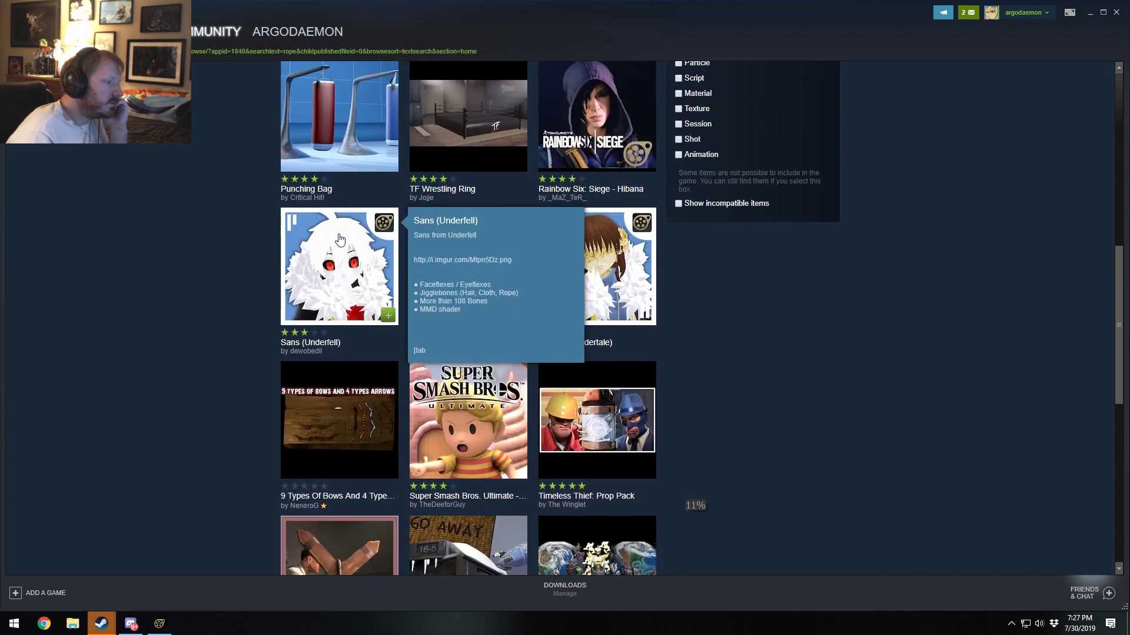
Step: Switch back to Source Filmmaker and open the model browser for a new animation set, filtered by "rope"
left_click(162, 626)
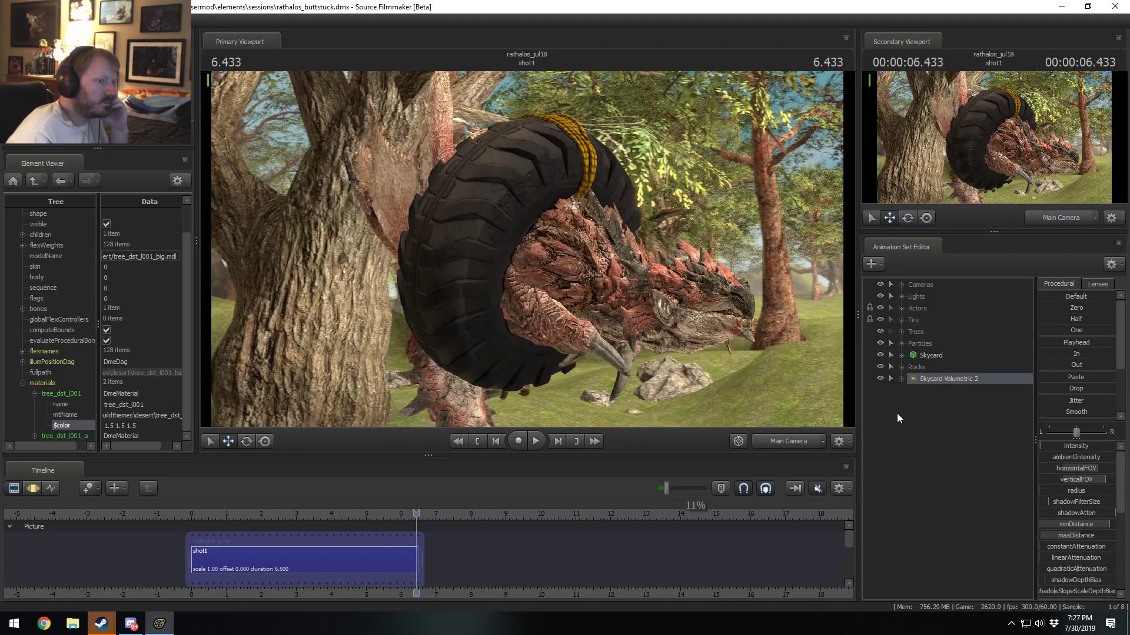
right_click(915, 407)
left_click(978, 433)
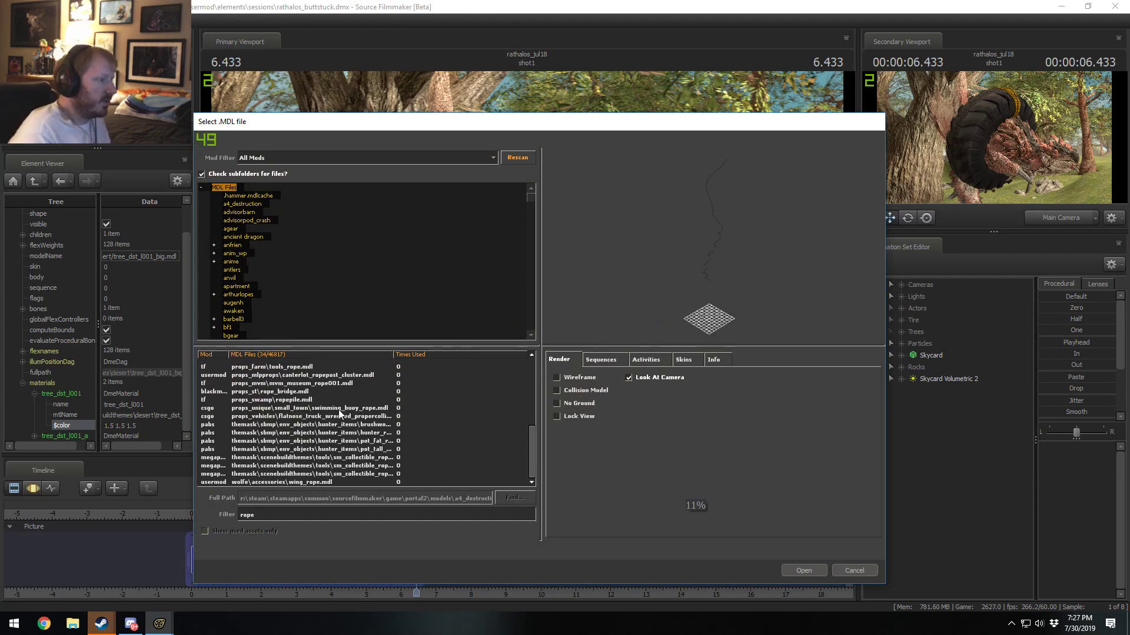
Step: Preview the filtered rope models one by one, from the lower entries back up to a4_hallwaydest_ropes.mdl at the start of the list
left_click(311, 401)
key("Up")
key("Up")
key("Up")
key("Up")
key("Up")
key("Up")
key("Up")
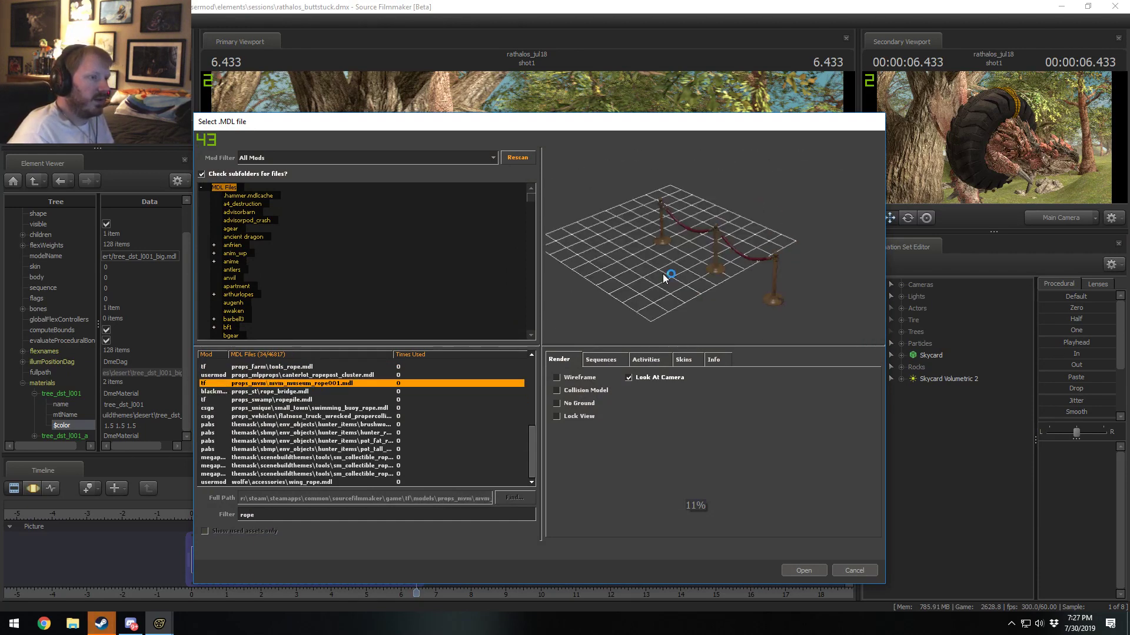
key("Up")
key("Up")
key("Up")
key("Up")
key("Up")
key("Up")
key("Up")
key("Up")
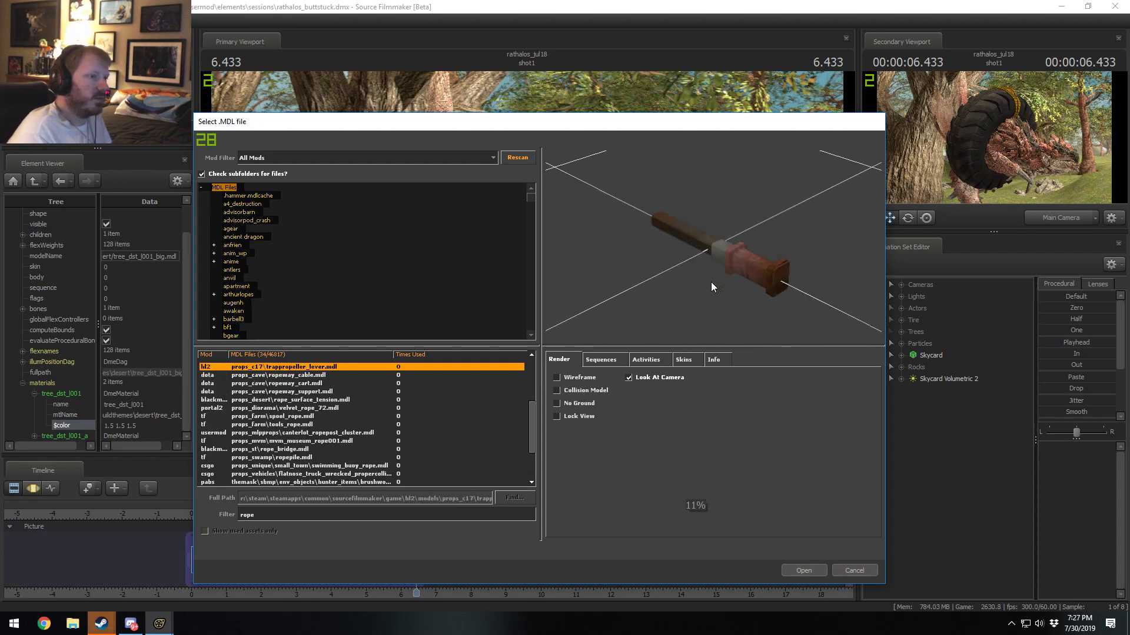
key("Up")
key("Up")
key("Up")
key("Up")
key("Up")
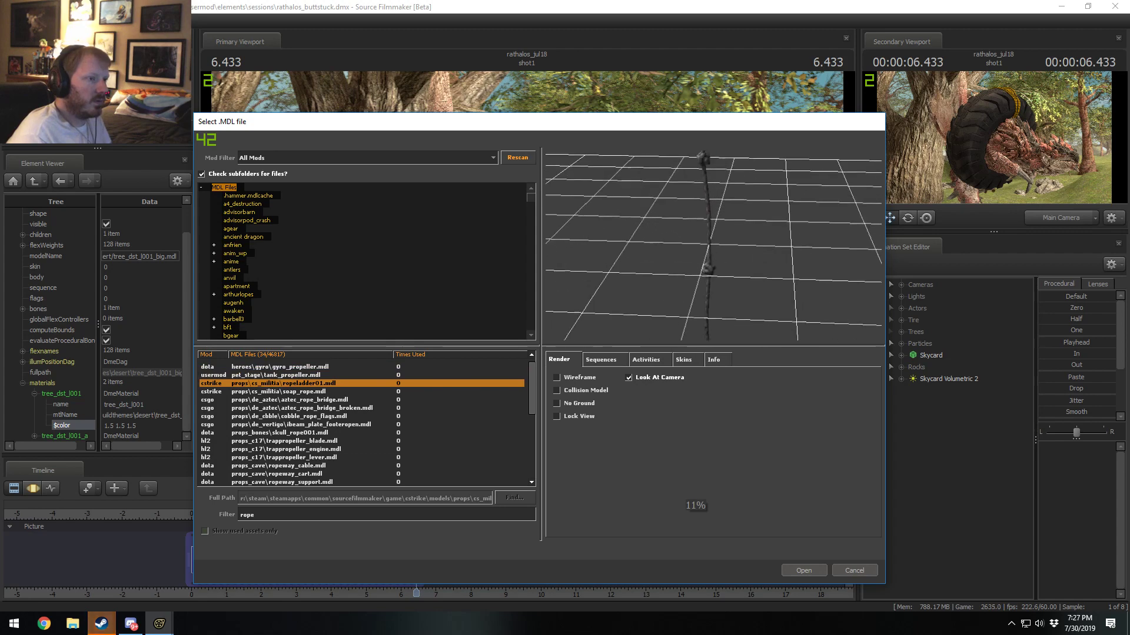
left_click_drag(706, 236, 745, 237)
key("Up")
key("Up")
key("Up")
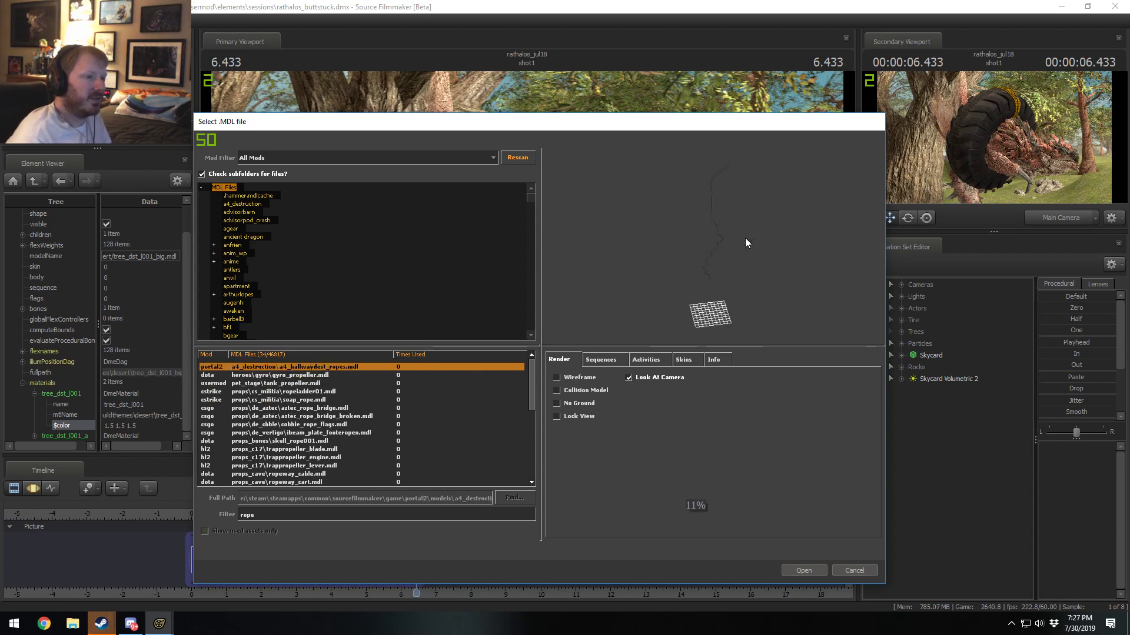
Step: Preview the whole filtered list of rope models, from a4_hallwaydest_ropes.mdl down to wing_rope.mdl
key("Down")
key("Down")
key("Down")
key("Down")
key("Down")
key("Down")
key("Down")
key("Down")
key("Down")
key("Down")
key("Down")
key("Down")
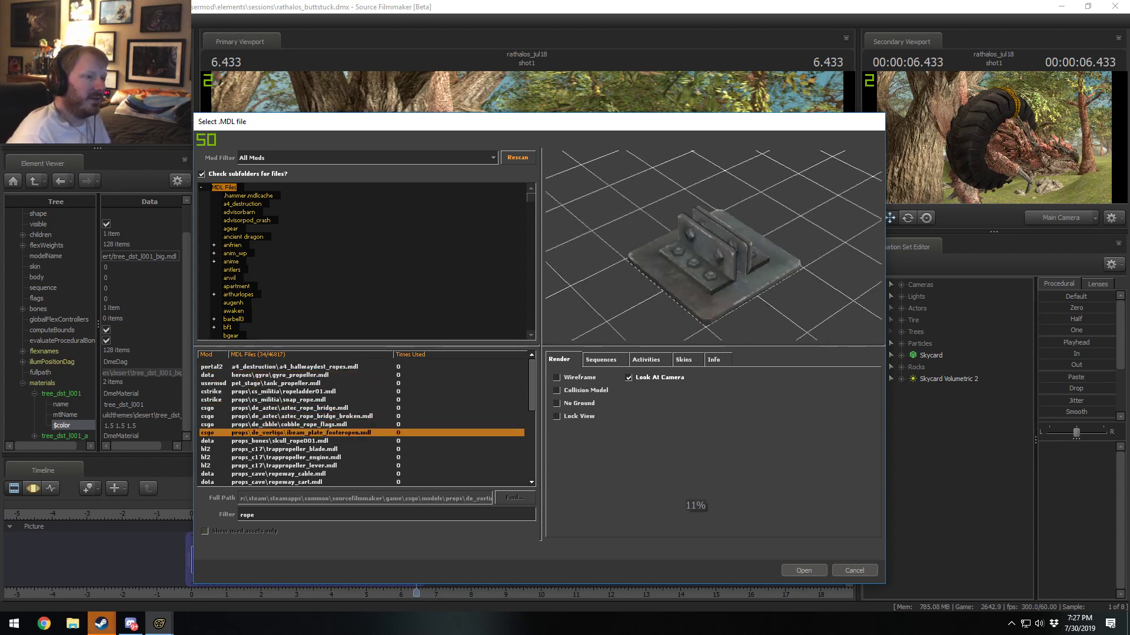
key("Down")
key("Down")
key("Down")
key("Down")
key("Down")
key("Down")
key("Down")
key("Down")
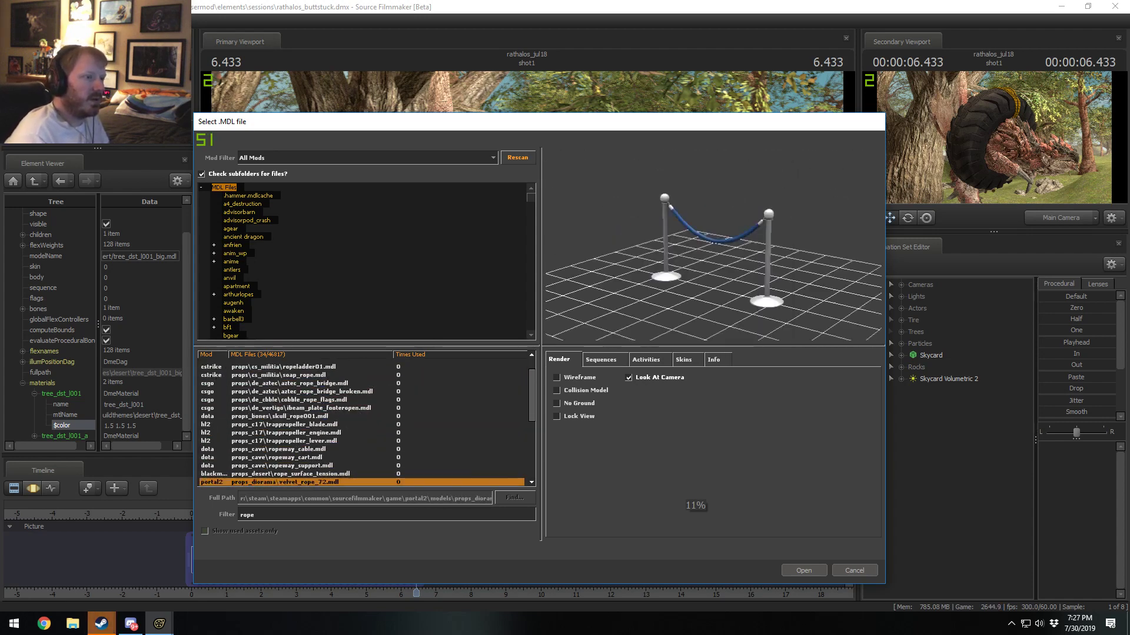
key("Down")
key("Down")
key("Down")
key("Down")
key("Down")
key("Down")
key("Down")
key("Down")
key("Down")
key("Down")
key("Down")
key("Down")
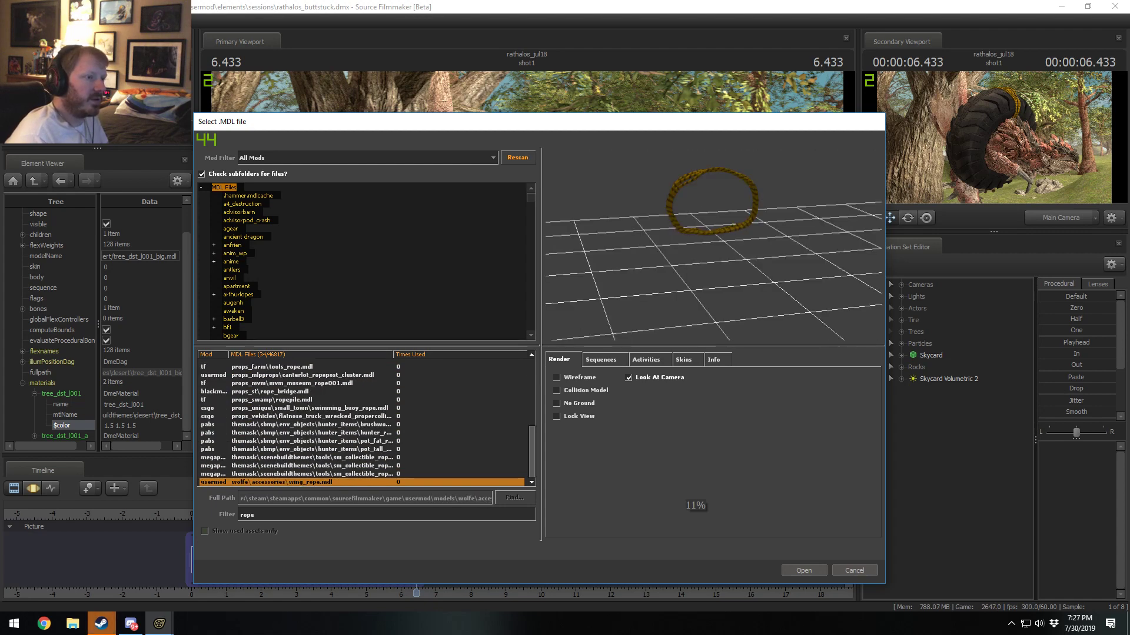
Step: Recheck the collectible rope, ropeladder01, tools_rope and rope_surface_tension models, and close the model browser without loading one
key("Up")
key("Up")
key("Up")
key("Up")
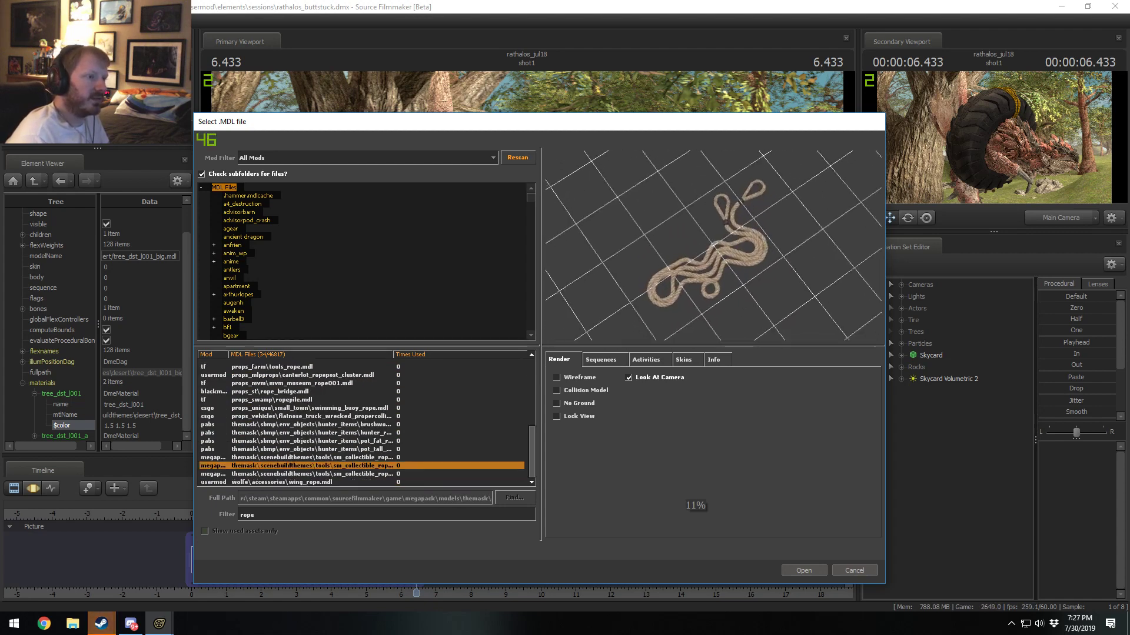
scroll(341, 365, "up", 10)
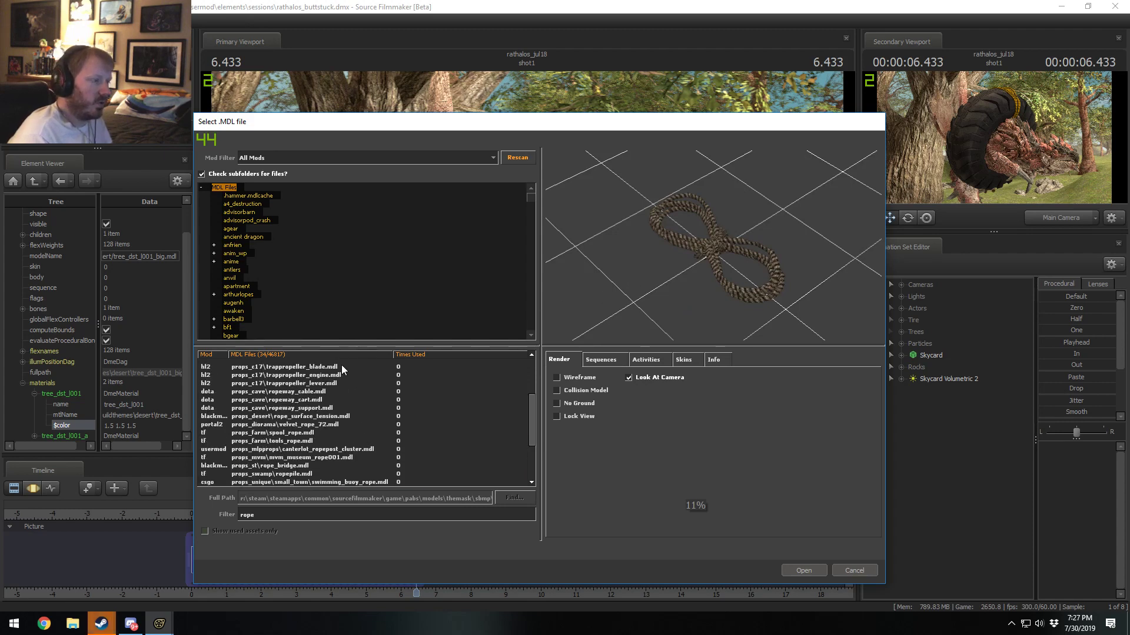
left_click(302, 367)
key("Down")
key("Down")
key("Down")
key("Down")
key("Down")
key("Down")
key("Down")
key("Down")
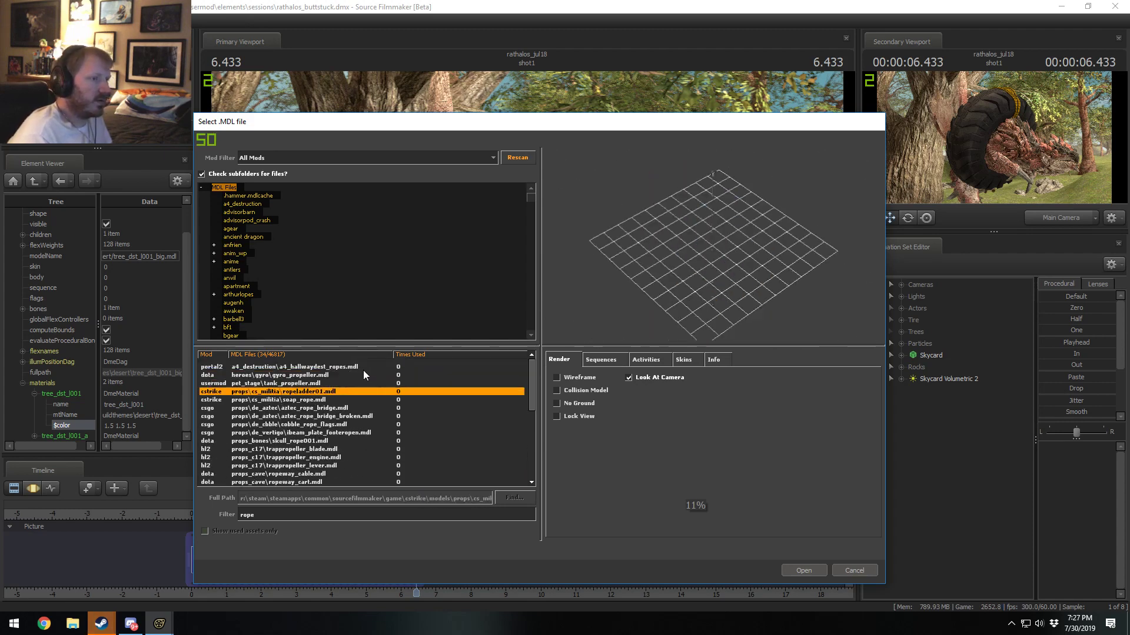
key("Down")
key("Down")
key("Down")
key("Down")
key("Down")
key("Down")
key("Down")
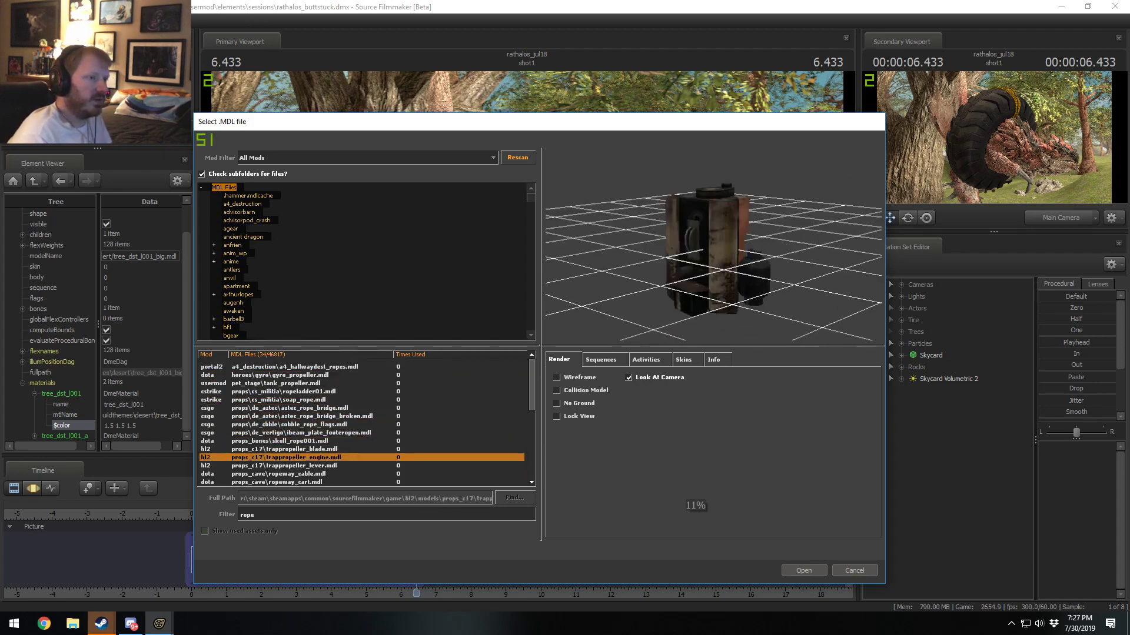
key("Down")
key("Down")
key("Down")
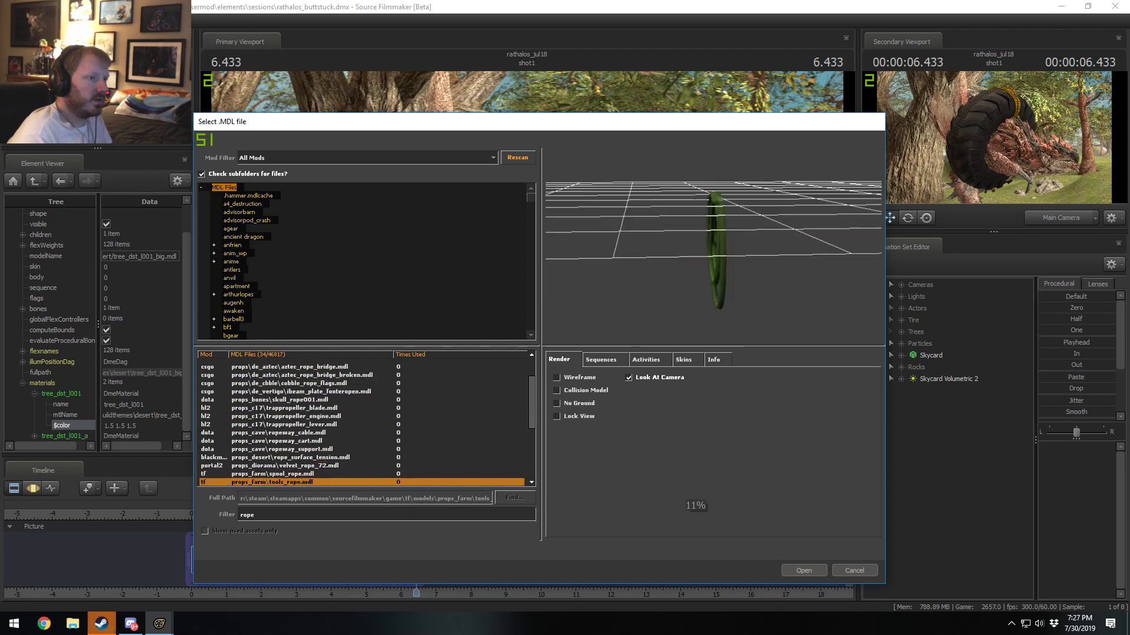
key("Up")
key("Up")
key("Up")
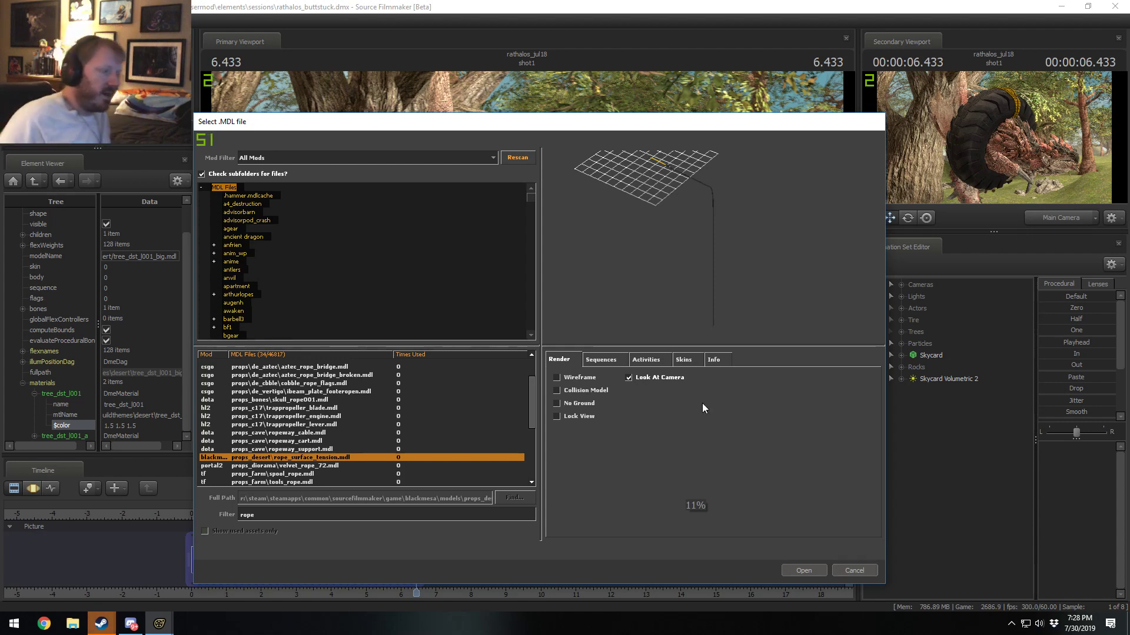
left_click(843, 569)
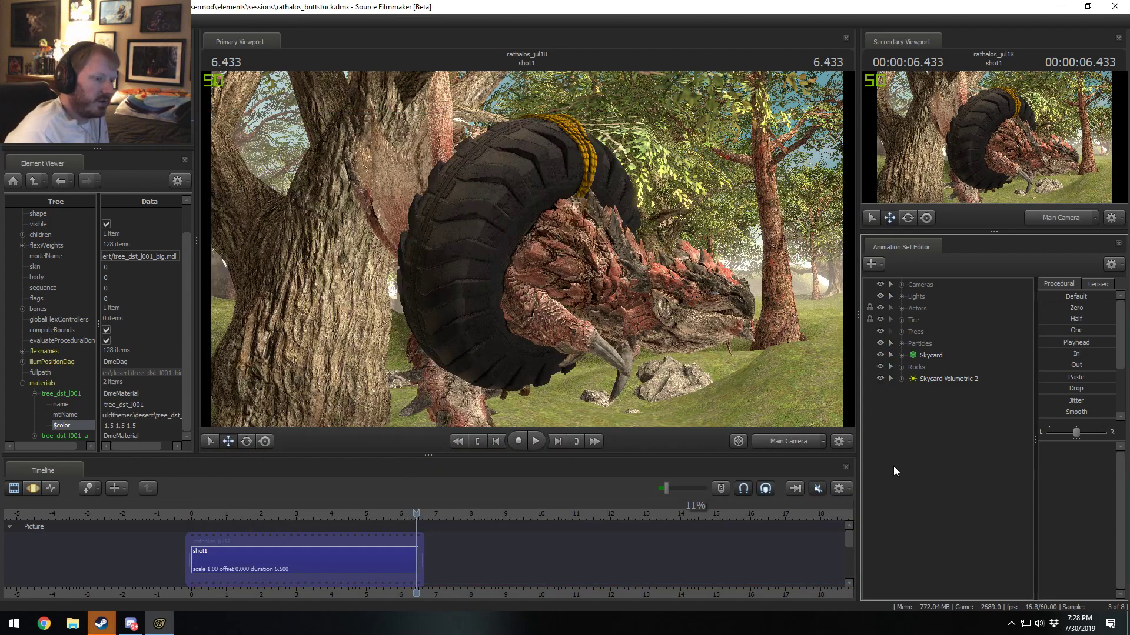
Step: Launch Photoshop in the background and return to Source Filmmaker with shot1 selected
left_click(14, 623)
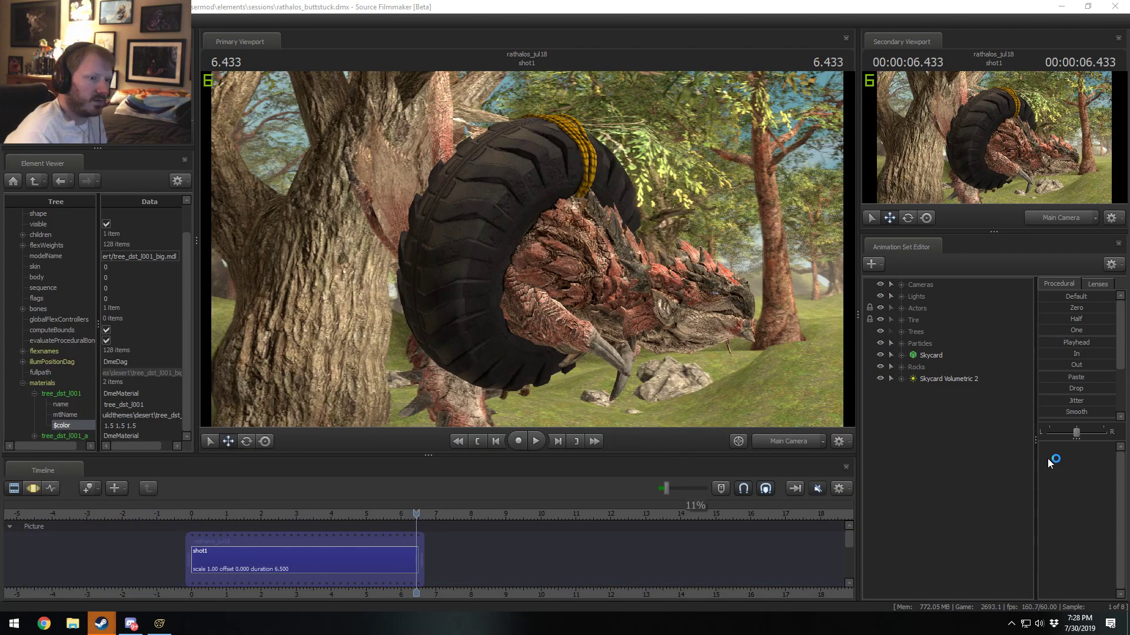
left_click(387, 551)
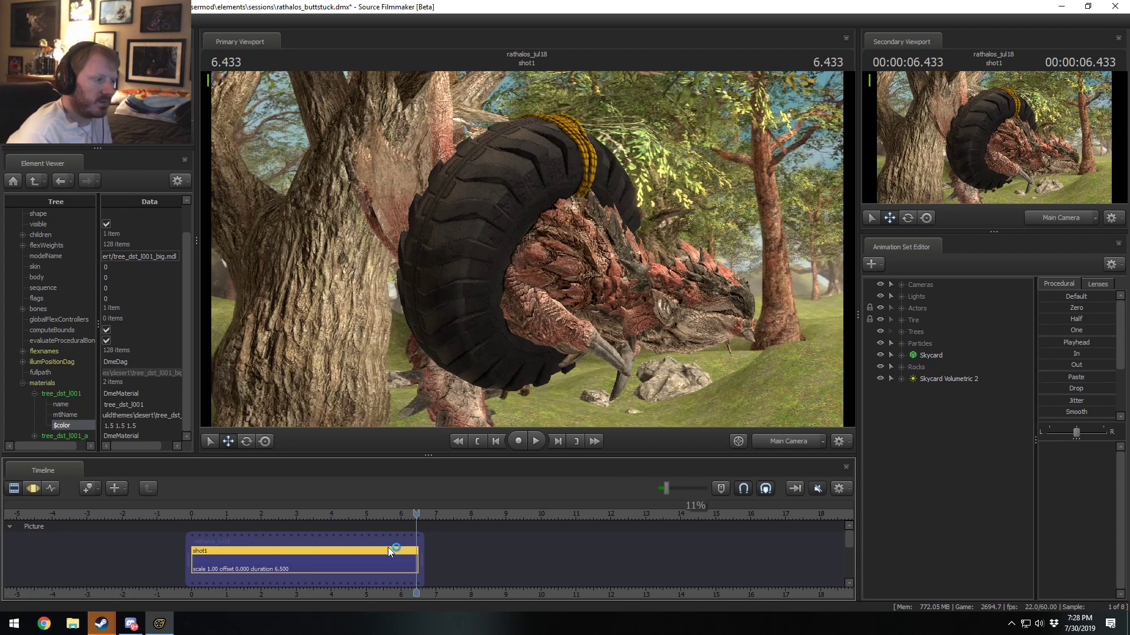
Step: Find Tire Rope in the Tire group of animation sets and add override materials to it
left_click(901, 308)
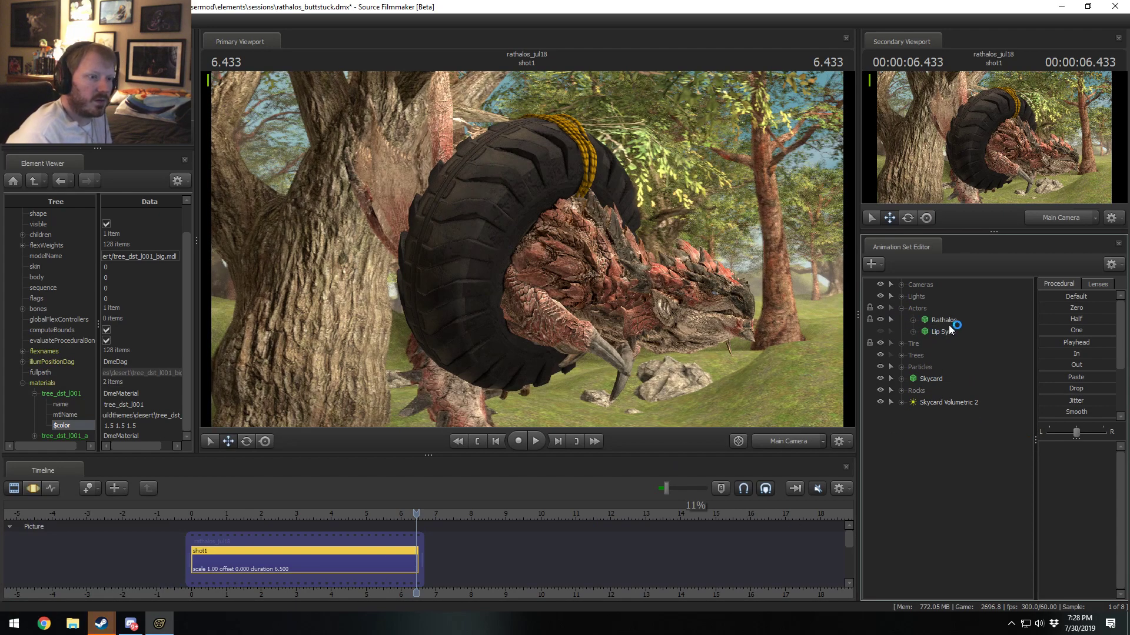
left_click(902, 355)
left_click(901, 310)
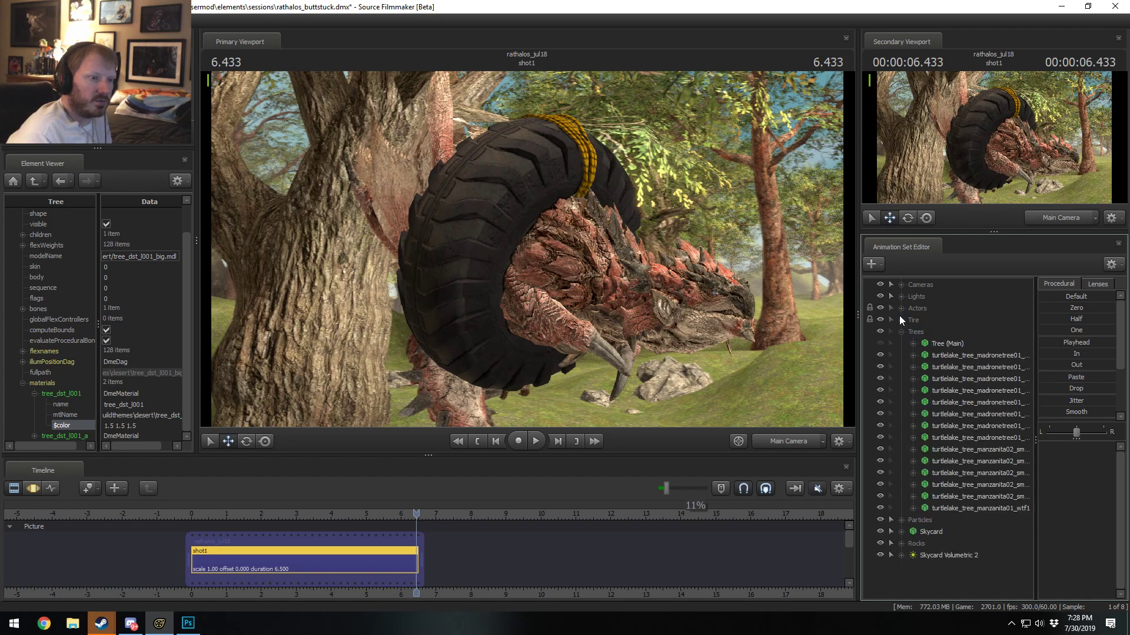
left_click(902, 329)
left_click(901, 323)
right_click(941, 367)
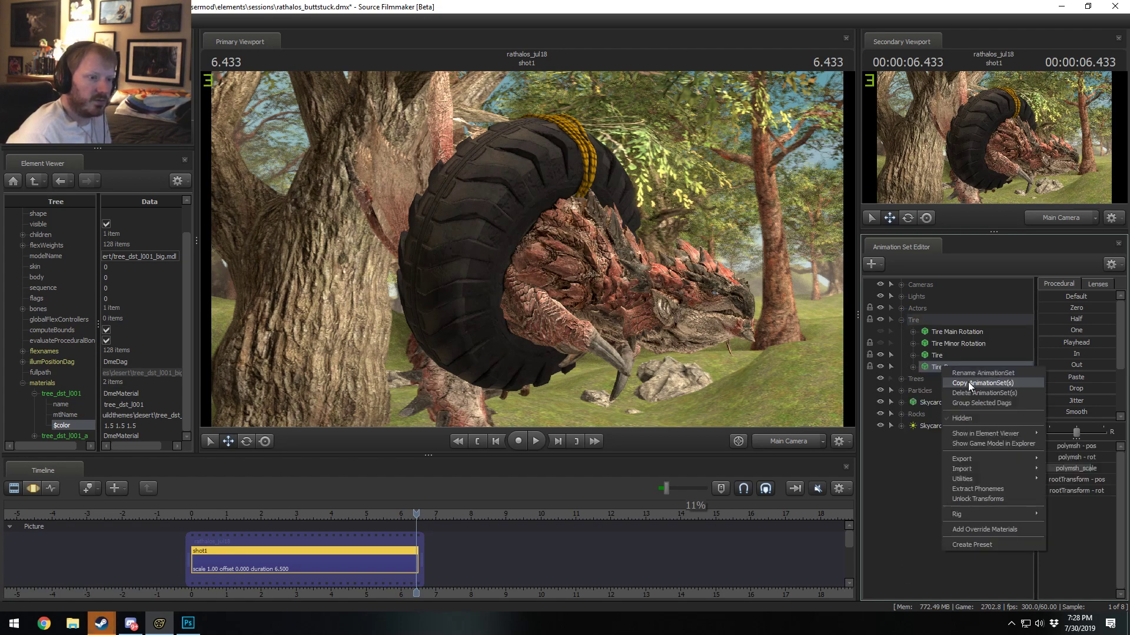
left_click(988, 529)
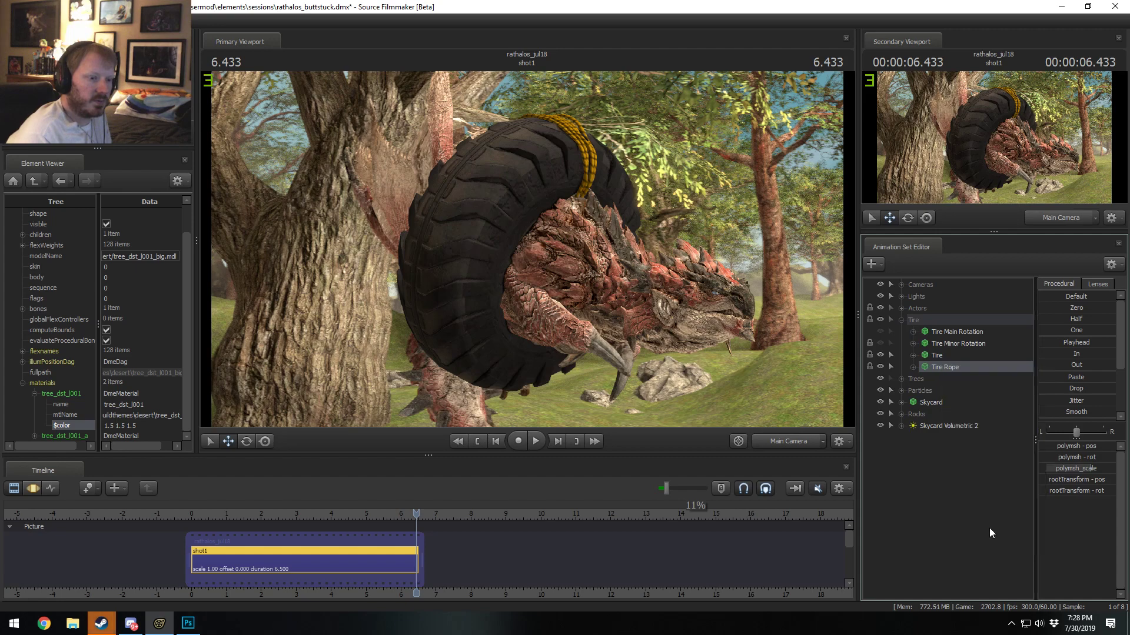
Step: Show Tire Rope's game model in the Element Viewer and open the mtlName value of its wing_rope material
right_click(972, 367)
mouse_move(1010, 431)
left_click(1085, 444)
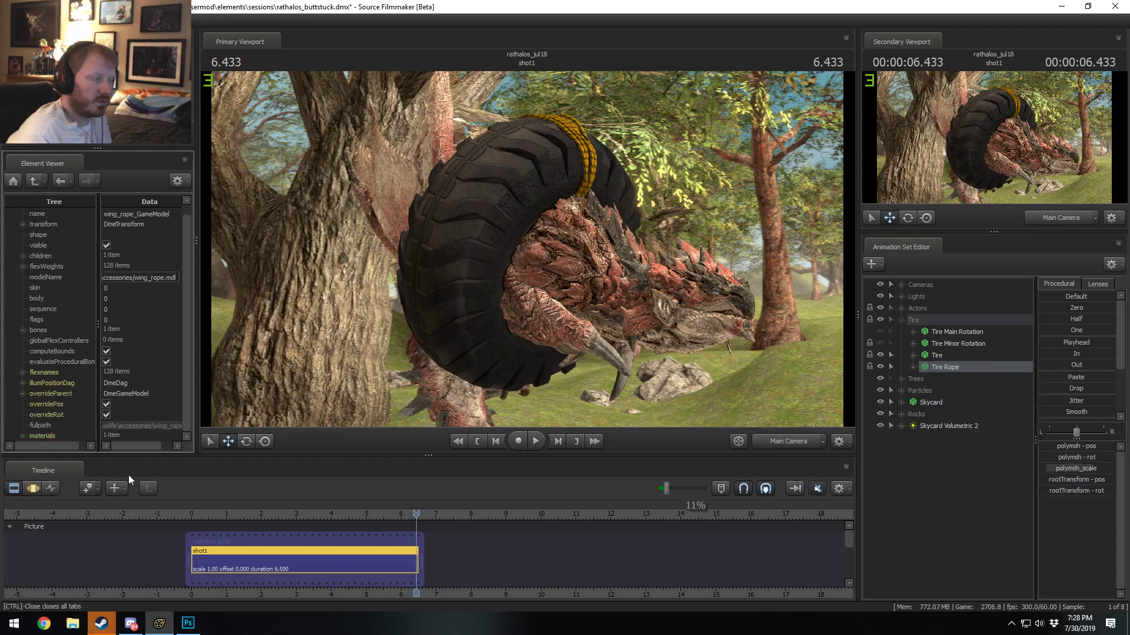
left_click(23, 436)
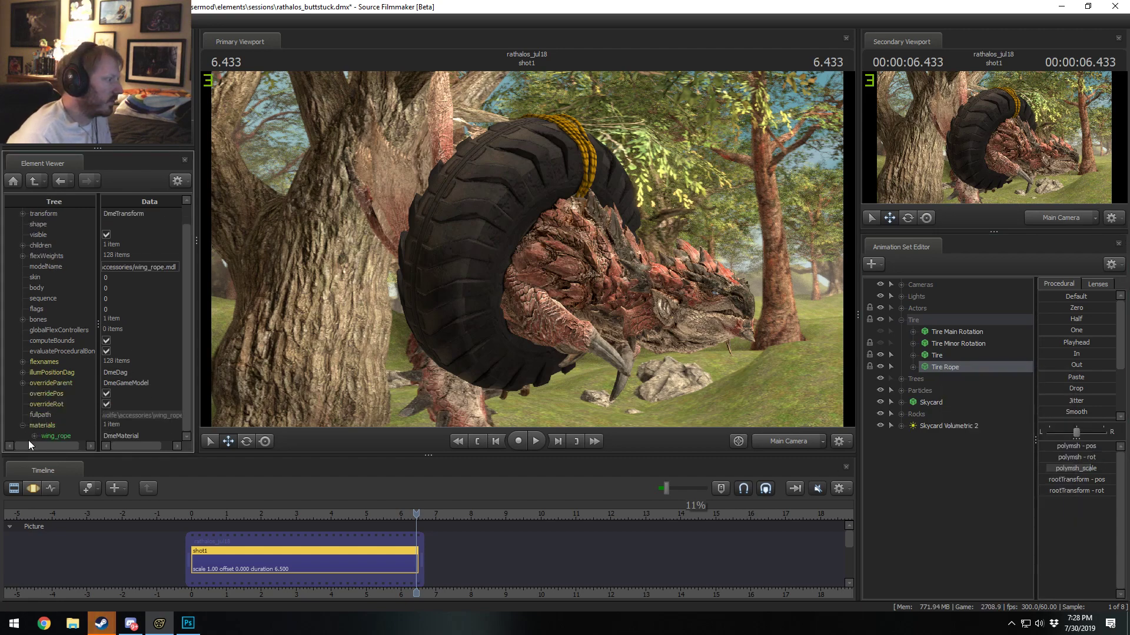
left_click(36, 436)
scroll(119, 443, "down", 1)
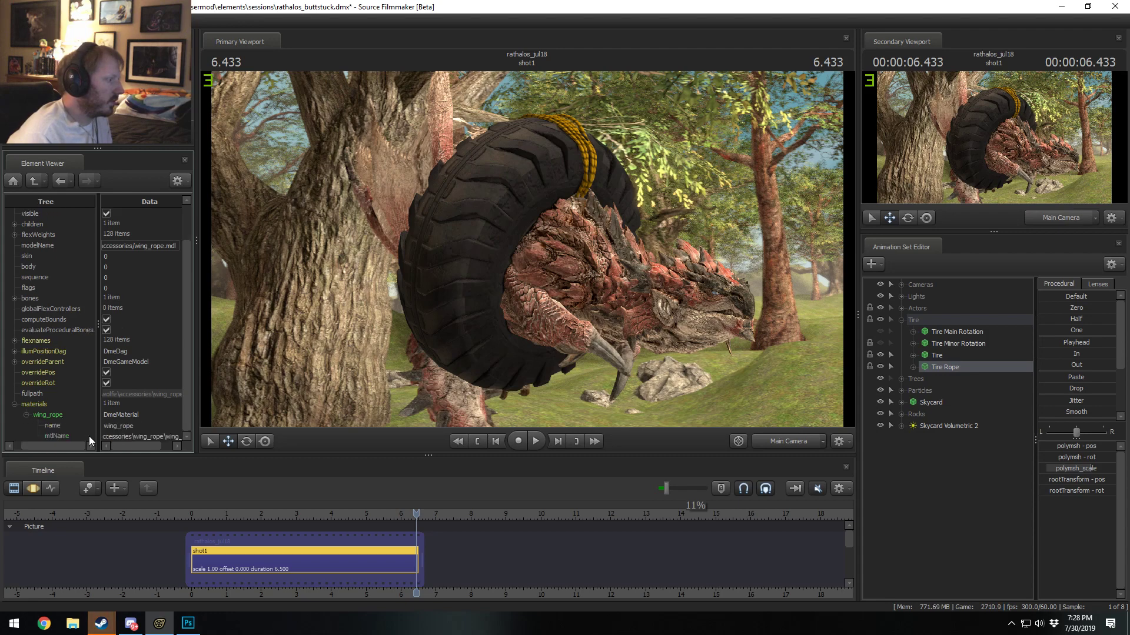
left_click(88, 436)
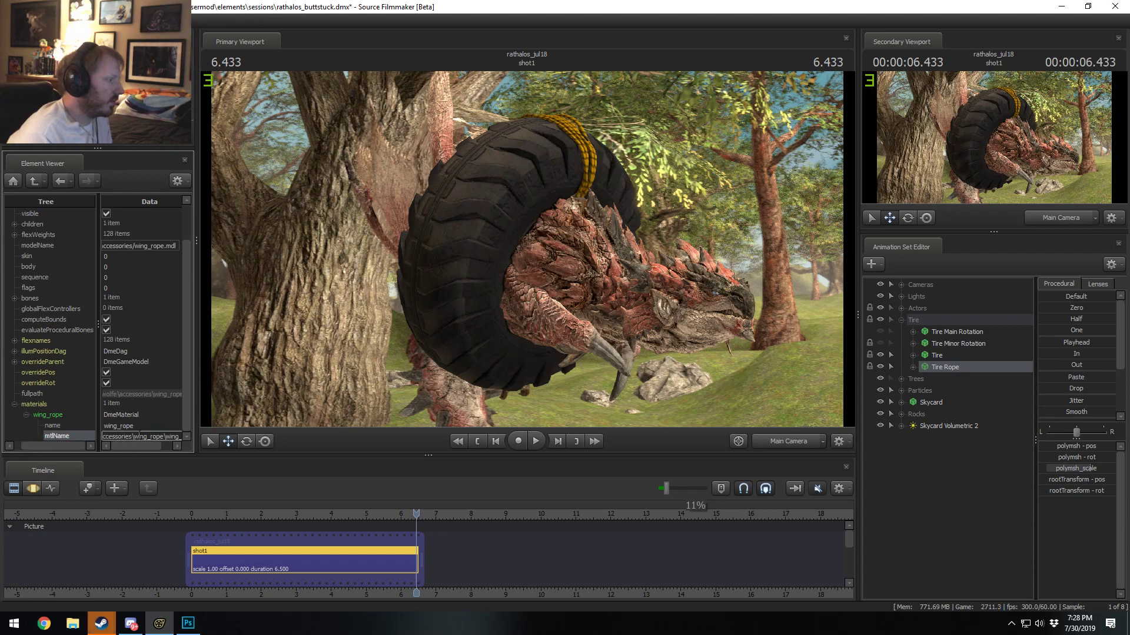
Step: Show the Tire Rope model in Explorer and go to the usermod\materials\models\wolfe\accessories\wing_rope folder
right_click(950, 368)
left_click(740, 382)
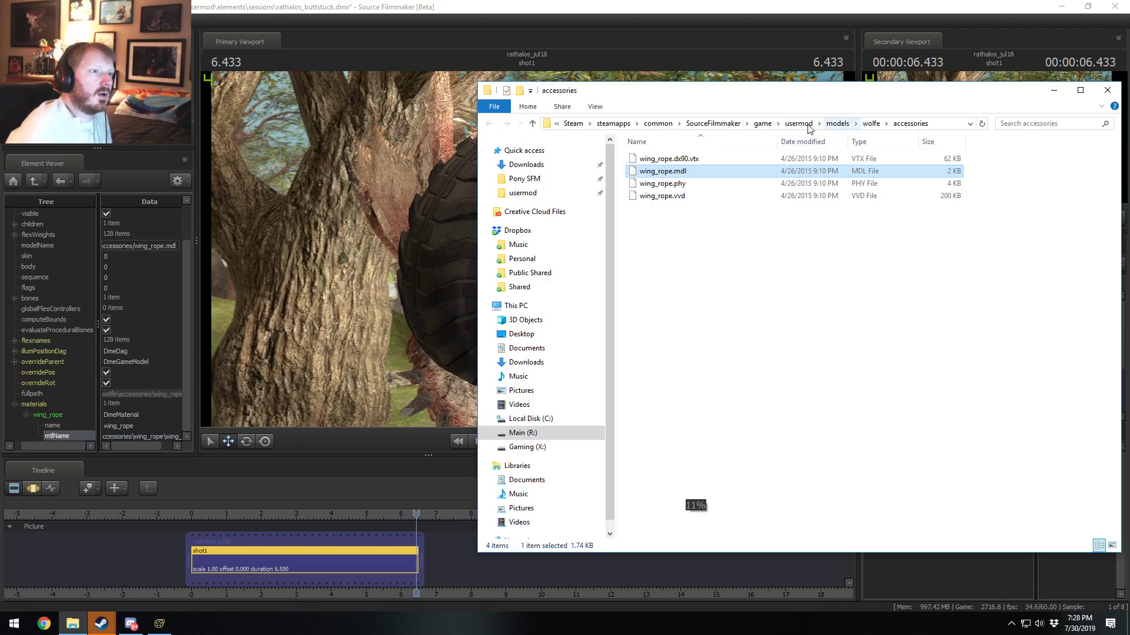
left_click(808, 125)
double_click(932, 233)
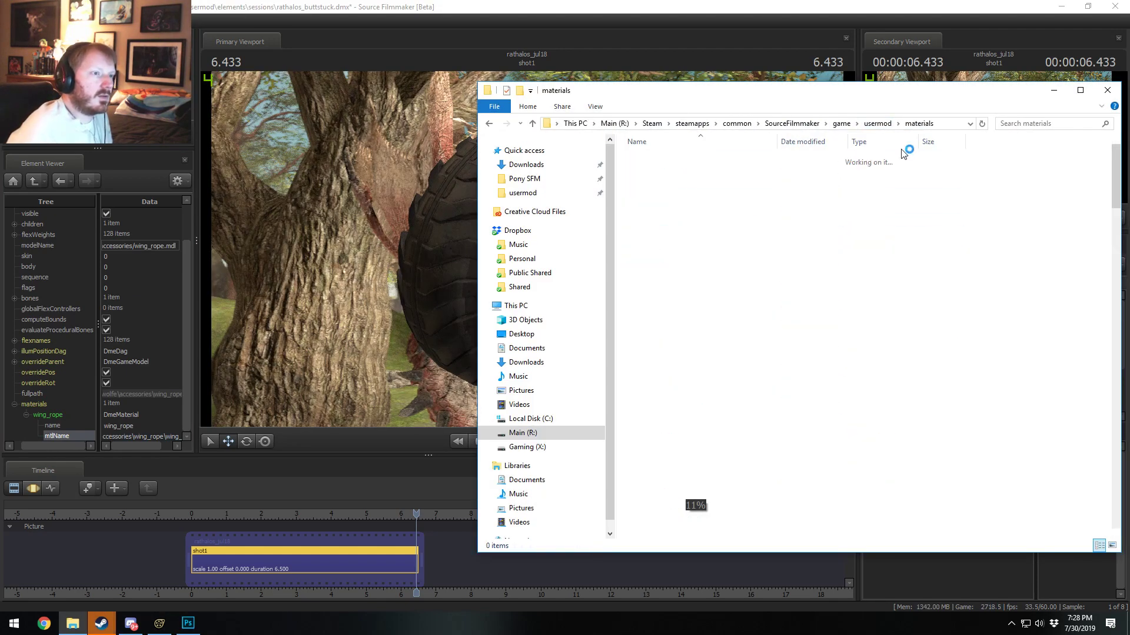
left_click(931, 124)
left_click(931, 123)
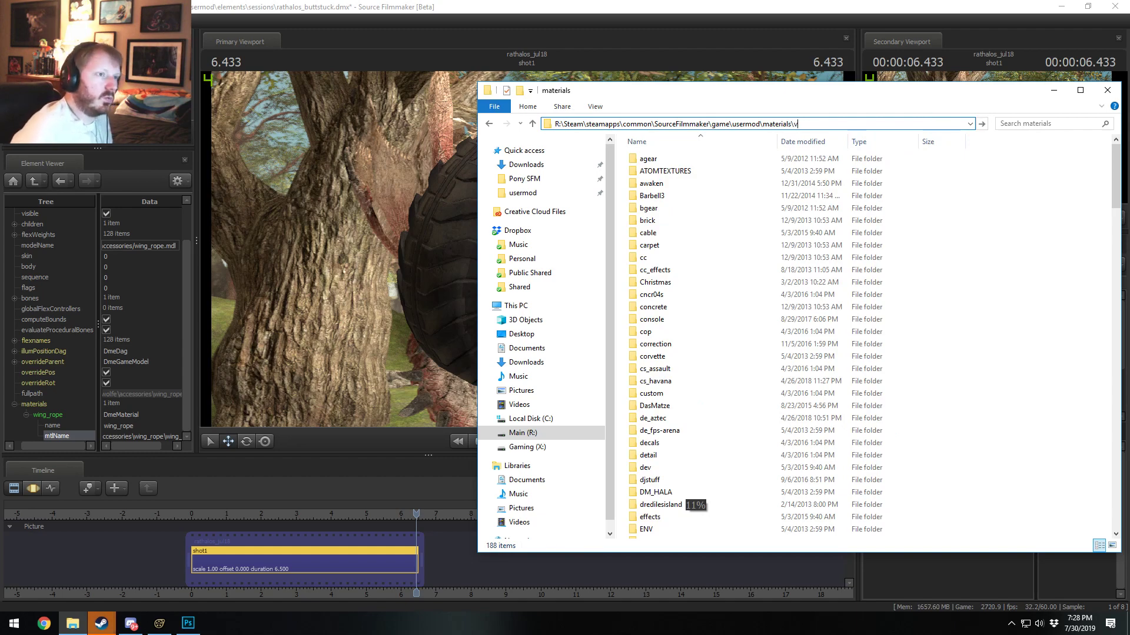
type("\\v")
key("BackSpace")
type("models\\wolfe\\accessories\\wing_rope\\wing_rope")
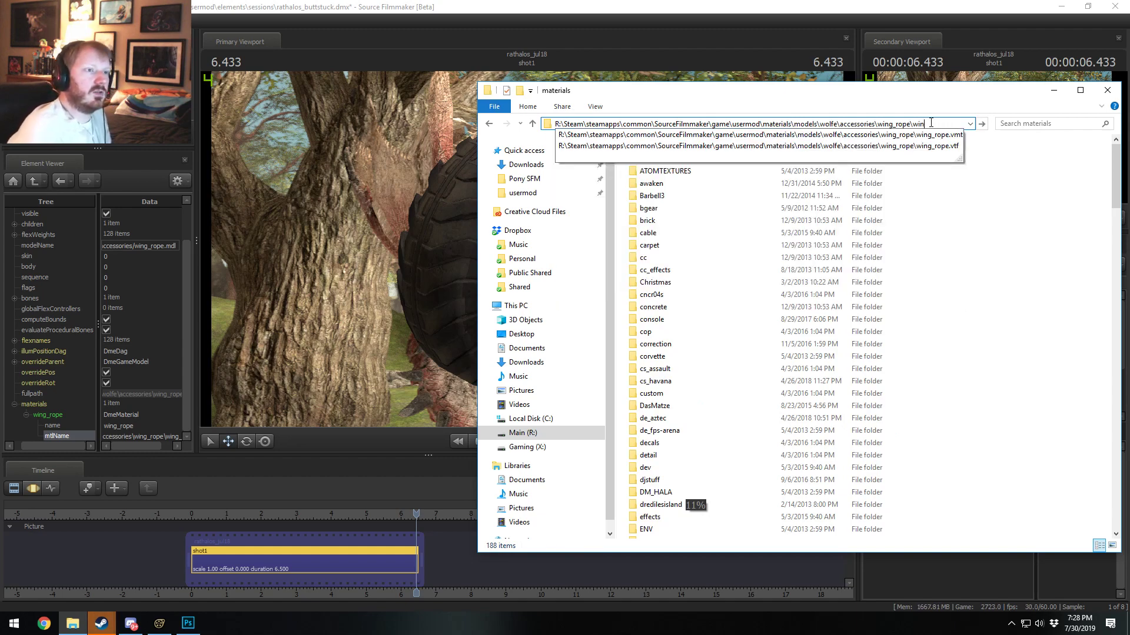
key("BackSpace")
key("BackSpace")
key("BackSpace")
key("Return")
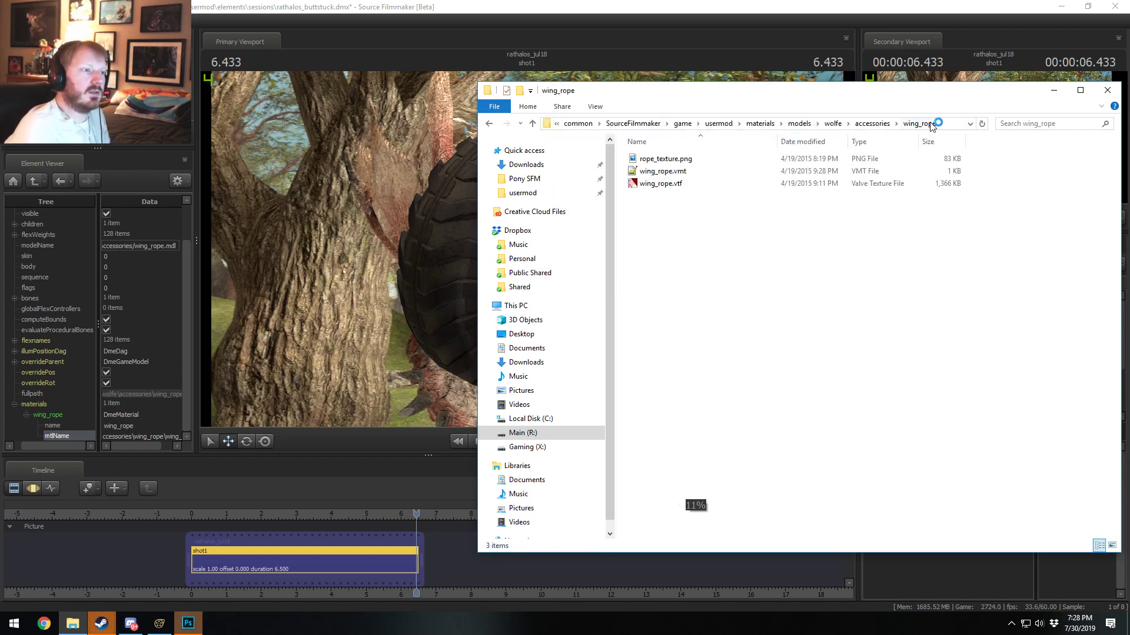
Step: Open wing_rope.vtf in the texture editor and examine the rope texture along its full length
left_click(679, 184)
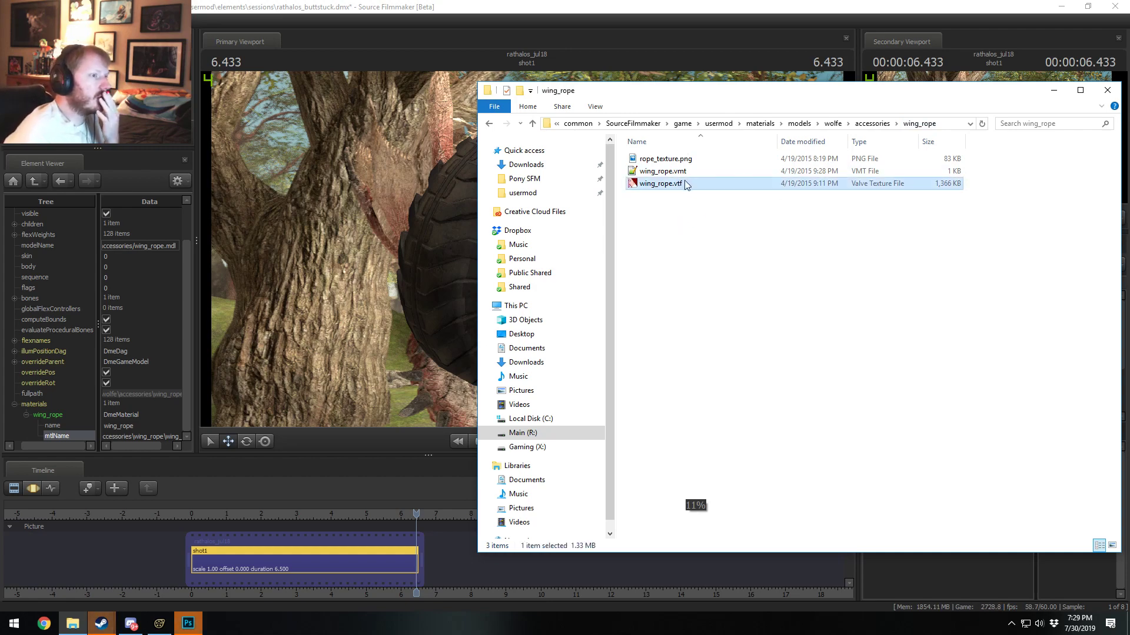
scroll(622, 338, "down", 2)
scroll(620, 342, "up", 1)
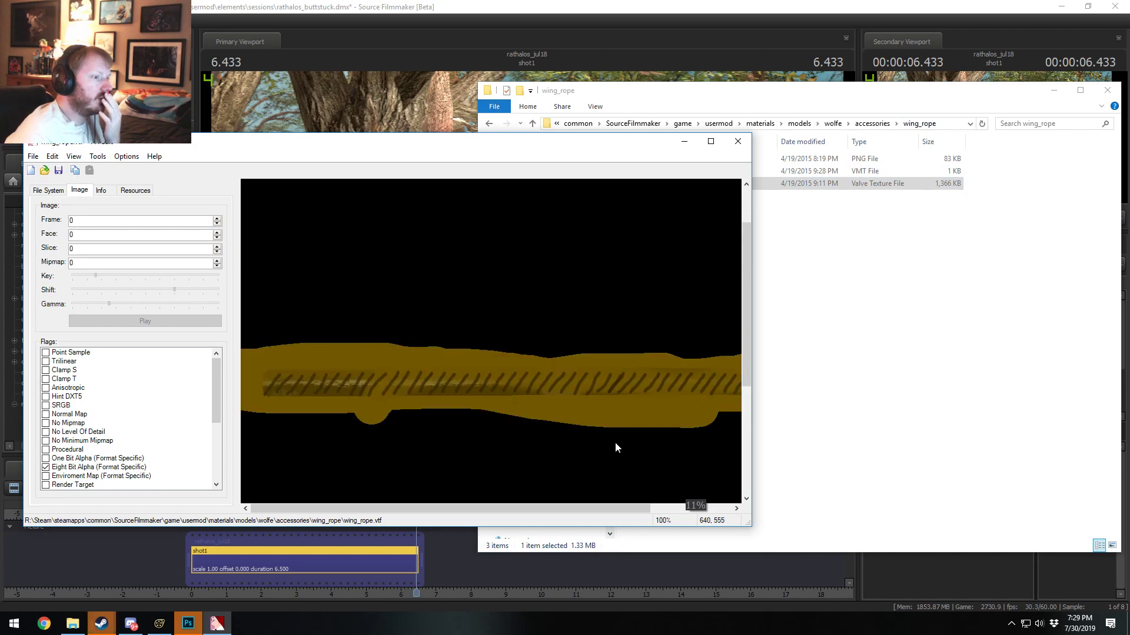
left_click_drag(454, 509, 537, 515)
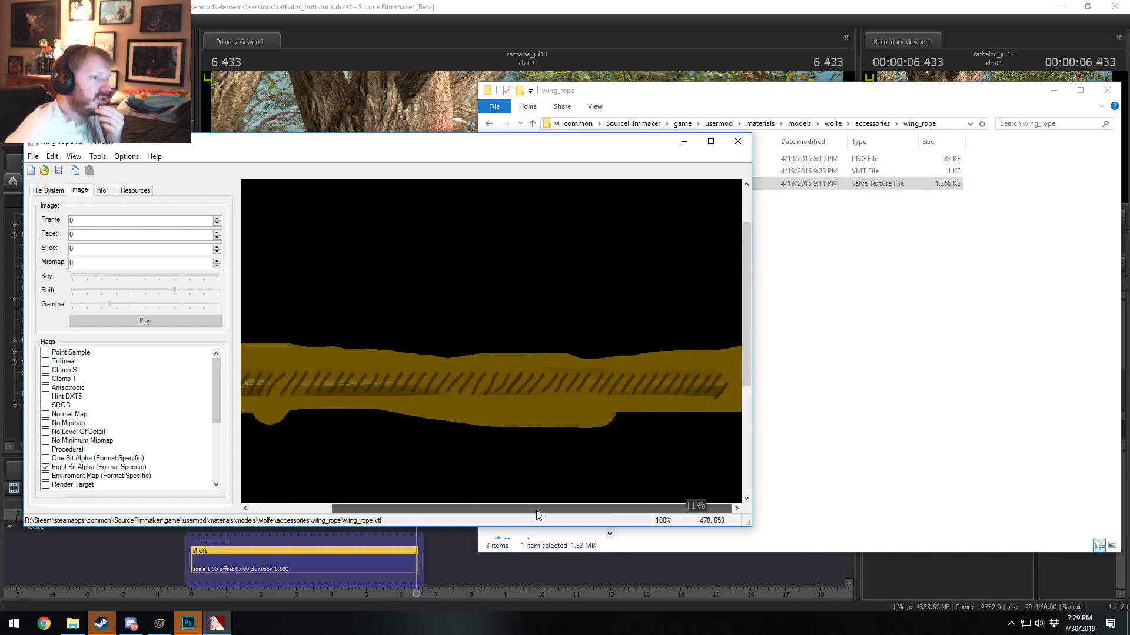
Step: Switch back to Source Filmmaker and inspect the rope on top of the tire up close through the Work Camera
left_click(159, 624)
left_click(594, 159)
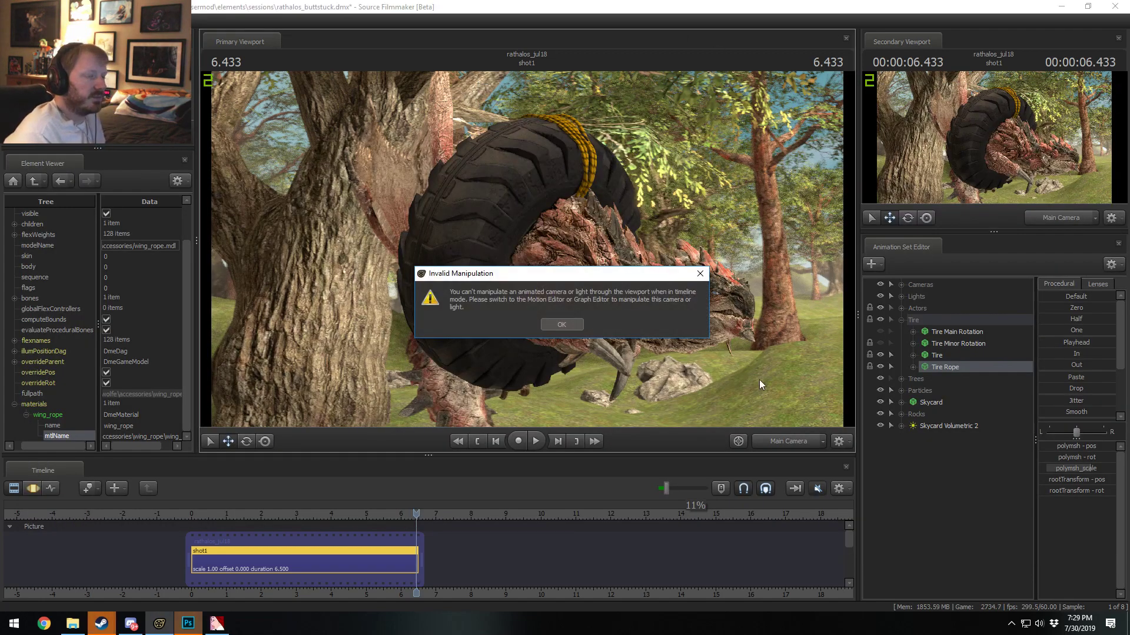
left_click(561, 324)
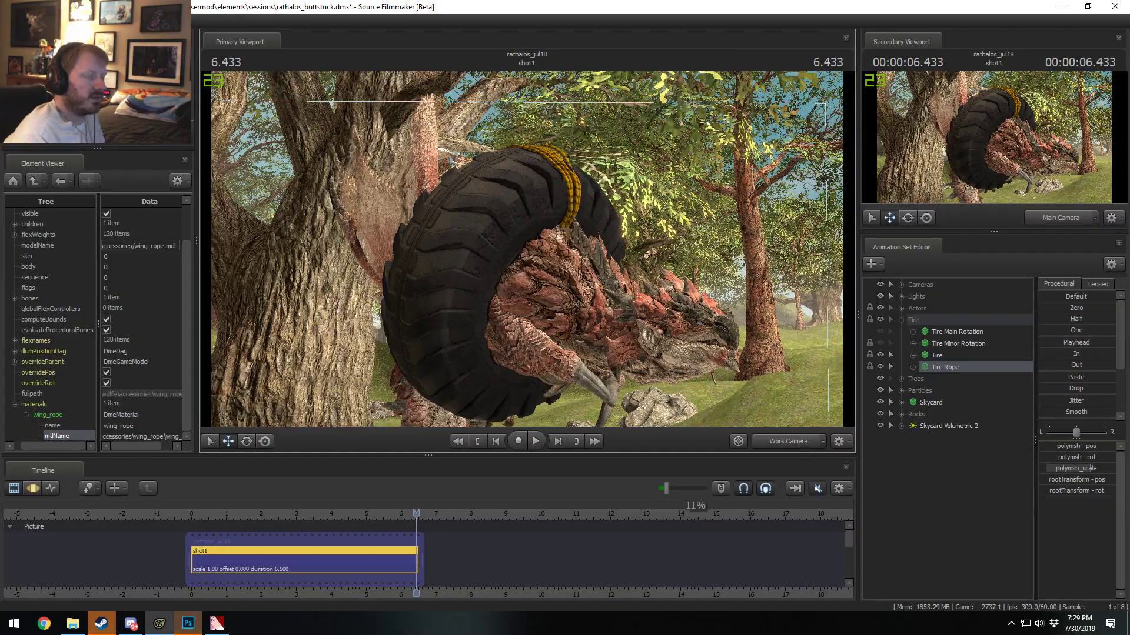
mouse_move(527, 250)
right_mouse_down()
mouse_move(527, 194)
mouse_move(528, 249)
right_mouse_up()
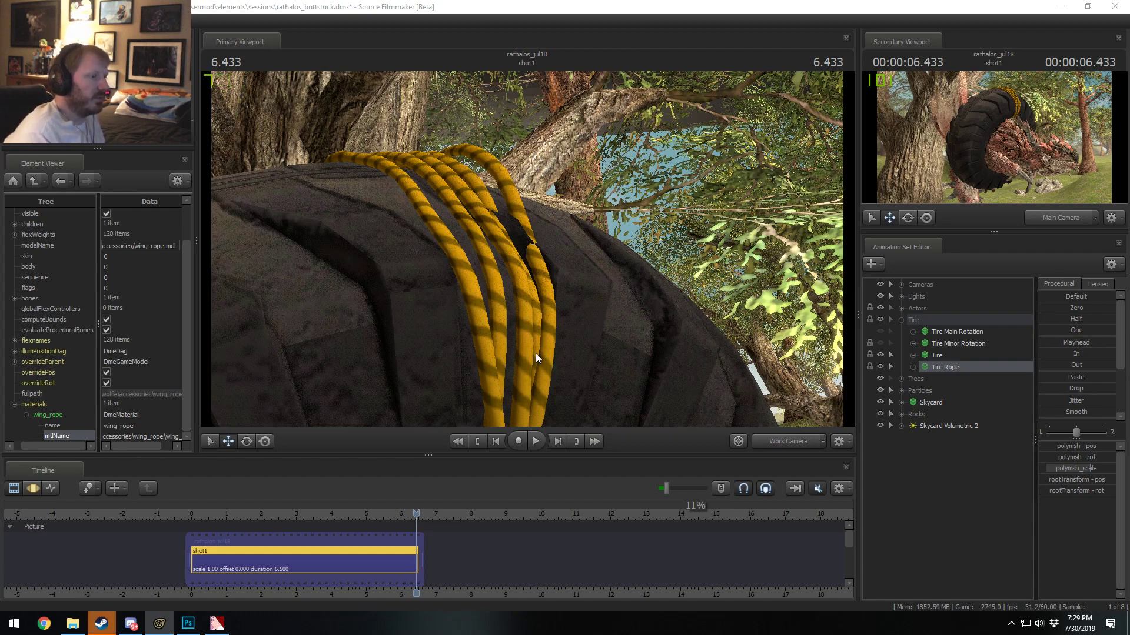
Step: Compare the stripes on the tire's rope up close in Source Filmmaker with the wing_rope.vtf texture in VTFEdit
key("alt+Tab")
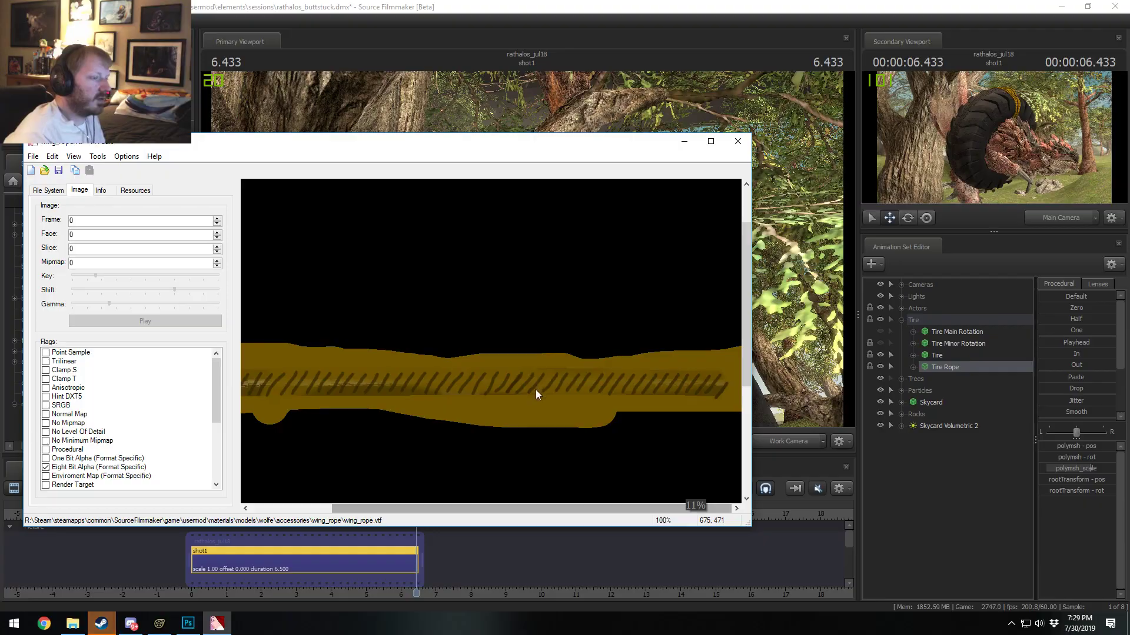
key("alt+Tab")
left_click_drag(542, 364, 527, 242)
right_click(528, 231)
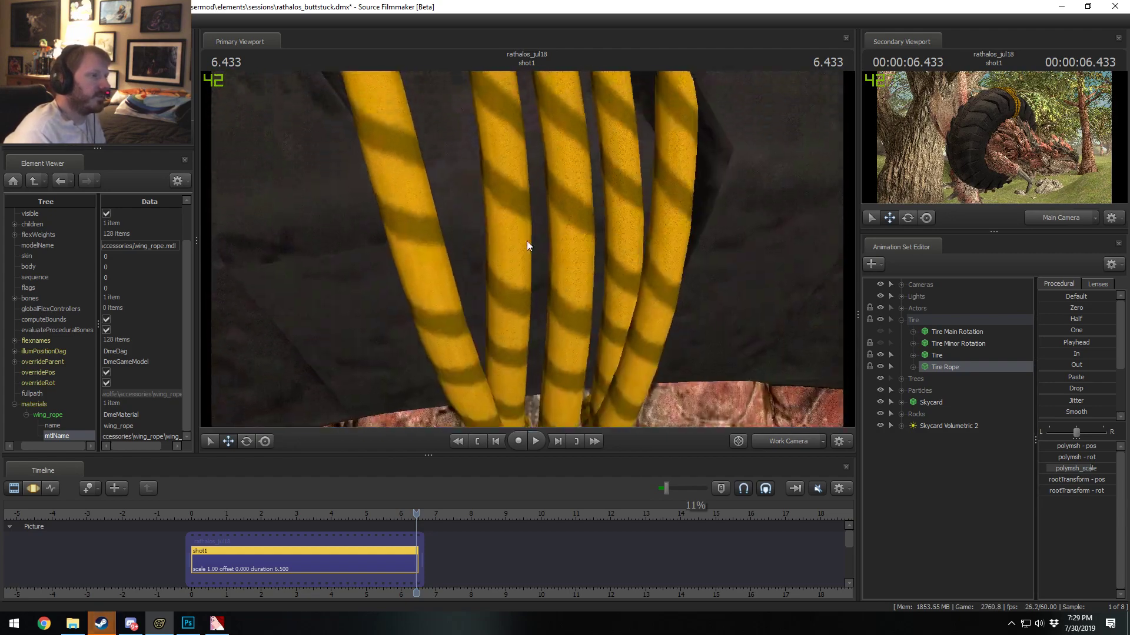
key("alt+Tab")
scroll(512, 376, "down", 3)
scroll(495, 387, "up", 1)
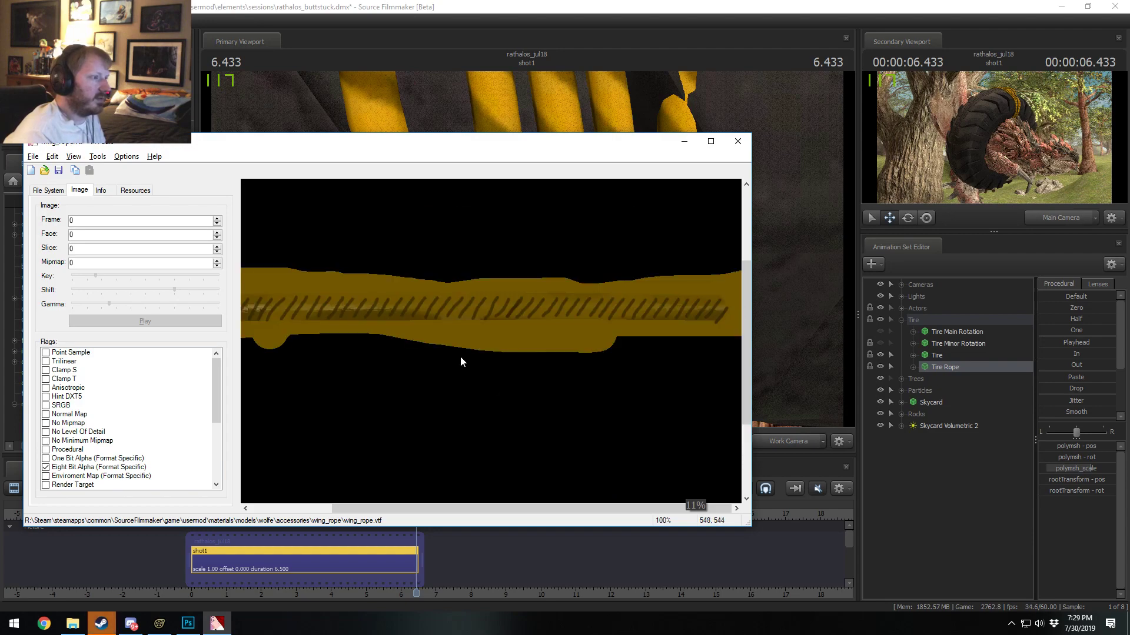
Step: Begin exporting wing_rope.vtf as a TGA and copy the wing_rope folder's path from Explorer
left_click(33, 156)
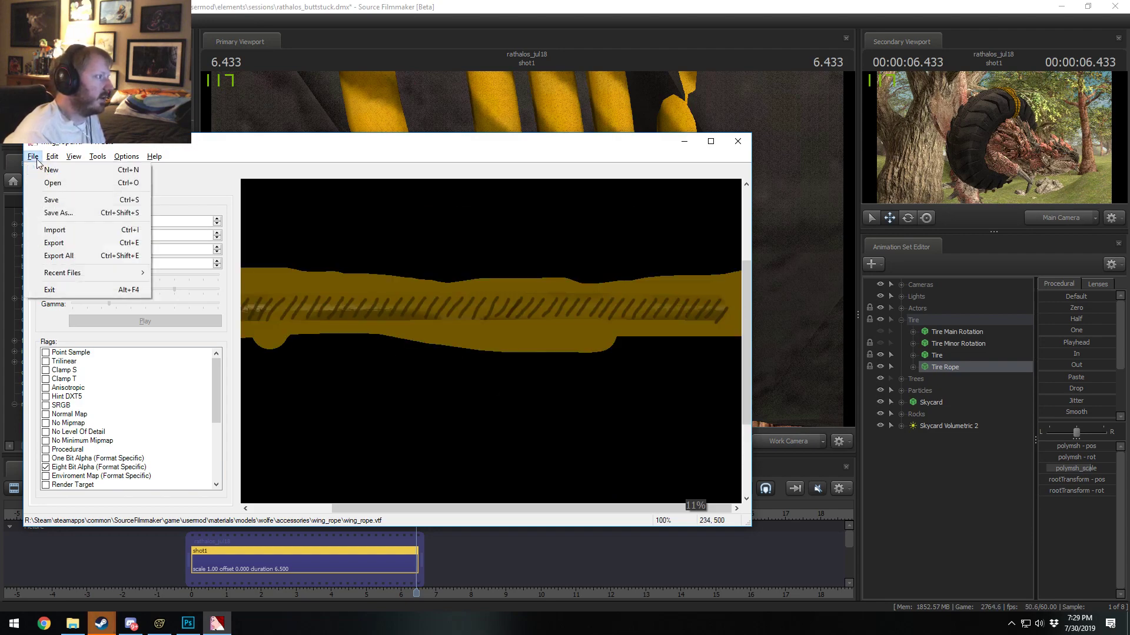
left_click(49, 241)
left_click(384, 192)
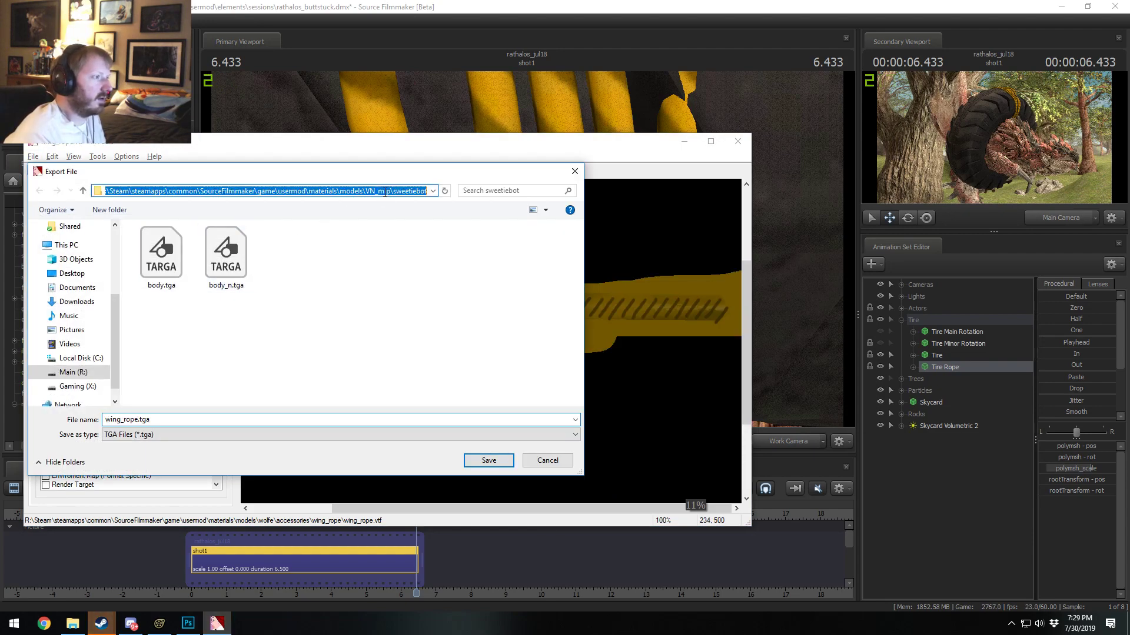
key("alt+Tab")
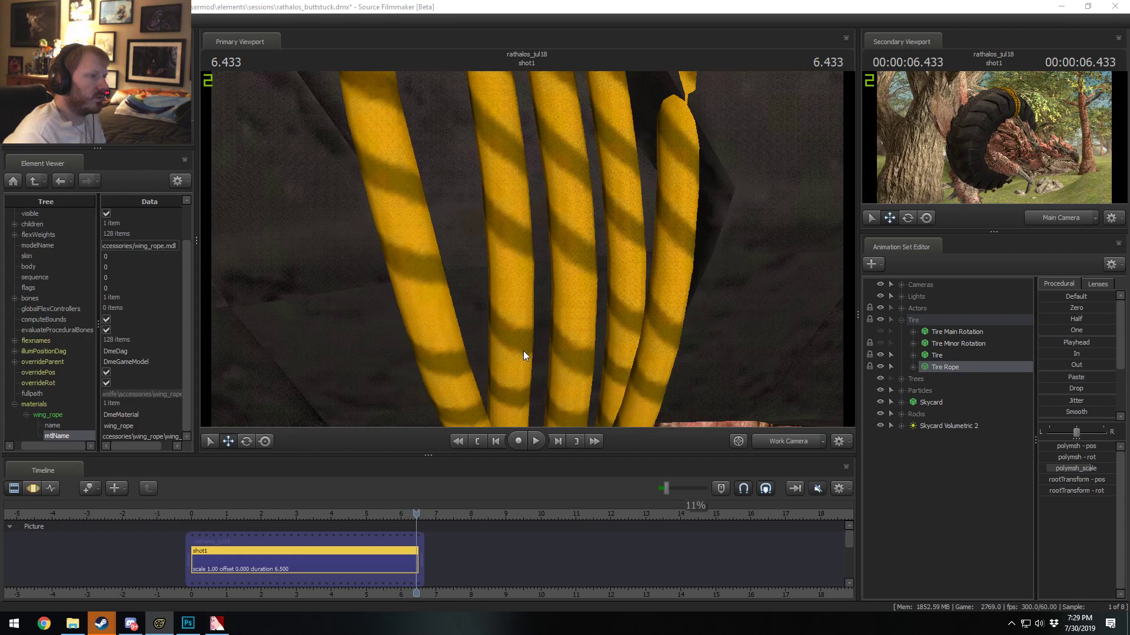
key("alt+Tab")
key("alt+Tab")
key("Tab")
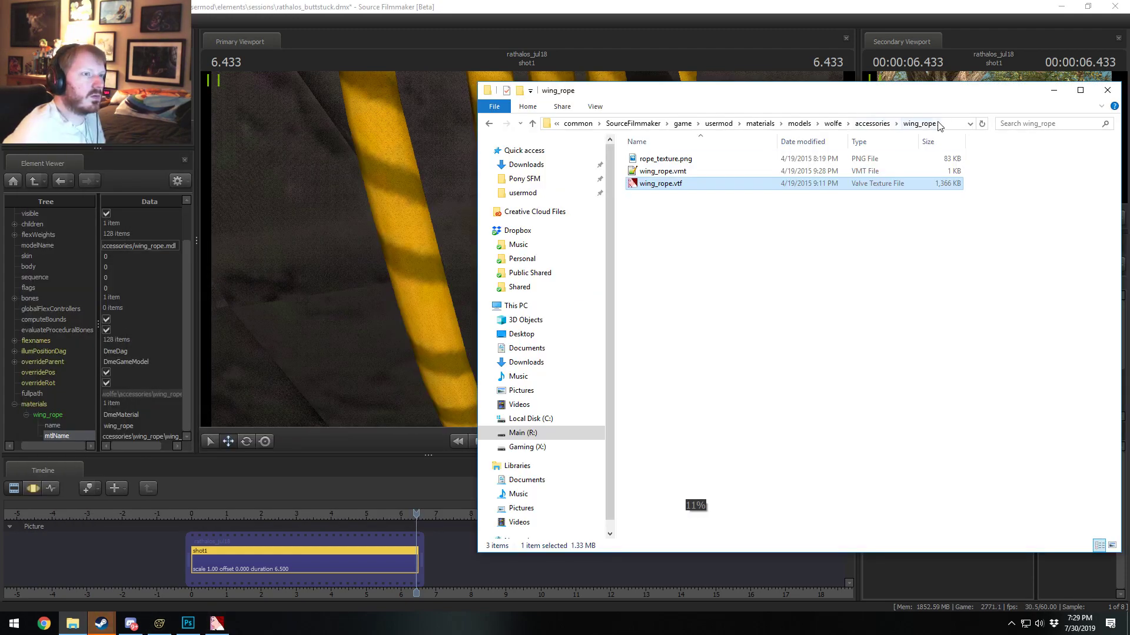
left_click(939, 126)
key("ctrl+c")
Step: Export the texture as wing_rope.tga into the usermod\materials\models\wolfe\accessories\wing_rope folder
key("alt+Tab")
key("alt+Tab")
key("alt+Tab")
key("Tab")
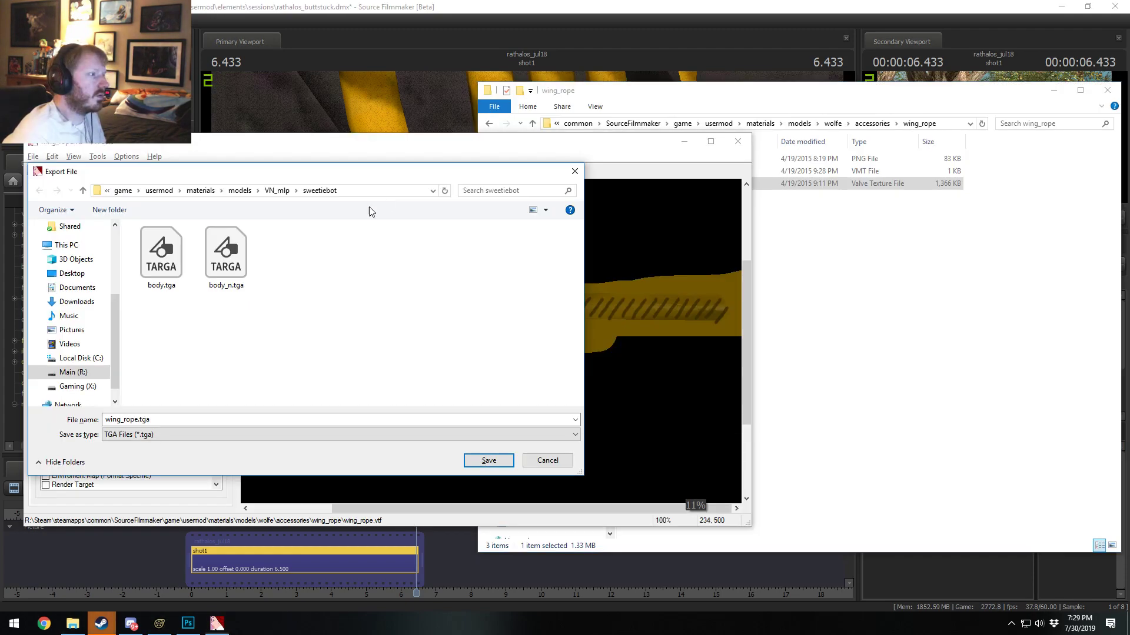
left_click(379, 190)
key("ctrl+v")
key("Return")
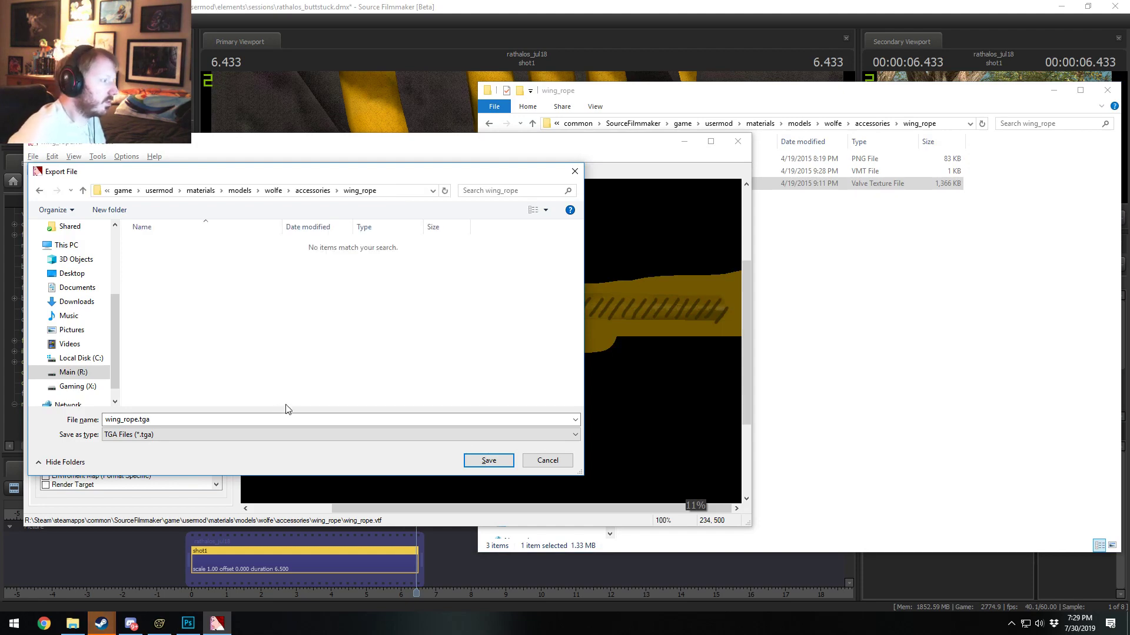
left_click(488, 460)
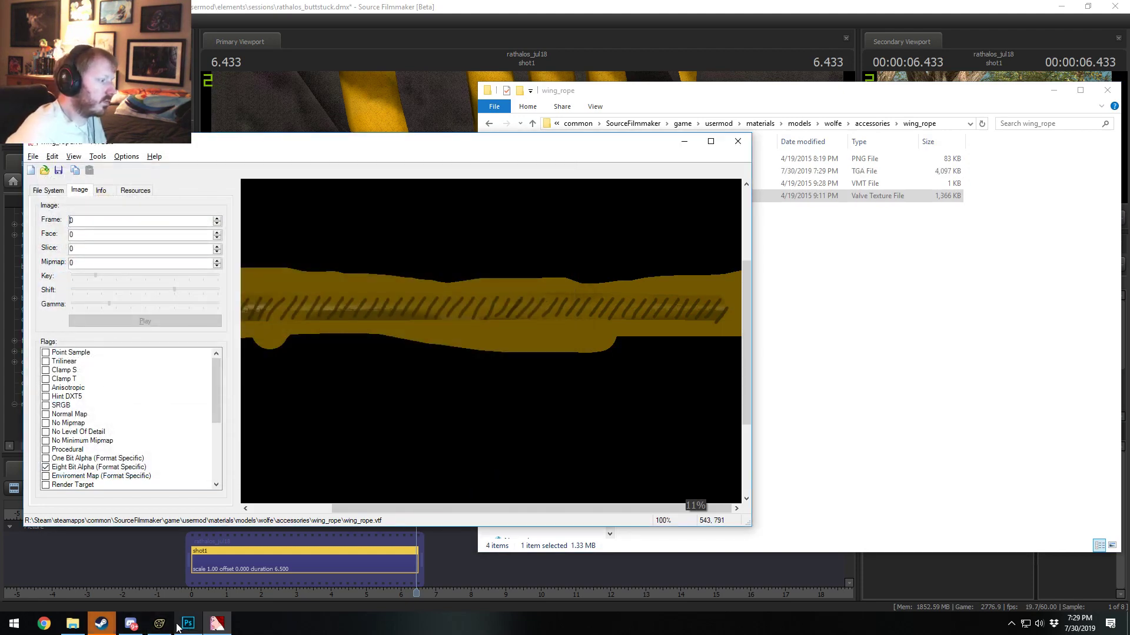
Step: Open wing_rope.tga in Photoshop and crop it to the striped rope strip, about 12.3 by 0.44 inches
left_click(870, 305)
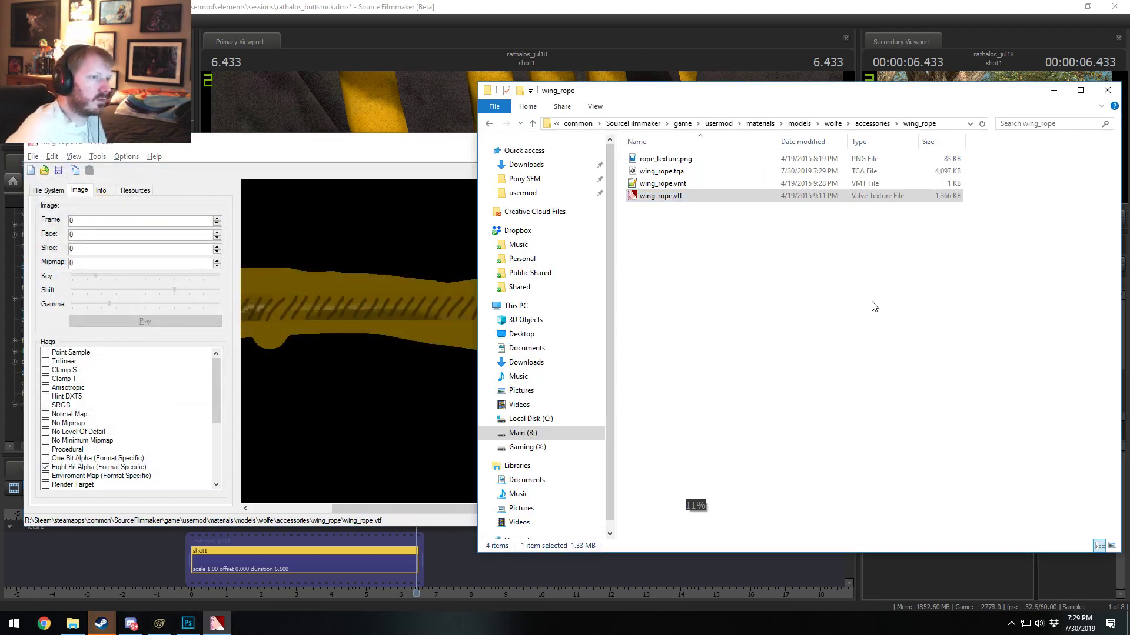
left_click(677, 171)
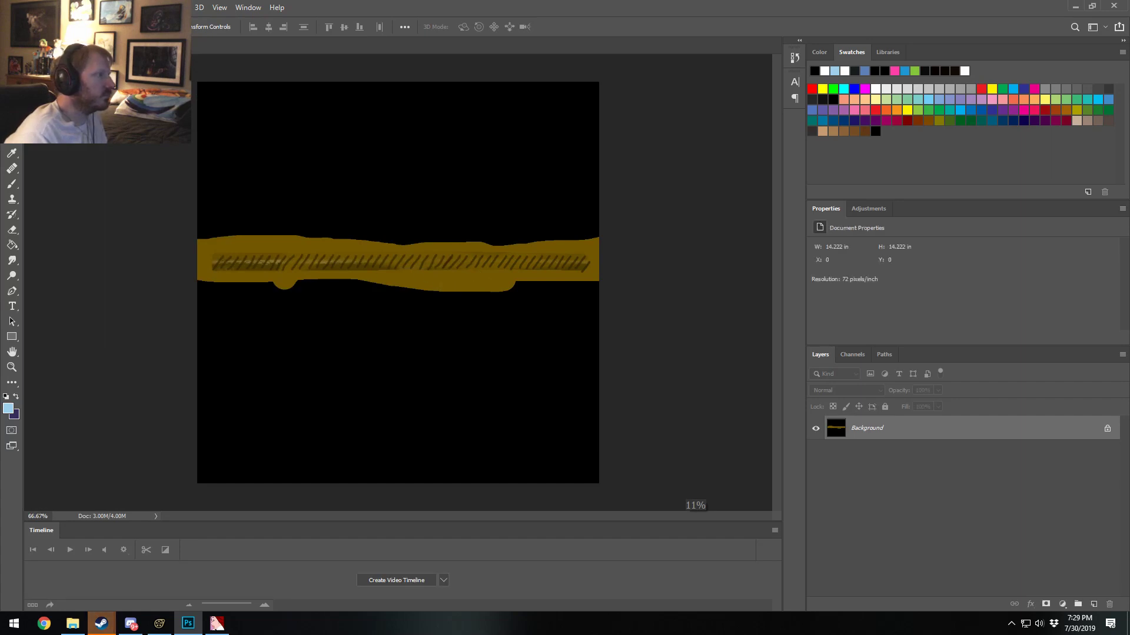
key("c")
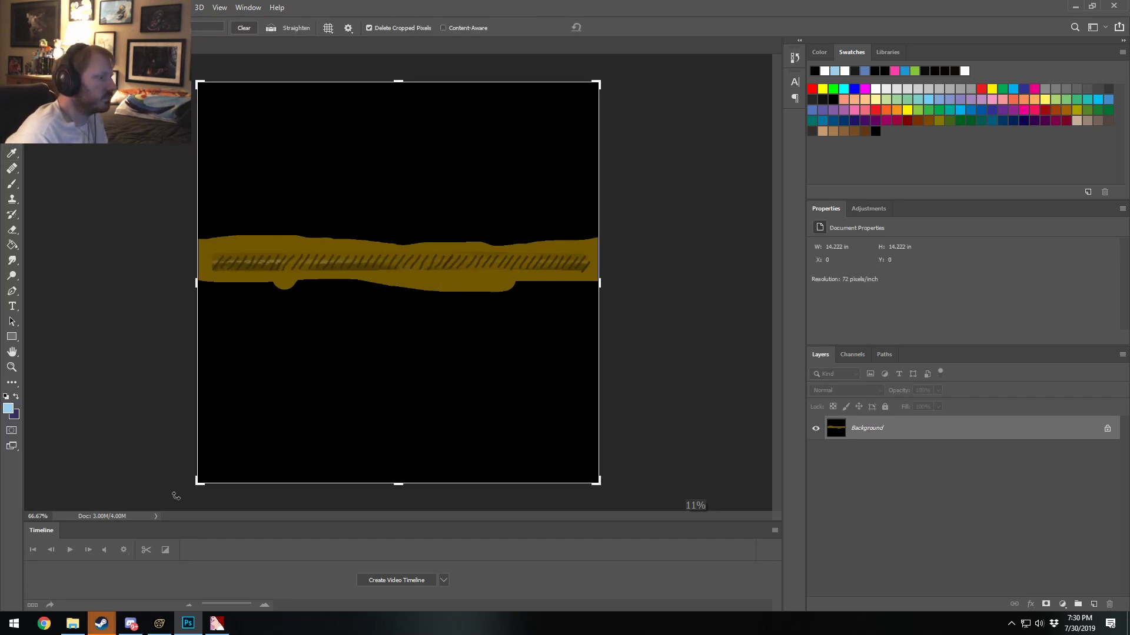
left_click_drag(199, 484, 203, 375)
left_click_drag(390, 181, 402, 275)
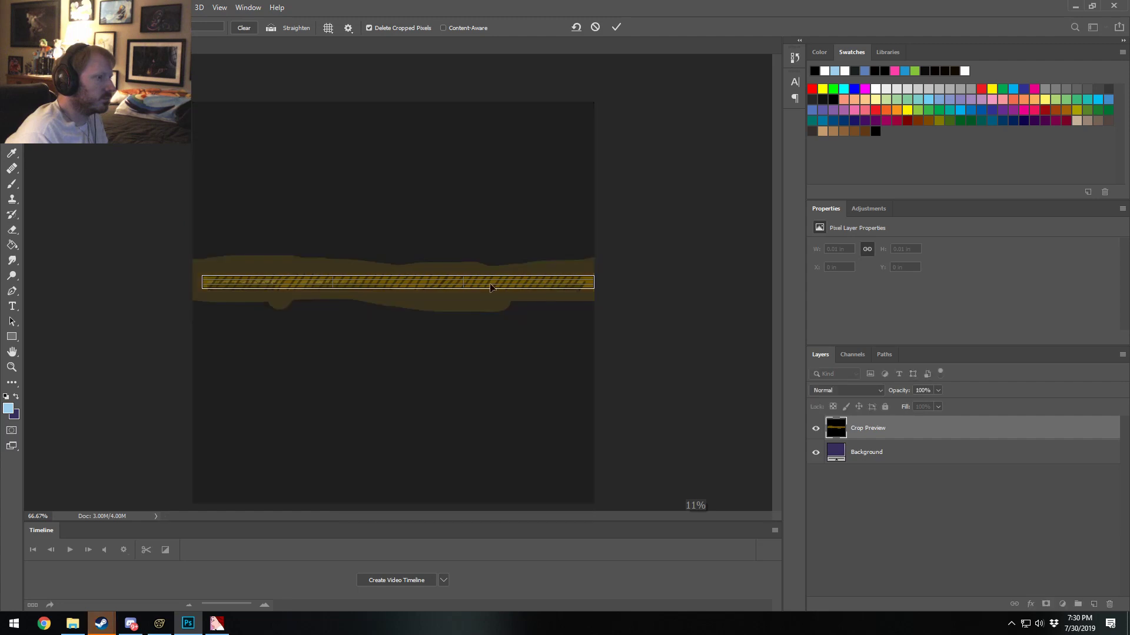
left_click_drag(596, 278, 588, 280)
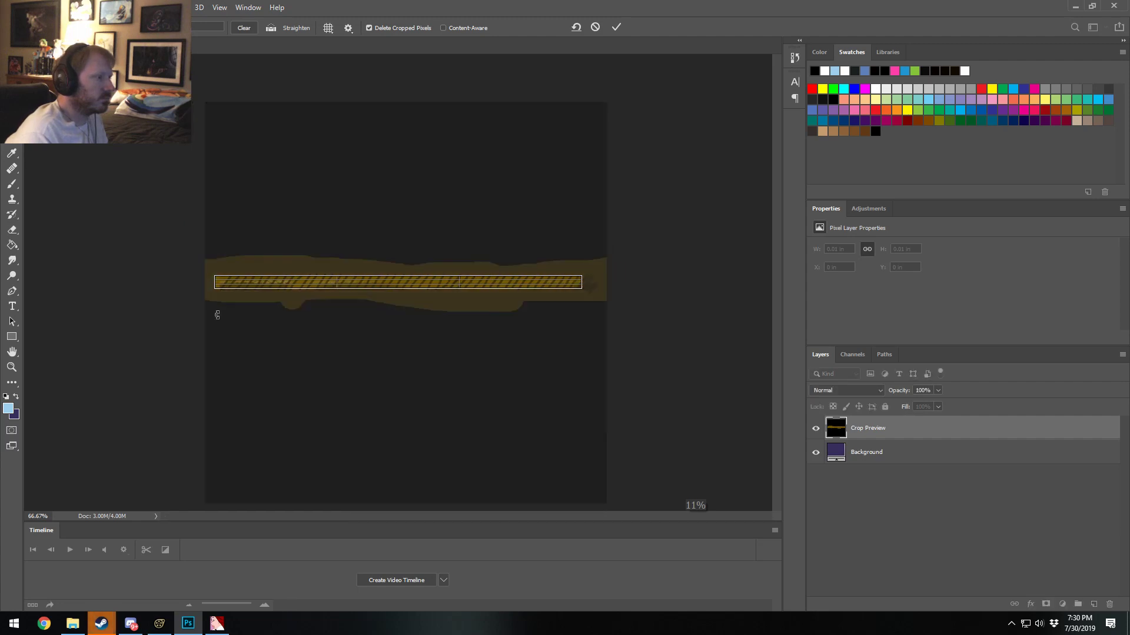
left_click_drag(215, 284, 235, 283)
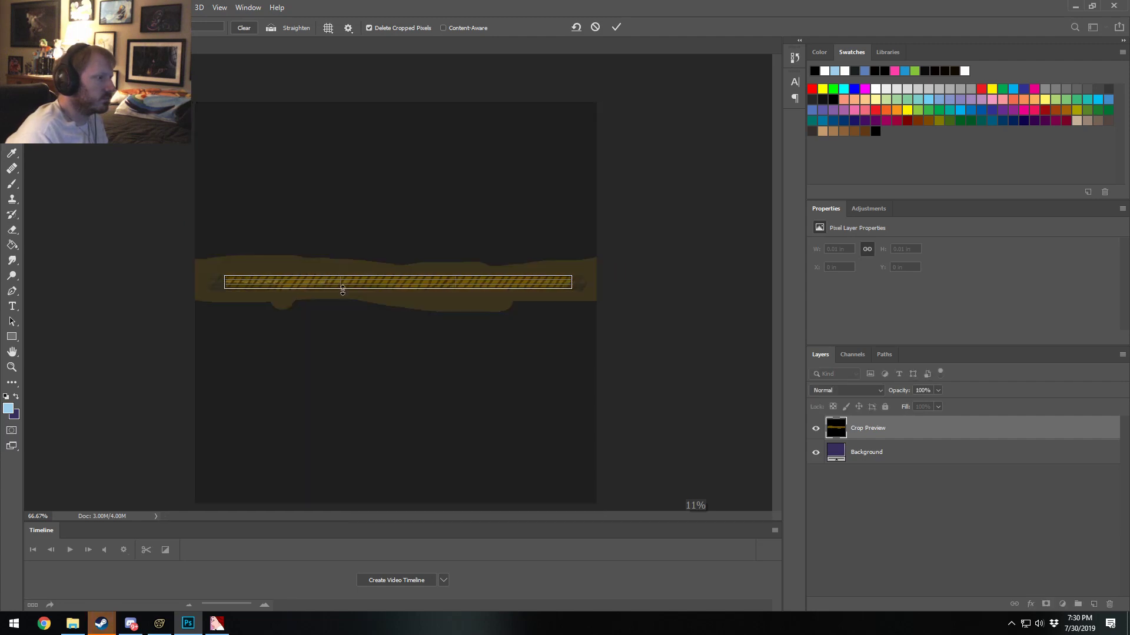
scroll(343, 288, "up", 5, "alt")
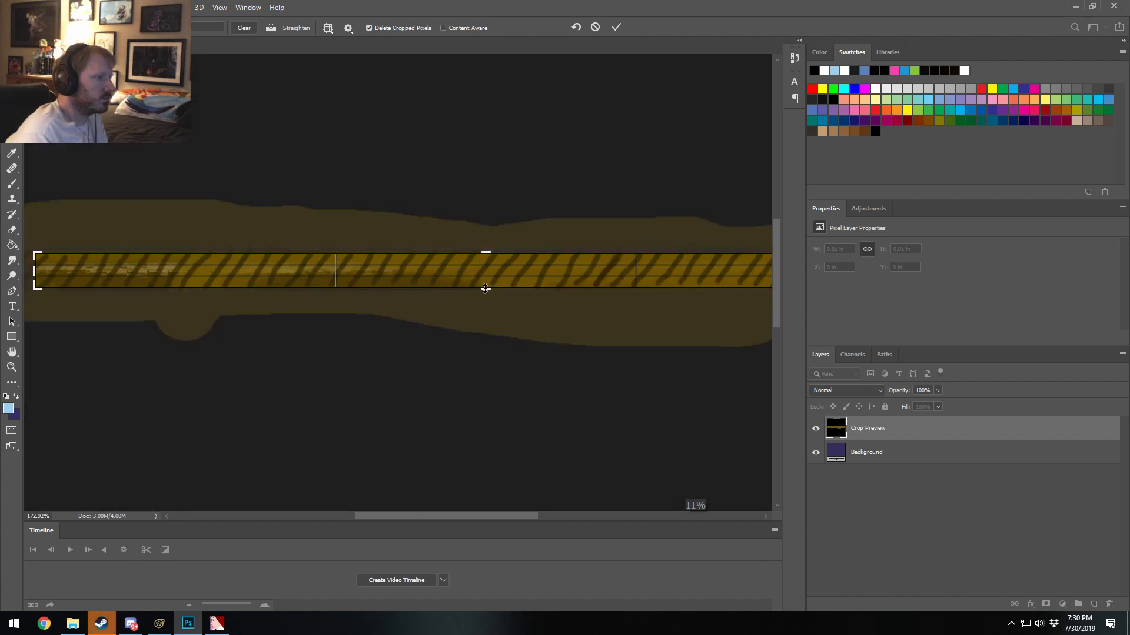
left_click_drag(488, 288, 486, 286)
left_click(616, 27)
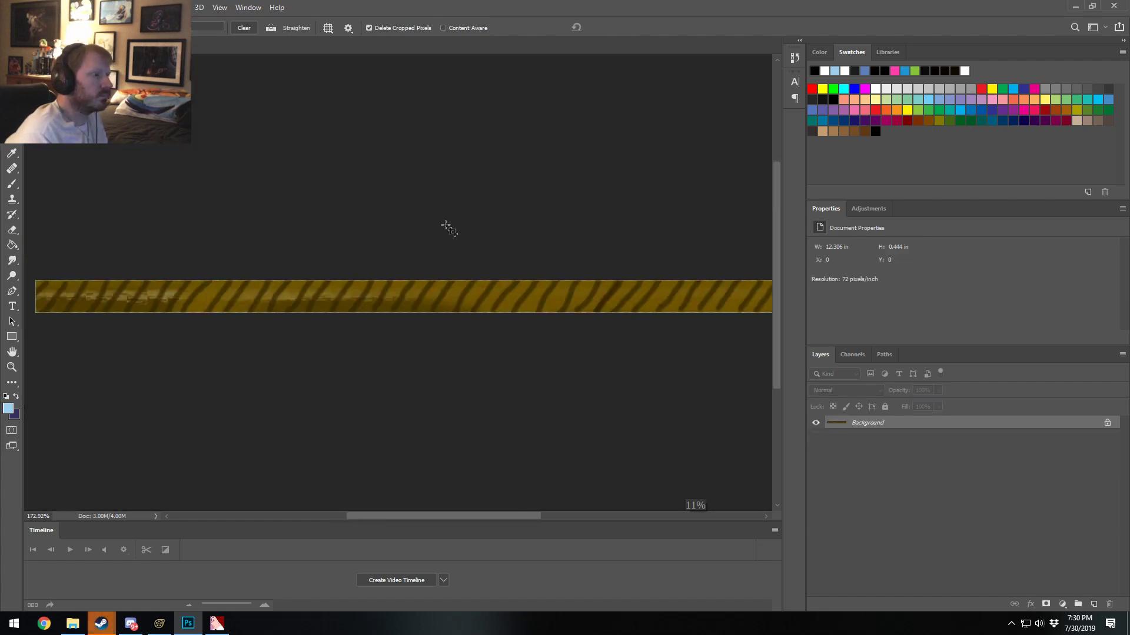
scroll(436, 243, "down", 5, "alt")
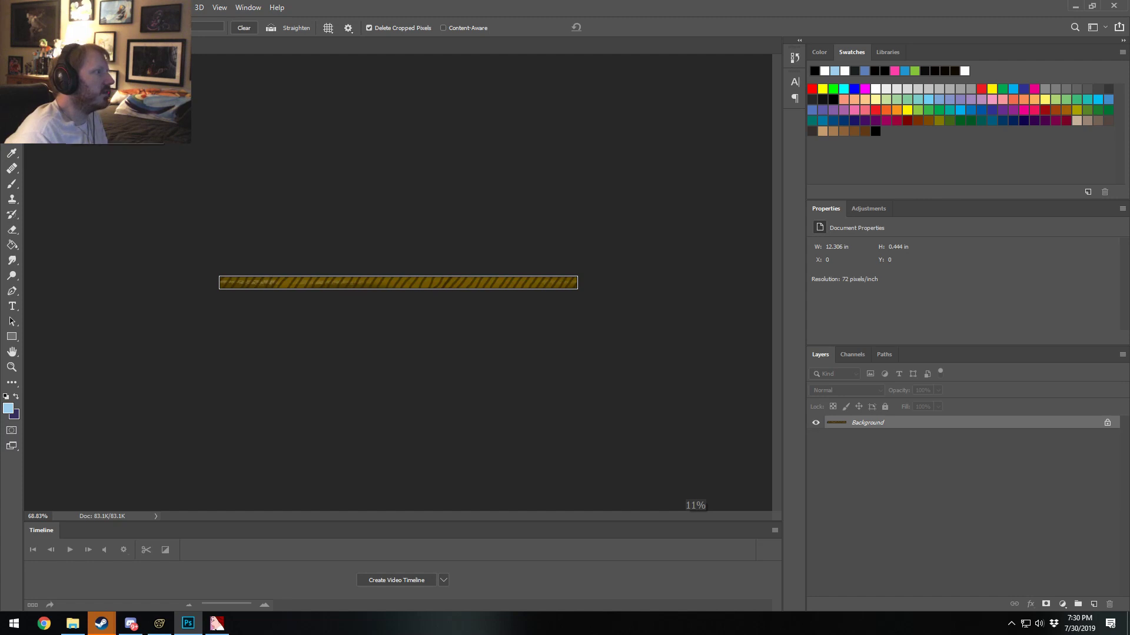
left_click(76, 28)
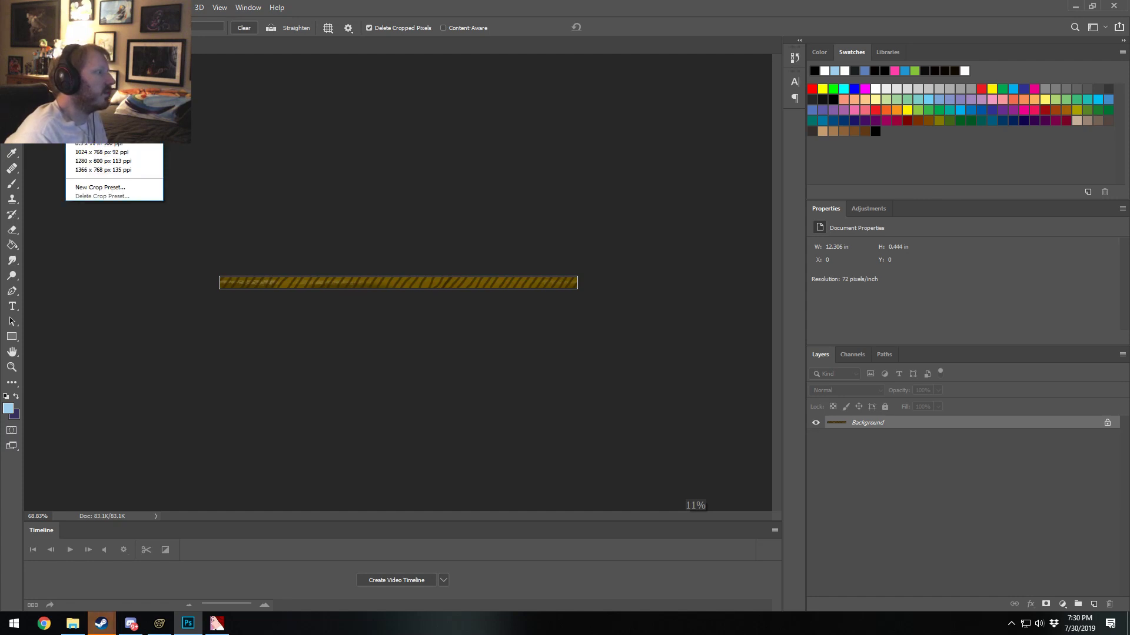
key("Escape")
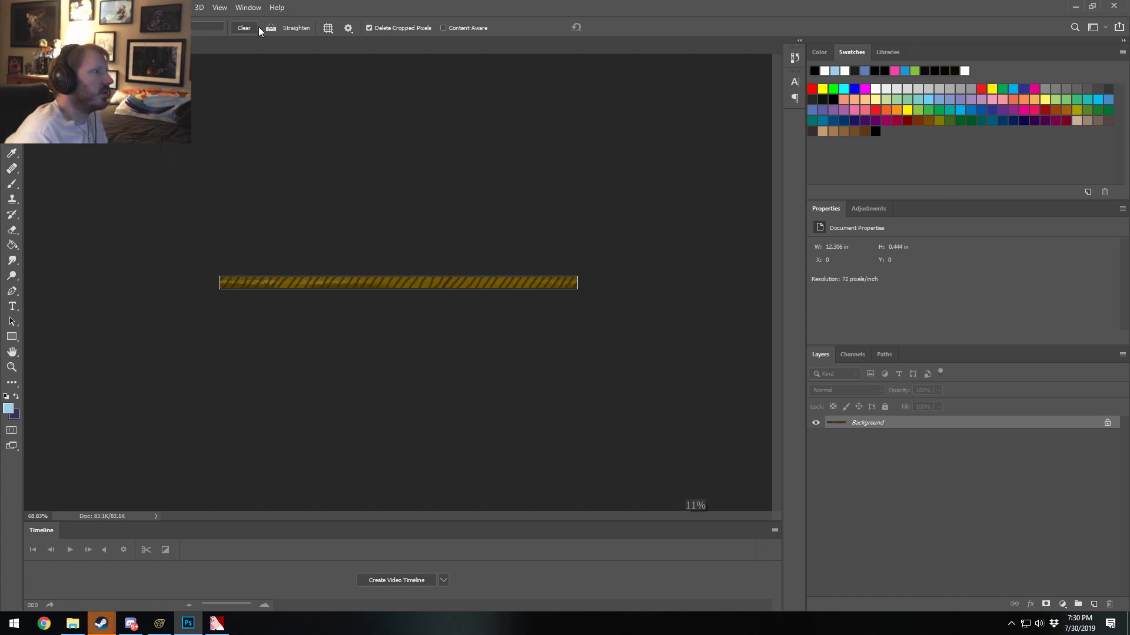
left_click(349, 28)
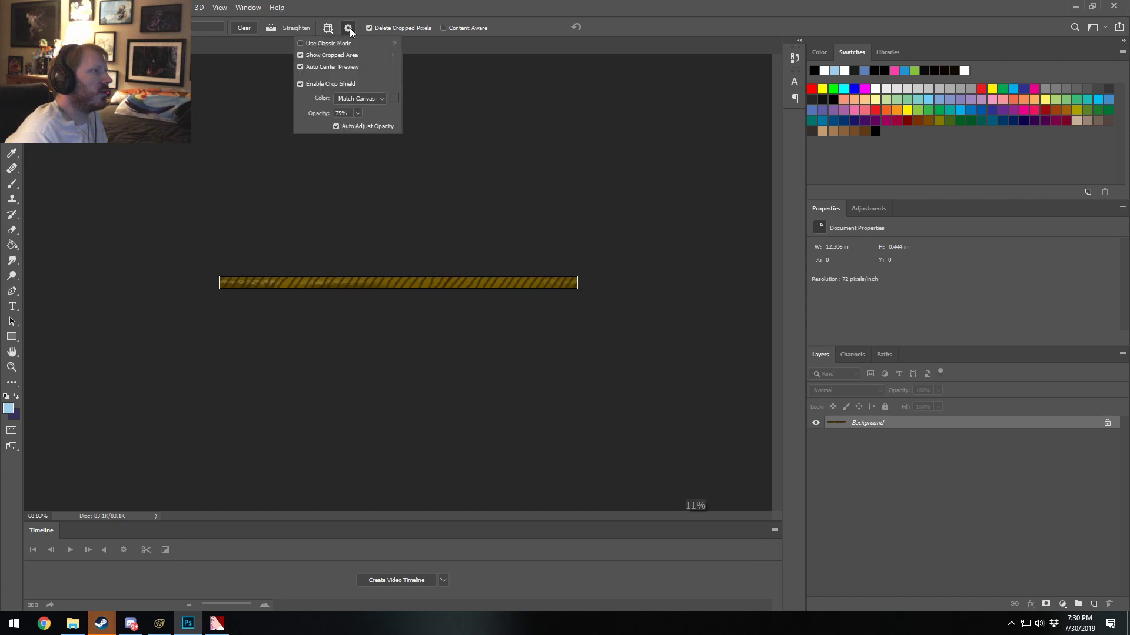
left_click(350, 30)
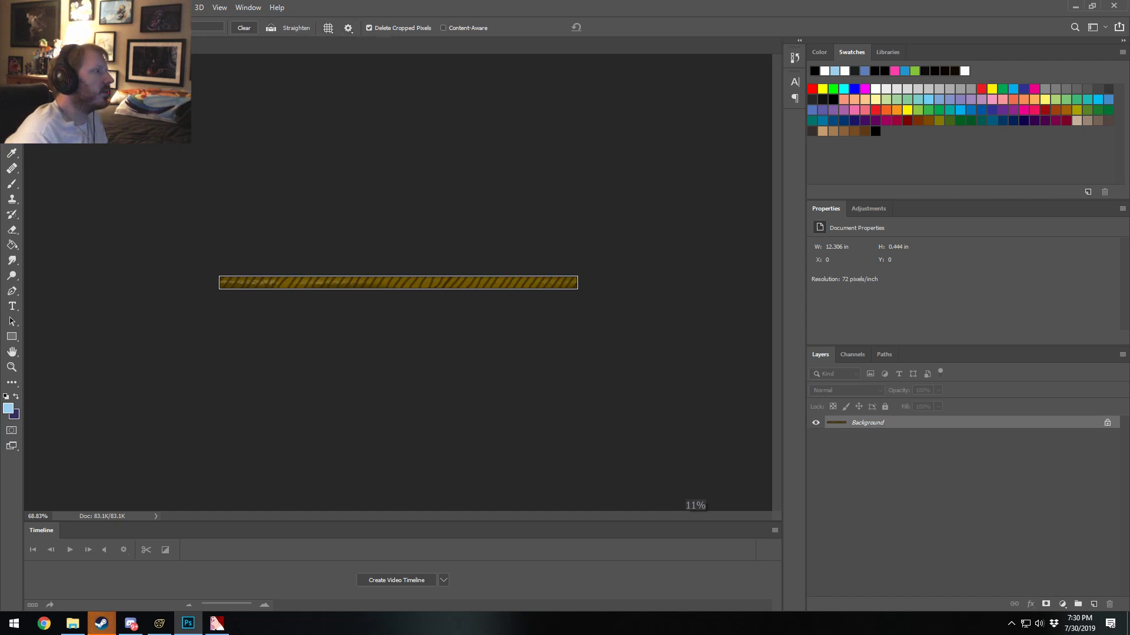
left_click(76, 28)
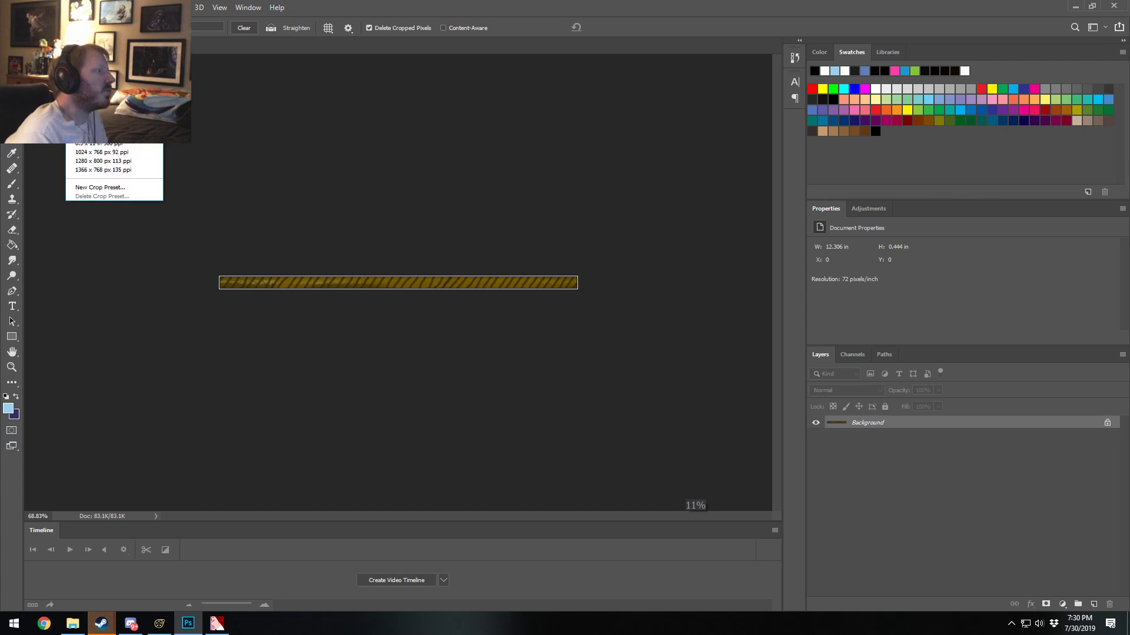
key("Escape")
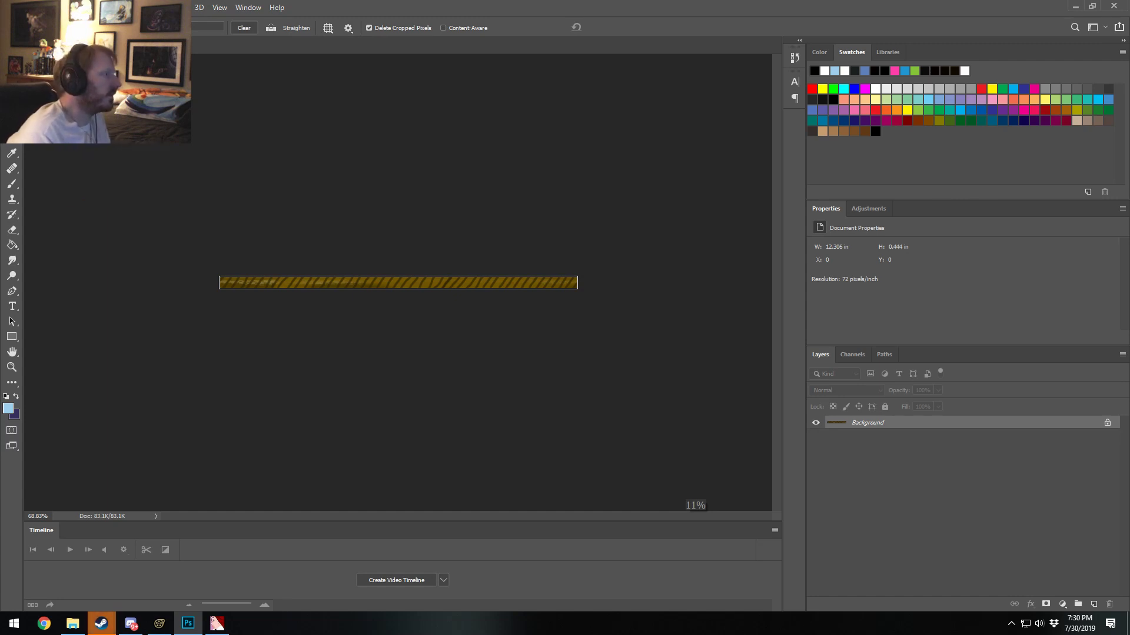
left_click(71, 7)
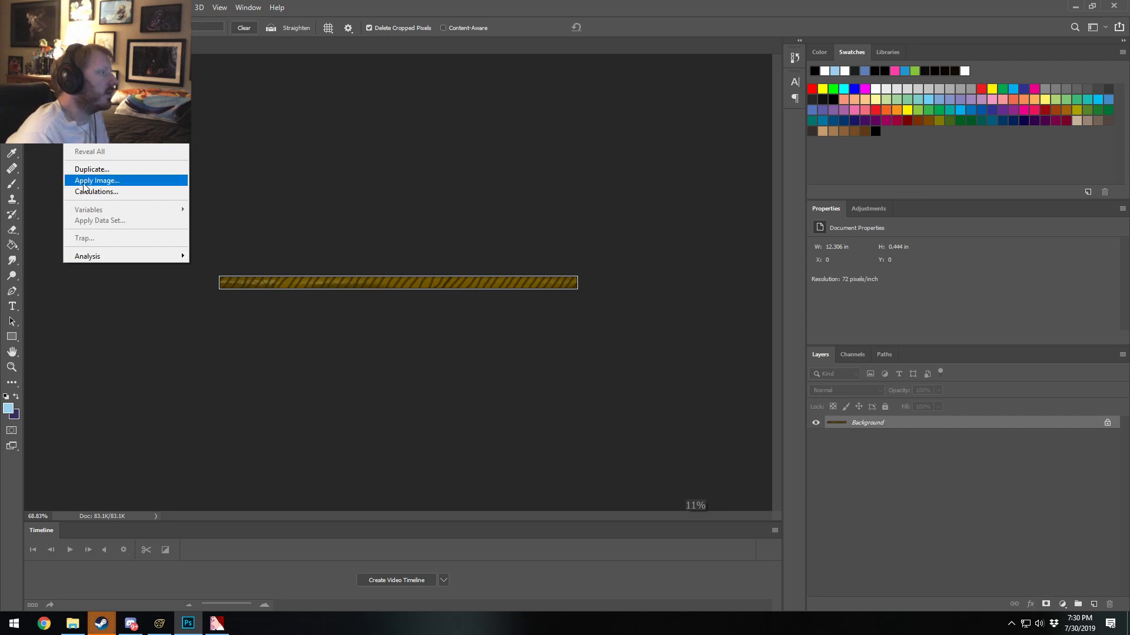
key("Left")
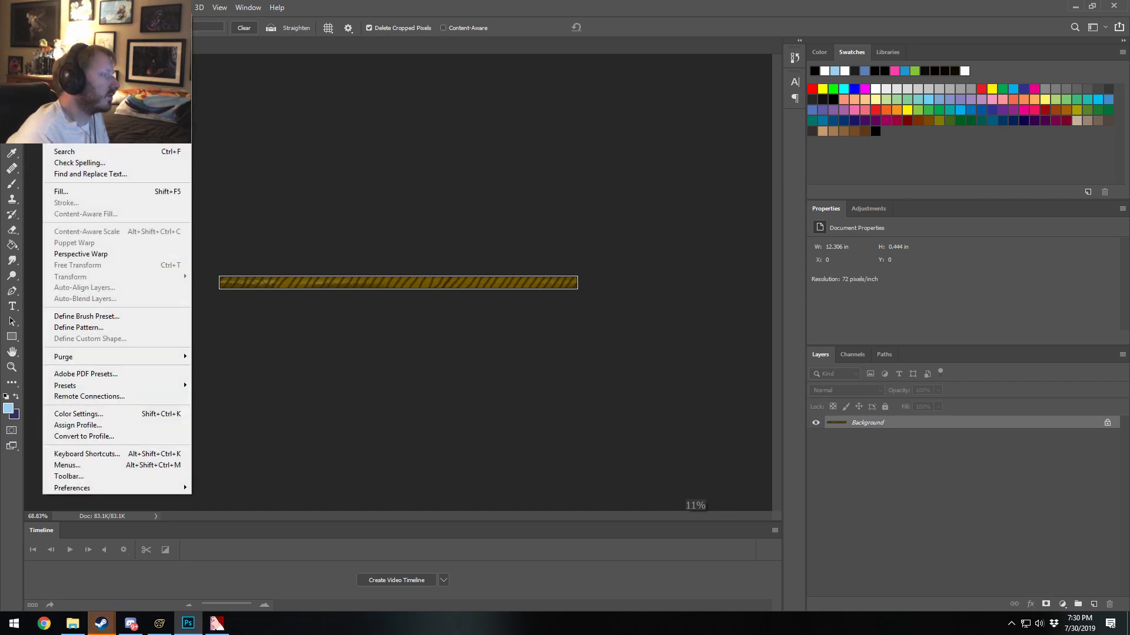
left_click(400, 6)
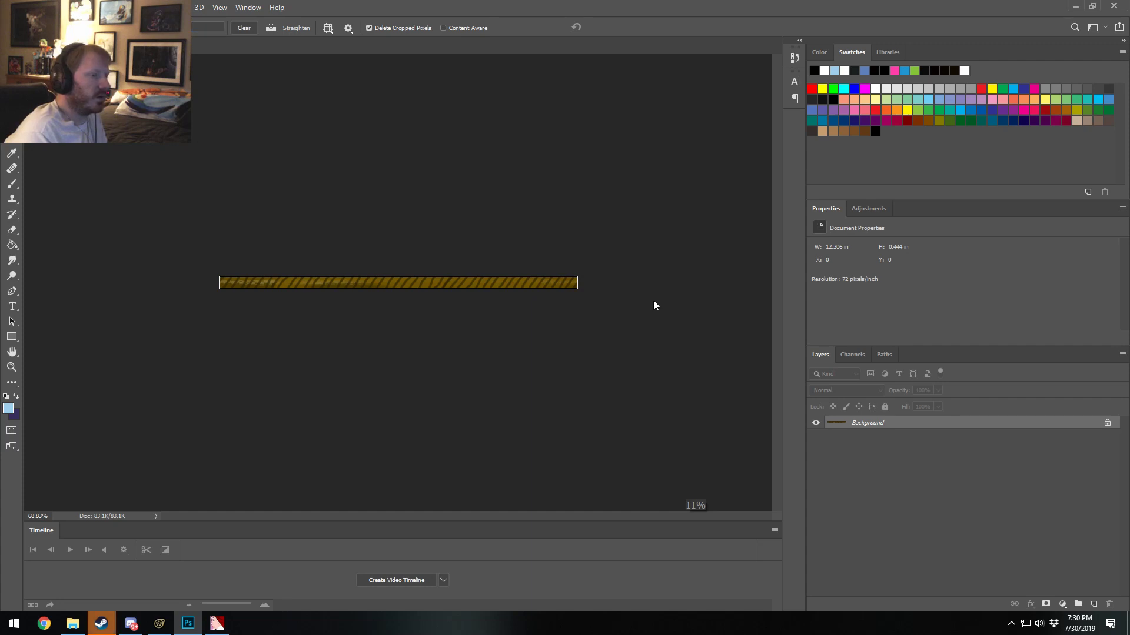
left_click(71, 8)
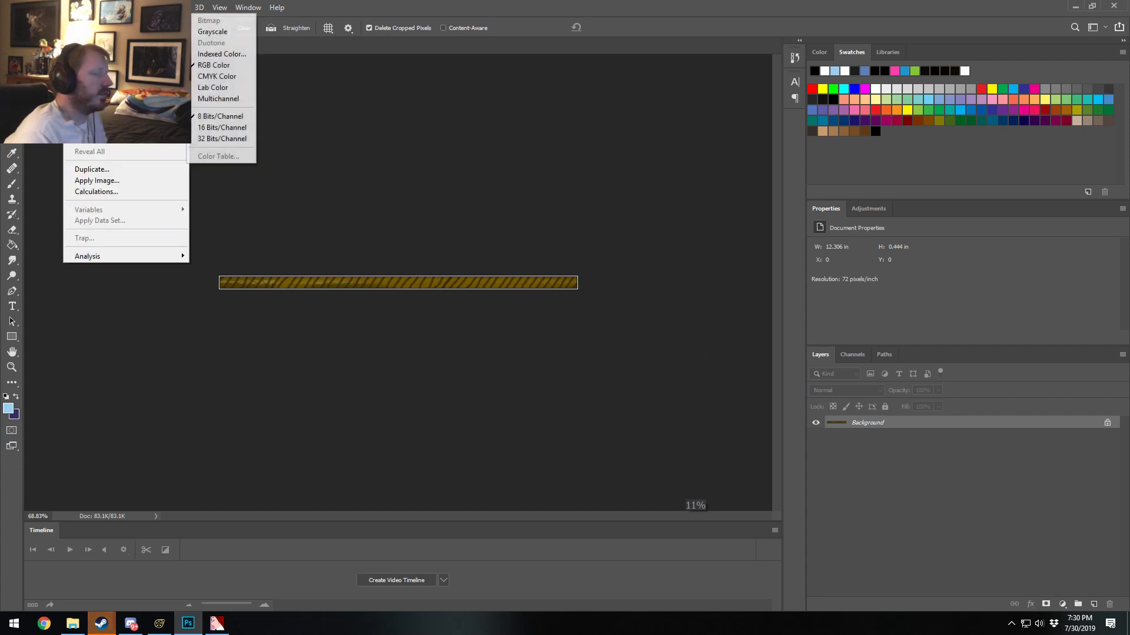
left_click(890, 432)
right_click(890, 432)
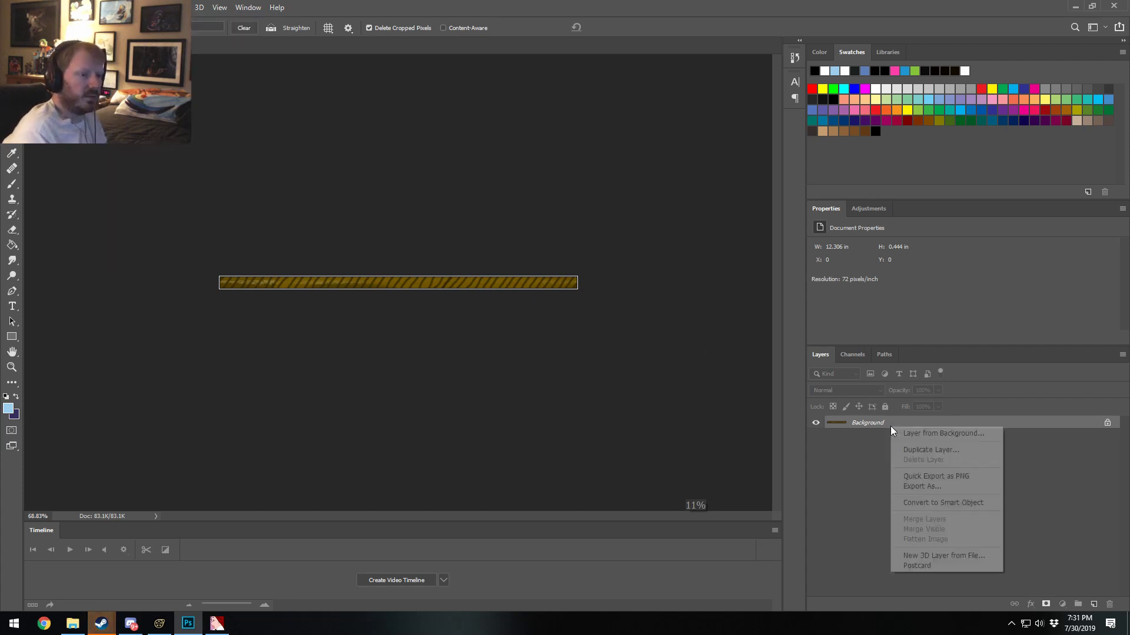
left_click(918, 452)
left_click(850, 265)
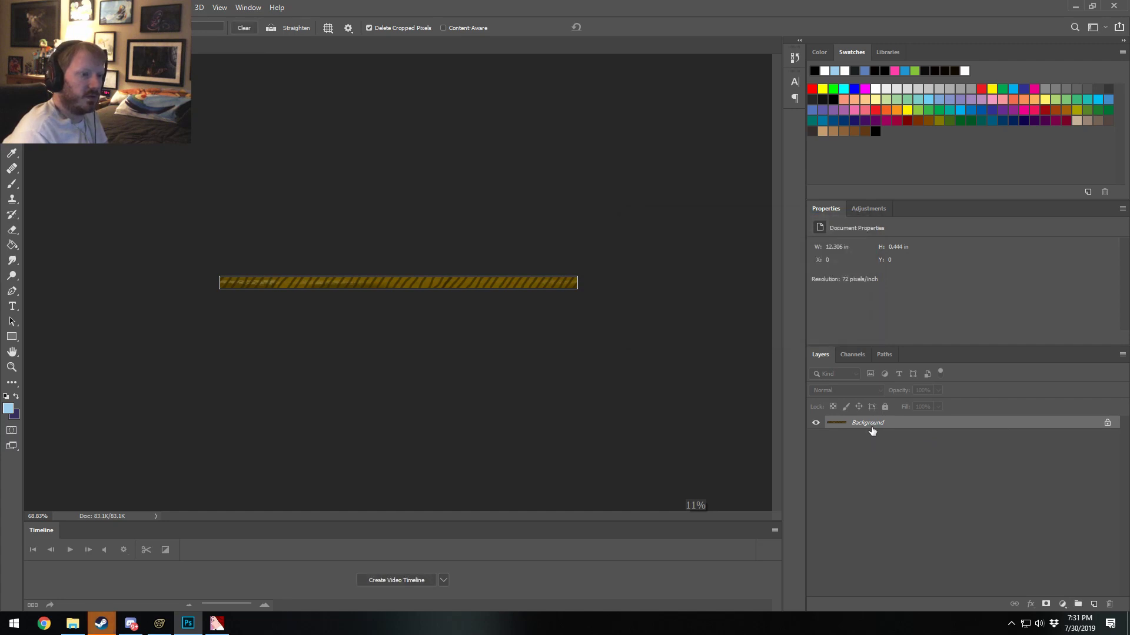
Step: Convert the Background into a regular layer and resize the canvas to 32 by 886 pixels, accepting the clipping
right_click(877, 424)
left_click(913, 429)
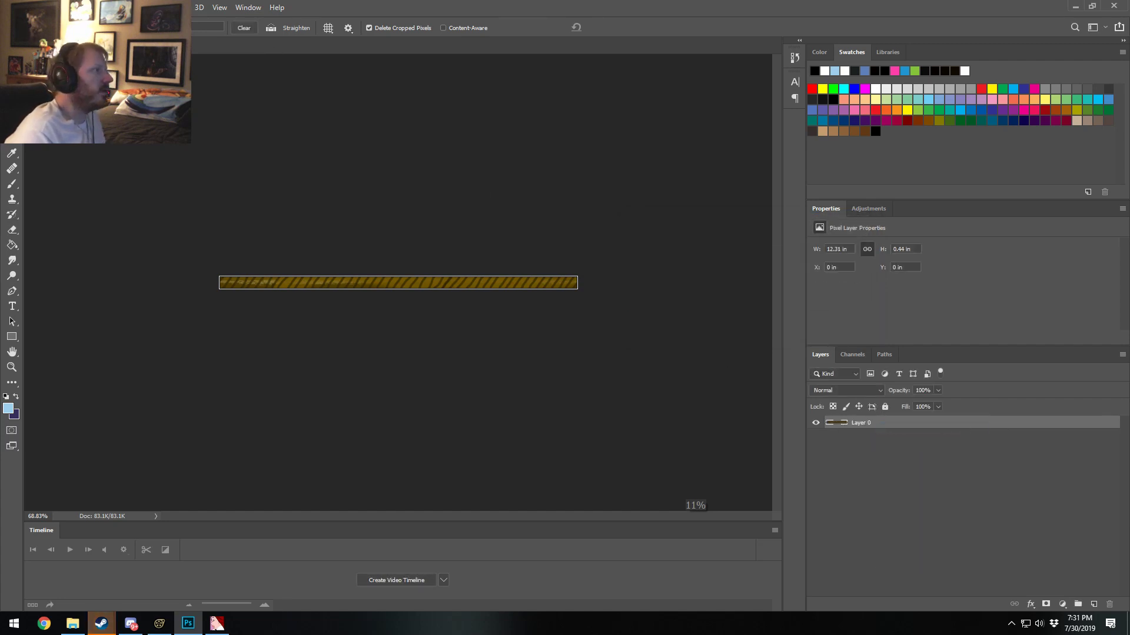
key("alt+i")
key("s")
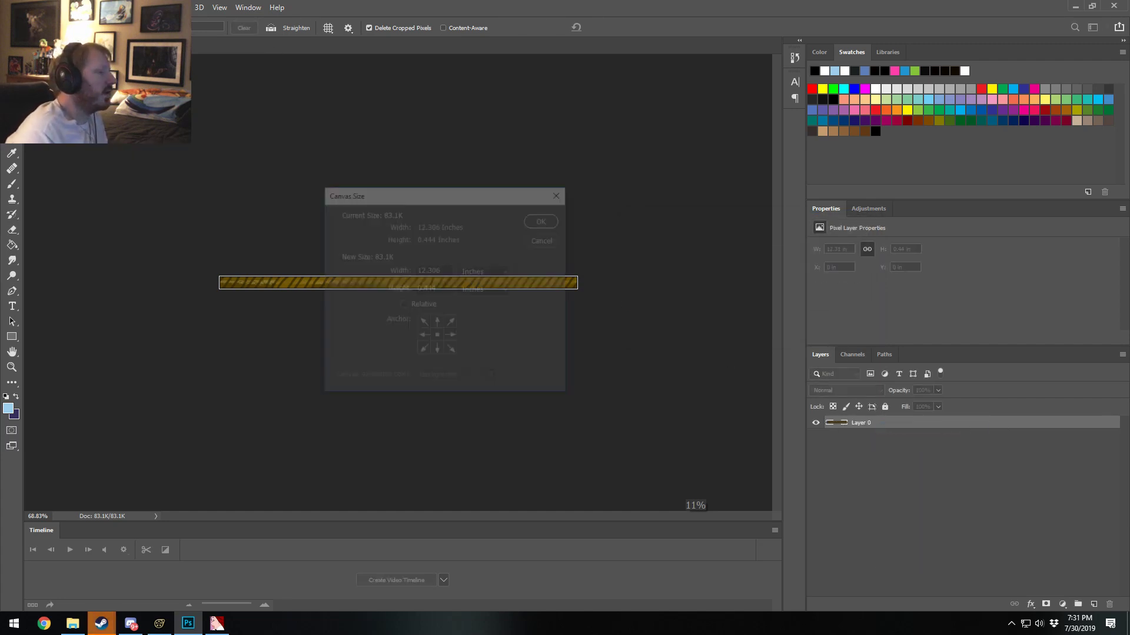
left_click(485, 271)
left_click(476, 293)
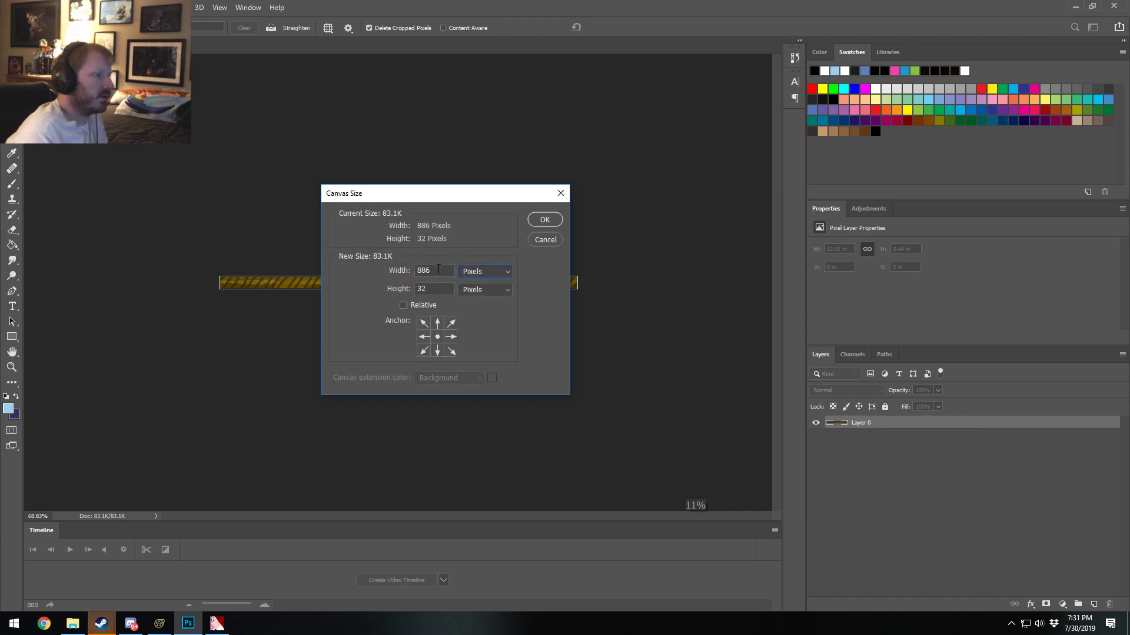
type("32")
key("Tab")
type("886")
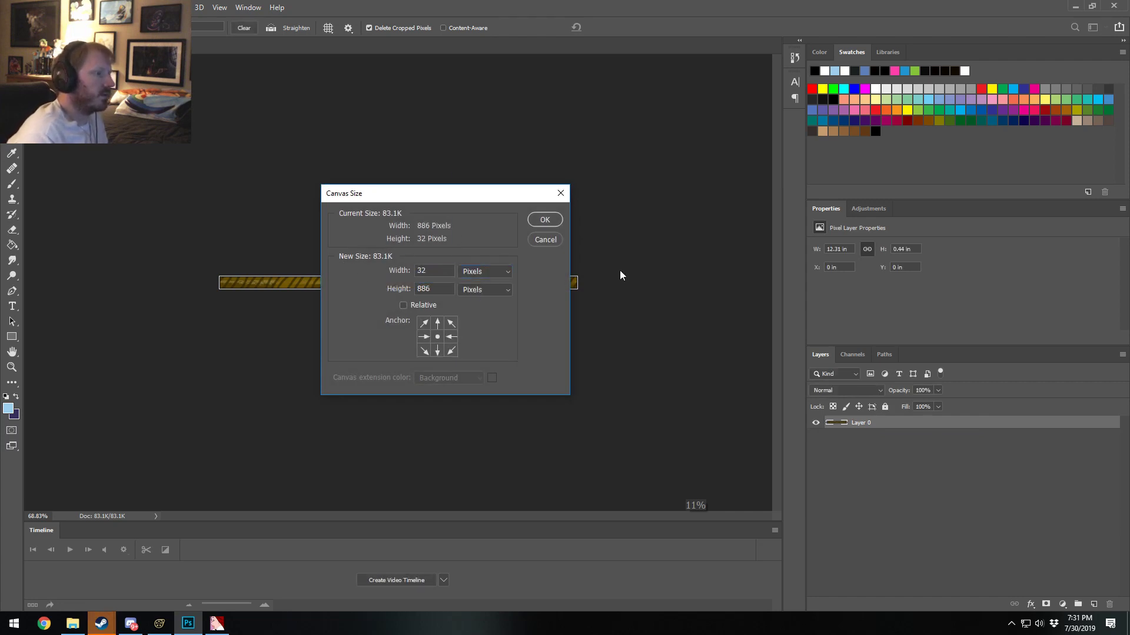
key("Return")
left_click(523, 231)
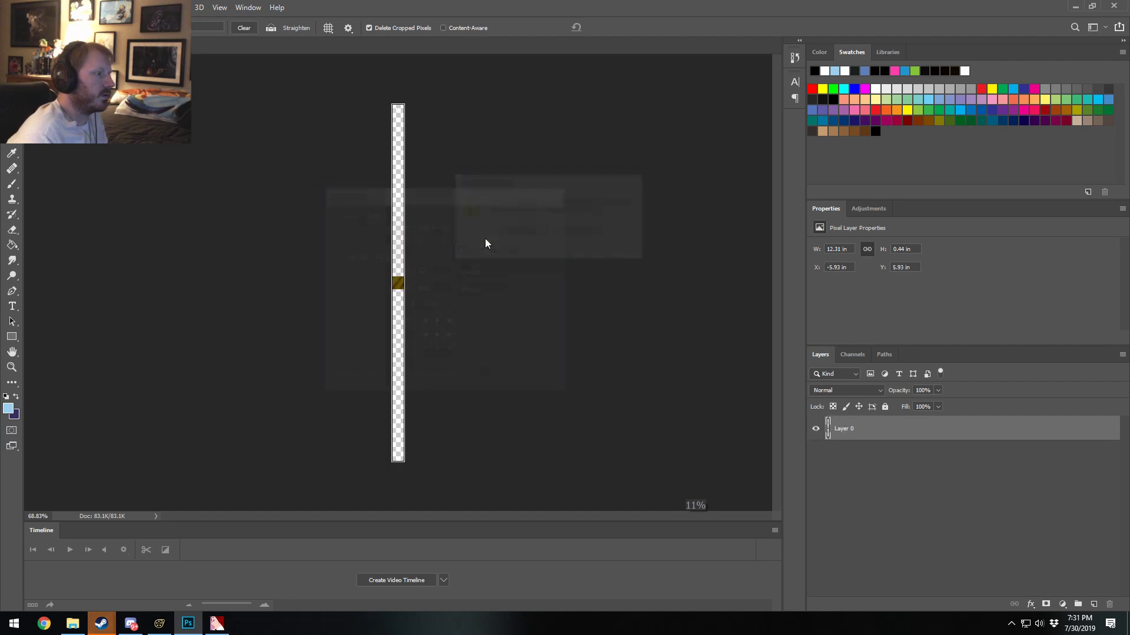
Step: Rotate the rope strip layer by -90 degrees so it fills the tall, narrow canvas
key("v")
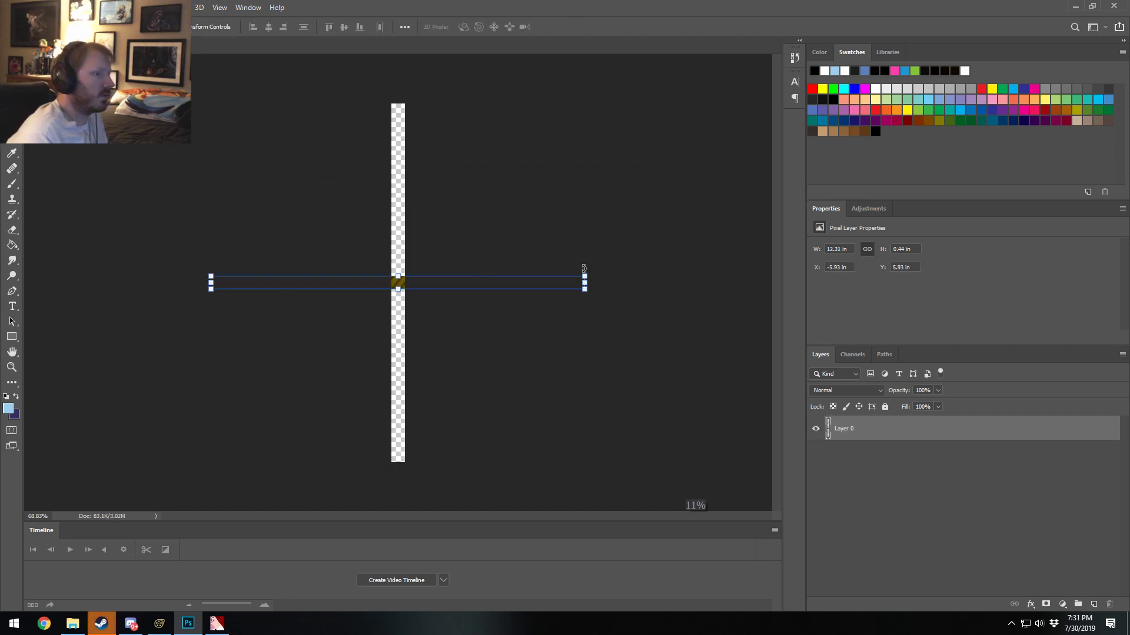
left_click_drag(594, 270, 385, 97, "shift")
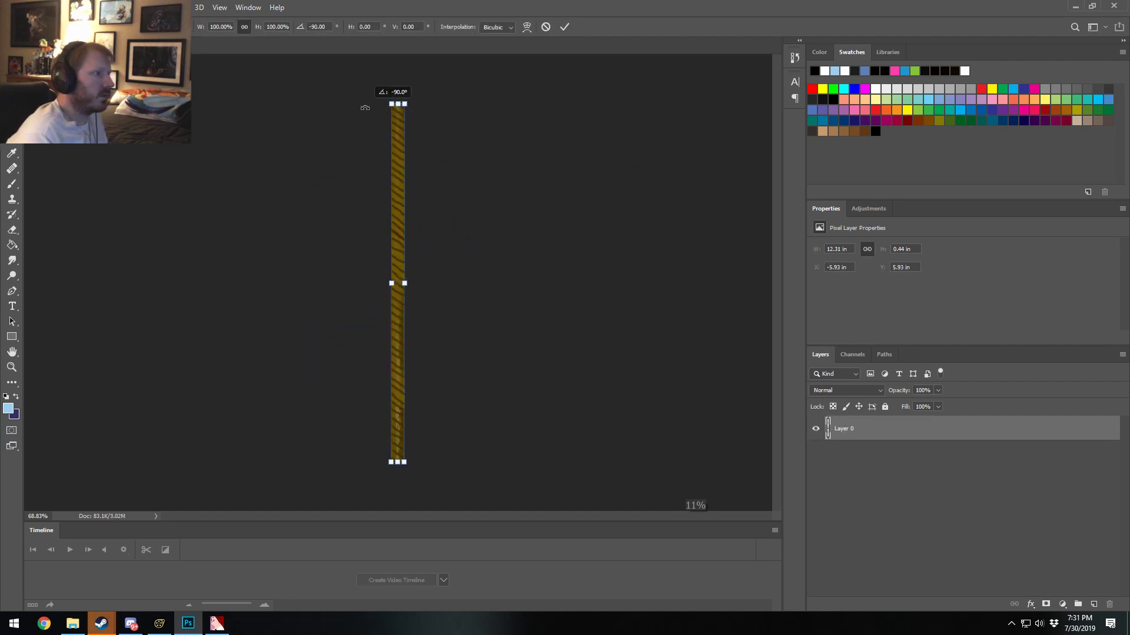
left_click(565, 27)
Step: Save the vertical strip as the 32 bits/pixel Targa file wing_rope_long.tga in the wing_rope folder
left_click(26, 7)
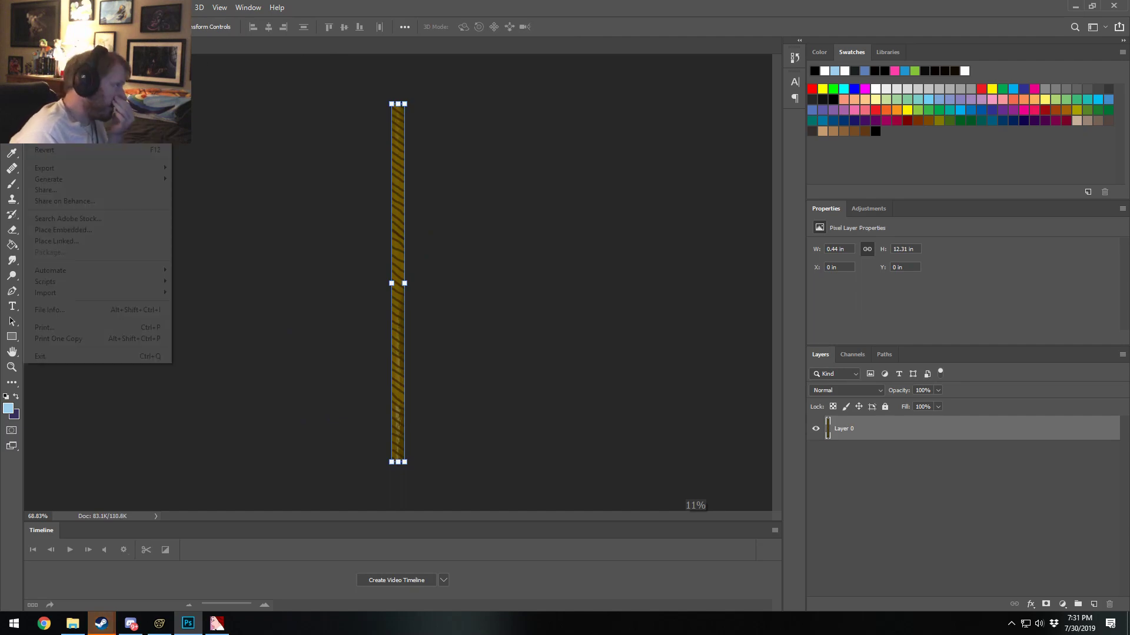
left_click(80, 145)
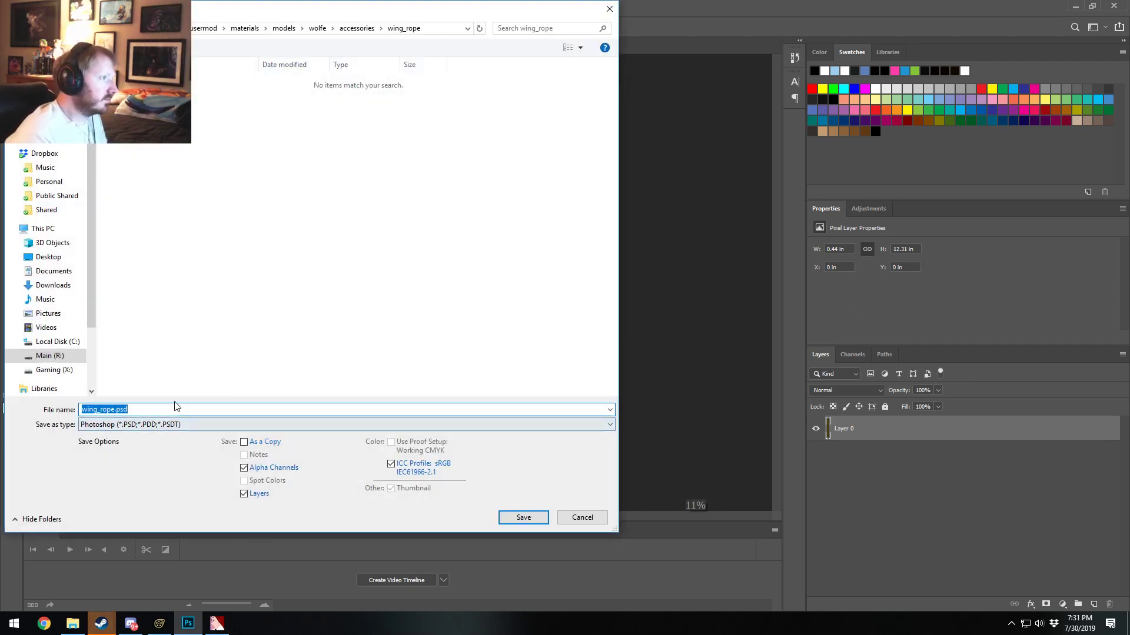
left_click(147, 425)
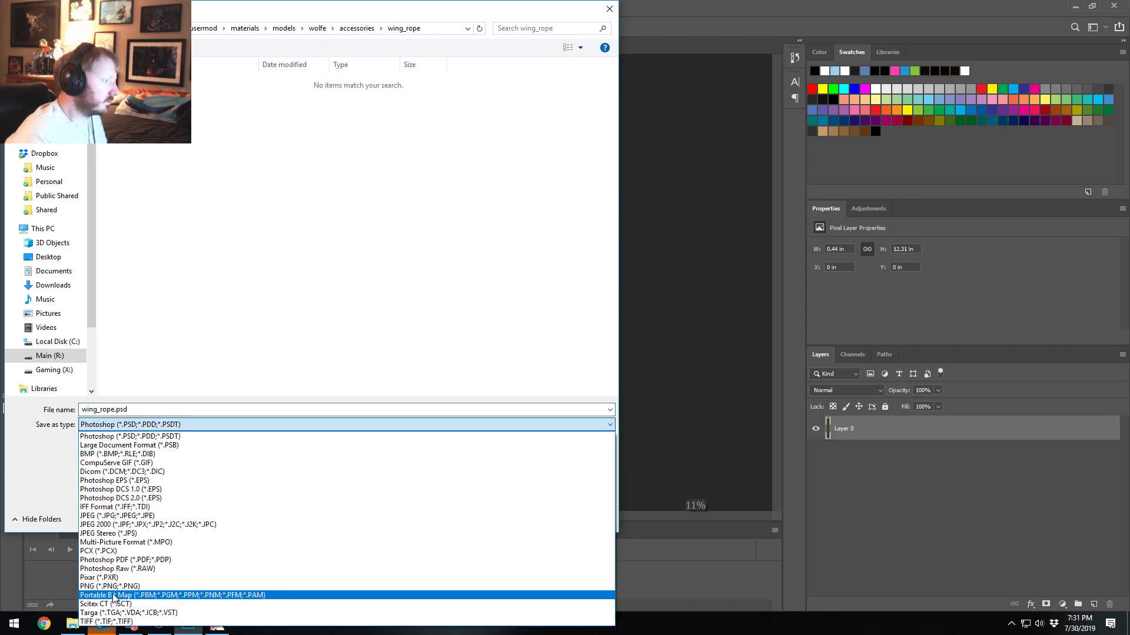
left_click(110, 613)
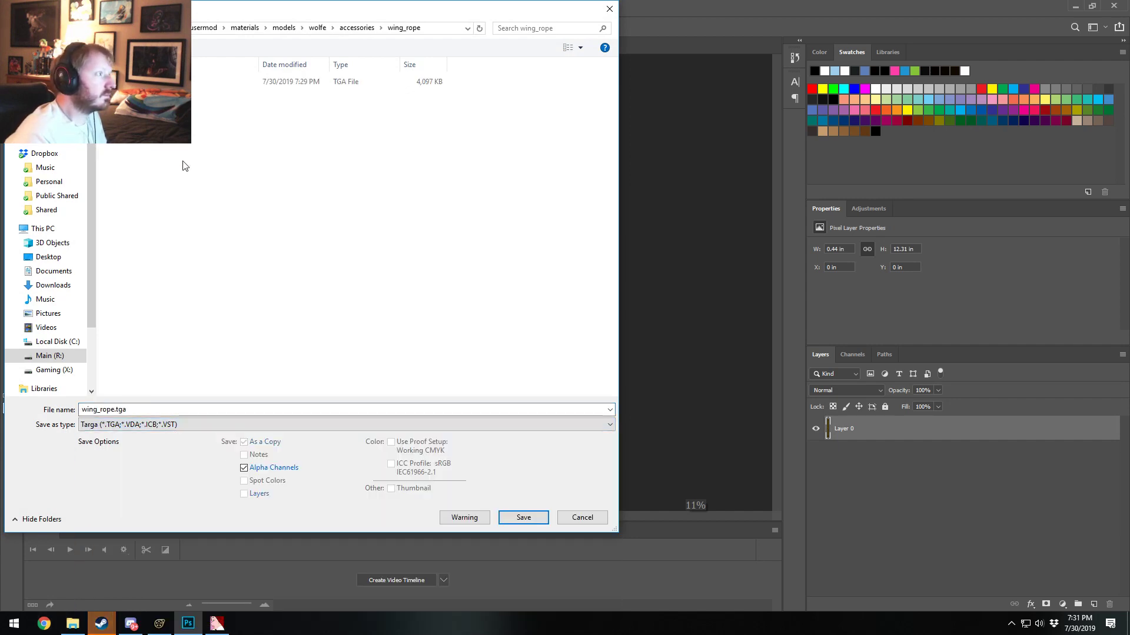
double_click(112, 410)
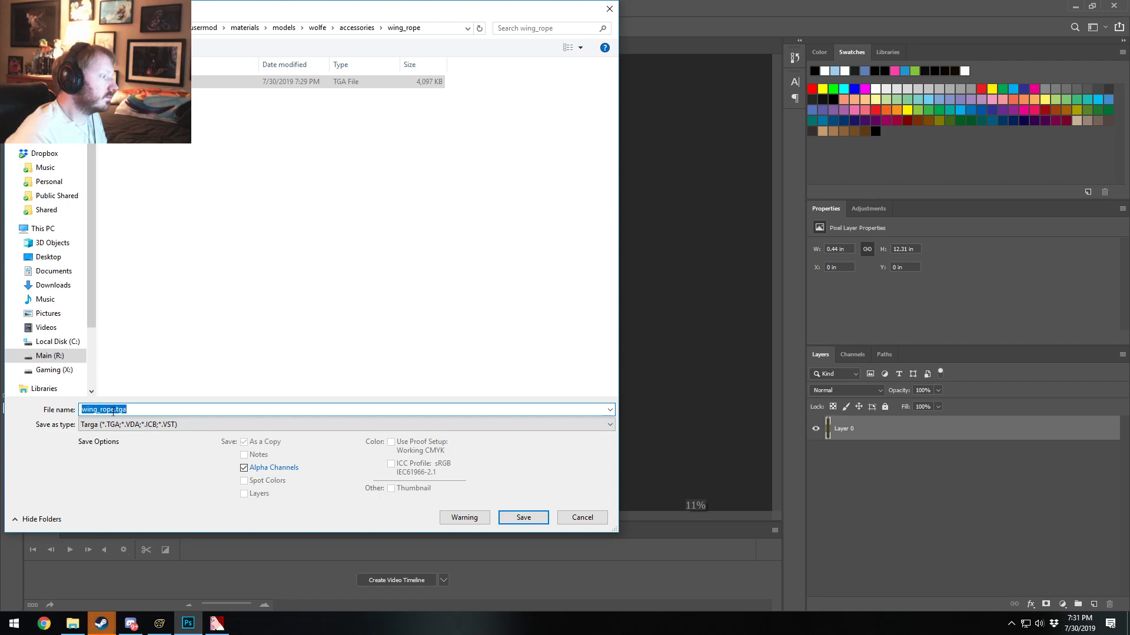
left_click(113, 410)
type("_")
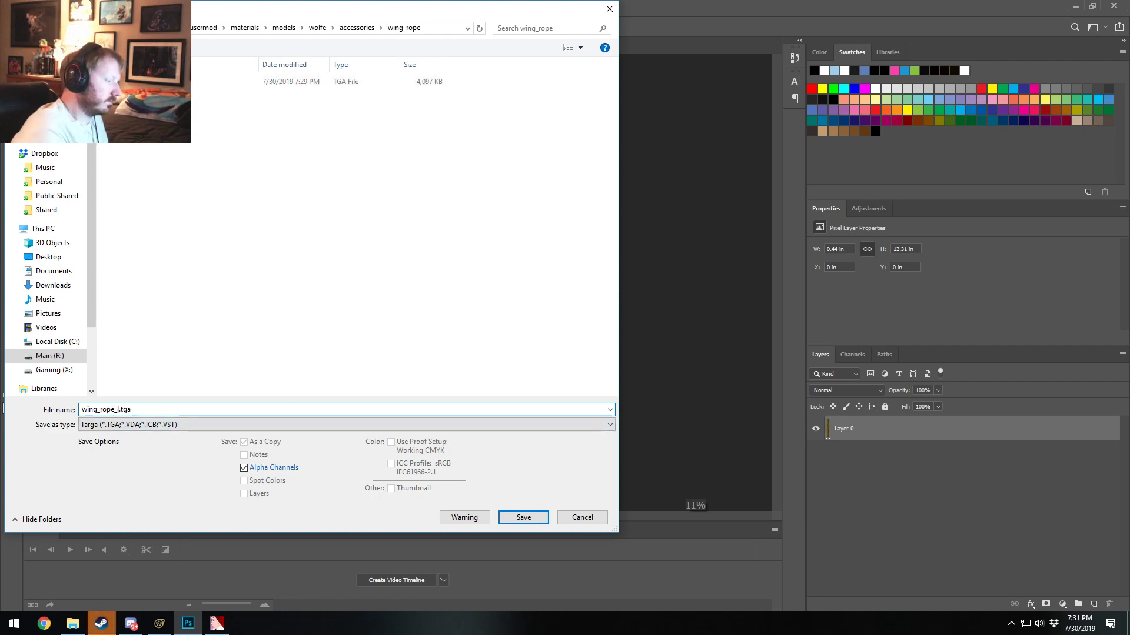
key("Return")
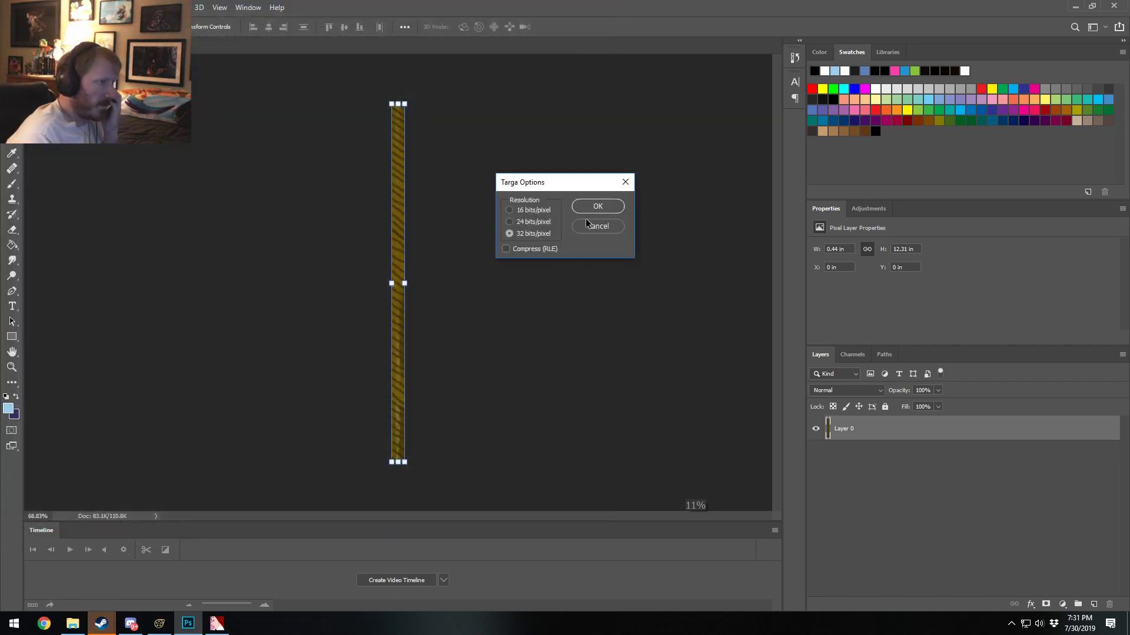
left_click(596, 207)
Step: Import wing_rope_long.tga into VTFEdit with Generate Normal Map turned off
left_click(217, 624)
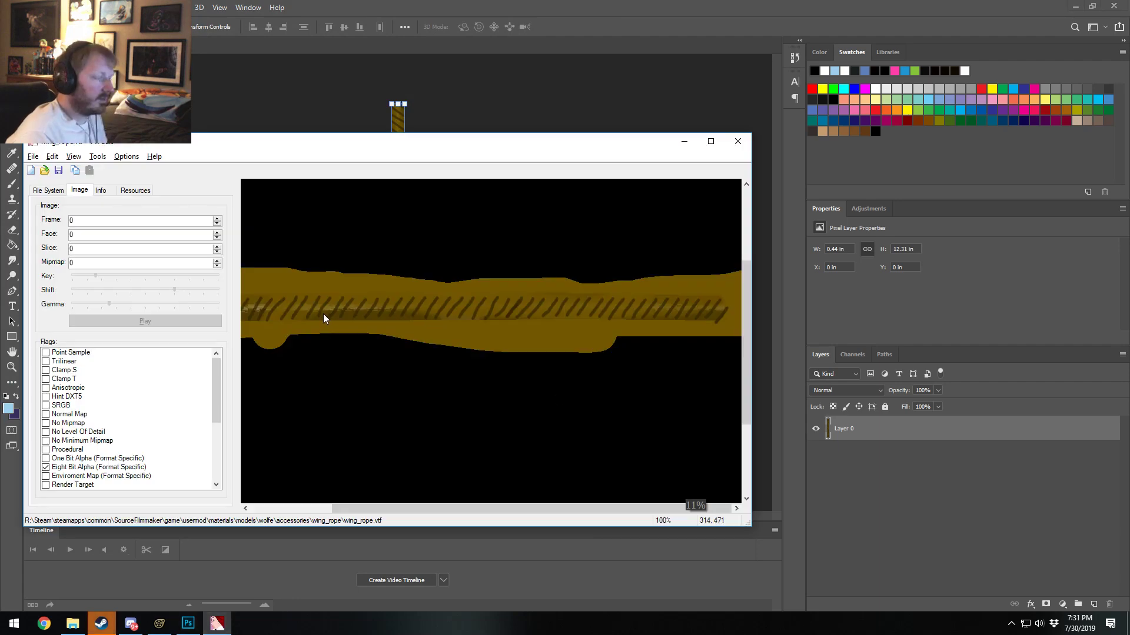
left_click(30, 157)
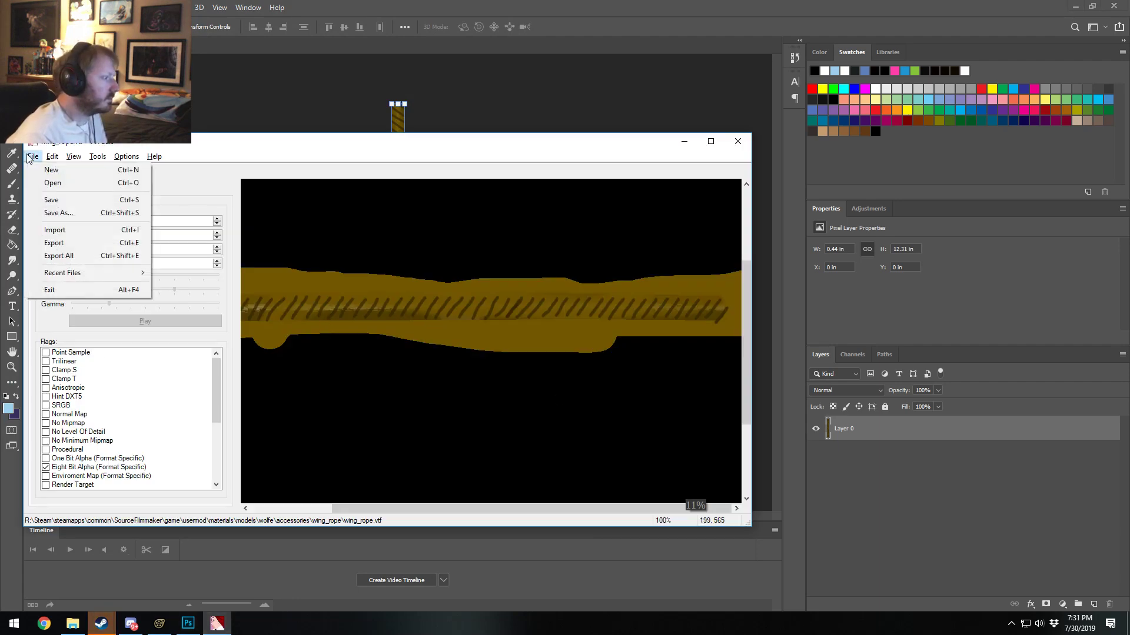
left_click(53, 230)
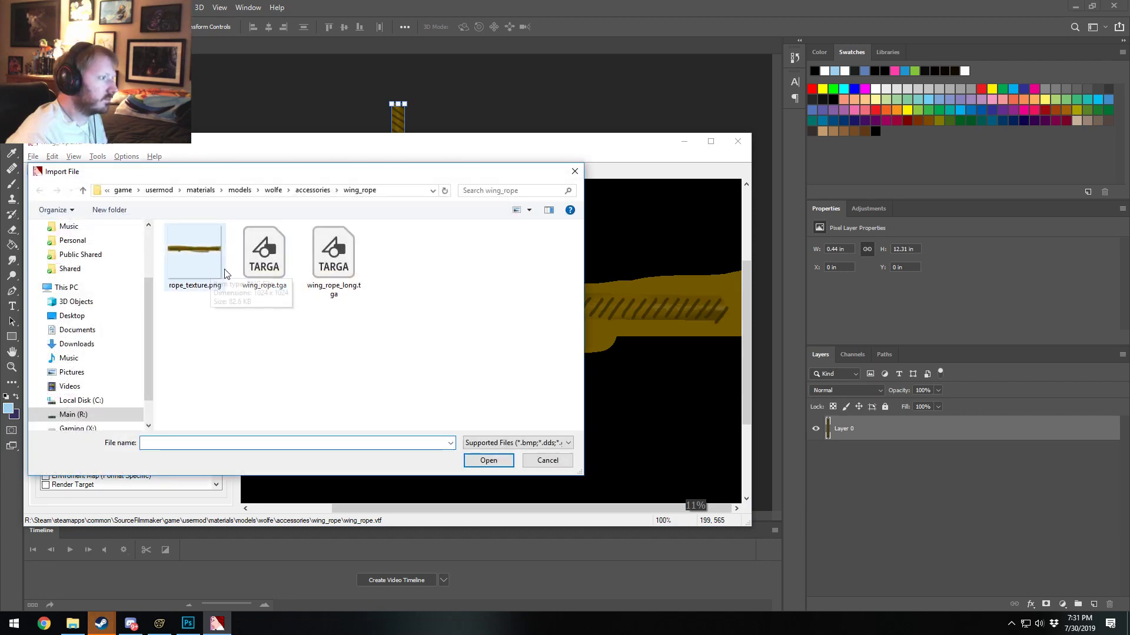
double_click(331, 258)
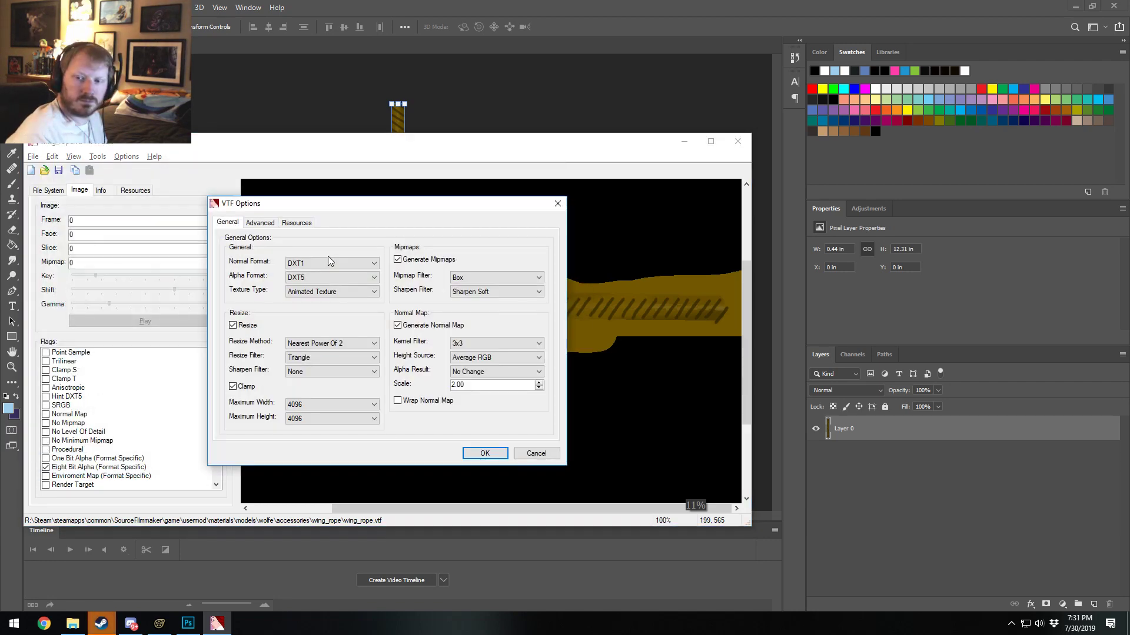
left_click(397, 326)
left_click(484, 453)
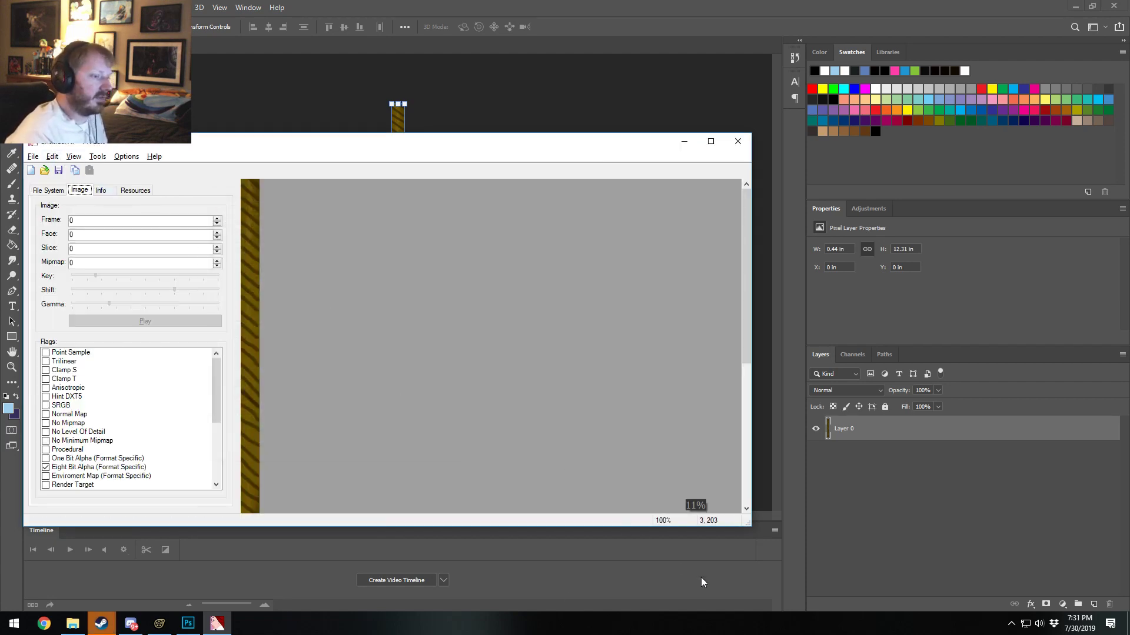
Step: Check the striped tire rope in Source Filmmaker and the vertical strip in Photoshop, ending back in VTFEdit
key("alt+Tab")
left_click(648, 281)
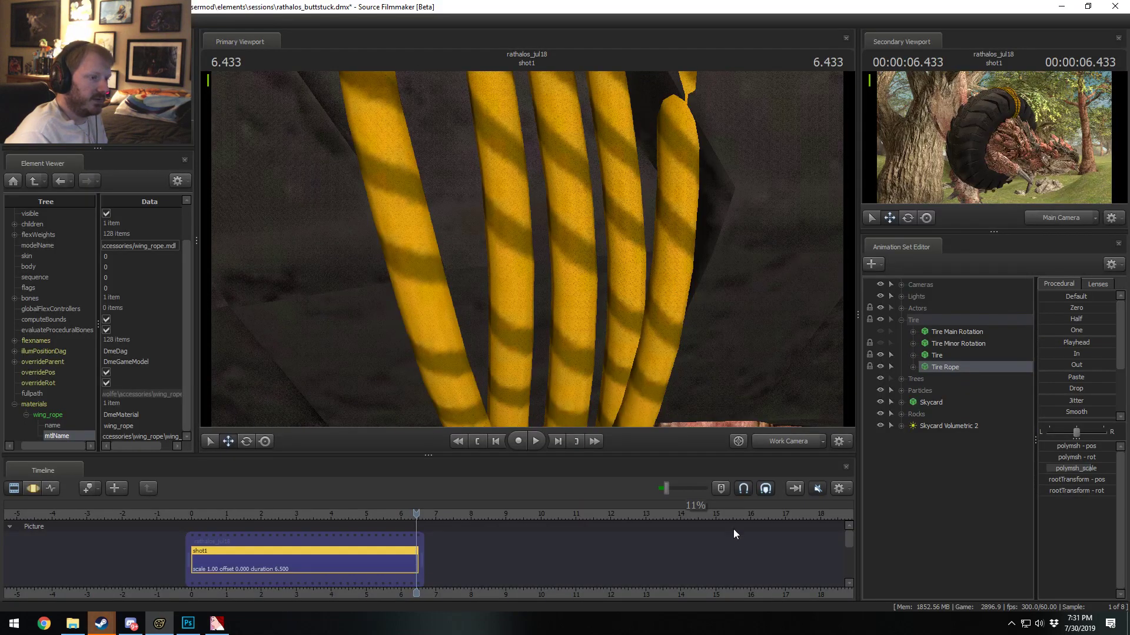
left_click(664, 488)
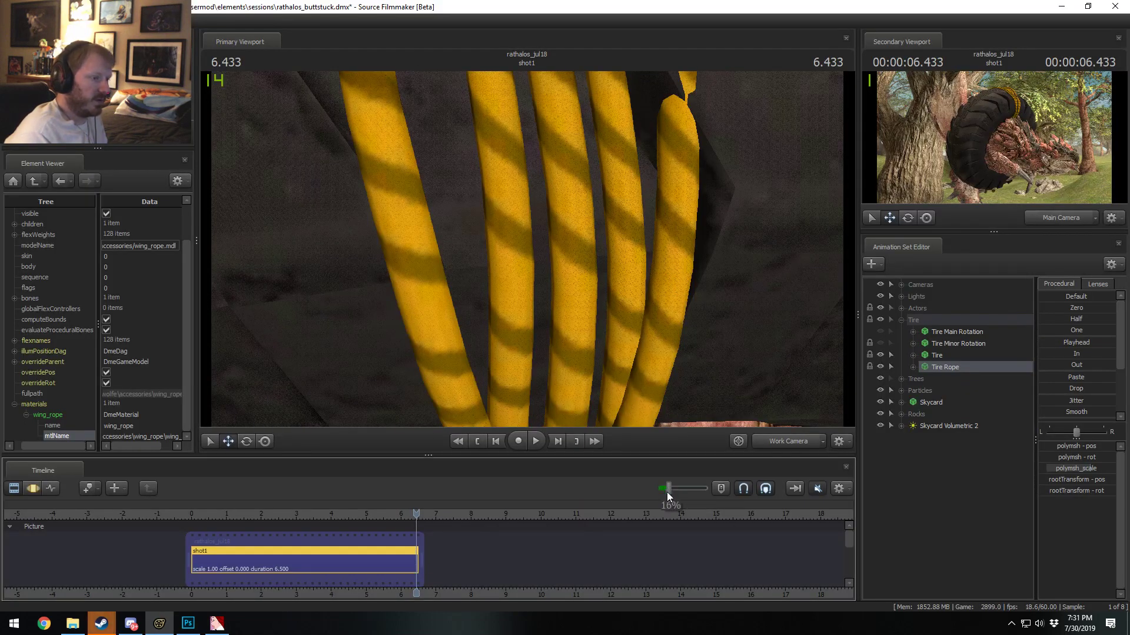
key("alt+Tab")
left_click(244, 376)
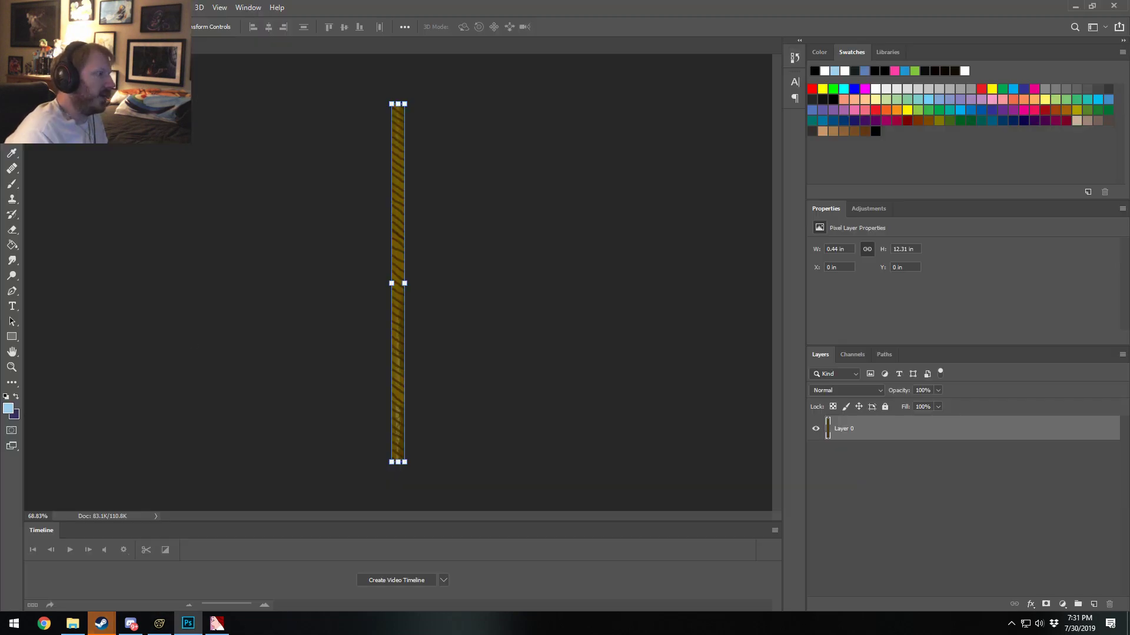
key("alt+Tab")
key("alt+Tab")
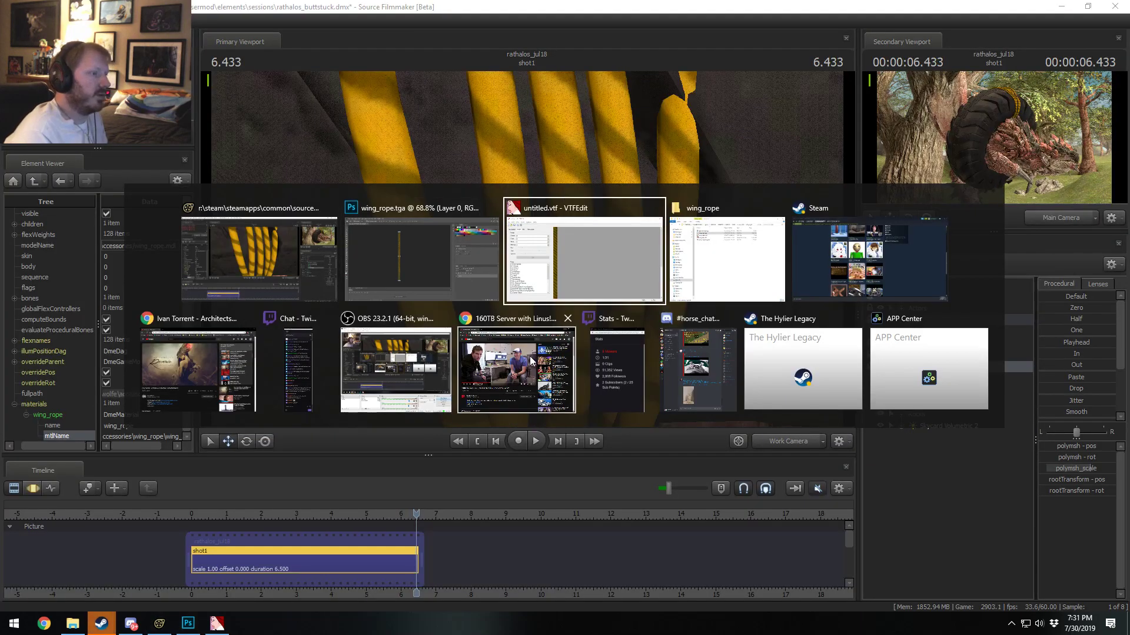
left_click(298, 249)
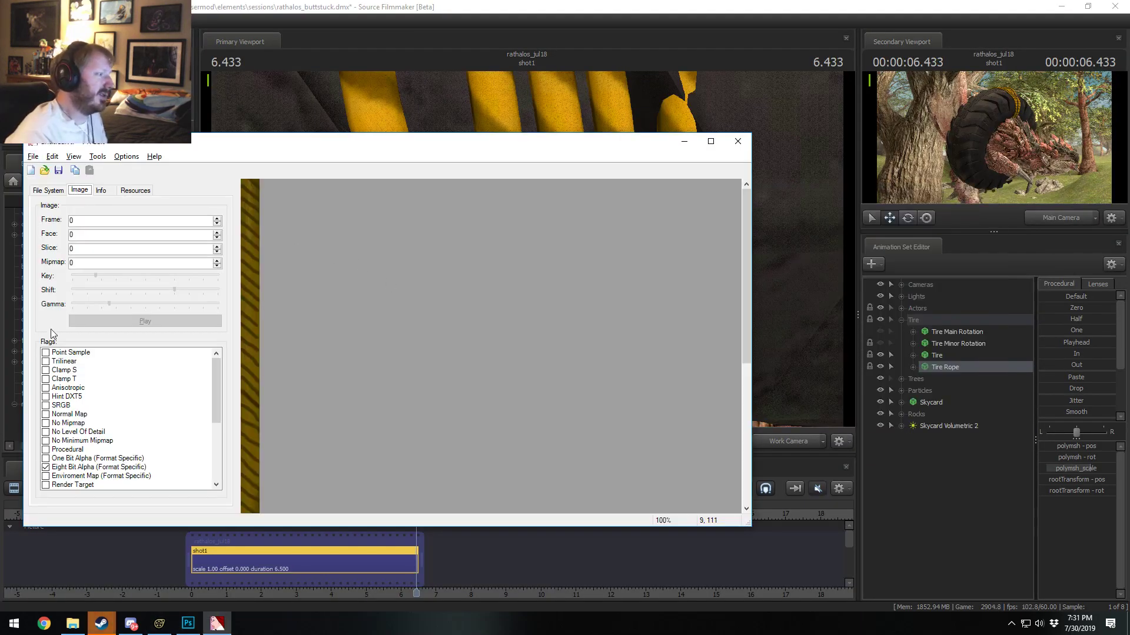
Step: Save the imported texture as wing_rope_long.vtf in the wing_rope folder
left_click(33, 156)
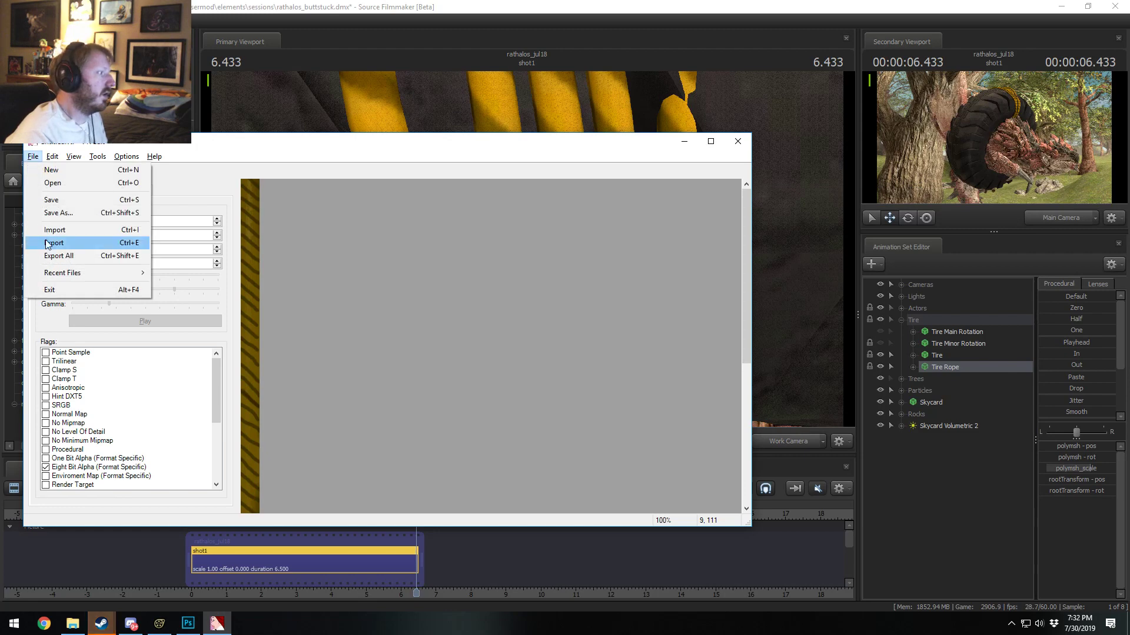
left_click(53, 215)
left_click(161, 253)
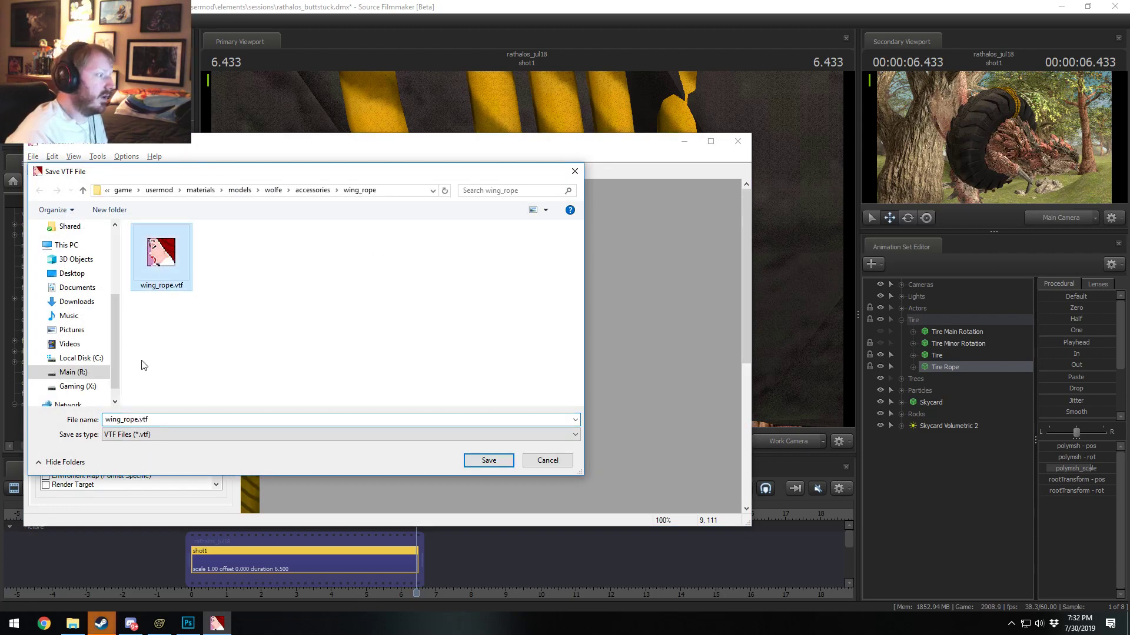
left_click(151, 419)
left_click(151, 419)
type("_long")
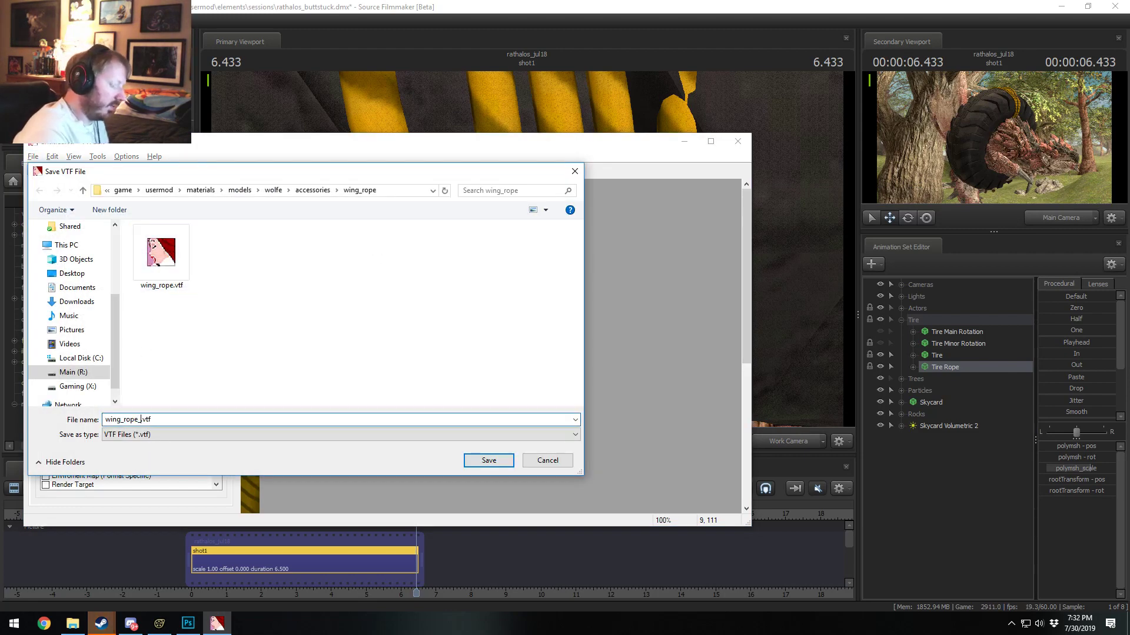
key("Return")
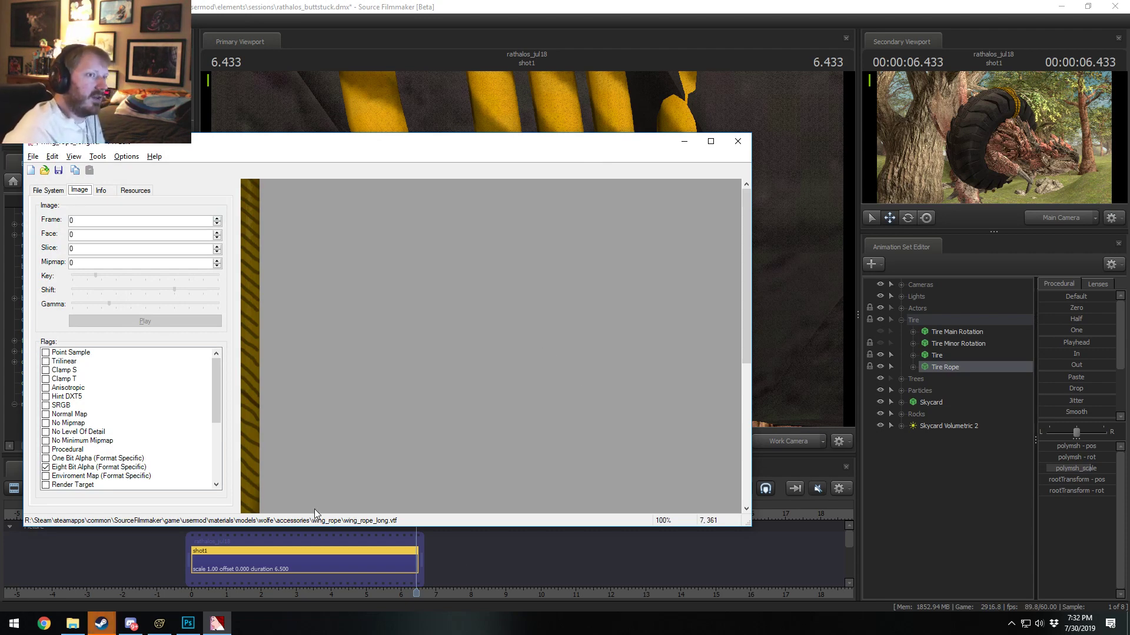
Step: Save the rathalos_buttstuck session in Source Filmmaker and switch to the Particle Editor tool
mouse_move(162, 628)
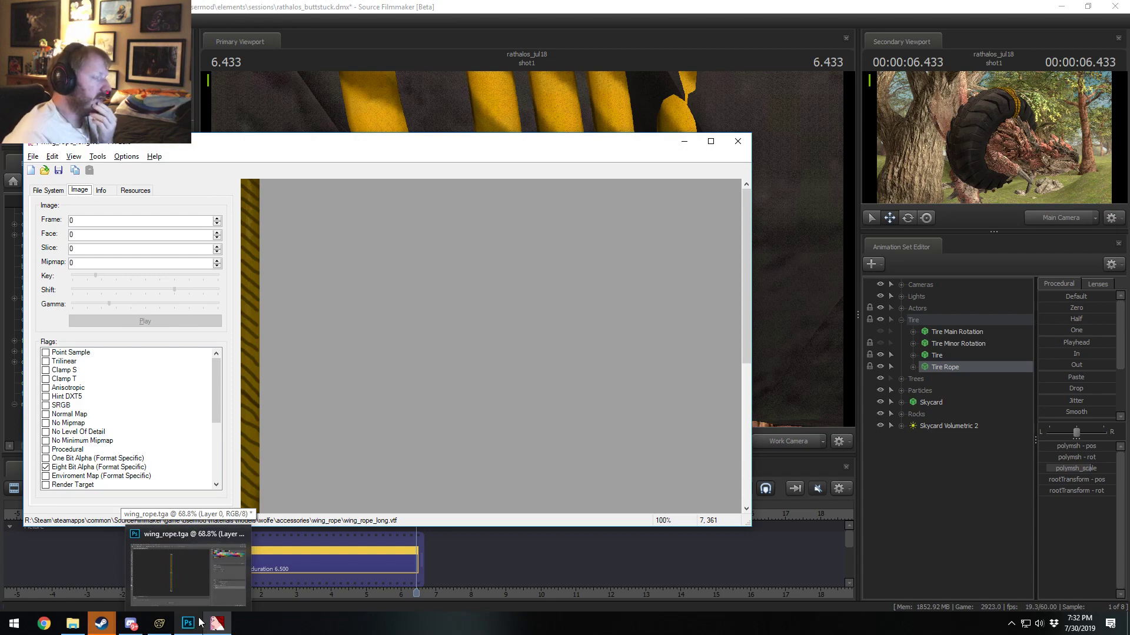
left_click(216, 605)
key("alt+Tab")
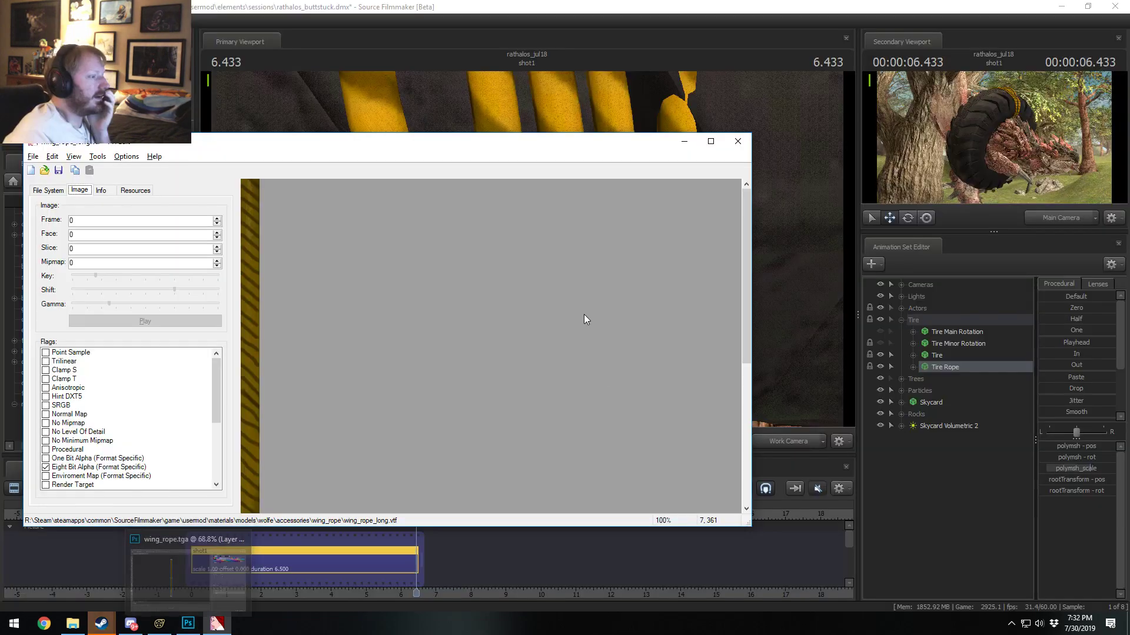
left_click(164, 626)
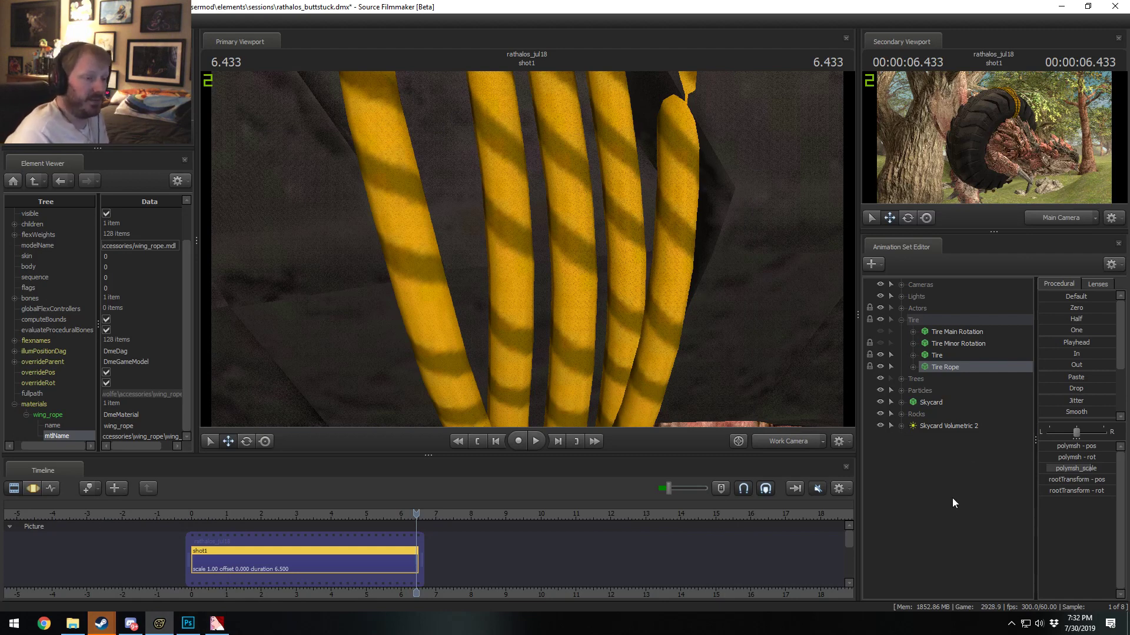
right_click(926, 467)
right_click(919, 478)
right_click(915, 472)
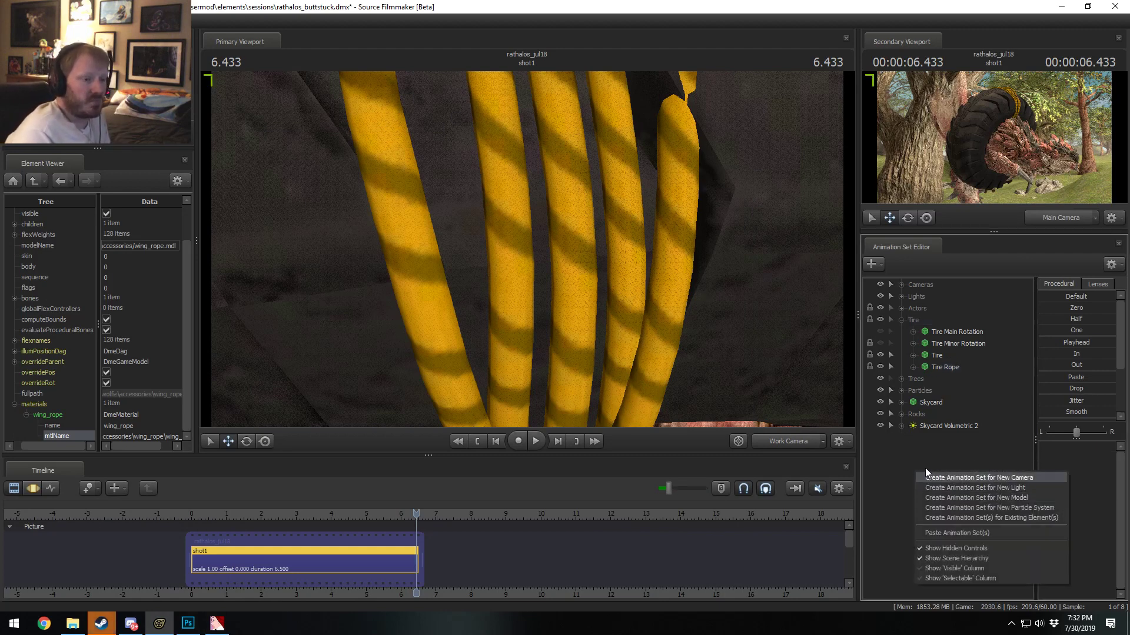
right_click(921, 463)
right_click(918, 456)
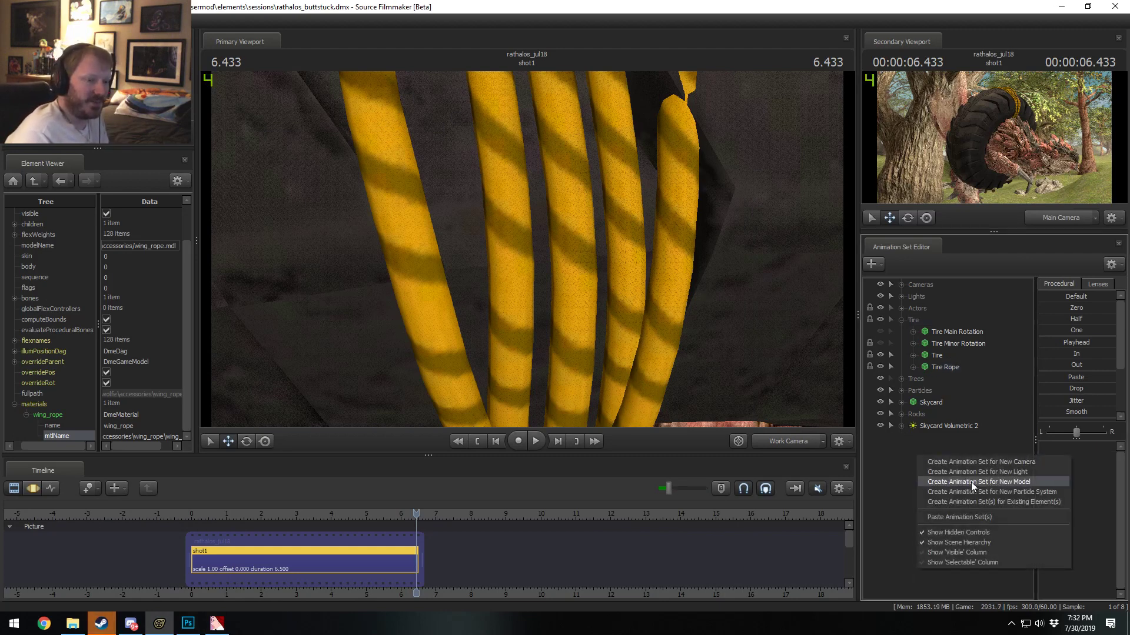
left_click(898, 471)
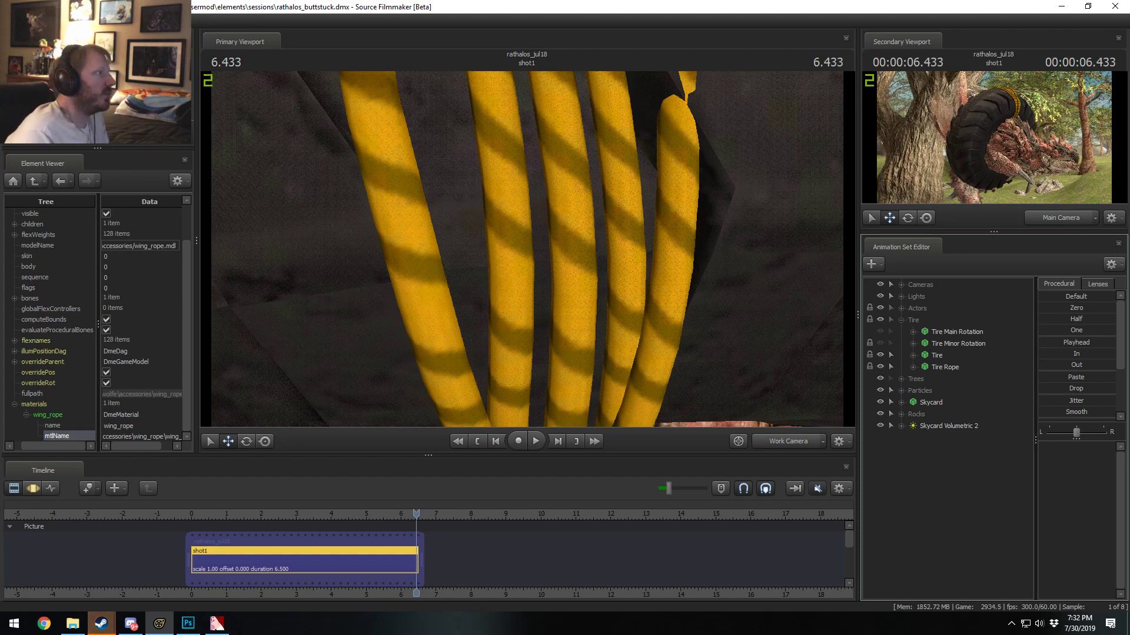
right_click(81, 146)
left_click(84, 154)
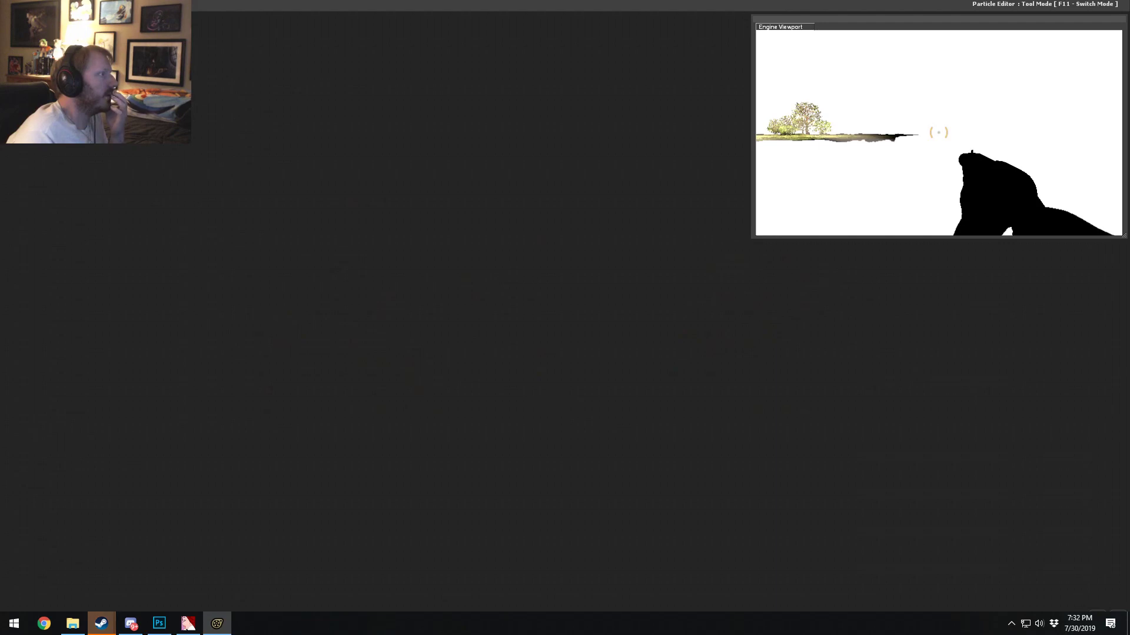
Step: Create a new particle system named rope in a new particle configuration file
scroll(446, 333, "down", 5)
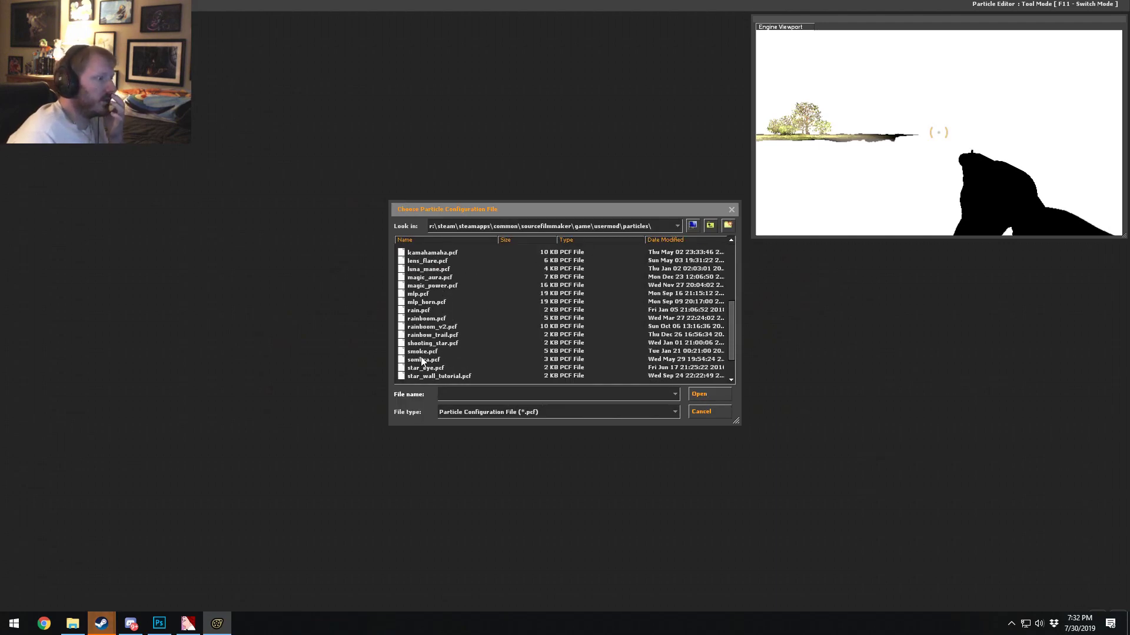
left_click(702, 412)
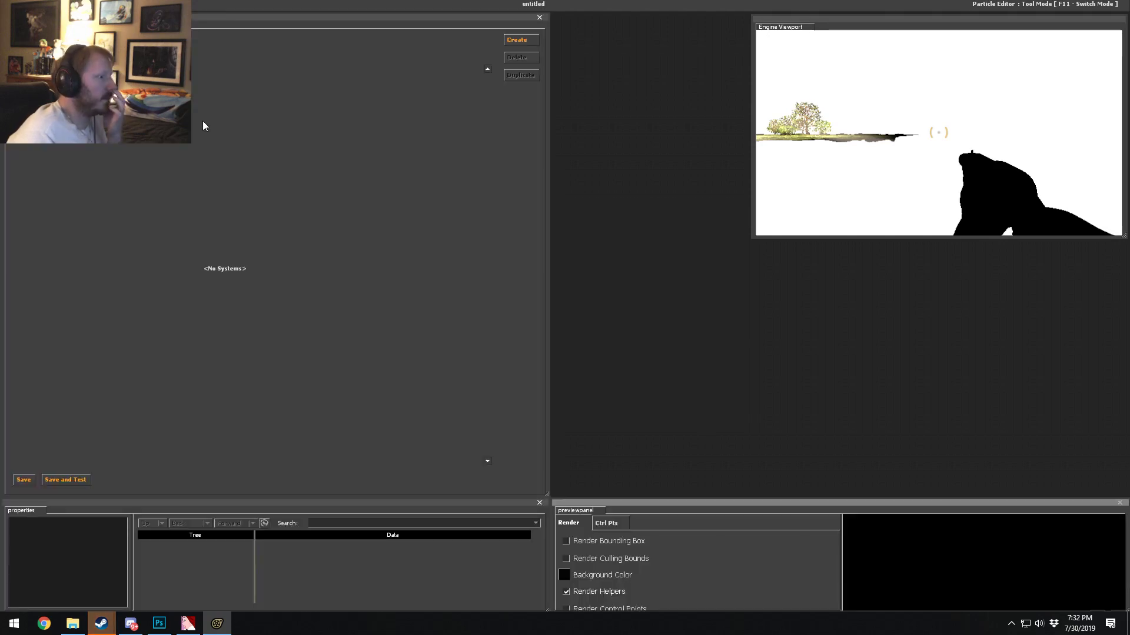
left_click(517, 40)
type("rope")
key("Return")
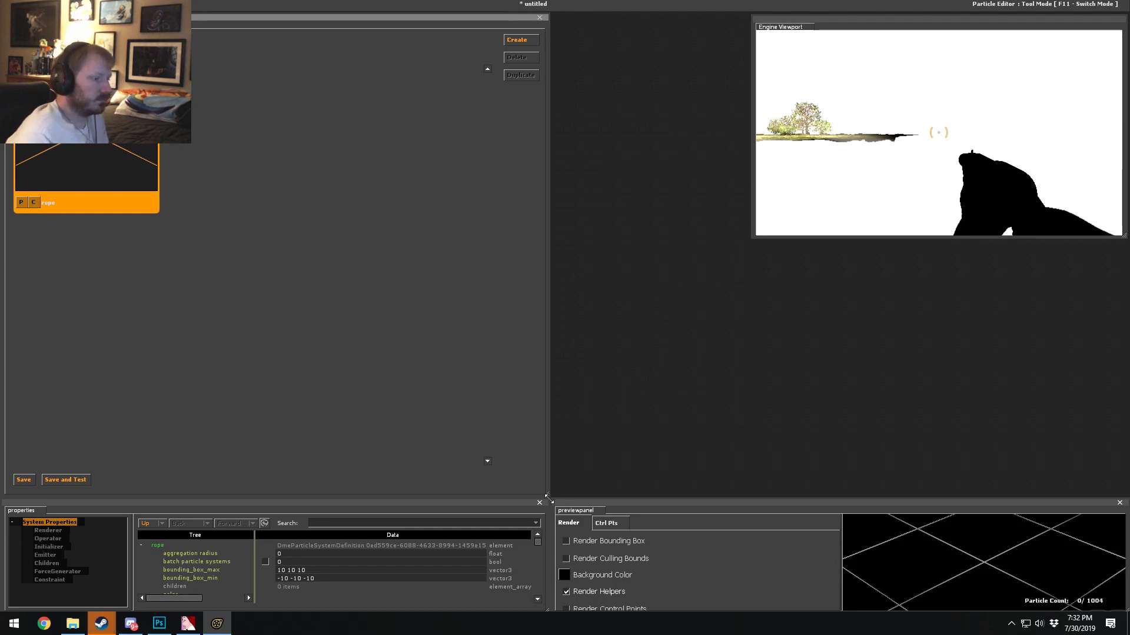
Step: Rearrange the Particle Editor layout to enlarge the properties list and the particle preview
left_click_drag(549, 498, 576, 18)
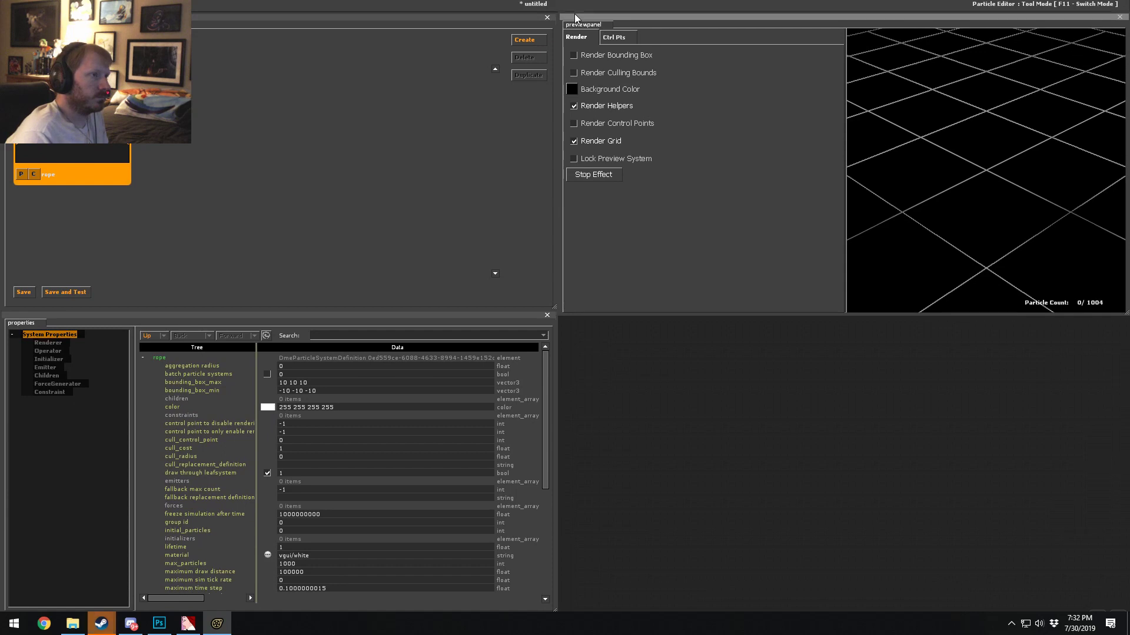
left_click_drag(668, 314, 646, 612)
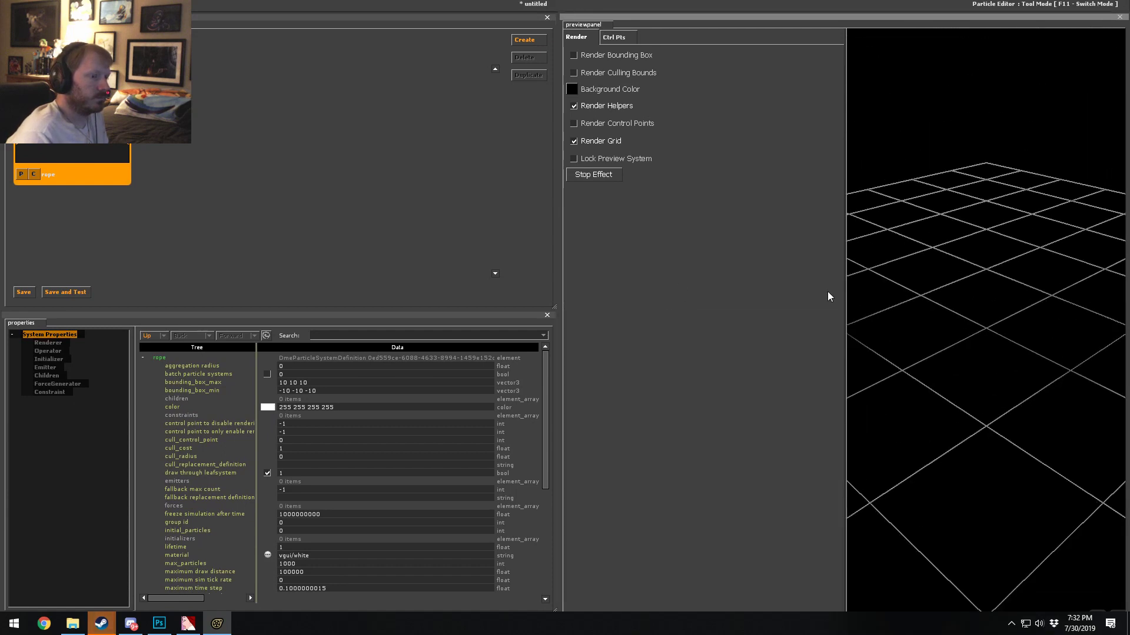
left_click_drag(844, 305, 690, 330)
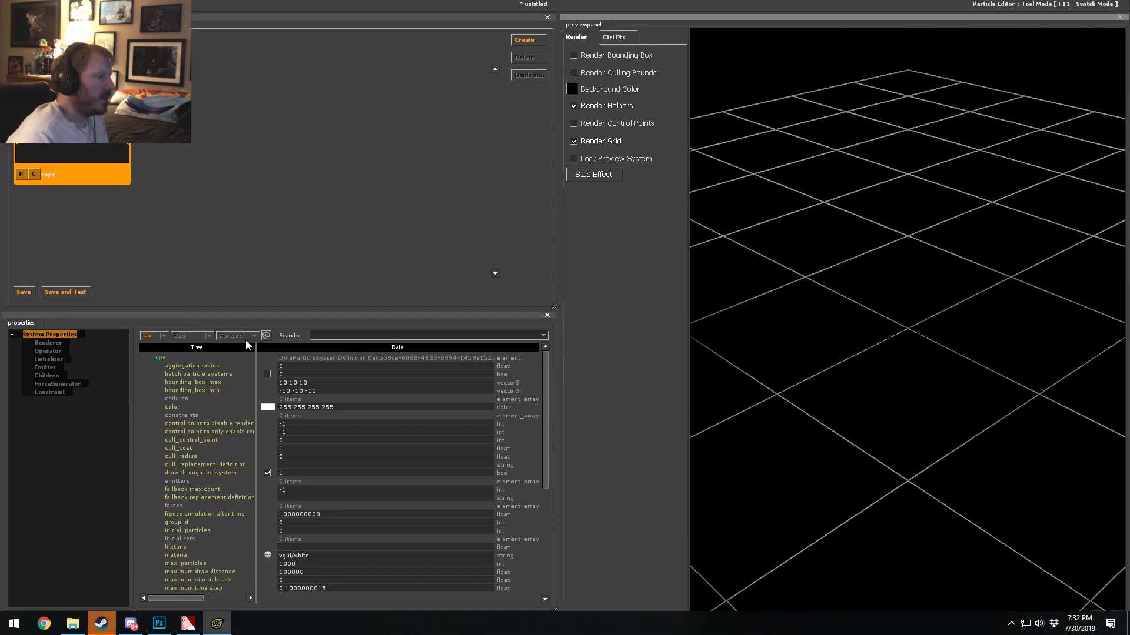
Step: Add a render_rope renderer to the rope particle system and widen its function tree
right_click(55, 343)
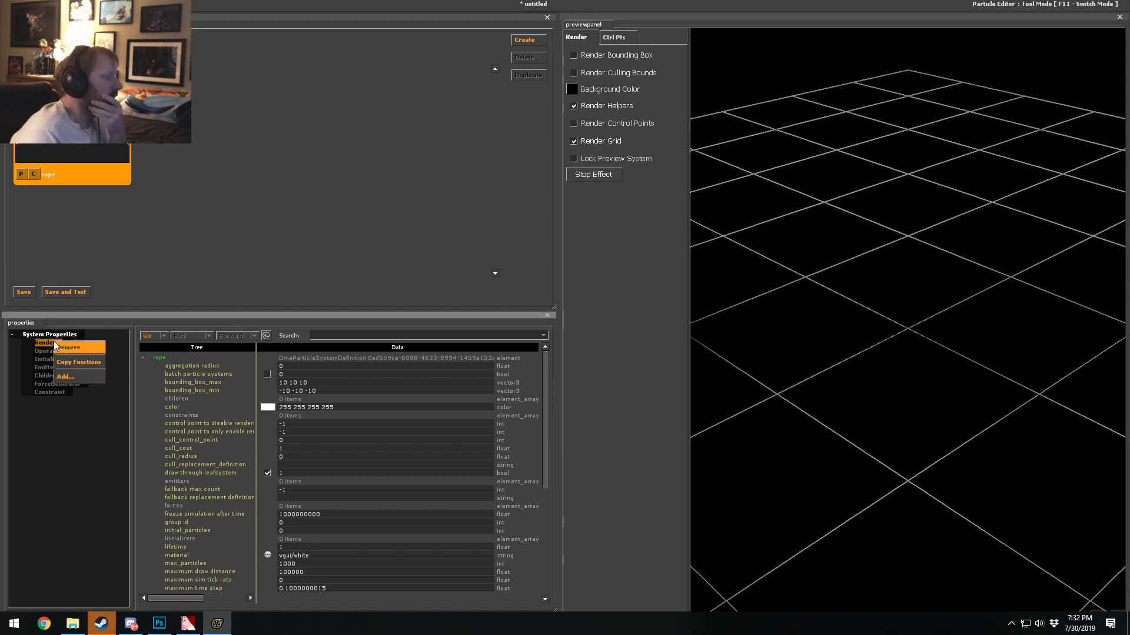
left_click(65, 377)
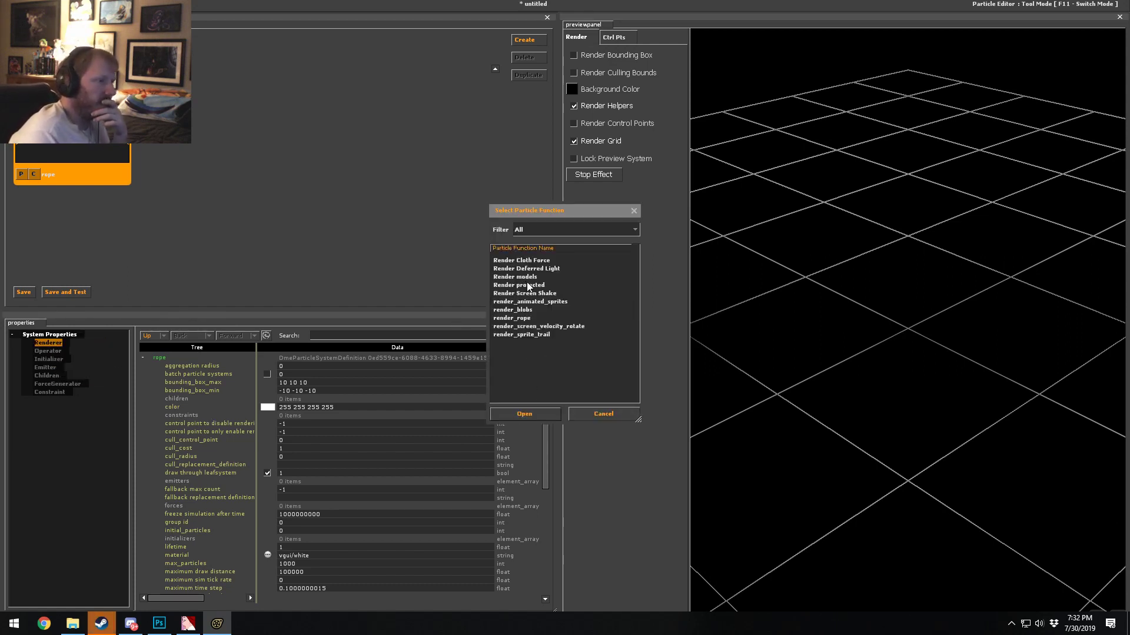
double_click(531, 317)
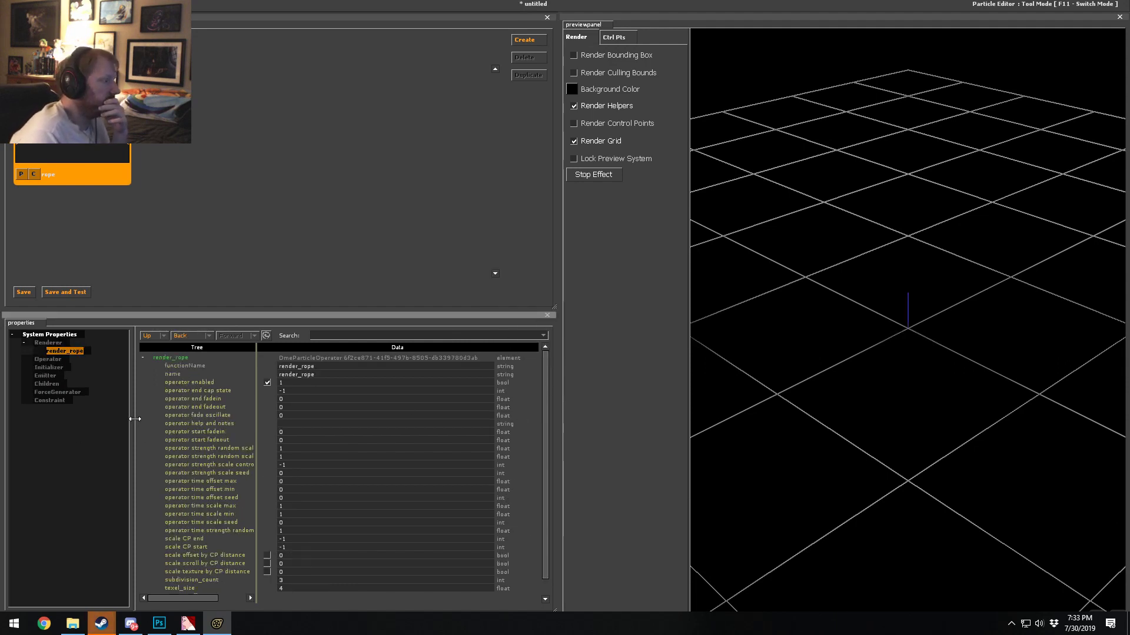
left_click_drag(133, 418, 167, 418)
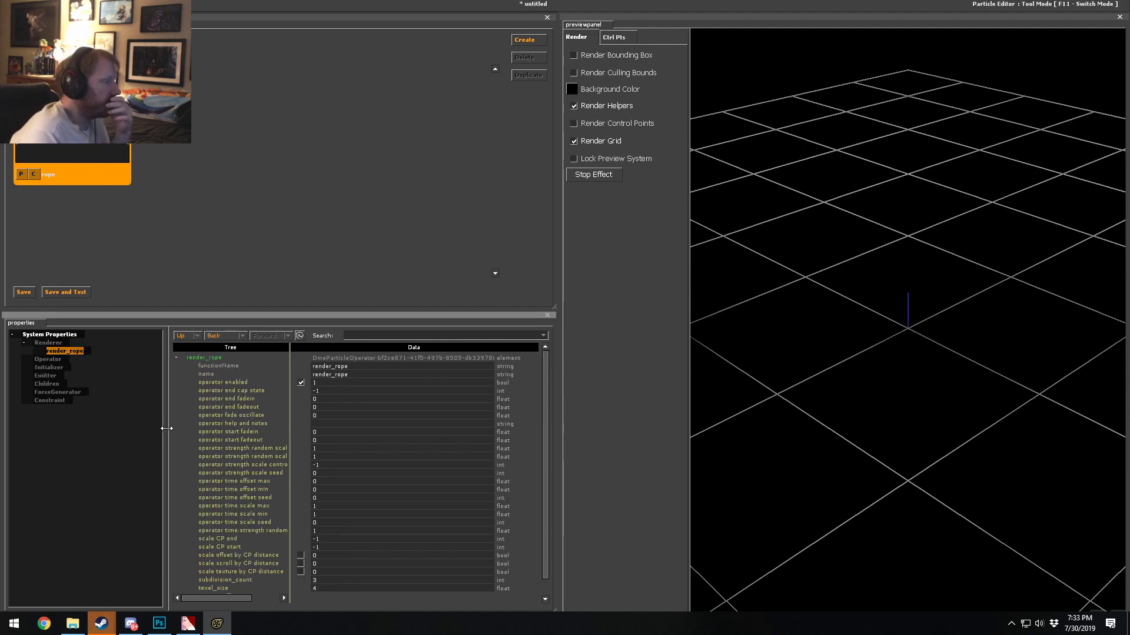
right_click(51, 364)
left_click(67, 396)
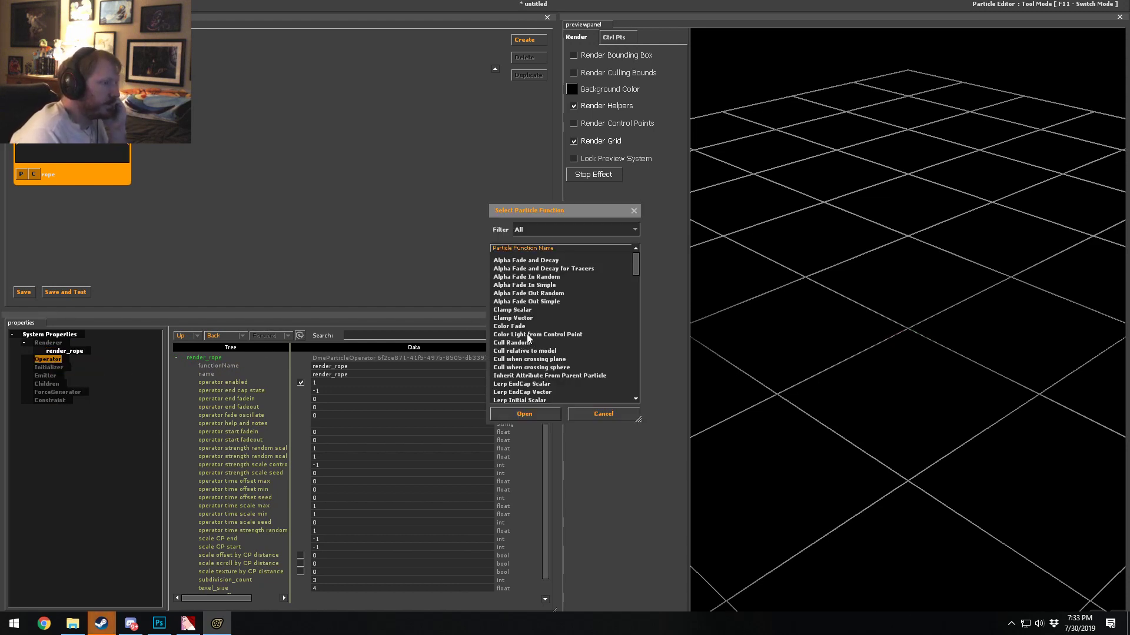
left_click(606, 415)
right_click(56, 367)
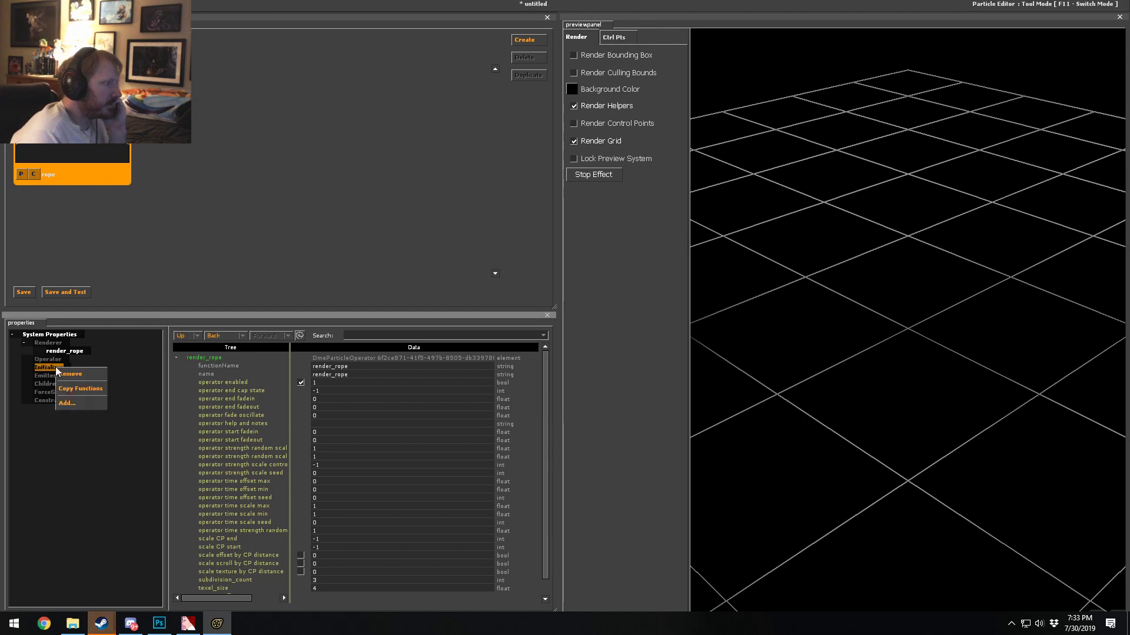
left_click(76, 406)
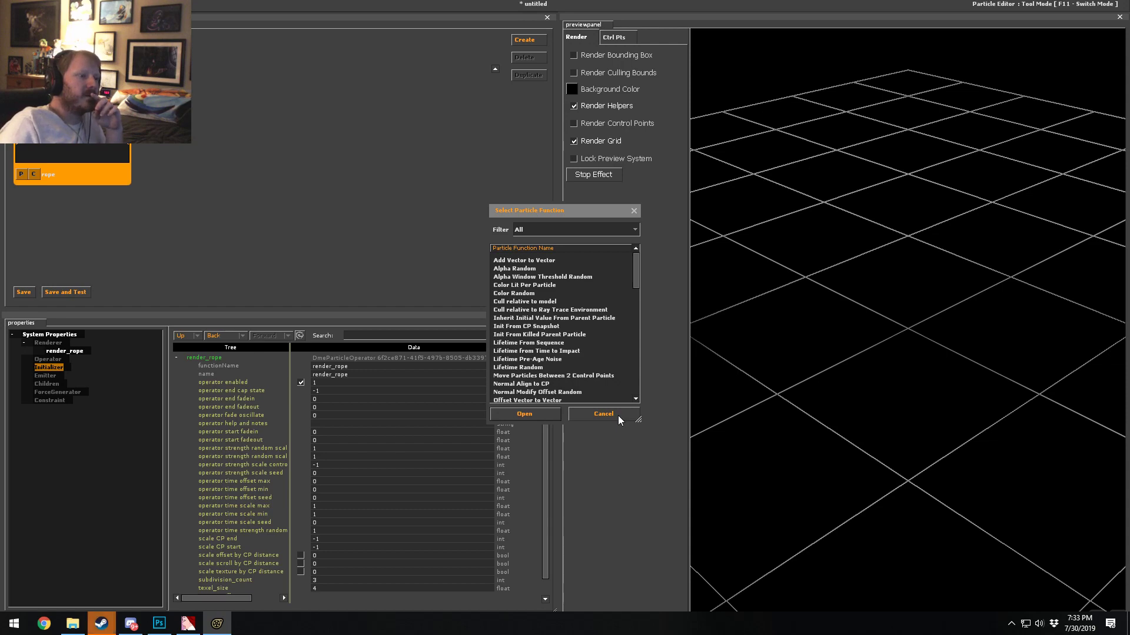
left_click(603, 414)
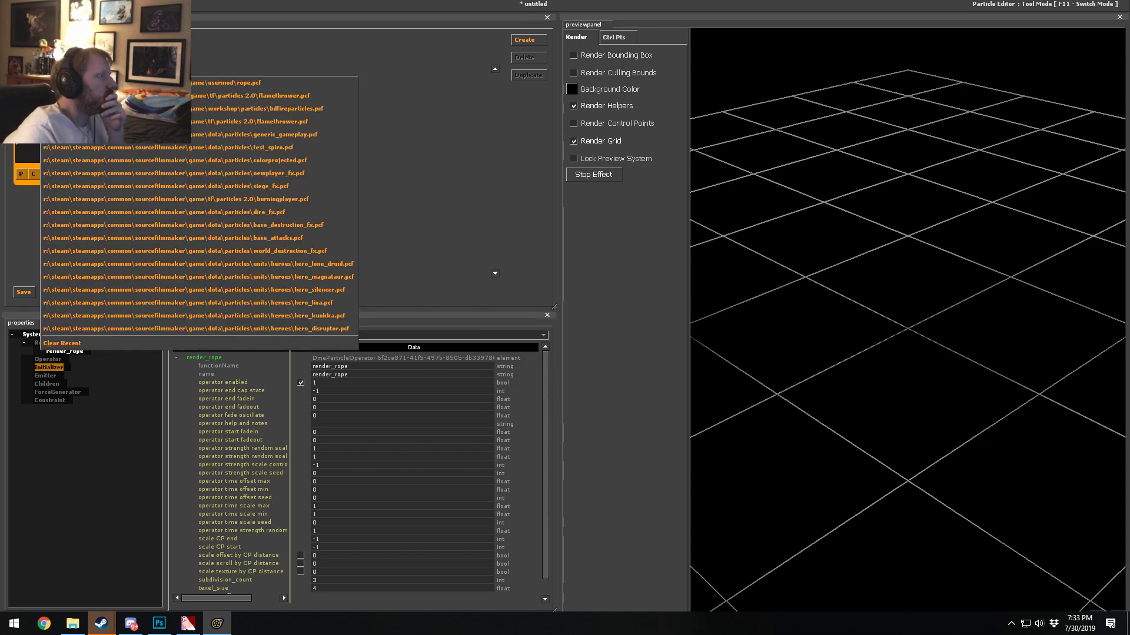
Step: Return to the Source Filmmaker session and choose rope.pcf from the workshop particles folder for a new particle system animation set
key("F11")
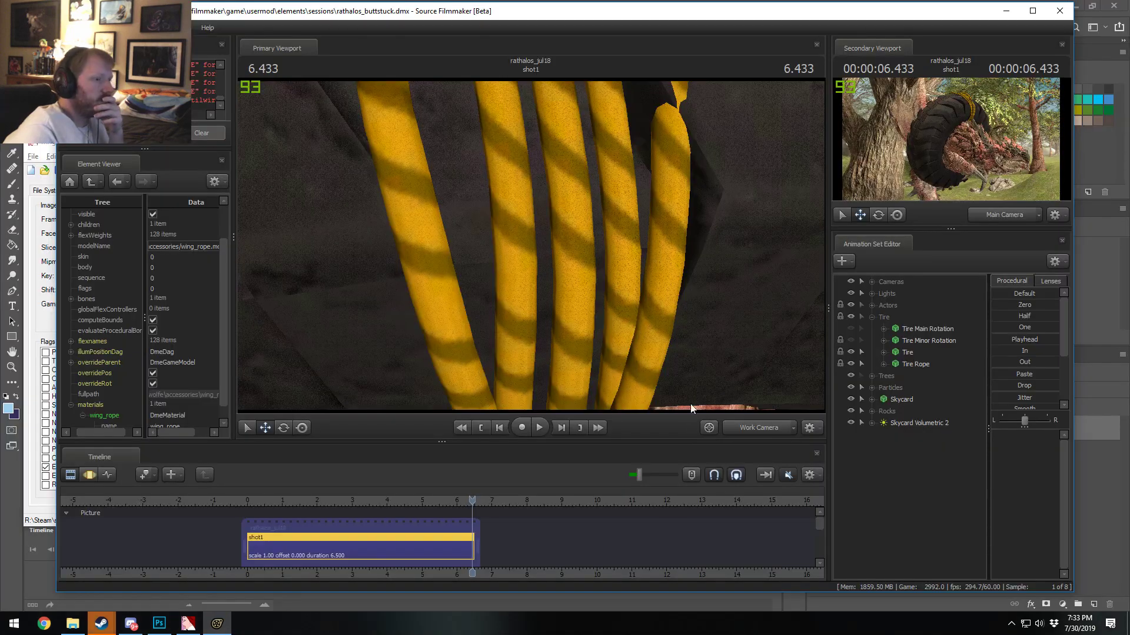
right_click(931, 495)
left_click(1005, 532)
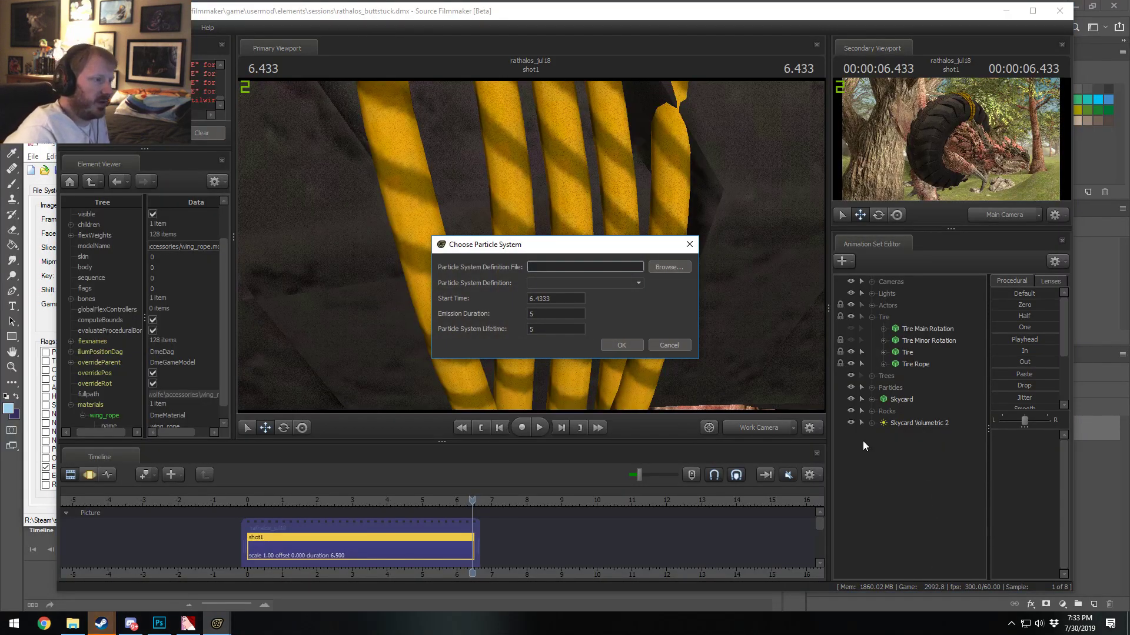
left_click(663, 266)
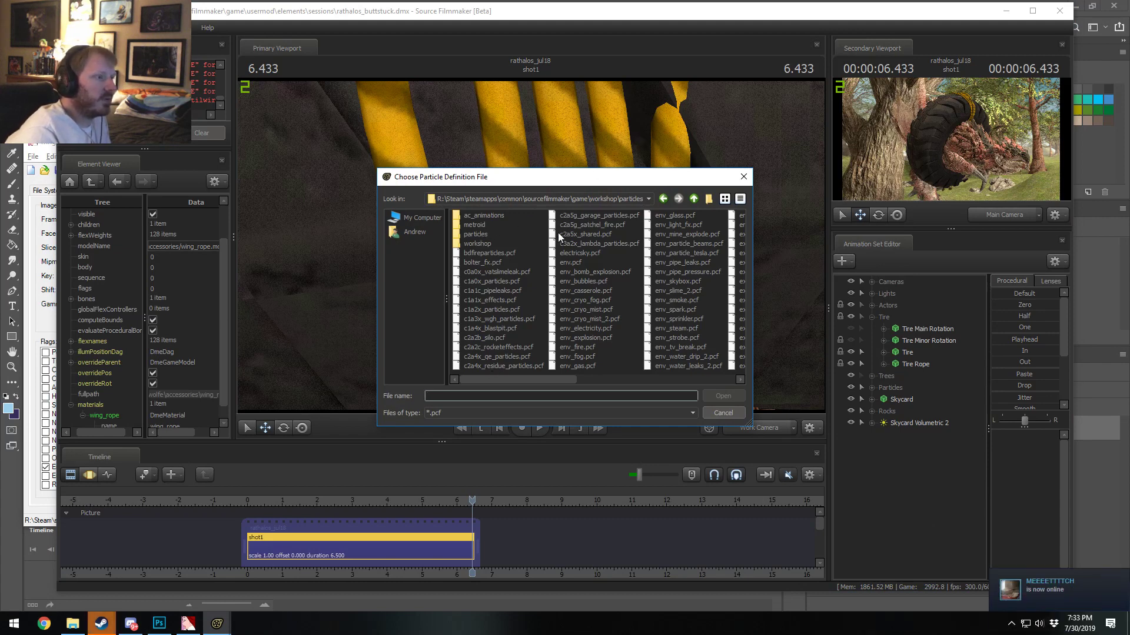
left_click_drag(496, 381, 735, 388)
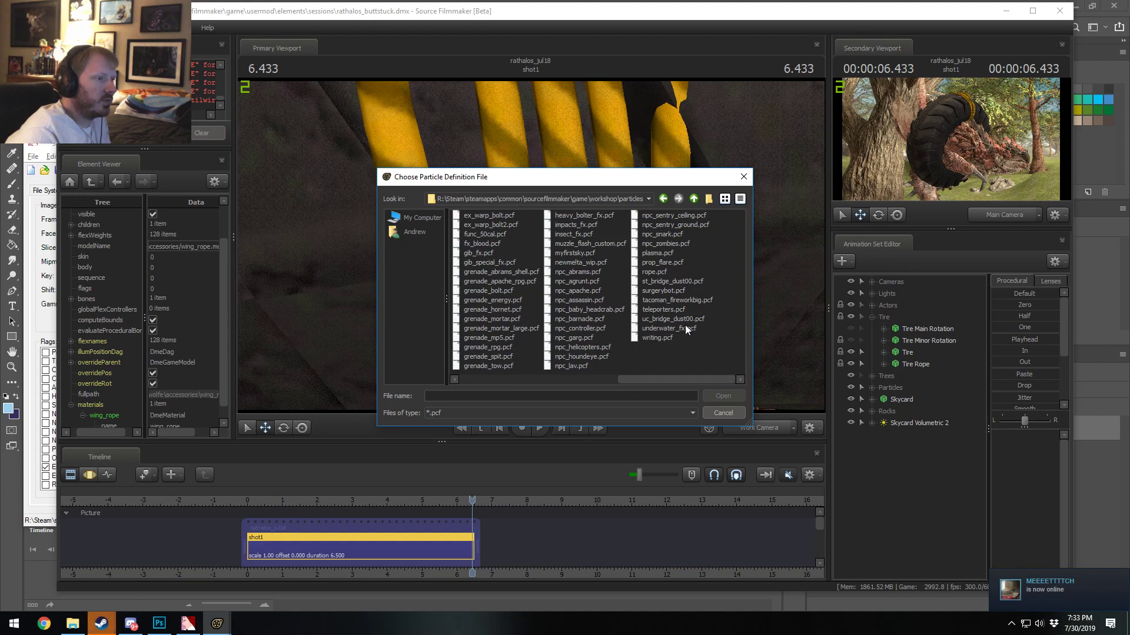
double_click(656, 274)
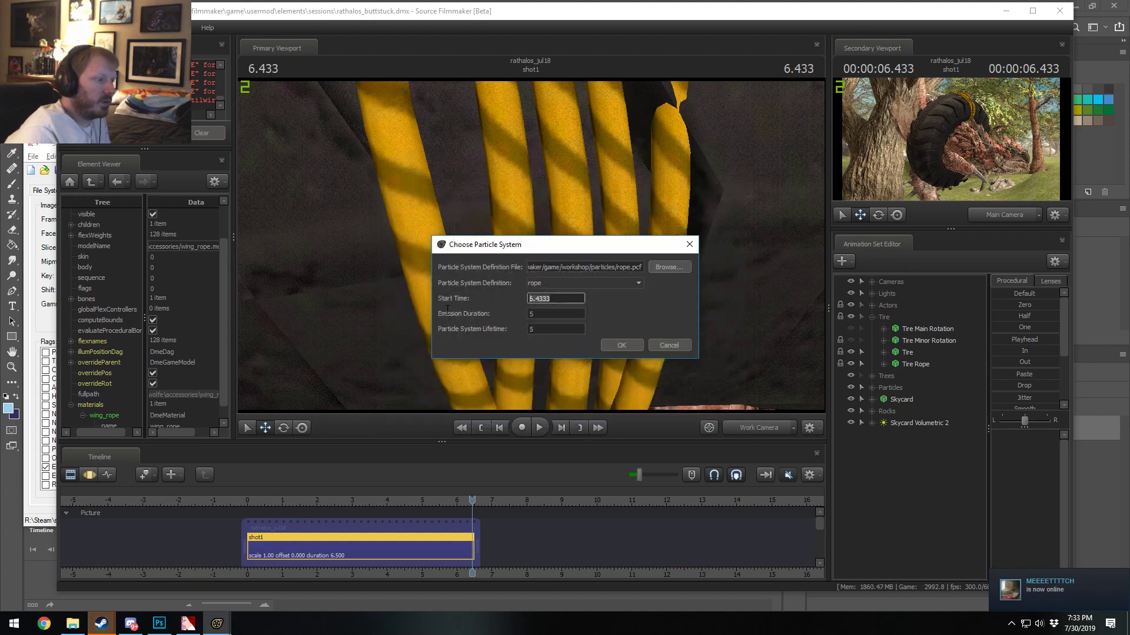
Step: Create the rope particle system with start time 0, emission duration 7 and particle system lifetime 7
type("0")
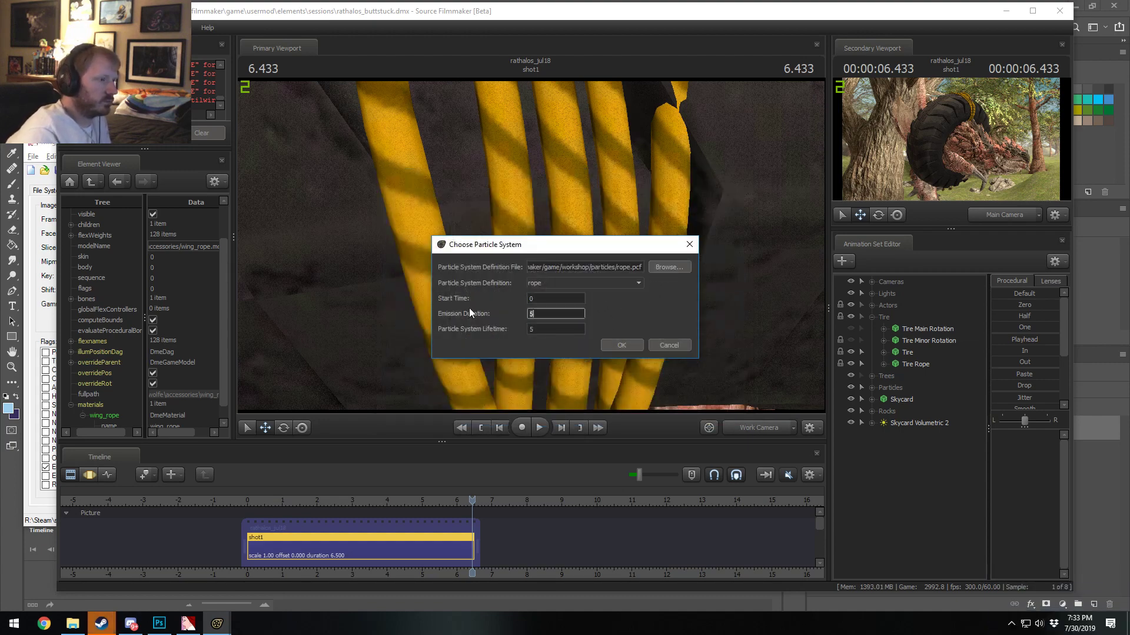
key("Tab")
type("7")
key("Tab")
type("7")
key("Return")
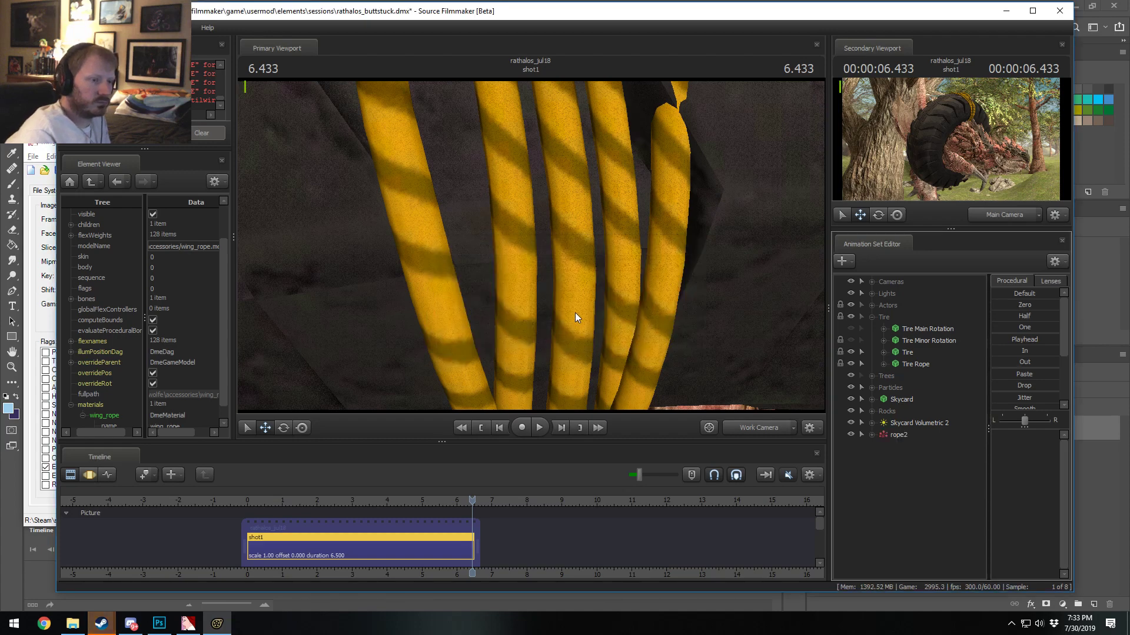
Step: Rename the rope2 animation set to Rope Particle
right_click(899, 437)
left_click(916, 442)
type("Rop")
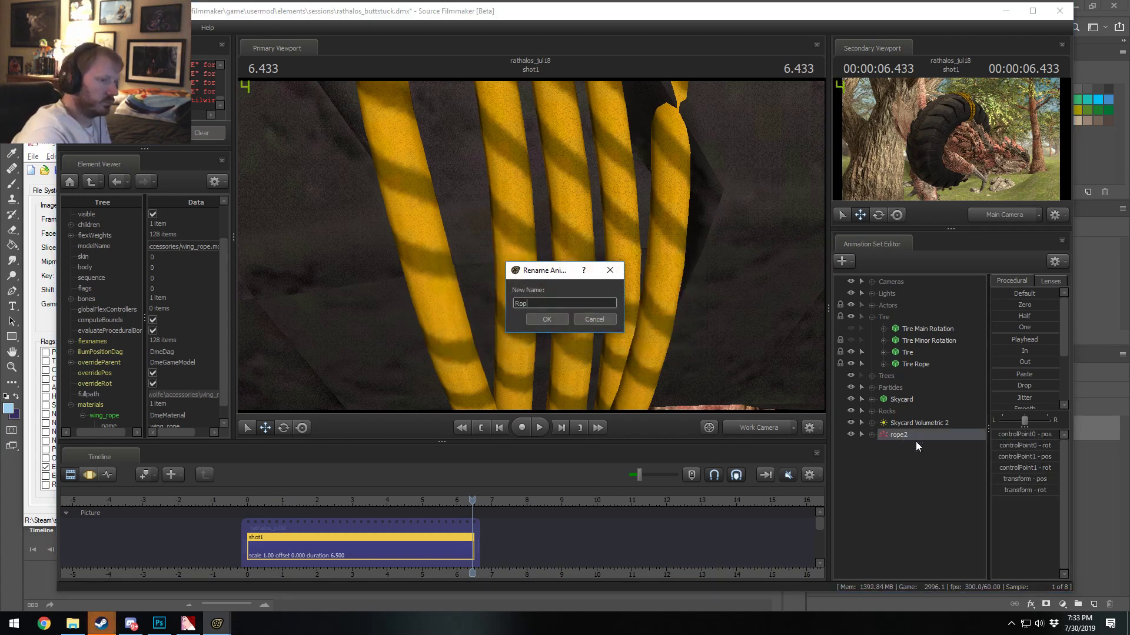
type("e3")
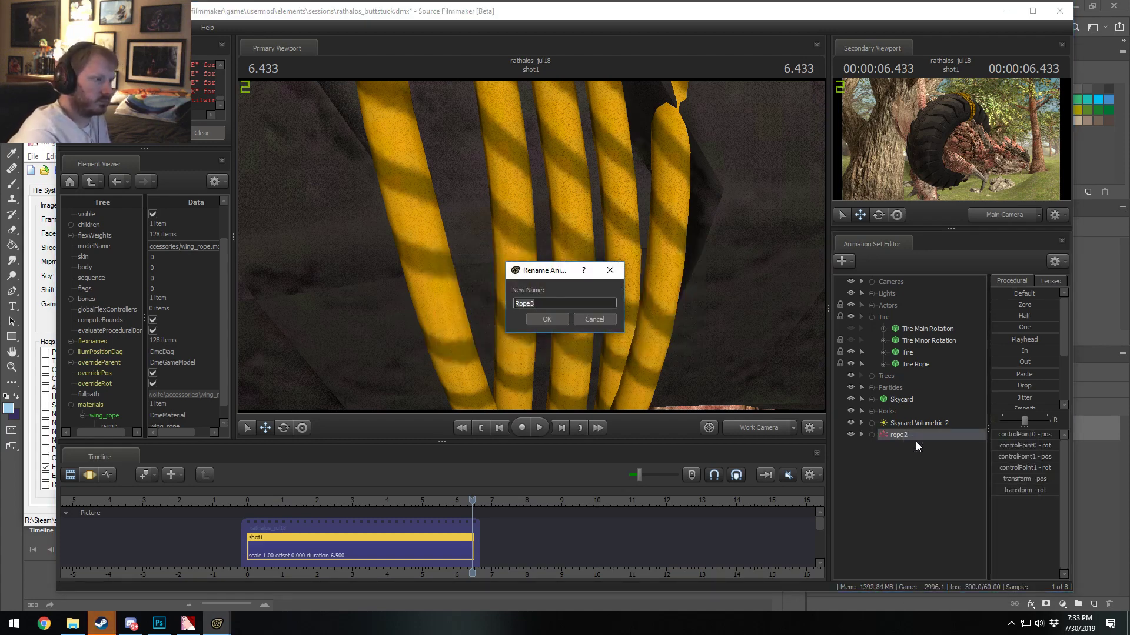
key("ctrl+a")
type("Rope Parti")
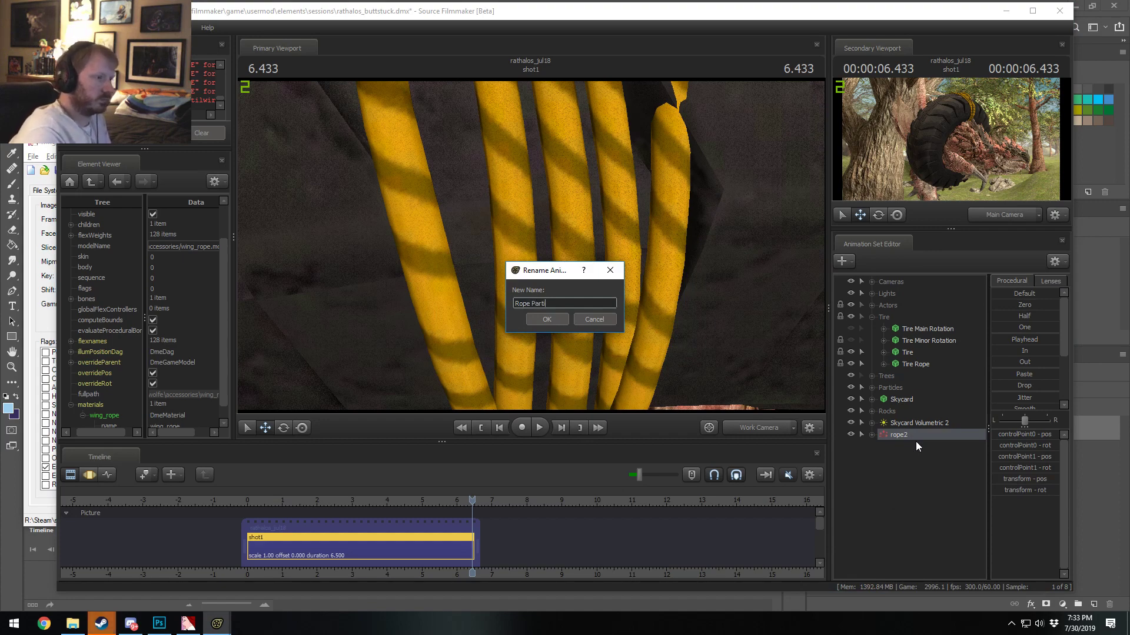
type("cle")
key("Return")
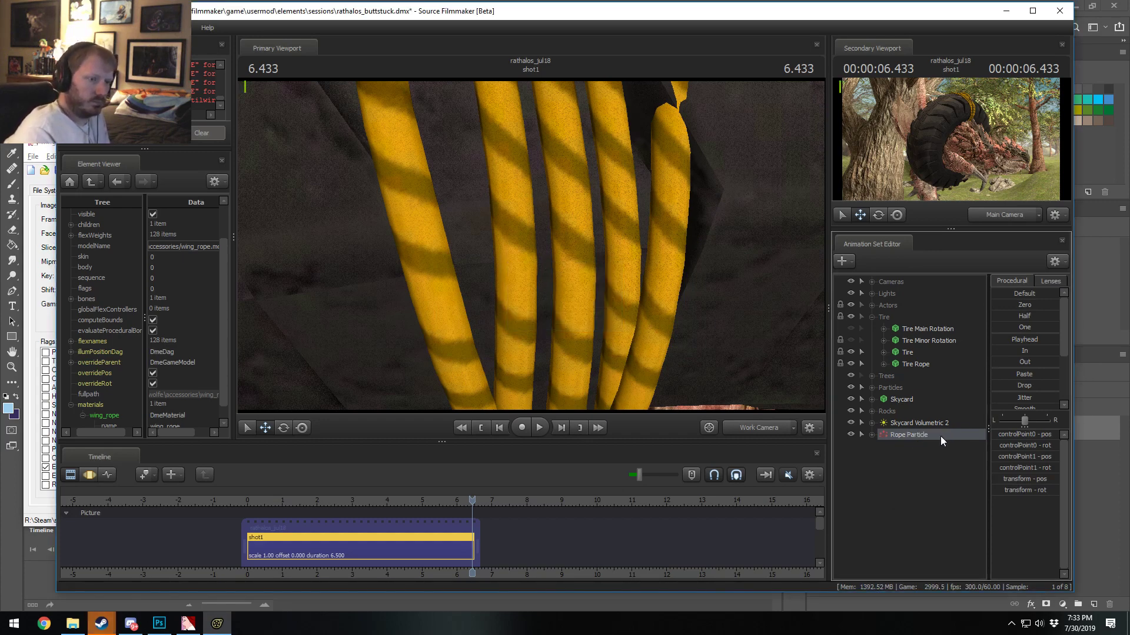
Step: Instance the particle system of Rope Particle and open its particle system definition for editing
right_click(940, 436)
mouse_move(1079, 503)
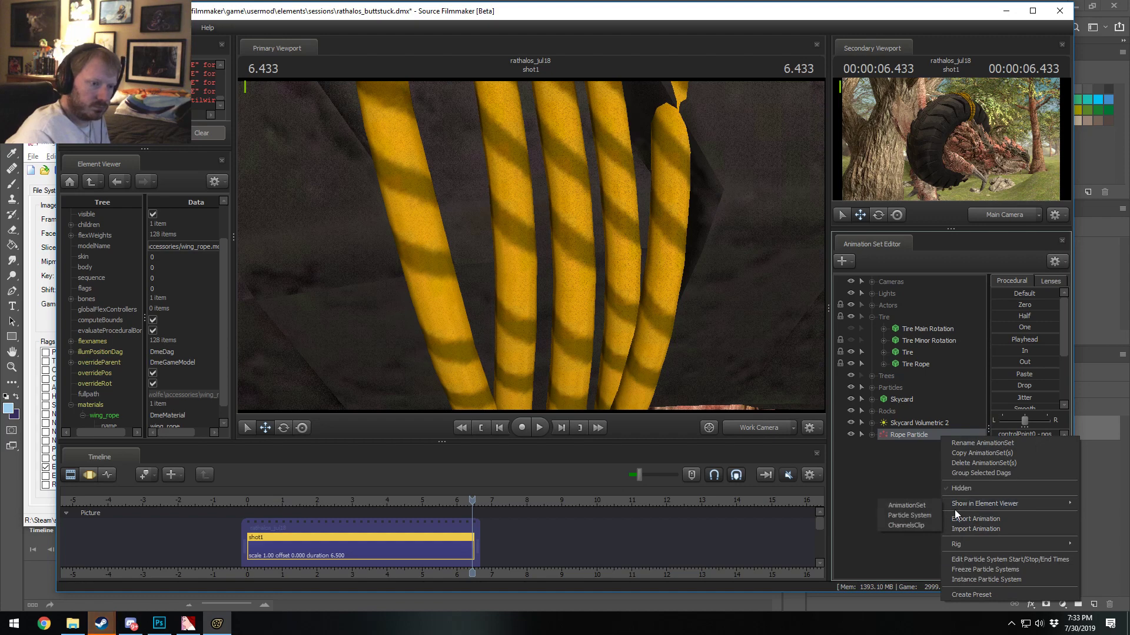
left_click(965, 578)
right_click(940, 438)
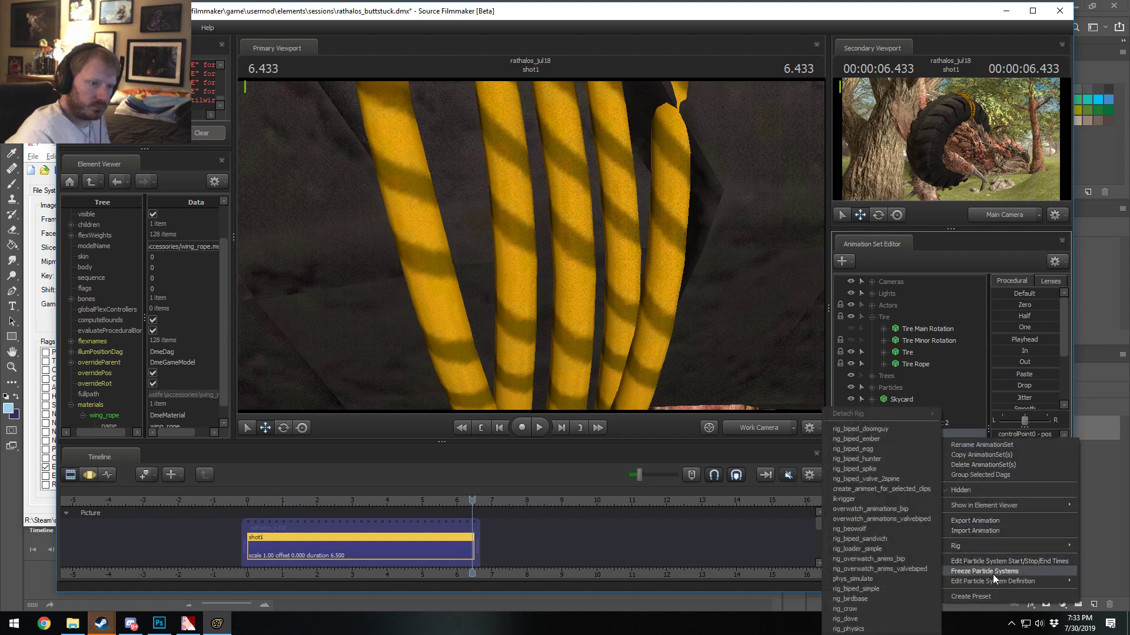
mouse_move(1018, 582)
left_click(1092, 582)
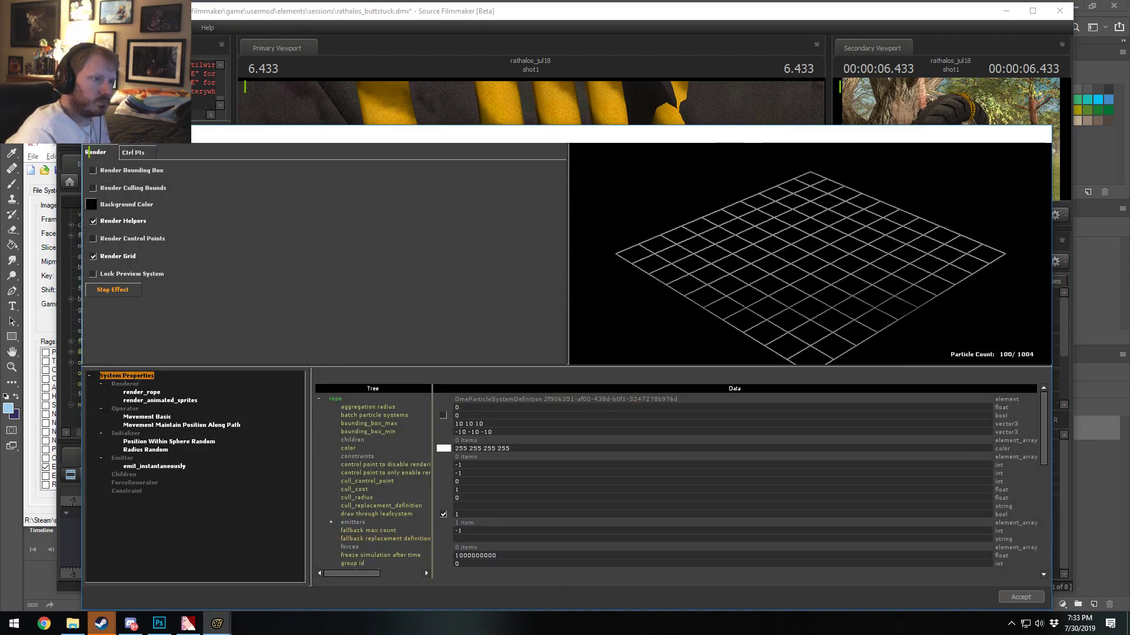
Step: Set preview control point 1 to 100 100 100 and inspect the rope line in the particle preview
scroll(676, 245, "down", 2)
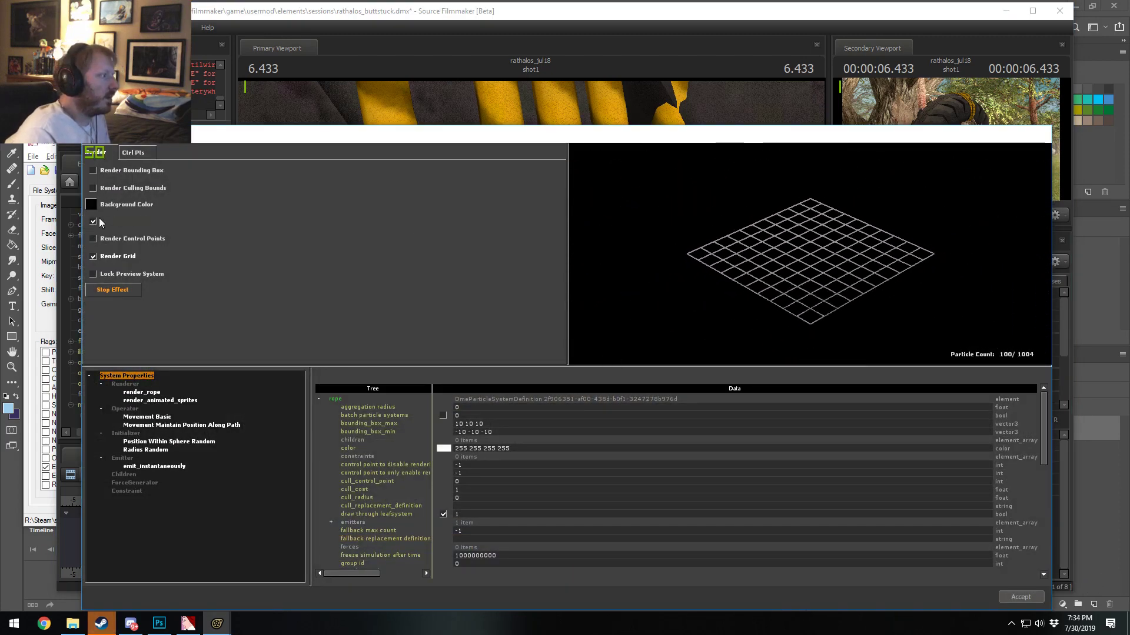
left_click(133, 153)
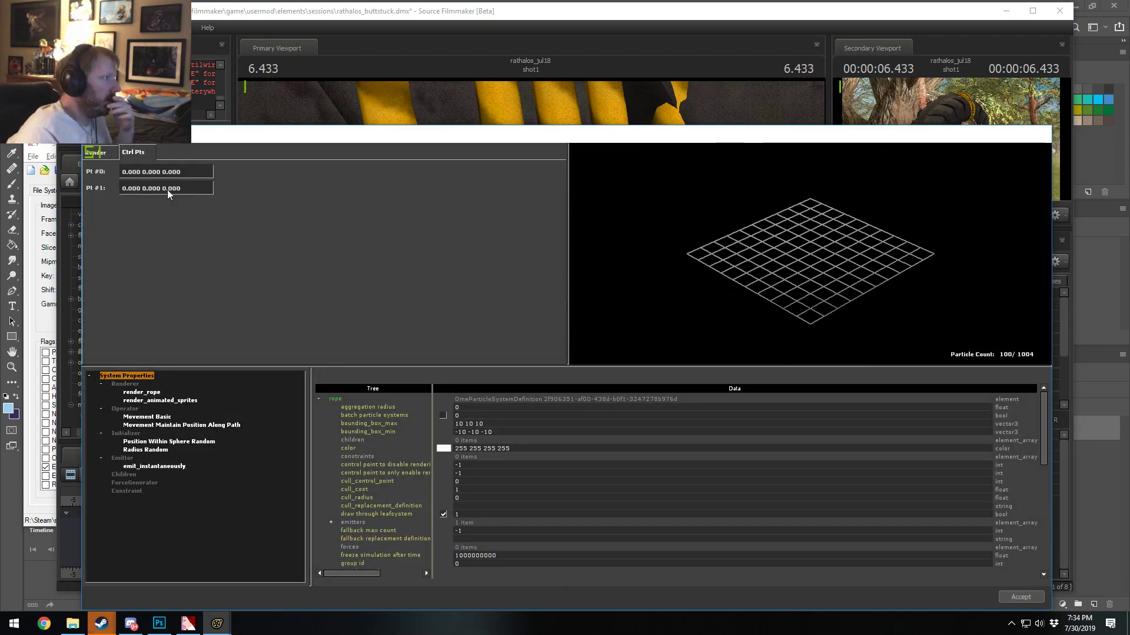
left_click_drag(187, 189, 46, 178)
type("100 100 100")
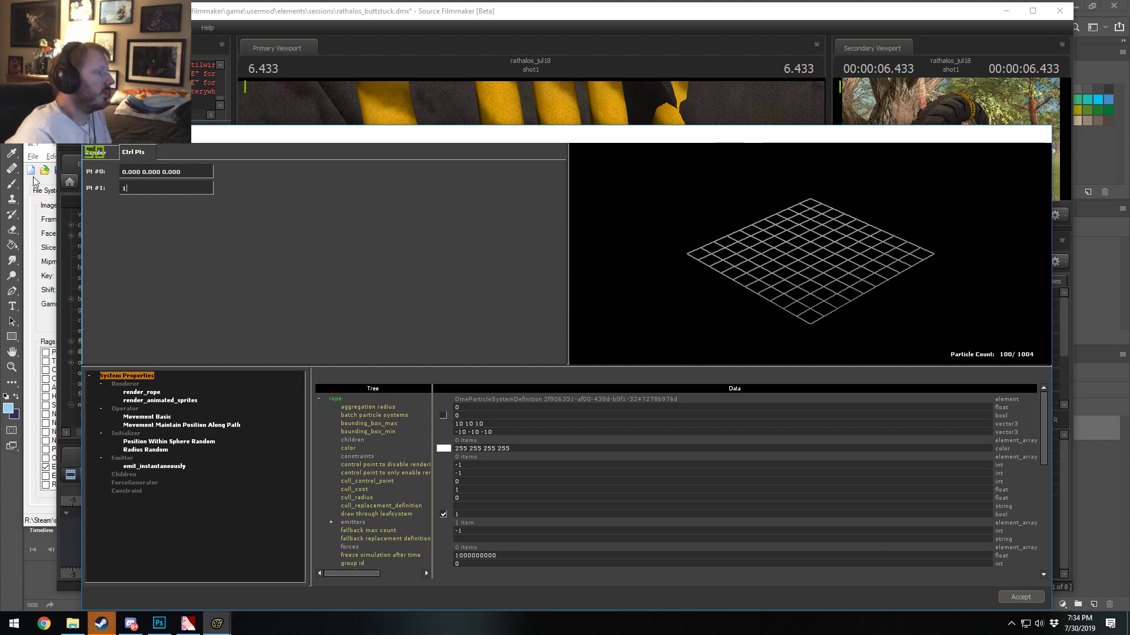
key("Return")
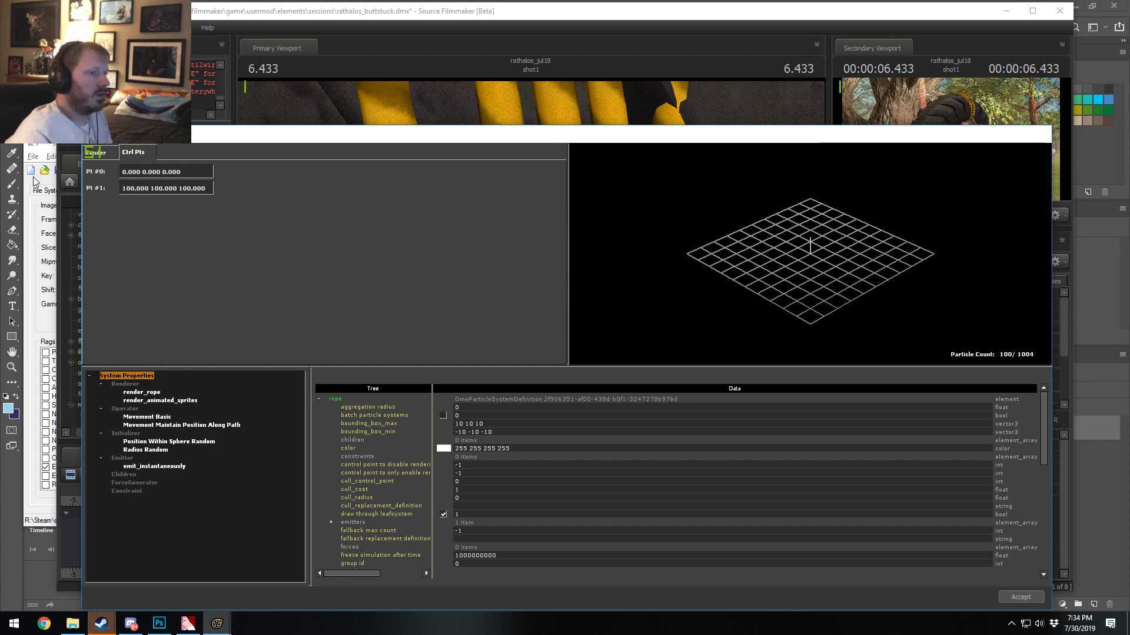
left_click_drag(784, 281, 738, 272)
scroll(814, 312, "up", 6)
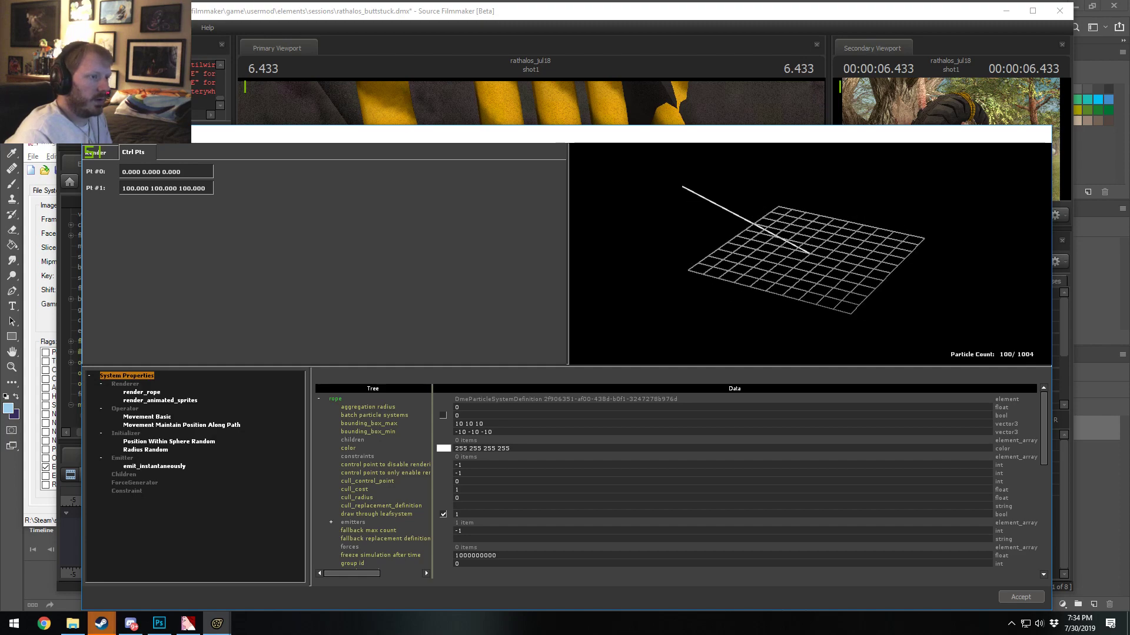
scroll(806, 237, "up", 3)
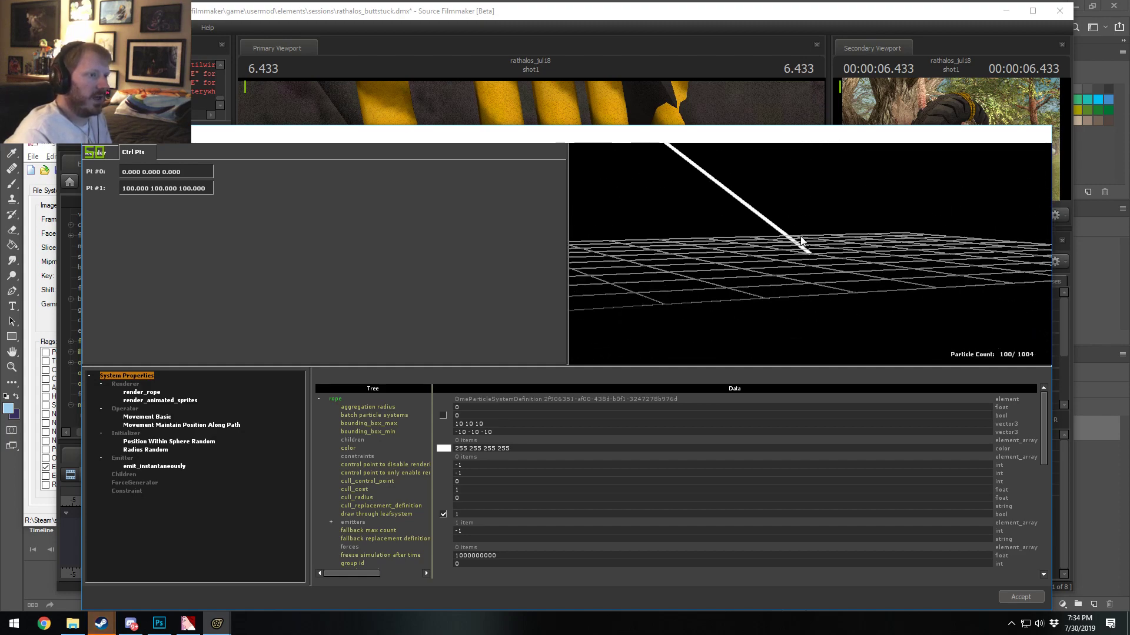
scroll(806, 237, "down", 8)
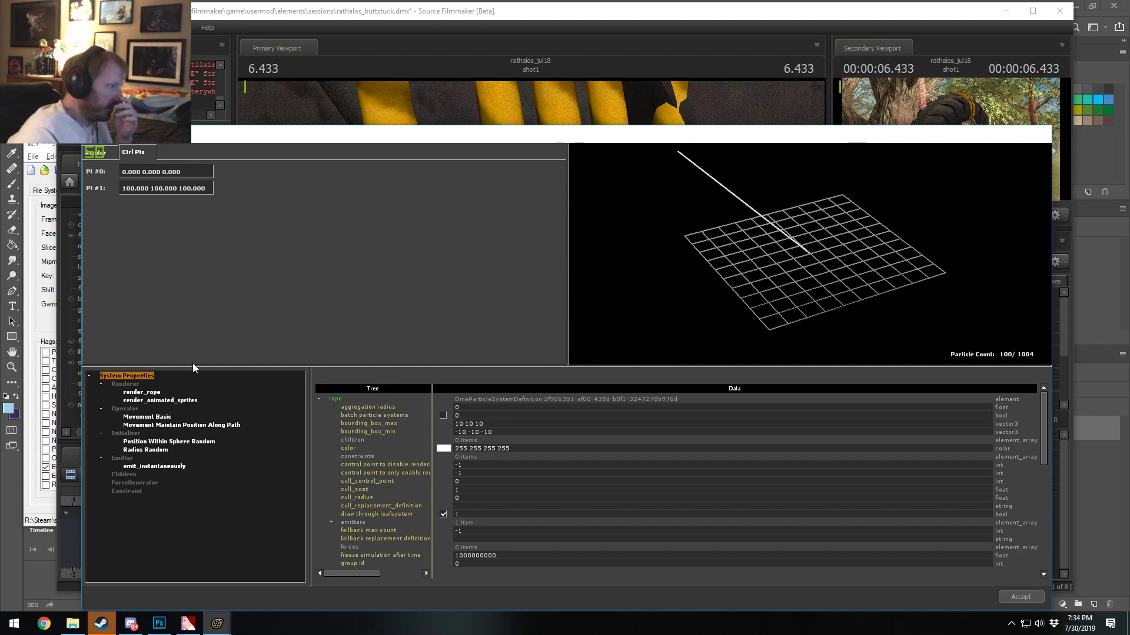
Step: Check the material entry among the rope particle's system properties, then accept and close the definition
scroll(463, 505, "down", 2)
scroll(463, 505, "down", 3)
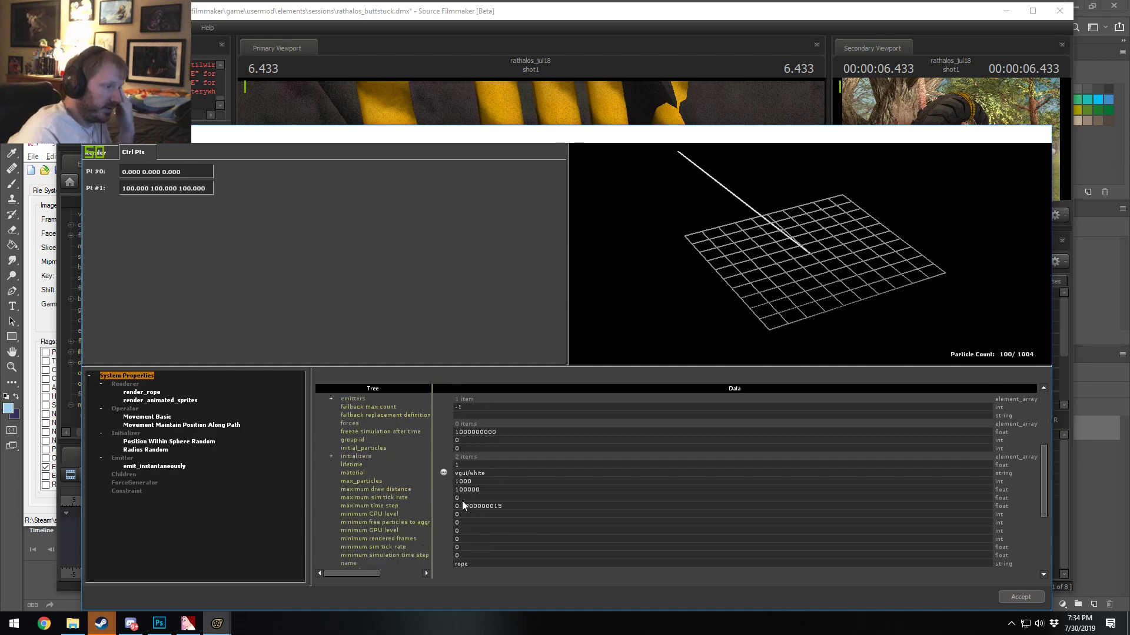
left_click(998, 595)
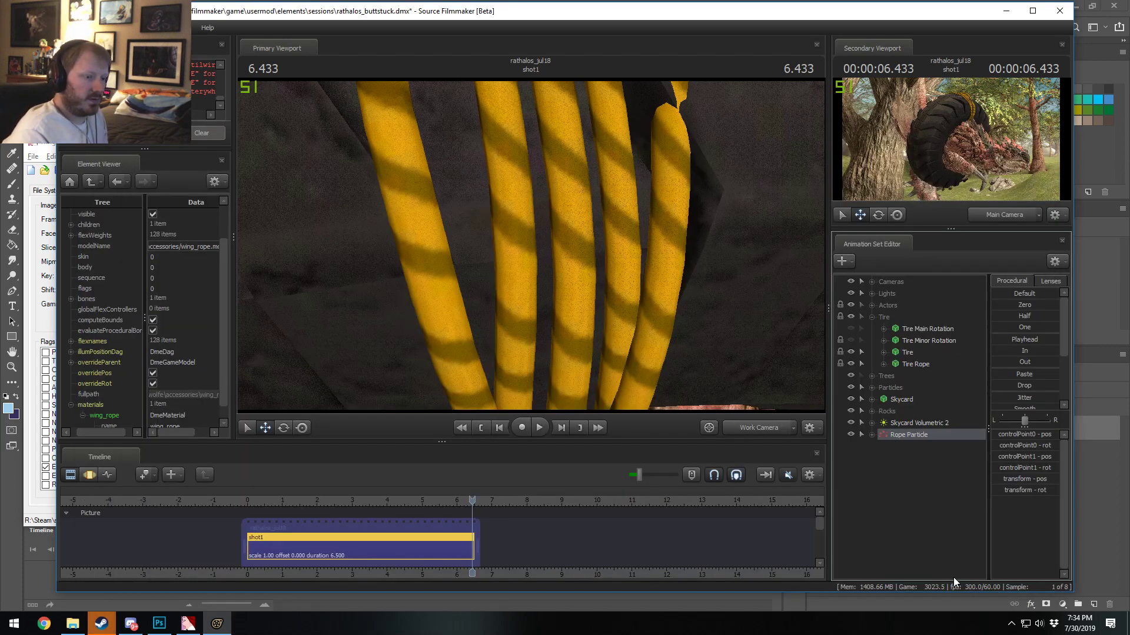
right_click(901, 434)
left_click(862, 454)
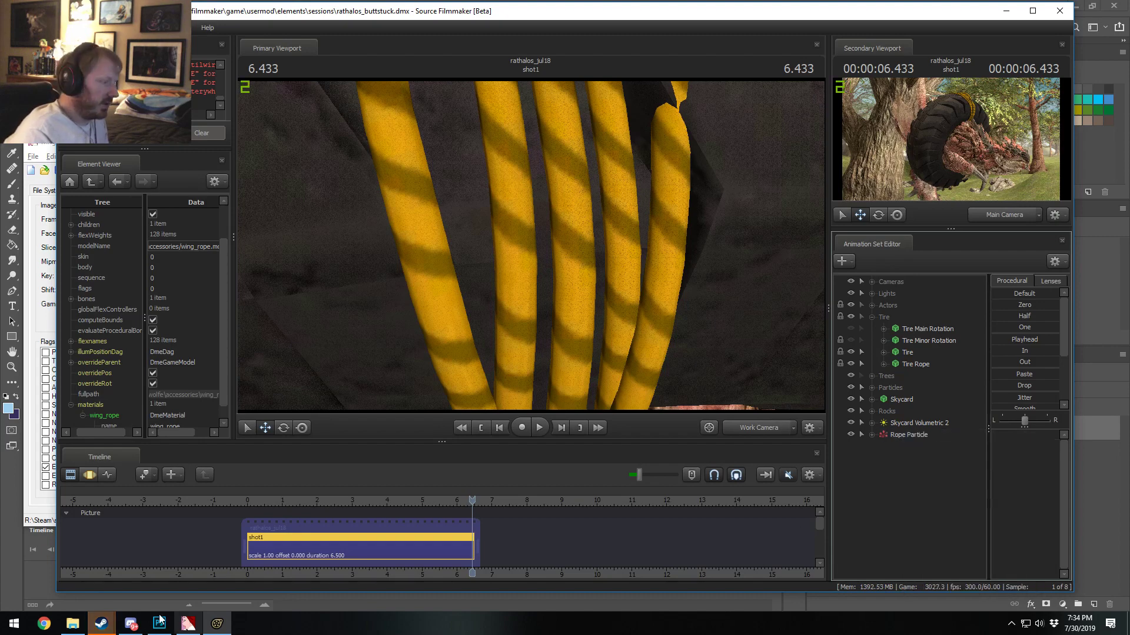
Step: Copy wing_rope_long.vtf from the usermod wing_rope folder into the workshop\materials\particles folder
left_click(72, 624)
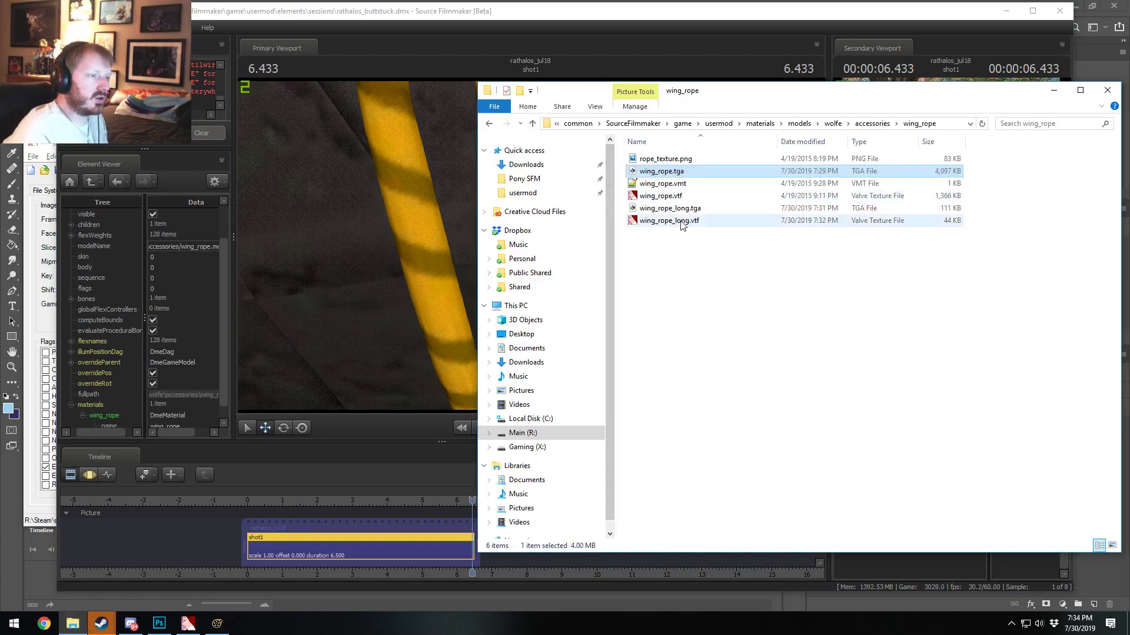
left_click(676, 184)
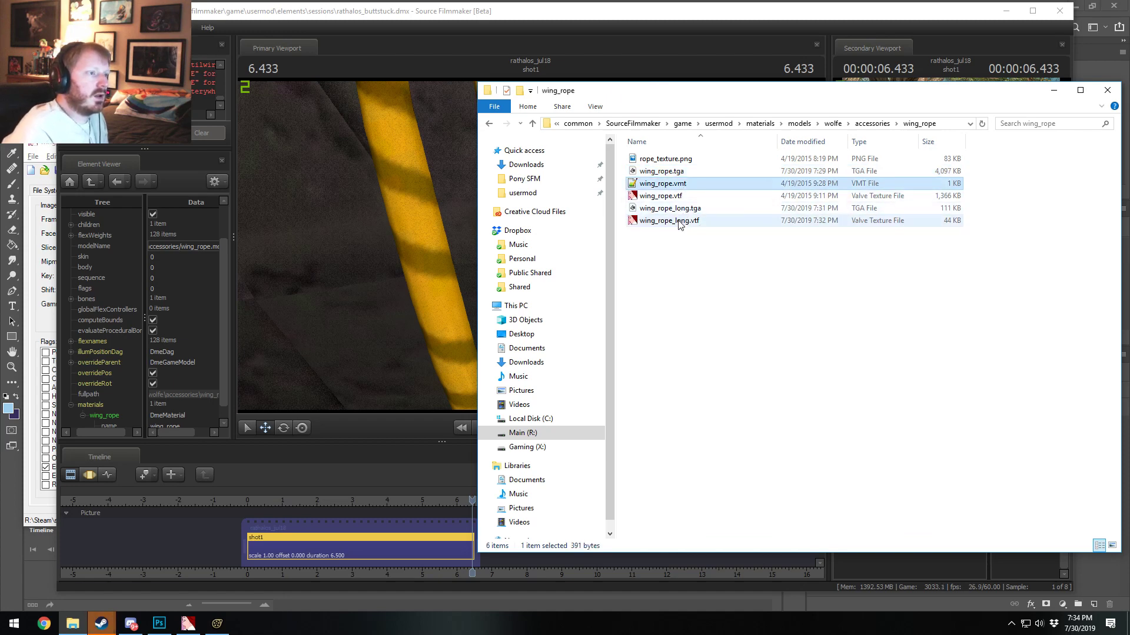
left_click(692, 222)
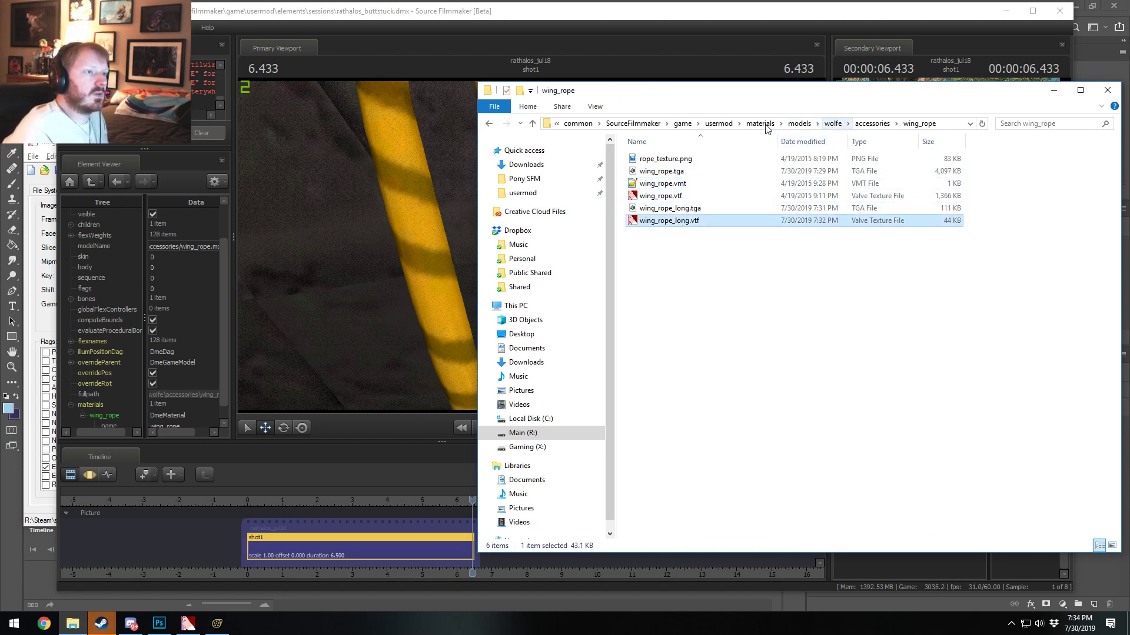
left_click(681, 123)
scroll(654, 282, "down", 7)
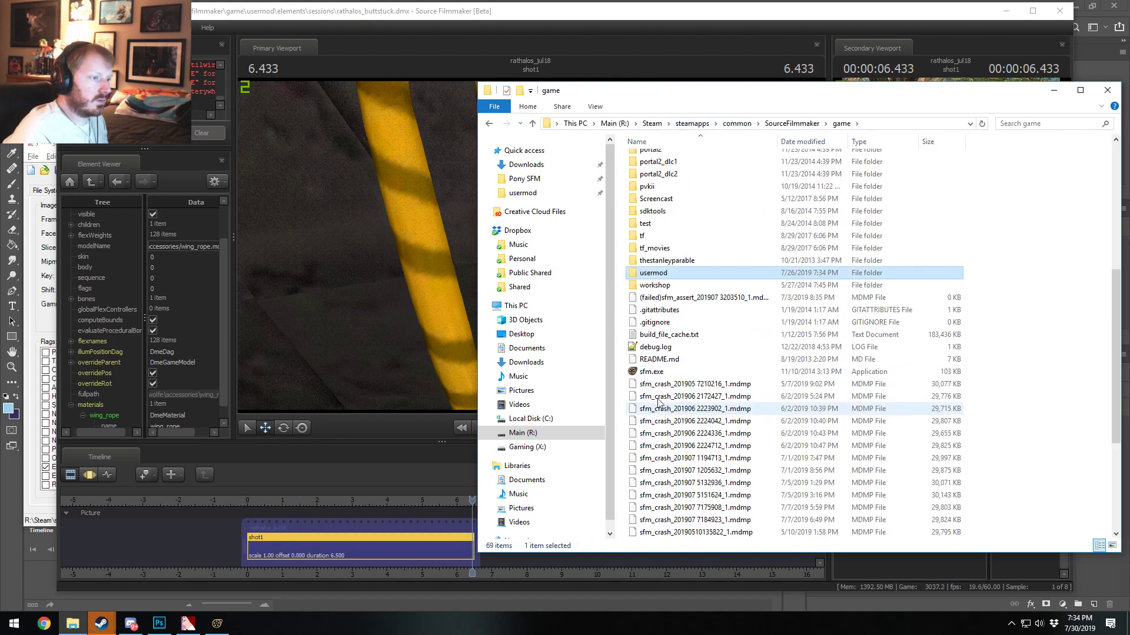
double_click(650, 283)
double_click(652, 172)
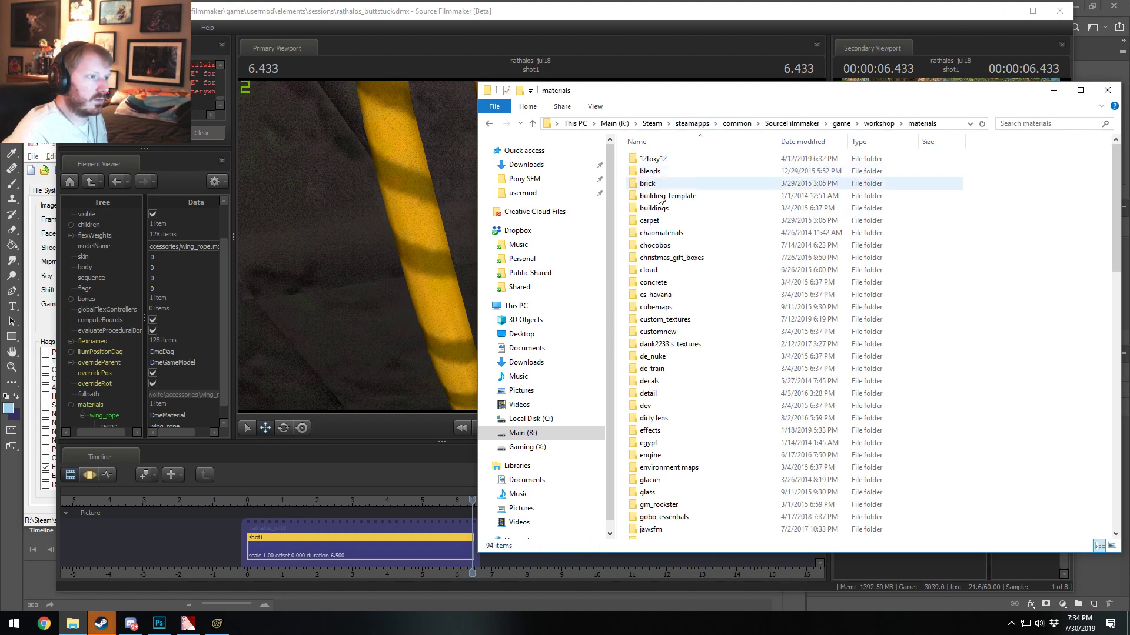
scroll(659, 265, "down", 9)
scroll(649, 387, "down", 2)
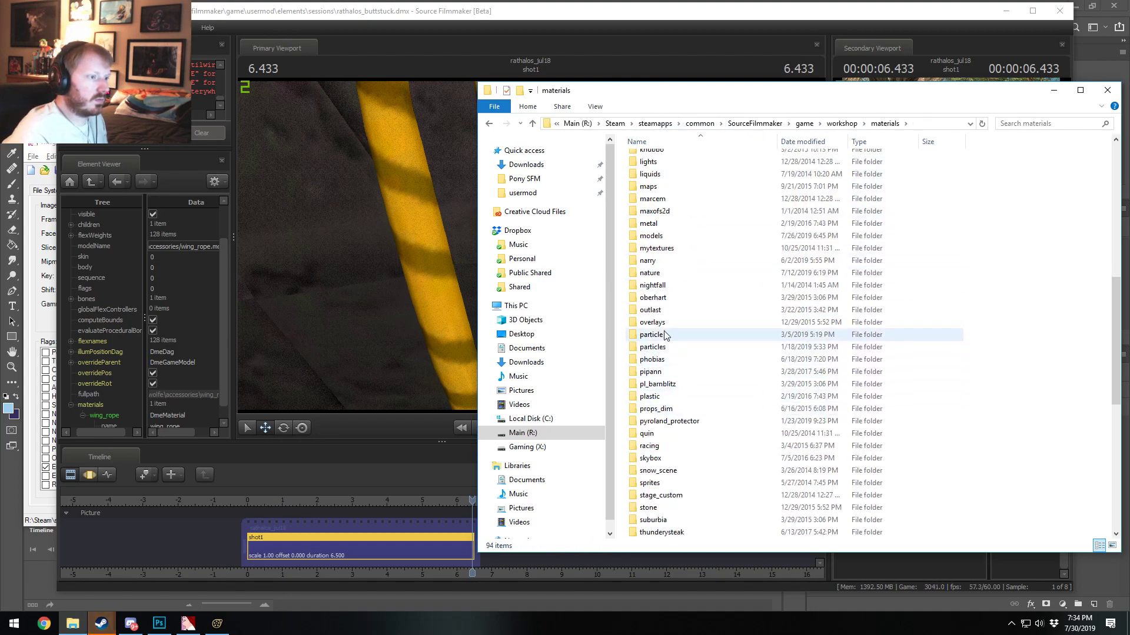
double_click(651, 350)
key("ctrl+v")
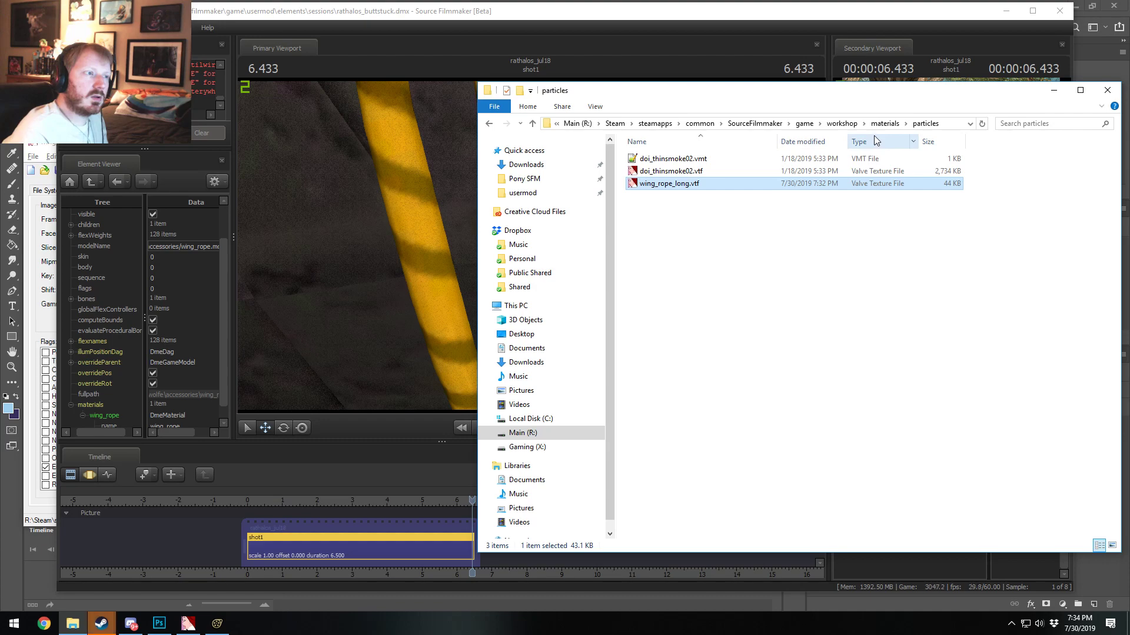
Step: Copy wing_rope.vmt from the usermod wing_rope folder into the workshop\materials\particles folder
left_click(489, 123)
left_click(489, 123)
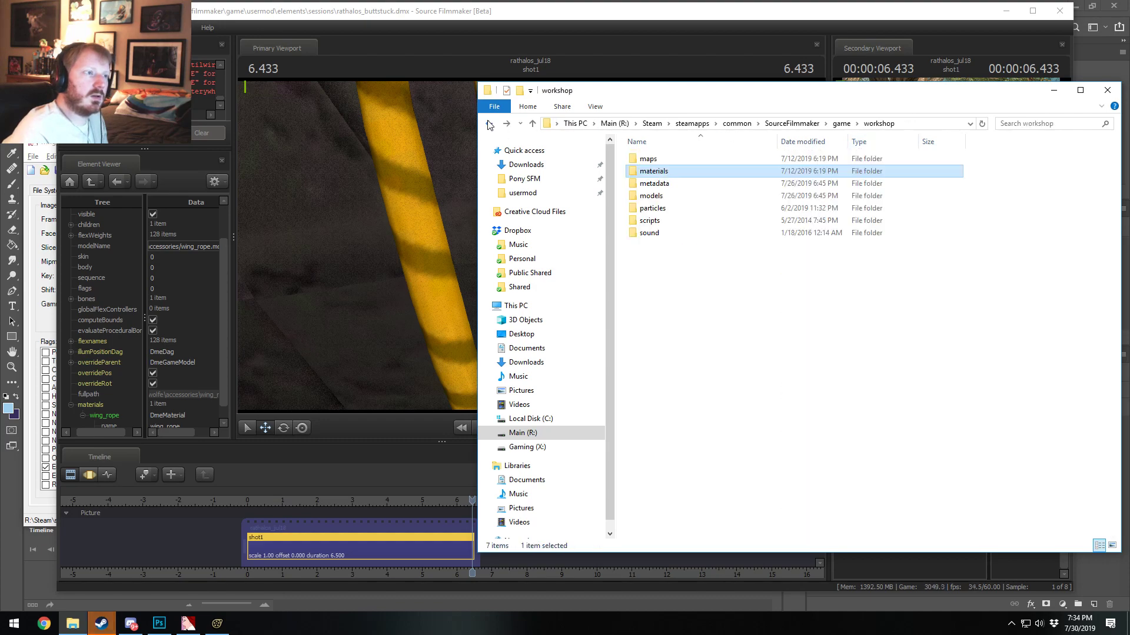
left_click(488, 123)
left_click(488, 123)
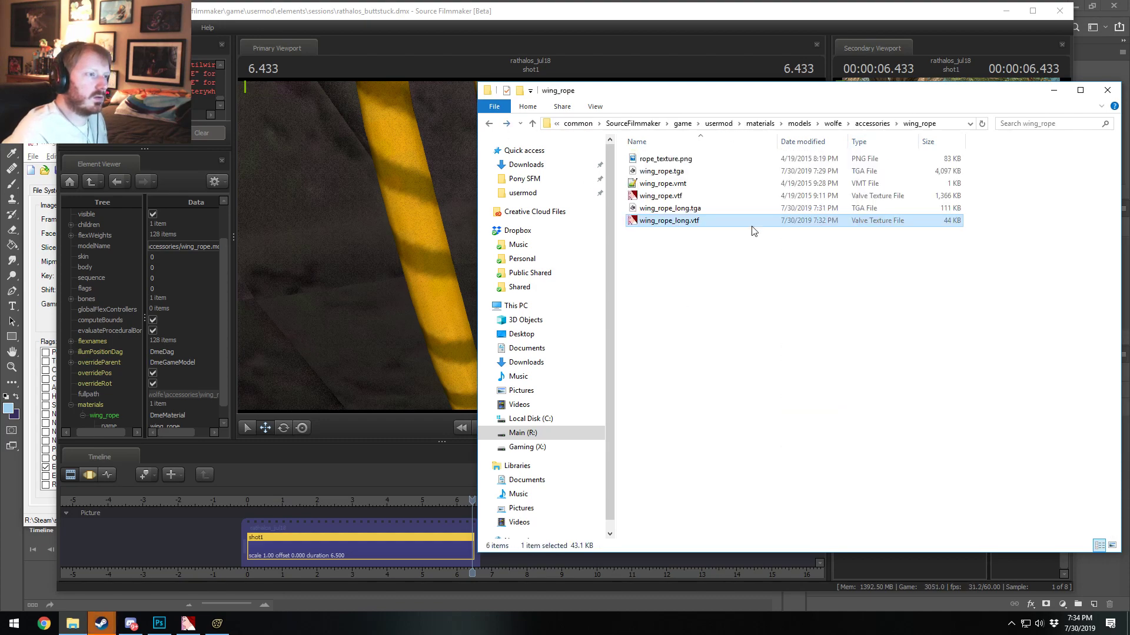
key("Up")
key("Up")
key("Up")
key("Up")
key("Down")
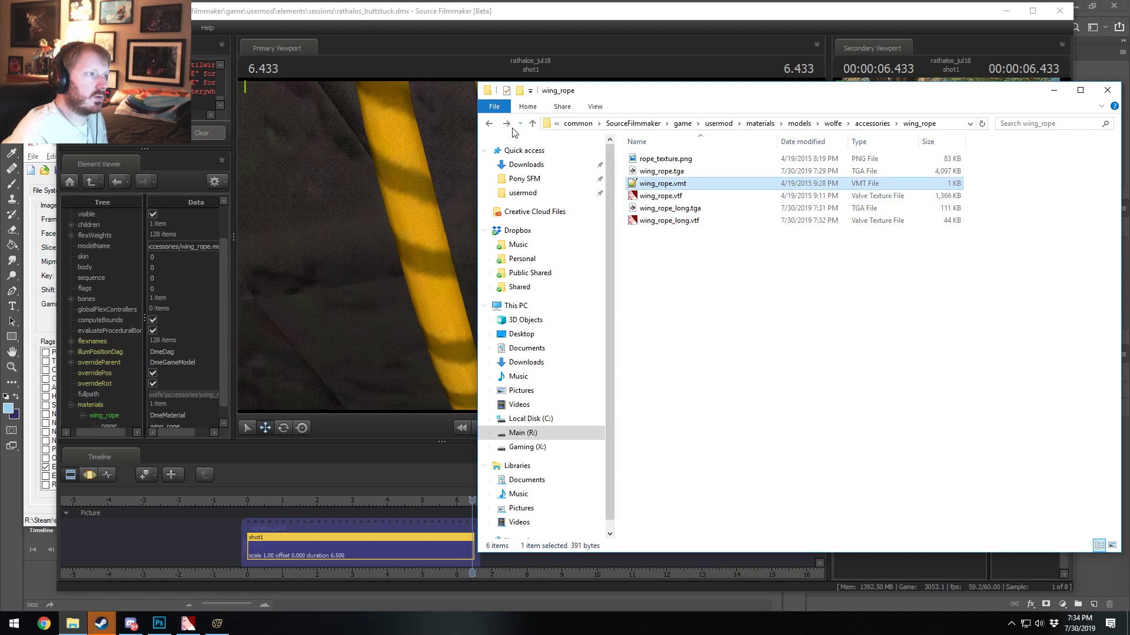
left_click(506, 123)
left_click(506, 124)
left_click(506, 124)
left_click(506, 123)
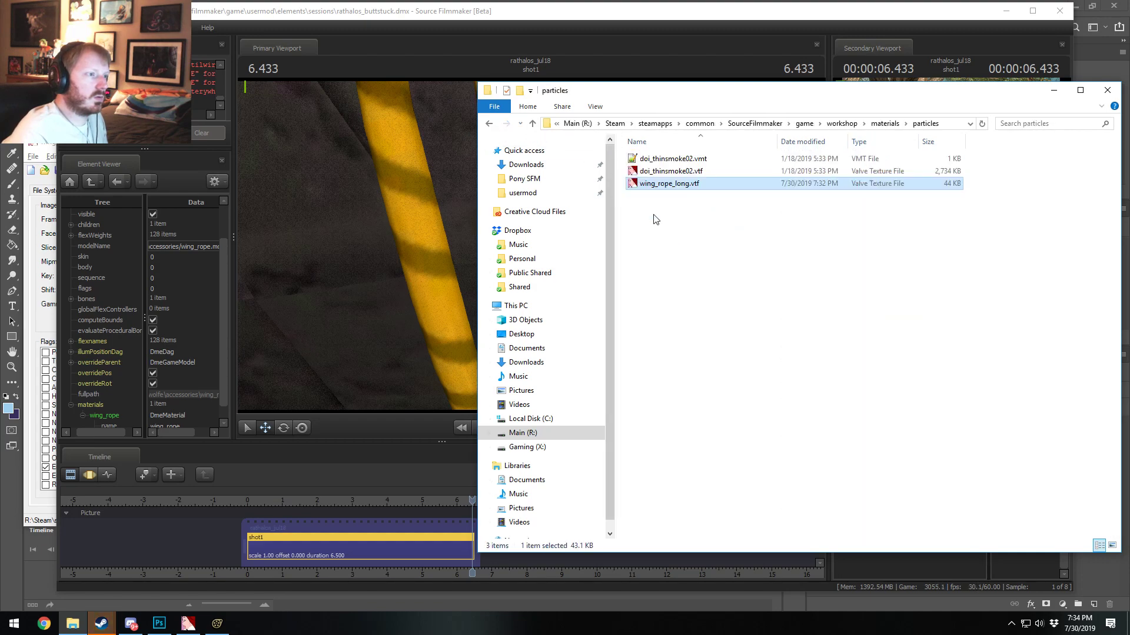
key("ctrl+v")
Step: Rename the copied VMT file in the particles folder to wing_rope_long.vmt
key("F2")
key("Right")
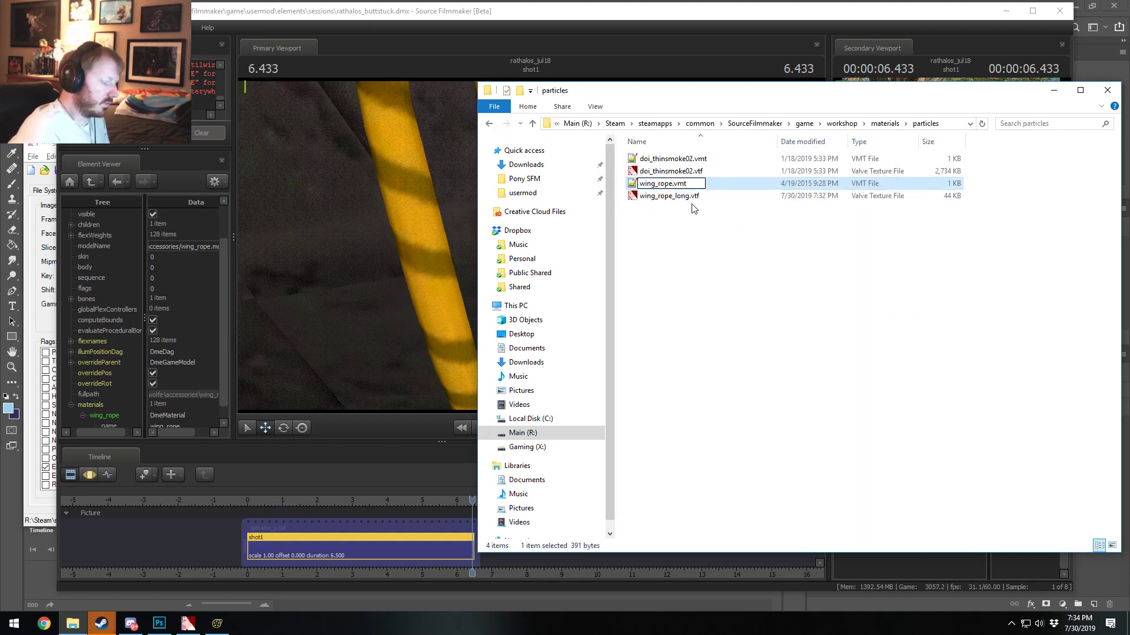
type("_lomng")
key("BackSpace")
key("BackSpace")
key("BackSpace")
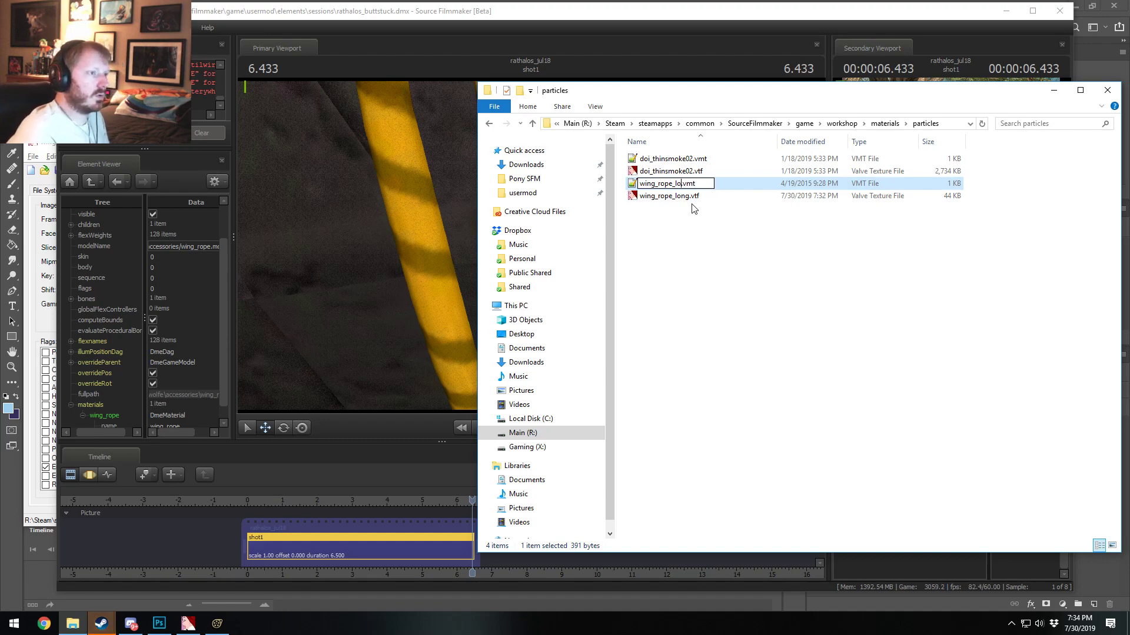
type("ng")
left_click(720, 235)
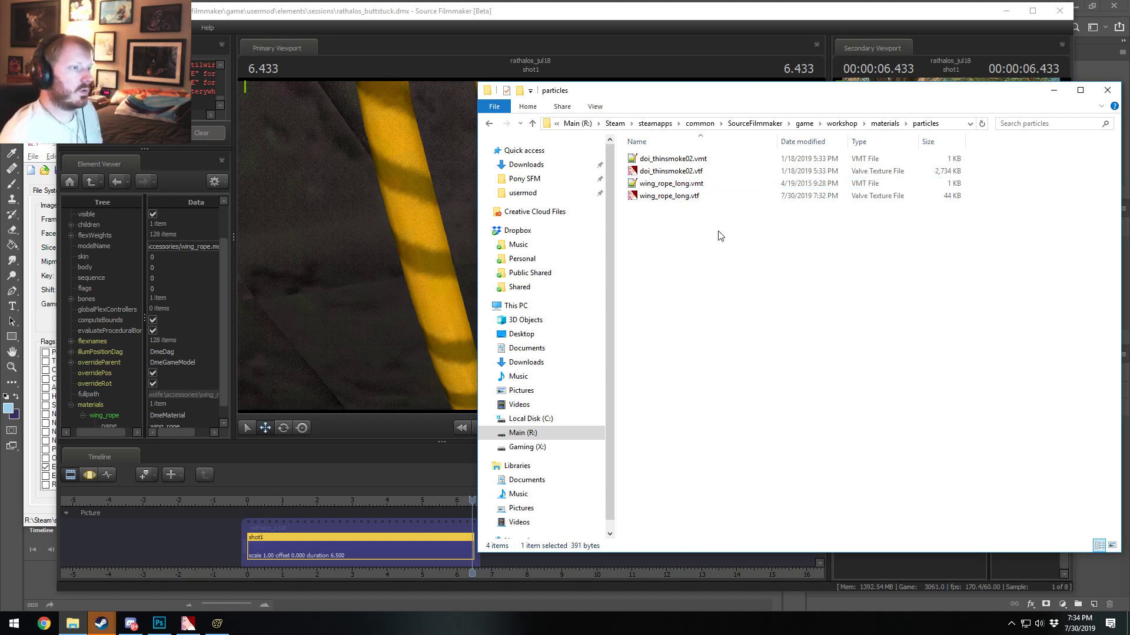
Step: Open wing_rope_long.vmt in Notepad++ and set its $basetexture path to particles\wing_rope_long
double_click(677, 183)
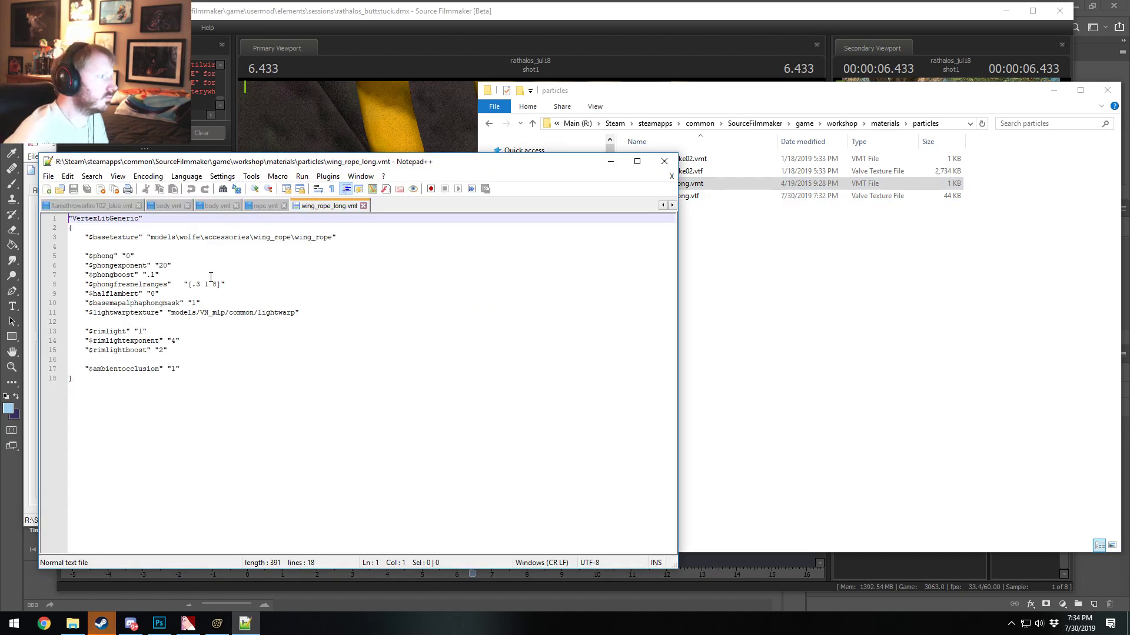
left_click_drag(300, 313, 38, 260)
left_click(167, 274)
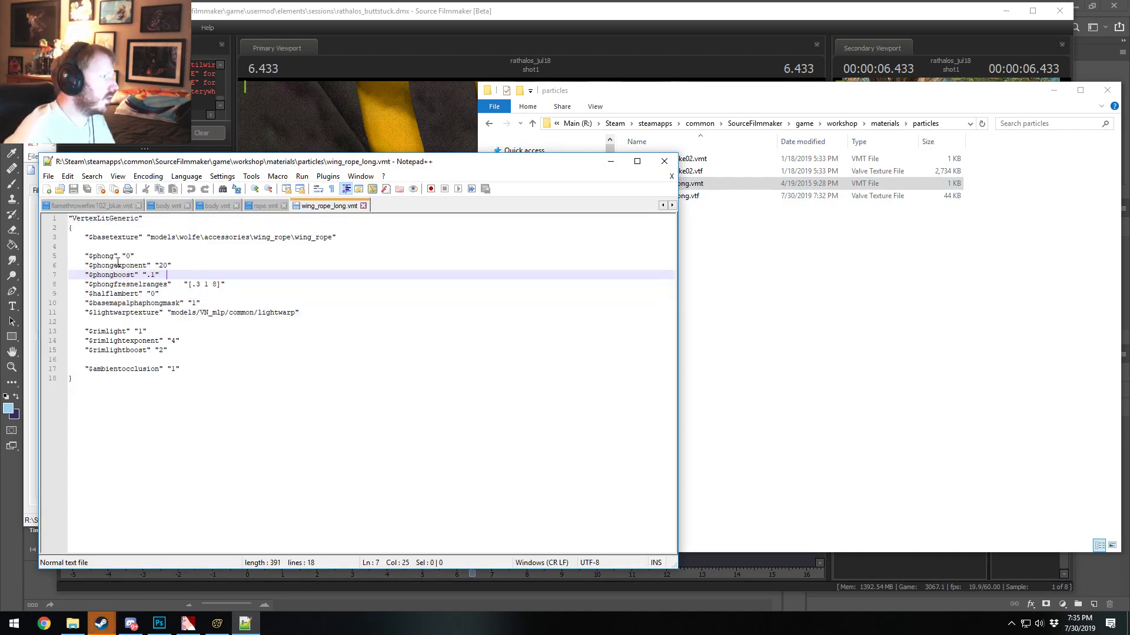
left_click(87, 256)
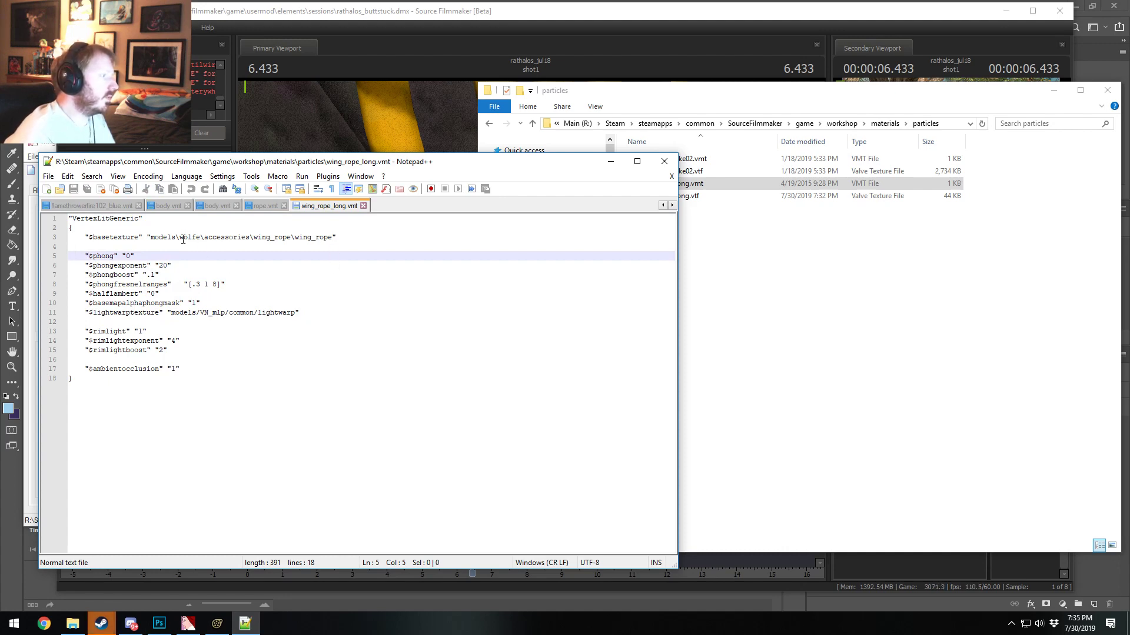
left_click(151, 238)
left_click_drag(171, 239, 285, 238)
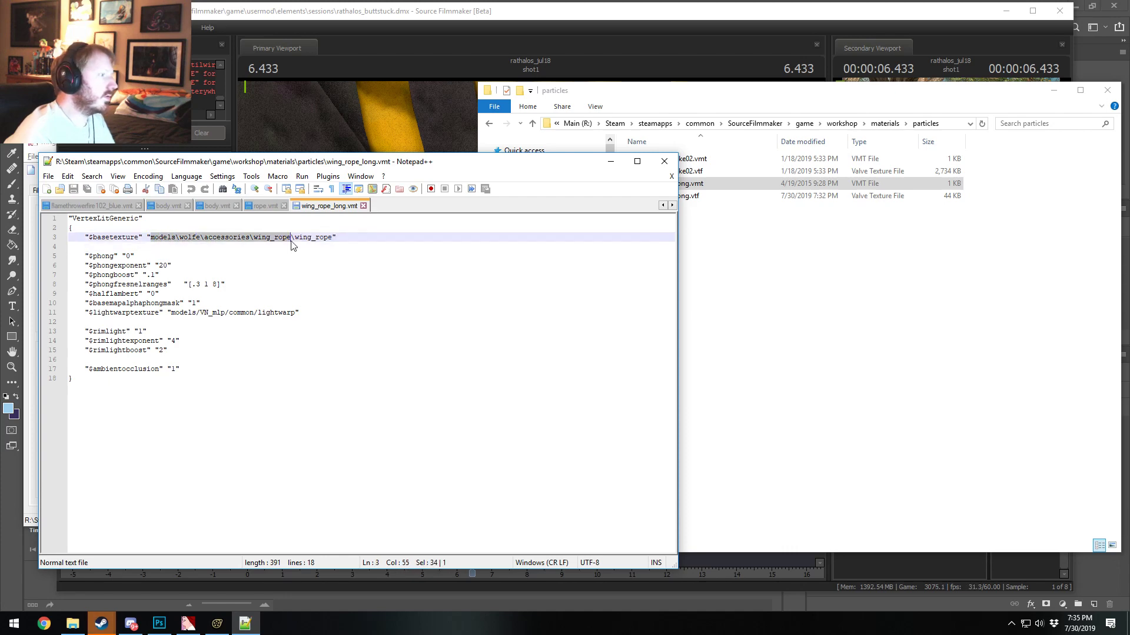
type("particles")
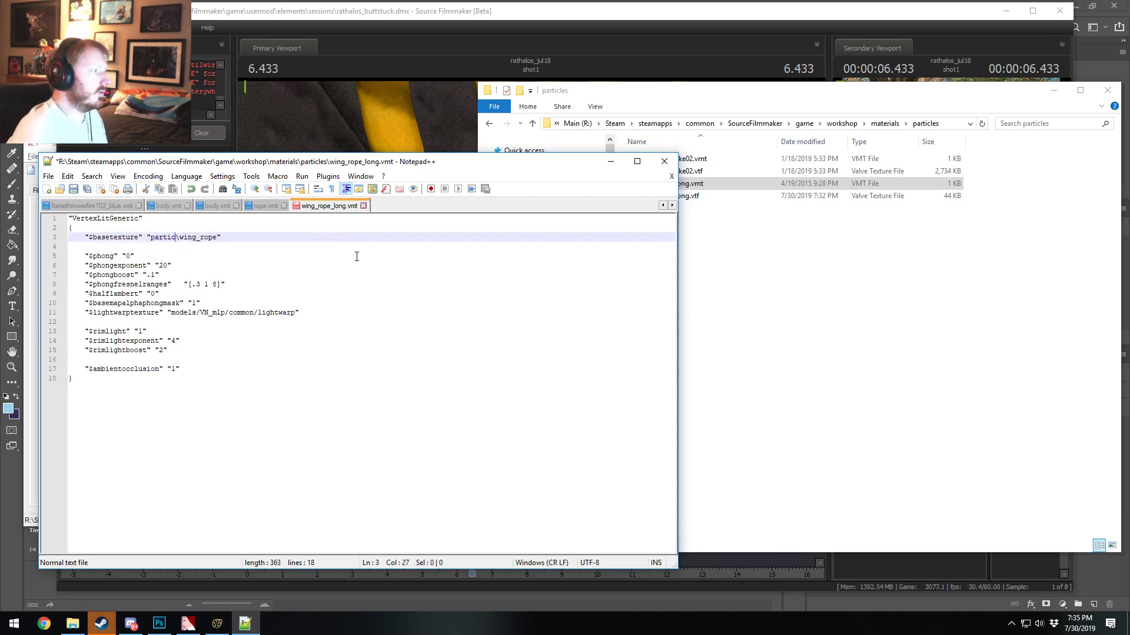
left_click(323, 278)
left_click(228, 237)
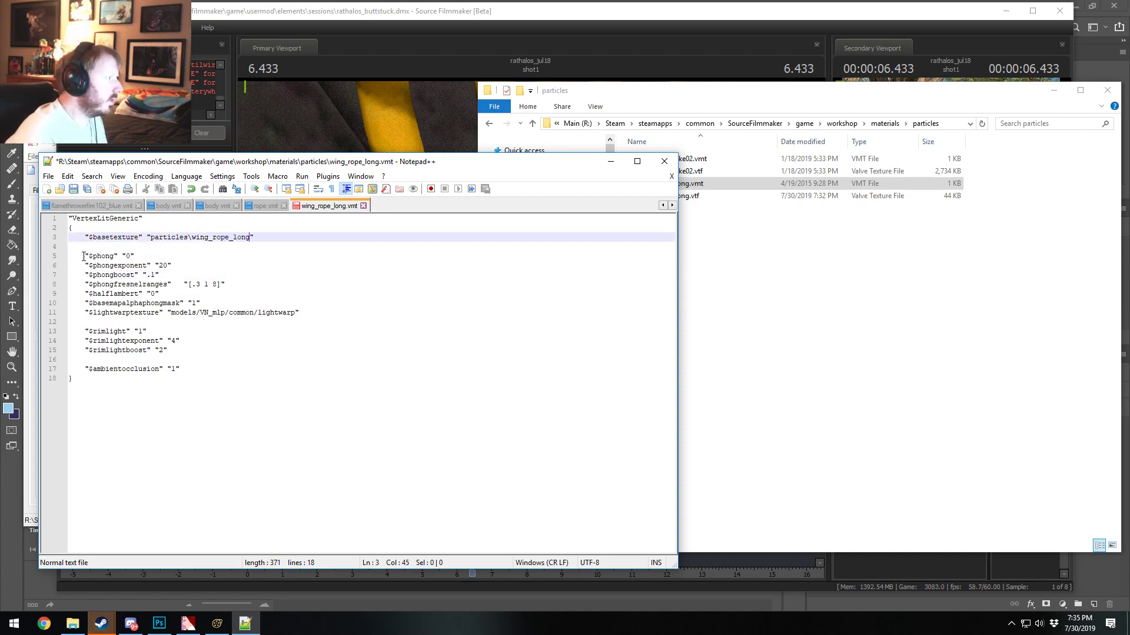
Step: Comment out the phong, $halflambert, $basemapalphaphongmask and $lightwarptexture lines with //
left_click(84, 256)
type("//")
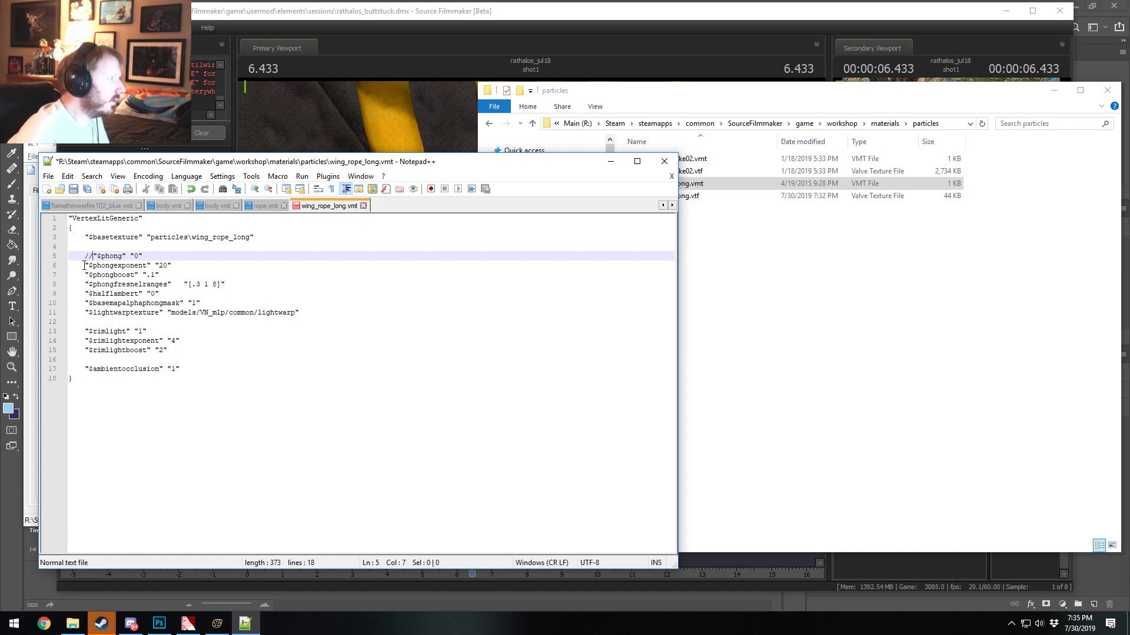
left_click(85, 266)
type("//")
left_click(84, 274)
type("//")
left_click(85, 284)
type("//")
left_click(85, 293)
type("//")
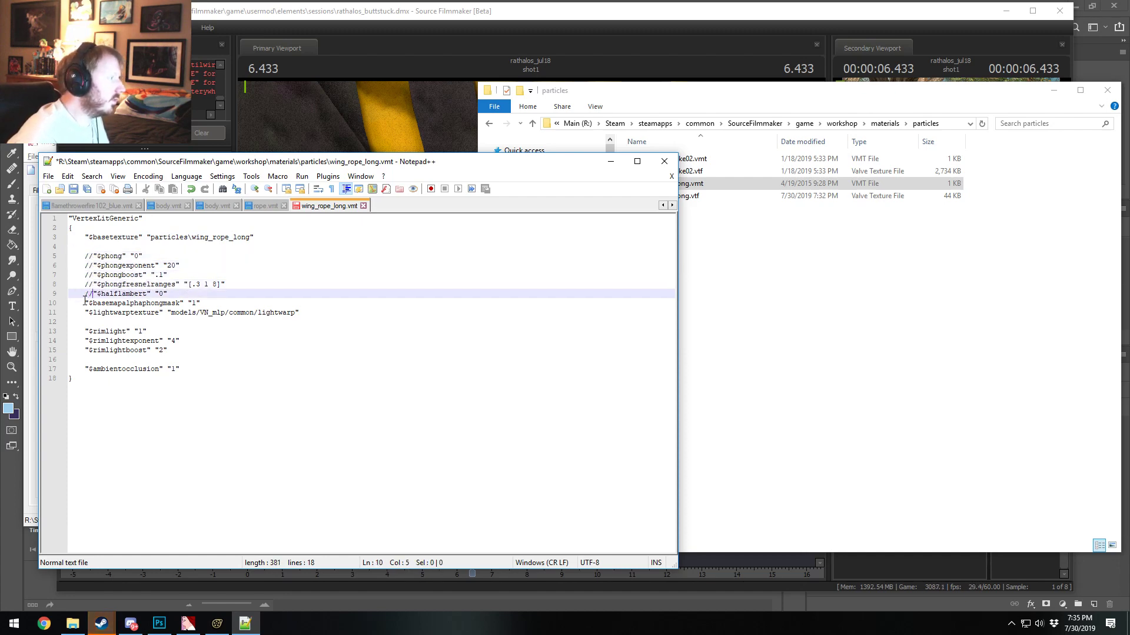
left_click(84, 303)
type("//")
left_click(85, 313)
type("//")
Step: Comment out the $rimlight, $rimlightexponent and $rimlightboost lines with // and save the VMT file
left_click(85, 332)
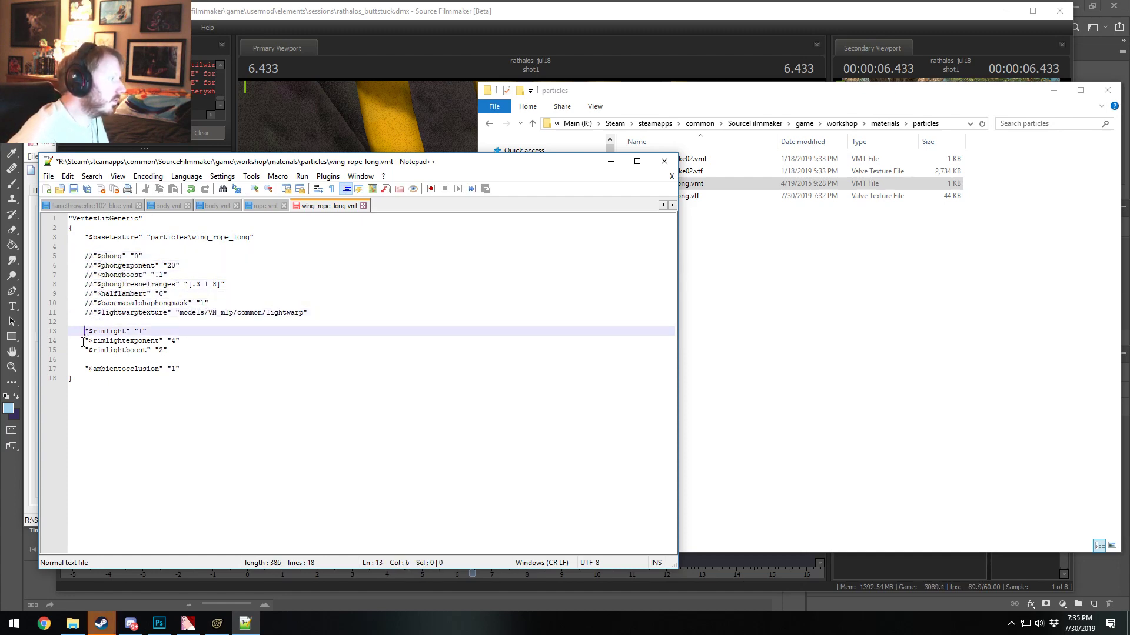
type("//")
left_click(85, 341)
type("//")
left_click(85, 350)
type("//")
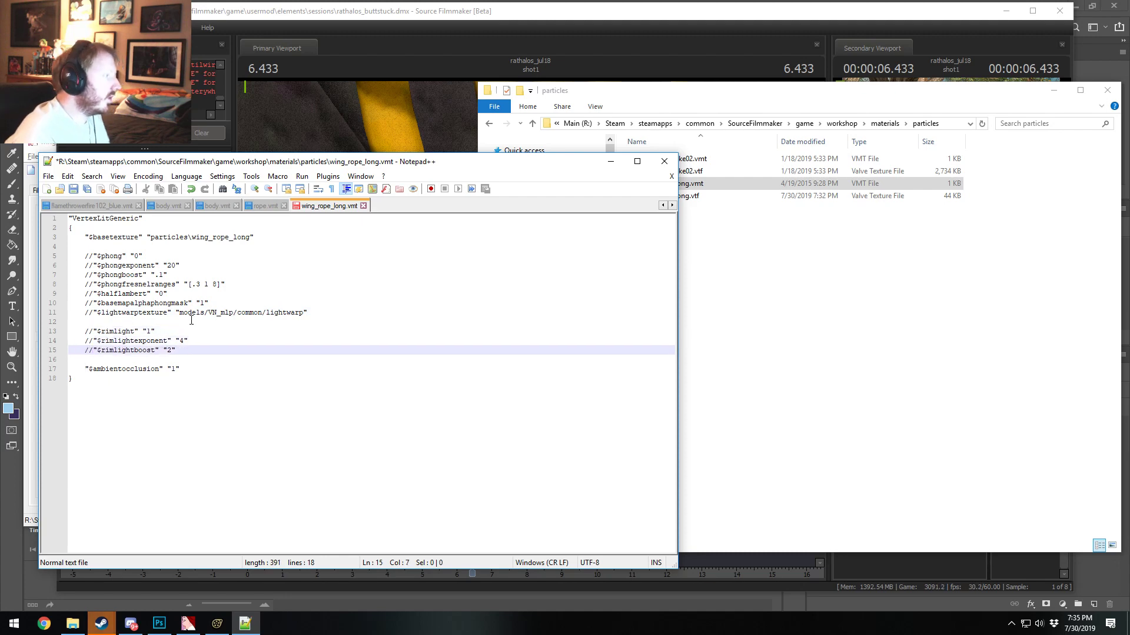
left_click(258, 282)
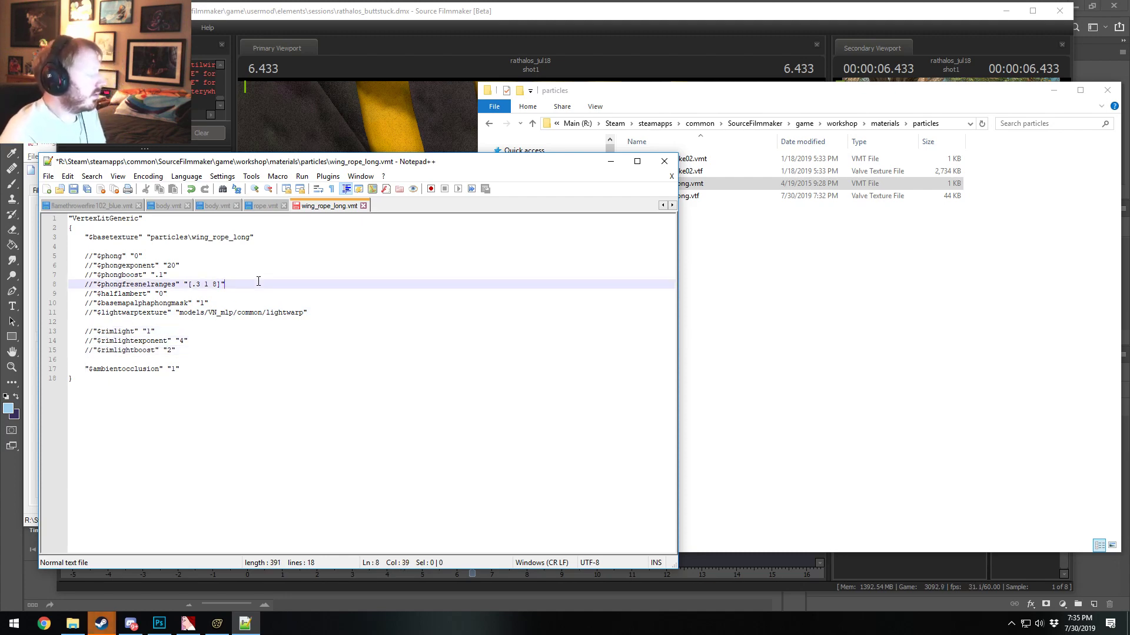
key("ctrl+s")
Step: Switch to Source Filmmaker, maximize it and reopen the rope particle system definition of Rope Particle for editing
key("alt+Tab")
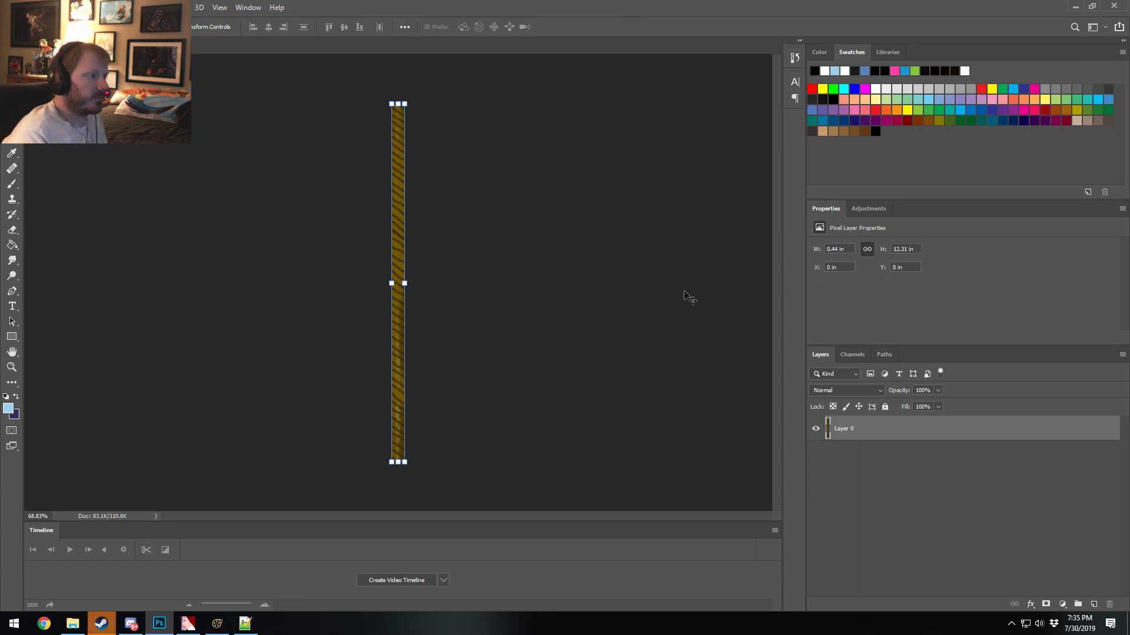
left_click(217, 624)
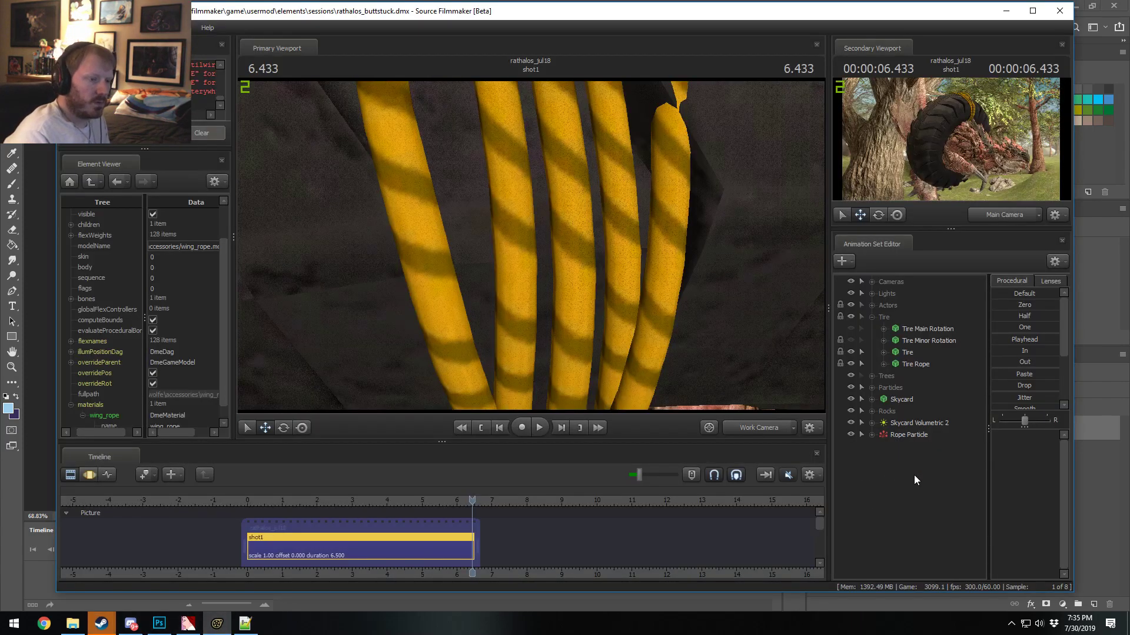
left_click(1033, 11)
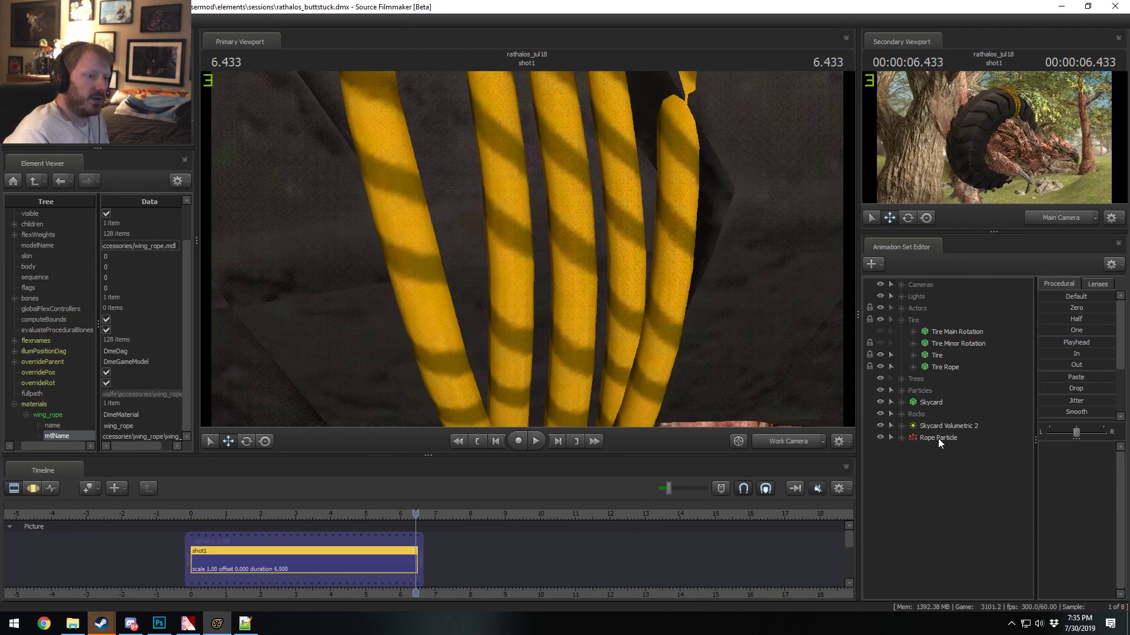
right_click(937, 438)
mouse_move(970, 582)
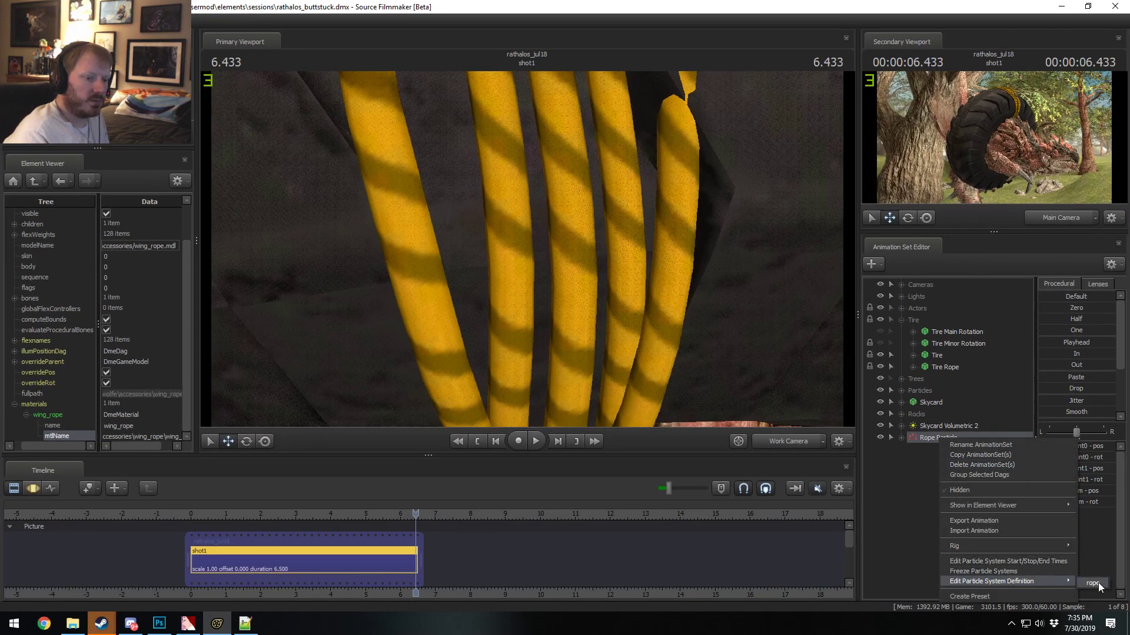
left_click(1098, 583)
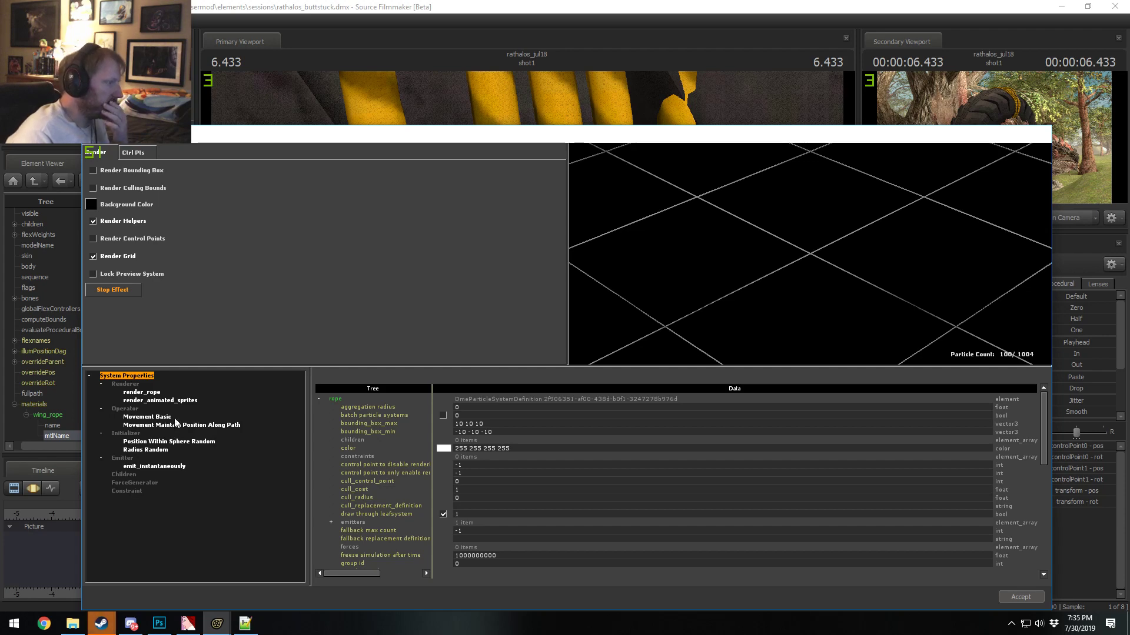
Step: Set the rope particle system's material to particles\wing_rope_long.vmt, filtering the VMT files by "rope", and accept the edited definition
scroll(450, 530, "down", 3)
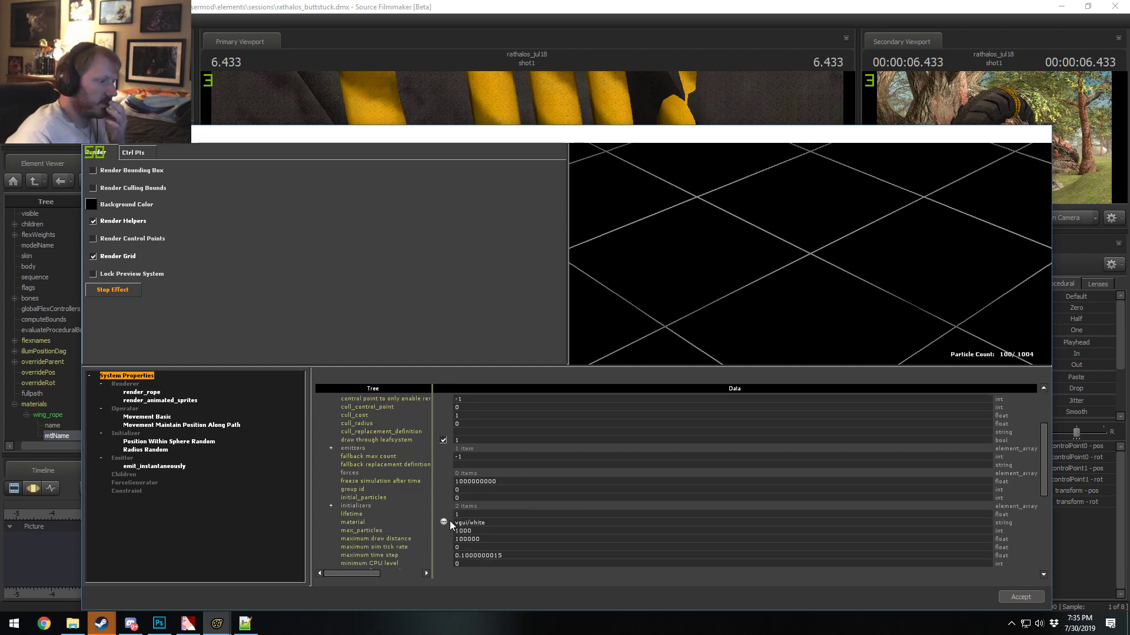
left_click(445, 521)
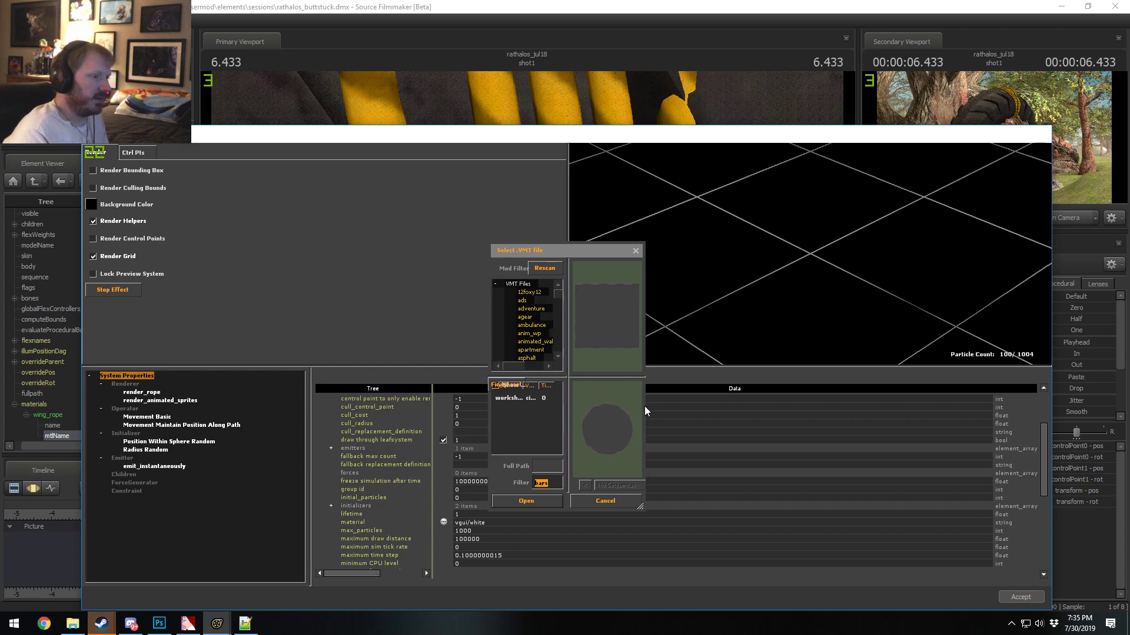
left_click_drag(640, 507, 911, 492)
type("rope")
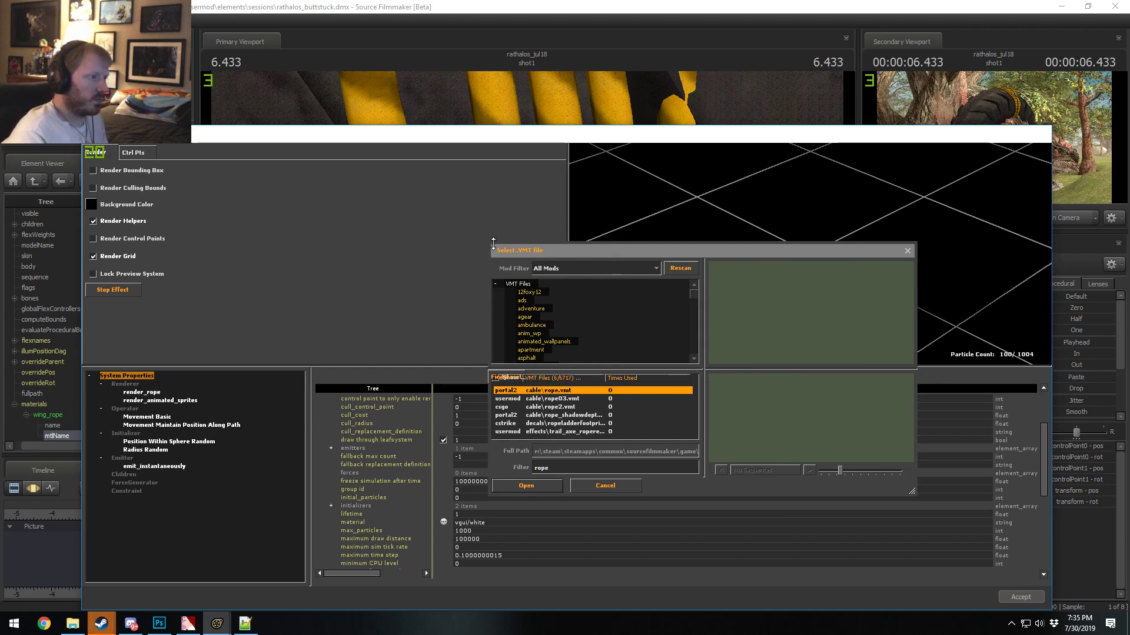
left_click_drag(487, 243, 316, 139)
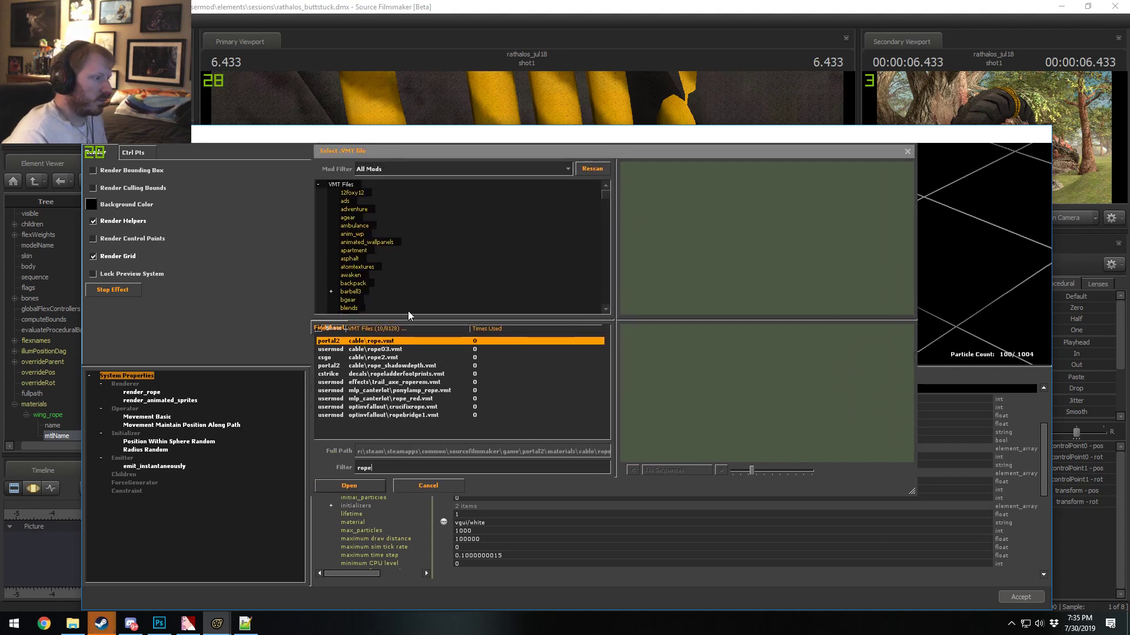
scroll(415, 374, "down", 3)
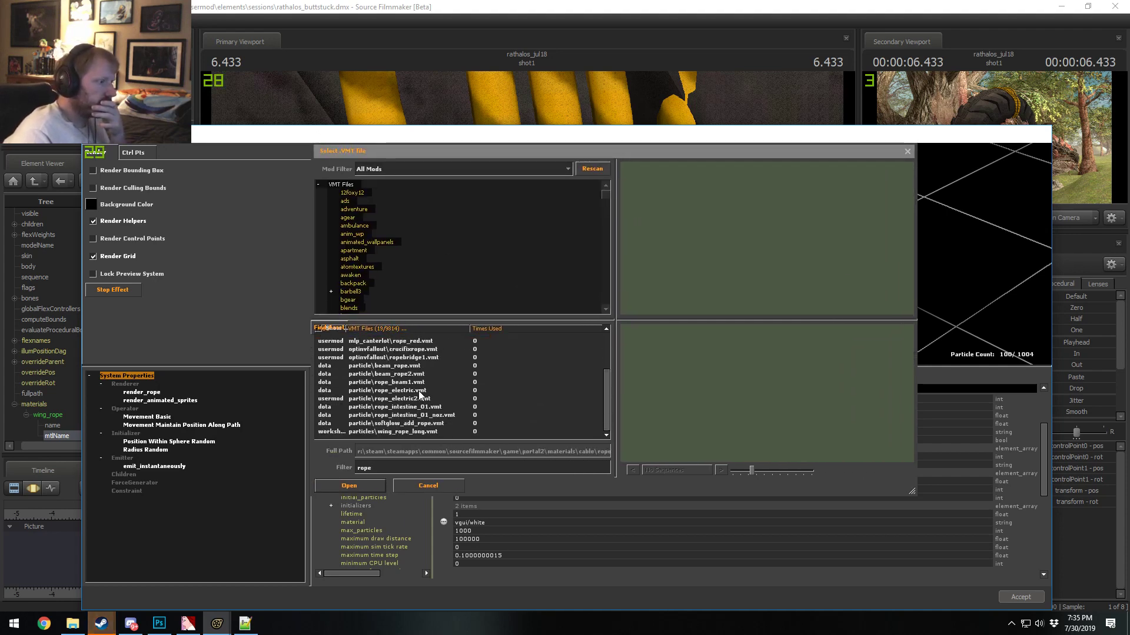
left_click(425, 432)
double_click(425, 432)
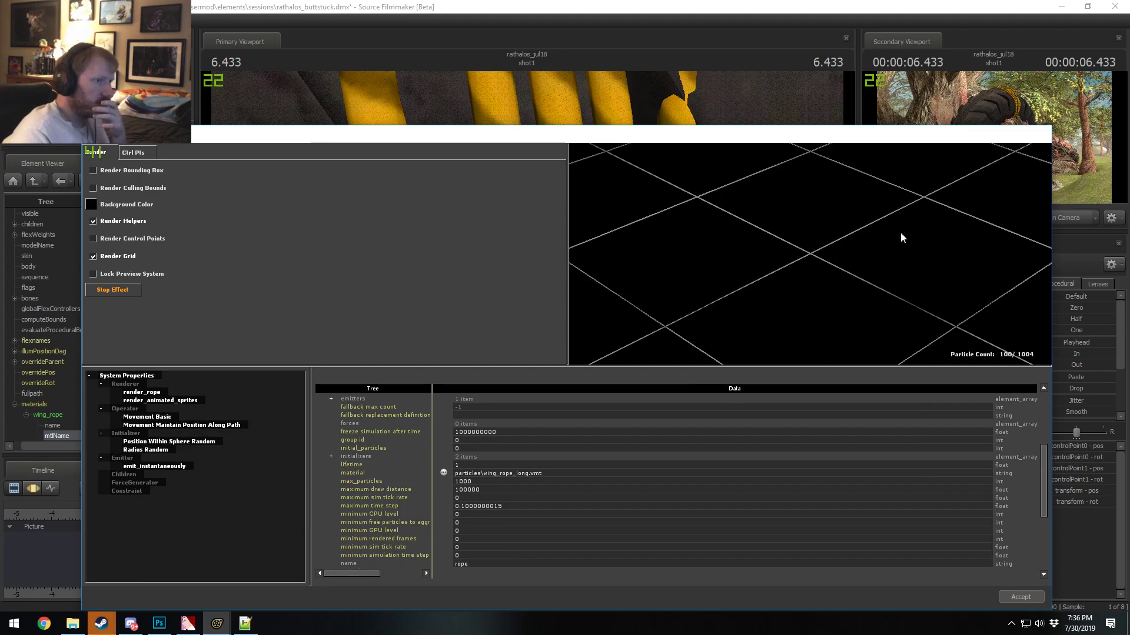
left_click_drag(789, 212, 833, 211)
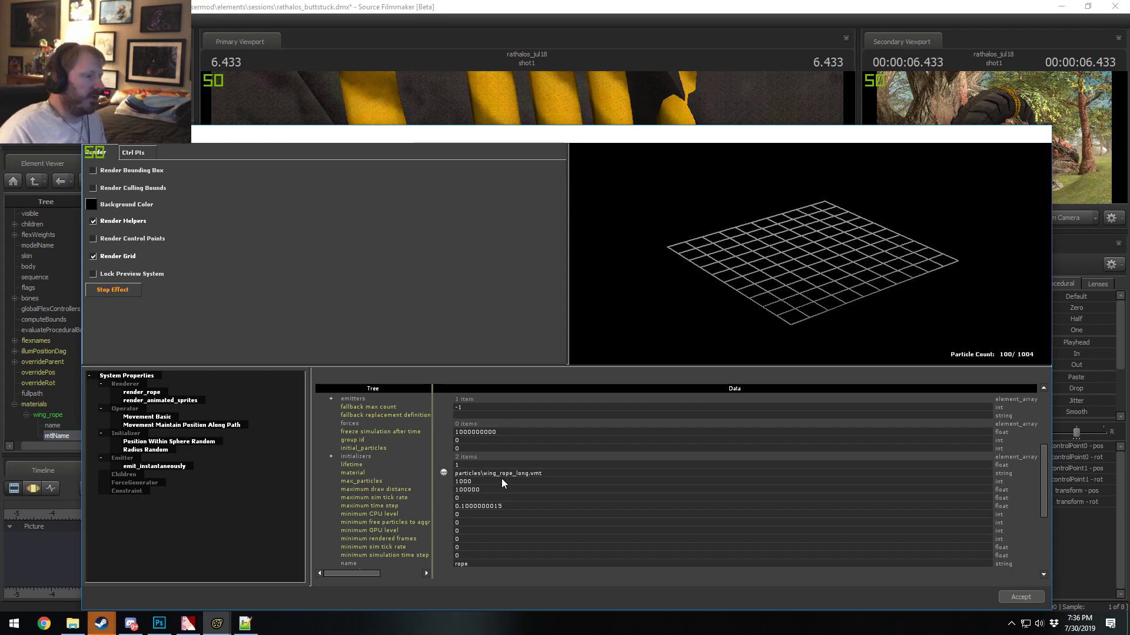
left_click_drag(841, 306, 806, 285)
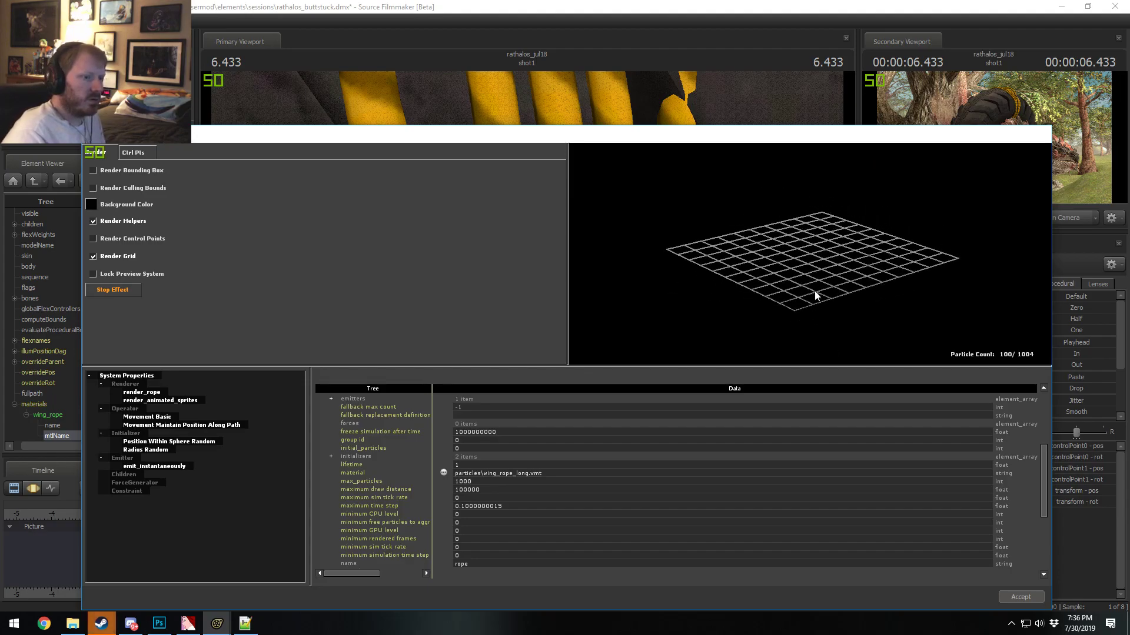
left_click(1021, 597)
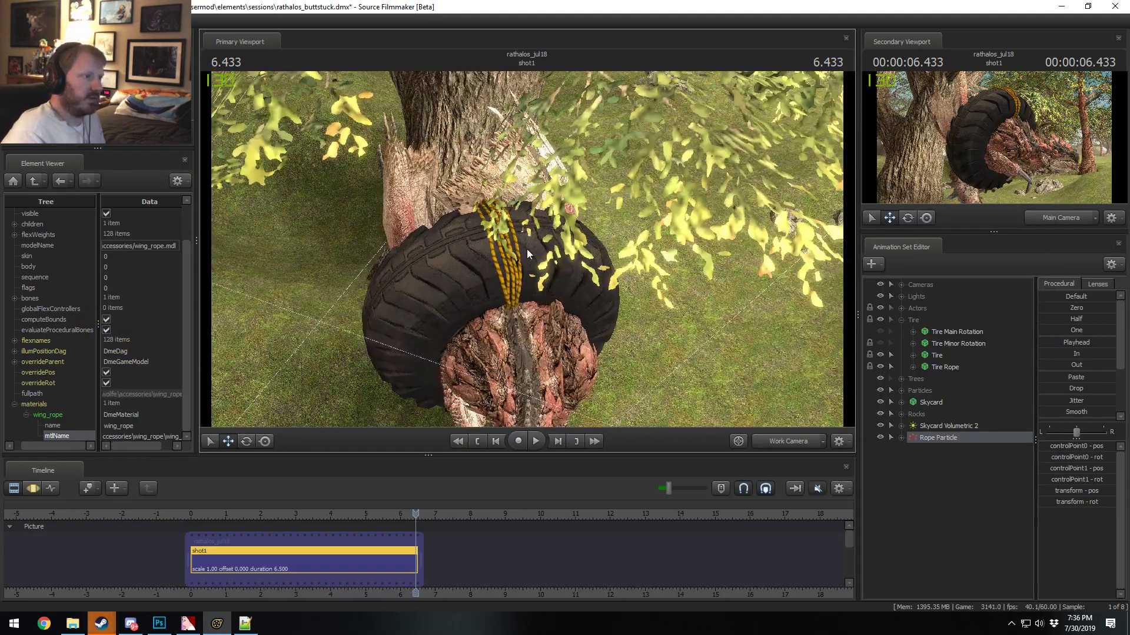
Step: Select controlPoint1 of Rope Particle and move it up and away from the other control point to stretch the rope
left_click_drag(665, 296, 665, 295)
left_click_drag(683, 343, 683, 344)
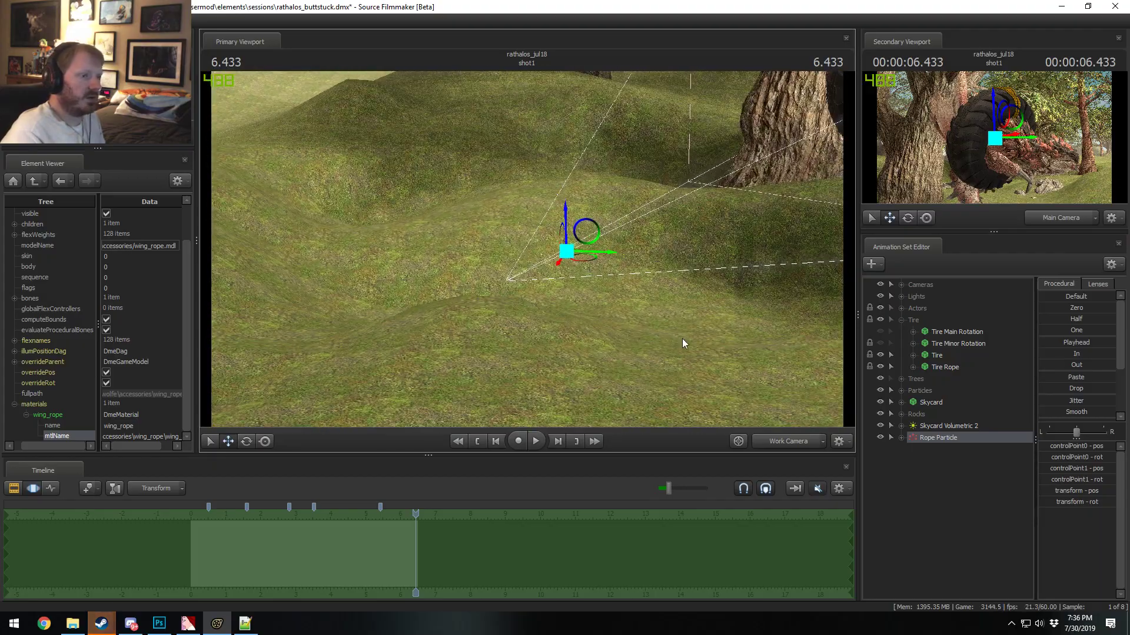
left_click(902, 438)
left_click(946, 485)
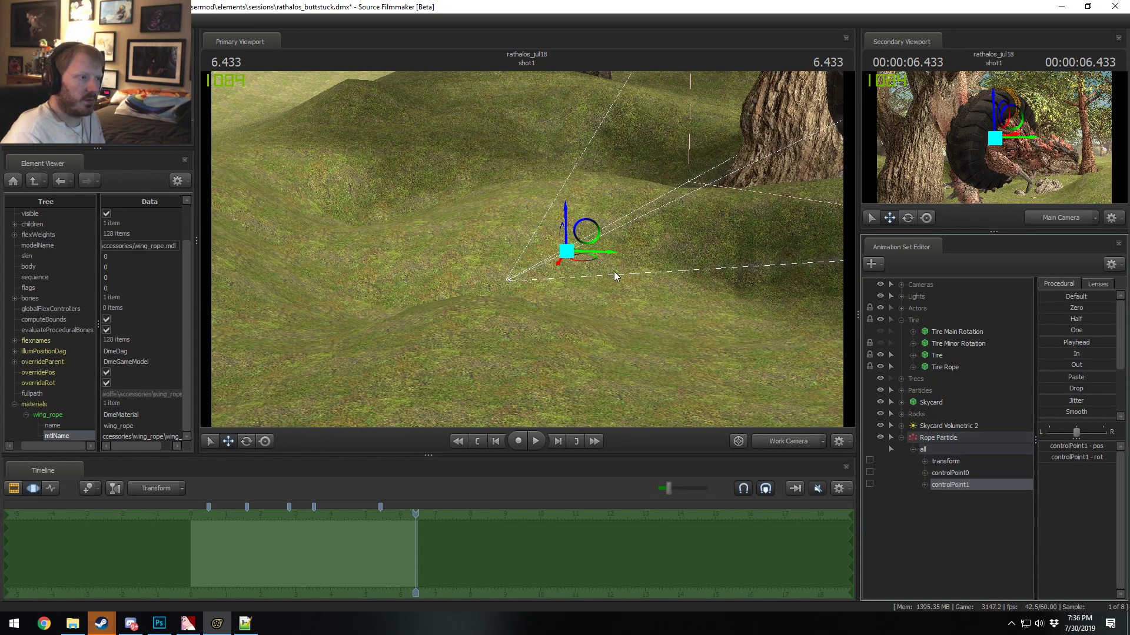
left_click_drag(613, 271, 353, 189)
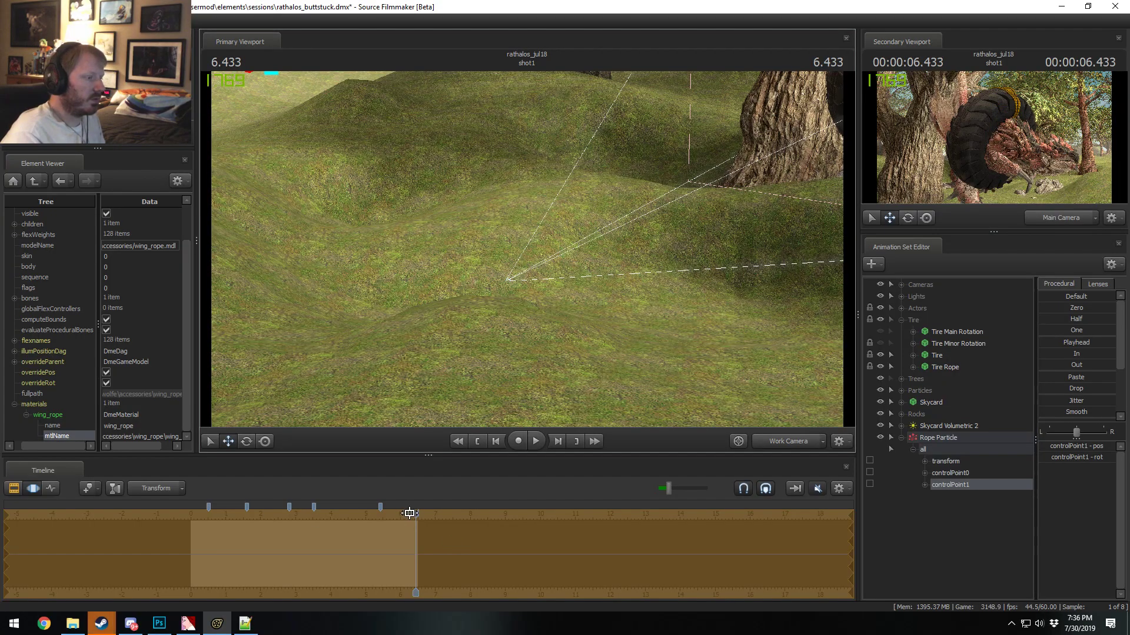
Step: Go to 5.500 seconds, frame controlPoint1 and examine the stretched rope's material up close
left_click_drag(410, 513, 382, 513)
key("f")
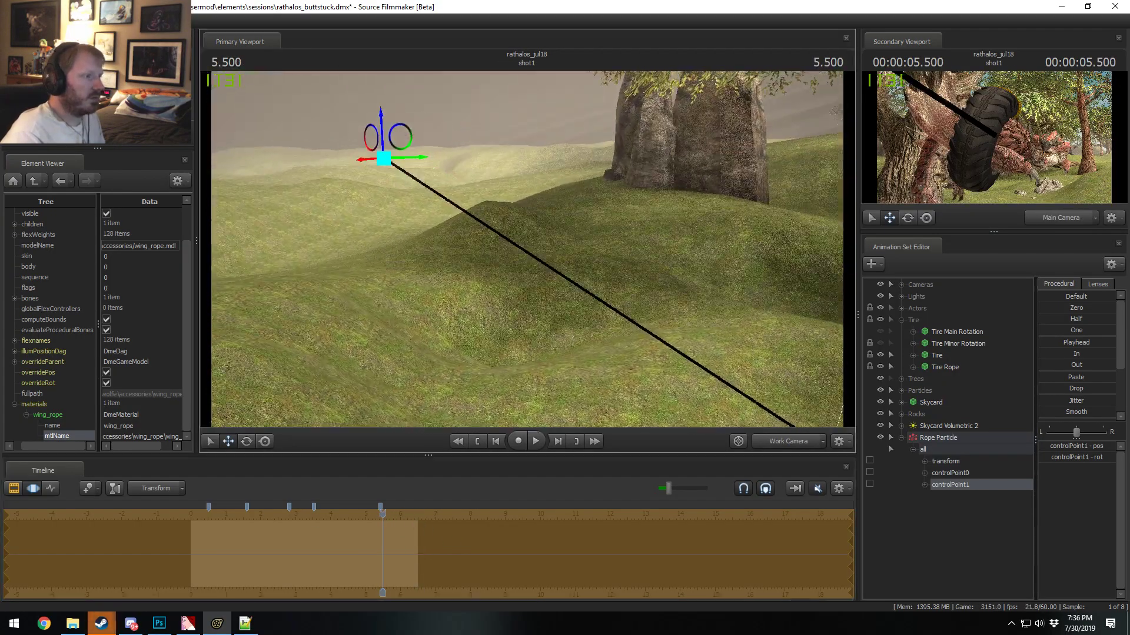
scroll(526, 250, "up", 5)
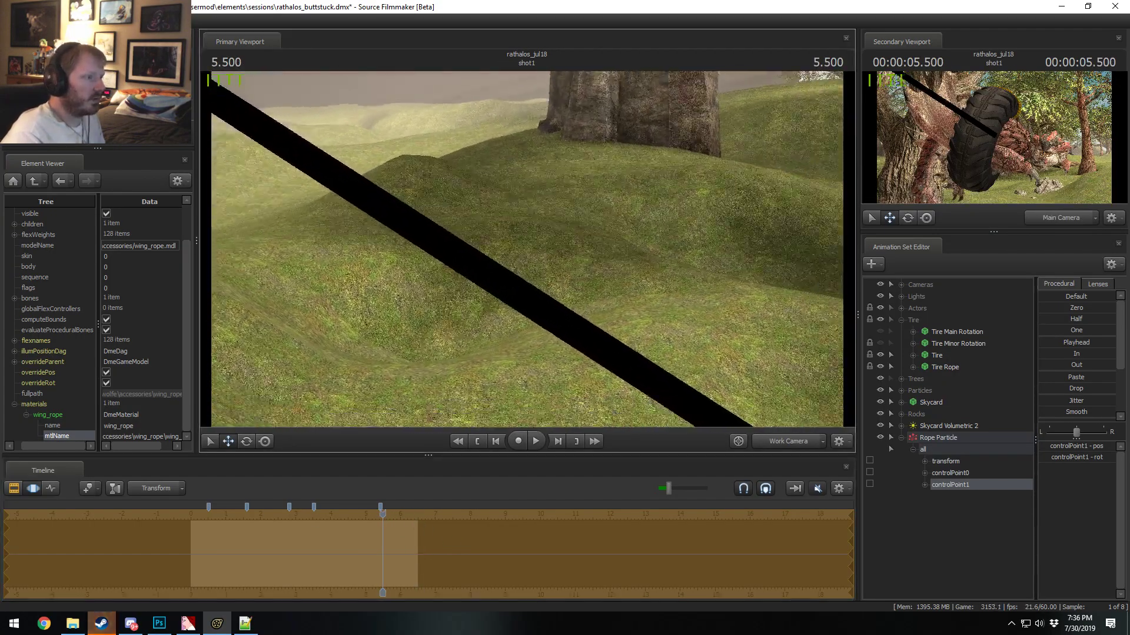
left_click_drag(527, 250, 559, 364)
Step: Switch to Photoshop and examine the full length of the rope texture
key("alt+Tab")
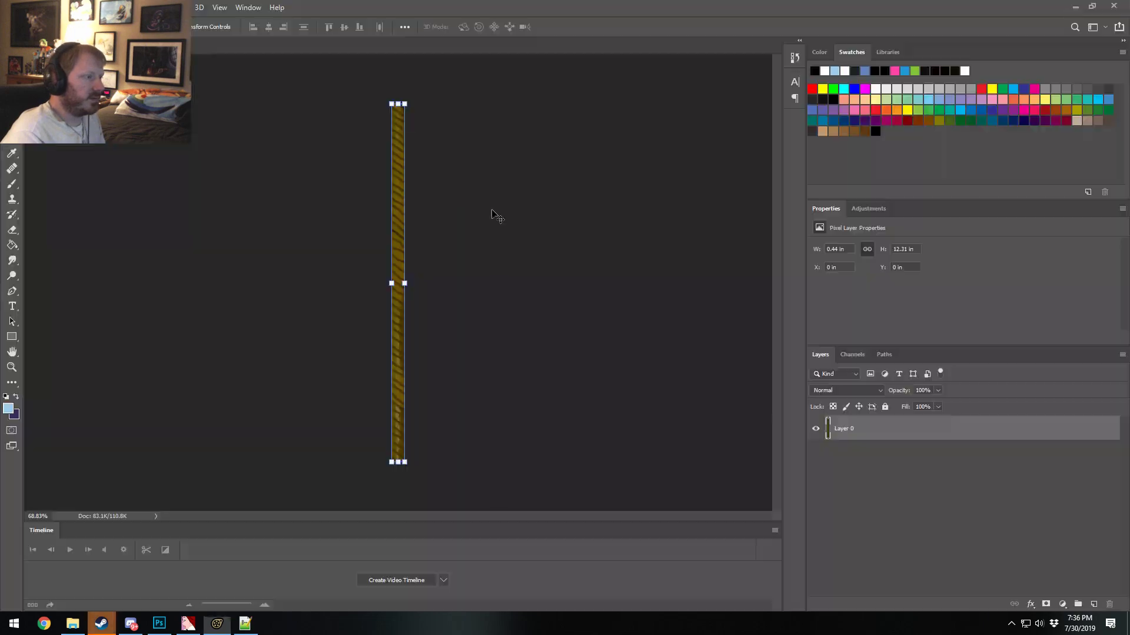
scroll(422, 301, "up", 2, "alt")
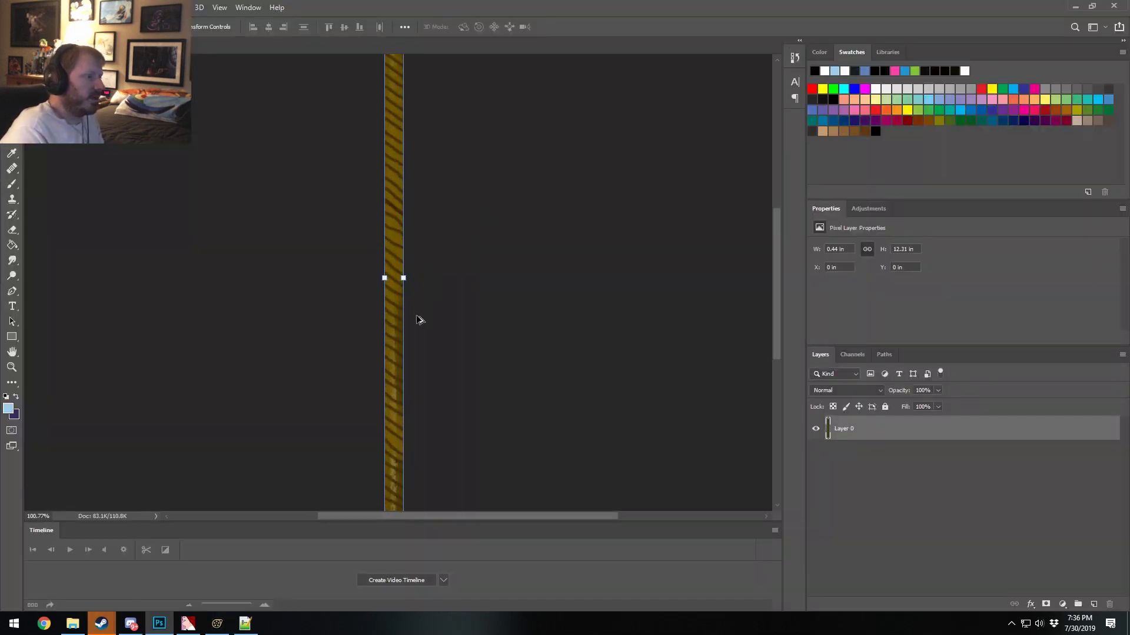
scroll(418, 319, "down", 1, "alt")
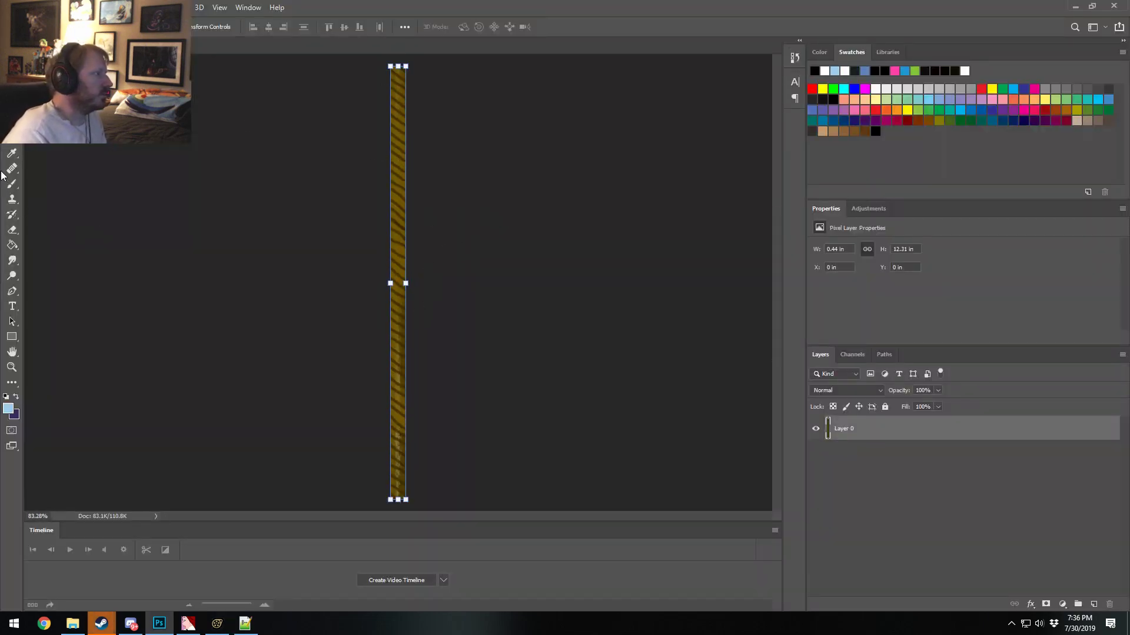
Step: Try cropping the rope texture to a 1.81 in high section and undo the crop
key("c")
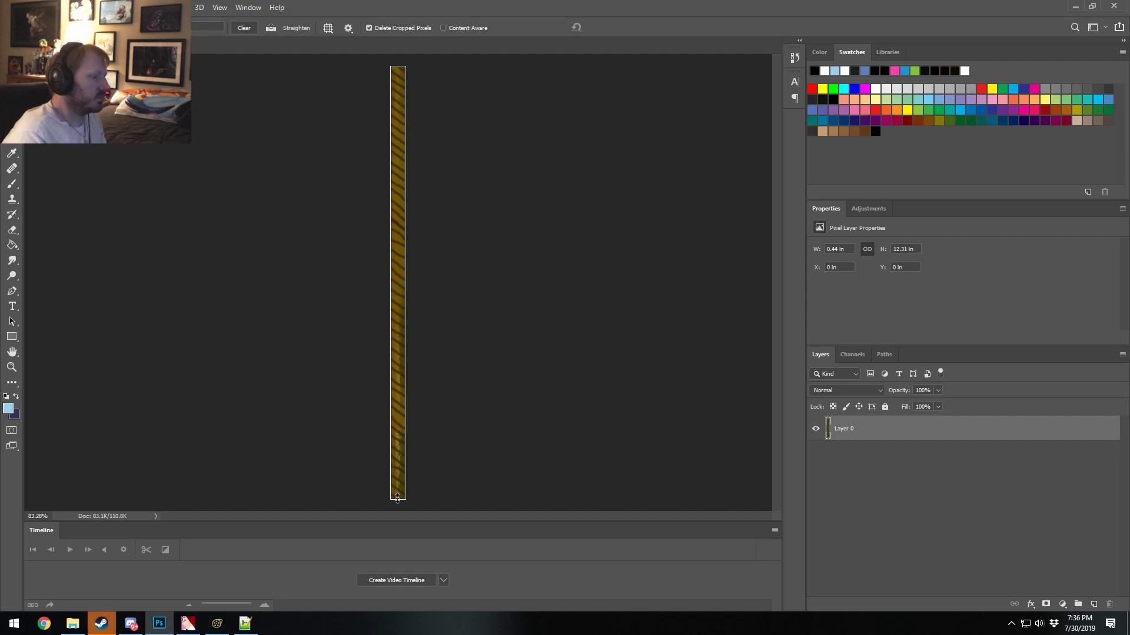
left_click_drag(397, 498, 406, 313)
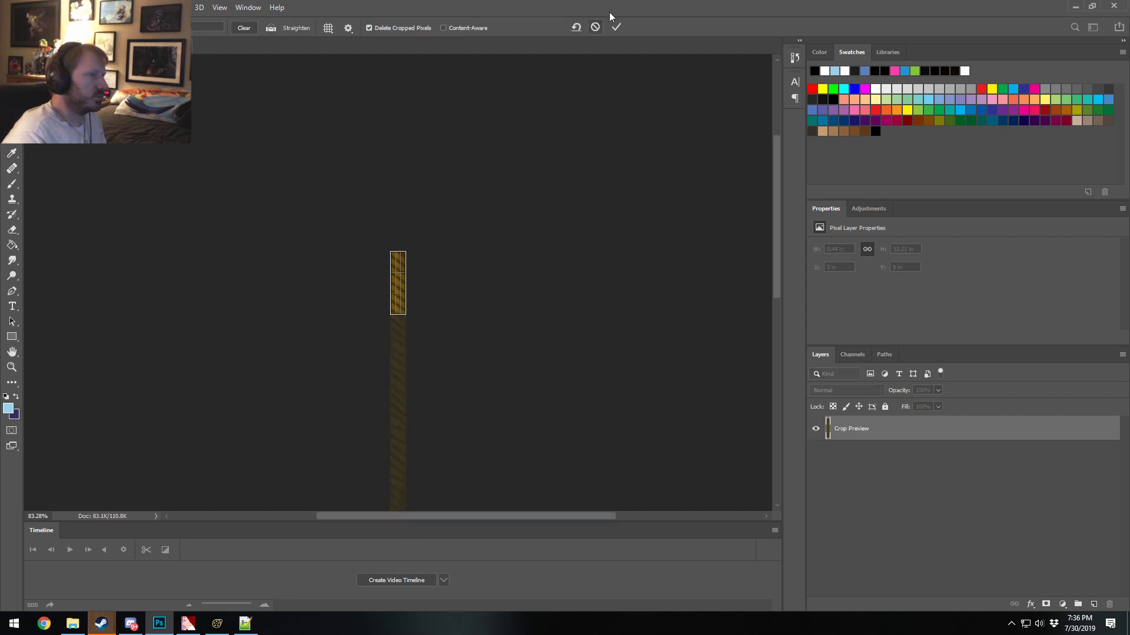
scroll(429, 347, "up", 3, "alt")
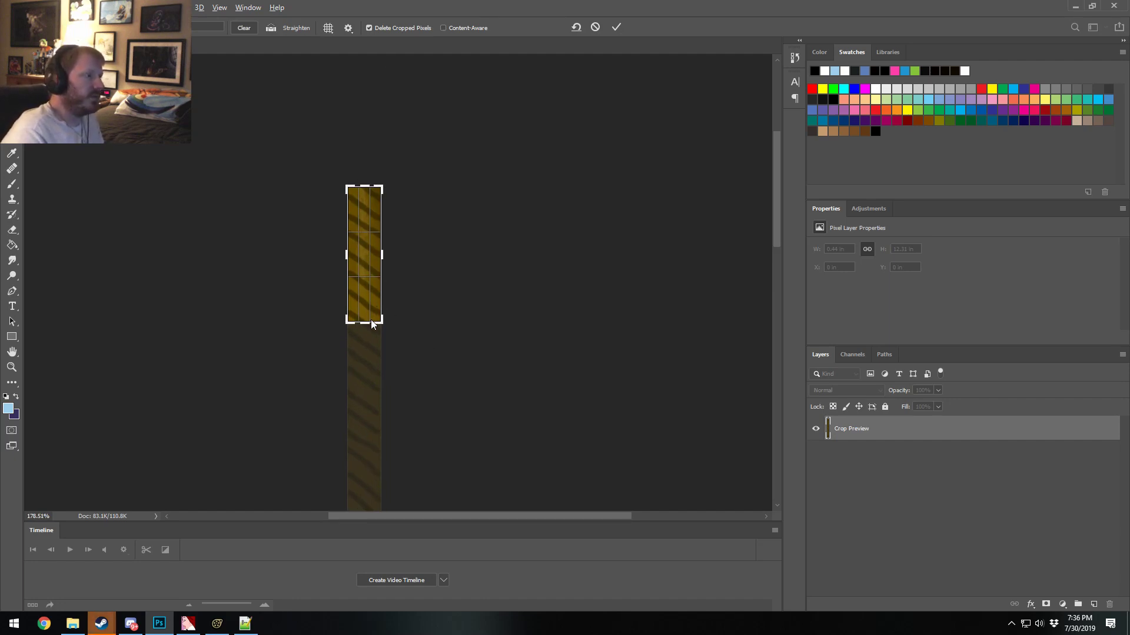
left_click(616, 28)
scroll(429, 245, "up", 4, "alt")
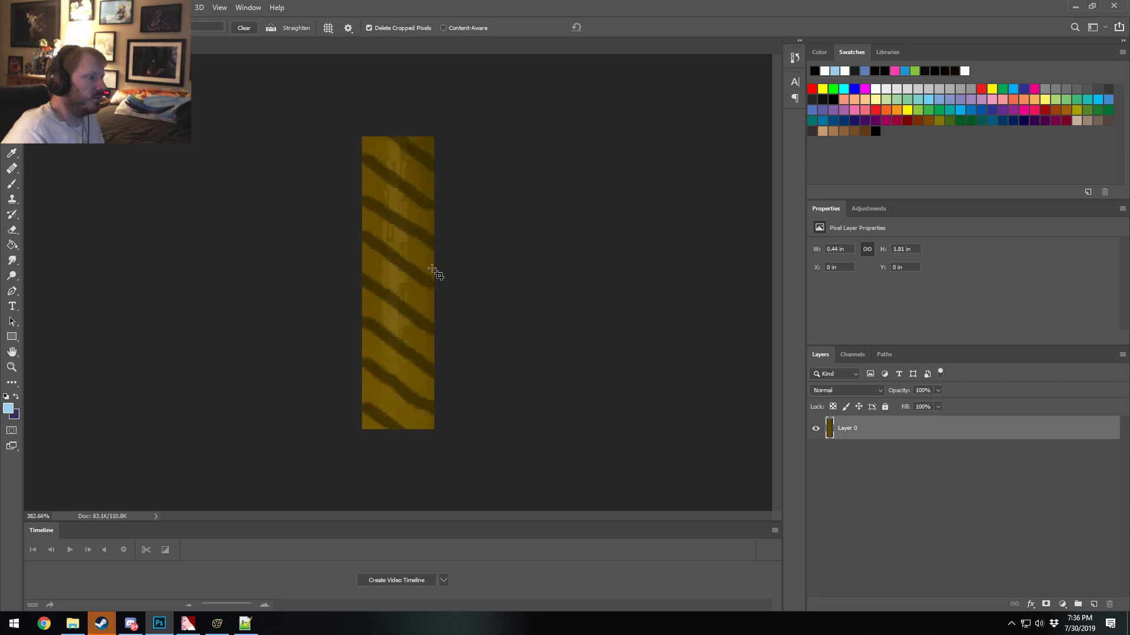
key("ctrl+z")
scroll(416, 368, "down", 4, "alt")
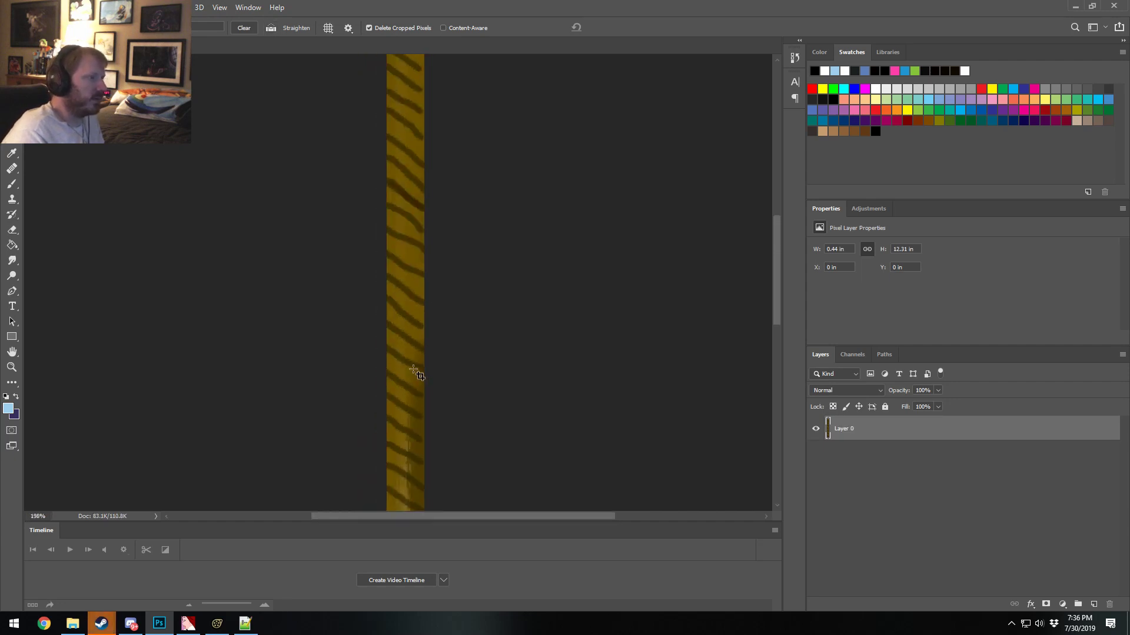
scroll(416, 373, "down", 1, "alt")
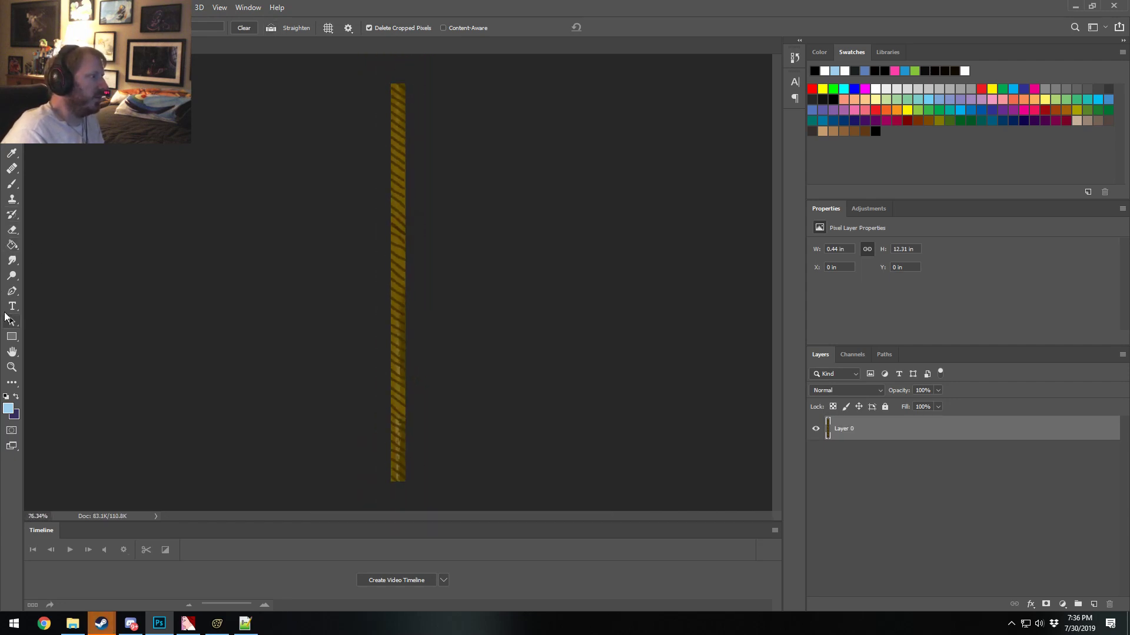
Step: Crop the rope texture to a 1.31 in high section, keeping its full 0.44 in width
left_click(397, 481)
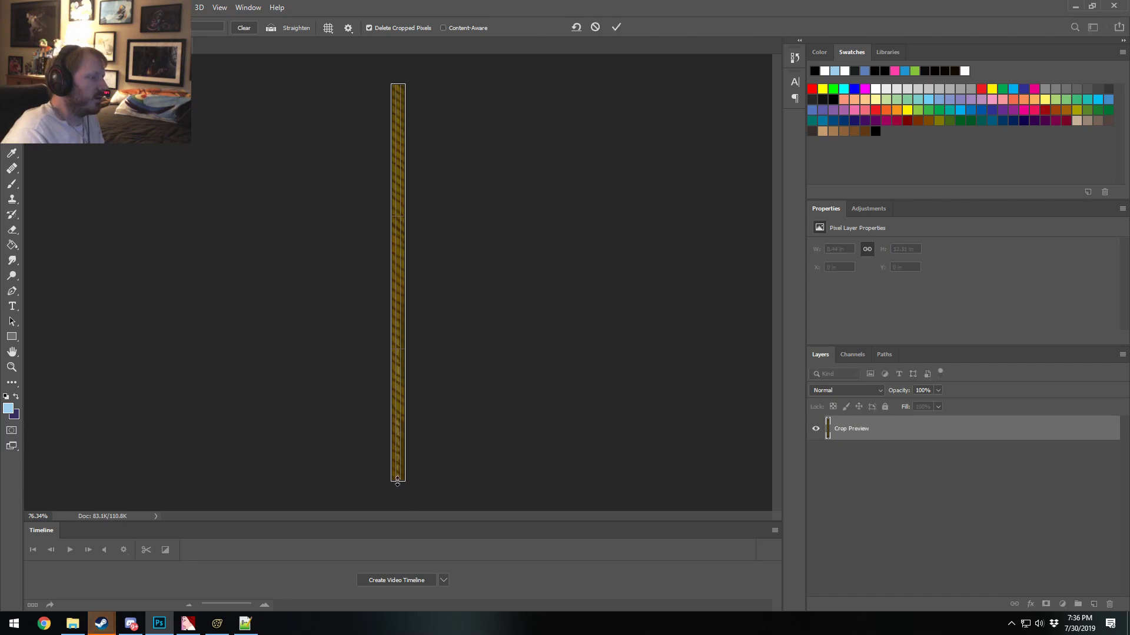
left_click_drag(397, 481, 400, 318)
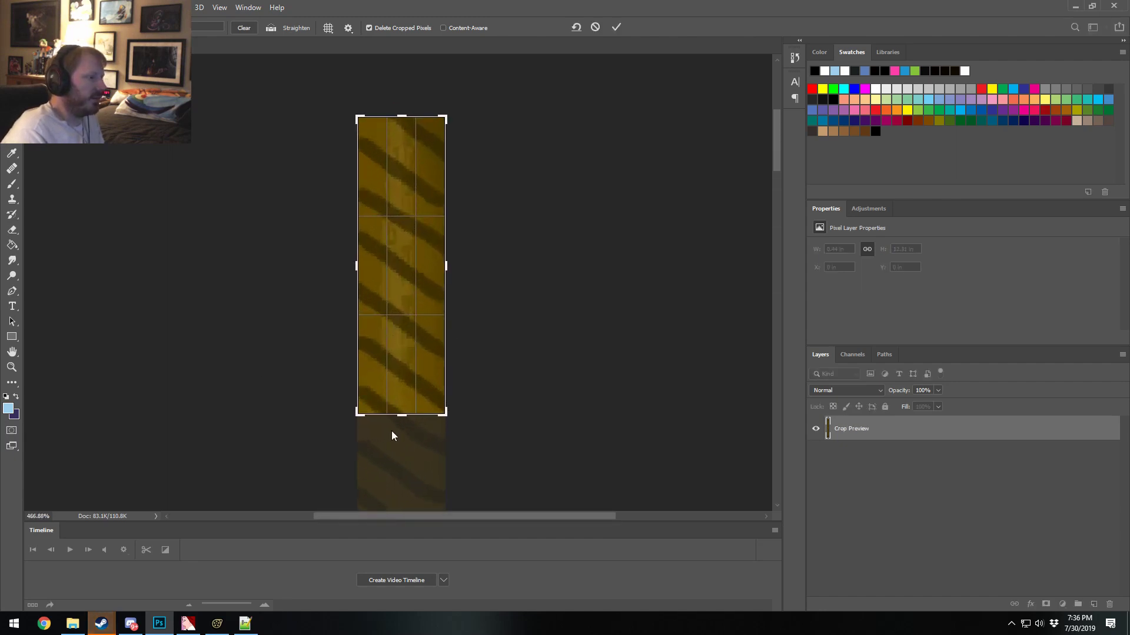
left_click_drag(400, 417, 404, 395)
left_click(617, 27)
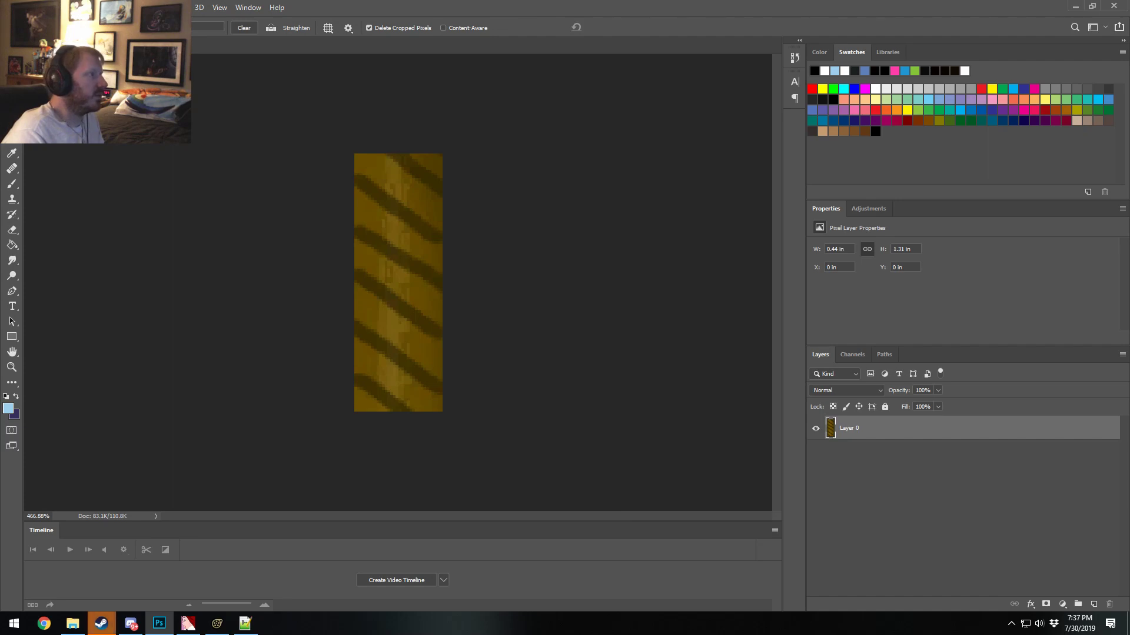
Step: Start saving the cropped rope texture under a new file, choosing the Targa format
key("alt+f")
left_click(47, 115)
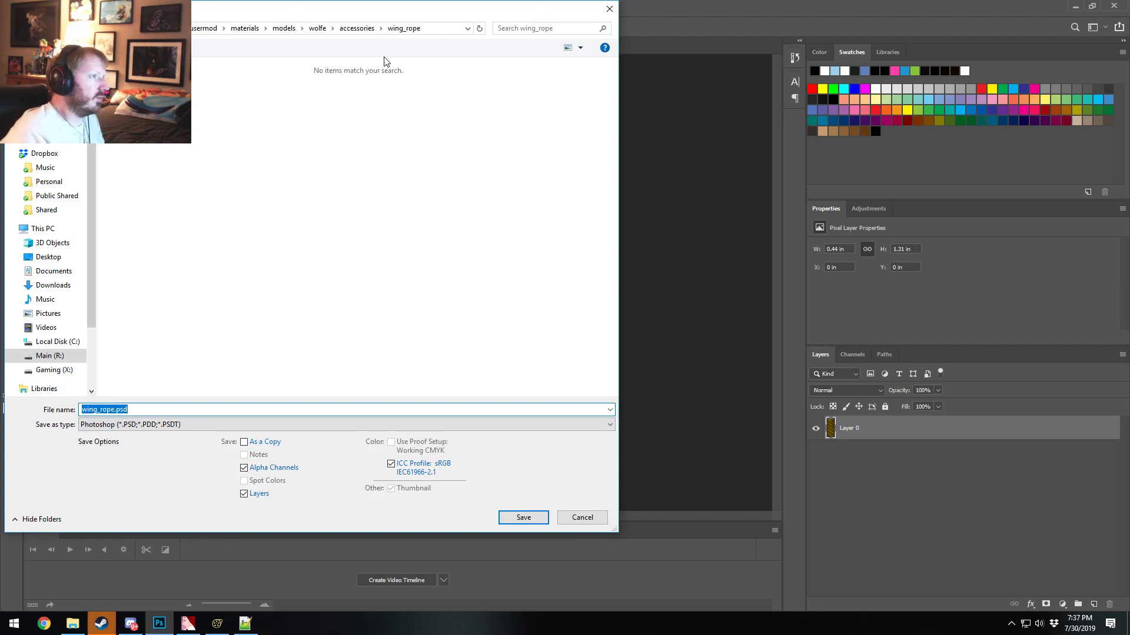
left_click(175, 425)
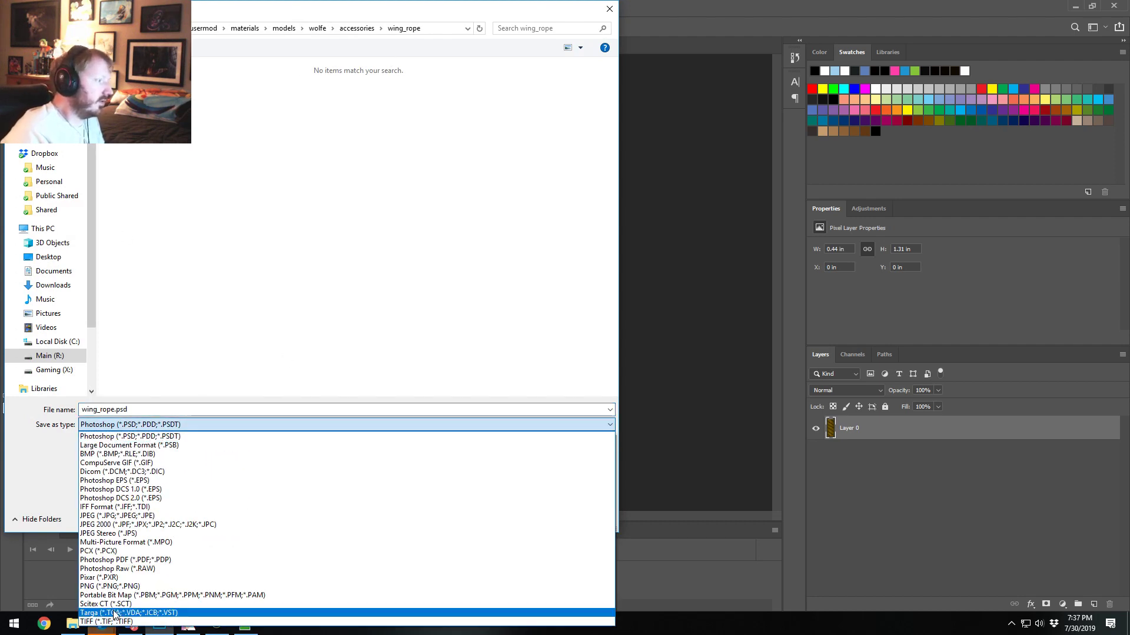
left_click(112, 612)
Step: Copy the workshop\materials\particles folder path from the File Explorer window and make it the save location
key("super+Tab")
key("alt+Tab")
key("alt+Tab")
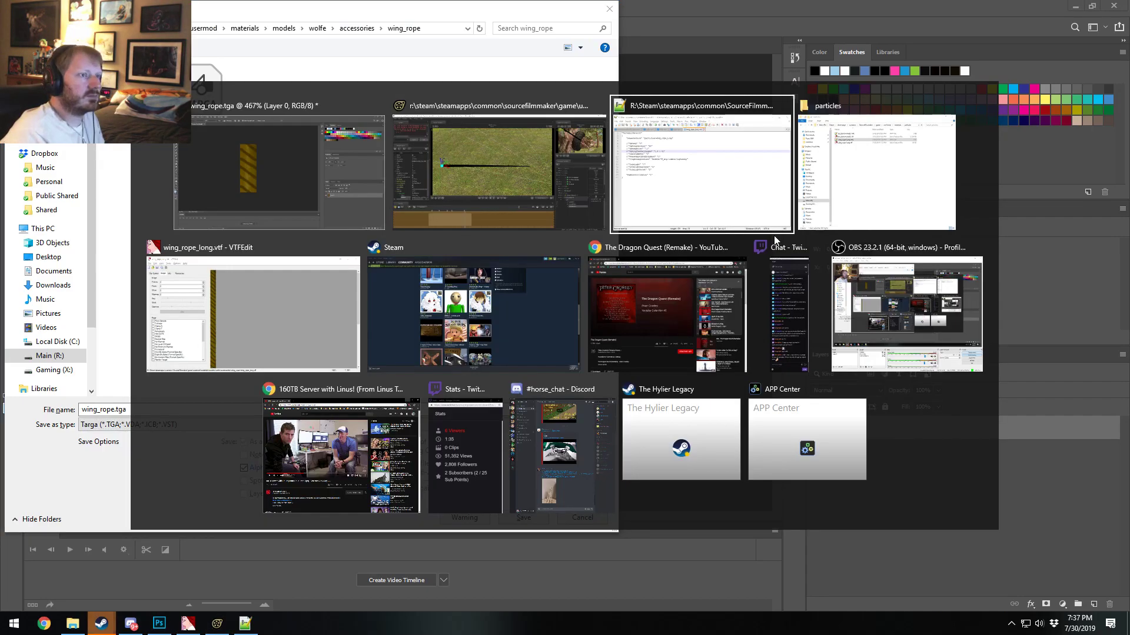
left_click(812, 218)
left_click(887, 123)
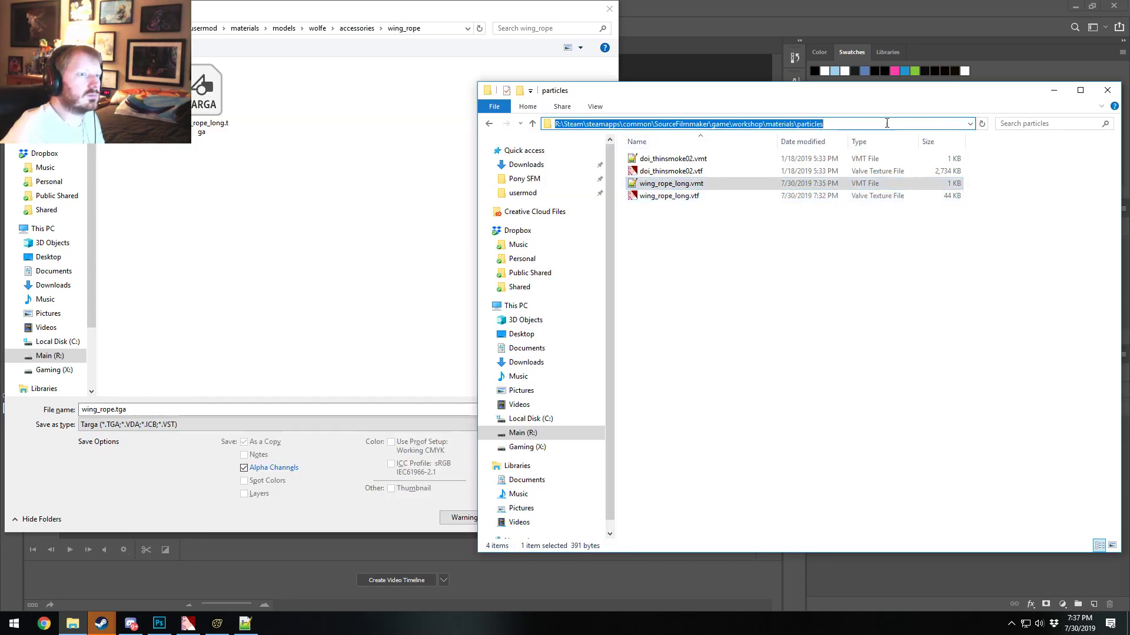
key("ctrl+c")
left_click(430, 35)
key("ctrl+v")
key("Return")
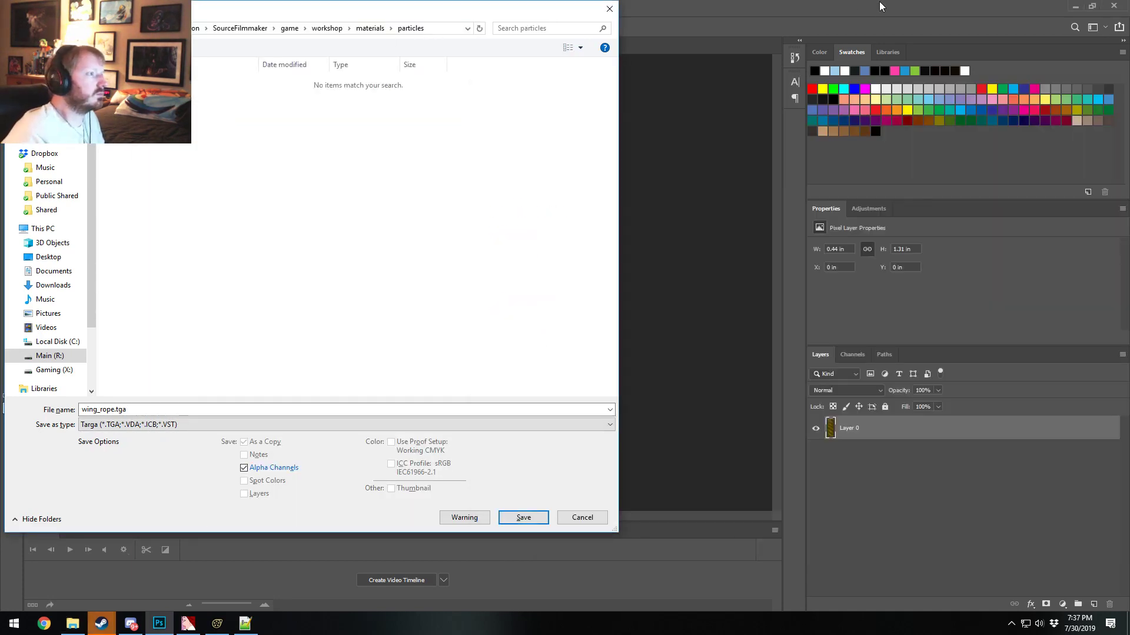
Step: Name the file wing_rope_long.tga and save it at 32 bits/pixel
left_click(118, 411)
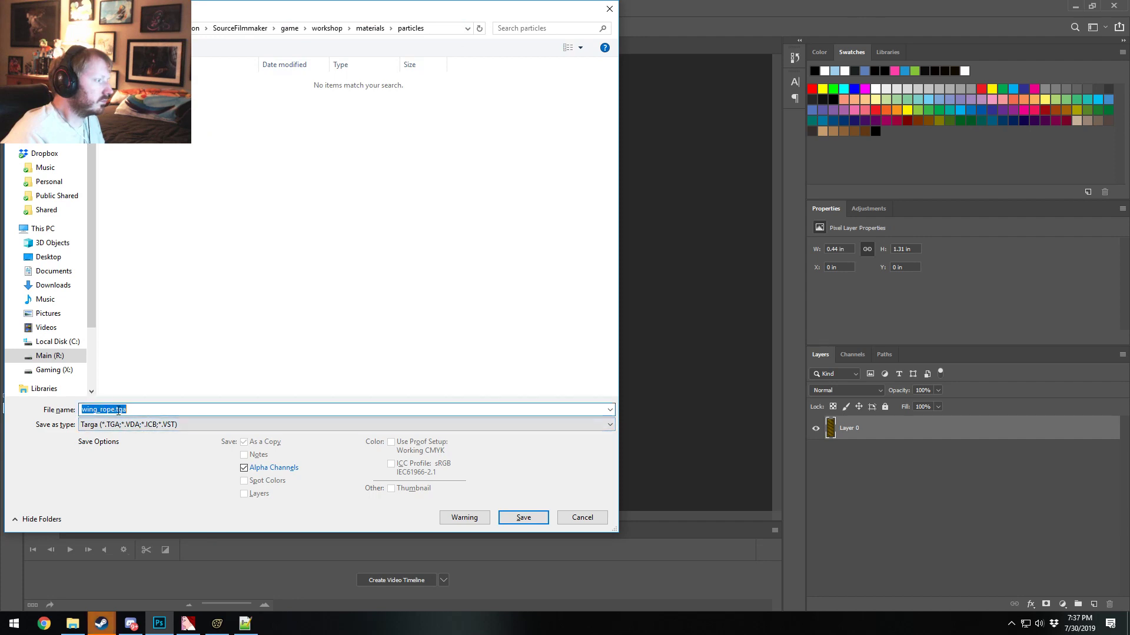
left_click(115, 410)
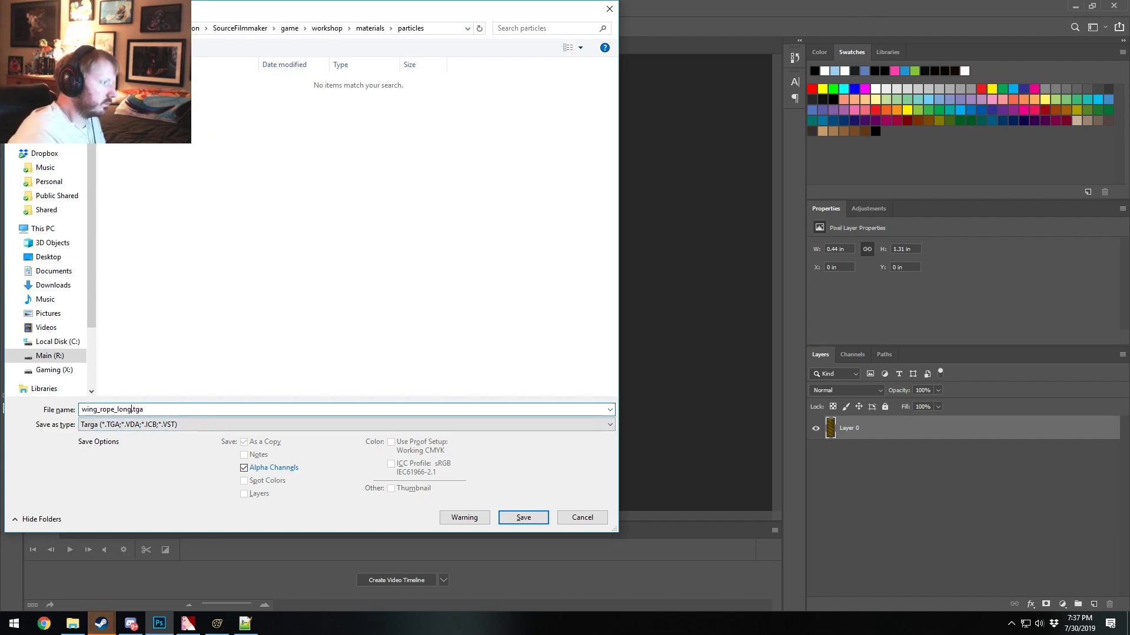
key("Return")
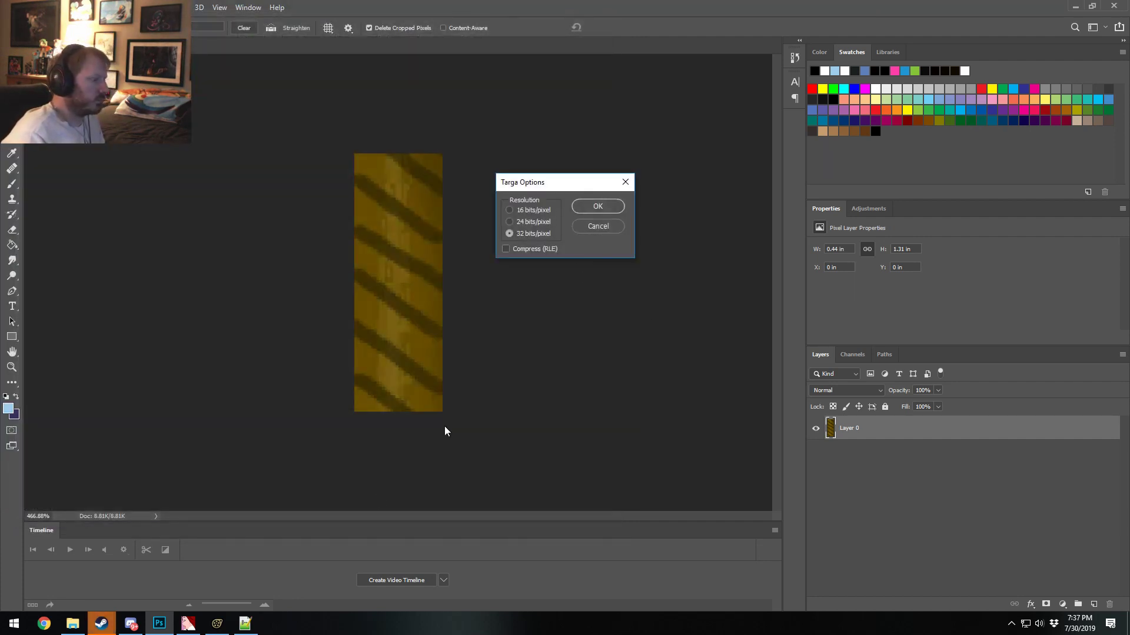
left_click(597, 207)
Step: Switch to VTFEdit and import the cropped wing_rope_long.tga from the workshop\materials\particles folder, accepting the offered import options
left_click(189, 623)
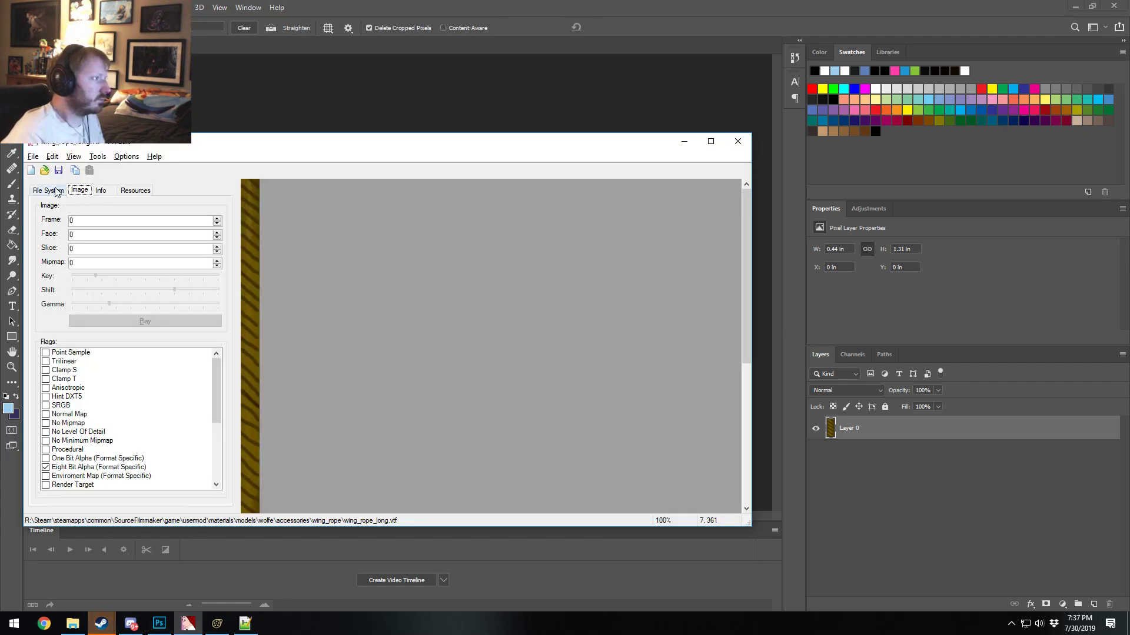
left_click(33, 157)
left_click(54, 229)
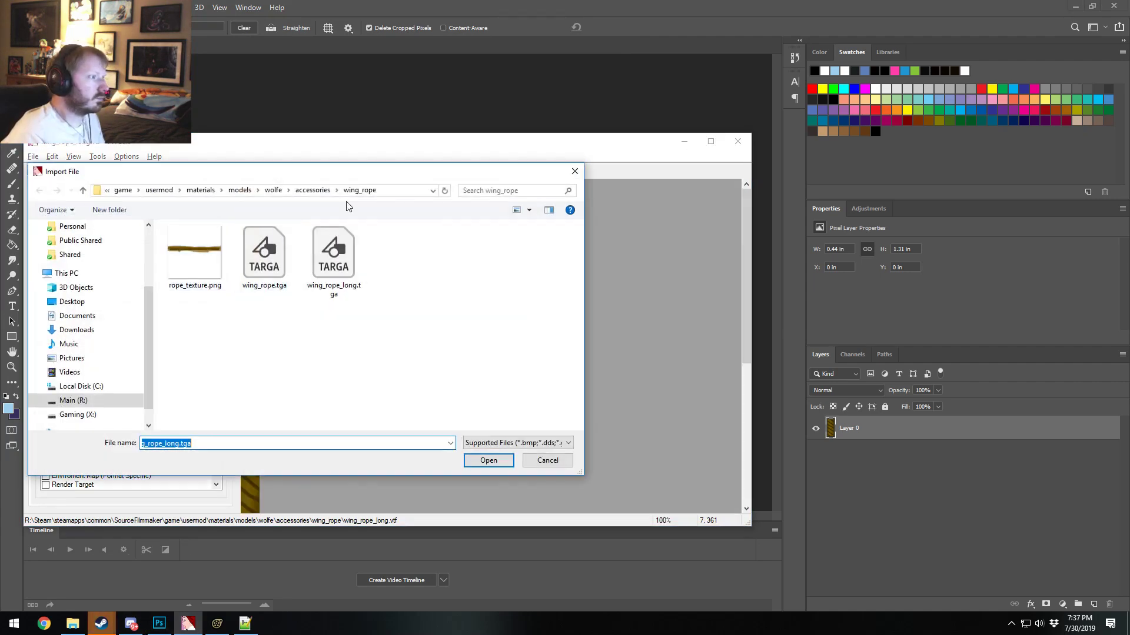
left_click(405, 192)
key("ctrl+v")
key("Return")
double_click(193, 253)
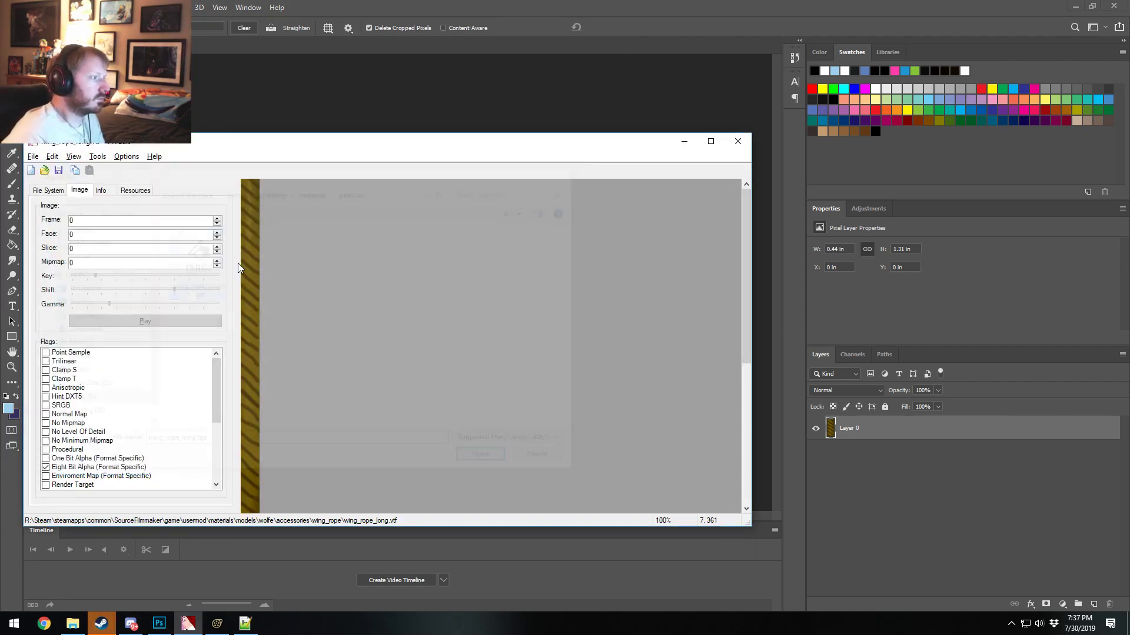
left_click(485, 453)
Step: Save the imported texture over the existing wing_rope_long.vtf in the workshop\materials\particles folder and minimize VTFEdit
left_click(33, 156)
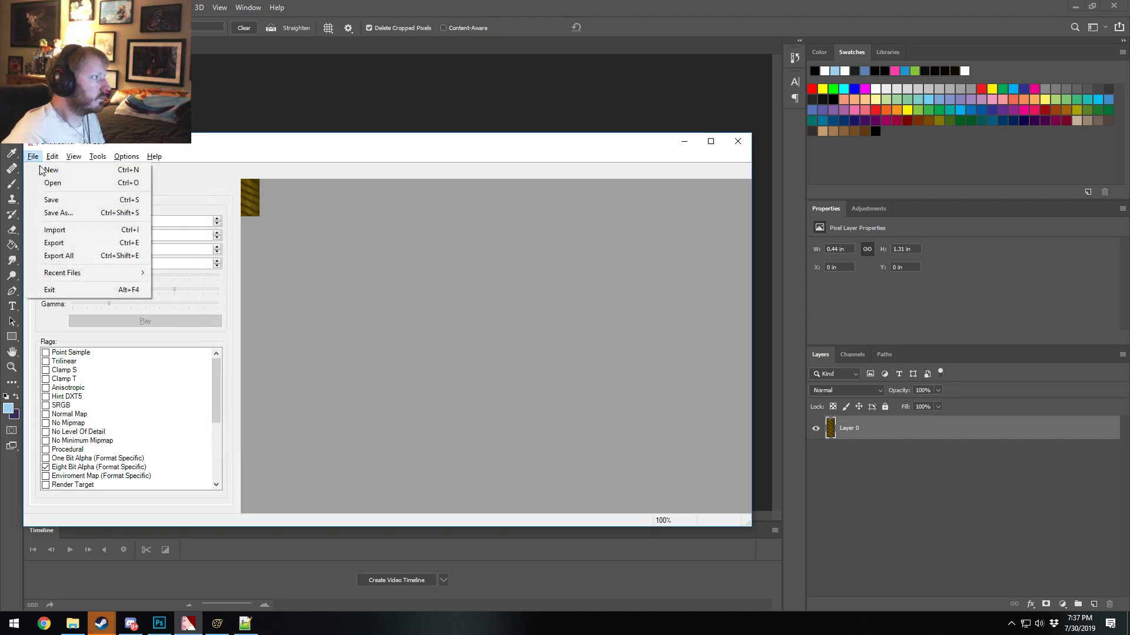
left_click(58, 212)
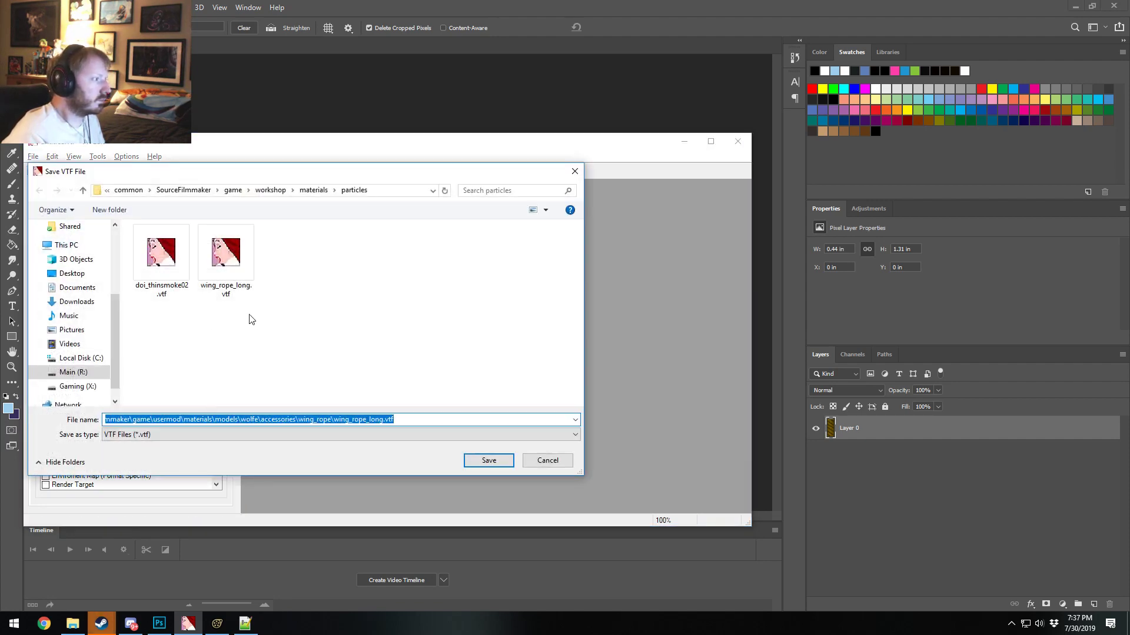
left_click(393, 194)
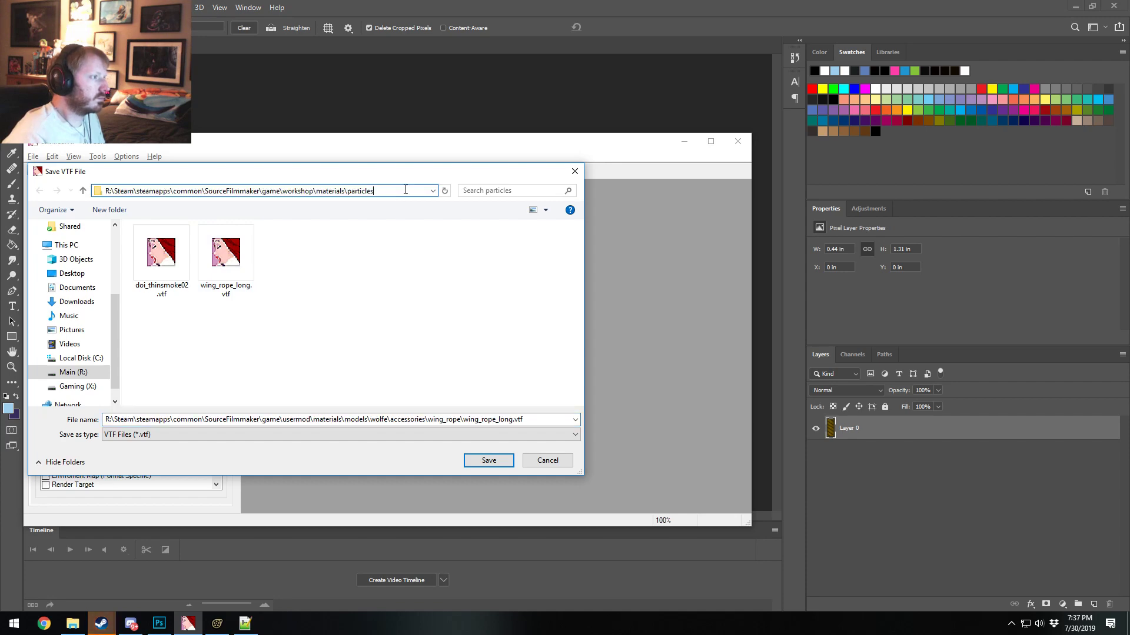
key("Escape")
left_click(226, 259)
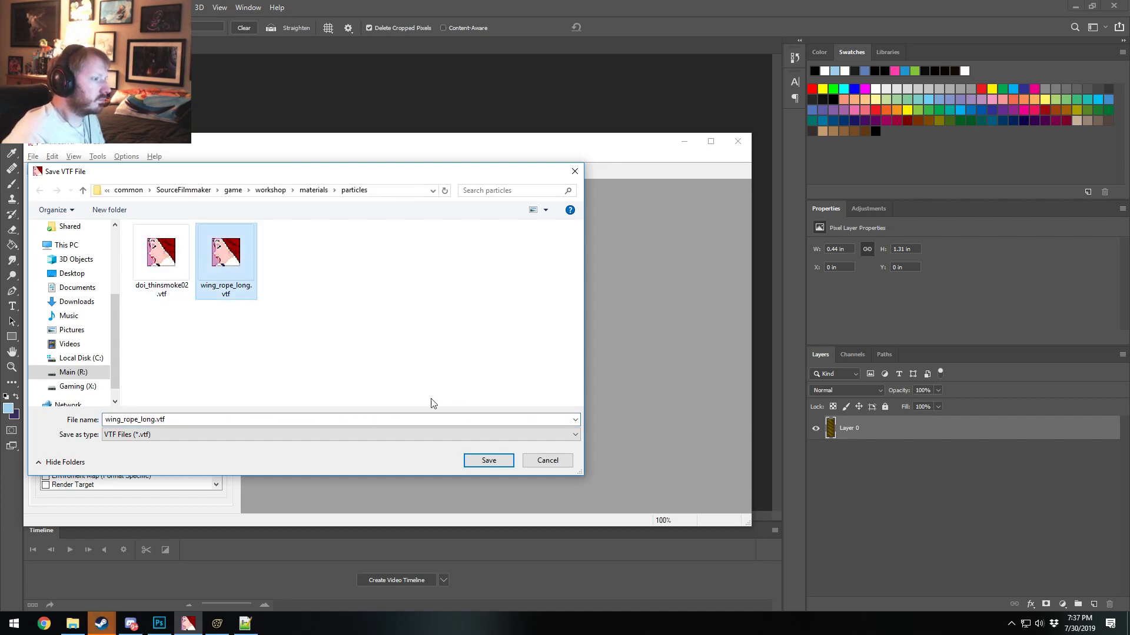
left_click(489, 460)
left_click(599, 316)
left_click(188, 624)
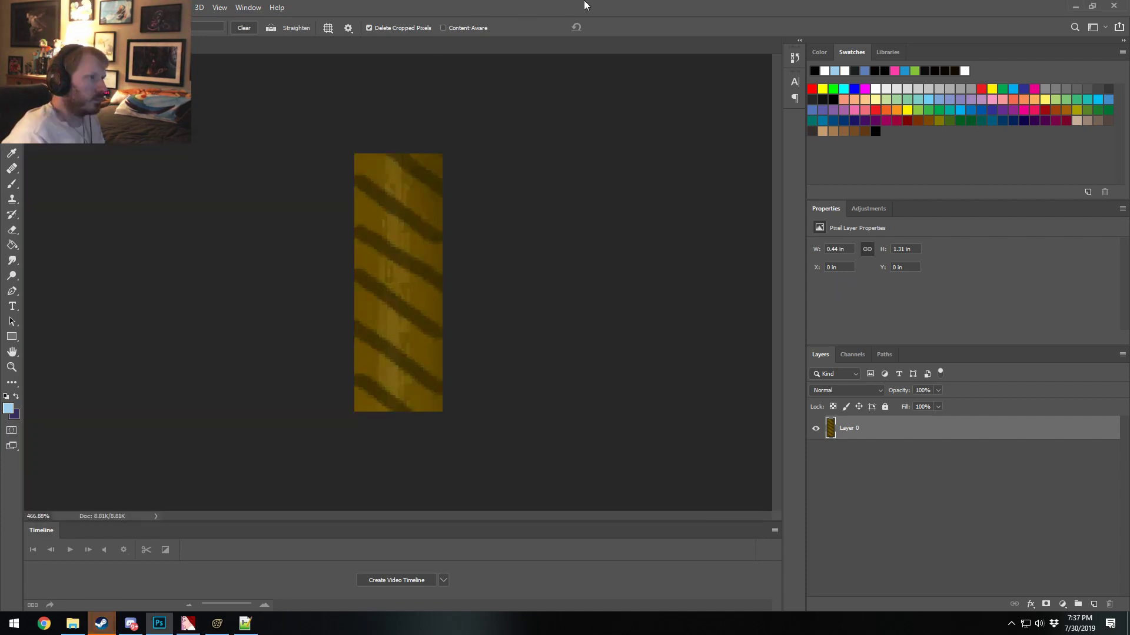
Step: Switch to Source Filmmaker, save the session and move the playhead to 5.416 seconds
left_click(217, 624)
key("ctrl+s")
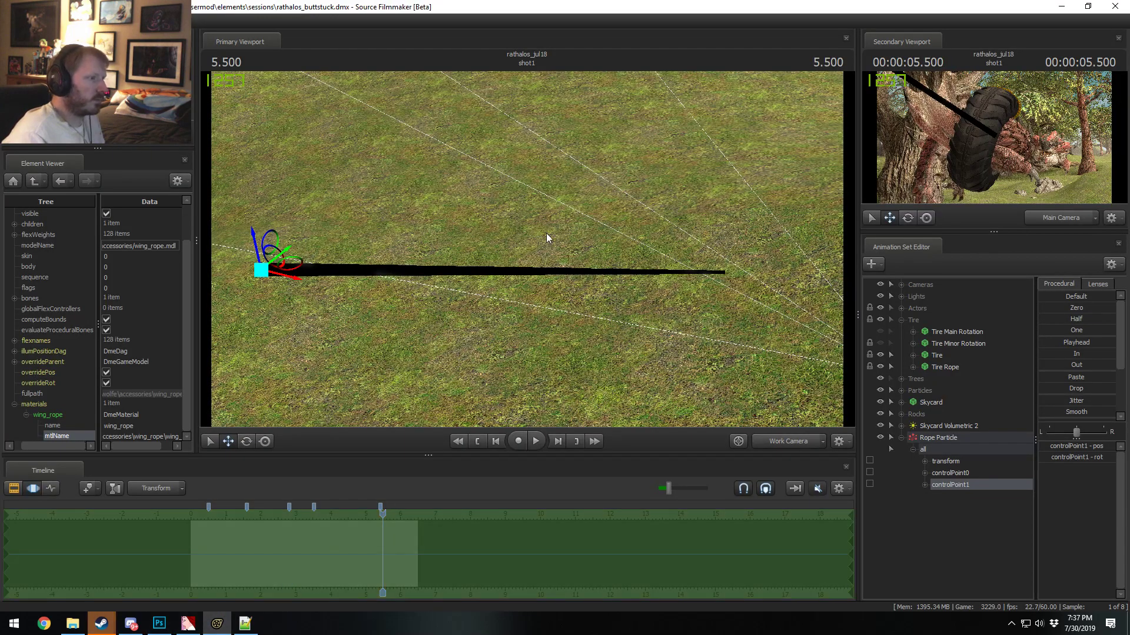
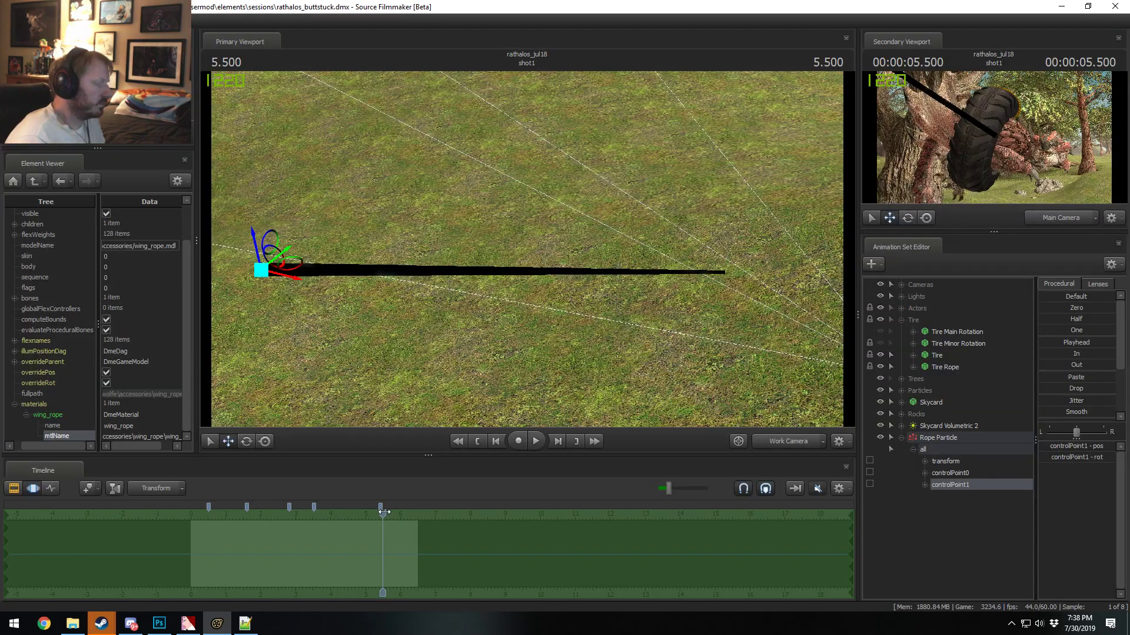
mouse_move(385, 511)
left_mouse_down()
mouse_move(367, 513)
mouse_move(380, 513)
left_mouse_up()
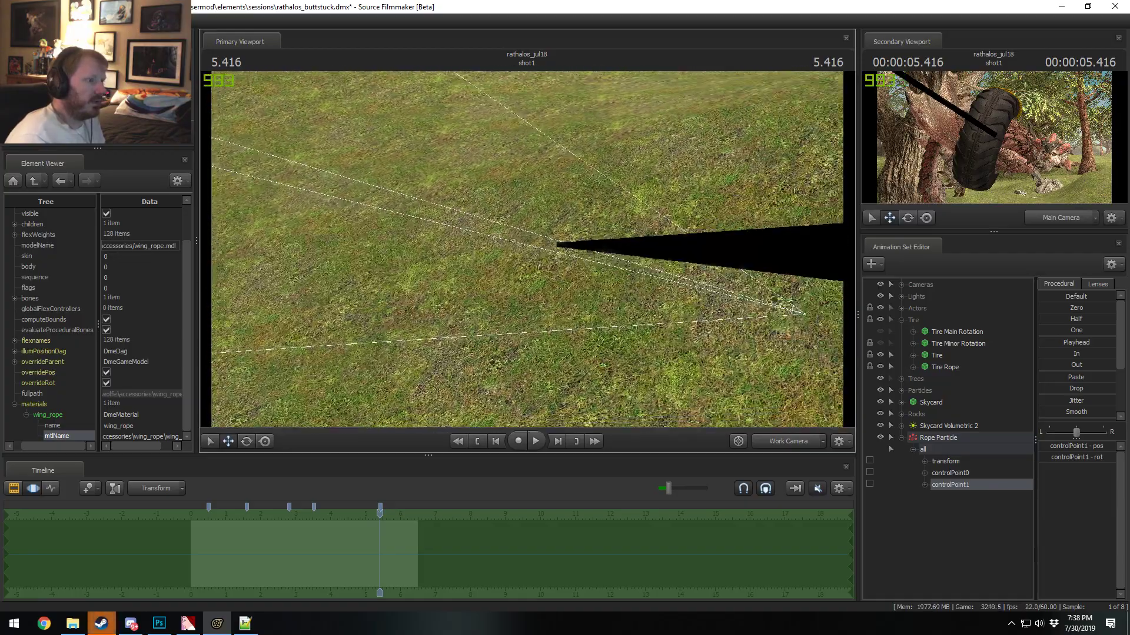
Step: Open the "rope" particle system definition of the Rope Particle animation set for editing
left_click(939, 439)
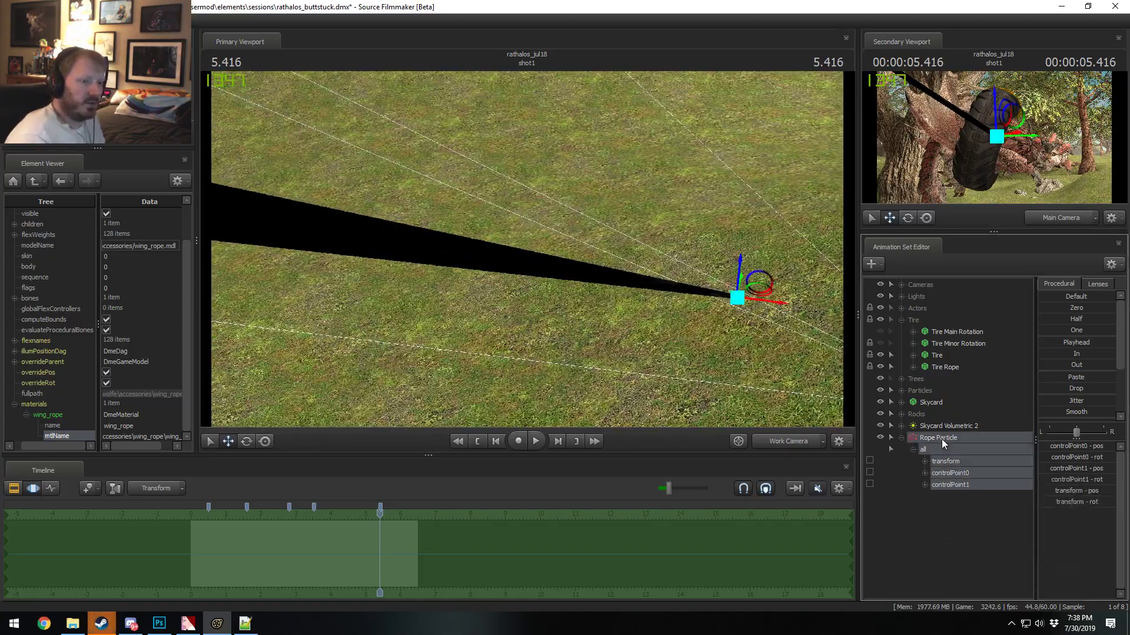
right_click(941, 439)
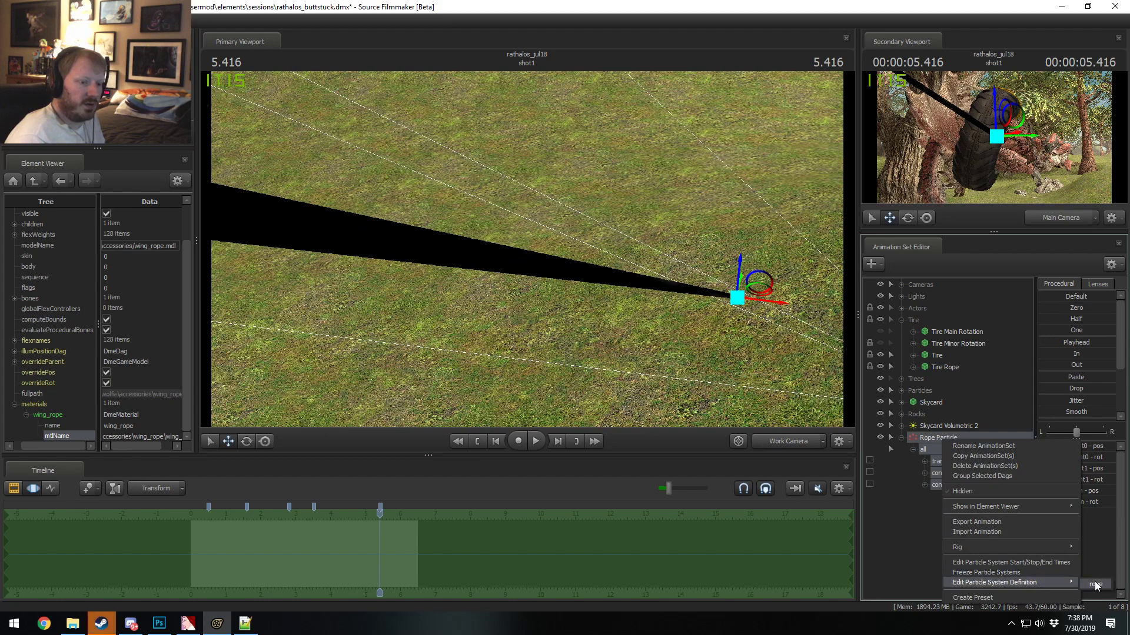
left_click(1095, 583)
Step: Try enabling the render_animated_sprites renderer, check the rope in the viewport, and disable the renderer again
left_click(170, 401)
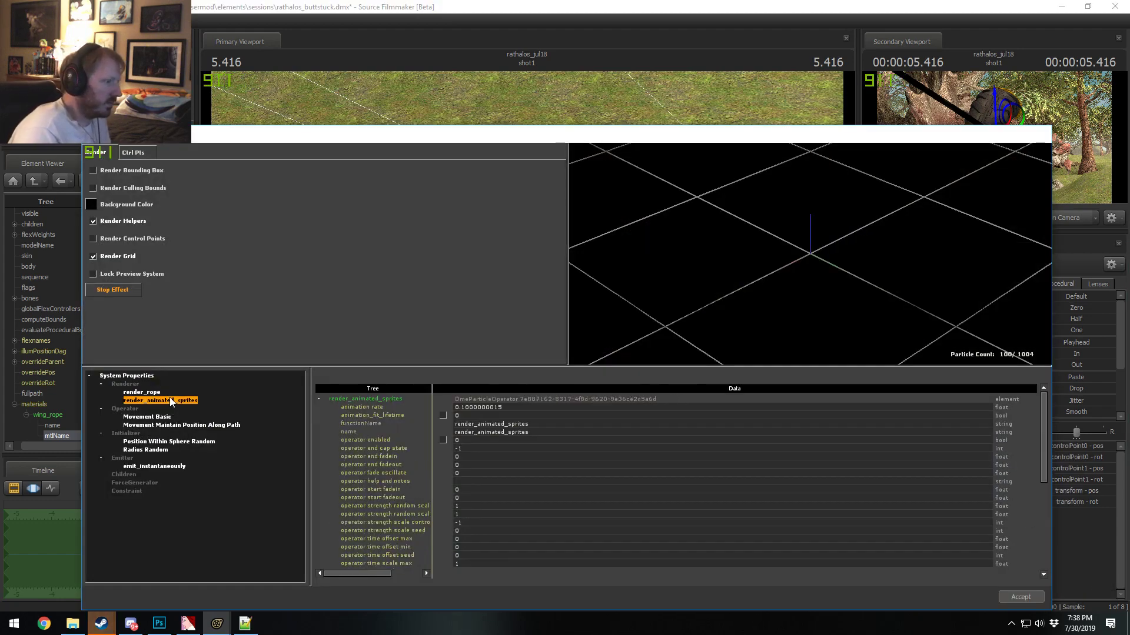
left_click(443, 440)
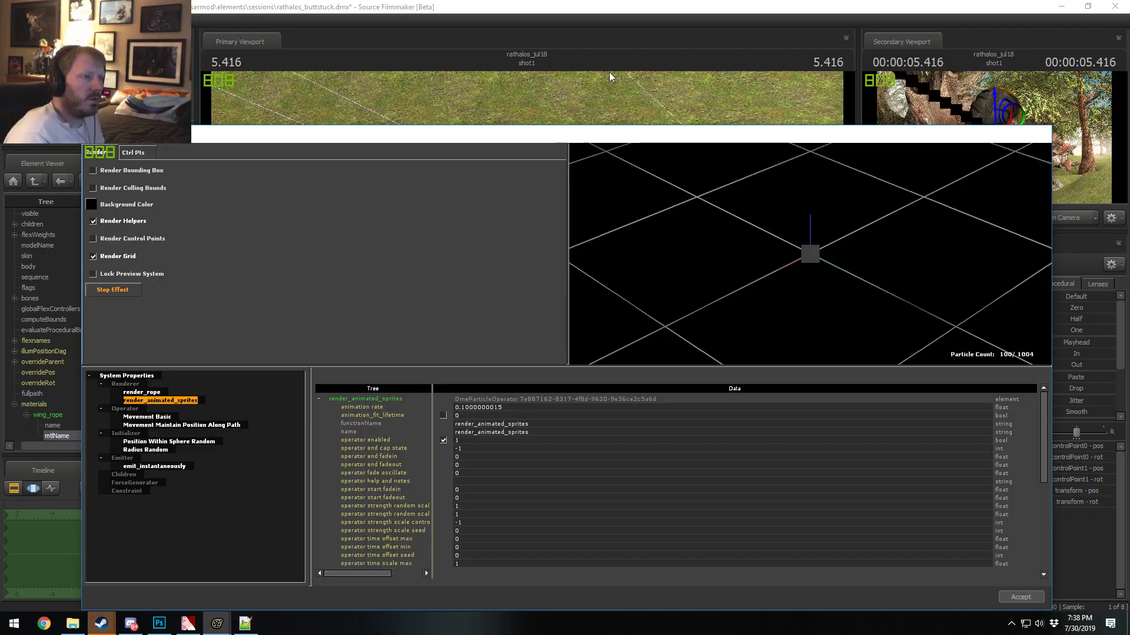
left_click_drag(610, 77, 531, 255)
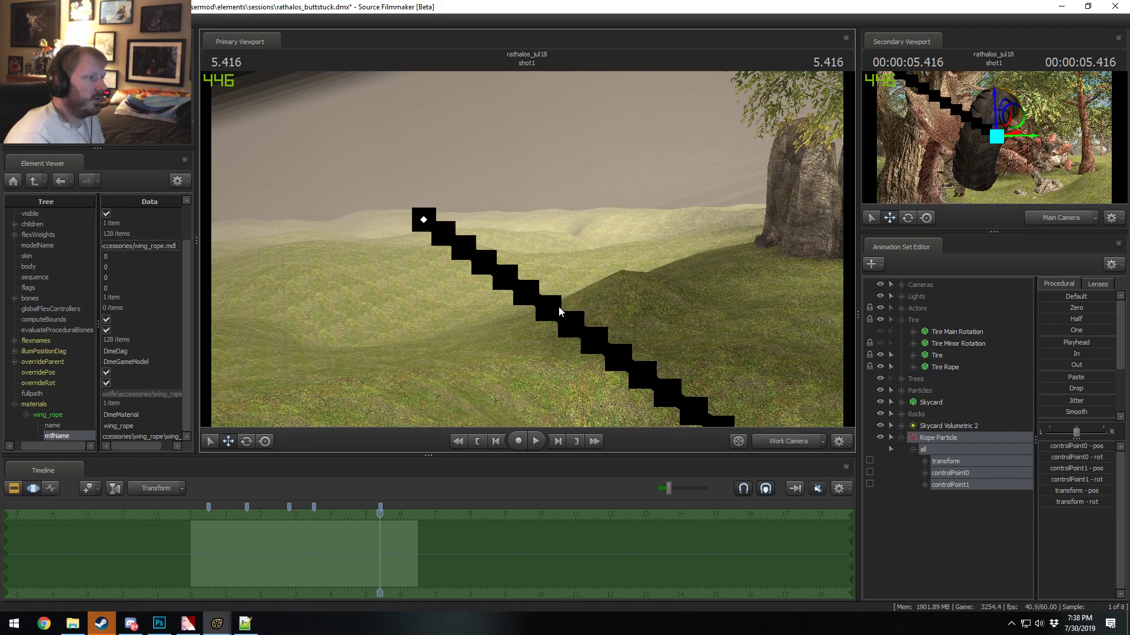
key("alt+Tab")
left_click(443, 440)
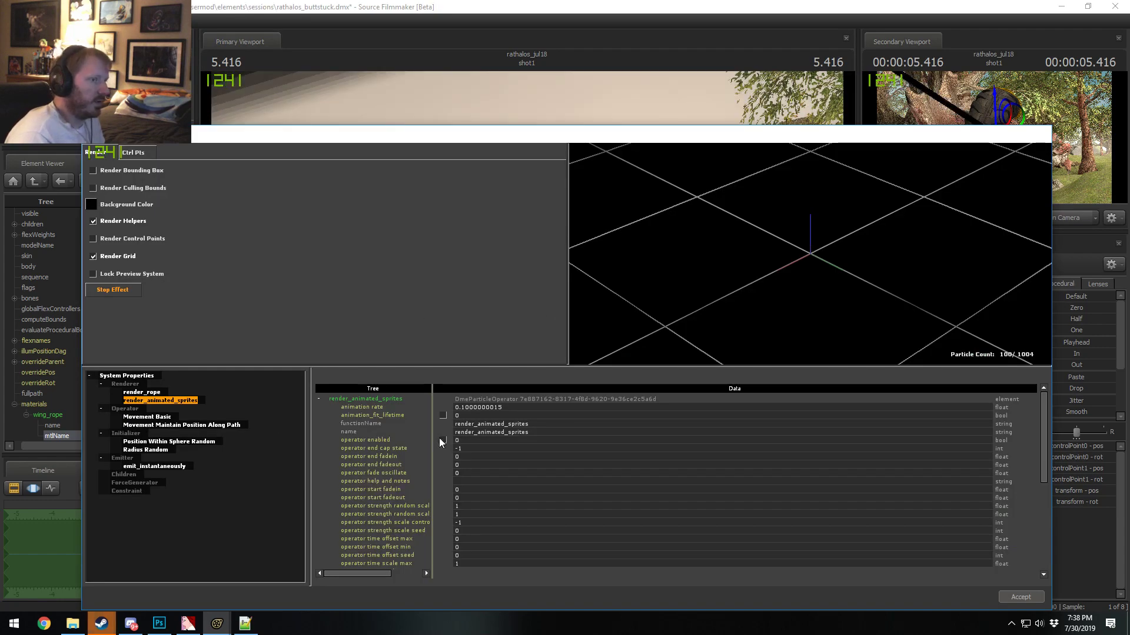
Step: Examine the settings of emit_instantaneously, Movement Maintain Position Along Path and render_rope
left_click(148, 468)
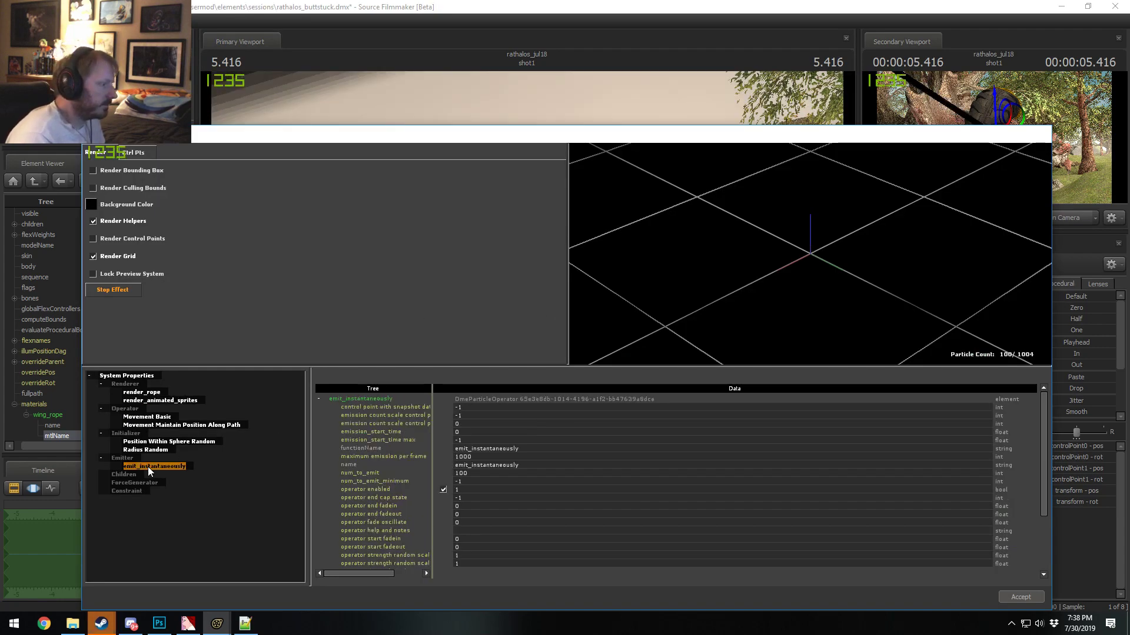
left_click(178, 426)
scroll(512, 468, "down", 4)
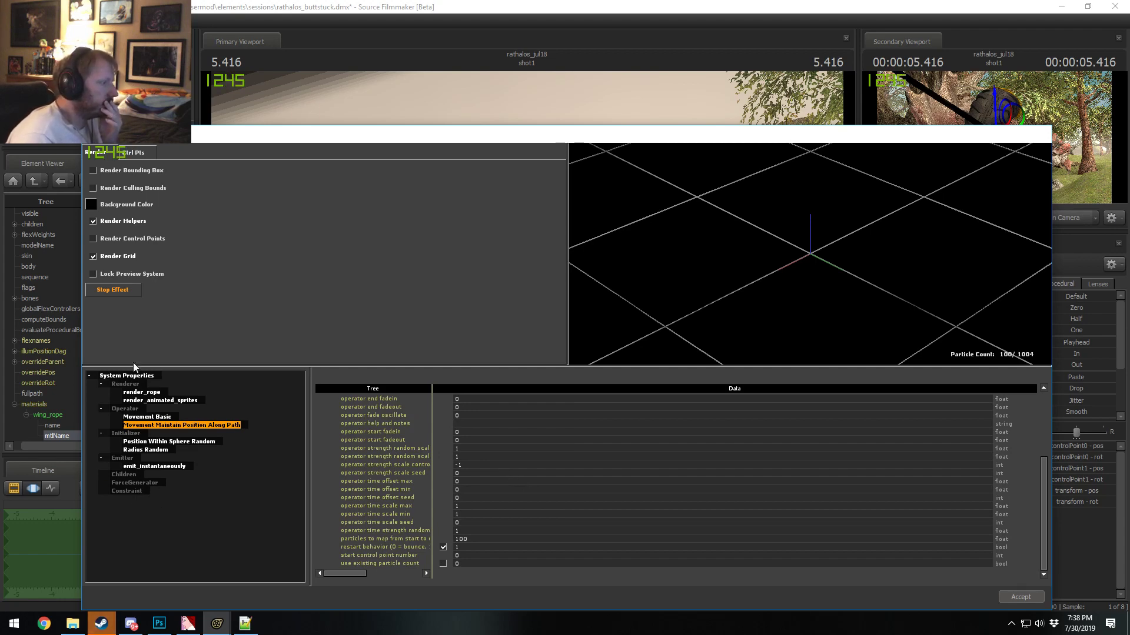
left_click(140, 392)
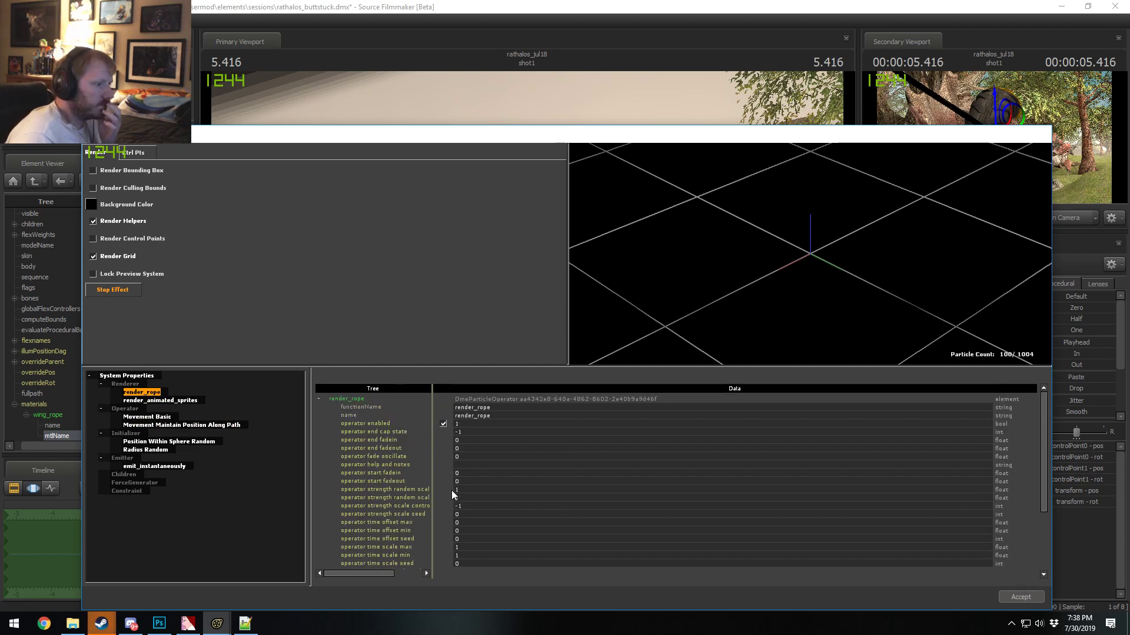
scroll(453, 491, "down", 3)
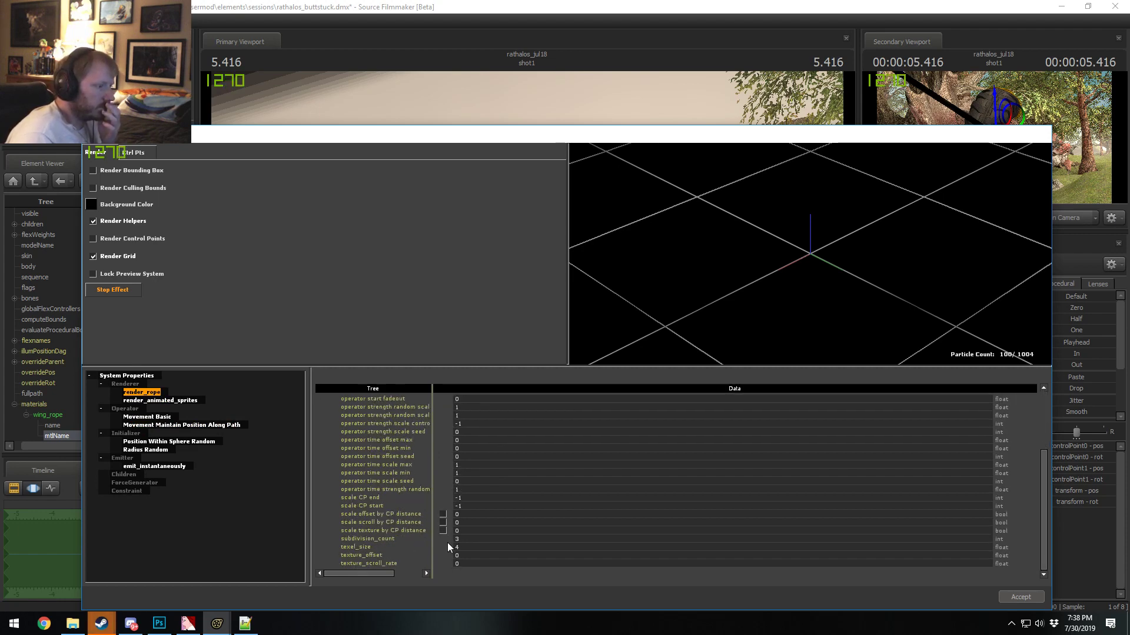
scroll(476, 570, "up", 3)
scroll(482, 530, "down", 3)
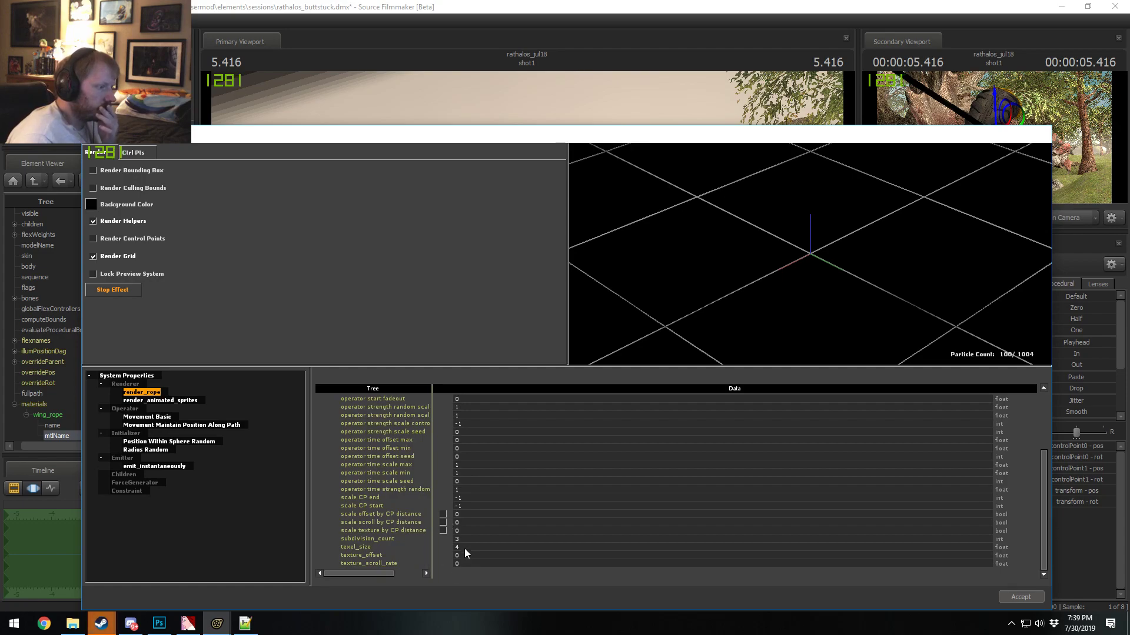
Step: Try a texel_size of 40 on render_rope, check the rope, and set texel_size back to 4
left_click(465, 549)
type("0")
key("Return")
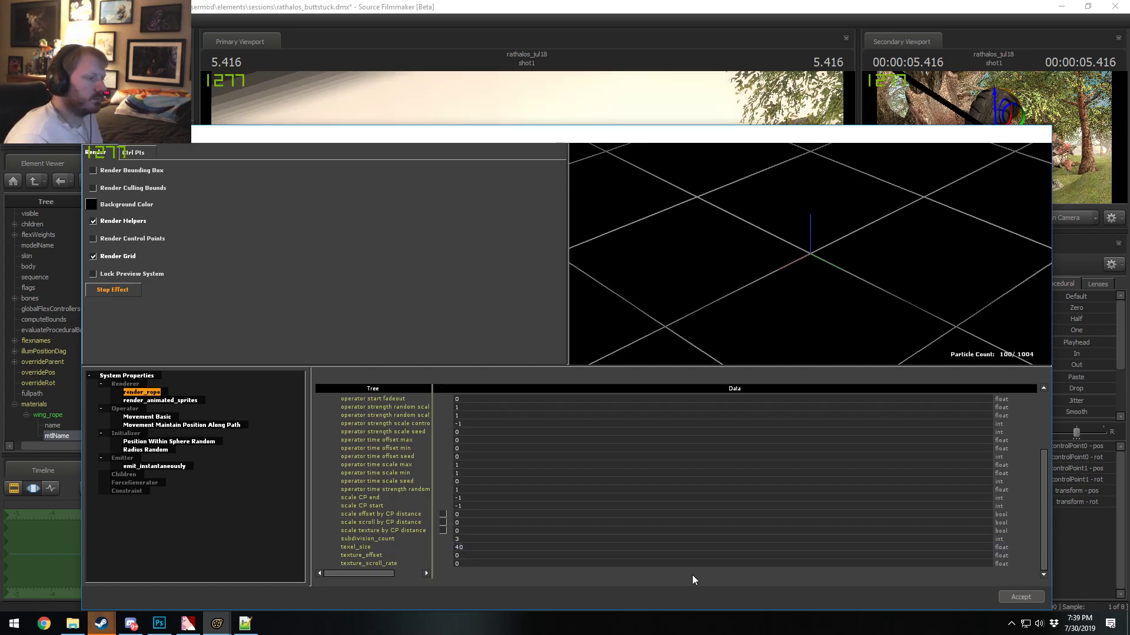
left_click_drag(724, 111, 538, 260)
left_click(471, 547)
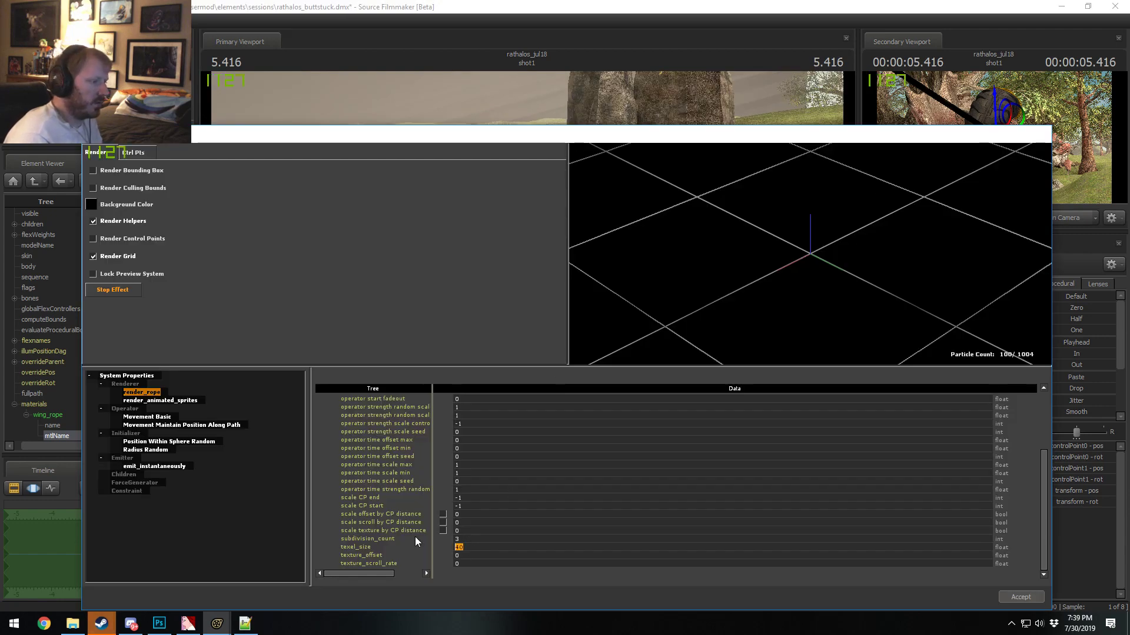
key("BackSpace")
double_click(471, 540)
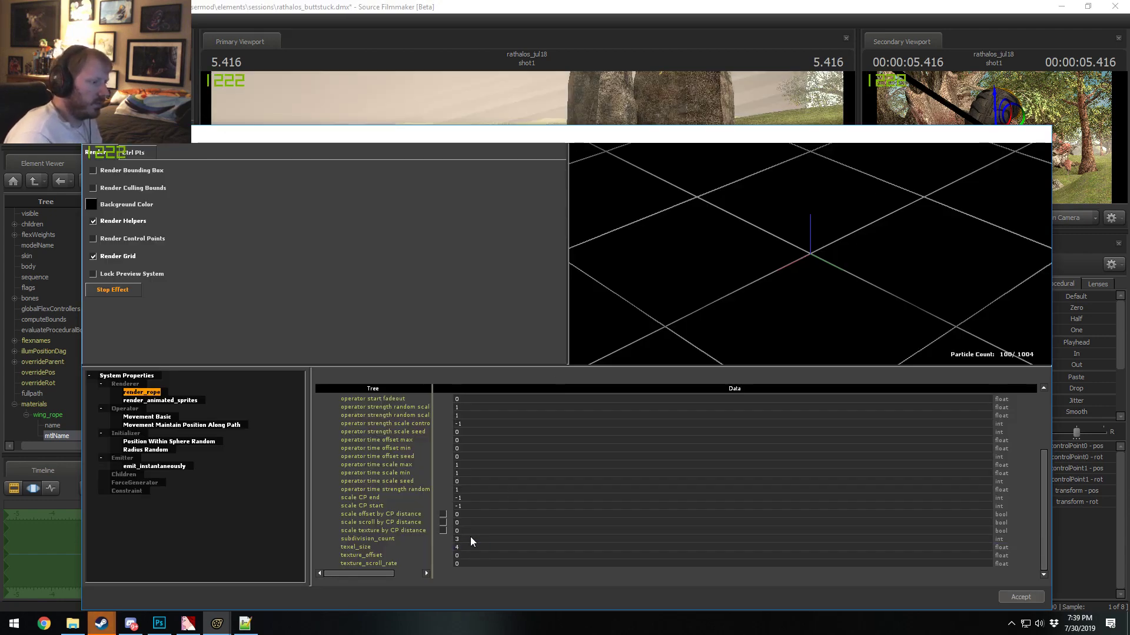
left_click(469, 549)
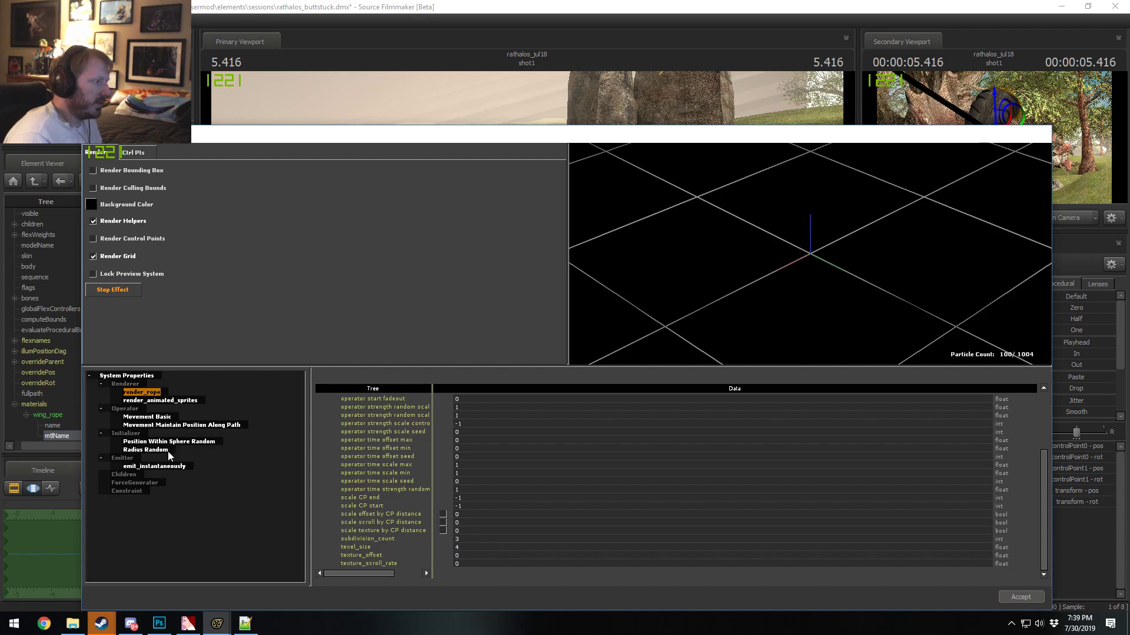
Step: Set both radius_max and radius_min of the Radius Random initializer to 10 and check the thicker rope
left_click(157, 401)
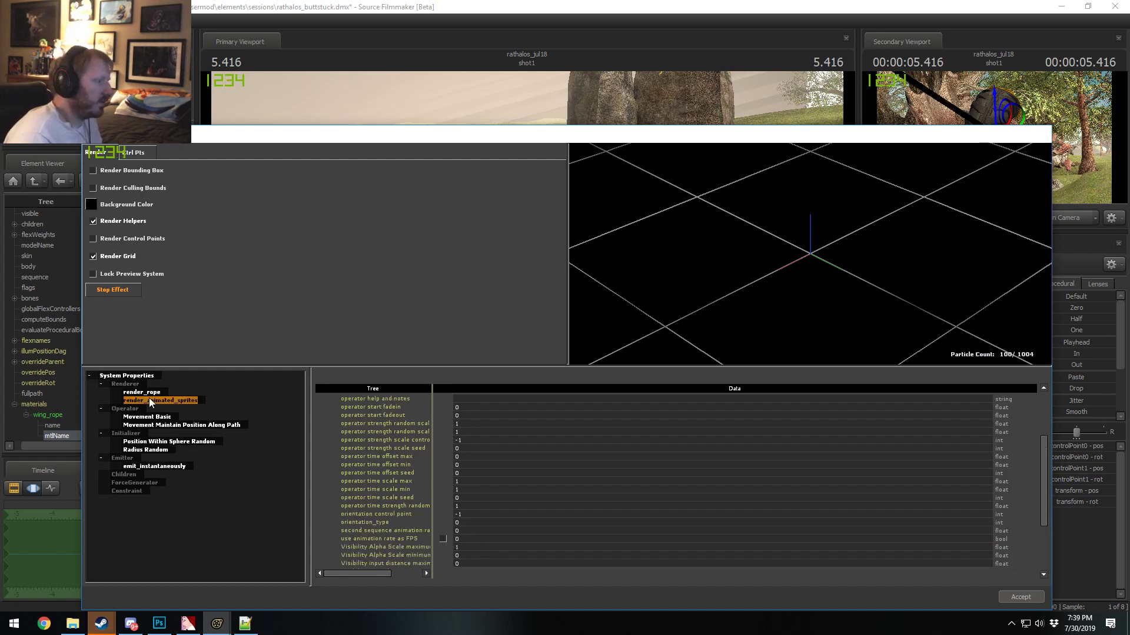
left_click(132, 451)
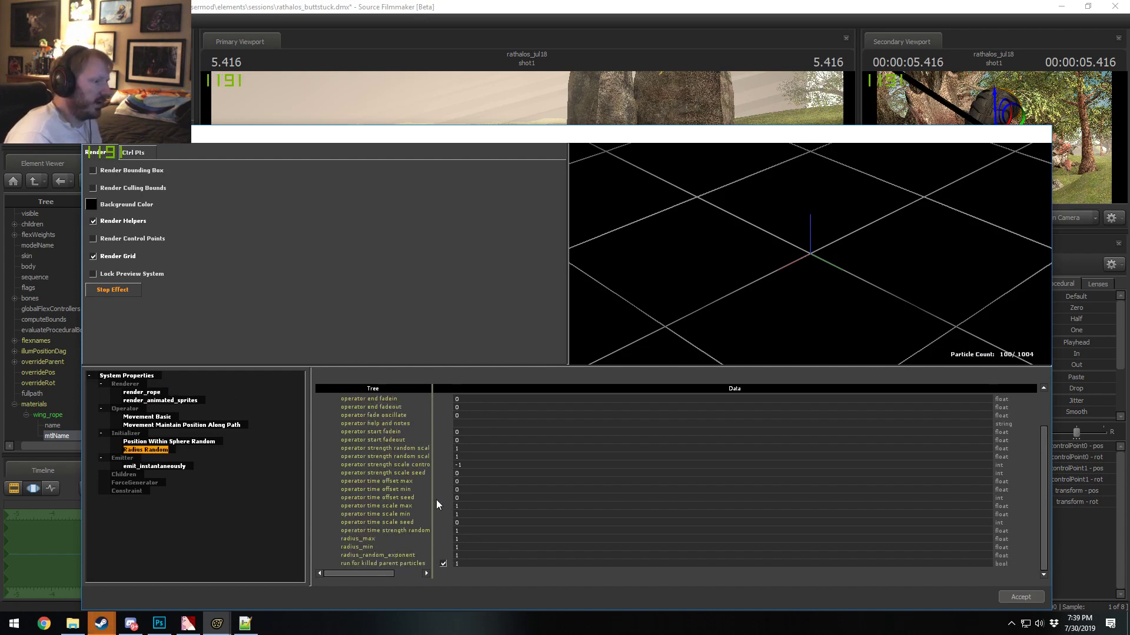
left_click(468, 539)
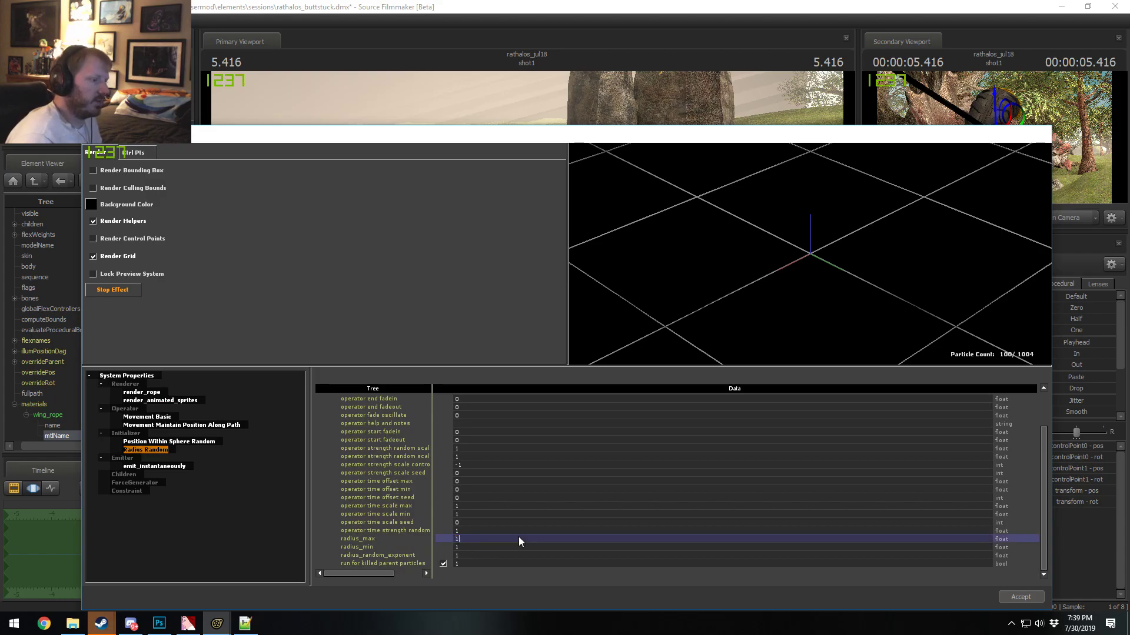
key("Return")
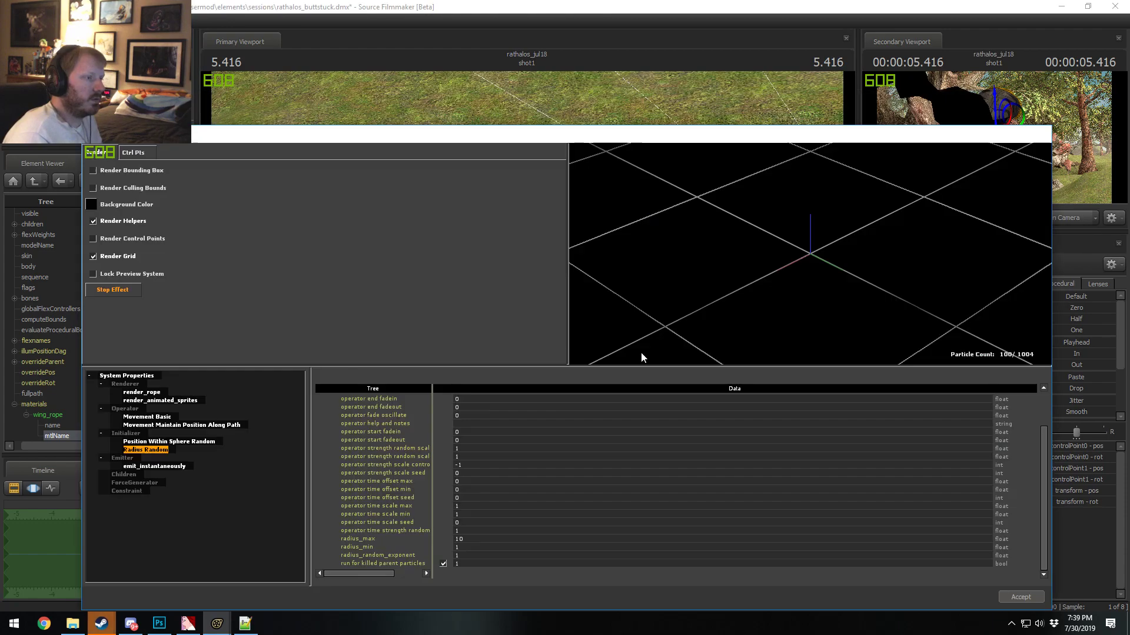
left_click(465, 548)
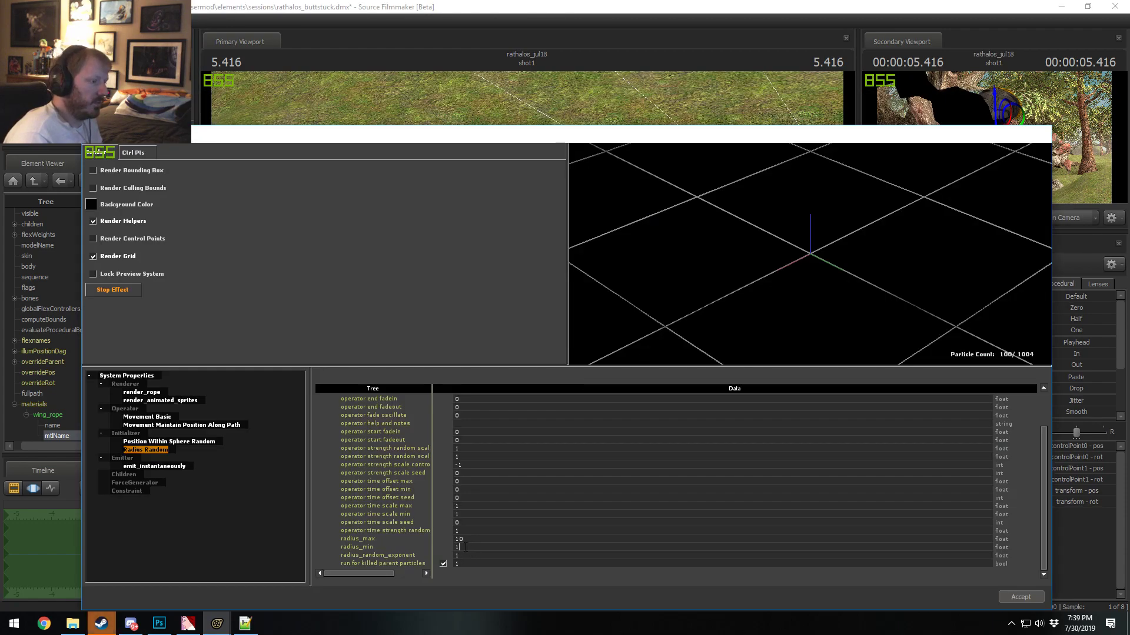
key("Return")
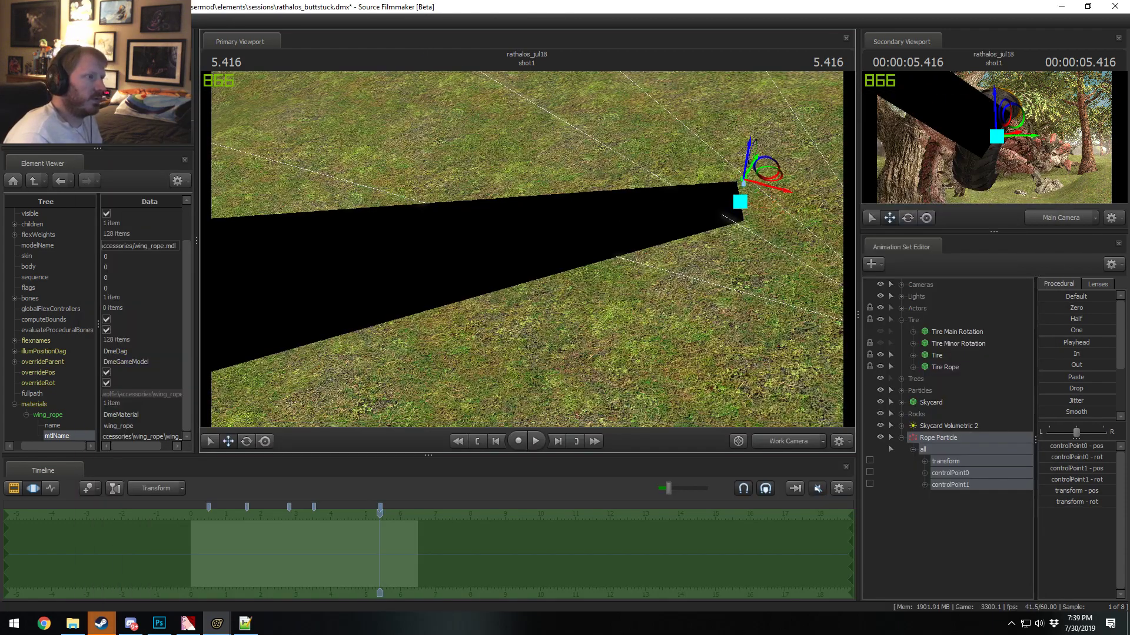
left_click_drag(524, 261, 600, 459)
right_click(940, 438)
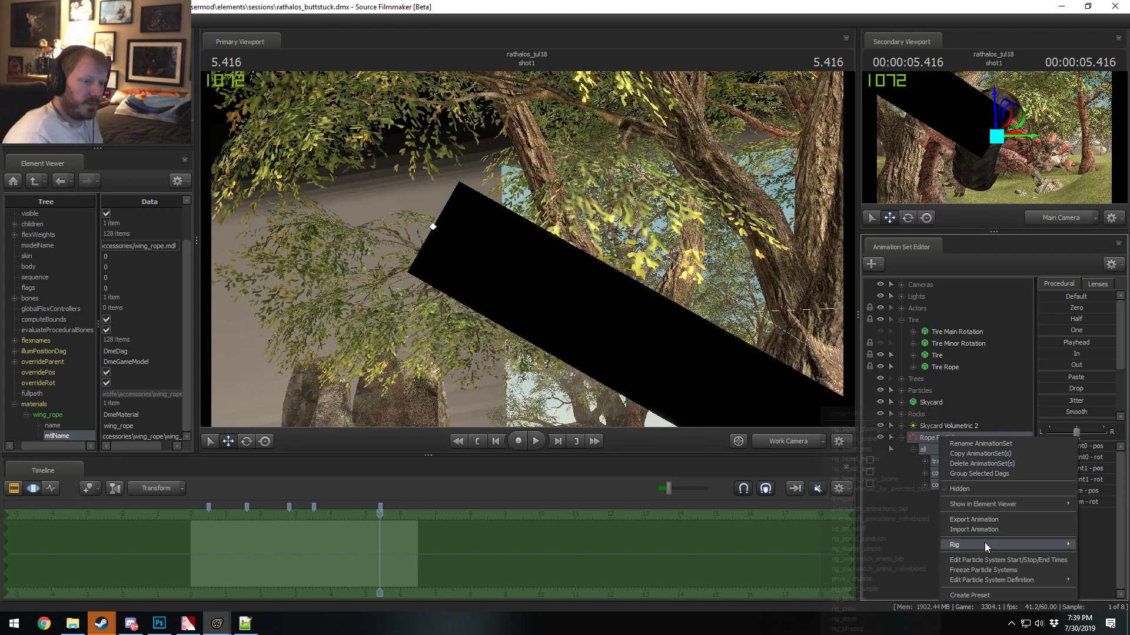
mouse_move(991, 579)
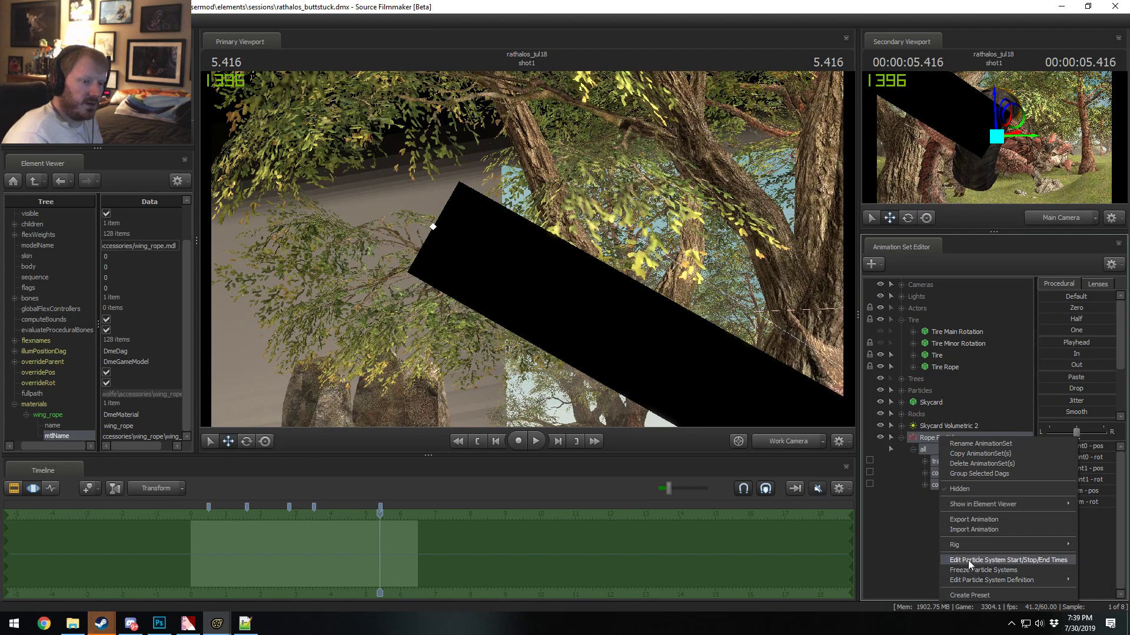
left_click(968, 560)
left_click(617, 331)
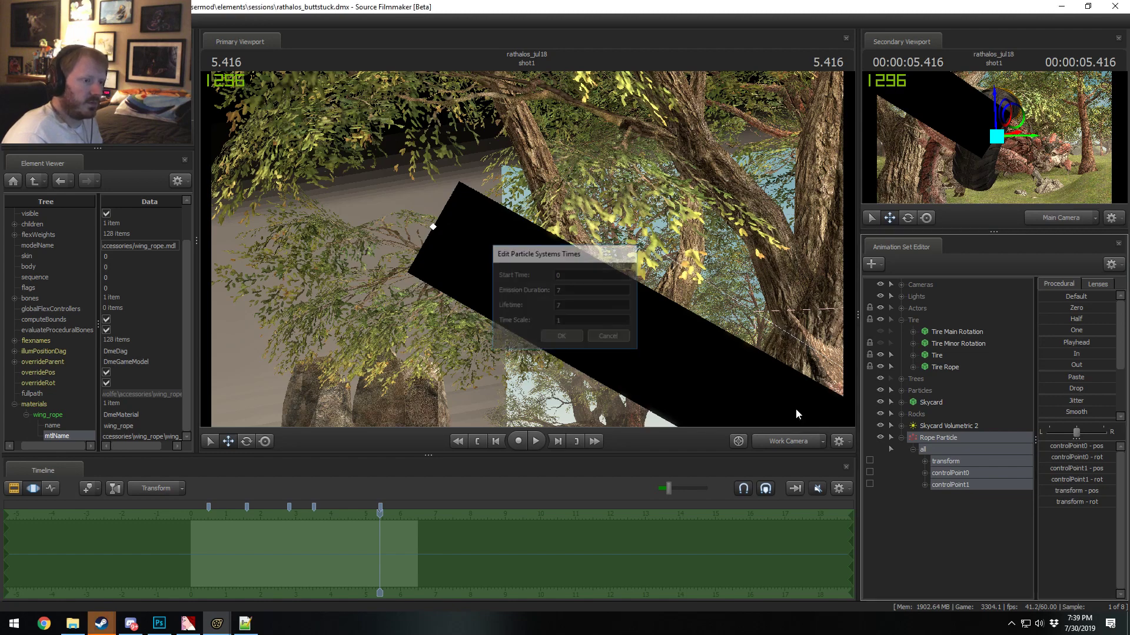
Step: Reopen the Rope Particle's "rope" system definition and show its System Properties
right_click(943, 441)
mouse_move(967, 583)
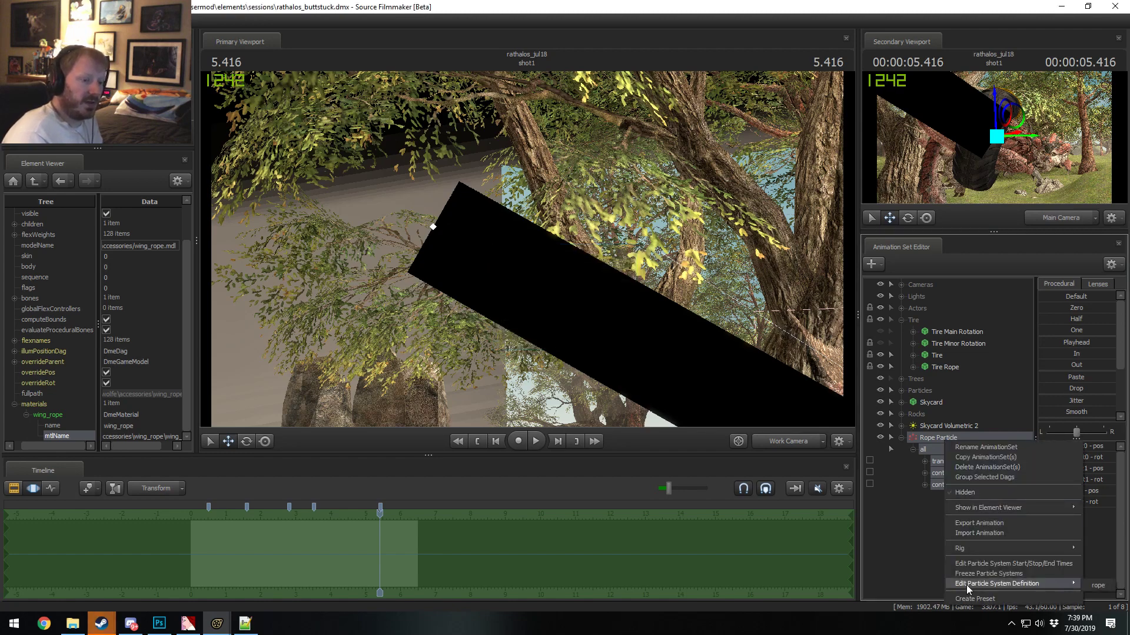
left_click(1096, 586)
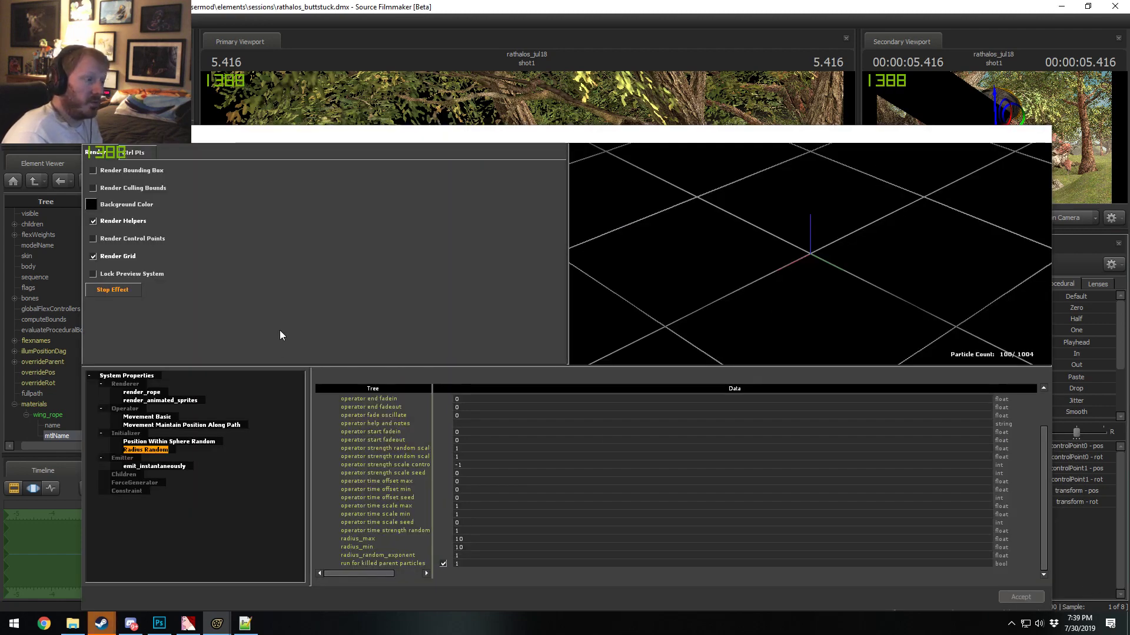
left_click(140, 377)
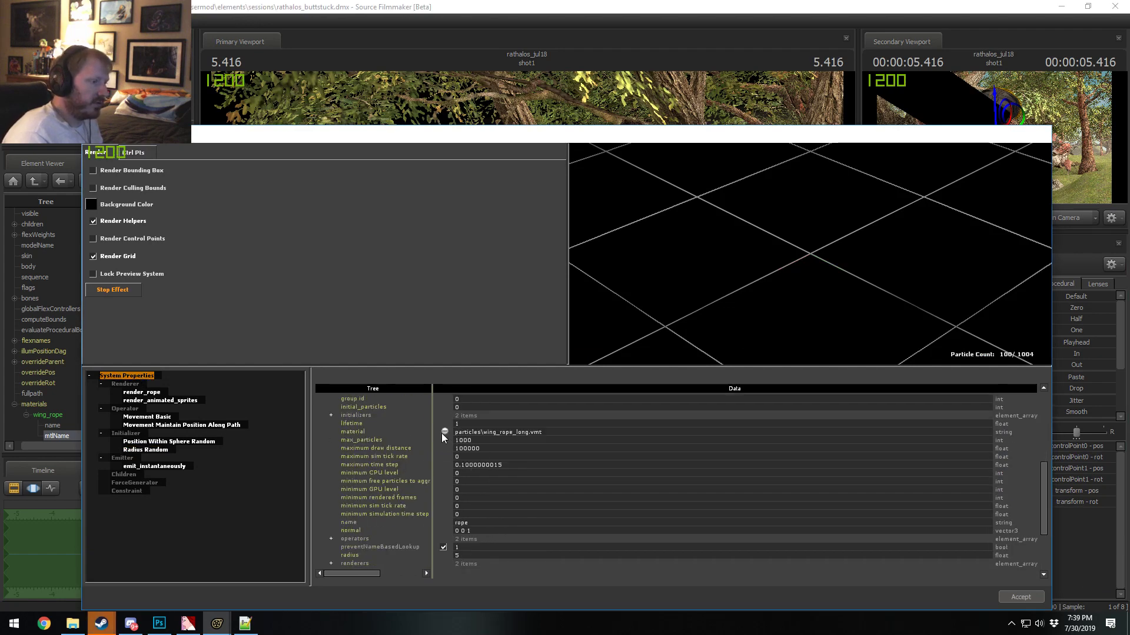
Step: Replace the particle system's material with signs\privateproperty01.vmt and check the rope in the viewport
left_click(443, 432)
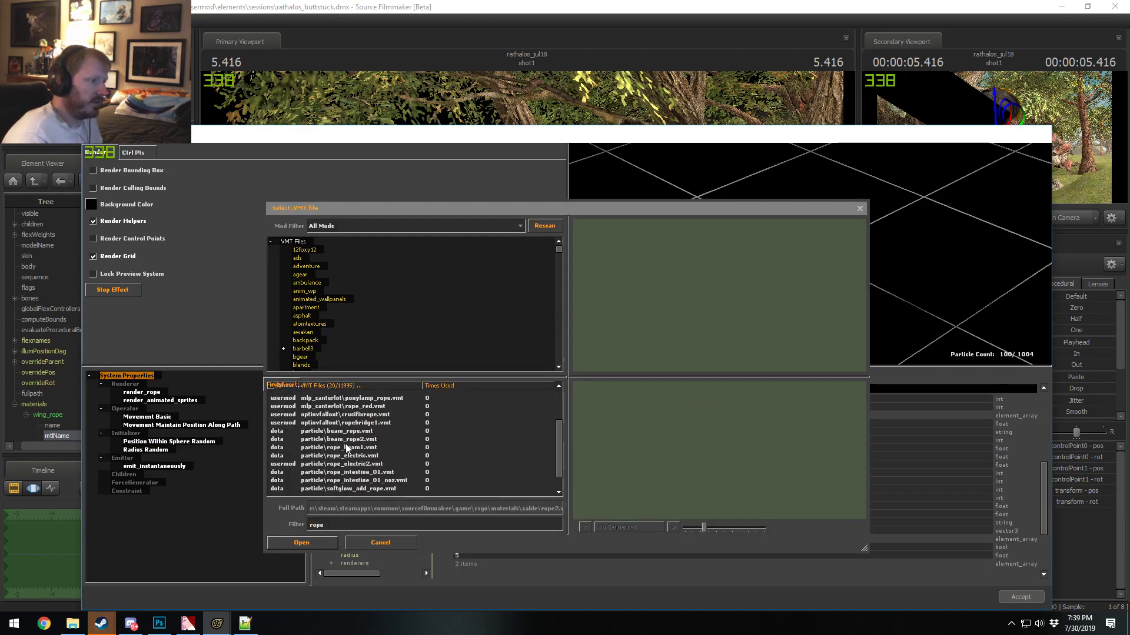
left_click(353, 414)
scroll(343, 465, "down", 3)
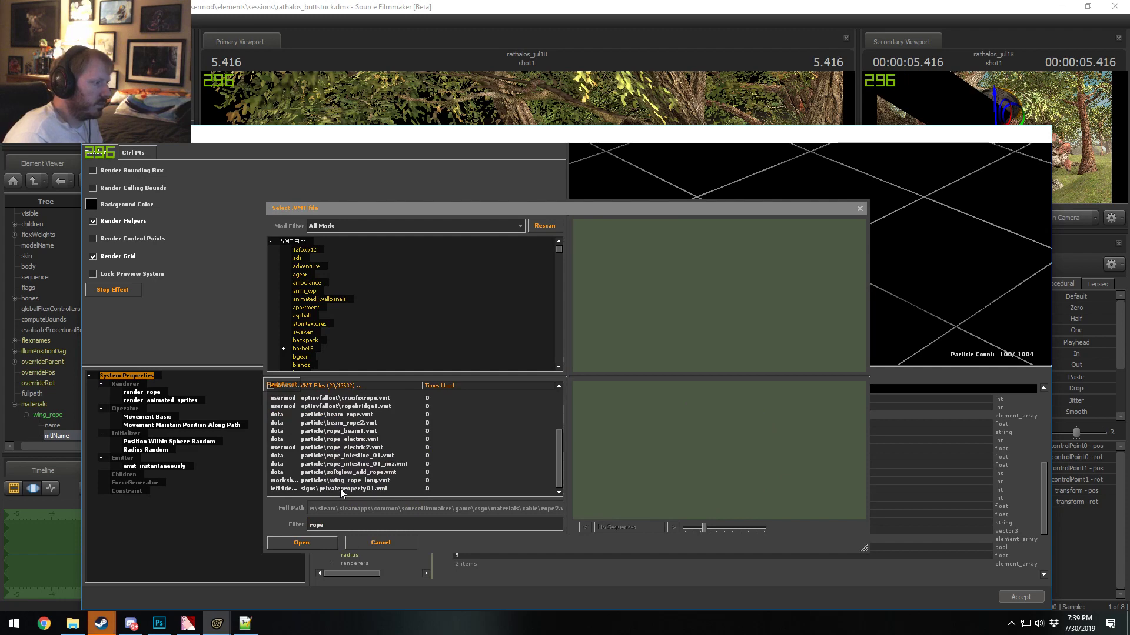
left_click(352, 481)
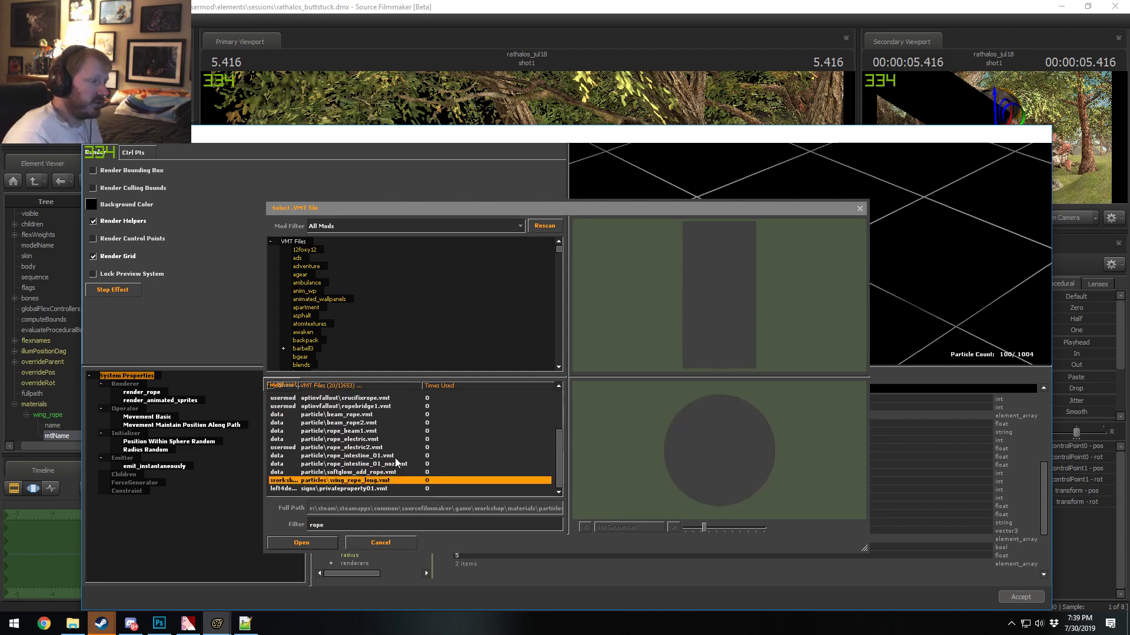
left_click(346, 490)
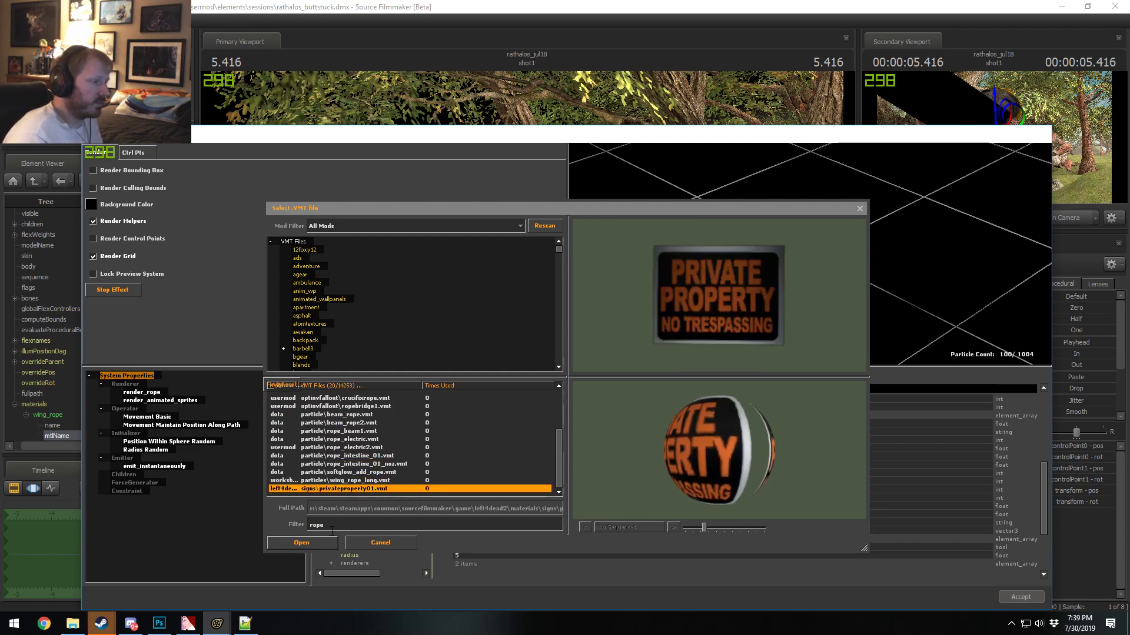
double_click(344, 488)
left_click(614, 4)
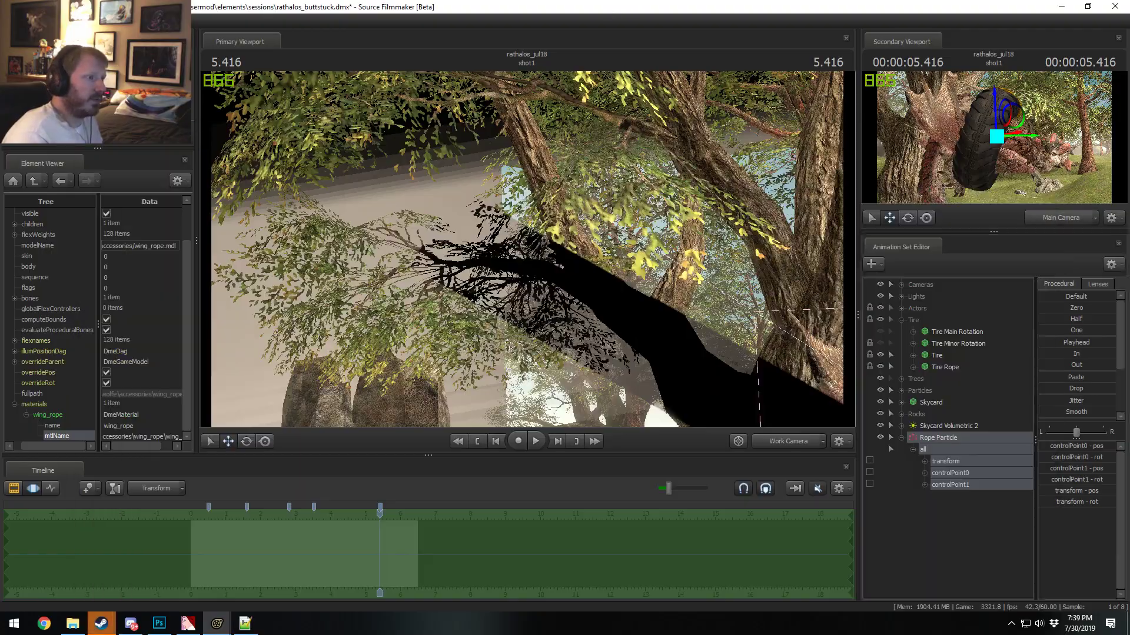
Step: Review the rope texture in Photoshop, the wing_rope_long.vmt text in Notepad++ and the wing_rope_long.vtf flags in VTFEdit
left_click_drag(527, 247, 546, 259)
key("alt+Tab")
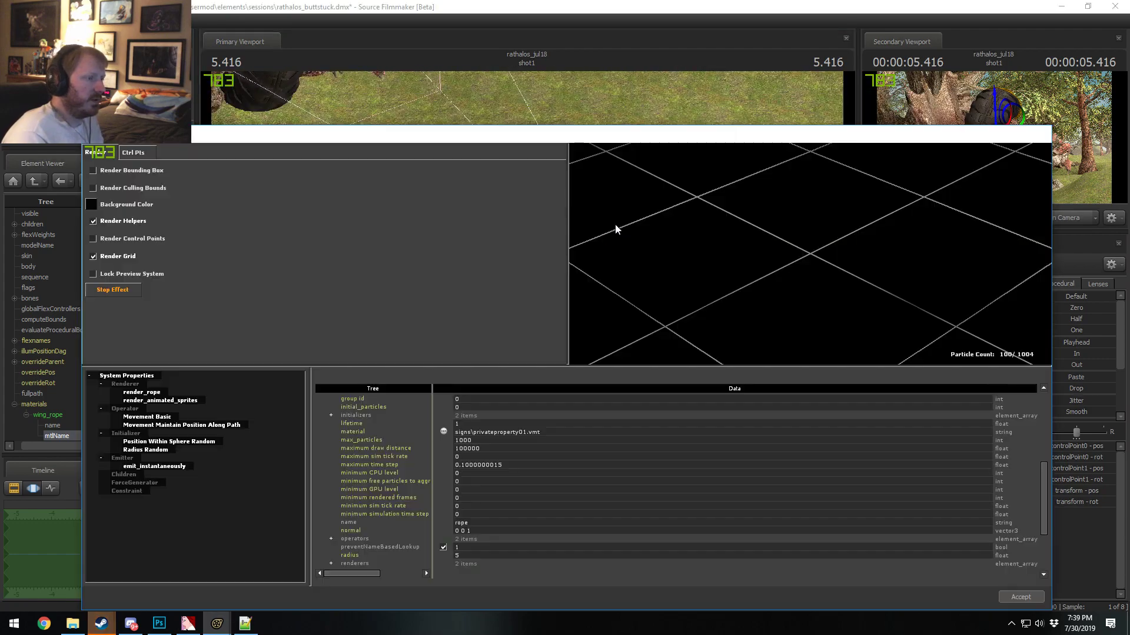
key("alt+Tab")
key("alt+Tab")
key("alt+Tab")
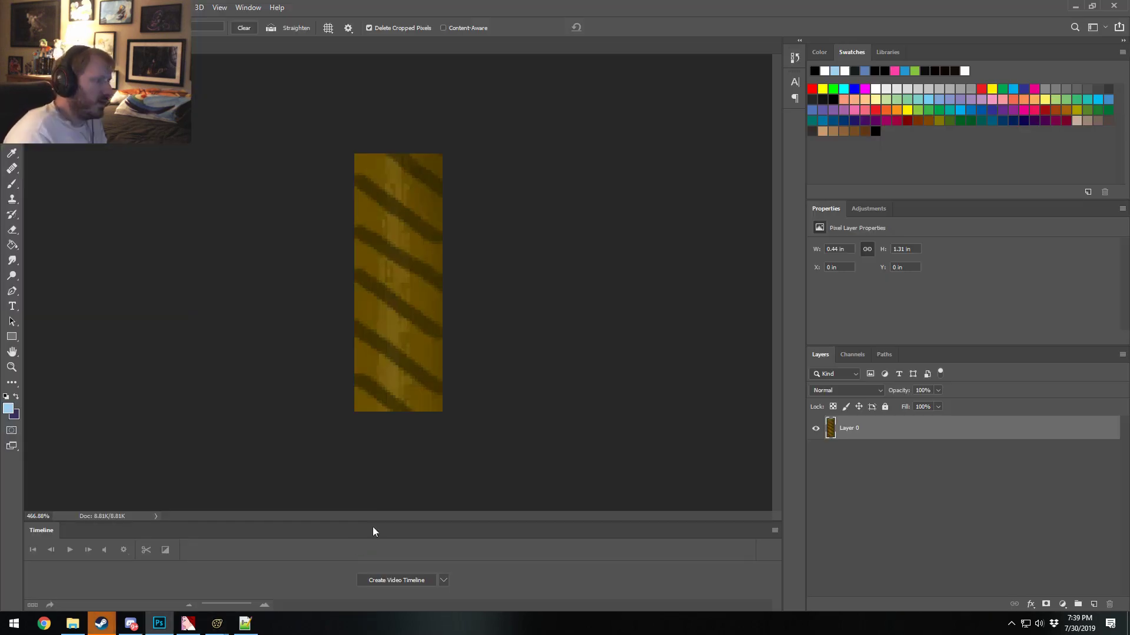
key("alt+Tab")
key("alt+Tab")
left_click(245, 623)
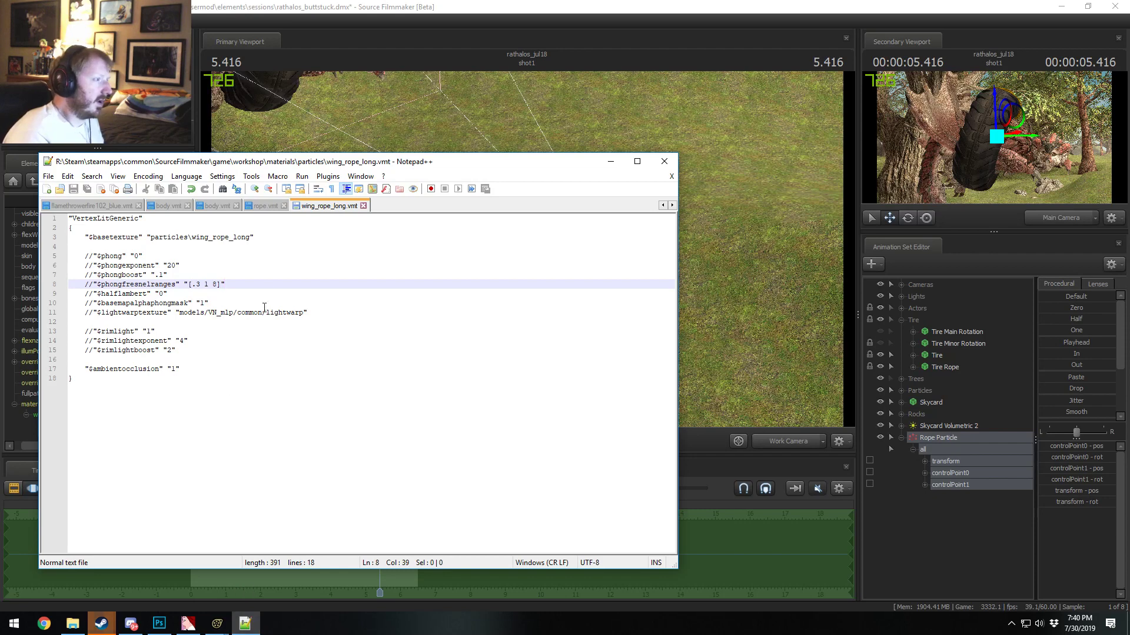
mouse_move(214, 629)
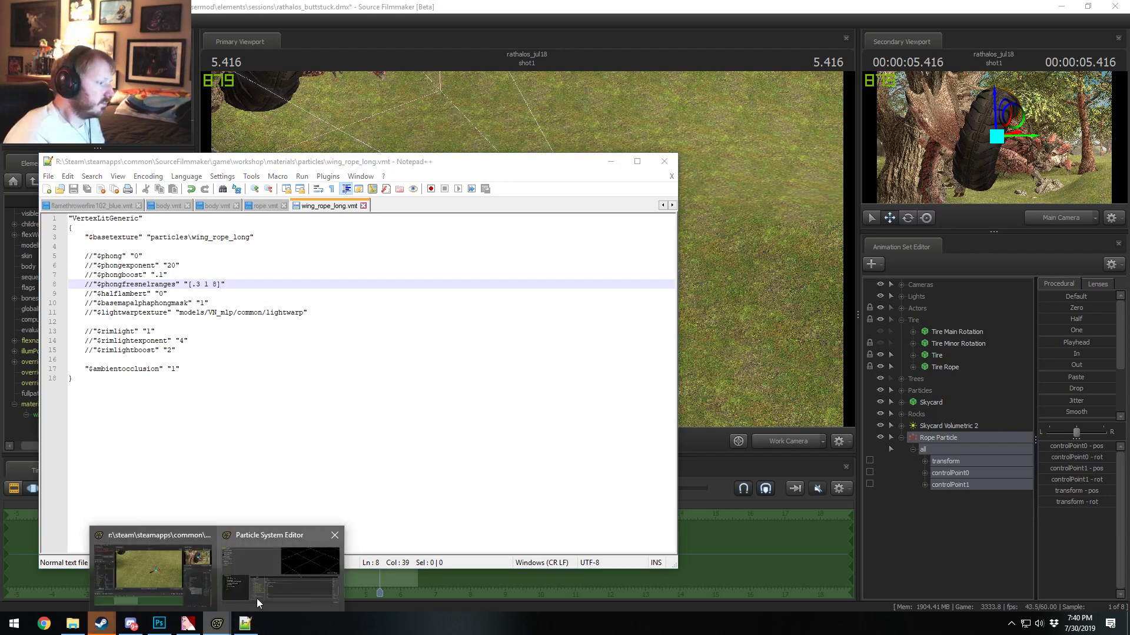
left_click(188, 623)
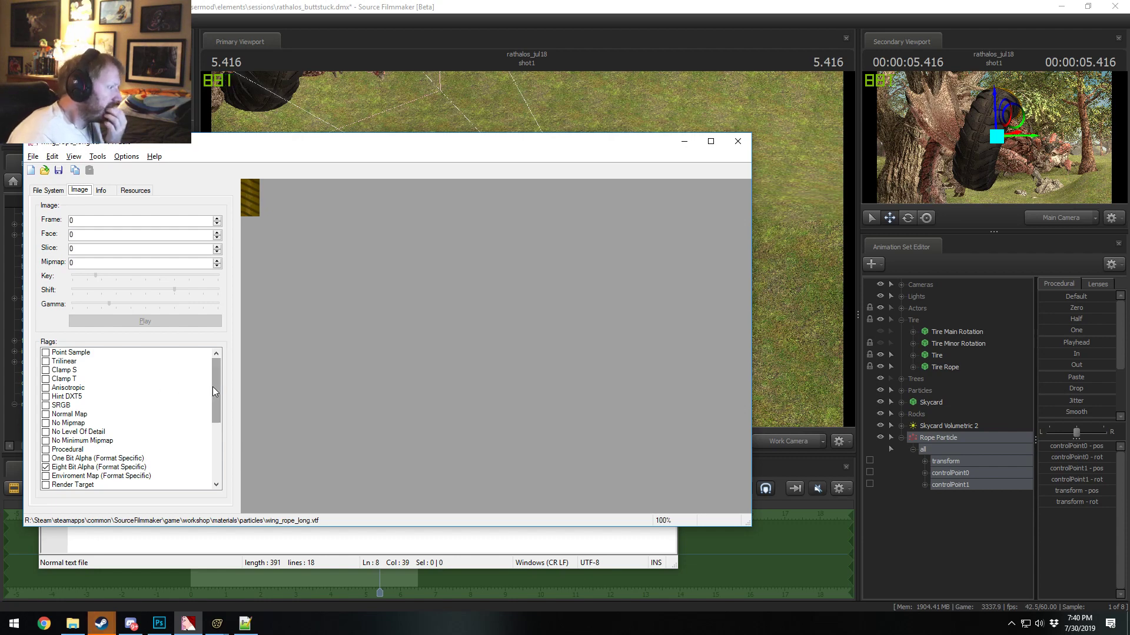
left_click_drag(217, 393, 217, 423)
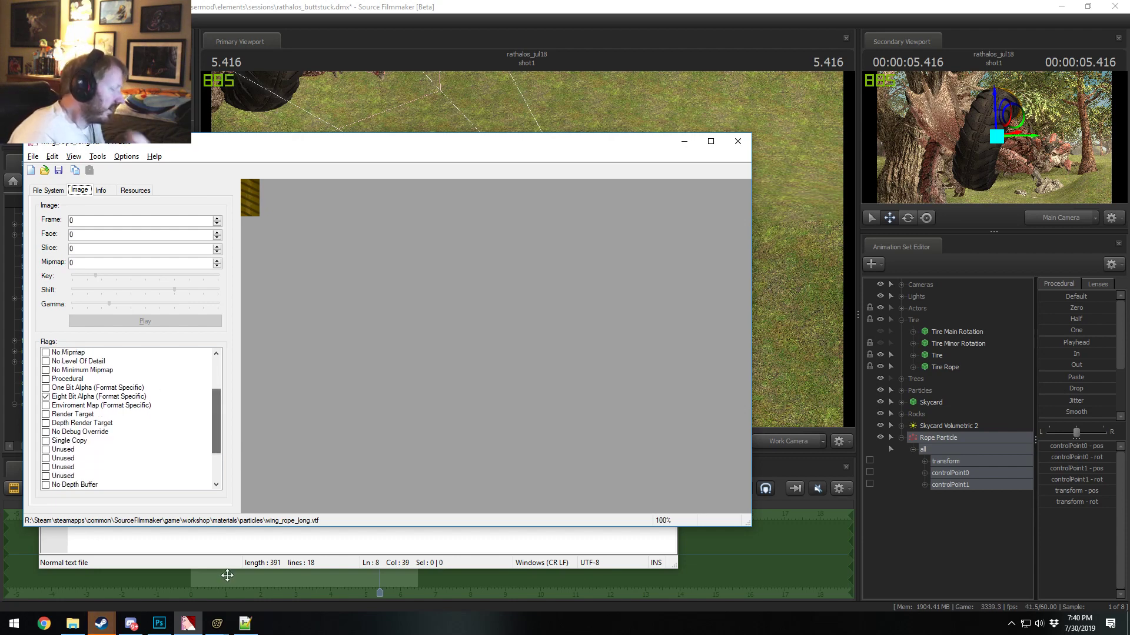
Step: Set the shader in wing_rope_long.vmt to sprite, switch back to Source Filmmaker and check the rope in the viewport
left_click(245, 623)
double_click(112, 219)
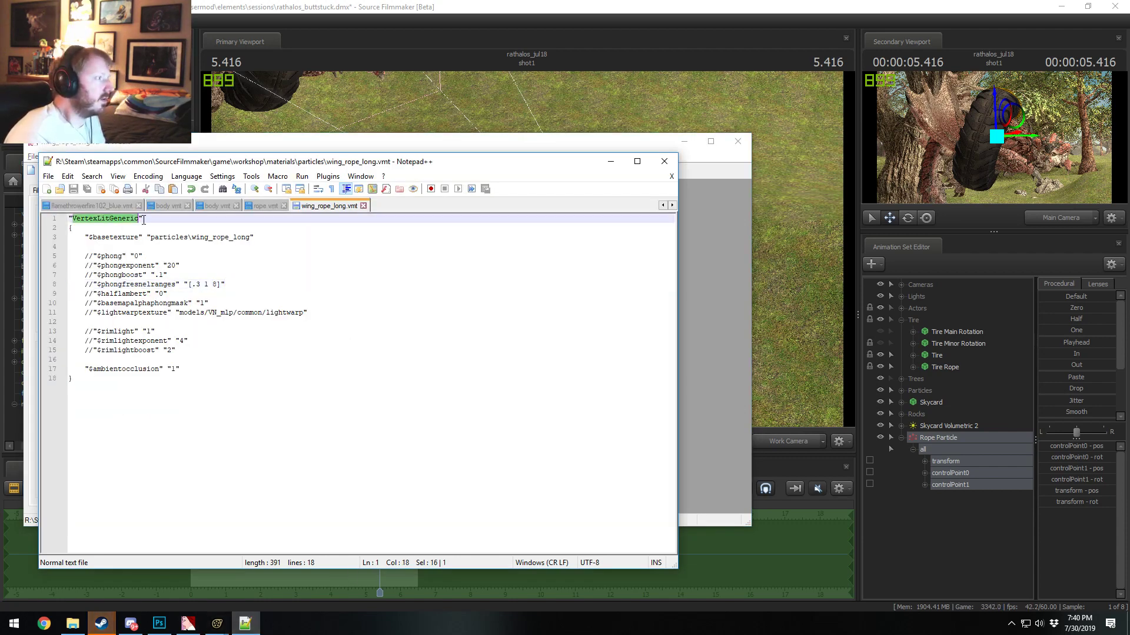
type("sprite")
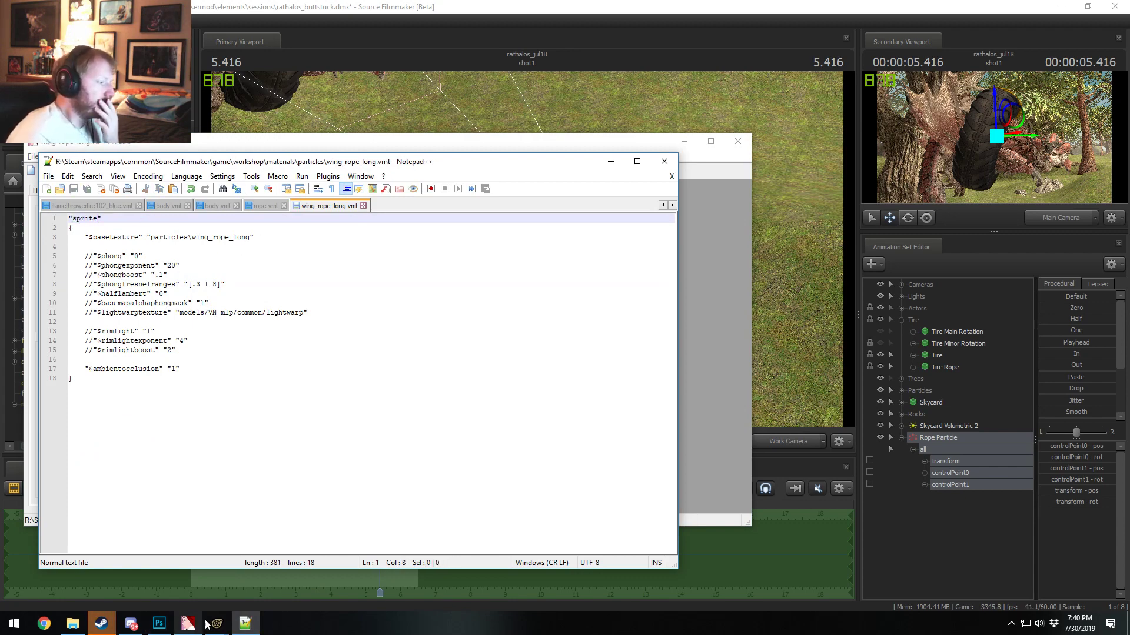
mouse_move(217, 624)
left_click(154, 573)
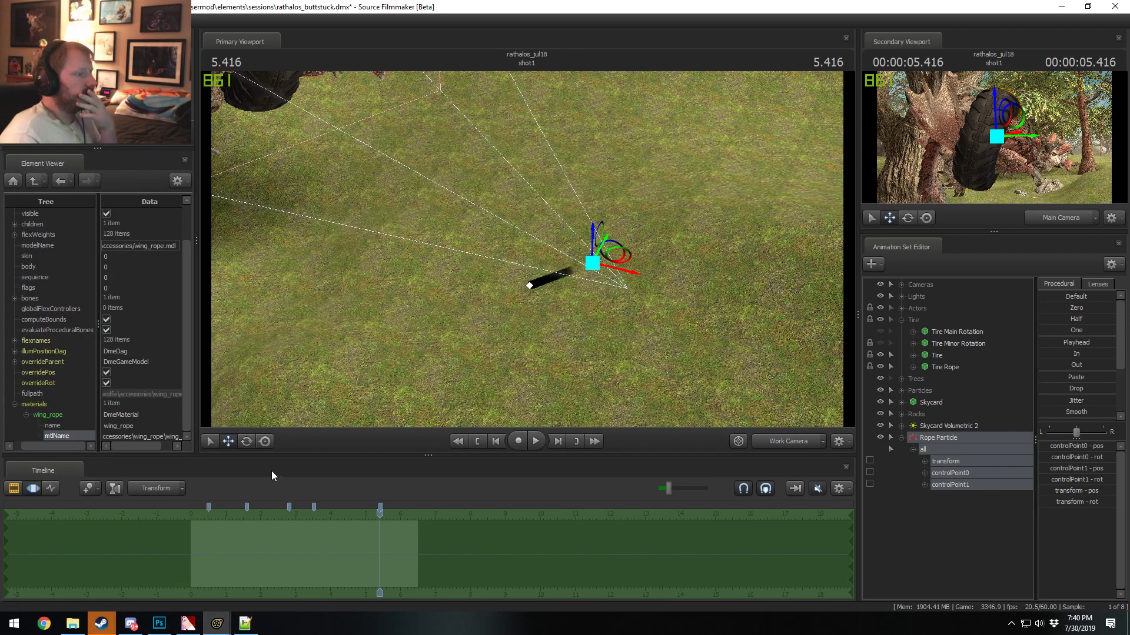
right_click(974, 440)
left_click(717, 322)
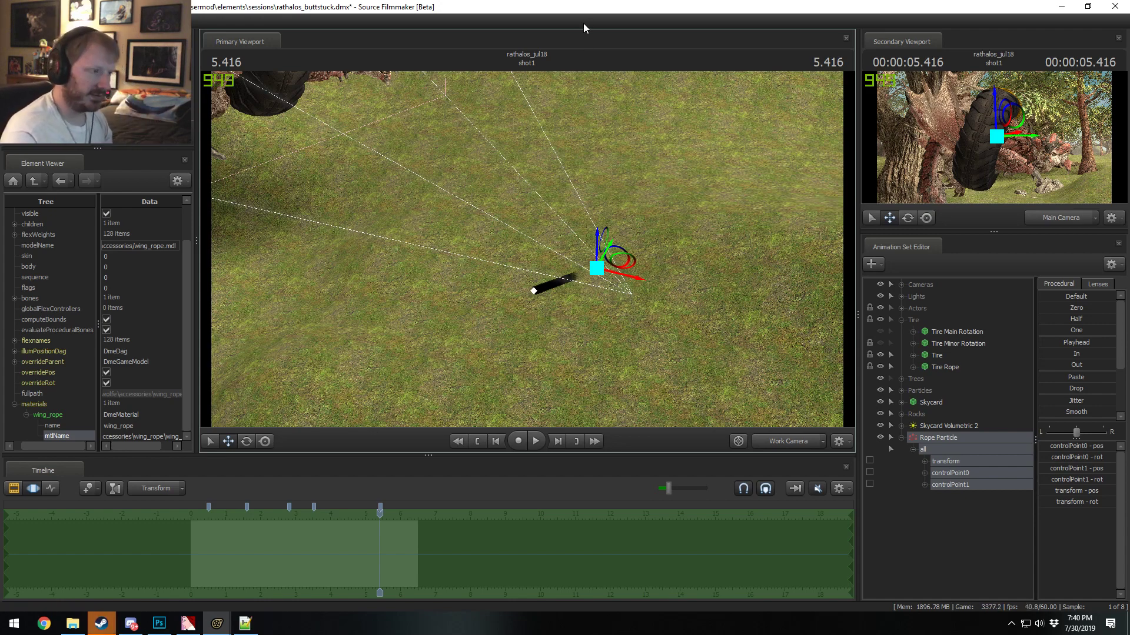
left_click_drag(547, 276, 562, 283)
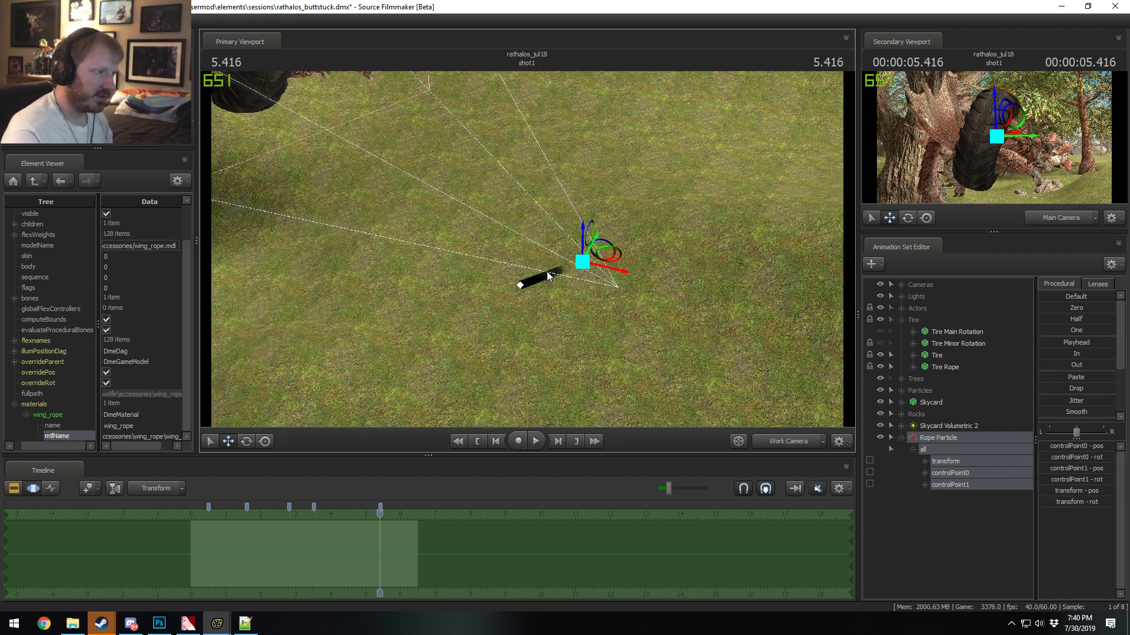
Step: Reopen the Rope Particle's system definition and set its material to particles\wing_rope_long.vmt
right_click(966, 437)
mouse_move(996, 579)
left_click(951, 583)
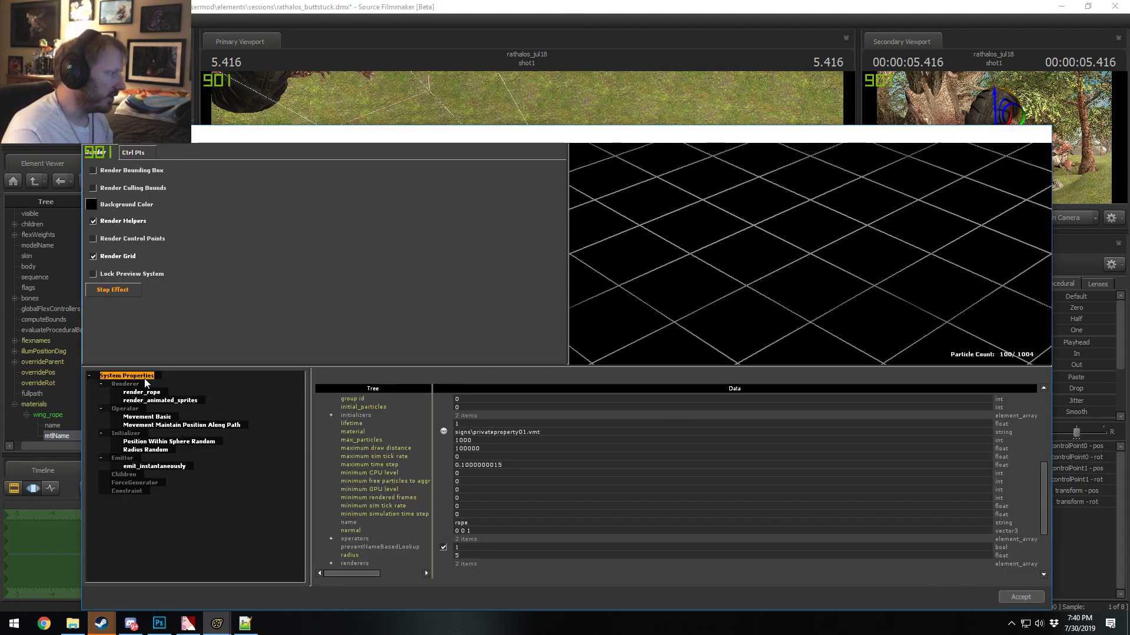
left_click(444, 431)
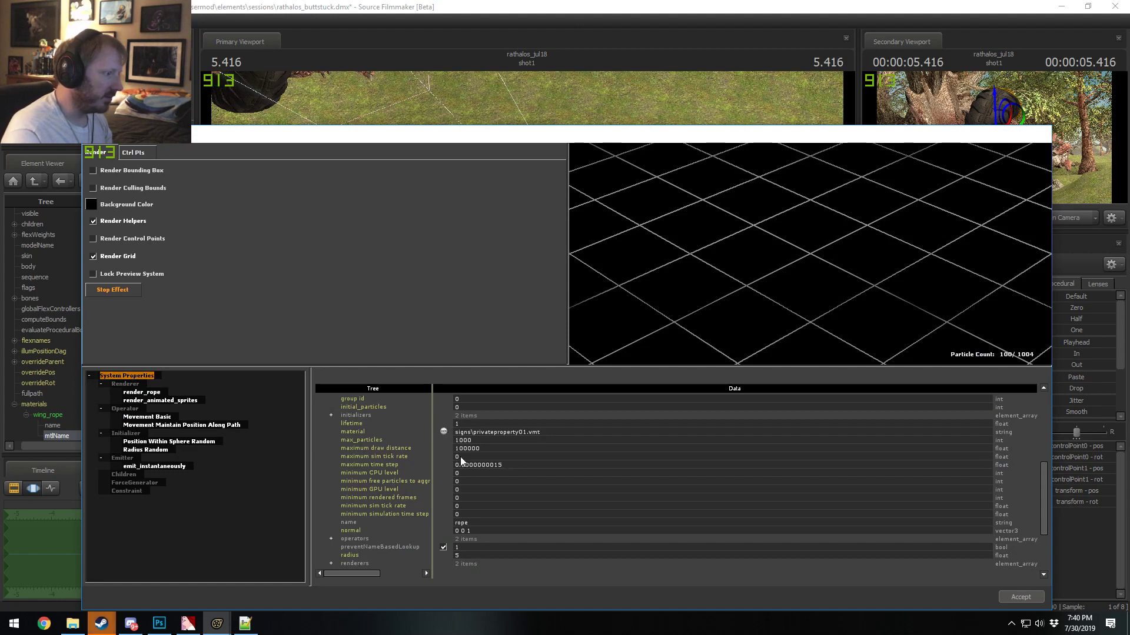
scroll(356, 489, "down", 3)
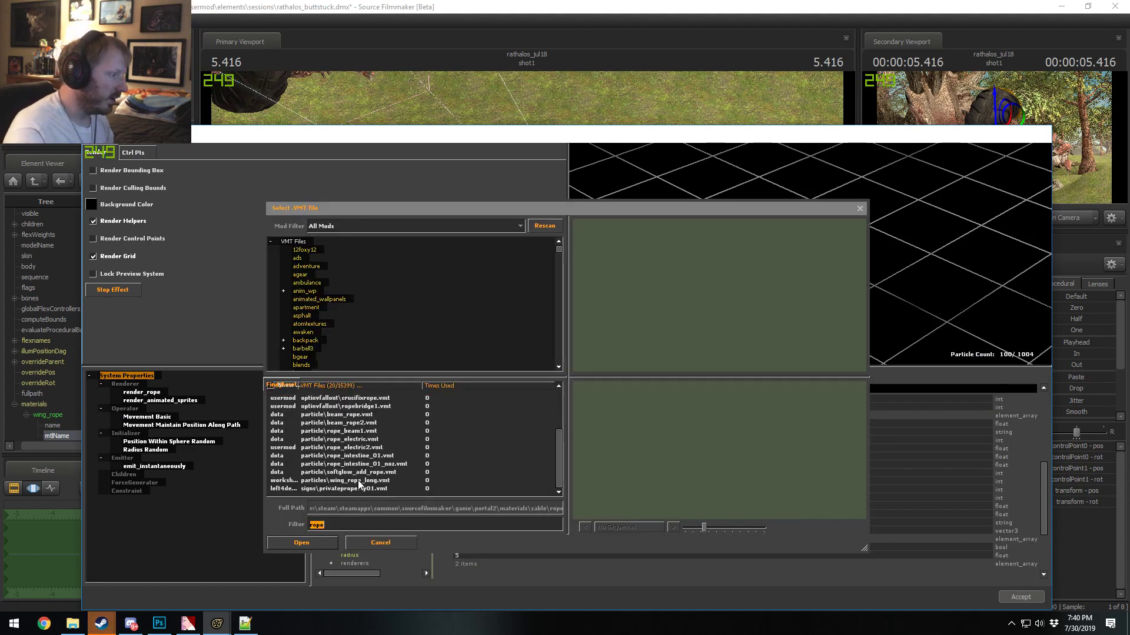
double_click(359, 481)
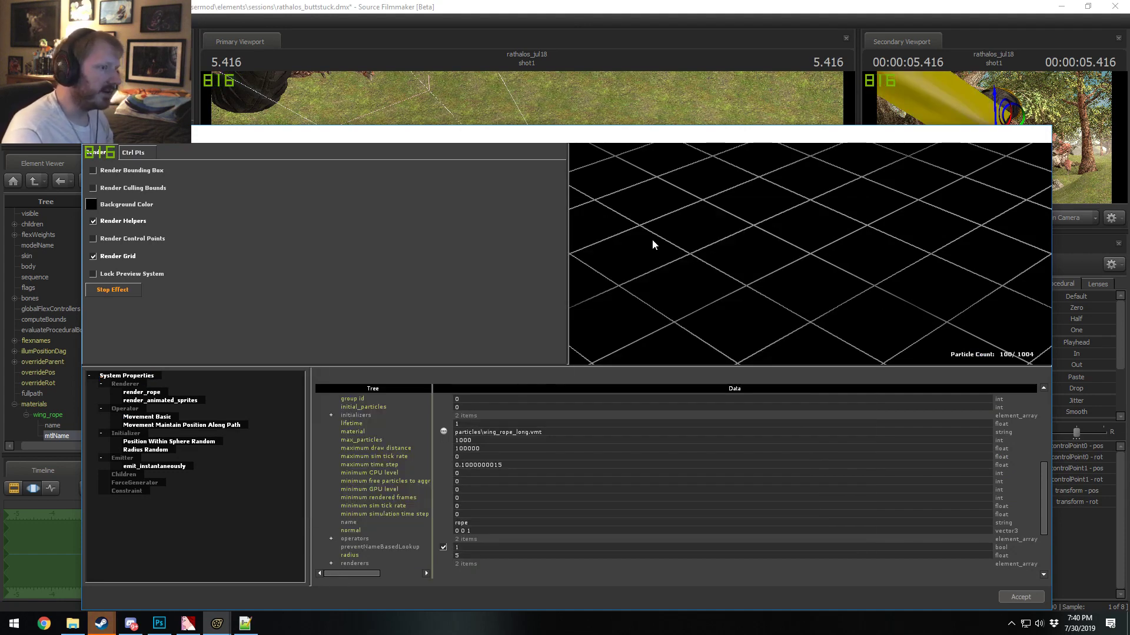
Step: Look over the particle preview, close the Particle System Editor and examine the rope in the primary viewport
scroll(820, 252, "down", 3)
left_click_drag(795, 259, 820, 251)
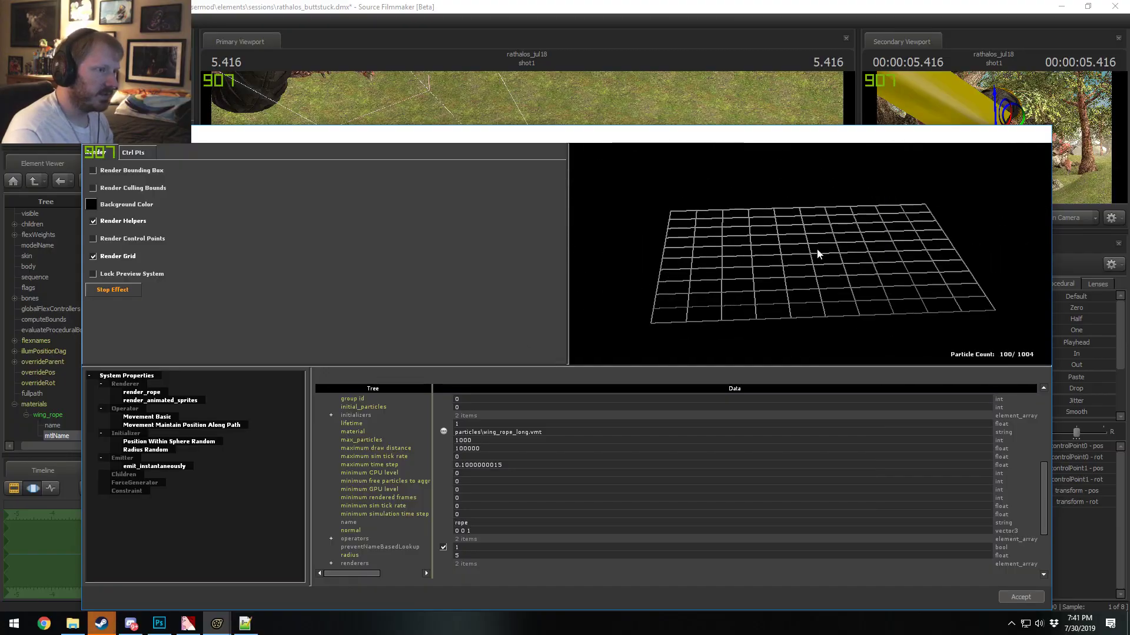
key("Escape")
mouse_move(526, 247)
left_mouse_down()
mouse_move(535, 211)
mouse_move(530, 265)
left_mouse_up()
left_click_drag(442, 256, 442, 256)
Step: Switch to Photoshop and undo the crop of the rope texture to restore its full length
key("alt+Tab")
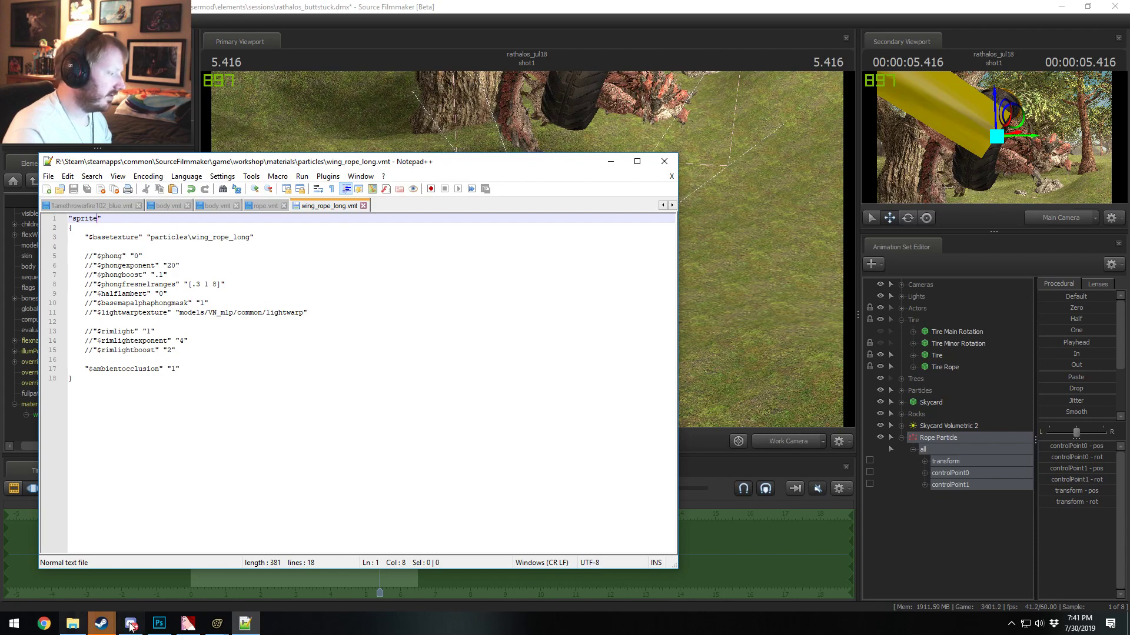
left_click(158, 624)
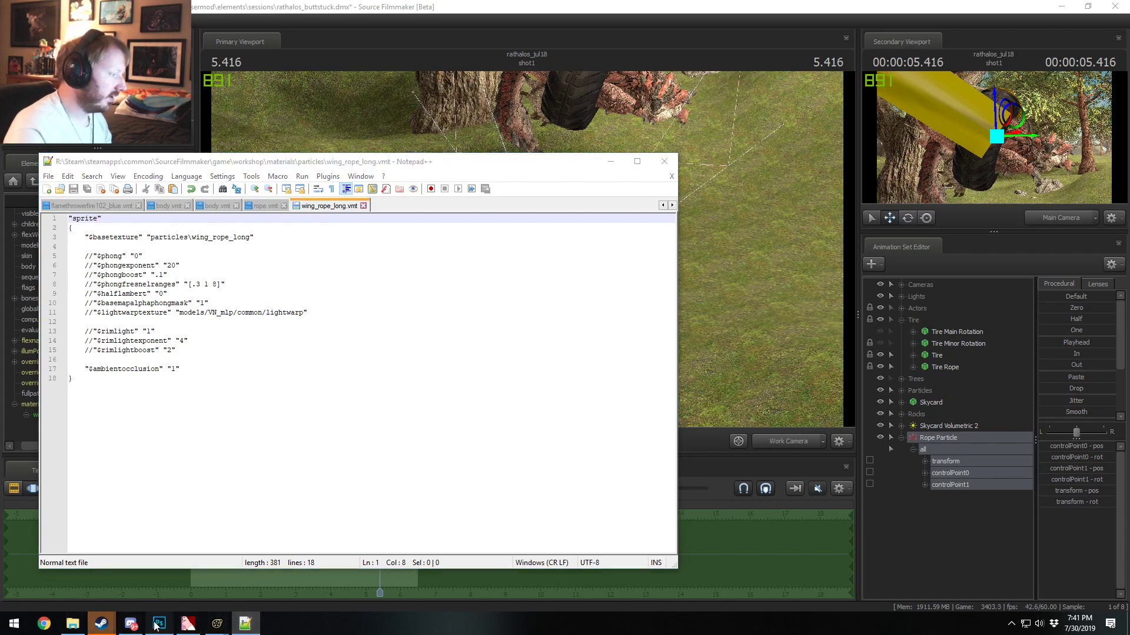
scroll(459, 348, "up", 4, "alt")
key("ctrl+z")
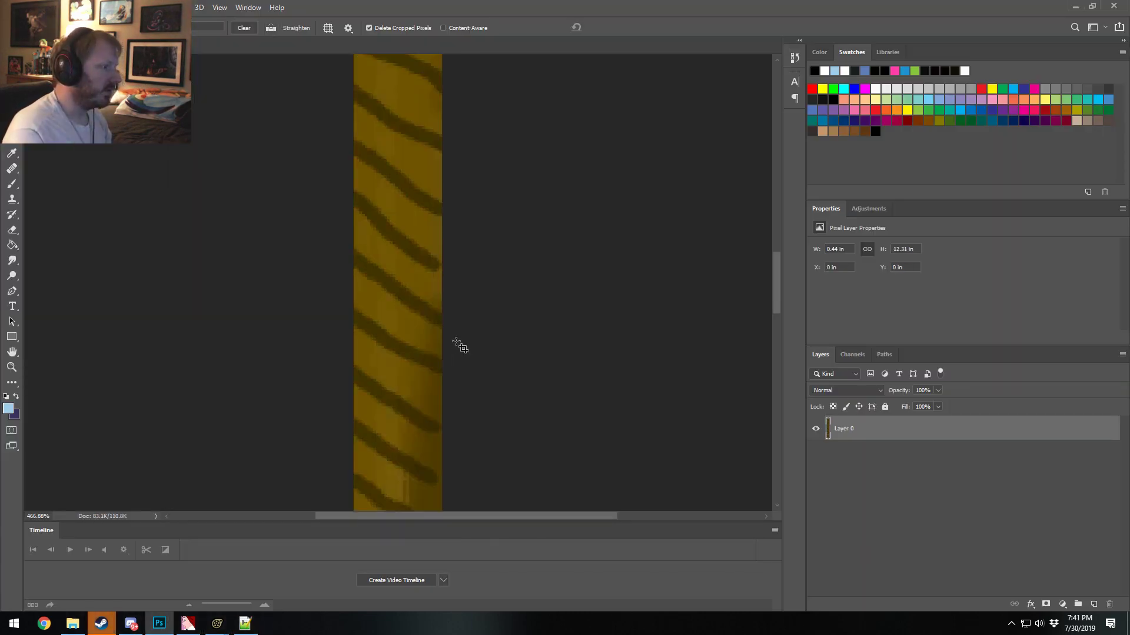
scroll(491, 341, "down", 2)
scroll(491, 342, "down", 5, "alt")
scroll(492, 341, "down", 2, "alt")
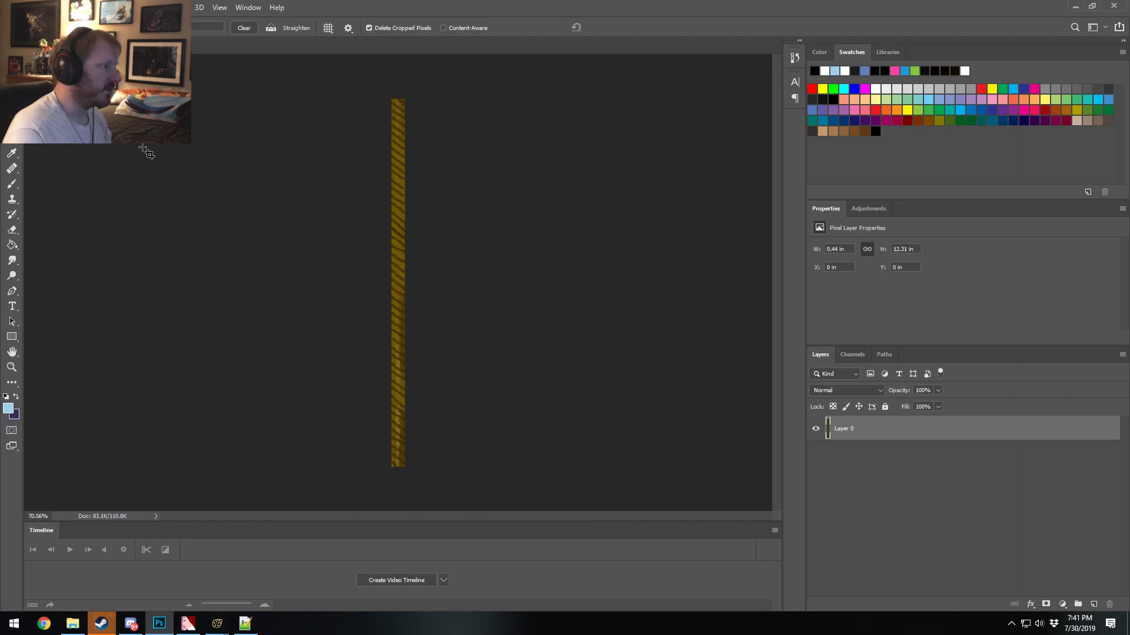
Step: Prepare to save the texture as Targa file wing_rope_long.tga, but decline replacing the copy in the wing_rope folder
left_click(35, 7)
left_click(59, 127)
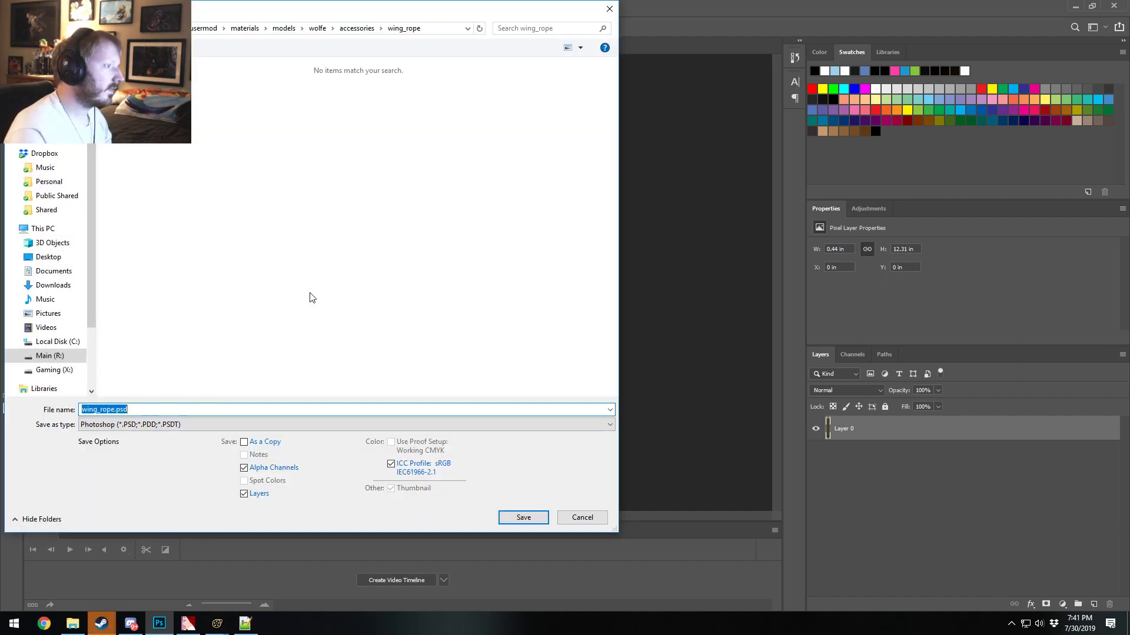
left_click(147, 426)
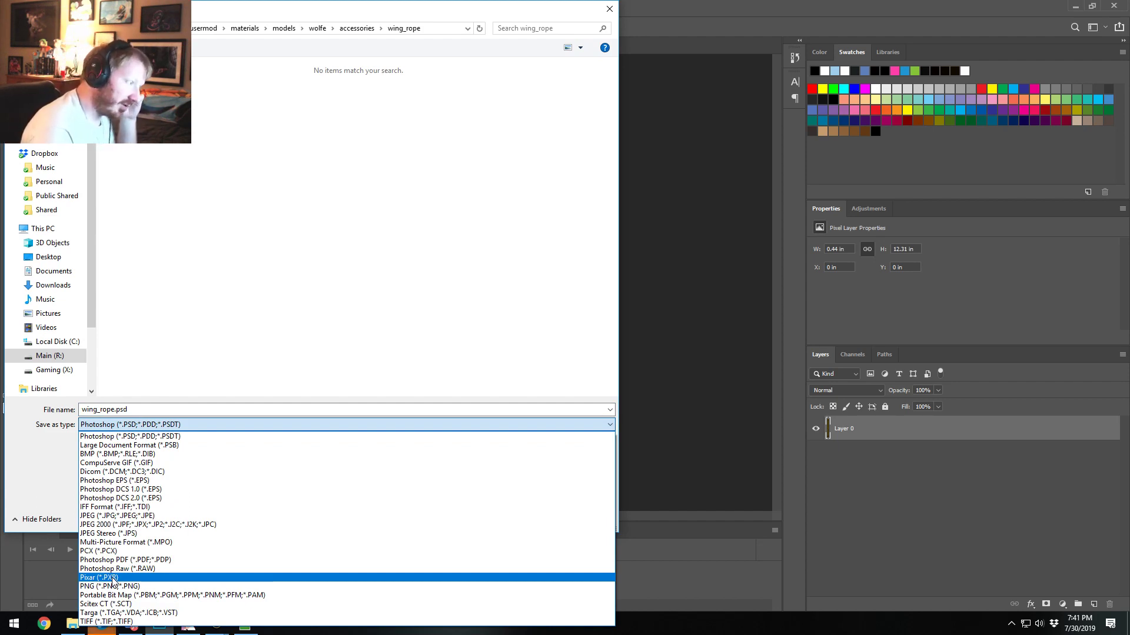
left_click(113, 612)
left_click(199, 84)
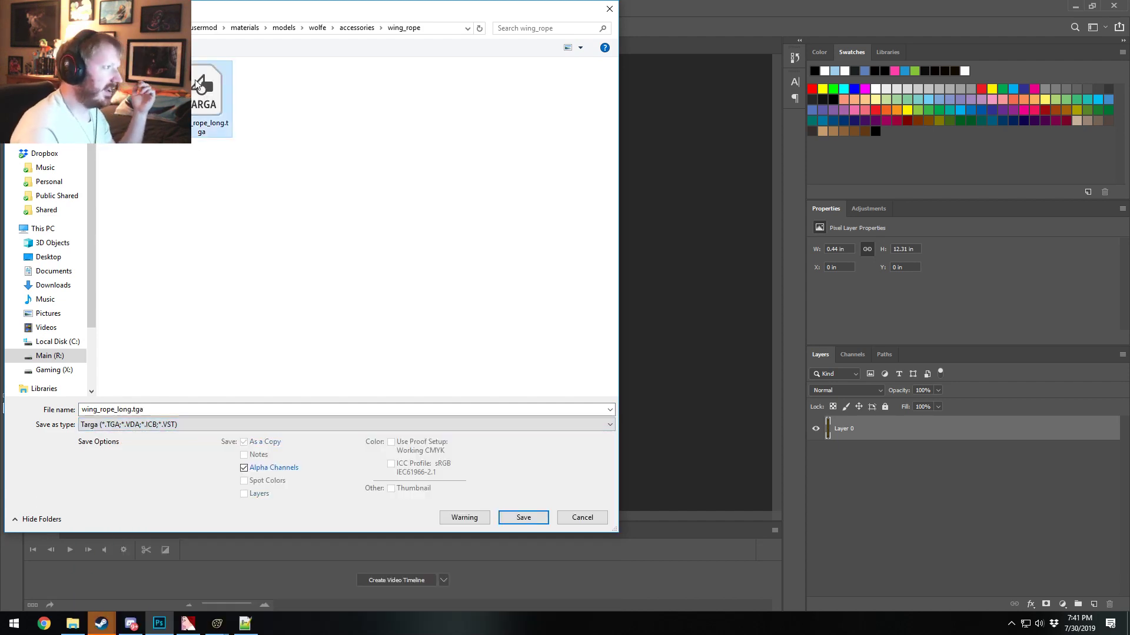
key("Return")
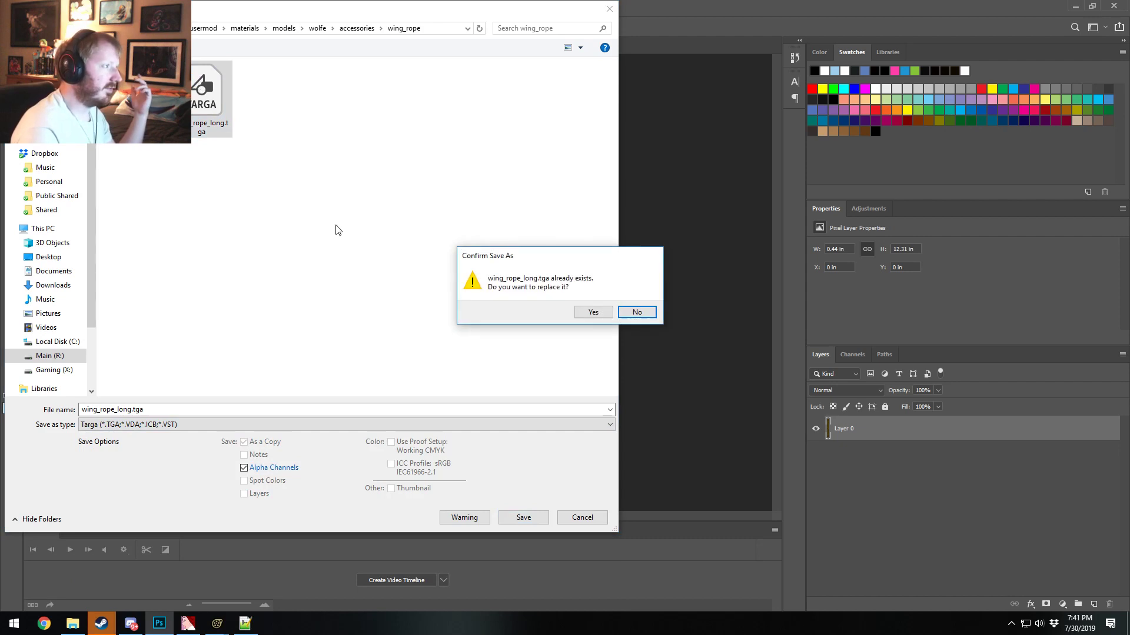
left_click(638, 313)
Step: Save the texture into workshop\materials\particles, replacing wing_rope_long.tga, at 32 bits/pixel without compression
left_click(435, 30)
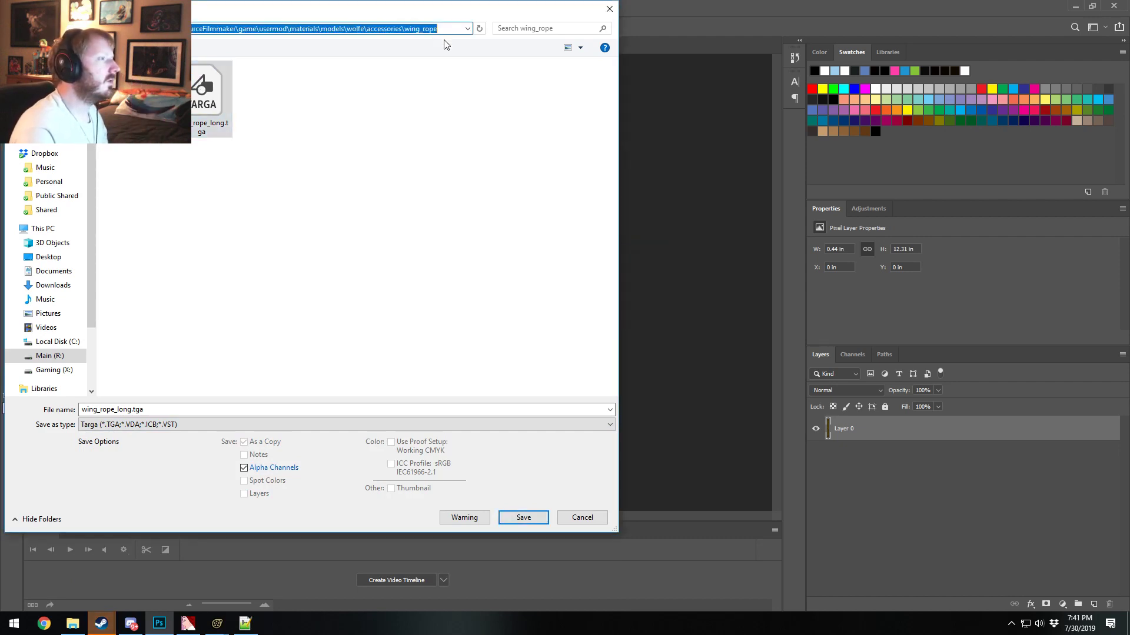
key("ctrl+v")
key("Return")
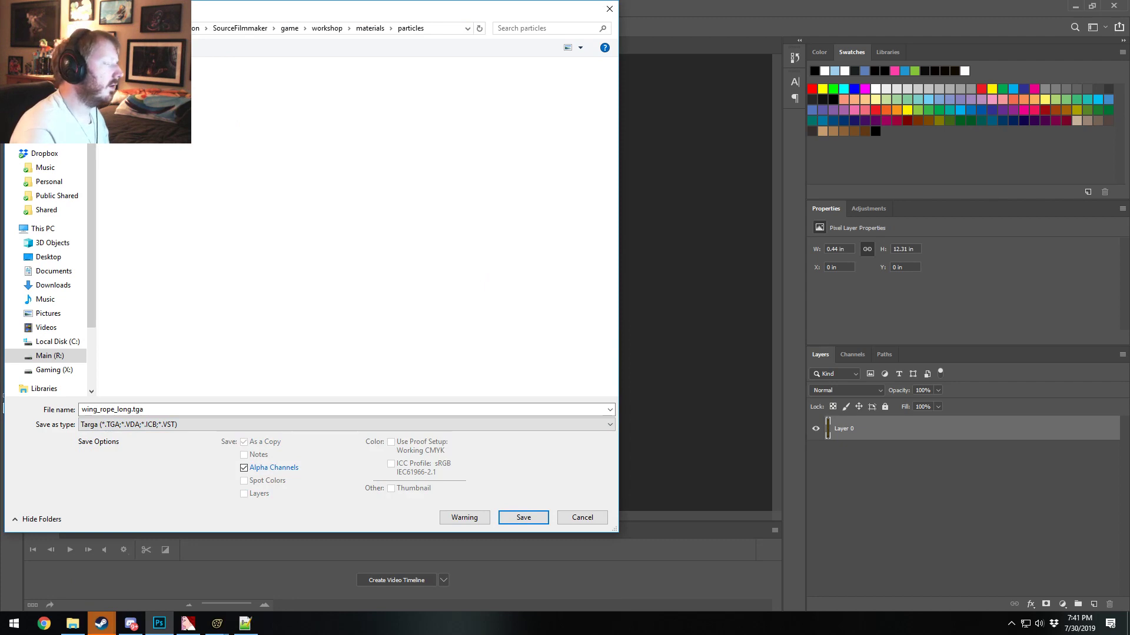
key("Return")
left_click(594, 314)
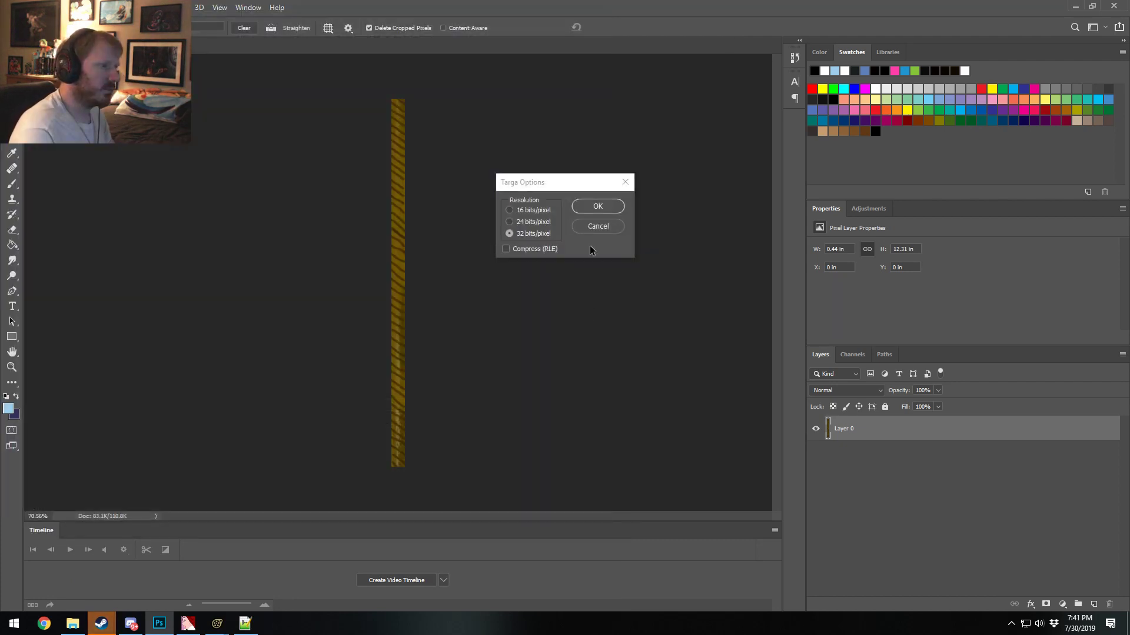
left_click(597, 207)
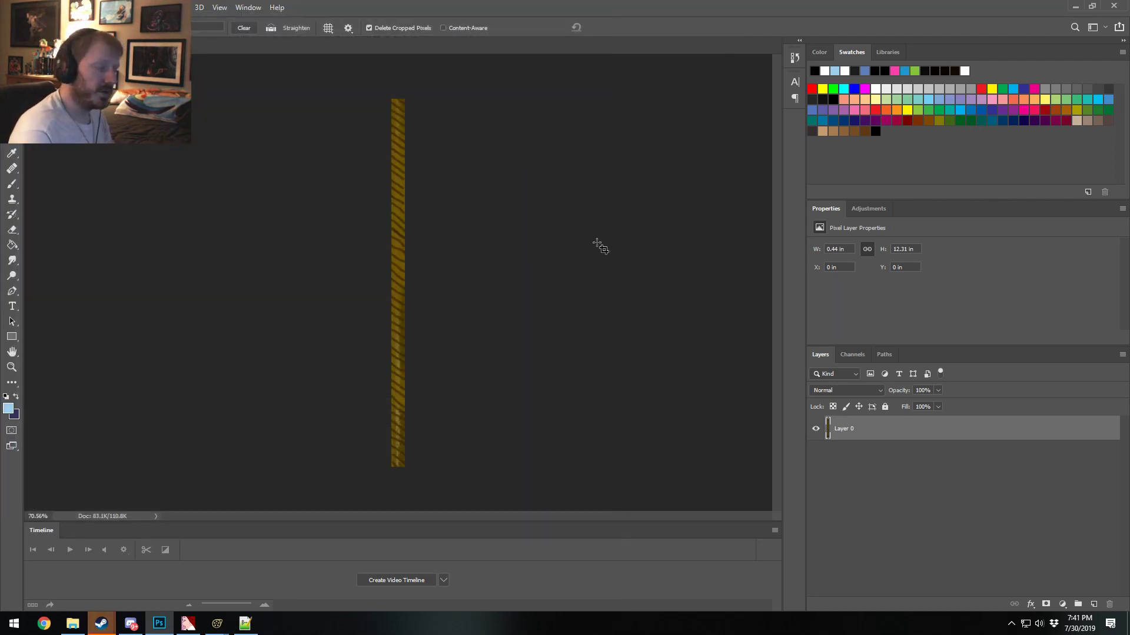
Step: Switch to VTFEdit and import the full-length rope Targa with the current VTF options
mouse_move(217, 623)
left_click(173, 580)
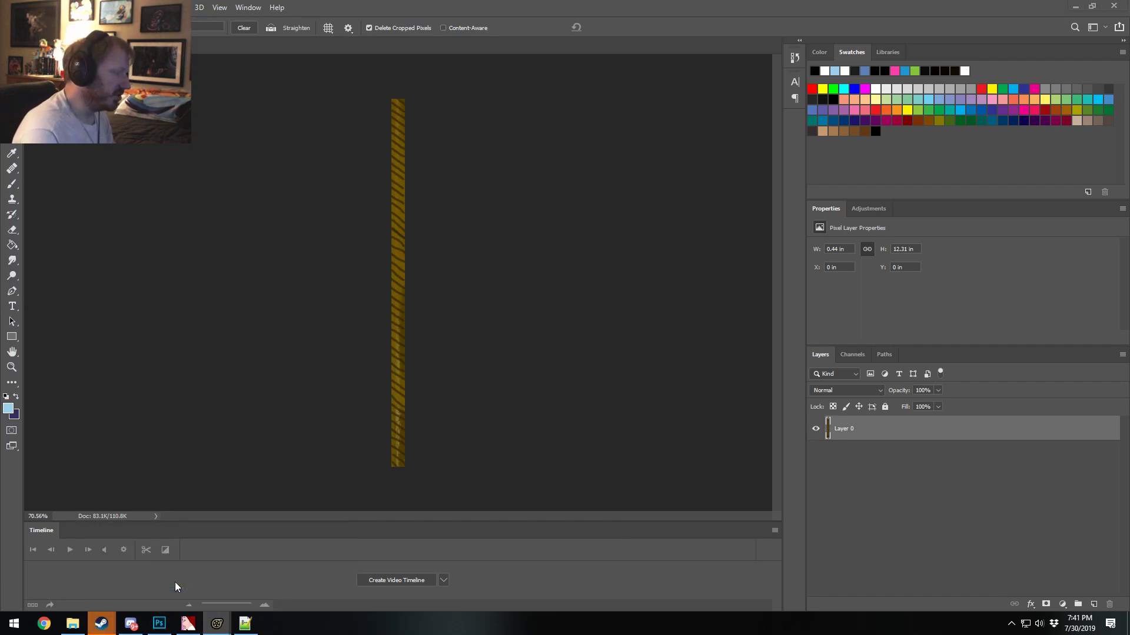
left_click(189, 623)
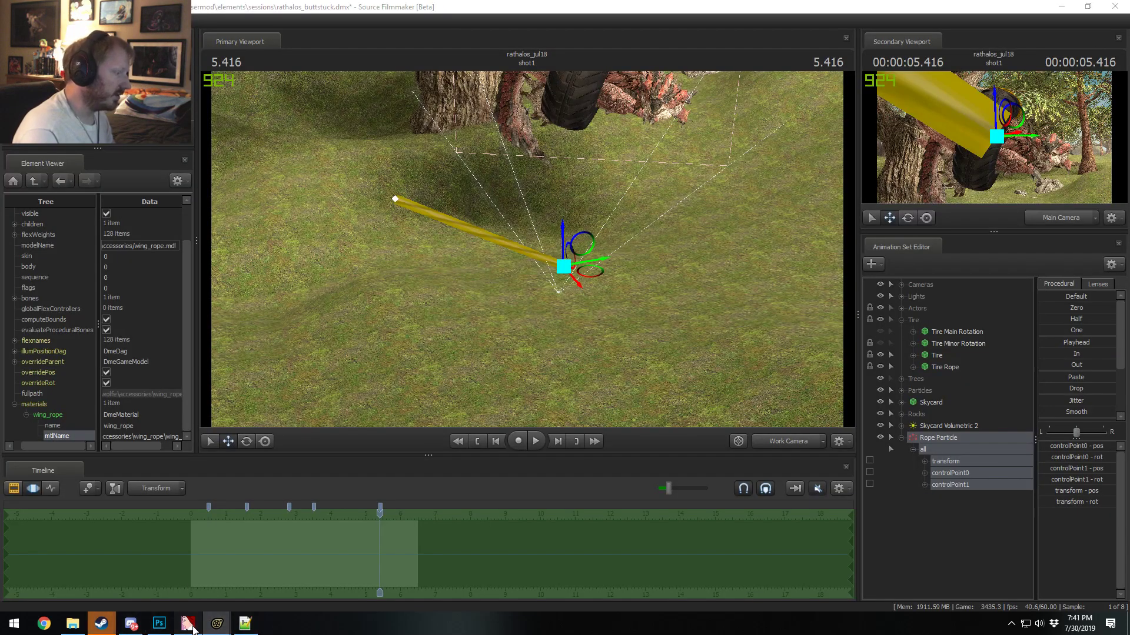
left_click(33, 156)
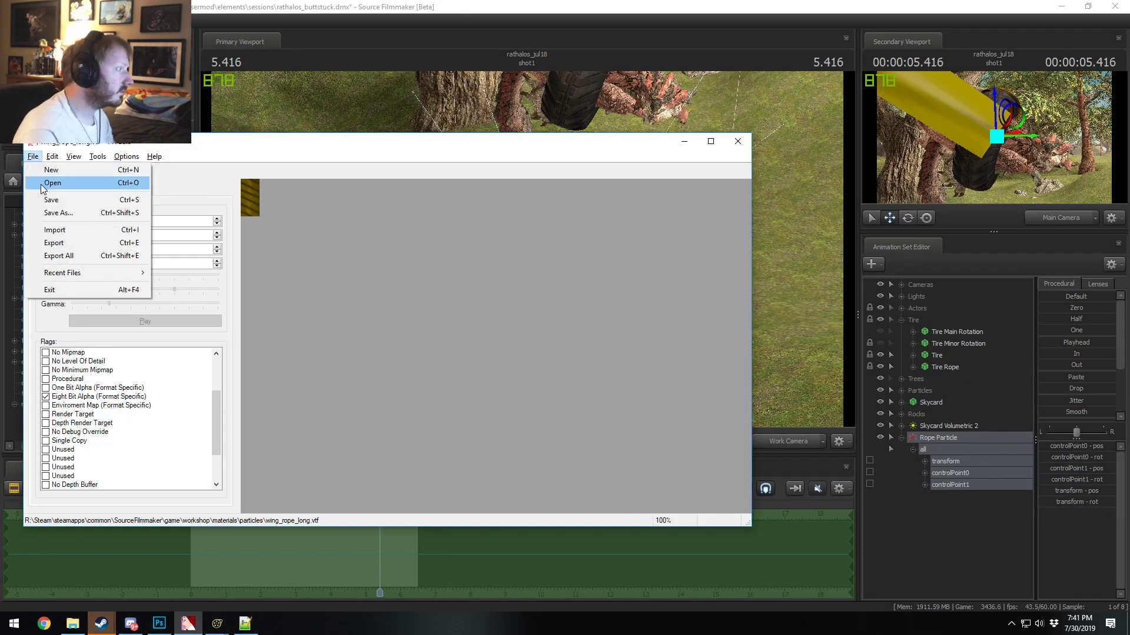
left_click(53, 228)
double_click(217, 268)
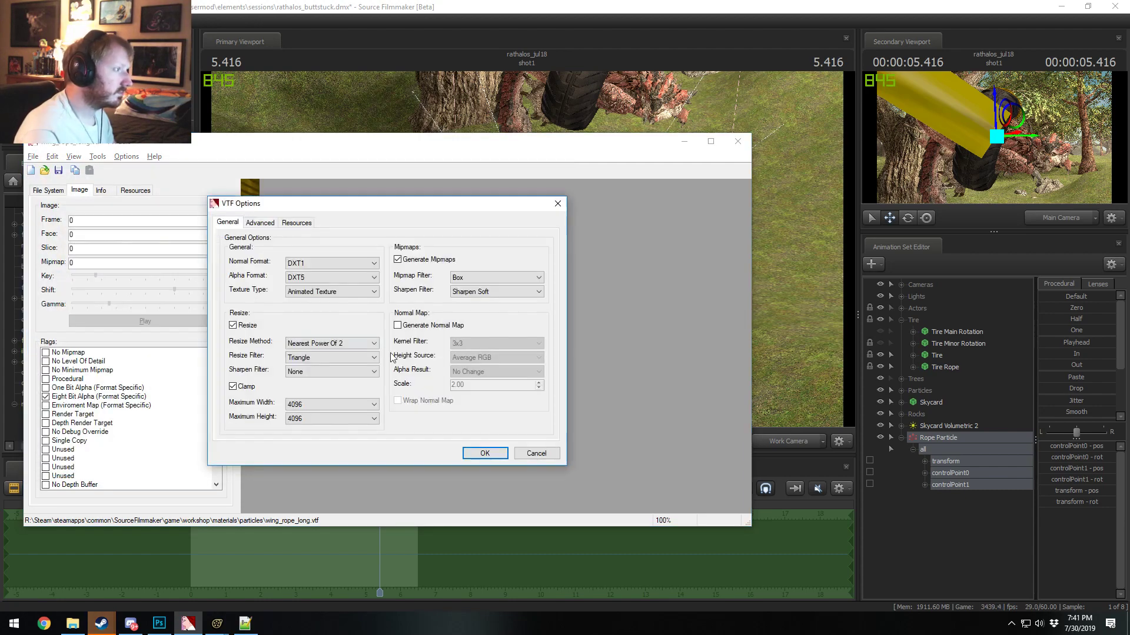
left_click(487, 454)
Step: Save the imported texture over wing_rope_long.vtf in workshop\materials\particles
left_click(33, 156)
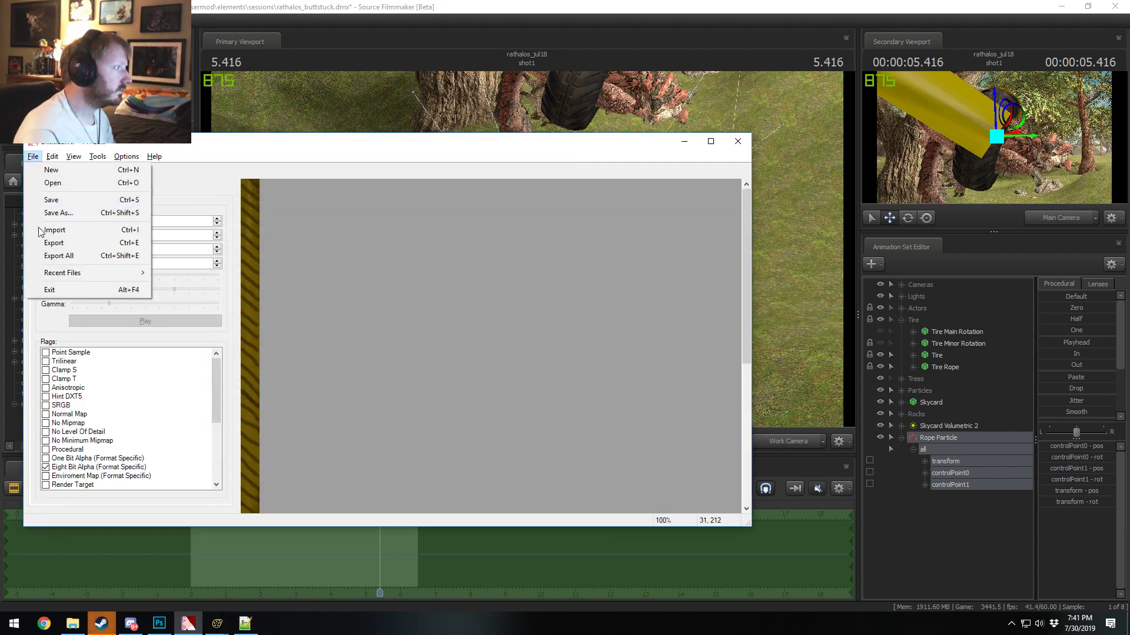
left_click(53, 211)
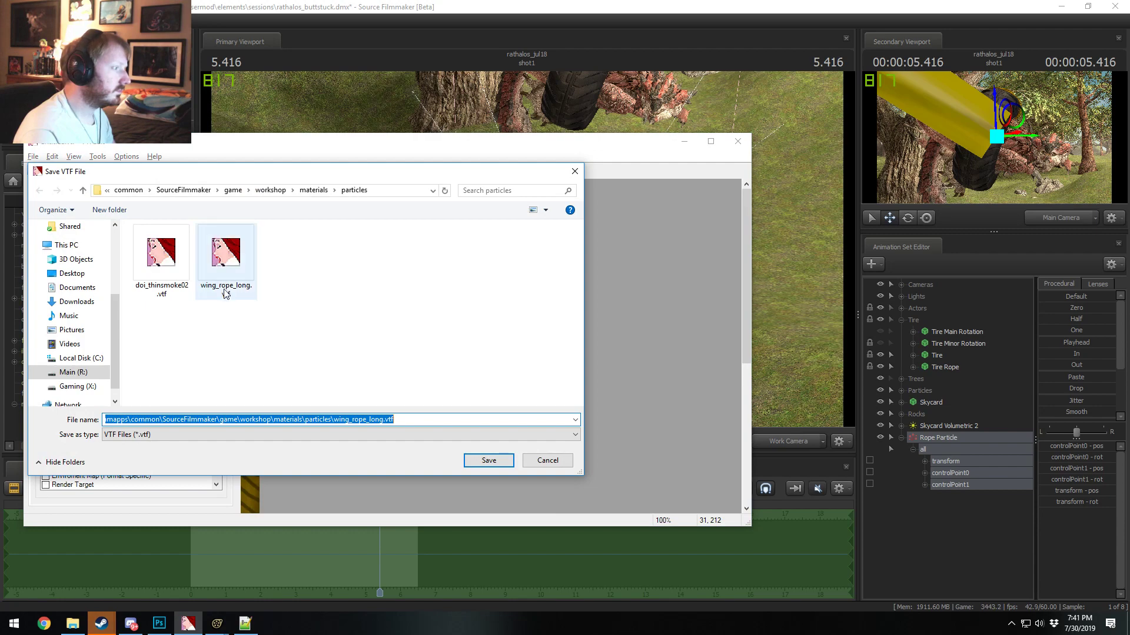
double_click(225, 240)
left_click(602, 314)
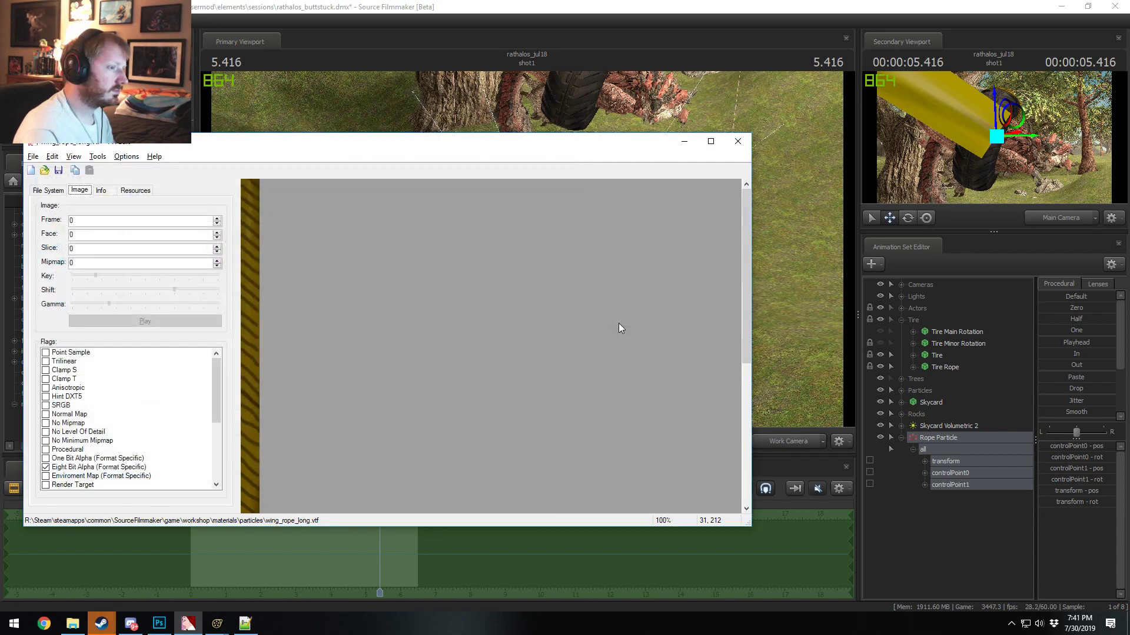
Step: Switch back to Source Filmmaker and check the new texture on the rope particle at an earlier time
key("alt+Tab")
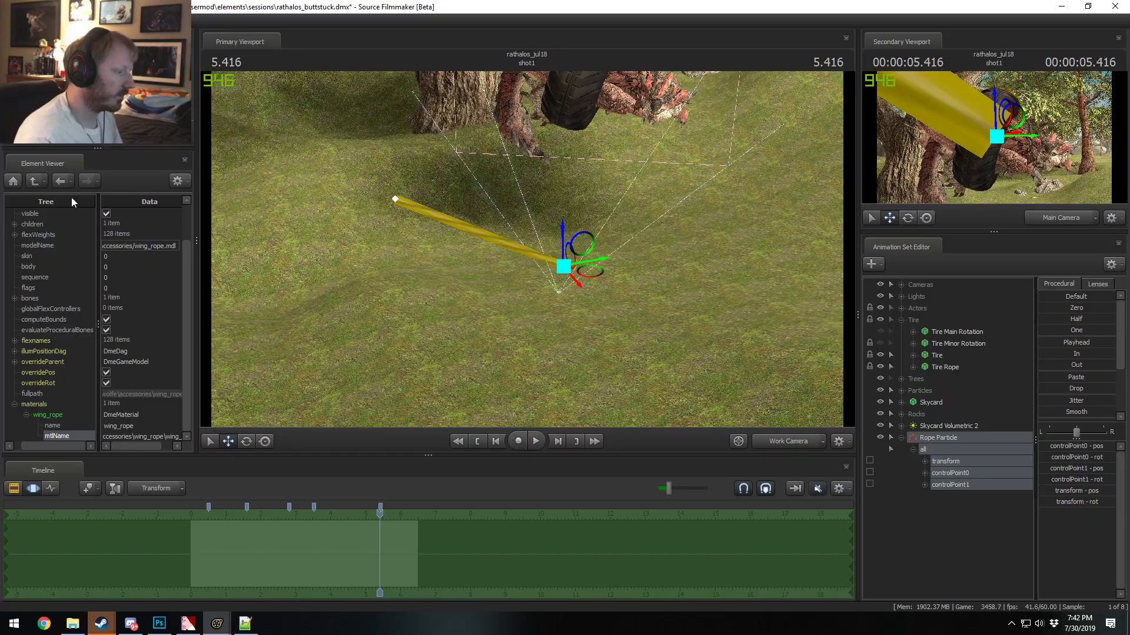
left_click_drag(372, 531, 348, 532)
left_click_drag(515, 314, 383, 341)
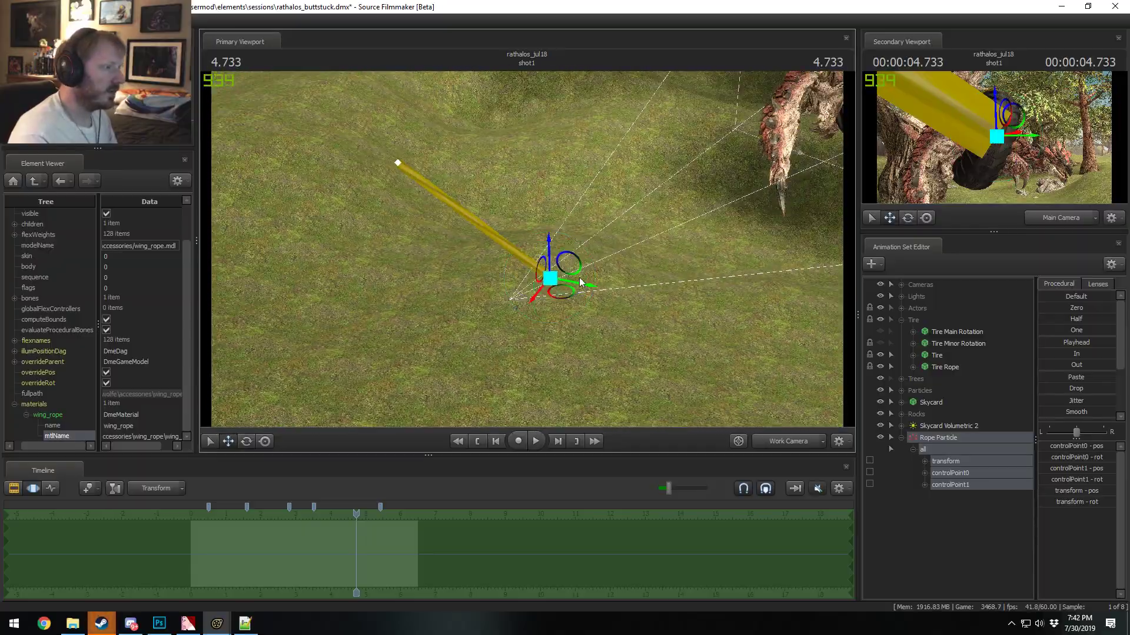
left_click_drag(559, 281, 636, 170)
left_click_drag(350, 525, 346, 525)
left_click_drag(526, 354, 526, 330)
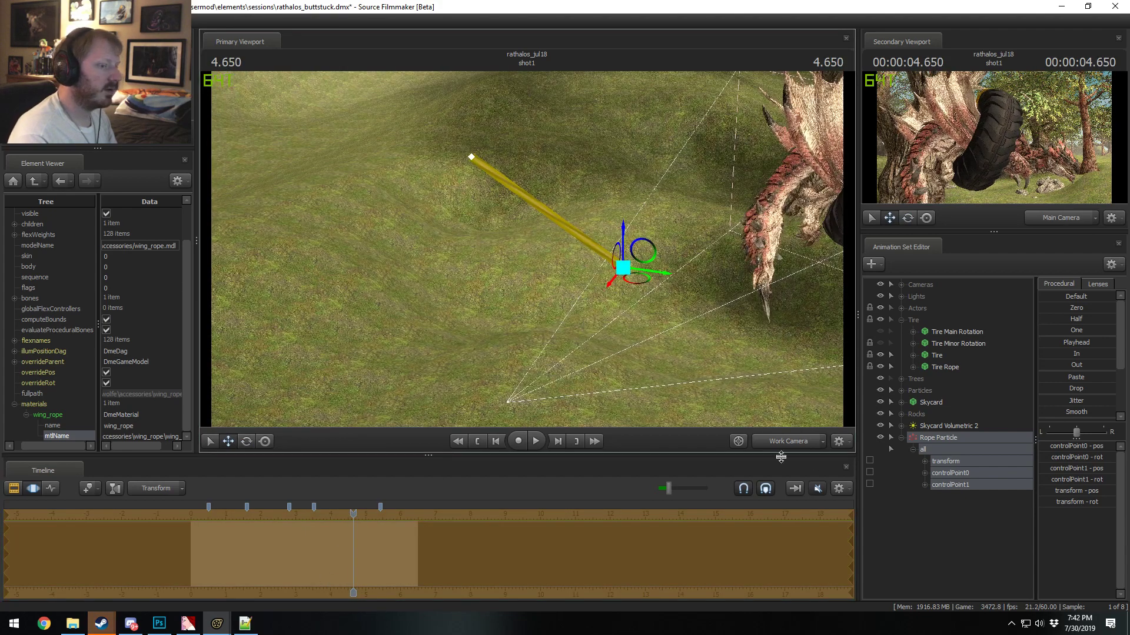
Step: Stretch the rope particle by moving controlPoint1 far away from controlPoint0, and inspect the texture along its length
left_click(946, 484)
left_click_drag(621, 303, 228, 94)
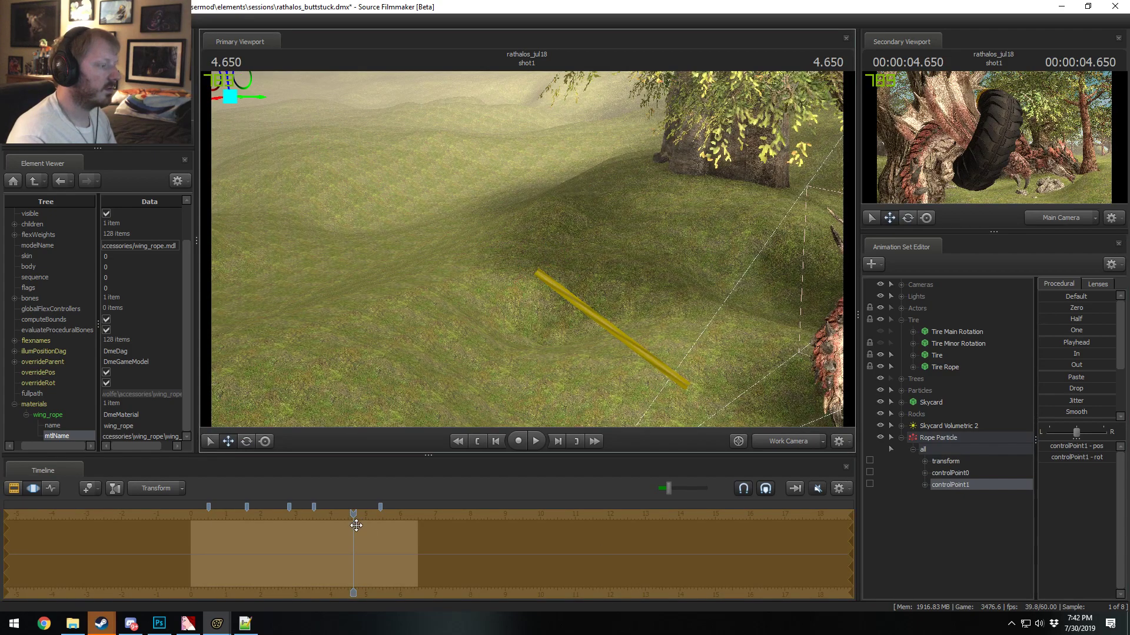
left_click_drag(356, 525, 352, 513)
left_click_drag(472, 413, 597, 293)
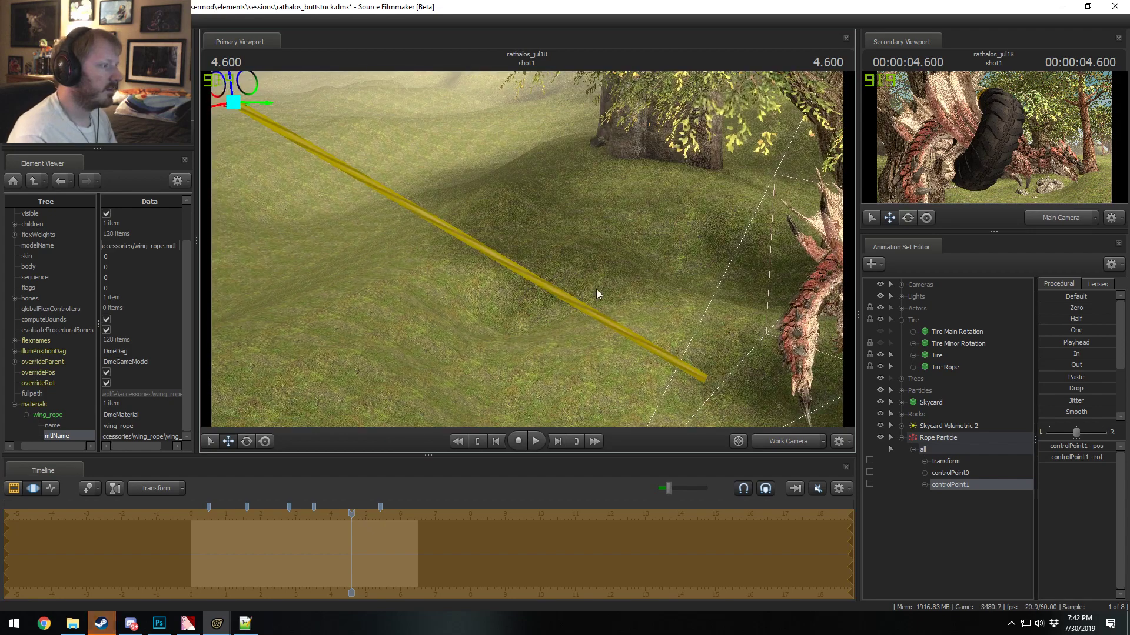
key("alt+Tab")
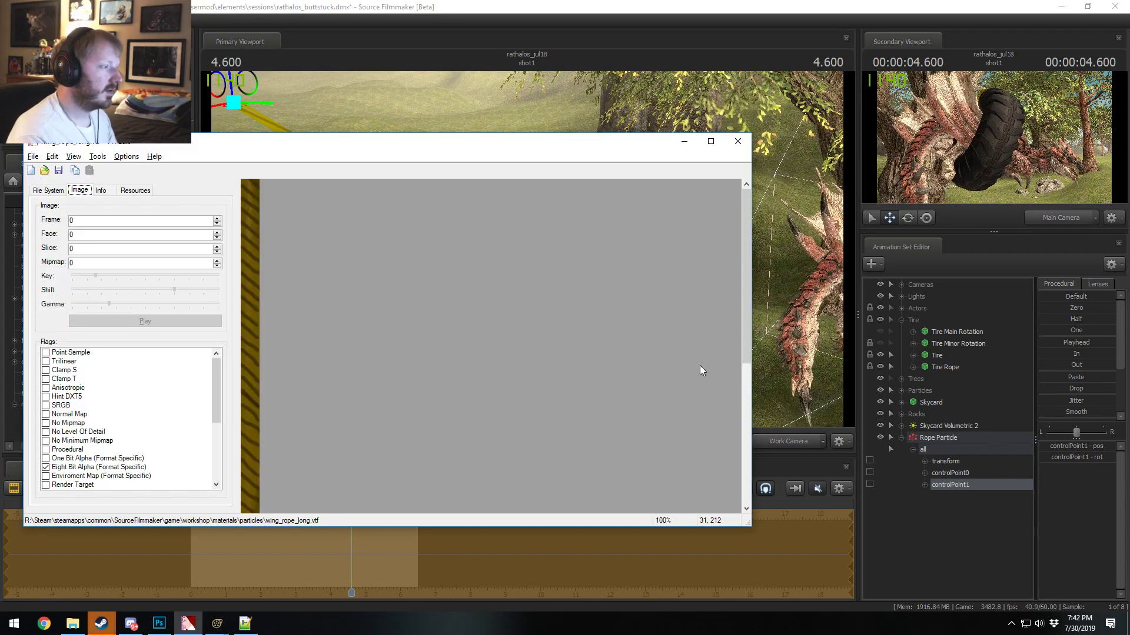
key("alt+Tab")
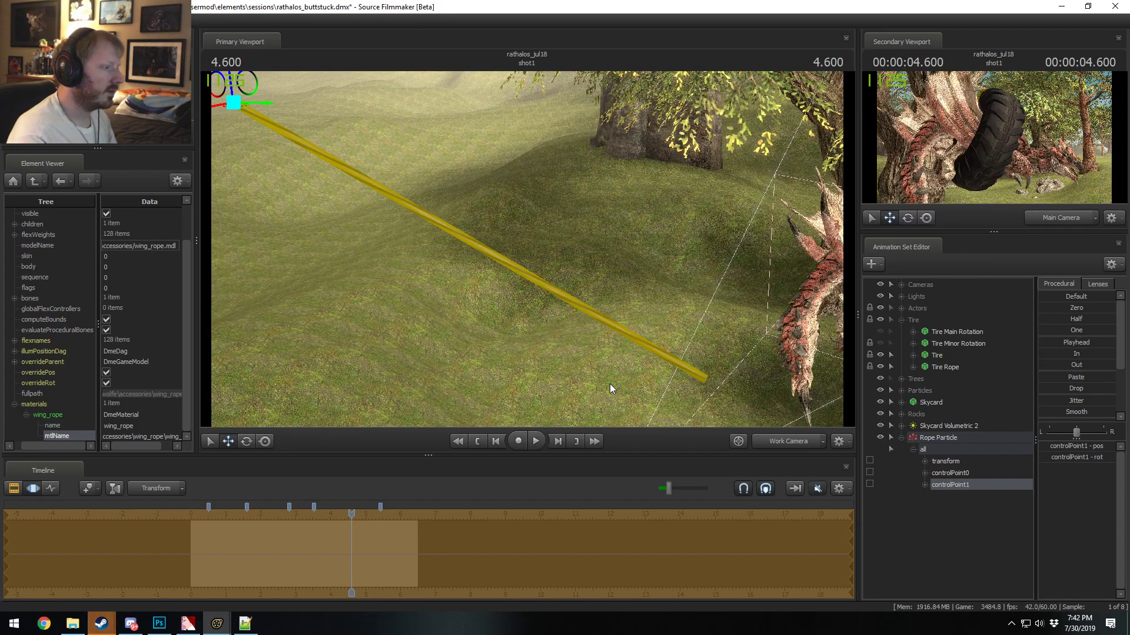
left_click_drag(610, 383, 527, 249)
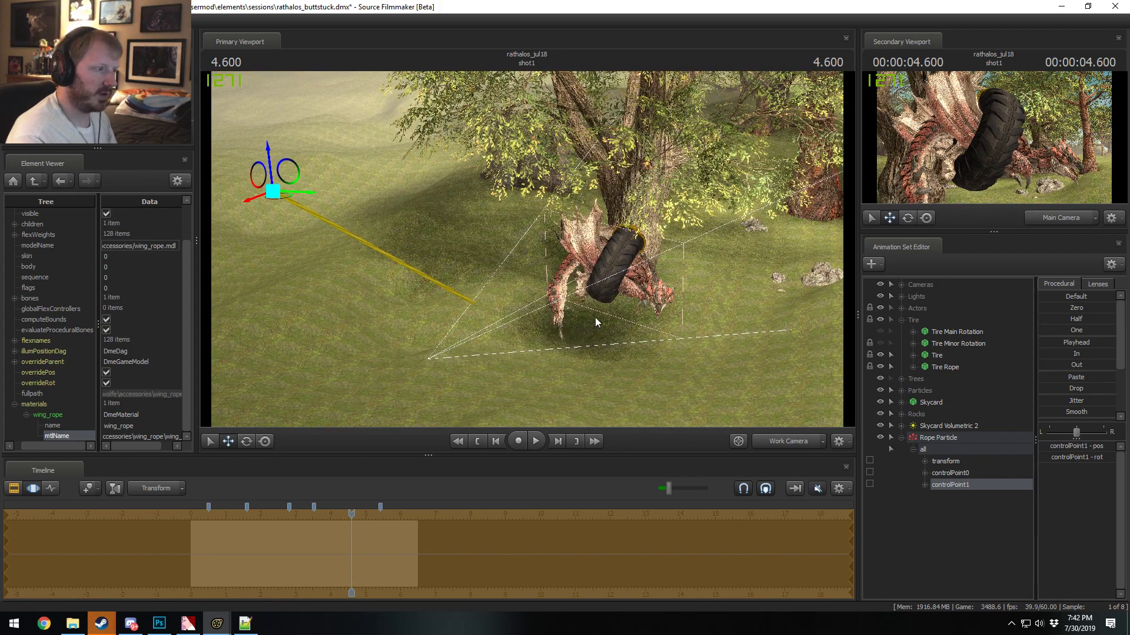
Step: Move the whole Rope Particle over to the top of the tire
left_click(945, 472)
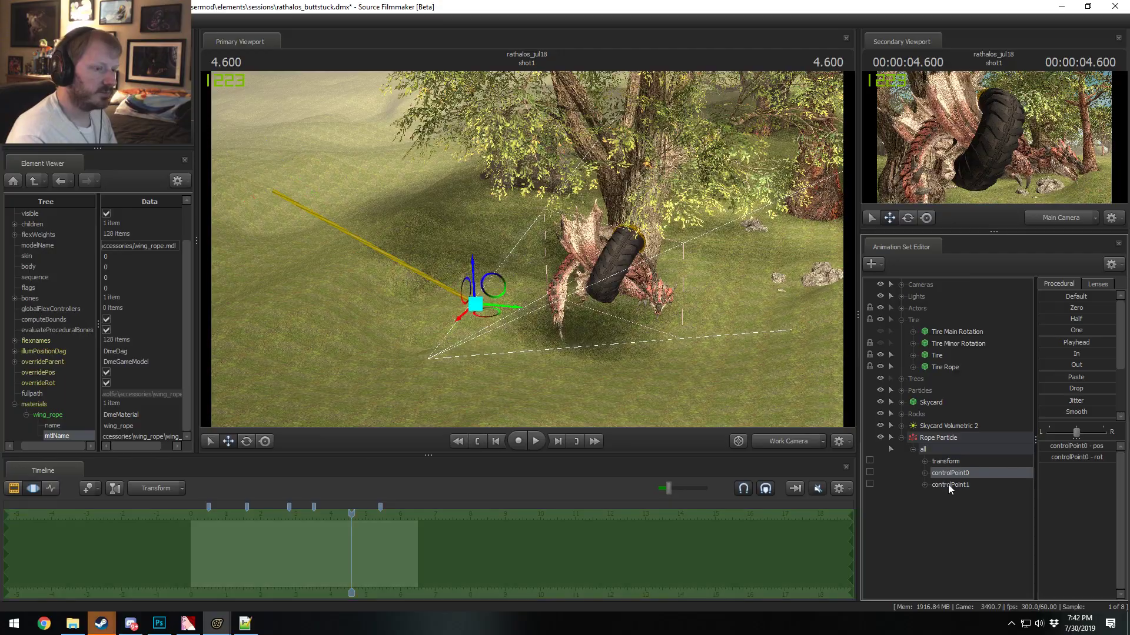
left_click(953, 452)
key("r")
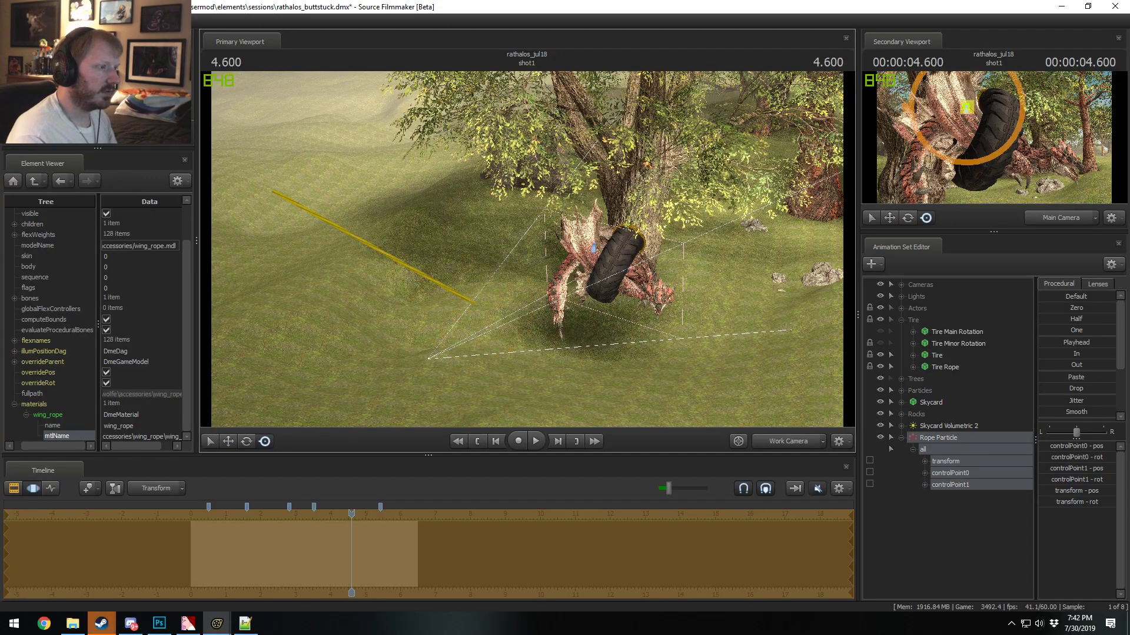
left_click_drag(526, 249, 740, 313)
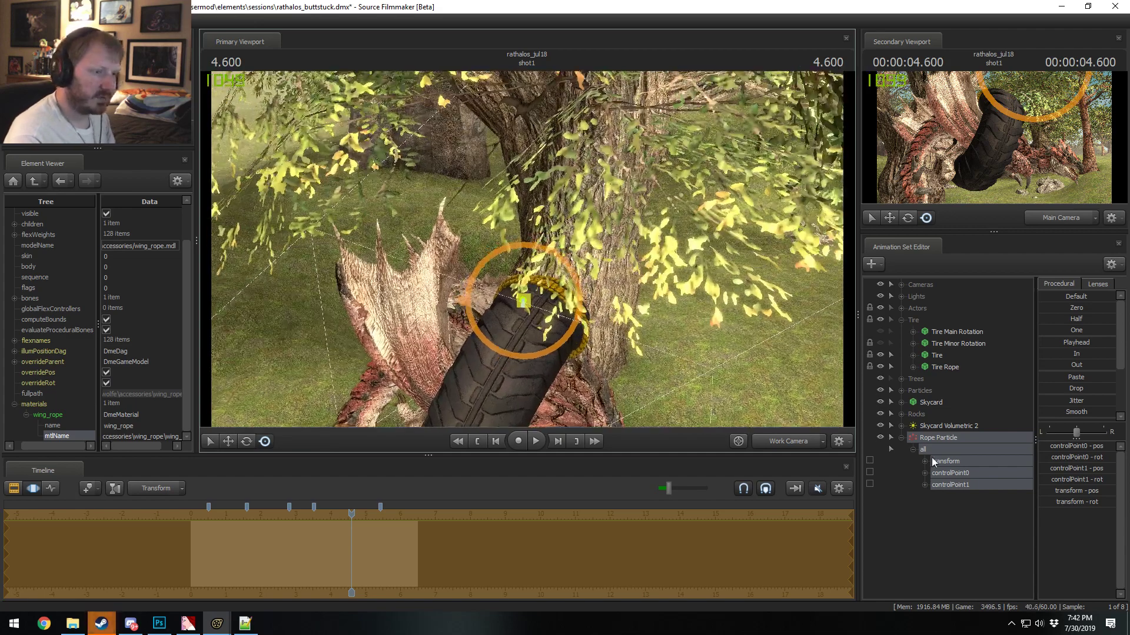
left_click(947, 465)
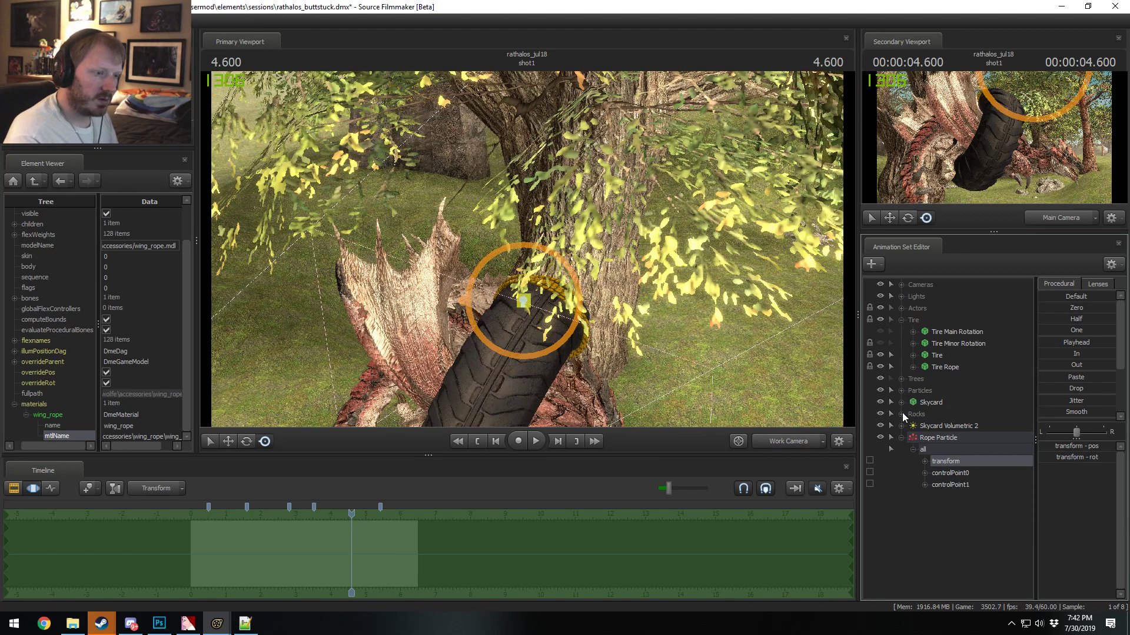
Step: Lock controlPoint1 to Tire Main Rotation's polySurface1 and controlPoint0 to its rootTransform, and snap both points onto those parents
left_click(912, 332)
left_click(954, 368)
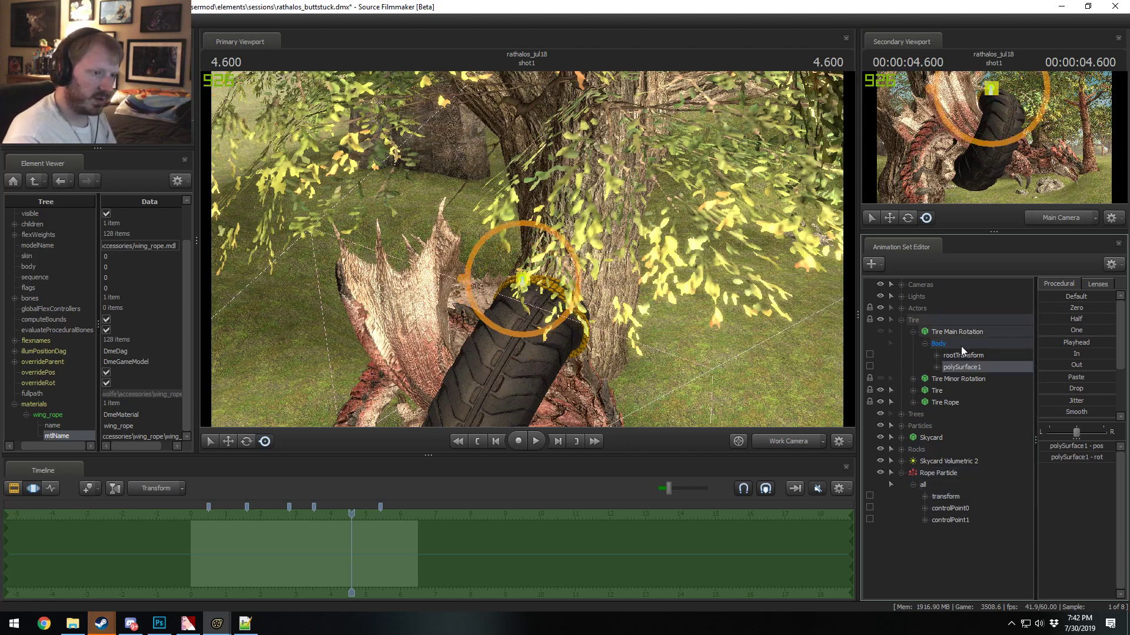
left_click(950, 520)
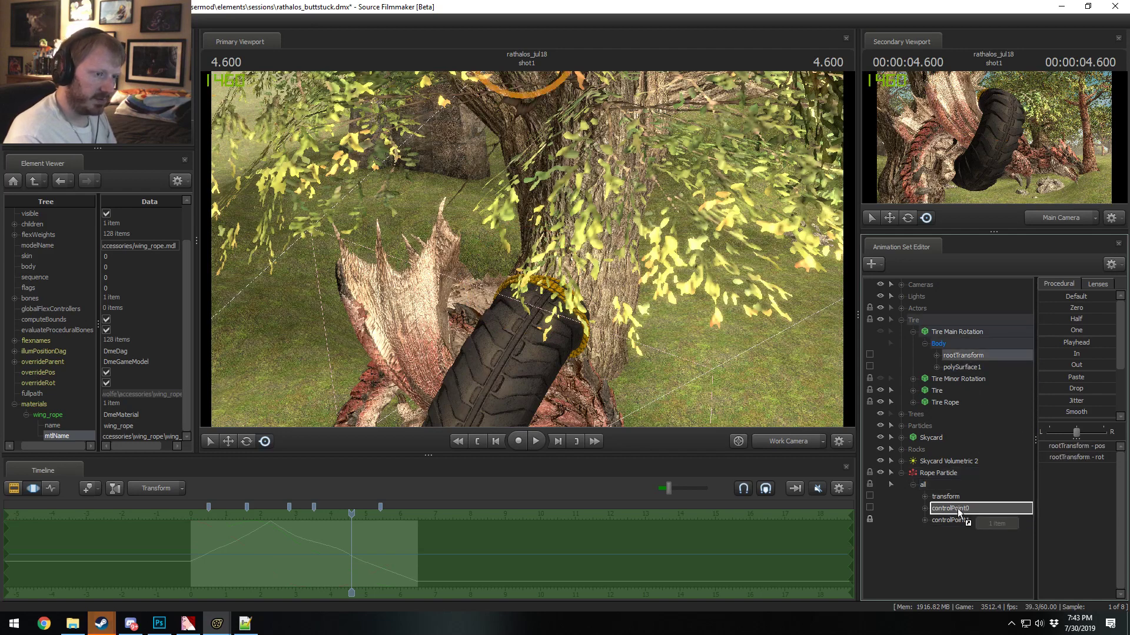
key("Up")
key("Up")
key("Down")
key("shift+Down")
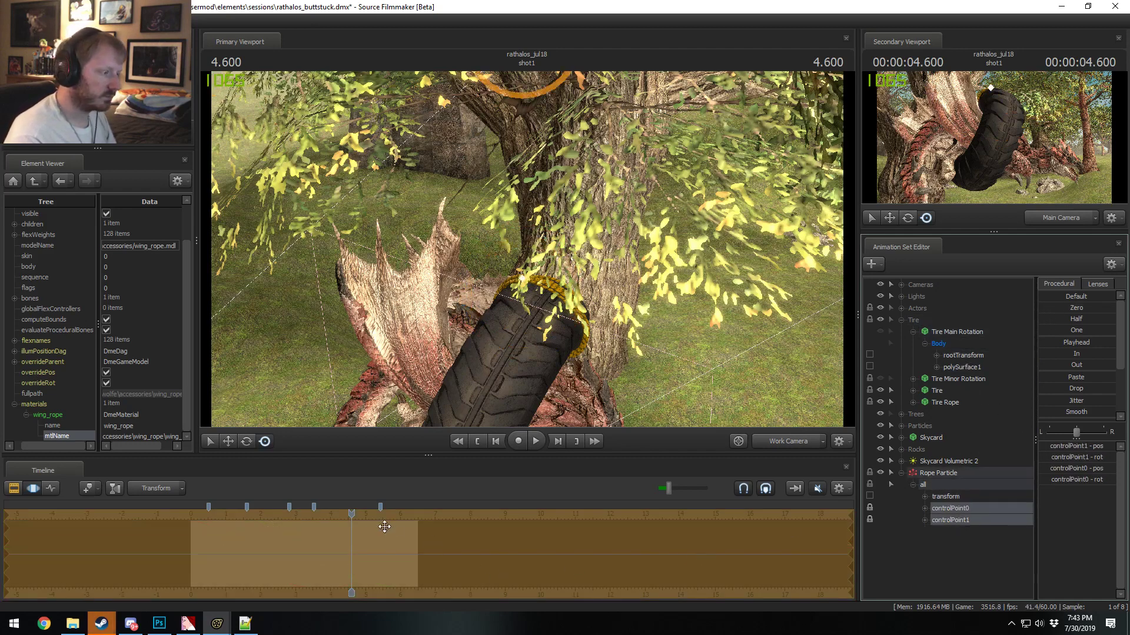
Step: Play through the shot in short stretches to check from several angles how the rope follows the swinging tire
left_click_drag(385, 526, 364, 527)
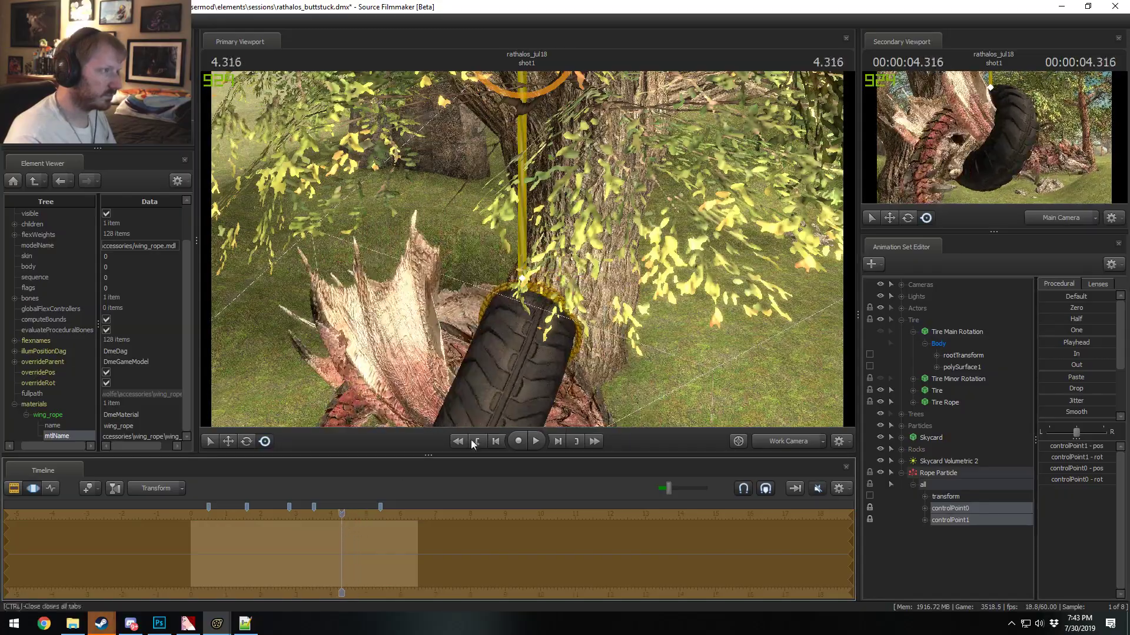
left_click_drag(524, 252, 535, 252)
key("space")
key("space")
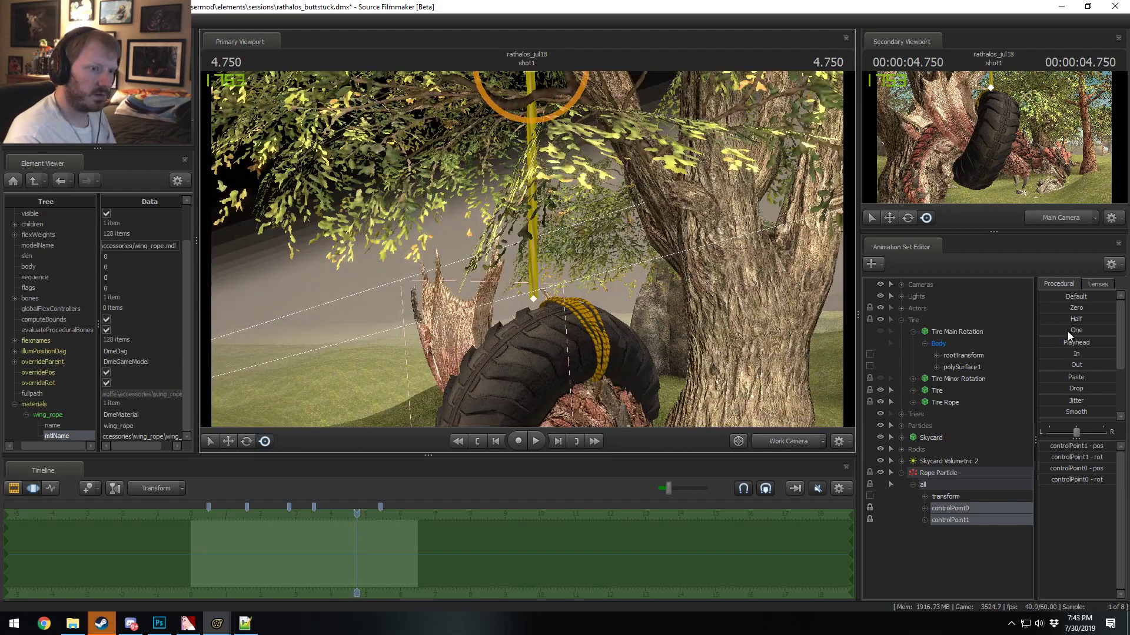
key("space")
key("space")
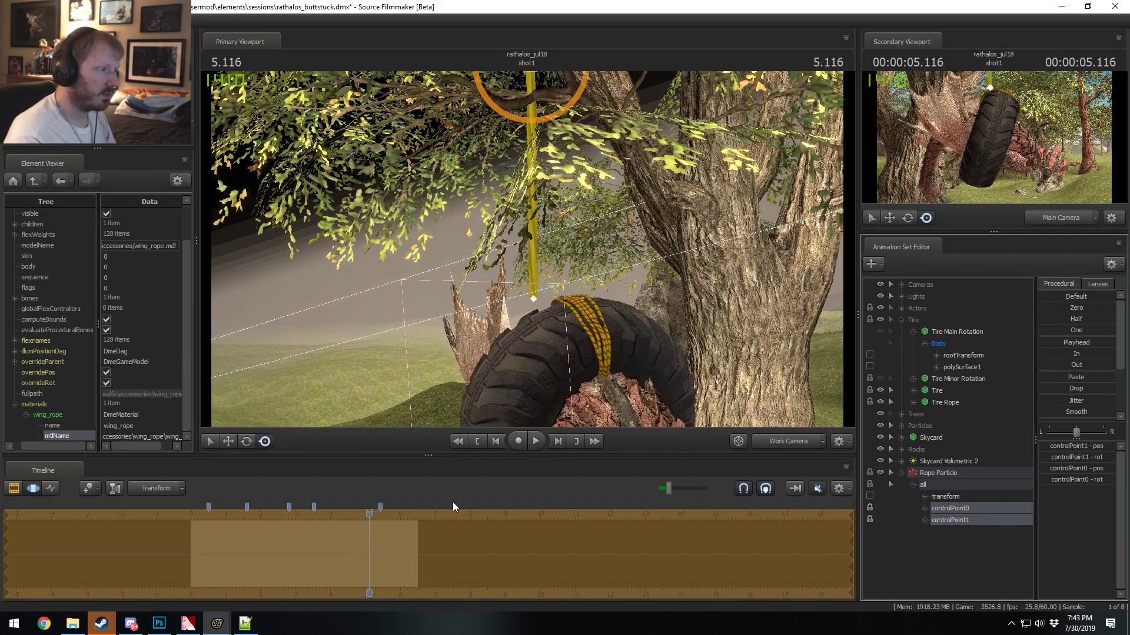
left_click_drag(526, 276, 531, 291)
key("space")
key("space")
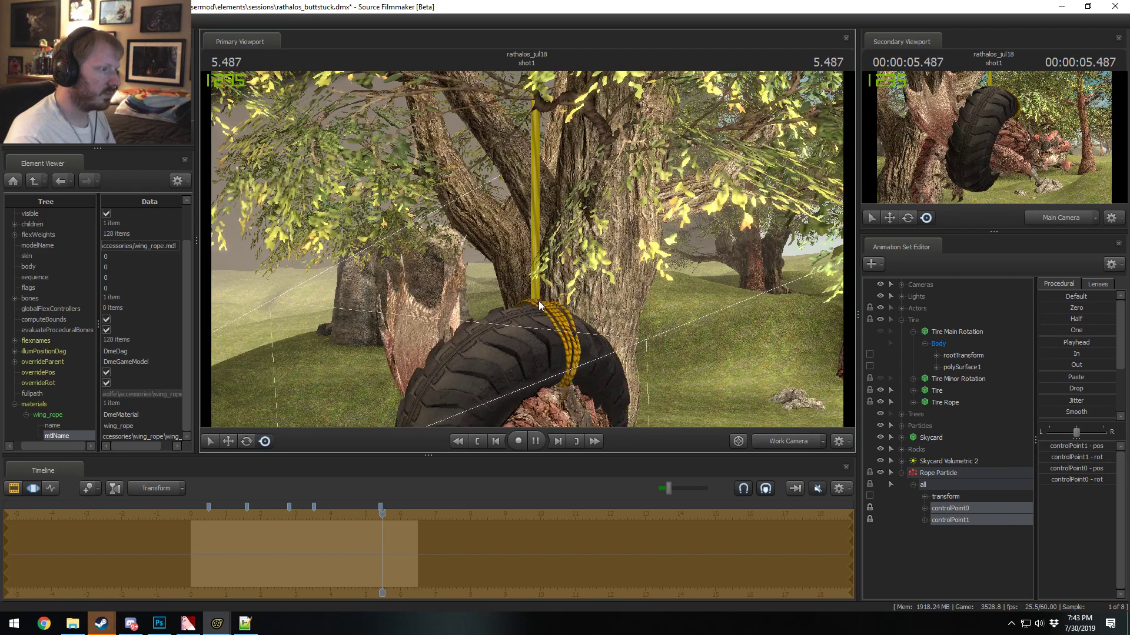
Step: Relock the rope's controlPoint1 to Tire Minor Rotation's polySurface1
left_click(959, 366)
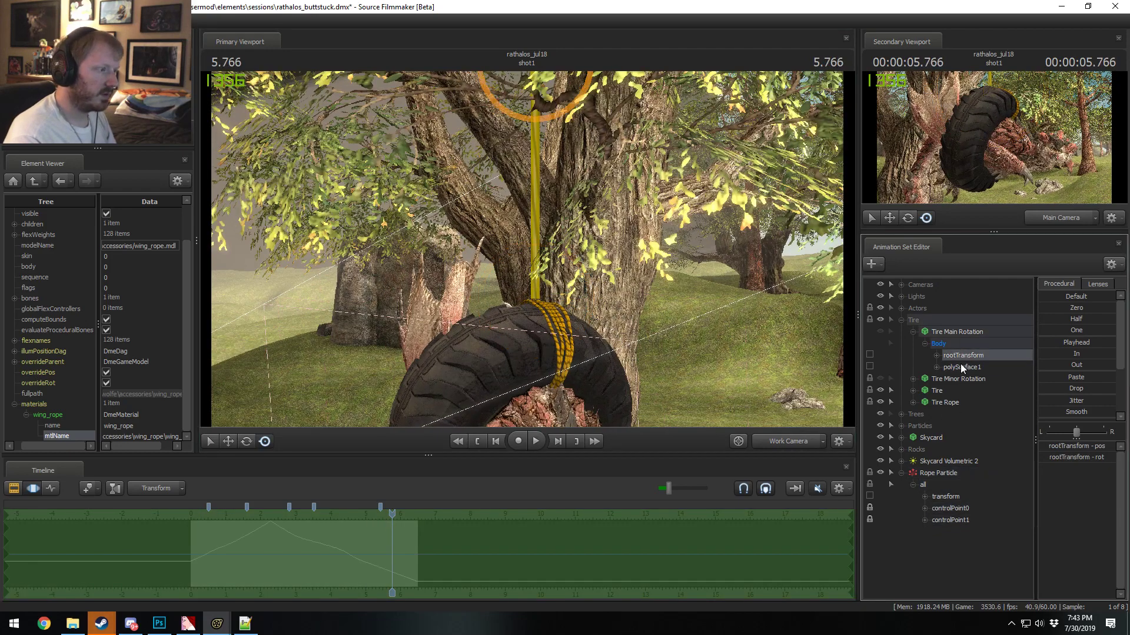
left_click(913, 380)
left_click(965, 403)
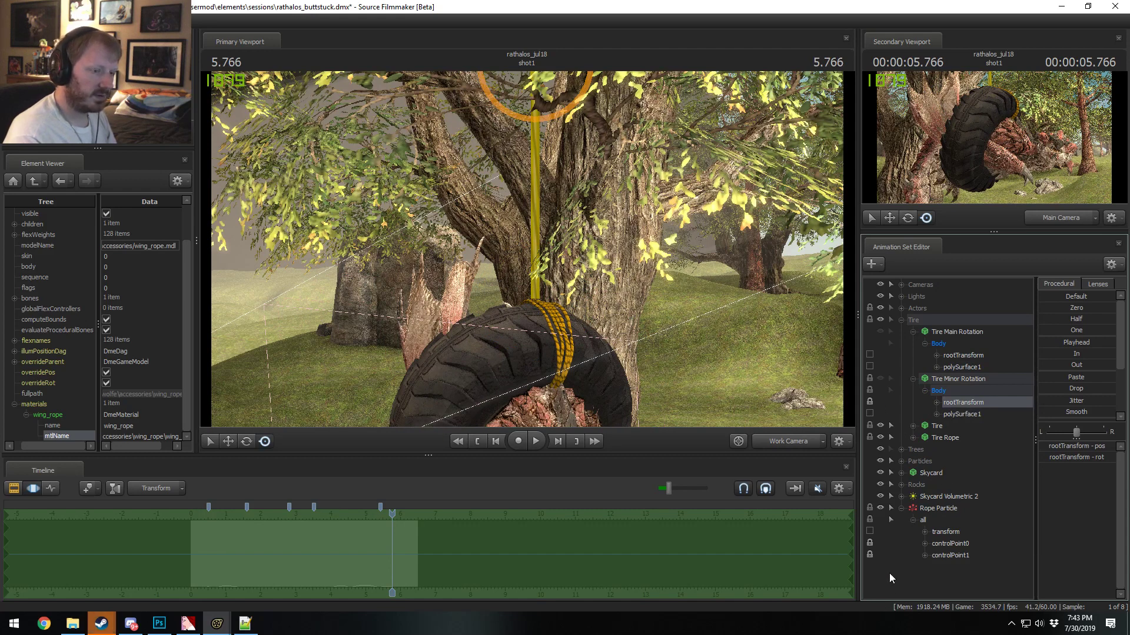
mouse_move(958, 553)
left_mouse_down()
mouse_move(953, 540)
mouse_move(958, 557)
left_mouse_up()
left_click(963, 414)
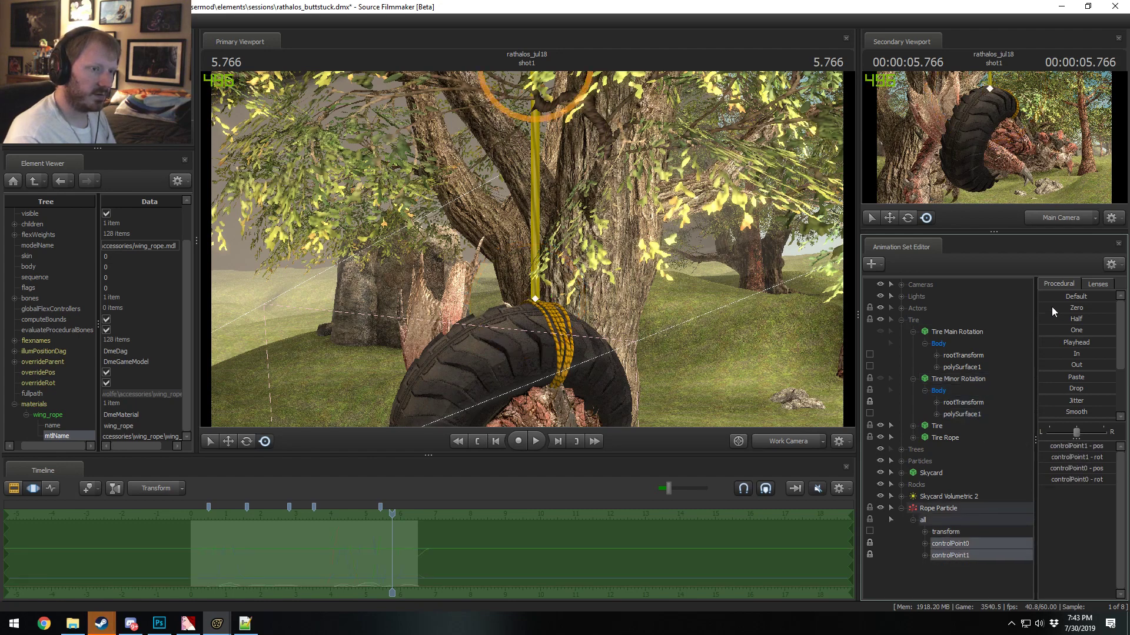
Step: Play back shot1 through the main camera and examine up close where the rope meets the tire
key("F2")
key("space")
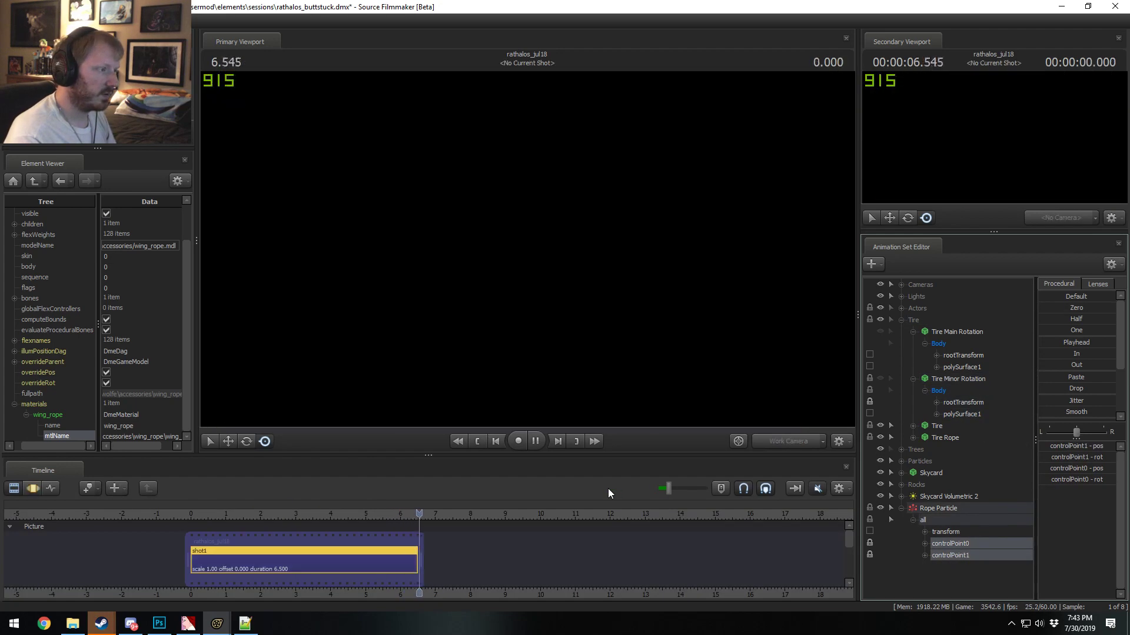
key("space")
left_click(269, 513)
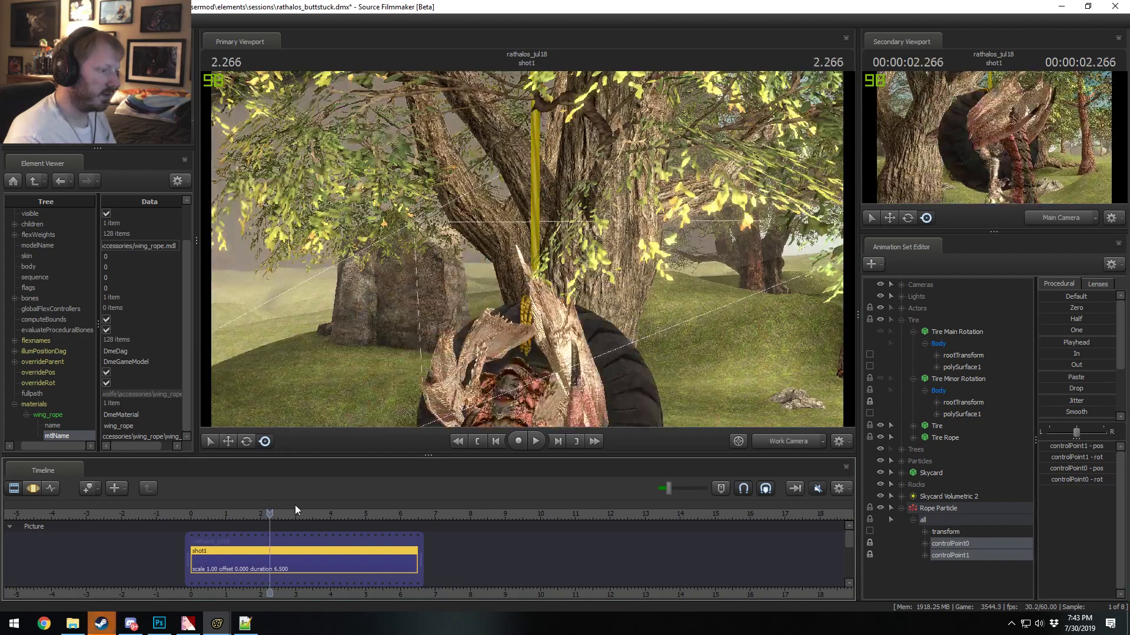
left_click(776, 442)
key("space")
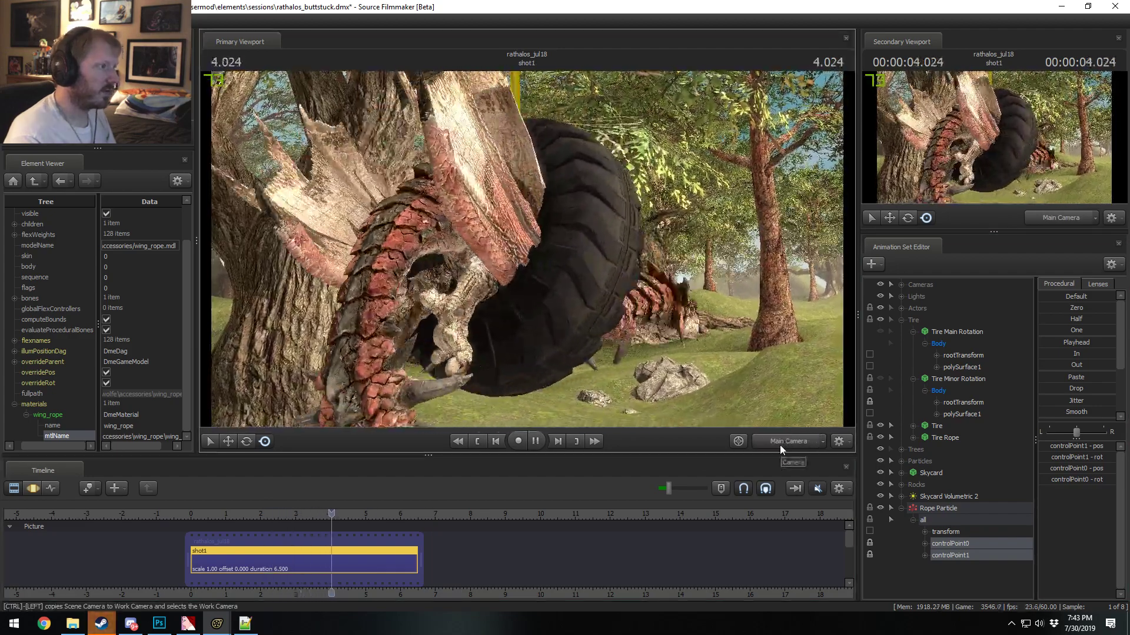
key("space")
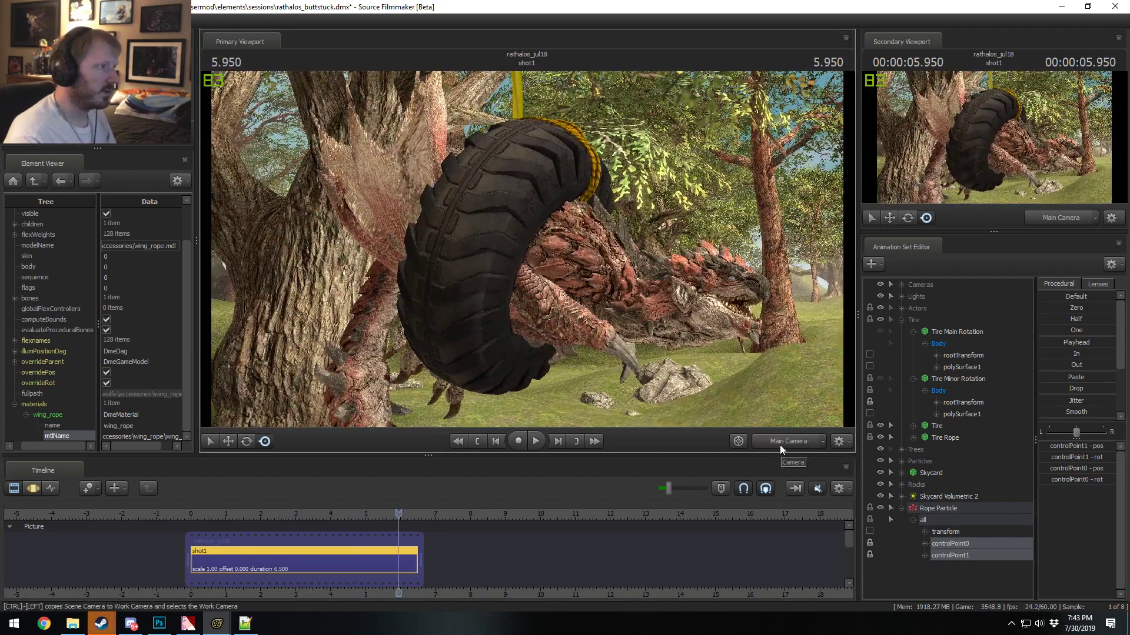
key("space")
left_click(768, 446)
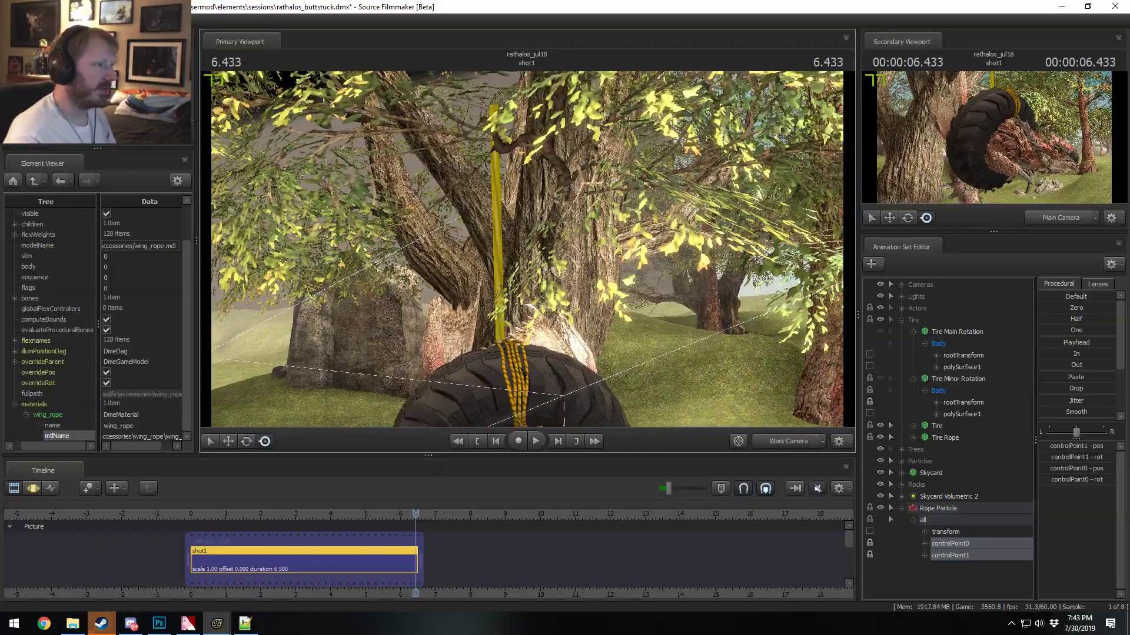
left_click_drag(563, 412, 573, 407)
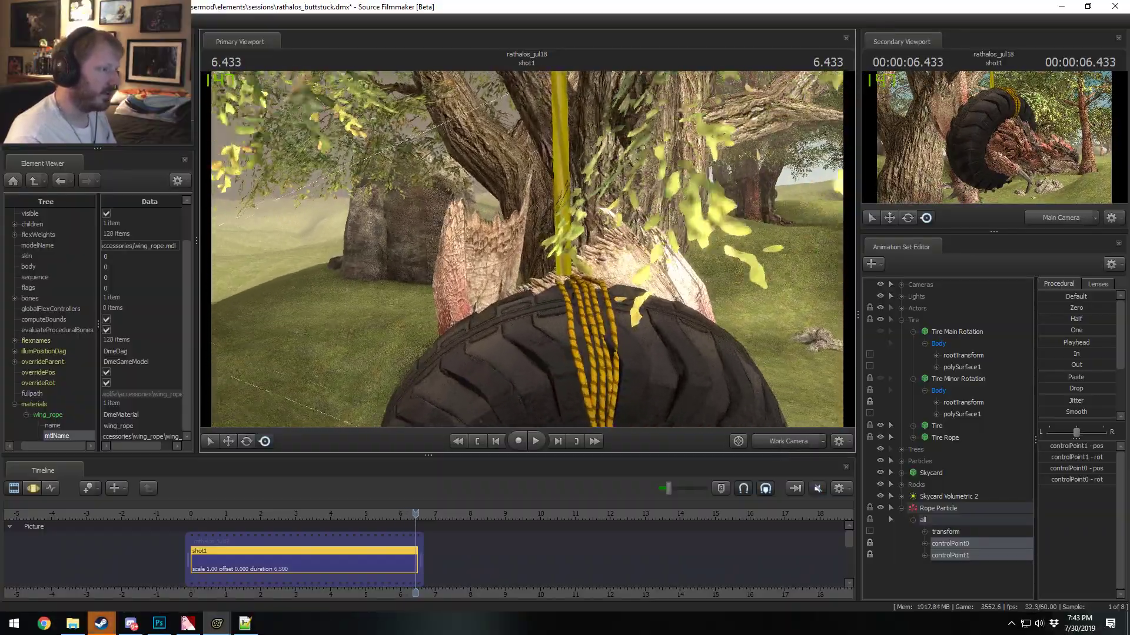
left_click_drag(527, 249, 527, 249)
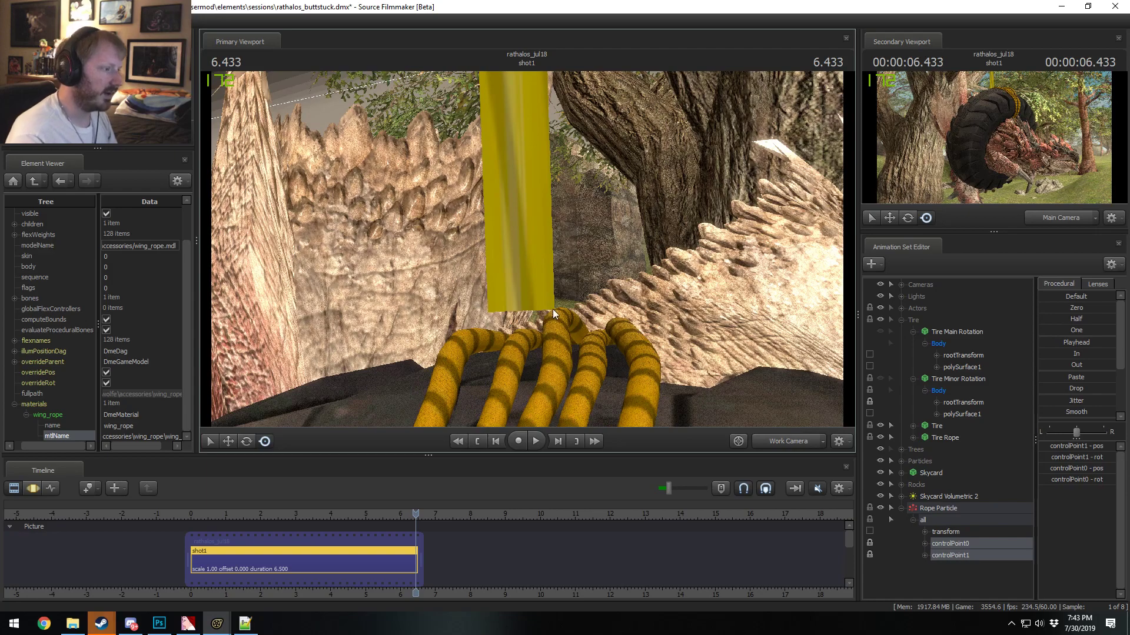
left_click_drag(553, 308, 656, 330)
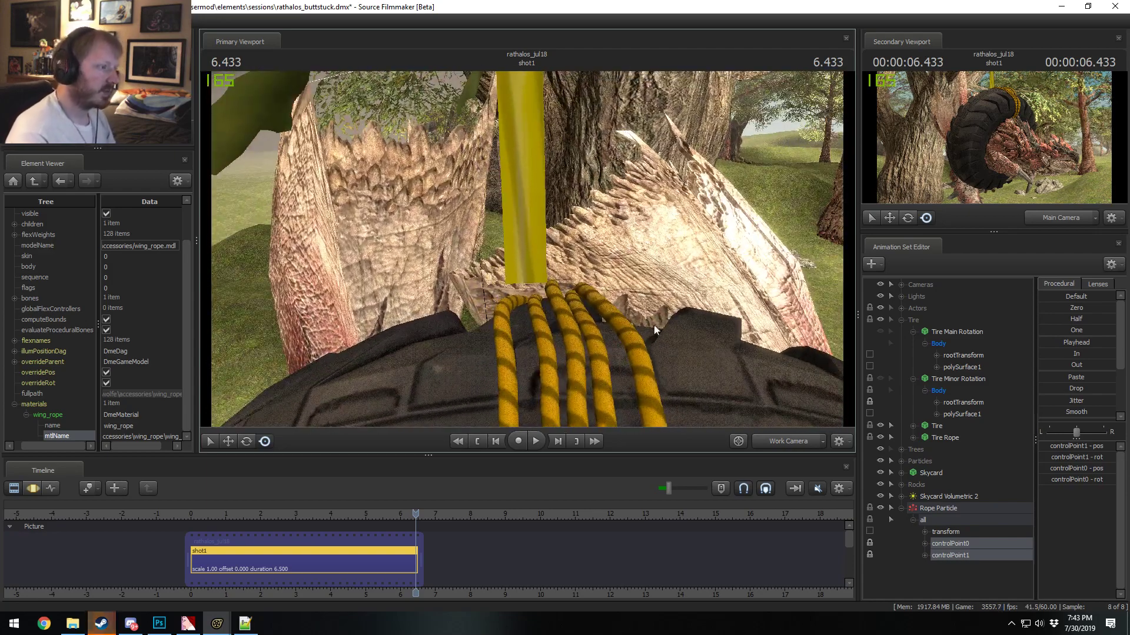
Step: Edit the Rope Particle's system definition, setting radius_min and radius_max of Radius Random to 6
right_click(933, 510)
left_click(977, 483)
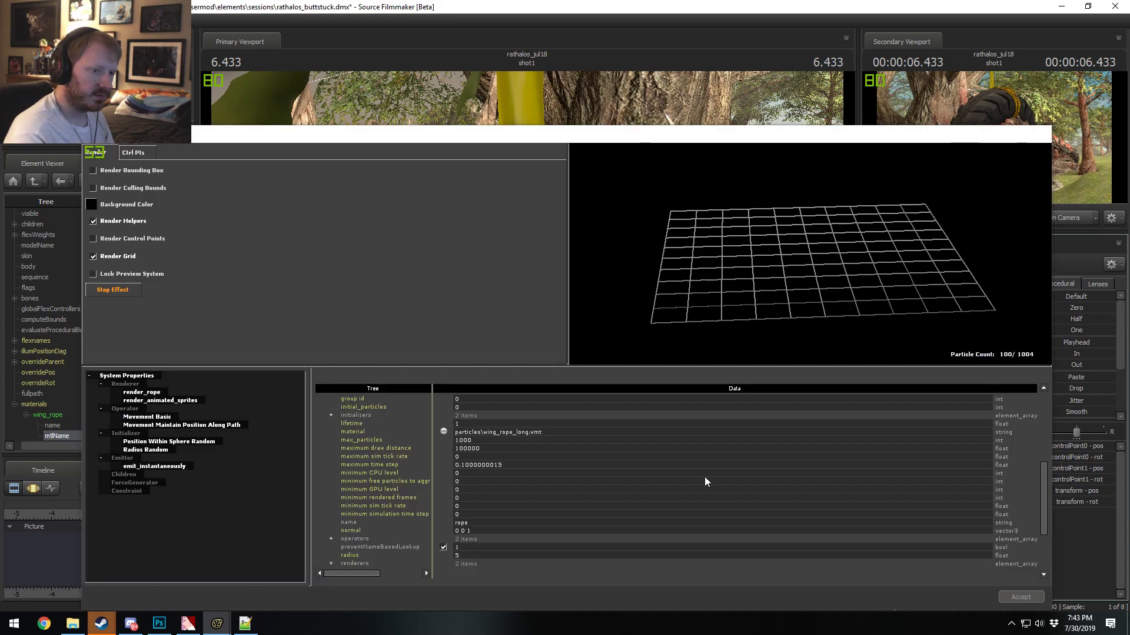
left_click(154, 450)
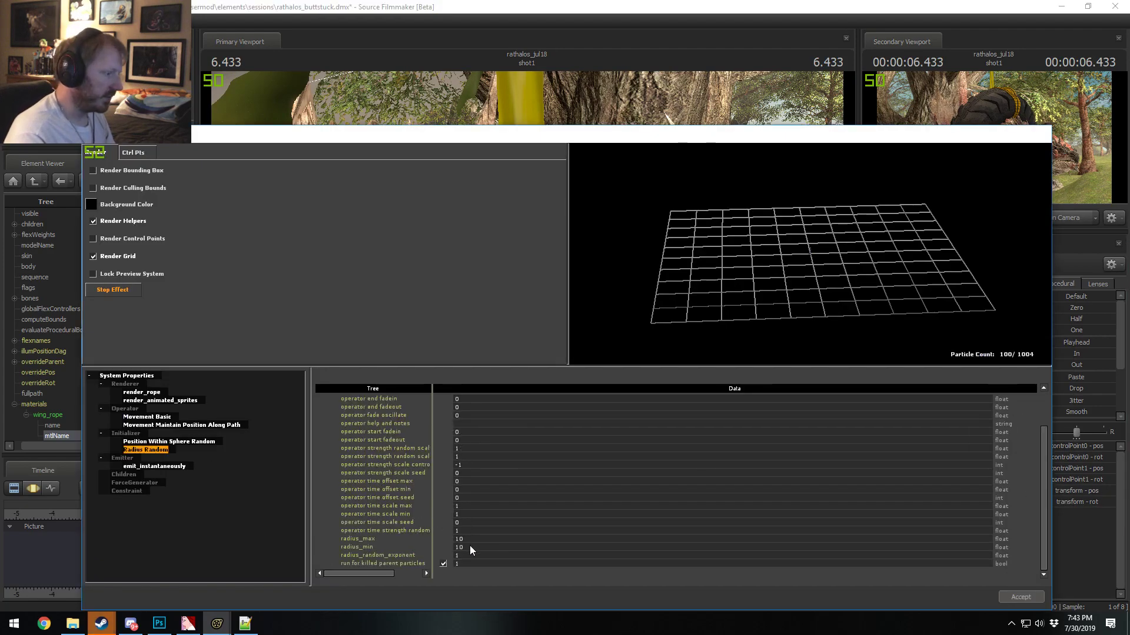
type("6")
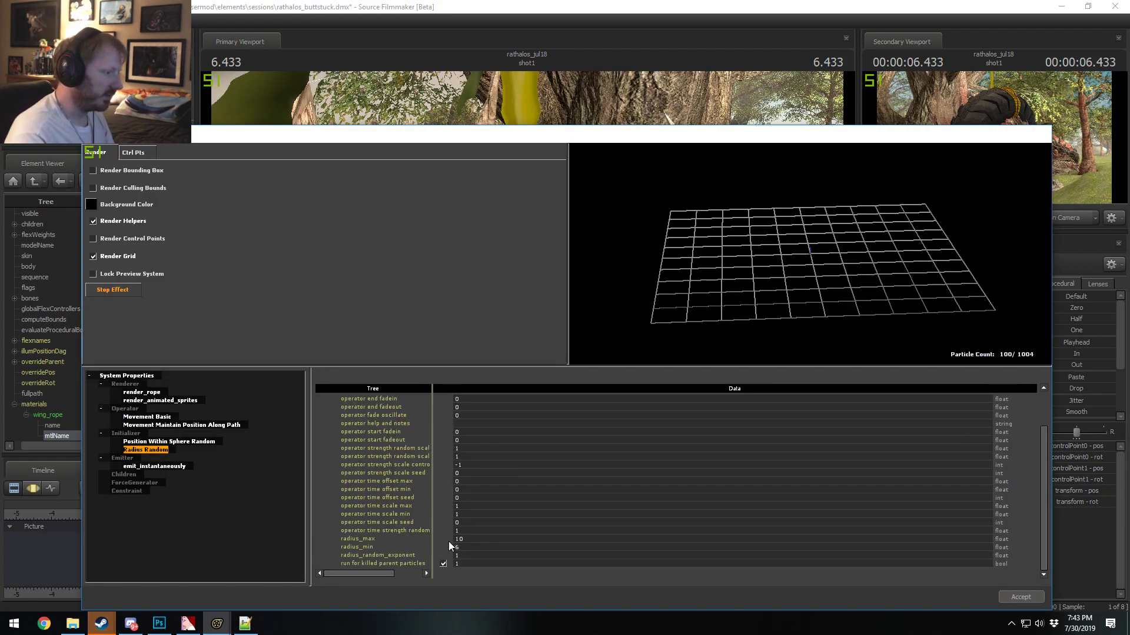
left_click(465, 540)
type("6")
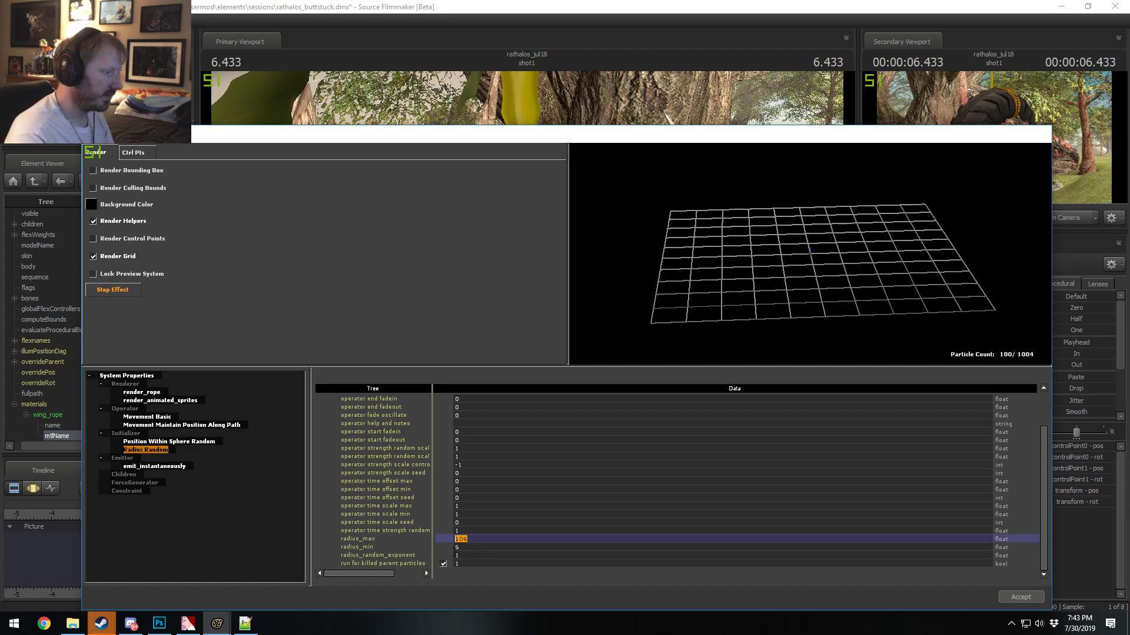
type("6")
key("Return")
left_click(624, 6)
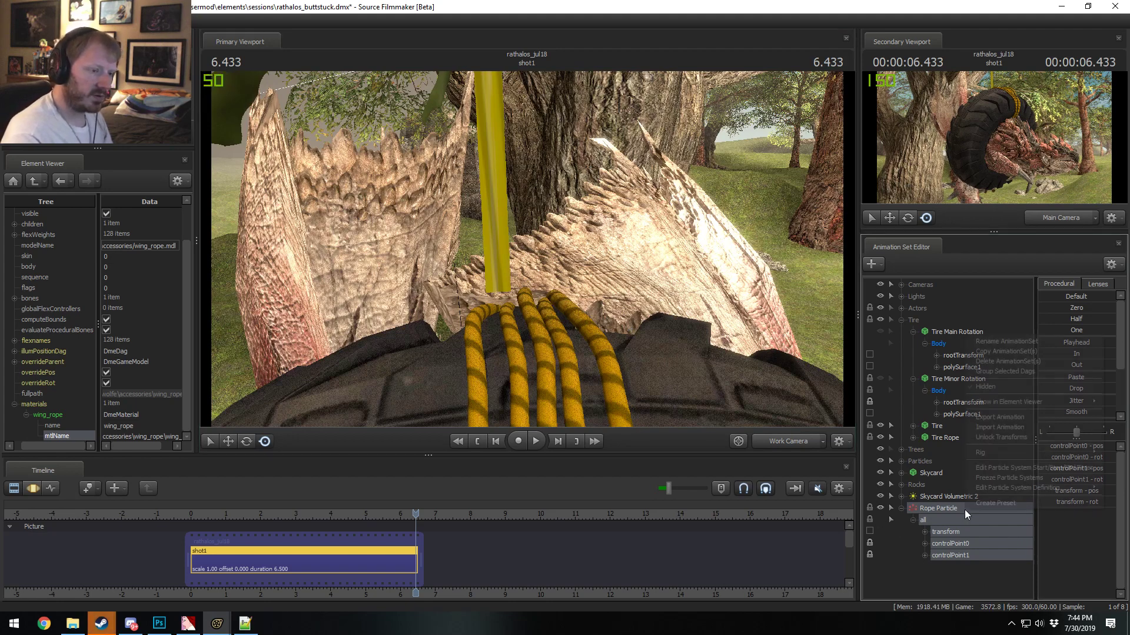
Step: Edit the Rope Particle's system definition, setting radius_min and radius_max of Radius Random to 5
right_click(965, 510)
left_click(815, 510)
left_click_drag(815, 521, 198, 520)
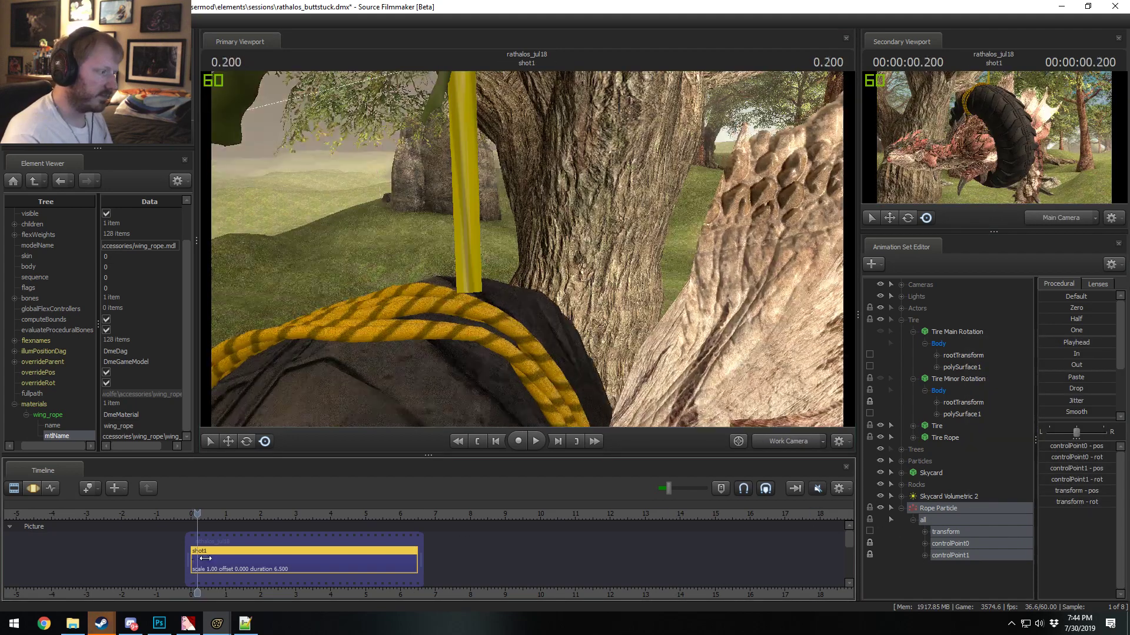
left_click(233, 520)
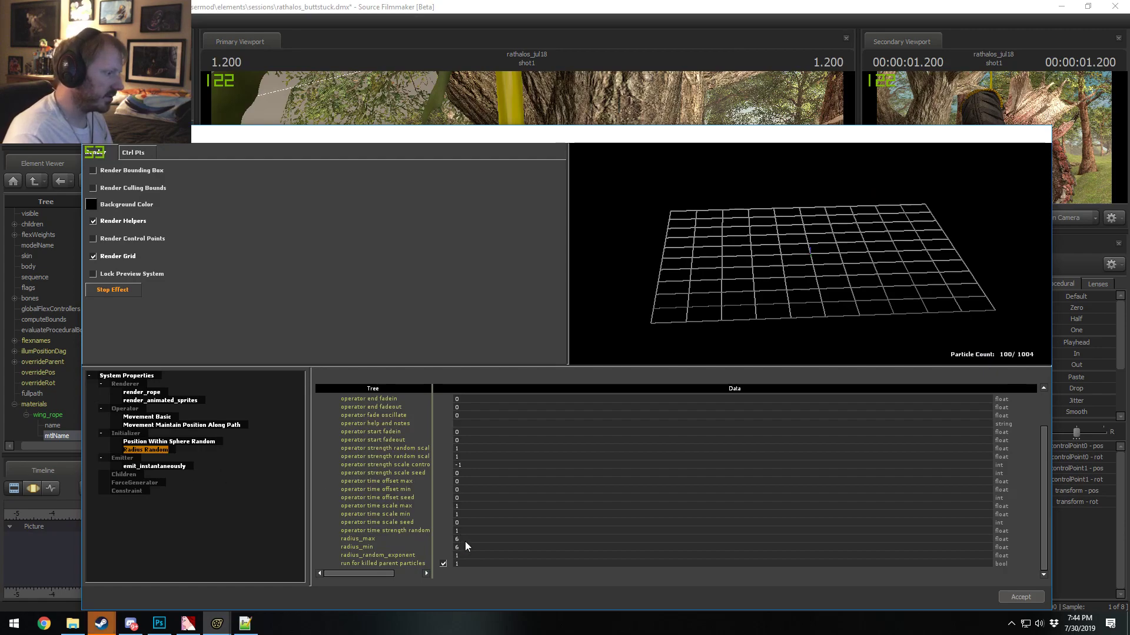
key("BackSpace")
type("5")
key("Return")
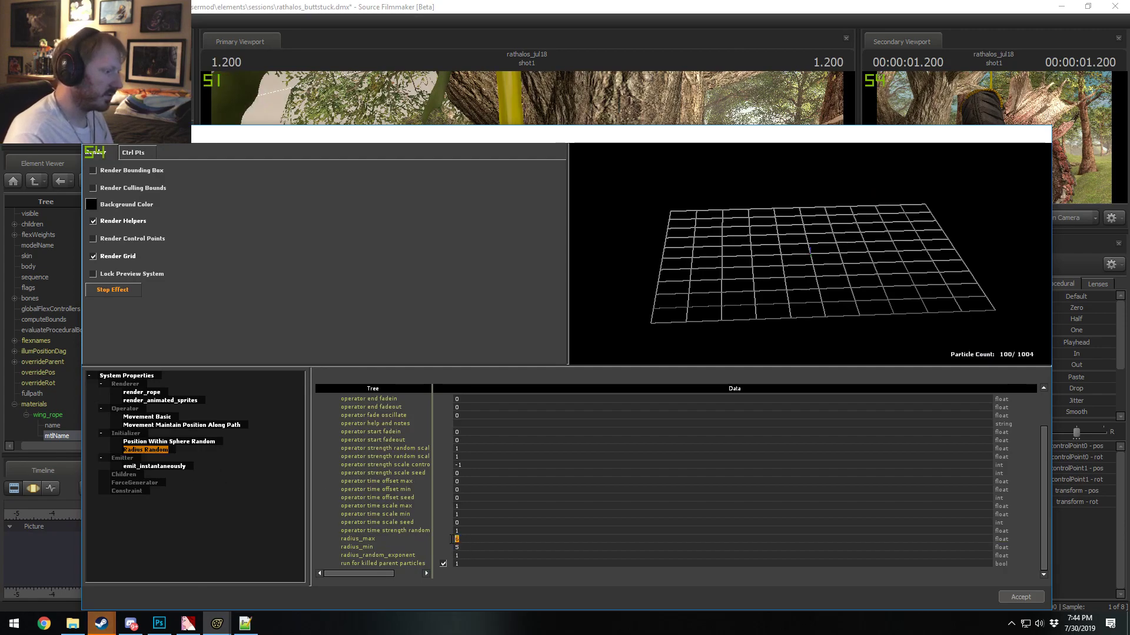
key("Up")
type("5")
key("Return")
left_click_drag(598, 252, 528, 249)
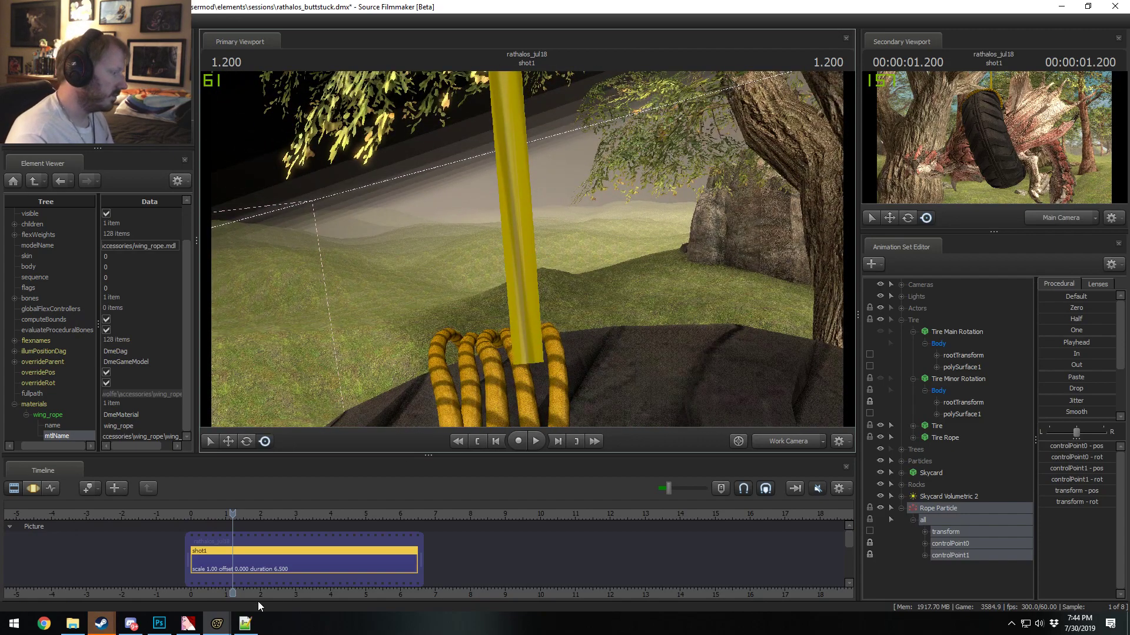
Step: Switch to Photoshop to examine the rope texture up close, and return to Source Filmmaker
left_click(184, 626)
left_click(184, 626)
left_click(158, 624)
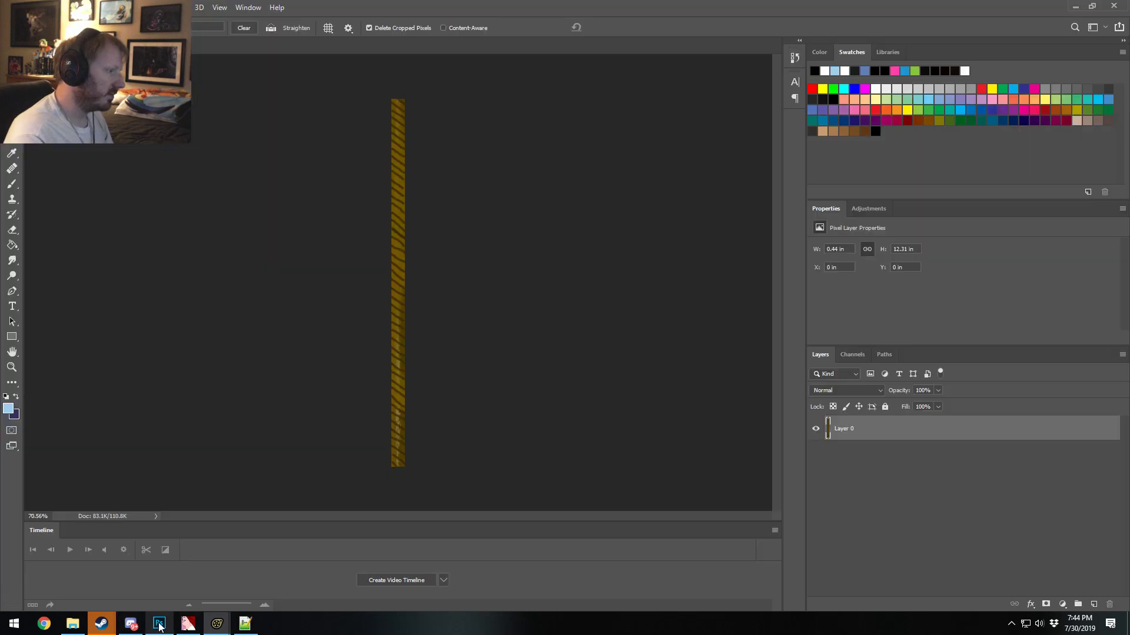
scroll(378, 303, "up", 1, "alt")
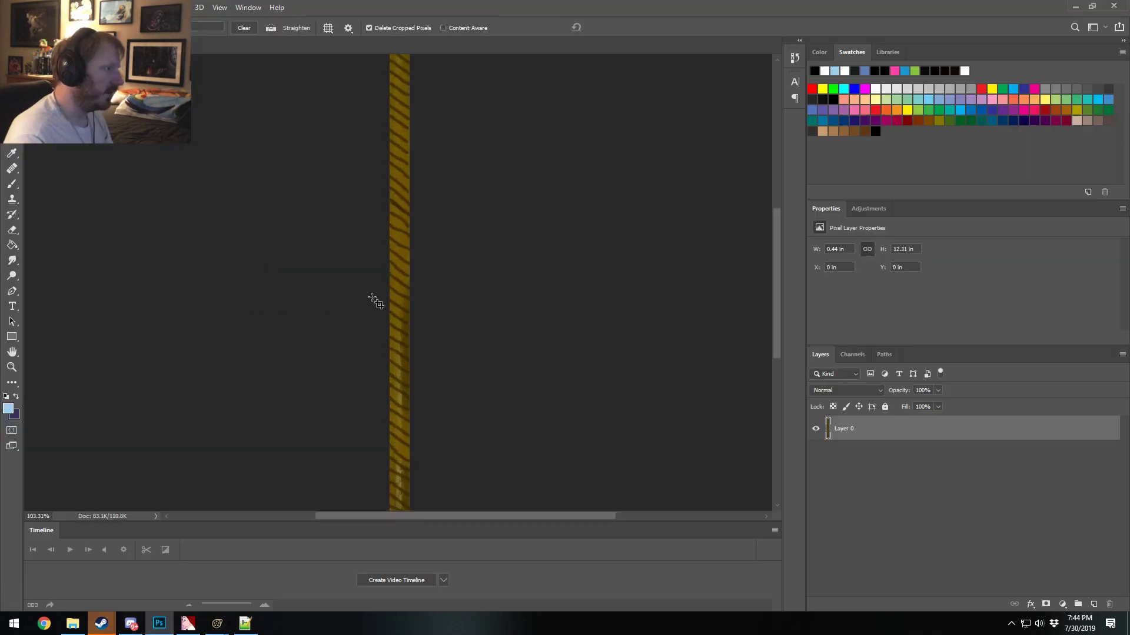
scroll(374, 303, "down", 1, "alt")
key("alt+Tab")
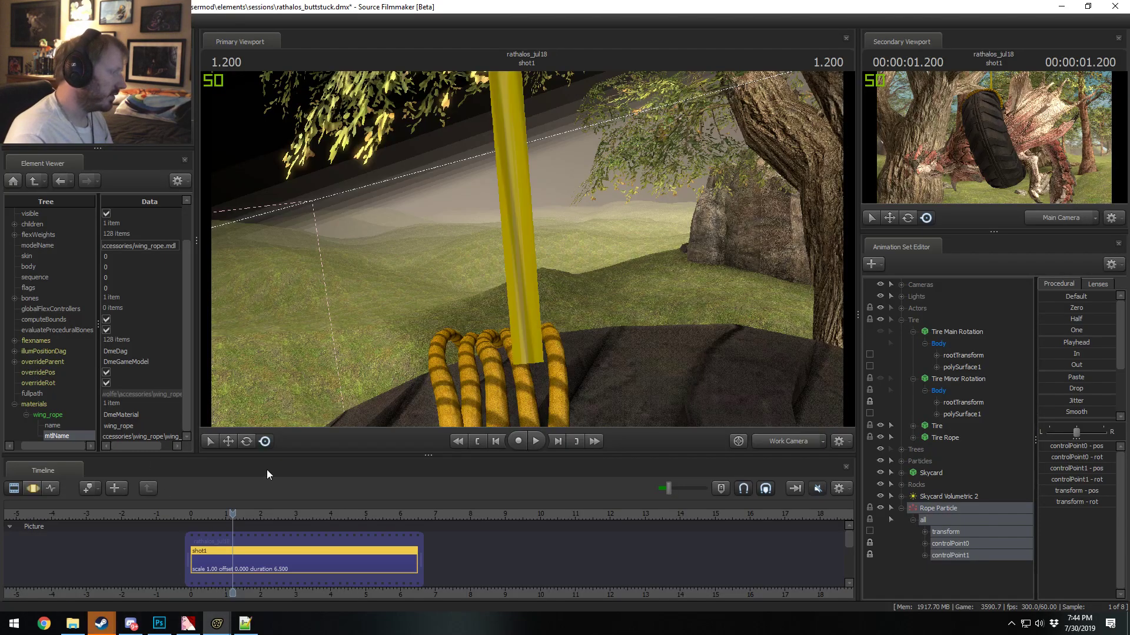
Step: Try setting the rope particle's color in System Properties to 255 0 0 255 and check the rope in the shot
right_click(951, 512)
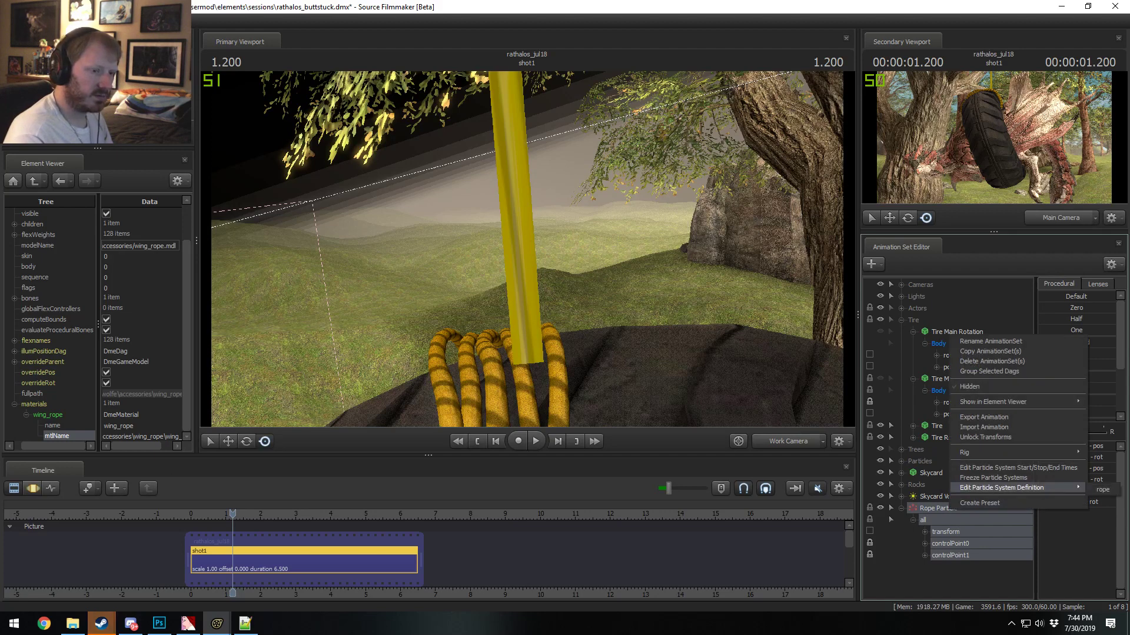
left_click(1104, 495)
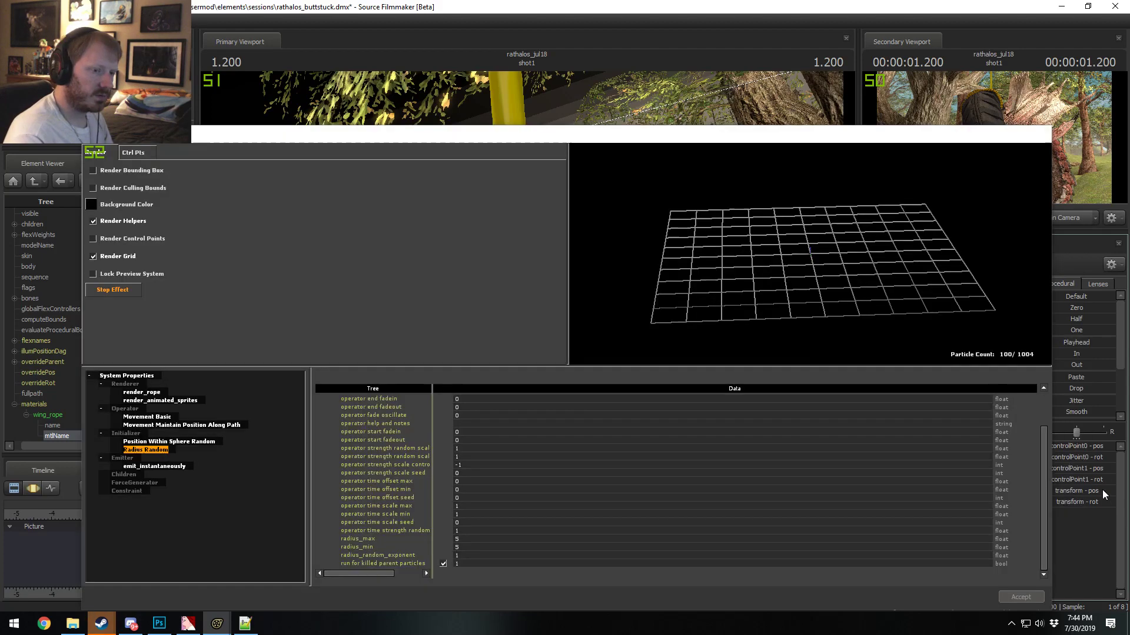
left_click(141, 376)
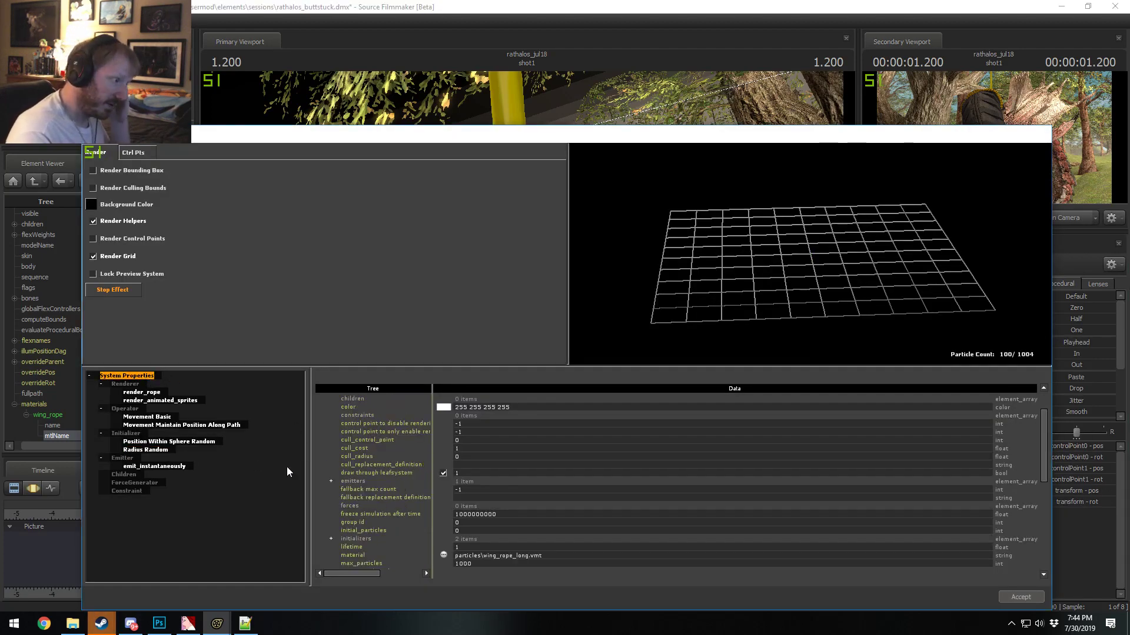
left_click_drag(495, 407, 477, 407)
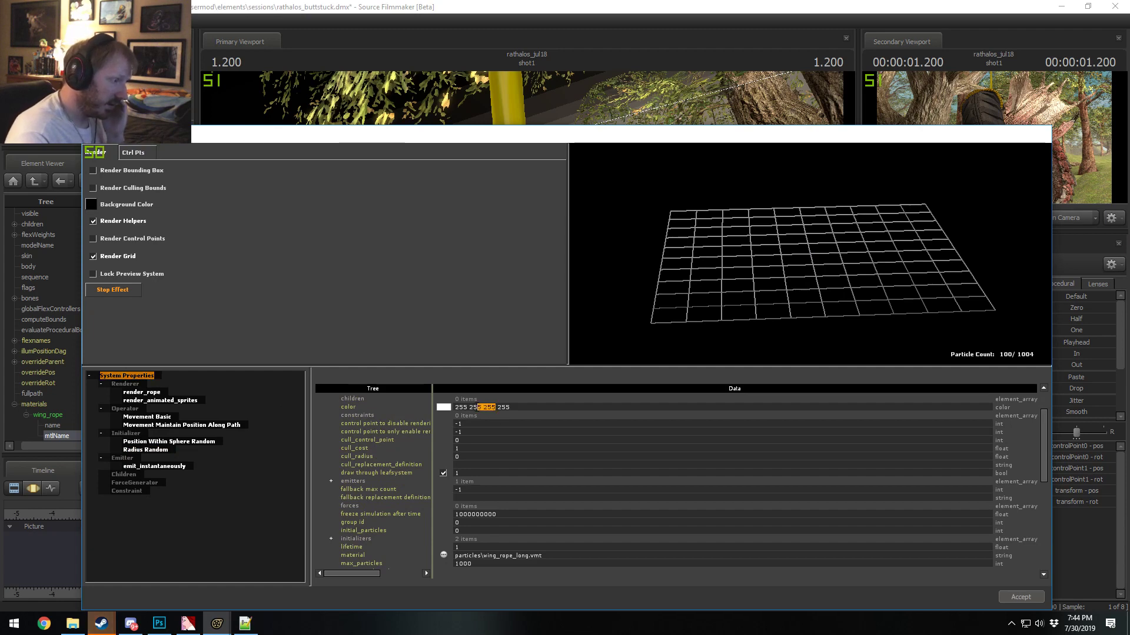
type("0 0")
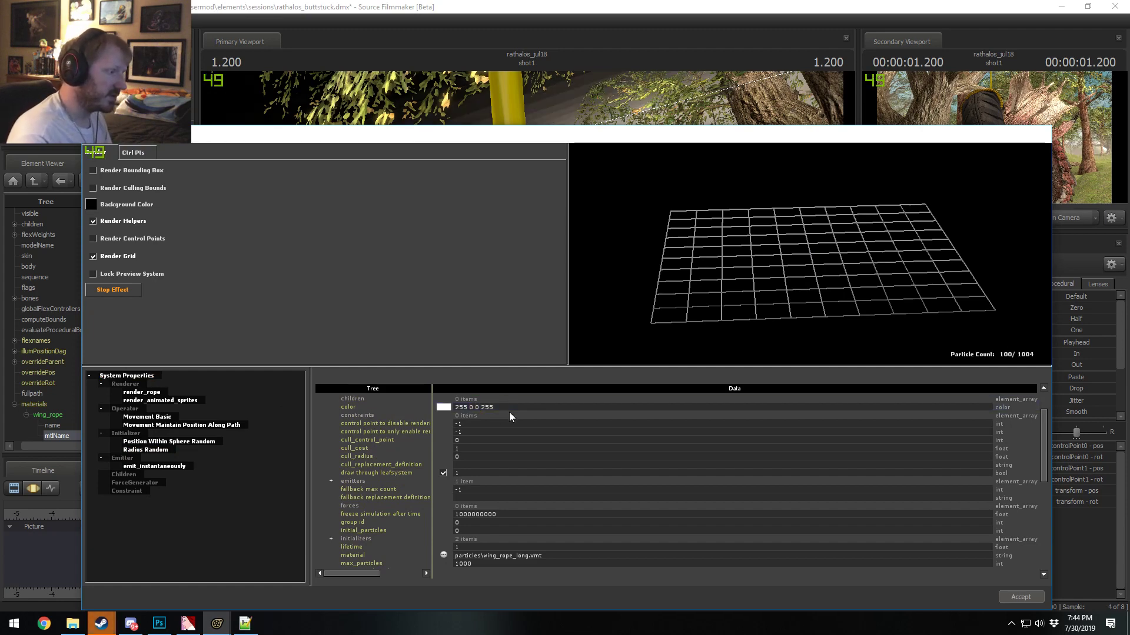
key("Return")
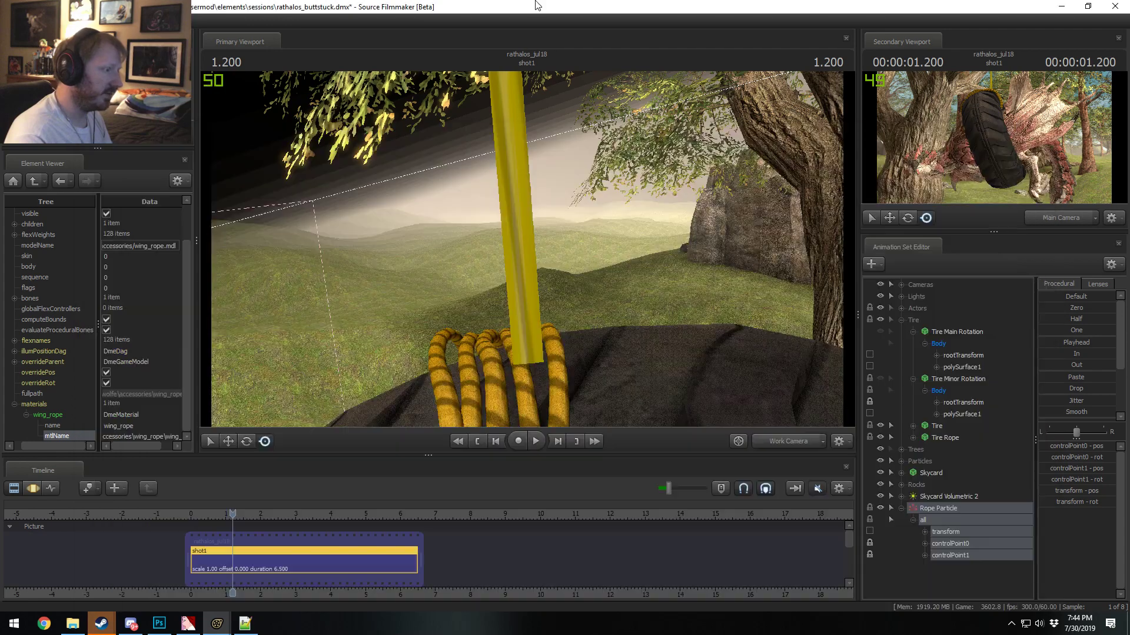
left_click(240, 514)
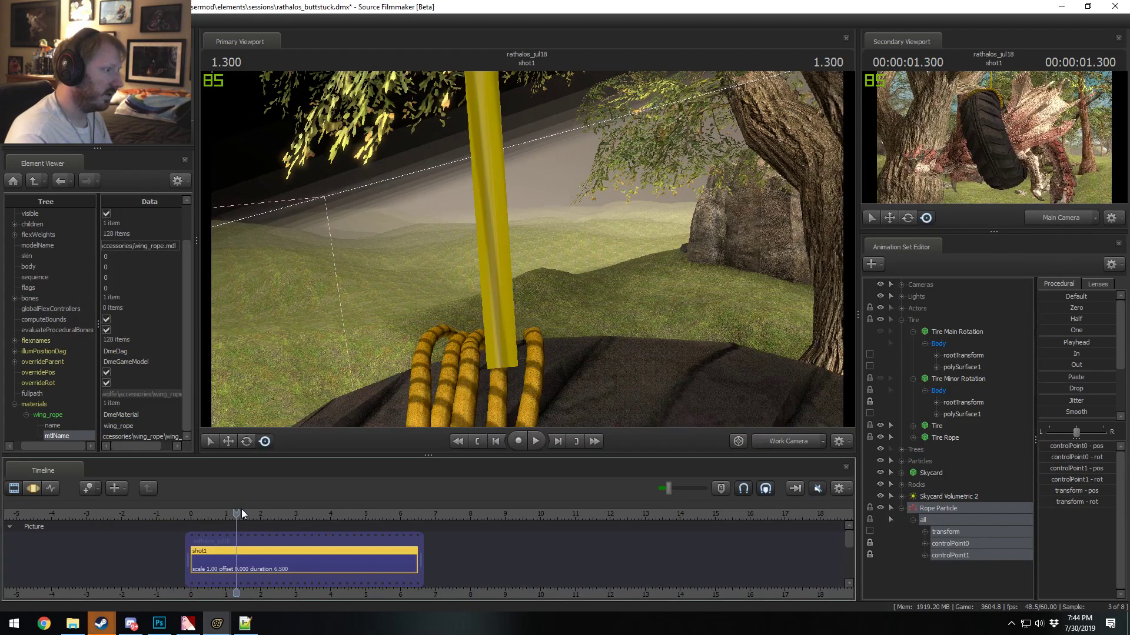
type("255 25 2")
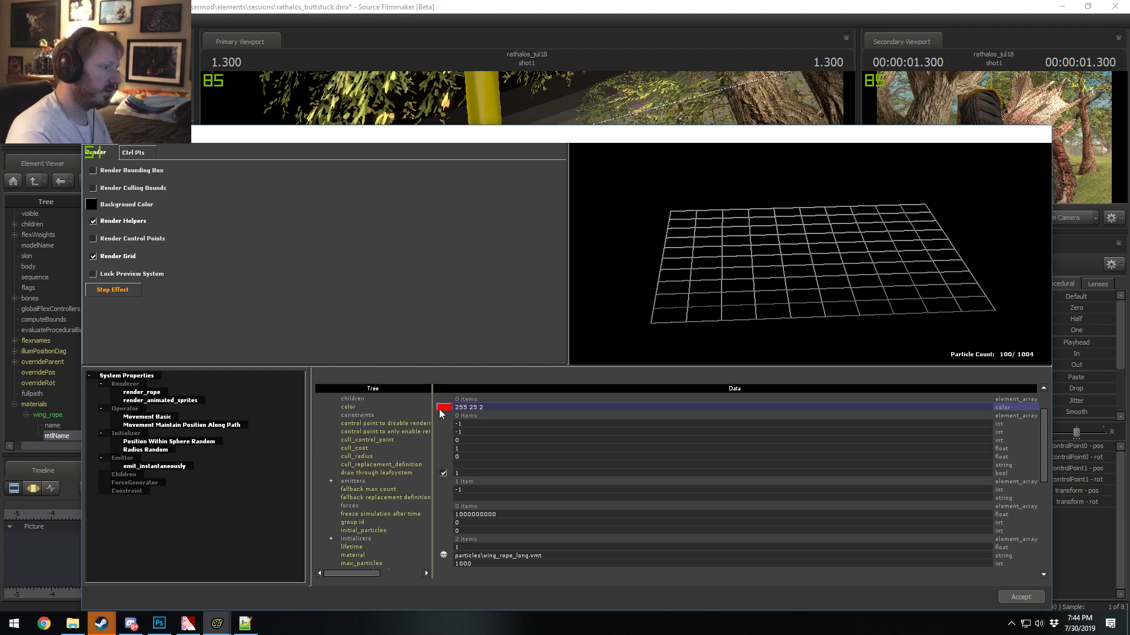
key("BackSpace")
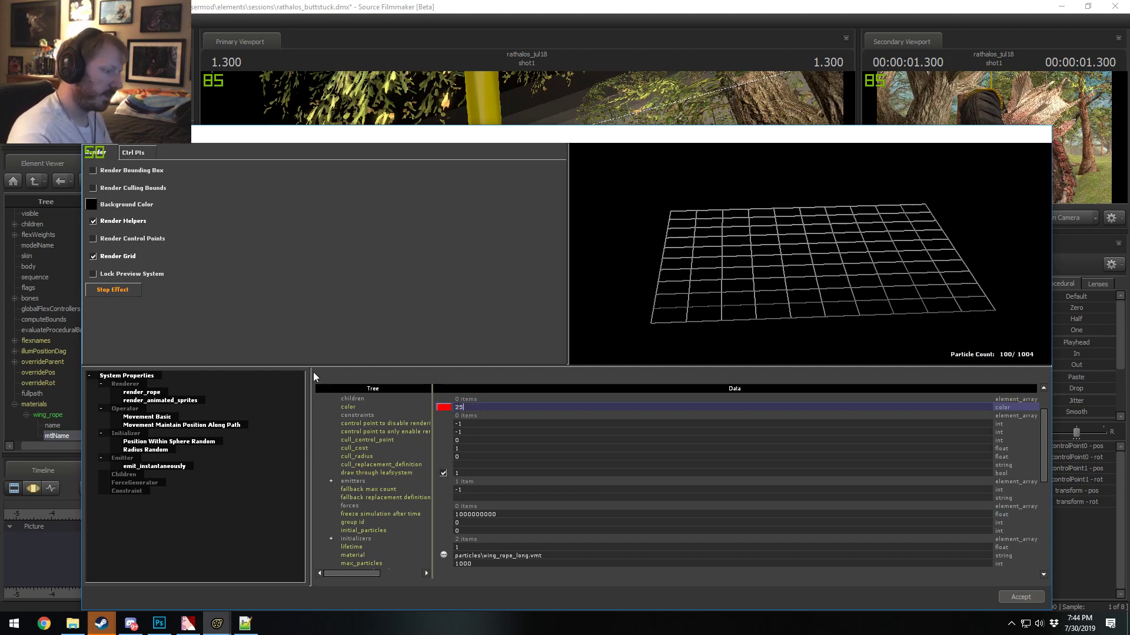
type("5 255 255 255")
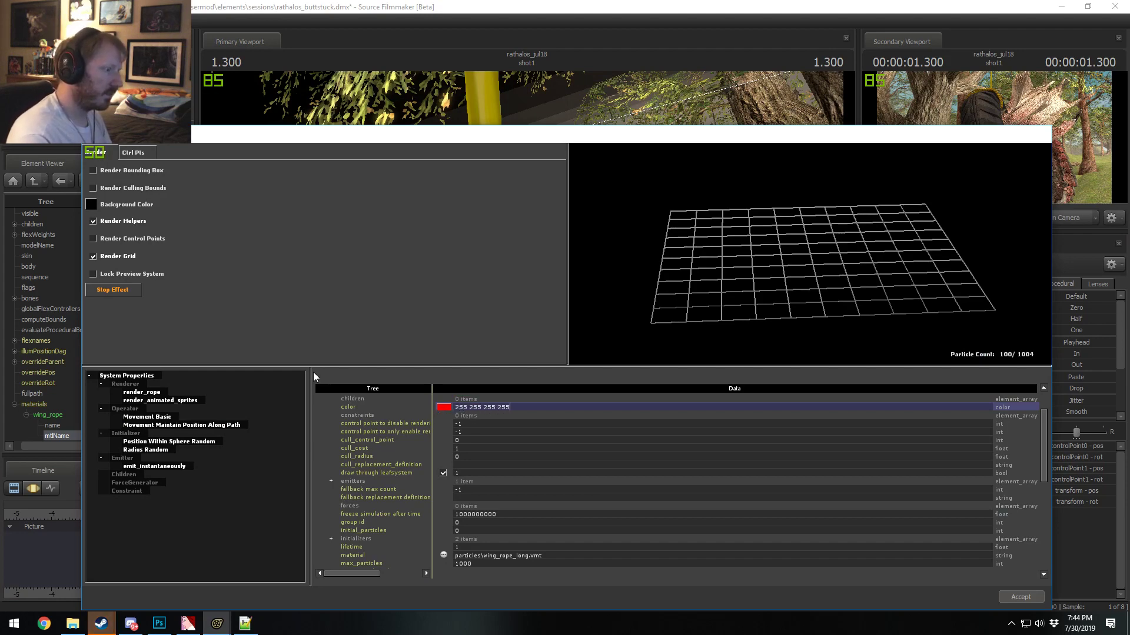
key("Return")
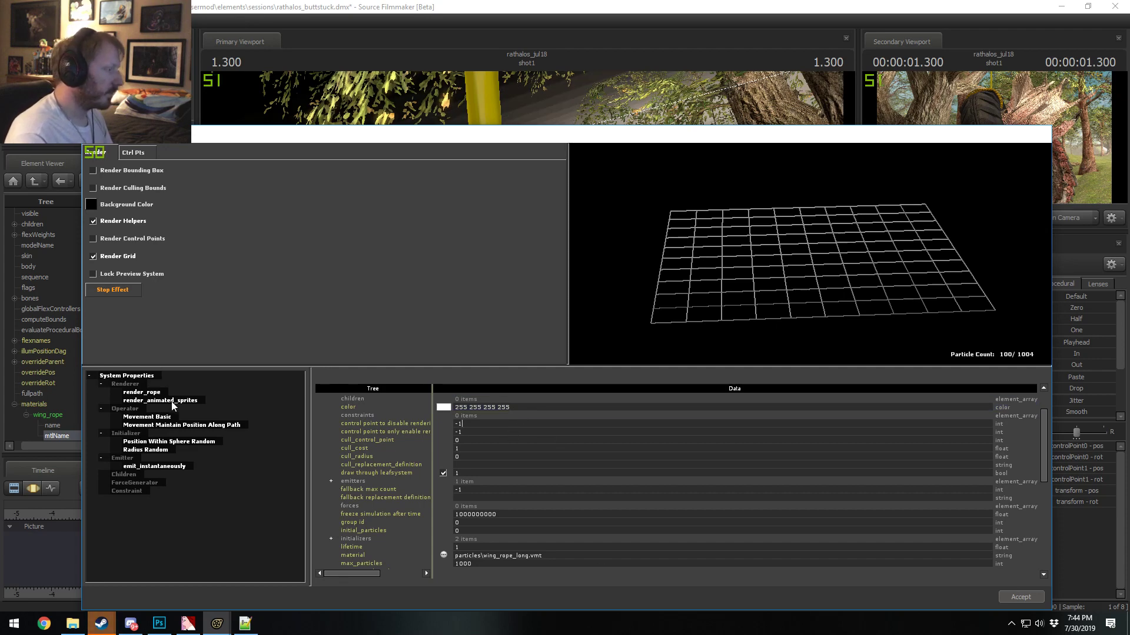
left_click(507, 48)
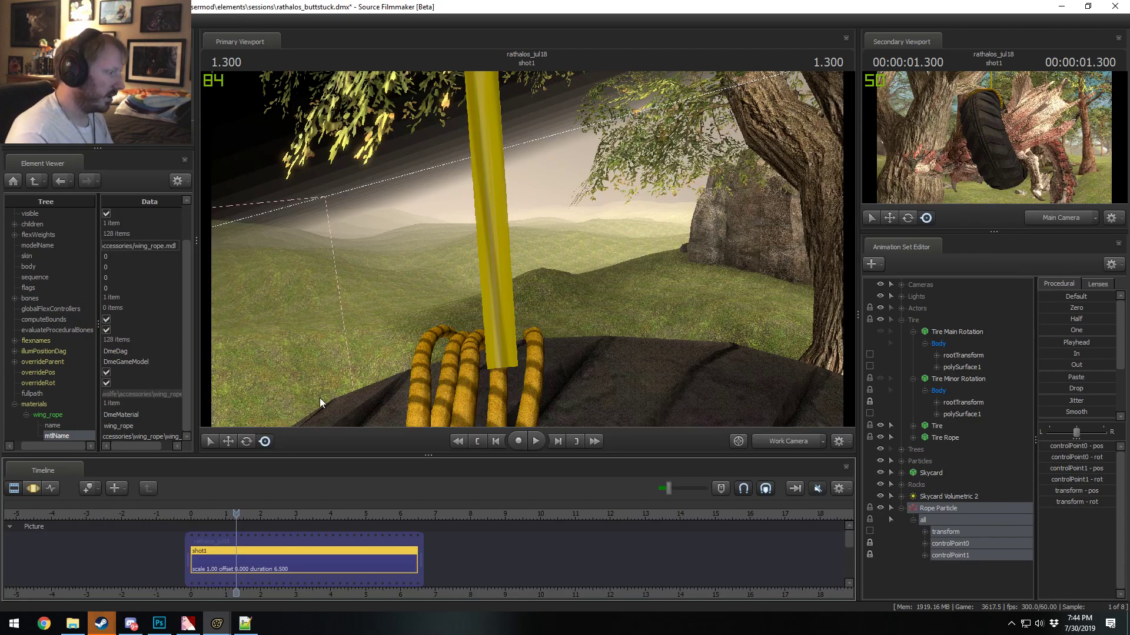
Step: Switch to Photoshop and select the entire rope texture on Layer 0
left_click(159, 624)
left_click(28, 7)
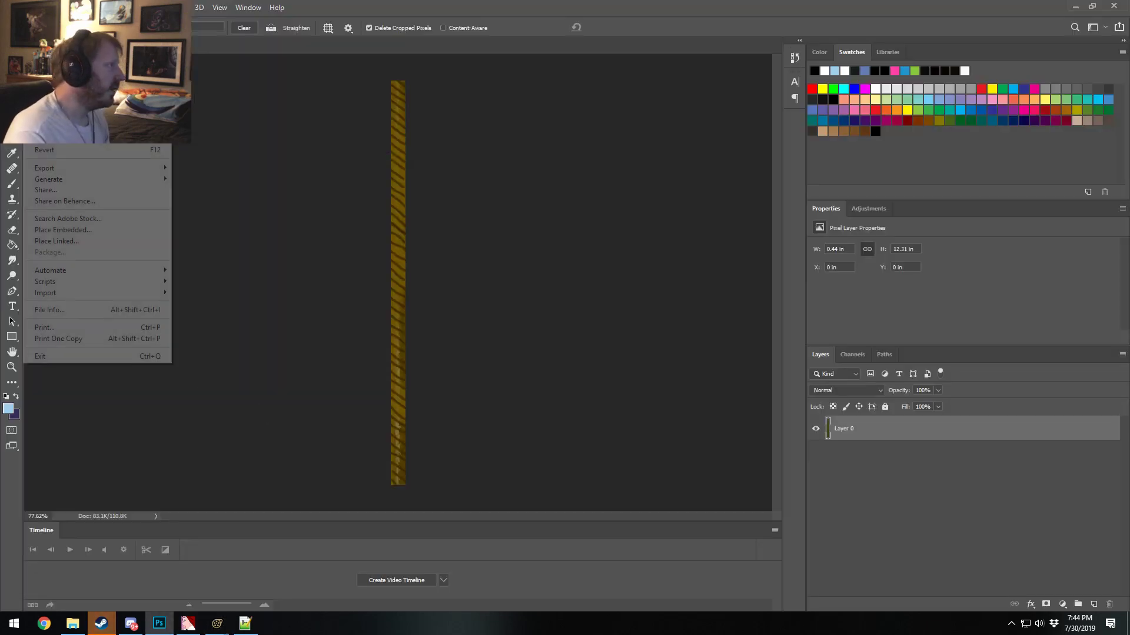
key("Escape")
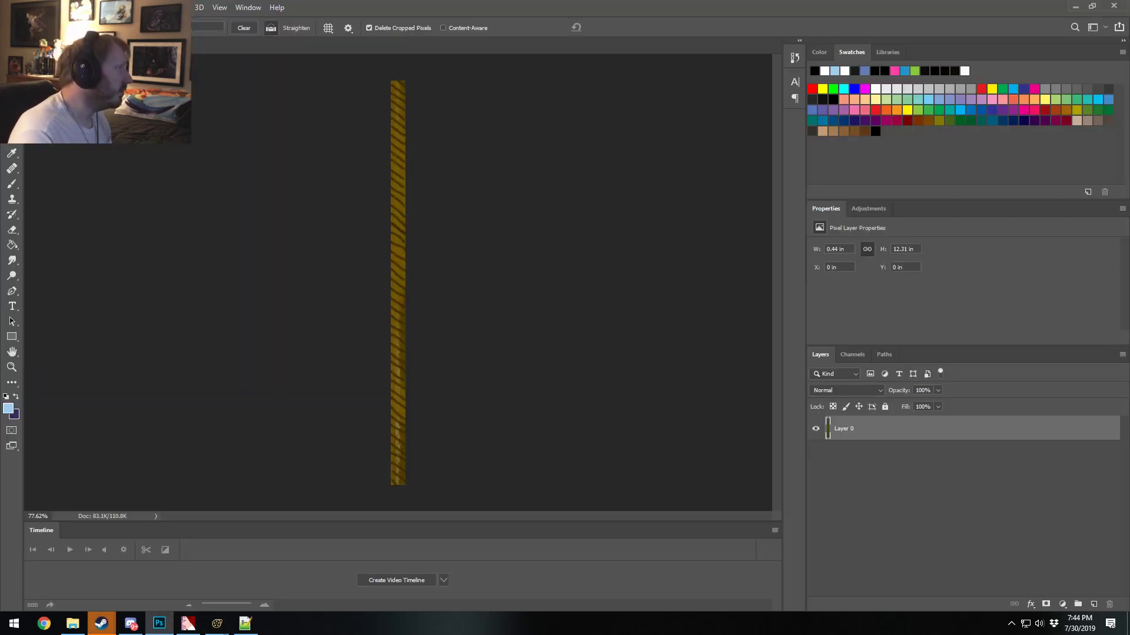
key("ctrl+a")
left_click(75, 7)
mouse_move(88, 32)
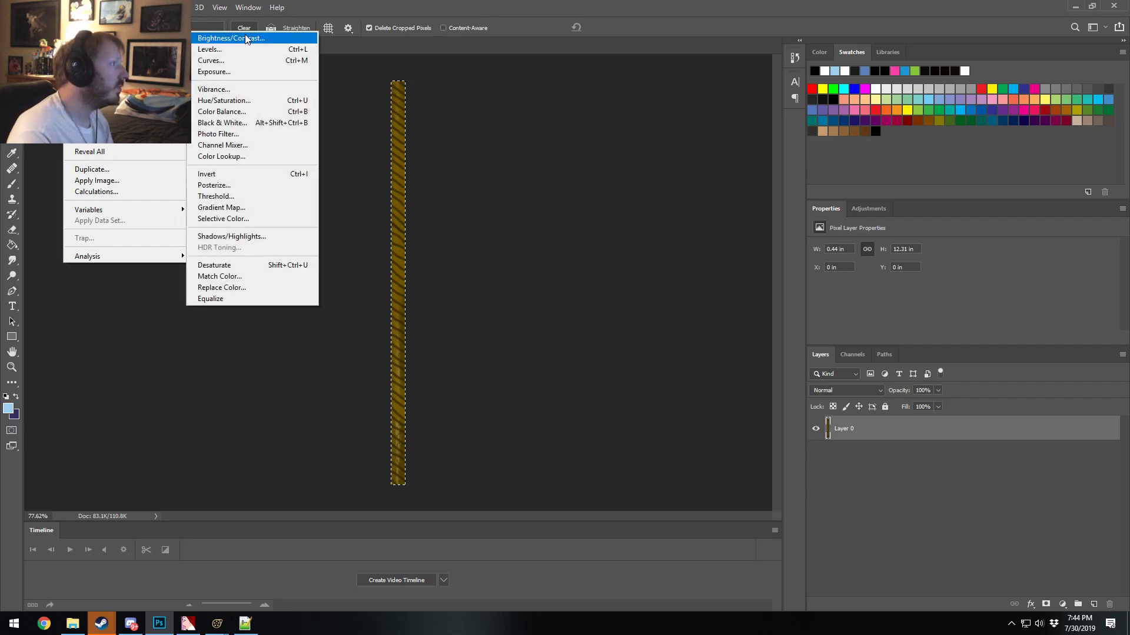
left_click(224, 100)
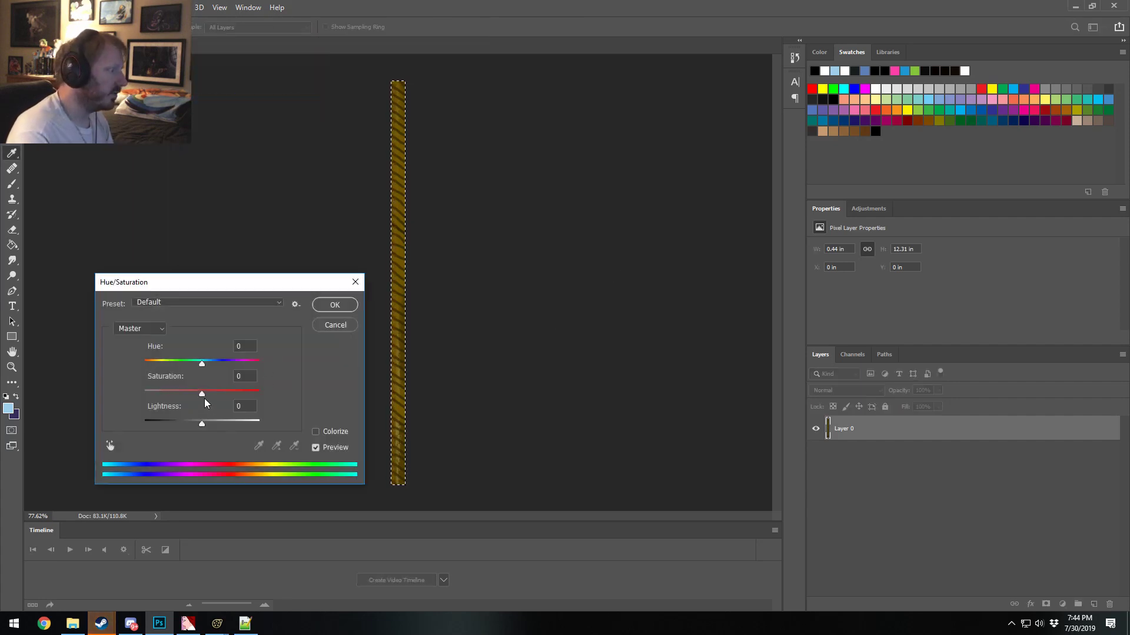
left_click(335, 325)
Step: Start a Photo Filter adjustment on the rope texture with the custom colour red ec0000 and a density of 41%
left_click(13, 7)
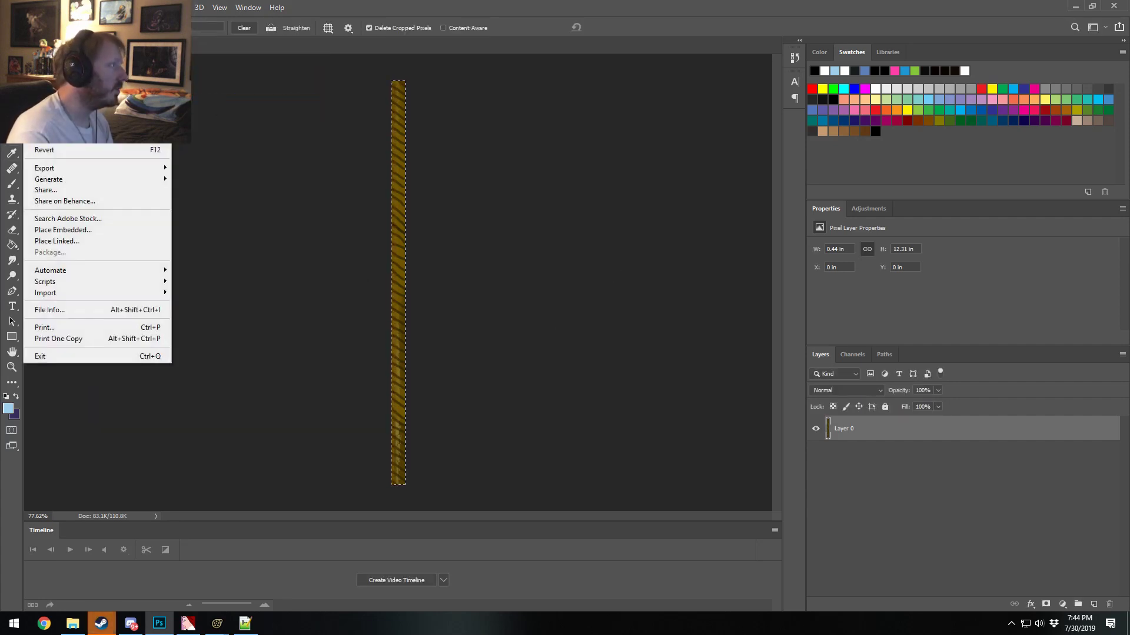
mouse_move(94, 36)
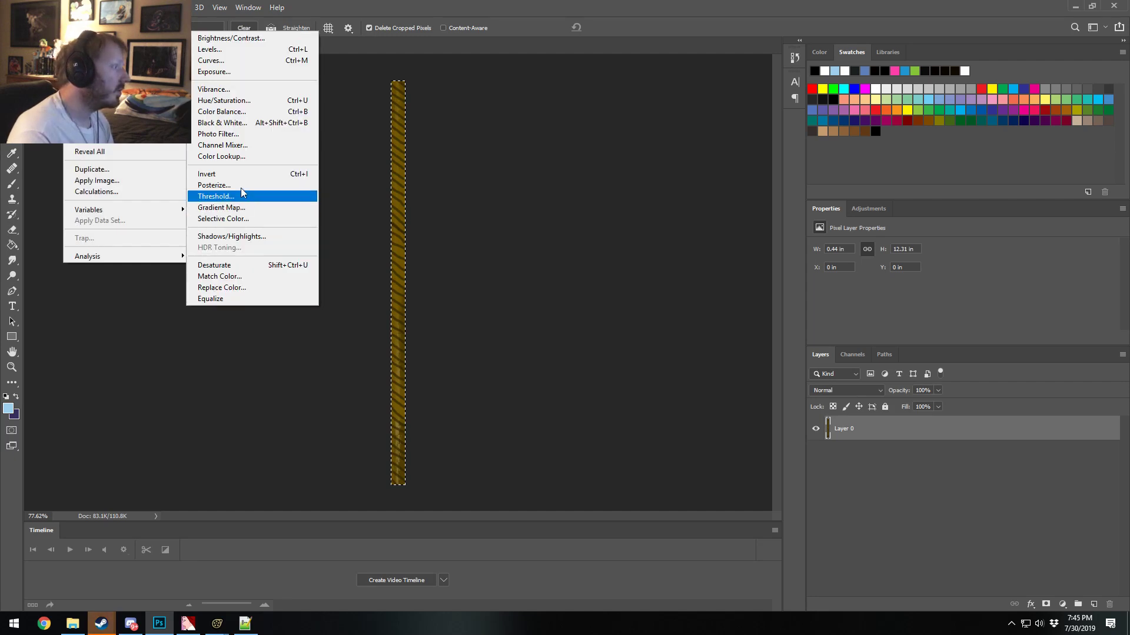
left_click(224, 135)
left_click(464, 203)
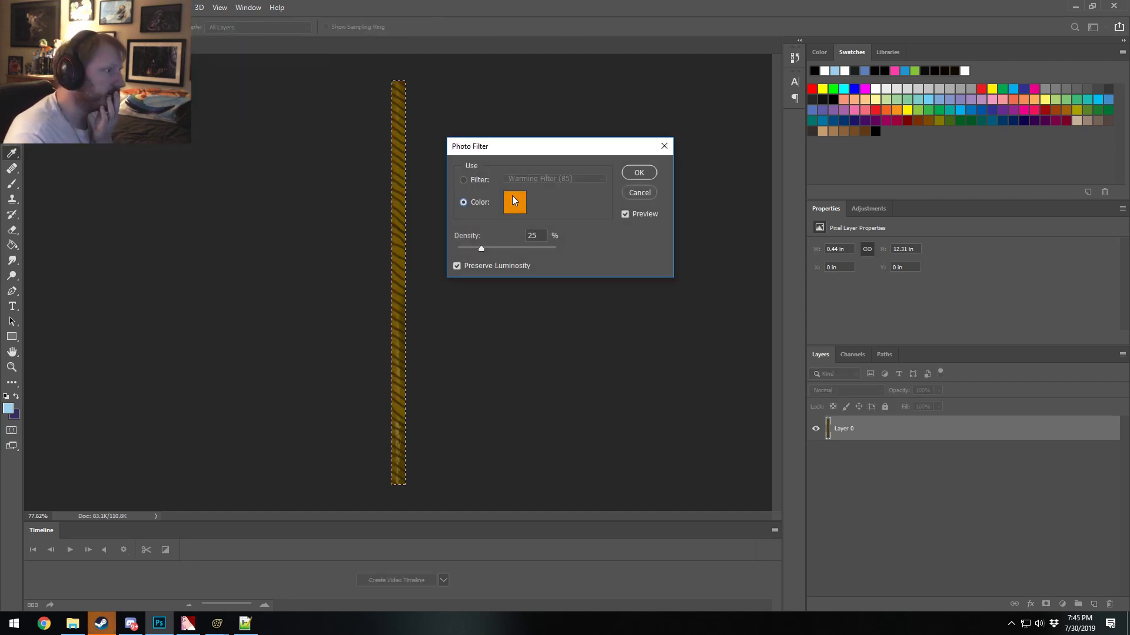
left_click(514, 202)
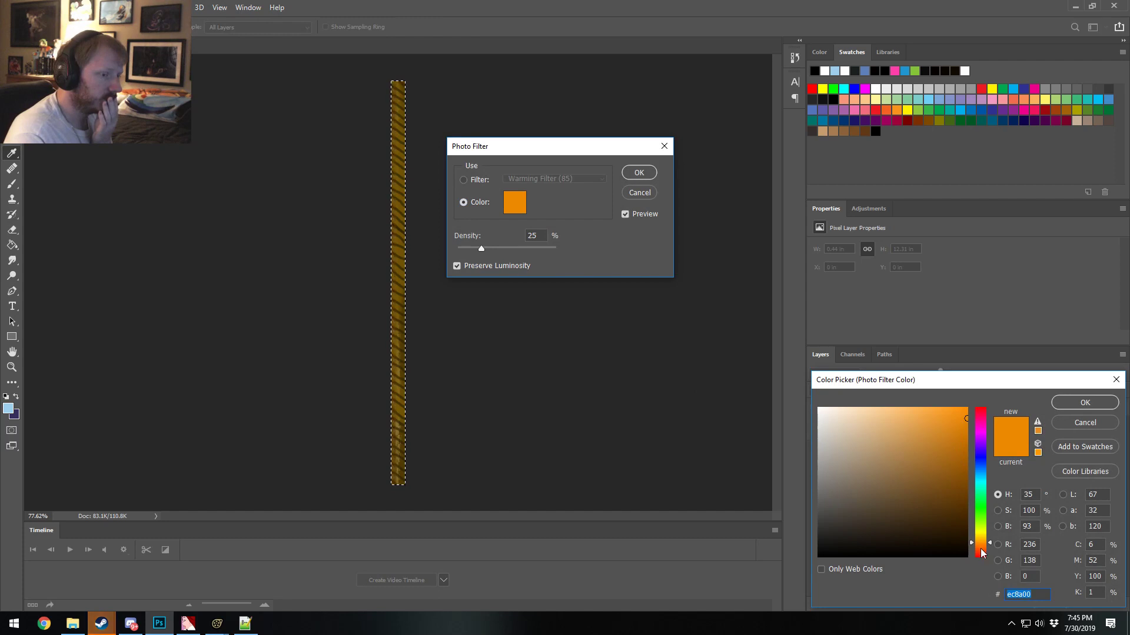
left_click_drag(979, 542, 980, 556)
left_click(1085, 402)
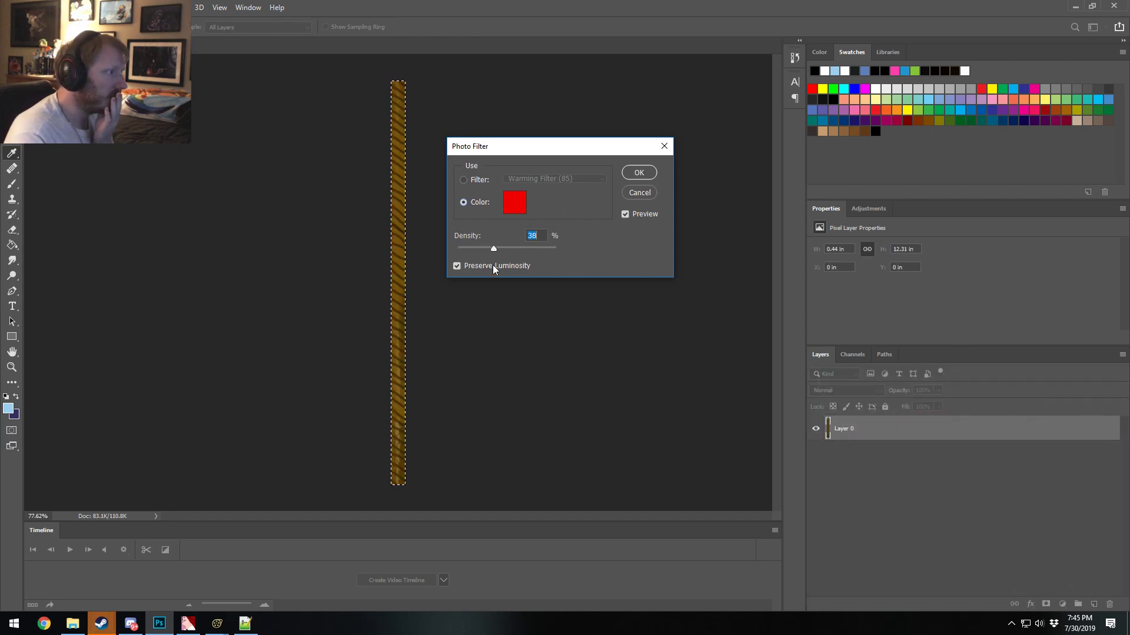
left_click_drag(487, 249, 498, 249)
Step: Change the Photo Filter colour to orange ec5900, turn off Preserve Luminosity and apply the filter
left_click(514, 202)
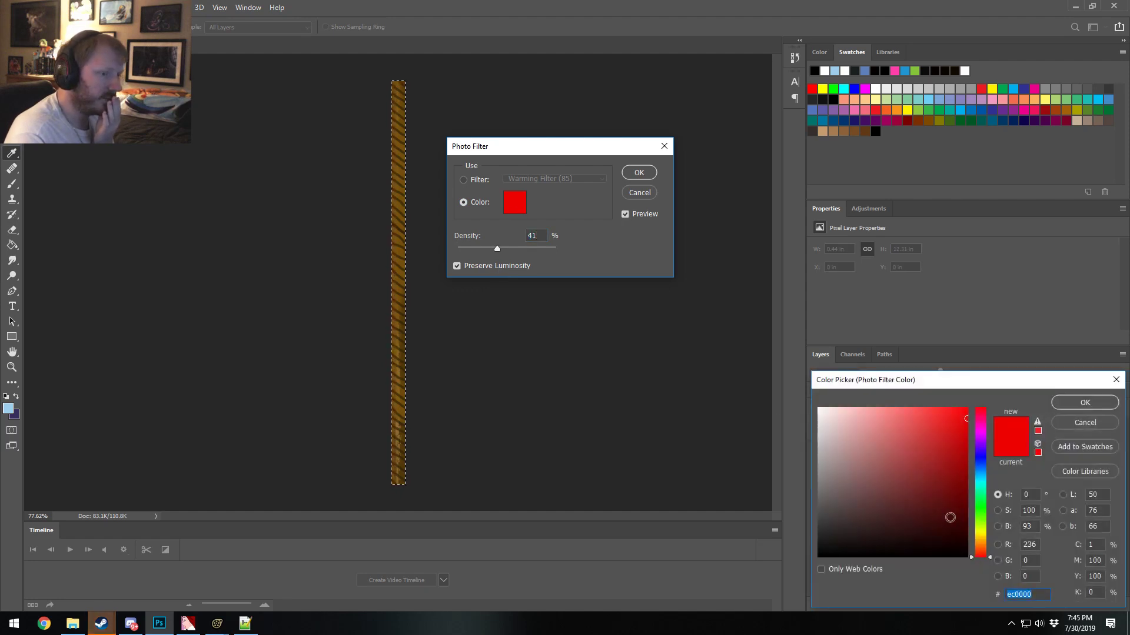
left_click(983, 548)
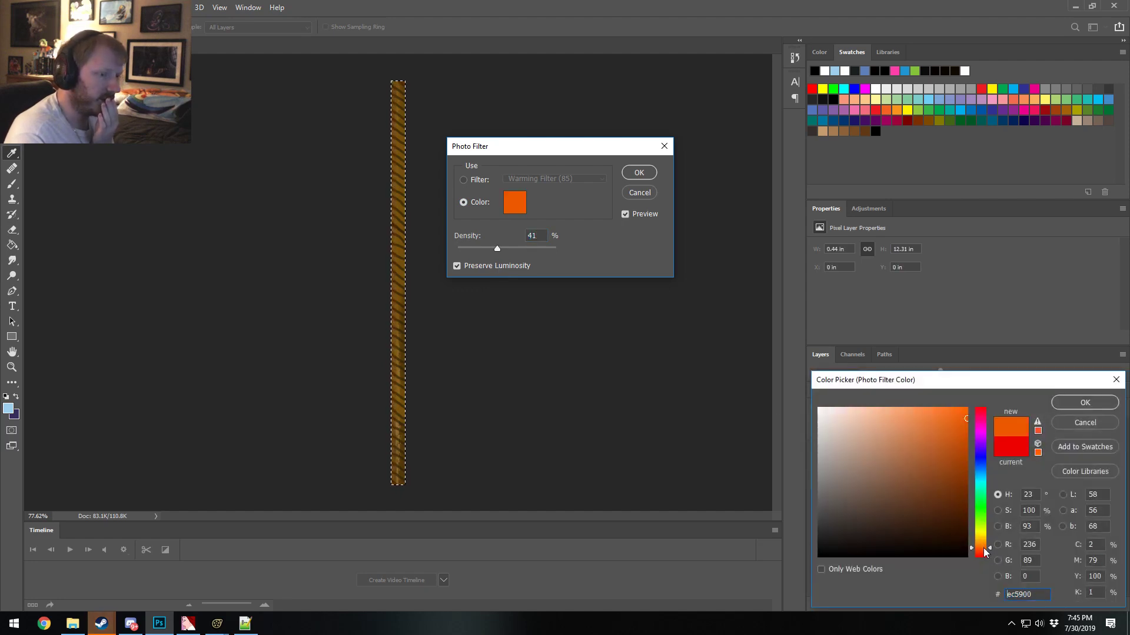
left_click(1084, 403)
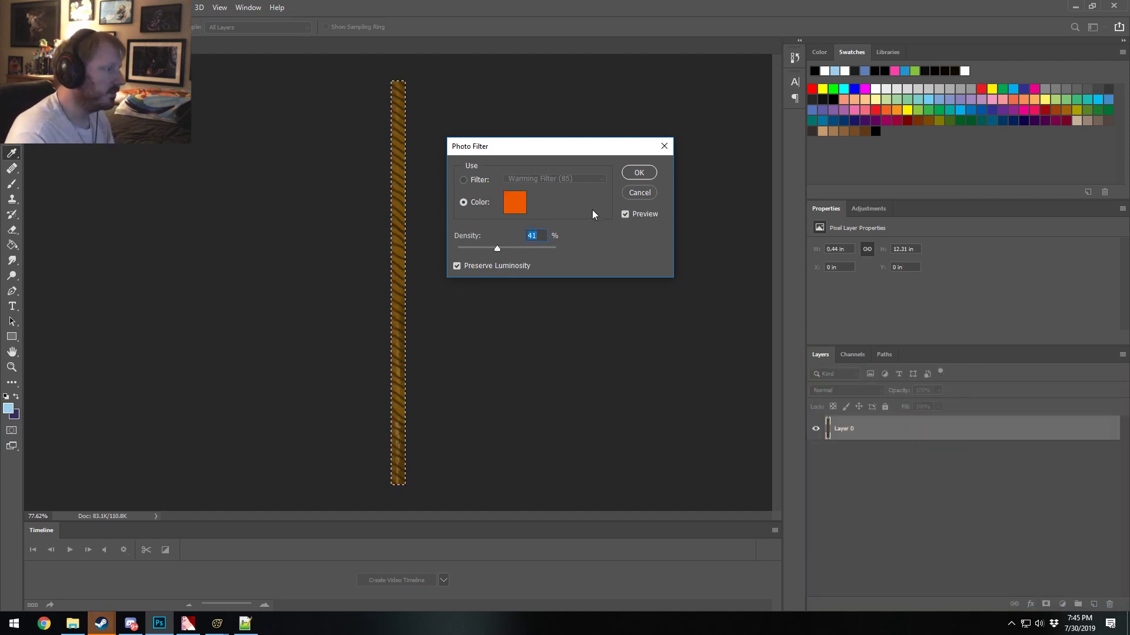
key("alt+Tab")
key("alt+Tab")
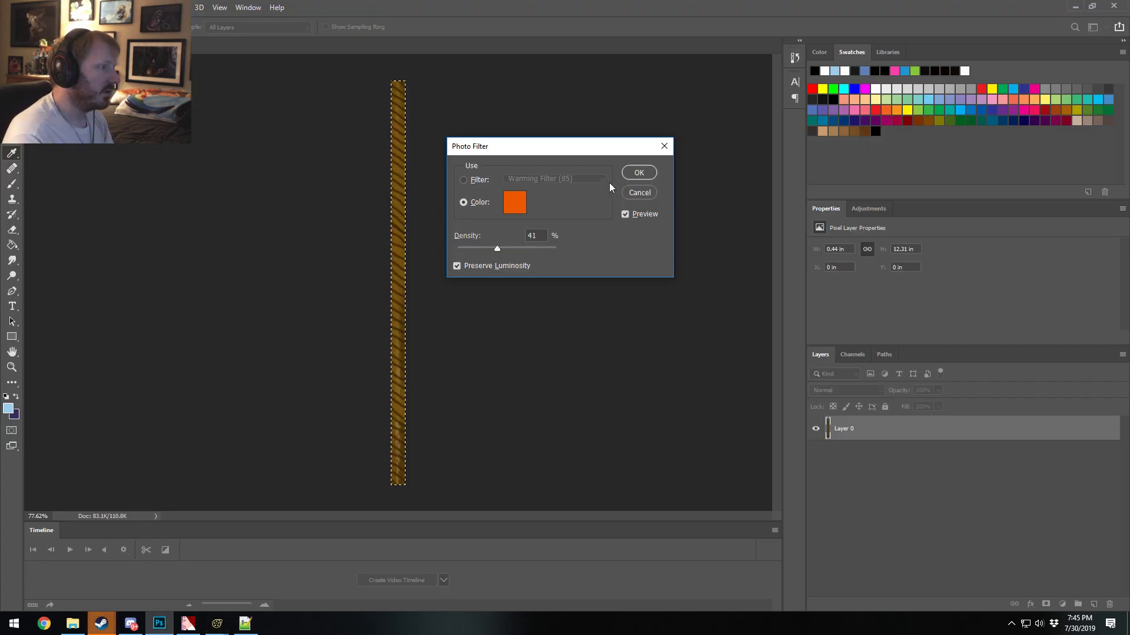
left_click(497, 267)
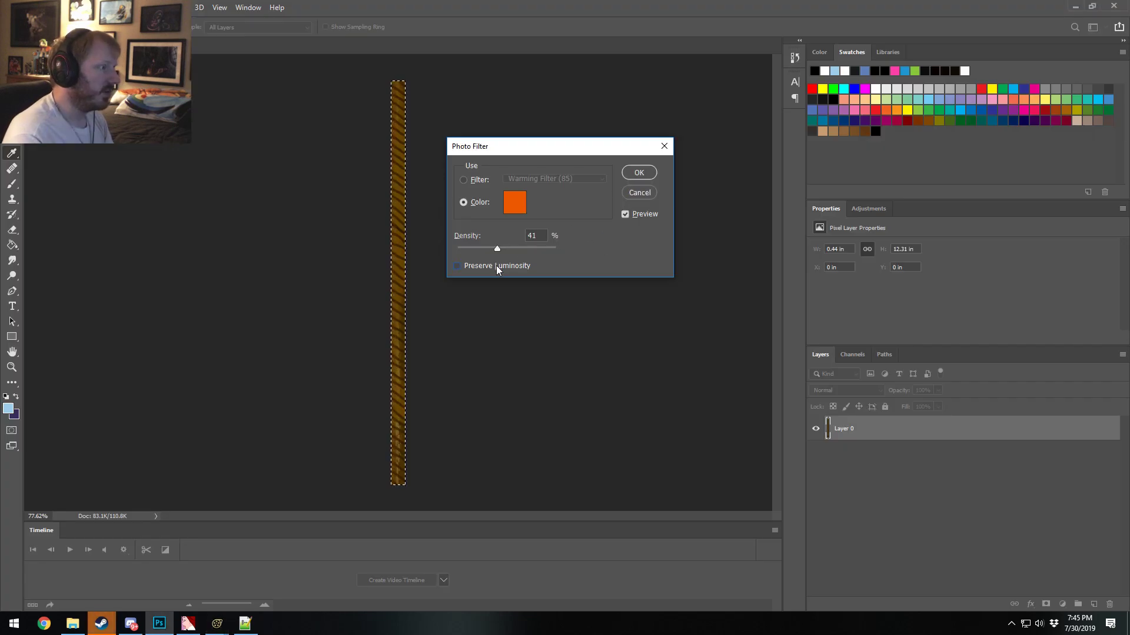
left_click(638, 172)
Step: Save the recoloured rope texture as a 32 bits/pixel Targa, replacing wing_rope_long.tga in the wing_rope folder
key("alt+f")
key("a")
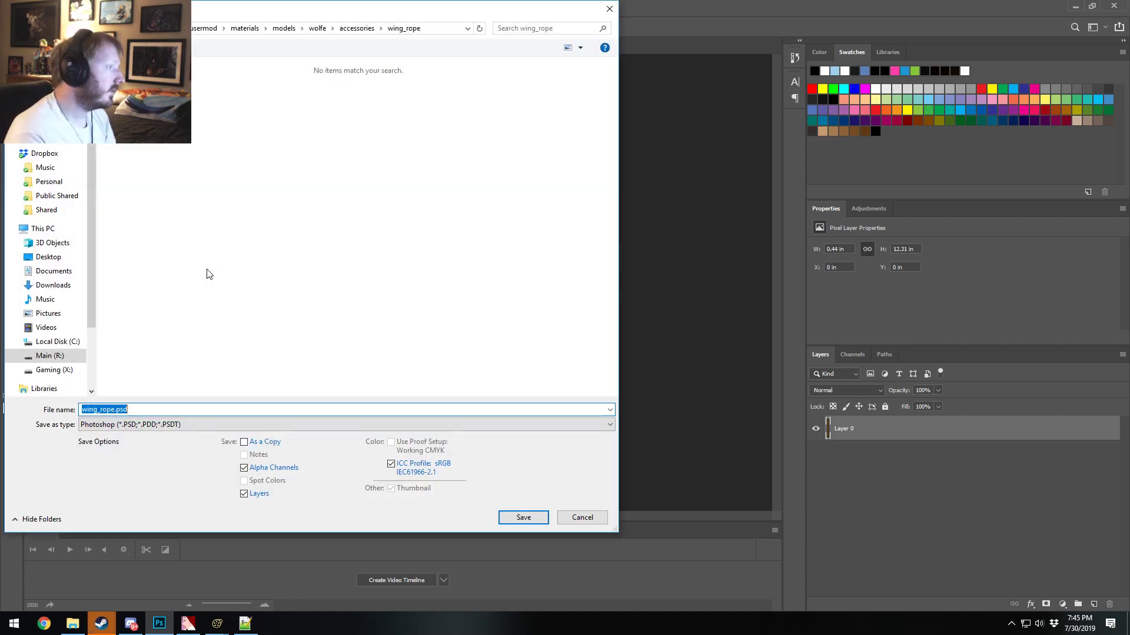
left_click(112, 425)
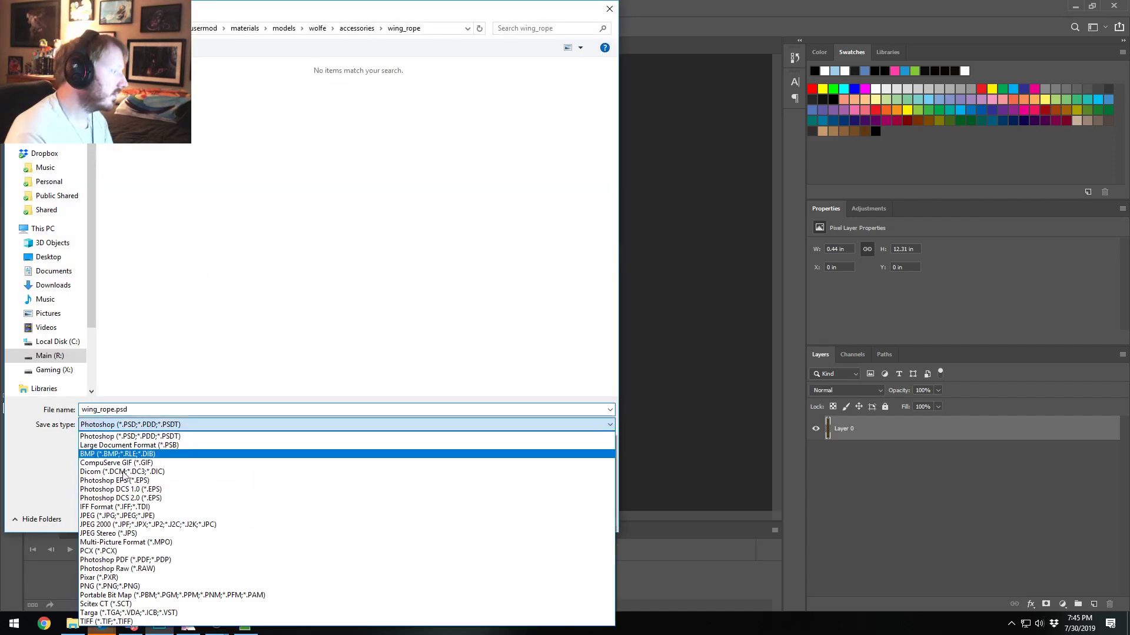
left_click(100, 613)
double_click(209, 97)
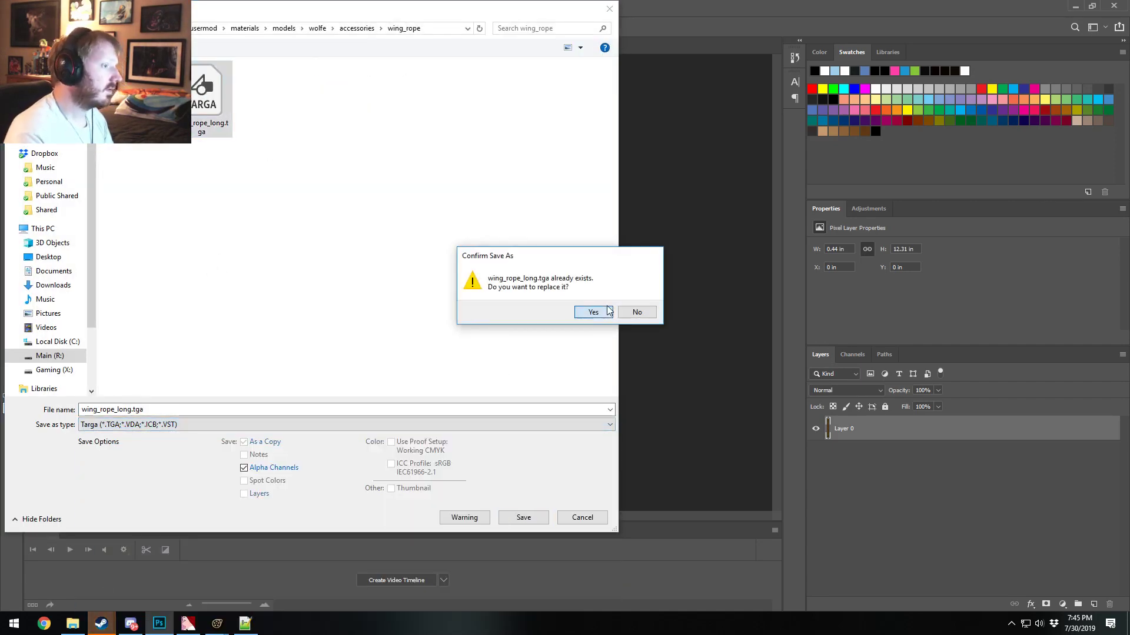
left_click(591, 312)
left_click(593, 210)
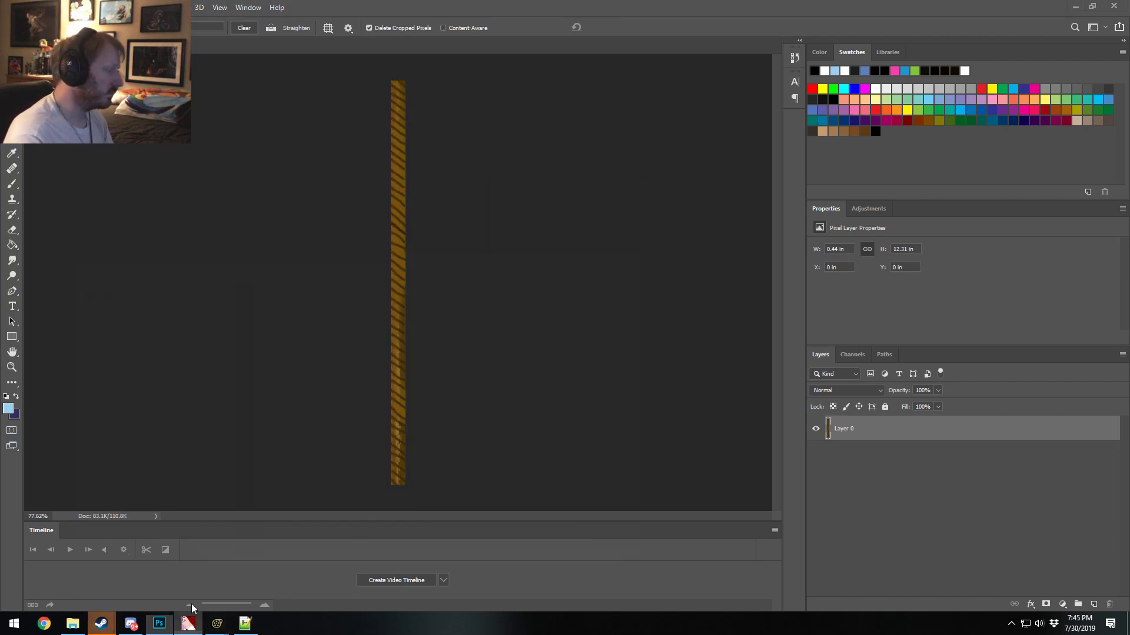
Step: Switch to VTFEdit, import wing_rope_long.tga from the particles folder with the existing VTF options and try to save it as wing_rope_long.vtf
left_click(188, 623)
left_click(33, 156)
left_click(54, 230)
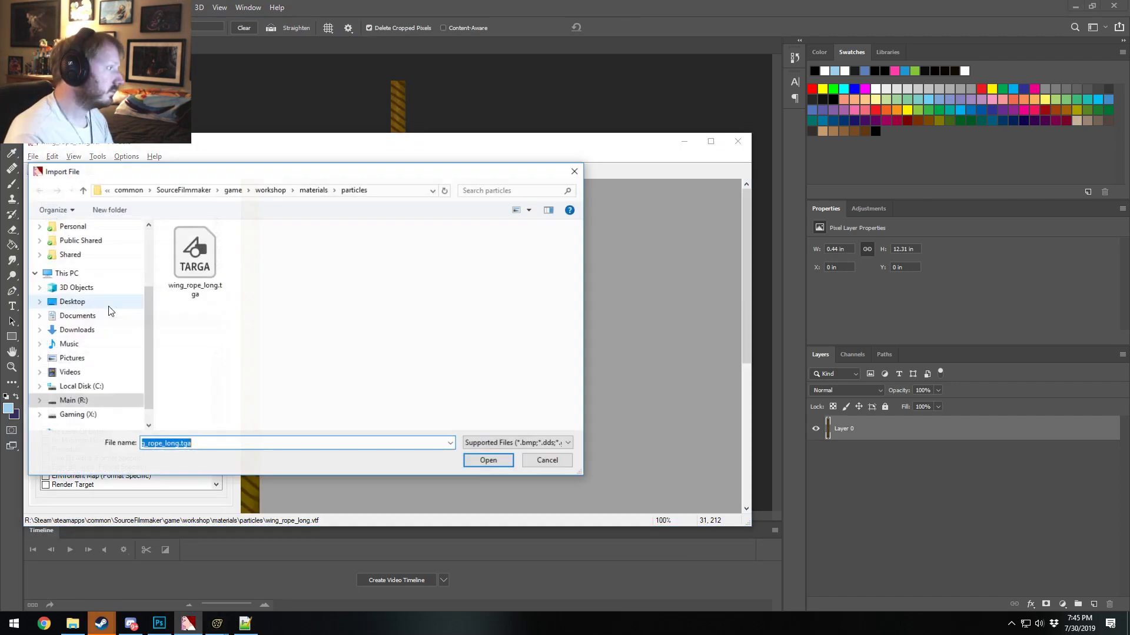
left_click(212, 278)
double_click(212, 278)
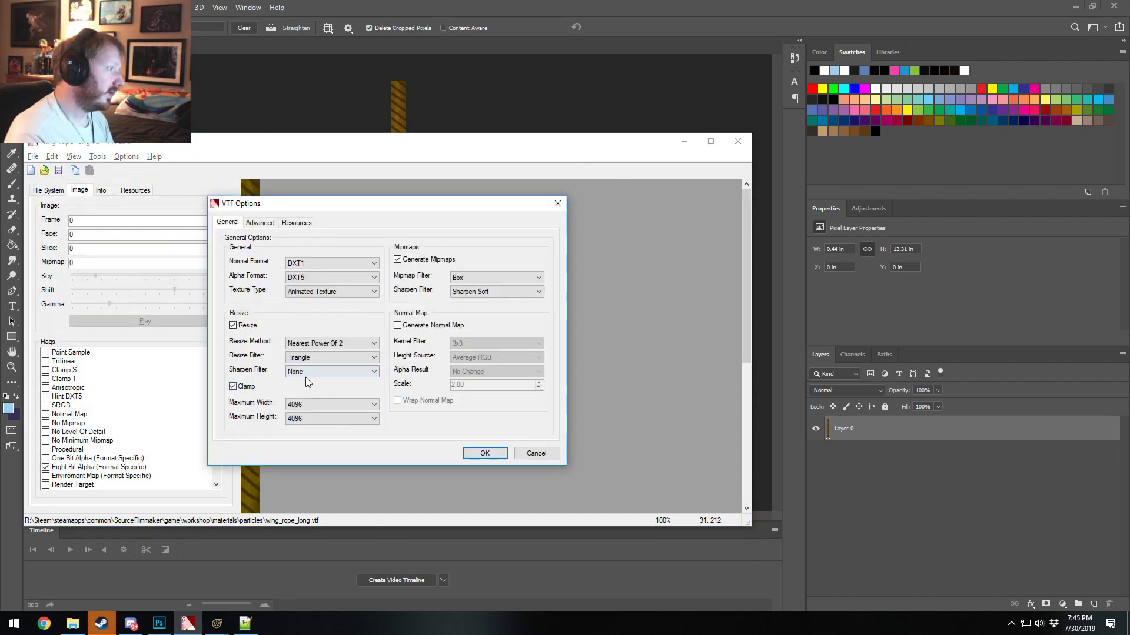
left_click(484, 454)
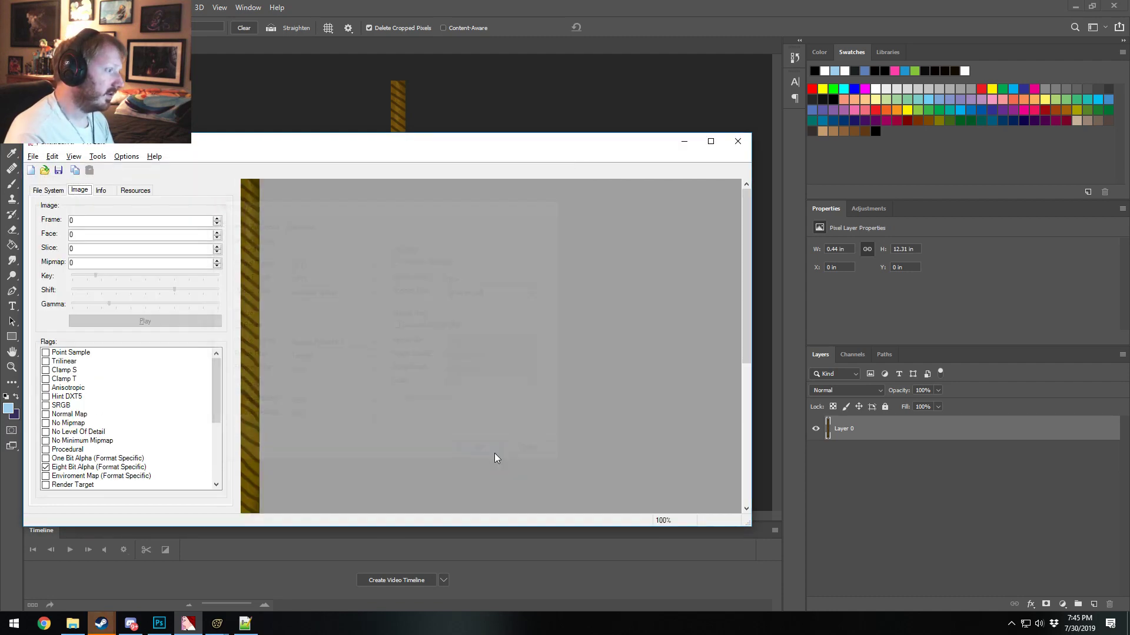
left_click(33, 157)
left_click(57, 213)
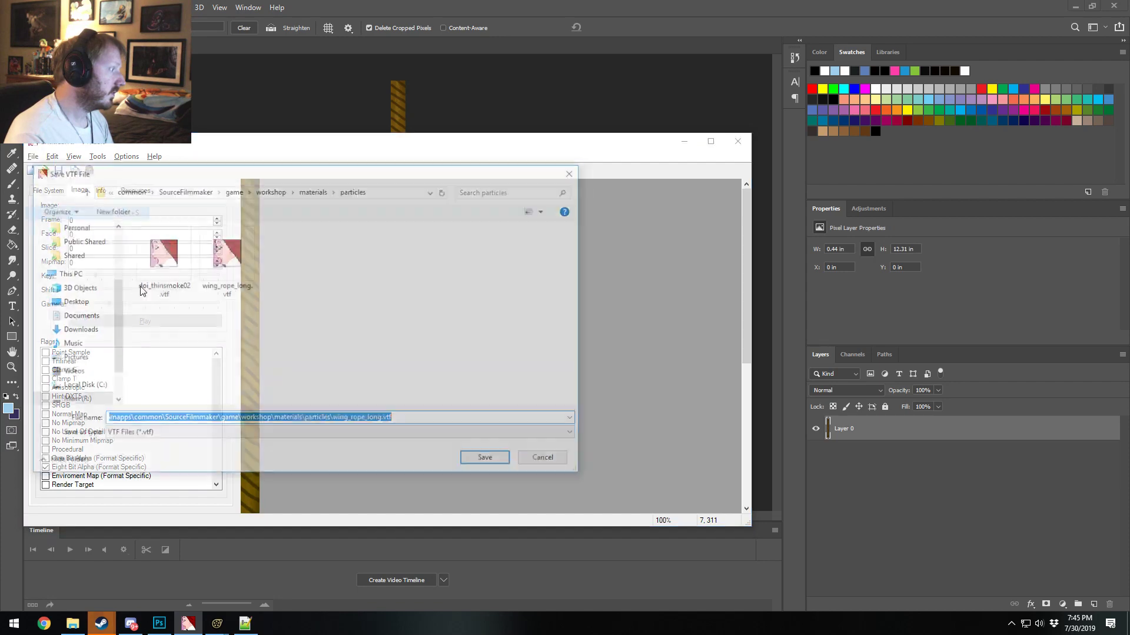
key("Return")
Step: Import wing_rope_long.tga from the particles folder once more, keeping the existing VTF options
left_click(34, 156)
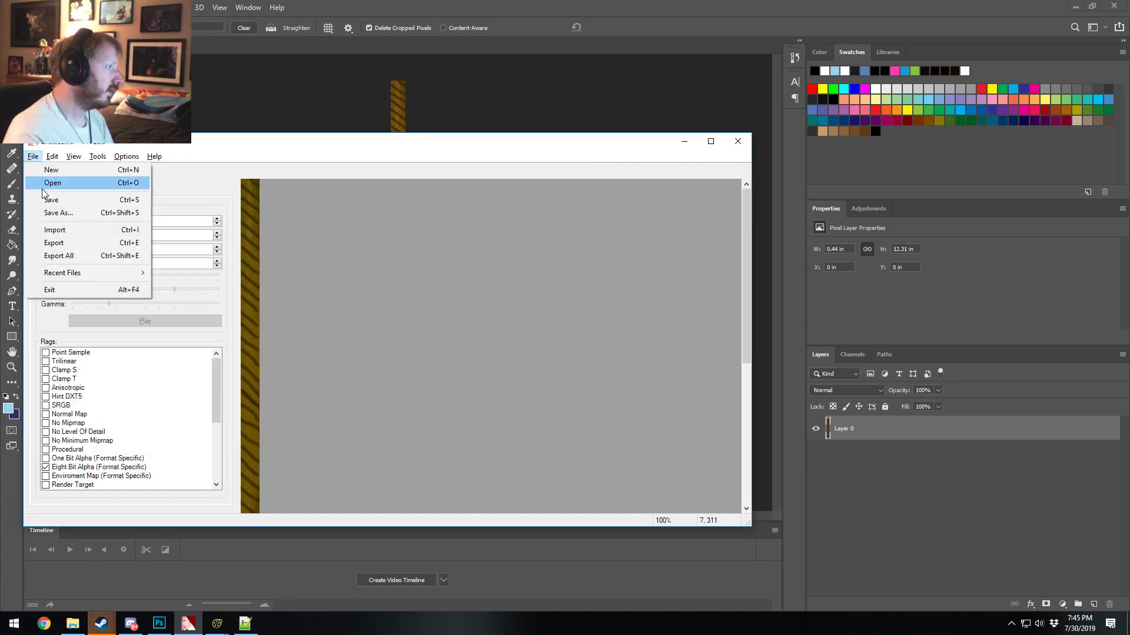
left_click(55, 230)
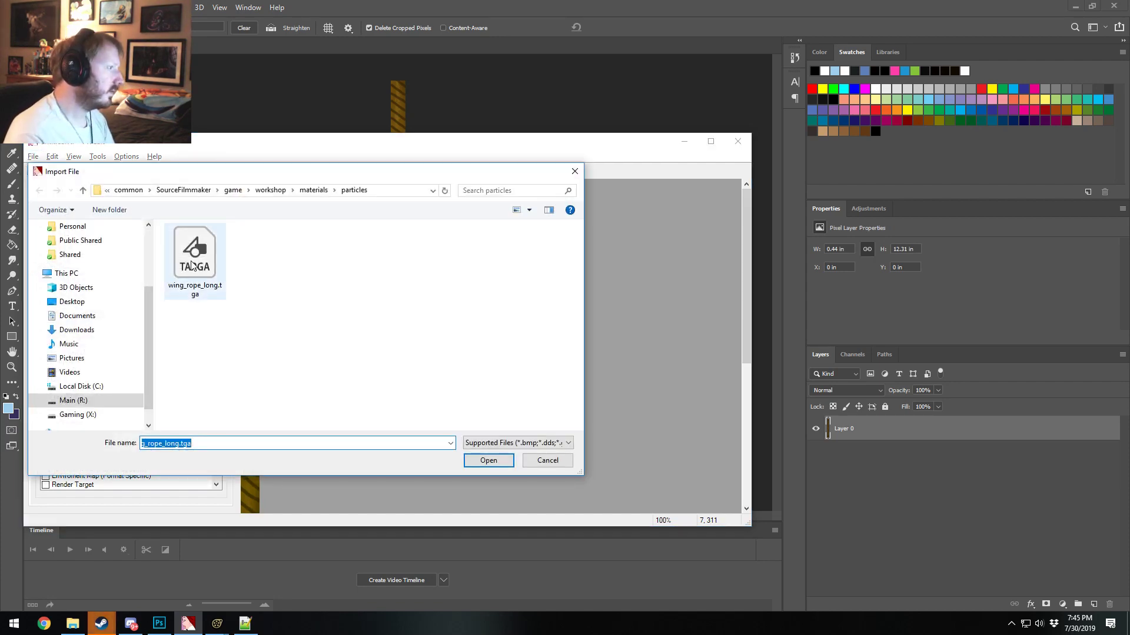
double_click(192, 265)
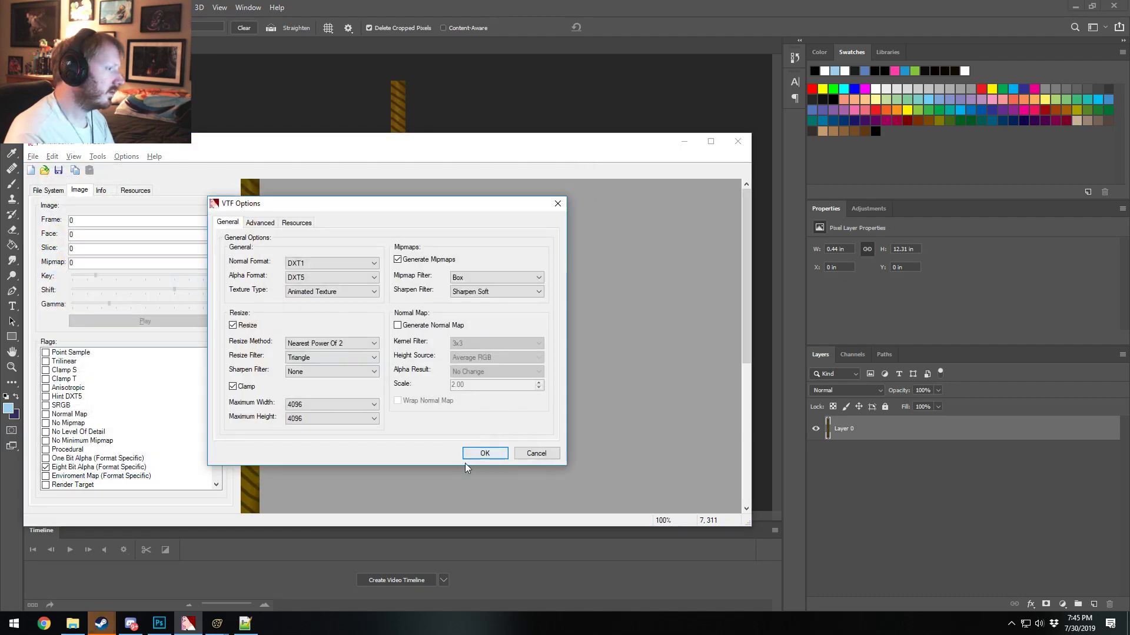
left_click(471, 455)
key("alt+Tab")
key("alt+Tab")
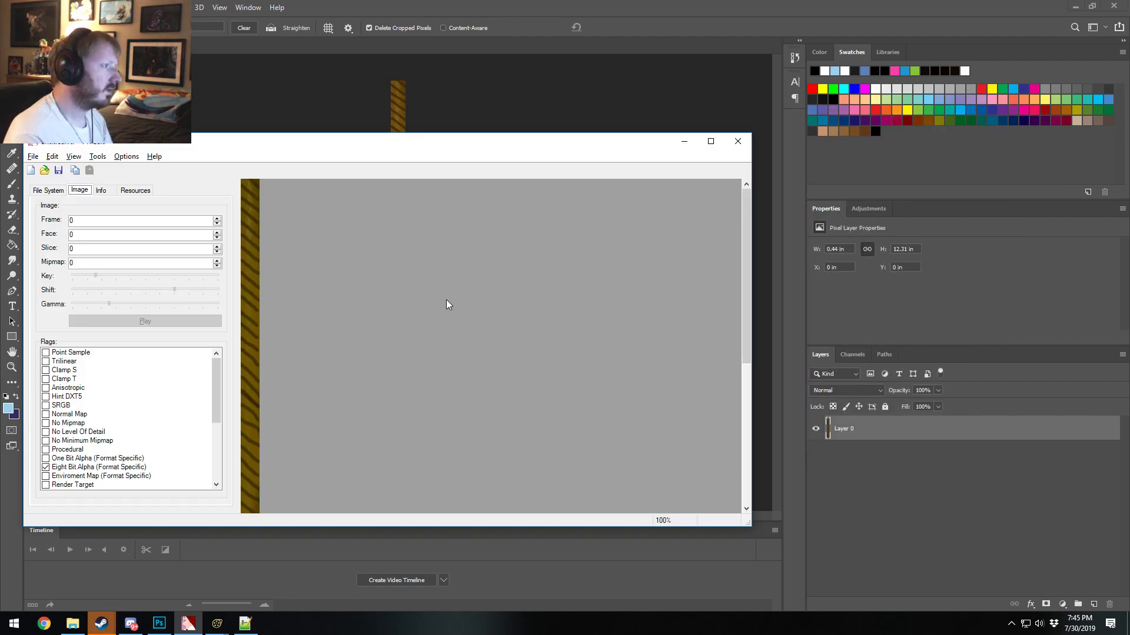
Step: Return to Photoshop and save the rope texture as a 32 bits/pixel Targa, replacing wing_rope_long.tga in SourceFilmmaker\game\workshop\materials\particles
key("alt+Tab")
key("alt+Tab")
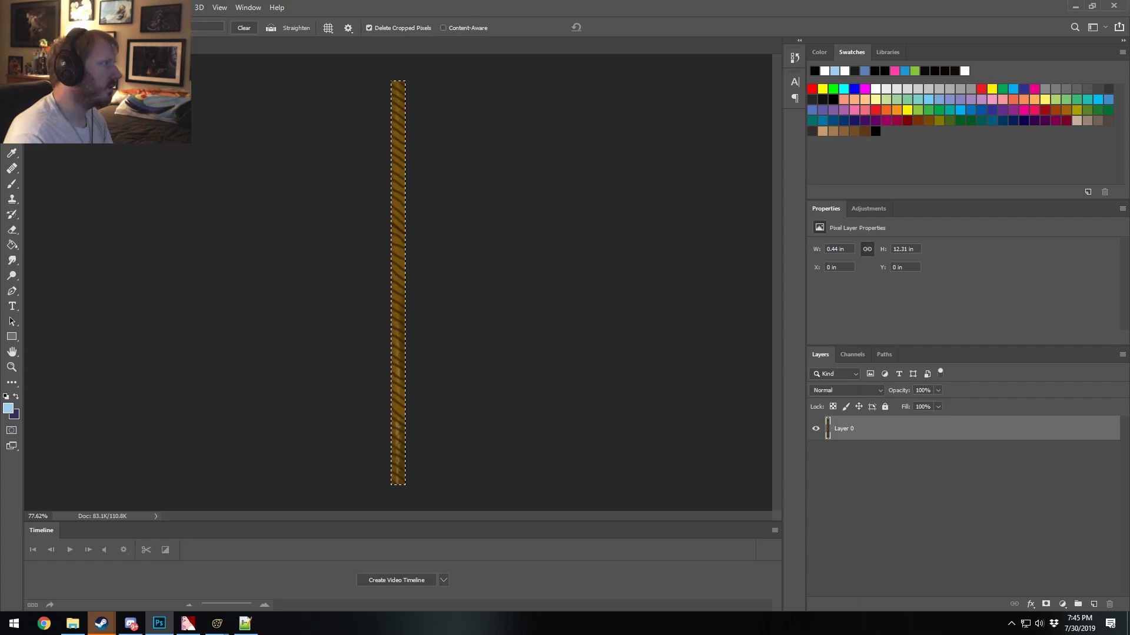
key("alt+f")
left_click(53, 140)
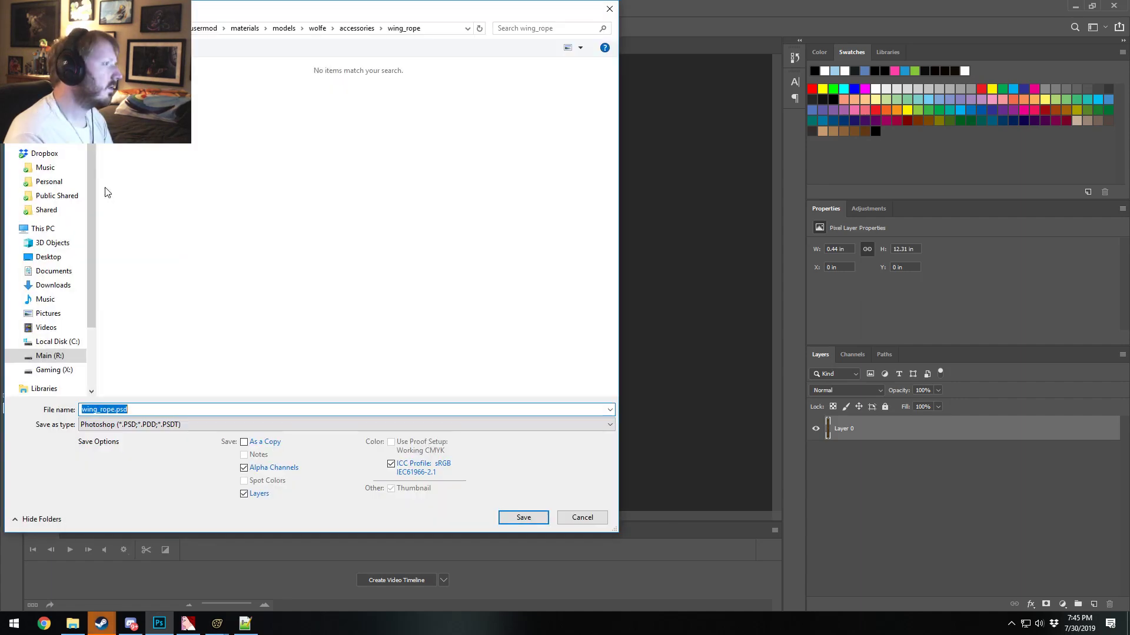
left_click(114, 425)
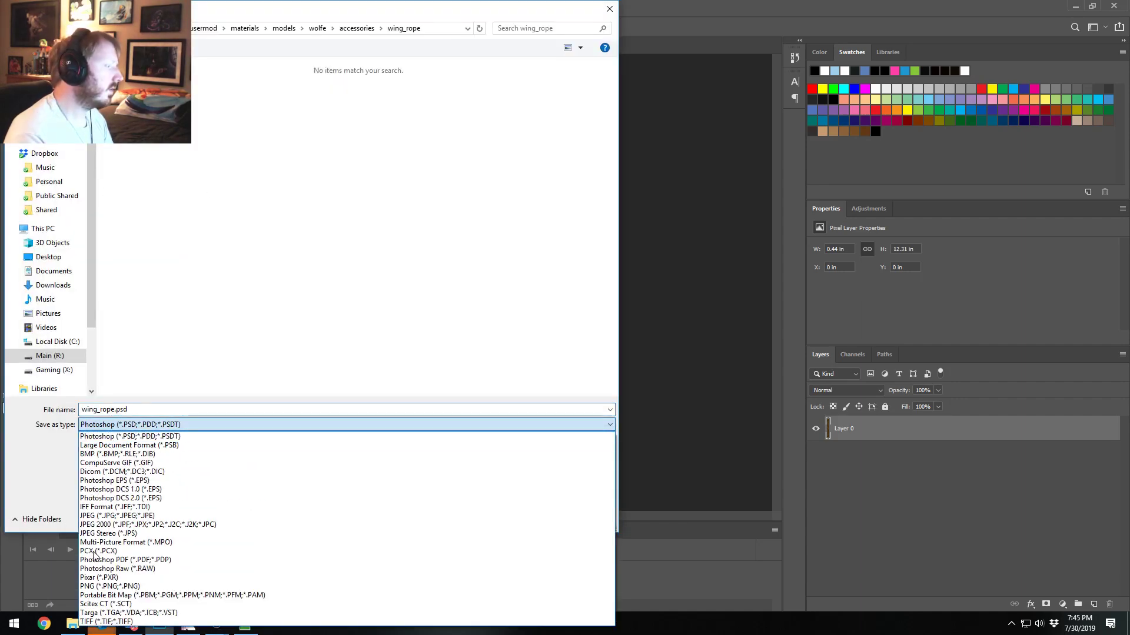
left_click(177, 603)
key("alt+Tab")
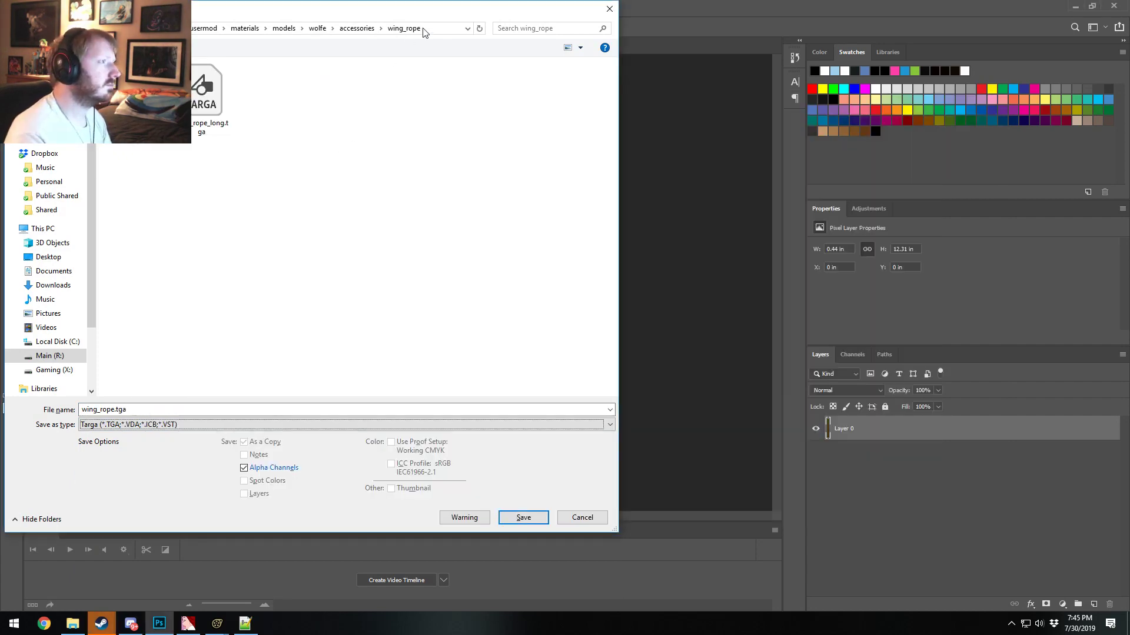
left_click(428, 28)
key("ctrl+v")
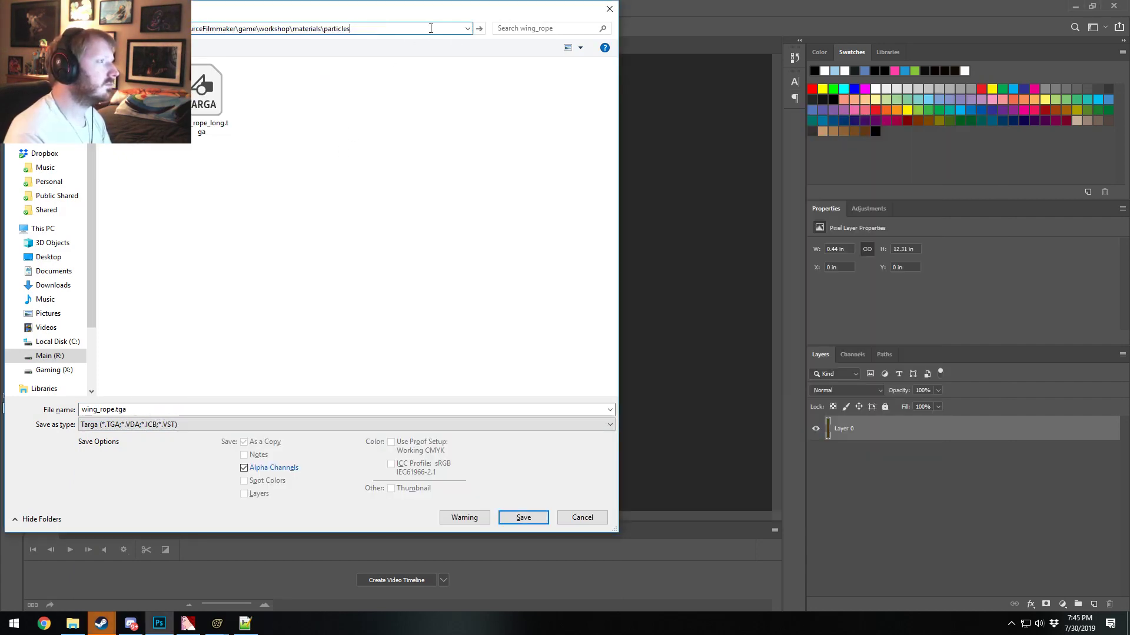
key("Return")
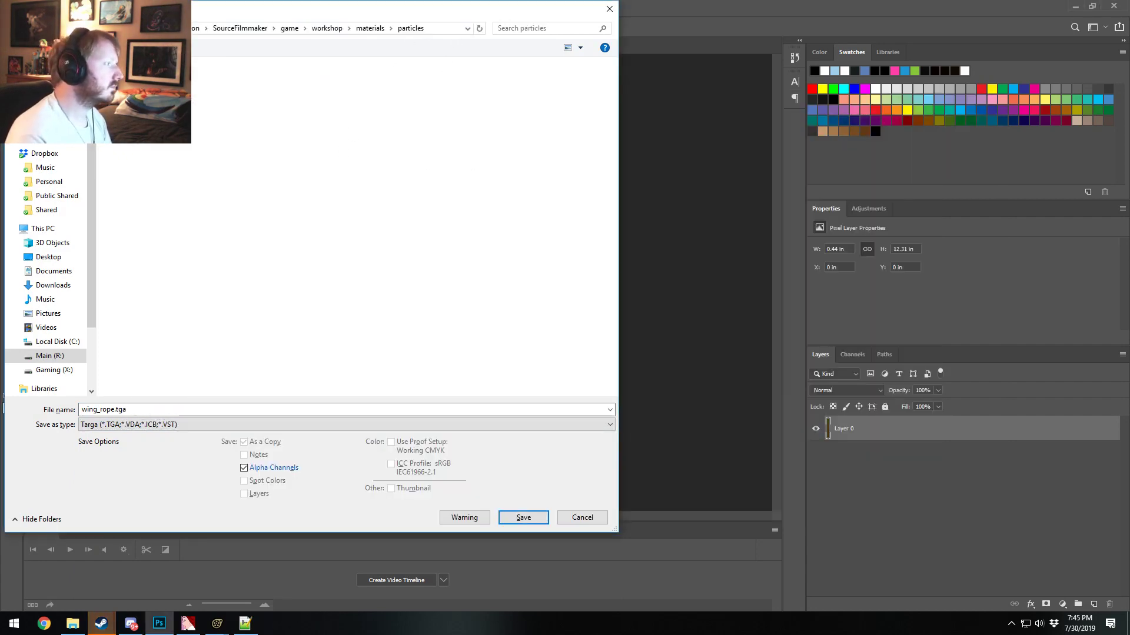
key("Return")
left_click(610, 316)
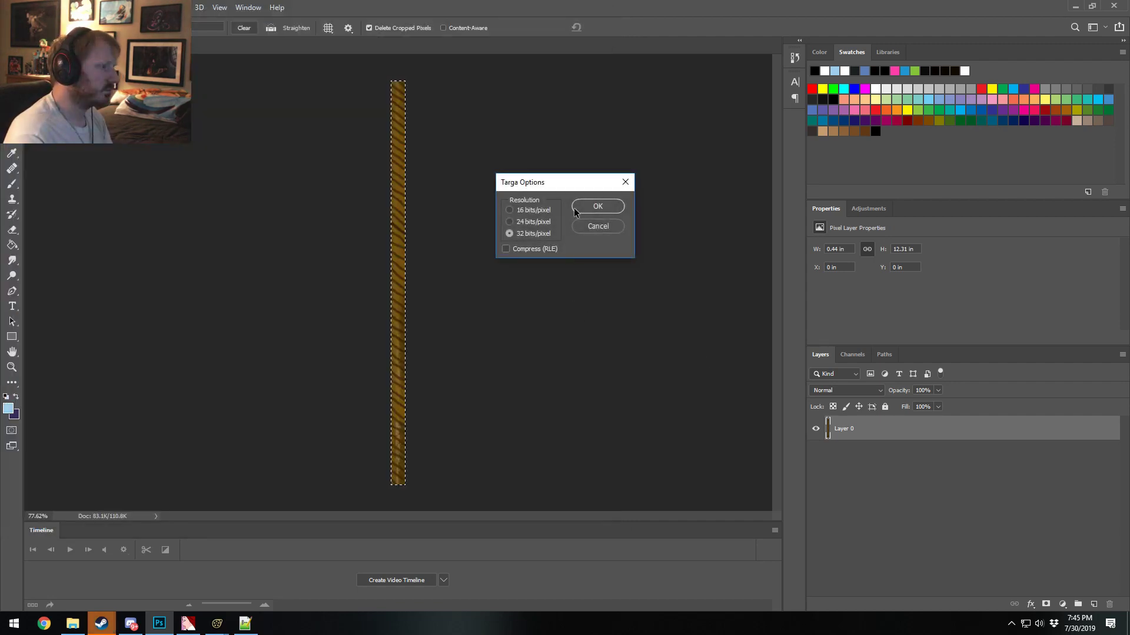
left_click(575, 211)
Step: Import the updated wing_rope_long.tga into VTFEdit with the existing options and save it over wing_rope_long.vtf in the particles folder
left_click(188, 622)
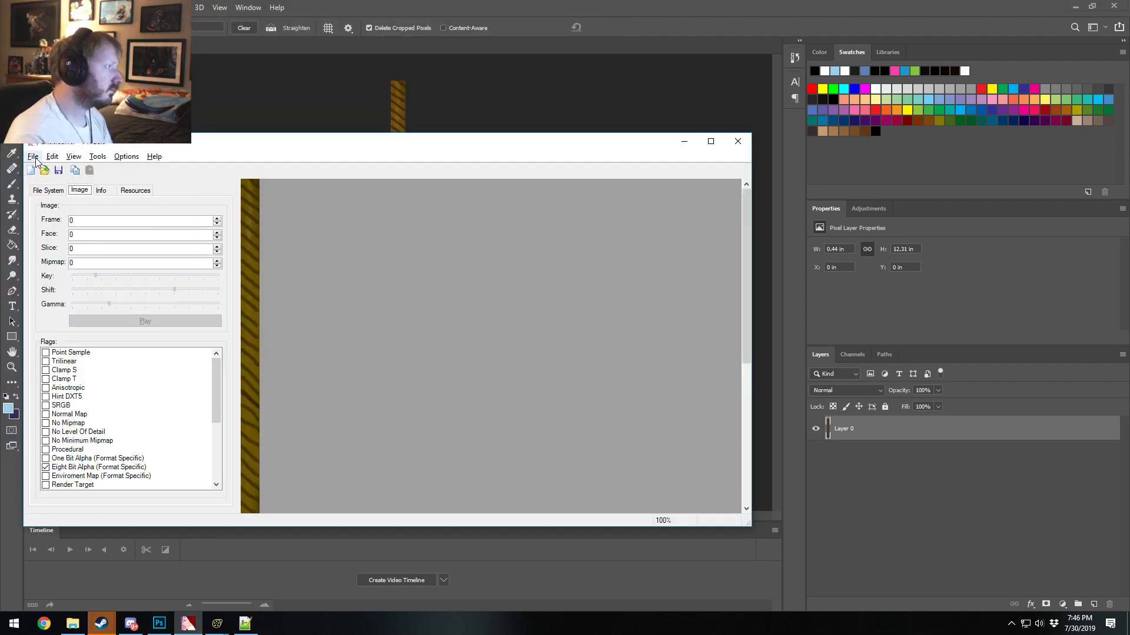
left_click(33, 157)
left_click(65, 227)
double_click(215, 281)
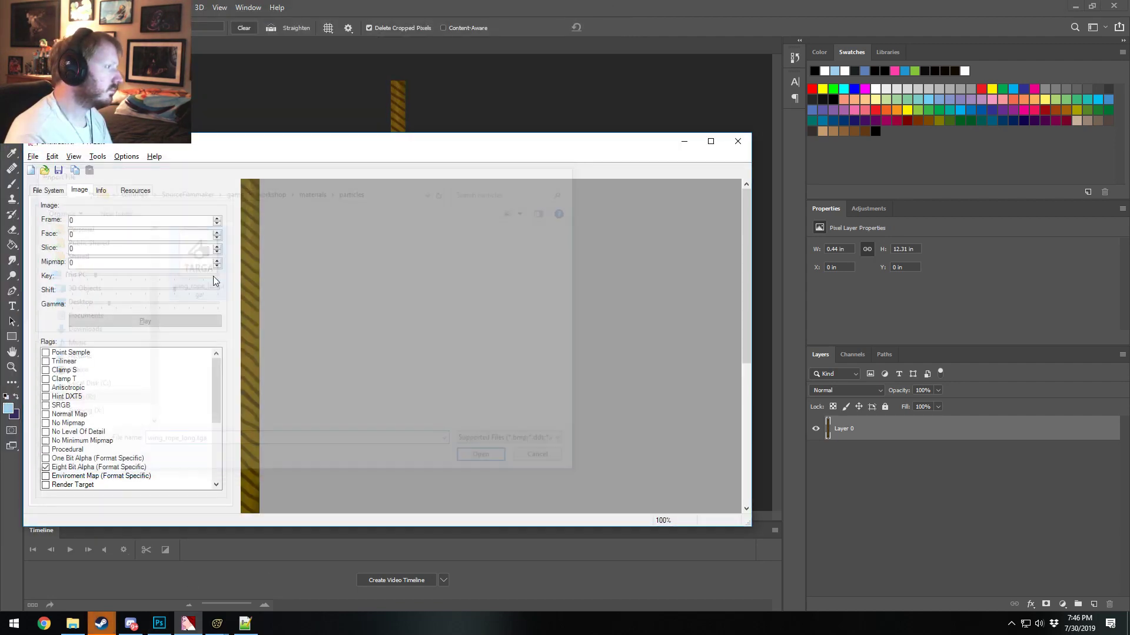
left_click(484, 454)
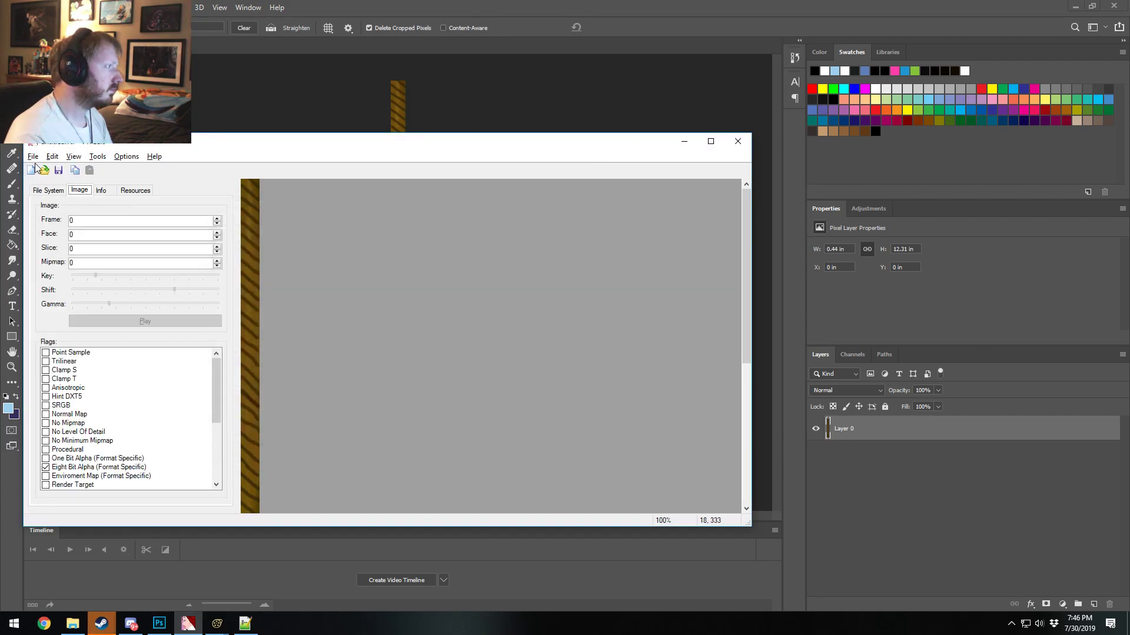
left_click(33, 157)
left_click(59, 213)
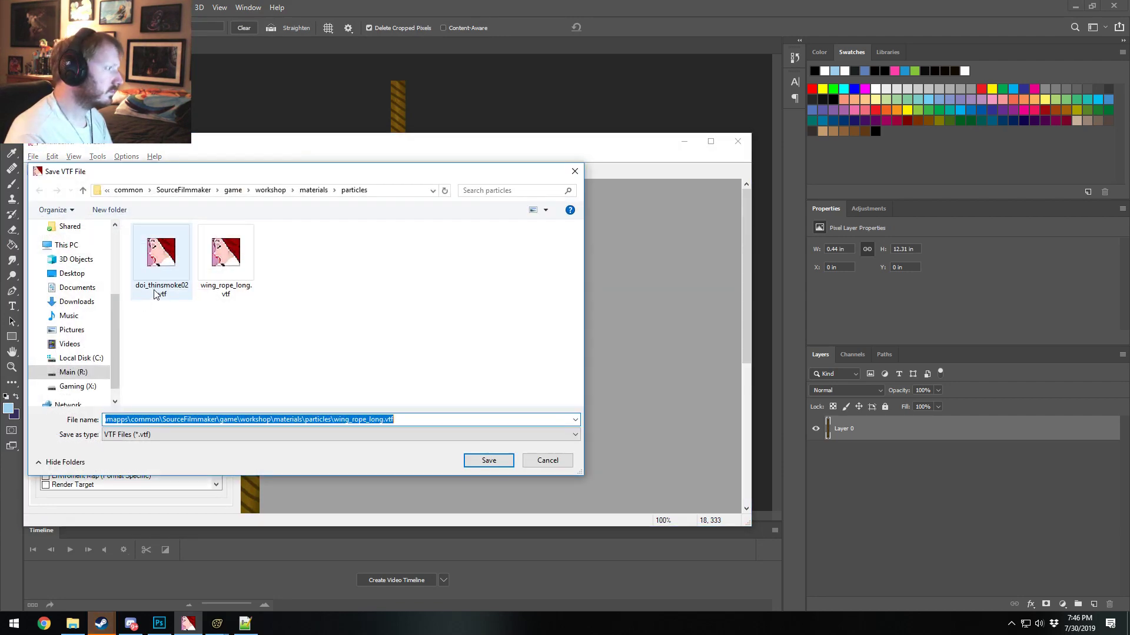
double_click(225, 253)
left_click(597, 316)
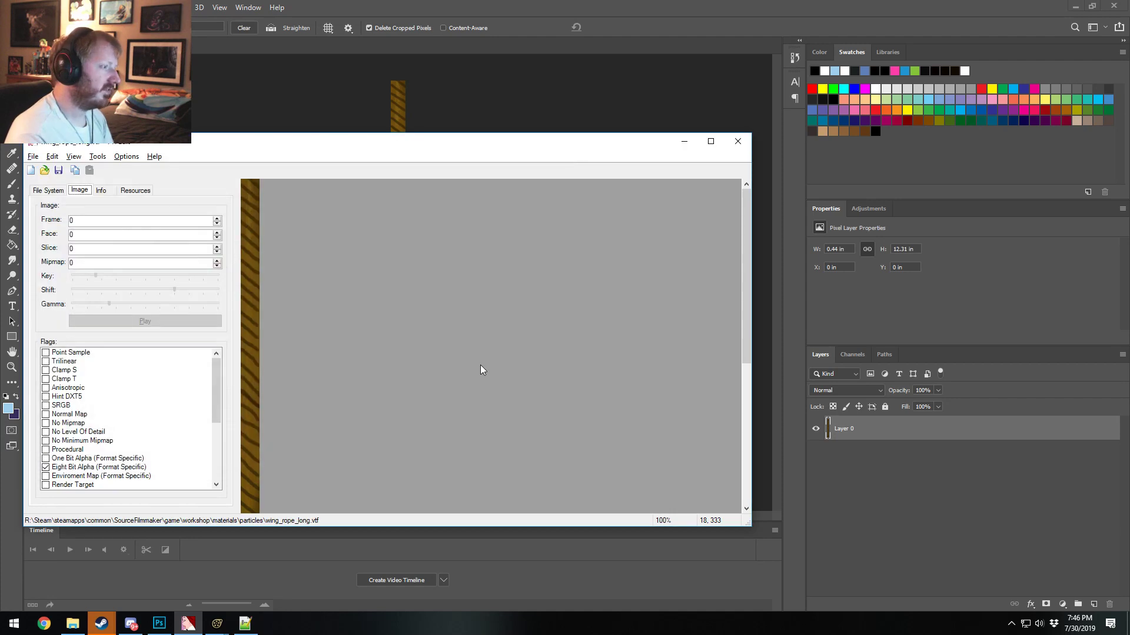
Step: Switch to Source Filmmaker and check the recoloured rope at another time in the shot, playing it through the Main Camera
left_click(157, 540)
key("alt+Tab")
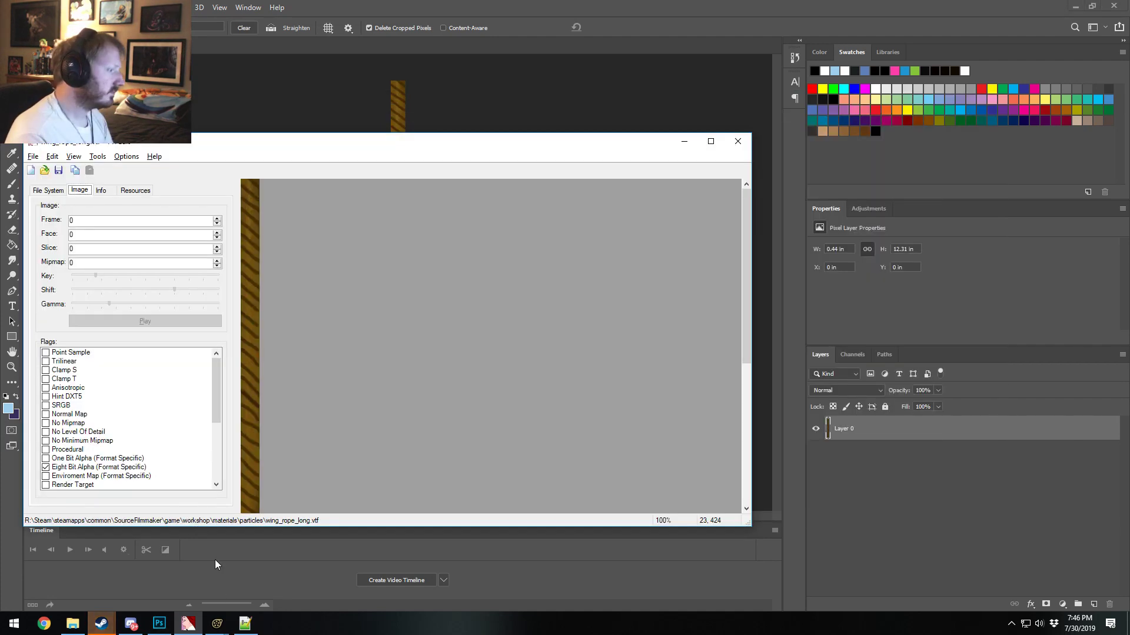
left_click(214, 558)
left_click(217, 622)
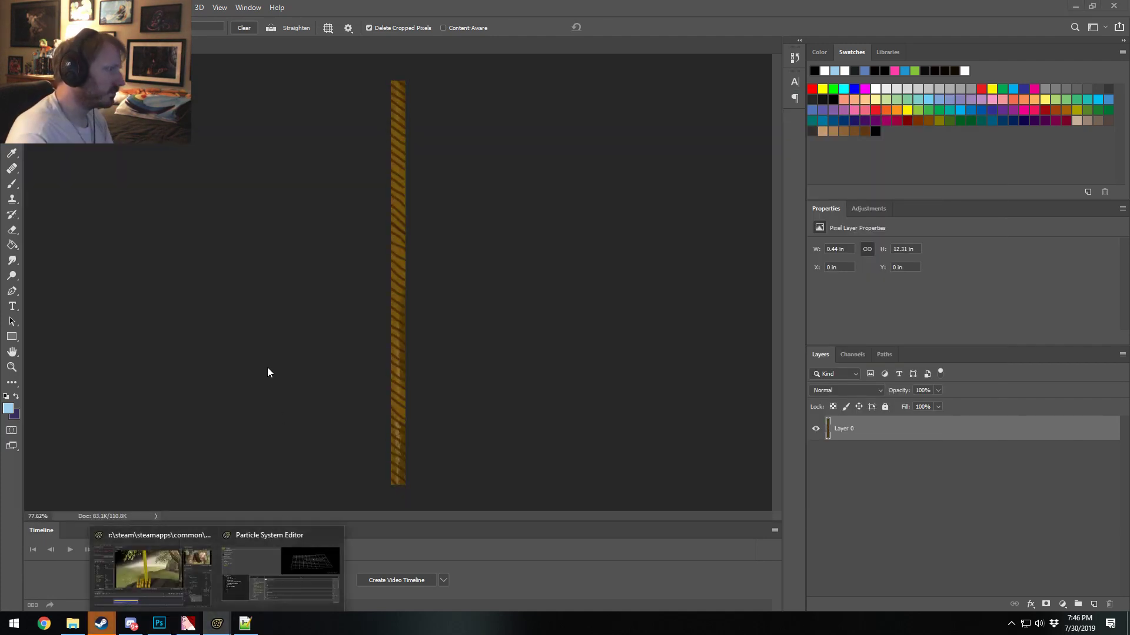
left_click(176, 580)
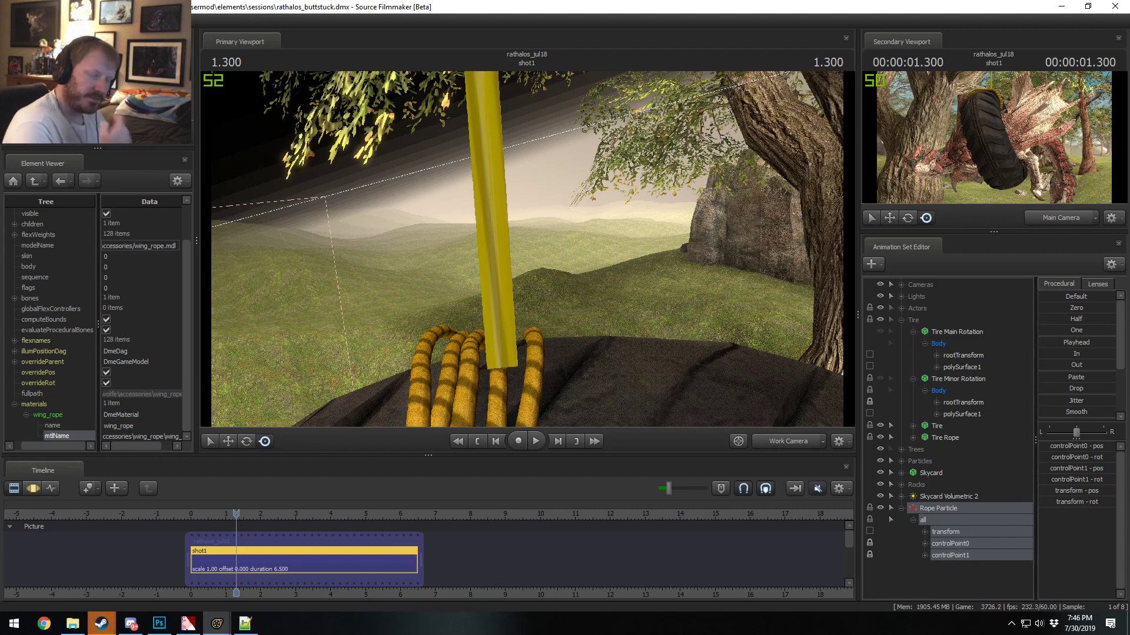
left_click_drag(236, 513, 221, 513)
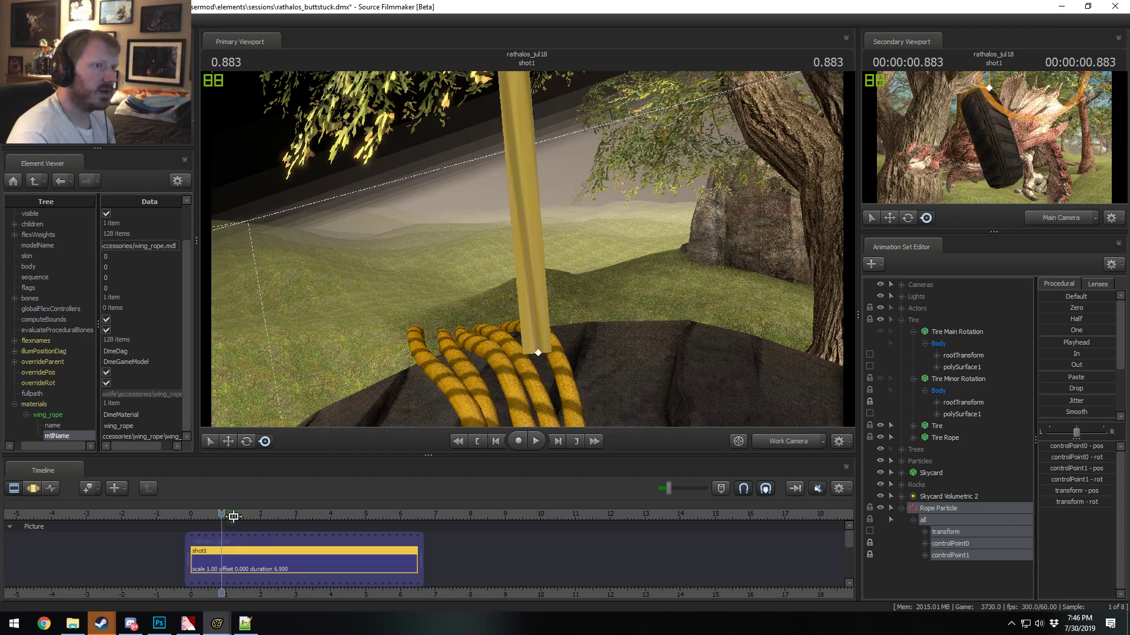
left_click(798, 441)
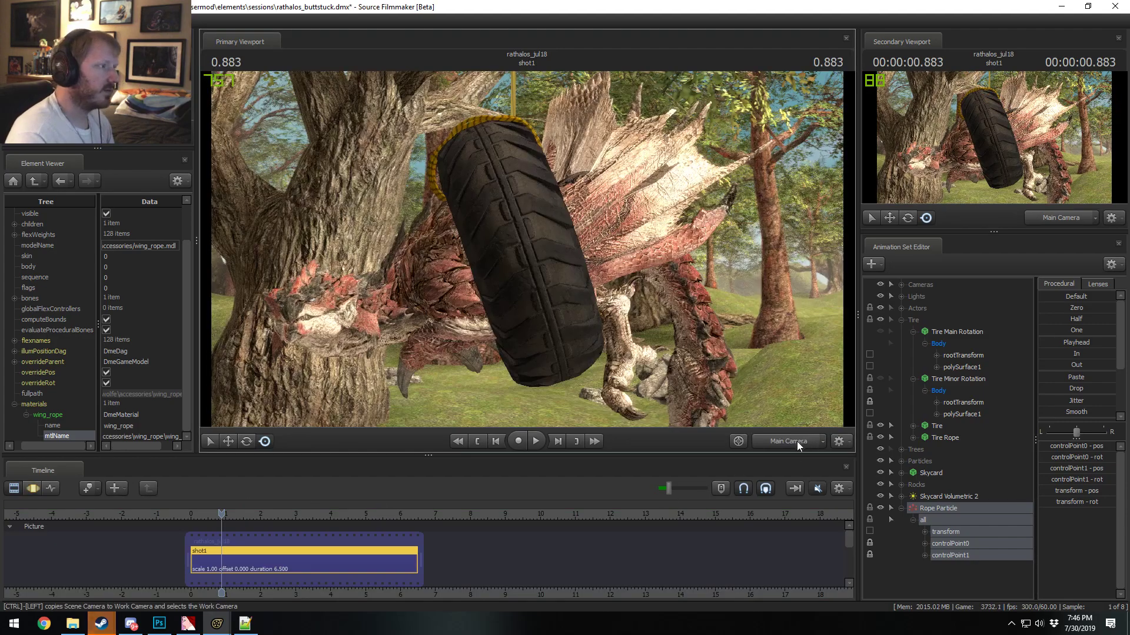
key("space")
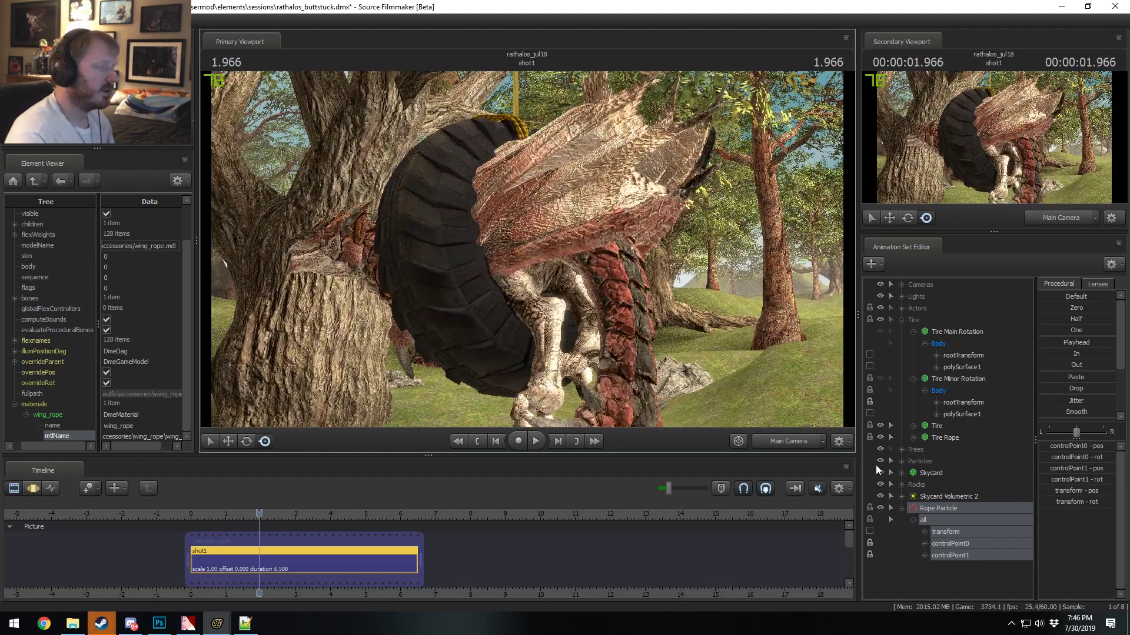
Step: Switch to the Motion Editor and Work Camera, lower the Rope Particle's controlPoint0 toward the tire and scrub to 1.783 to check it
left_click_drag(776, 347, 754, 386)
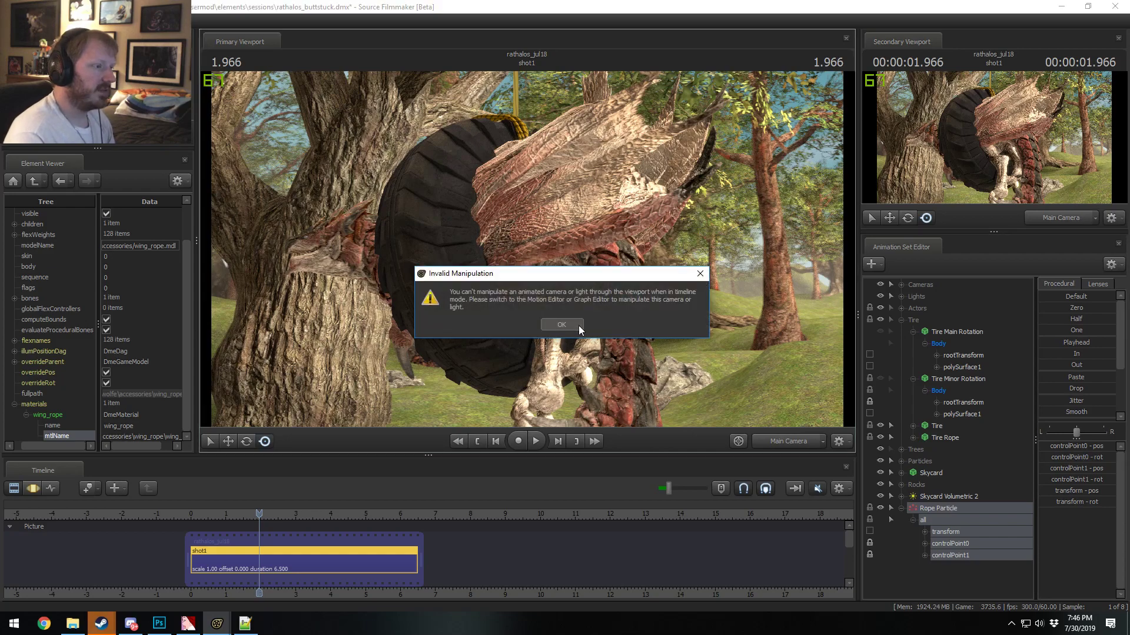
left_click(579, 329)
key("F3")
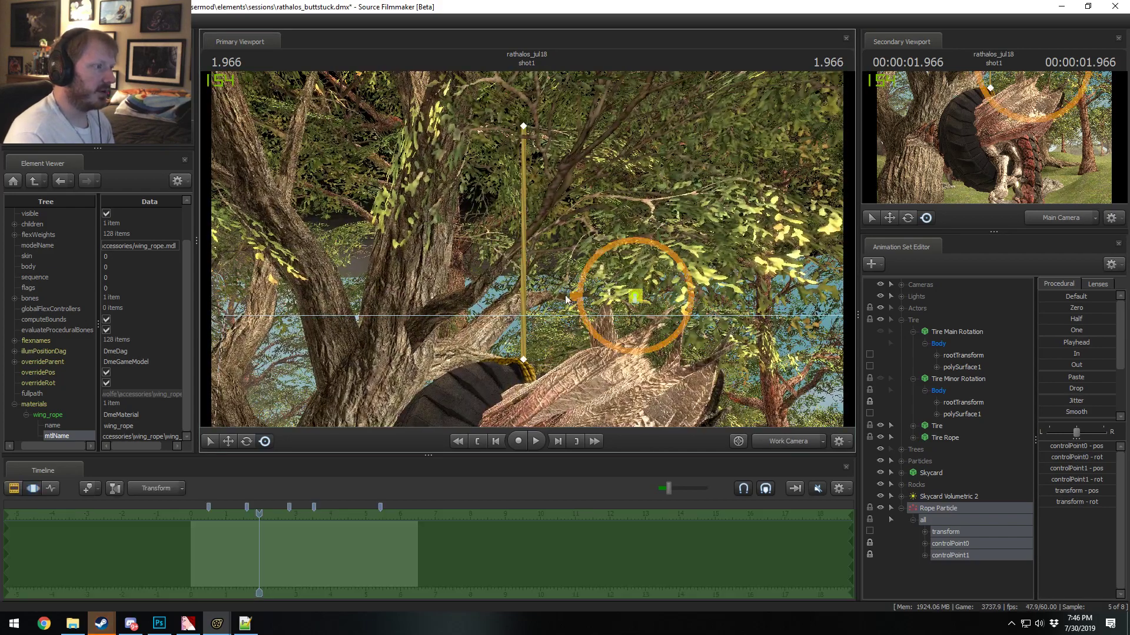
left_click(950, 544)
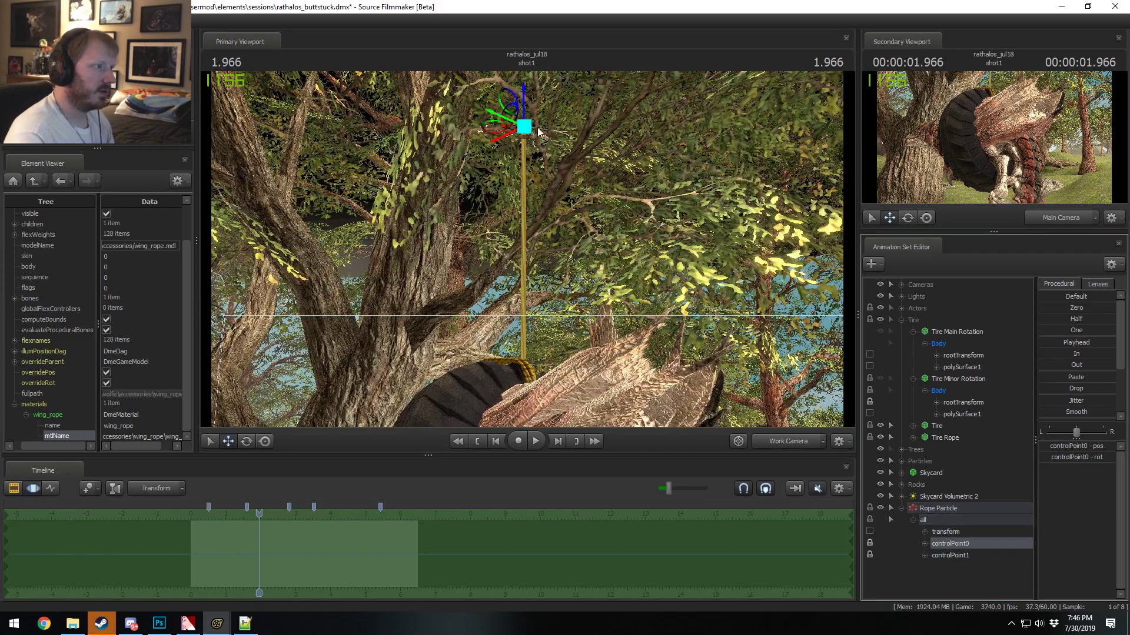
left_click_drag(523, 93, 377, 539)
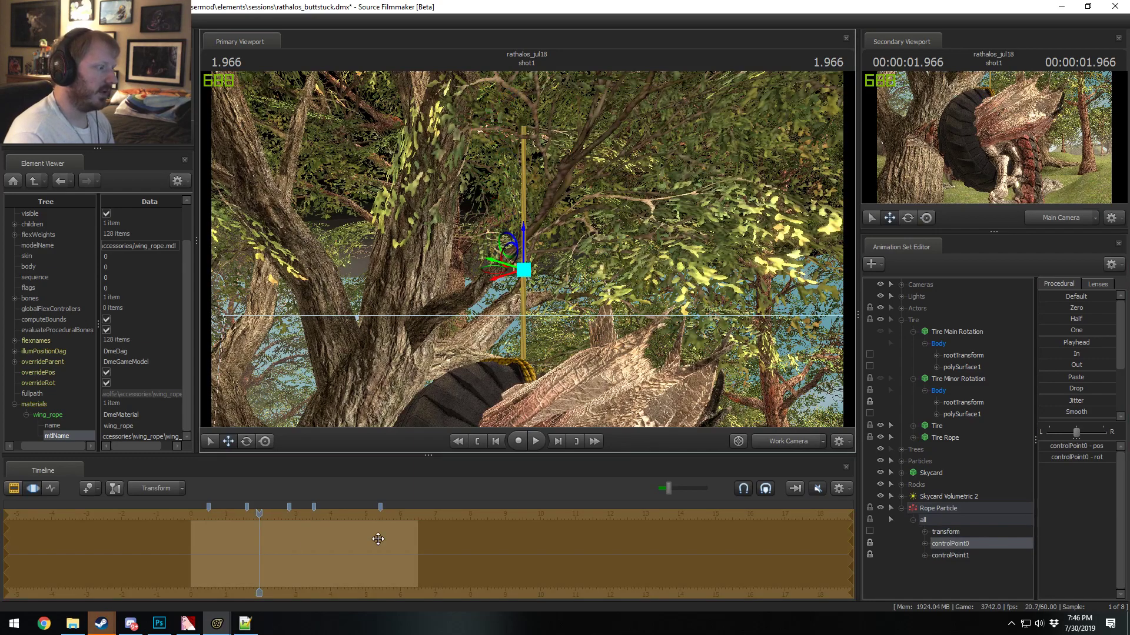
mouse_move(253, 519)
left_mouse_down()
mouse_move(243, 518)
mouse_move(253, 518)
left_mouse_up()
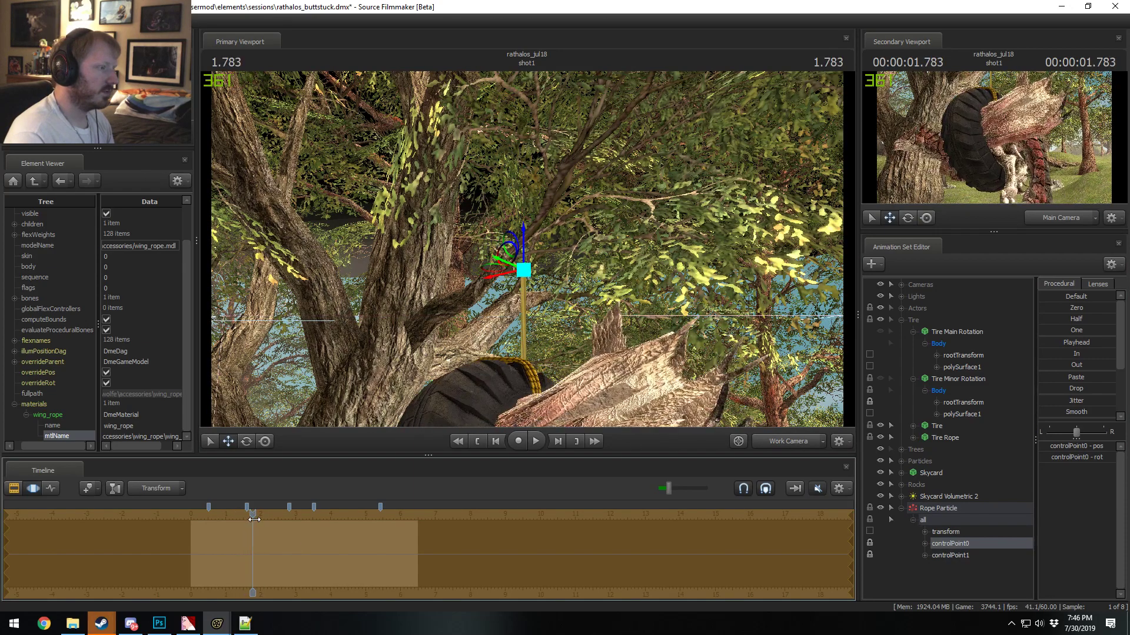
Step: Play the shot from 1.783 through the Work Camera to check the rope against the swinging tire
key("space")
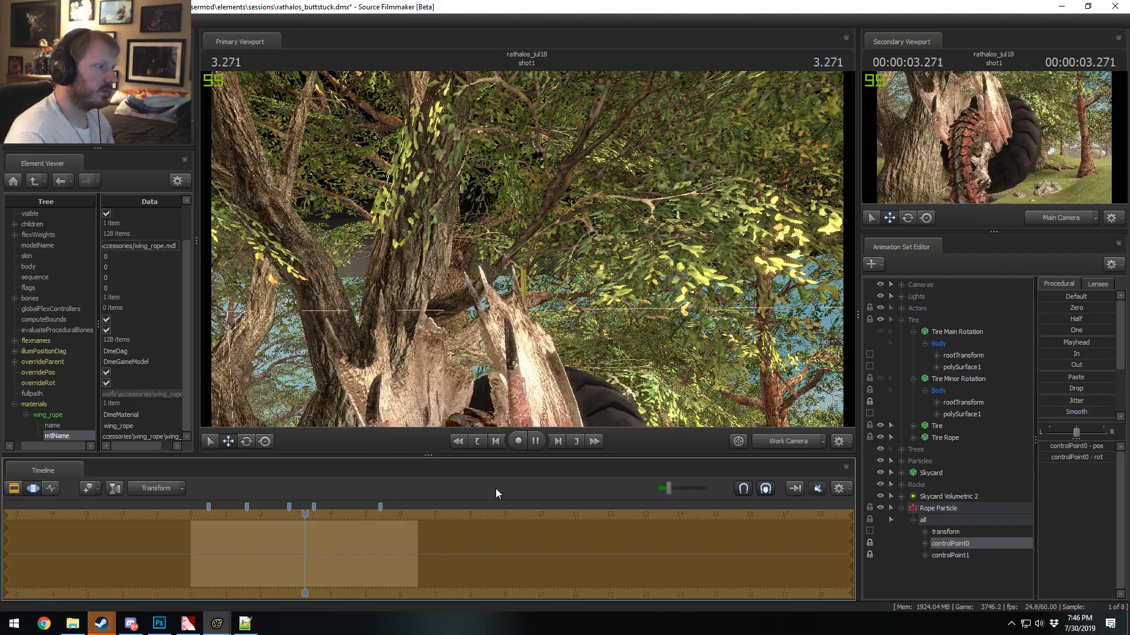
key("space")
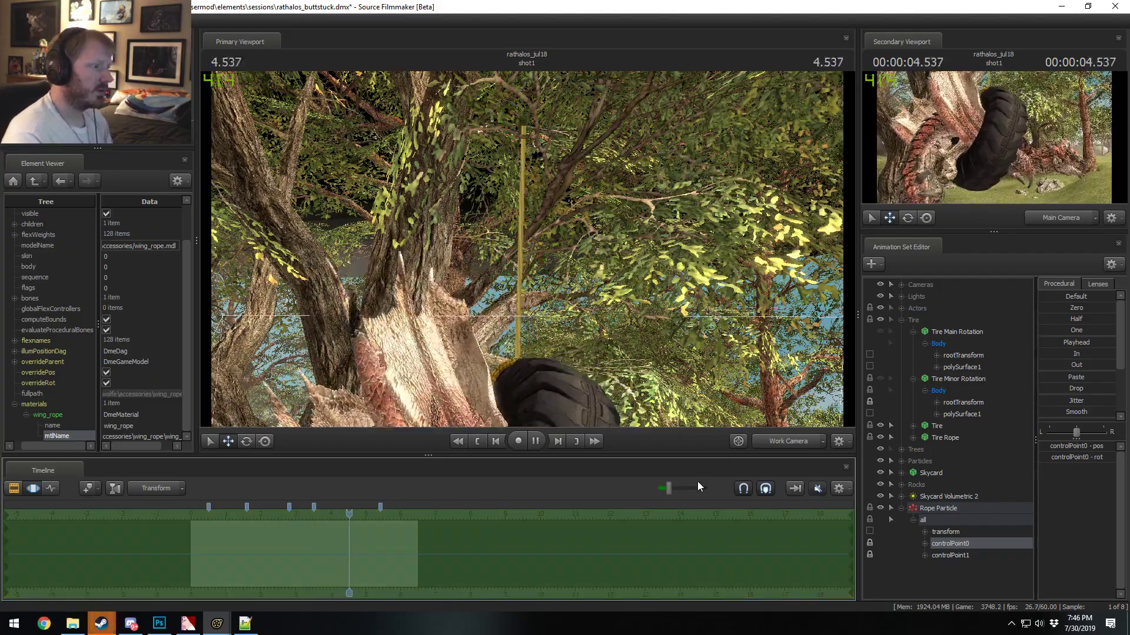
key("space")
Step: Go to 5.450 and shift the Rope Particle's controlPoint1 sideways along the top of the tire, toward the middle of the tied rope strands
left_click_drag(530, 236, 549, 185)
left_click(949, 556)
left_click_drag(380, 514, 382, 517)
left_click_drag(658, 284, 592, 248)
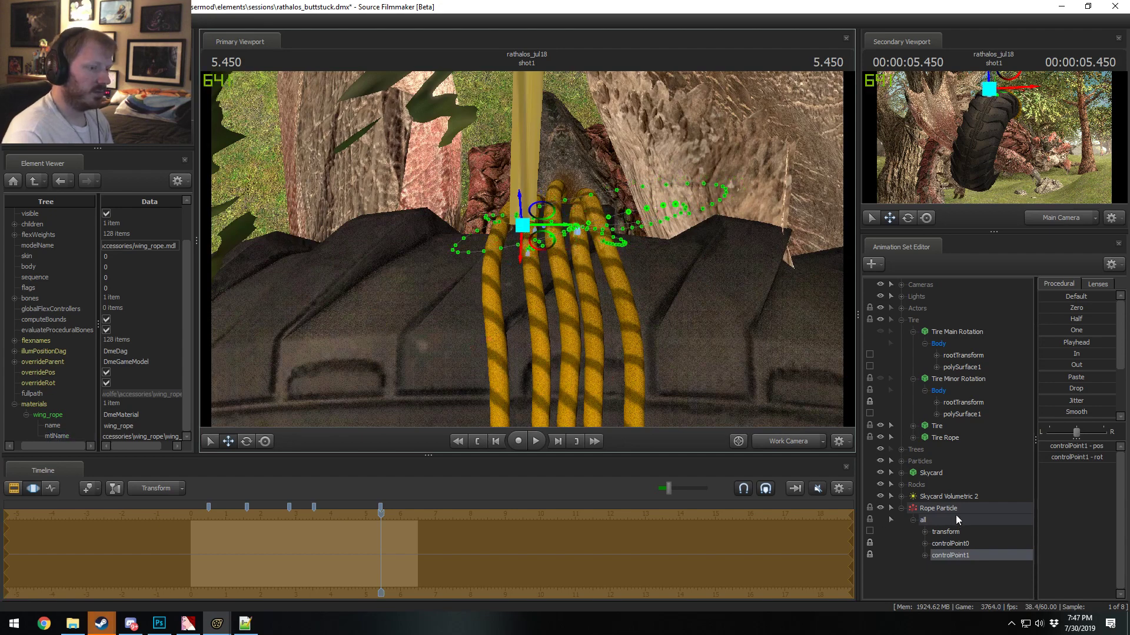
left_click_drag(557, 227, 577, 229)
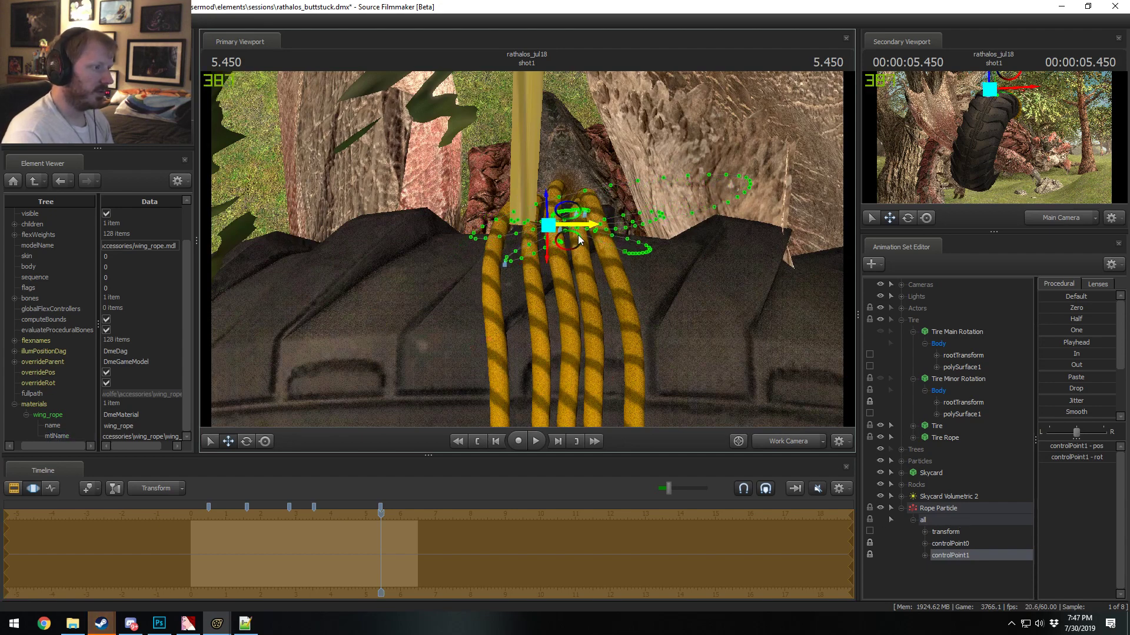
Step: Review the rope's attachment through the shot, switching to the Clip Editor and Main Camera and scrubbing to 5.600
key("space")
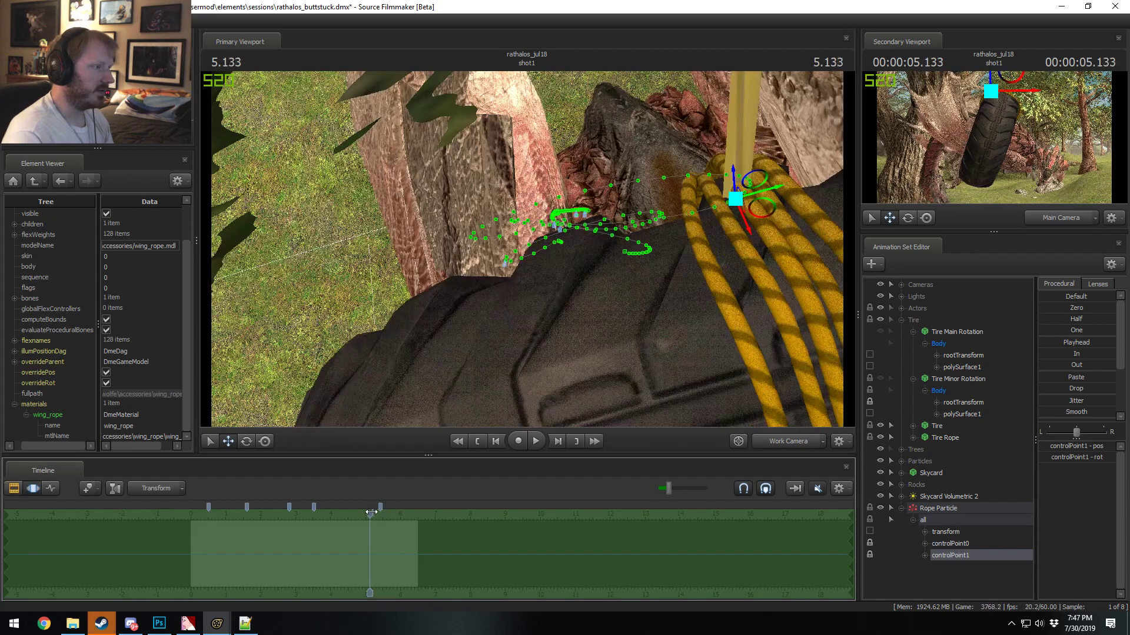
key("space")
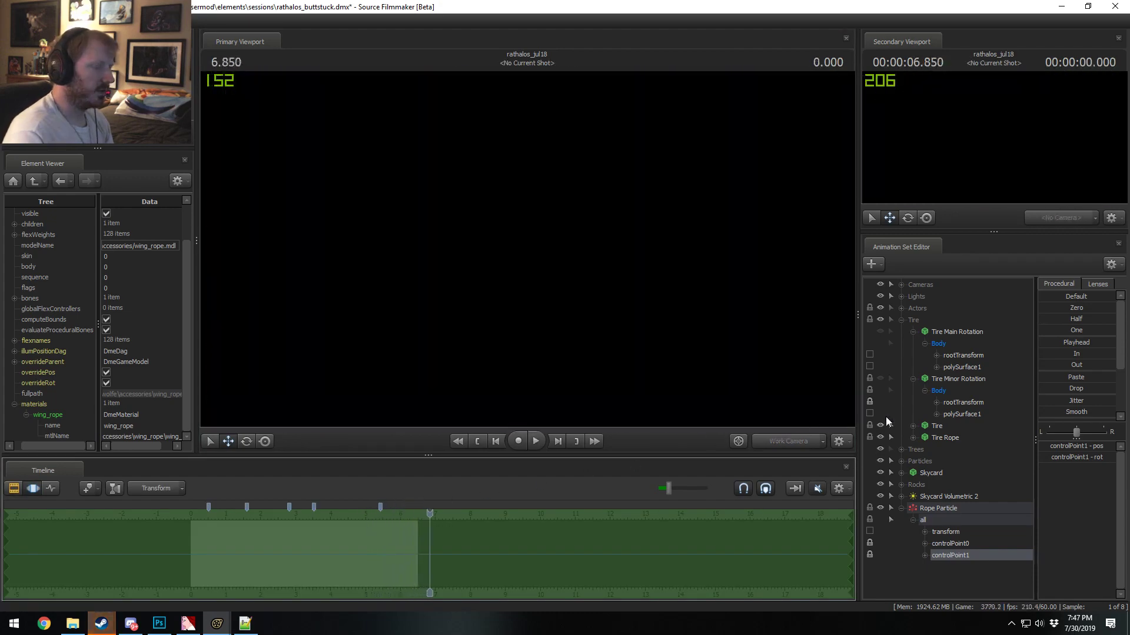
key("F2")
key("space")
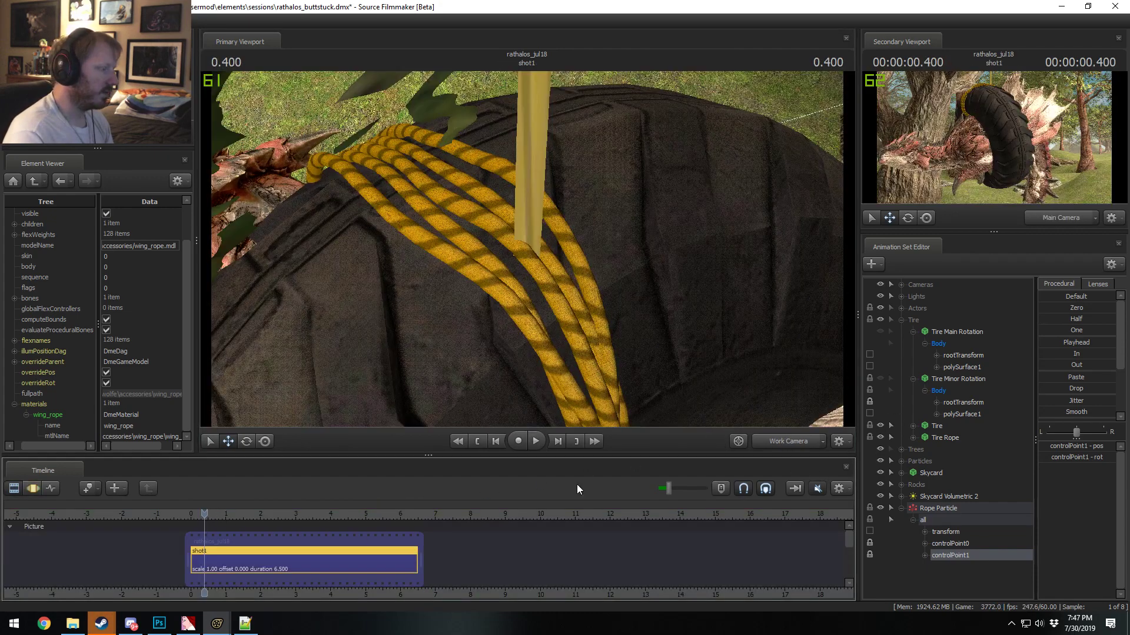
left_click(792, 441)
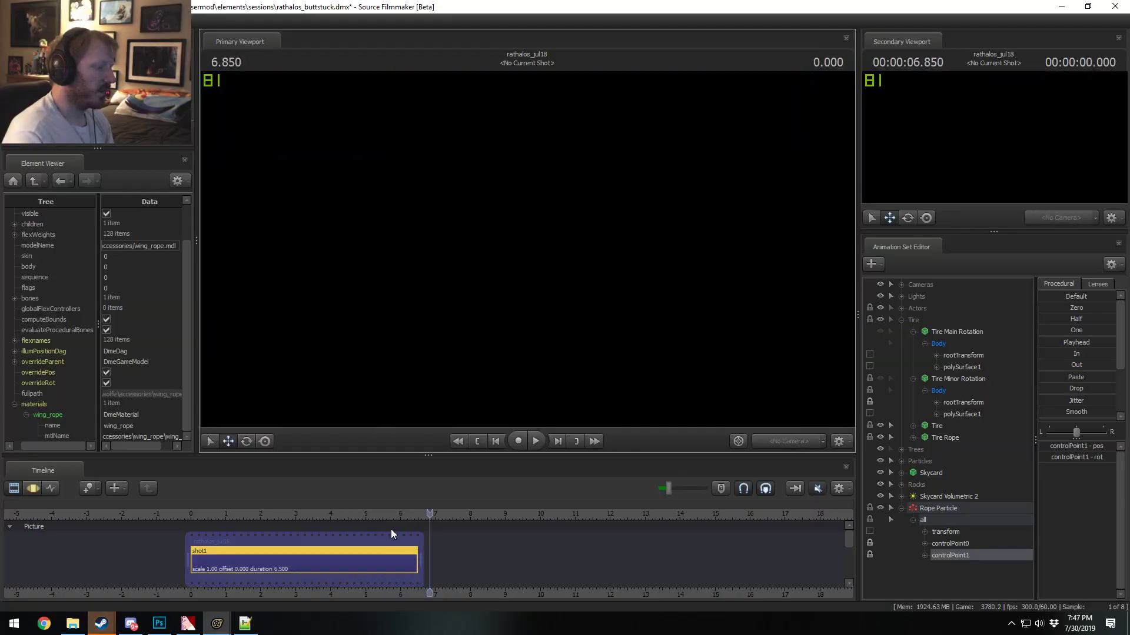
mouse_move(391, 529)
left_mouse_down()
mouse_move(359, 523)
mouse_move(387, 523)
left_mouse_up()
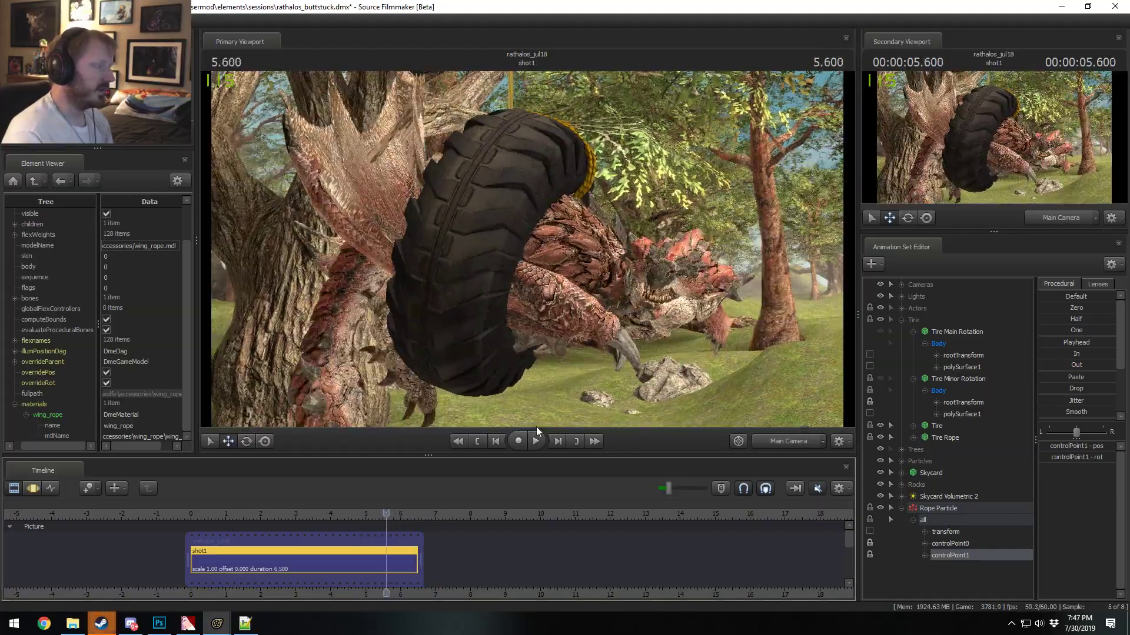
Step: Open the Rope Particle's rope system definition for editing and add a Color Random initializer
right_click(958, 516)
mouse_move(1002, 492)
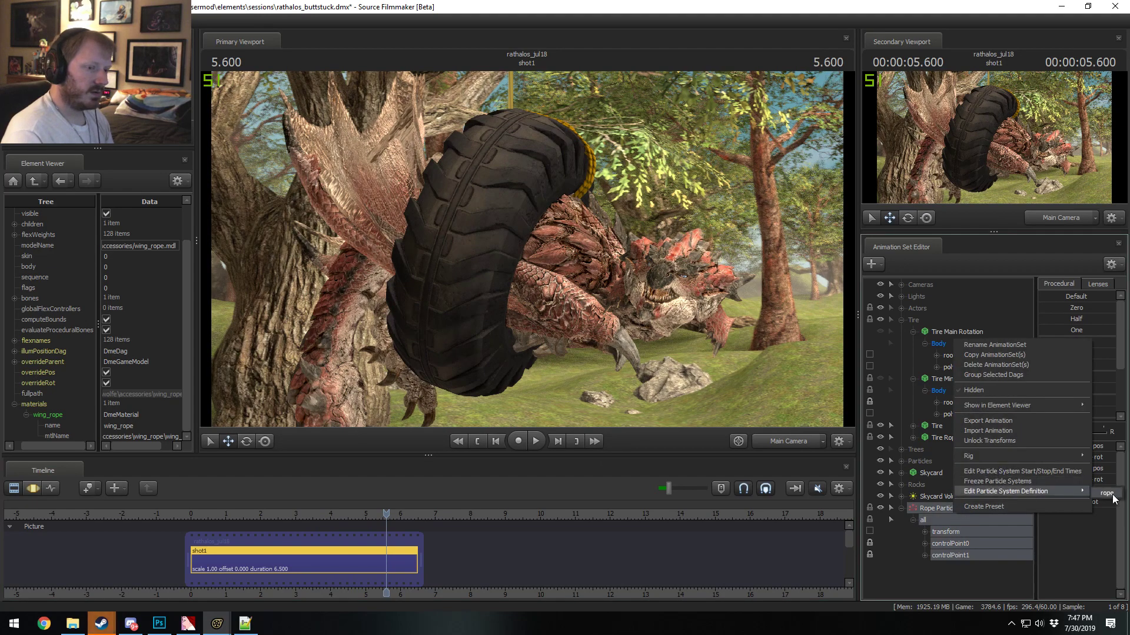
left_click(1106, 492)
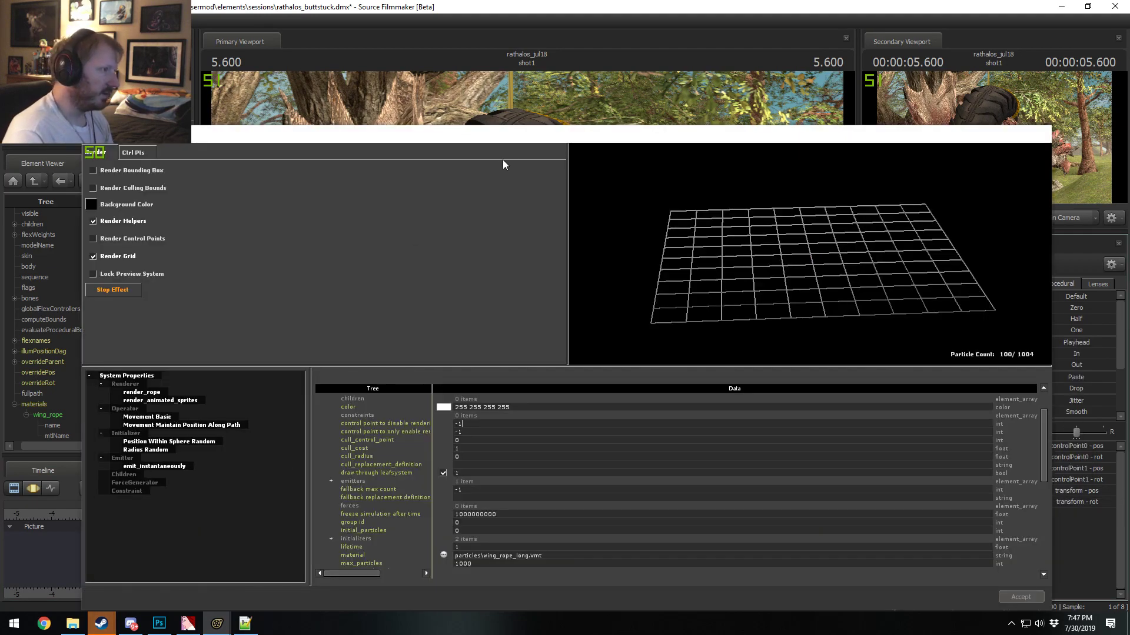
right_click(126, 433)
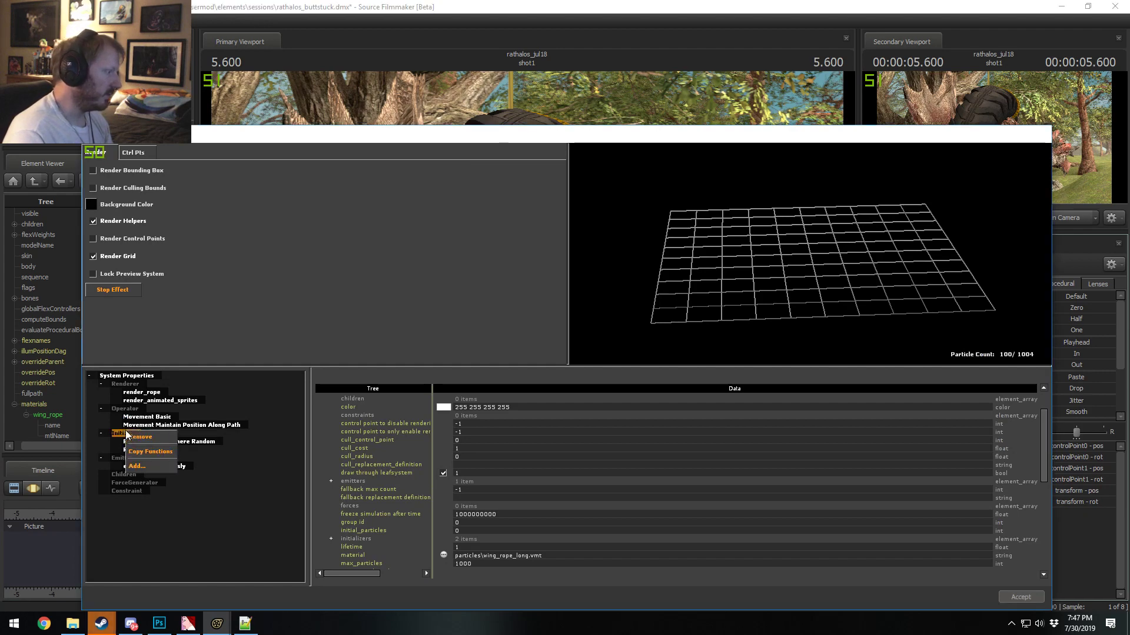
left_click(141, 467)
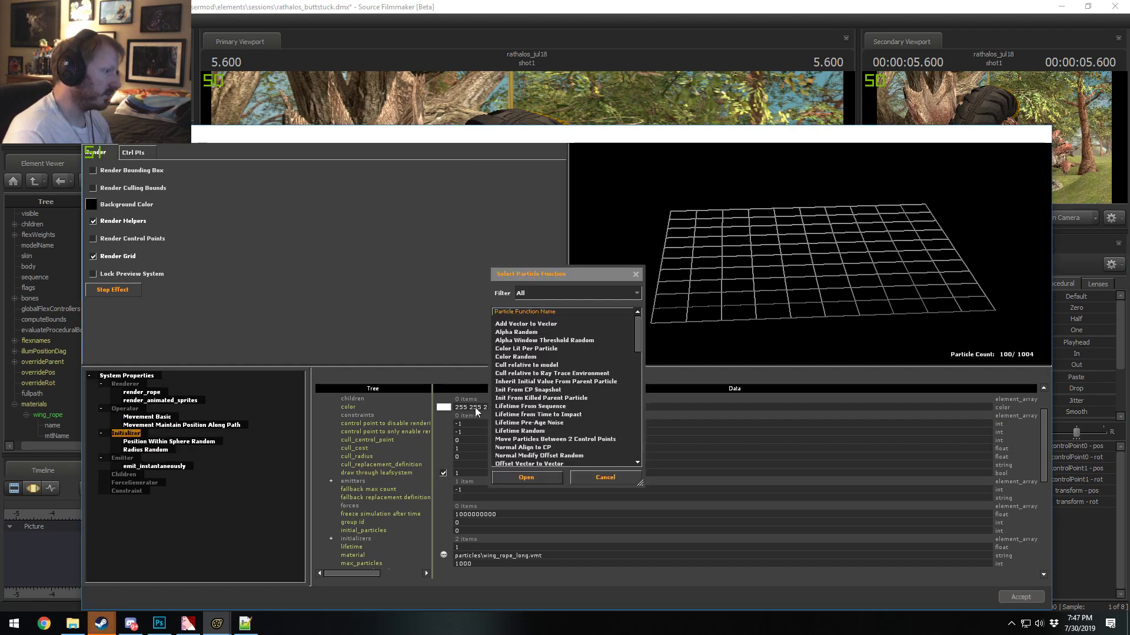
double_click(510, 356)
left_click(154, 458)
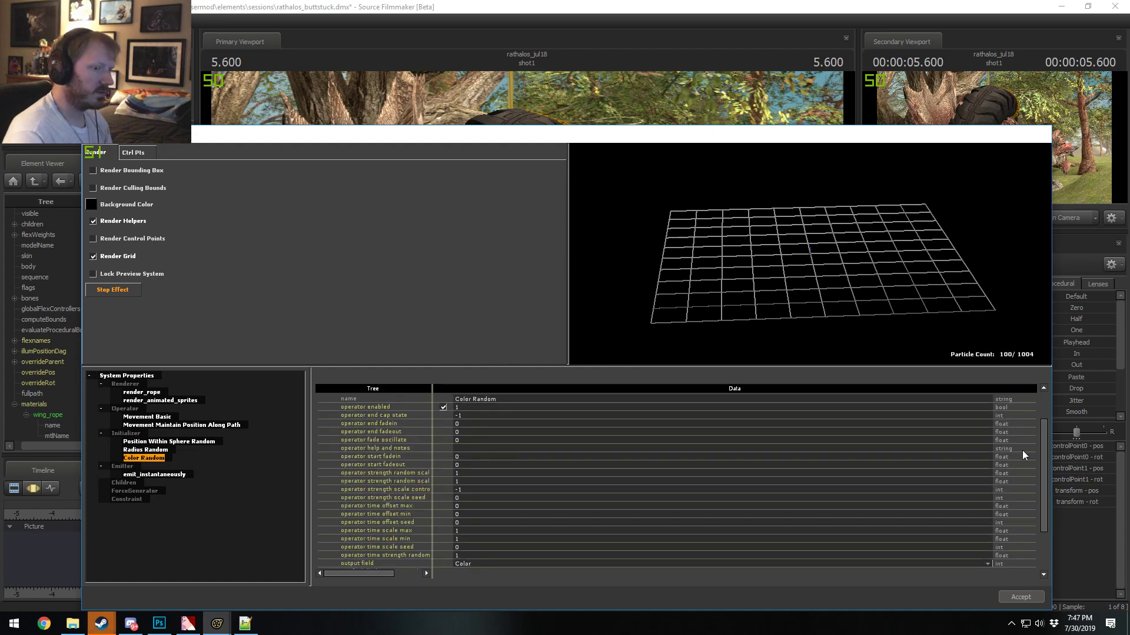
scroll(1043, 433, "up", 2)
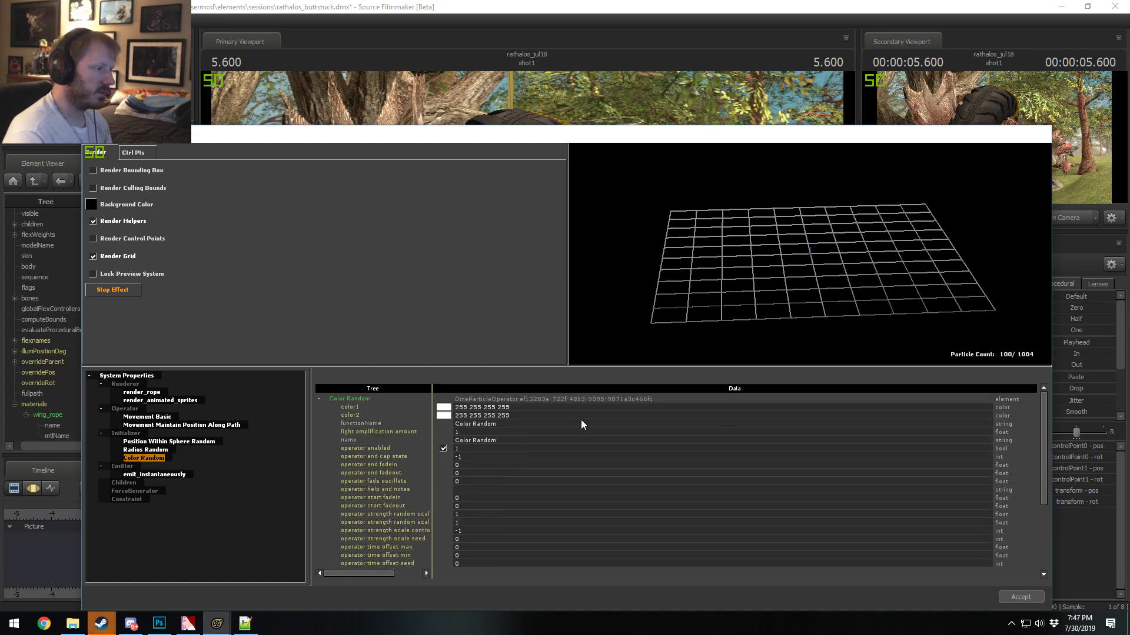
Step: Set the Color Random initializer's color1 and color2 to 0 0 0 0 and check the rope in the shot near 5.550
double_click(517, 408)
type("0 0 0")
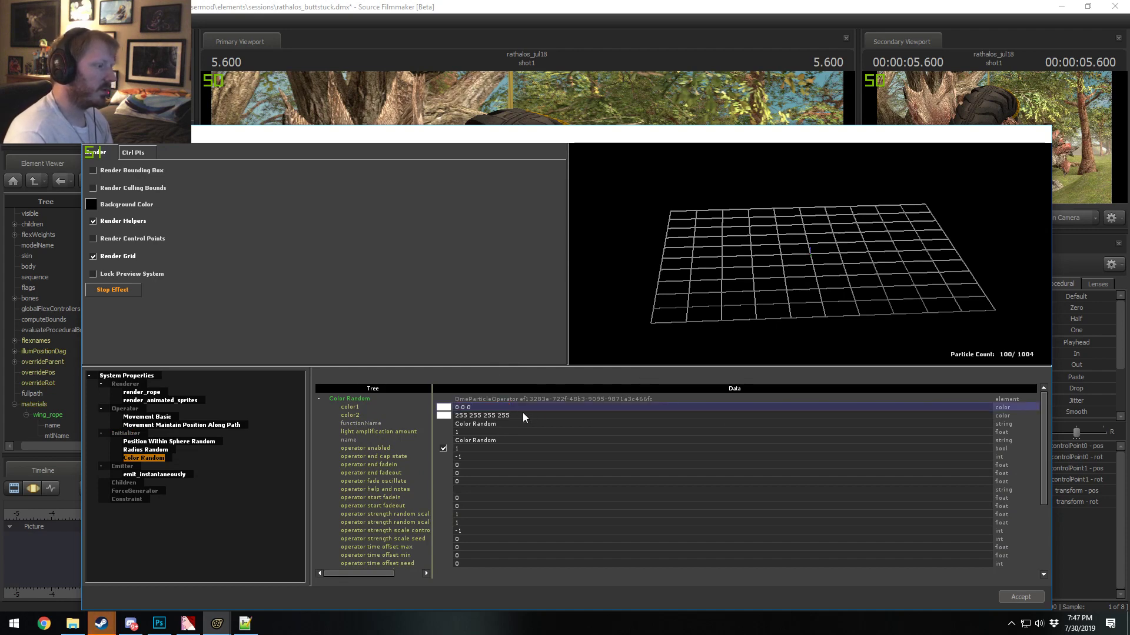
type(" 0")
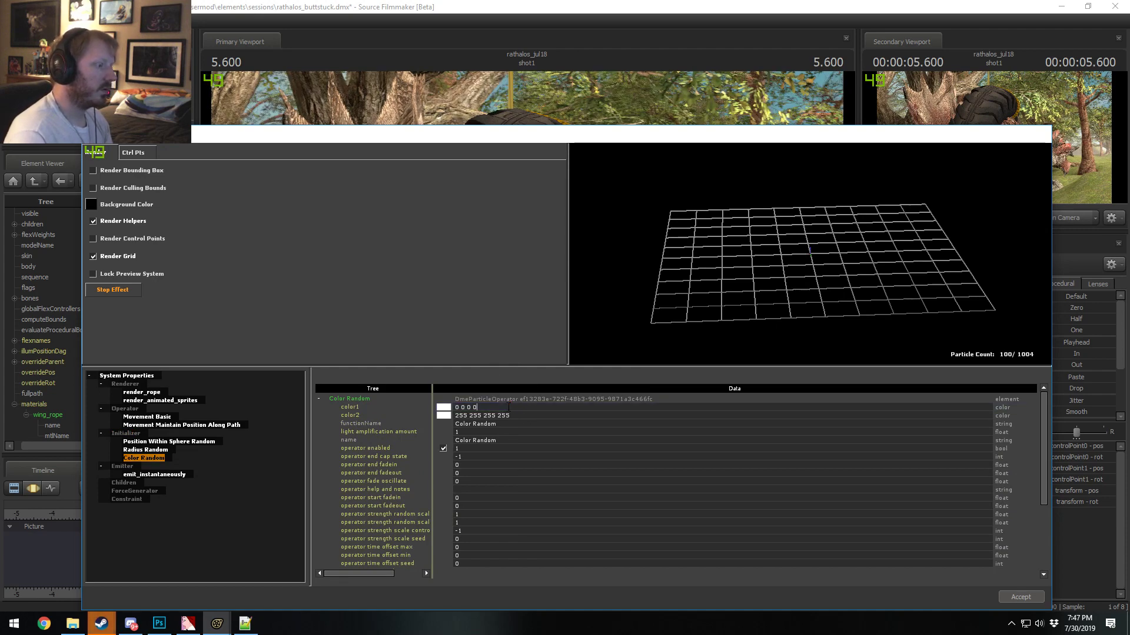
key("Return")
double_click(503, 412)
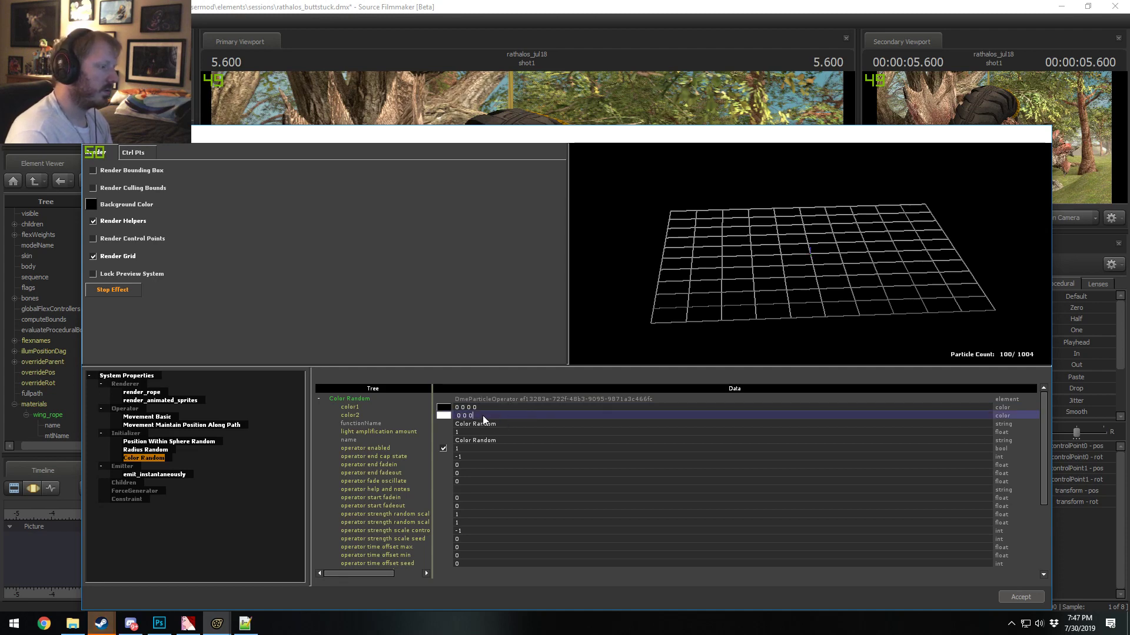
type("0 0 0")
key("Escape")
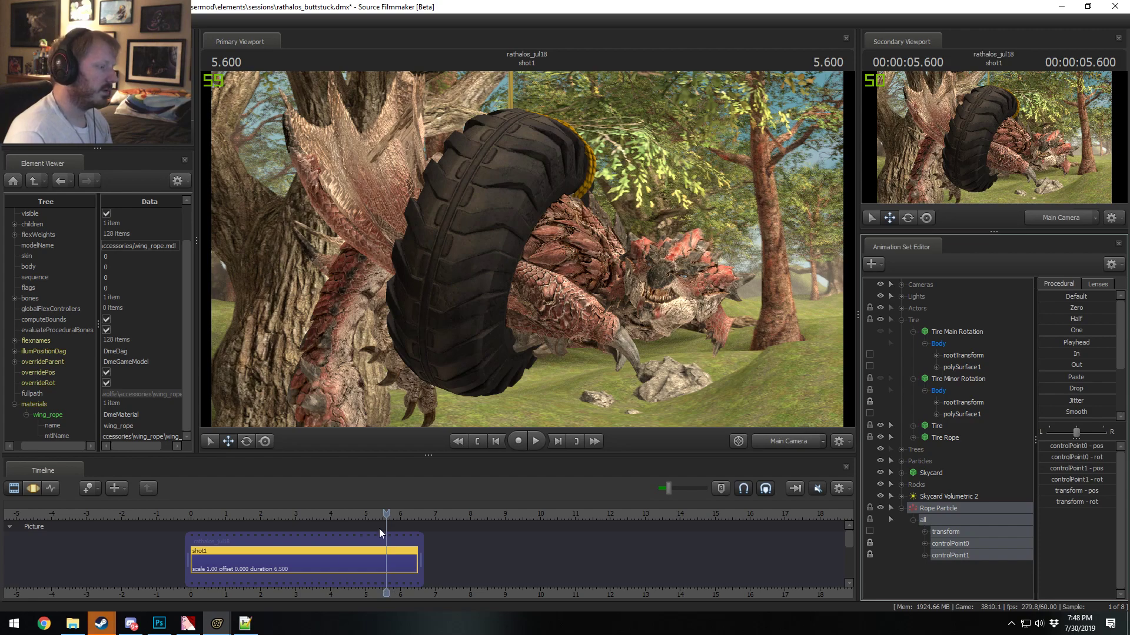
left_click_drag(380, 533, 421, 528)
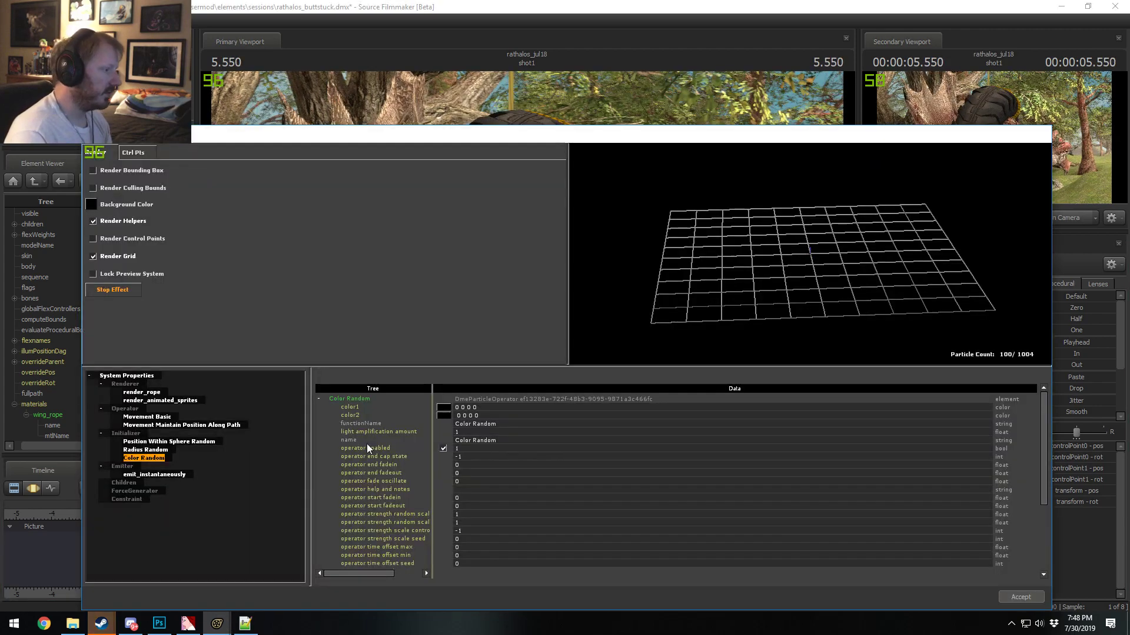
Step: Remove the Color Random initializer from the rope particle system and save the session
right_click(165, 456)
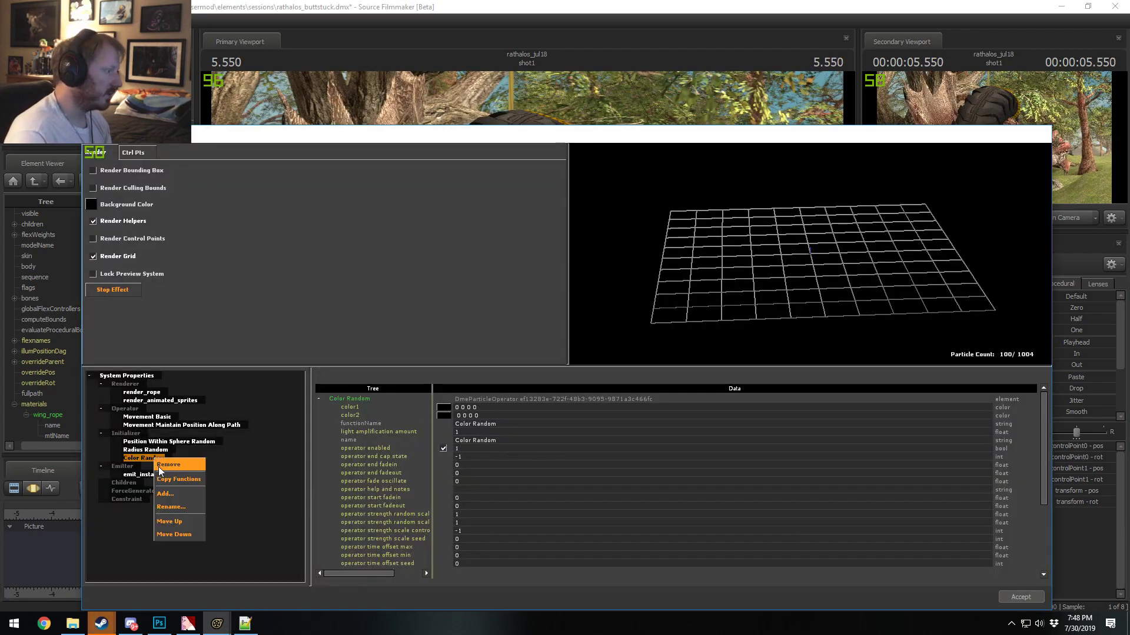
left_click(168, 458)
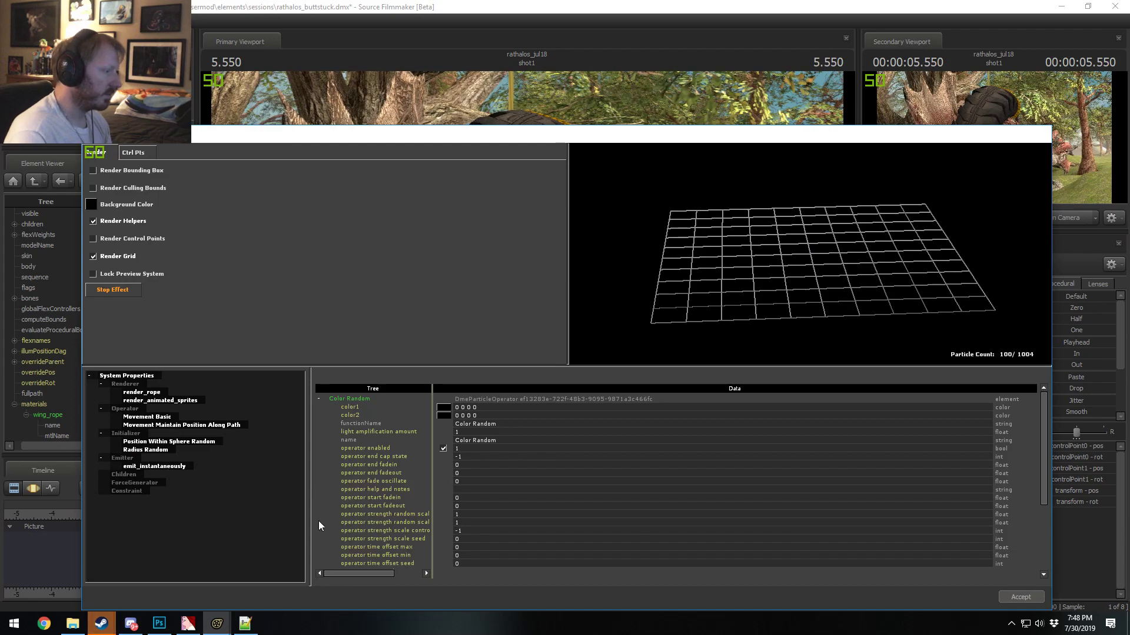
key("ctrl+s")
Step: Switch to Notepad++, add the line "$color" "[0.6 0.5 0.5]" below $basetexture in wing_rope_long.vmt and save the file
key("alt+Tab")
key("alt+Tab")
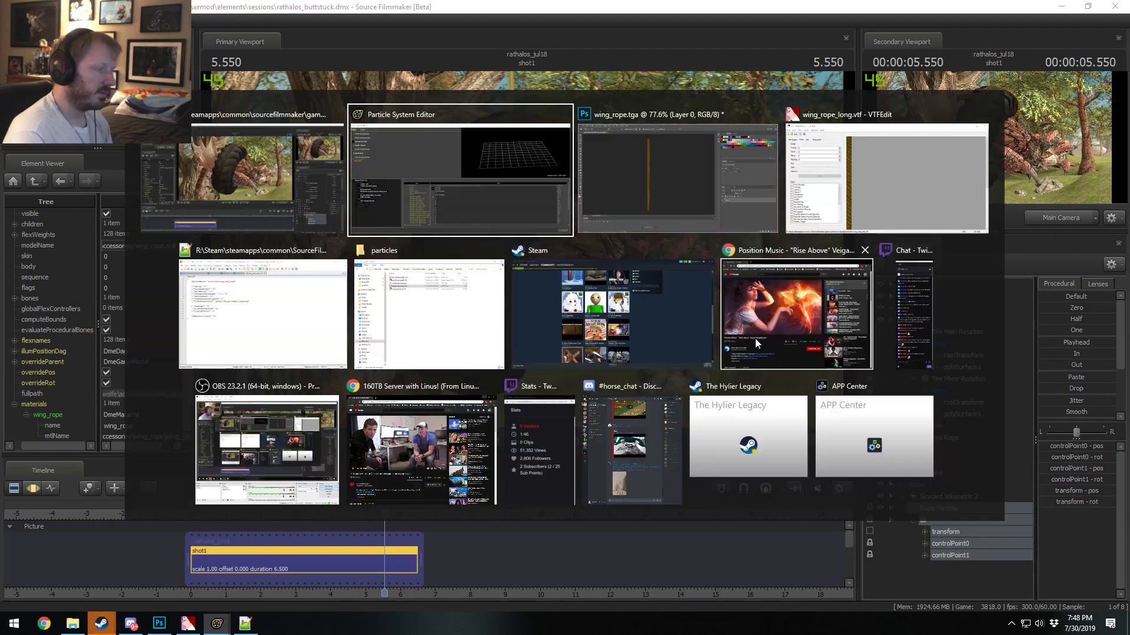
key("alt+Tab")
key("alt+Tab")
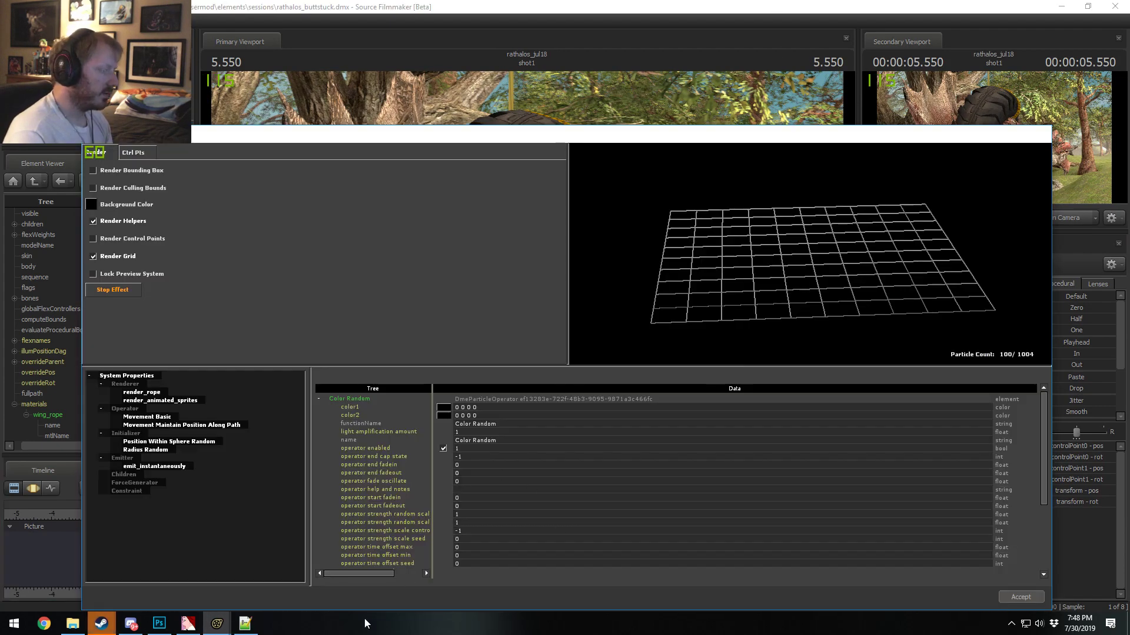
key("alt+Tab")
mouse_move(242, 626)
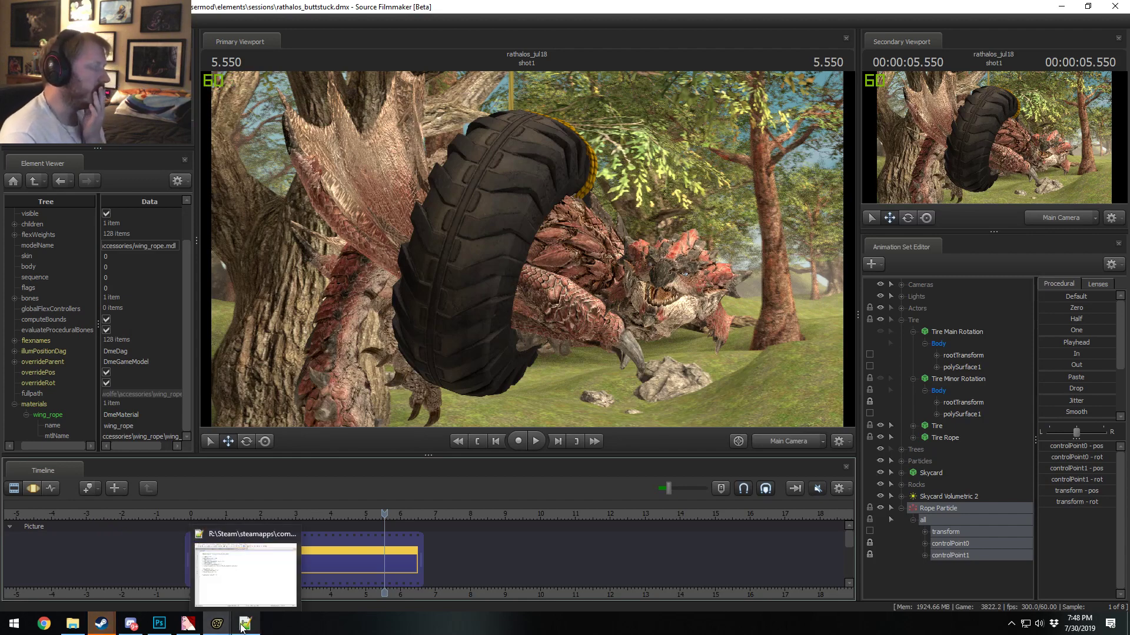
left_click(245, 626)
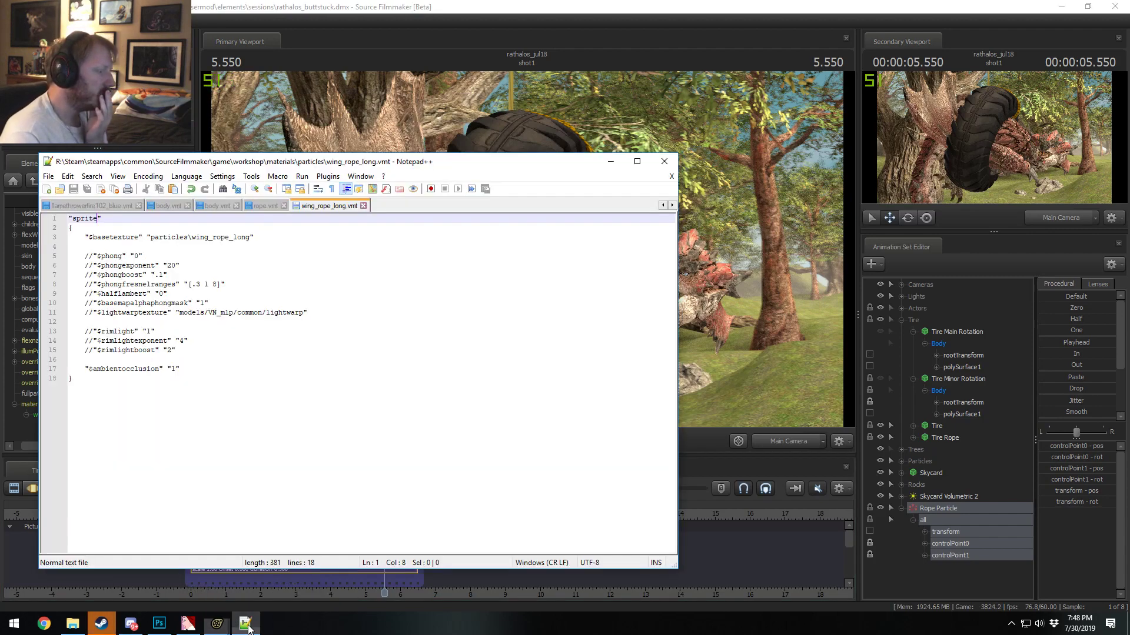
left_click(127, 250)
key("Tab")
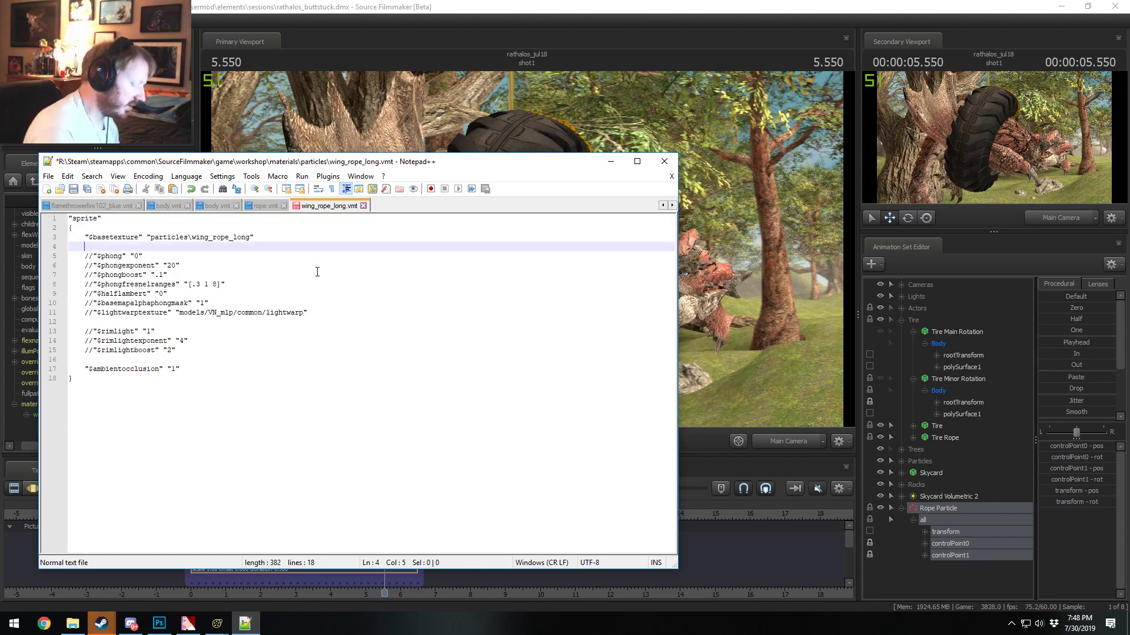
type("\"$col")
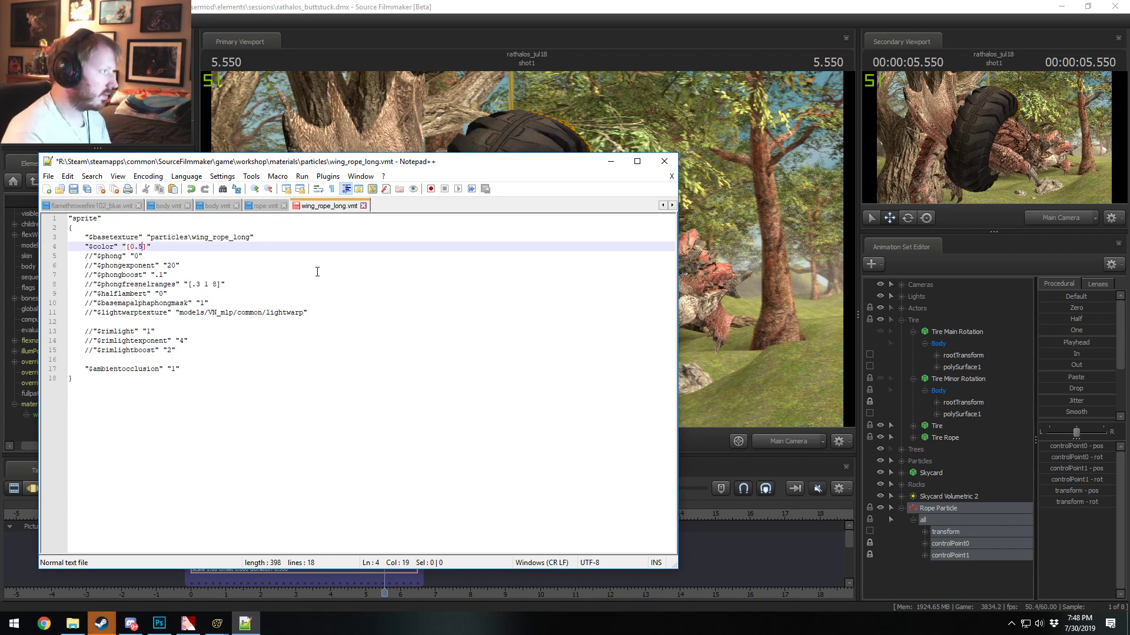
type("or\" \"[0.6 0.5 0.")
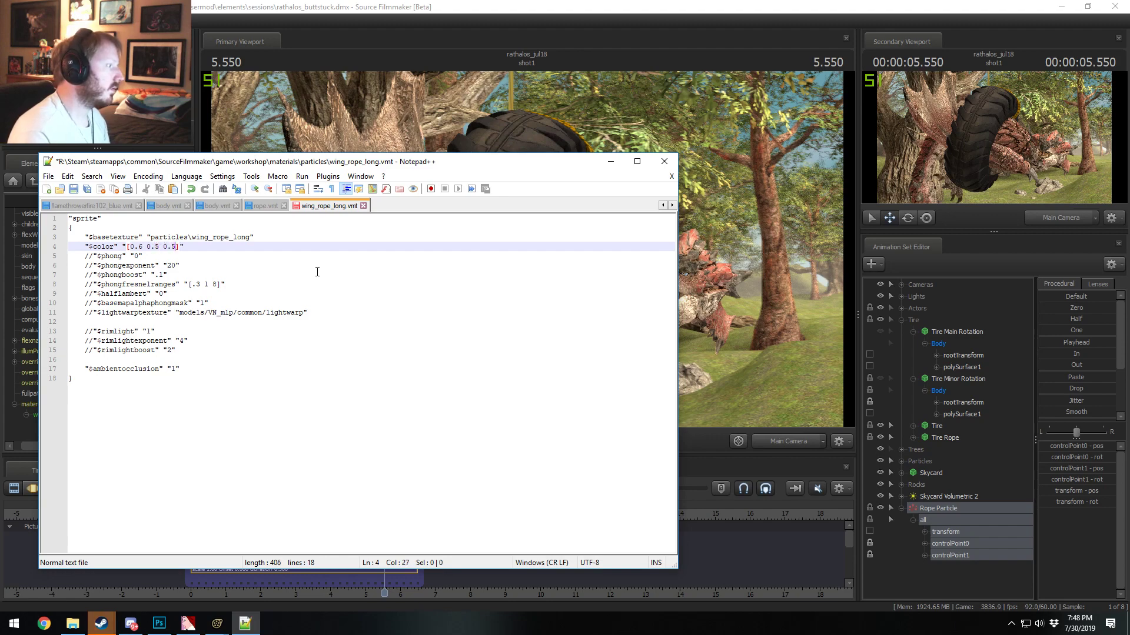
key("ctrl+s")
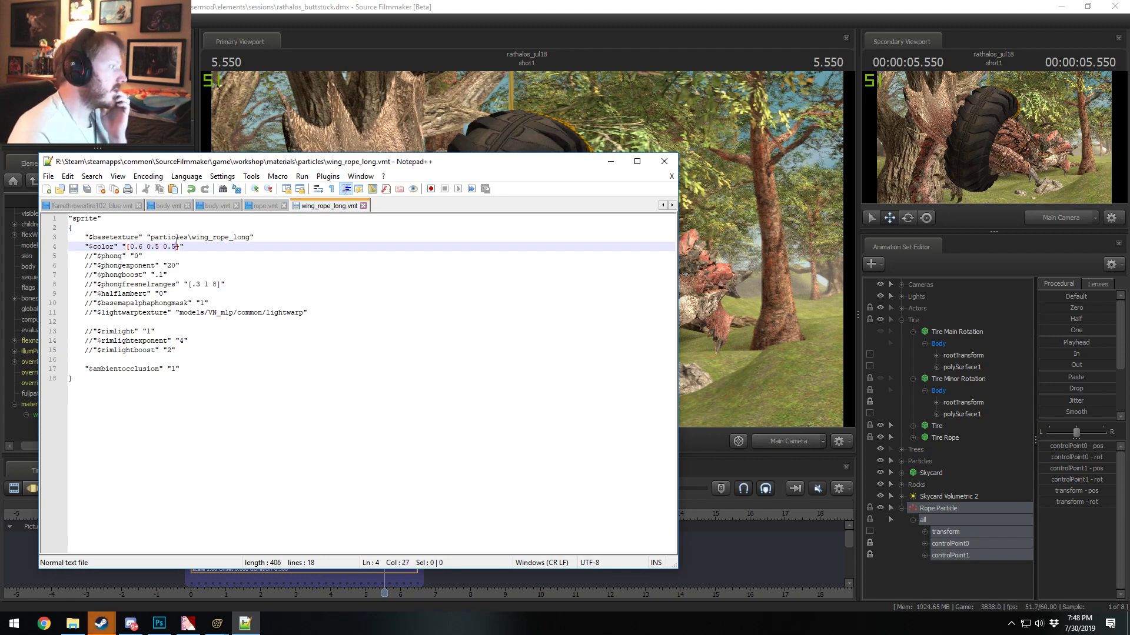
Step: Switch to Source Filmmaker and scrub to 5.850 to check the rope's tint
key("alt+Tab")
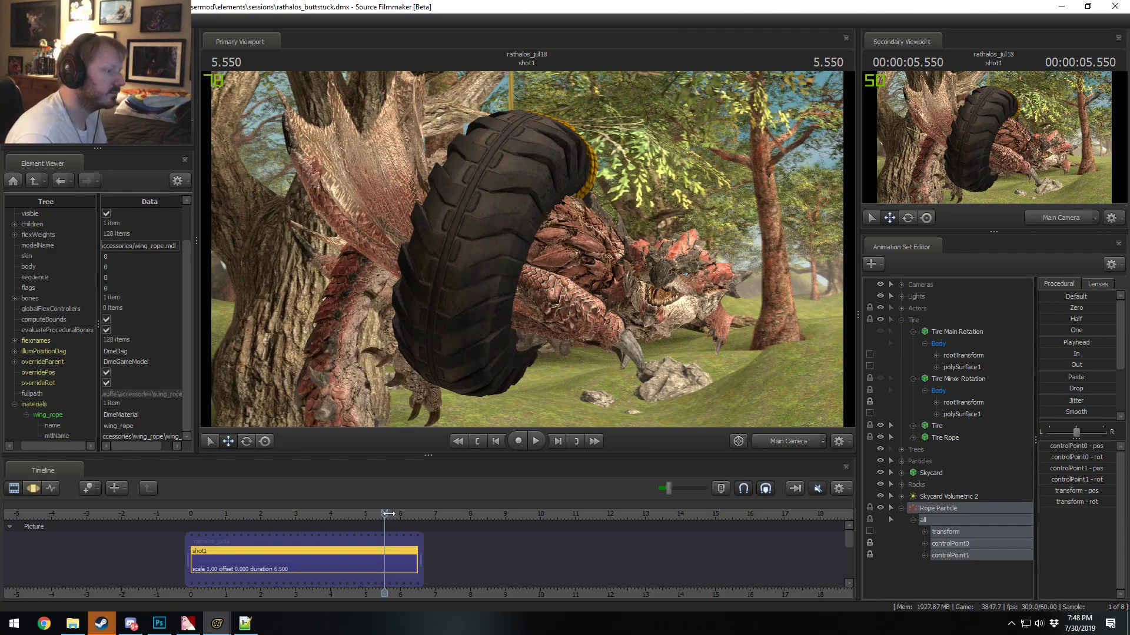
mouse_move(385, 513)
left_mouse_down()
mouse_move(366, 515)
mouse_move(391, 516)
left_mouse_up()
Step: Return to Notepad++, change the $color value in wing_rope_long.vmt to [0.3 0.2 0.2] and save the file
key("alt+Tab")
left_click(169, 256)
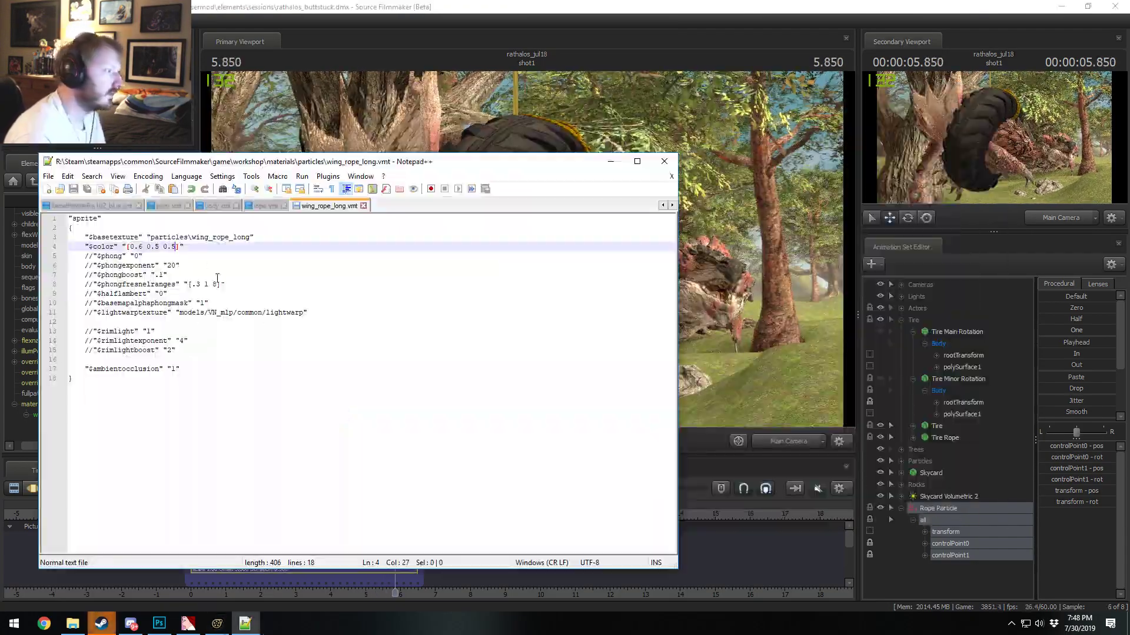
left_click_drag(175, 246, 129, 250)
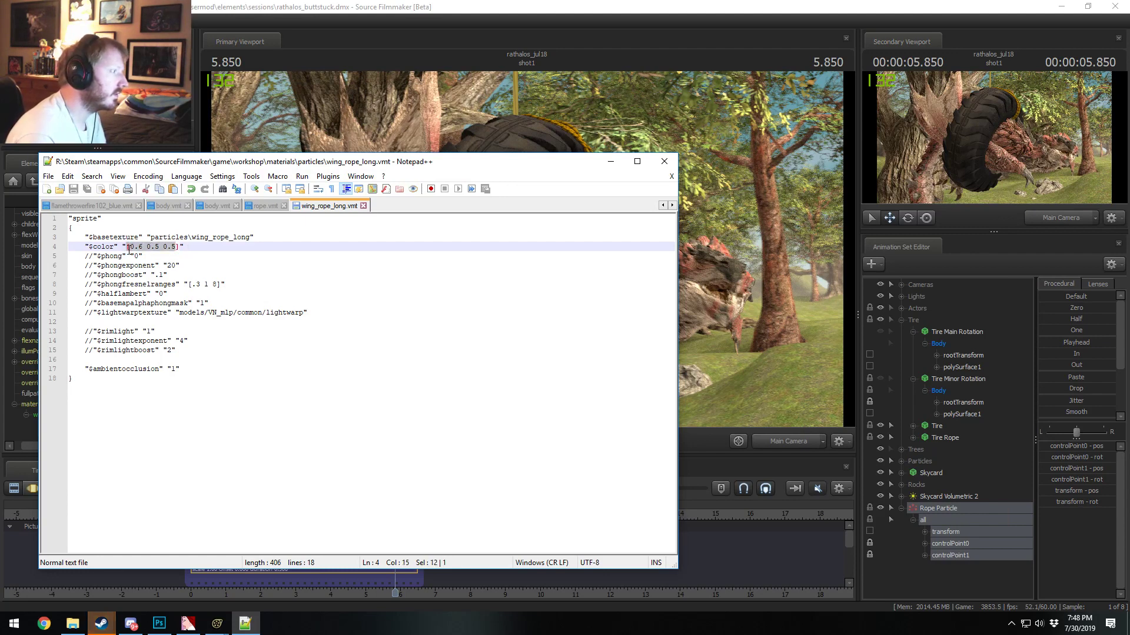
type("0.3 0.")
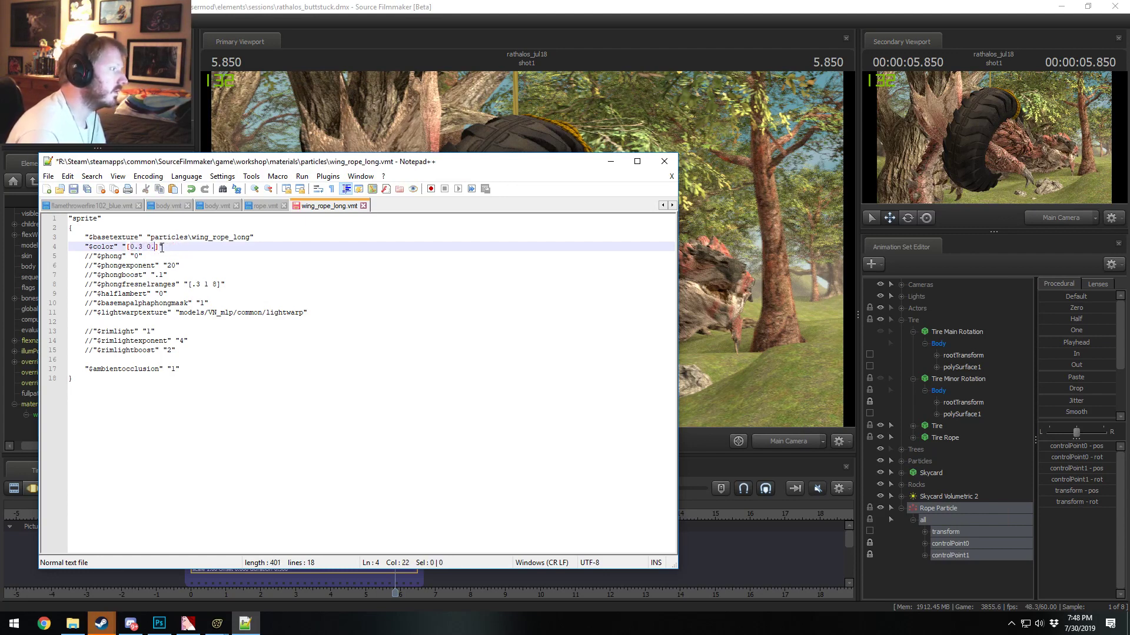
key("ctrl+s")
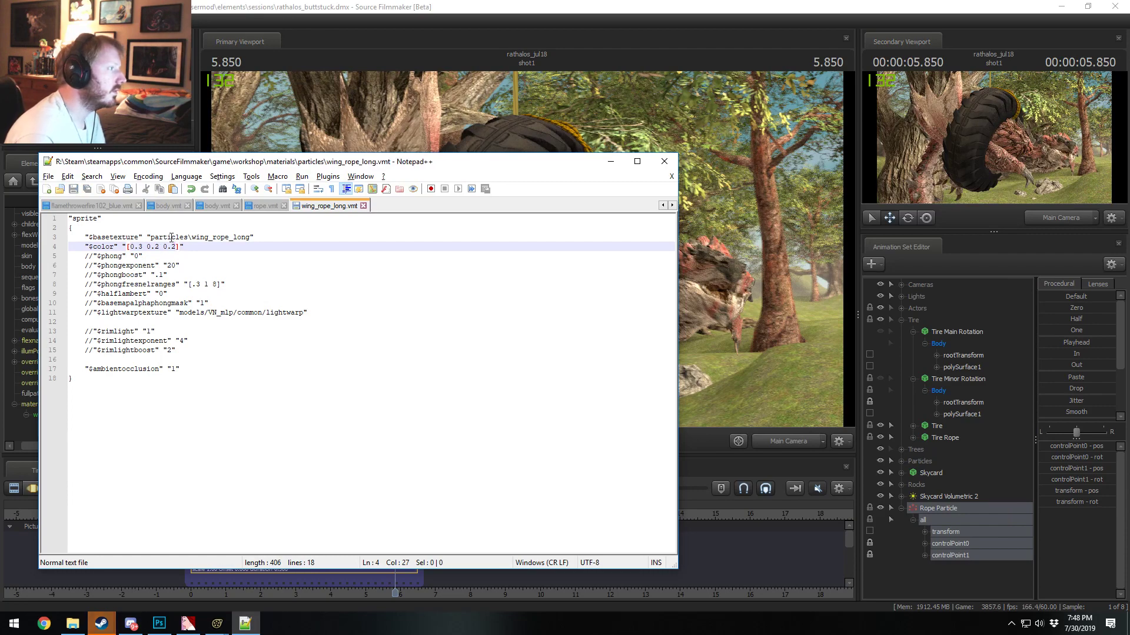
Step: Switch to Source Filmmaker and scrub to 6.416 to check the rope's colour
key("alt+Tab")
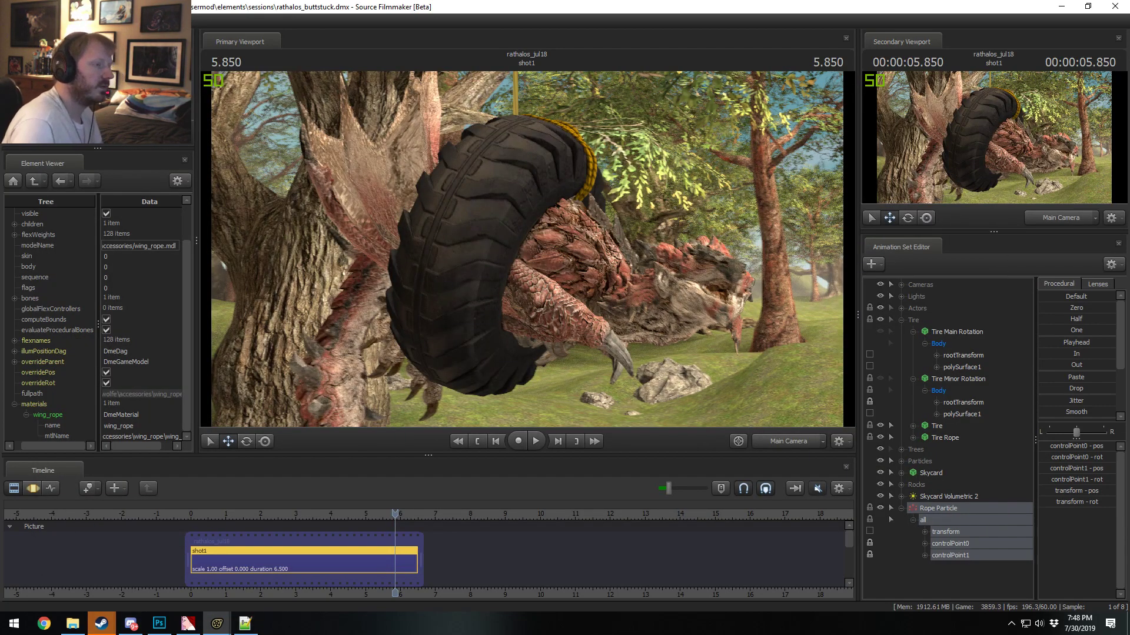
left_click_drag(395, 516, 415, 549)
Step: In Notepad++, set $color in wing_rope_long.vmt to [1 0.2 0.2], save the file and check the rope at 5.950 in Source Filmmaker
left_click(245, 624)
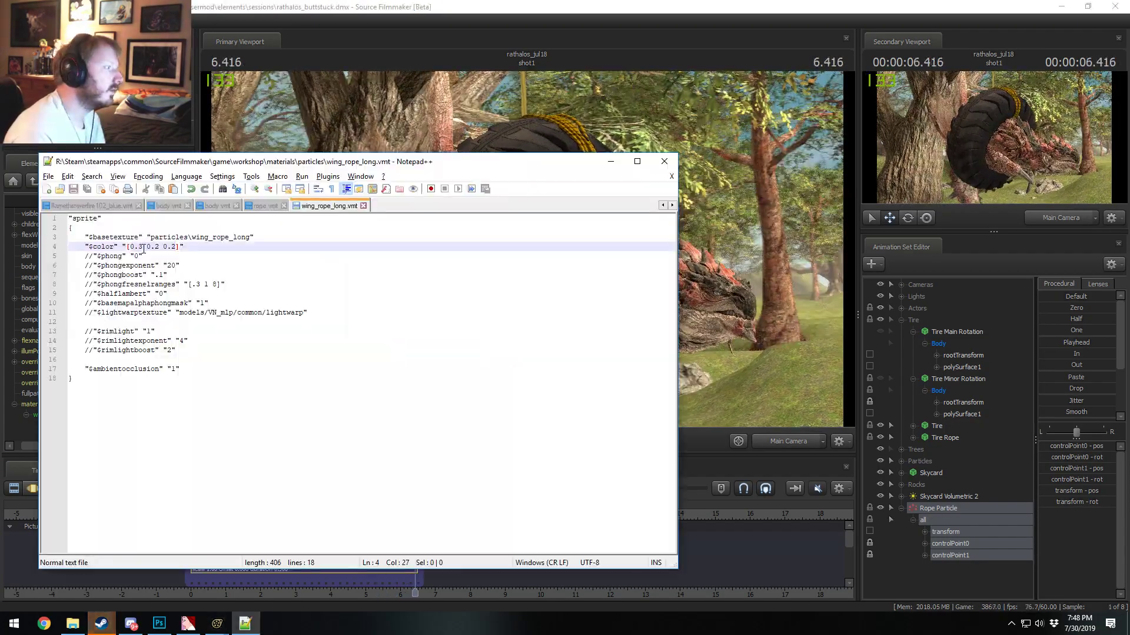
key("ctrl+s")
key("alt+Tab")
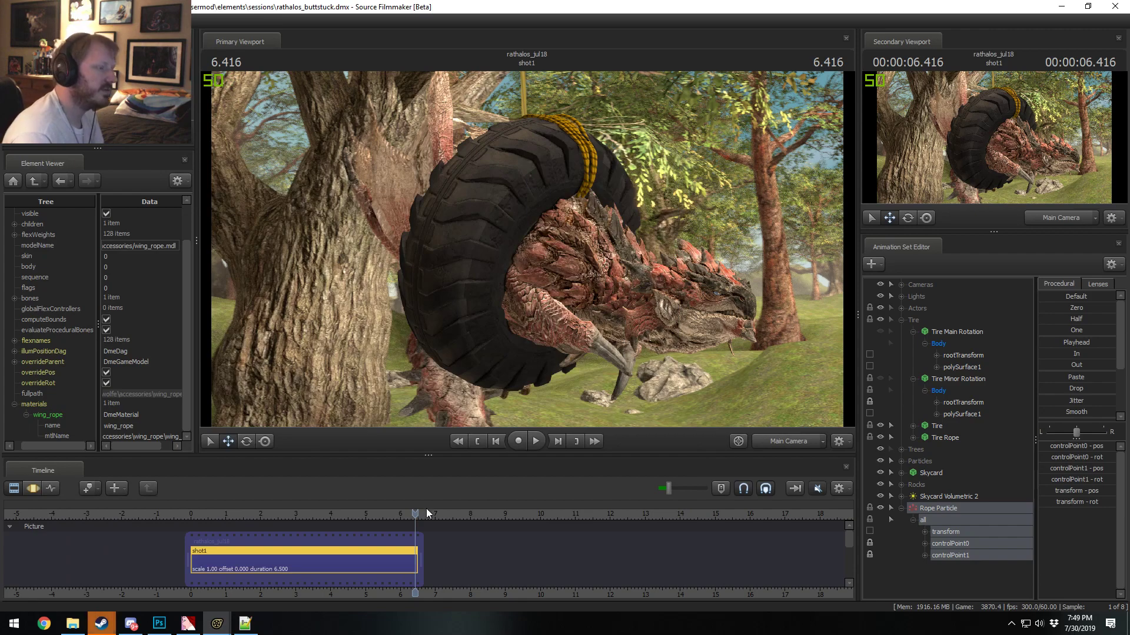
left_click_drag(422, 512, 404, 509)
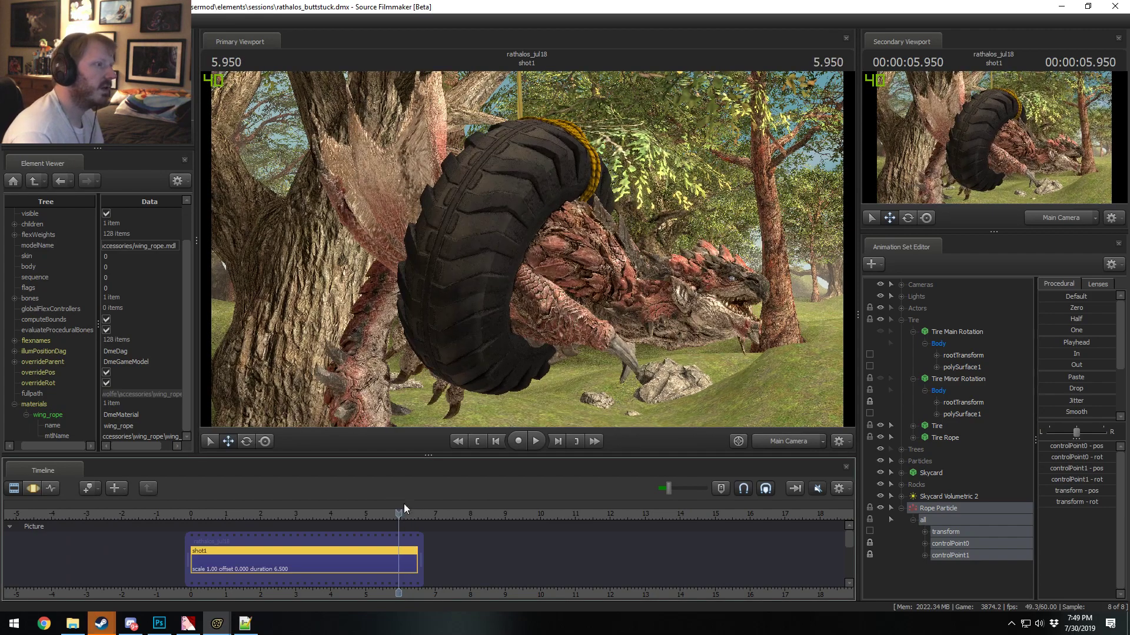
Step: Return to Notepad++, delete the $color entry from wing_rope_long.vmt and save the file
key("alt+Tab")
left_click_drag(179, 247, 70, 249)
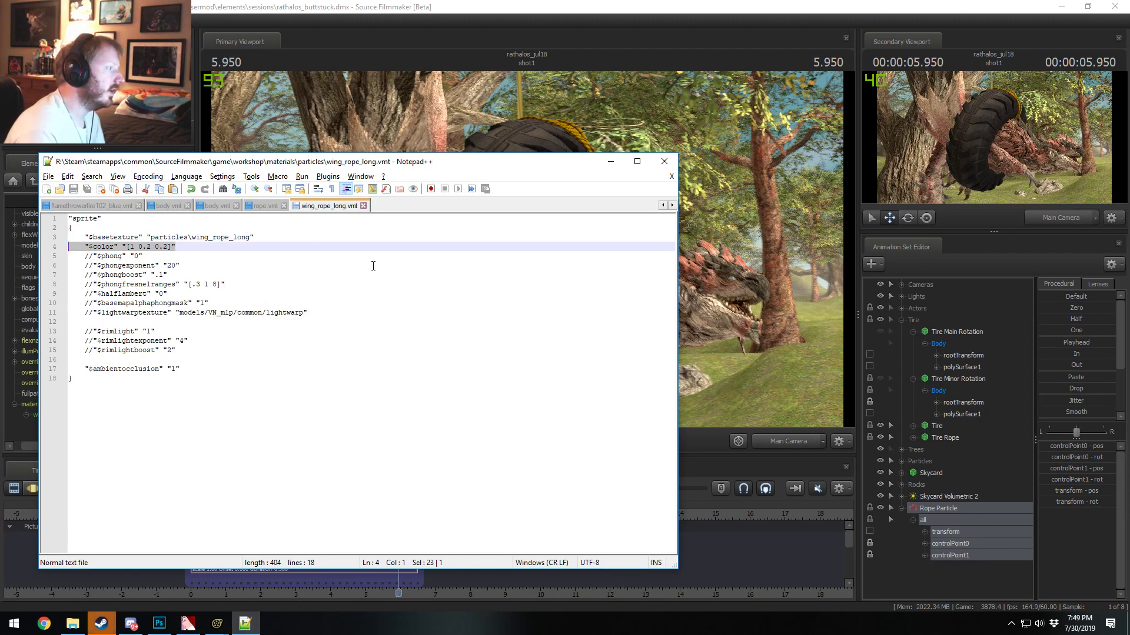
key("Delete")
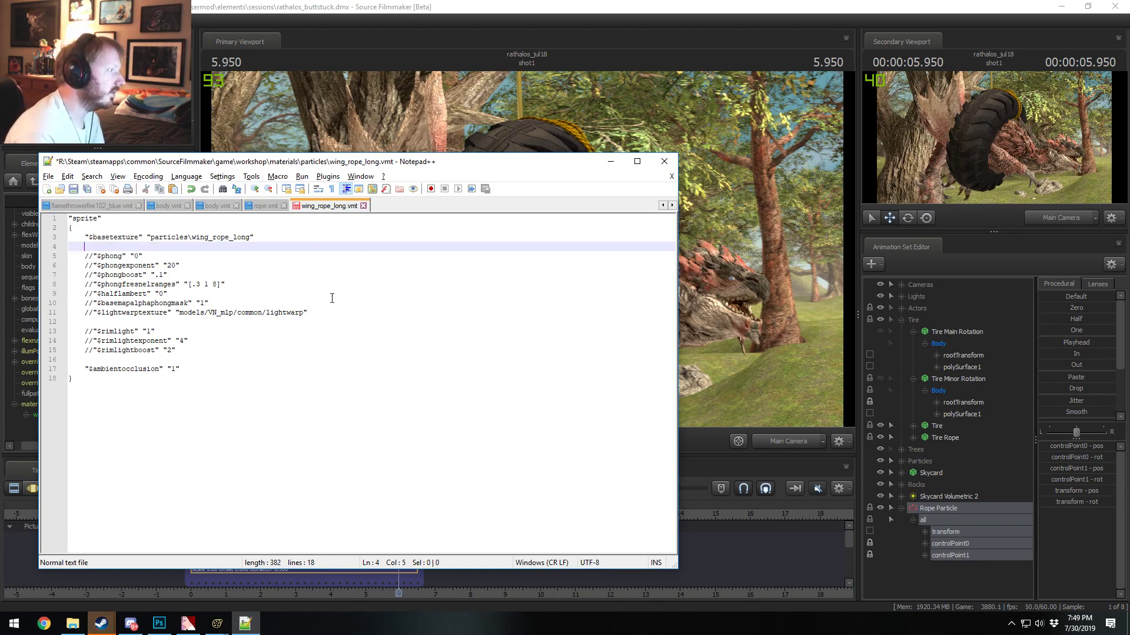
left_click(270, 347)
key("ctrl+s")
Step: Switch to Photoshop and darken the rope texture with Brightness/Contrast, using brightness about -38 and contrast 4
key("alt+Tab")
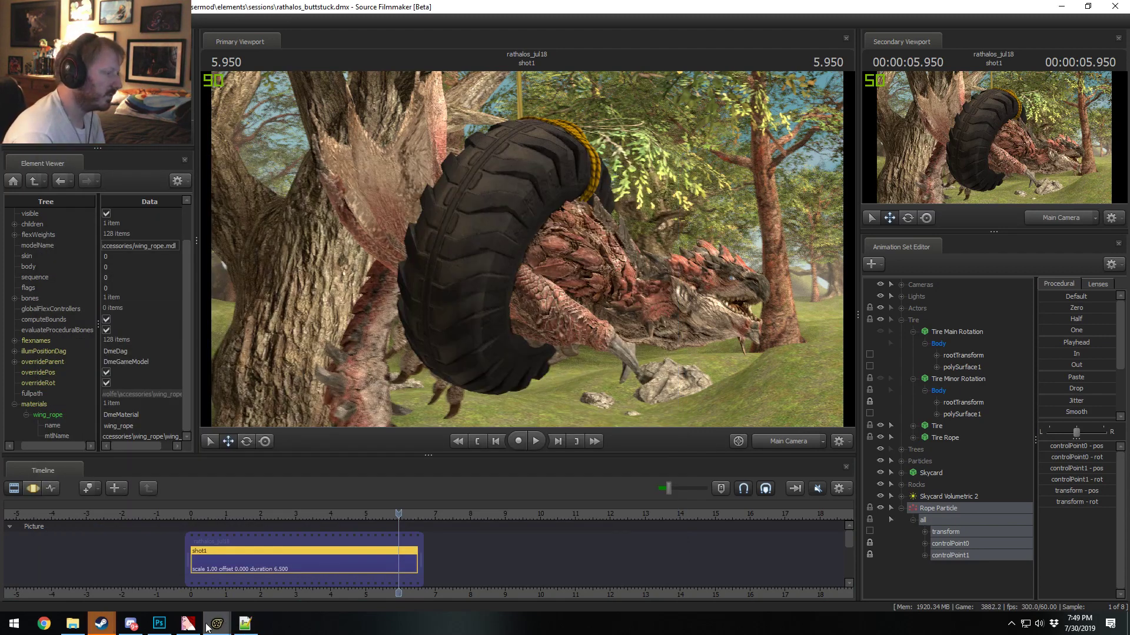
left_click(159, 624)
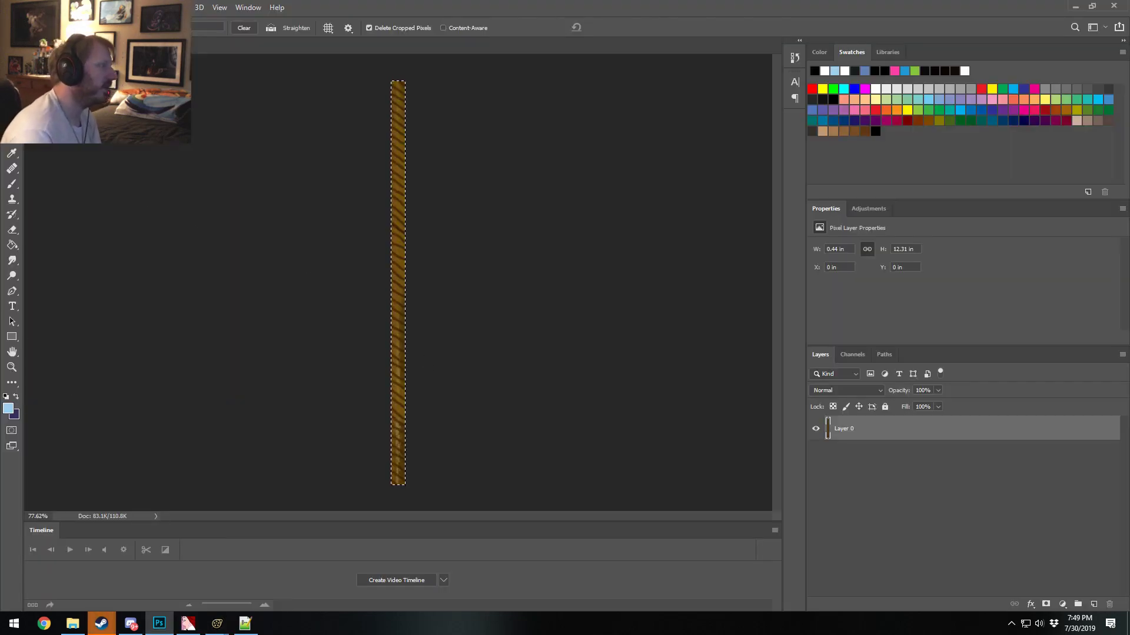
left_click(72, 7)
mouse_move(118, 38)
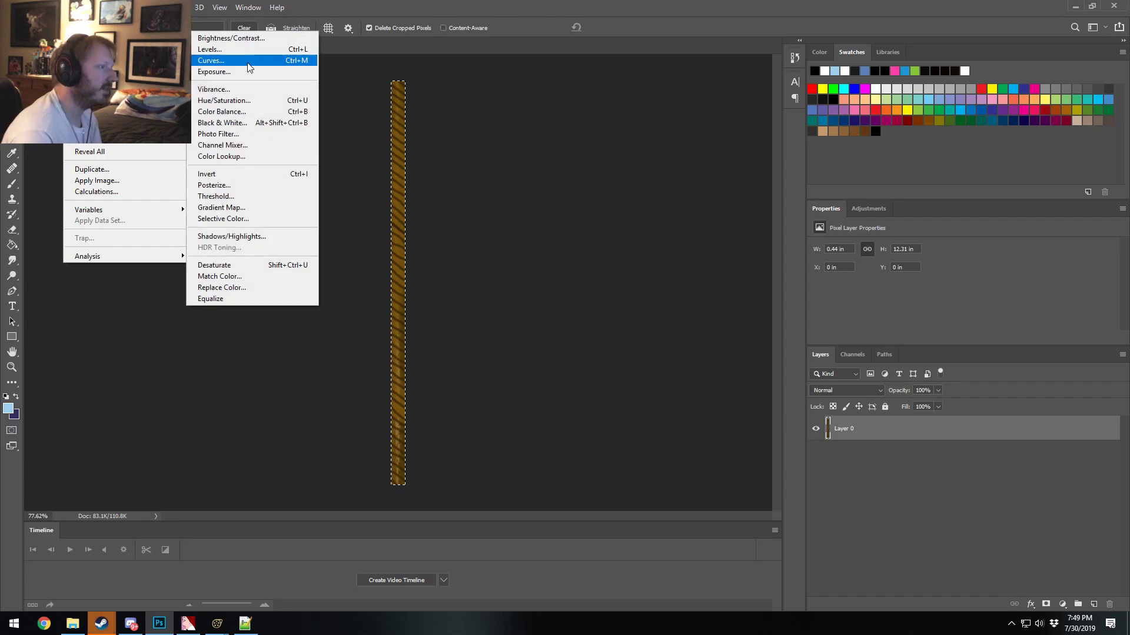
left_click(231, 38)
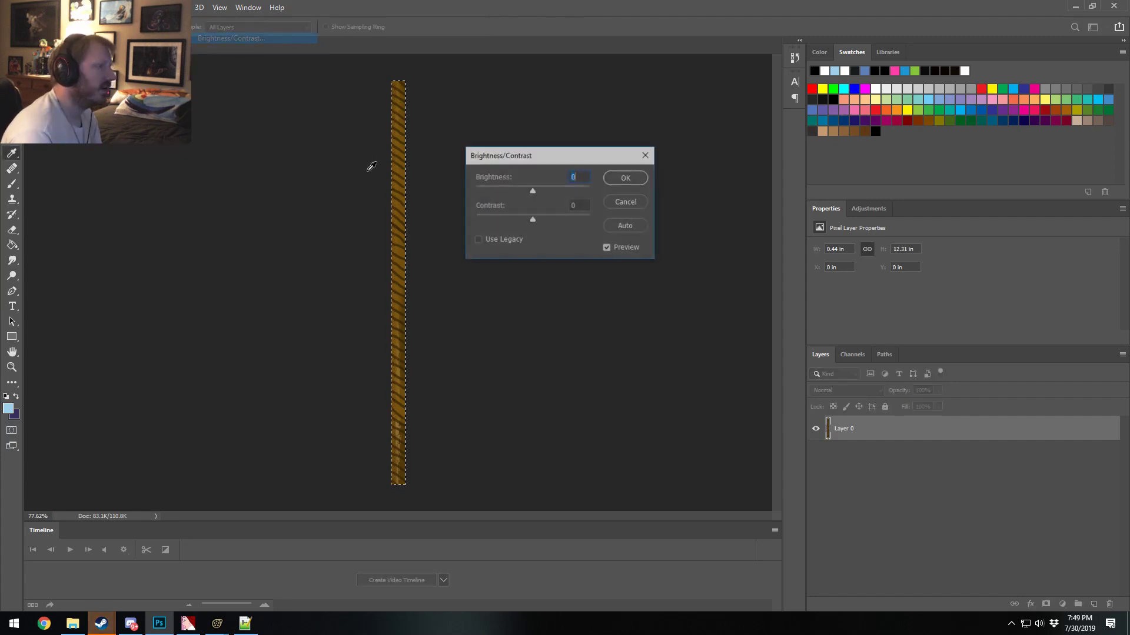
mouse_move(534, 193)
left_mouse_down()
mouse_move(521, 193)
mouse_move(538, 222)
mouse_move(518, 189)
left_mouse_up()
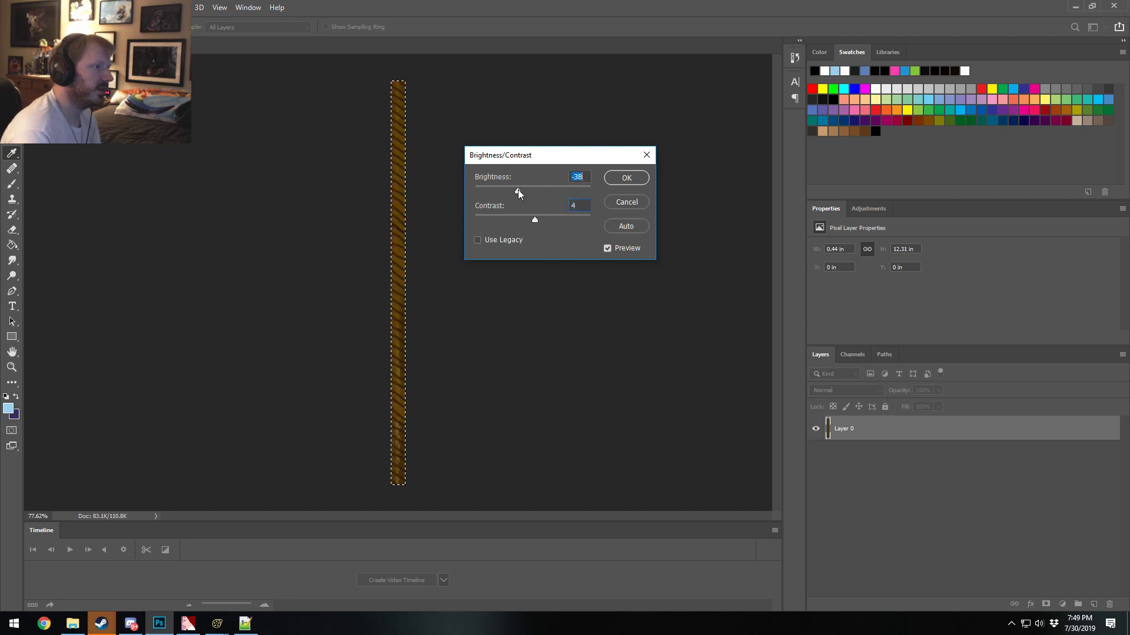
left_click(627, 180)
Step: Save the rope texture as a 32 bits/pixel Targa named wing_rope_long.tga in the workshop\materials\particles folder
left_click(74, 7)
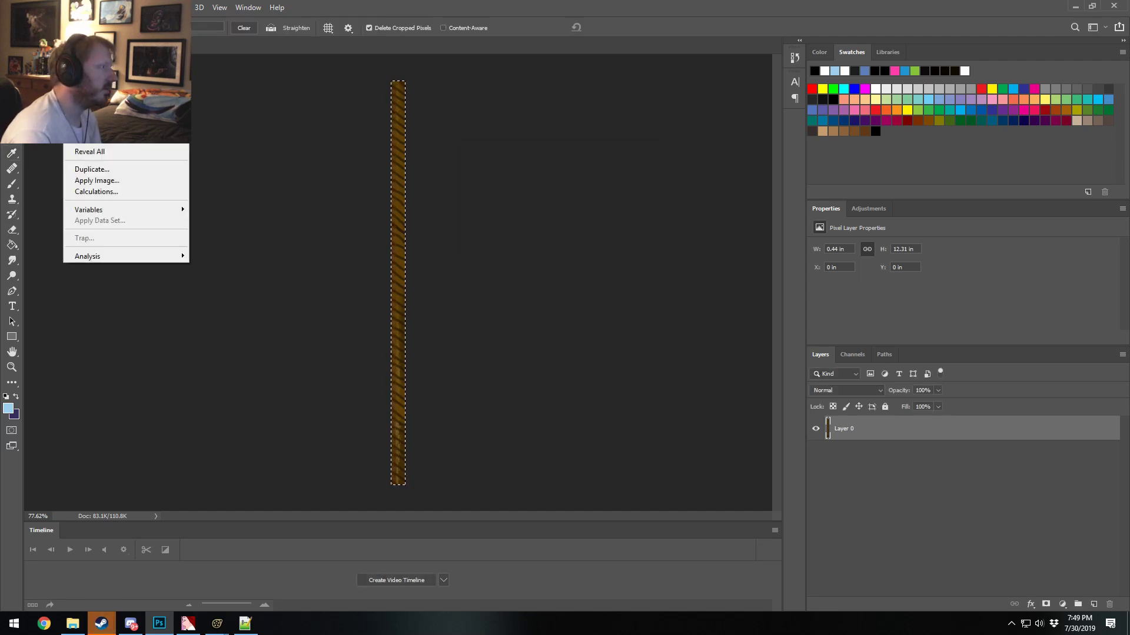
mouse_move(147, 37)
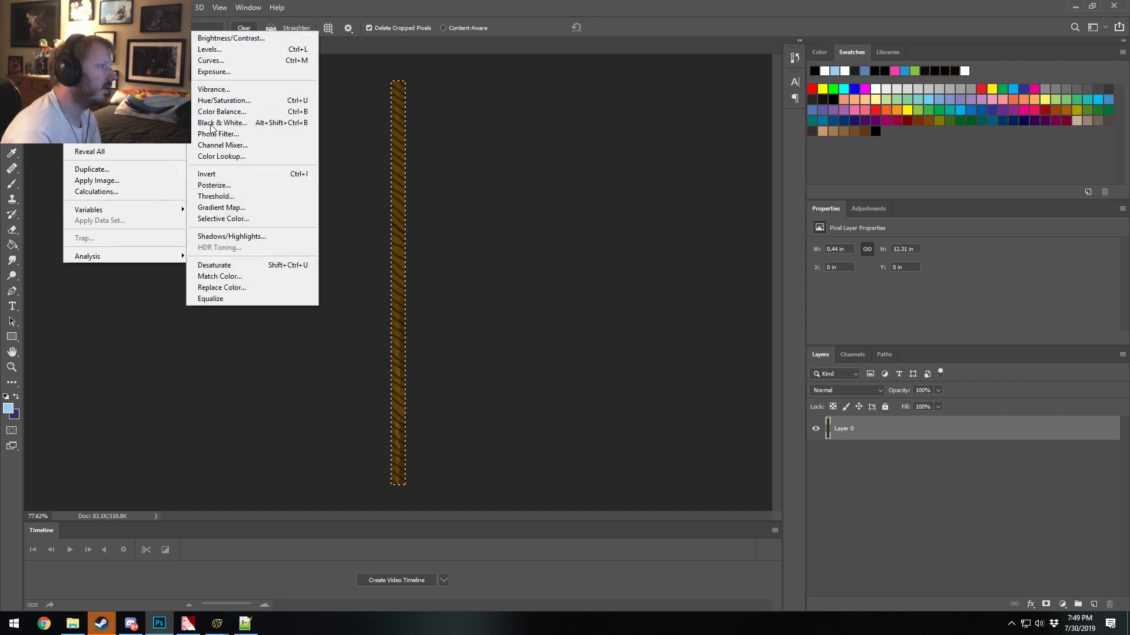
mouse_move(30, 7)
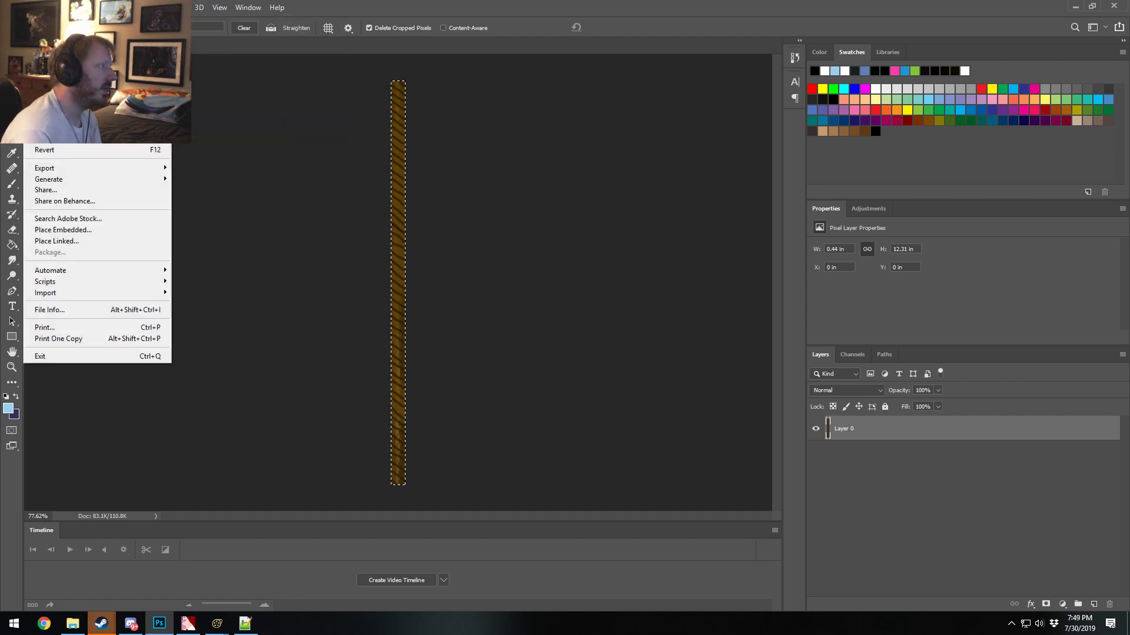
left_click(37, 140)
left_click(157, 425)
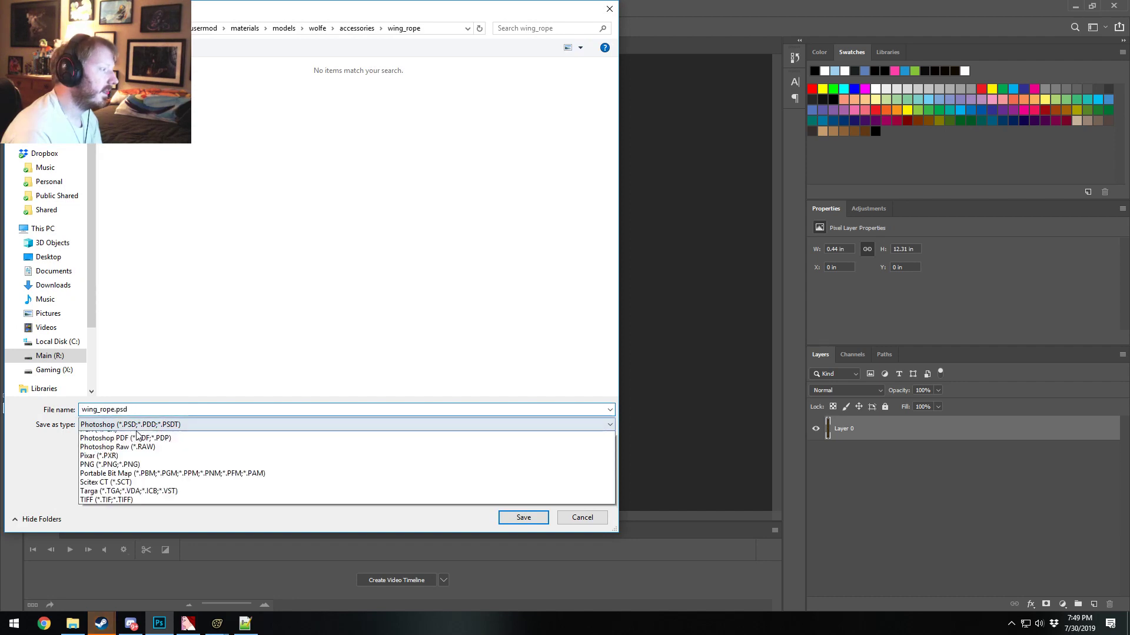
left_click(117, 613)
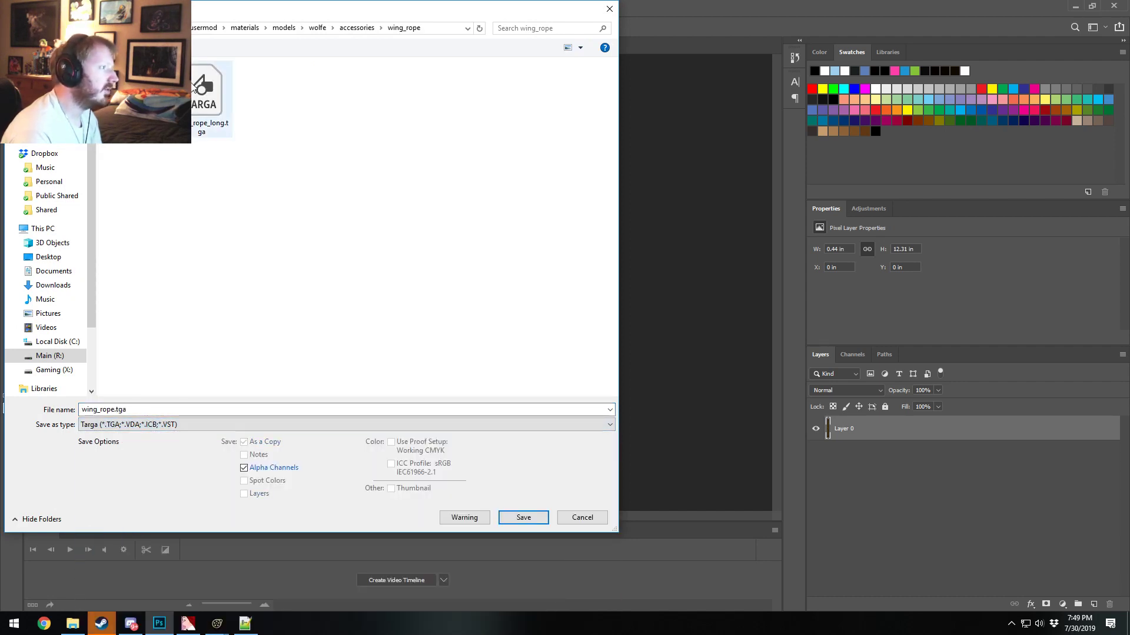
left_click(211, 97)
left_click(449, 27)
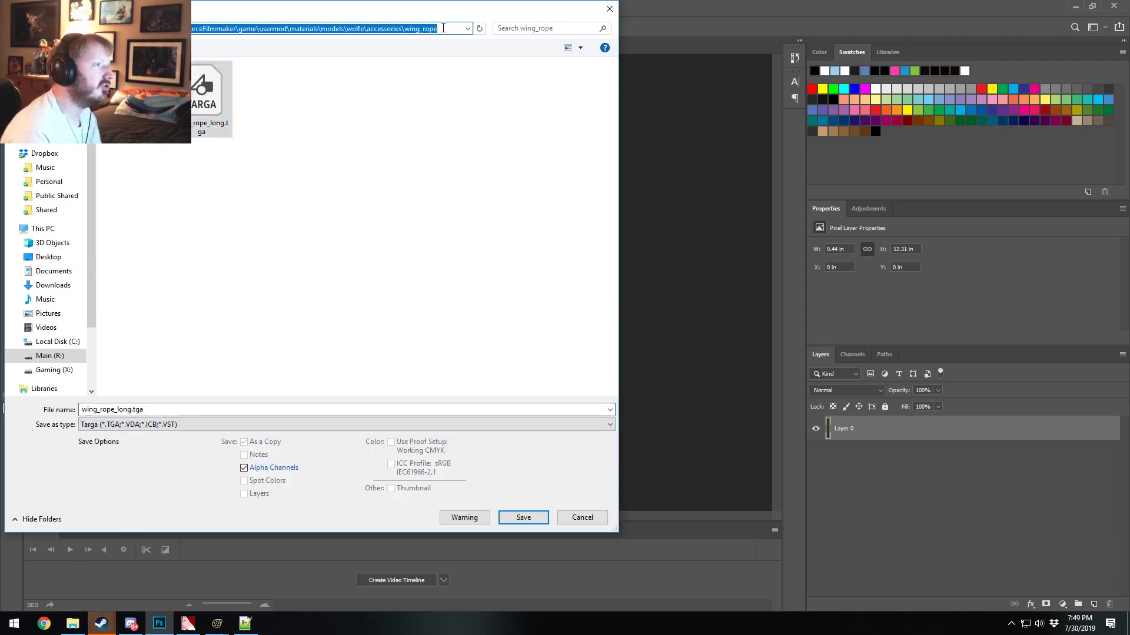
key("ctrl+v")
key("Return")
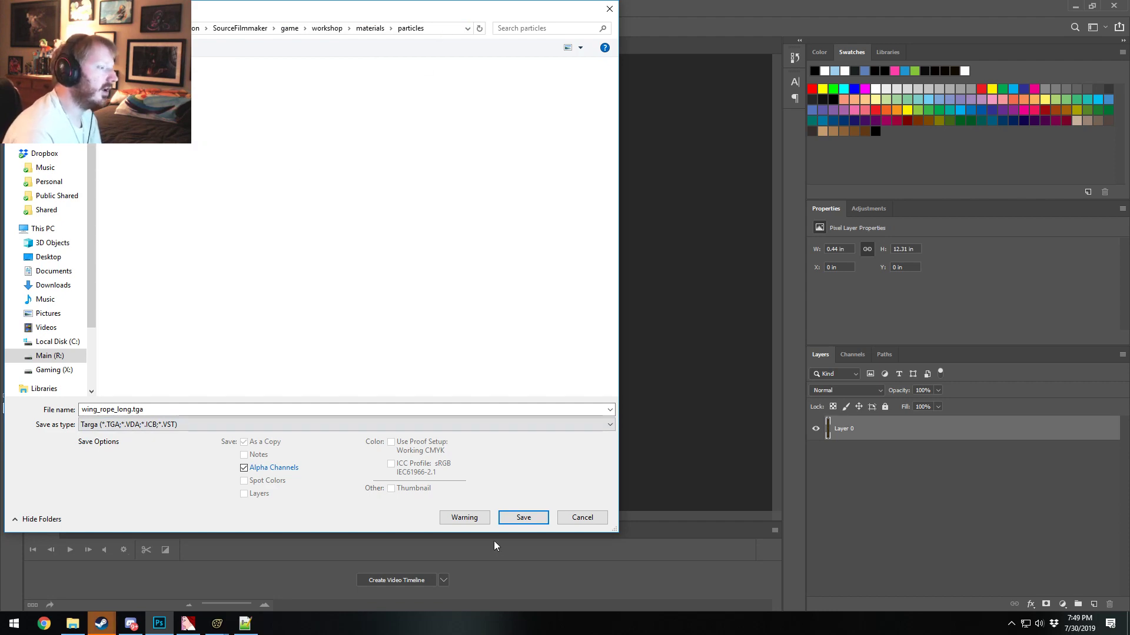
left_click(521, 516)
left_click(597, 312)
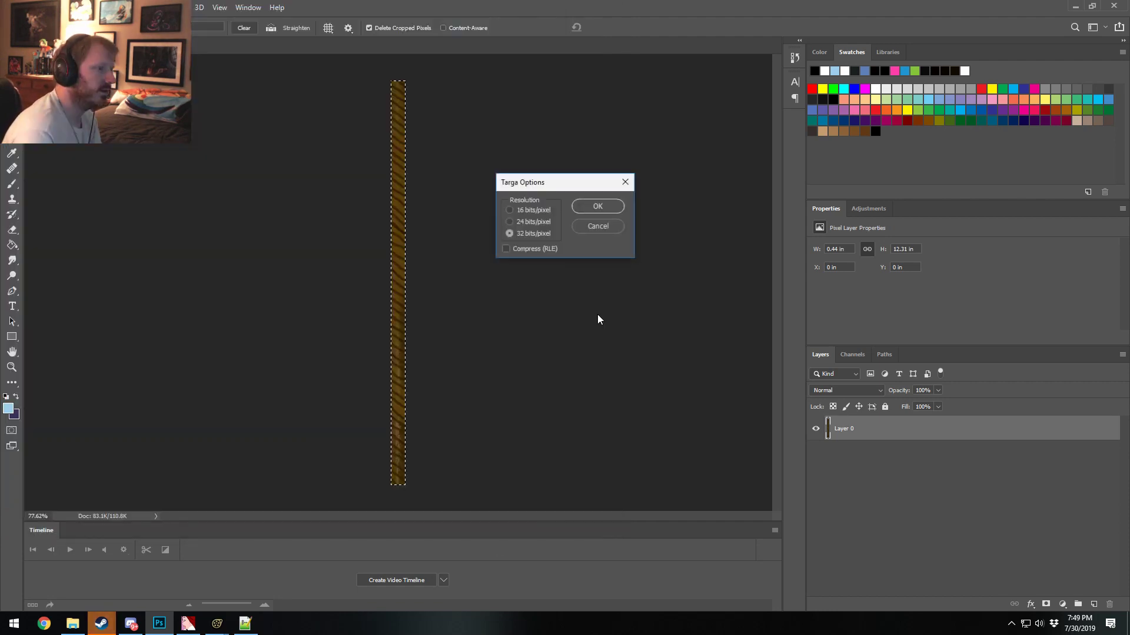
left_click(595, 206)
Step: Switch to VTFEdit and import the darkened rope Targa, keeping the DXT1 normal and DXT5 alpha formats
left_click(215, 630)
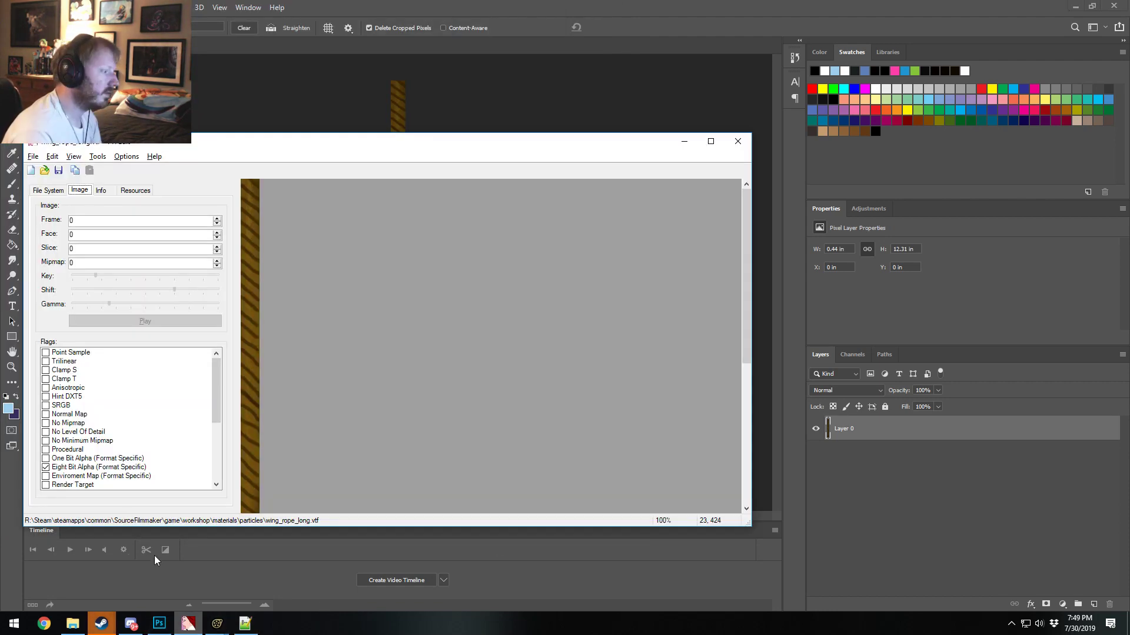
left_click(33, 156)
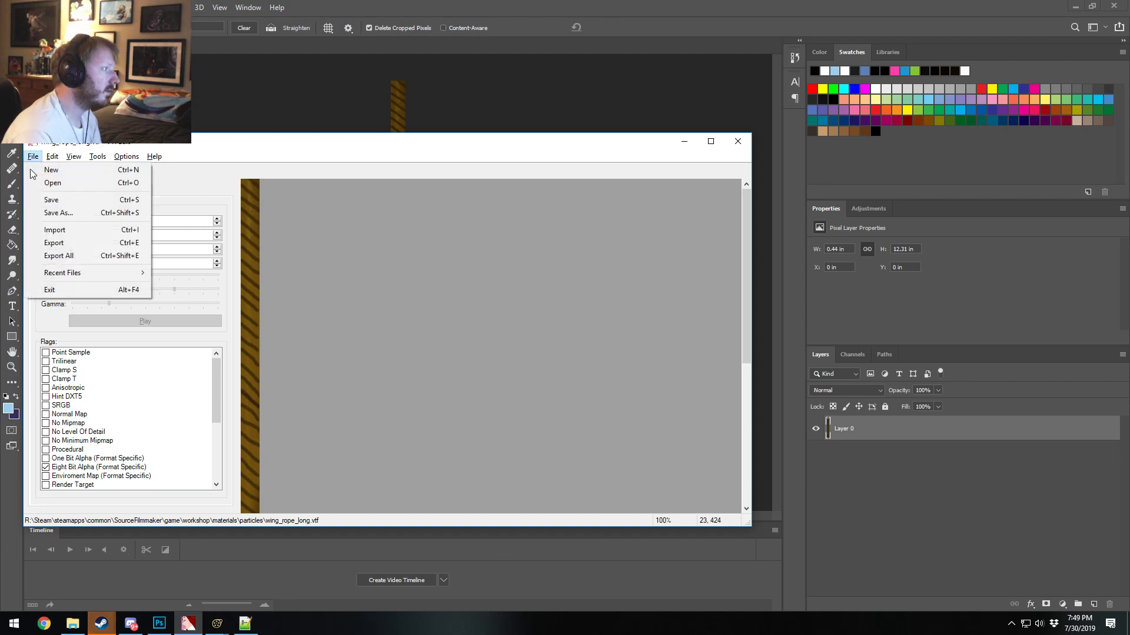
left_click(55, 230)
left_click(181, 264)
double_click(182, 264)
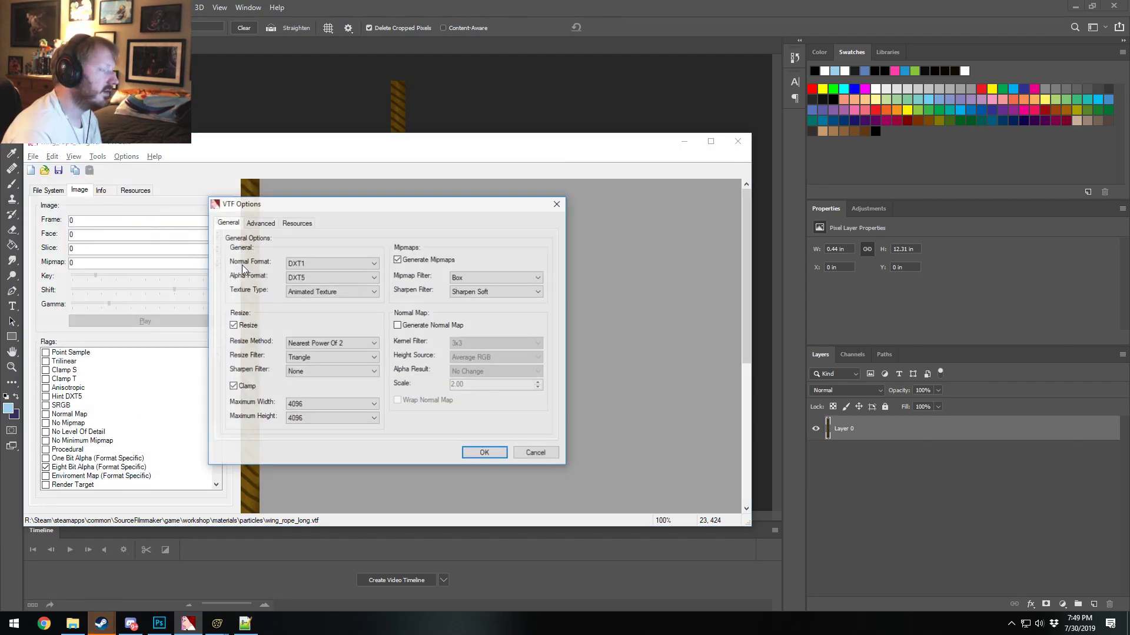
left_click(476, 458)
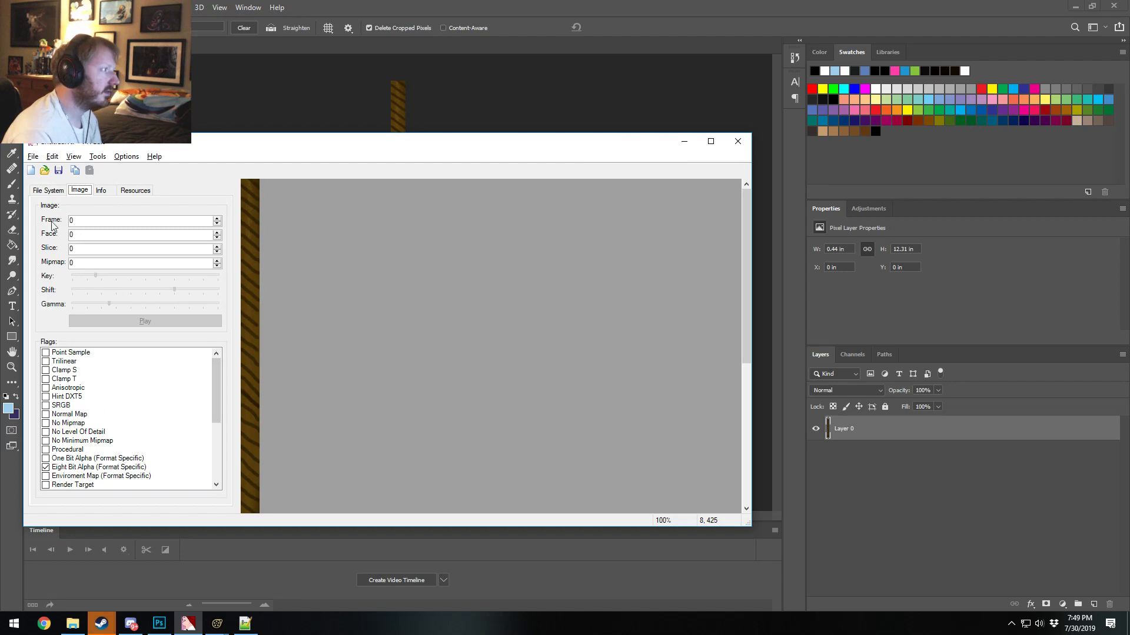
Step: Save the imported texture over wing_rope_long.vtf in the workshop\materials\particles folder
left_click(33, 156)
left_click(44, 196)
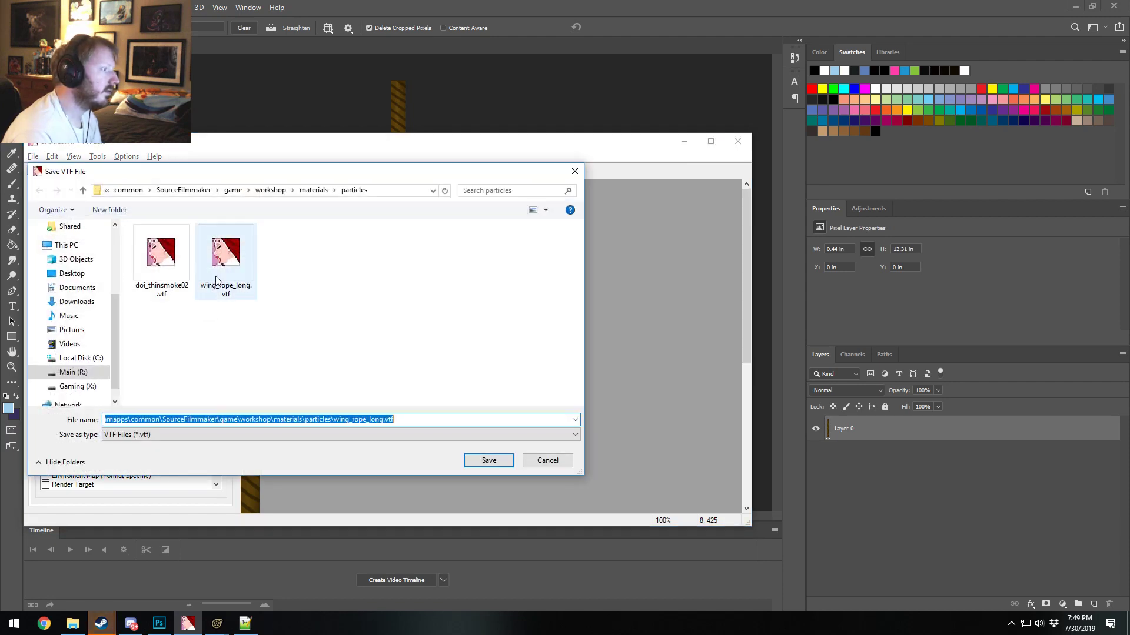
double_click(216, 281)
left_click(609, 317)
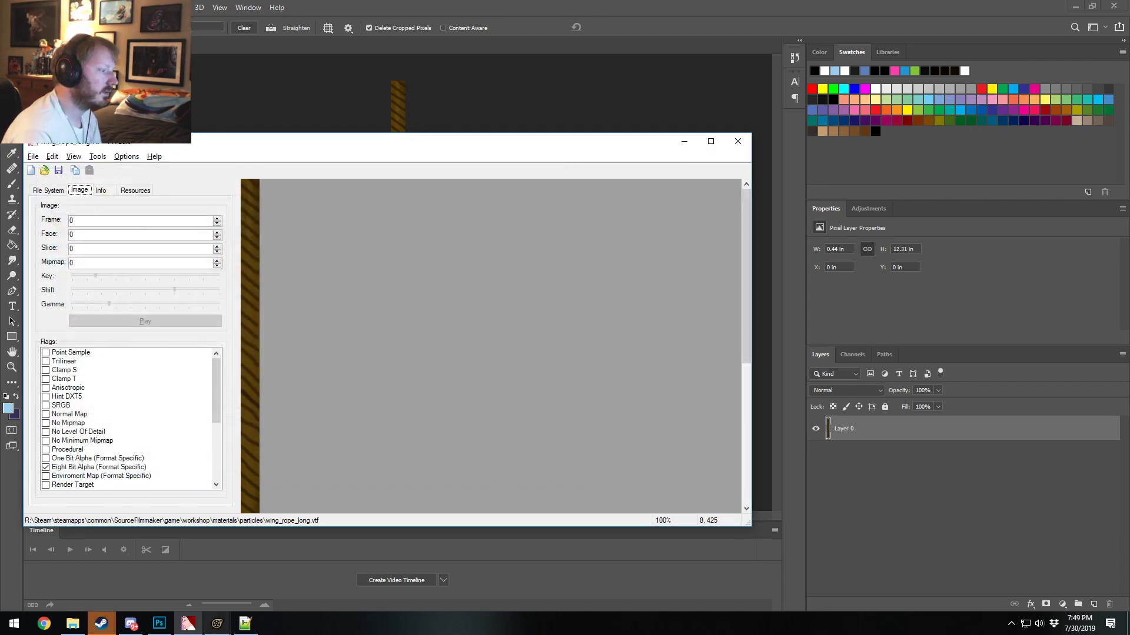
Step: Switch to Source Filmmaker and play back the second half of shot1 to check the rope's colour against the tied rope
left_click(188, 624)
mouse_move(217, 624)
left_click(151, 571)
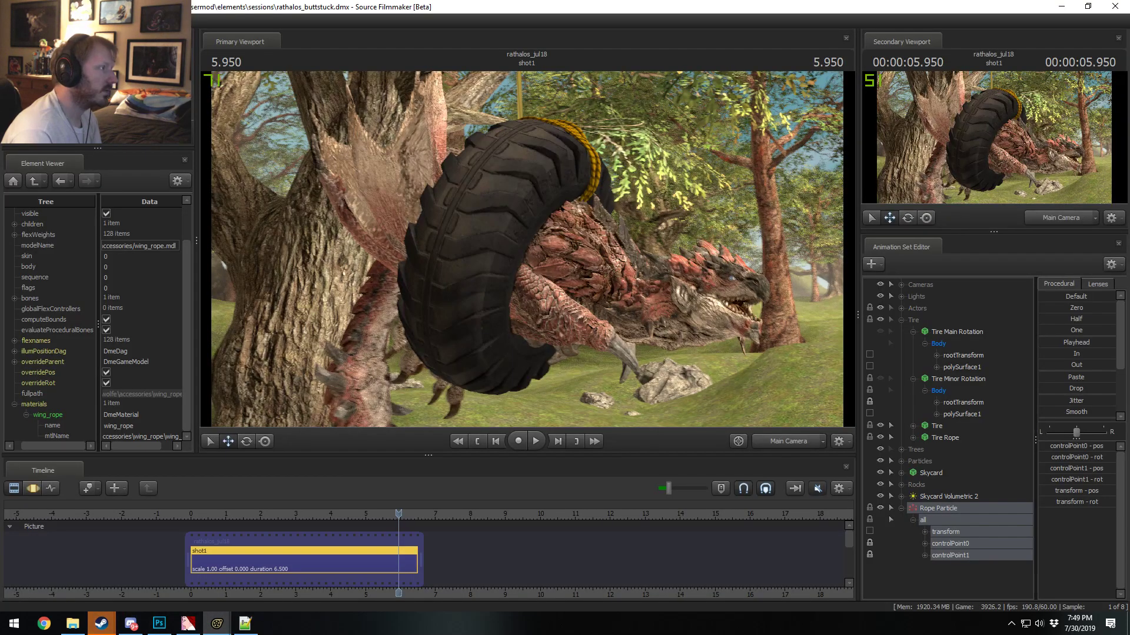
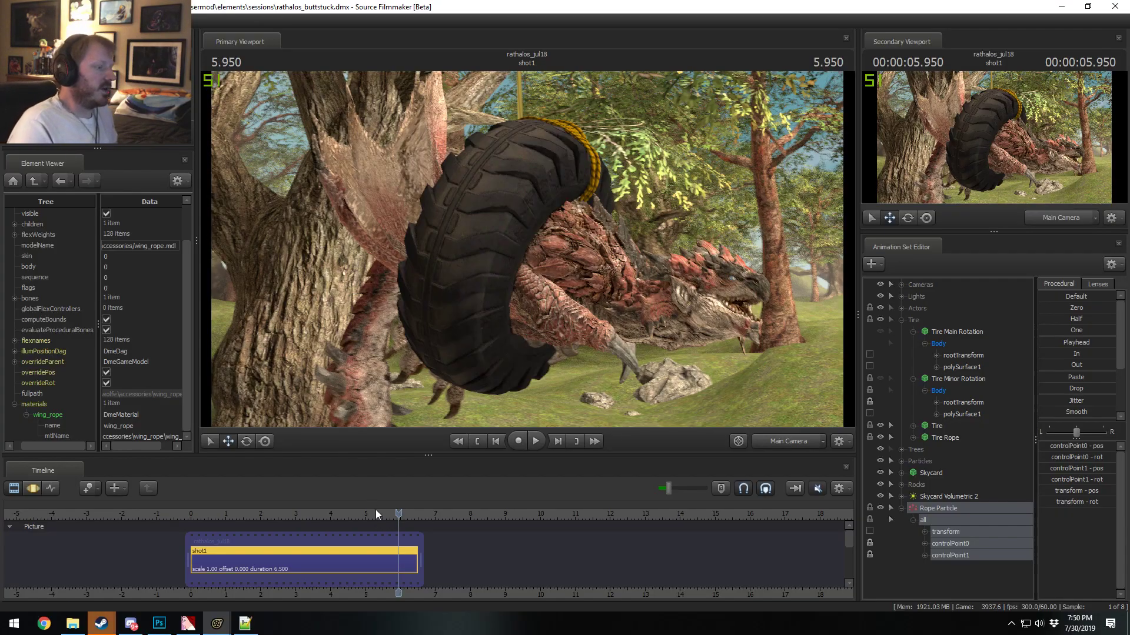
left_click_drag(376, 515, 317, 516)
key("space")
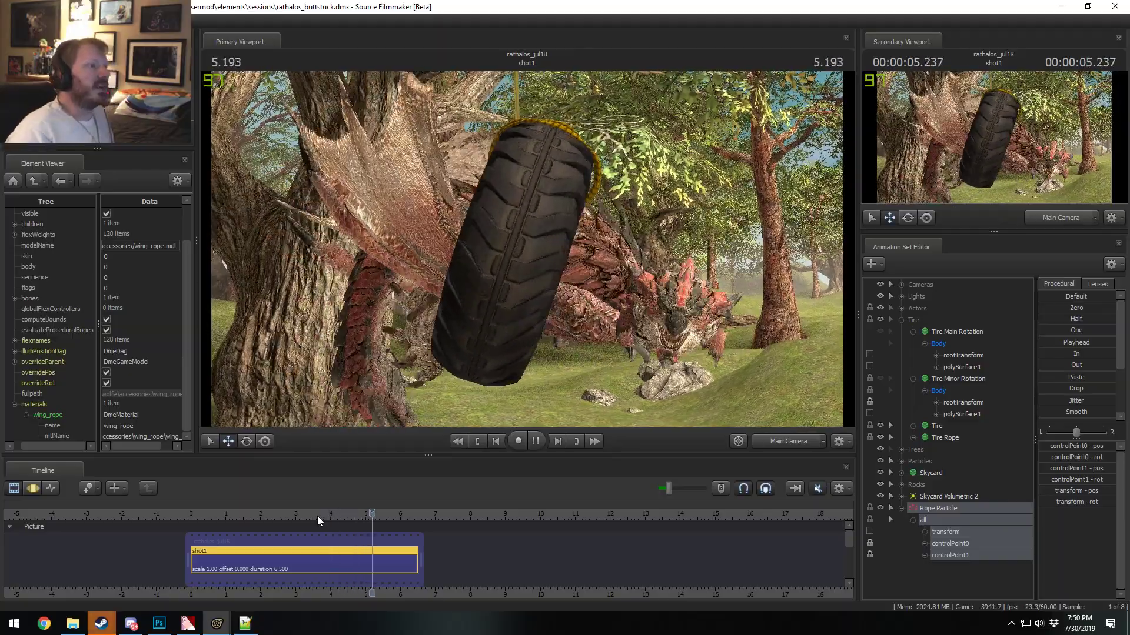
key("space")
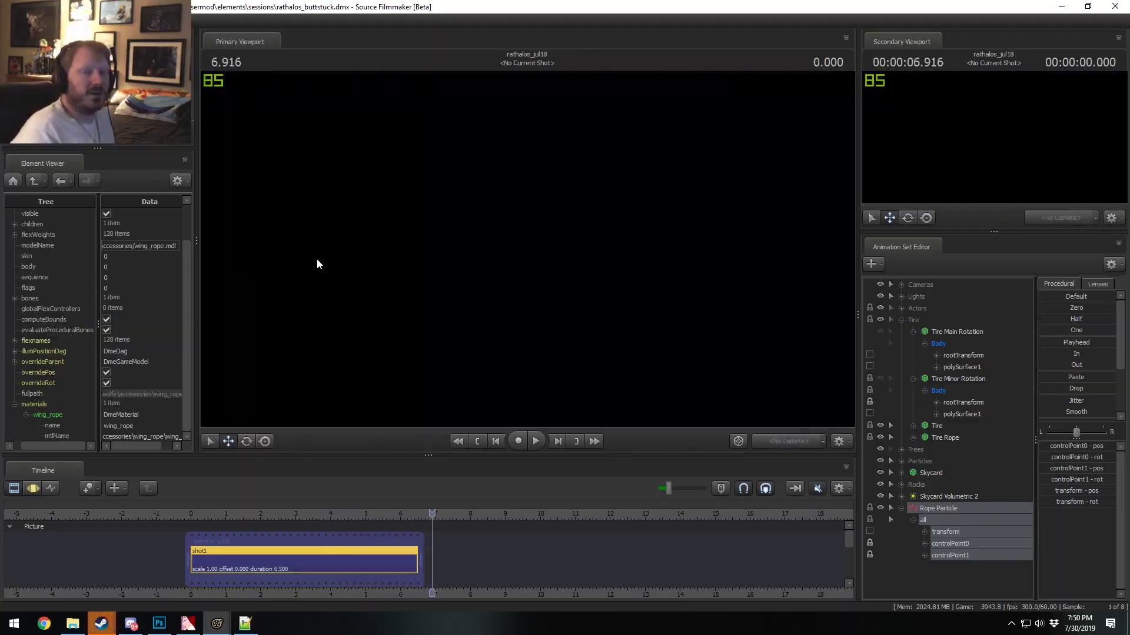
left_click_drag(327, 515, 321, 516)
key("space")
key("space")
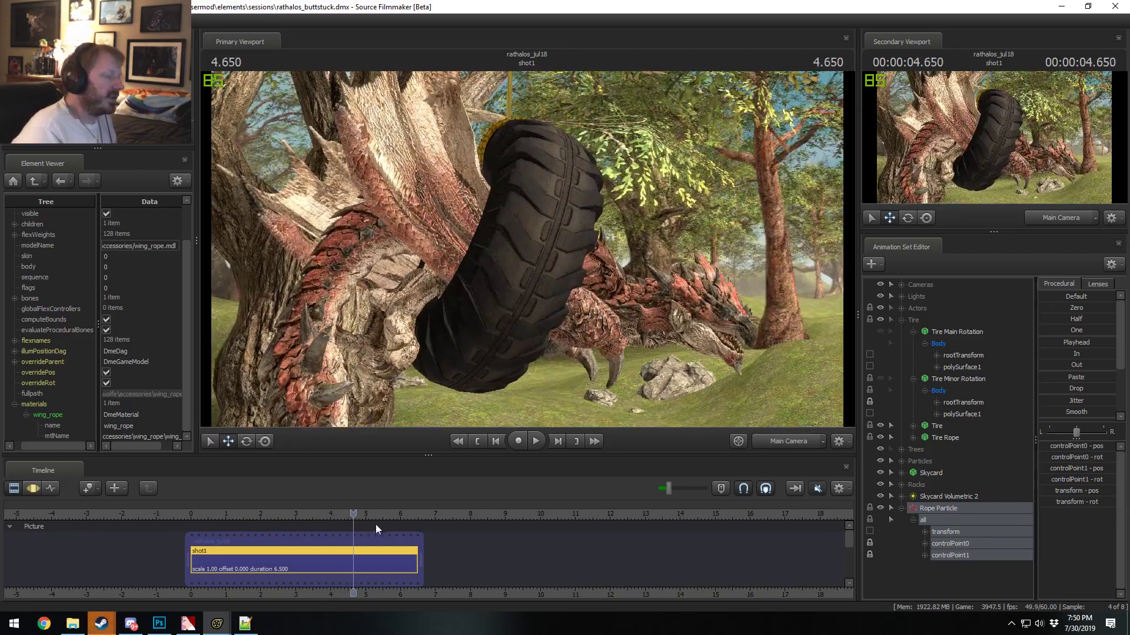
left_click(229, 625)
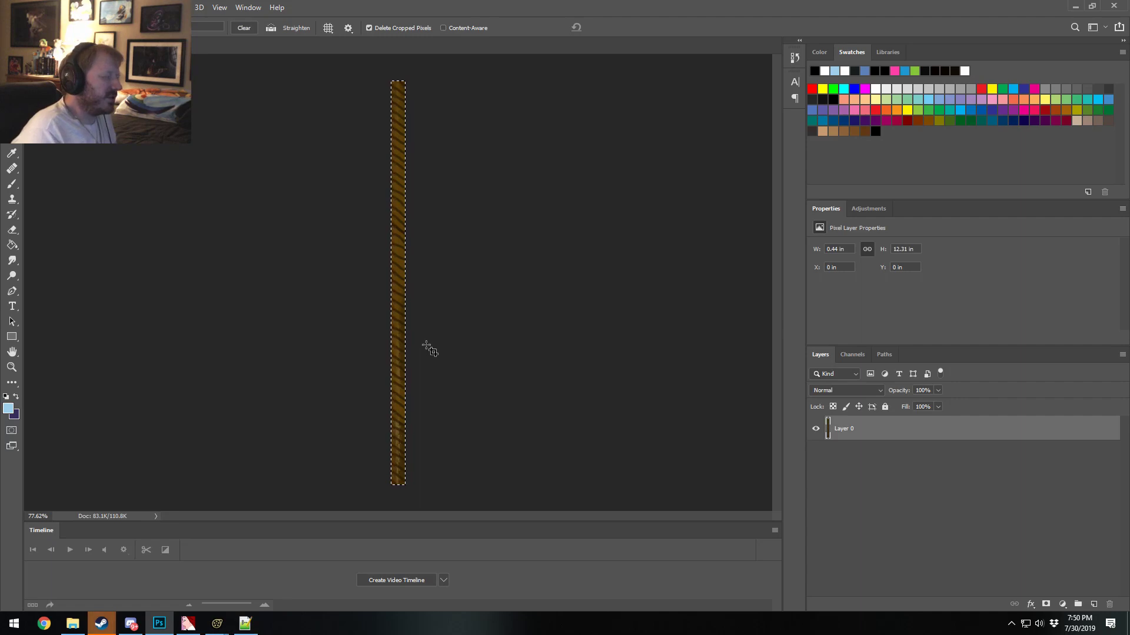
key("alt+Tab")
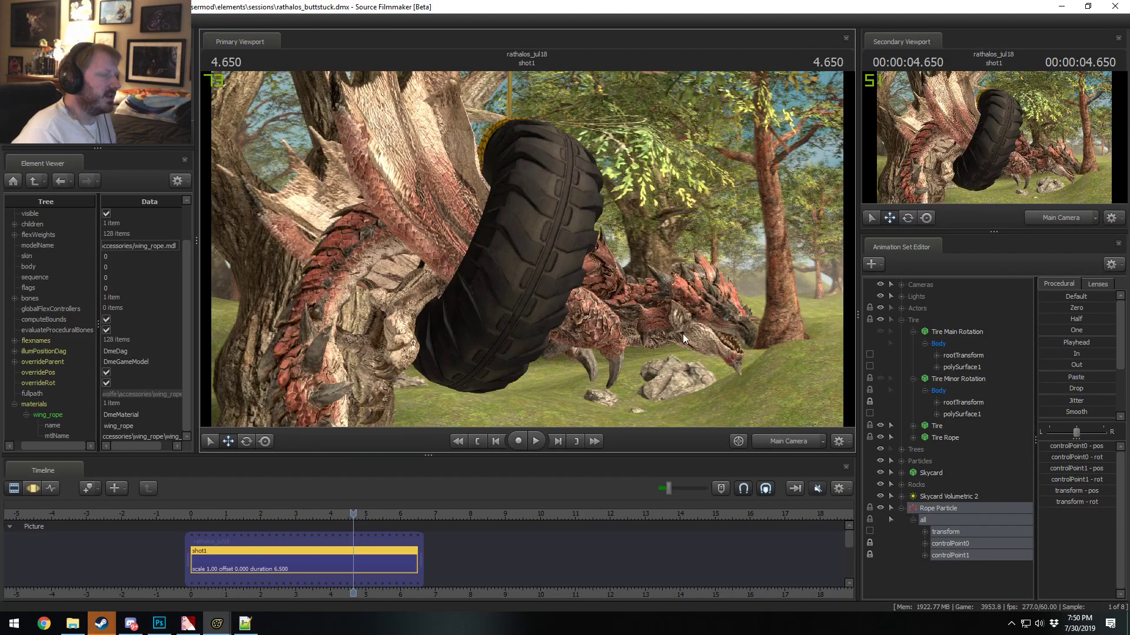
key("alt+Tab")
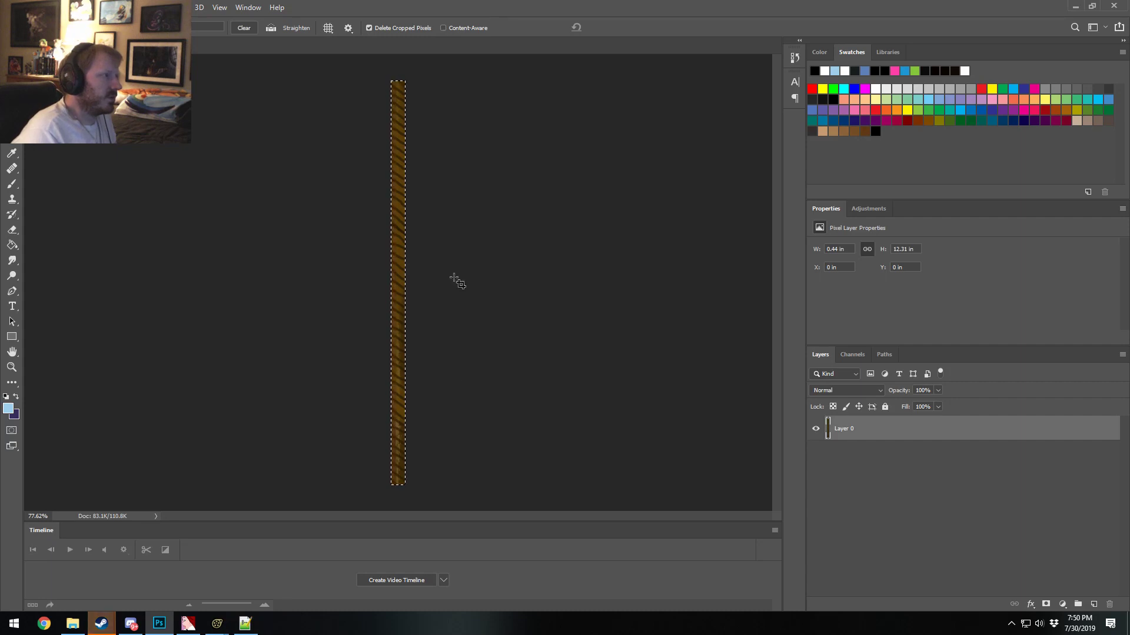
left_click(102, 7)
right_click(132, 147)
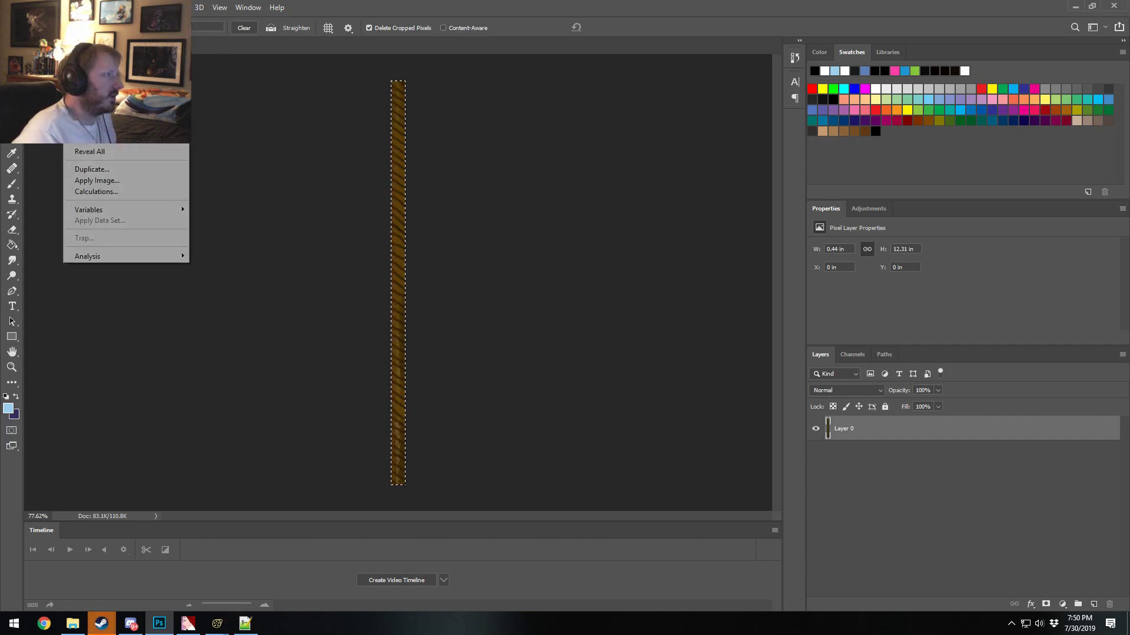
key("Escape")
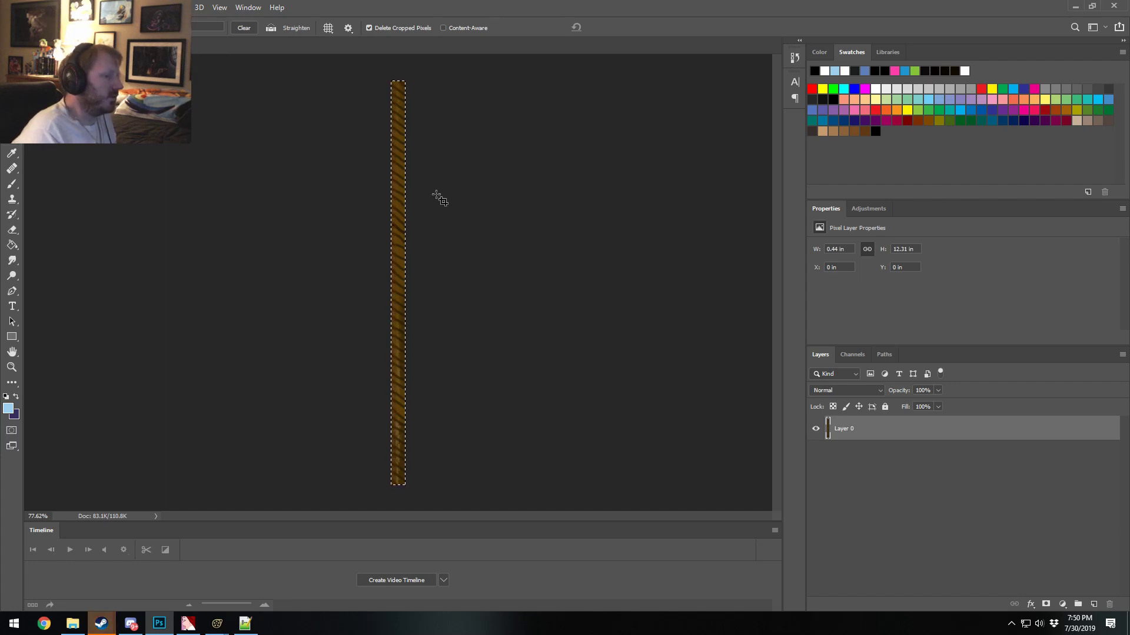
Step: Resize the rope image's canvas to 886 pixels wide and 32 pixels high, accepting the clipping
left_click(101, 7)
left_click(102, 7)
left_click(75, 8)
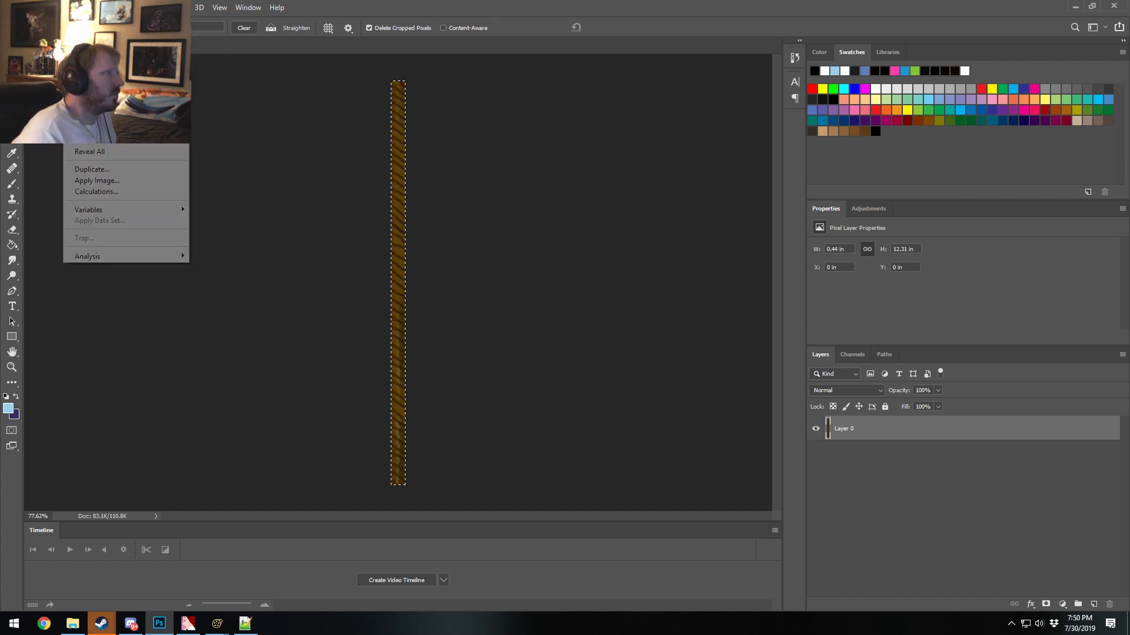
mouse_move(147, 38)
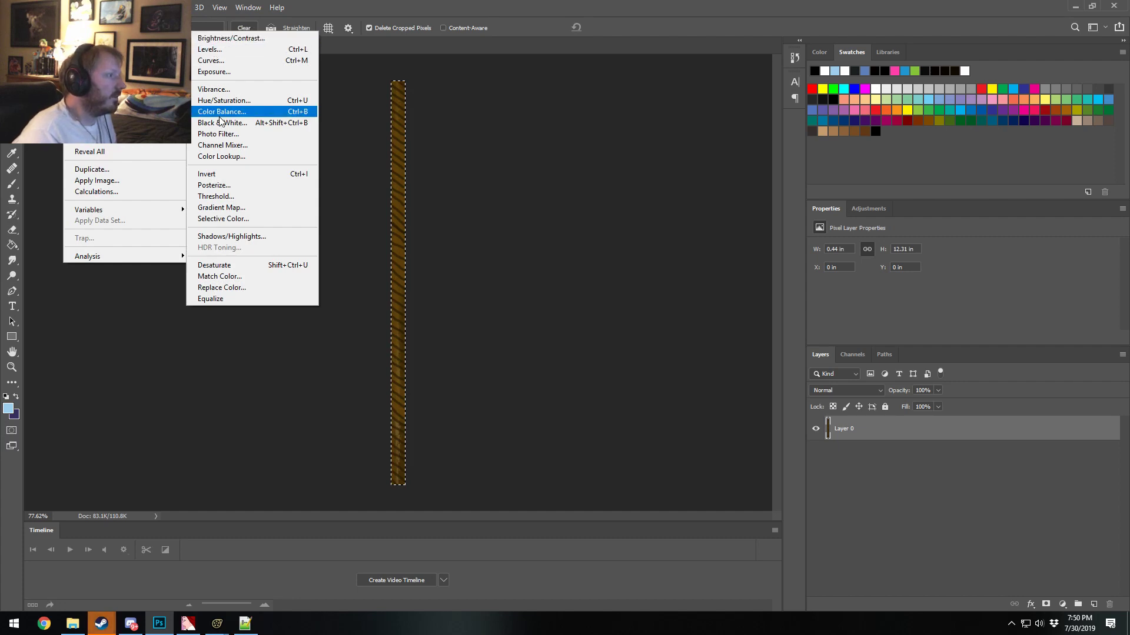
left_click(91, 107)
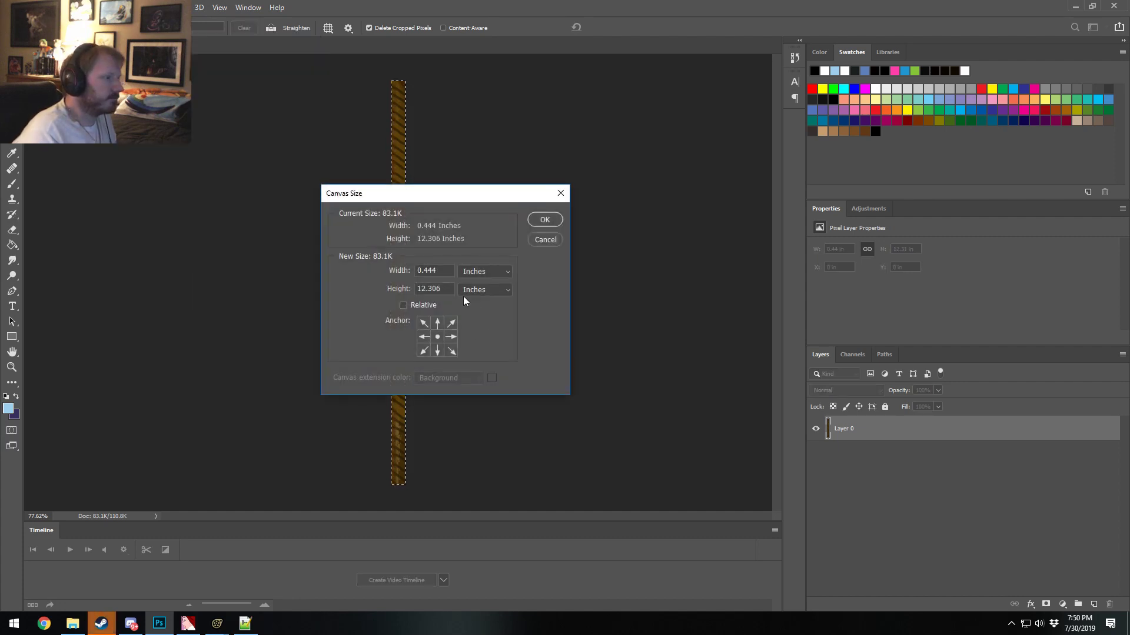
left_click(484, 289)
left_click(477, 311)
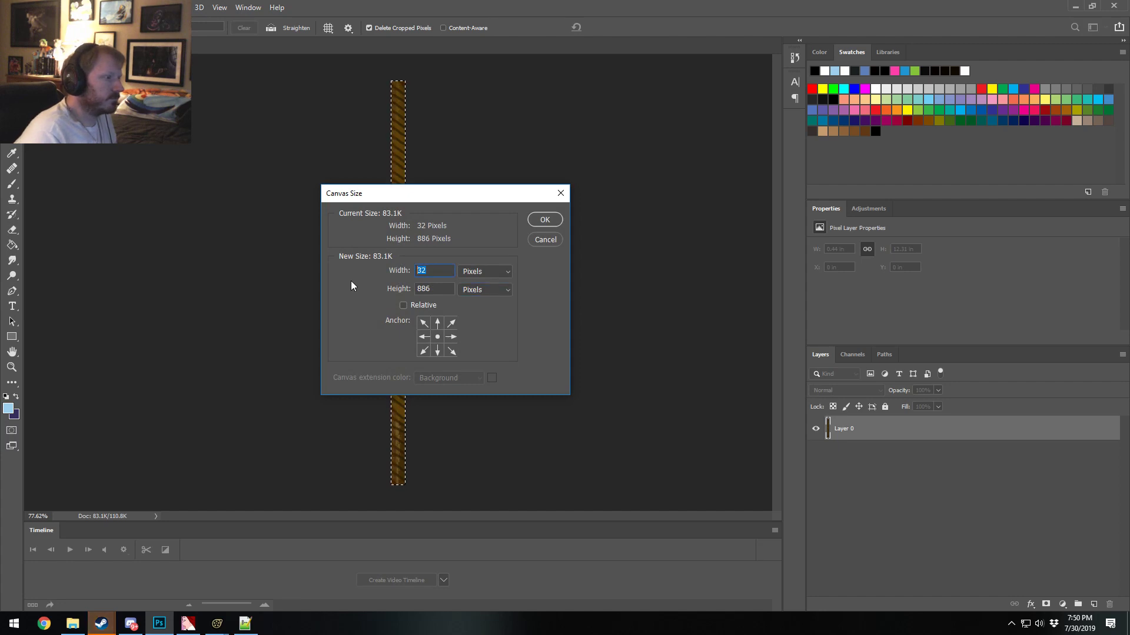
type("886")
key("Tab")
type("32")
key("Return")
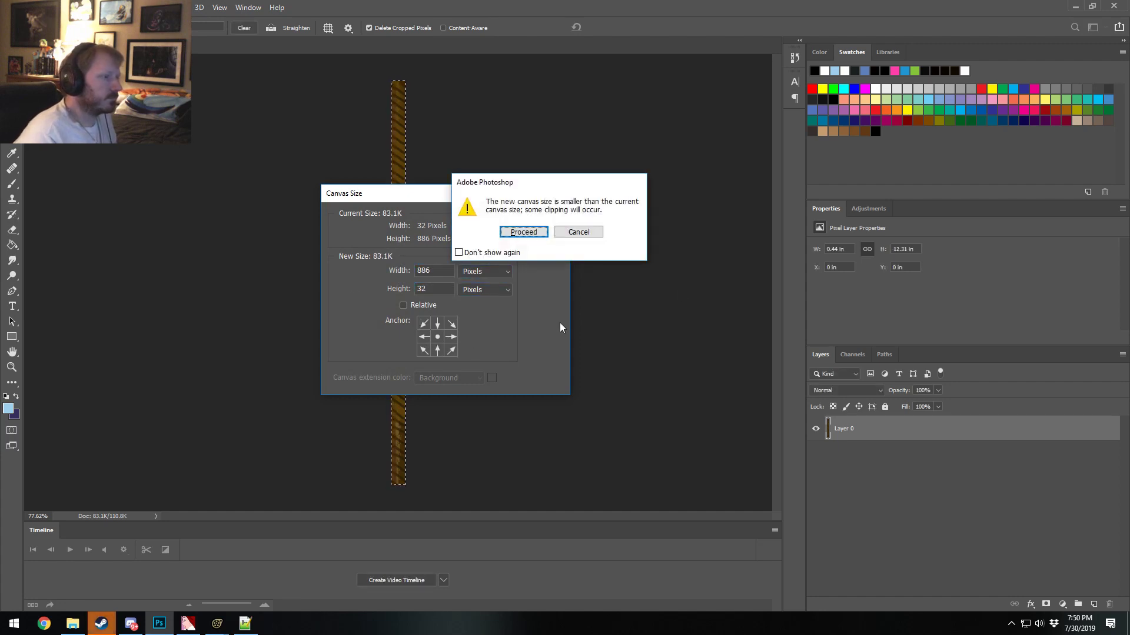
left_click(522, 231)
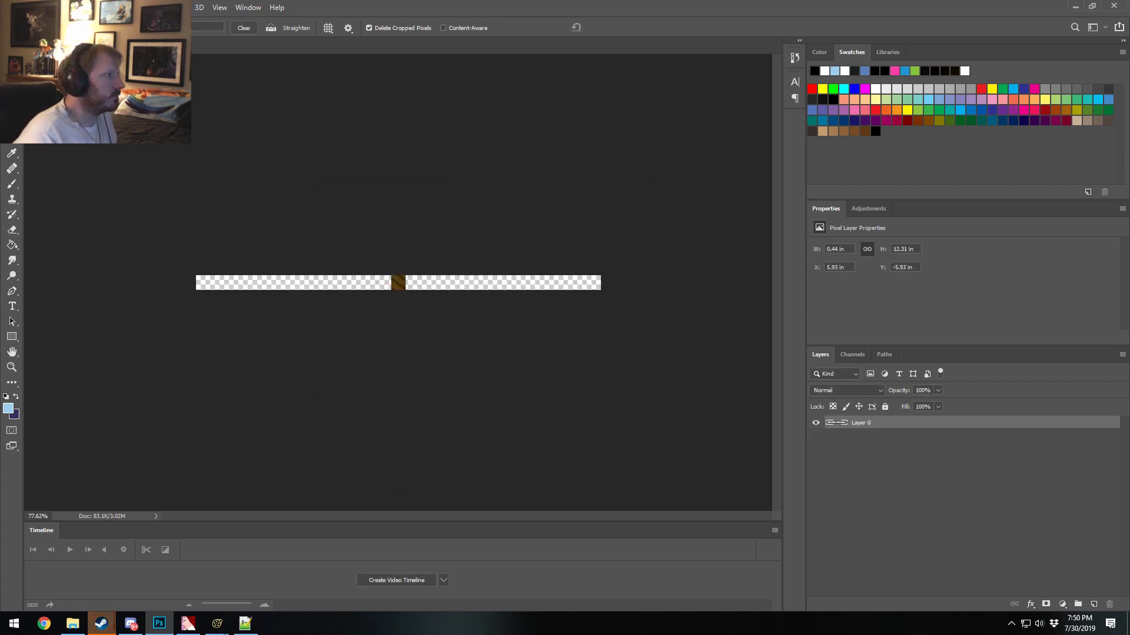
Step: Rotate the rope layer 90 degrees so it lies horizontally across the canvas
key("v")
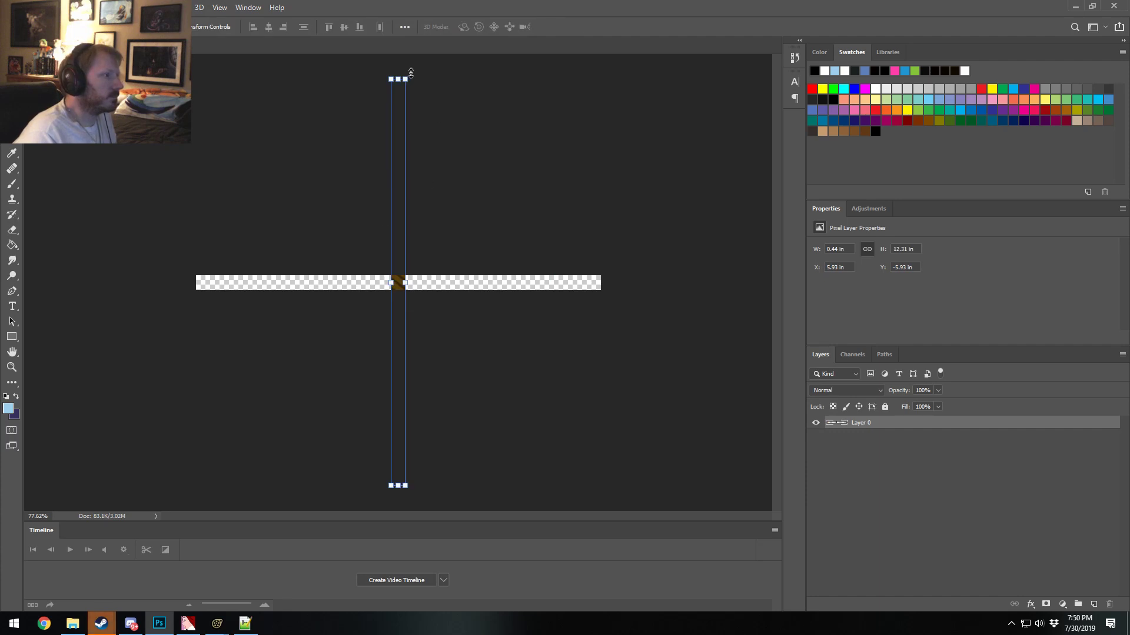
left_click_drag(411, 72, 664, 299, "shift")
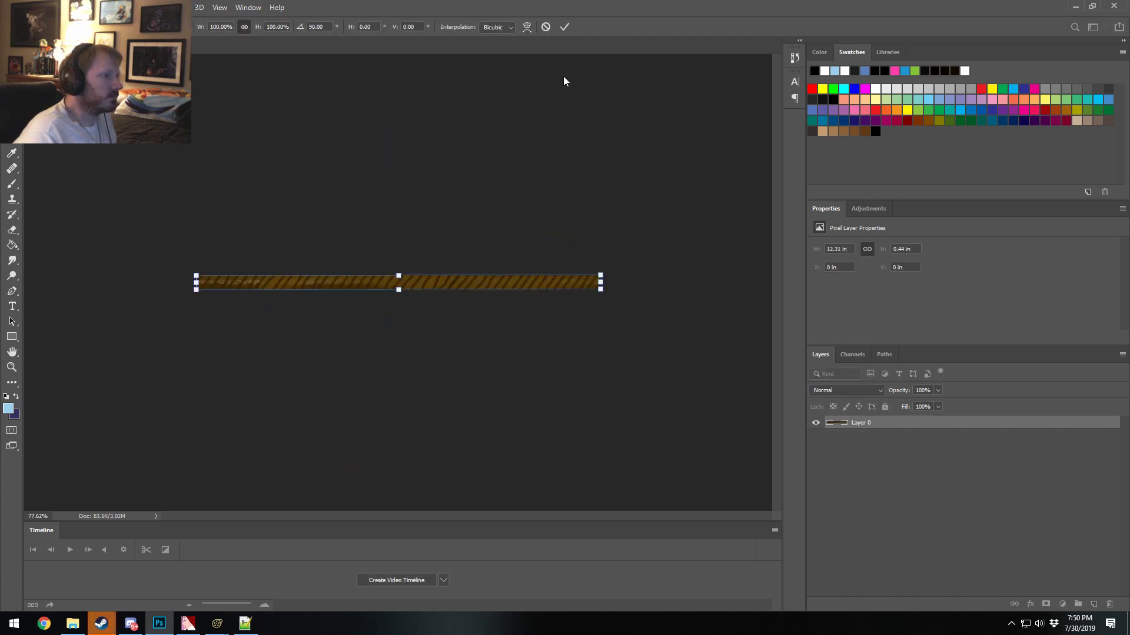
left_click(564, 27)
Step: Save the horizontal rope as a Targa named wing_rope_long_h.tga in the workshop\materials\particles folder
left_click(26, 7)
left_click(44, 124)
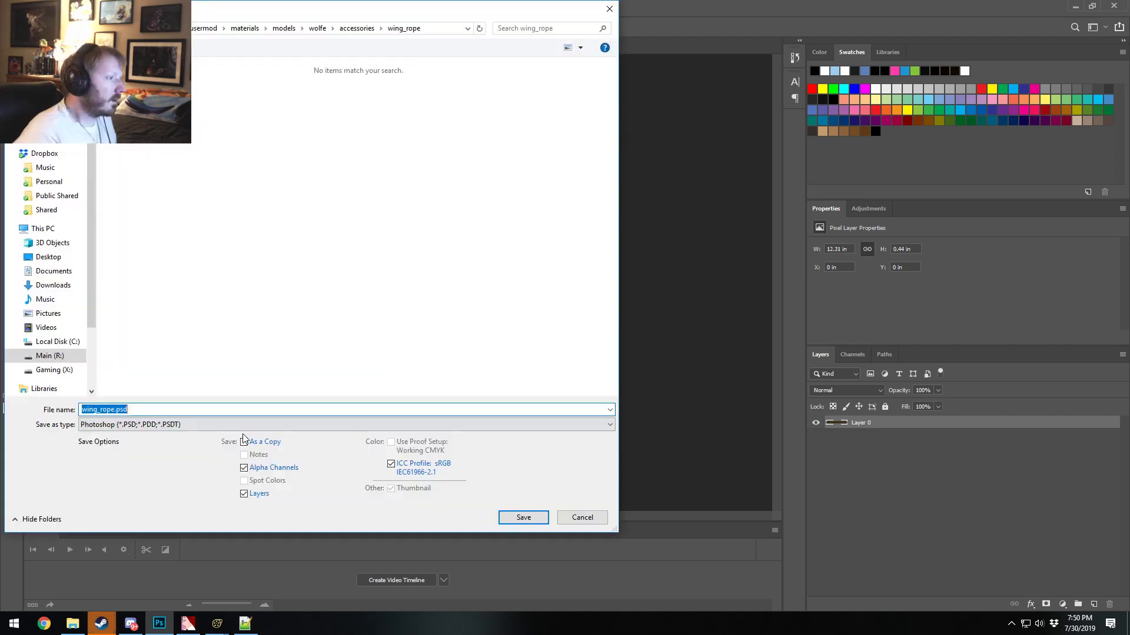
left_click(121, 425)
left_click(116, 613)
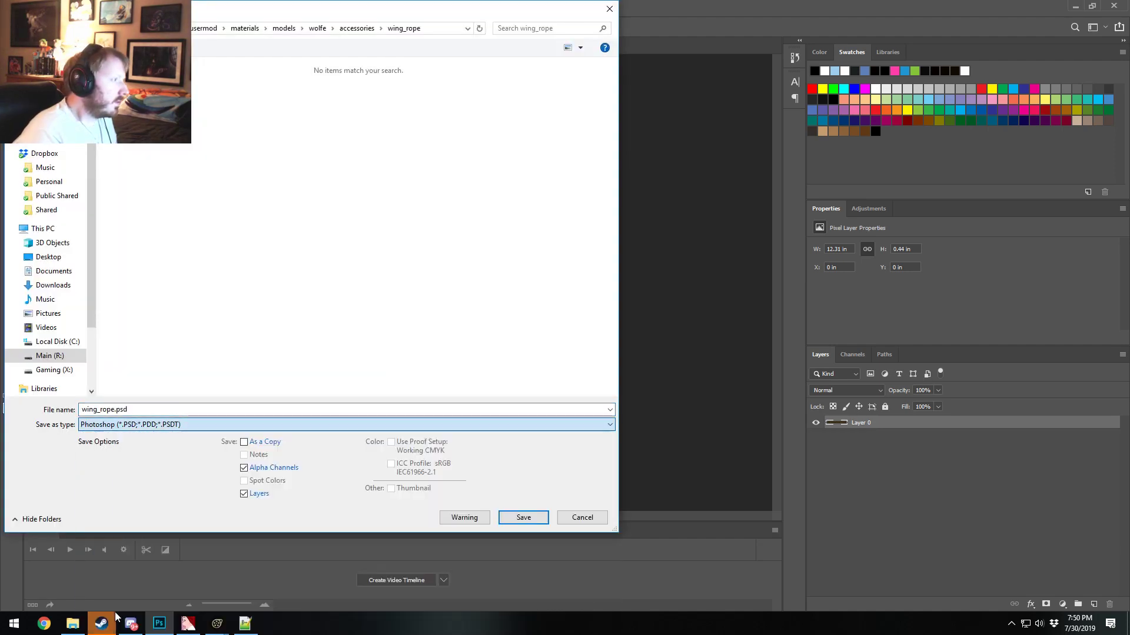
left_click(411, 28)
key("ctrl+v")
key("Return")
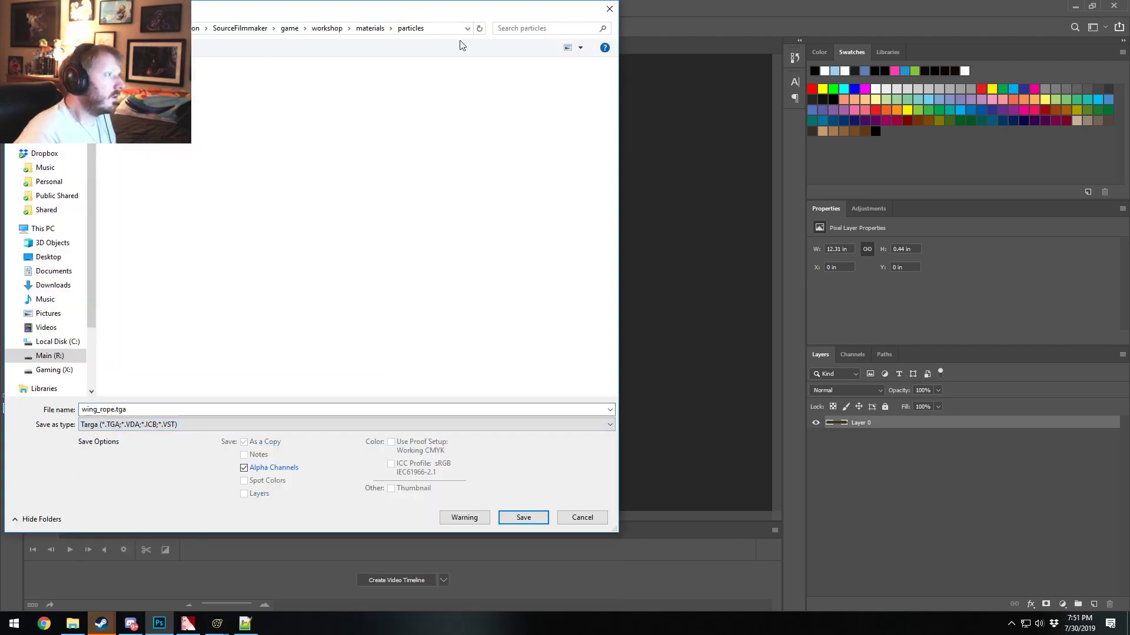
type("_long_h")
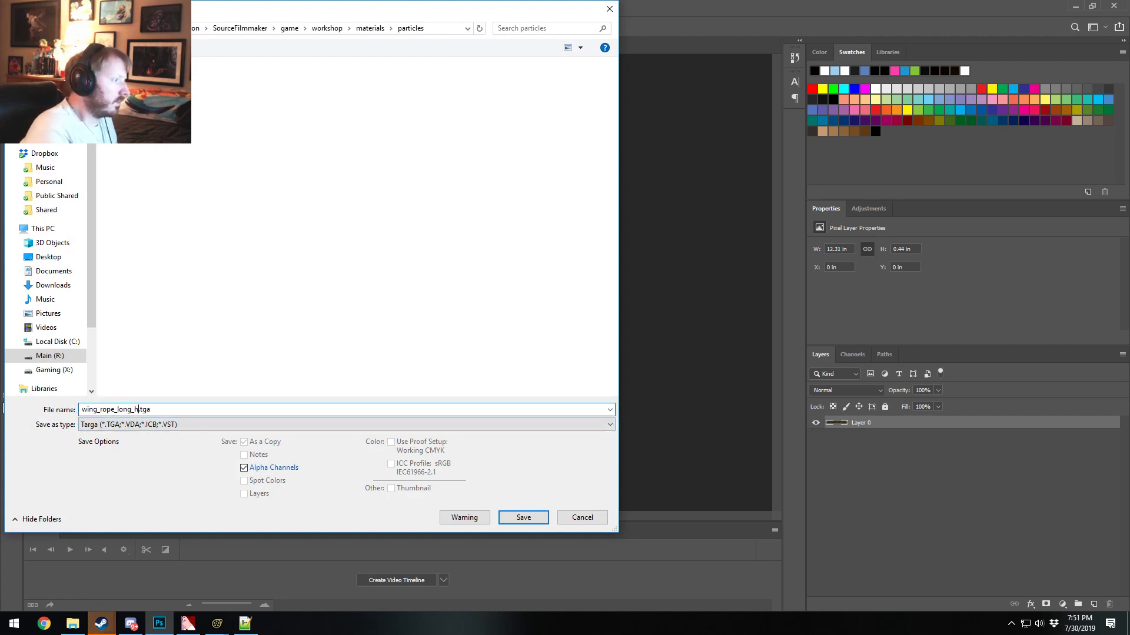
key("Return")
left_click(605, 211)
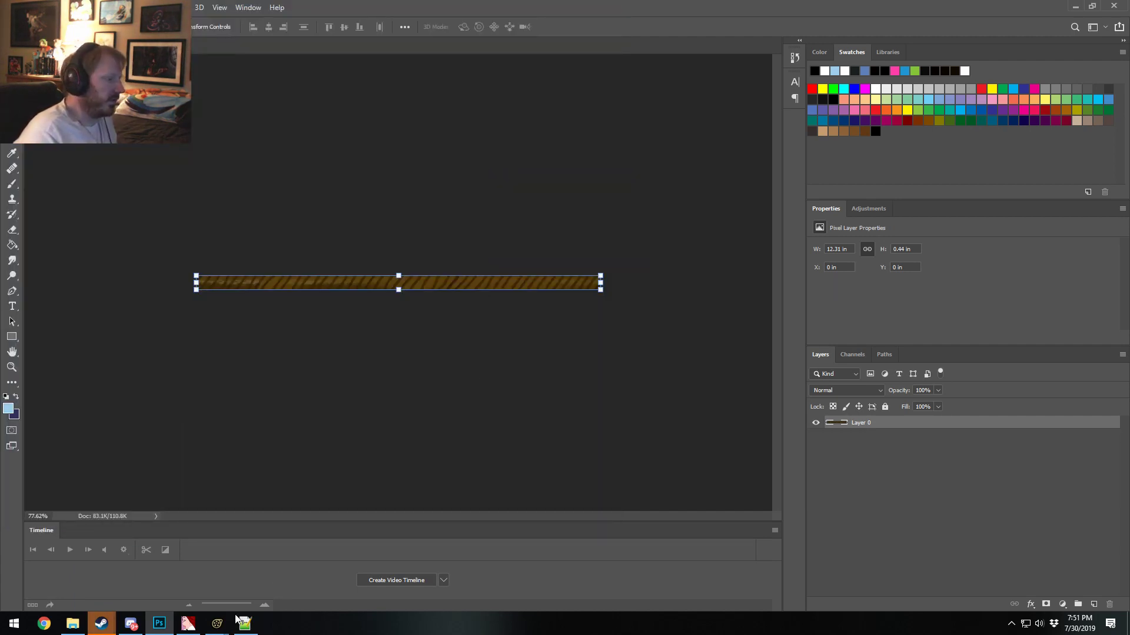
Step: Switch to VTFEdit and import wing_rope_long_h.tga, keeping the DXT1 normal and DXT5 alpha formats
left_click(189, 623)
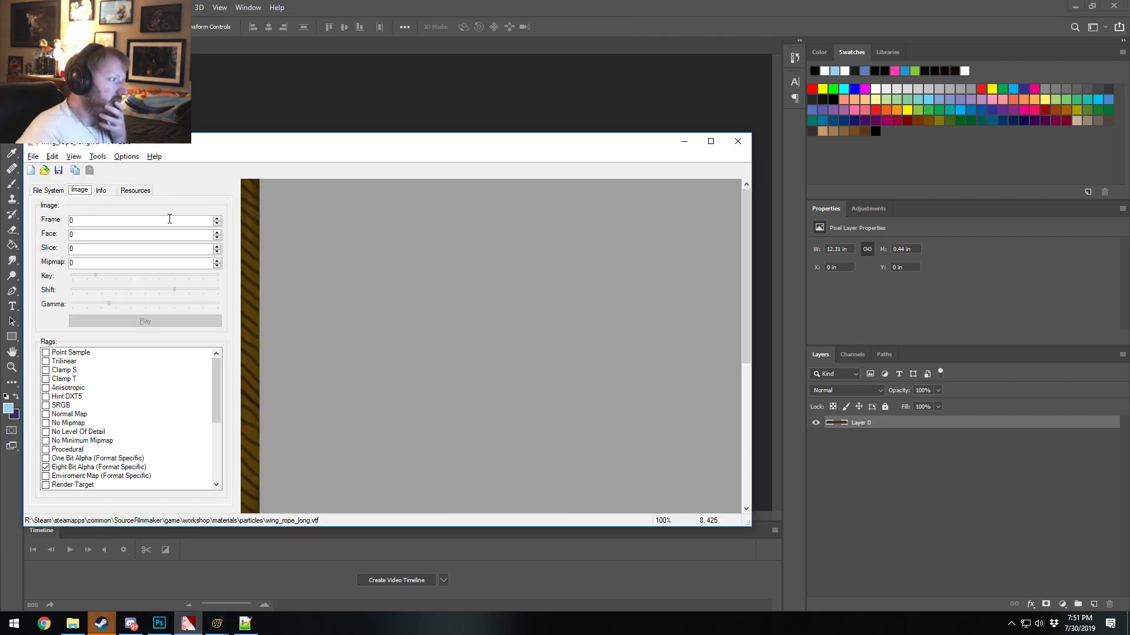
left_click(36, 160)
left_click(88, 238)
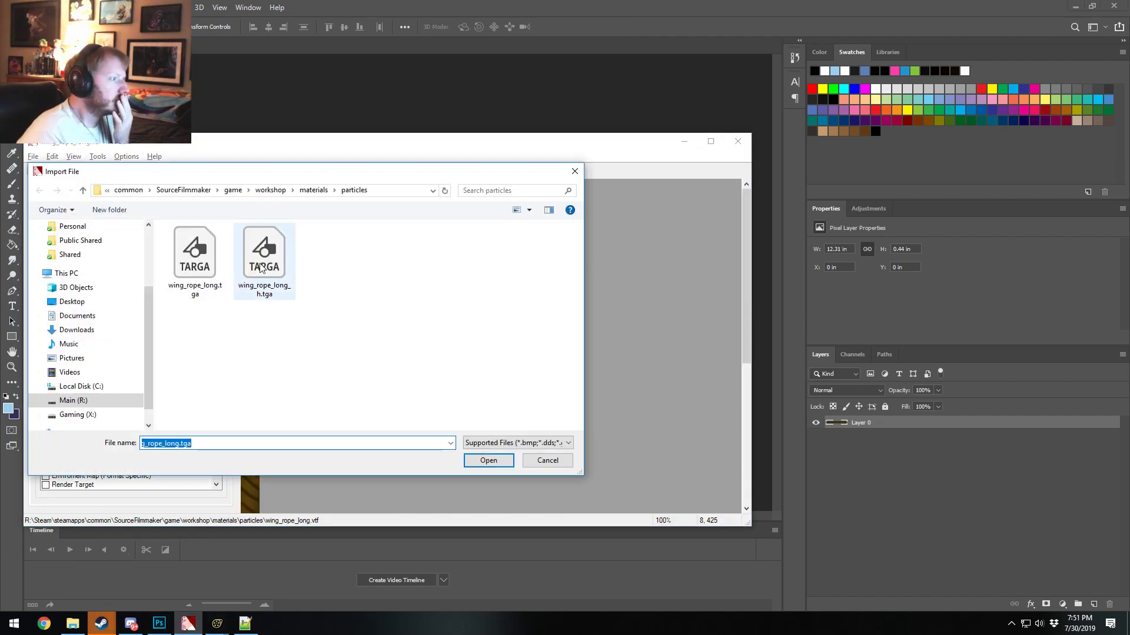
double_click(261, 268)
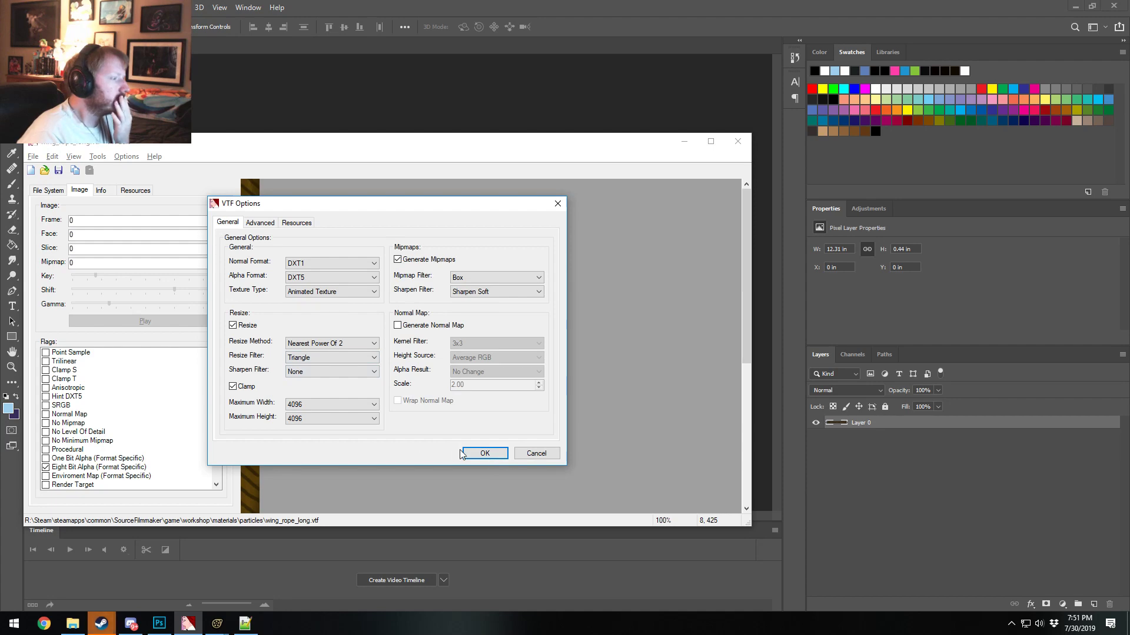
left_click(484, 454)
Step: Save the imported horizontal texture as wing_rope_long_h.vtf in the workshop\materials\particles folder
left_click(33, 156)
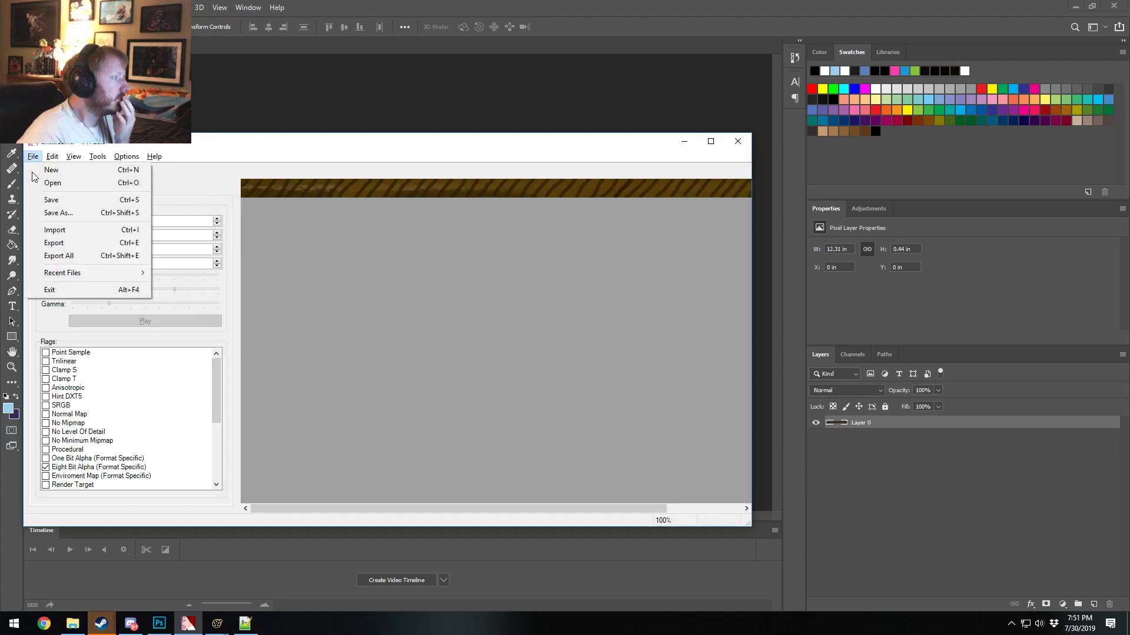
left_click(50, 214)
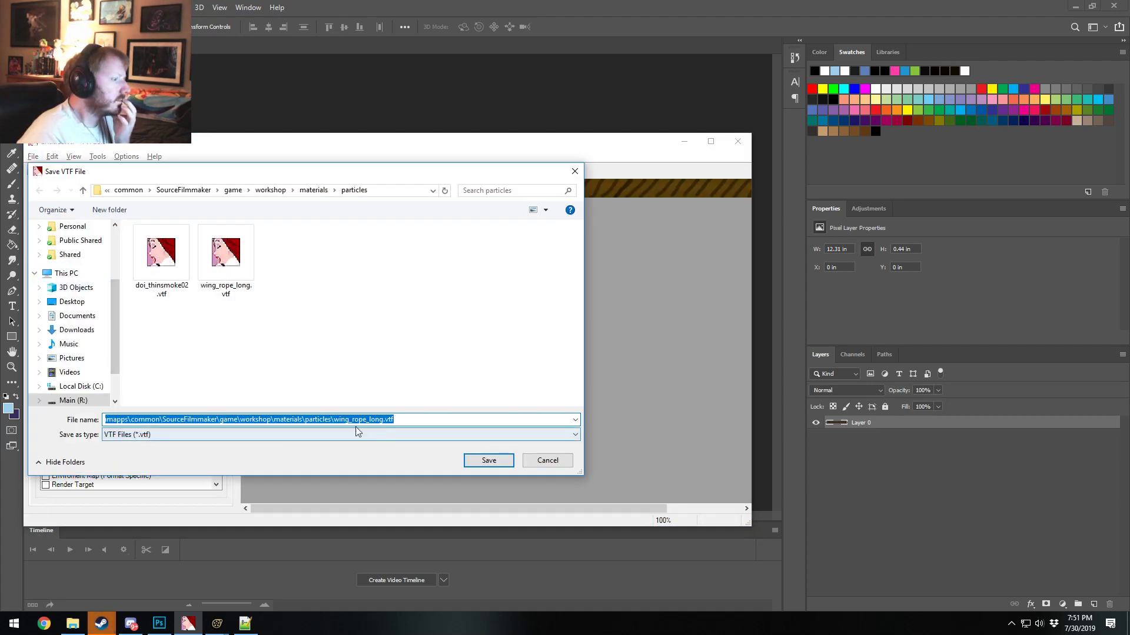
left_click(391, 421)
type("_")
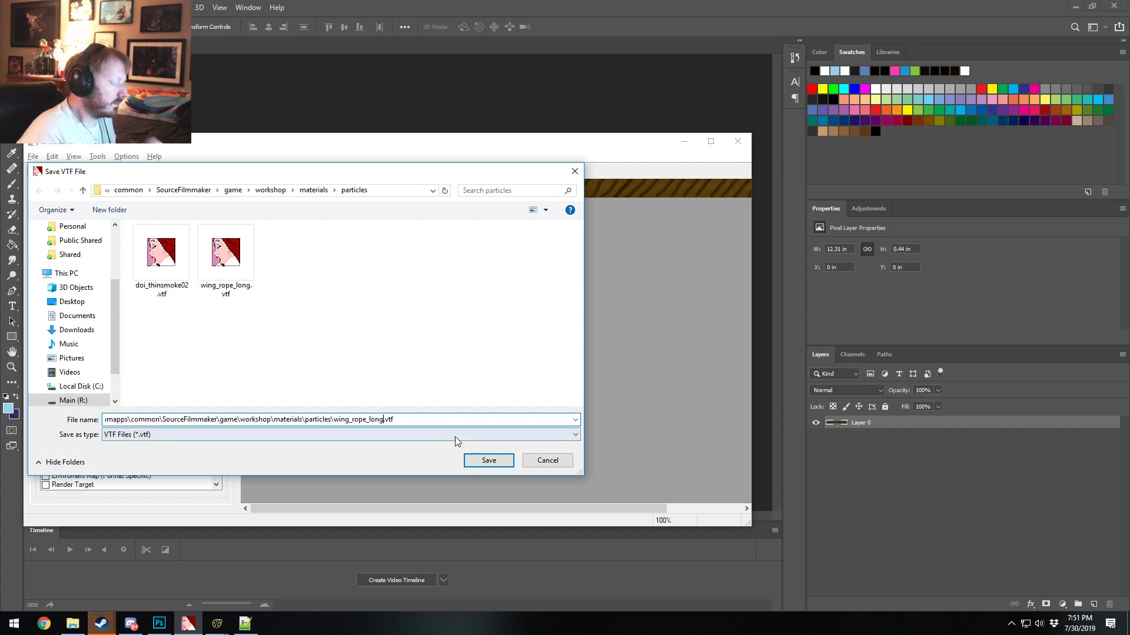
type("h")
key("Return")
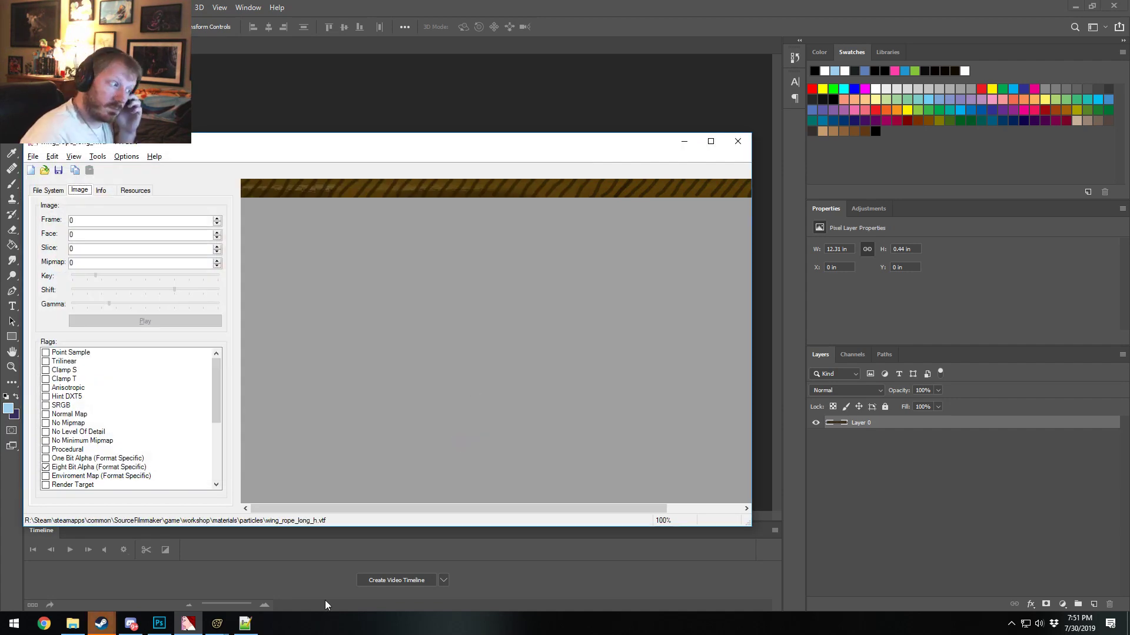
Step: Switch to Notepad++, set the $basetexture in wing_rope_long.vmt to particles\wing_rope_long_h and save the file
left_click(245, 624)
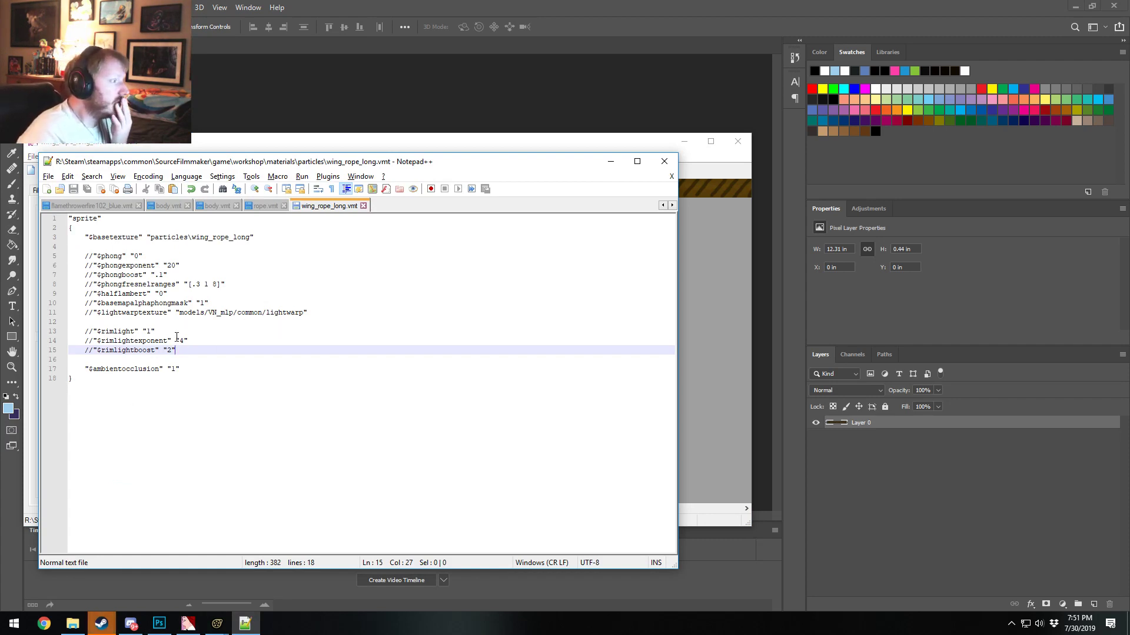
left_click(252, 238)
type("_H")
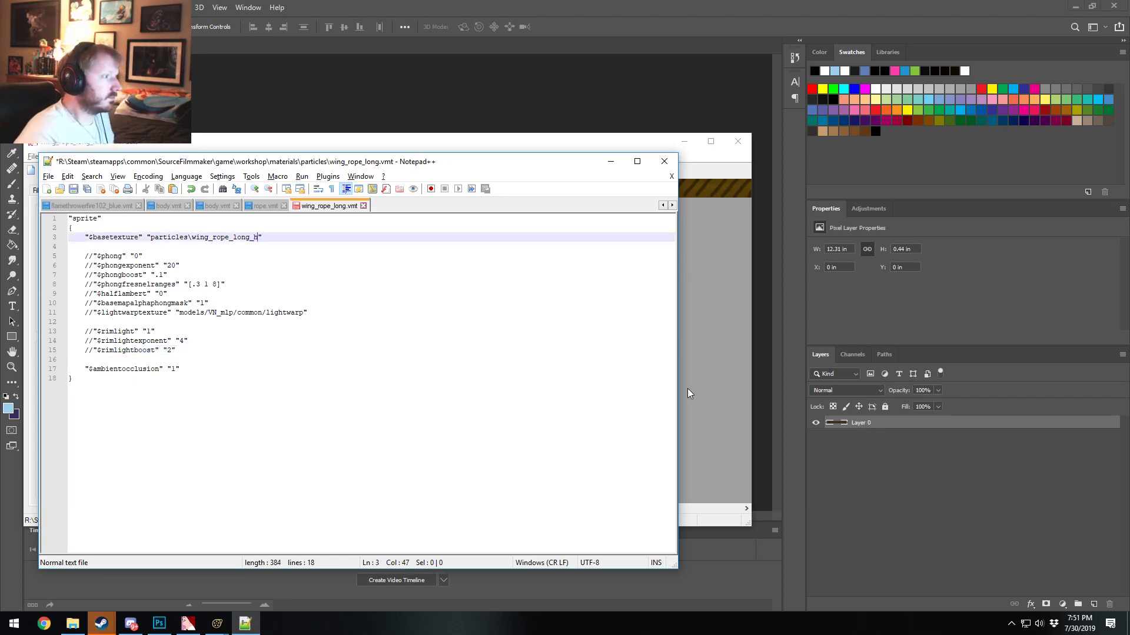
key("ctrl+s")
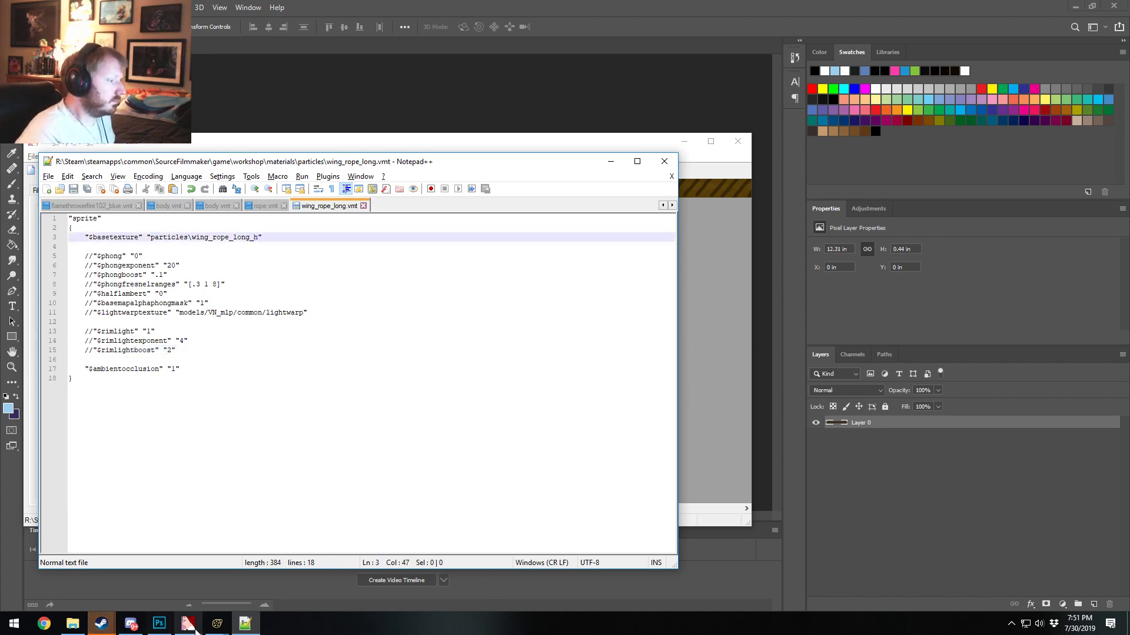
Step: Switch to Source Filmmaker, scrub shot1 to 4.583 seconds and inspect the rope particle up close through the Work Camera
left_click(177, 562)
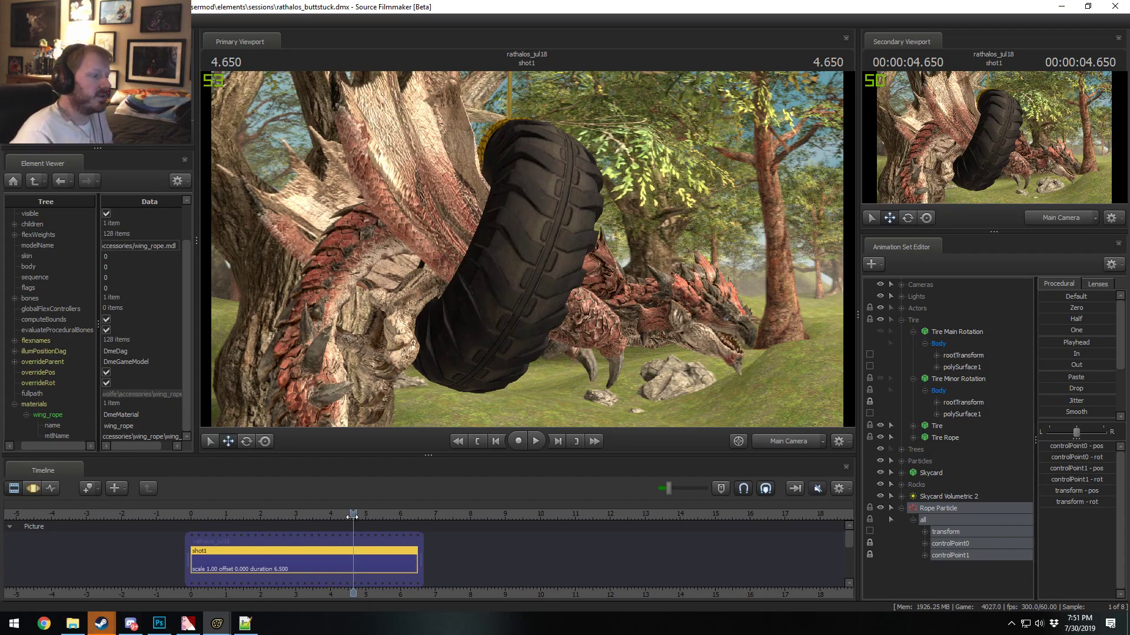
left_click_drag(352, 516, 351, 516)
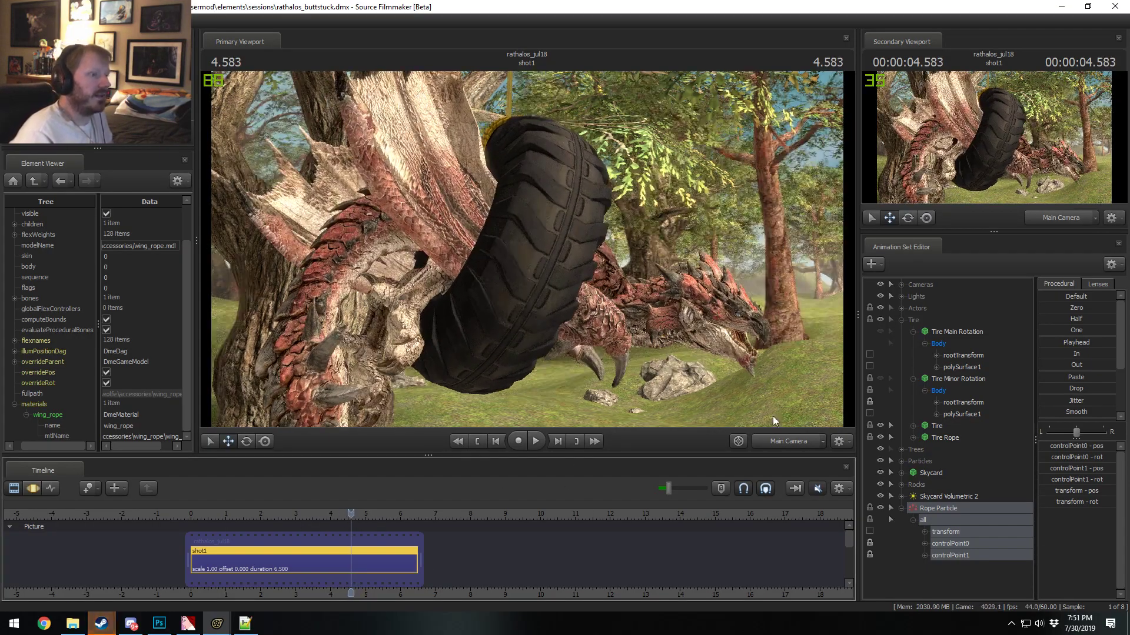
left_click(789, 442)
mouse_move(527, 248)
left_mouse_down()
mouse_move(527, 200)
mouse_move(530, 252)
left_mouse_up()
Step: Switch to Notepad++, remove and restore the _h suffix of the $basetexture in wing_rope_long.vmt, and save the file again
key("alt+Tab")
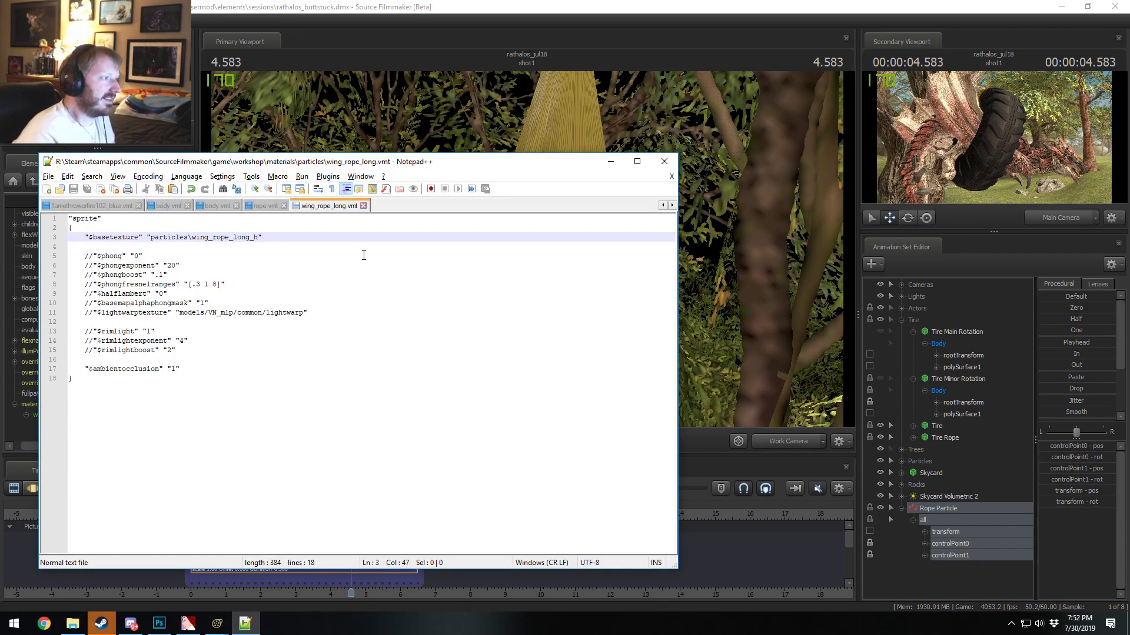
key("BackSpace")
key("BackSpace")
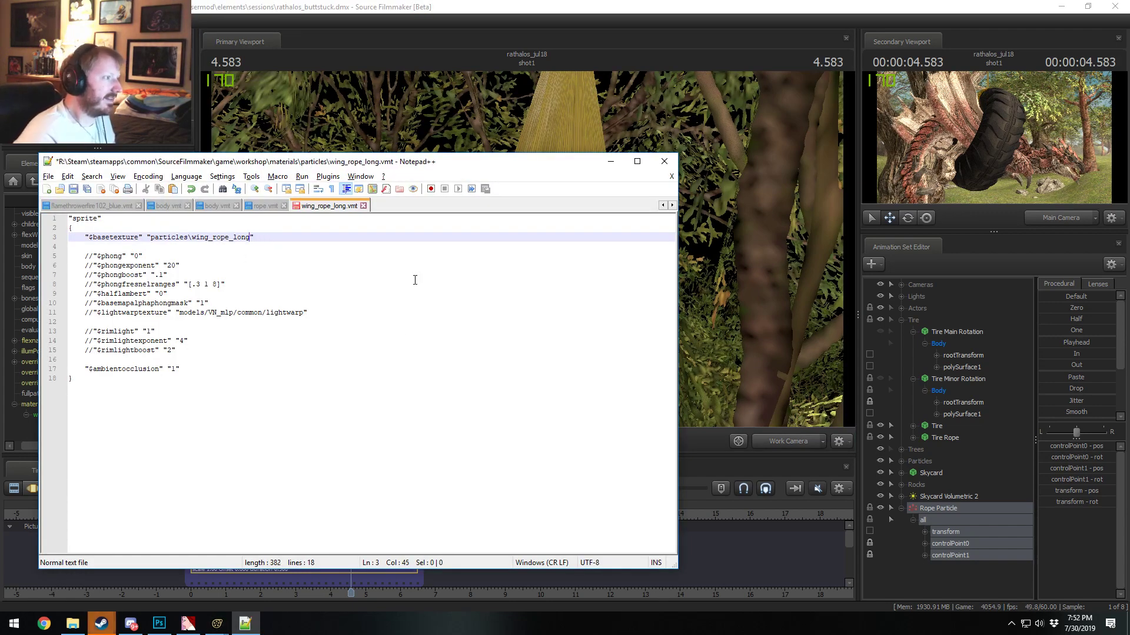
key("ctrl+s")
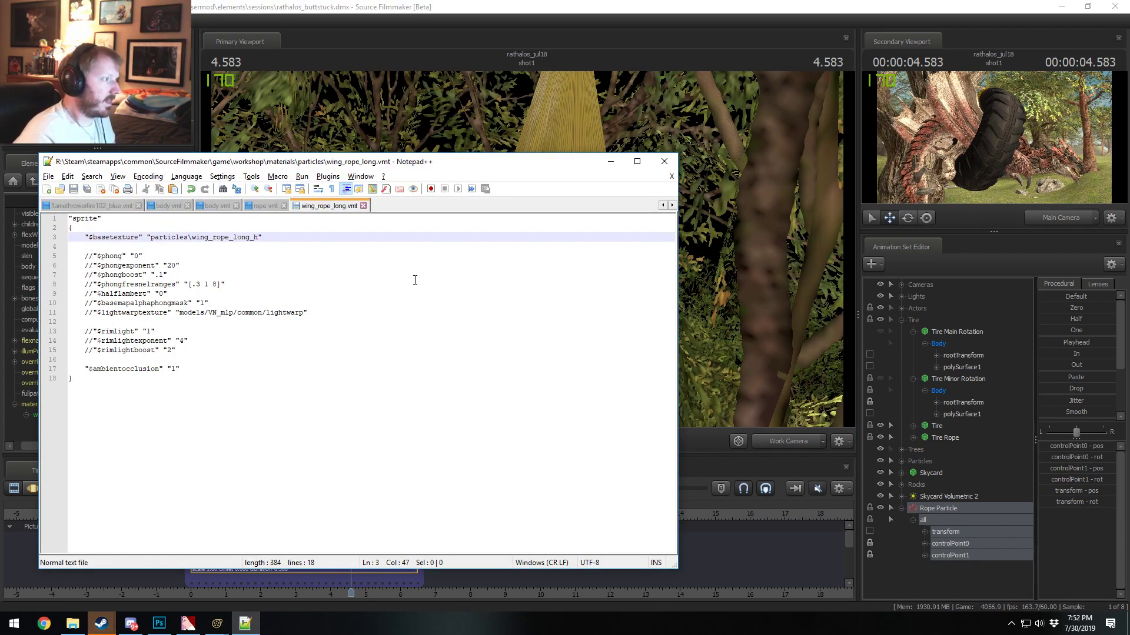
key("alt+Tab")
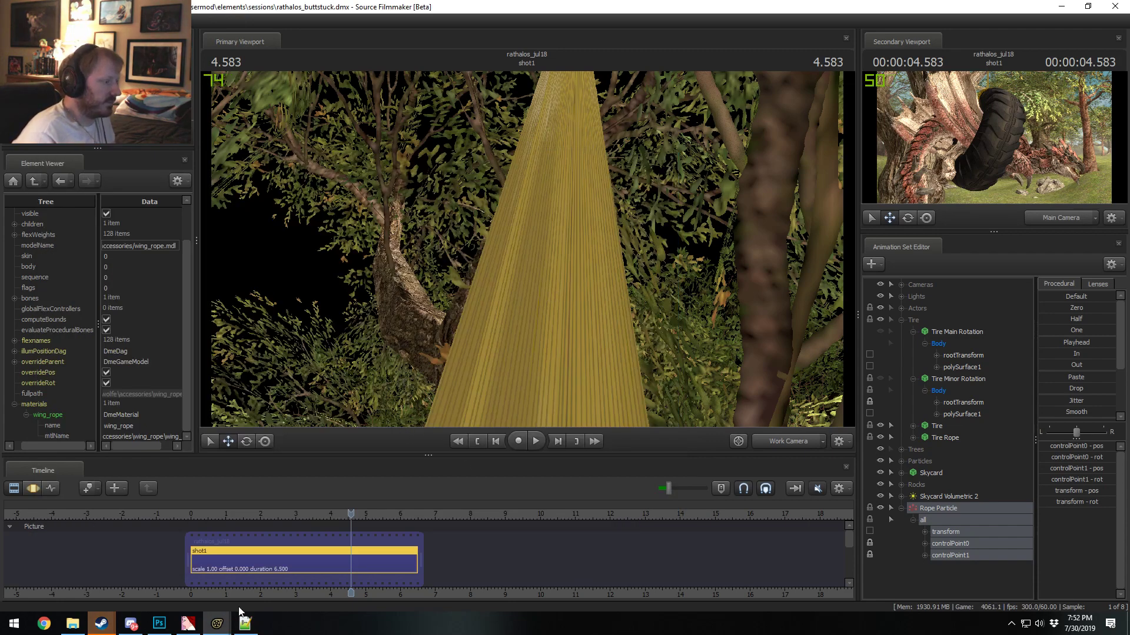
Step: Switch to Photoshop, return the rope image to its vertical layout and crop it to the rope's lowest 1.11 inches
left_click(162, 627)
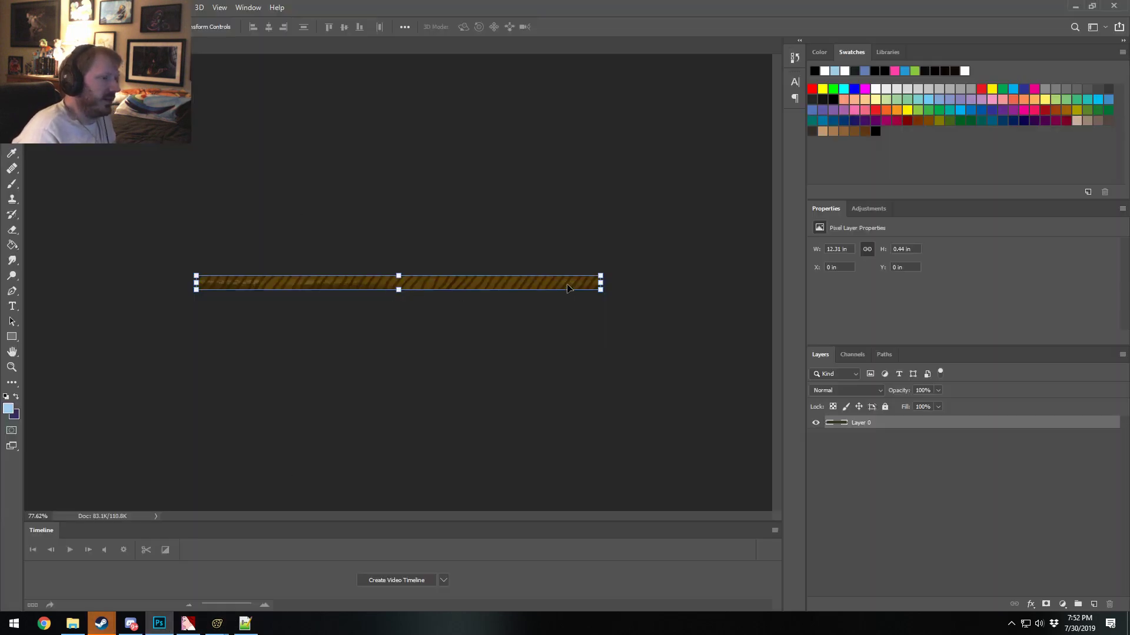
key("ctrl+shift+r")
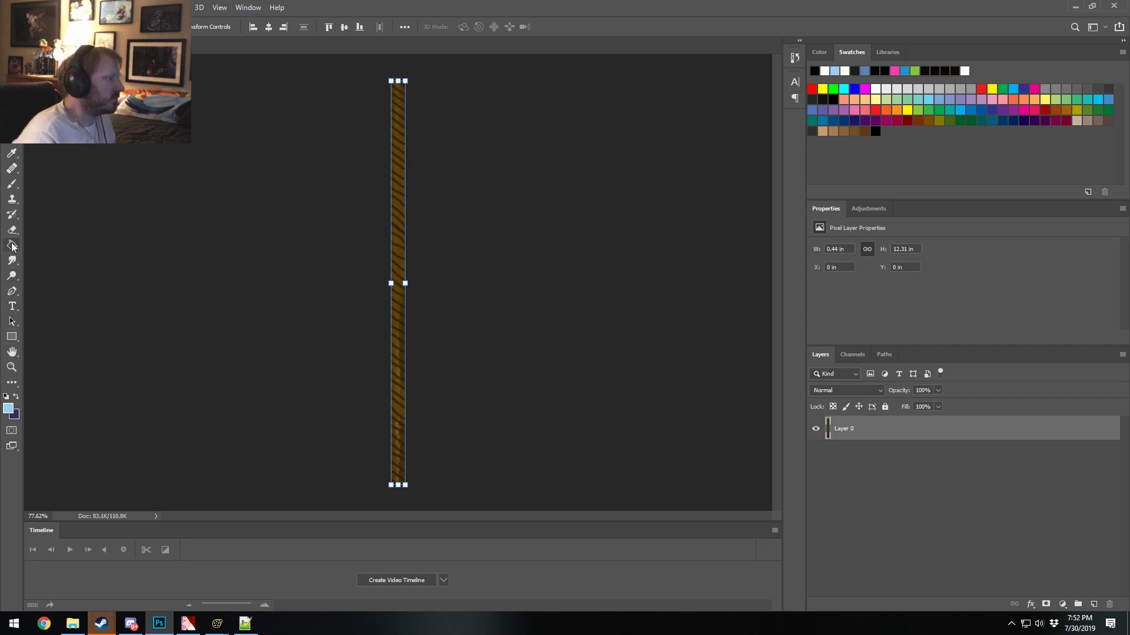
key("c")
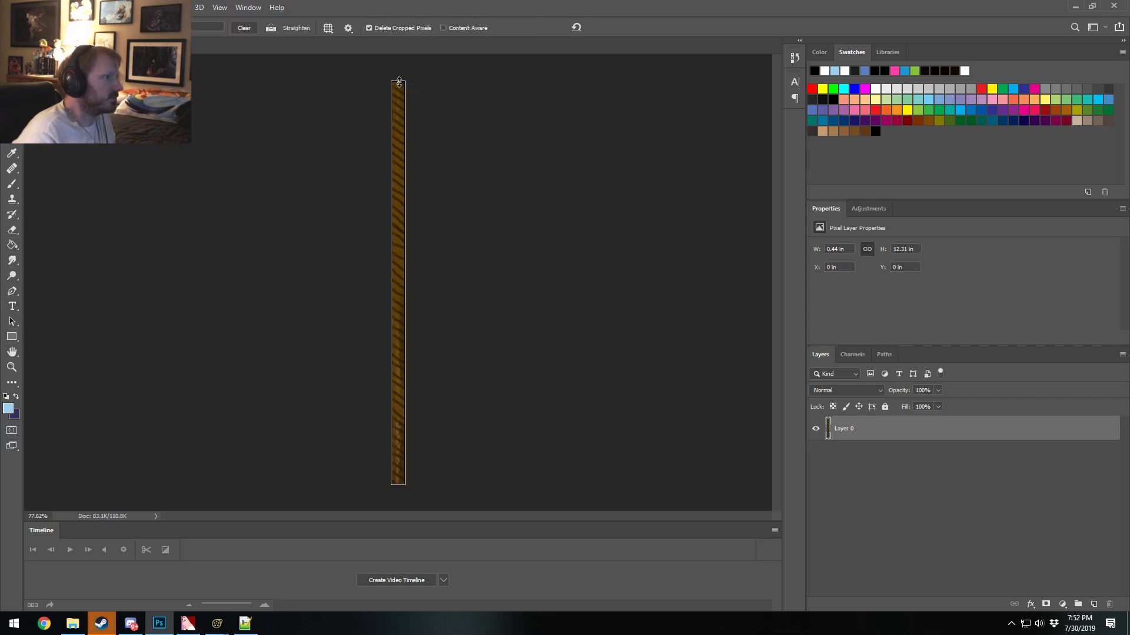
left_click_drag(399, 82, 402, 265)
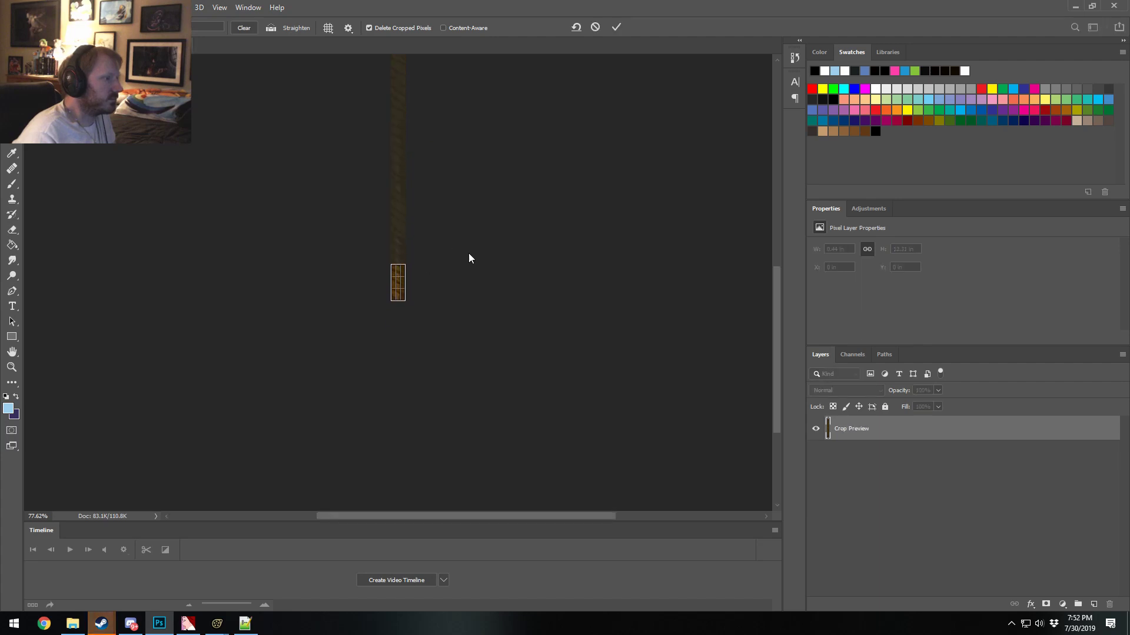
left_click(615, 26)
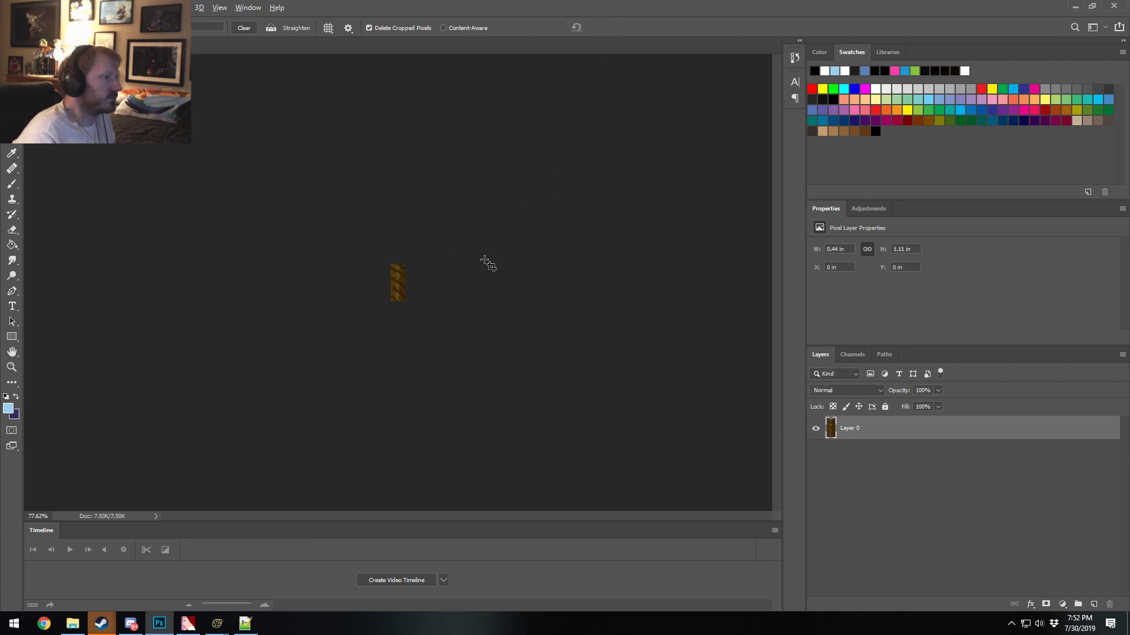
scroll(485, 259, "up", 8, "alt")
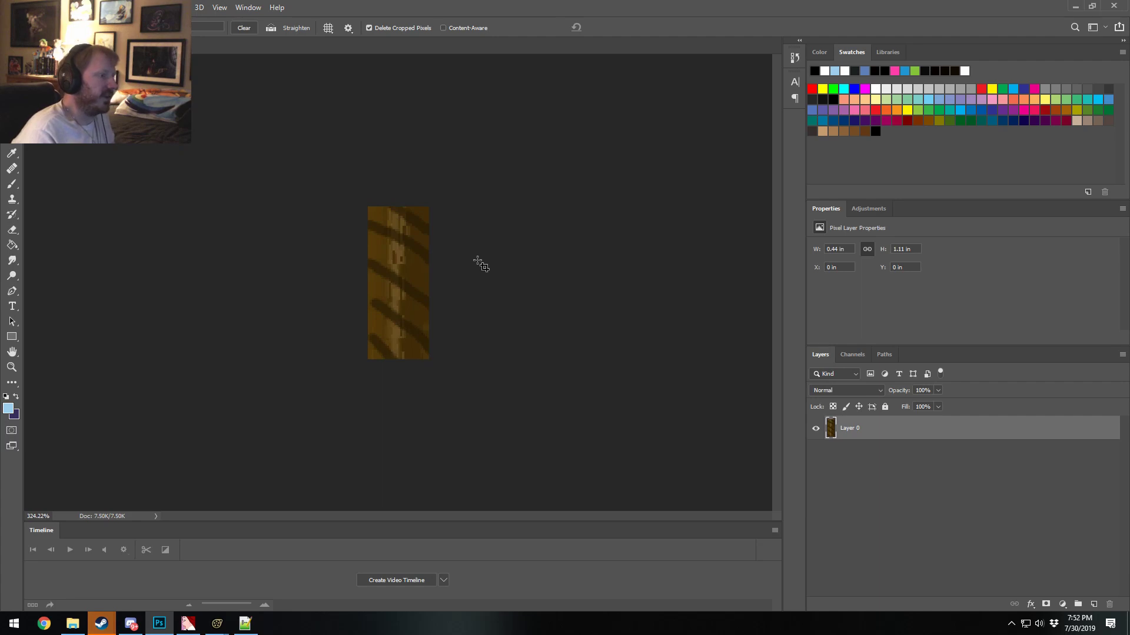
Step: Save the cropped rope image as the Targa file wing_rope_s.tga in the accessories\wing_rope folder
left_click(11, 7)
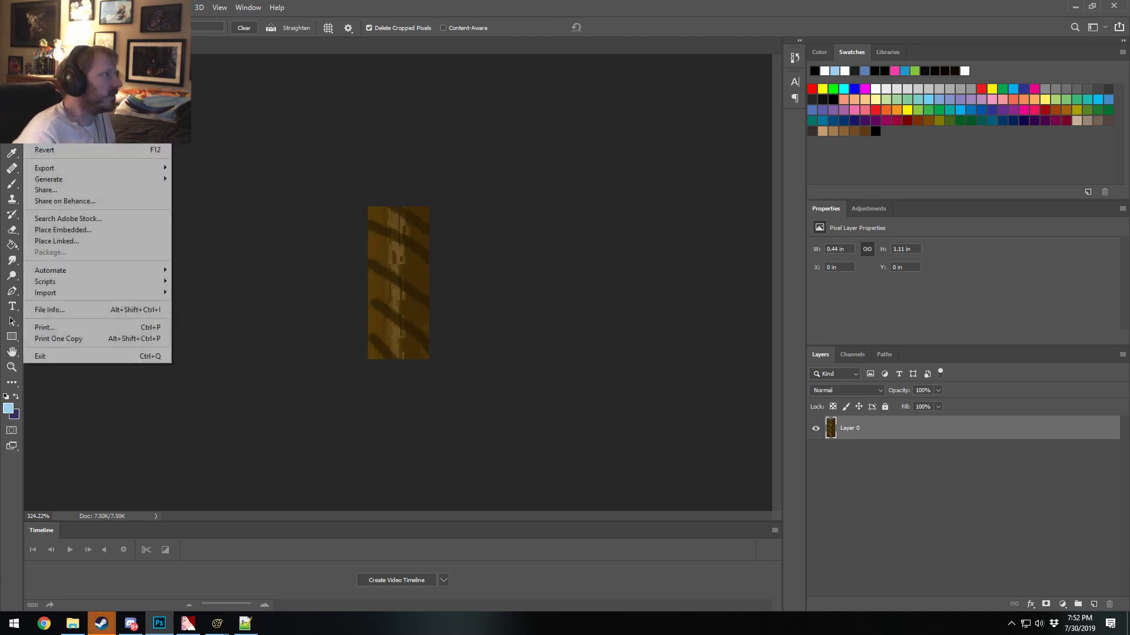
left_click(59, 125)
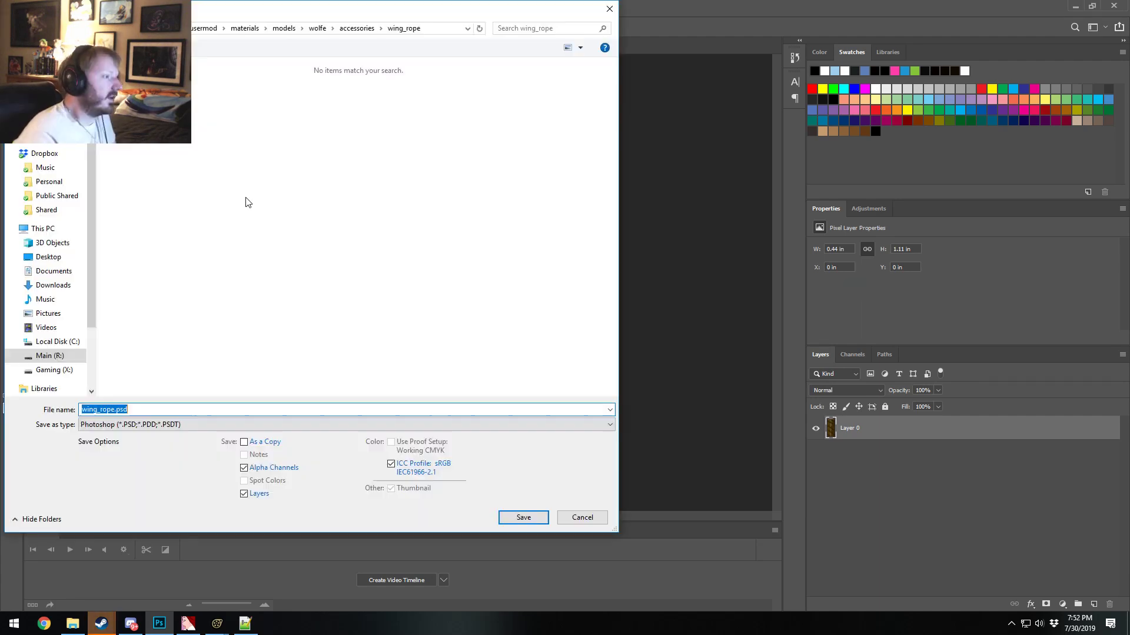
left_click(108, 424)
left_click(106, 610)
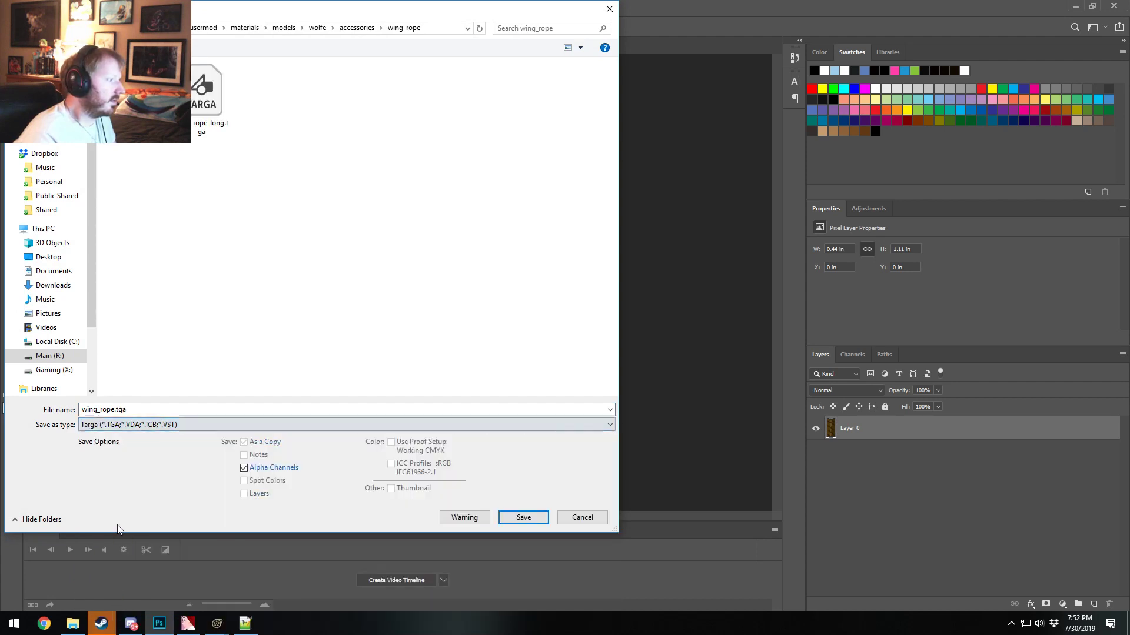
left_click(117, 410)
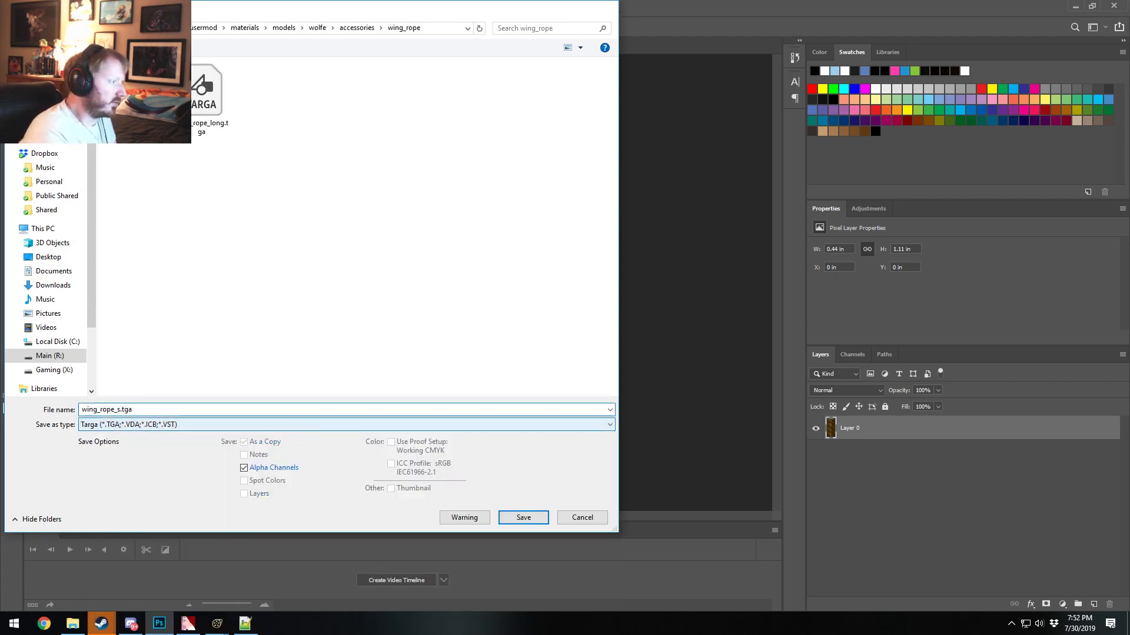
key("Return")
left_click(622, 209)
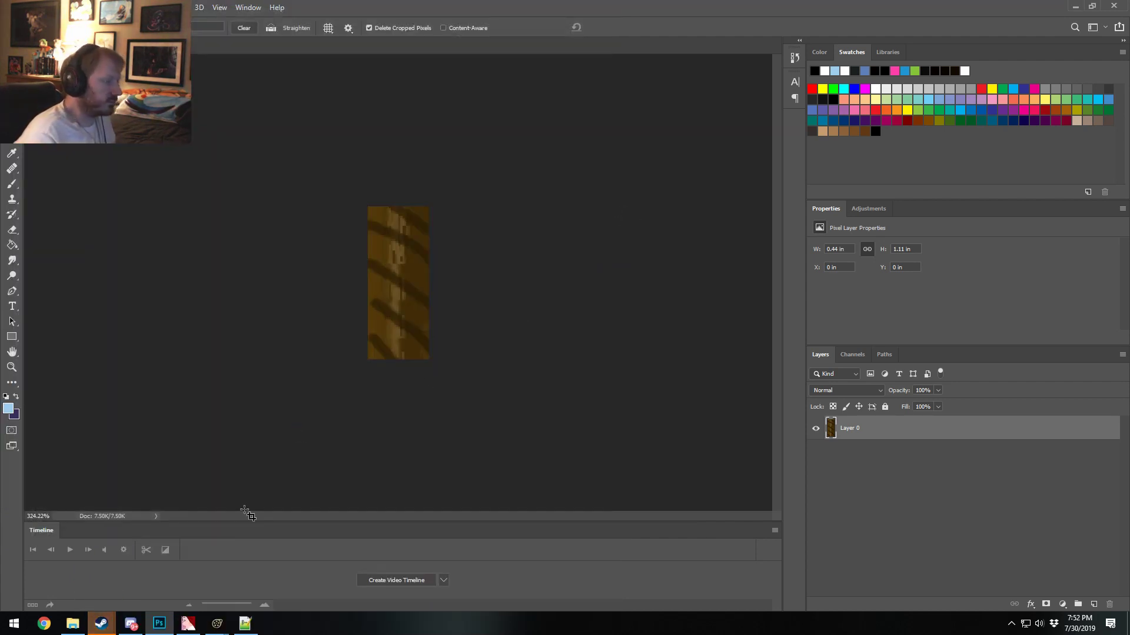
Step: Switch to VTFEdit and open the image import for the workshop\materials\particles folder
left_click(188, 625)
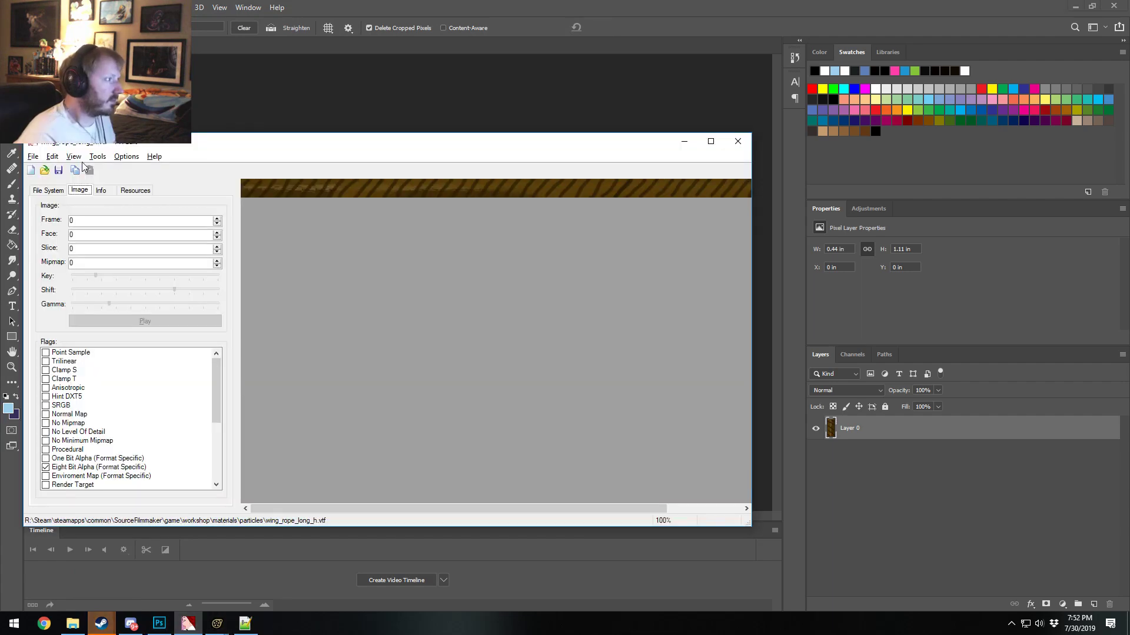
left_click(34, 156)
left_click(41, 230)
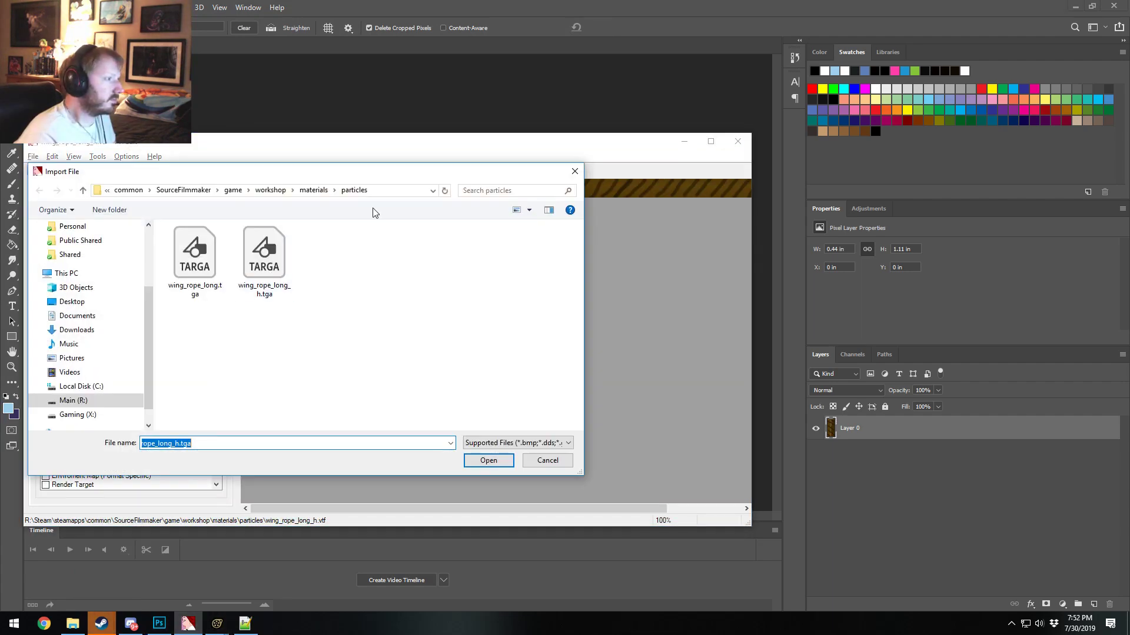
Step: Switch back to Photoshop and save the rope image as the Targa file wing_rope_s.tga in SourceFilmmaker\game\workshop\materials\particles
key("alt+Tab")
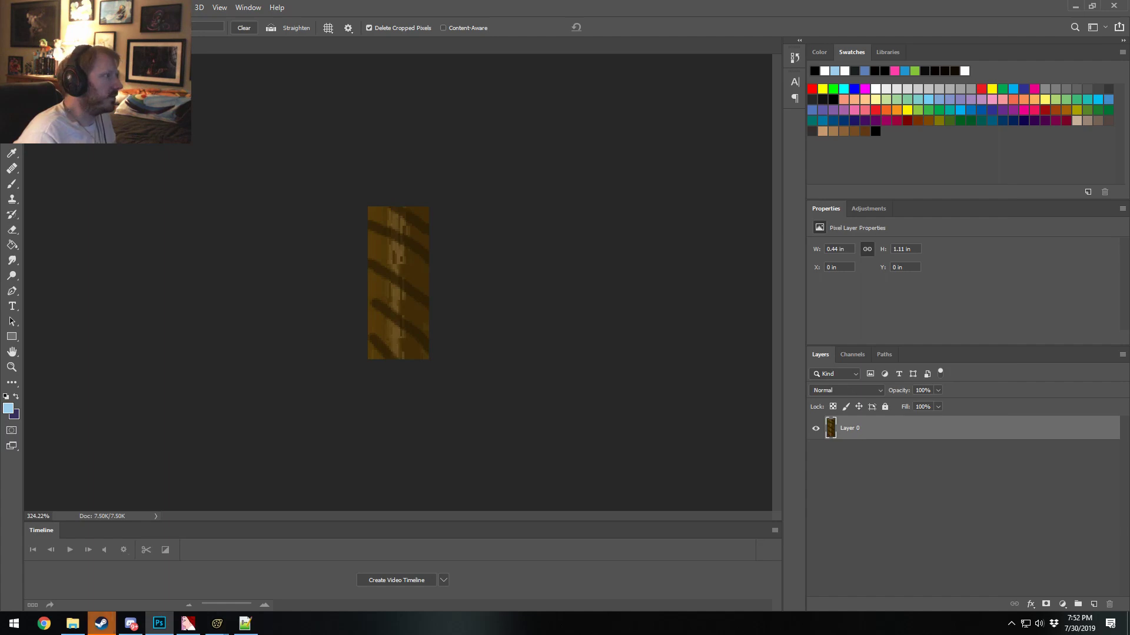
left_click(19, 7)
left_click(53, 138)
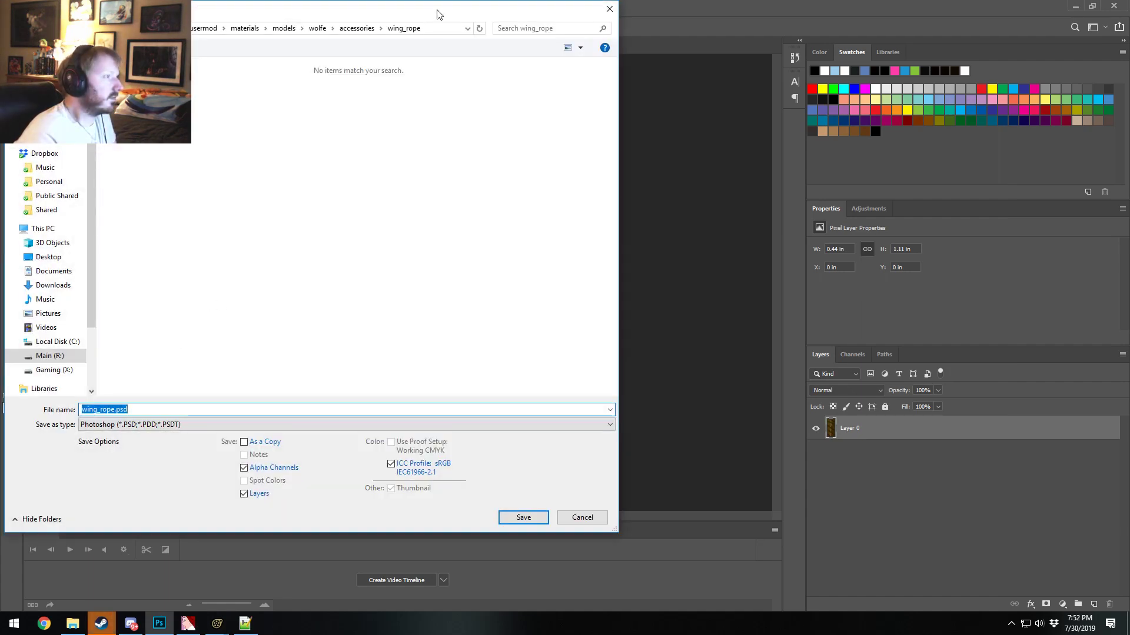
left_click(150, 424)
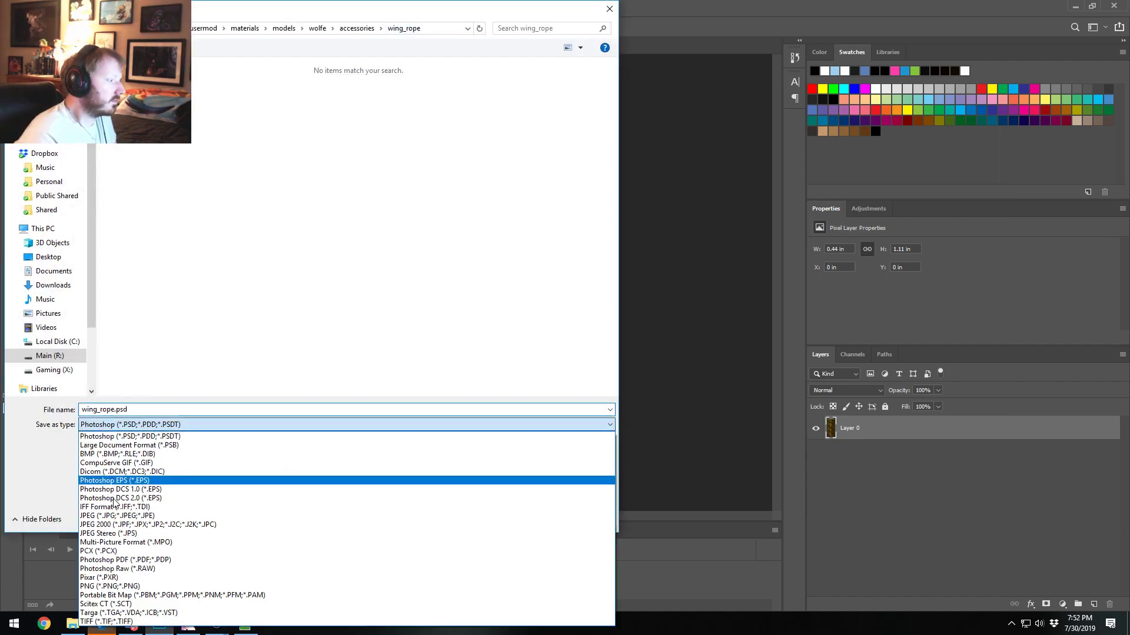
left_click(136, 608)
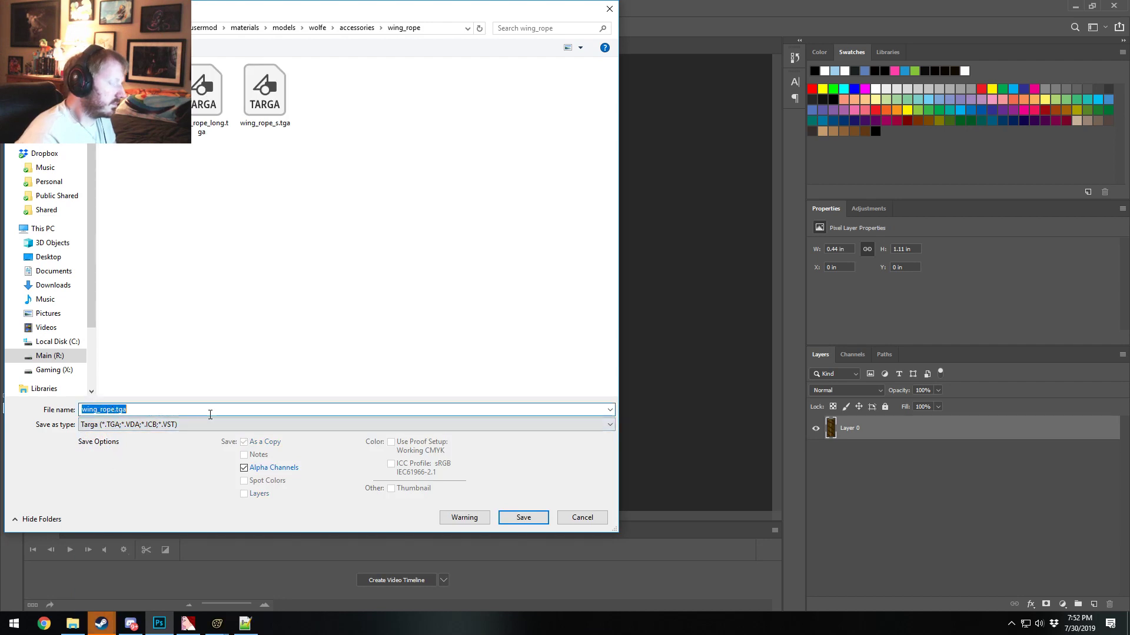
left_click(265, 94)
left_click(431, 28)
type("rceFilmmaker\\game\\workshop\\materials\\particles")
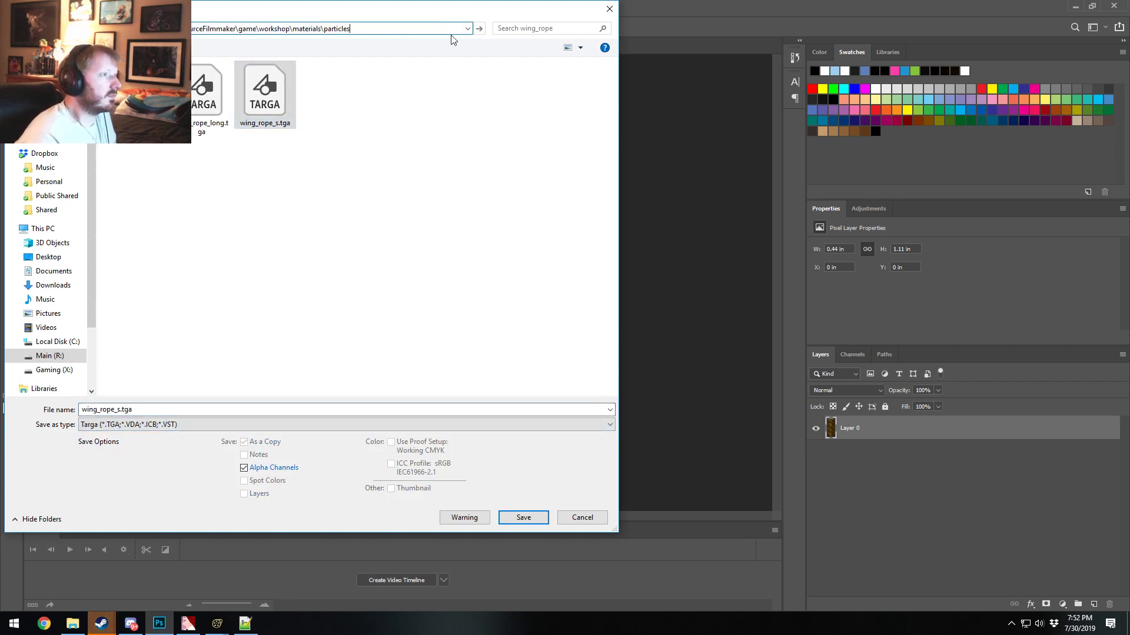
key("Return")
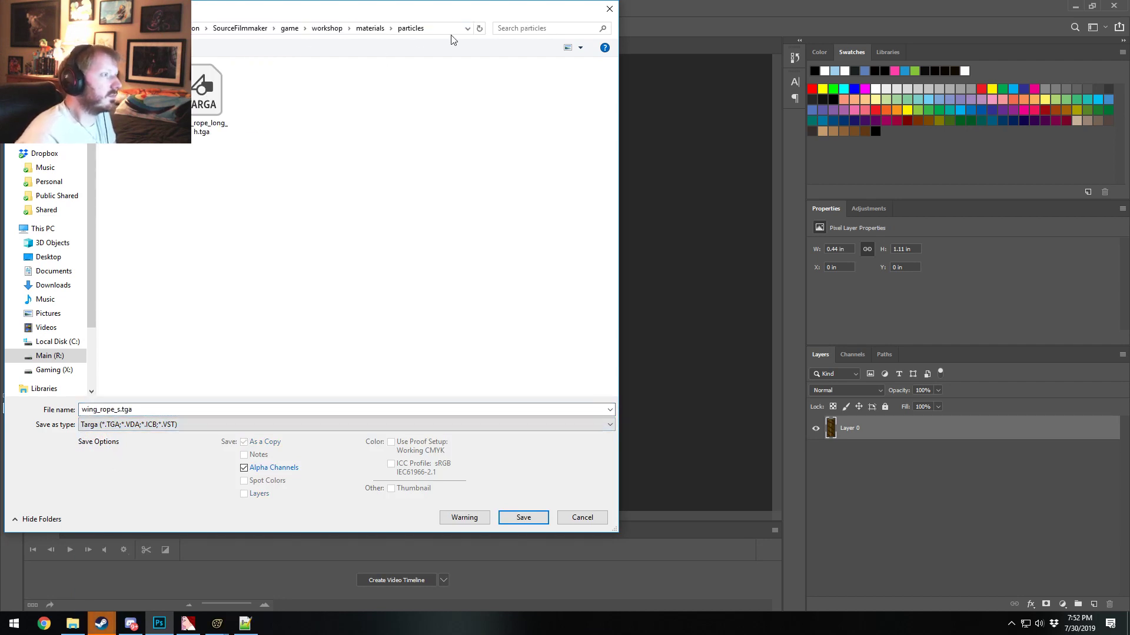
left_click(522, 517)
left_click(598, 206)
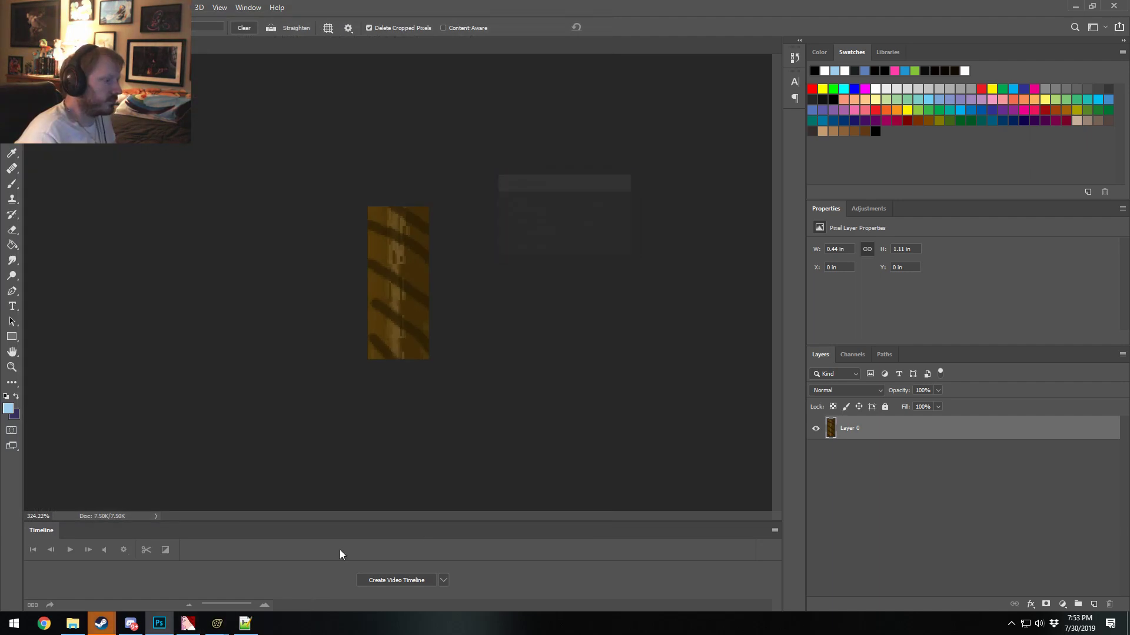
Step: Switch to VTFEdit and import wing_rope_s.tga from the particles folder with the existing import options
left_click(188, 623)
double_click(350, 287)
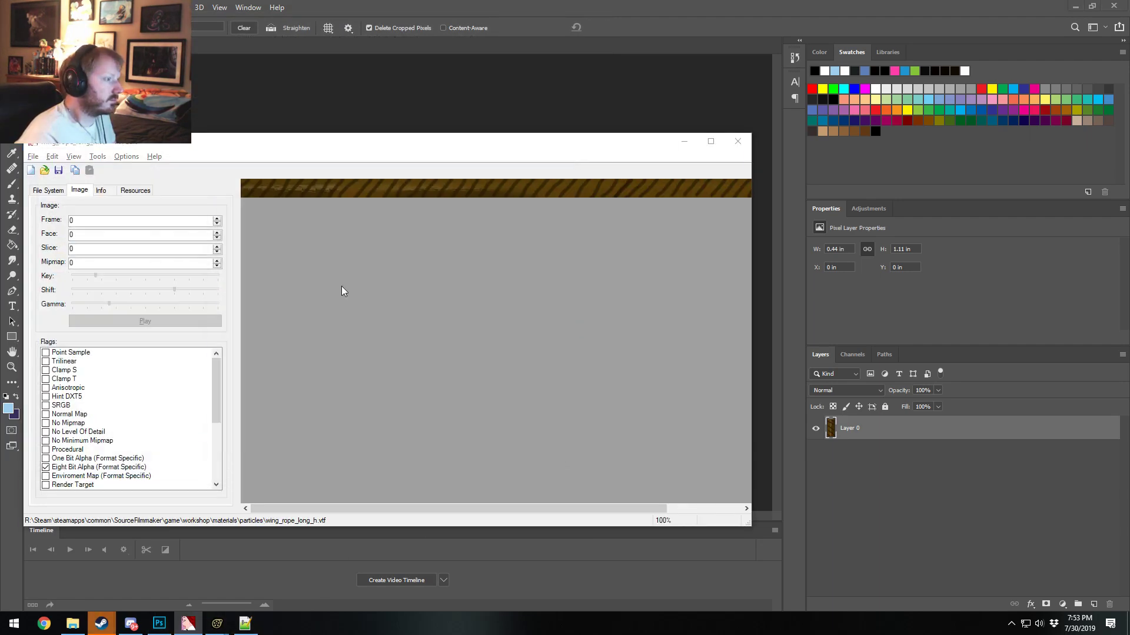
left_click(484, 454)
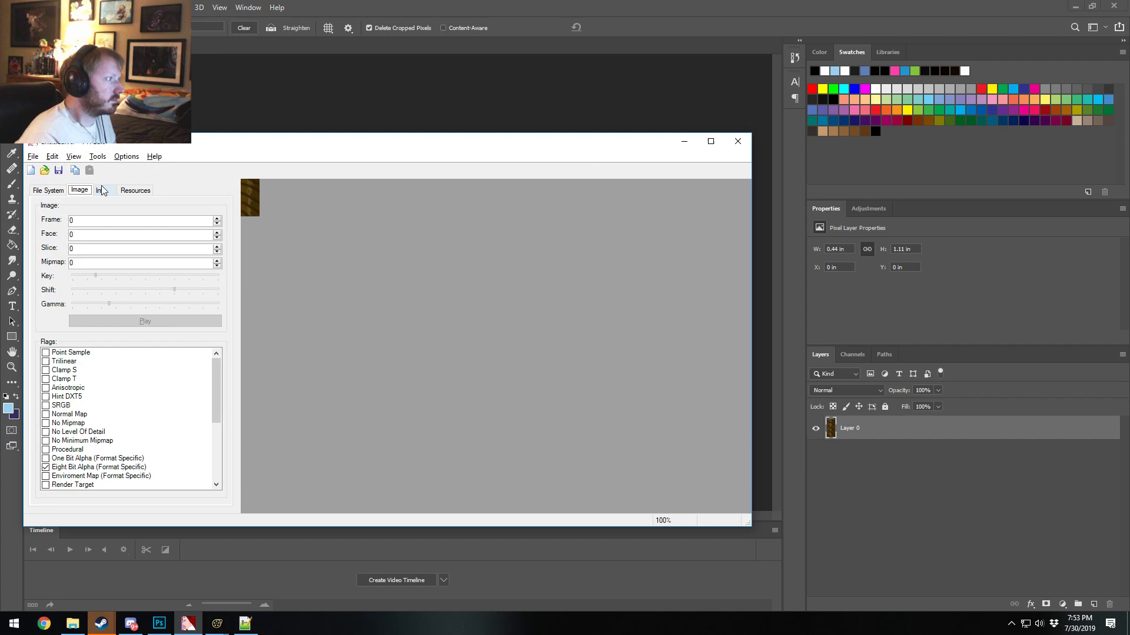
Step: Save the imported texture as wing_rope_long_s.vtf in the particles folder
left_click(35, 157)
left_click(52, 213)
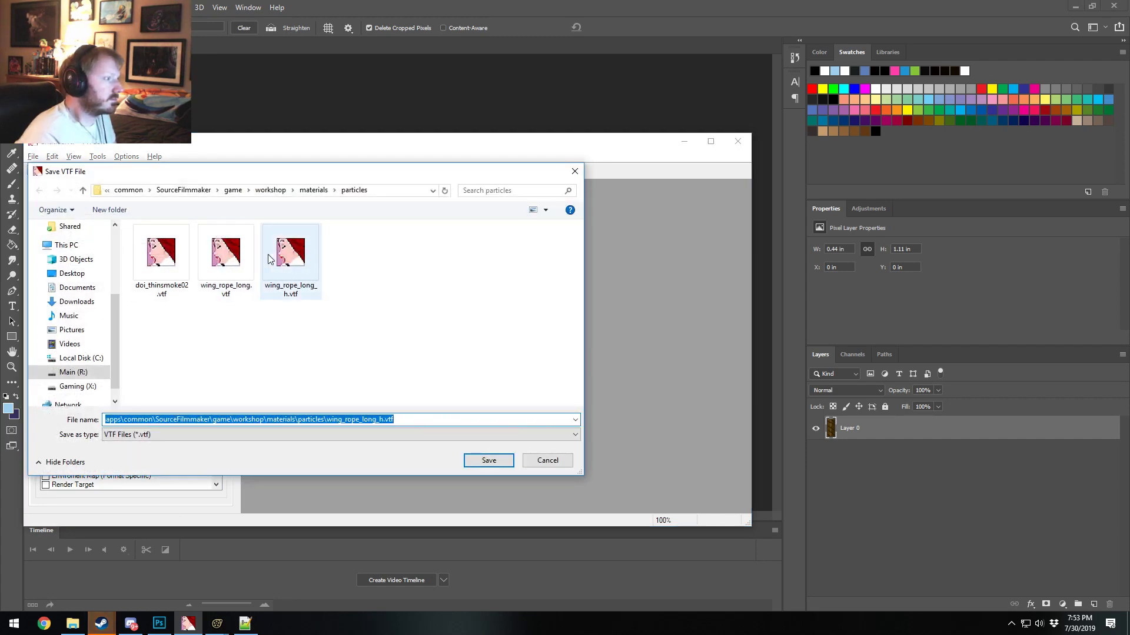
left_click(290, 292)
left_click(161, 422)
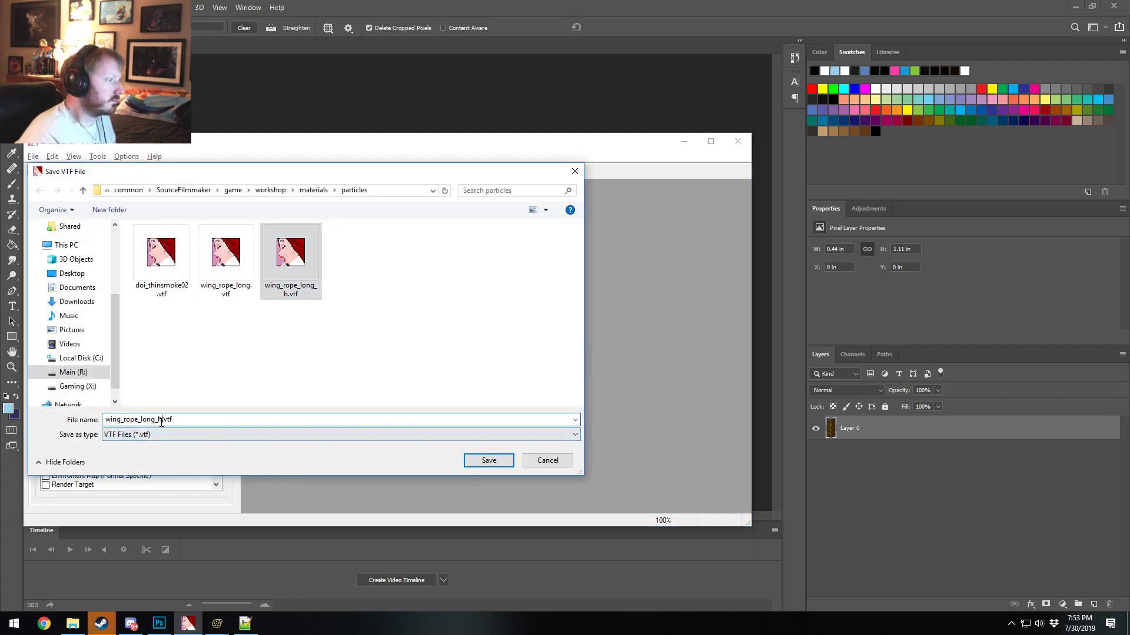
key("BackSpace")
type("s")
key("Return")
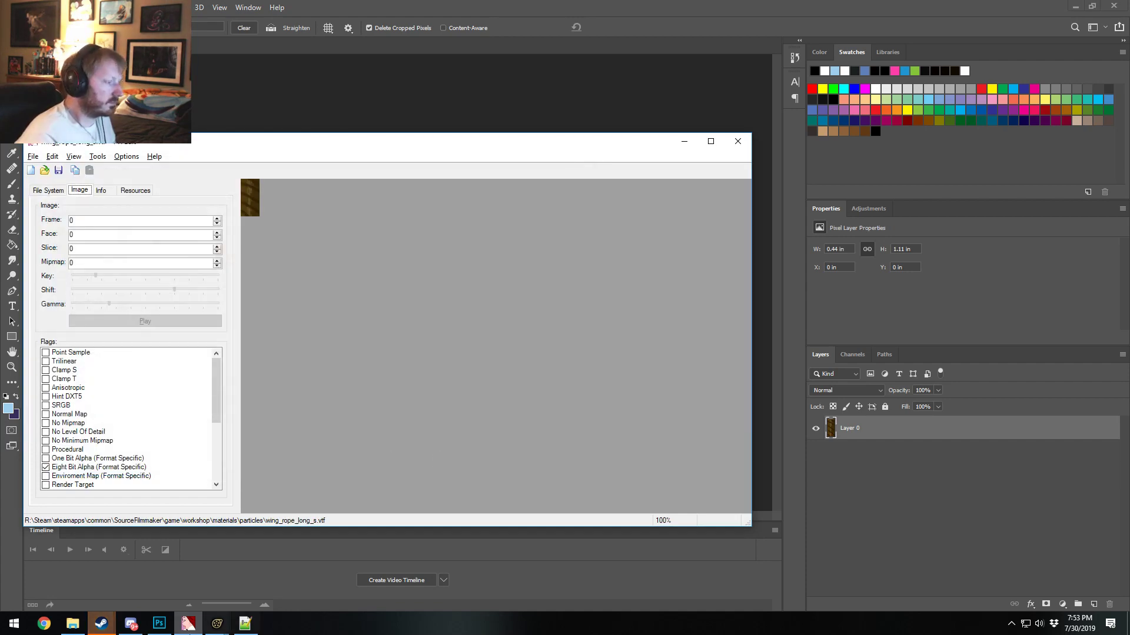
Step: Switch to Notepad++, set the $basetexture in wing_rope_long.vmt to particles\wing_rope_long_s and save the file
left_click(246, 623)
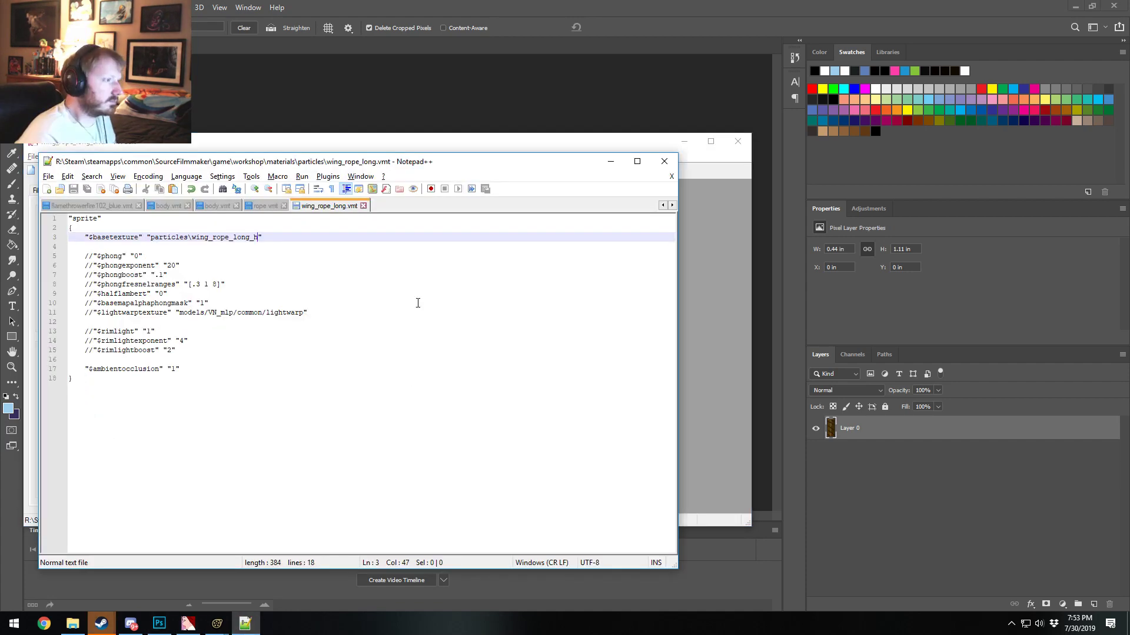
key("BackSpace")
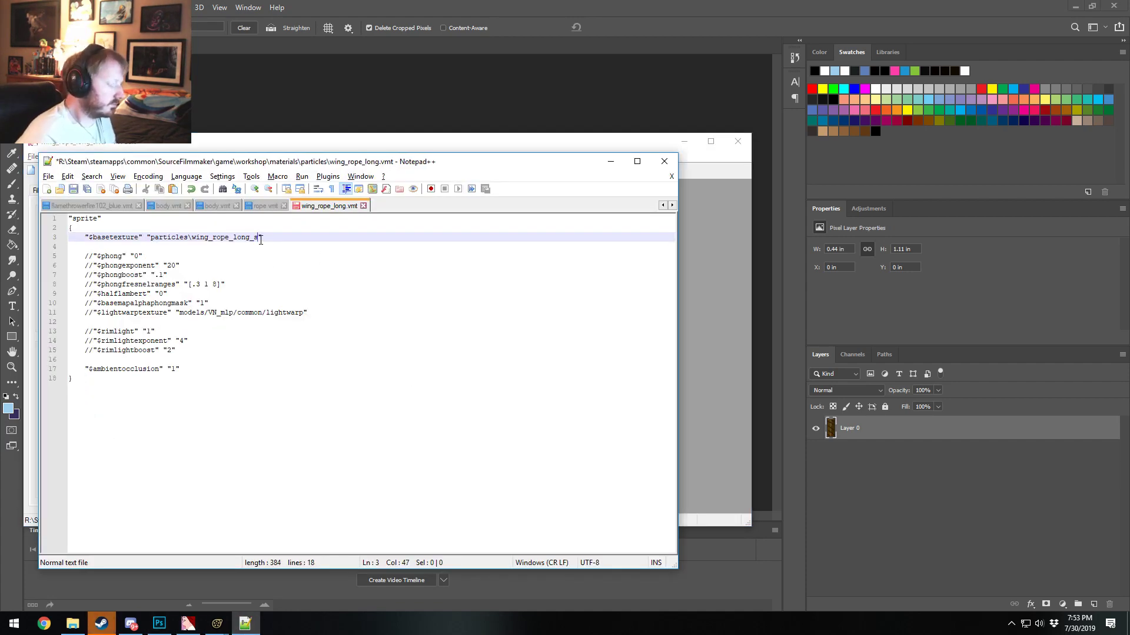
key("ctrl+s")
Step: Switch to Source Filmmaker and inspect the retextured rope particle through the Work Camera, finishing on the Main Camera view
key("alt+Tab")
key("alt+Tab")
key("alt+Tab")
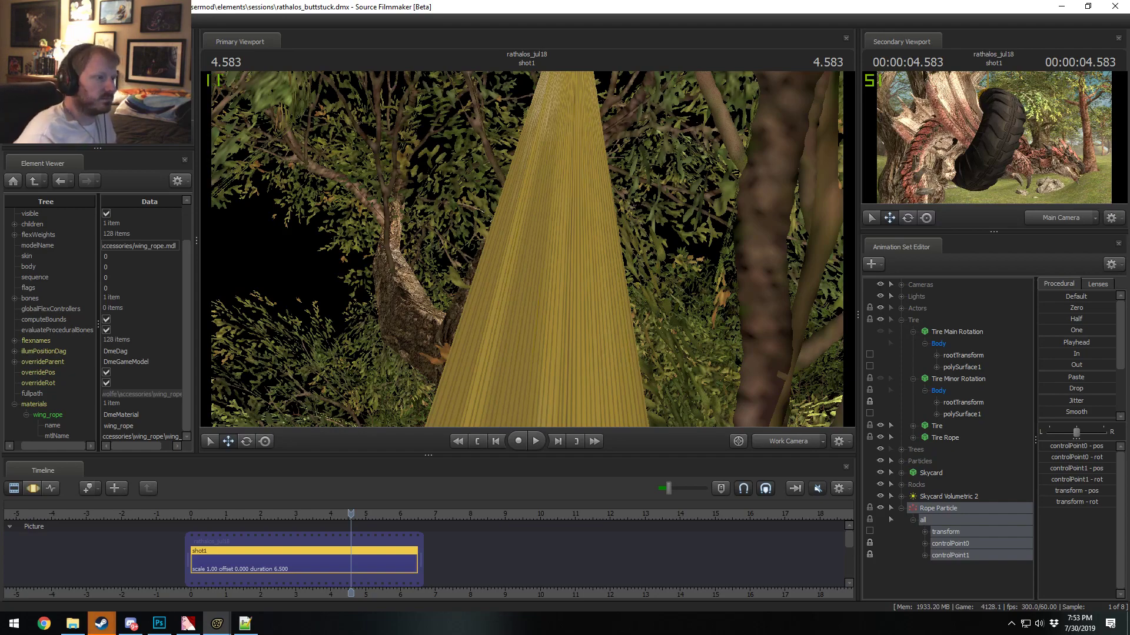
left_click_drag(527, 249, 613, 246)
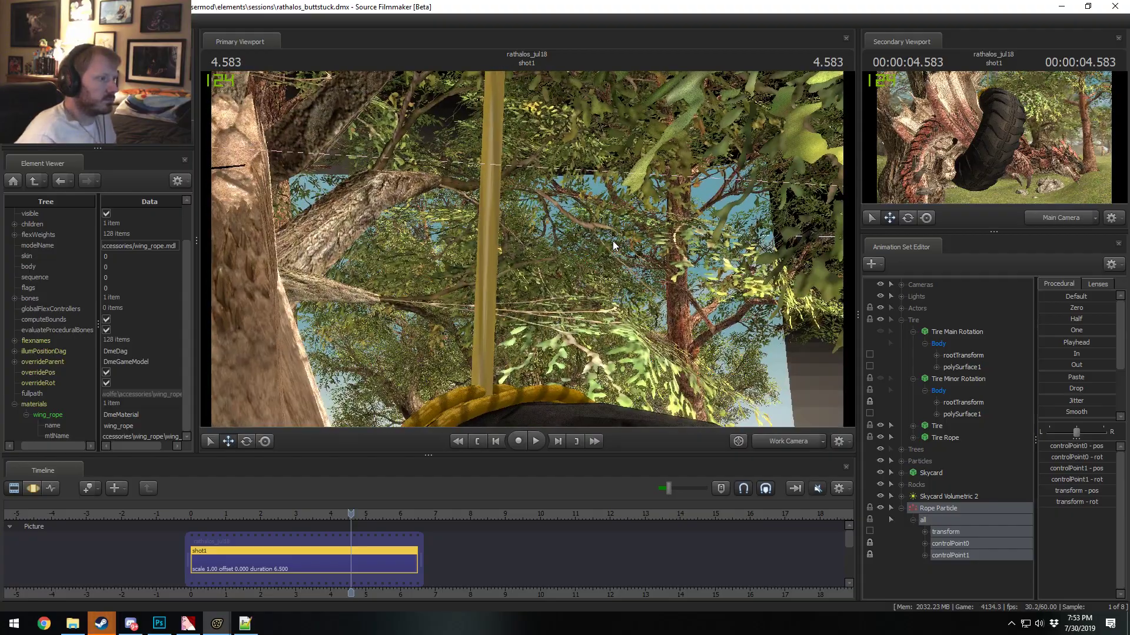
left_click(773, 445)
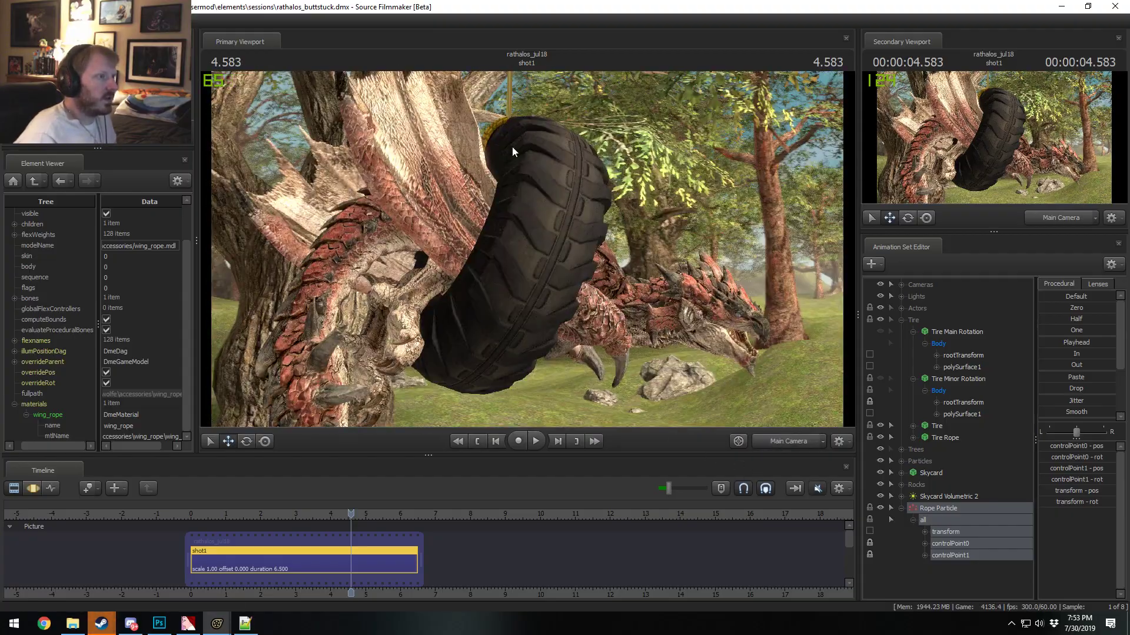
Step: Play shot1 in the Motion Editor up to 5.766 seconds and examine the rope above the tire through the Work Camera
key("ctrl+2")
key("space")
key("space")
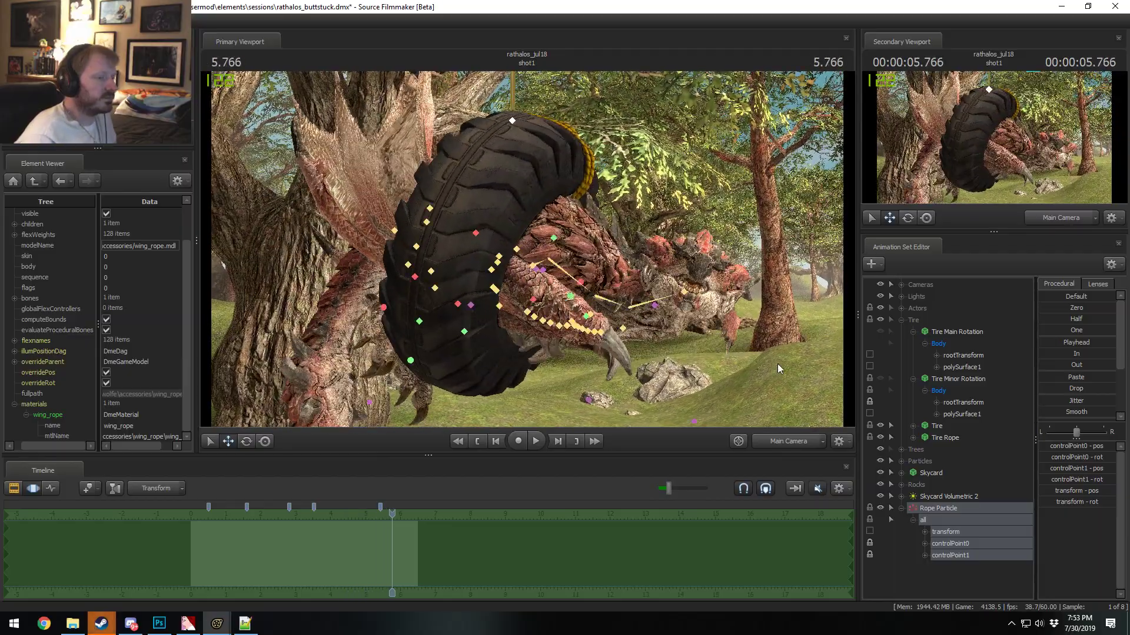
left_click(768, 443)
left_click_drag(735, 354, 736, 353)
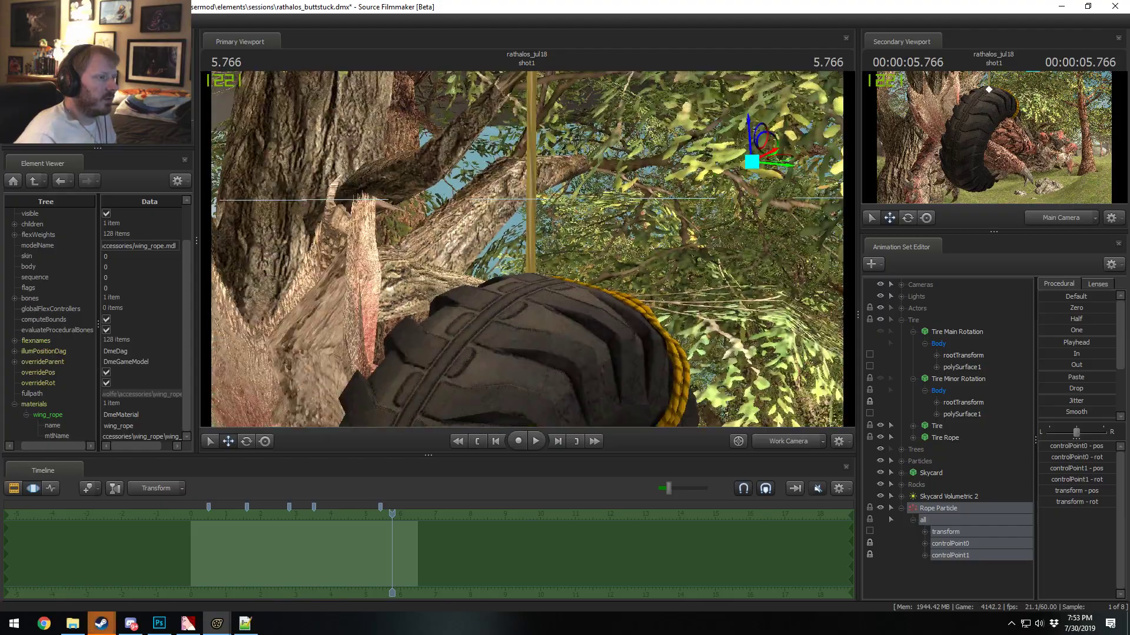
left_click_drag(528, 254, 528, 254)
left_click(792, 445)
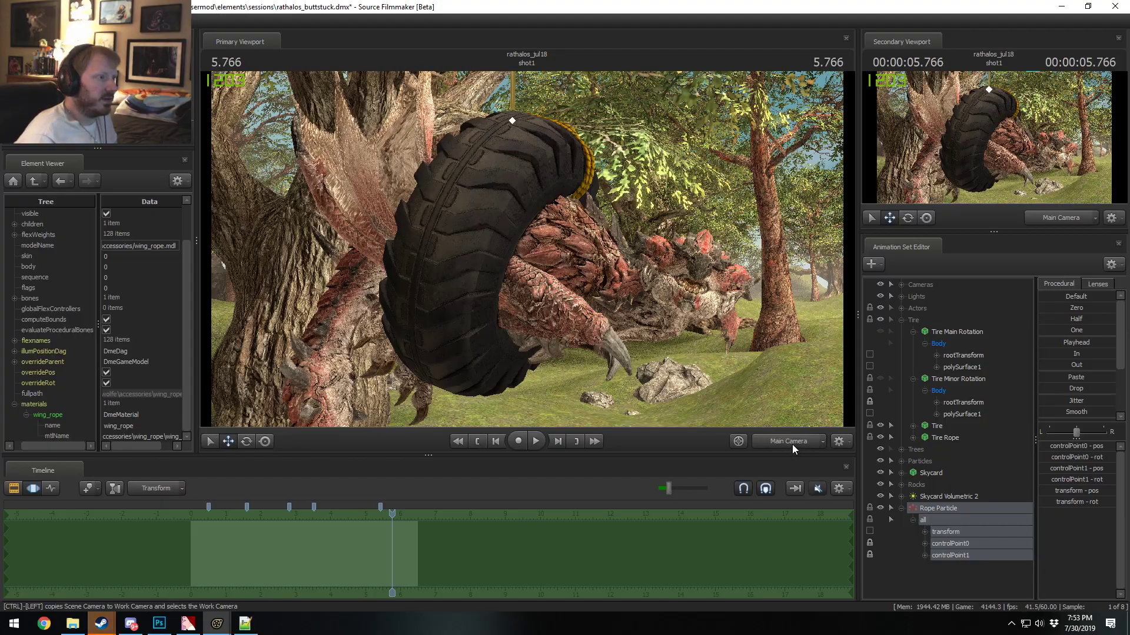
Step: Return to the Clip Editor and review the rope's motion through the Main Camera by playing and scrubbing shot1
key("space")
key("F2")
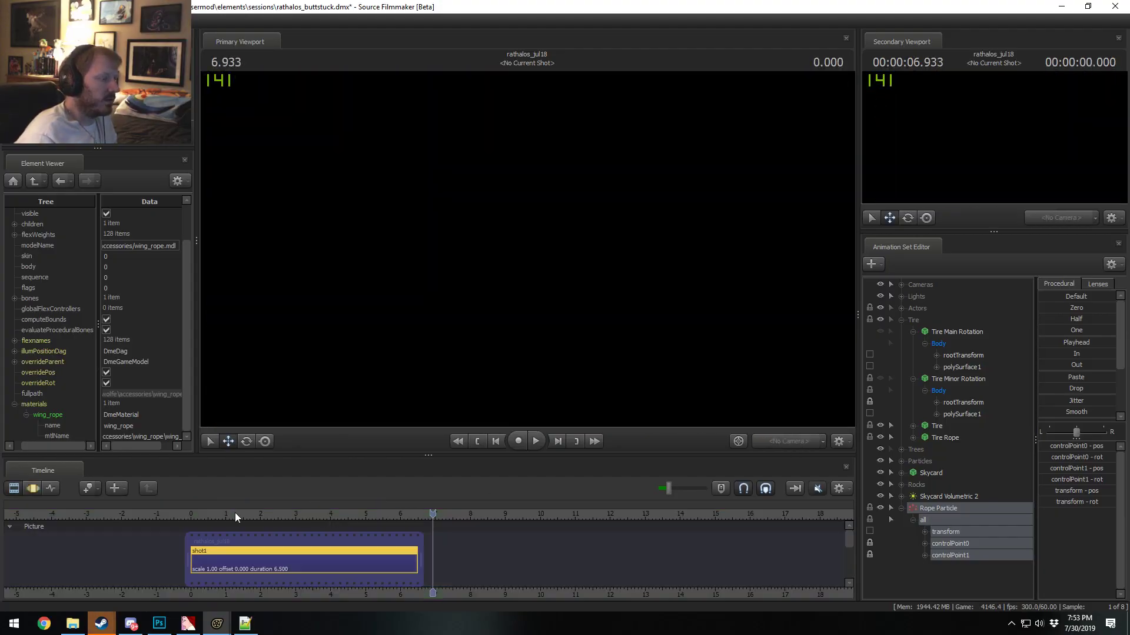
key("space")
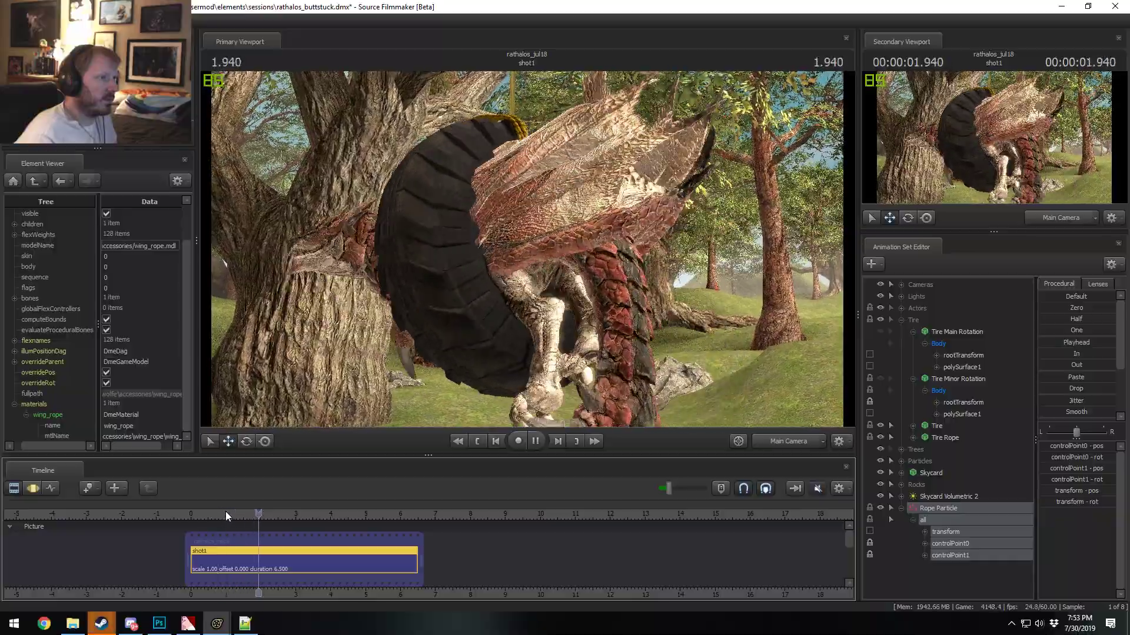
key("space")
left_click_drag(308, 514, 410, 575)
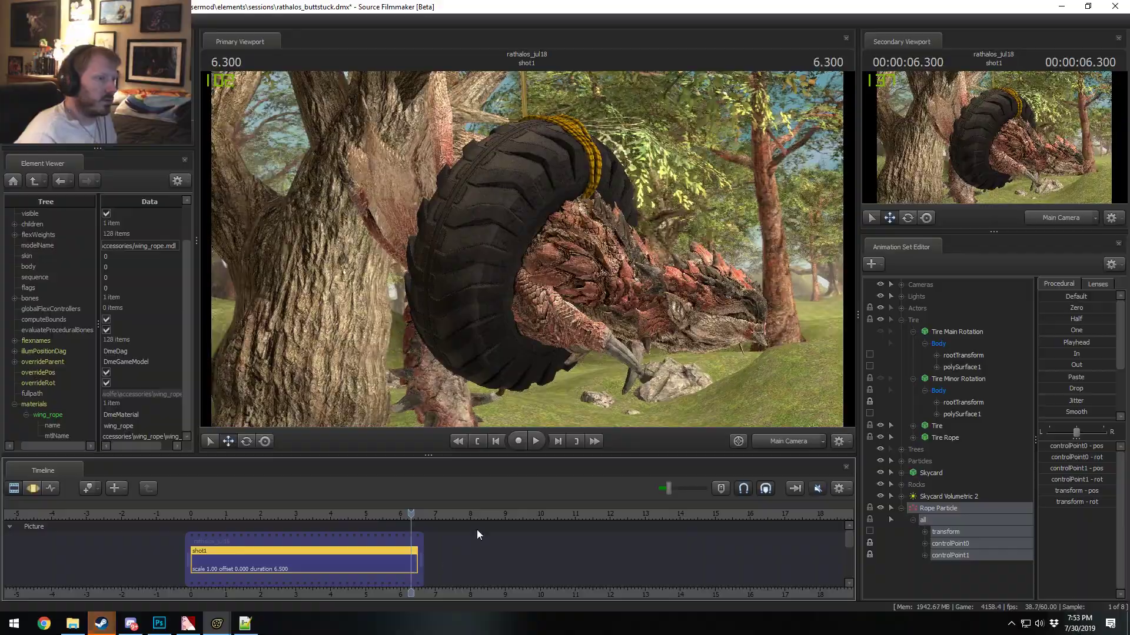
left_click(229, 519)
key("space")
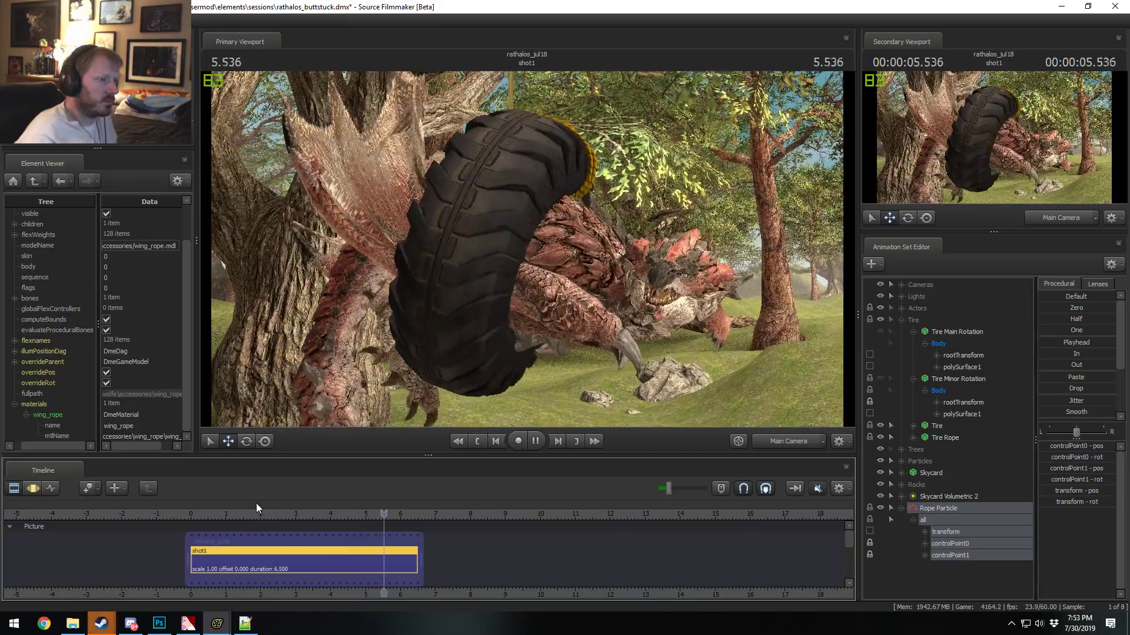
key("space")
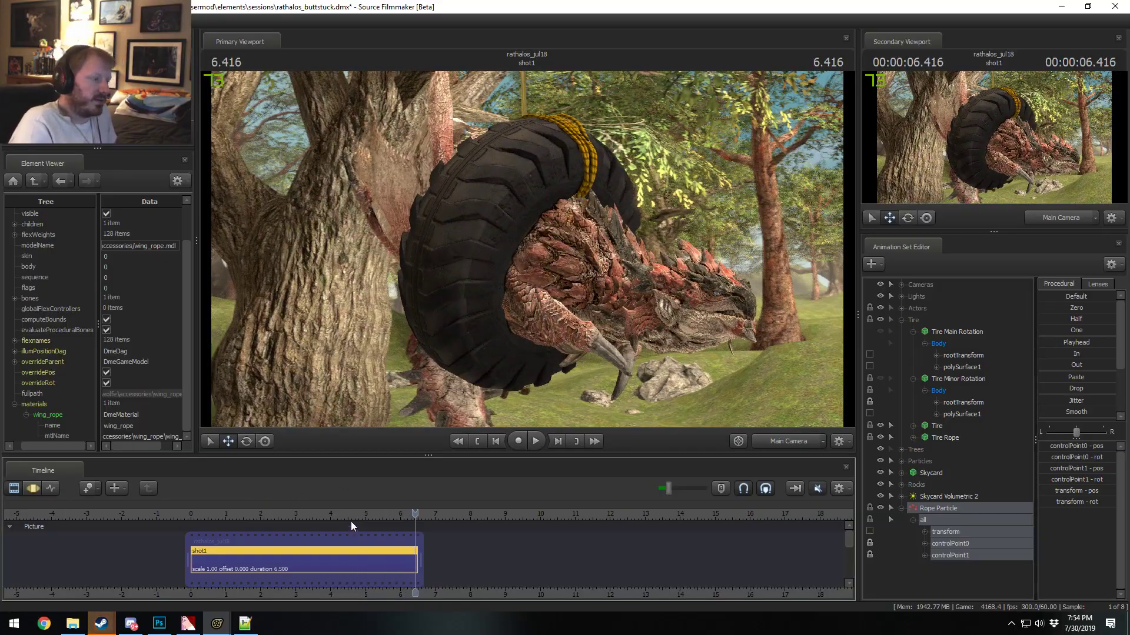
left_click(309, 527)
key("space")
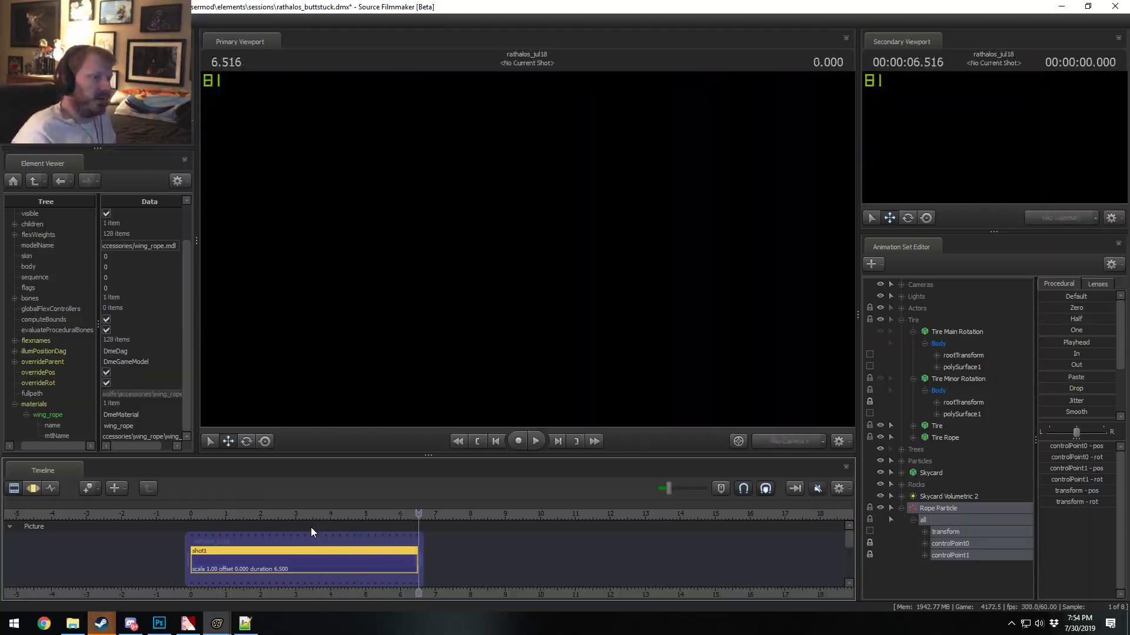
Step: Place the playhead at 0.533 seconds and save the session, and switch to Notepad++ to close it
left_click(209, 515)
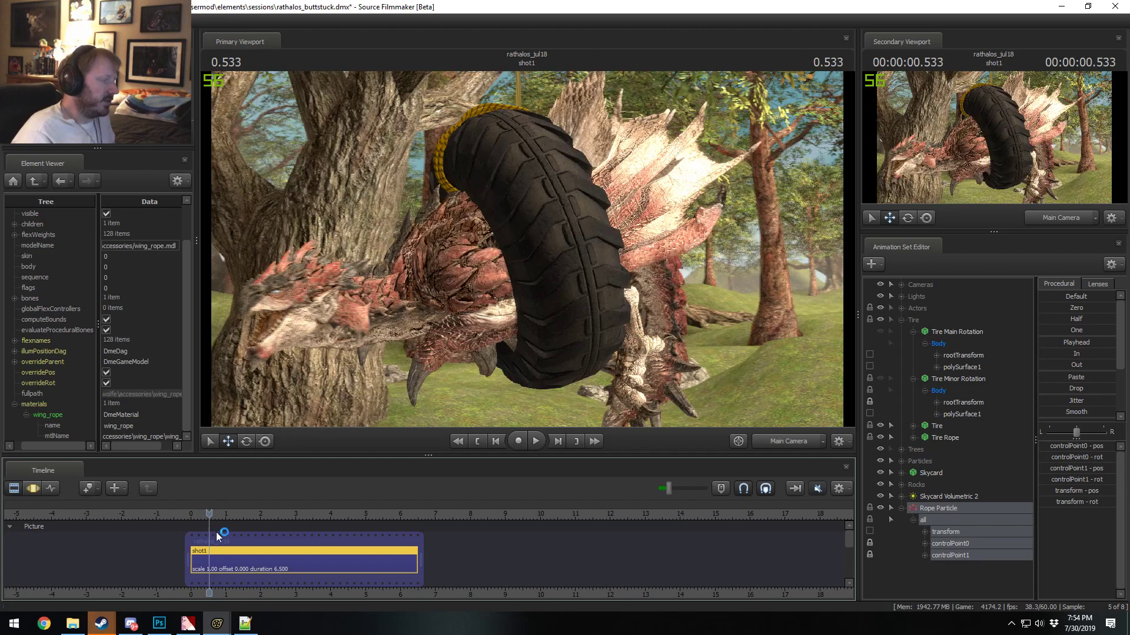
left_click(253, 623)
left_click(664, 161)
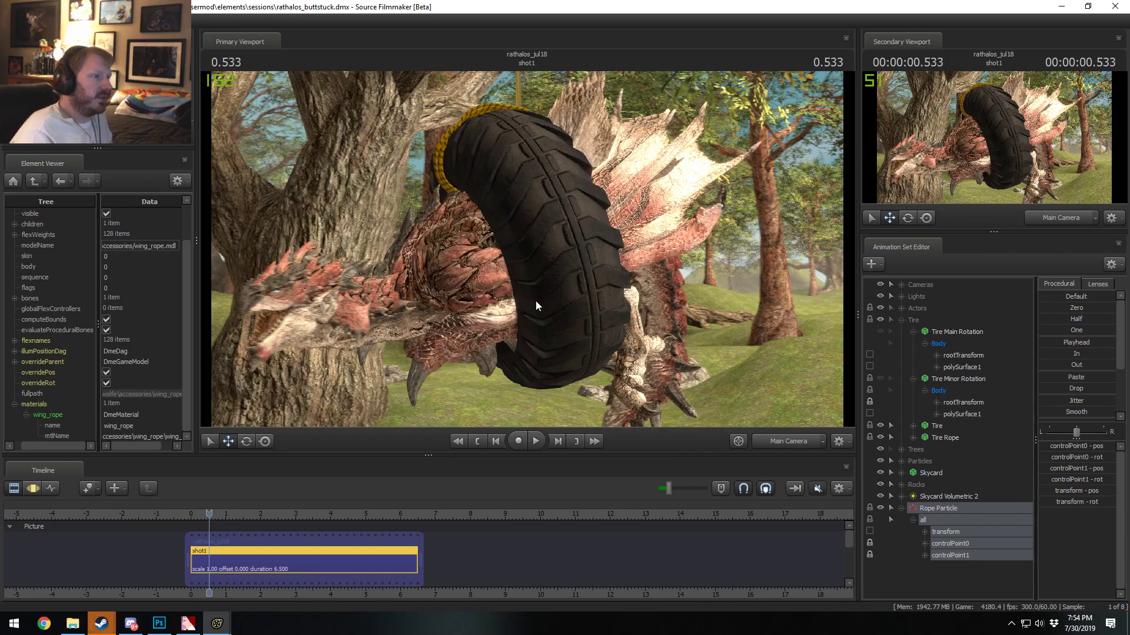
Step: Play and scrub shot1 in the Main Camera view to examine the rope and tire motion through 6.466 seconds
key("space")
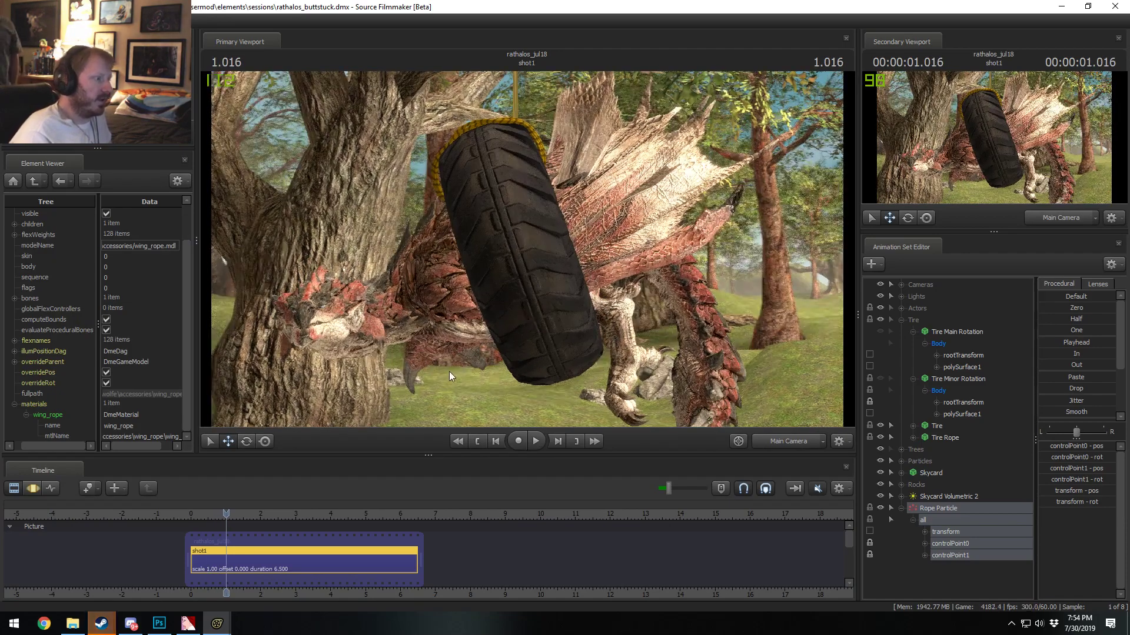
key("space")
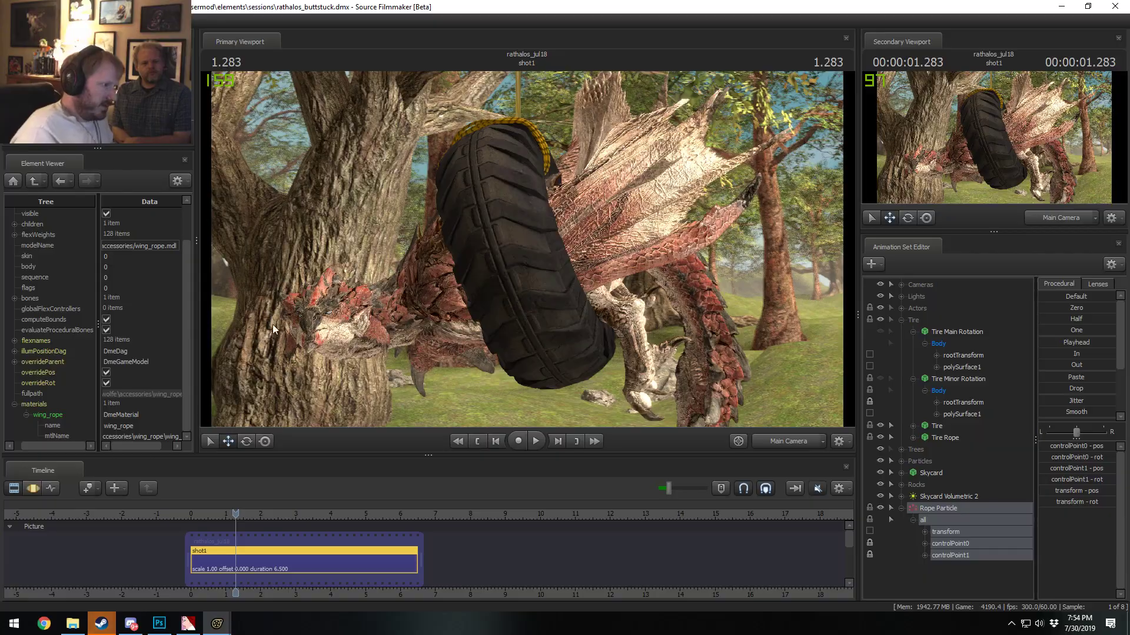
key("Up")
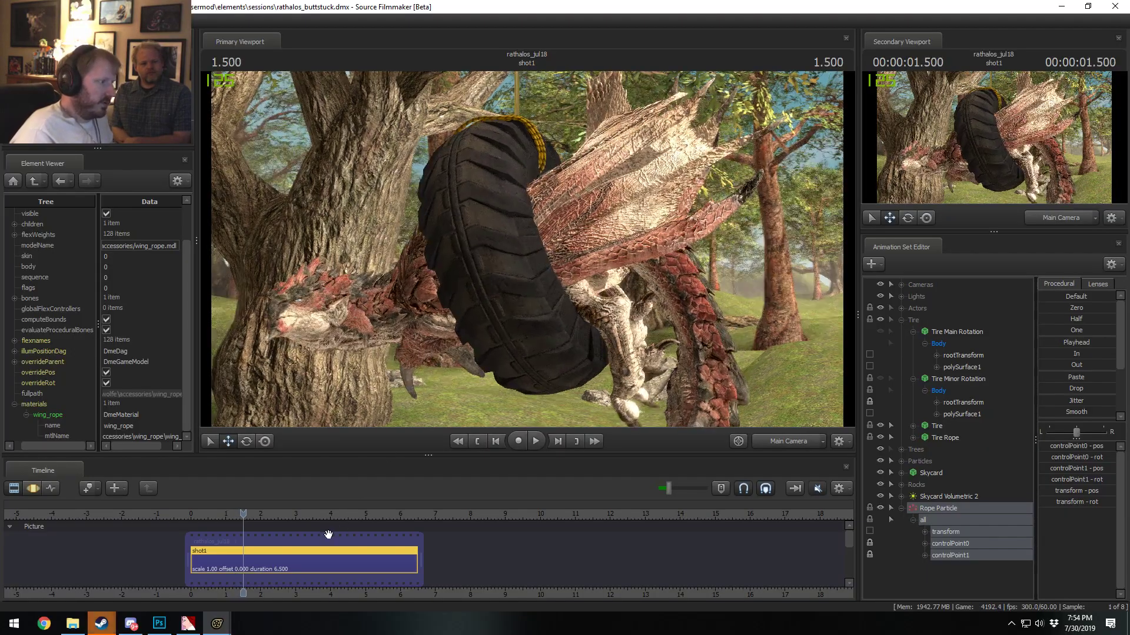
left_click_drag(284, 513, 218, 510)
key("space")
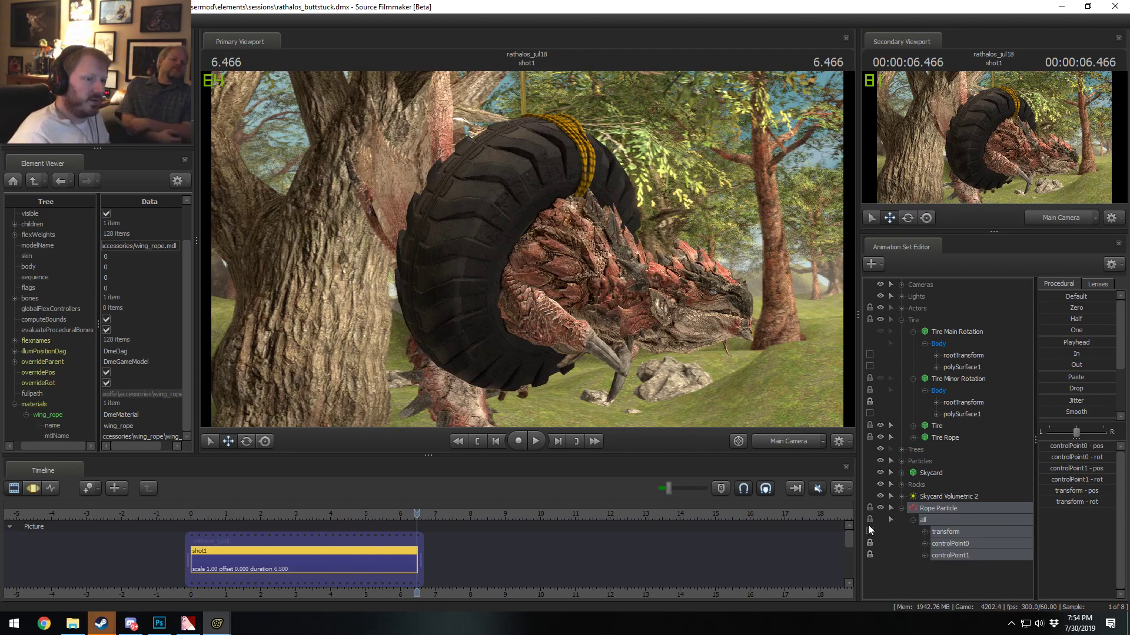
Step: Tidy the animation sets by moving Skycard Volumetric 2 into Lights and Rope Particle into Particles, with Rocks placed above Particles
left_click(900, 508)
left_click_drag(934, 497, 956, 295)
left_click(902, 317)
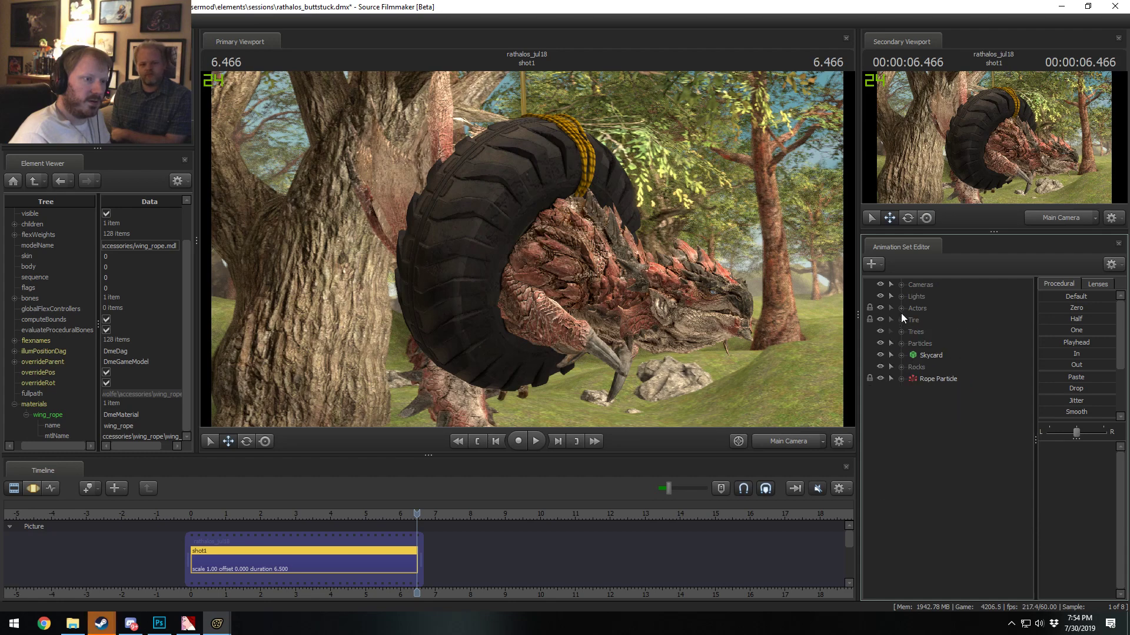
left_click(901, 296)
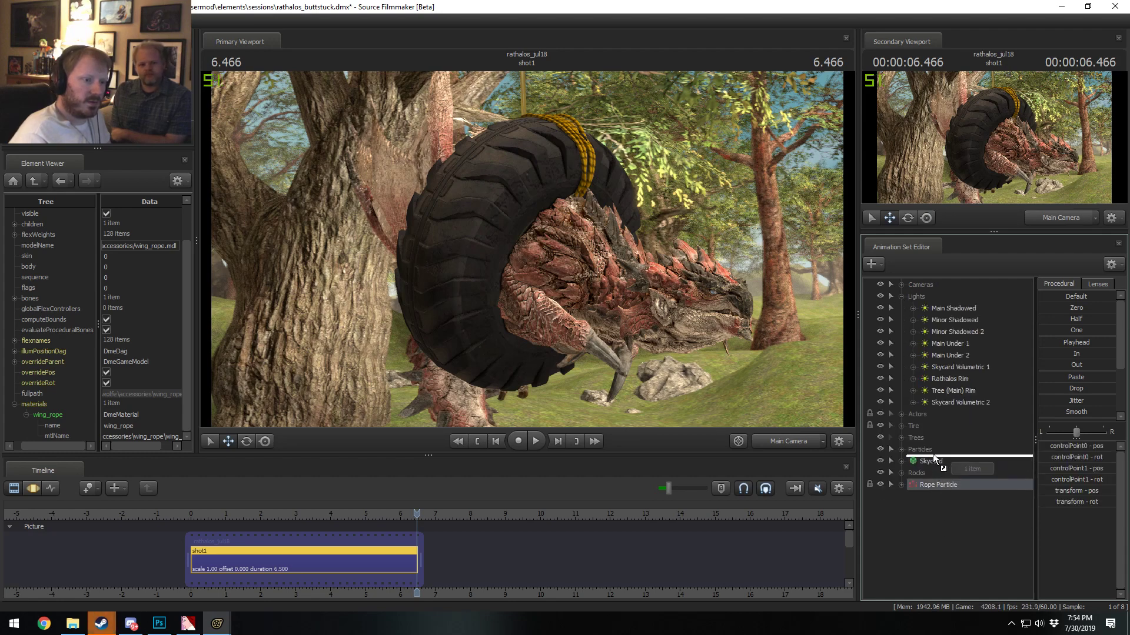
mouse_move(931, 462)
left_mouse_down()
mouse_move(927, 493)
mouse_move(935, 486)
mouse_move(919, 442)
left_mouse_up()
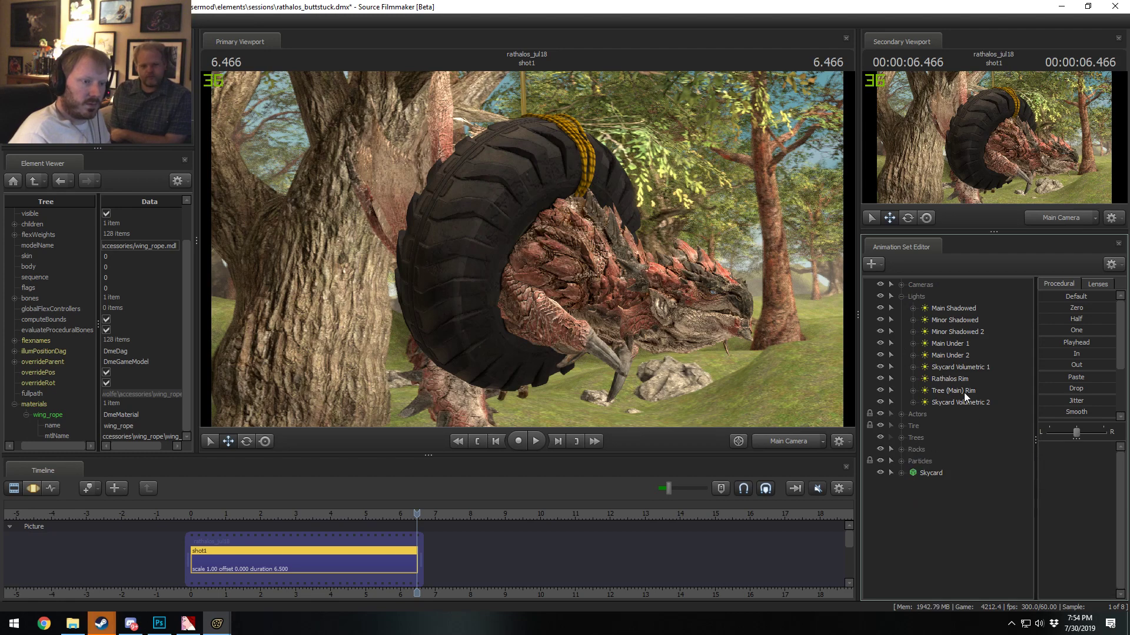
Step: Check the Tree (Main) Rim light in the Motion Editor, return to the Clip Editor at 1.400 seconds and save the session
left_click(962, 392)
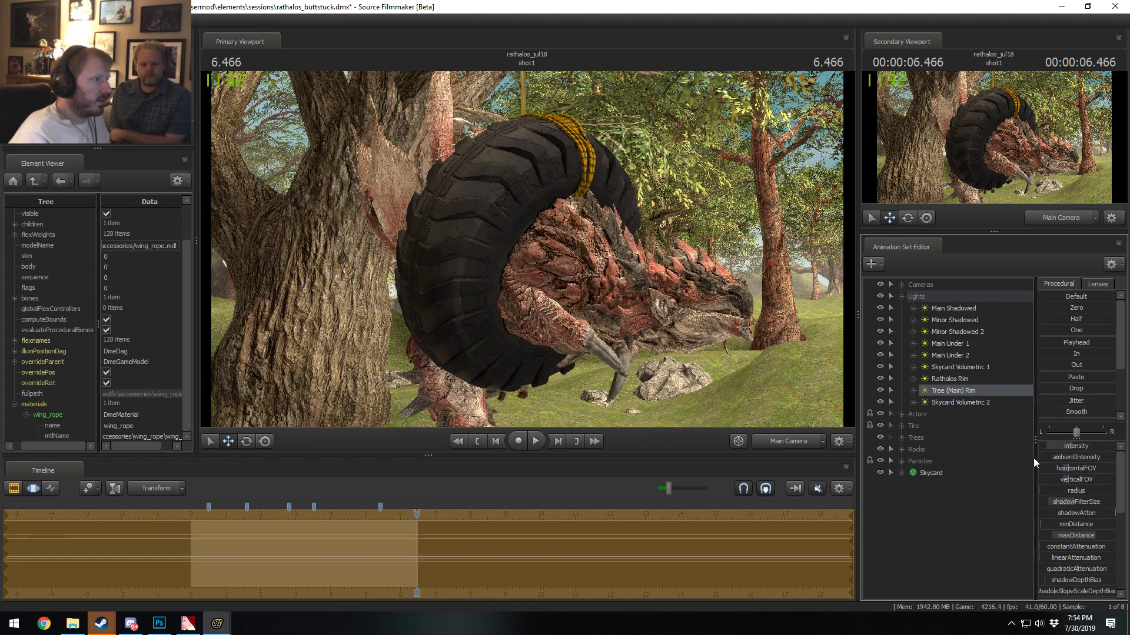
key("F2")
mouse_move(239, 522)
left_mouse_down()
mouse_move(255, 518)
mouse_move(240, 518)
left_mouse_up()
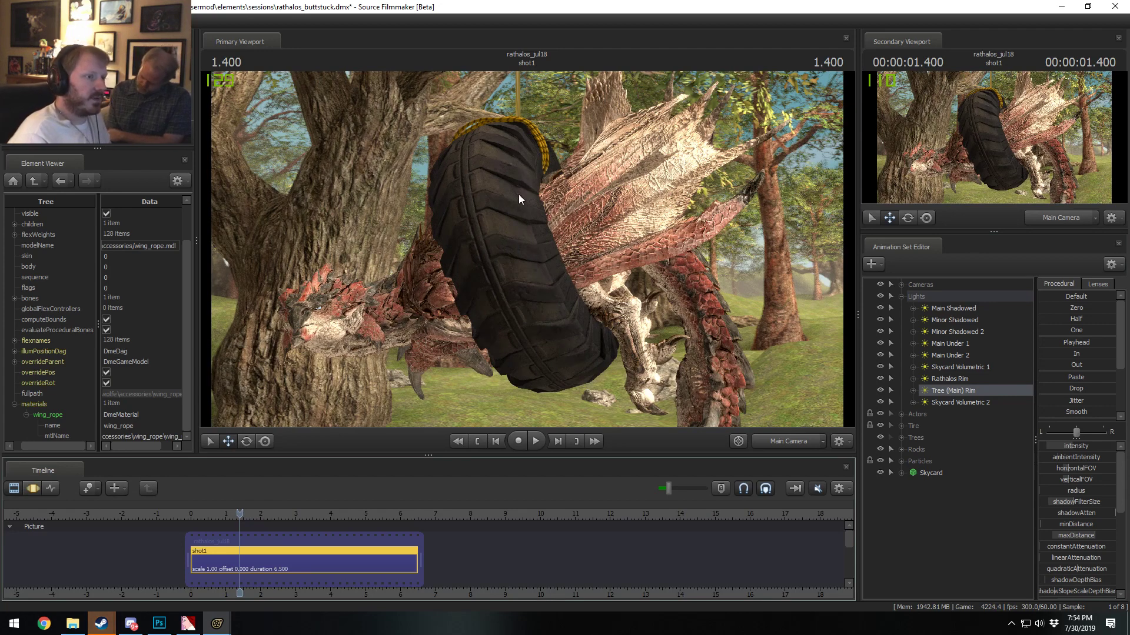
key("ctrl+s")
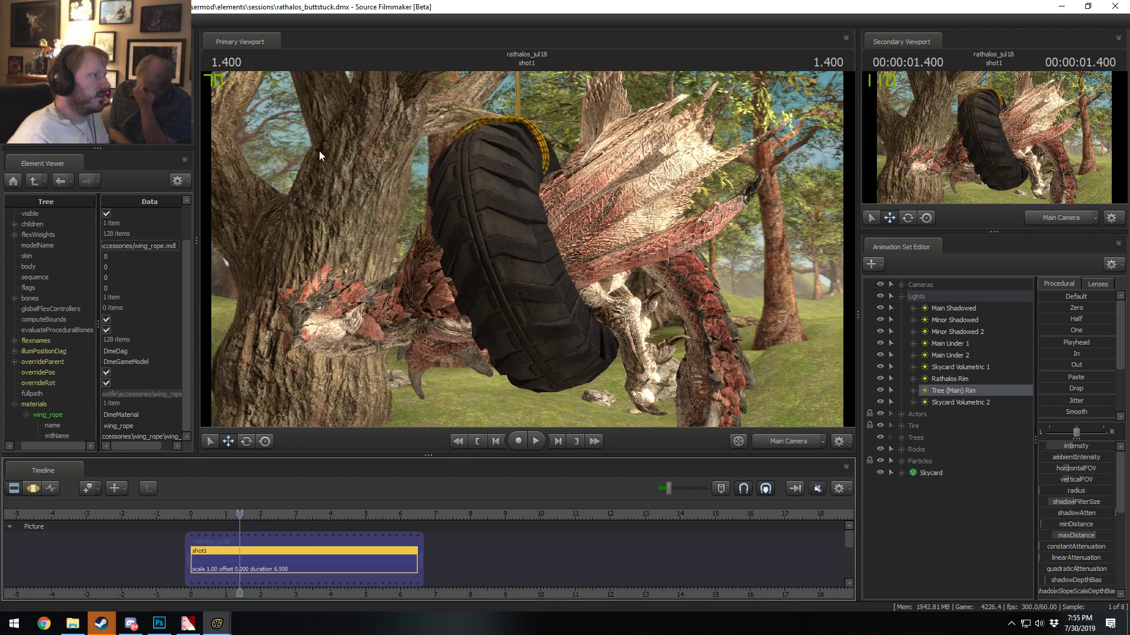
Step: Close VTFEdit, Photoshop without saving wing_rope.tga, and Discord, leaving only Source Filmmaker in front
left_click(188, 624)
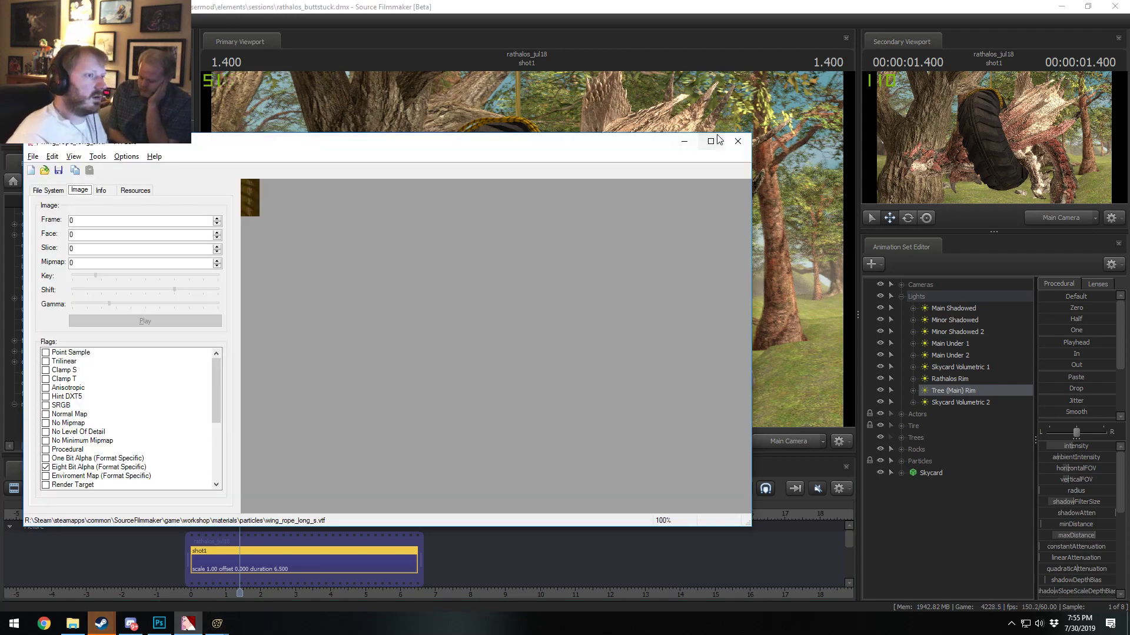
key("alt+Tab")
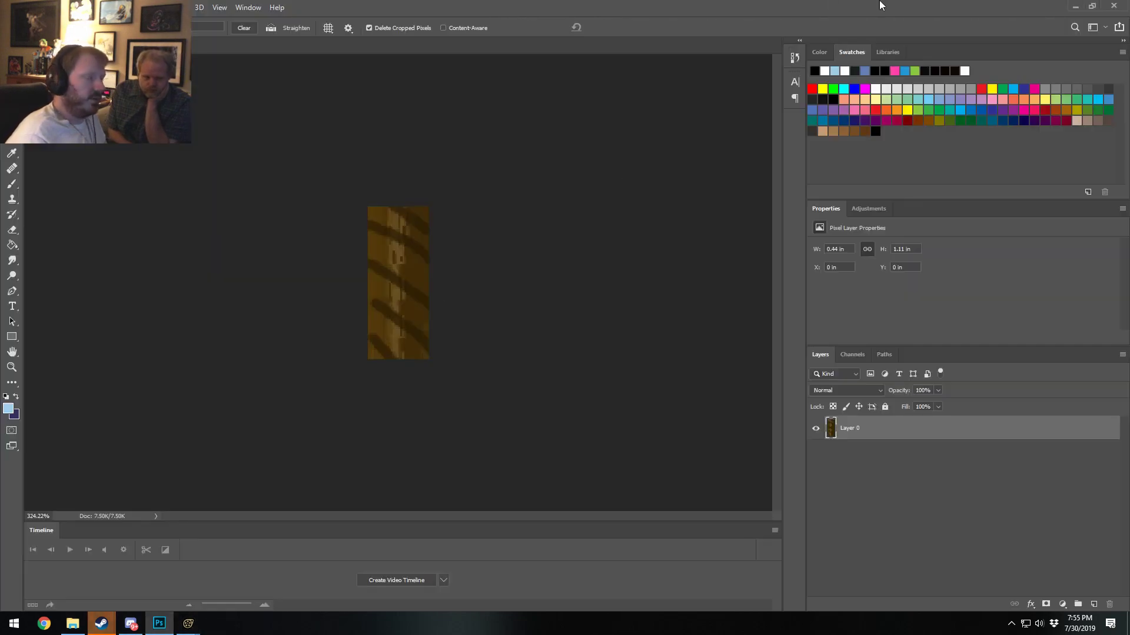
left_click(1122, 5)
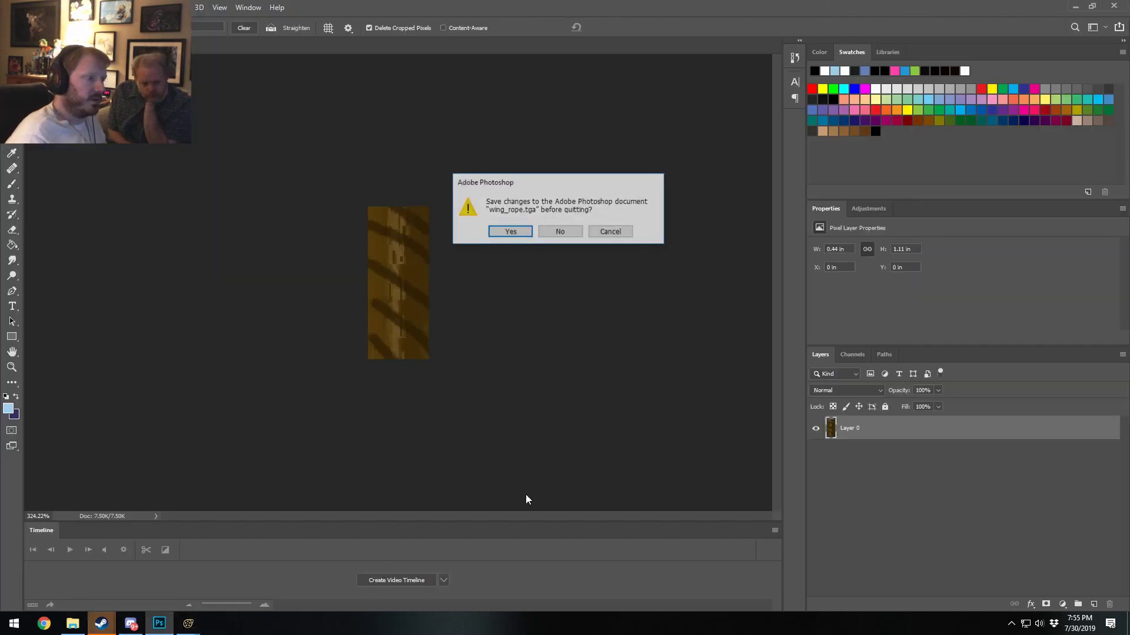
left_click(573, 232)
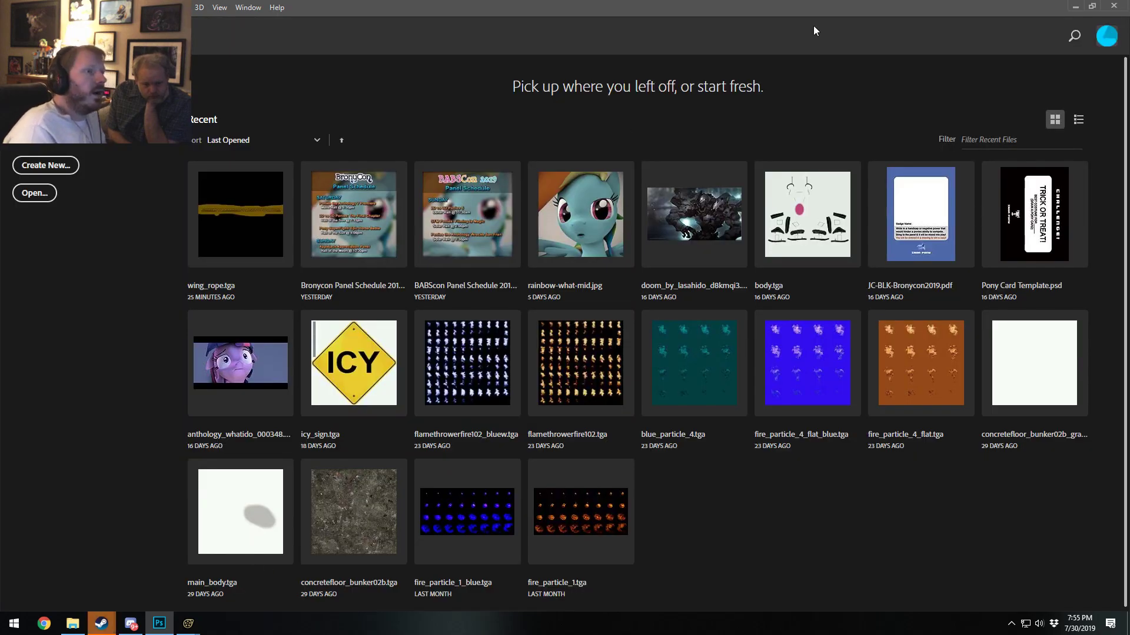
left_click(1114, 5)
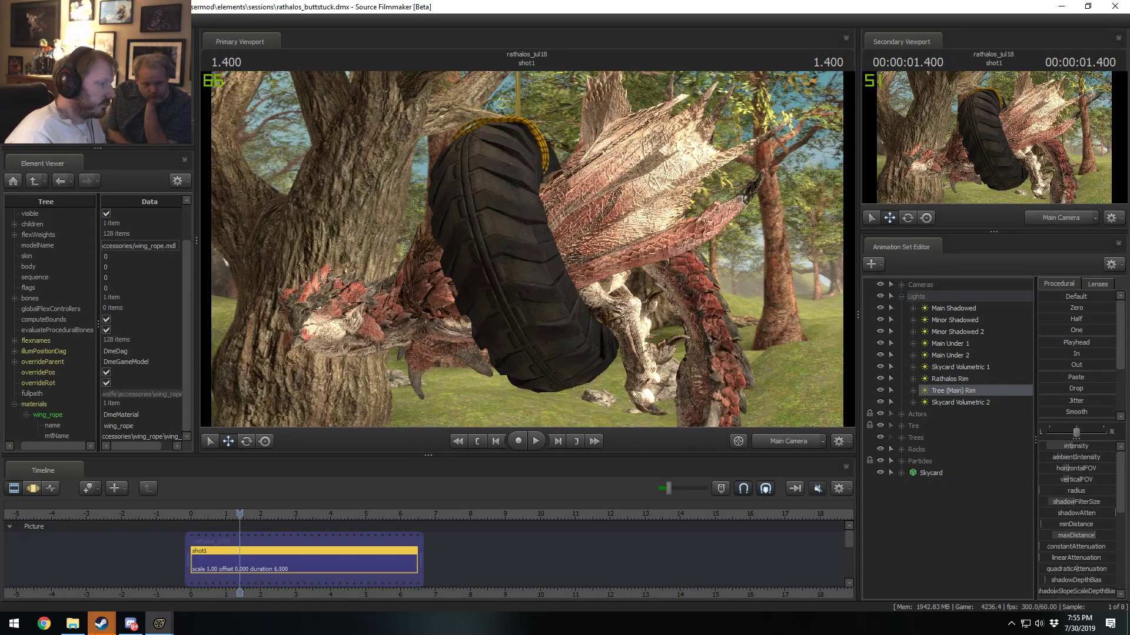
left_click(130, 624)
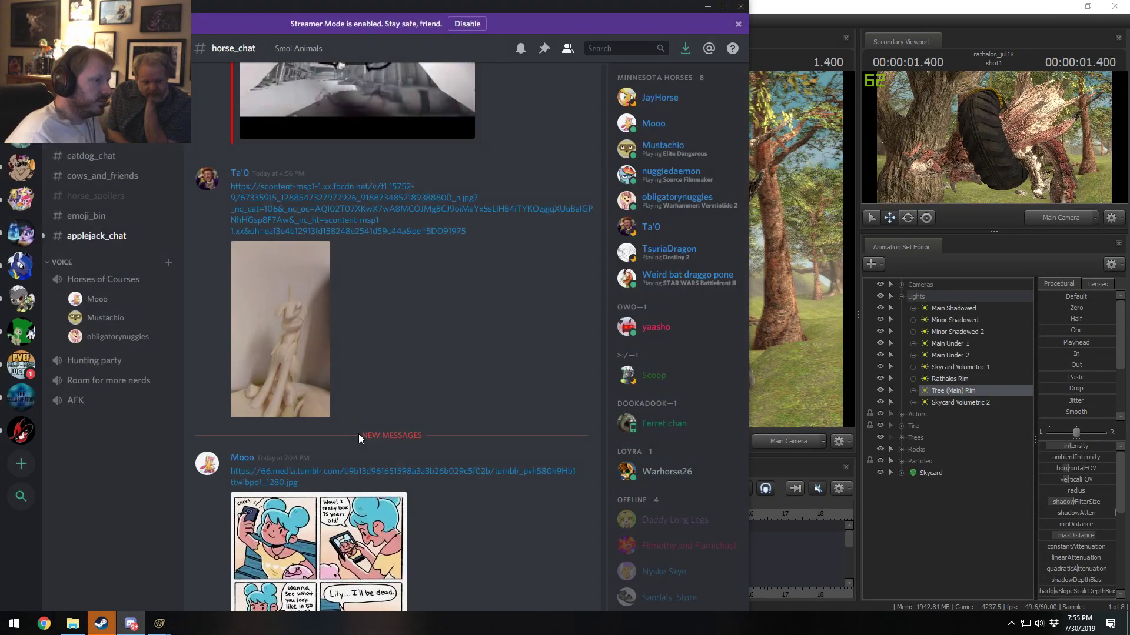
left_click(740, 6)
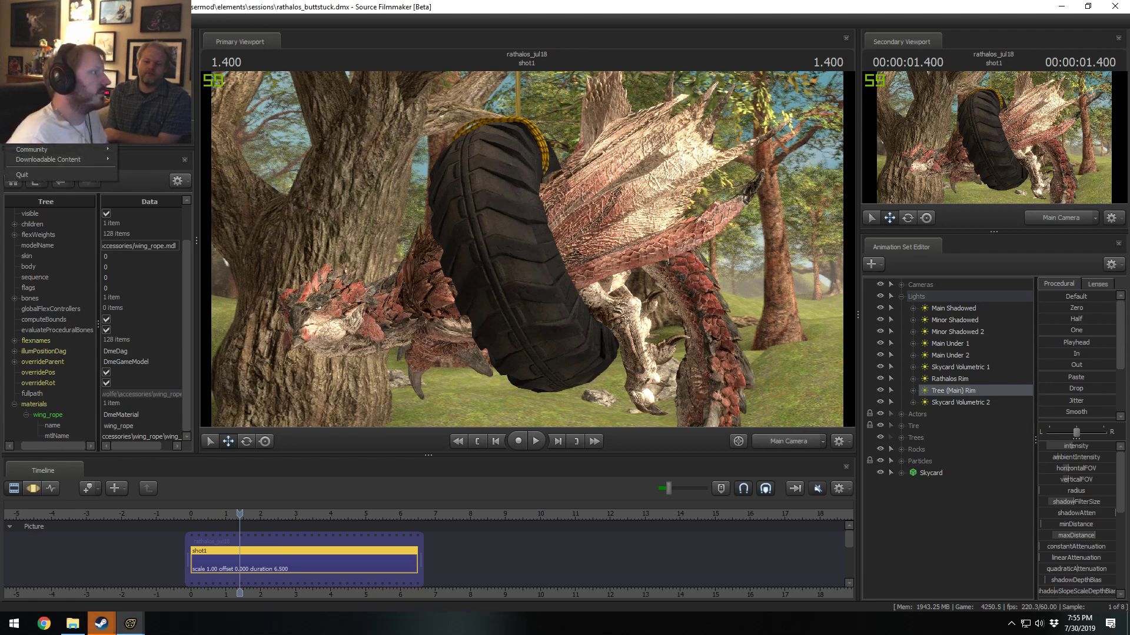
Step: Start a movie export of the session and set the export type to Image Sequence
mouse_move(107, 151)
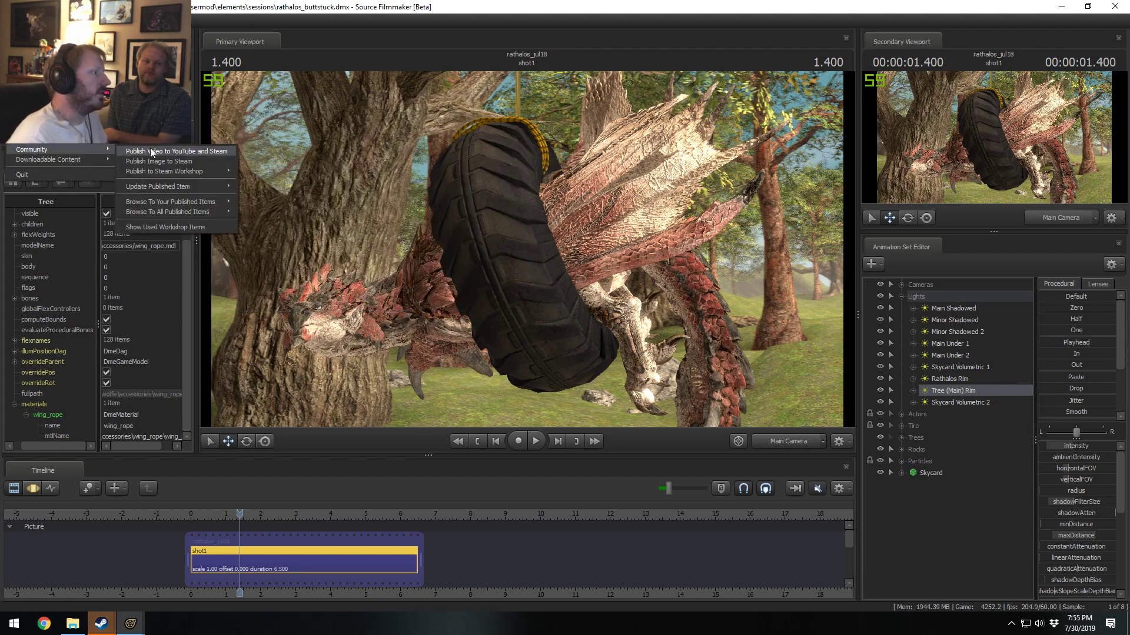
left_click(150, 142)
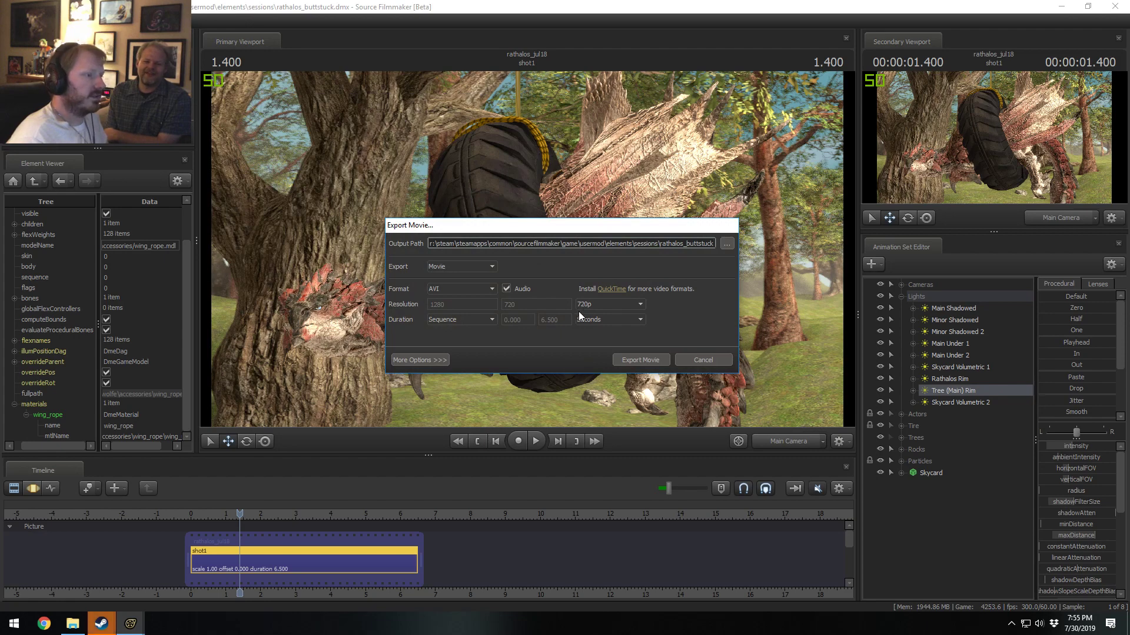
left_click(451, 267)
left_click(456, 284)
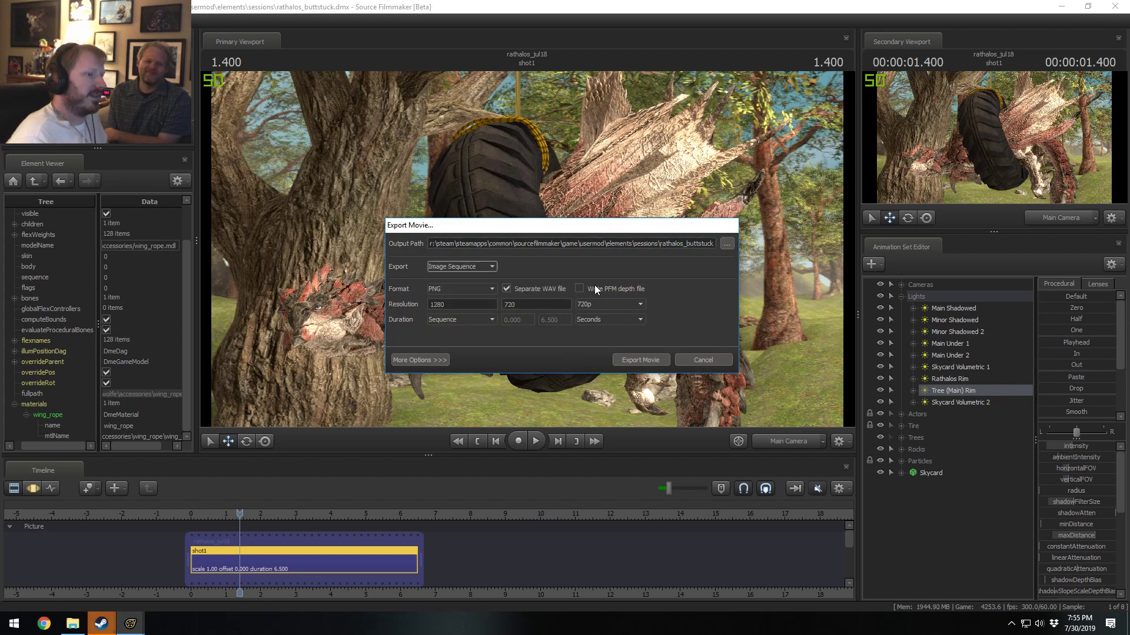
Step: Extend the output path with a rathalos_buttstuck folder and the file prefix rathalos_buttstuck_, and set the export resolution to 1080p
left_click(695, 245)
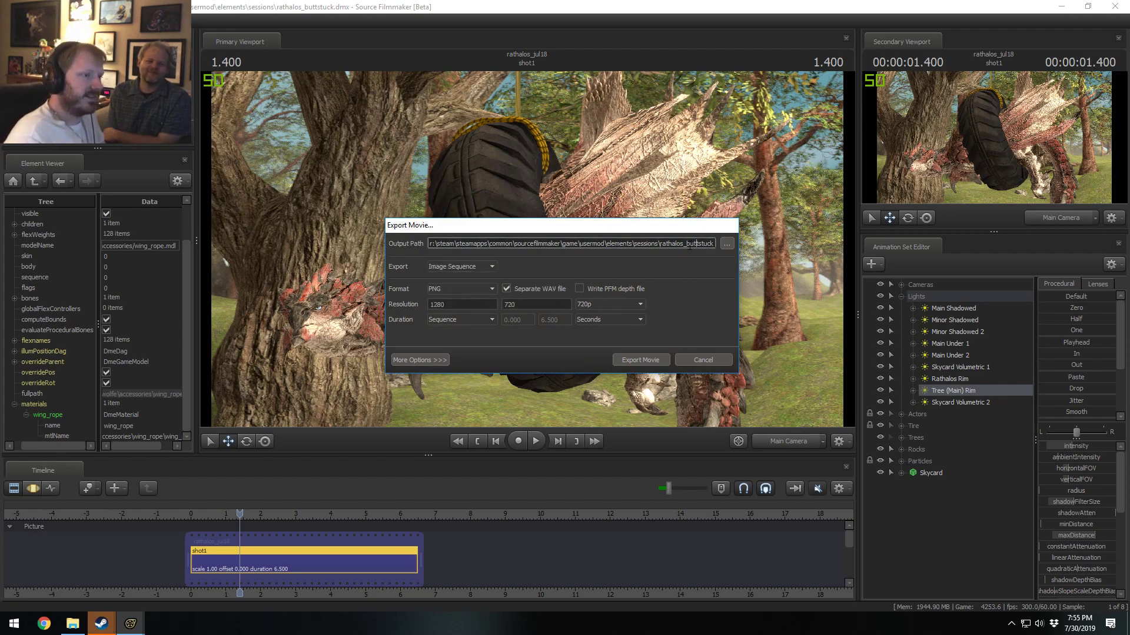
left_click_drag(686, 245, 830, 252)
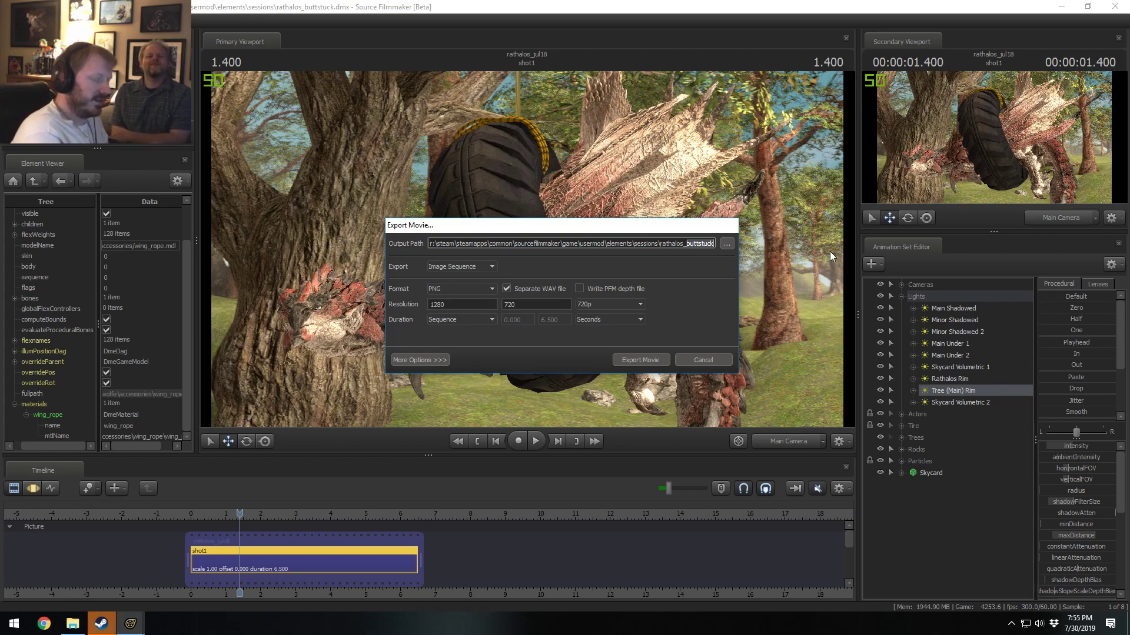
key("Right")
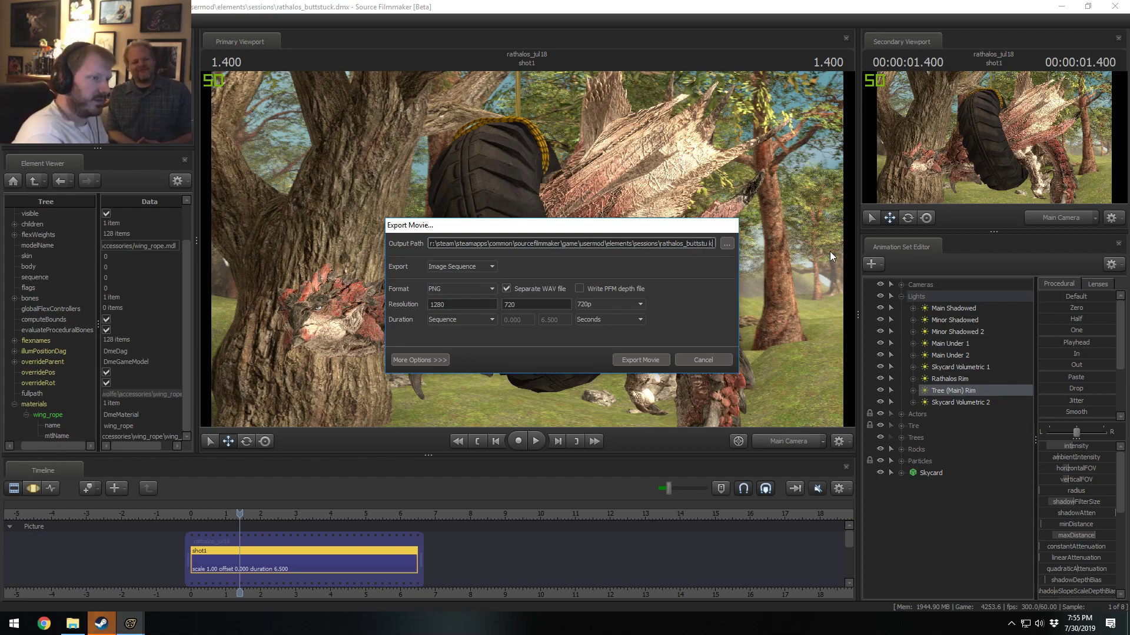
type("atha")
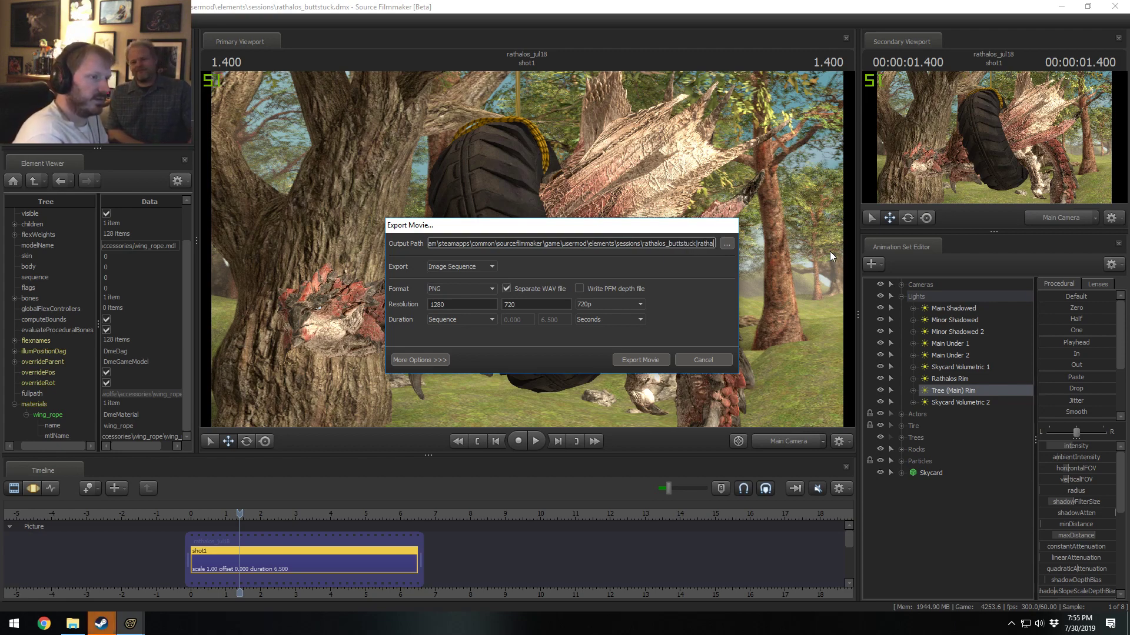
key("BackSpace")
key("BackSpace")
key("BackSpace")
key("BackSpace")
key("BackSpace")
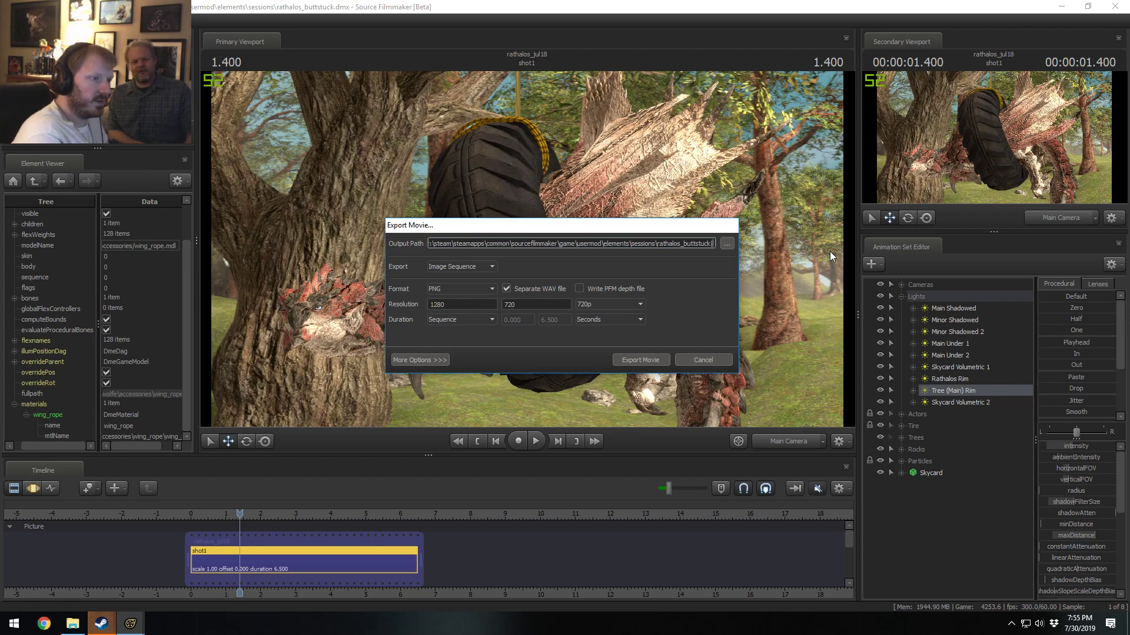
type("rathalo")
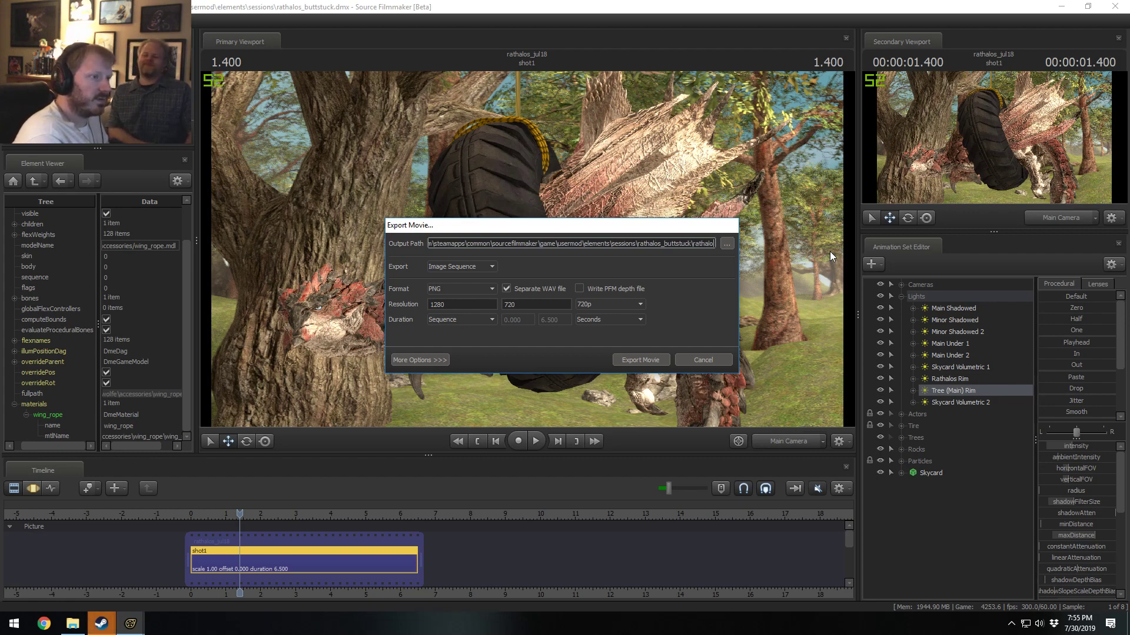
type("s_buttst")
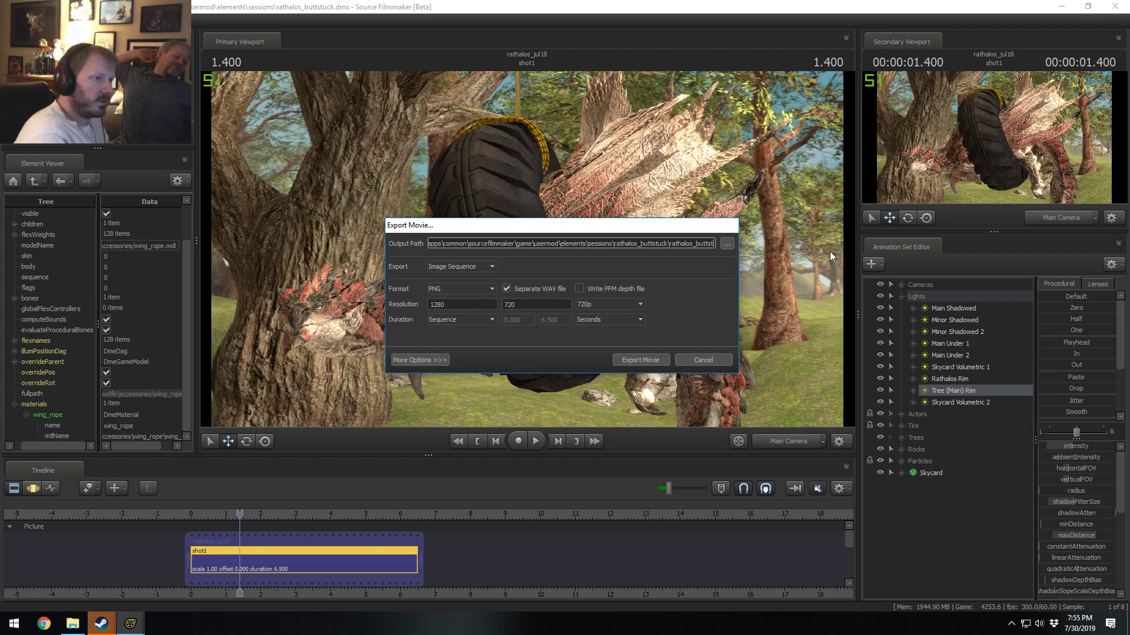
type("uck_")
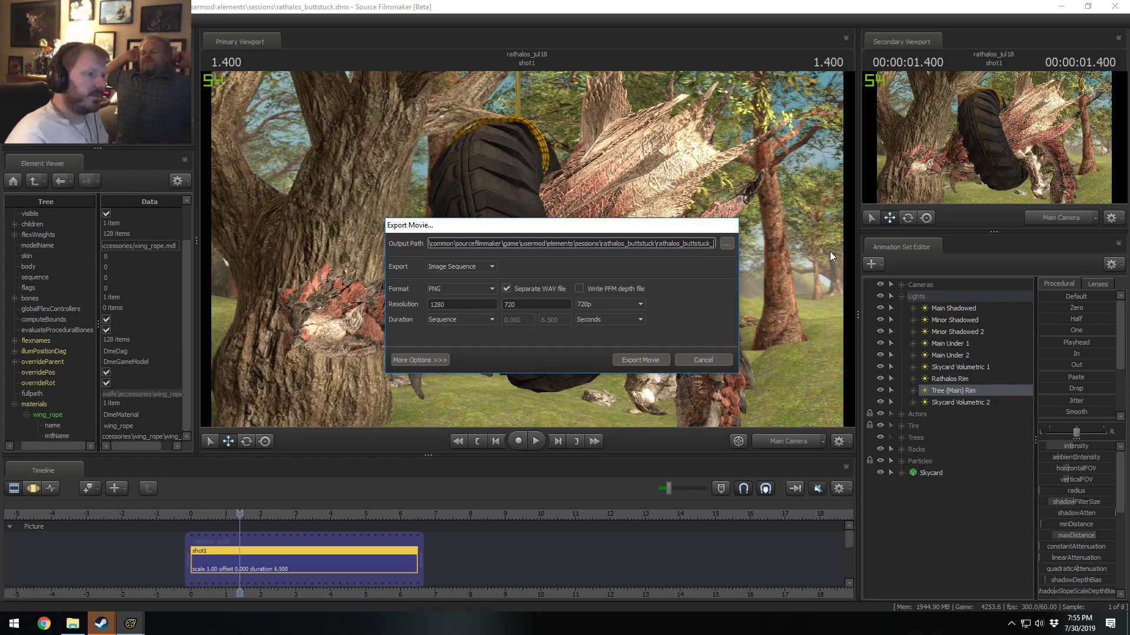
left_click(607, 305)
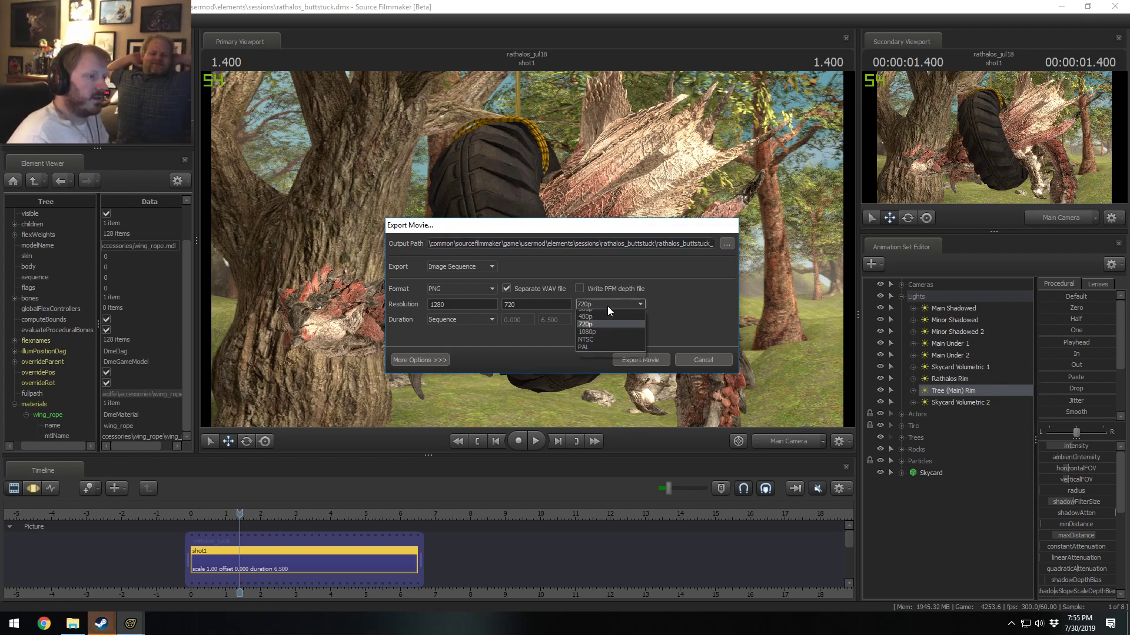
left_click(601, 346)
Step: Override the export's render samples with 256 for depth of field and 128 for motion blur, then collapse the extra options
left_click(419, 360)
left_click(605, 377)
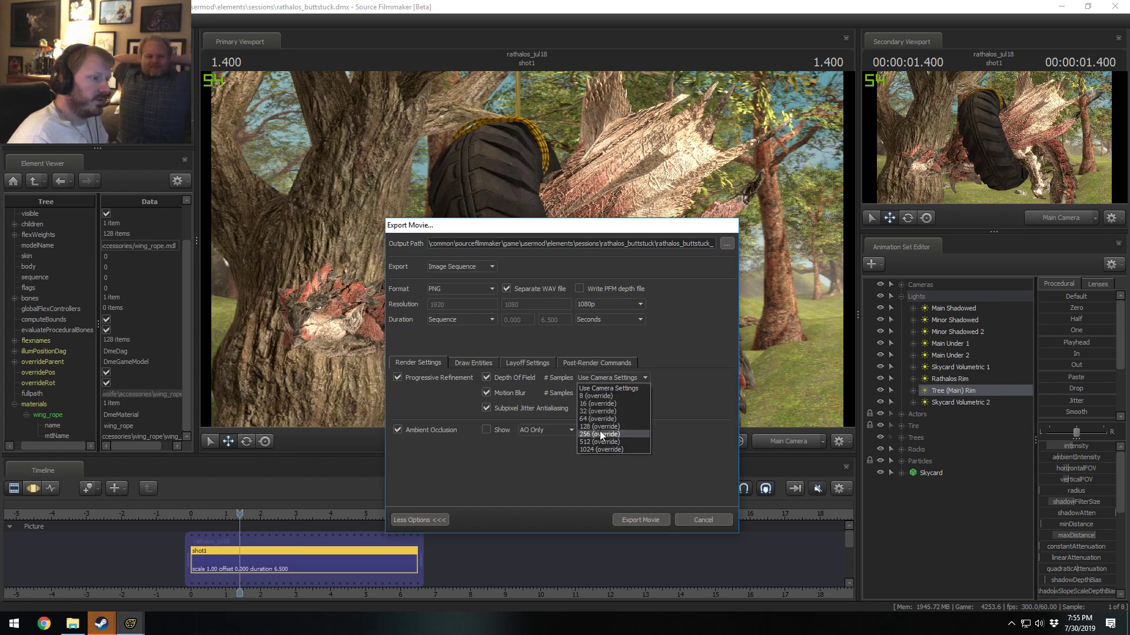
left_click(600, 426)
left_click(599, 392)
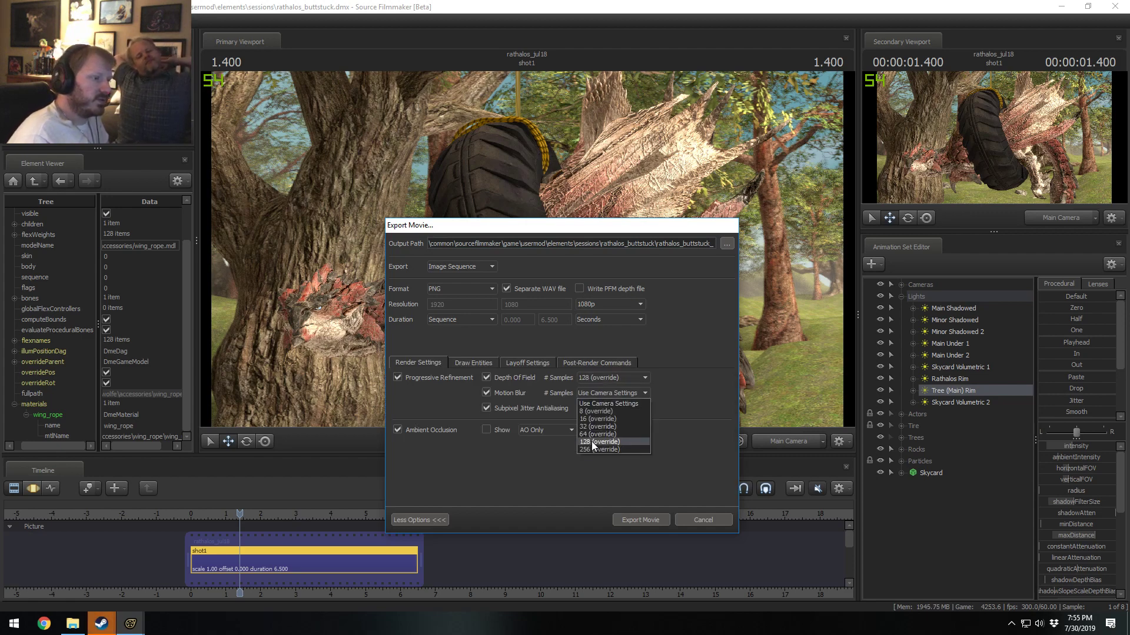
left_click(591, 441)
left_click(598, 392)
left_click(595, 376)
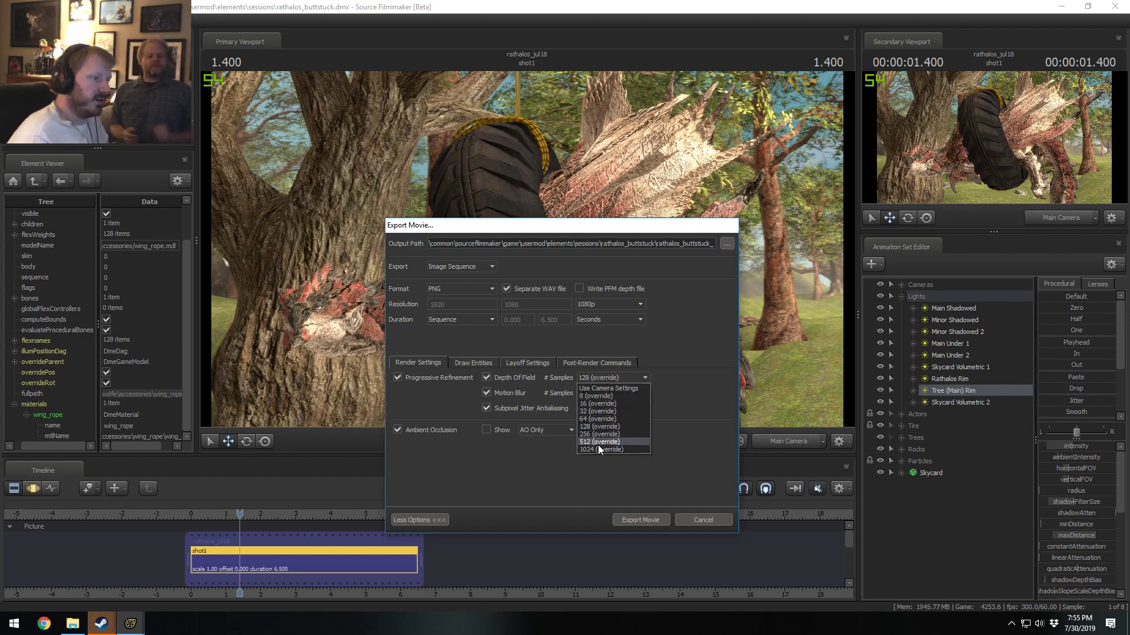
left_click(598, 437)
left_click(430, 524)
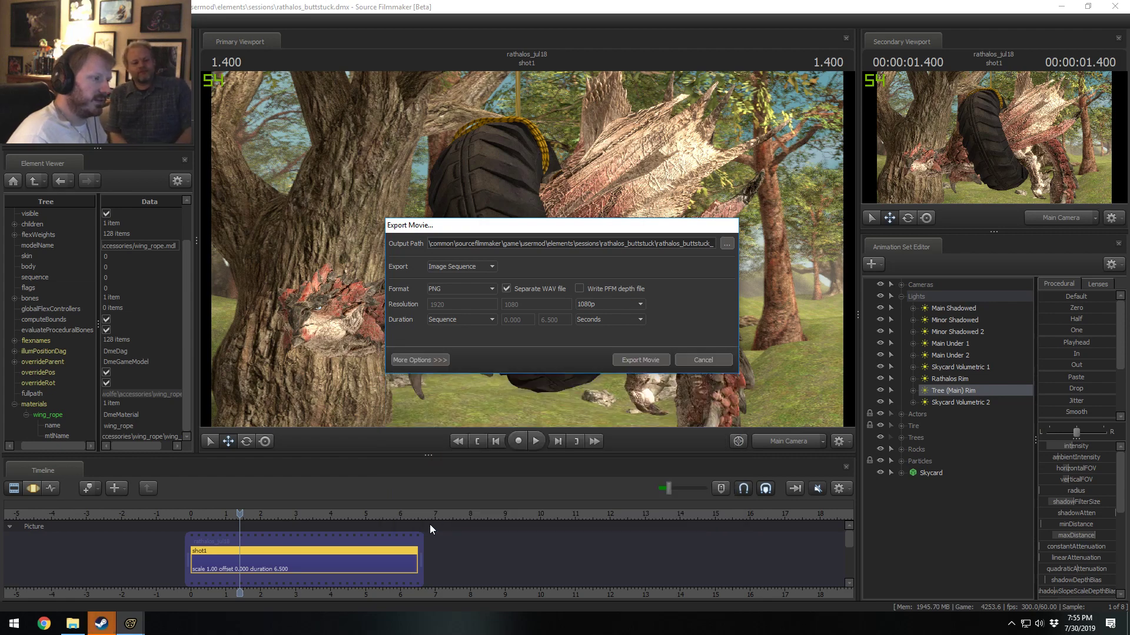